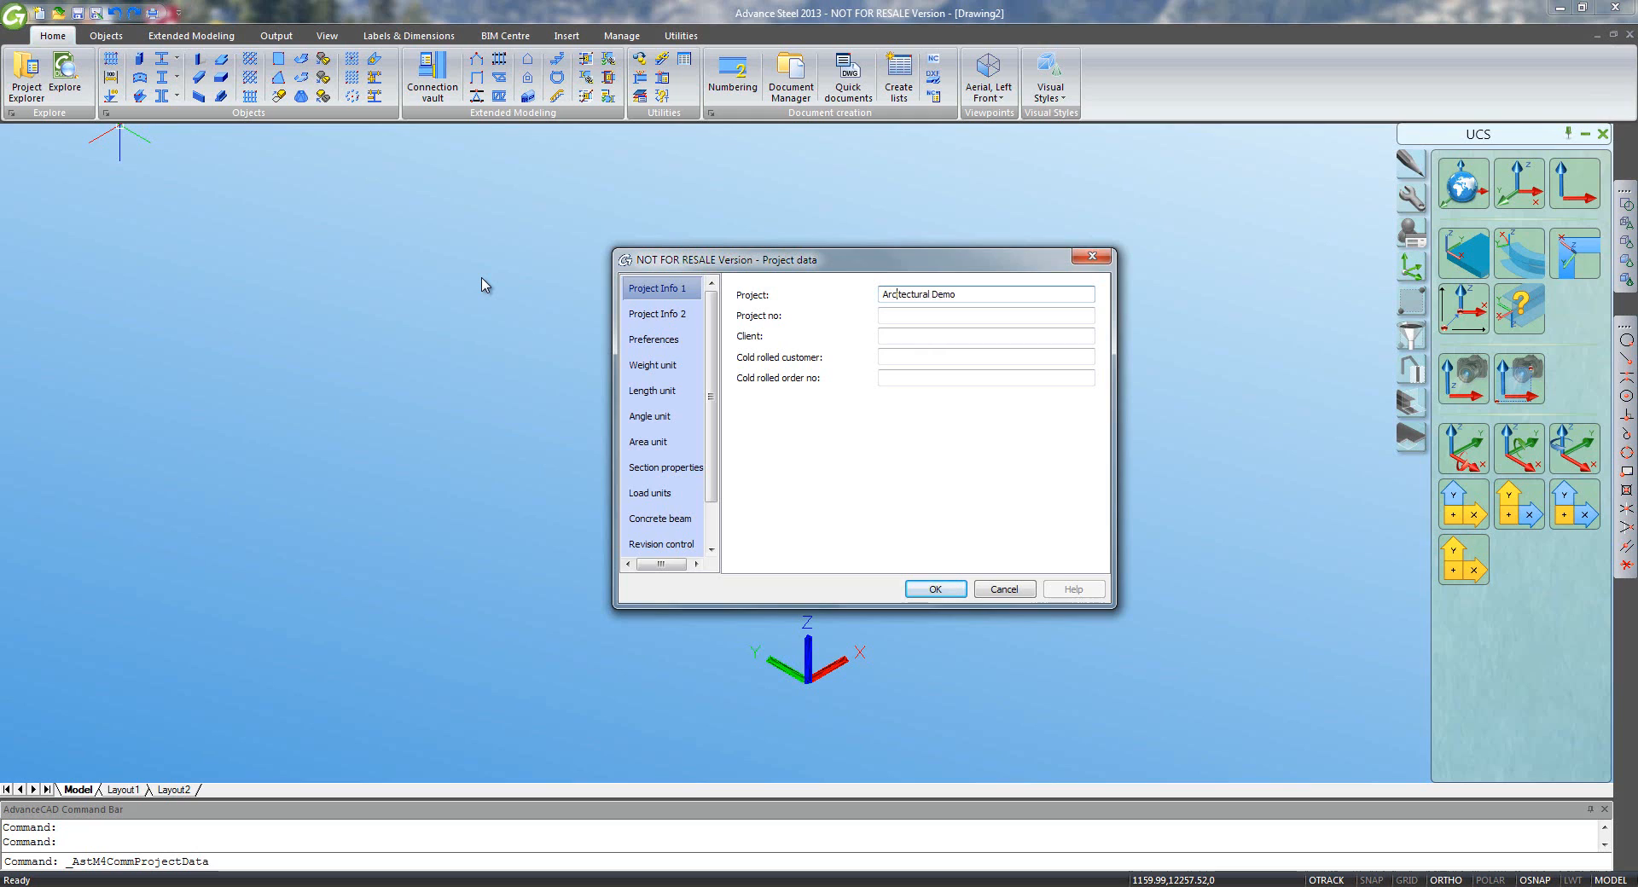
# - Enter the Architectural Demo project name, project number AD2 and the client name
pyautogui.press('Tab')
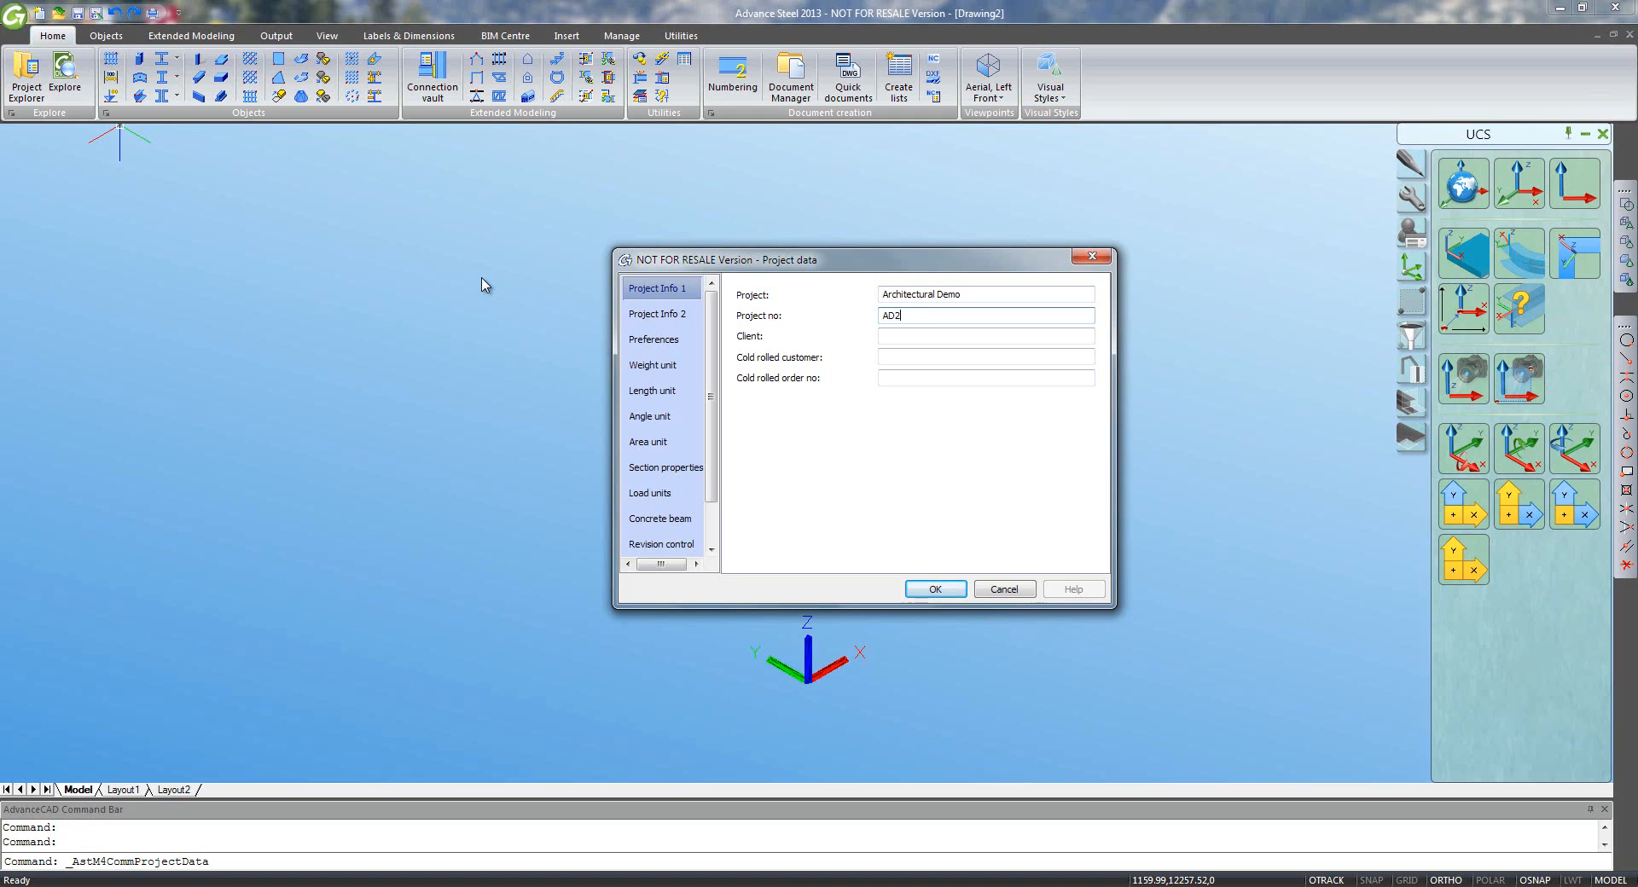
pyautogui.press('Tab')
pyautogui.write('Griatec')
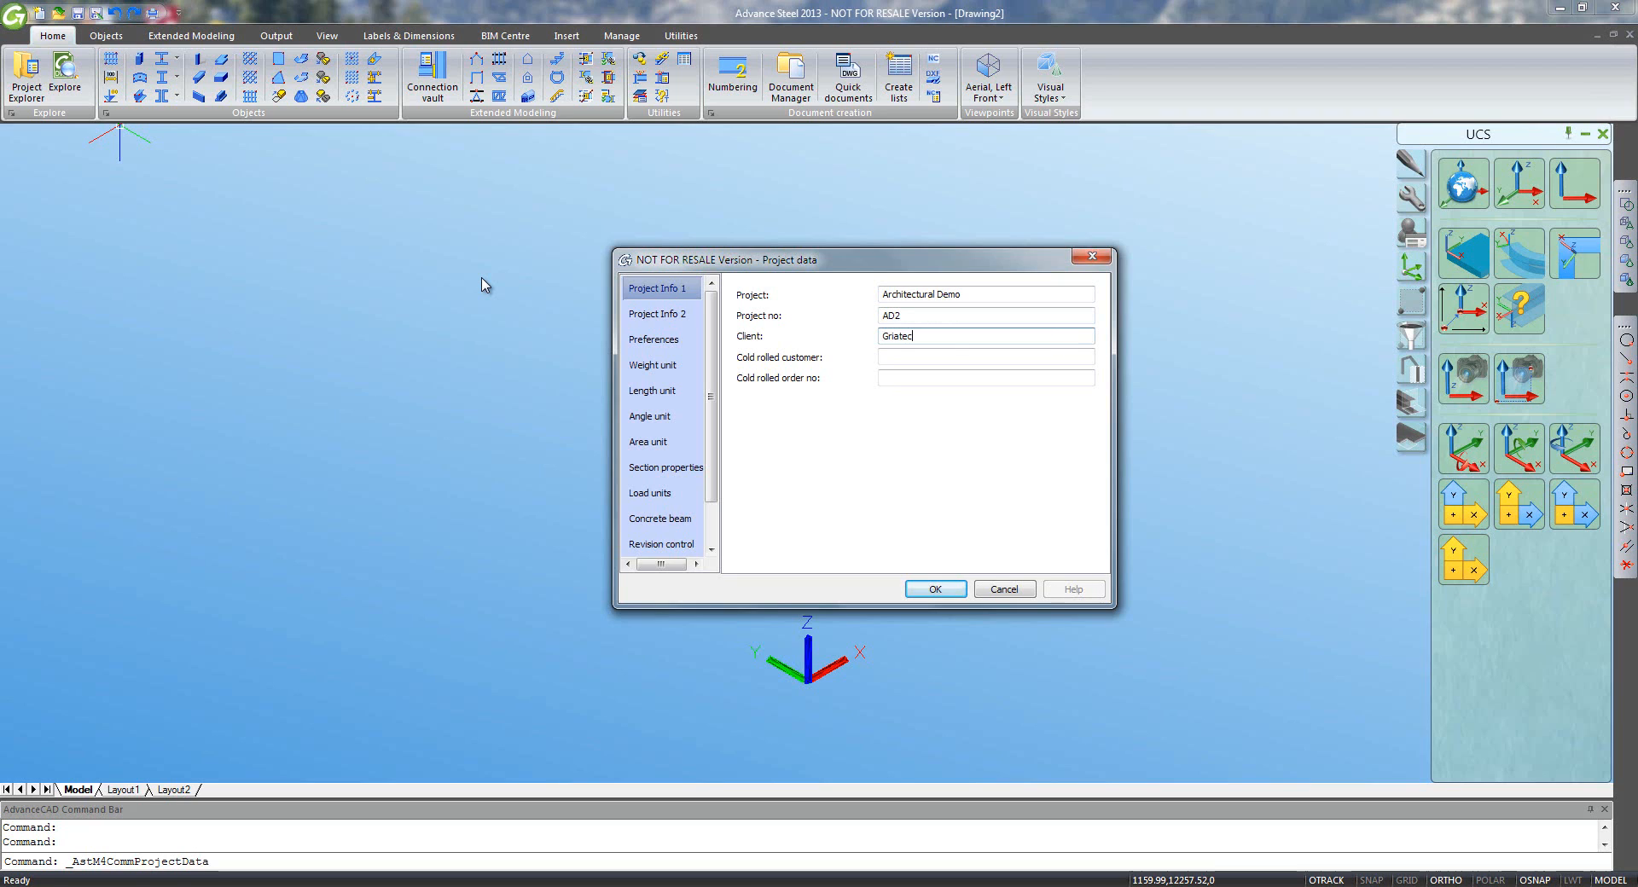
# - Fill in the designer and detailer names on Project Info 2 and confirm the project data
pyautogui.click(655, 314)
pyautogui.click(899, 336)
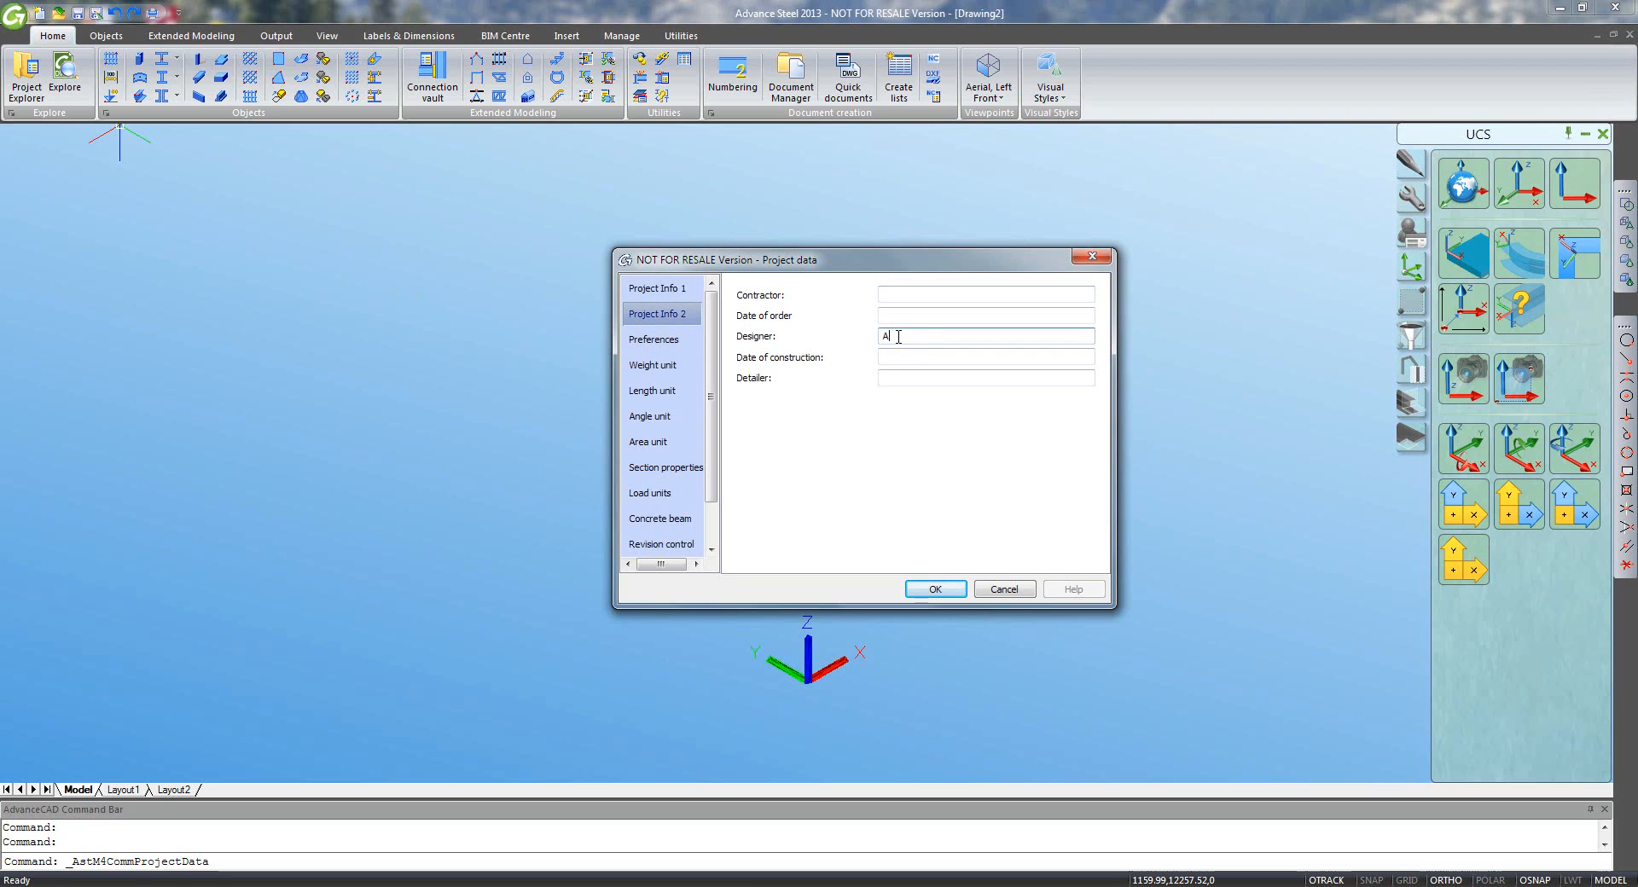
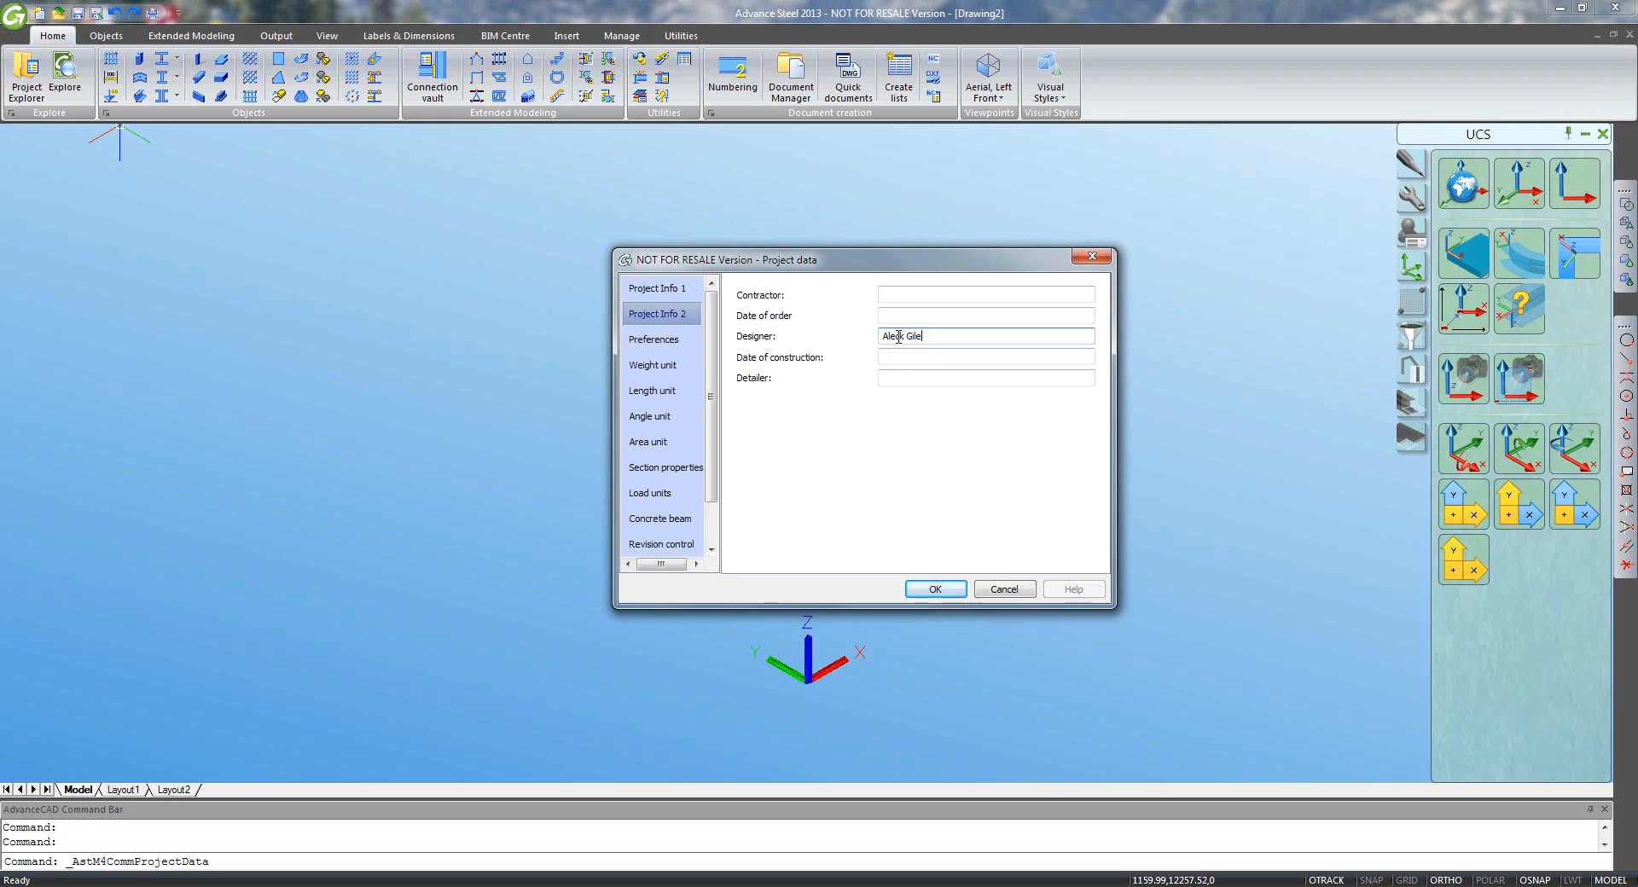
pyautogui.press('Tab')
pyautogui.press('Tab')
pyautogui.click(937, 589)
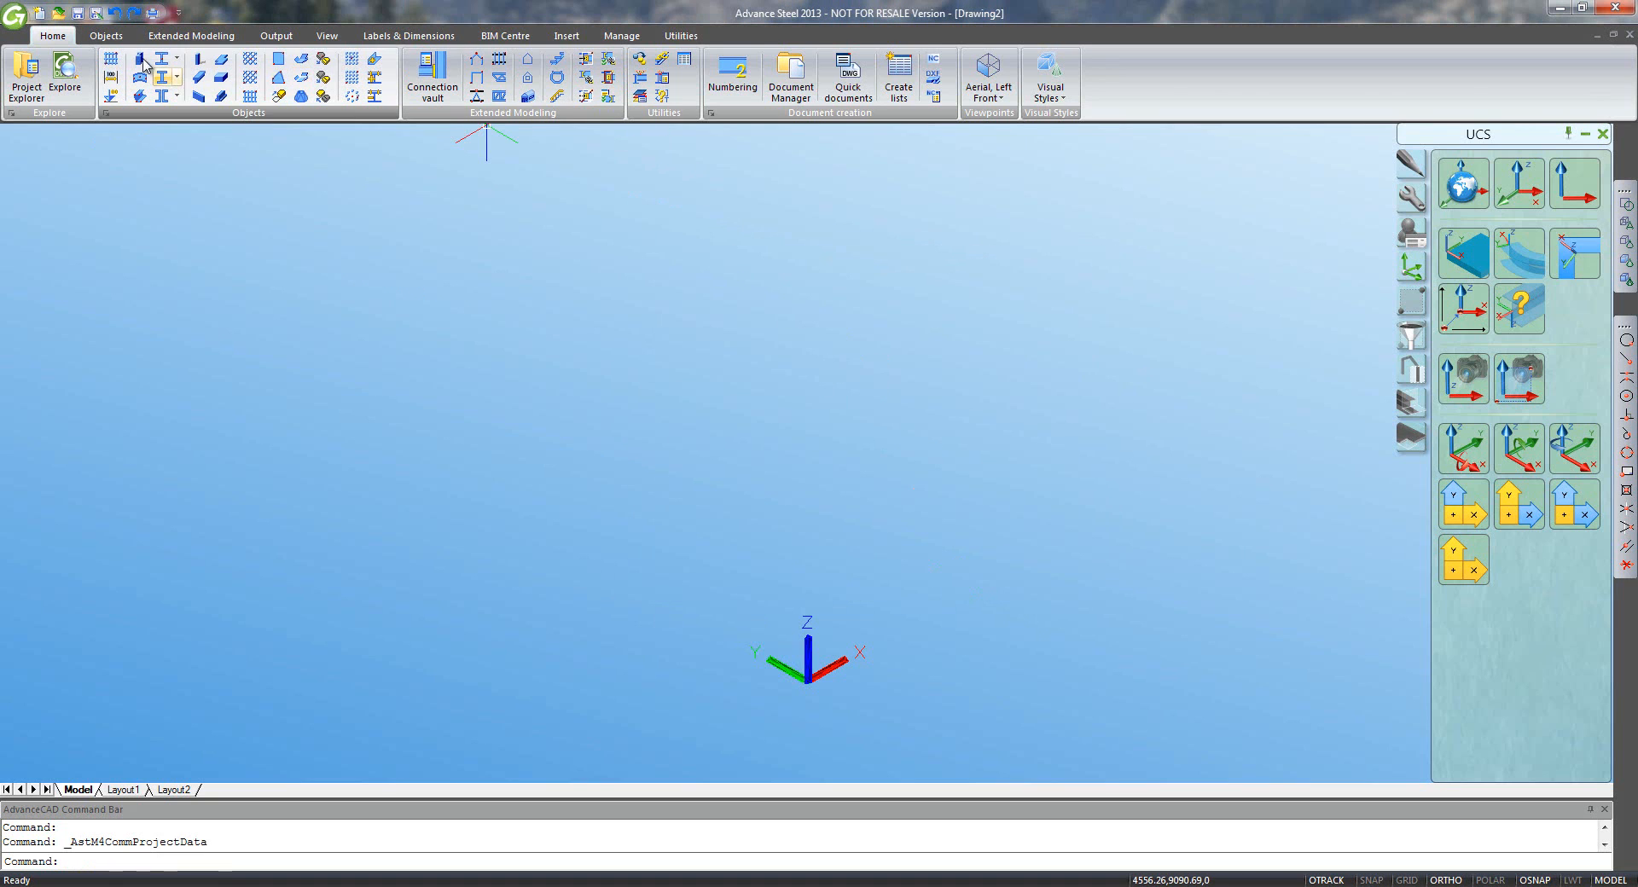
# - Save the drawing as AD2.dwg in the D:\Projects\ArchDemo2 folder
pyautogui.click(95, 12)
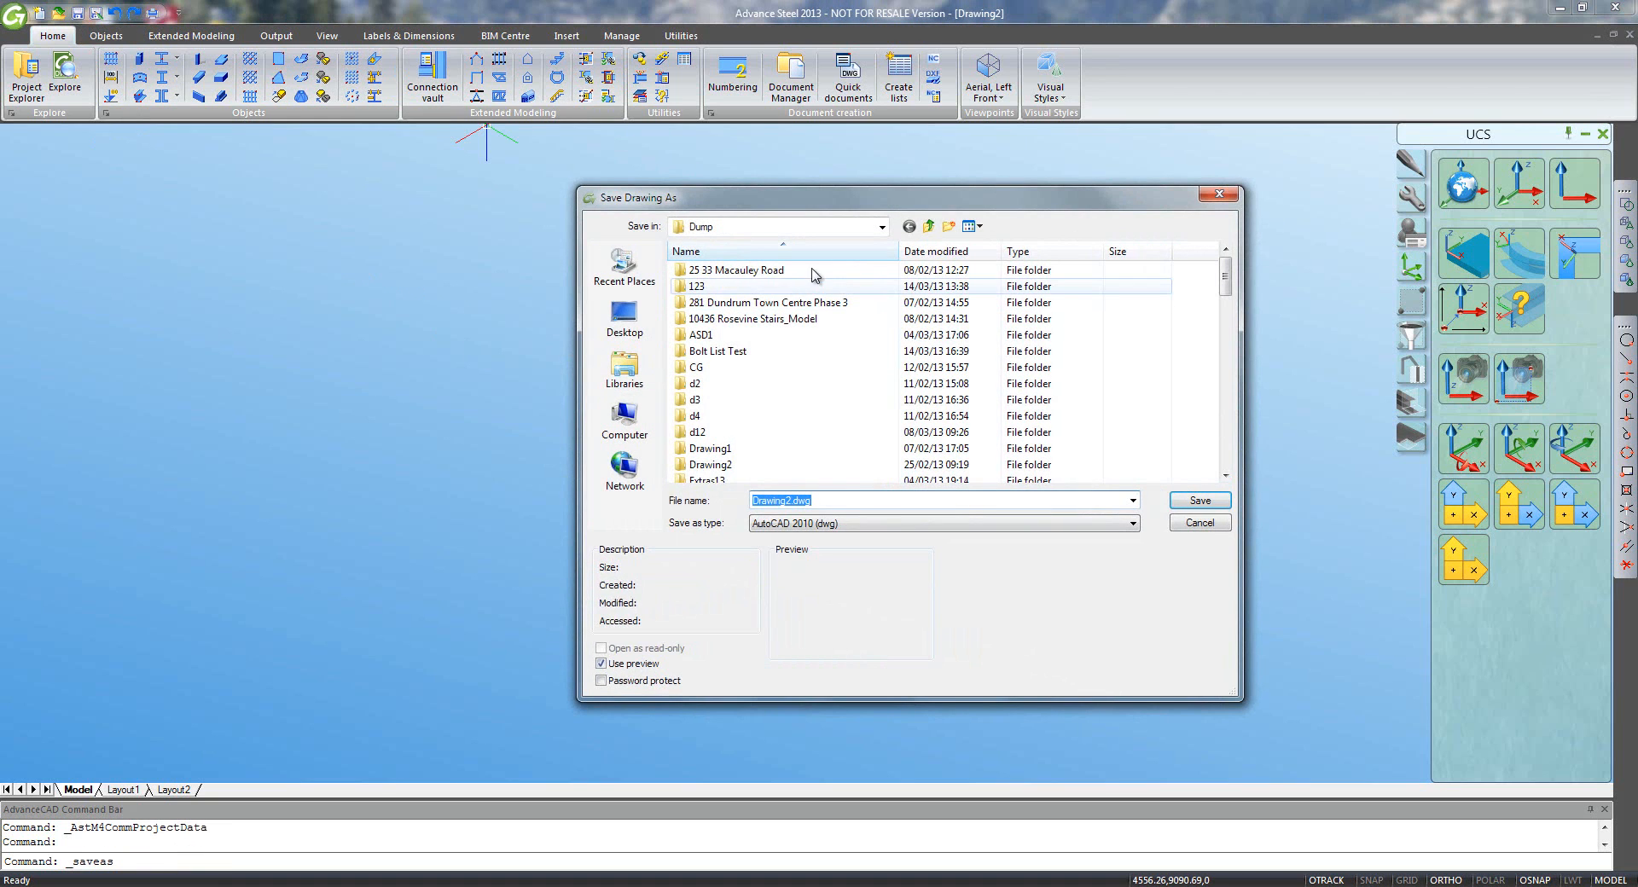
pyautogui.click(928, 226)
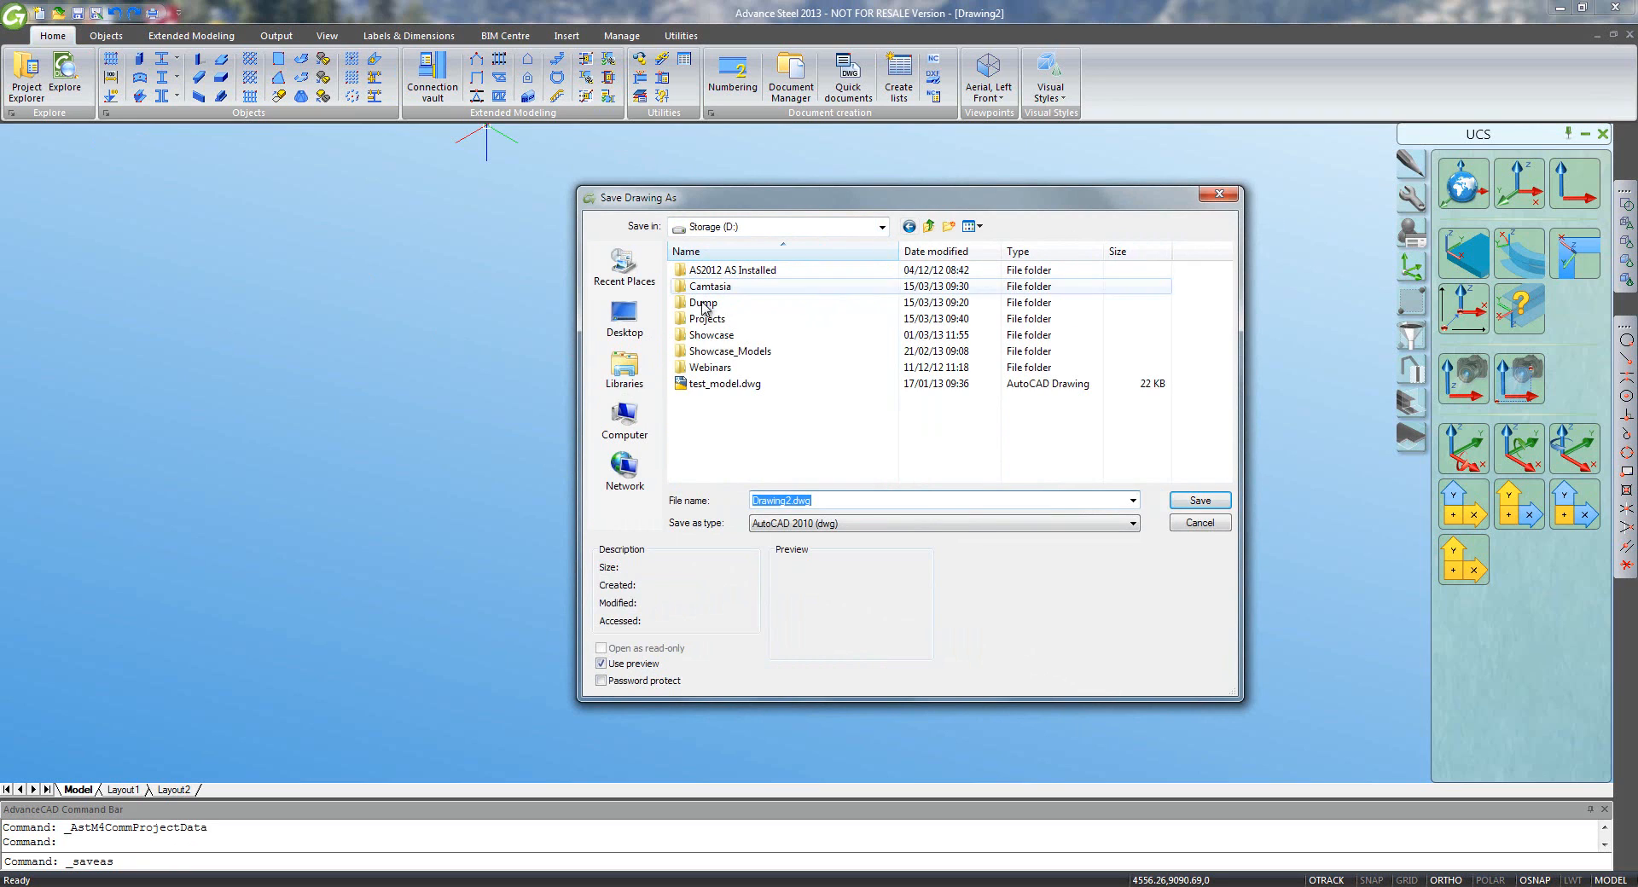
pyautogui.doubleClick(705, 318)
pyautogui.doubleClick(721, 287)
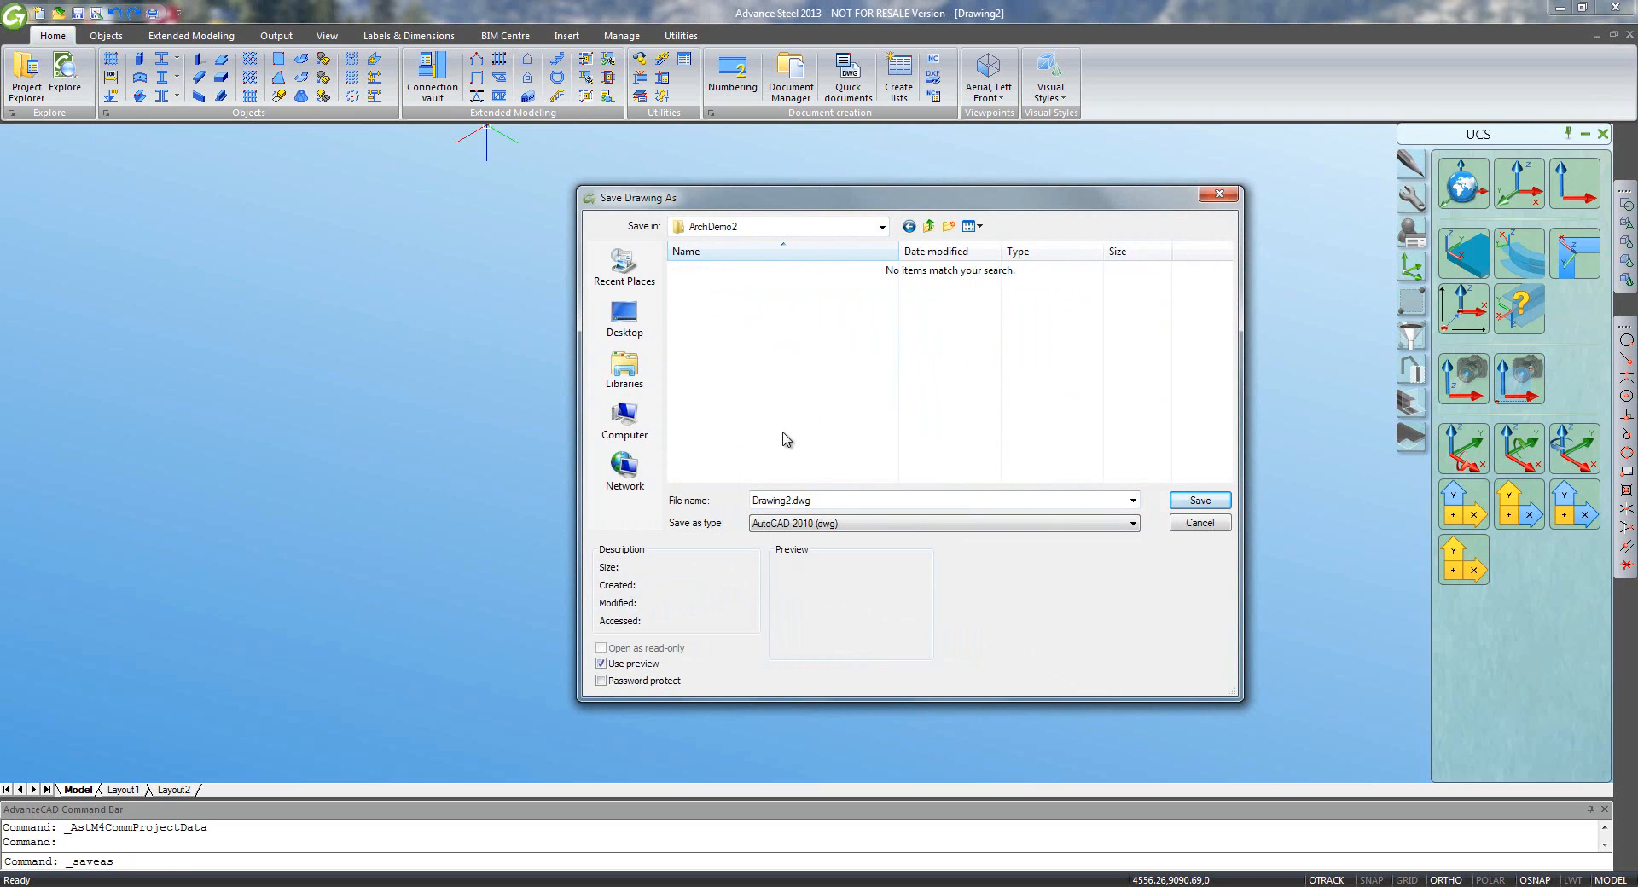
pyautogui.doubleClick(824, 498)
pyautogui.write('AD2')
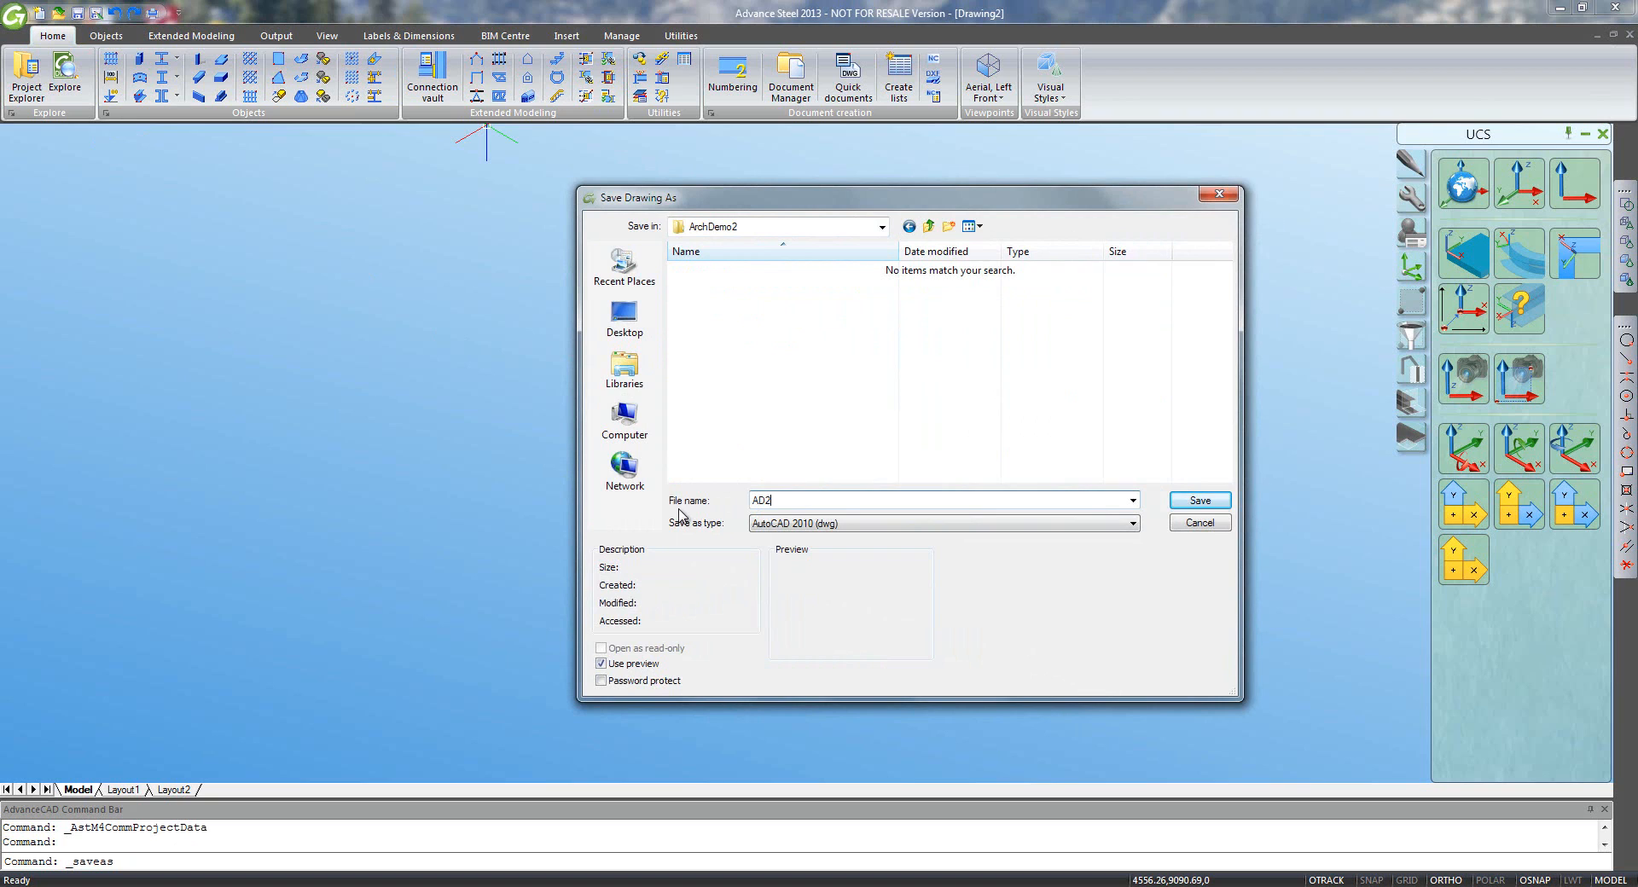
pyautogui.press('Return')
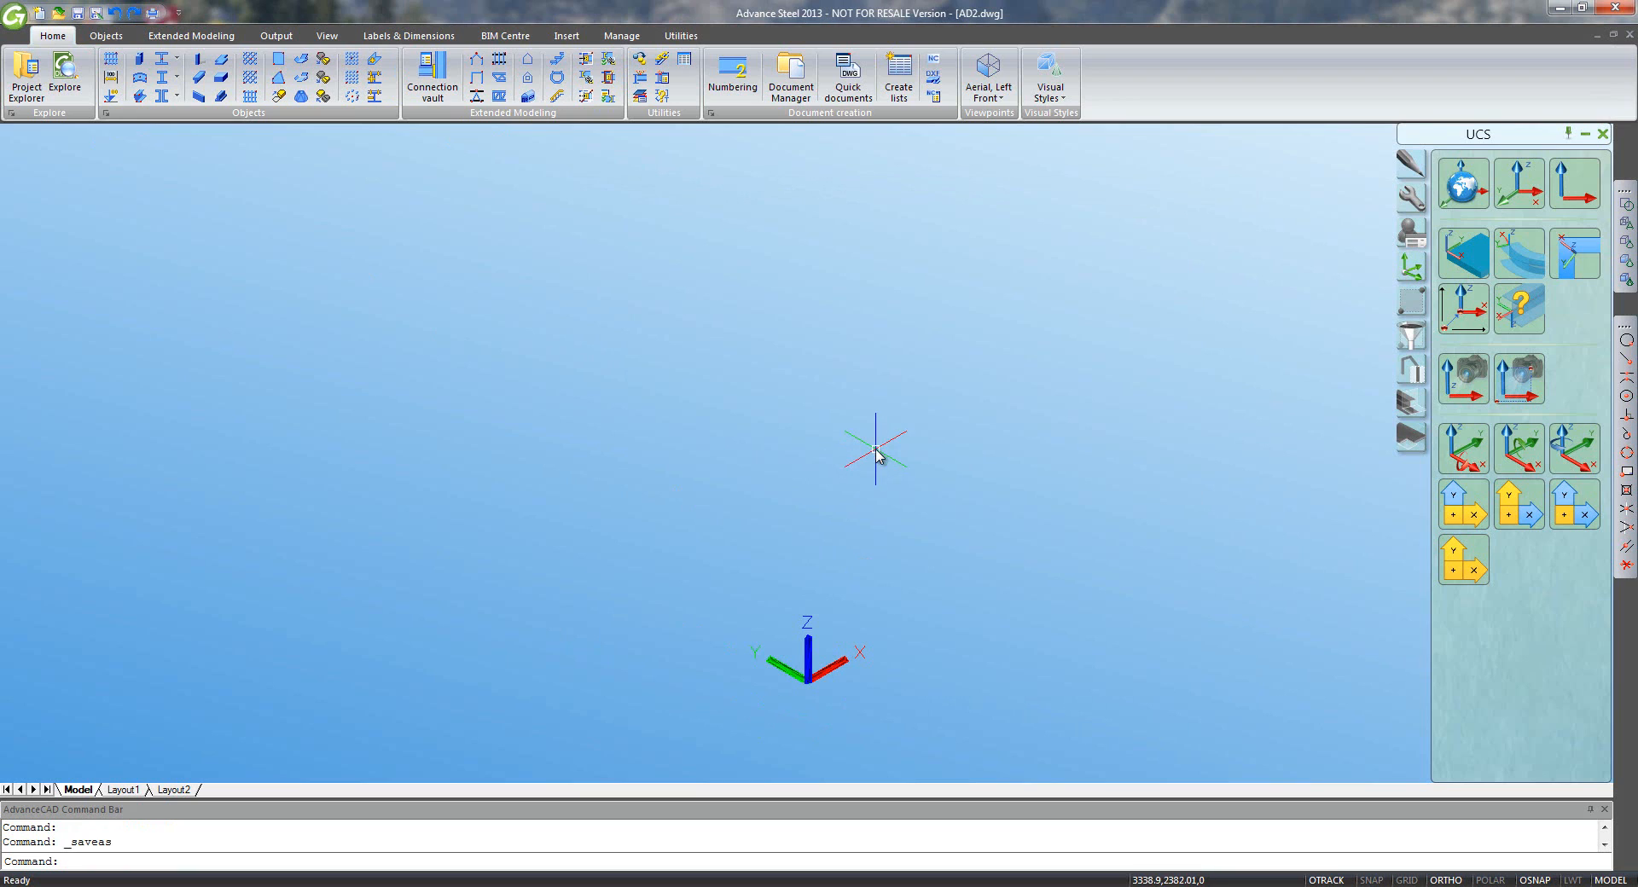
# - Create a straight stair from 0,0 to 3750,0,3000 with middle alignment
pyautogui.click(556, 66)
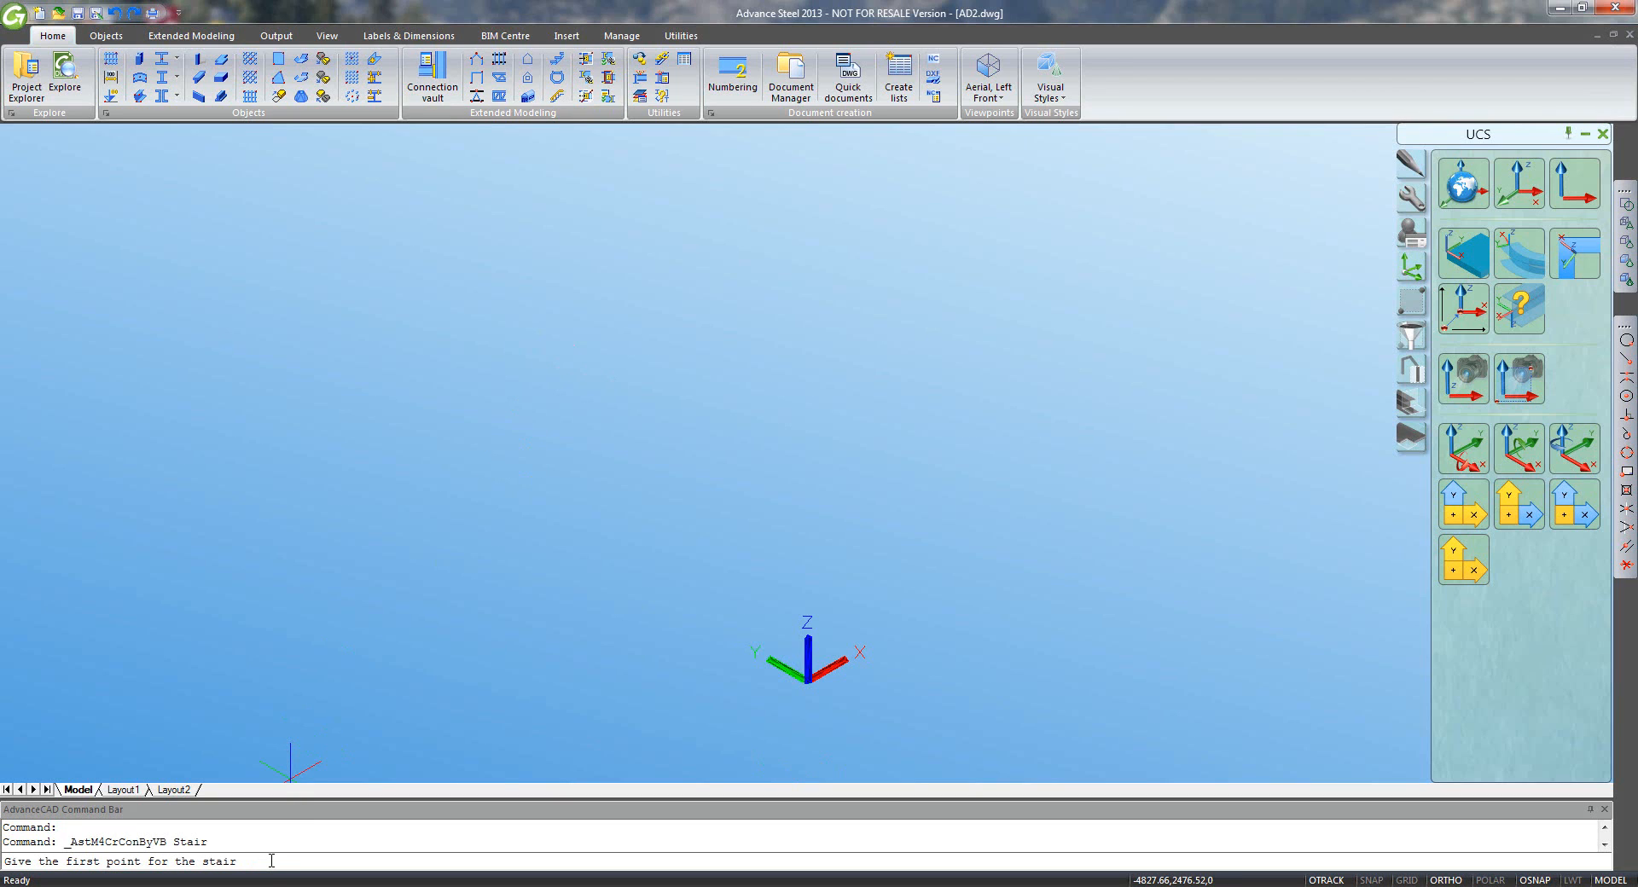
pyautogui.write('0,0')
pyautogui.press('Return')
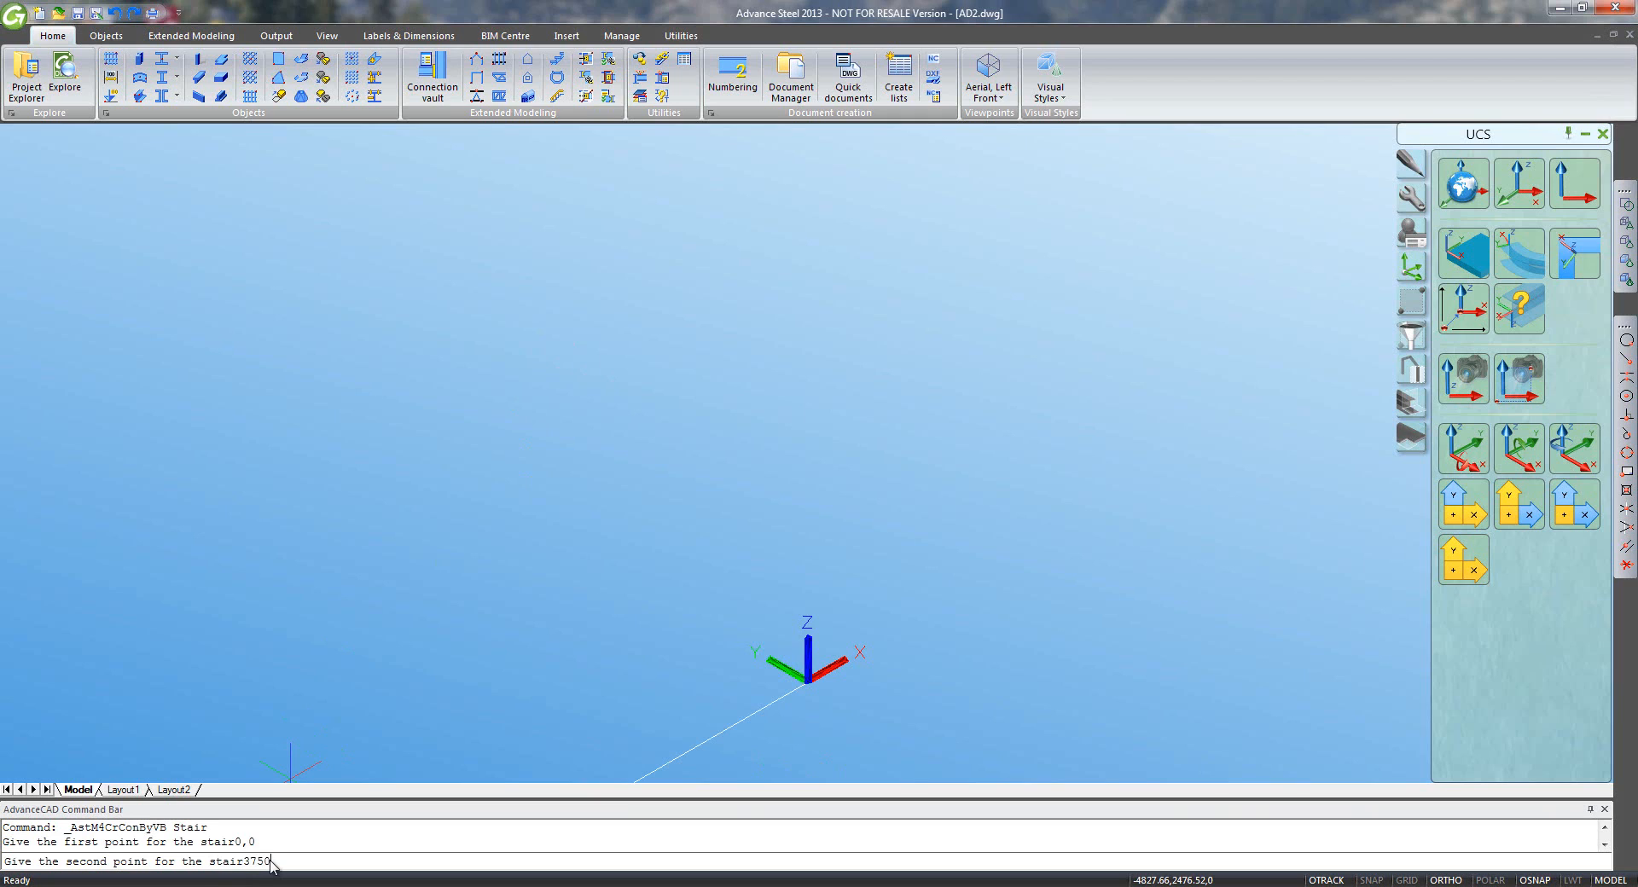
pyautogui.write('3750,0,3000')
pyautogui.press('Return')
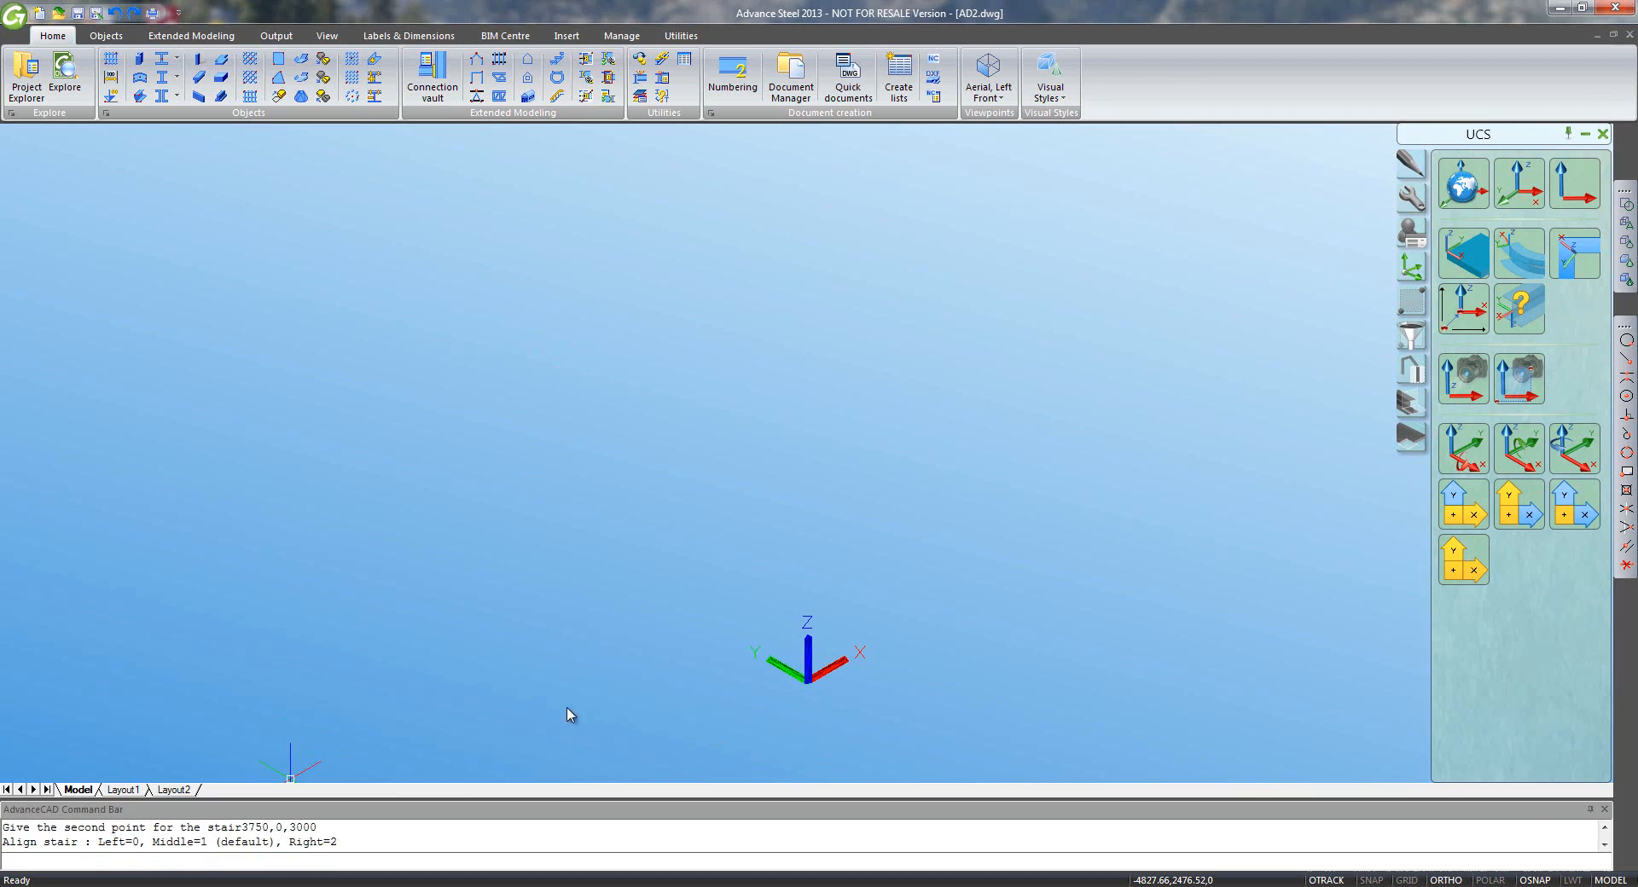
pyautogui.press('Return')
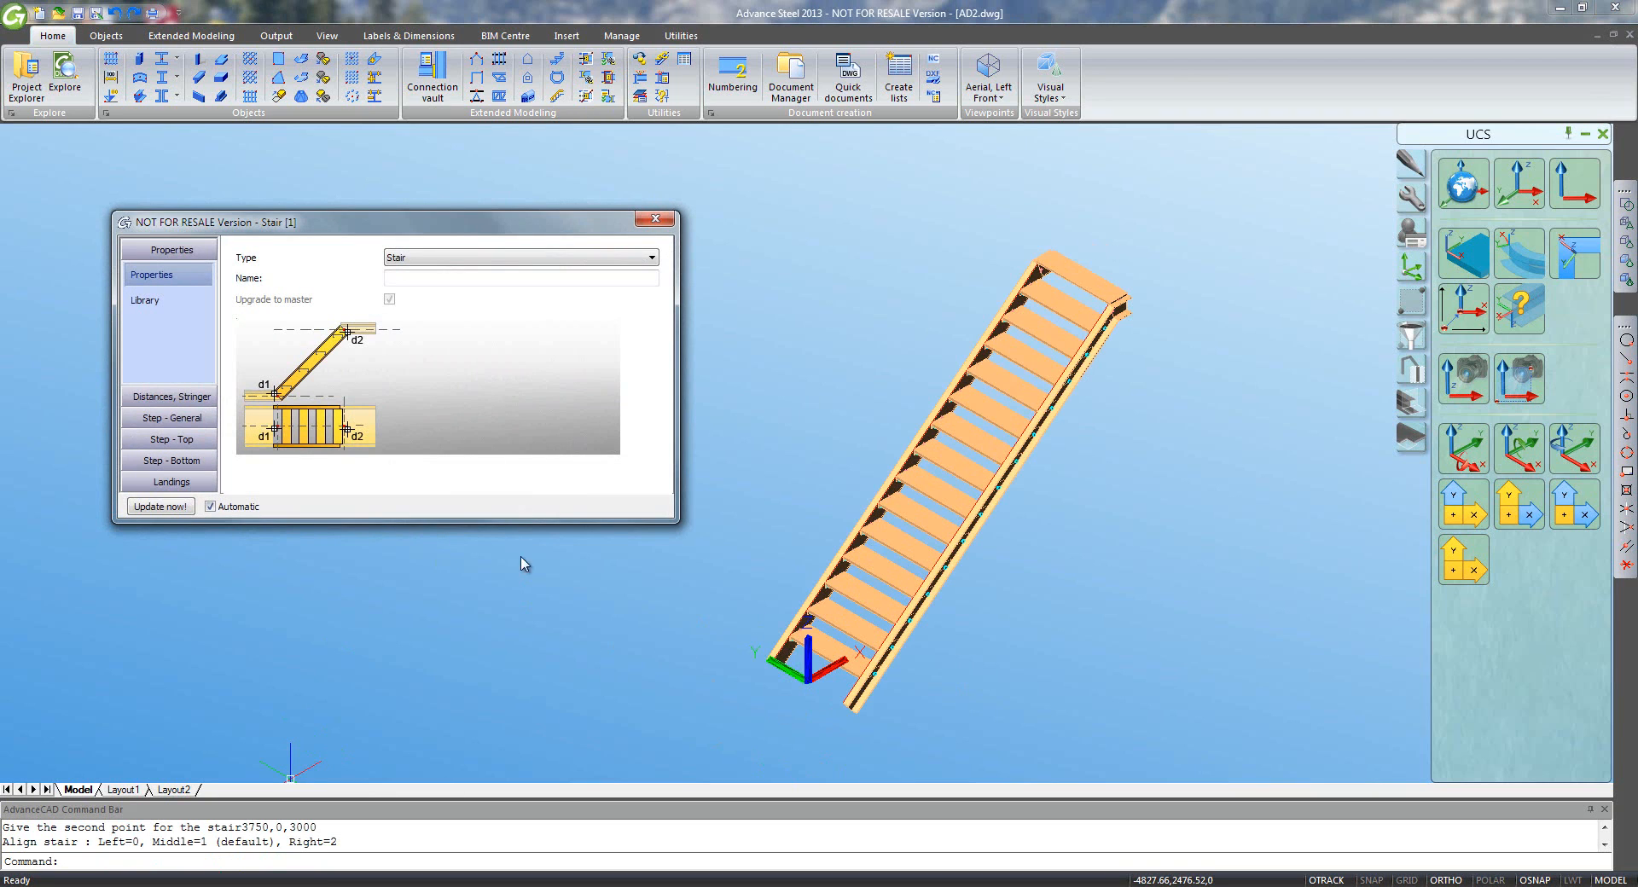
# - Review the stair's stringer distances and general step settings, then show the tread type options
pyautogui.scroll(6, 860, 591)
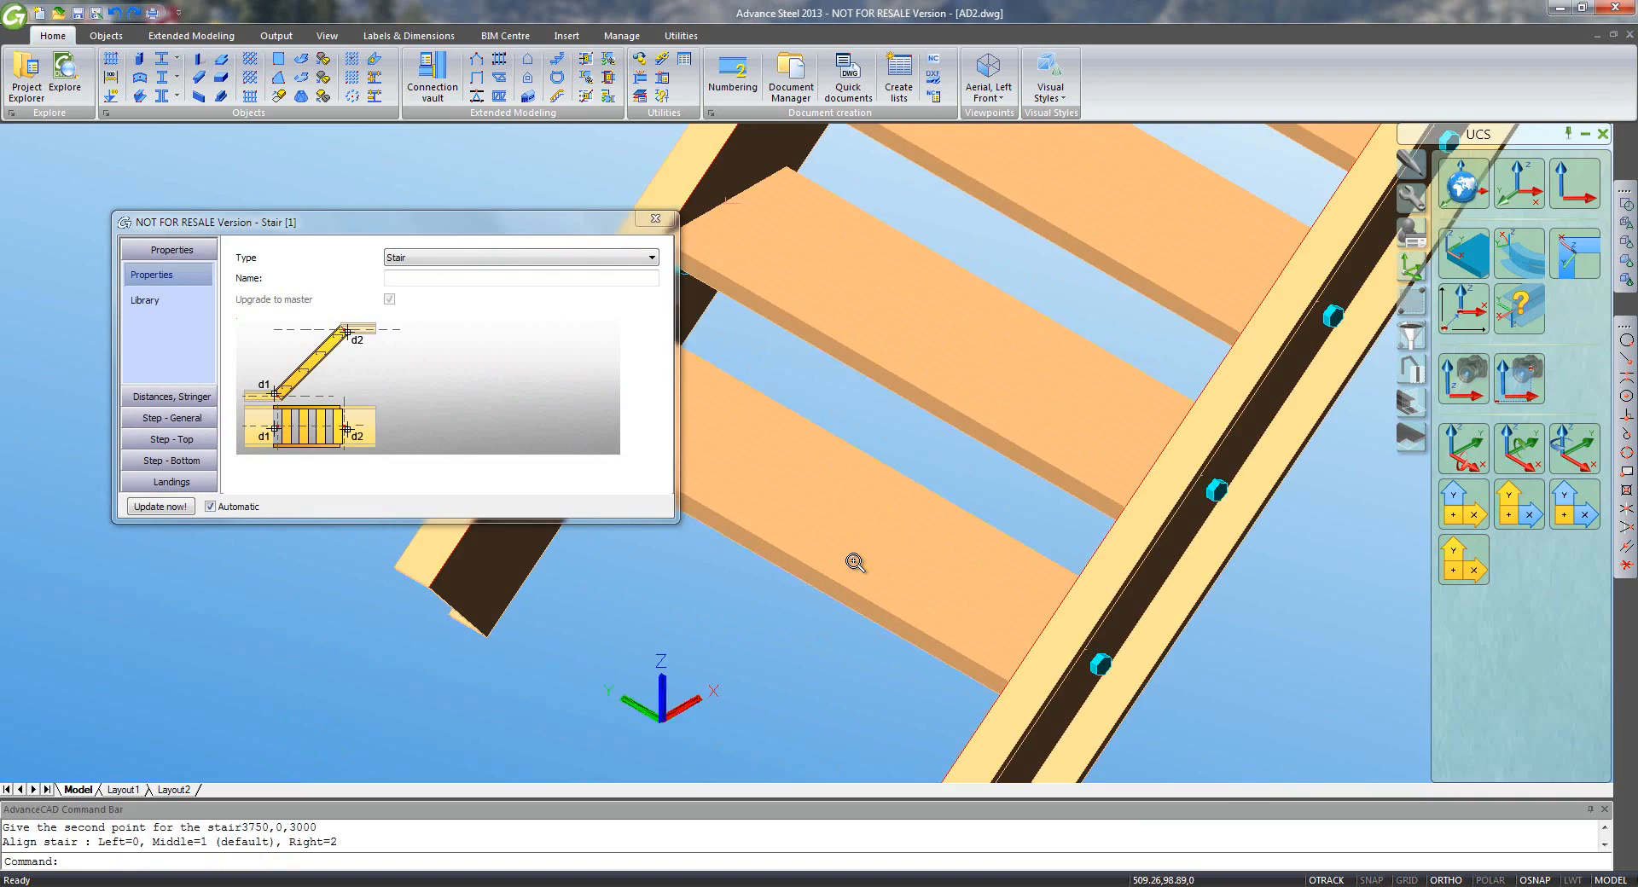
pyautogui.scroll(-4, 862, 596)
pyautogui.keyDown('shift'); pyautogui.moveTo(892, 668); pyautogui.dragTo(808, 608, button='middle'); pyautogui.keyUp('shift')
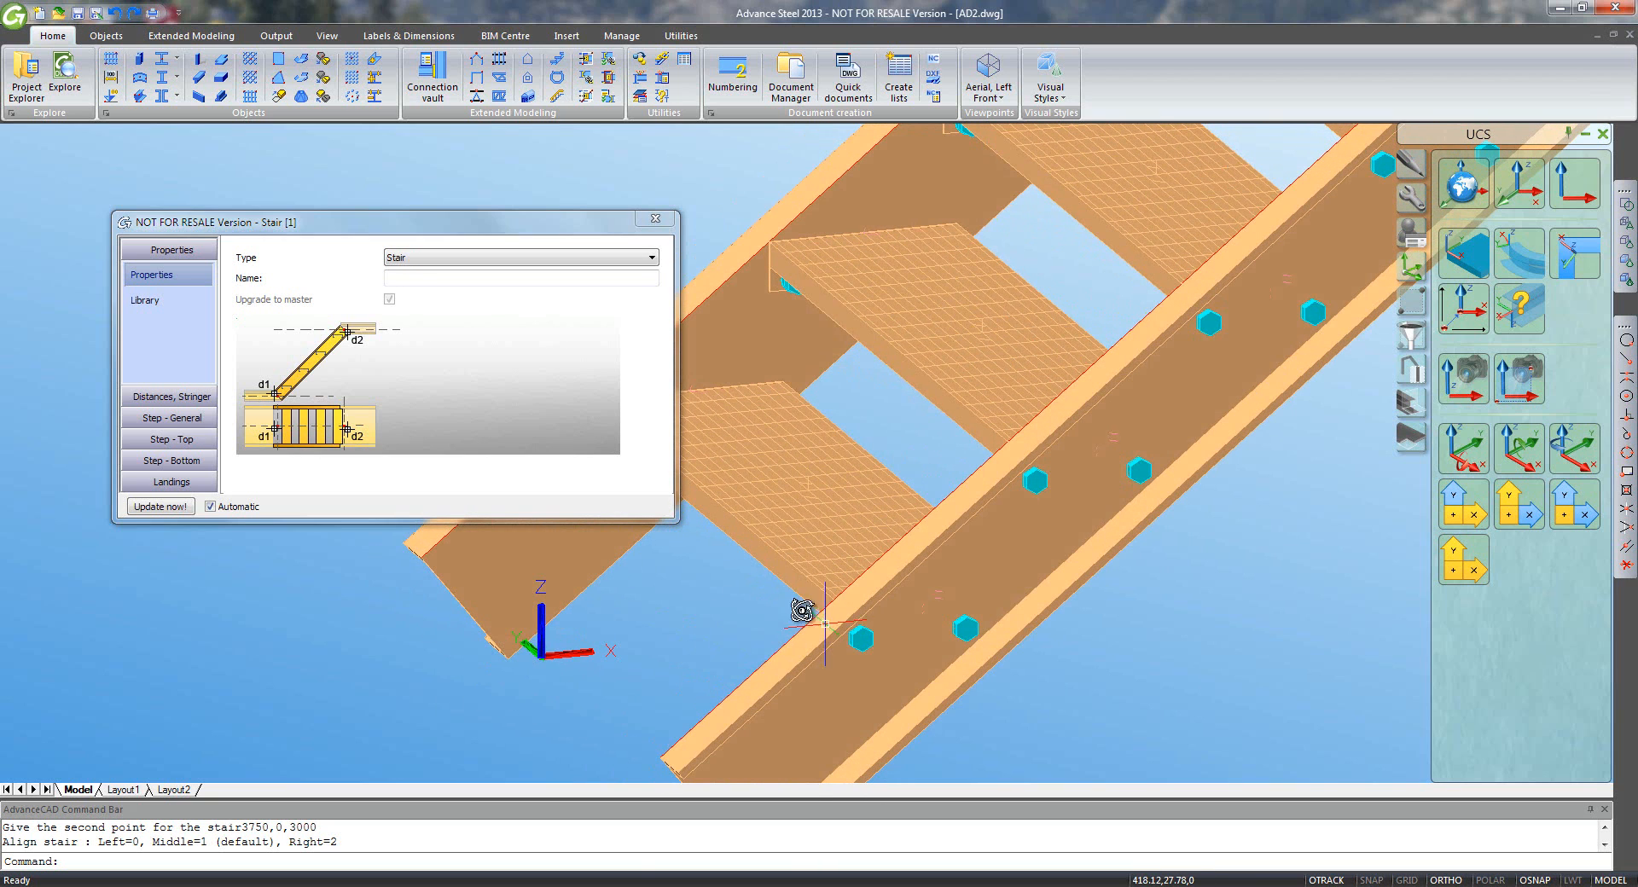
pyautogui.click(191, 396)
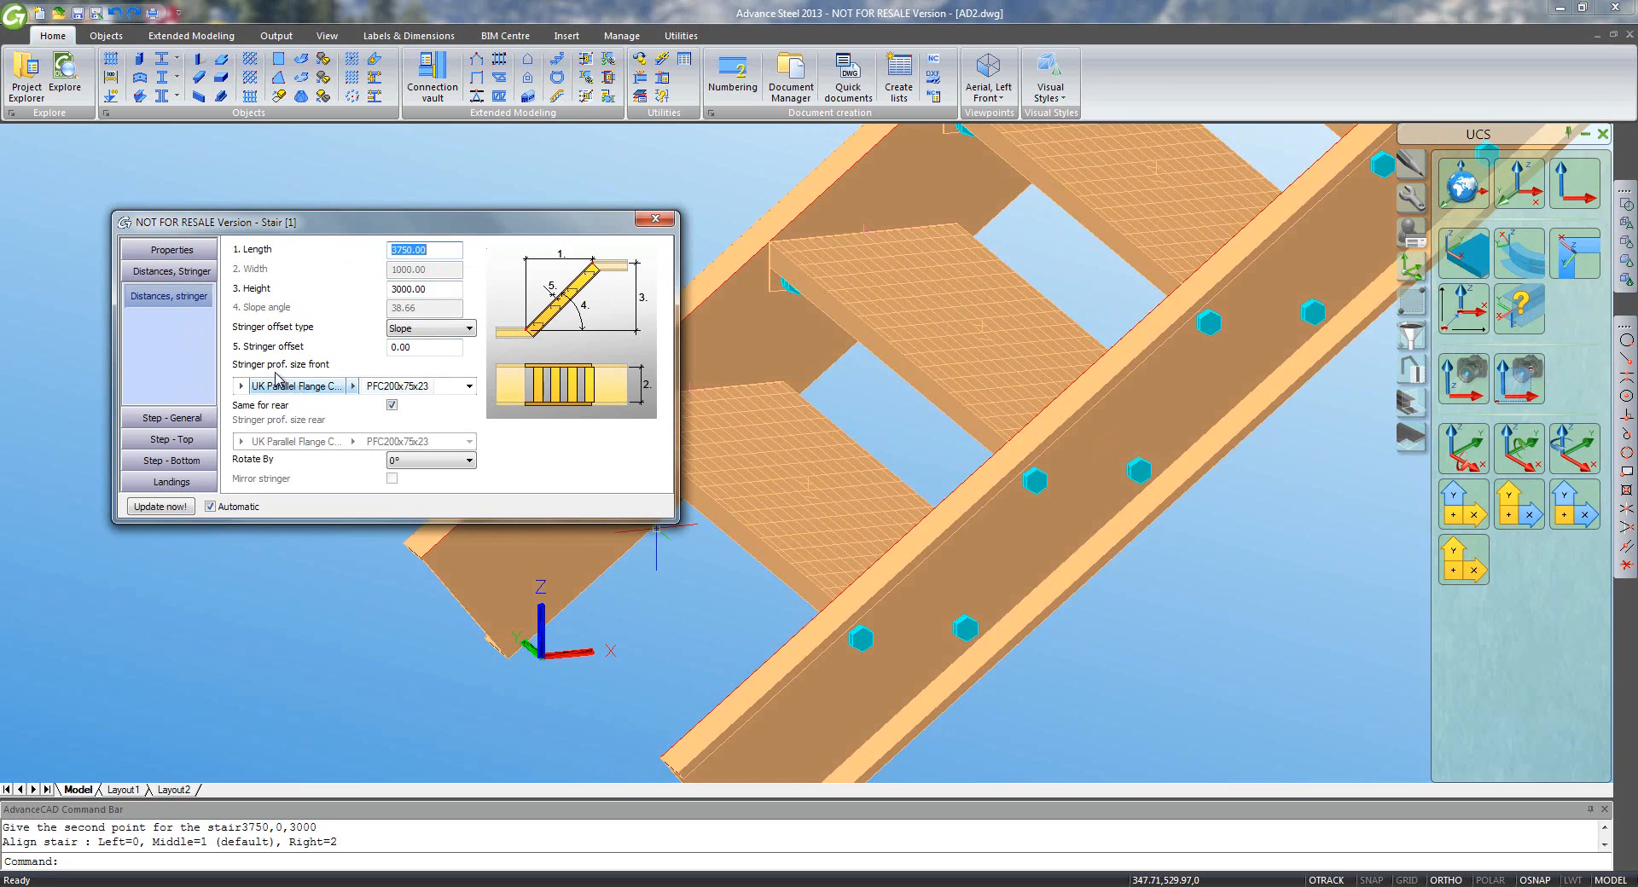
pyautogui.click(194, 417)
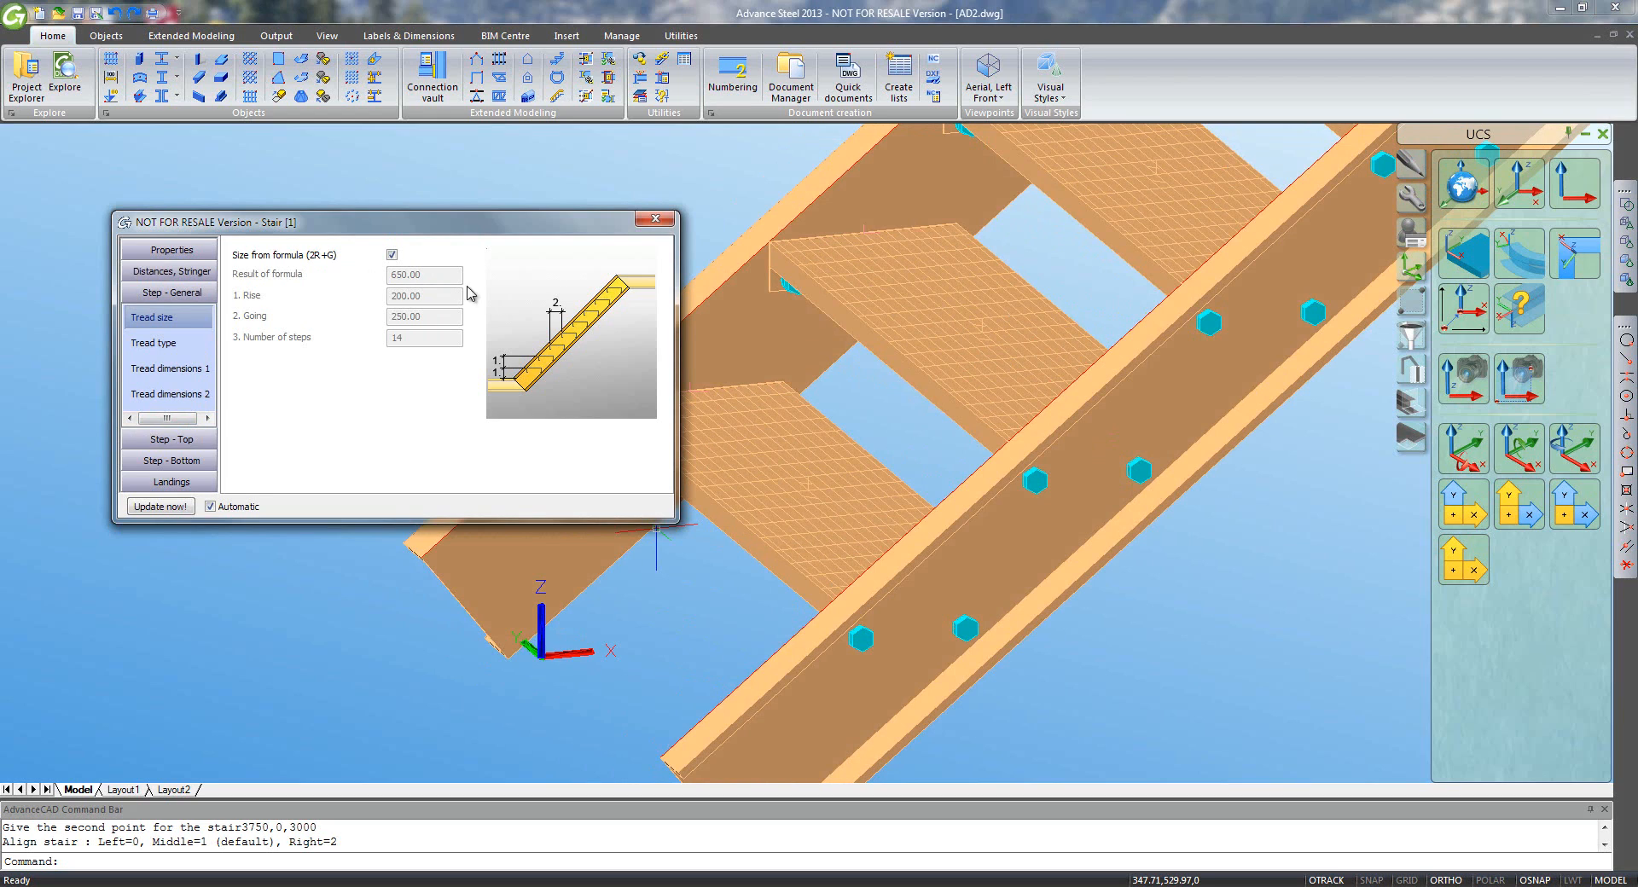
pyautogui.click(179, 346)
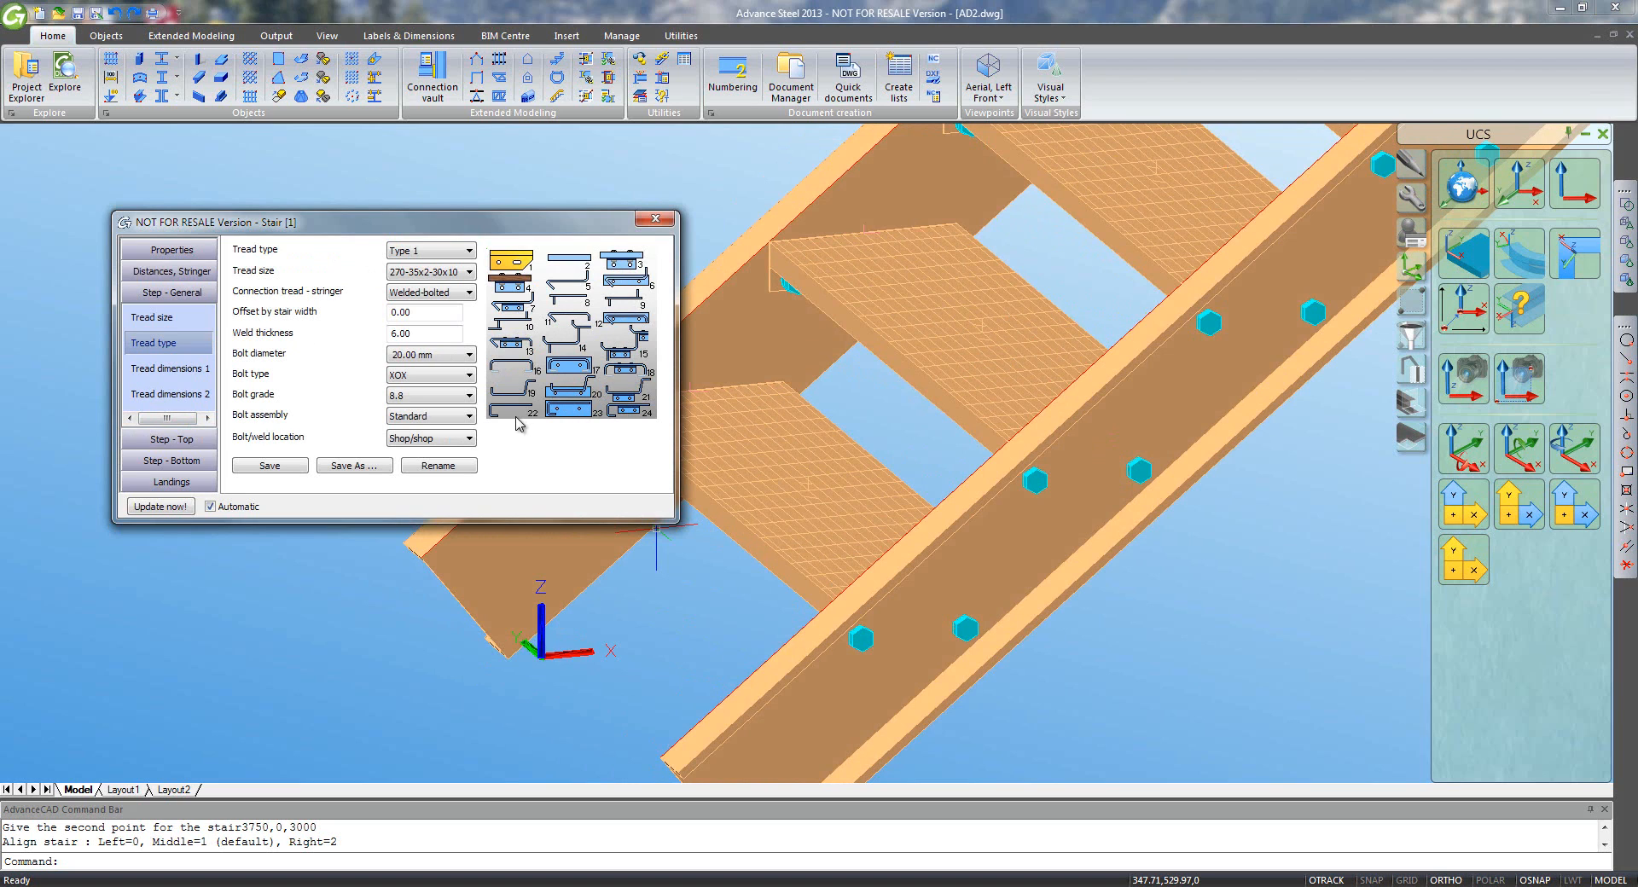
# - Set the treads to Type 15, welded-bolted to the stringers
pyautogui.click(470, 256)
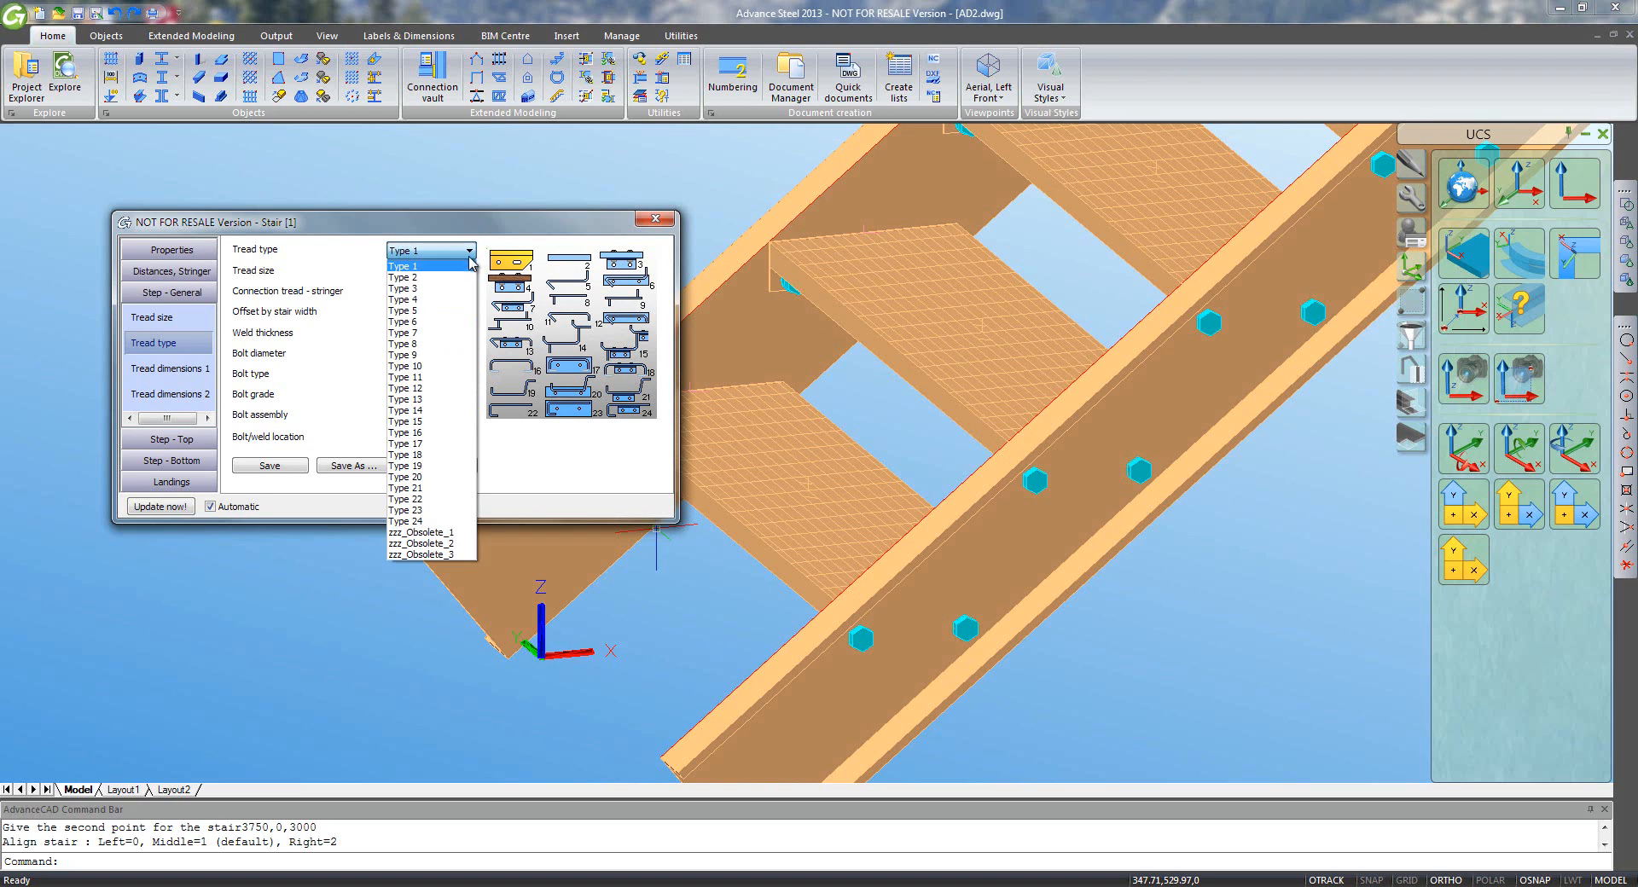
pyautogui.click(446, 421)
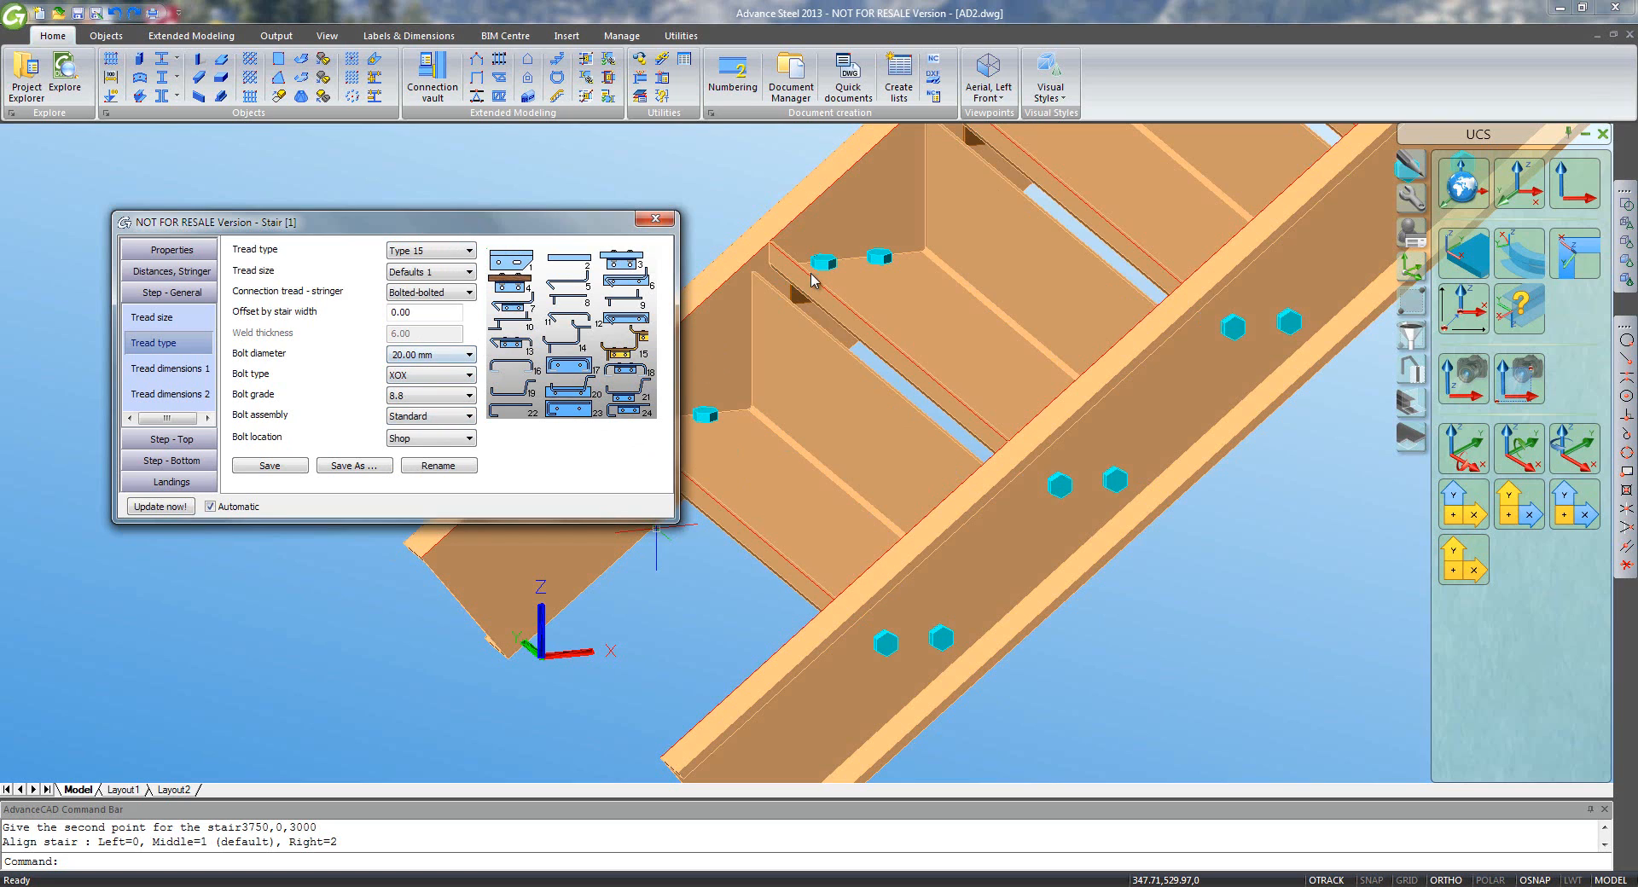
pyautogui.click(468, 293)
pyautogui.click(455, 319)
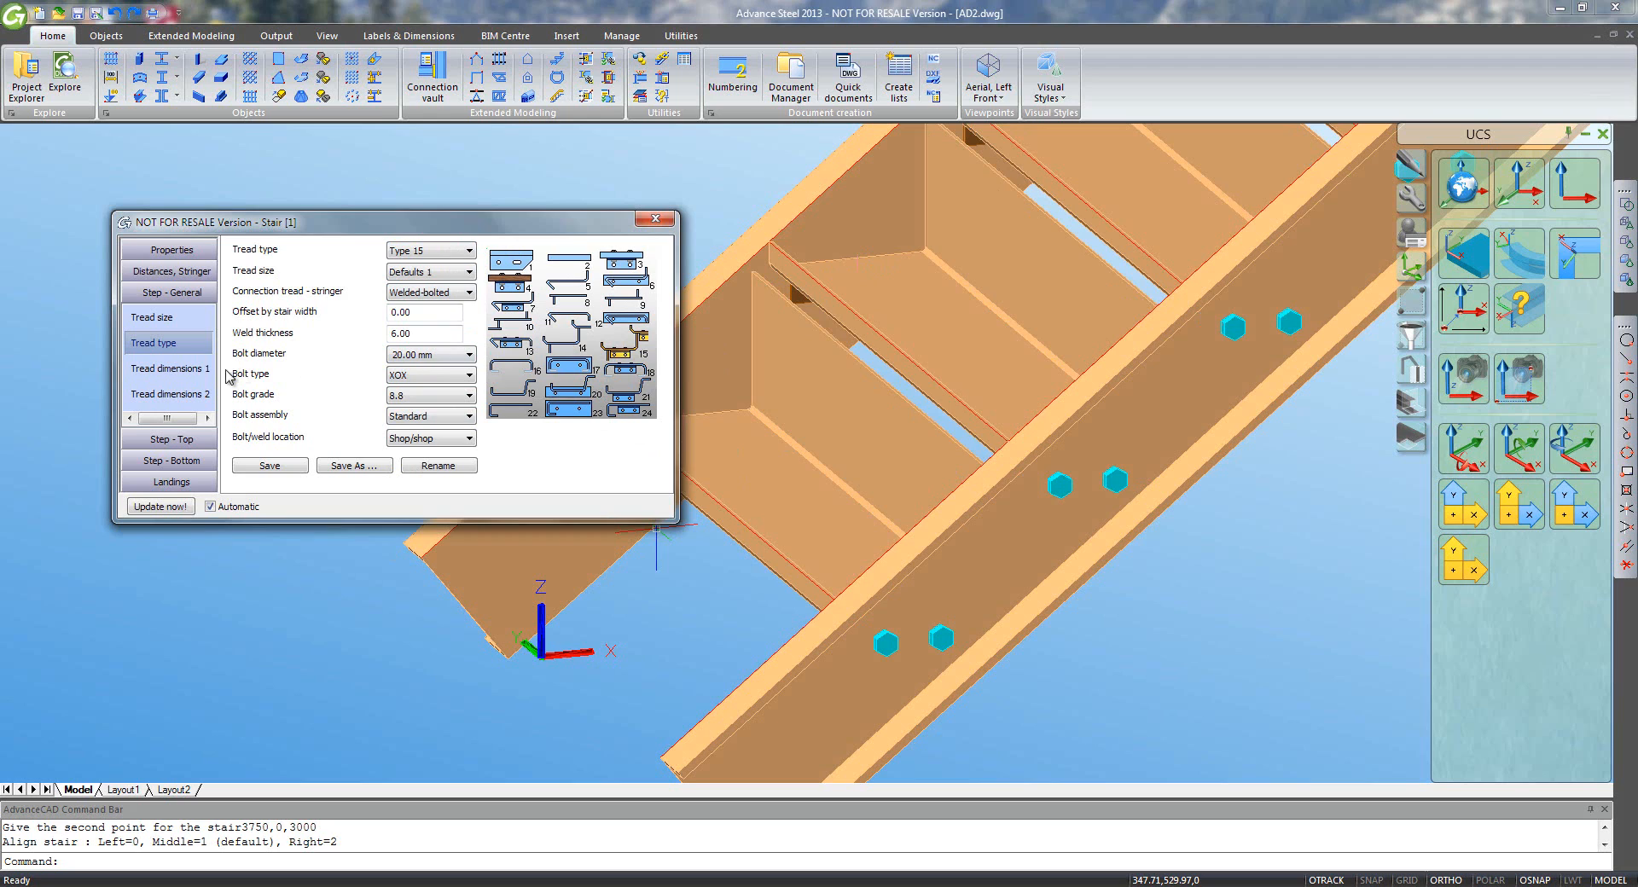
pyautogui.click(170, 368)
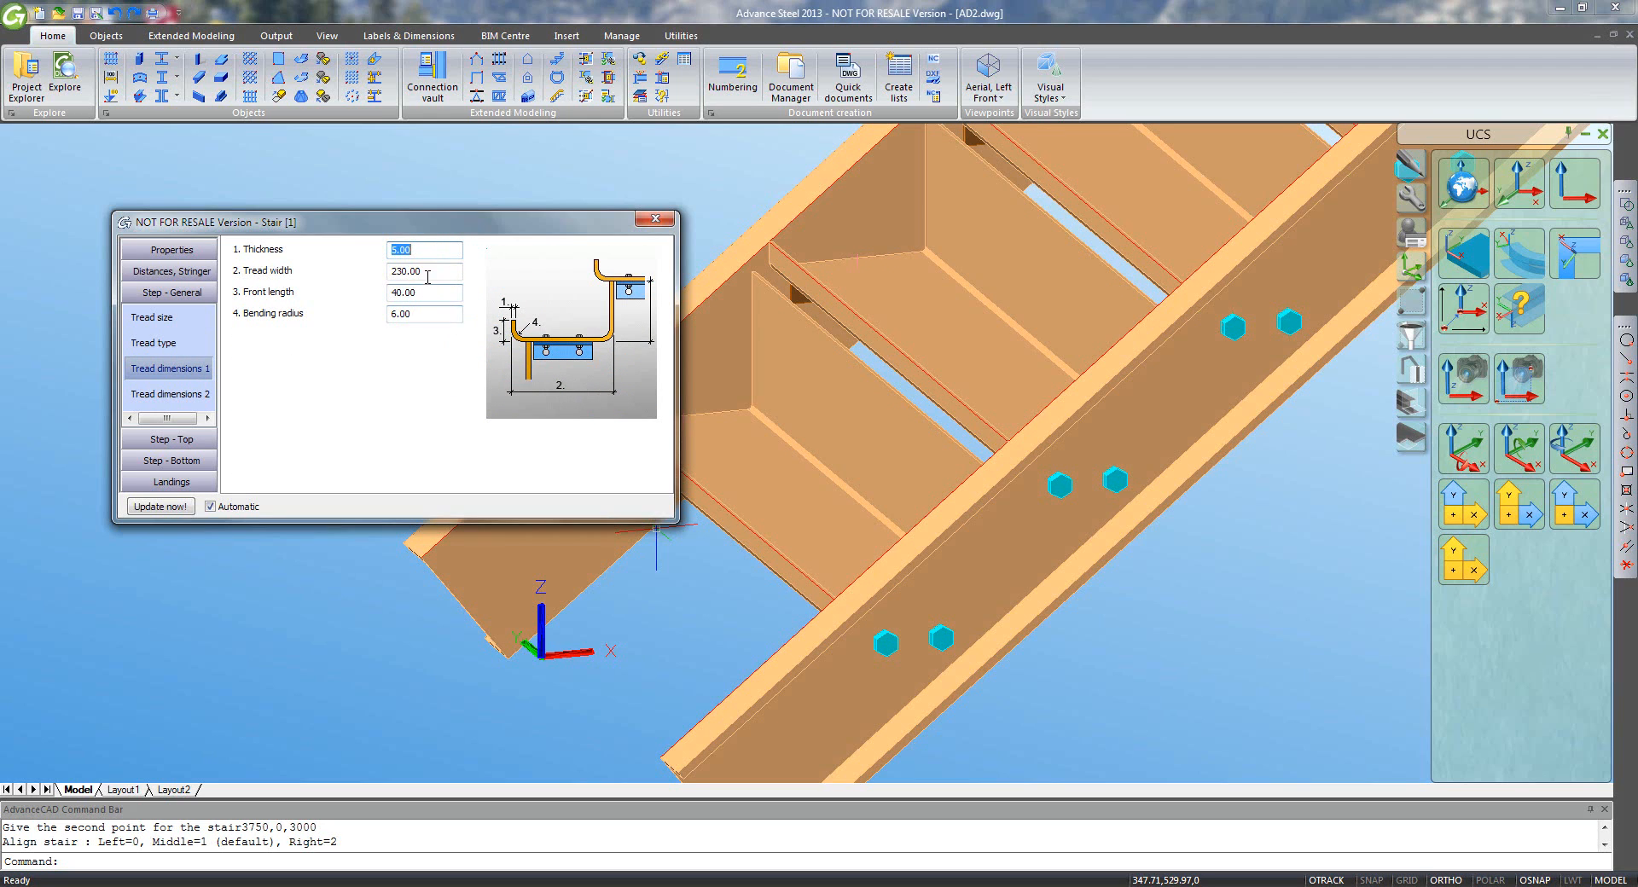
# - Set the tread width to 270 and view the full updated stair flight
pyautogui.press('Tab')
pyautogui.write('2')
pyautogui.press('Return')
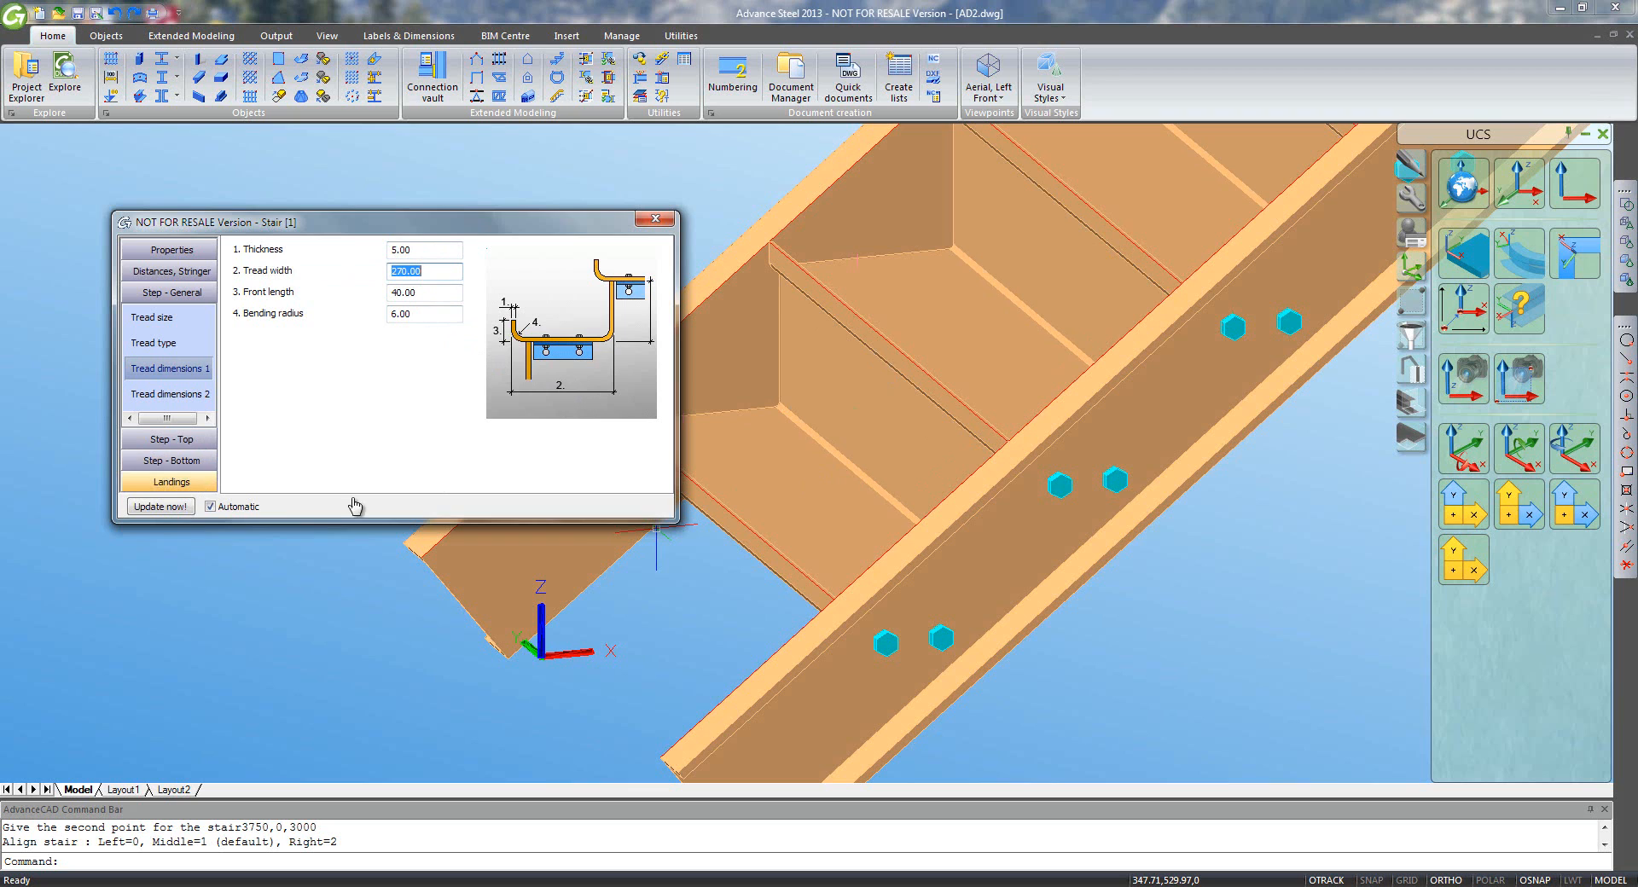
pyautogui.click(722, 588)
pyautogui.click(720, 587)
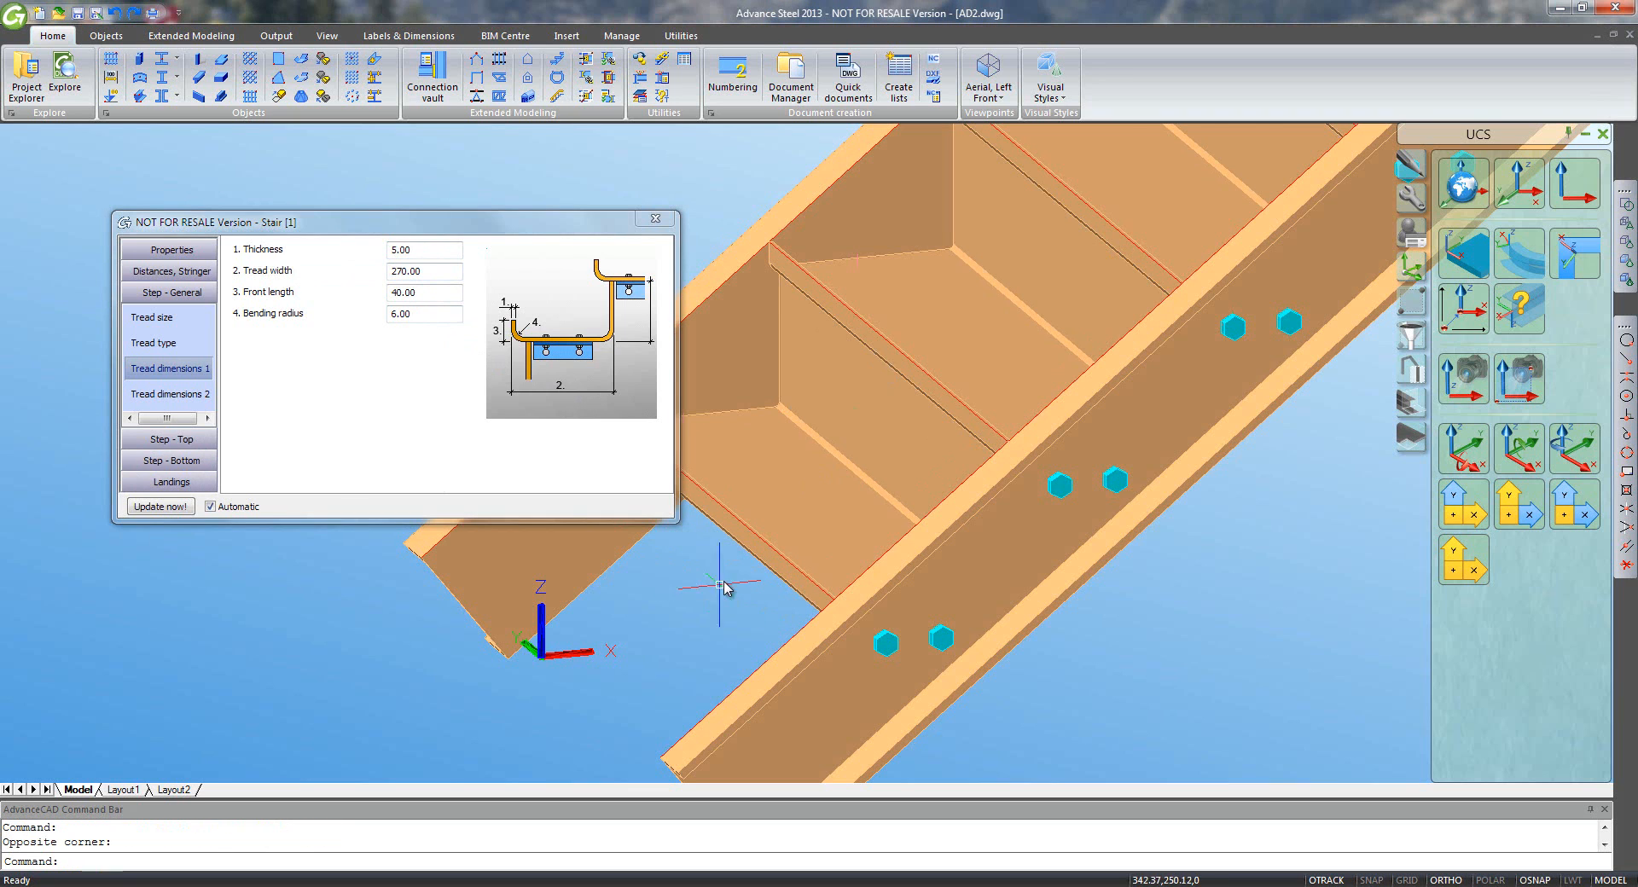
pyautogui.scroll(-5, 721, 587)
pyautogui.moveTo(947, 380); pyautogui.dragTo(600, 717, button='middle')
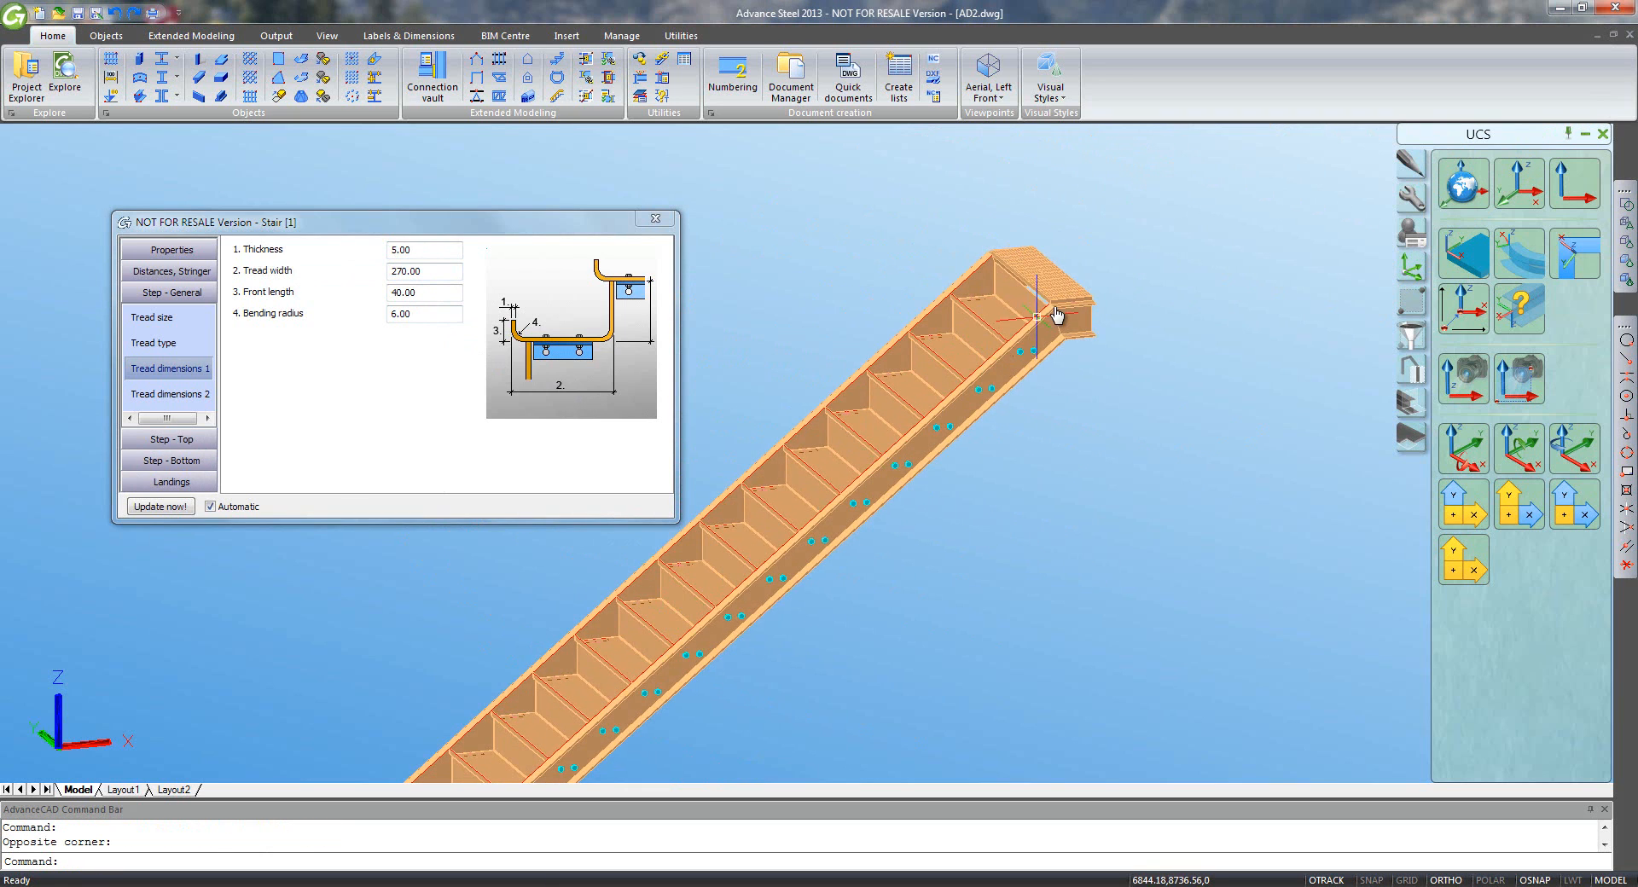
# - Check the top landing dimensions and cover, then apply the Sample4 library preset
pyautogui.click(171, 482)
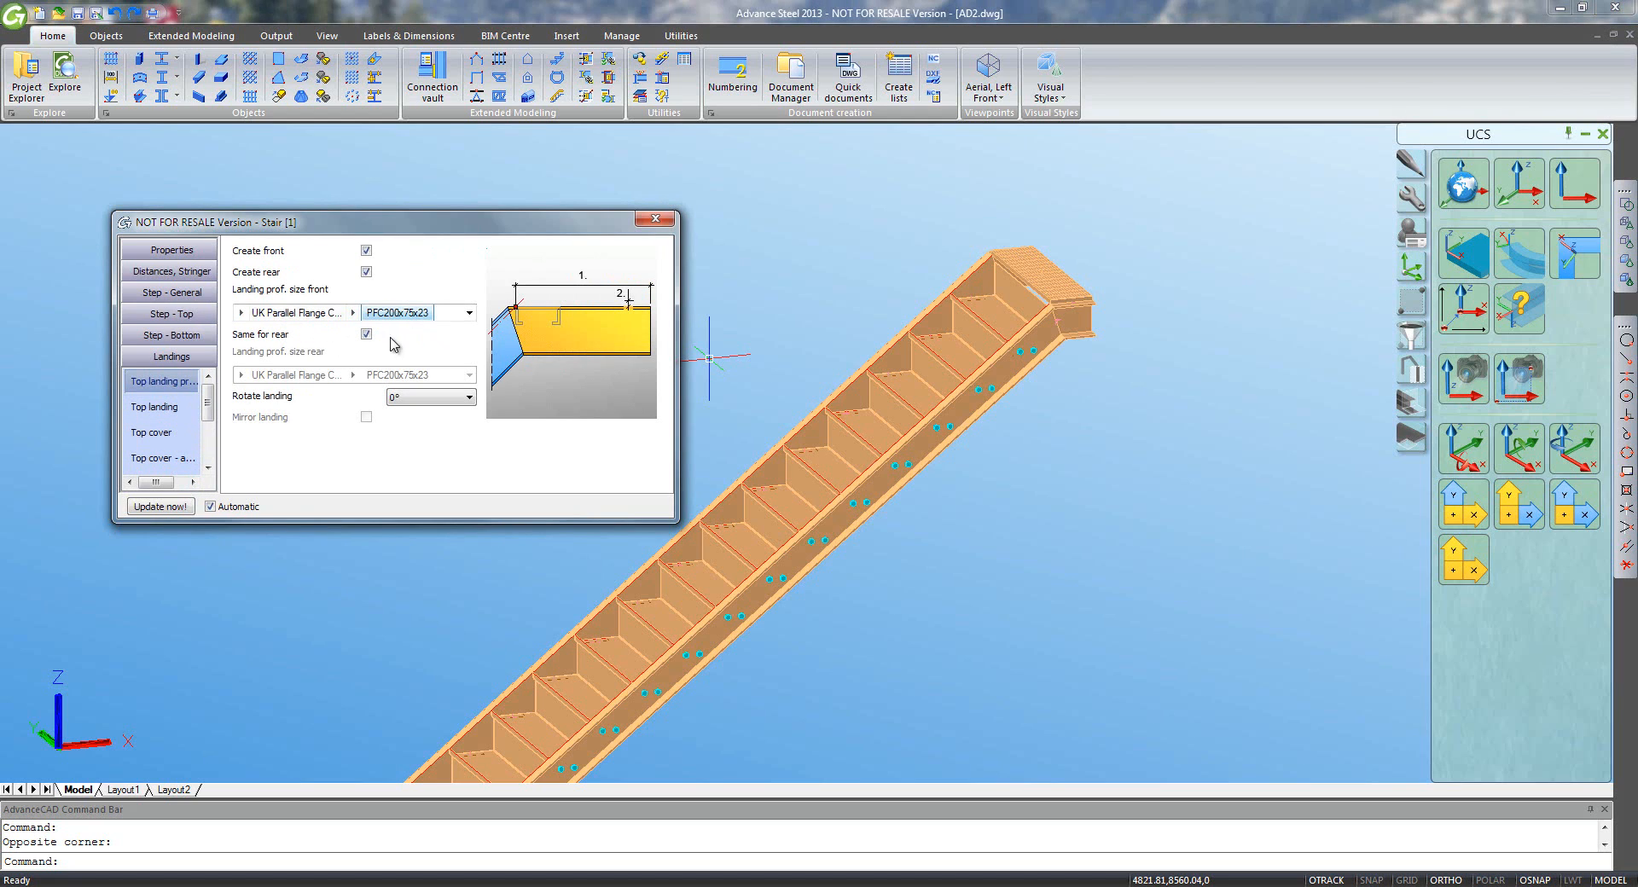
pyautogui.click(183, 410)
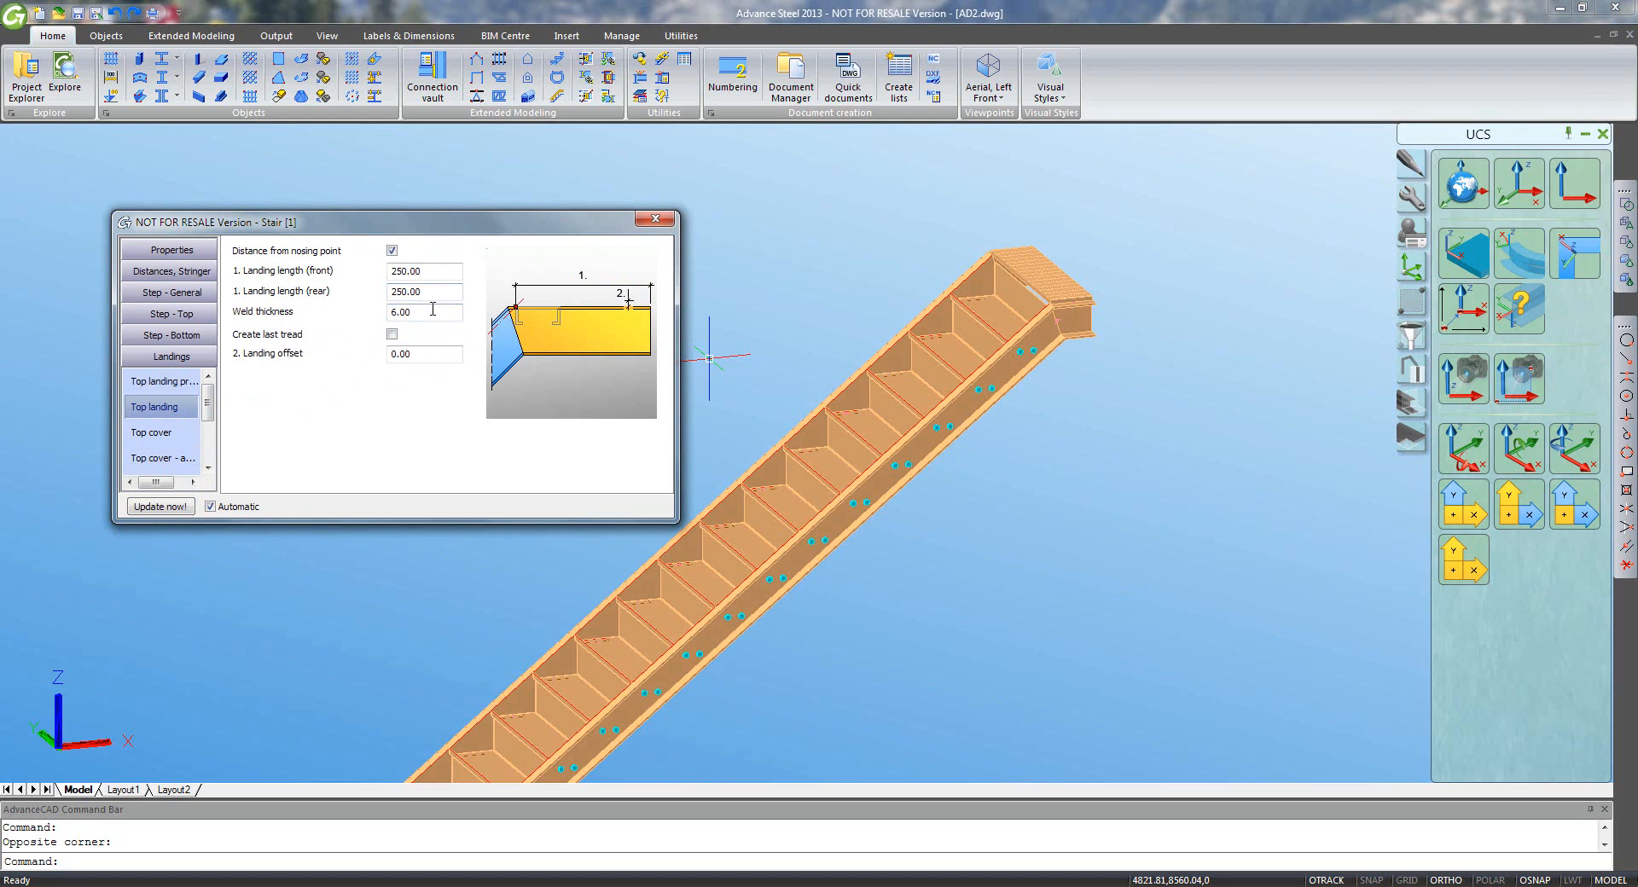
pyautogui.click(177, 432)
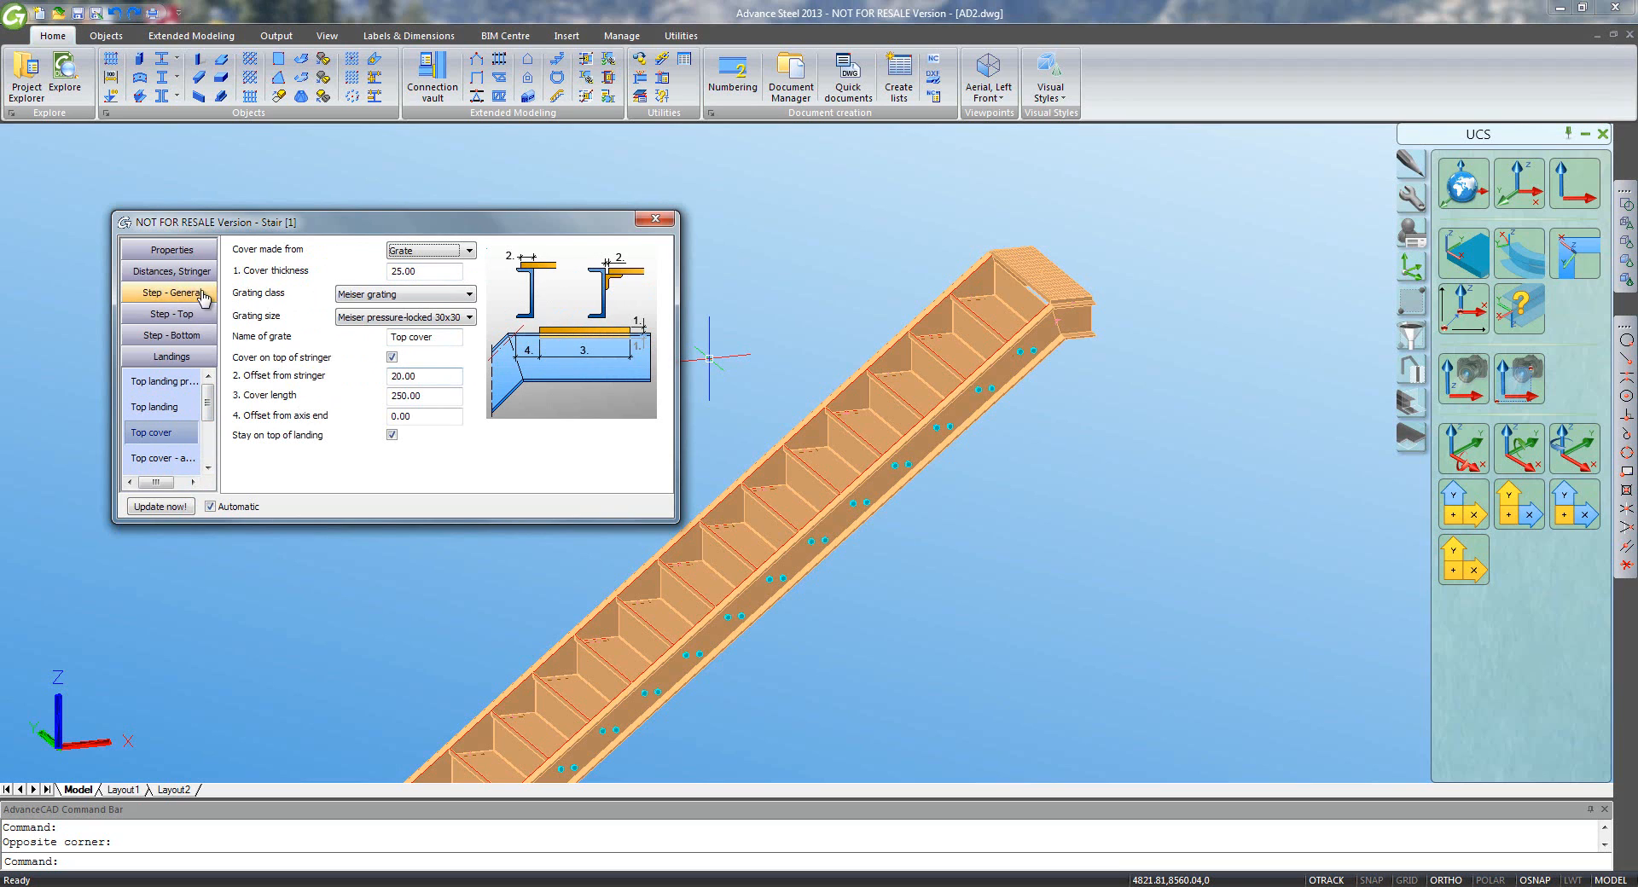
pyautogui.click(171, 250)
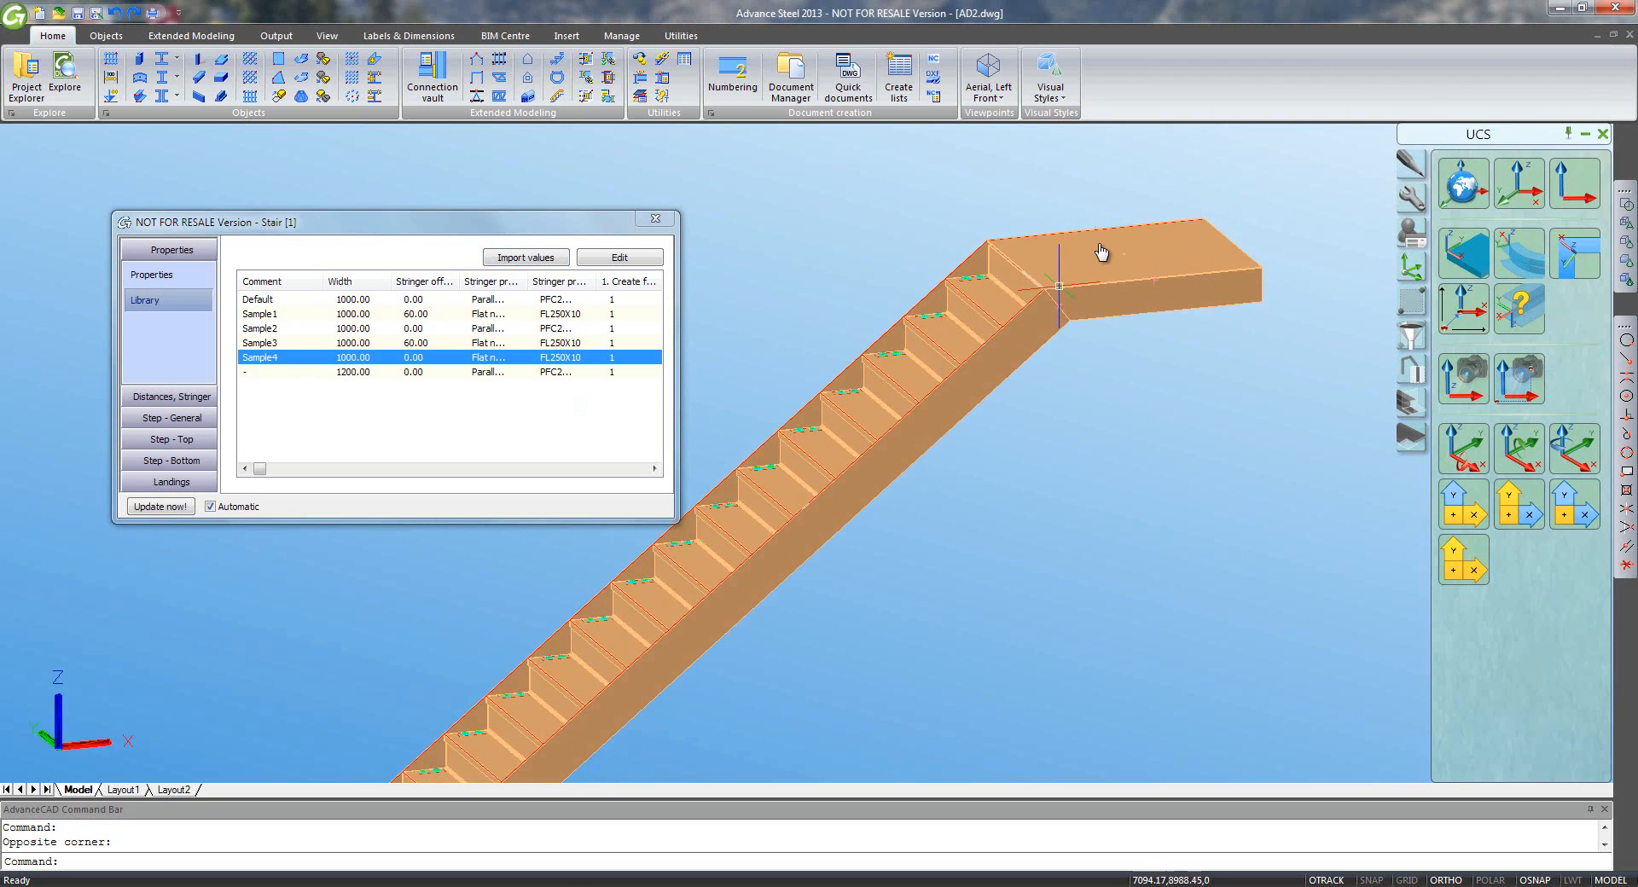
# - Inspect the stair's underside and the bottom step tread offsets, then close the Stair dialog
pyautogui.moveTo(626, 648); pyautogui.dragTo(817, 500, button='middle')
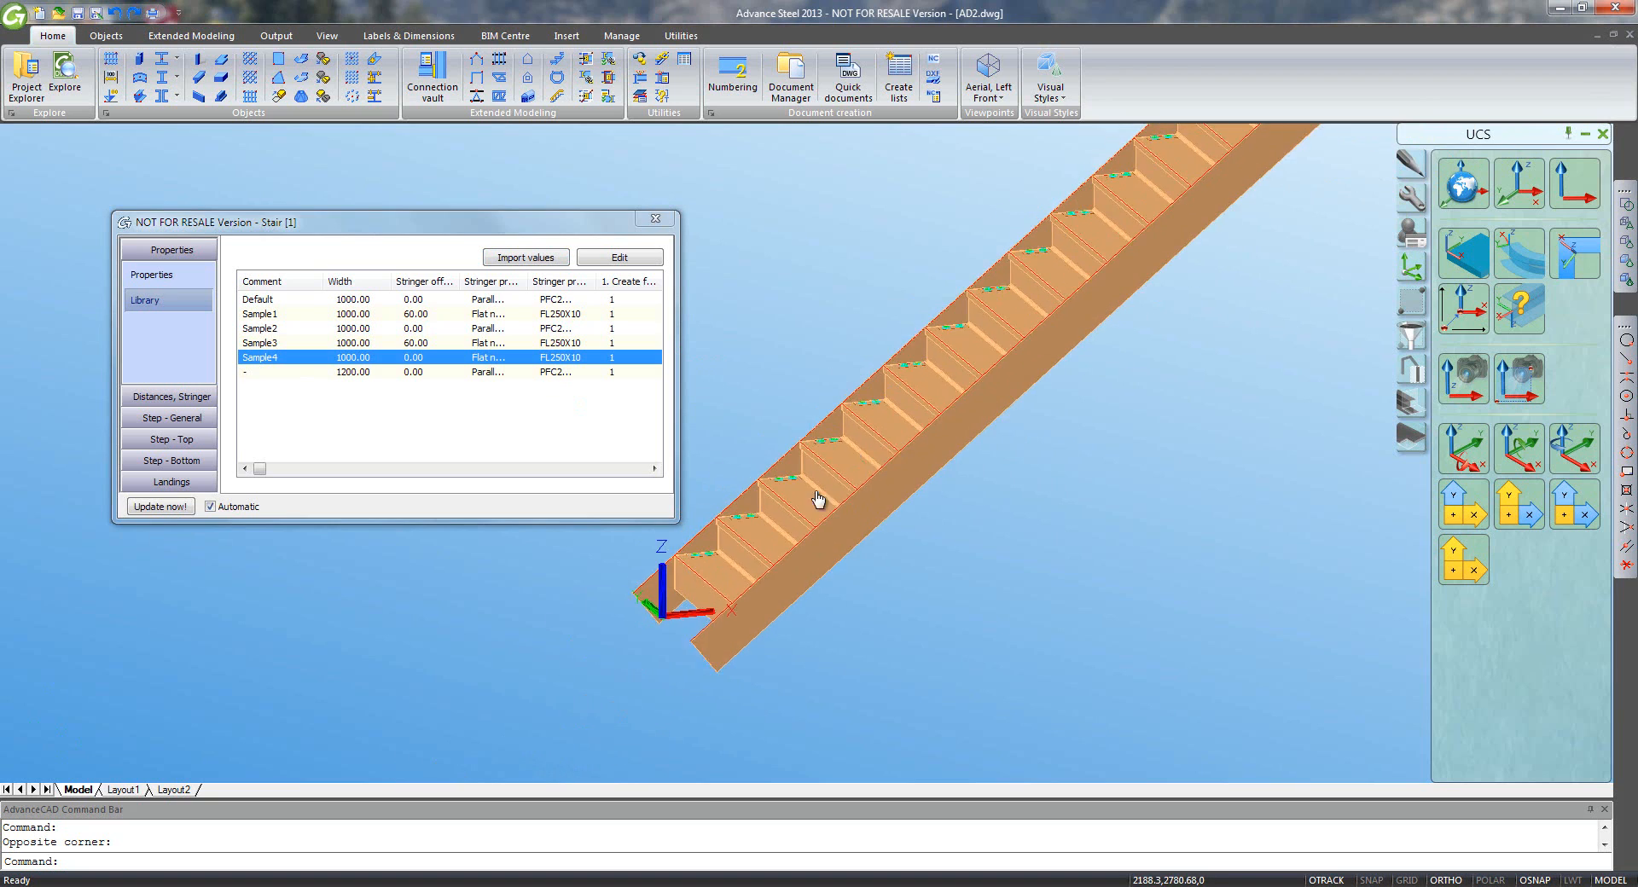
pyautogui.scroll(5, 817, 500)
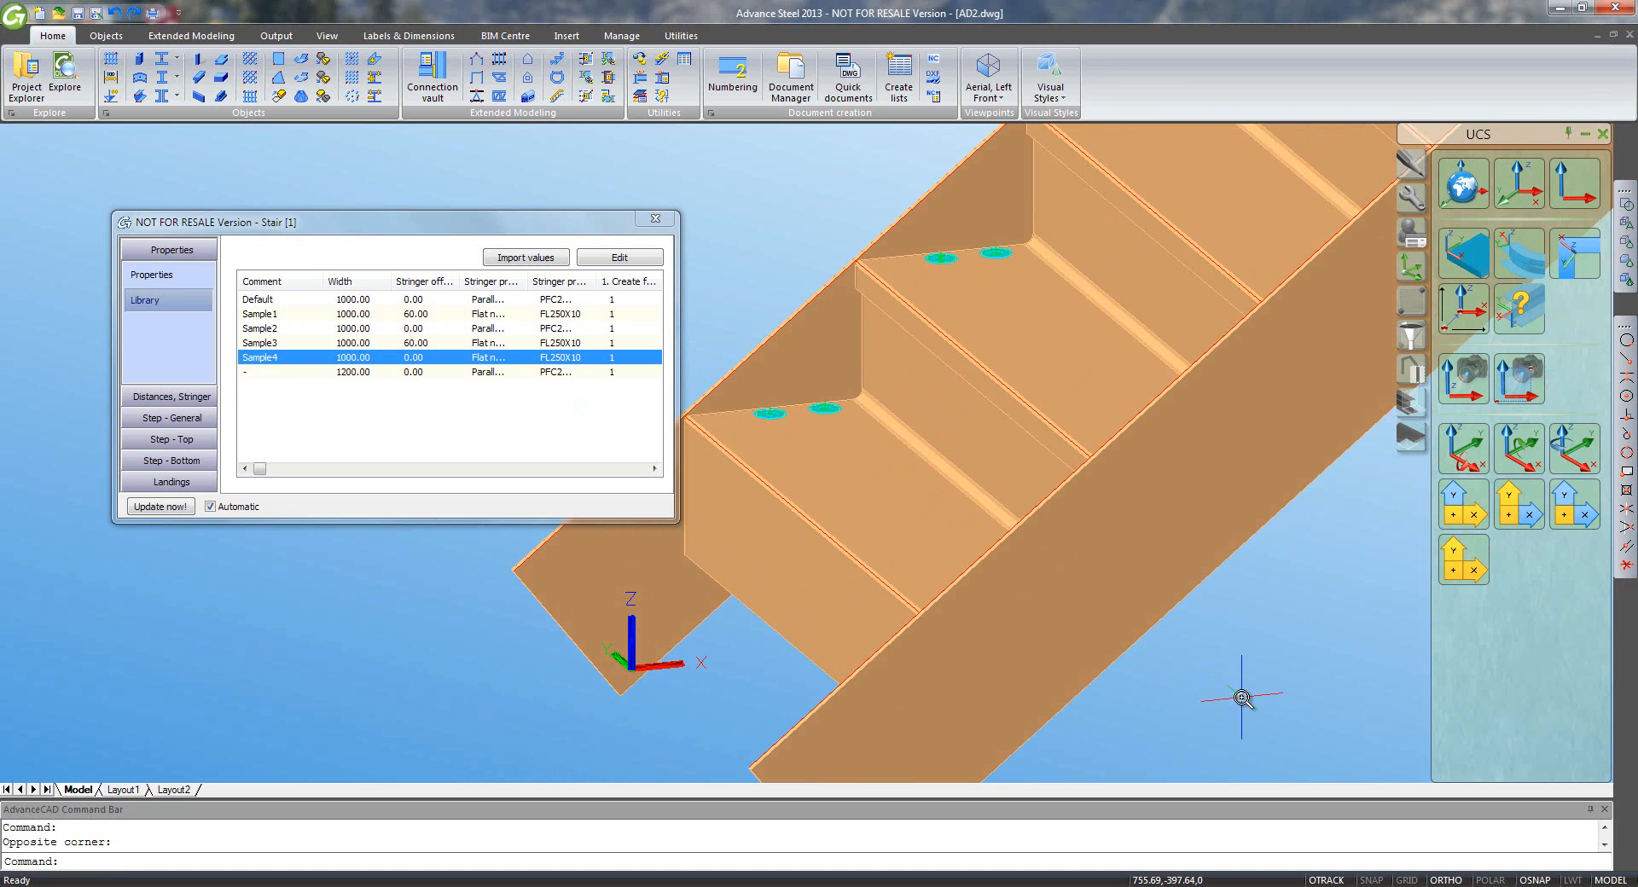
pyautogui.keyDown('shift'); pyautogui.moveTo(1242, 698); pyautogui.dragTo(1176, 512, button='middle'); pyautogui.keyUp('shift')
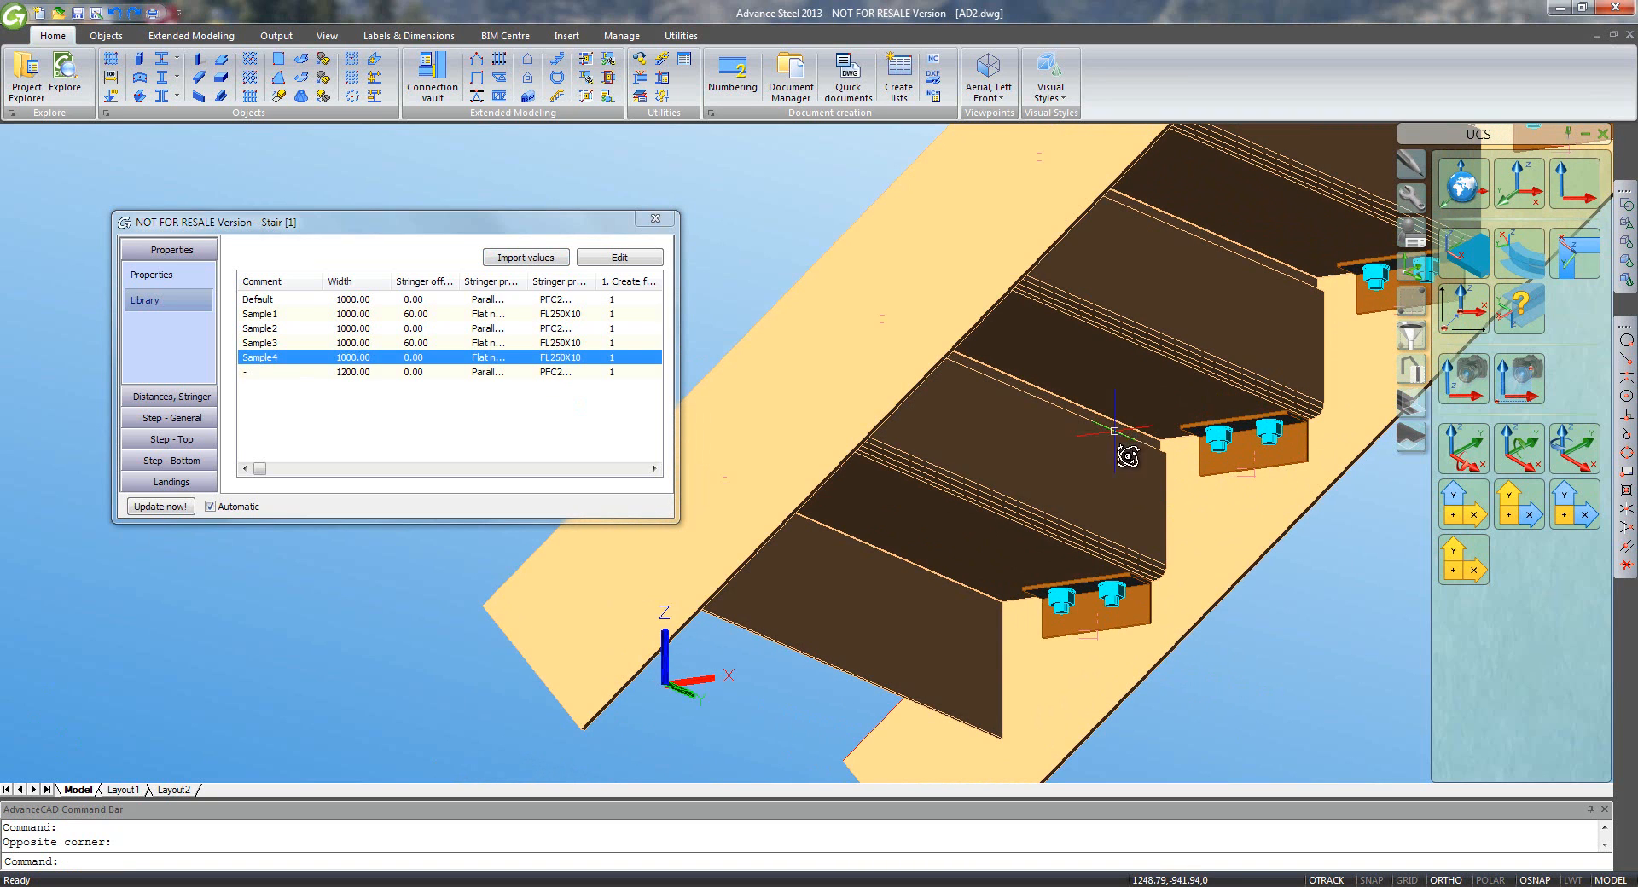
pyautogui.keyDown('shift'); pyautogui.moveTo(994, 607); pyautogui.dragTo(1135, 665, button='middle'); pyautogui.keyUp('shift')
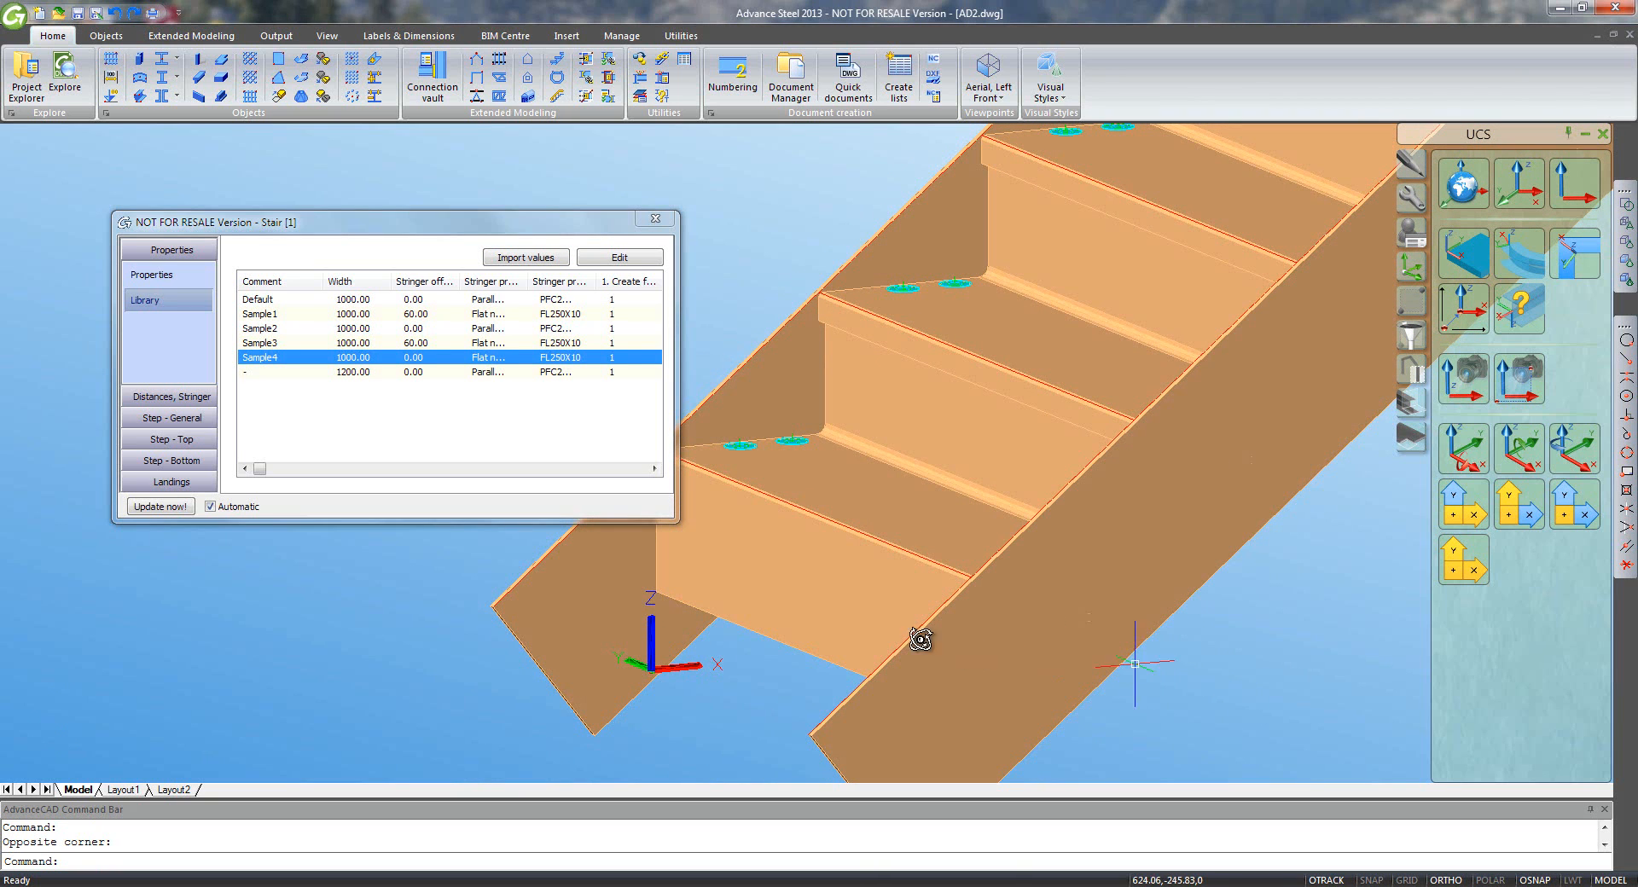
pyautogui.click(189, 461)
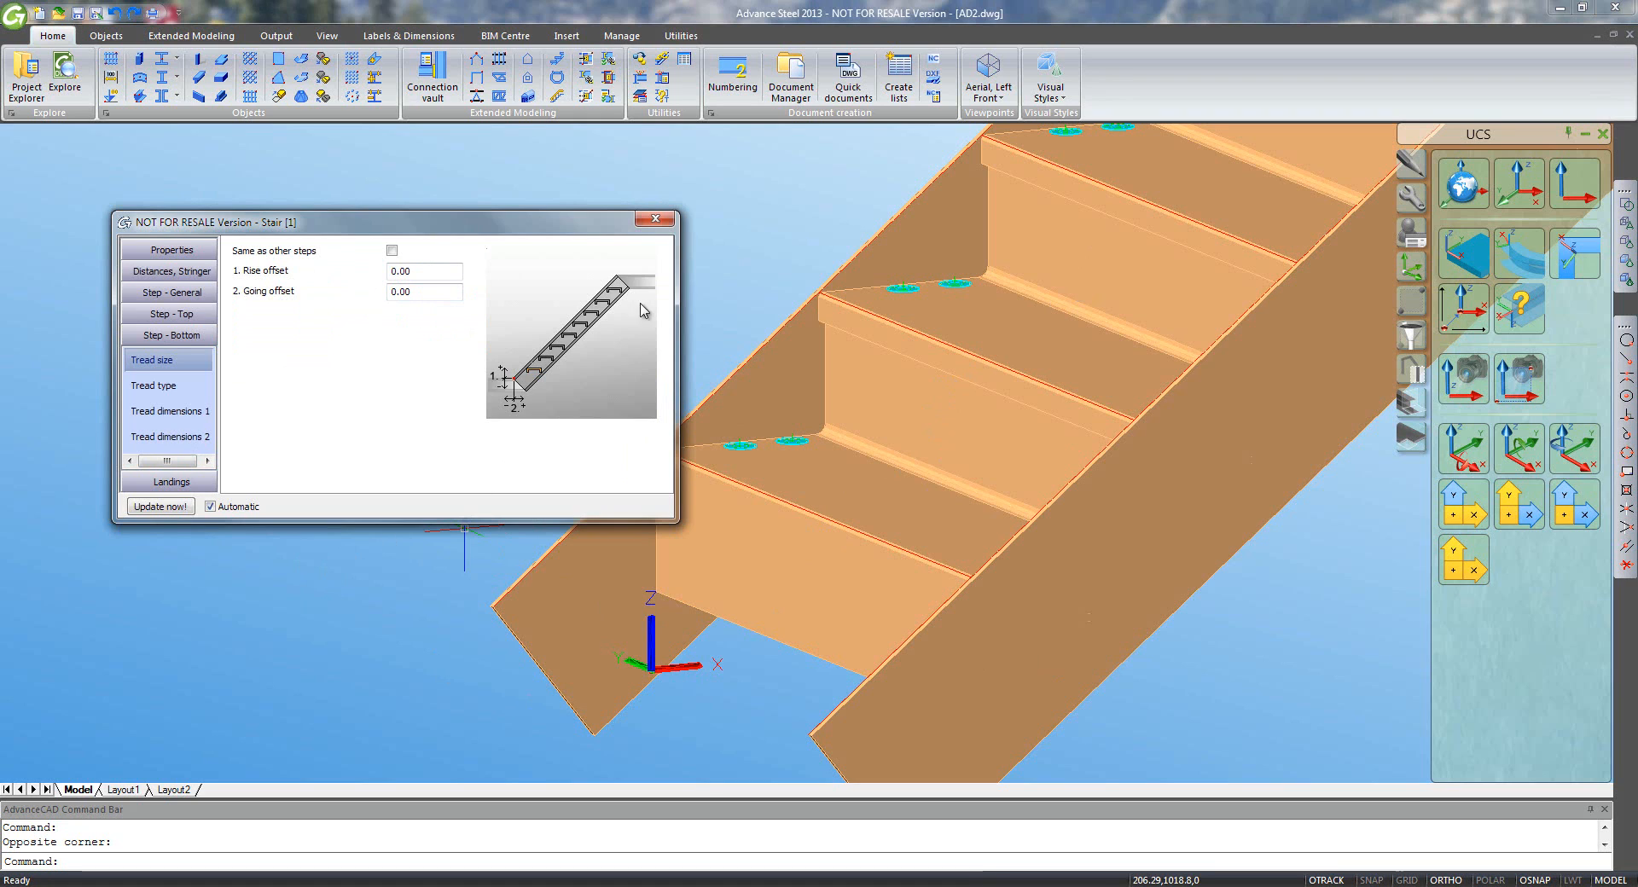
pyautogui.click(655, 220)
# - Show the stair from the Aerial Left Front view with the Tools palette displayed
pyautogui.scroll(-1, 685, 339)
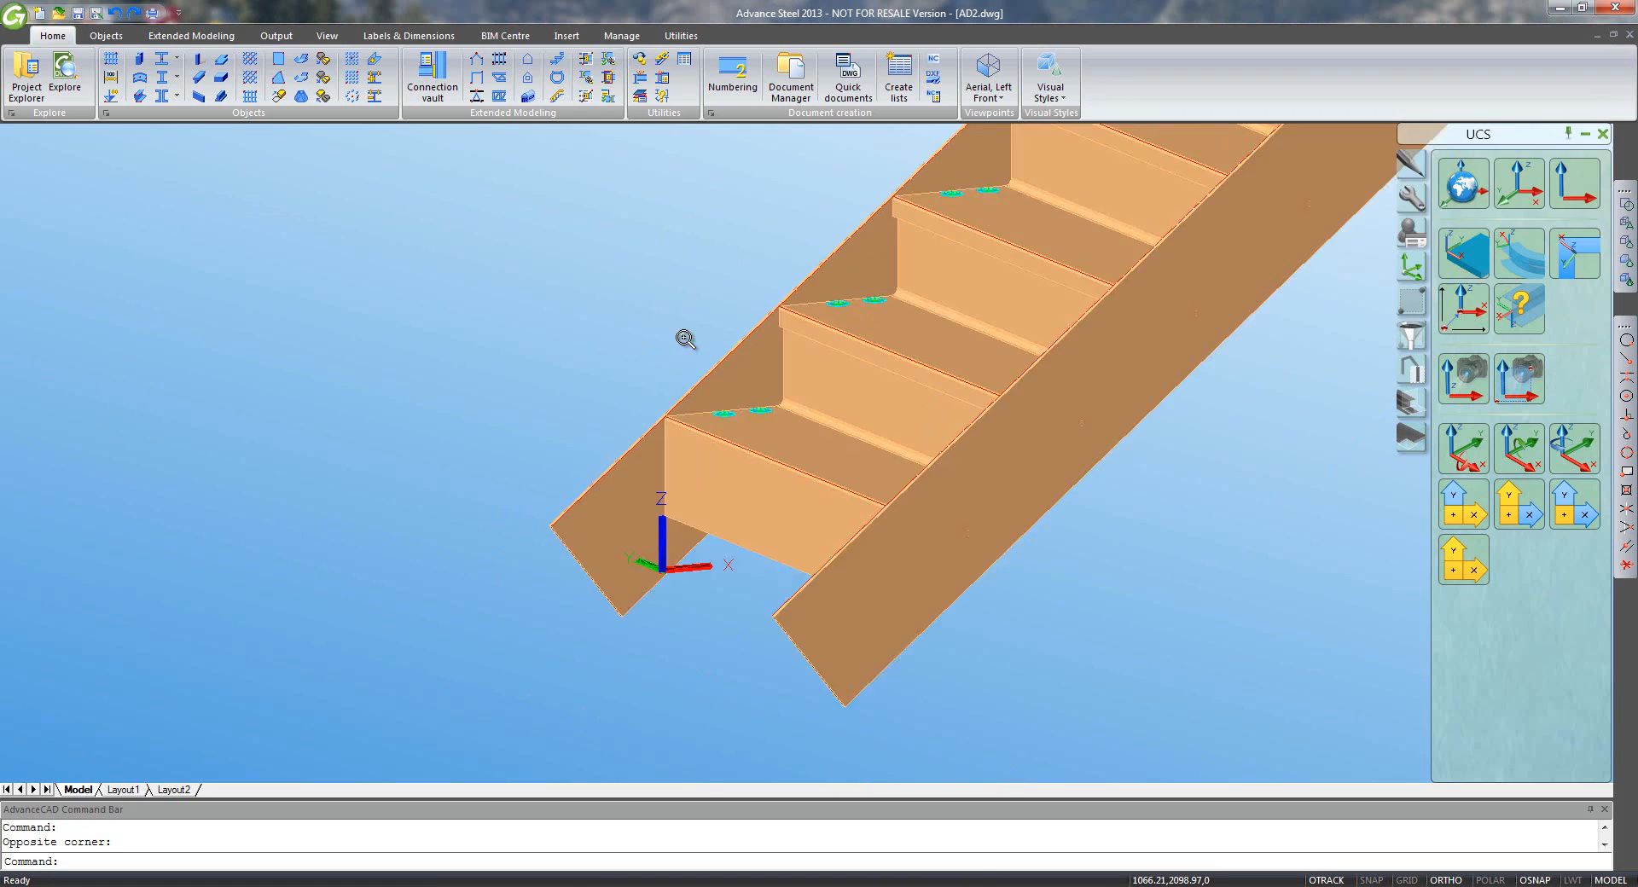
pyautogui.scroll(-2, 685, 338)
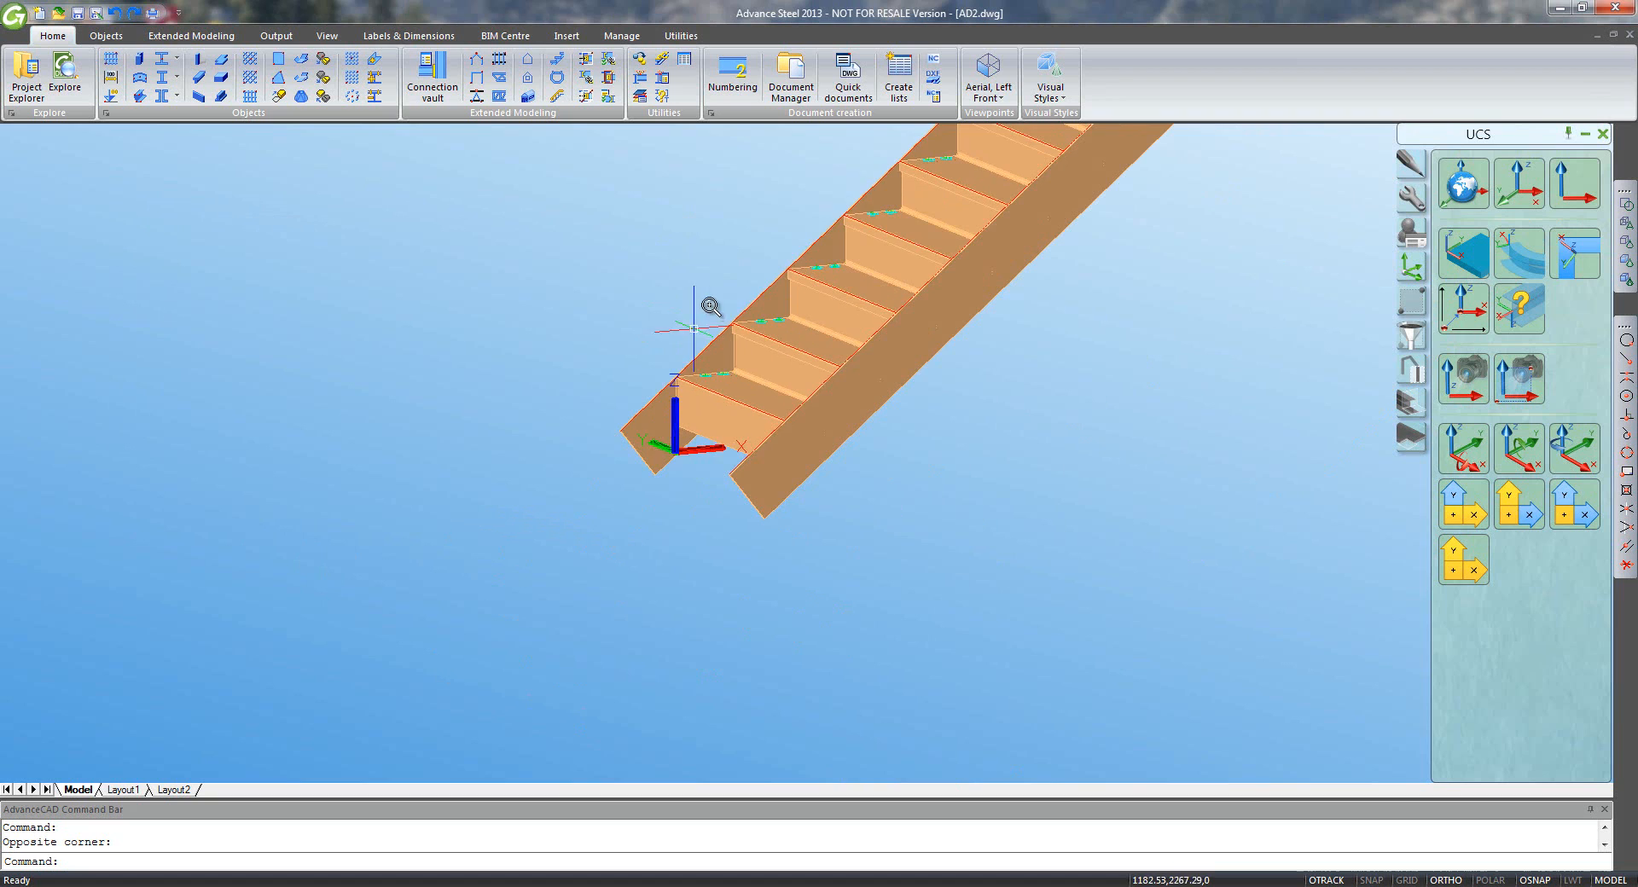
pyautogui.click(990, 78)
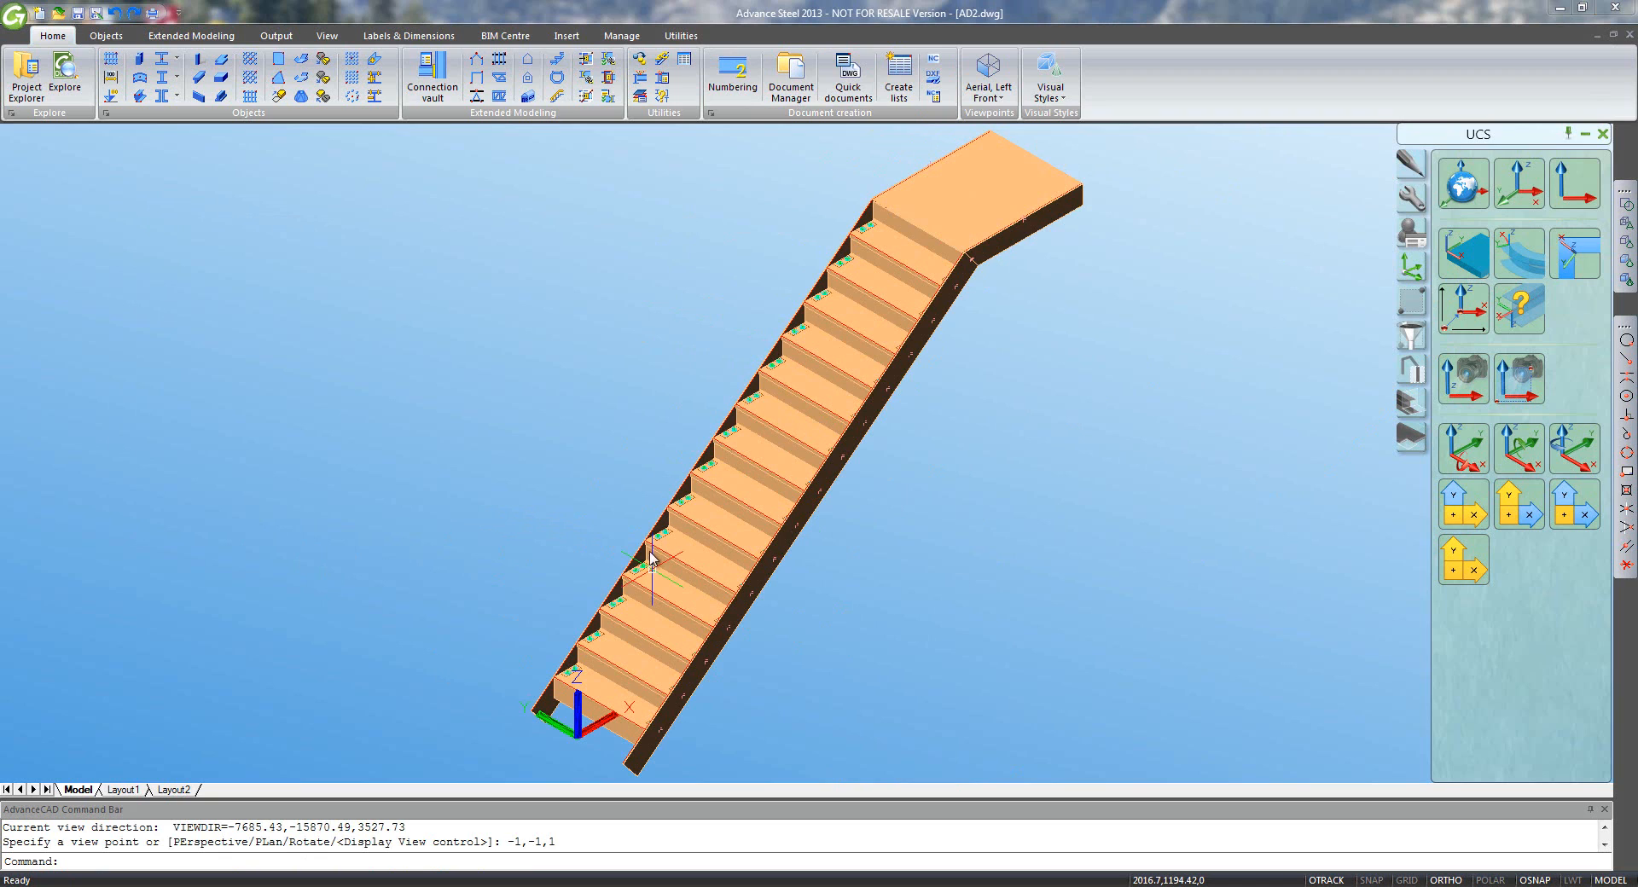
pyautogui.click(1411, 200)
# - Select the stair elements for transforming, including their attached connections
pyautogui.click(1521, 189)
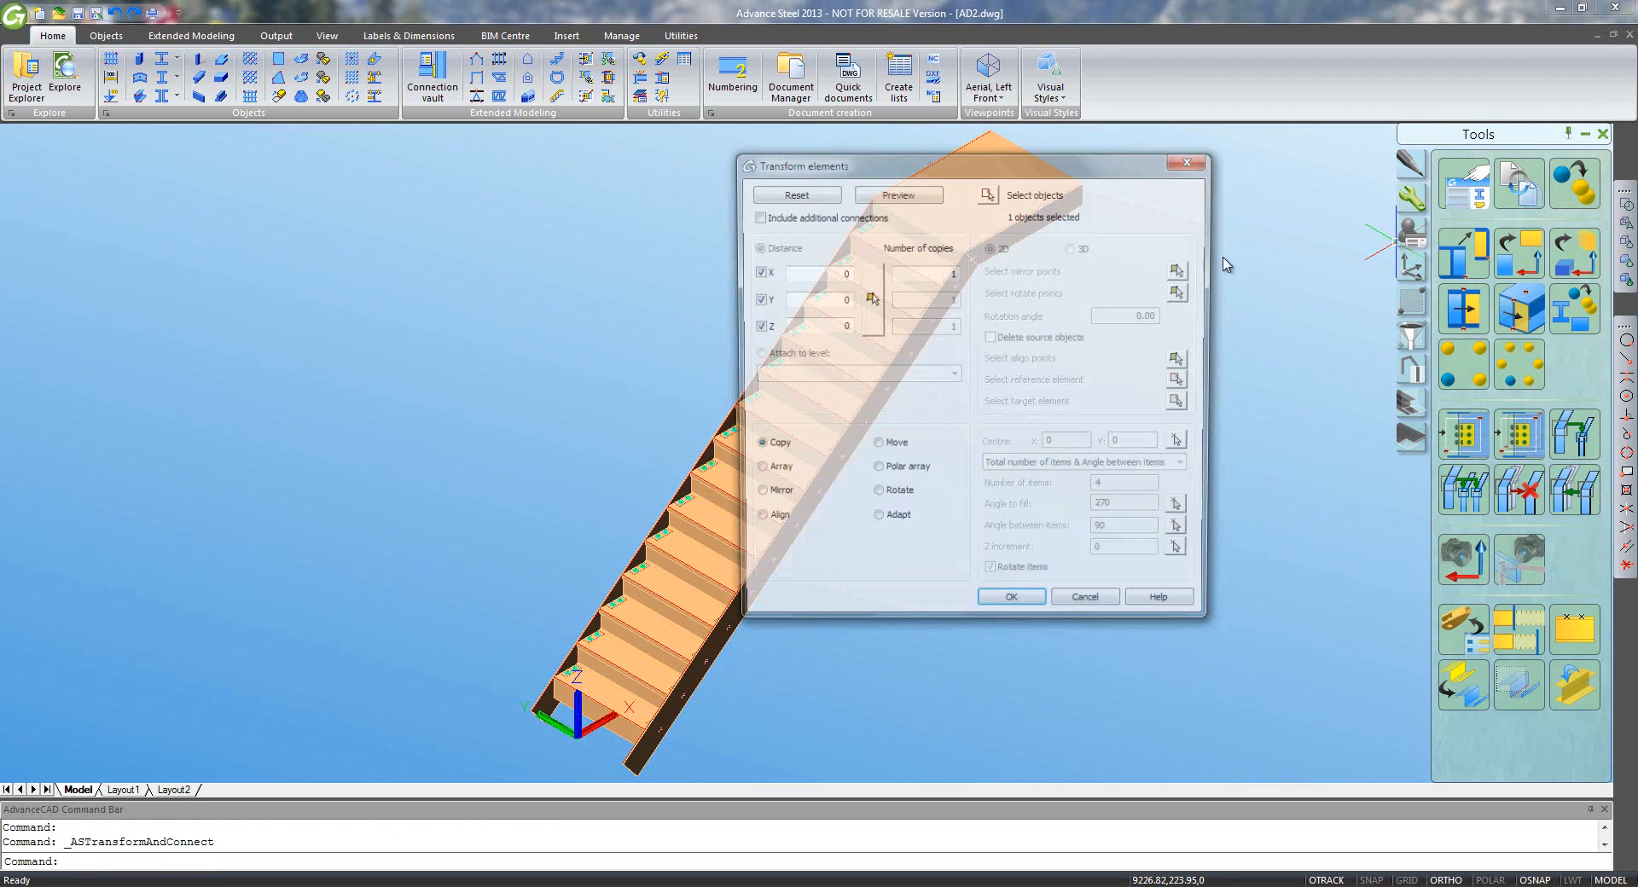
pyautogui.click(775, 218)
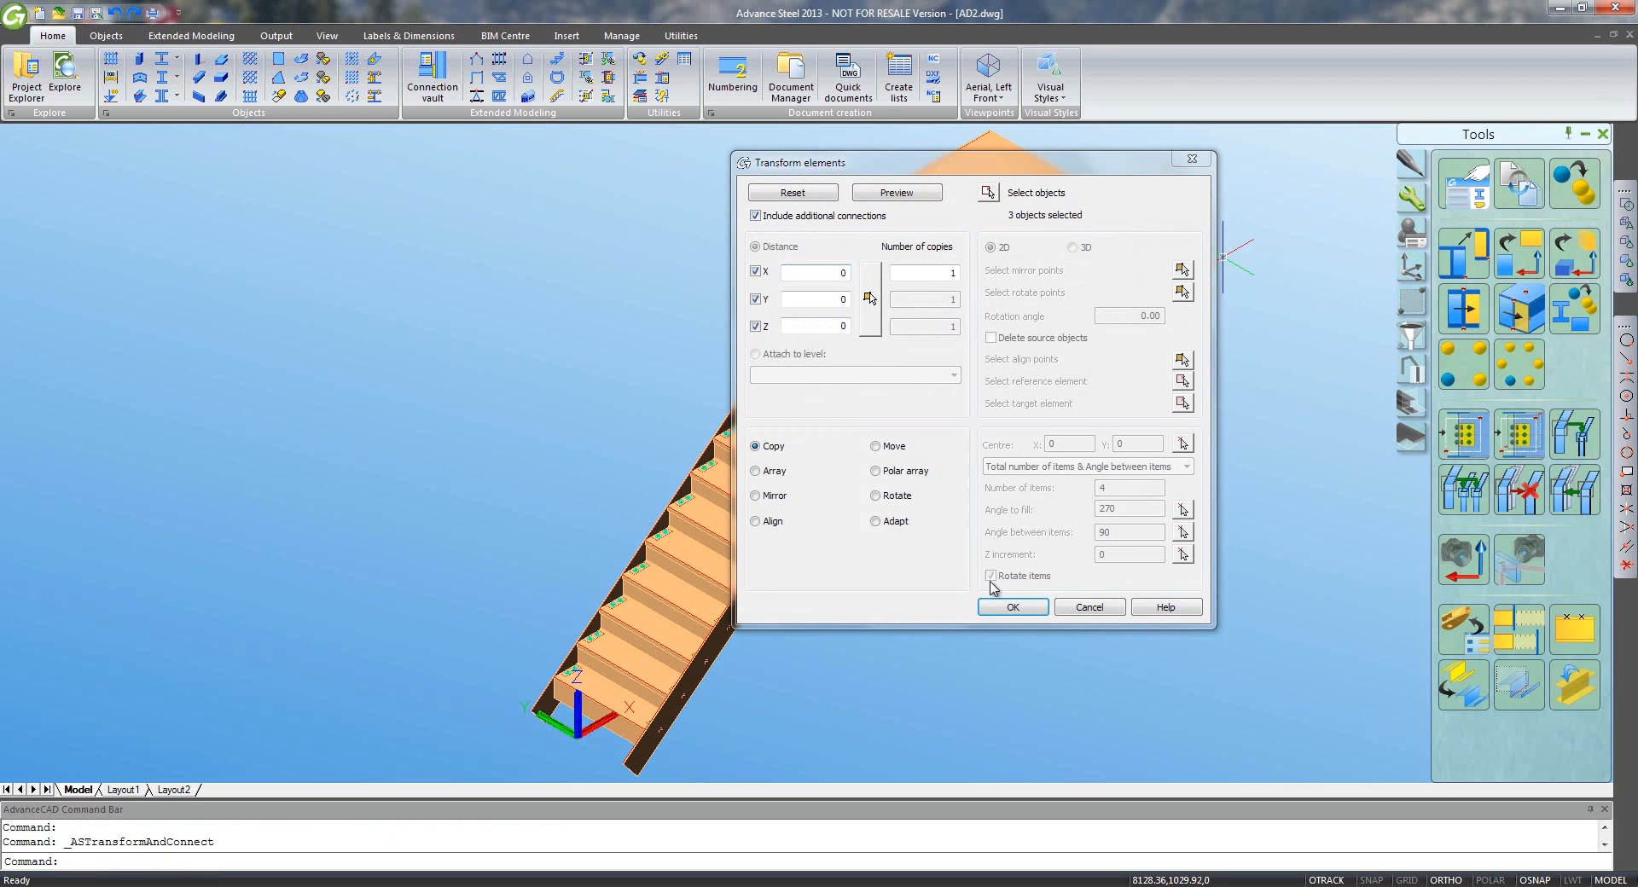
pyautogui.click(1010, 607)
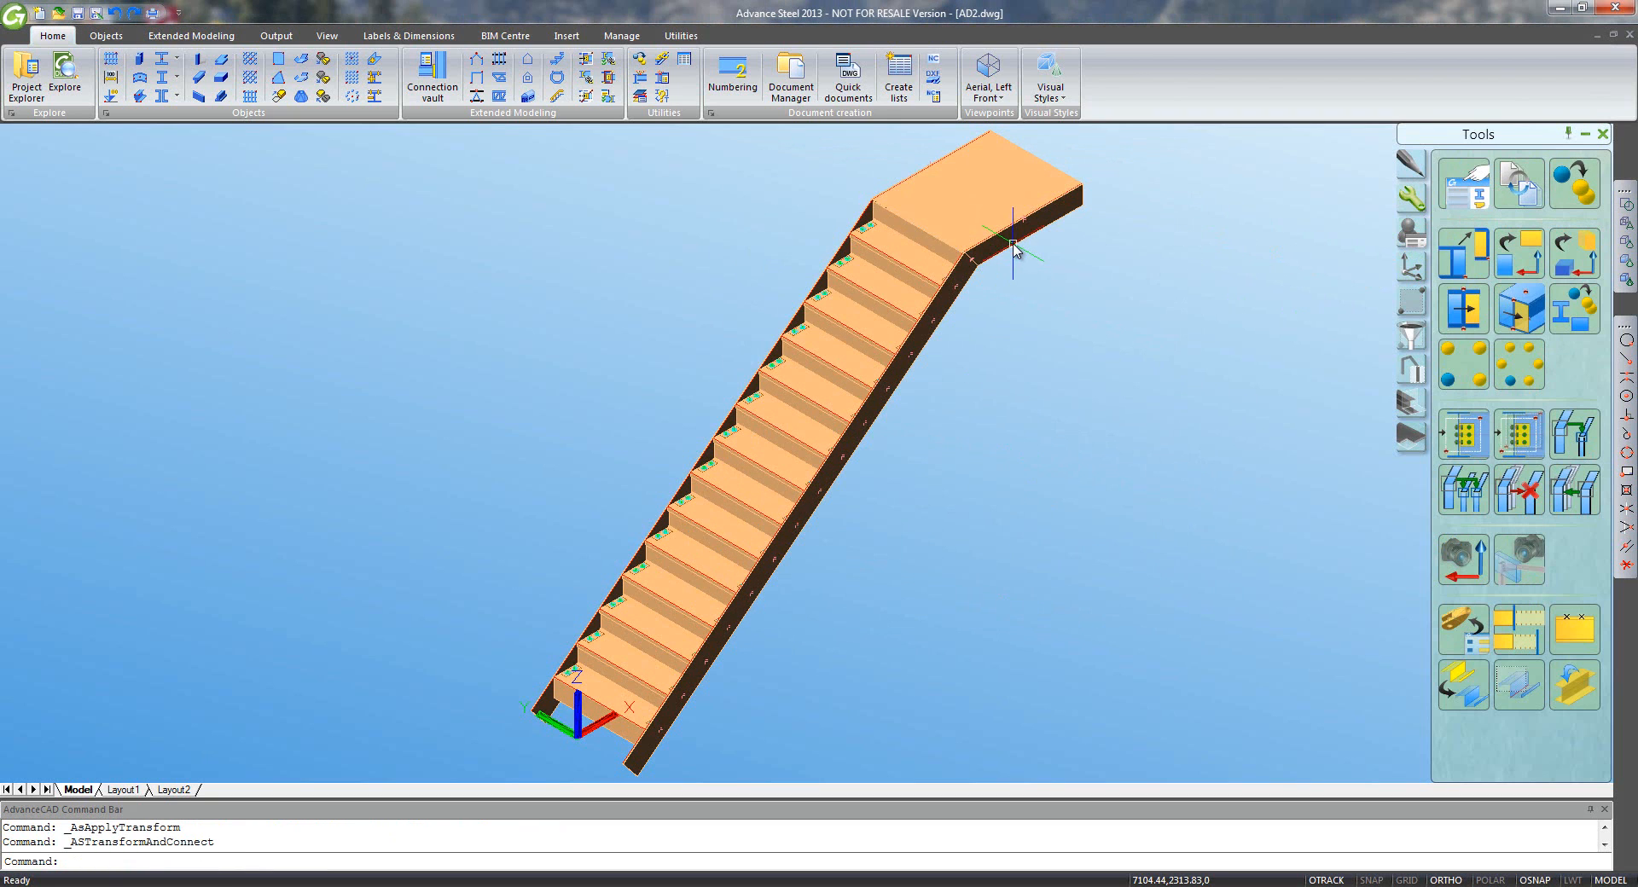
pyautogui.click(609, 78)
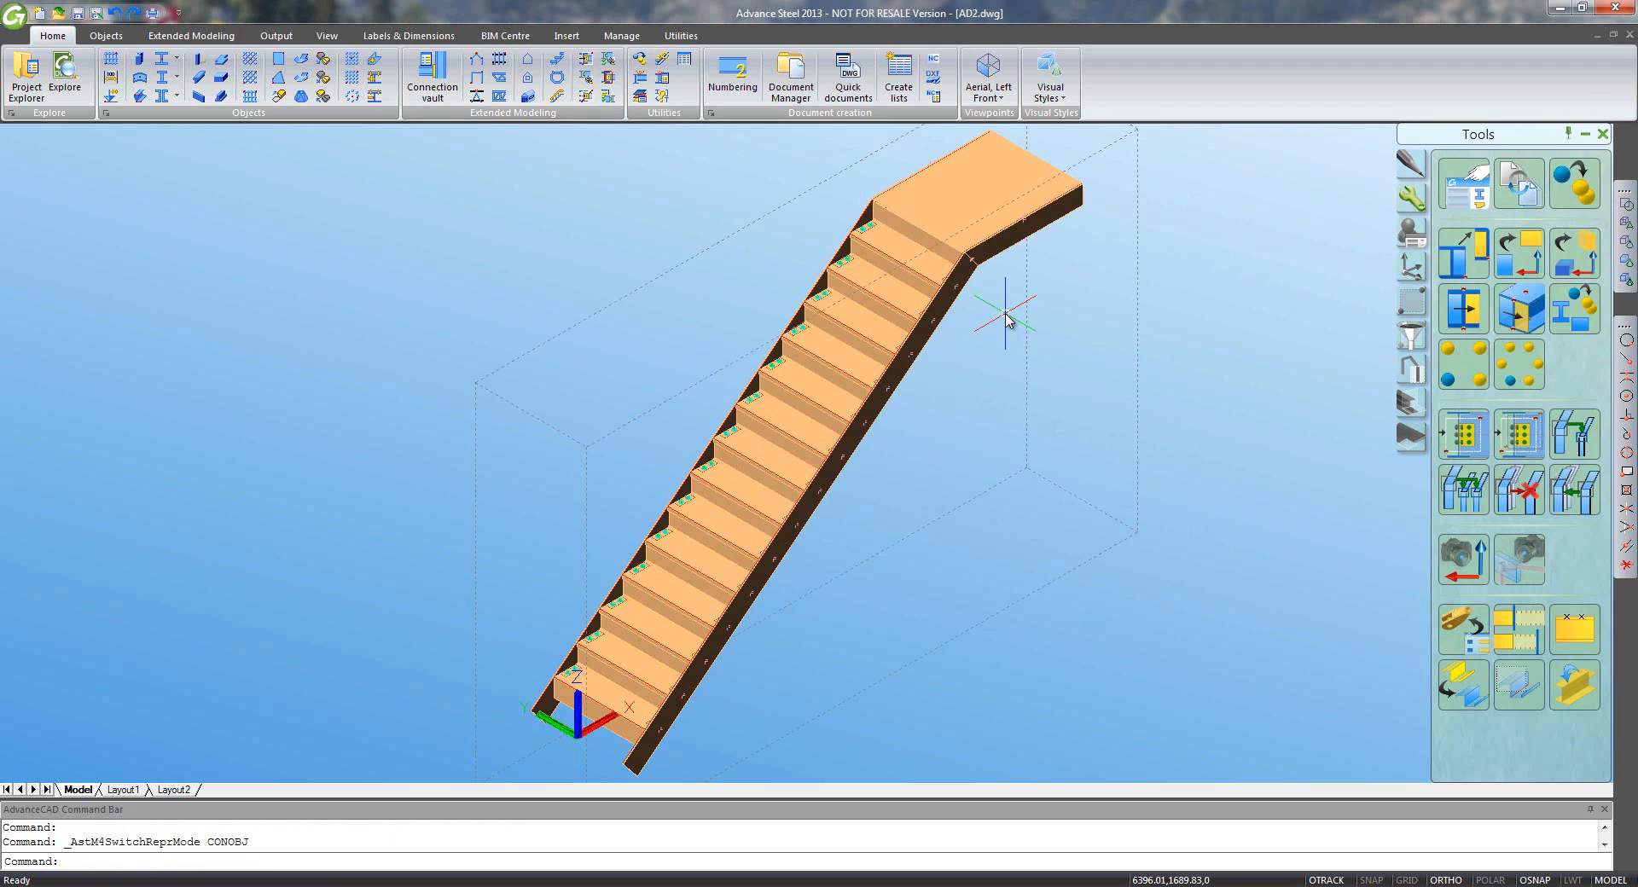
# - Start the copy with its base point at the stringer's bottom endpoint
pyautogui.click(1464, 254)
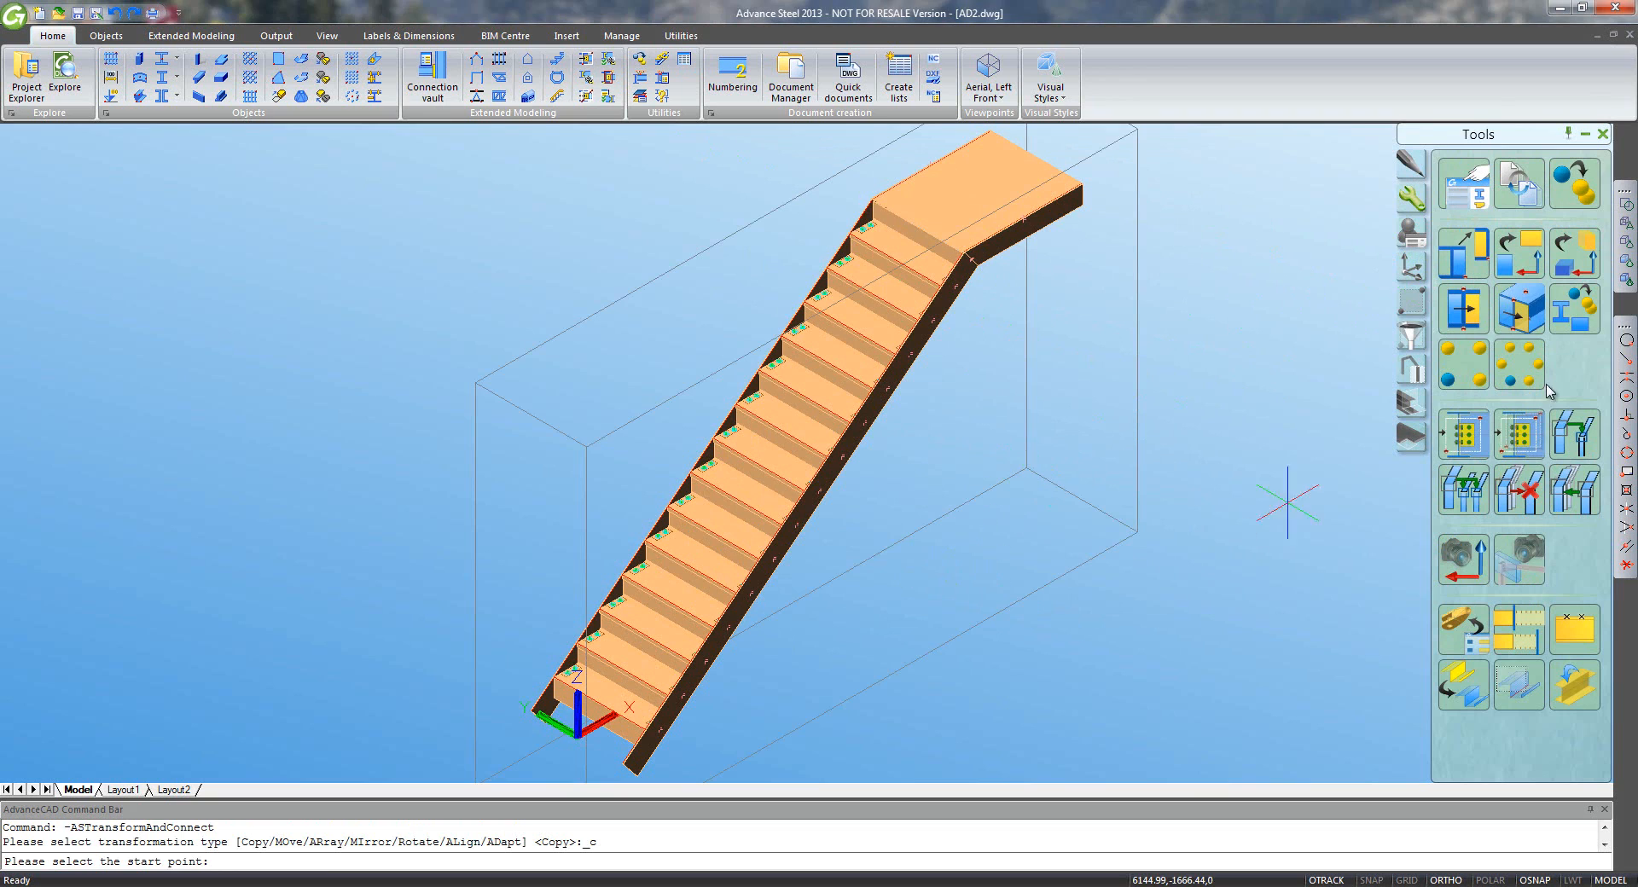
pyautogui.click(1624, 360)
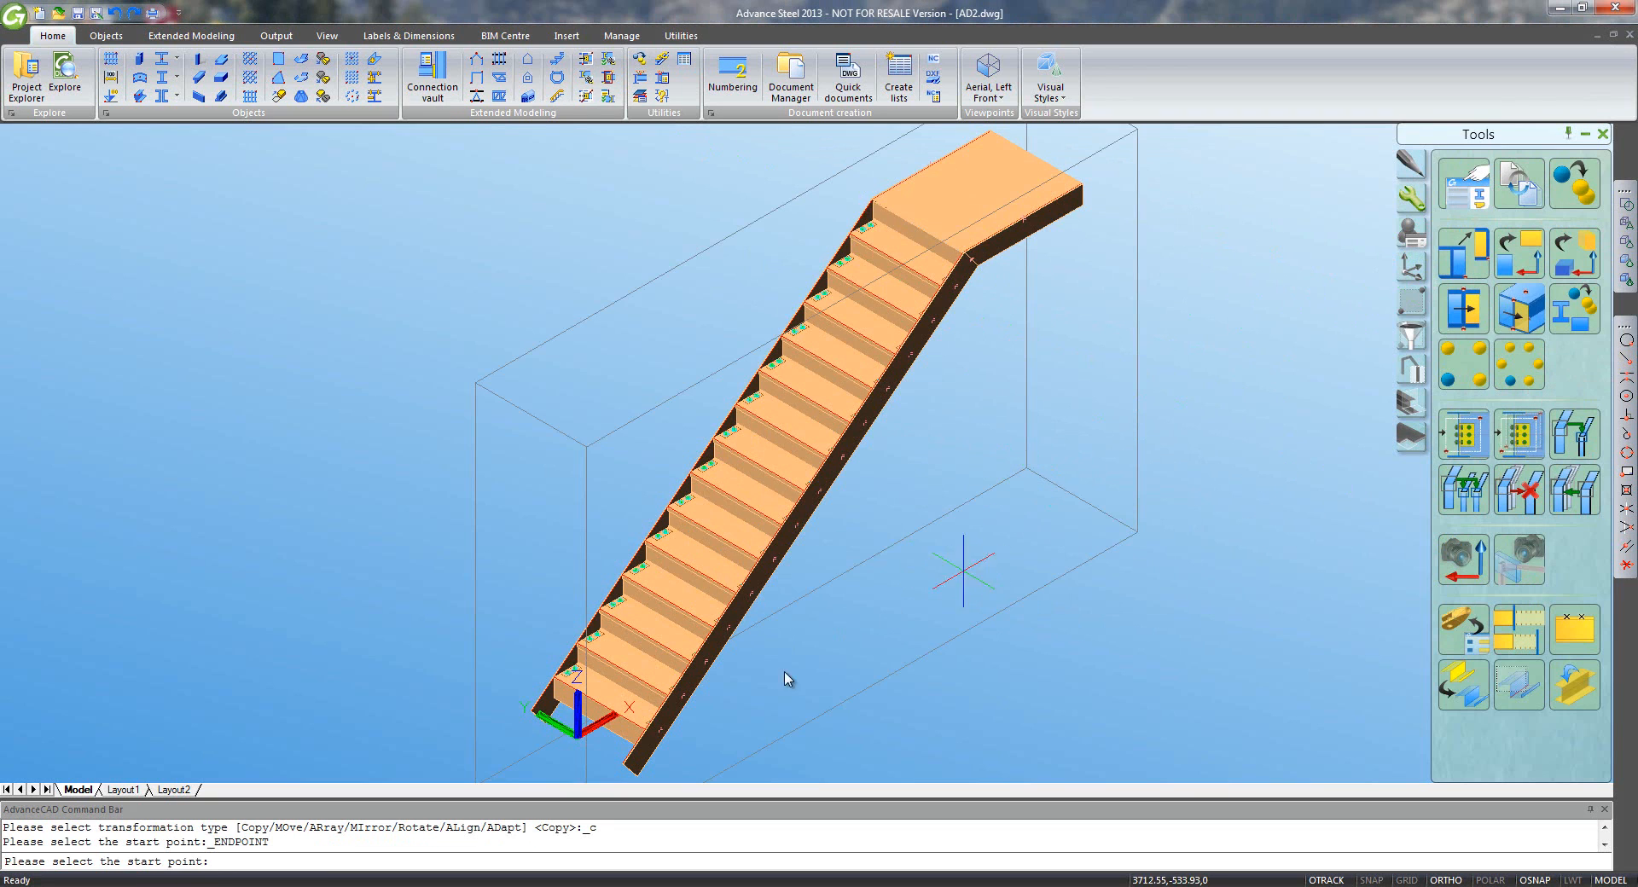
pyautogui.moveTo(785, 676); pyautogui.dragTo(802, 550, button='middle')
pyautogui.scroll(10, 677, 669)
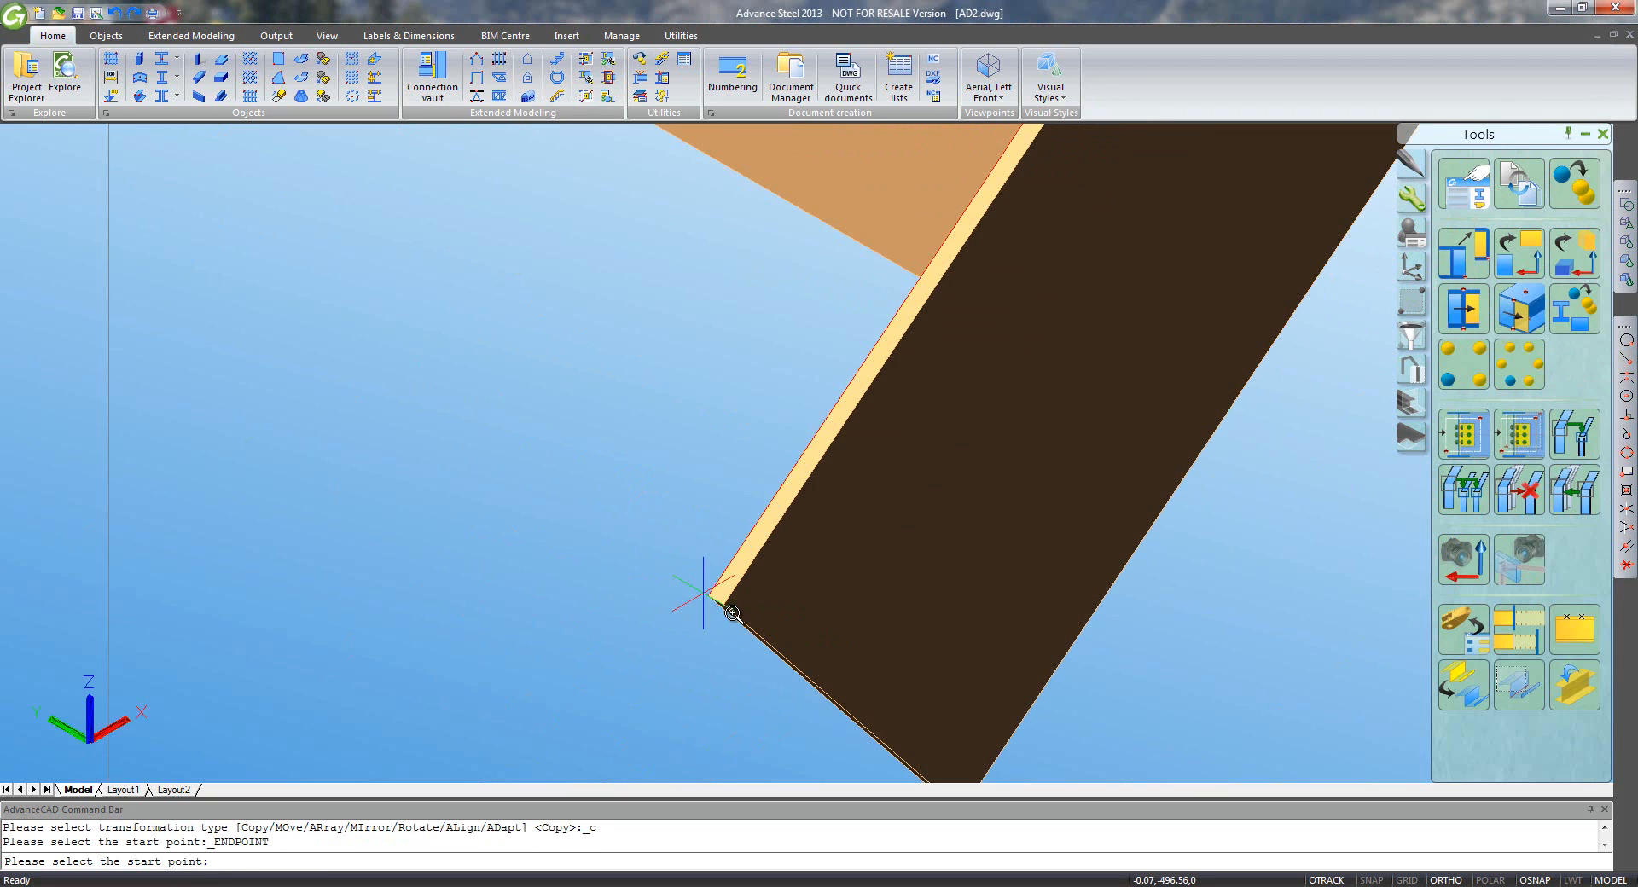
pyautogui.click(732, 614)
# - Place the copy at the upper landing's outer corner to form the second flight
pyautogui.scroll(-5, 847, 588)
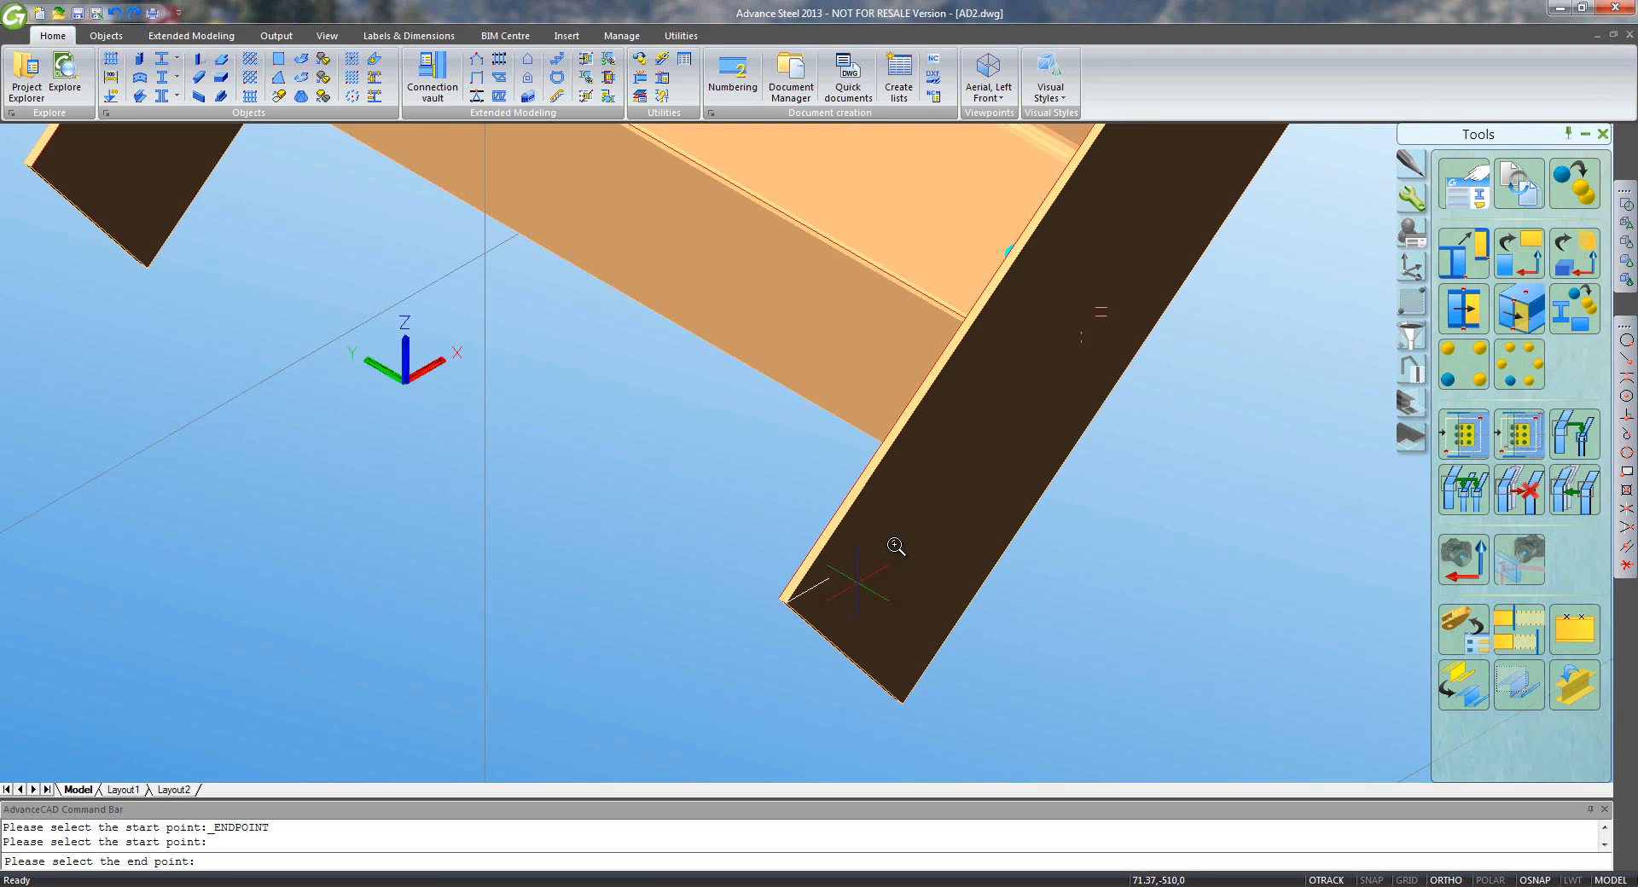
pyautogui.scroll(-2, 1063, 564)
pyautogui.scroll(-1, 1117, 417)
pyautogui.moveTo(1126, 420); pyautogui.dragTo(522, 720, button='middle')
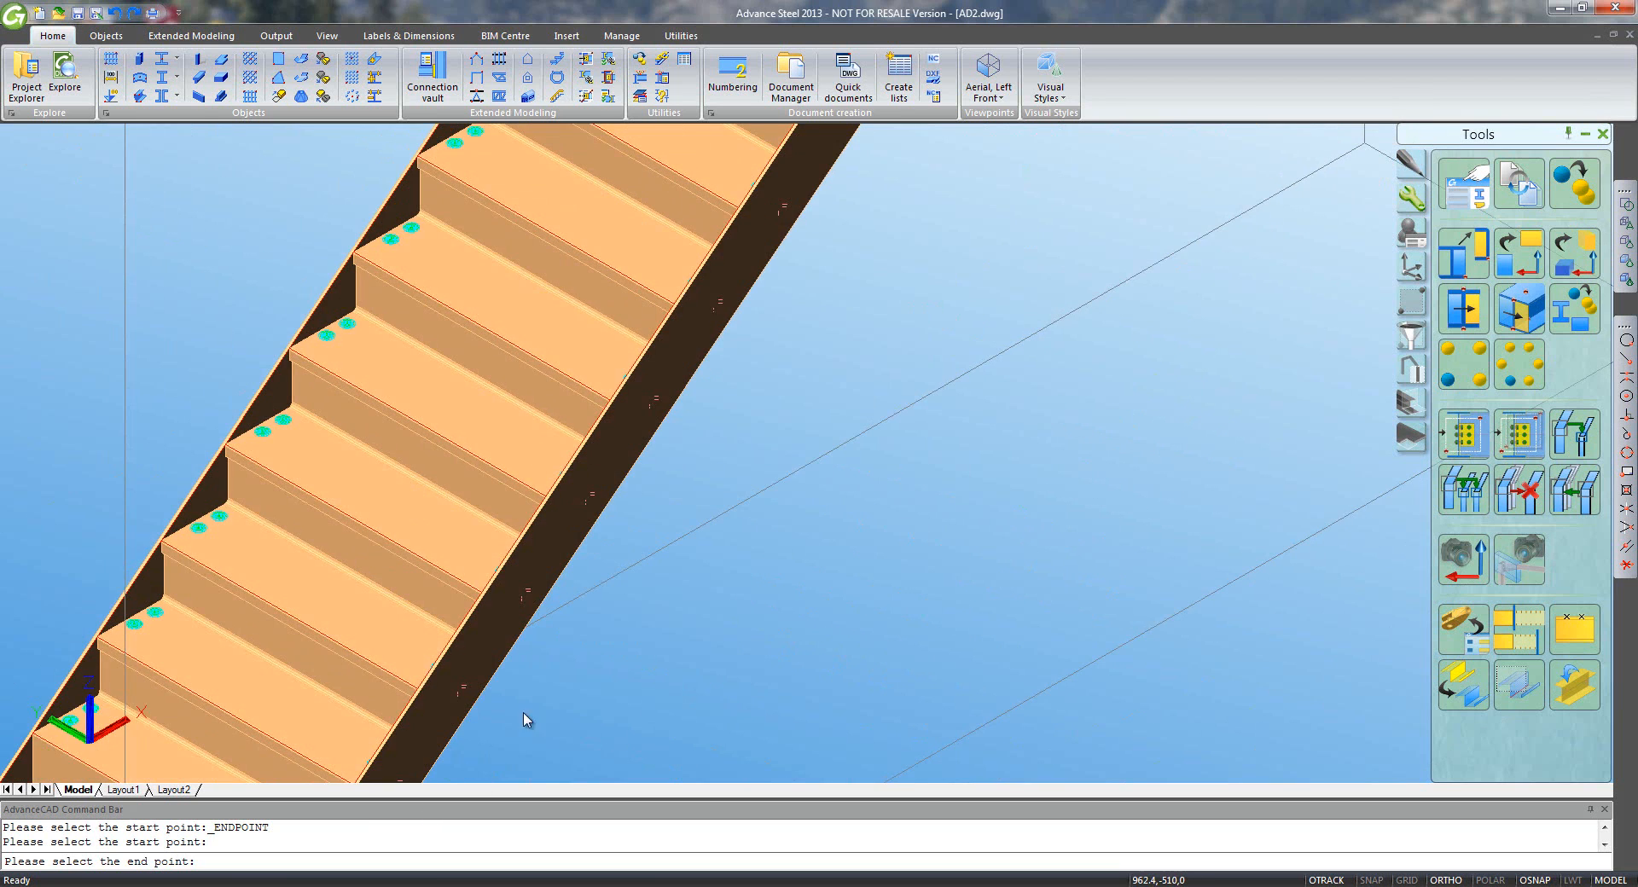
pyautogui.scroll(-2, 768, 471)
pyautogui.moveTo(906, 327); pyautogui.dragTo(656, 731, button='middle')
pyautogui.scroll(6, 749, 487)
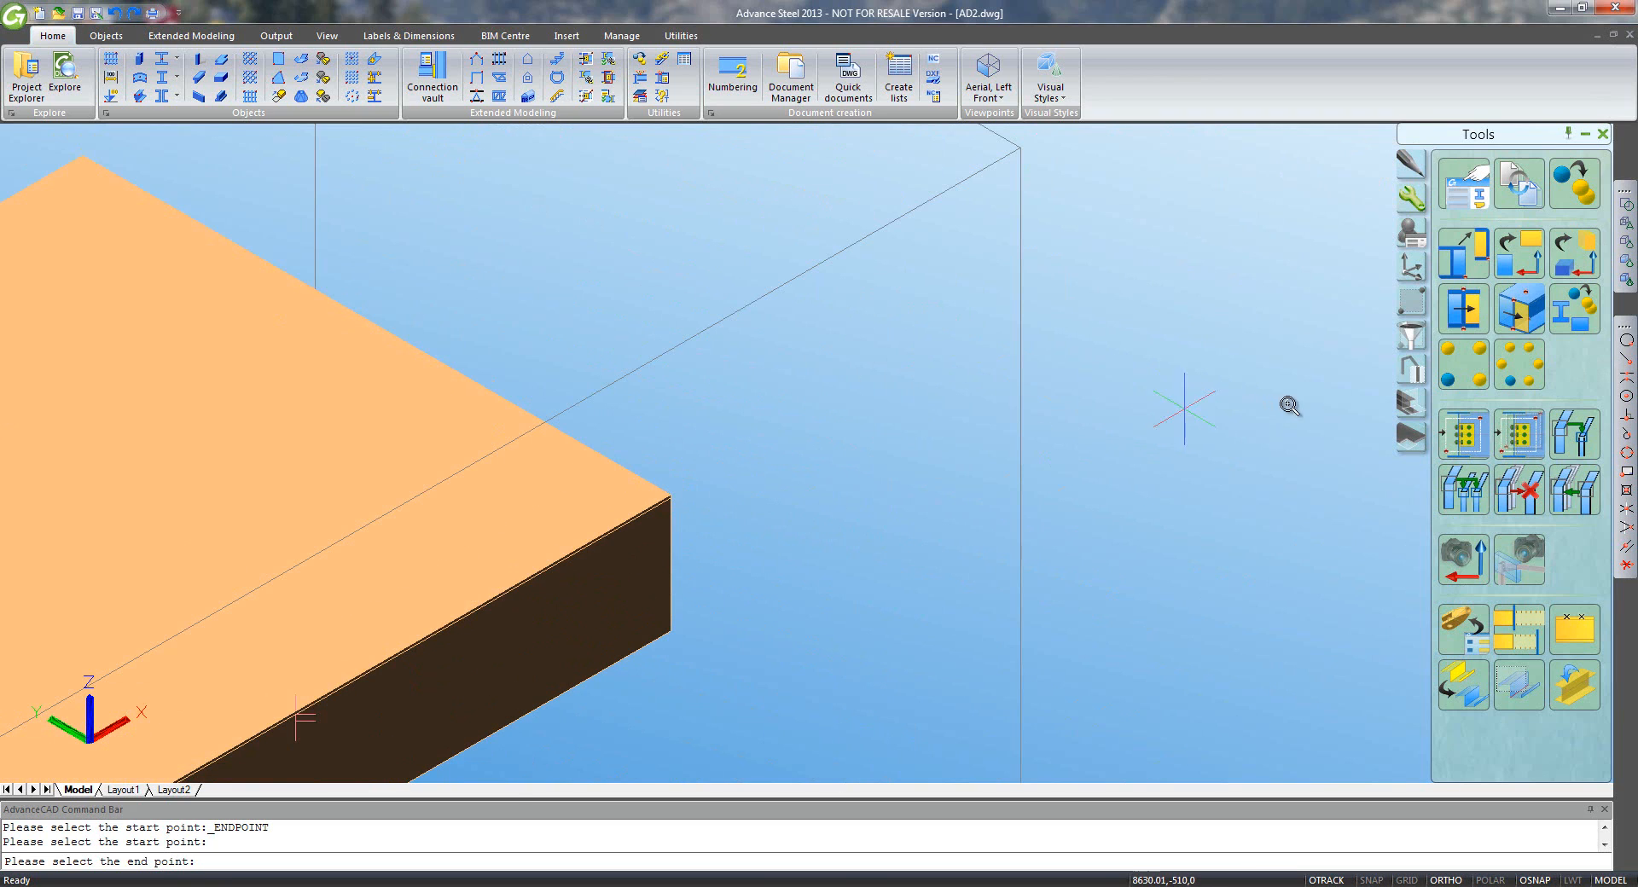
pyautogui.click(1625, 363)
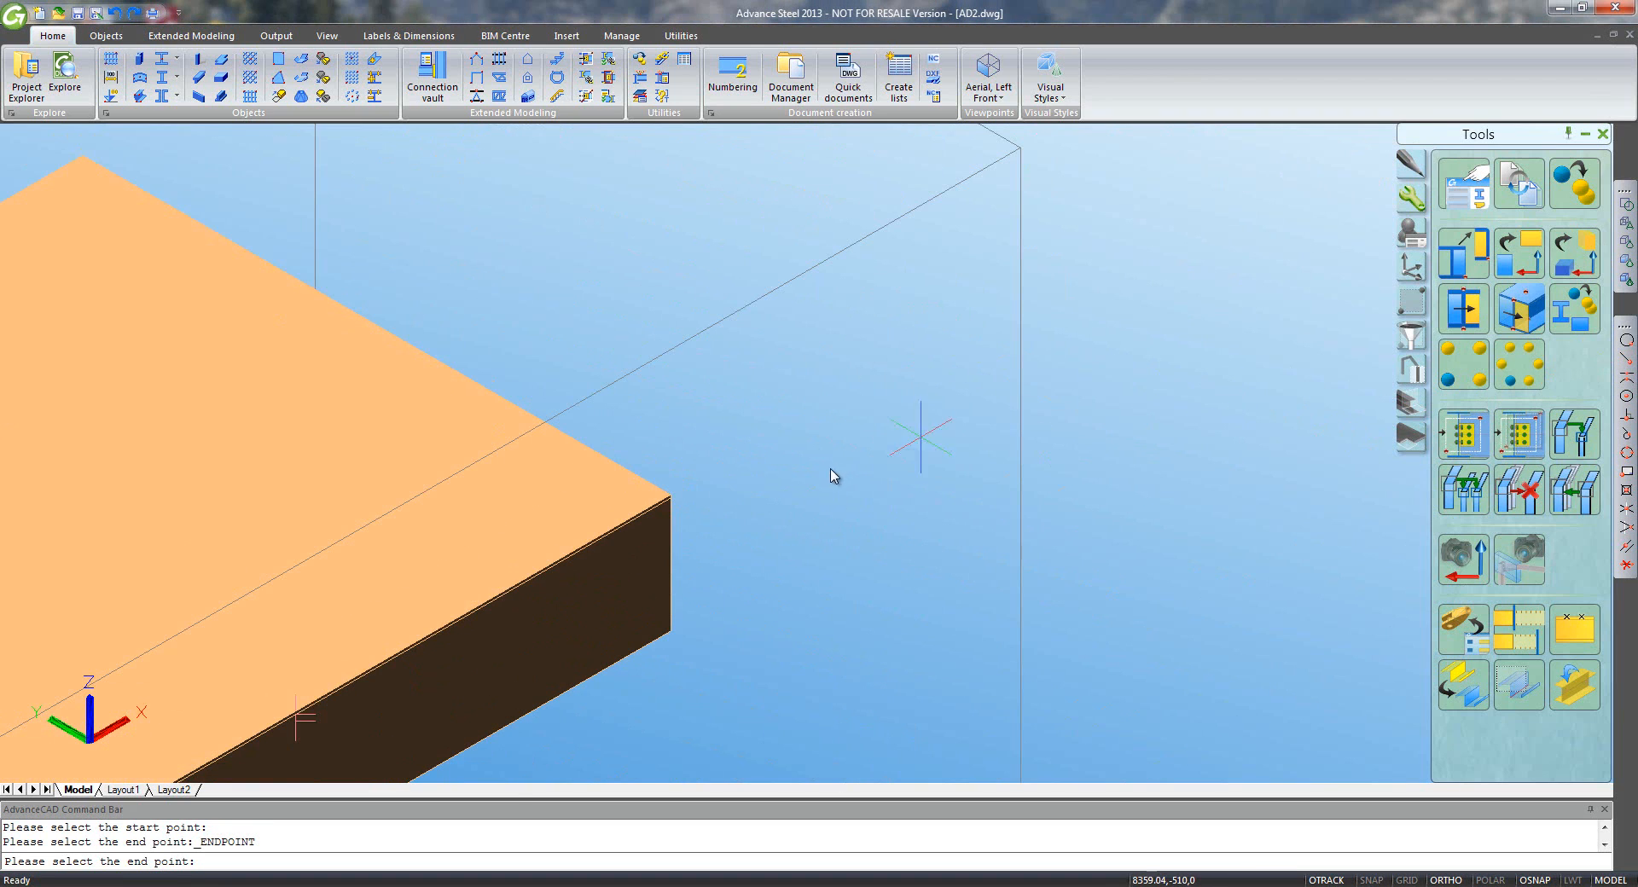
pyautogui.click(674, 510)
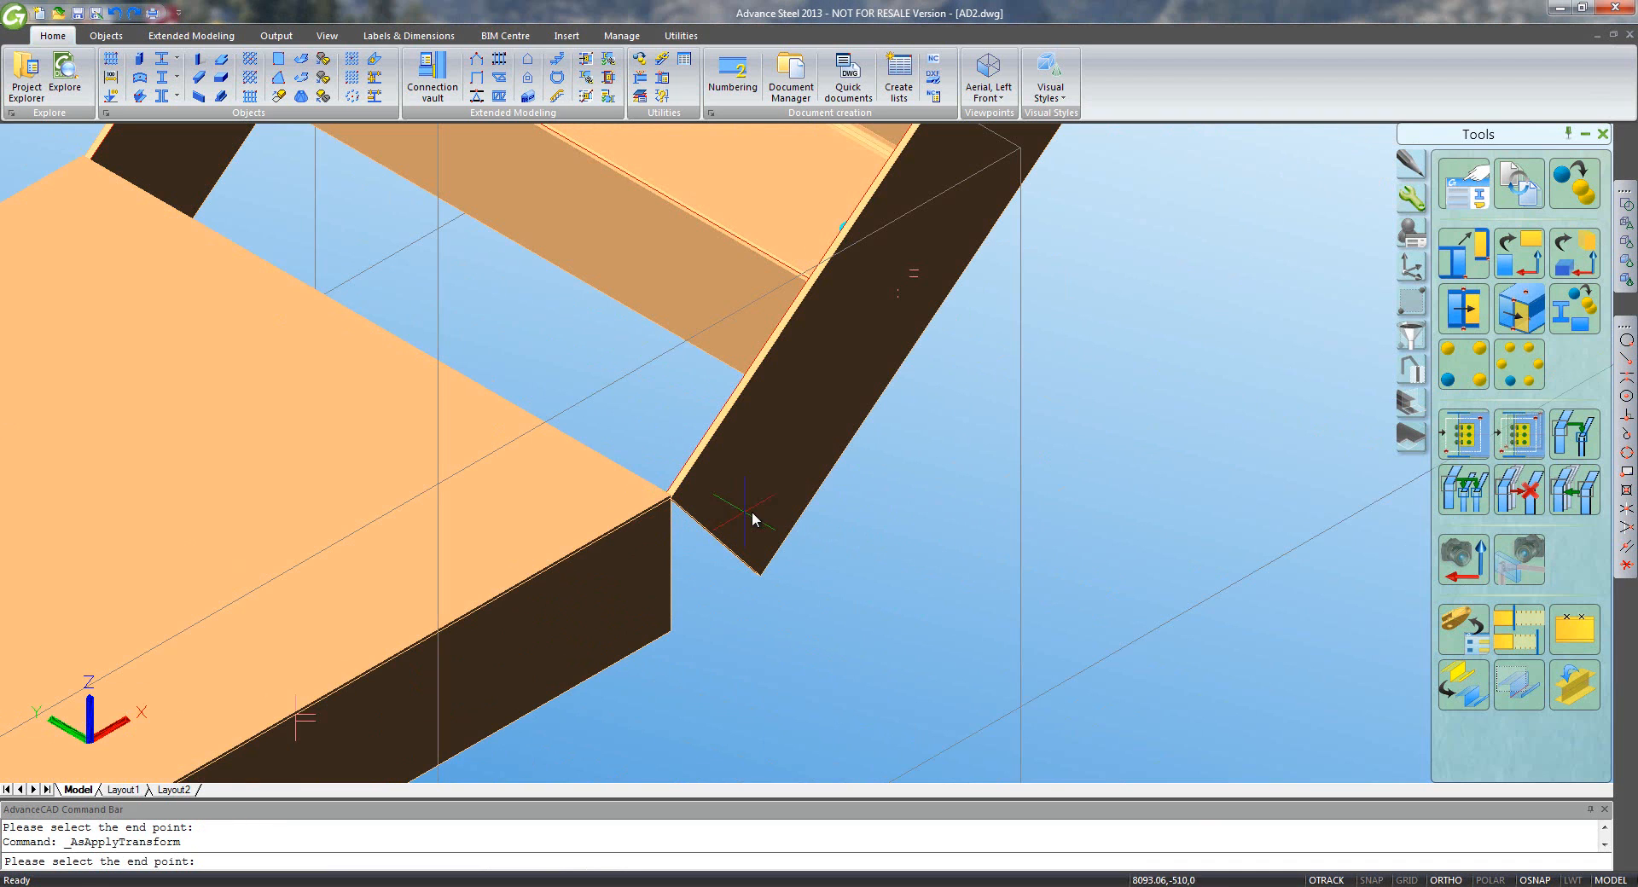
pyautogui.scroll(-8, 826, 508)
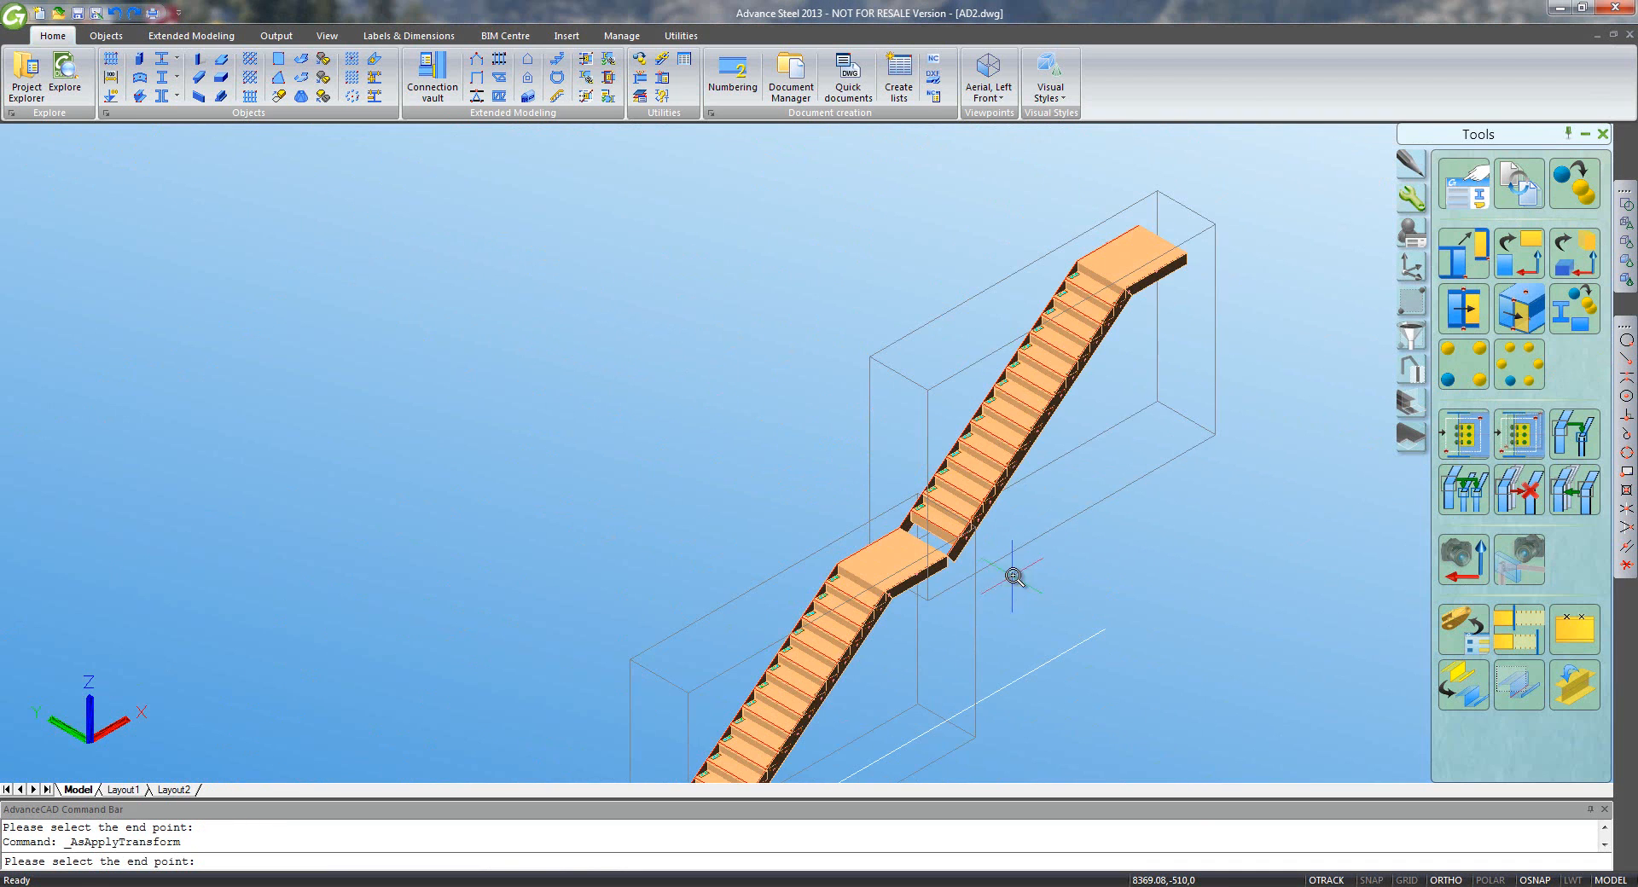
pyautogui.moveTo(1012, 567); pyautogui.dragTo(1019, 495, button='middle')
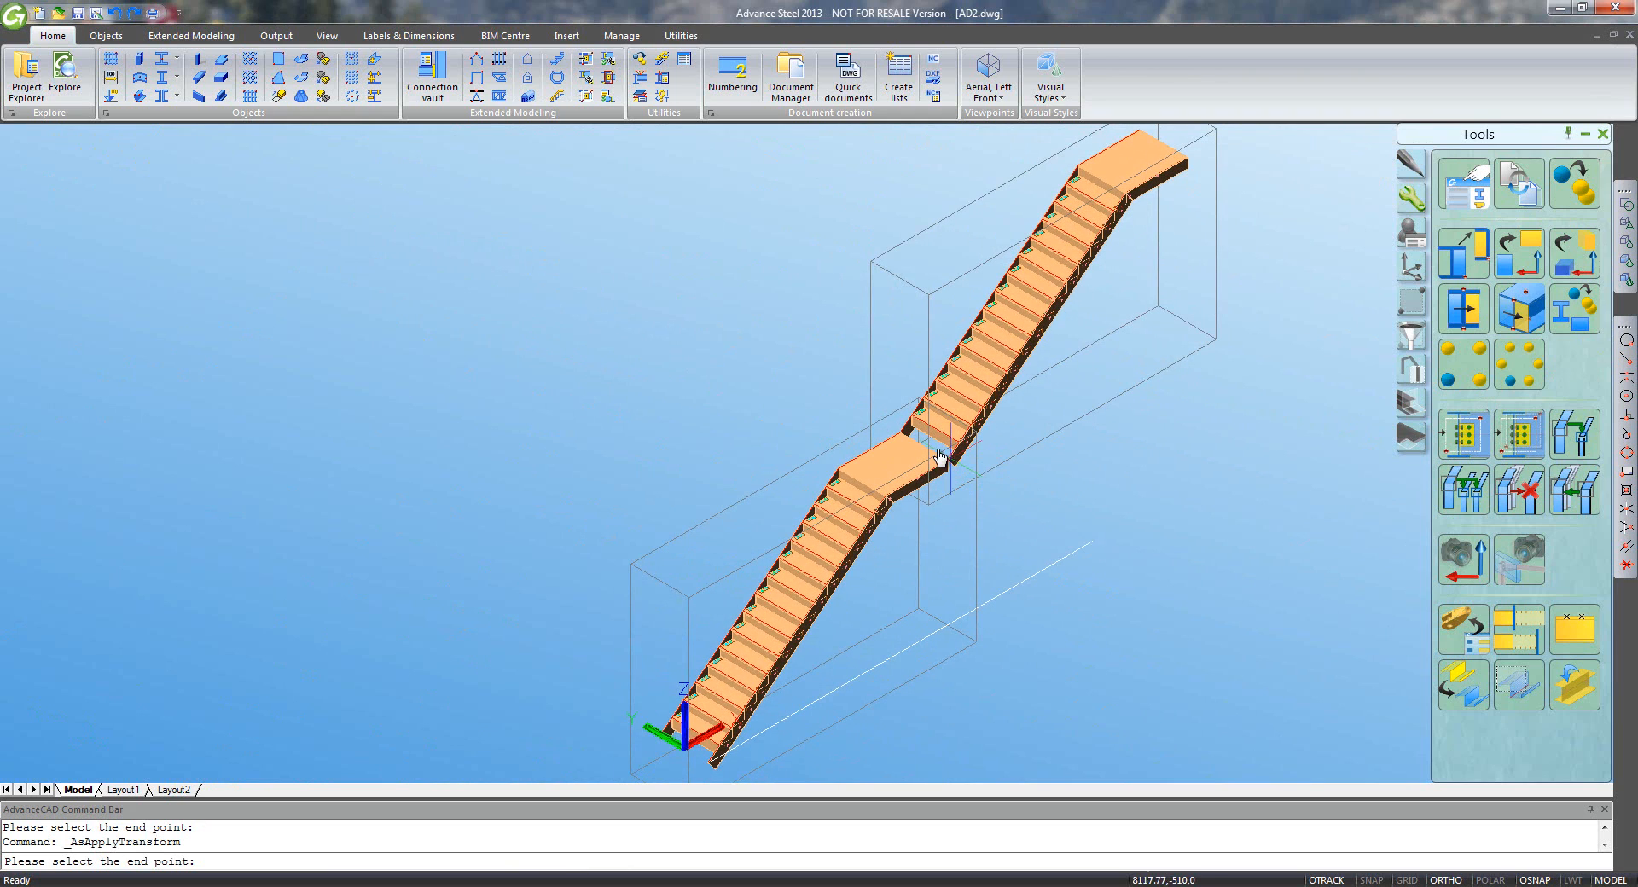
# - Finish the copied flight, then change the lower flight's top cover length from 1300 to 1550
pyautogui.click(824, 459)
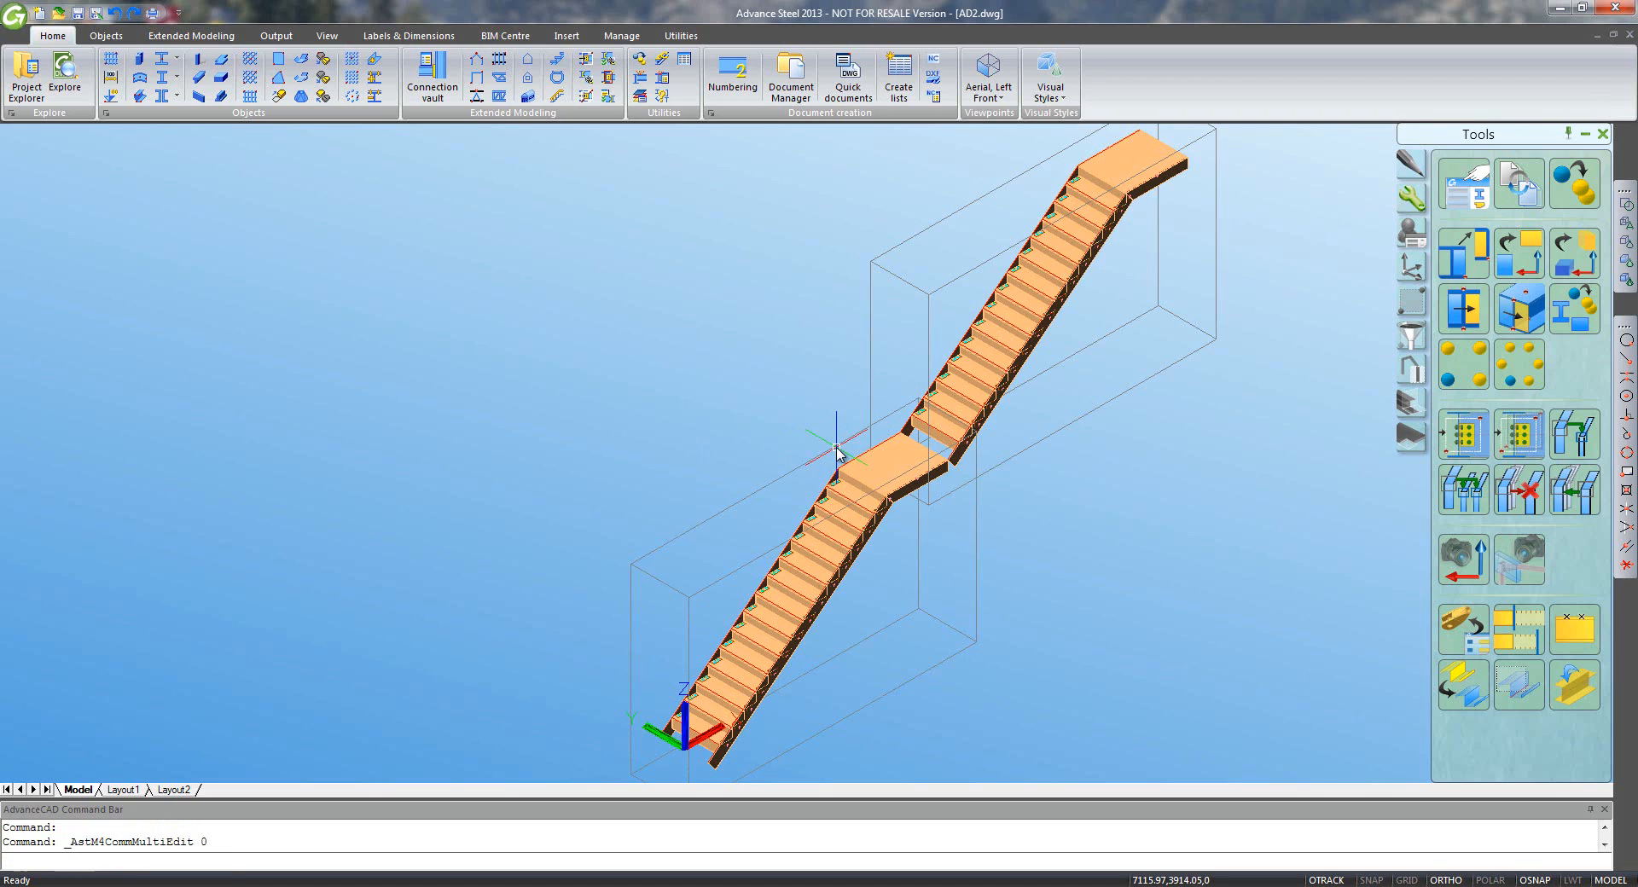
pyautogui.click(670, 218)
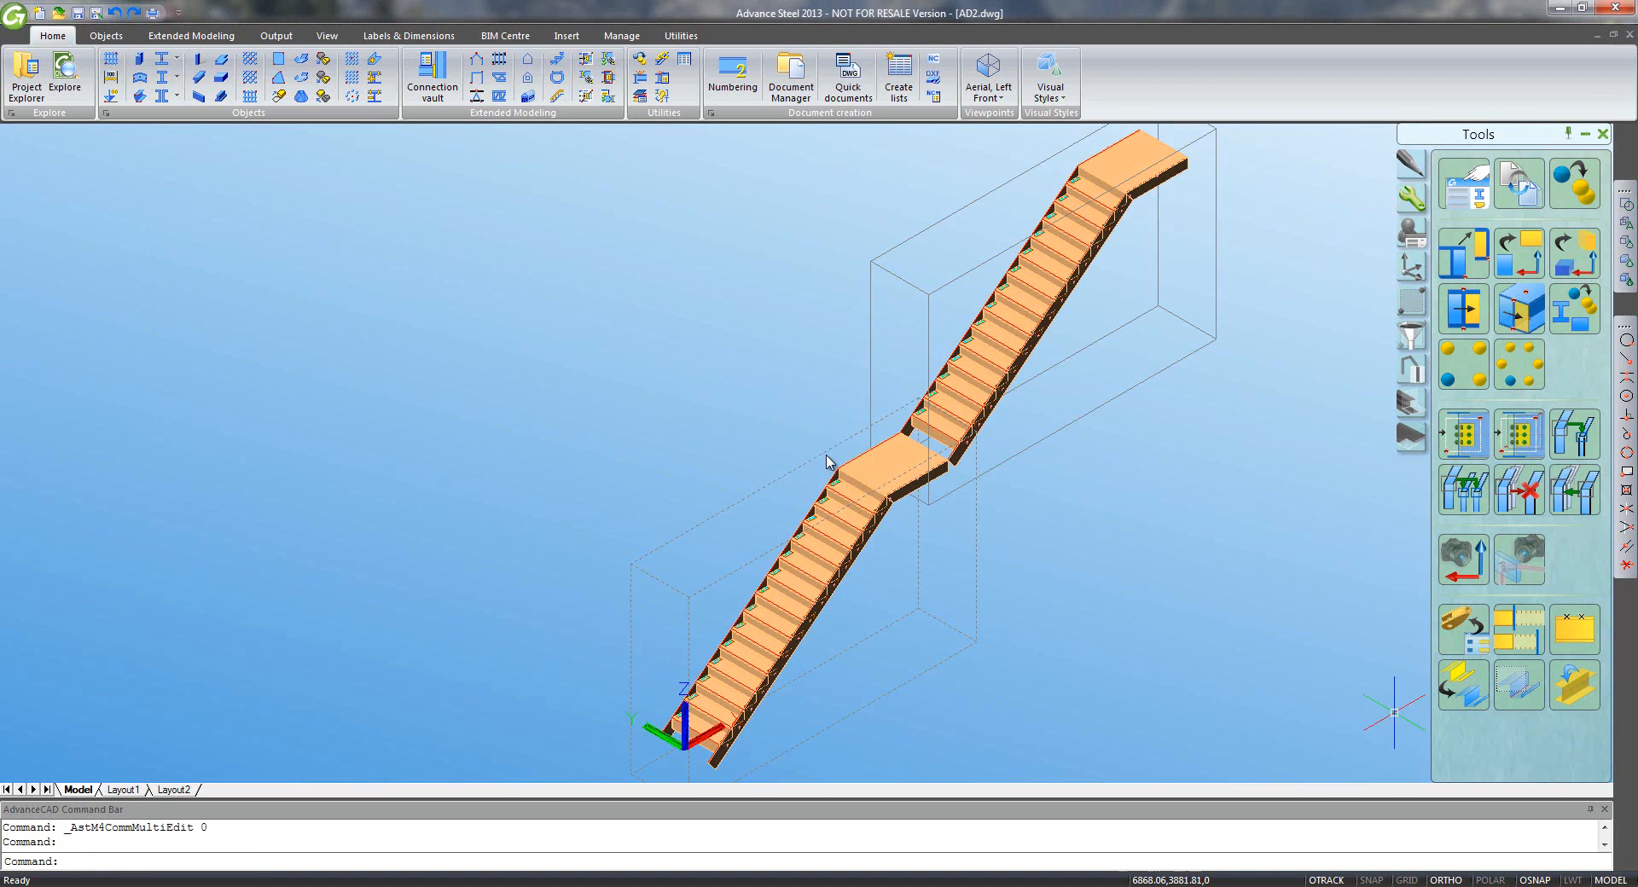
pyautogui.click(824, 459)
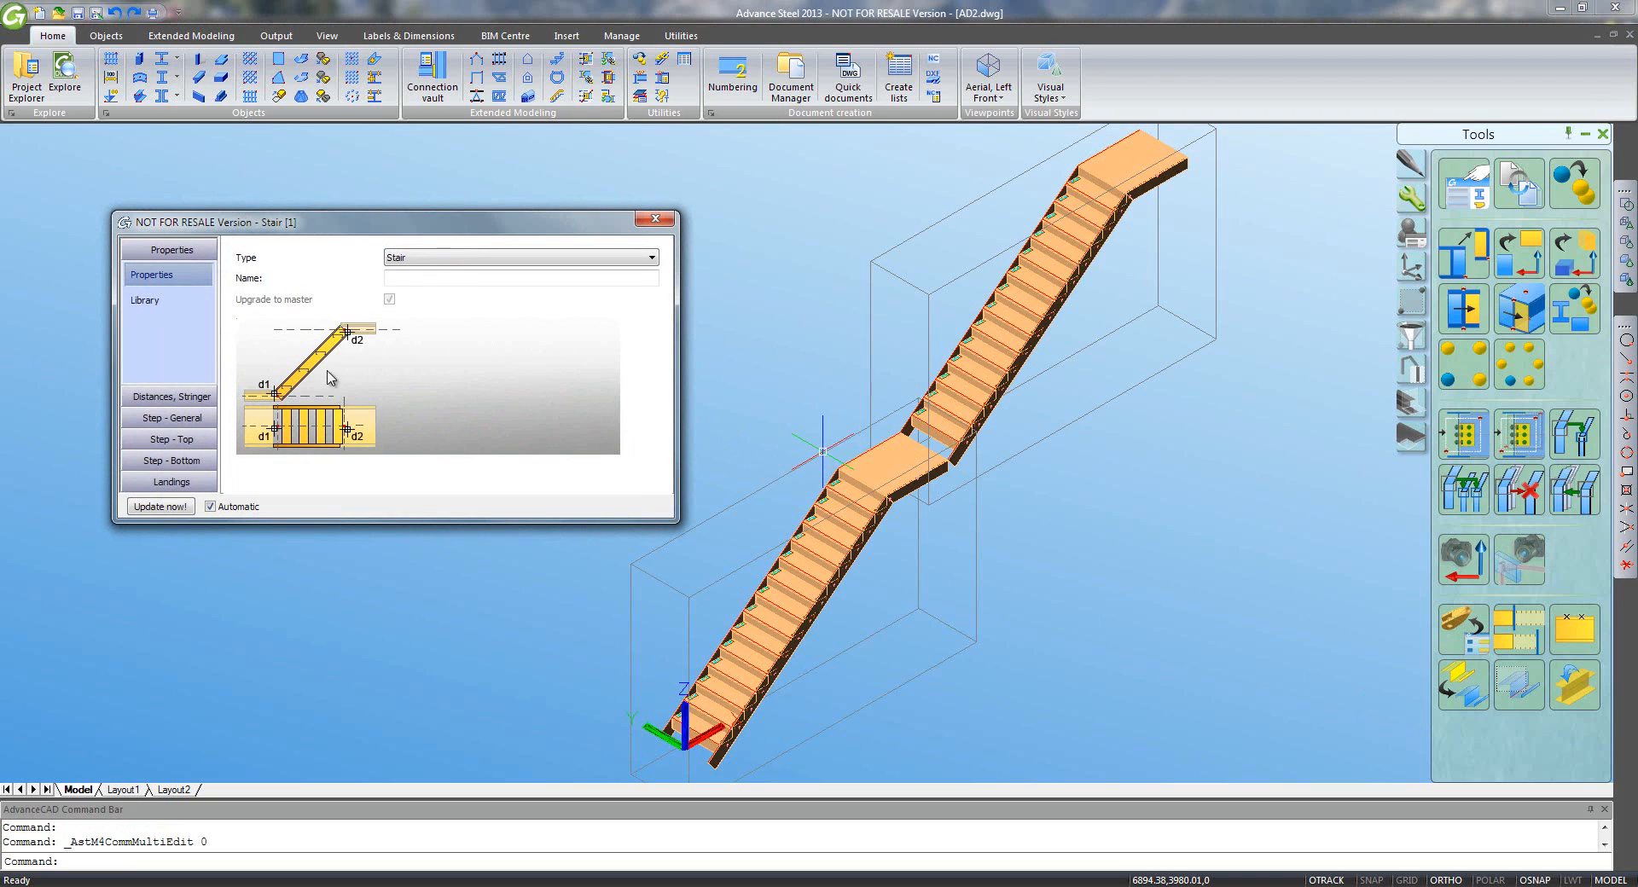
pyautogui.click(170, 482)
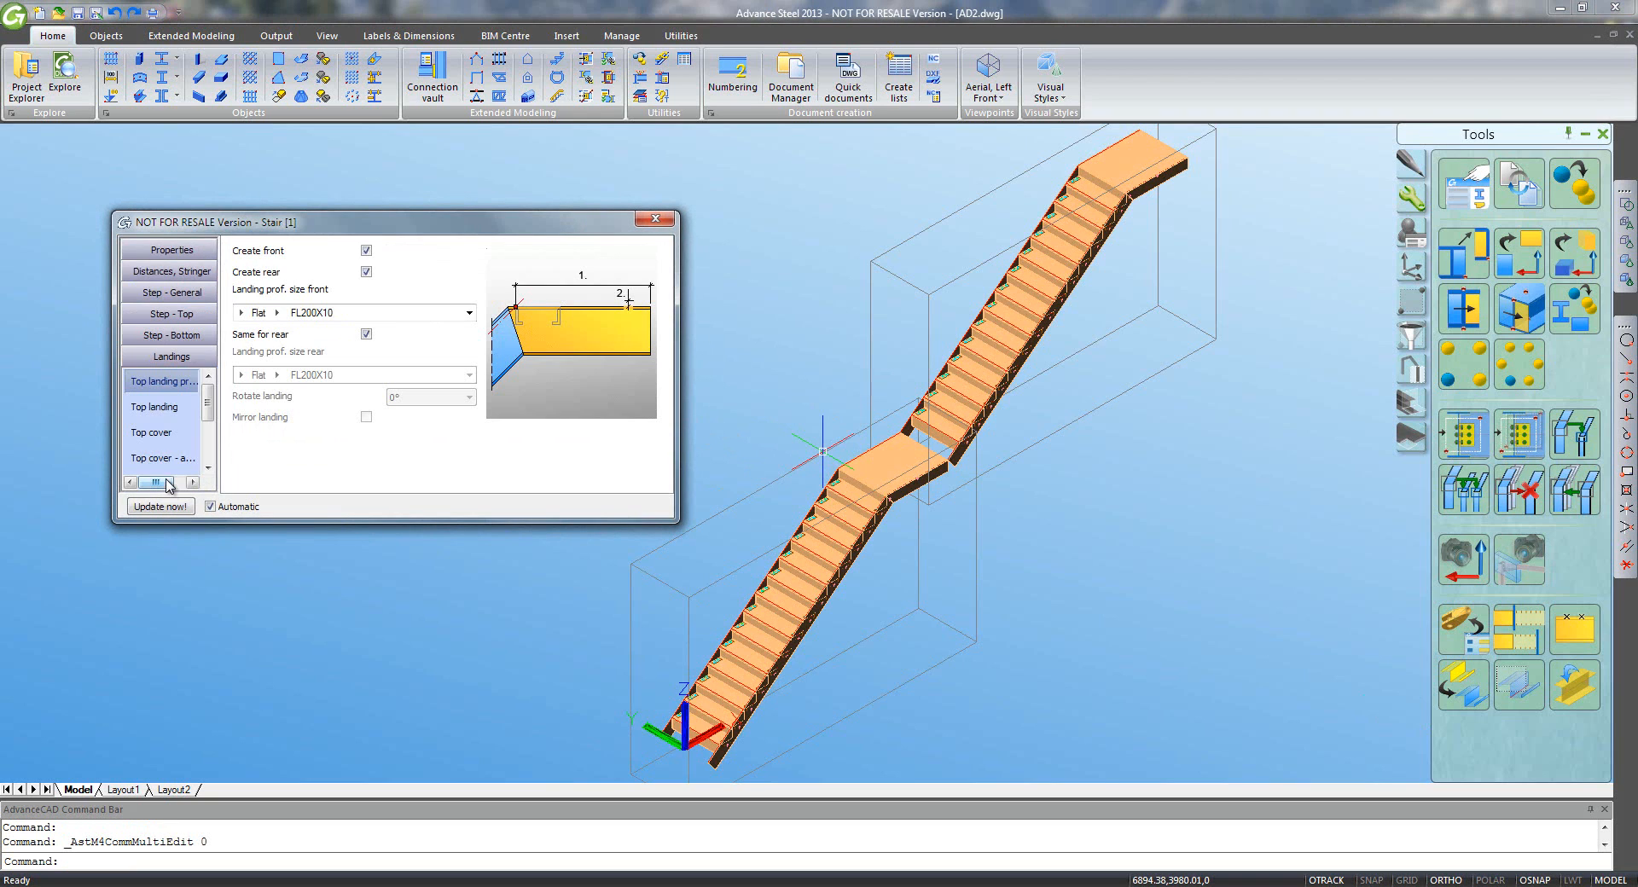
pyautogui.click(162, 437)
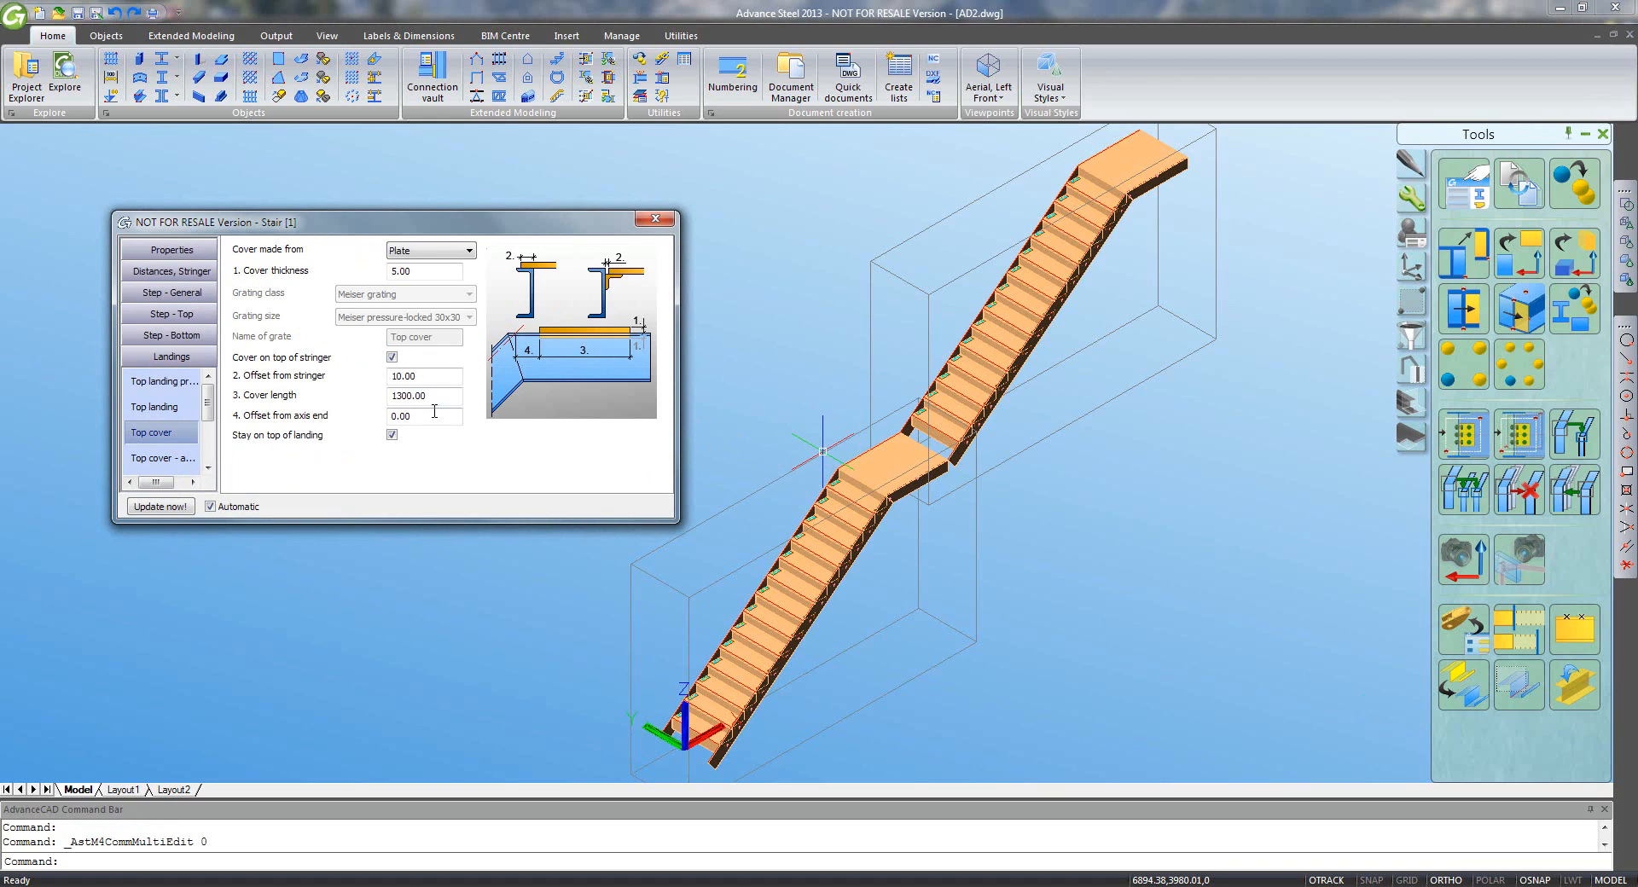
pyautogui.click(409, 398)
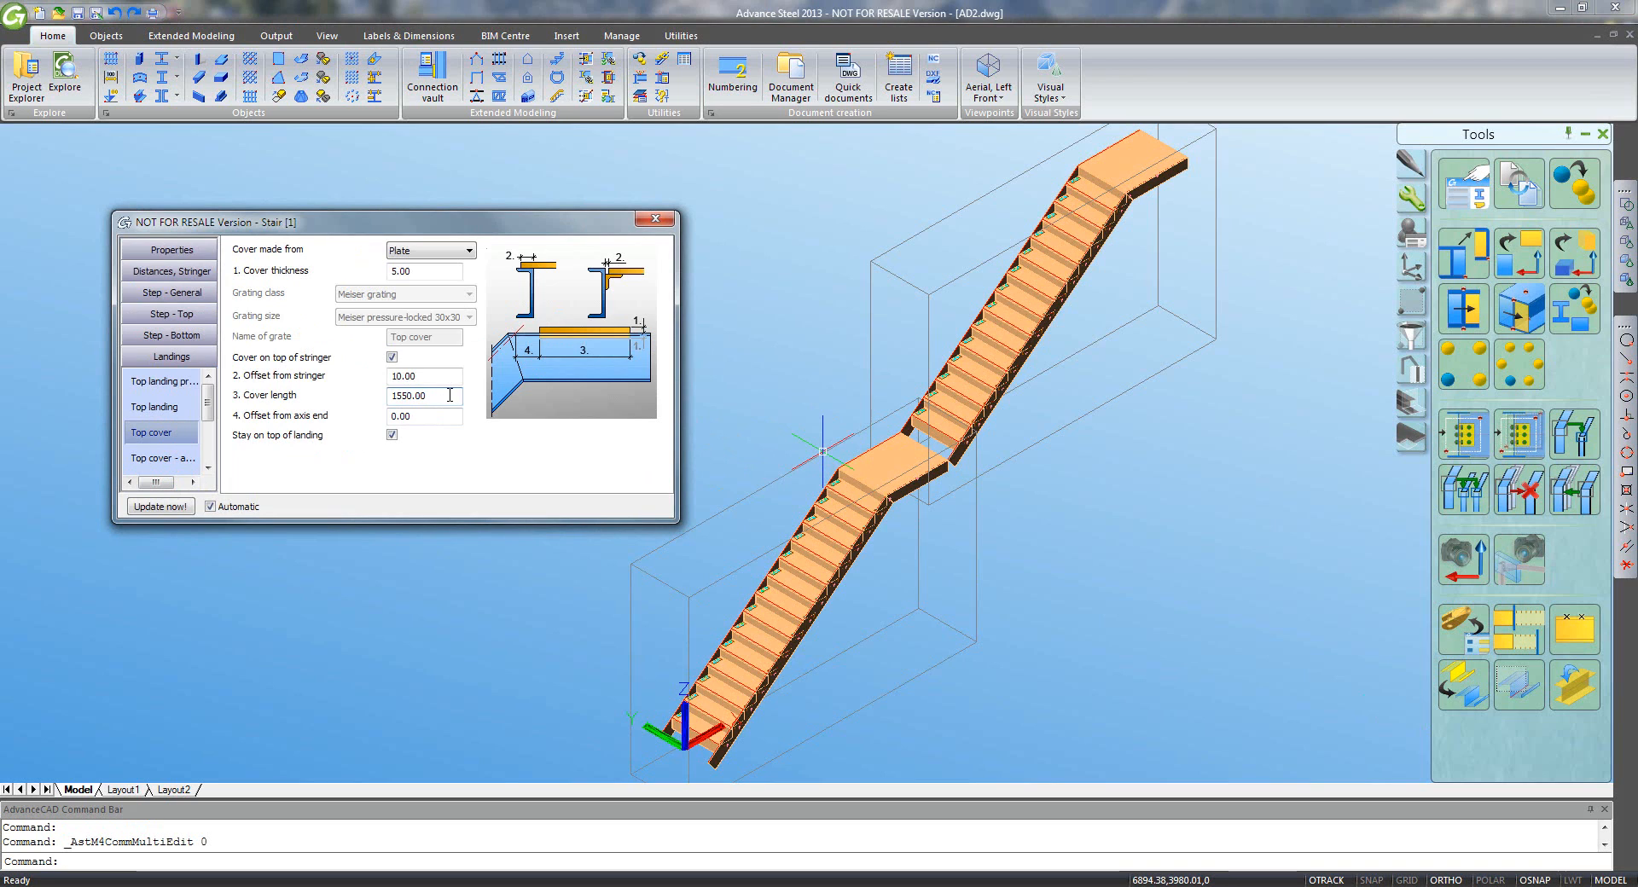
pyautogui.press('Return')
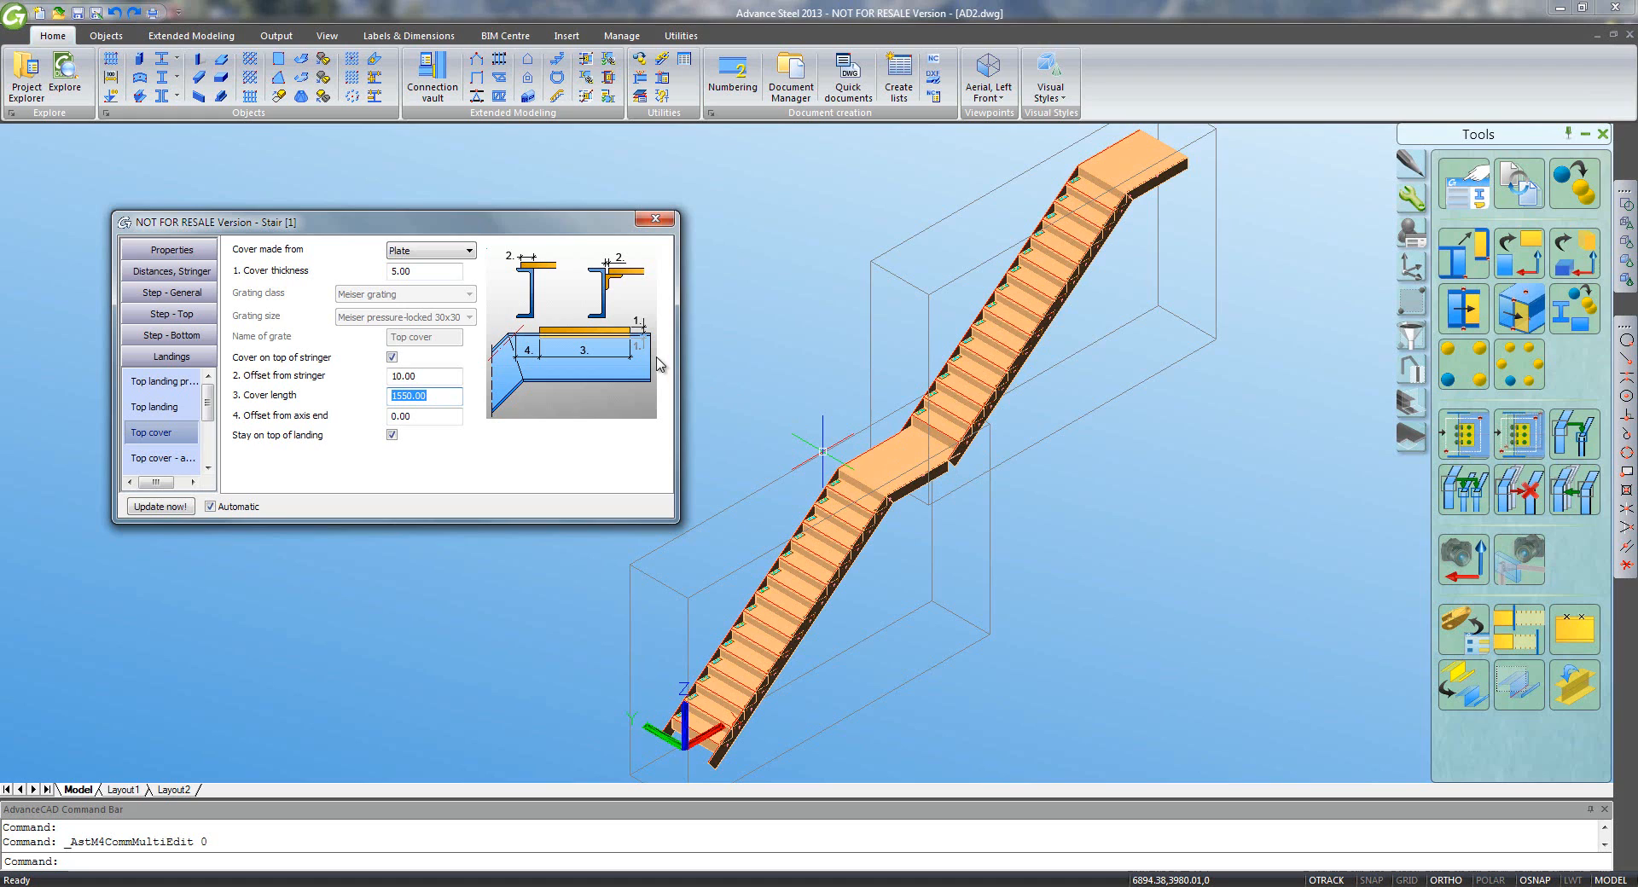
pyautogui.click(651, 221)
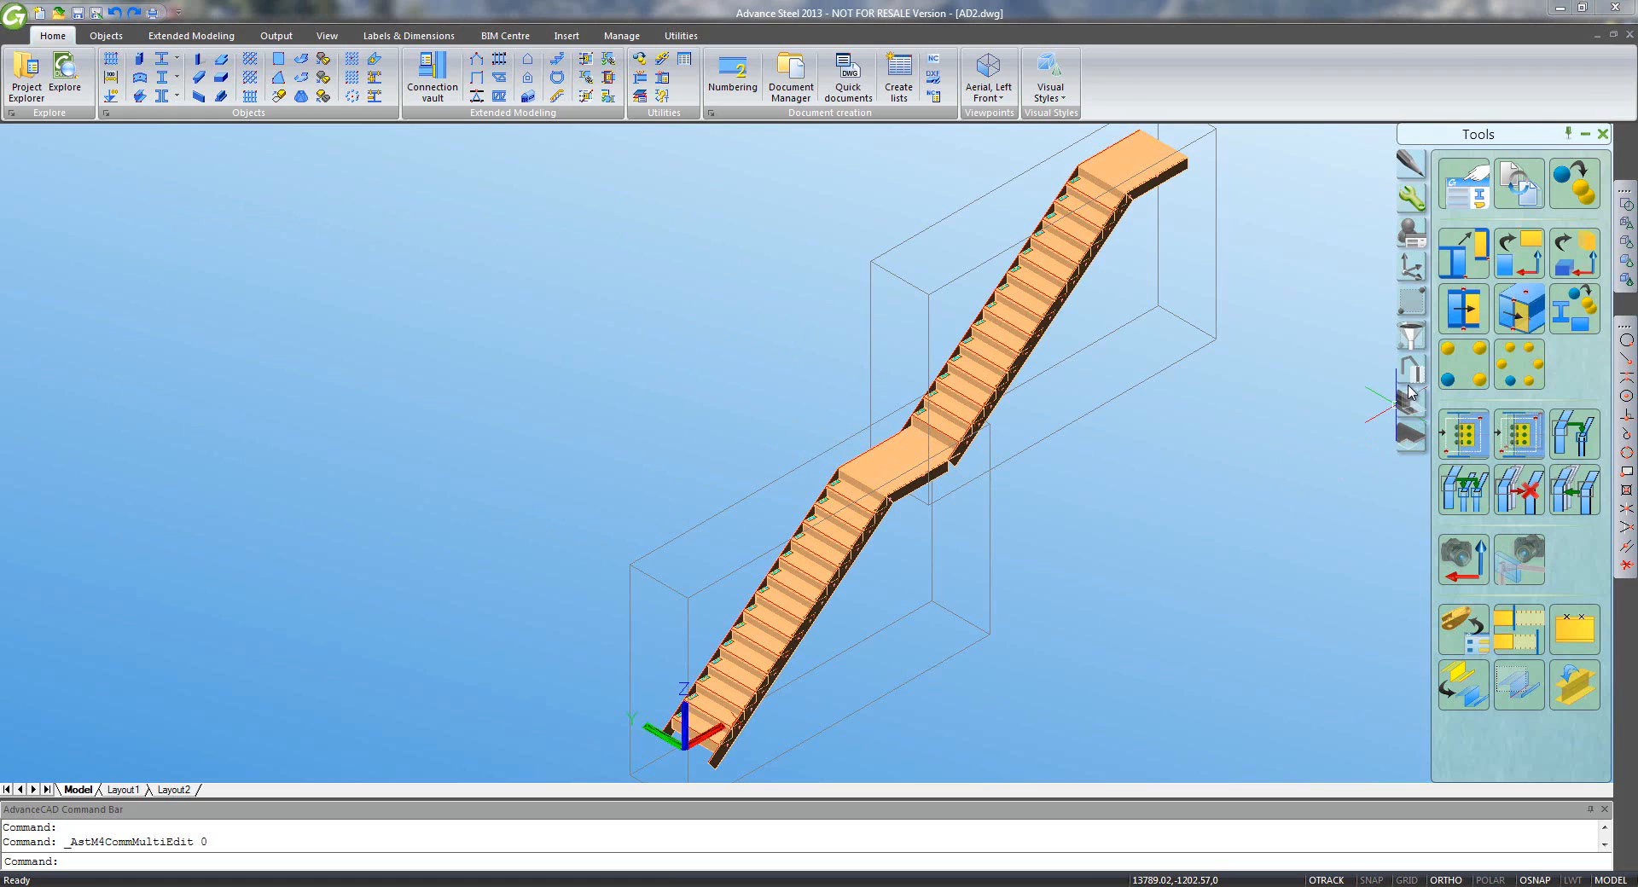
pyautogui.click(1410, 404)
# - Mitre-cut the lower stringer against the upper stringer at the landing
pyautogui.click(1517, 394)
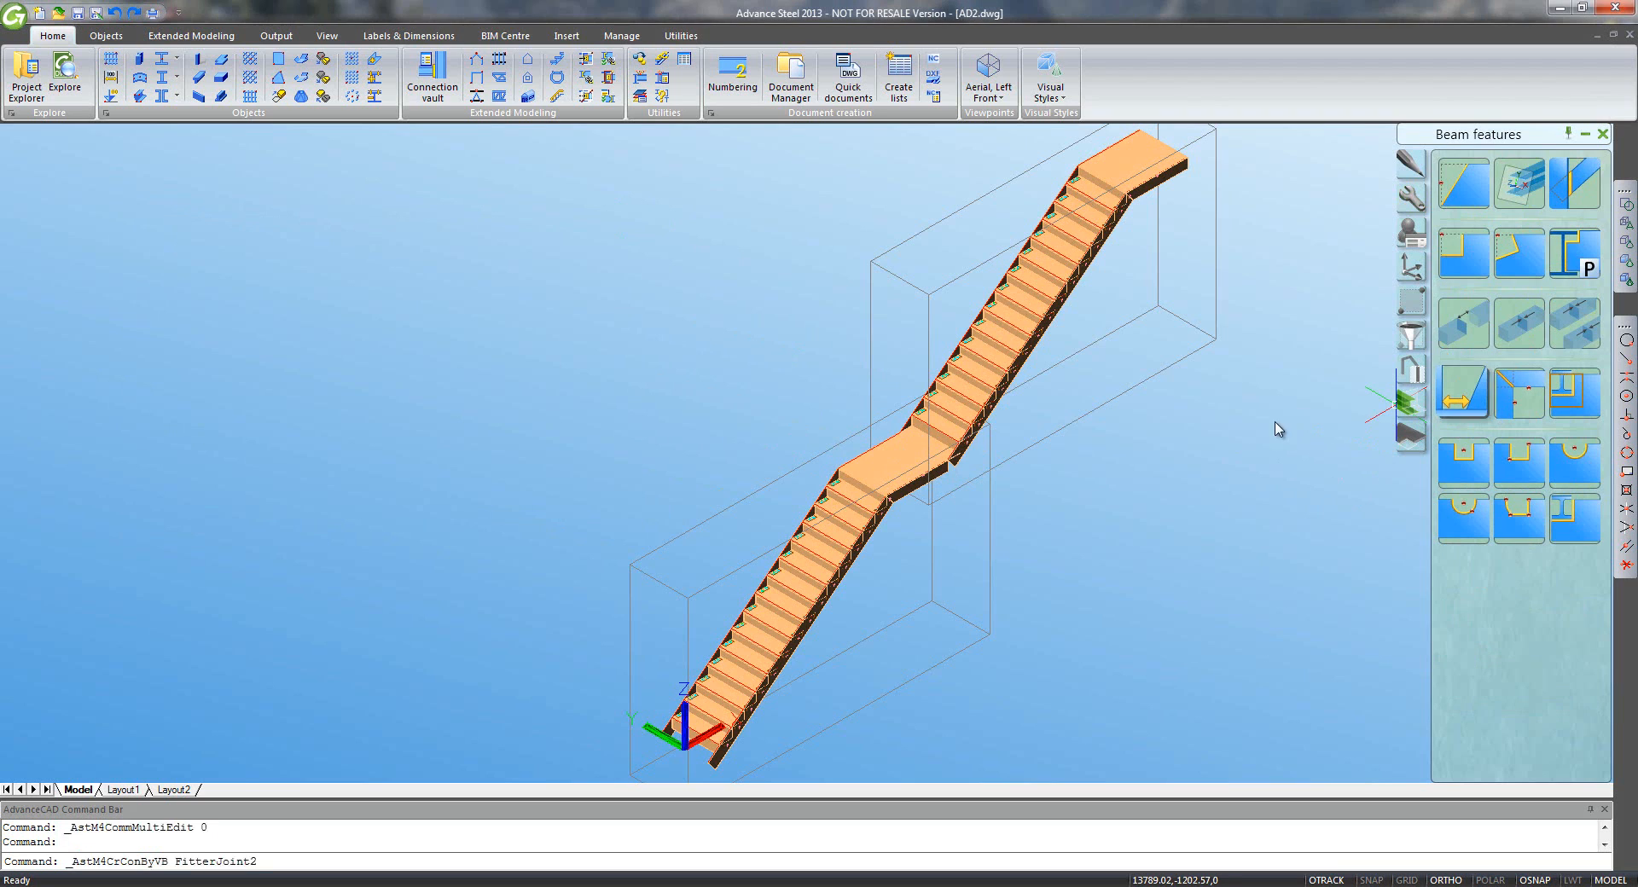
pyautogui.click(960, 468)
pyautogui.press('Return')
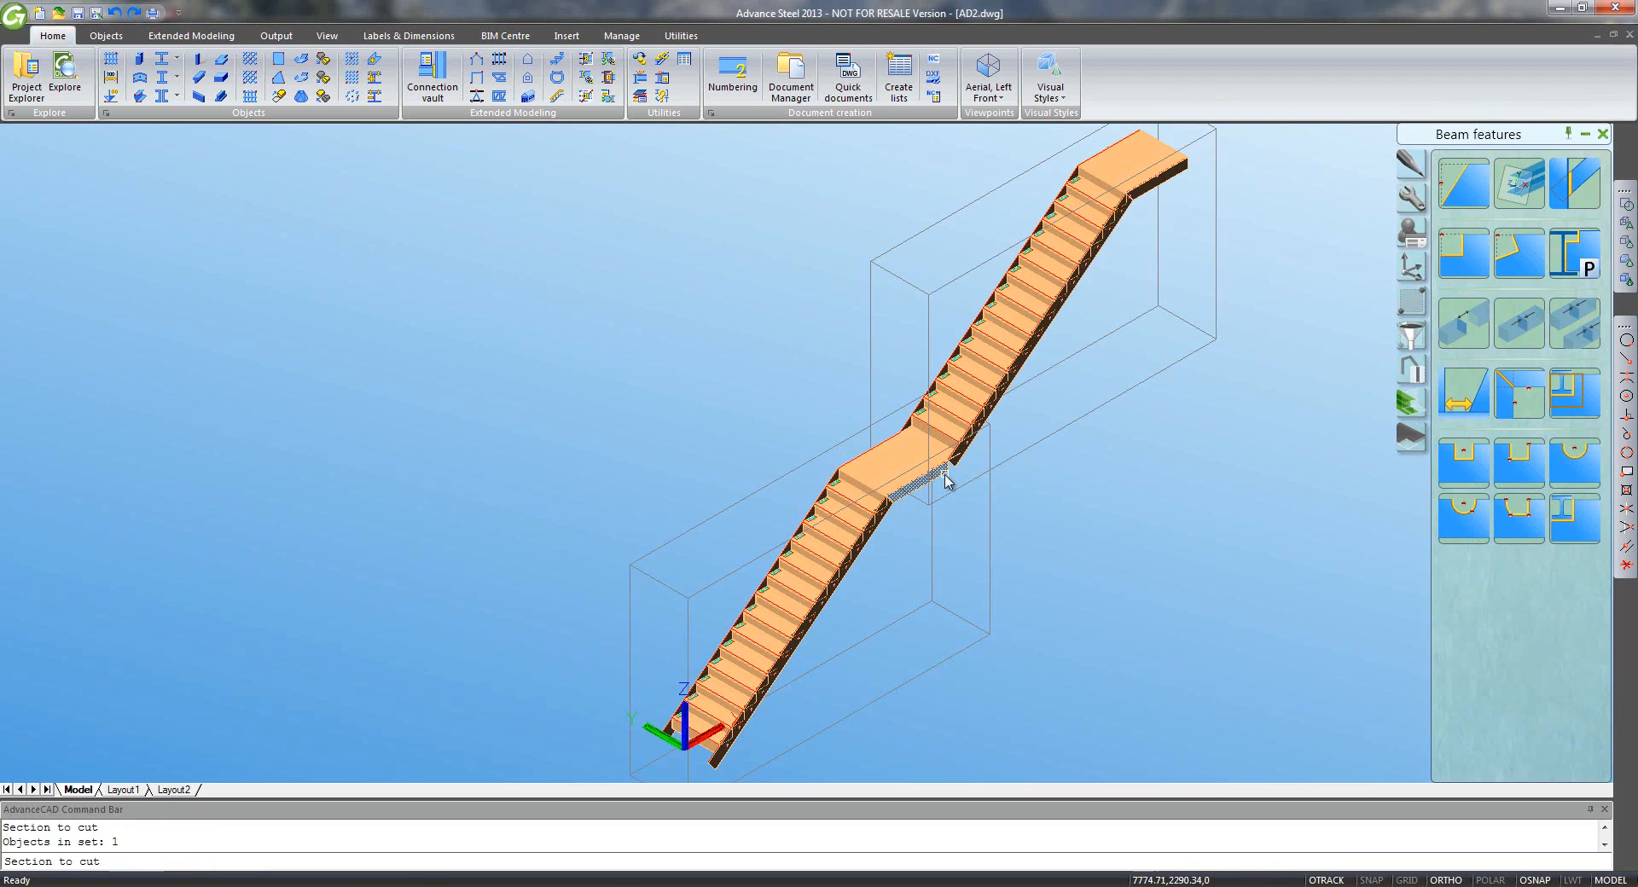
pyautogui.click(945, 488)
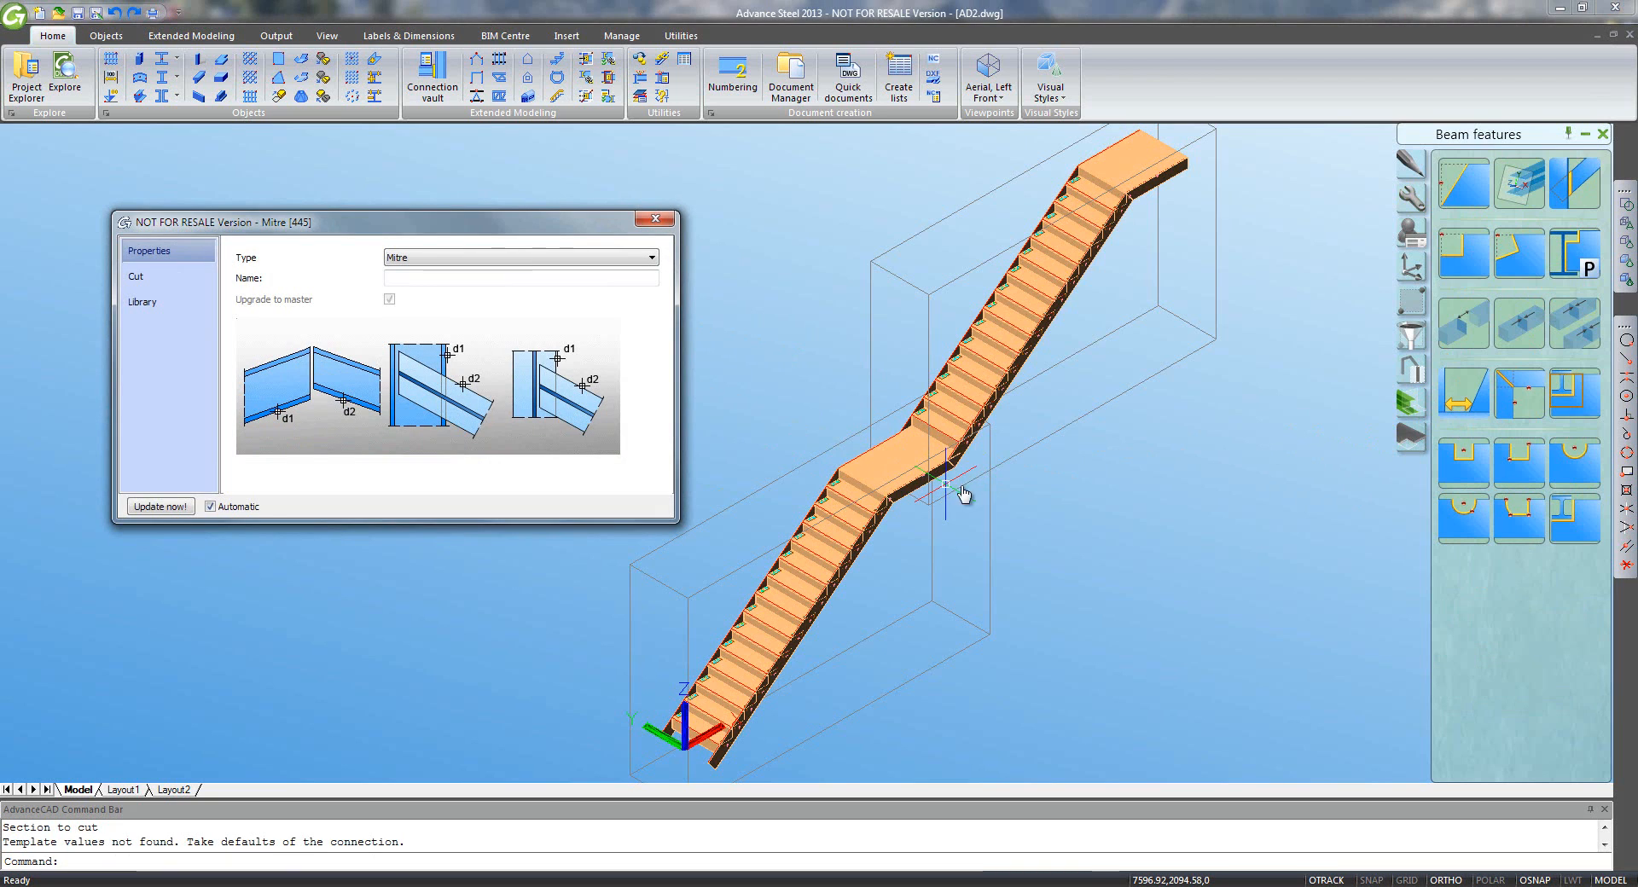
pyautogui.scroll(5, 963, 495)
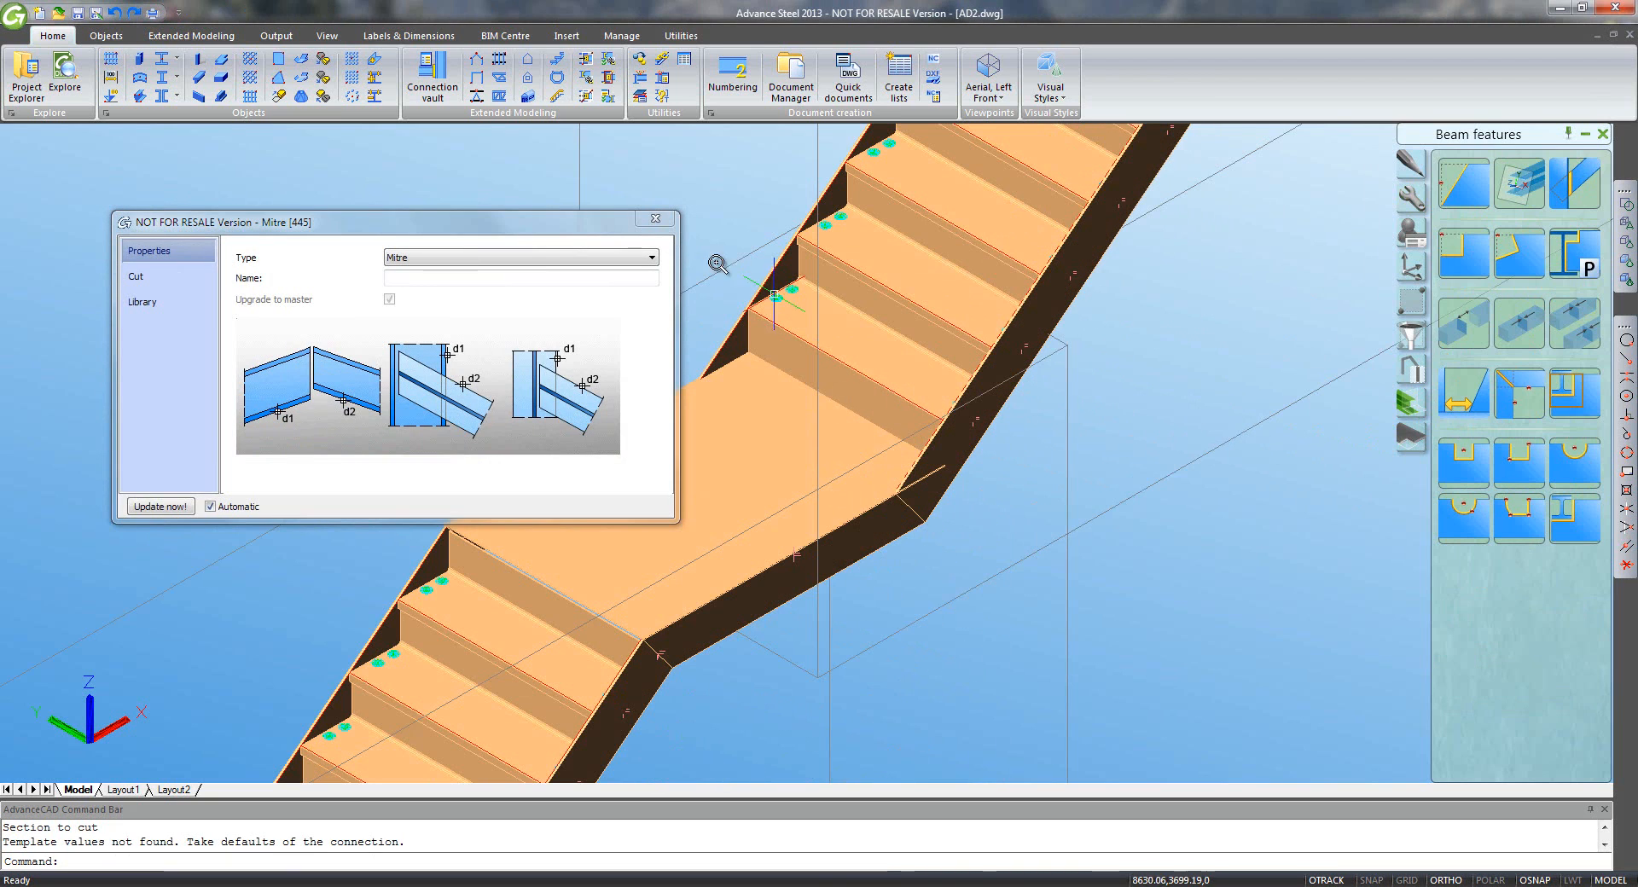
pyautogui.click(655, 218)
# - Mitre the flight stringer against the landing stringer, then switch to the aerial left-front view
pyautogui.keyDown('shift'); pyautogui.moveTo(572, 434); pyautogui.dragTo(1374, 407, button='middle'); pyautogui.keyUp('shift')
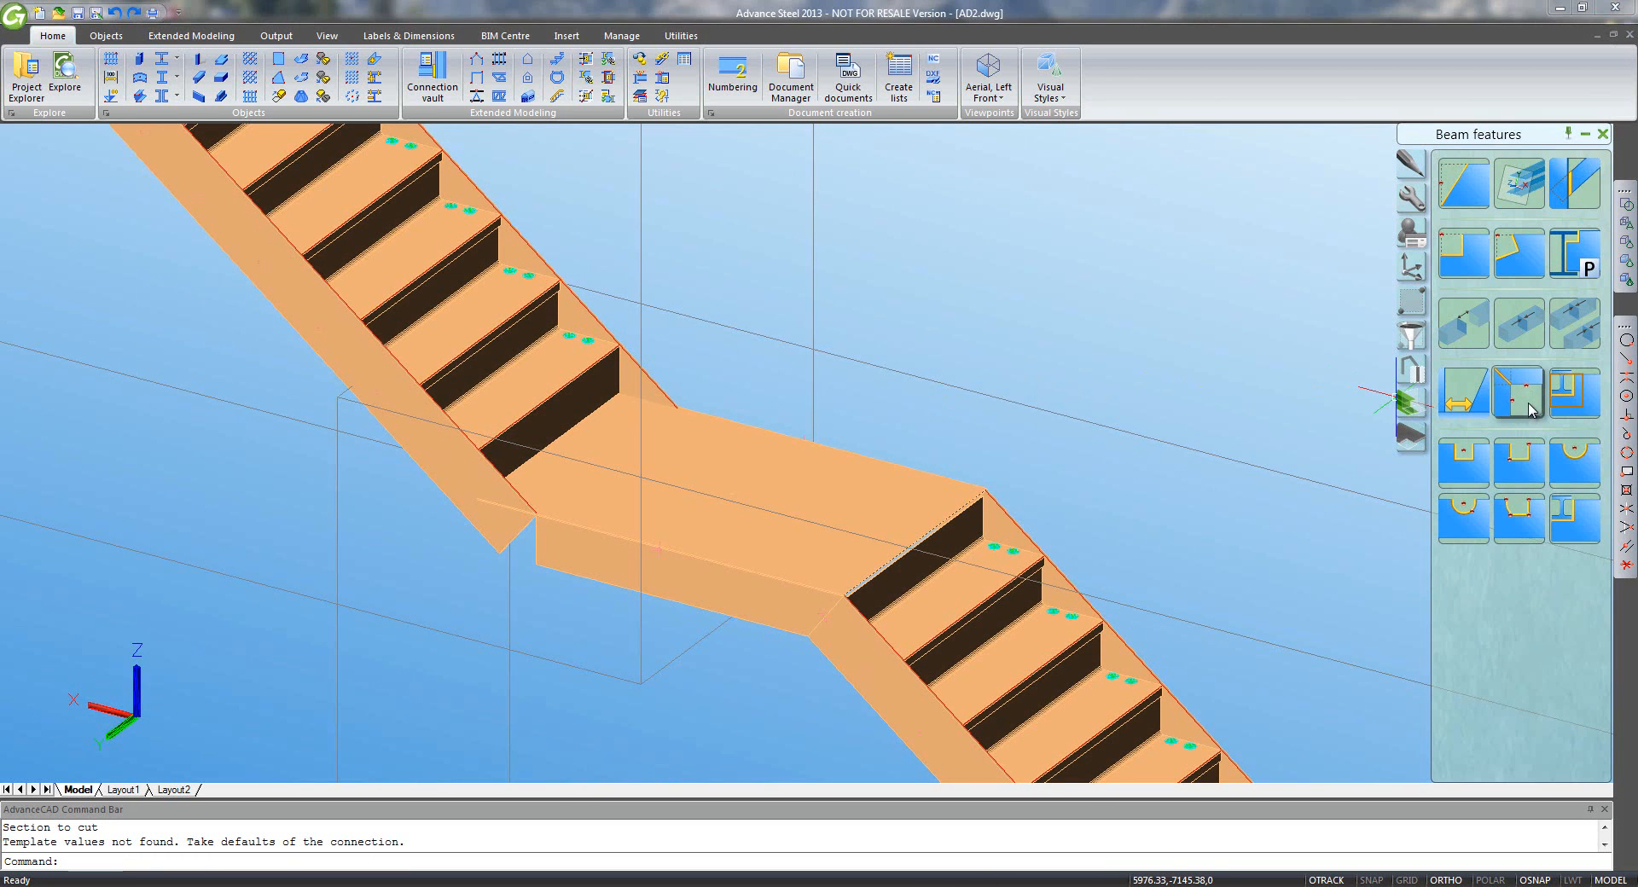
pyautogui.click(1524, 404)
pyautogui.click(555, 559)
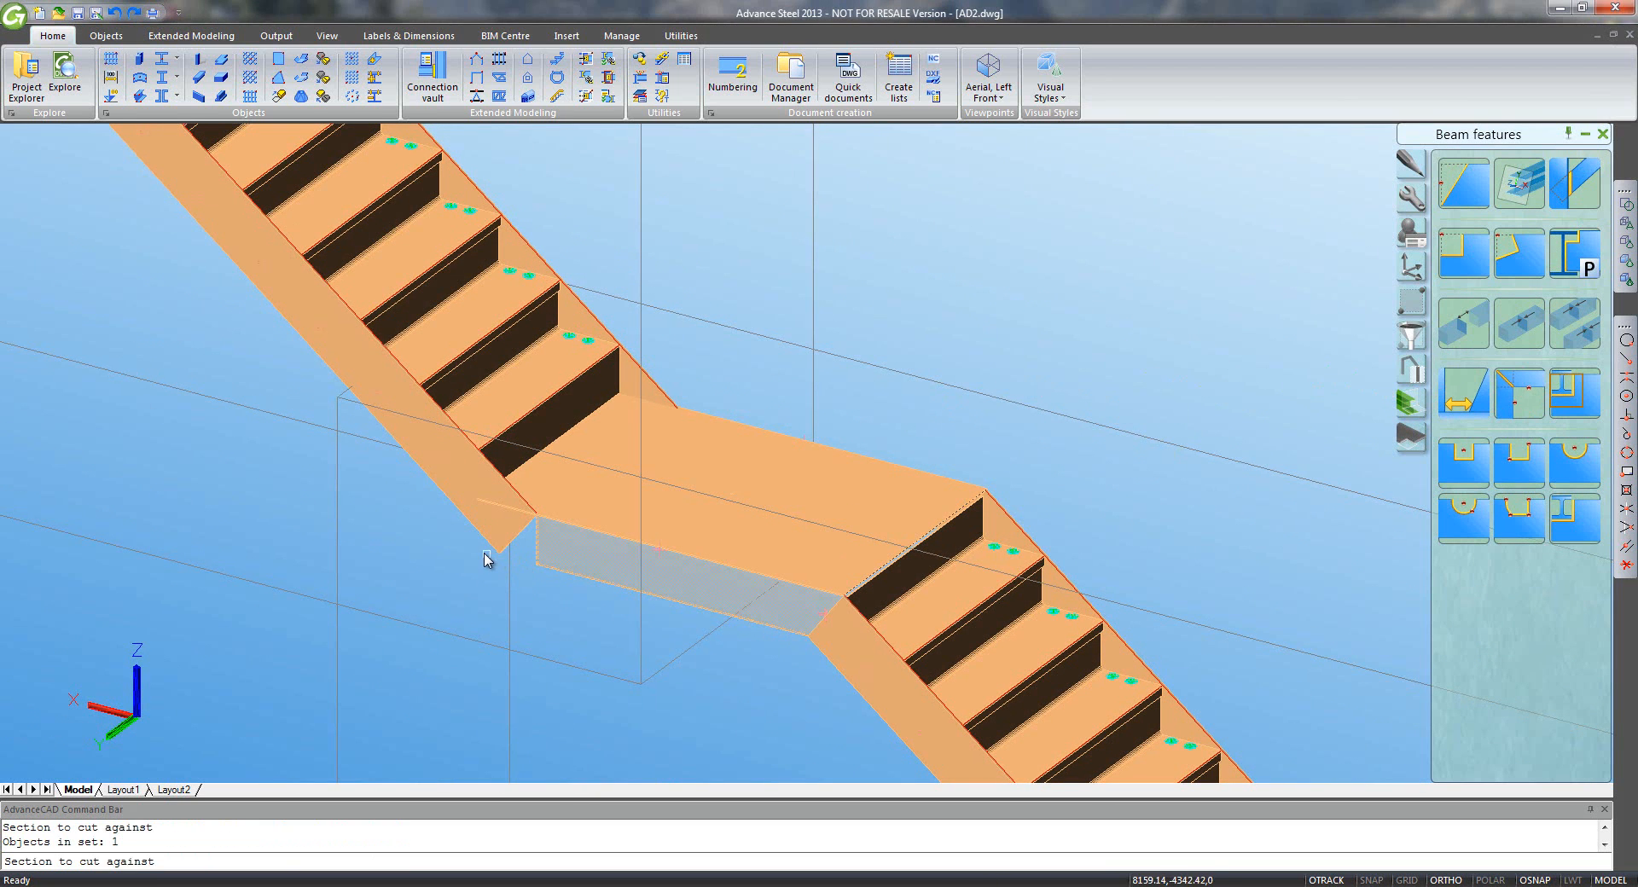
pyautogui.rightClick(489, 553)
pyautogui.click(490, 541)
pyautogui.rightClick(465, 550)
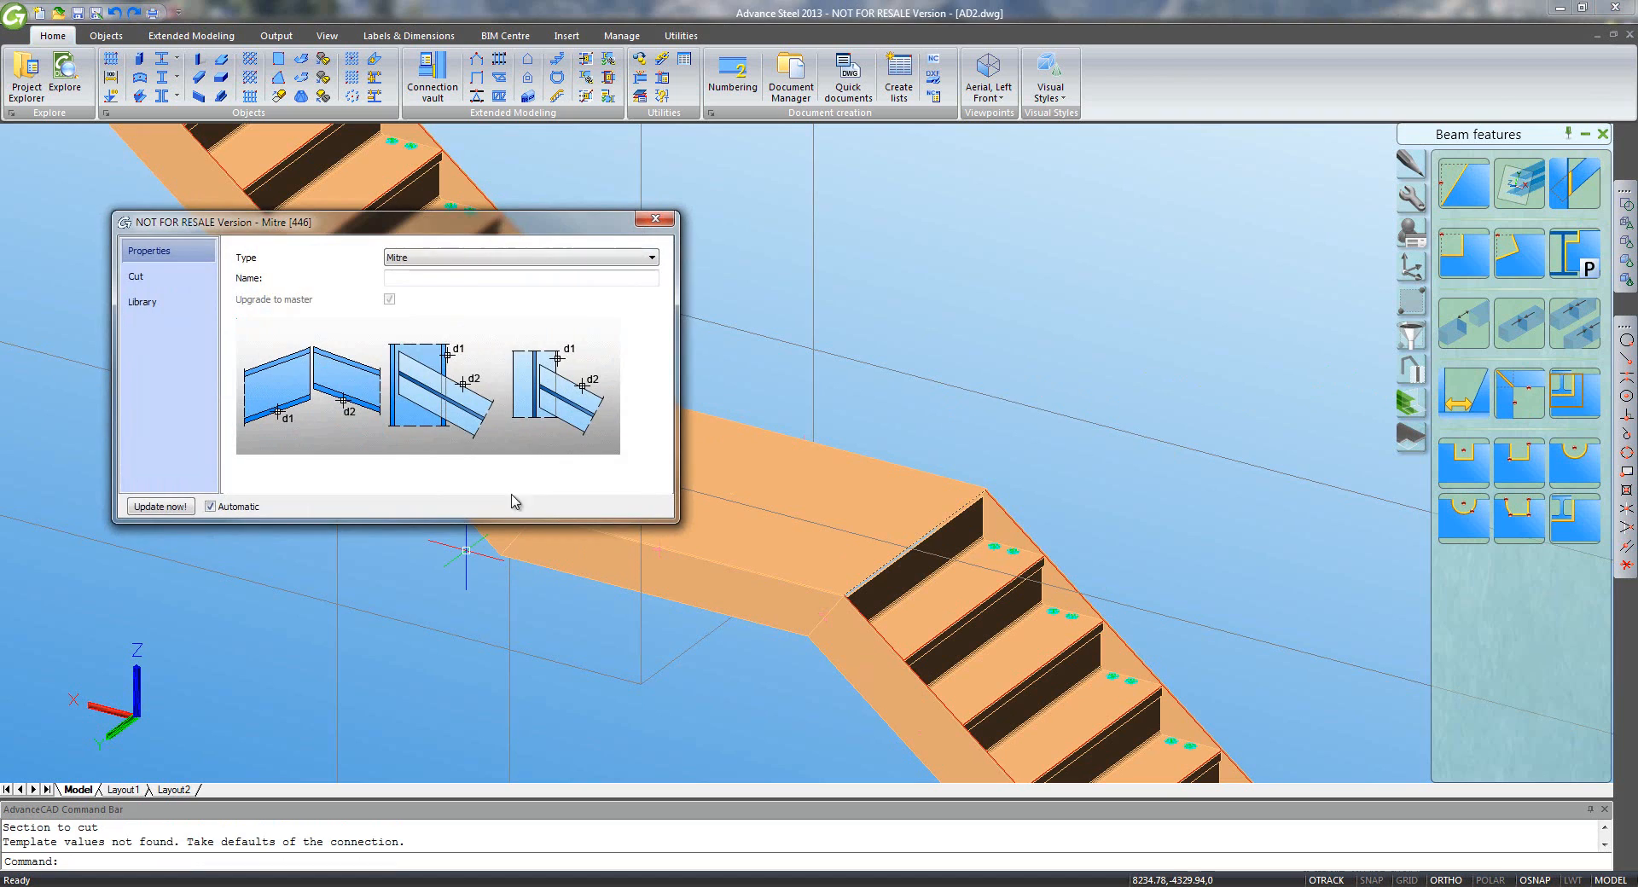
pyautogui.click(656, 218)
pyautogui.scroll(-4, 837, 504)
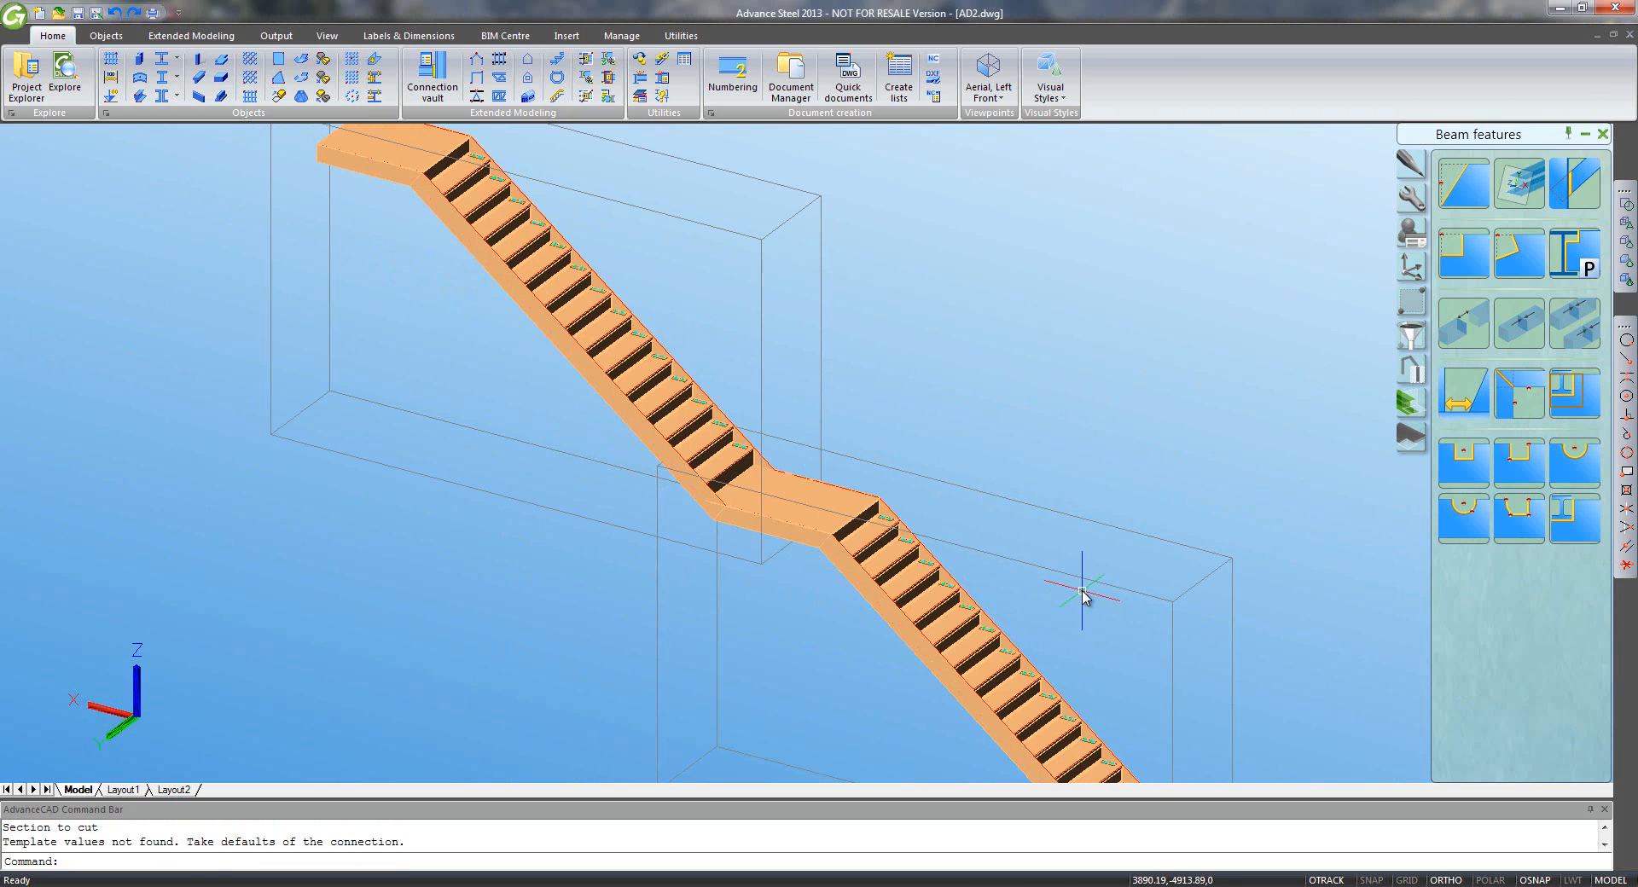
pyautogui.click(987, 75)
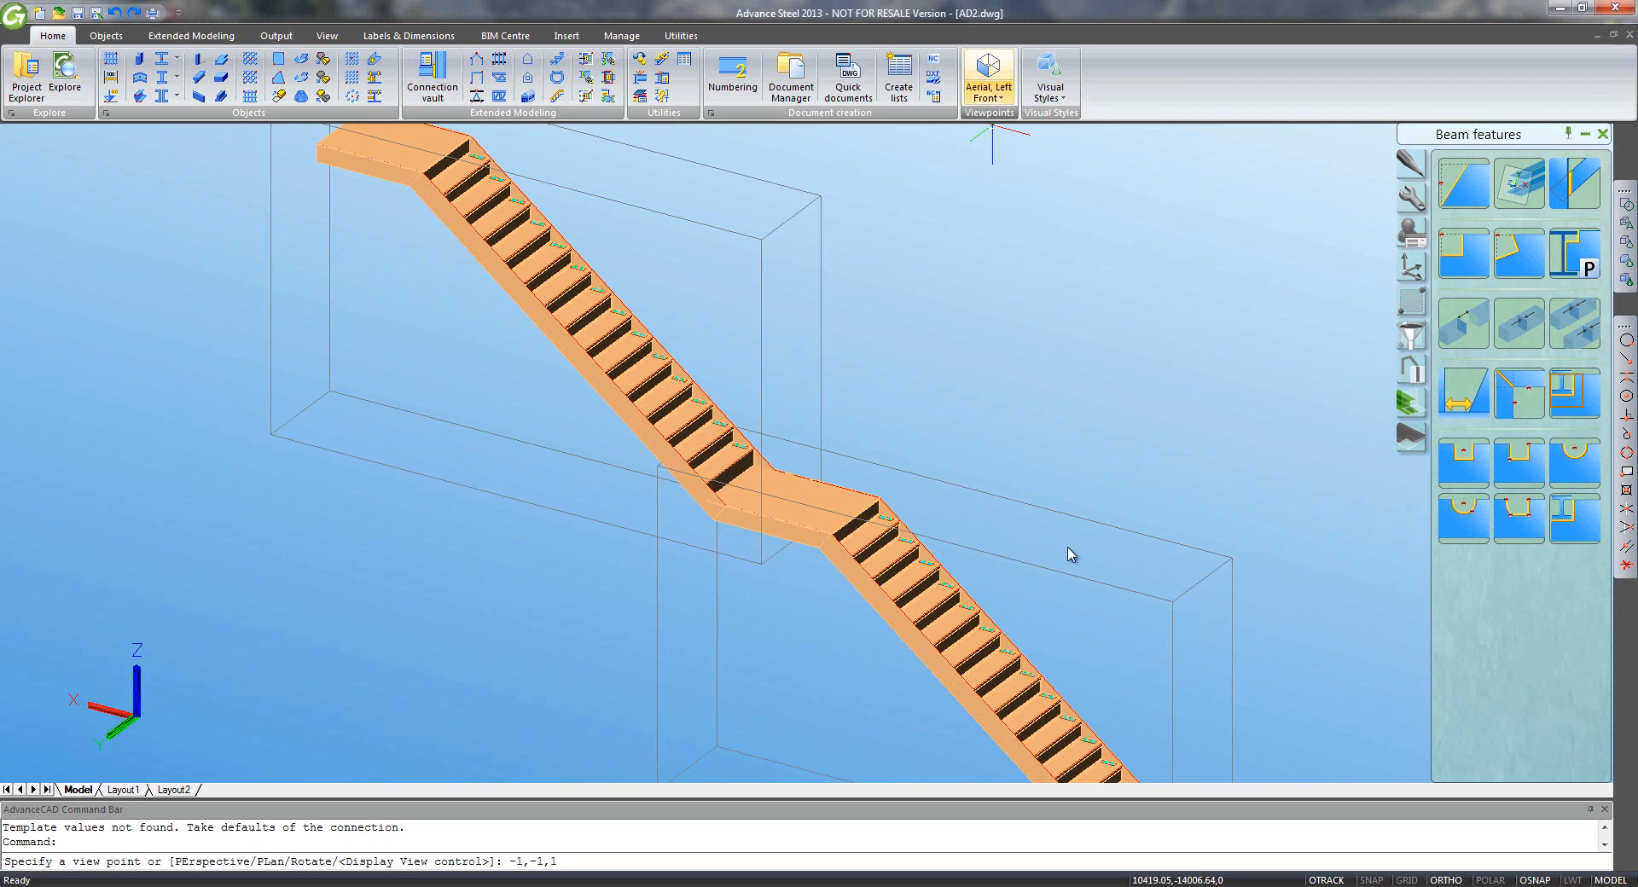
# - Insert a Stair Anchor Angle connection at the base of the left stringer
pyautogui.scroll(5, 590, 749)
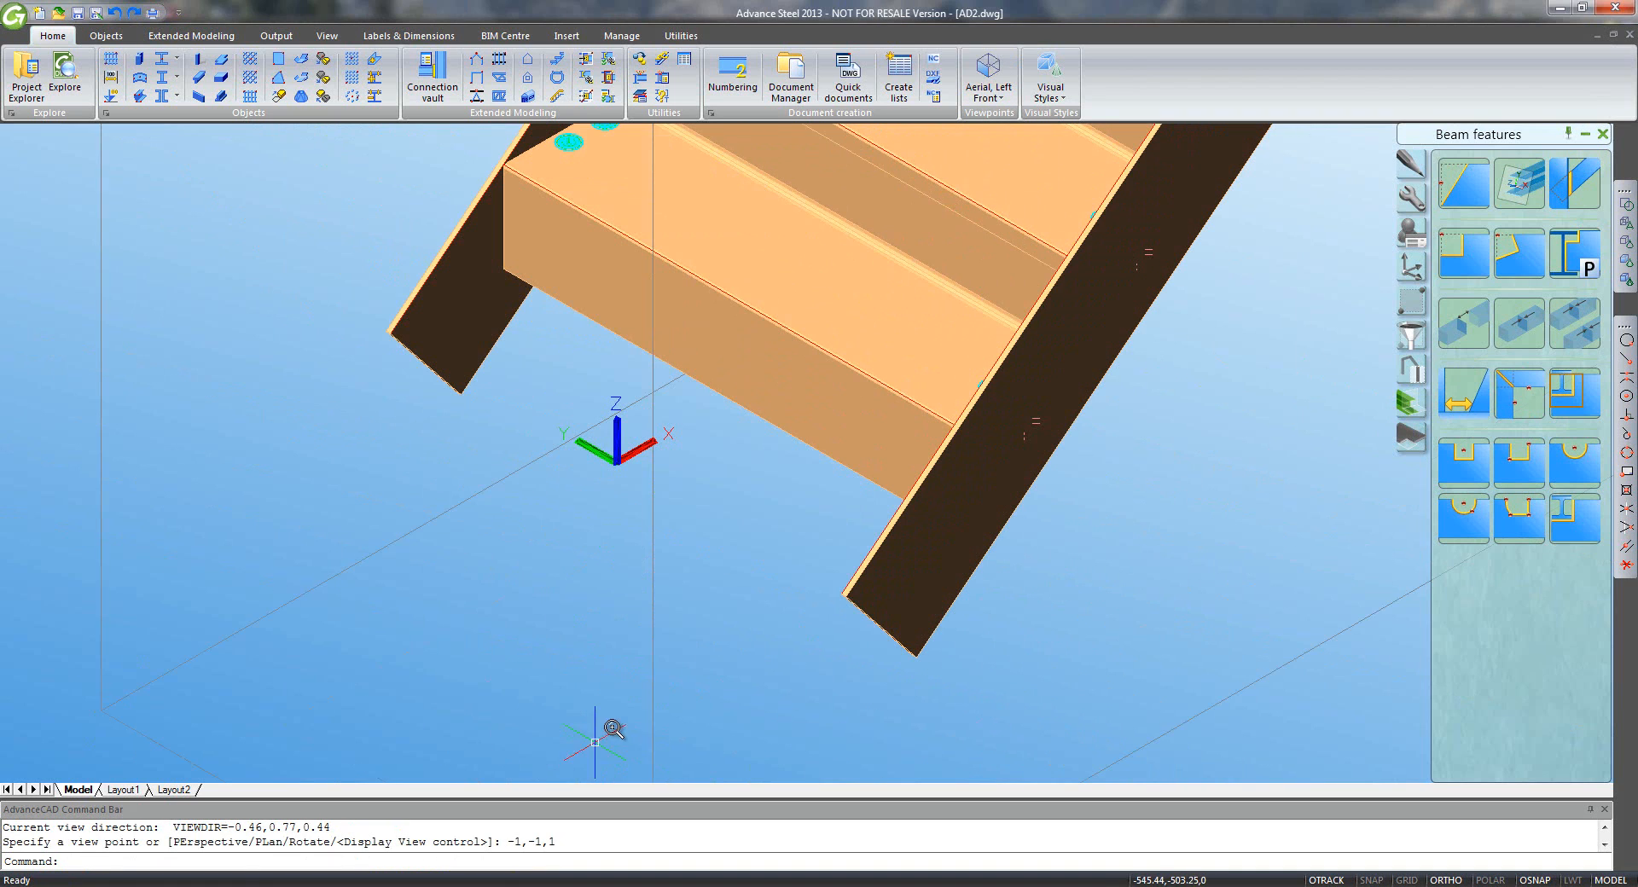
pyautogui.click(431, 79)
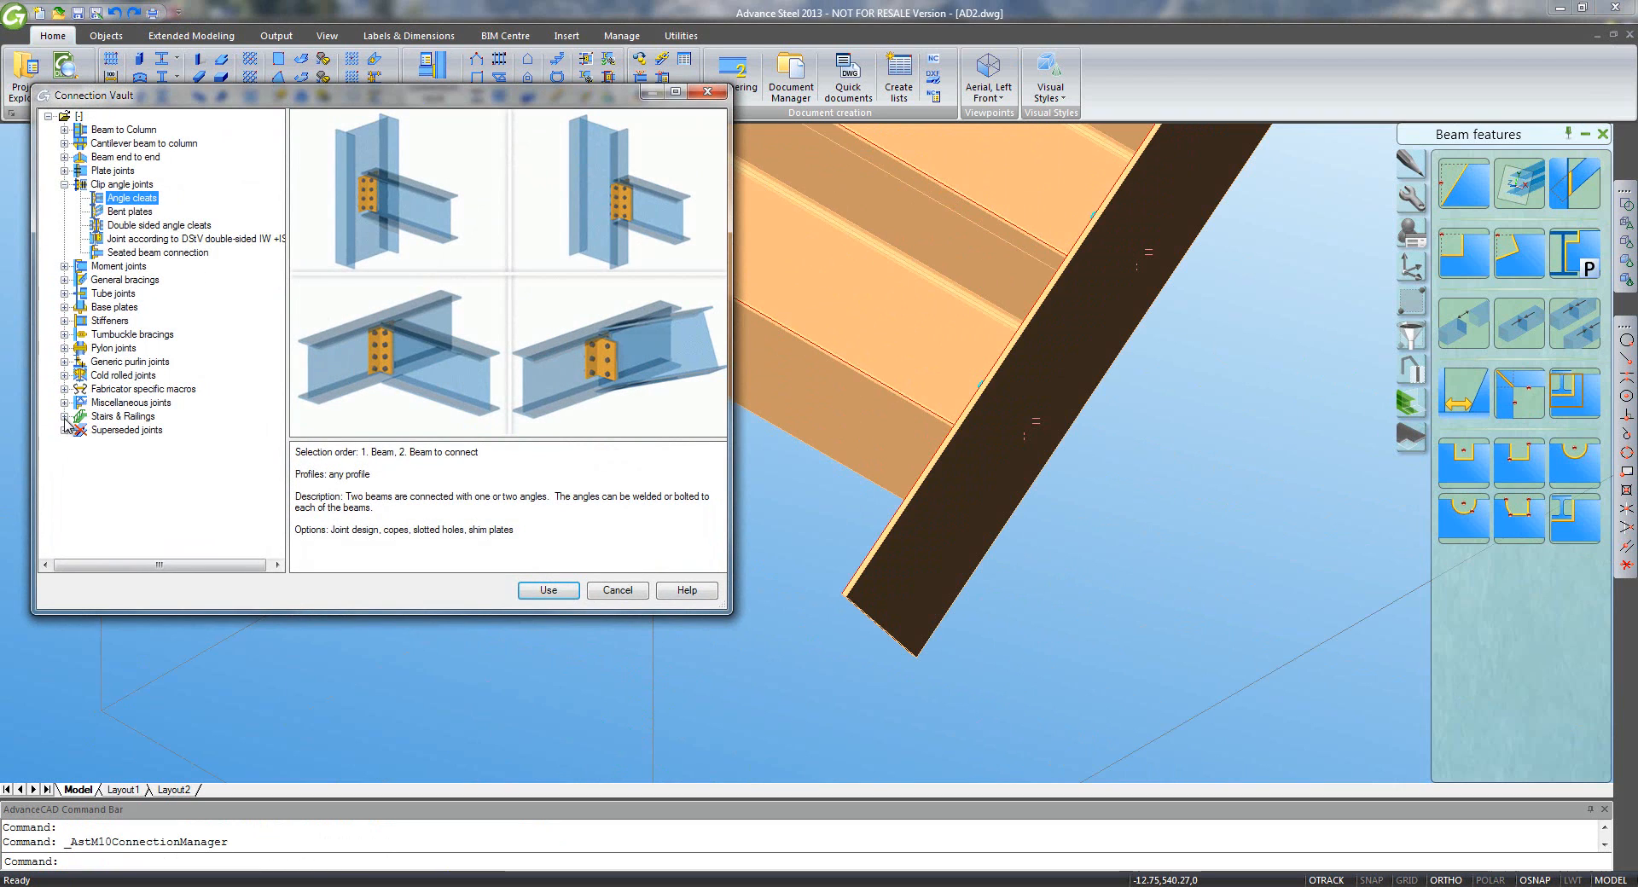
pyautogui.click(64, 416)
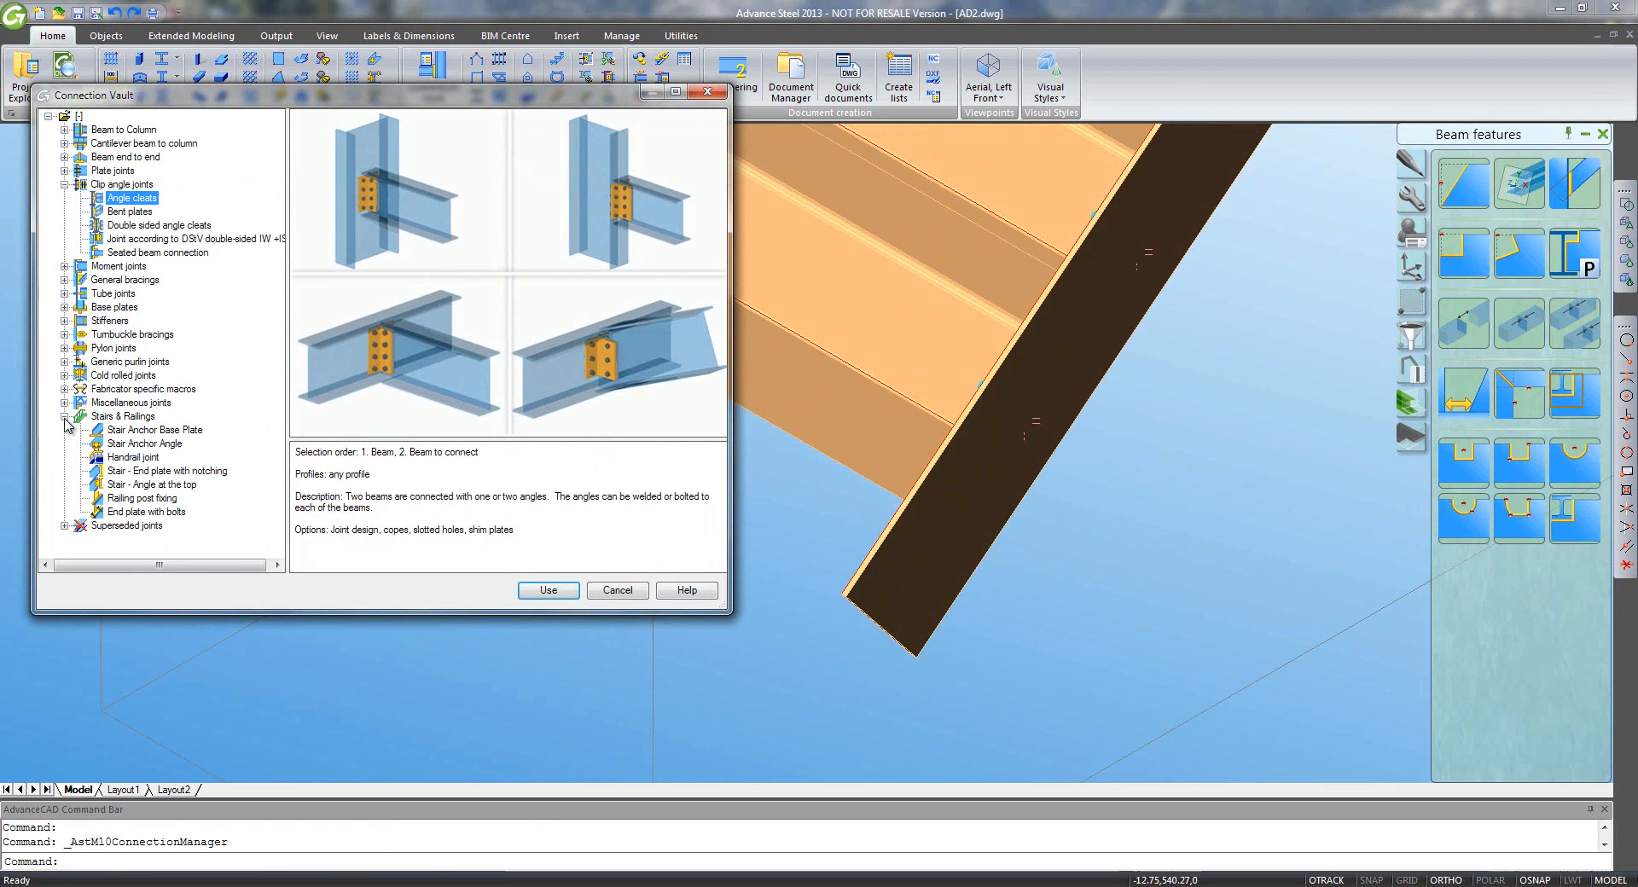
pyautogui.click(130, 443)
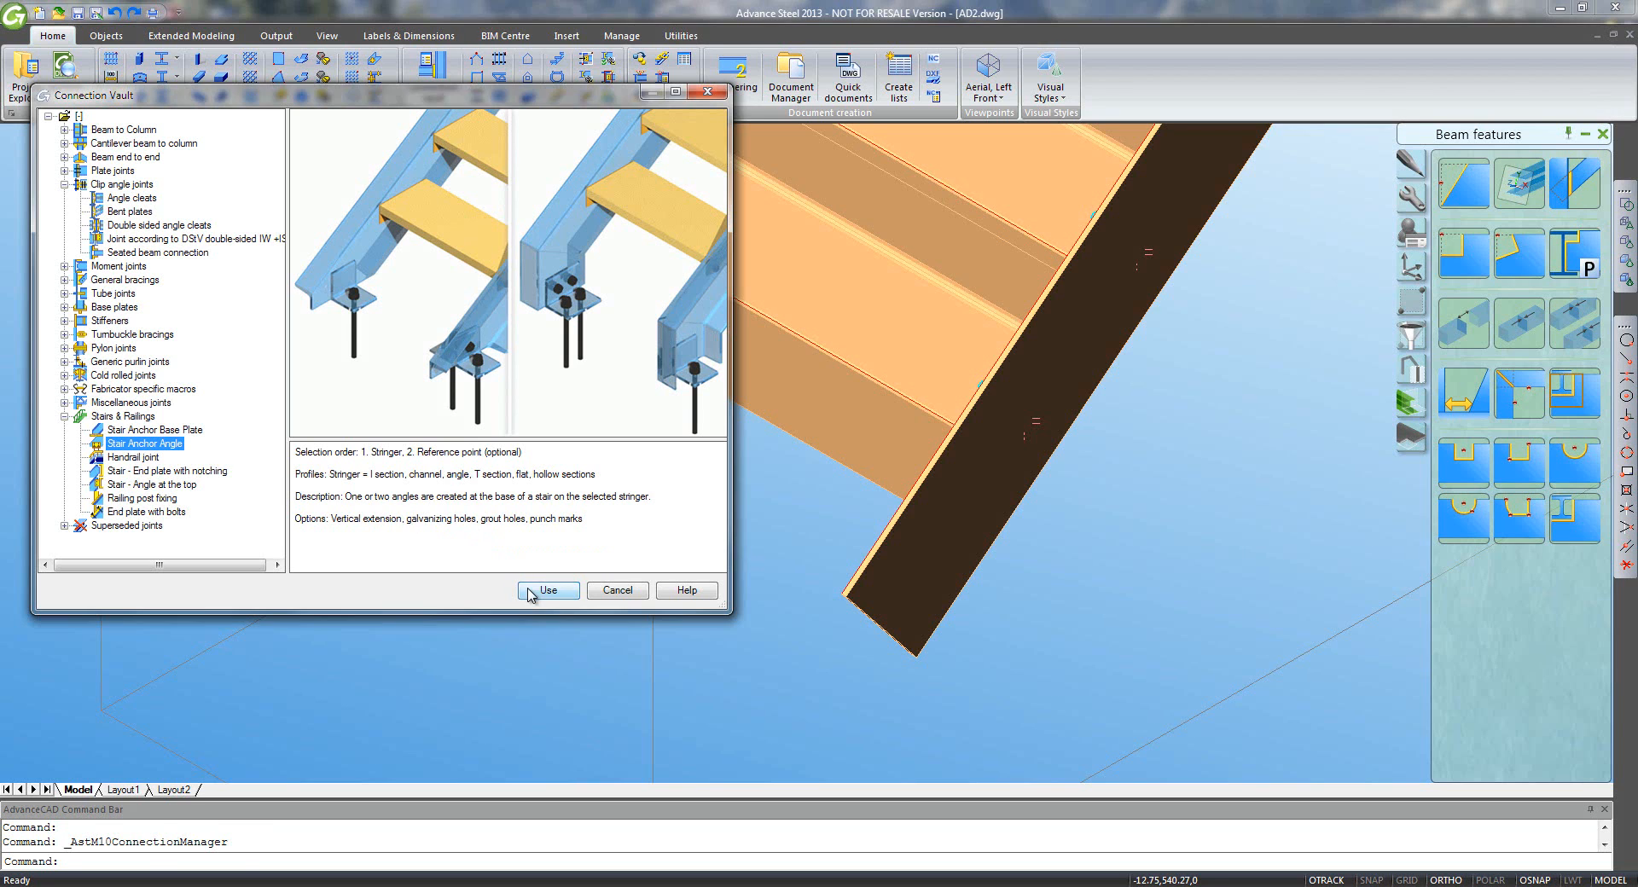
pyautogui.click(547, 590)
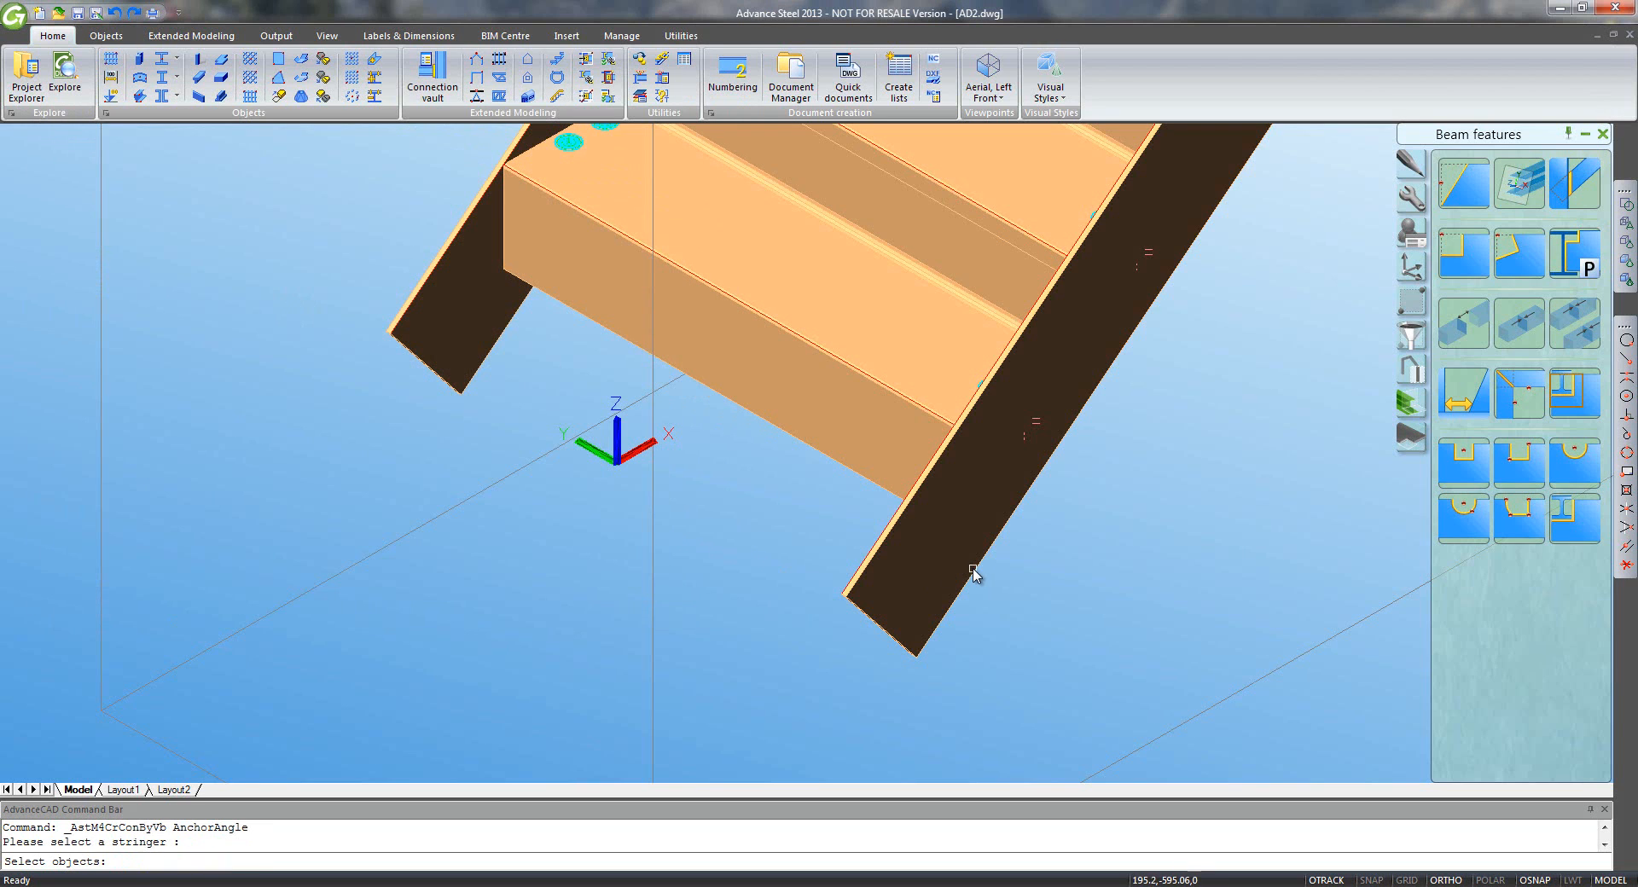
pyautogui.click(973, 569)
pyautogui.press('Return')
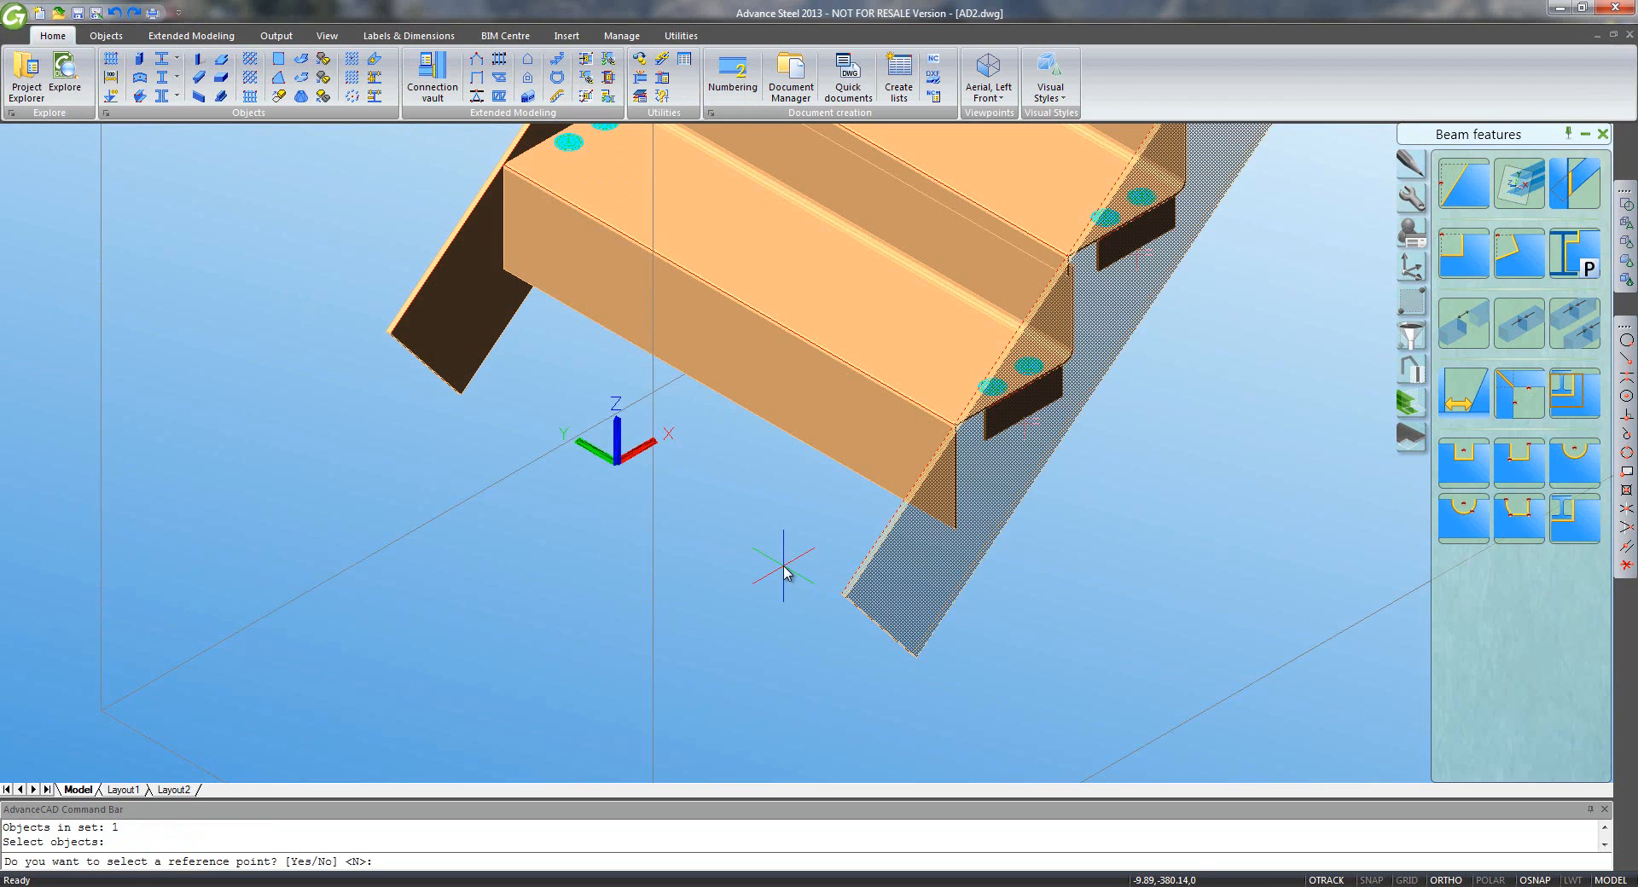
pyautogui.press('Return')
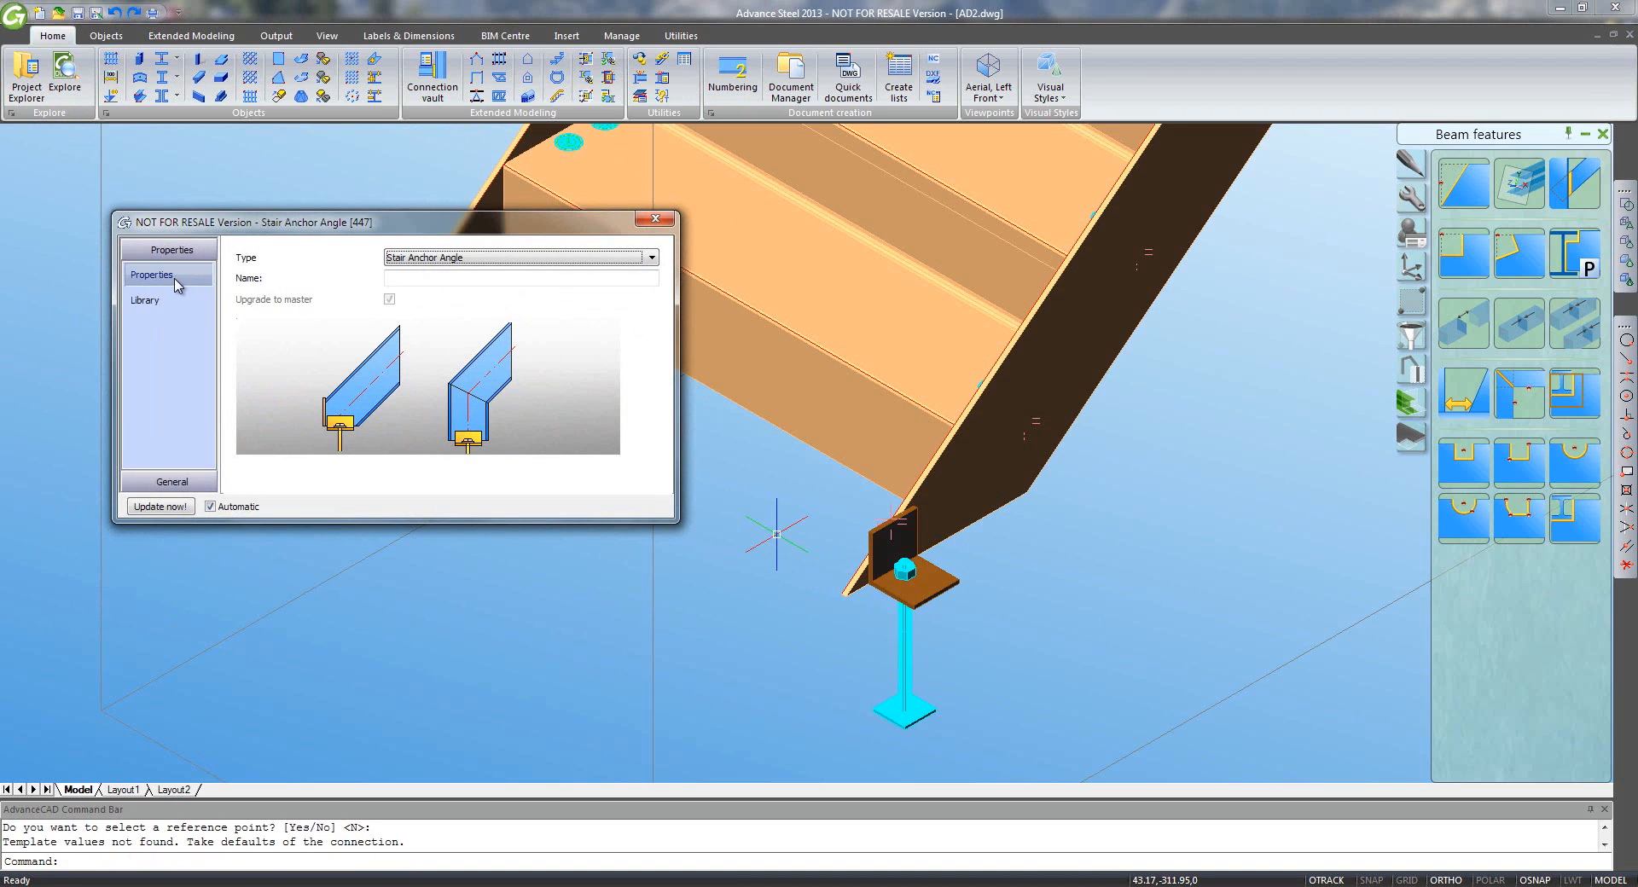
# - Add a vertical profile under the stringer with layout value 250 and base level adjustment 0
pyautogui.click(171, 482)
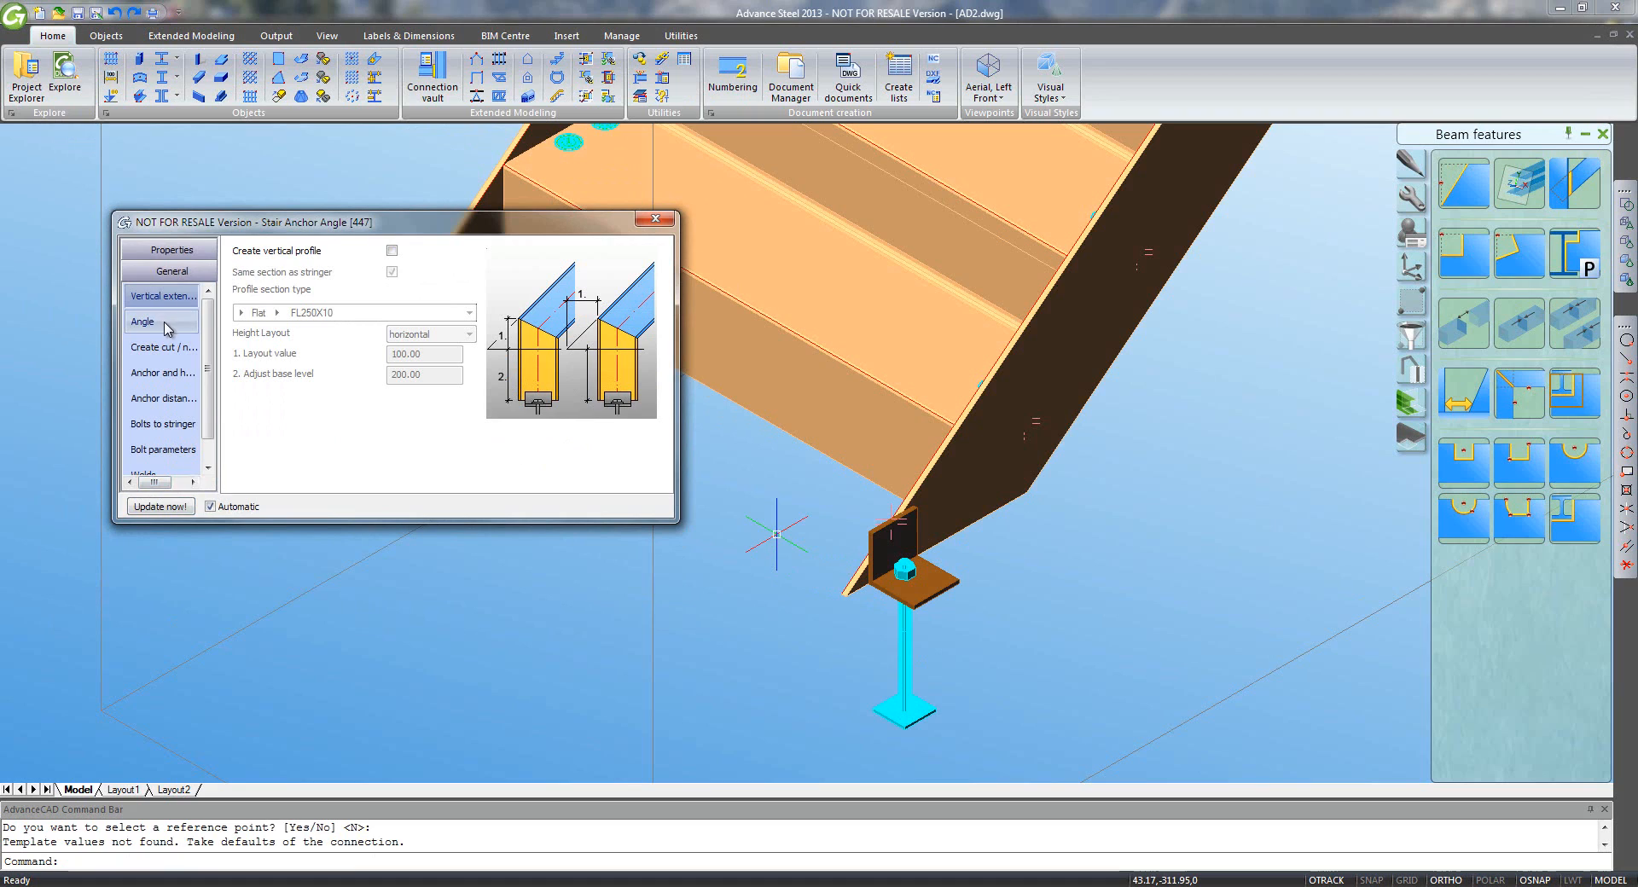
pyautogui.click(391, 251)
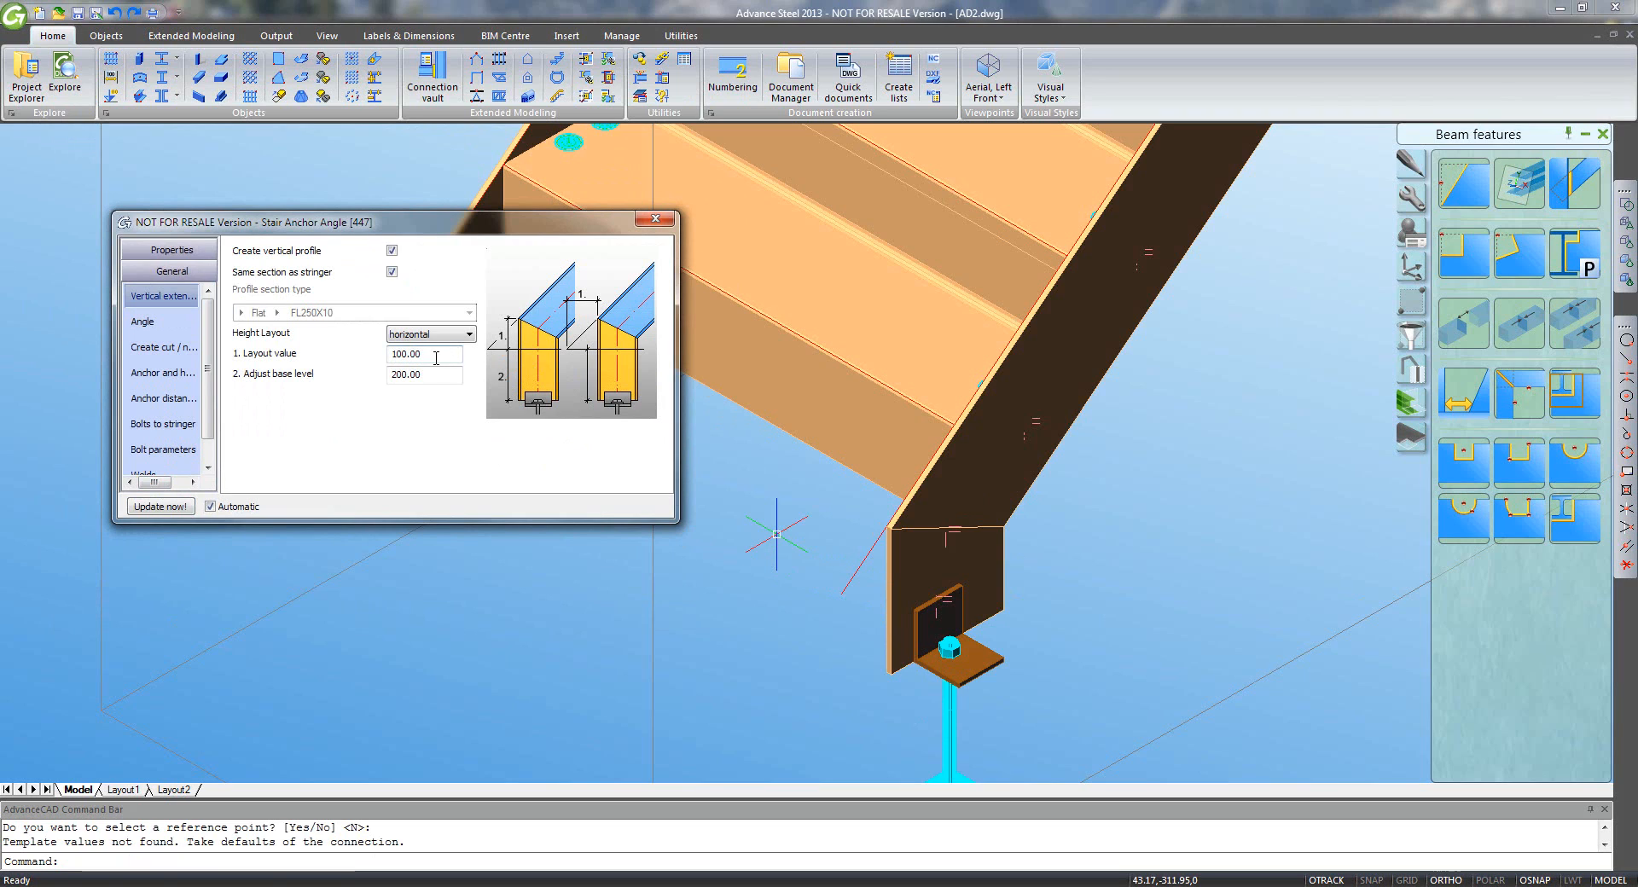
pyautogui.doubleClick(391, 354)
pyautogui.write('250')
pyautogui.press('Return')
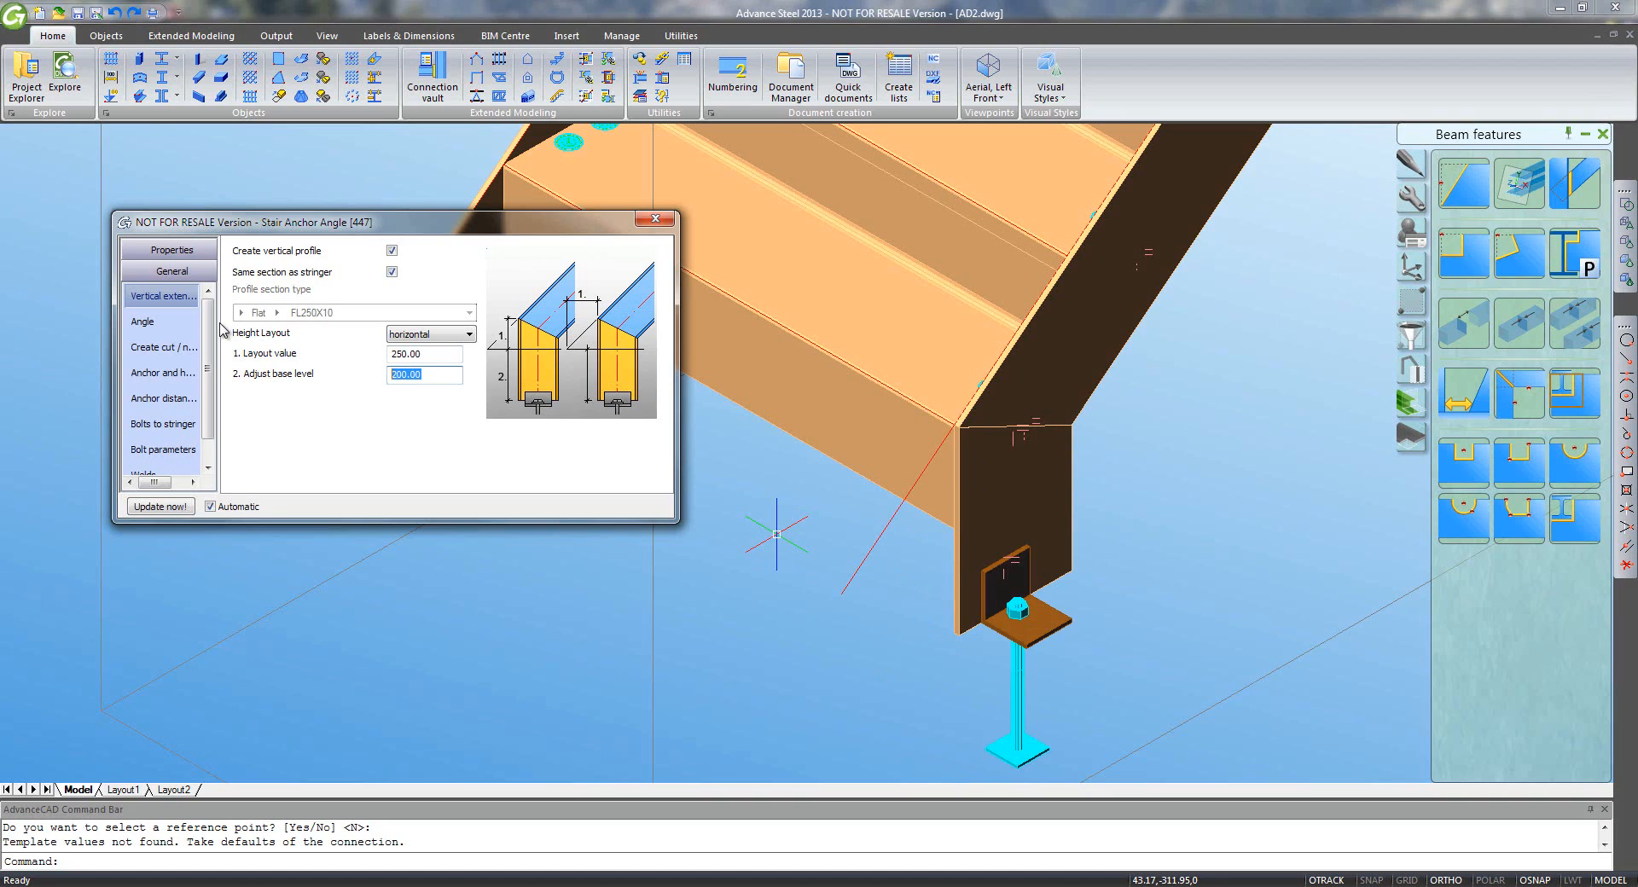
pyautogui.press('Return')
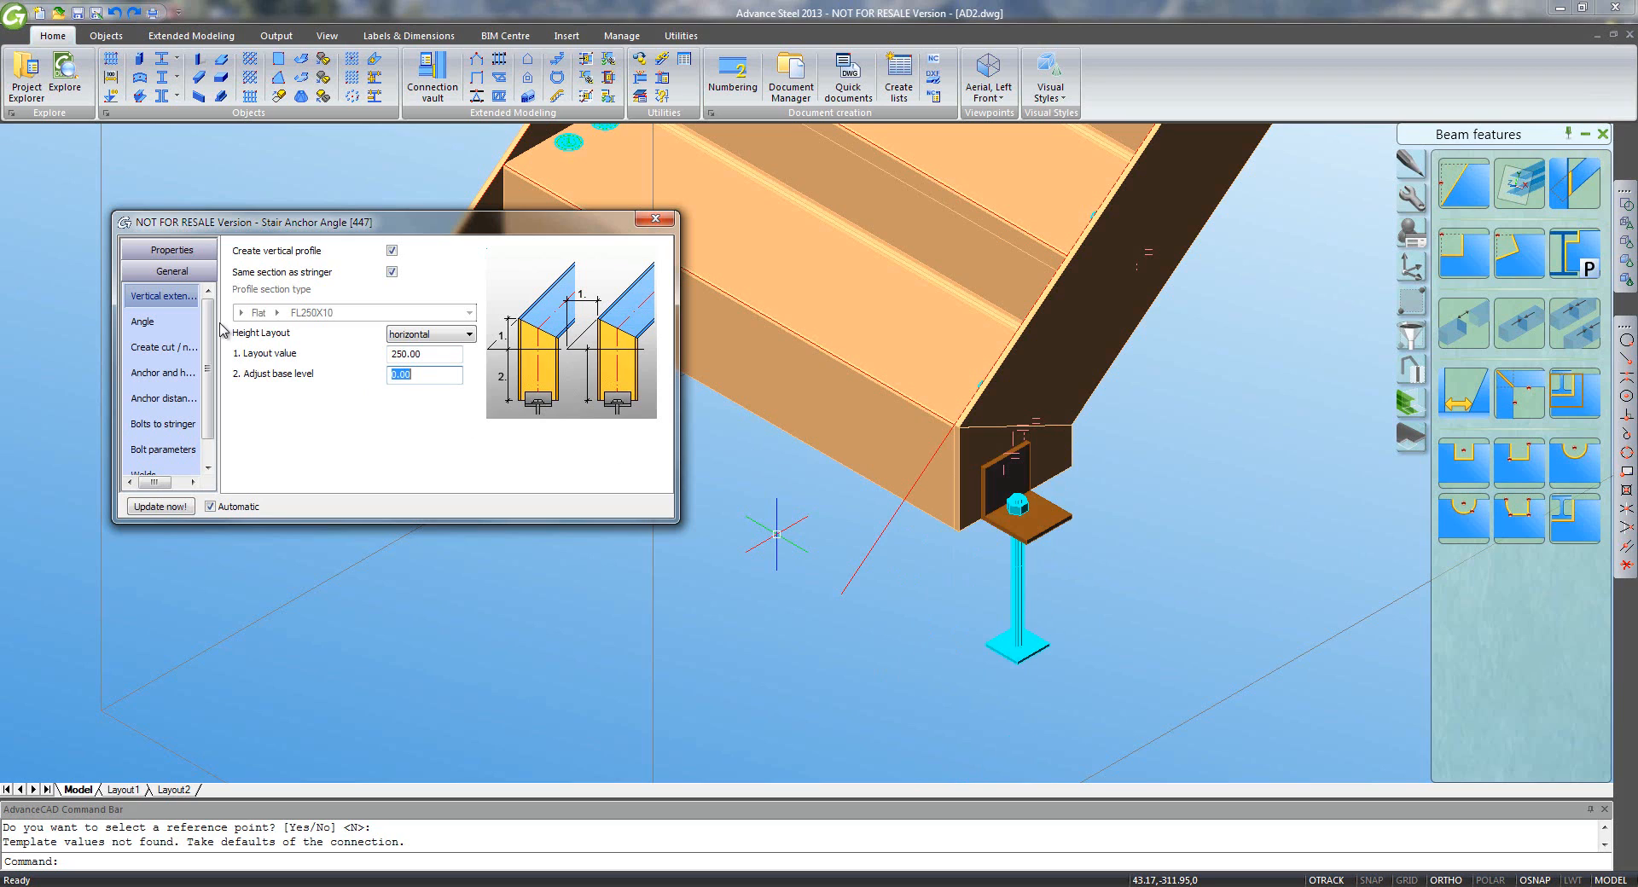
# - Switch the anchor angle to a single right cleat and close its settings
pyautogui.click(157, 321)
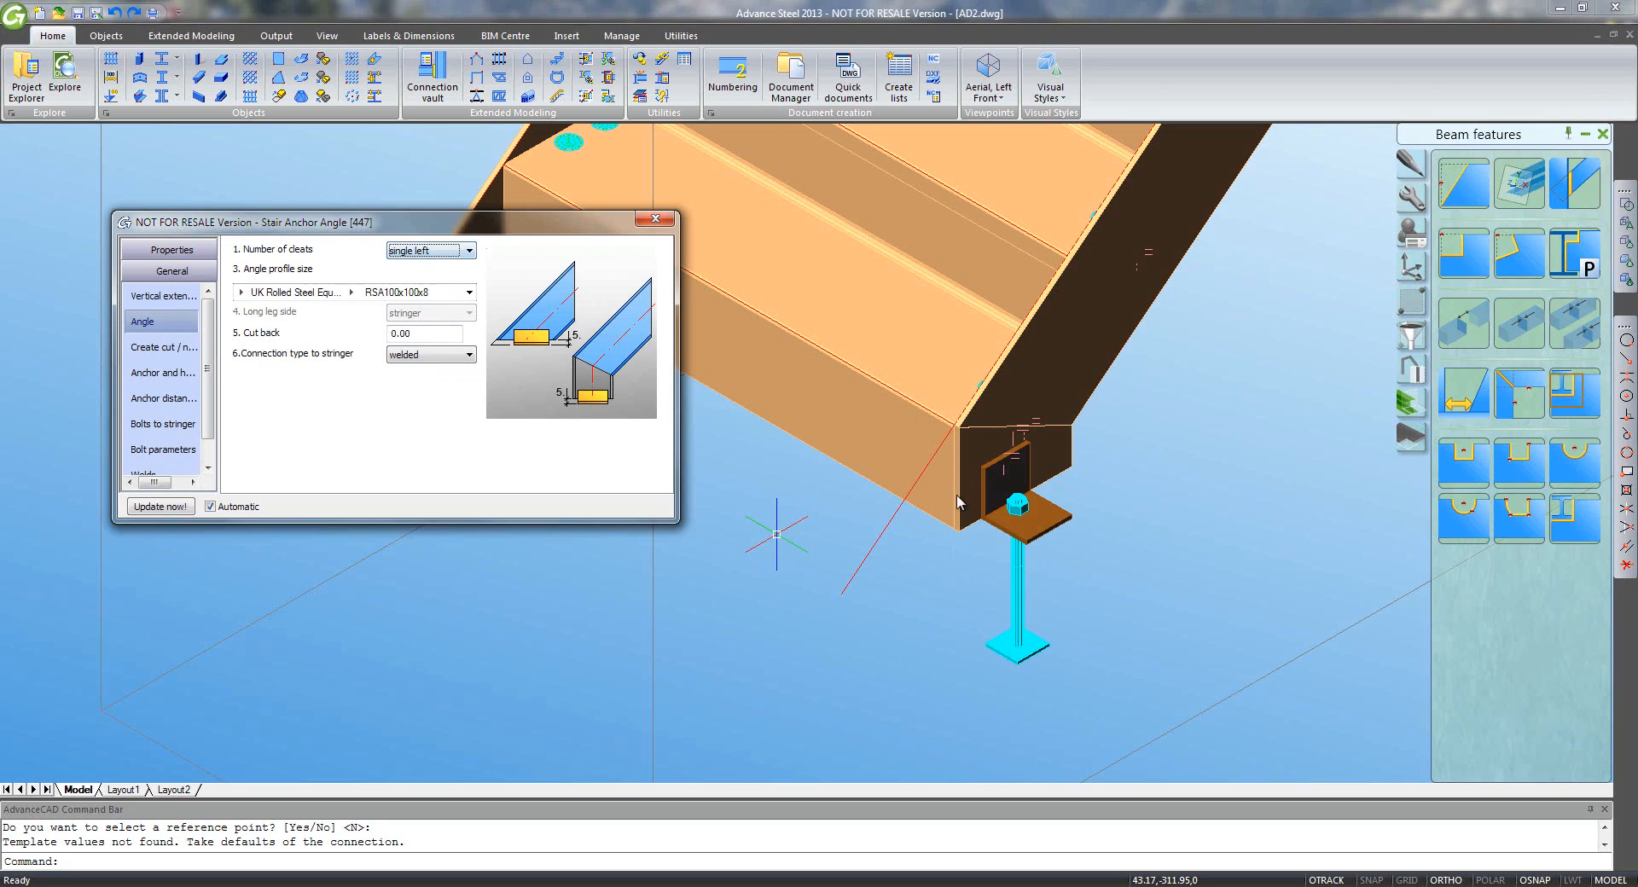
pyautogui.click(468, 251)
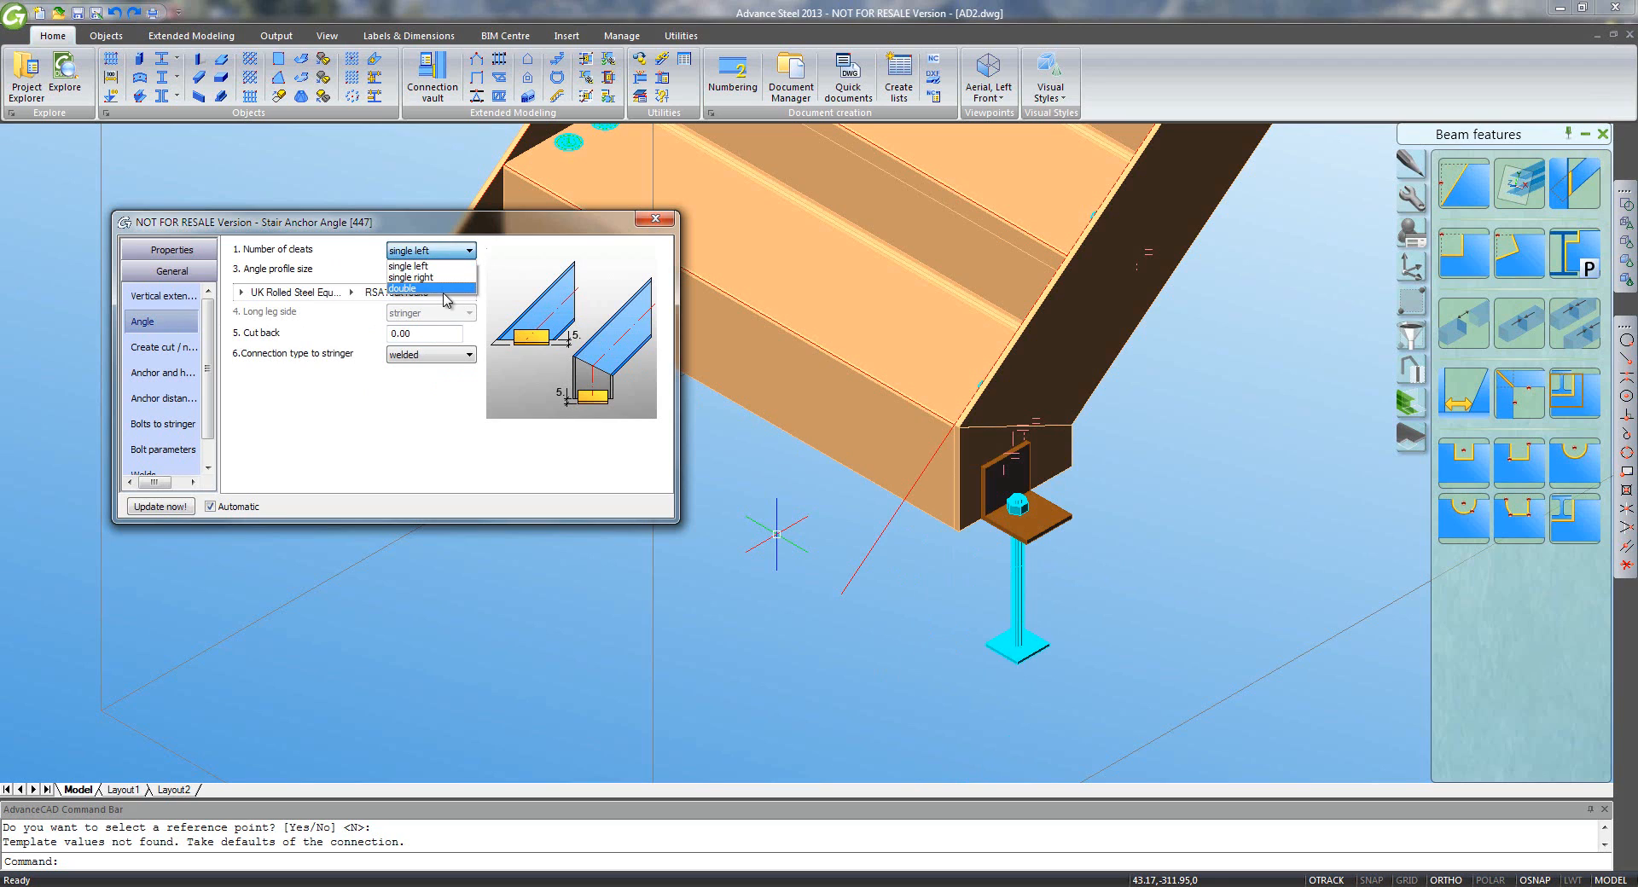
pyautogui.click(435, 284)
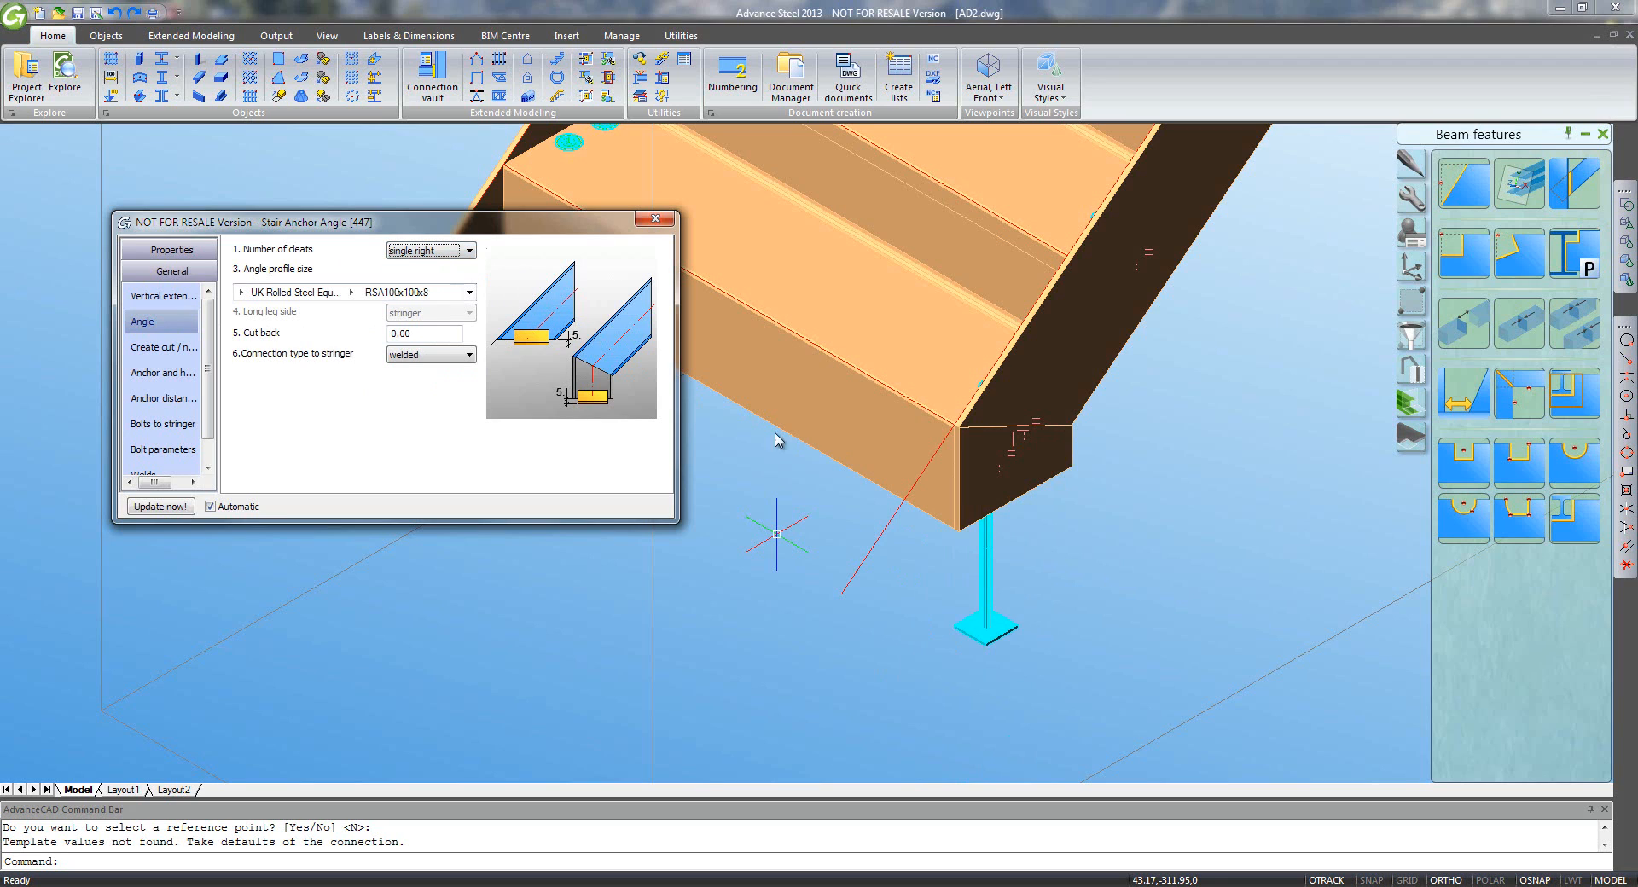
pyautogui.click(1101, 516)
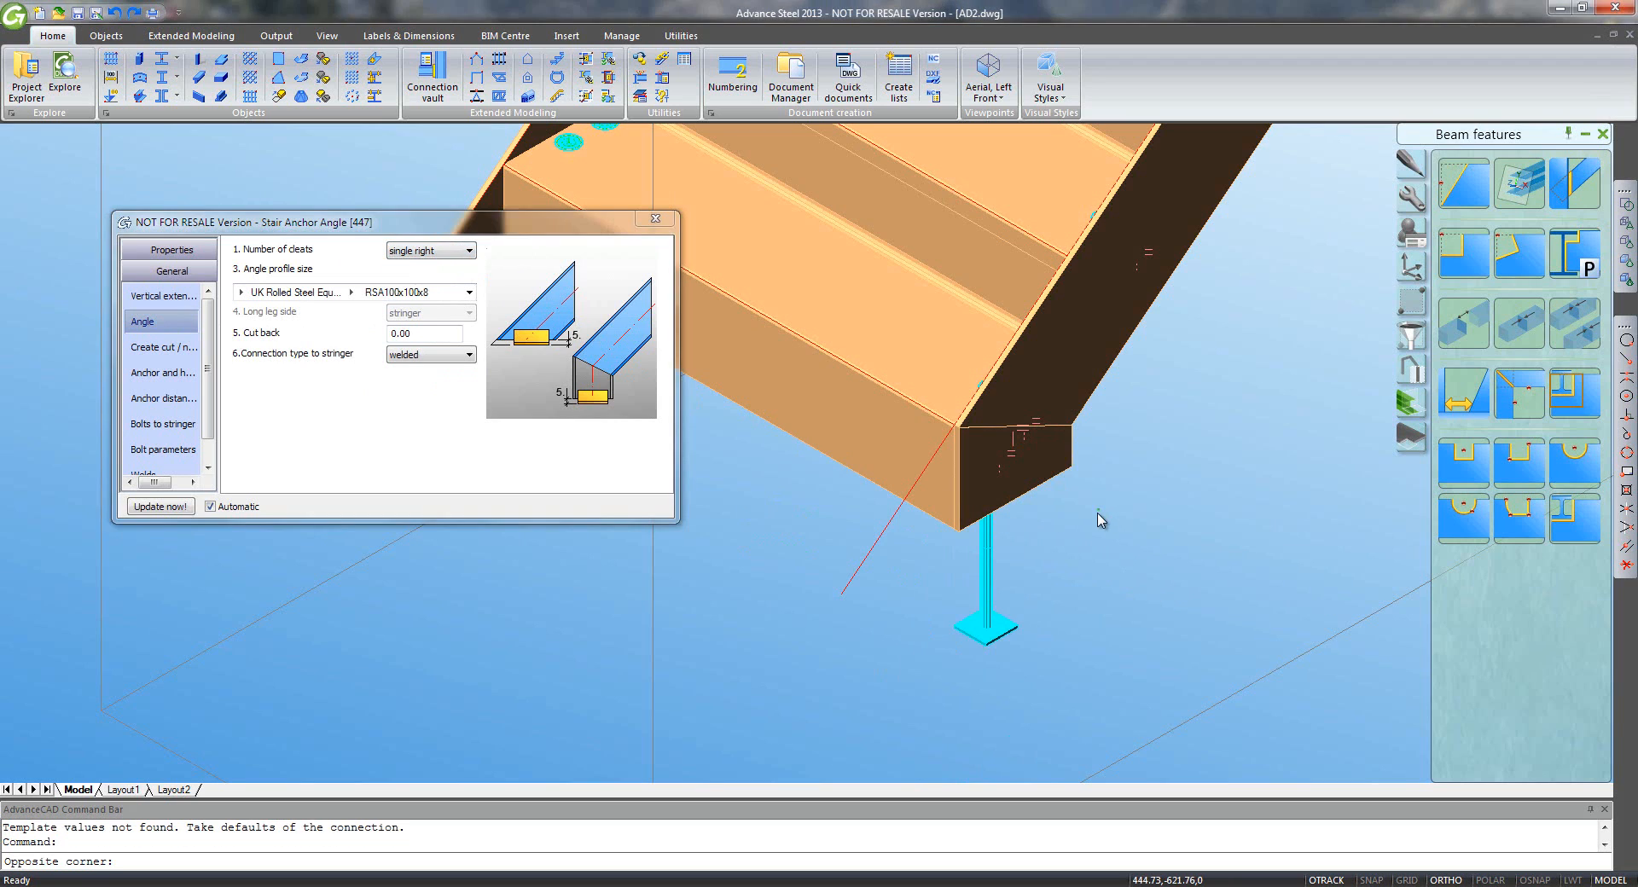
pyautogui.click(1171, 589)
pyautogui.keyDown('shift'); pyautogui.moveTo(1171, 589); pyautogui.dragTo(502, 189, button='middle'); pyautogui.keyUp('shift')
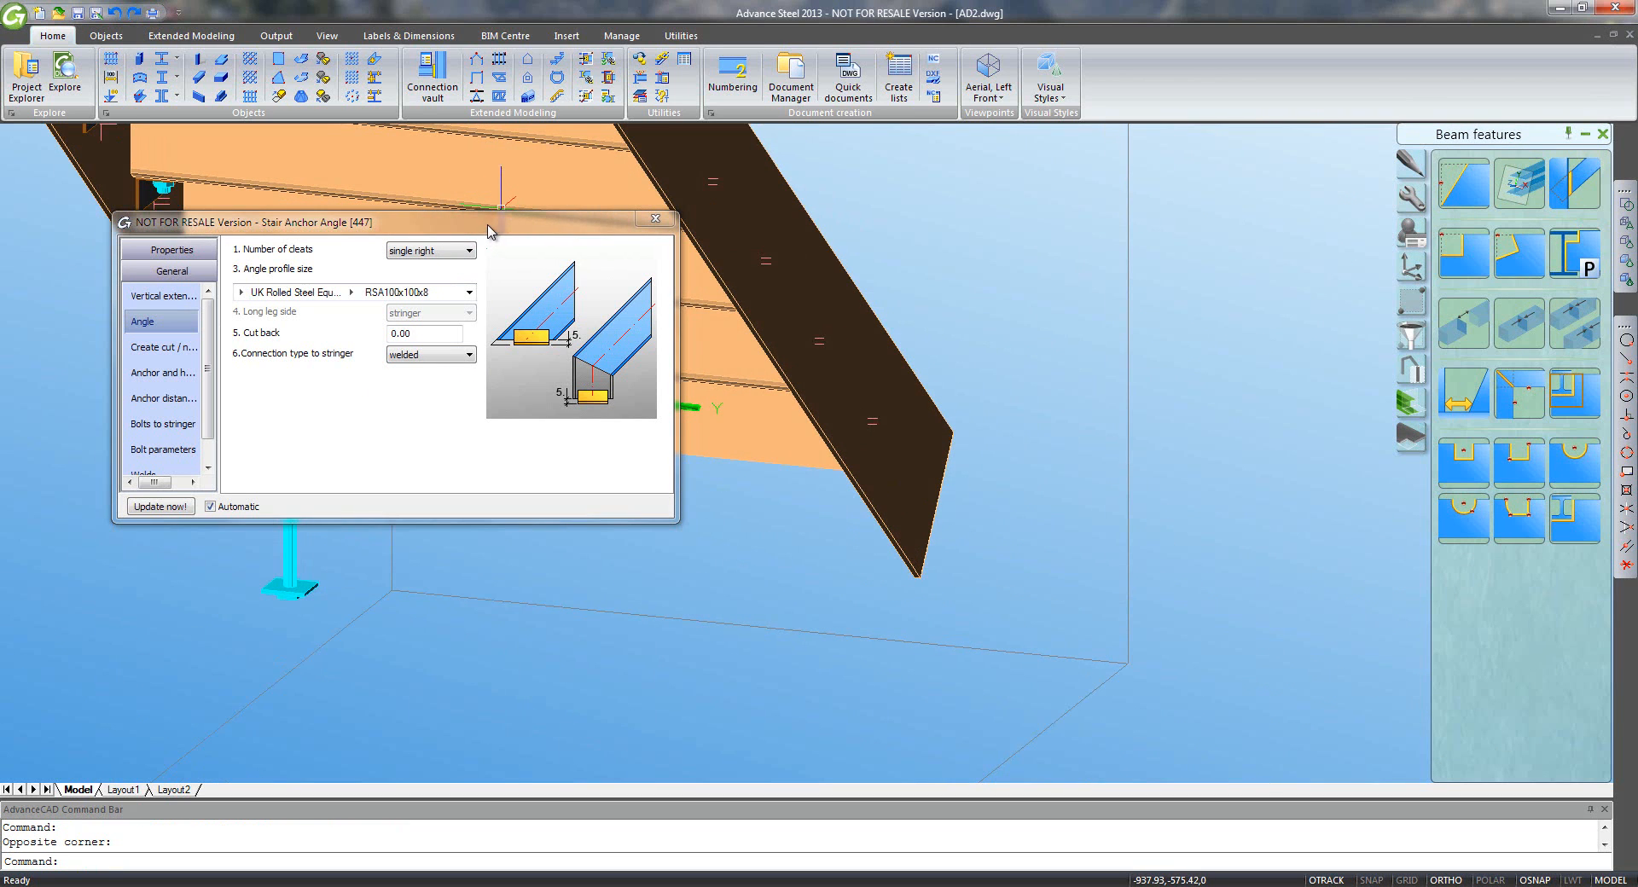
pyautogui.moveTo(491, 231); pyautogui.dragTo(791, 170)
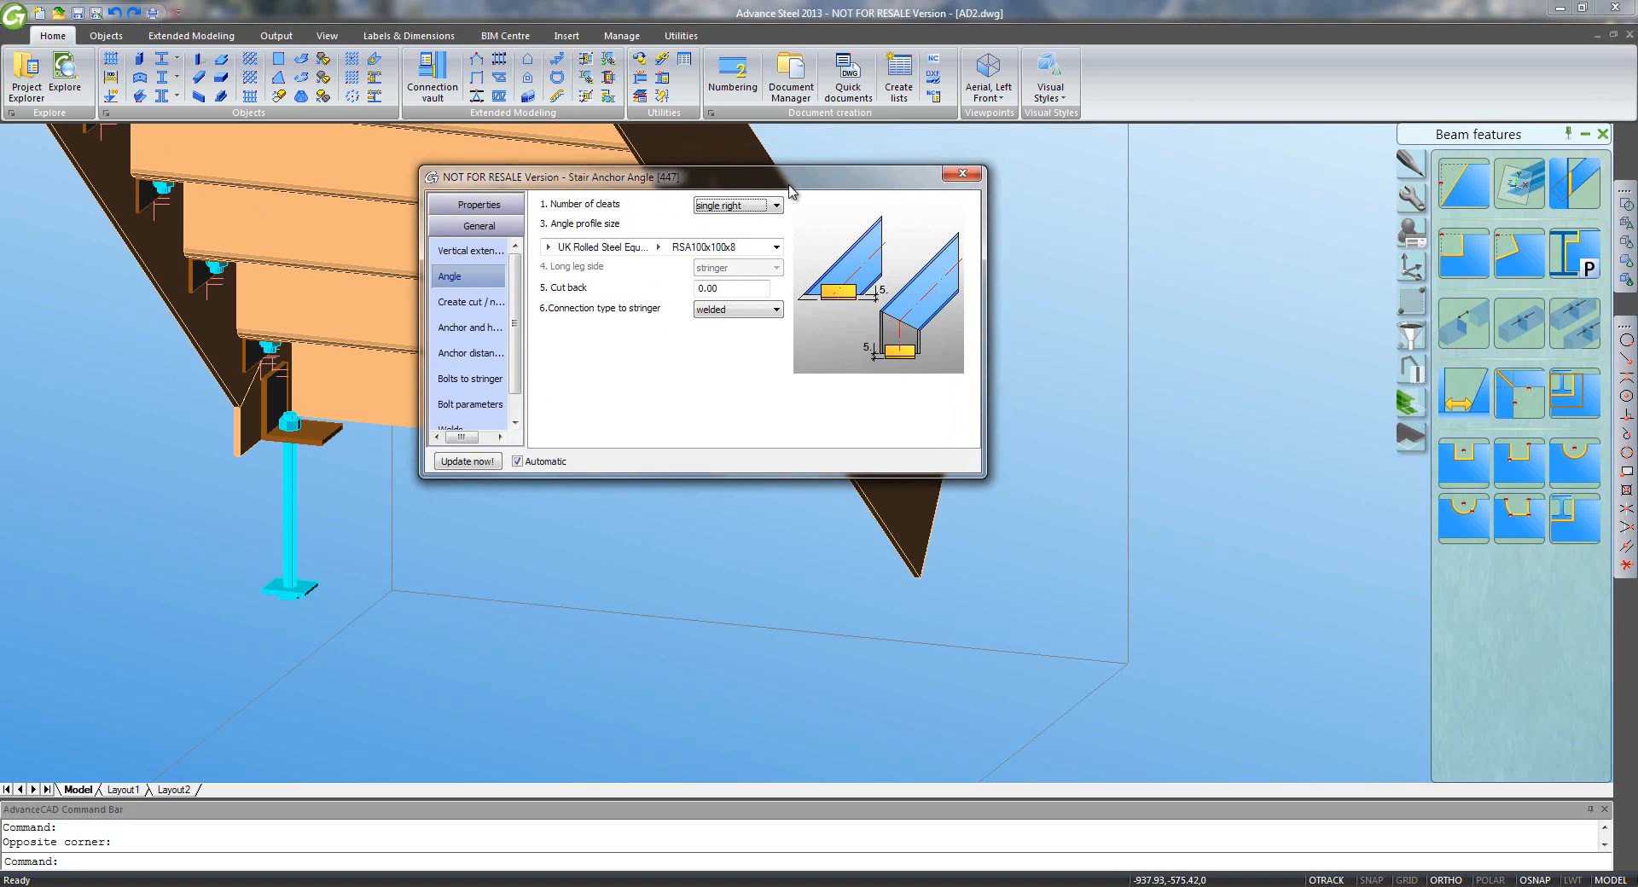
pyautogui.click(957, 158)
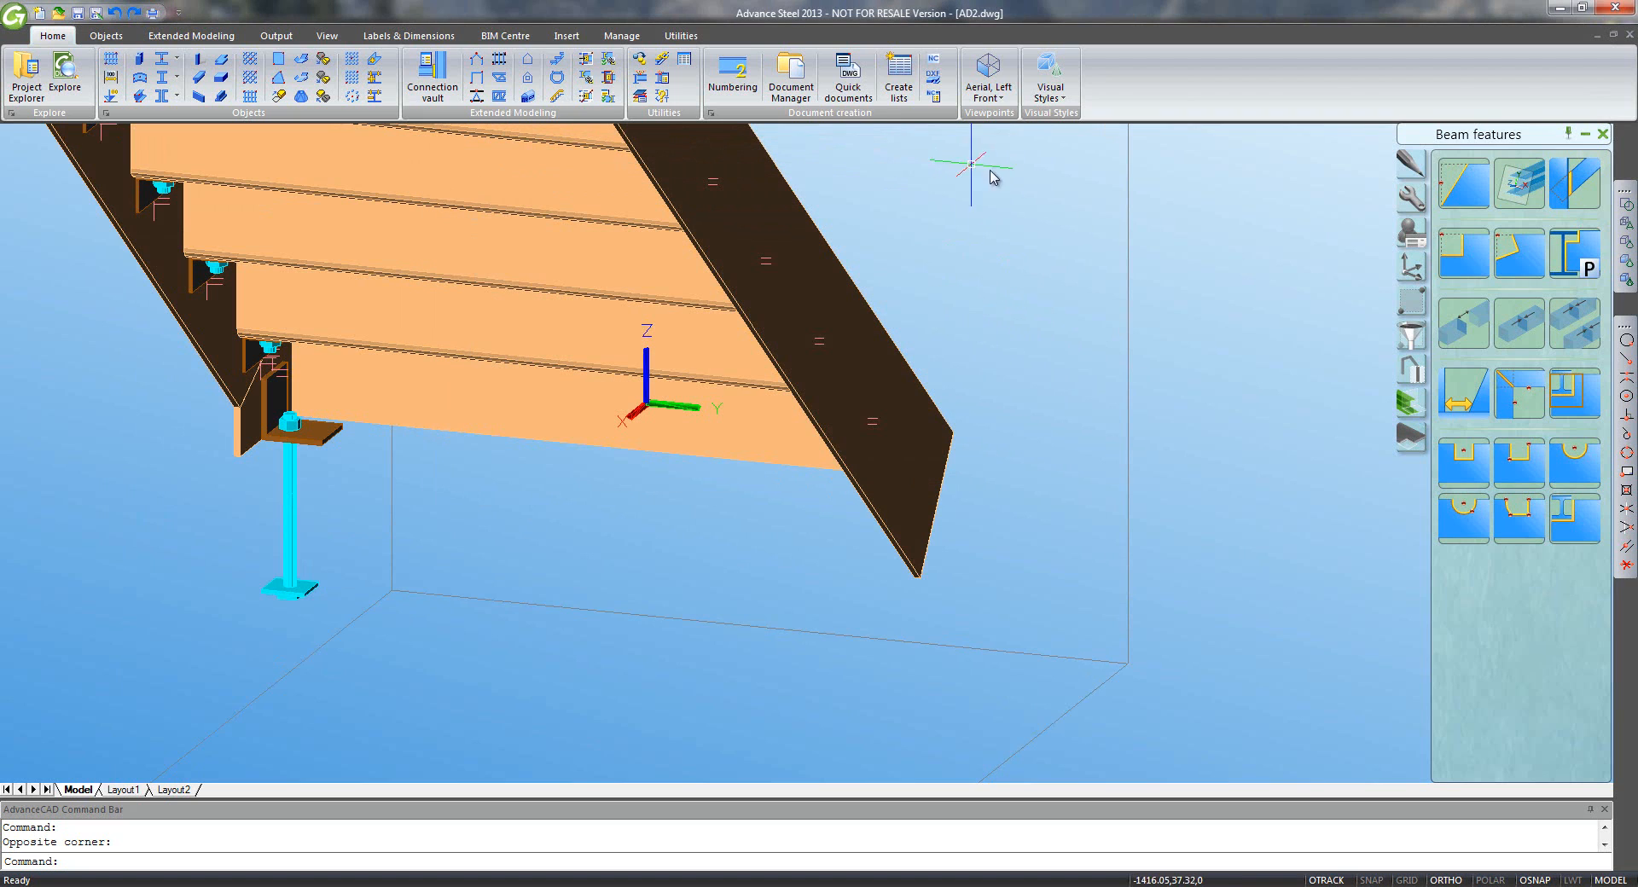
pyautogui.click(1411, 198)
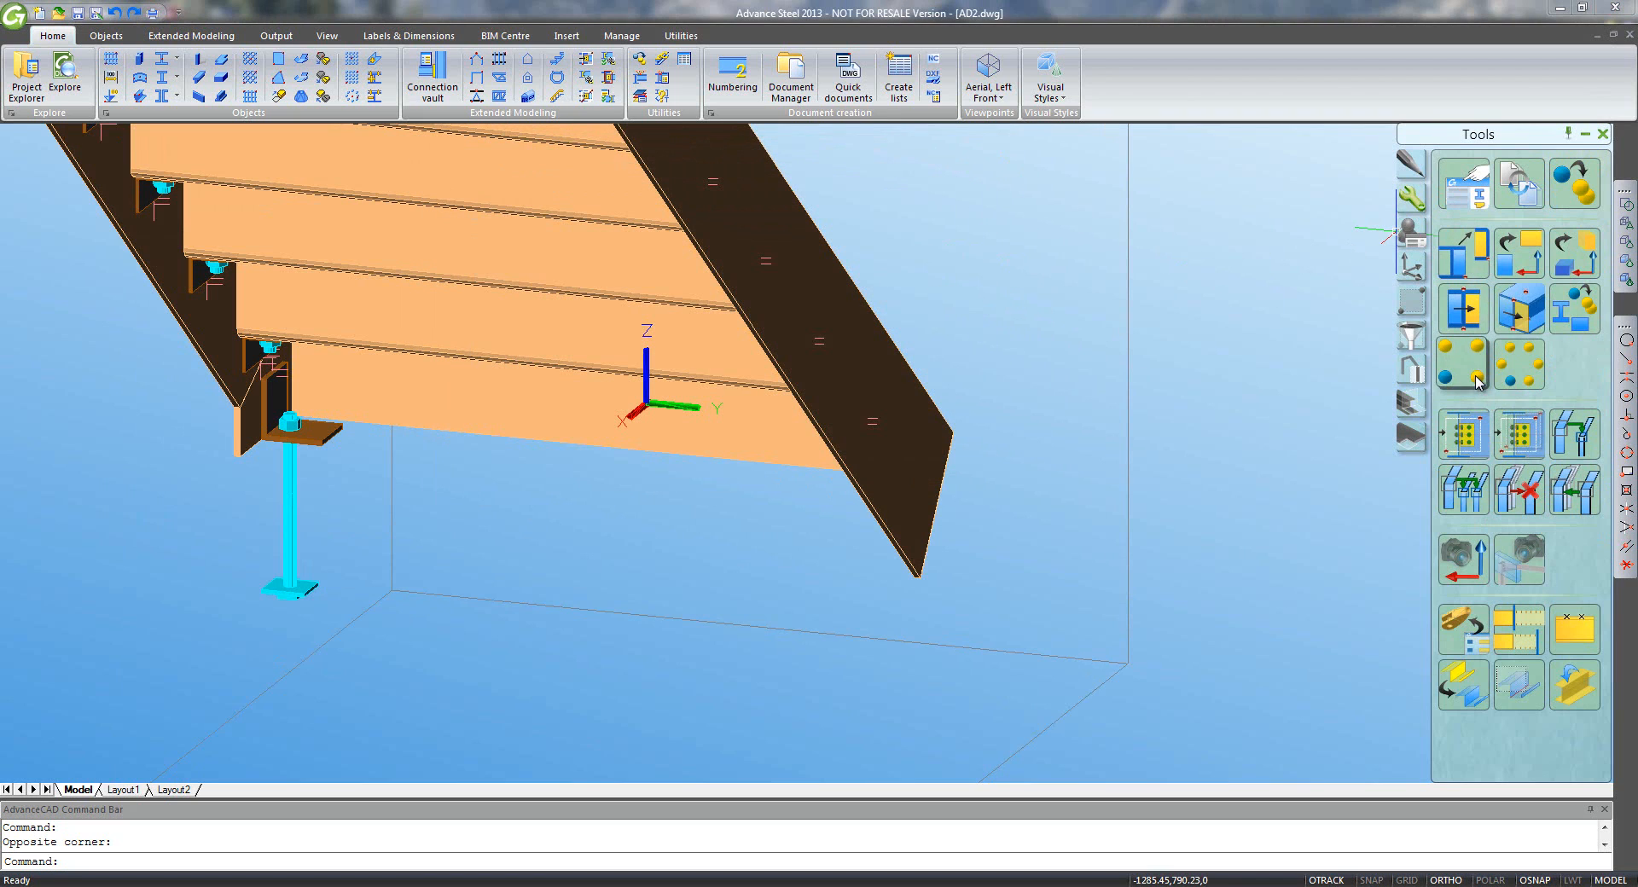
# - Copy the left base anchor connection onto the right stringer
pyautogui.click(1464, 437)
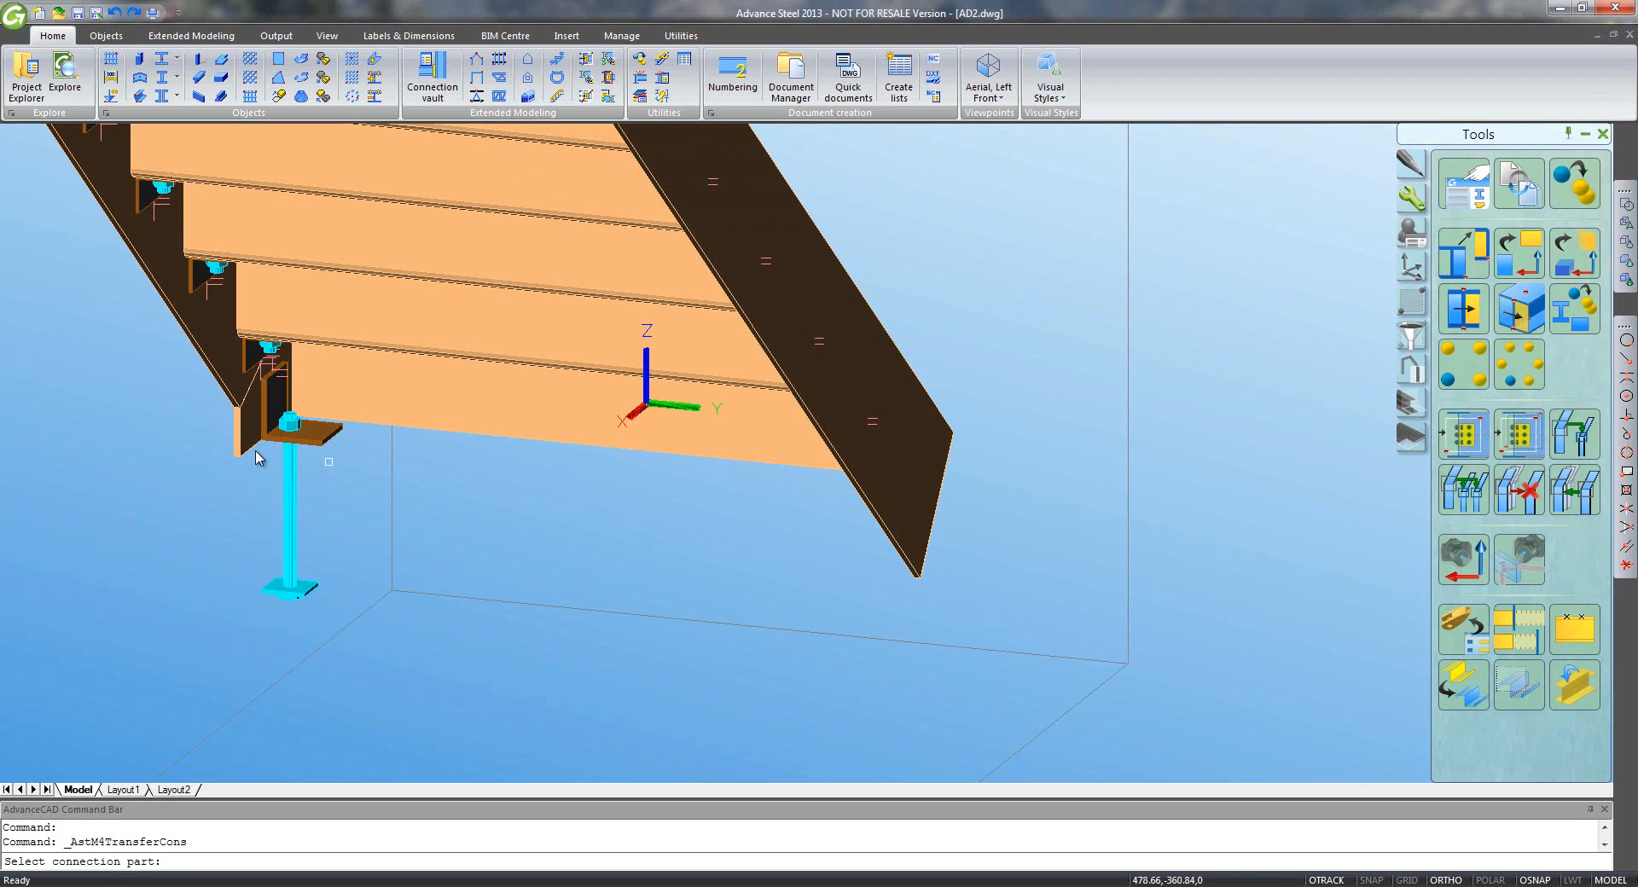
pyautogui.click(320, 461)
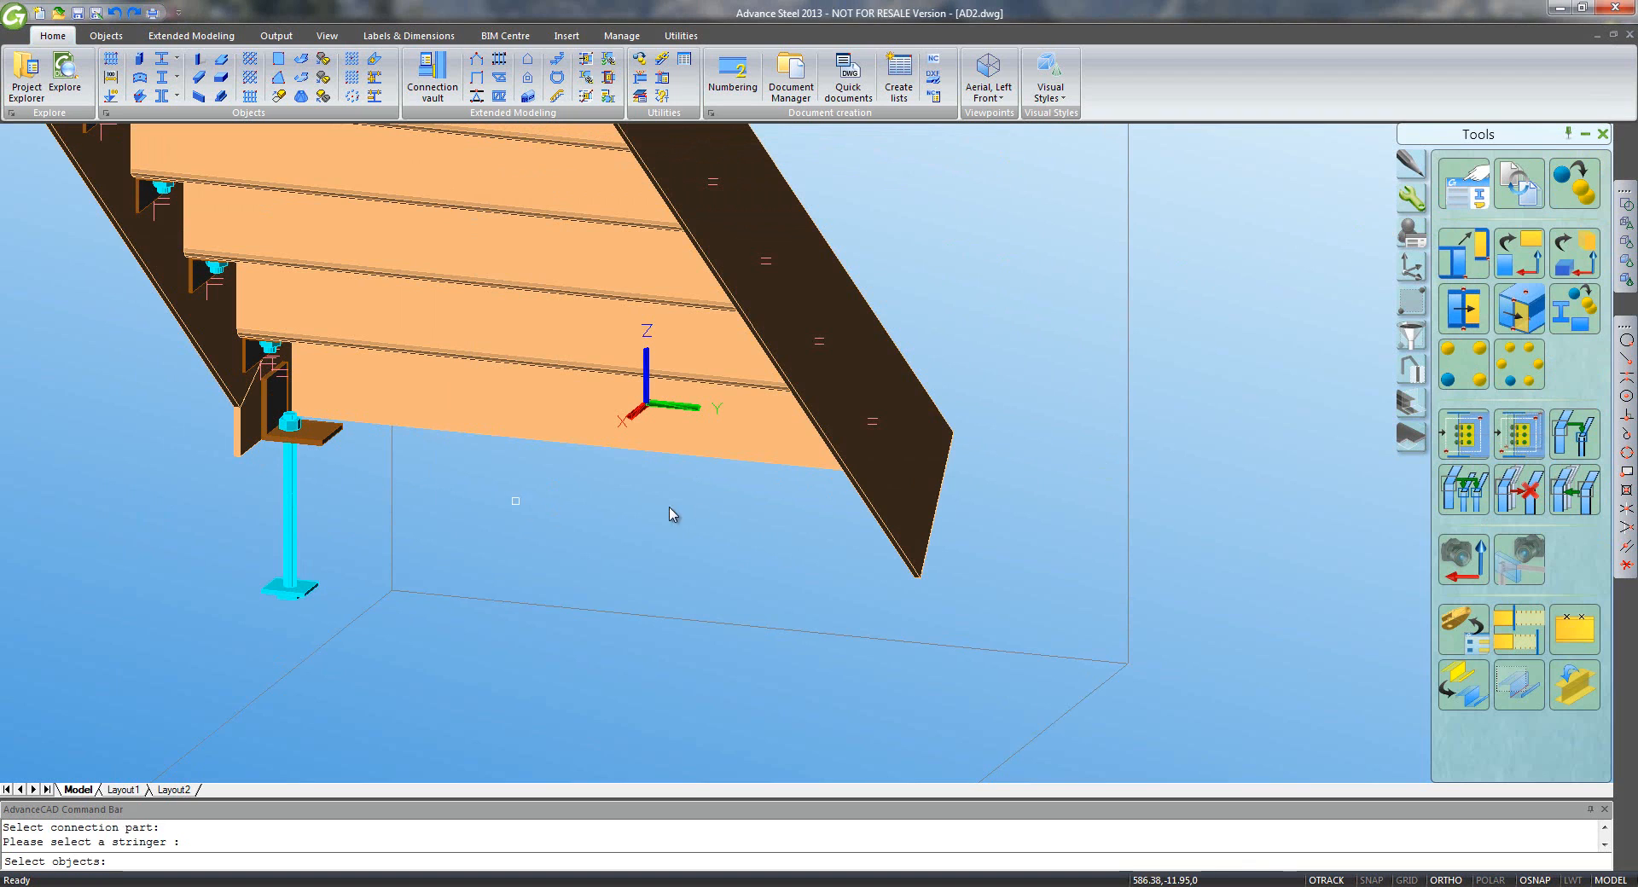
pyautogui.click(870, 512)
pyautogui.press('Return')
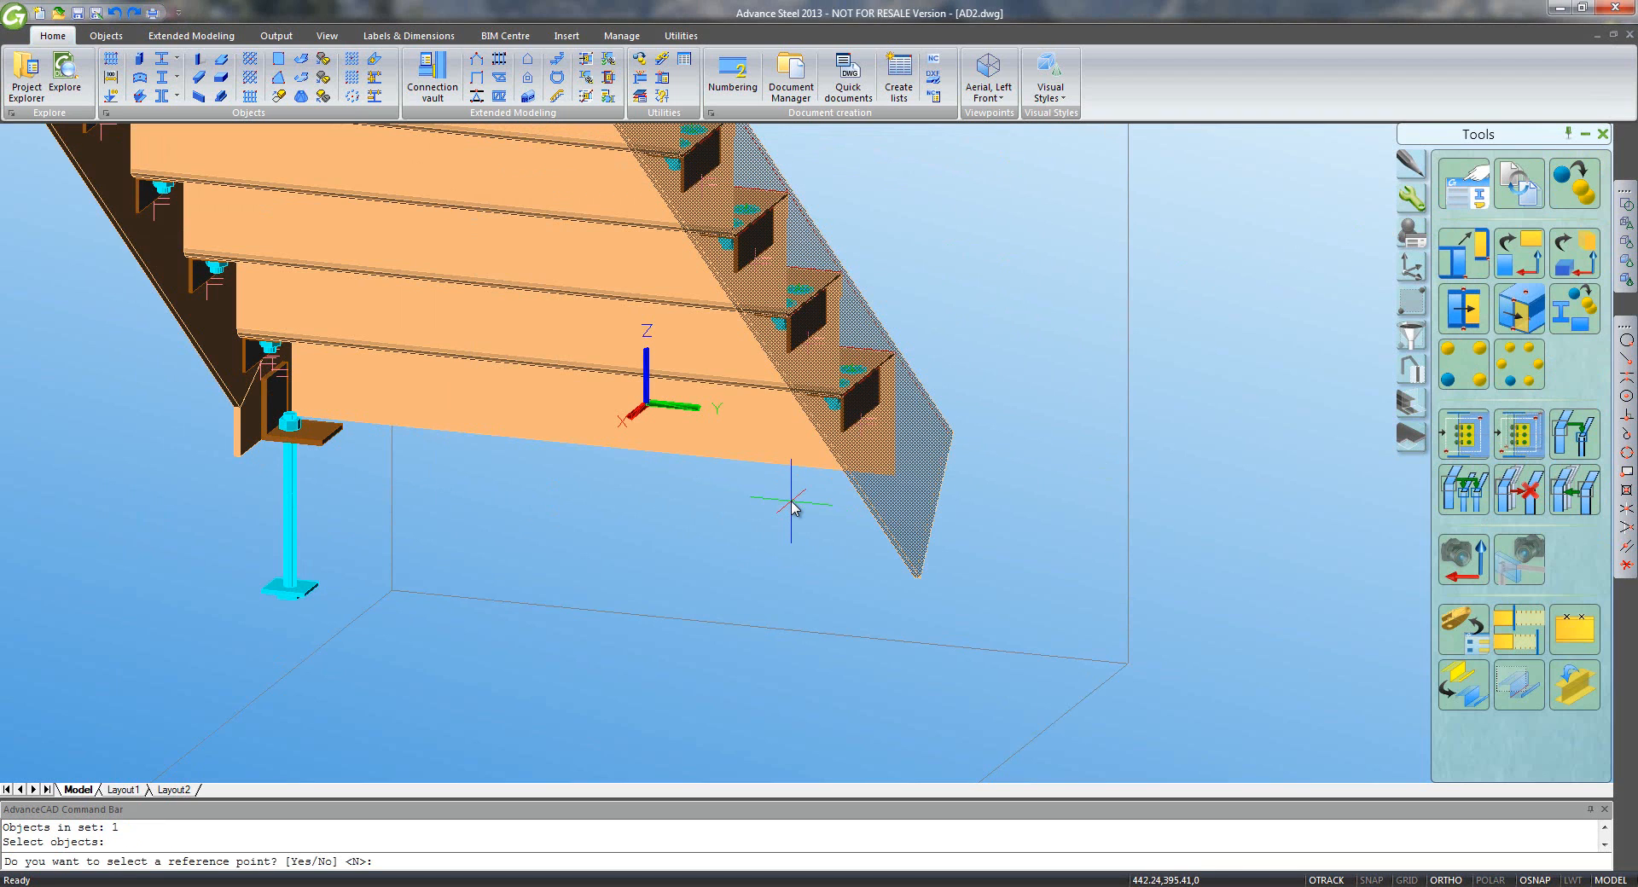
pyautogui.press('Return')
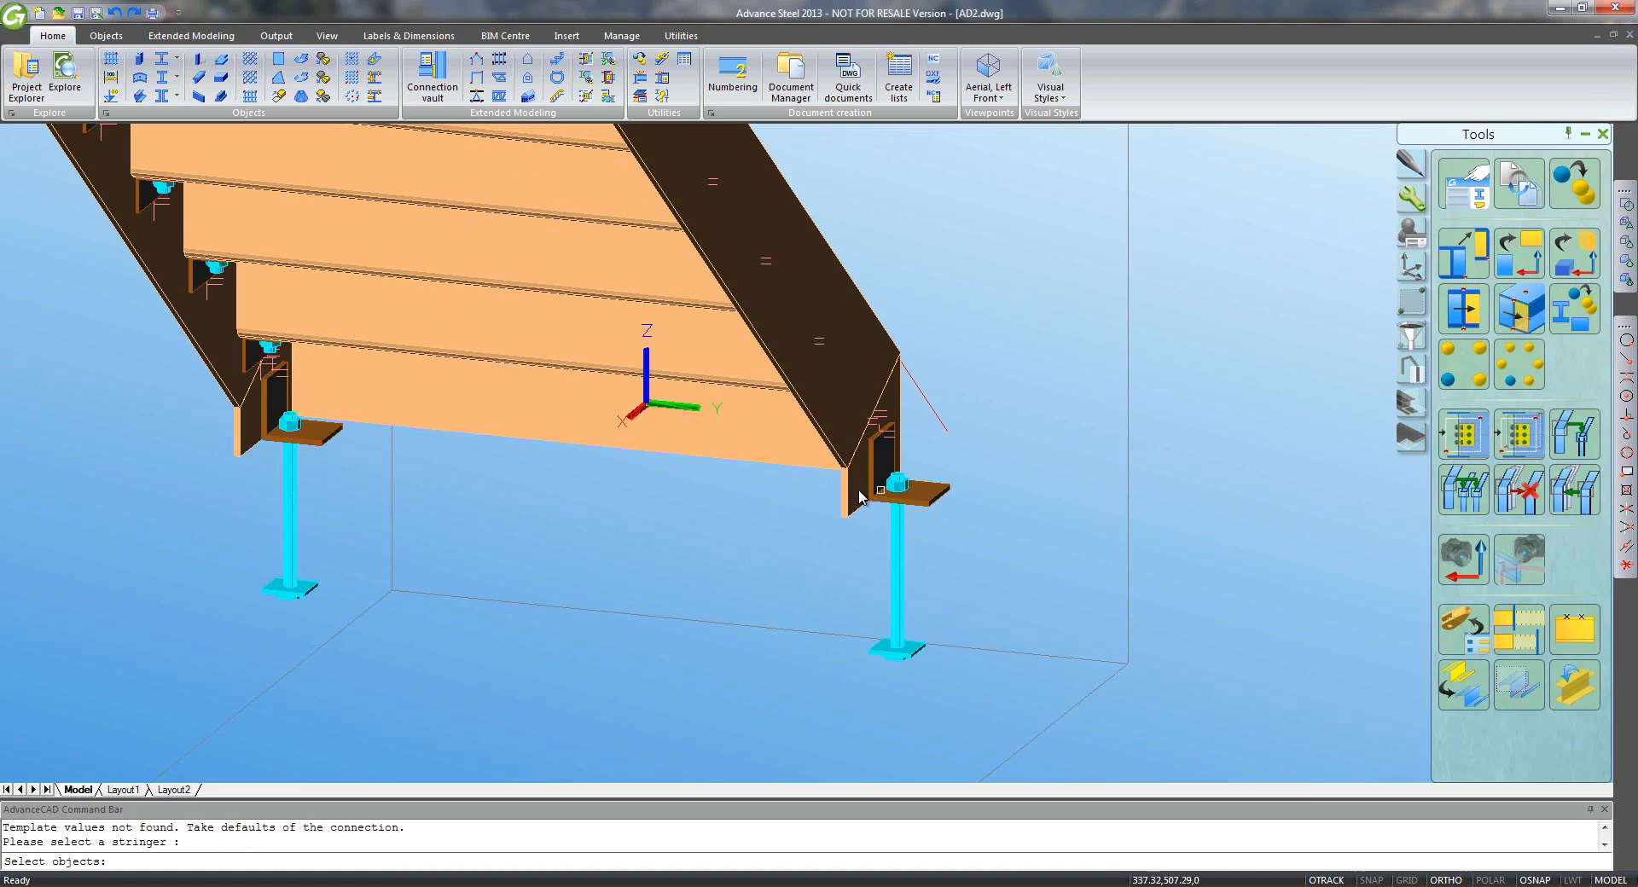
pyautogui.press('Return')
# - Set the right base anchor angle's number of cleats to single left
pyautogui.click(937, 497)
pyautogui.rightClick(981, 516)
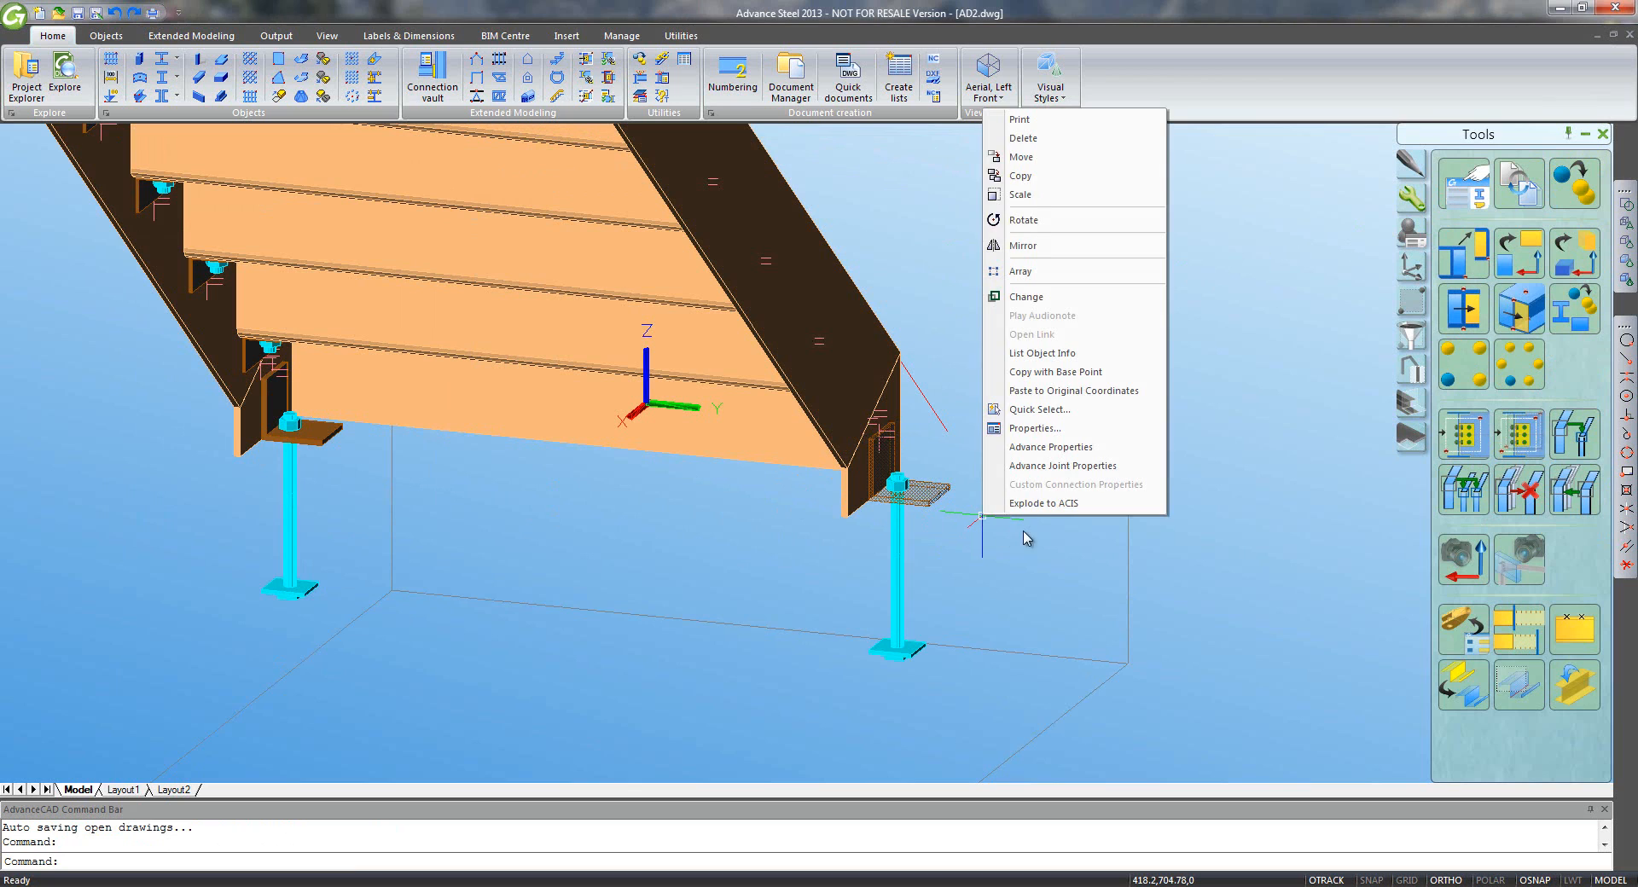
pyautogui.click(1046, 466)
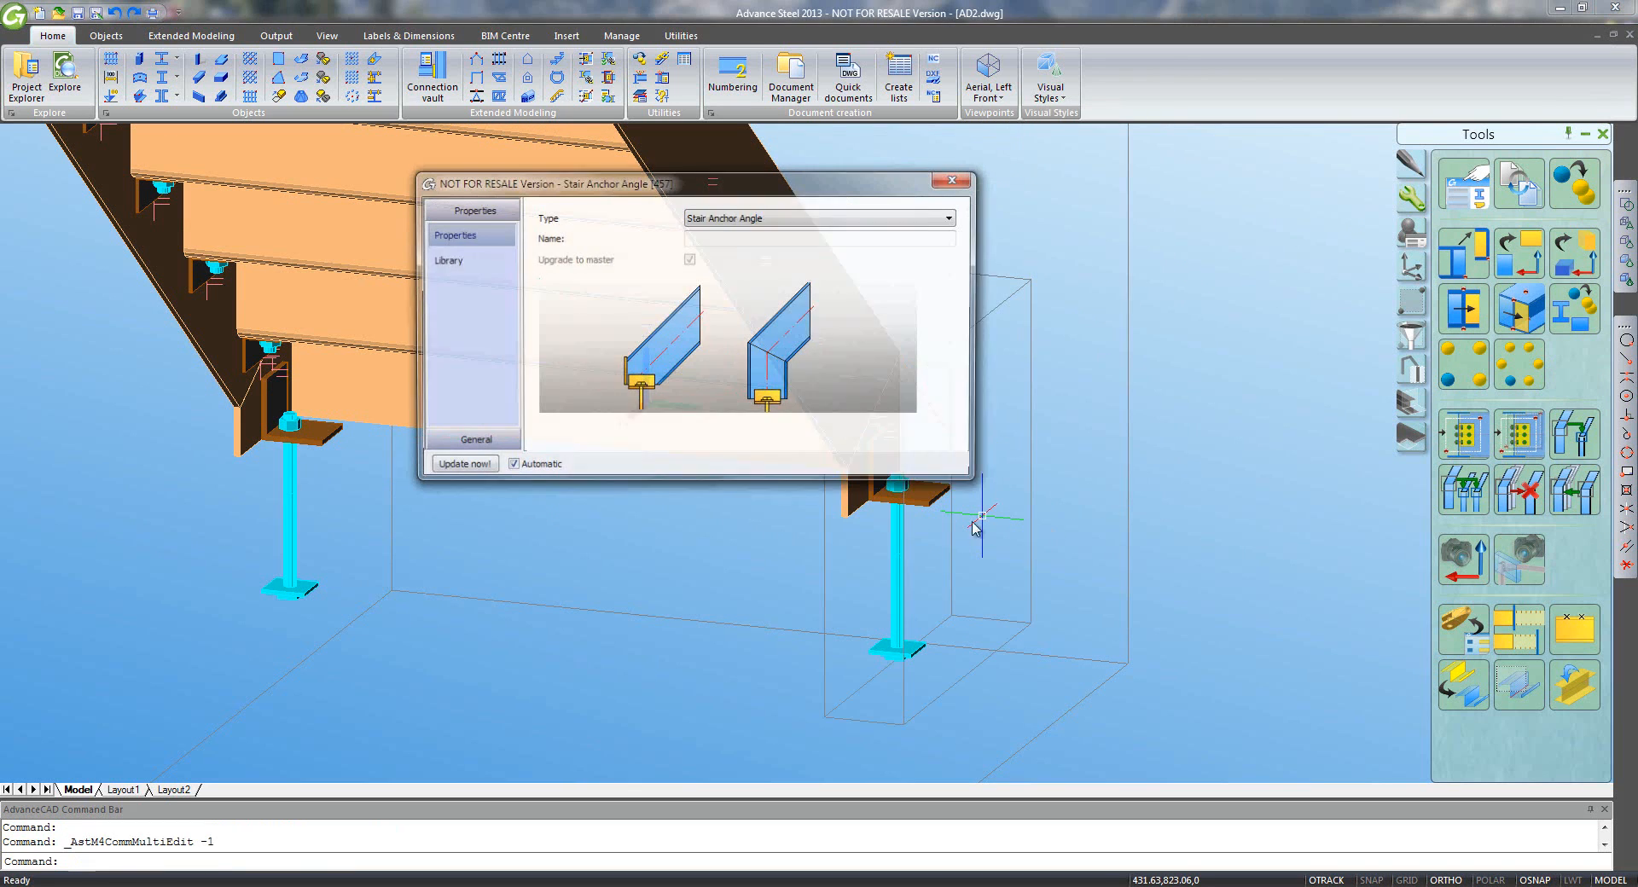
pyautogui.click(441, 442)
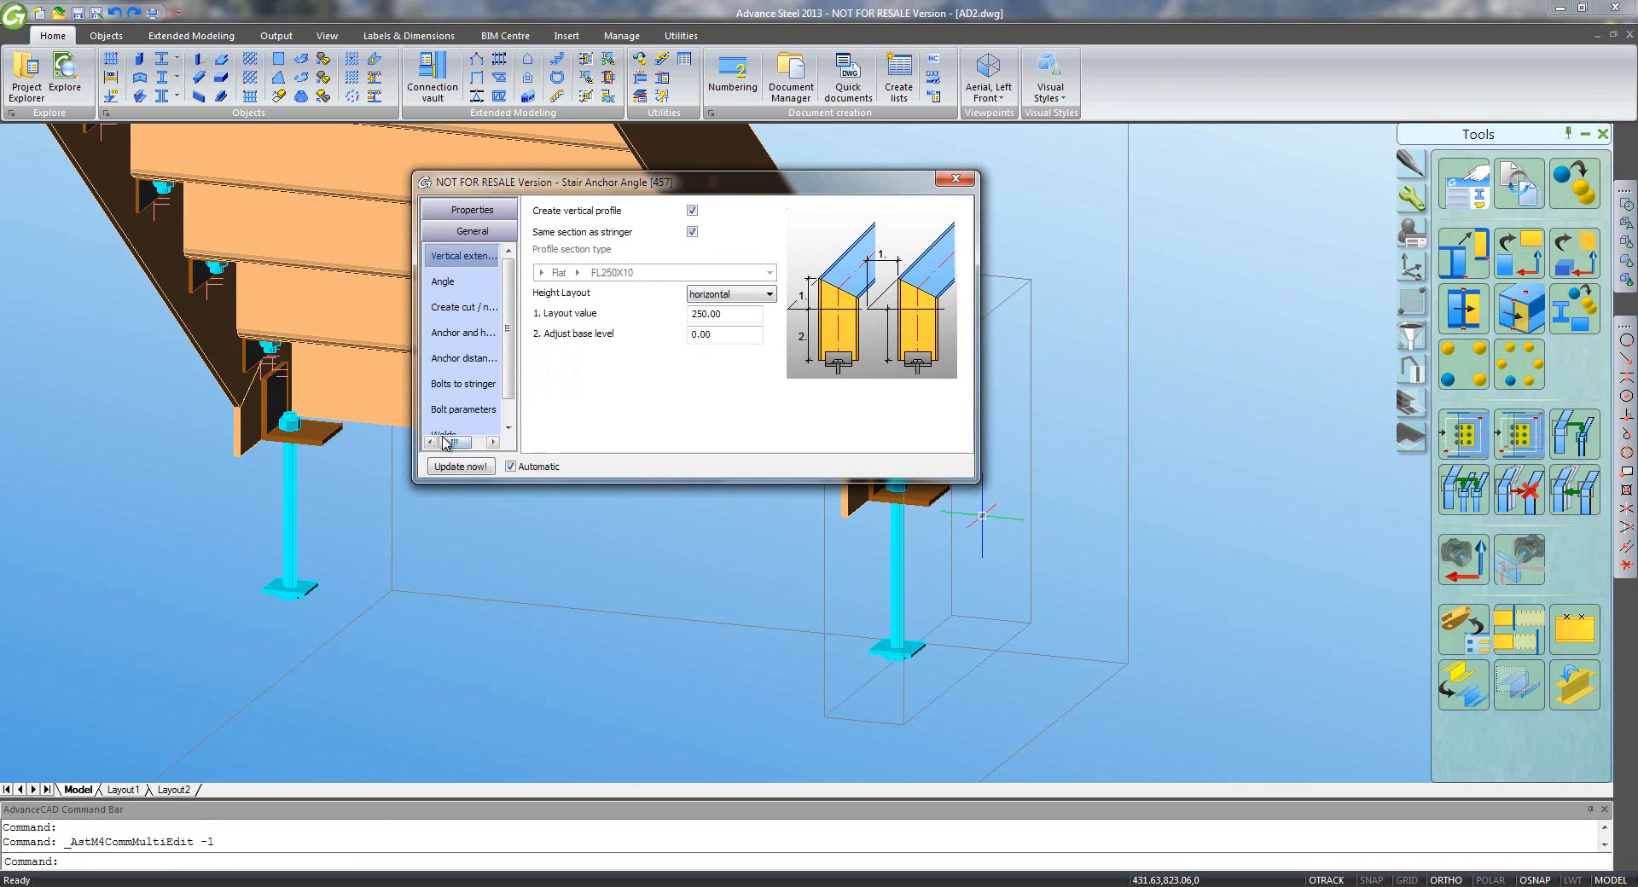
pyautogui.click(443, 281)
pyautogui.click(731, 211)
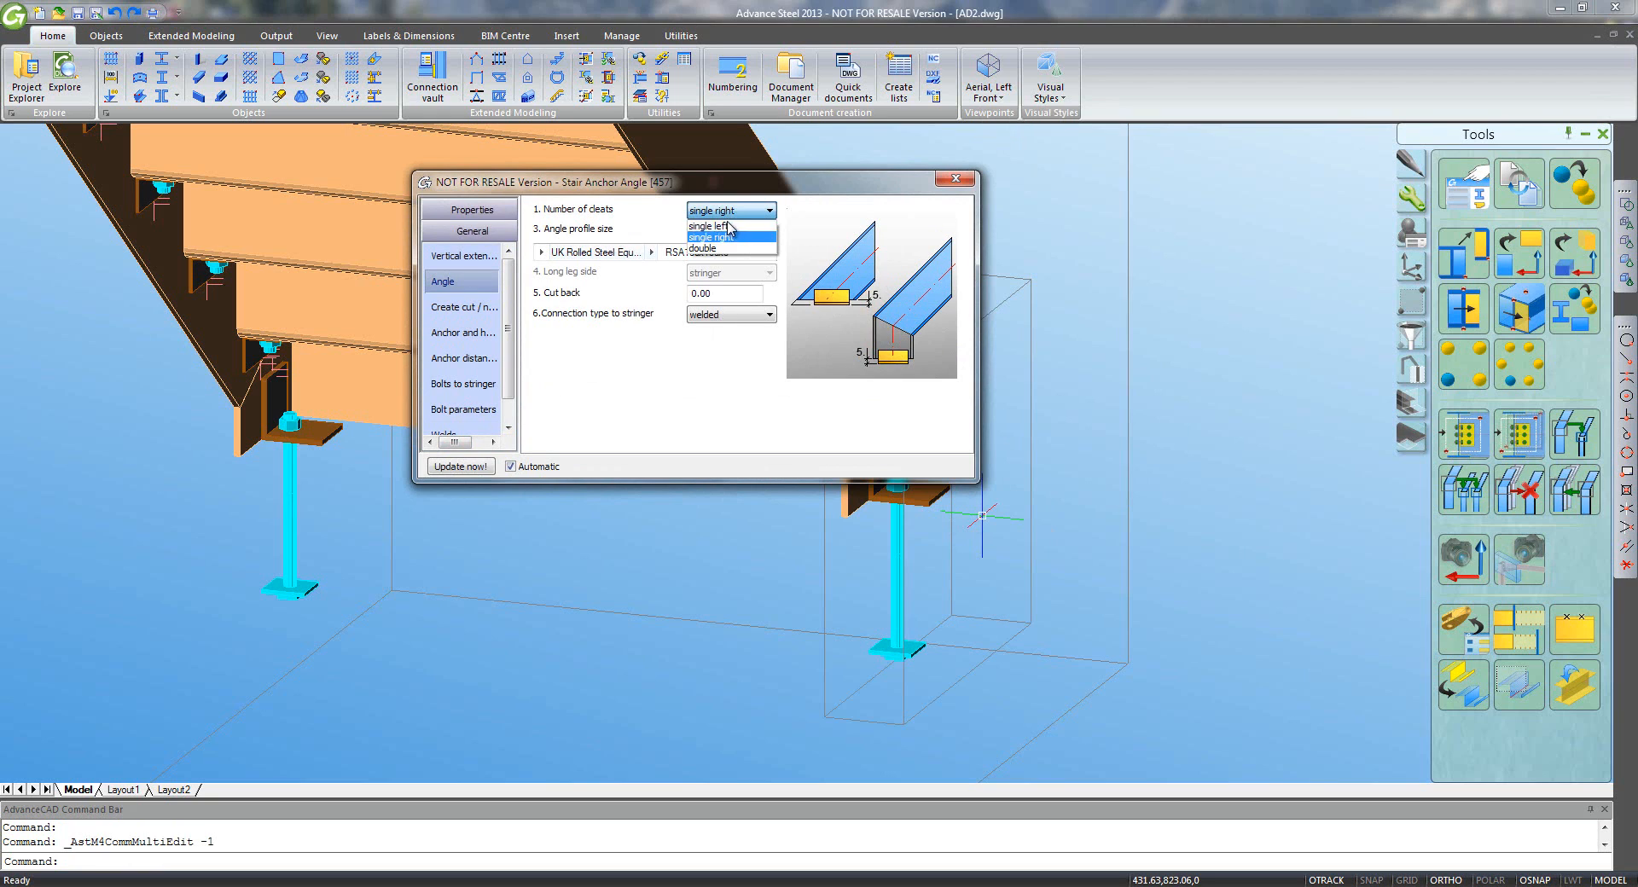
pyautogui.click(727, 226)
pyautogui.click(957, 183)
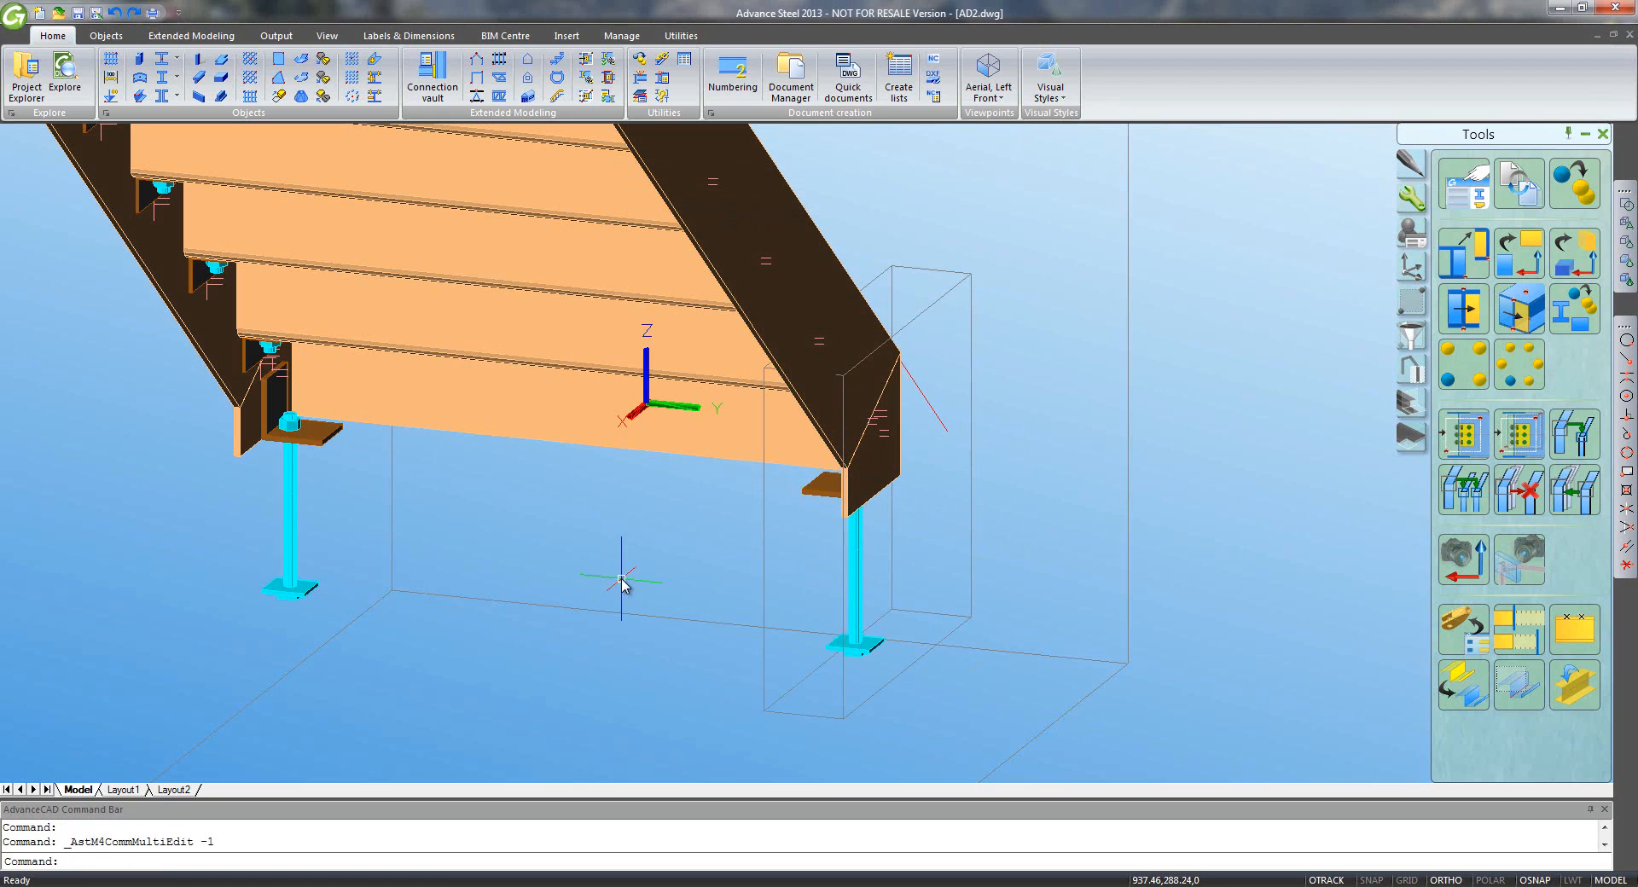
pyautogui.keyDown('shift'); pyautogui.moveTo(622, 583); pyautogui.dragTo(1056, 610, button='middle'); pyautogui.keyUp('shift')
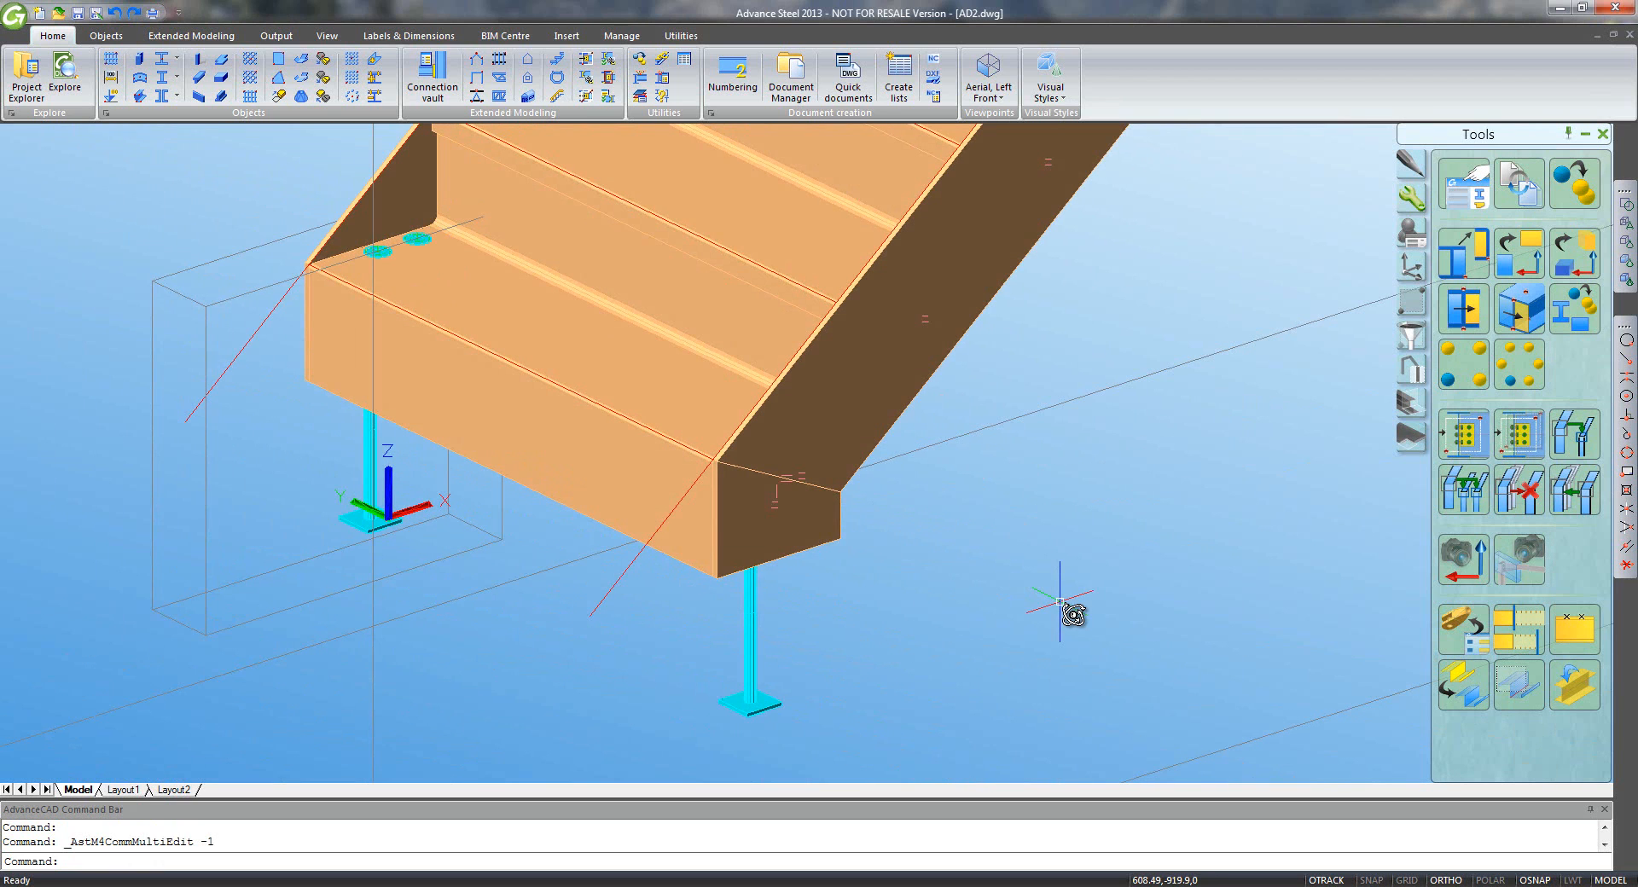
pyautogui.click(988, 81)
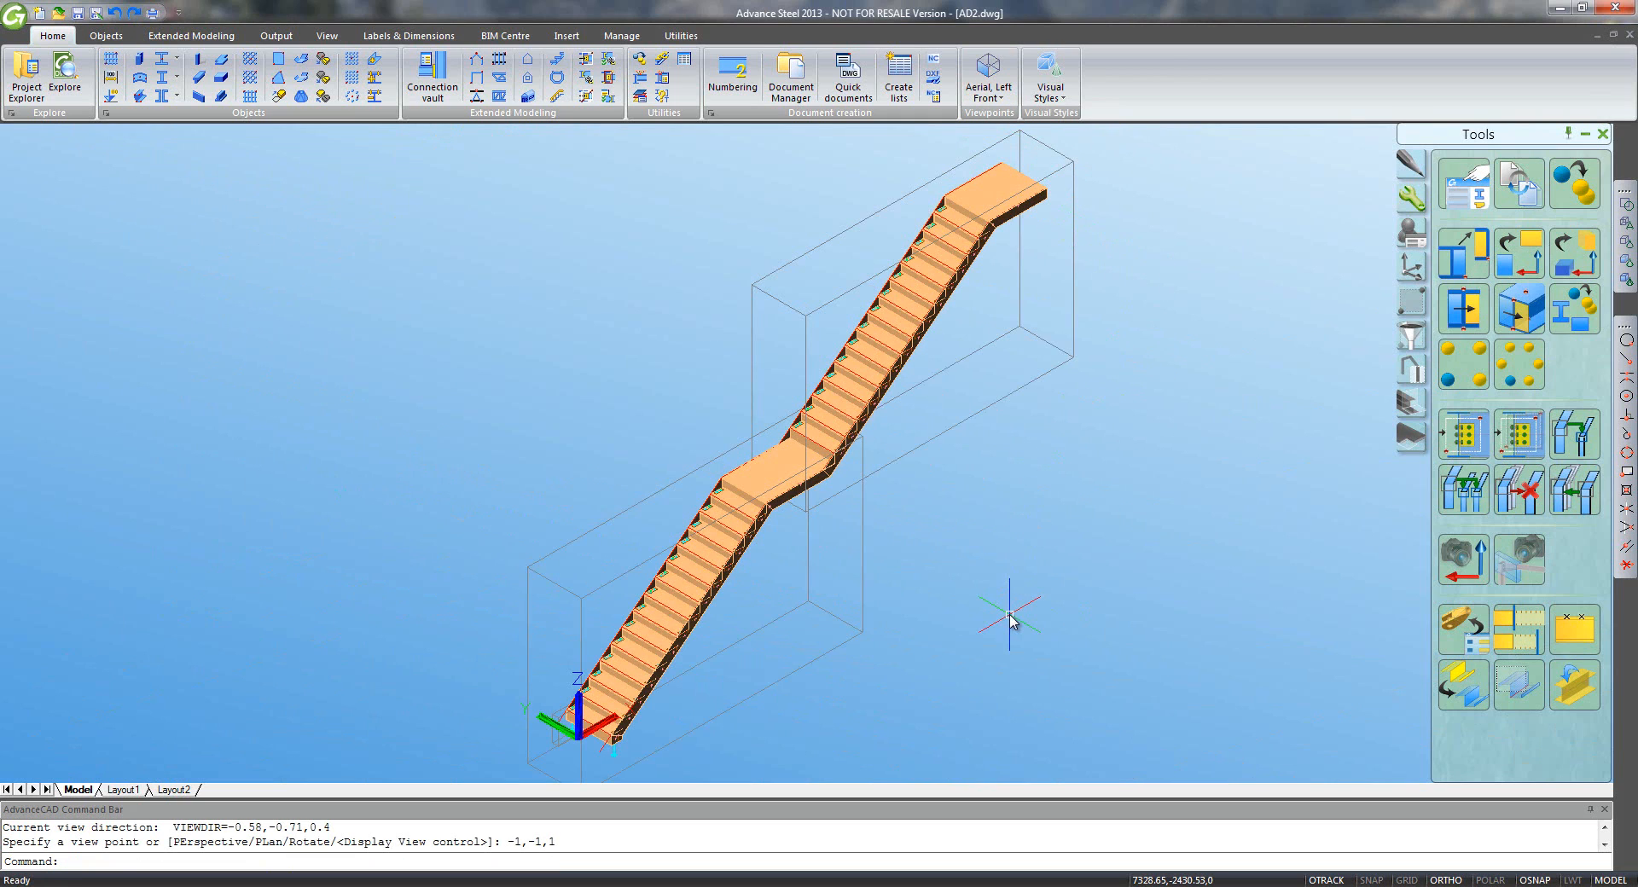
pyautogui.hotkey('ctrl', 'z')
pyautogui.click(1000, 565)
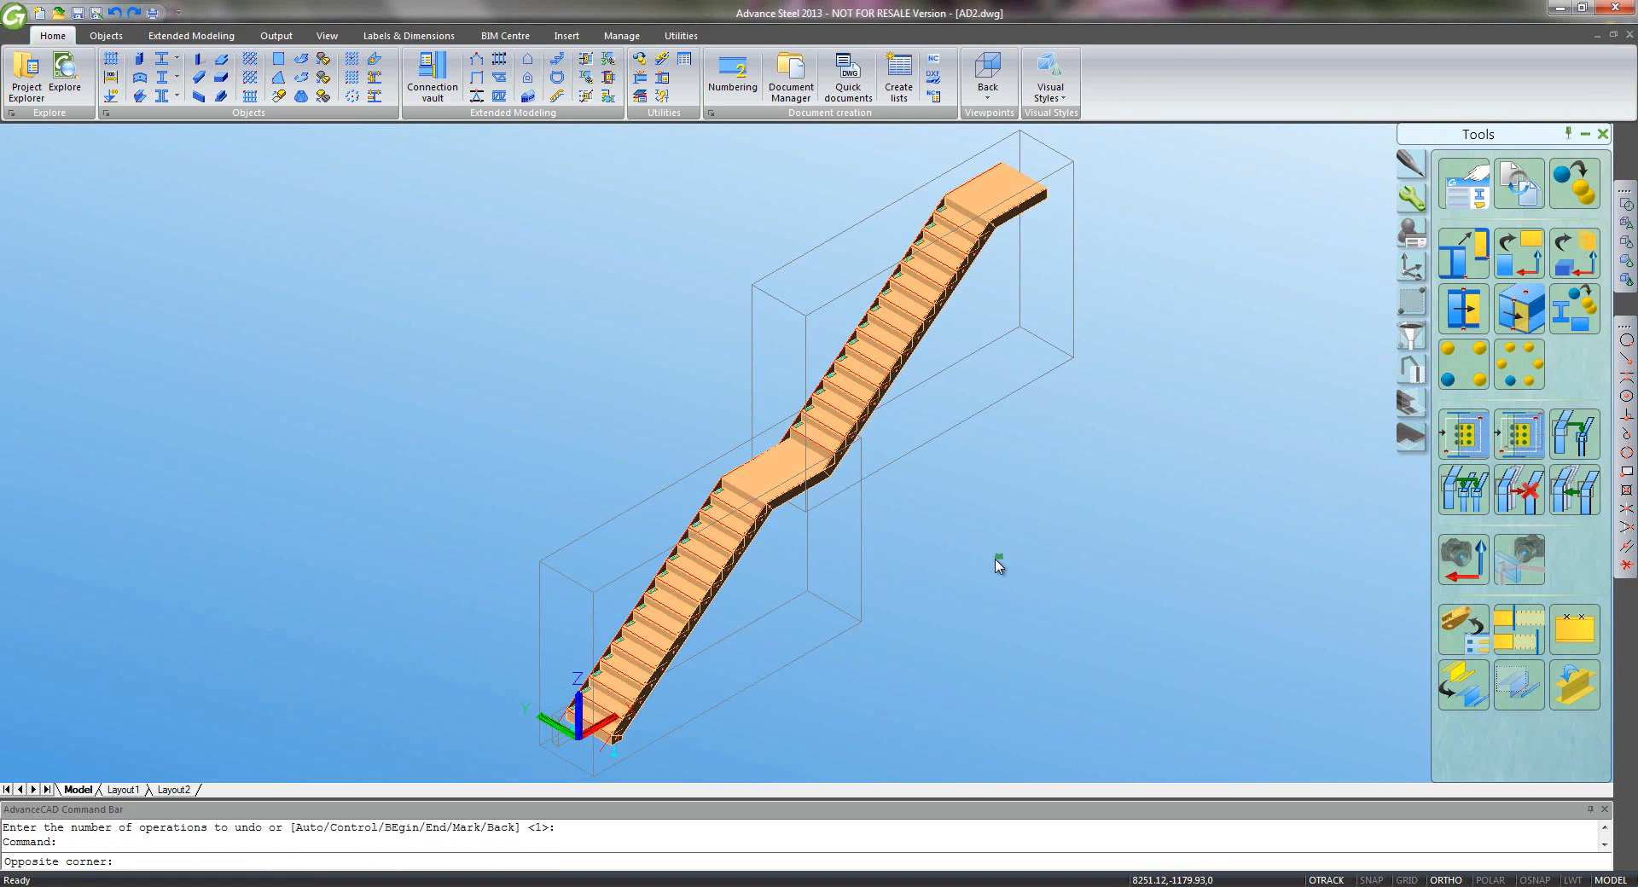
pyautogui.click(998, 567)
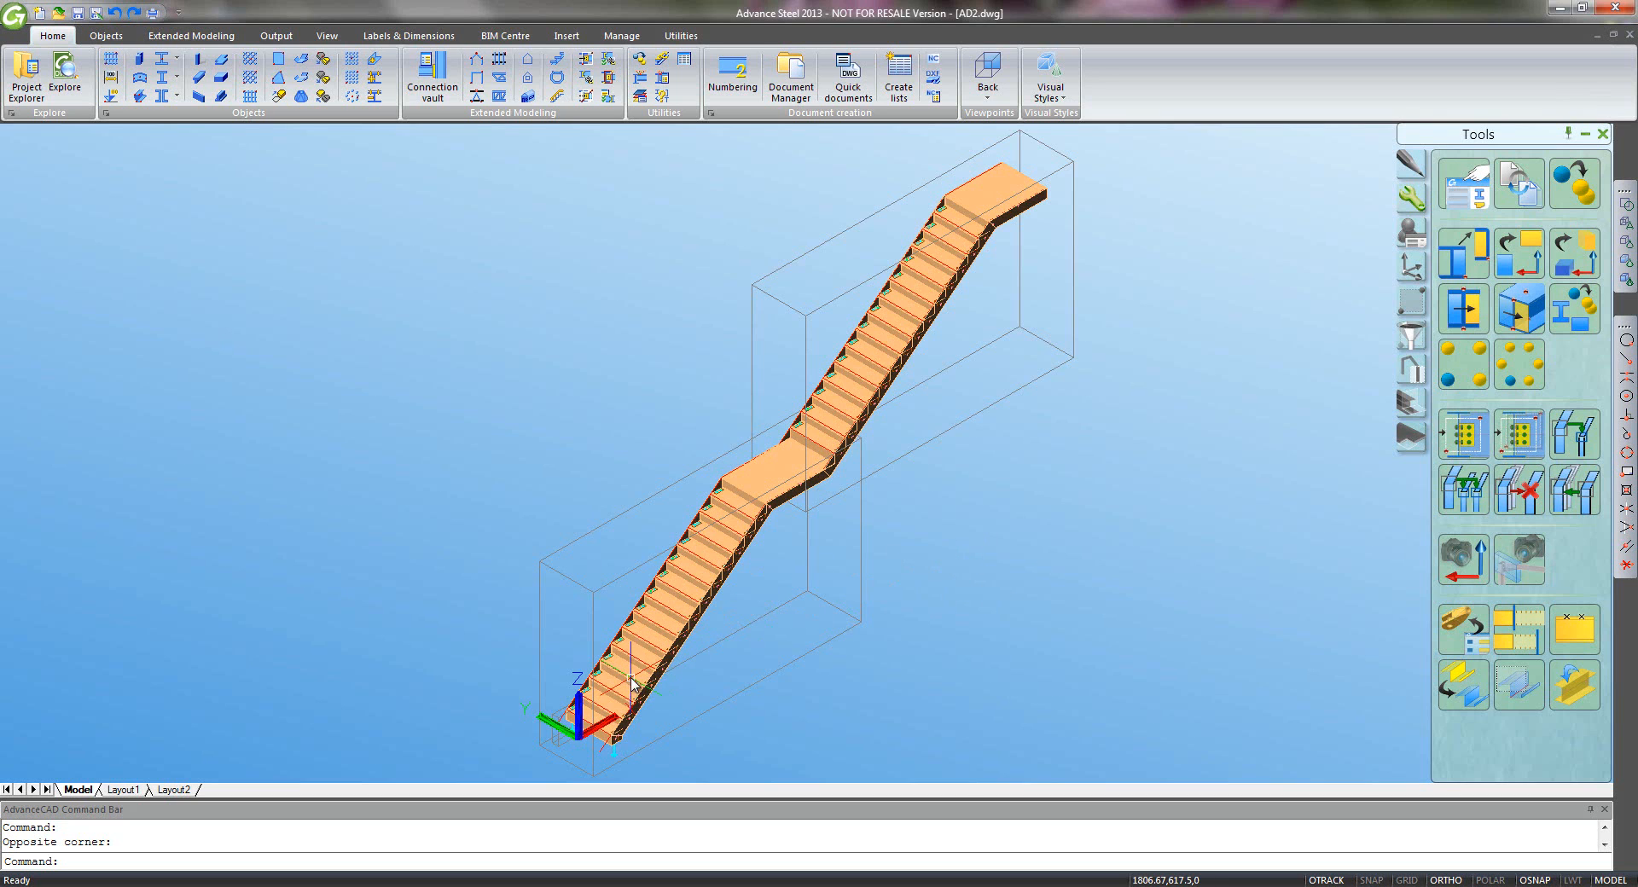
pyautogui.keyDown('shift'); pyautogui.moveTo(632, 683); pyautogui.dragTo(942, 638, button='middle'); pyautogui.keyUp('shift')
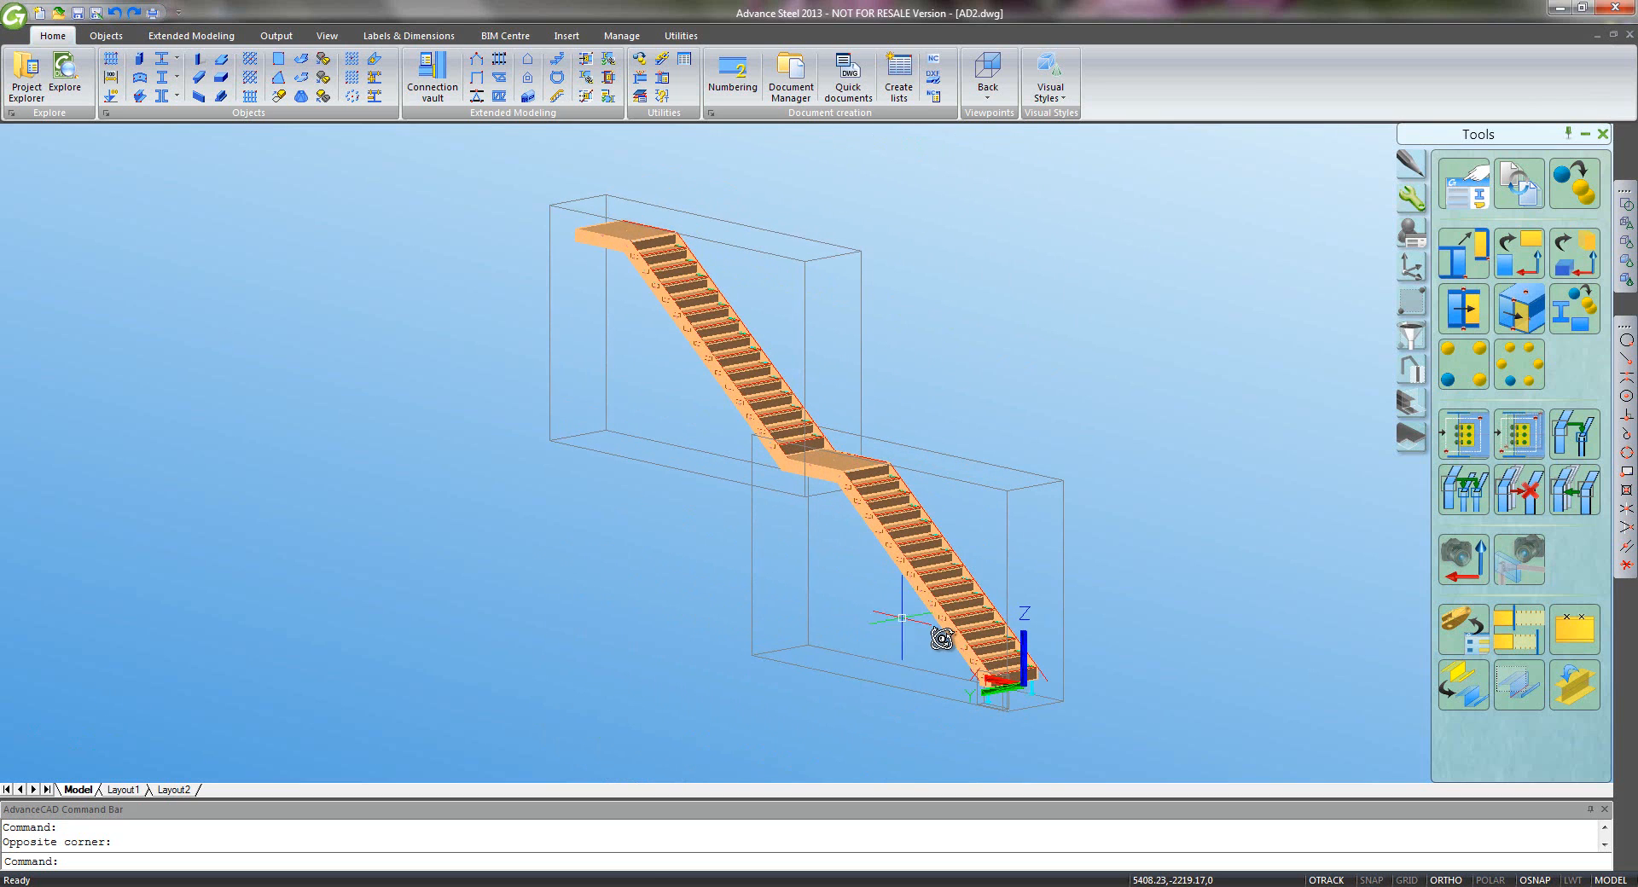
pyautogui.scroll(8, 878, 615)
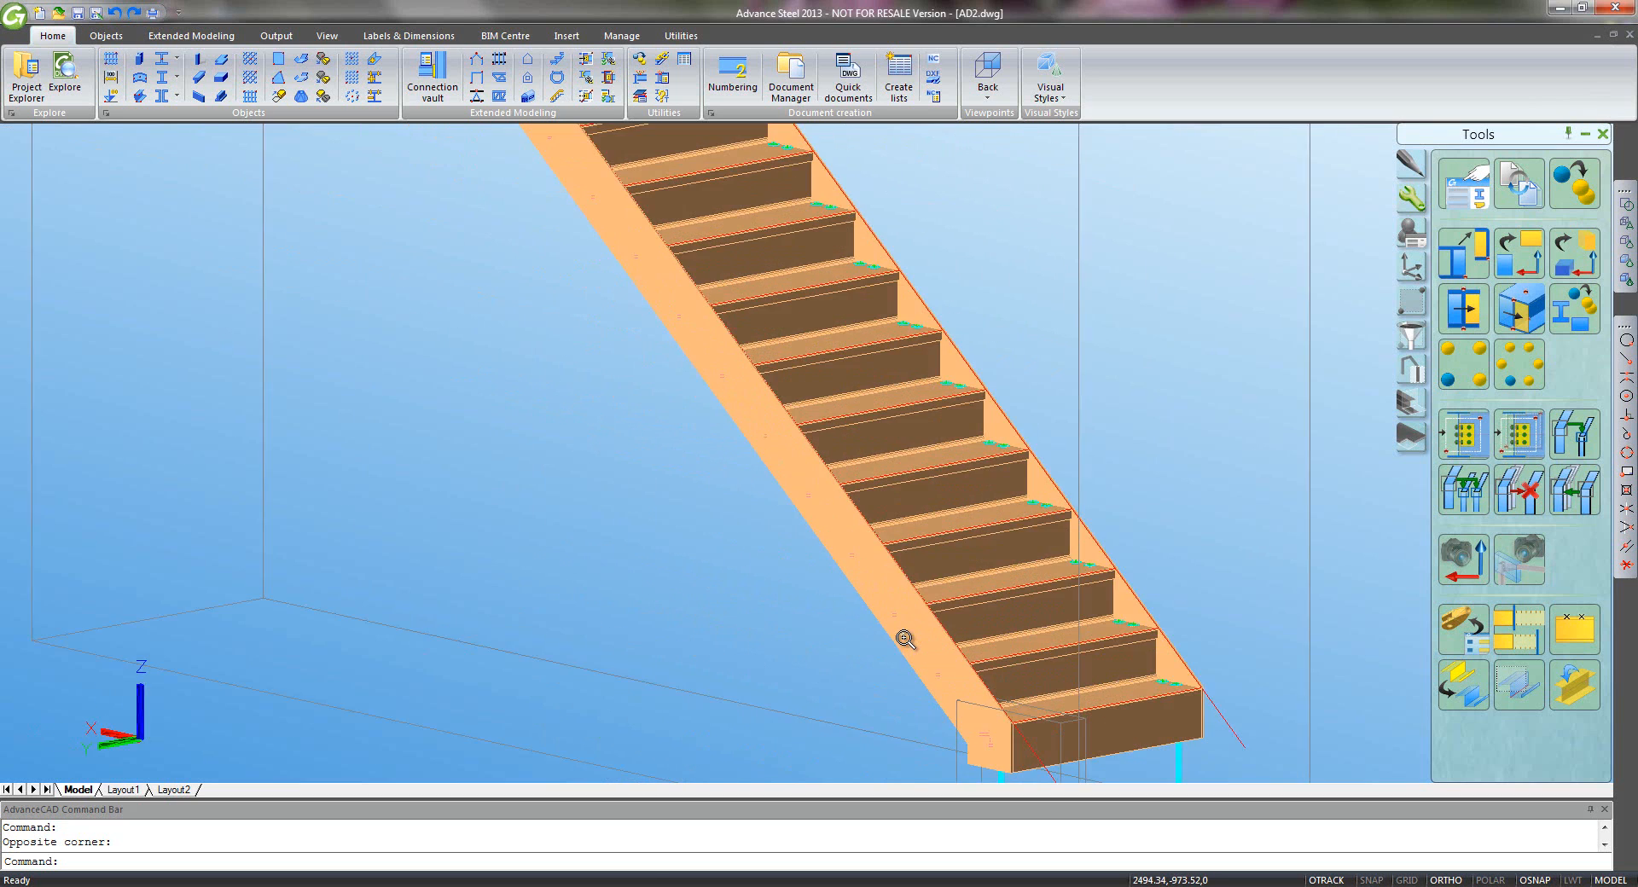
pyautogui.scroll(-3, 905, 639)
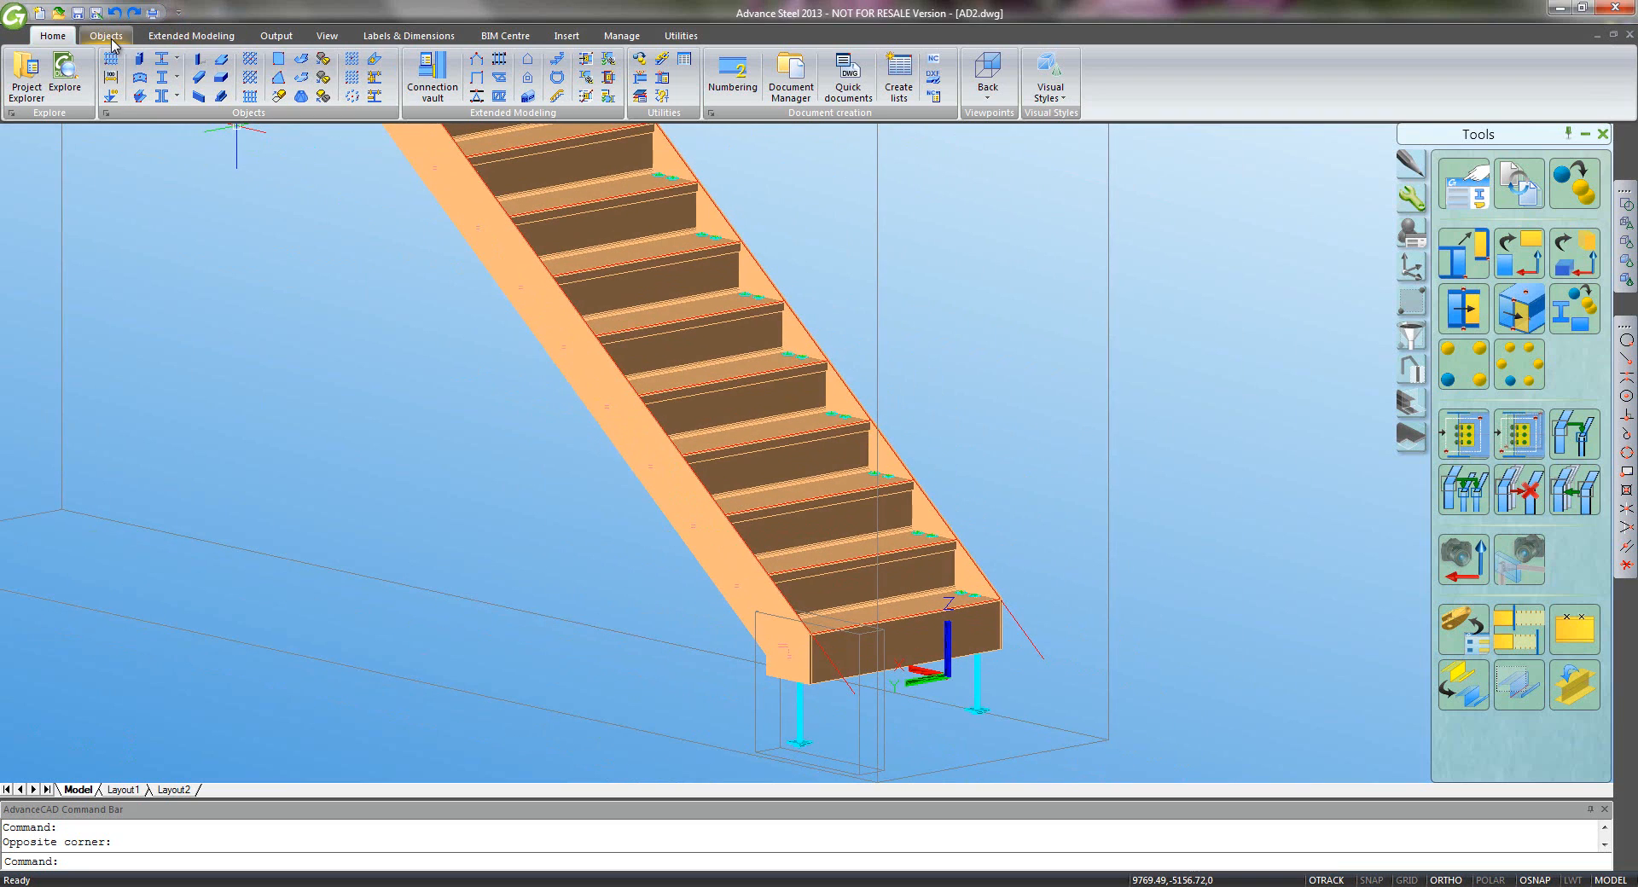
# - Draw a generic compound beam from the bottom stringer's corner endpoint to the landing corner endpoint
pyautogui.click(109, 38)
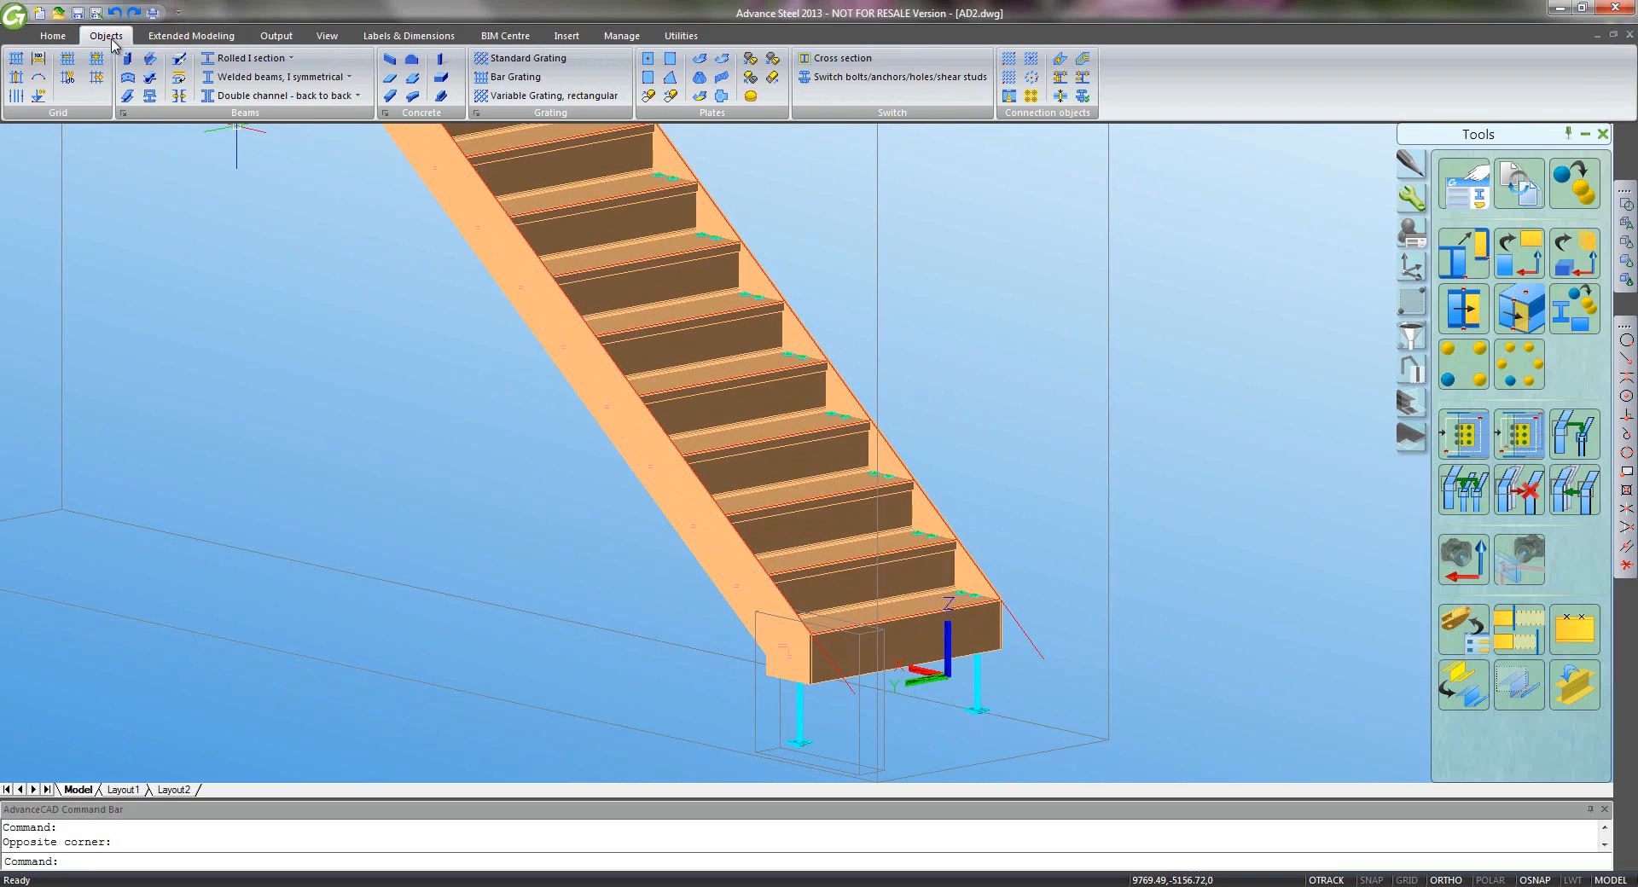
pyautogui.click(149, 100)
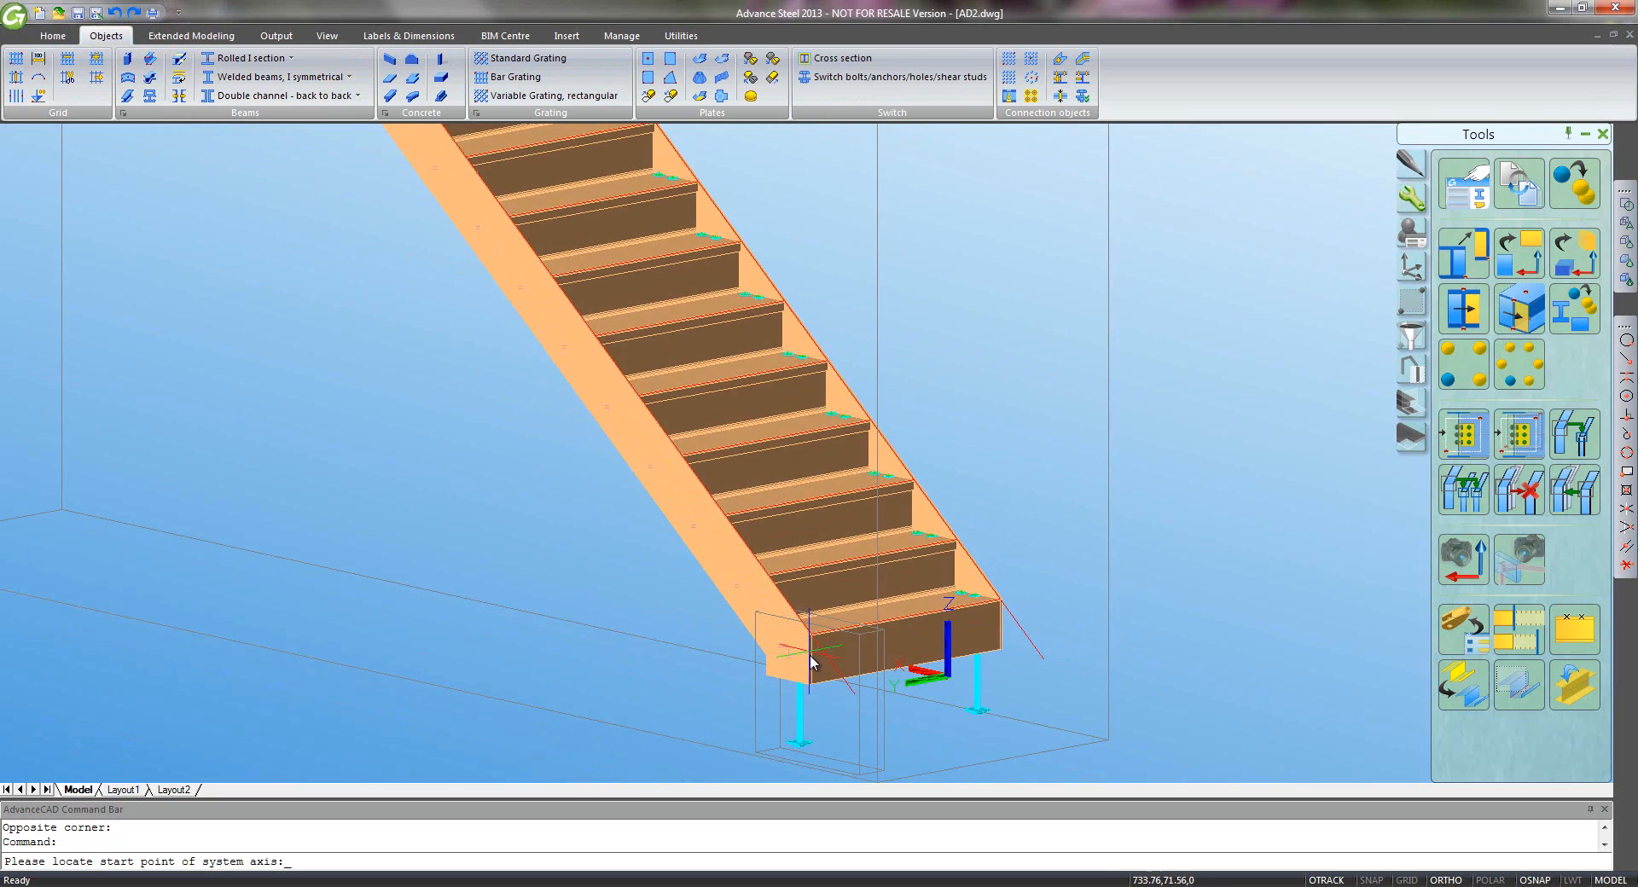
pyautogui.scroll(5, 793, 657)
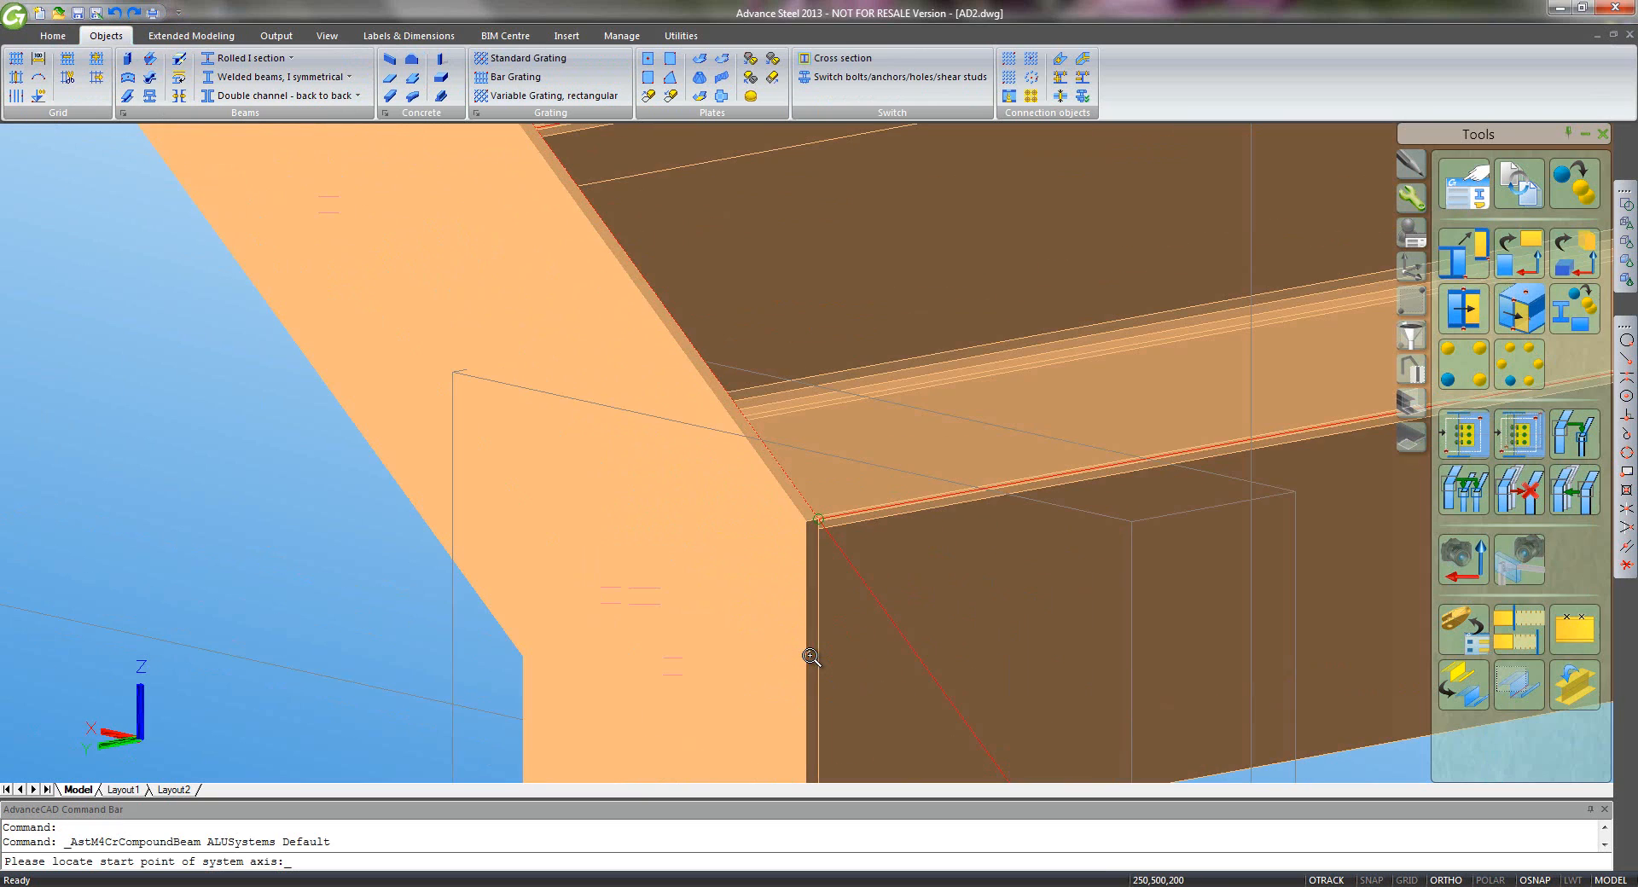
pyautogui.click(1627, 358)
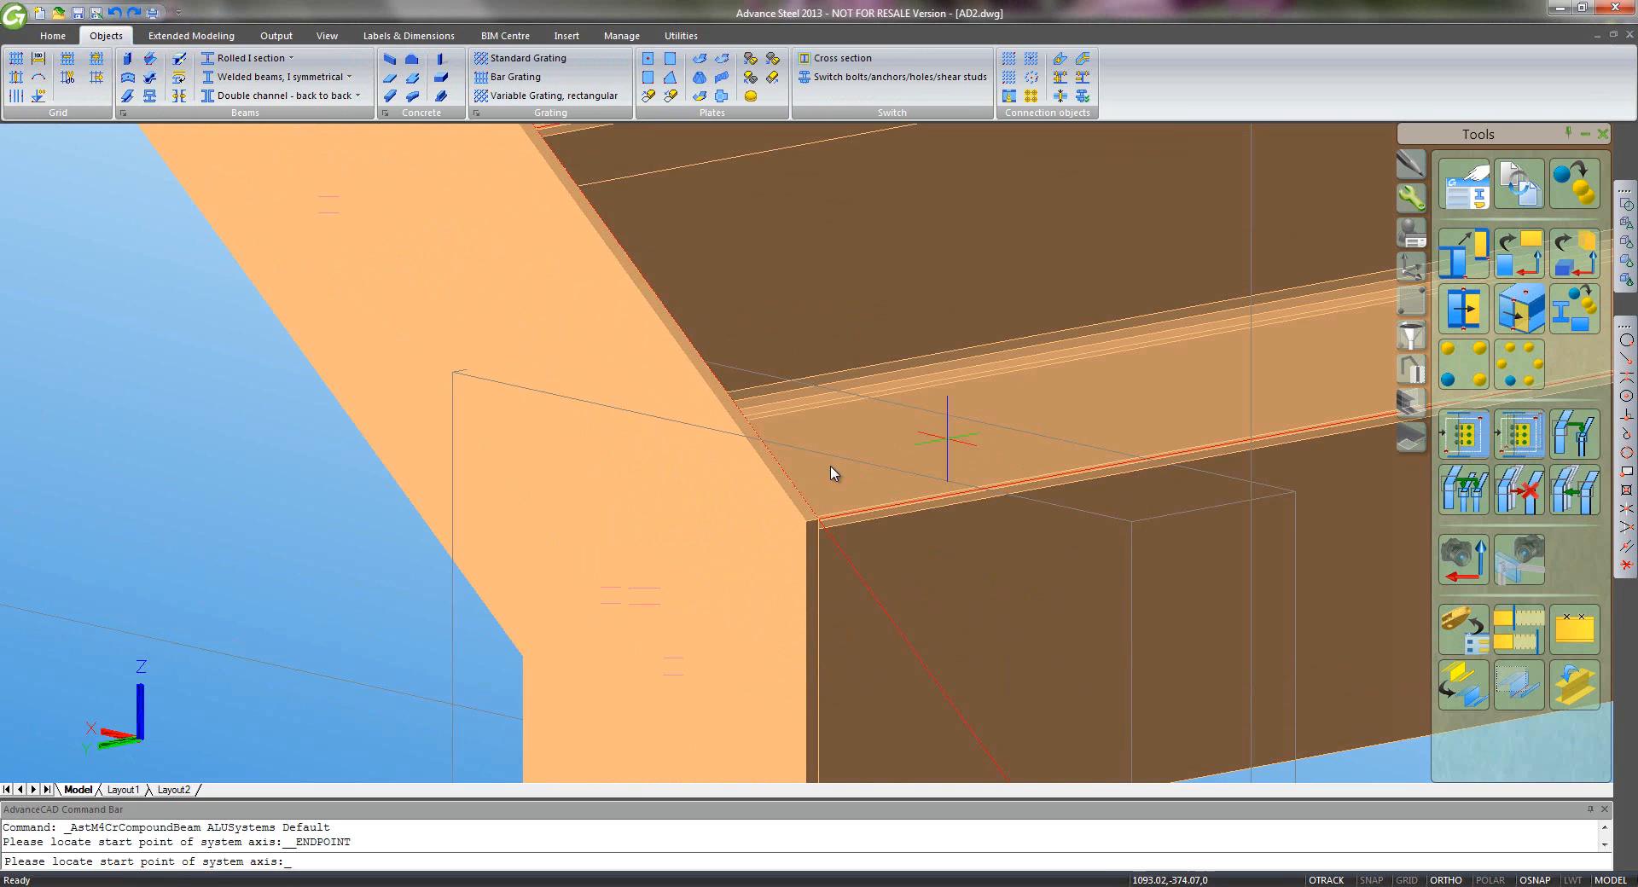
pyautogui.click(799, 515)
pyautogui.scroll(-3, 580, 384)
pyautogui.moveTo(560, 363); pyautogui.dragTo(924, 697, button='middle')
pyautogui.moveTo(559, 264); pyautogui.dragTo(808, 662, button='middle')
pyautogui.moveTo(535, 200); pyautogui.dragTo(923, 772, button='middle')
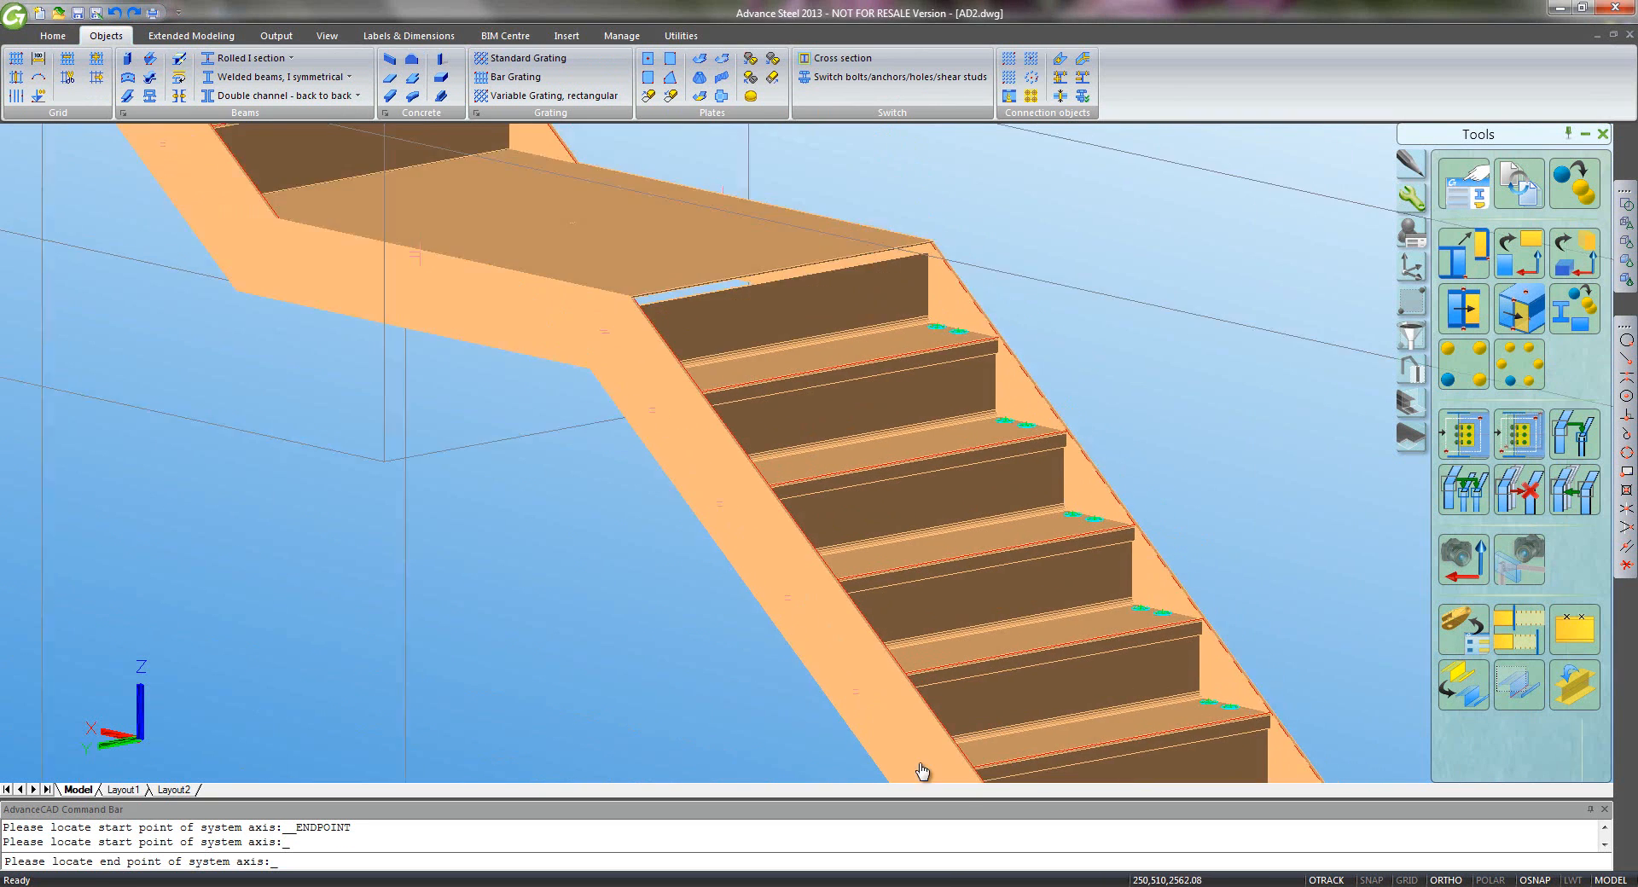
pyautogui.scroll(3, 706, 418)
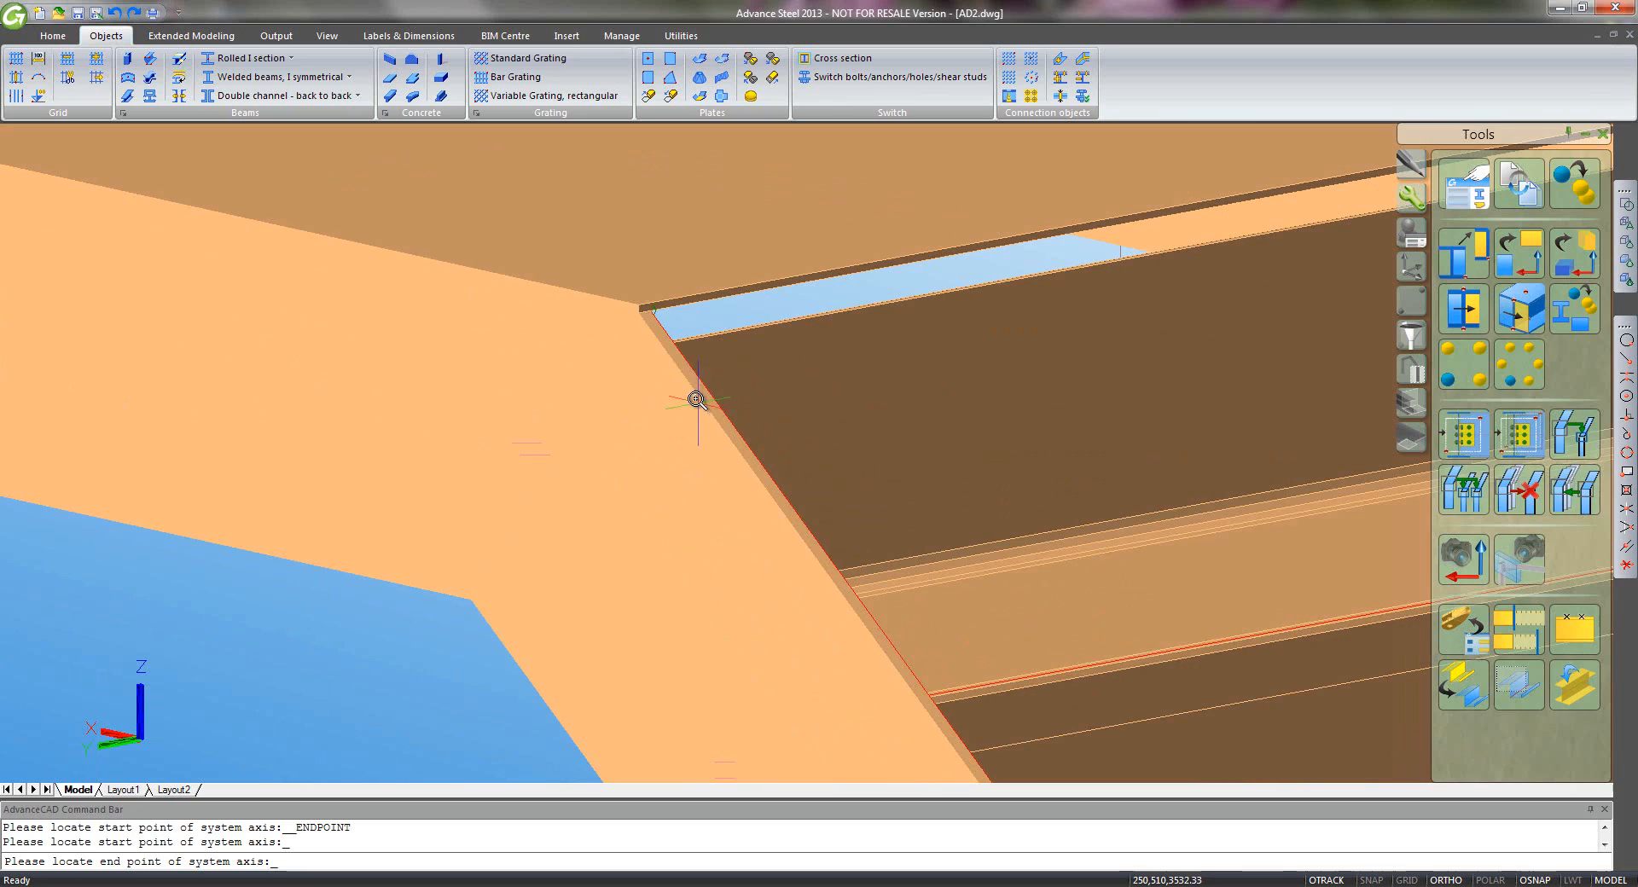
pyautogui.click(638, 316)
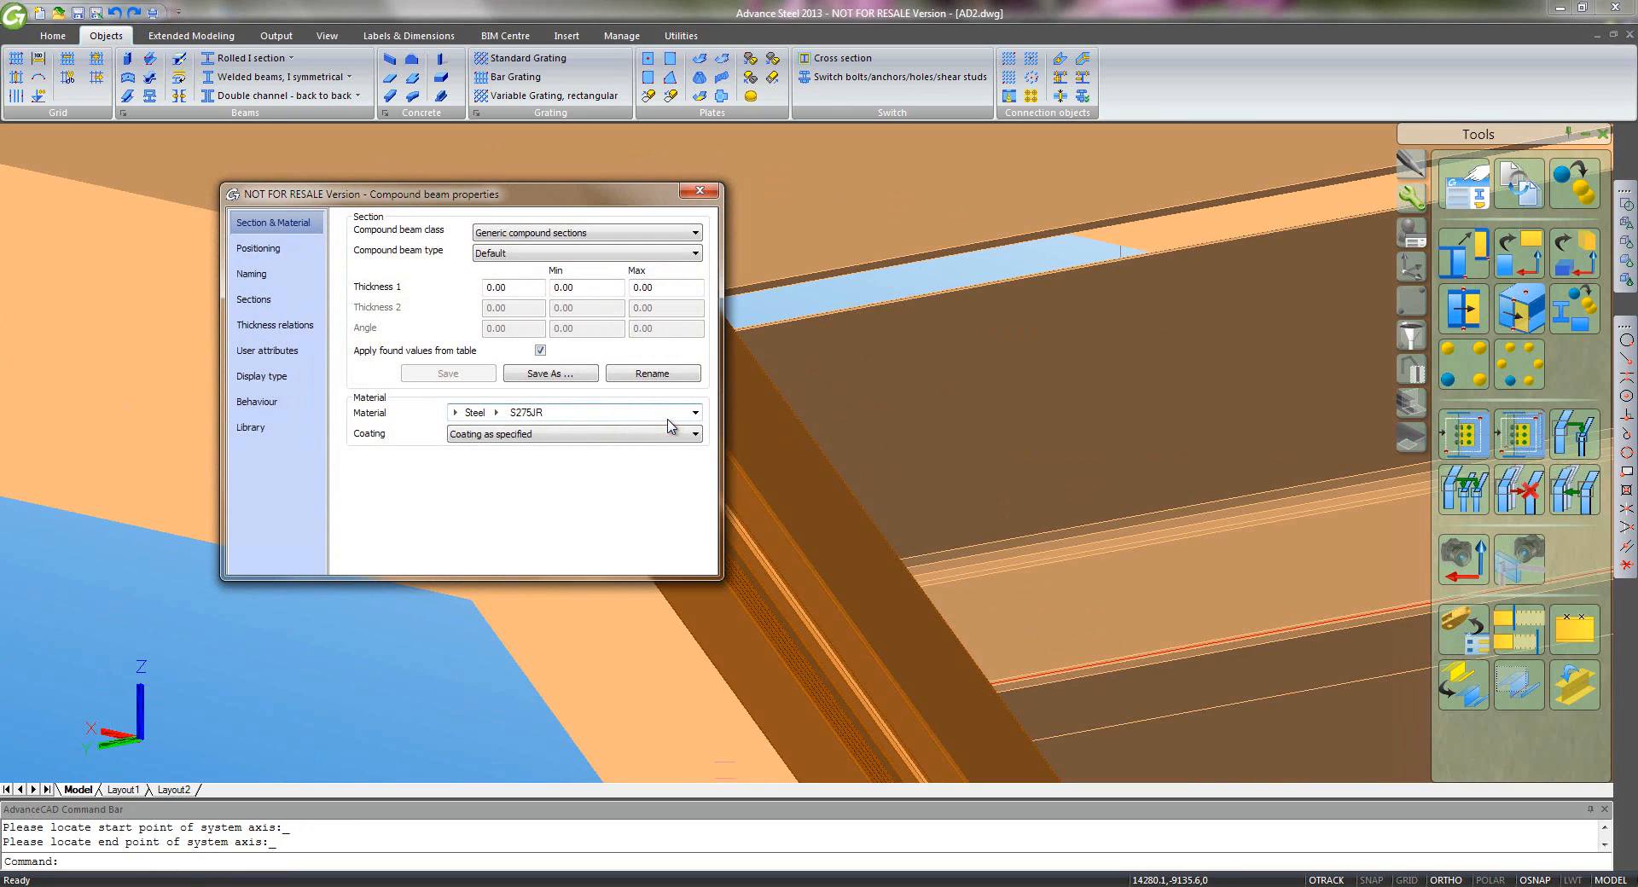
# - Set the compound beam type to QRail Easy Glass - Bottom
pyautogui.scroll(-5, 892, 596)
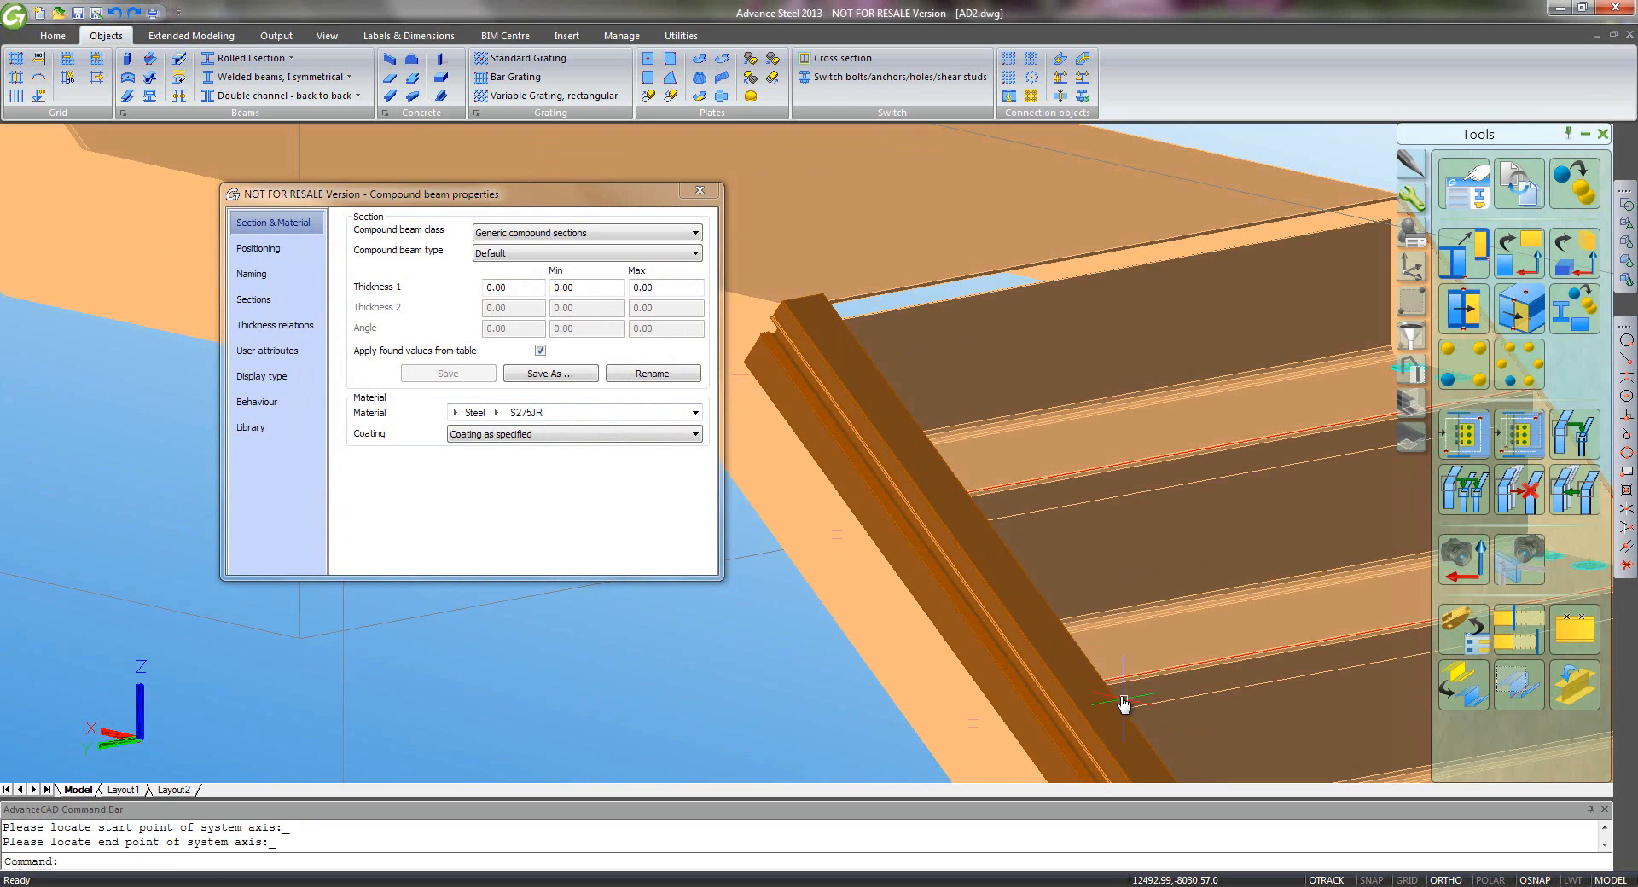
pyautogui.moveTo(1121, 694)
pyautogui.mouseDown(button='middle')
pyautogui.moveTo(954, 500)
pyautogui.moveTo(1089, 688)
pyautogui.moveTo(1162, 749)
pyautogui.moveTo(745, 198)
pyautogui.moveTo(980, 540)
pyautogui.moveTo(782, 204)
pyautogui.mouseUp(button='middle')
pyautogui.scroll(3, 913, 478)
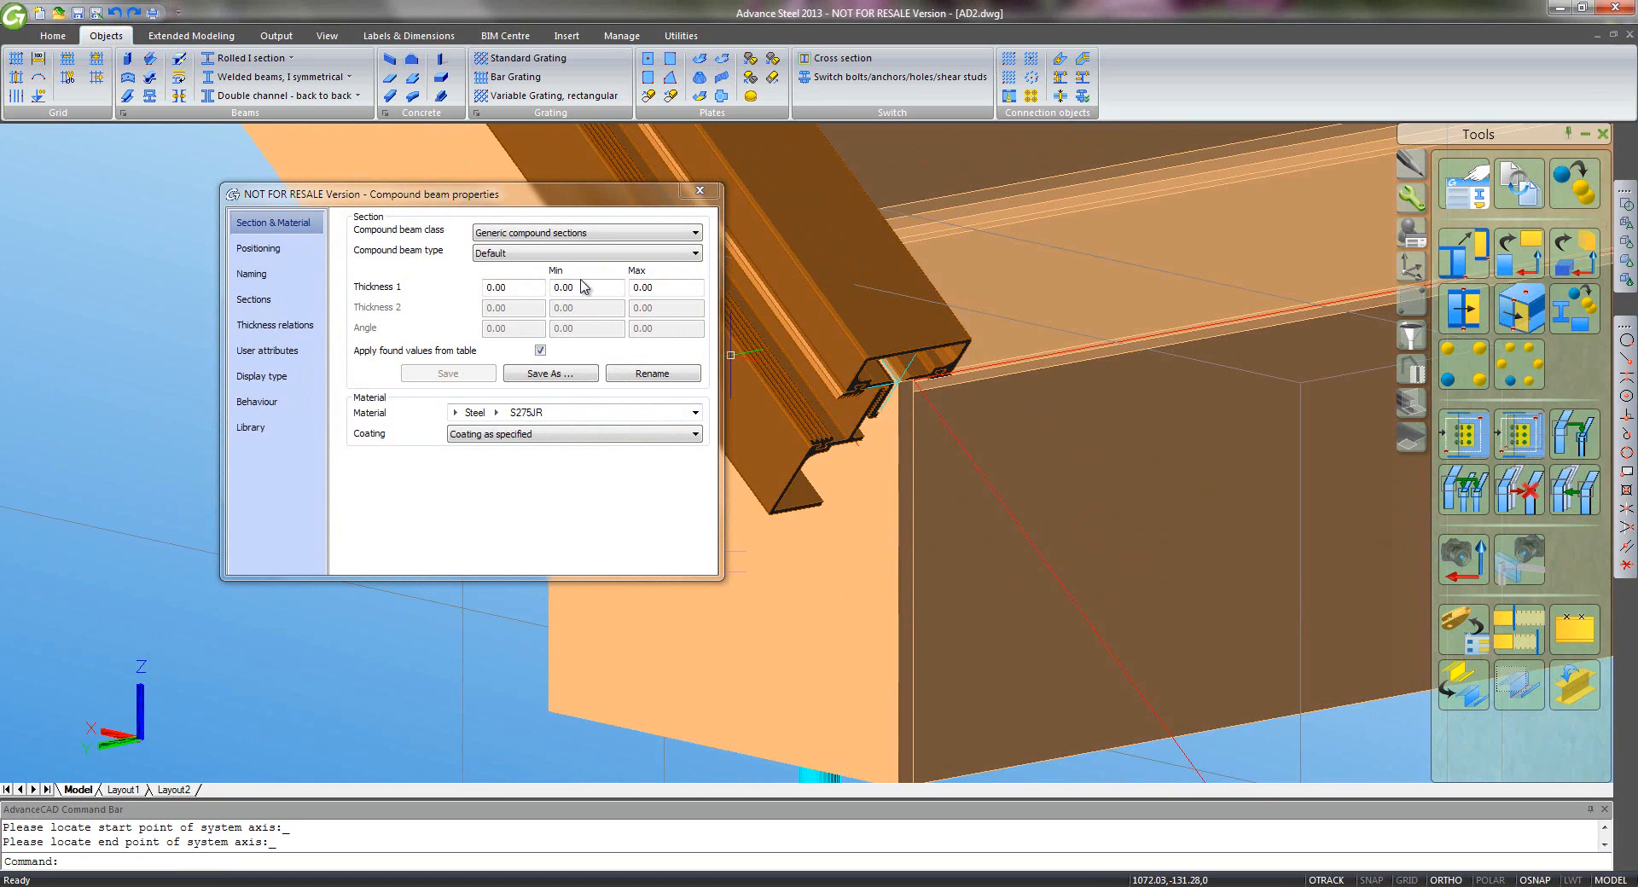
pyautogui.click(570, 255)
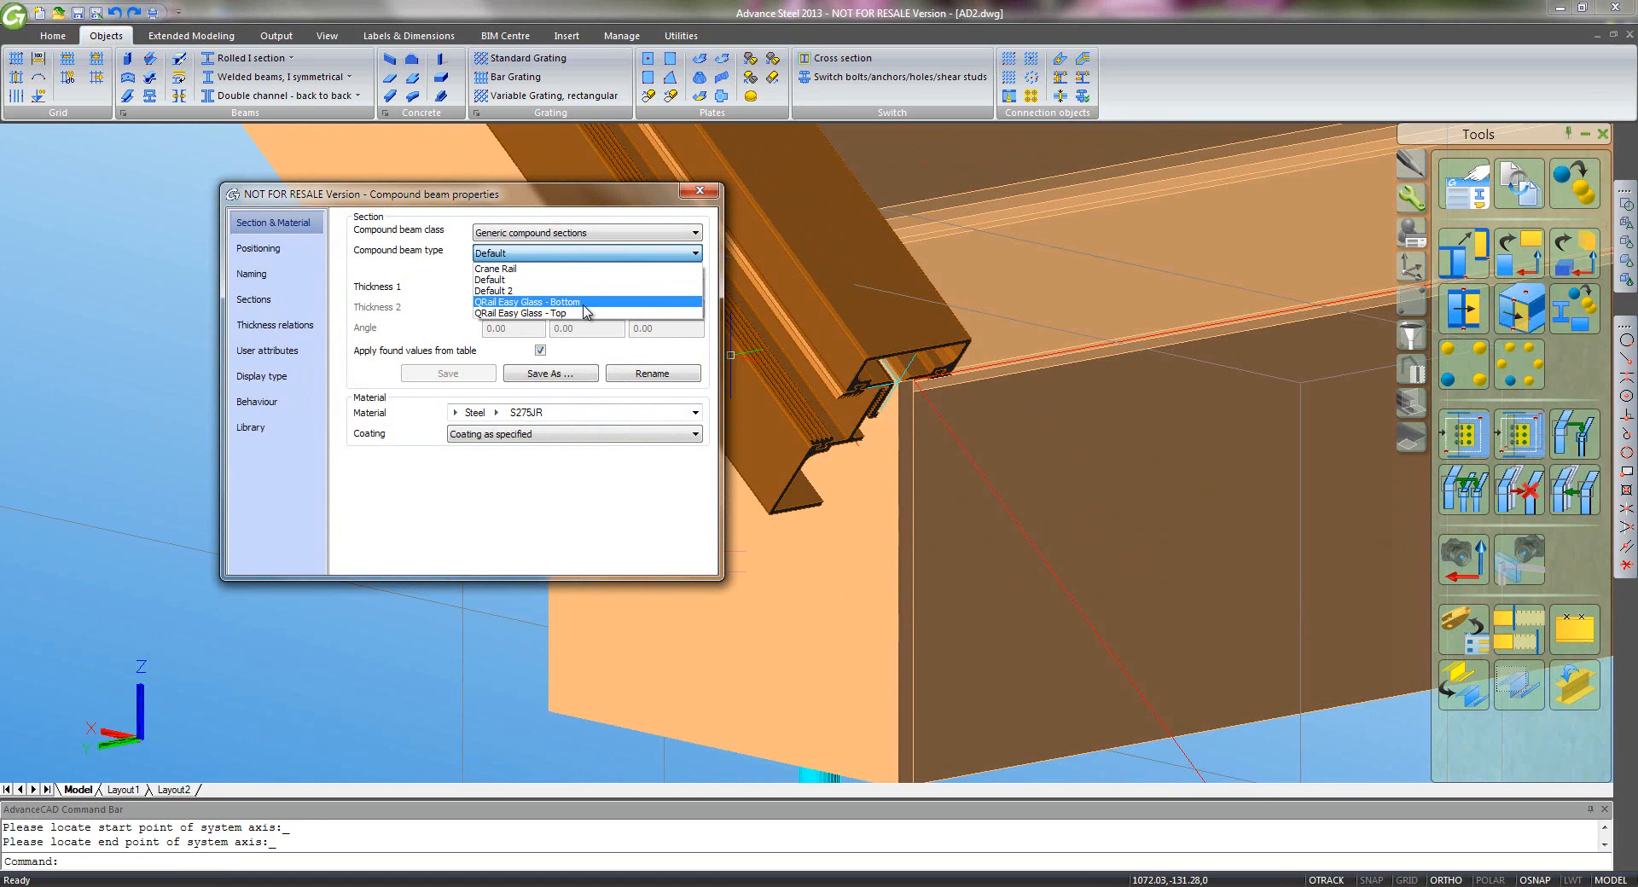
pyautogui.click(563, 302)
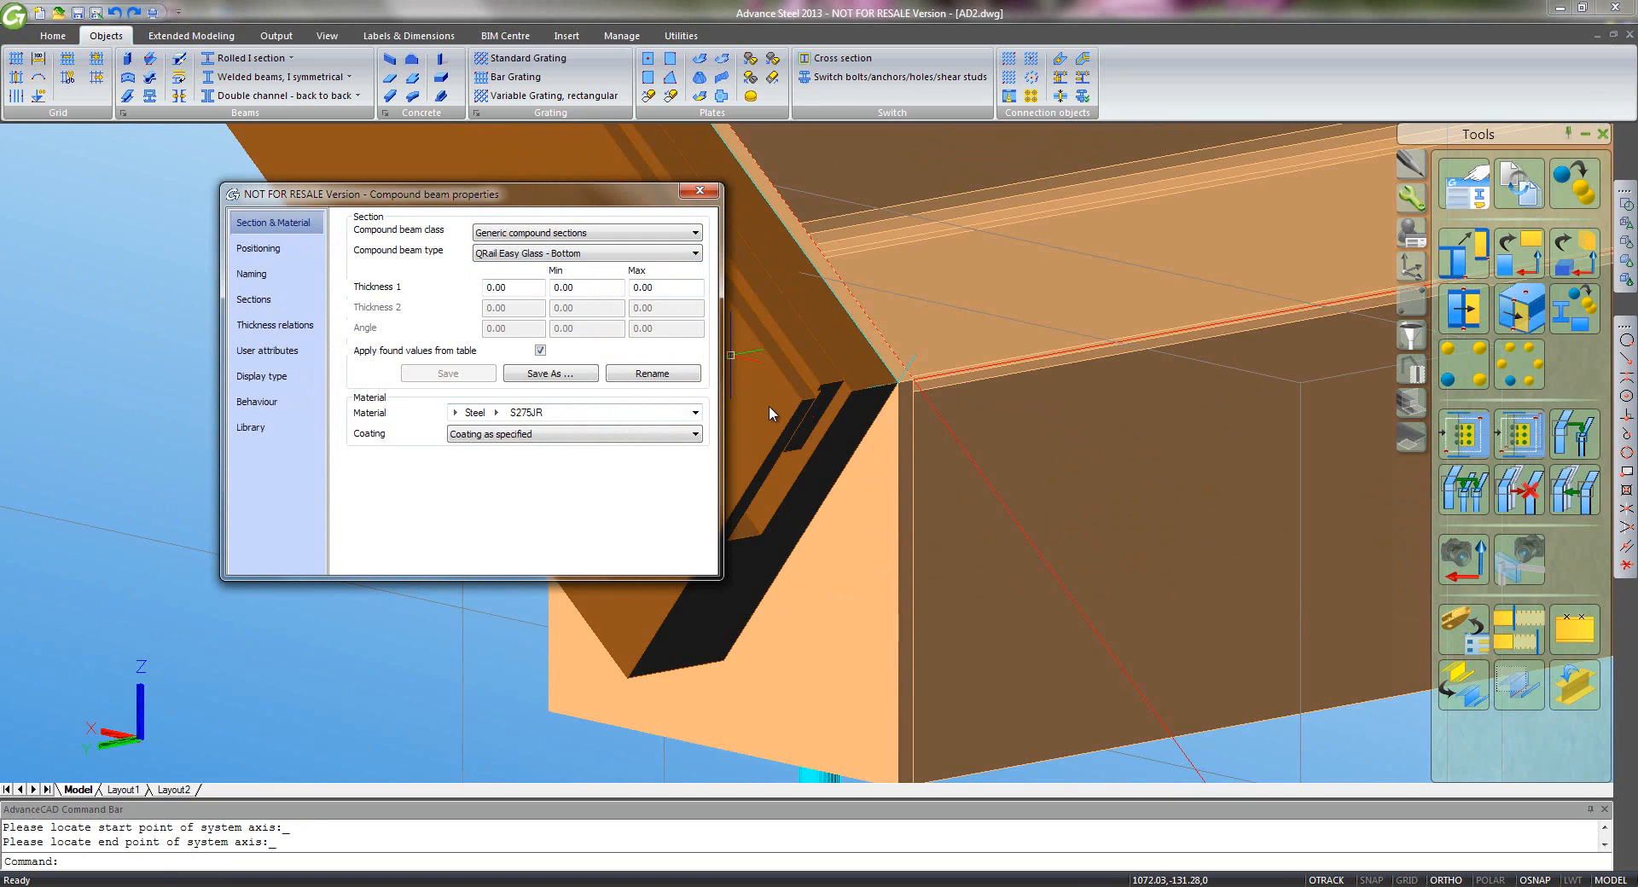
pyautogui.moveTo(452, 194); pyautogui.dragTo(350, 181)
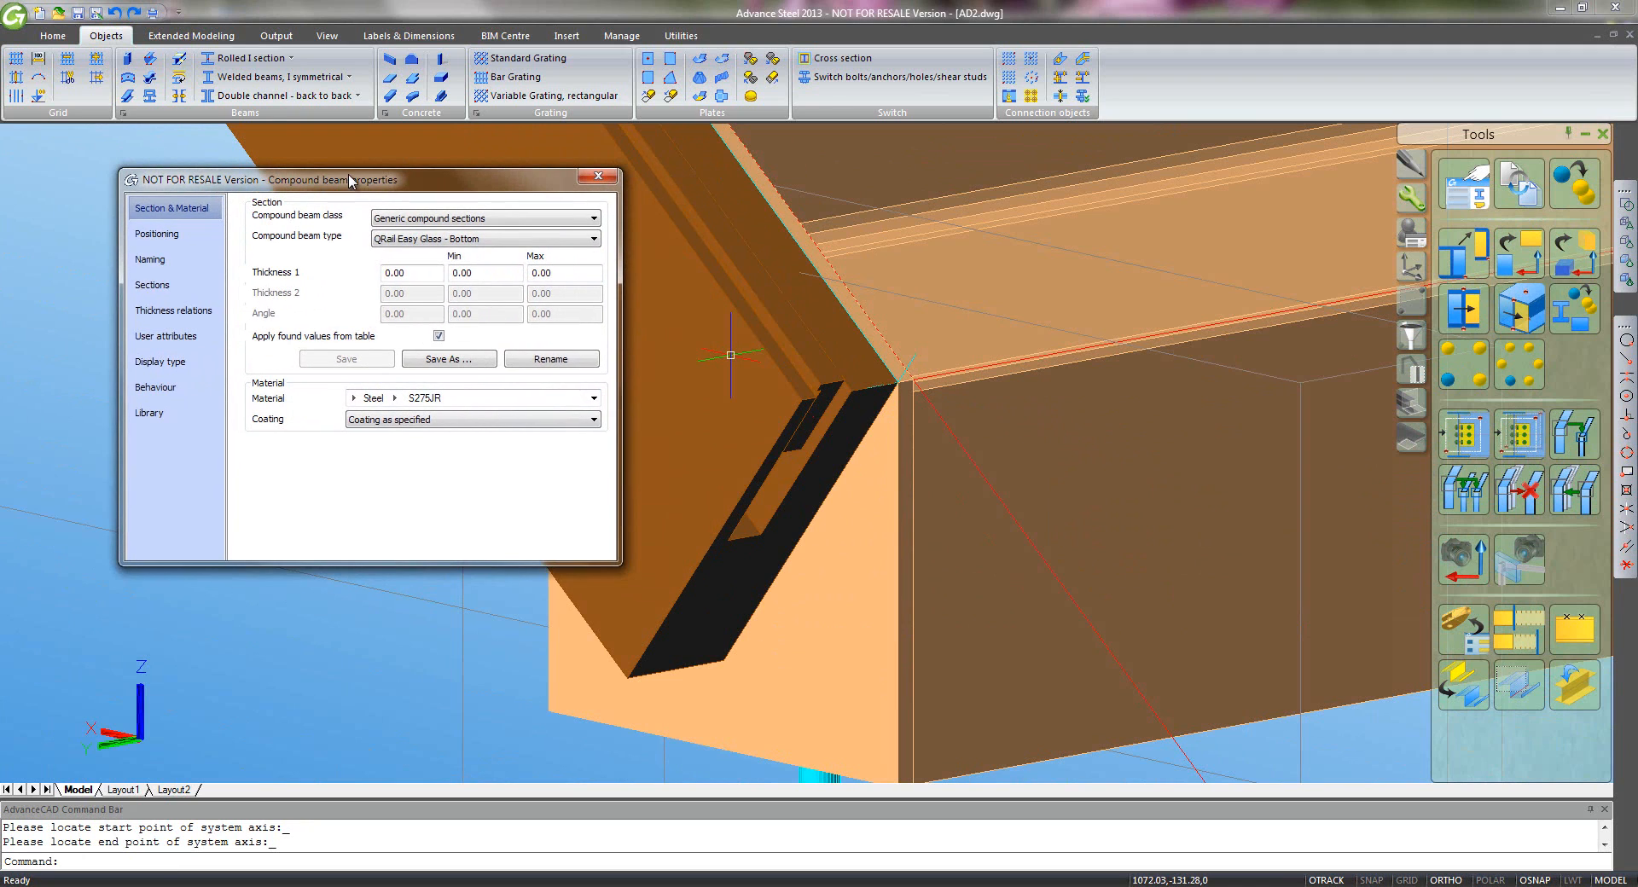
# - View the beam in Exact display, inspect section 2 (Bottom Wedge), then revert to Standard and close
pyautogui.click(189, 362)
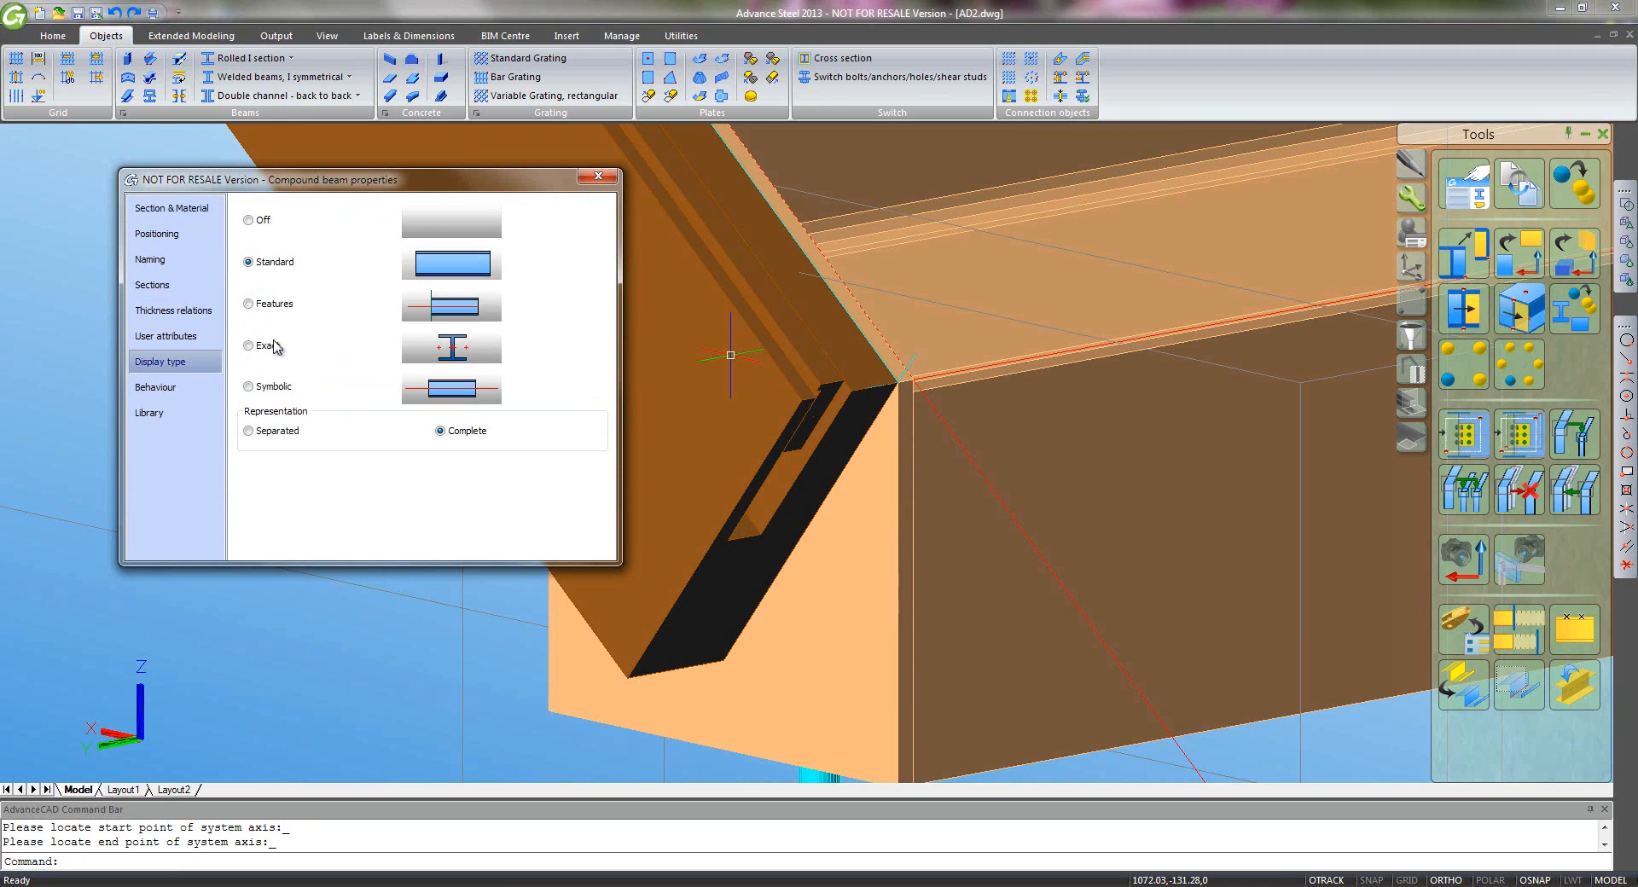
pyautogui.click(249, 346)
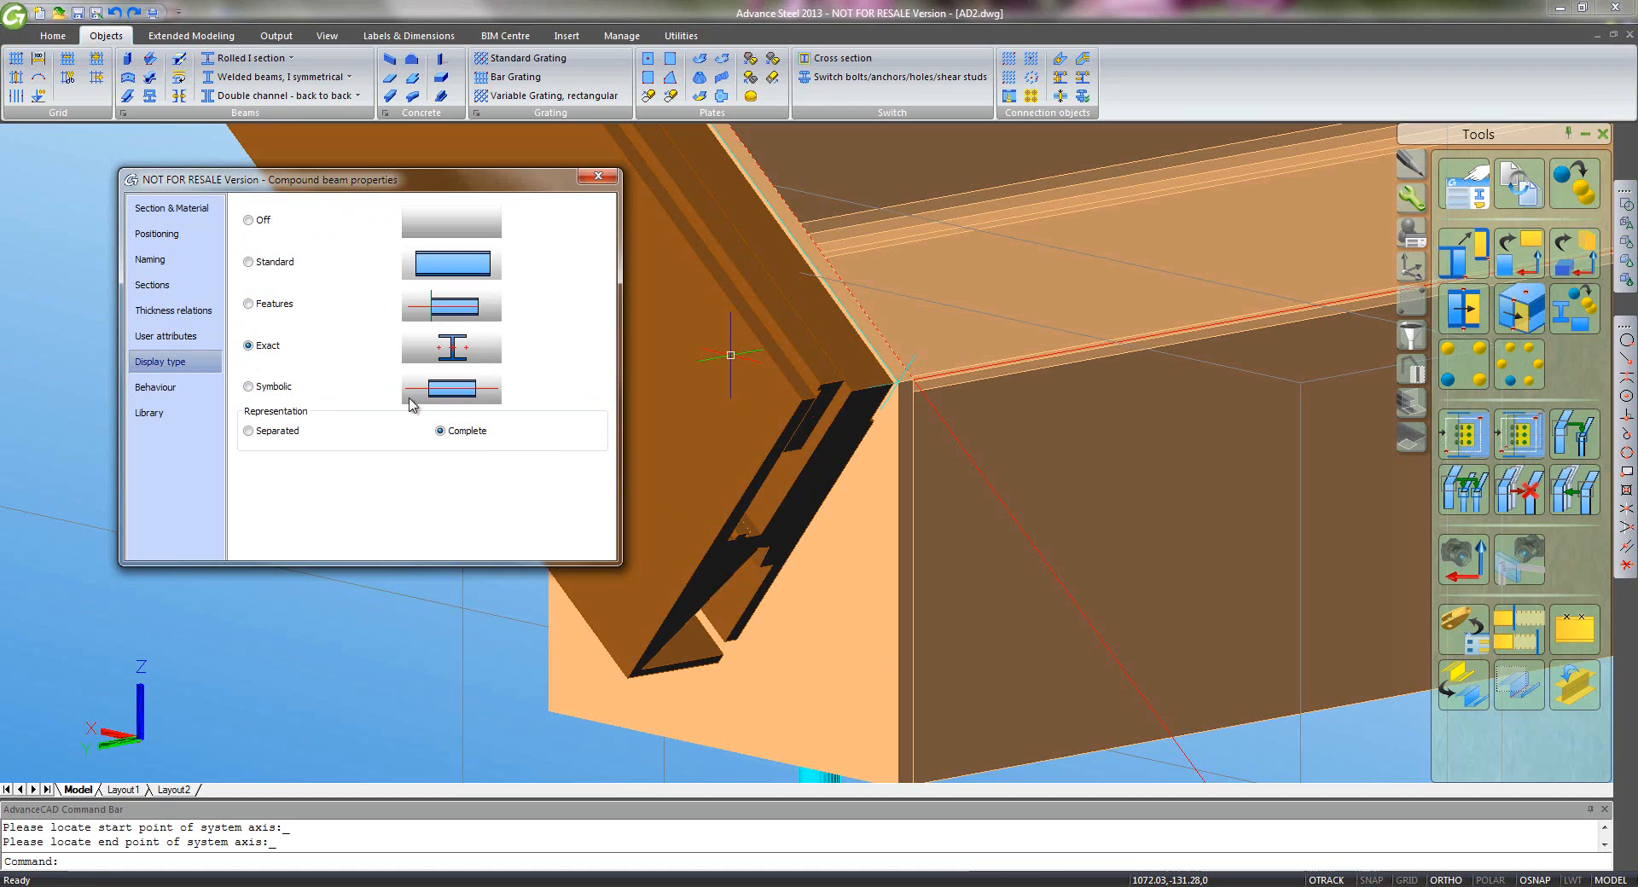
pyautogui.click(178, 286)
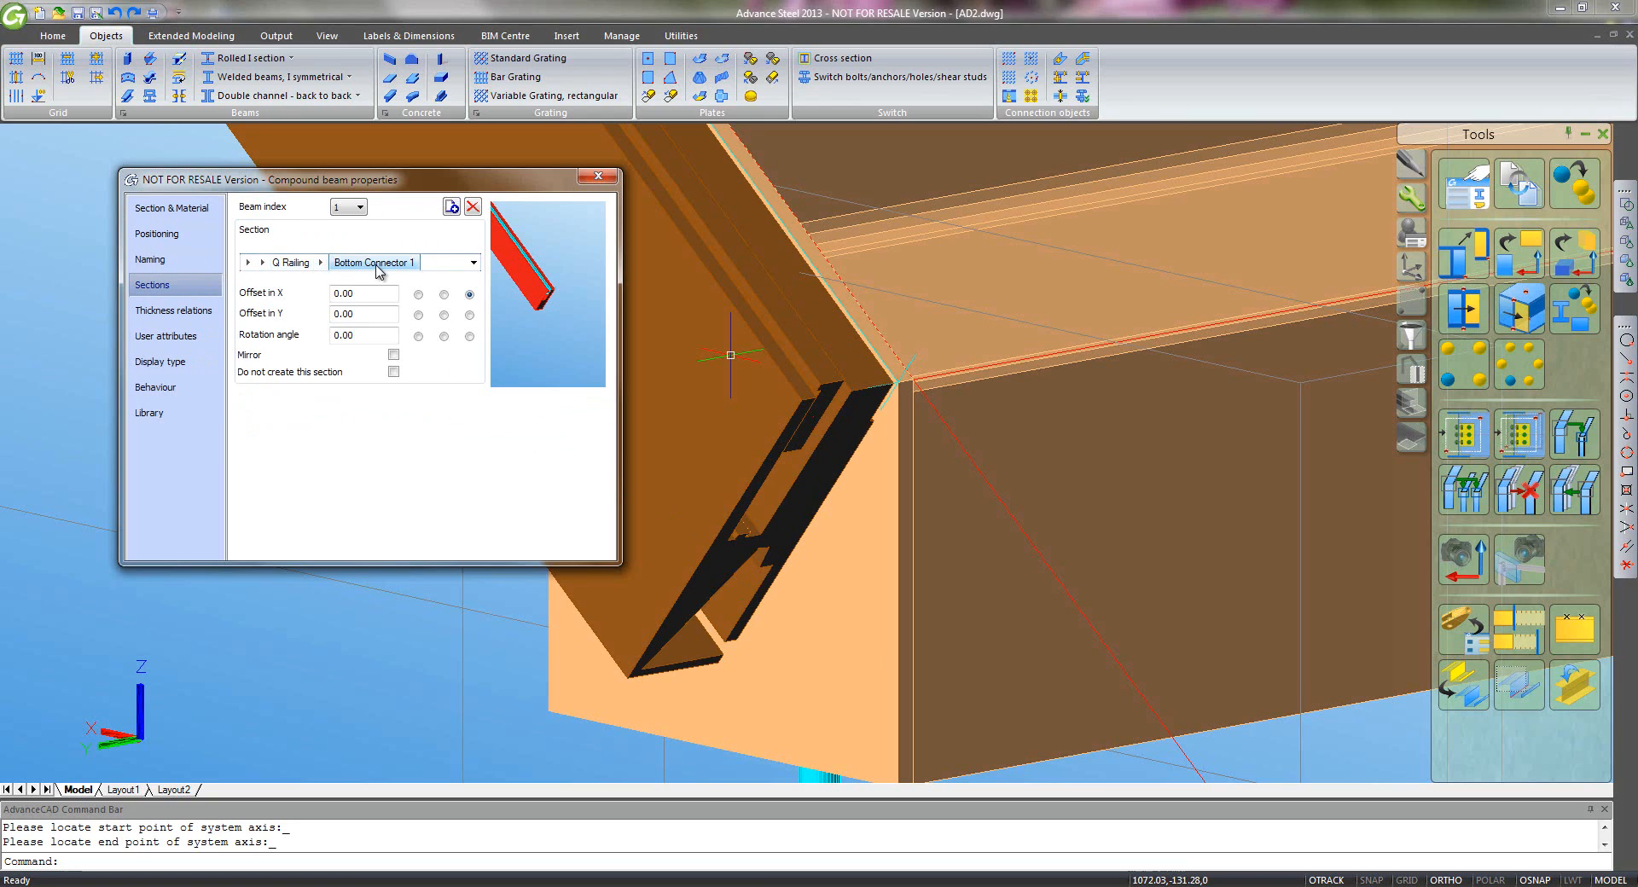
pyautogui.click(362, 209)
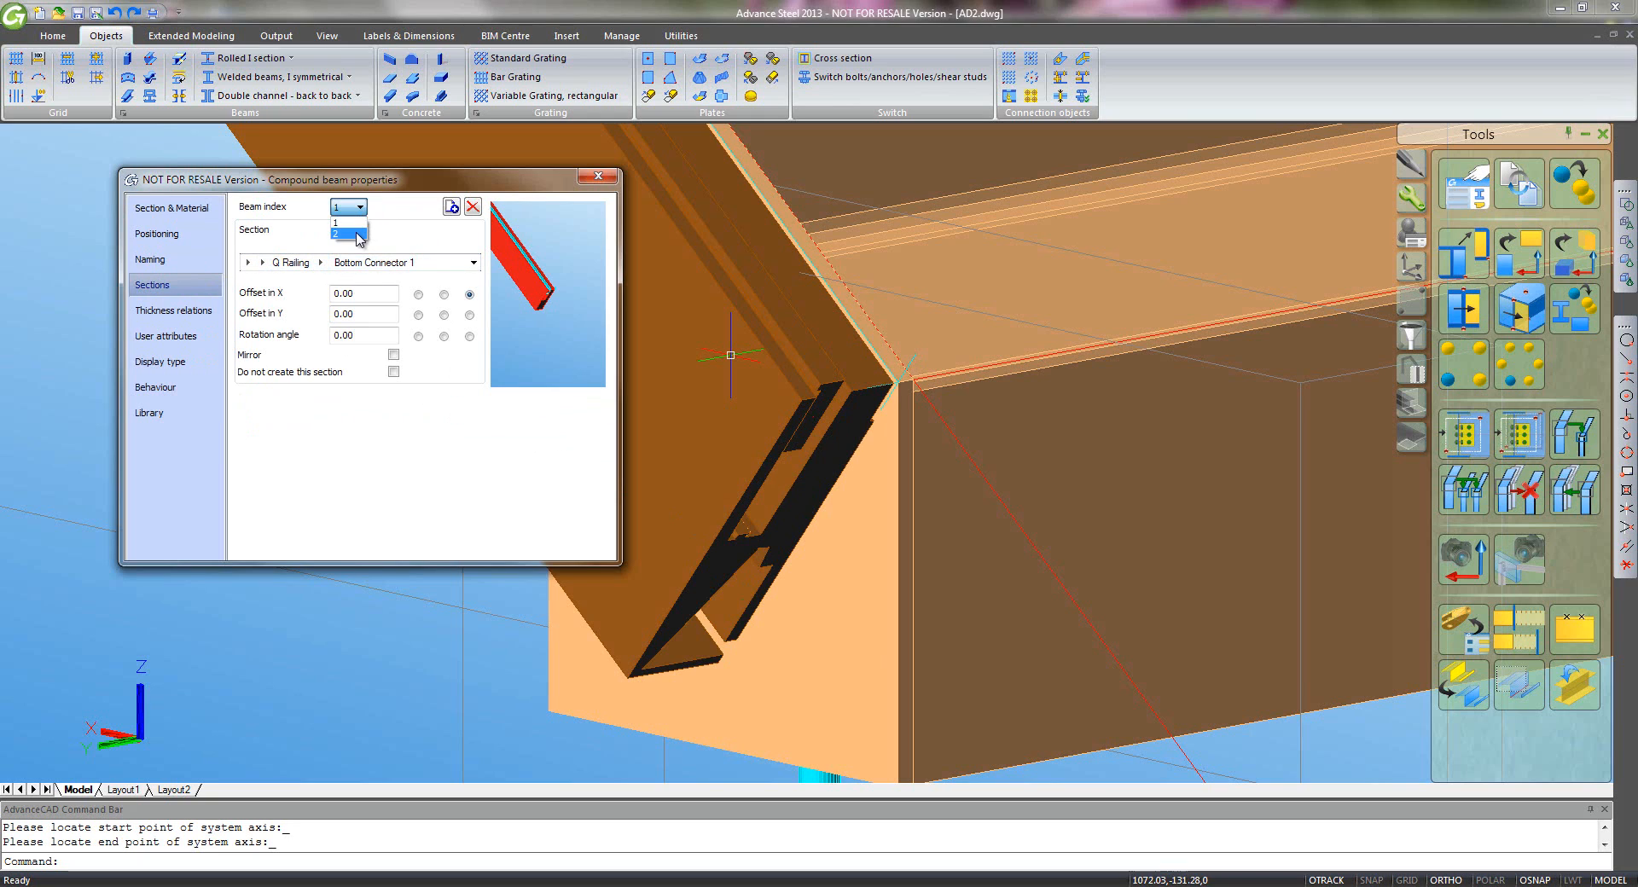
pyautogui.click(350, 234)
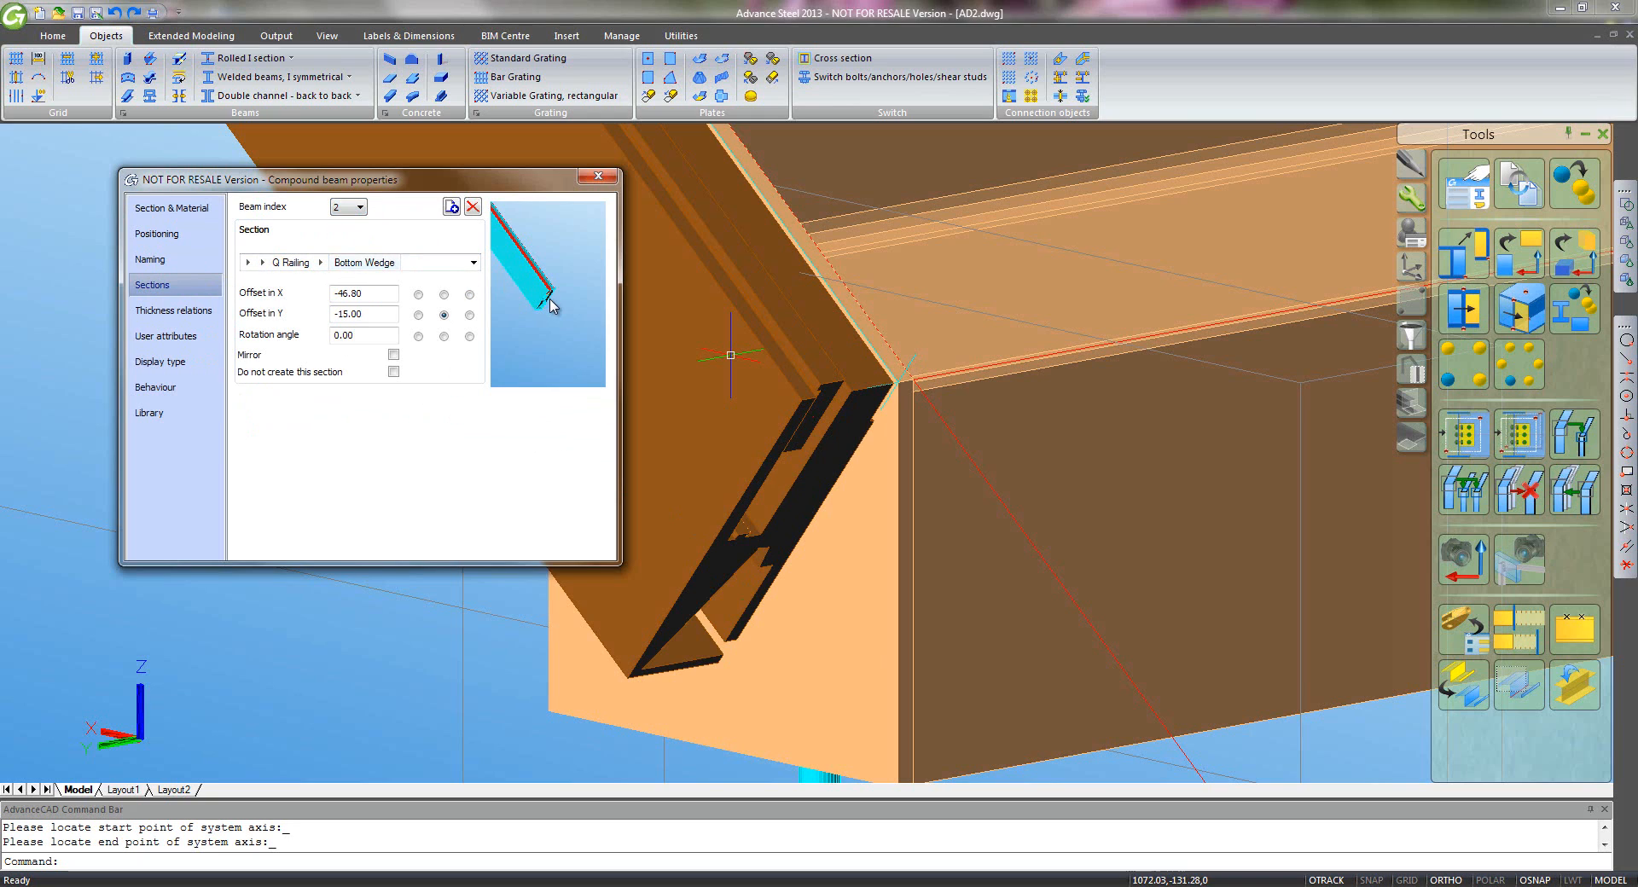
pyautogui.click(165, 367)
pyautogui.click(248, 264)
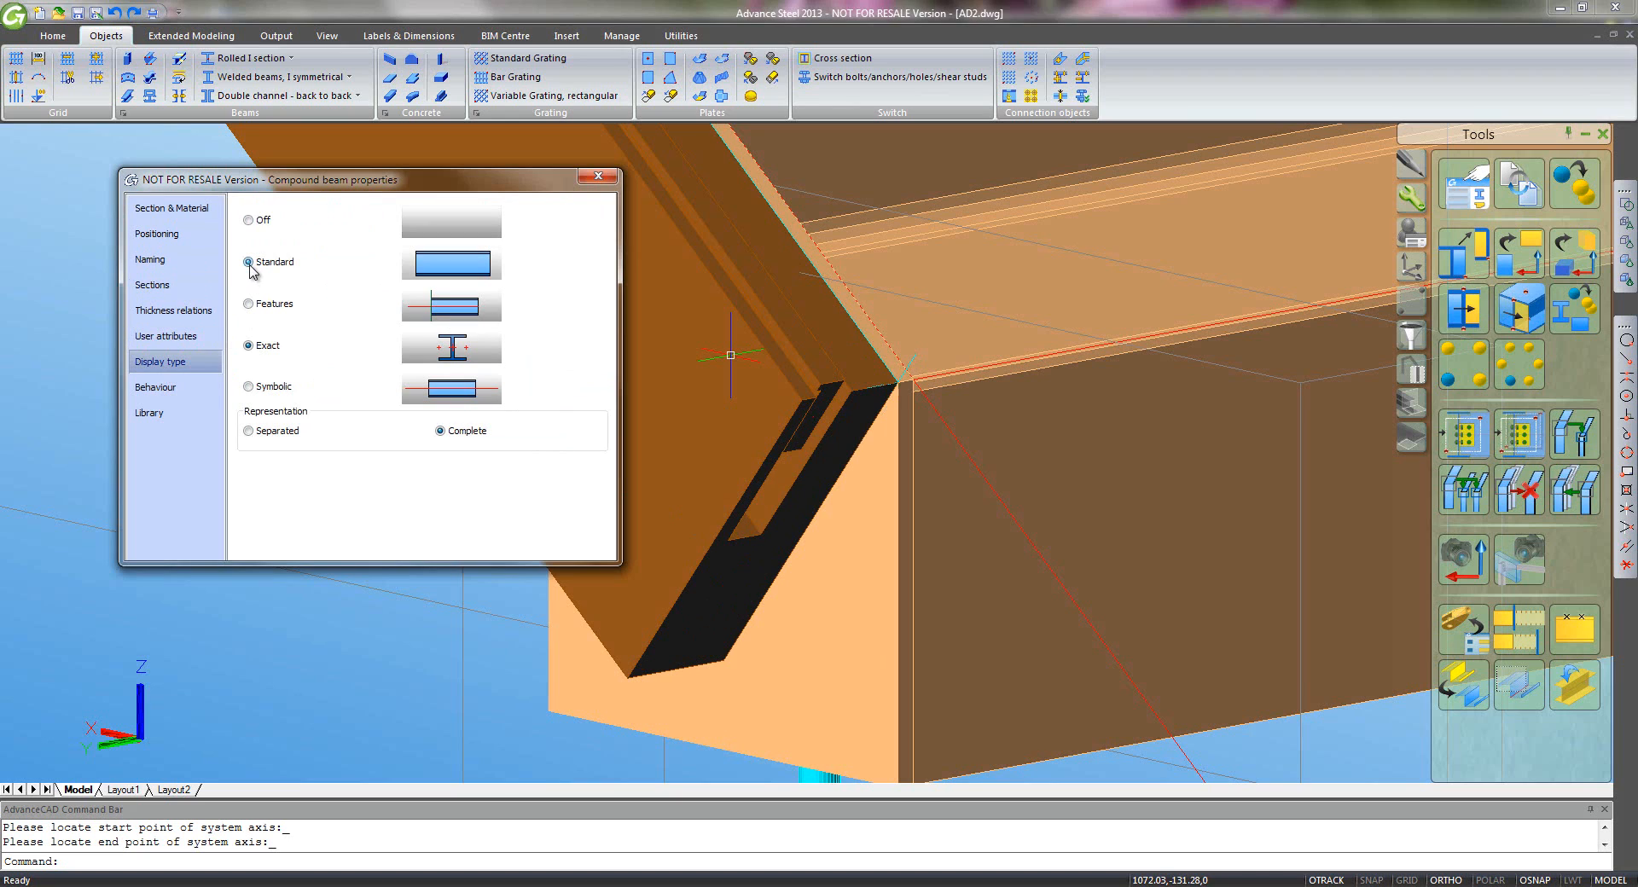
pyautogui.click(598, 176)
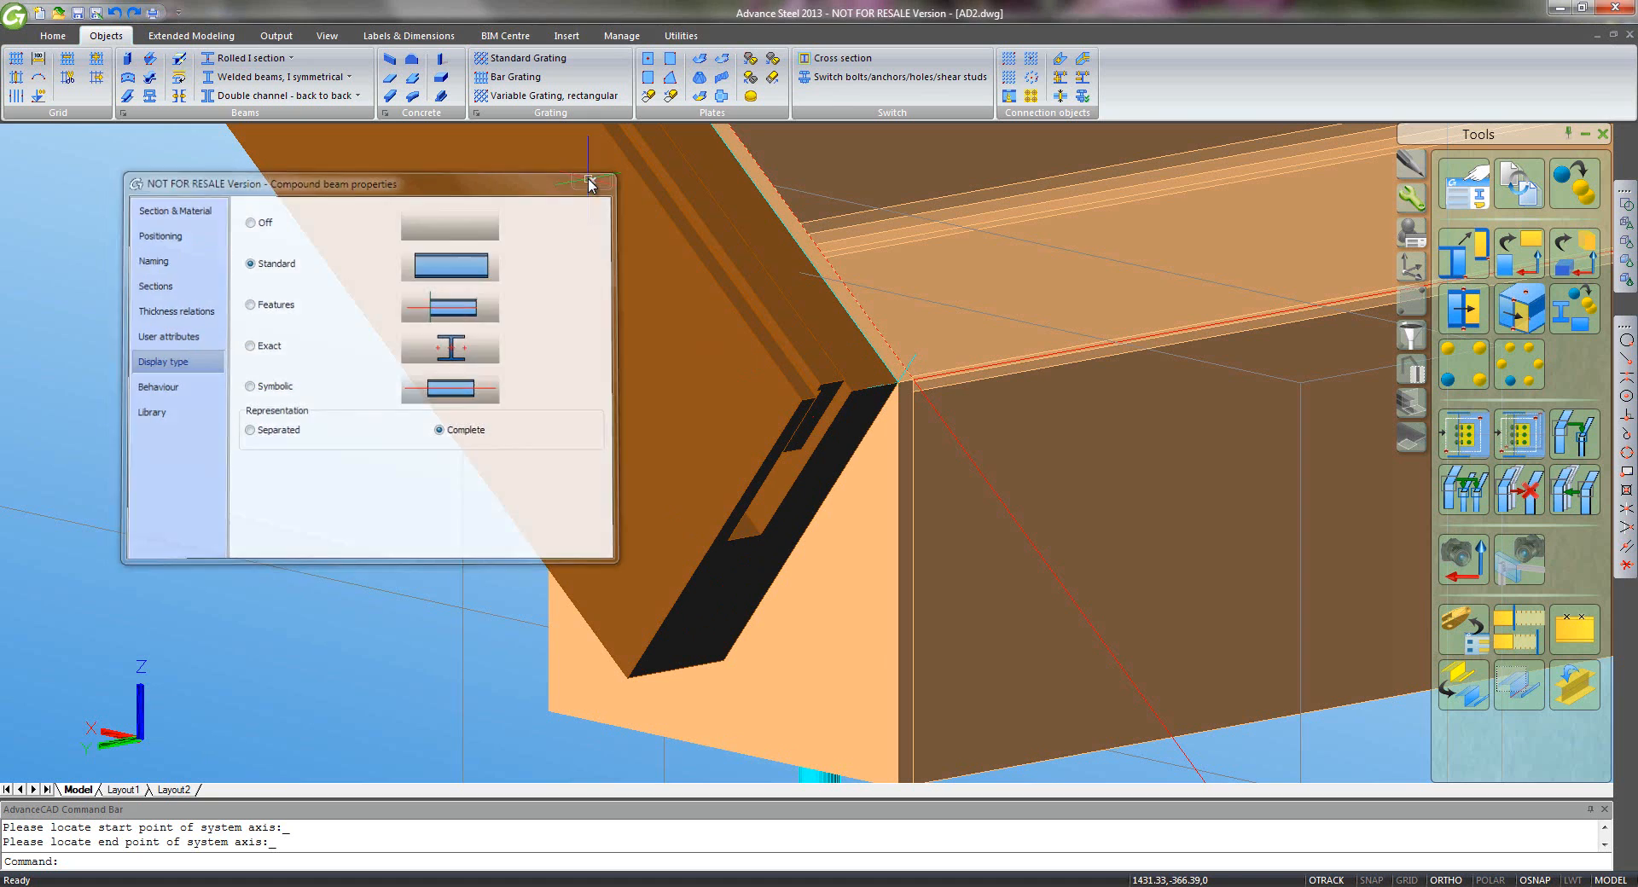
# - Add a QRail Easy Glass - Bottom compound beam from the stringer corner to the snapped corner point
pyautogui.scroll(-5, 586, 272)
pyautogui.moveTo(517, 221); pyautogui.dragTo(1204, 757, button='middle')
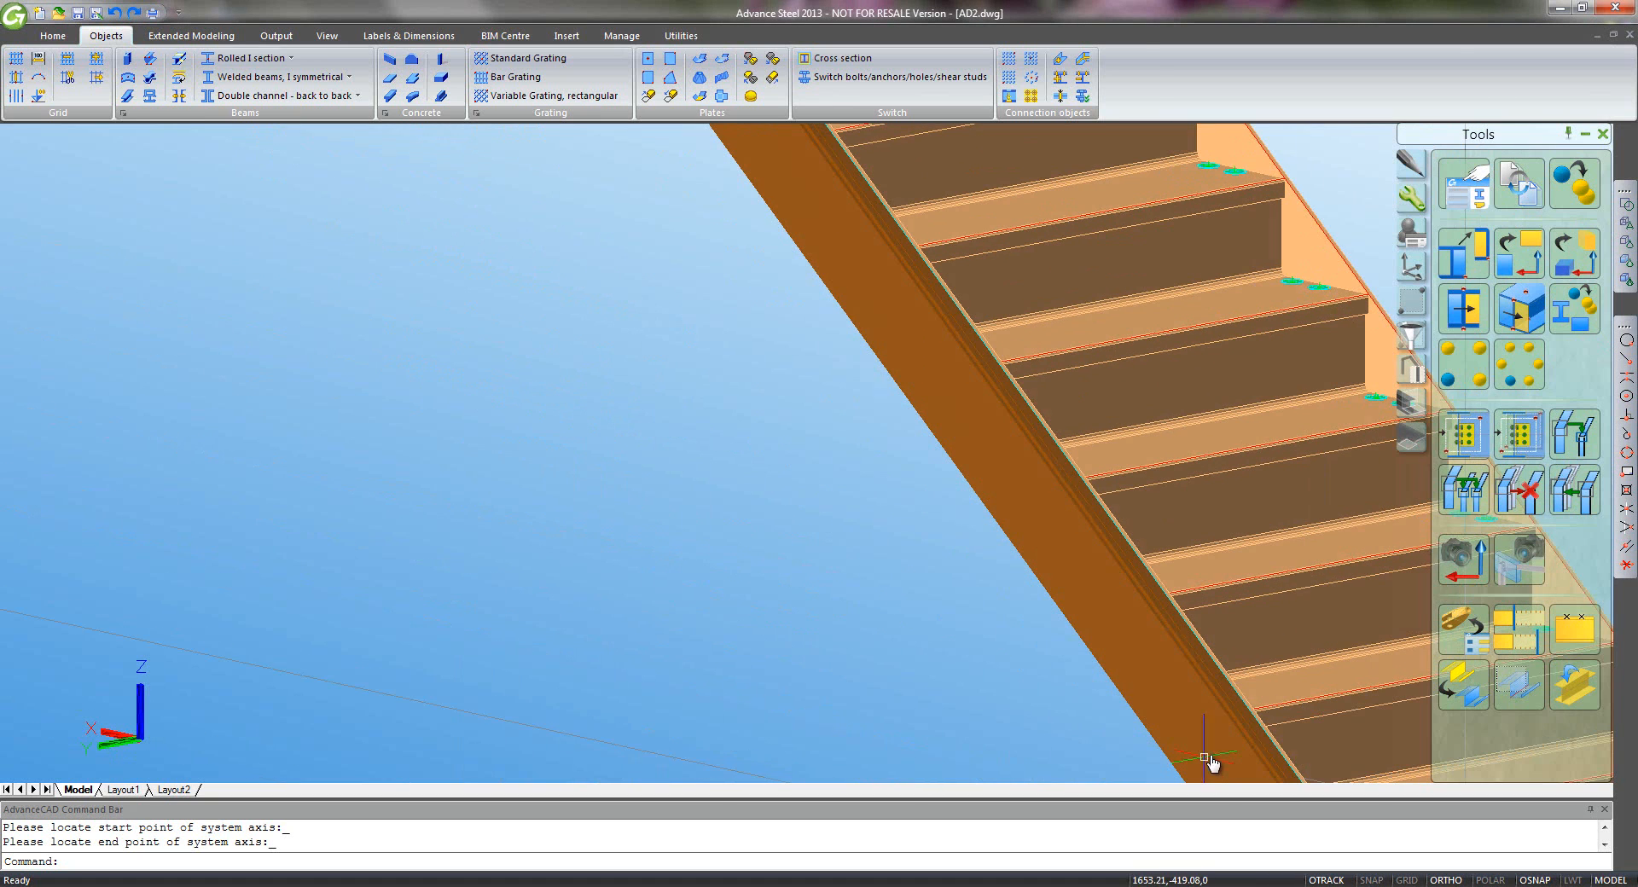
pyautogui.moveTo(809, 295); pyautogui.dragTo(687, 440, button='middle')
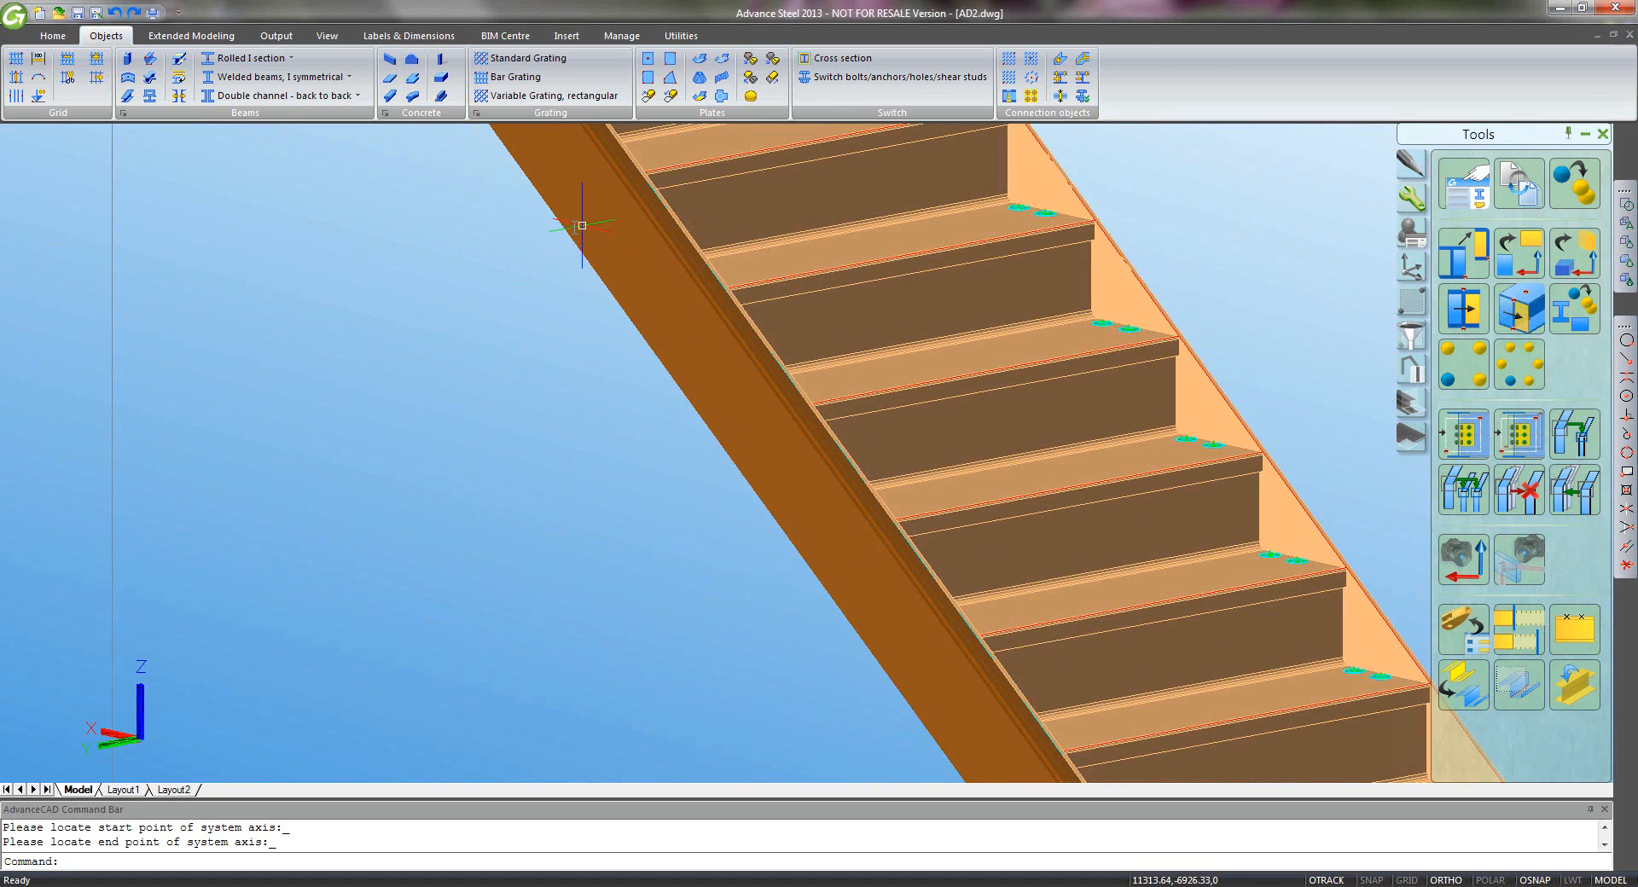
pyautogui.moveTo(575, 227); pyautogui.dragTo(1047, 794, button='middle')
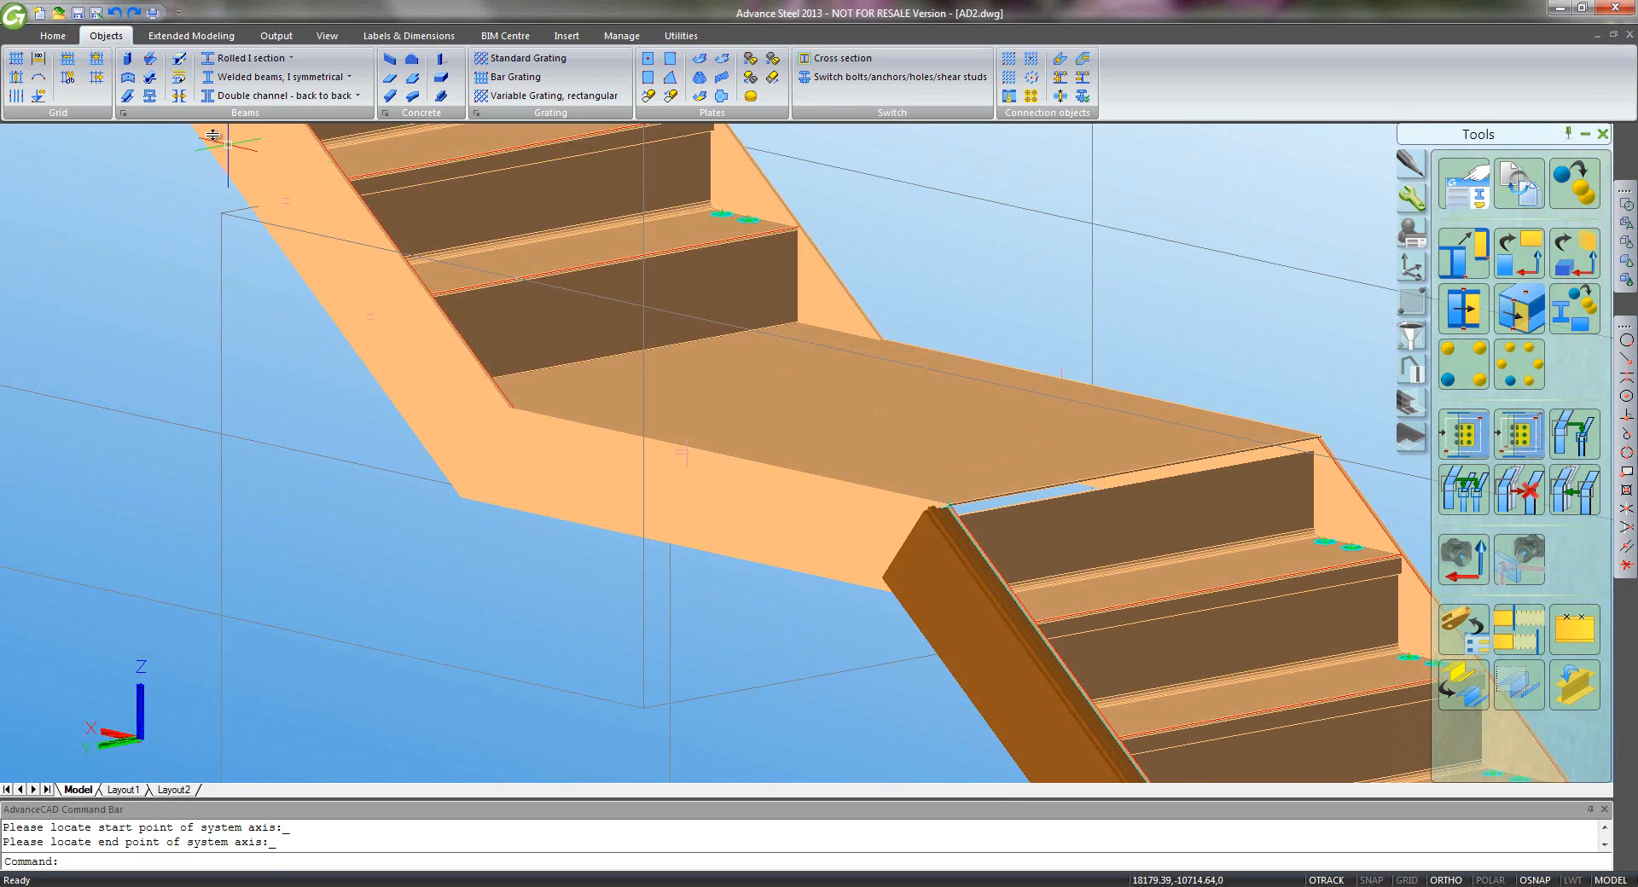
pyautogui.click(150, 96)
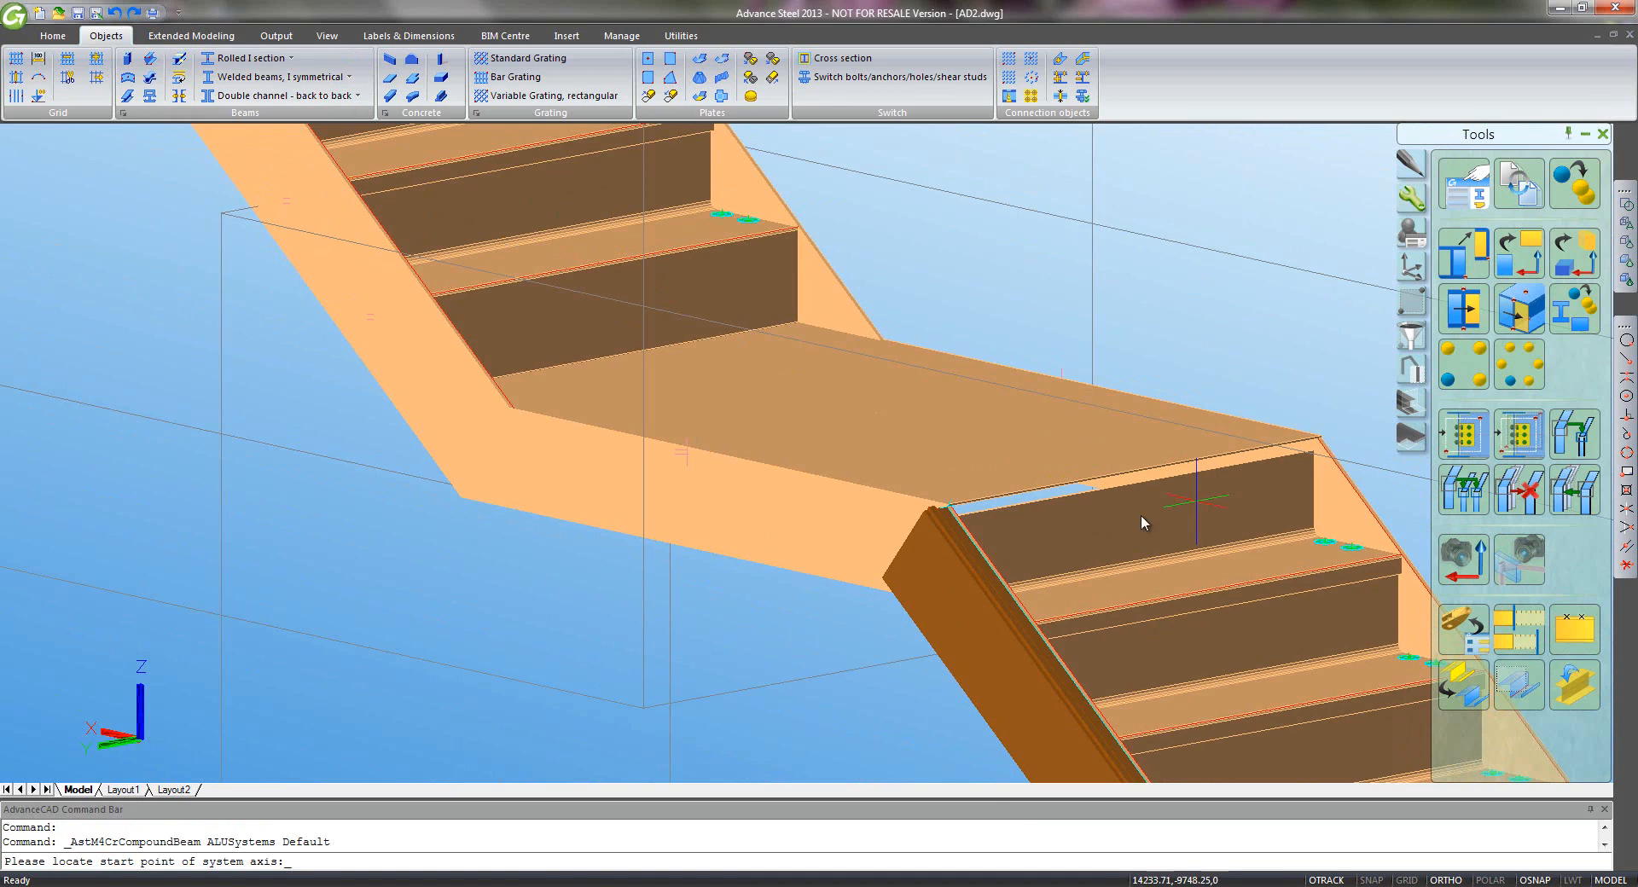
pyautogui.click(944, 587)
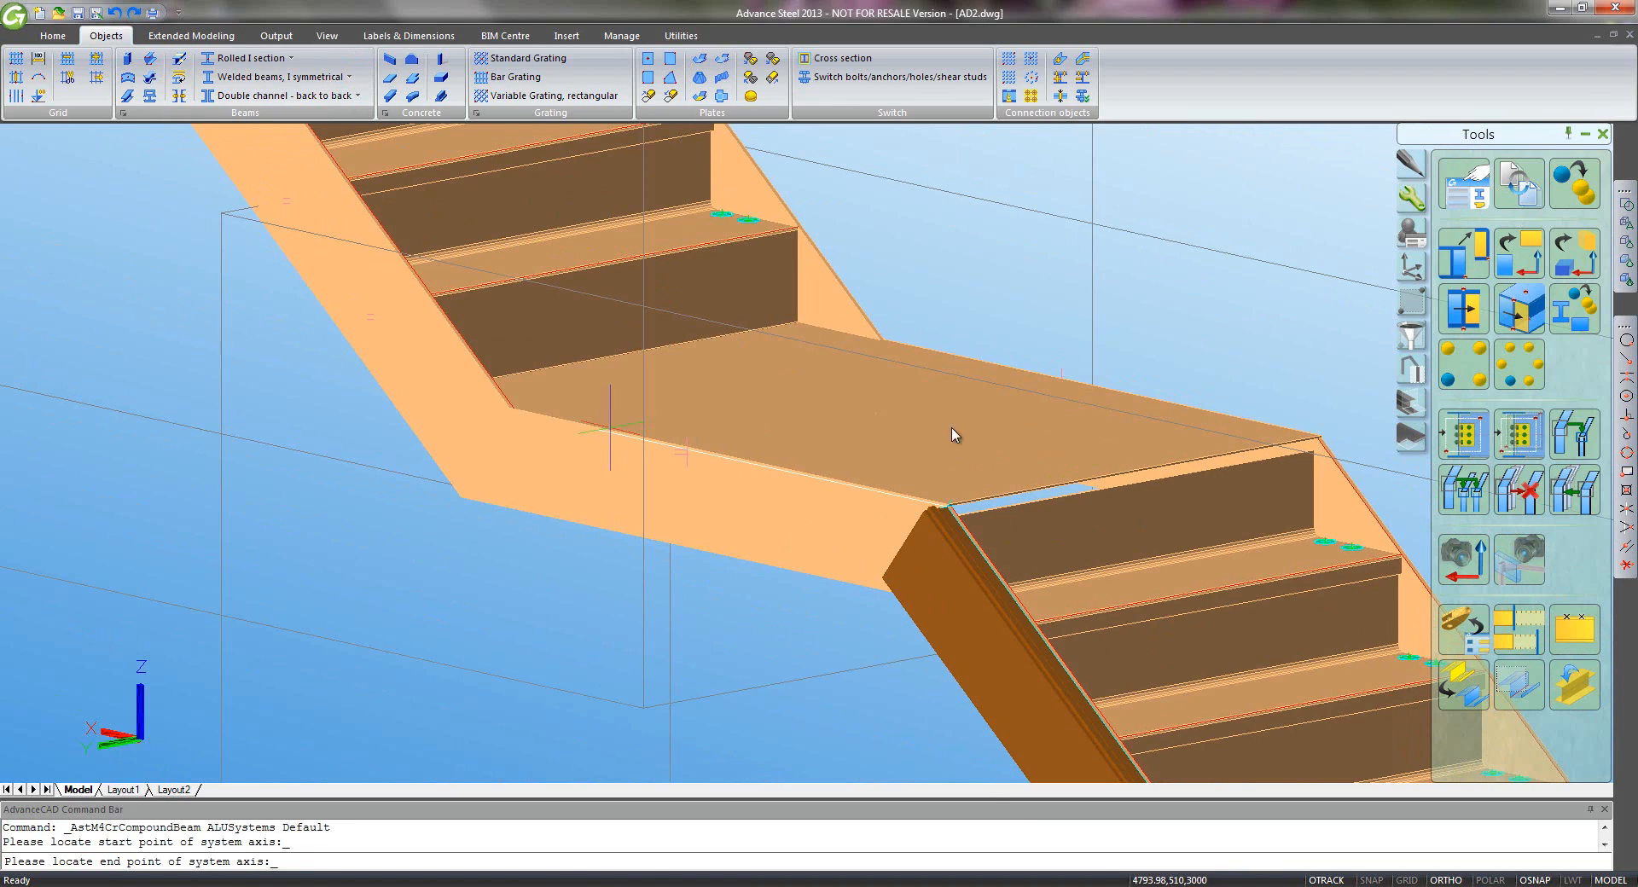
pyautogui.click(1627, 359)
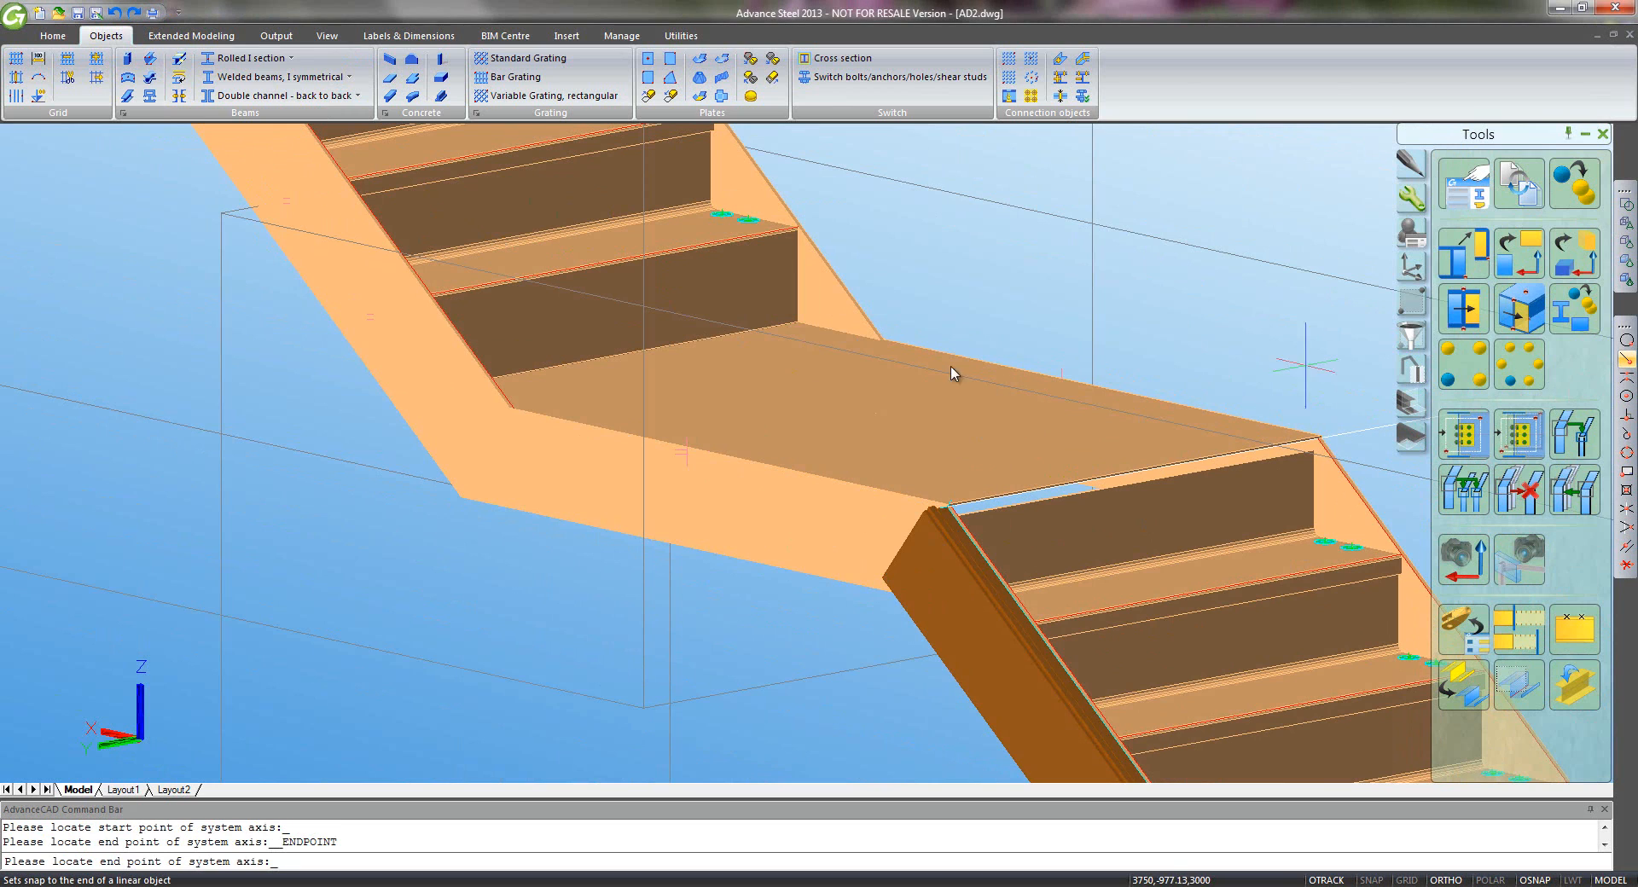
pyautogui.scroll(5, 507, 411)
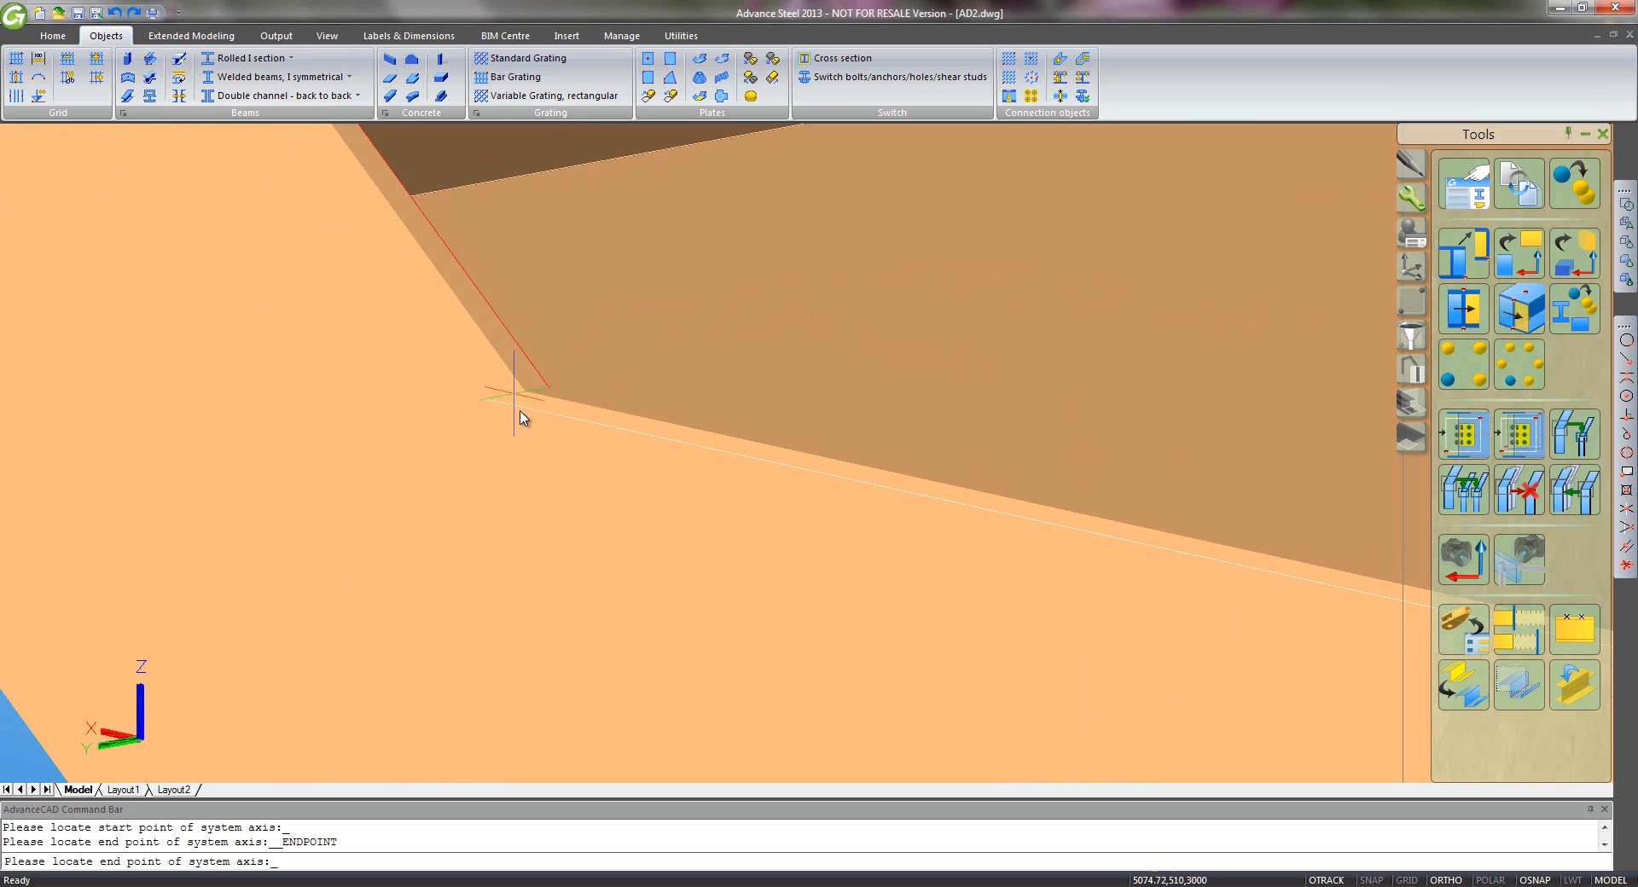
pyautogui.click(525, 418)
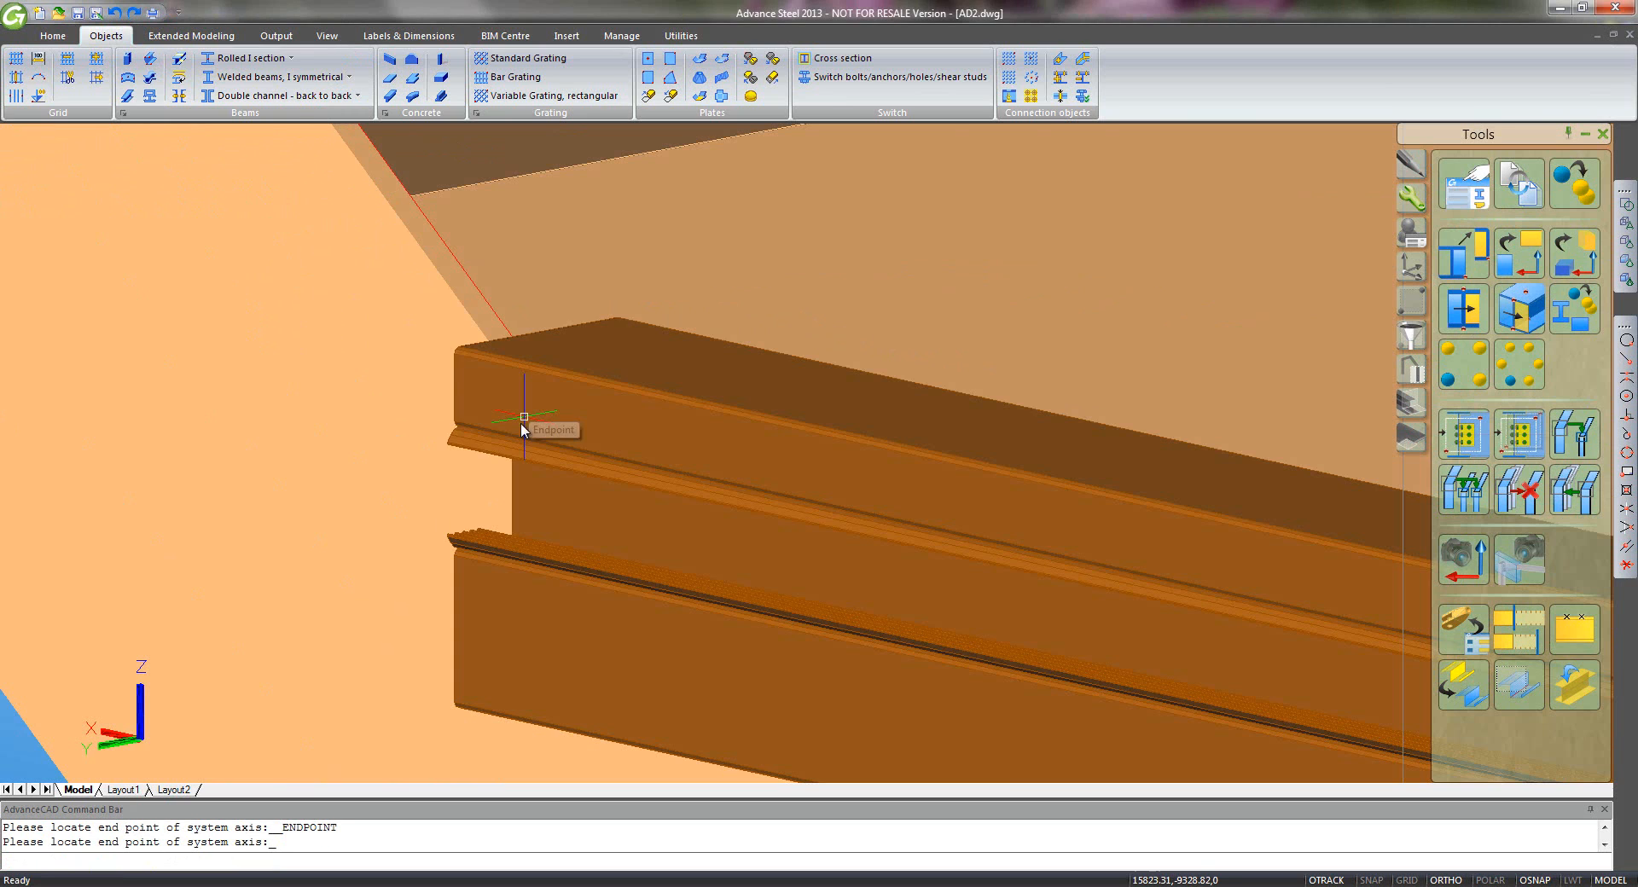
pyautogui.click(440, 240)
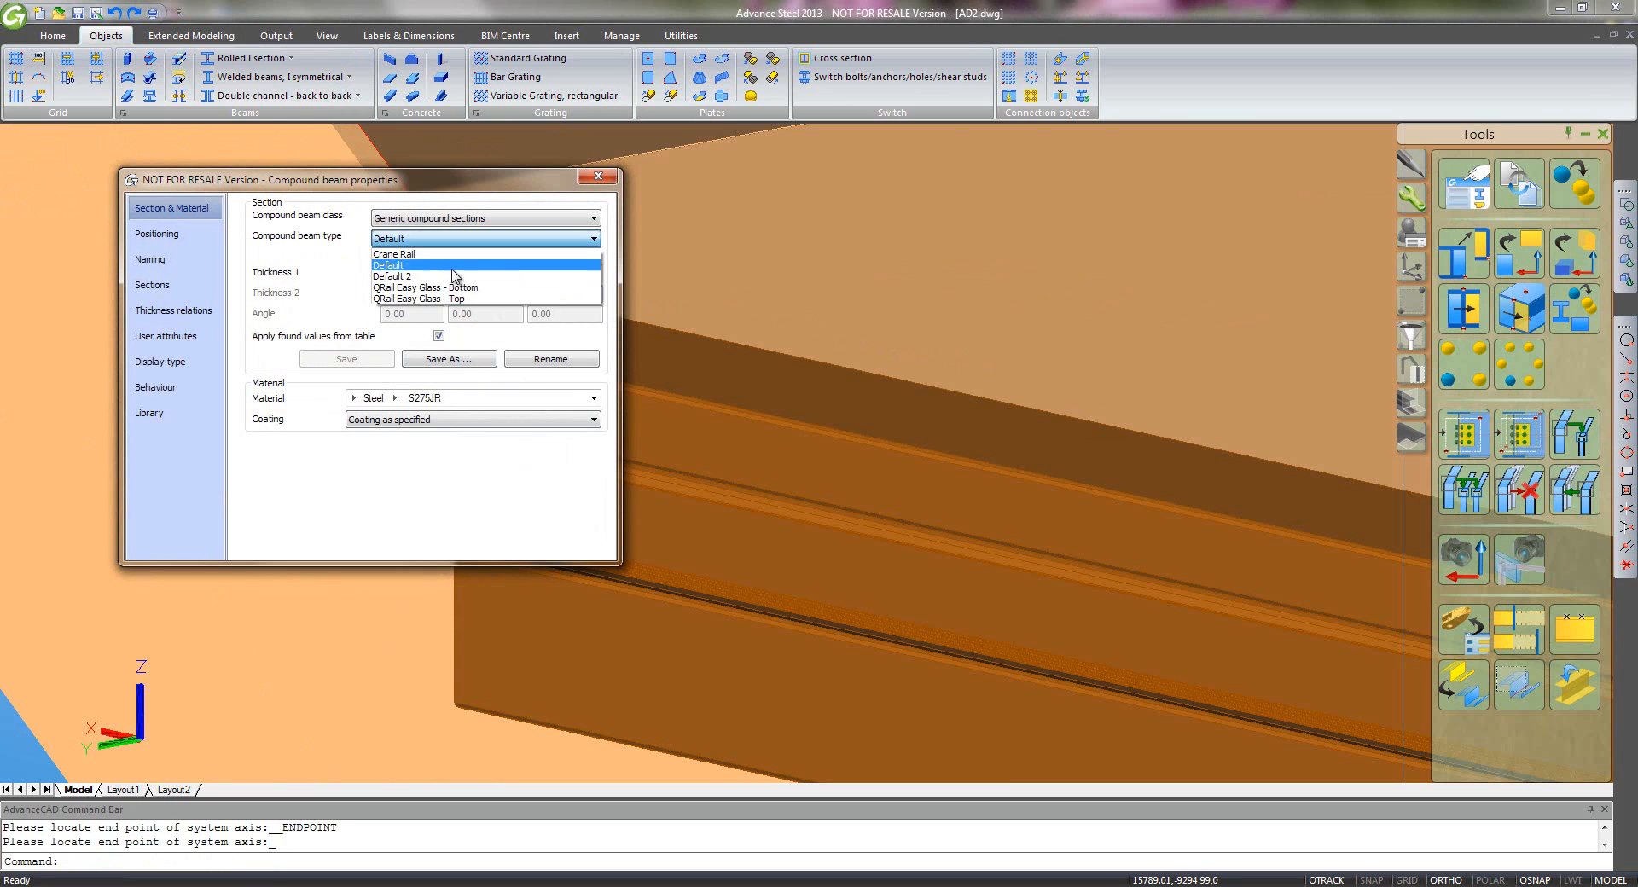
pyautogui.click(473, 296)
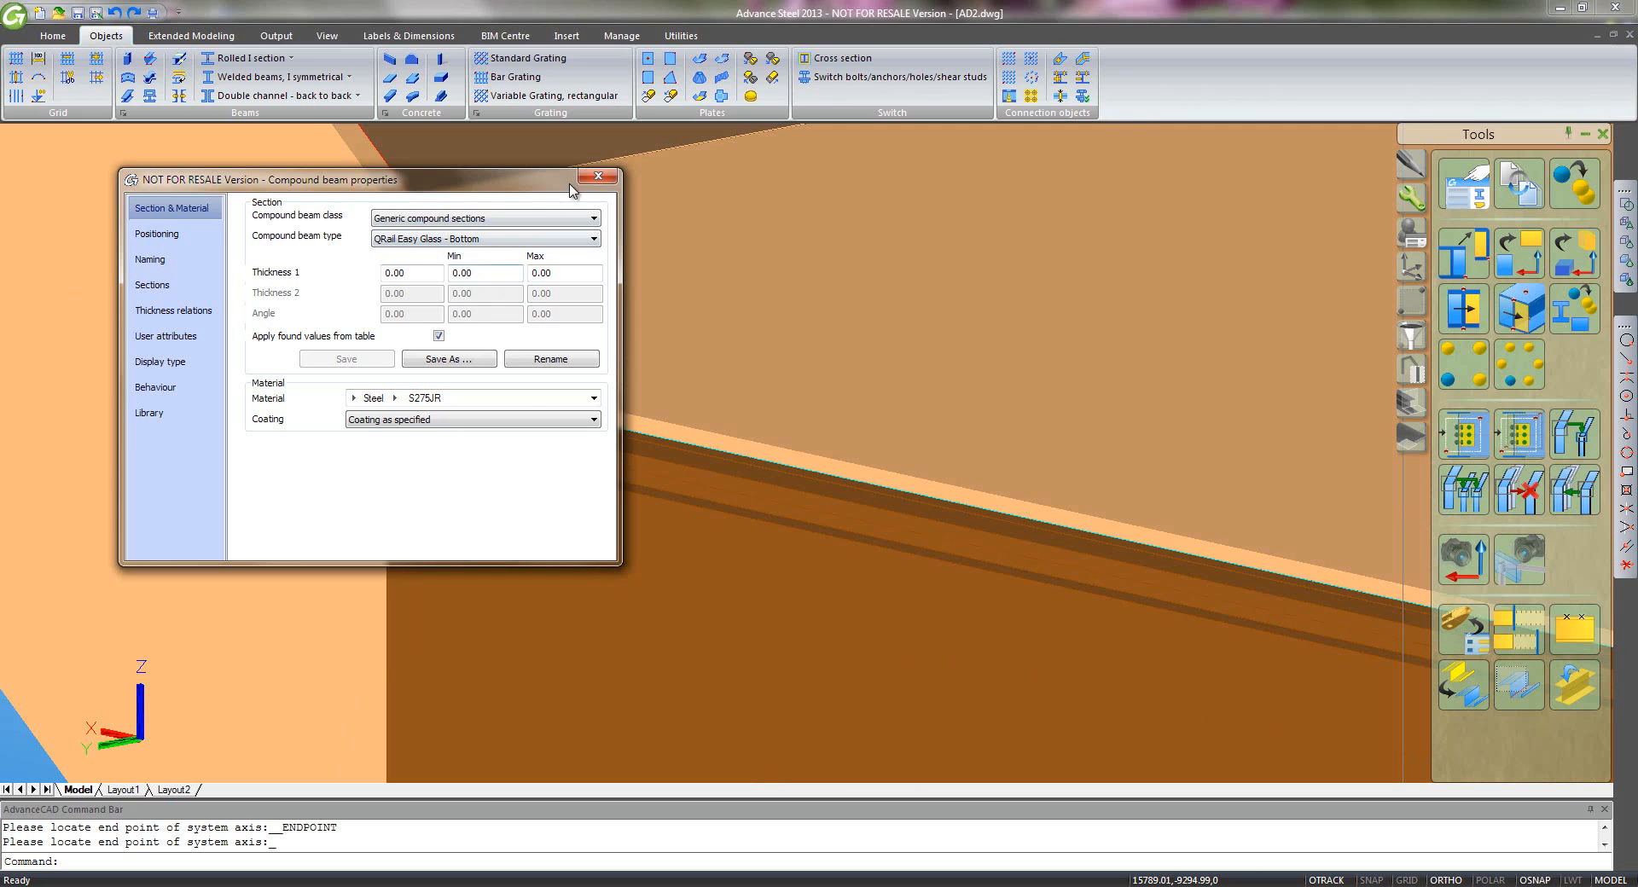
pyautogui.click(598, 175)
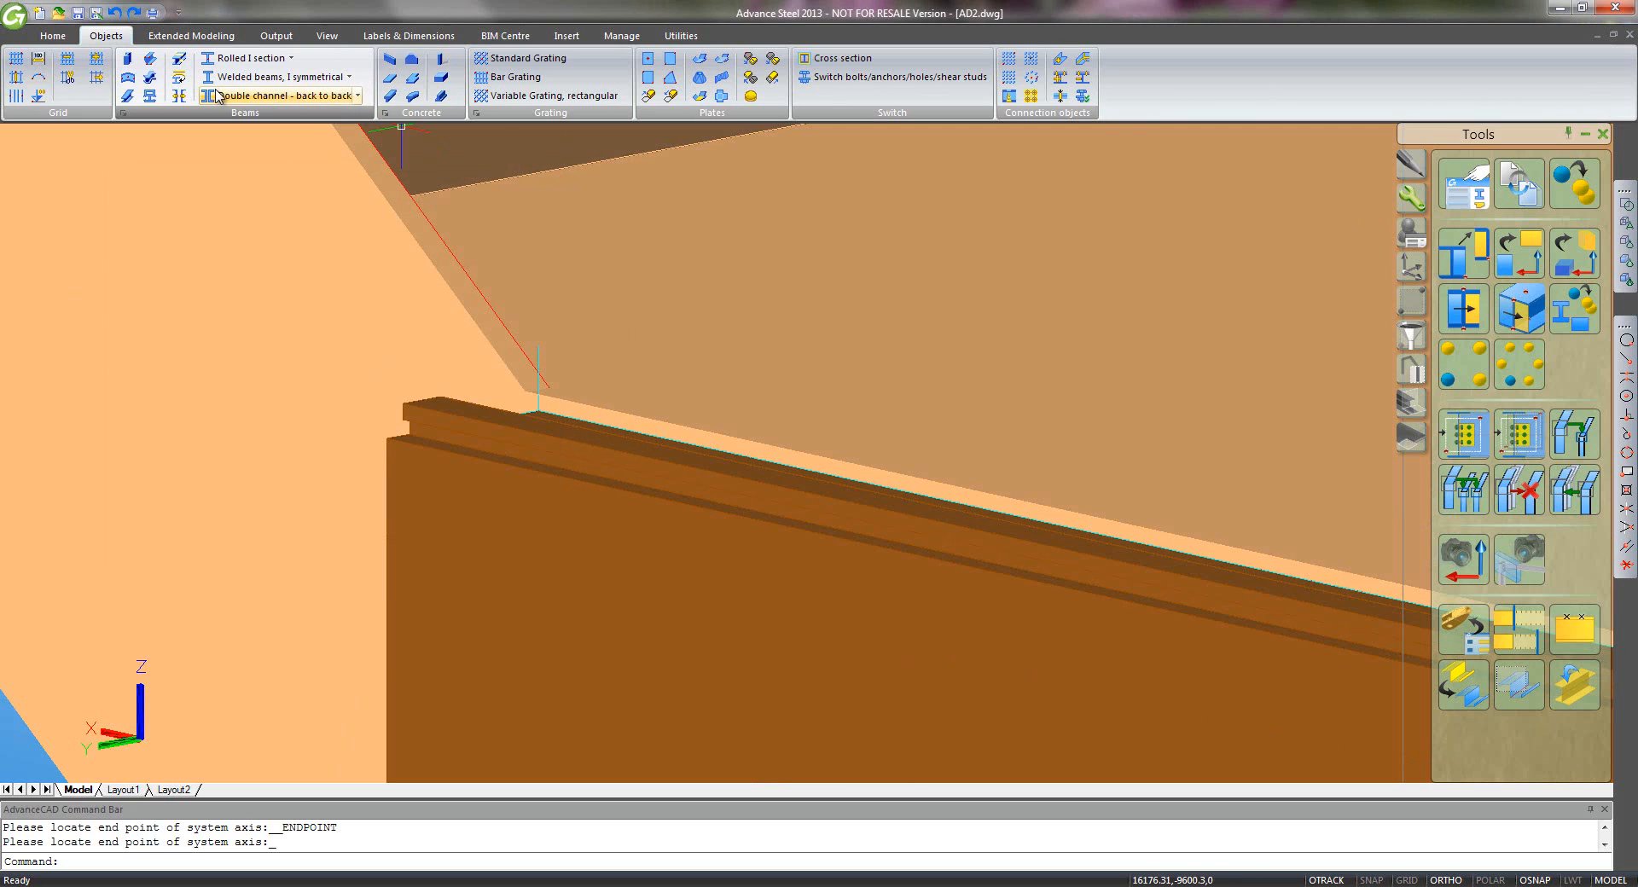
# - Add another QRail Easy Glass - Bottom beam from the previous beam's end to the landing corner
pyautogui.click(152, 103)
pyautogui.click(513, 560)
pyautogui.scroll(-5, 470, 529)
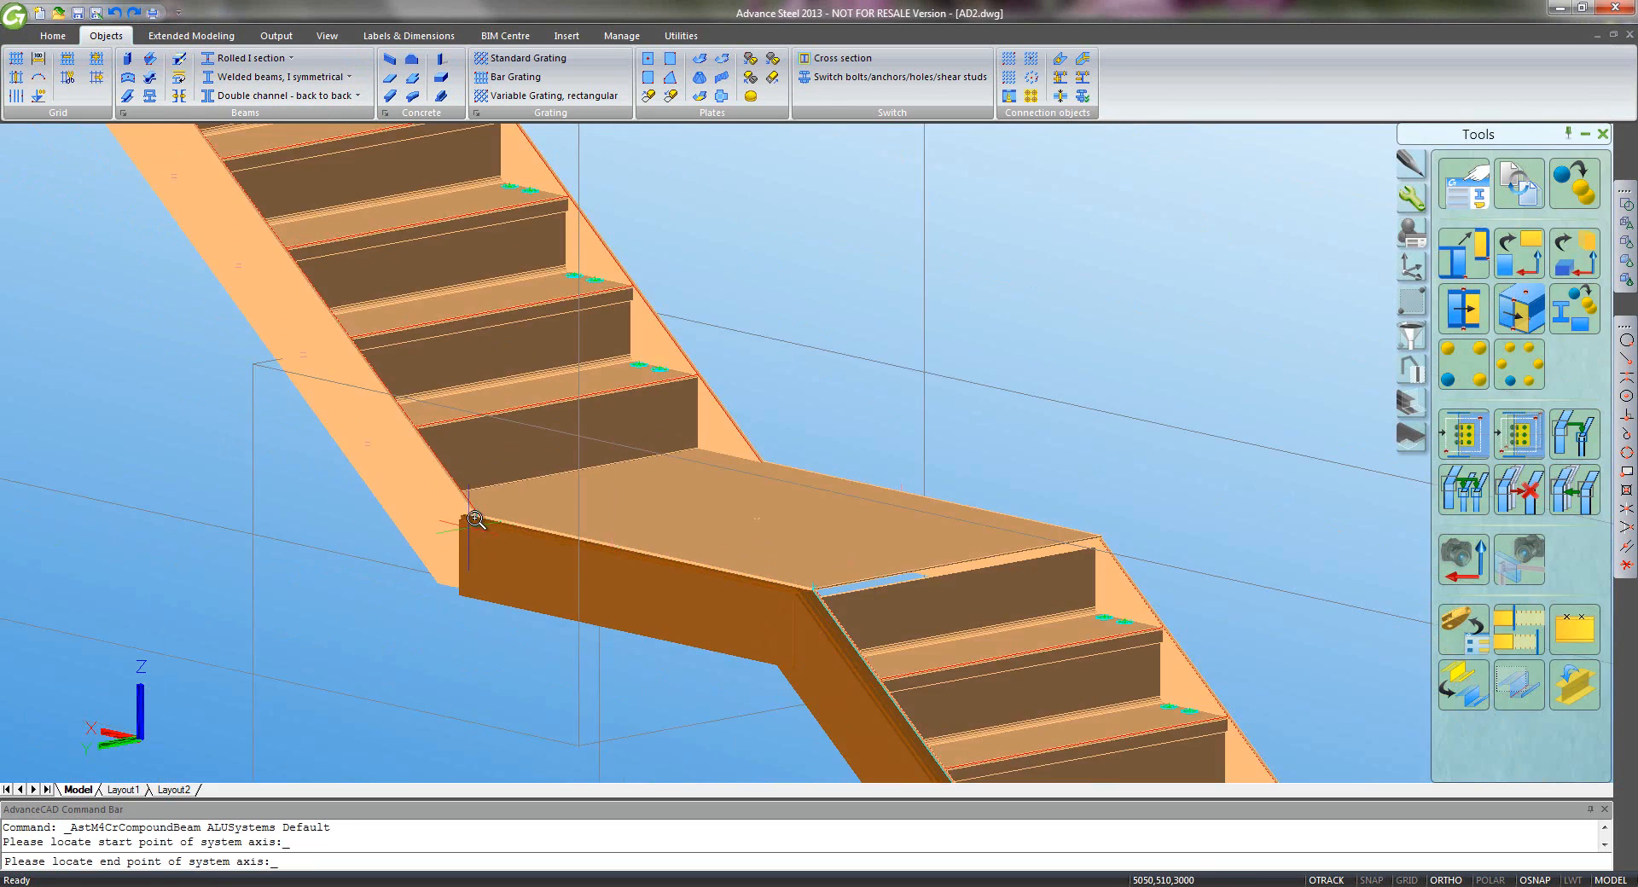
pyautogui.moveTo(164, 267); pyautogui.dragTo(951, 784, button='middle')
pyautogui.scroll(-2, 953, 782)
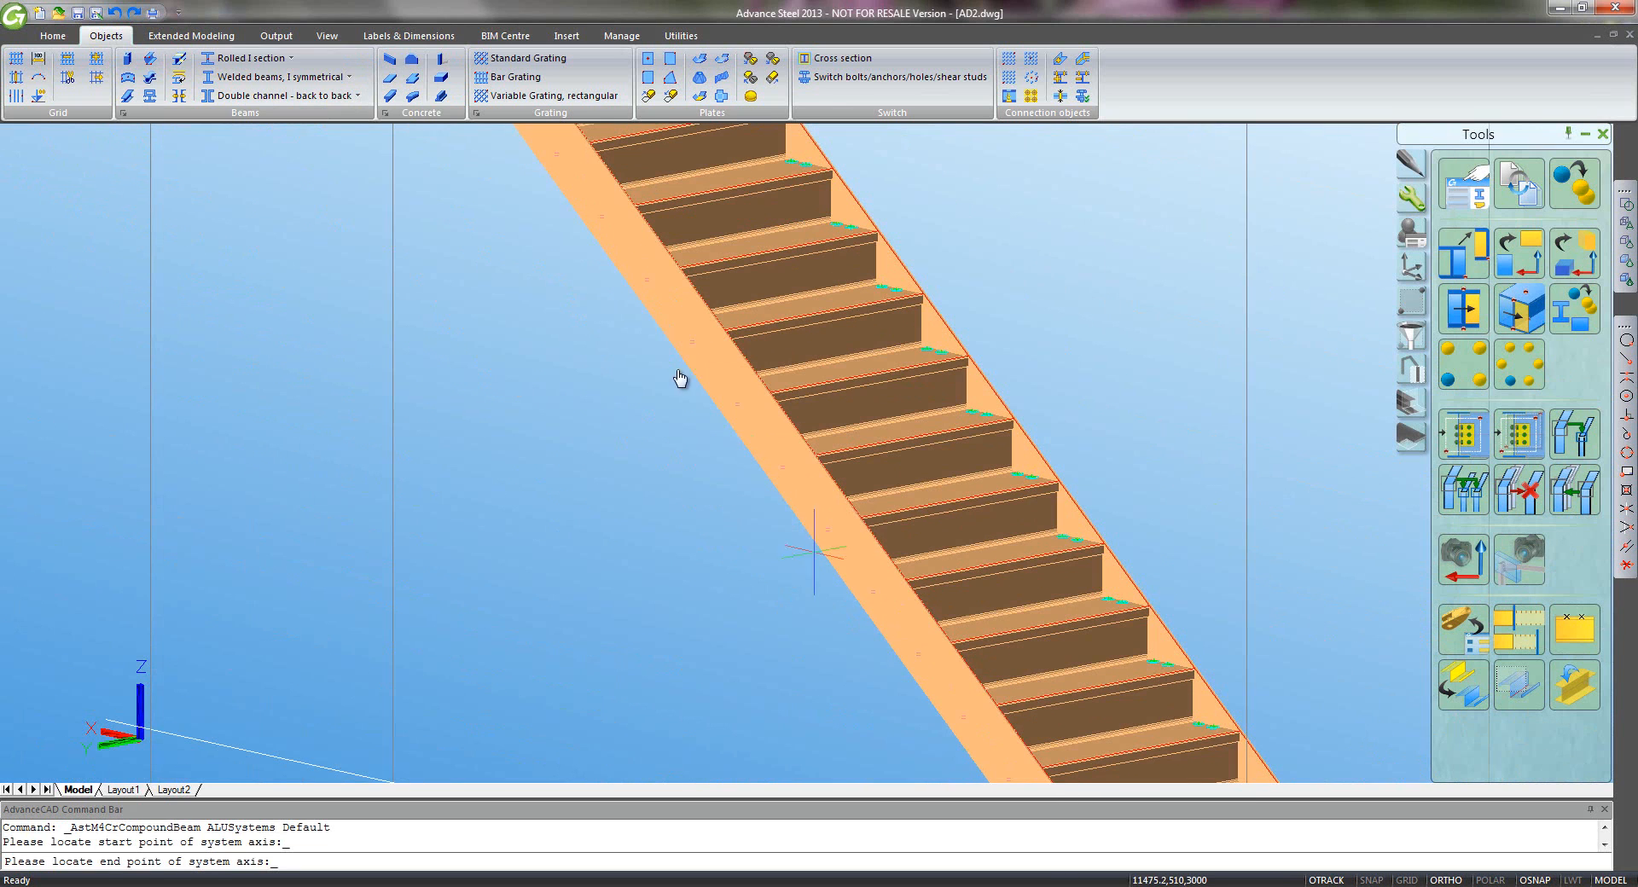
pyautogui.moveTo(526, 255); pyautogui.dragTo(853, 841, button='middle')
pyautogui.scroll(4, 842, 620)
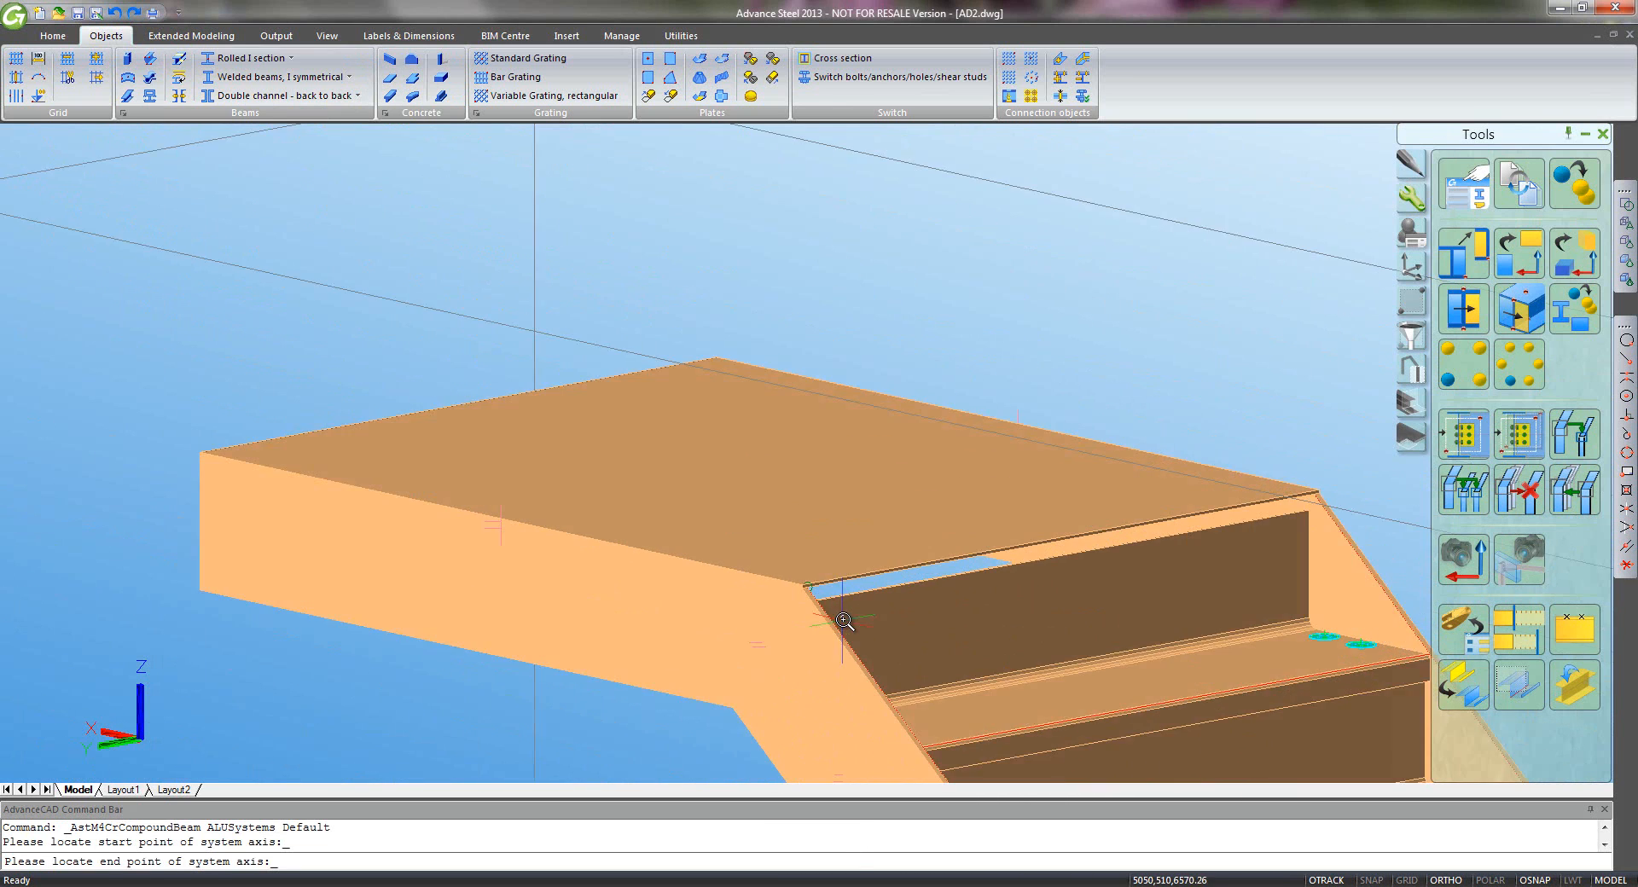
pyautogui.scroll(2, 843, 620)
pyautogui.click(1627, 359)
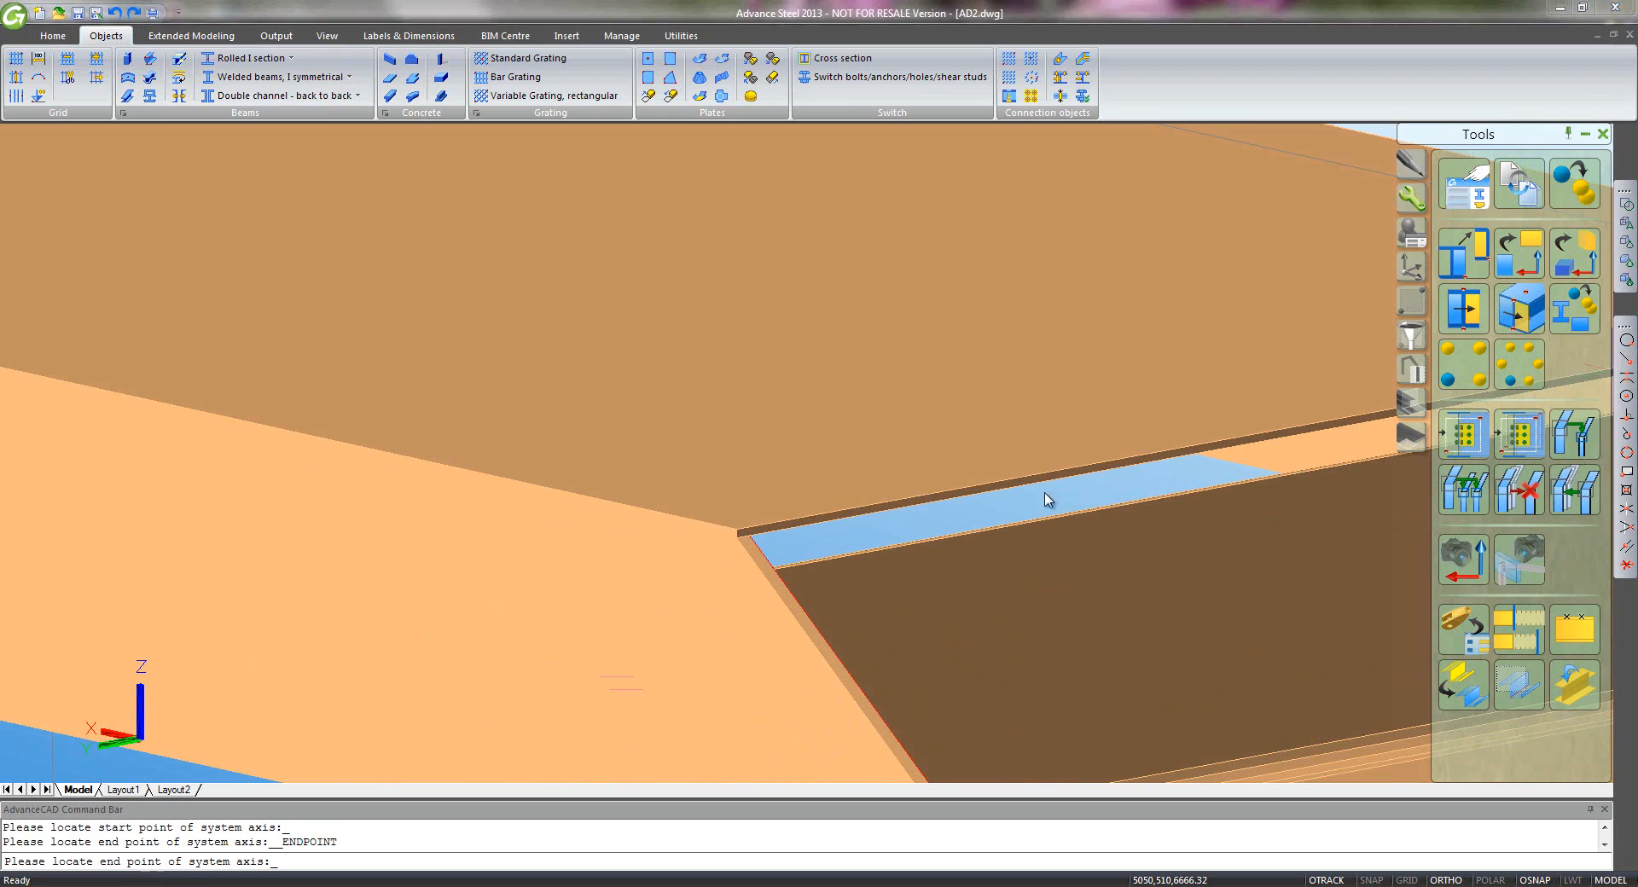
pyautogui.click(739, 551)
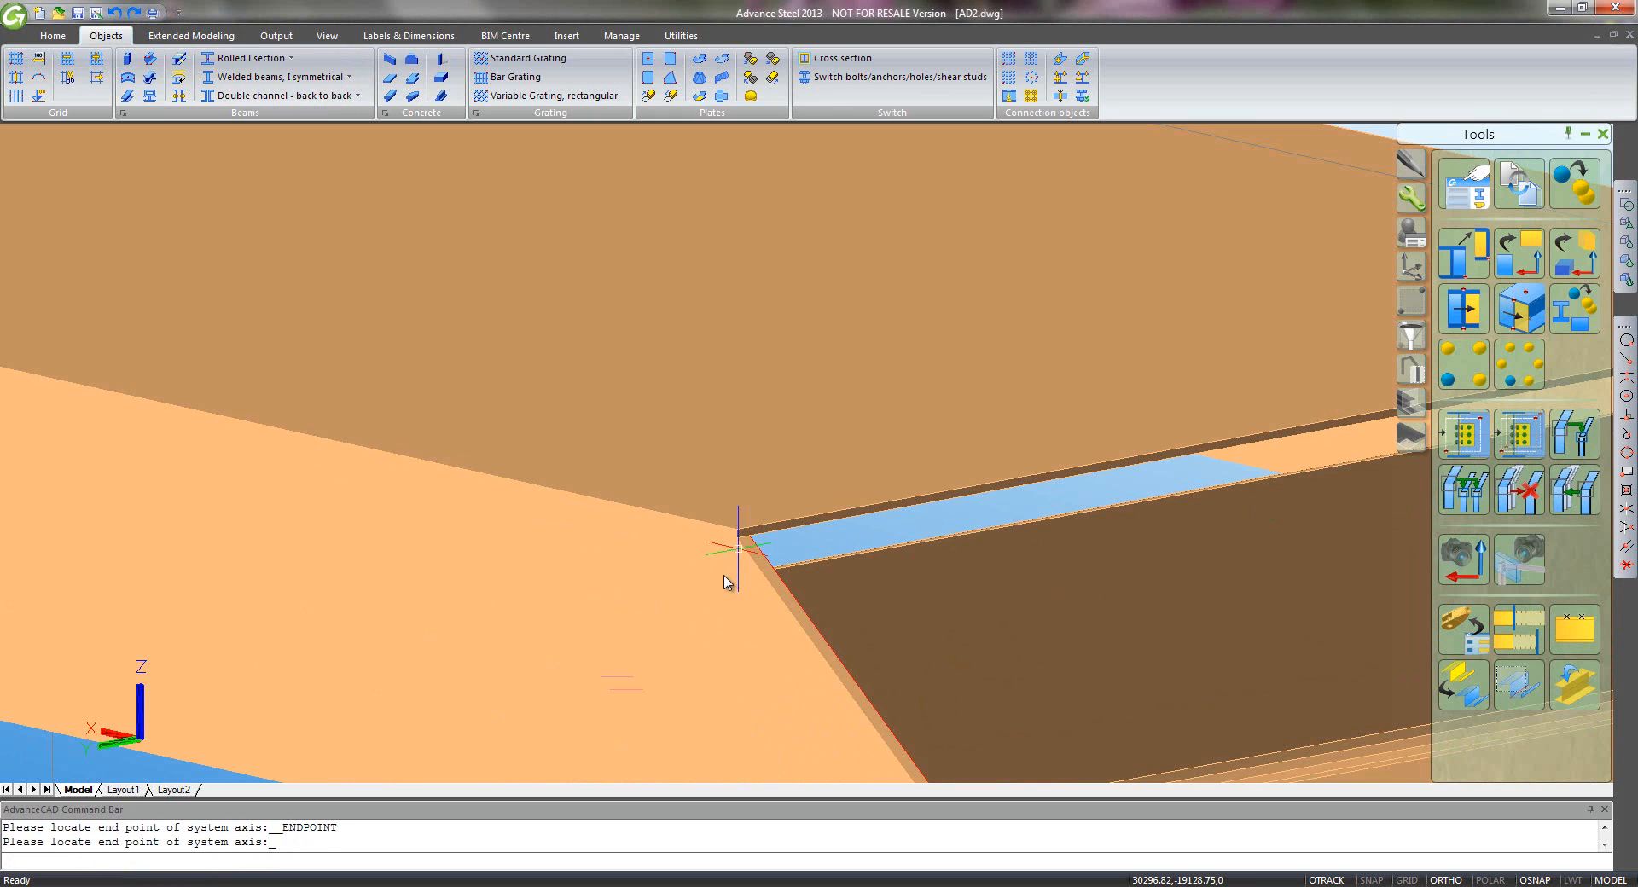
pyautogui.click(477, 239)
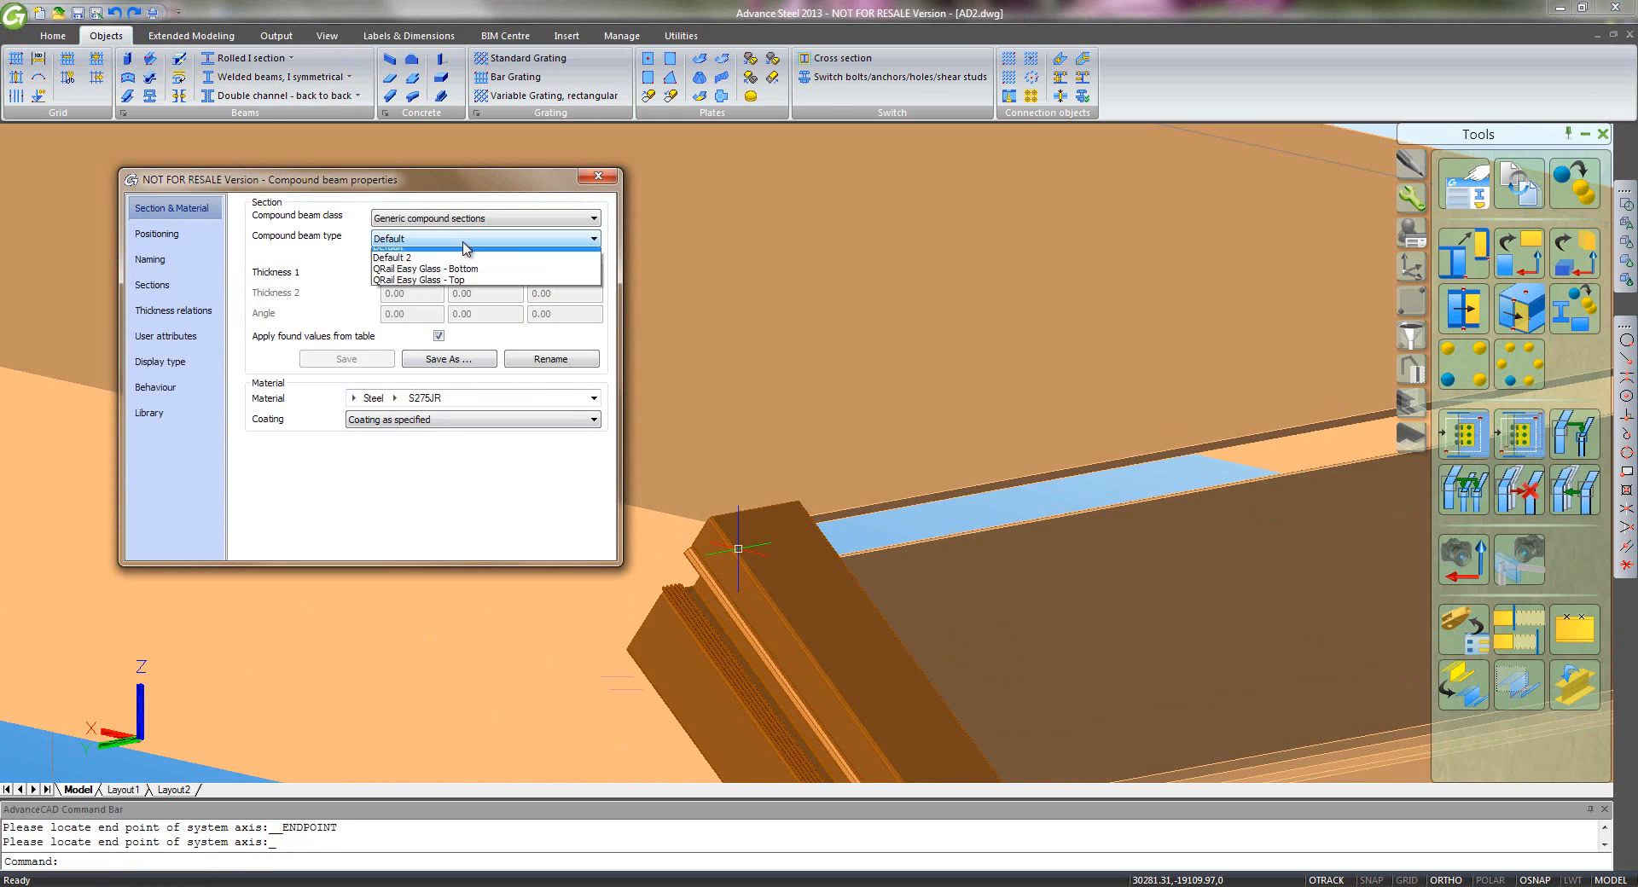
pyautogui.click(465, 285)
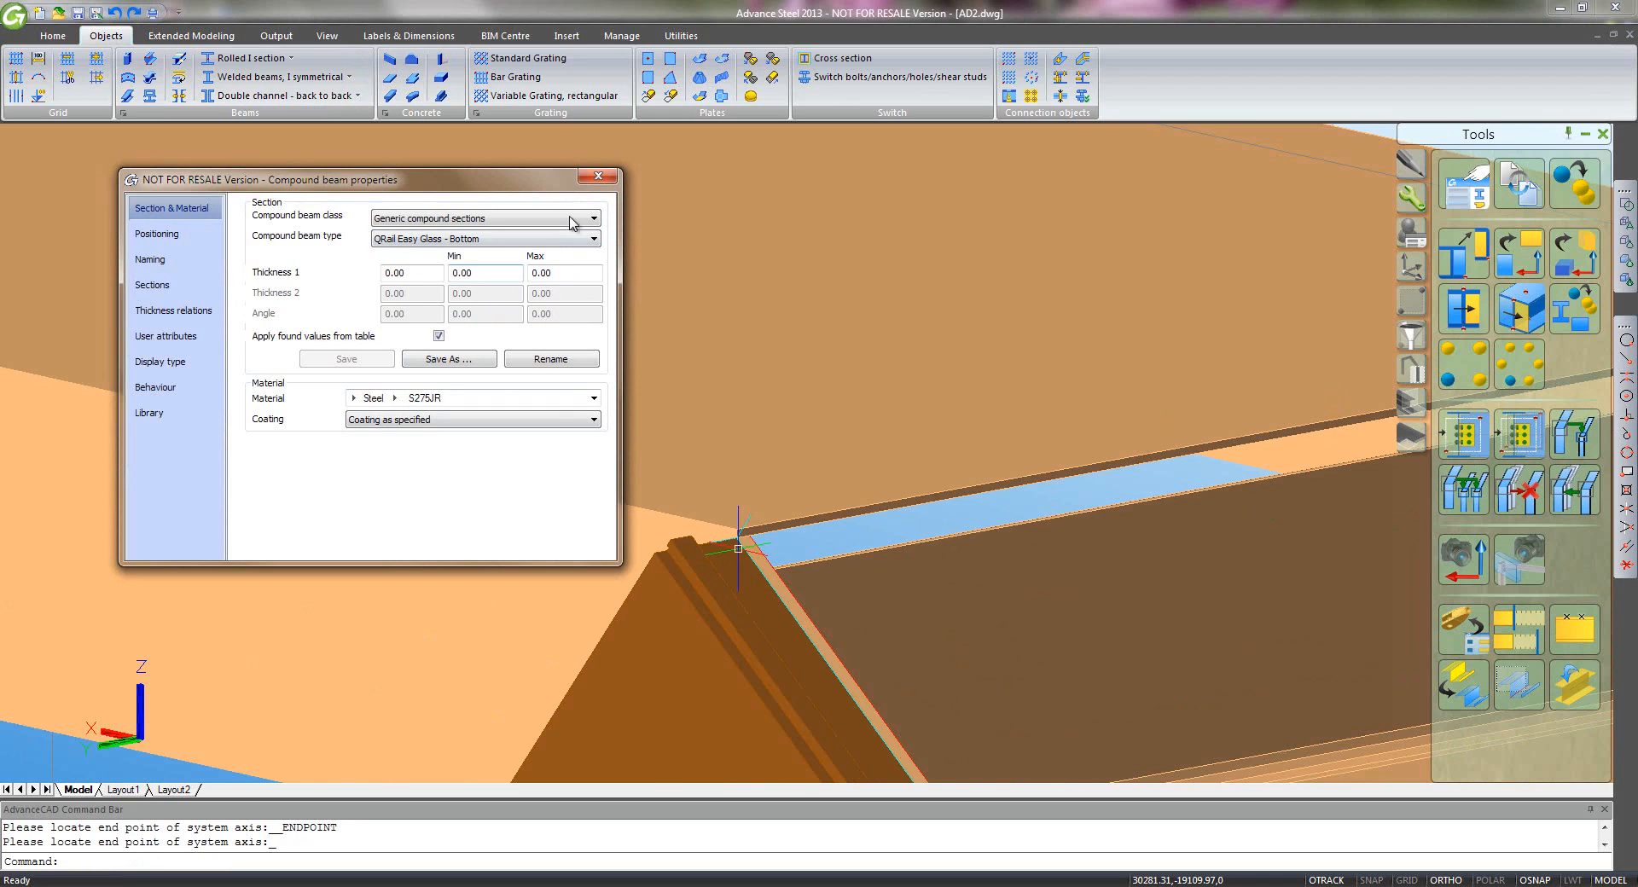
pyautogui.click(597, 177)
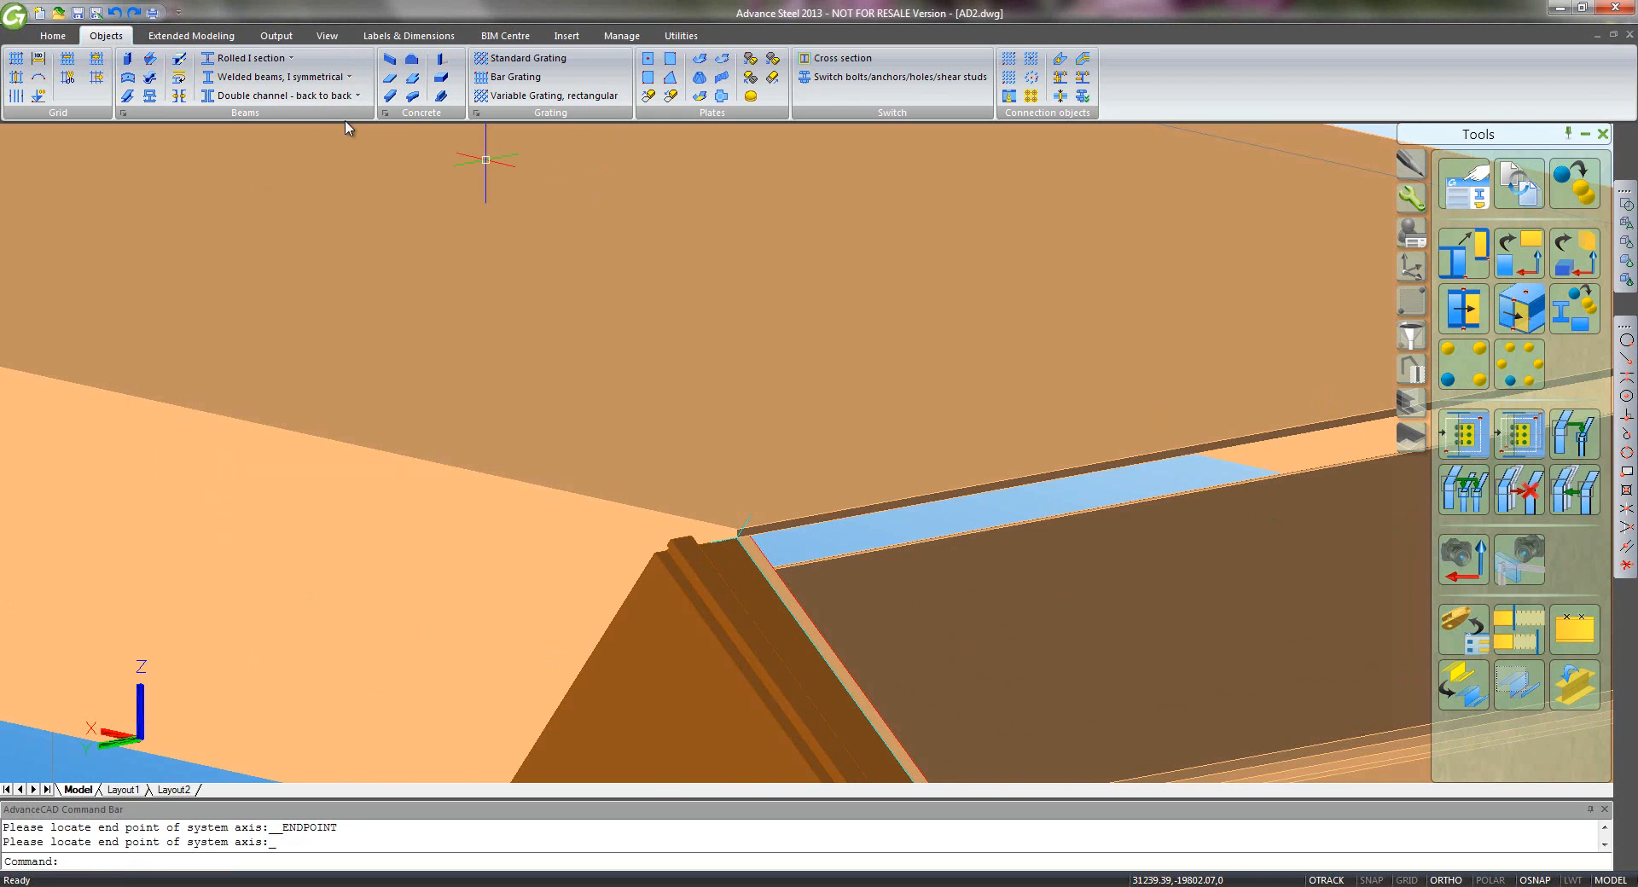
# - Add a QRail Easy Glass - Bottom beam along the landing edge, then zoom to the whole staircase
pyautogui.click(150, 96)
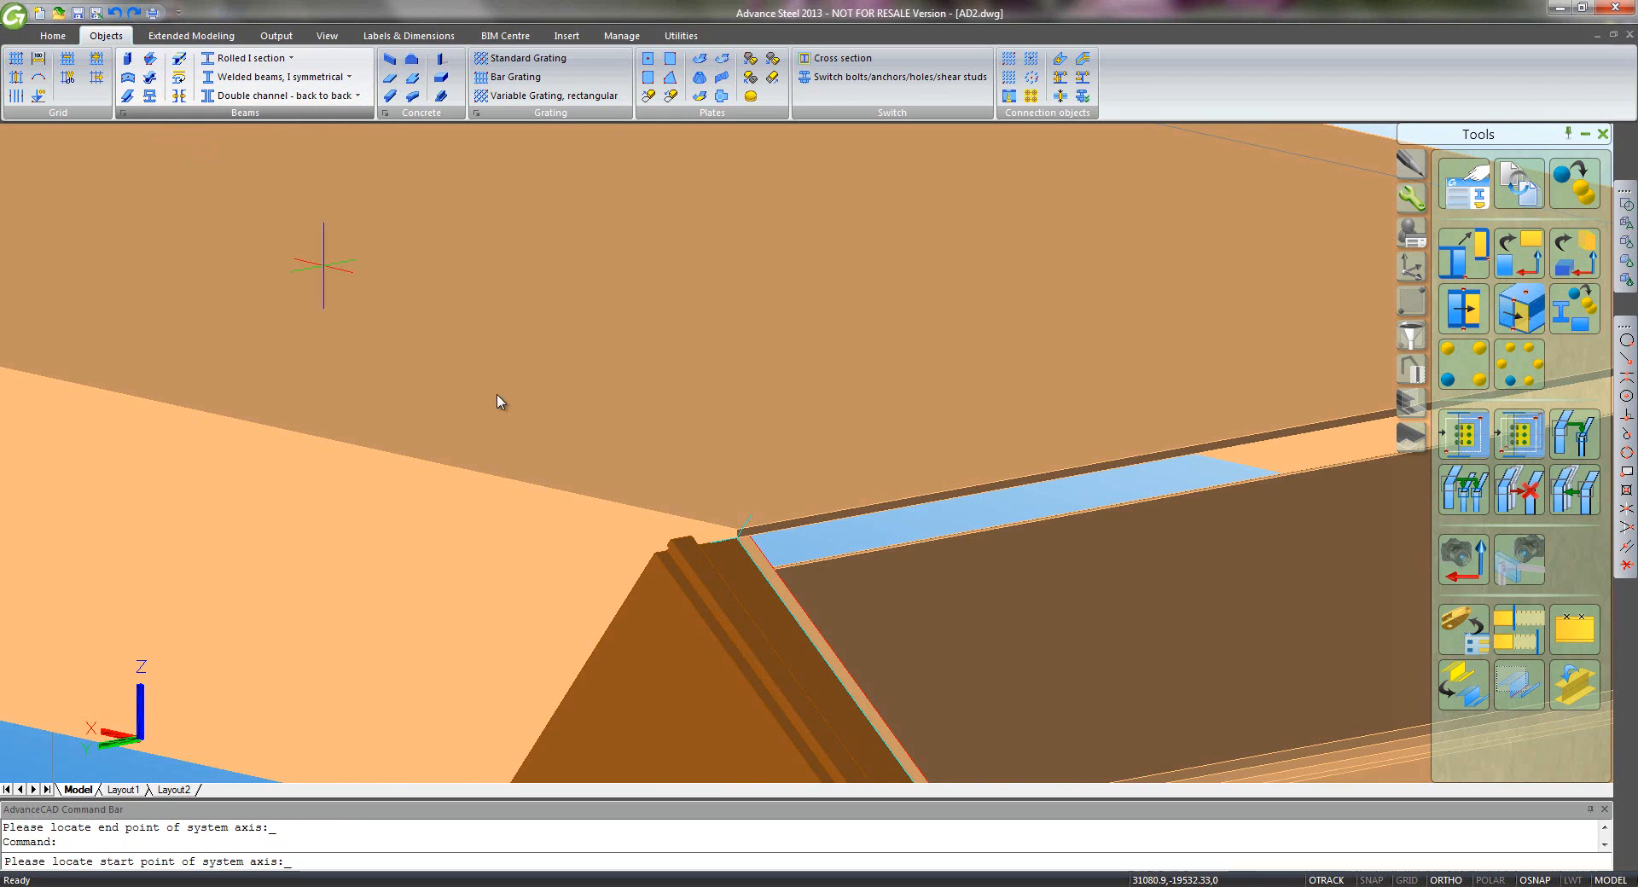
pyautogui.click(734, 537)
pyautogui.moveTo(232, 470)
pyautogui.mouseDown(button='middle')
pyautogui.moveTo(932, 497)
pyautogui.moveTo(1060, 560)
pyautogui.mouseUp(button='middle')
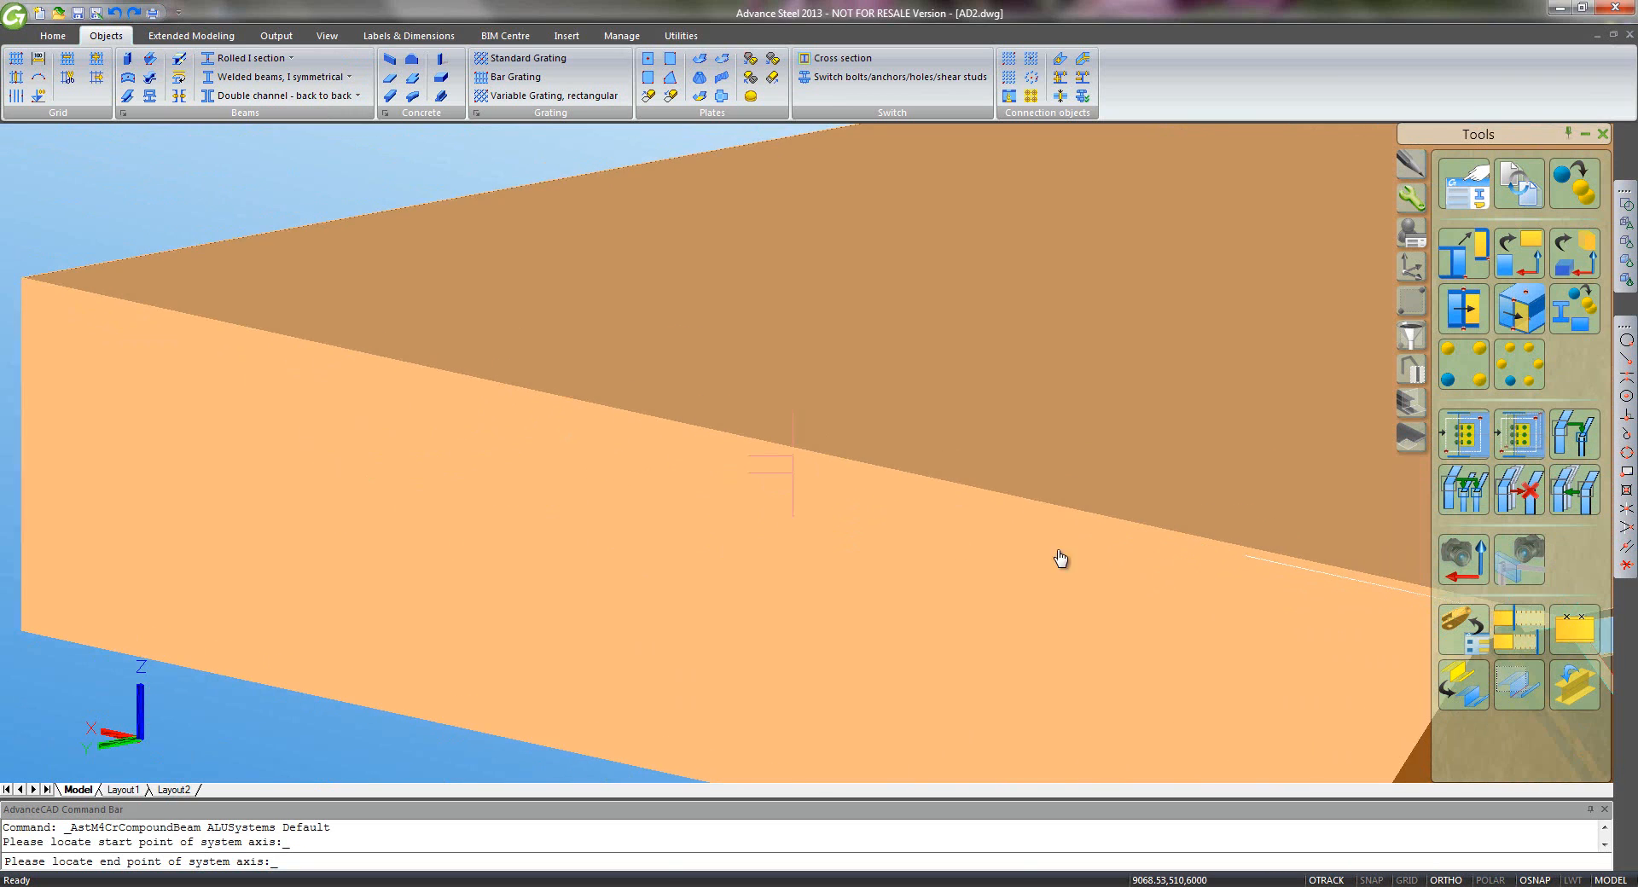
pyautogui.moveTo(259, 350); pyautogui.dragTo(533, 390, button='middle')
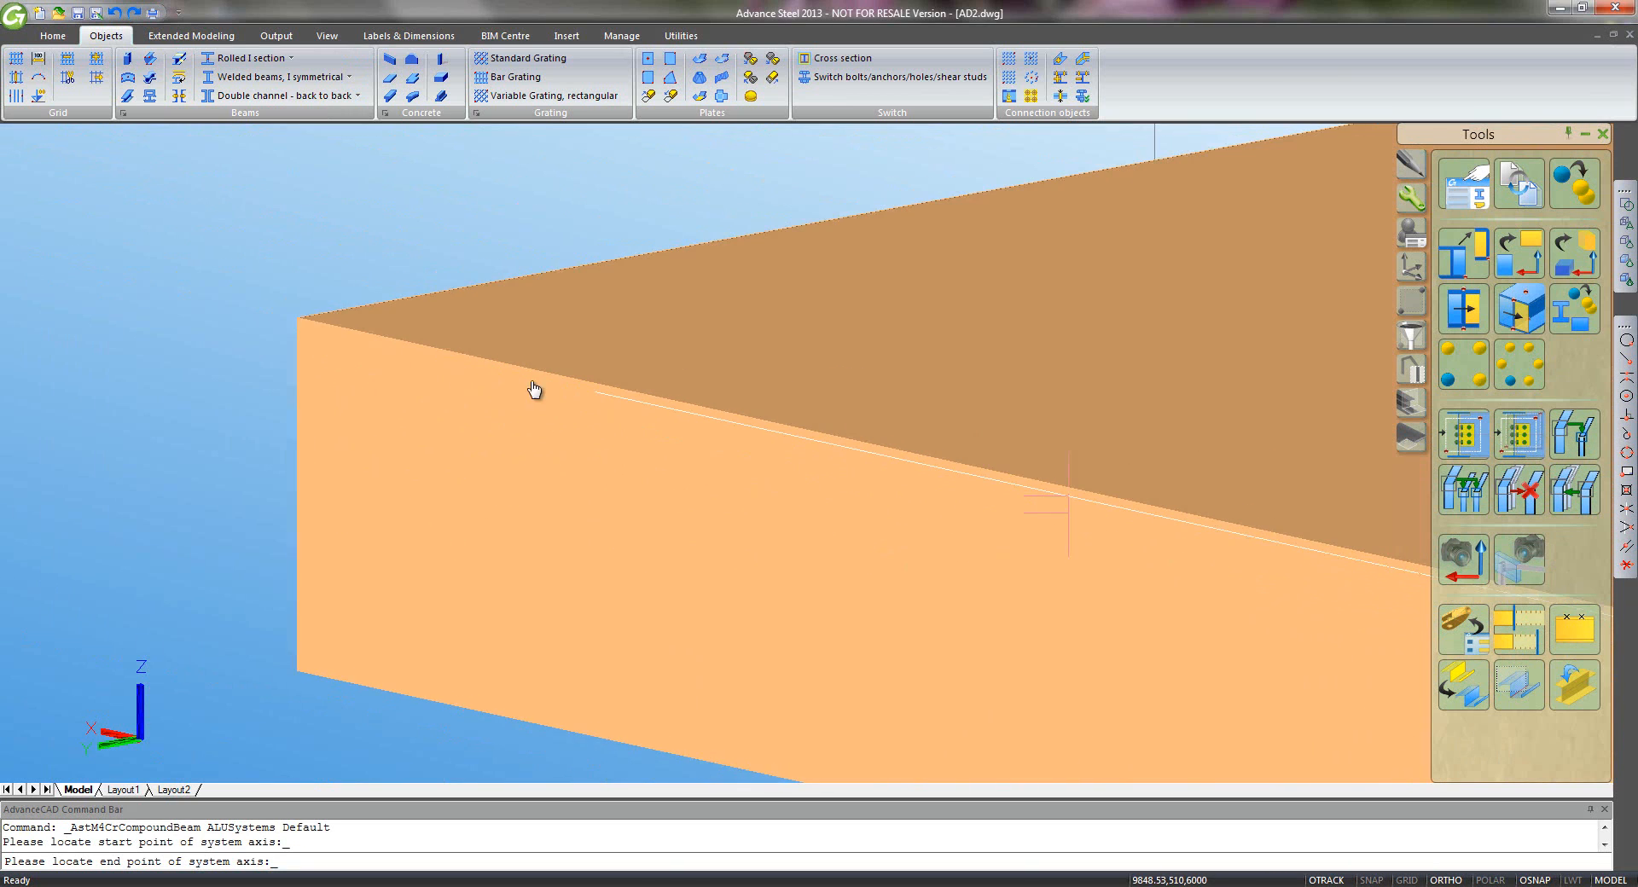
pyautogui.click(300, 337)
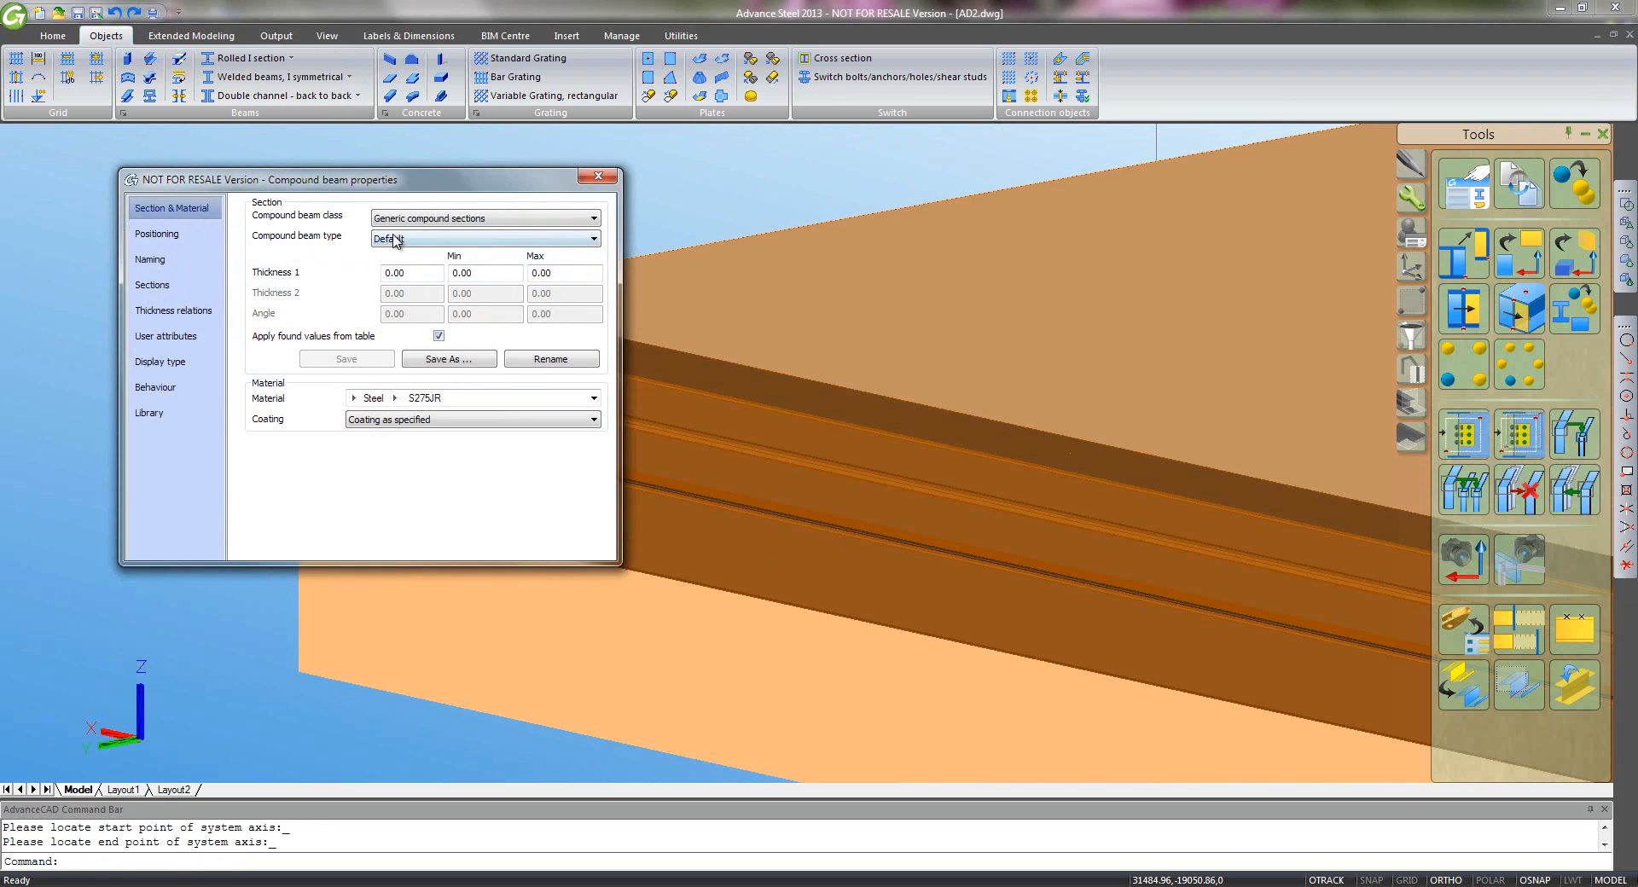
pyautogui.click(397, 239)
pyautogui.click(414, 287)
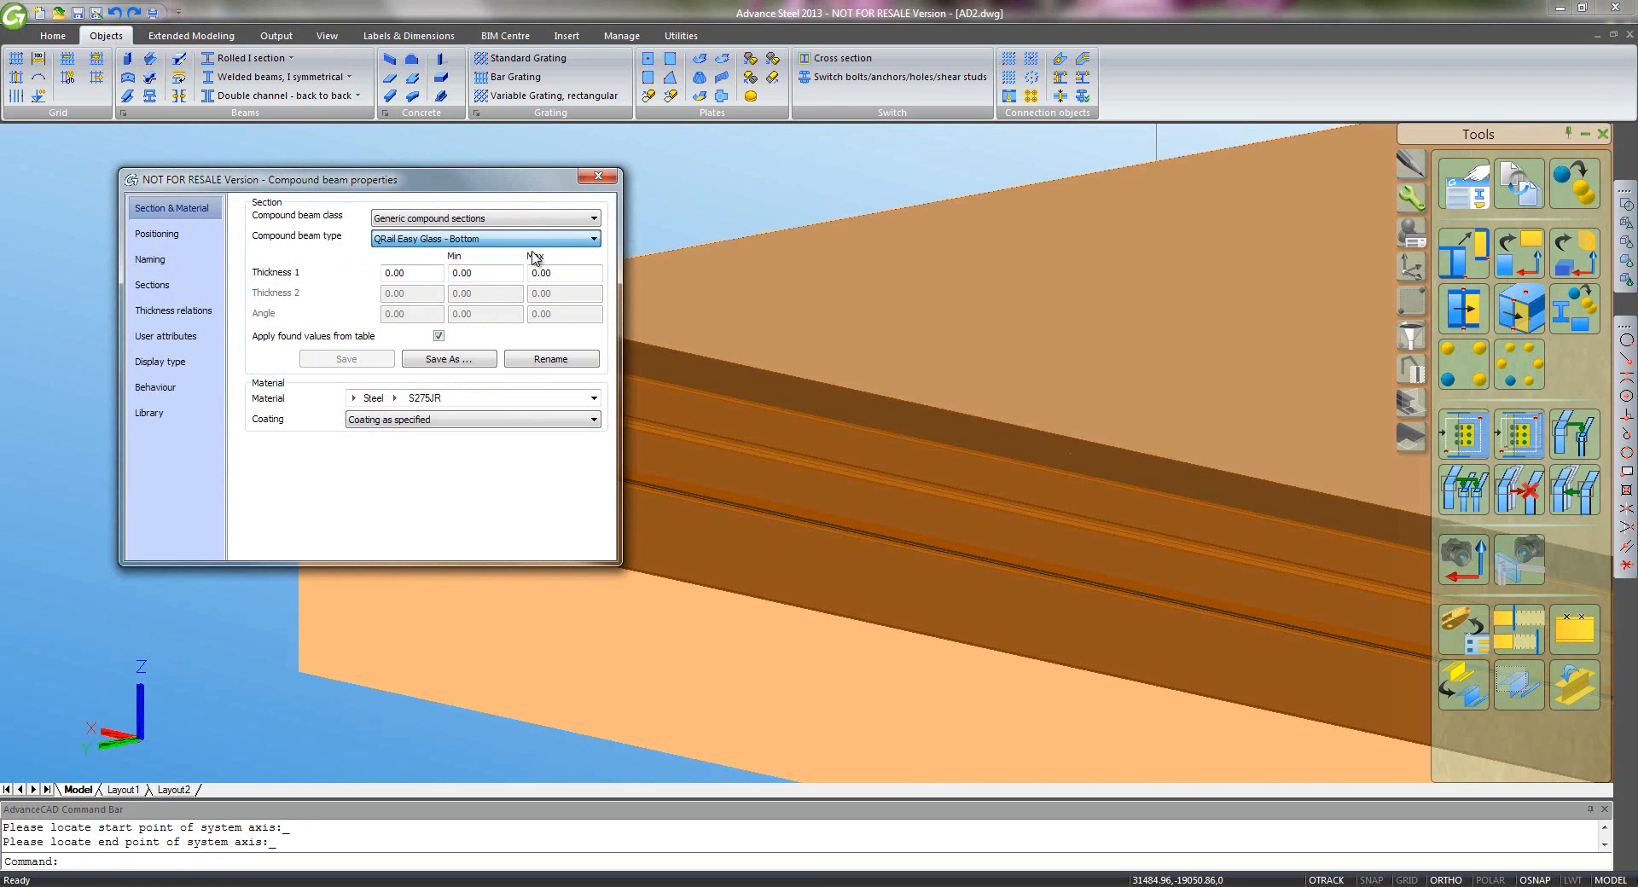
pyautogui.click(598, 177)
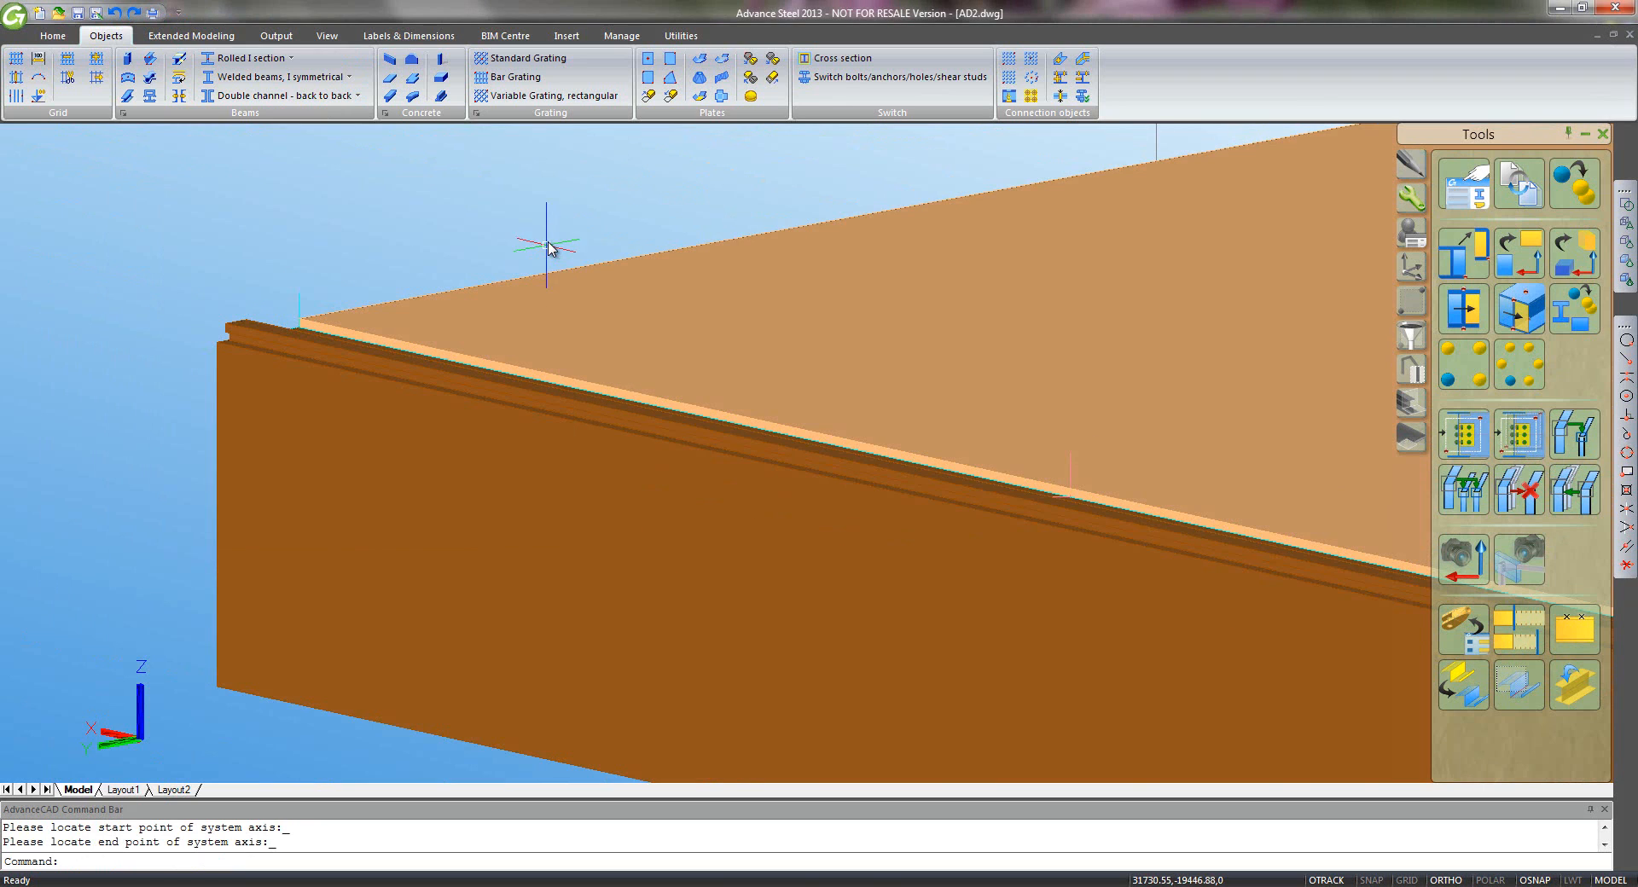
pyautogui.middleClick(549, 244)
pyautogui.middleClick(548, 244)
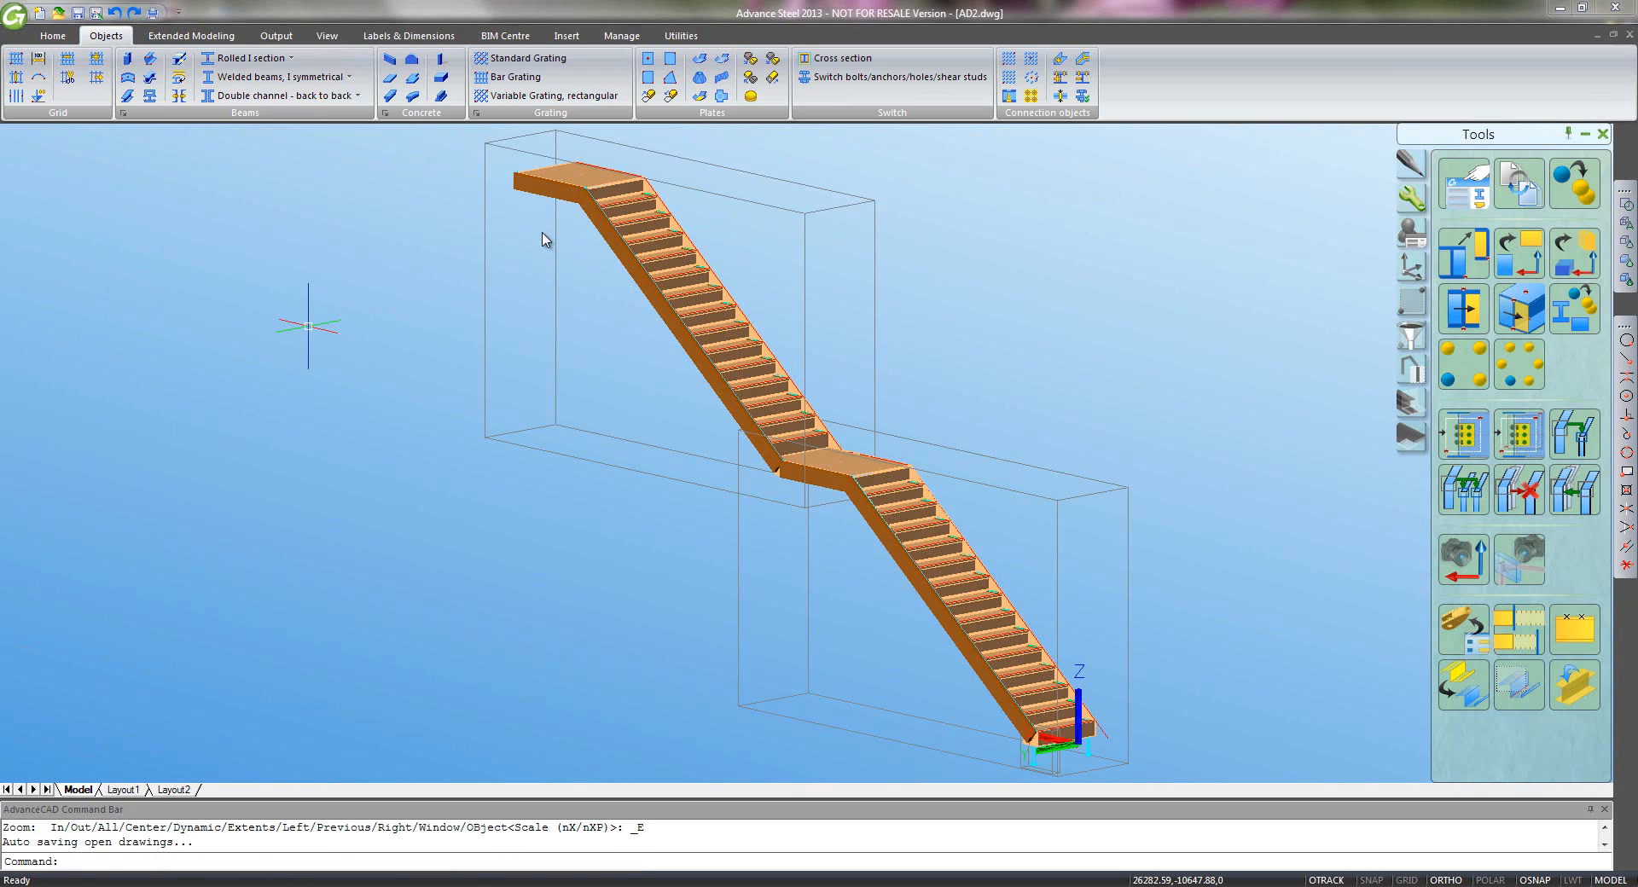
# - Copy the top and middle landing beams 1100 upward
pyautogui.click(544, 240)
pyautogui.click(551, 254)
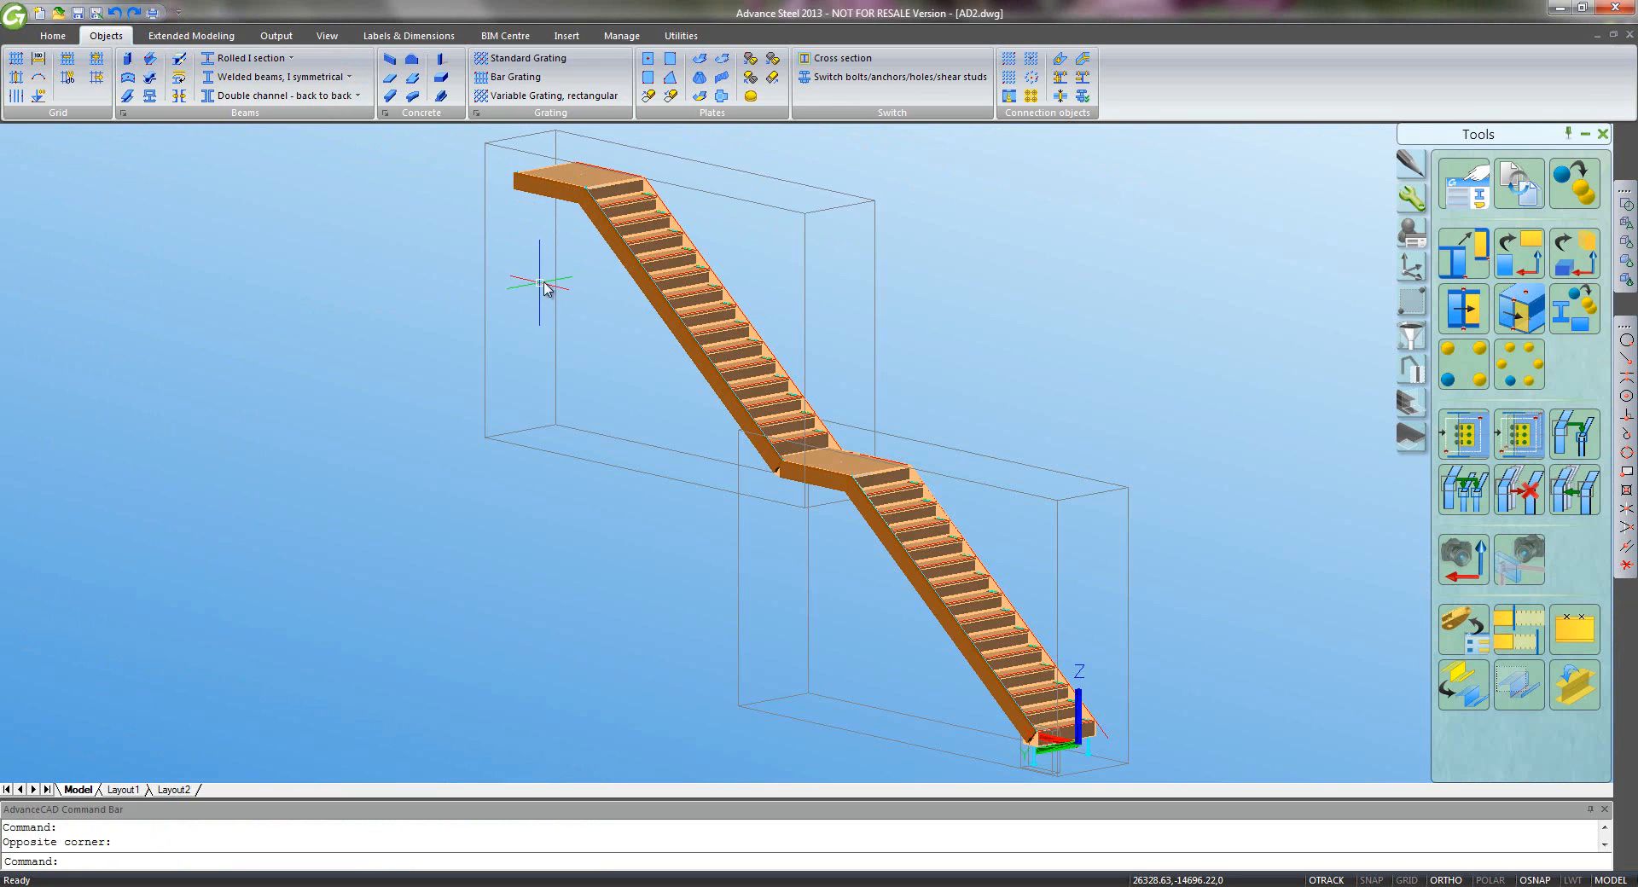
pyautogui.click(1414, 171)
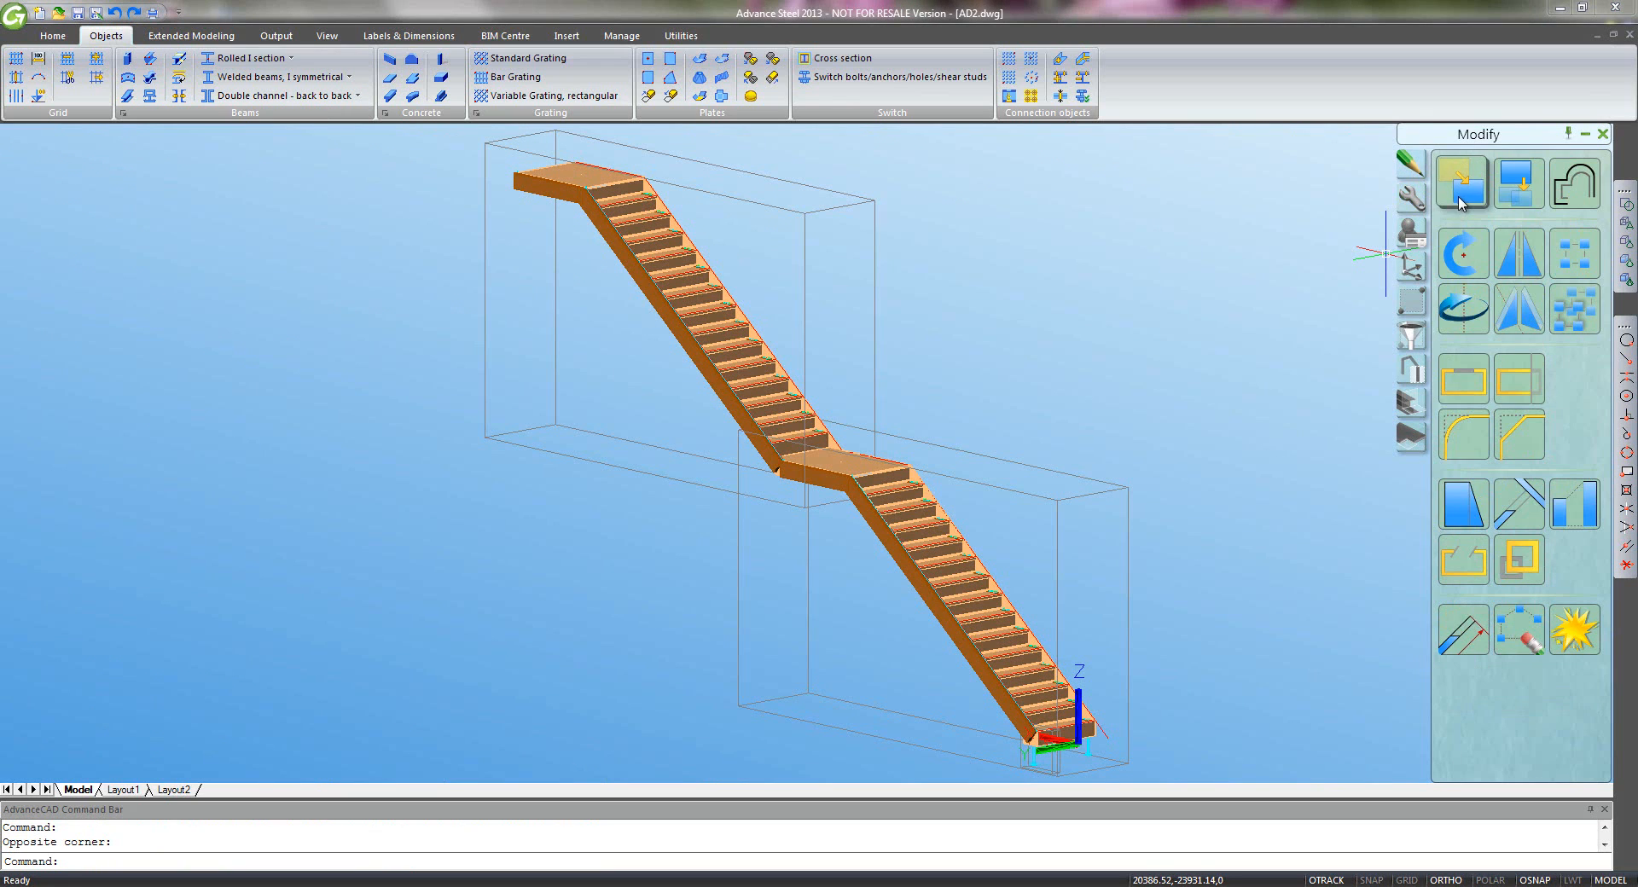
pyautogui.click(1512, 204)
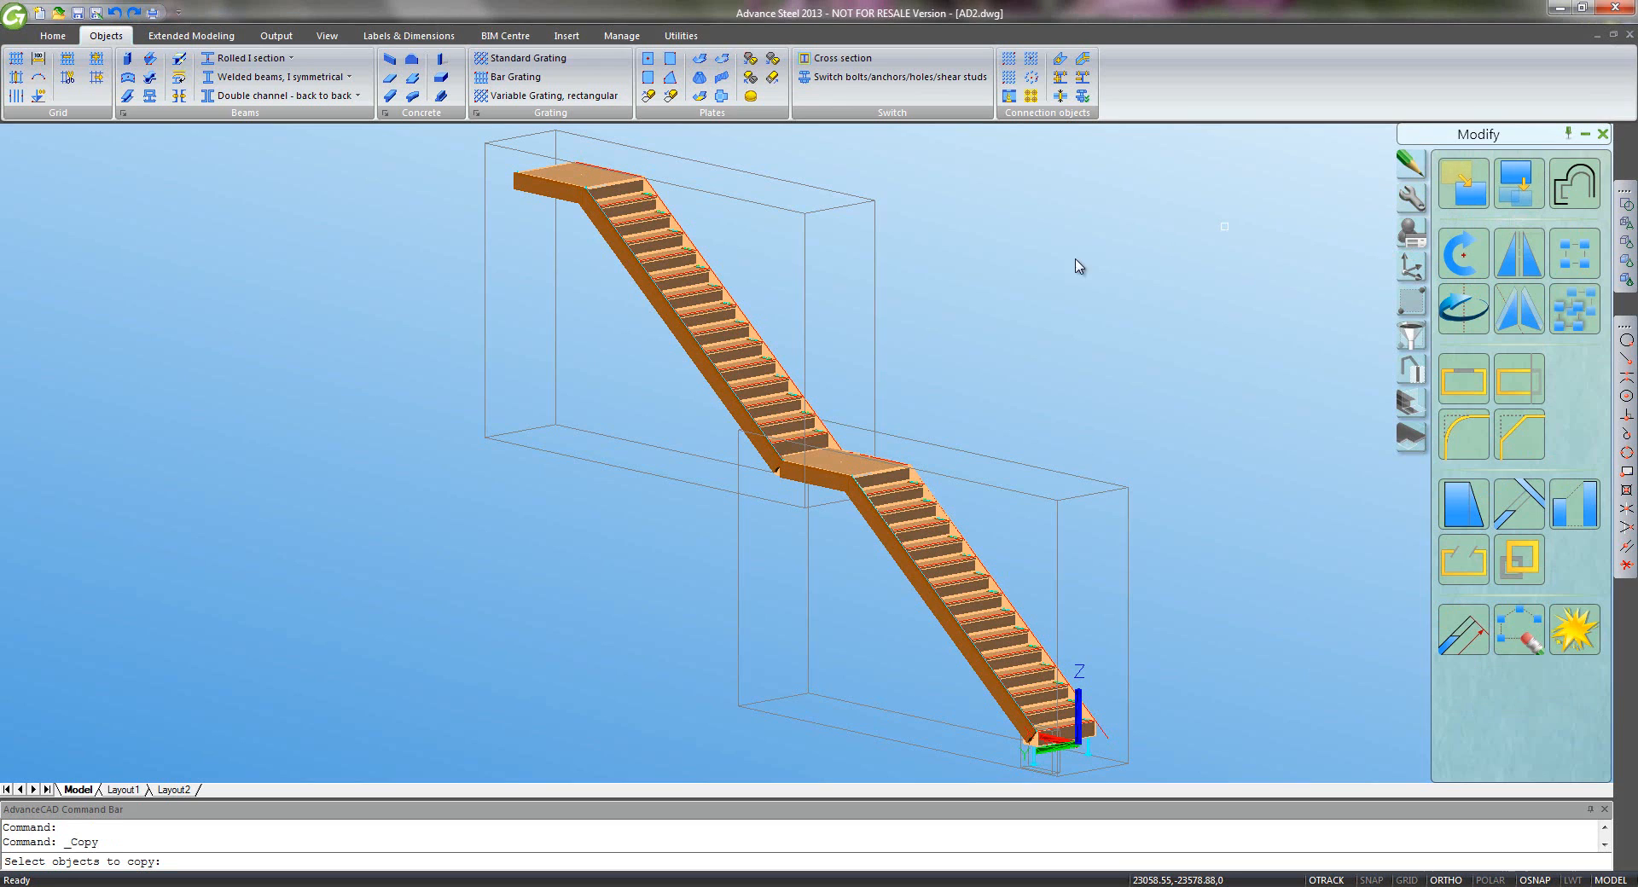
pyautogui.click(527, 185)
pyautogui.click(799, 483)
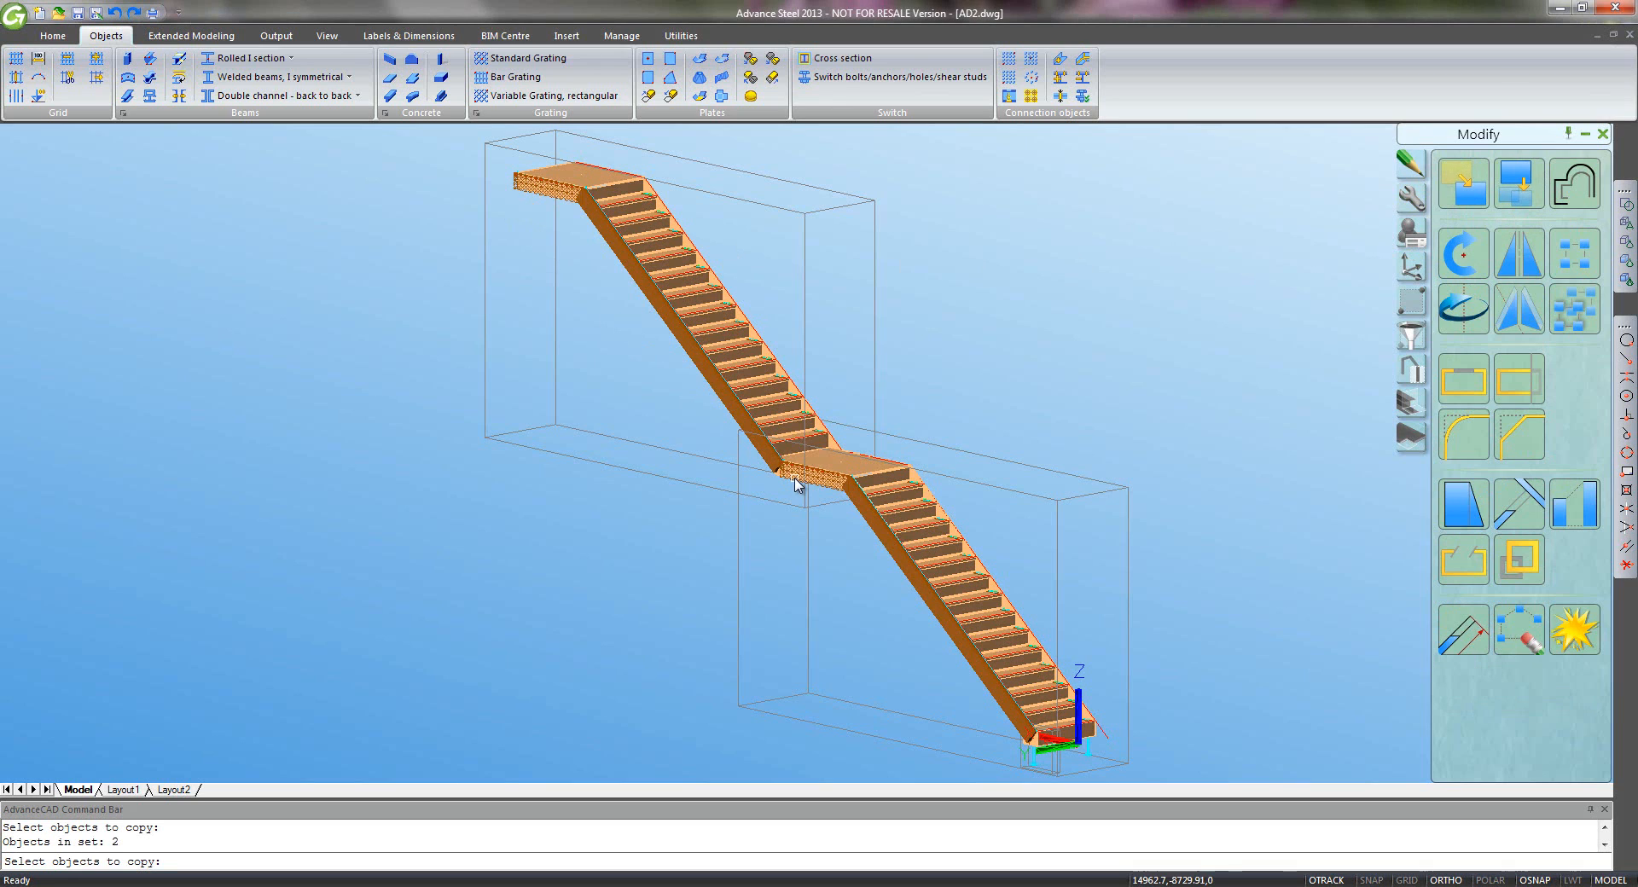
pyautogui.press('Return')
pyautogui.click(458, 539)
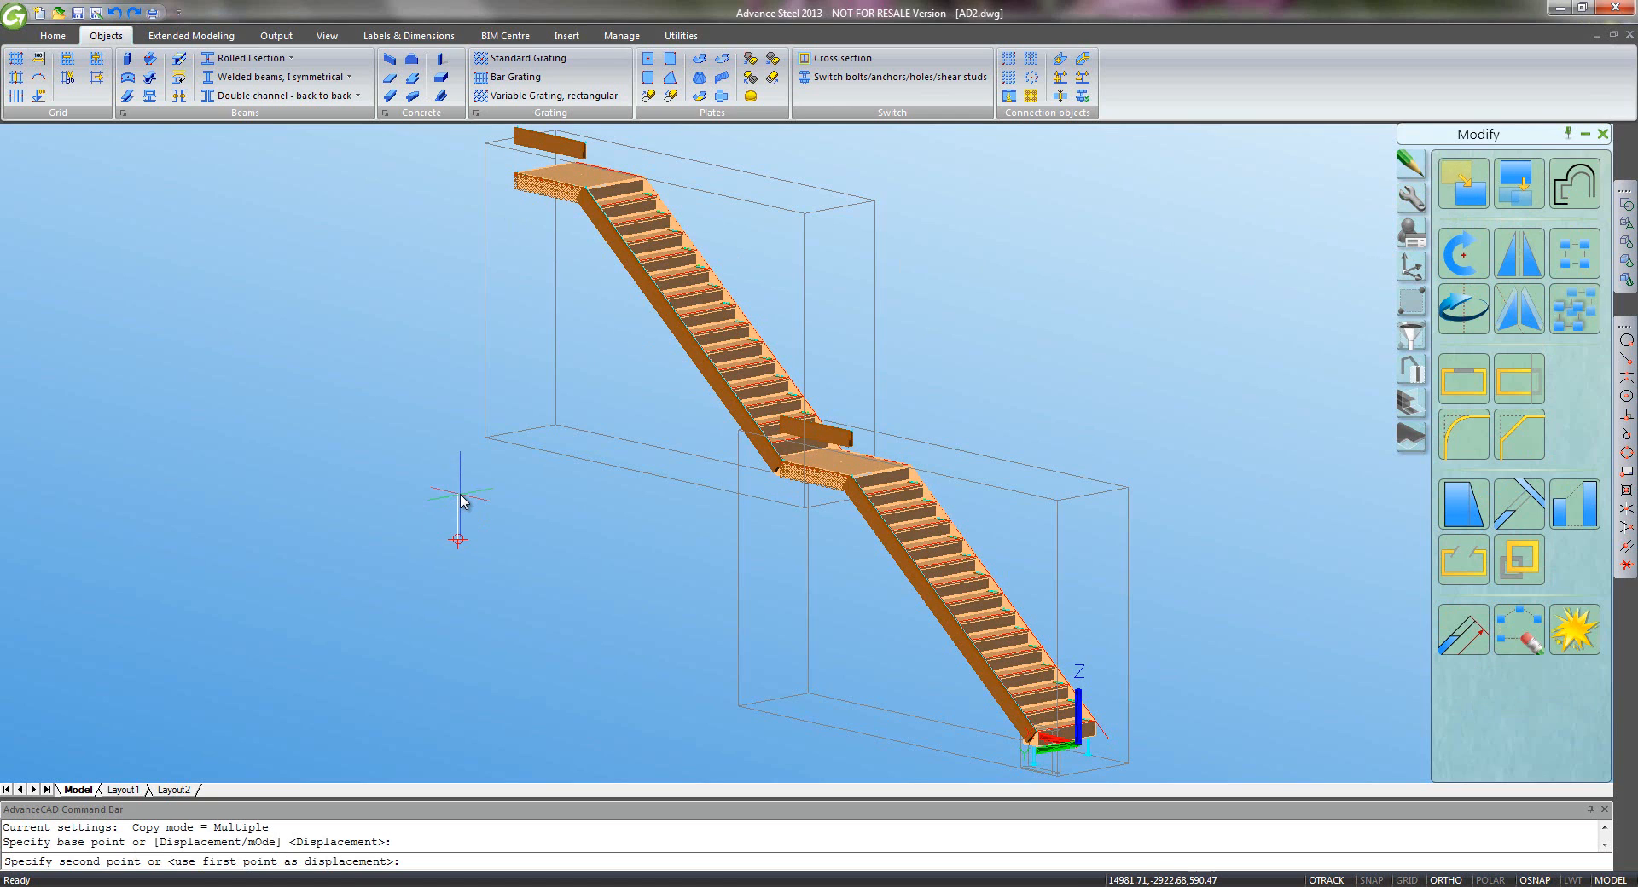
pyautogui.write('1100')
pyautogui.press('Return')
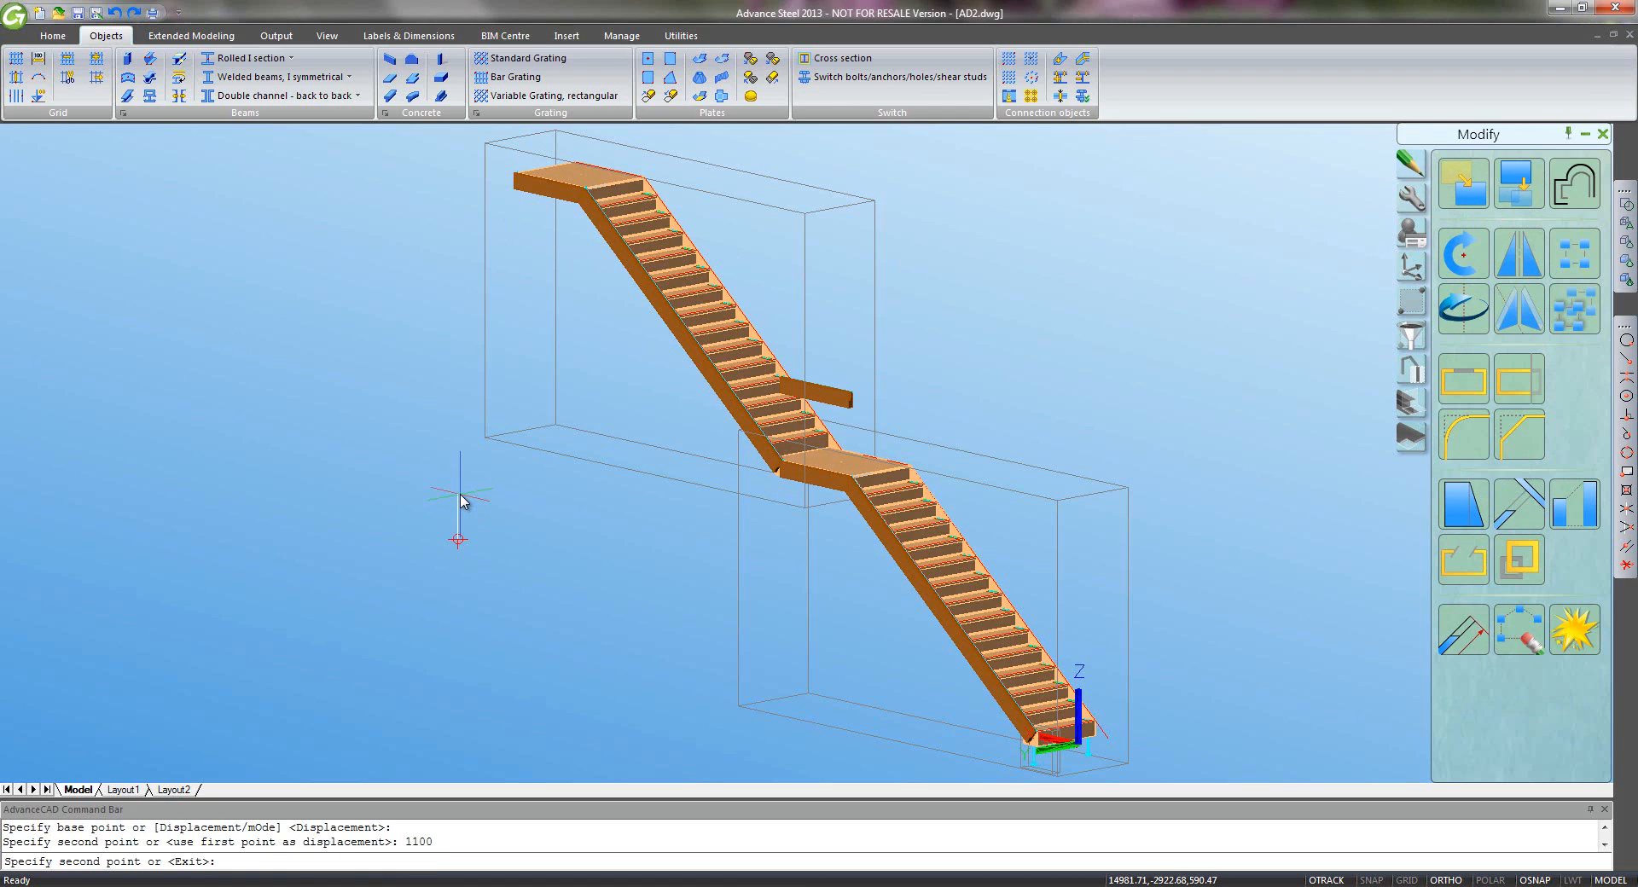
pyautogui.rightClick(367, 508)
pyautogui.click(419, 544)
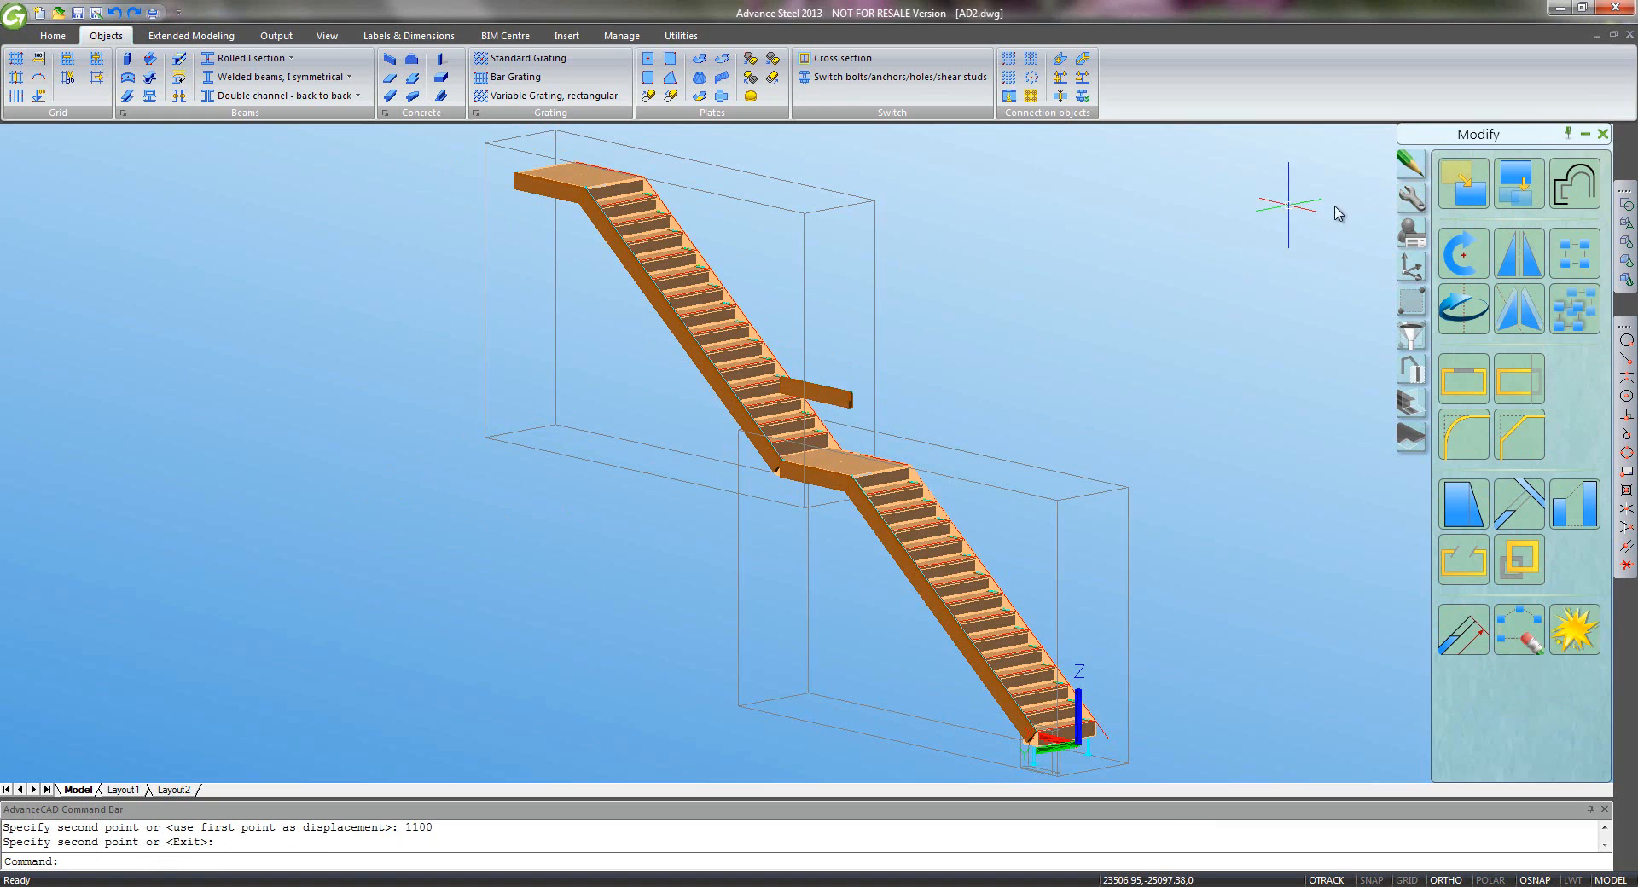
# - Copy the upper and lower flight stringers 900 upward
pyautogui.click(1520, 184)
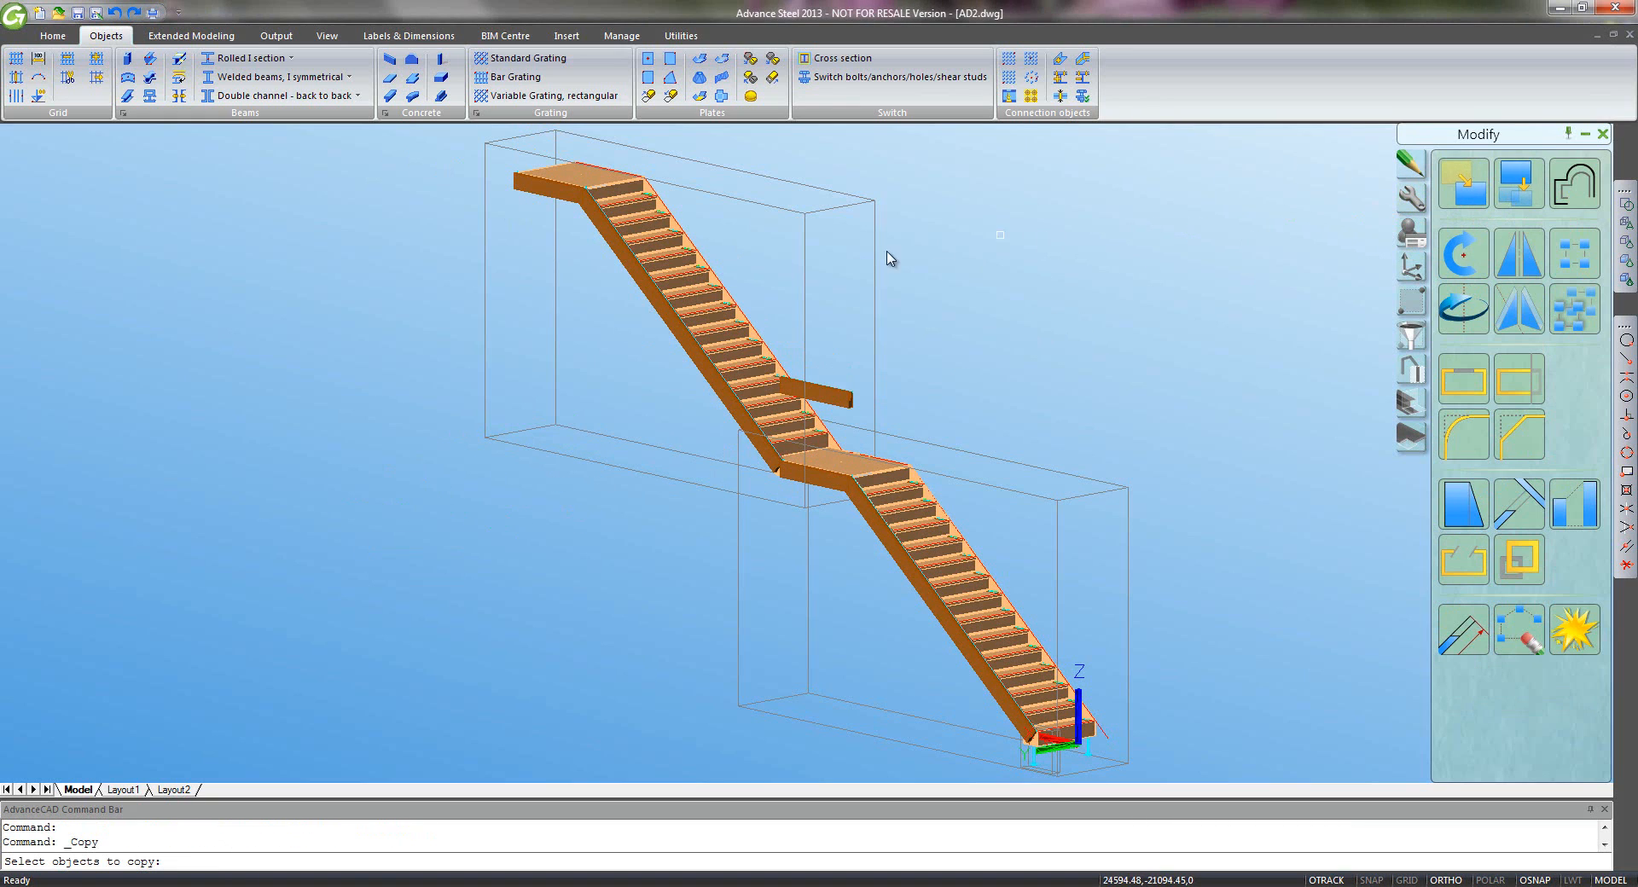
pyautogui.click(688, 345)
pyautogui.click(867, 529)
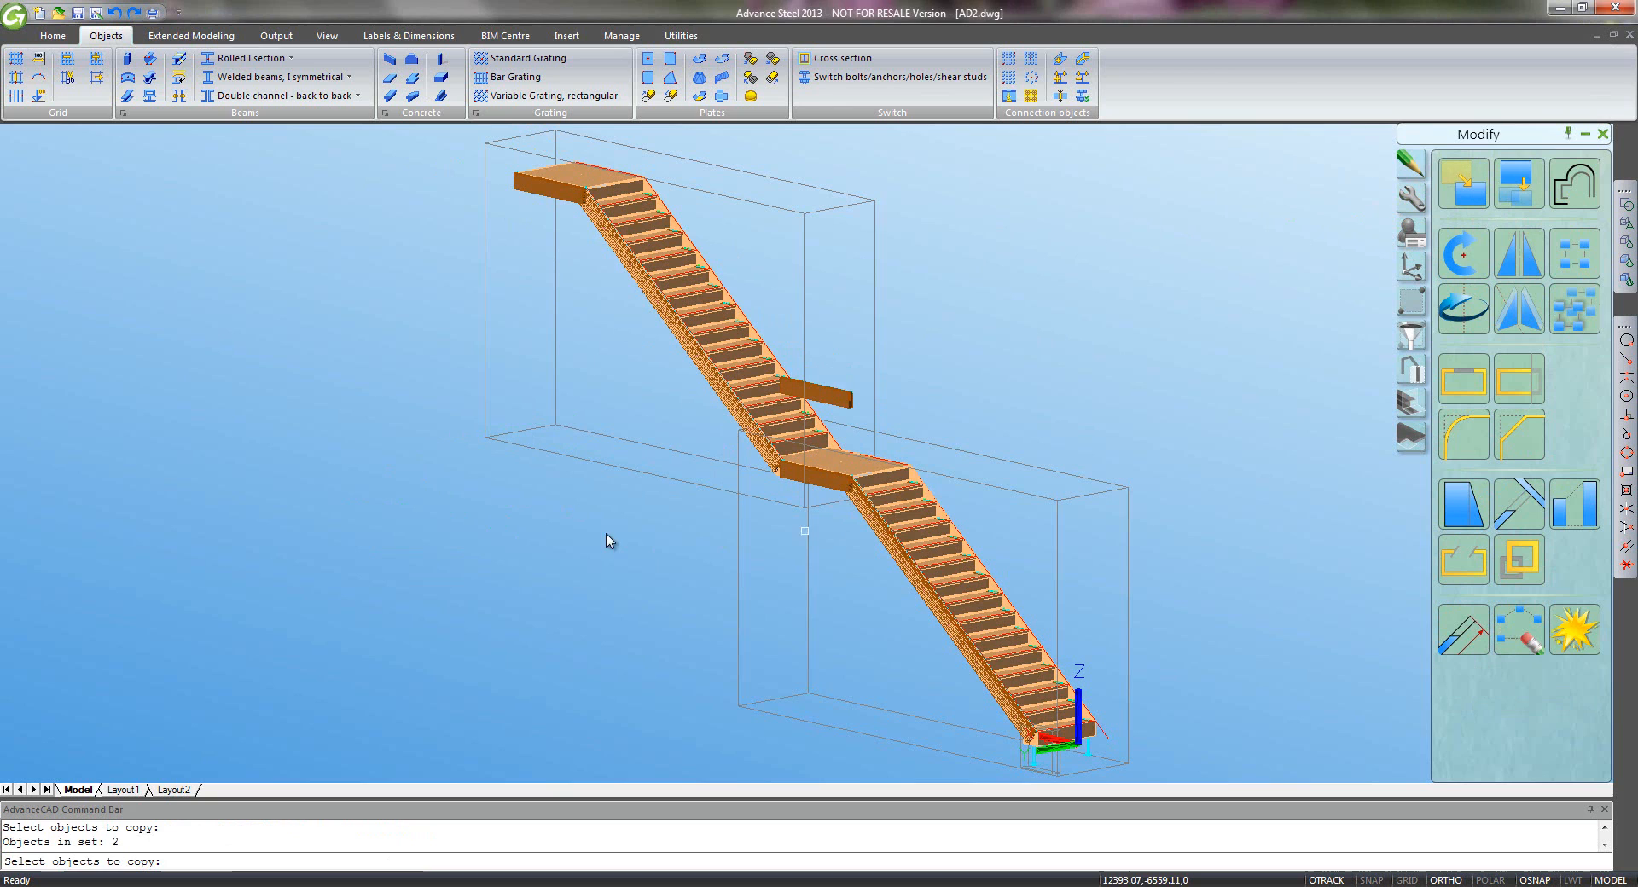
pyautogui.press('Return')
pyautogui.click(468, 556)
pyautogui.write('90')
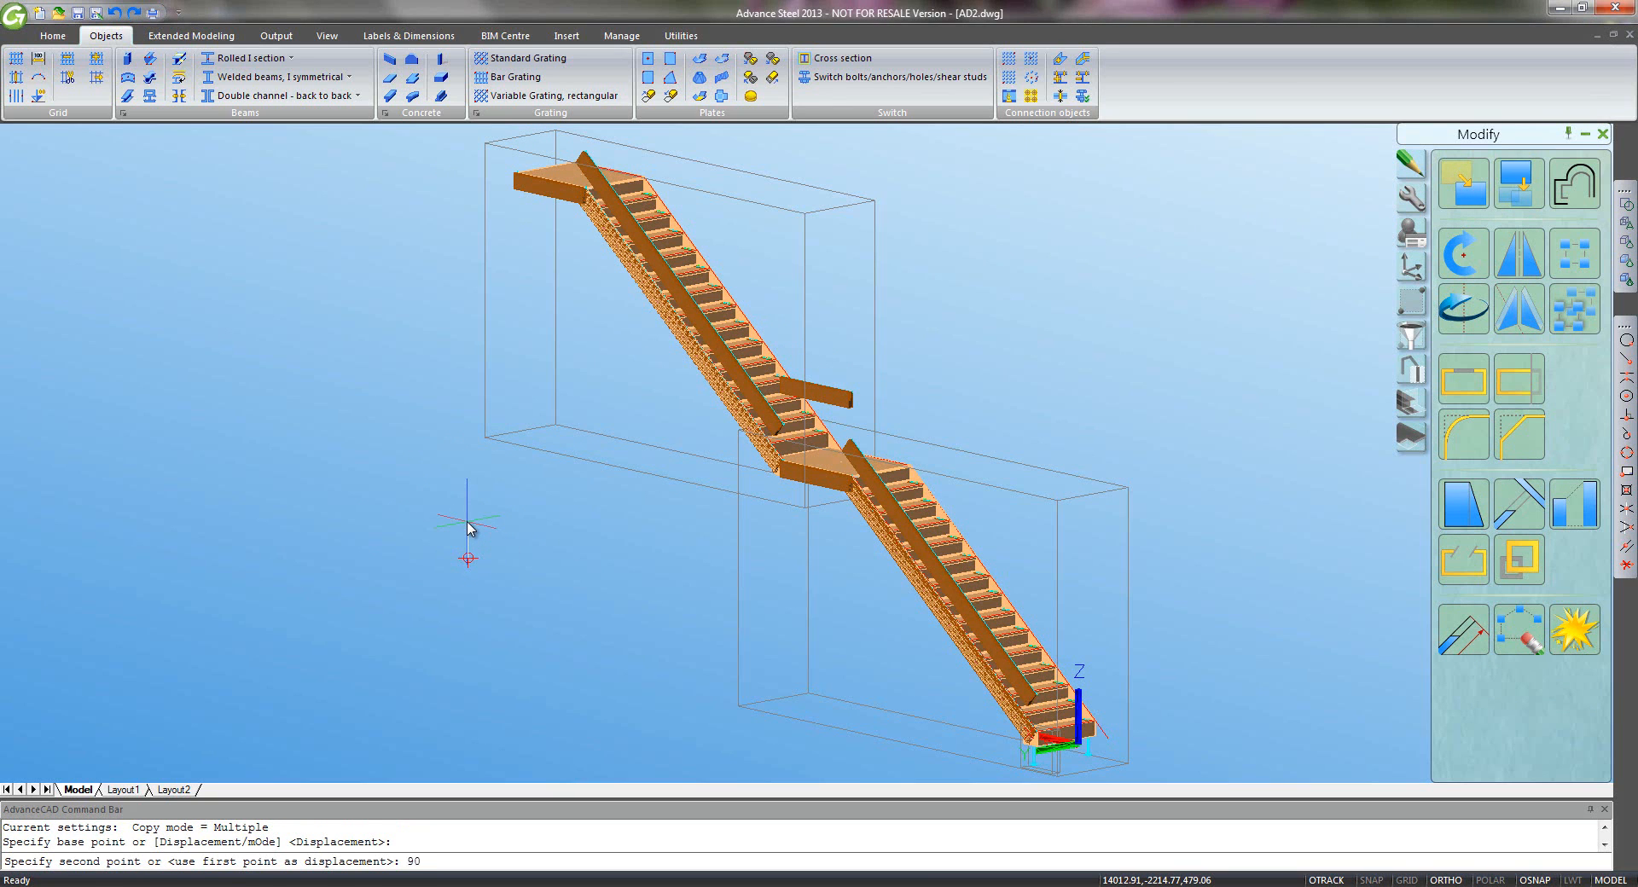
pyautogui.write('0')
pyautogui.press('Return')
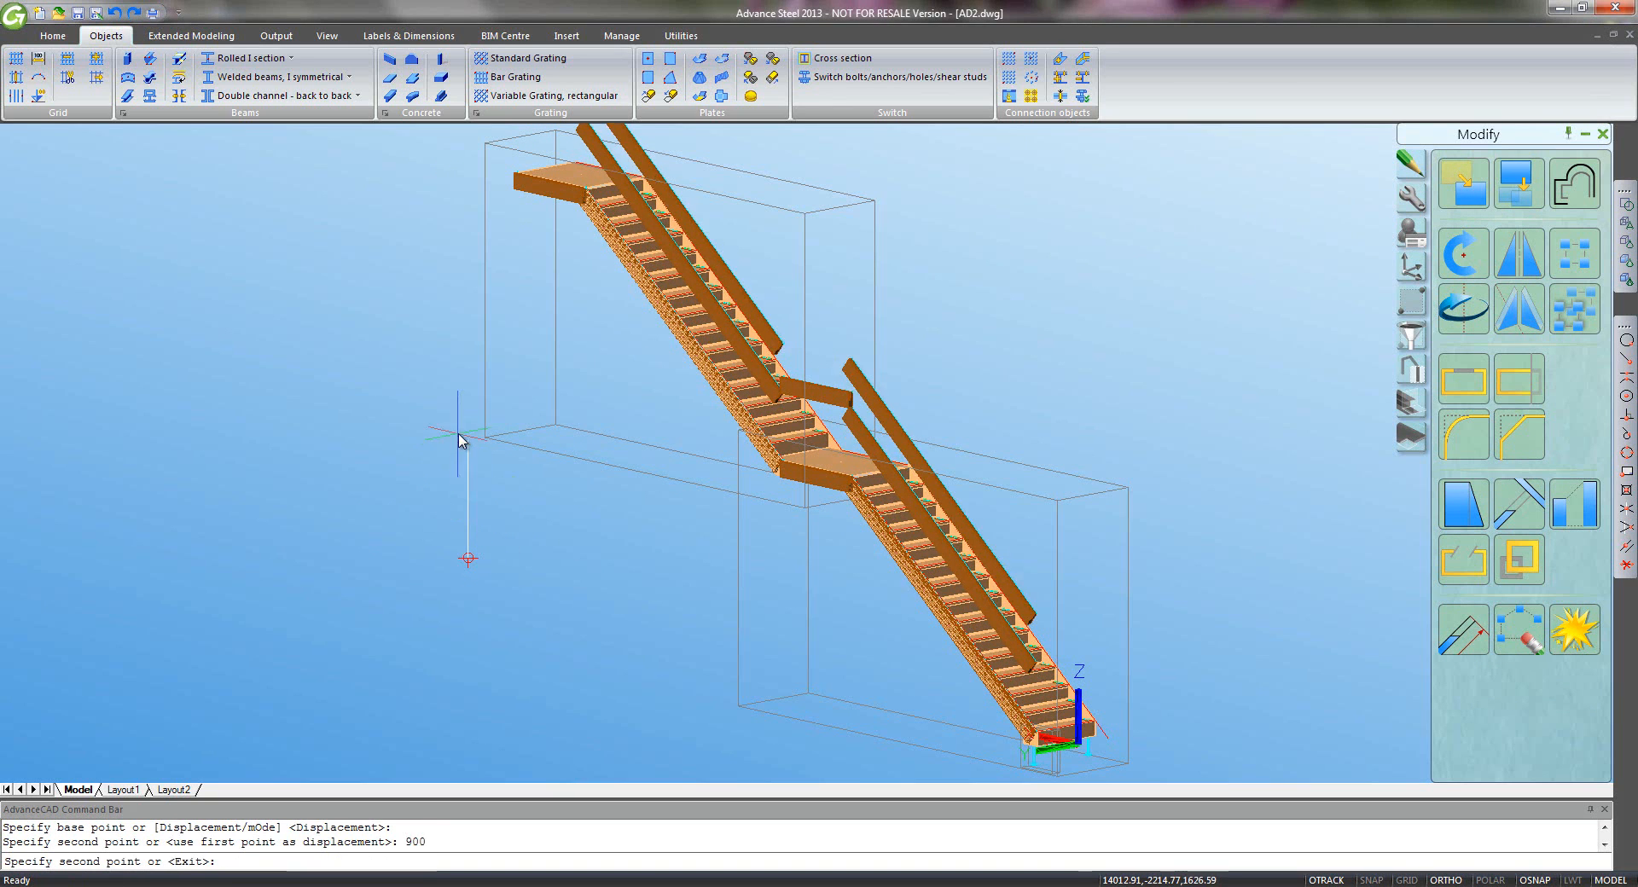
pyautogui.press('Return')
# - Select the upper landing and upper sloped handrail pieces
pyautogui.moveTo(508, 501); pyautogui.dragTo(502, 590, button='middle')
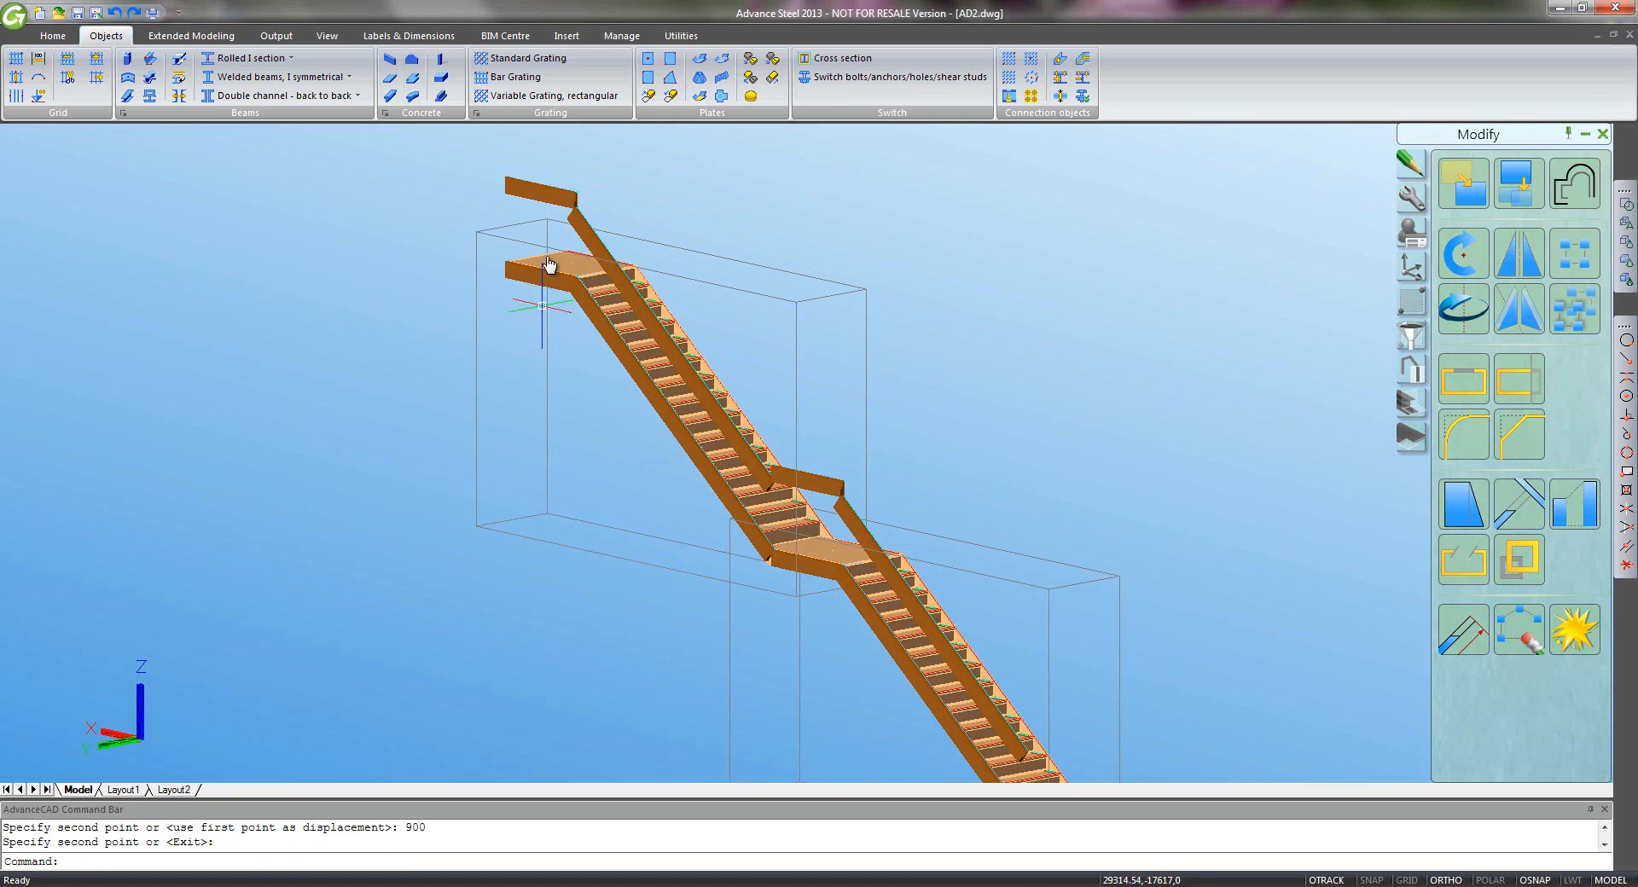
pyautogui.click(548, 195)
pyautogui.click(601, 250)
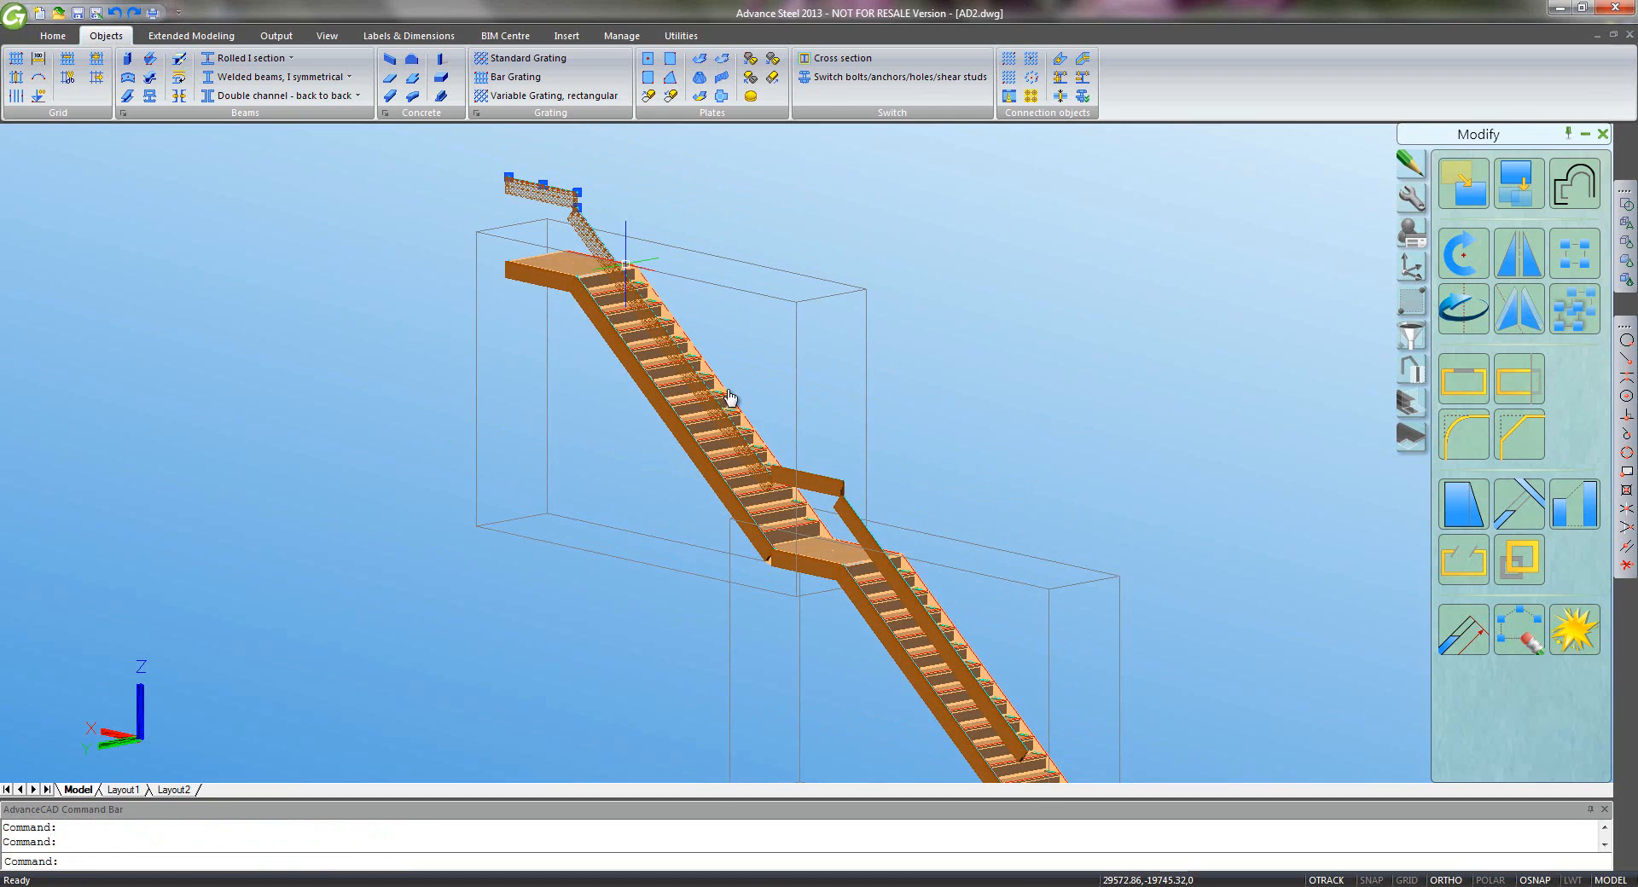
# - Set the four selected handrail pieces together to QRail Easy Glass - Top
pyautogui.click(806, 476)
pyautogui.click(858, 522)
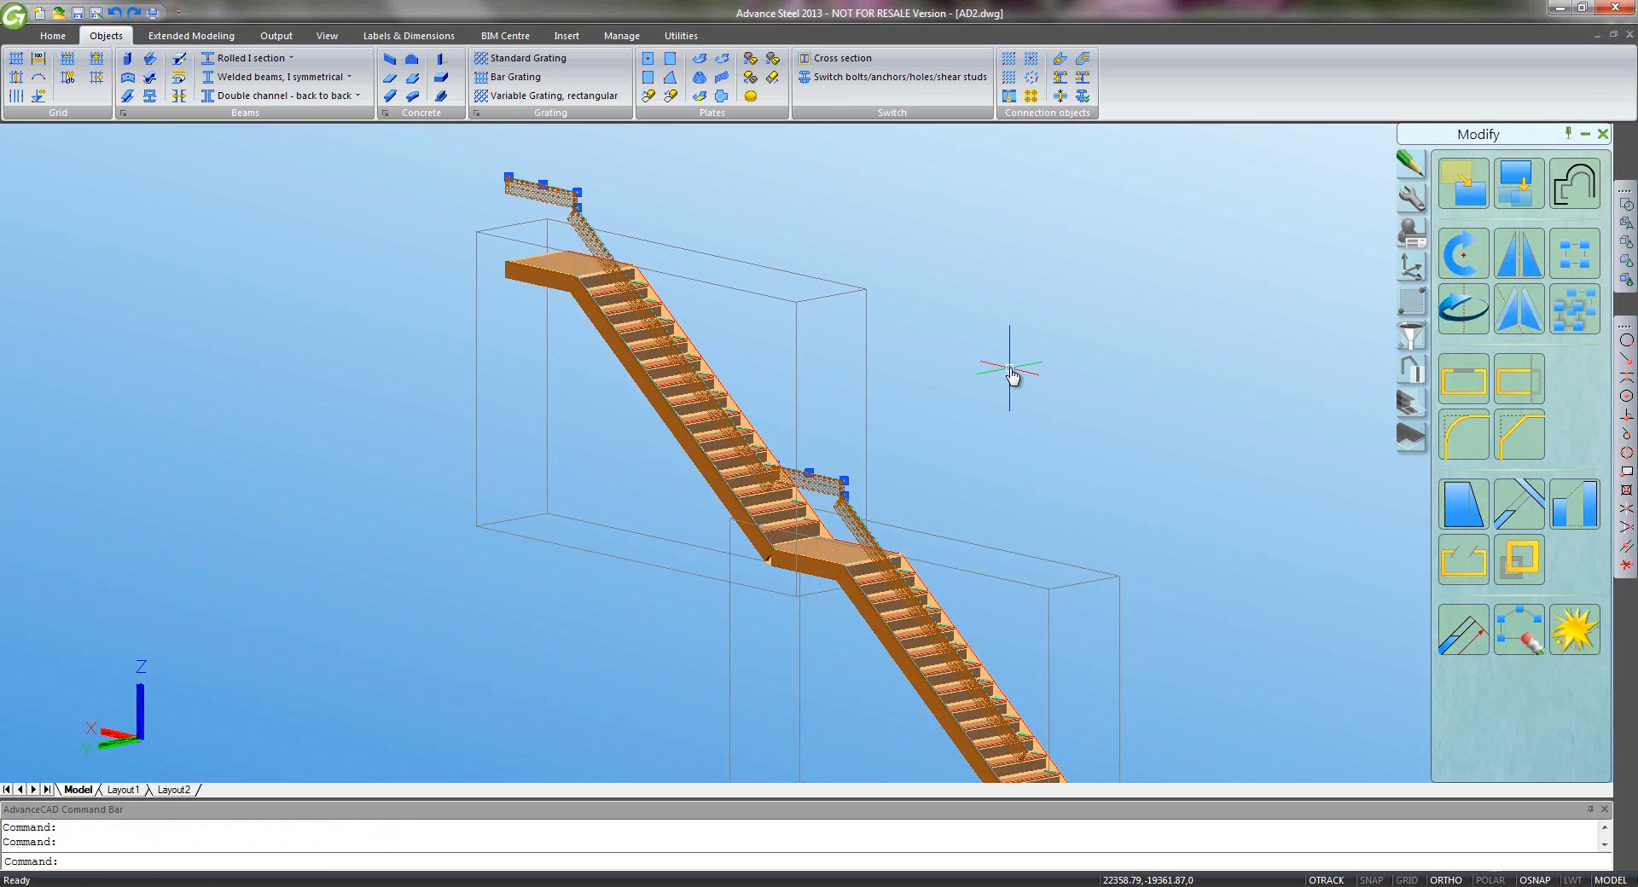
pyautogui.rightClick(1009, 374)
pyautogui.click(1096, 708)
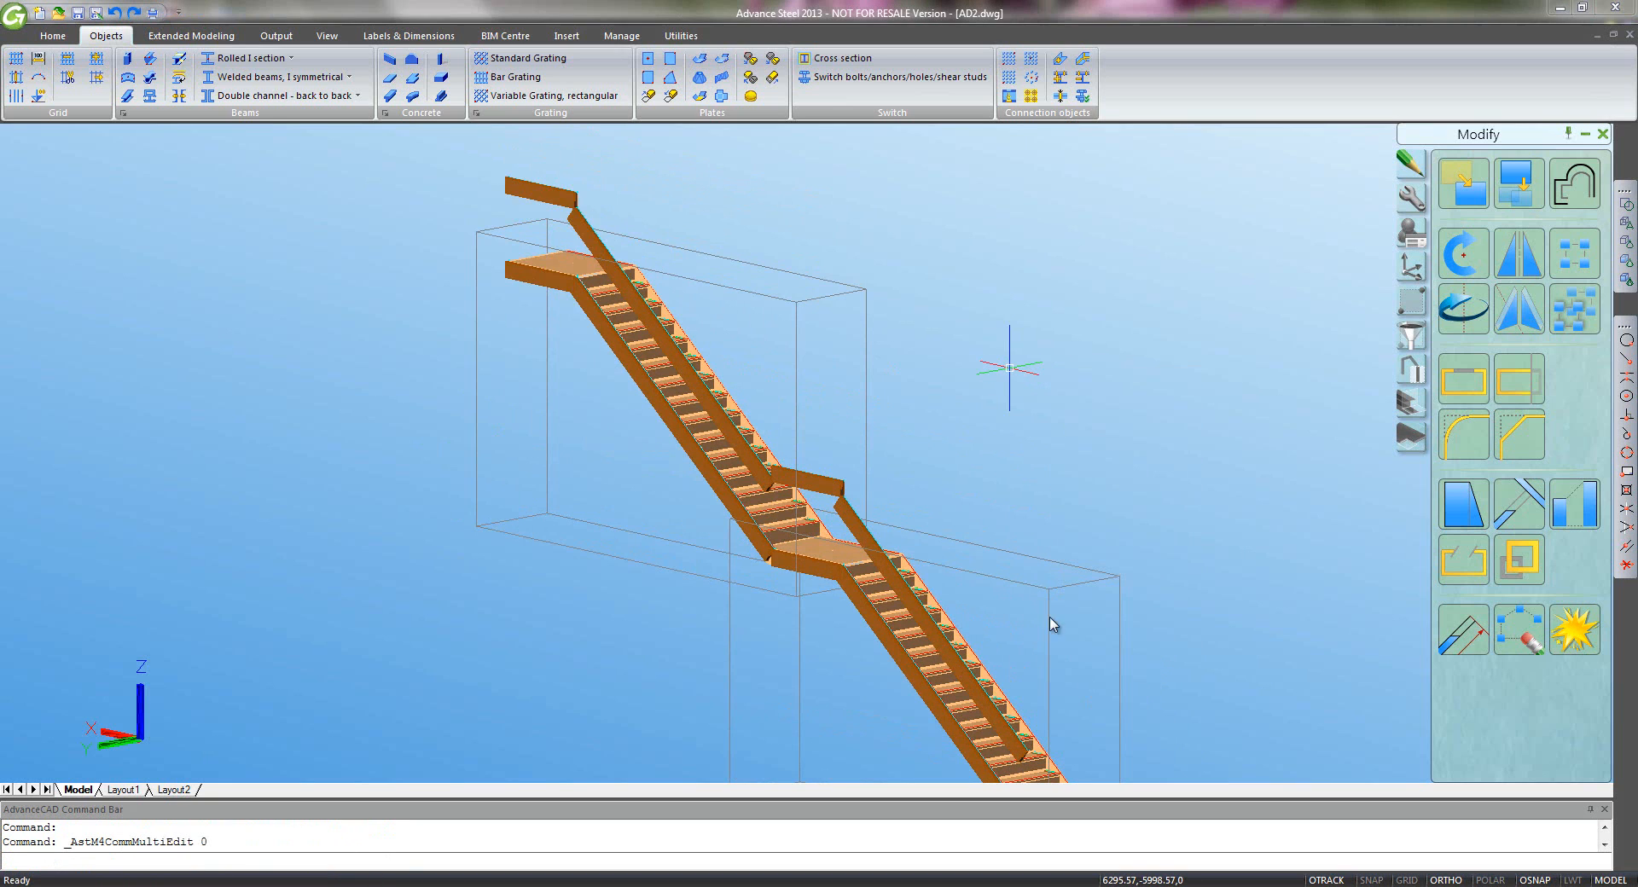
pyautogui.click(567, 242)
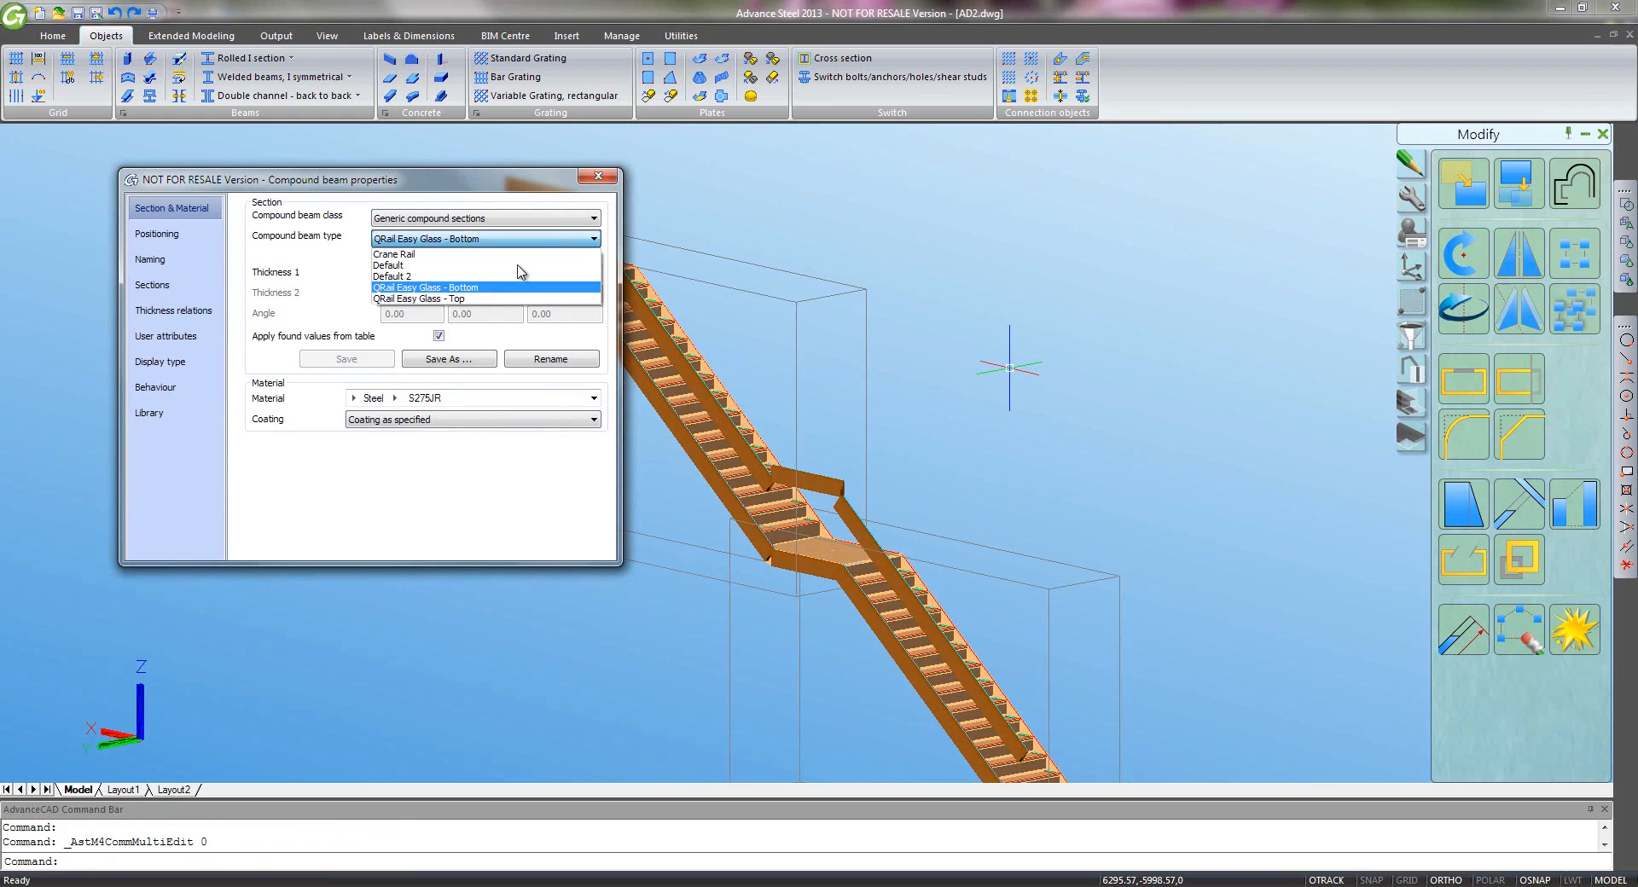
pyautogui.click(483, 300)
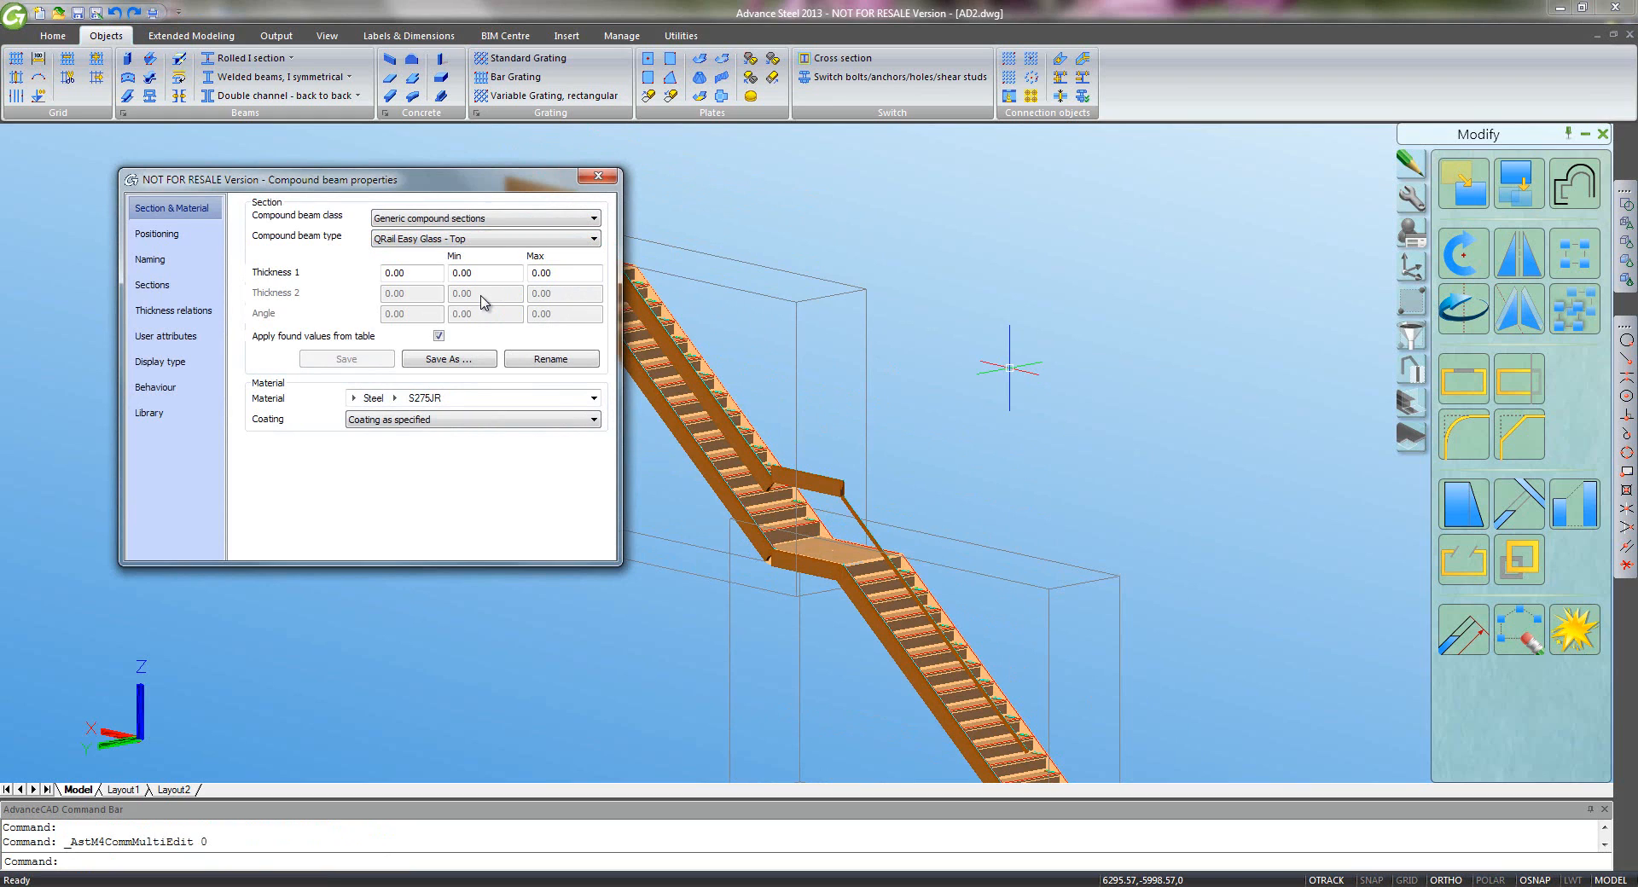
pyautogui.click(596, 177)
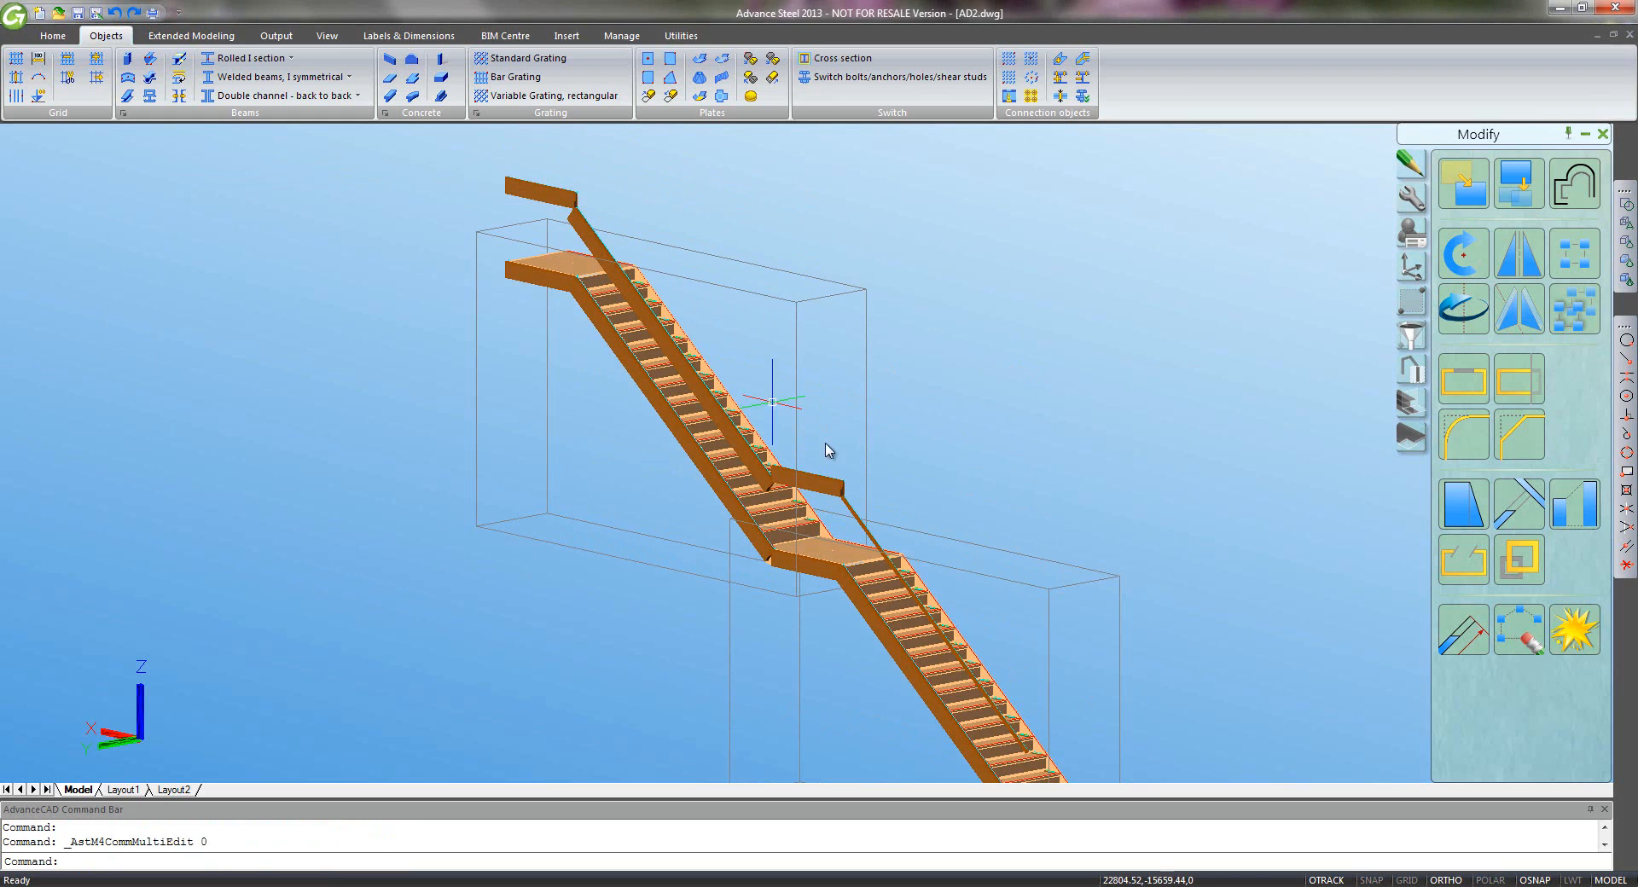
# - Switch the short landing beam to QRail Easy Glass - Top
pyautogui.doubleClick(832, 482)
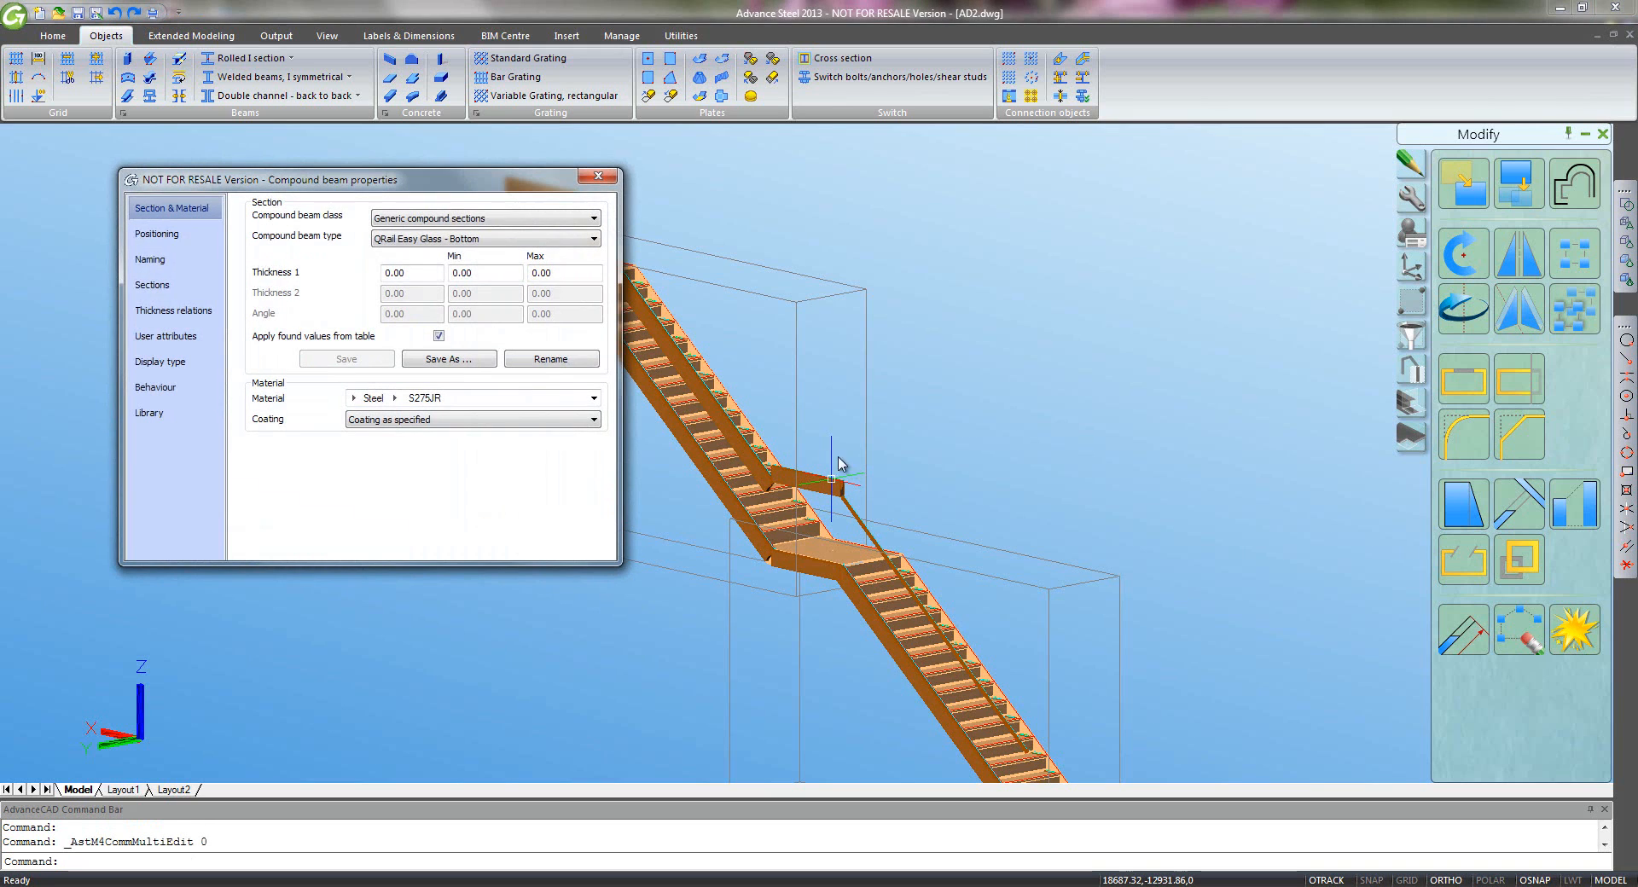
pyautogui.click(593, 240)
pyautogui.click(549, 304)
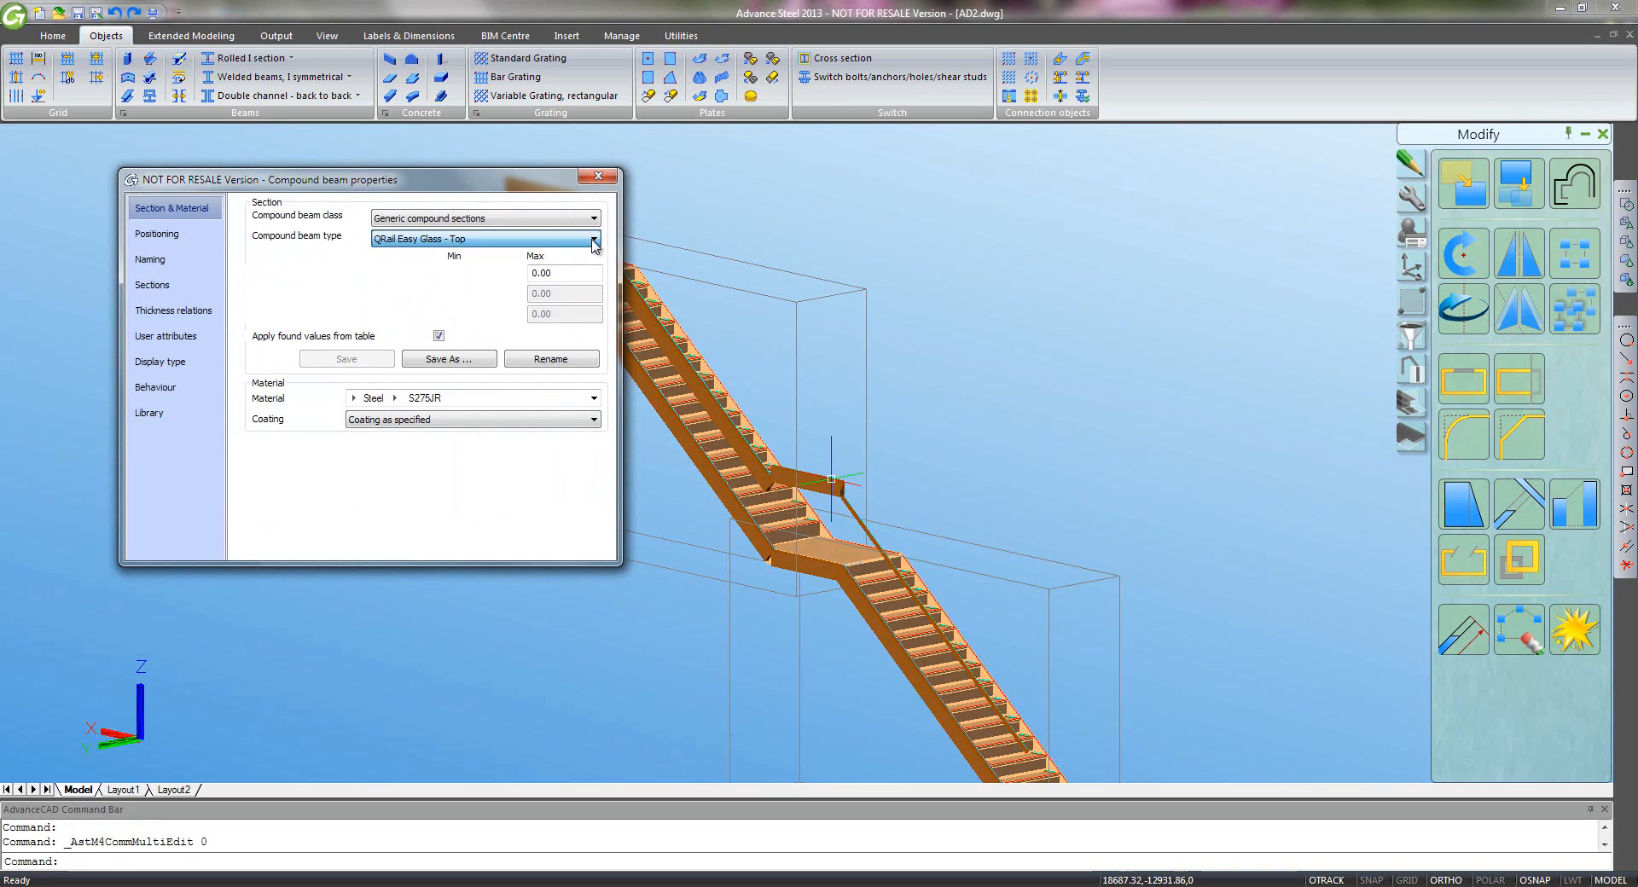
pyautogui.click(597, 176)
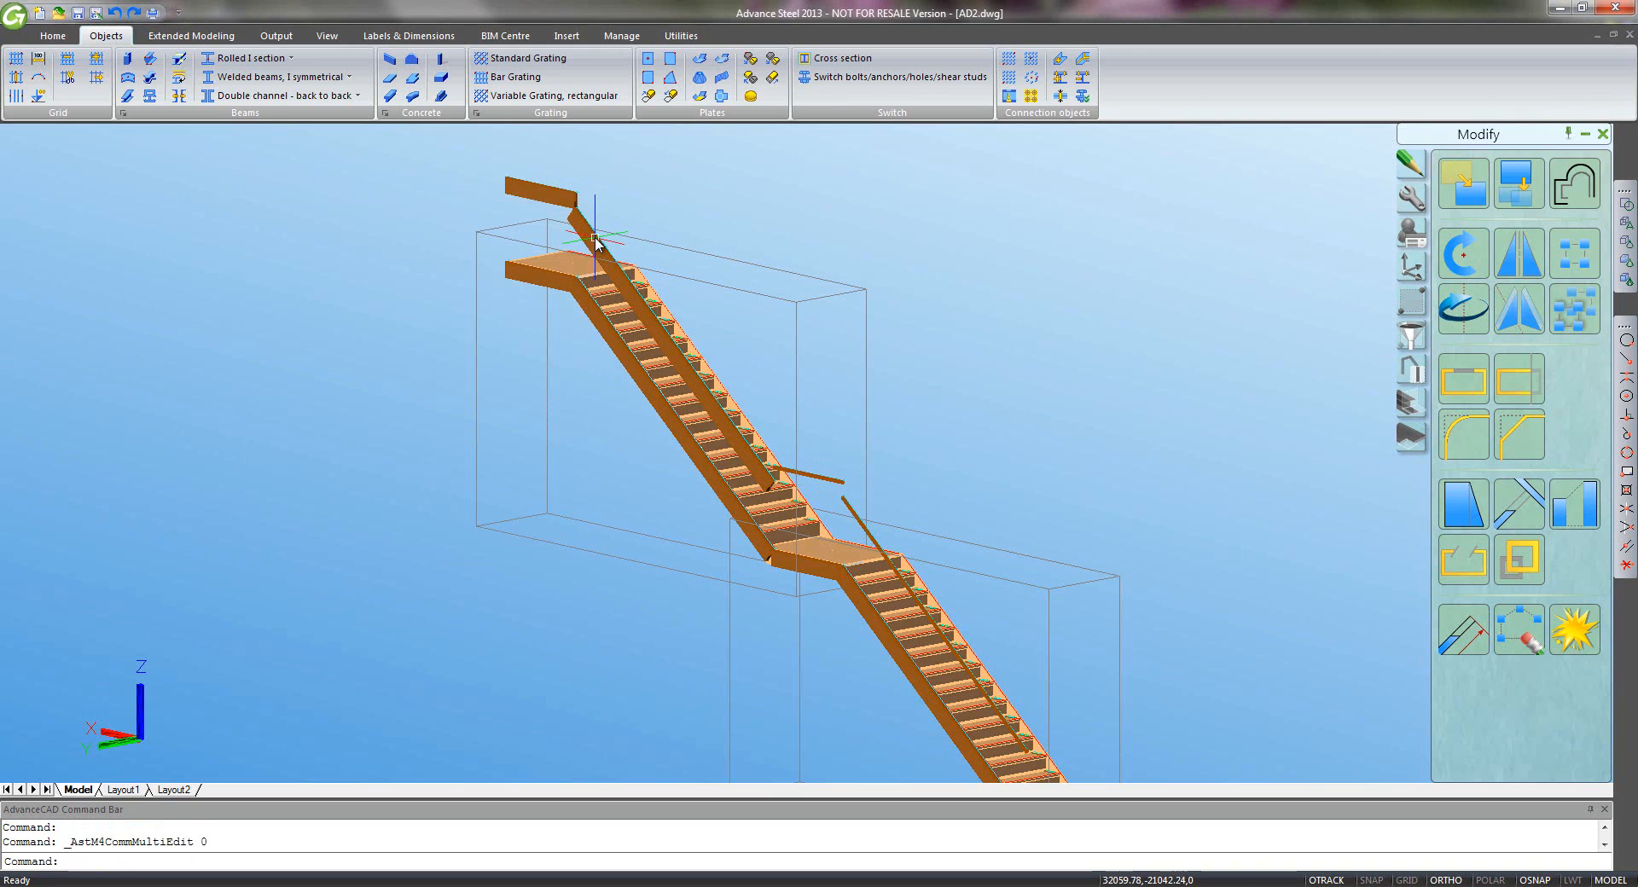
# - Make the upper rail's compound beam type QRail Easy Glass - Top
pyautogui.doubleClick(594, 243)
pyautogui.click(546, 238)
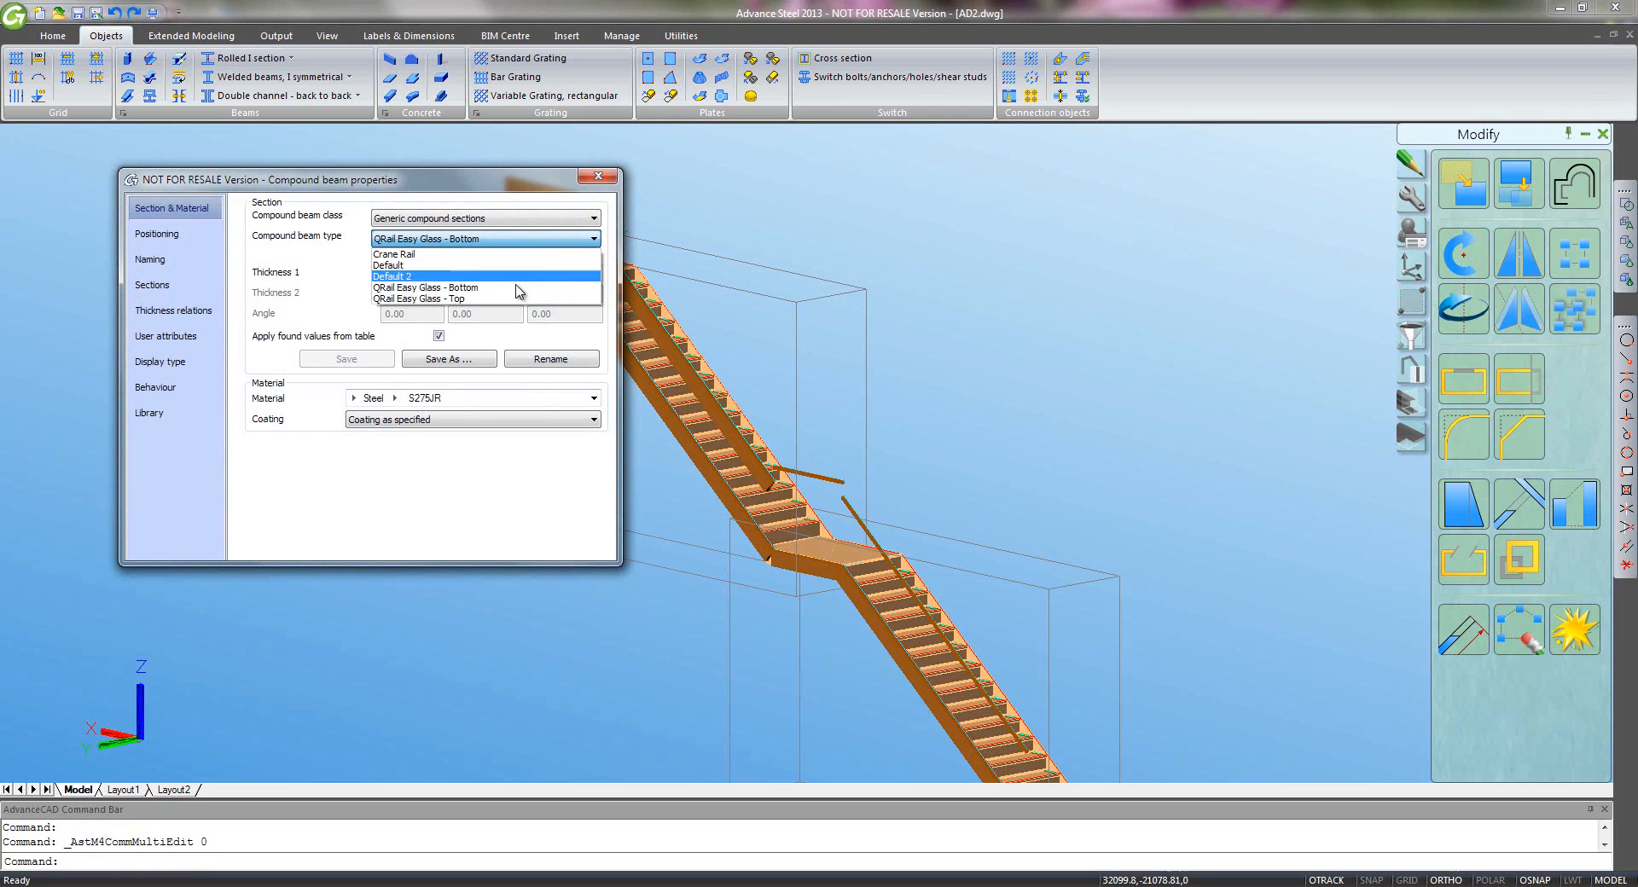
pyautogui.click(518, 291)
pyautogui.click(520, 237)
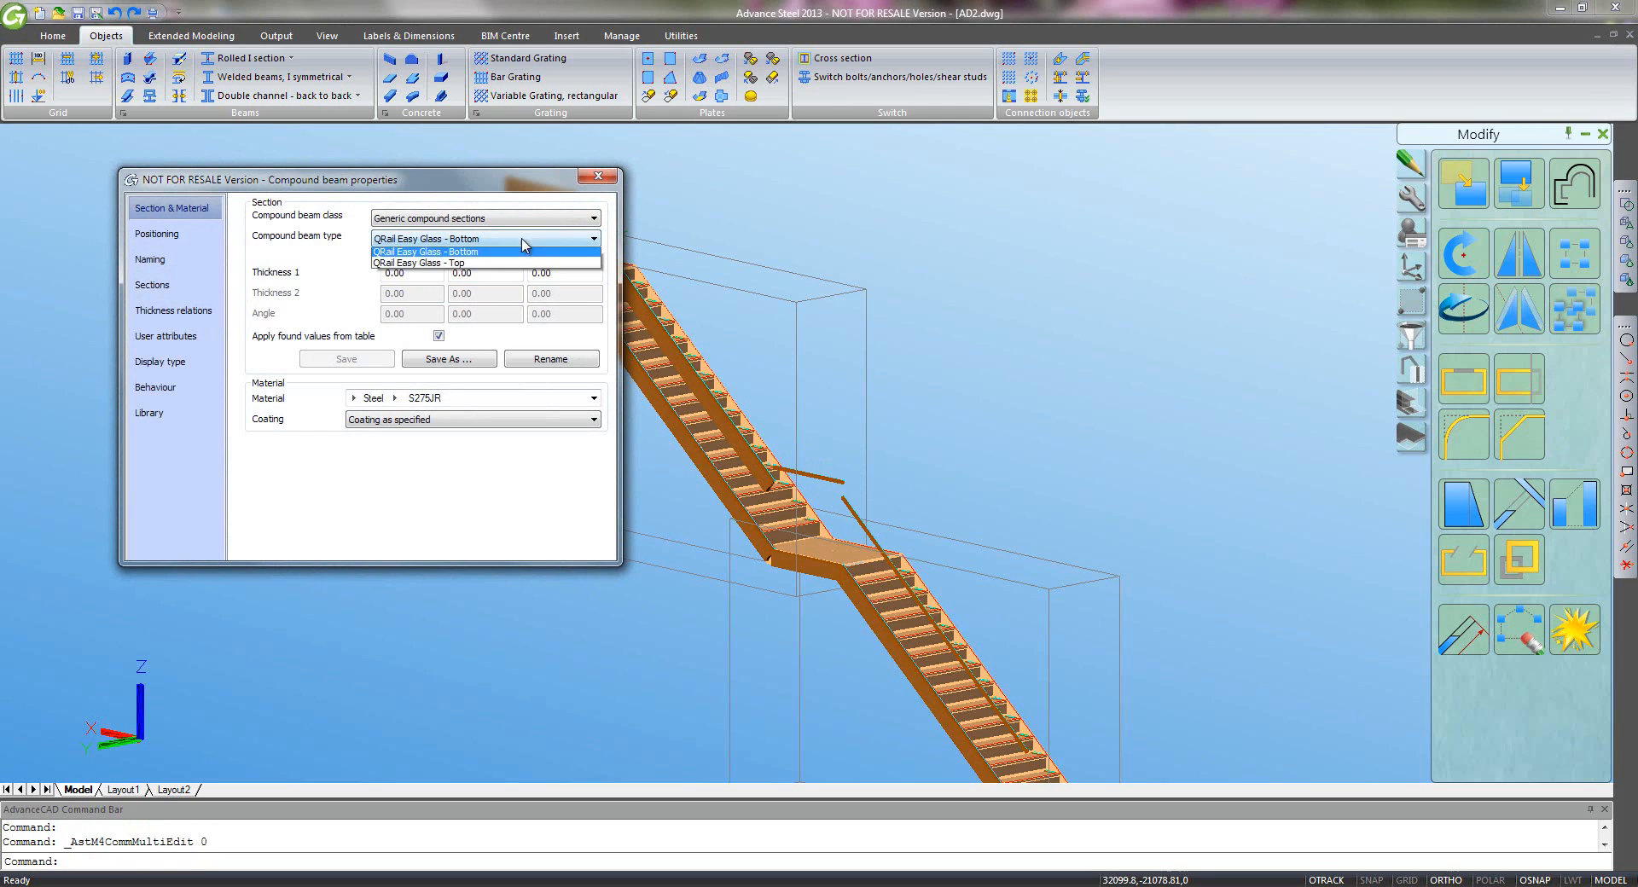
pyautogui.click(517, 299)
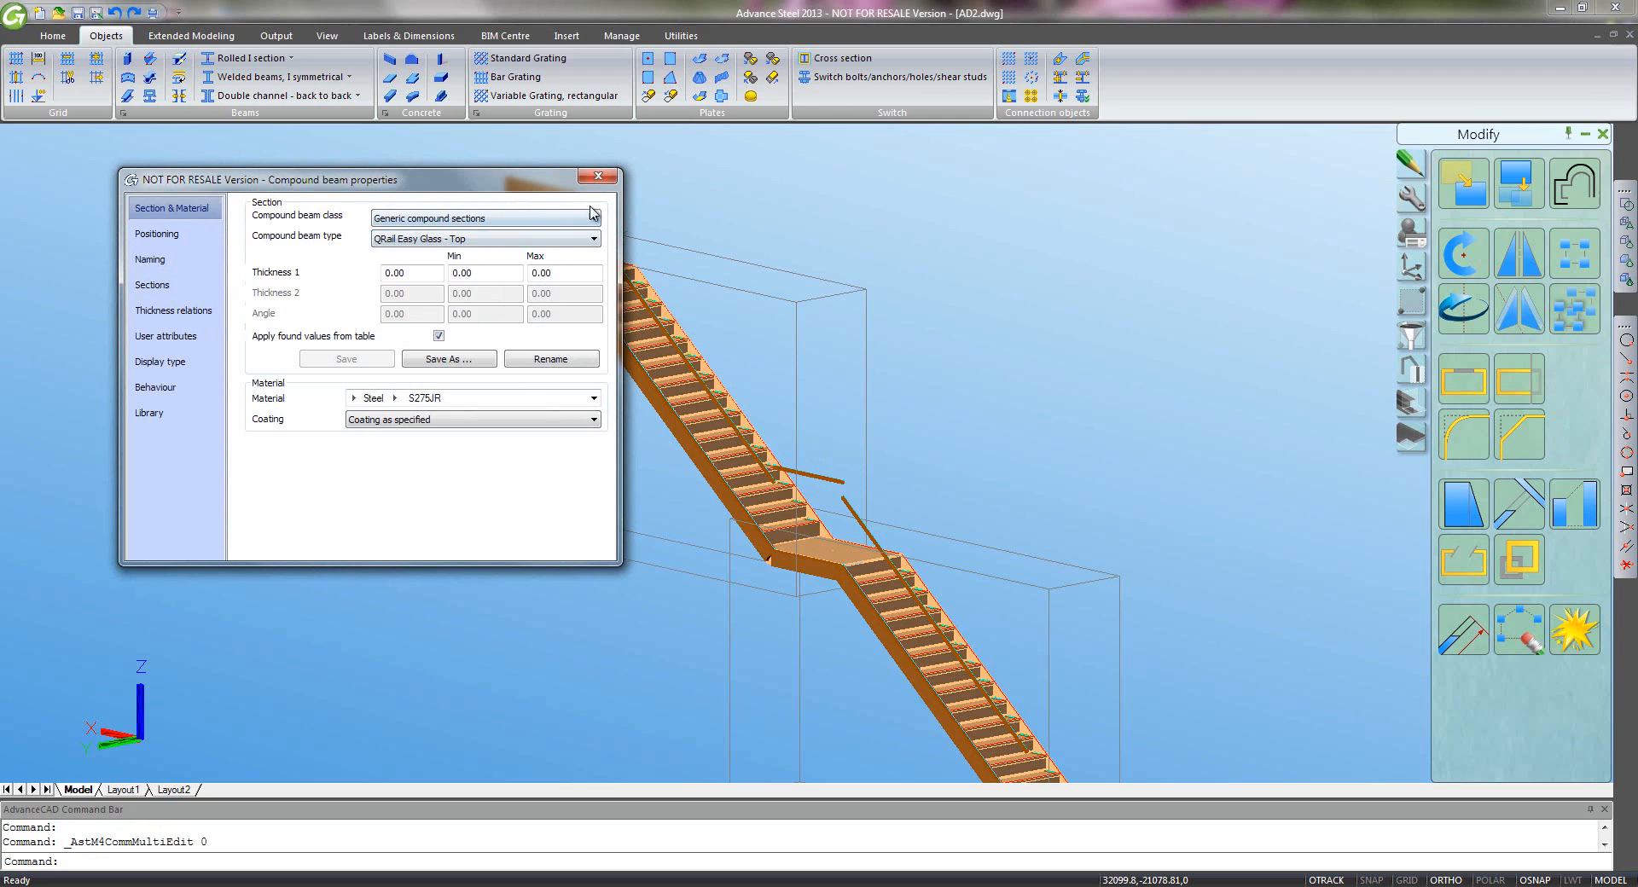
pyautogui.click(603, 178)
pyautogui.doubleClick(559, 198)
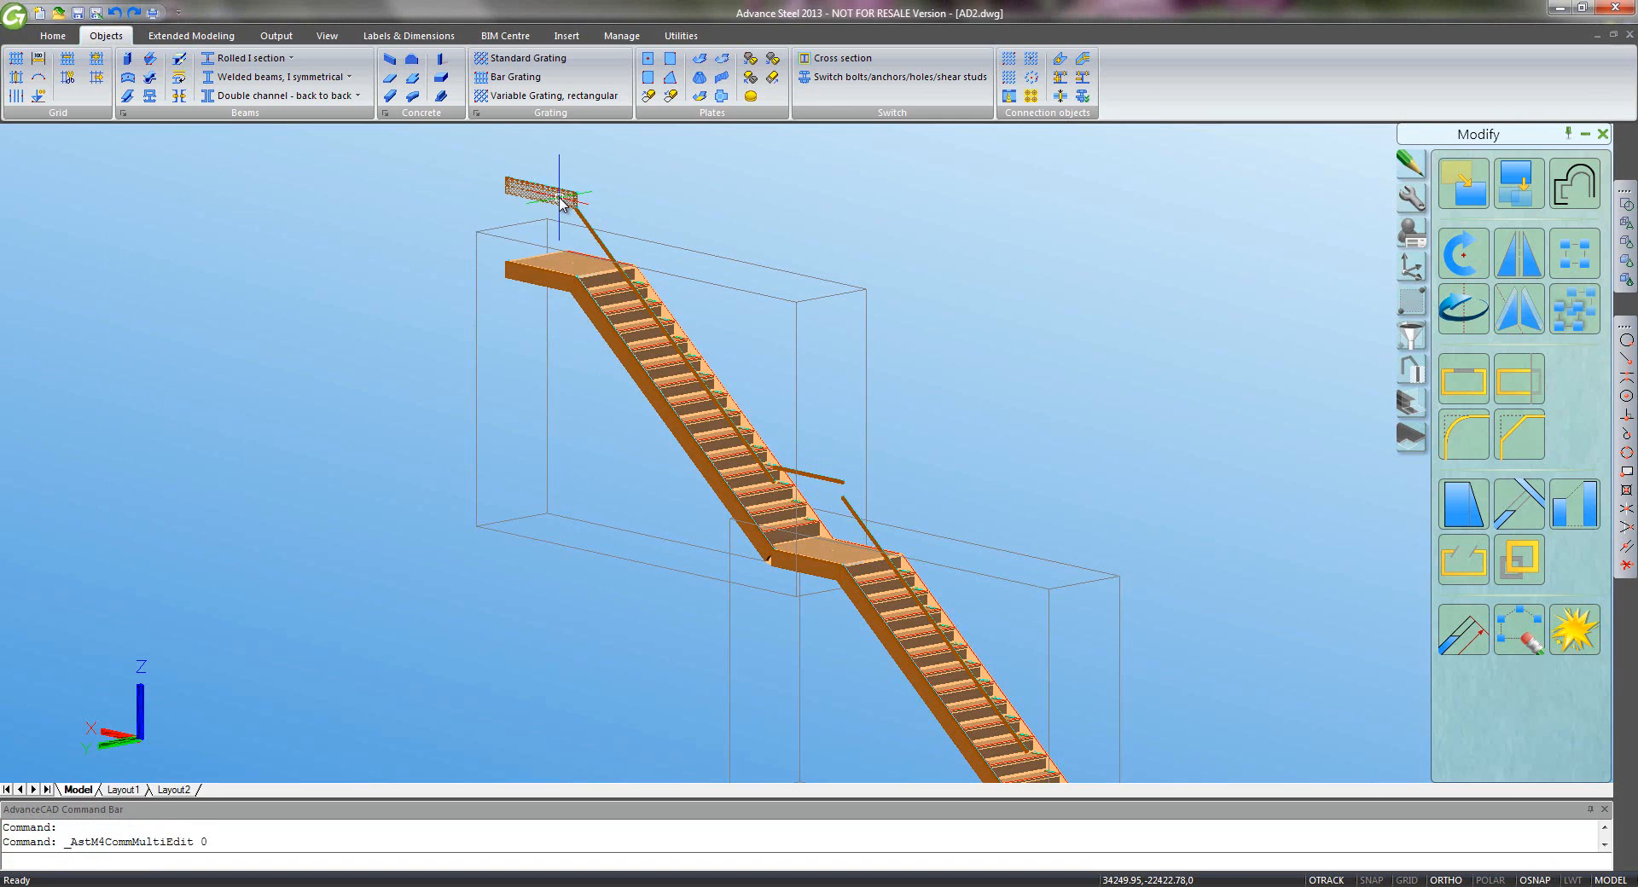
pyautogui.click(563, 240)
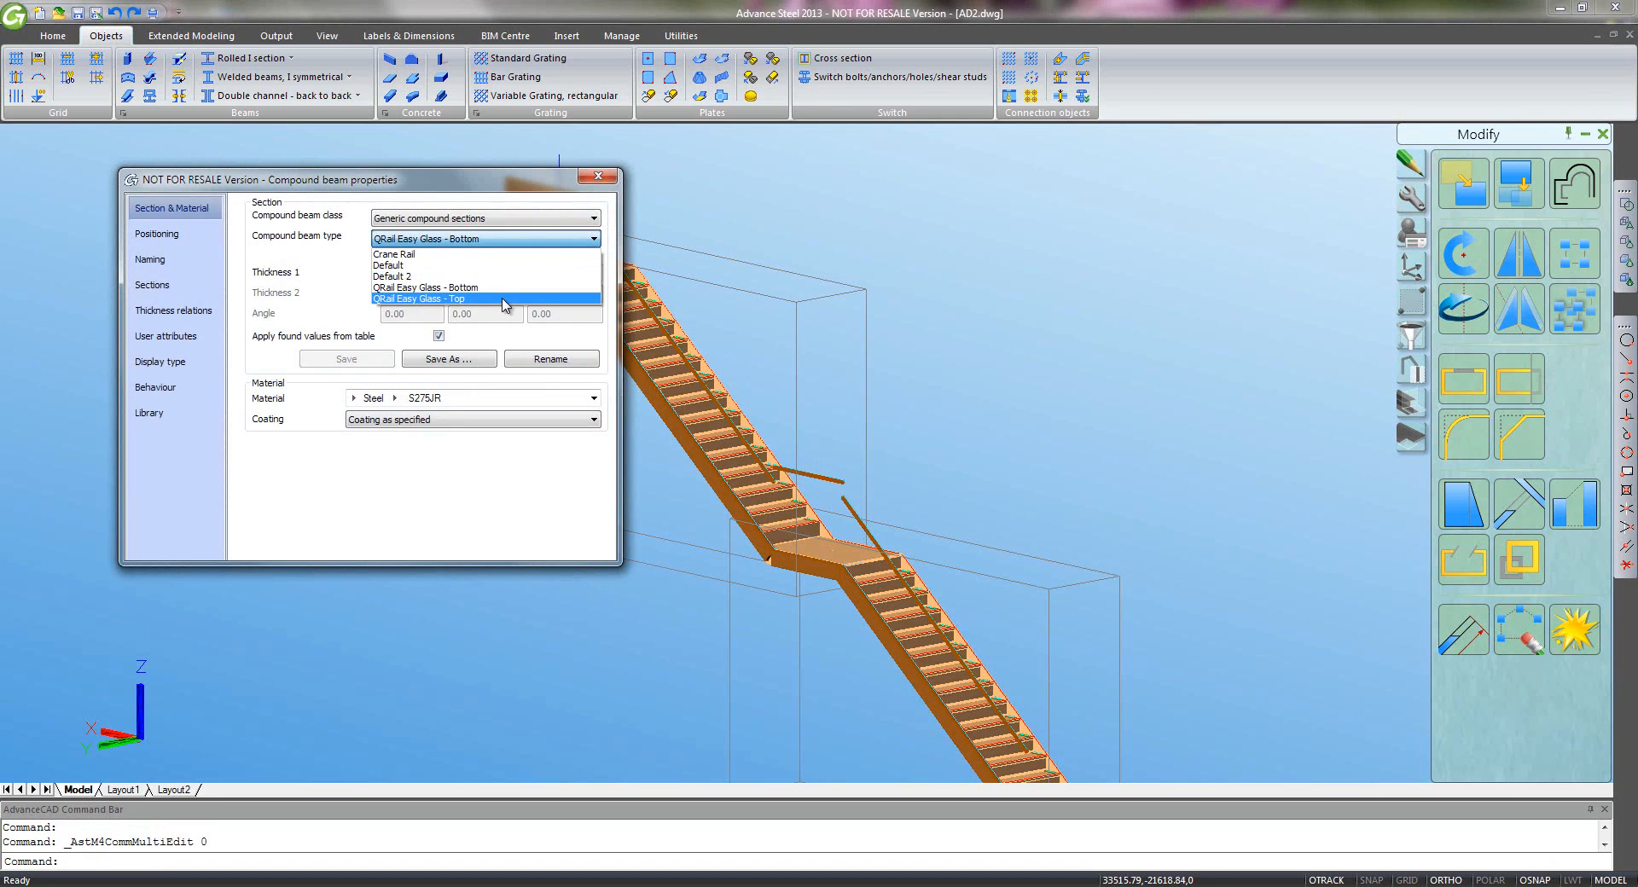
pyautogui.click(518, 299)
# - Add a vertical QRail Easy Glass - Top beam between the rail ends, positioned at 180°
pyautogui.click(598, 177)
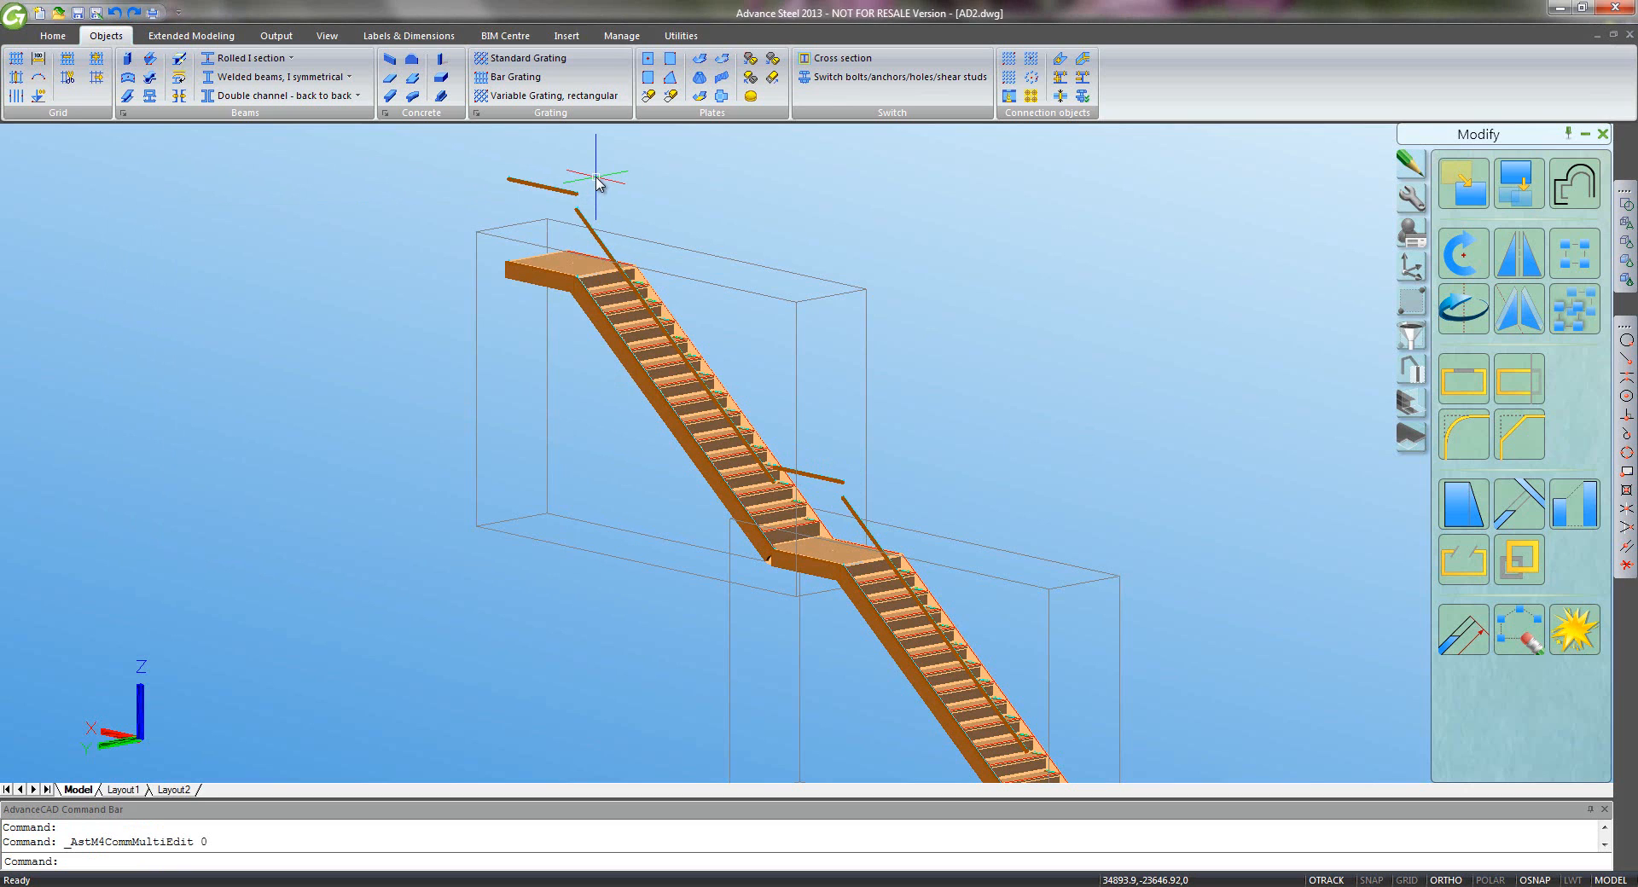
pyautogui.scroll(8, 589, 205)
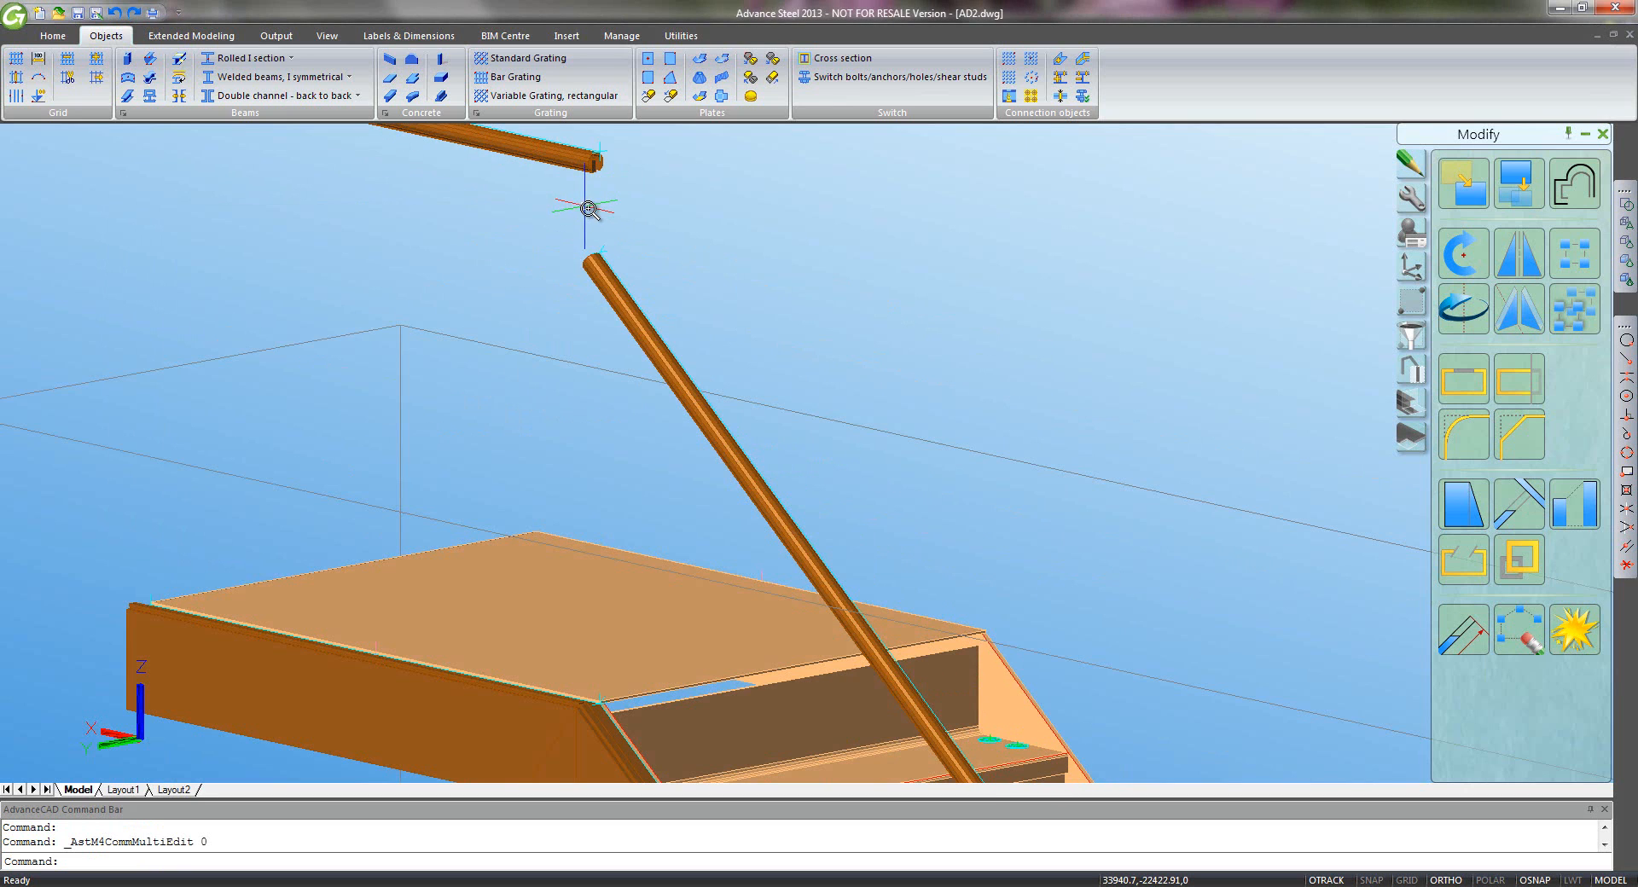
pyautogui.scroll(4, 669, 399)
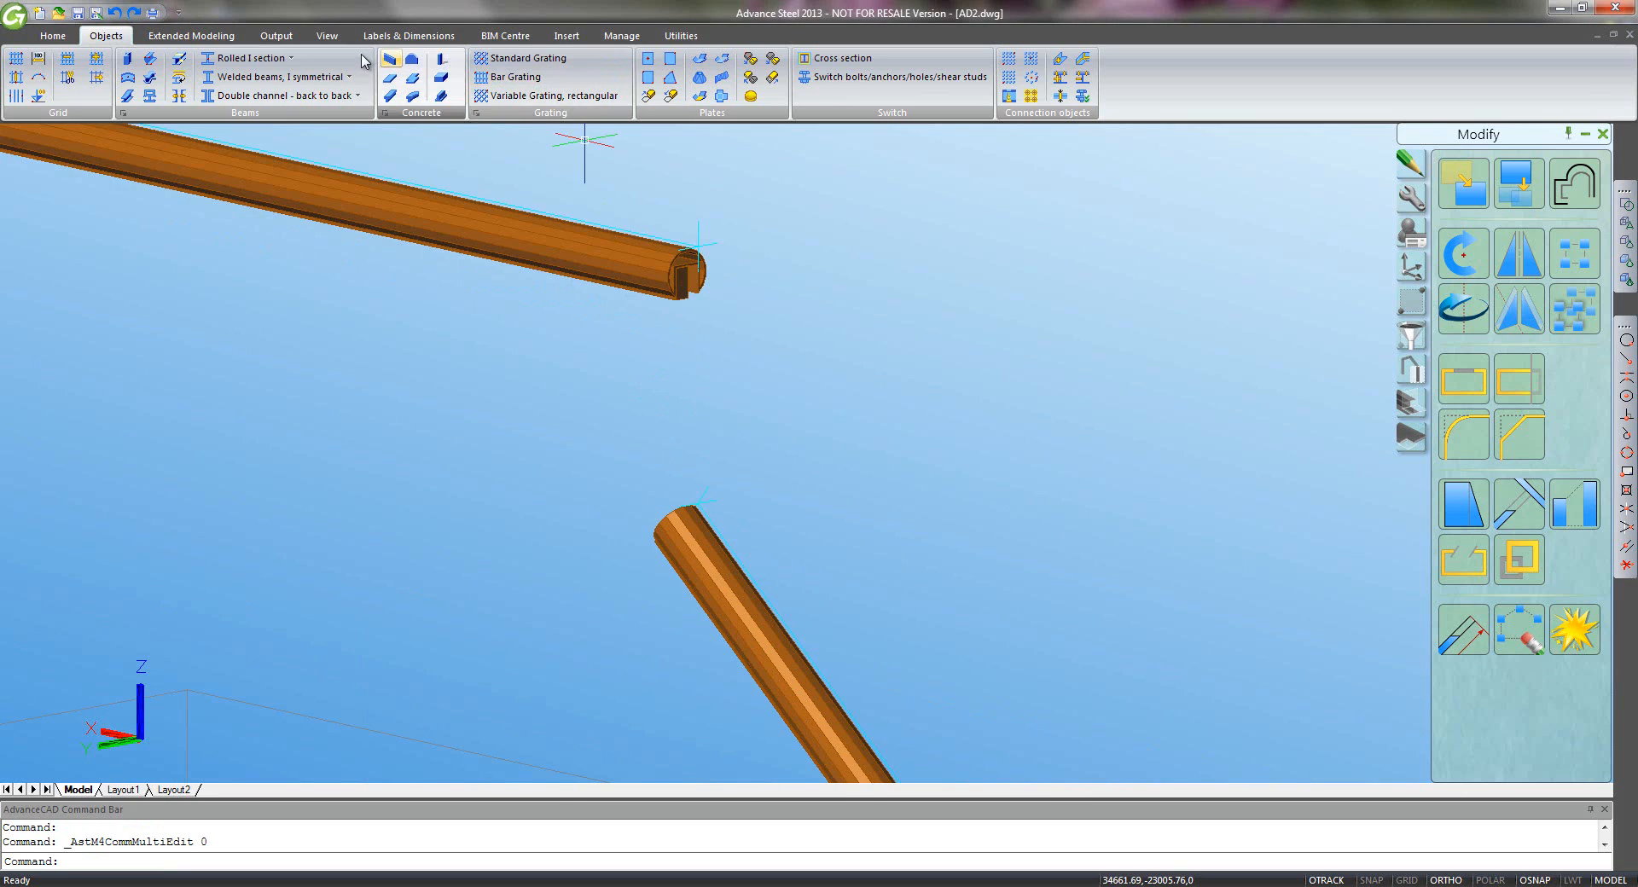
pyautogui.click(150, 95)
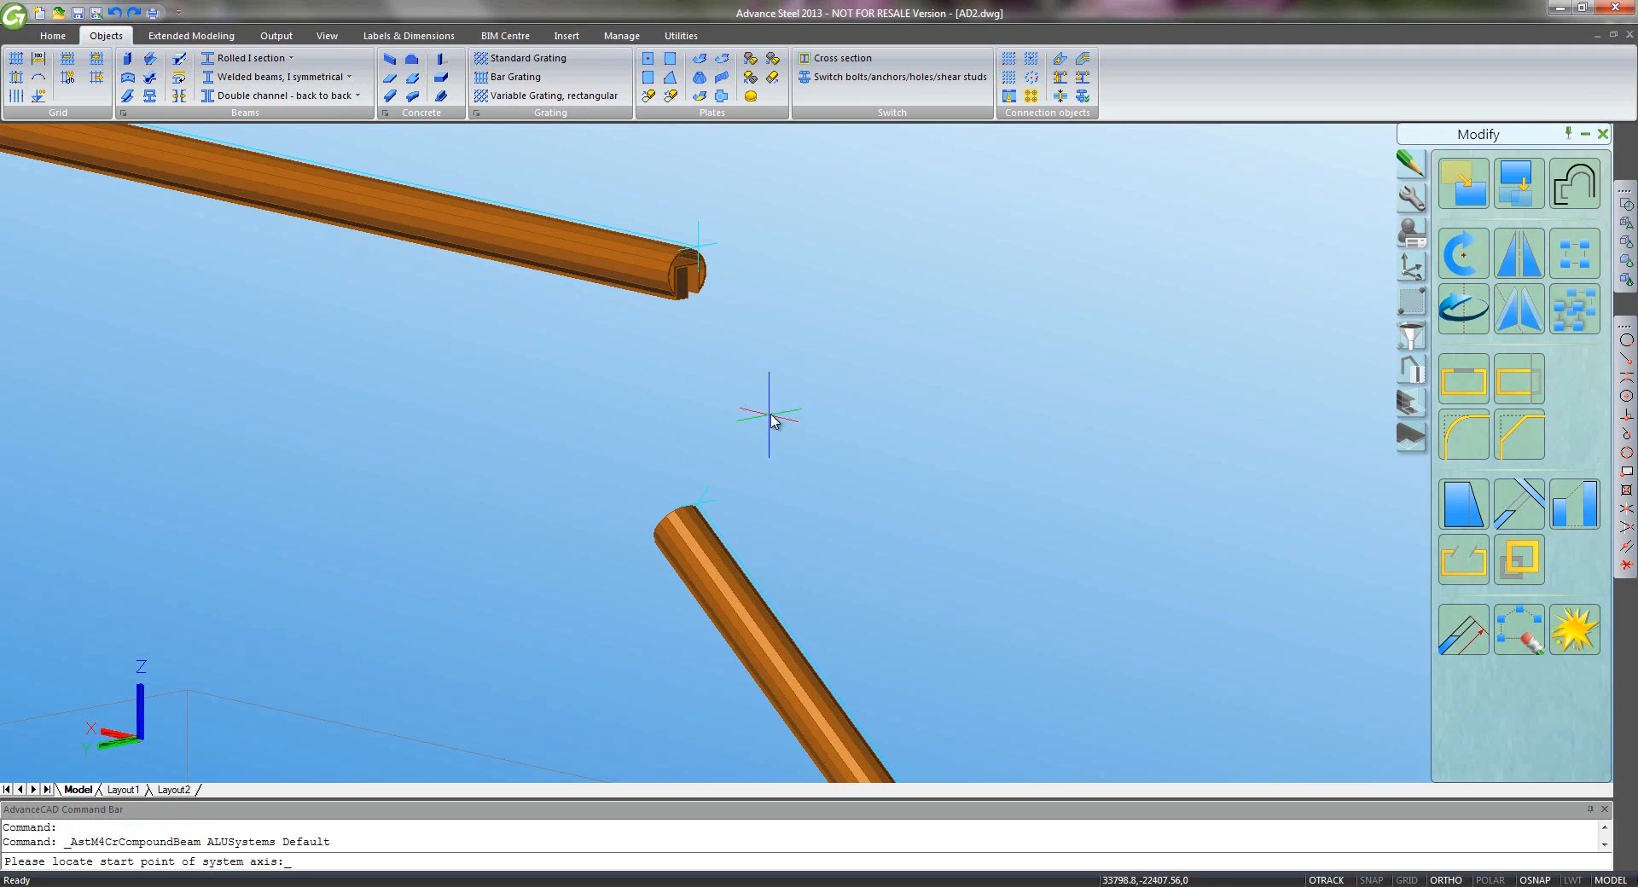
pyautogui.click(725, 534)
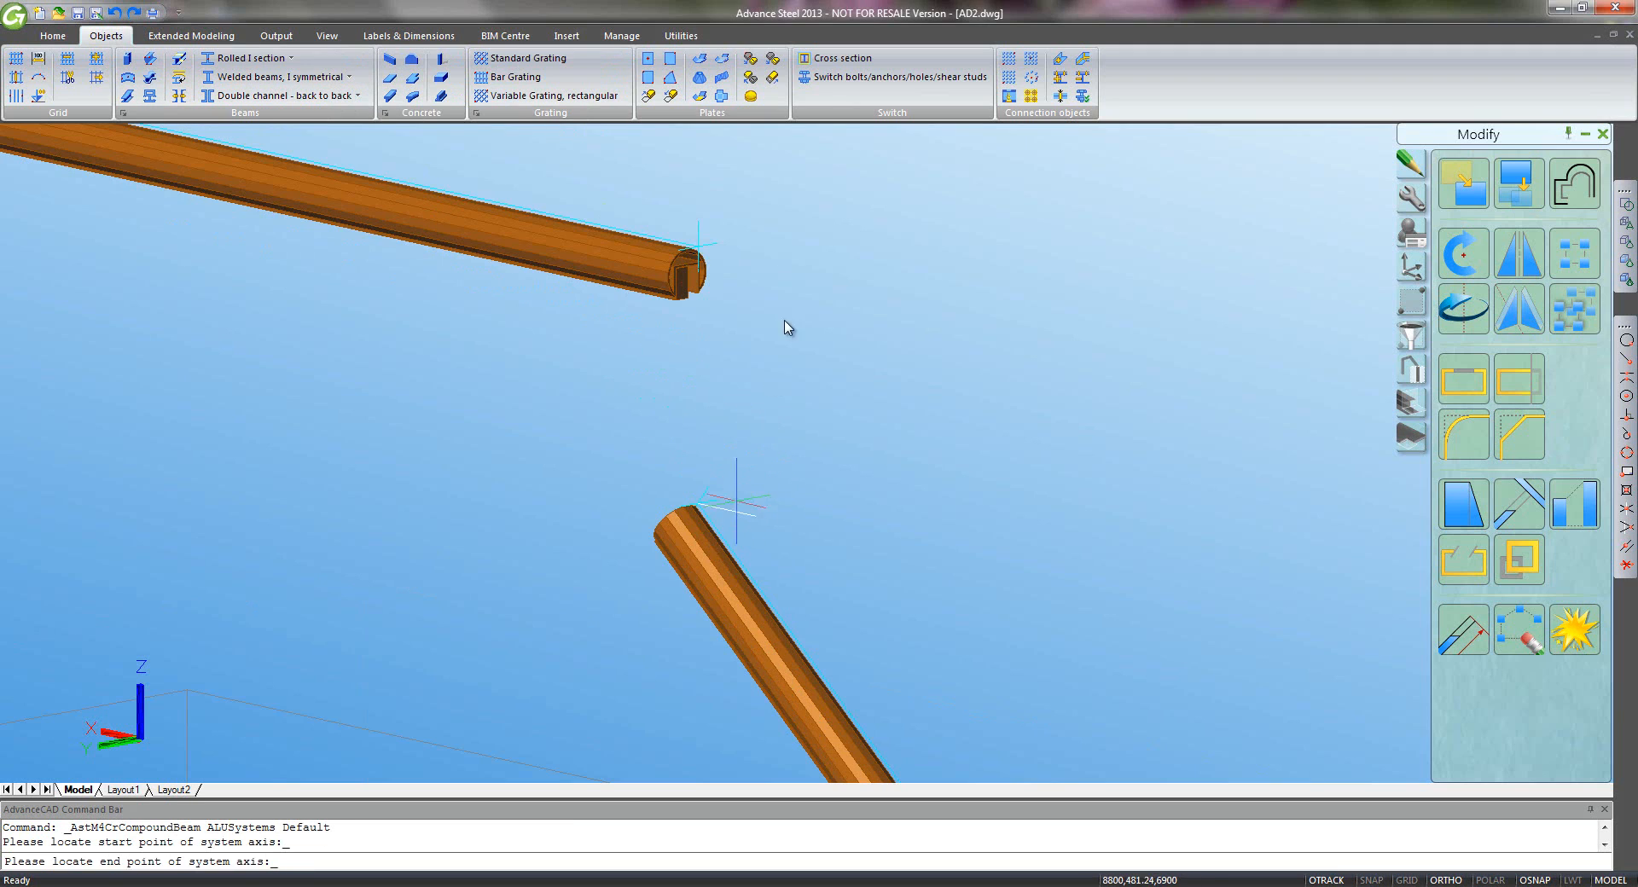
pyautogui.click(697, 248)
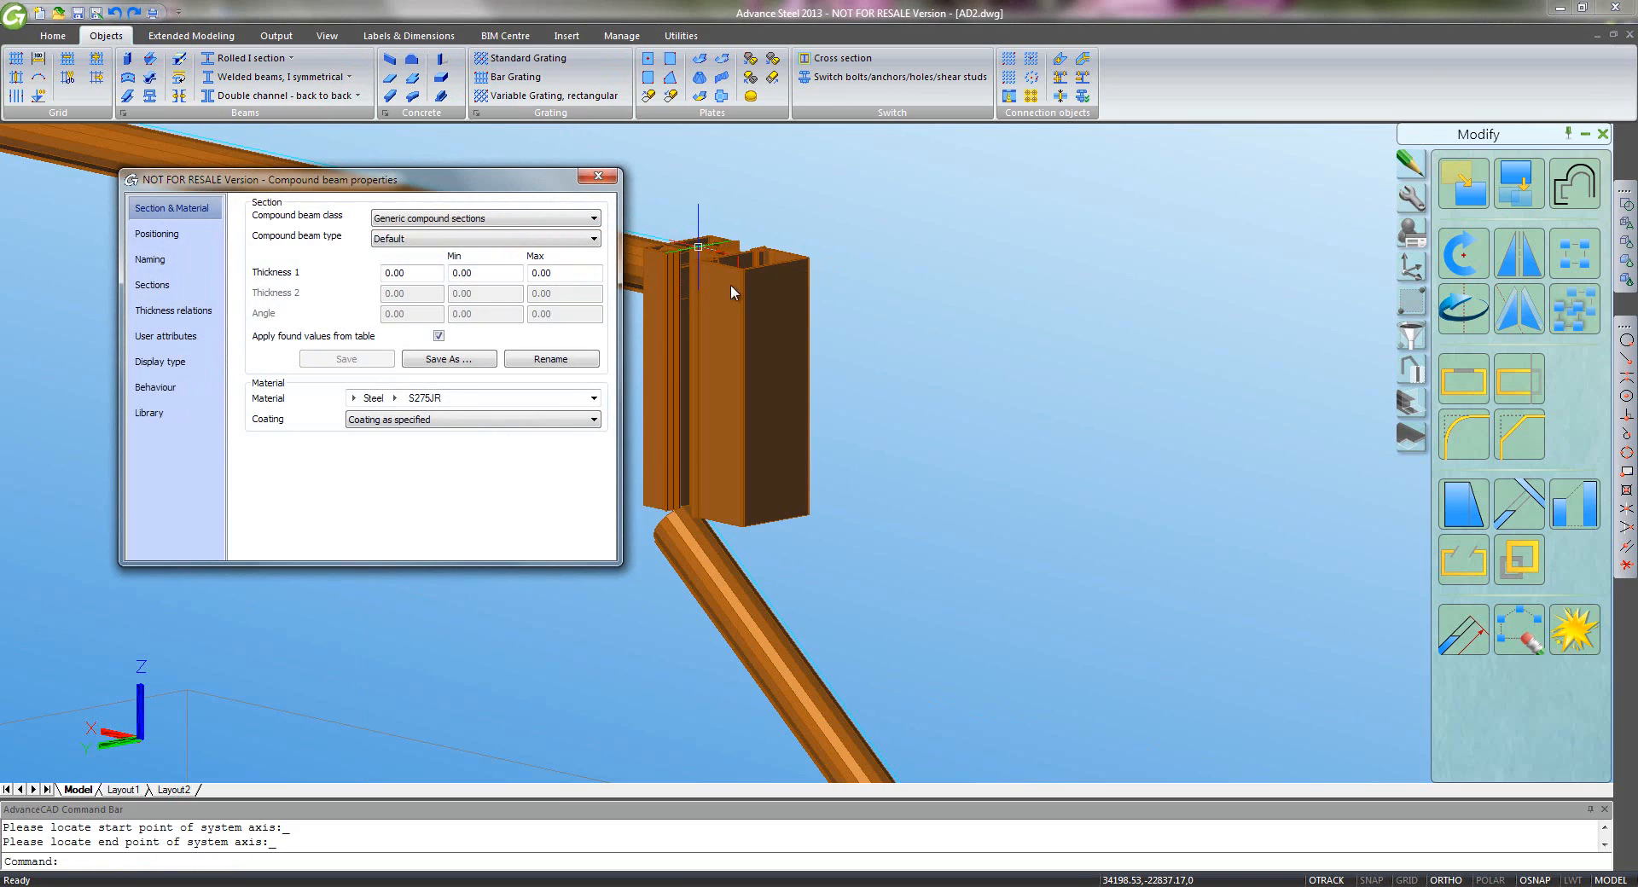
pyautogui.click(435, 241)
pyautogui.click(459, 294)
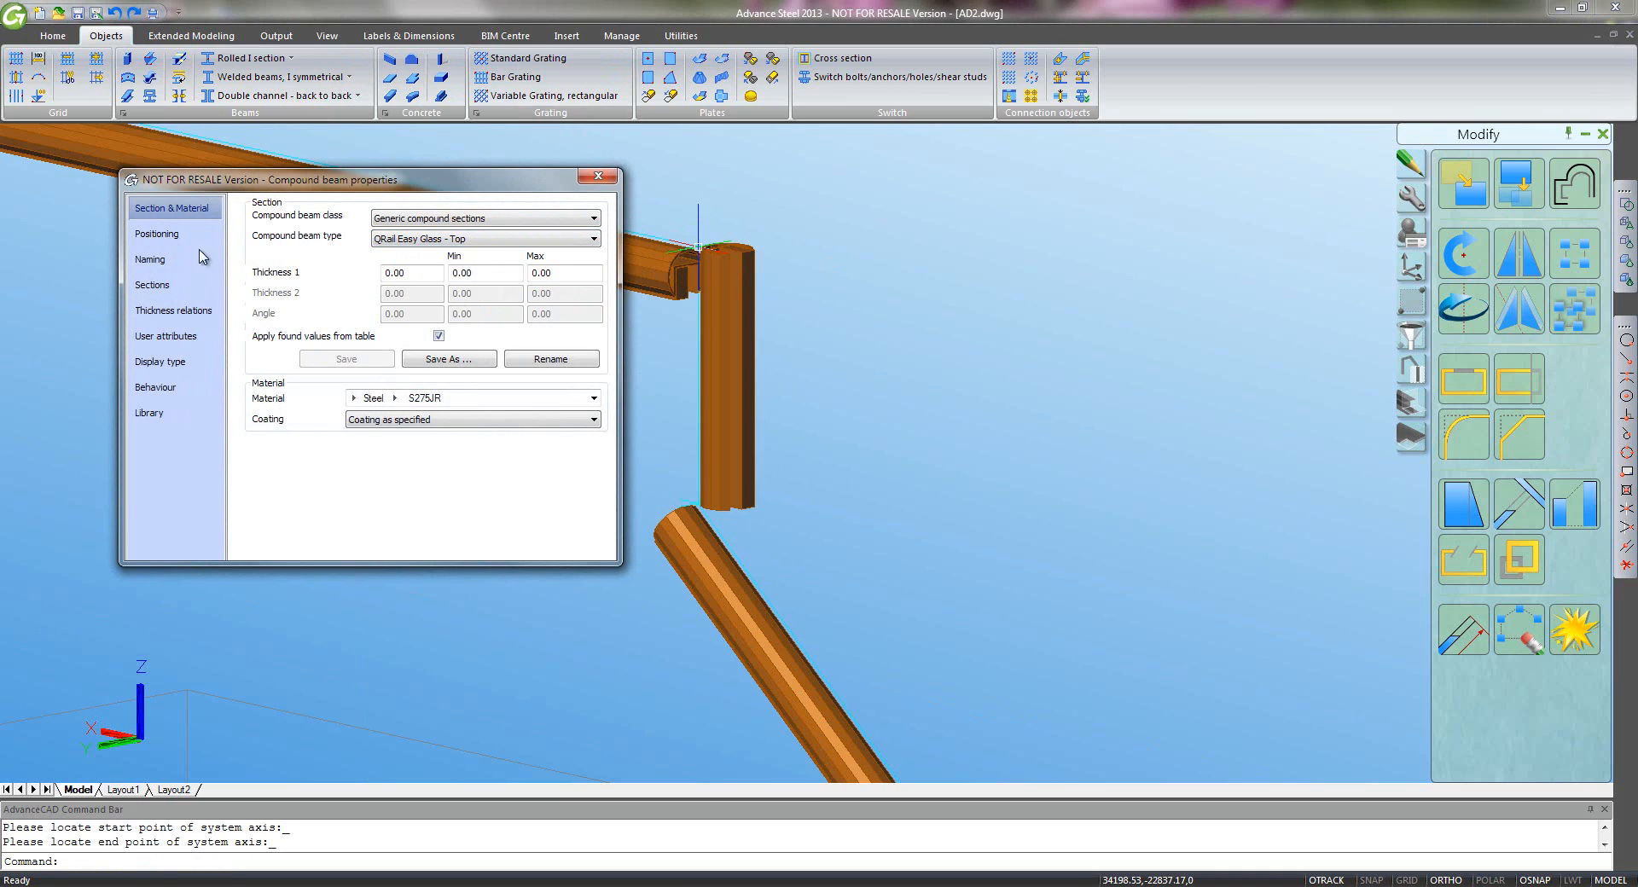
pyautogui.click(163, 239)
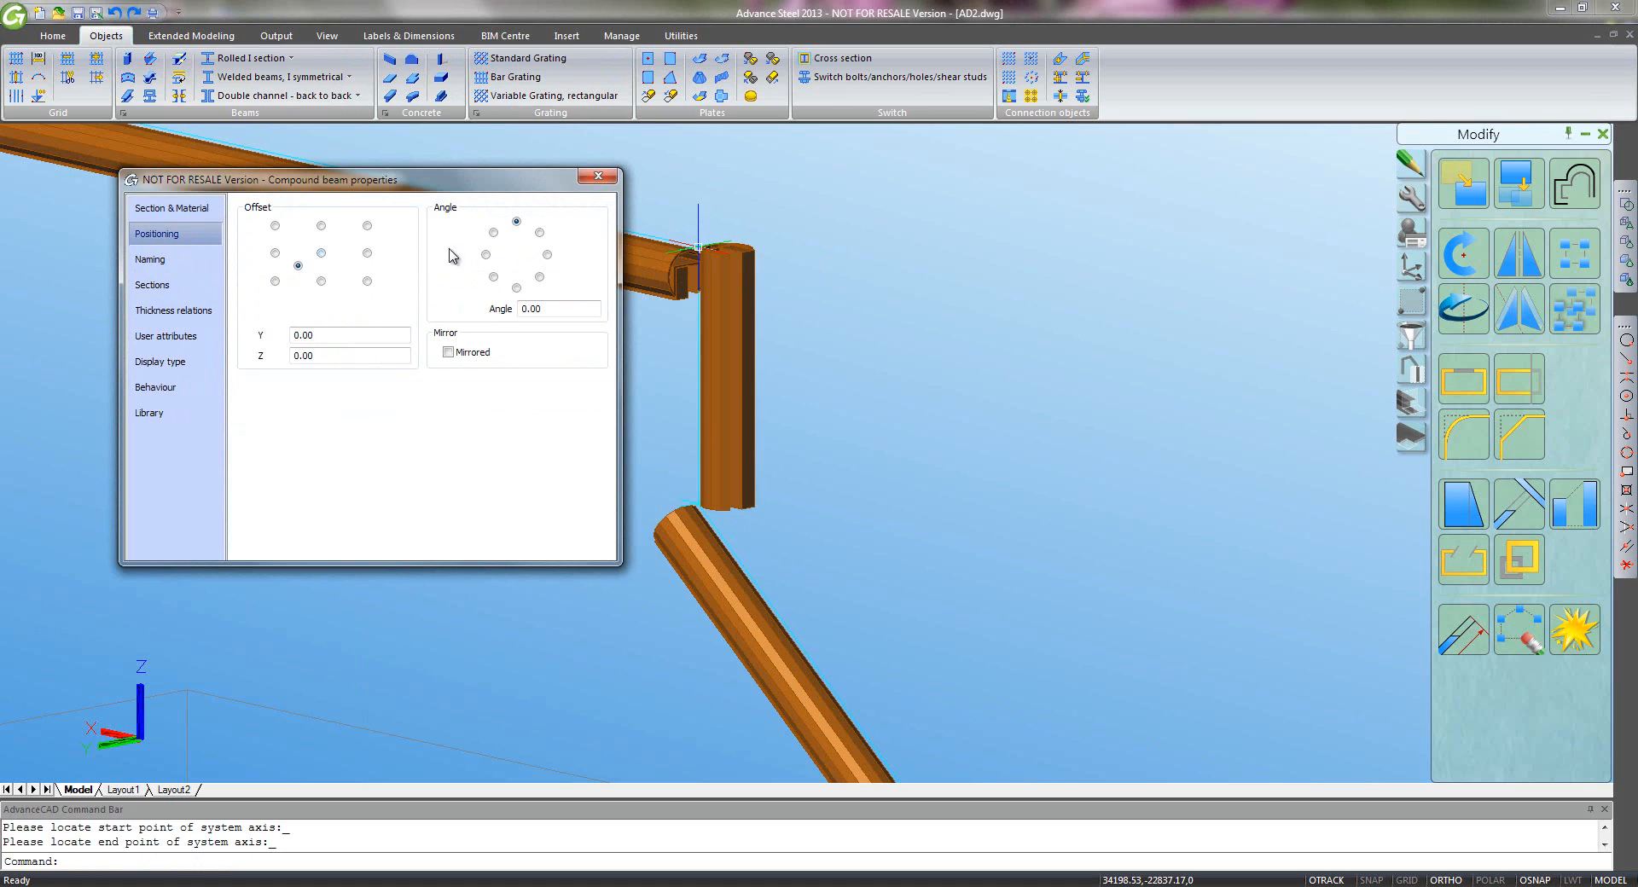
pyautogui.click(516, 287)
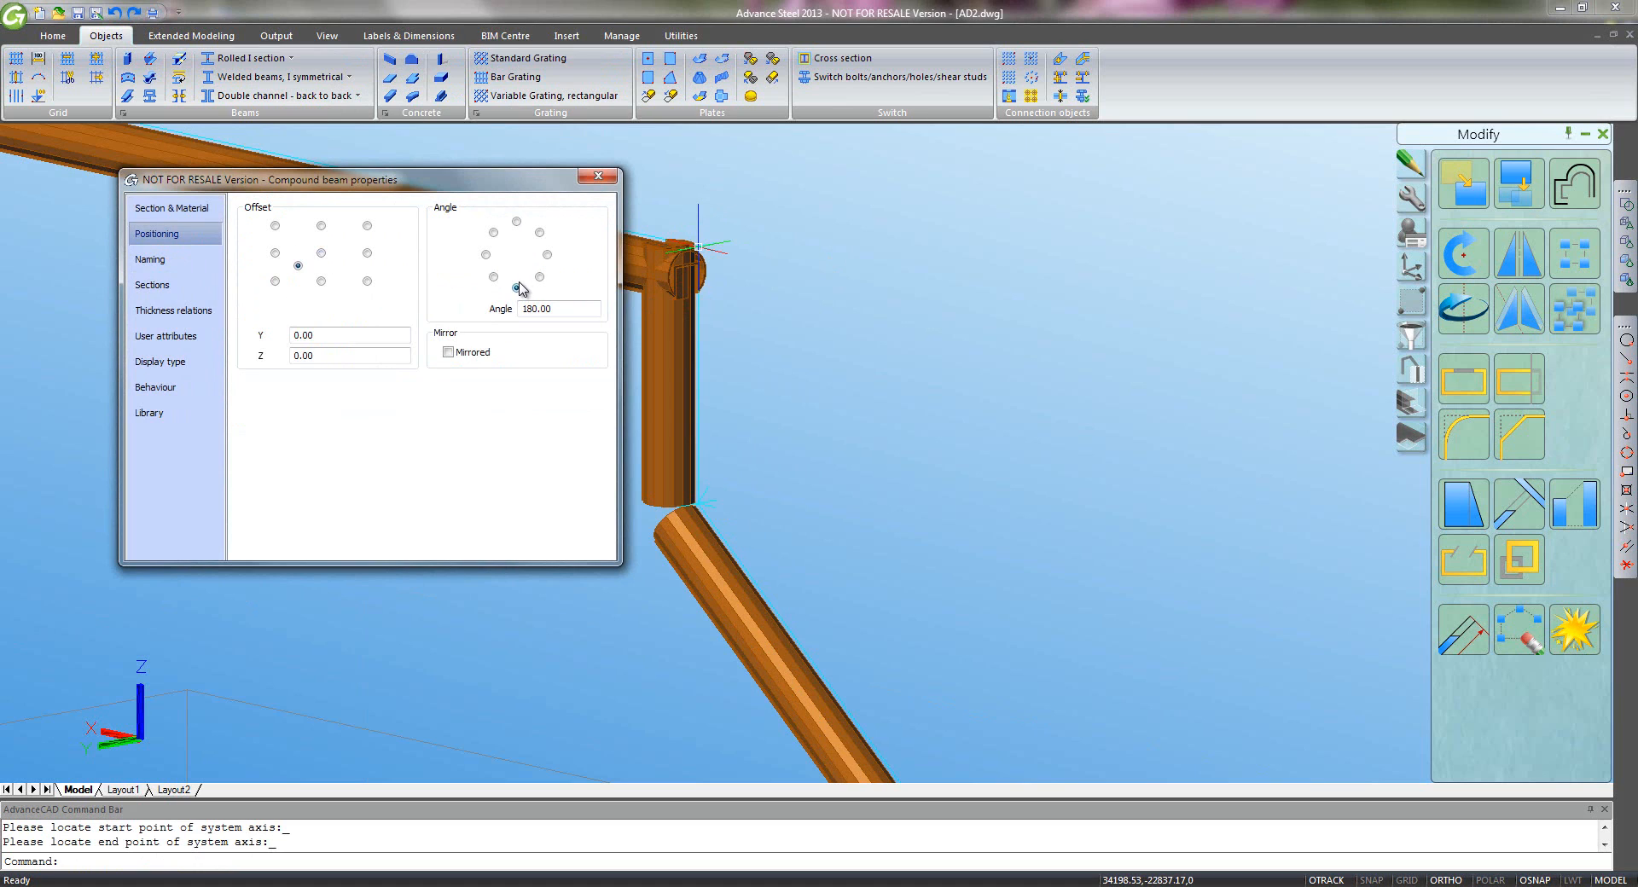
pyautogui.click(597, 179)
pyautogui.scroll(-5, 749, 366)
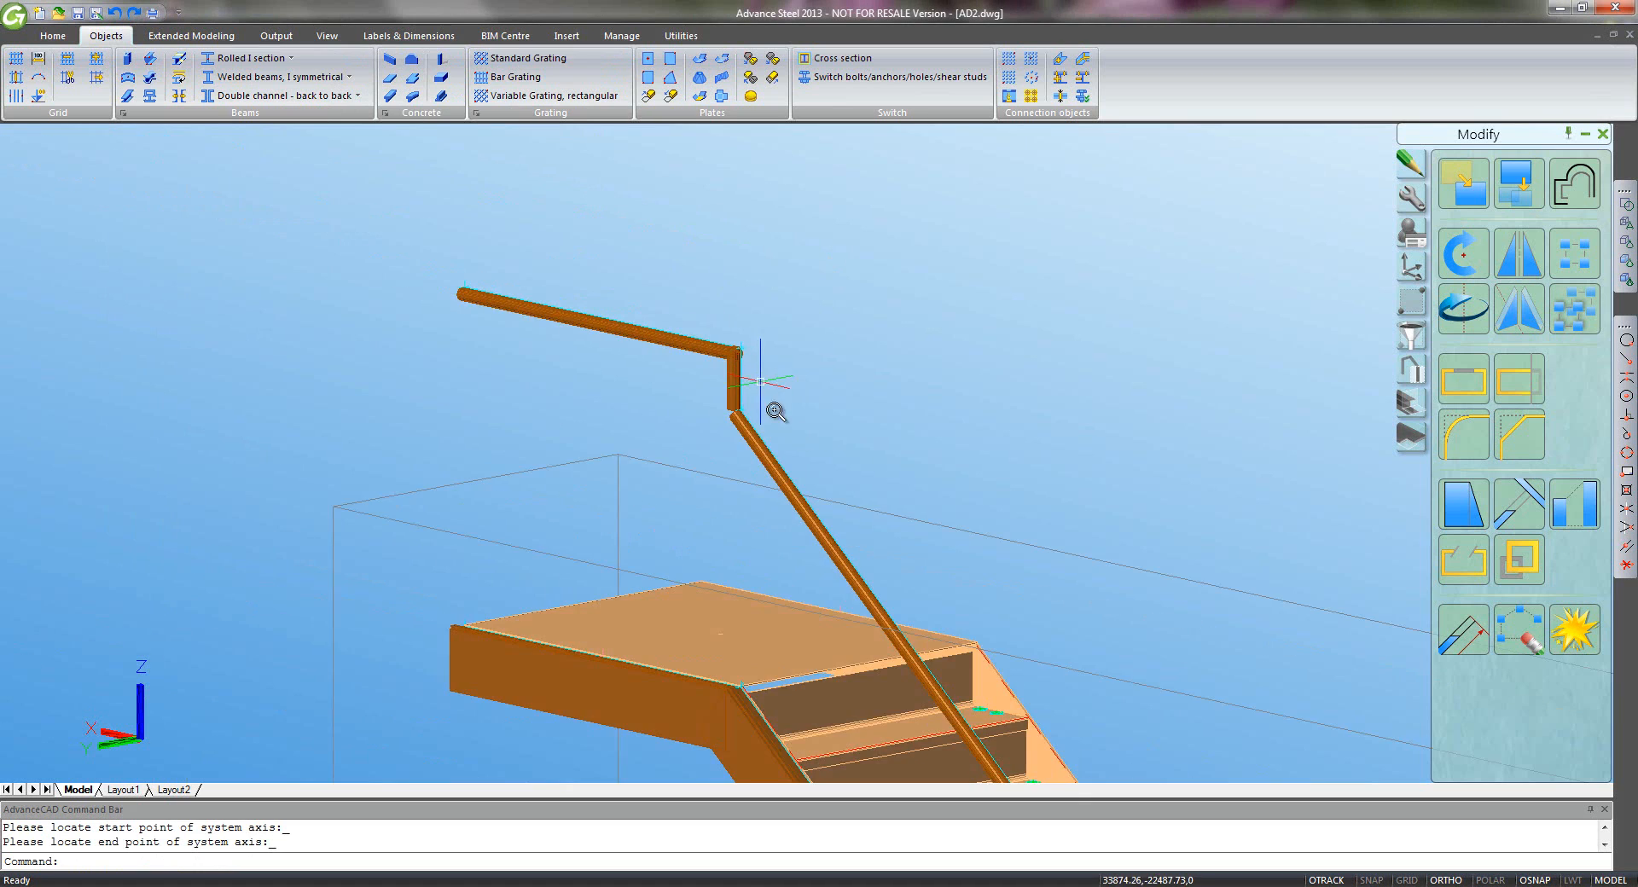
pyautogui.scroll(-2, 938, 546)
# - Draw a compound beam from the lower flight rail end to the middle landing rail end
pyautogui.moveTo(1022, 581); pyautogui.dragTo(652, 273, button='middle')
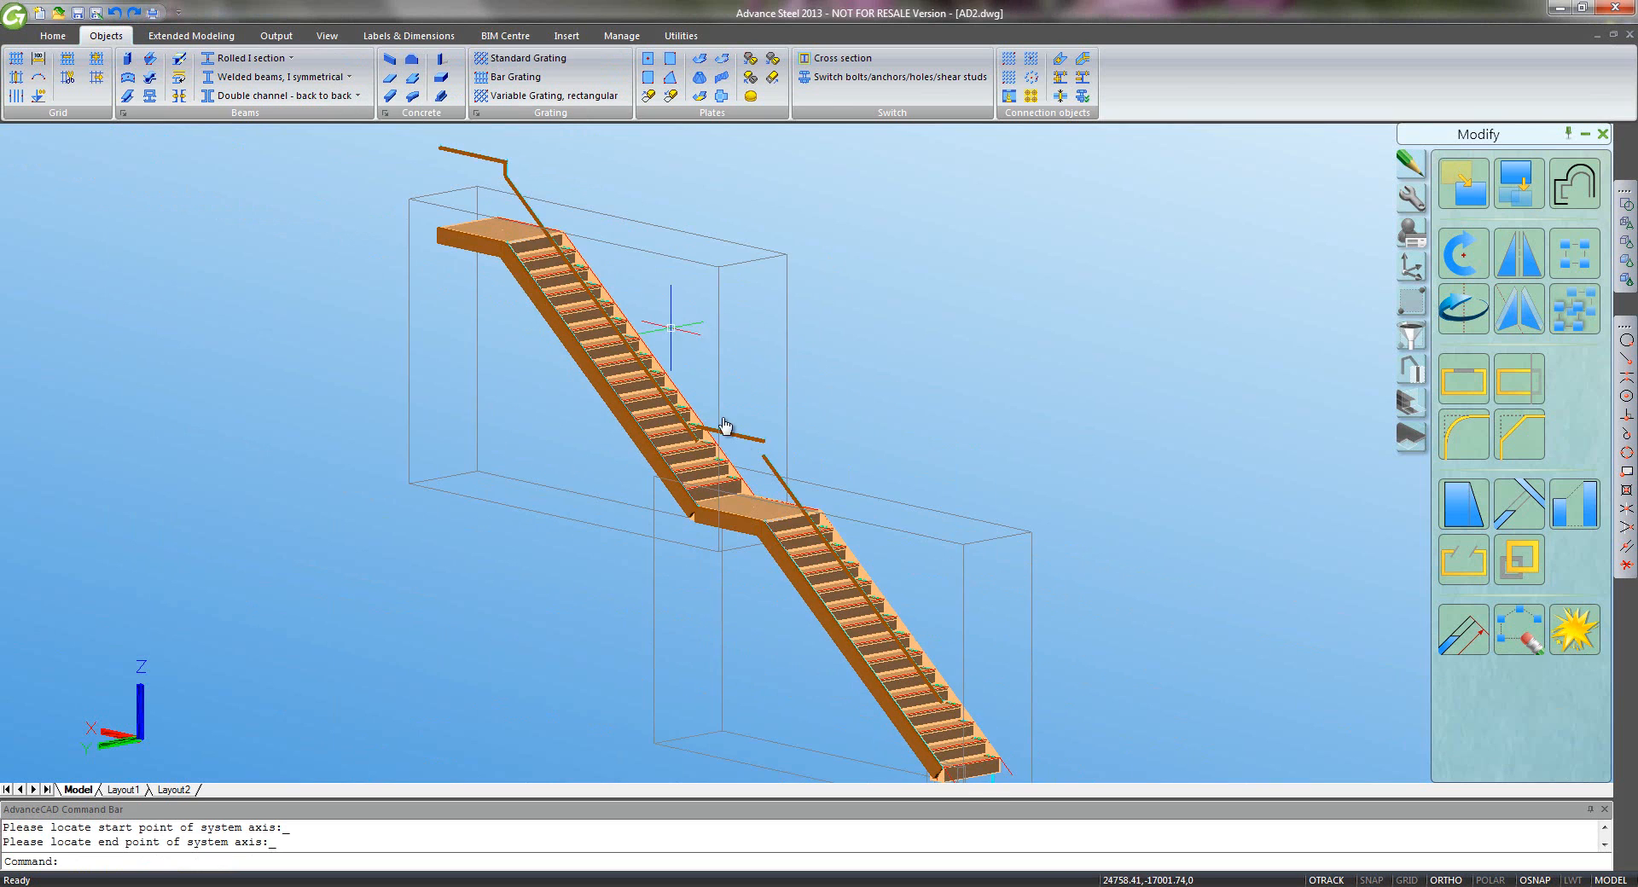
pyautogui.scroll(3, 772, 454)
pyautogui.scroll(2, 734, 400)
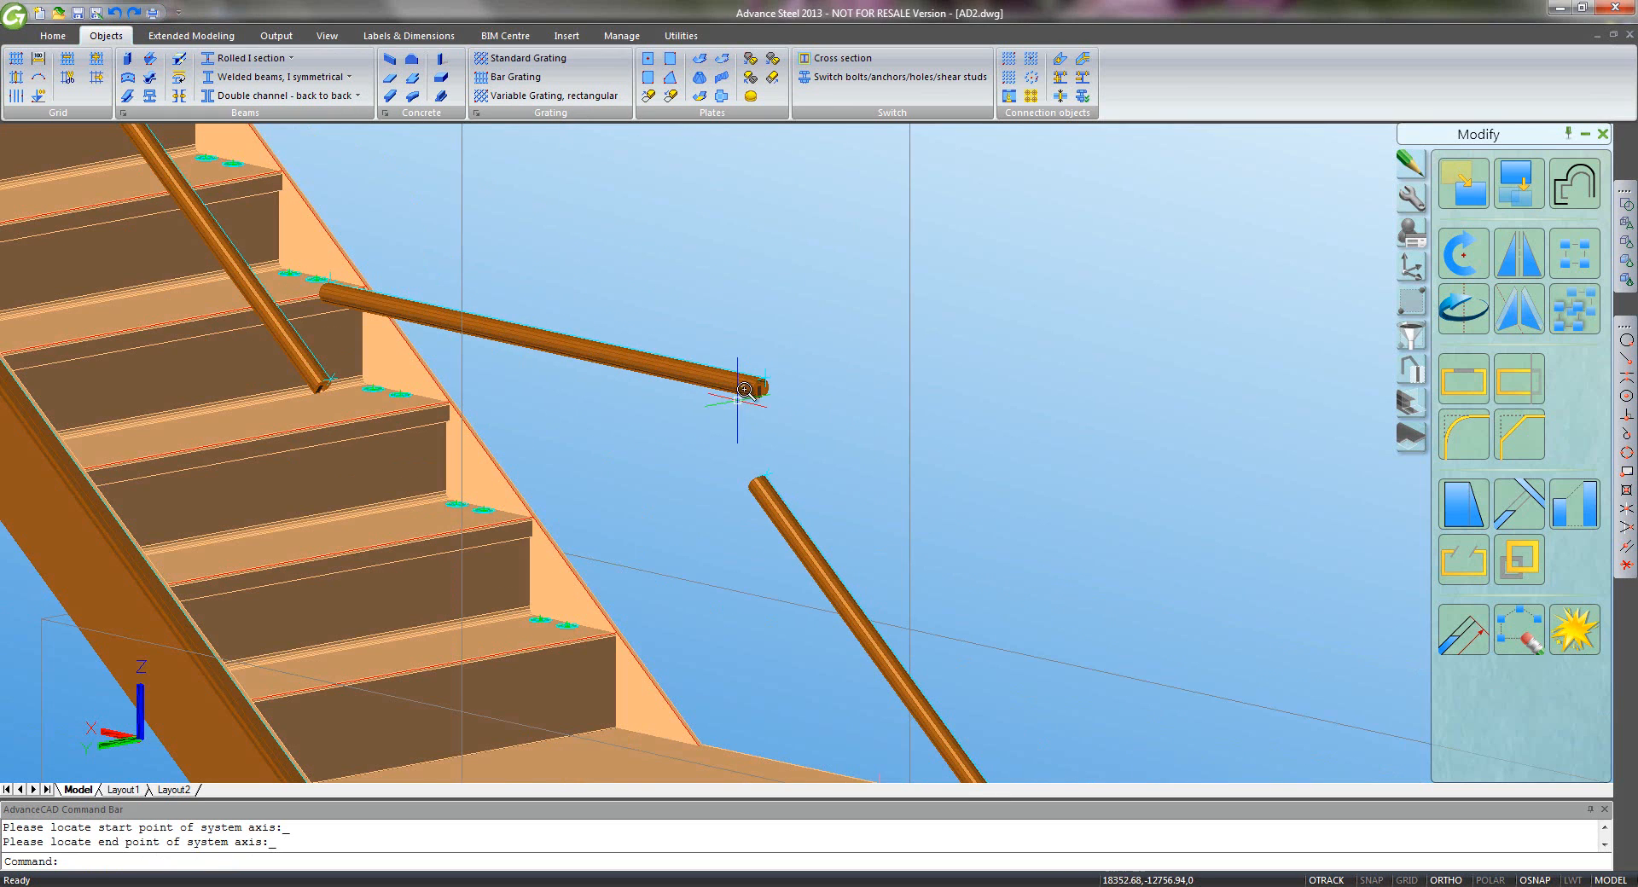
pyautogui.click(179, 96)
pyautogui.click(785, 503)
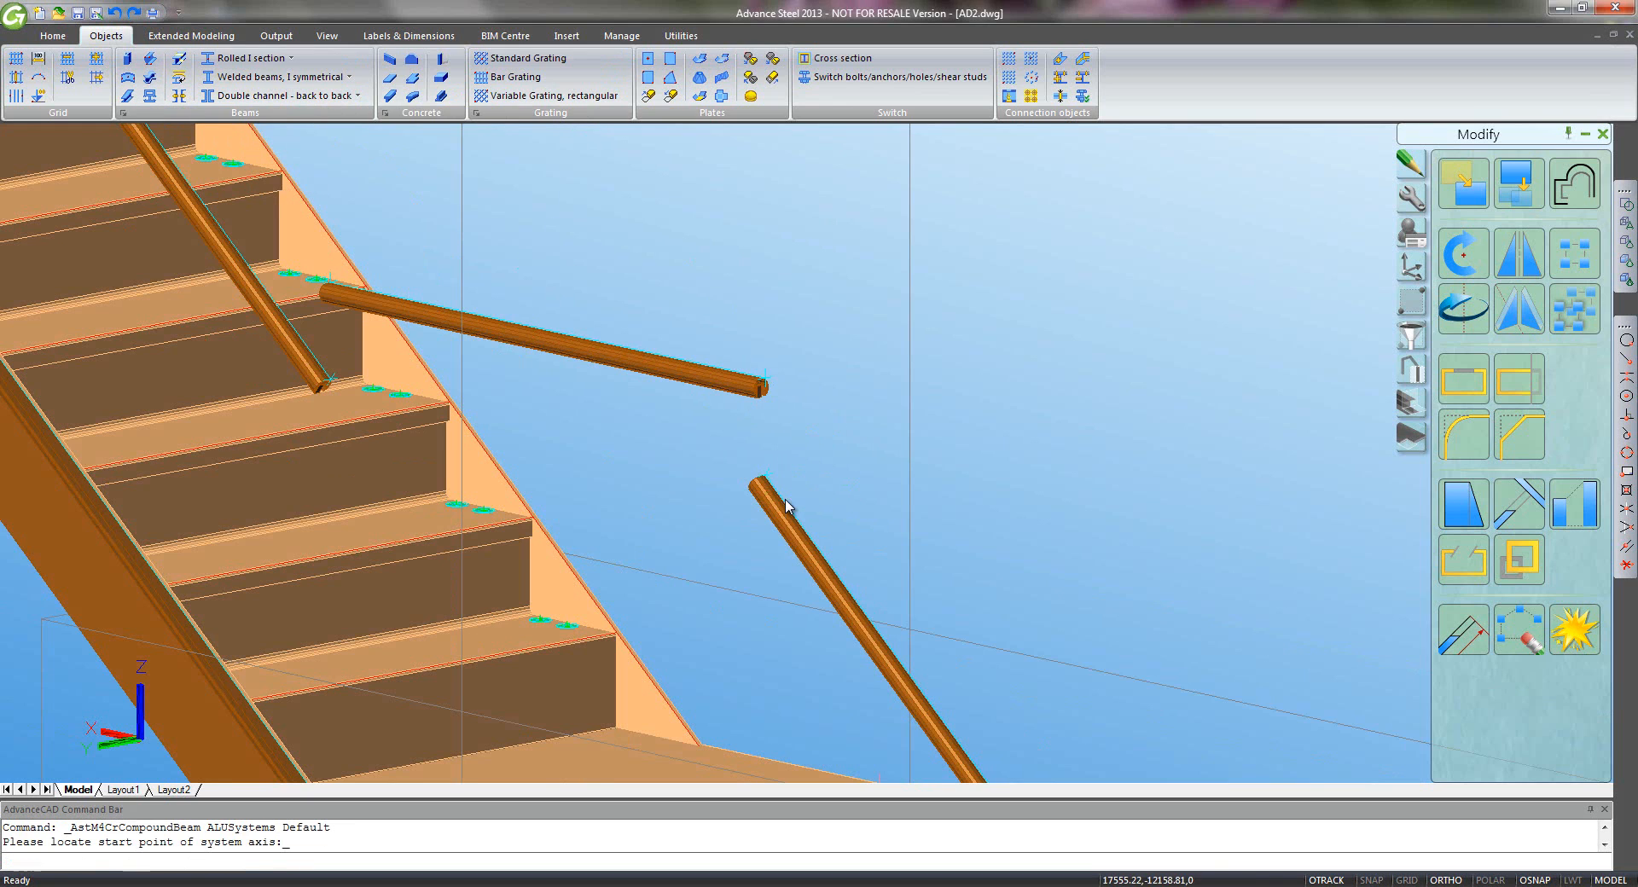
pyautogui.click(762, 386)
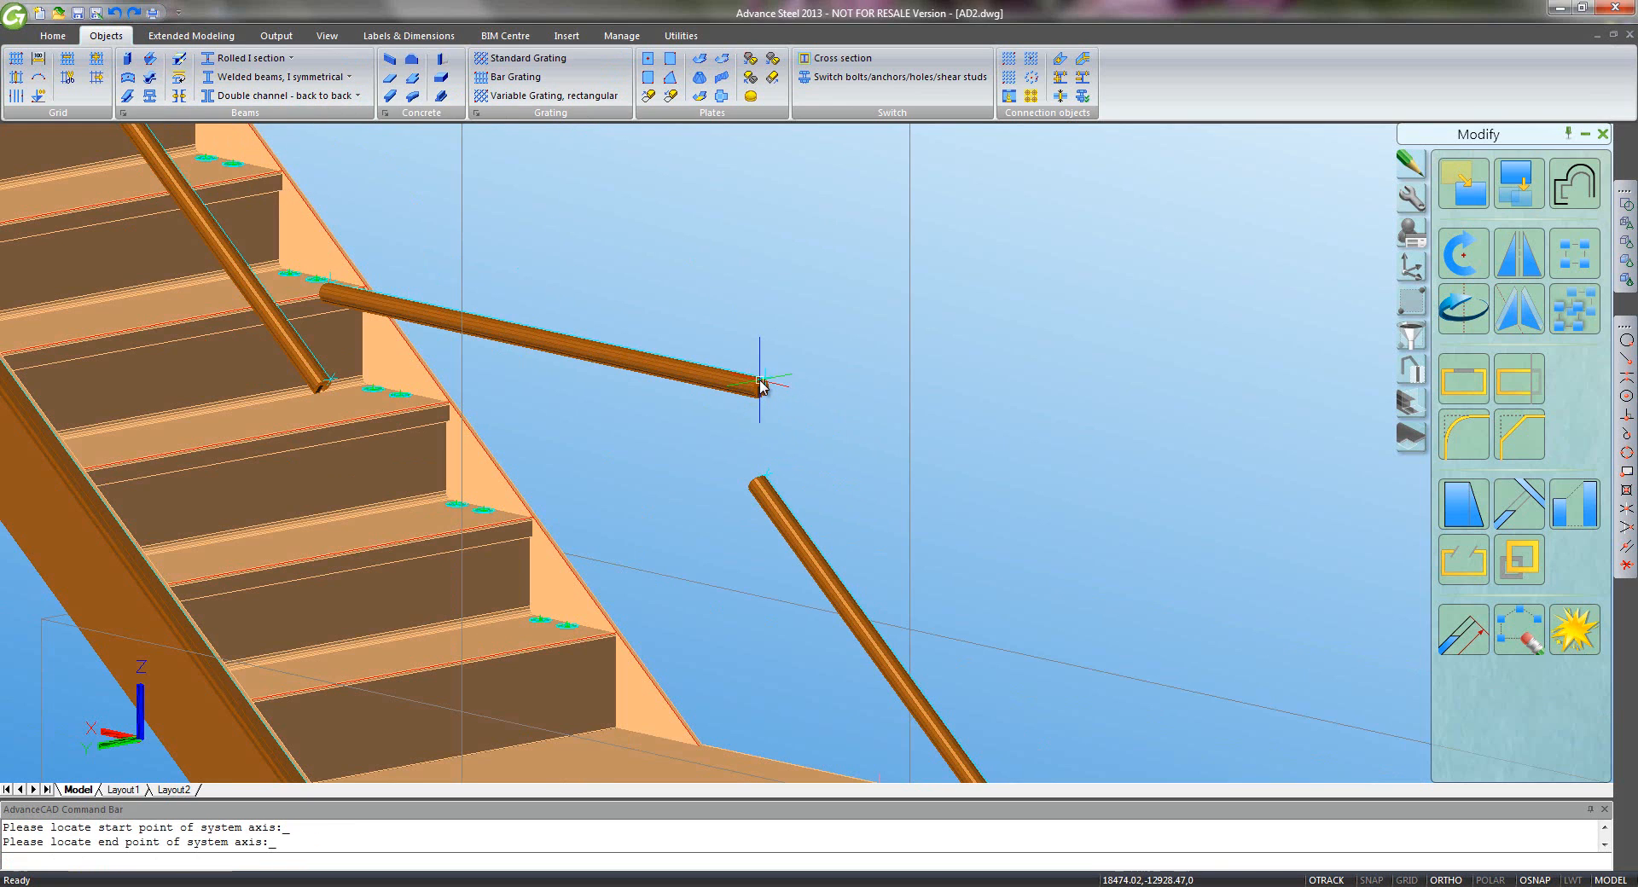
# - Make the new piece QRail Easy Glass - Top with a 180° positioning angle
pyautogui.click(472, 239)
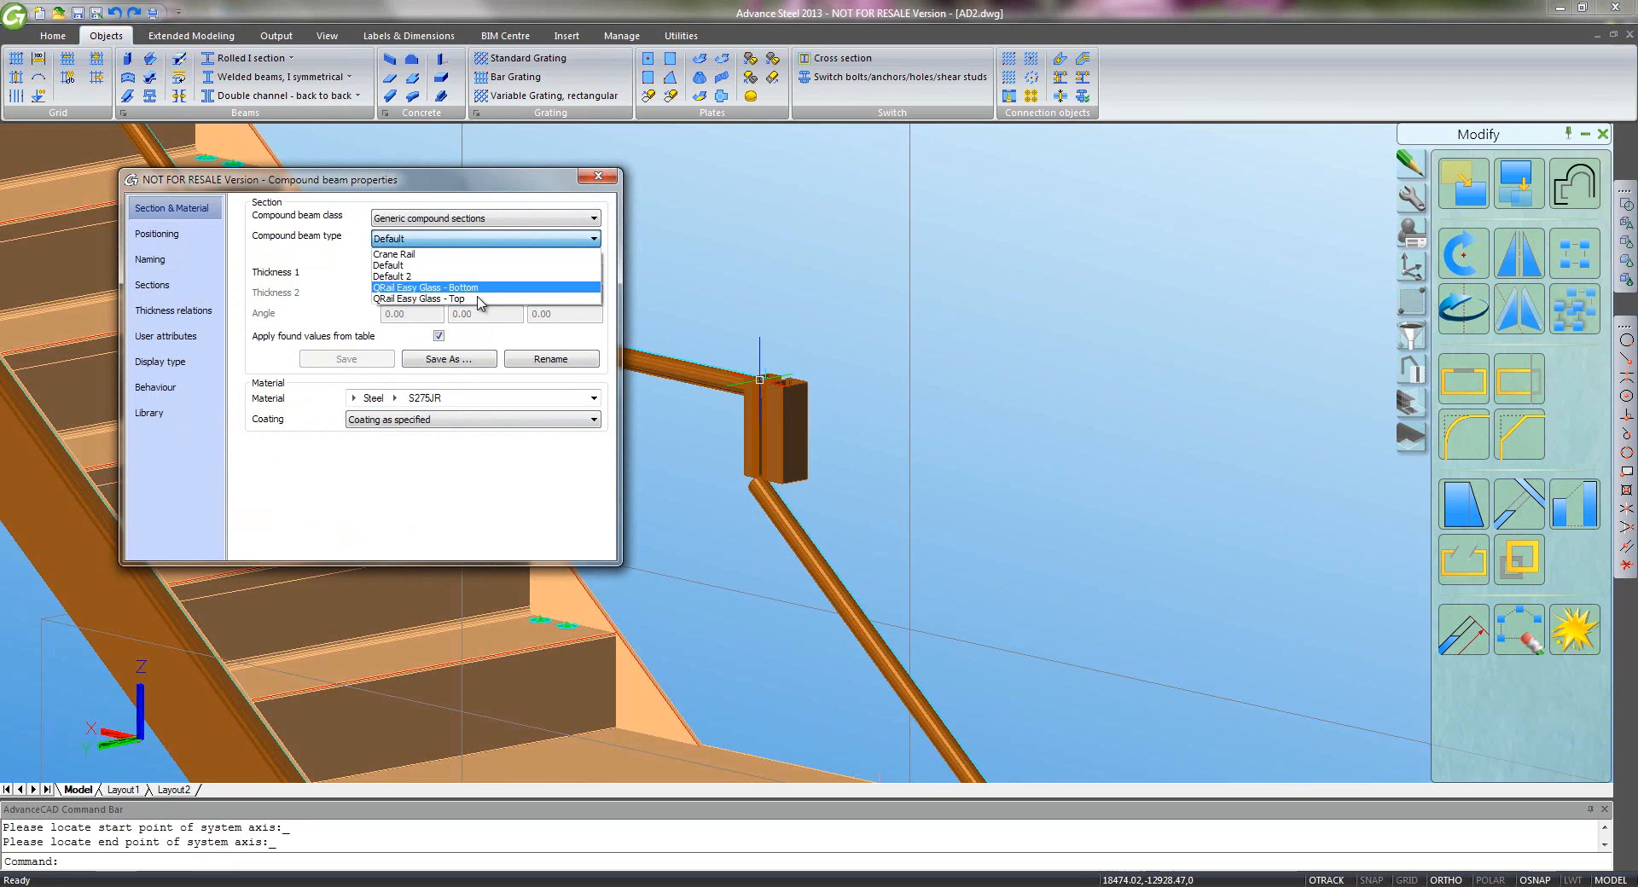
pyautogui.click(424, 295)
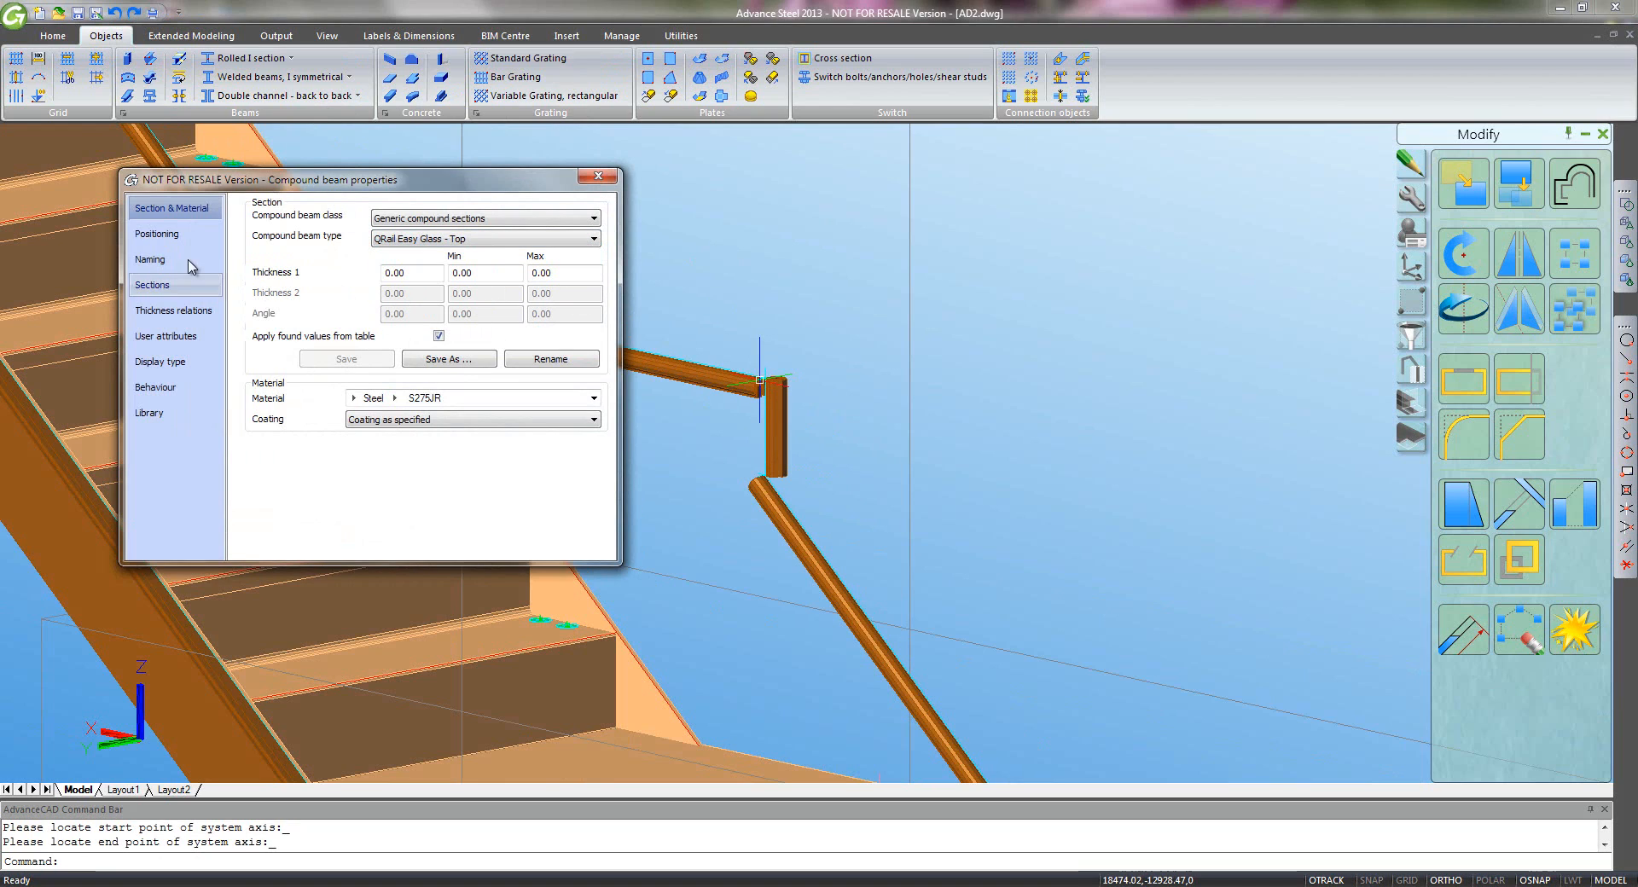
pyautogui.click(157, 234)
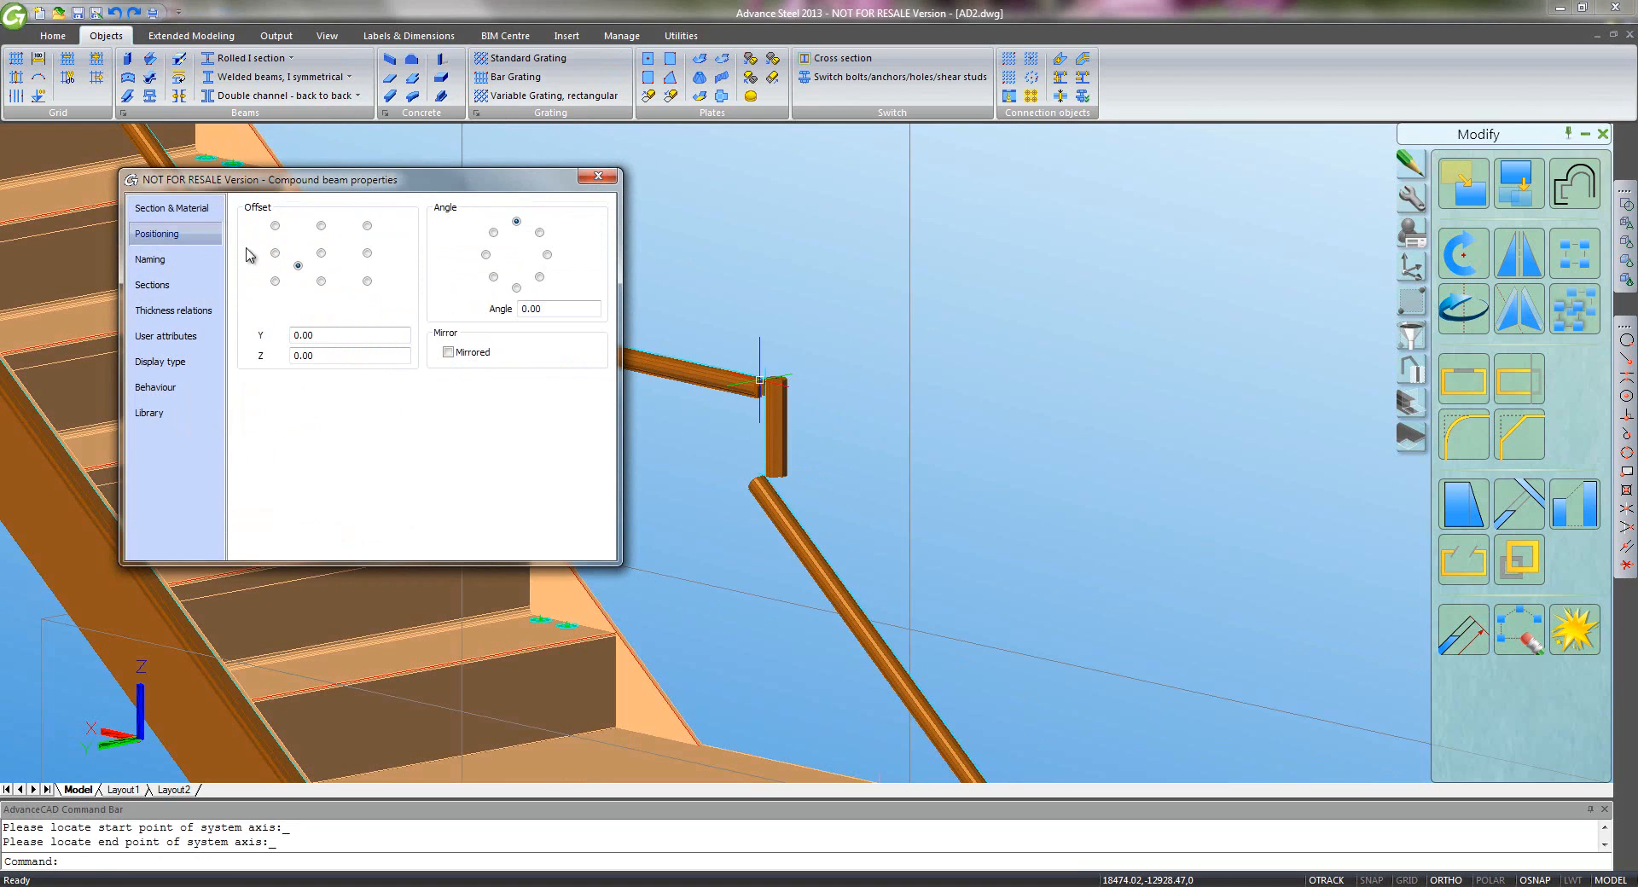
pyautogui.click(517, 288)
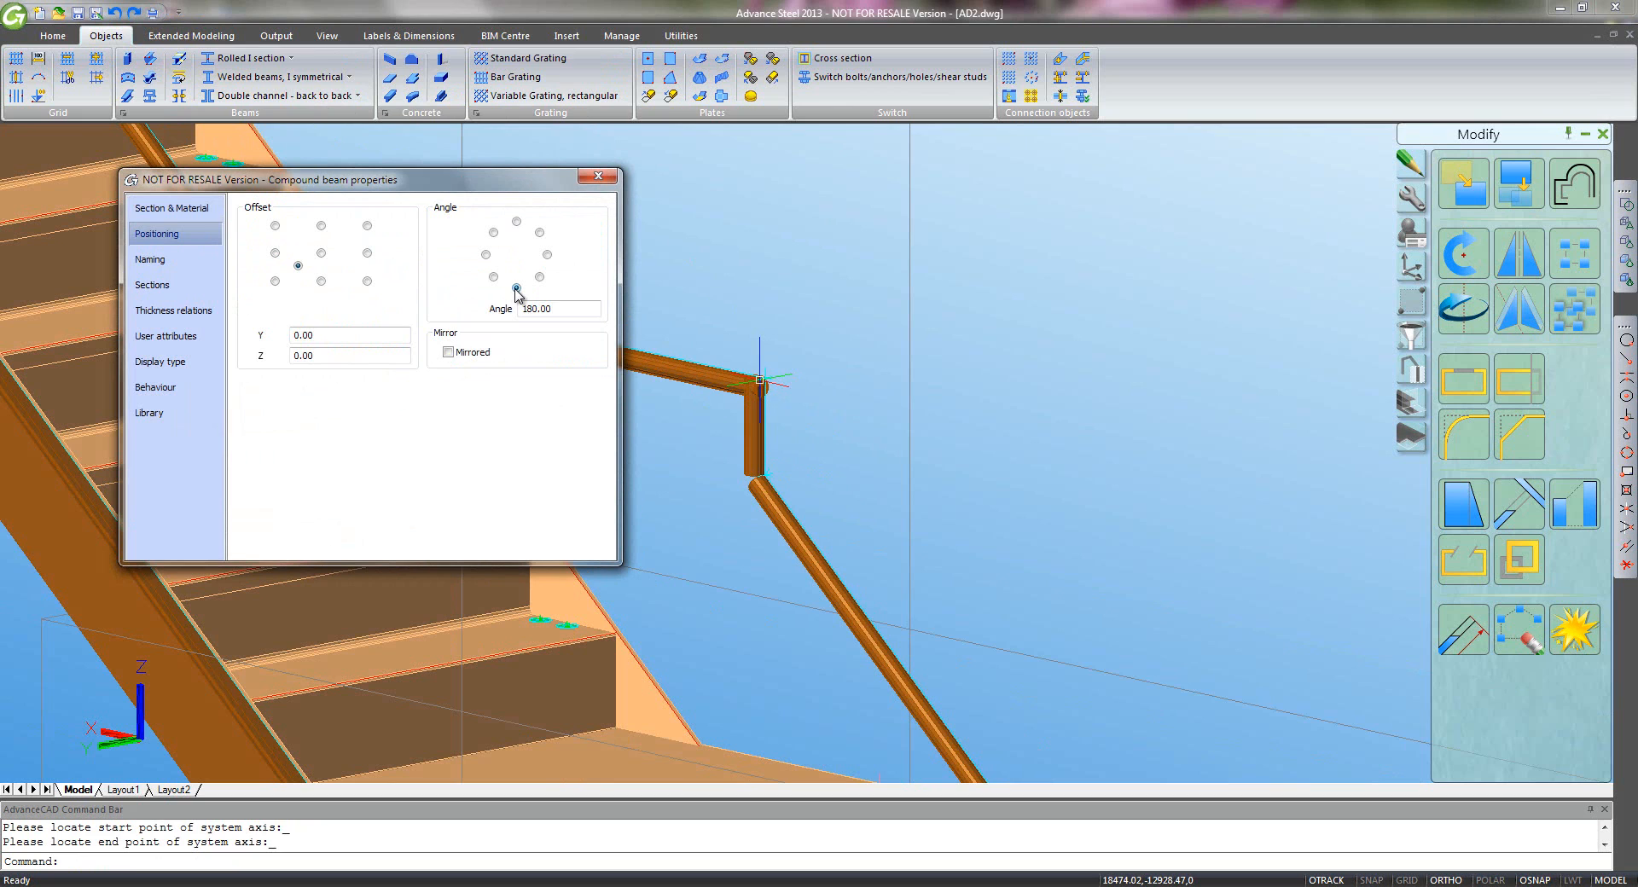
pyautogui.click(594, 180)
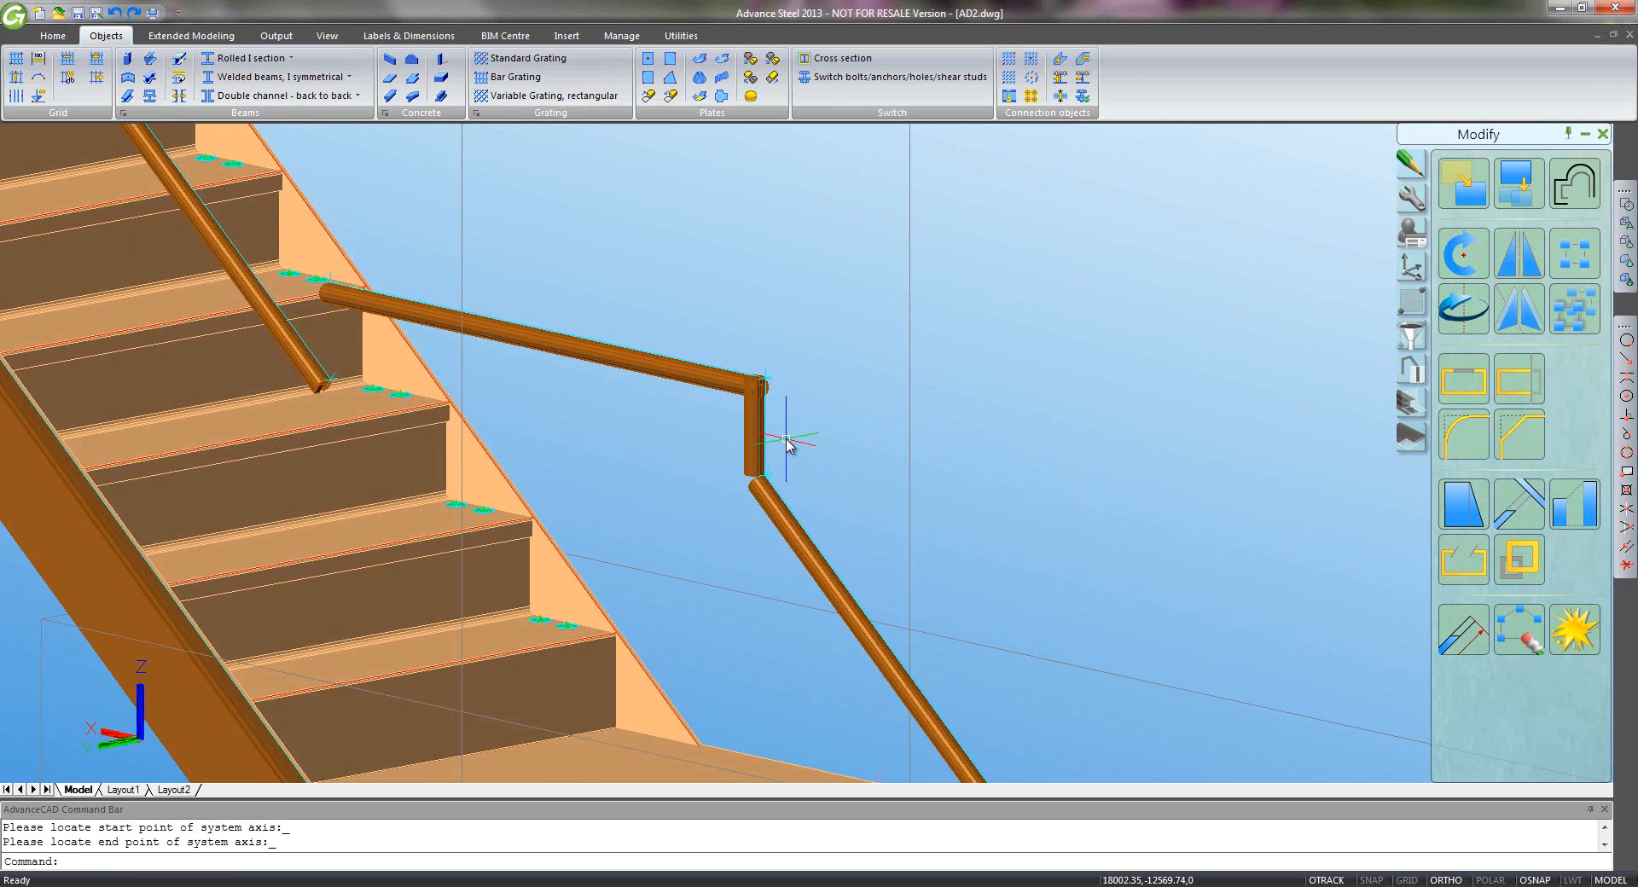
pyautogui.scroll(-6, 786, 443)
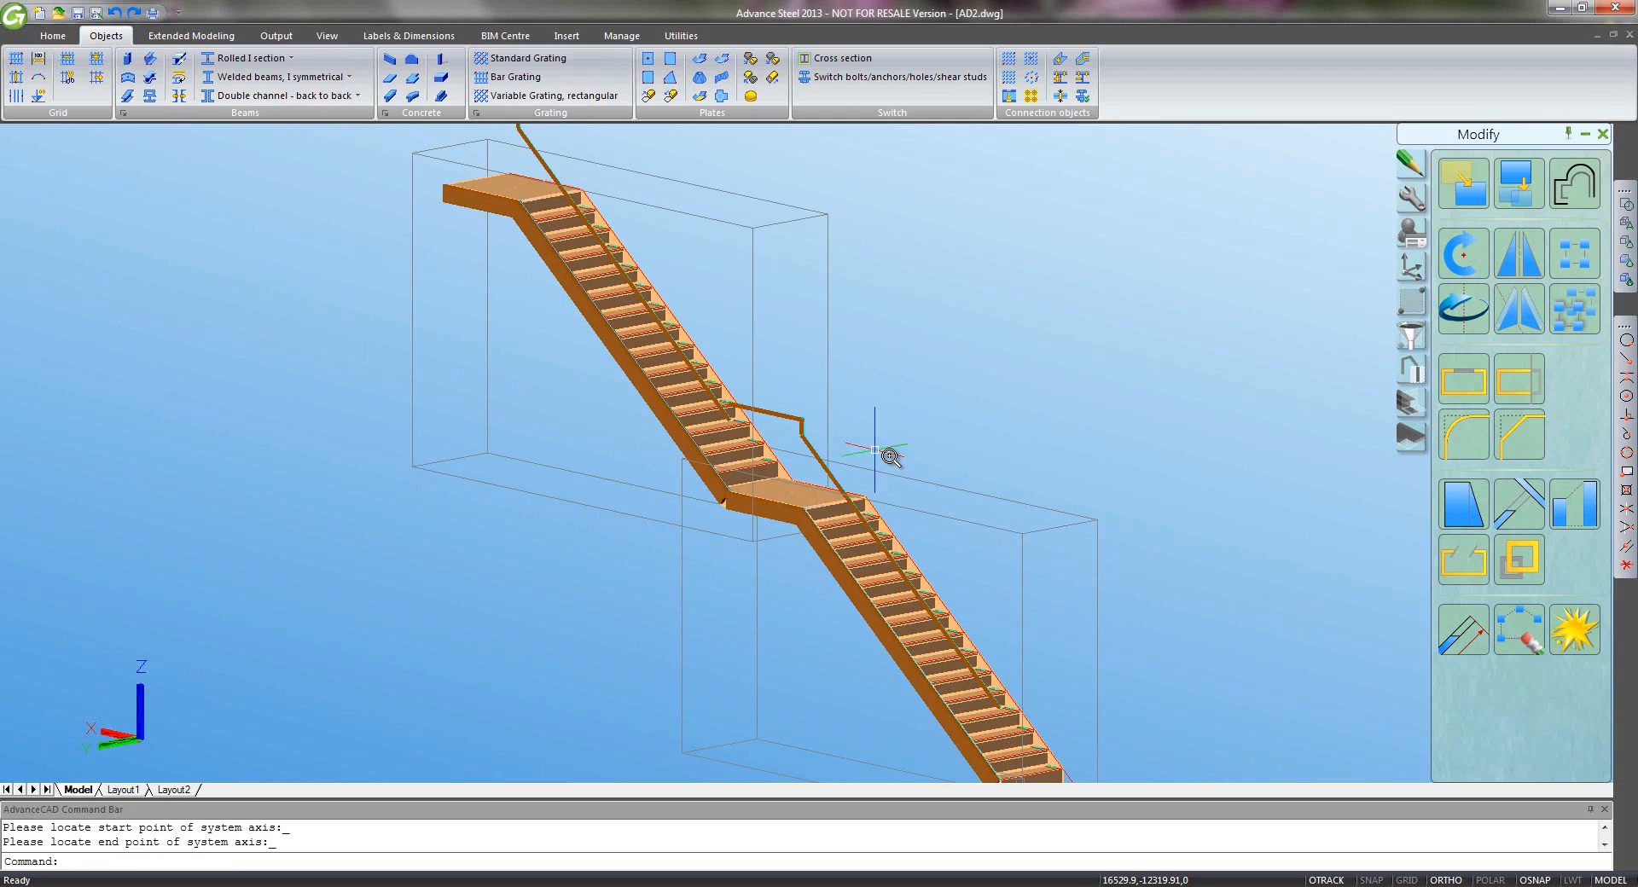
pyautogui.scroll(-2, 891, 457)
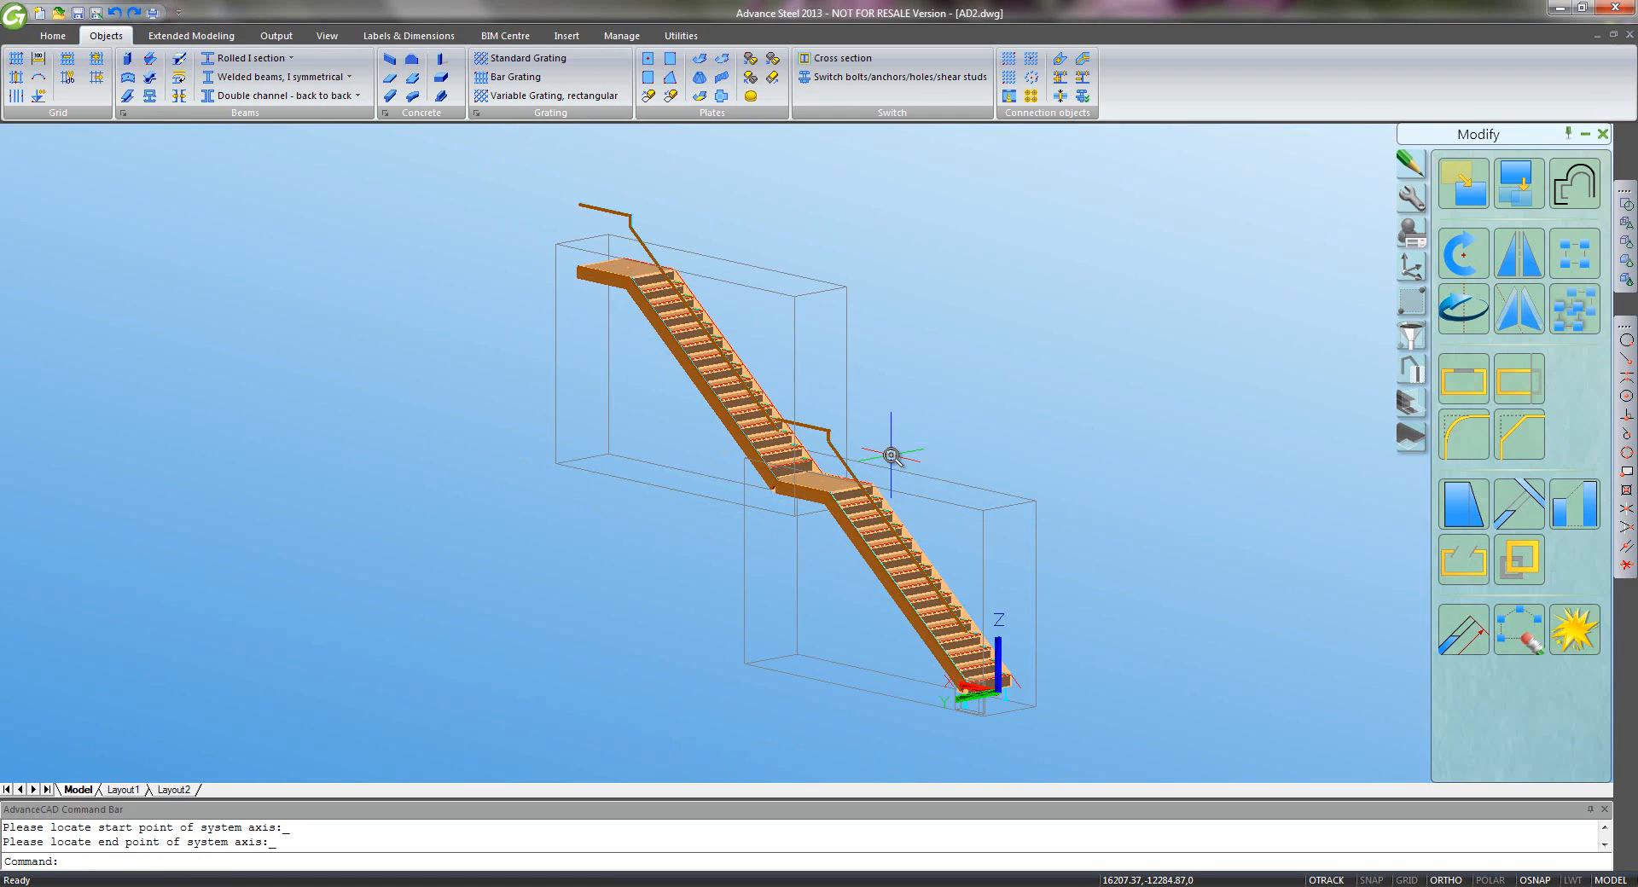
pyautogui.click(862, 434)
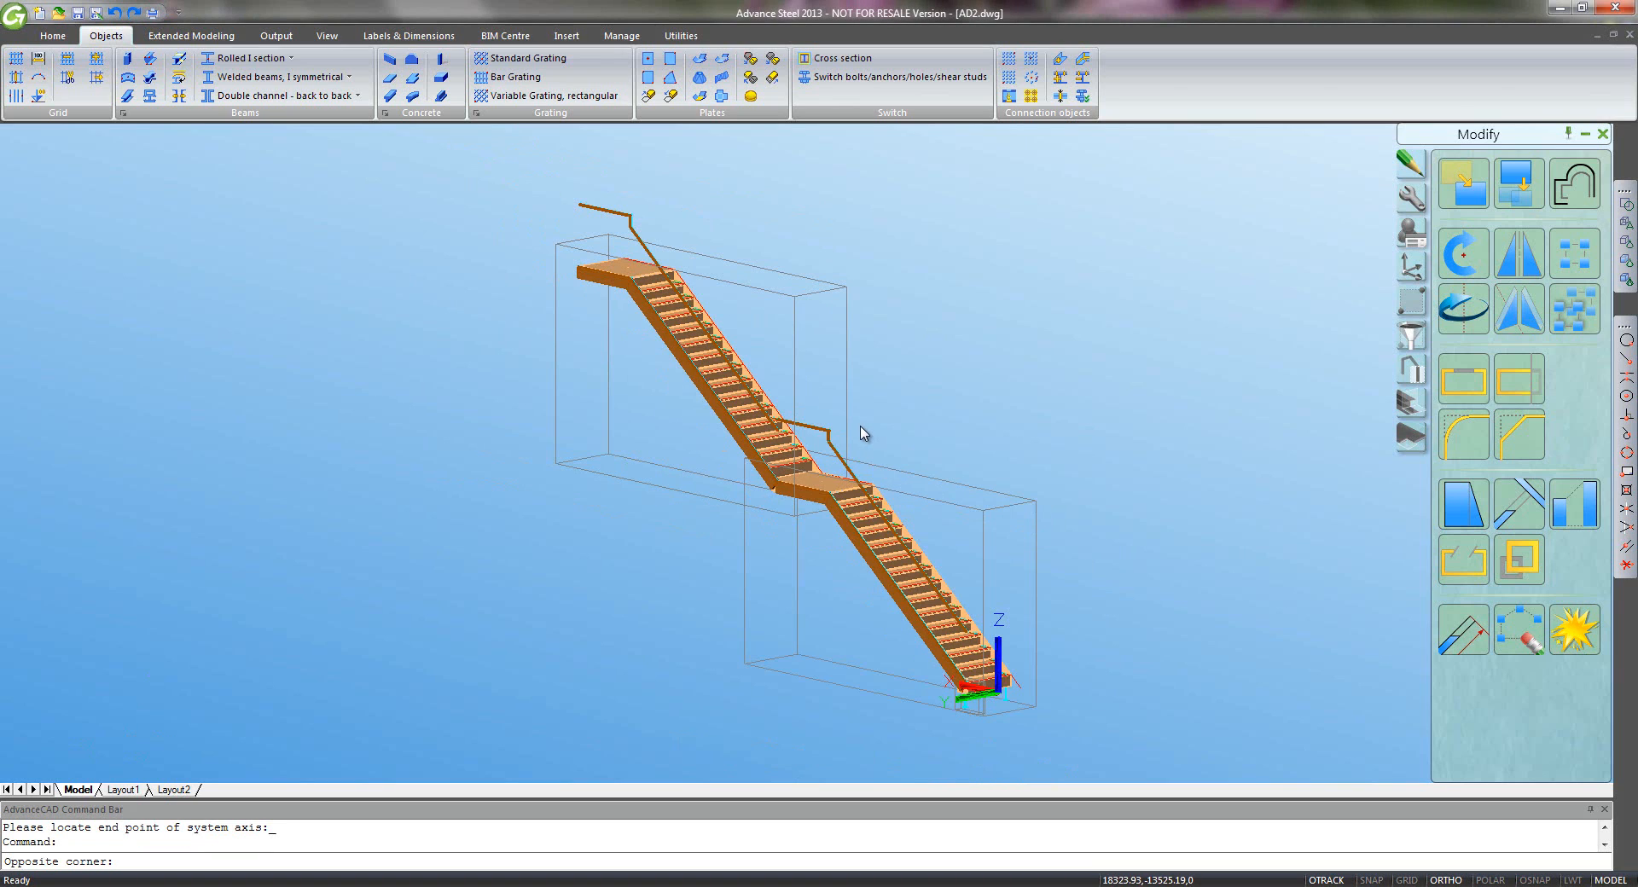
pyautogui.click(860, 424)
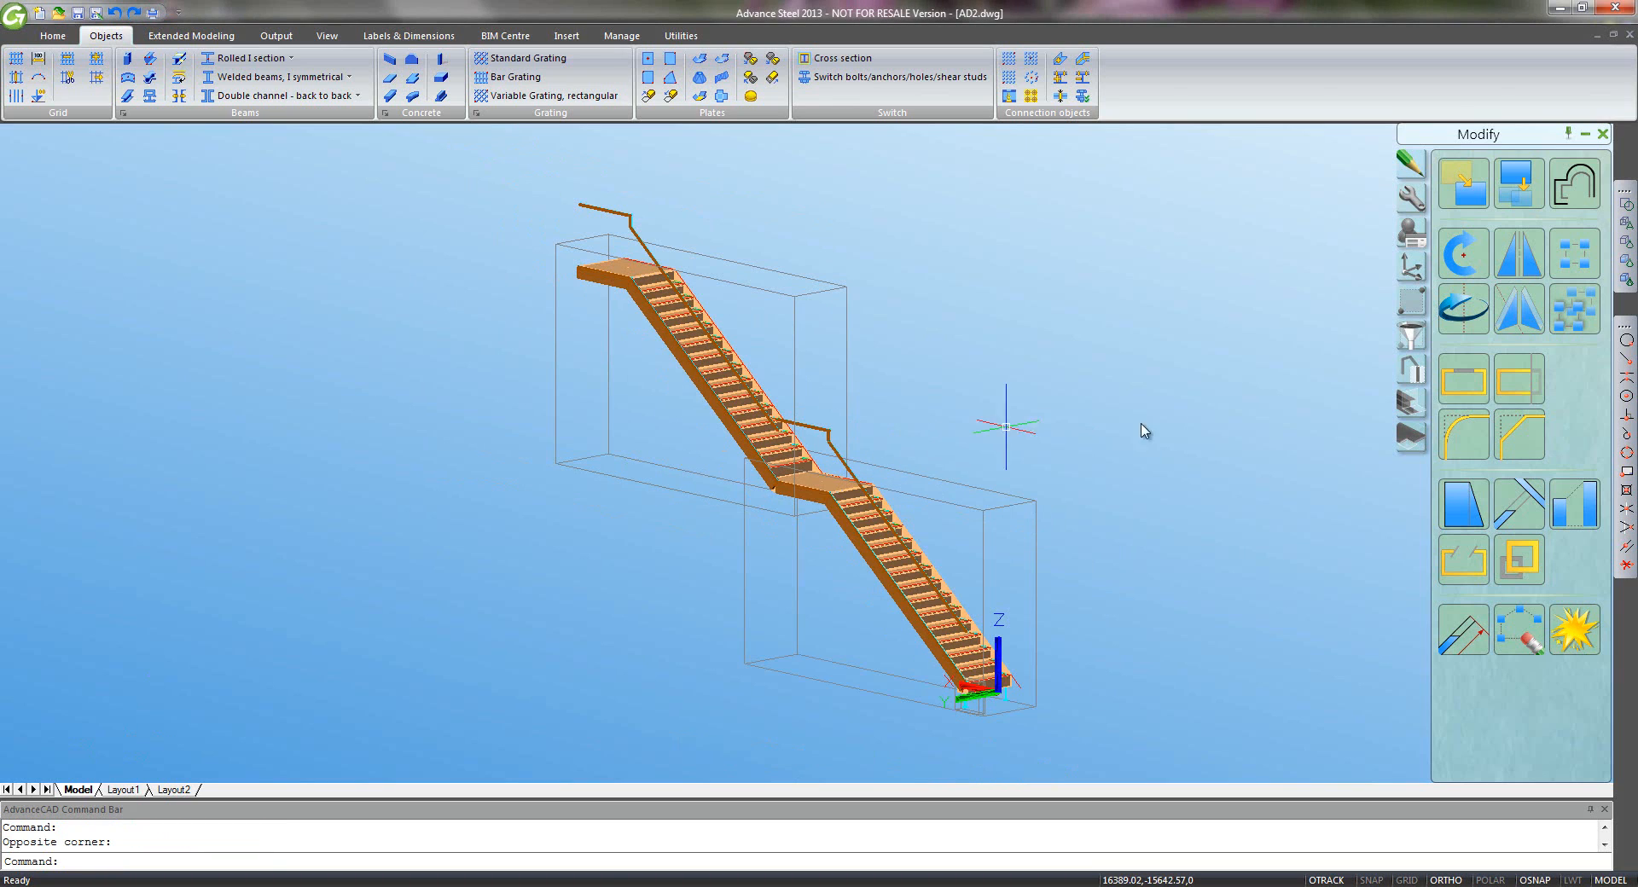
# - Mitre the landing's horizontal beam against the adjoining flight stringer
pyautogui.click(1409, 401)
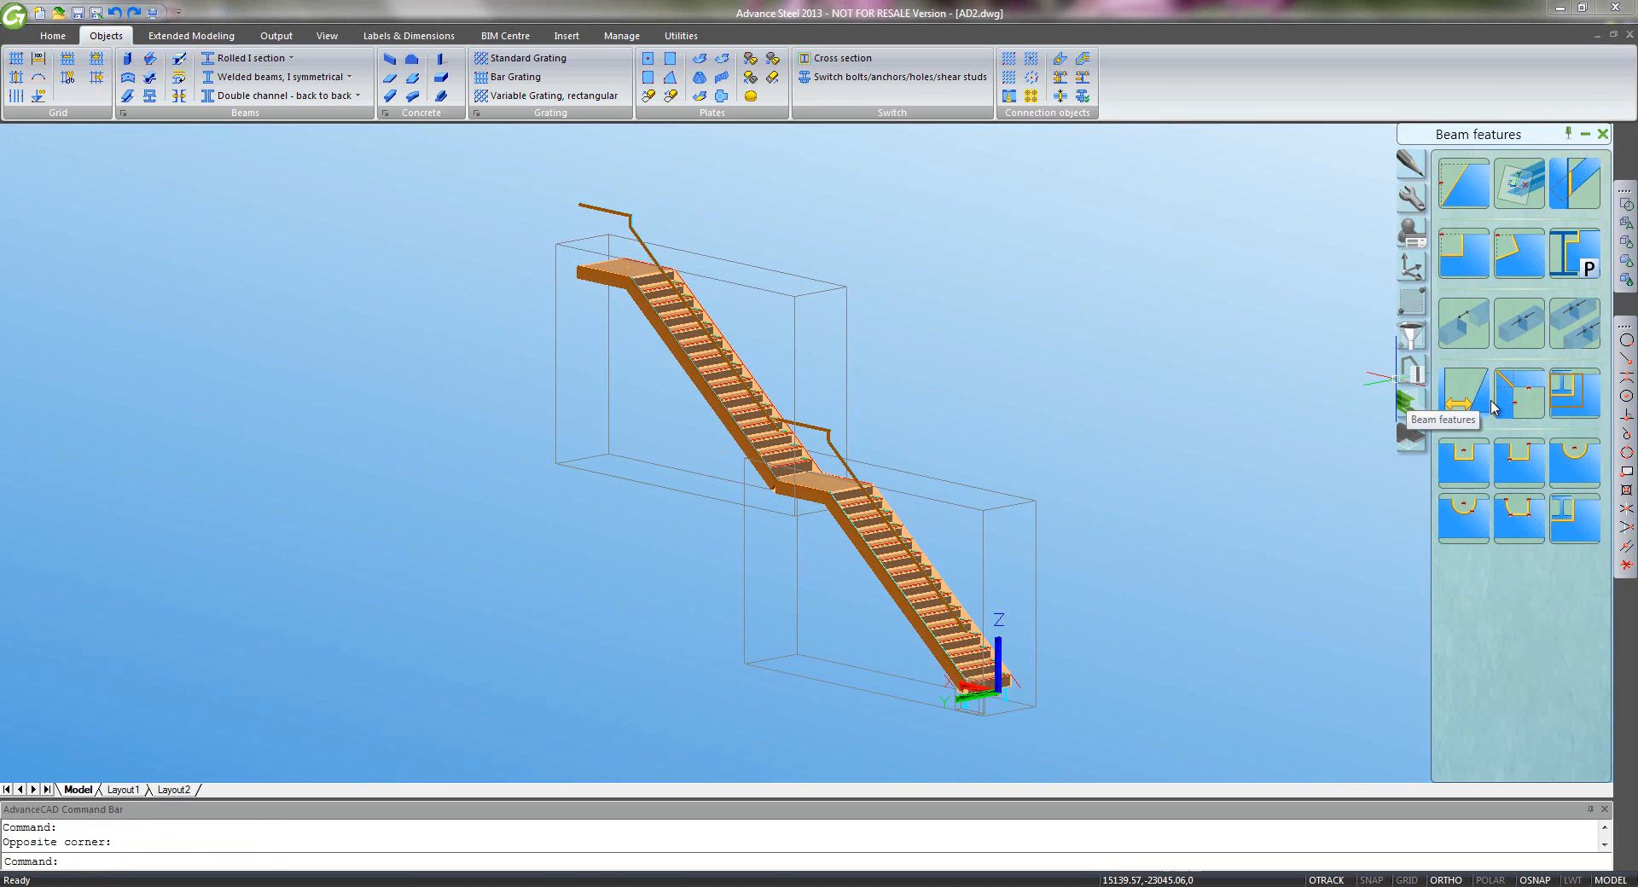
pyautogui.click(1520, 393)
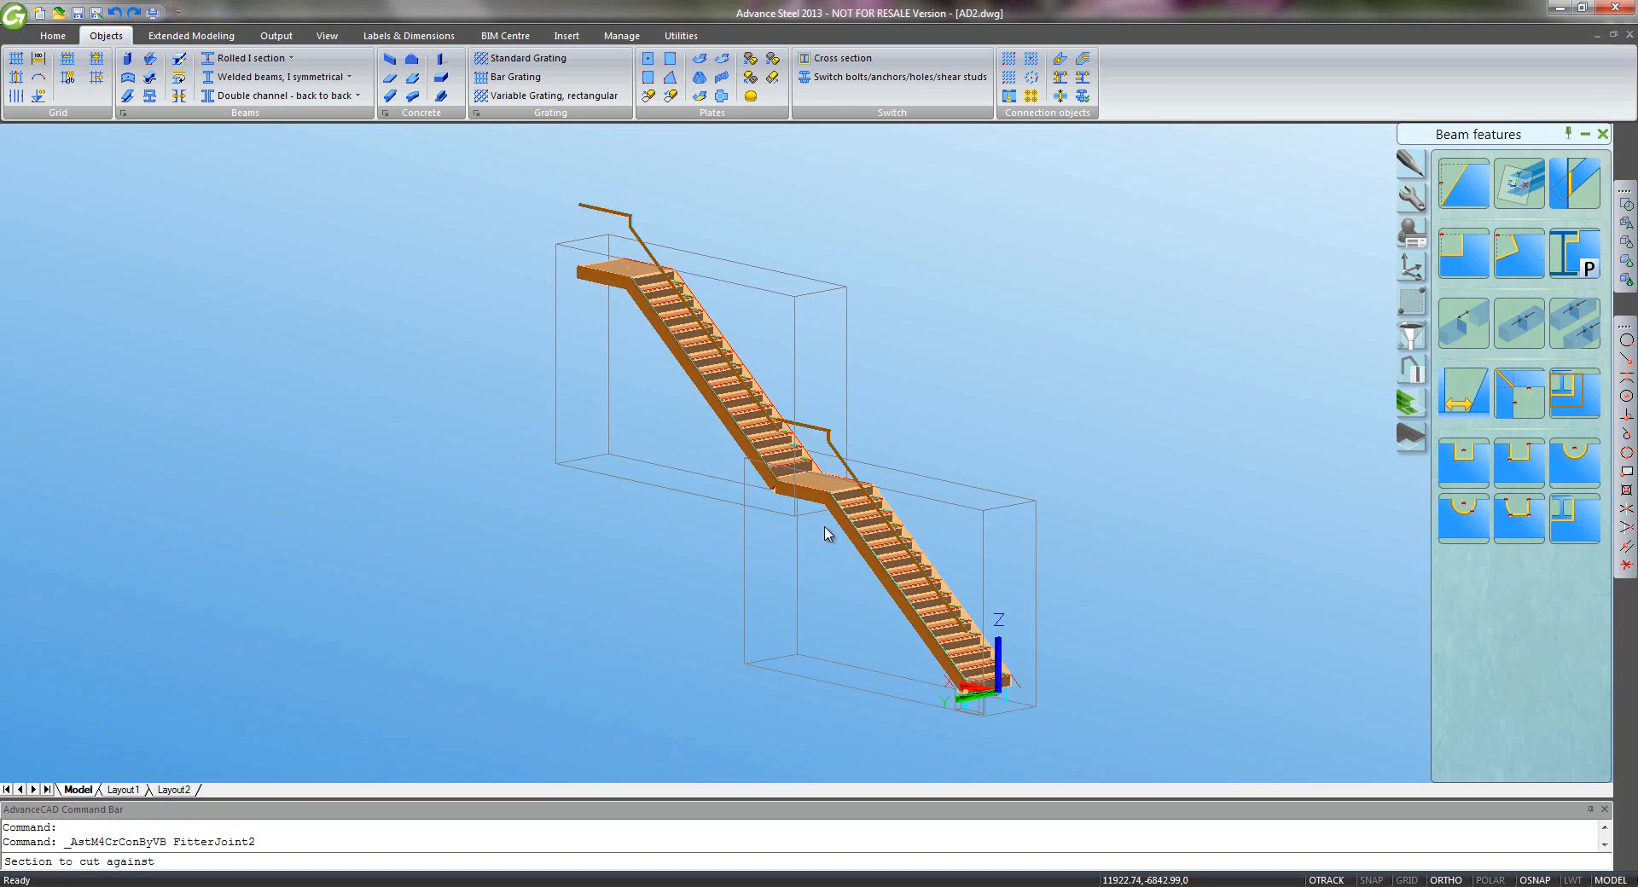
pyautogui.scroll(5, 824, 533)
pyautogui.moveTo(833, 384); pyautogui.dragTo(957, 629, button='middle')
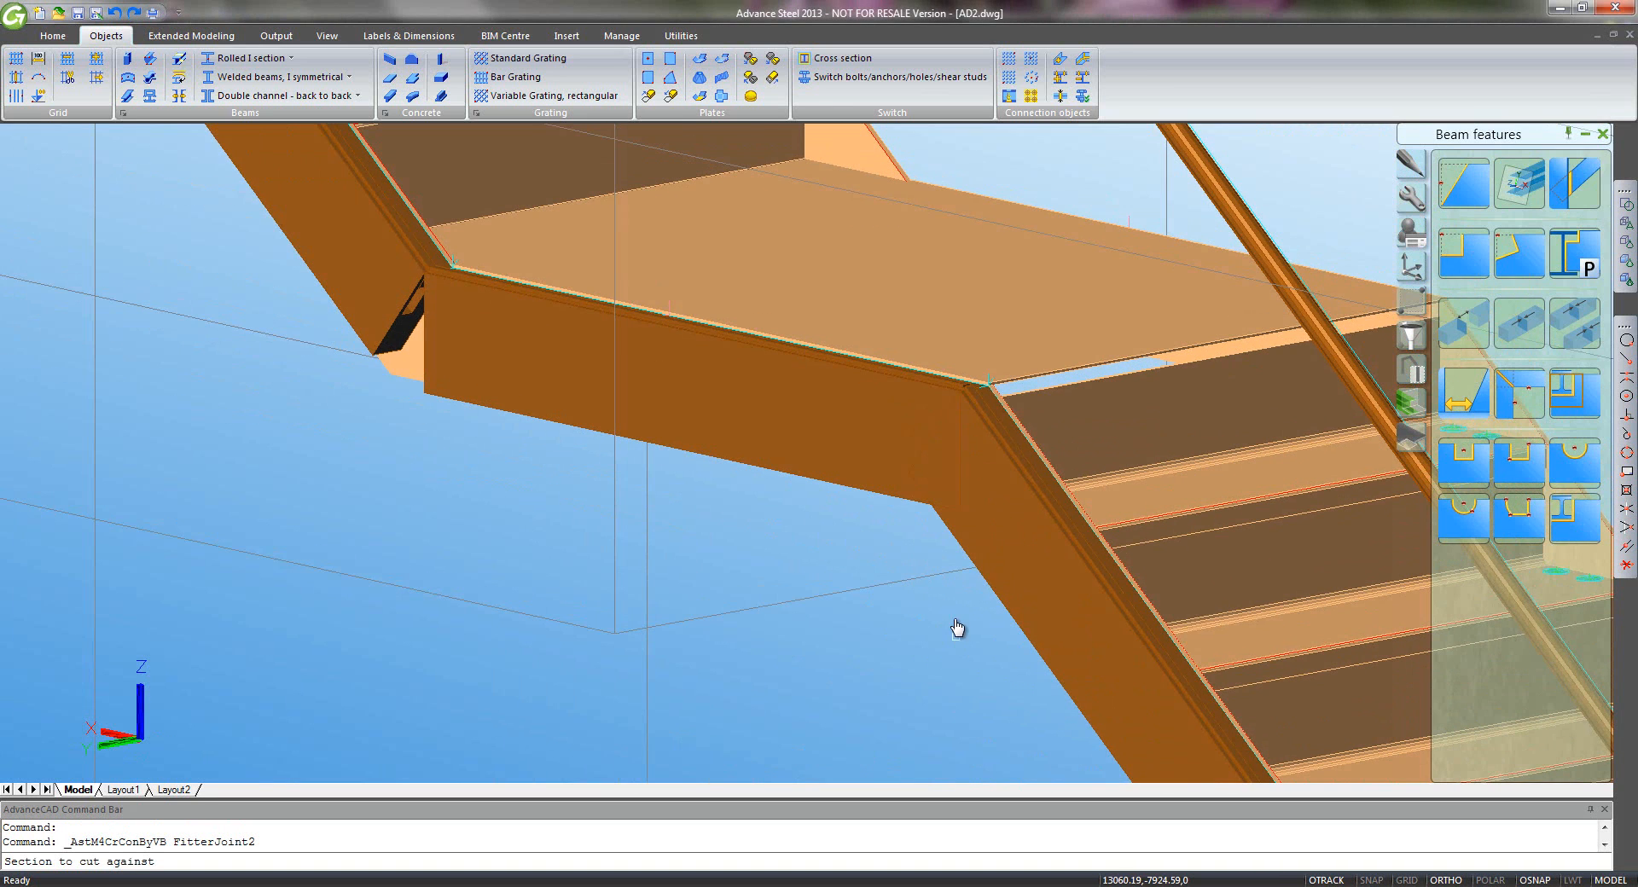
pyautogui.click(971, 548)
pyautogui.press('Return')
pyautogui.click(869, 496)
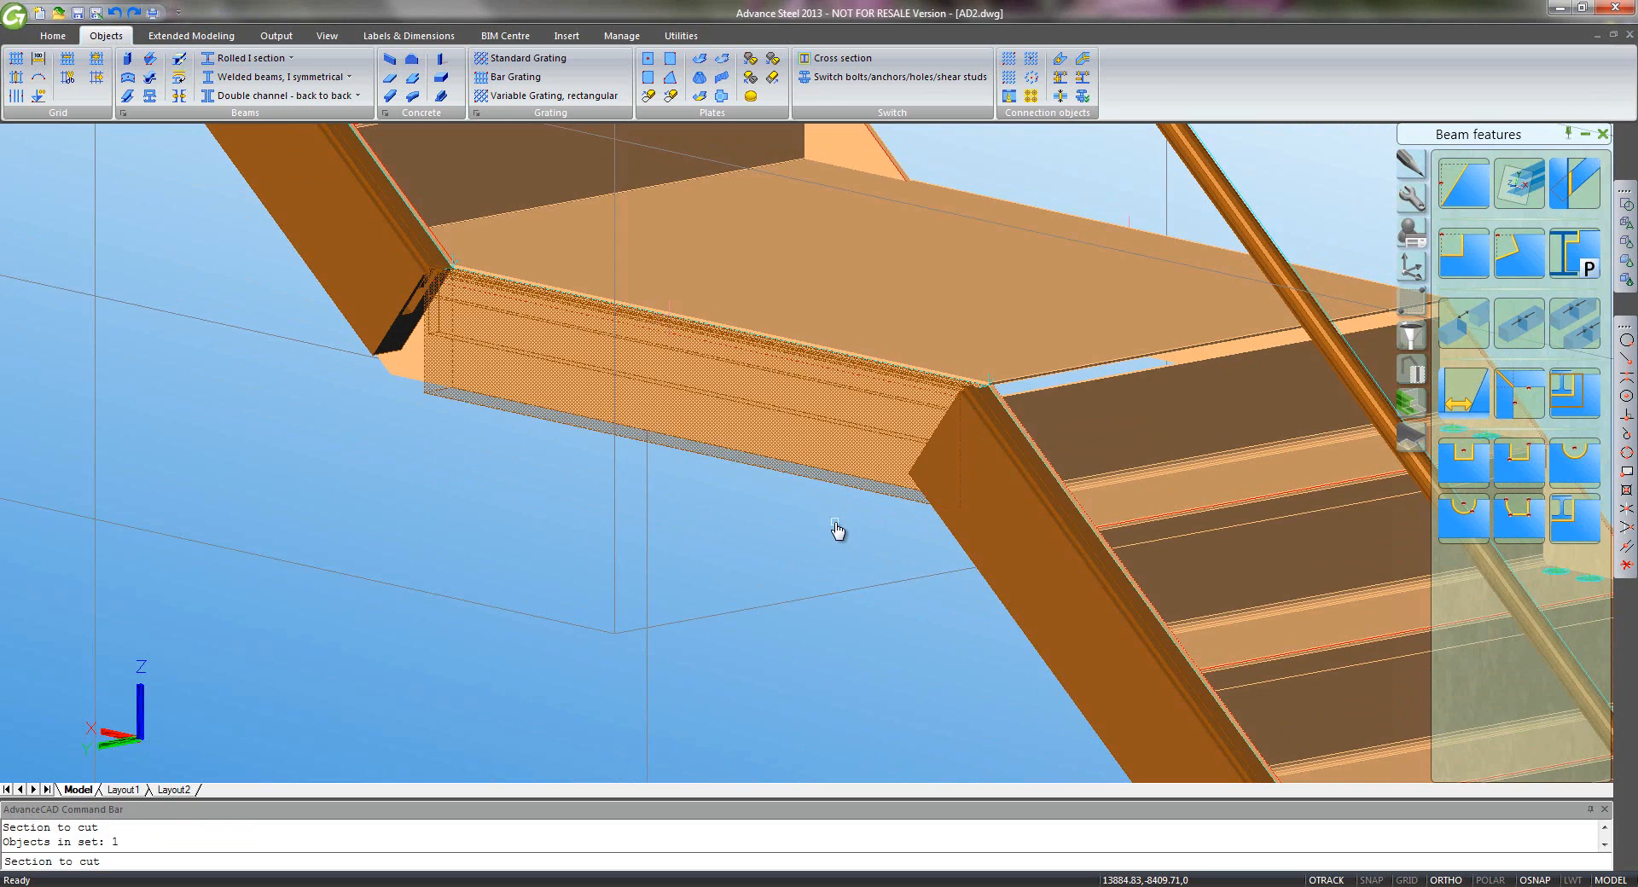
pyautogui.press('Return')
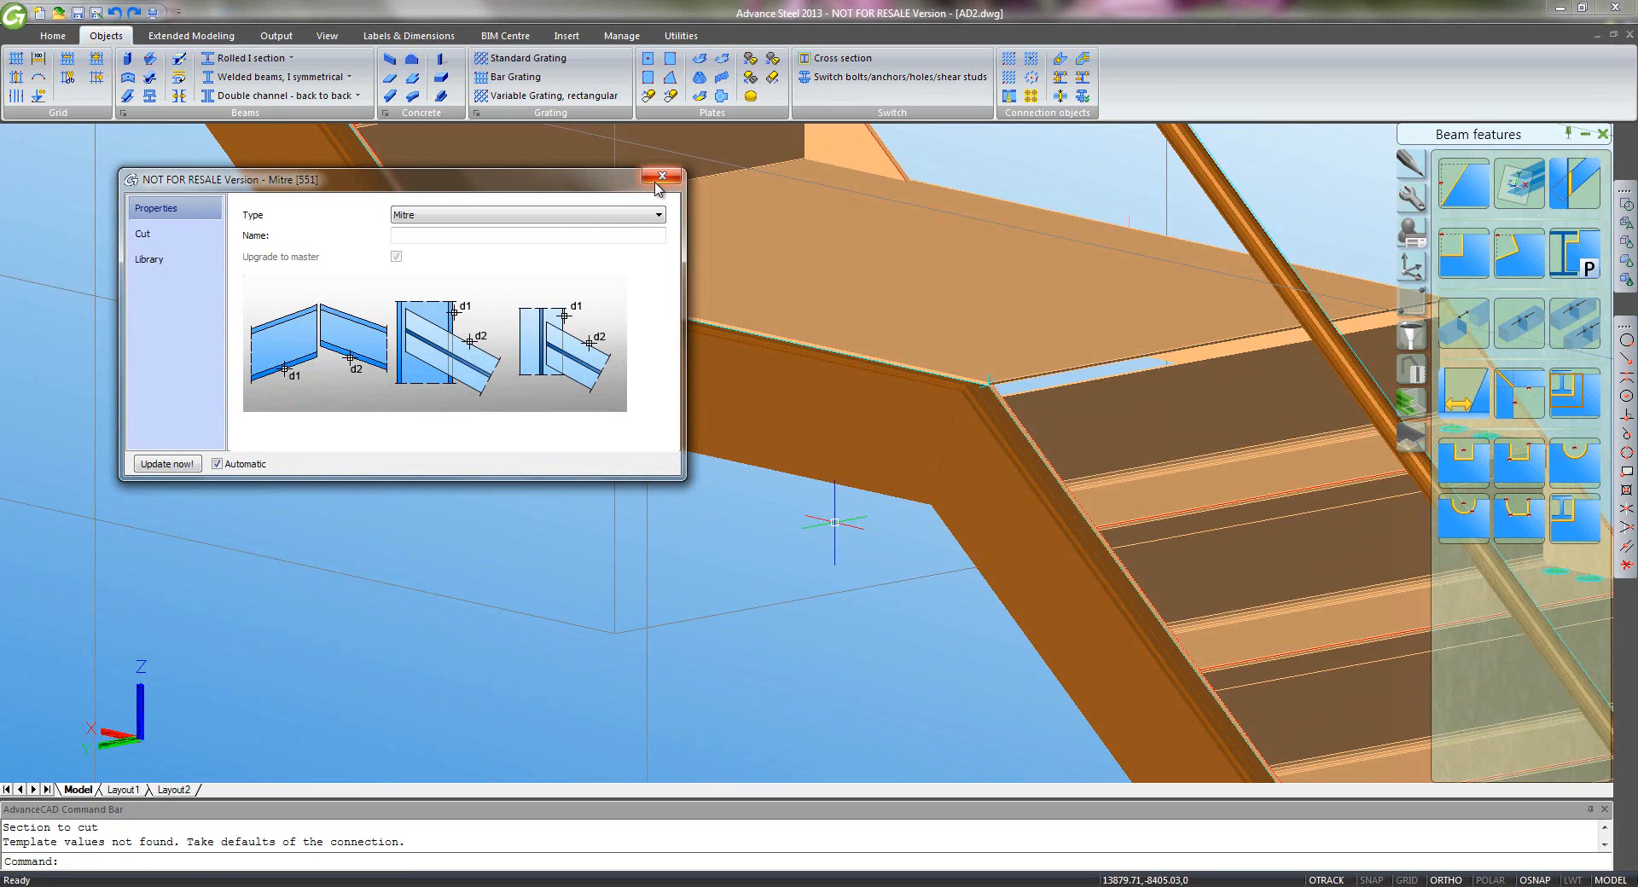
pyautogui.click(661, 176)
# - Mitre the sloped stringer against the horizontal landing beam
pyautogui.click(1518, 392)
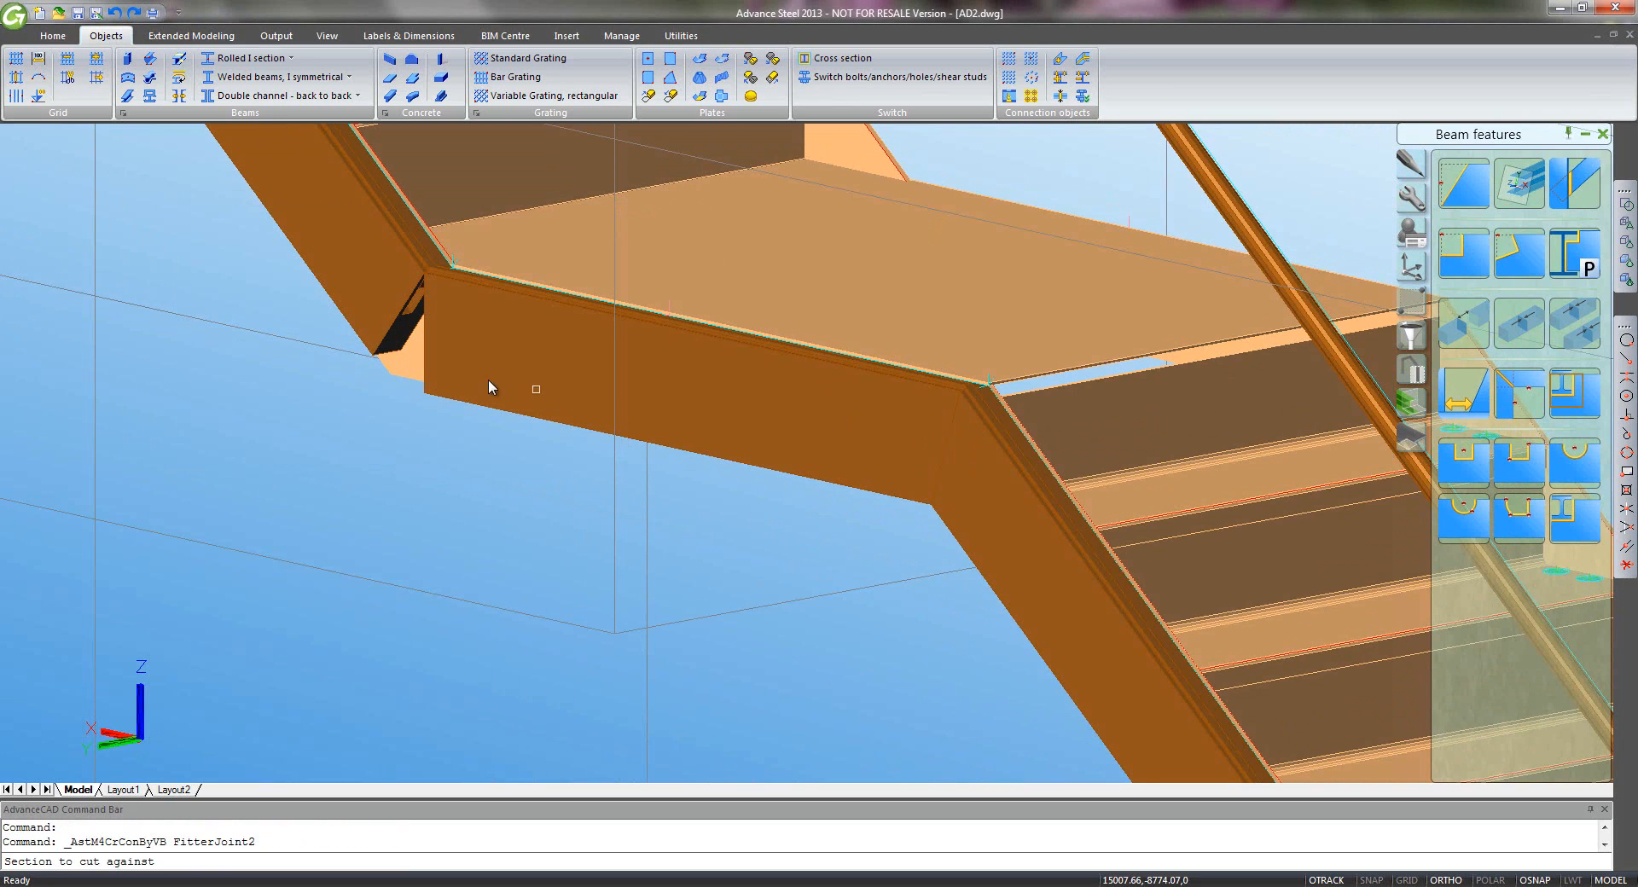
pyautogui.click(488, 379)
pyautogui.press('Return')
pyautogui.click(361, 317)
pyautogui.press('Return')
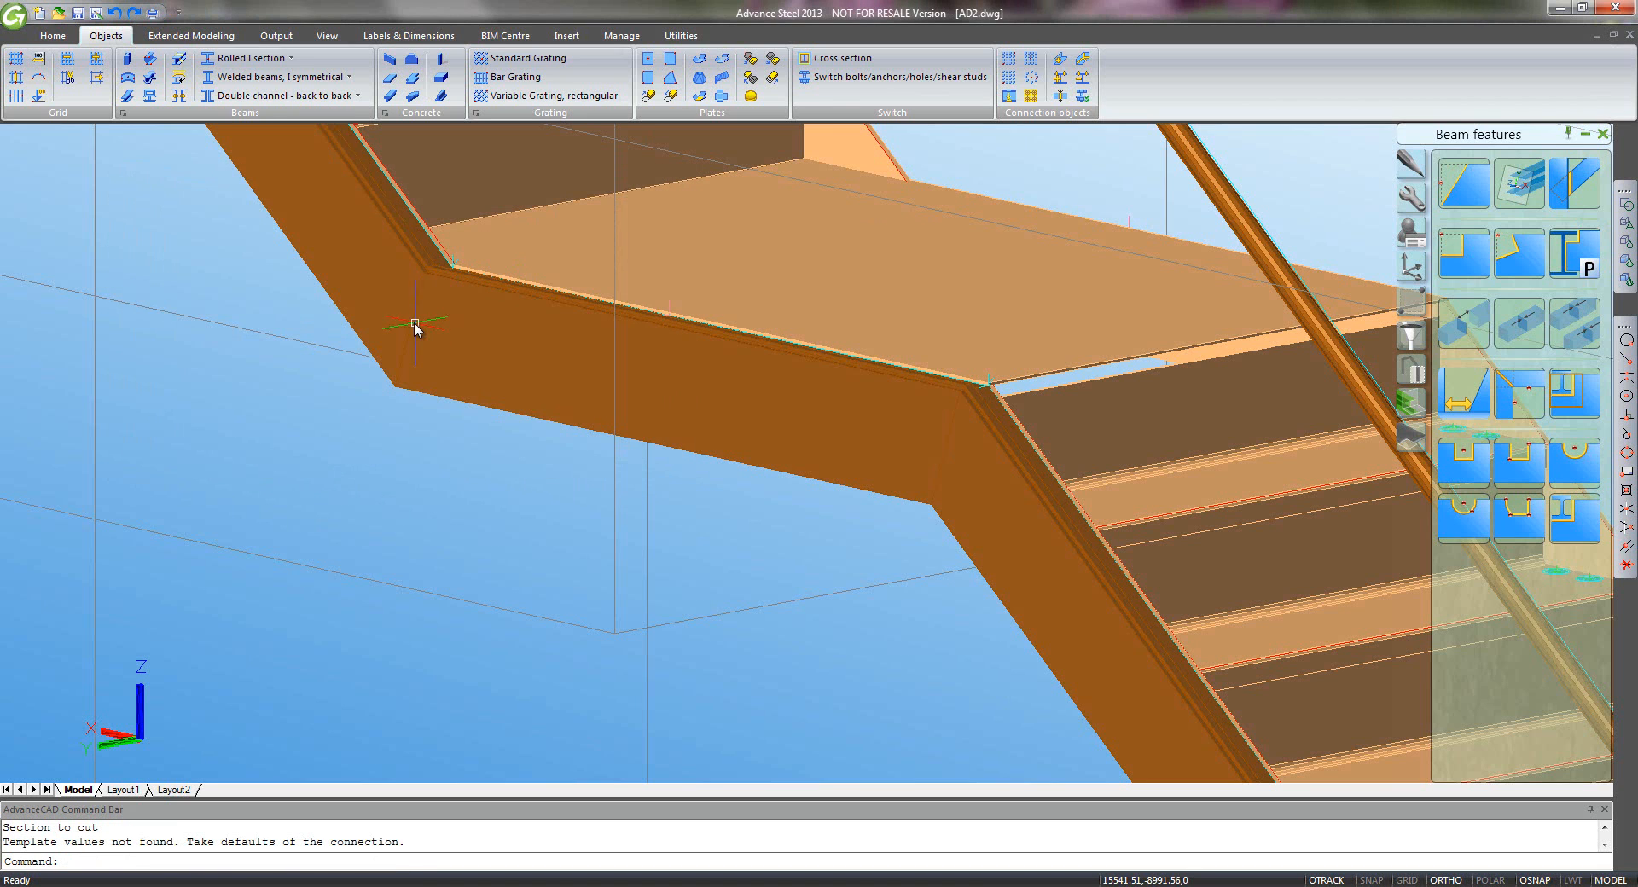
# - Mitre the lower vertical handrail post against the lower sloped handrail
pyautogui.scroll(-5, 557, 456)
pyautogui.scroll(5, 742, 402)
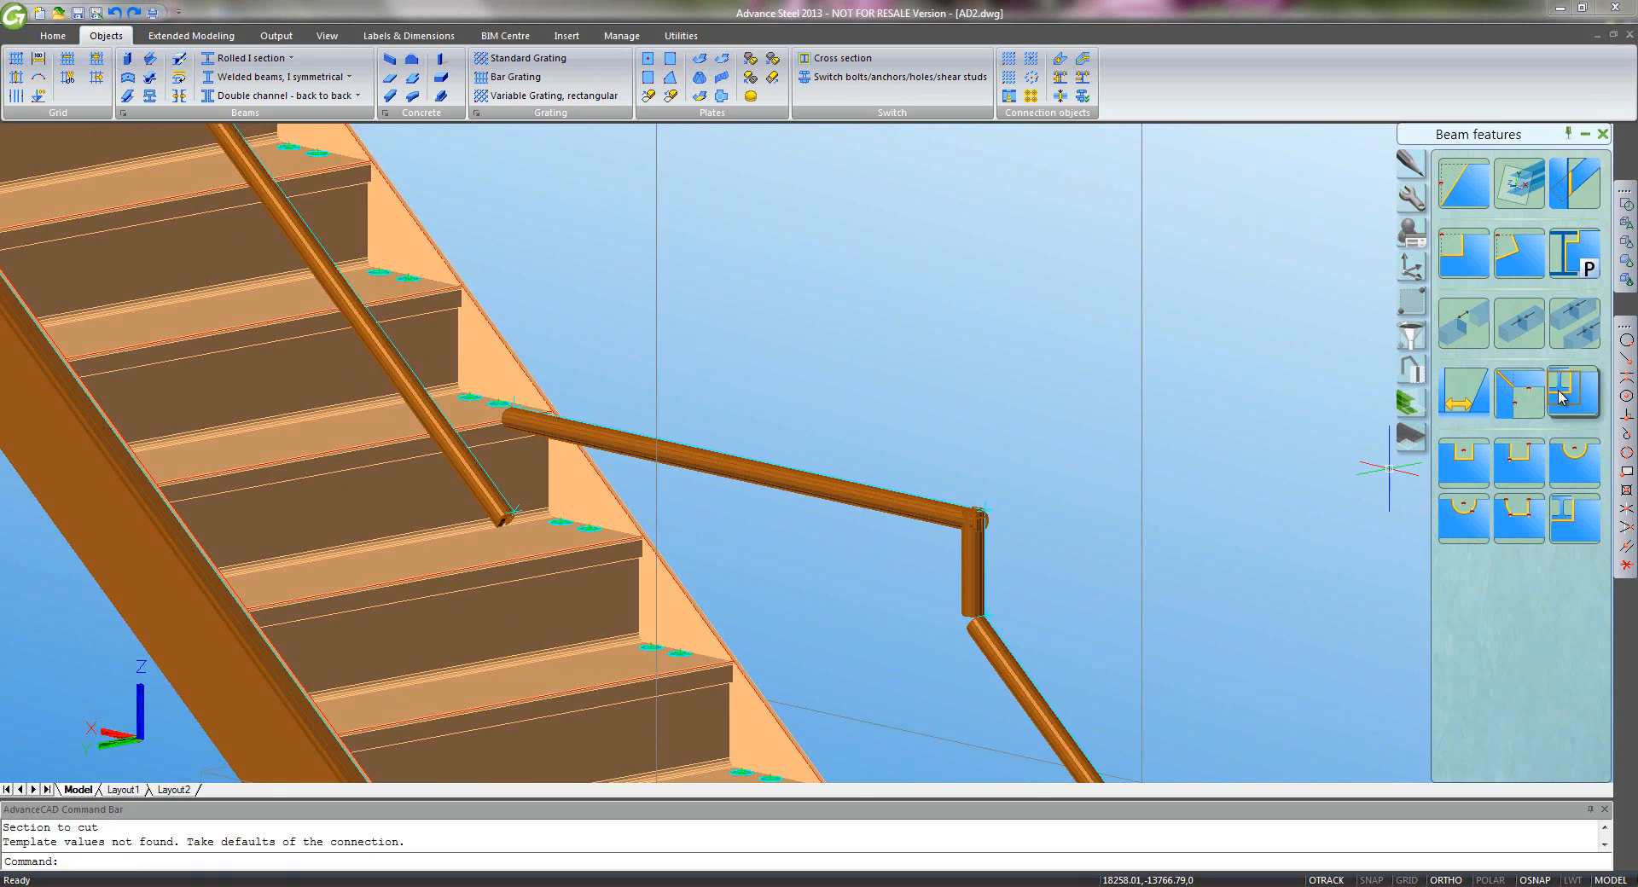
pyautogui.click(1518, 392)
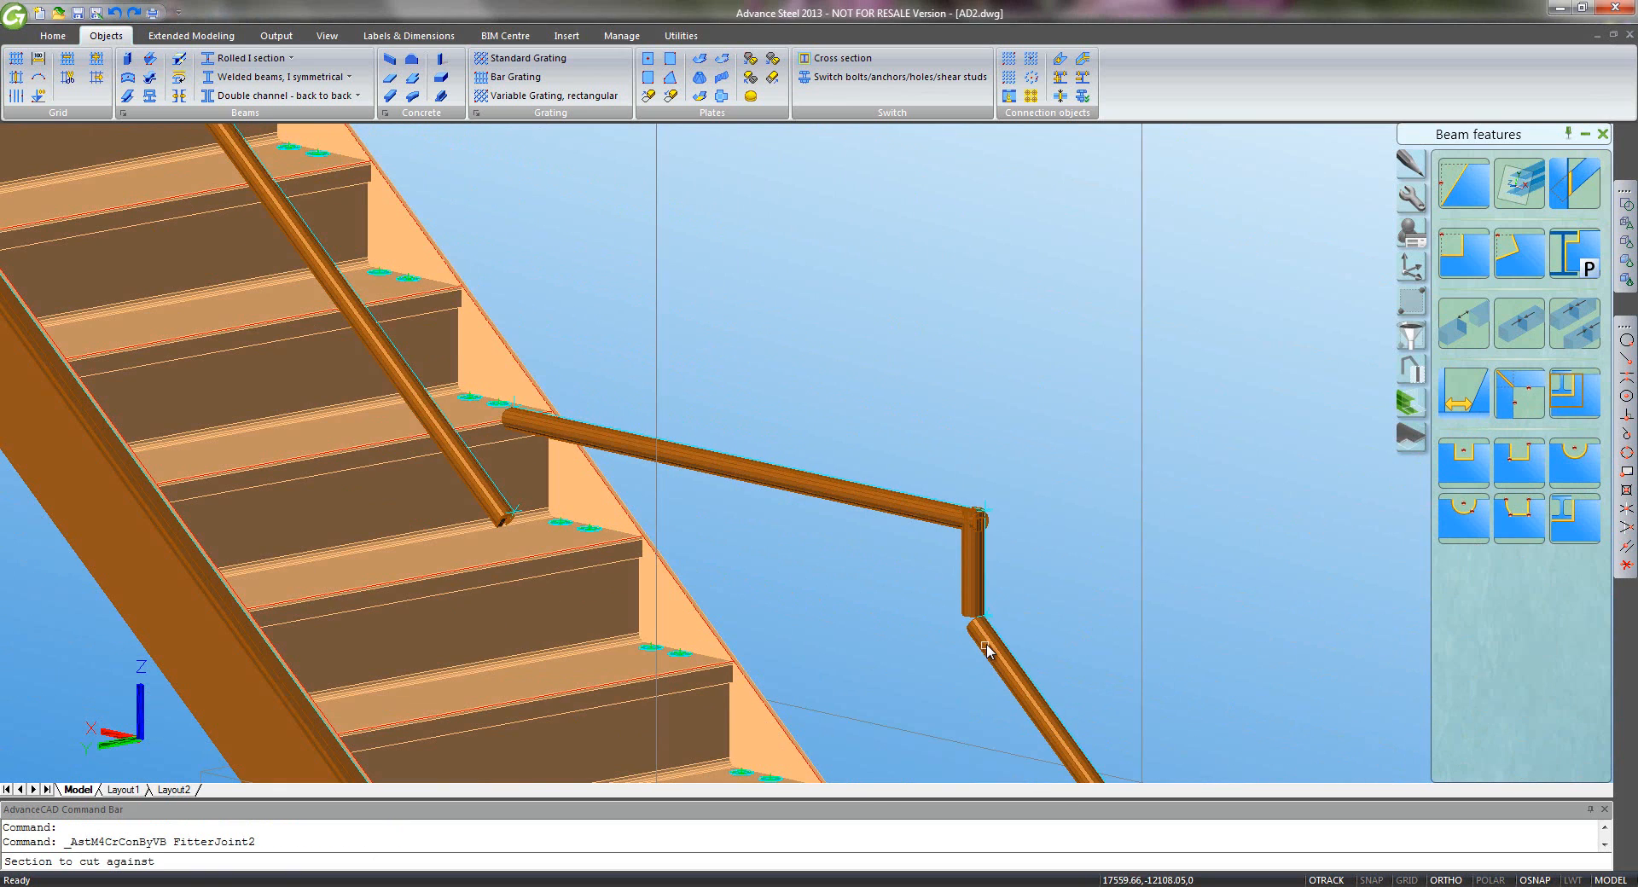
pyautogui.click(986, 650)
pyautogui.press('Return')
pyautogui.click(975, 582)
pyautogui.press('Return')
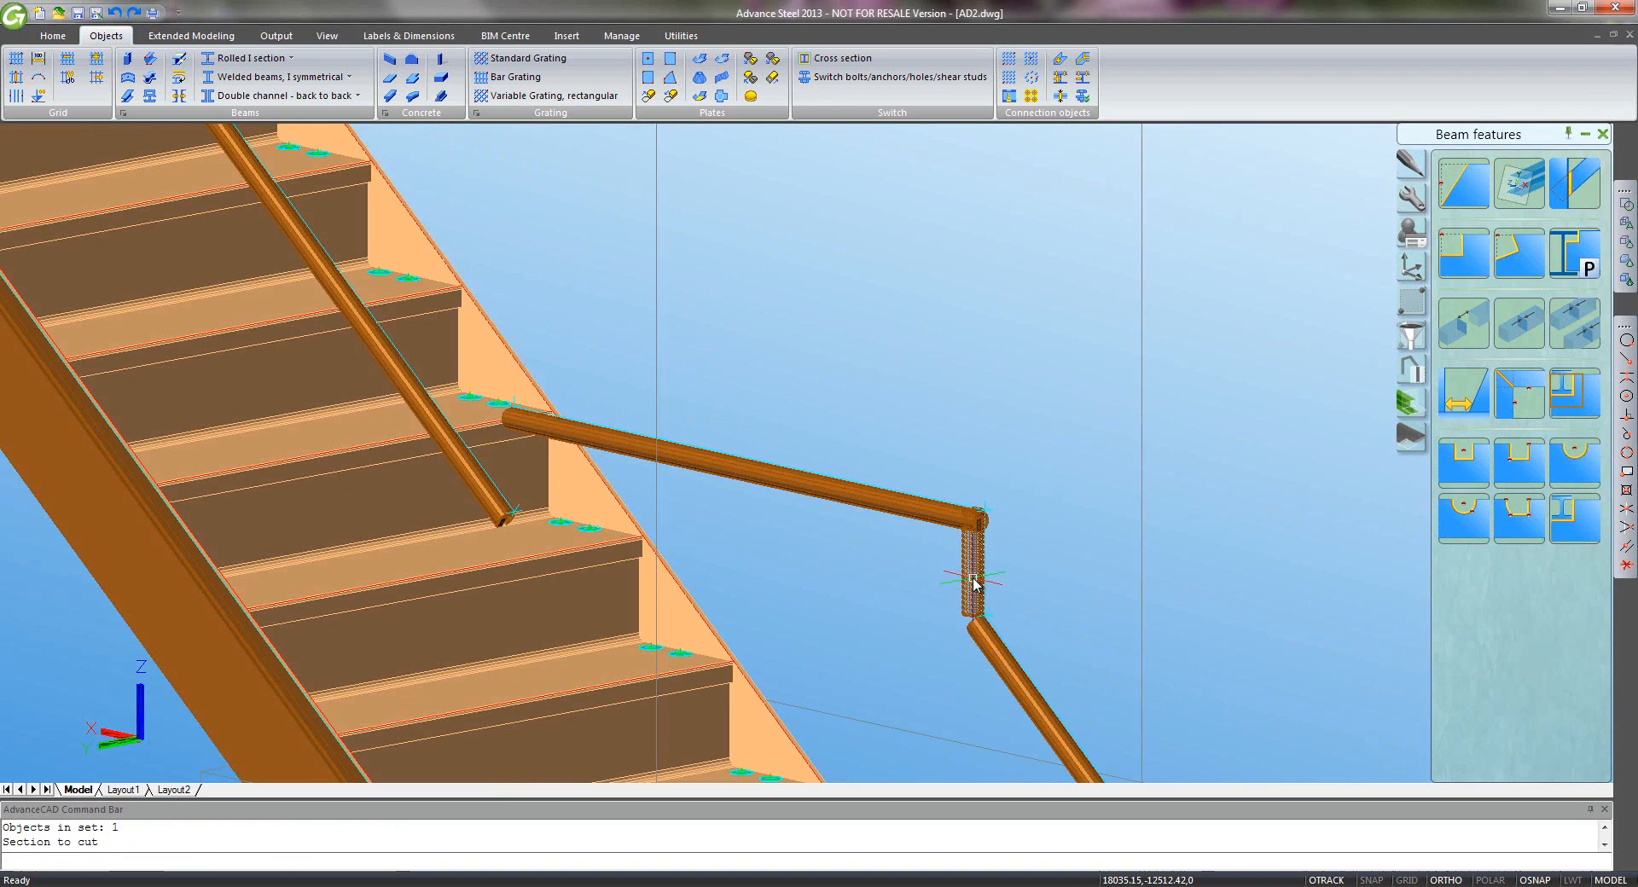
pyautogui.click(663, 178)
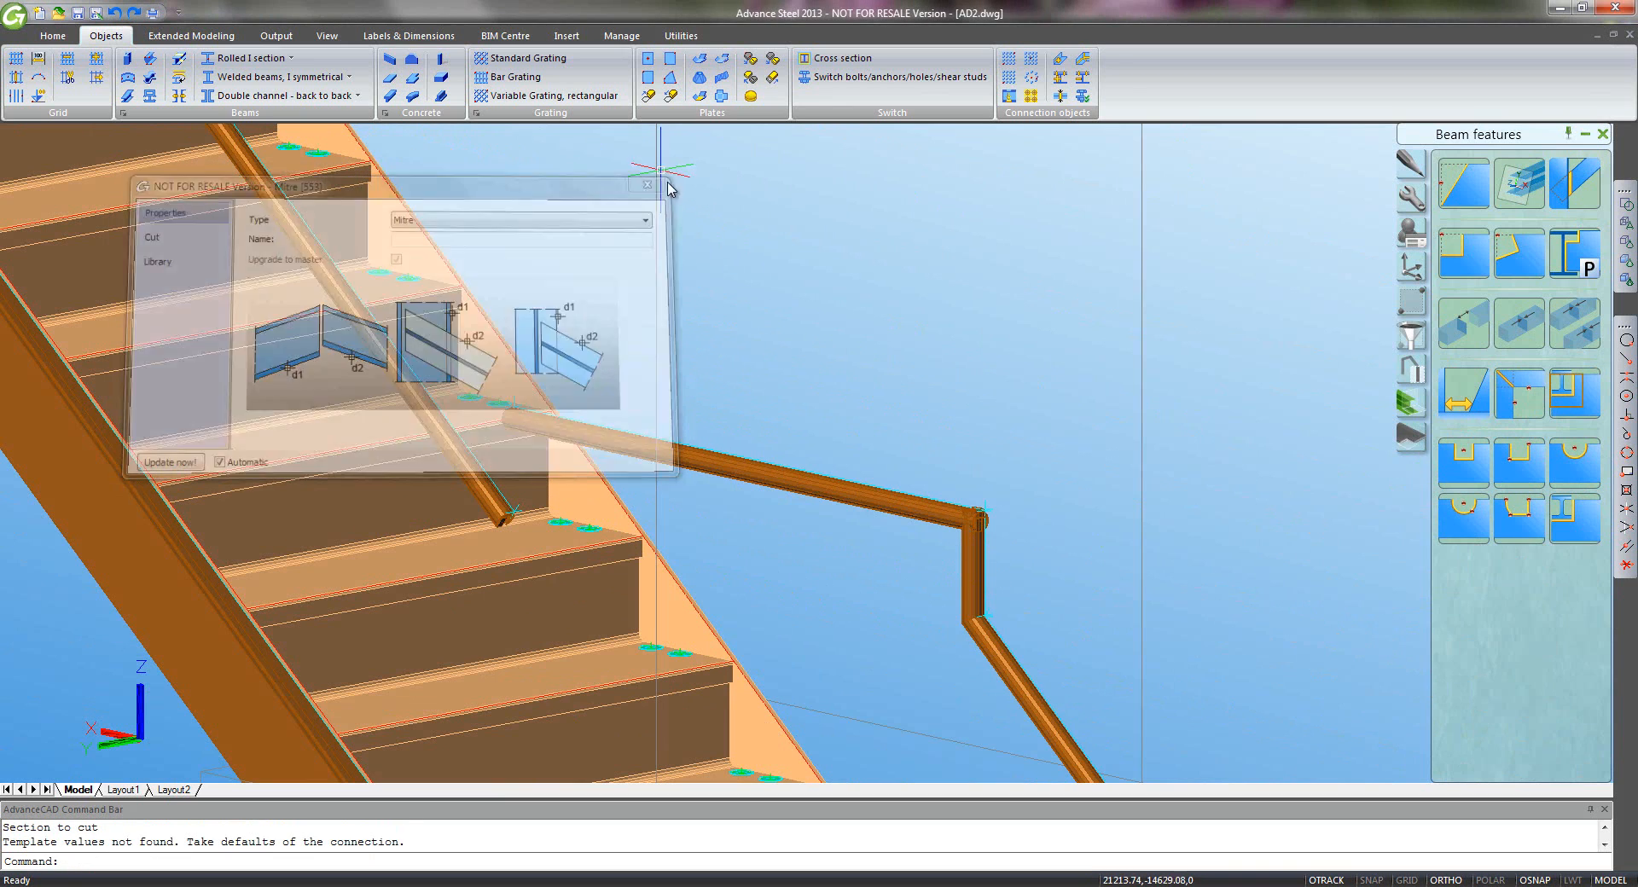
# - Mitre the horizontal landing handrail against the vertical post
pyautogui.click(1517, 401)
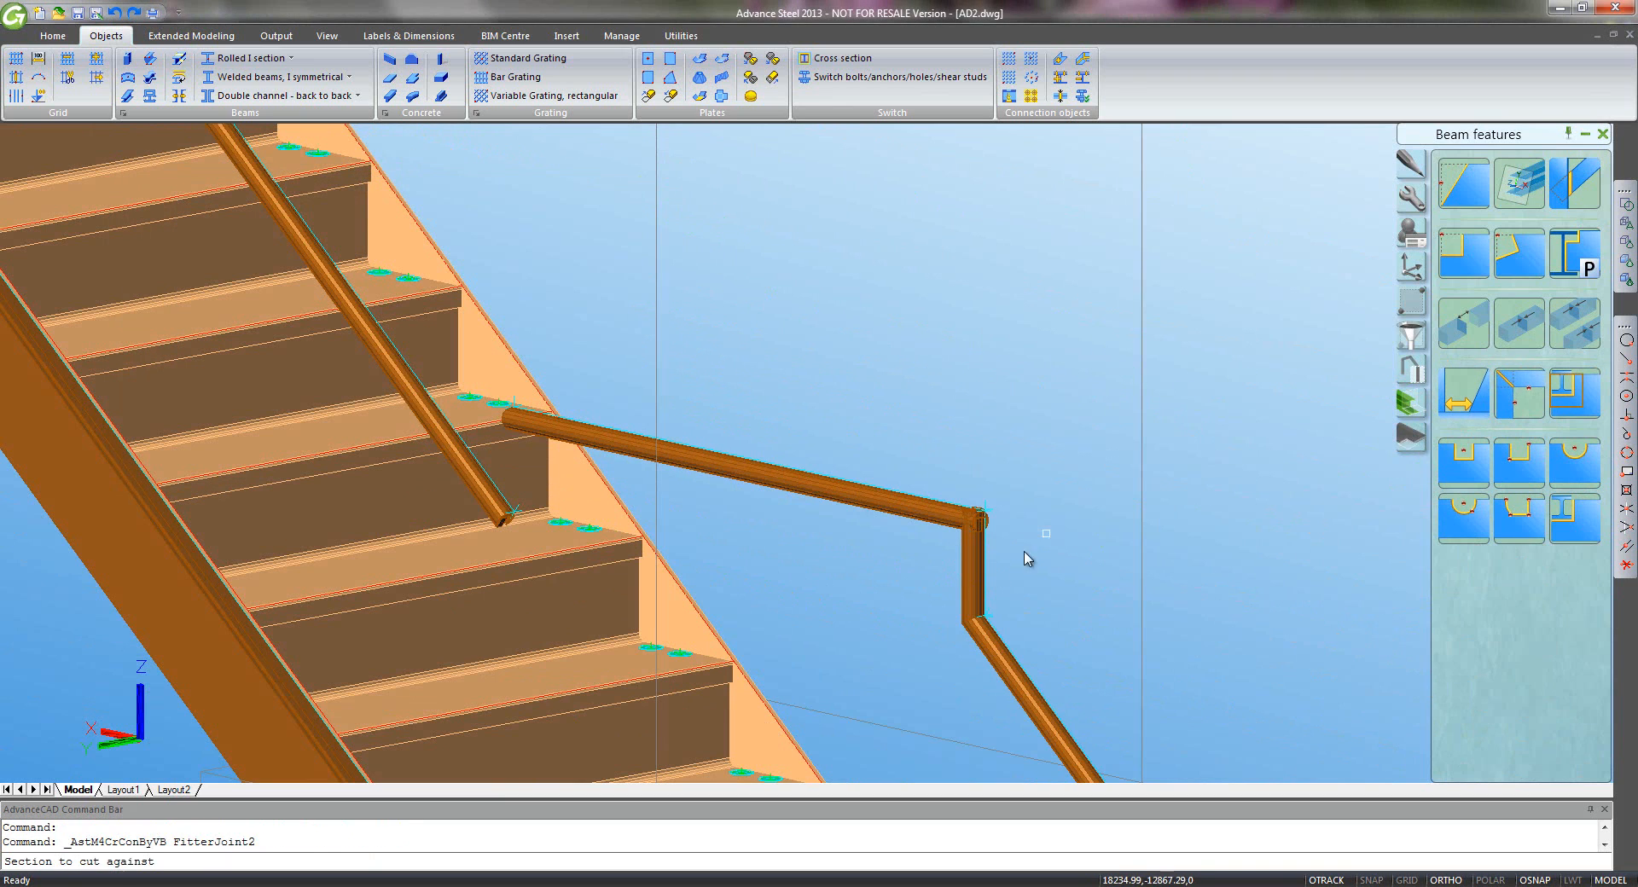
pyautogui.click(978, 561)
pyautogui.press('Return')
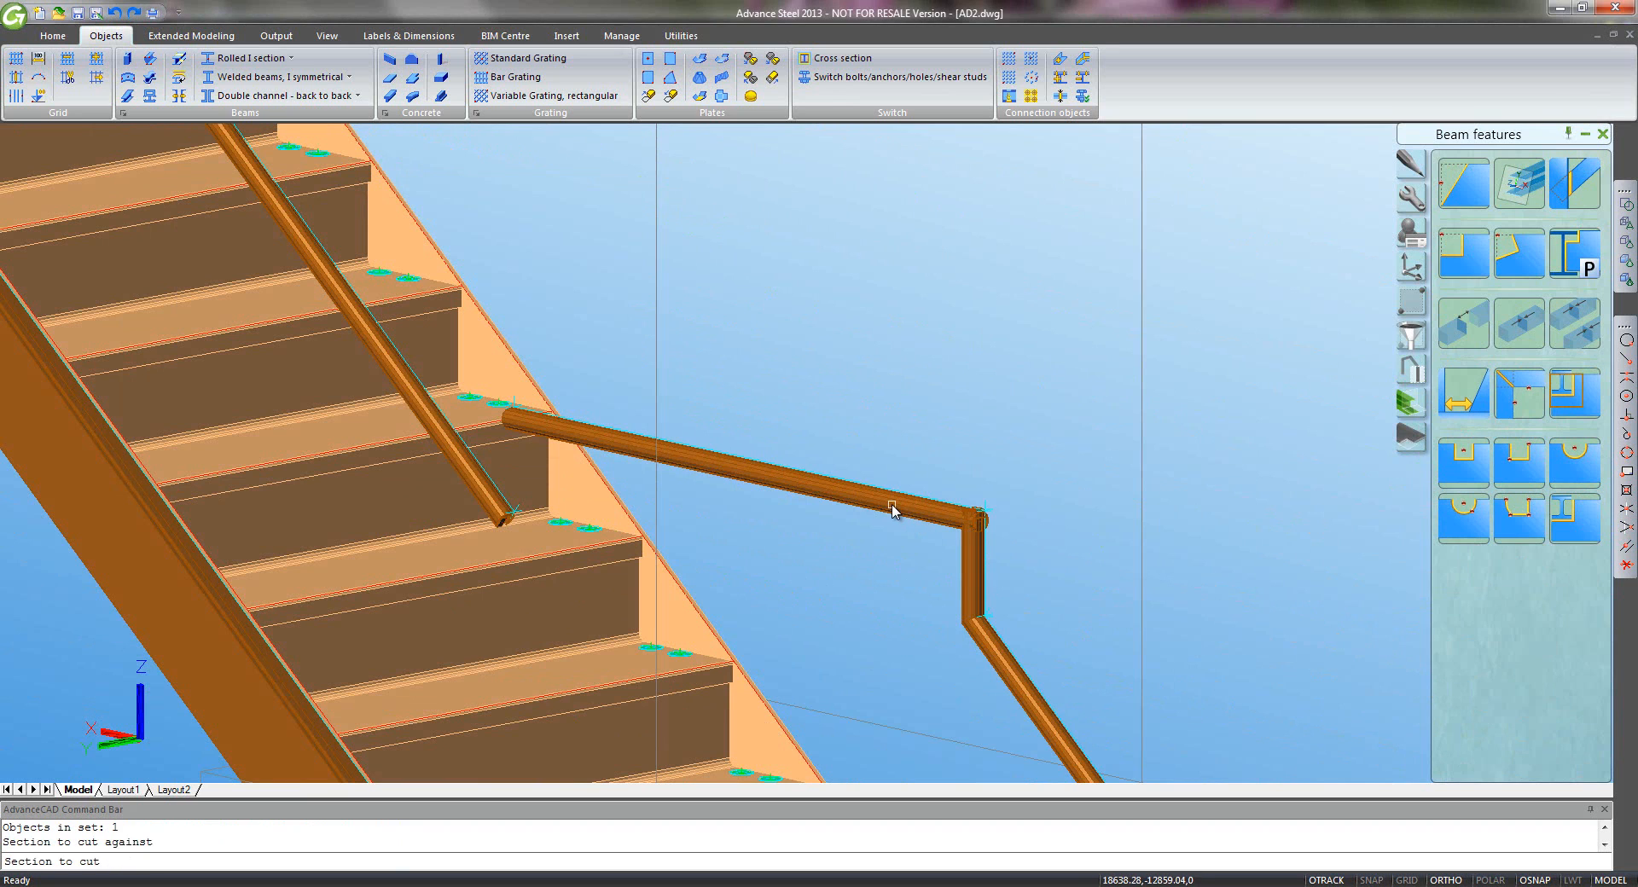
pyautogui.click(891, 509)
pyautogui.press('Return')
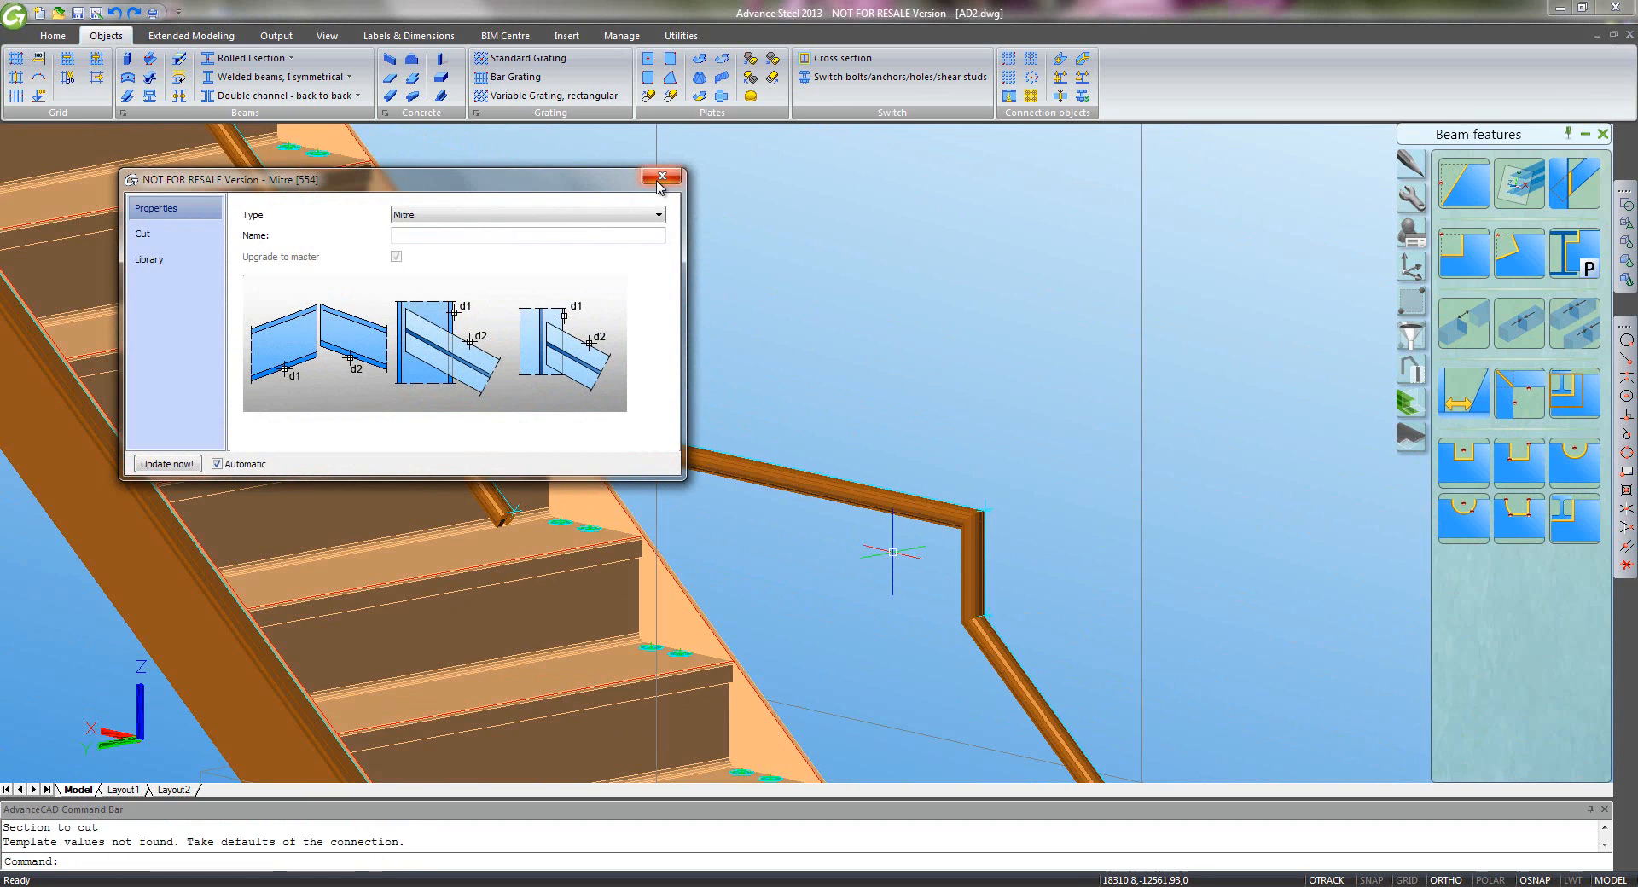
pyautogui.click(659, 180)
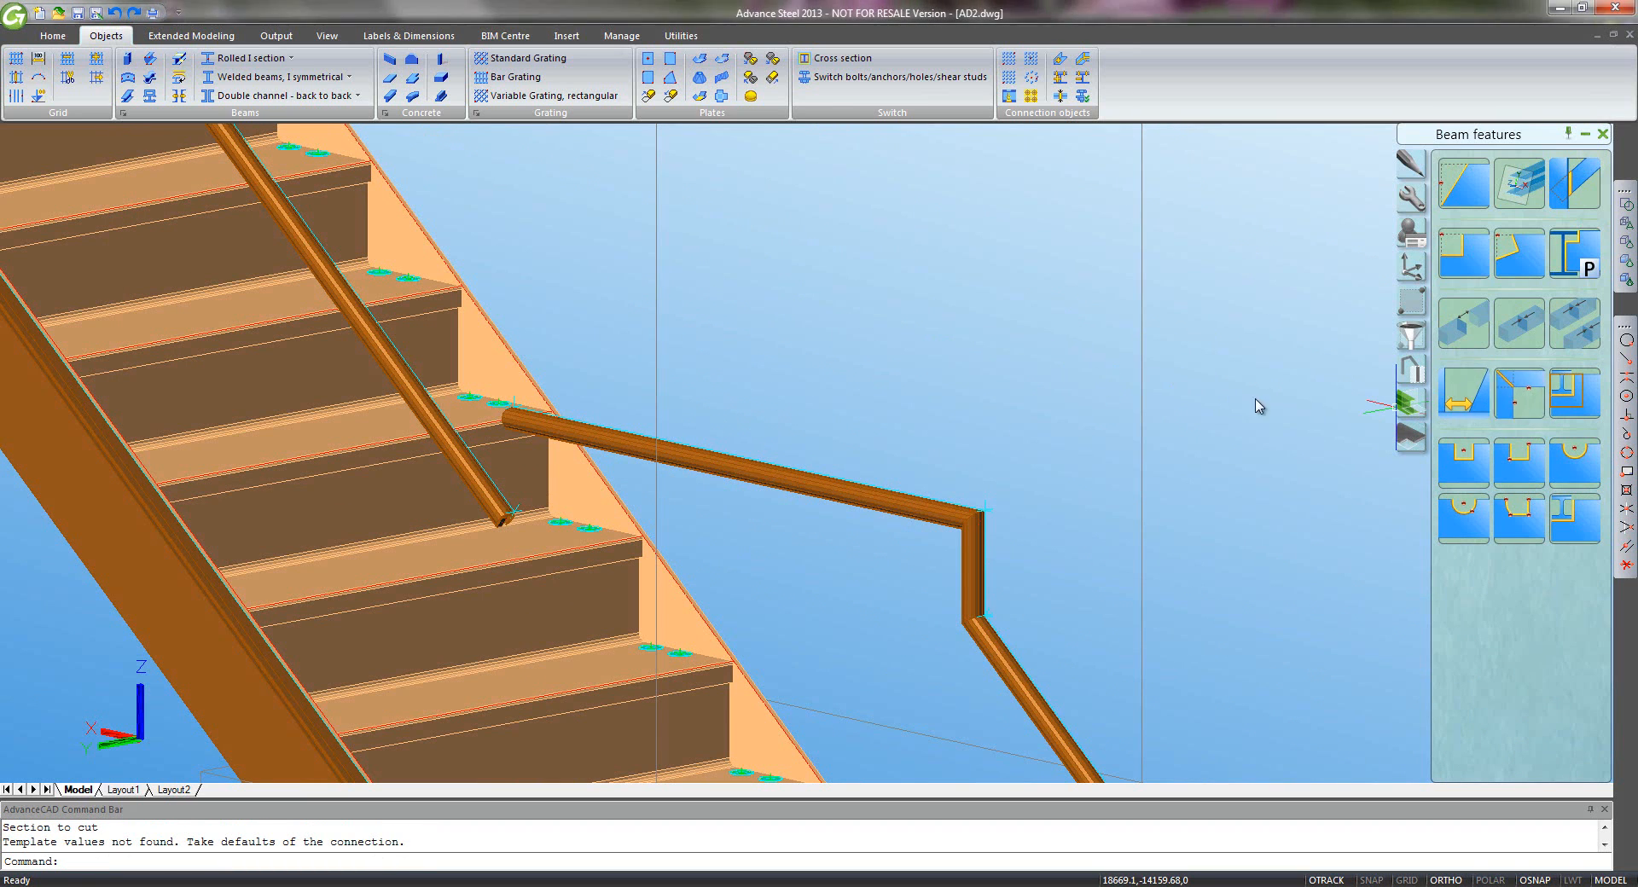
# - Mitre the diagonal handrail against the horizontal handrail
pyautogui.press('Return')
pyautogui.click(624, 436)
pyautogui.press('Return')
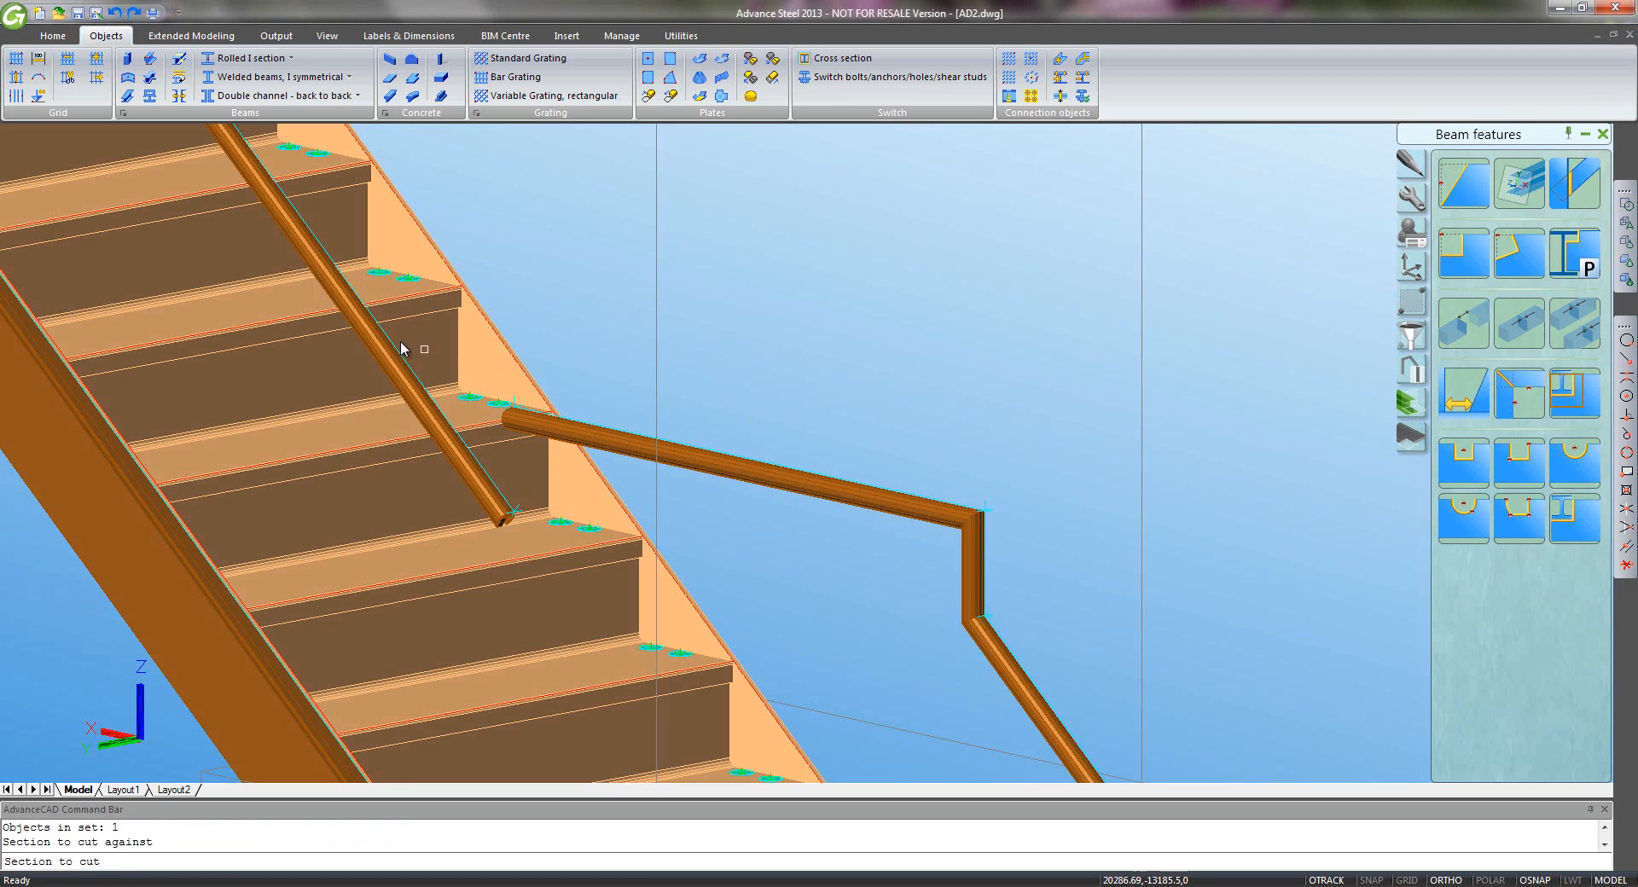
pyautogui.click(391, 353)
pyautogui.press('Return')
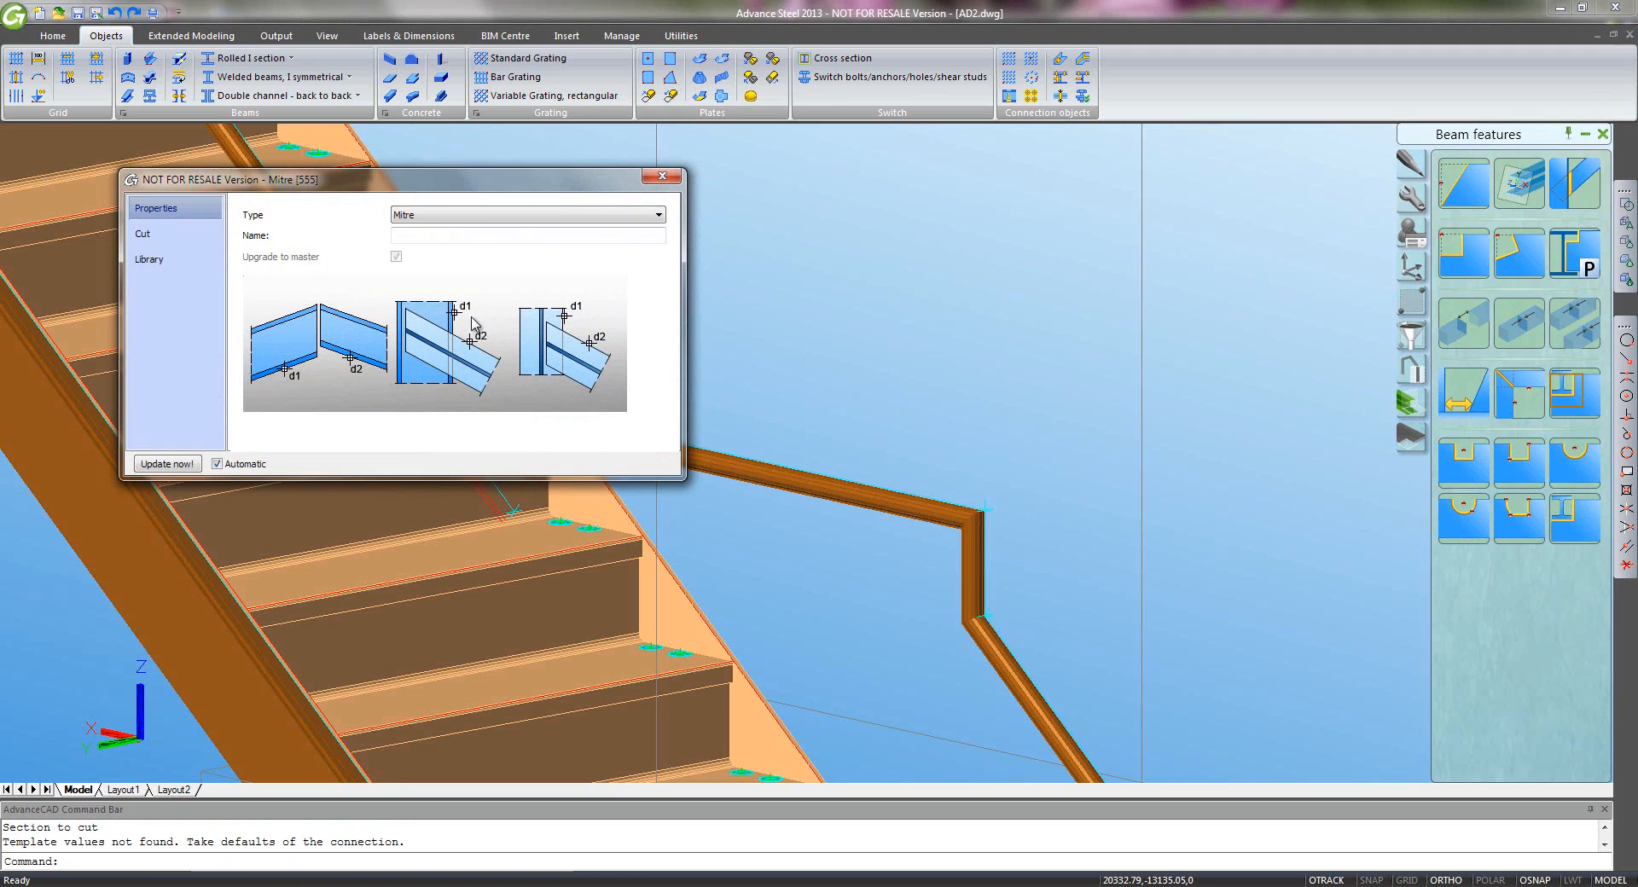
pyautogui.click(662, 176)
# - Mitre the landing beam against the lower stringer
pyautogui.scroll(-5, 720, 401)
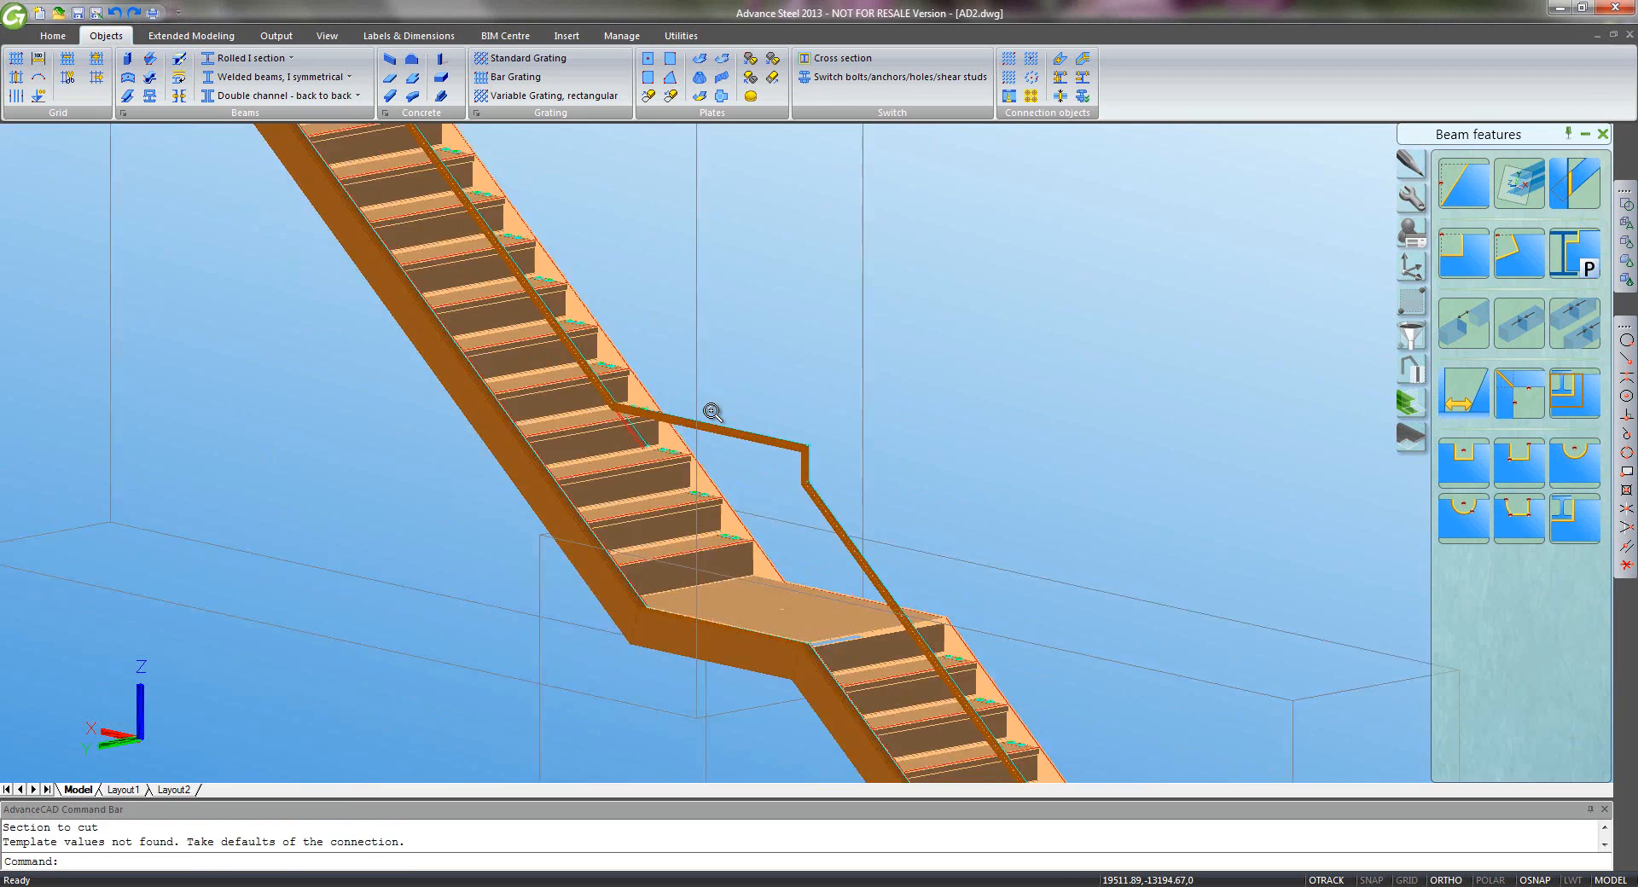
pyautogui.scroll(6, 652, 448)
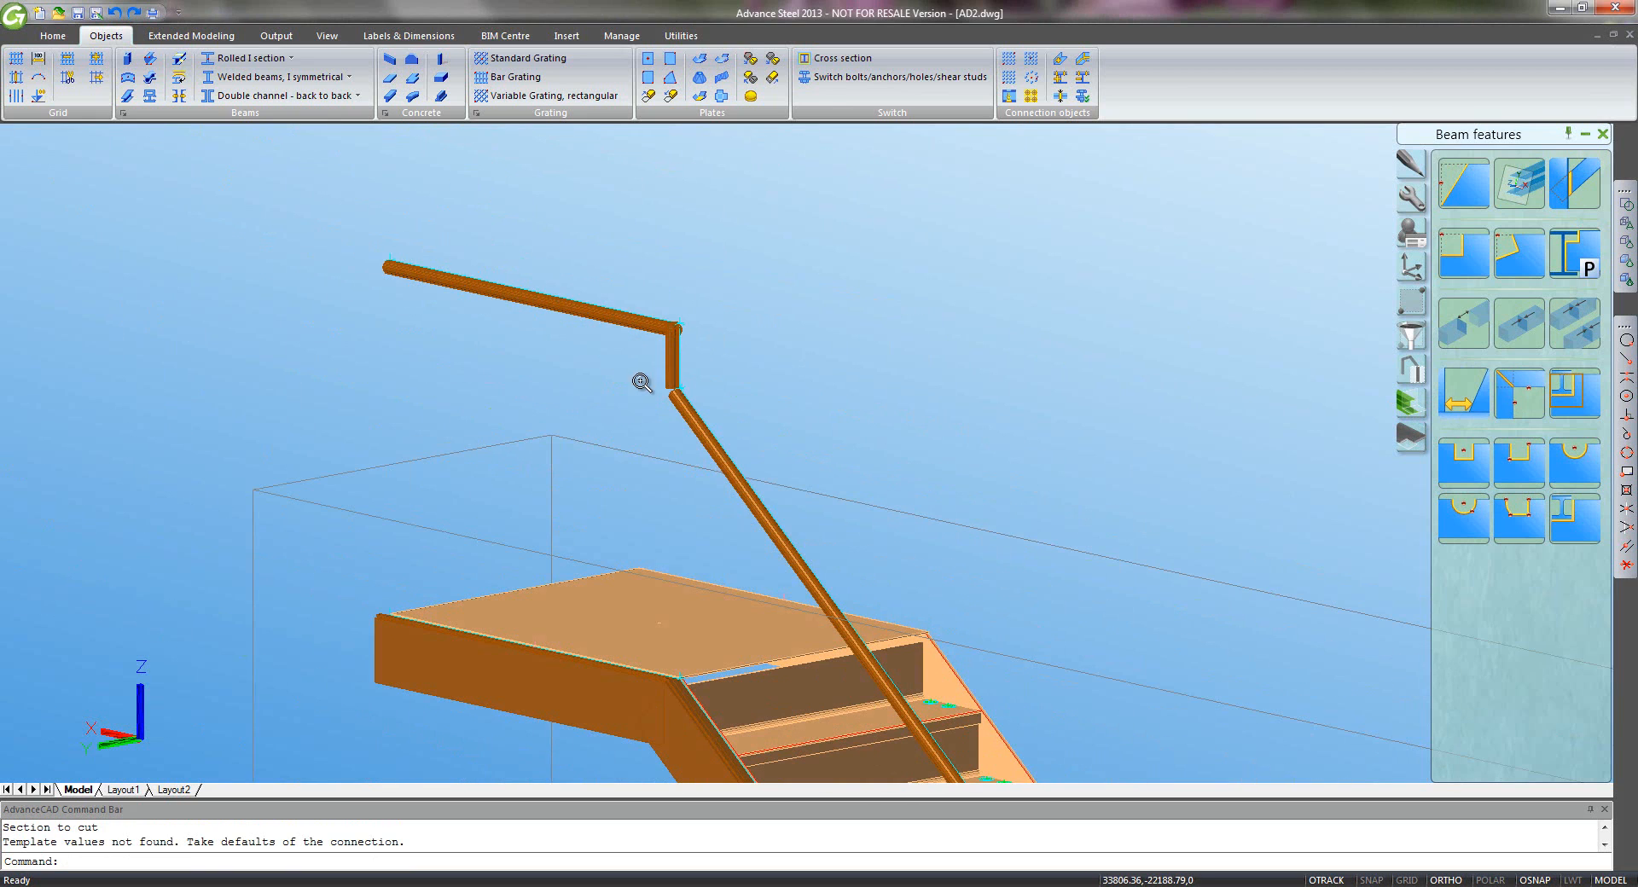
pyautogui.click(1519, 392)
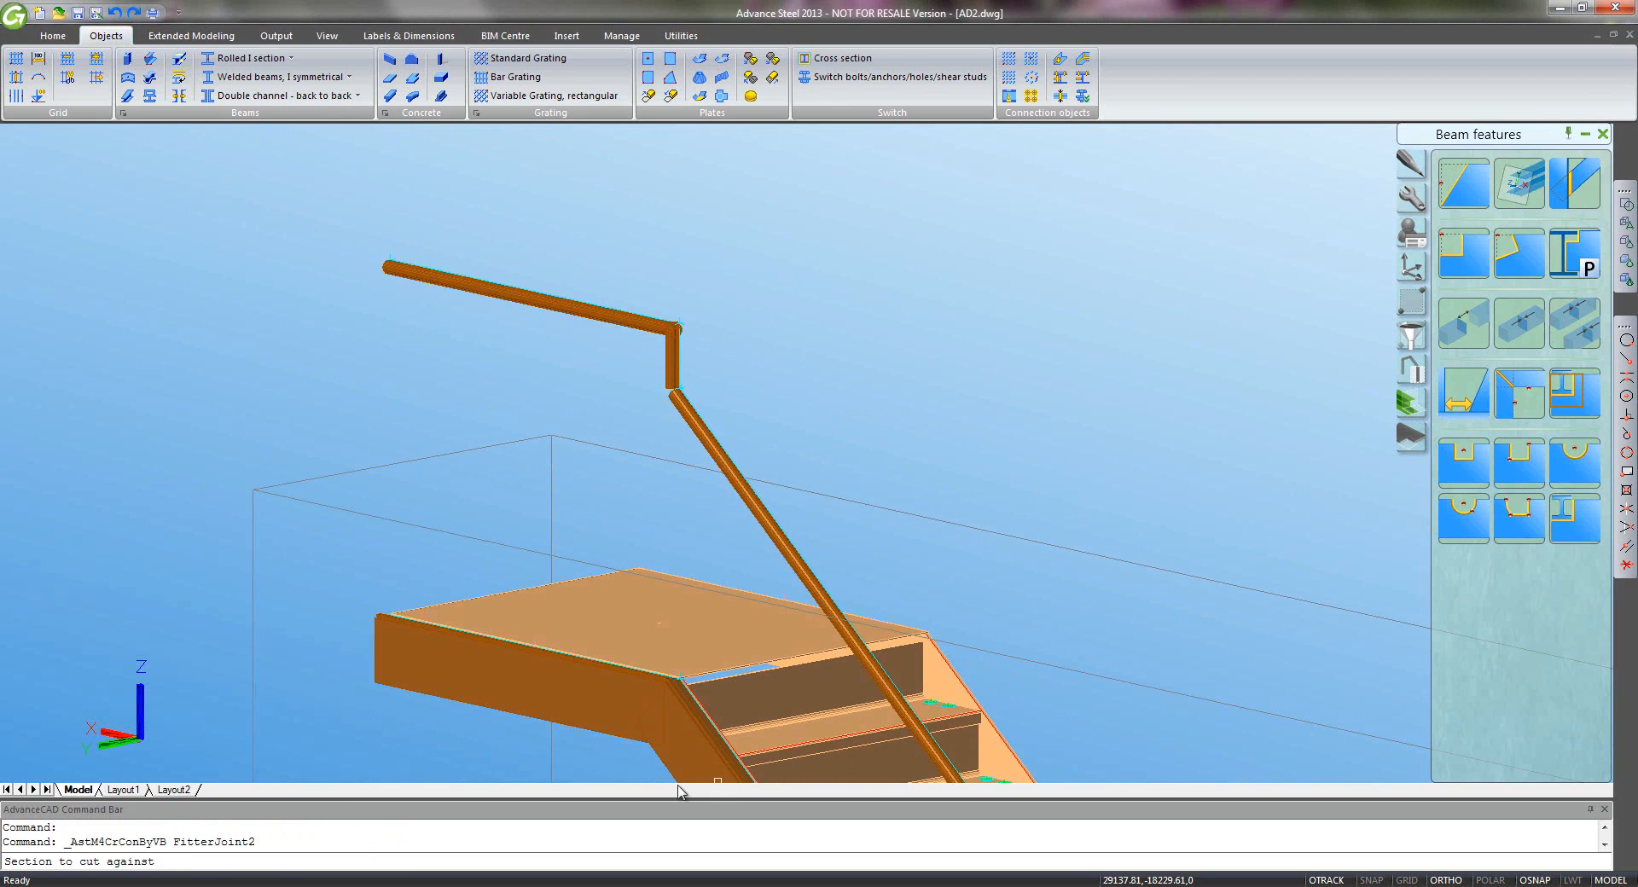
pyautogui.click(683, 756)
pyautogui.click(604, 721)
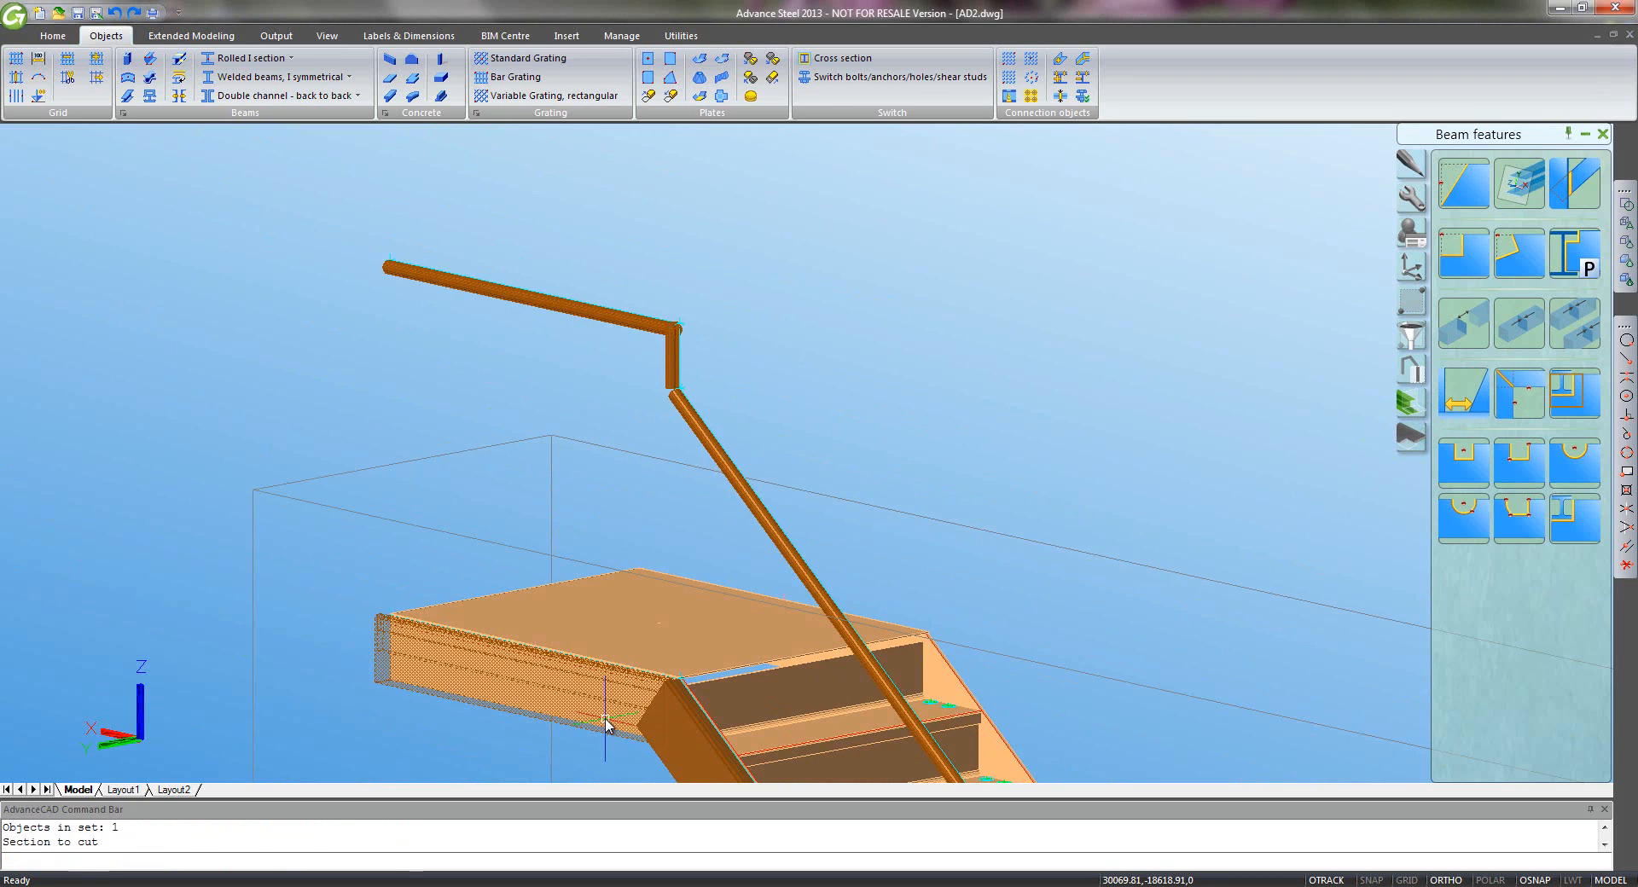
pyautogui.press('Return')
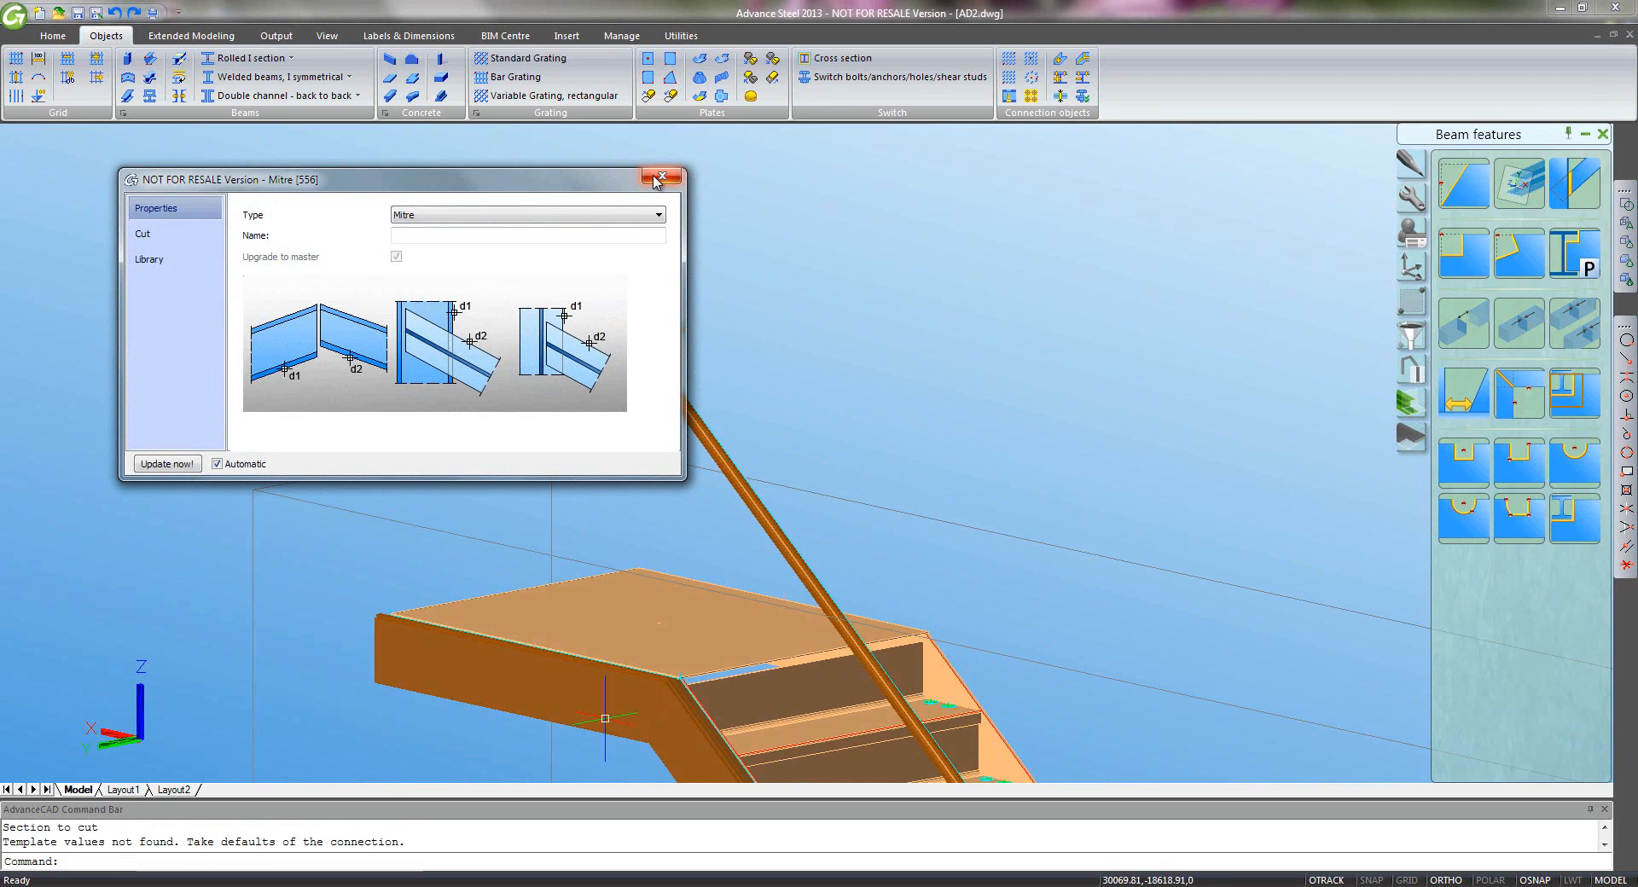
pyautogui.click(661, 176)
# - Mitre the upper vertical post against the diagonal handrail
pyautogui.click(1518, 388)
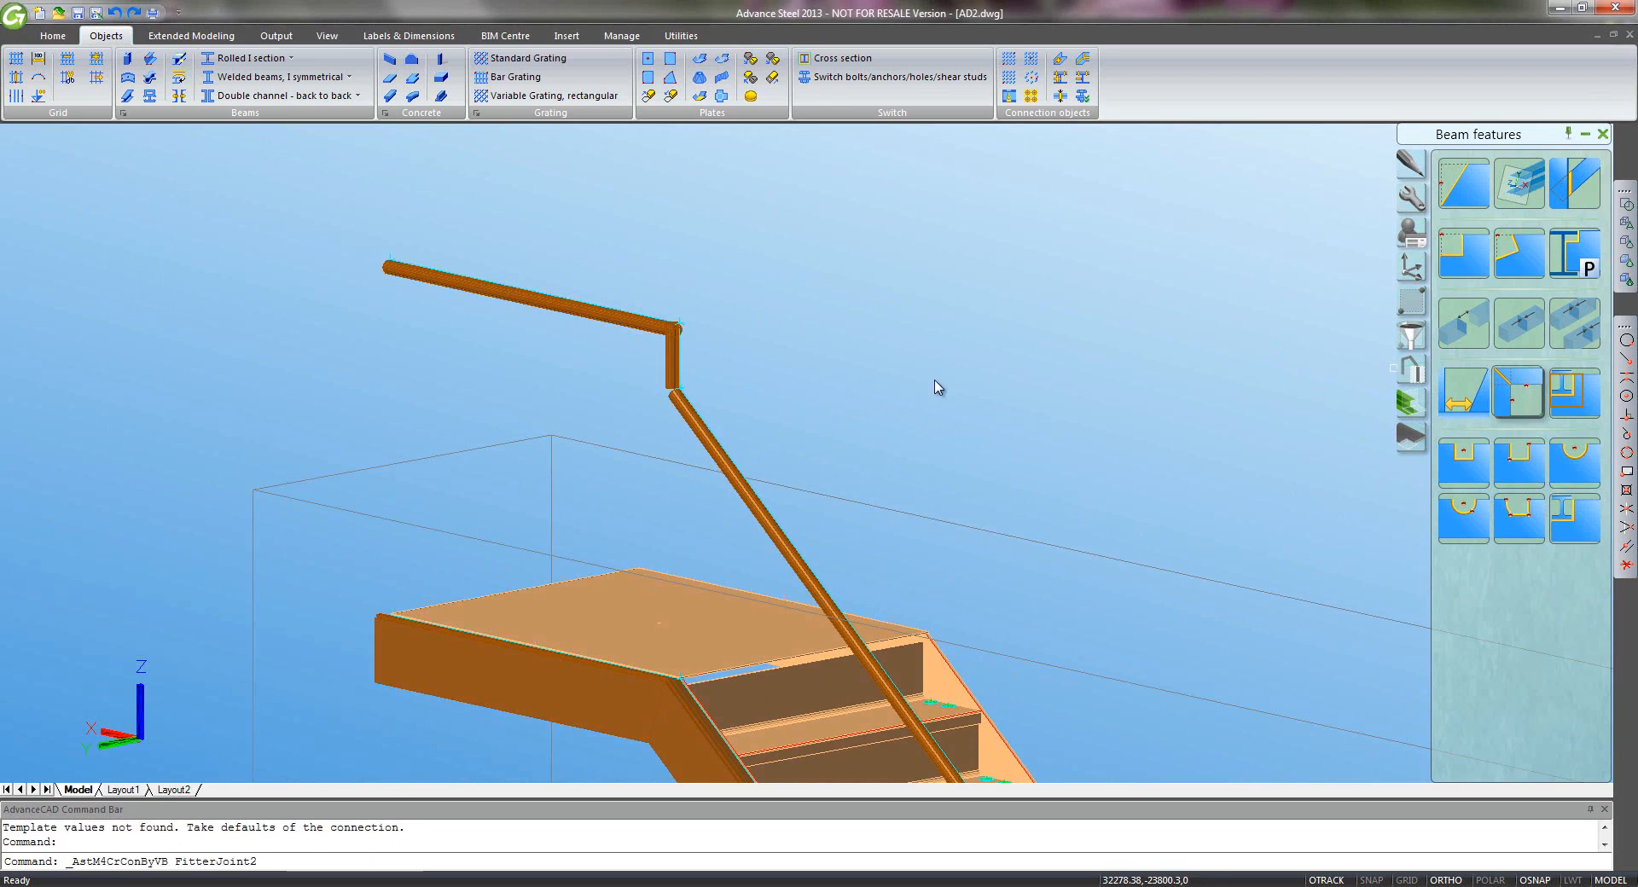
pyautogui.click(688, 410)
pyautogui.press('Return')
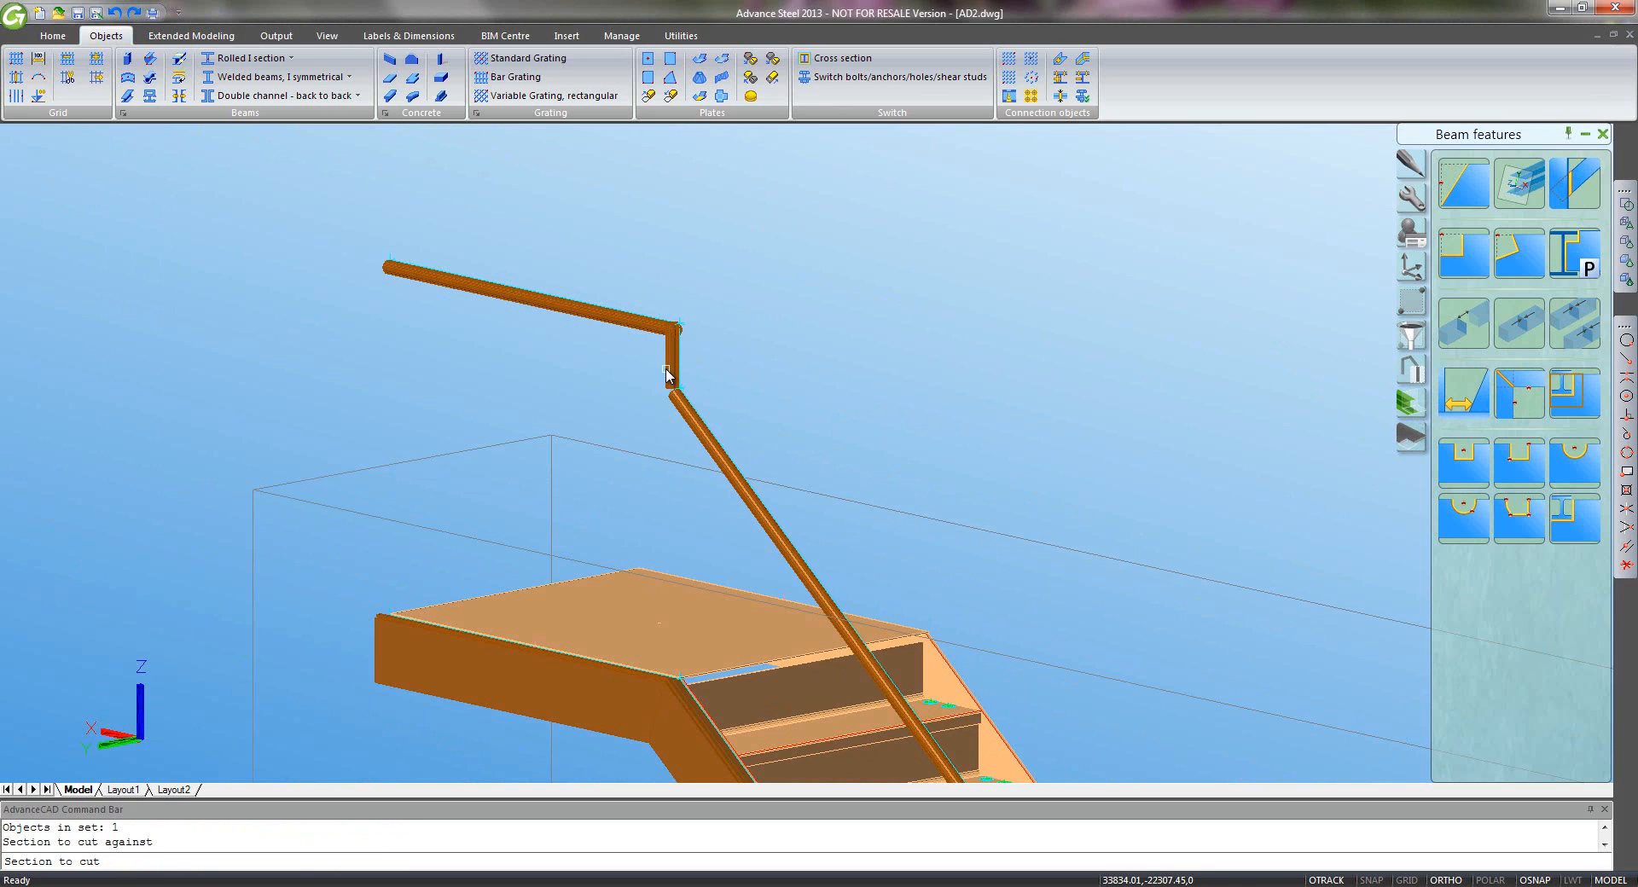
pyautogui.click(666, 376)
pyautogui.press('Return')
pyautogui.click(672, 176)
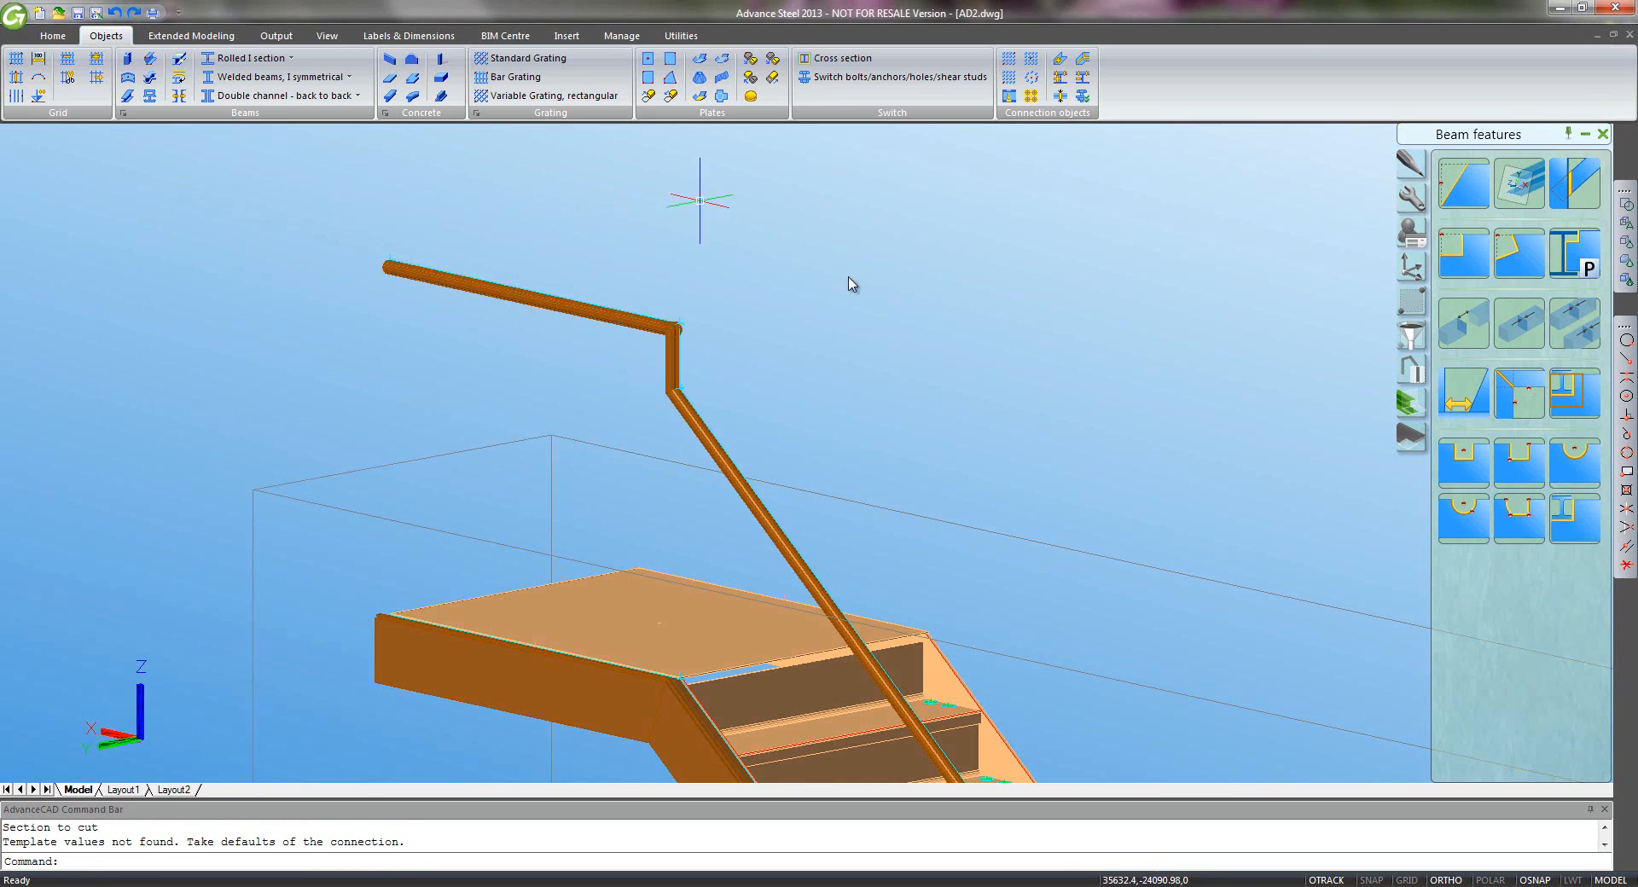
# - Mitre the top horizontal handrail against the upper vertical post
pyautogui.click(1519, 388)
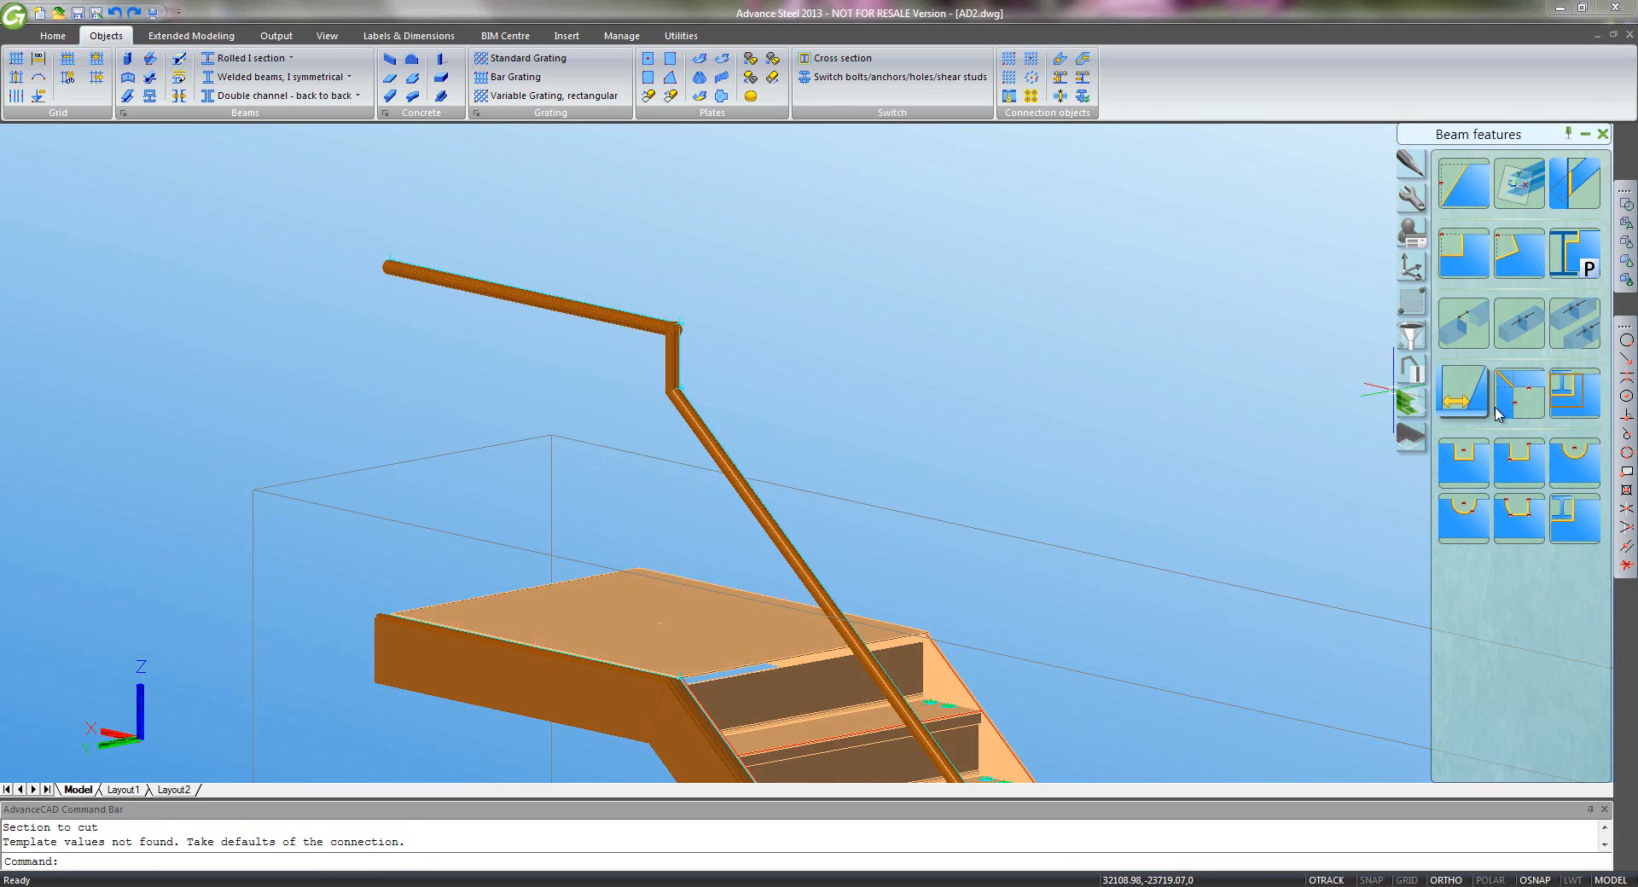
pyautogui.click(672, 359)
pyautogui.press('Return')
pyautogui.click(643, 322)
pyautogui.press('Return')
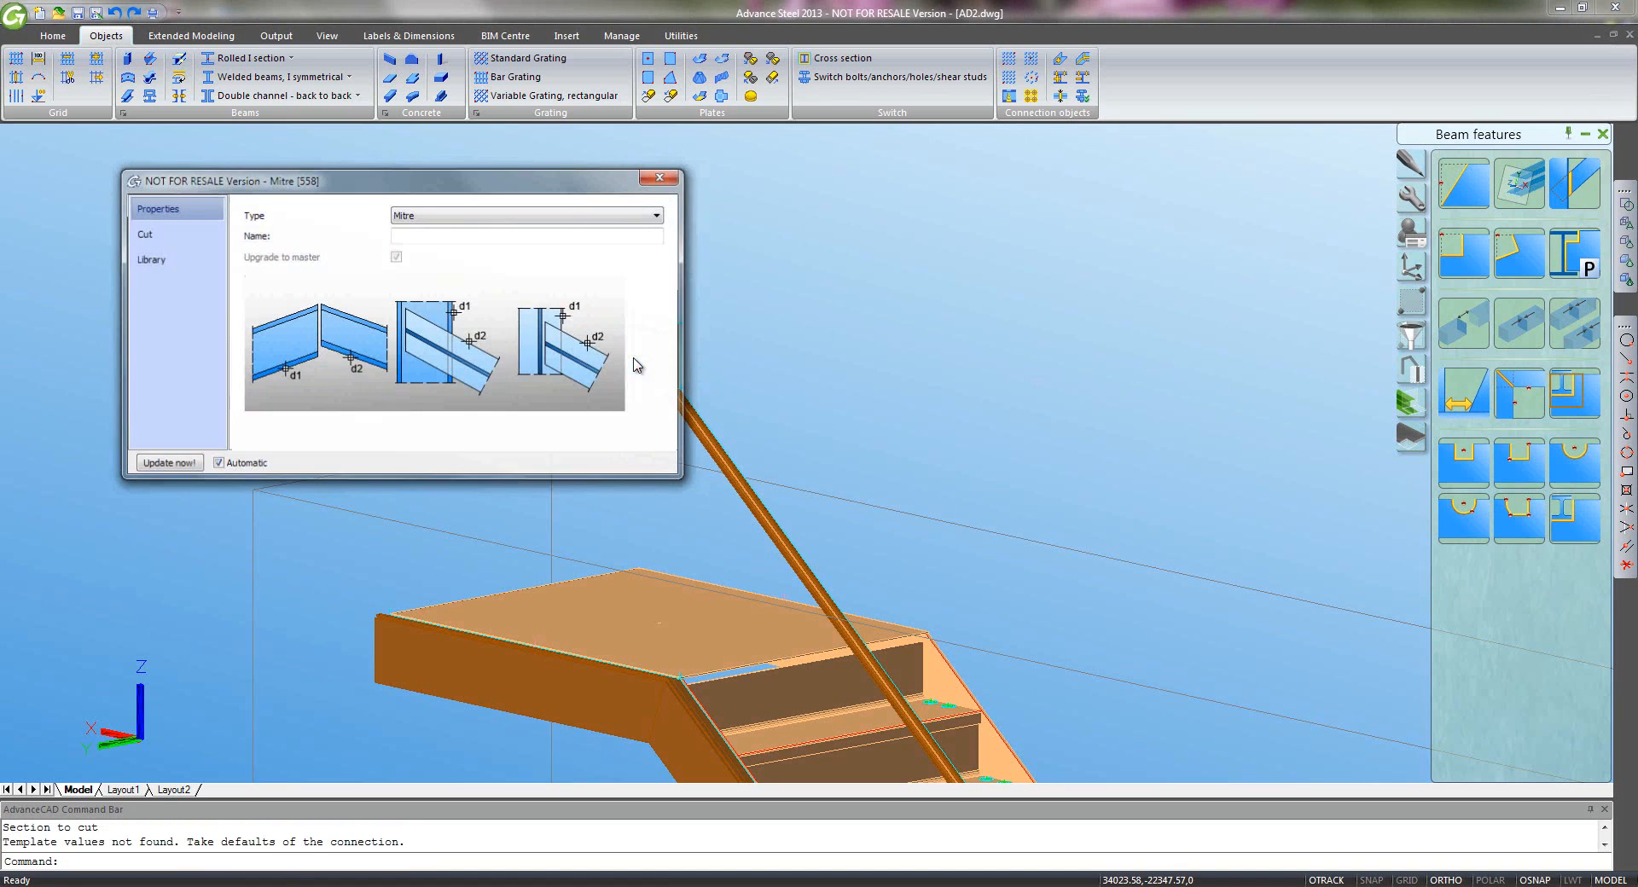
# - Place the UCS origin at the lower stringer's bottom corner and rotate it about Z and X
pyautogui.click(660, 176)
pyautogui.scroll(-5, 785, 431)
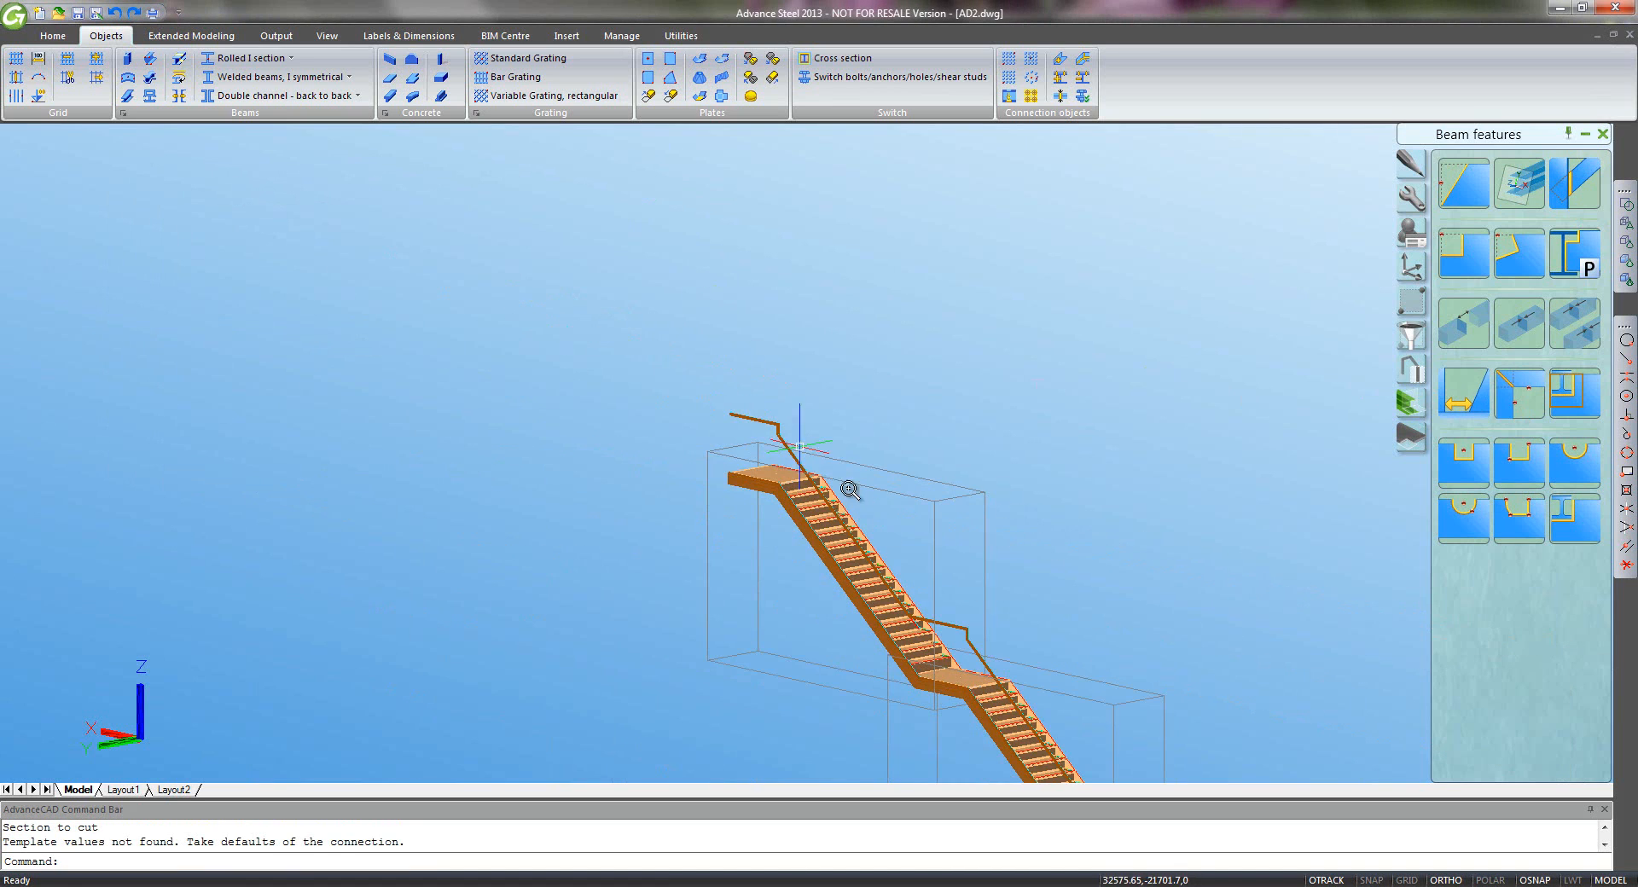
pyautogui.moveTo(980, 658); pyautogui.dragTo(662, 432, button='middle')
pyautogui.scroll(5, 752, 630)
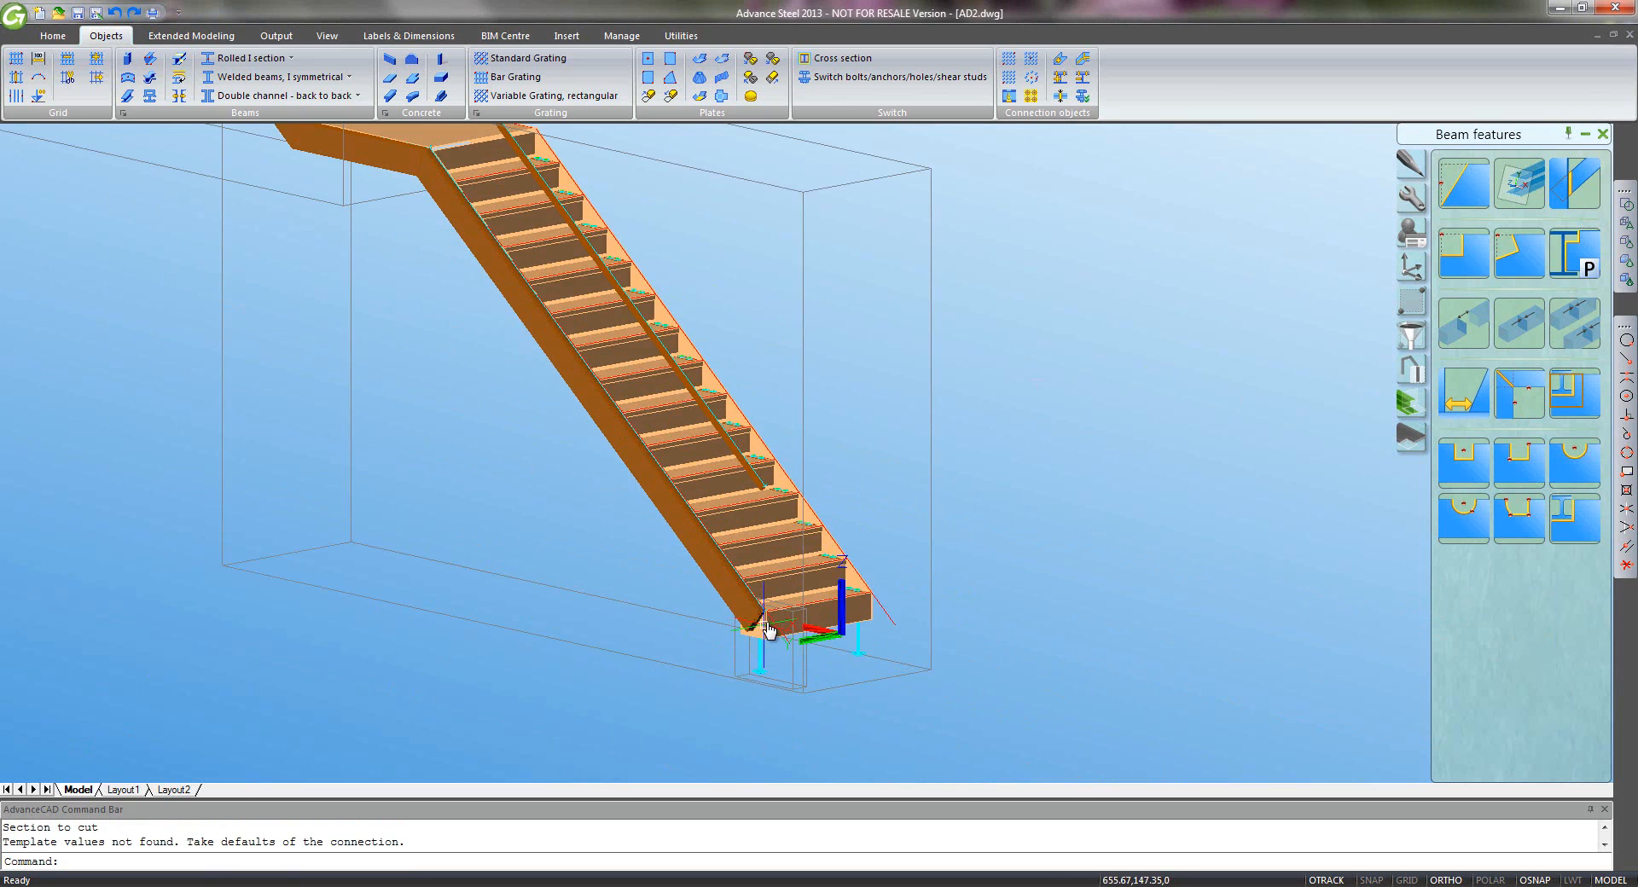
pyautogui.scroll(2, 778, 597)
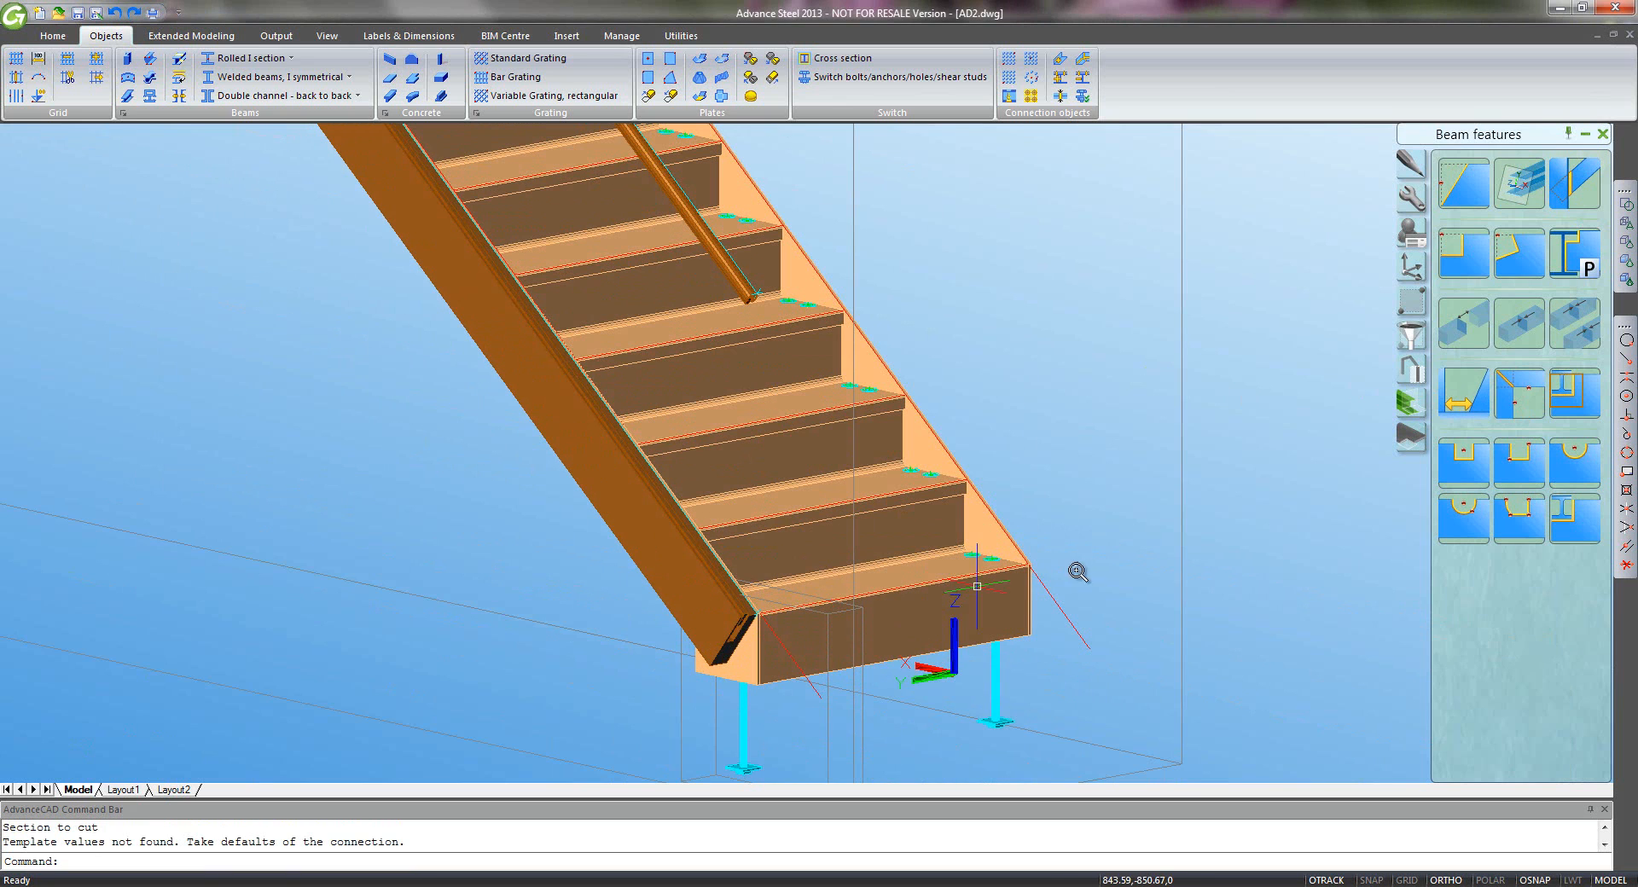
pyautogui.click(1409, 272)
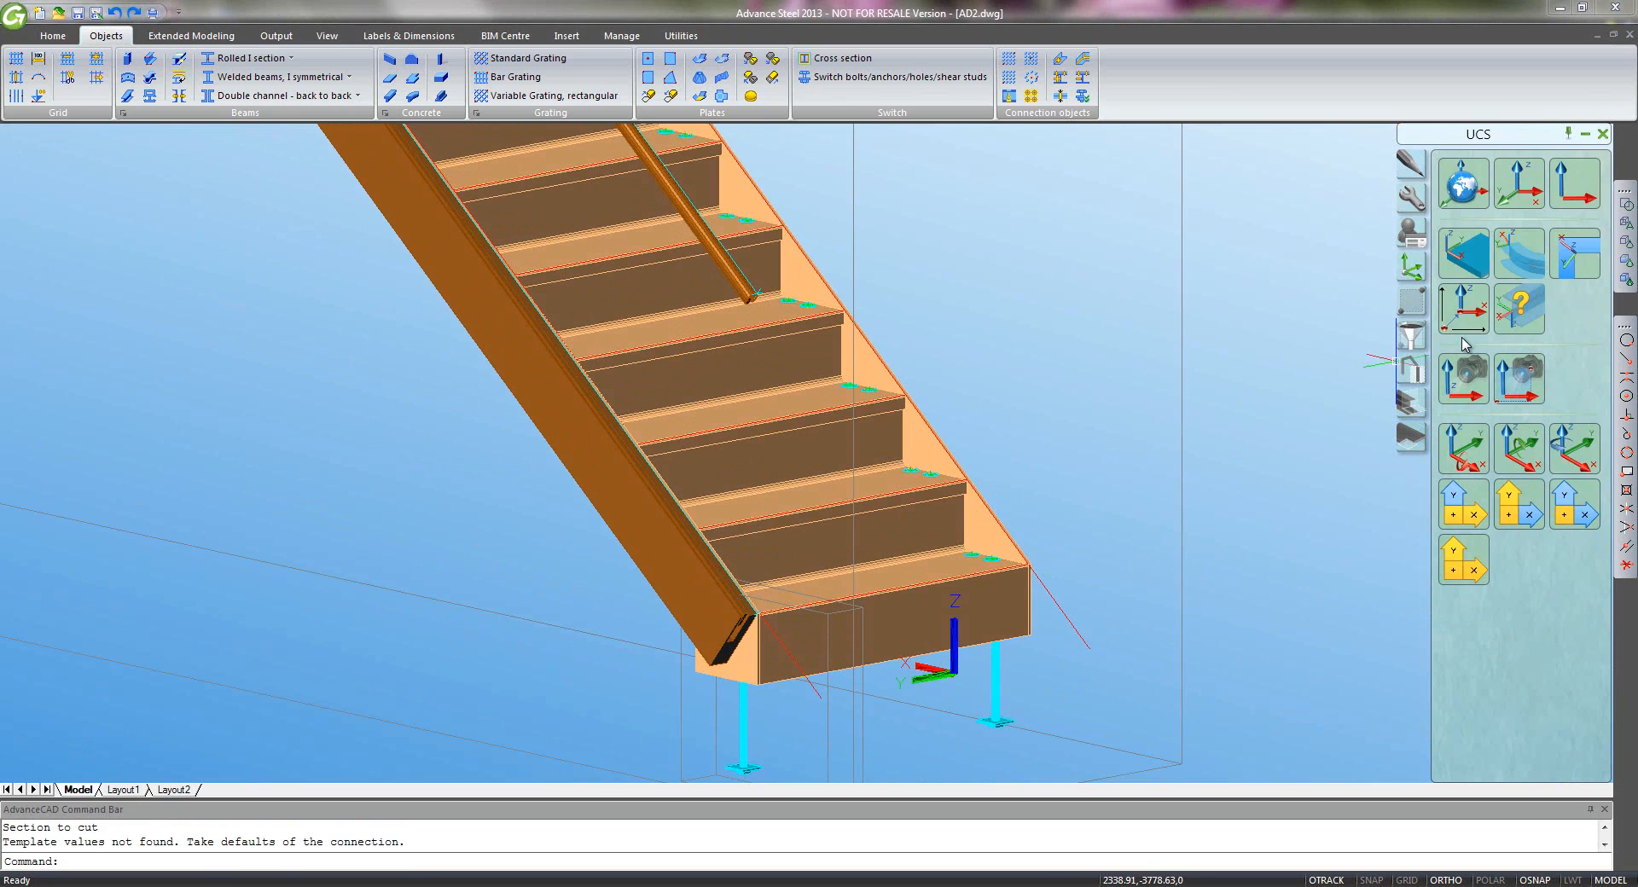
pyautogui.click(1464, 309)
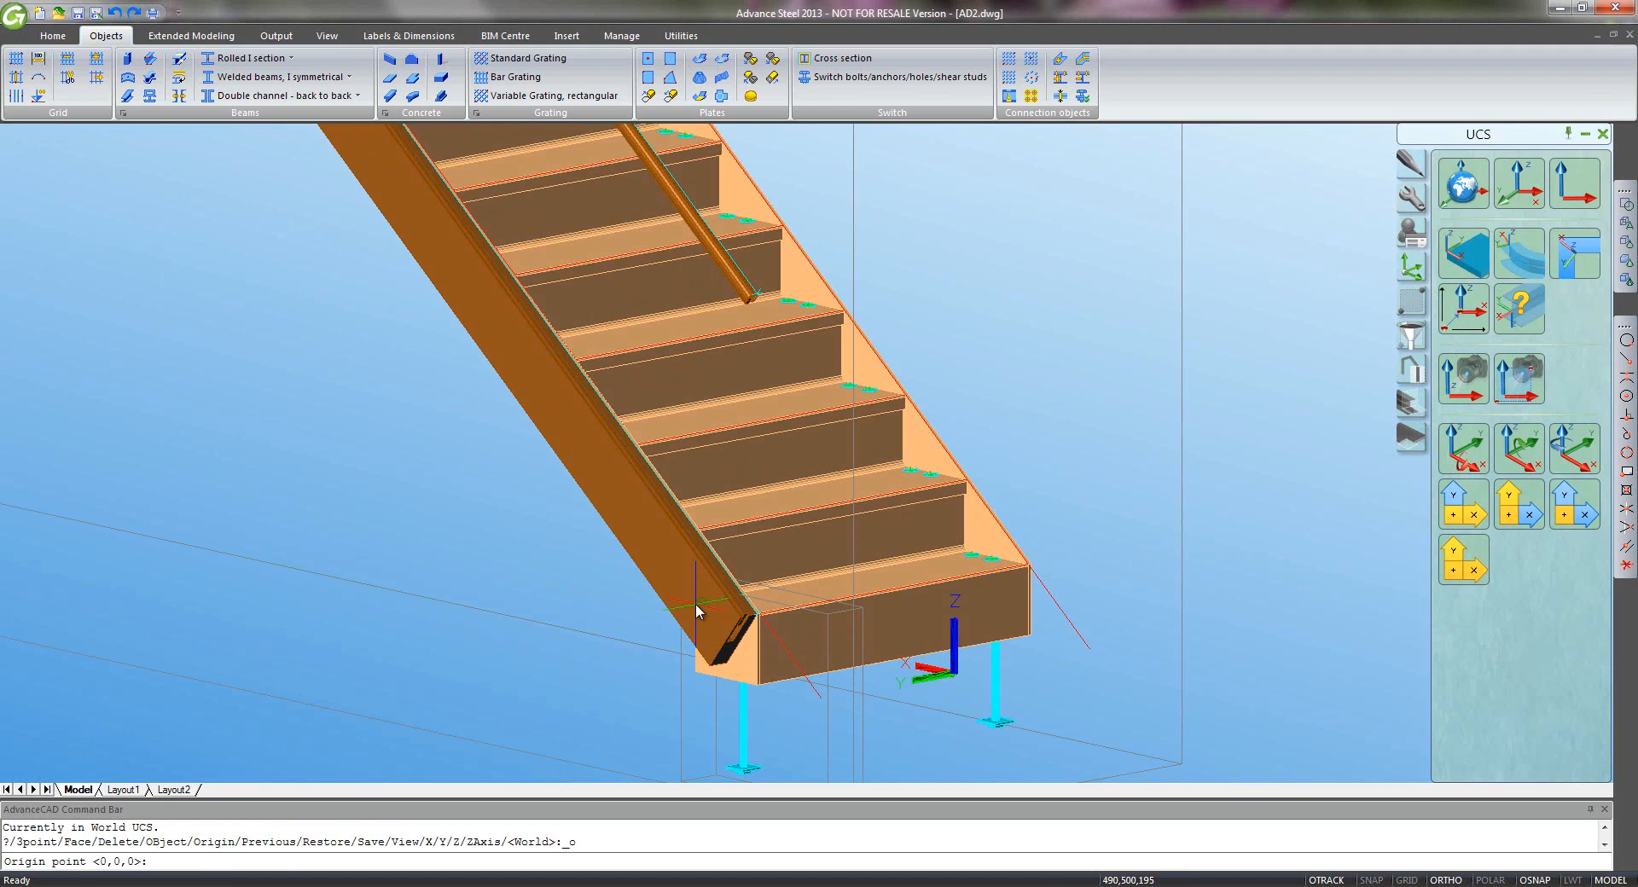
pyautogui.click(759, 612)
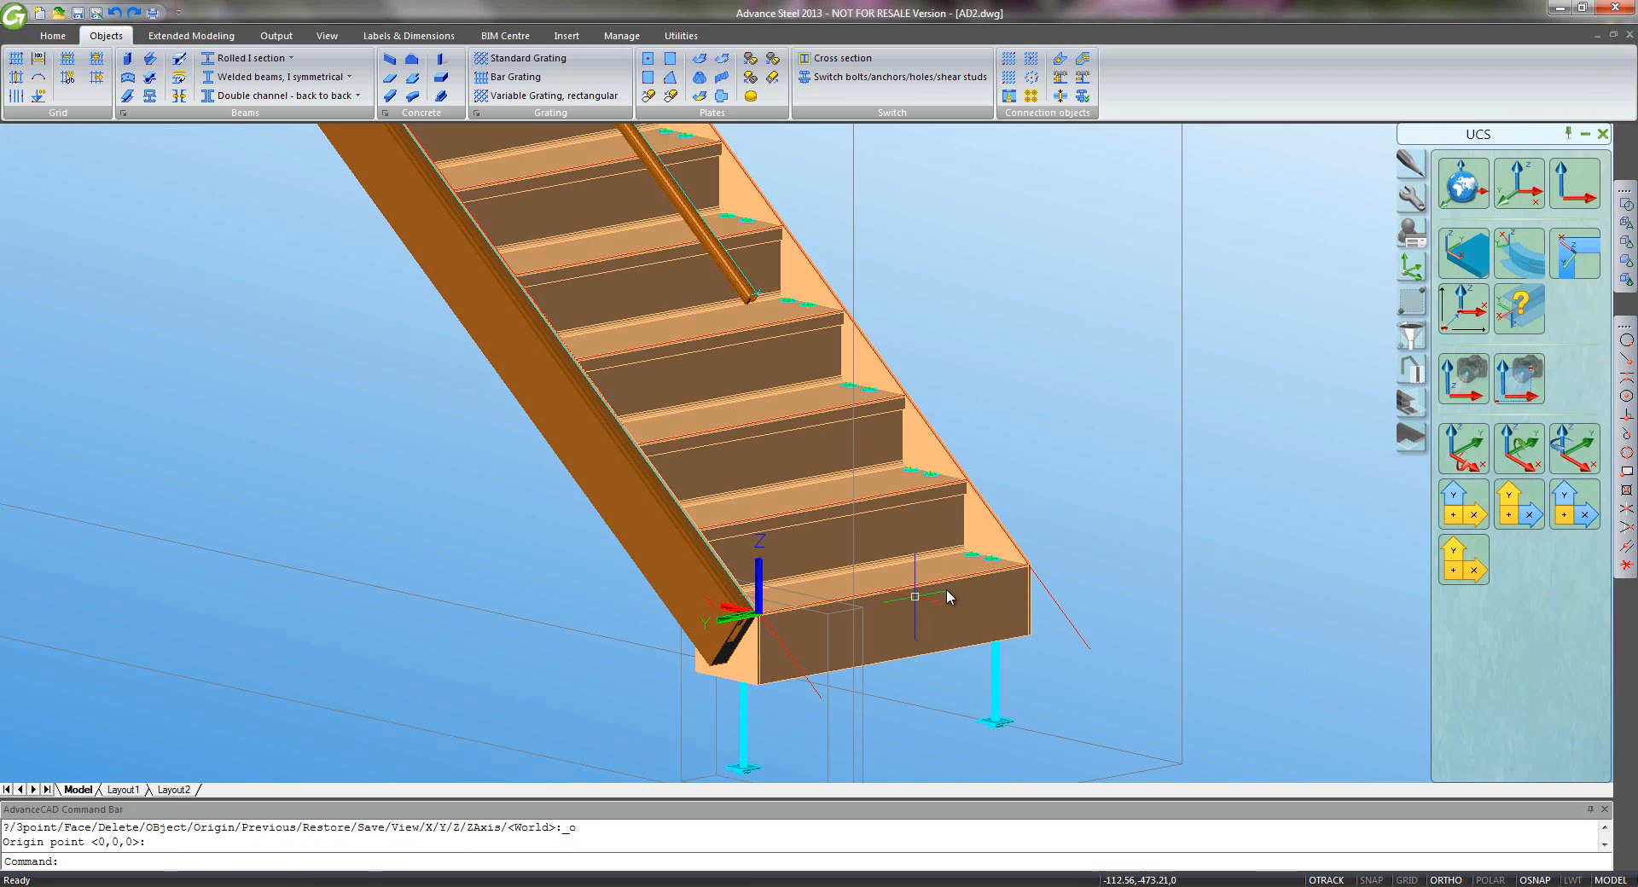
pyautogui.click(1565, 440)
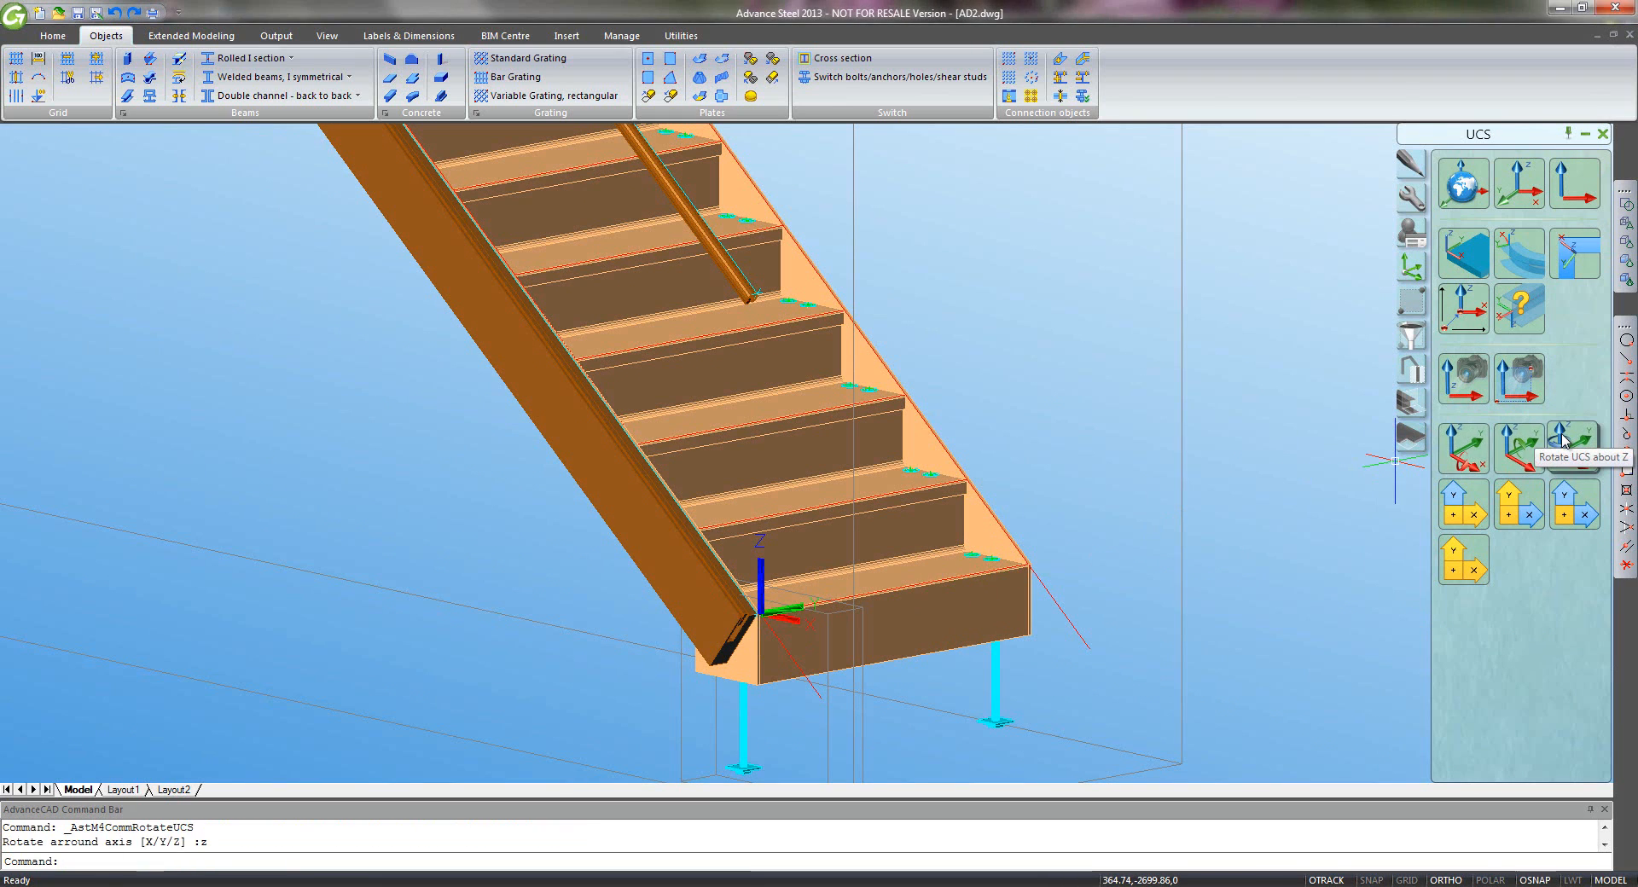
pyautogui.click(1479, 452)
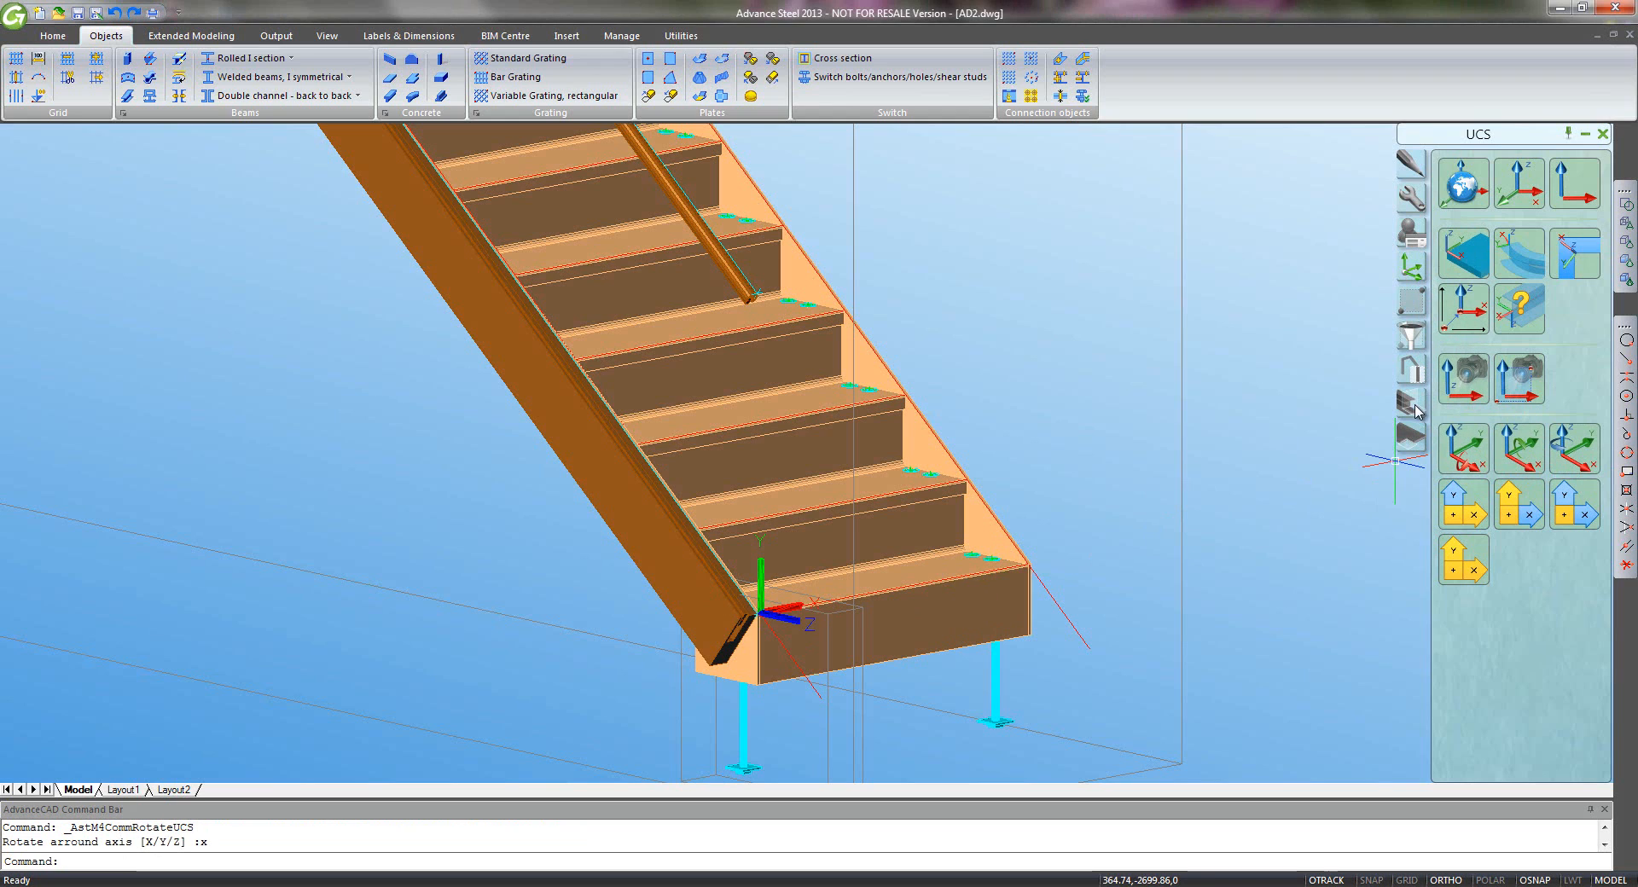
pyautogui.click(1411, 403)
# - Shorten the lower stringer's and the handrail's bottom ends at the UCS plane
pyautogui.click(1519, 183)
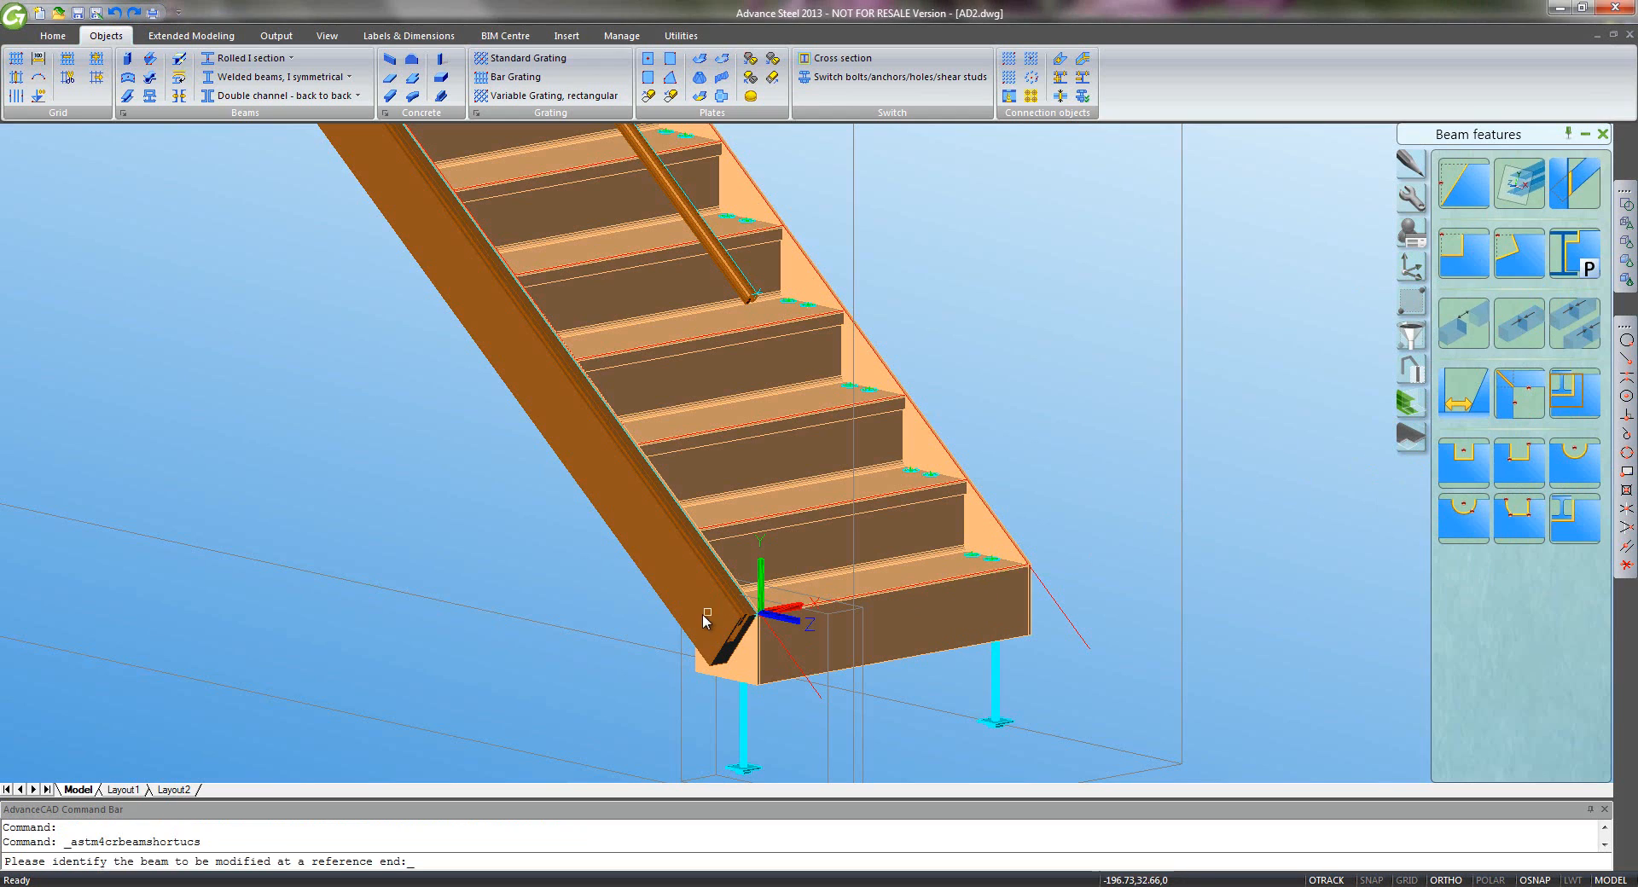
pyautogui.click(650, 583)
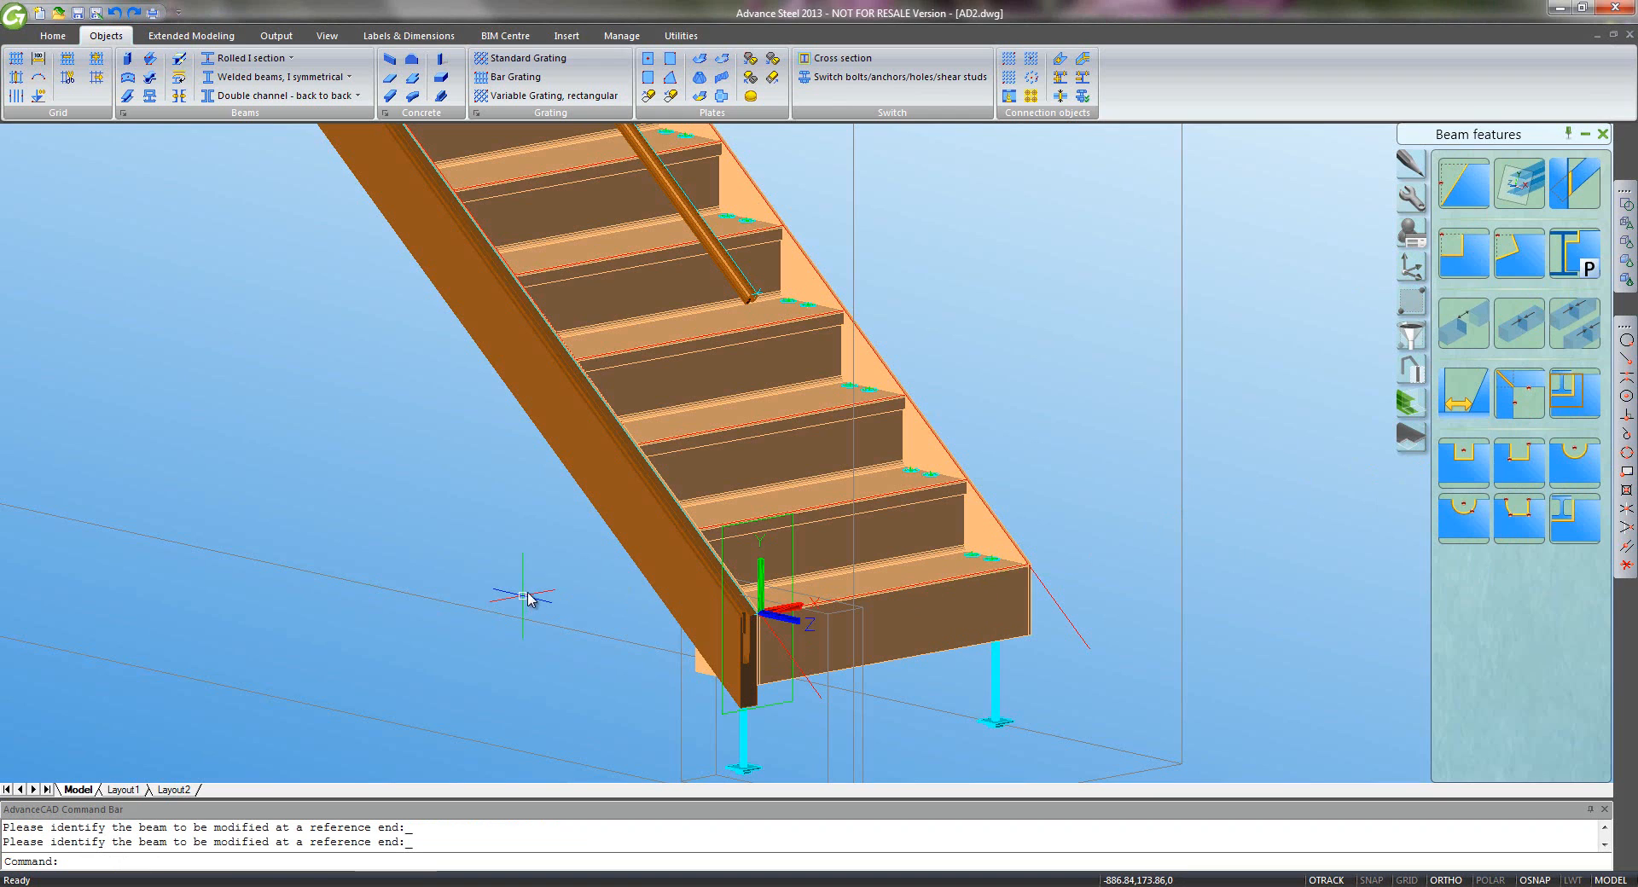
pyautogui.click(1519, 182)
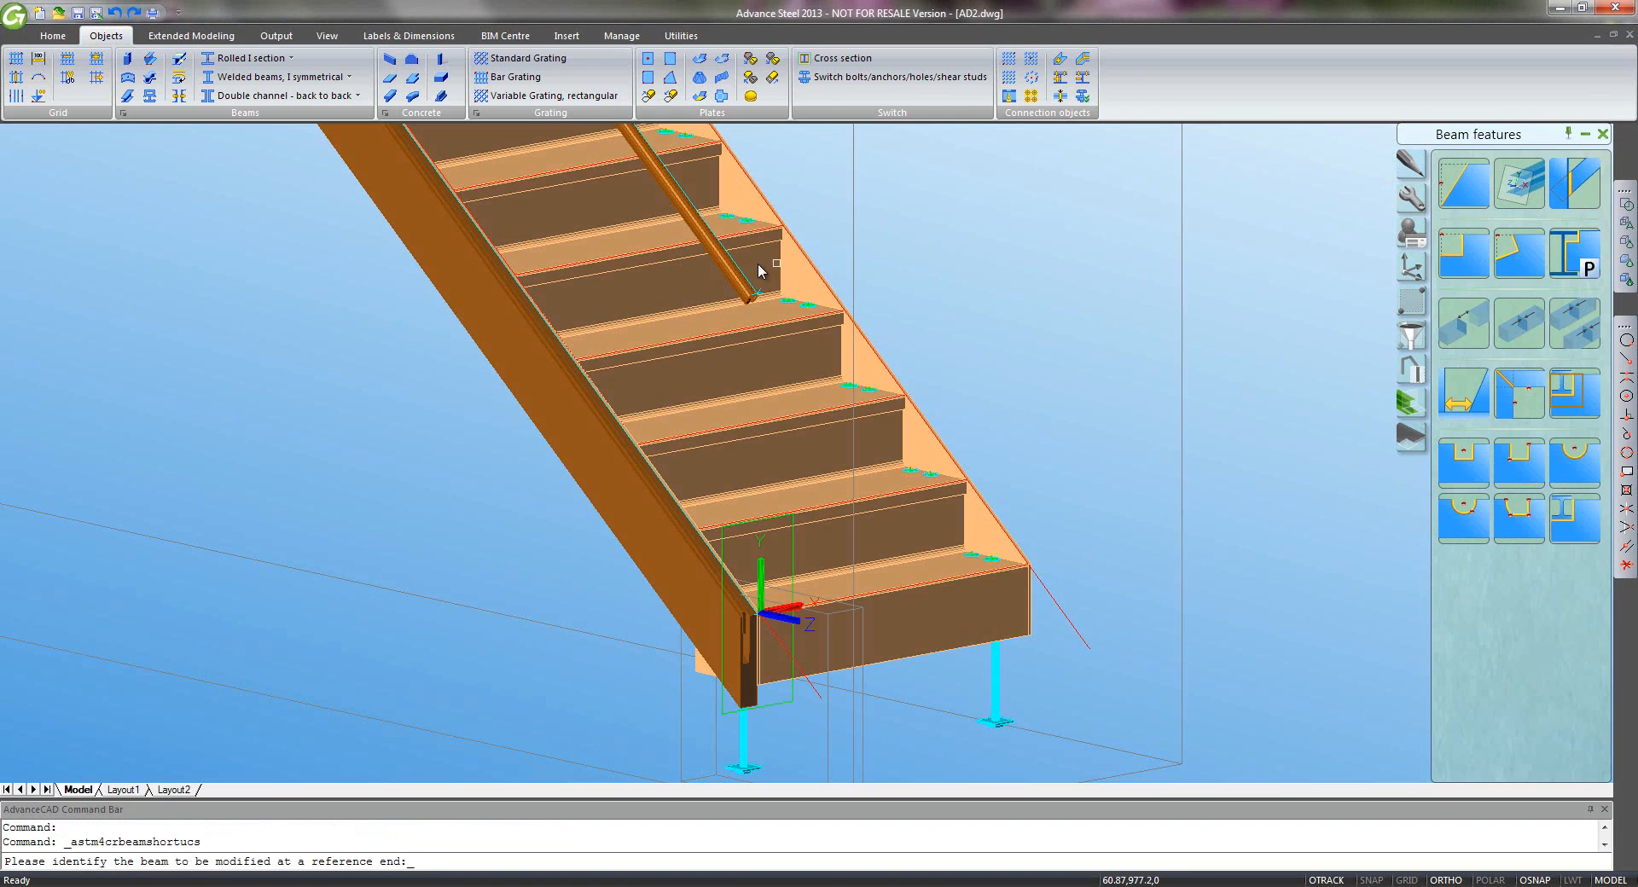
pyautogui.click(740, 287)
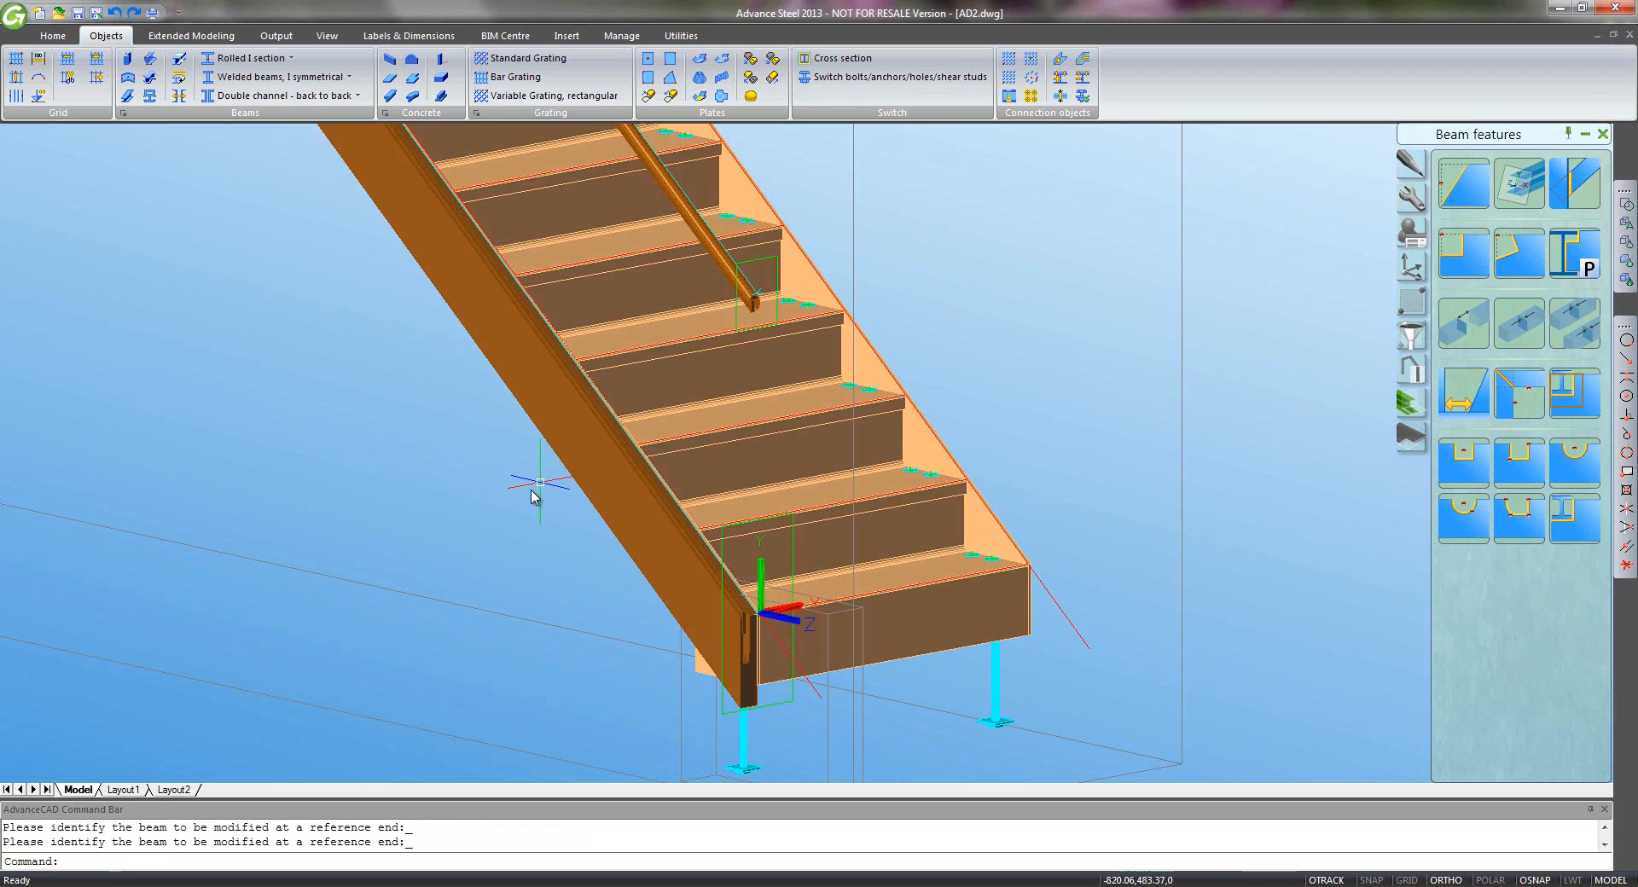
pyautogui.click(1409, 174)
# - Start Move and window-select the three lower-flight members plus the railing pieces
pyautogui.click(1464, 182)
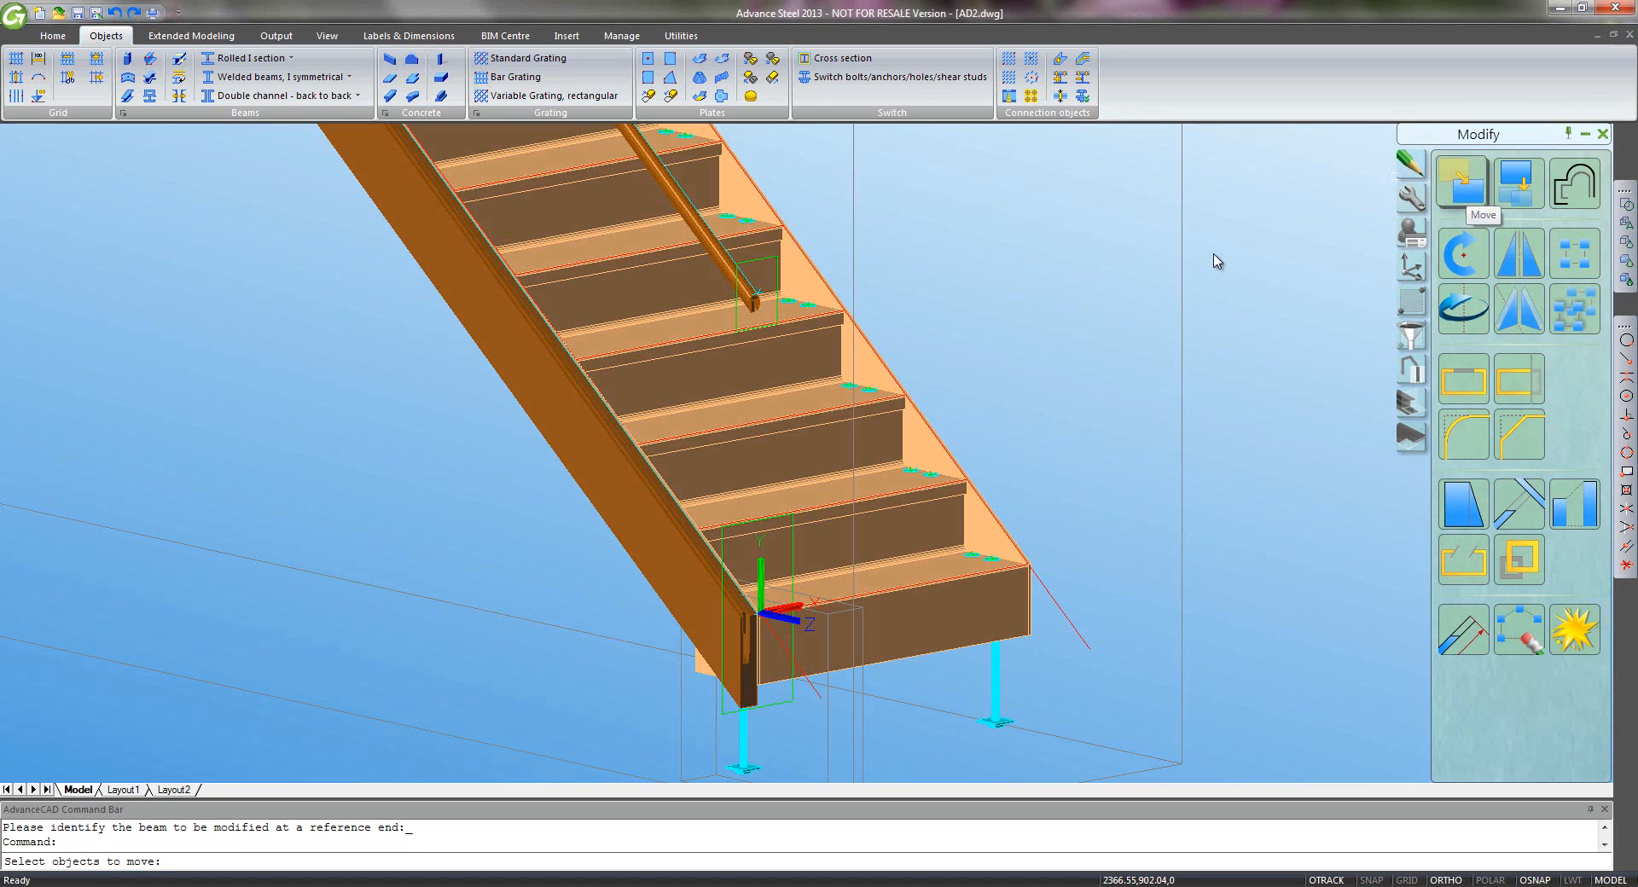
pyautogui.scroll(-6, 681, 283)
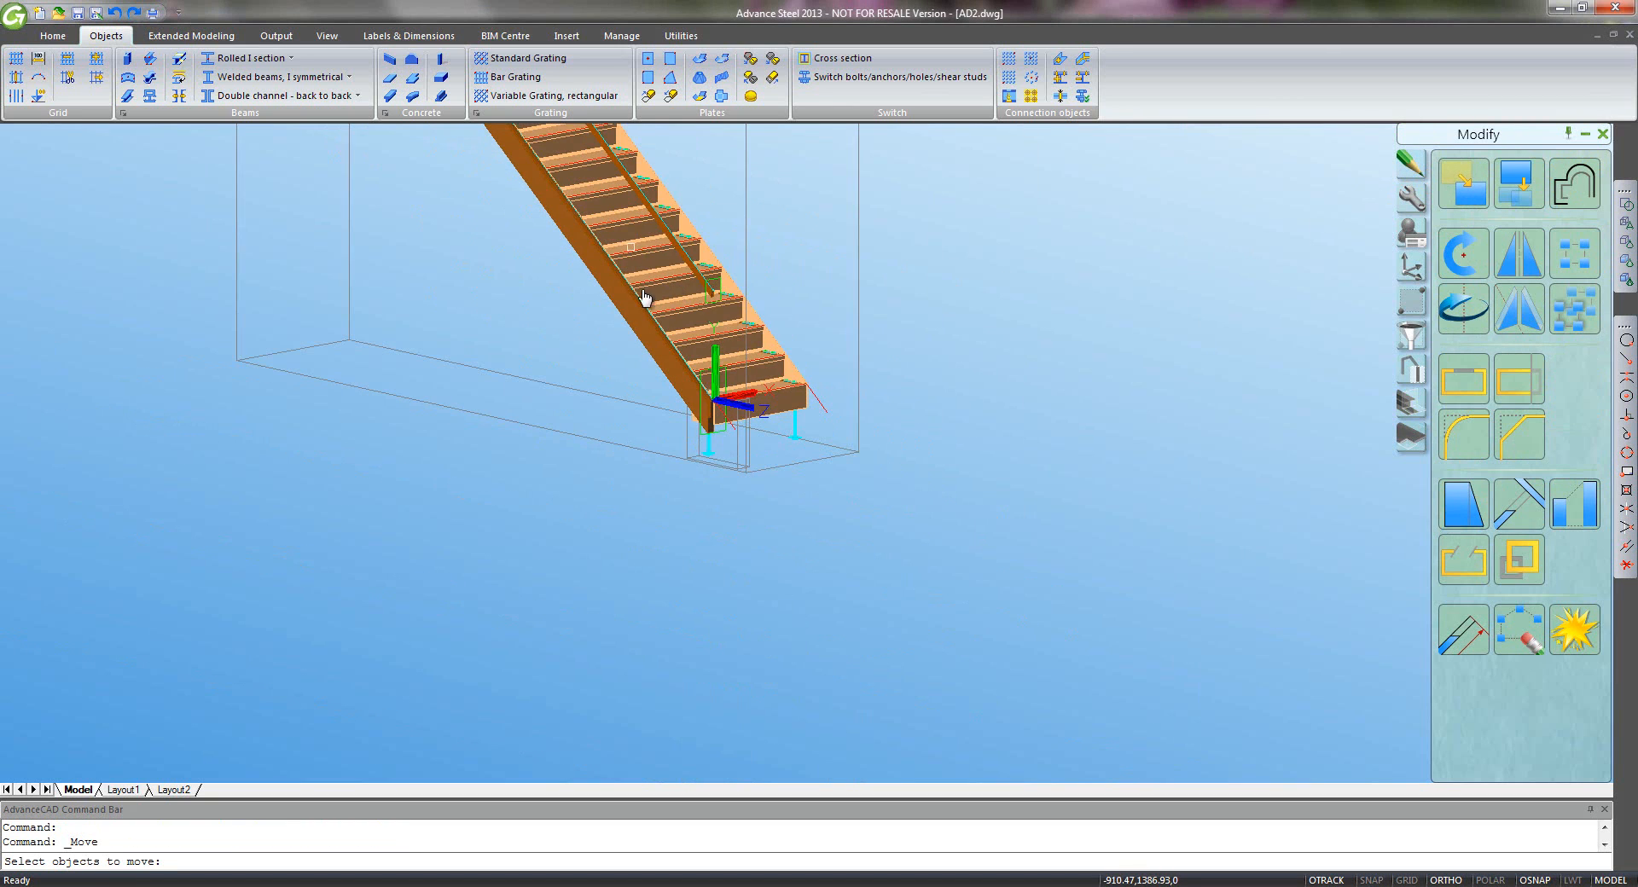
pyautogui.moveTo(646, 298); pyautogui.dragTo(916, 658, button='middle')
pyautogui.scroll(-2, 915, 657)
pyautogui.scroll(-2, 912, 638)
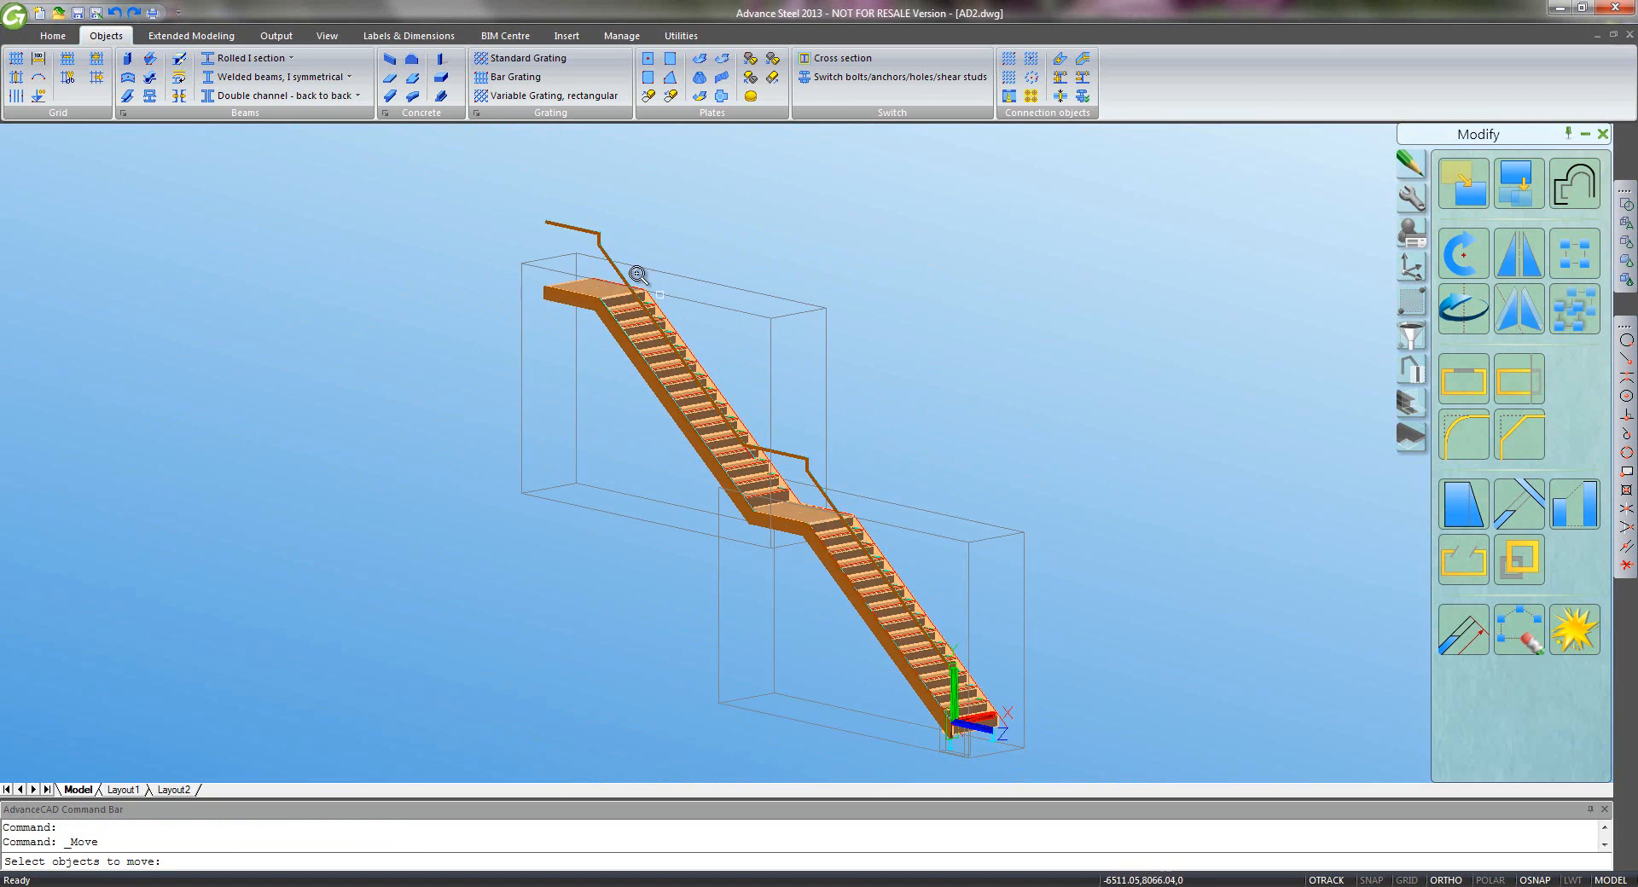
pyautogui.click(612, 216)
pyautogui.click(591, 253)
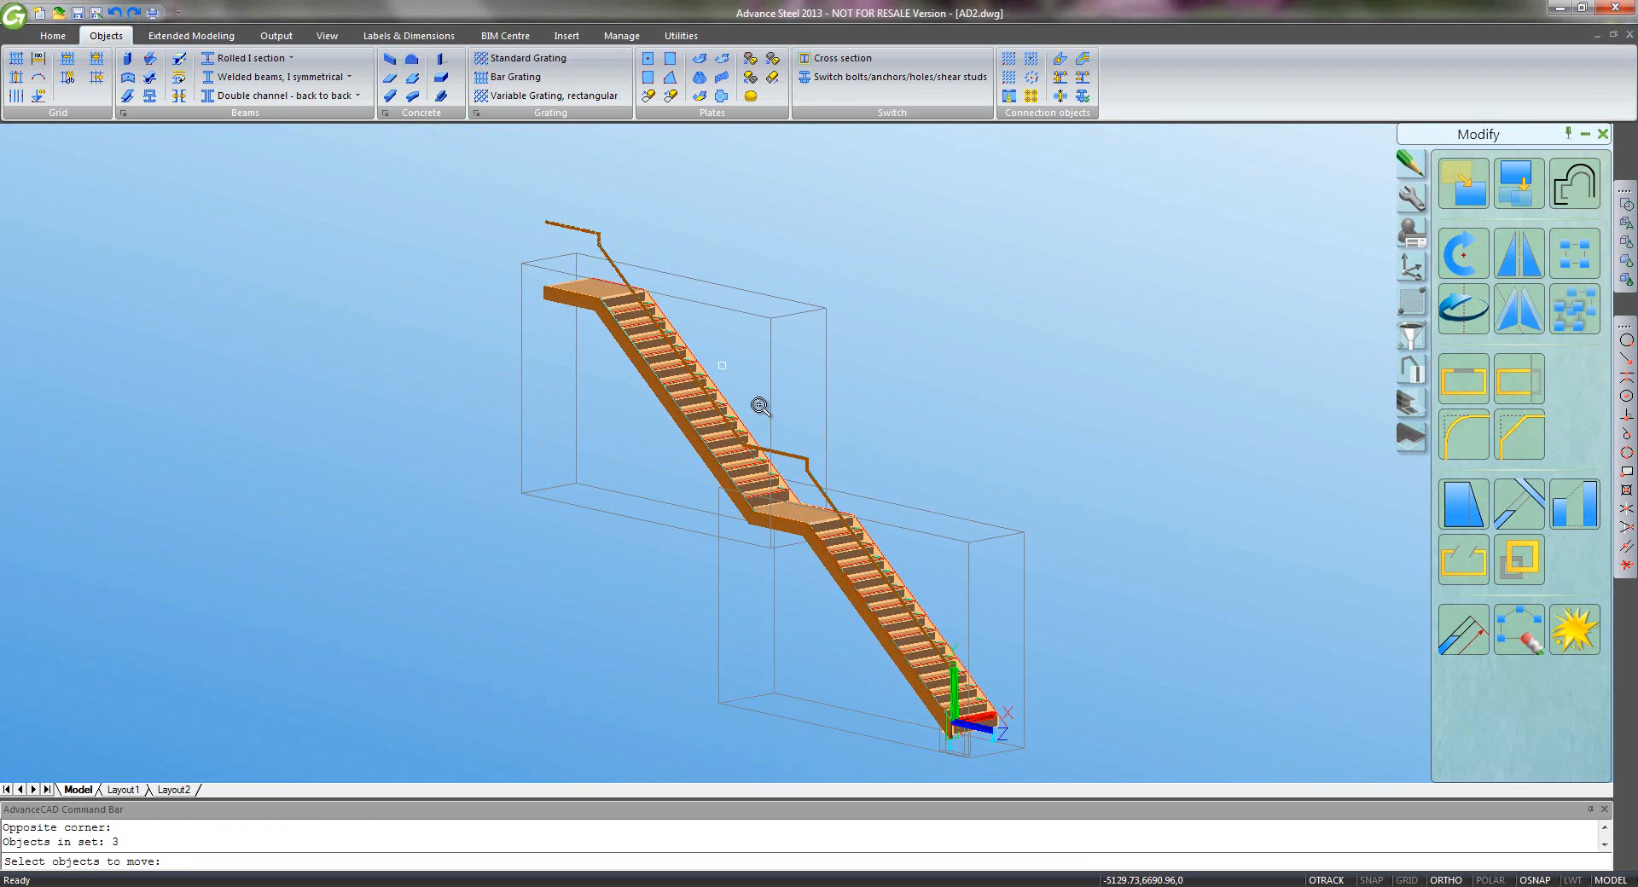
pyautogui.click(815, 448)
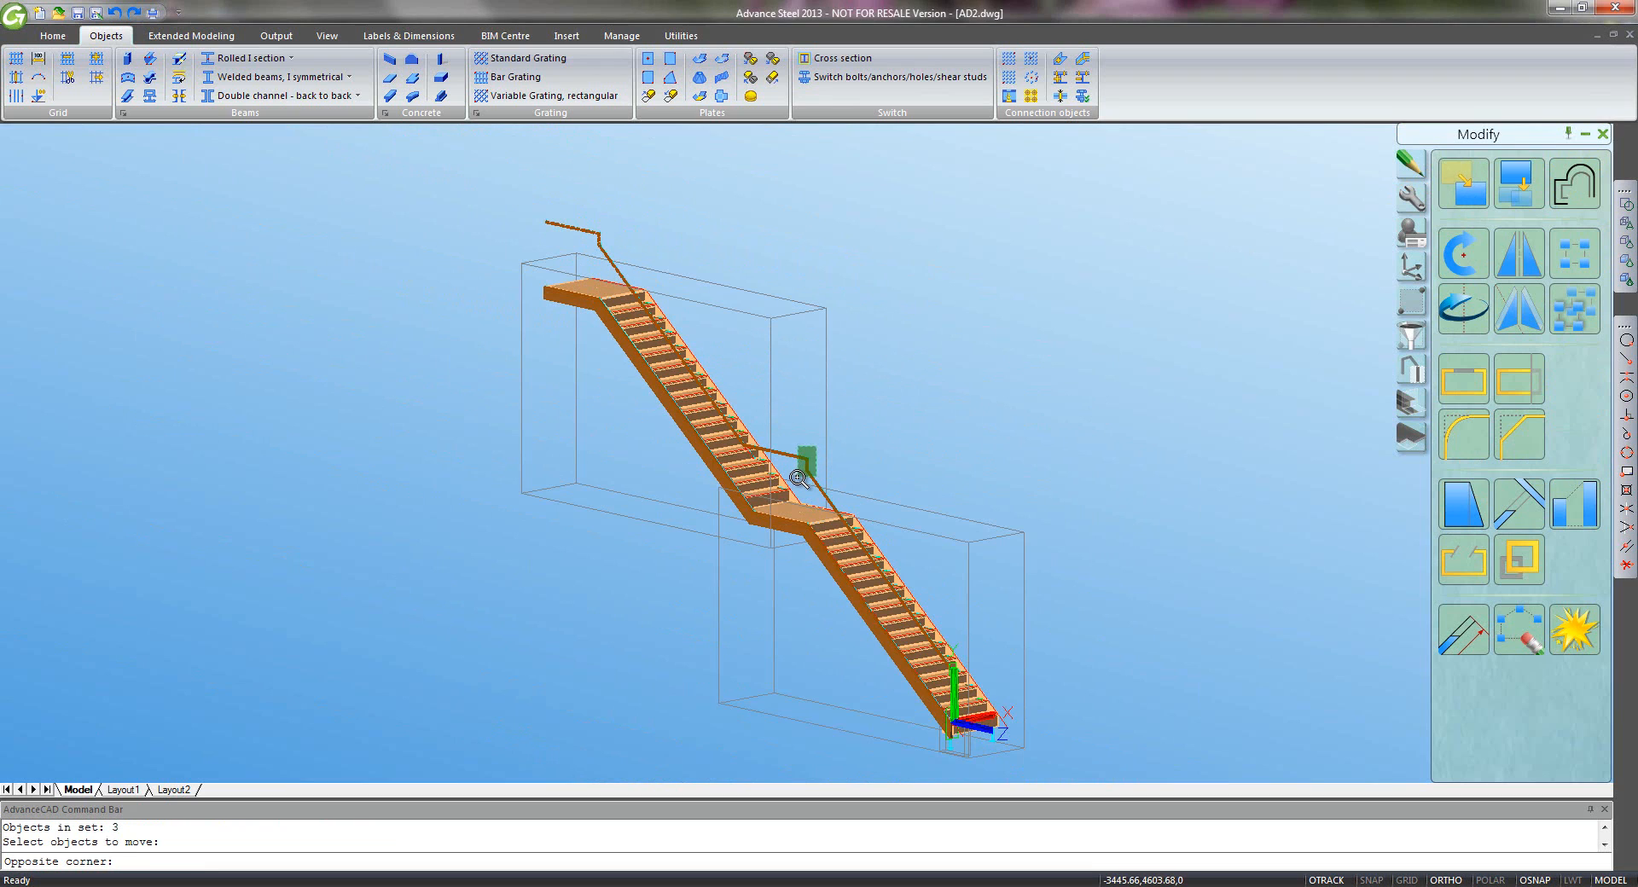
pyautogui.click(798, 478)
pyautogui.scroll(3, 872, 579)
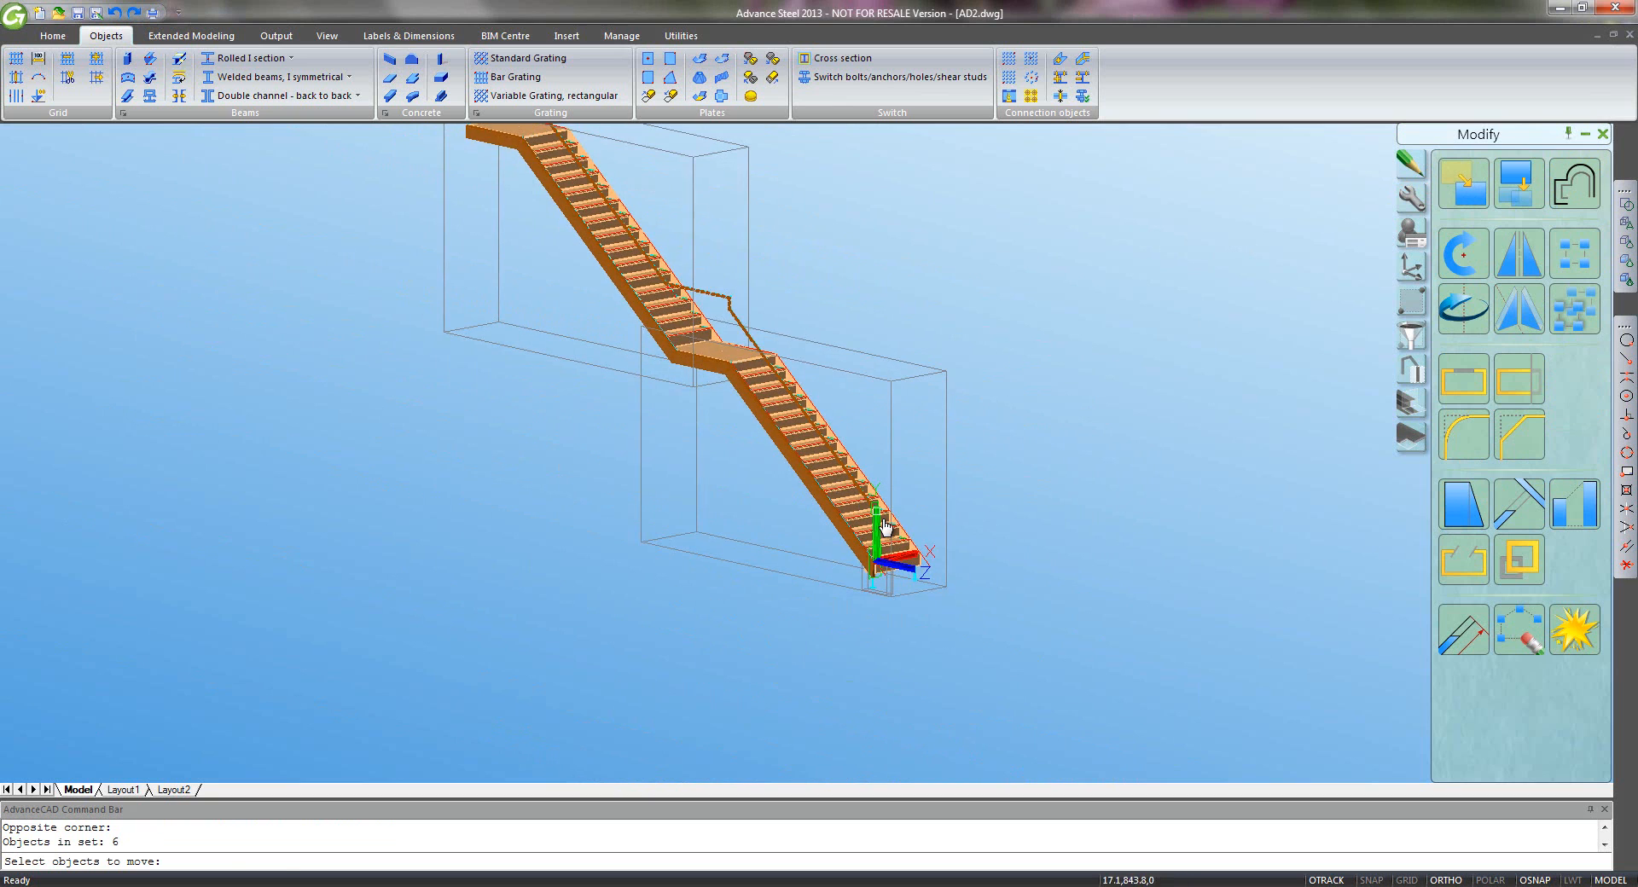
pyautogui.press('Return')
# - Move them from the stair-foot corner onto the adjacent endpoint, then zoom extents
pyautogui.scroll(3, 877, 522)
pyautogui.scroll(8, 852, 602)
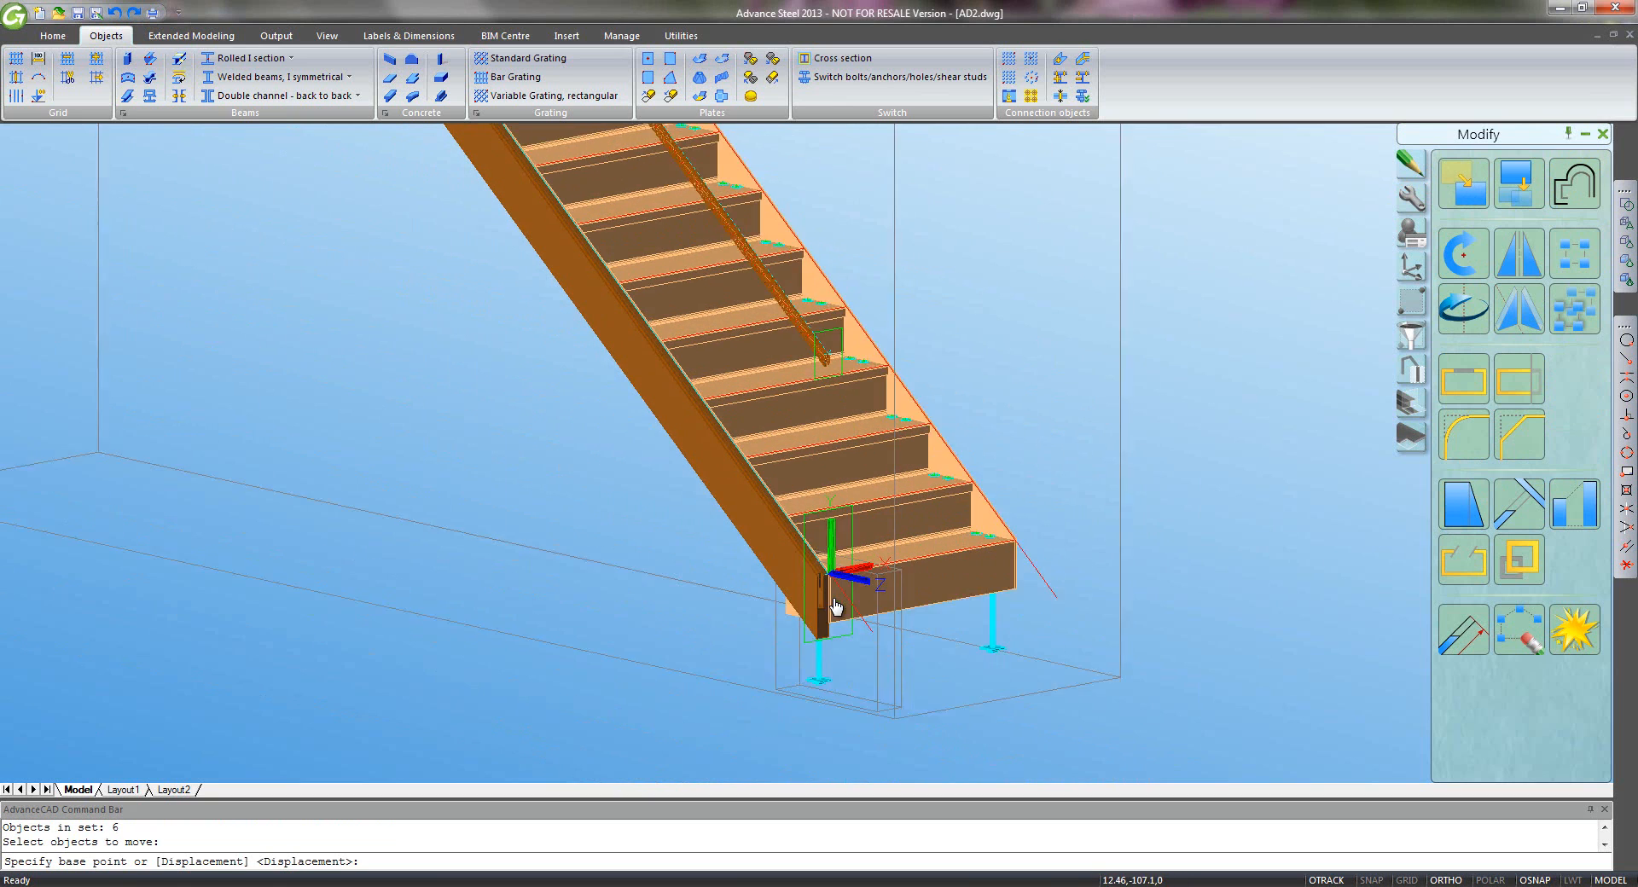
pyautogui.scroll(2, 814, 525)
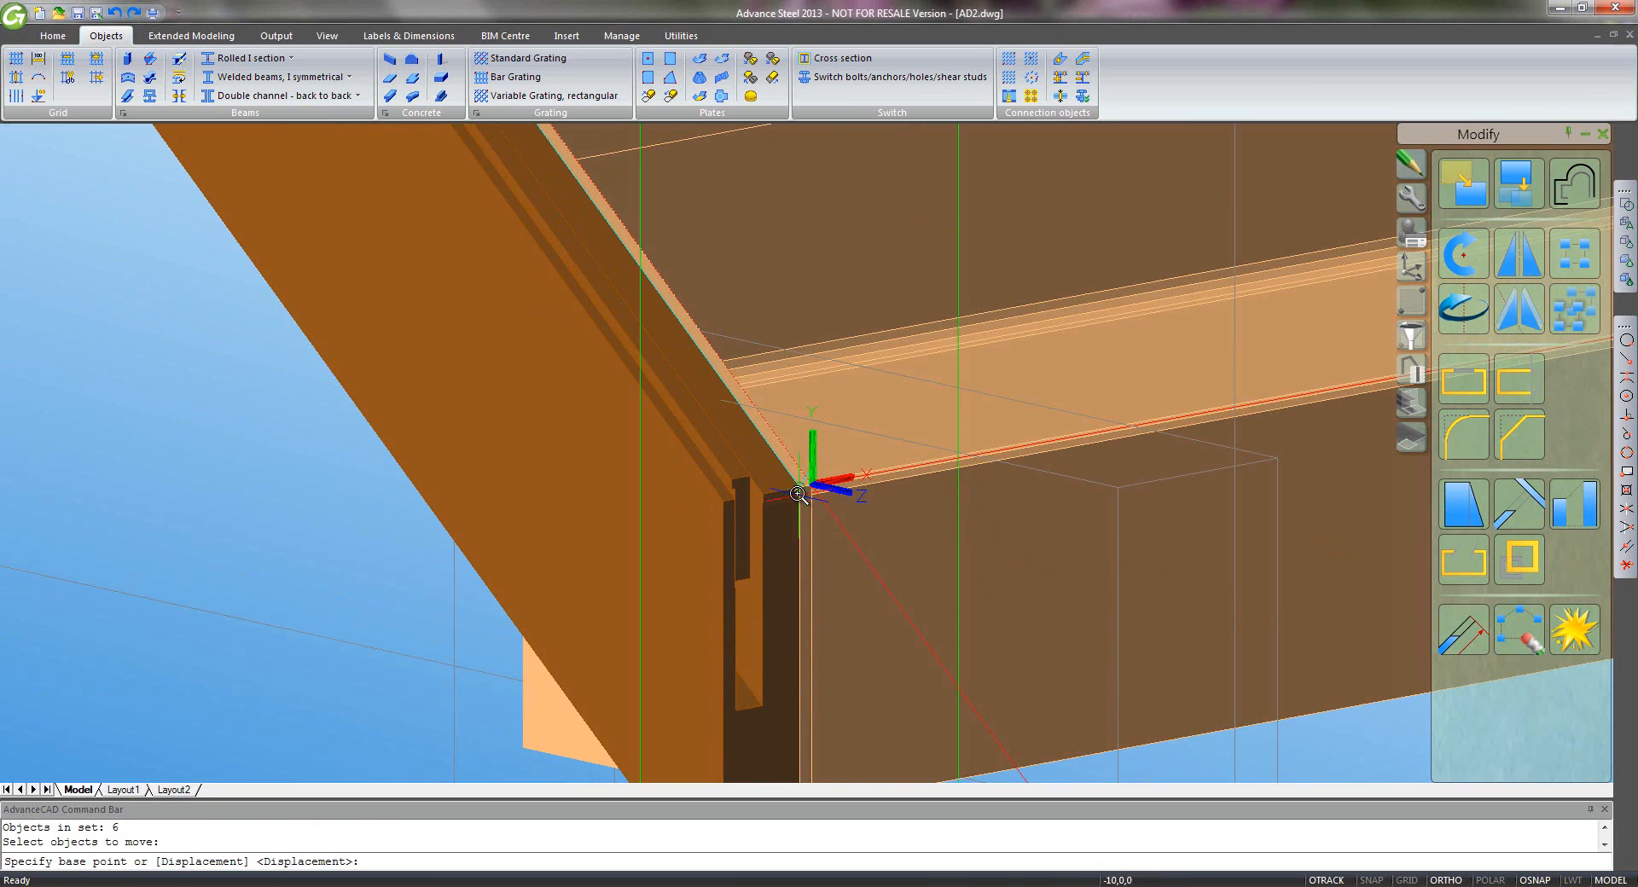
pyautogui.click(794, 488)
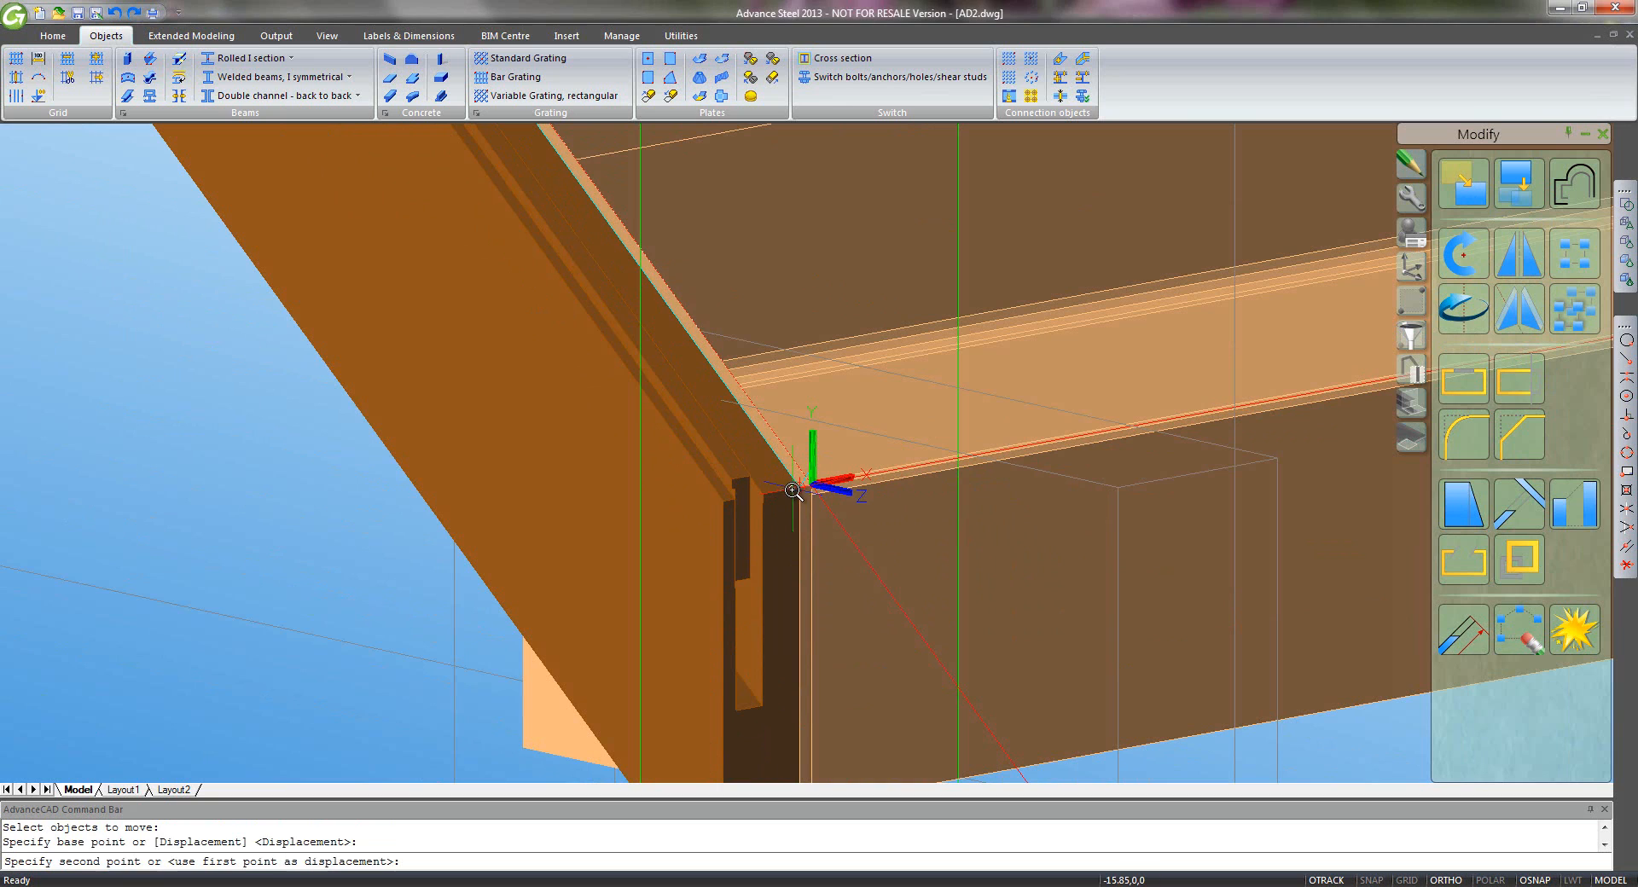
pyautogui.click(1625, 360)
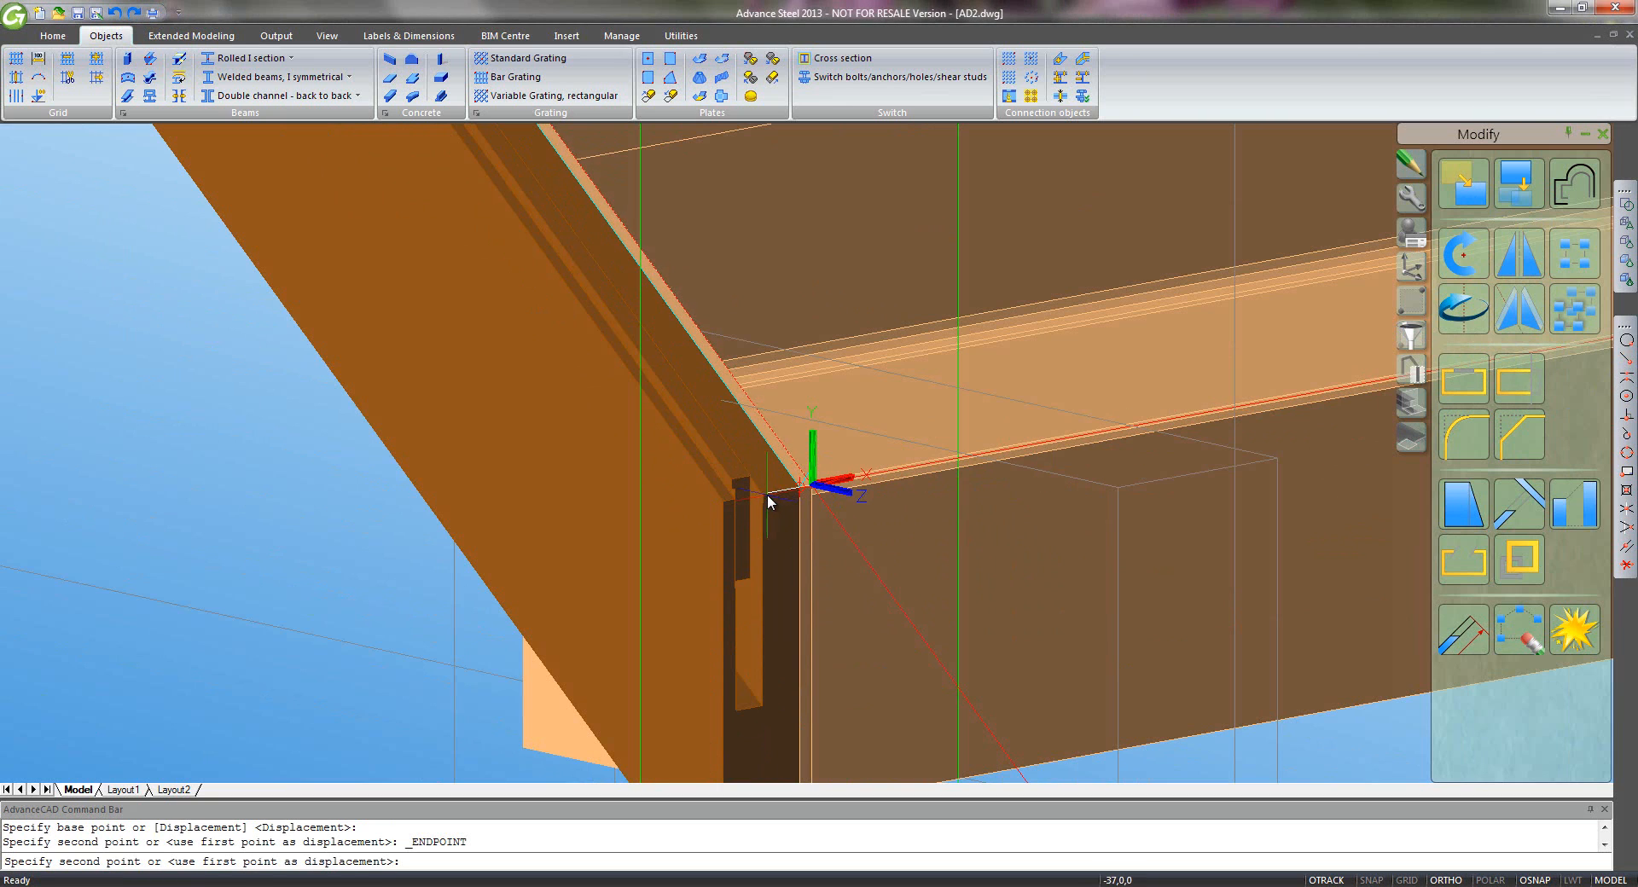
pyautogui.click(785, 542)
pyautogui.scroll(-5, 792, 541)
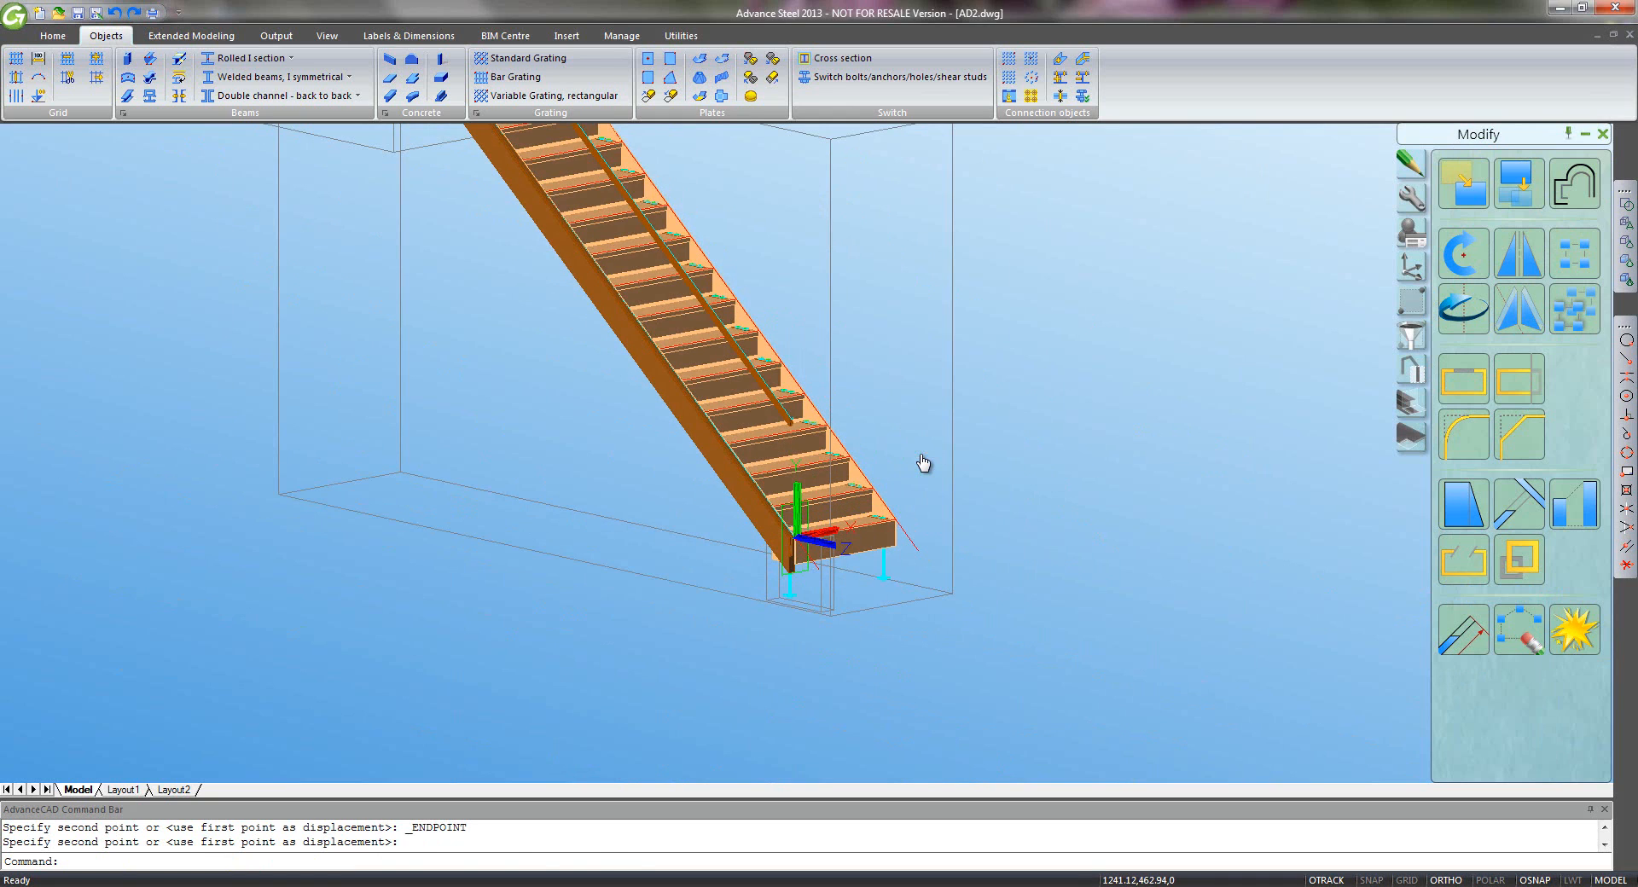
pyautogui.middleClick(922, 459)
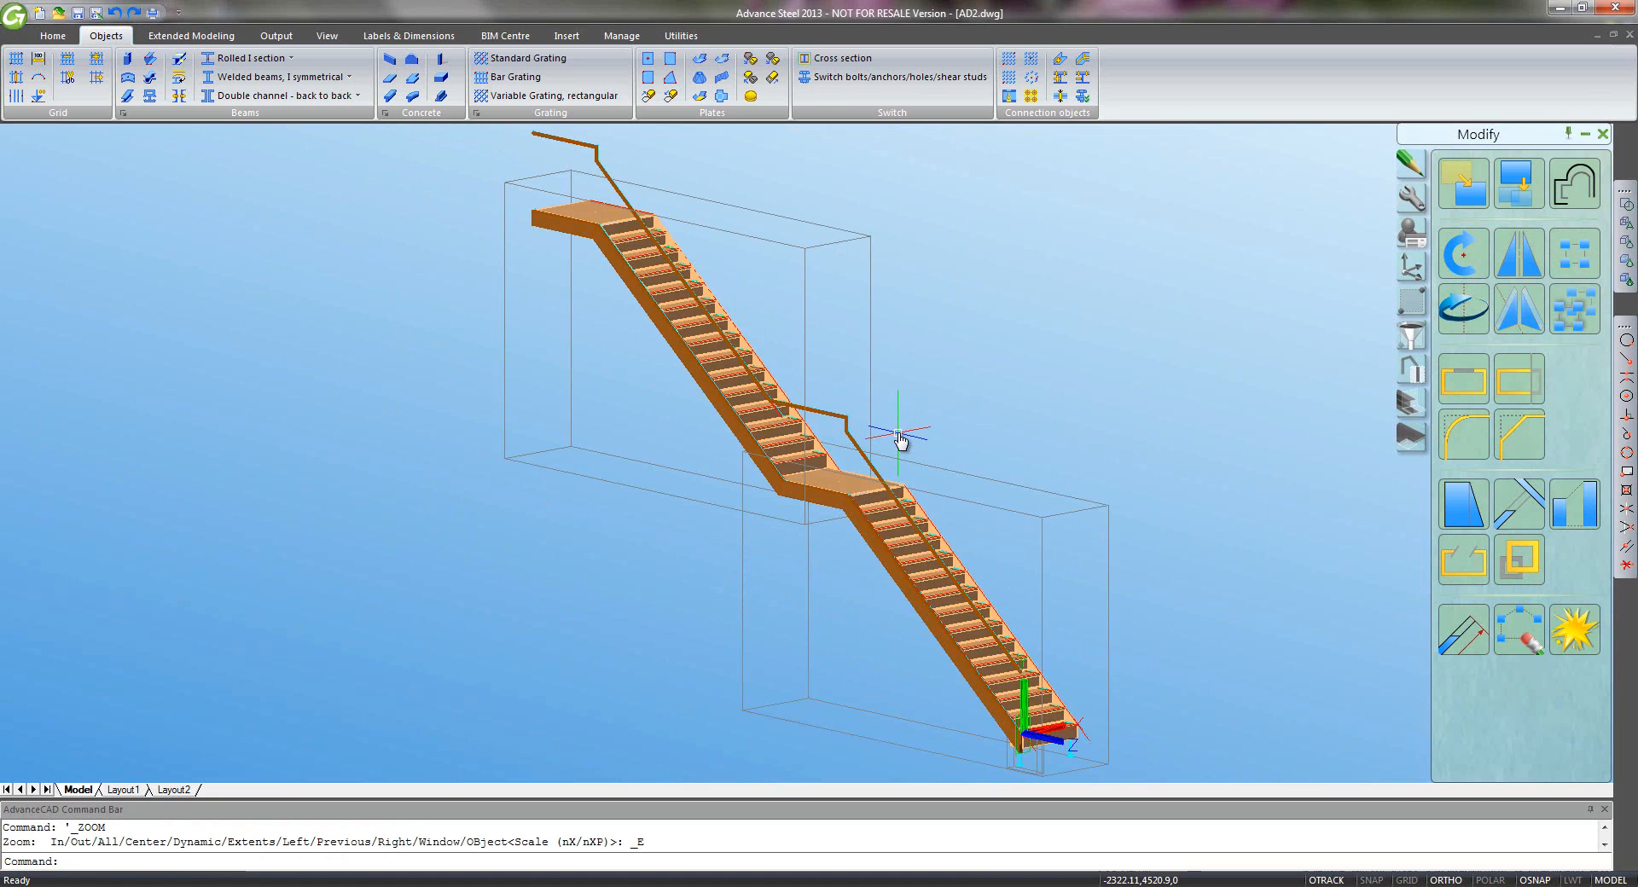
# - Save the drawing
pyautogui.hotkey('ctrl', 's')
pyautogui.click(888, 433)
pyautogui.click(888, 432)
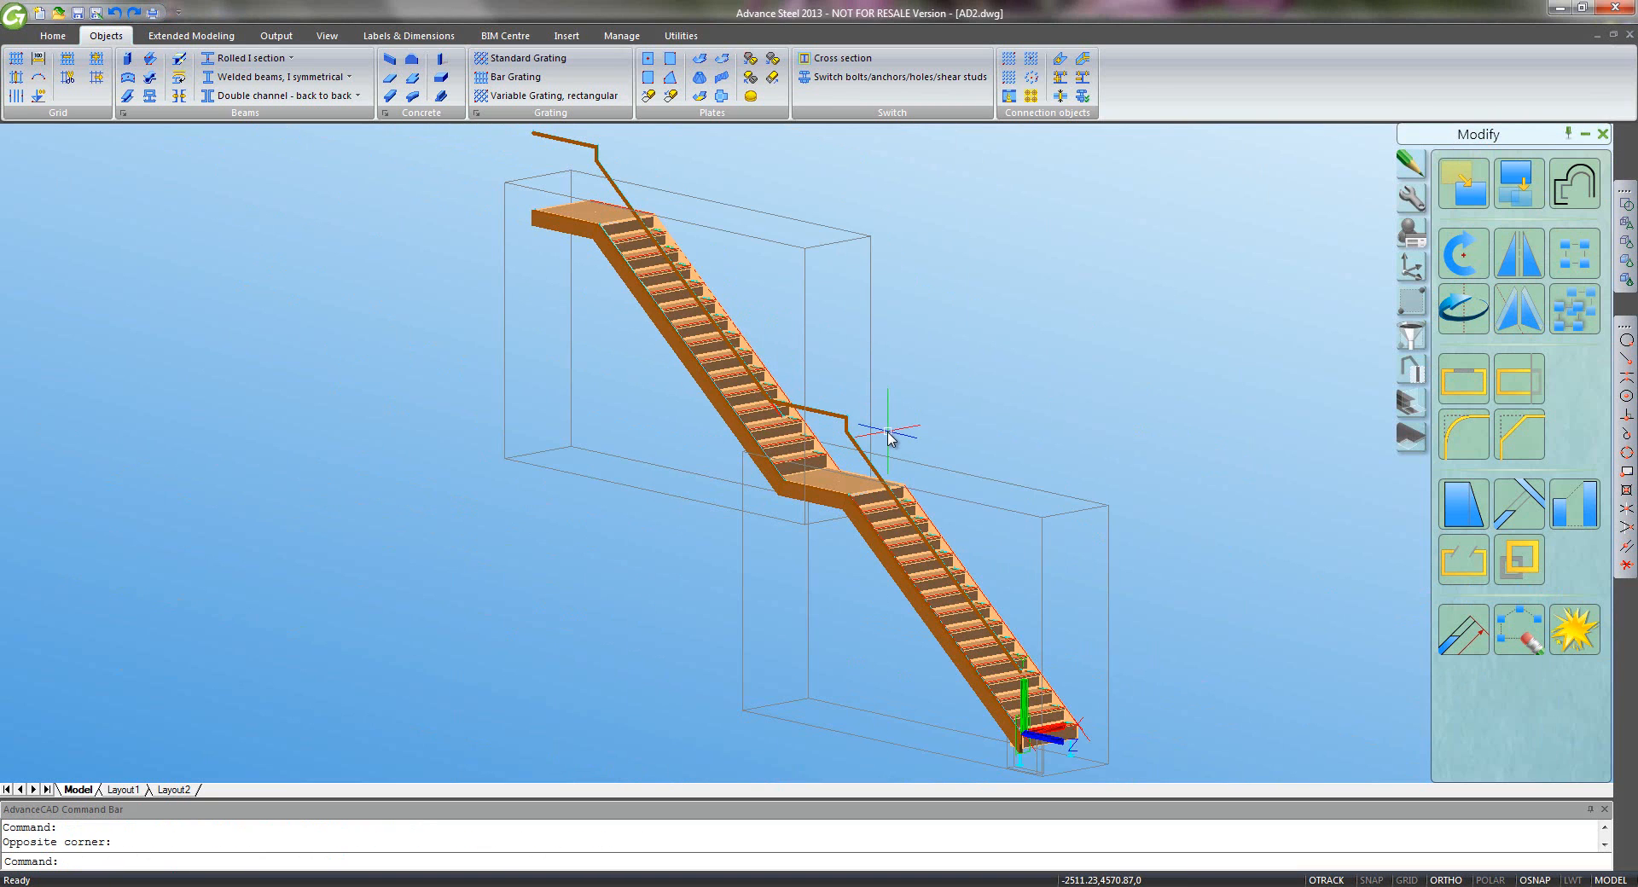
pyautogui.scroll(10, 998, 559)
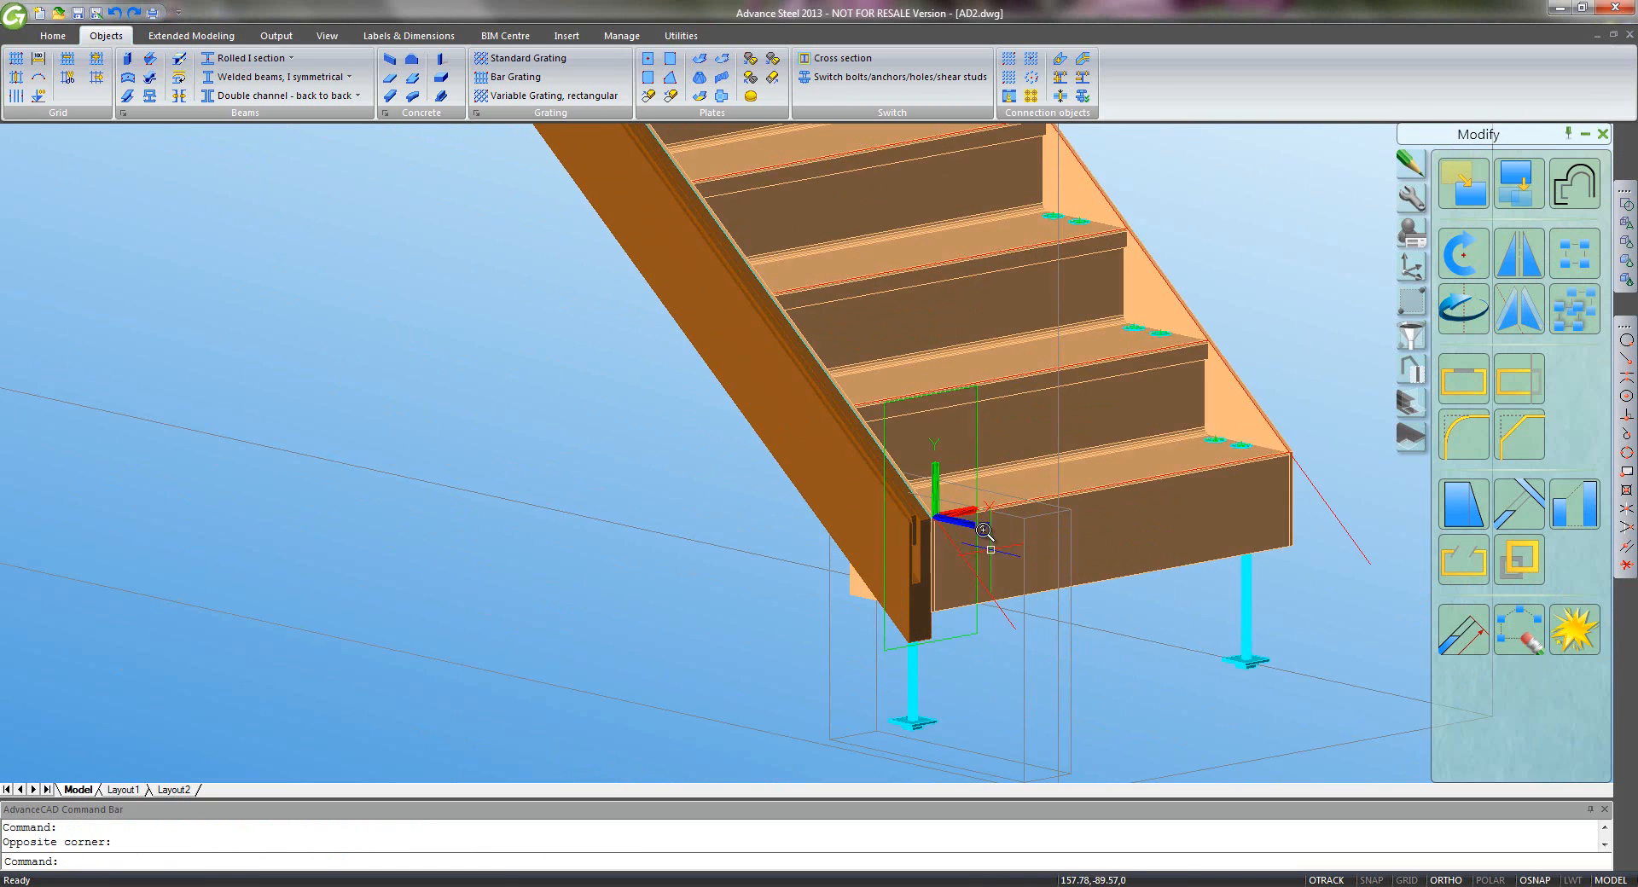
pyautogui.scroll(3, 931, 506)
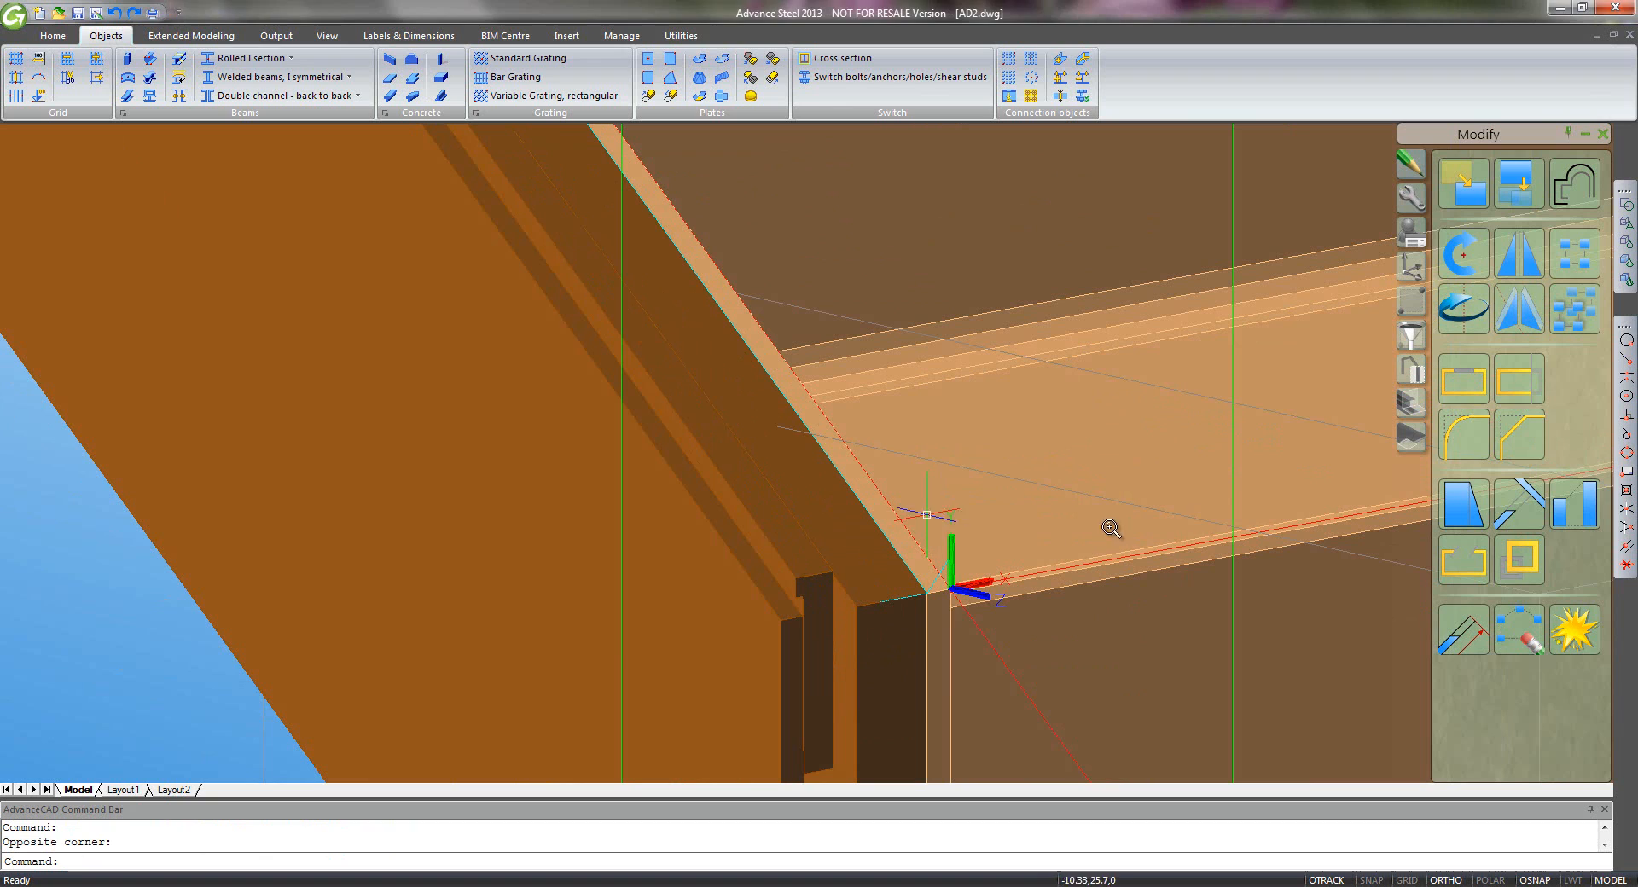
# - Place the UCS origin at the stair-corner endpoint and rotate it about Y
pyautogui.click(1411, 267)
pyautogui.click(1463, 308)
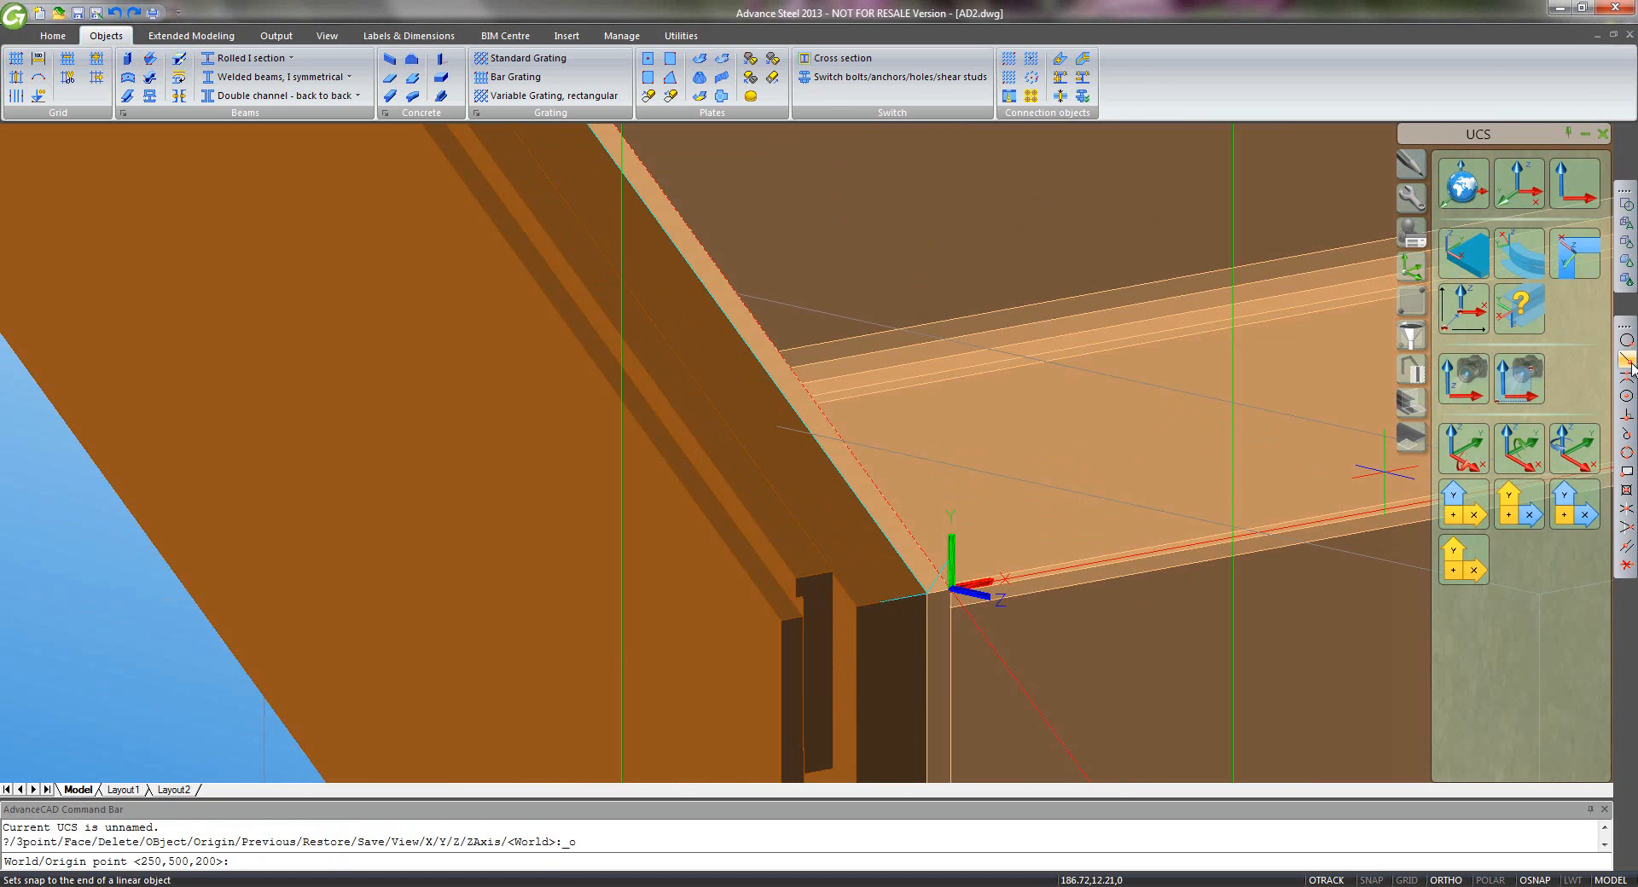
pyautogui.click(861, 606)
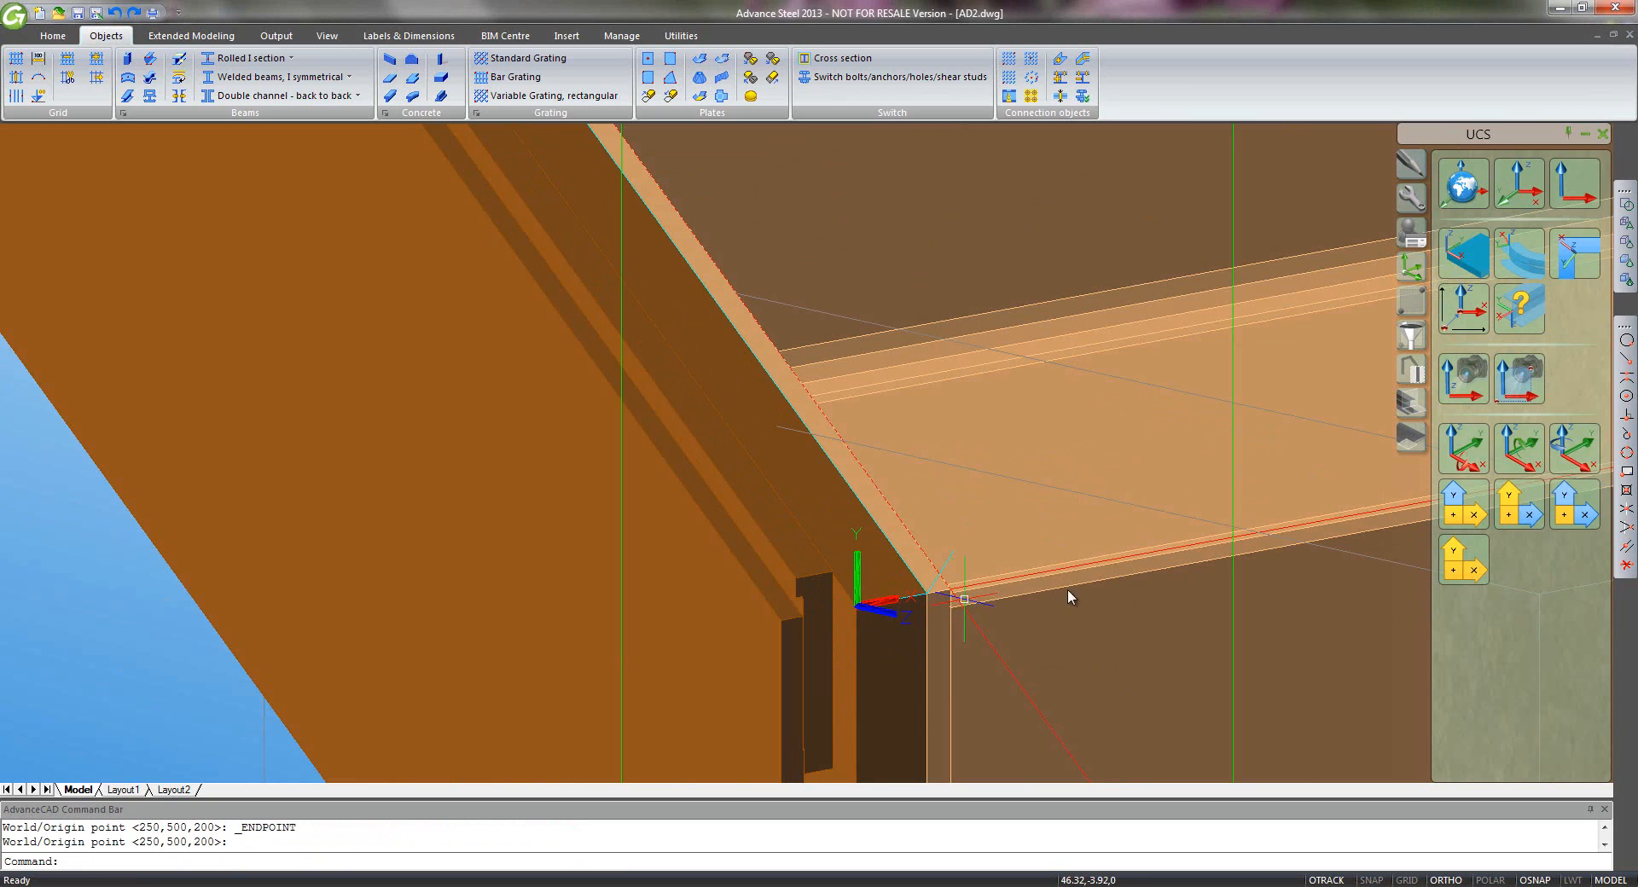
pyautogui.click(1517, 452)
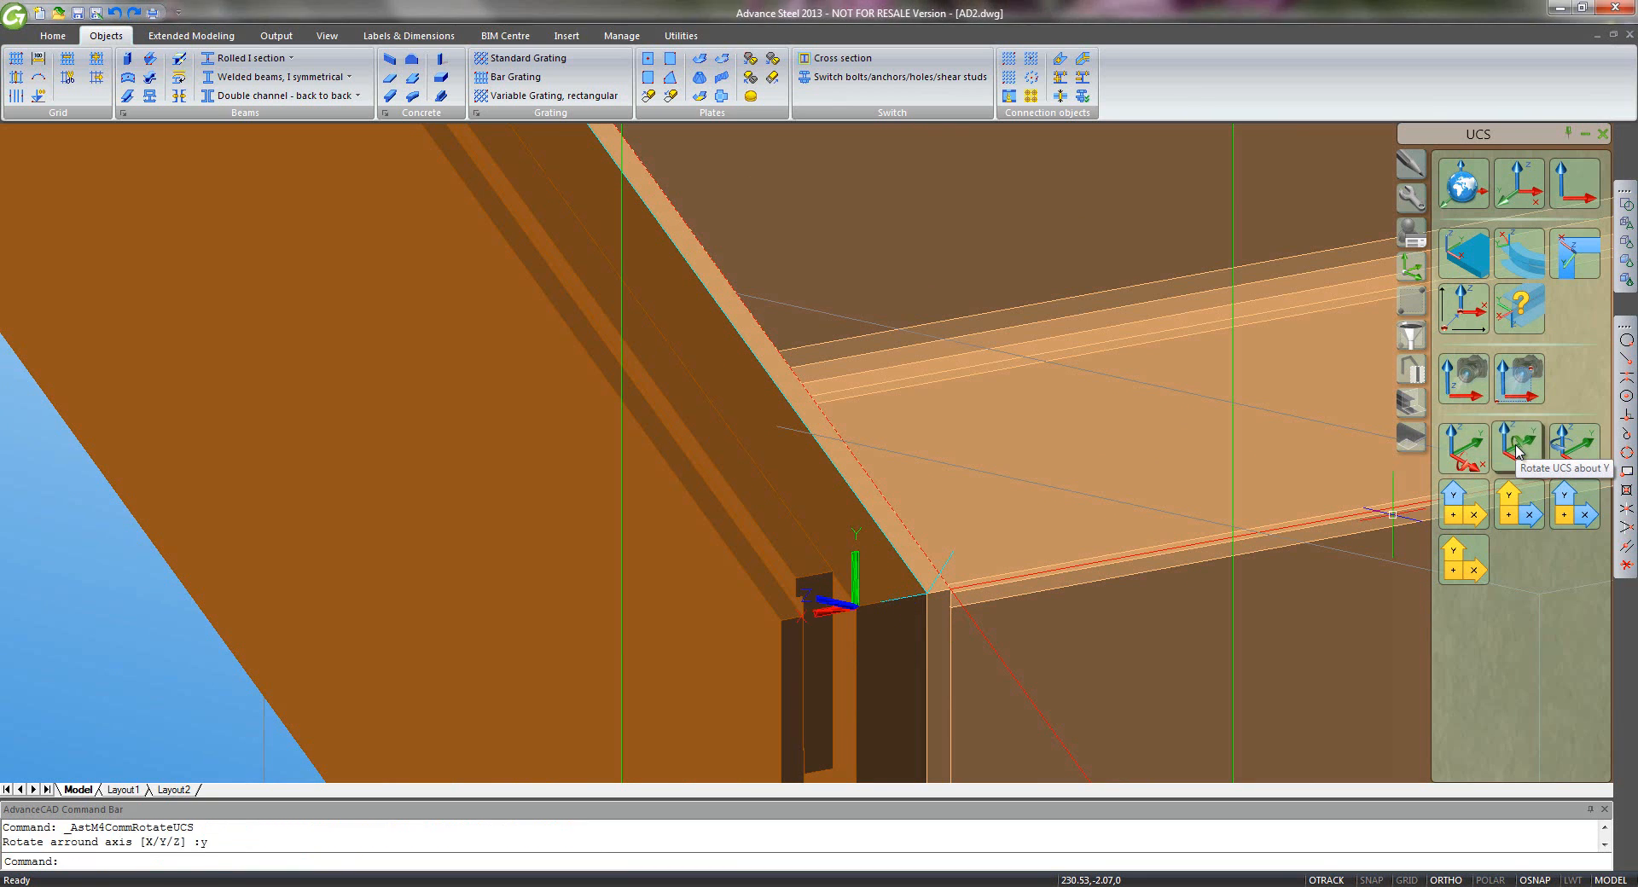
# - Enable 2D snaps and view the stair straight onto the current UCS plane
pyautogui.click(1412, 368)
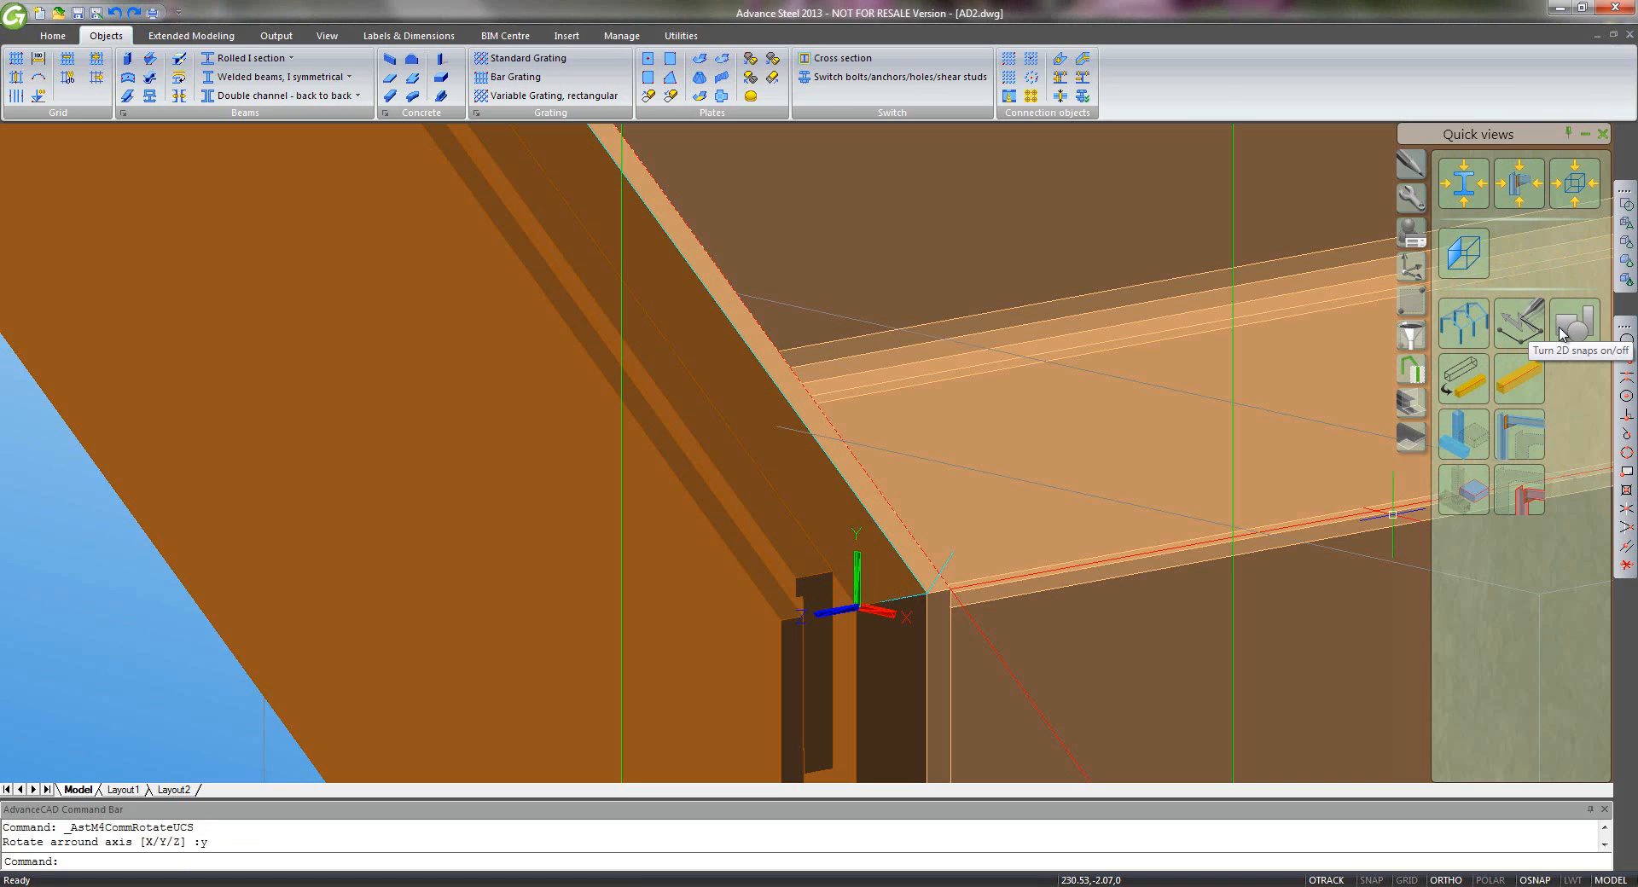
pyautogui.click(1560, 333)
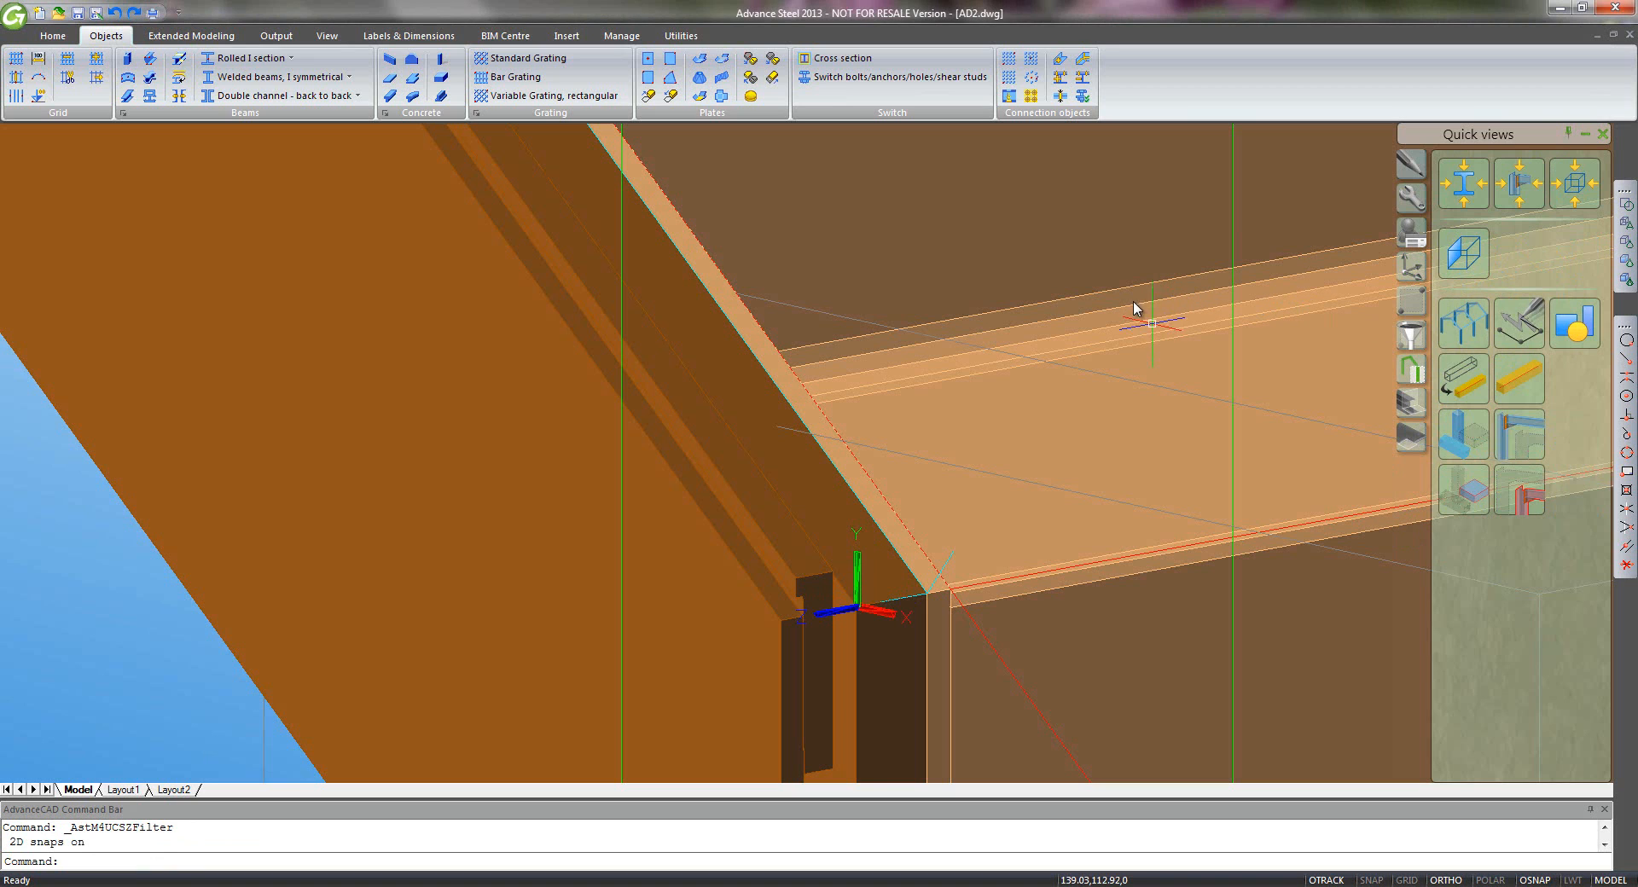
pyautogui.scroll(-3, 1105, 306)
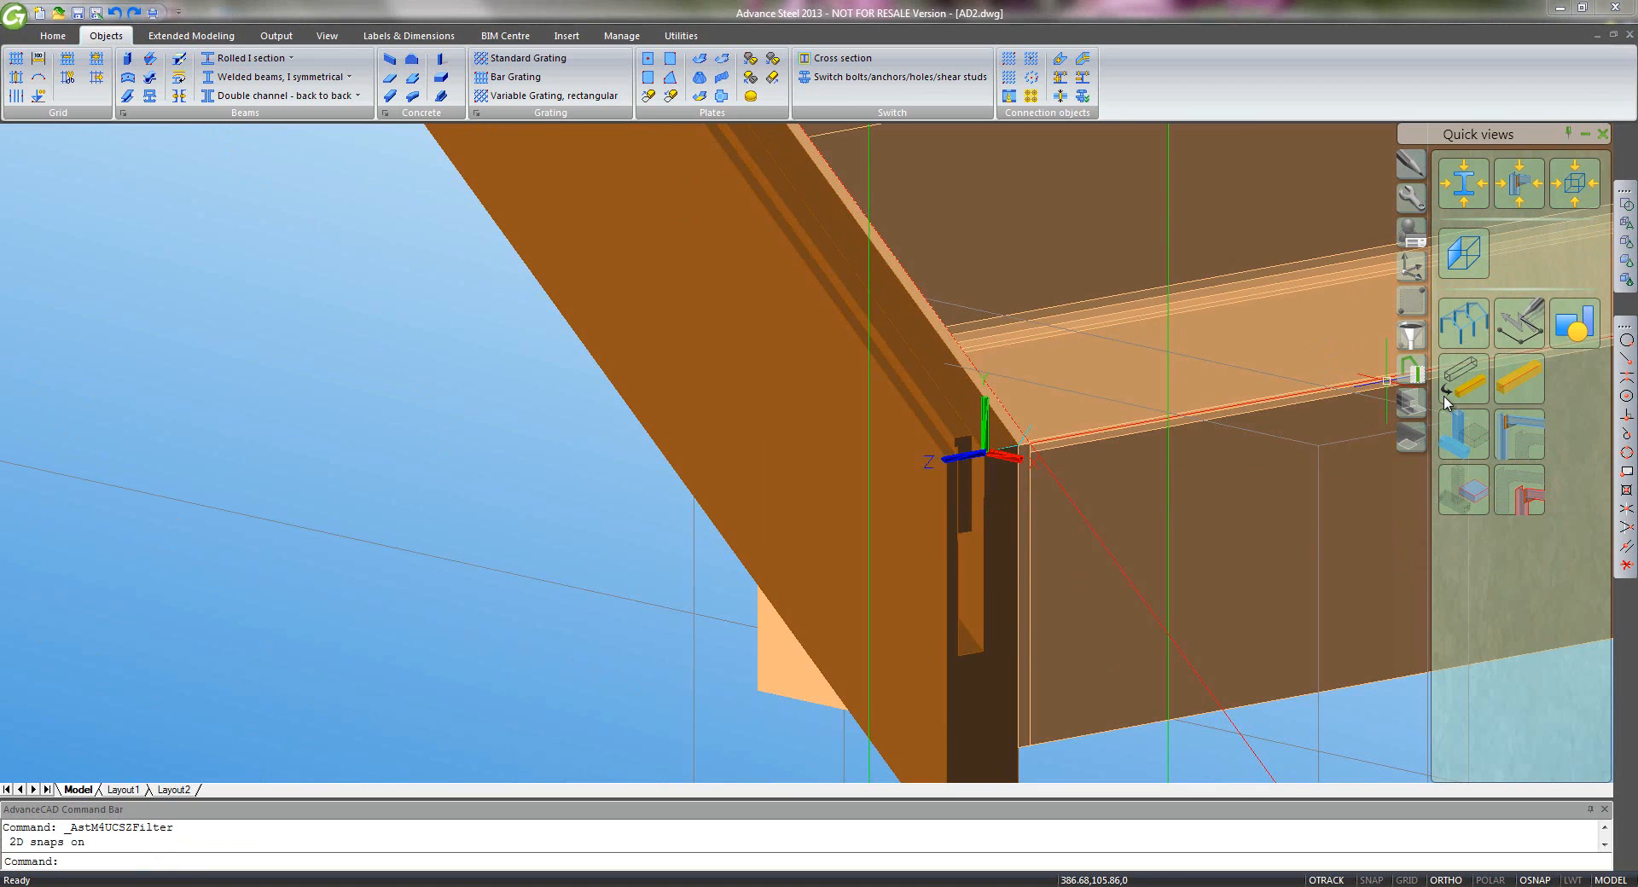
pyautogui.click(1411, 266)
pyautogui.click(1465, 375)
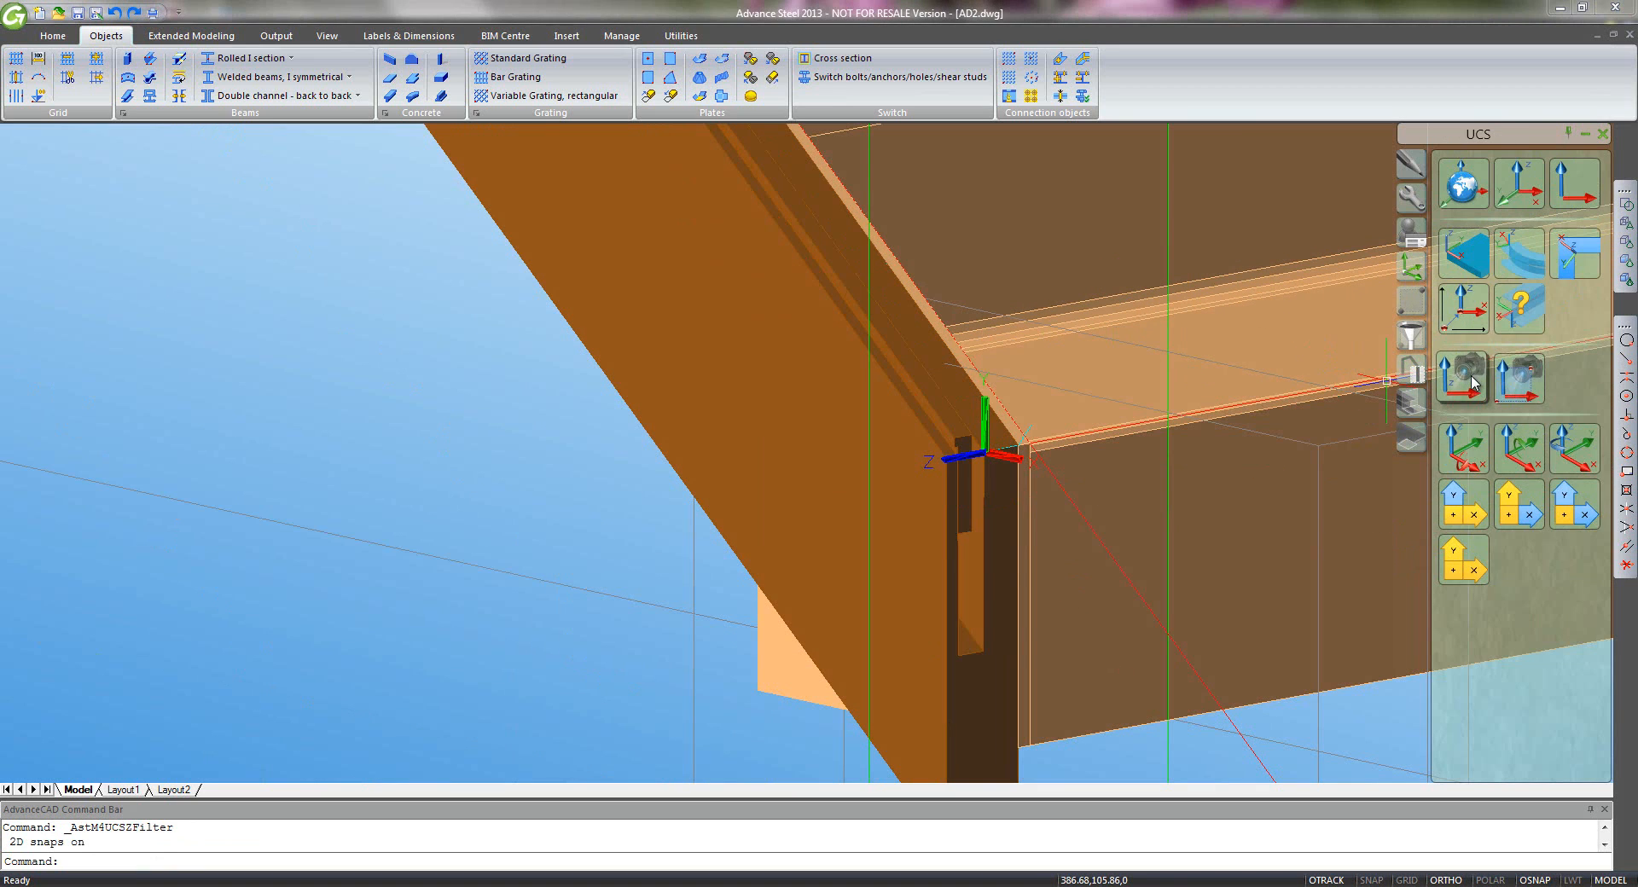
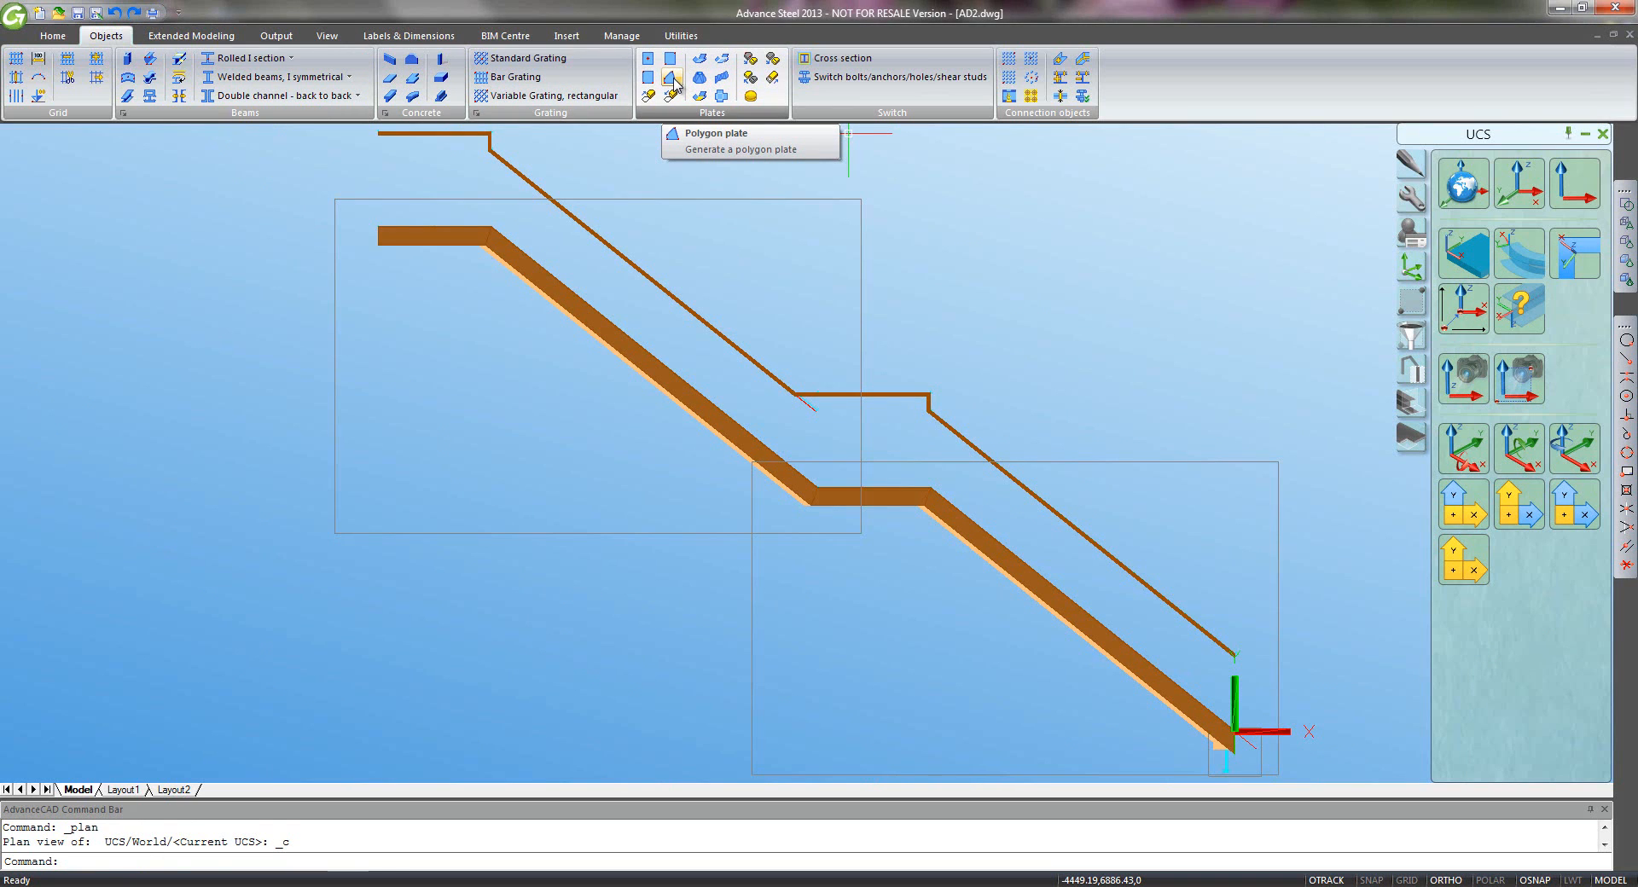
# - Start a polygon plate at the lower beam end with Endpoint and Node object snaps enabled
pyautogui.click(676, 78)
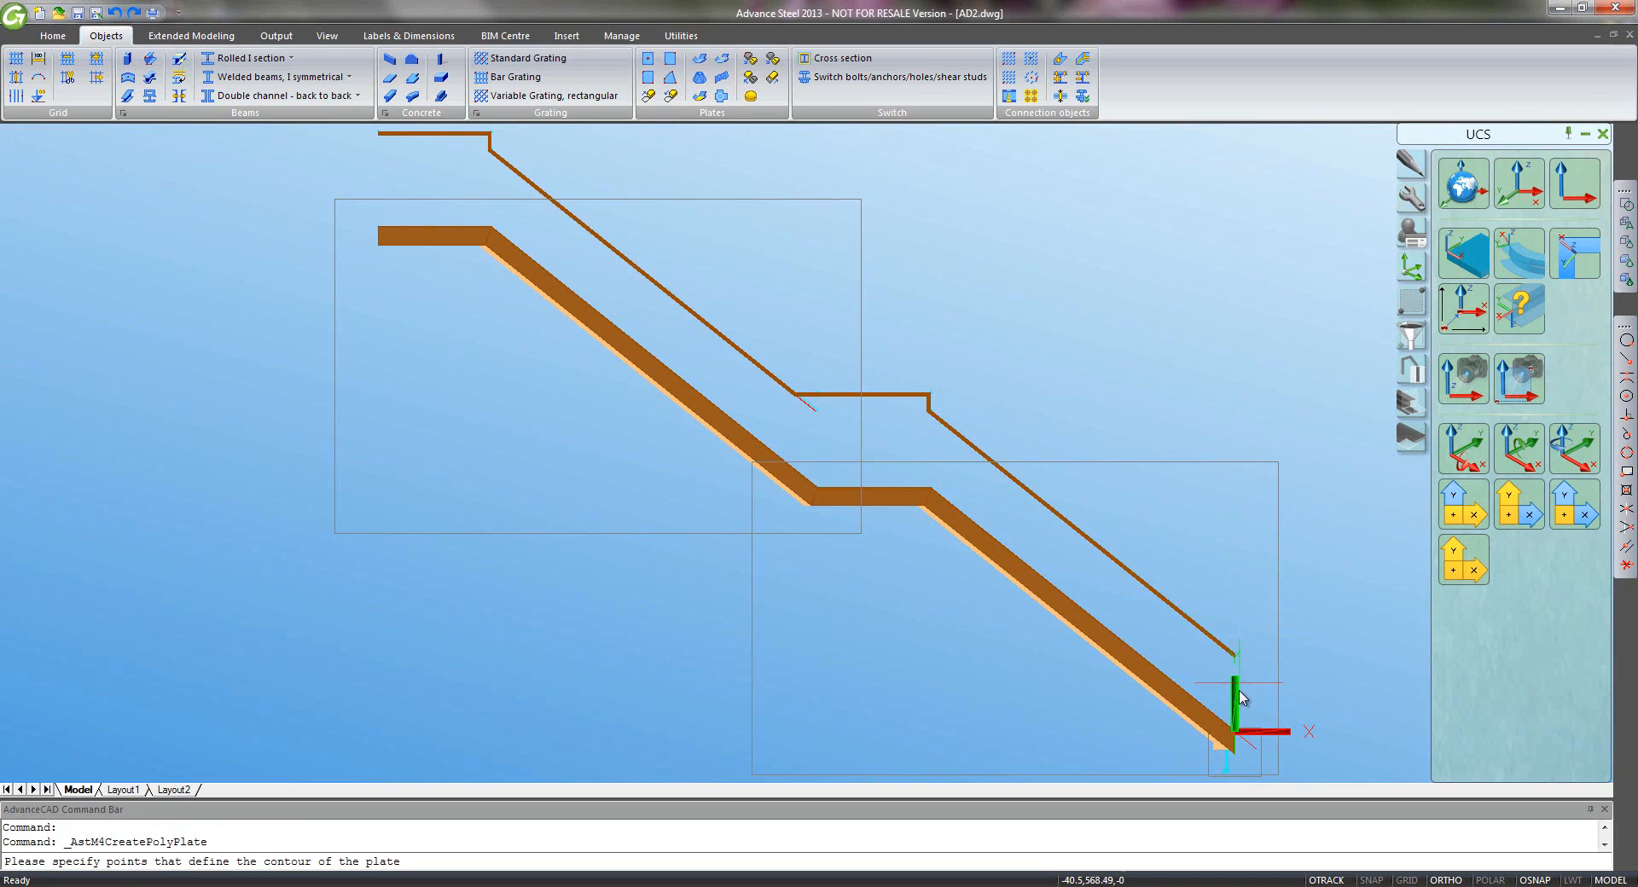
pyautogui.scroll(6, 1238, 742)
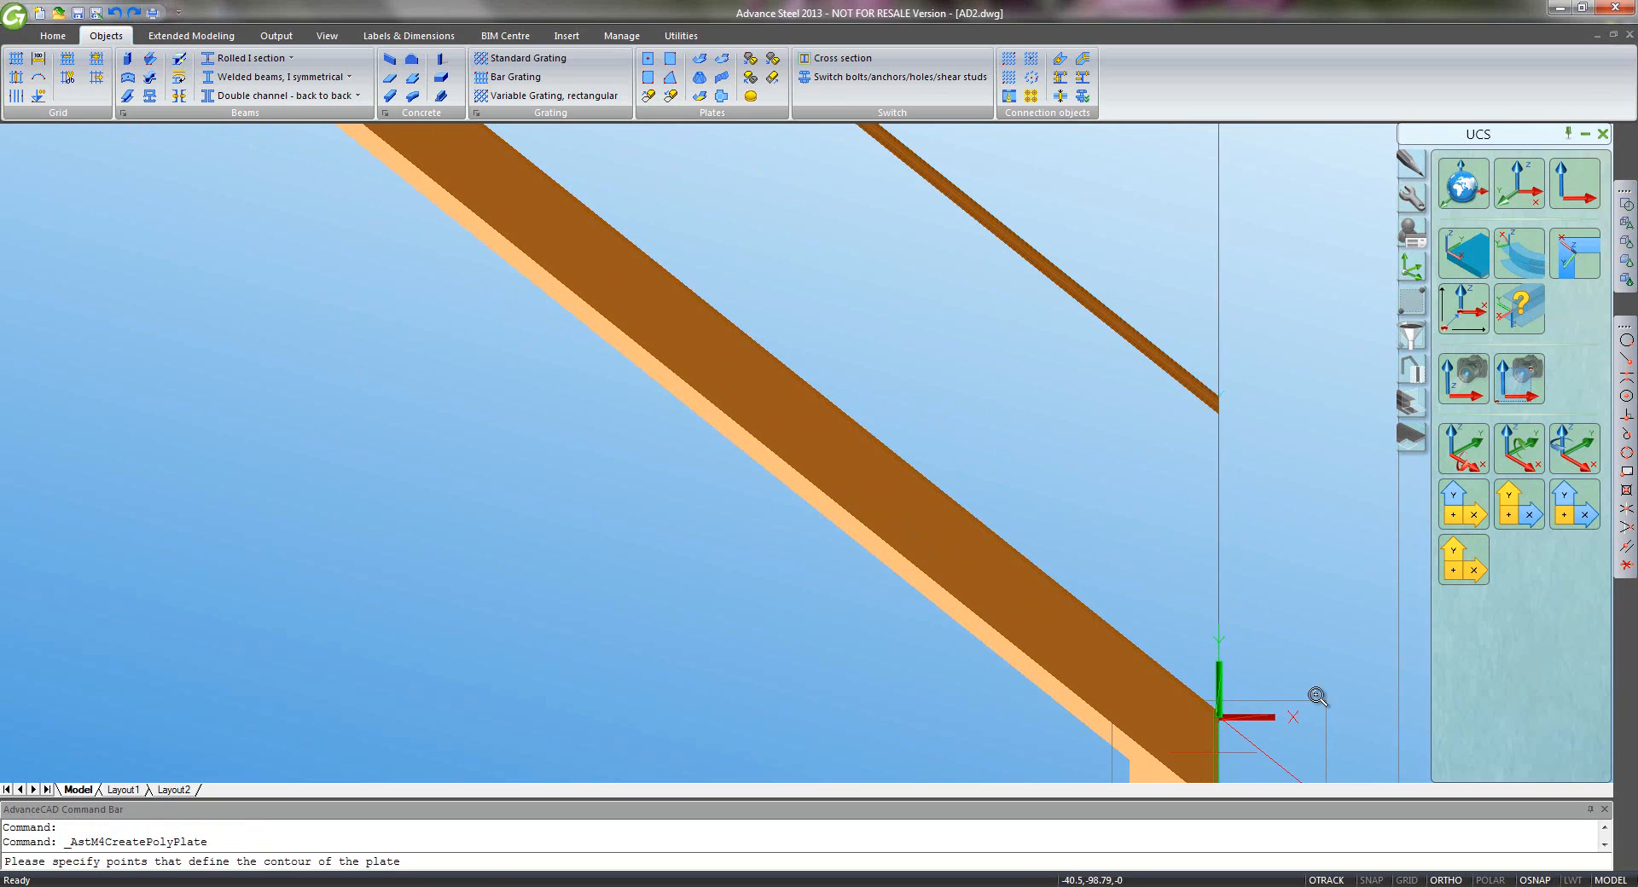
pyautogui.moveTo(1320, 592); pyautogui.dragTo(1210, 535, button='middle')
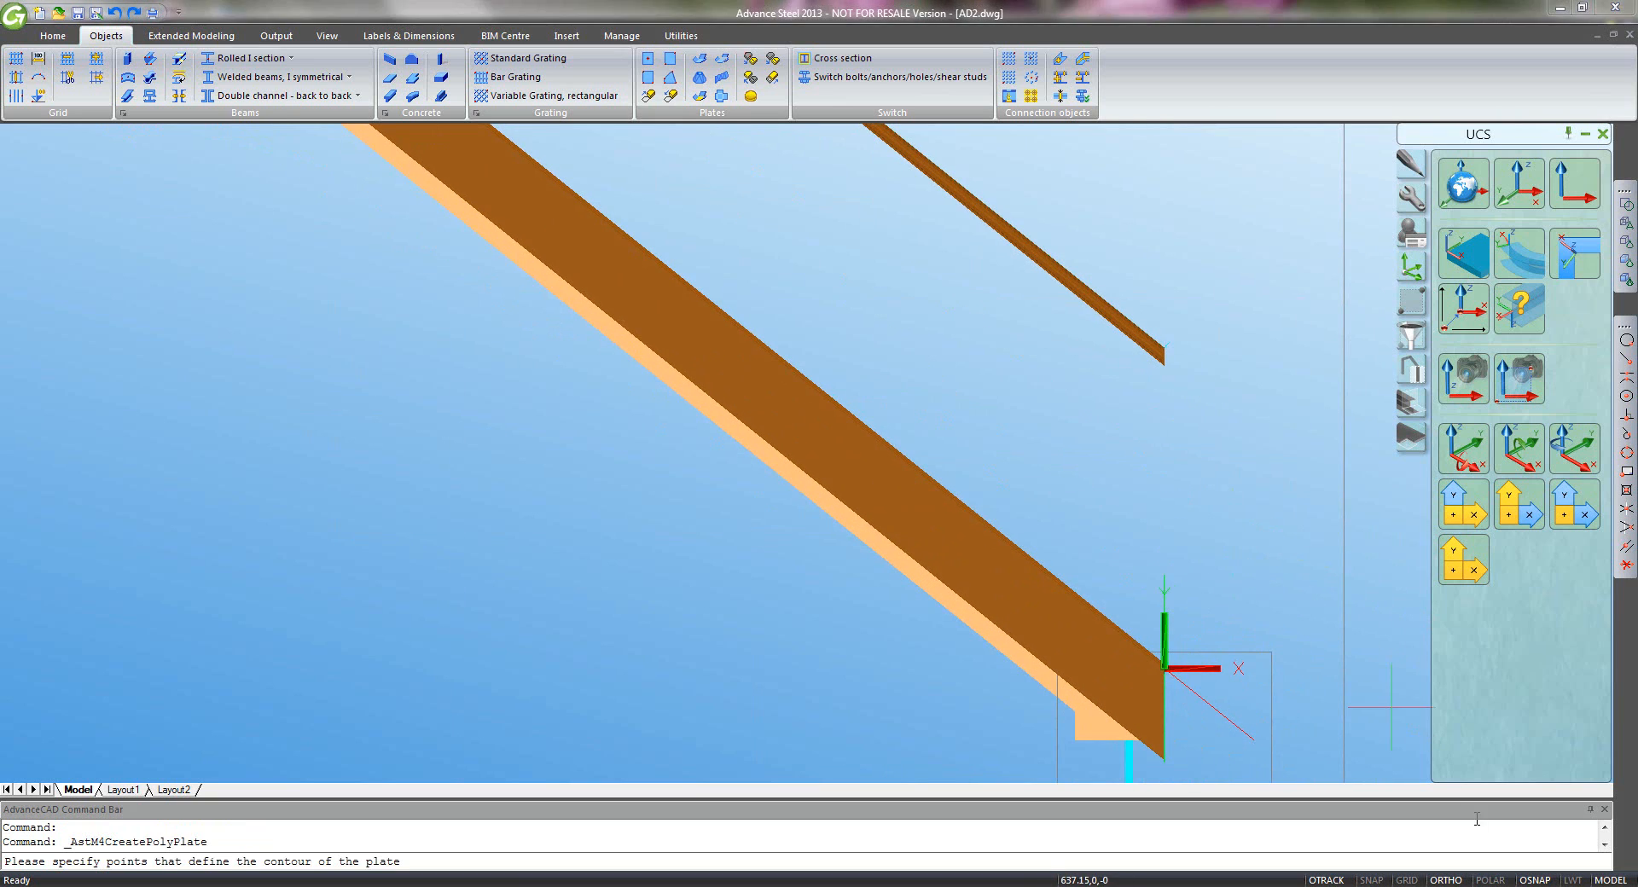
pyautogui.rightClick(1539, 882)
pyautogui.click(1574, 866)
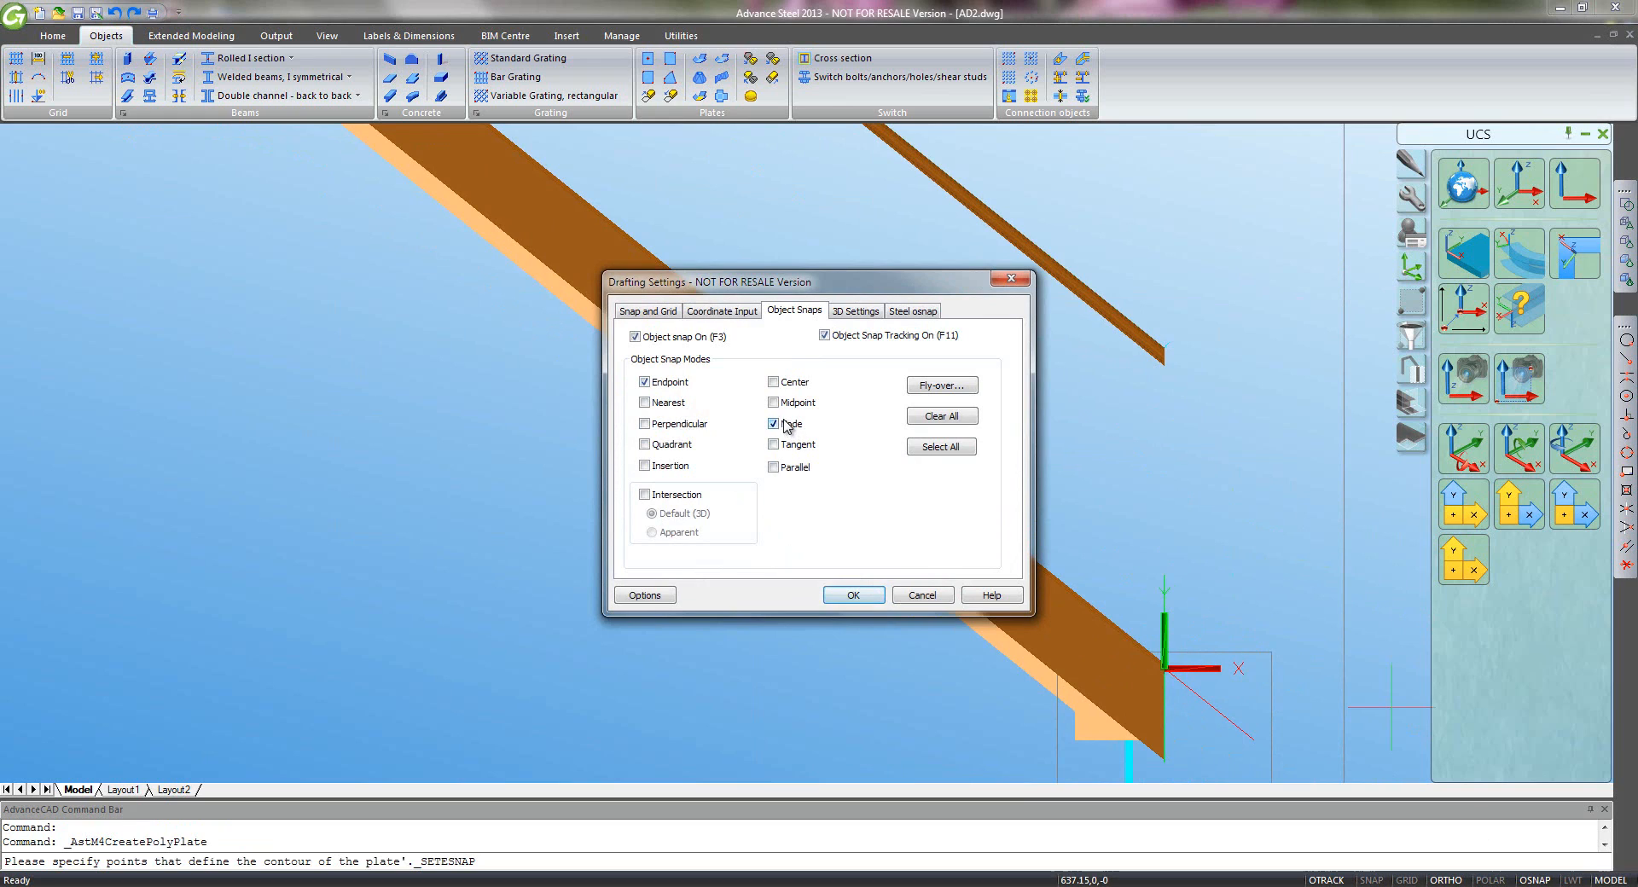
pyautogui.click(850, 596)
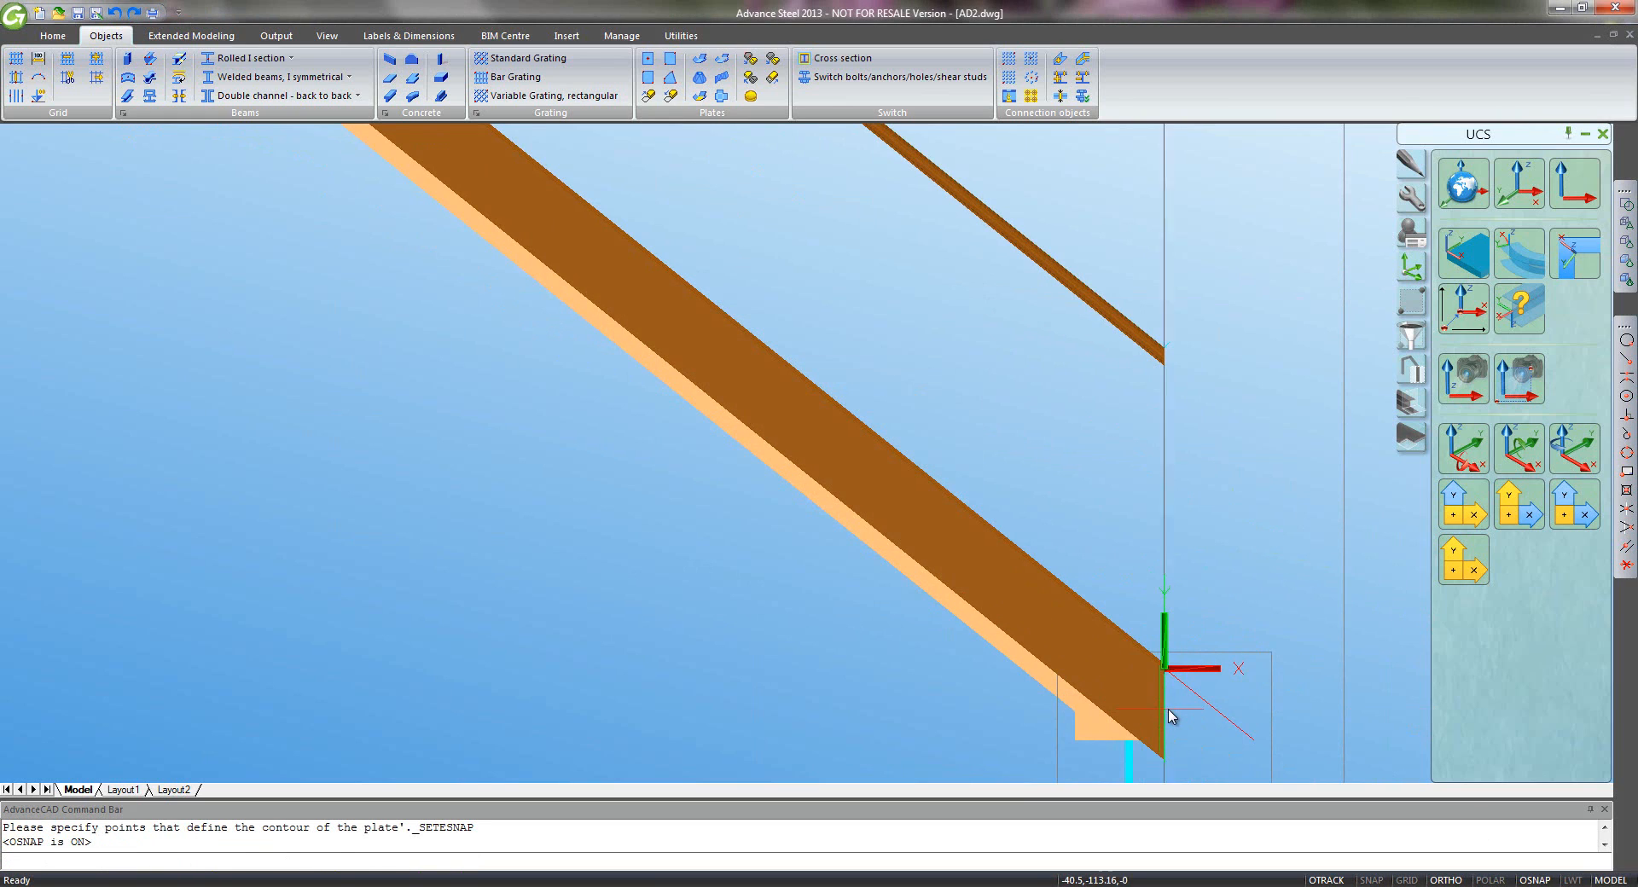
# - Pick plate vertices from the beam end along the stringer's landing and upper-flight corners to its top end
pyautogui.click(1168, 717)
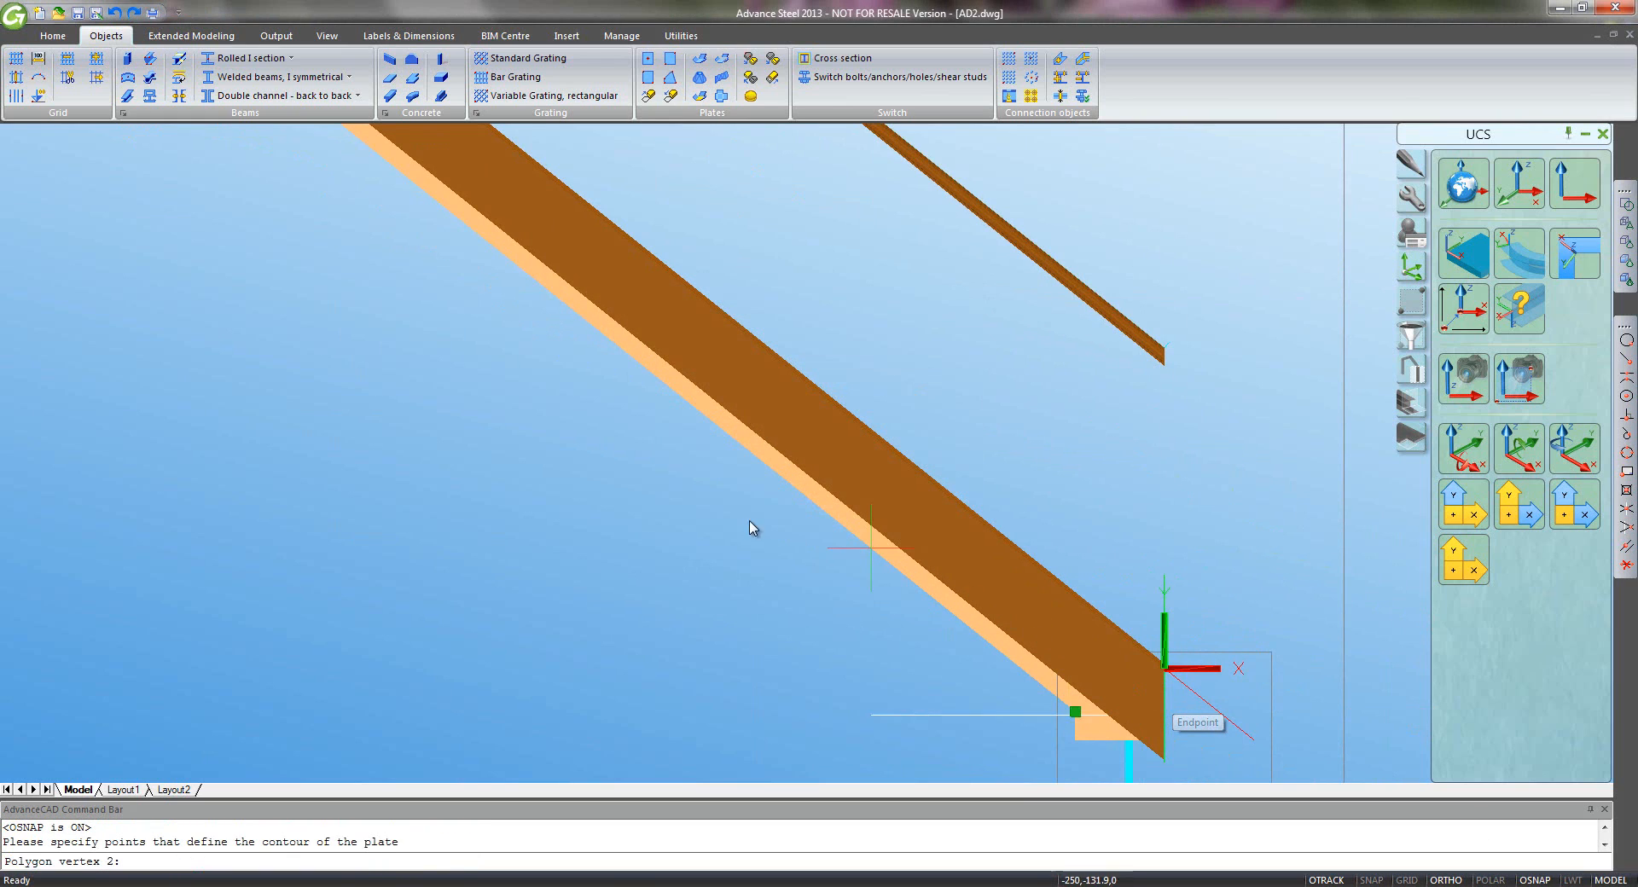
pyautogui.moveTo(500, 378); pyautogui.dragTo(782, 458, button='middle')
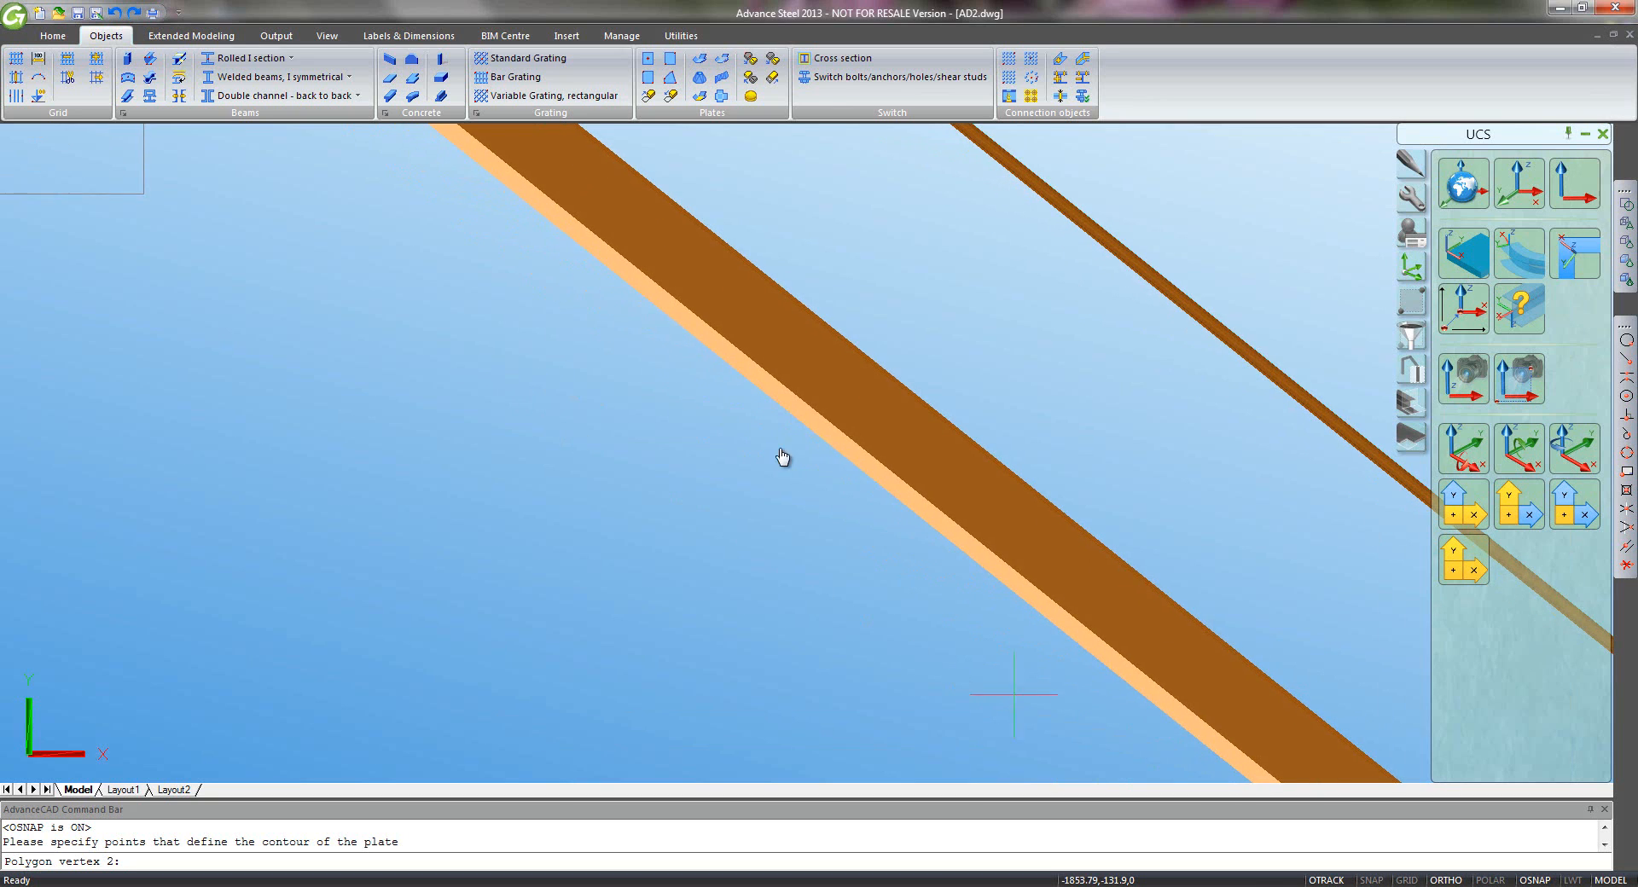
pyautogui.scroll(-3, 547, 261)
pyautogui.moveTo(450, 273); pyautogui.dragTo(599, 470, button='middle')
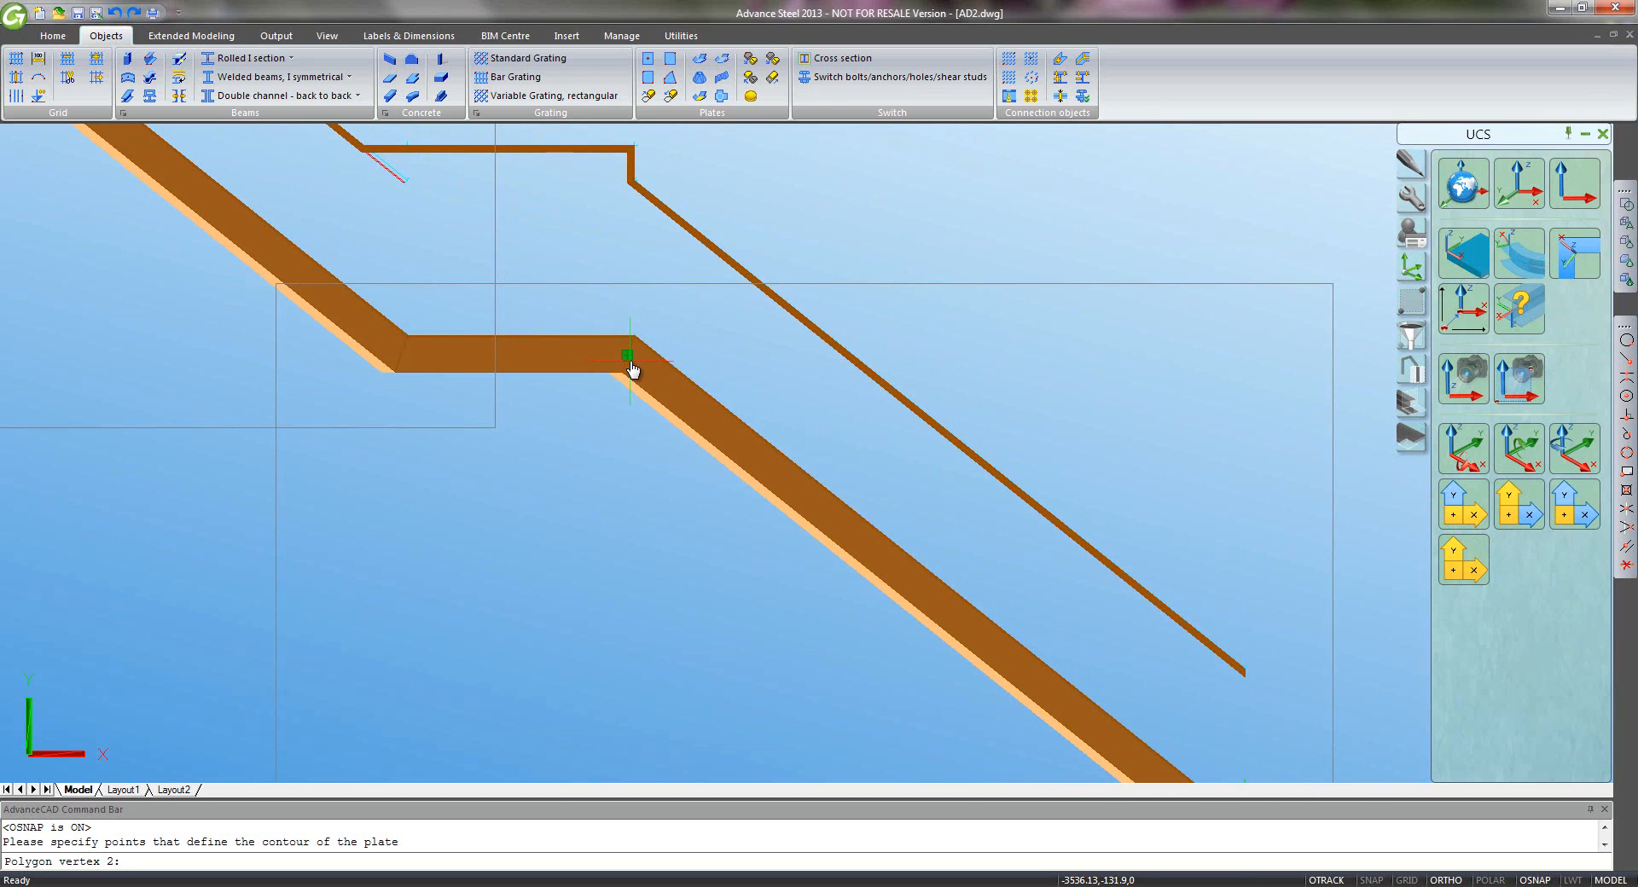
pyautogui.click(631, 369)
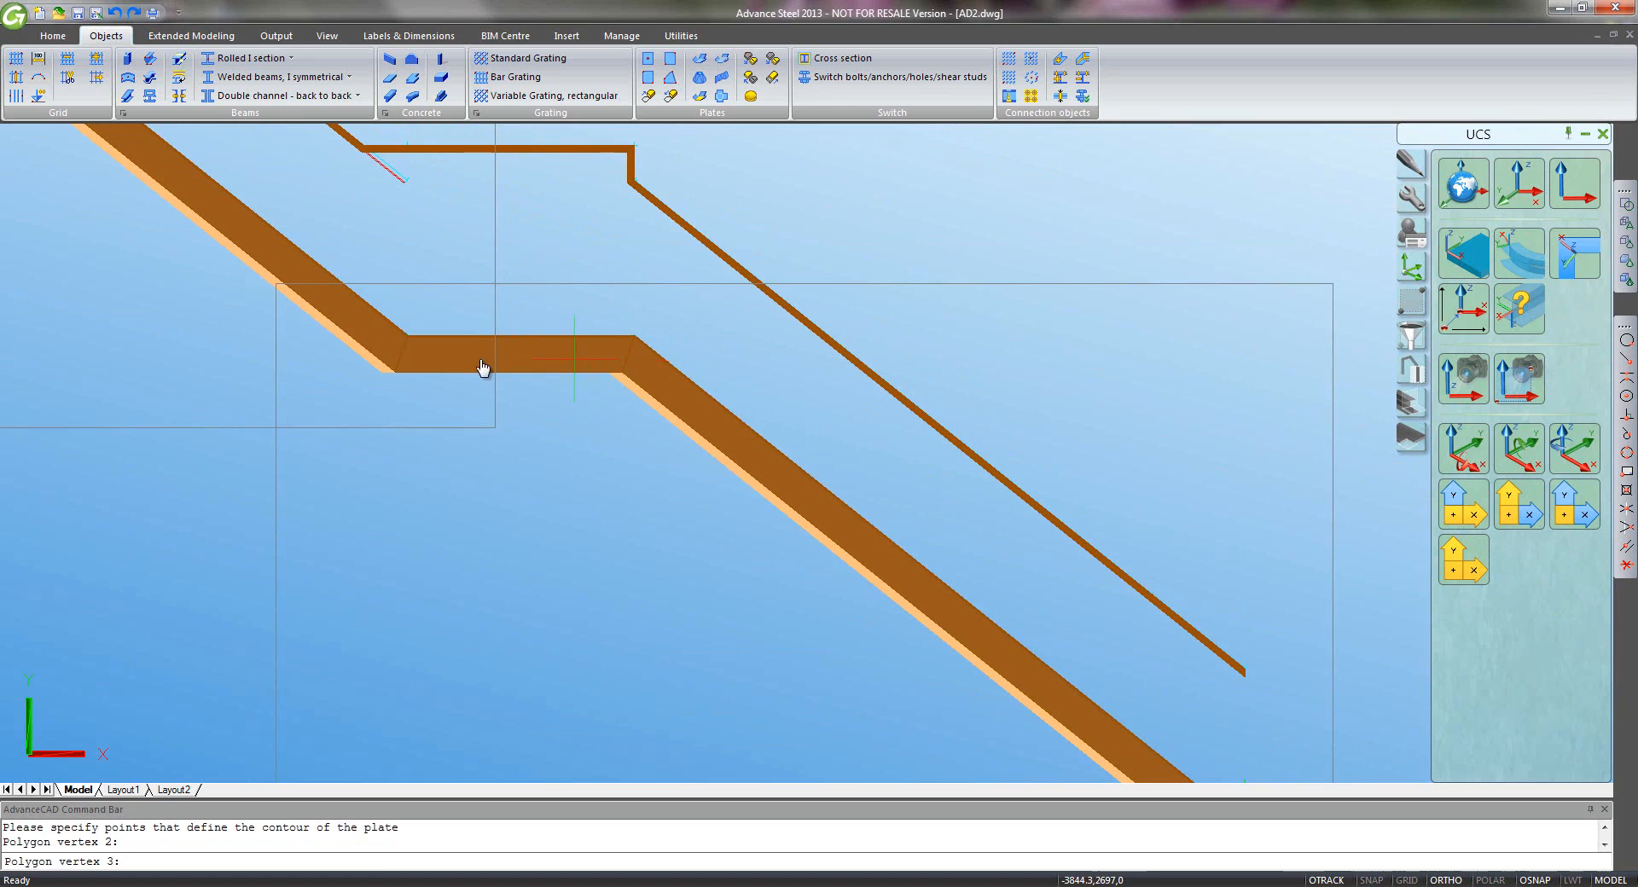
pyautogui.click(412, 361)
pyautogui.moveTo(267, 366); pyautogui.dragTo(842, 745, button='middle')
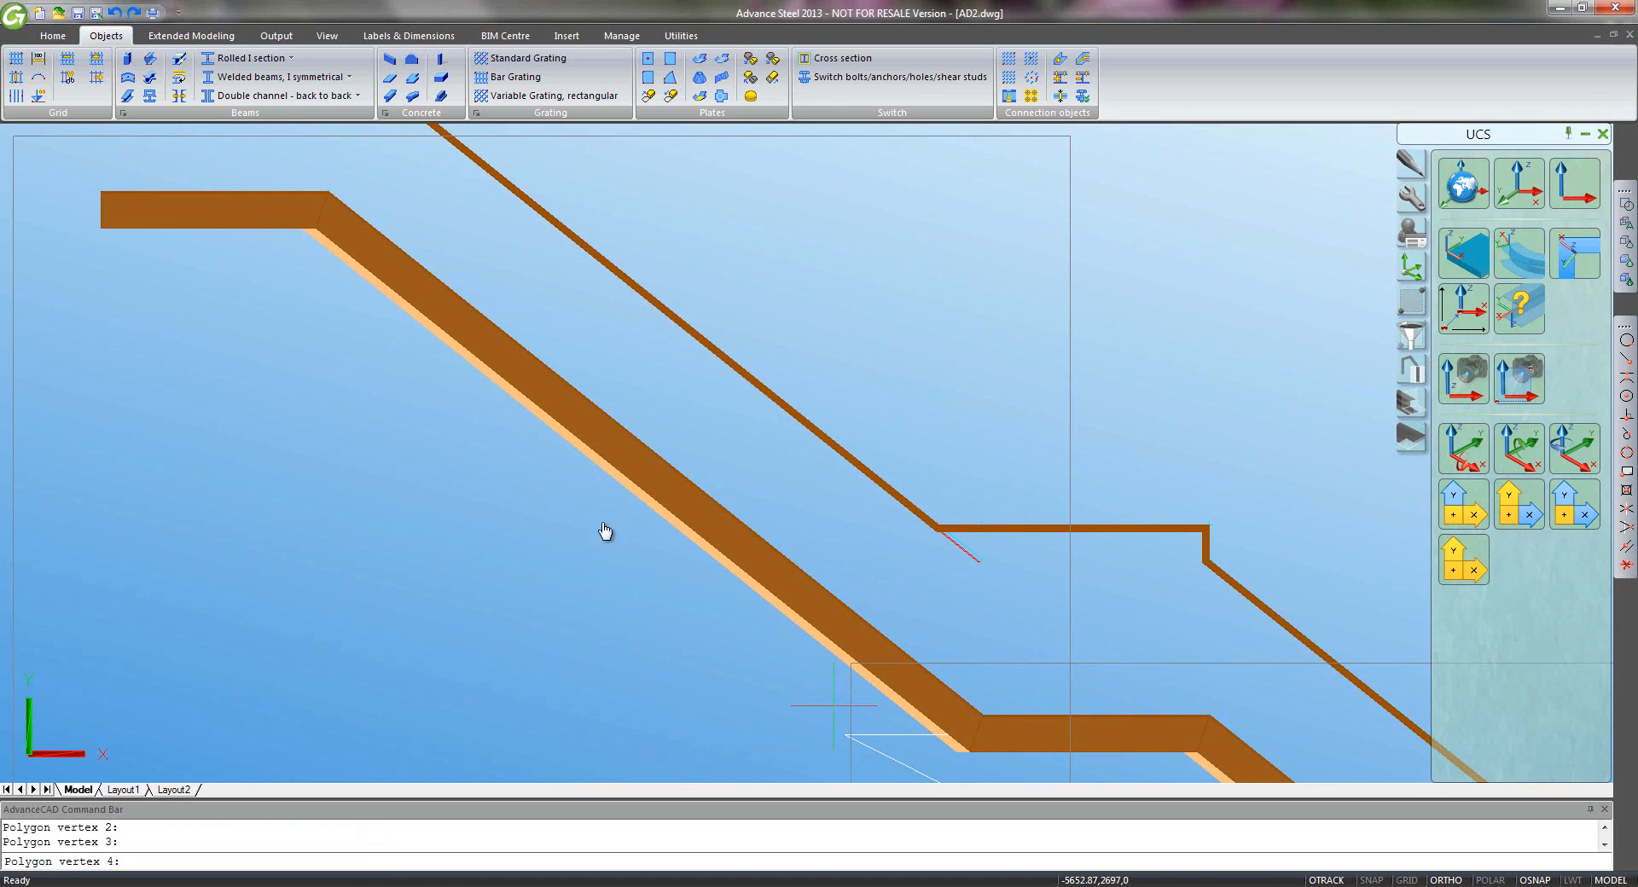
pyautogui.click(331, 217)
pyautogui.moveTo(158, 215); pyautogui.dragTo(307, 248, button='middle')
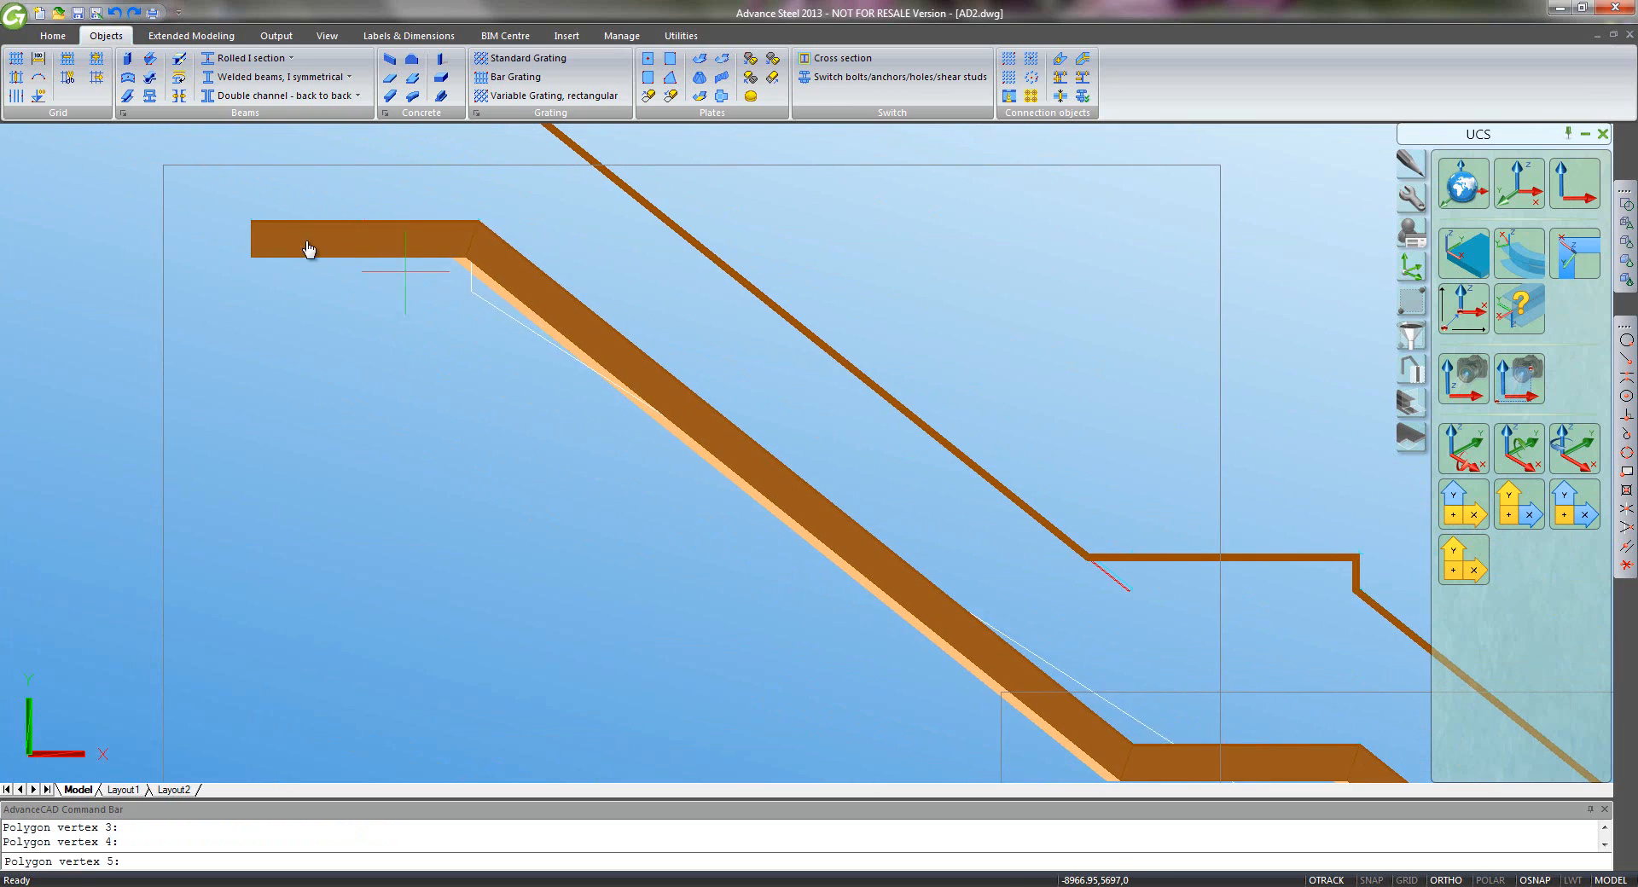
pyautogui.click(253, 243)
# - Continue the outline back down the handrail, snapping to its top end, each bend and bottom end
pyautogui.moveTo(280, 86); pyautogui.dragTo(336, 264, button='middle')
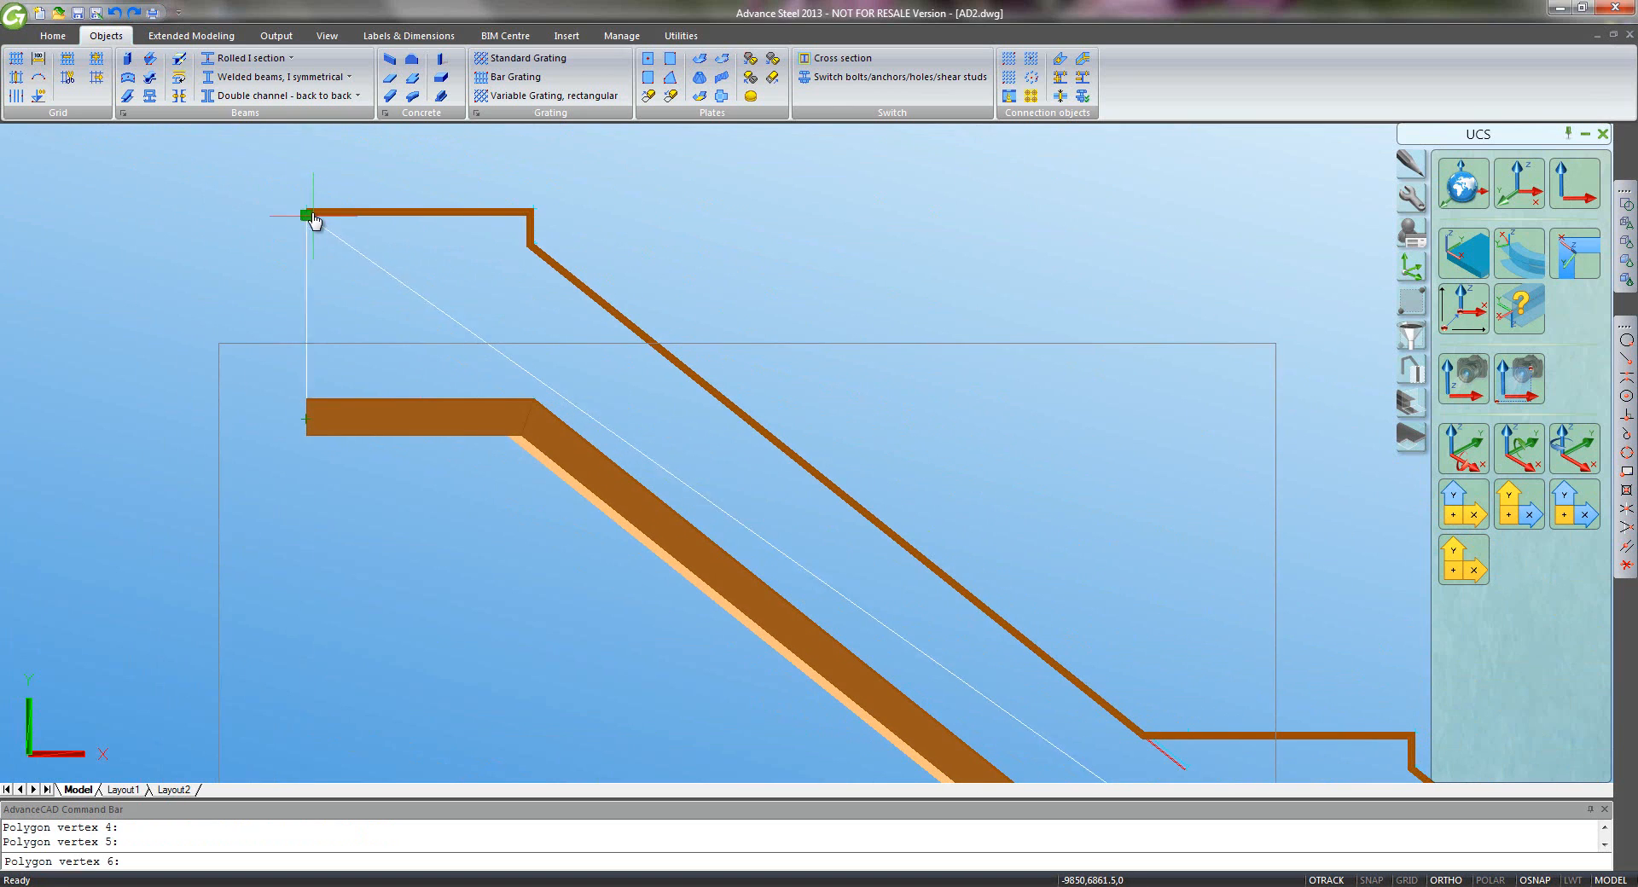
pyautogui.click(309, 215)
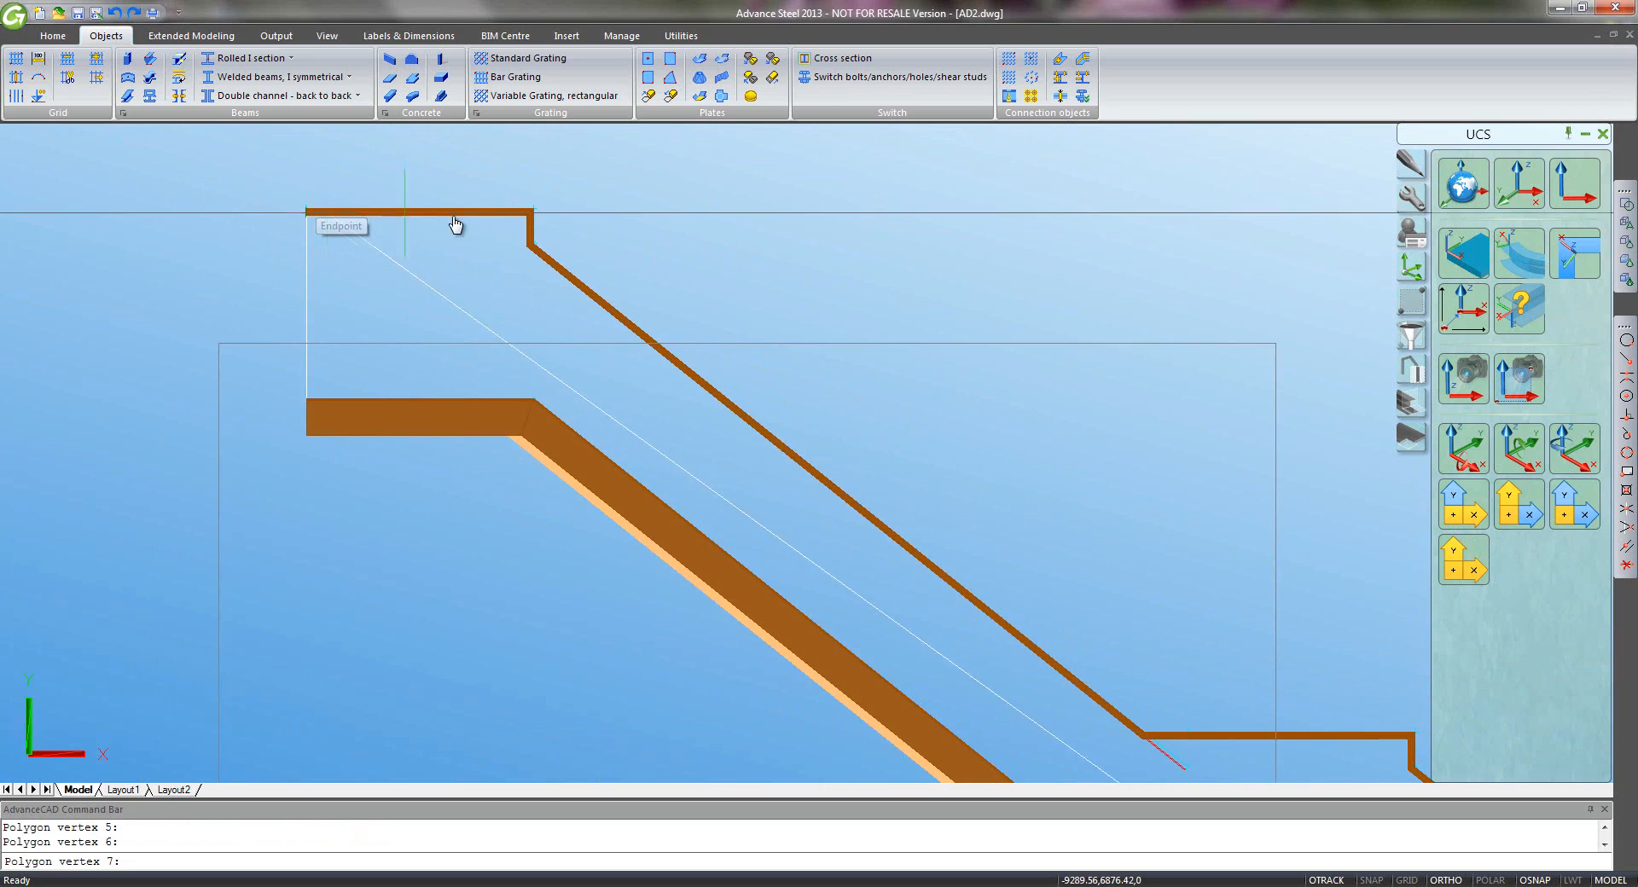
pyautogui.click(530, 215)
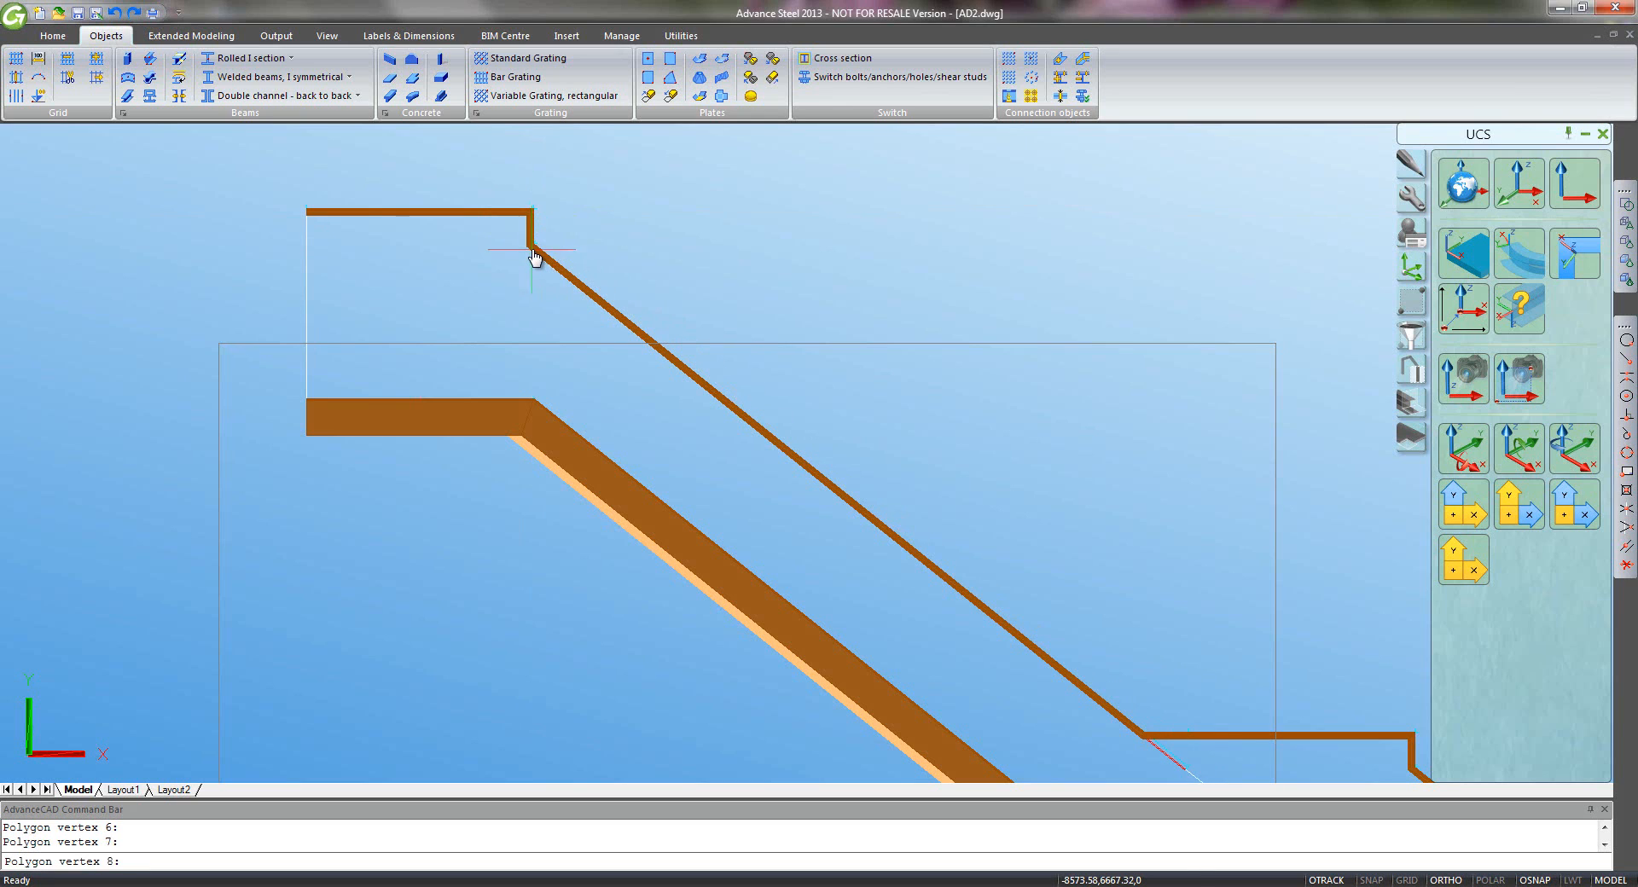
pyautogui.scroll(2, 530, 246)
pyautogui.click(532, 244)
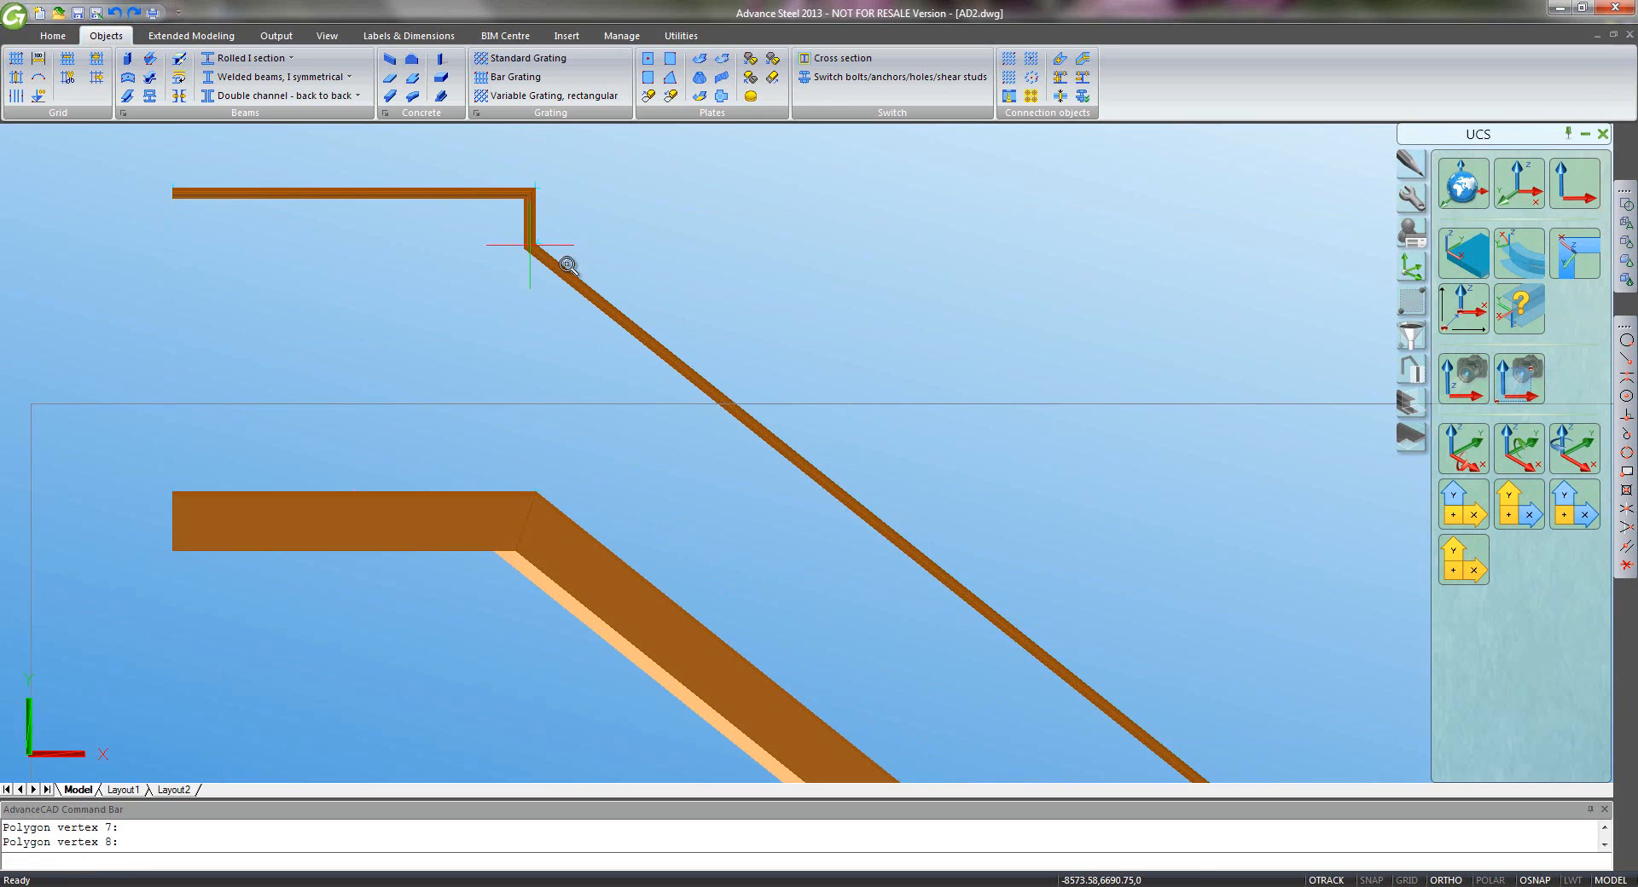
pyautogui.moveTo(994, 431); pyautogui.dragTo(604, 207, button='middle')
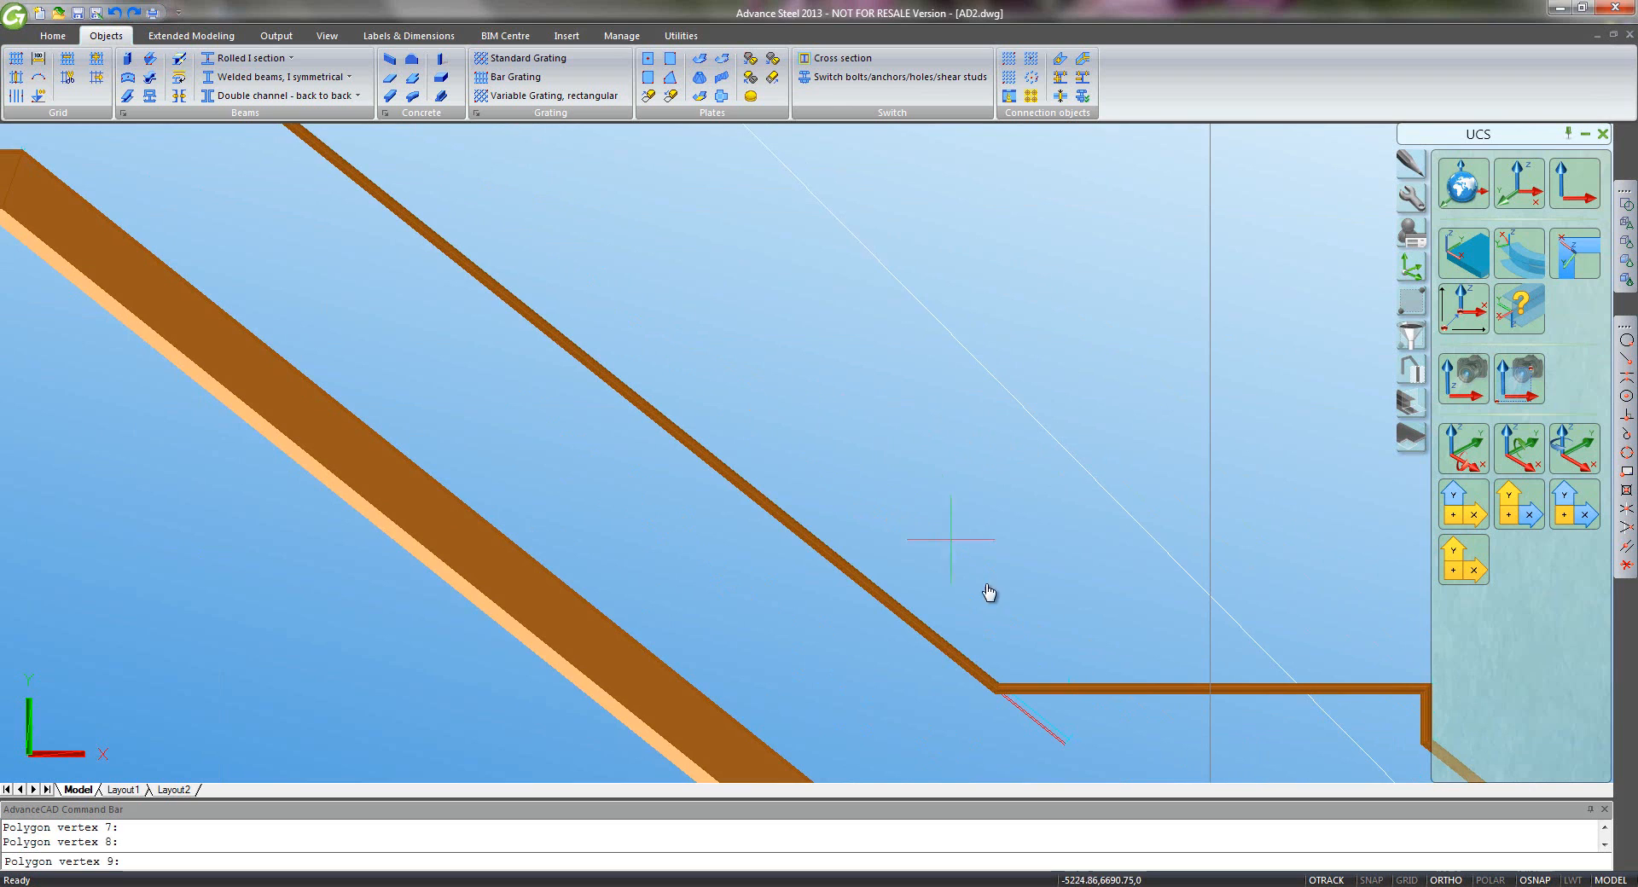
pyautogui.click(996, 692)
pyautogui.moveTo(1078, 665); pyautogui.dragTo(416, 359, button='middle')
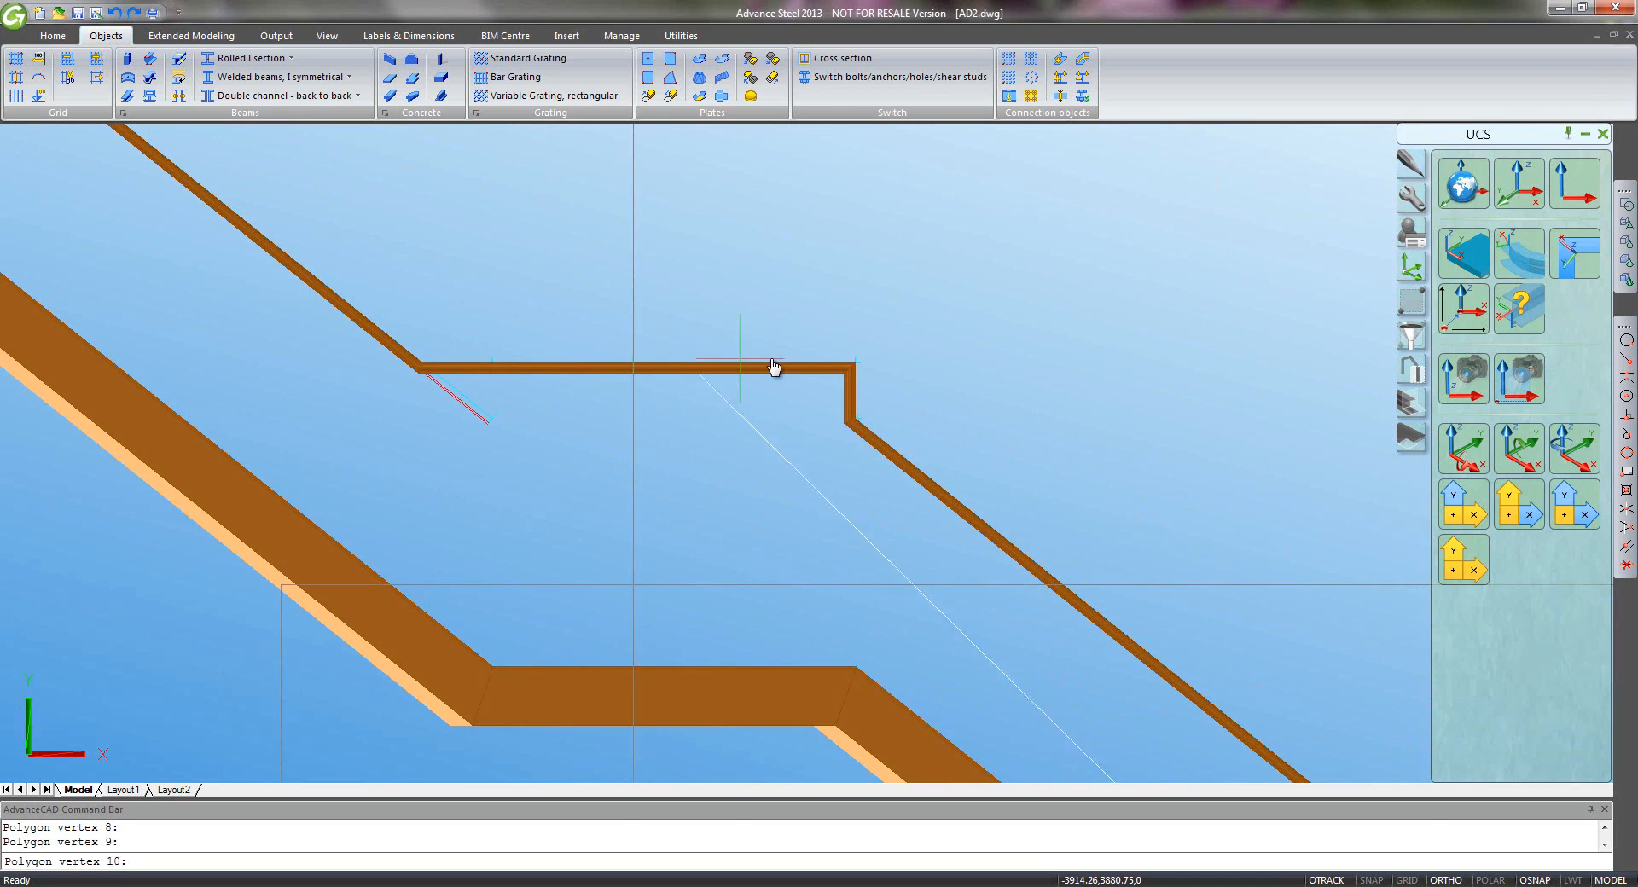
pyautogui.click(848, 373)
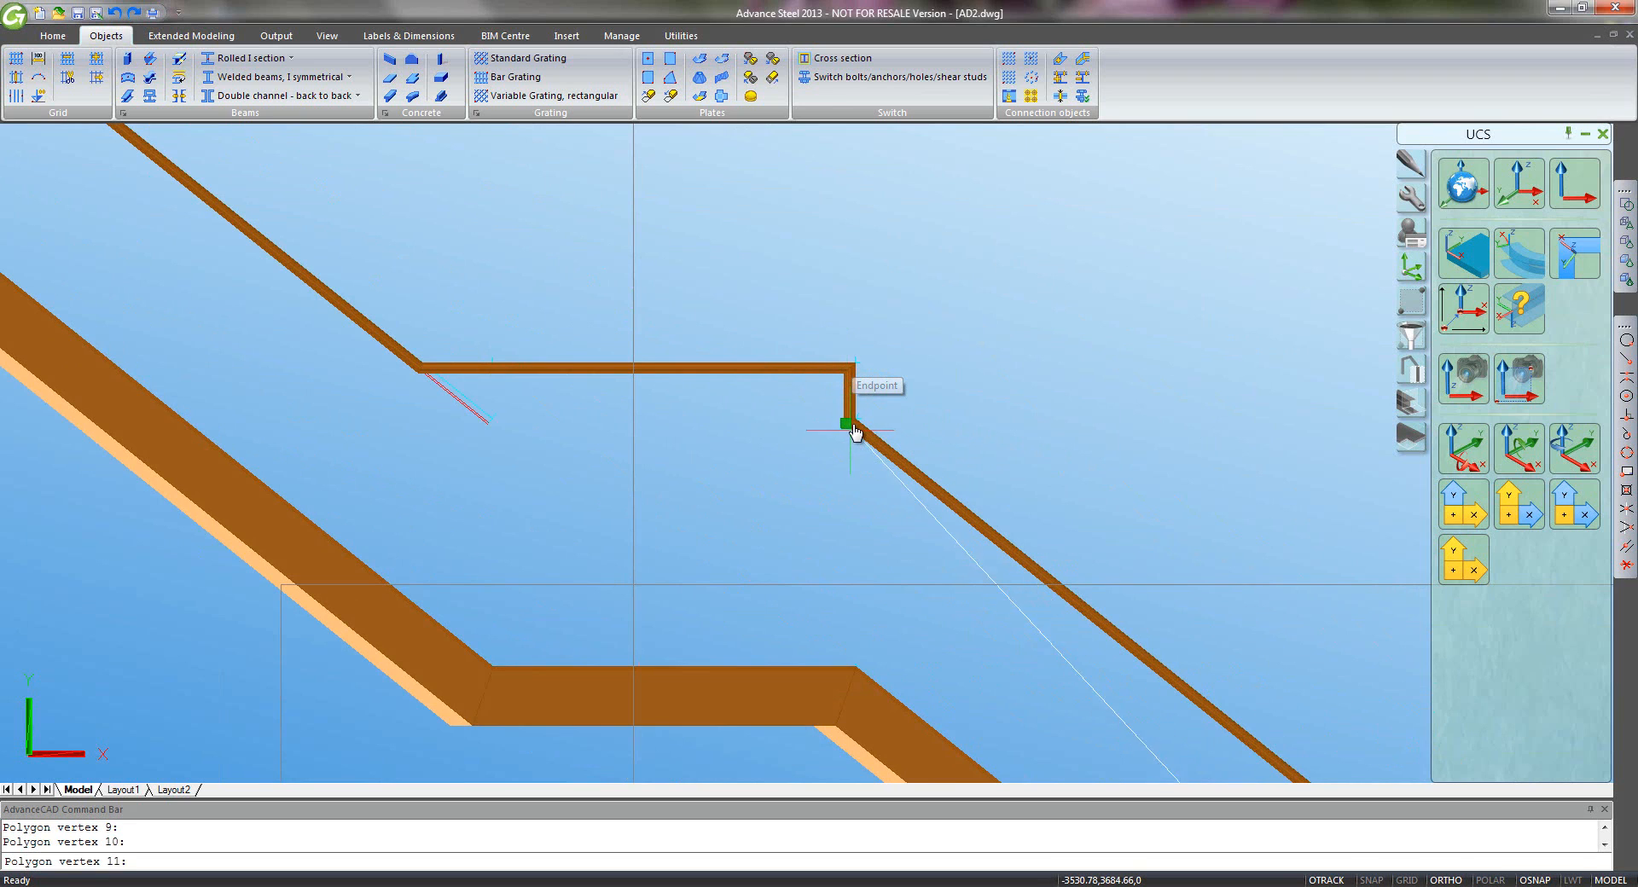
pyautogui.click(854, 424)
pyautogui.scroll(5, 830, 551)
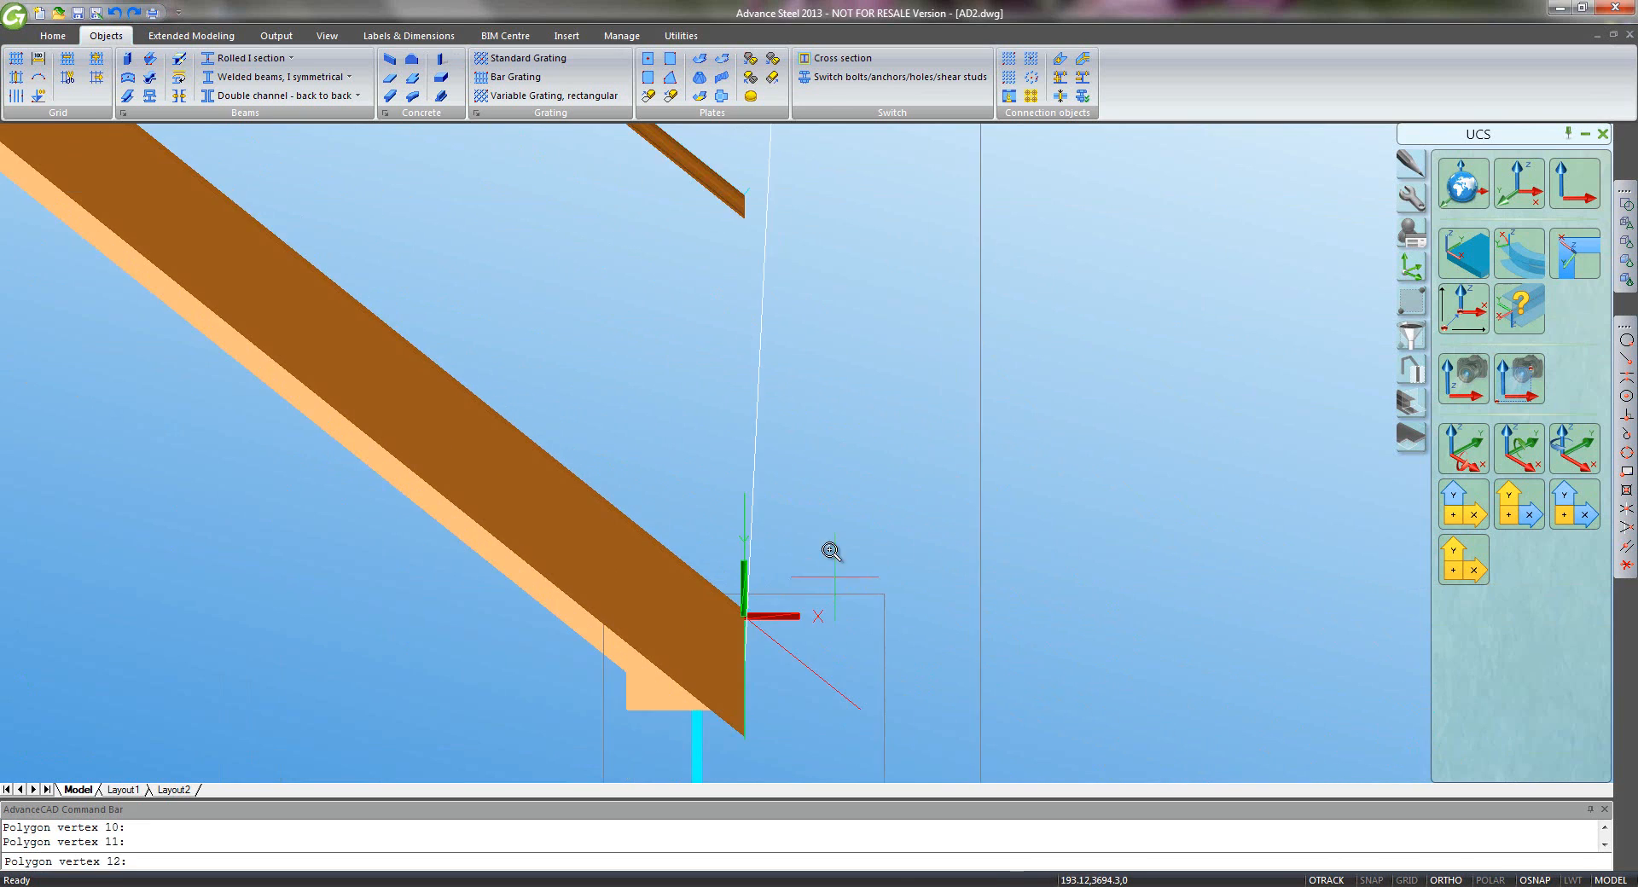
pyautogui.click(738, 207)
# - Close the outline to create the plate and set its material to Others › Glass
pyautogui.press('Return')
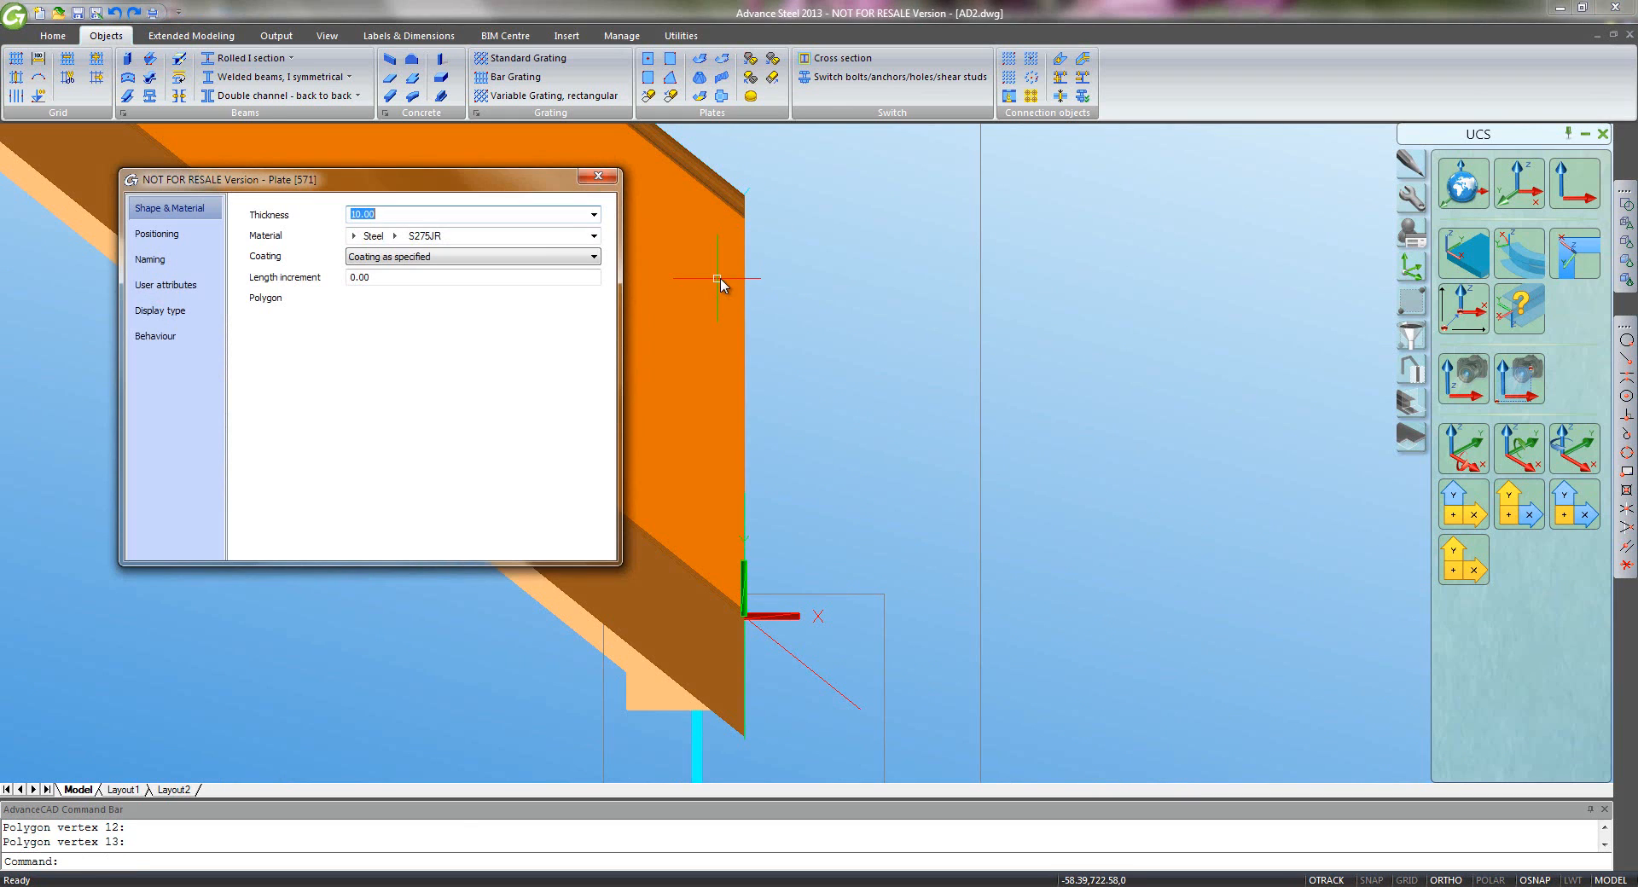
pyautogui.click(354, 237)
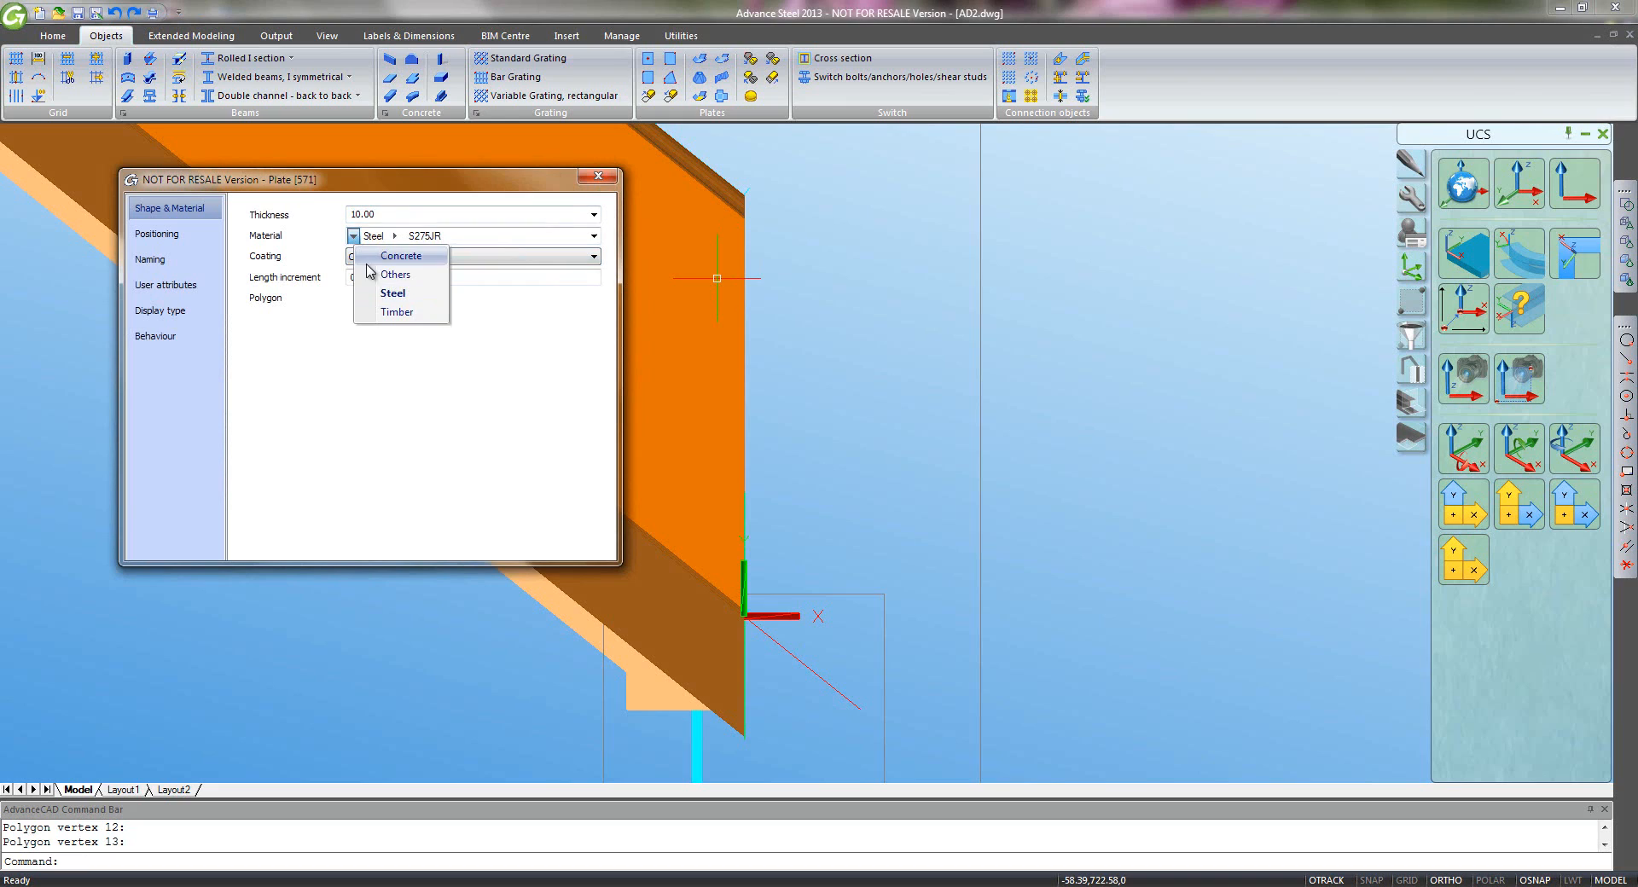
pyautogui.click(375, 289)
pyautogui.click(401, 237)
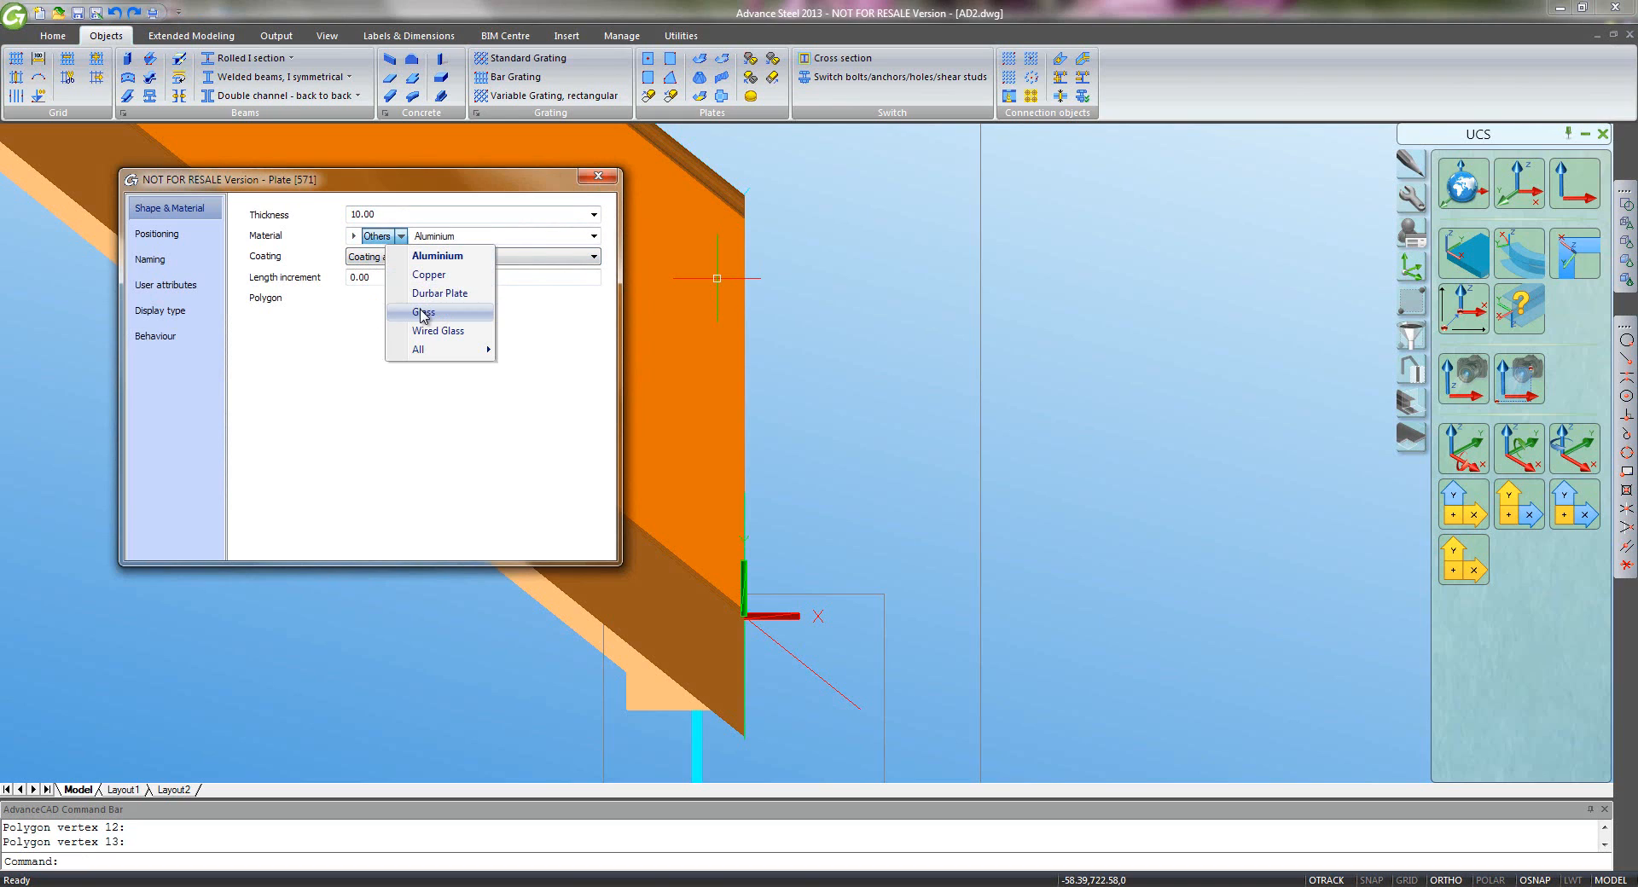
pyautogui.click(423, 311)
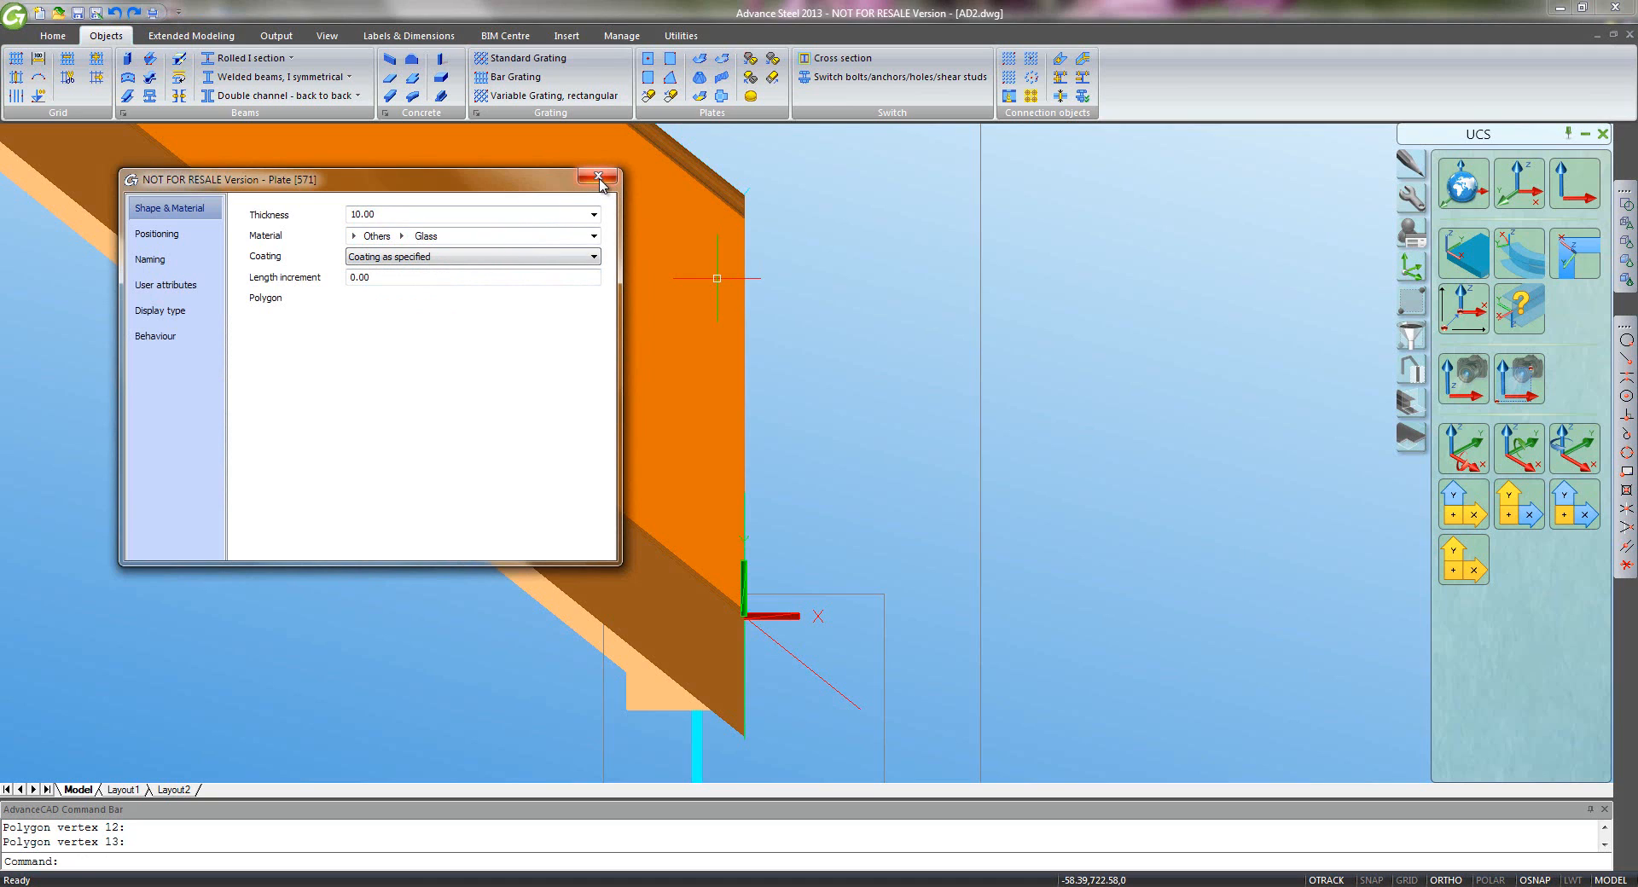
pyautogui.click(190, 244)
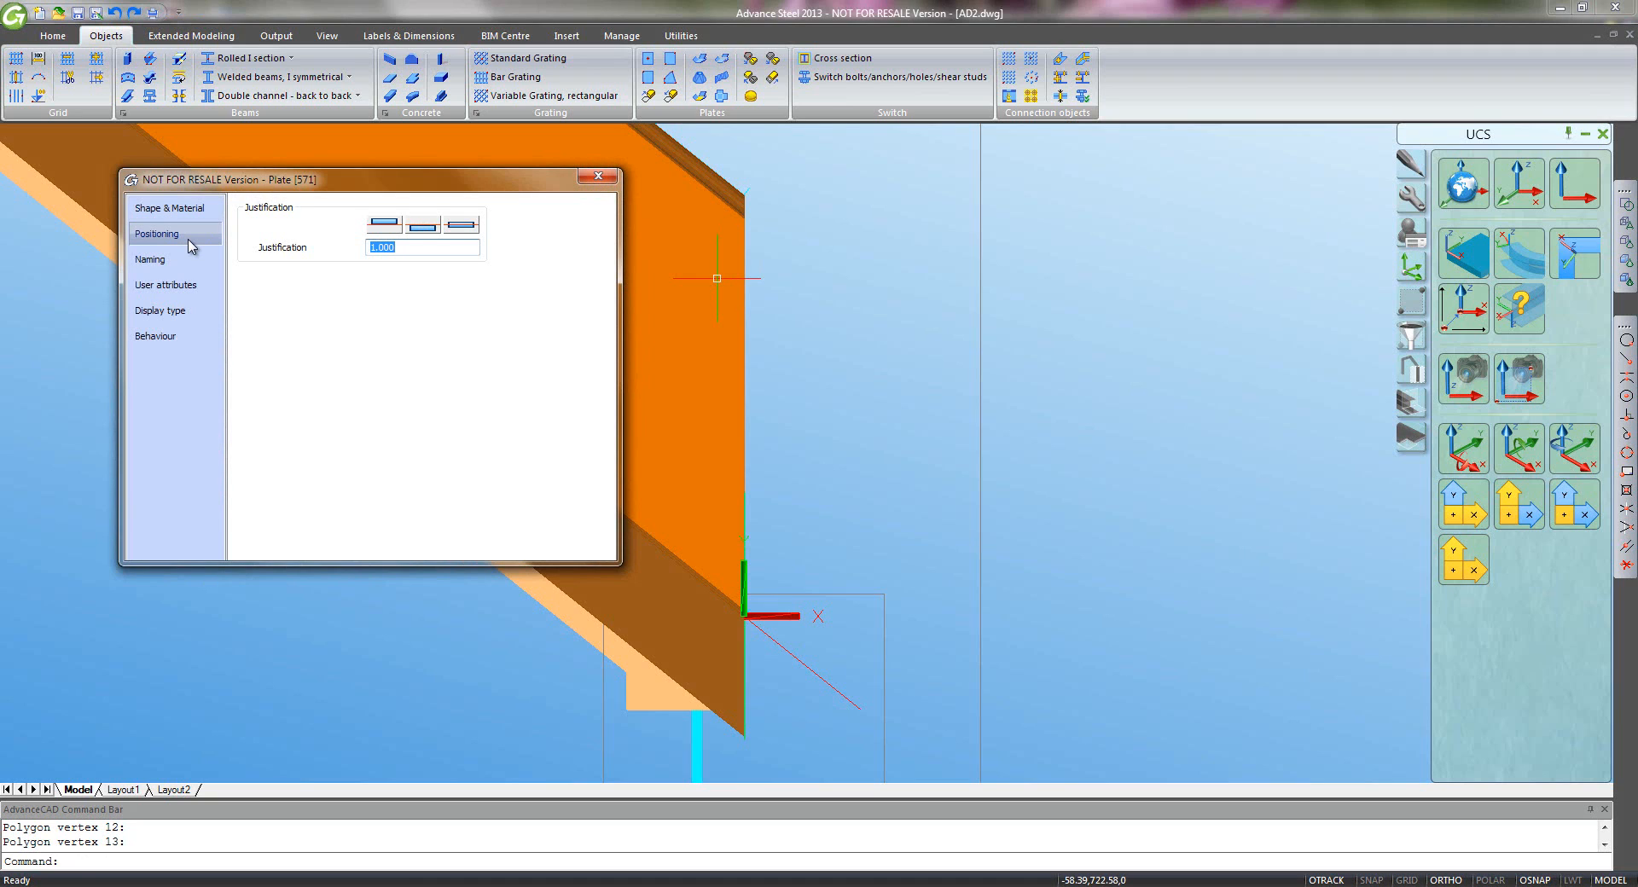
pyautogui.moveTo(828, 383); pyautogui.dragTo(900, 400, button='middle')
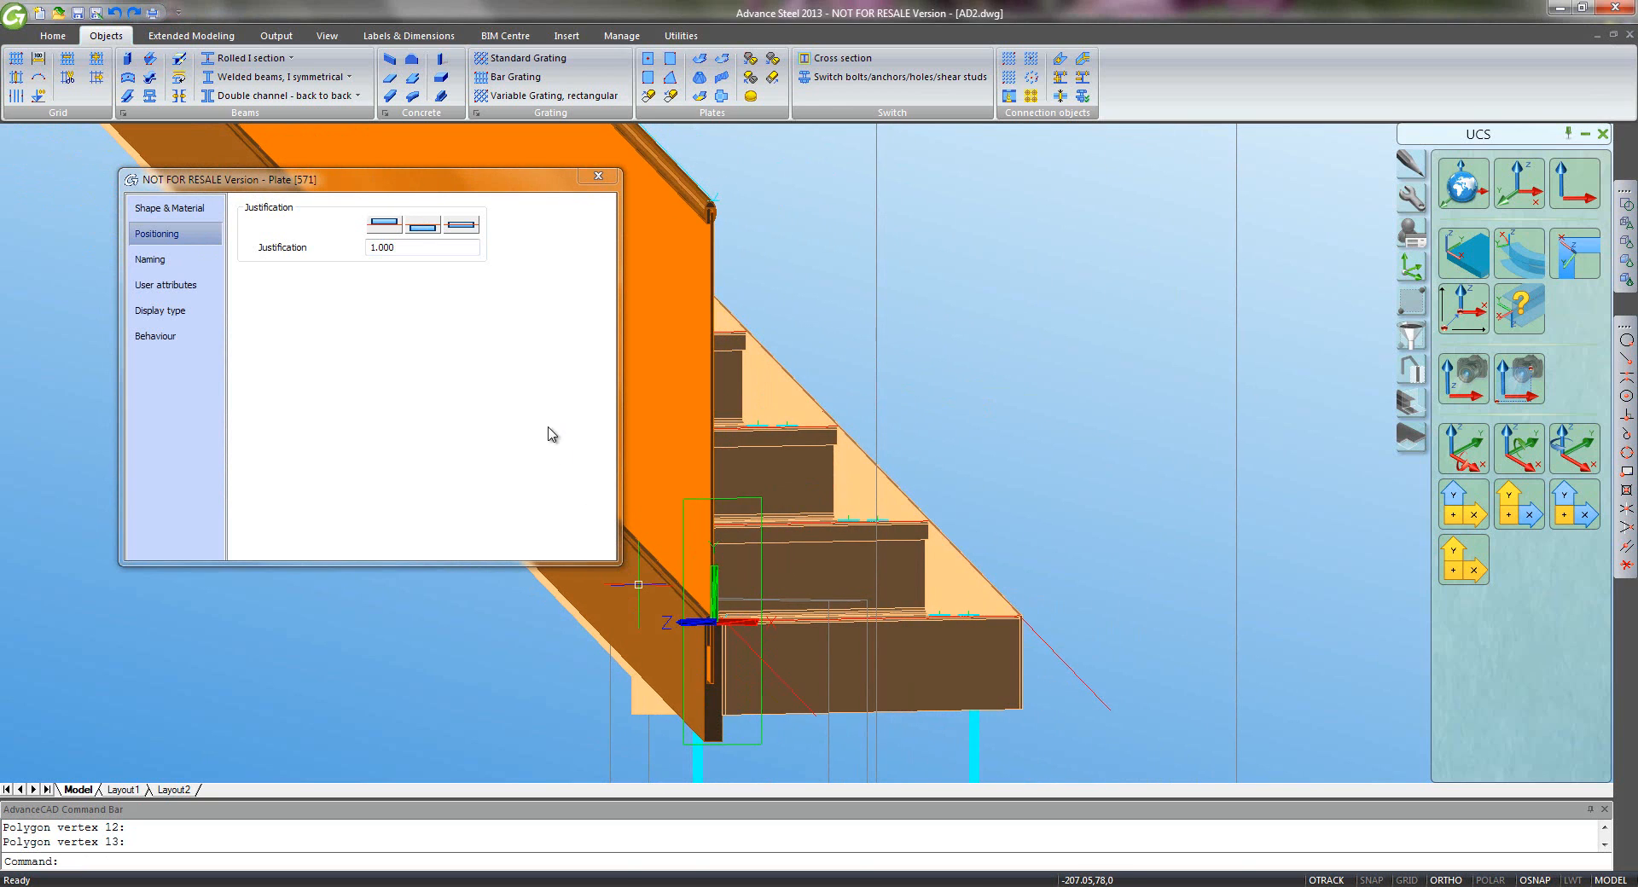
# - Close the plate properties, frame the whole glass plate in view, and finish the polygon plate
pyautogui.click(590, 183)
pyautogui.scroll(8, 731, 311)
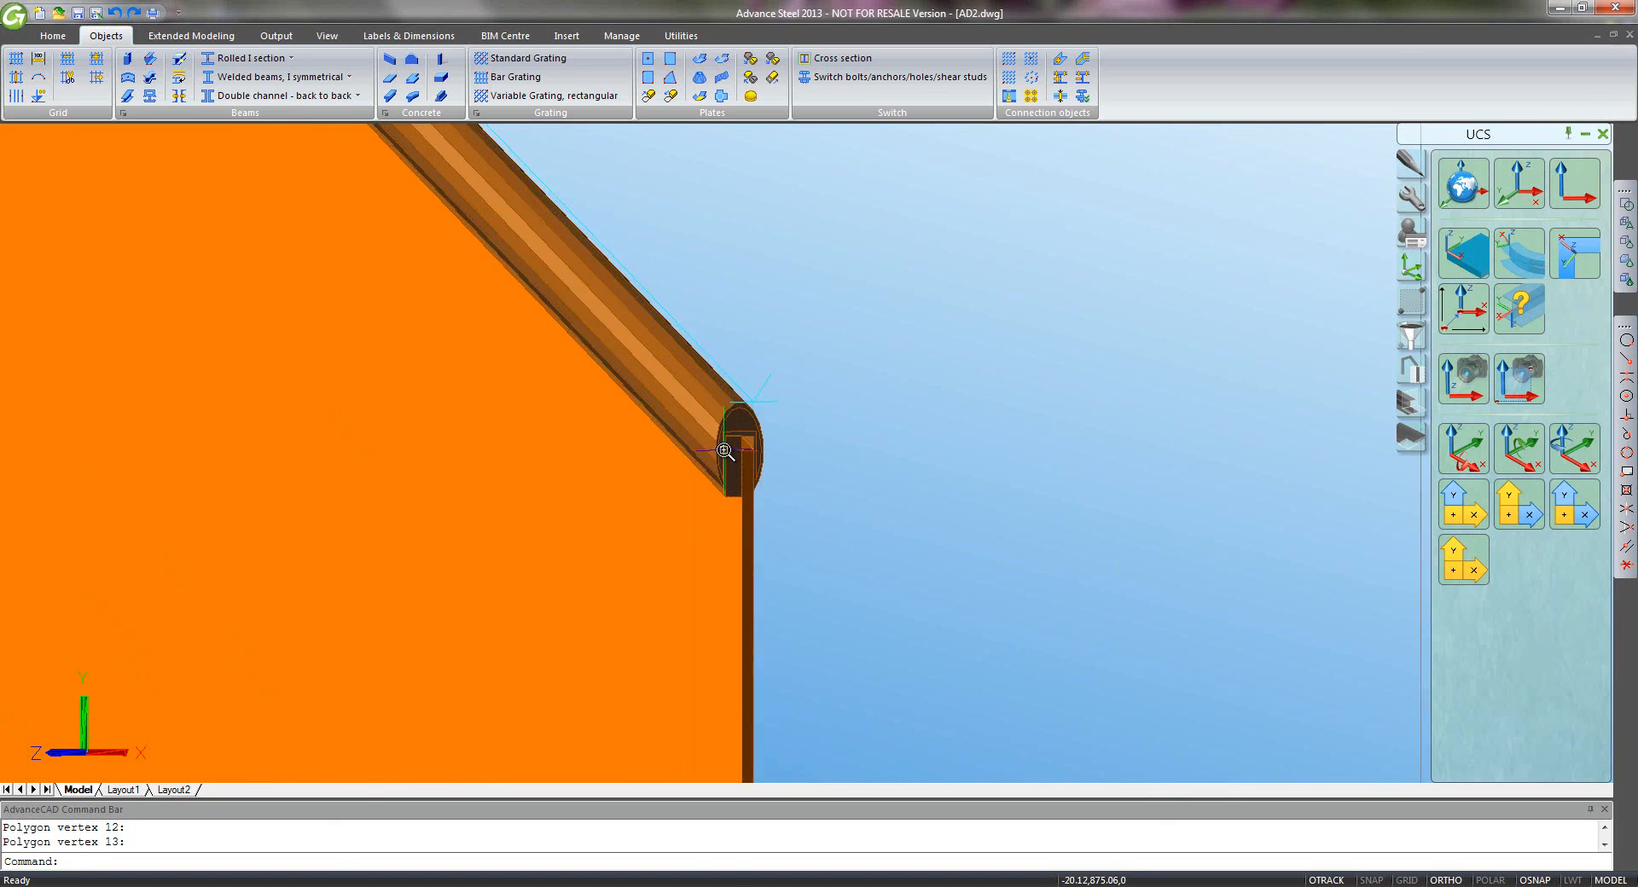
pyautogui.scroll(2, 724, 452)
pyautogui.scroll(-5, 742, 529)
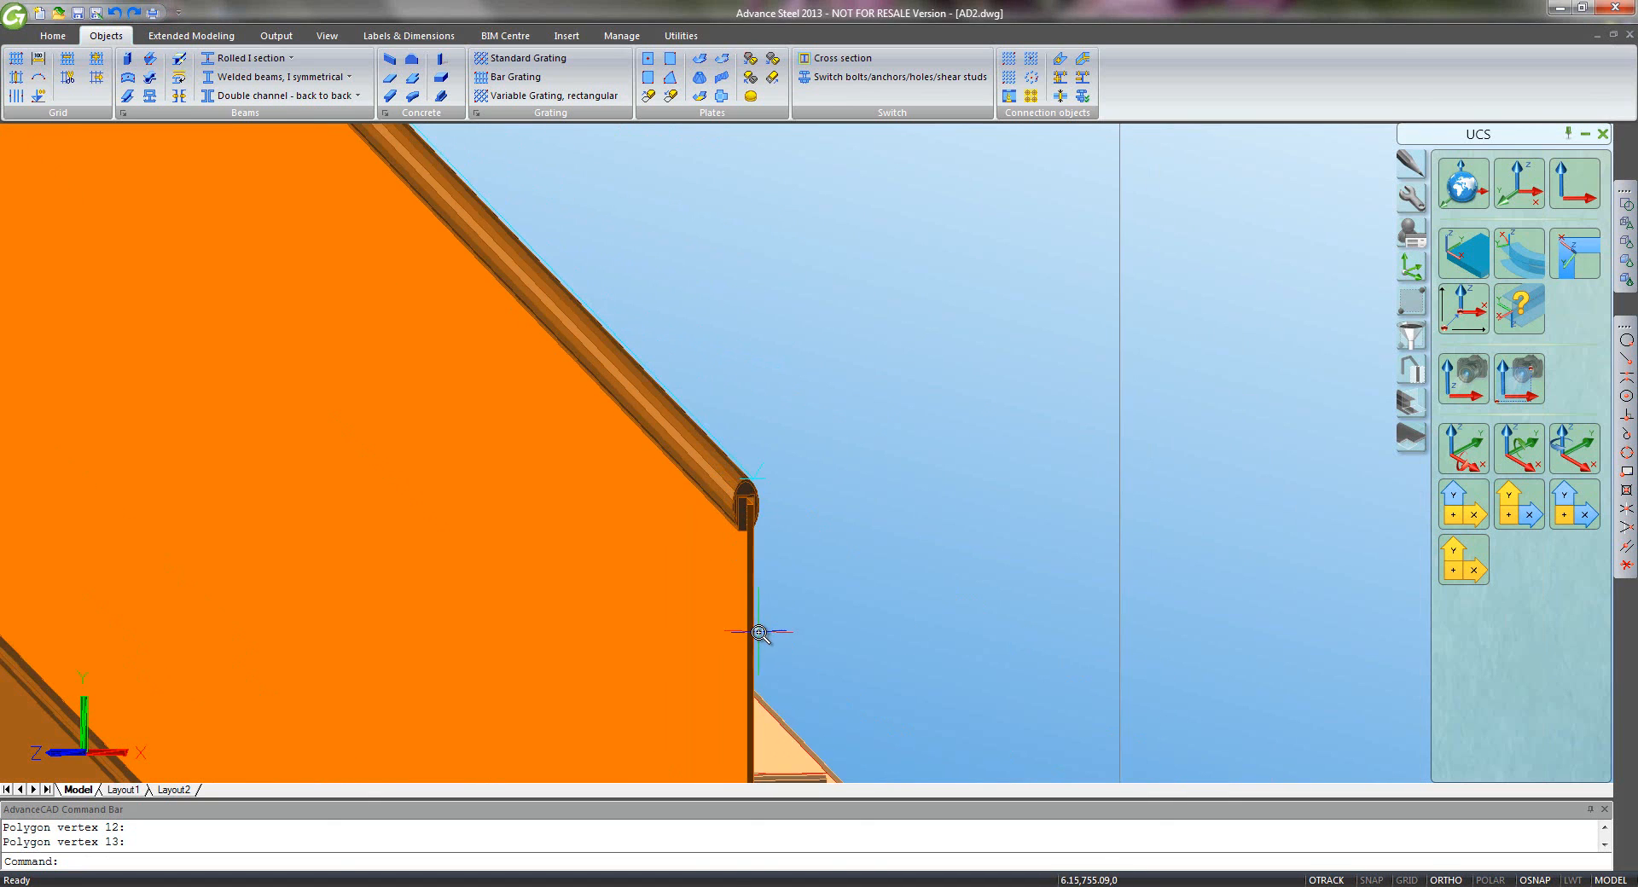
pyautogui.moveTo(759, 632); pyautogui.dragTo(760, 334, button='middle')
pyautogui.moveTo(784, 672); pyautogui.dragTo(796, 367, button='middle')
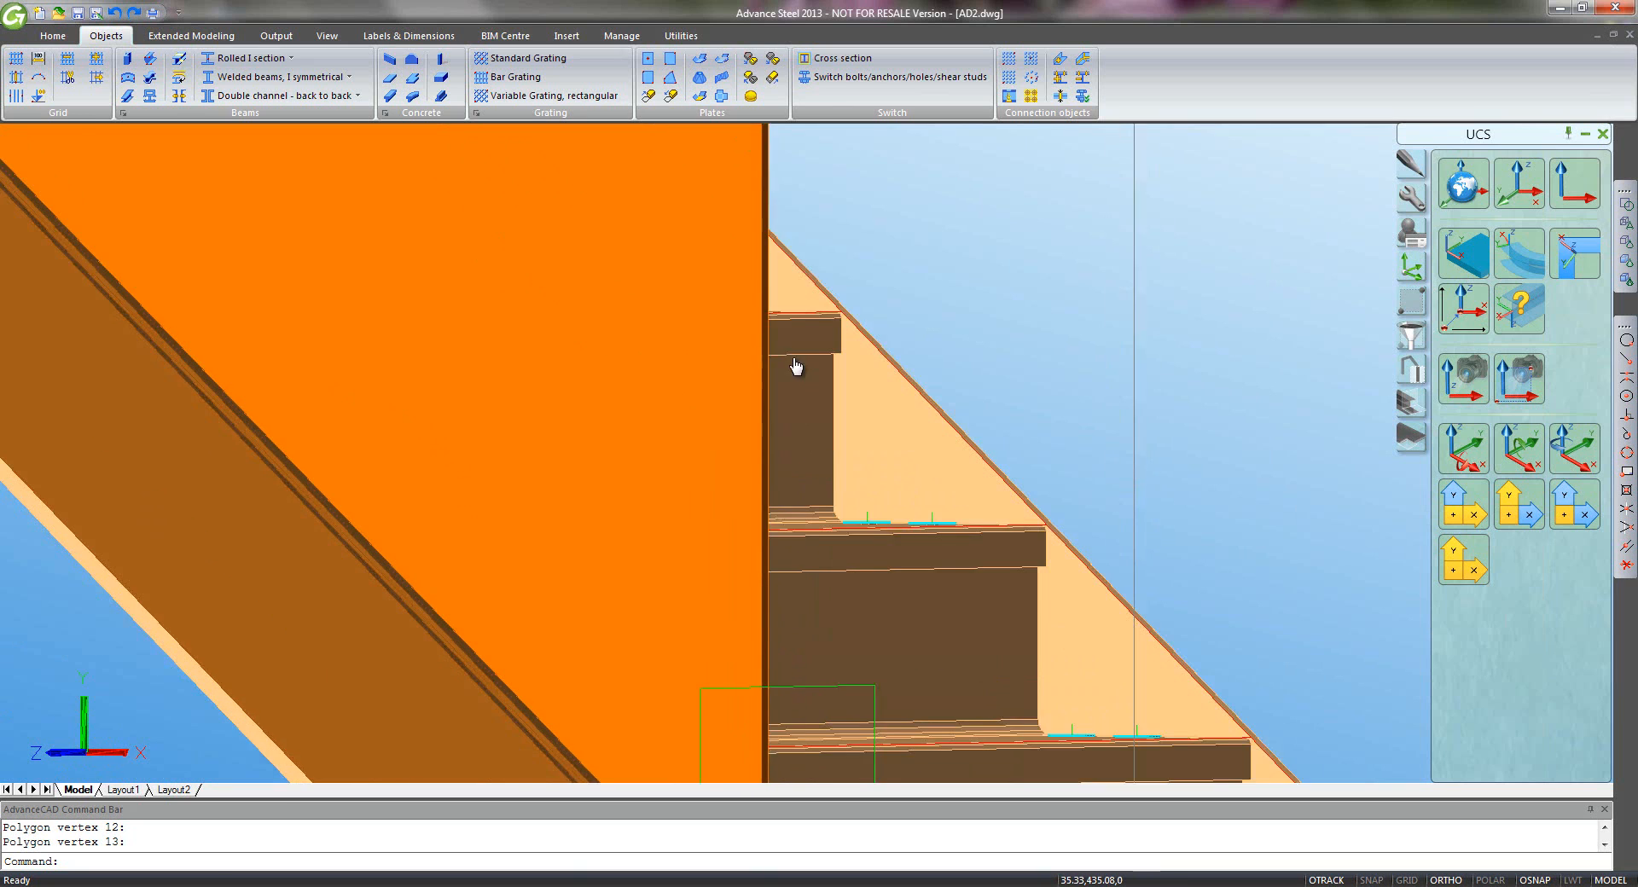
pyautogui.moveTo(803, 635); pyautogui.dragTo(817, 384, button='middle')
pyautogui.moveTo(817, 523); pyautogui.dragTo(837, 654, button='middle')
pyautogui.scroll(-4, 762, 550)
pyautogui.moveTo(616, 383); pyautogui.dragTo(796, 619, button='middle')
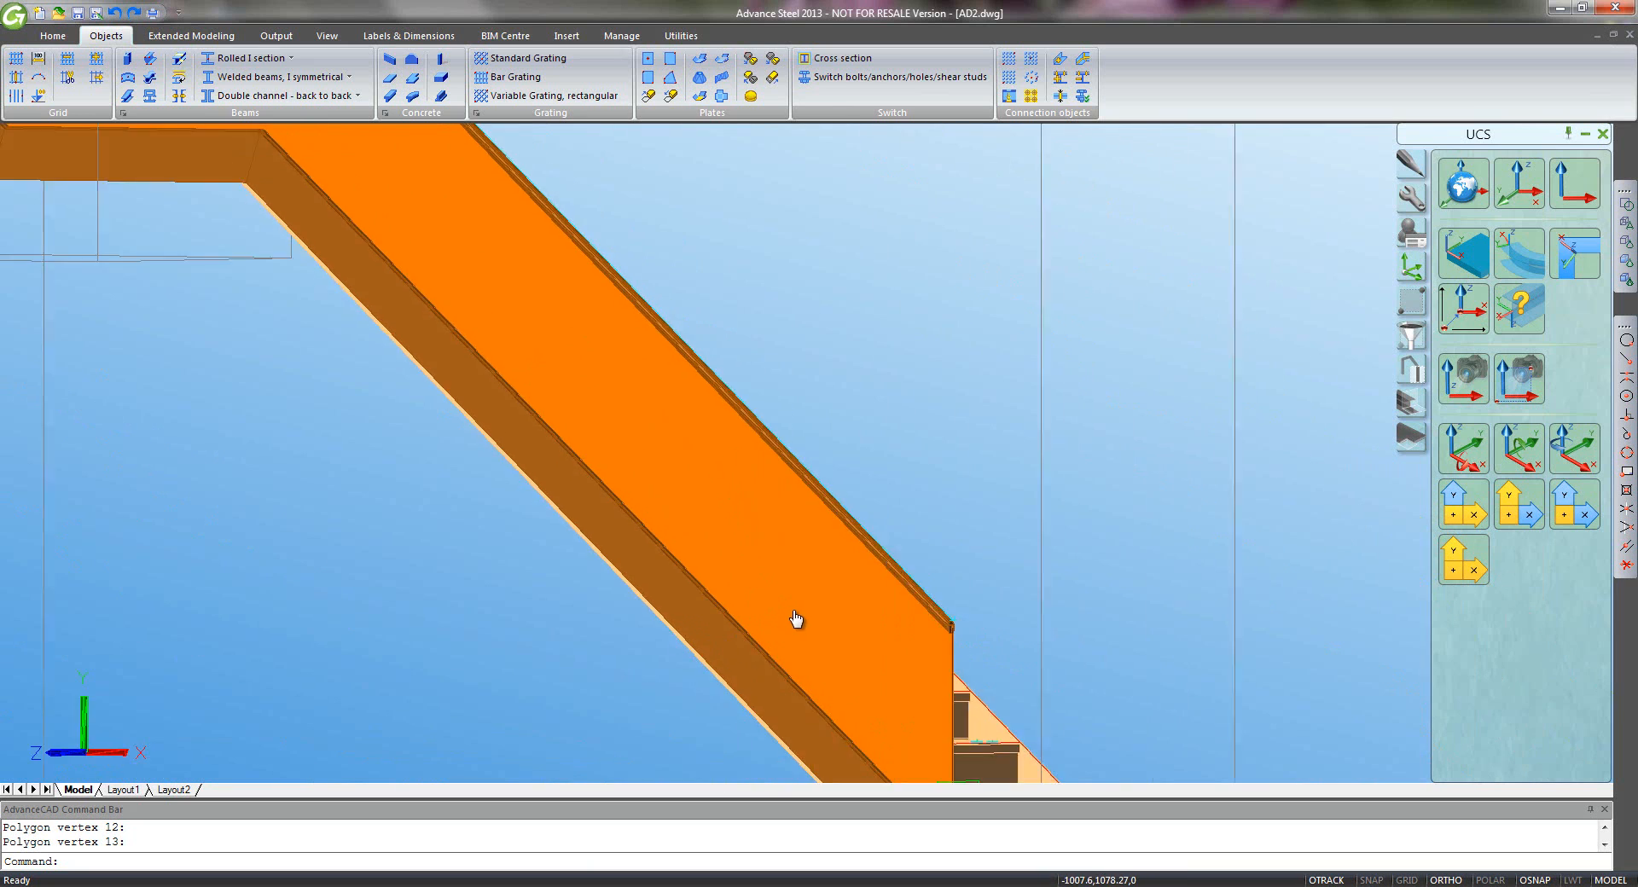
pyautogui.scroll(-5, 771, 581)
pyautogui.moveTo(765, 521); pyautogui.dragTo(843, 578, button='middle')
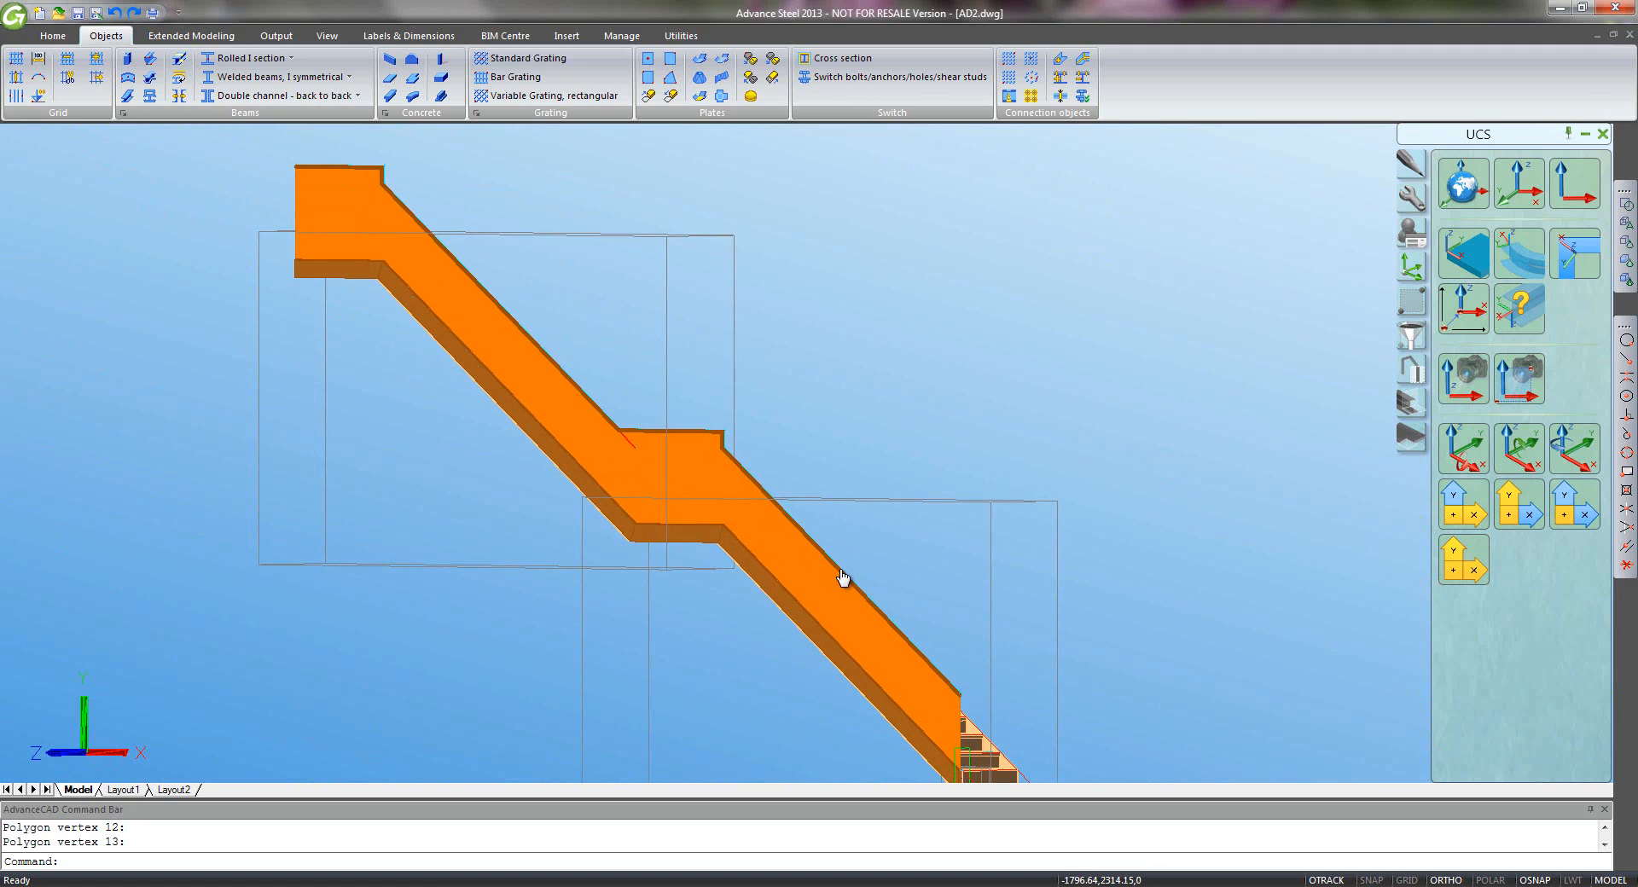
pyautogui.press('Return')
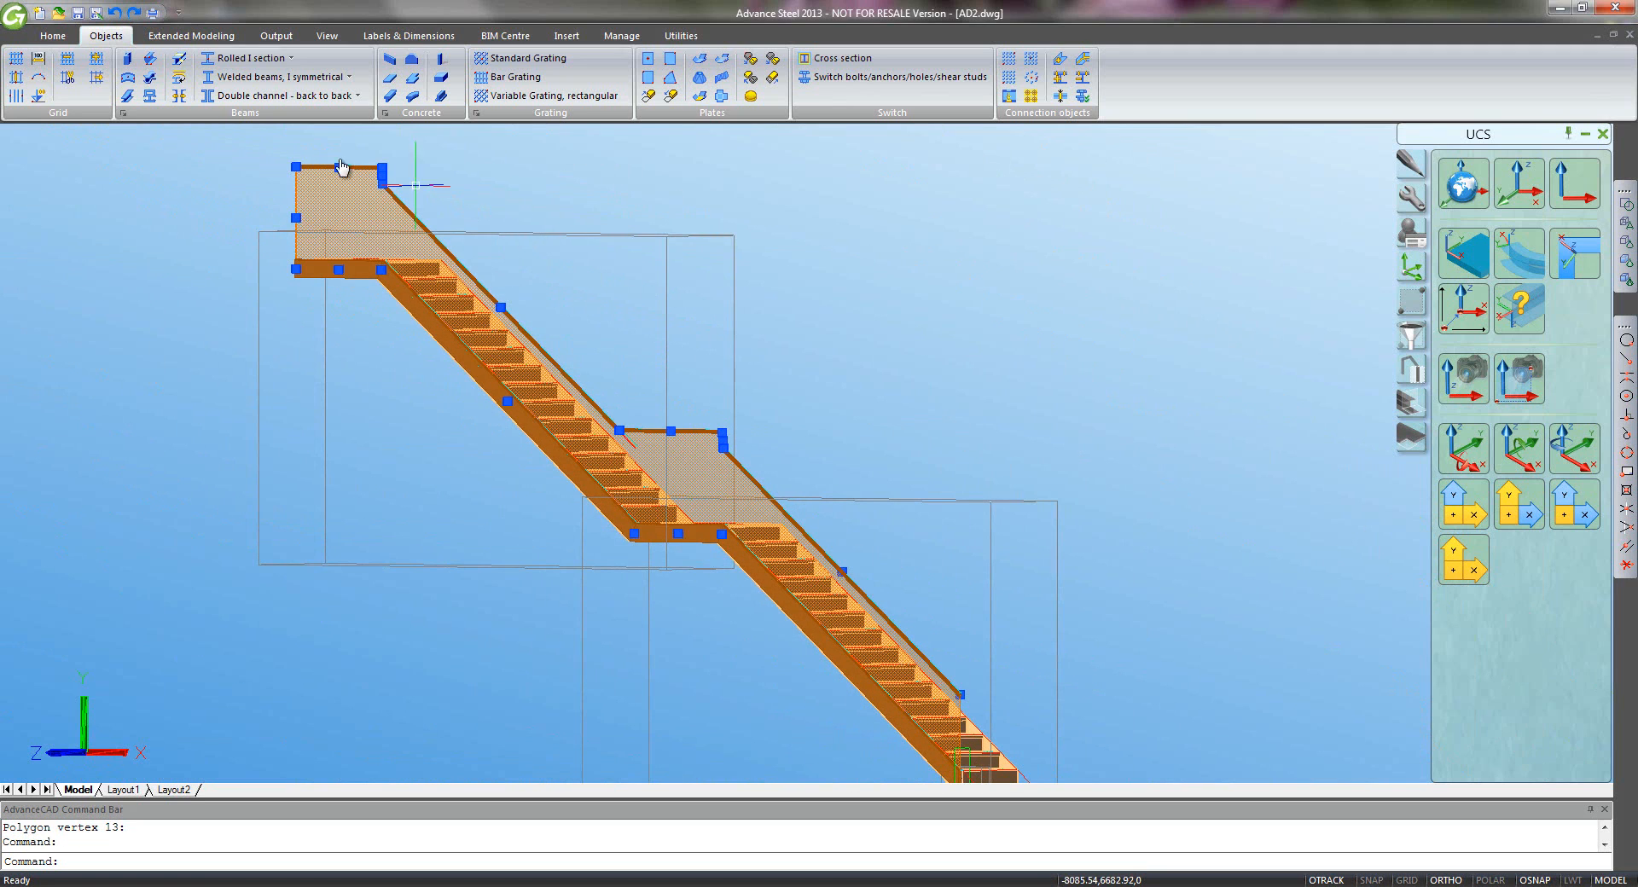
# - Colour the new glass plate cyan from the Utilities properties colour list
pyautogui.click(681, 35)
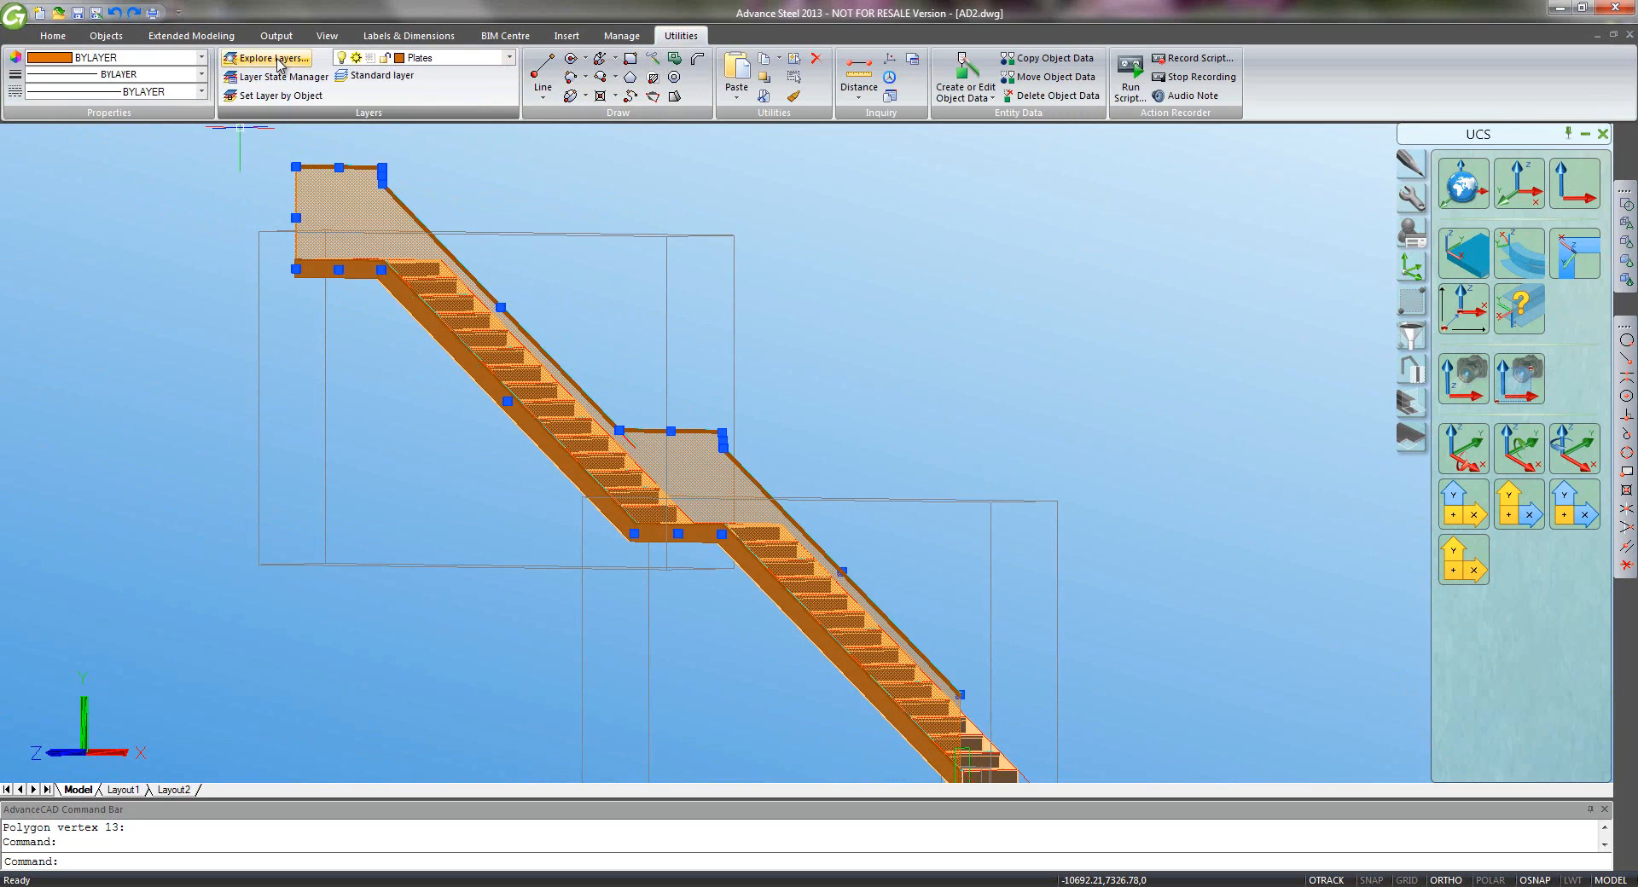
pyautogui.click(202, 57)
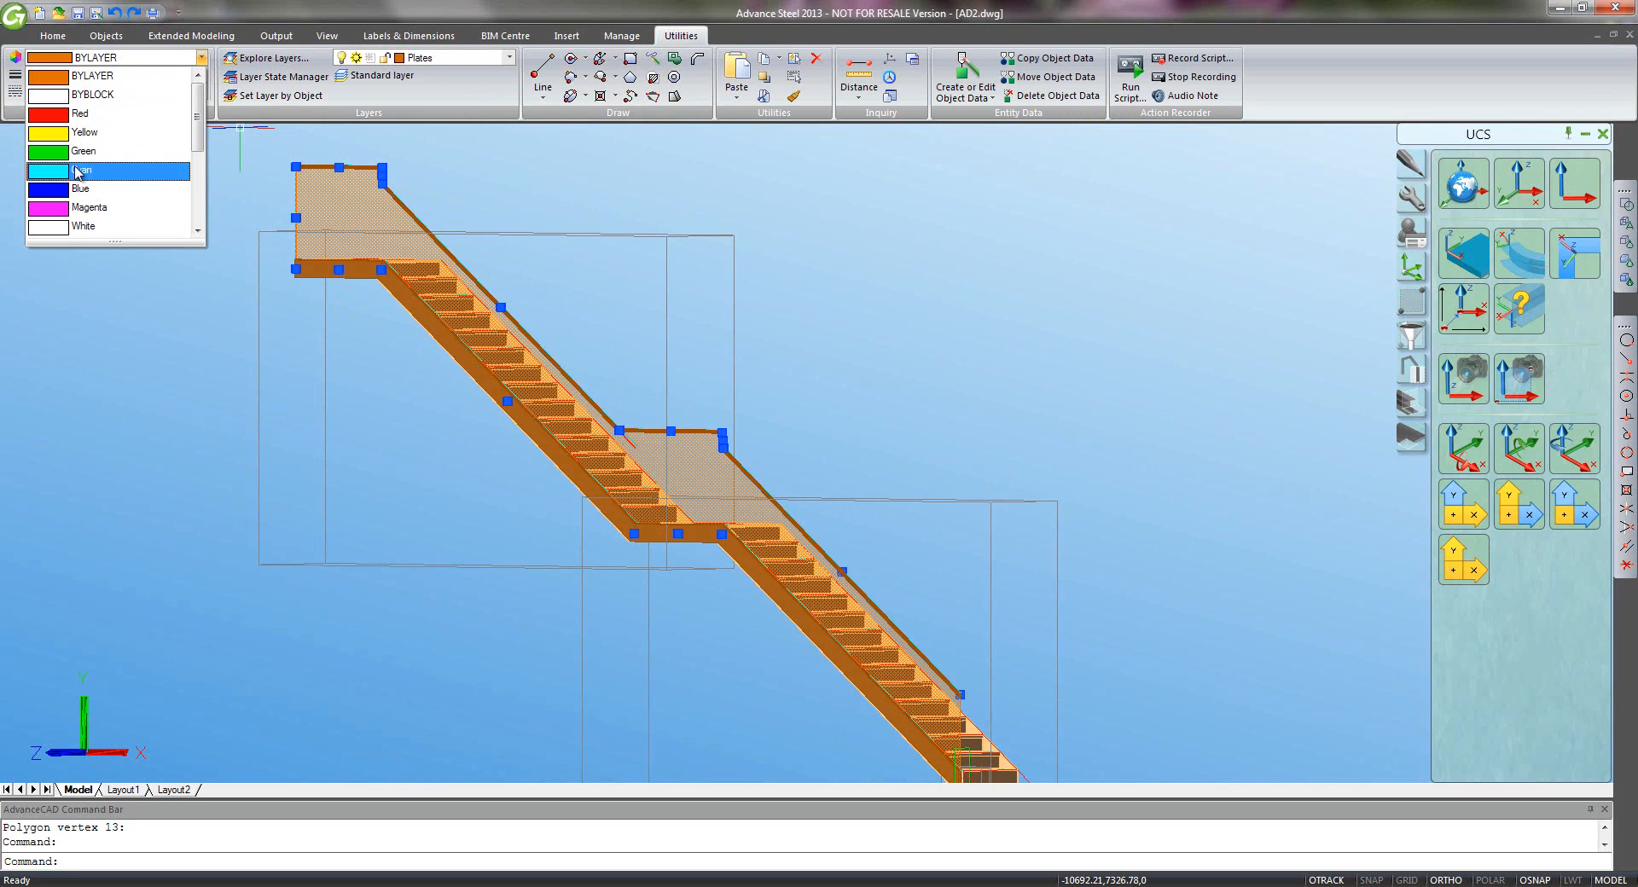
pyautogui.click(86, 173)
pyautogui.press('Escape')
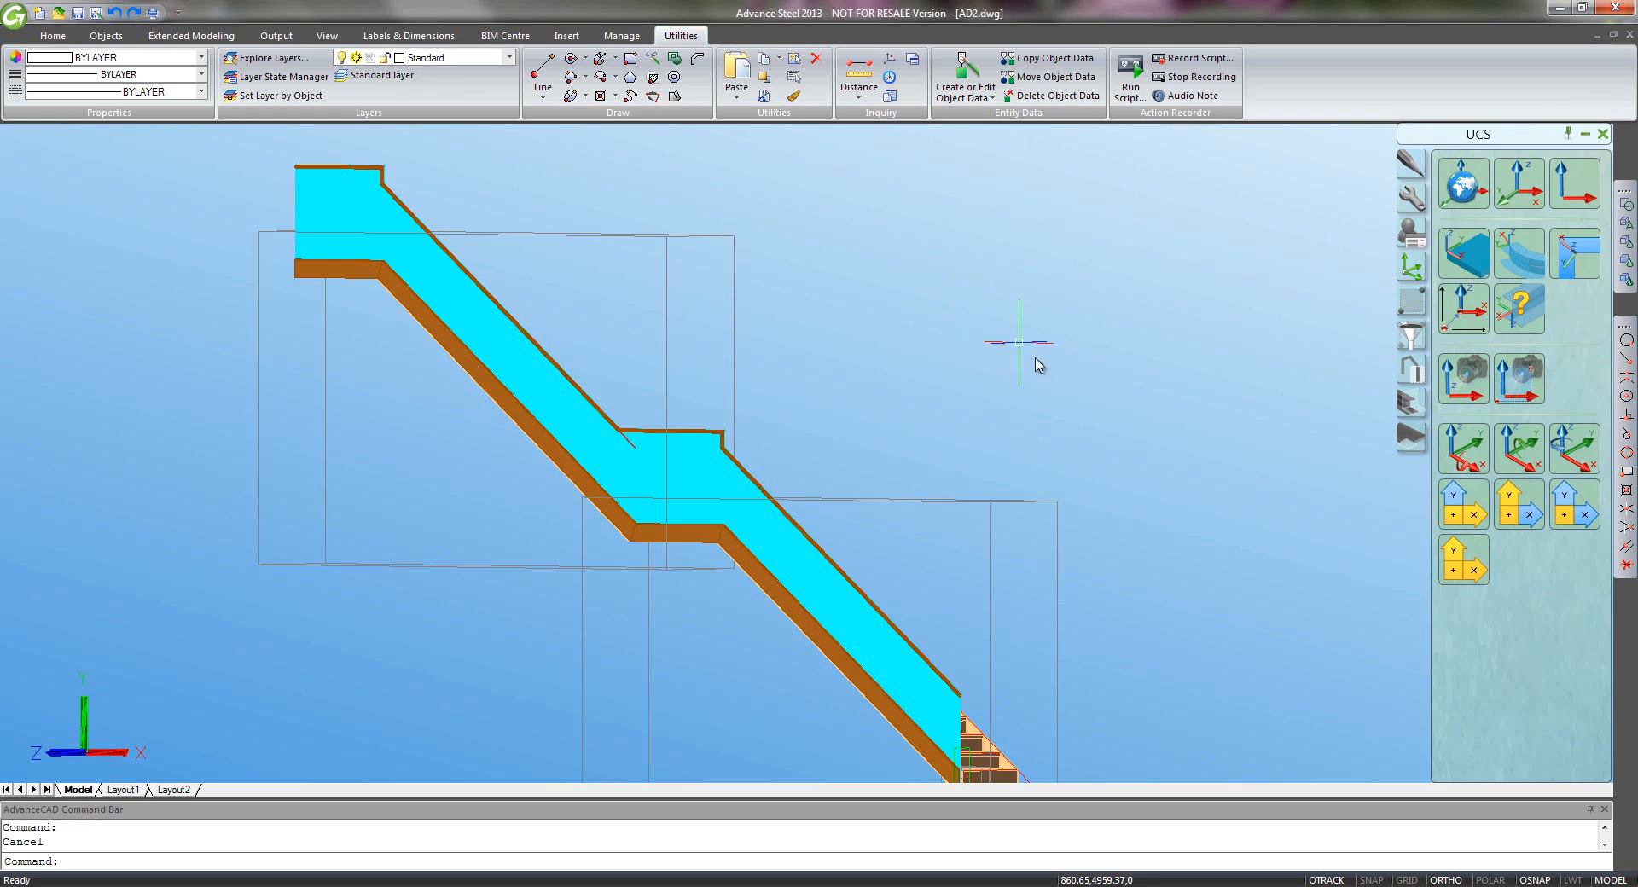
pyautogui.click(1410, 199)
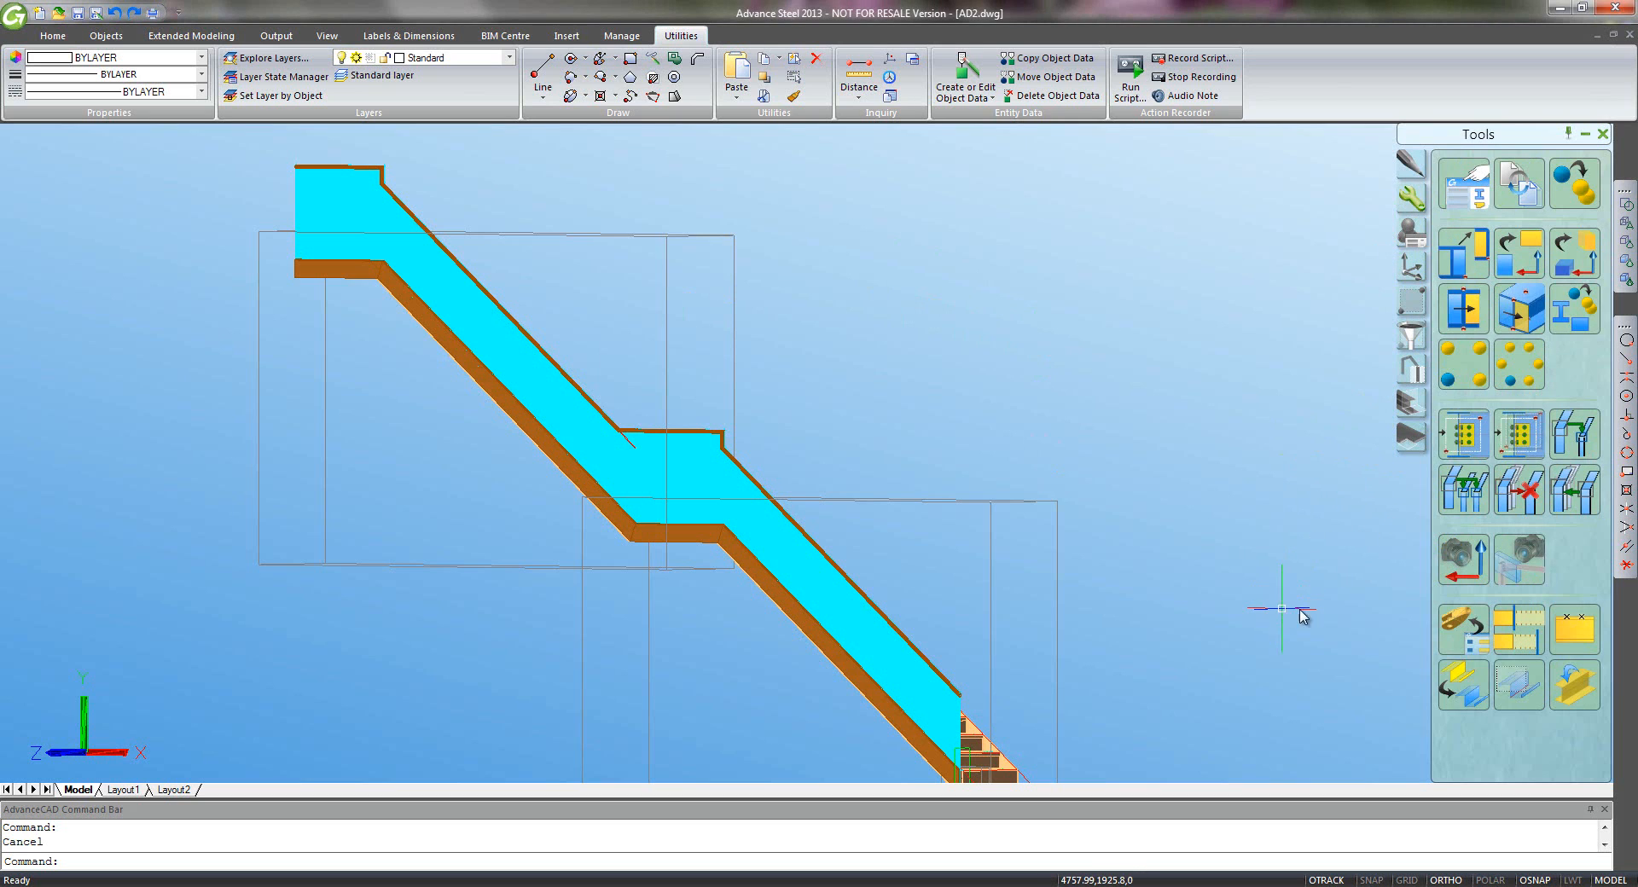
# - Undo the earlier divide, make Construction the current layer, and divide the stringer into 10 parts
pyautogui.hotkey('ctrl', 'z')
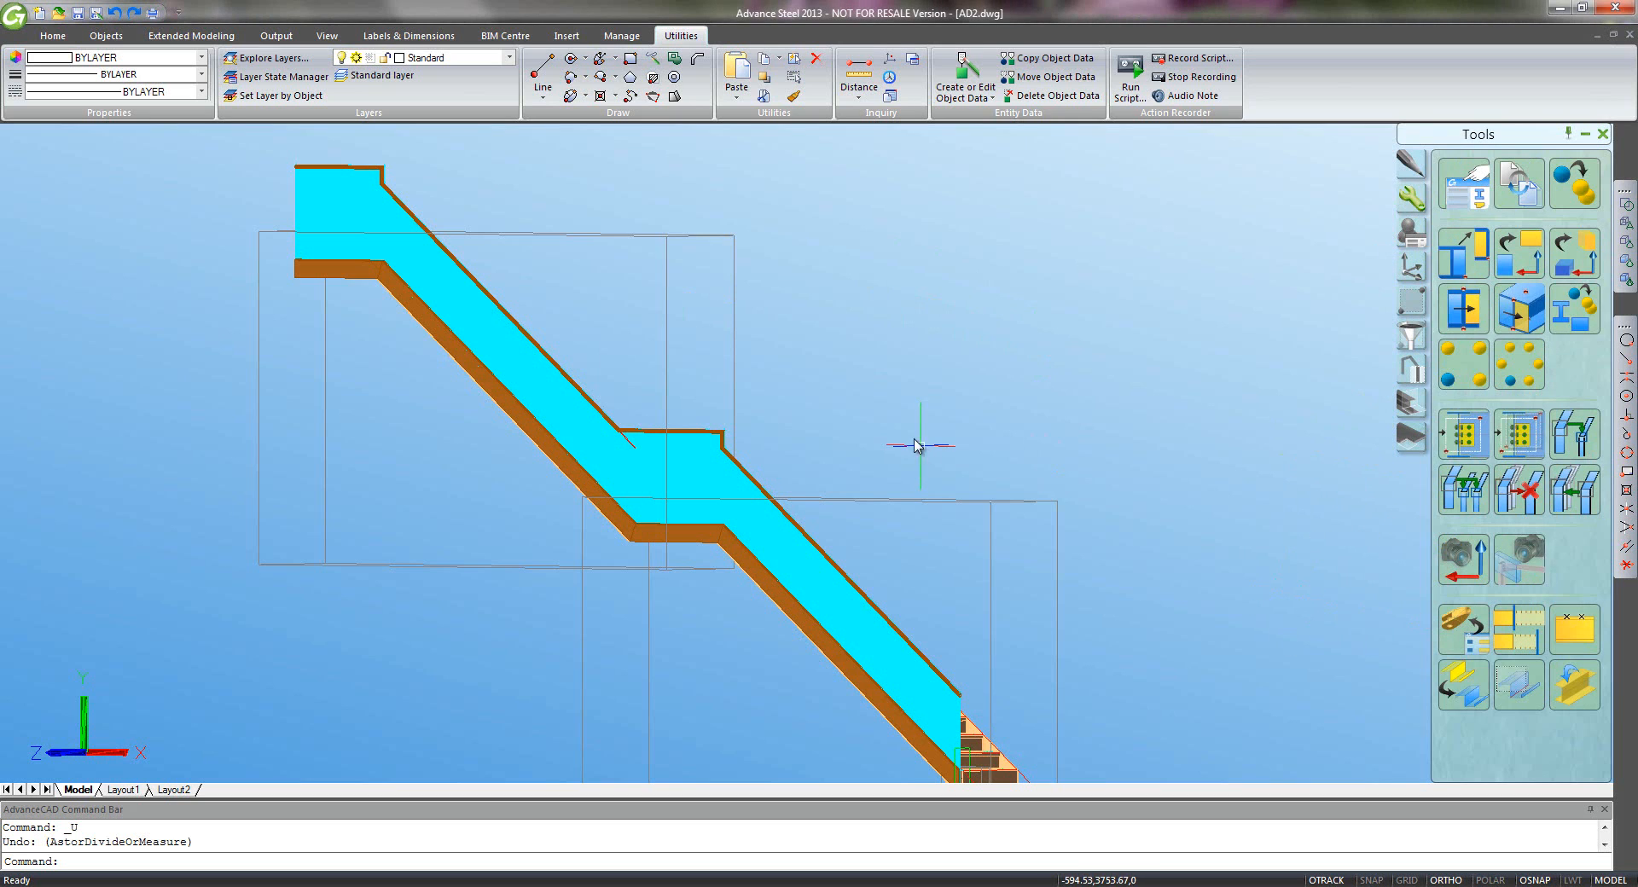
pyautogui.click(509, 61)
pyautogui.click(450, 284)
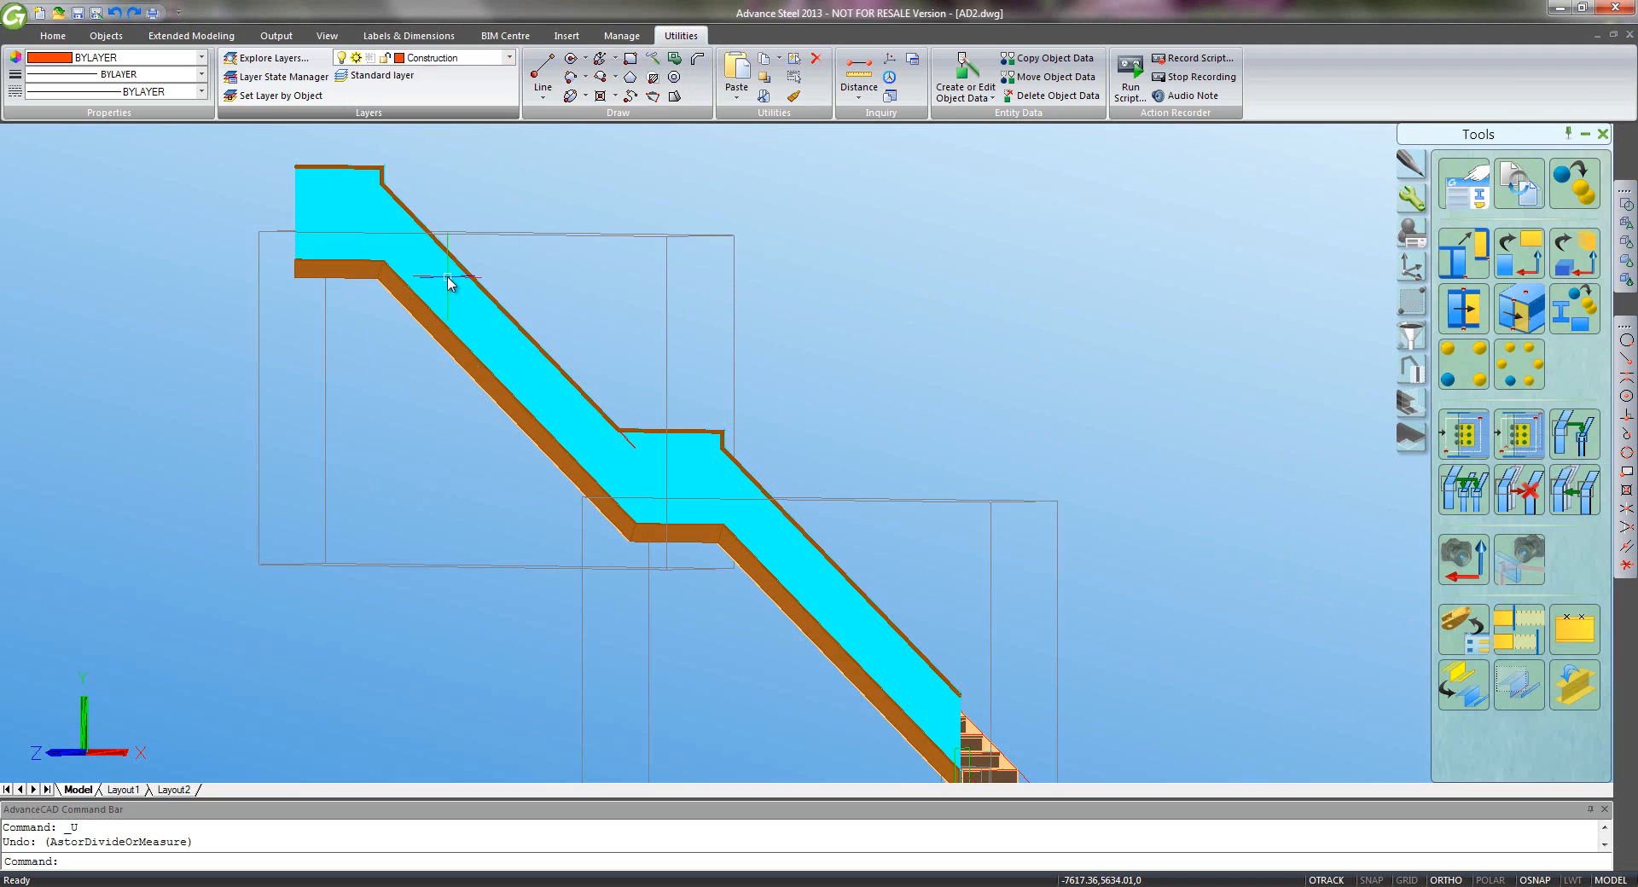
pyautogui.click(1574, 629)
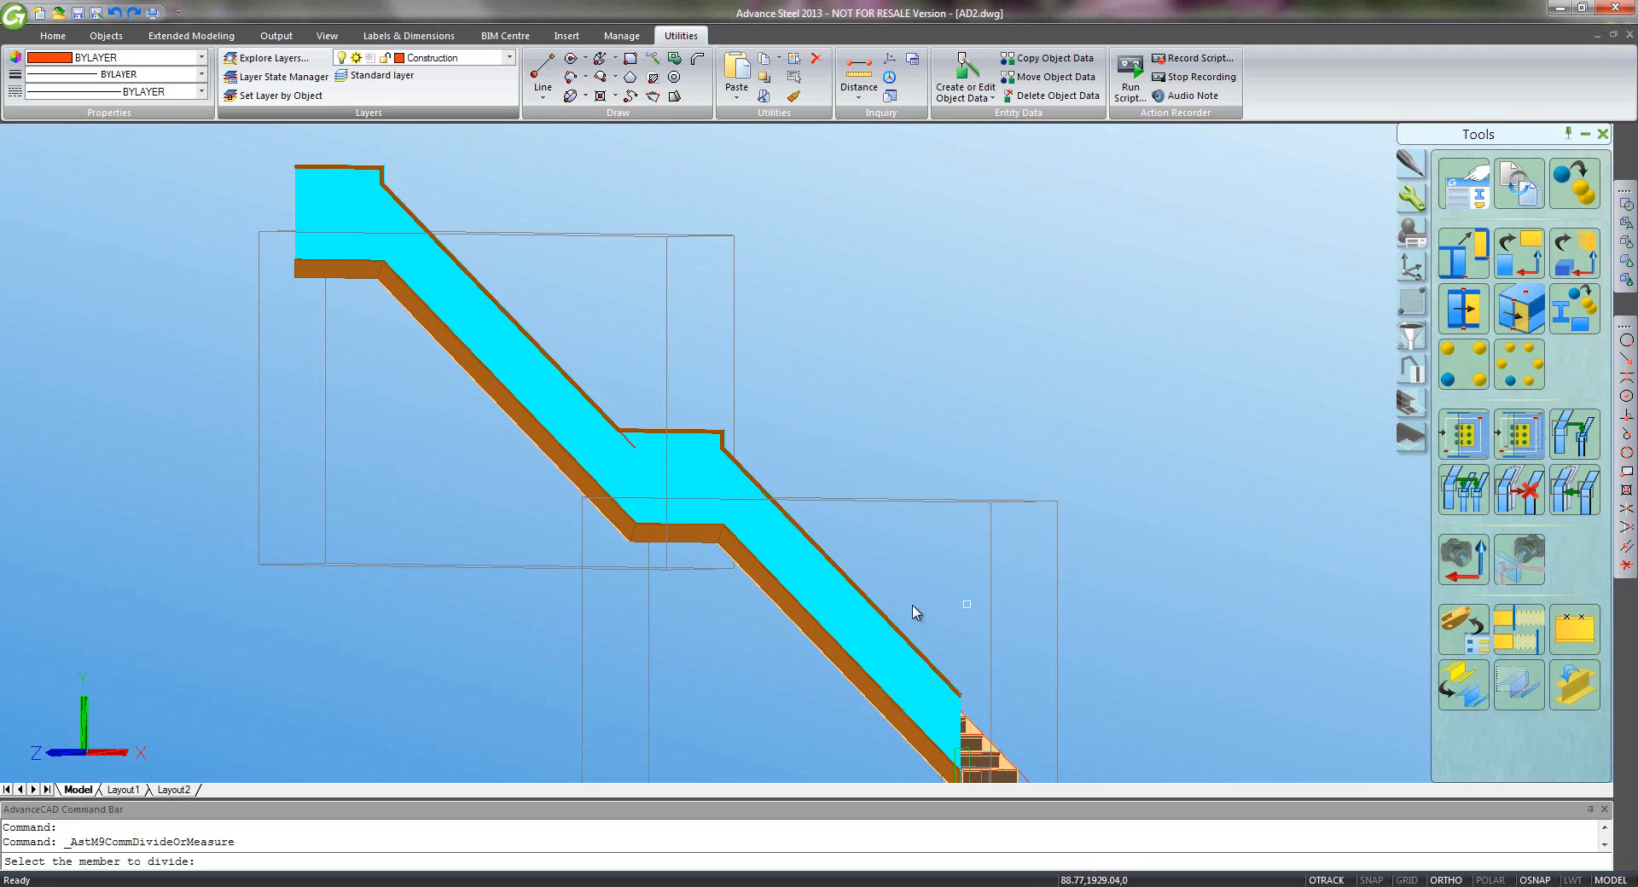
pyautogui.scroll(5, 878, 601)
pyautogui.click(798, 591)
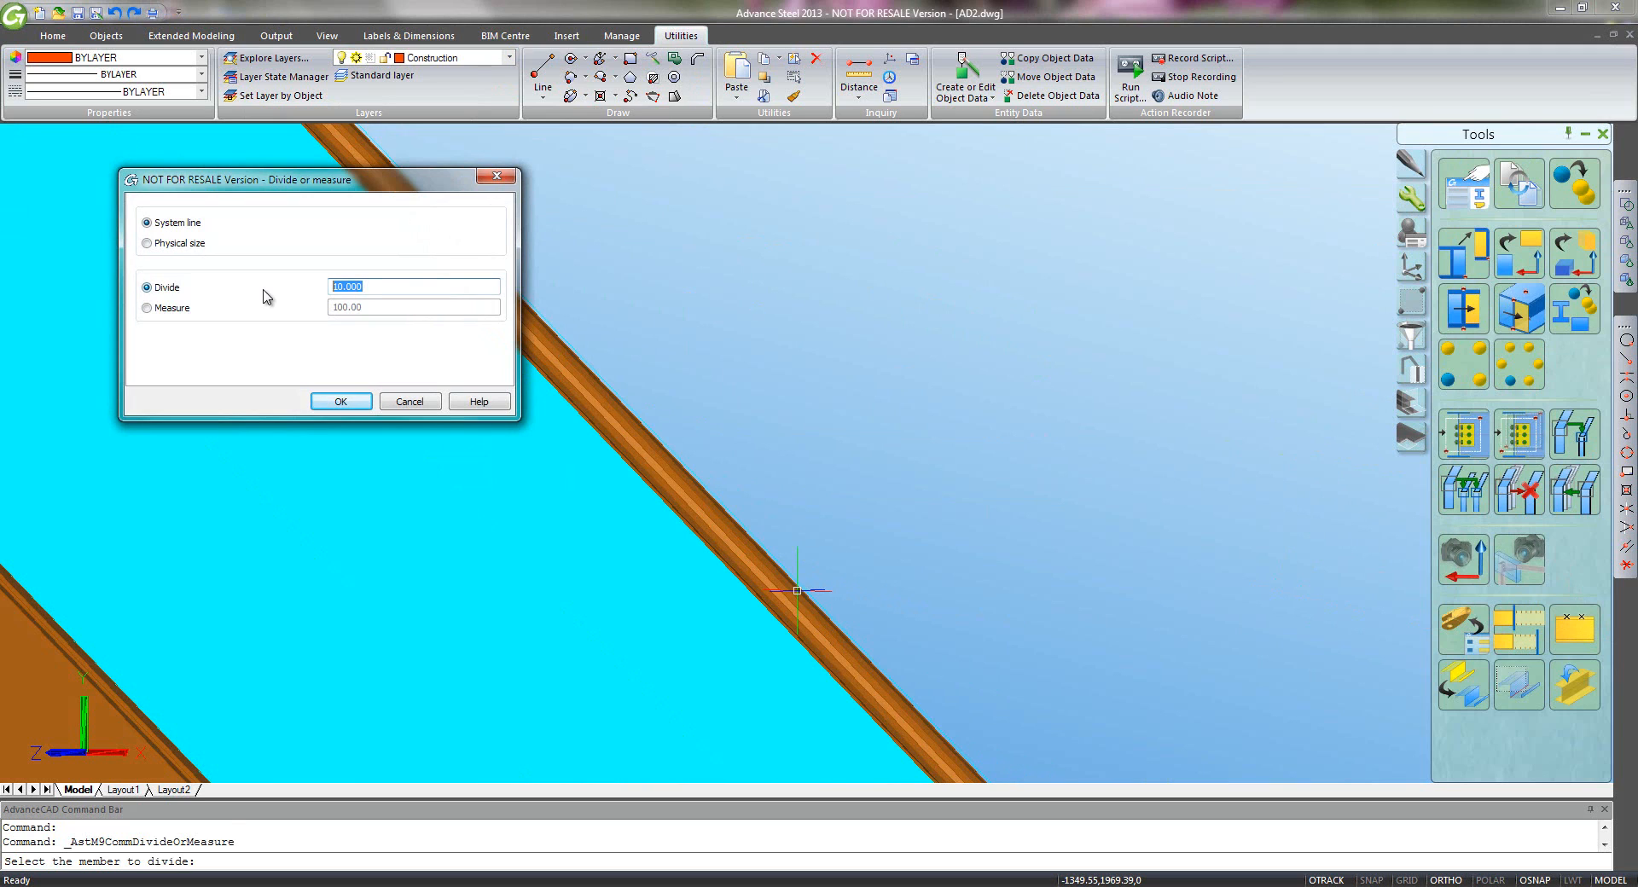
pyautogui.press('Return')
# - Divide the upper-flight stringer into 10 equal parts as well
pyautogui.scroll(-2, 444, 350)
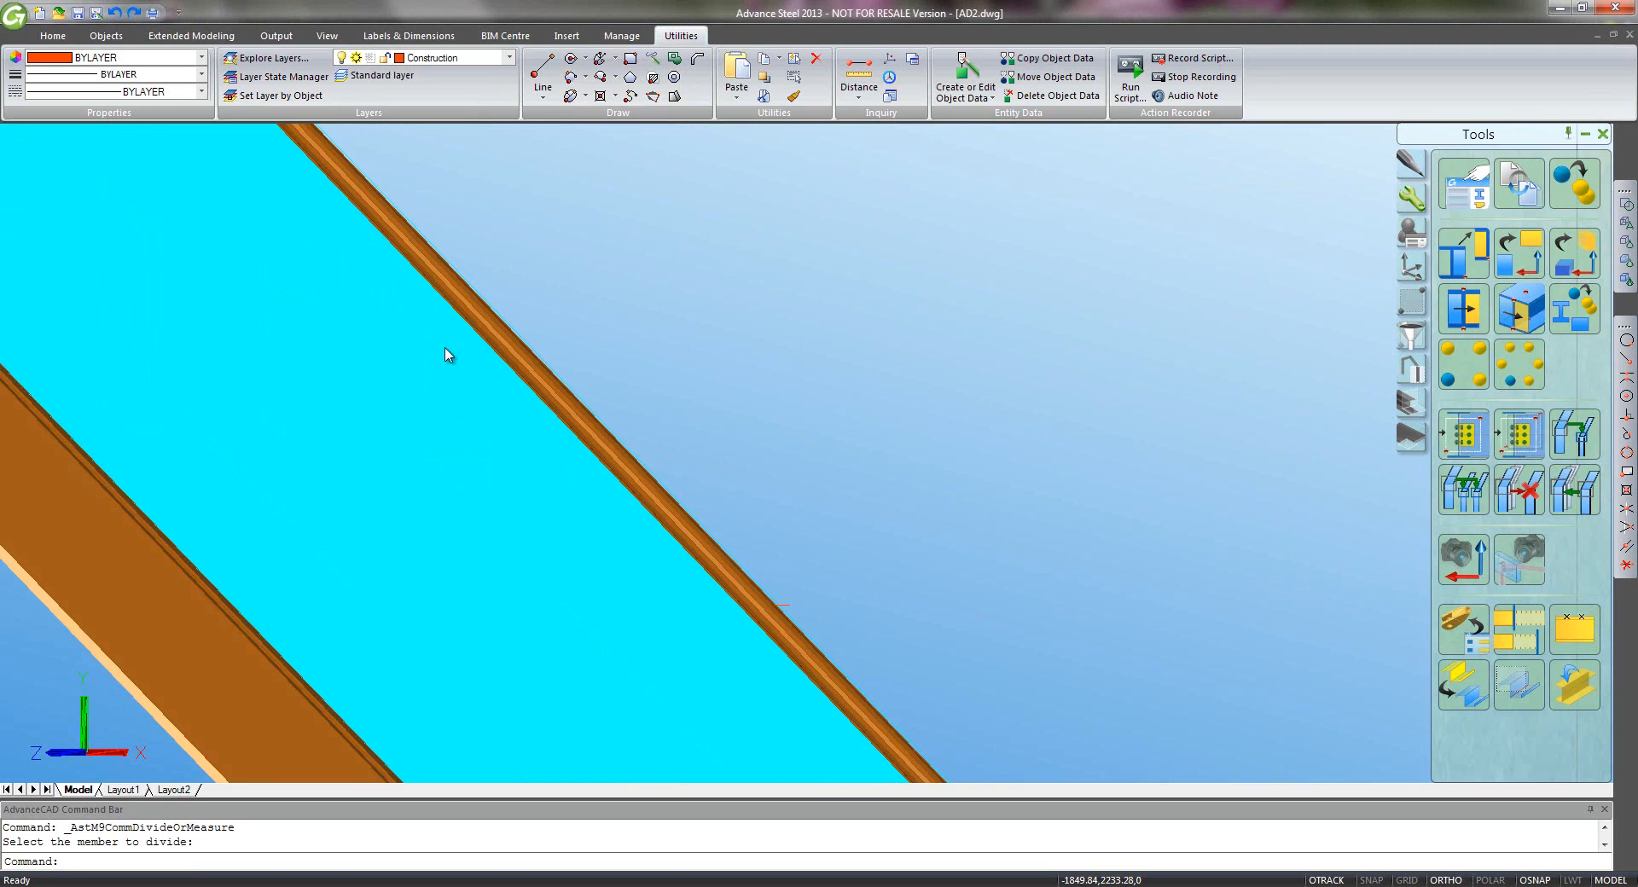
pyautogui.scroll(-2, 459, 303)
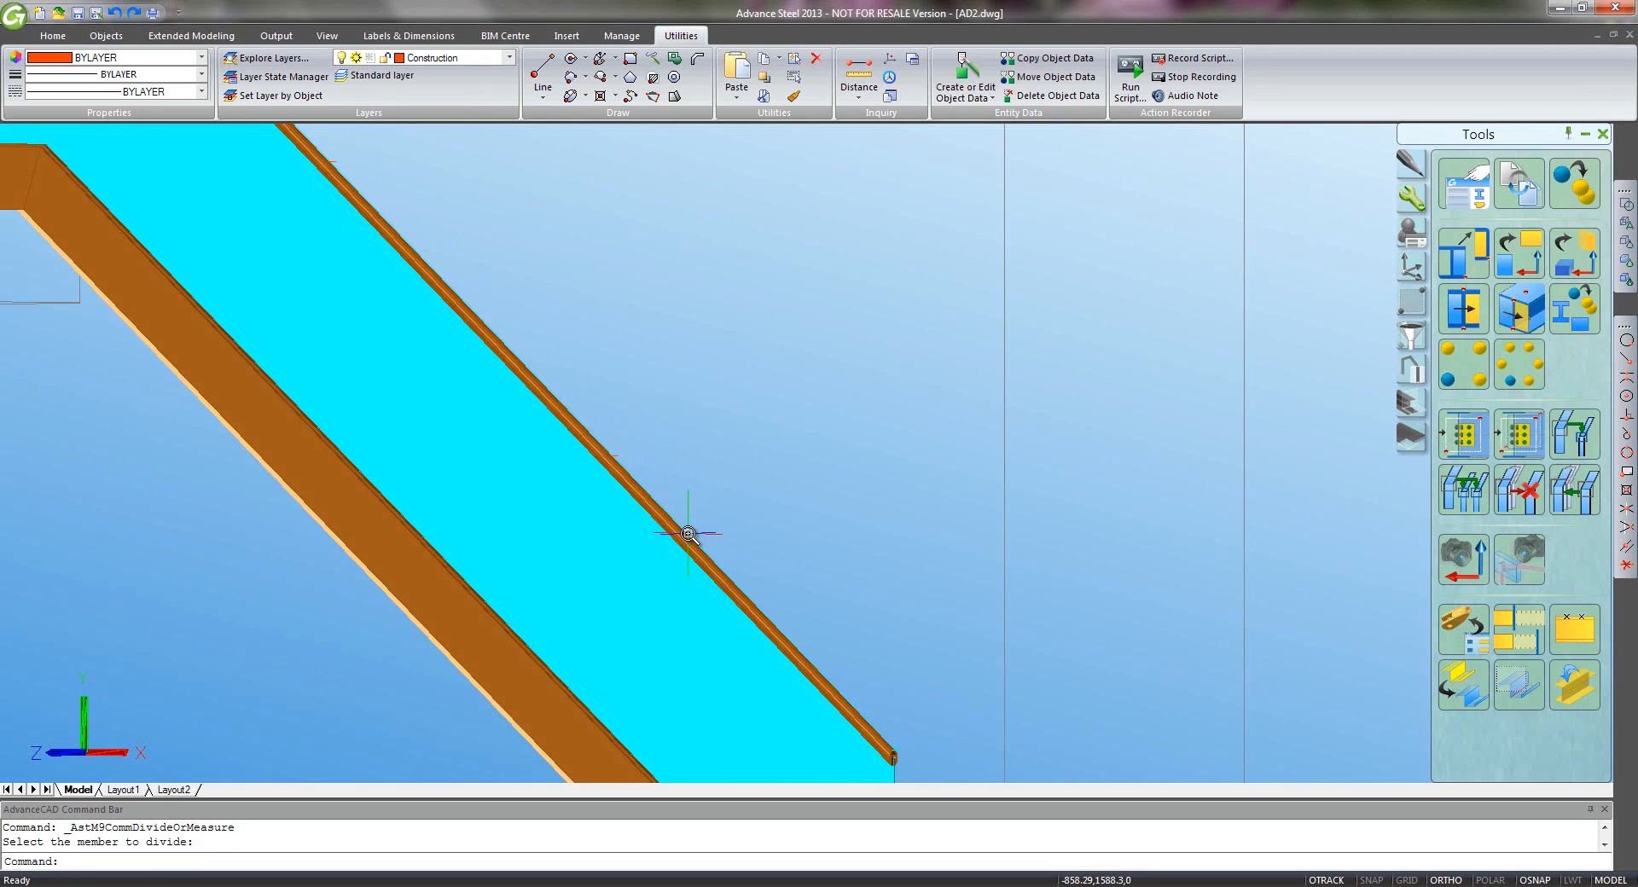
pyautogui.moveTo(604, 409); pyautogui.dragTo(687, 447, button='middle')
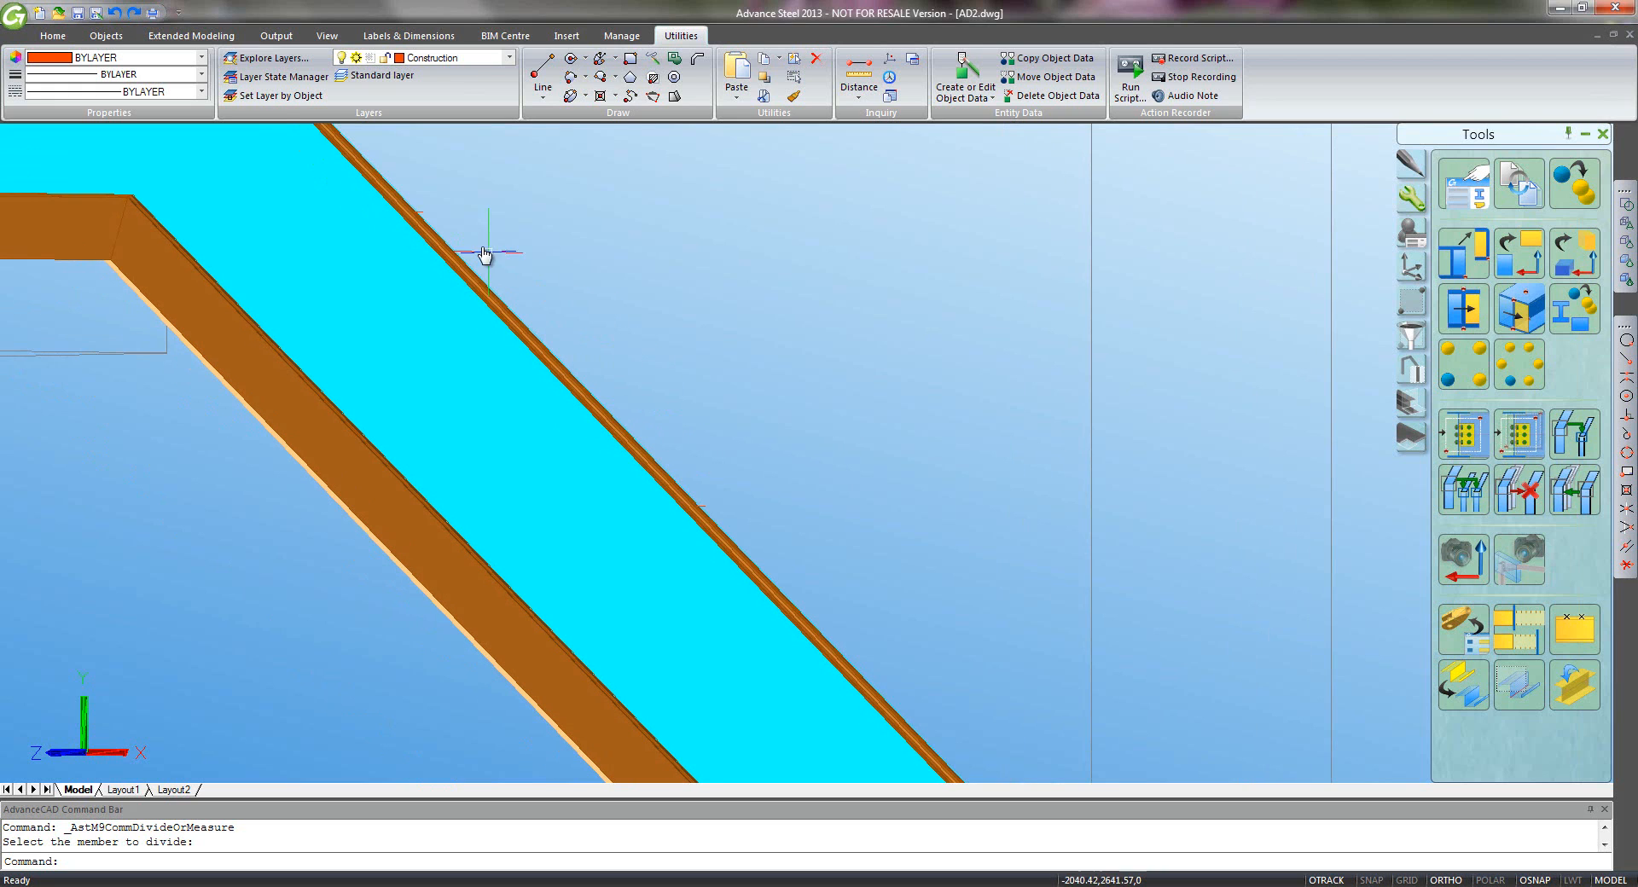
pyautogui.scroll(-3, 475, 282)
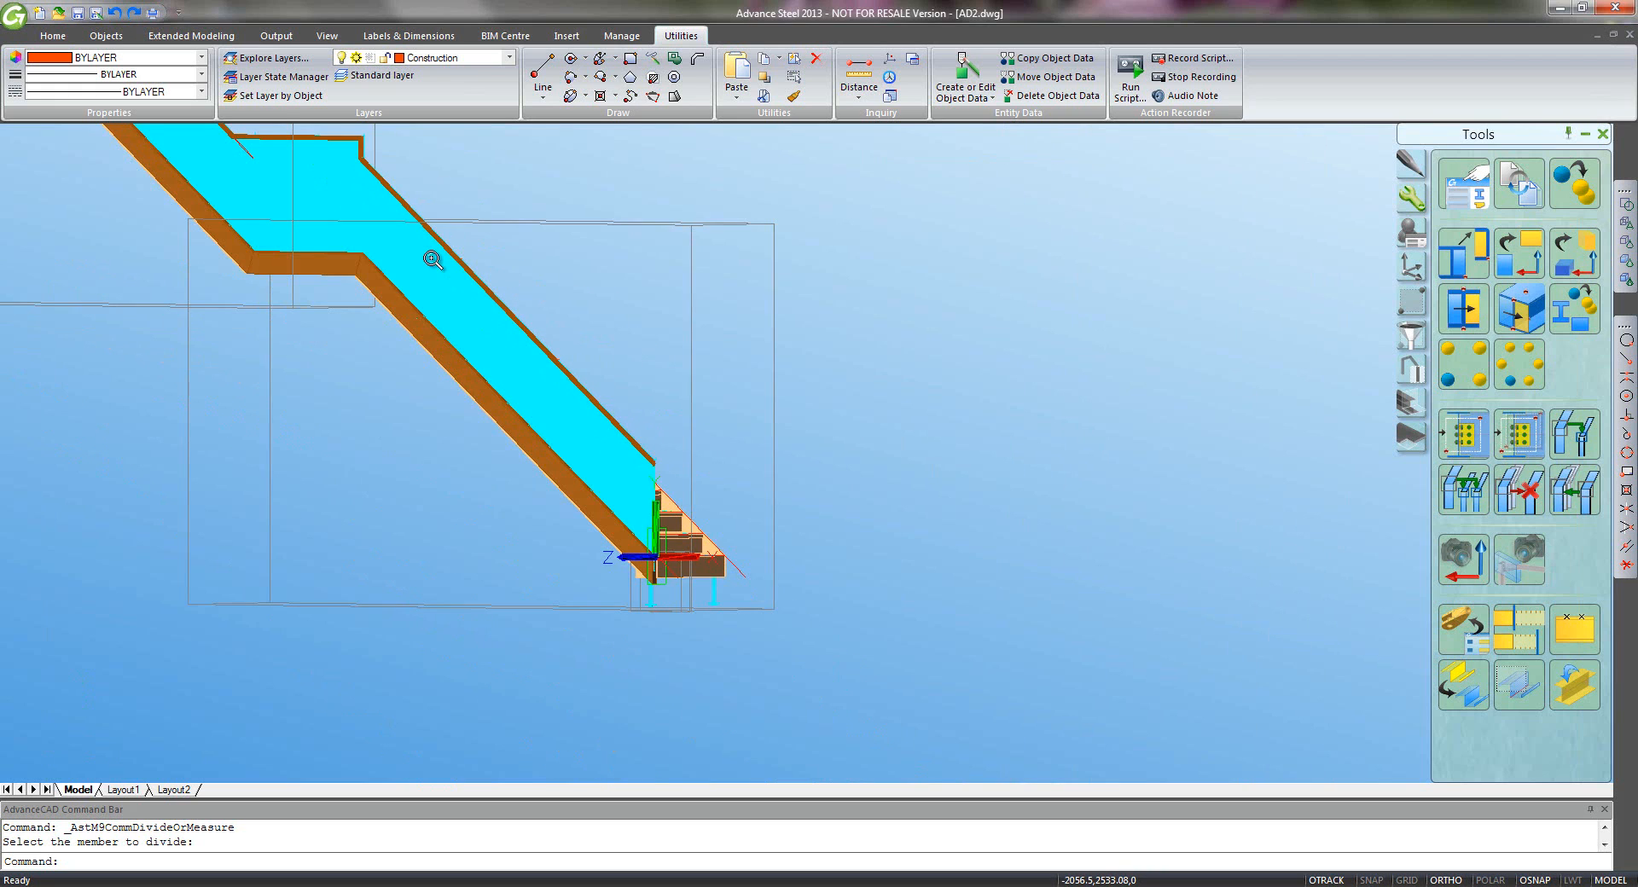
pyautogui.moveTo(688, 450); pyautogui.dragTo(818, 558, button='middle')
pyautogui.moveTo(513, 273); pyautogui.dragTo(561, 328, button='middle')
pyautogui.scroll(2, 561, 329)
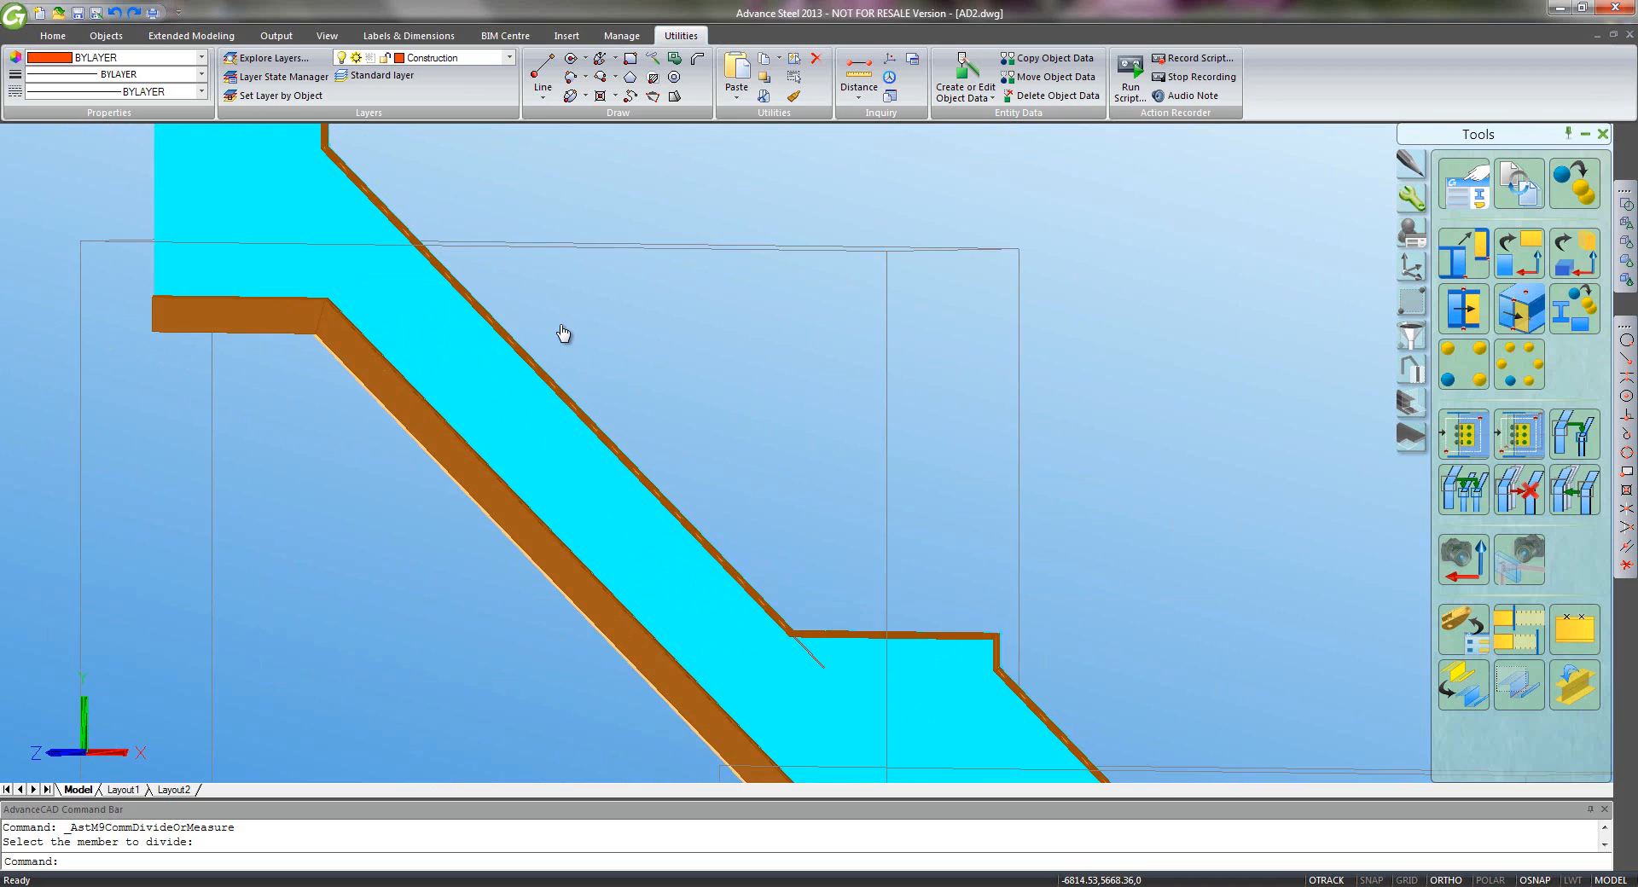
pyautogui.click(1574, 630)
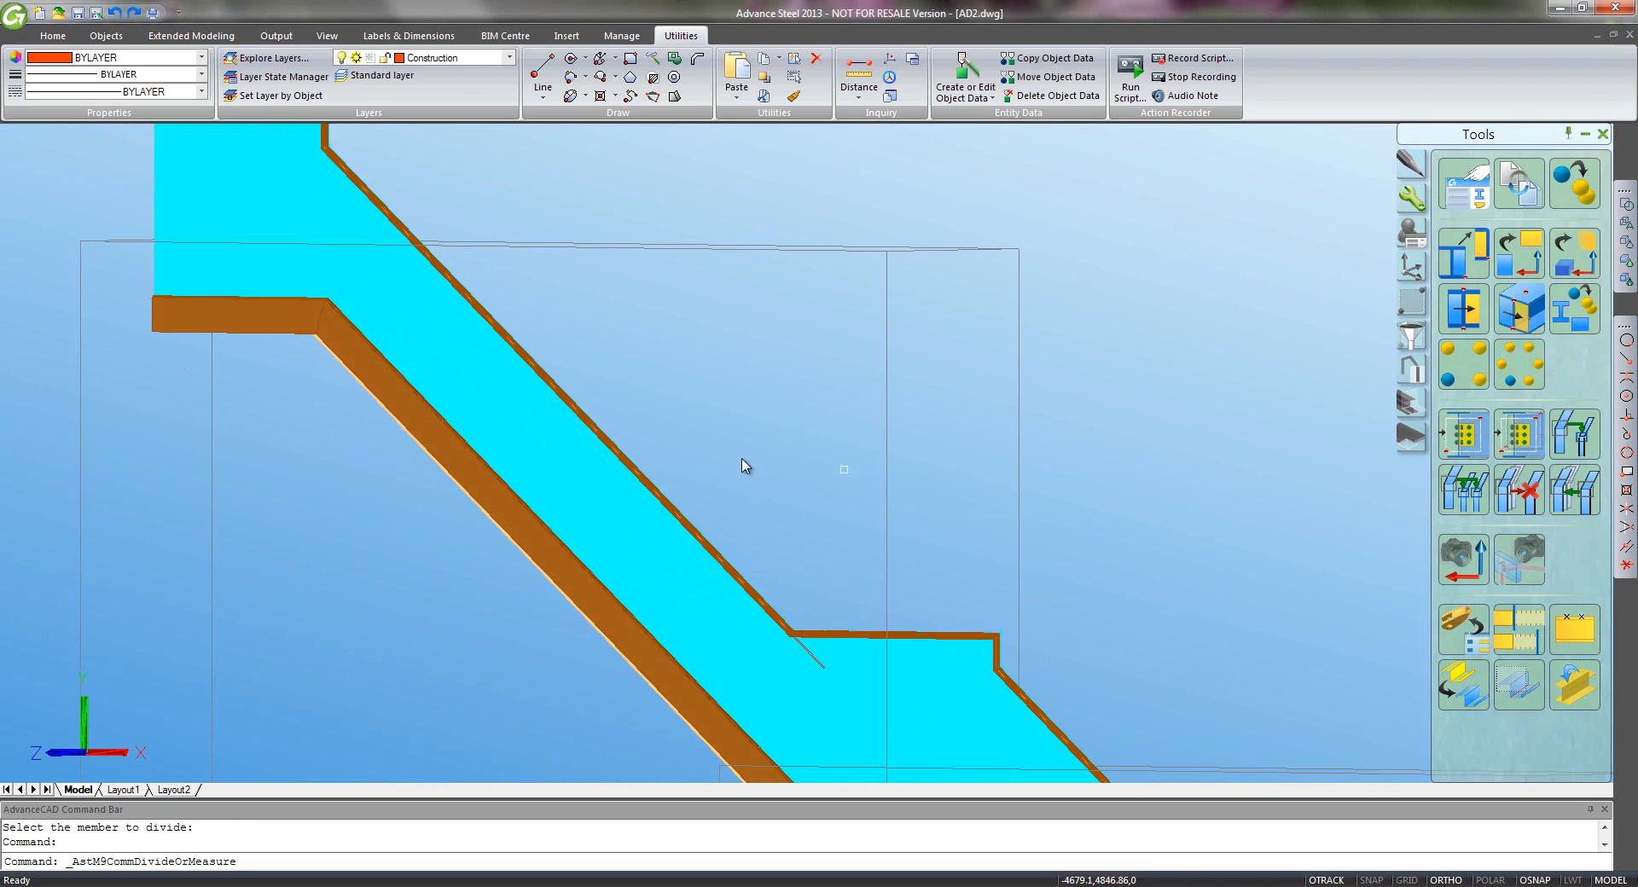
pyautogui.scroll(4, 651, 477)
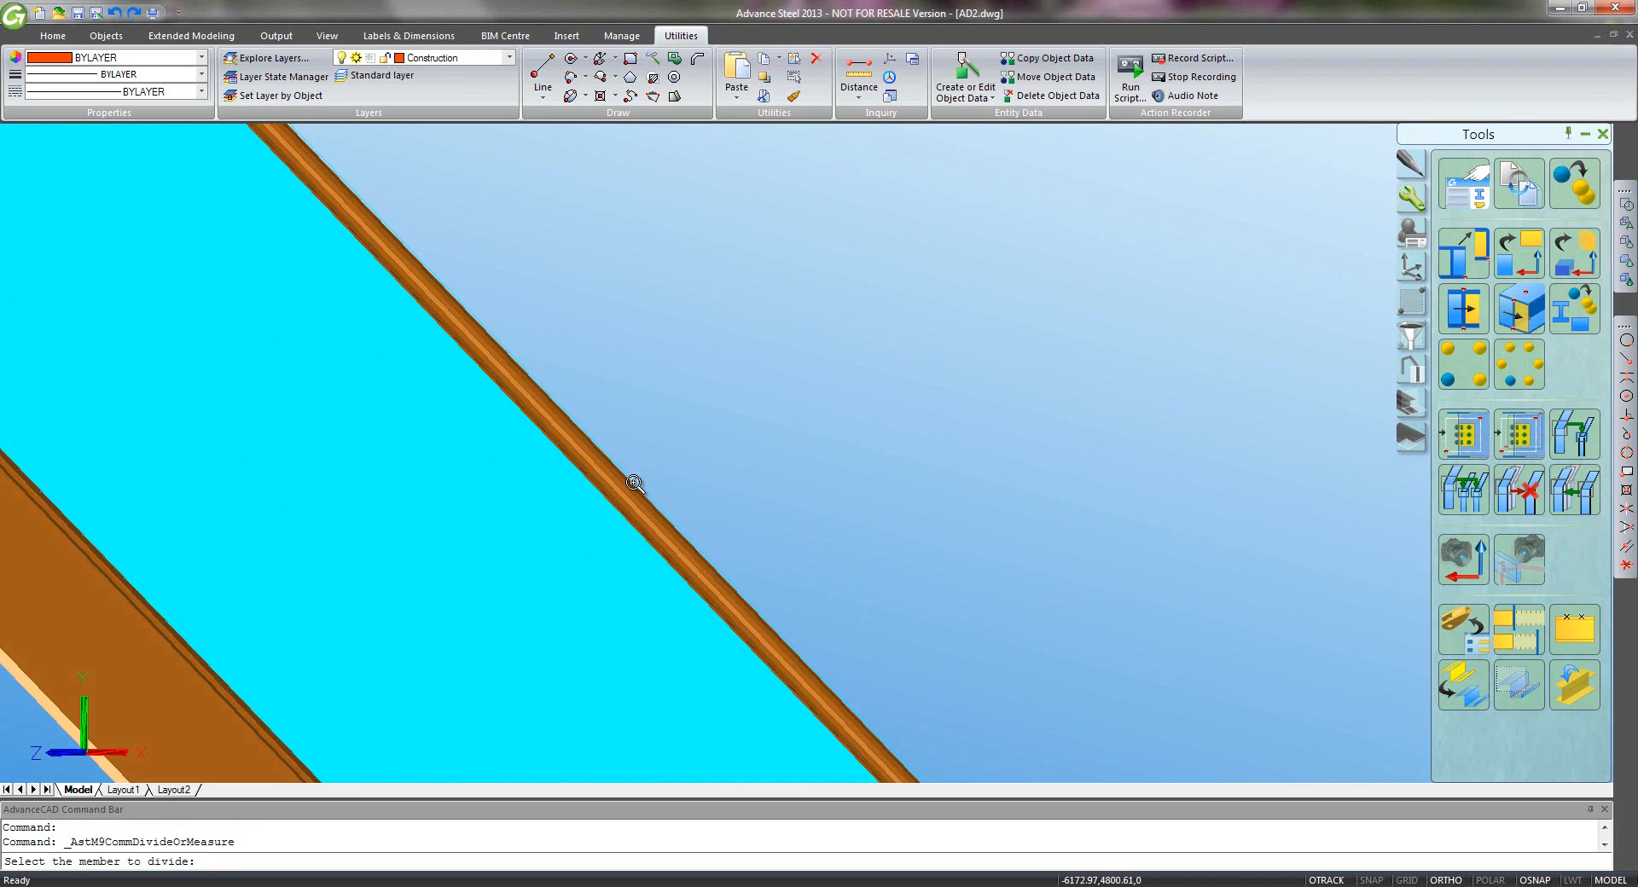
pyautogui.click(634, 483)
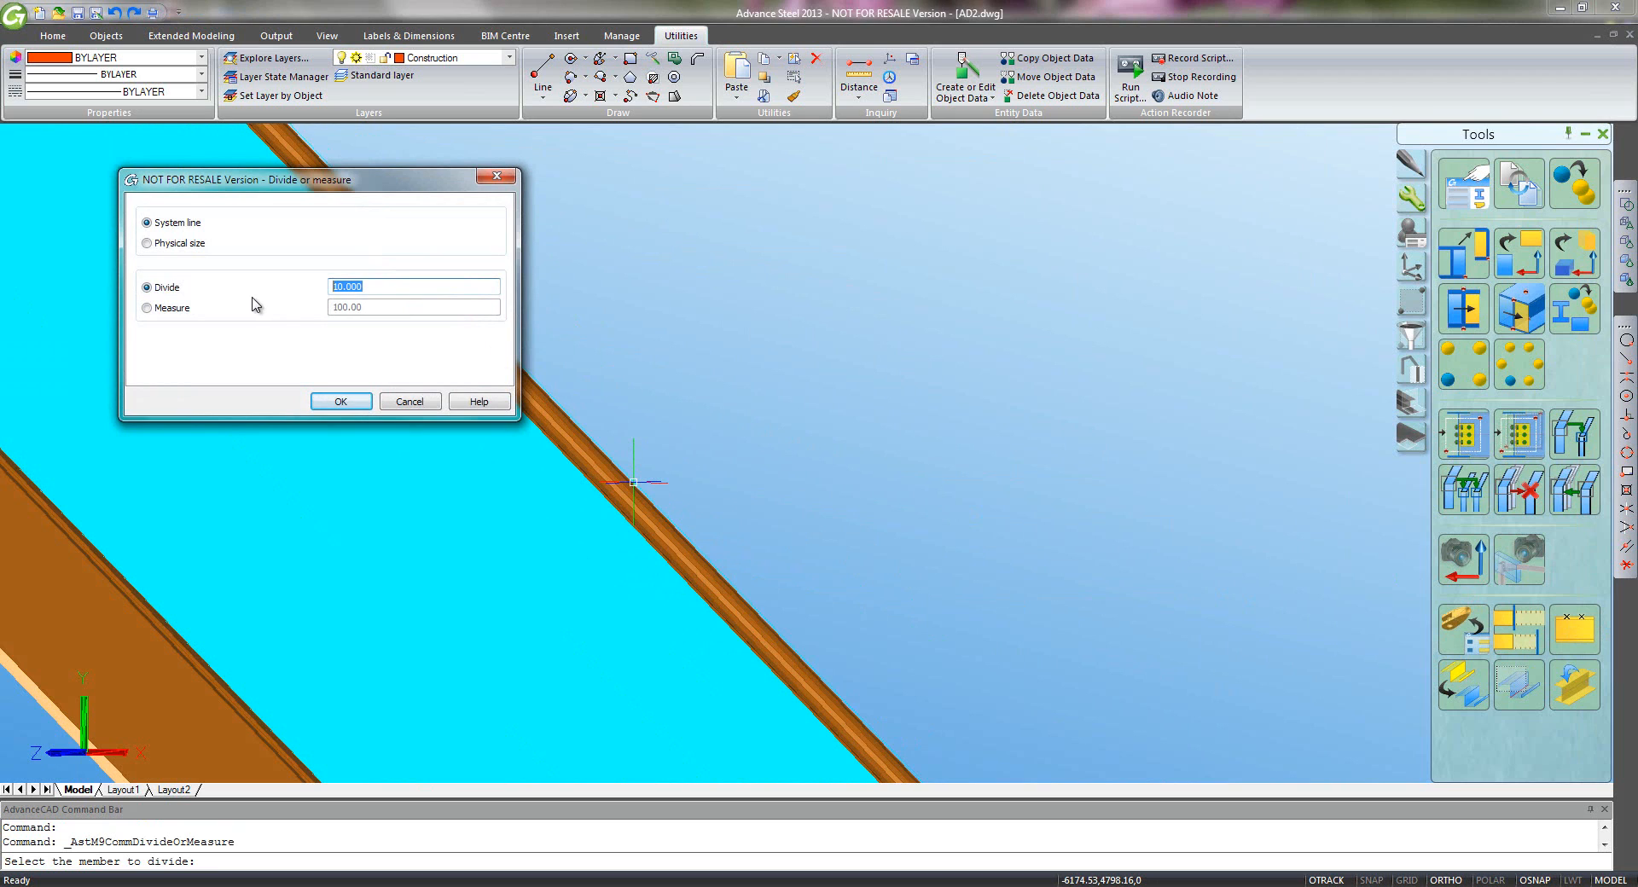
pyautogui.press('Return')
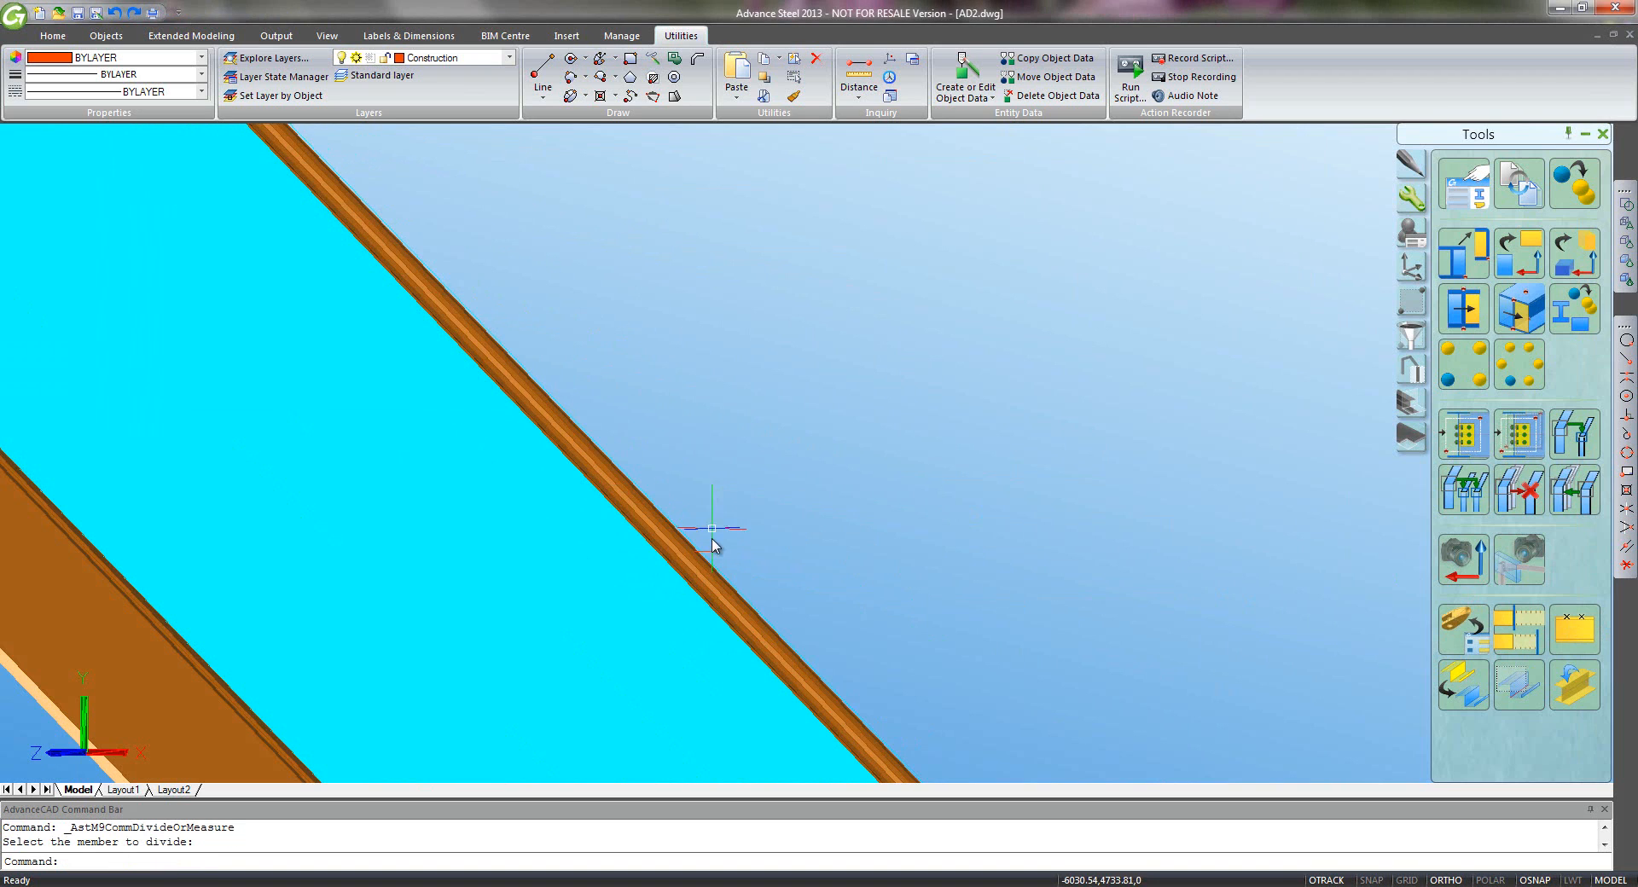
pyautogui.scroll(-5, 707, 553)
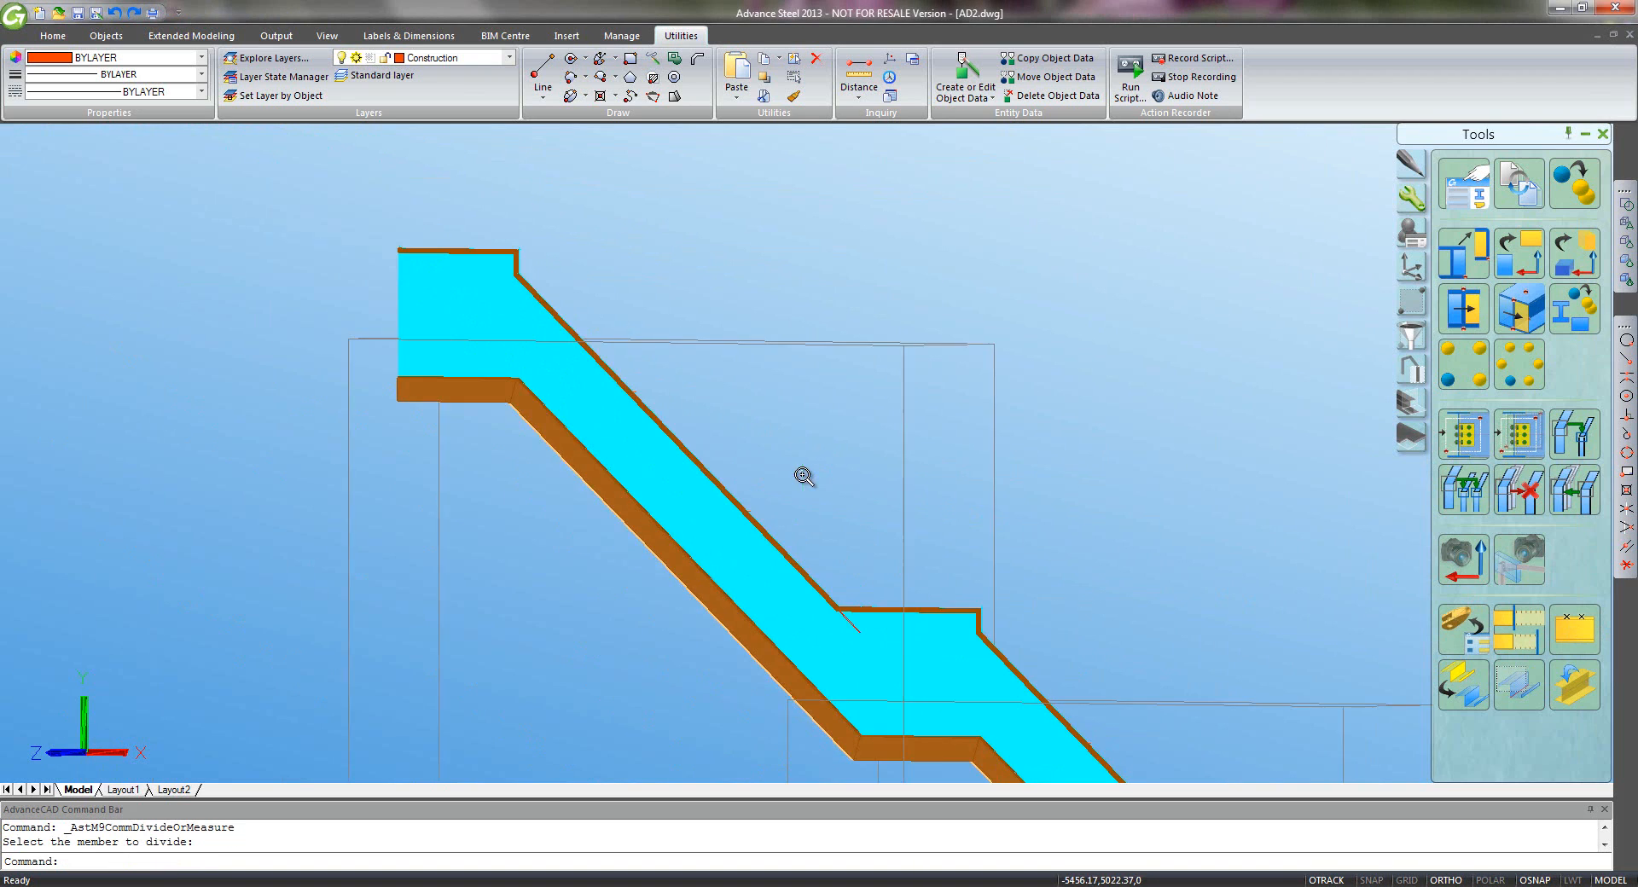
pyautogui.moveTo(828, 485); pyautogui.dragTo(716, 387, button='middle')
pyautogui.scroll(-2, 713, 379)
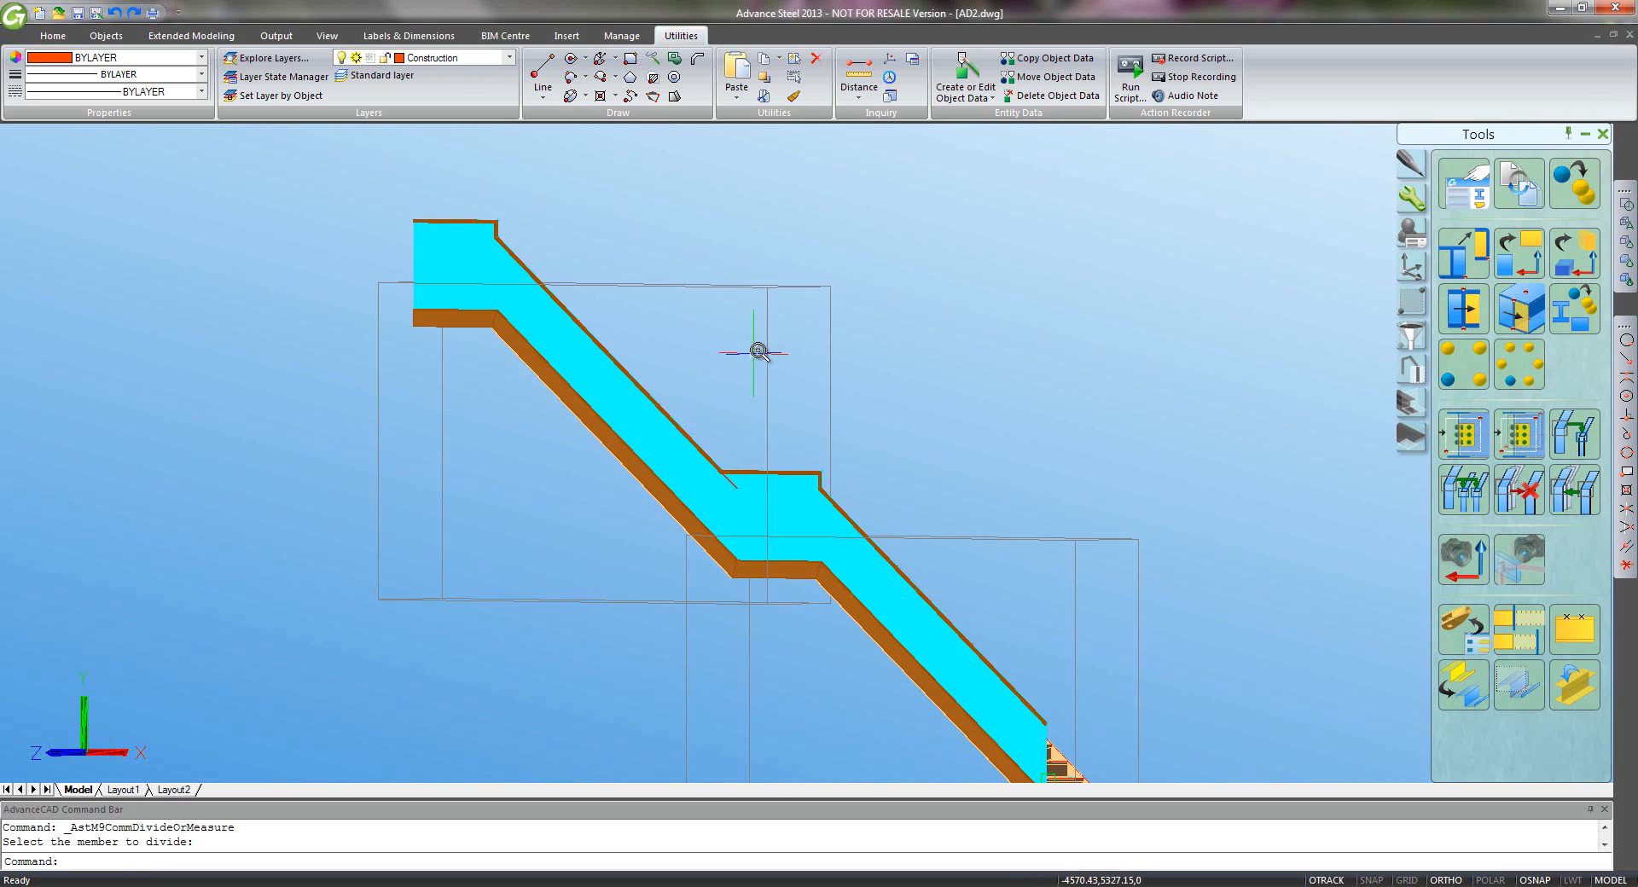
# - Split the cyan plate along a two-point line with a gap of 10
pyautogui.click(105, 39)
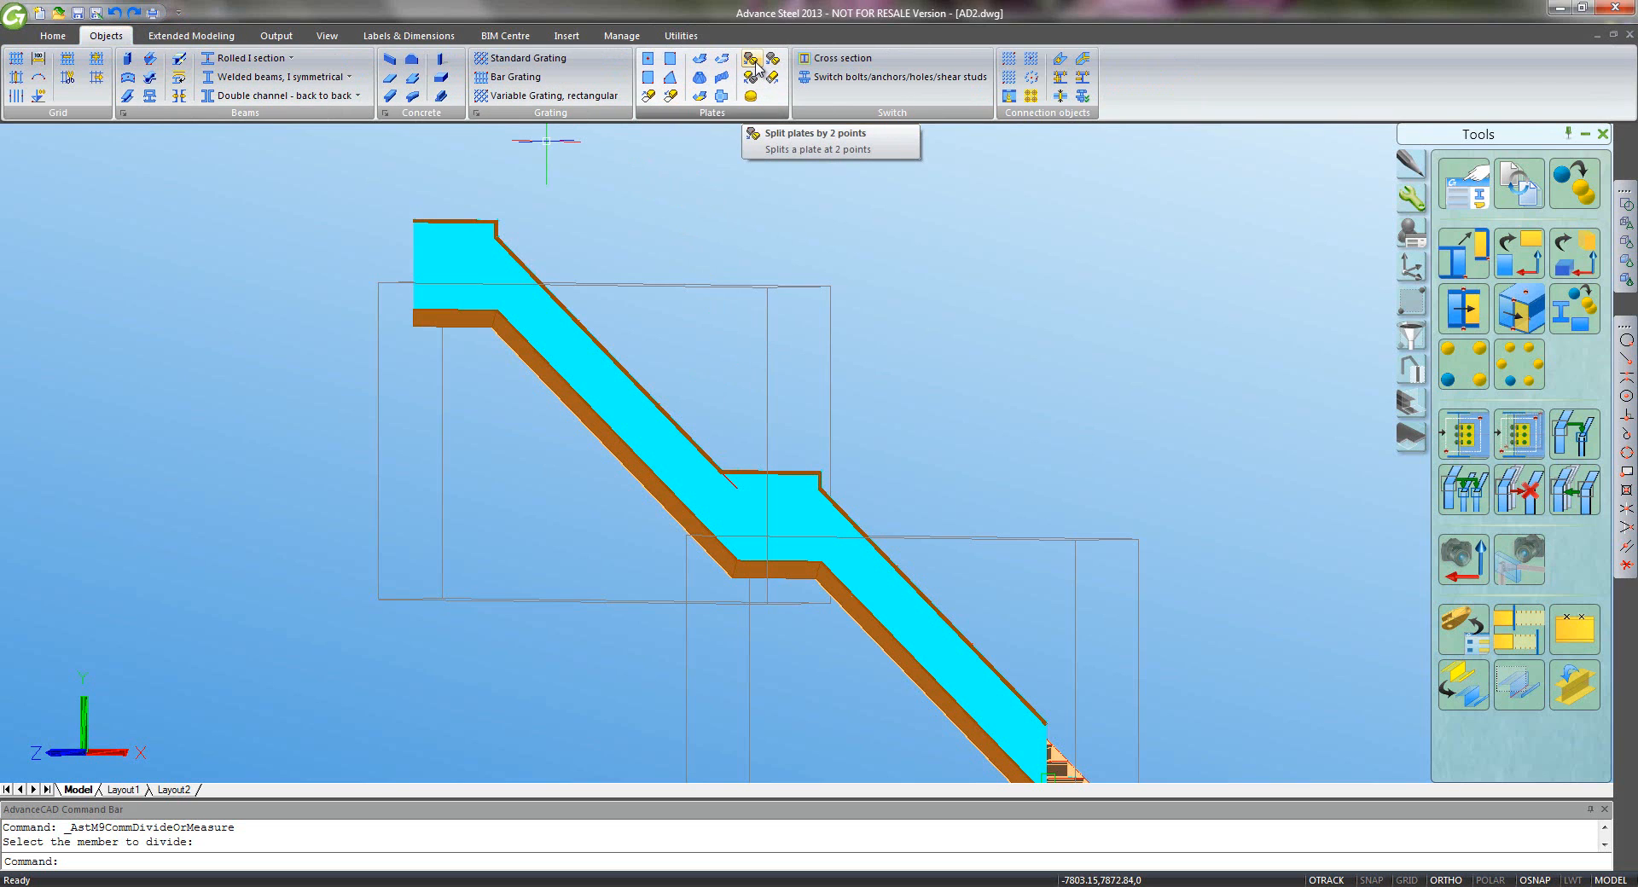
pyautogui.click(755, 65)
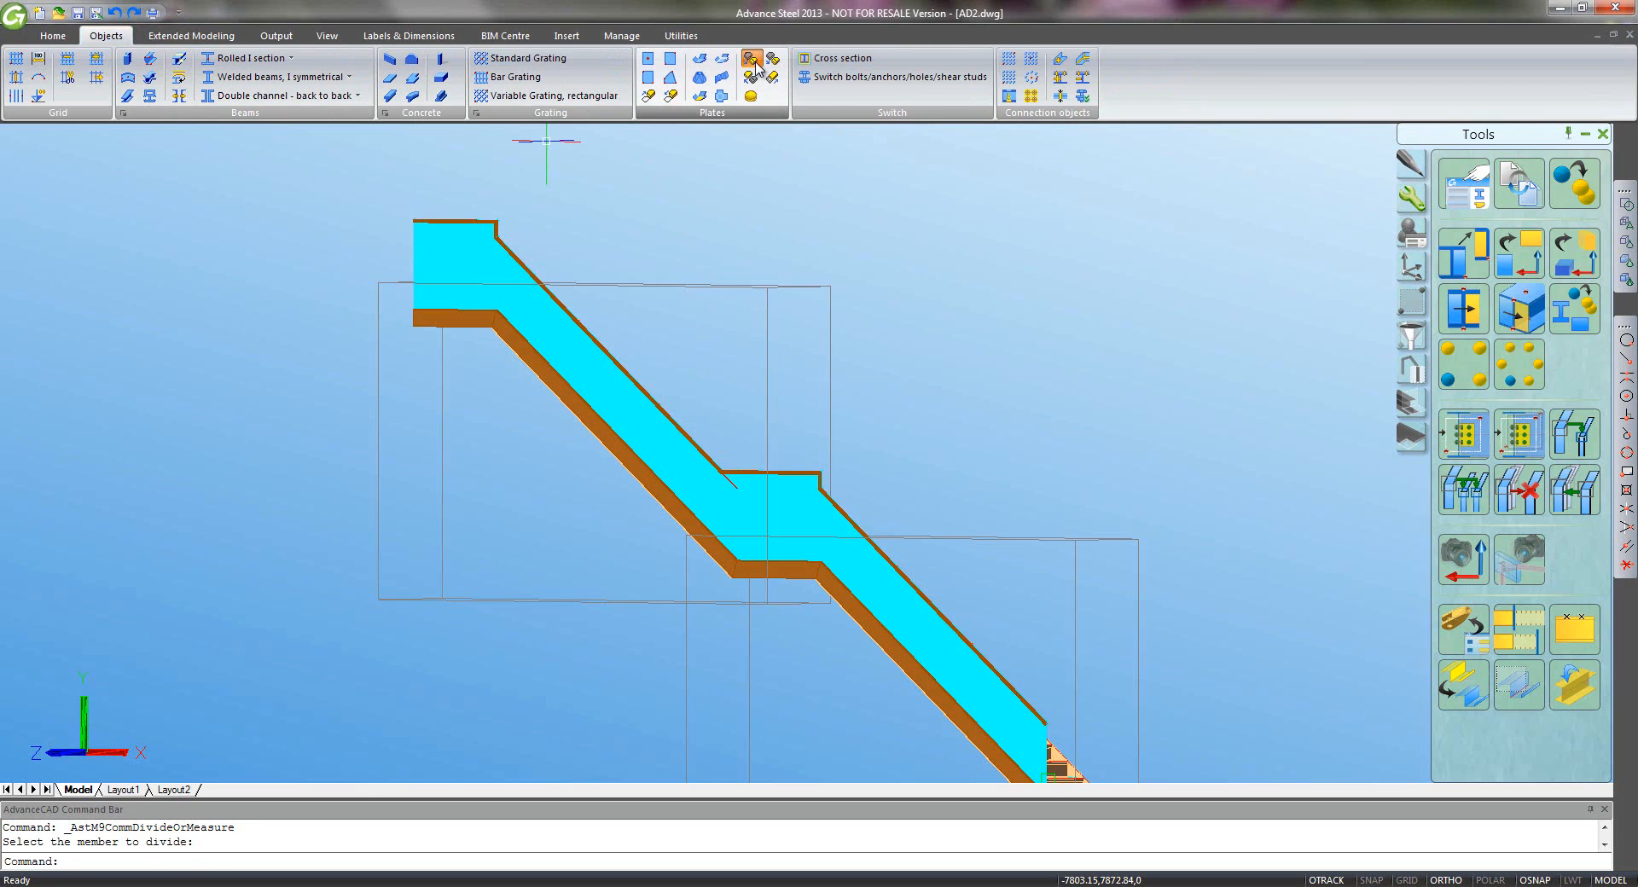
pyautogui.click(456, 255)
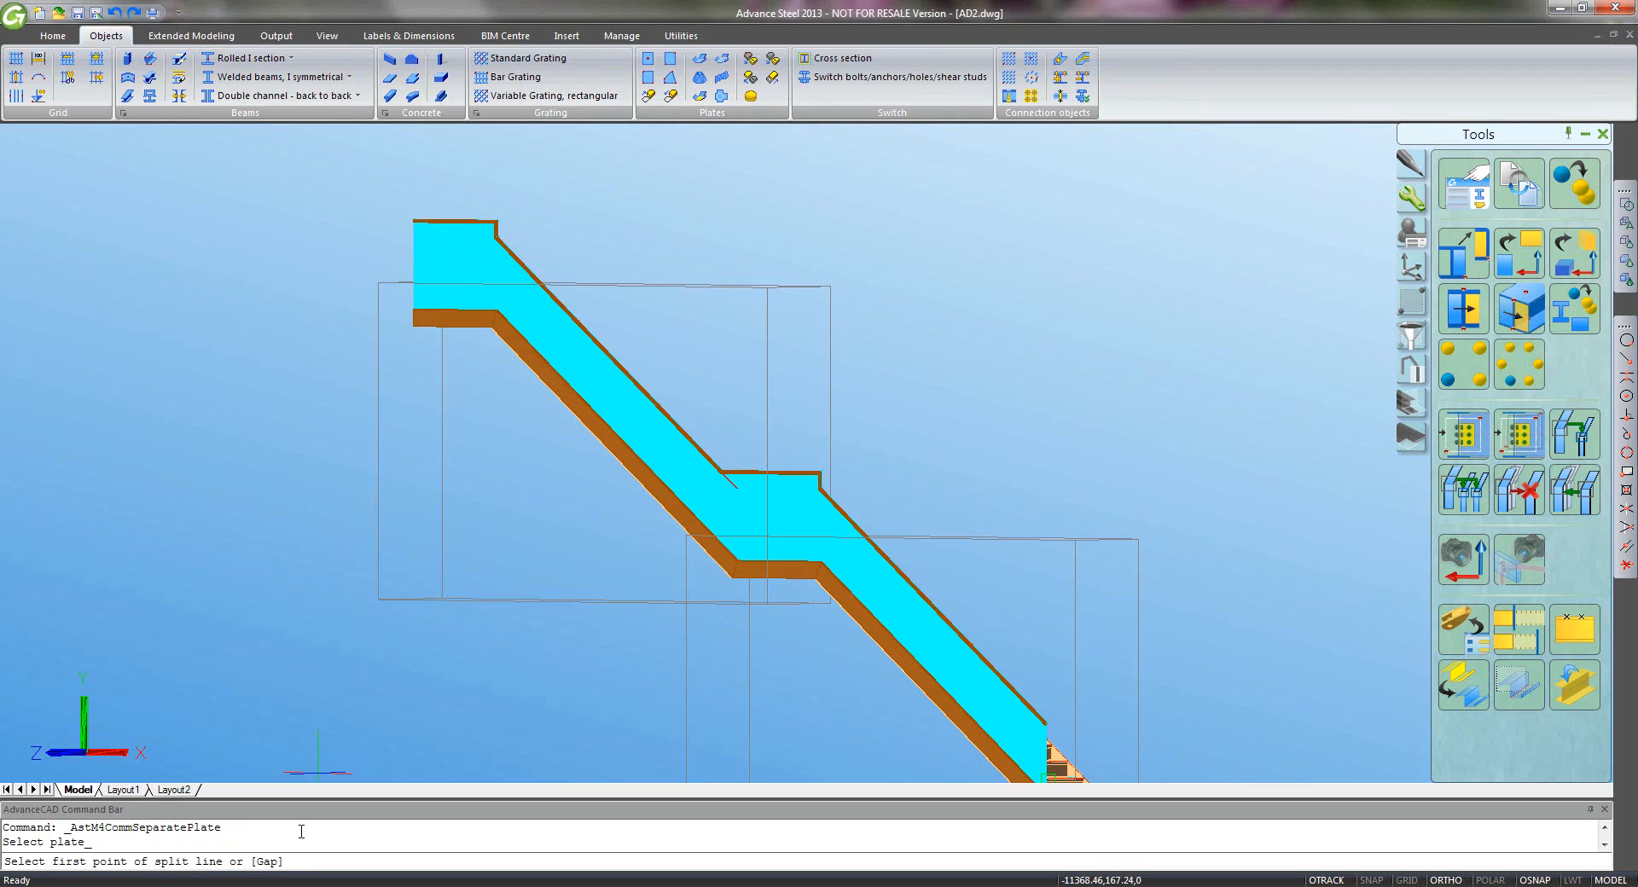
pyautogui.write('g')
pyautogui.press('Return')
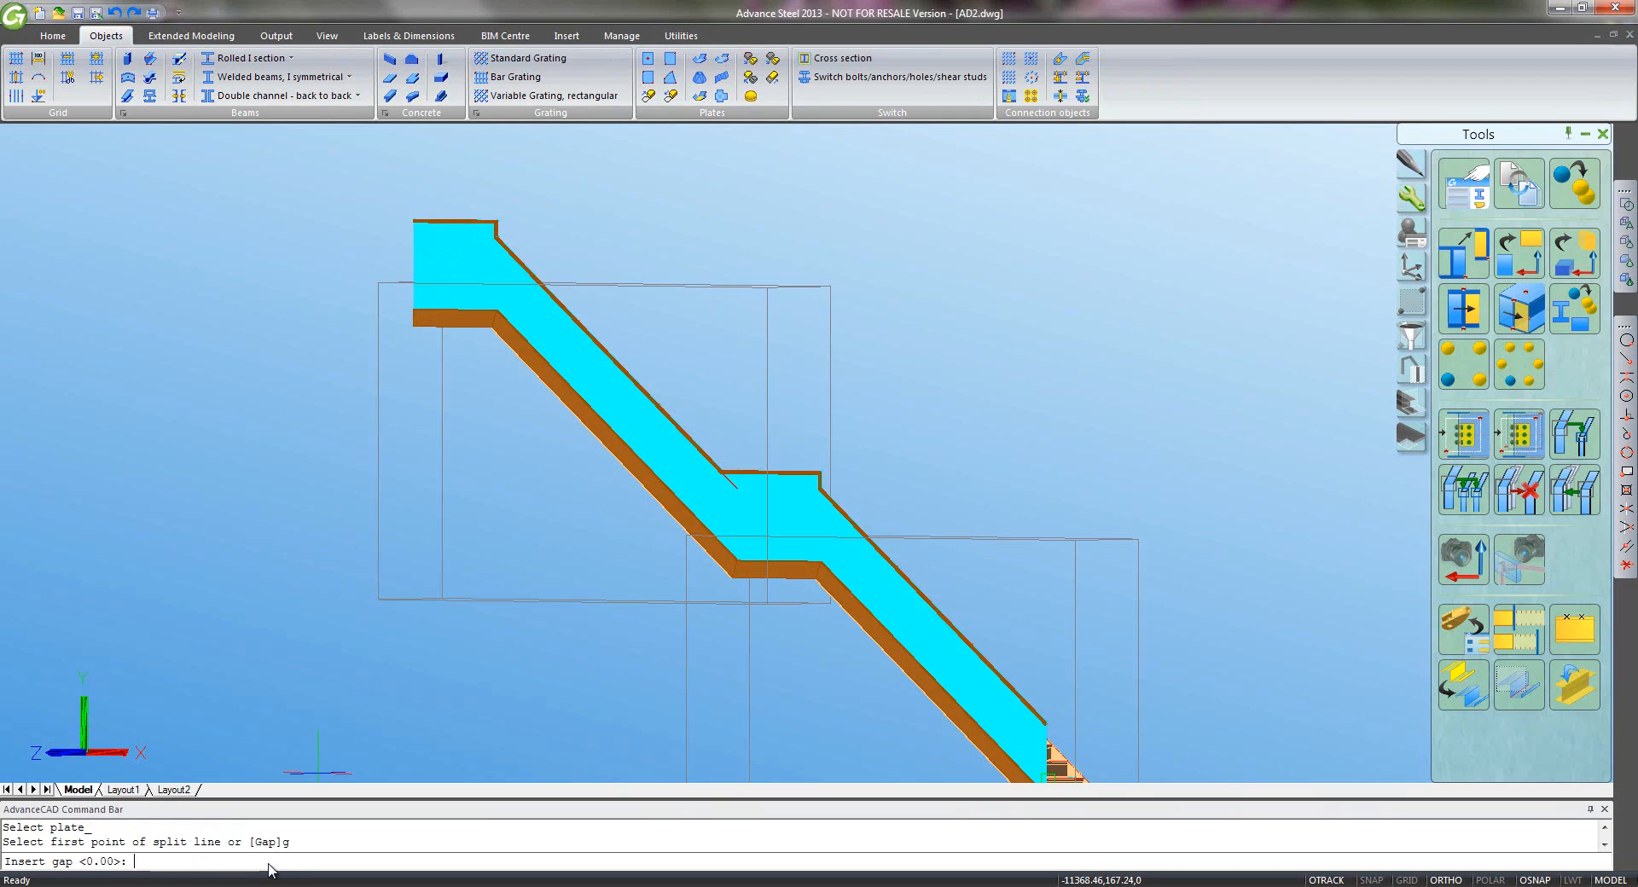
pyautogui.write('10')
pyautogui.press('Return')
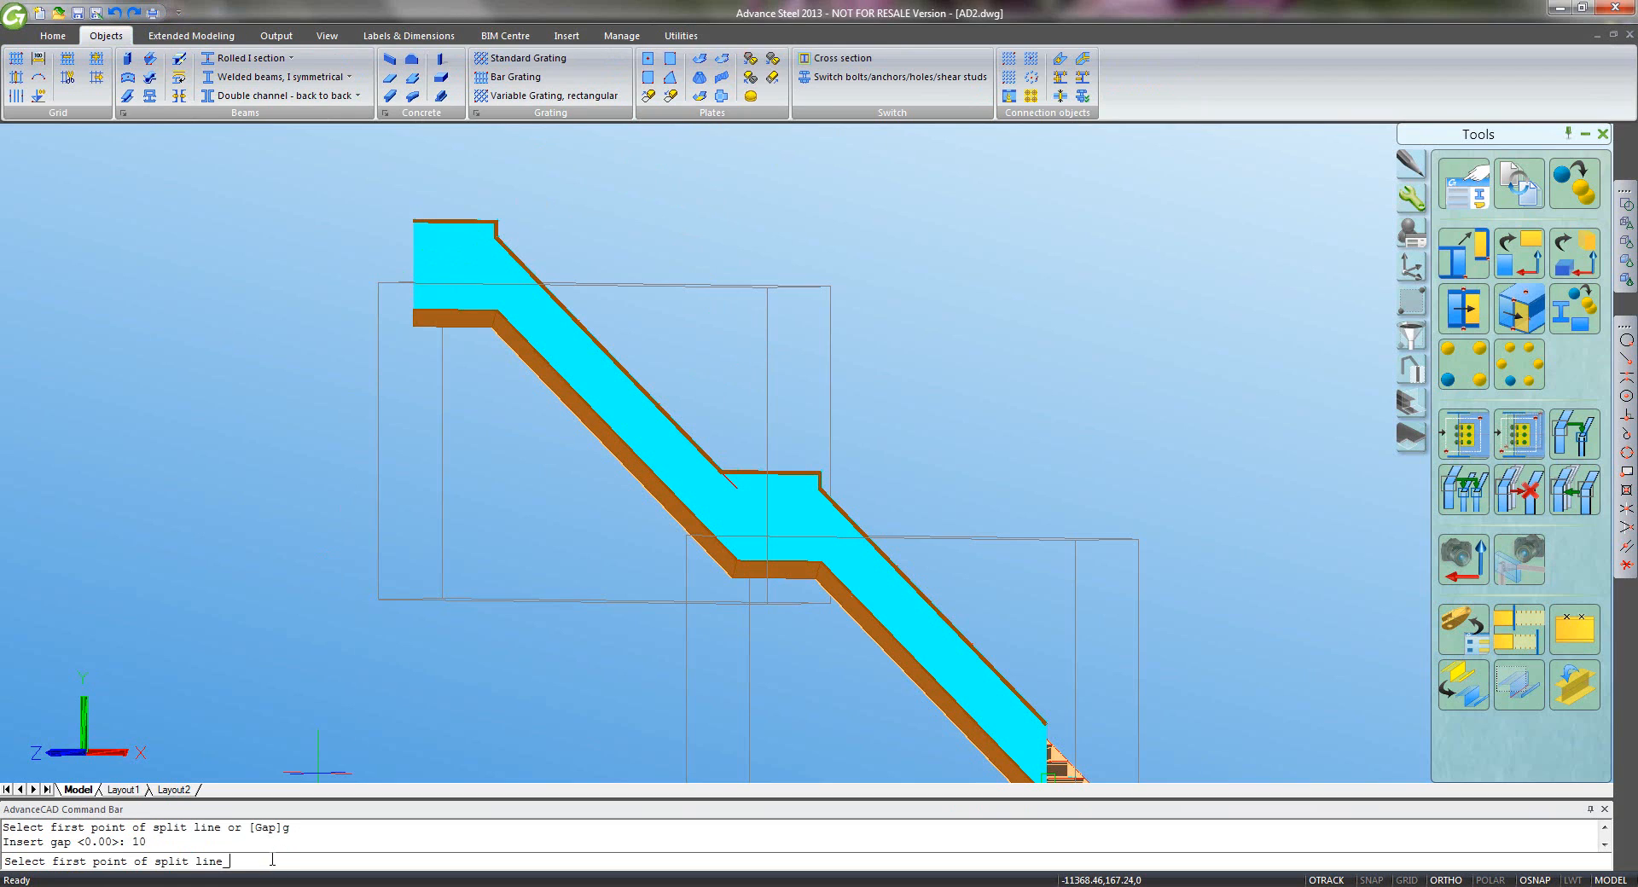
pyautogui.click(496, 209)
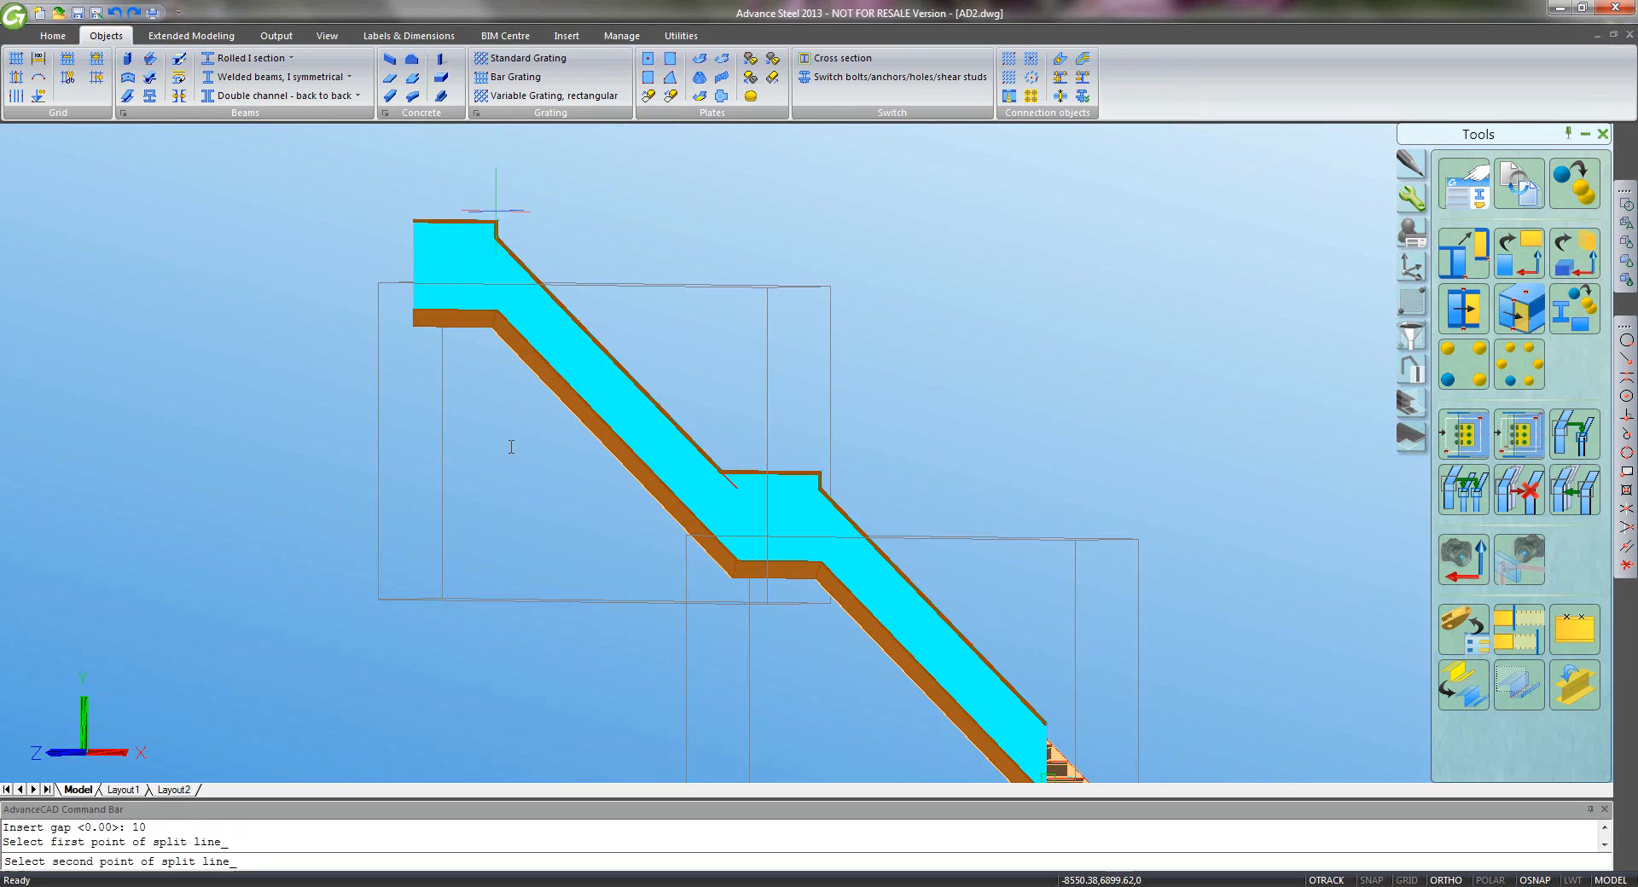
pyautogui.click(507, 503)
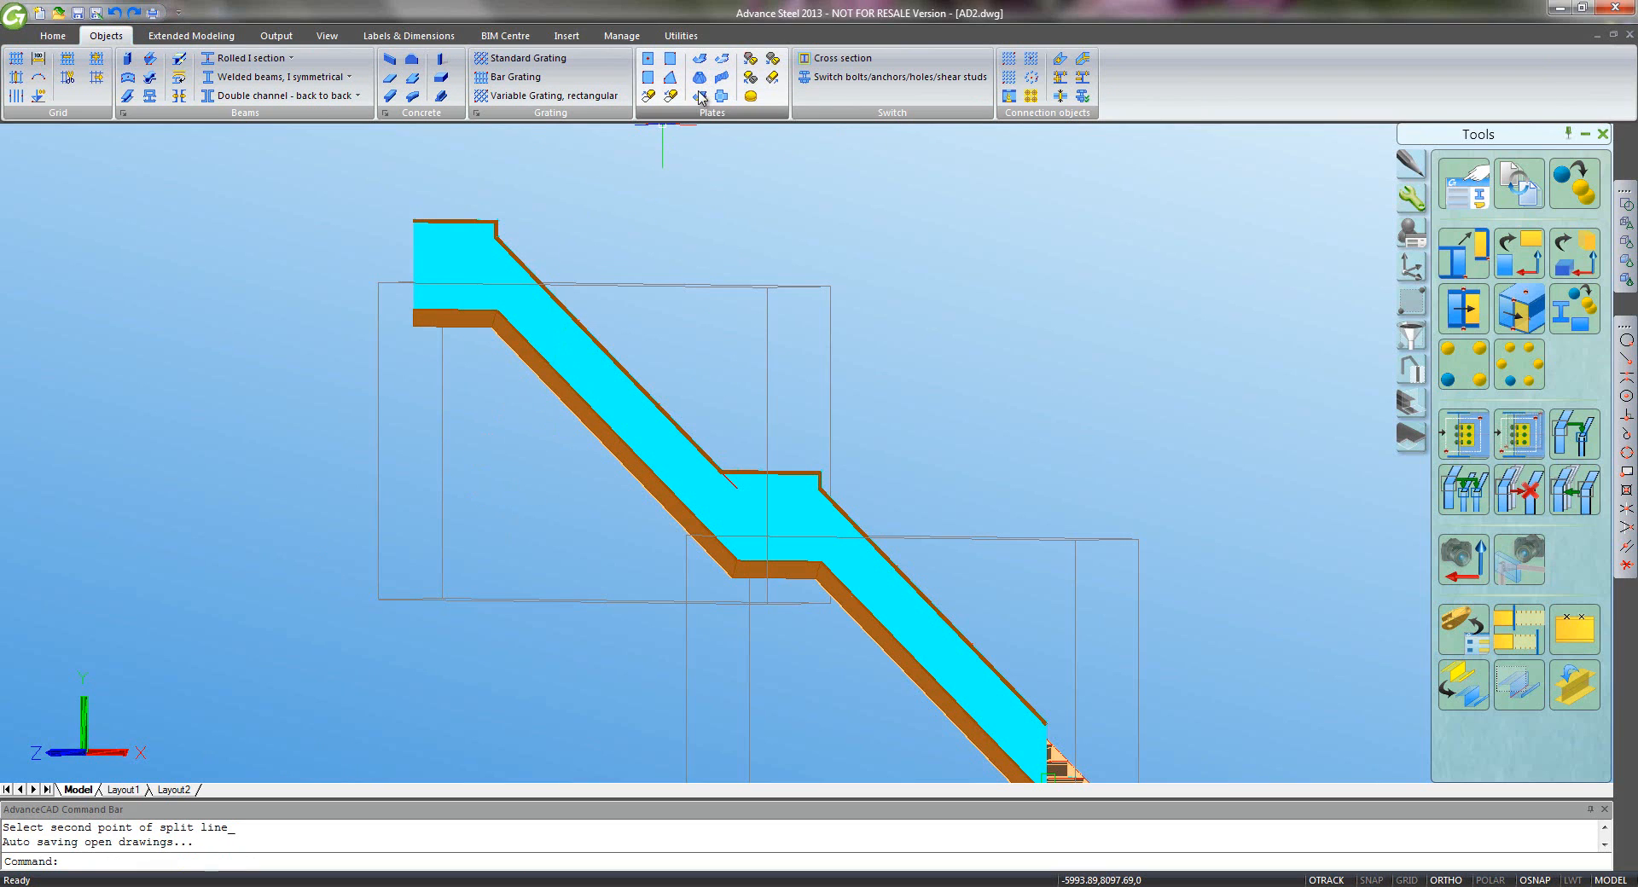
pyautogui.click(750, 60)
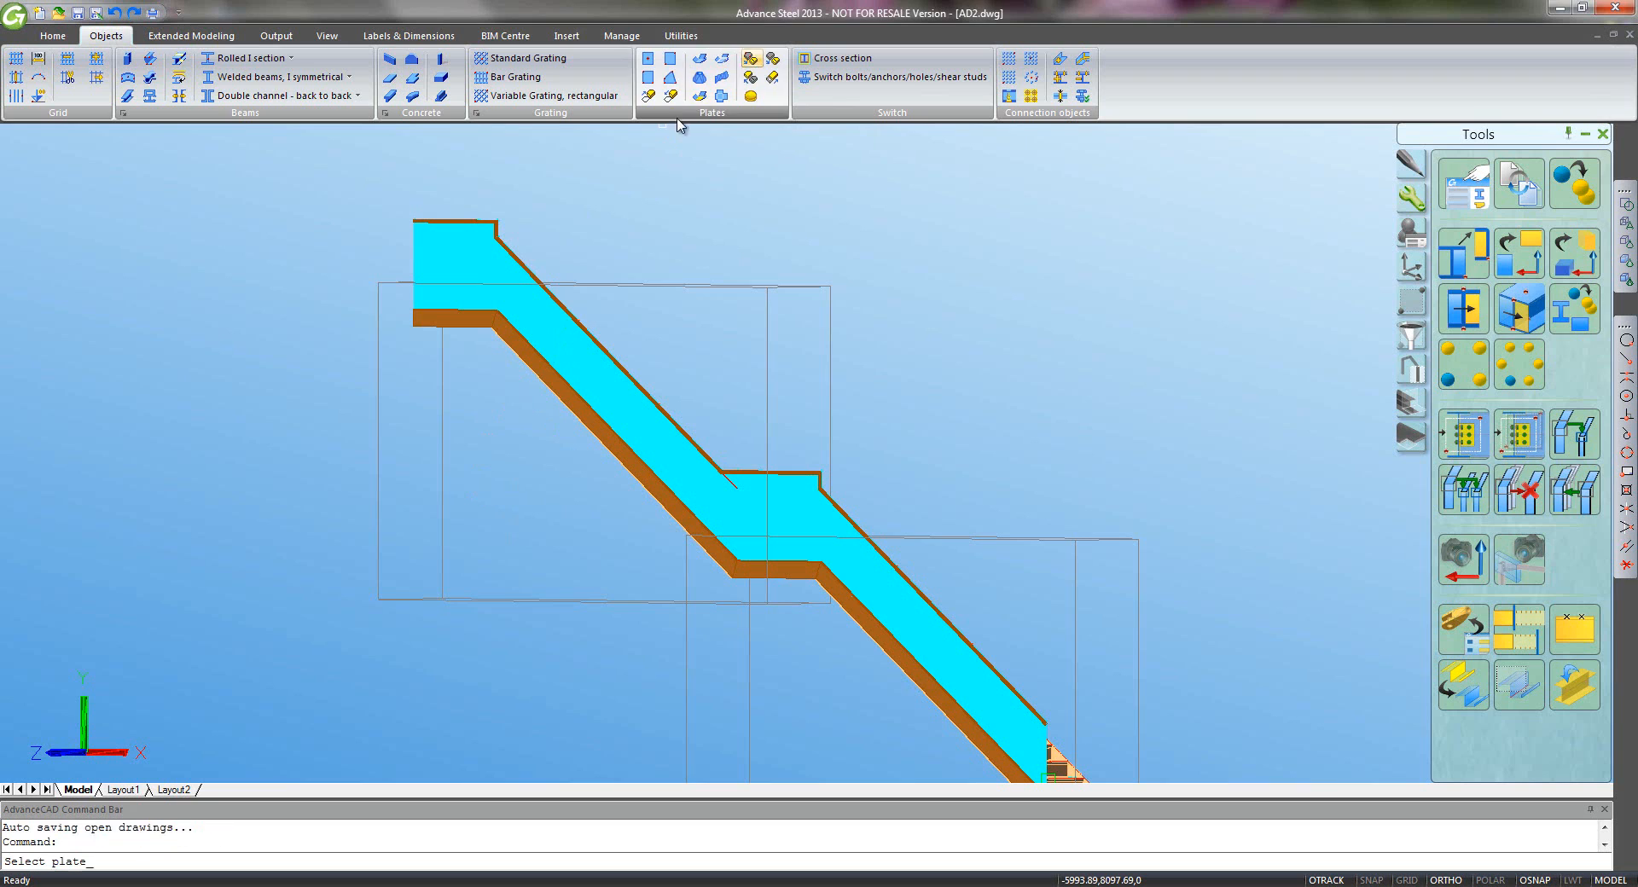
# - Split the cyan plate along a second two-point line near the upper landing, using Node snapping
pyautogui.click(532, 305)
pyautogui.scroll(7, 538, 296)
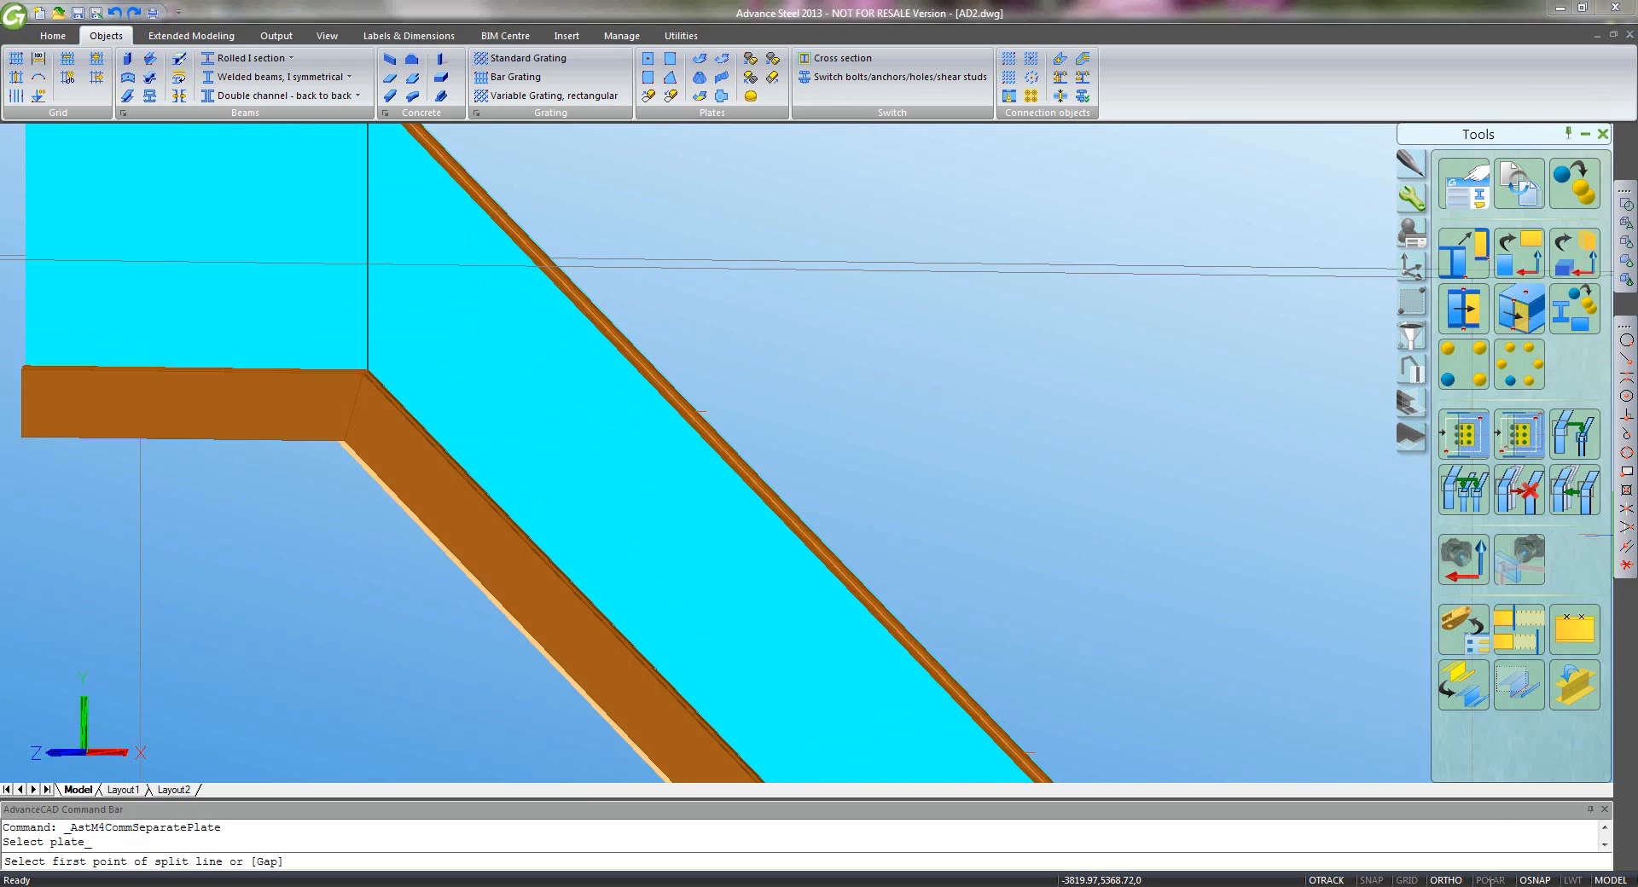
pyautogui.rightClick(1538, 881)
pyautogui.click(1569, 872)
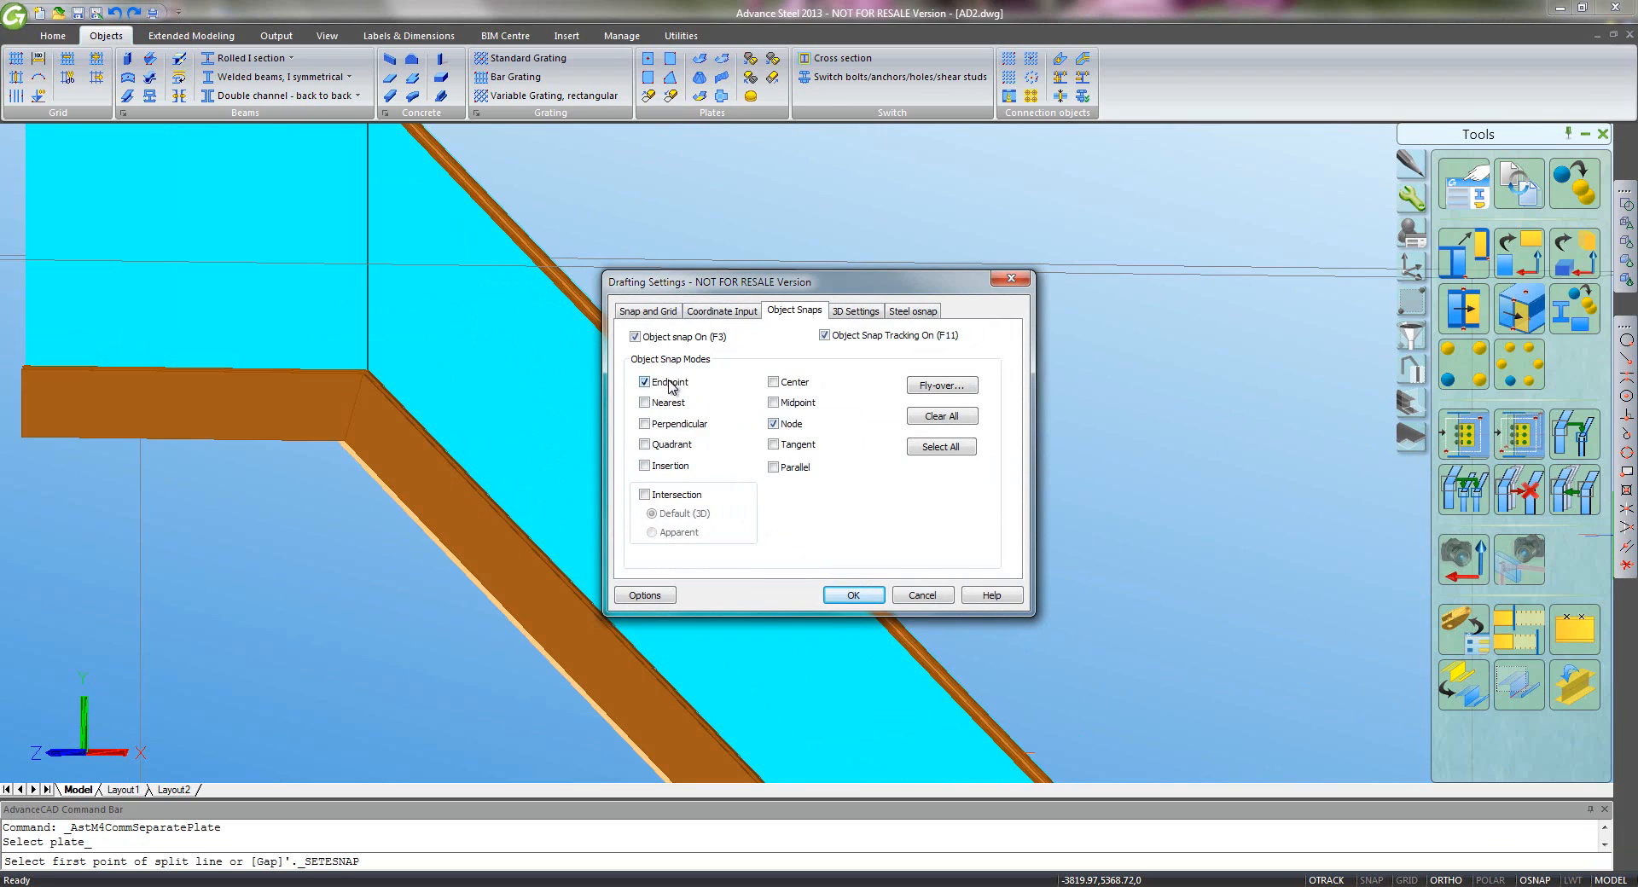
pyautogui.click(864, 597)
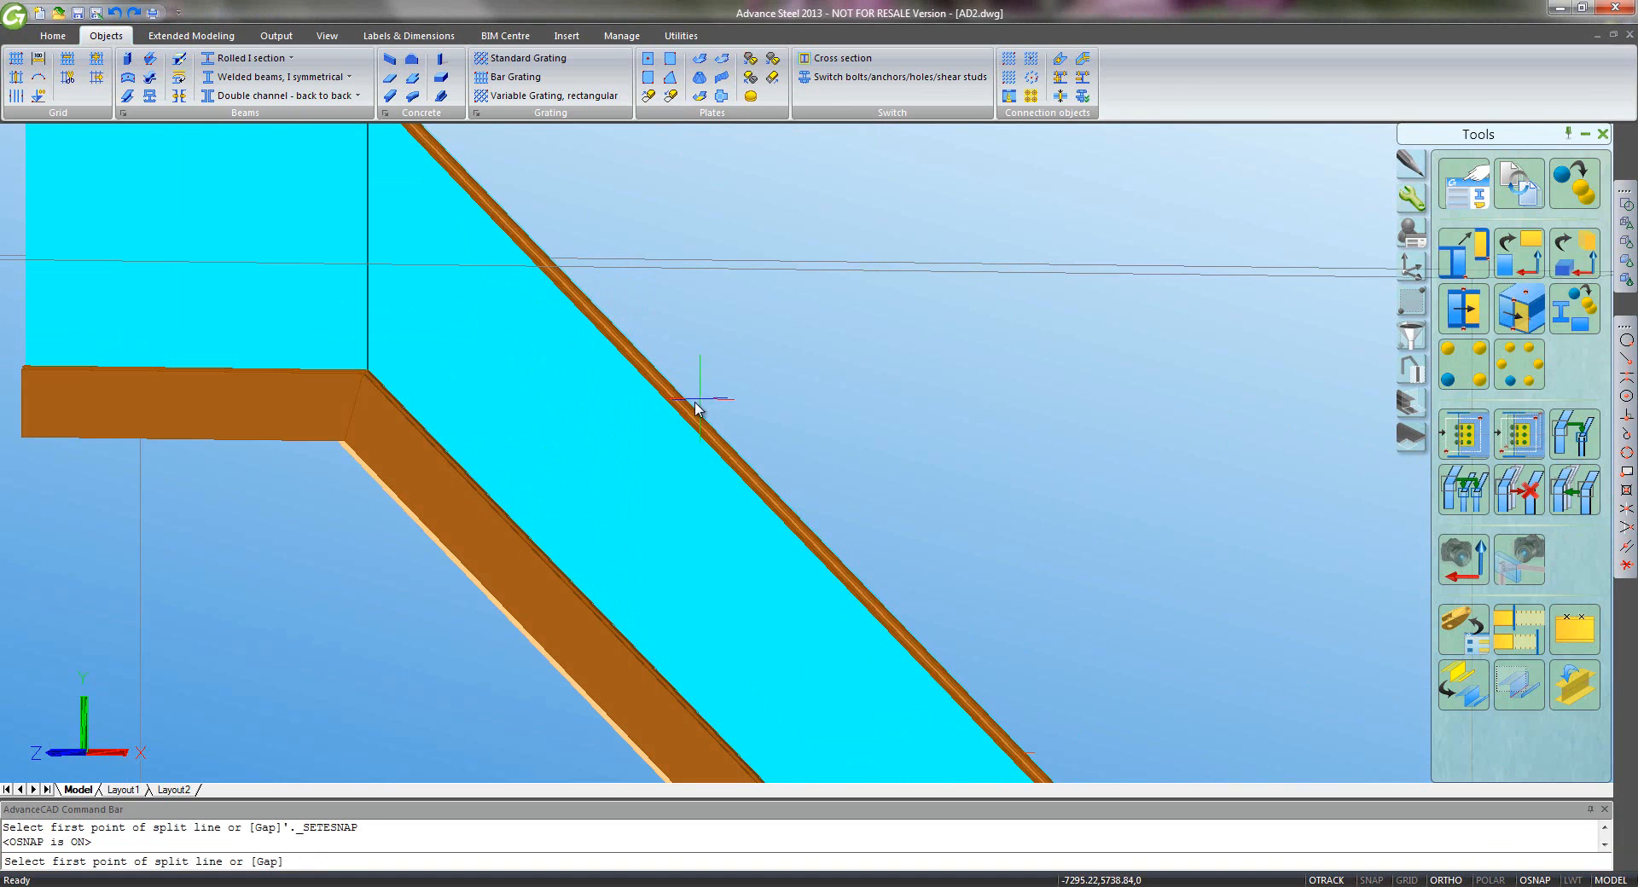
pyautogui.click(693, 414)
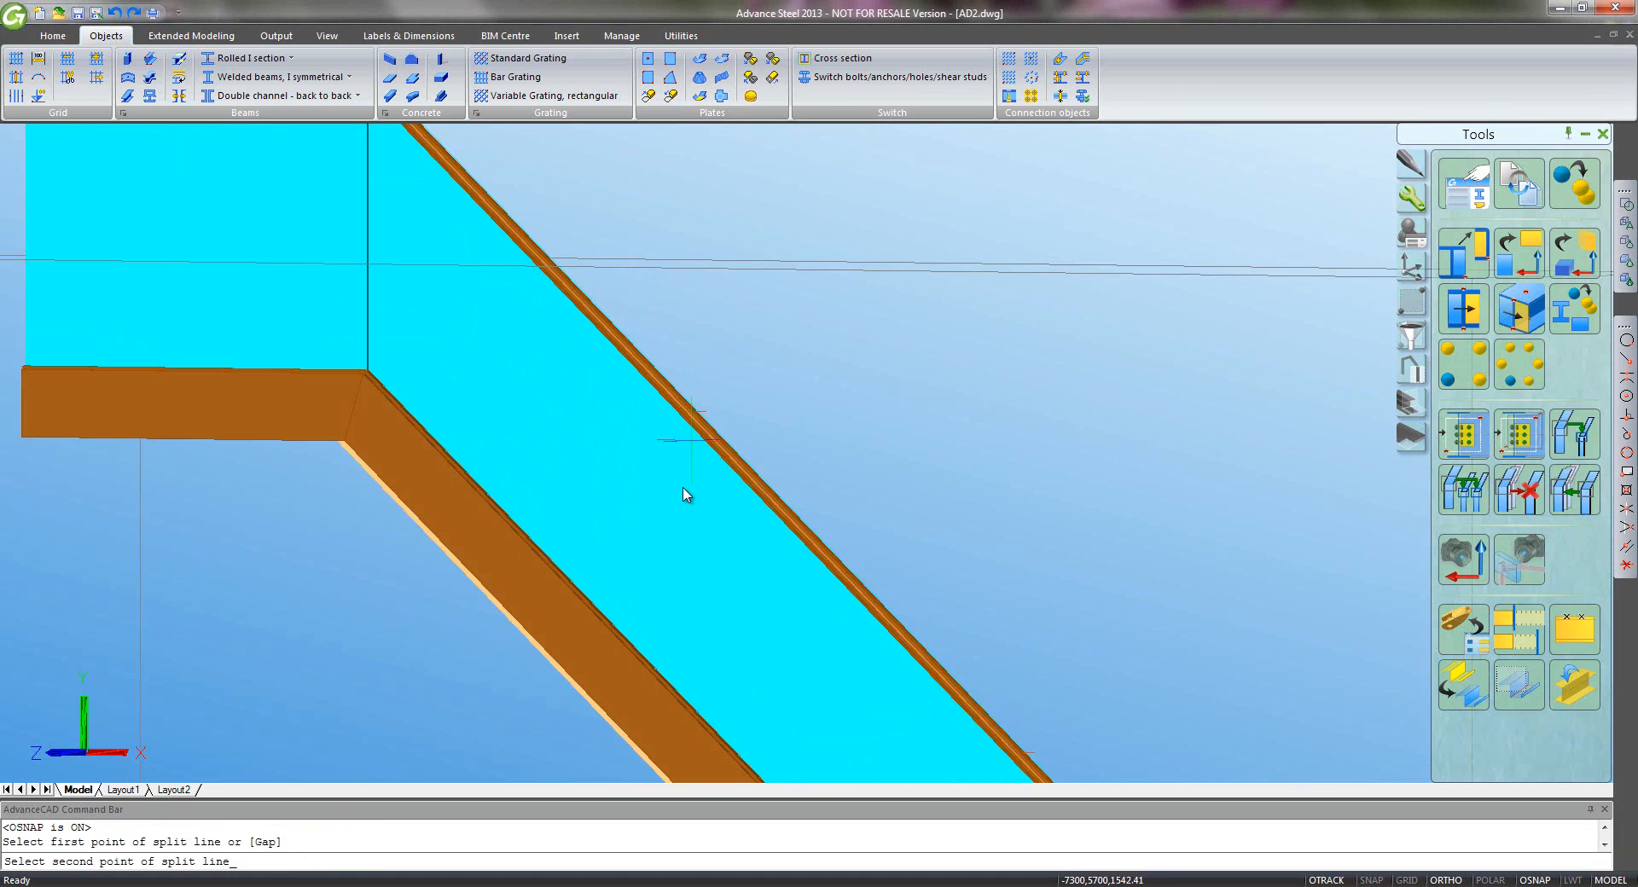
pyautogui.scroll(-3, 681, 488)
pyautogui.click(659, 673)
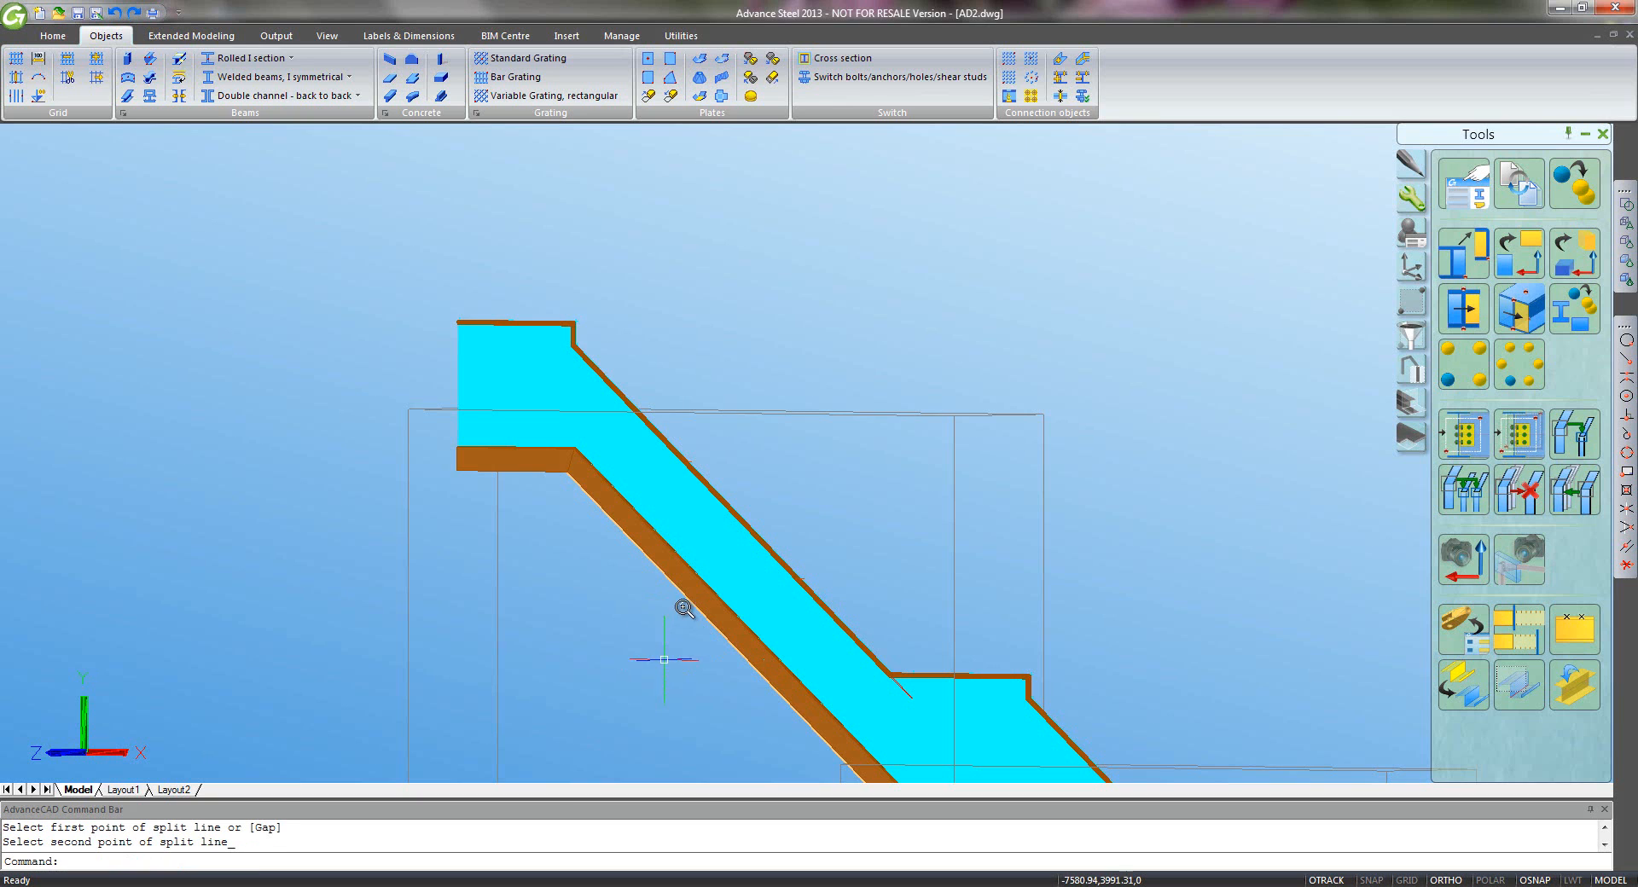
pyautogui.moveTo(811, 511); pyautogui.dragTo(907, 468, button='middle')
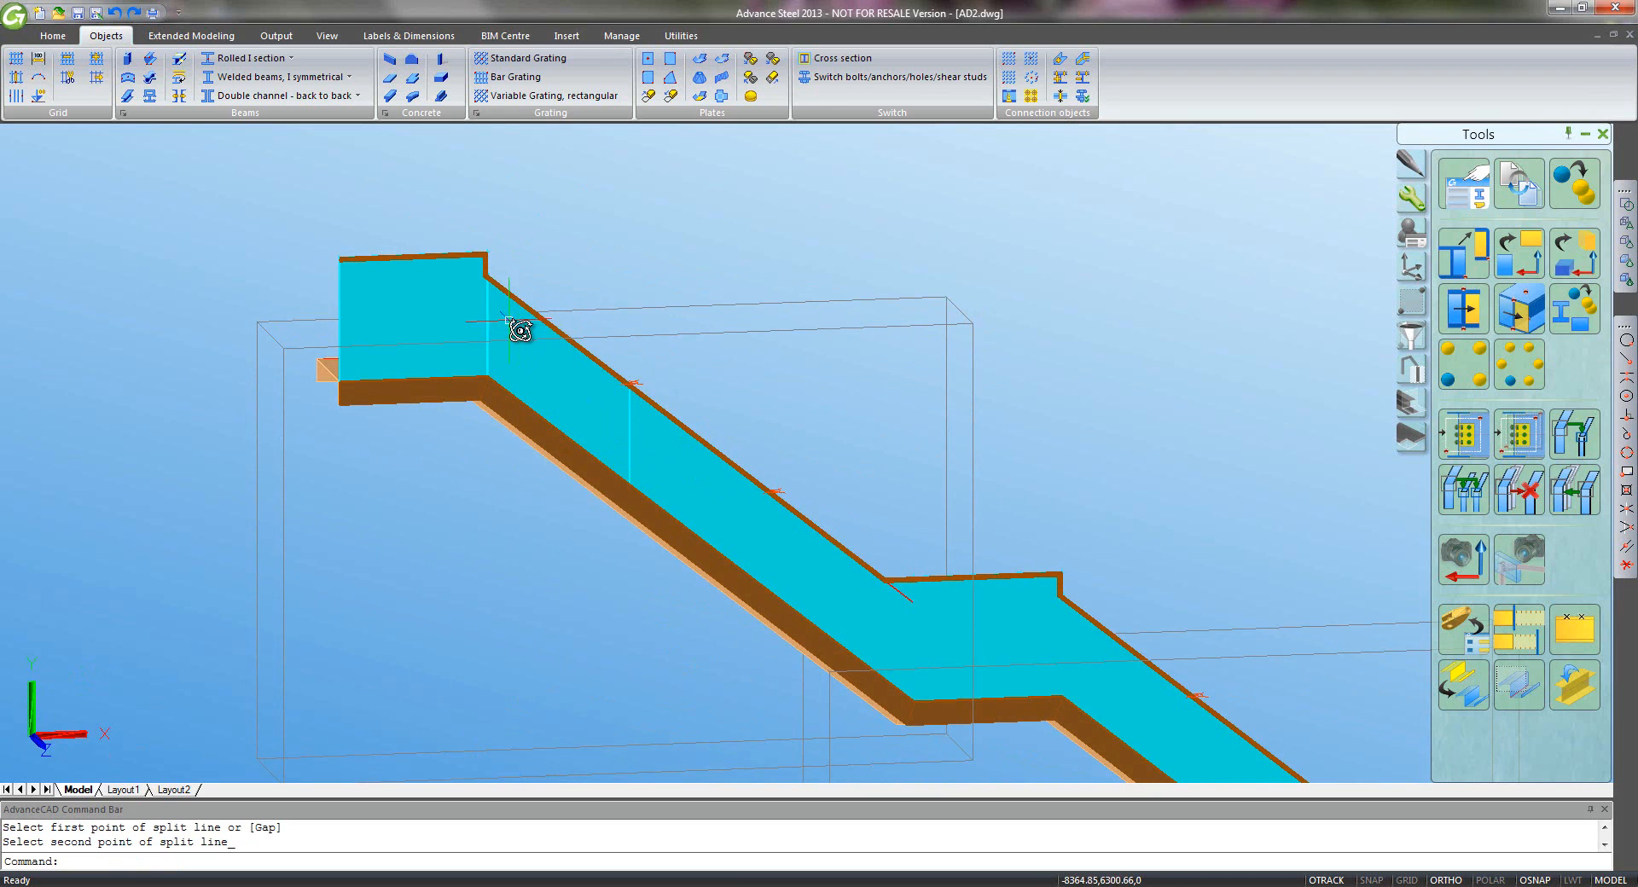
# - Make three more two-point splits across the cyan plate, the last at the landing corner
pyautogui.click(751, 60)
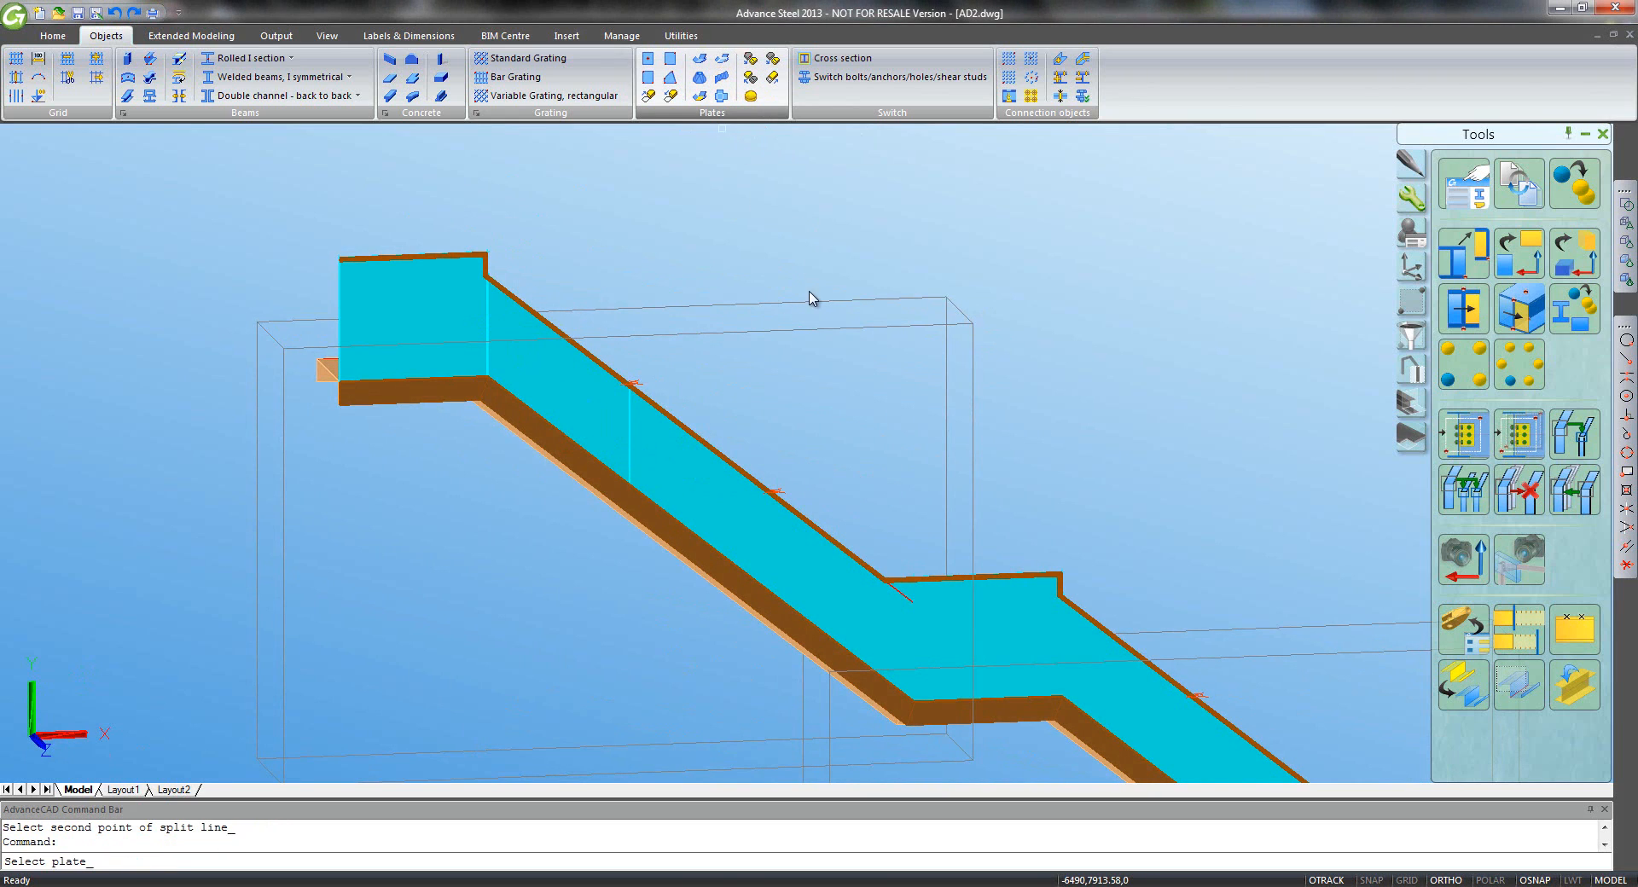
pyautogui.click(685, 453)
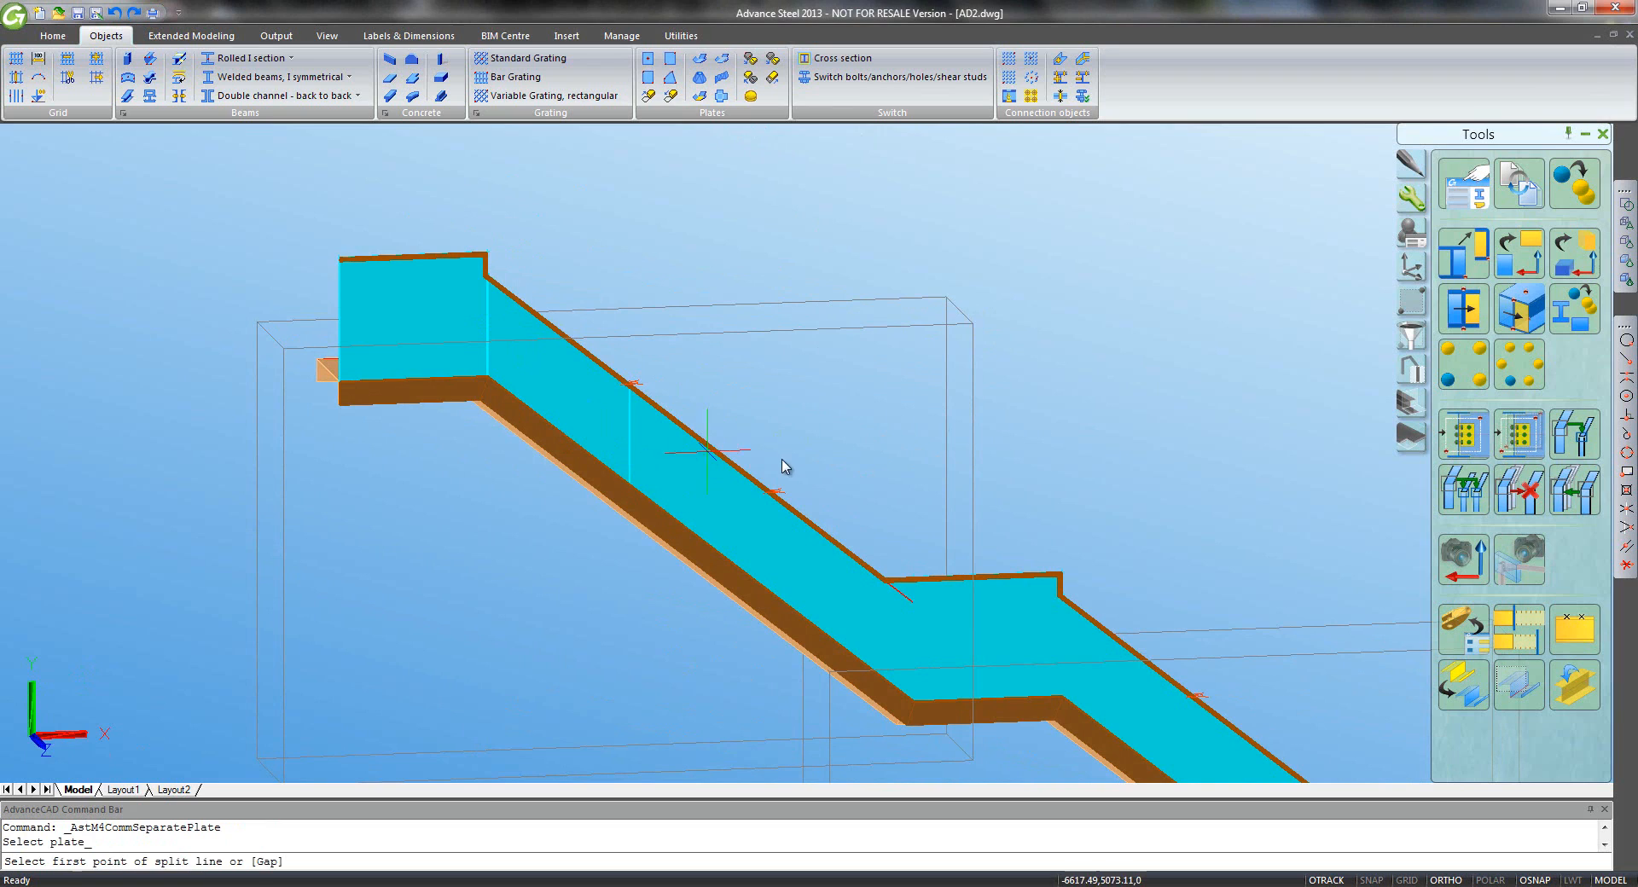
pyautogui.click(774, 493)
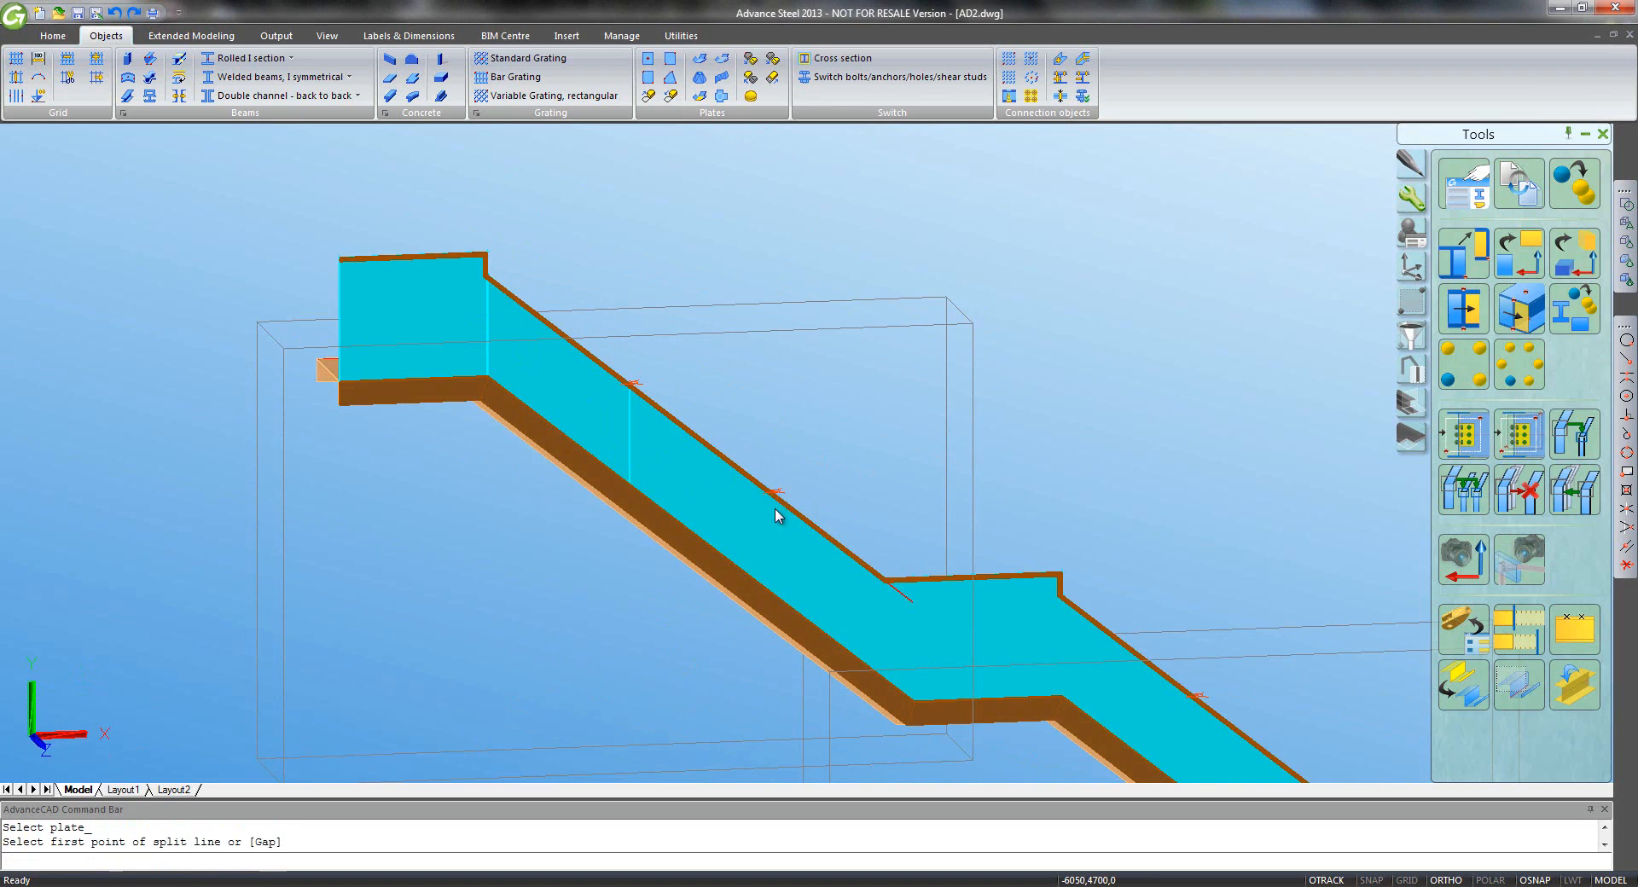
pyautogui.click(751, 704)
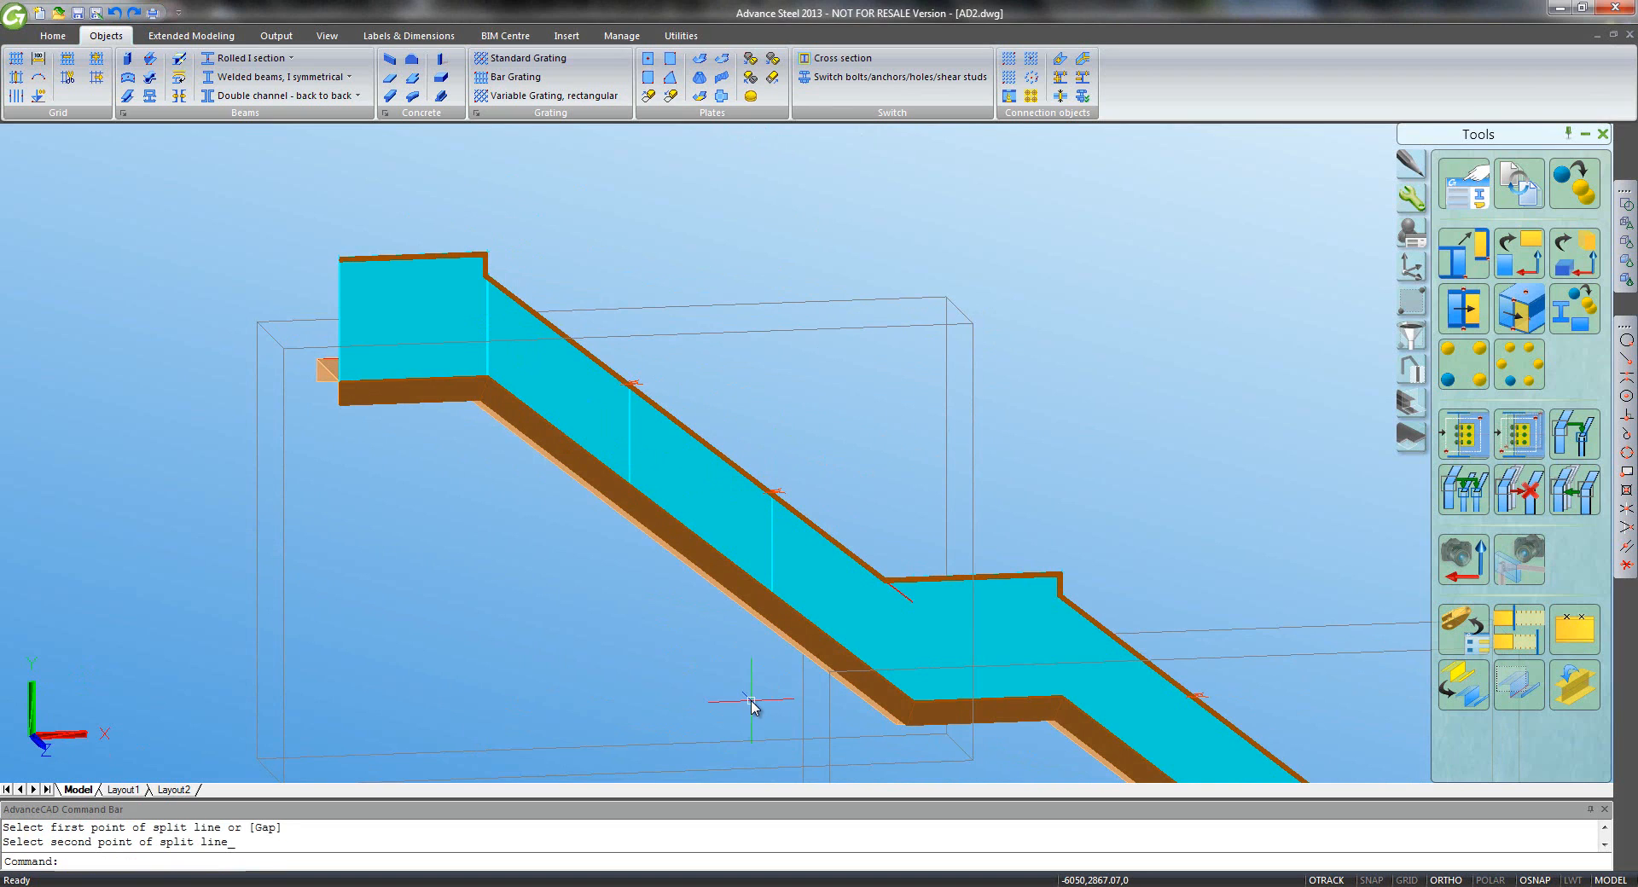
pyautogui.click(749, 59)
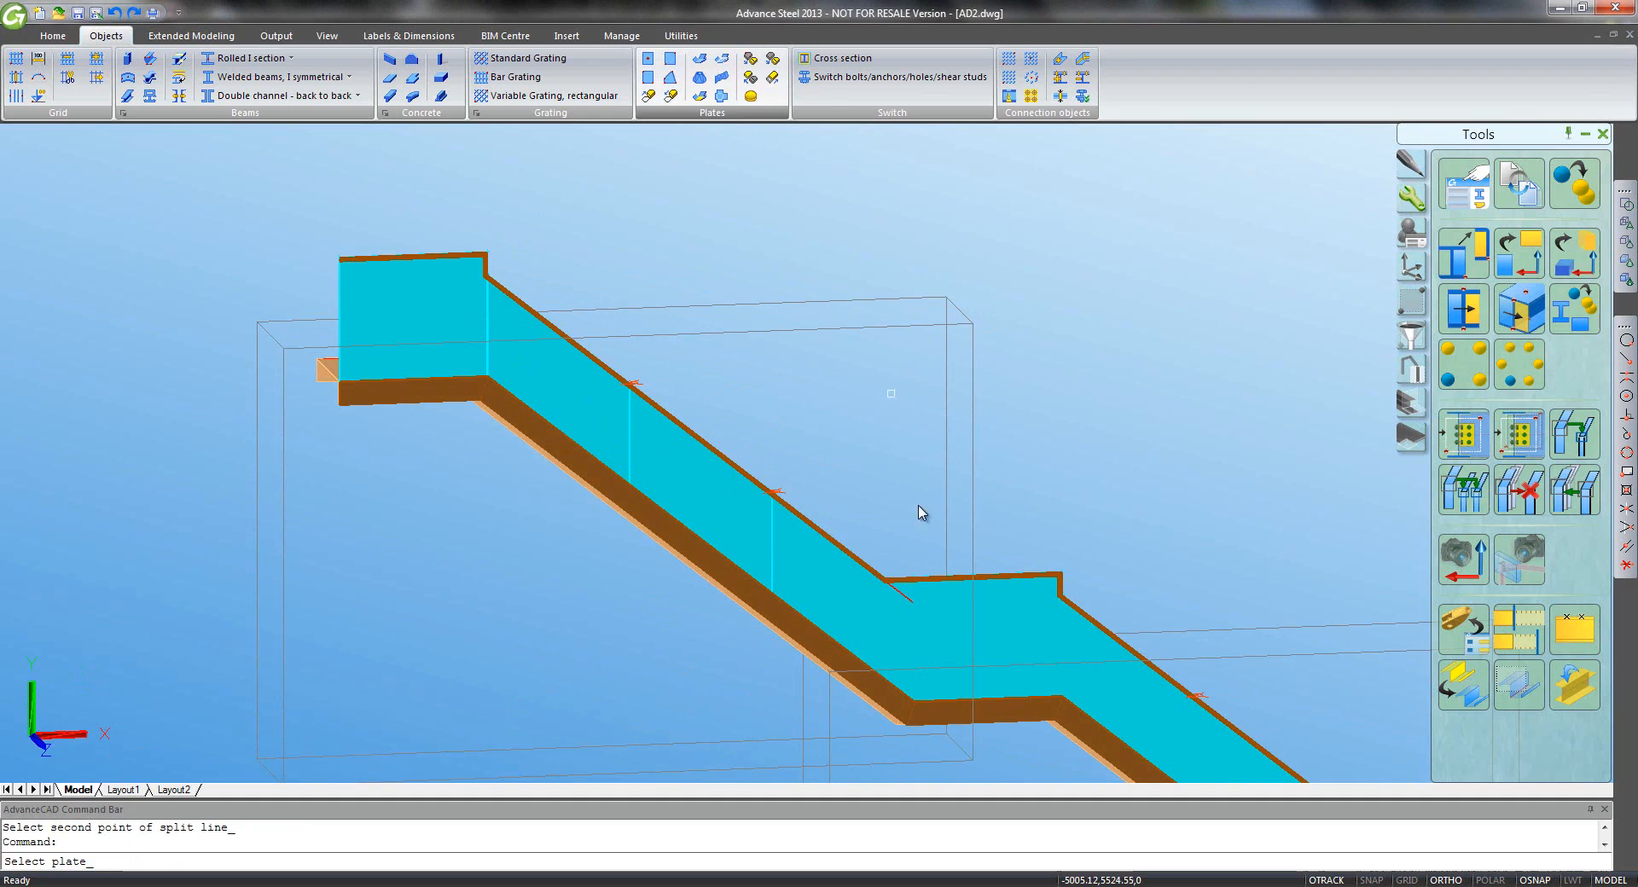
pyautogui.click(827, 556)
pyautogui.click(887, 587)
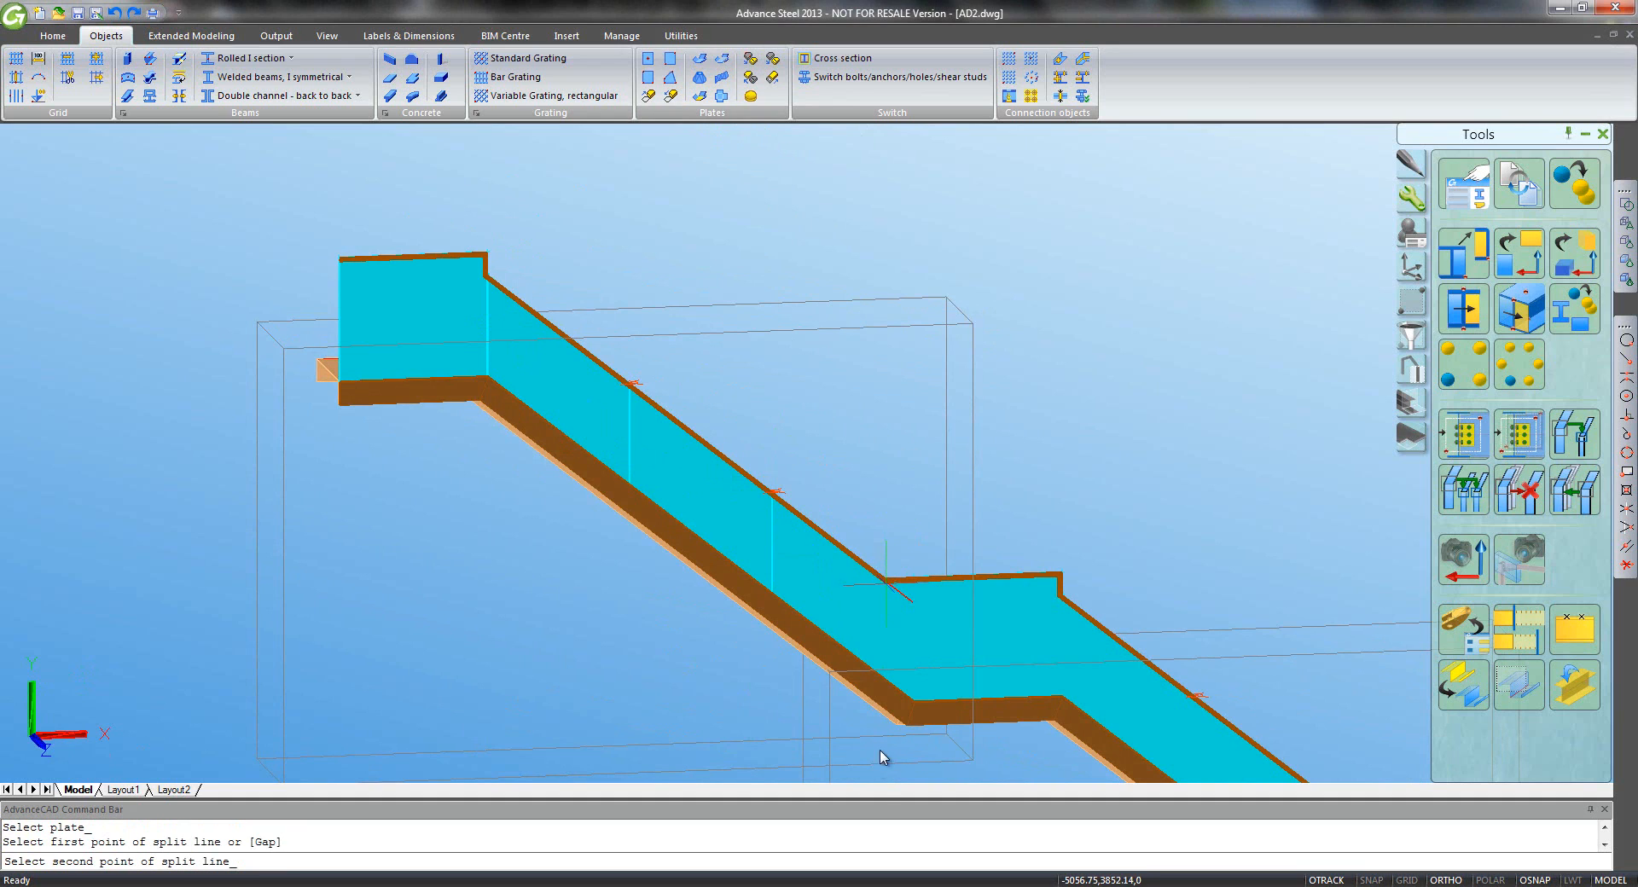
pyautogui.click(882, 768)
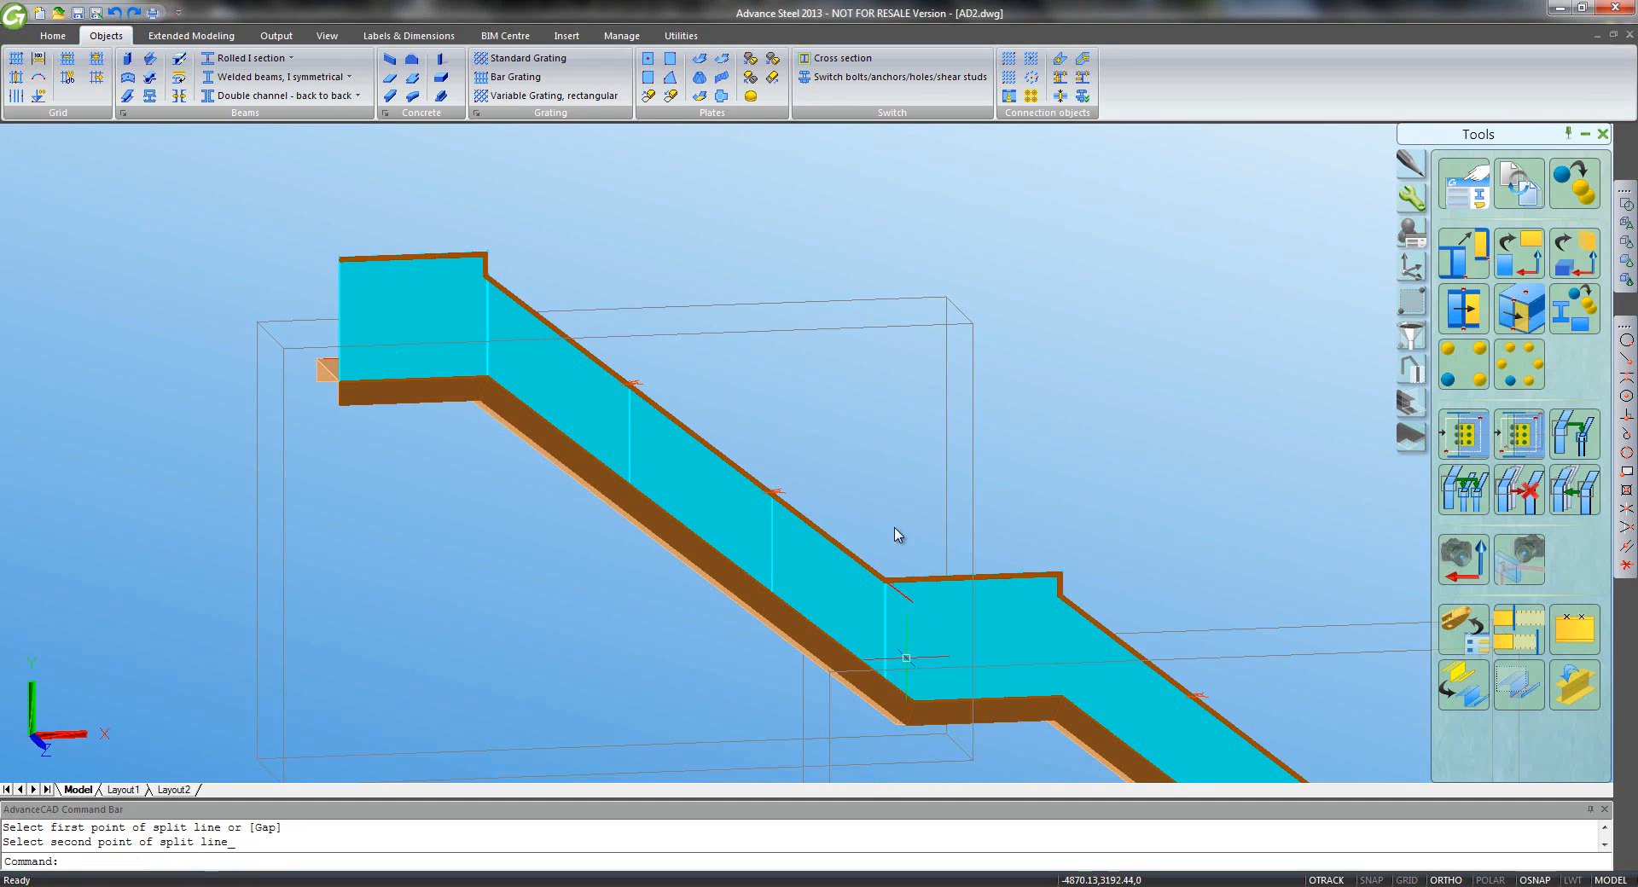
pyautogui.click(723, 76)
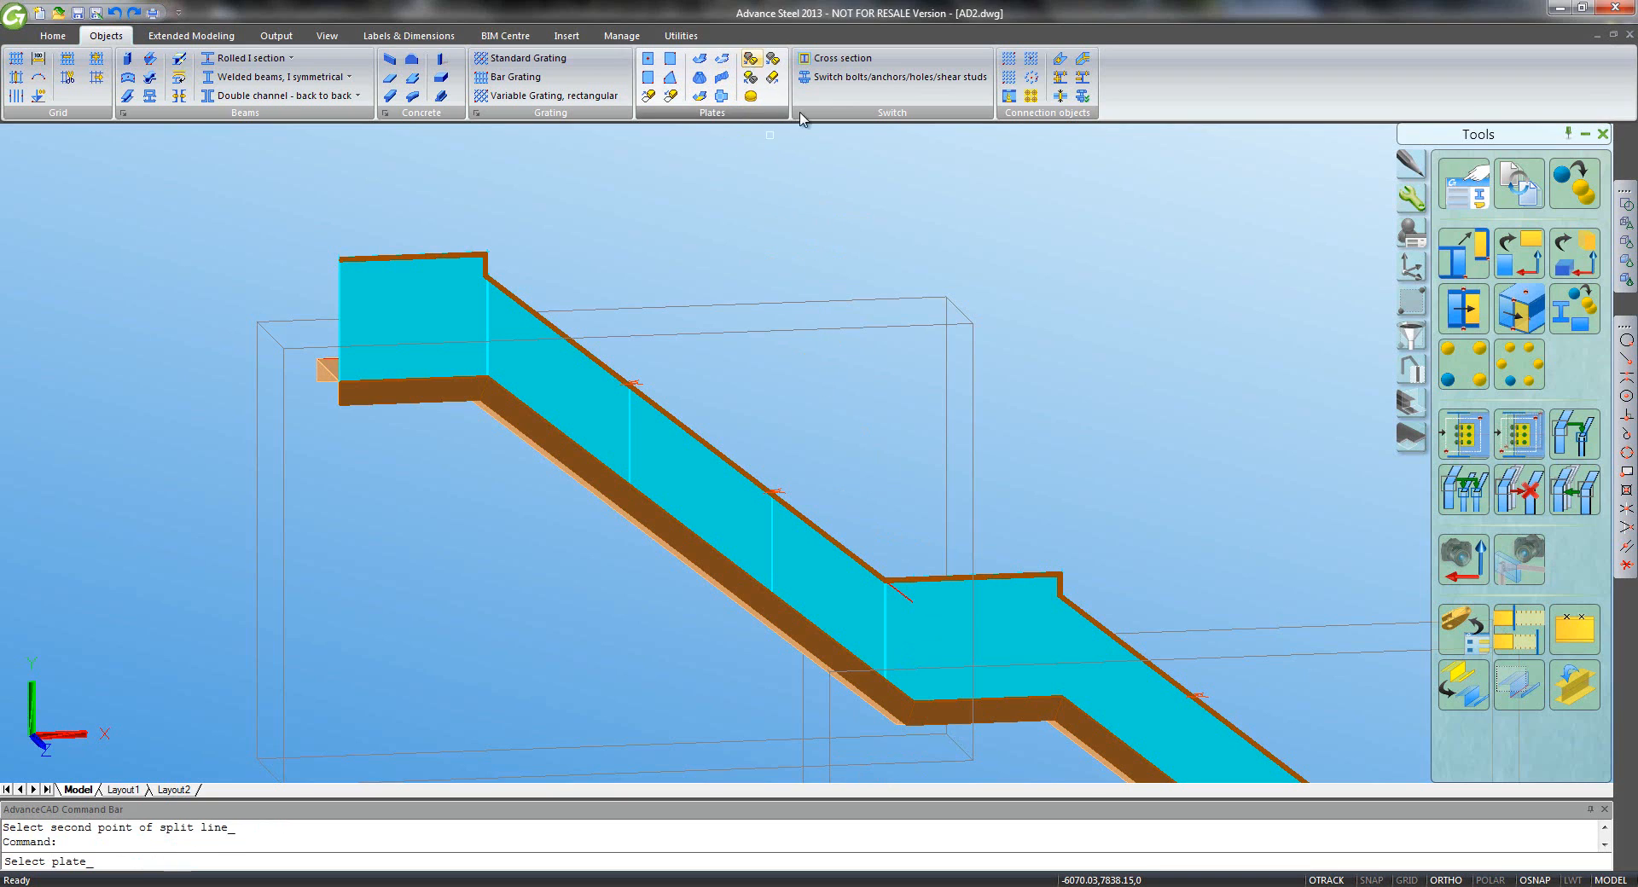
pyautogui.click(1023, 594)
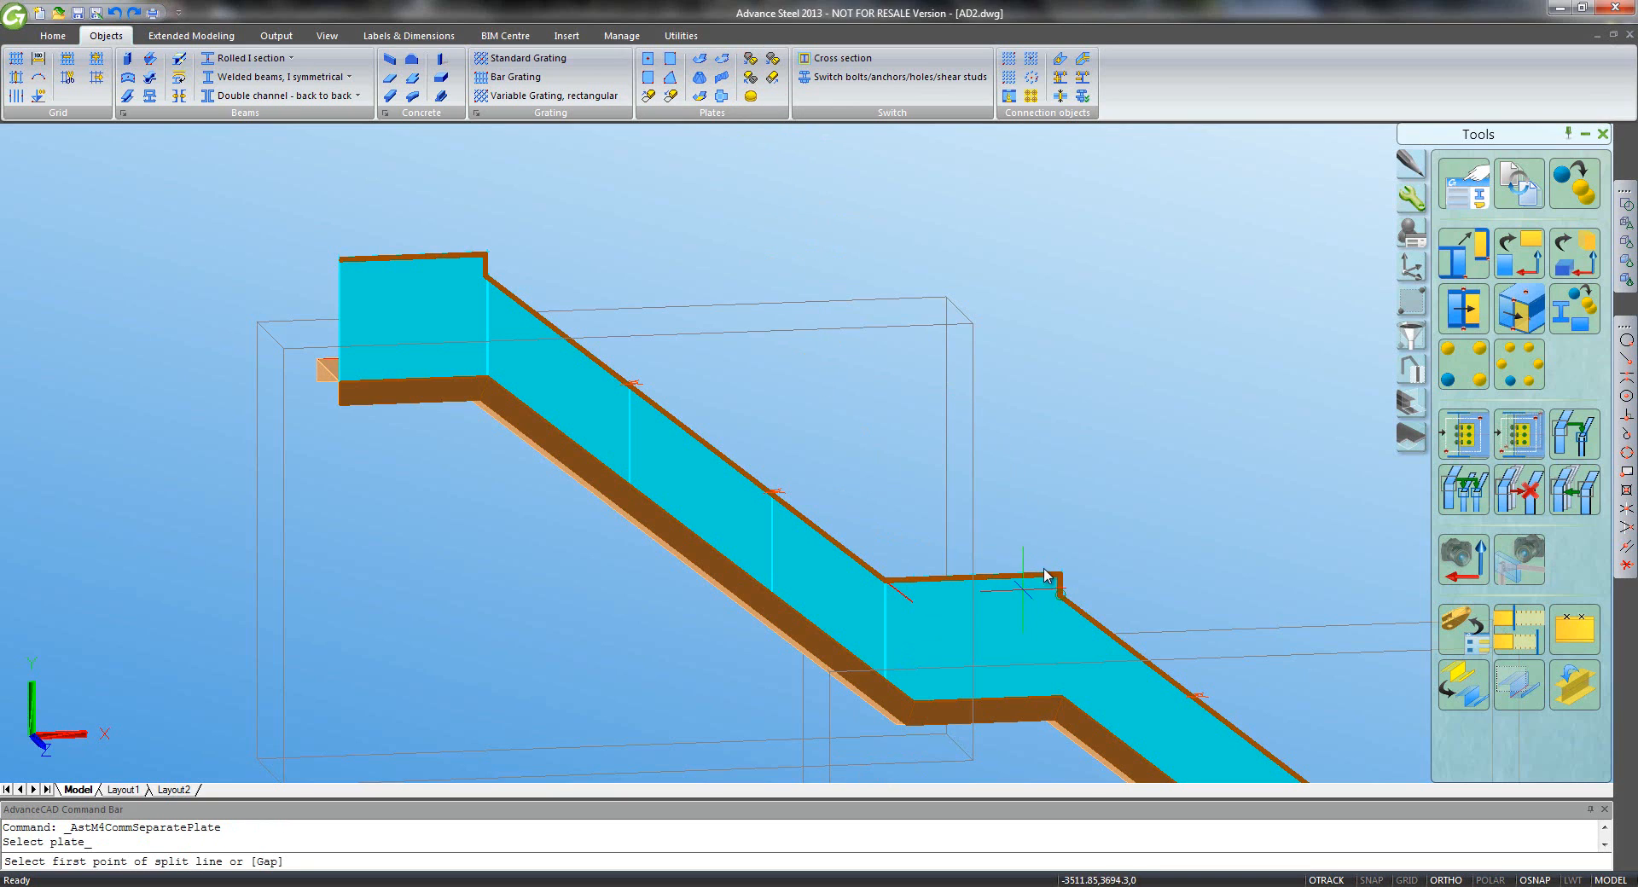
pyautogui.click(1058, 569)
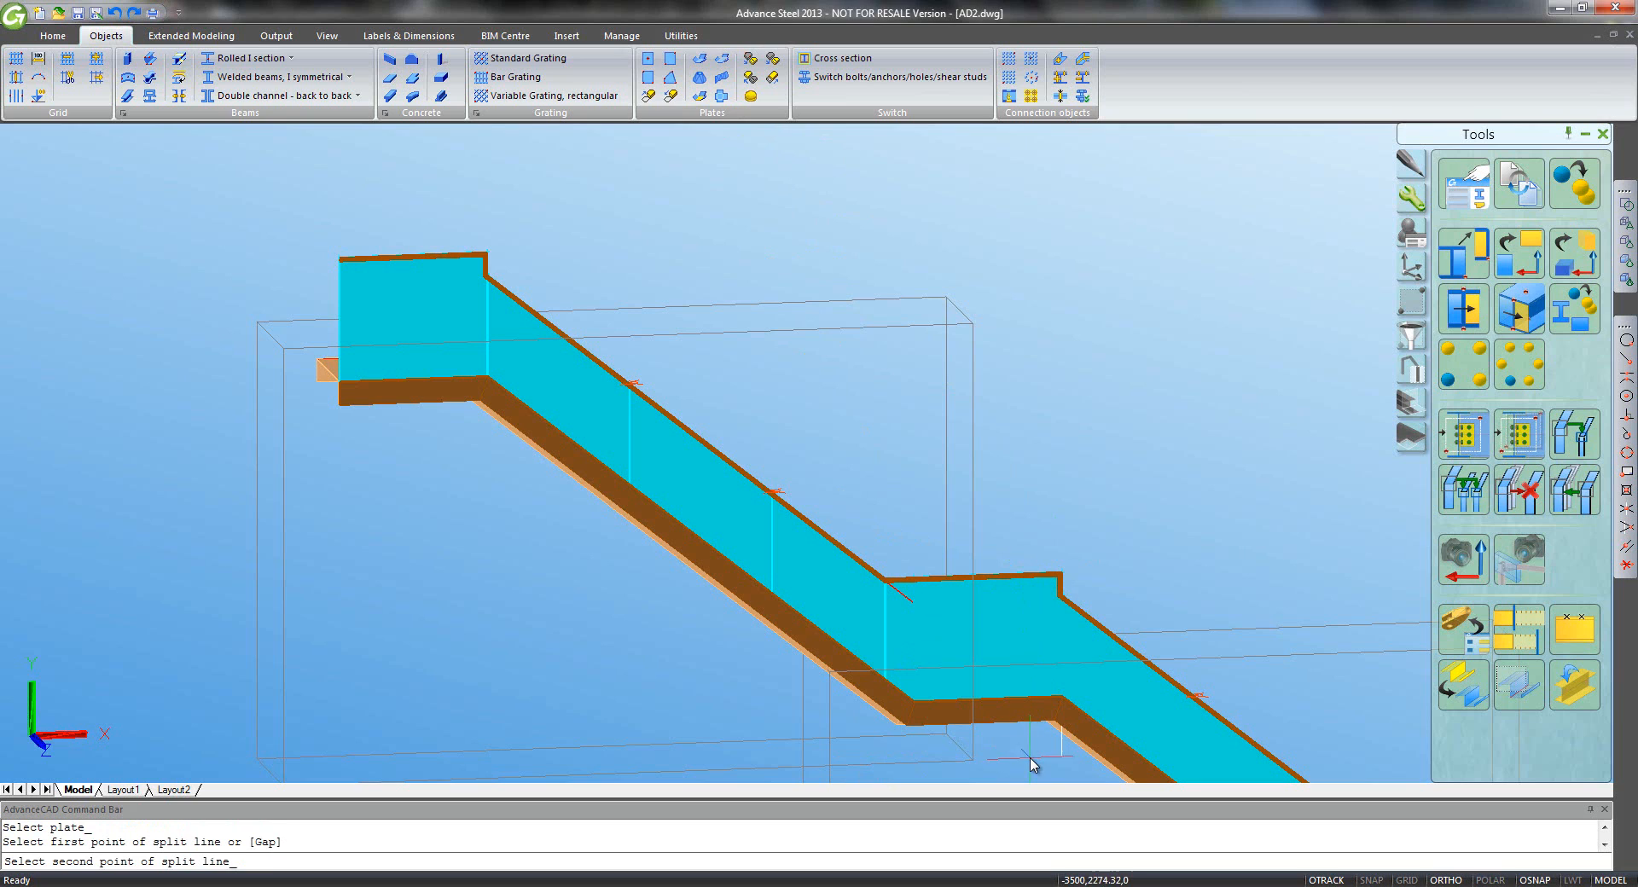
pyautogui.click(1030, 755)
# - Make two more two-point splits across the lower-flight plate, then orbit to view the treads
pyautogui.moveTo(1075, 542); pyautogui.dragTo(742, 224, button='middle')
pyautogui.scroll(-2, 747, 222)
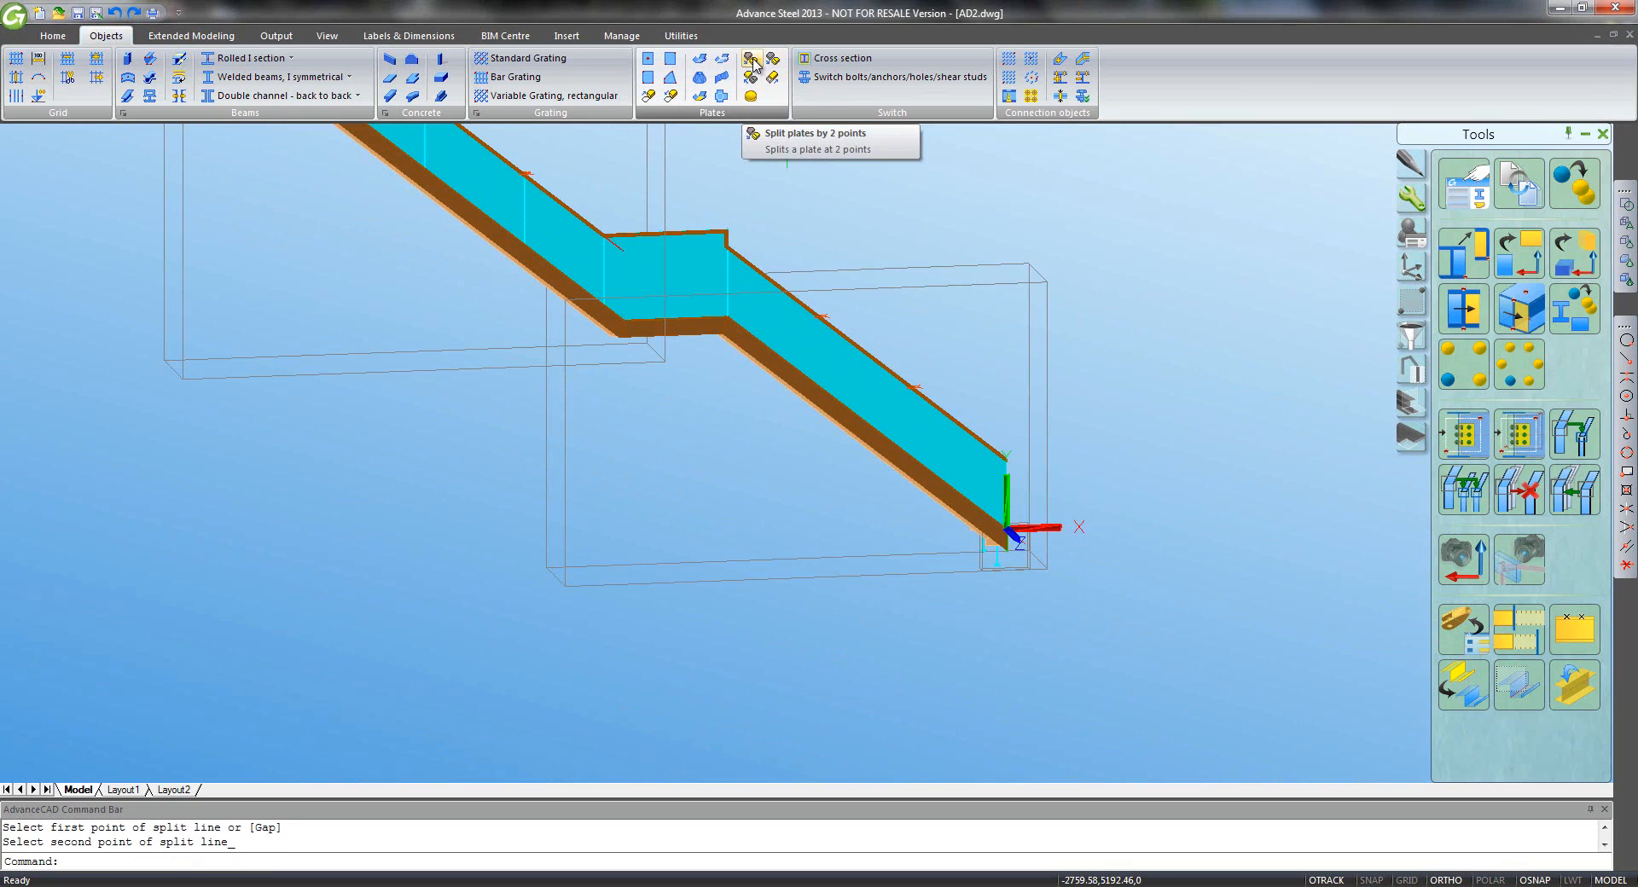
pyautogui.click(754, 63)
pyautogui.click(739, 271)
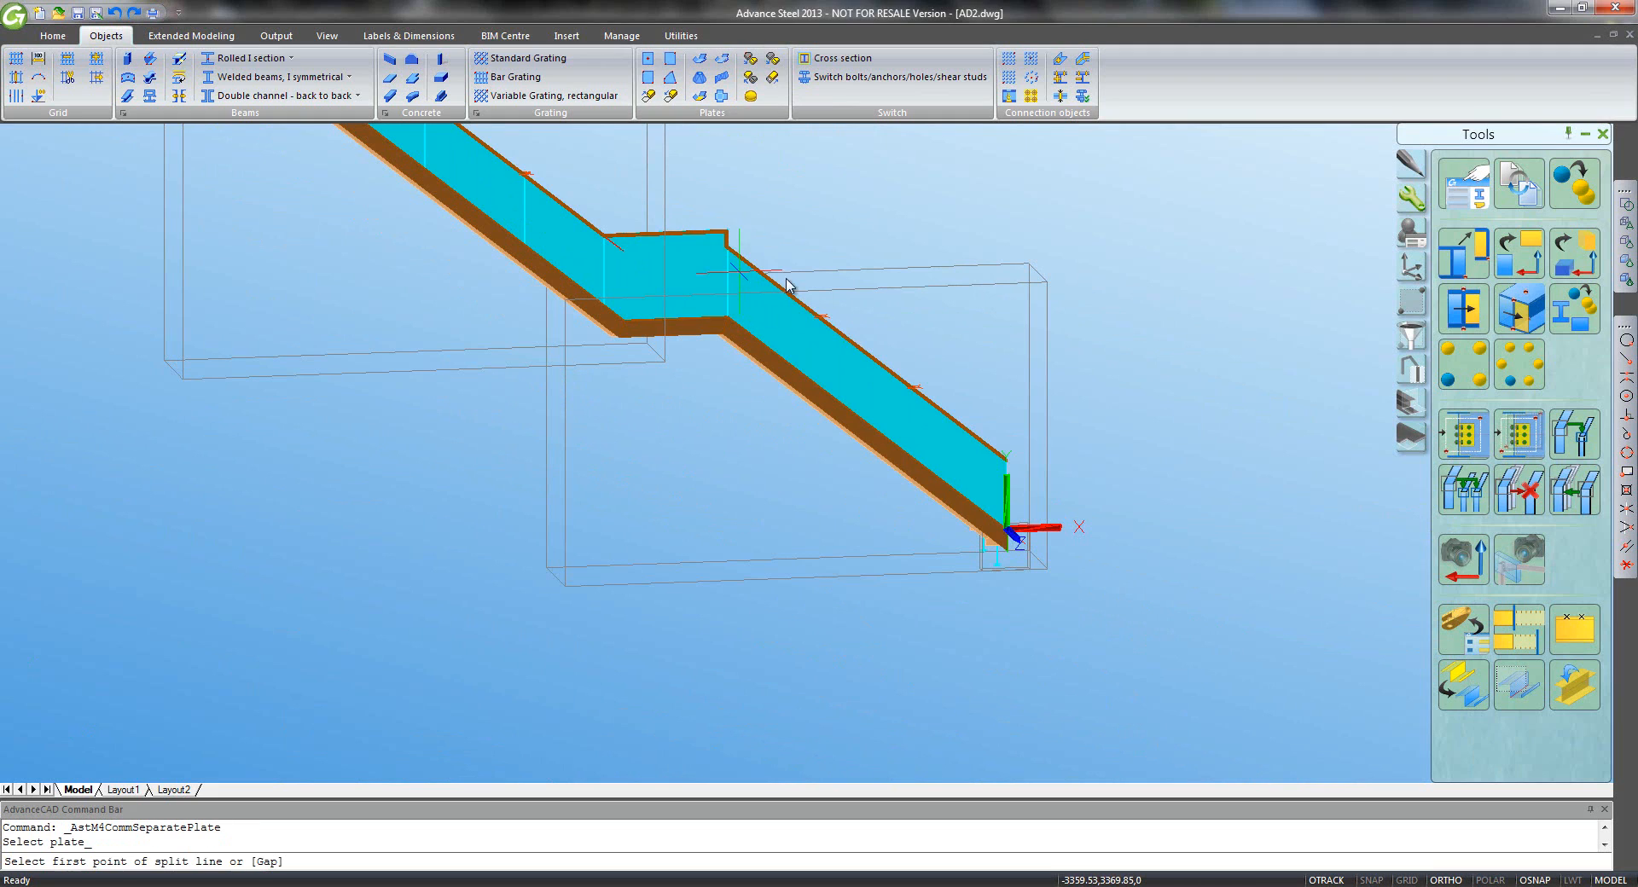
pyautogui.click(824, 318)
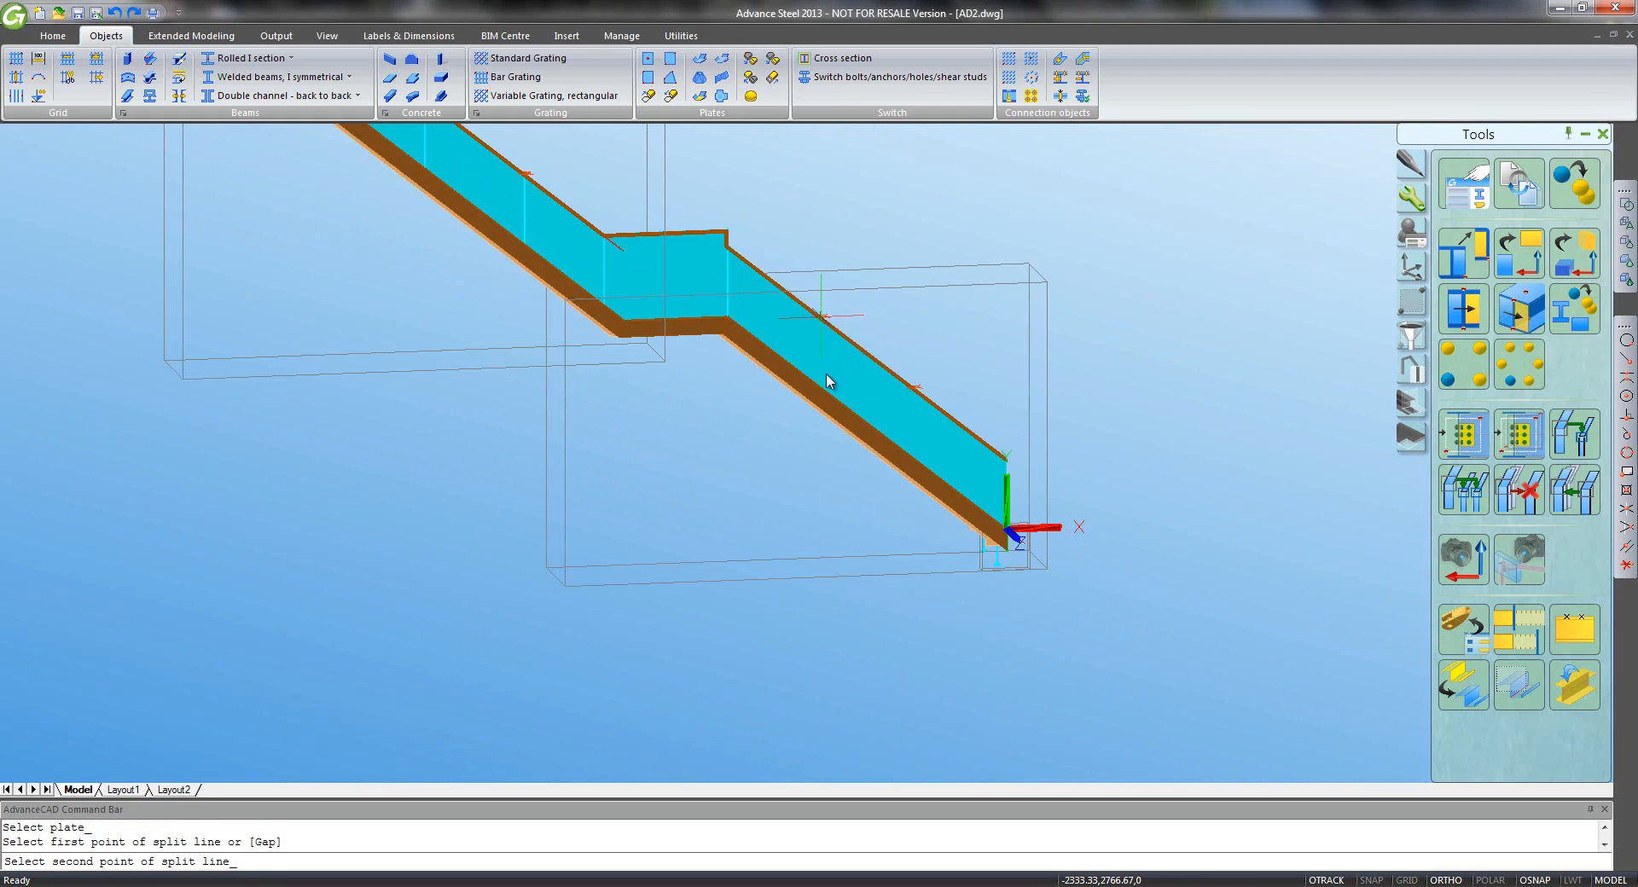
pyautogui.click(832, 469)
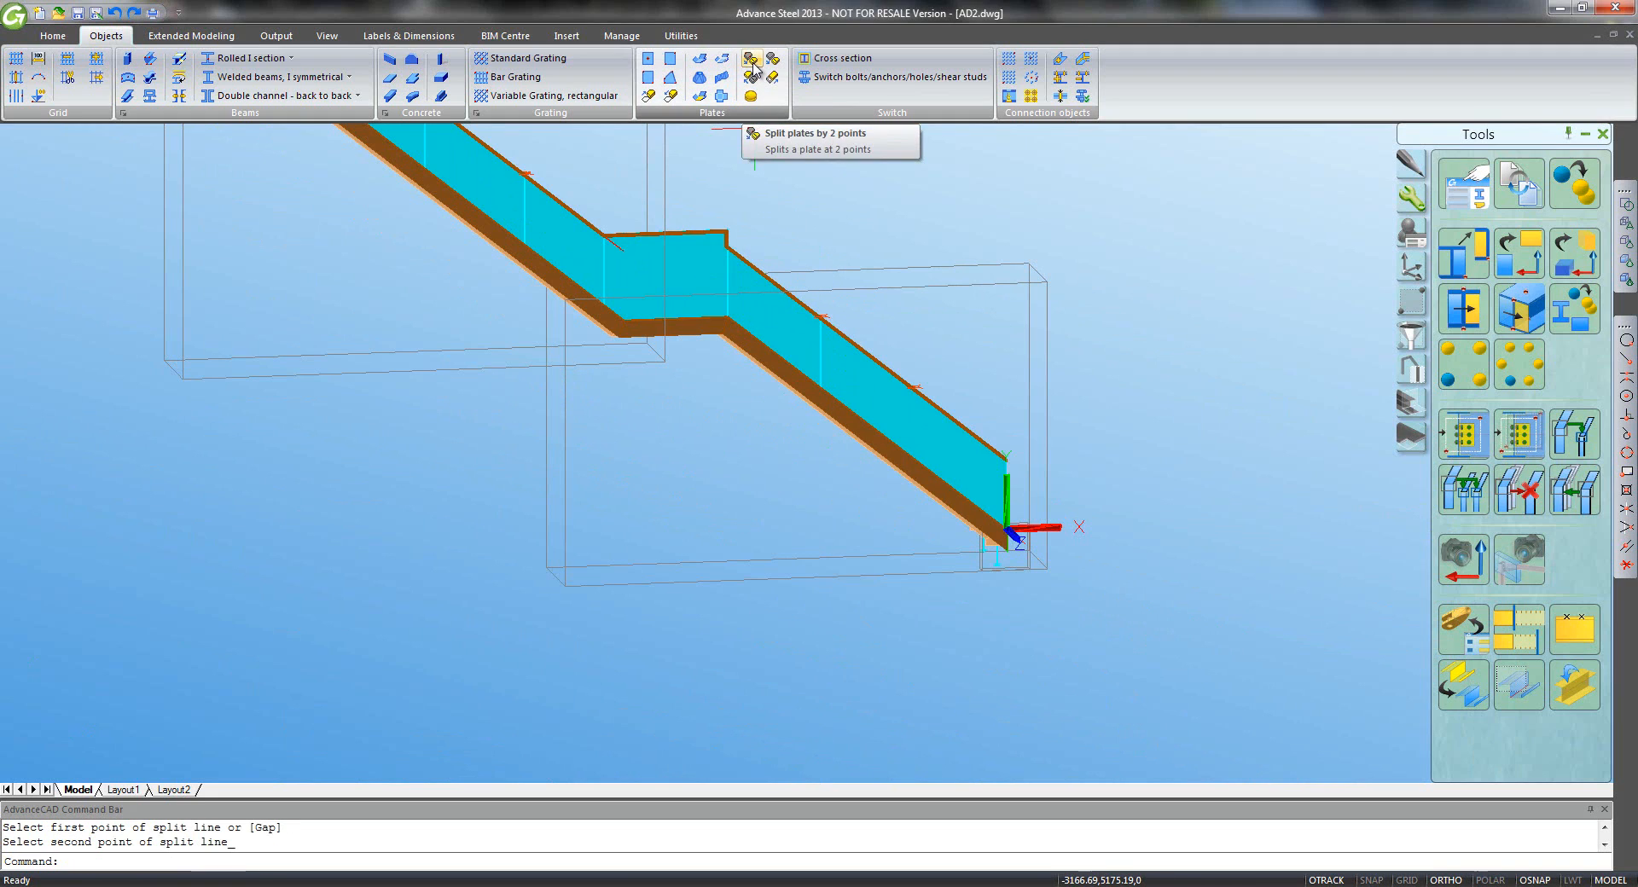
pyautogui.click(753, 62)
pyautogui.click(838, 347)
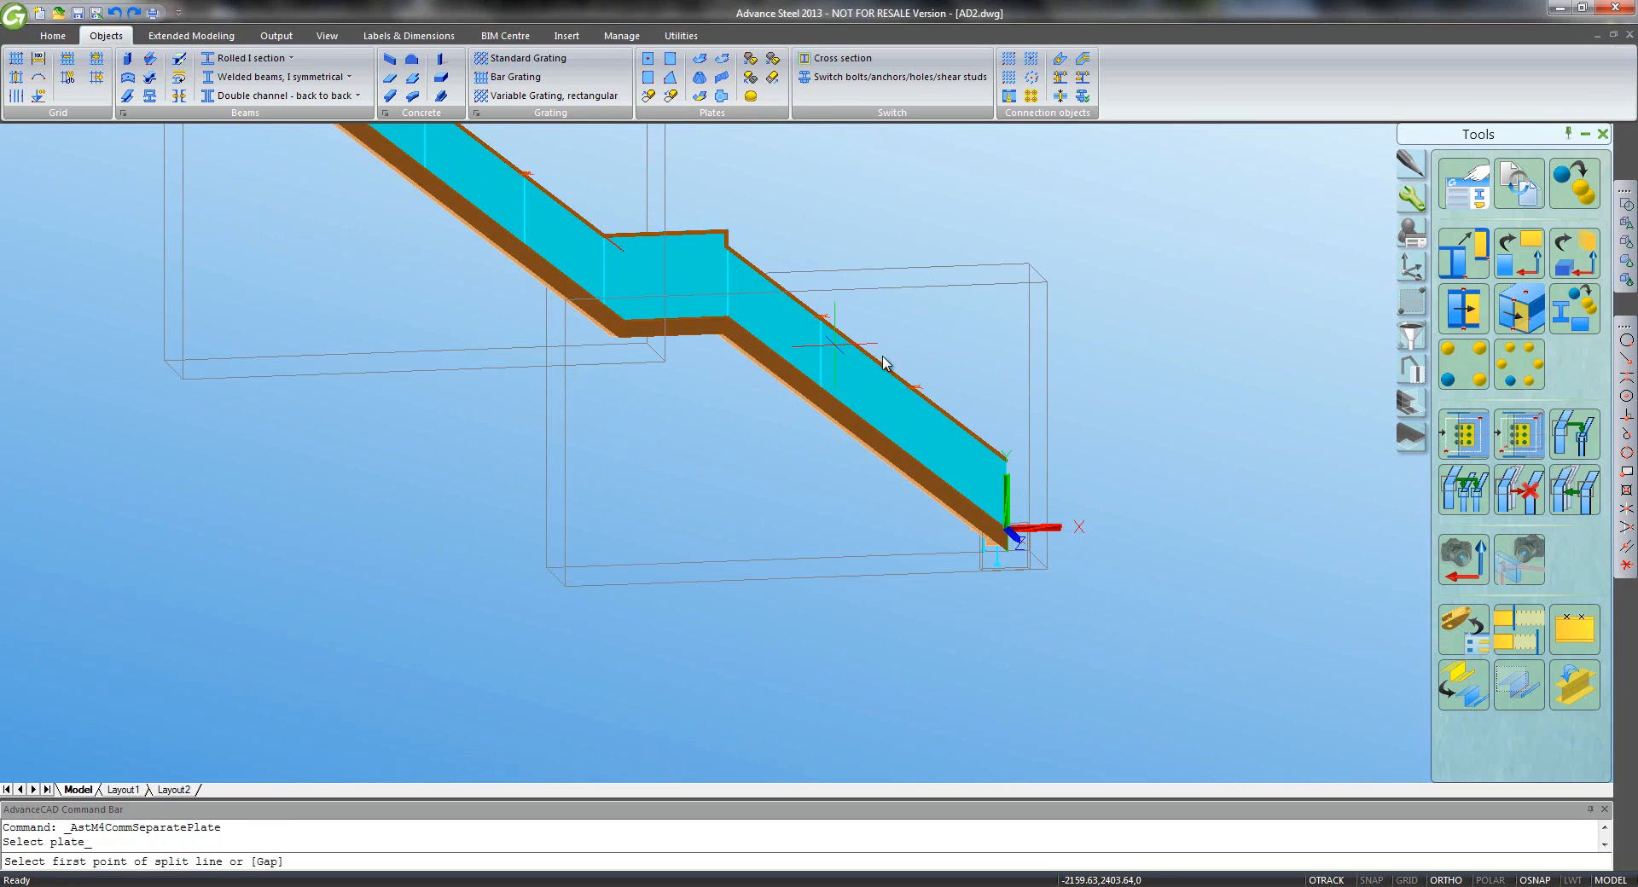
pyautogui.click(913, 387)
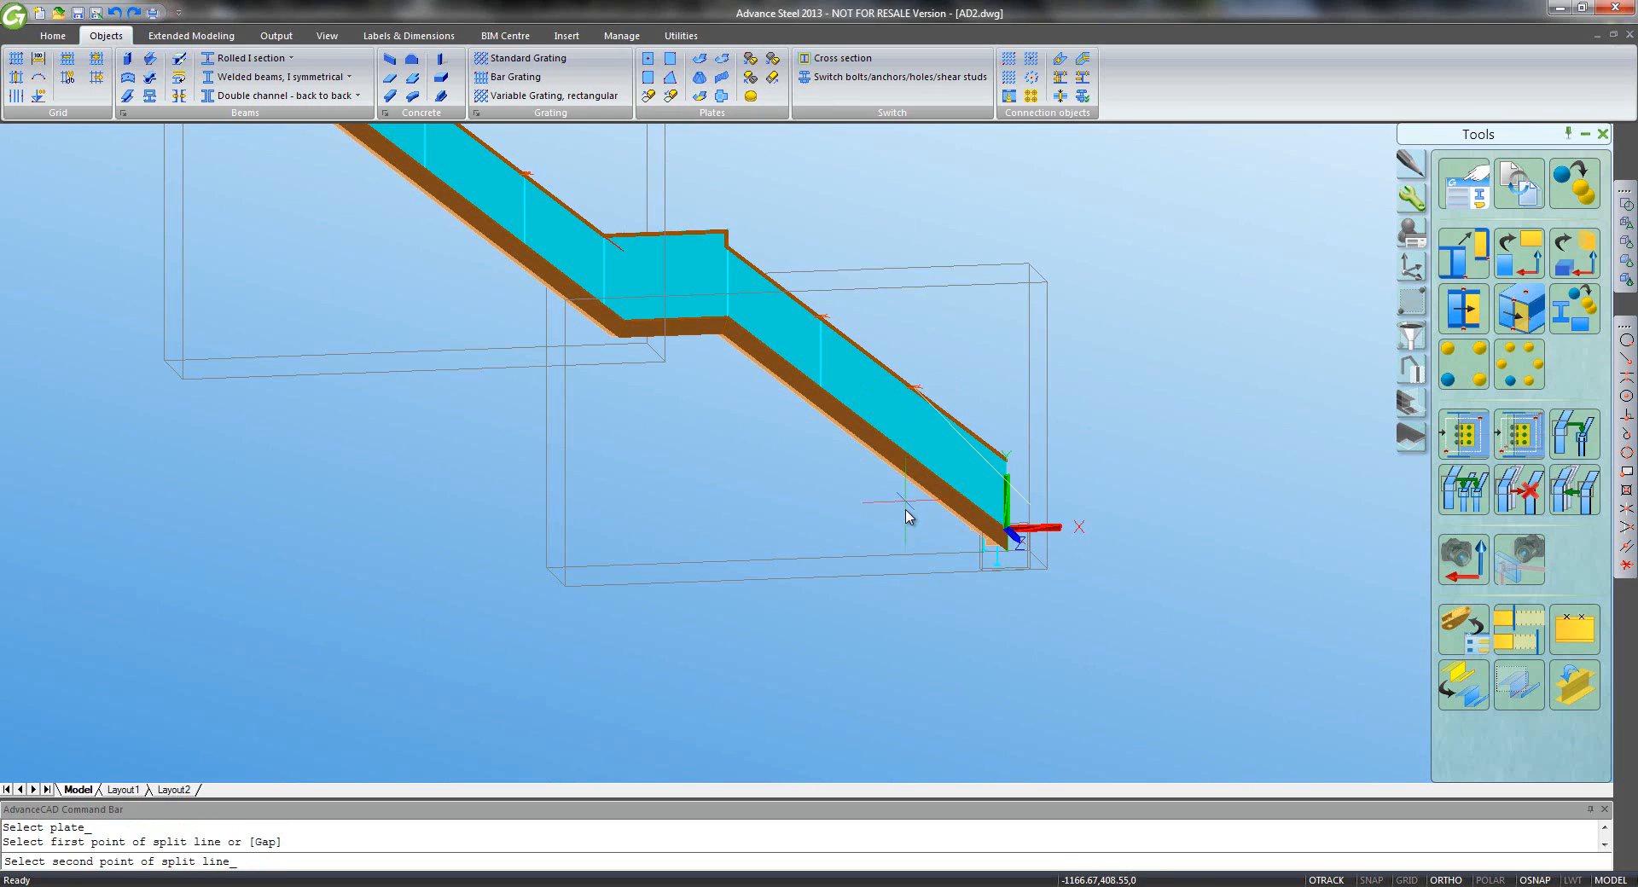
pyautogui.click(905, 475)
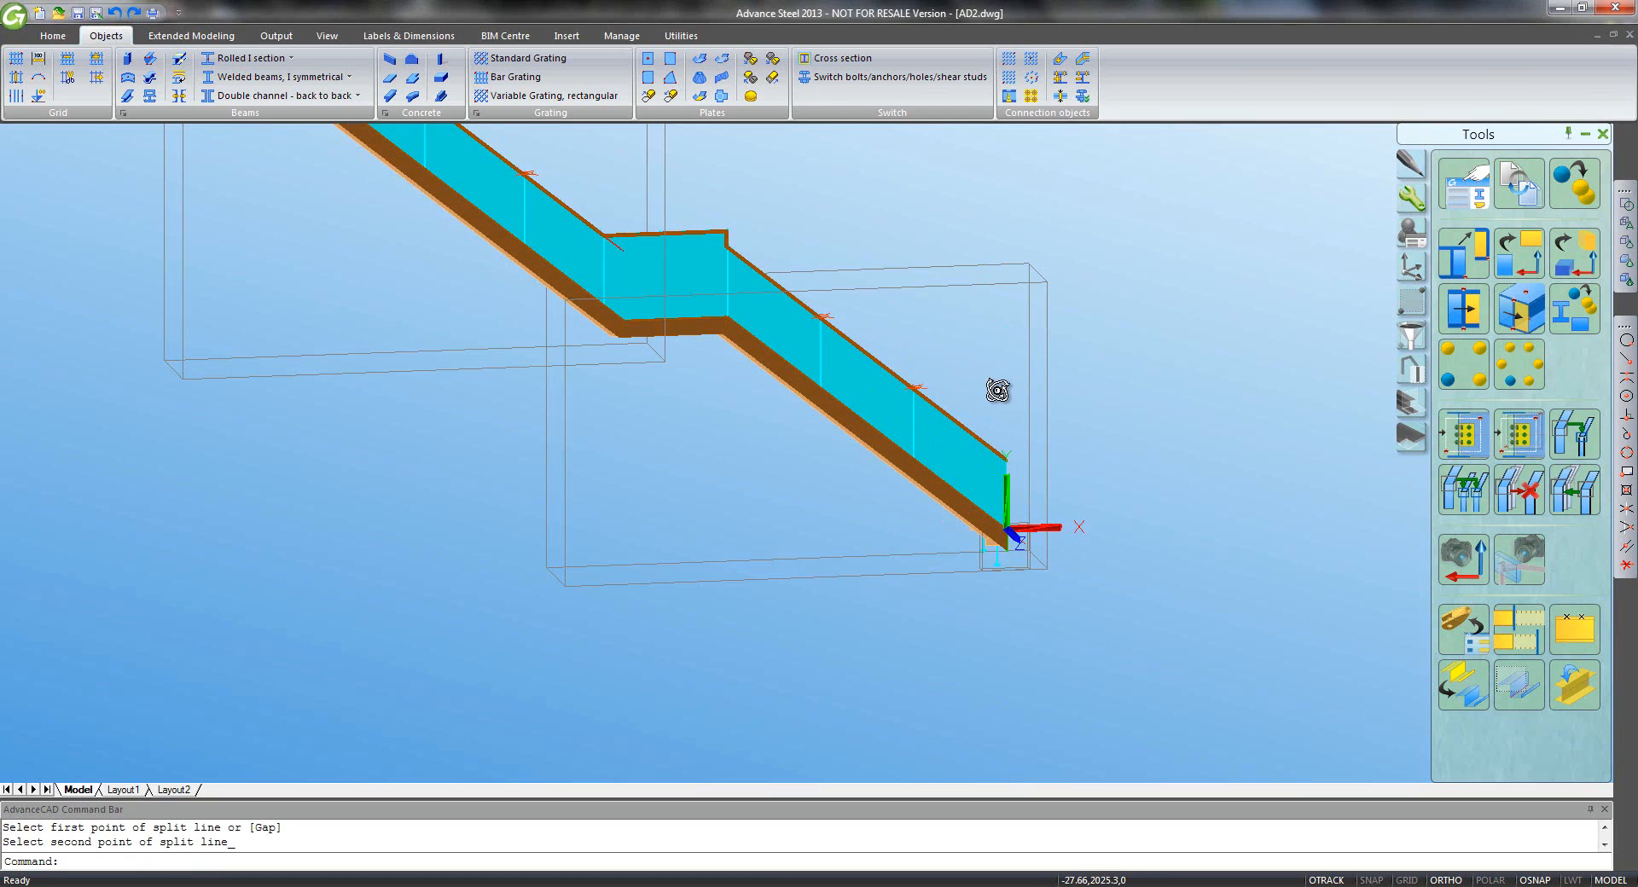
pyautogui.keyDown('shift'); pyautogui.moveTo(997, 389); pyautogui.dragTo(857, 354, button='middle'); pyautogui.keyUp('shift')
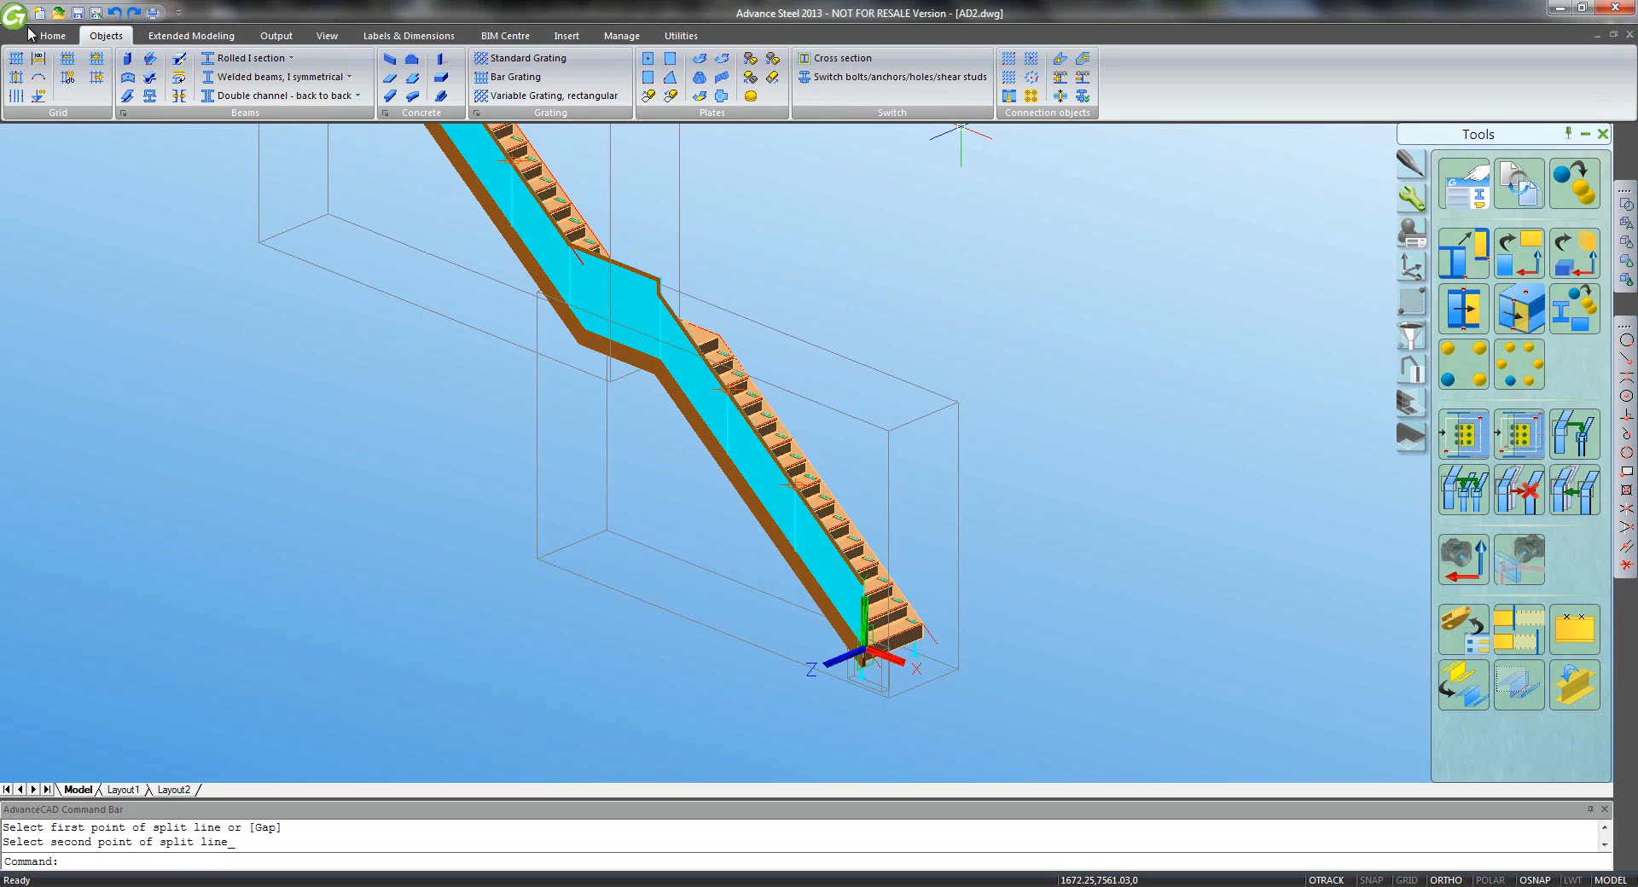
# - Switch the viewpoint to Aerial Right Front, then to Aerial Left Front
pyautogui.click(53, 36)
pyautogui.click(986, 93)
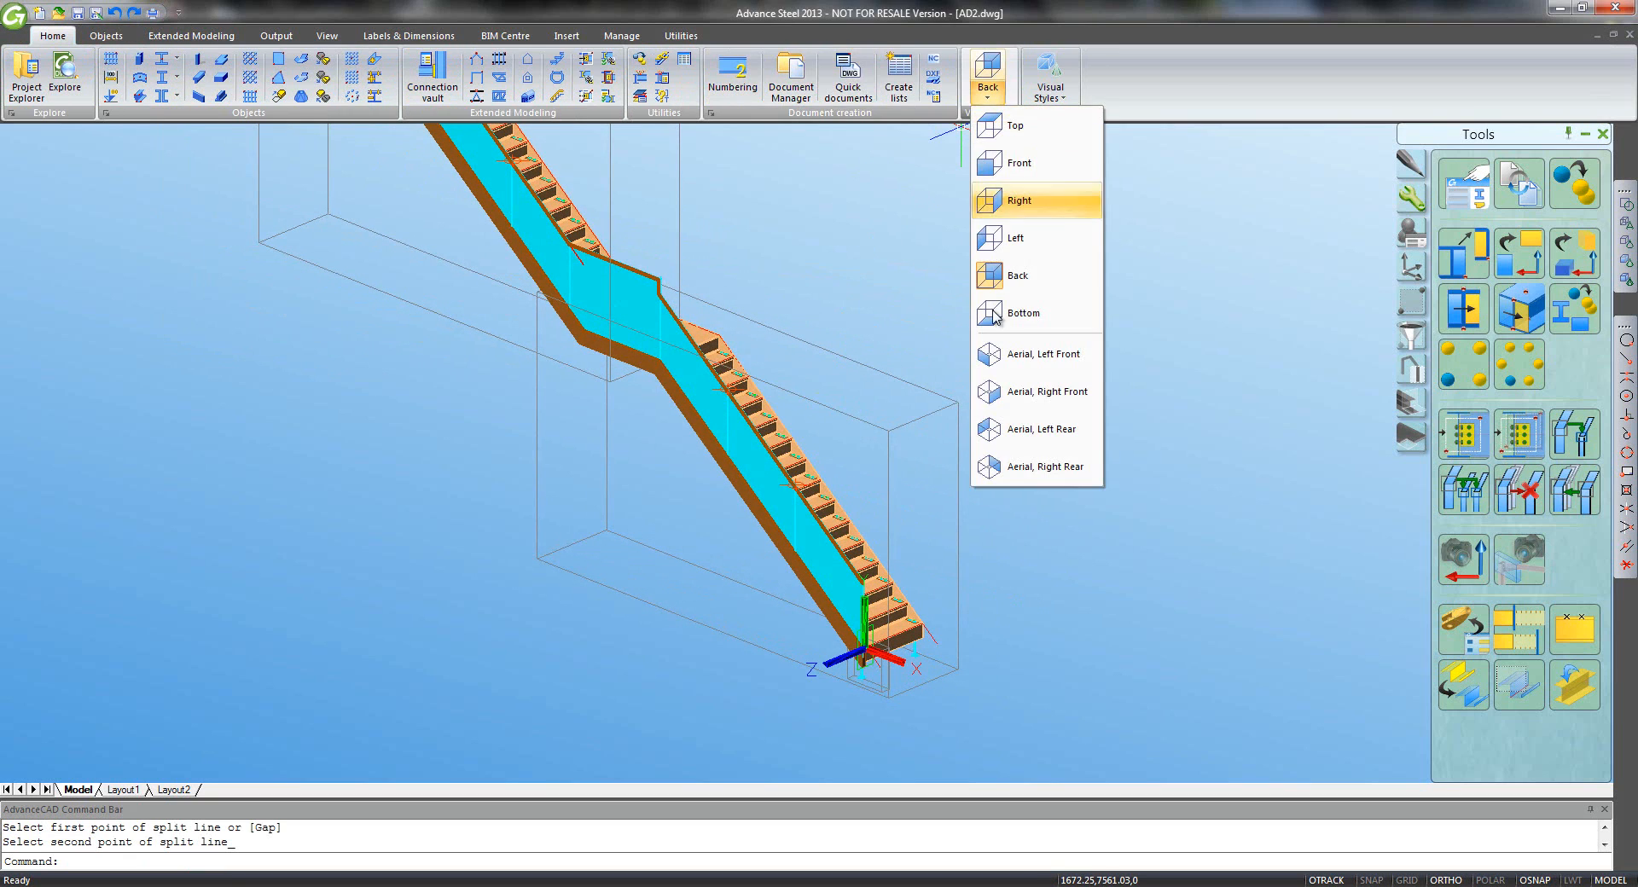
pyautogui.click(1015, 394)
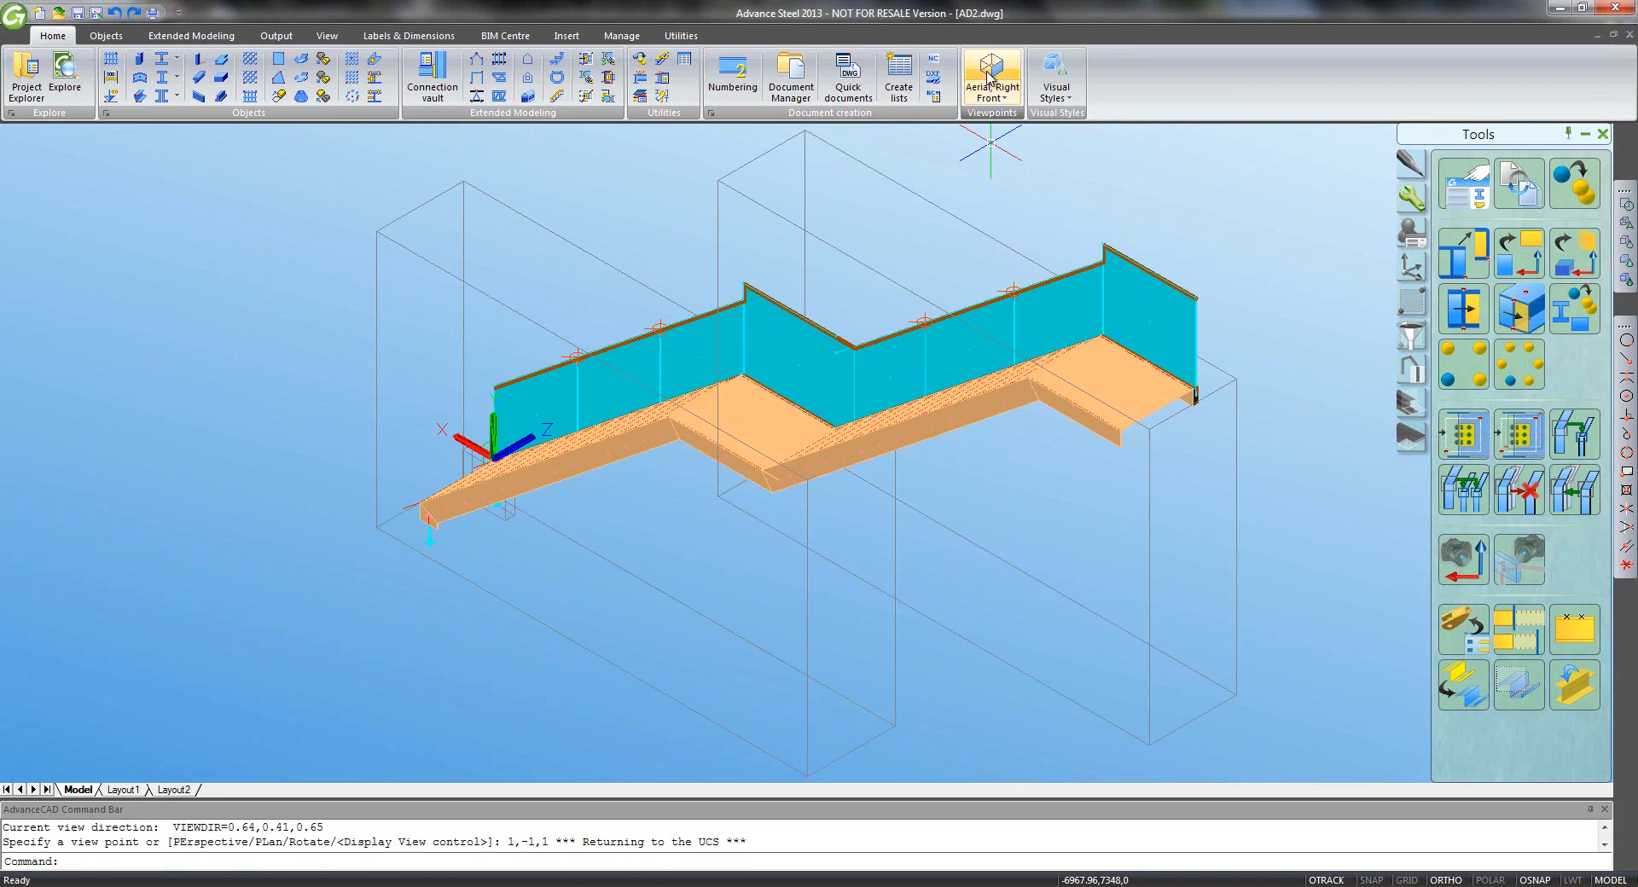
pyautogui.click(991, 92)
pyautogui.click(1005, 354)
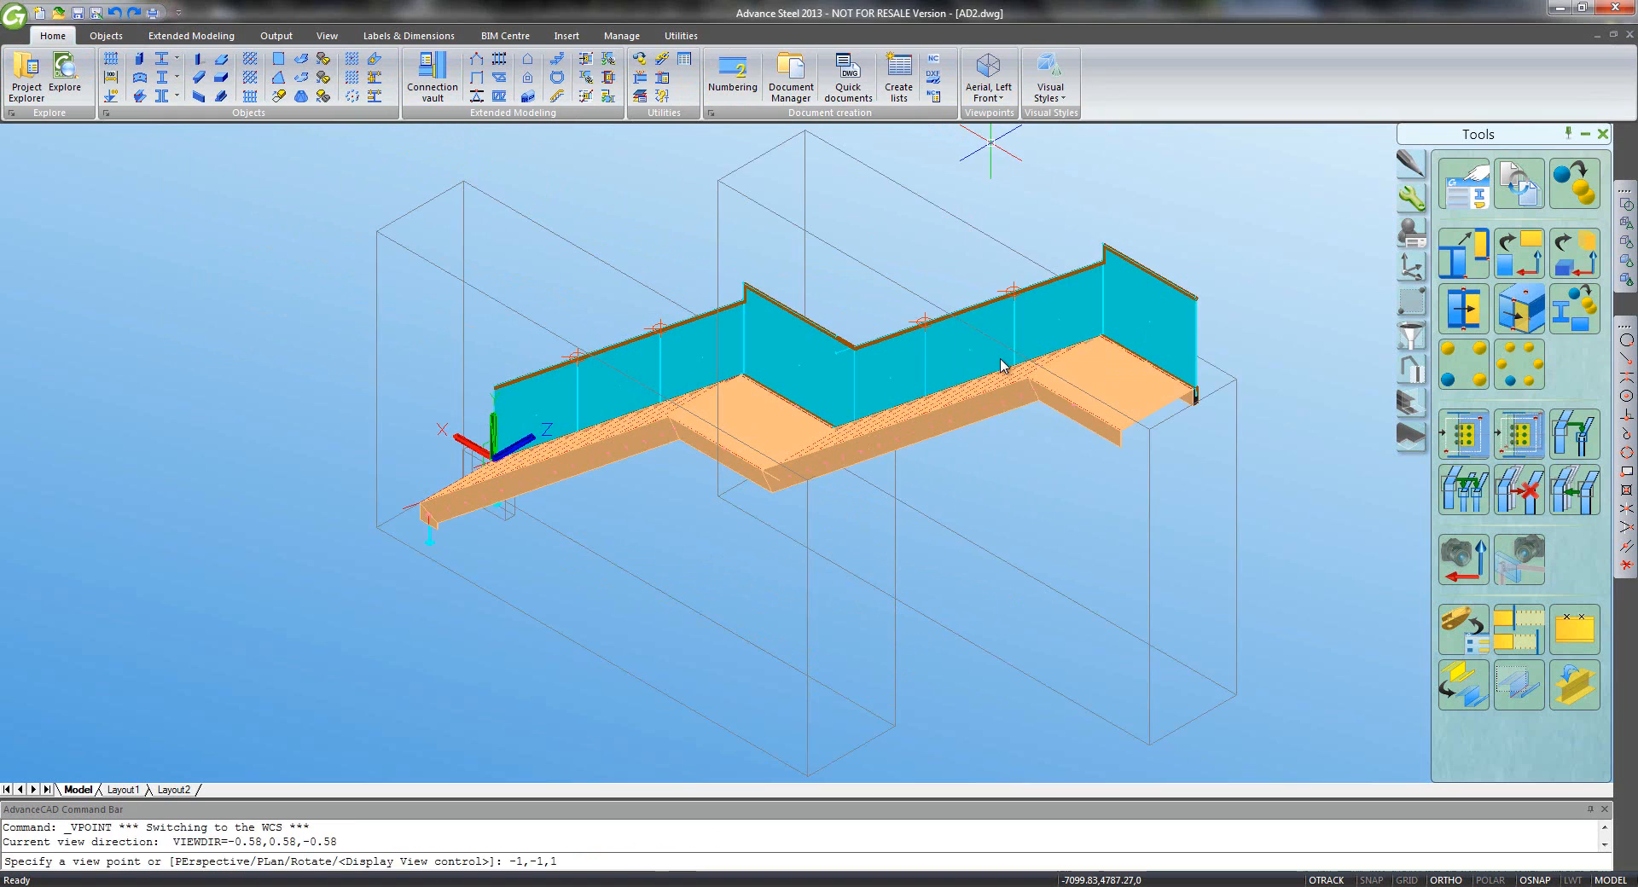
pyautogui.doubleClick(997, 363)
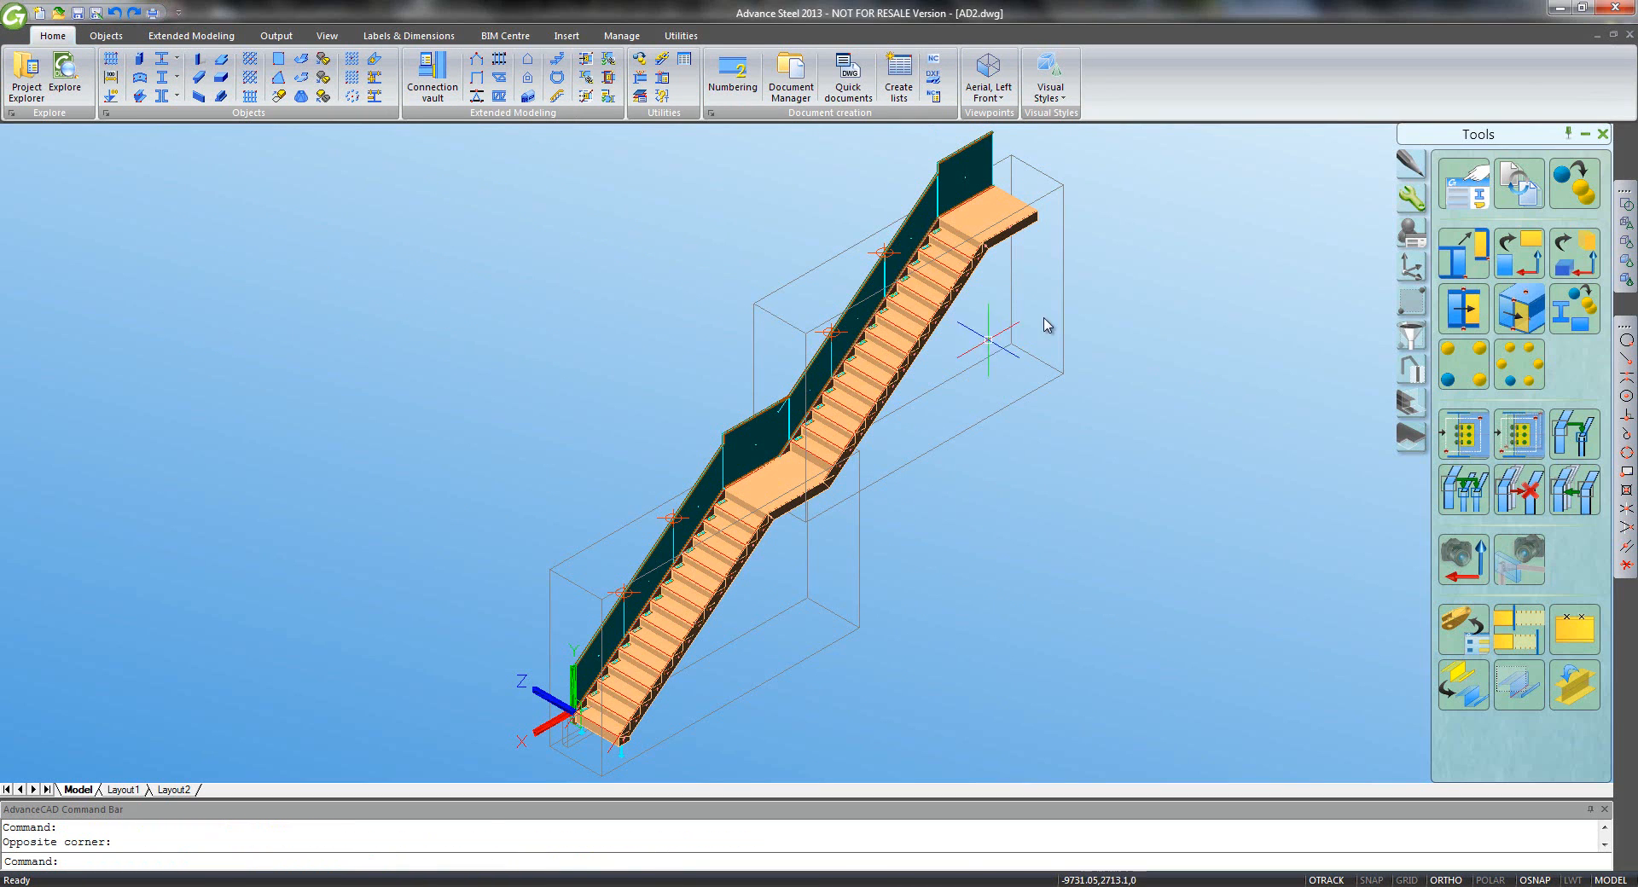
pyautogui.click(680, 35)
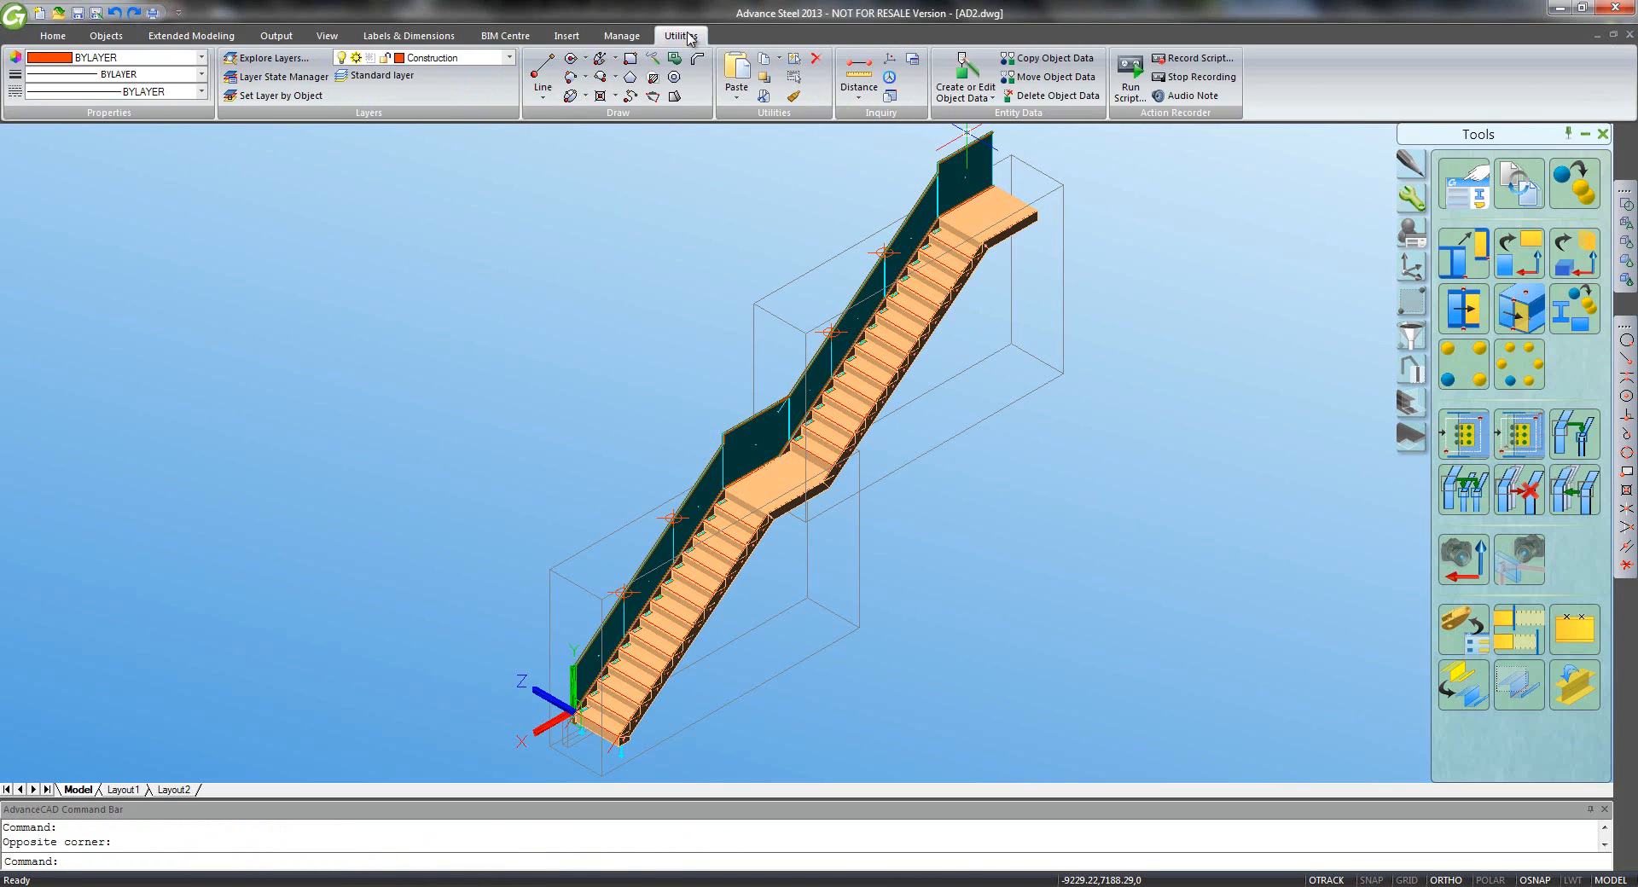
# - Make Standard the current layer, turn off 2D snaps, and reset the UCS to World
pyautogui.click(375, 75)
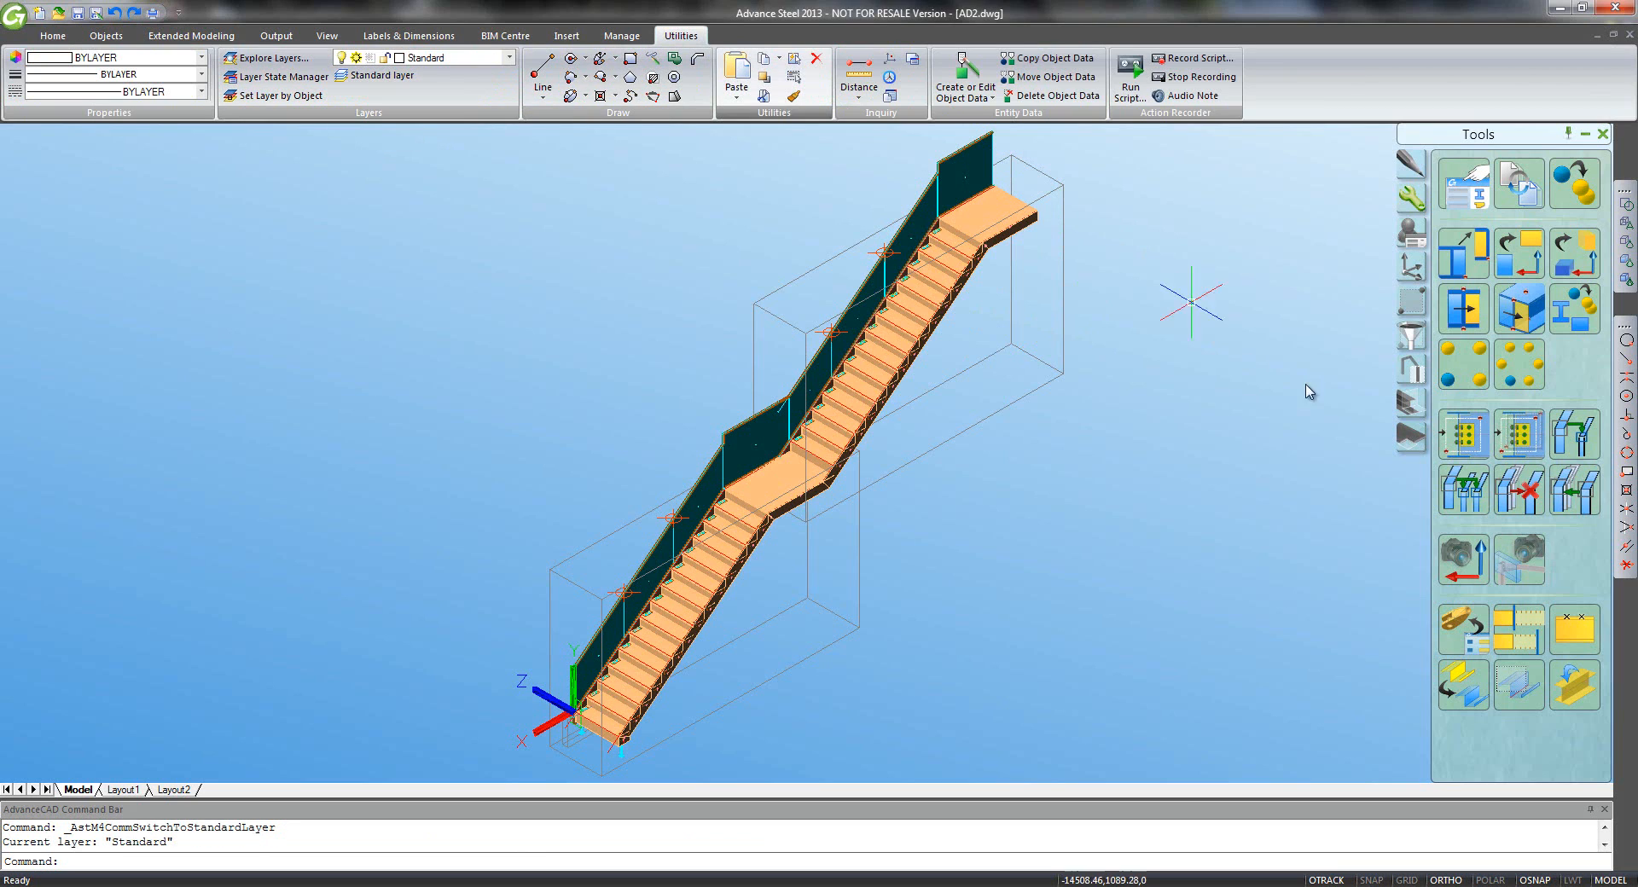
pyautogui.click(1410, 367)
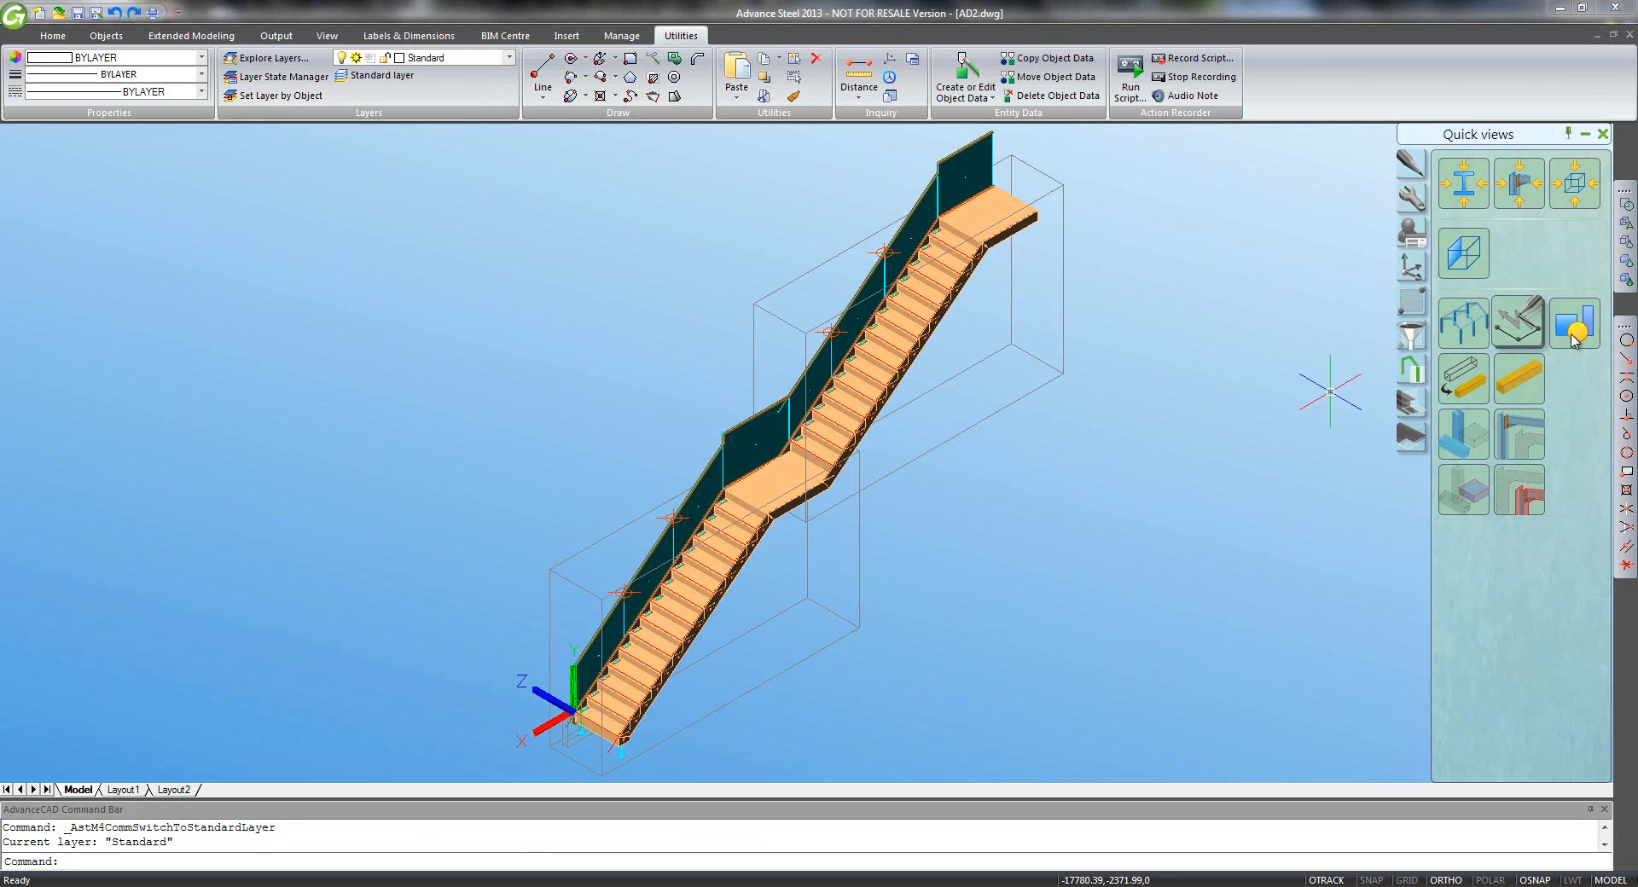
pyautogui.click(1519, 321)
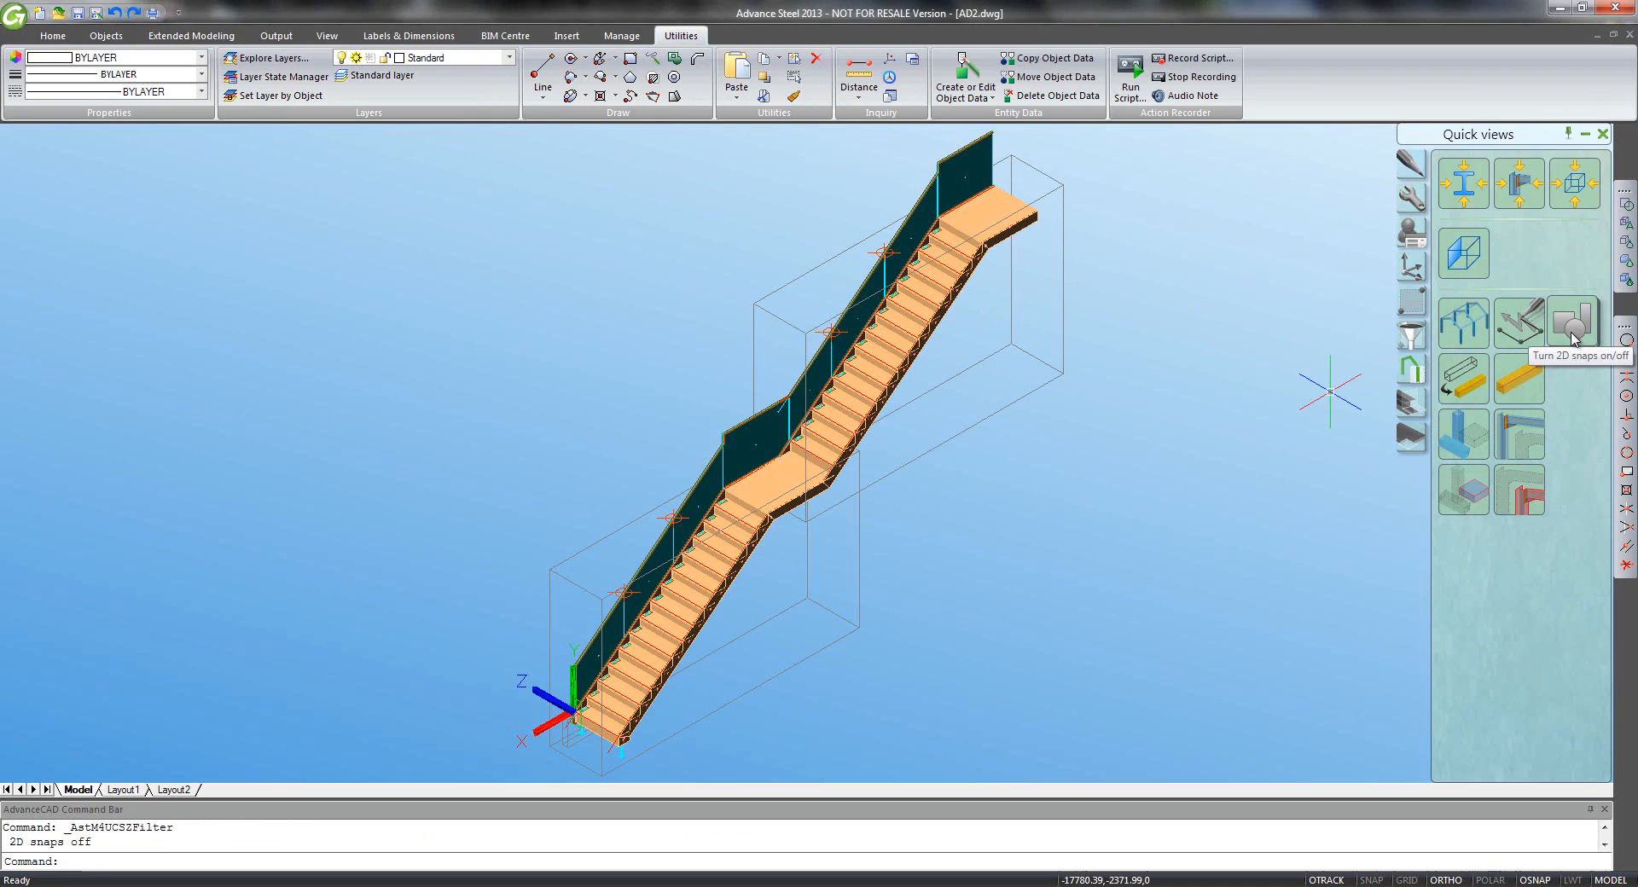
pyautogui.click(1411, 267)
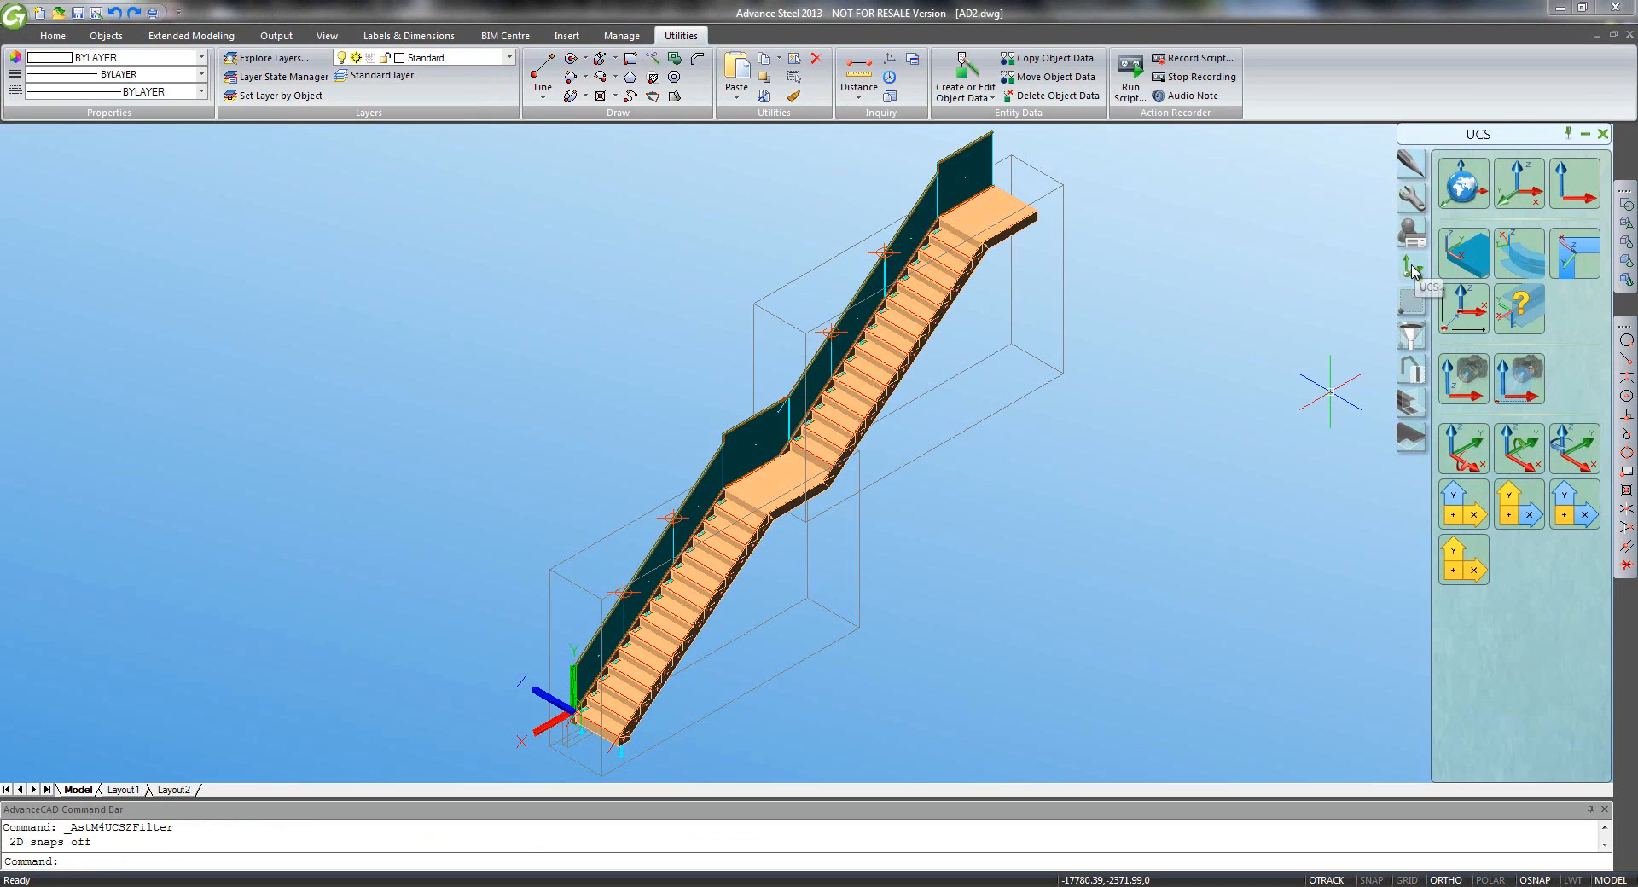
pyautogui.click(1459, 189)
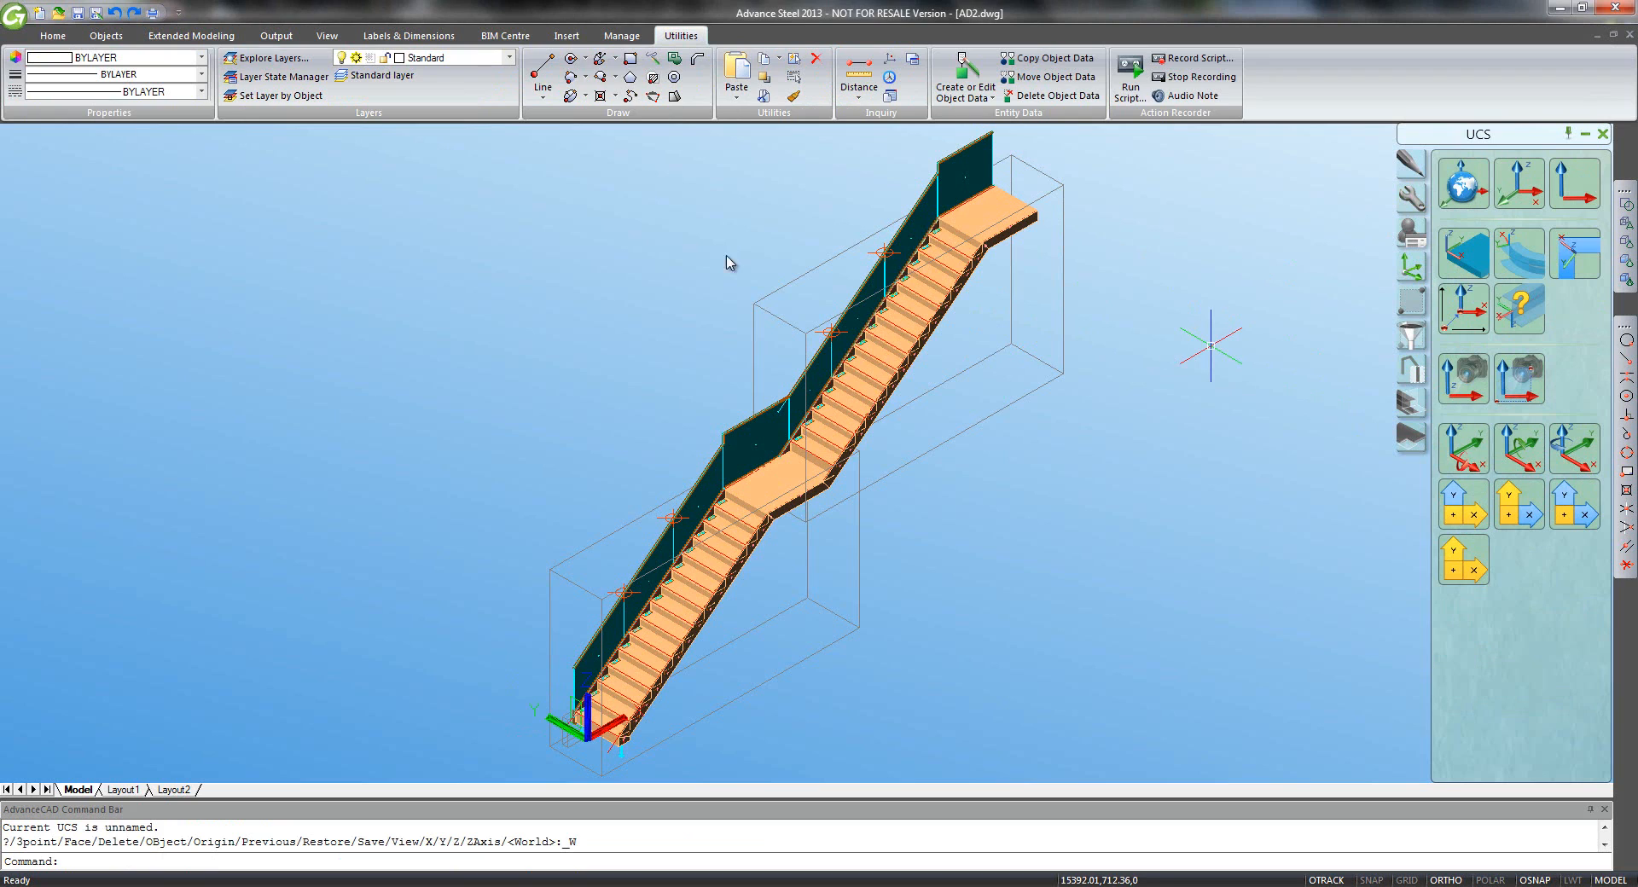
# - Create a railing on the four stringers from the stair foot to the top landing, with no nosing point
pyautogui.click(52, 35)
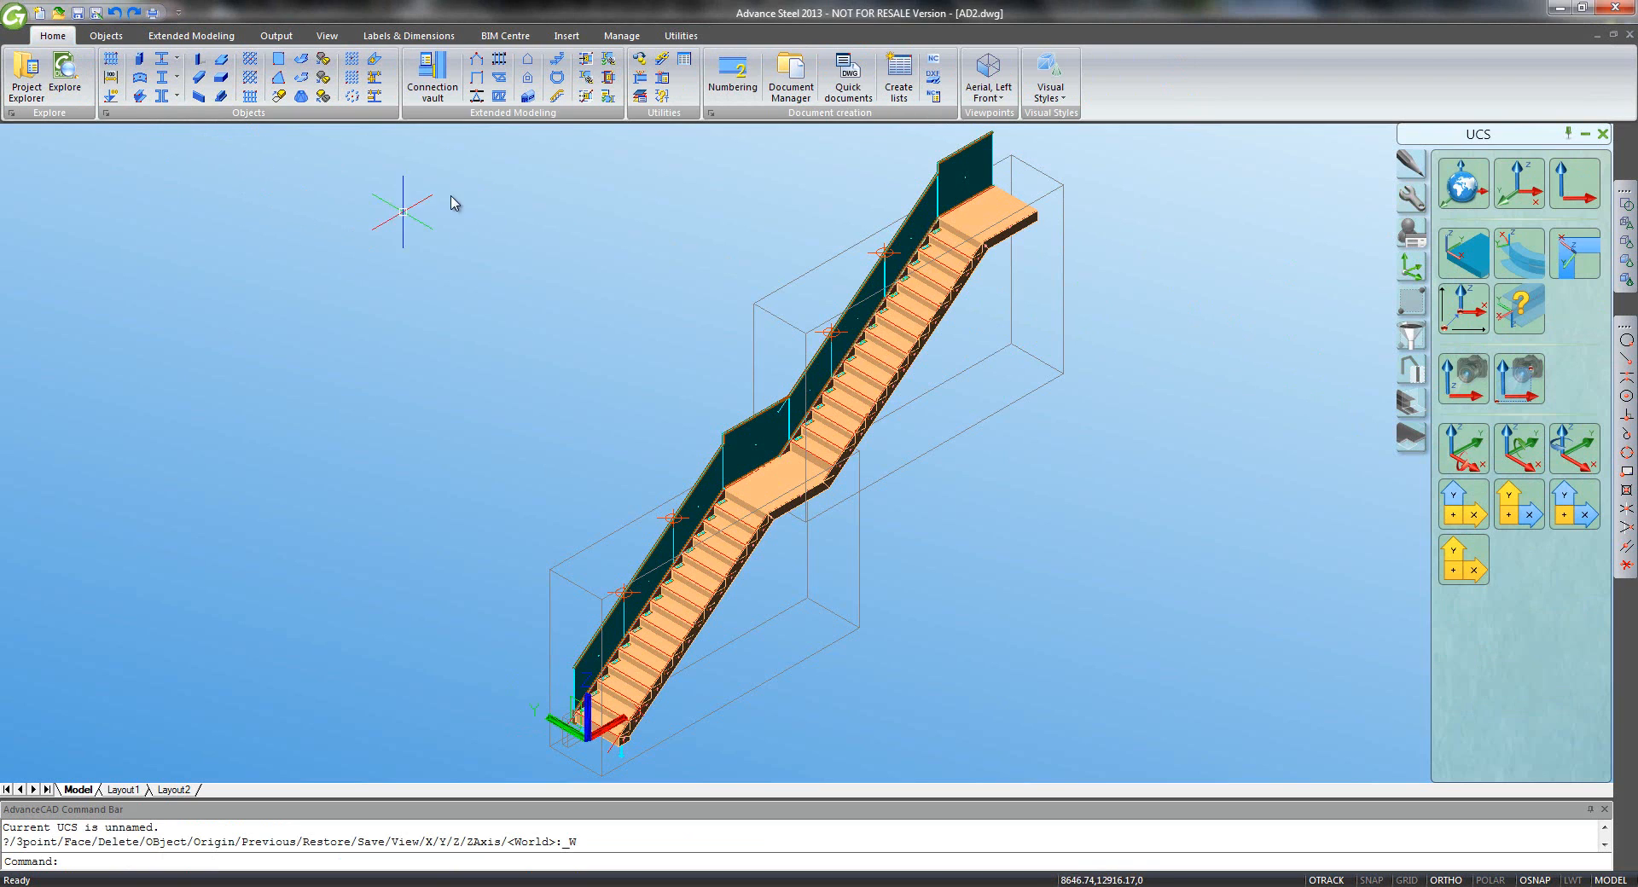
pyautogui.click(556, 95)
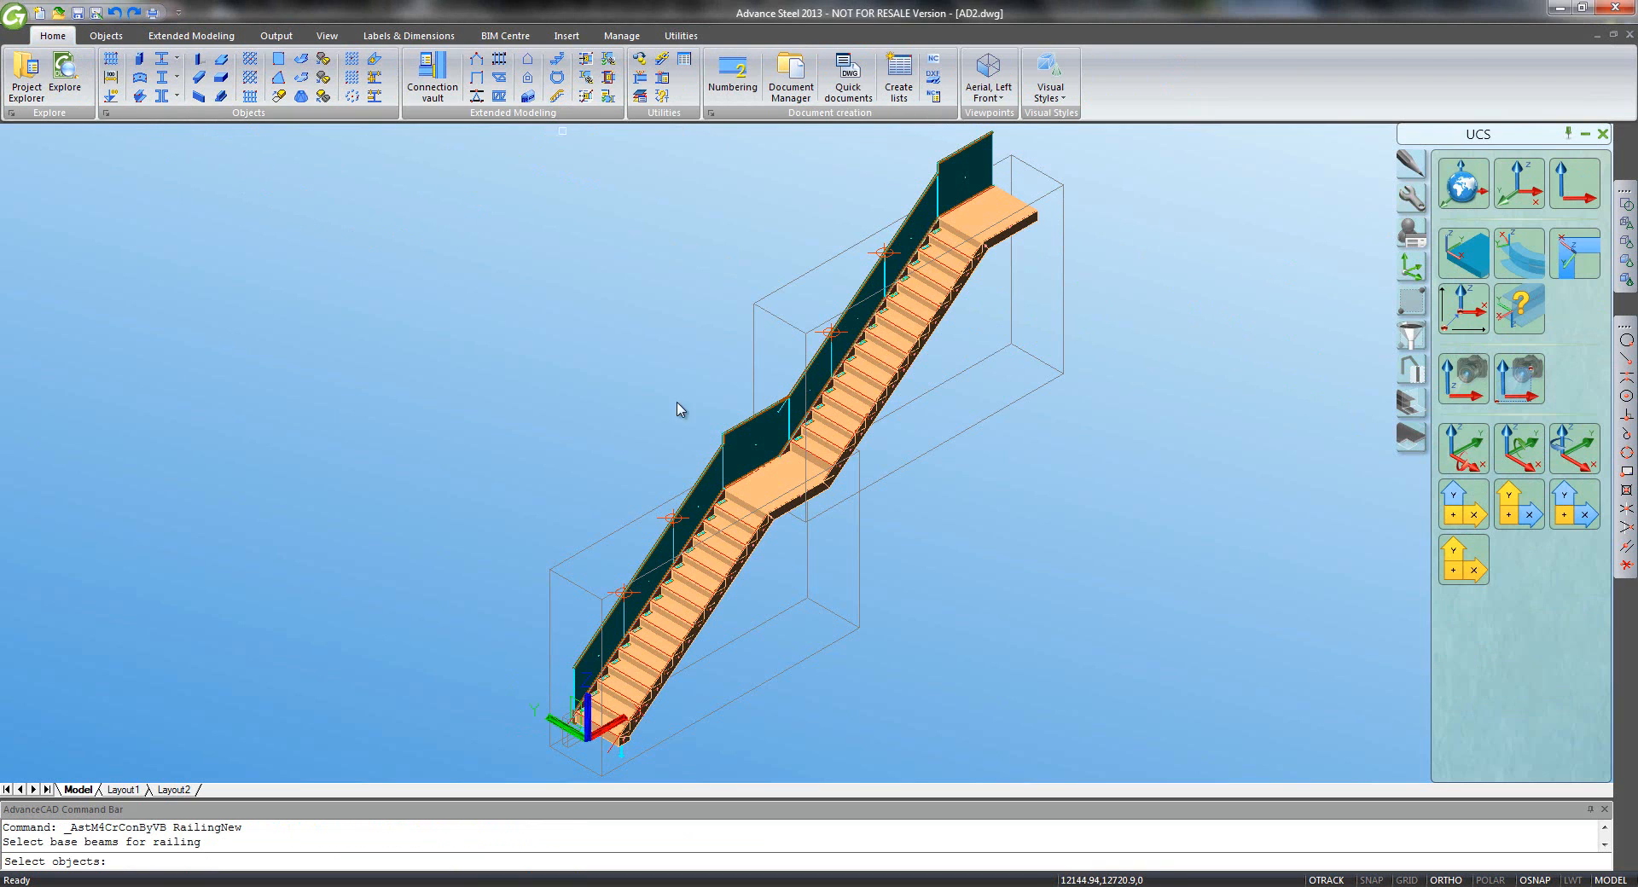
pyautogui.click(704, 635)
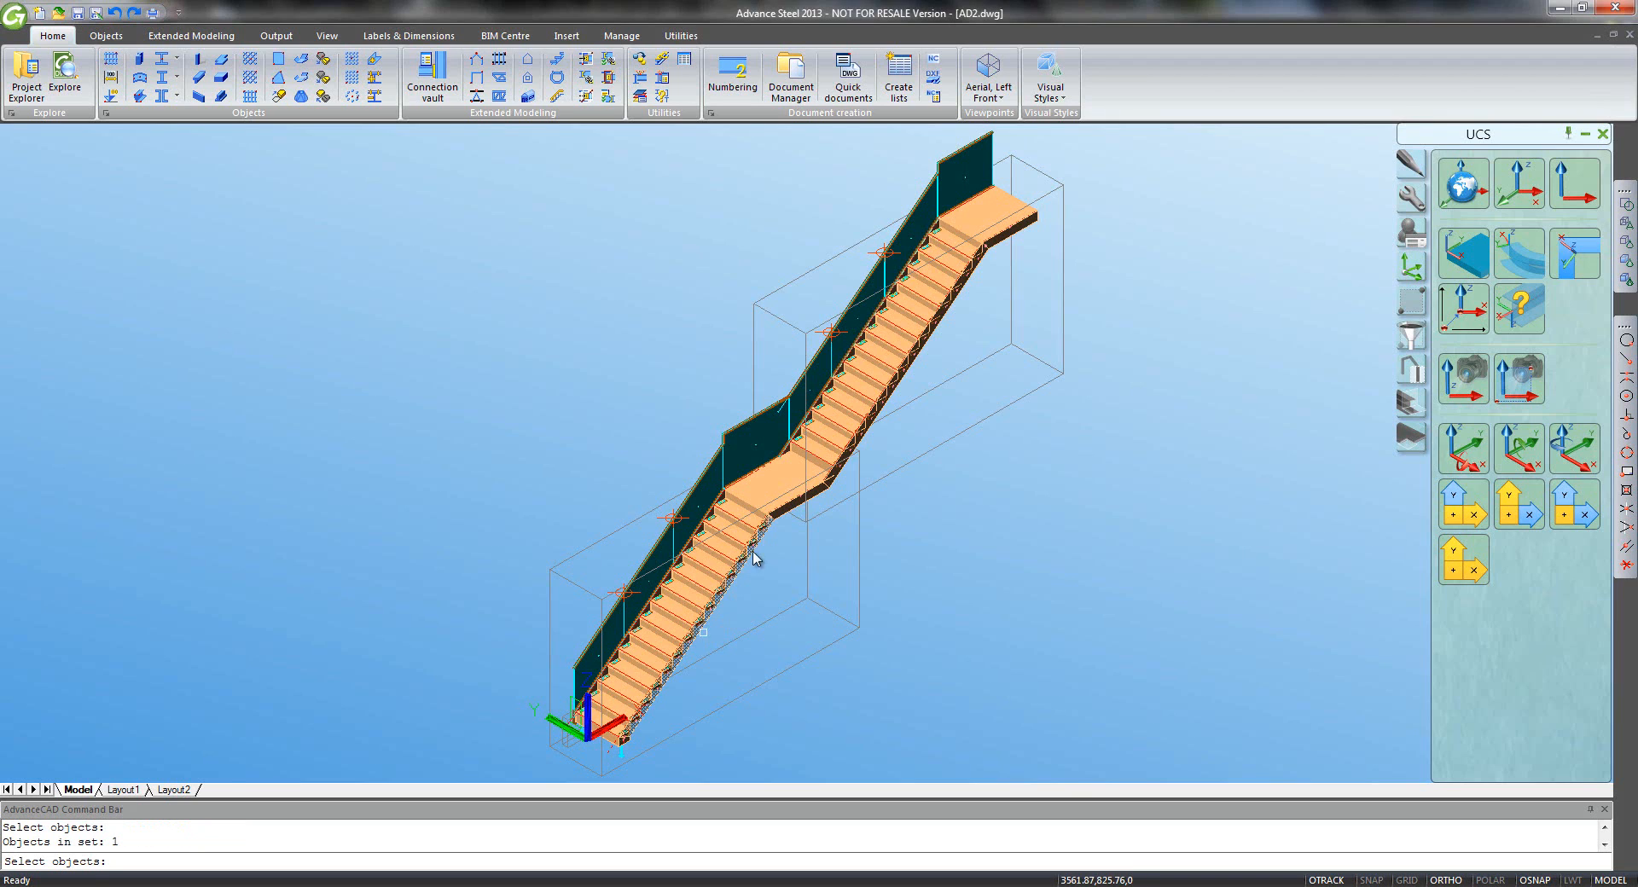
pyautogui.click(781, 513)
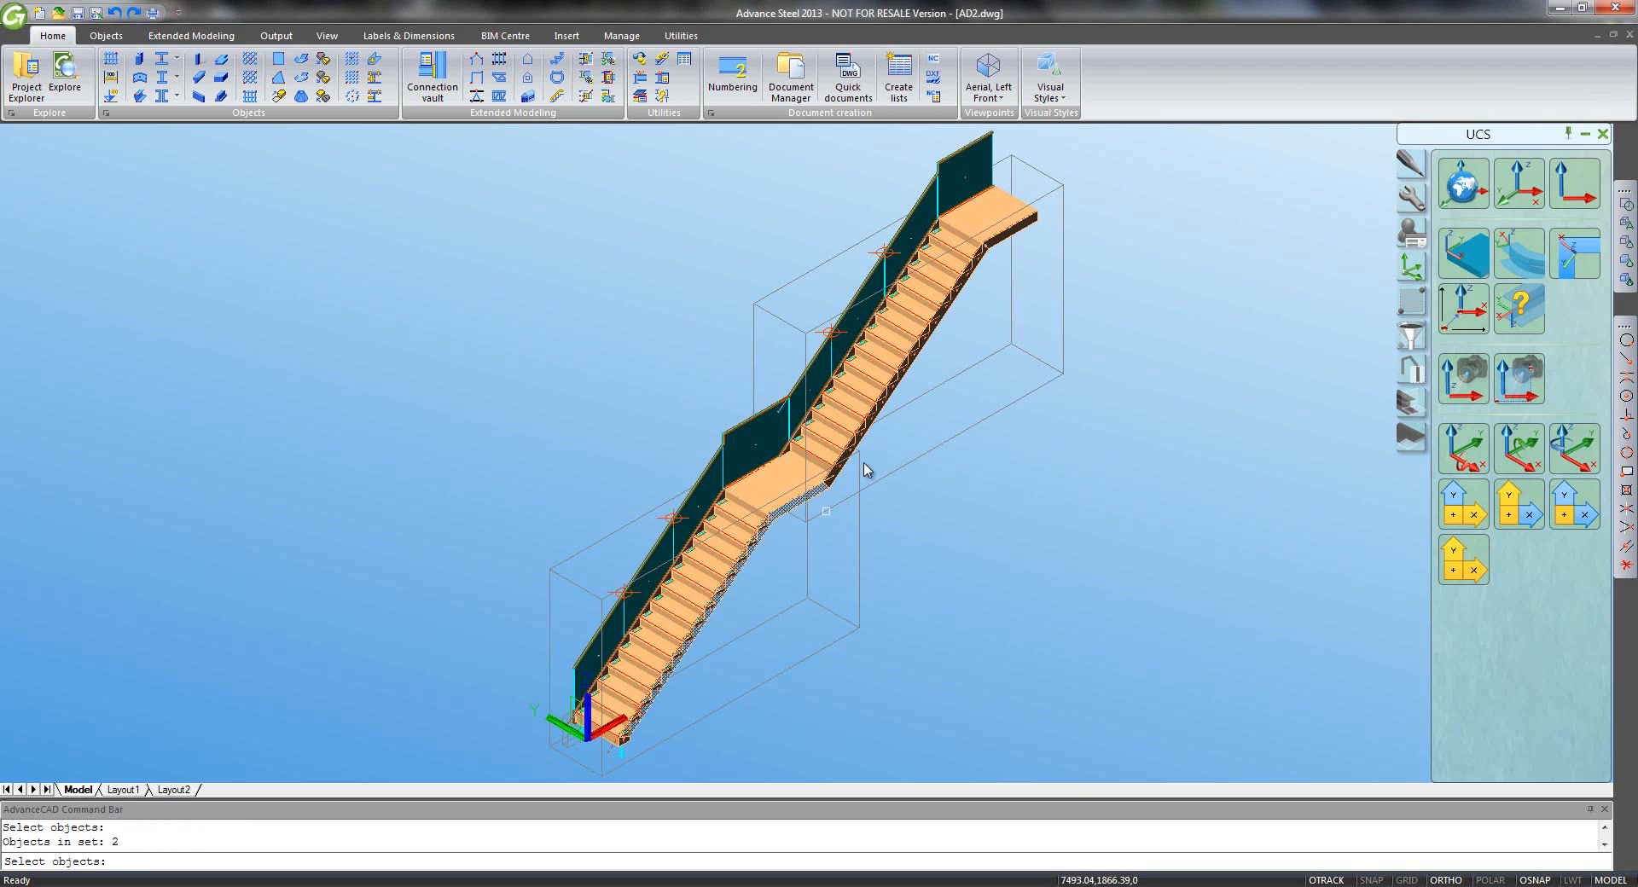
pyautogui.click(916, 371)
pyautogui.click(1005, 245)
pyautogui.press('Return')
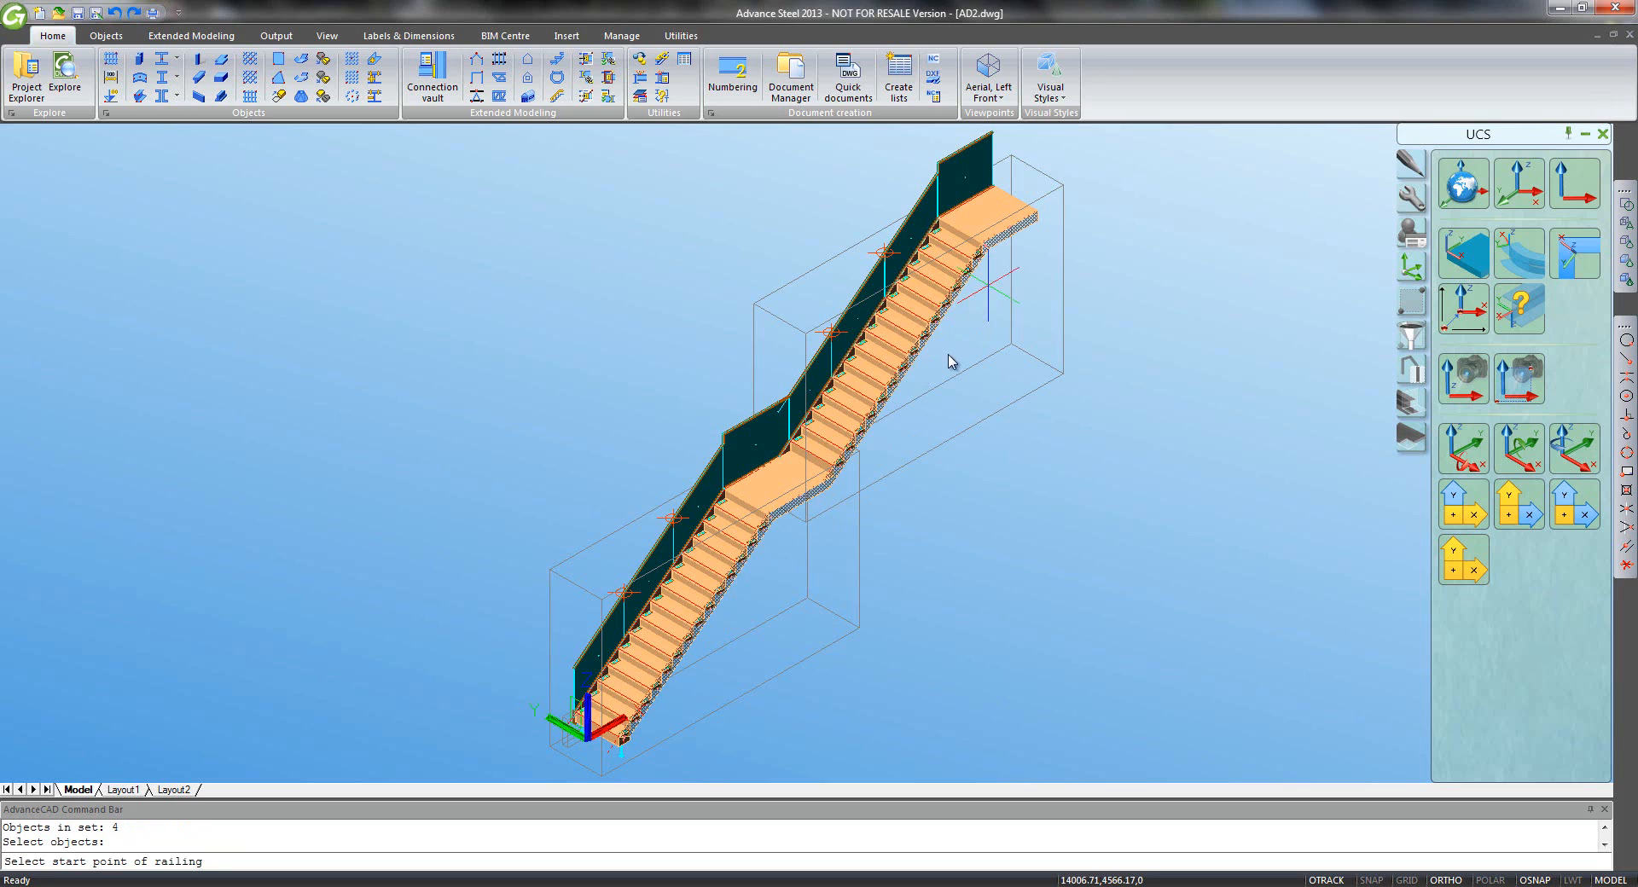
pyautogui.click(620, 745)
pyautogui.click(1037, 220)
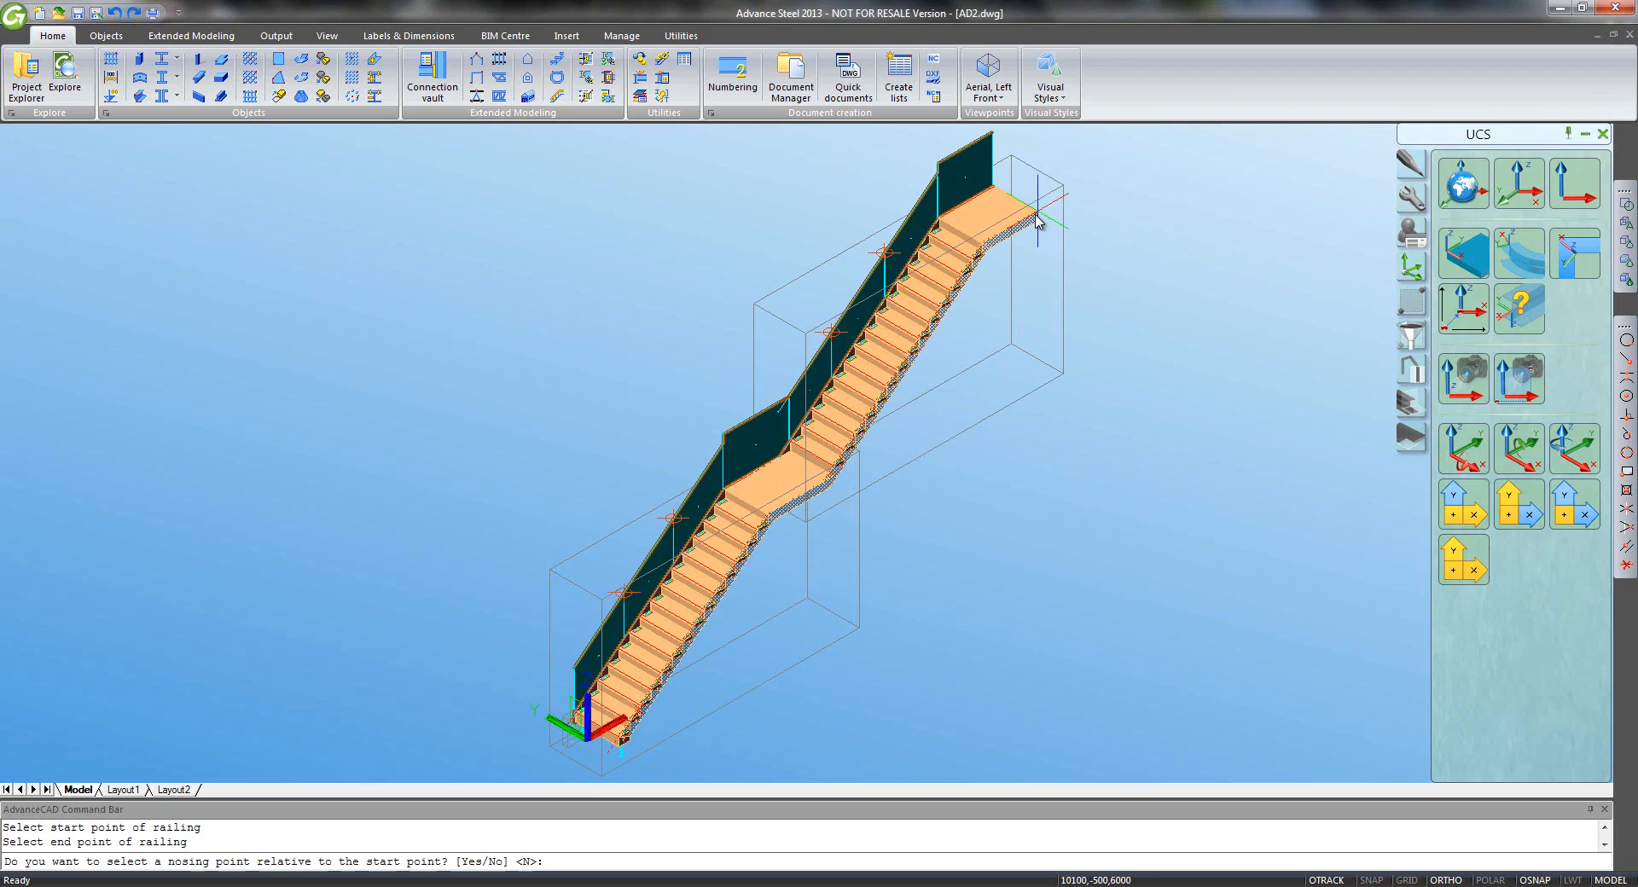
pyautogui.press('Return')
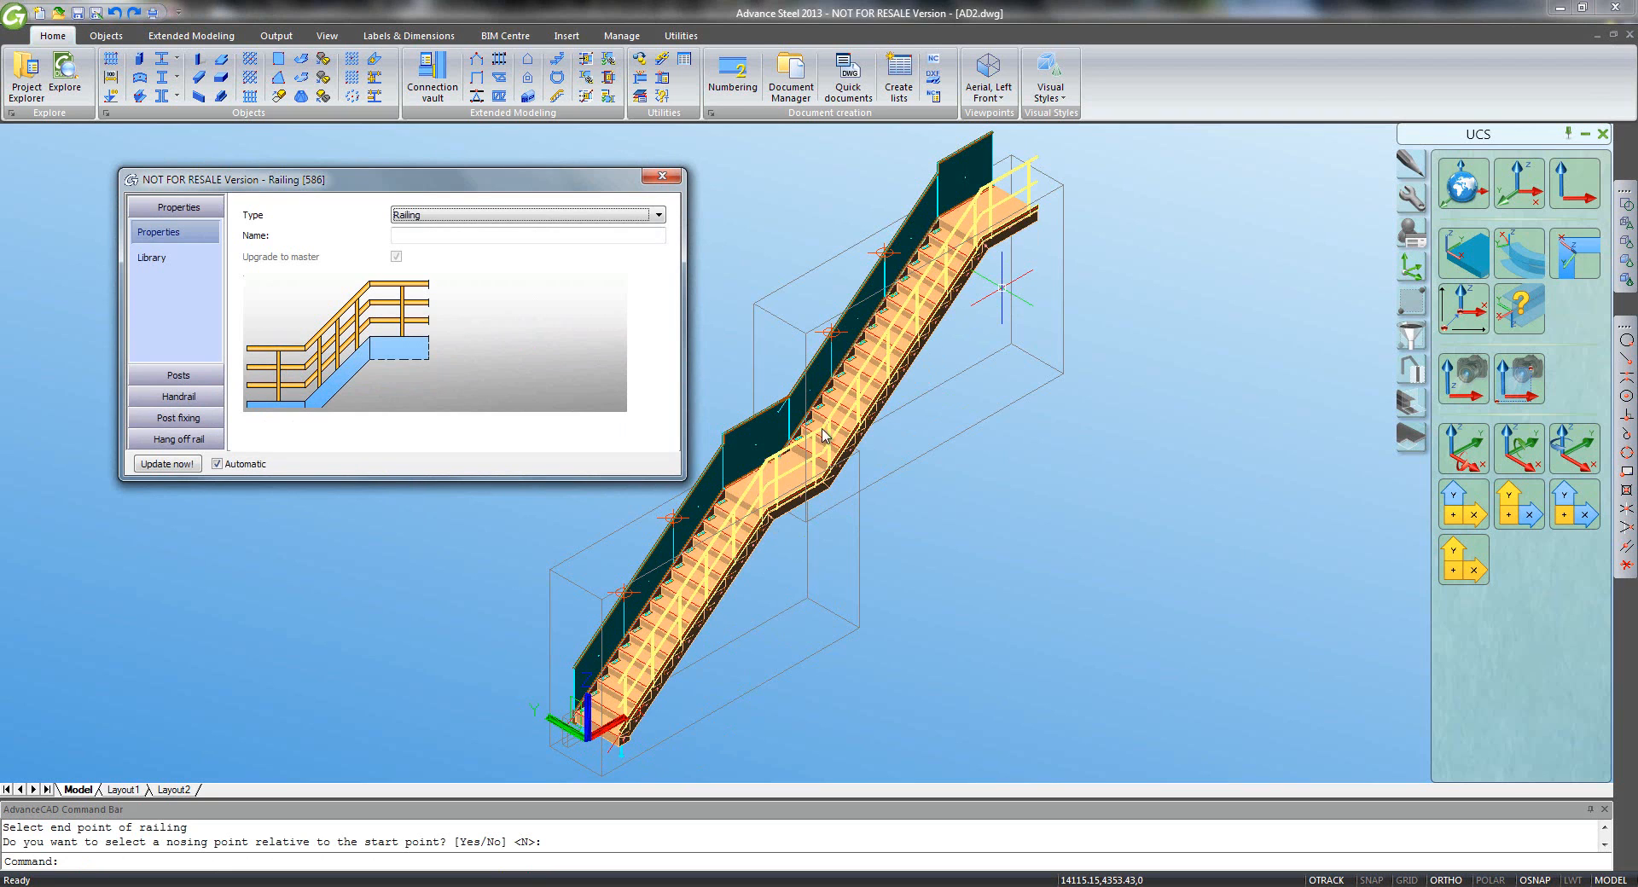
# - Review the railing's post section, post spacing and post-to-top-handrail connection, then bring up the handrail settings
pyautogui.scroll(8, 721, 585)
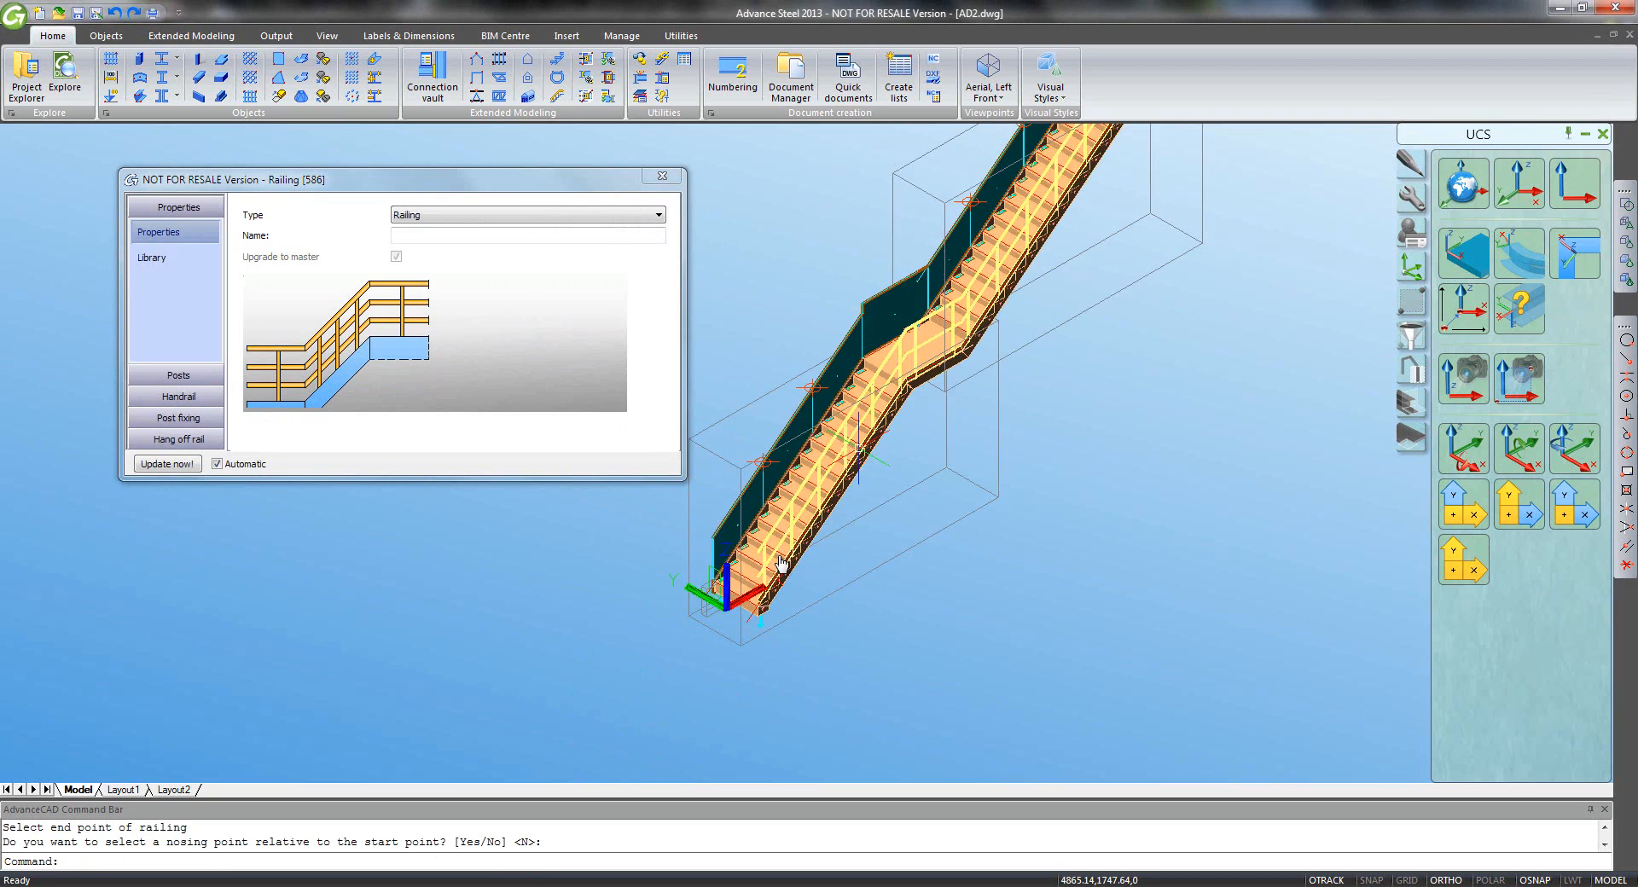
pyautogui.moveTo(887, 528); pyautogui.dragTo(960, 565, button='middle')
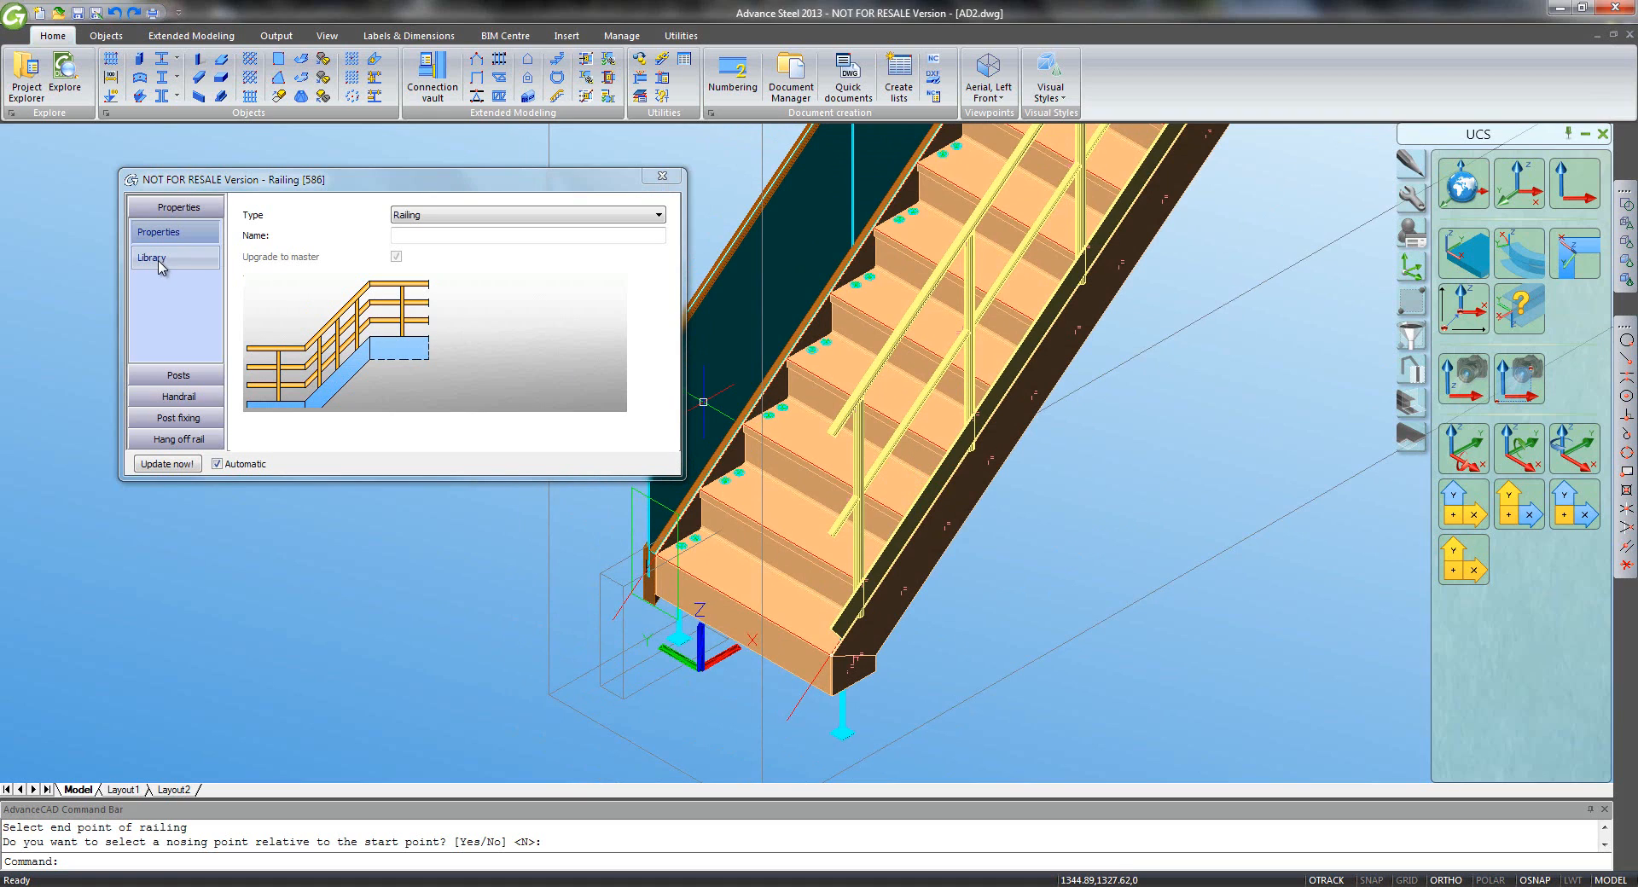
pyautogui.click(178, 376)
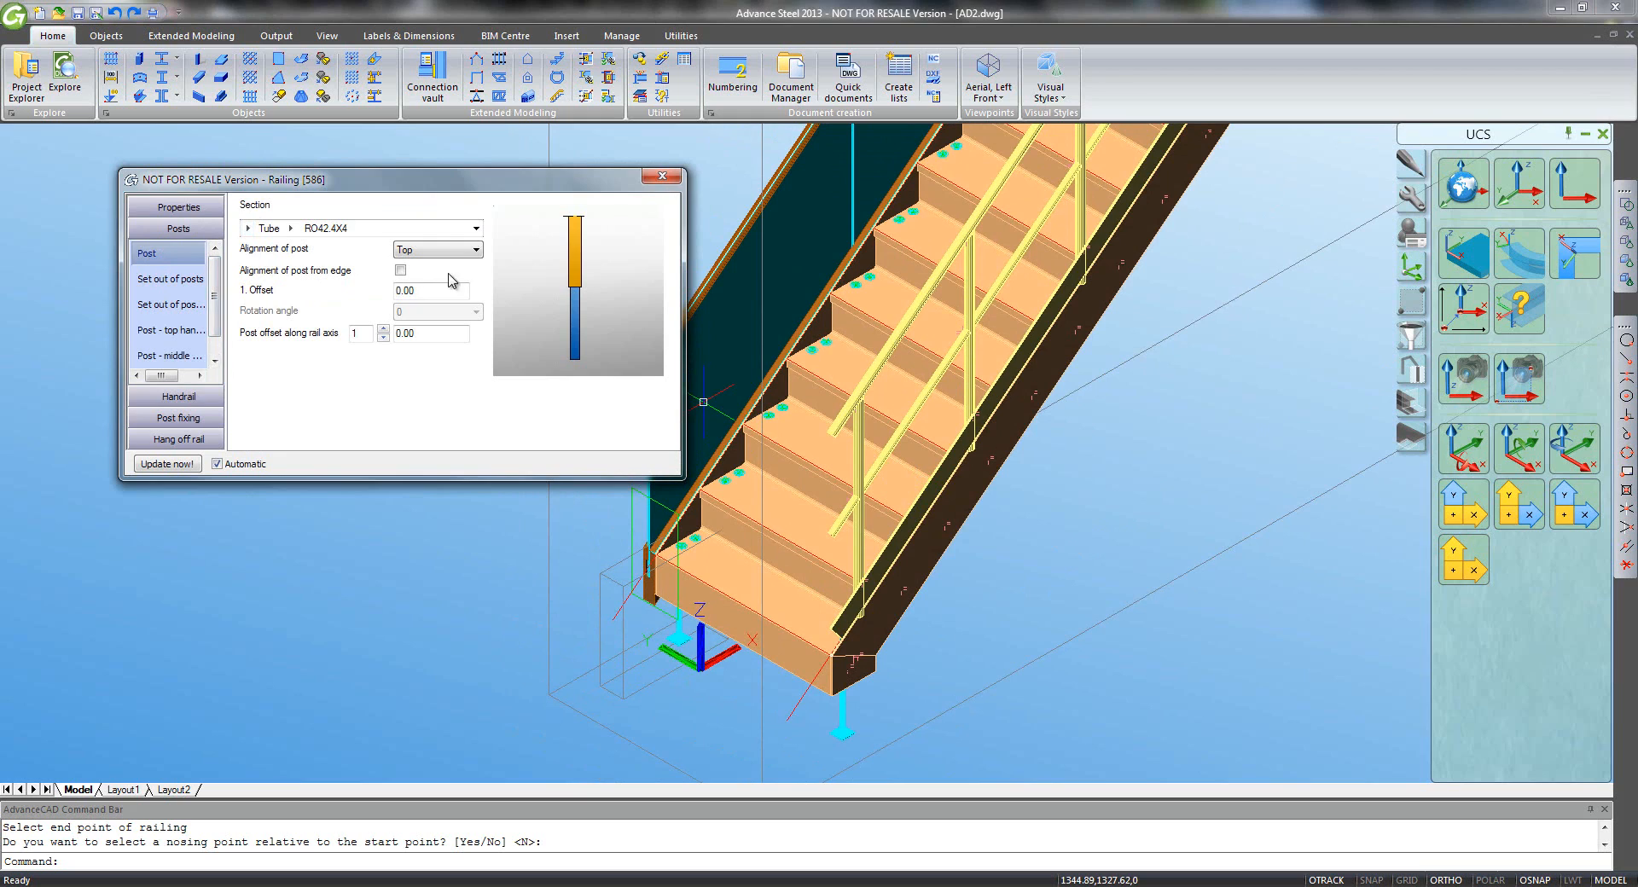
pyautogui.click(186, 283)
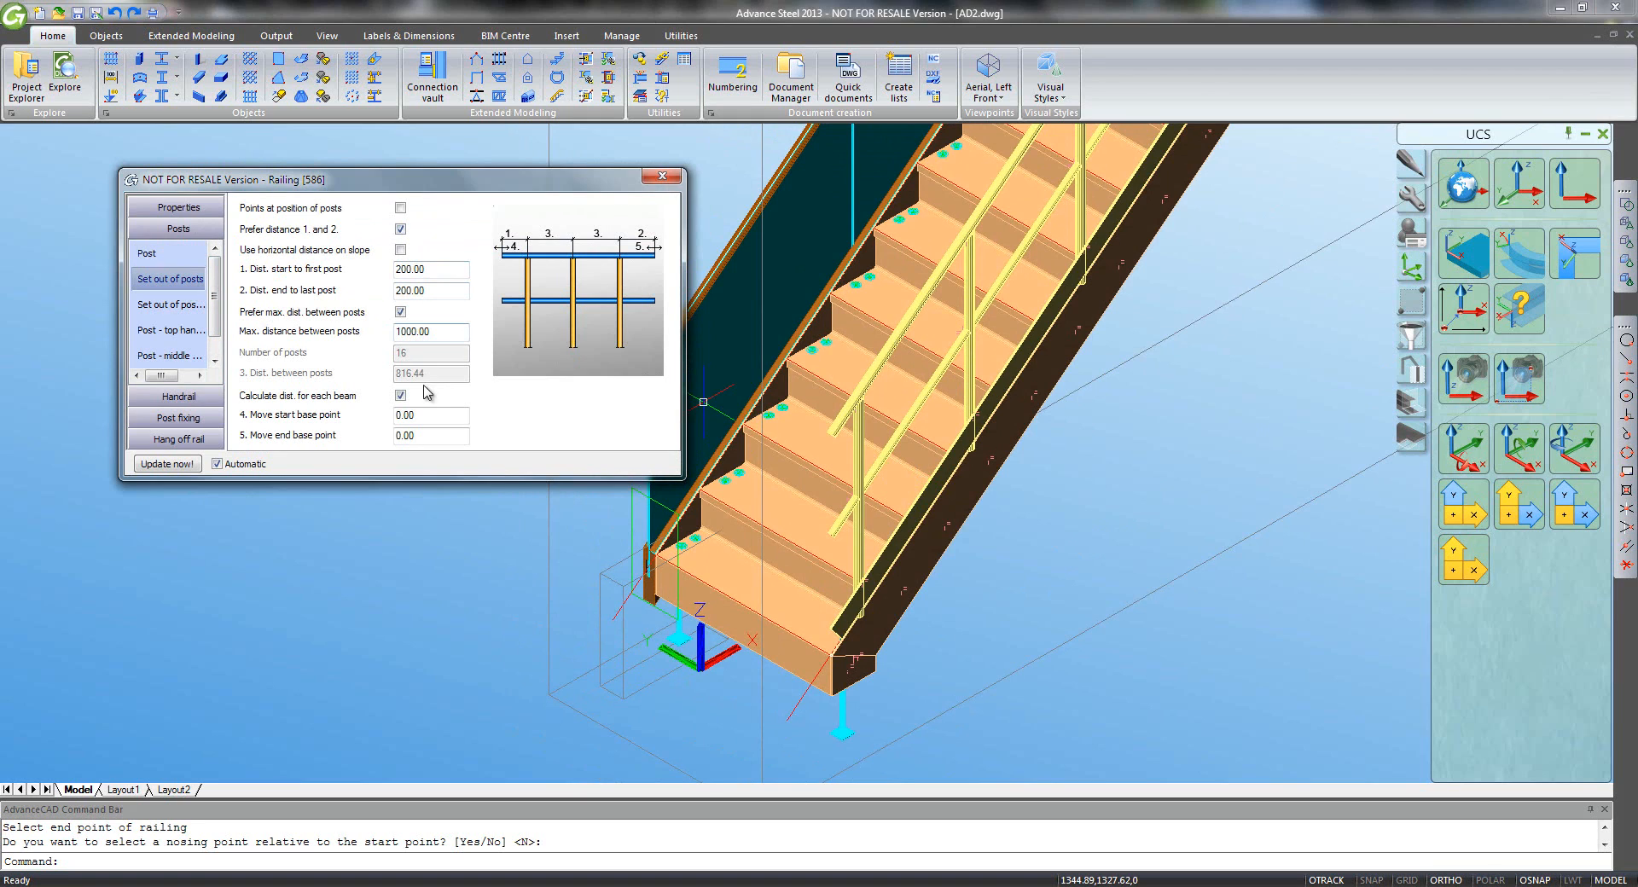
pyautogui.click(203, 332)
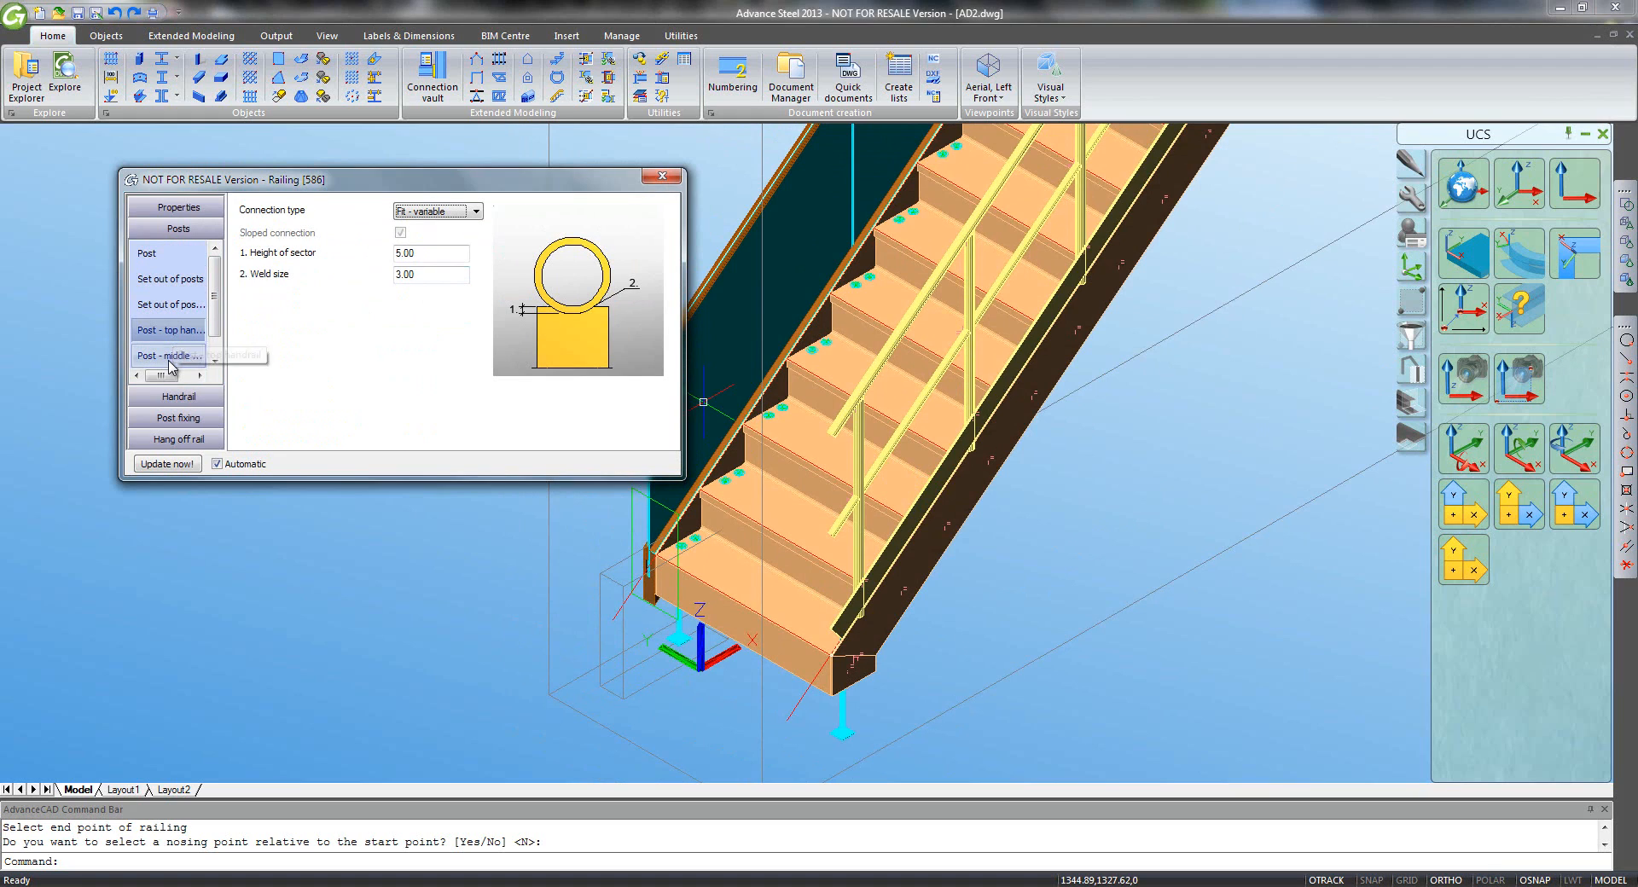
pyautogui.scroll(-1, 174, 340)
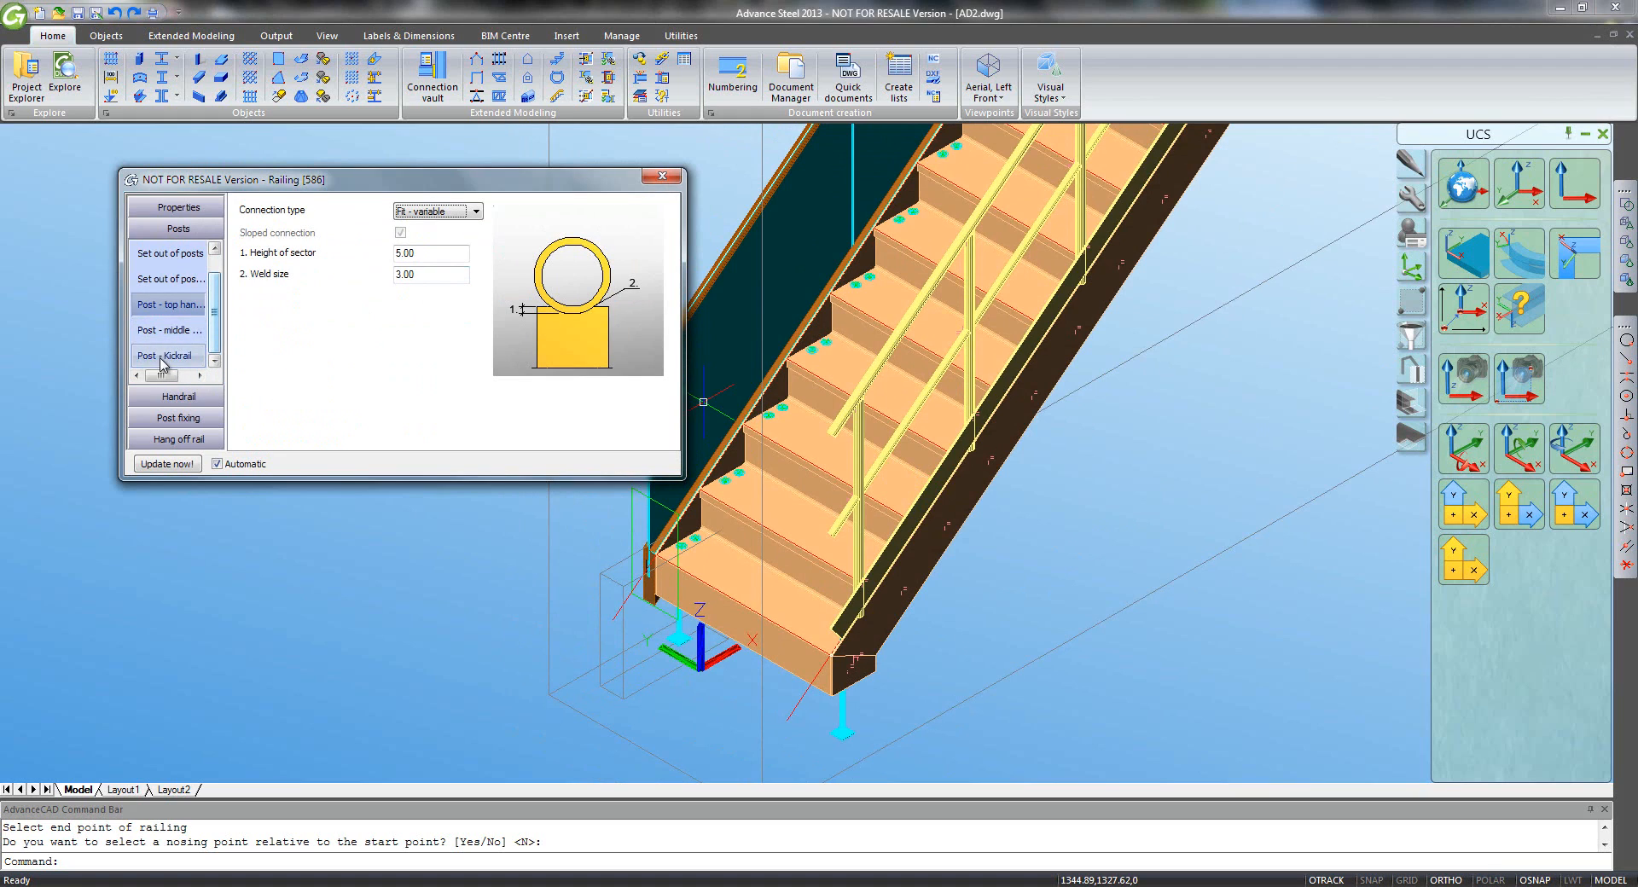
pyautogui.click(174, 396)
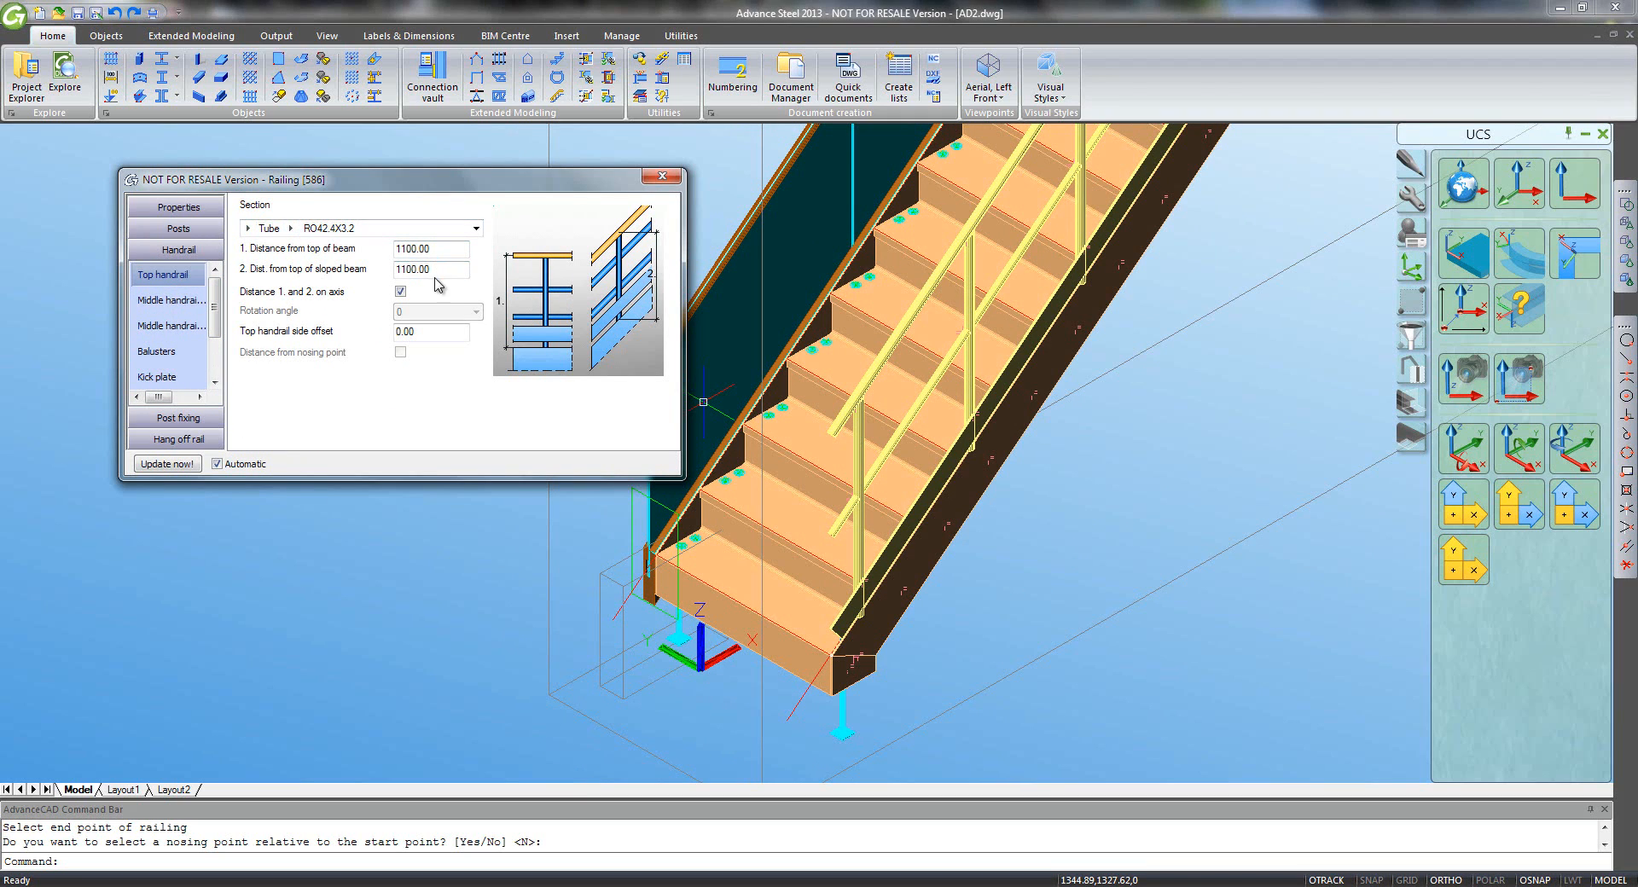
# - Look through the middle handrail, baluster and kick rail settings
pyautogui.click(175, 301)
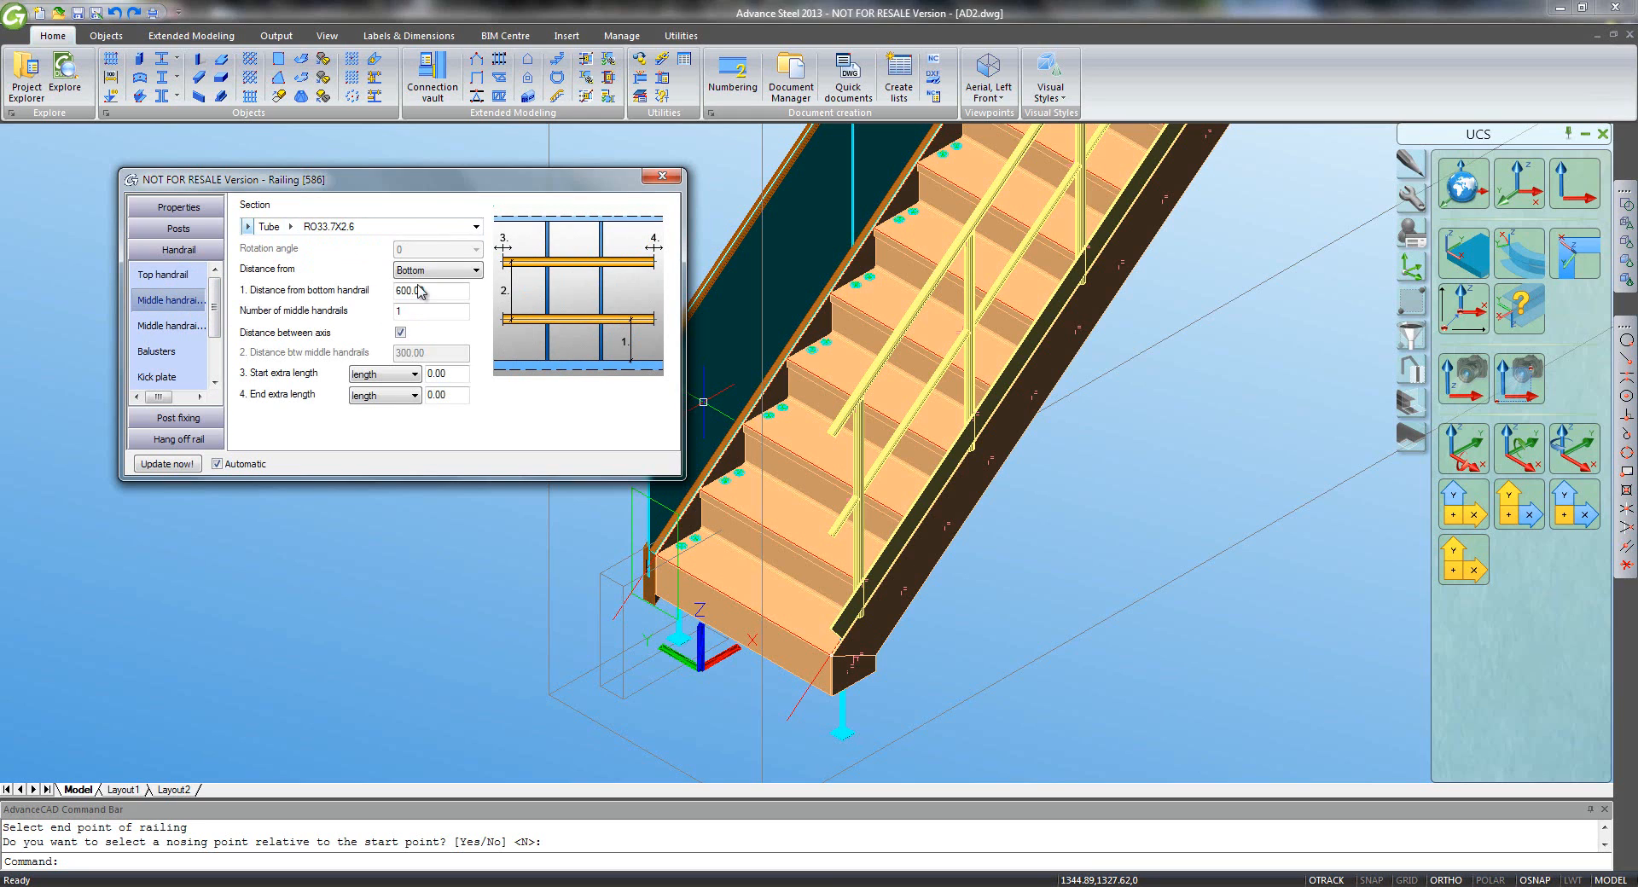
pyautogui.click(181, 354)
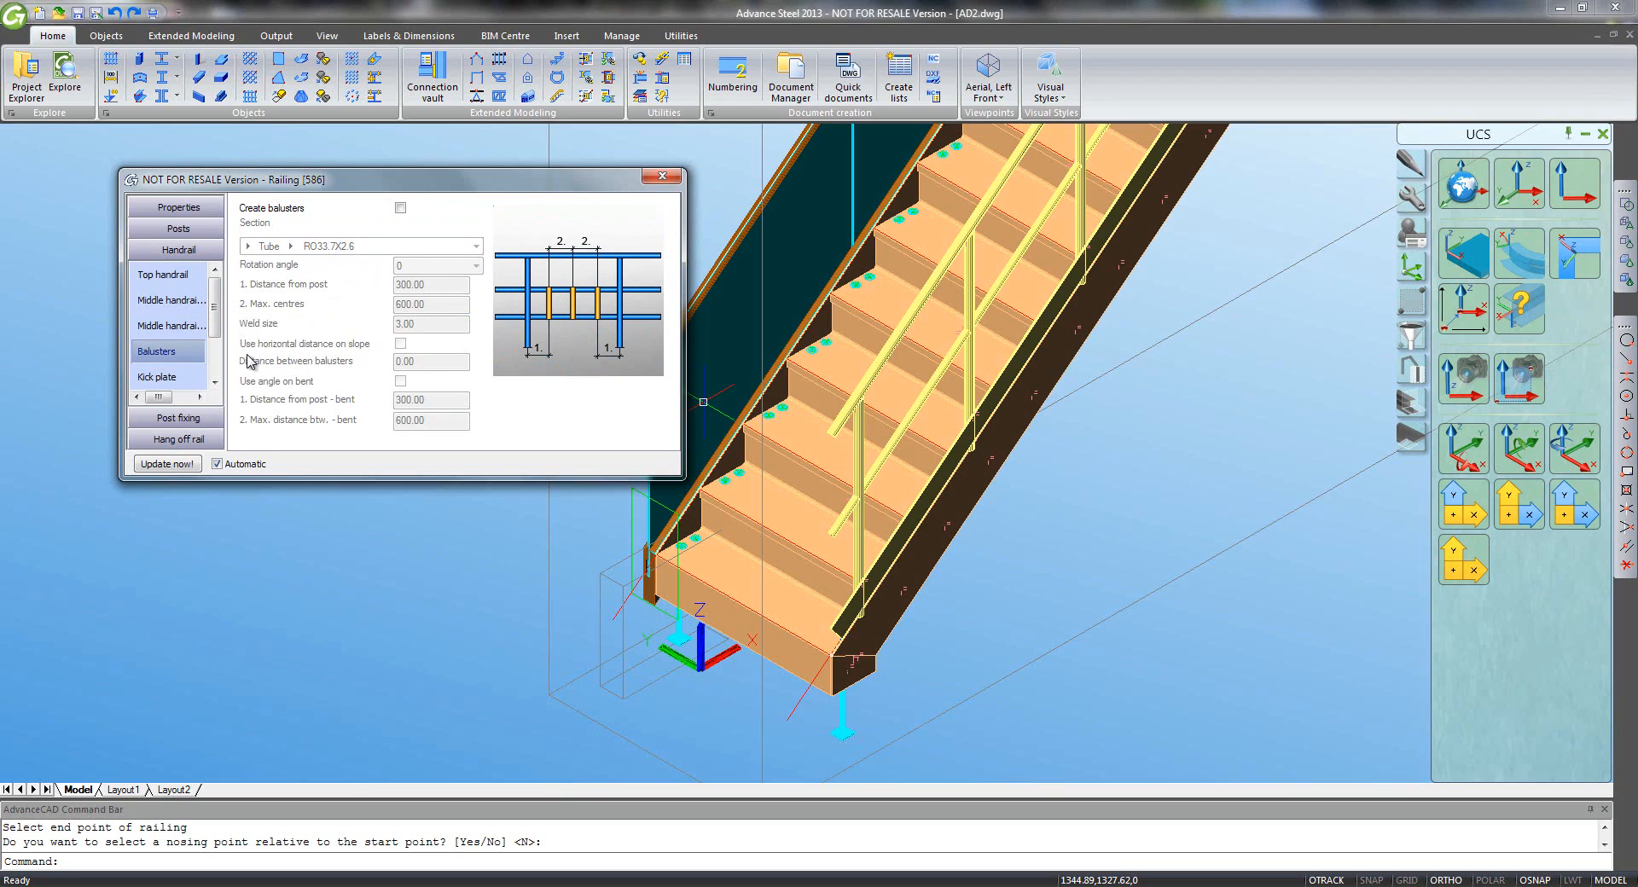
pyautogui.scroll(-3, 205, 375)
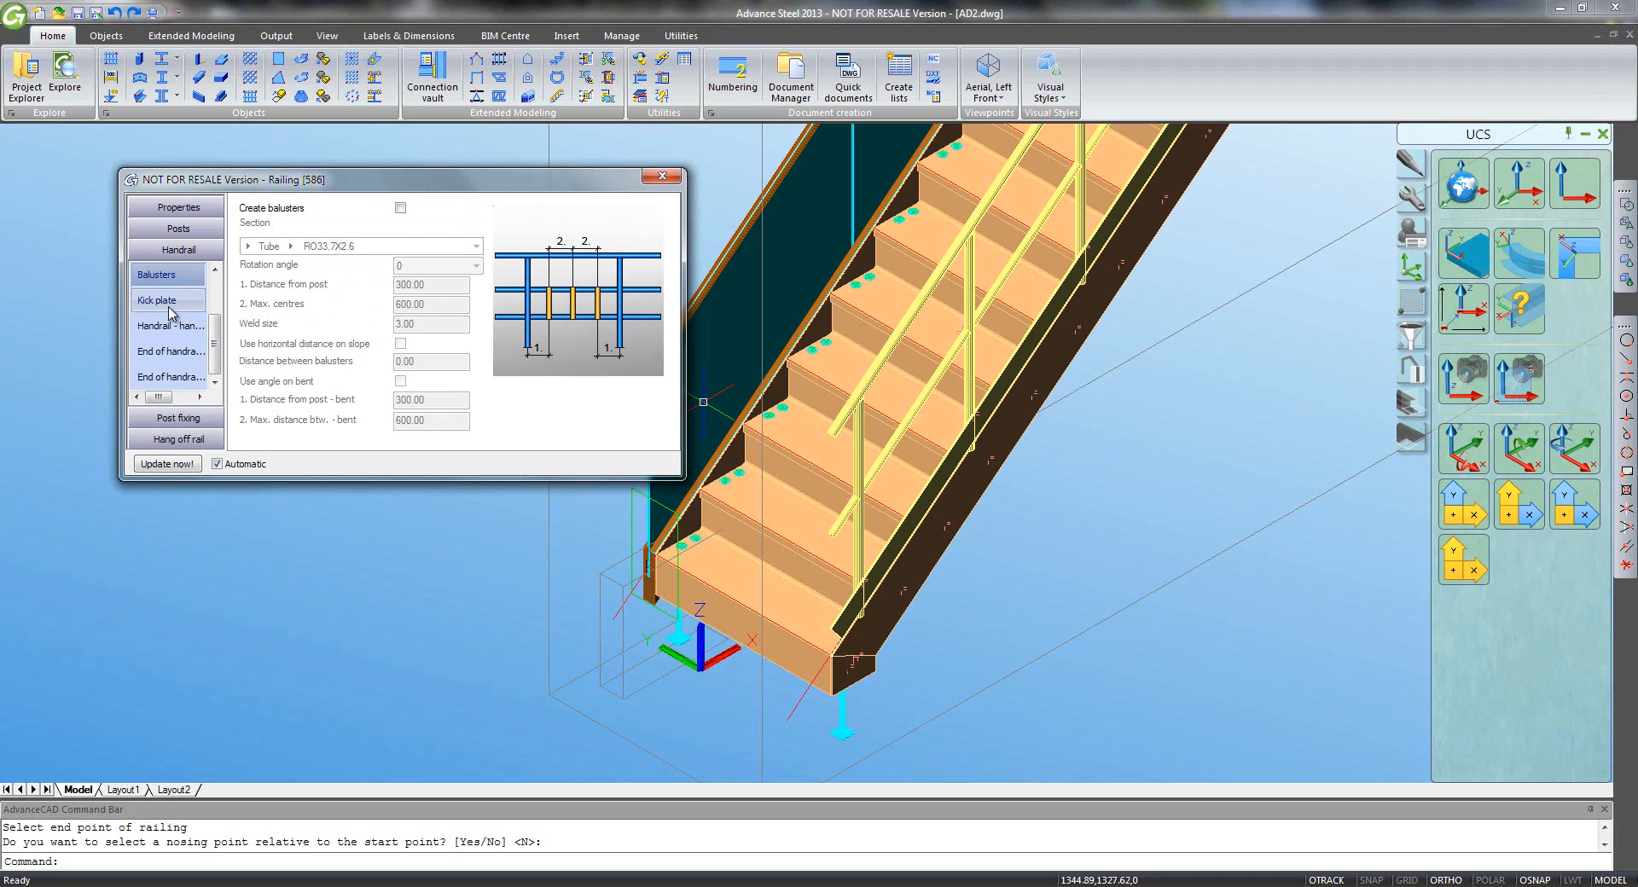
pyautogui.click(168, 310)
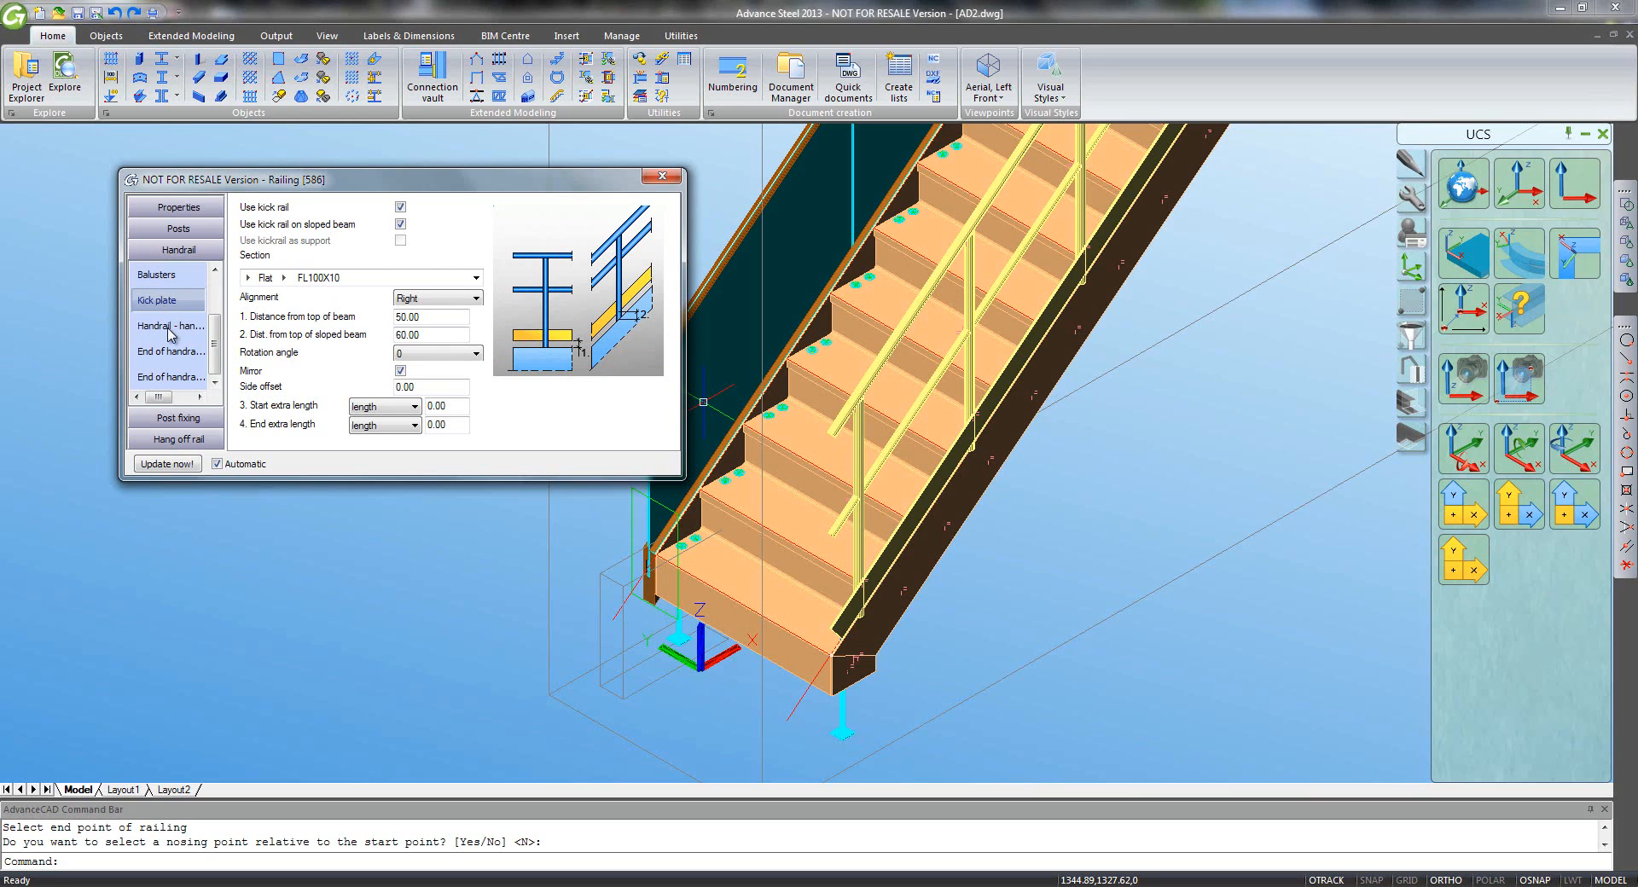
# - Set the end-of-handrail connection type to Loop
pyautogui.click(173, 354)
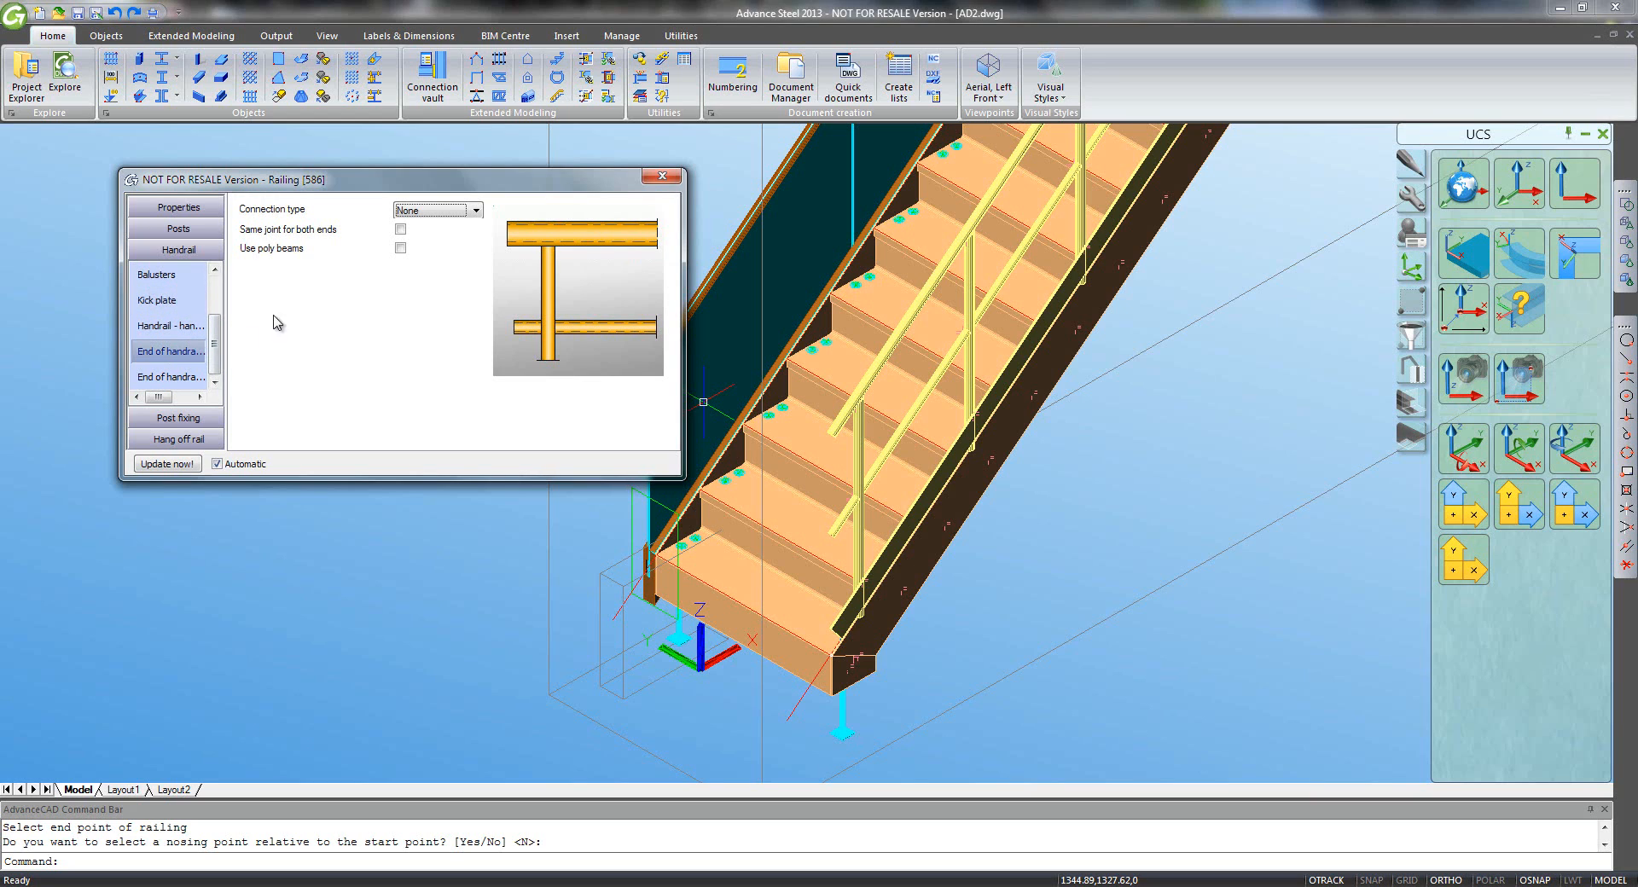
pyautogui.click(447, 219)
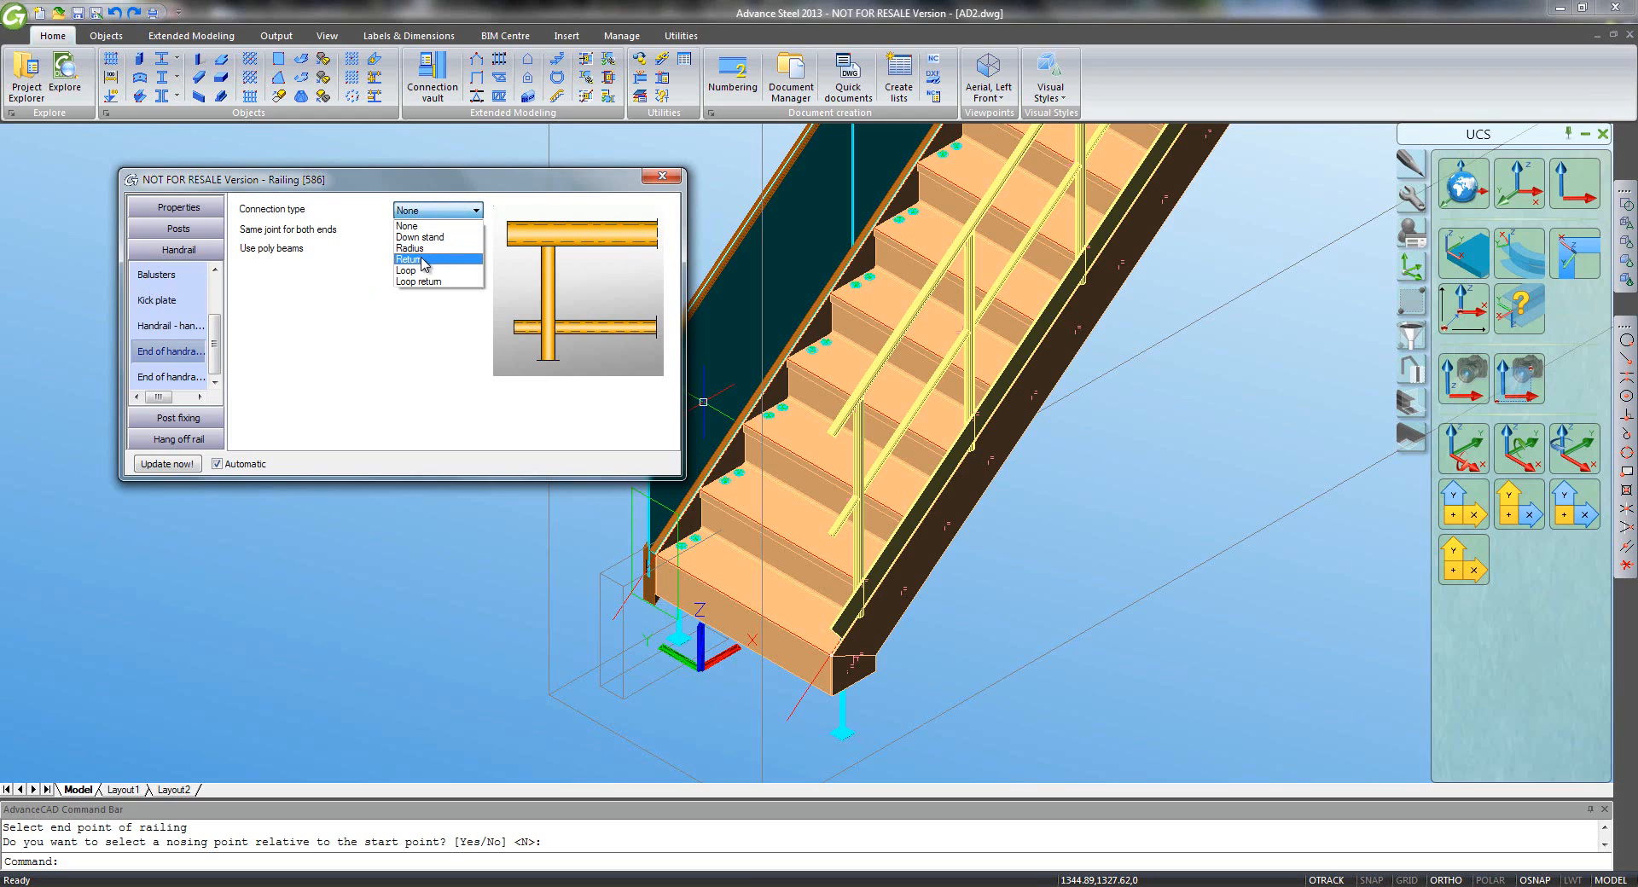
pyautogui.click(423, 271)
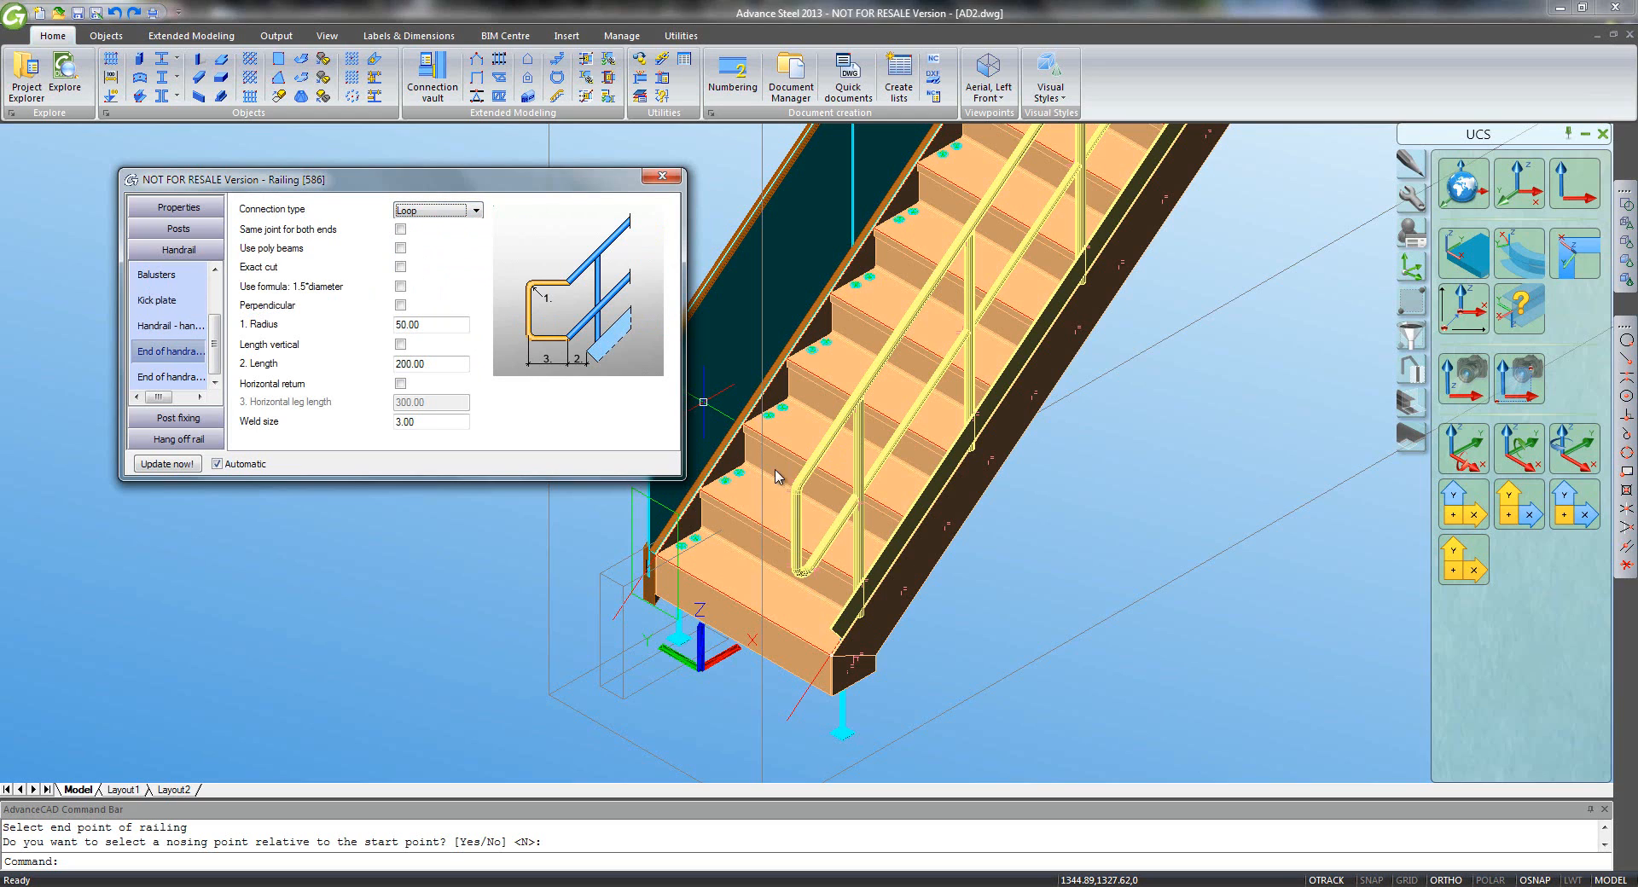
# - Keep the post fixing connection type as None
pyautogui.click(181, 418)
pyautogui.click(417, 213)
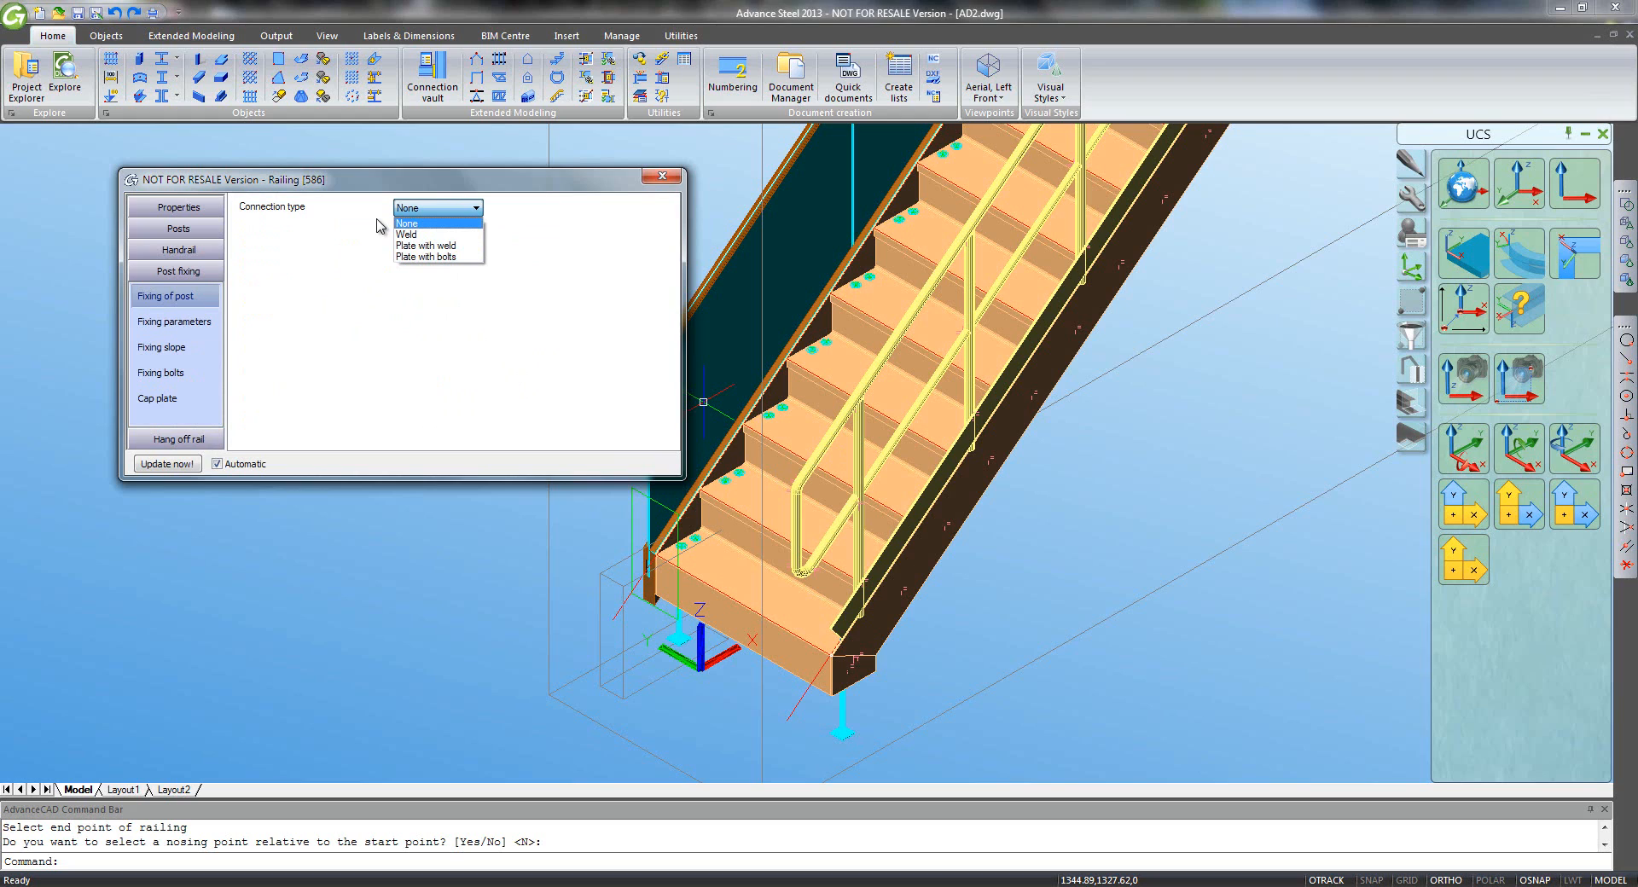
pyautogui.click(202, 450)
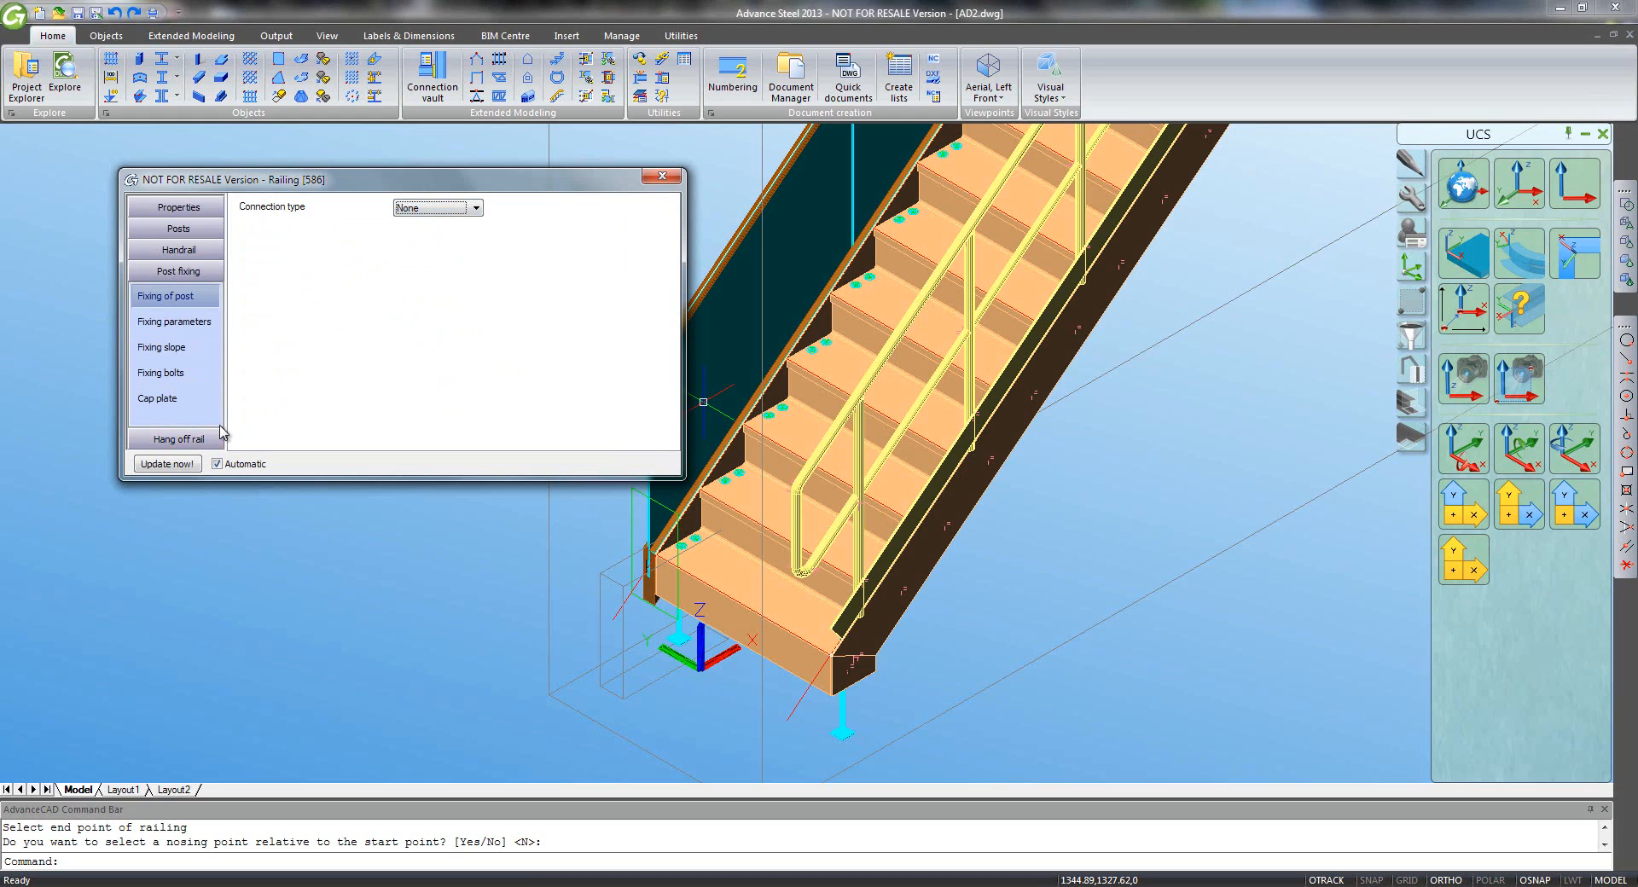
# - Enable Create grab rail for an RO42.4X4 tube rail, then return to the general properties
pyautogui.click(199, 440)
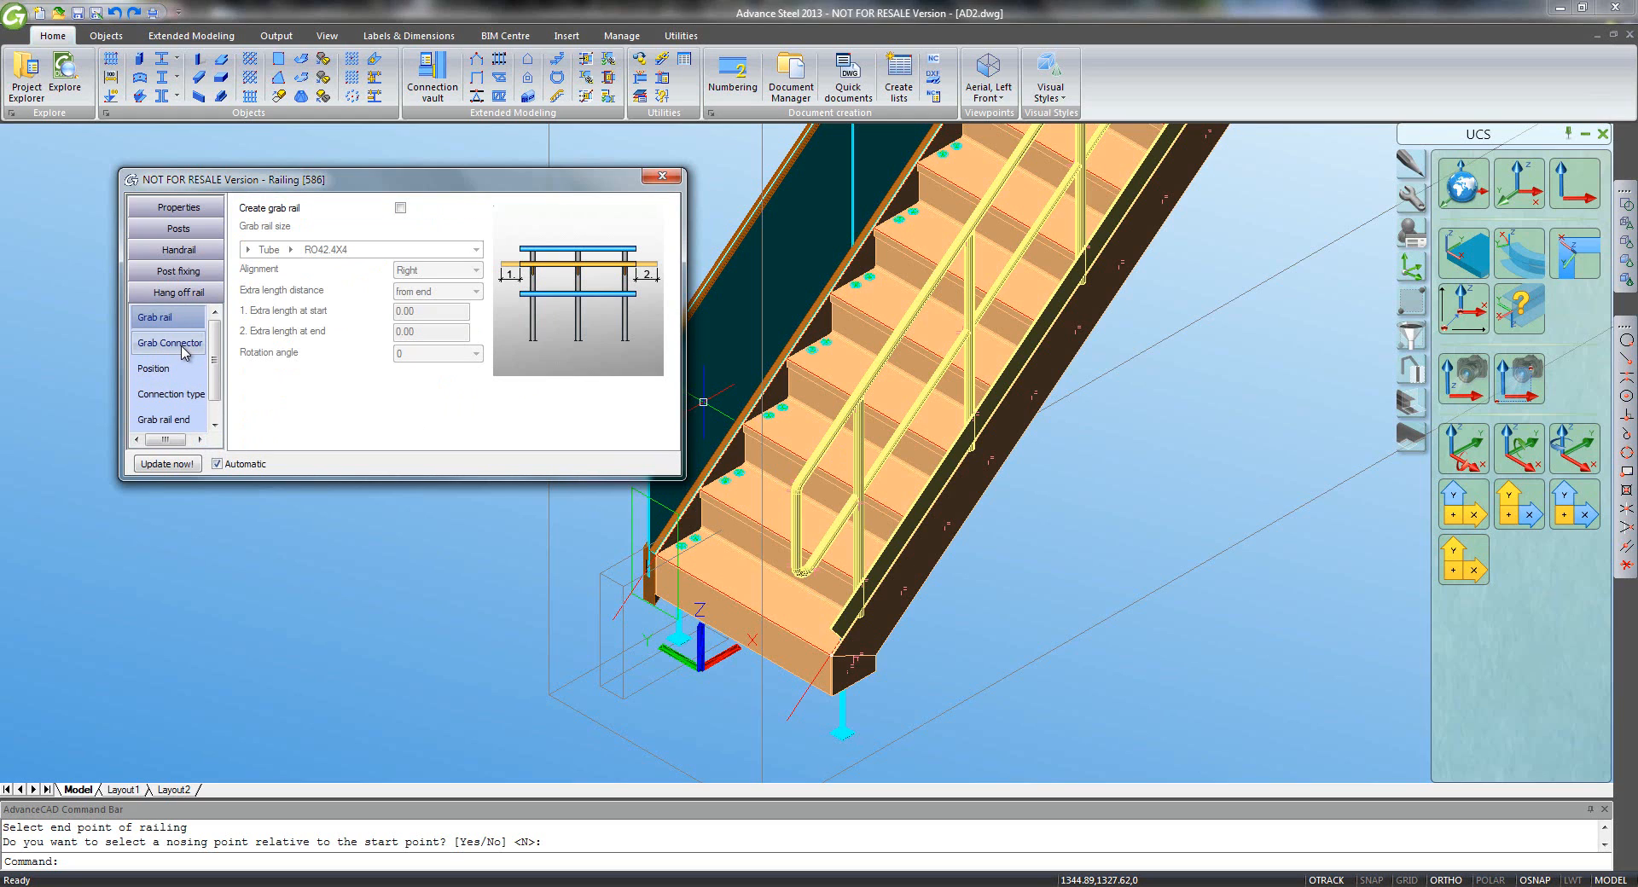
pyautogui.click(400, 207)
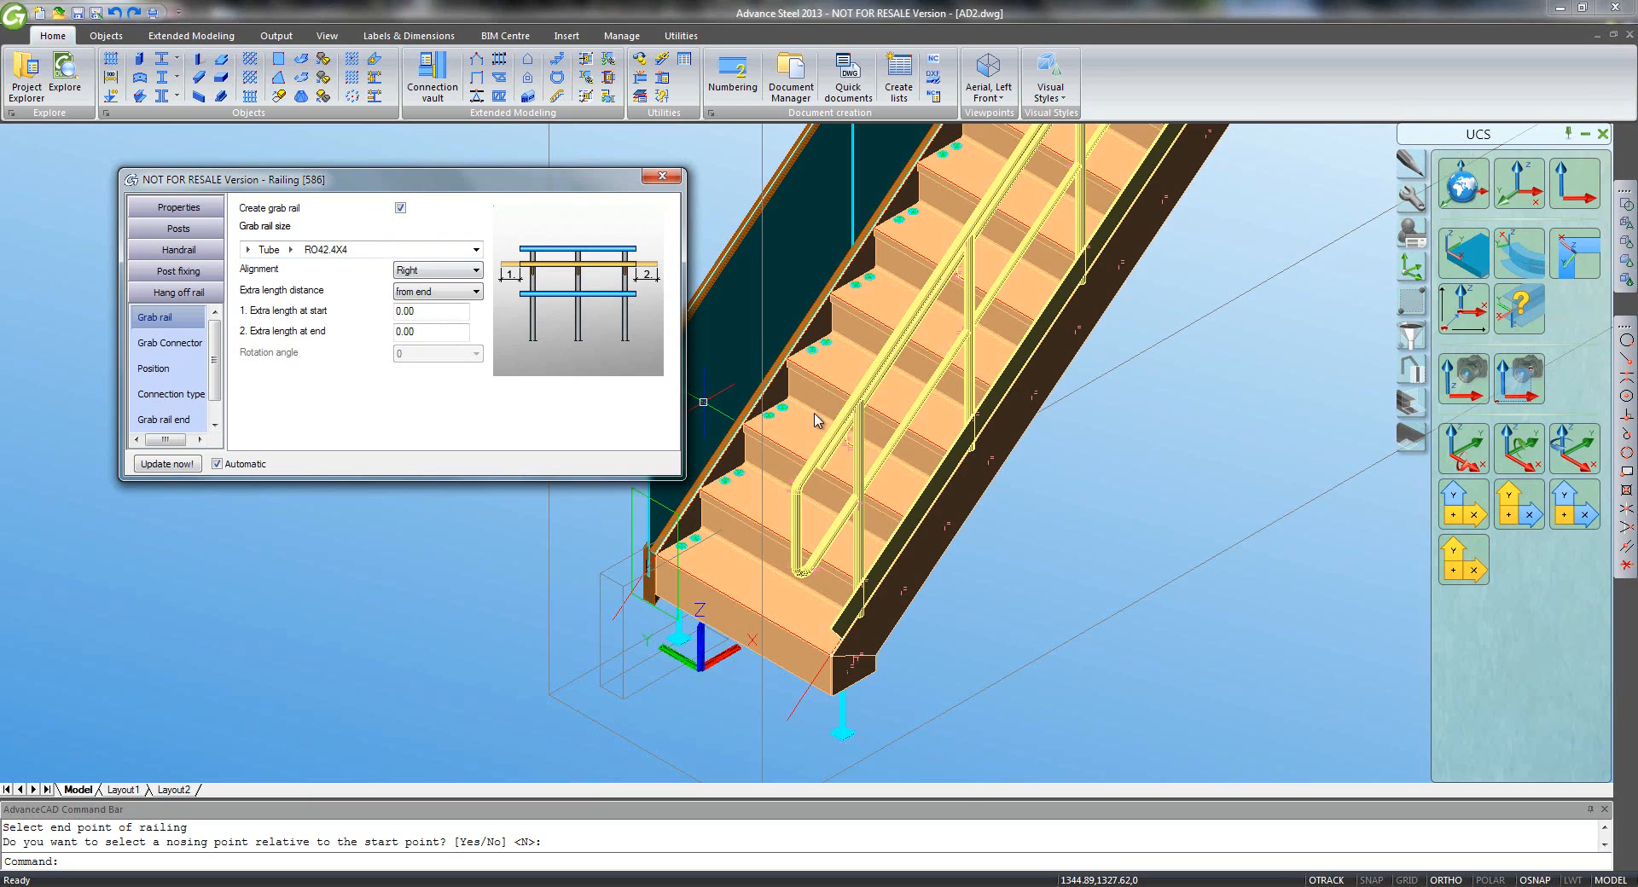
pyautogui.keyDown('shift'); pyautogui.moveTo(815, 419); pyautogui.dragTo(811, 515, button='middle'); pyautogui.keyUp('shift')
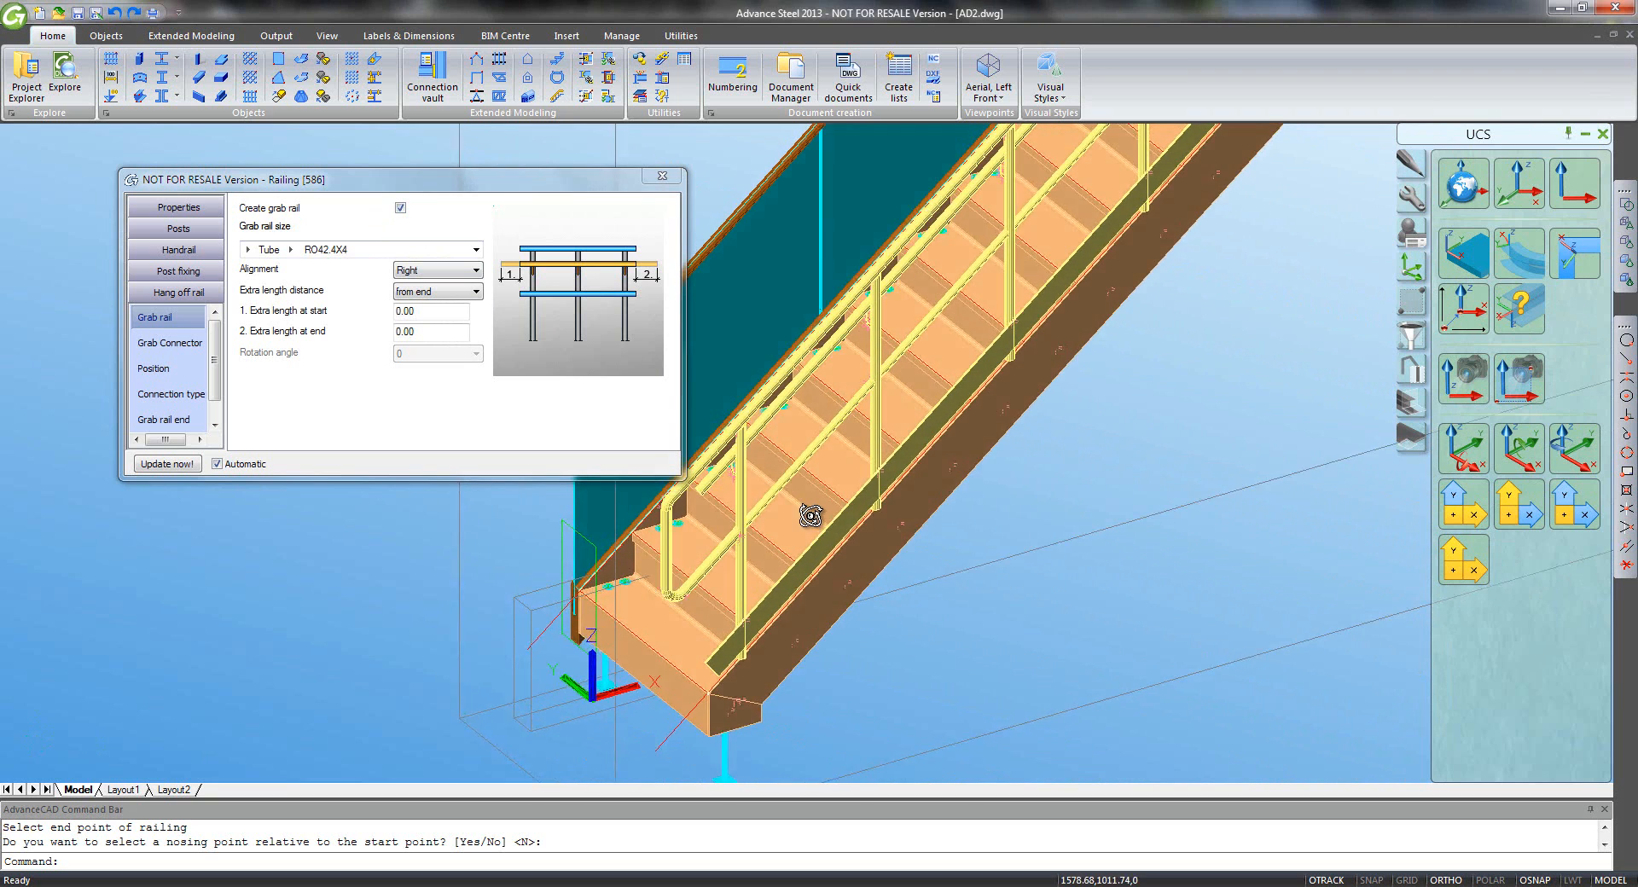
pyautogui.scroll(-5, 810, 516)
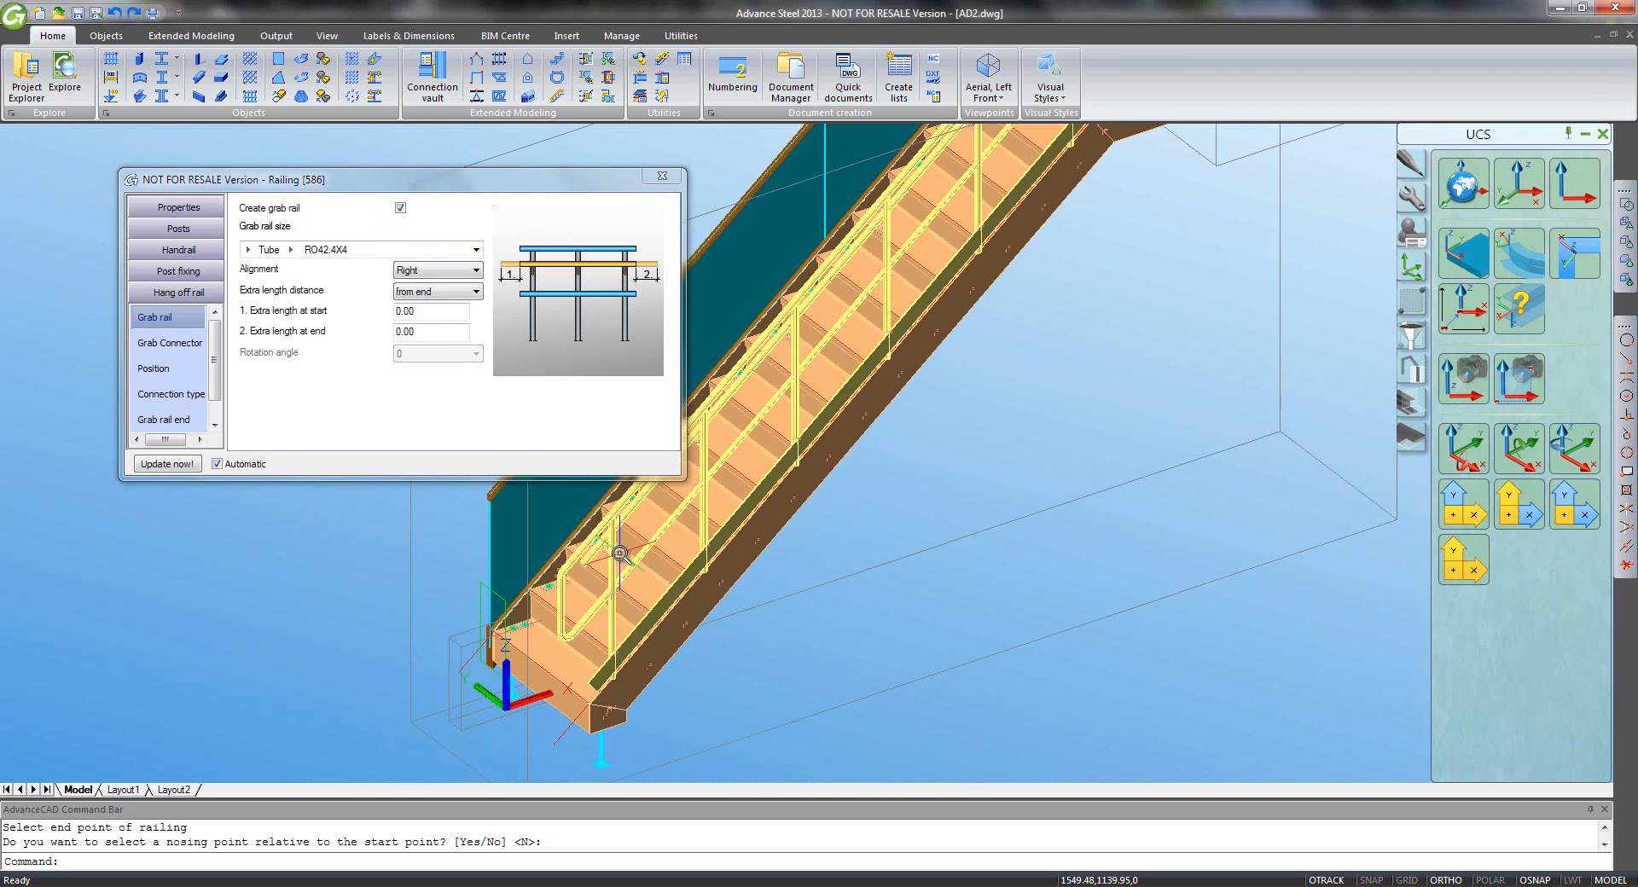
pyautogui.click(179, 208)
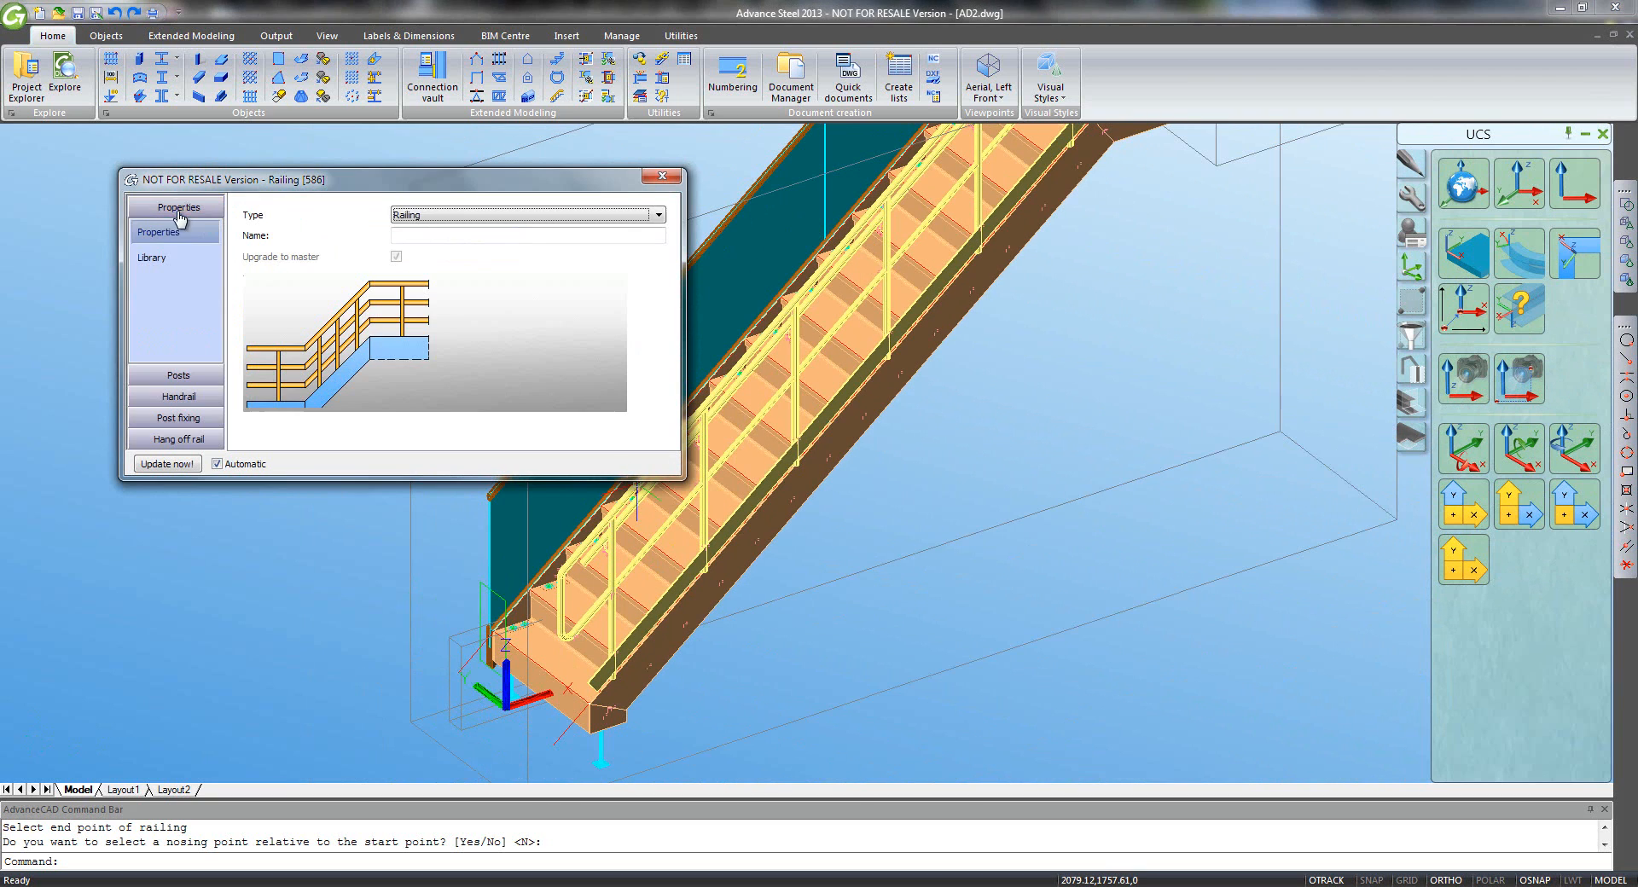
# - Load the Sample2 library, apply its For Glass railing preset, and close the railing properties
pyautogui.click(154, 257)
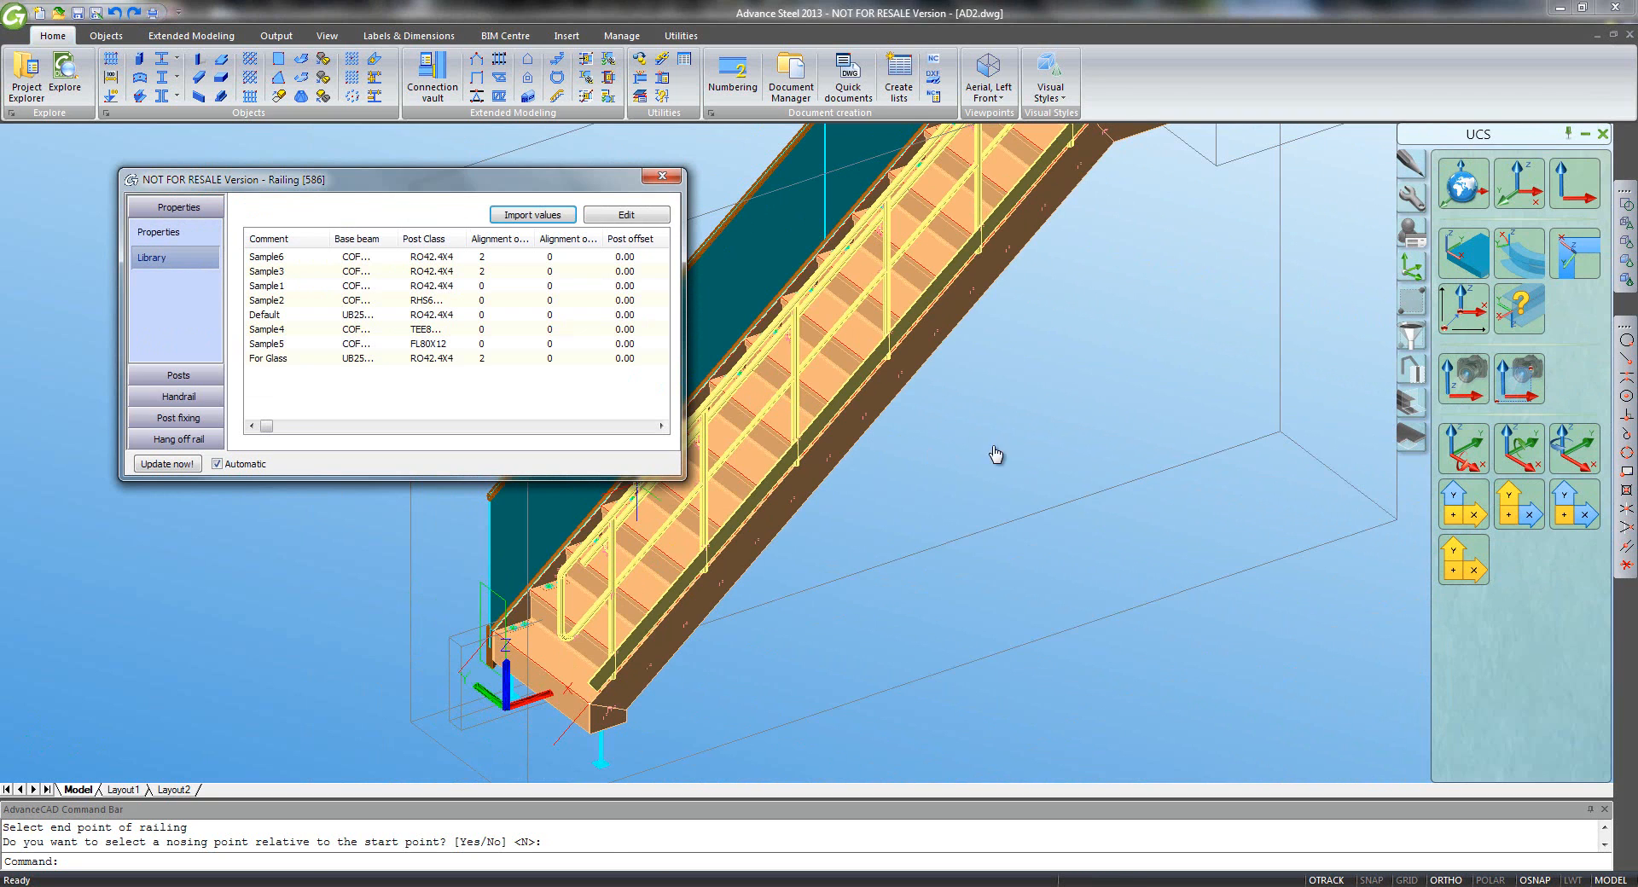
pyautogui.scroll(-2, 994, 465)
pyautogui.scroll(-2, 997, 468)
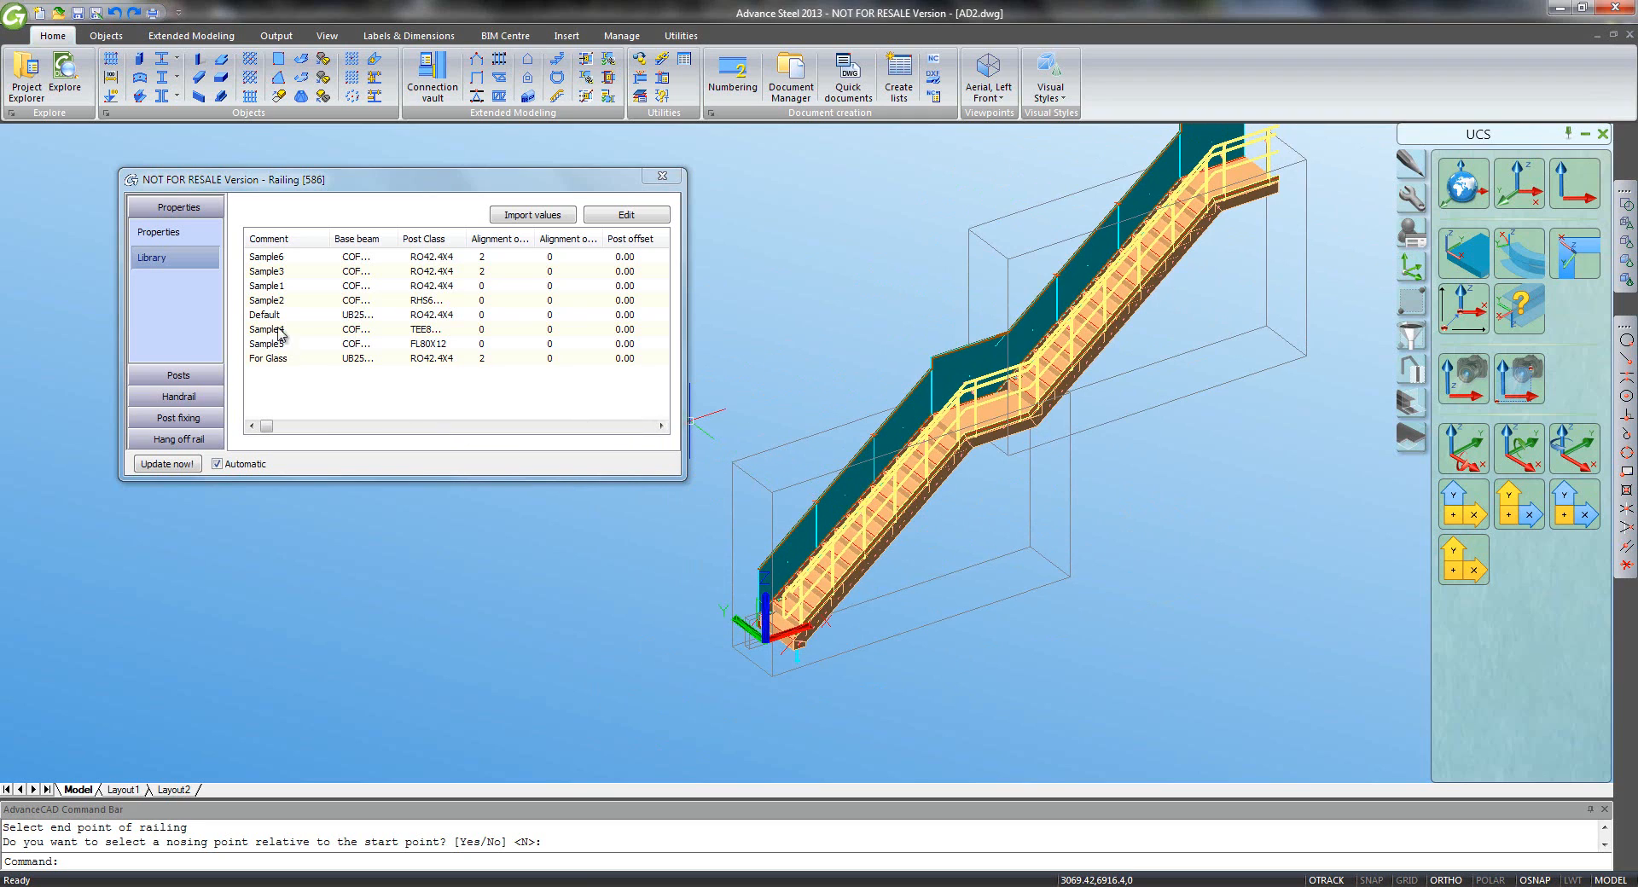
pyautogui.doubleClick(274, 301)
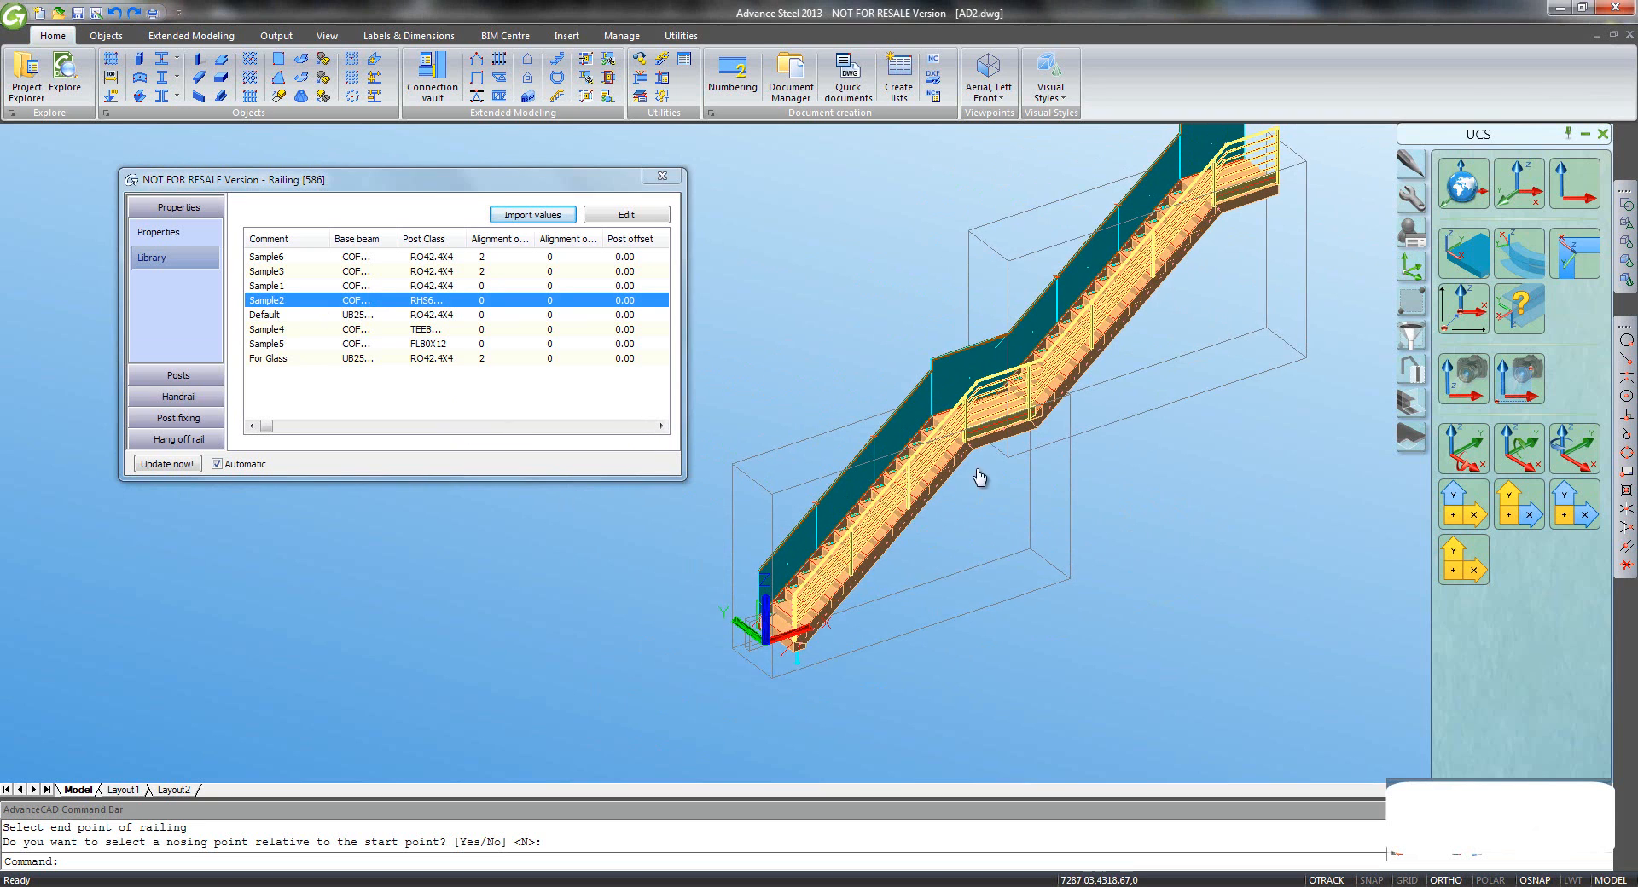
pyautogui.scroll(6, 970, 433)
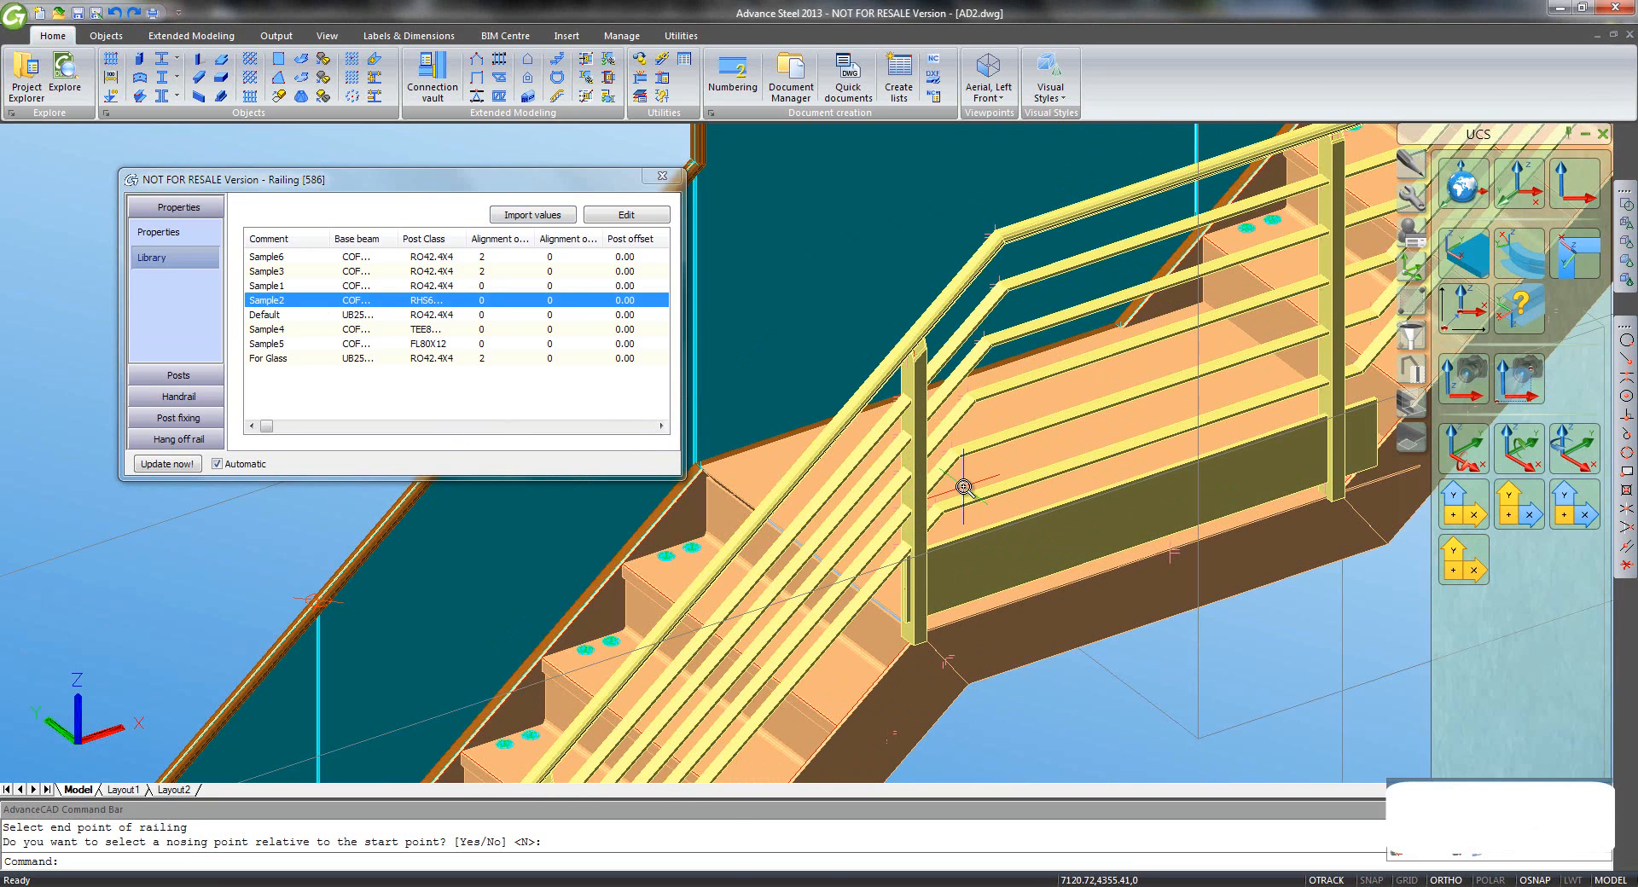
pyautogui.scroll(-4, 962, 482)
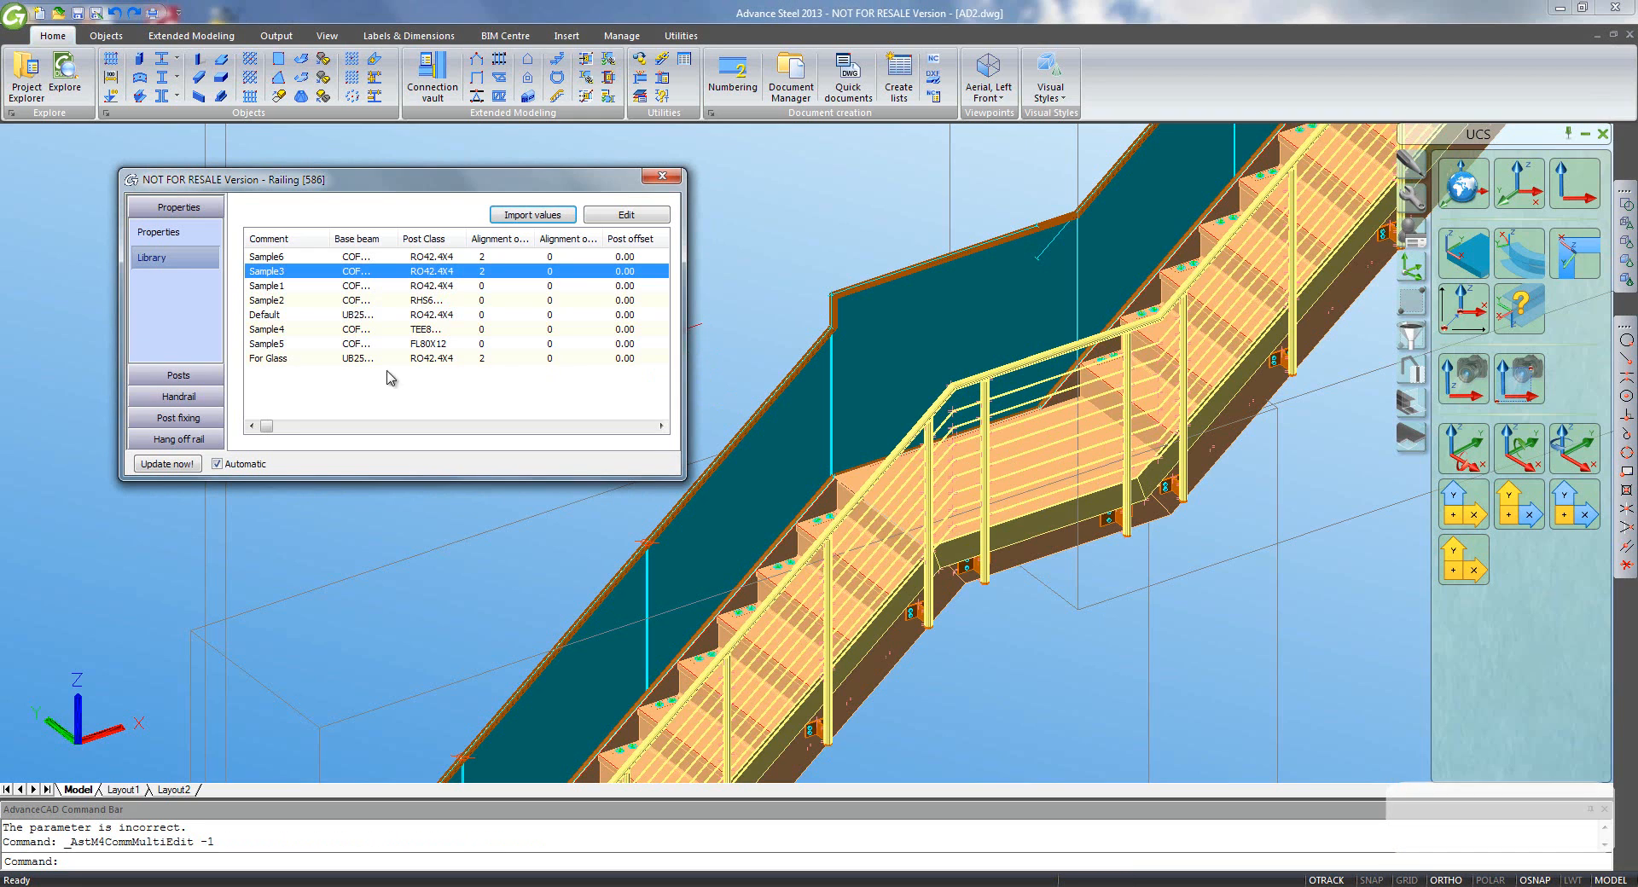
pyautogui.click(268, 359)
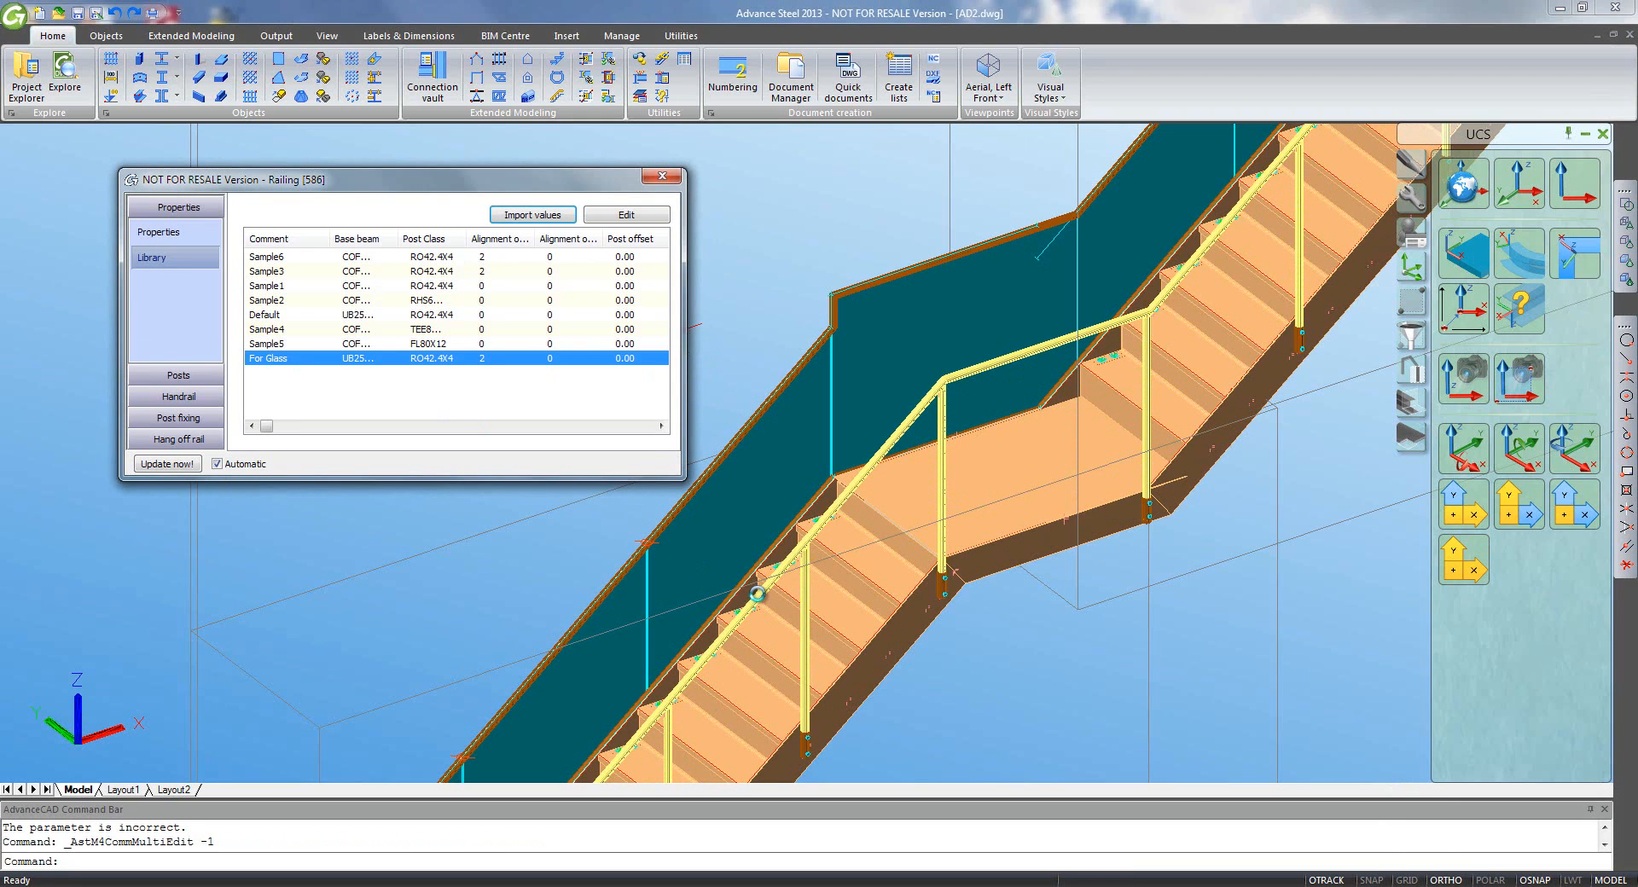
pyautogui.click(661, 176)
pyautogui.scroll(-6, 820, 438)
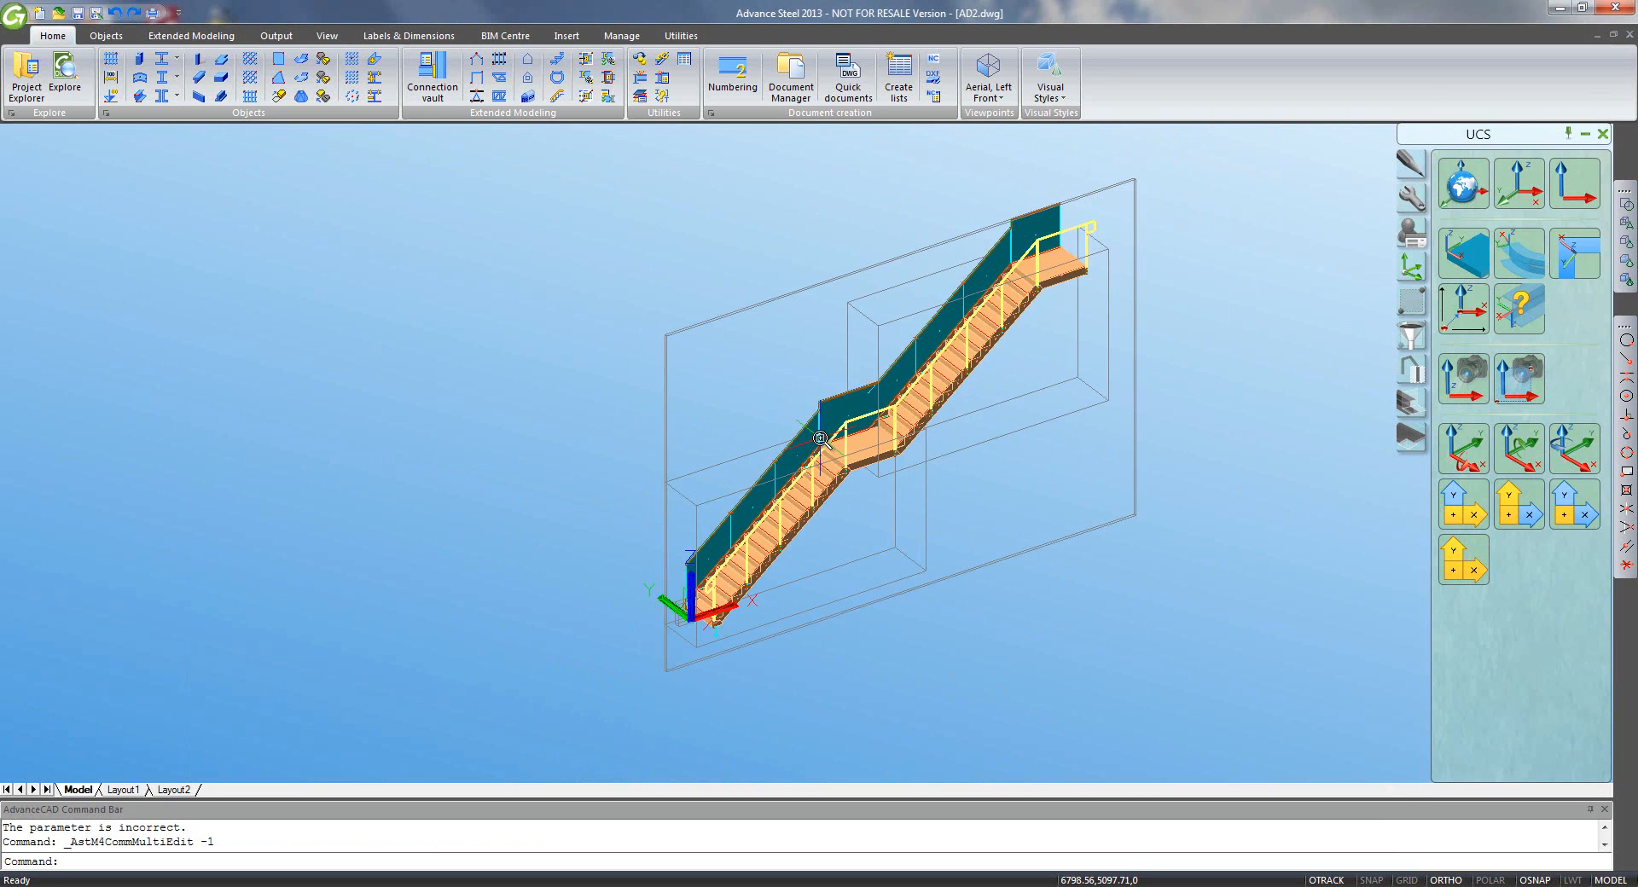
# - Select the stair railing by its top end and show the Quick views tools
pyautogui.scroll(4, 820, 438)
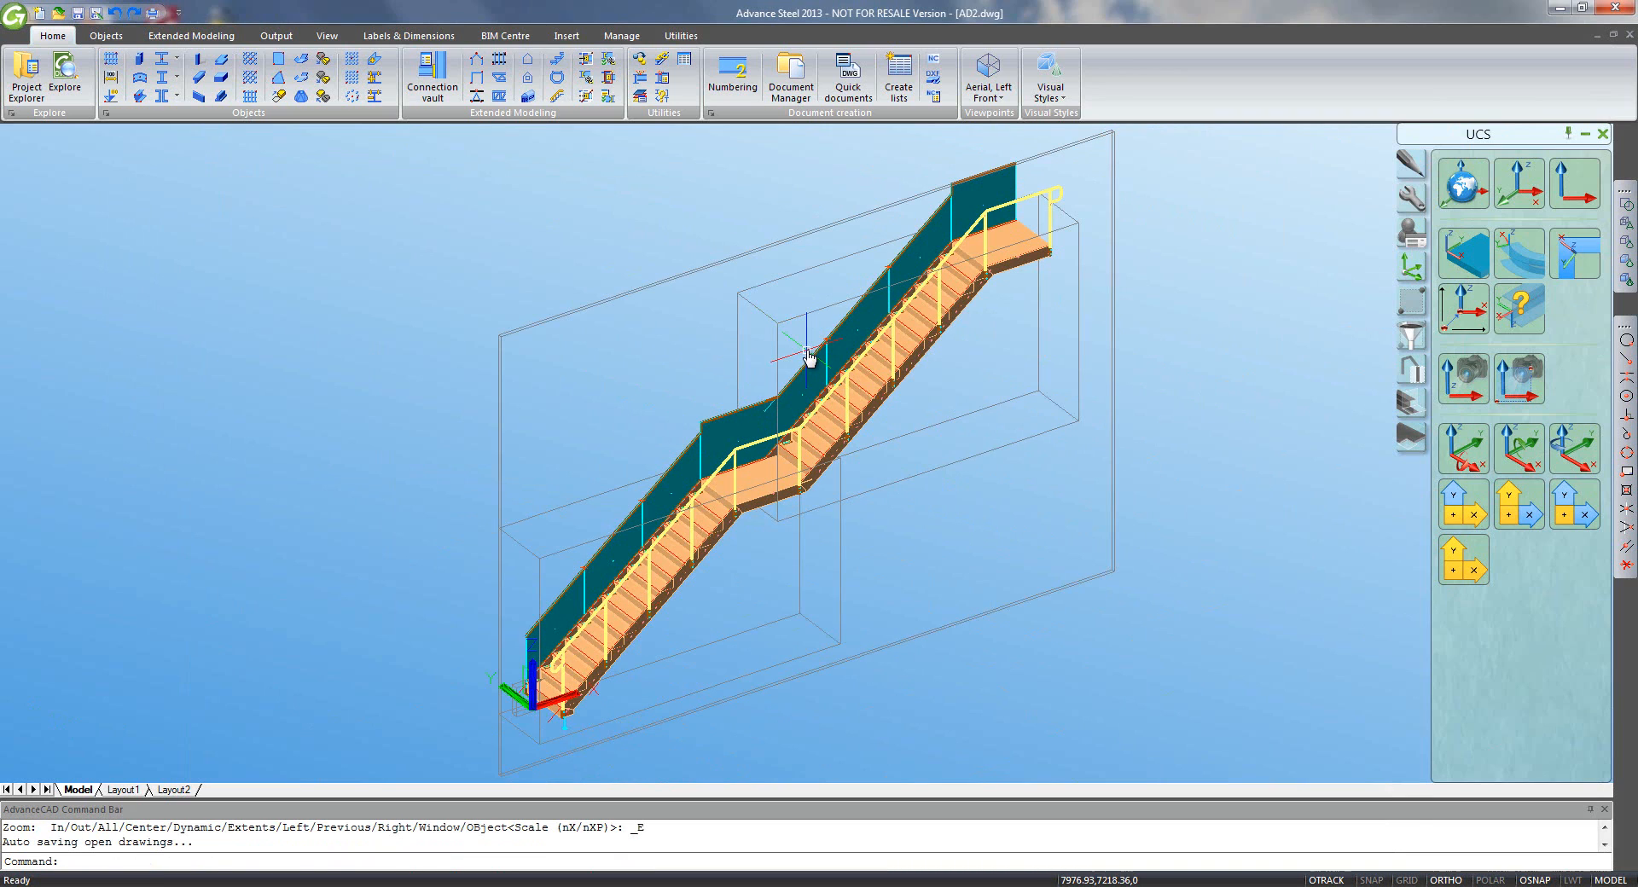
pyautogui.click(794, 355)
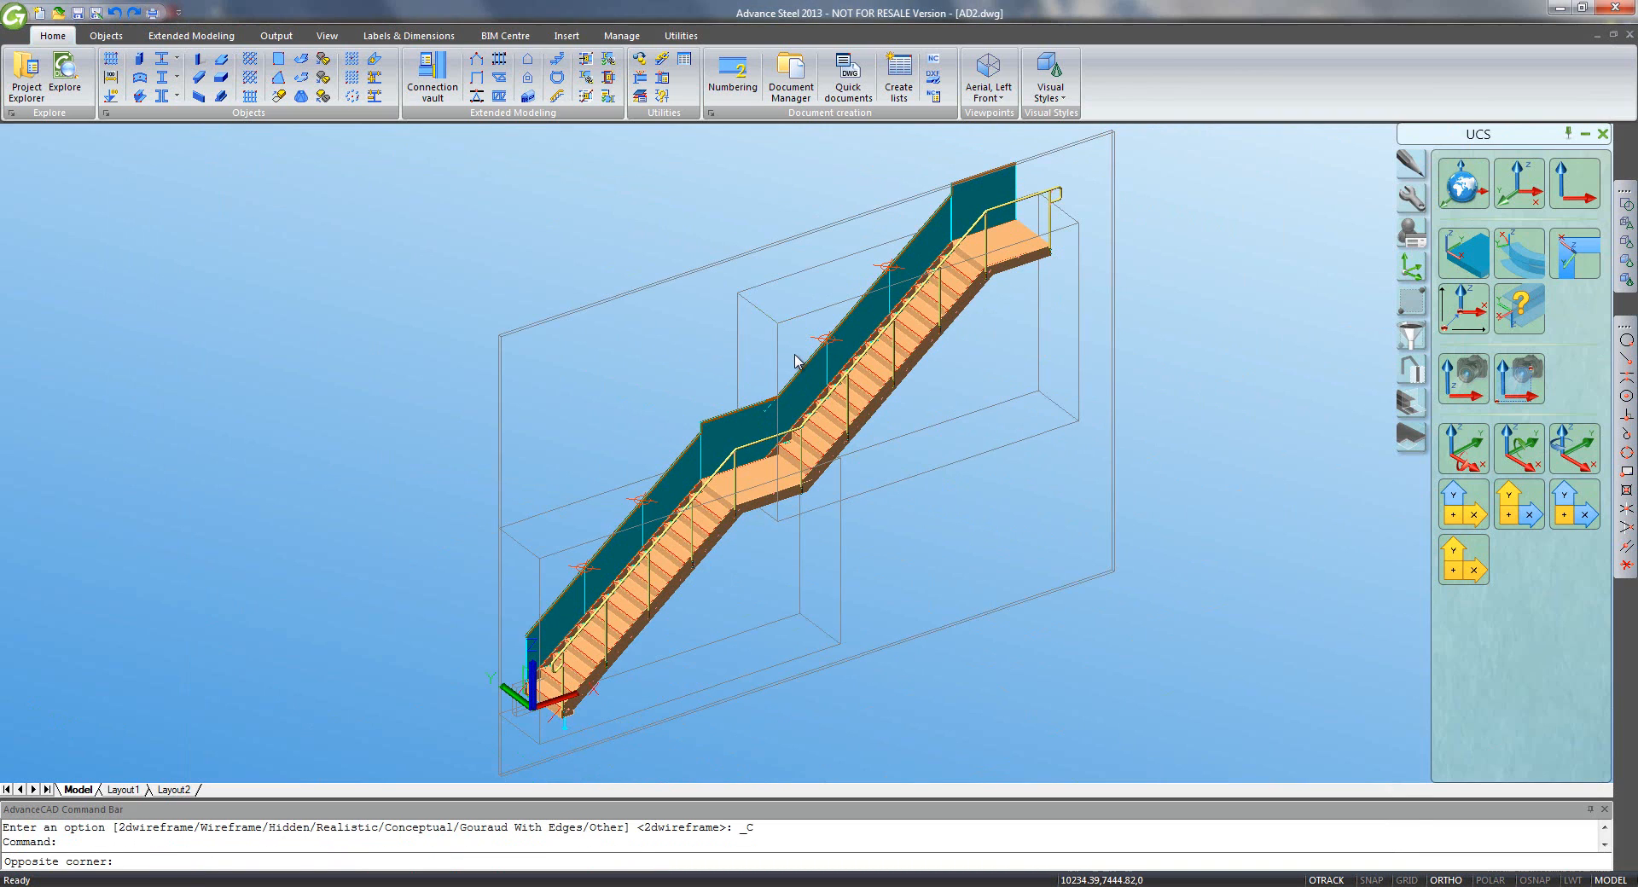
pyautogui.click(800, 358)
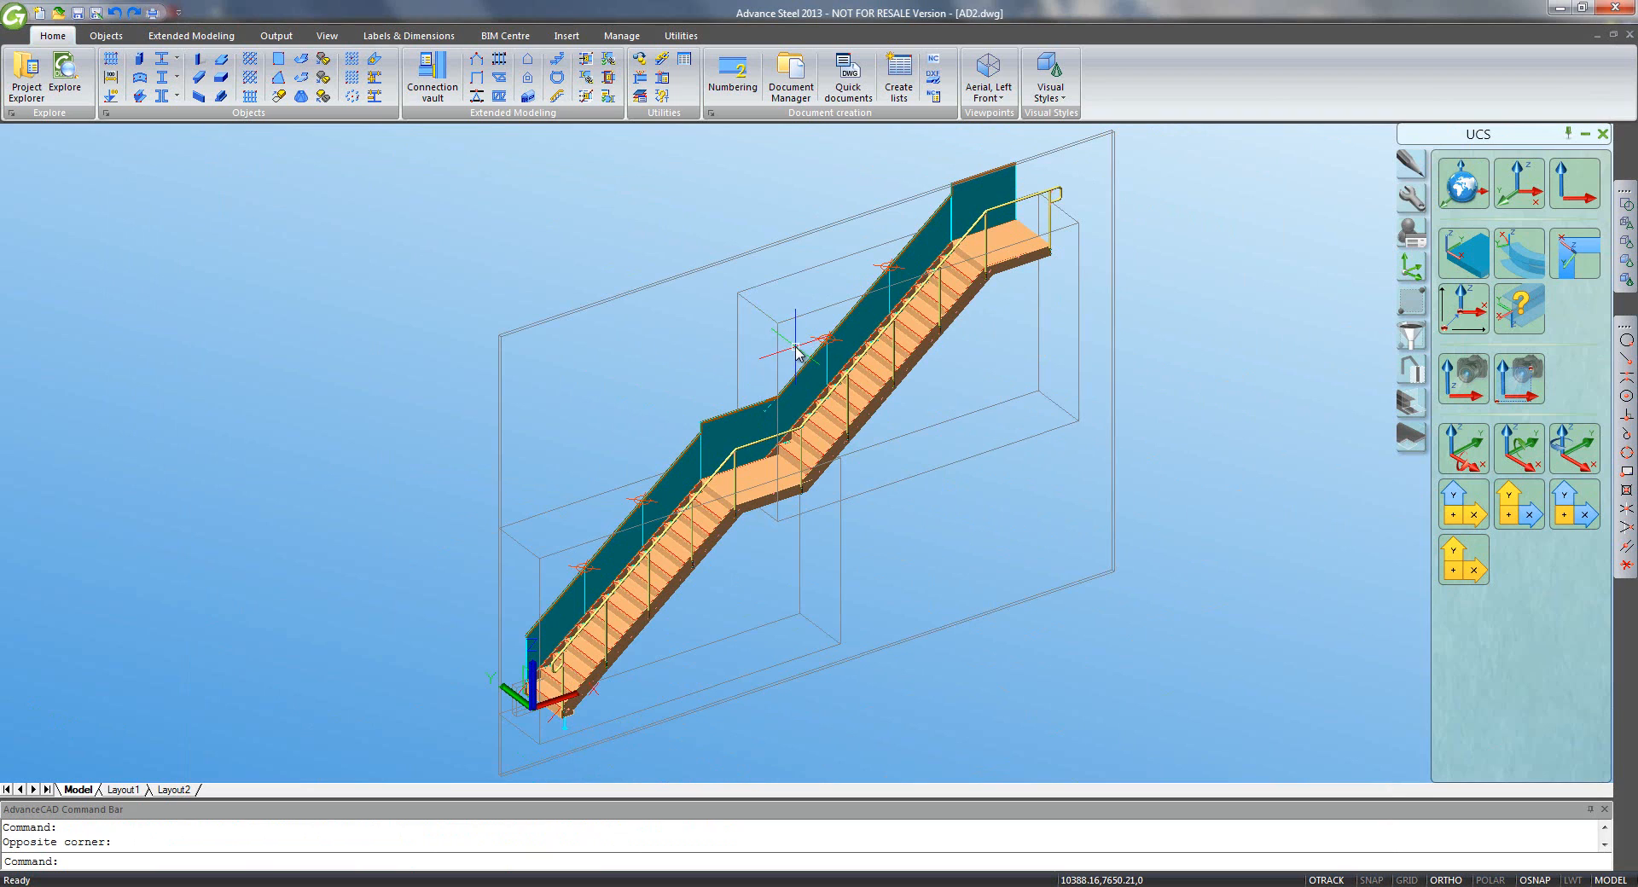
pyautogui.click(1058, 194)
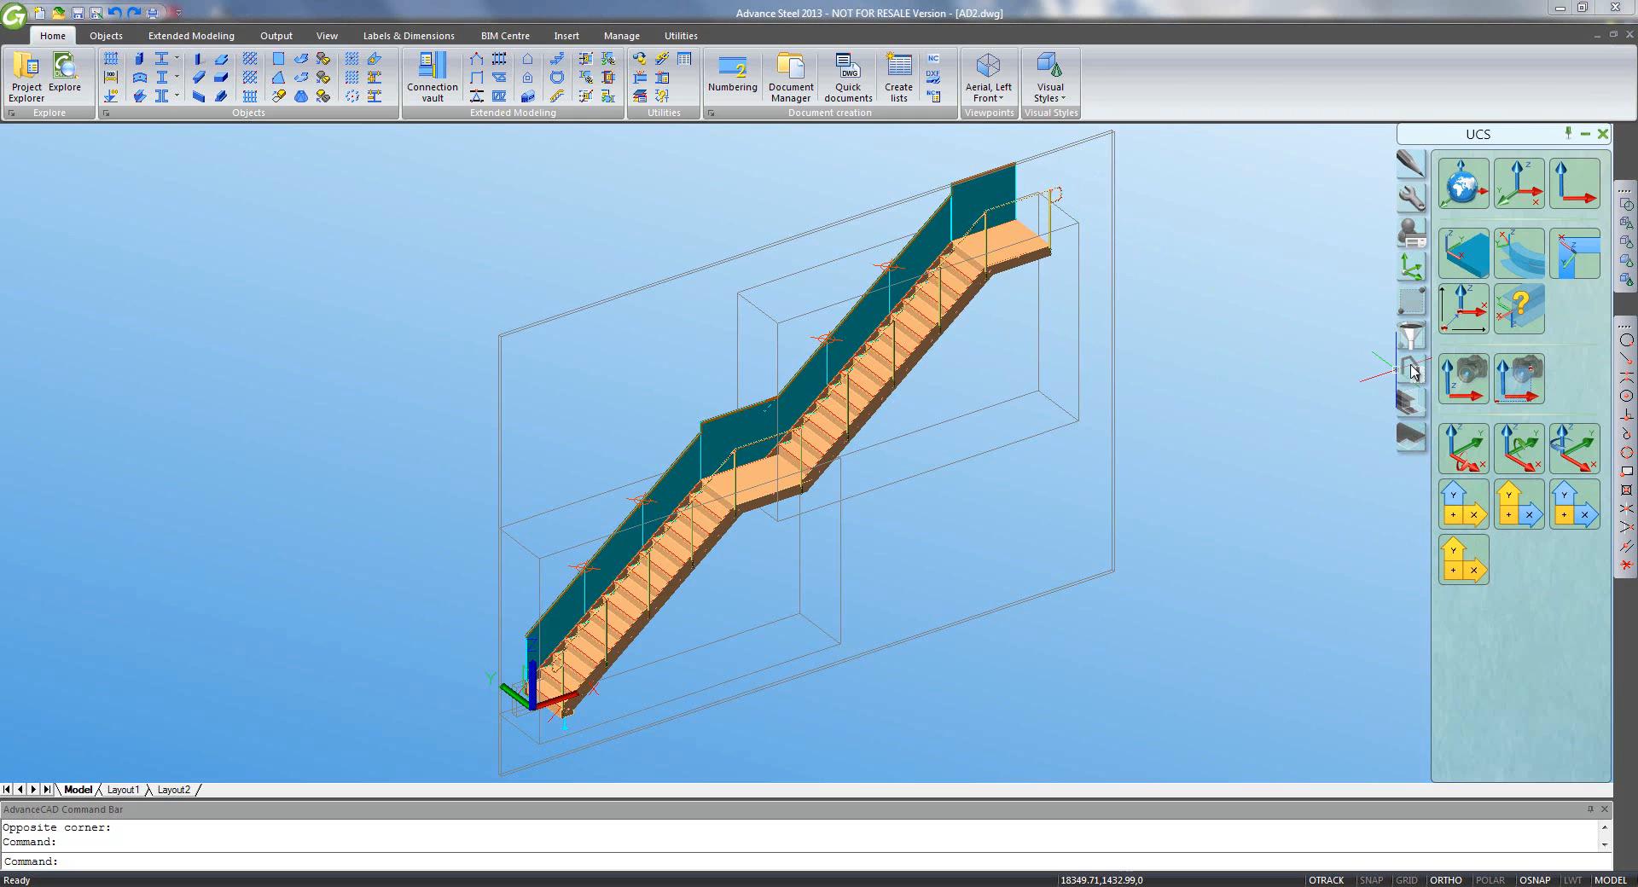
pyautogui.click(1412, 369)
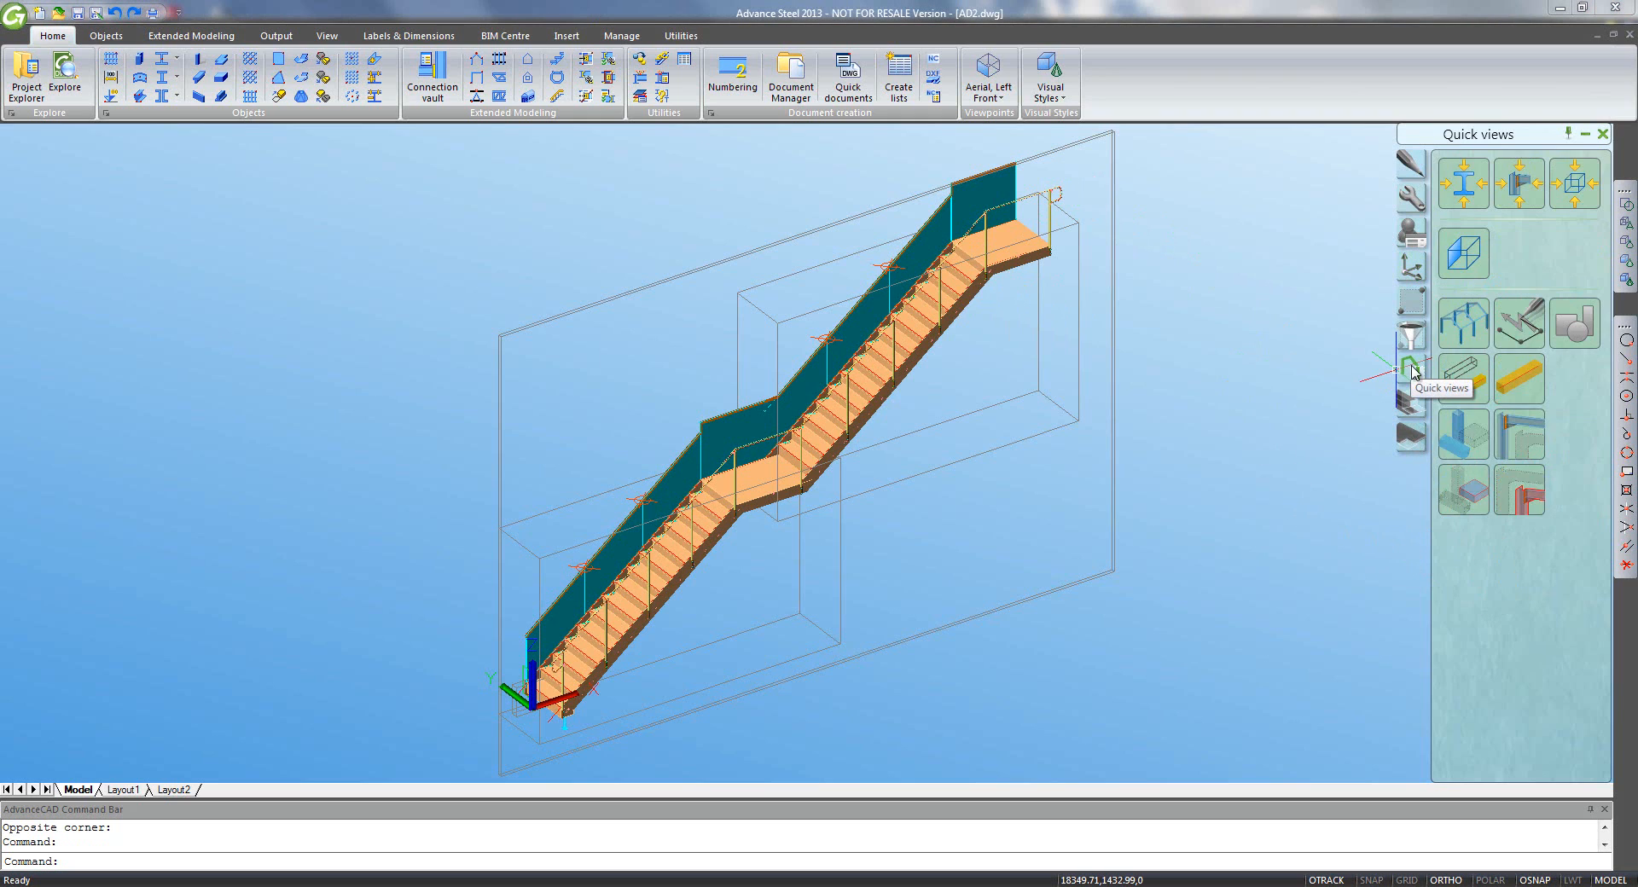
# - Show only the railing assembly, place the UCS origin at its lower end, and rotate it twice about X
pyautogui.click(1518, 502)
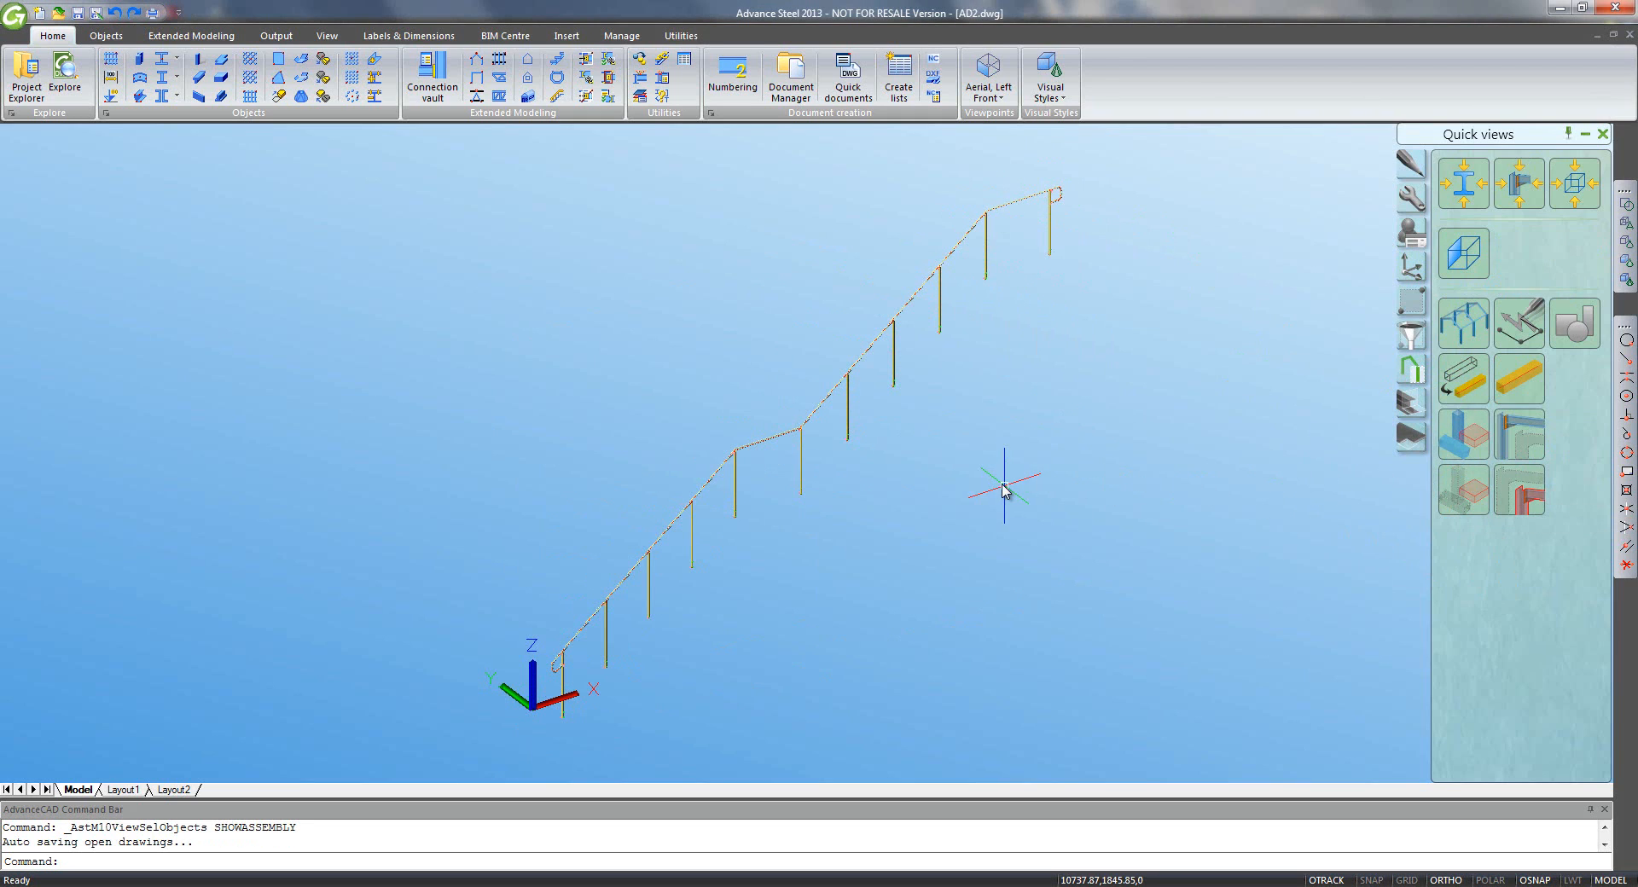
pyautogui.press('Escape')
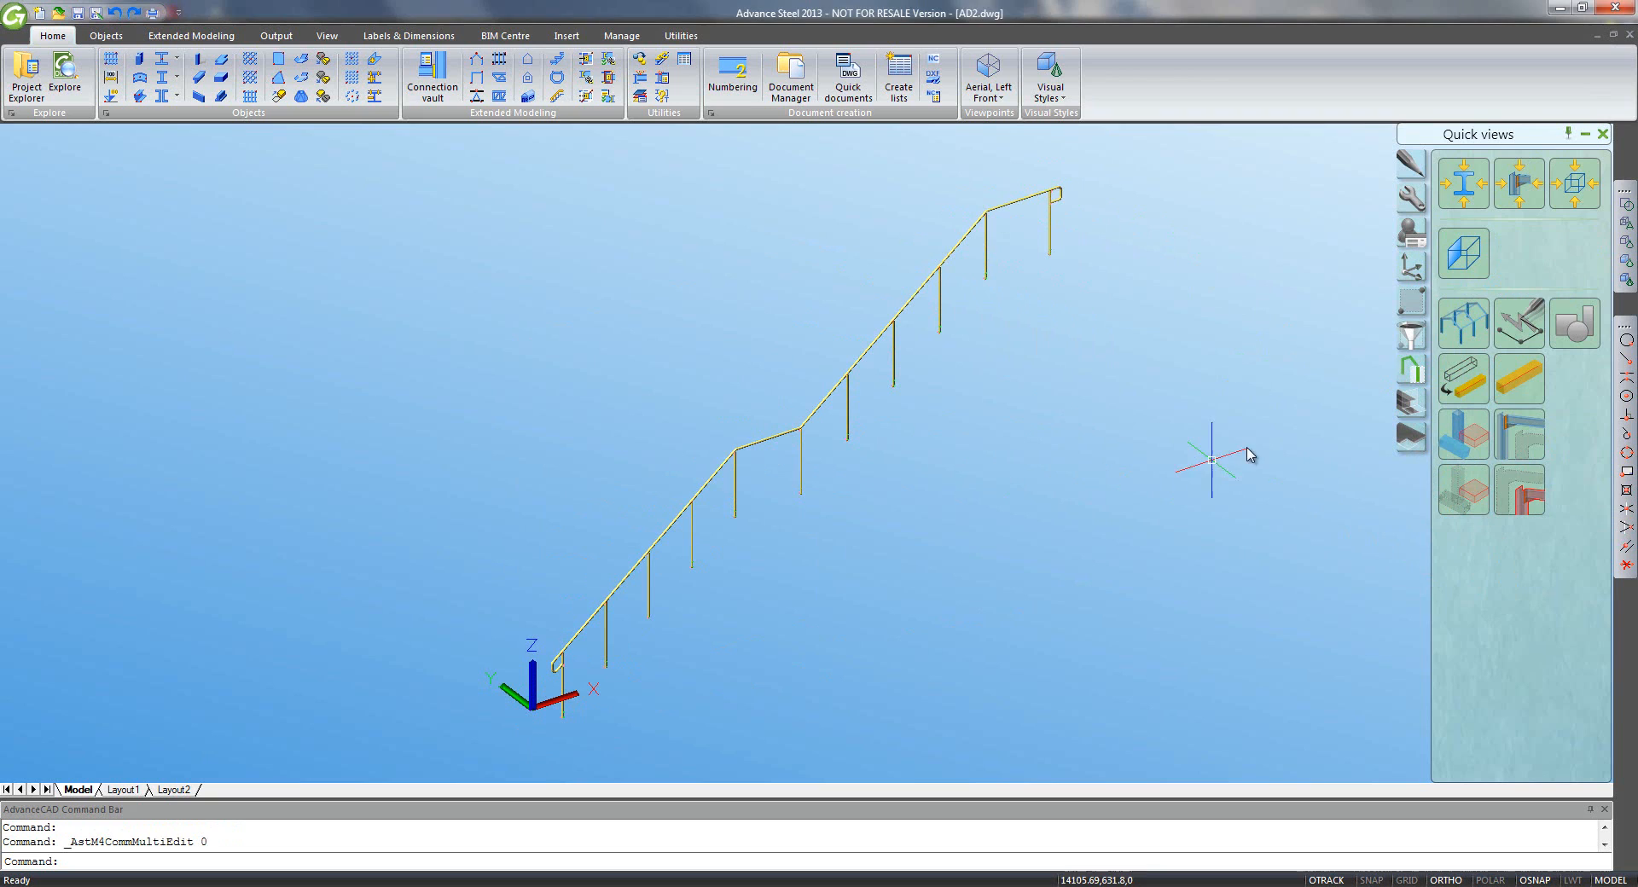
pyautogui.click(1403, 300)
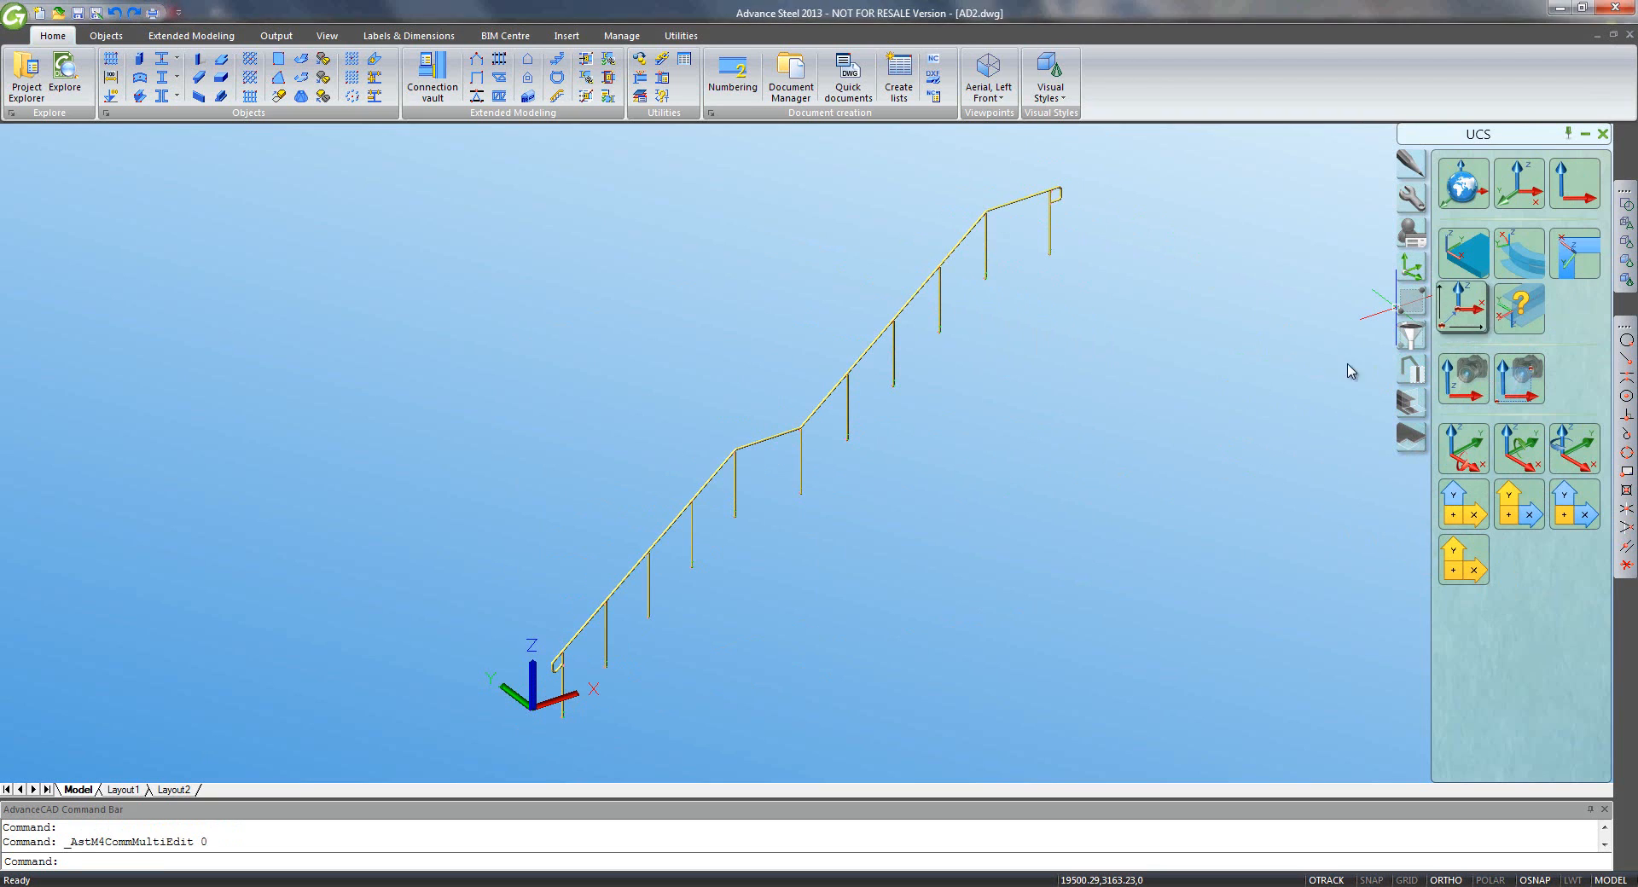
pyautogui.click(558, 707)
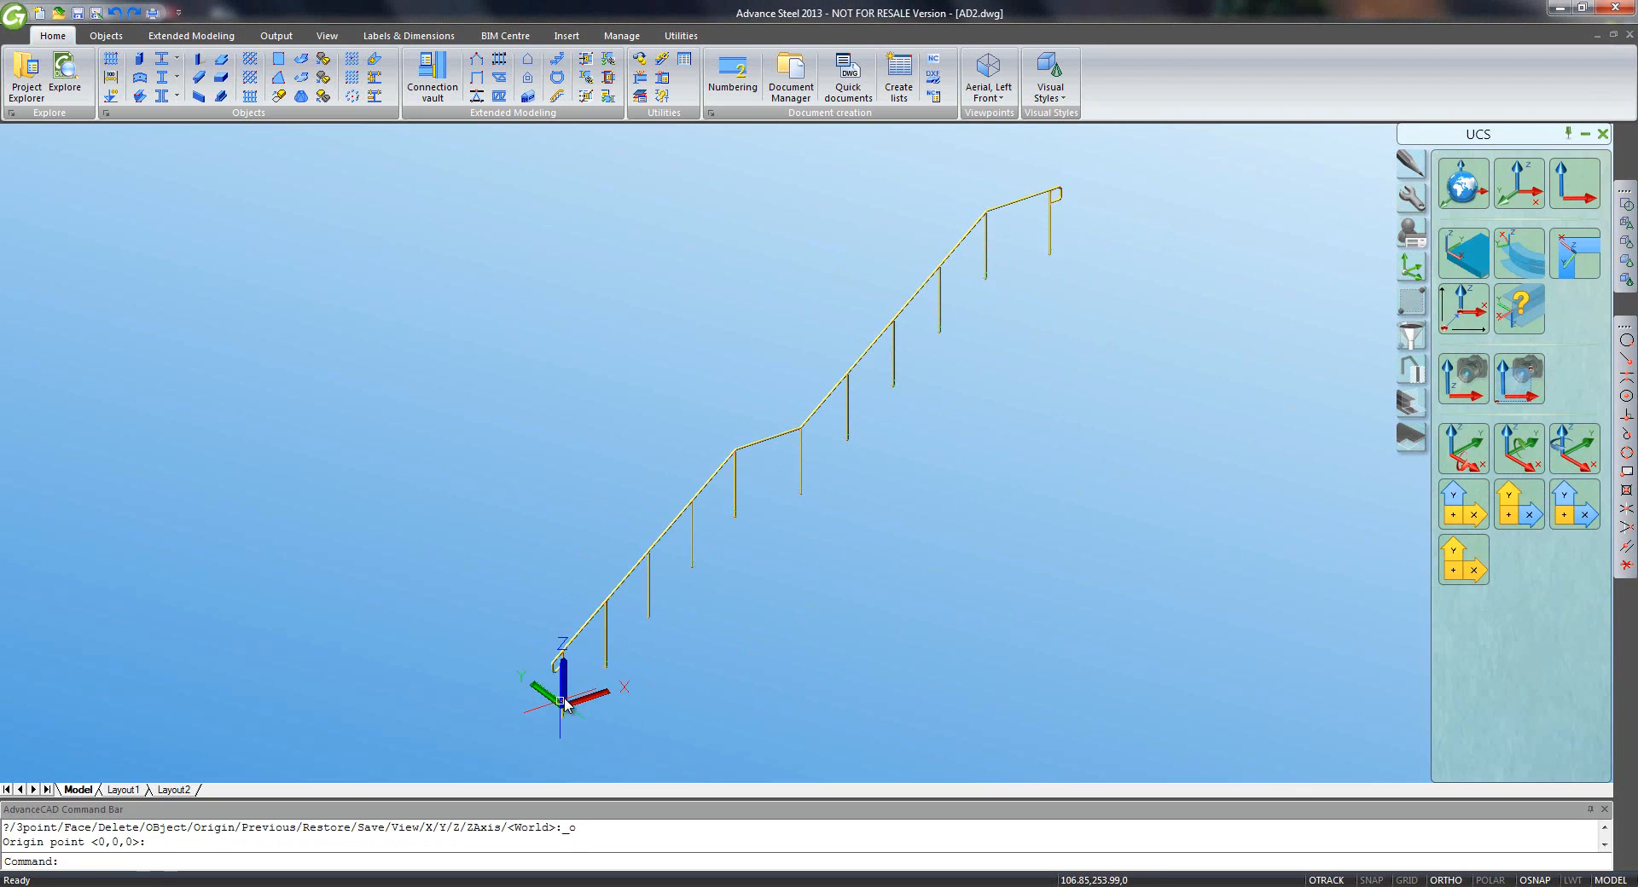
pyautogui.click(1452, 461)
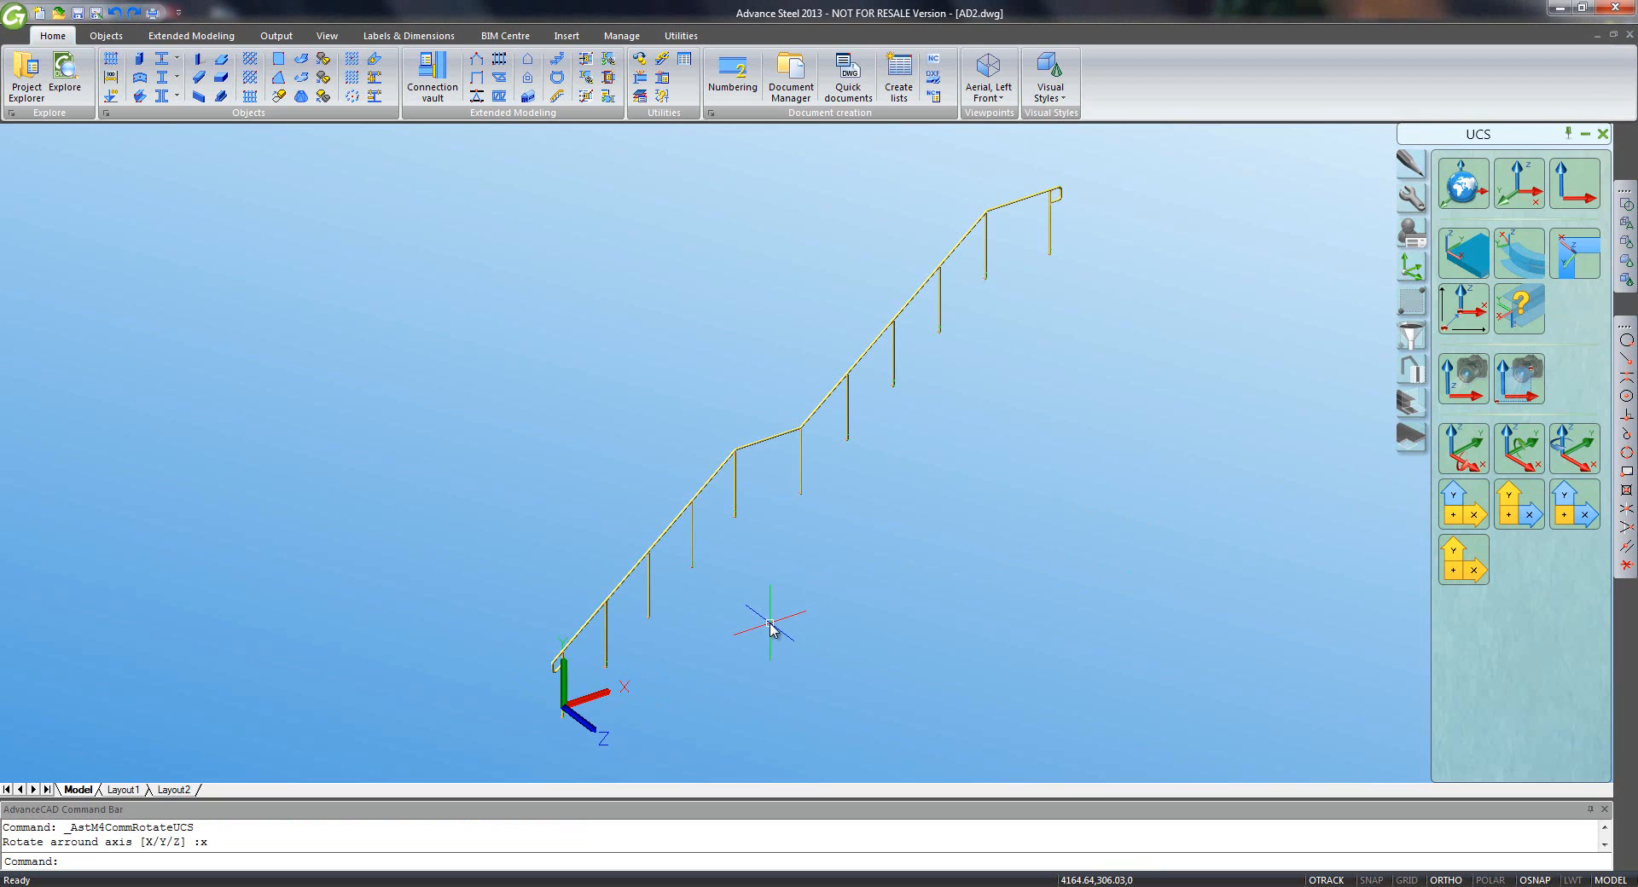
pyautogui.click(1473, 455)
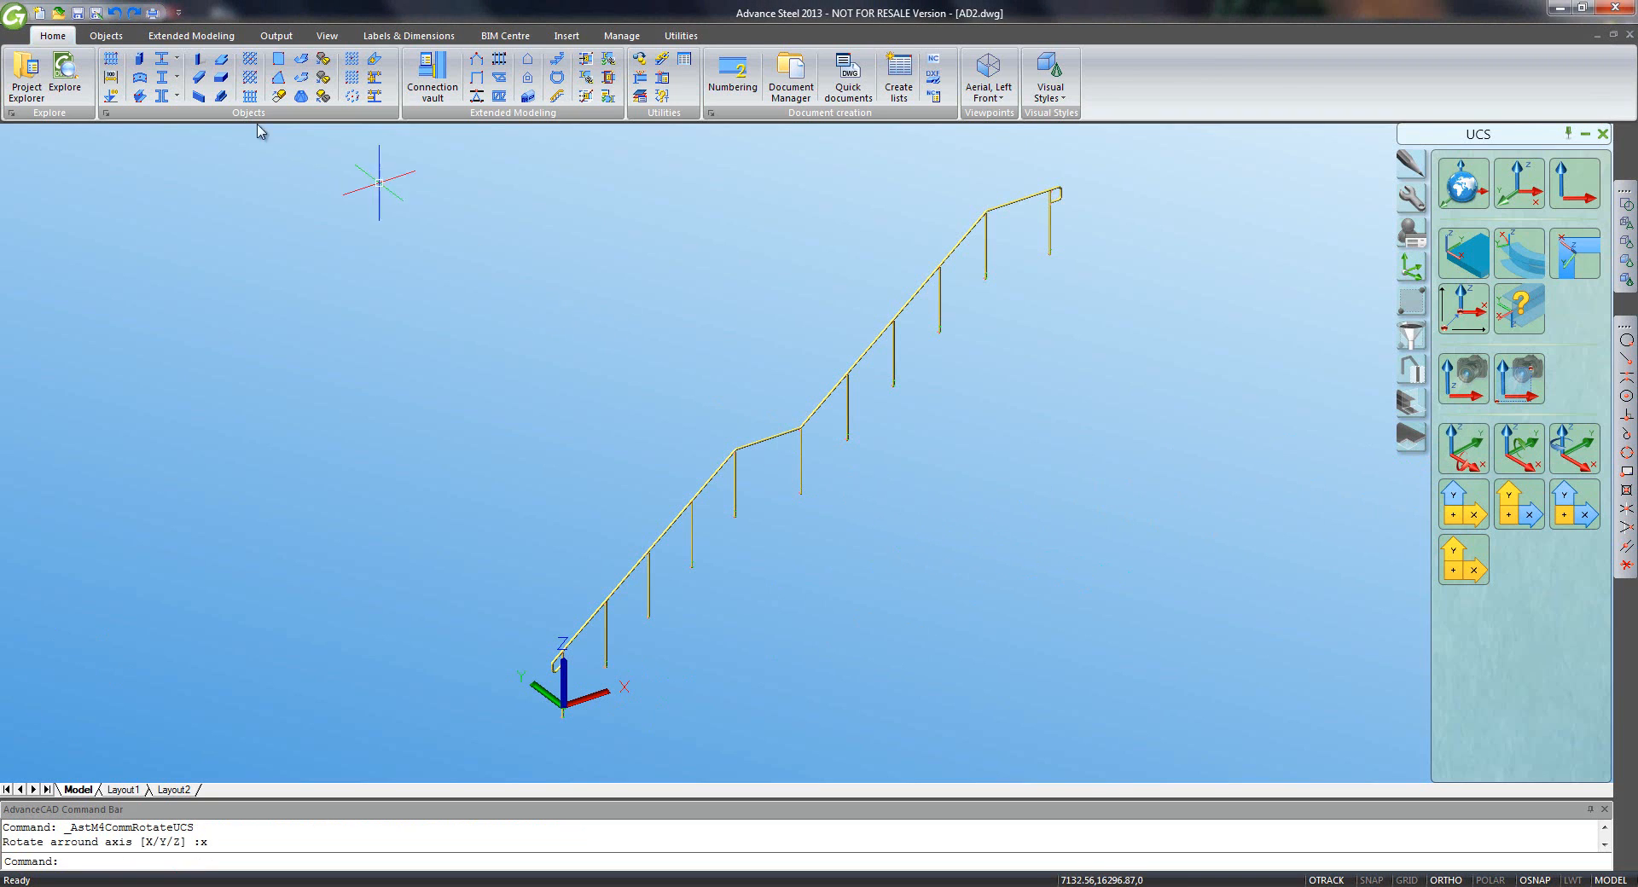
pyautogui.click(58, 12)
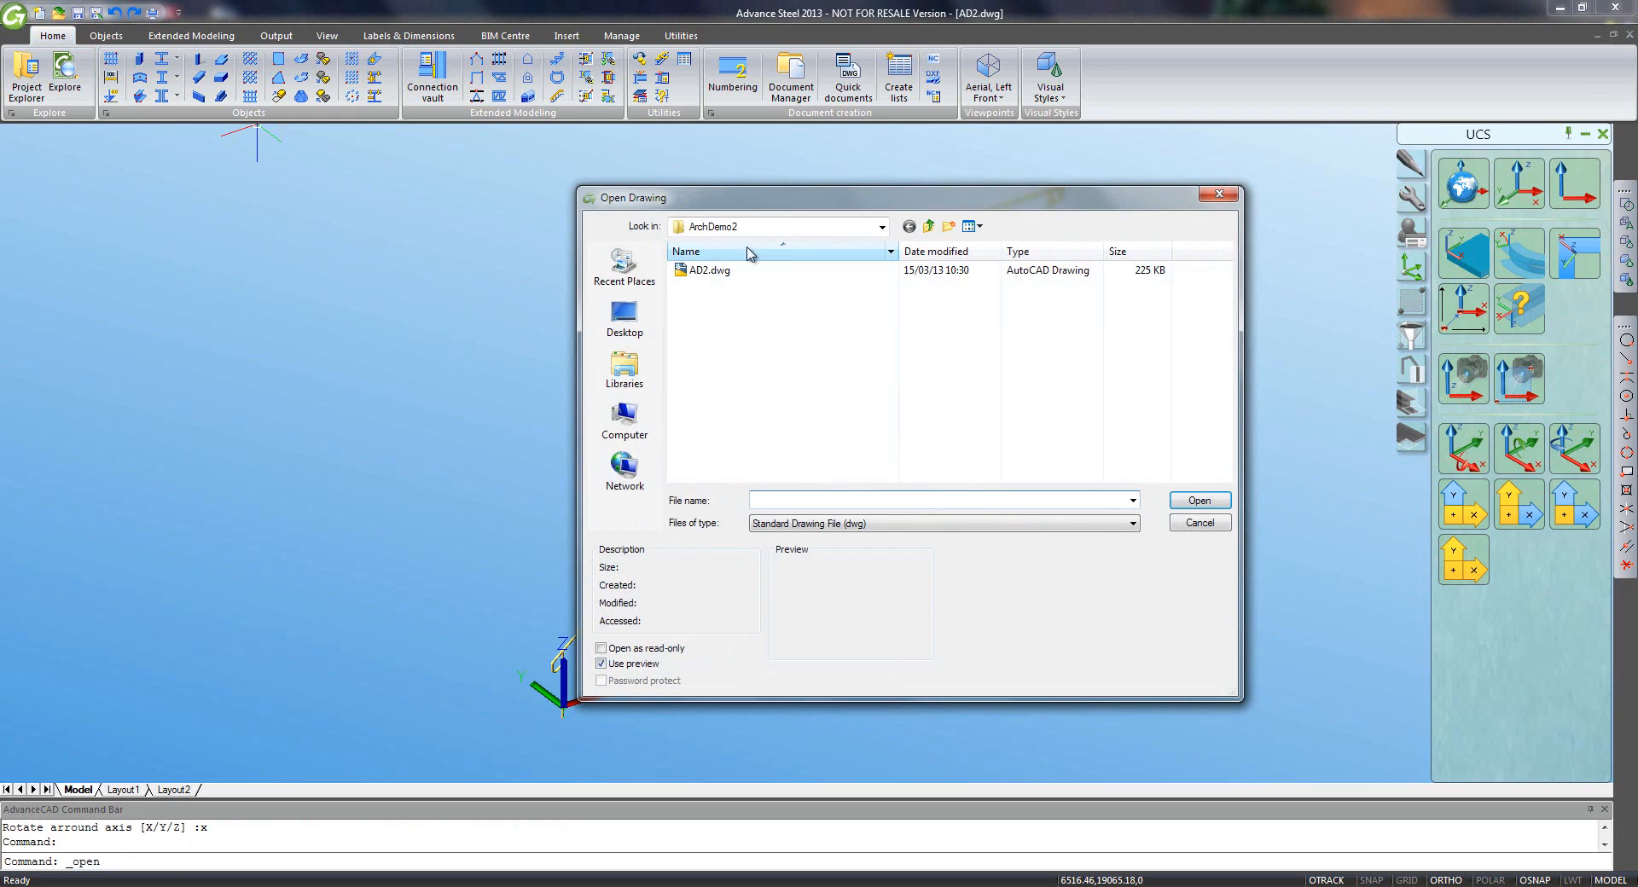
# - Open Glass Clamps.dwg from the Projects > User Day folder
pyautogui.click(928, 226)
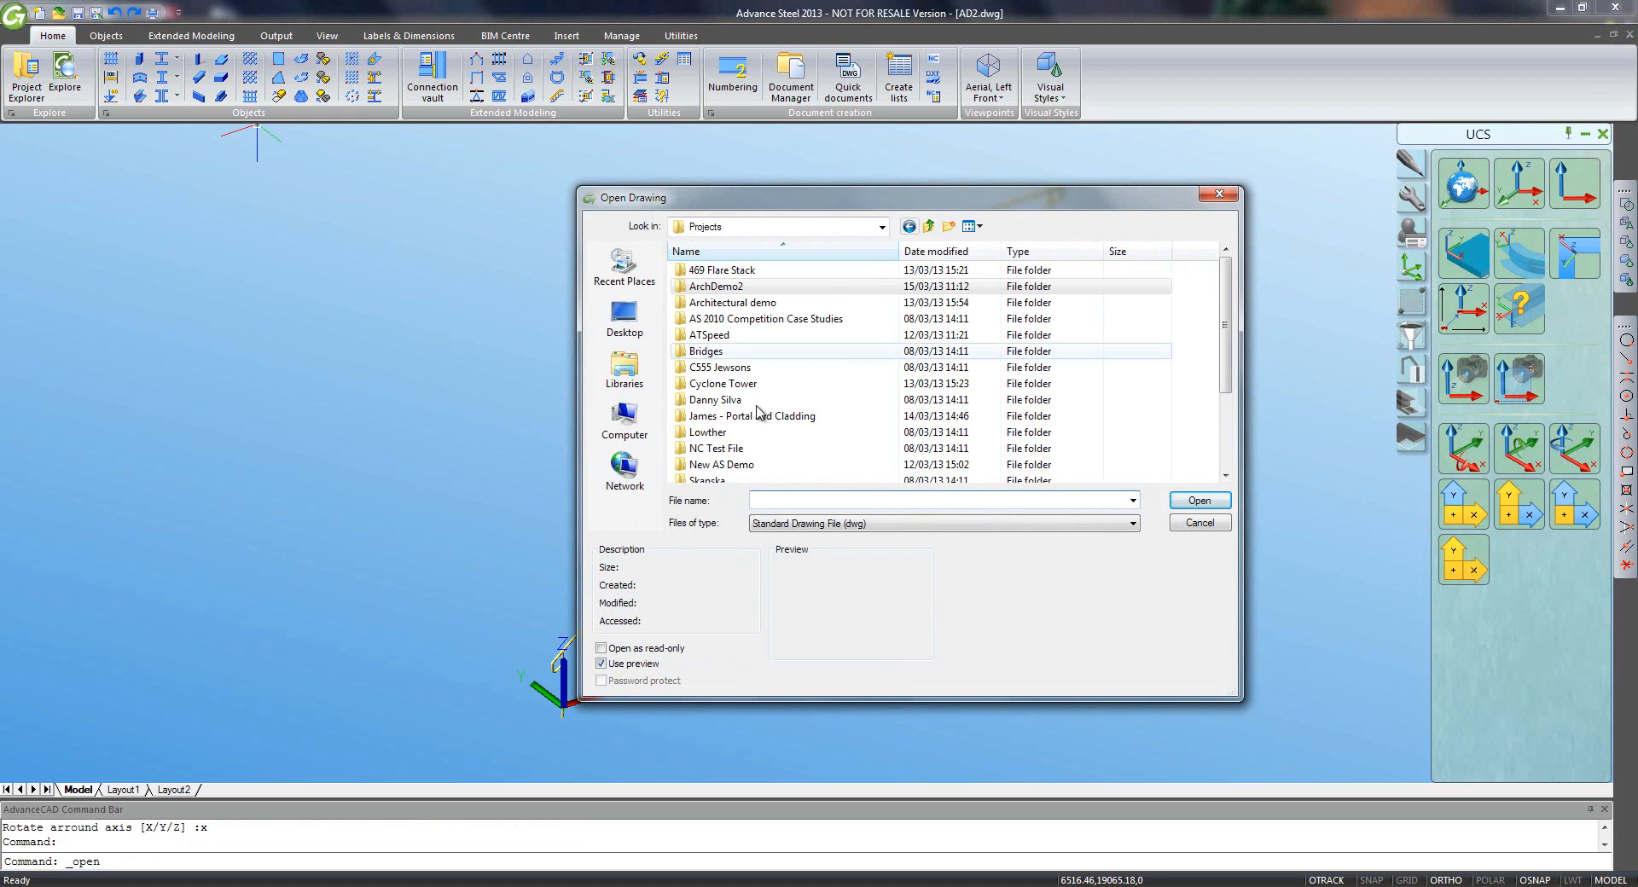
pyautogui.scroll(-2, 770, 464)
pyautogui.doubleClick(751, 450)
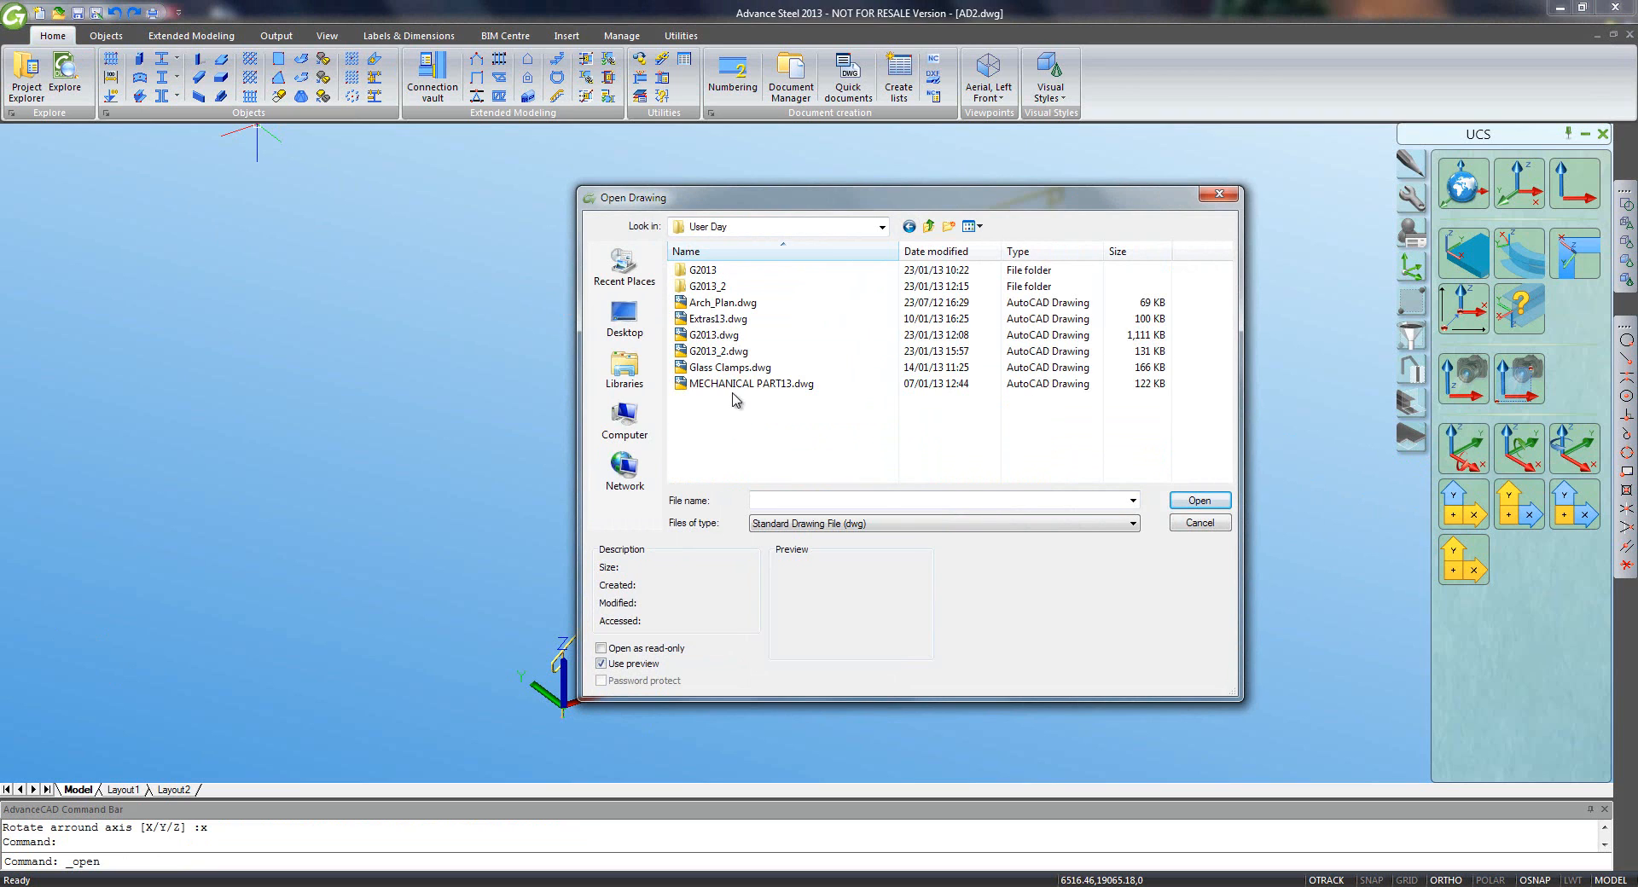
pyautogui.doubleClick(731, 367)
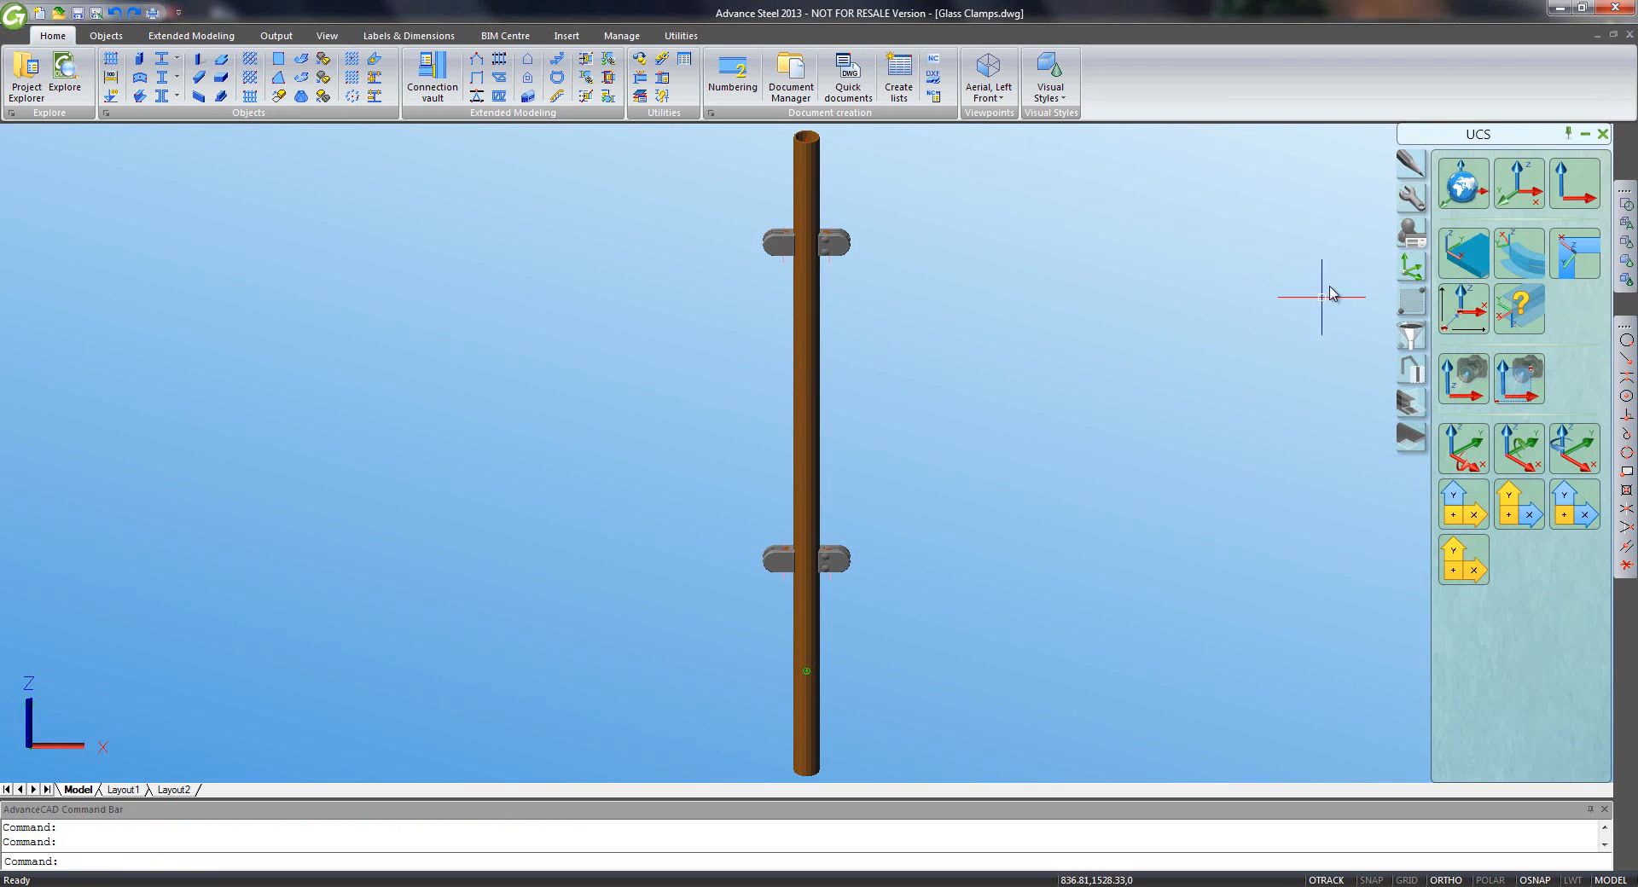
# - Copy the post and its clamps to the clipboard, then close Glass Clamps.dwg without saving
pyautogui.click(1074, 182)
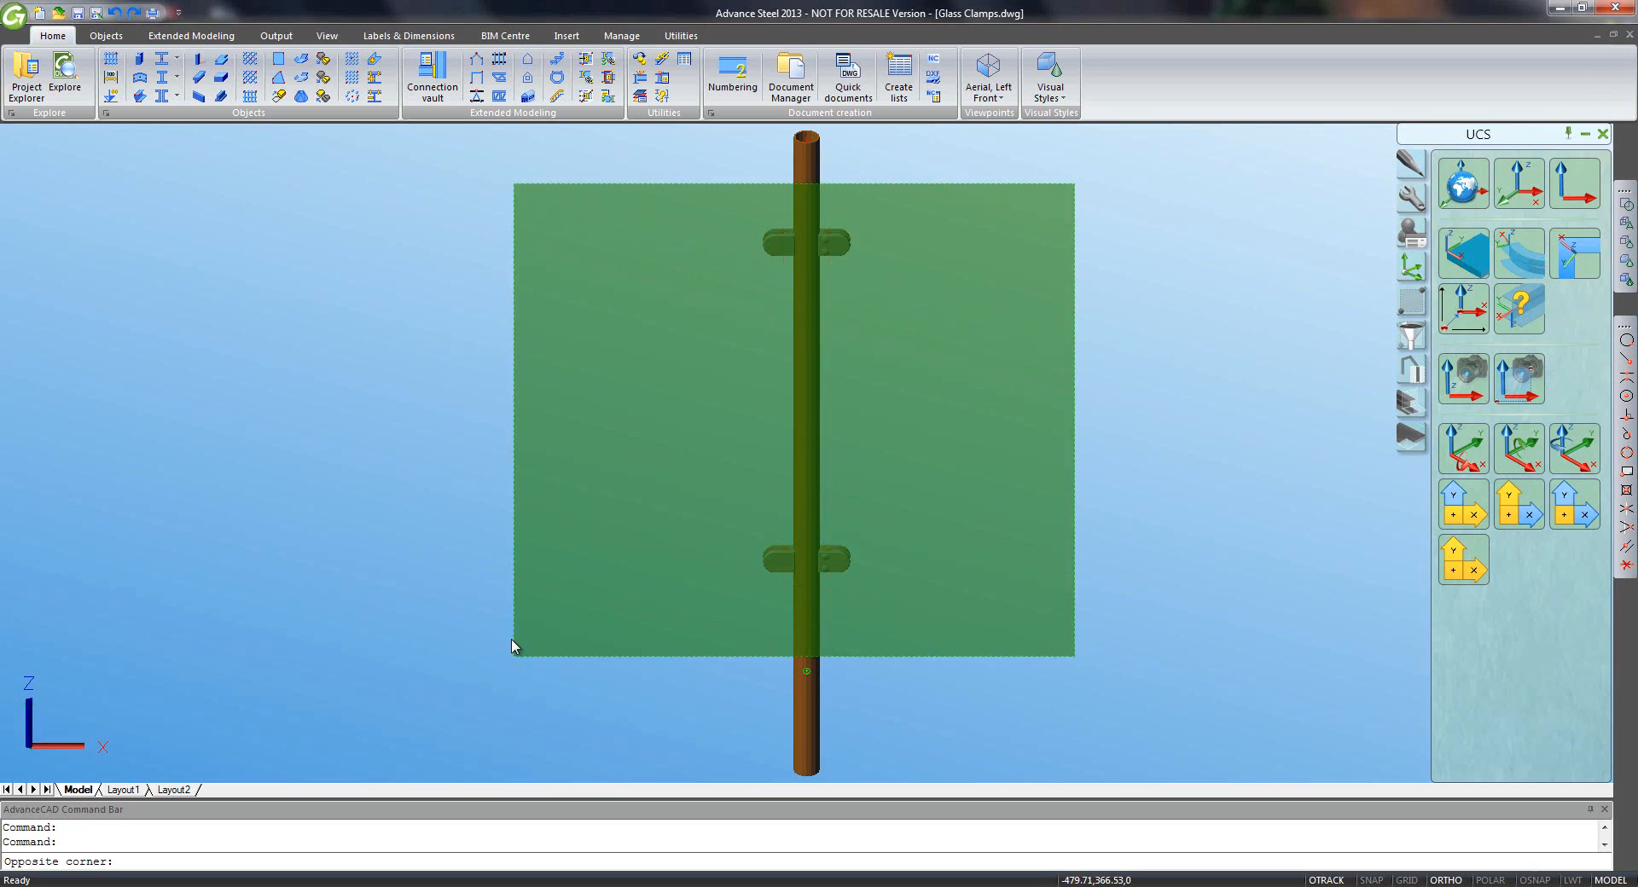
pyautogui.click(513, 650)
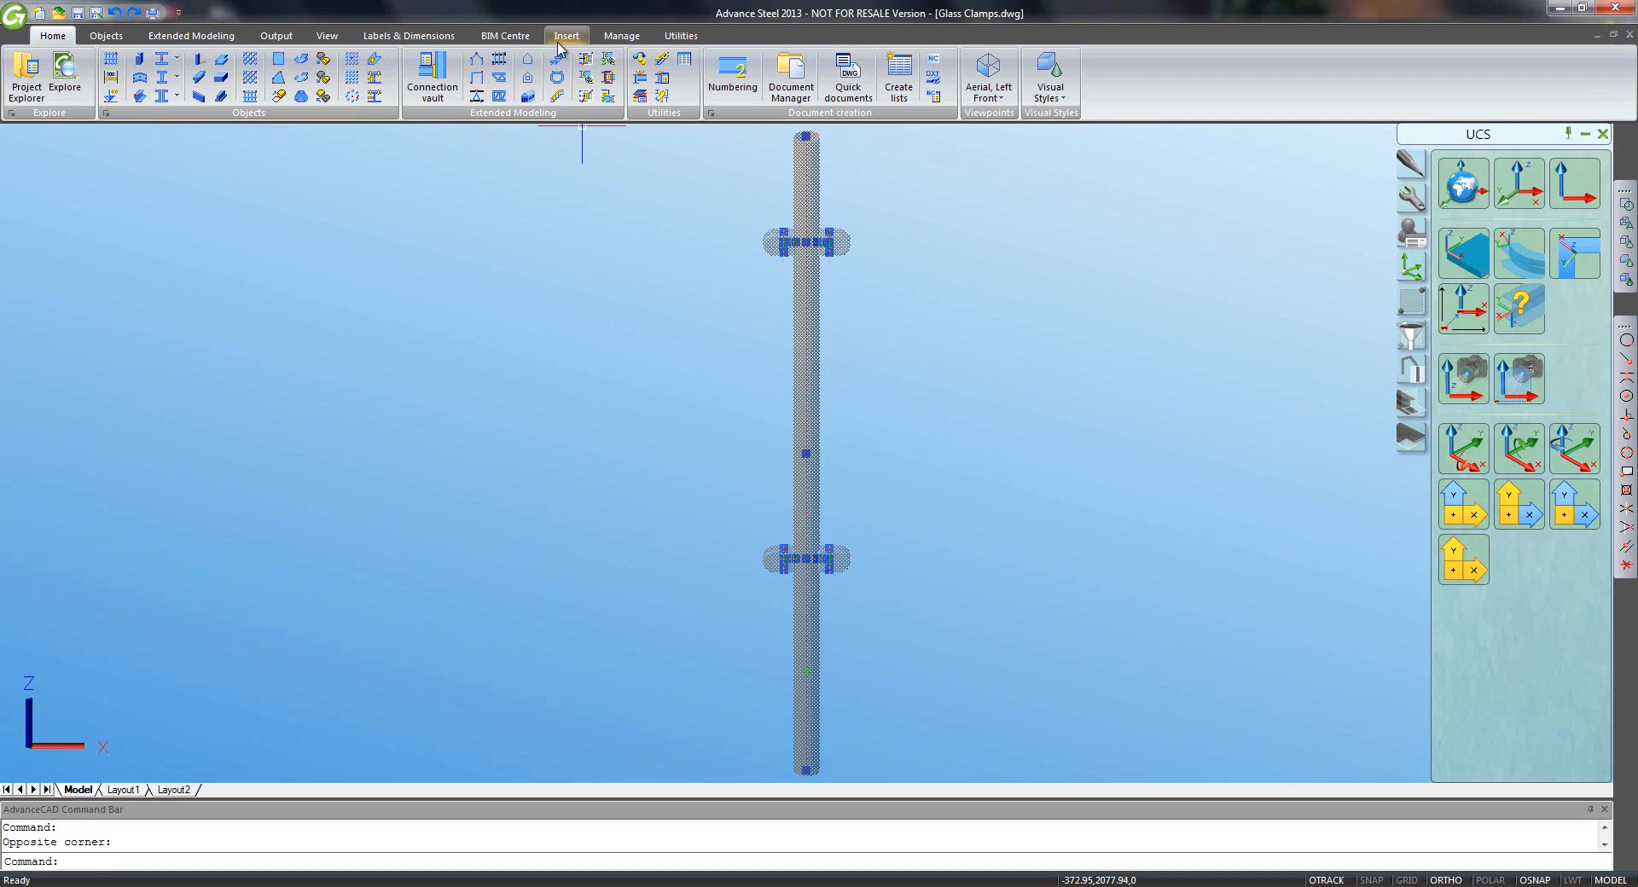
pyautogui.click(673, 39)
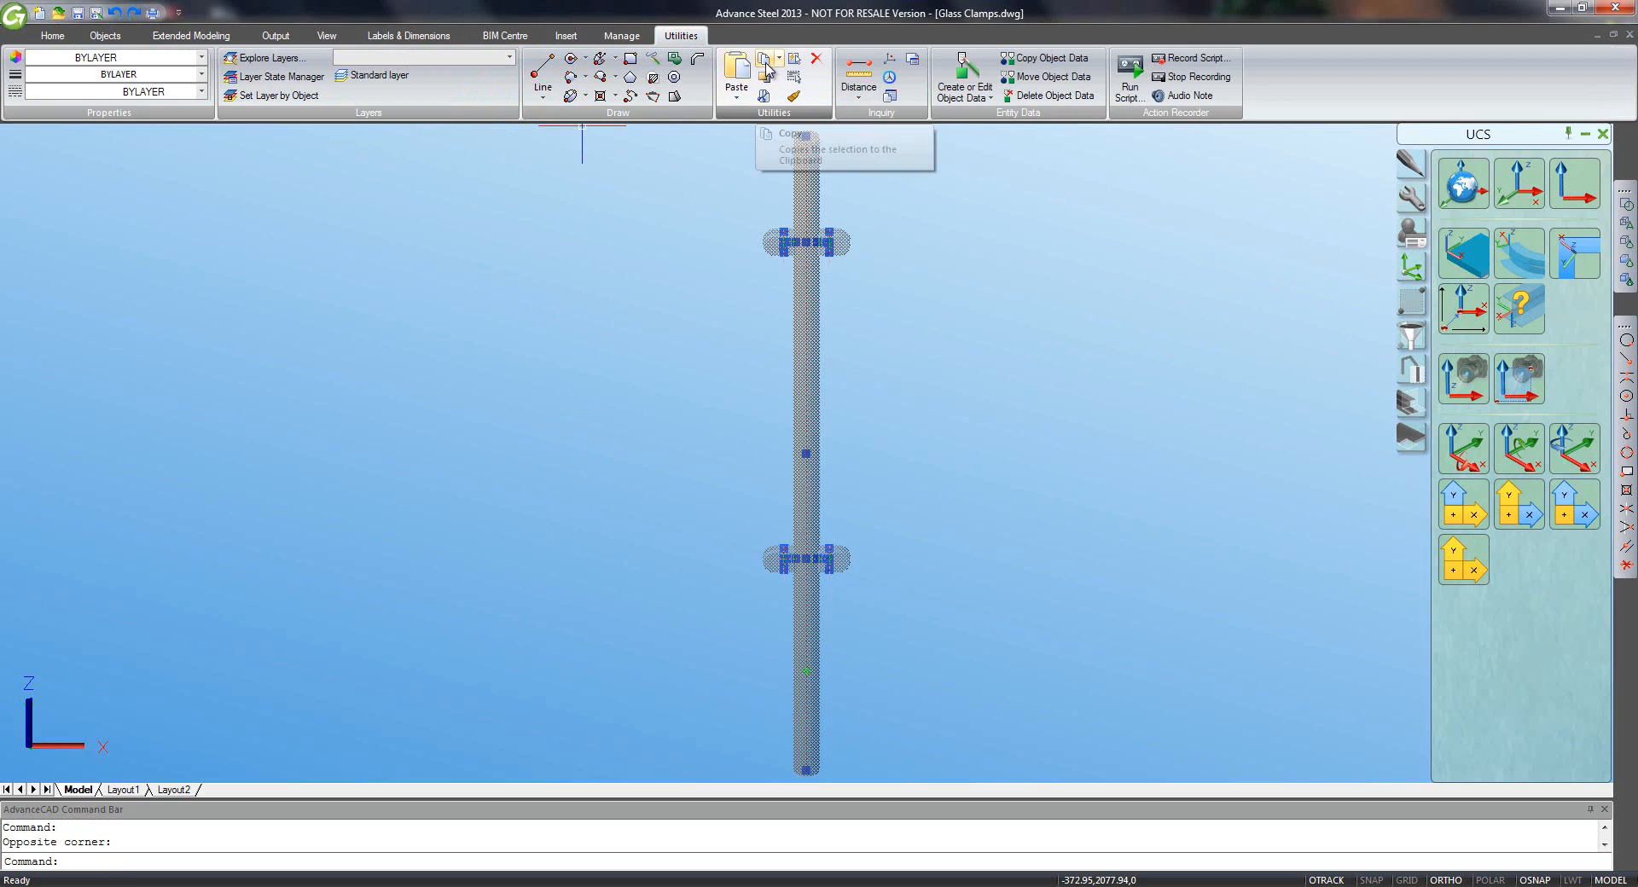
pyautogui.click(766, 65)
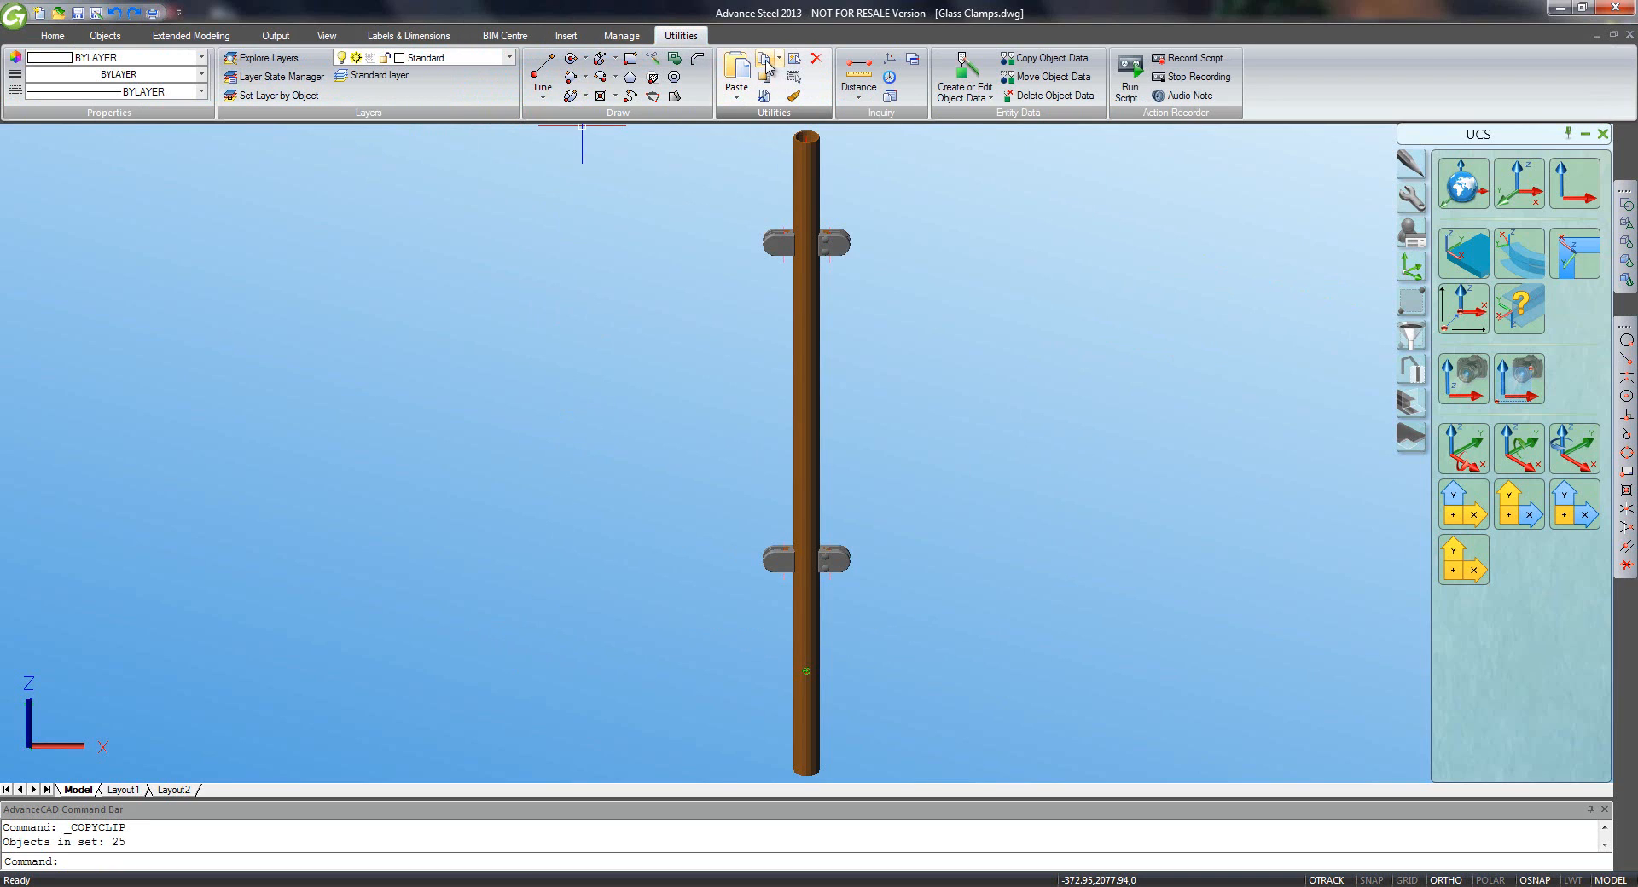
pyautogui.click(1629, 35)
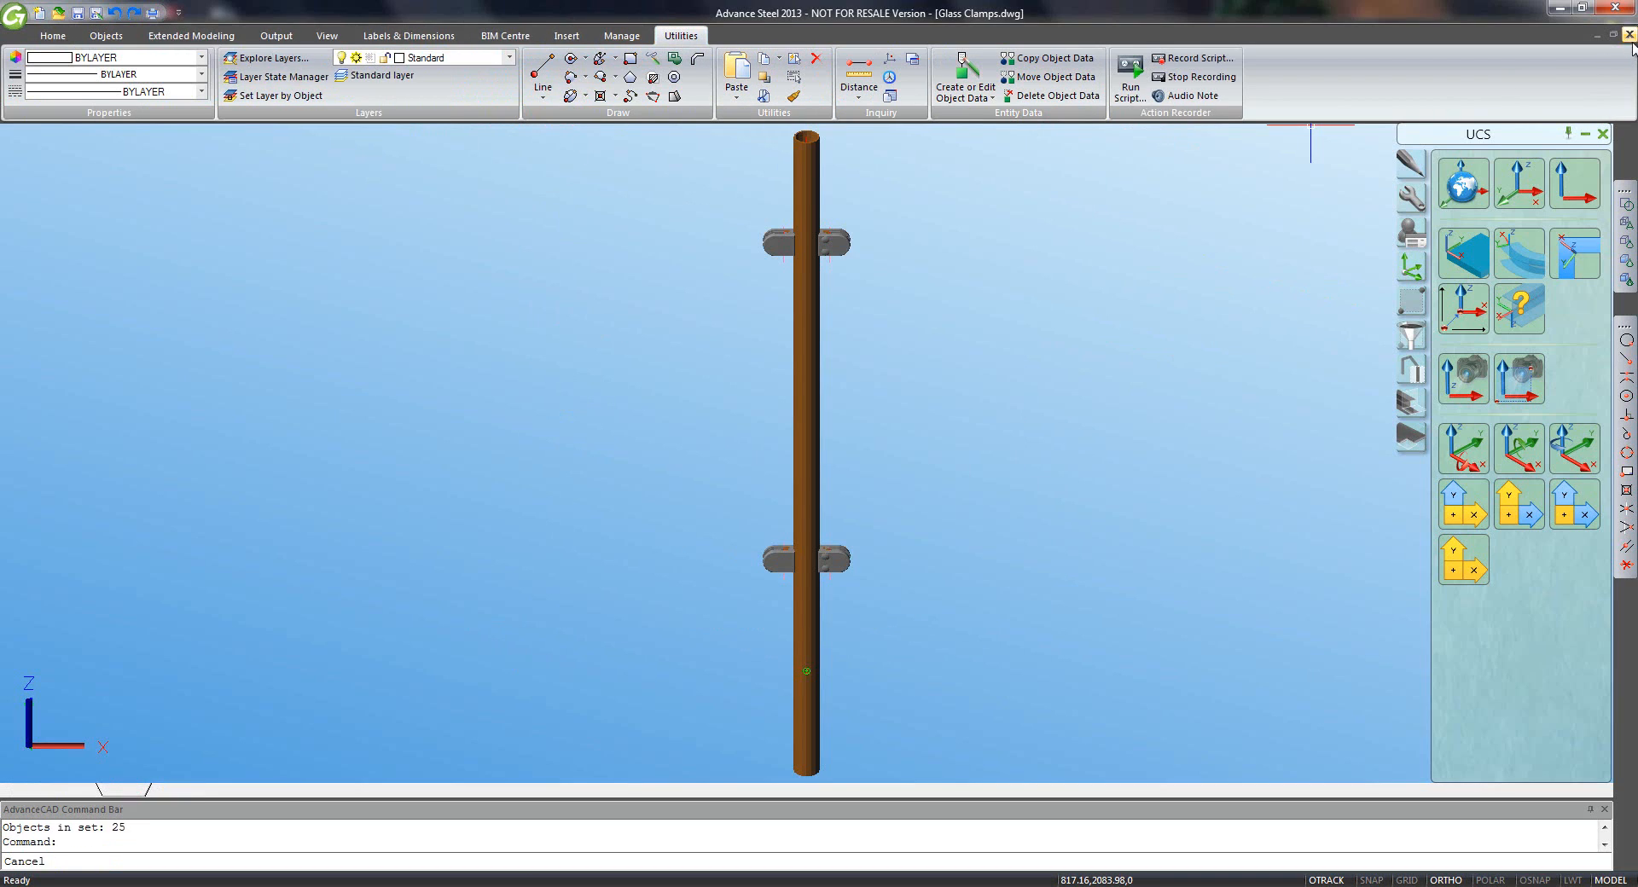
pyautogui.click(861, 493)
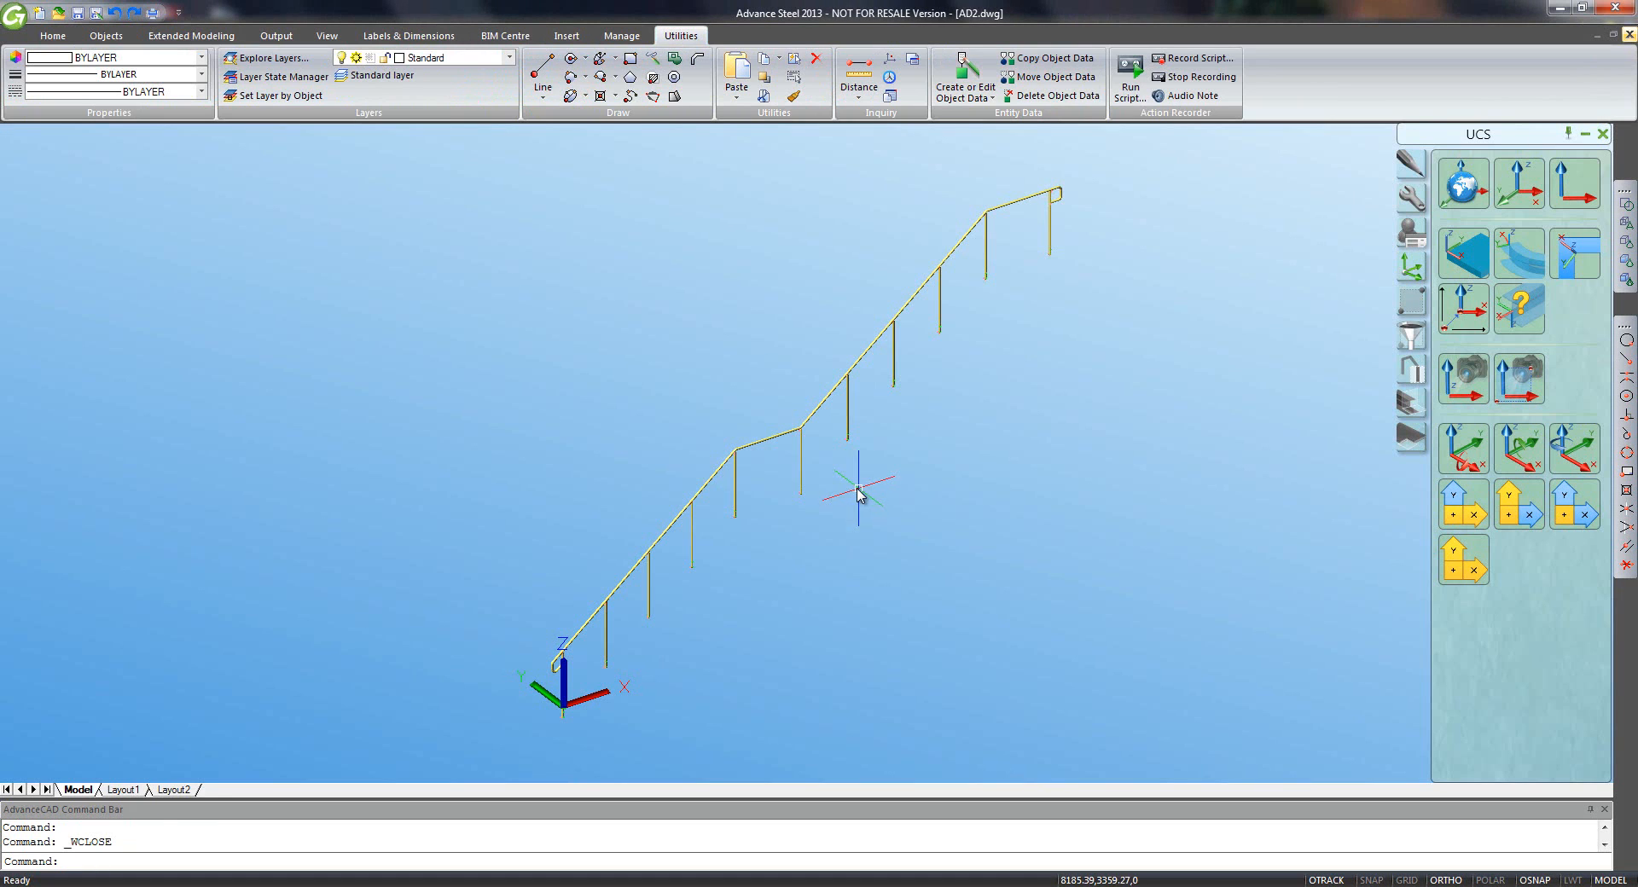
# - Paste the clamp post below the railing in AD2.dwg and switch the view to 2D wireframe
pyautogui.click(736, 77)
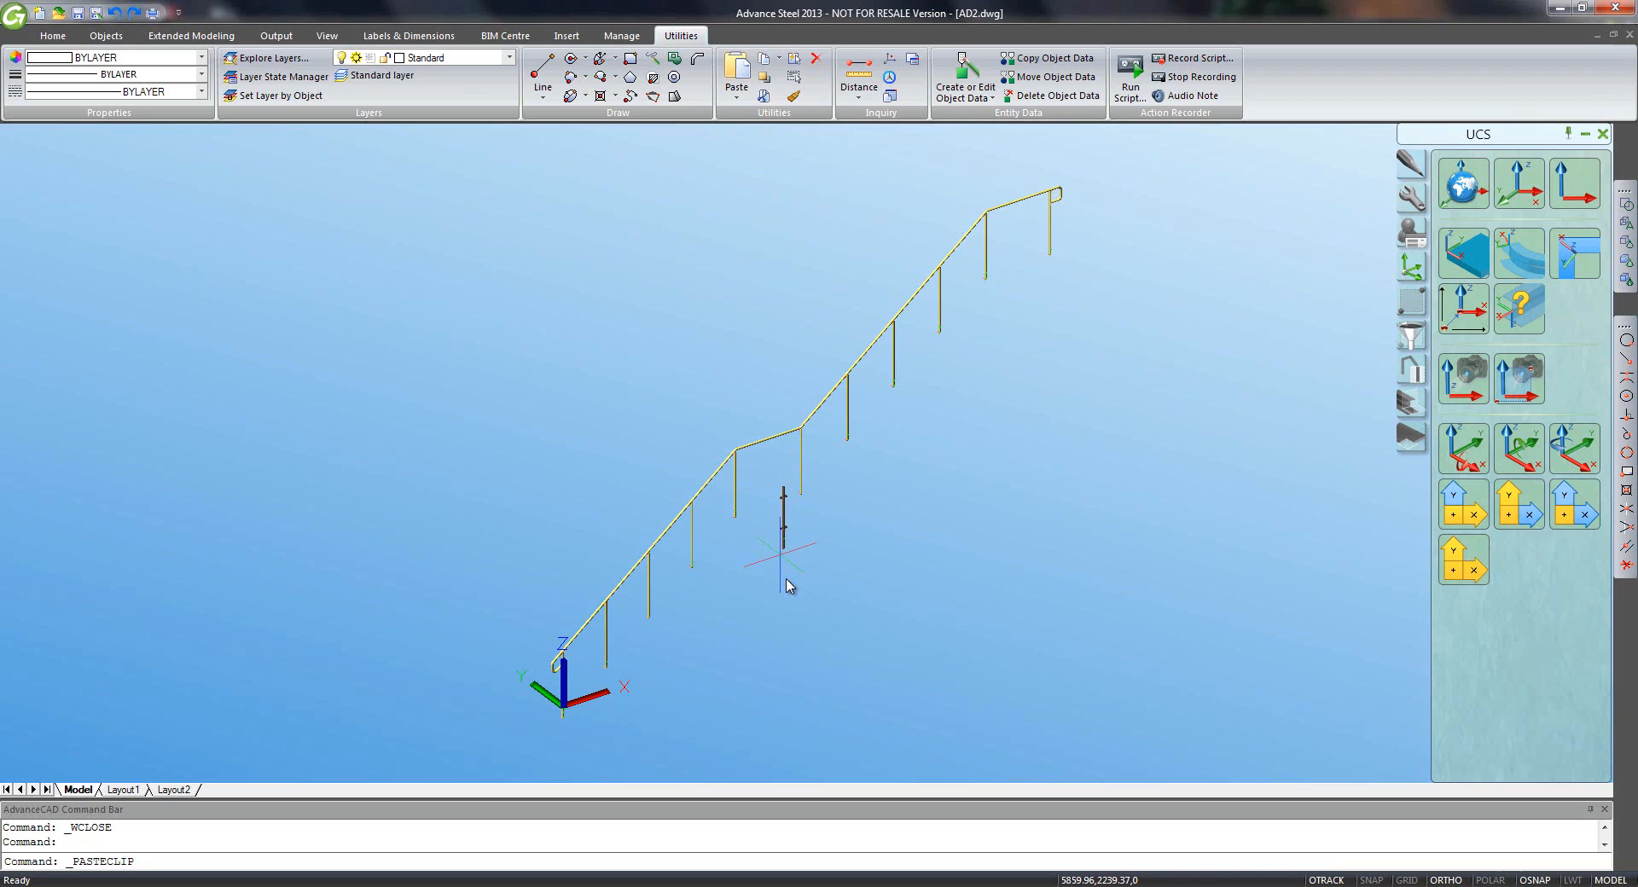
pyautogui.click(786, 587)
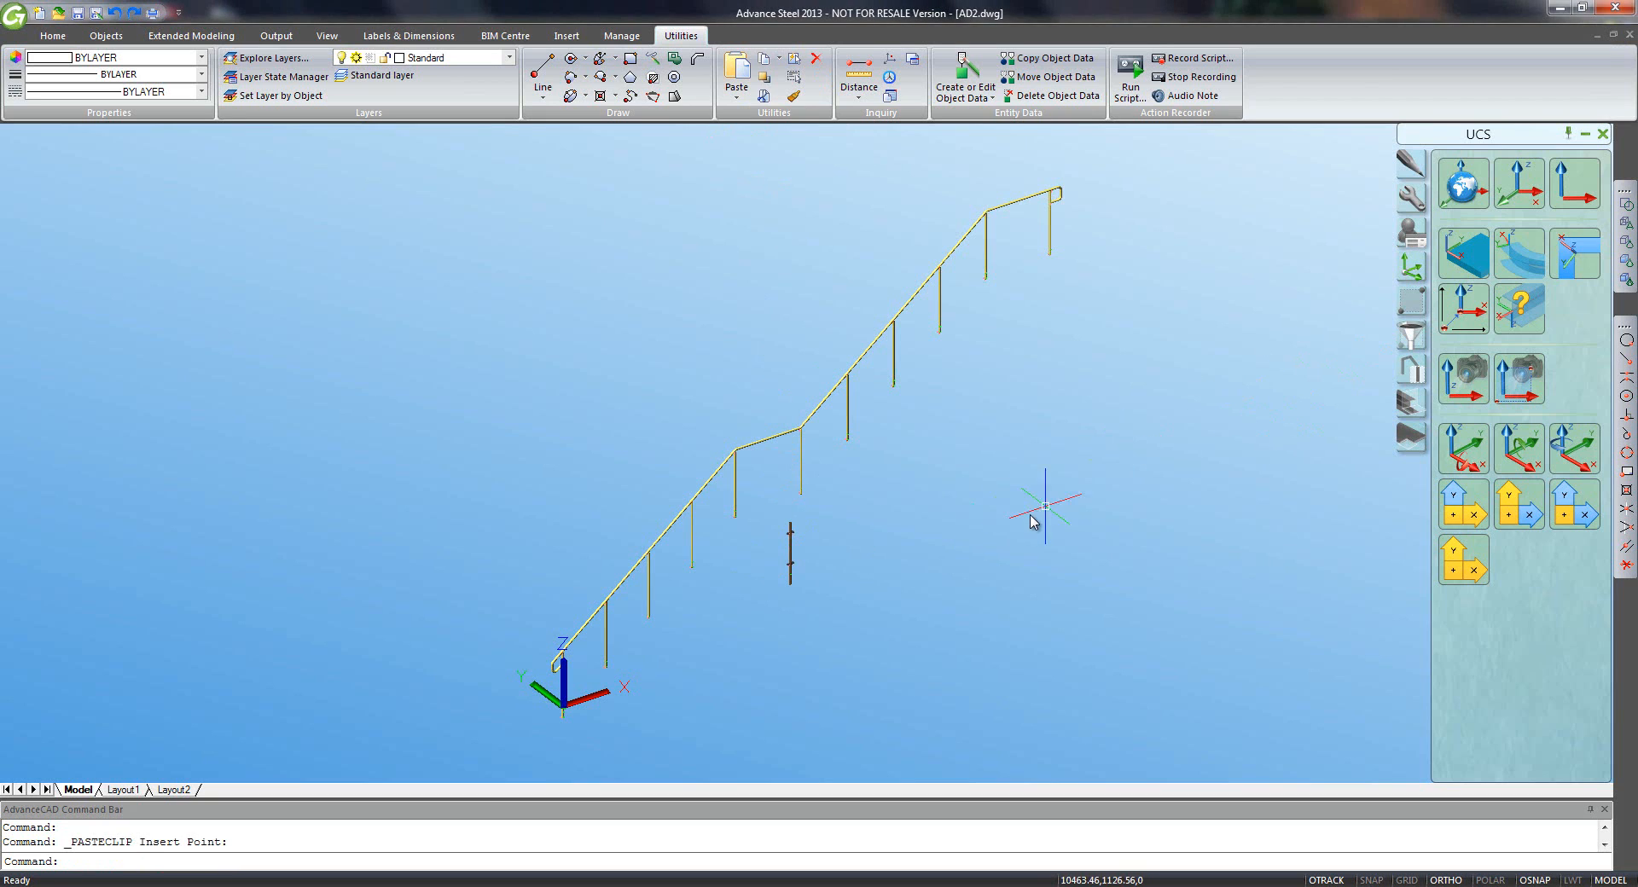
pyautogui.click(1626, 205)
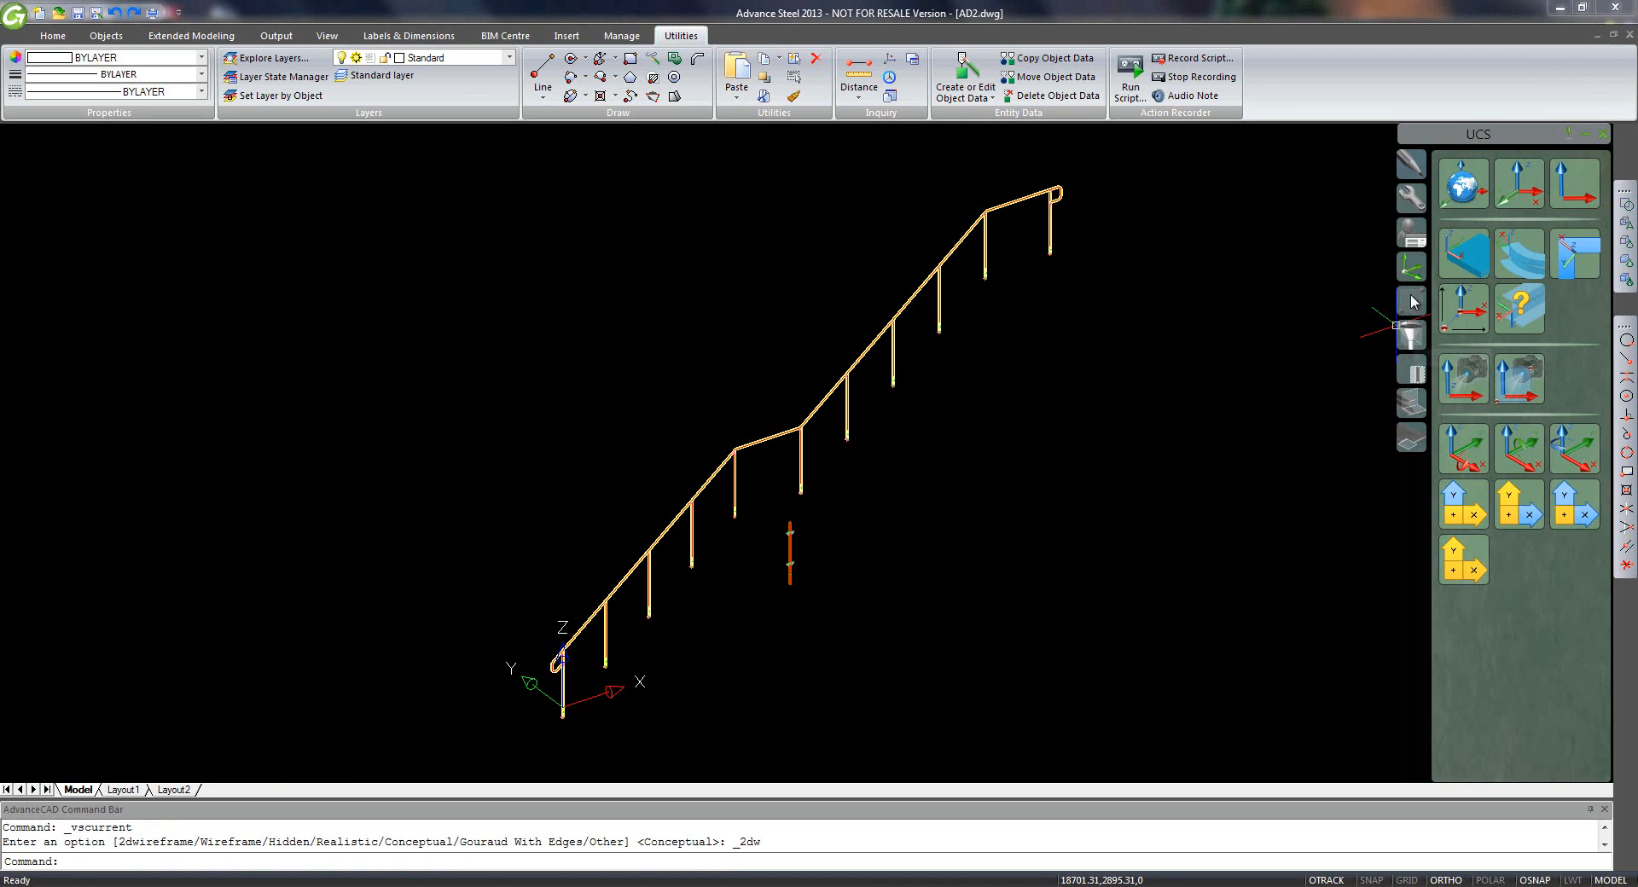
pyautogui.click(1411, 198)
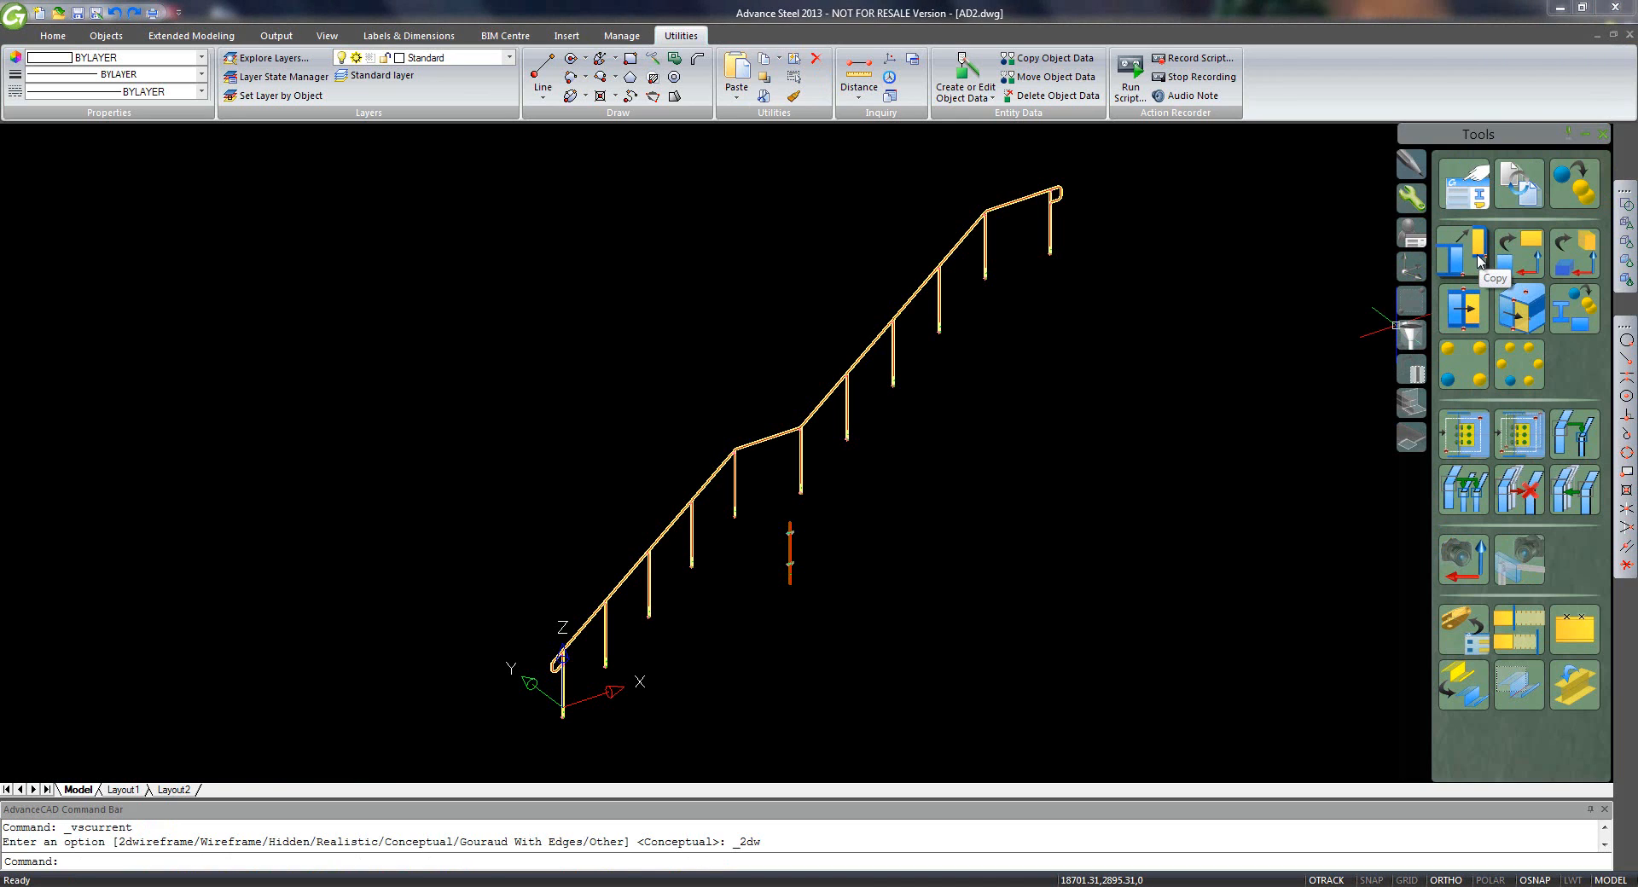
# - Start Copy (transform and connect), select the orange post's clamps and take the post top as base point
pyautogui.click(1479, 262)
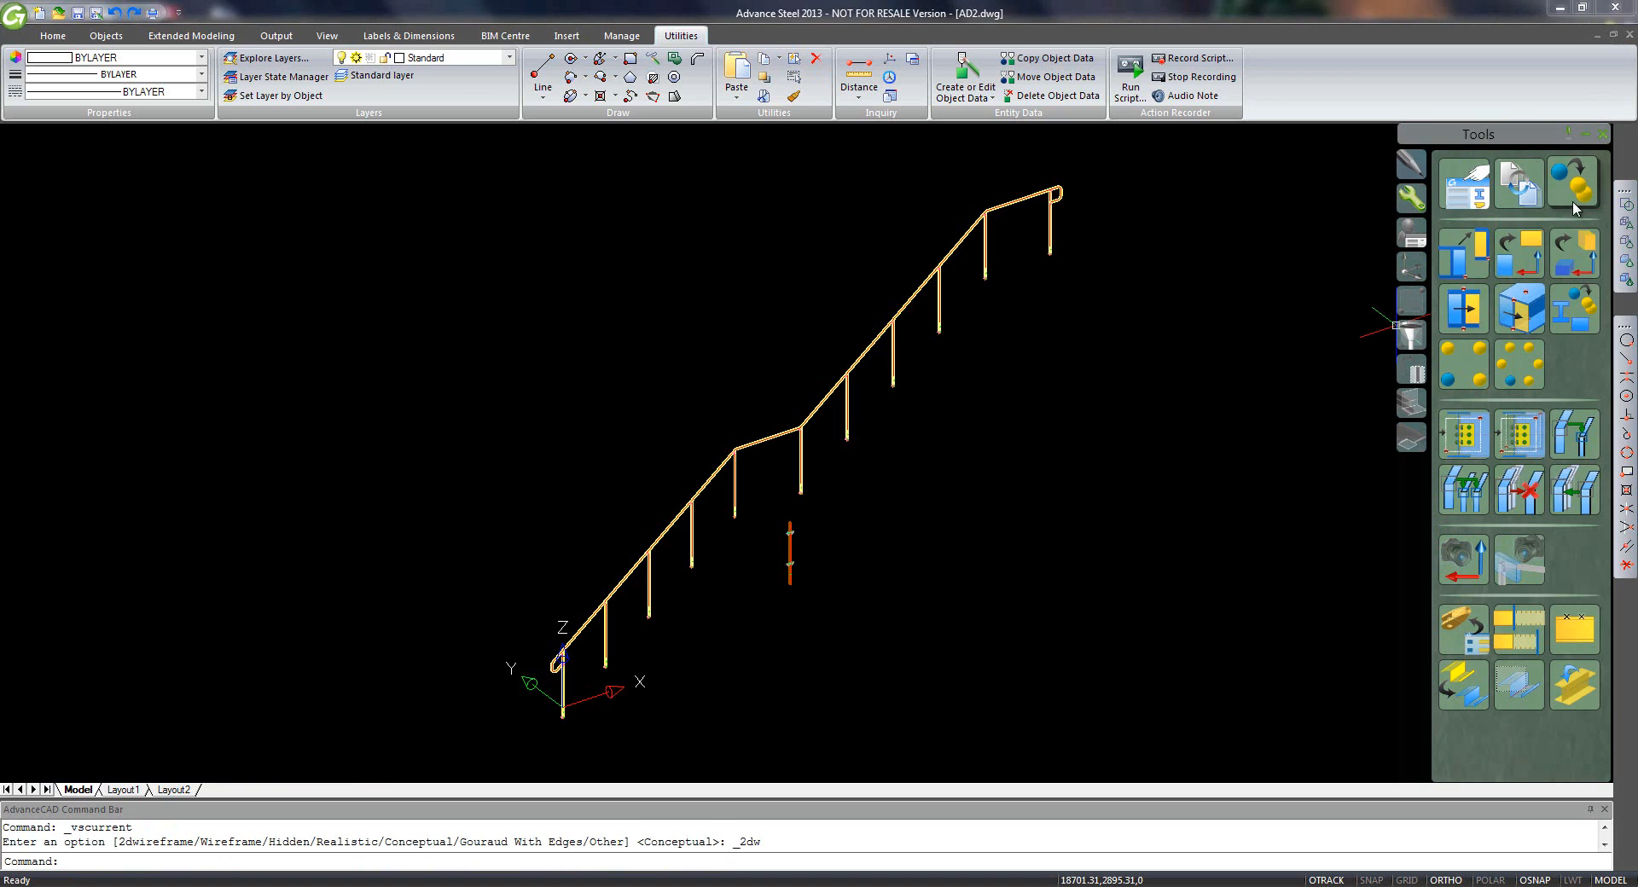
pyautogui.click(1085, 607)
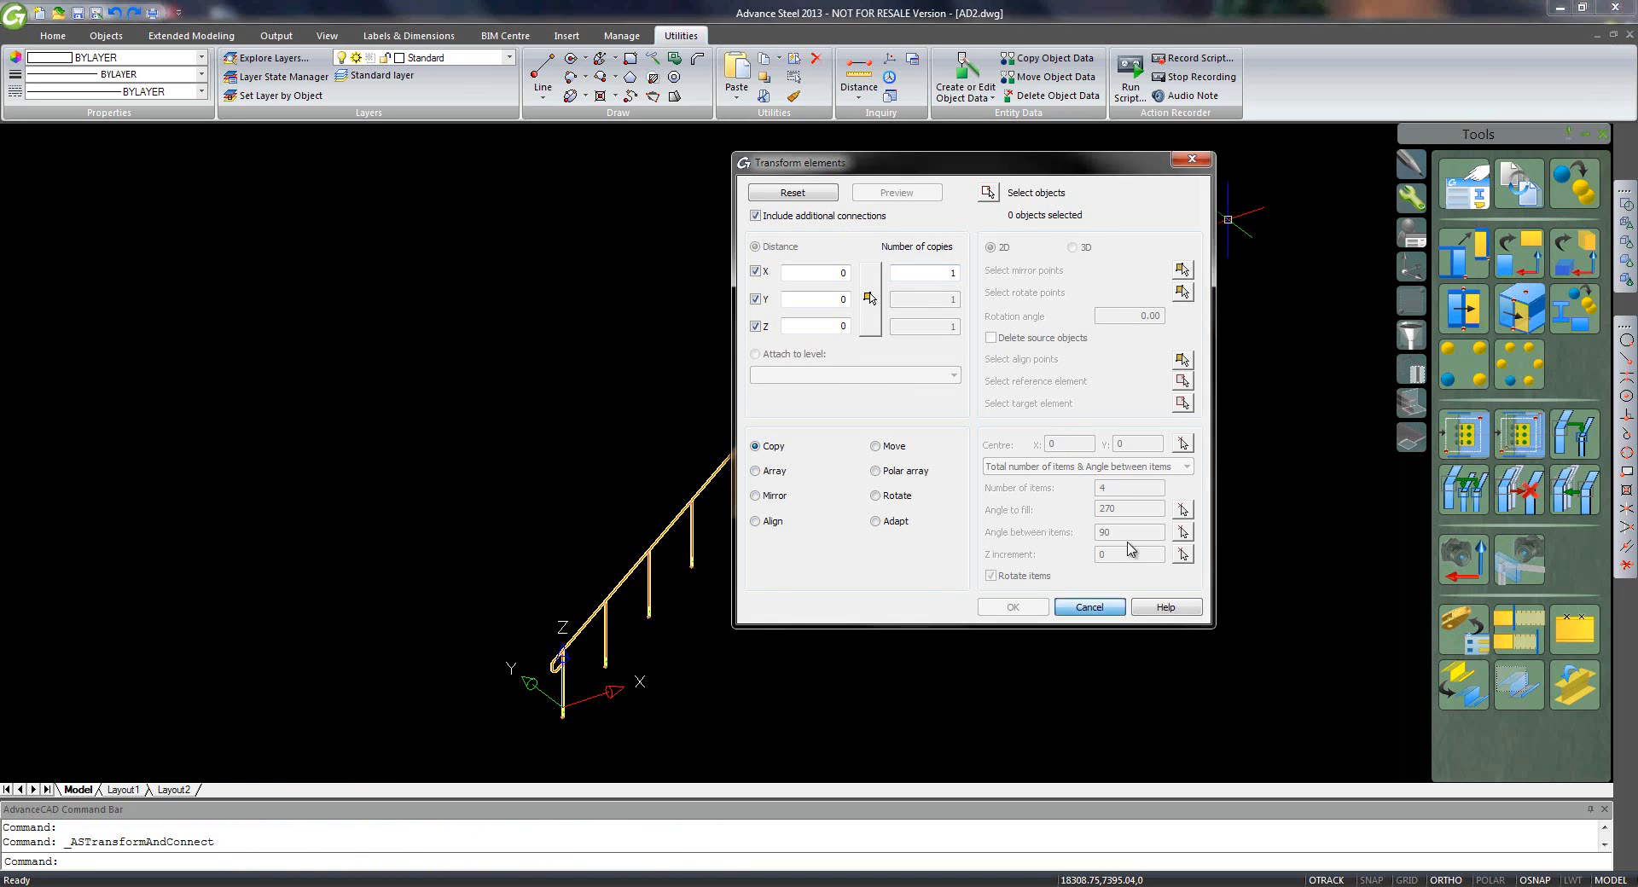
pyautogui.click(1461, 266)
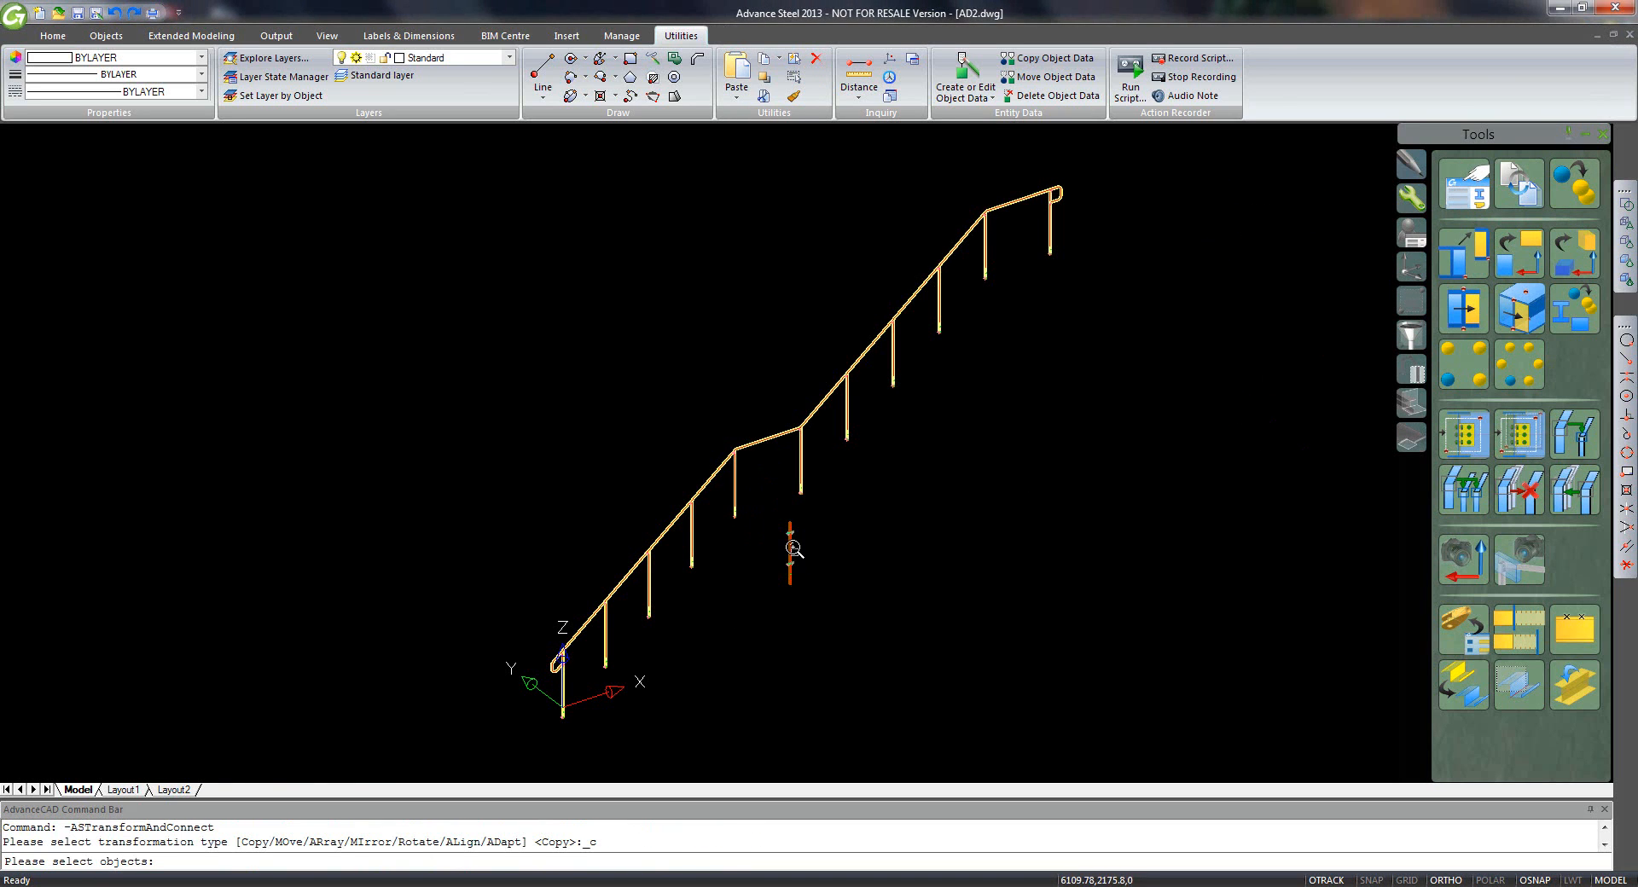
pyautogui.scroll(5, 794, 549)
pyautogui.scroll(-2, 808, 507)
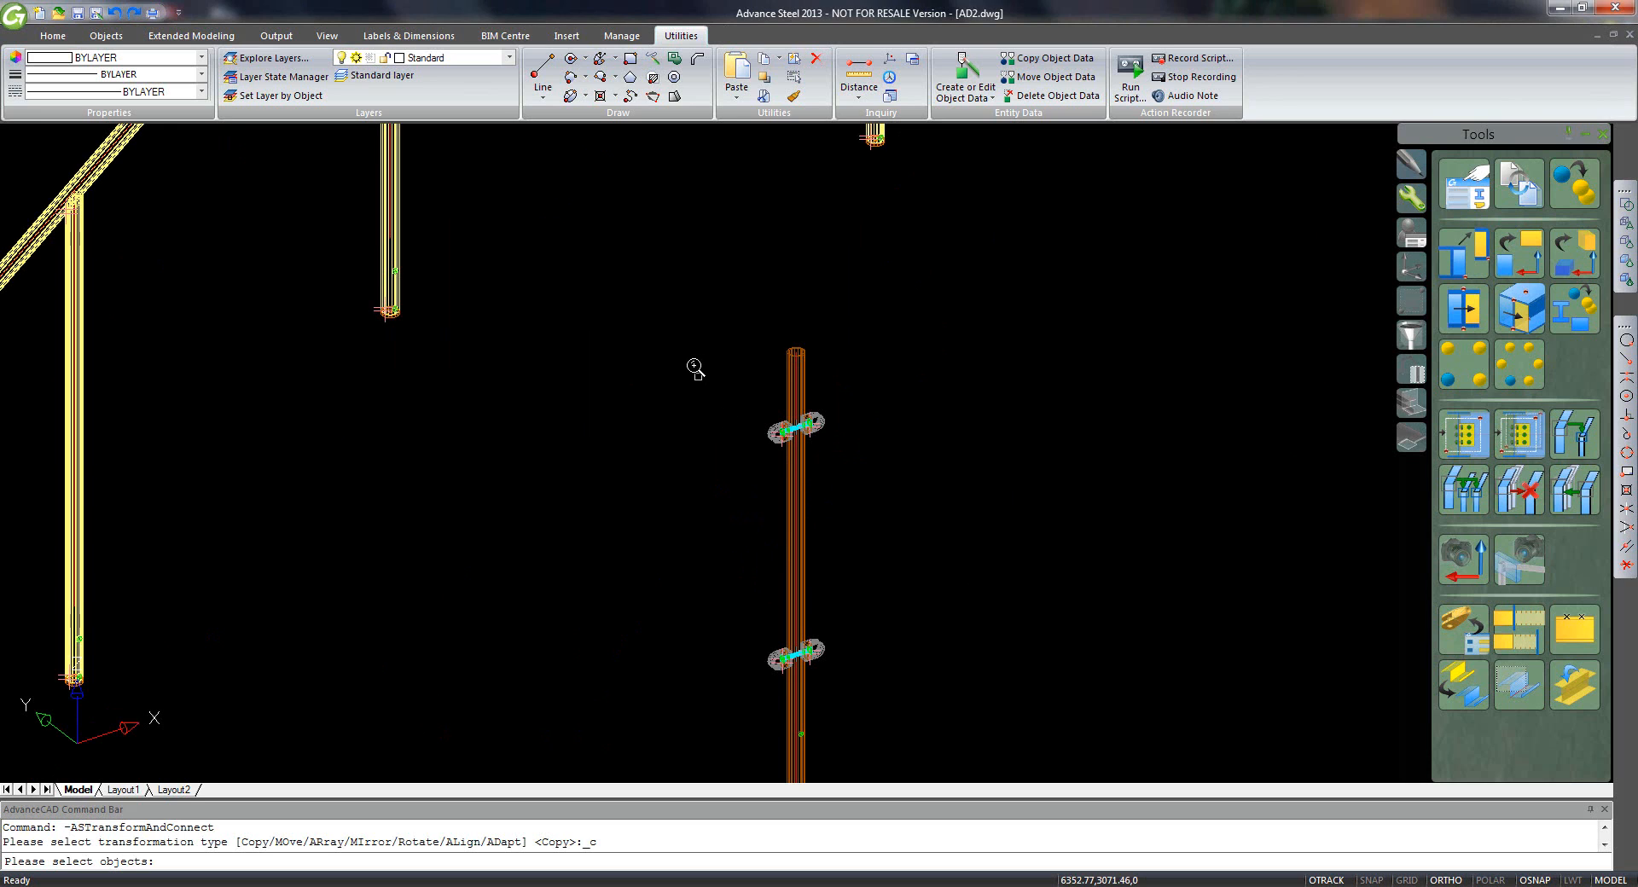
pyautogui.click(684, 316)
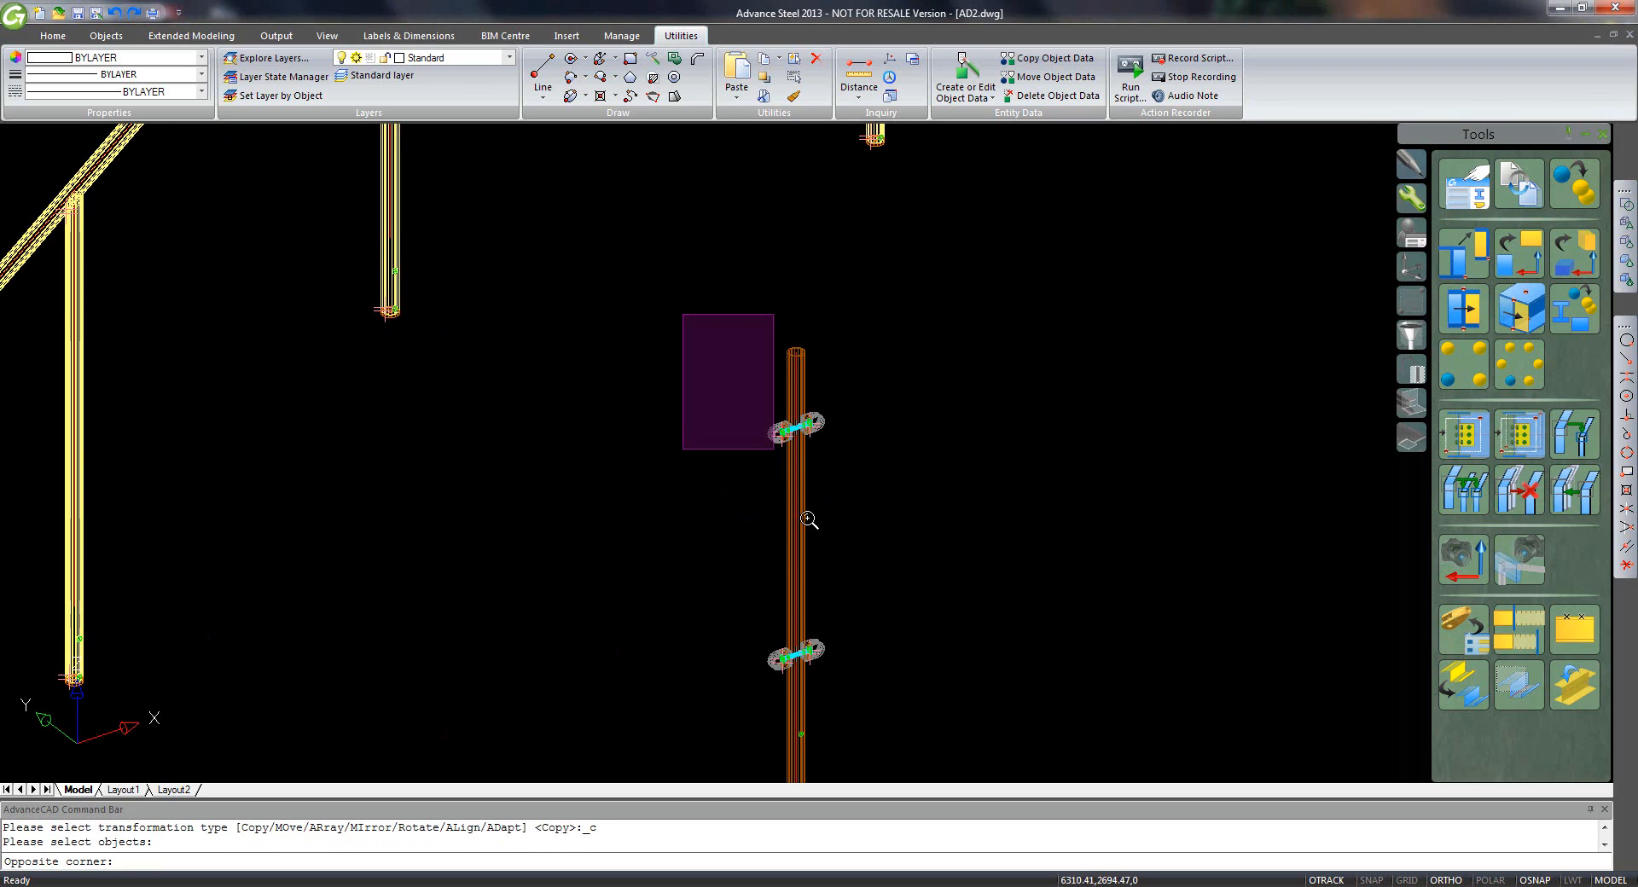
pyautogui.click(915, 685)
pyautogui.press('Return')
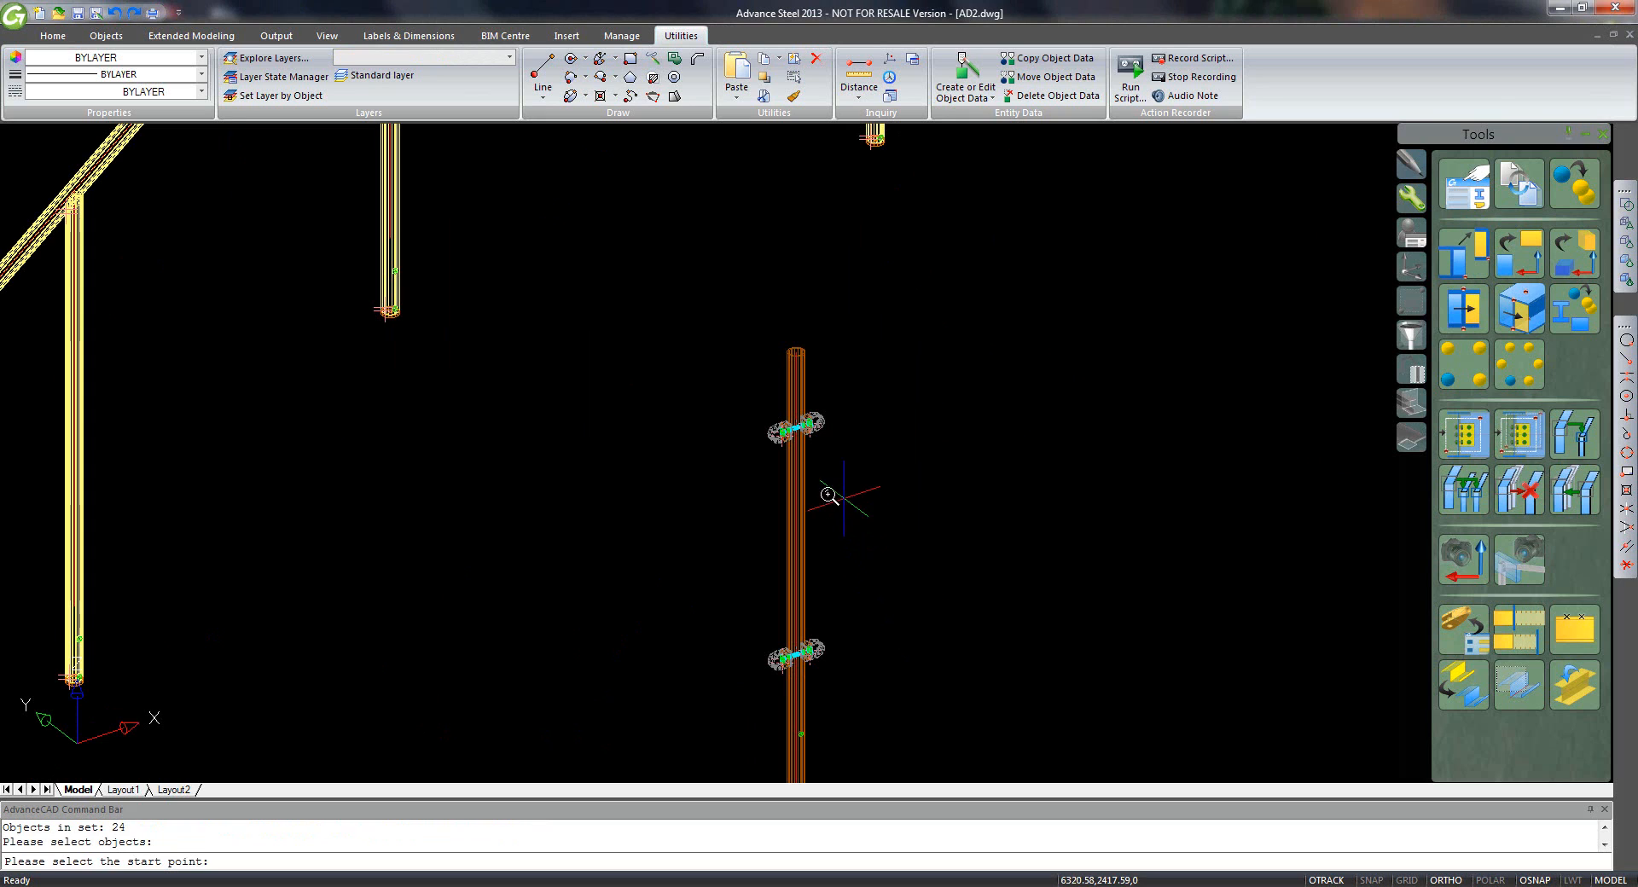
pyautogui.click(806, 476)
# - Place clamp copies on the first five railing posts, from the lower bent end to the upper bend
pyautogui.moveTo(435, 655); pyautogui.dragTo(945, 452, button='middle')
pyautogui.moveTo(570, 636); pyautogui.dragTo(953, 243, button='middle')
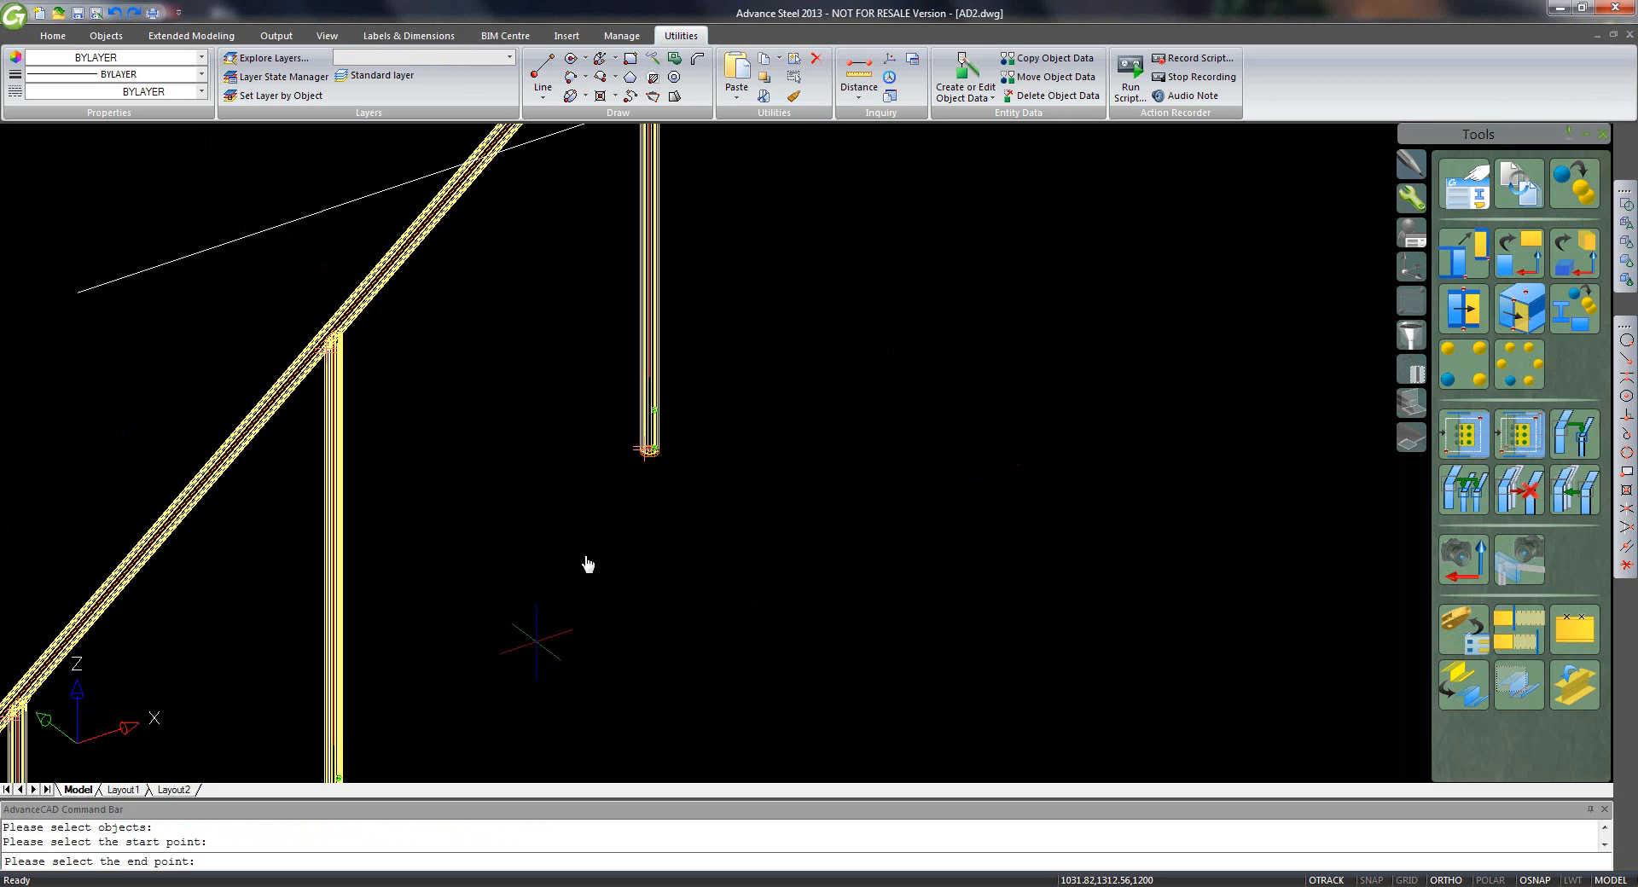
pyautogui.moveTo(415, 672); pyautogui.dragTo(707, 283, button='middle')
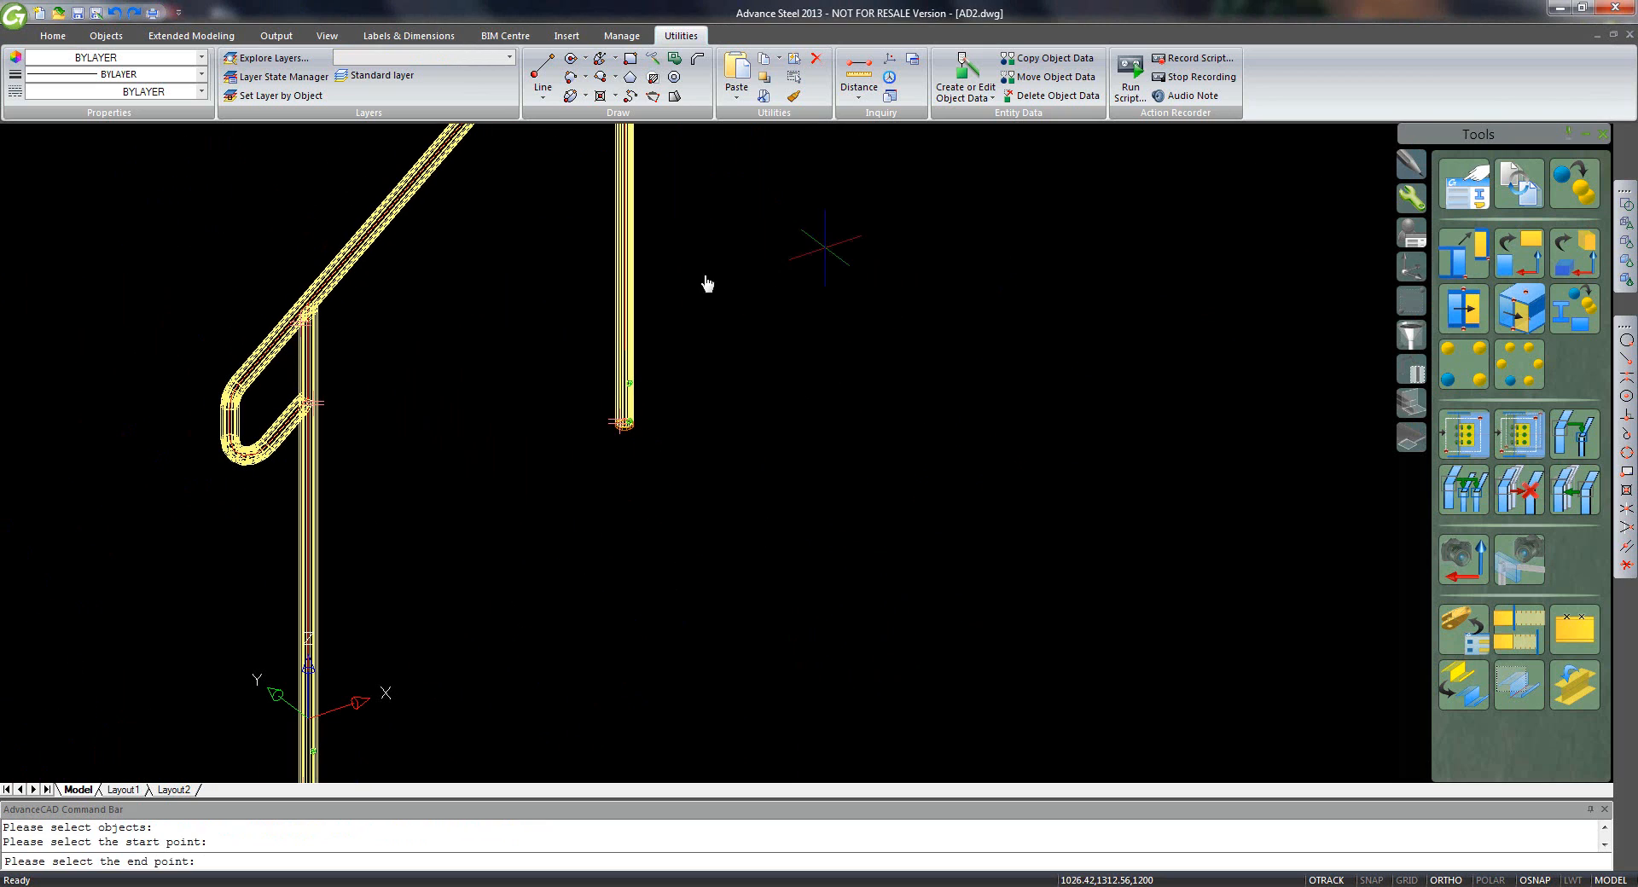
pyautogui.click(316, 367)
pyautogui.moveTo(487, 284); pyautogui.dragTo(368, 595, button='middle')
pyautogui.click(508, 391)
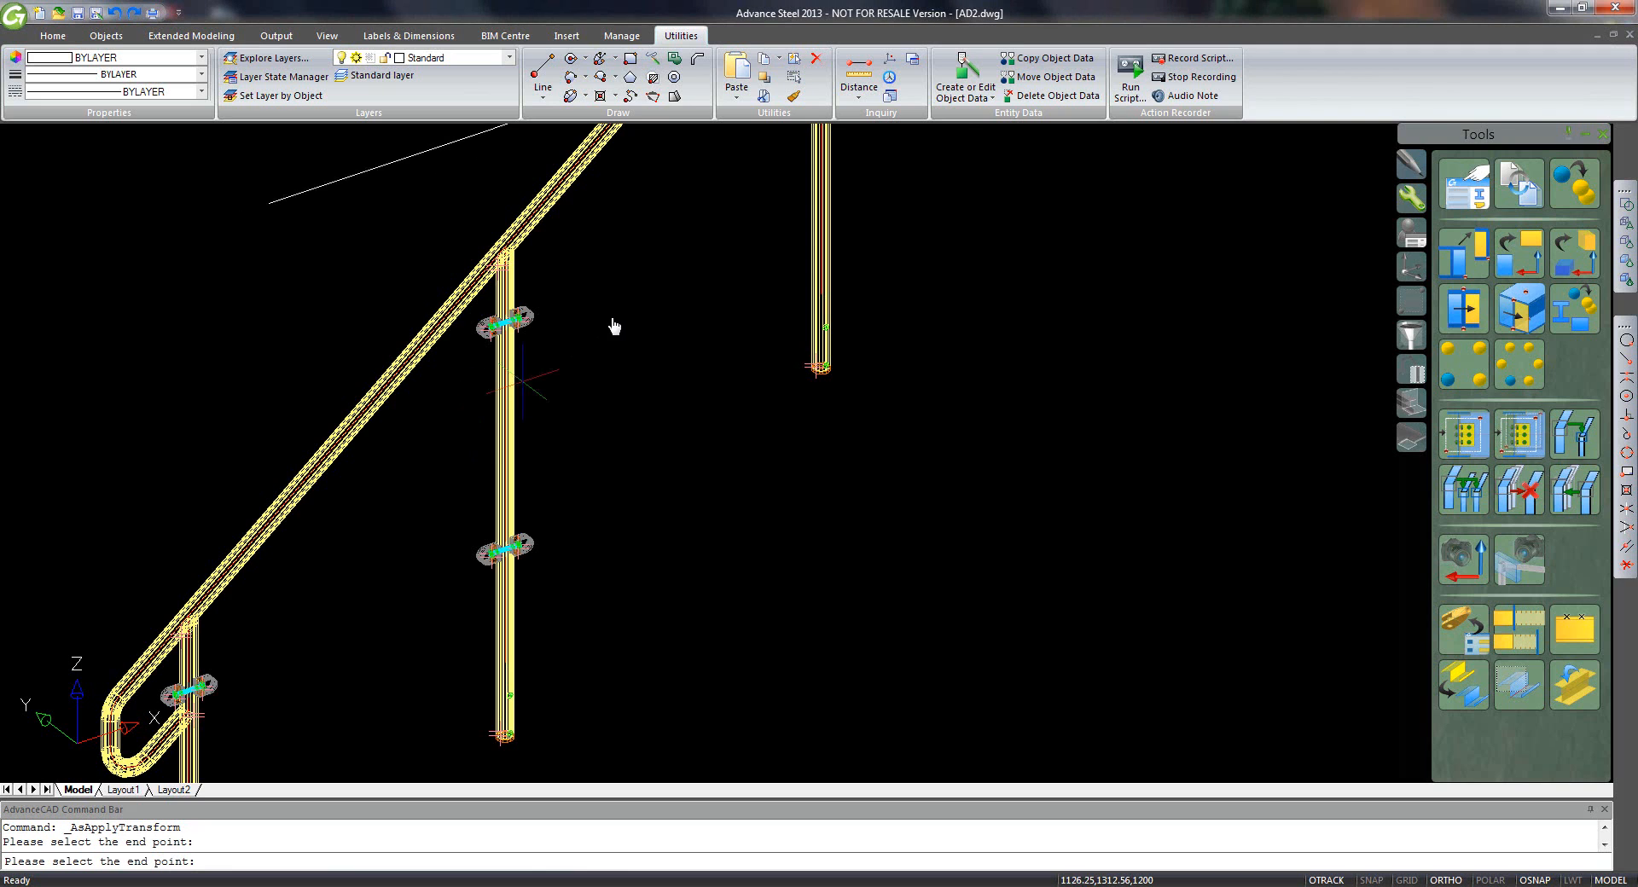
pyautogui.moveTo(614, 325); pyautogui.dragTo(437, 720, button='middle')
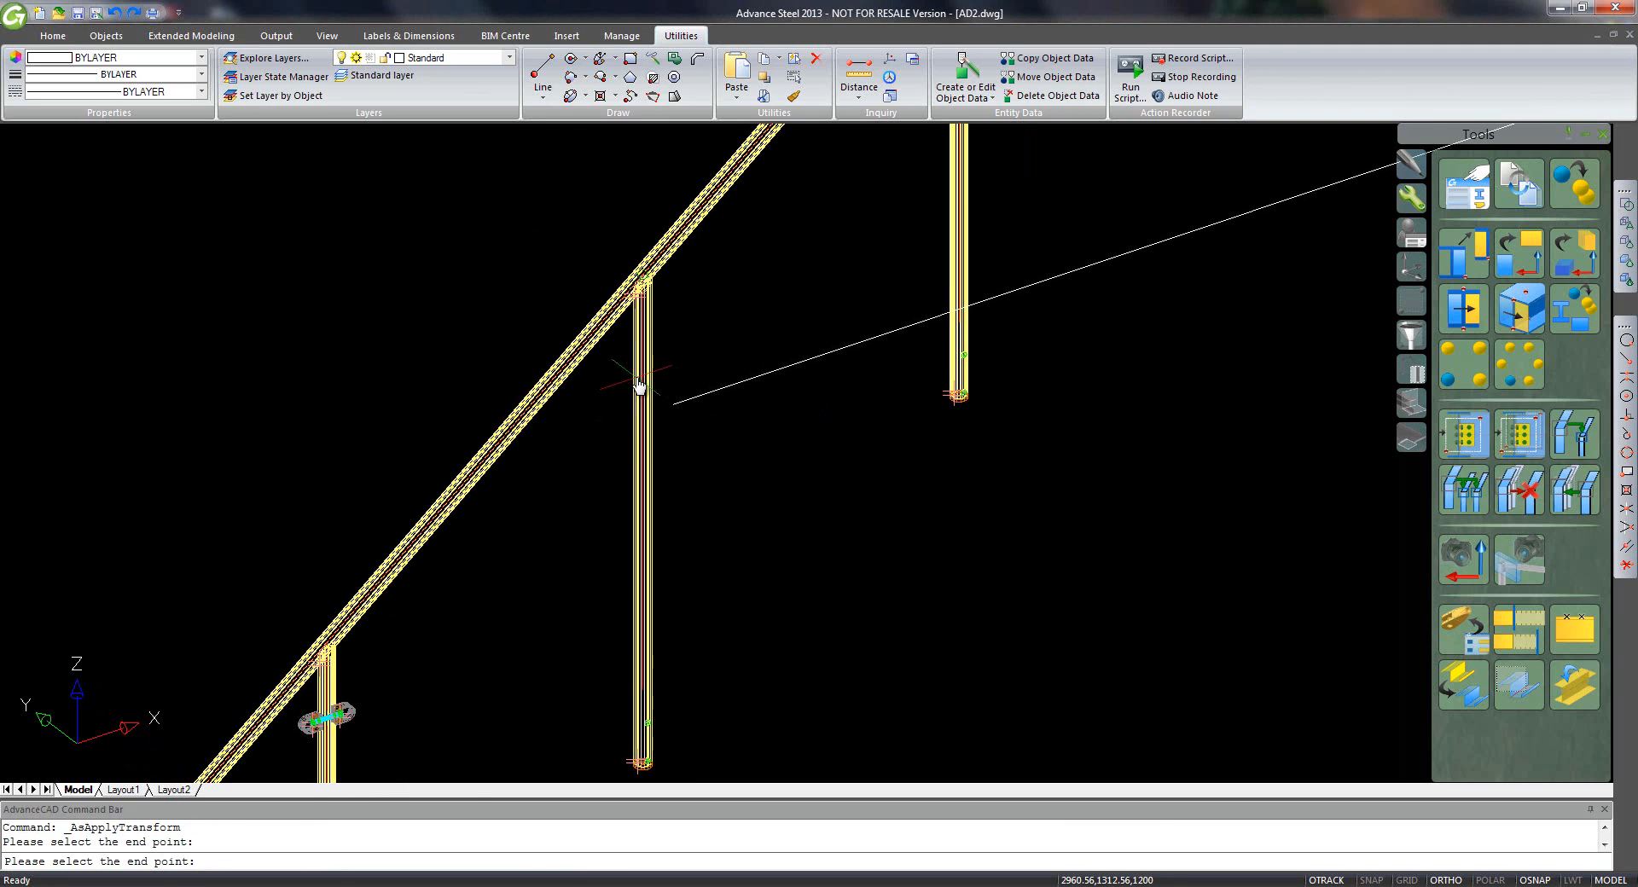
pyautogui.click(639, 385)
pyautogui.moveTo(614, 491); pyautogui.dragTo(742, 586, button='middle')
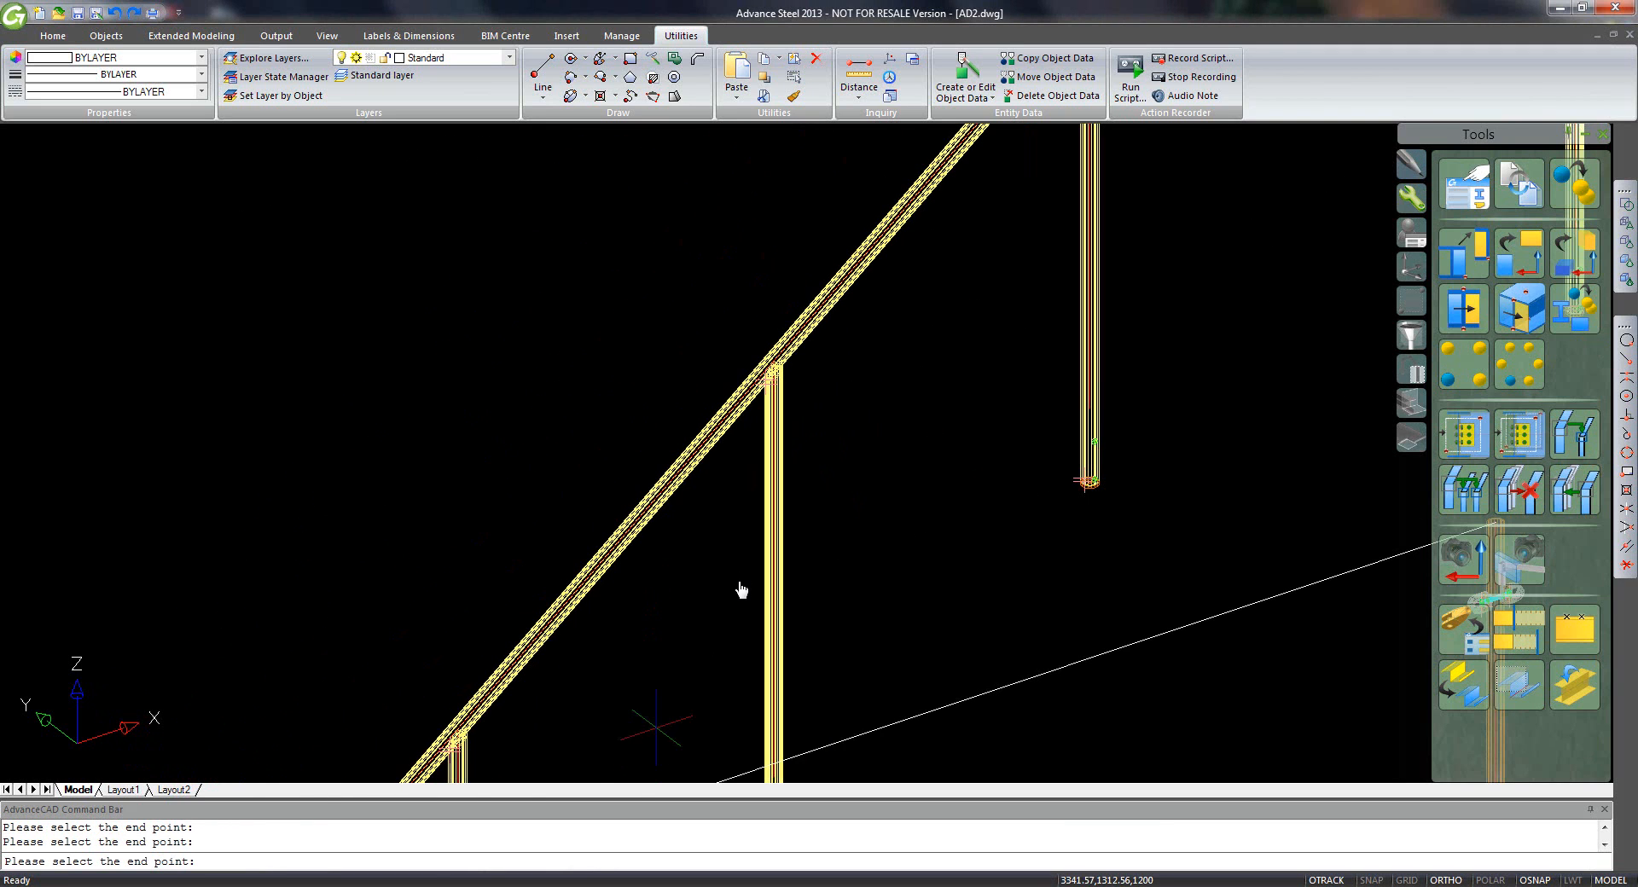
pyautogui.click(774, 508)
pyautogui.moveTo(888, 461); pyautogui.dragTo(929, 461, button='middle')
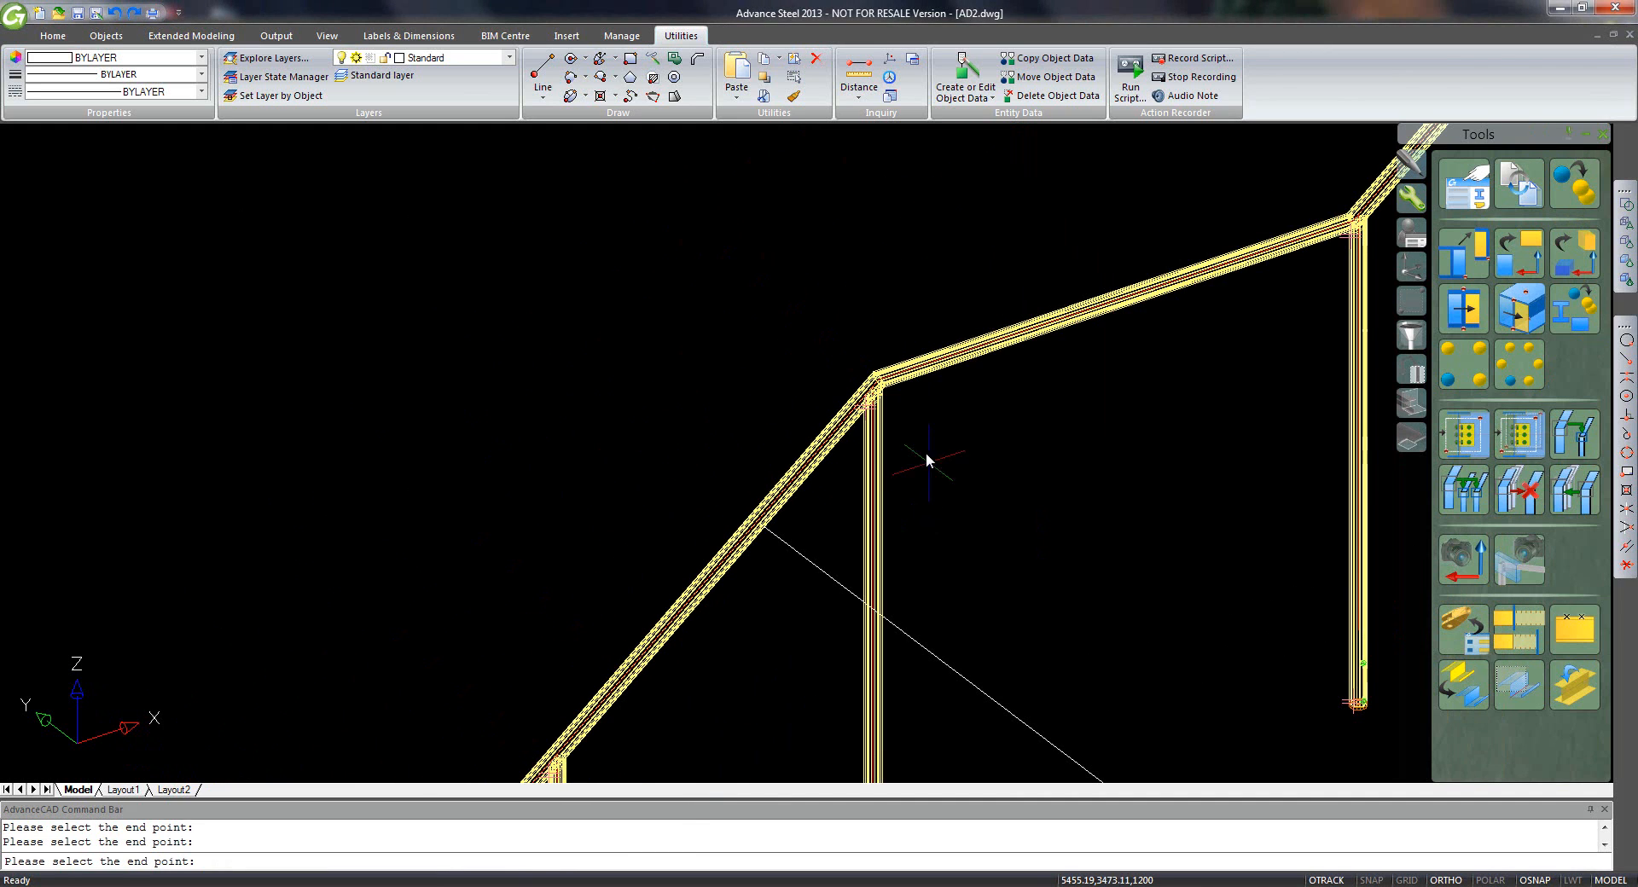
pyautogui.click(874, 516)
# - Place clamp copies on the remaining six posts through the final post and finish the copy
pyautogui.moveTo(1338, 311); pyautogui.dragTo(958, 549, button='middle')
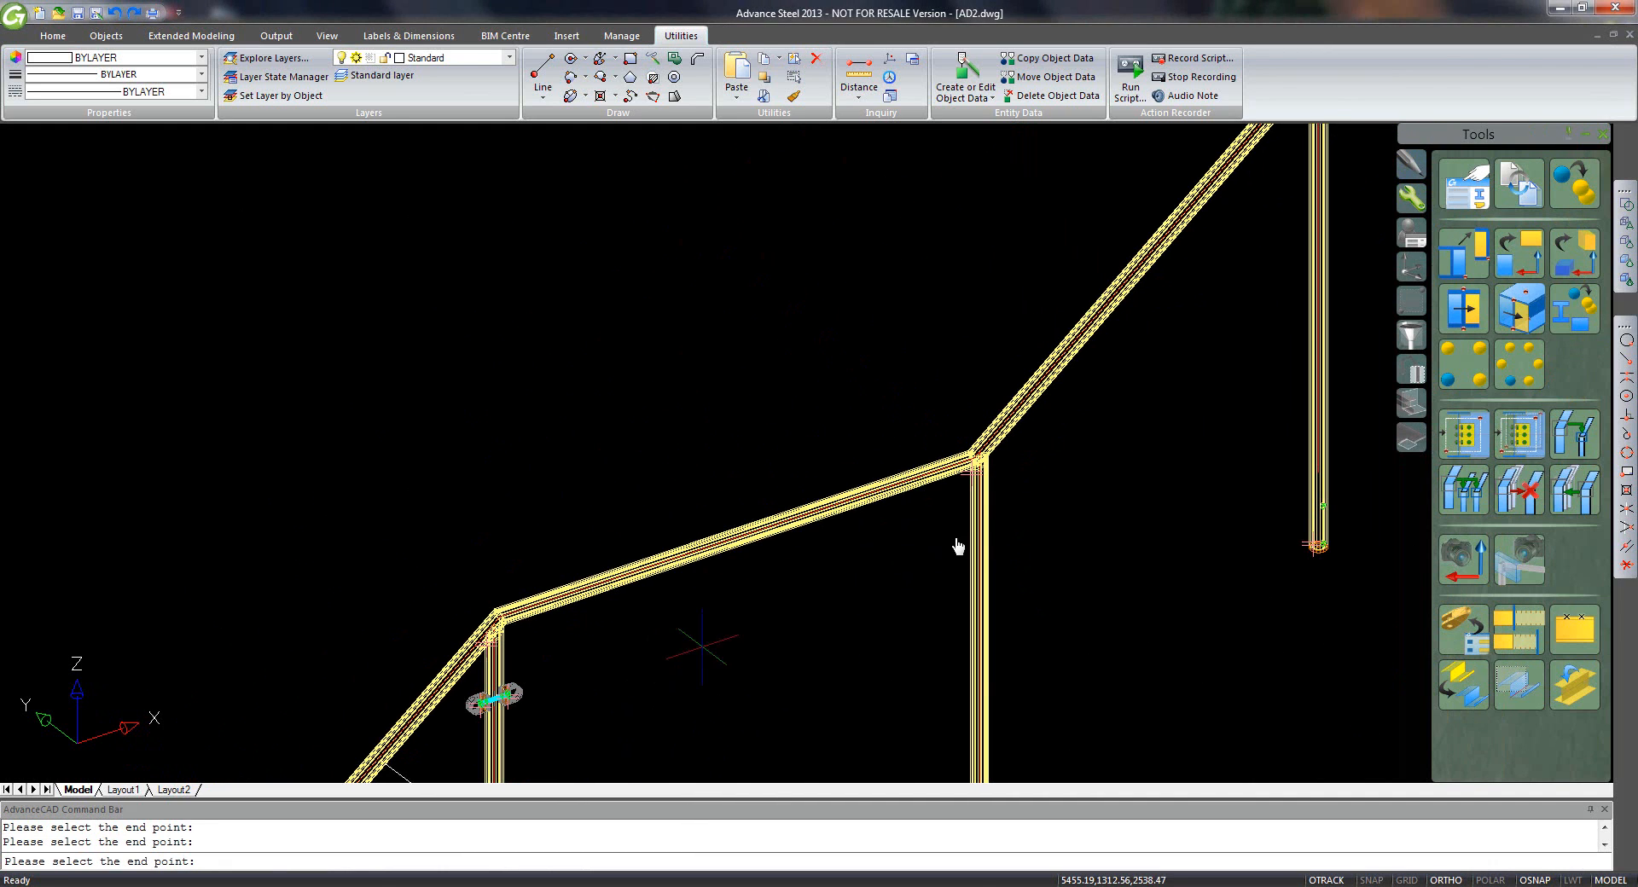
pyautogui.click(987, 522)
pyautogui.moveTo(1309, 207); pyautogui.dragTo(981, 506, button='middle')
pyautogui.click(1003, 470)
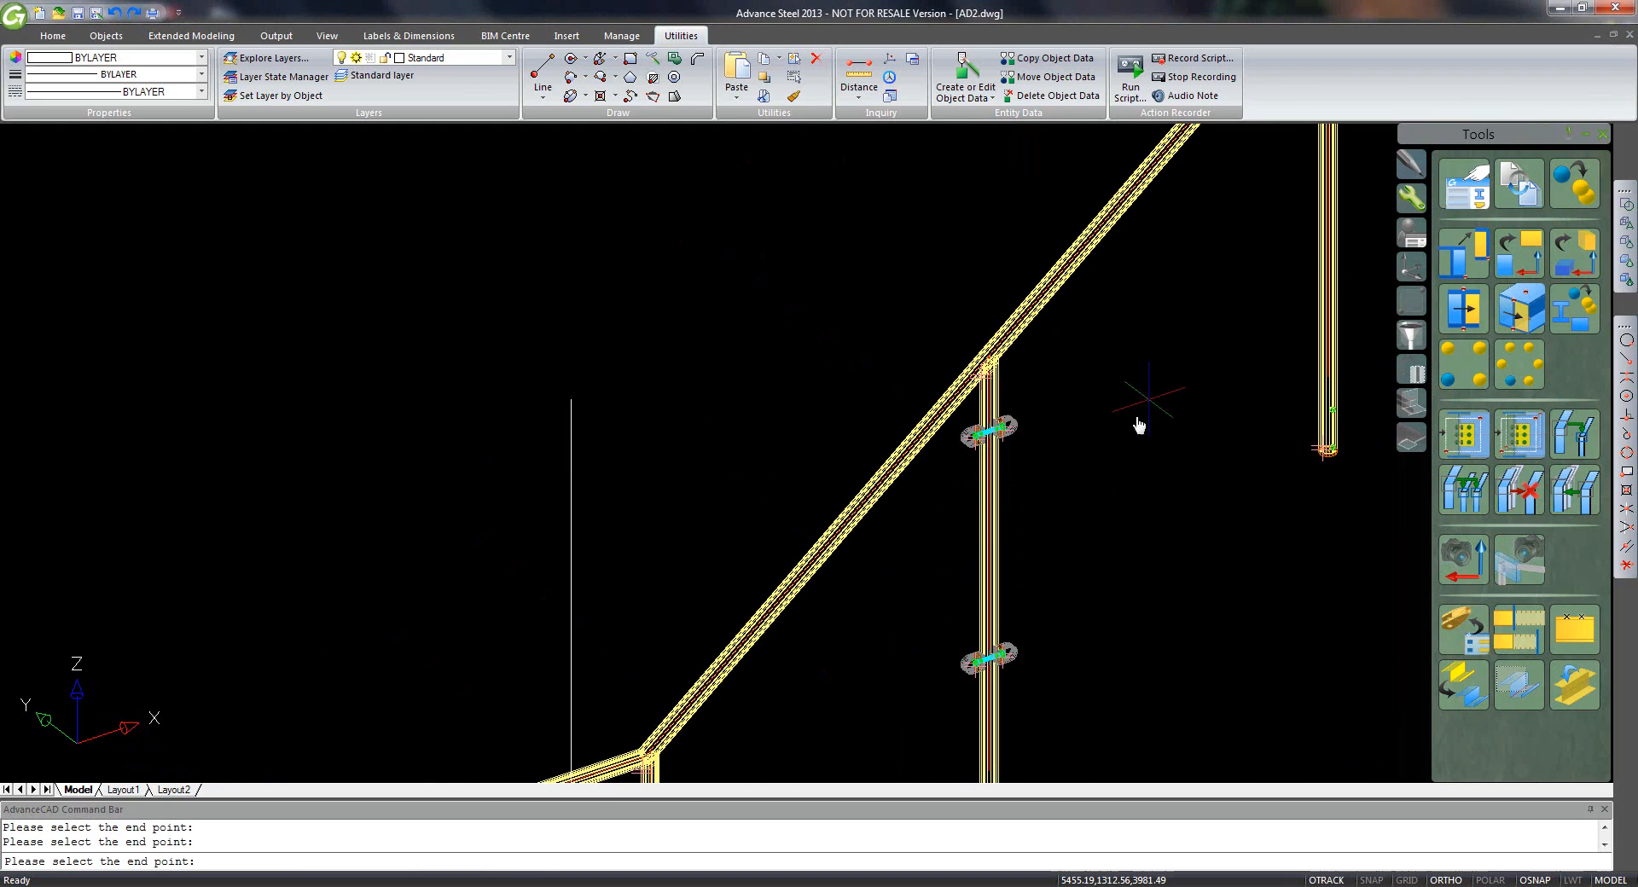
pyautogui.moveTo(1134, 424); pyautogui.dragTo(1023, 470, button='middle')
pyautogui.click(883, 497)
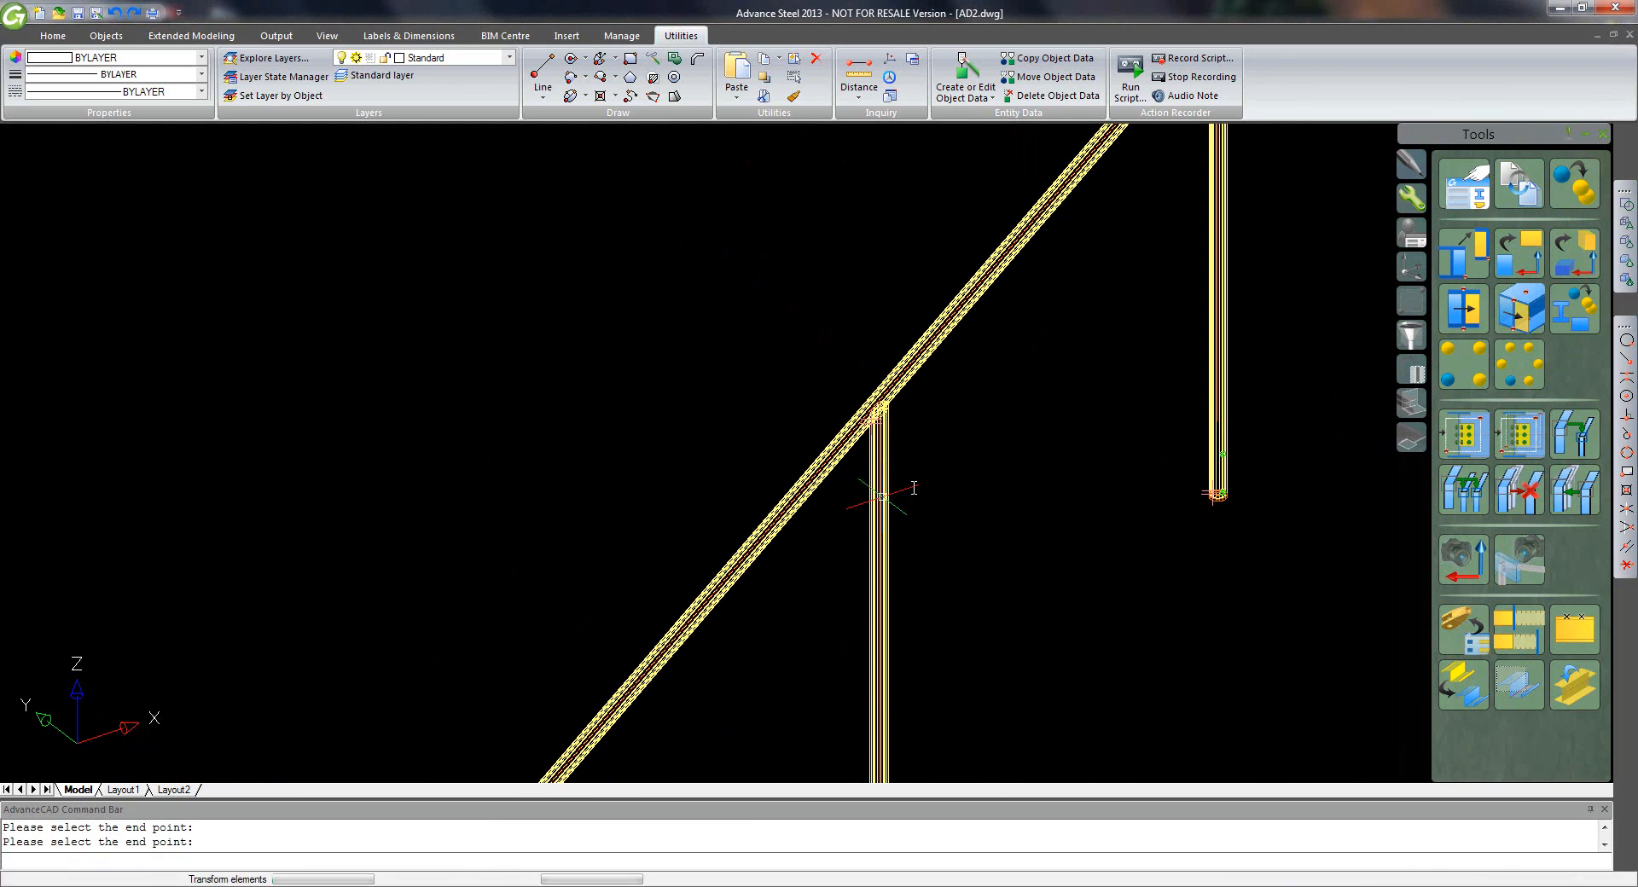
pyautogui.moveTo(848, 709); pyautogui.dragTo(944, 588, button='middle')
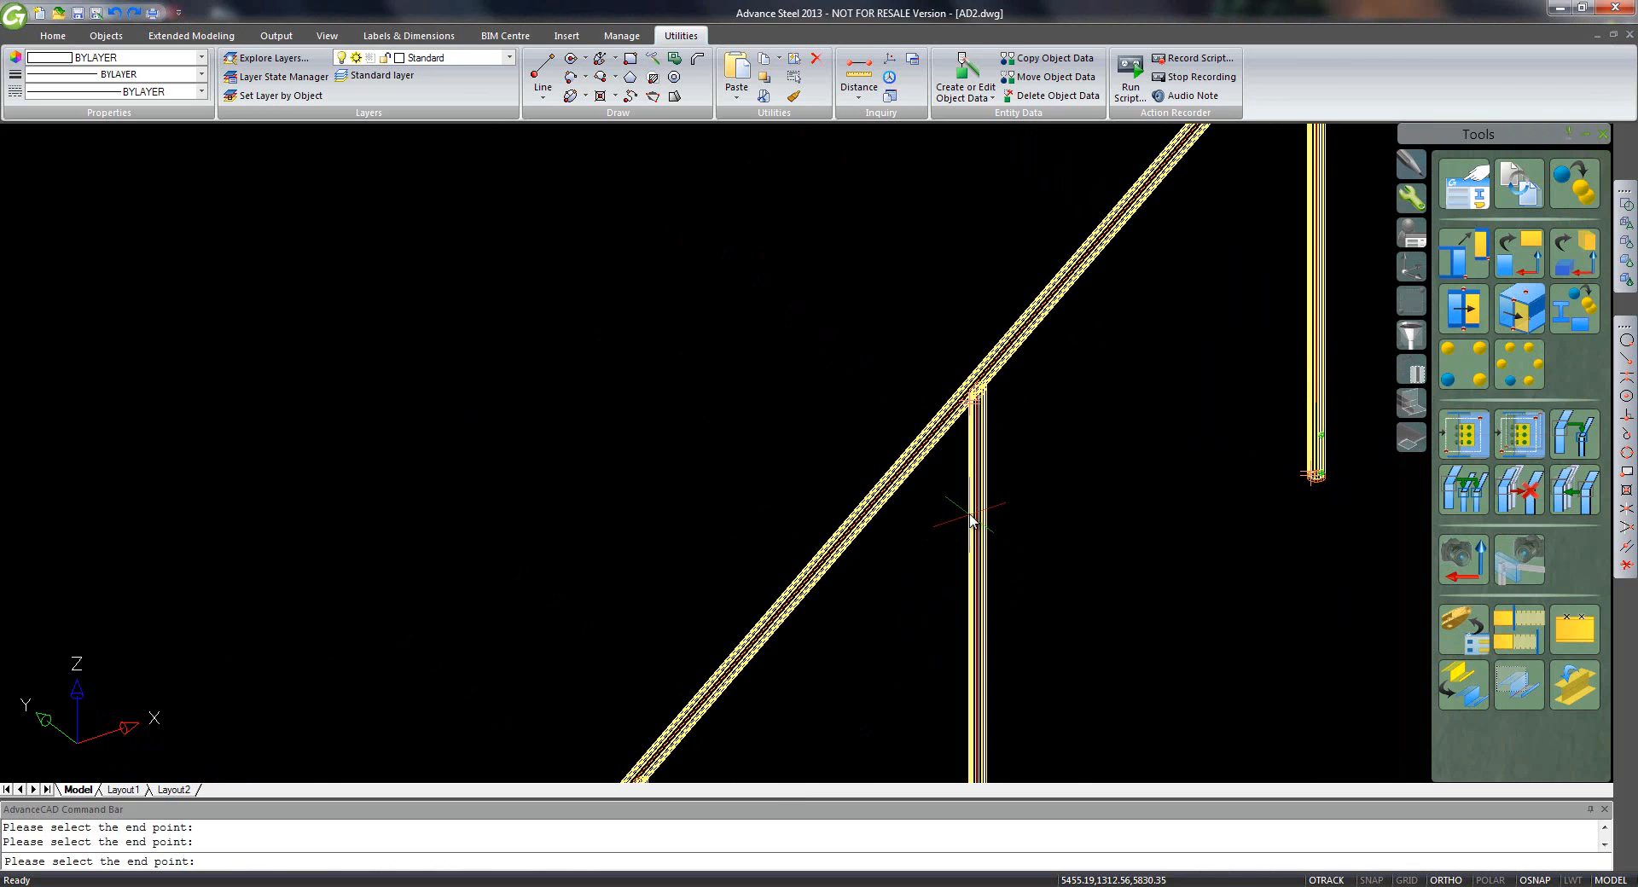
pyautogui.click(1014, 498)
pyautogui.moveTo(1122, 449); pyautogui.dragTo(867, 759, button='middle')
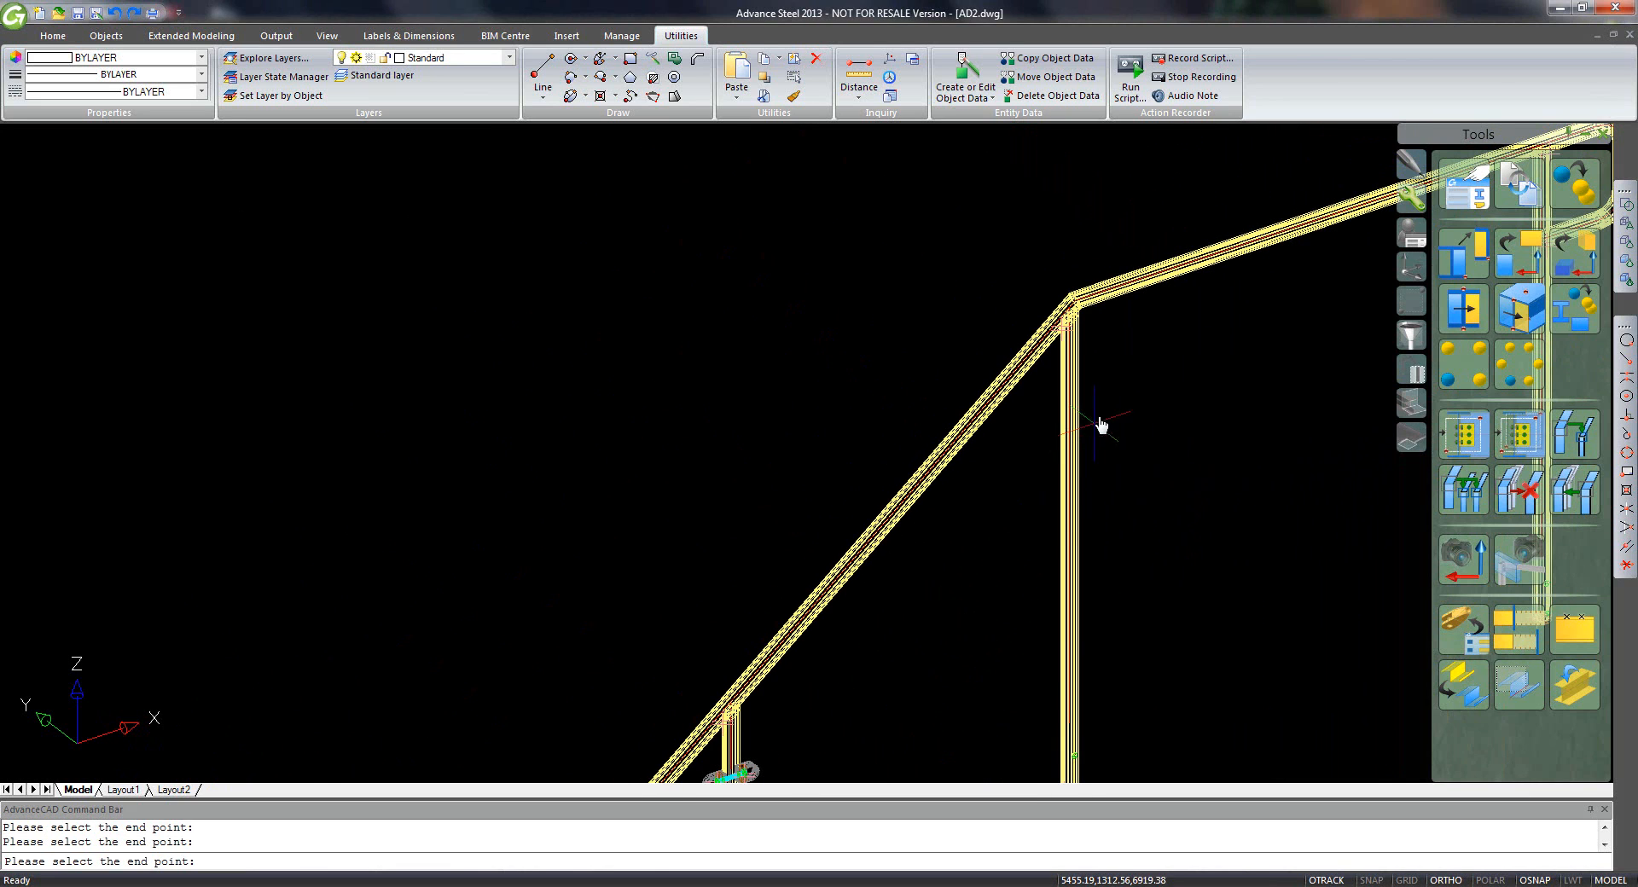
pyautogui.click(1070, 426)
pyautogui.moveTo(1118, 424); pyautogui.dragTo(767, 468, button='middle')
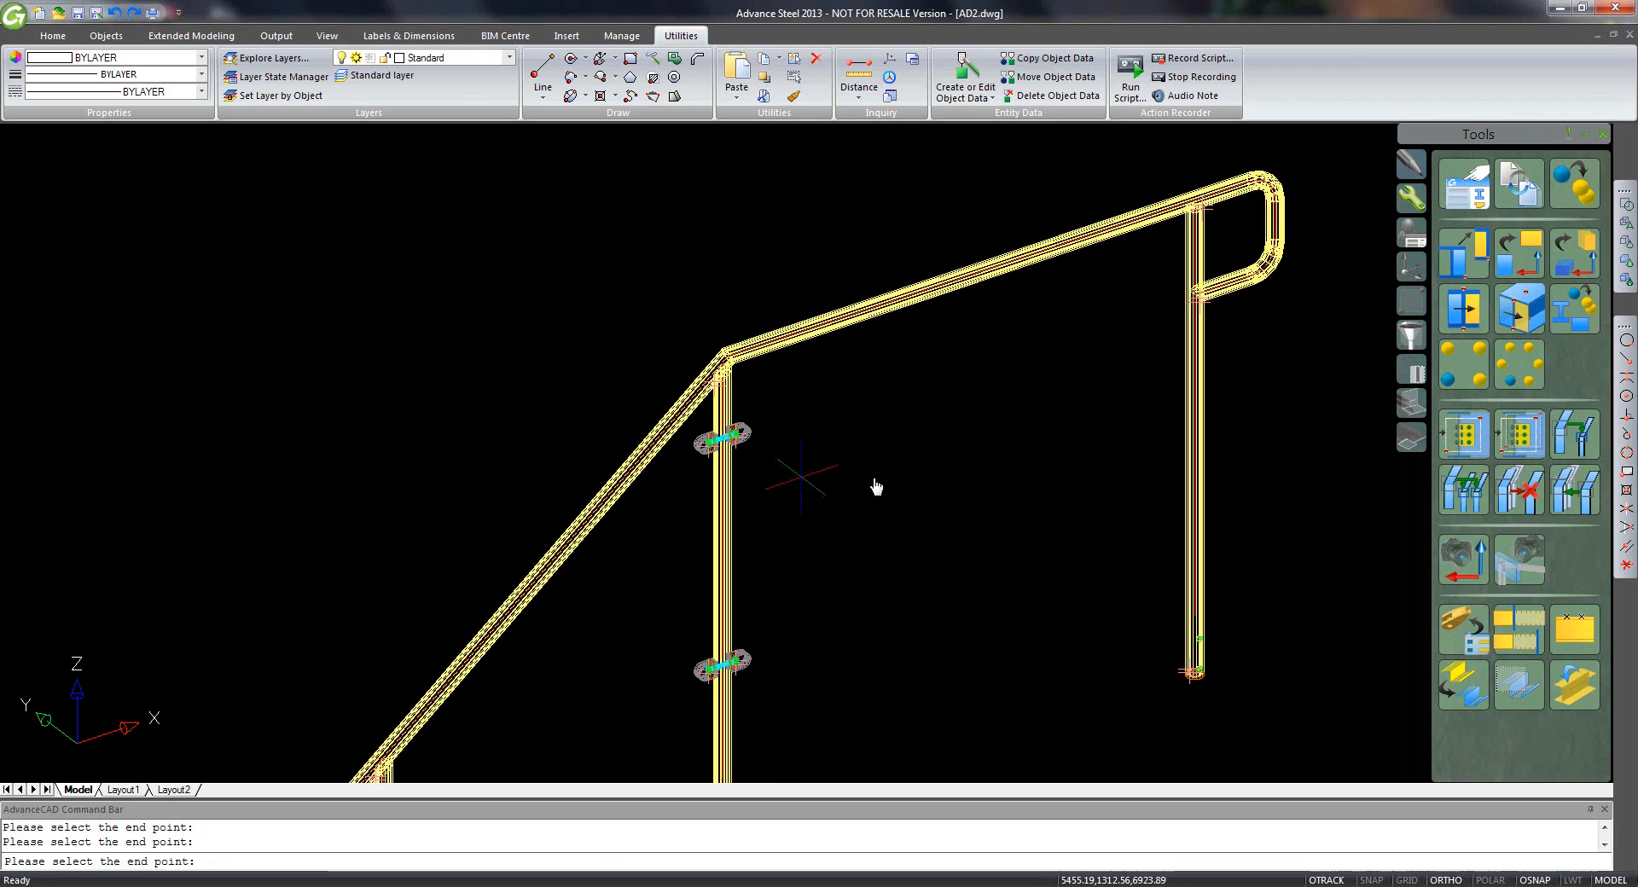
pyautogui.click(1188, 359)
pyautogui.moveTo(1017, 470); pyautogui.dragTo(728, 555, button='middle')
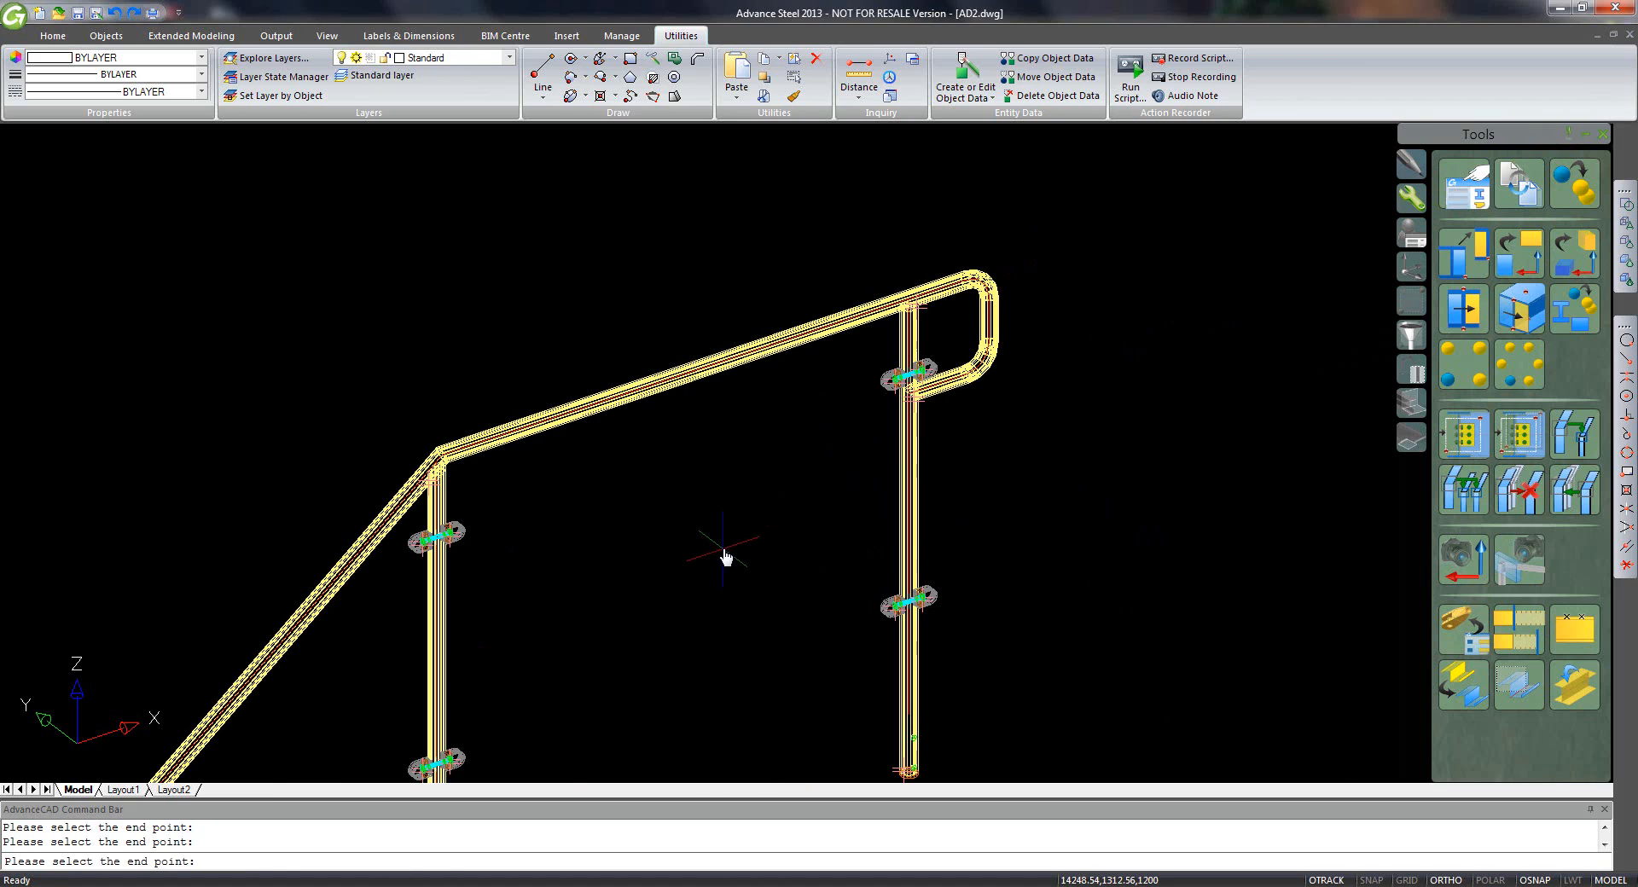
pyautogui.press('Return')
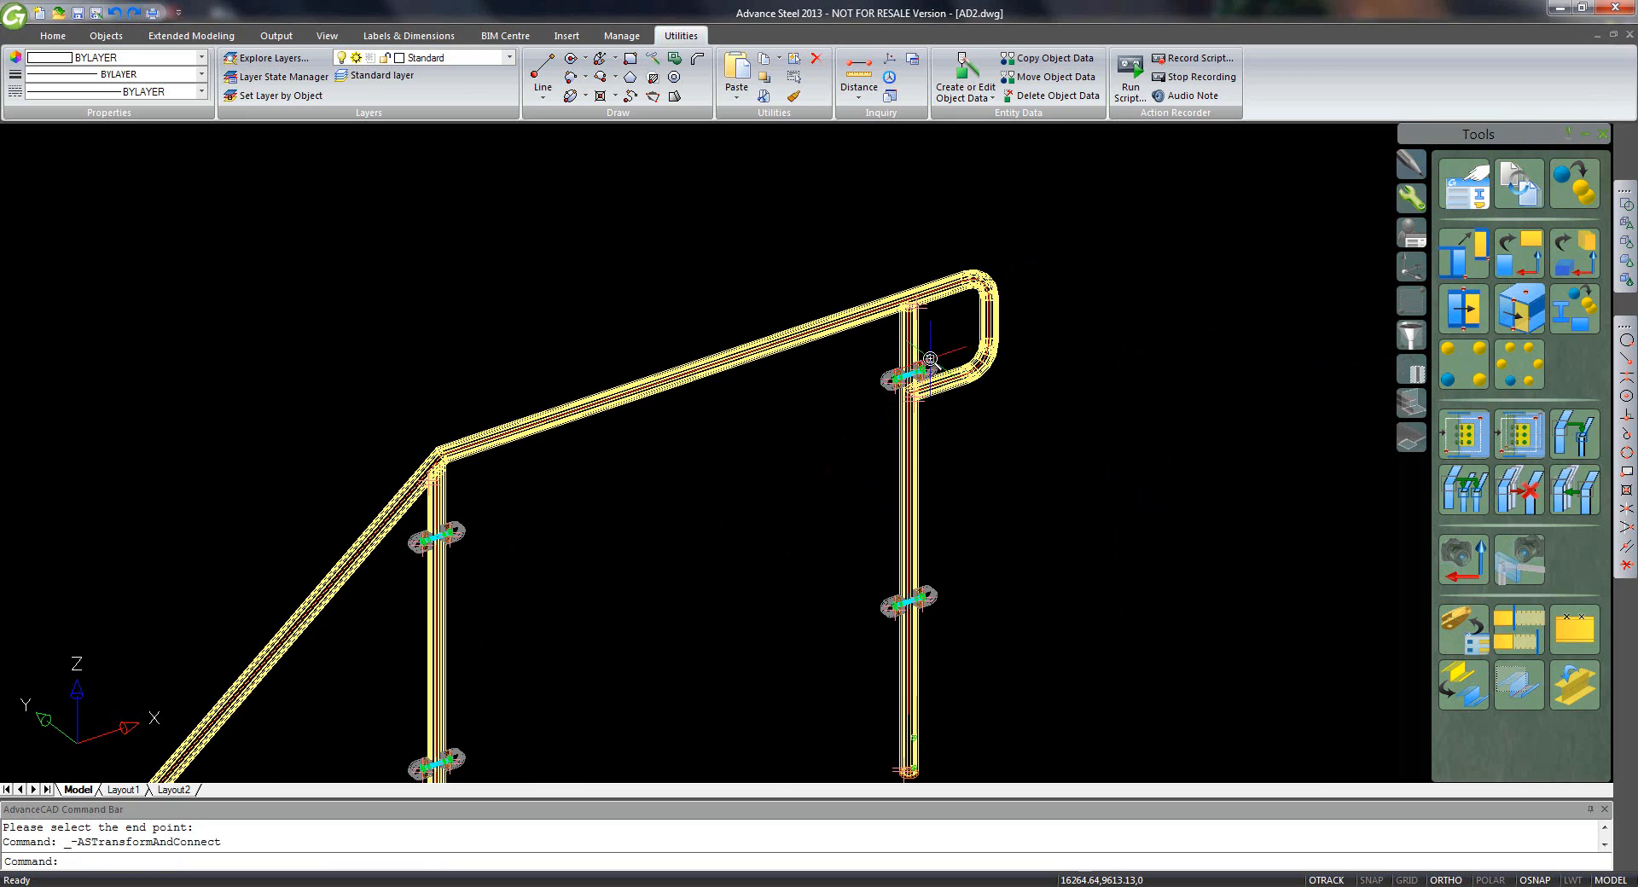
# - Delete the duplicate clamps at the top and bottom of the post
pyautogui.scroll(5, 930, 379)
pyautogui.click(1010, 279)
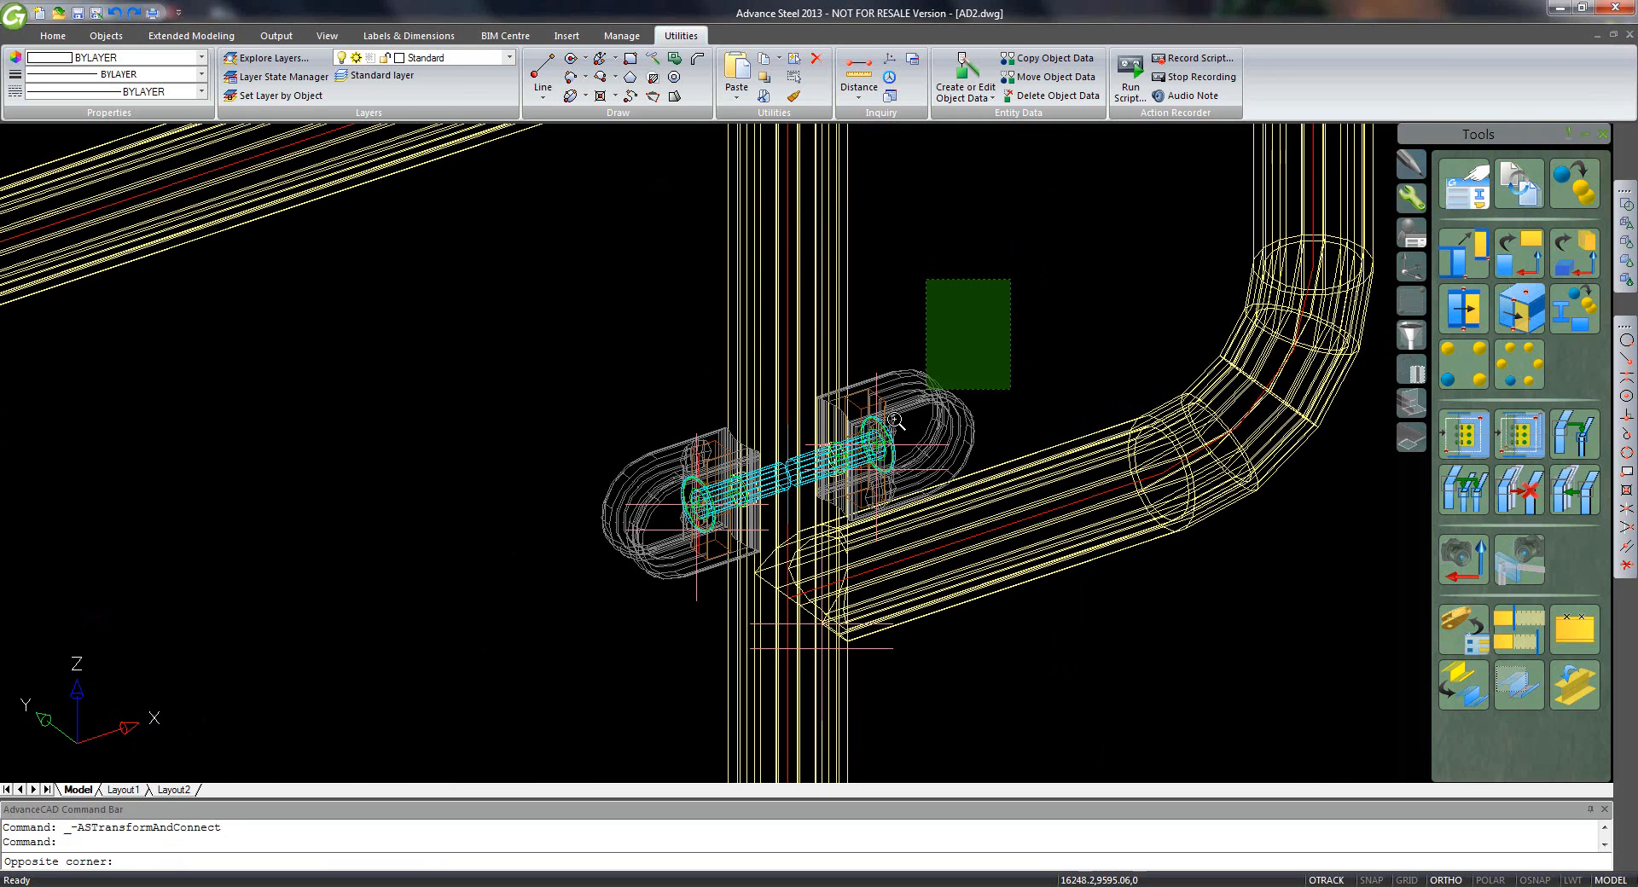
pyautogui.click(867, 440)
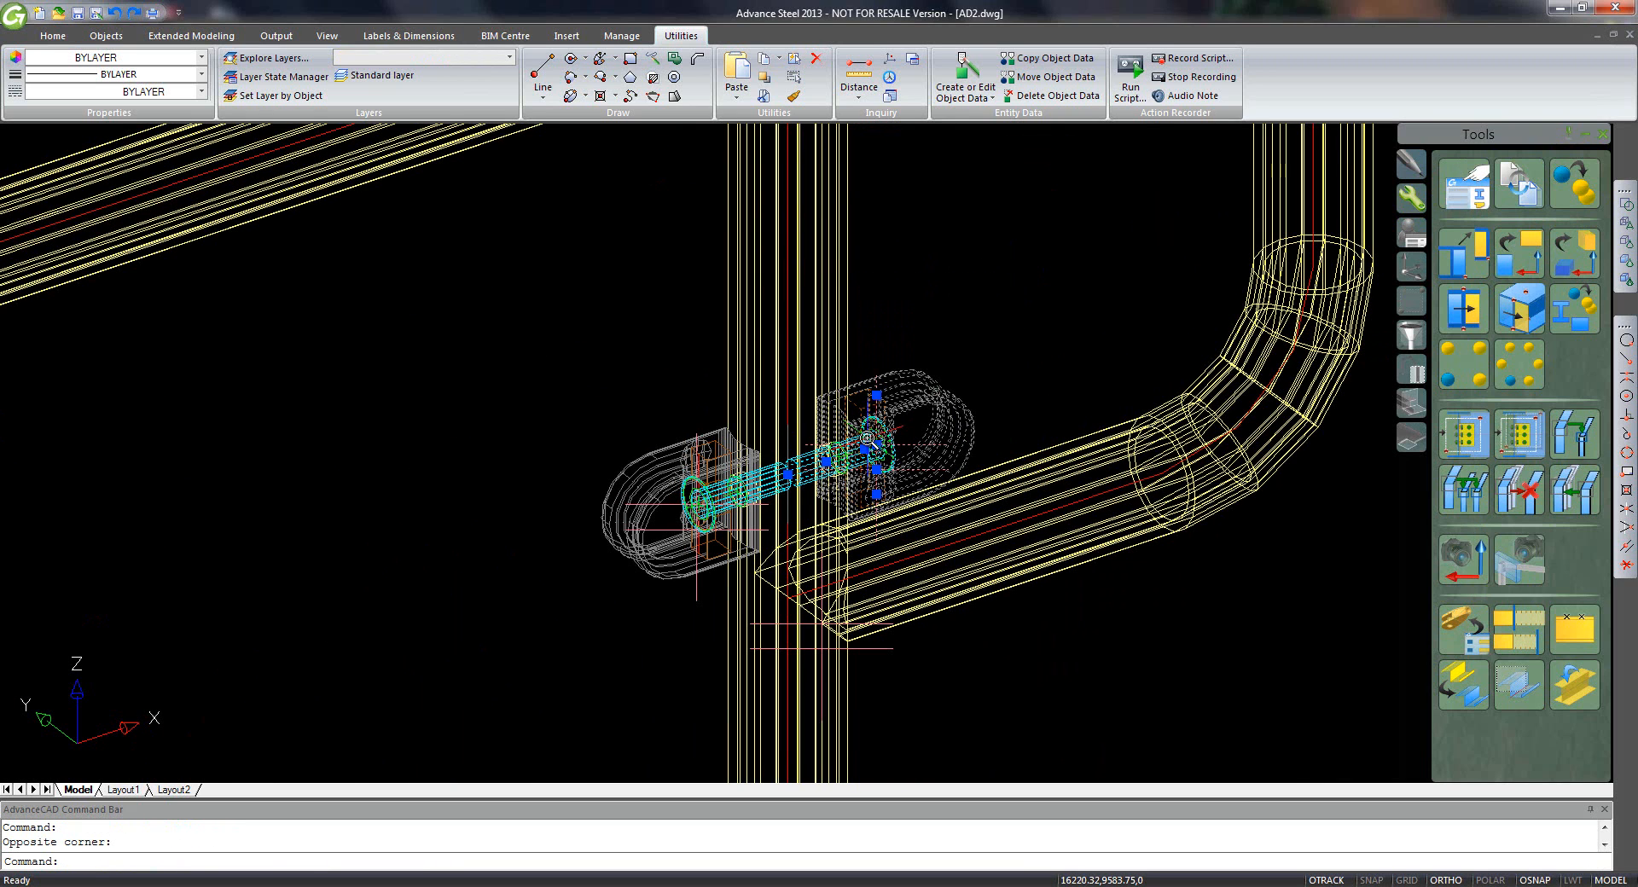
pyautogui.press('Delete')
pyautogui.scroll(-4, 878, 461)
pyautogui.scroll(2, 966, 603)
pyautogui.moveTo(965, 603); pyautogui.dragTo(1024, 454, button='middle')
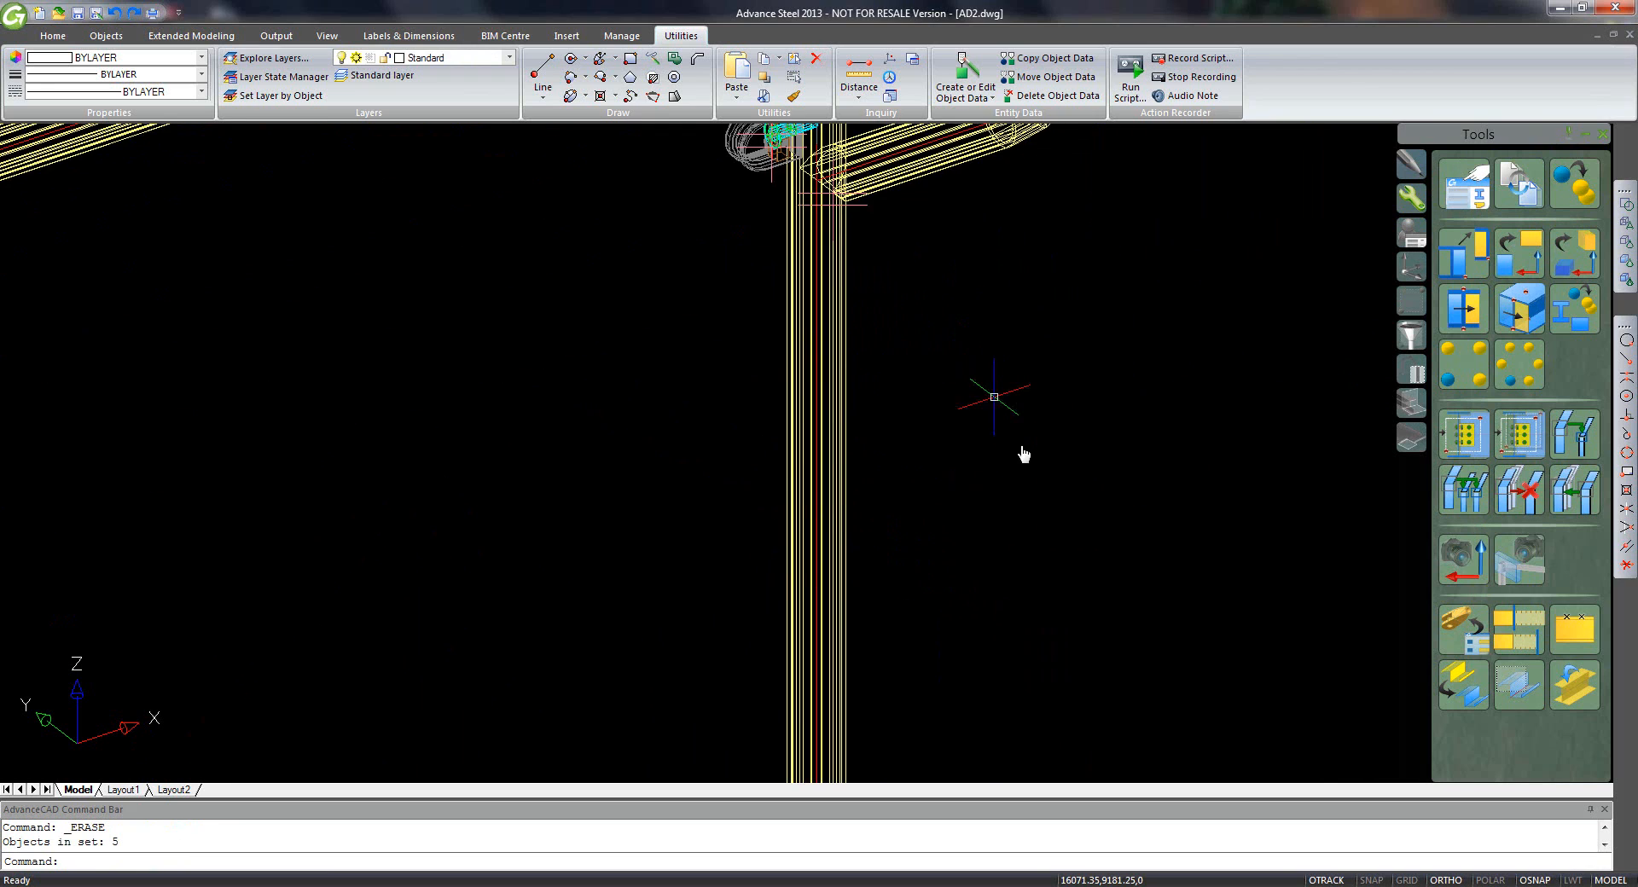
pyautogui.scroll(-3, 1026, 494)
pyautogui.scroll(6, 1009, 585)
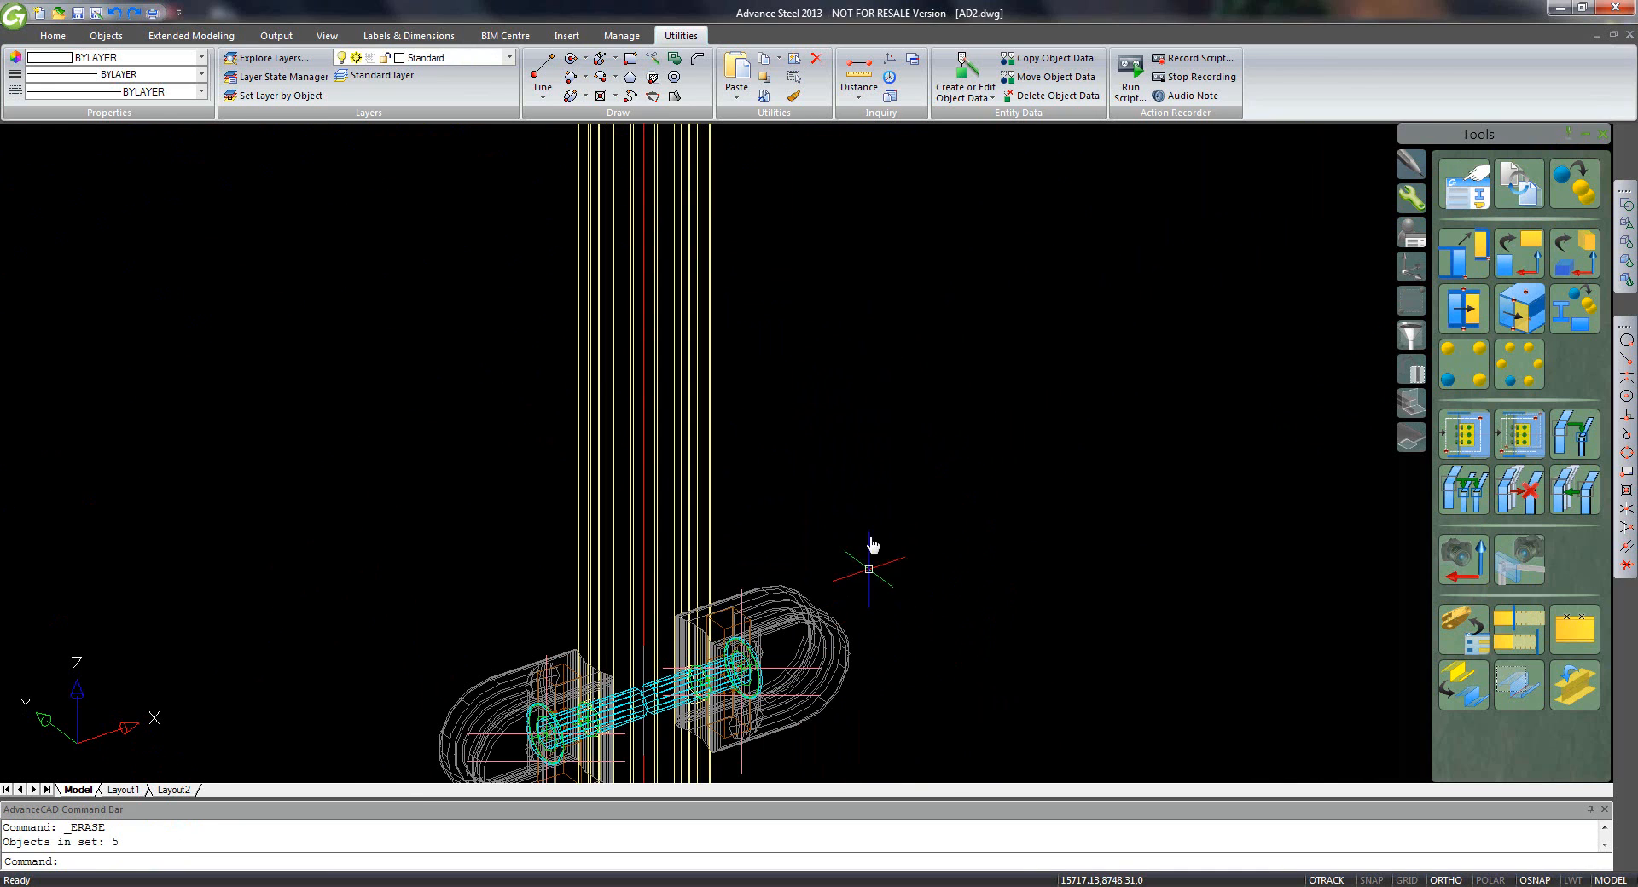
pyautogui.moveTo(872, 546); pyautogui.dragTo(879, 490, button='middle')
pyautogui.click(892, 448)
pyautogui.click(749, 611)
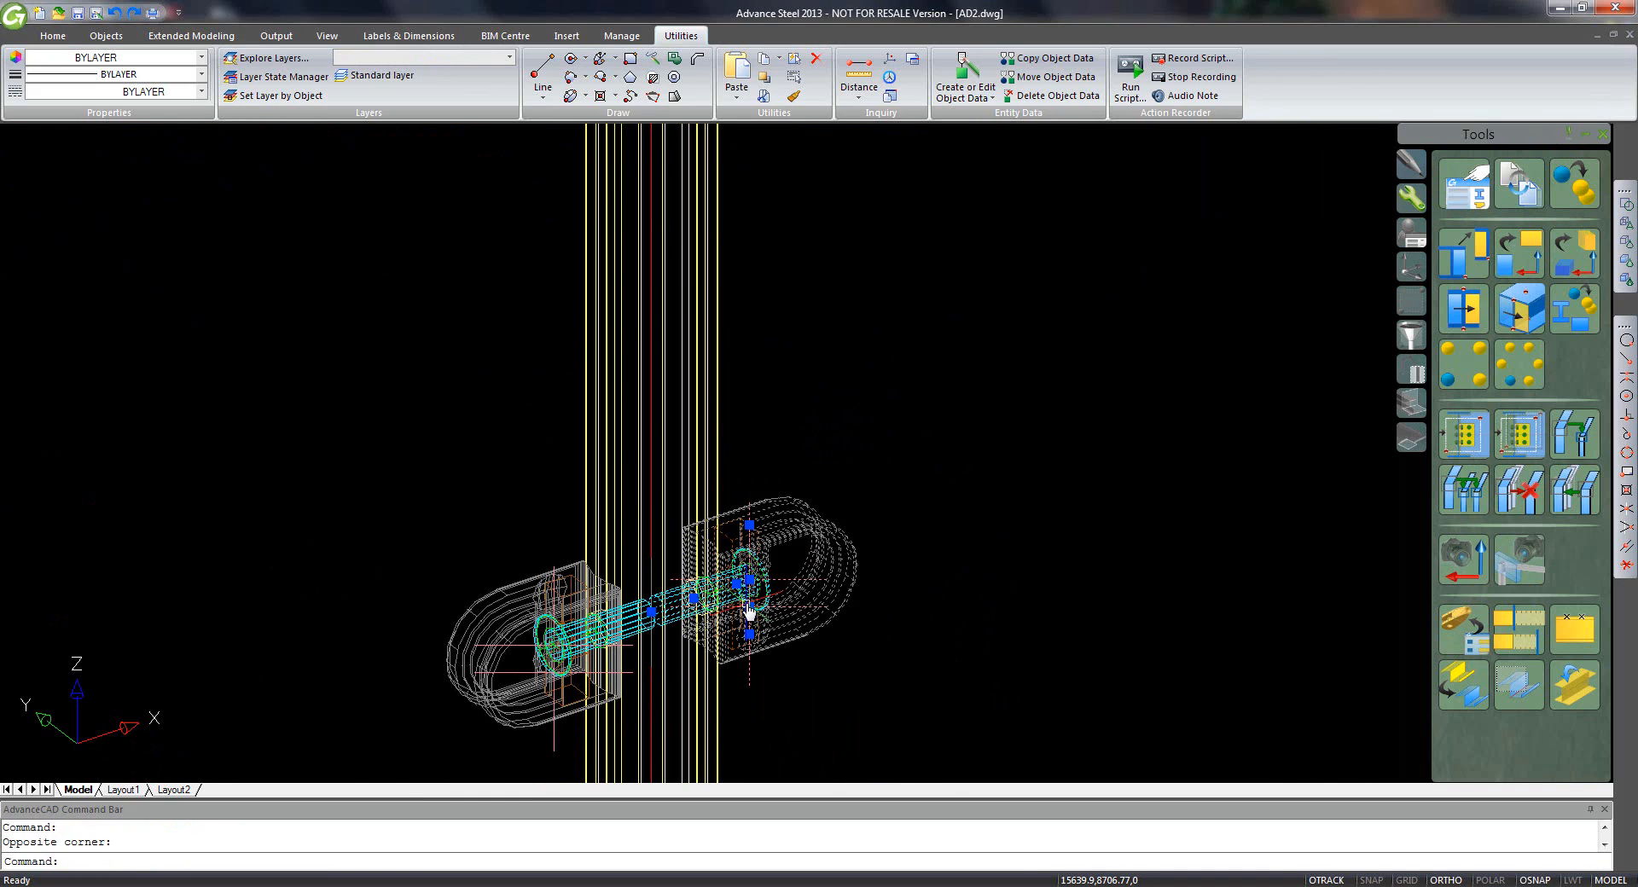
pyautogui.press('Delete')
# - Delete the loose orange post near the lower landing
pyautogui.scroll(-5, 749, 611)
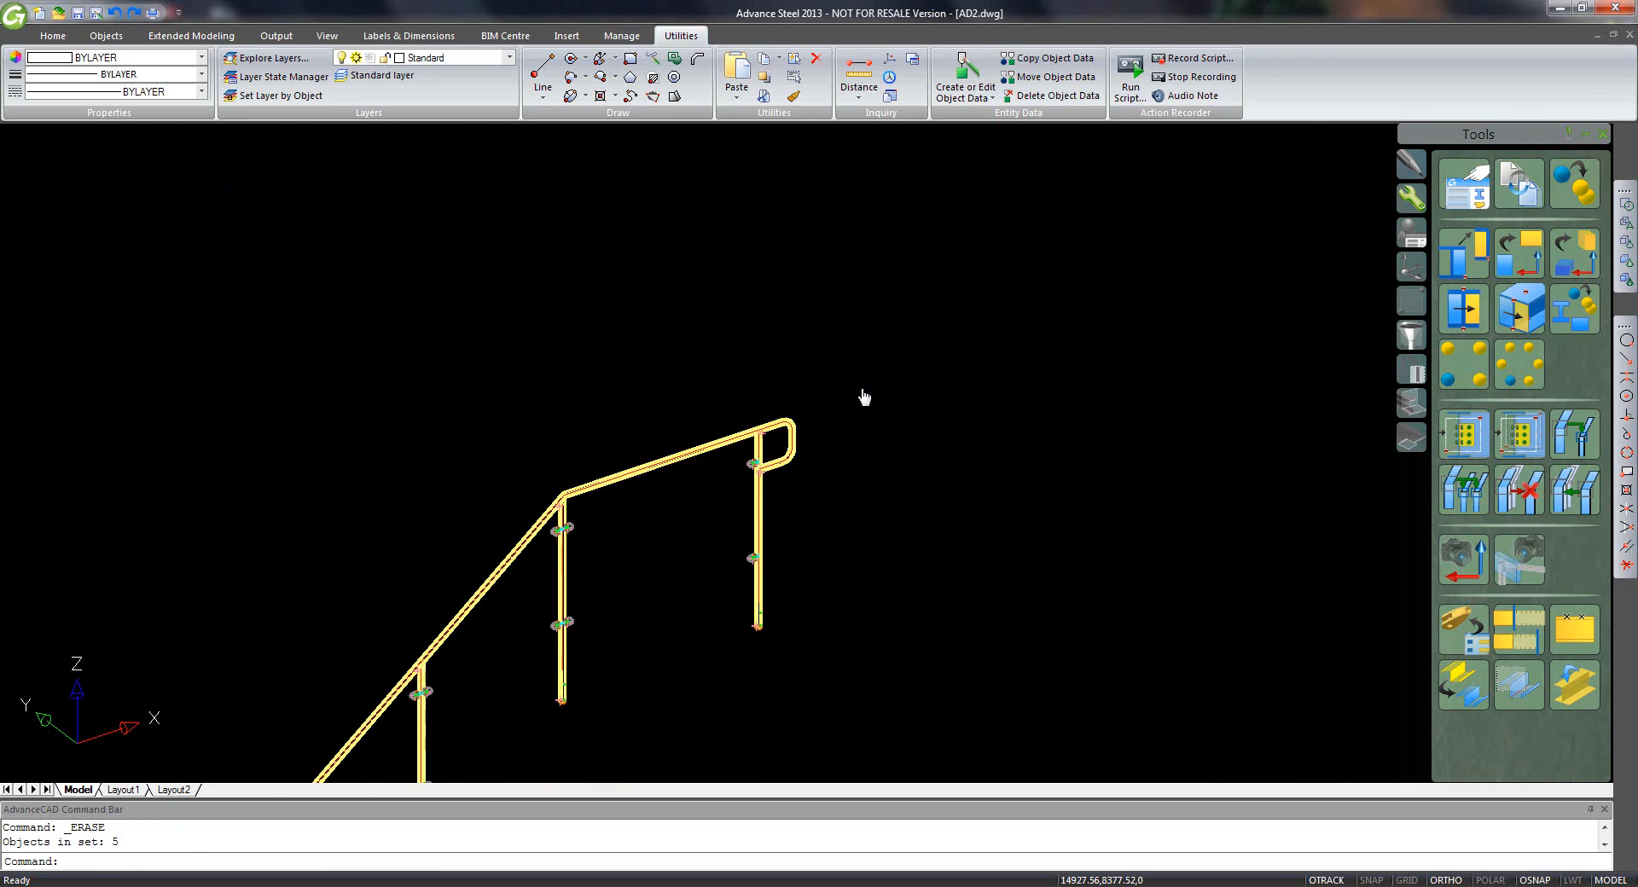
pyautogui.moveTo(864, 397); pyautogui.dragTo(904, 327, button='middle')
pyautogui.moveTo(590, 655); pyautogui.dragTo(991, 246, button='middle')
pyautogui.moveTo(584, 629); pyautogui.dragTo(832, 279, button='middle')
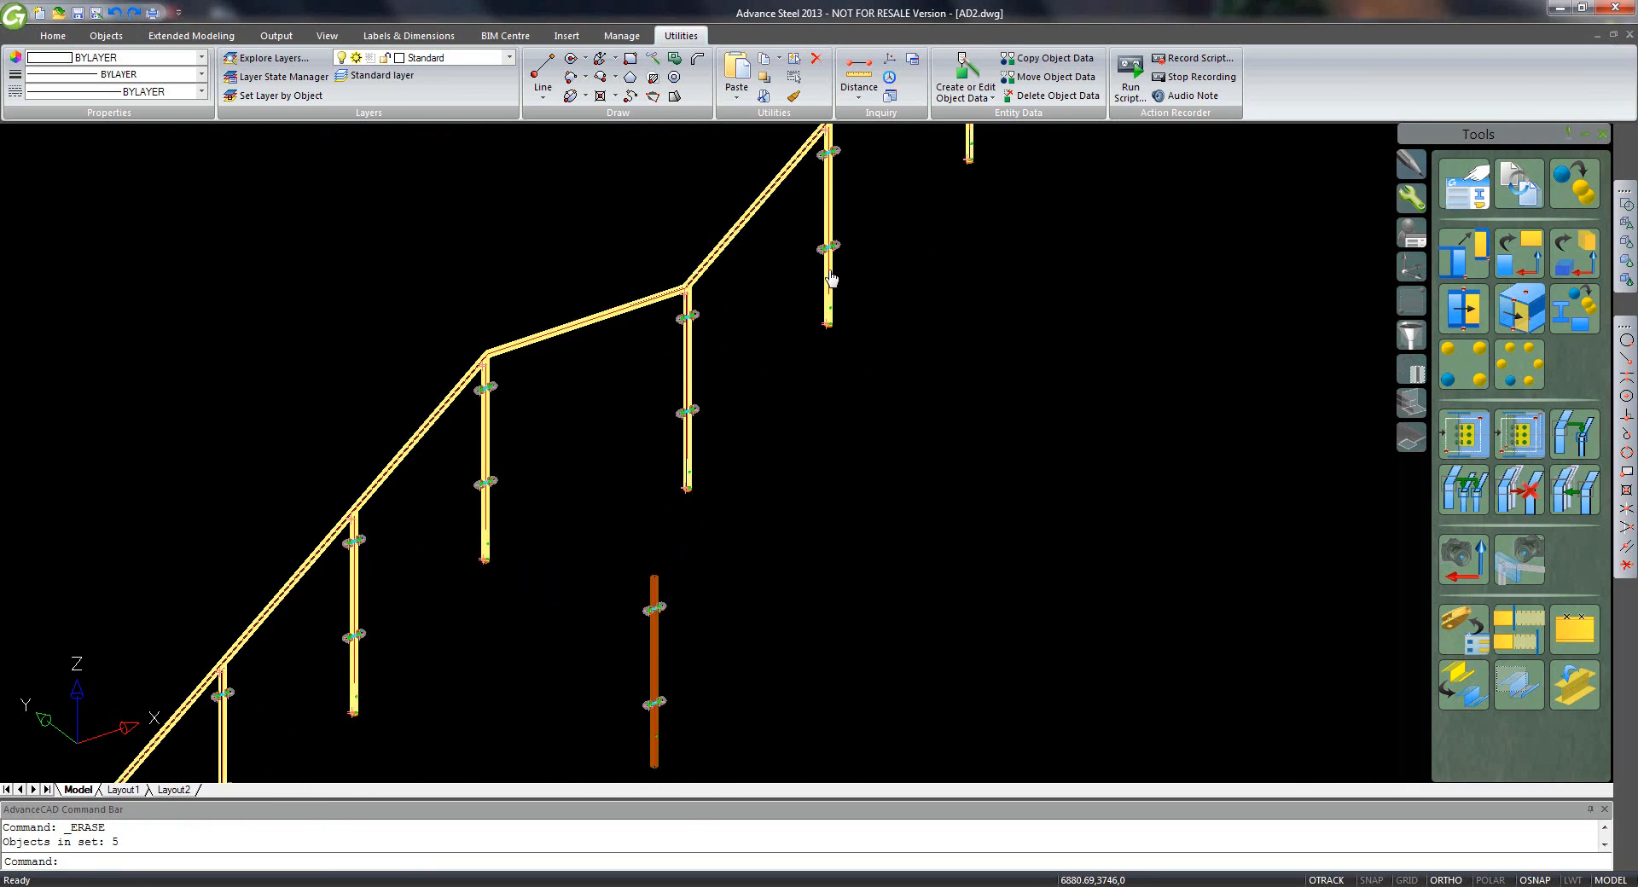
pyautogui.moveTo(588, 582); pyautogui.dragTo(818, 313, button='middle')
pyautogui.click(921, 282)
pyautogui.click(806, 512)
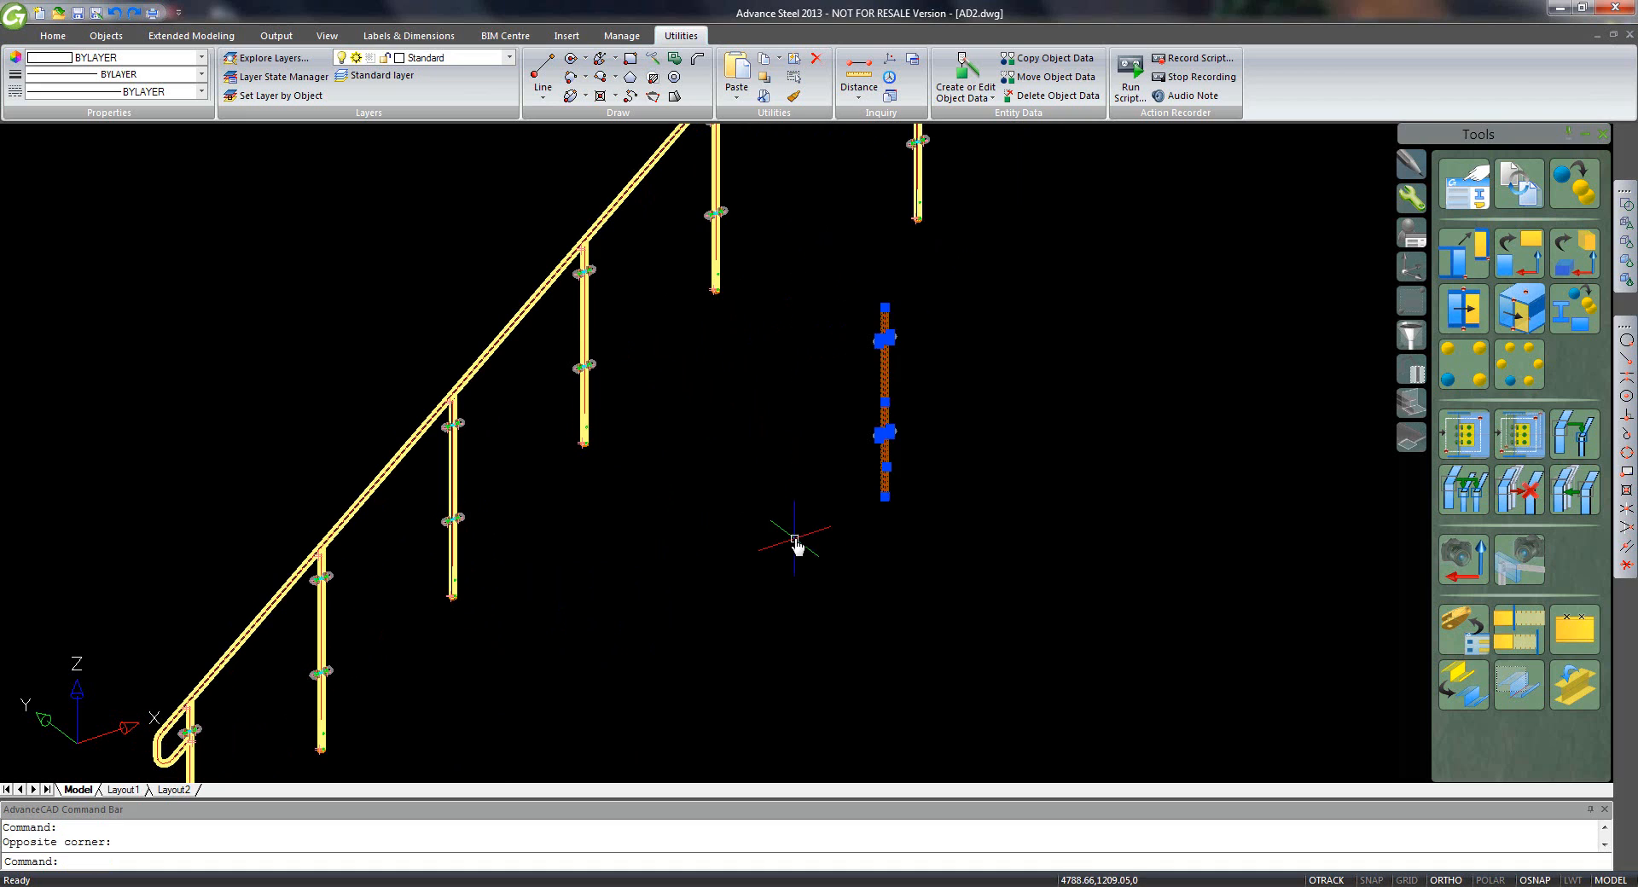
pyautogui.press('Delete')
# - Erase the extra left bolt ends and plates from the two lower clamps with crossing windows
pyautogui.moveTo(456, 399); pyautogui.dragTo(768, 362, button='middle')
pyautogui.scroll(5, 486, 416)
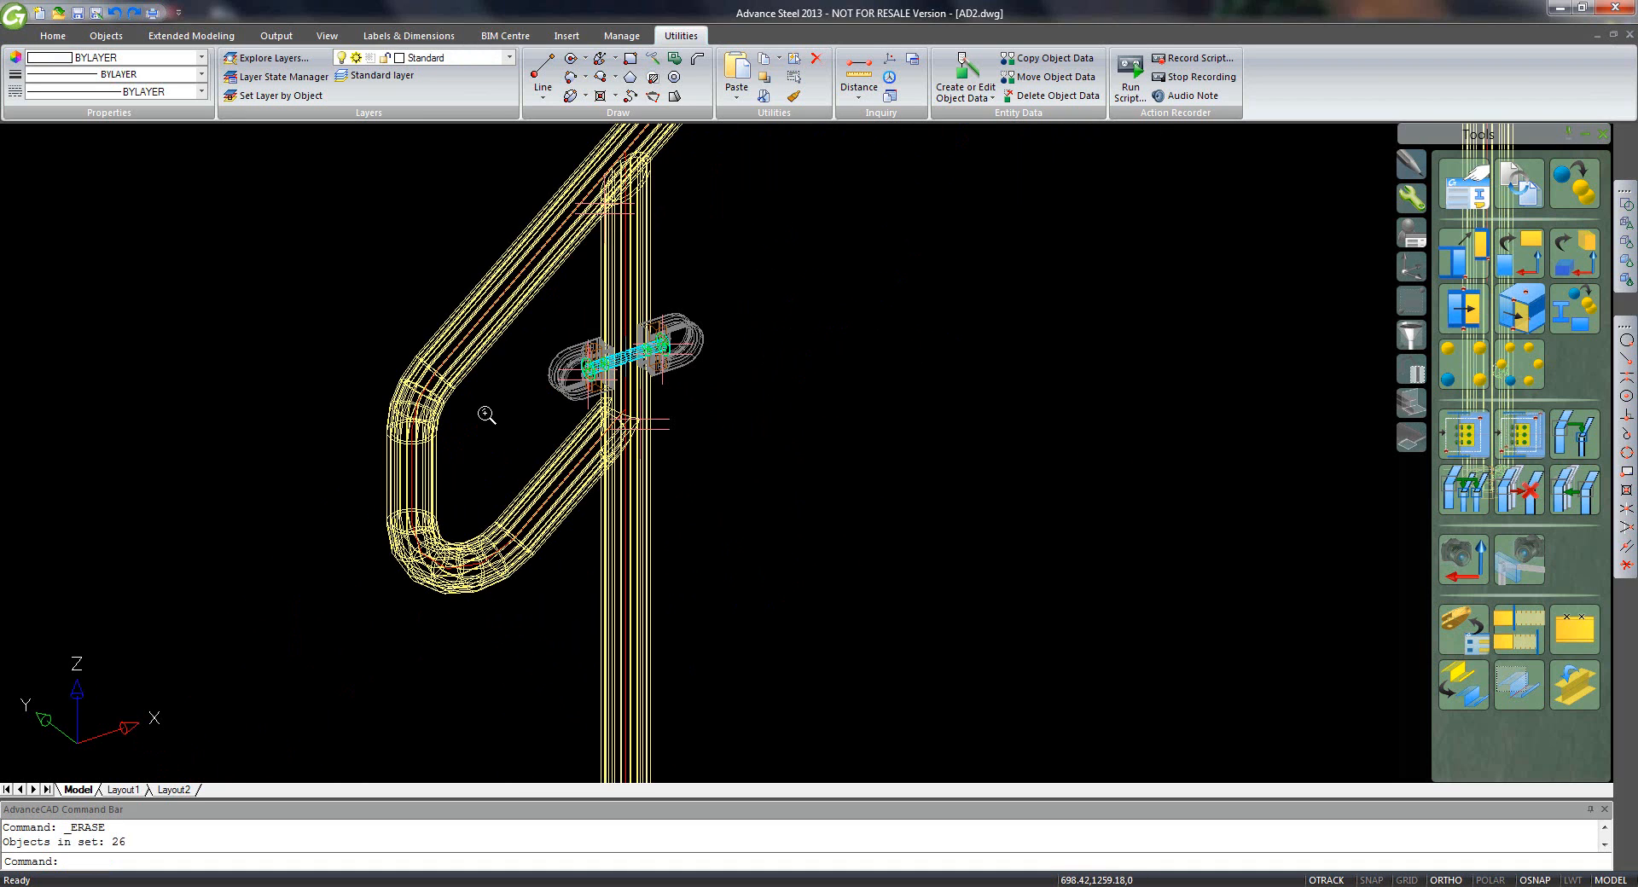
pyautogui.scroll(5, 602, 330)
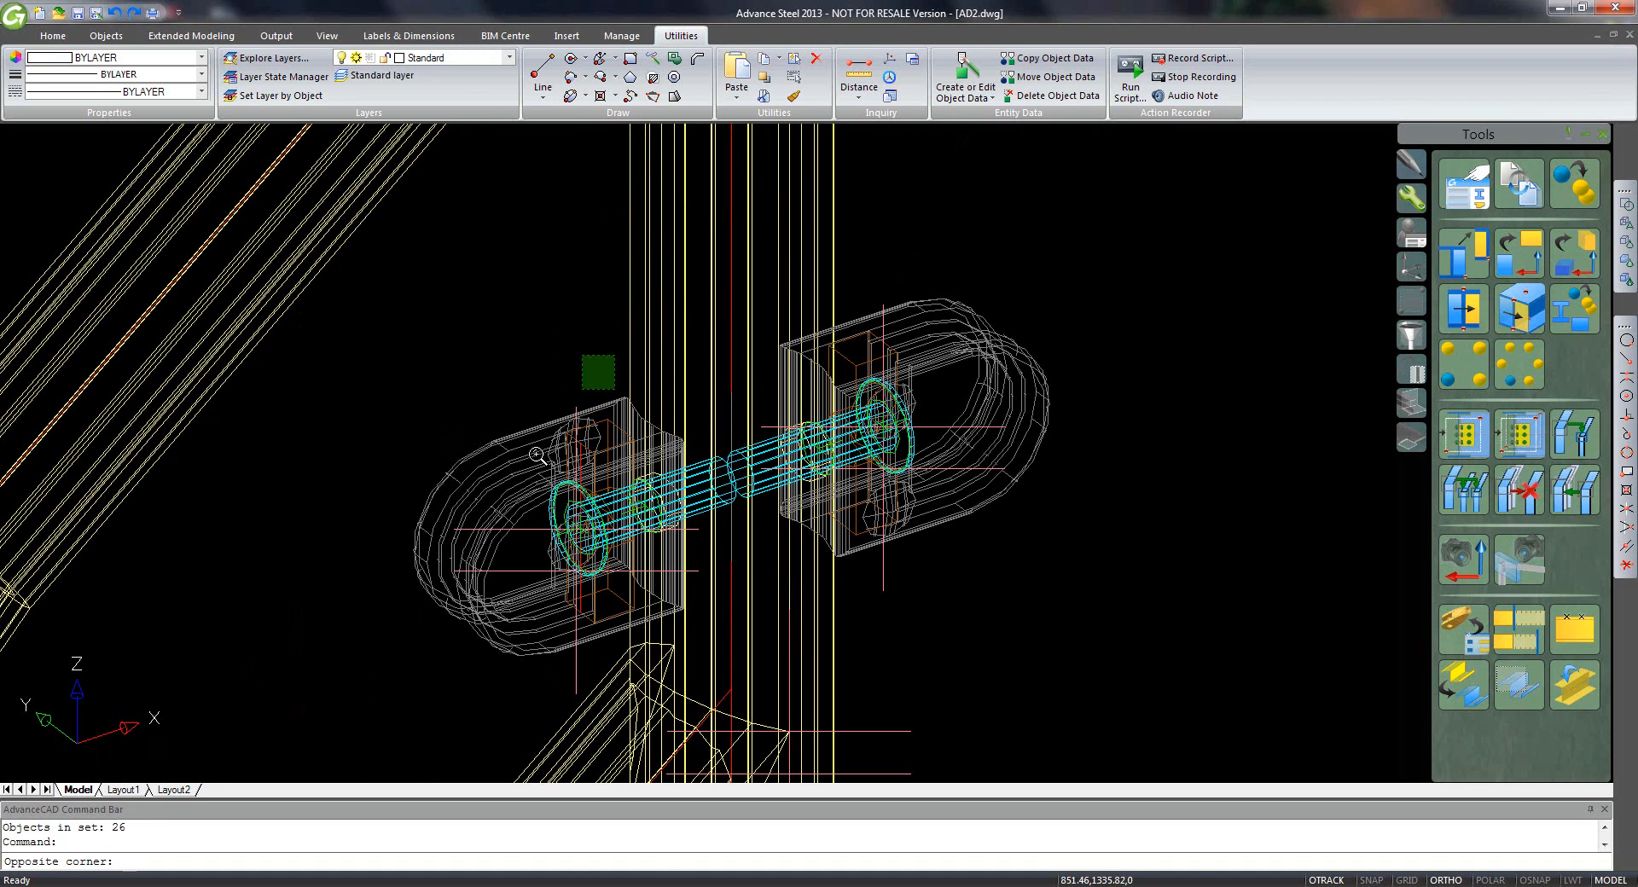
pyautogui.click(616, 354)
pyautogui.click(491, 560)
pyautogui.press('Delete')
pyautogui.scroll(-3, 486, 549)
pyautogui.moveTo(529, 392); pyautogui.dragTo(529, 216, button='middle')
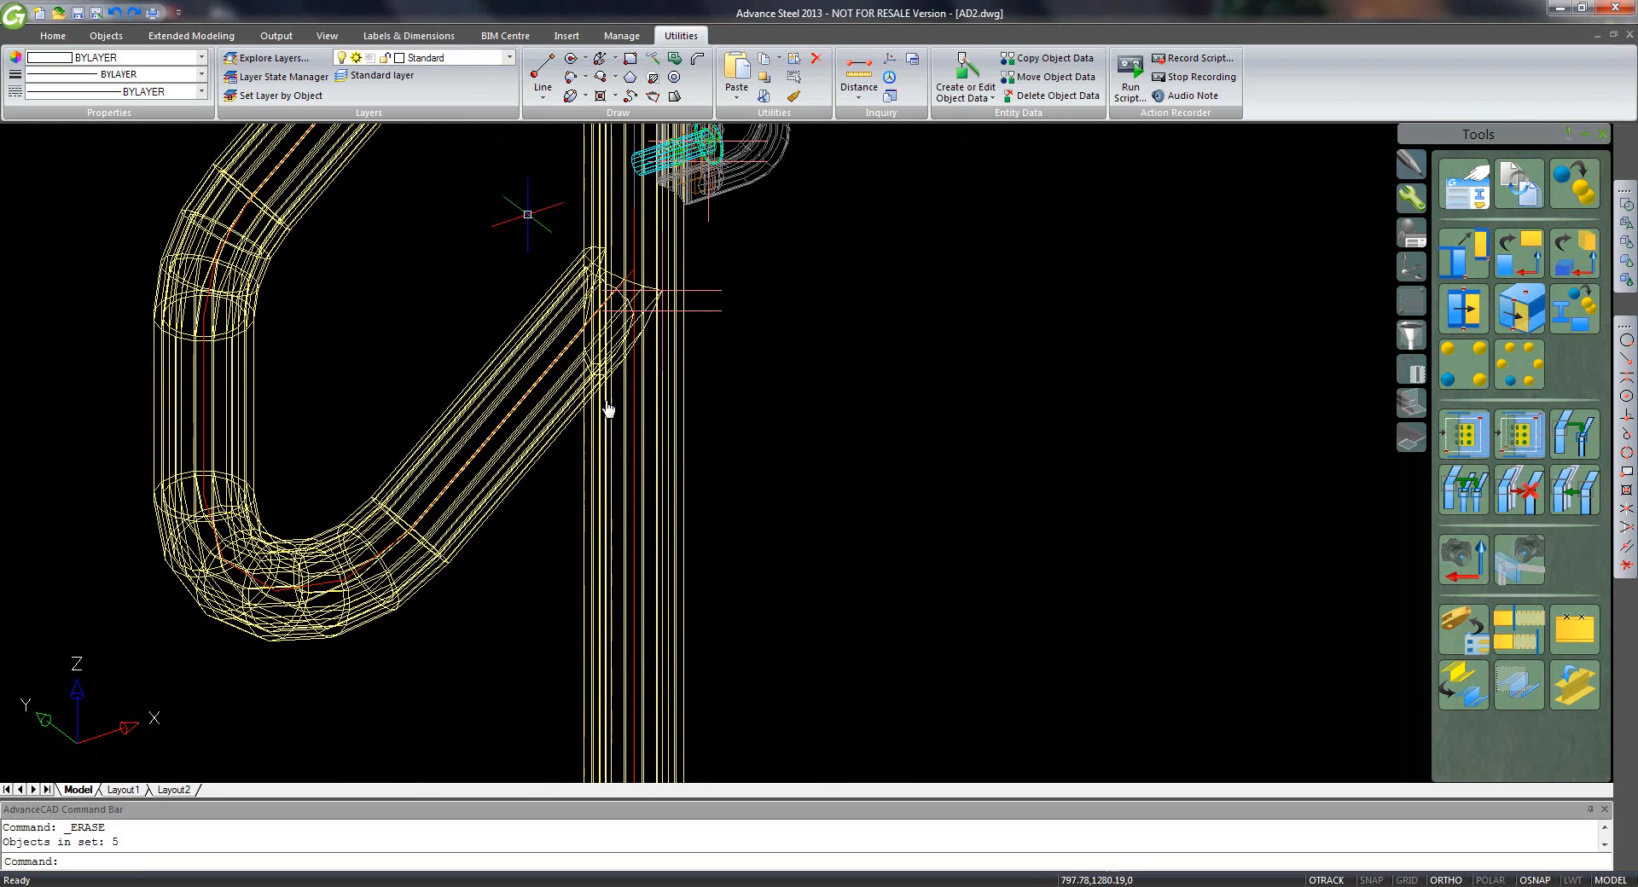
pyautogui.scroll(-3, 638, 457)
pyautogui.moveTo(665, 644); pyautogui.dragTo(672, 221, button='middle')
pyautogui.scroll(3, 590, 494)
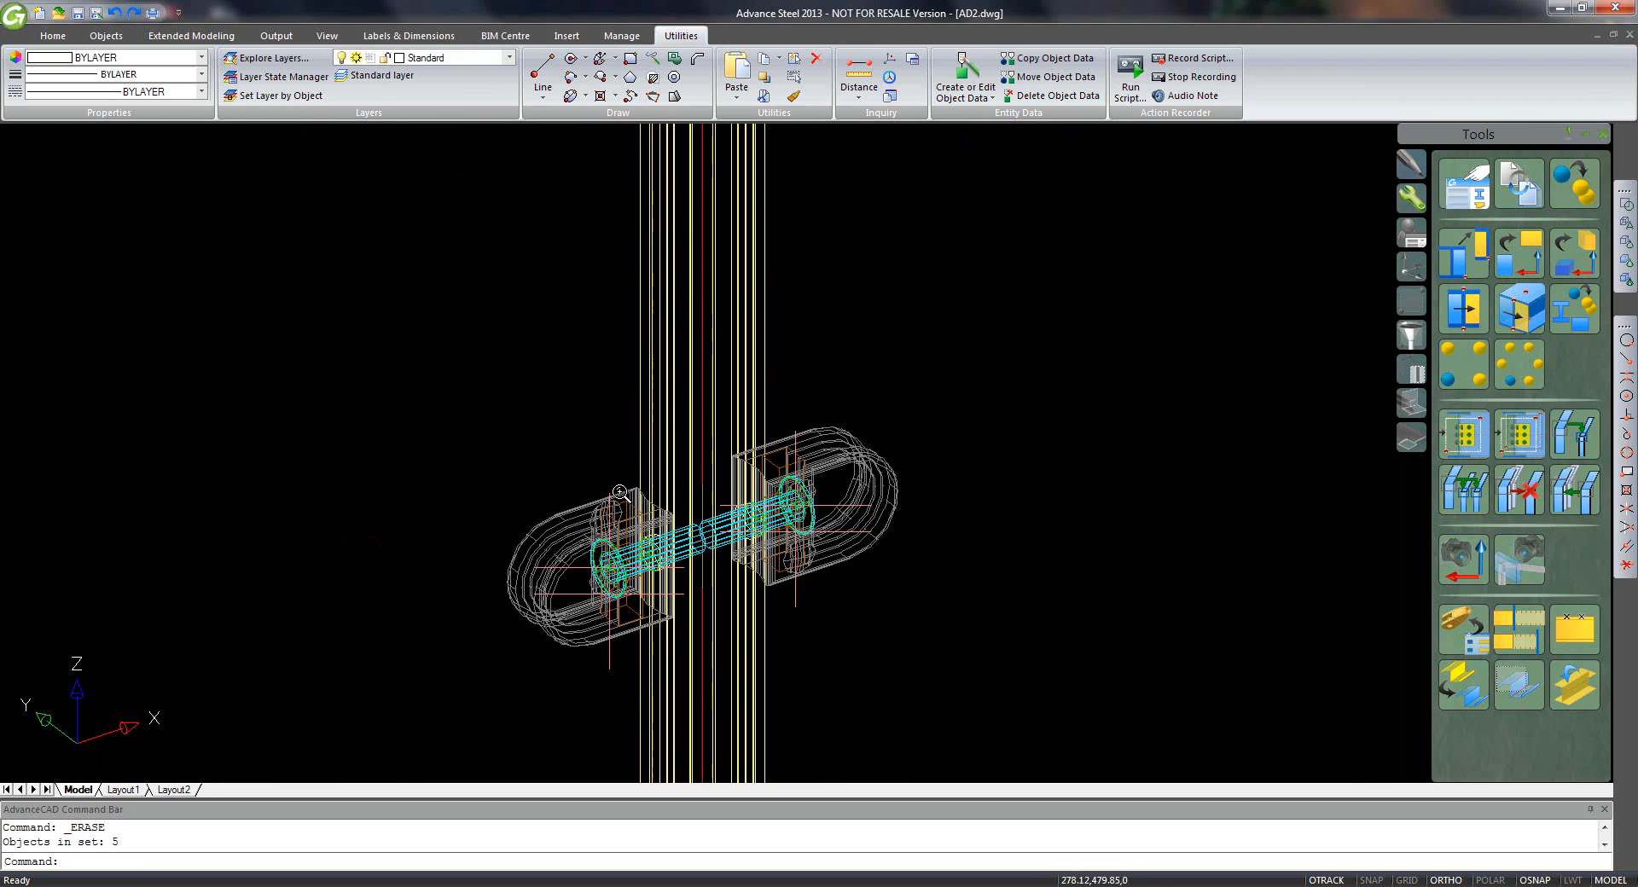
pyautogui.click(626, 467)
pyautogui.click(493, 690)
pyautogui.press('Delete')
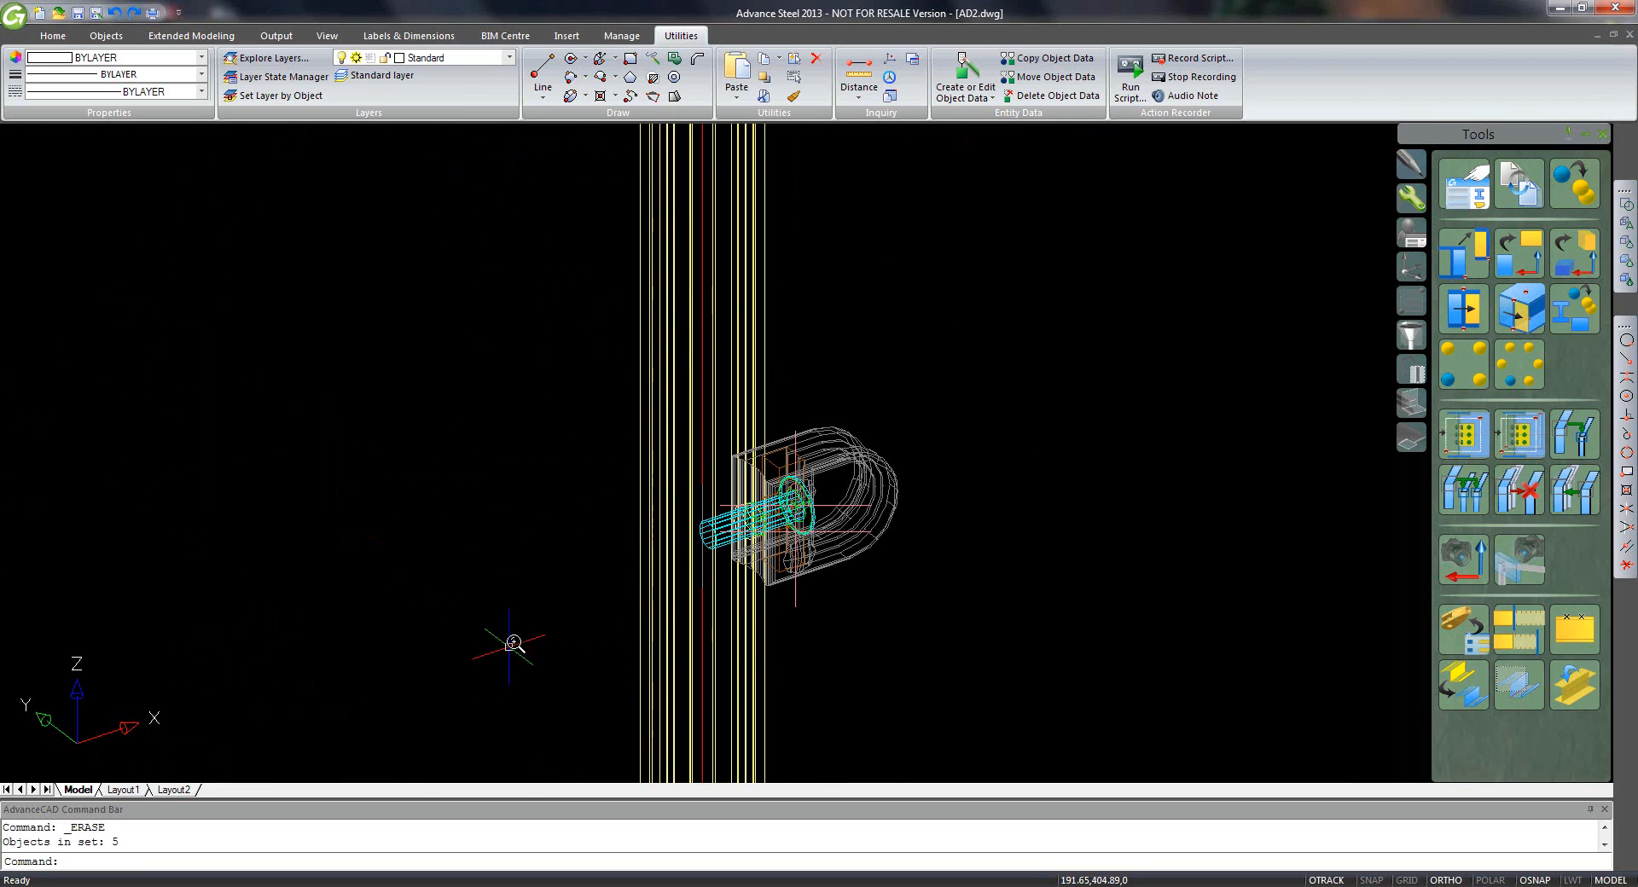
# - Zoom to the whole handrail and rotate the UCS about the X axis
pyautogui.middleClick(868, 350)
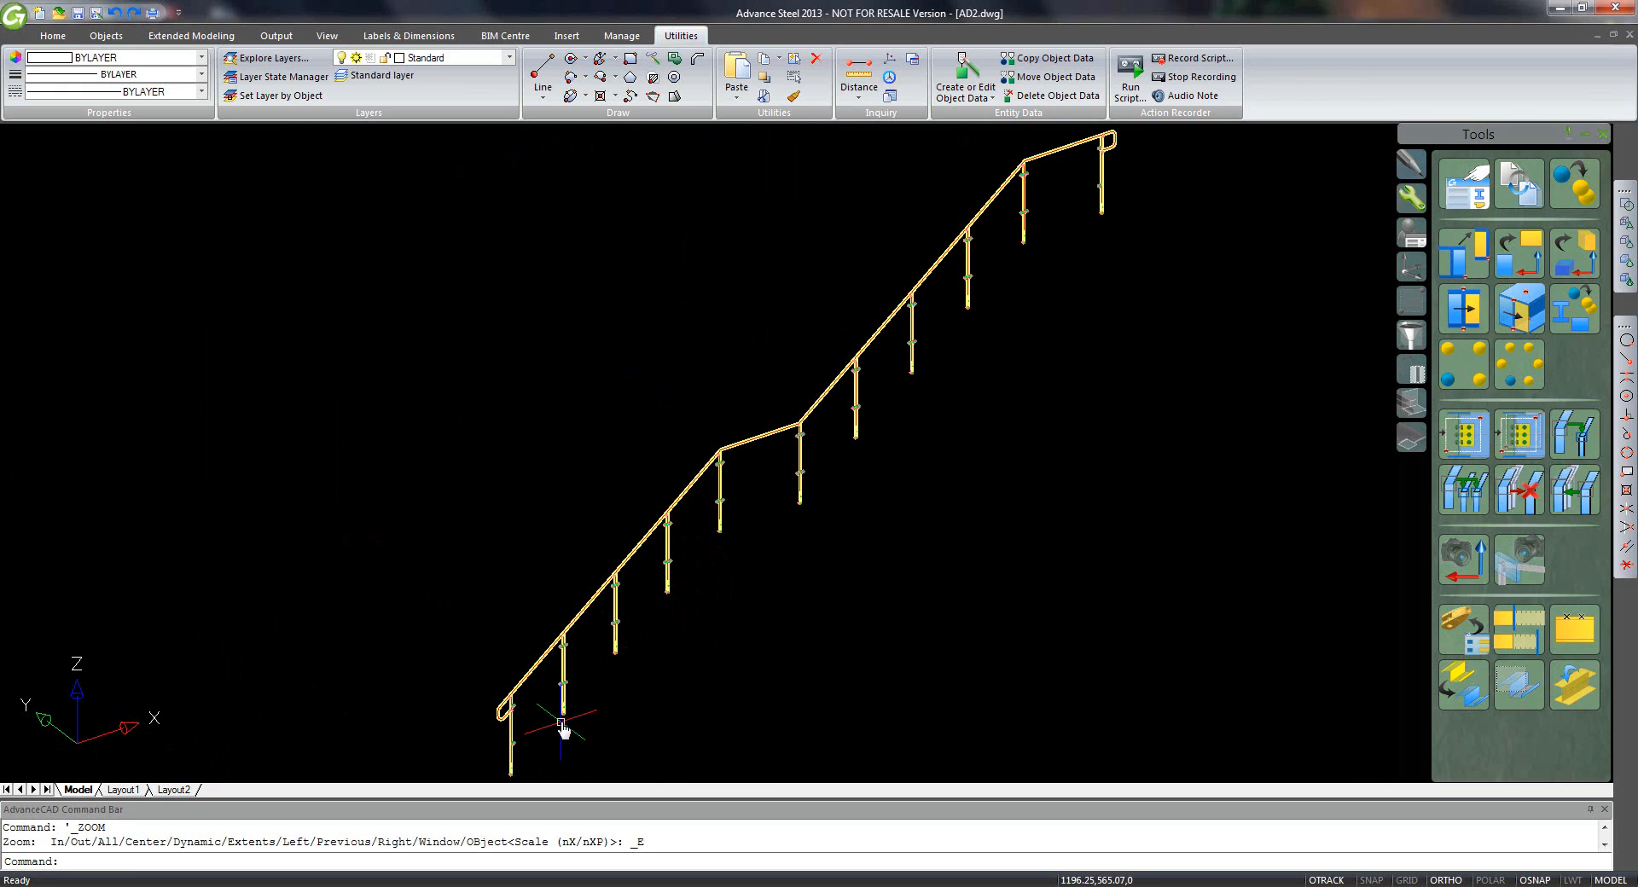
pyautogui.scroll(8, 624, 573)
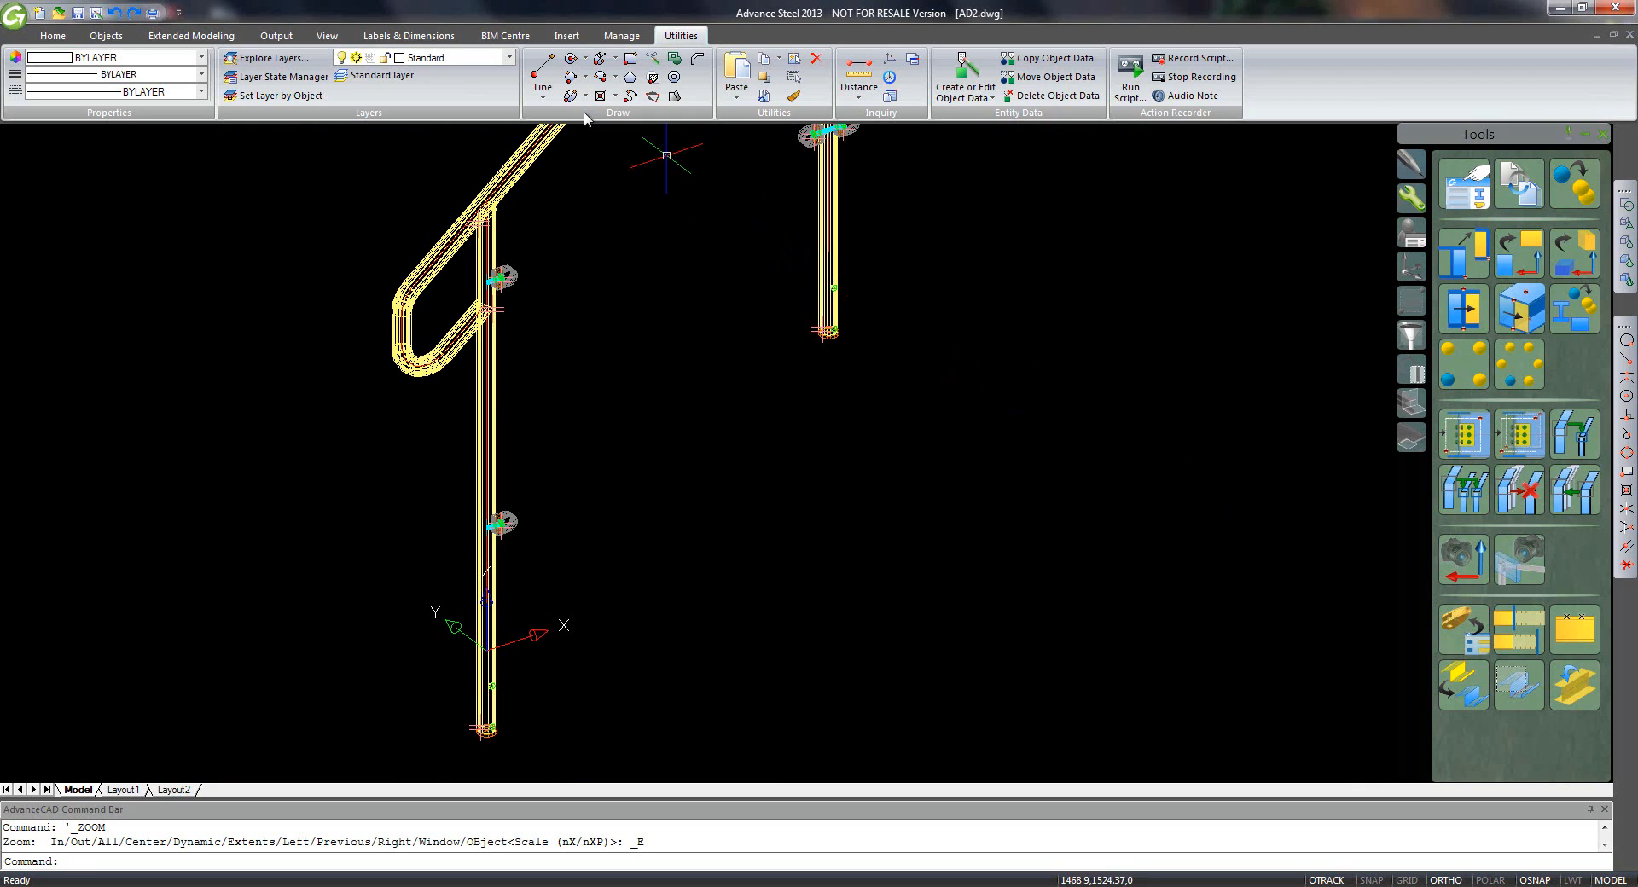
pyautogui.click(60, 39)
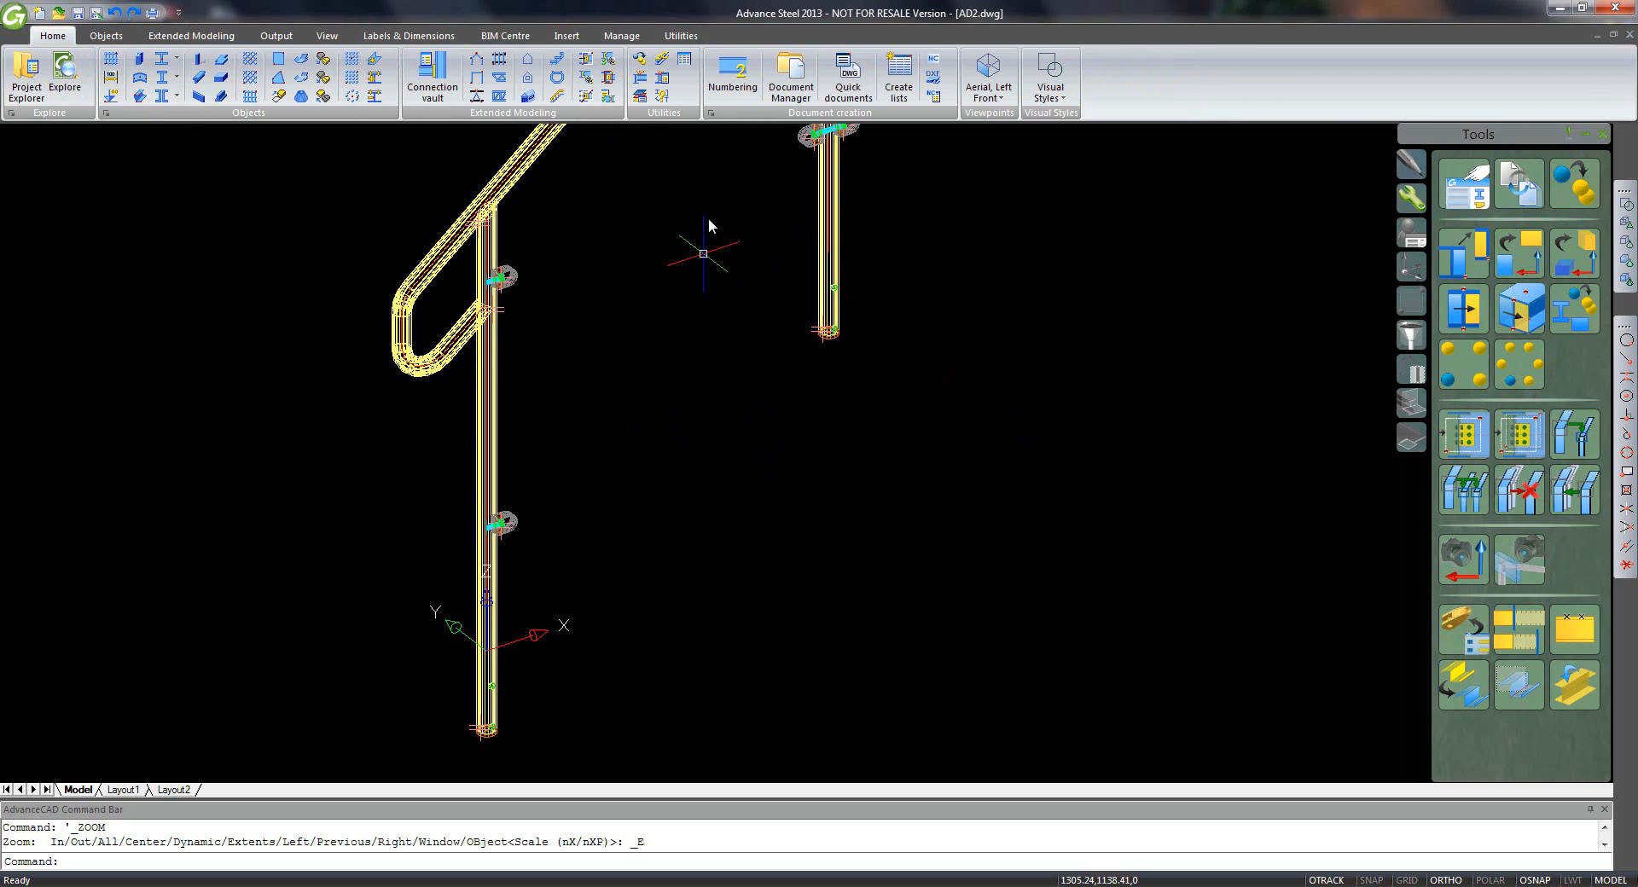
pyautogui.click(1410, 270)
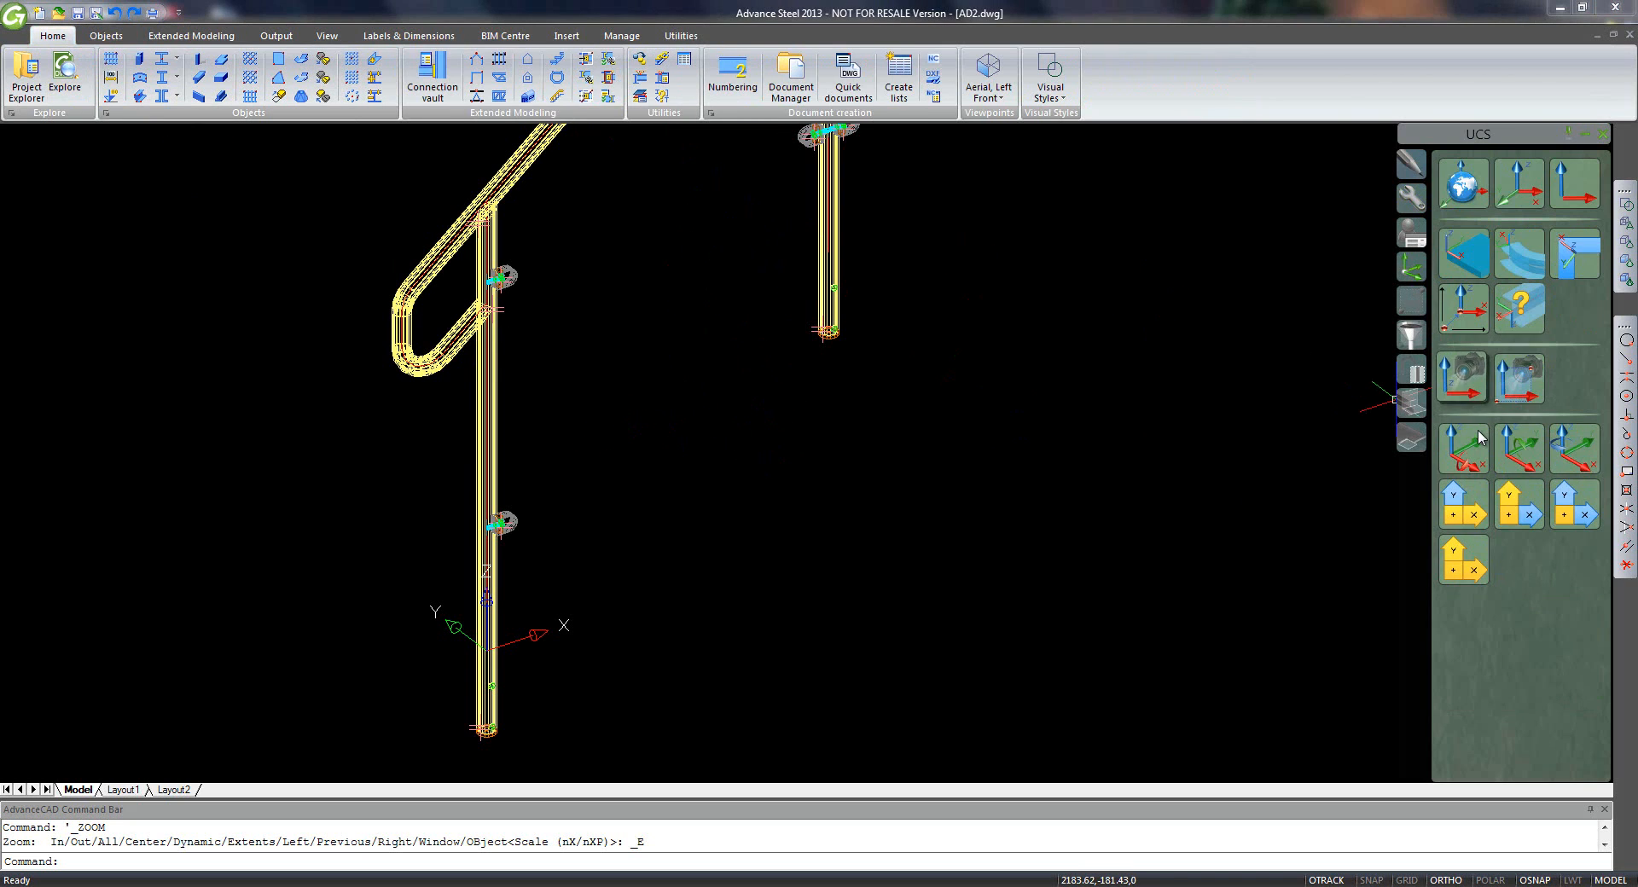
pyautogui.click(1464, 448)
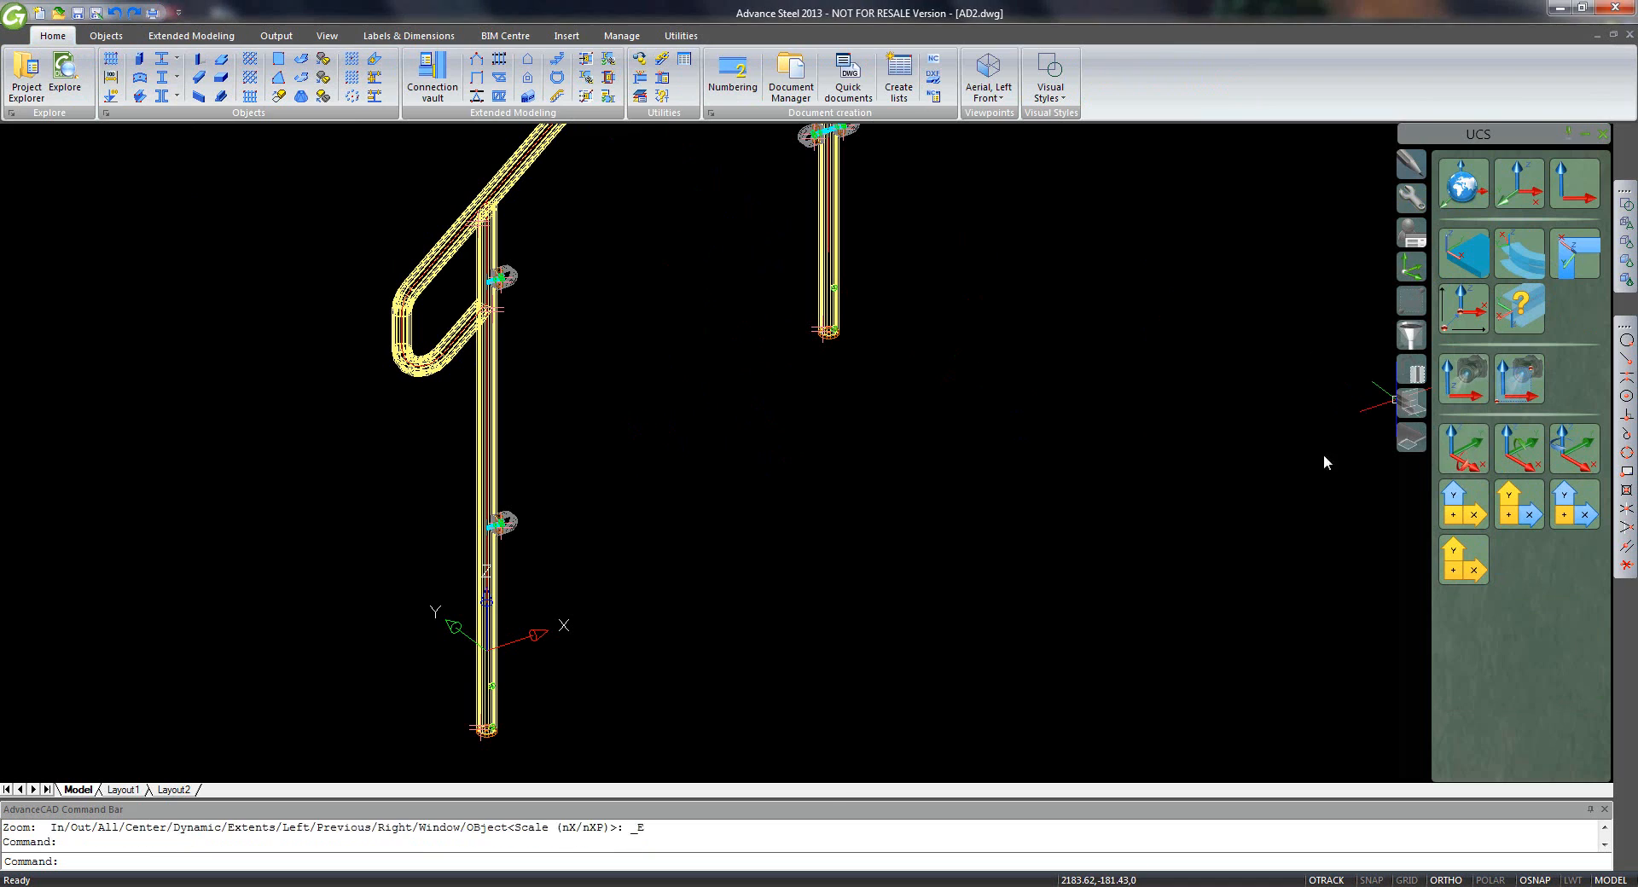
# - Draw a polygonal plate from corners on the first two posts, centred with justification 0.5
pyautogui.click(321, 98)
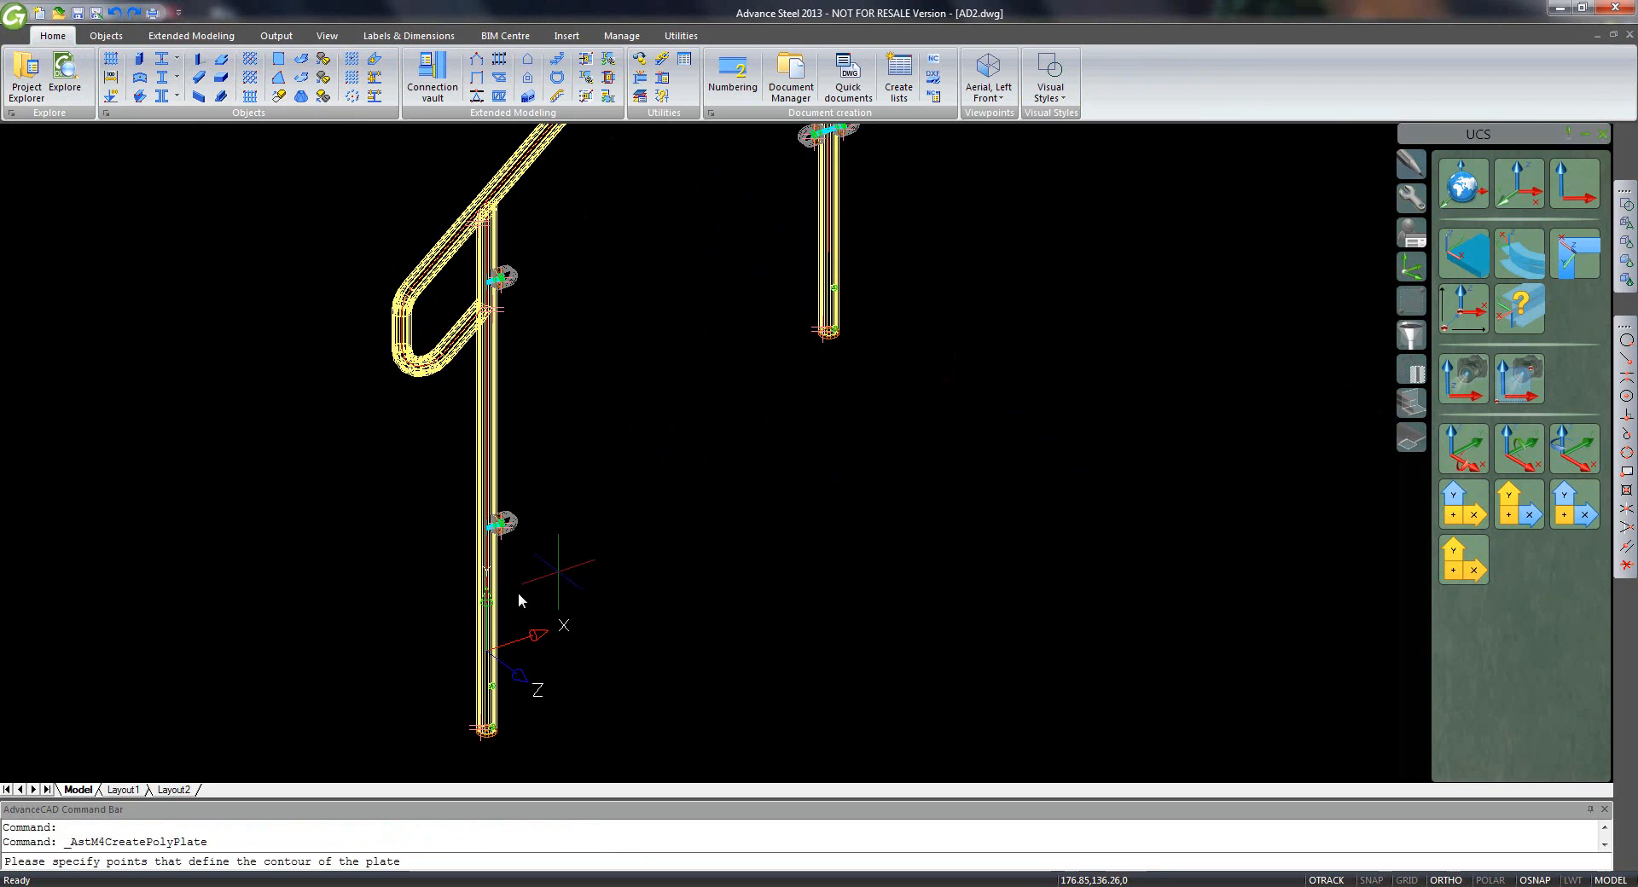
pyautogui.click(487, 627)
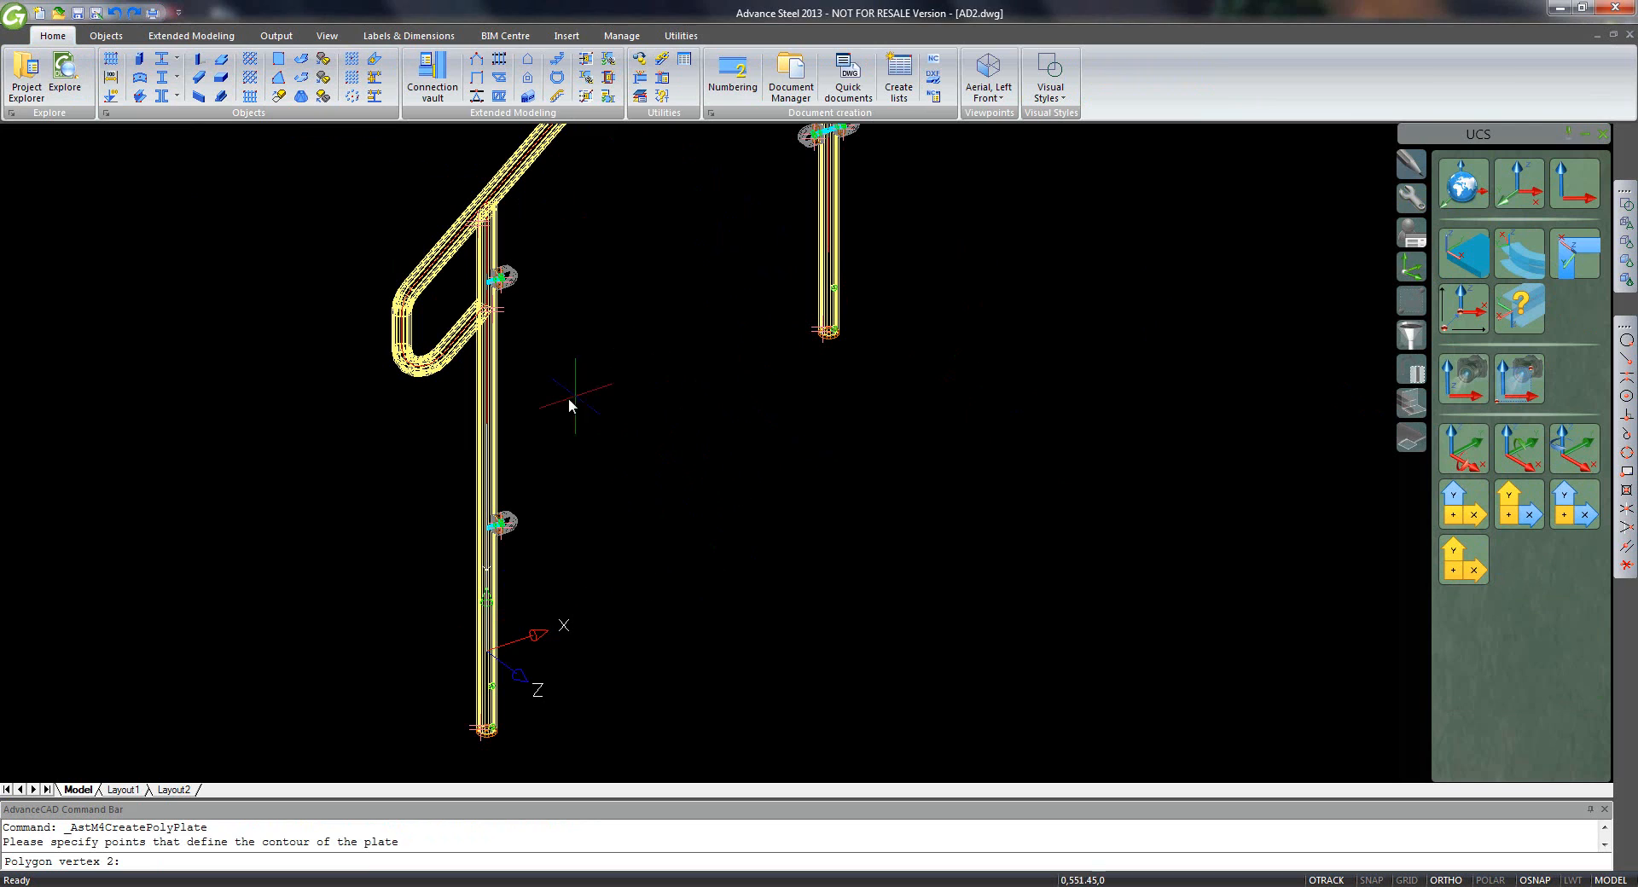
pyautogui.click(490, 394)
pyautogui.moveTo(651, 305); pyautogui.dragTo(663, 503, button='middle')
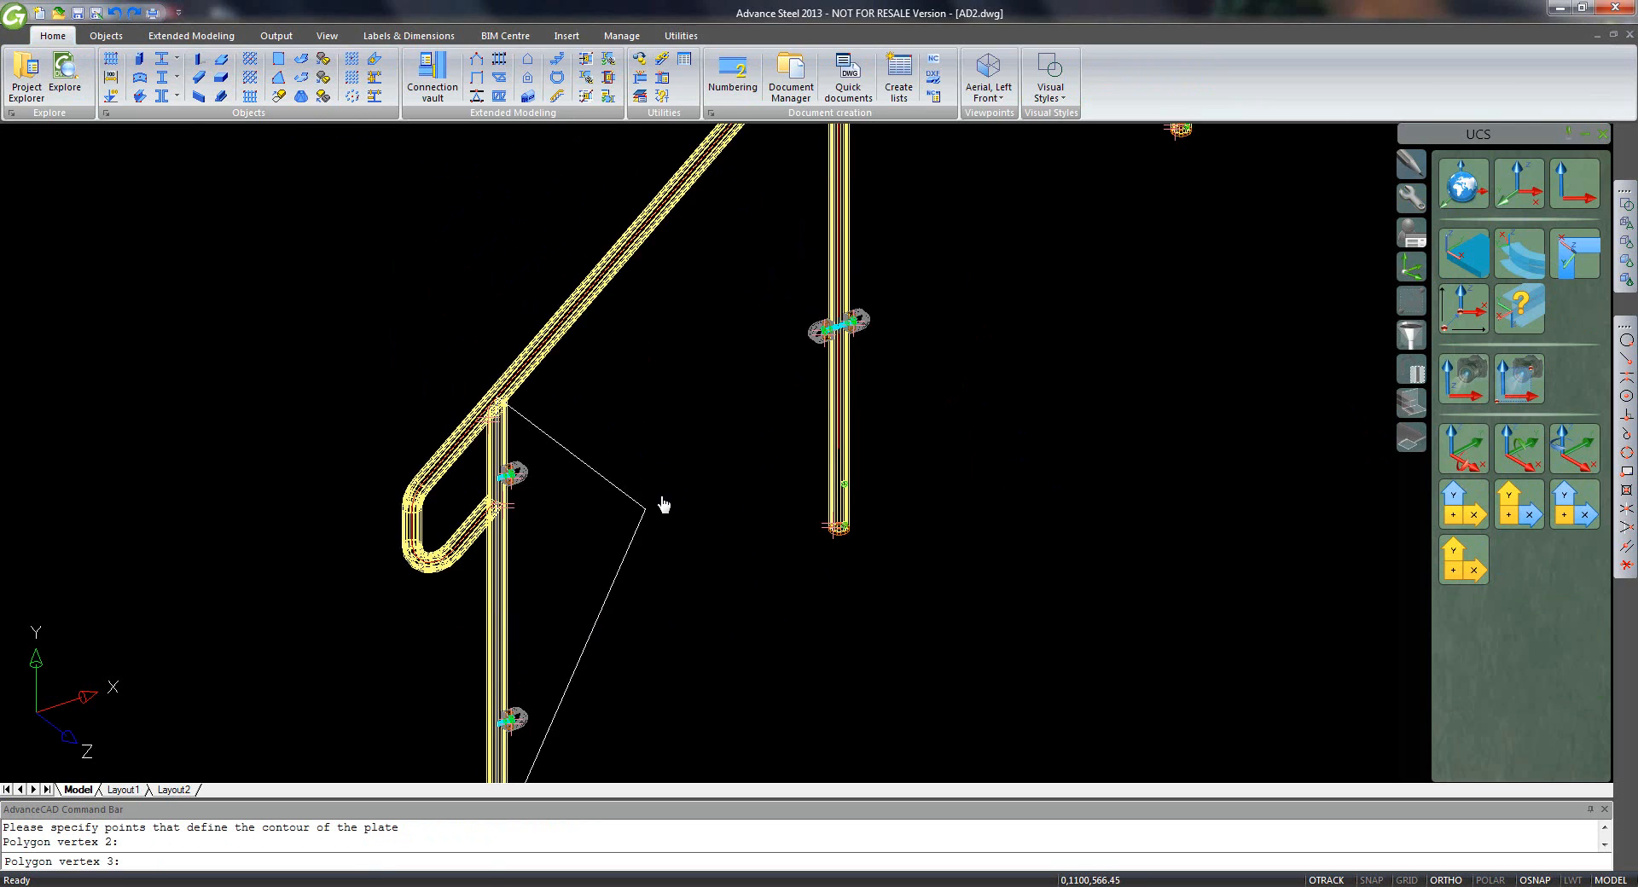
pyautogui.scroll(-2, 665, 501)
pyautogui.click(801, 242)
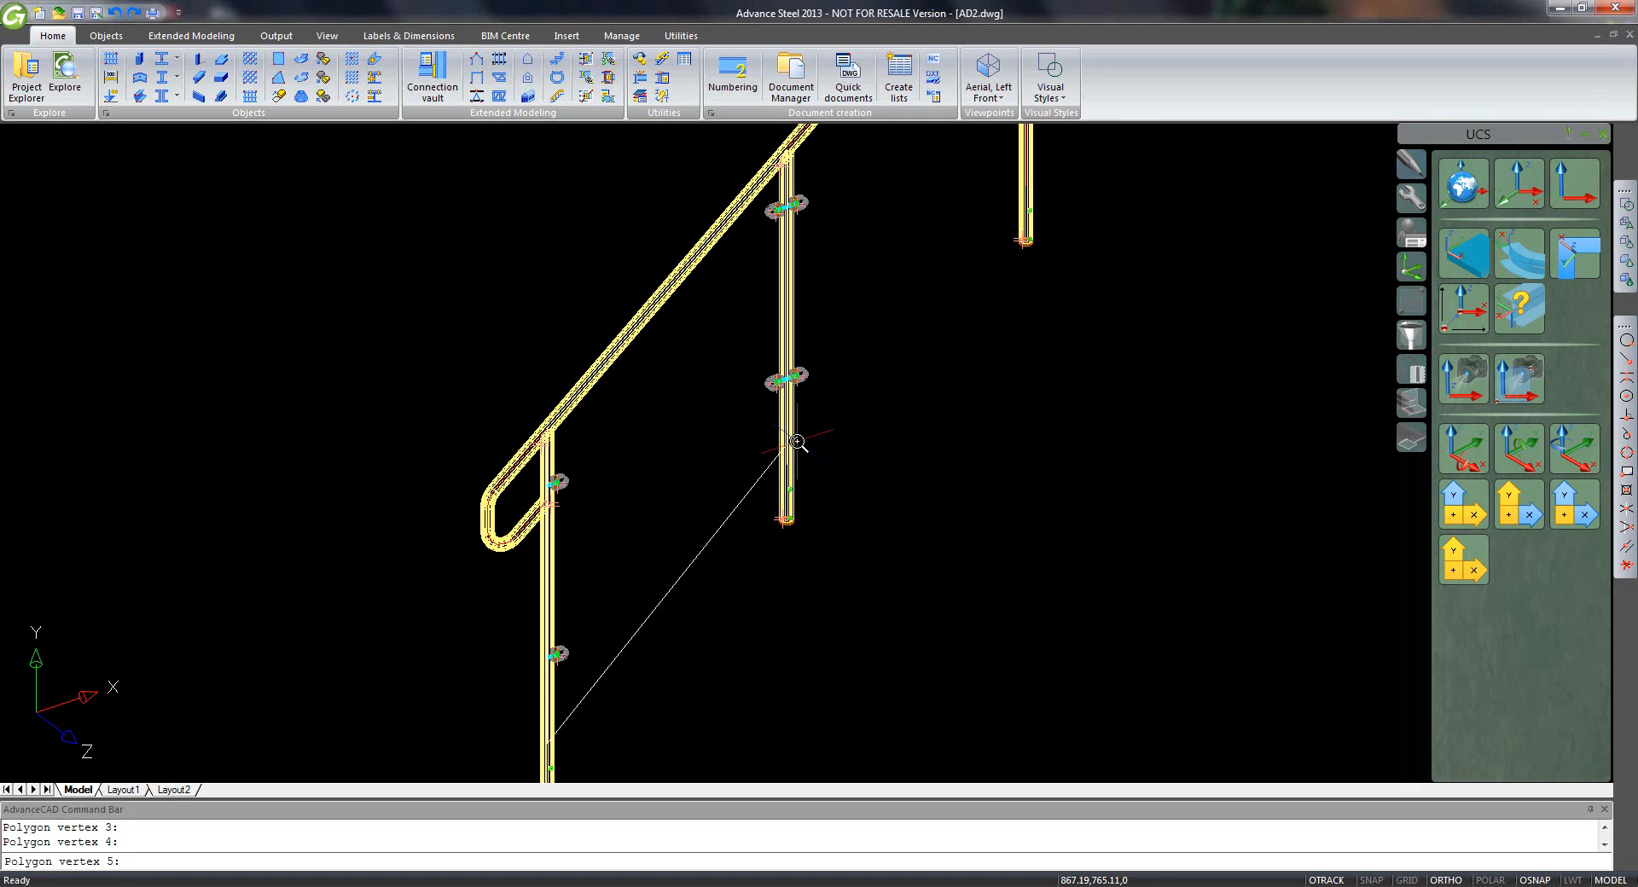
pyautogui.press('Return')
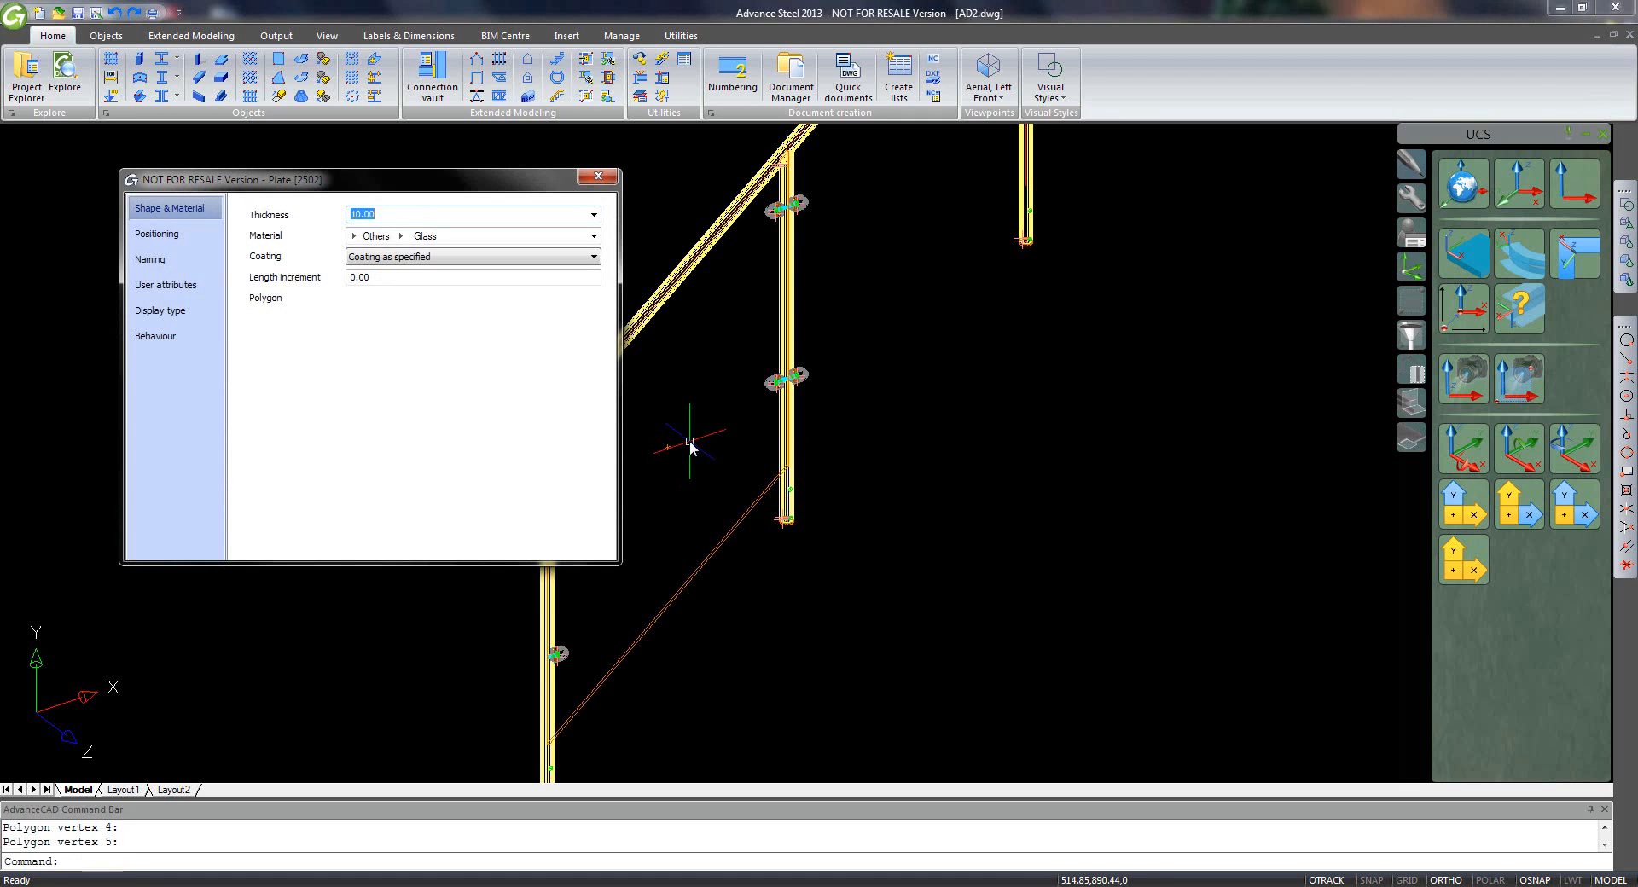
pyautogui.click(157, 233)
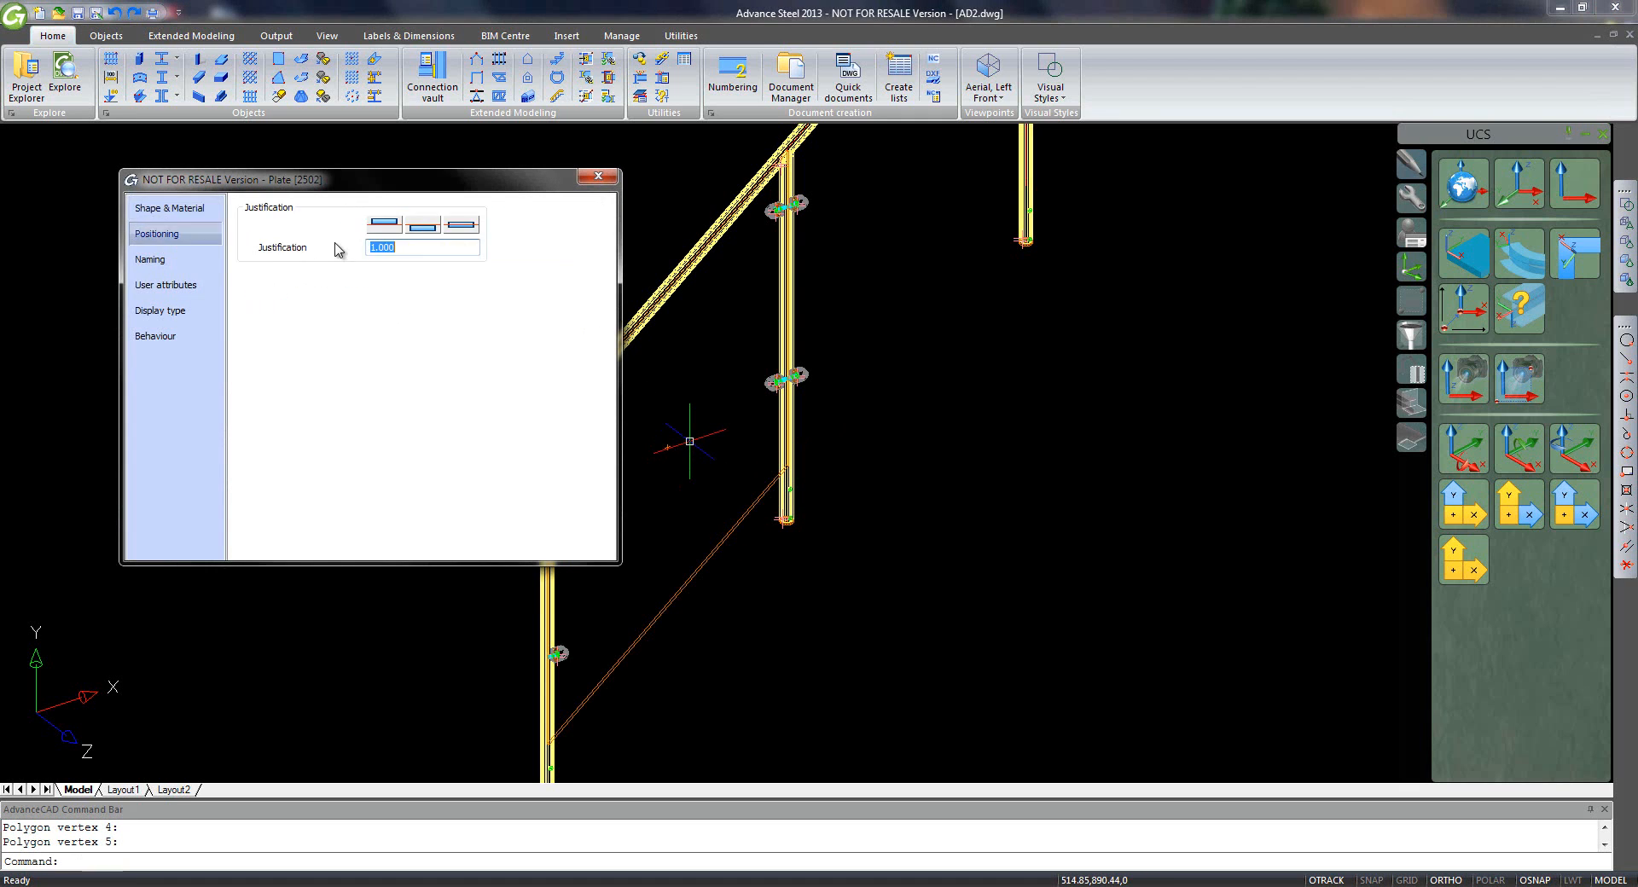
pyautogui.click(460, 227)
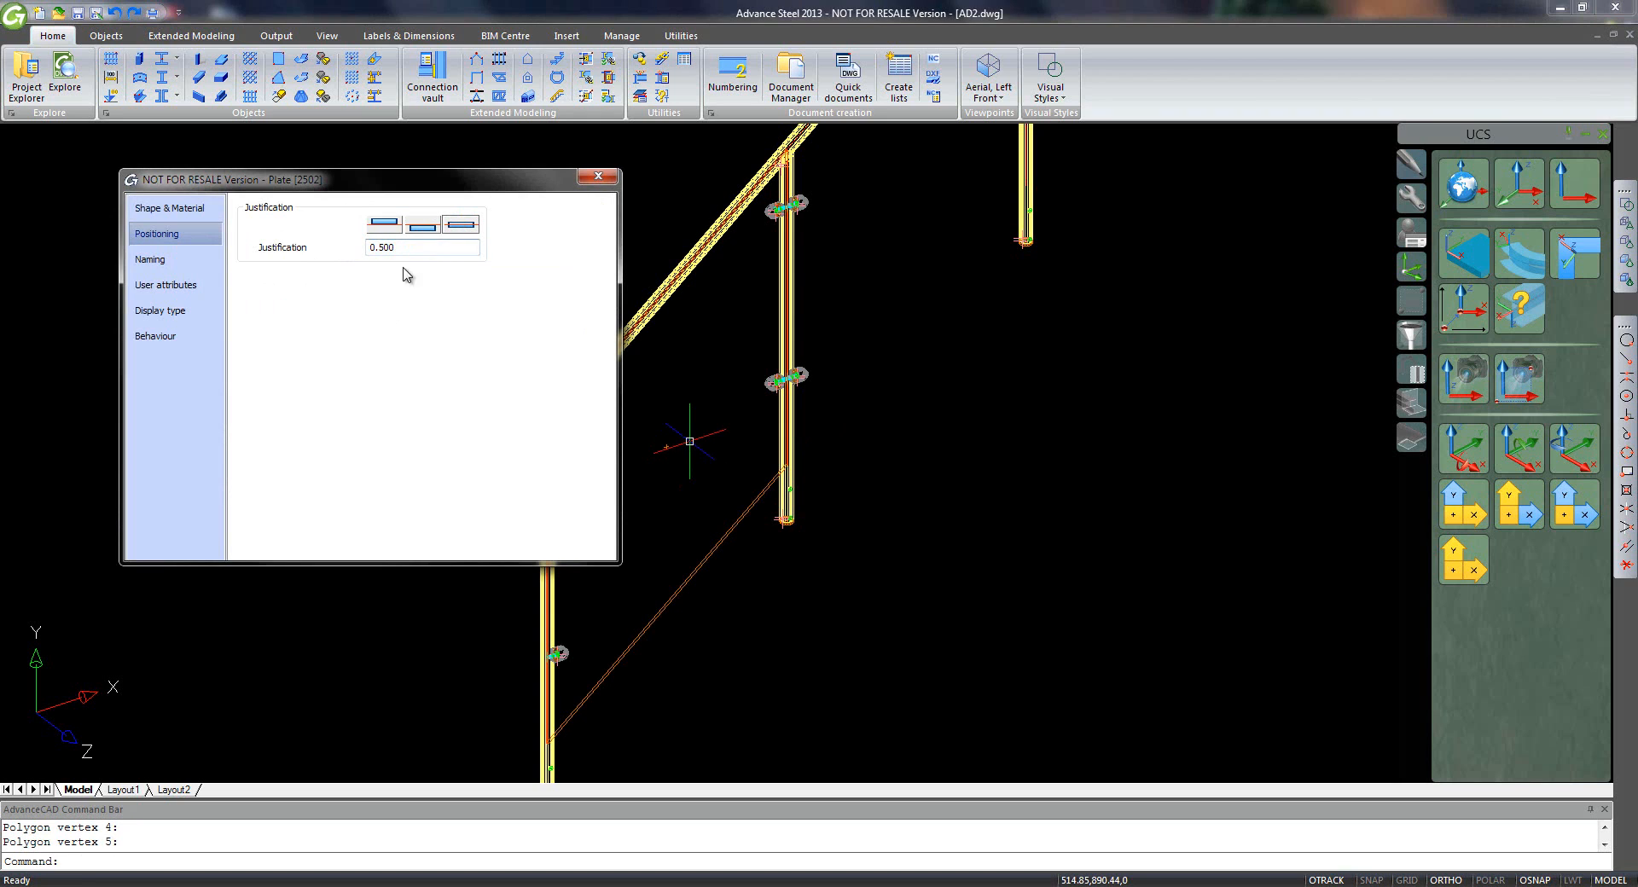
pyautogui.click(599, 179)
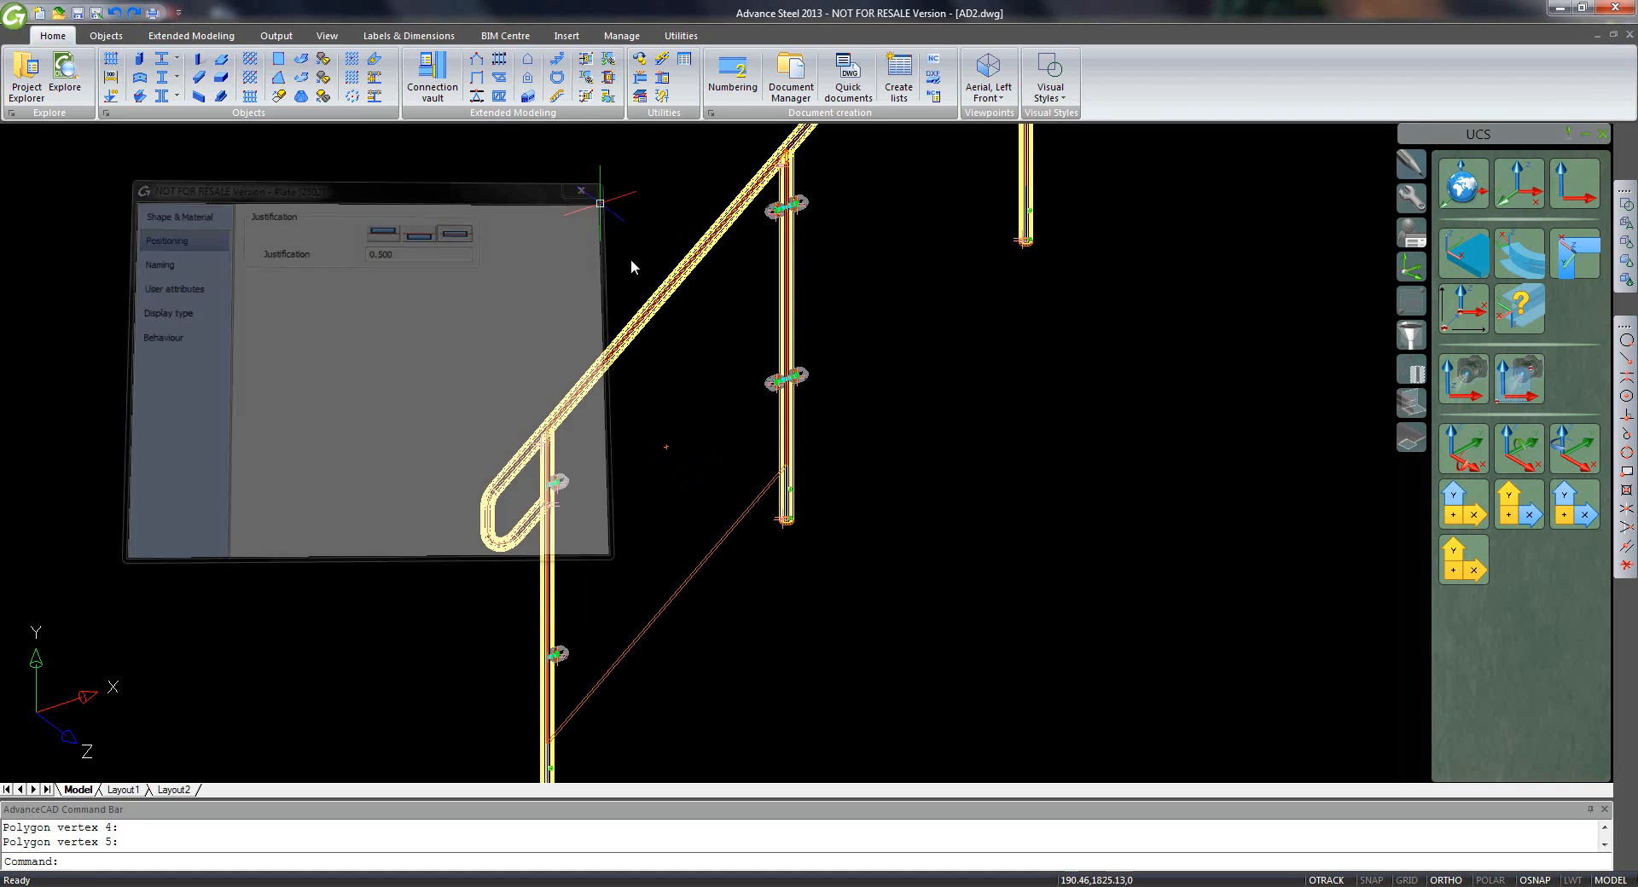
# - Stretch the plate's left and right edges by 50 and top and bottom edges by 100
pyautogui.click(787, 307)
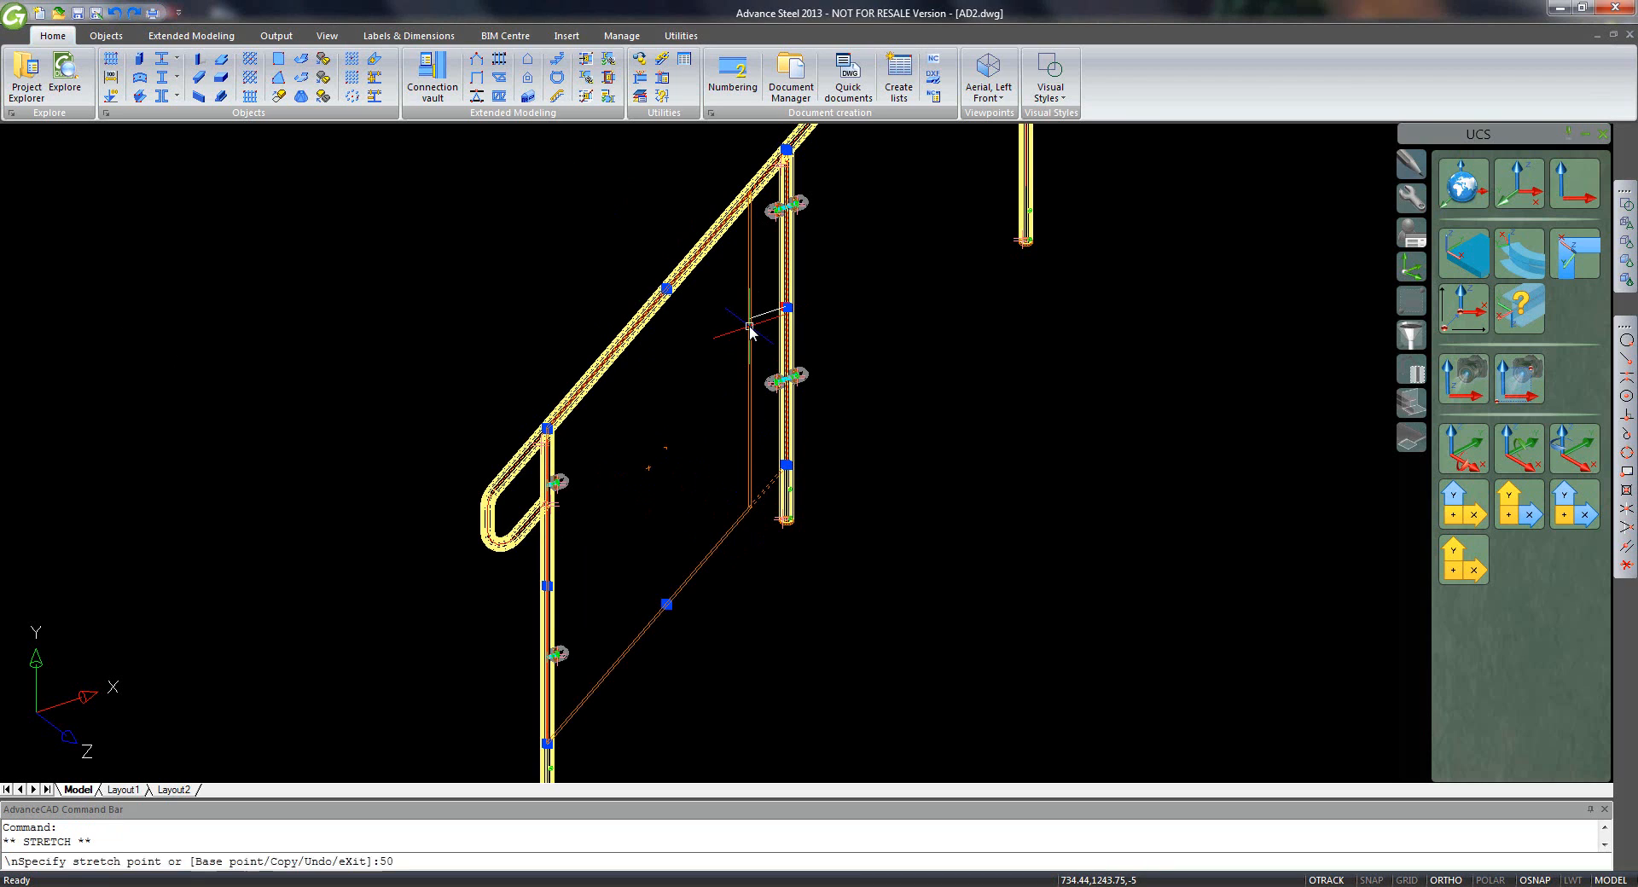
pyautogui.write('50')
pyautogui.press('Return')
pyautogui.click(547, 586)
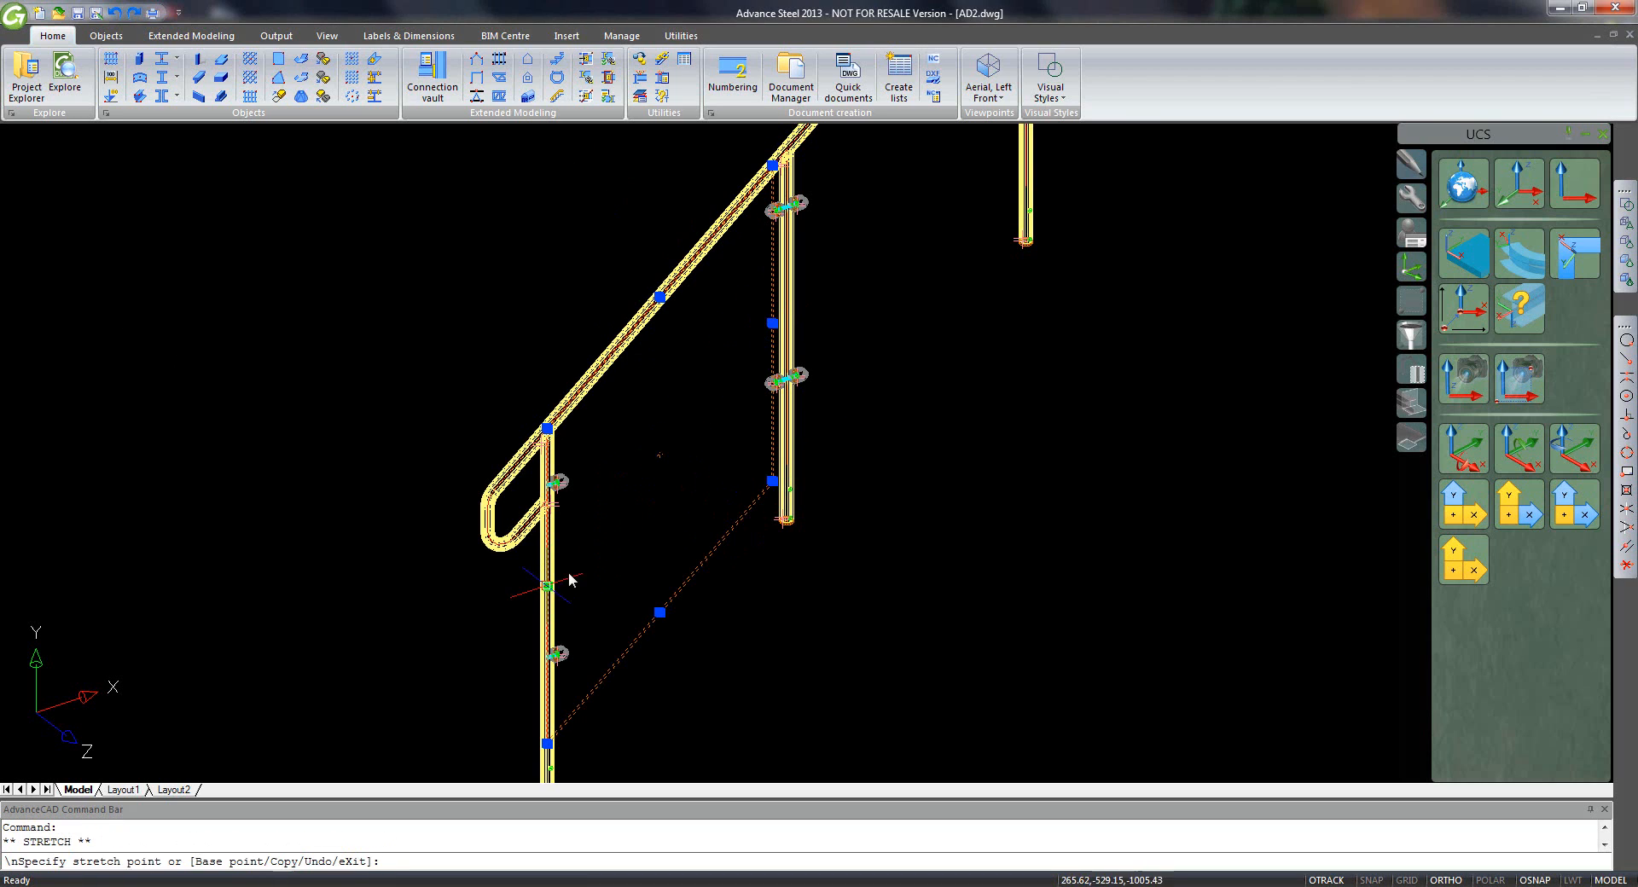
pyautogui.write('50')
pyautogui.press('Return')
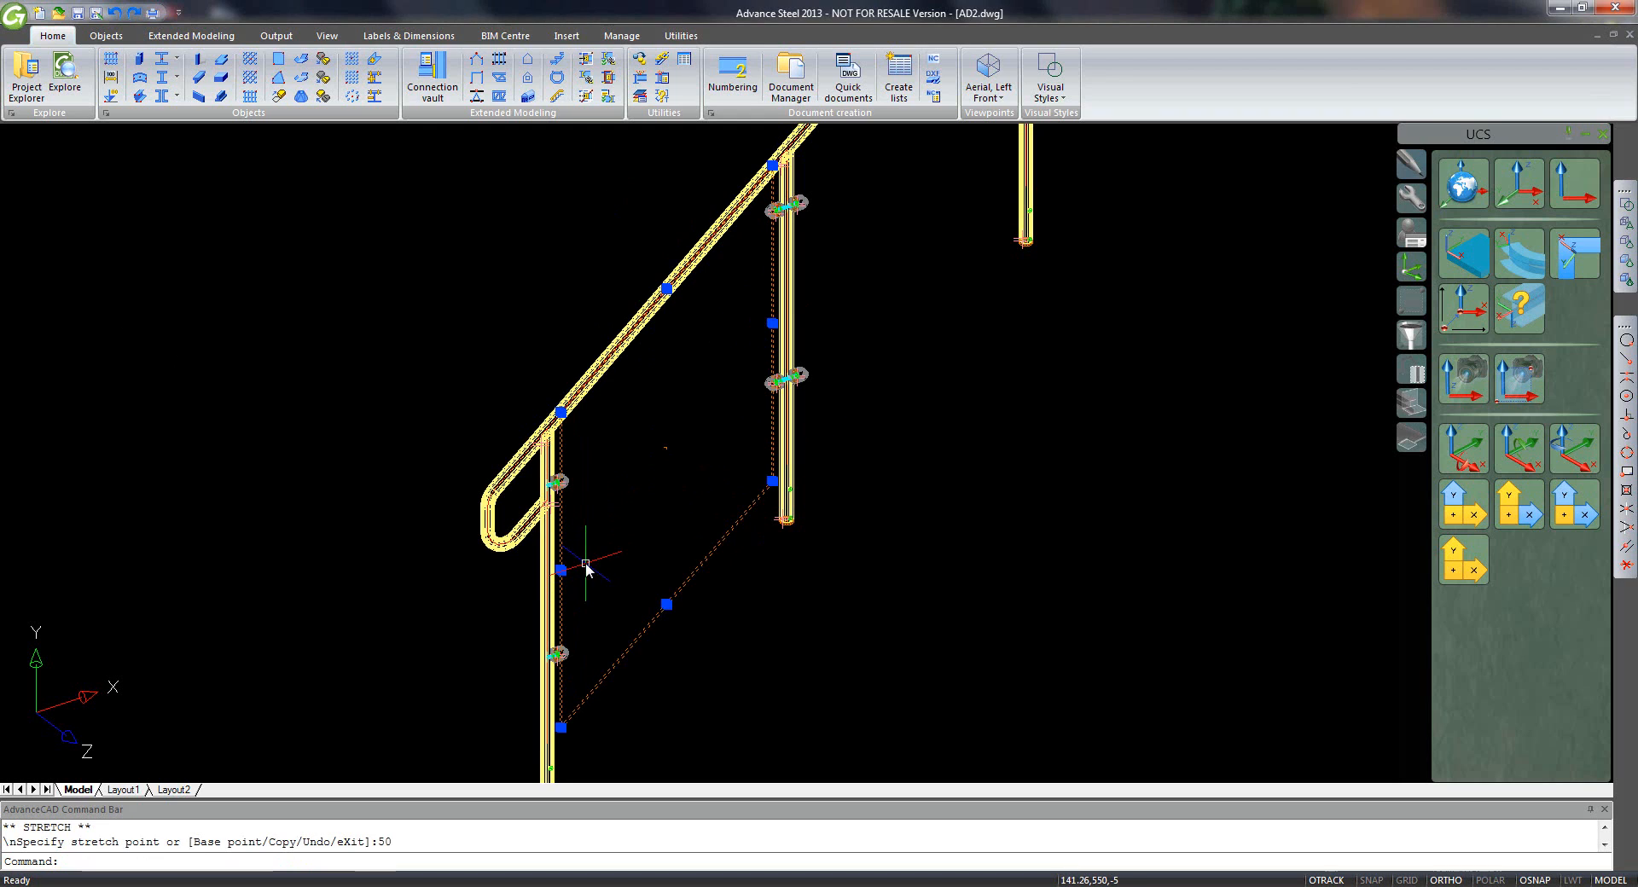
pyautogui.click(666, 290)
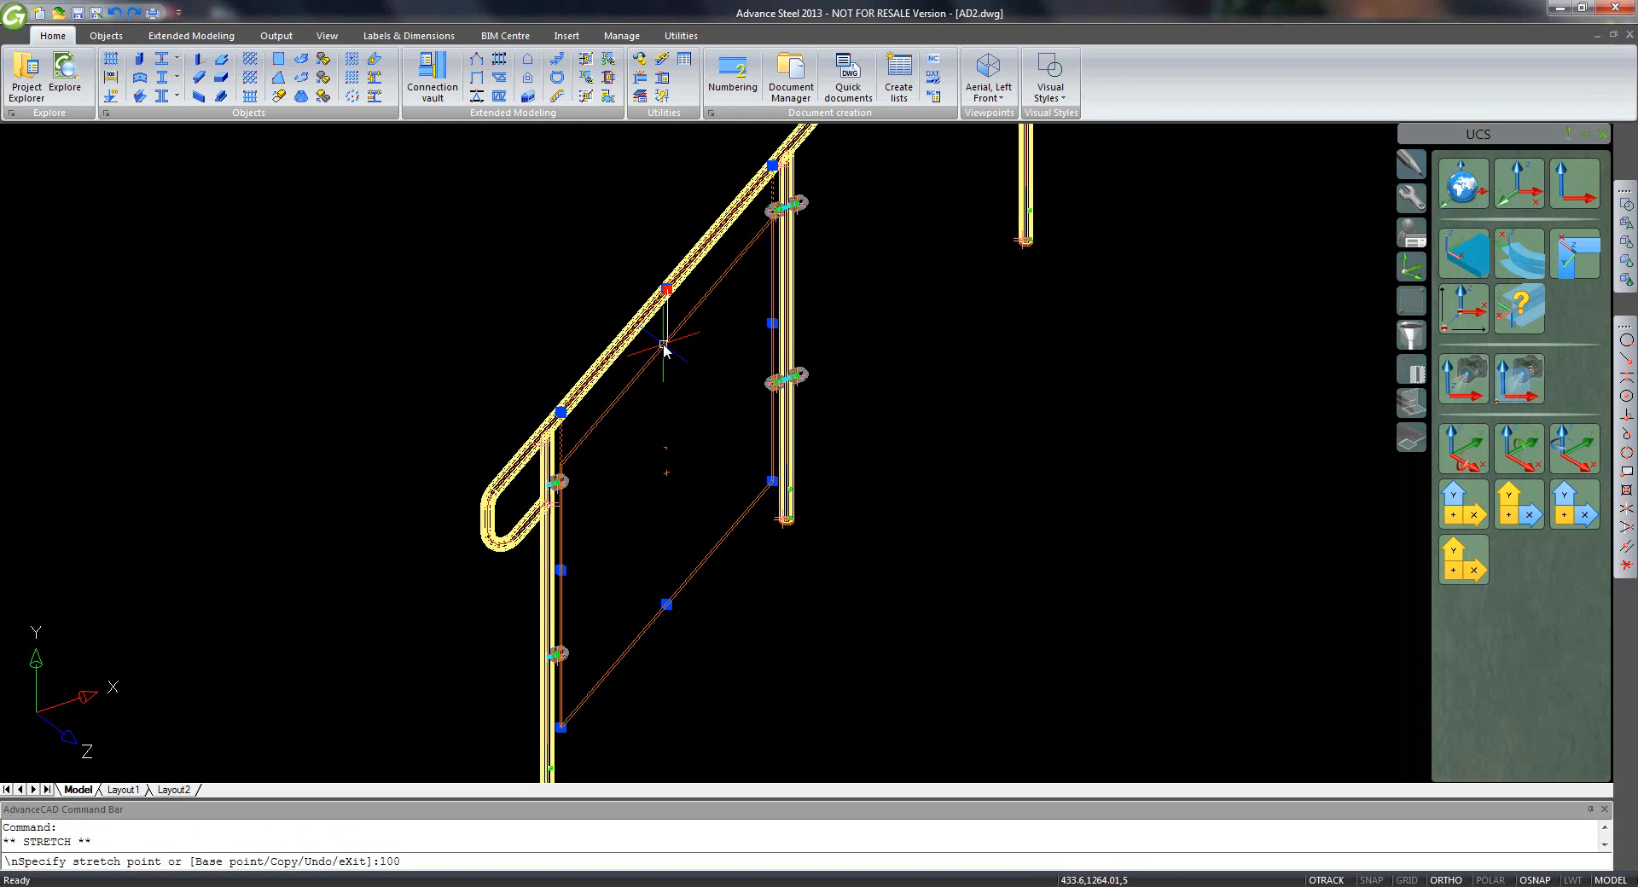
pyautogui.press('Return')
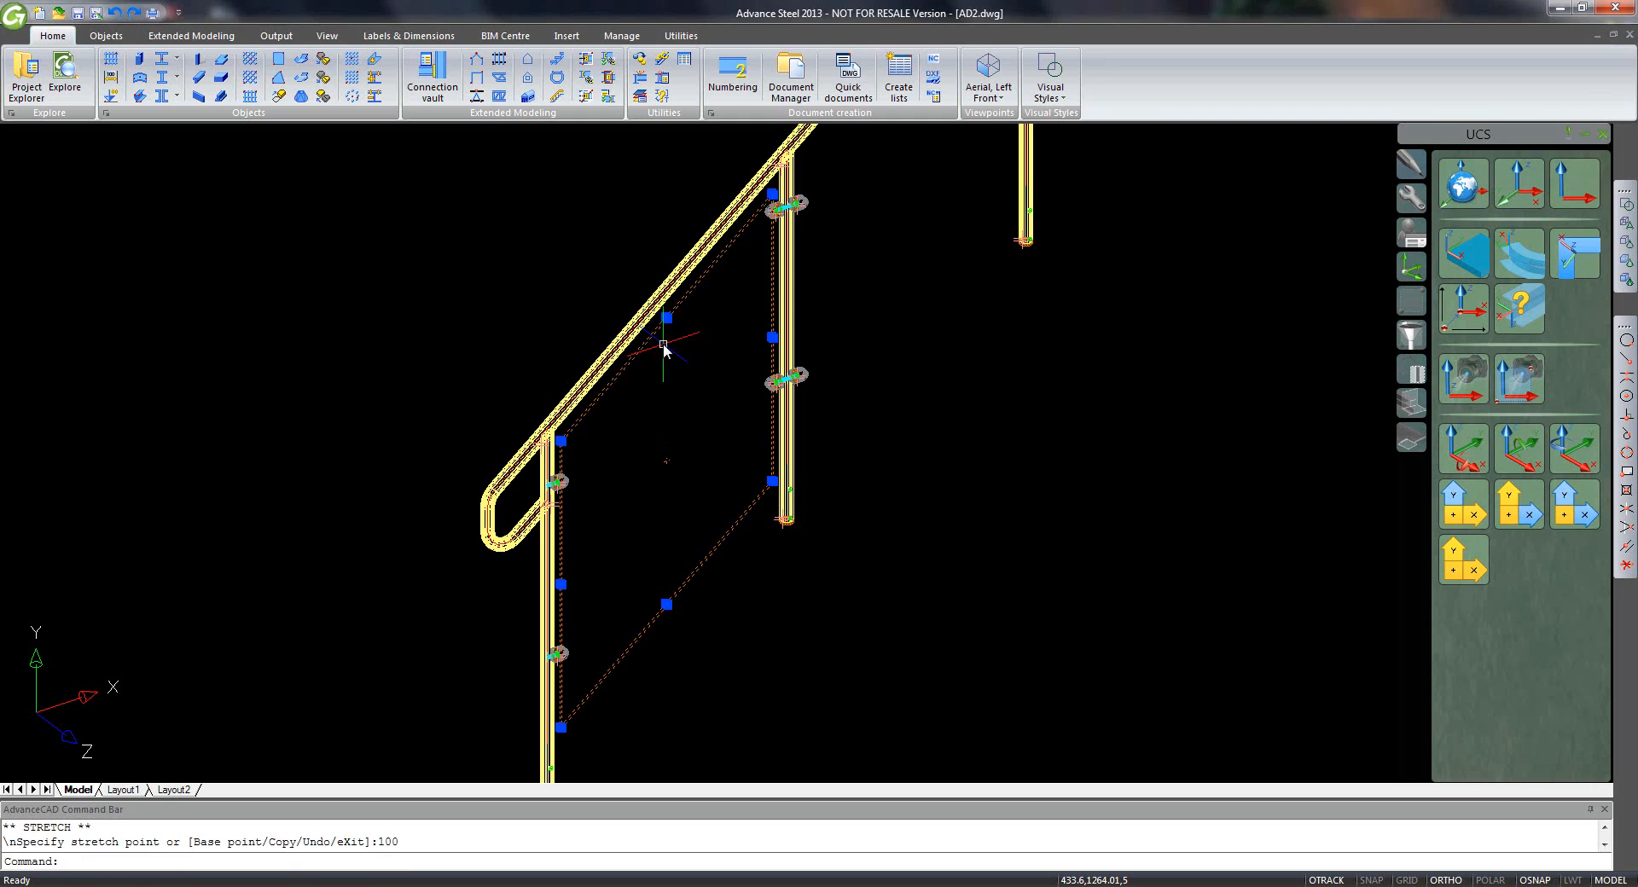
pyautogui.click(667, 605)
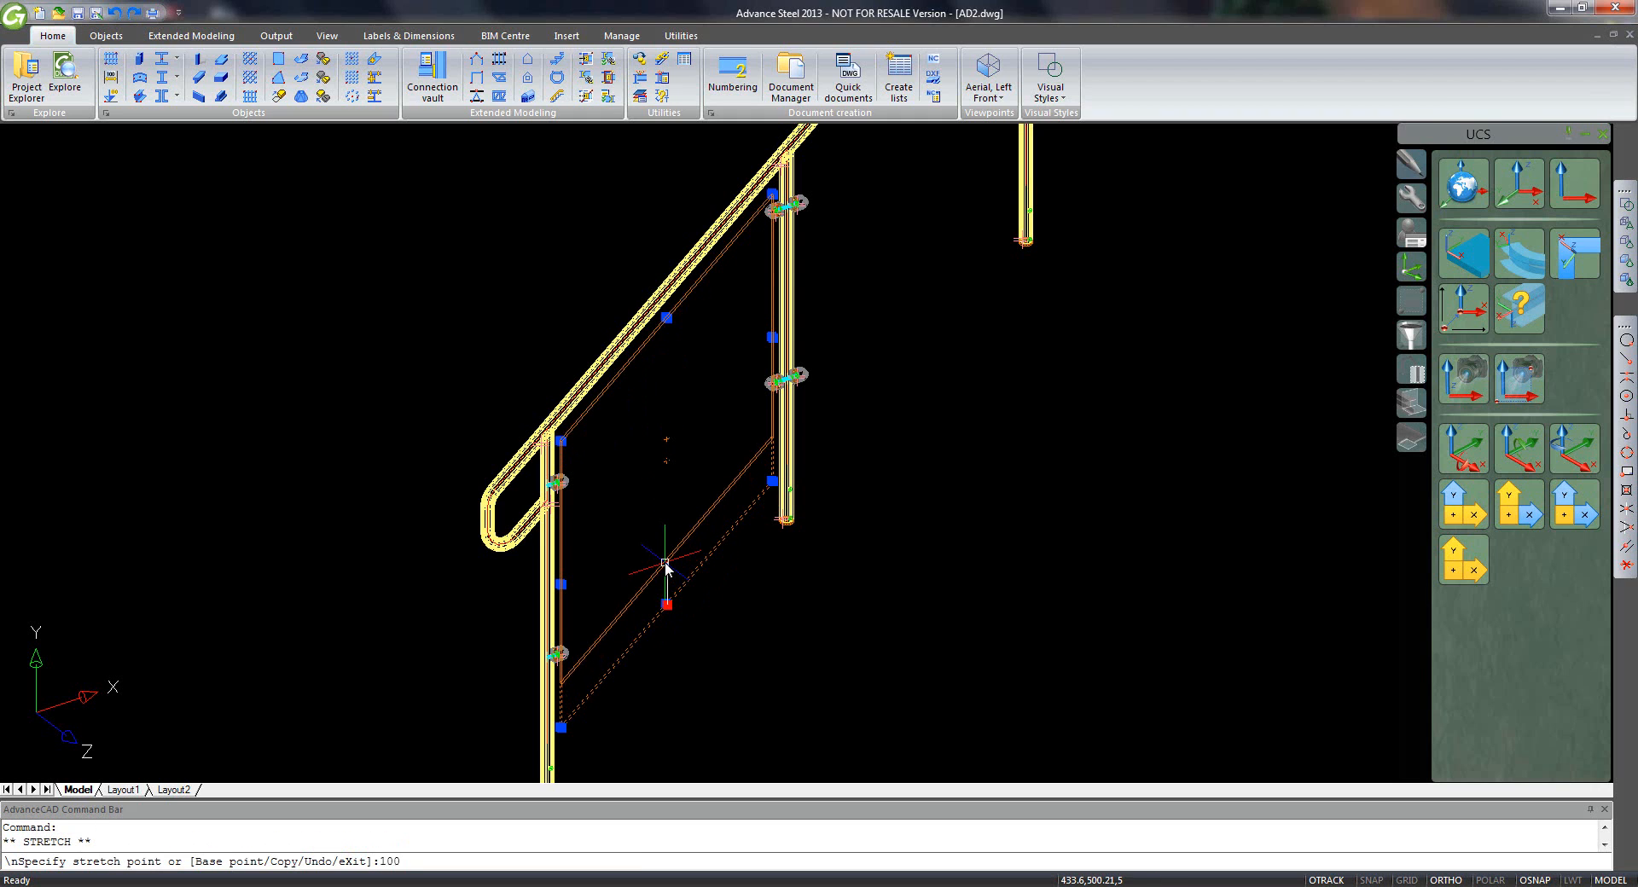
pyautogui.press('Return')
pyautogui.scroll(-3, 974, 341)
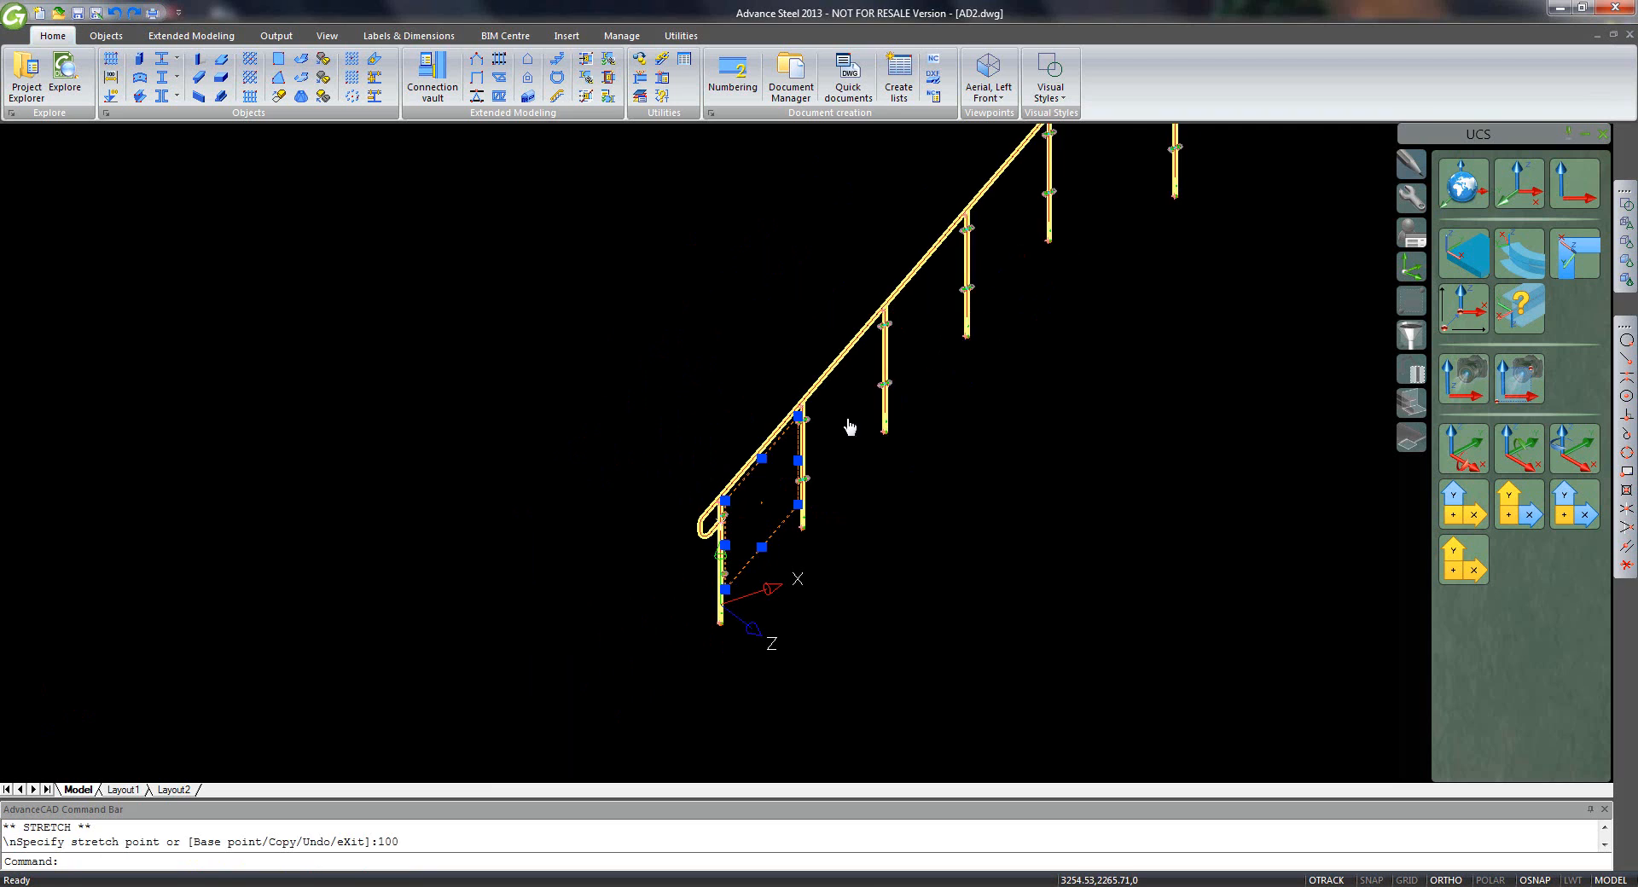
# - Draw a rectangular plate by diagonal from the left post to the right post of the next pair
pyautogui.scroll(3, 833, 431)
pyautogui.scroll(2, 848, 410)
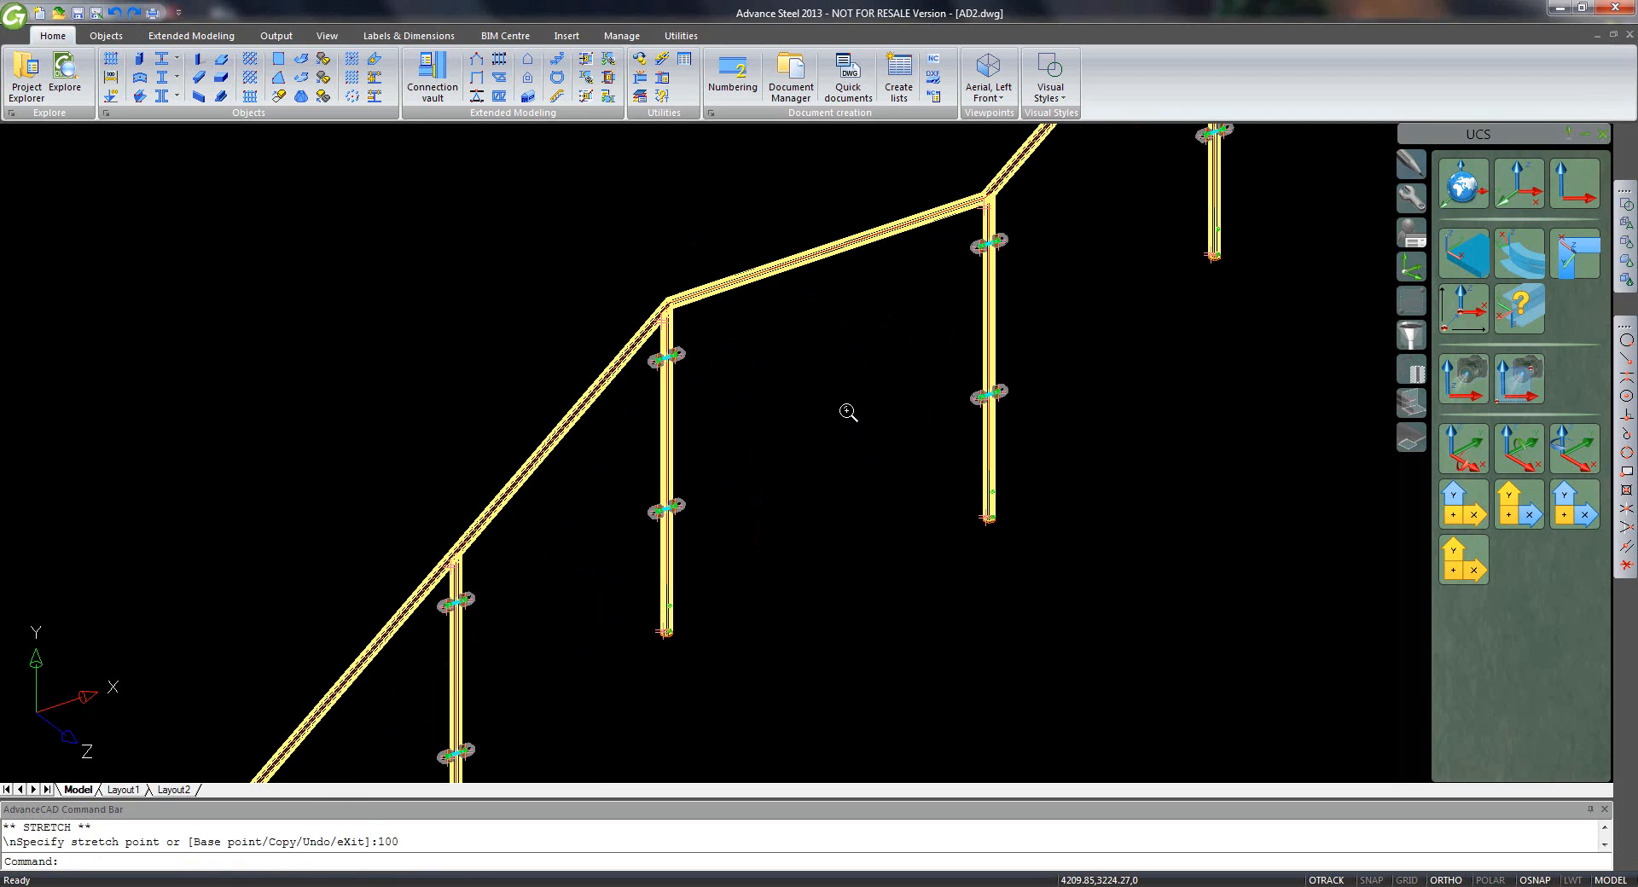
pyautogui.moveTo(844, 407); pyautogui.dragTo(754, 472, button='middle')
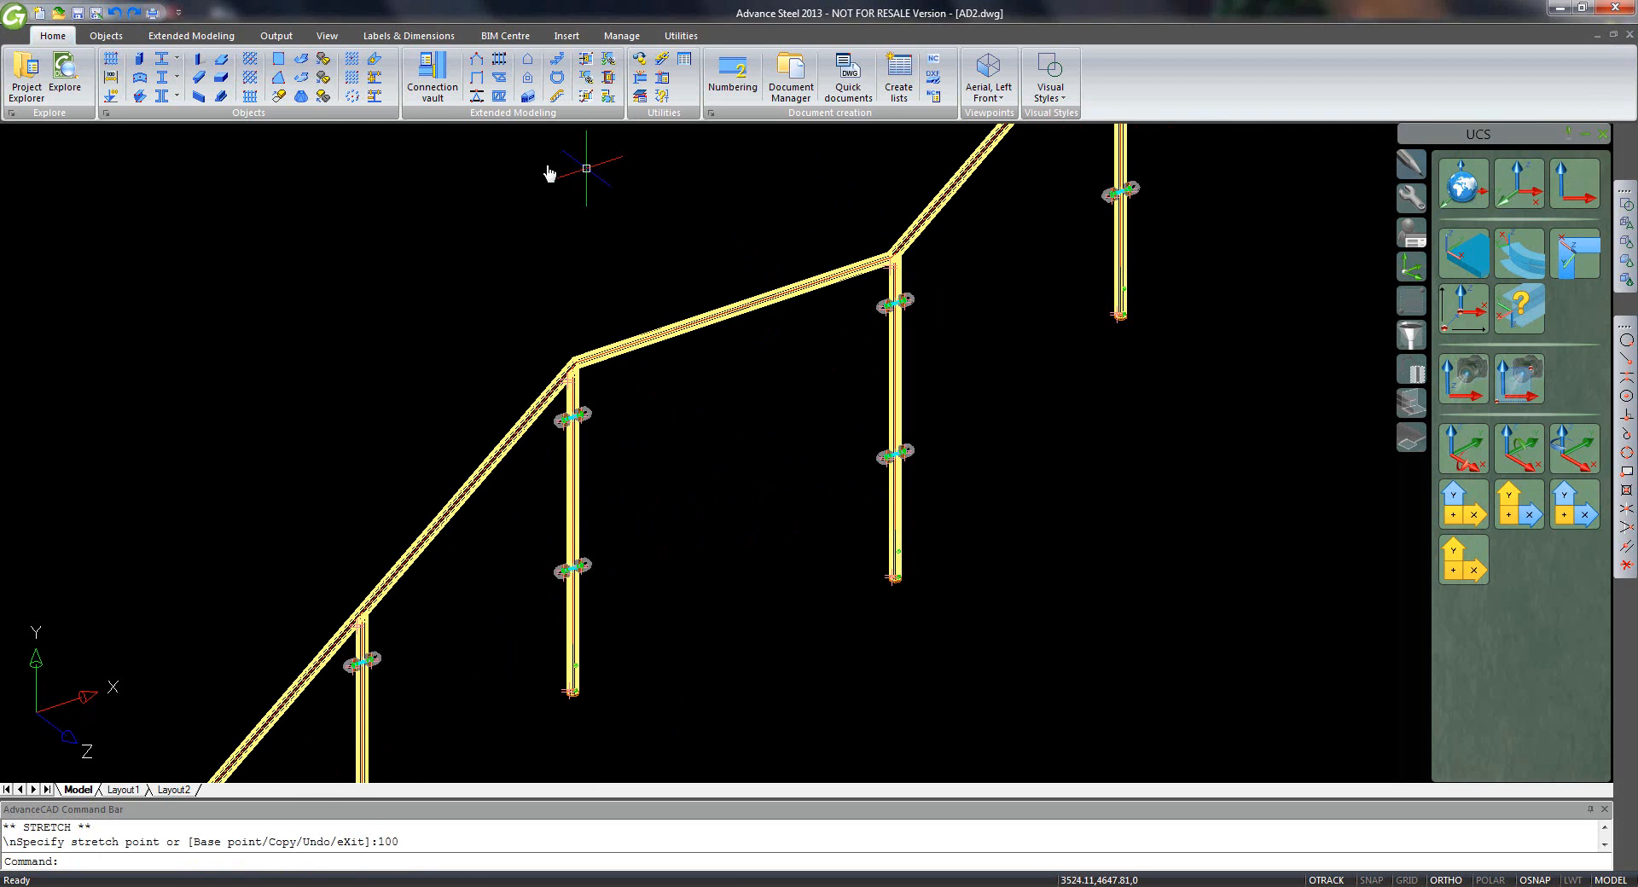
pyautogui.click(277, 60)
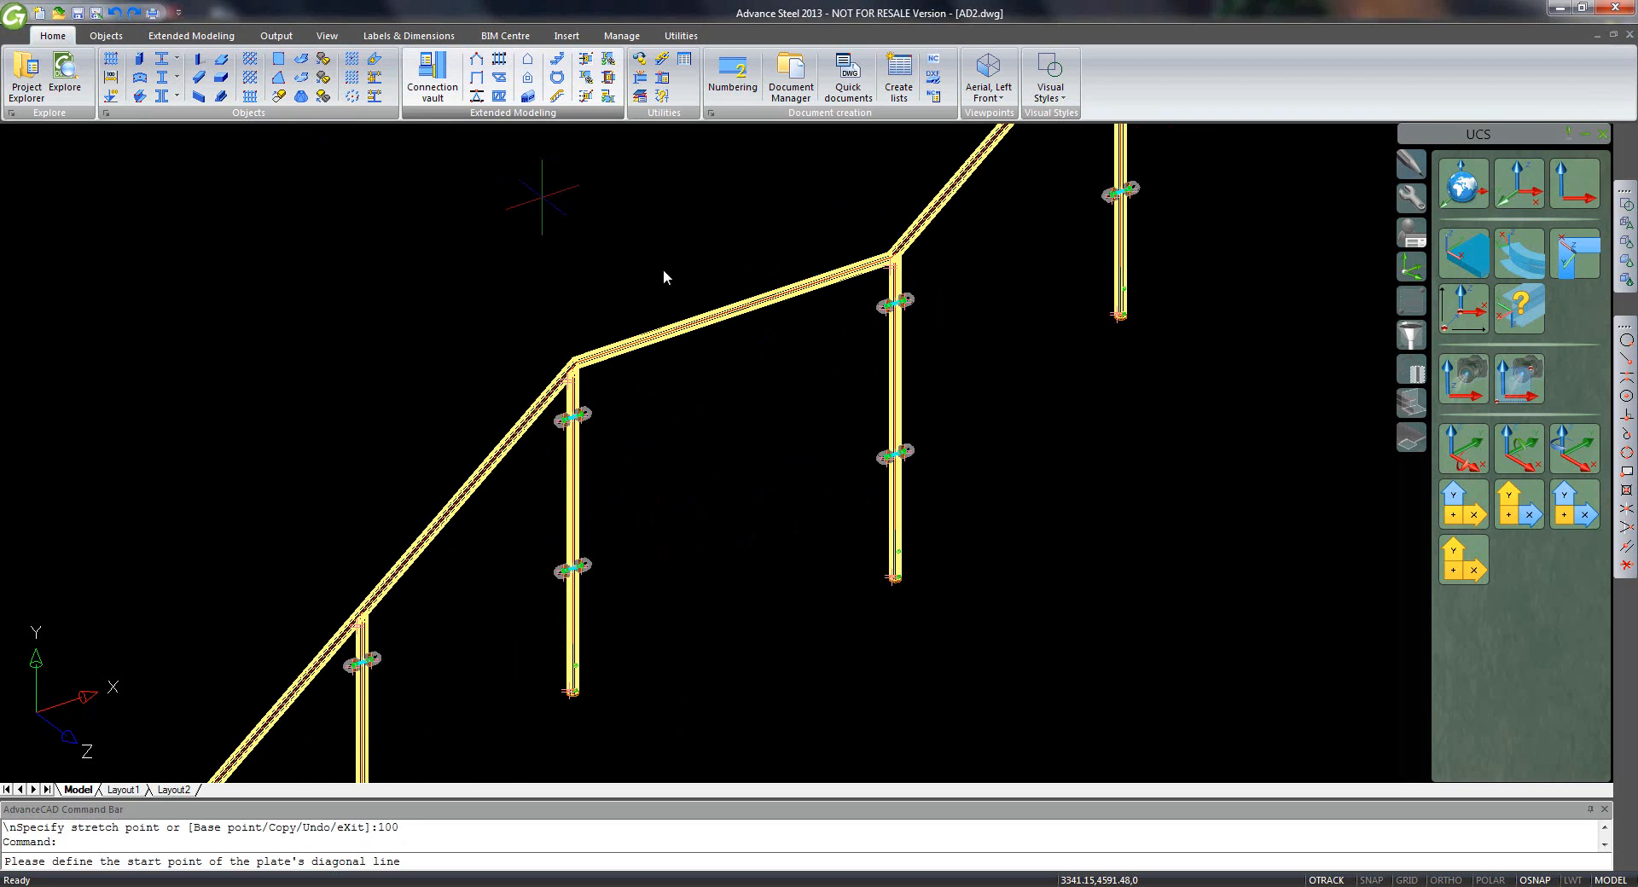
pyautogui.press('F8')
pyautogui.click(578, 640)
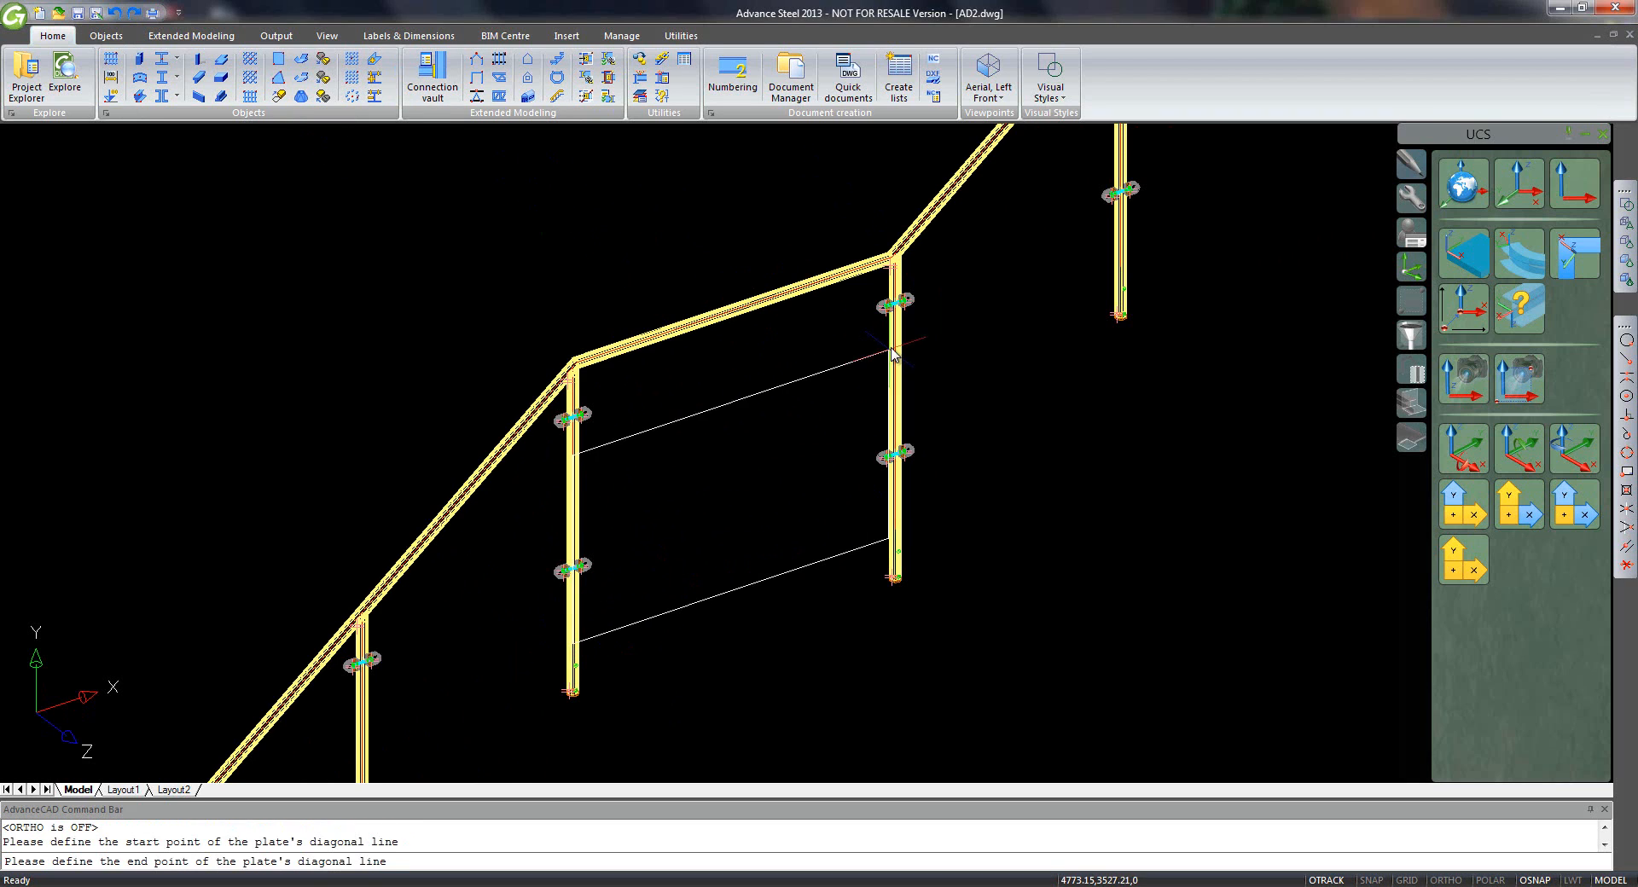
pyautogui.press('F8')
pyautogui.click(892, 348)
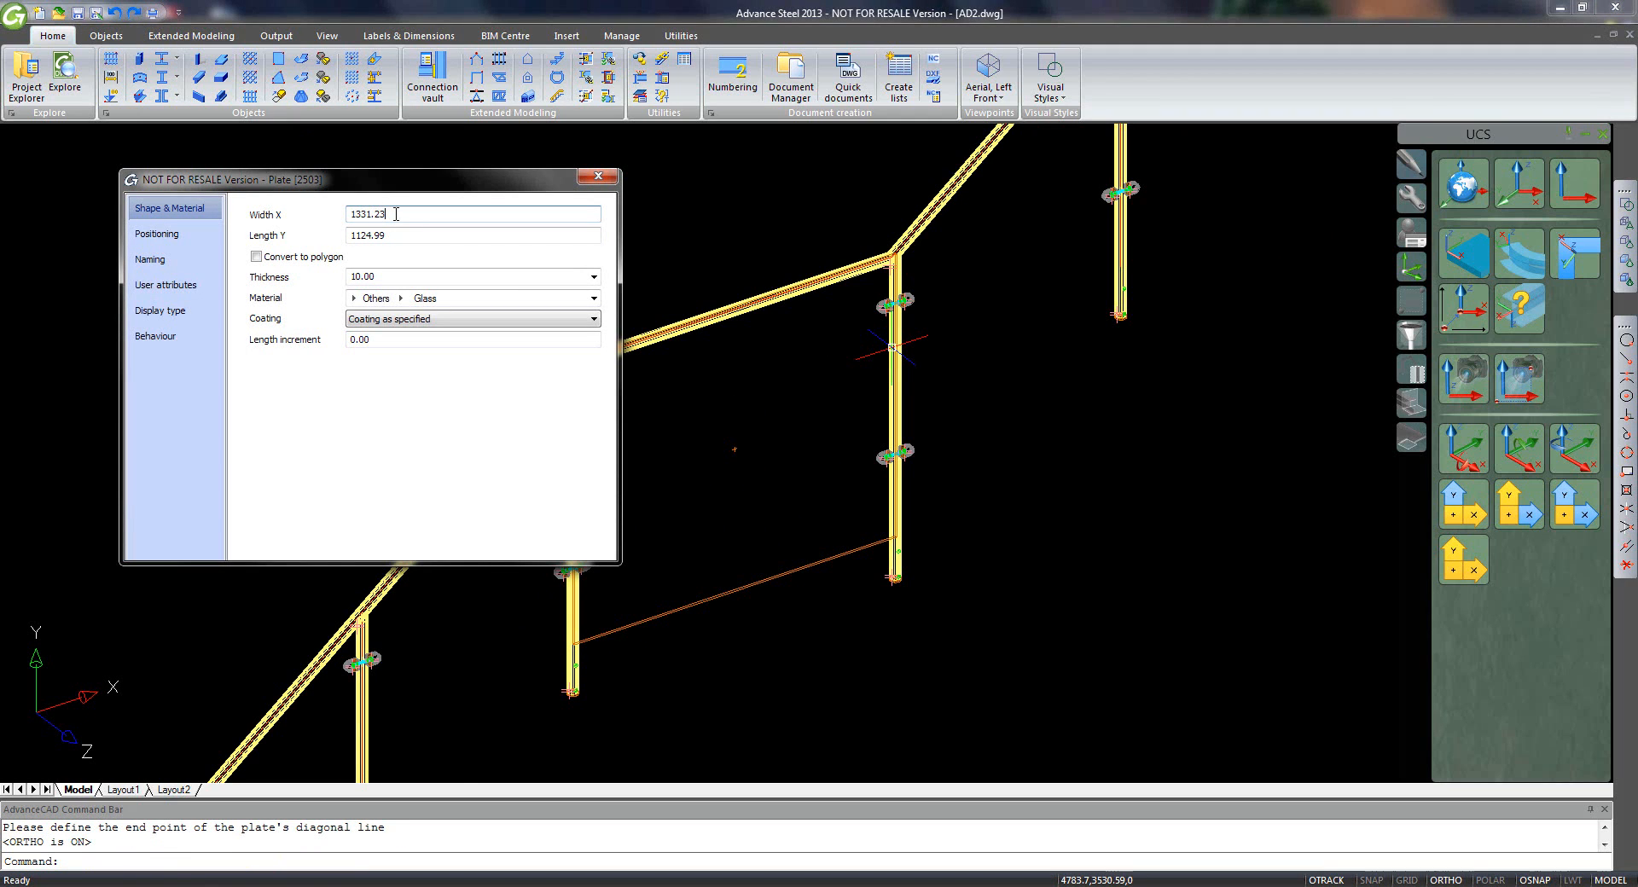
# - Set the plate to Width X 1230 and Length Y 925, then close its properties
pyautogui.press('BackSpace')
pyautogui.press('BackSpace')
pyautogui.press('BackSpace')
pyautogui.press('BackSpace')
pyautogui.write('2')
pyautogui.press('Return')
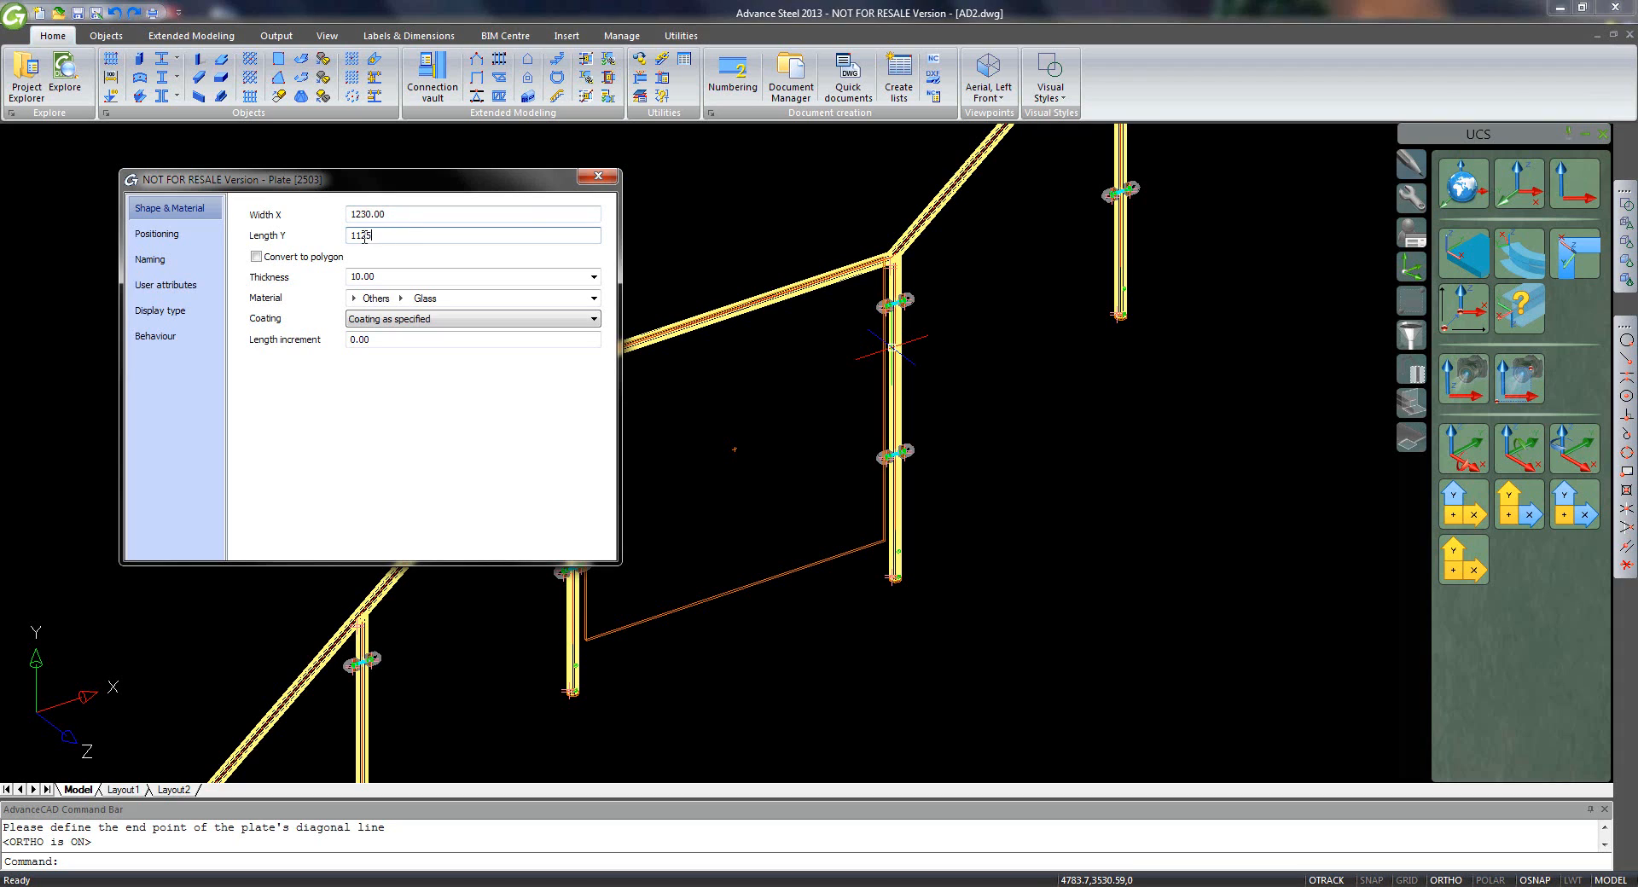
pyautogui.press('Return')
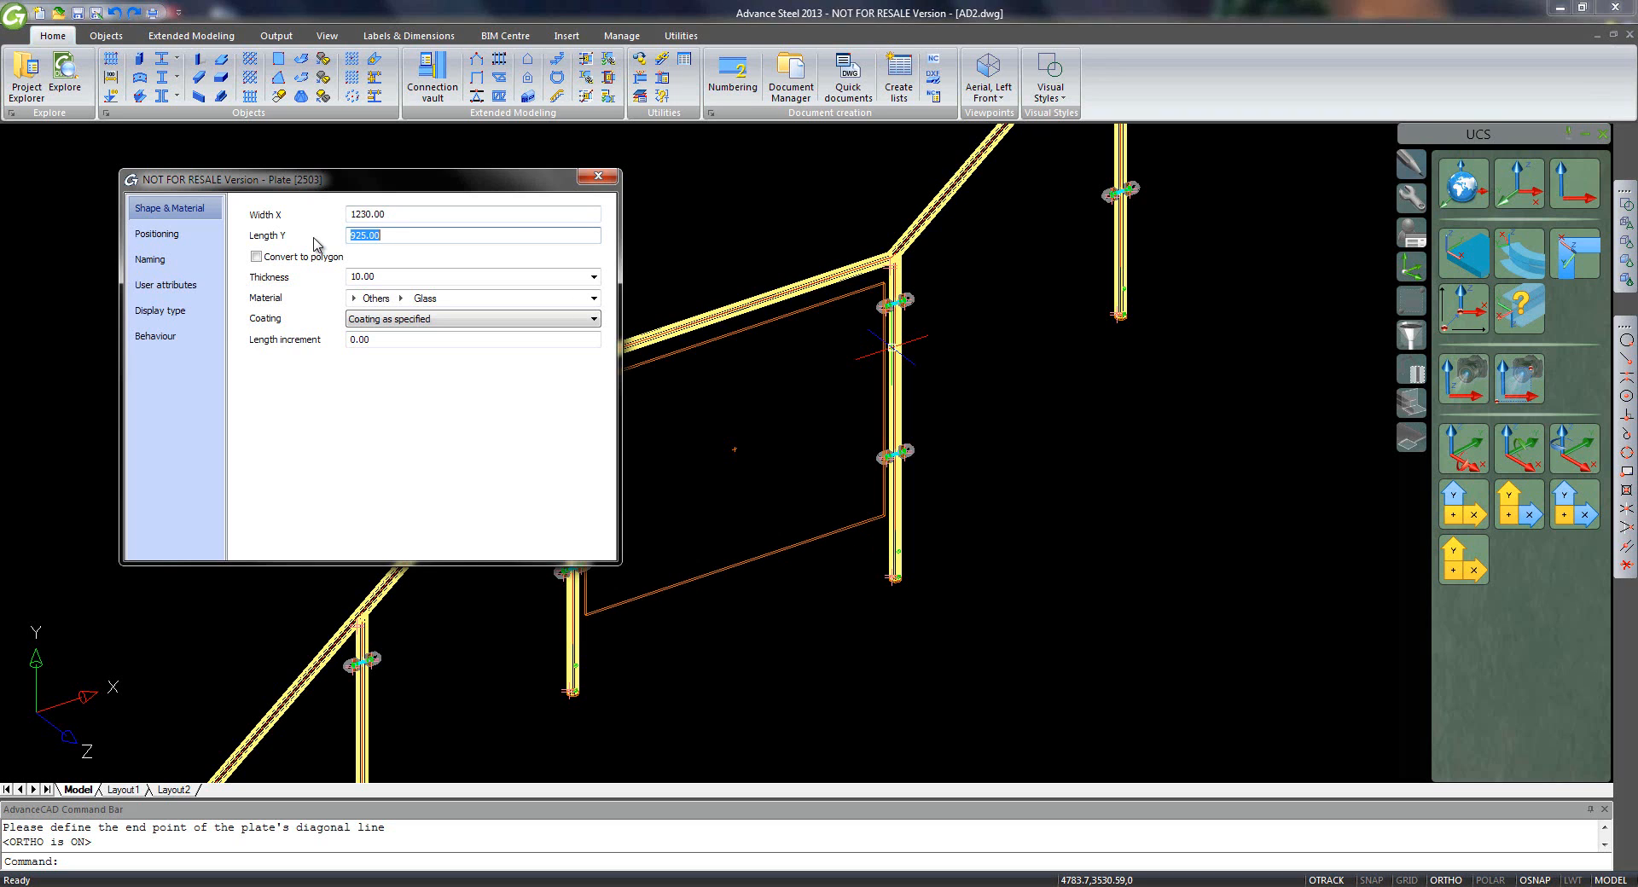
pyautogui.click(597, 176)
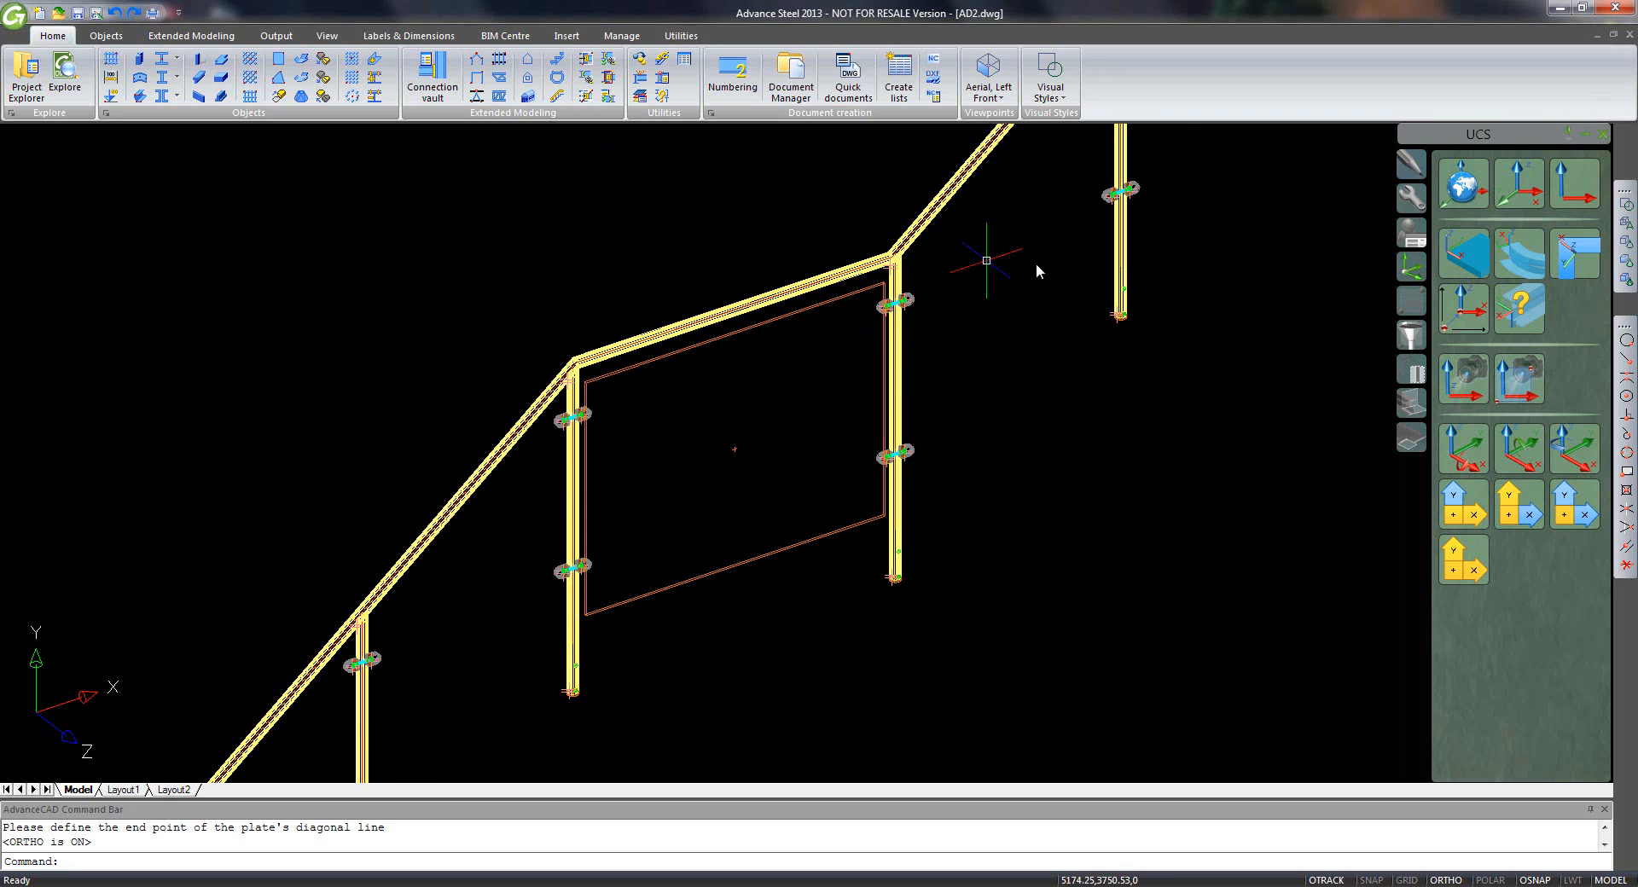
pyautogui.scroll(-3, 1015, 257)
pyautogui.moveTo(1038, 256); pyautogui.dragTo(821, 409, button='middle')
pyautogui.scroll(4, 824, 408)
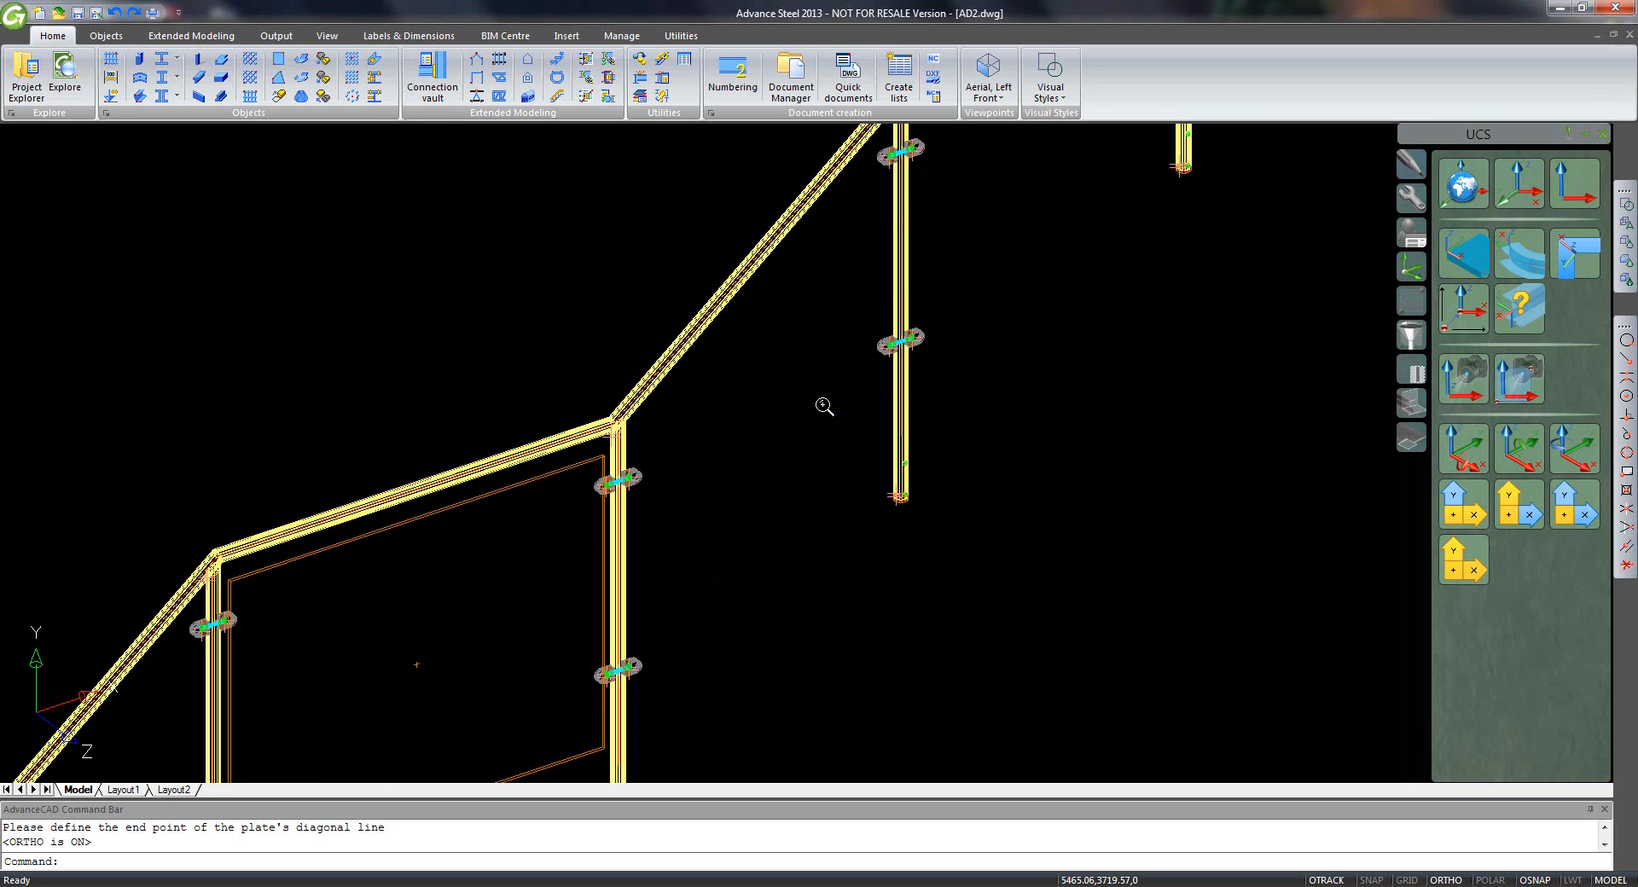
pyautogui.scroll(-2, 823, 389)
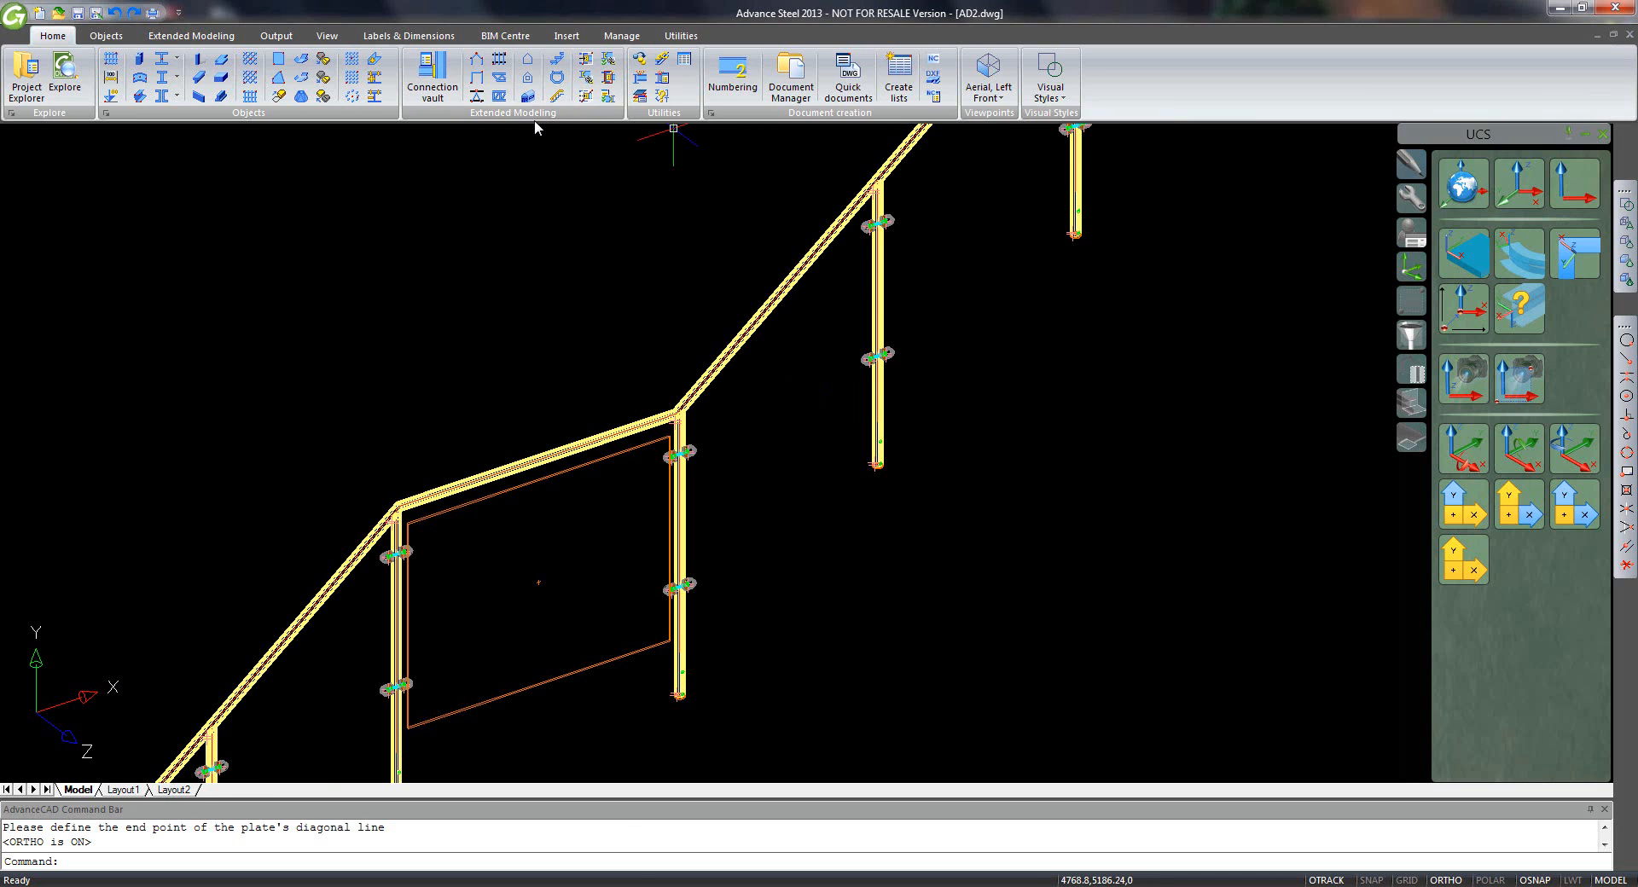
# - Draw a four-corner polygonal plate between the next posts, centred with justification 0.5
pyautogui.click(279, 79)
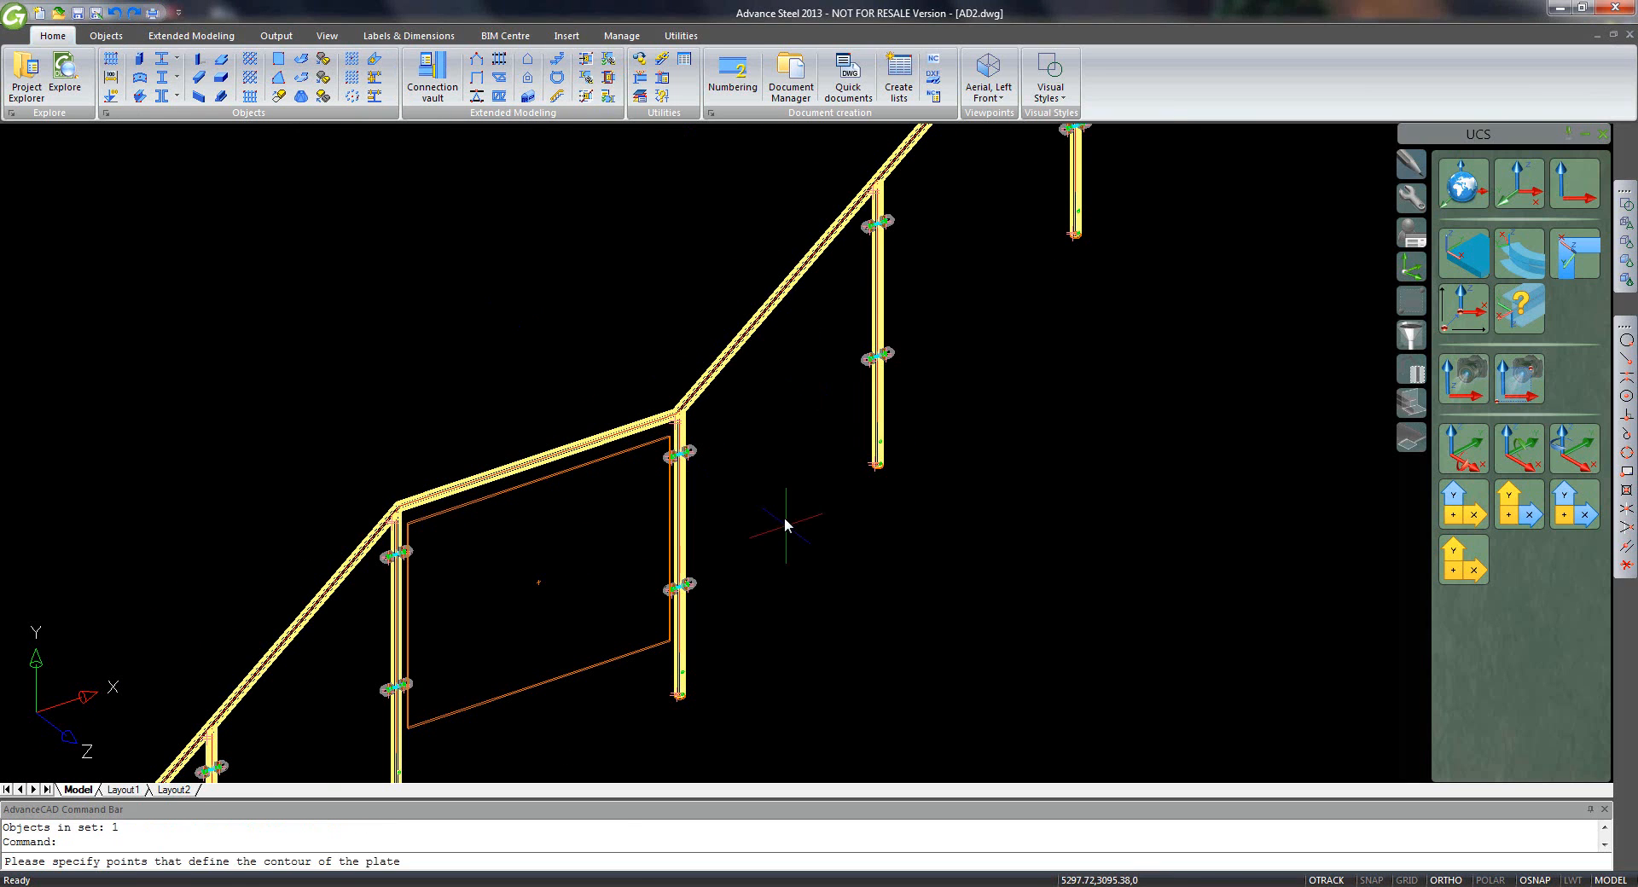
pyautogui.click(694, 494)
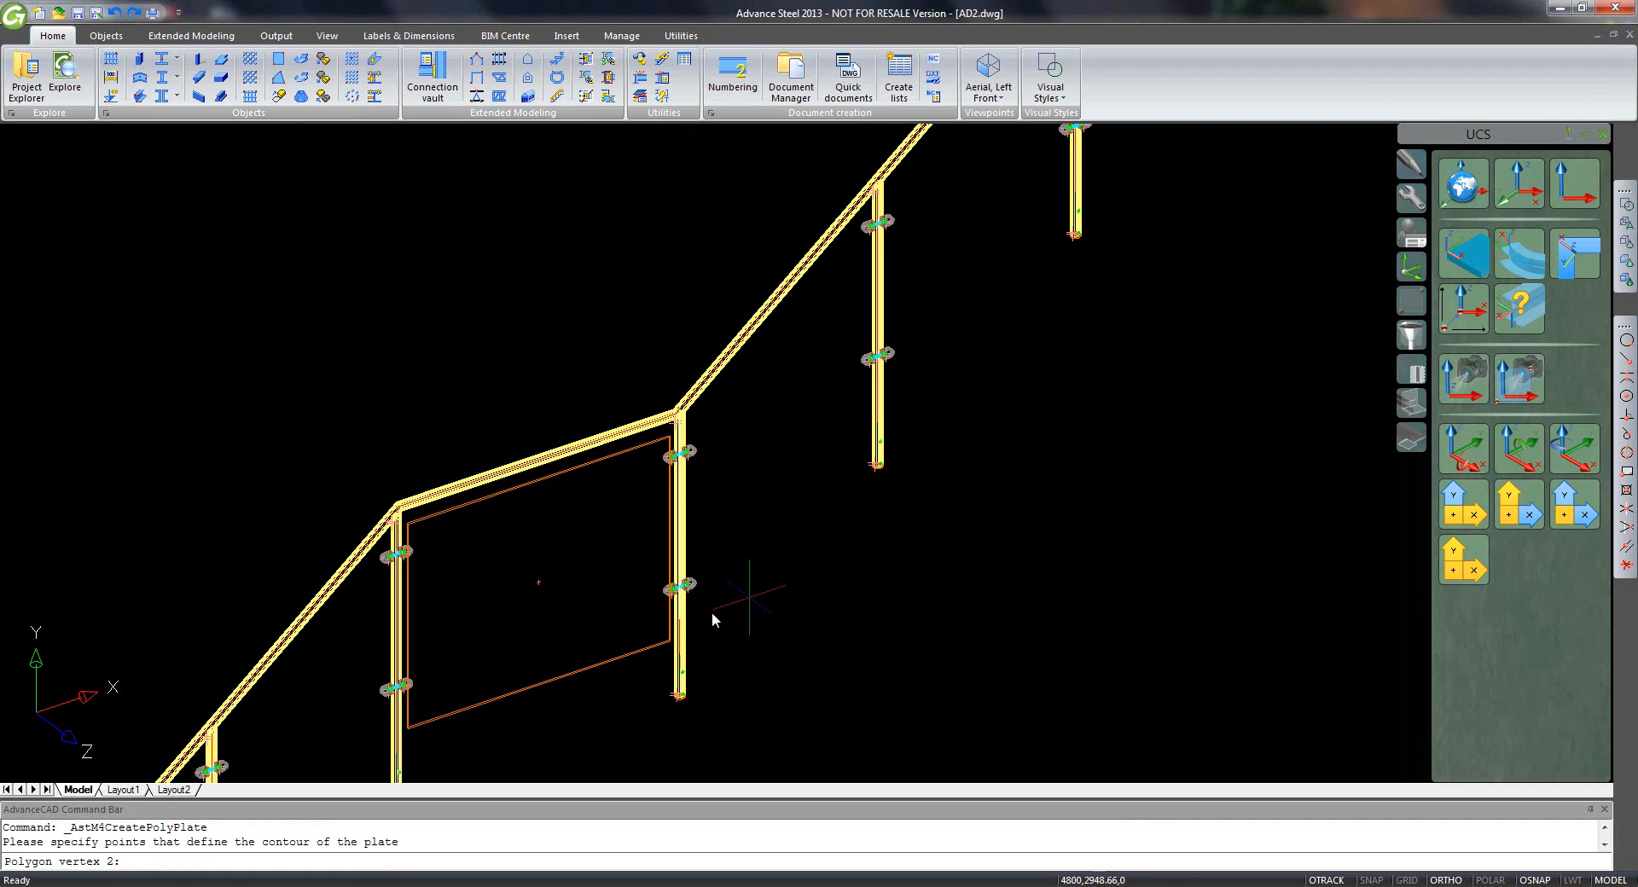
pyautogui.click(682, 638)
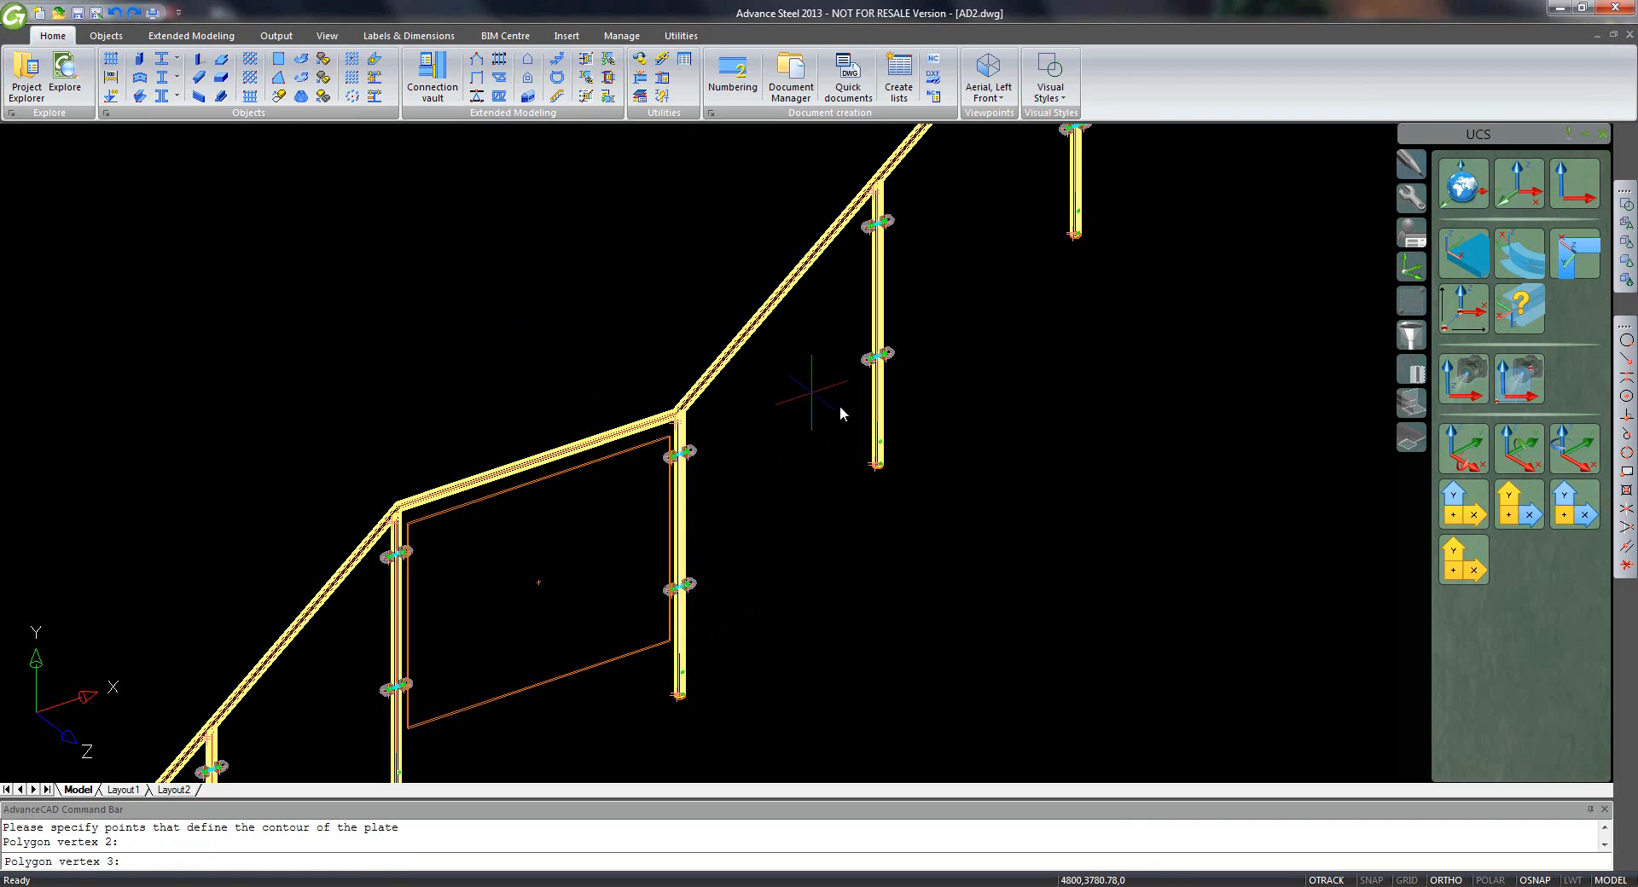
pyautogui.click(874, 428)
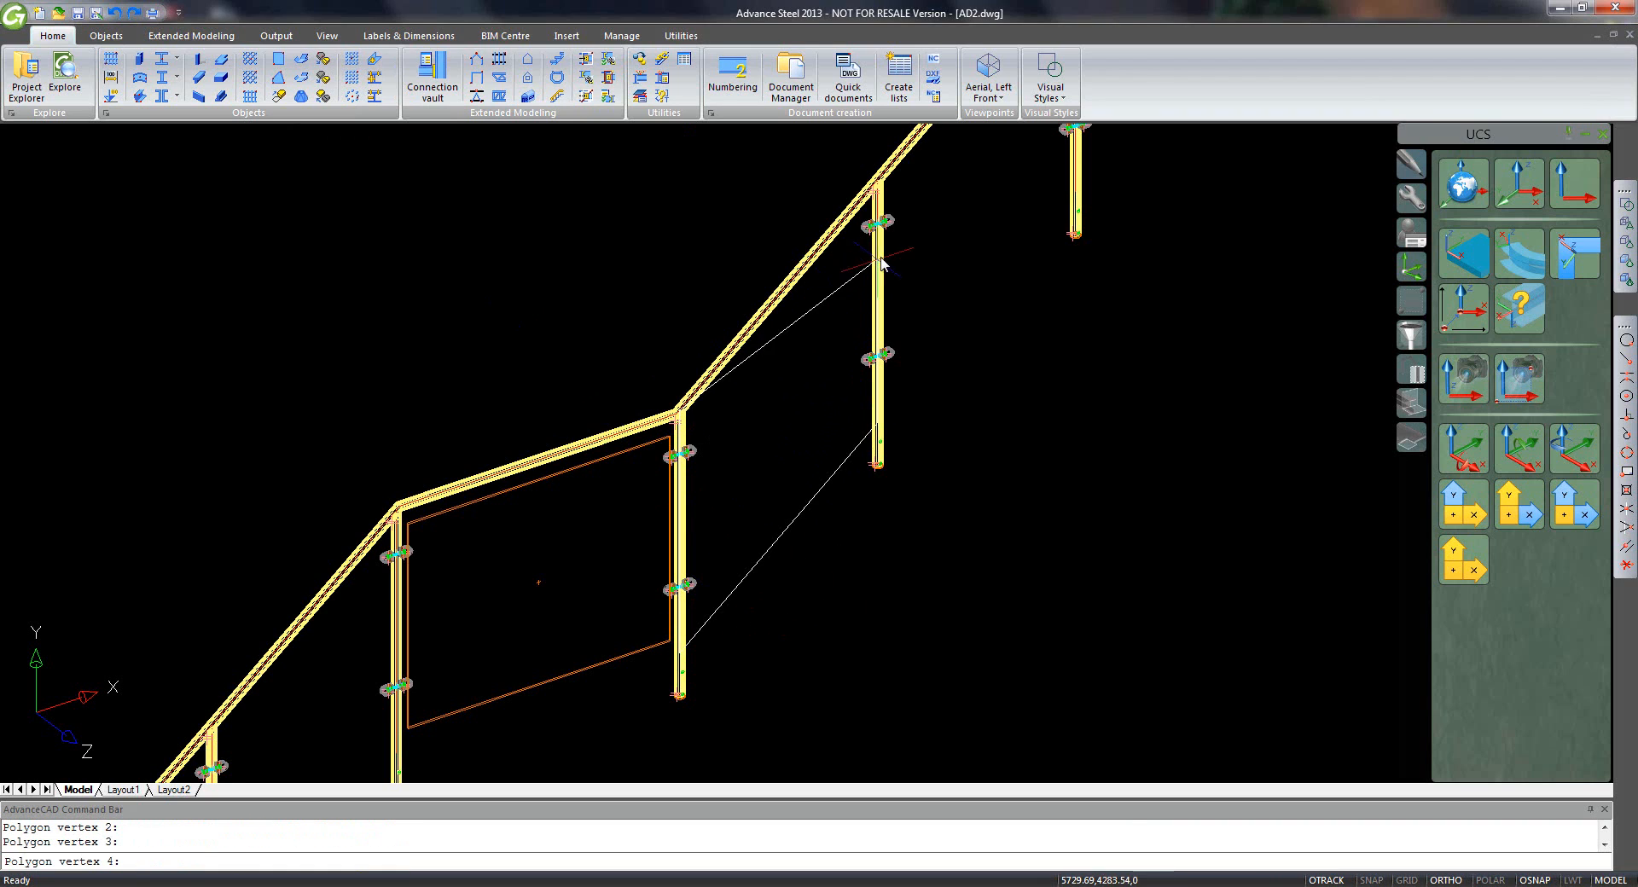
pyautogui.click(868, 274)
pyautogui.press('Return')
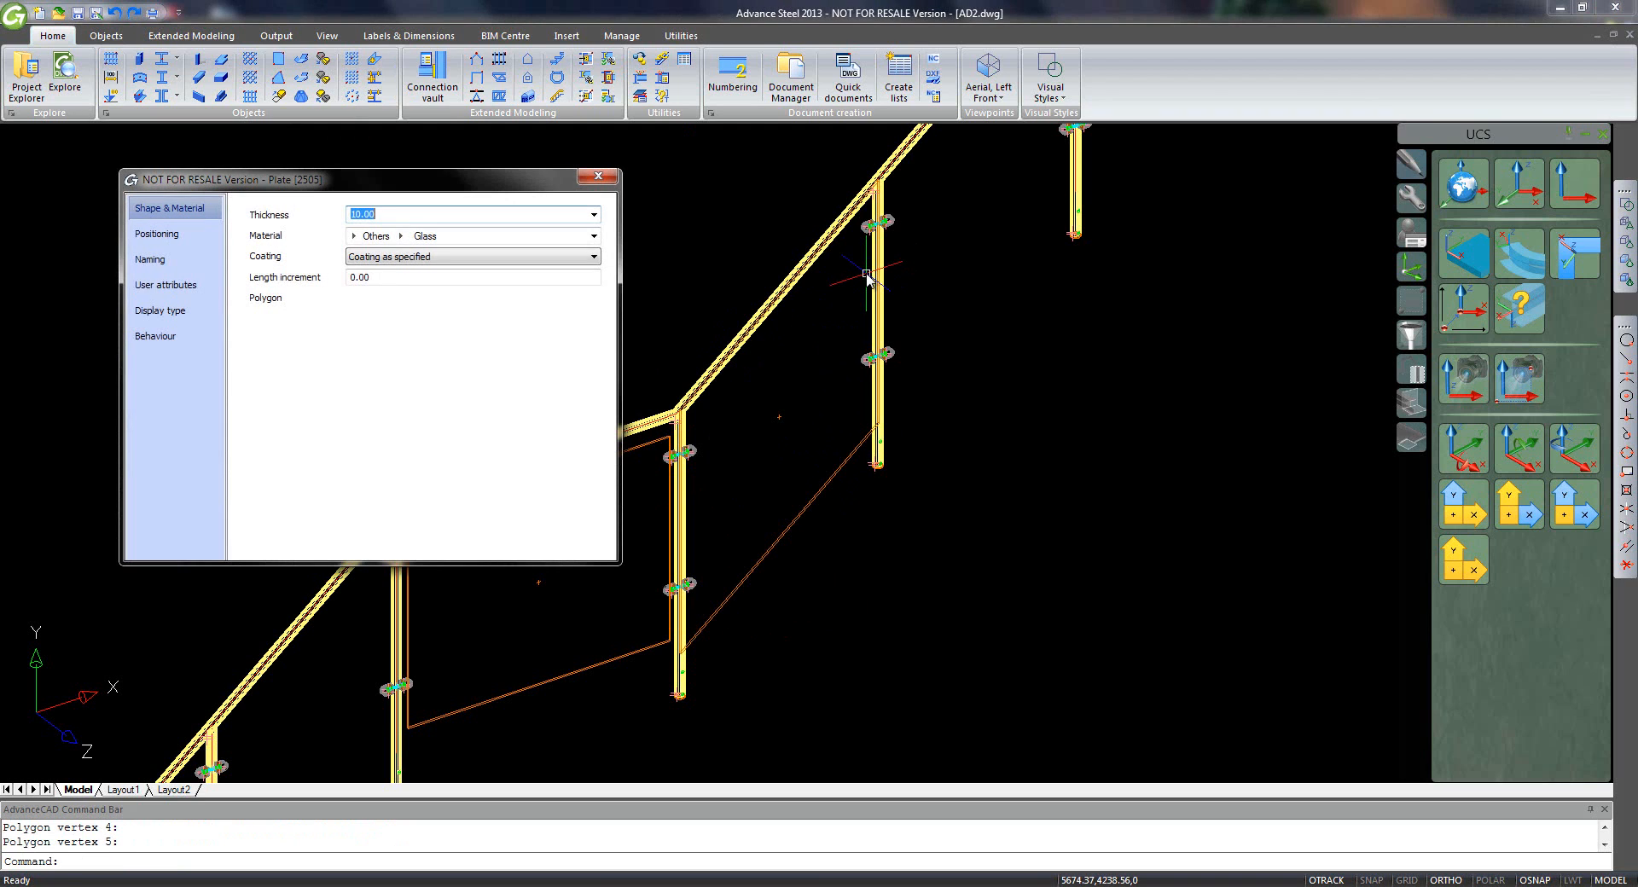
pyautogui.click(166, 233)
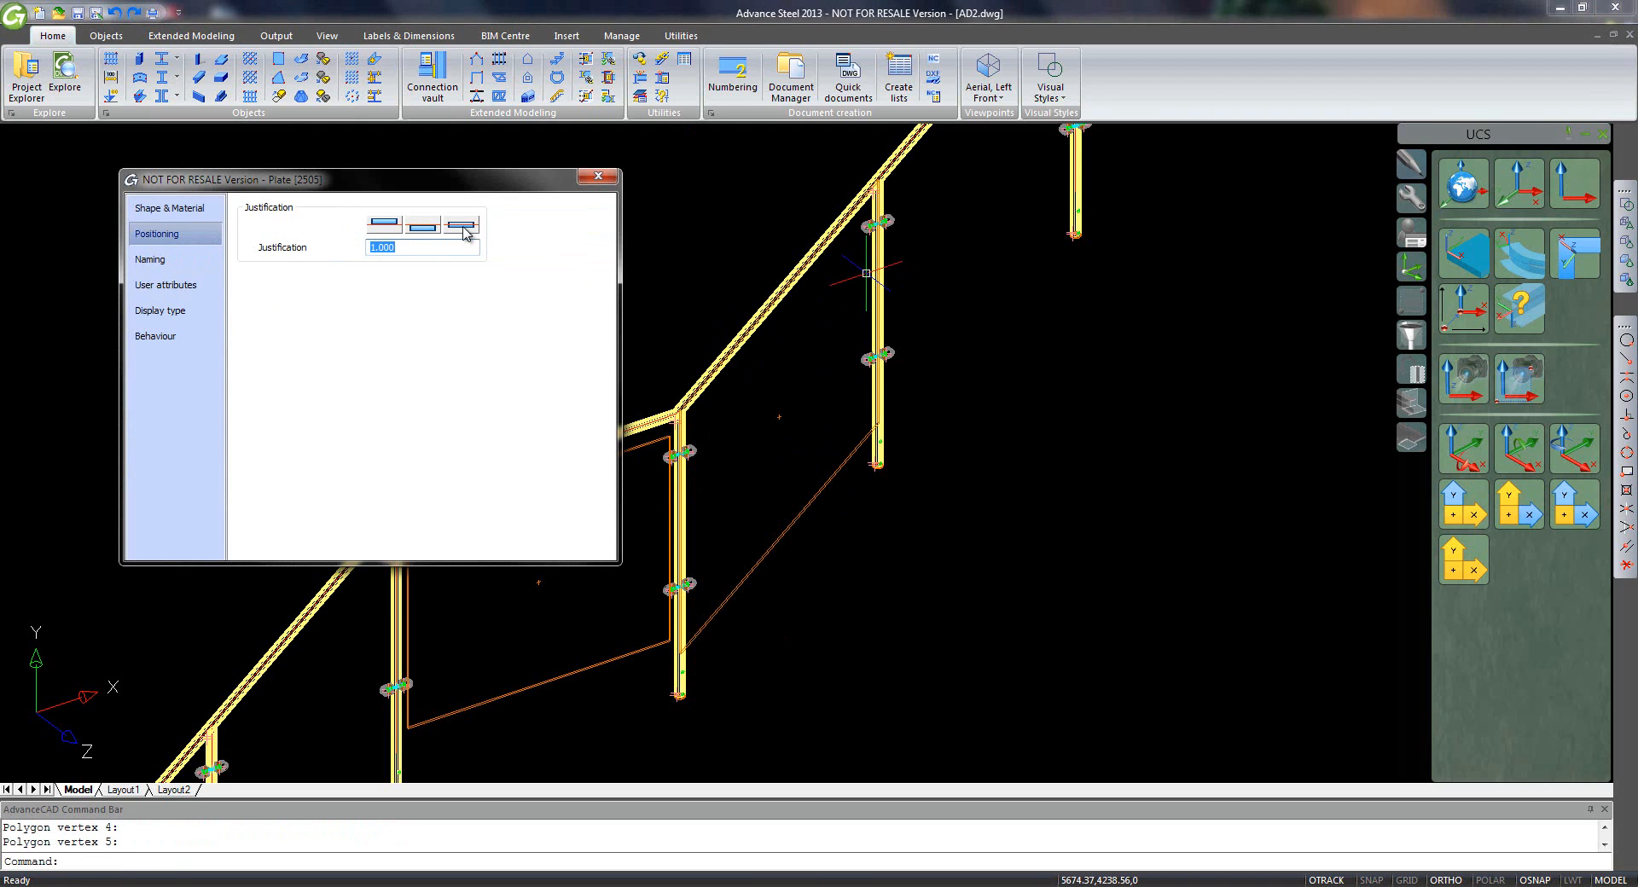
pyautogui.click(423, 226)
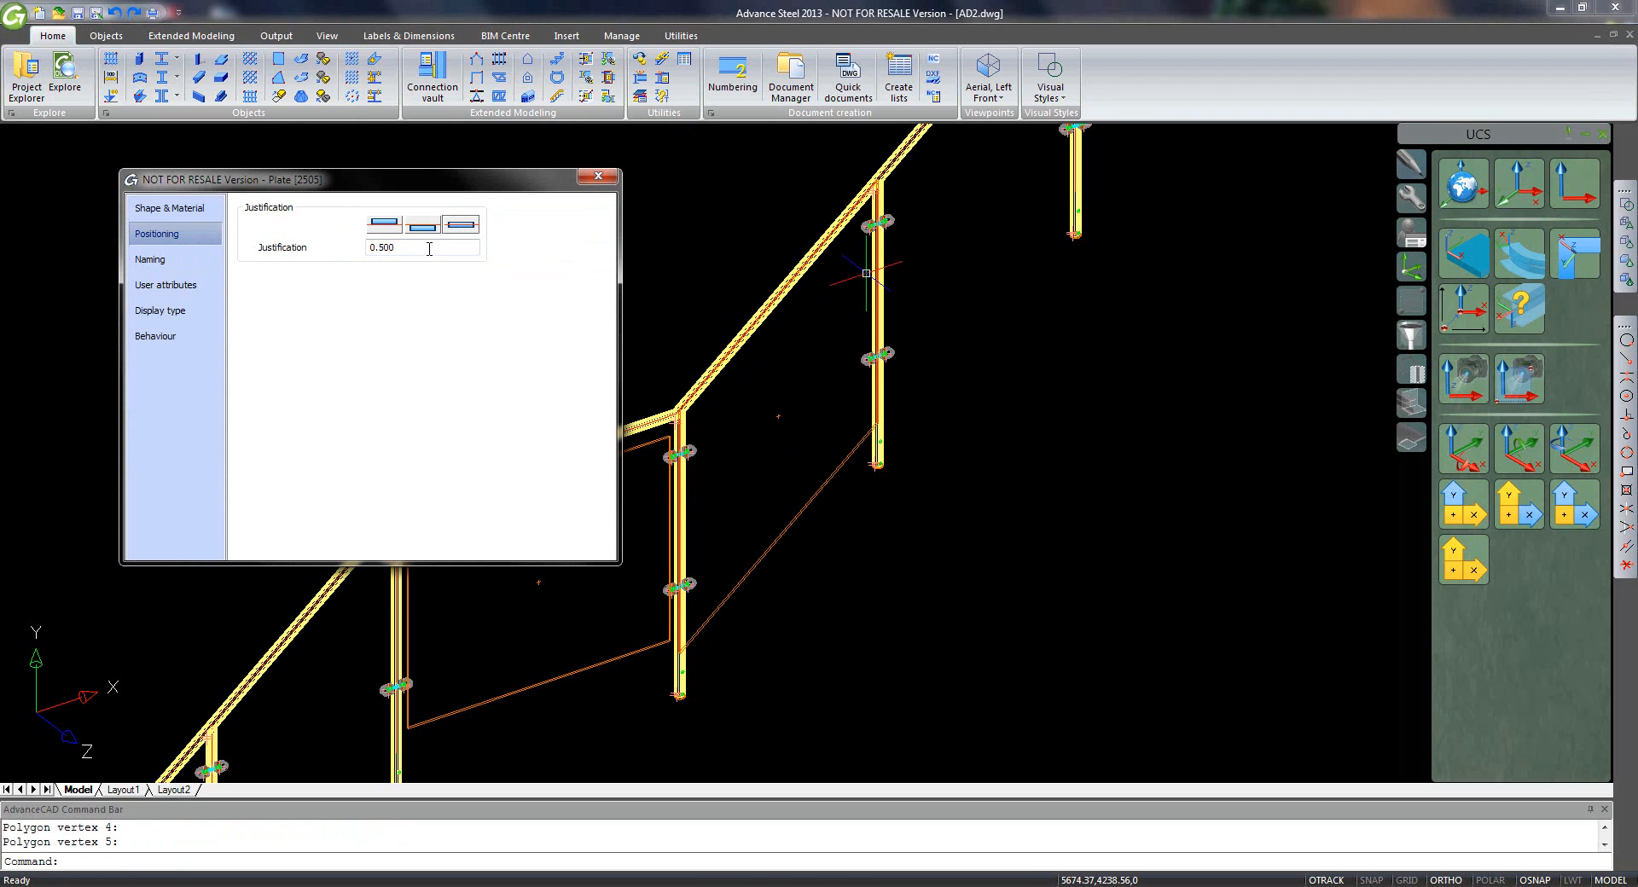
pyautogui.click(597, 179)
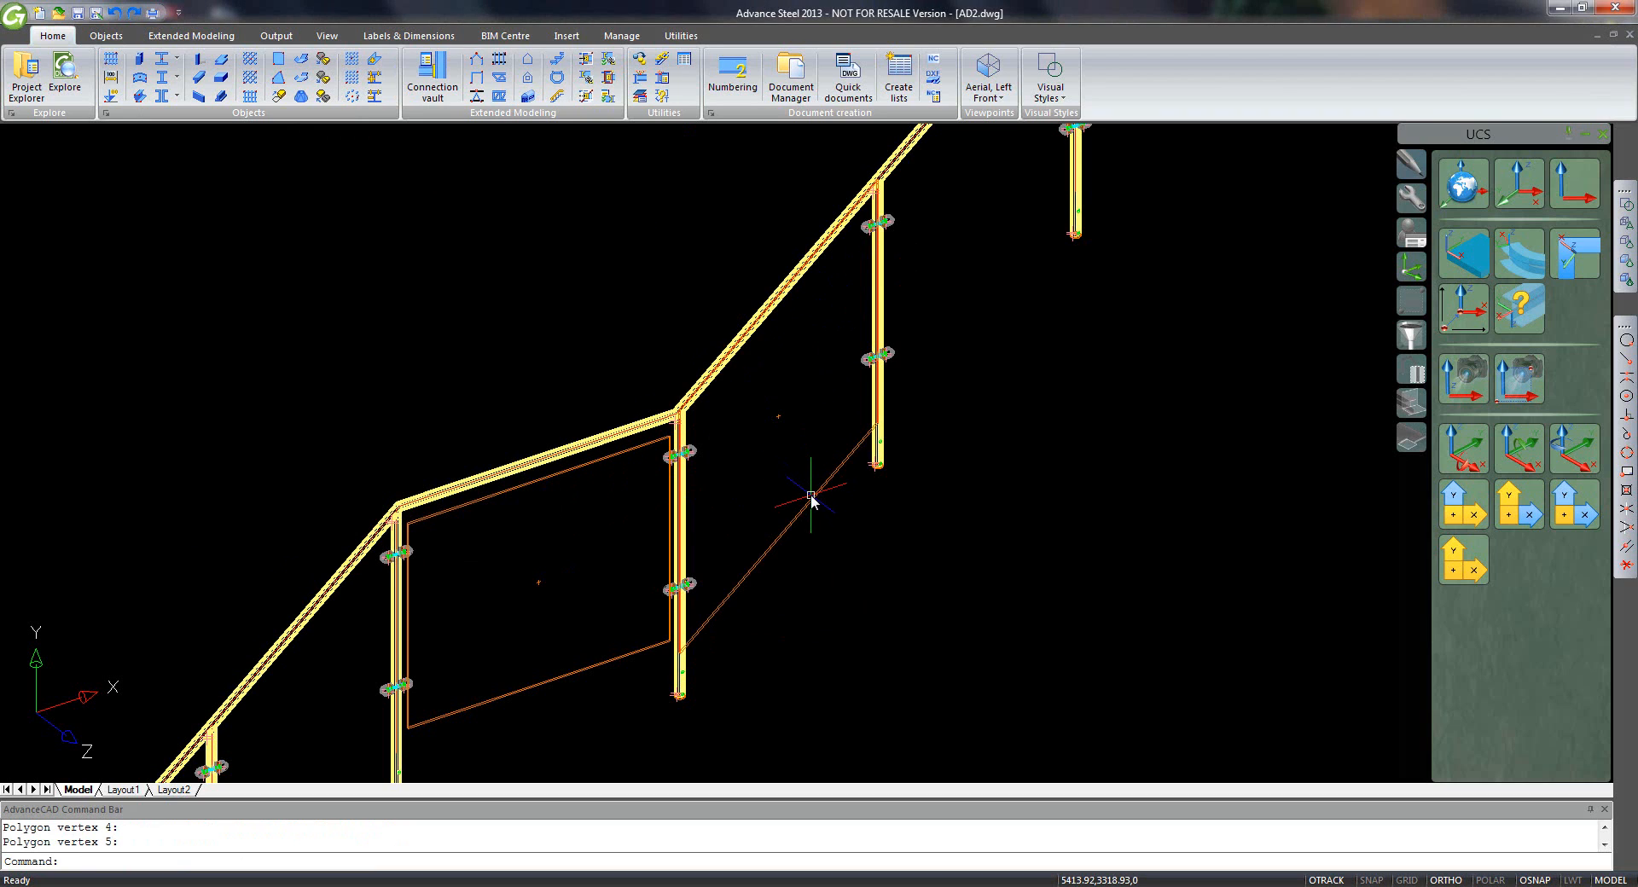
# - Stretch the panel's edges by 100 and 50 to fit between the posts
pyautogui.click(811, 499)
pyautogui.click(778, 295)
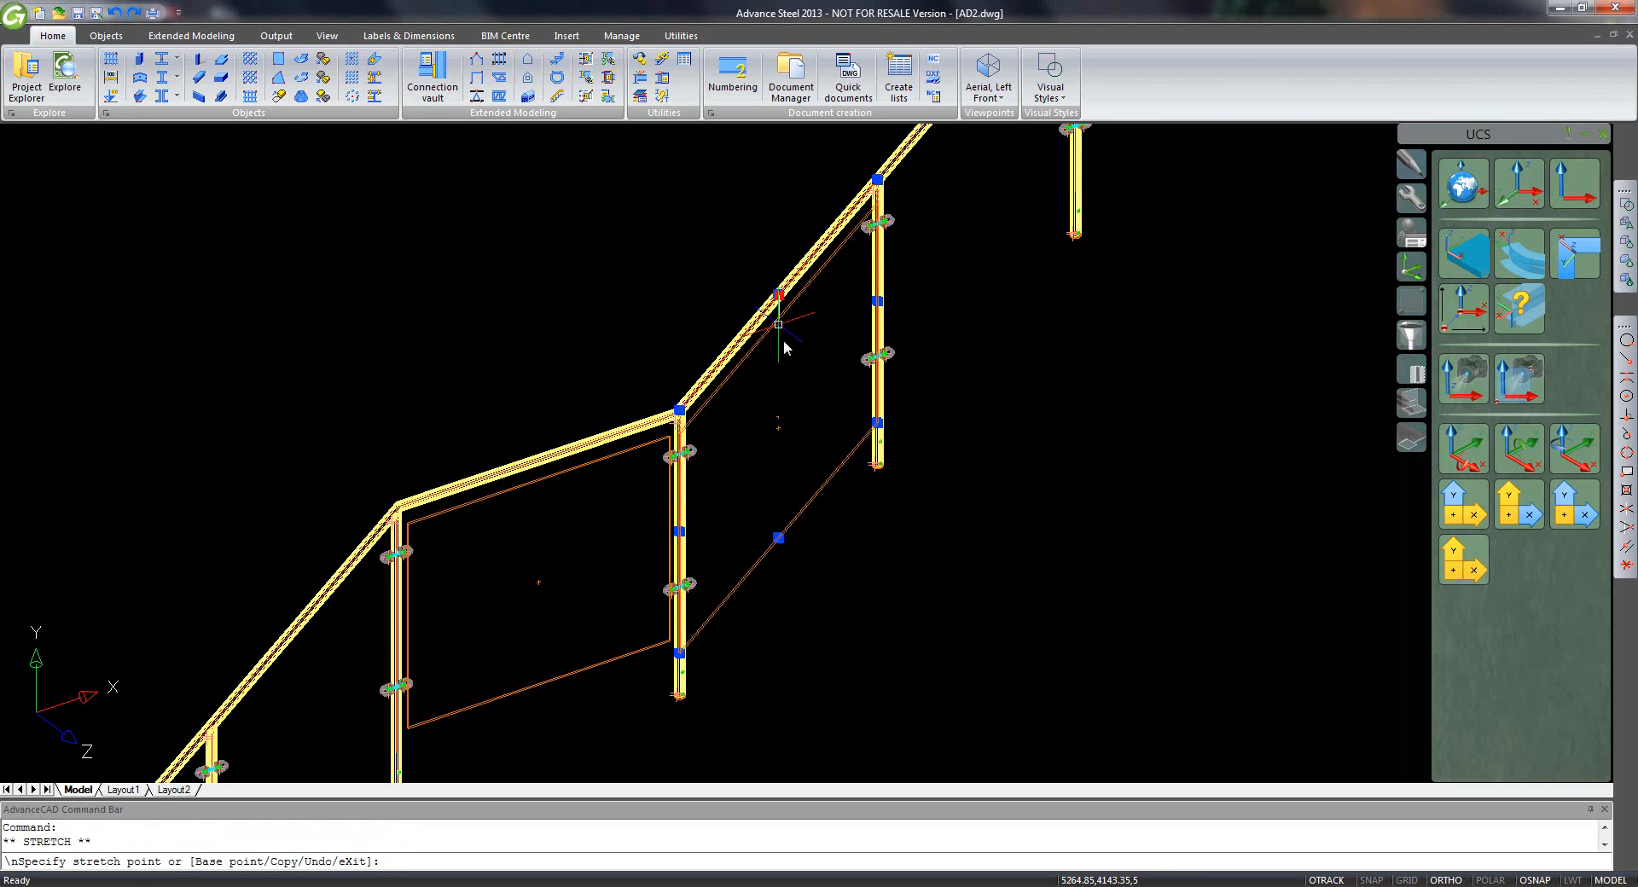
pyautogui.write('100')
pyautogui.press('Return')
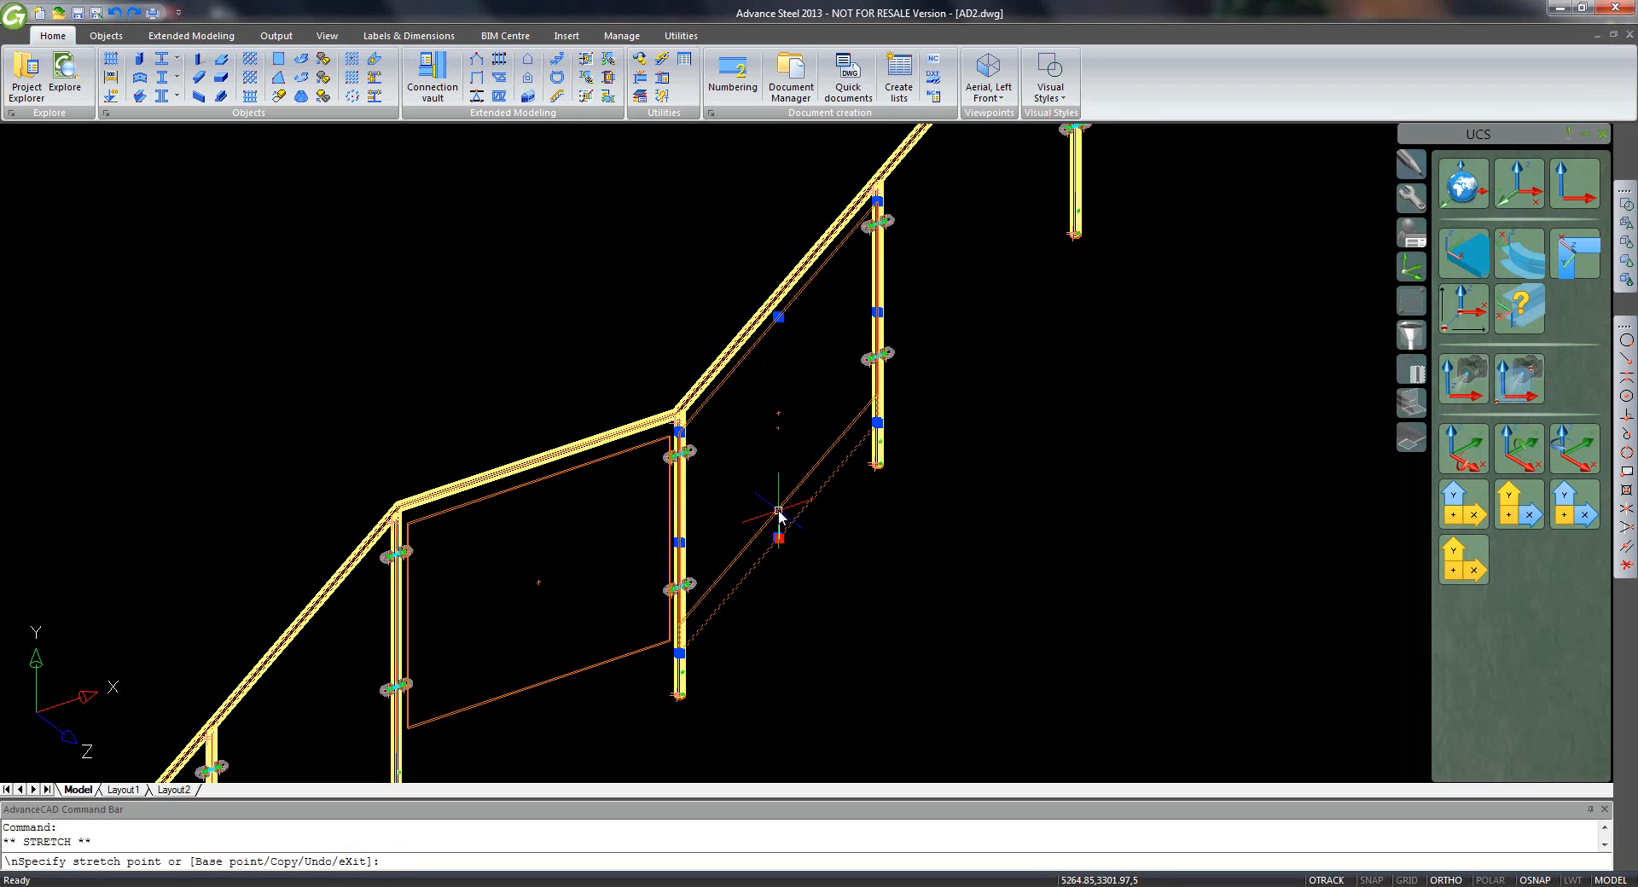
pyautogui.write('00')
pyautogui.press('Return')
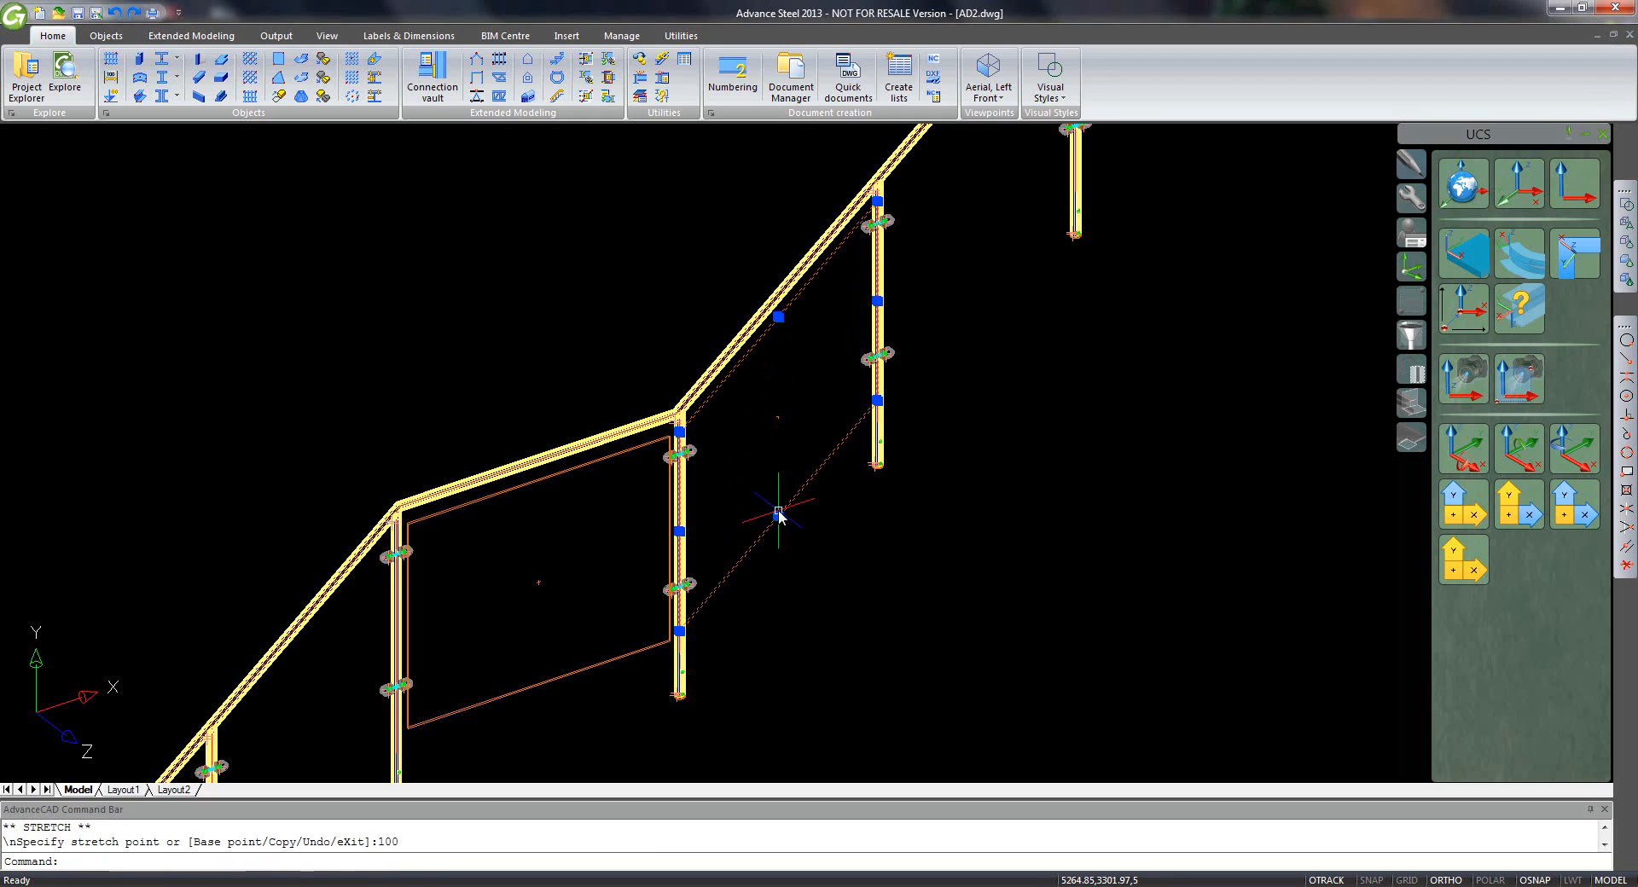
pyautogui.click(878, 301)
pyautogui.click(846, 317)
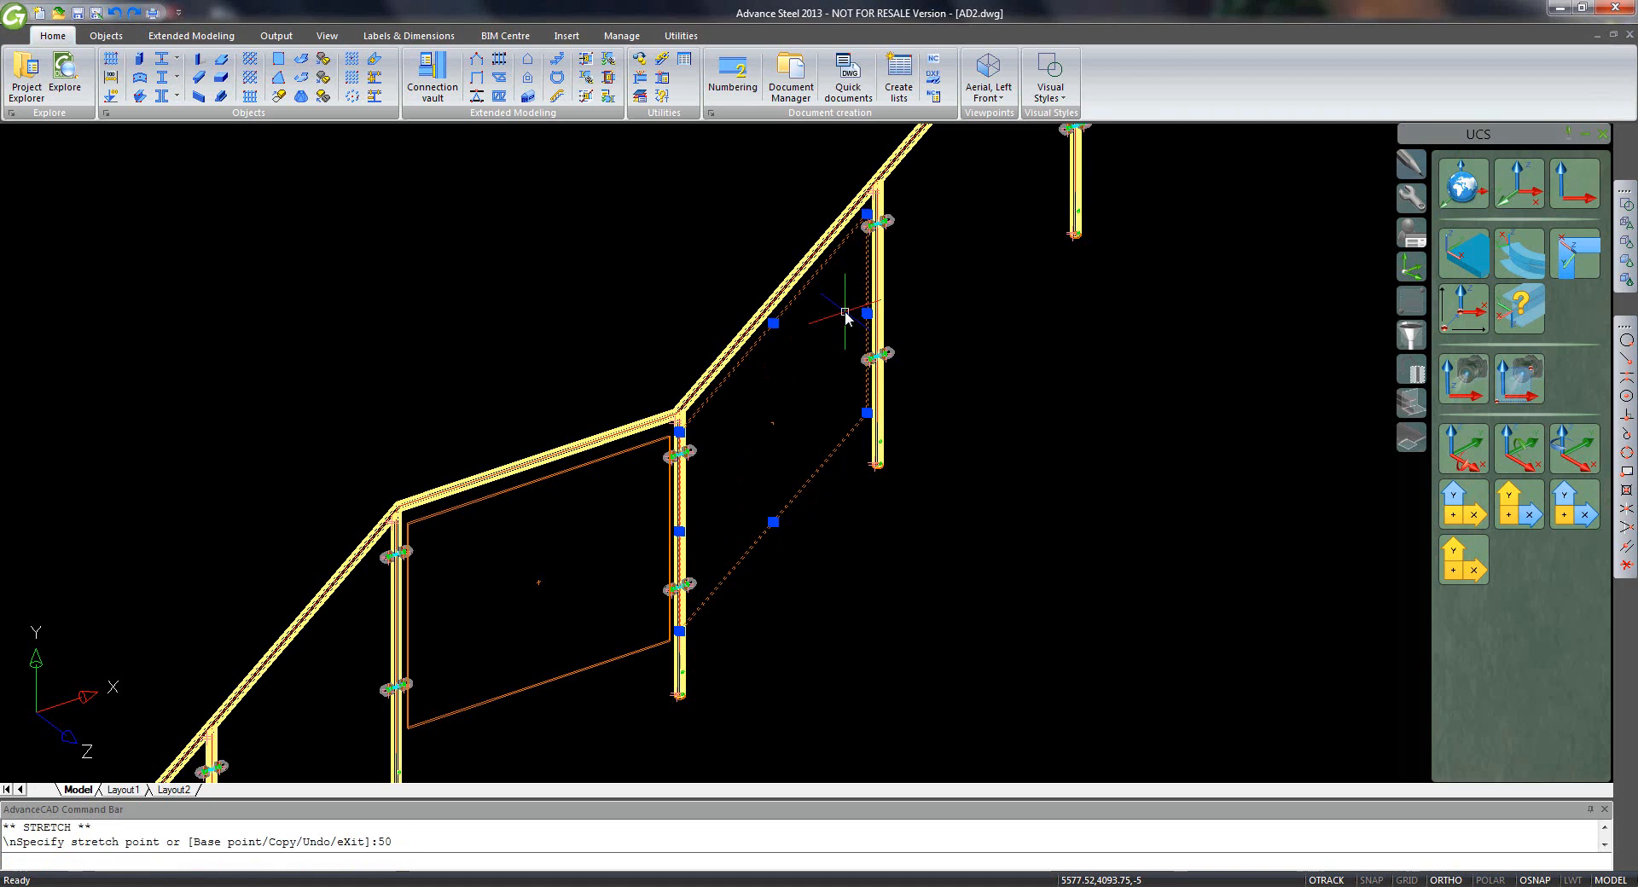
pyautogui.click(680, 531)
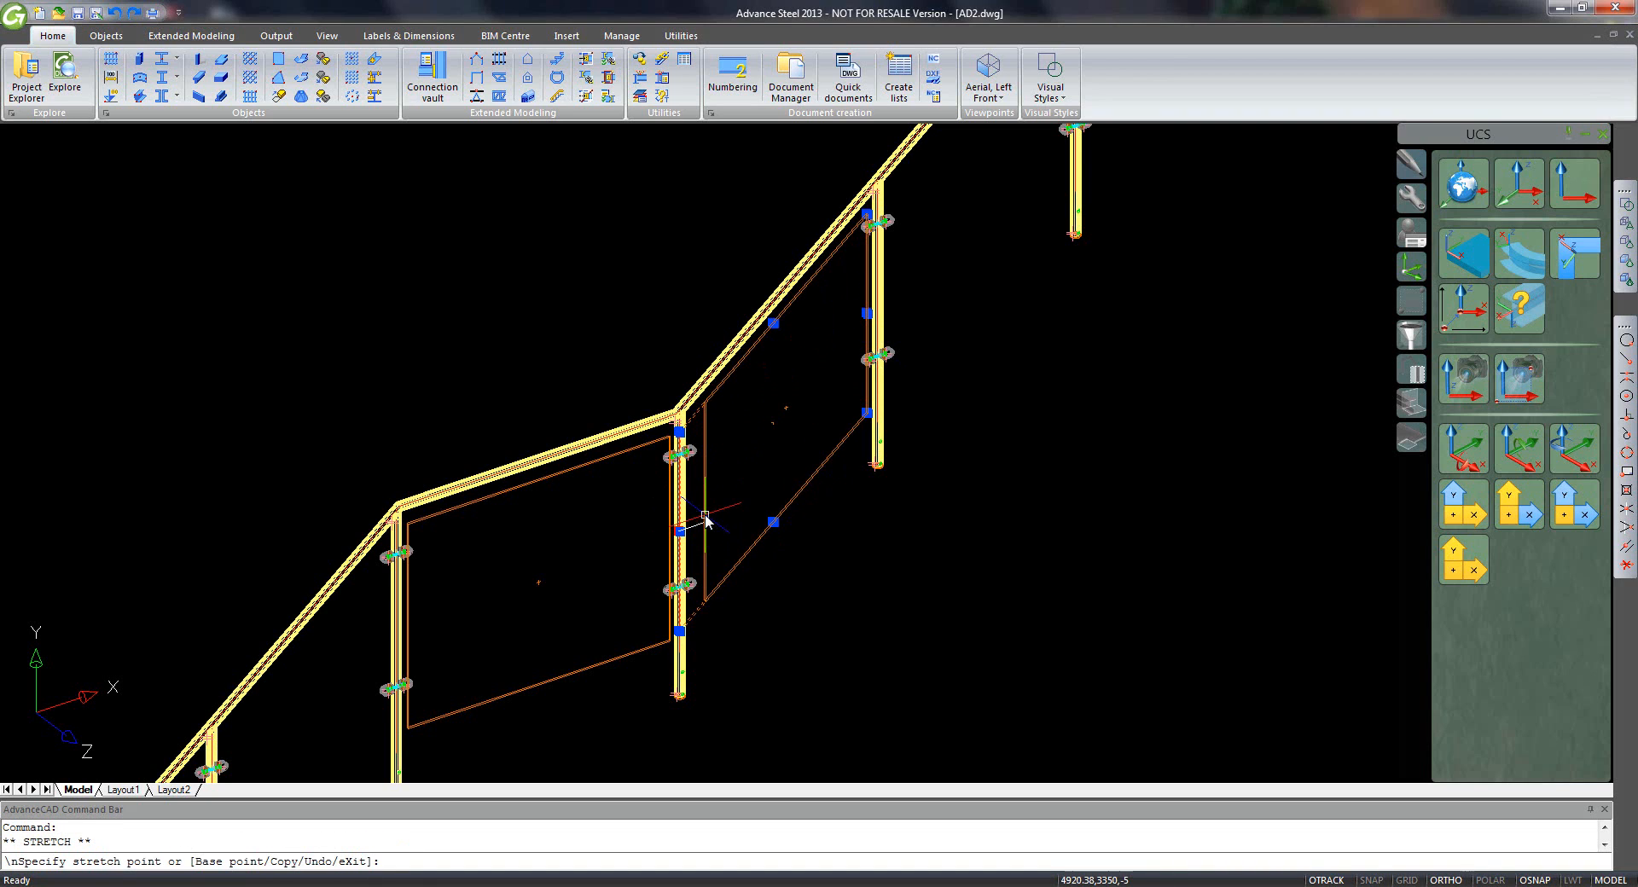
pyautogui.write('50')
pyautogui.press('Return')
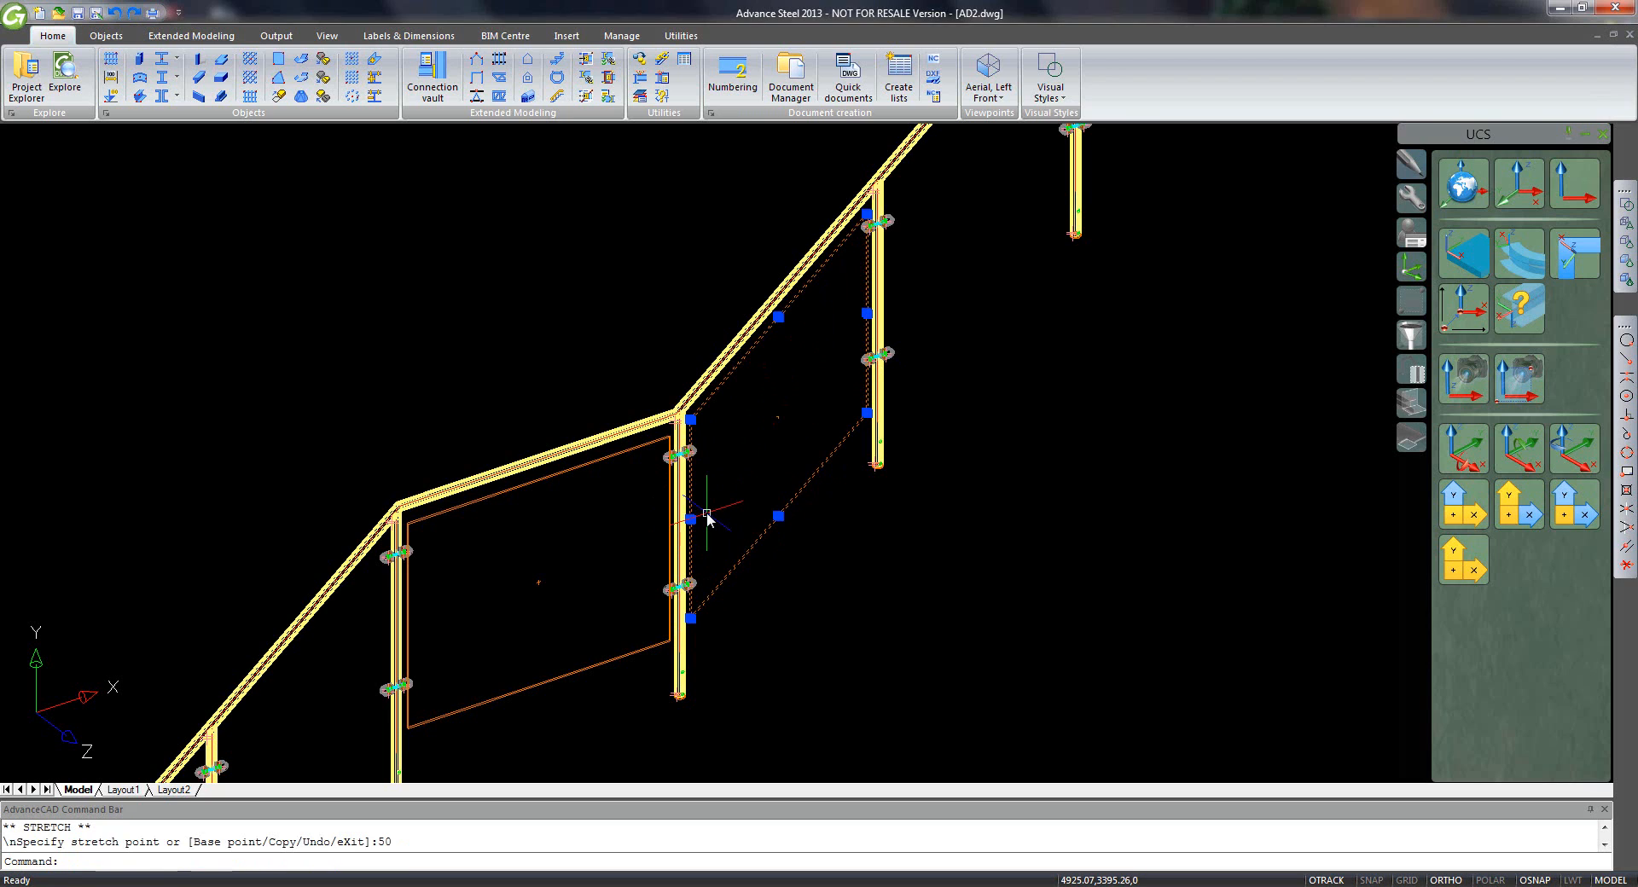
pyautogui.click(716, 509)
pyautogui.click(722, 509)
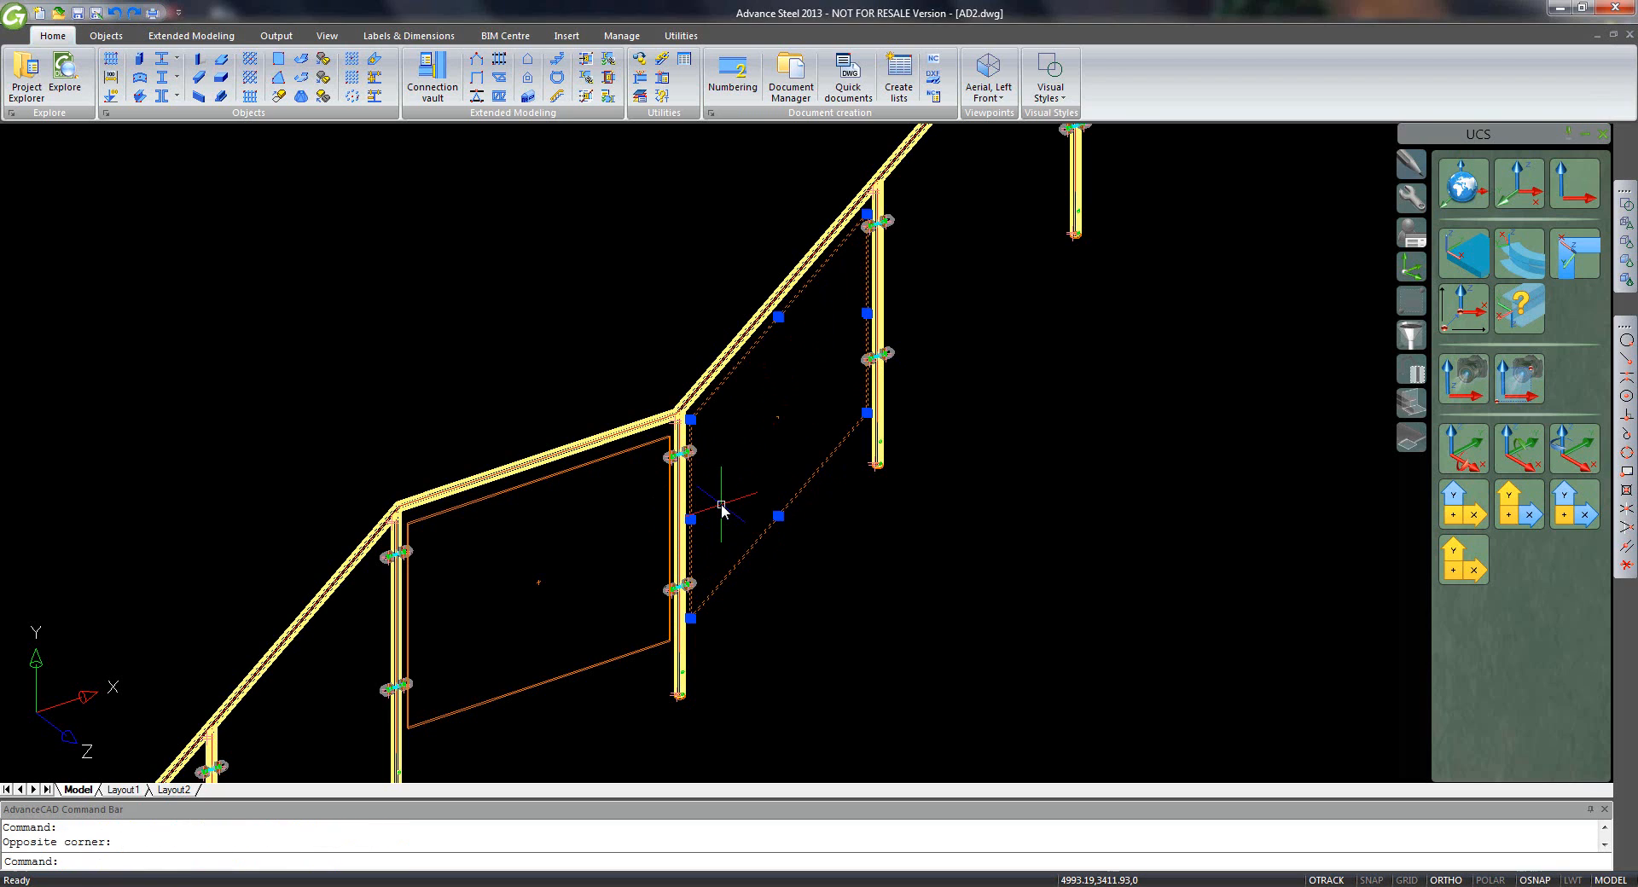
pyautogui.press('Escape')
pyautogui.scroll(-3, 747, 486)
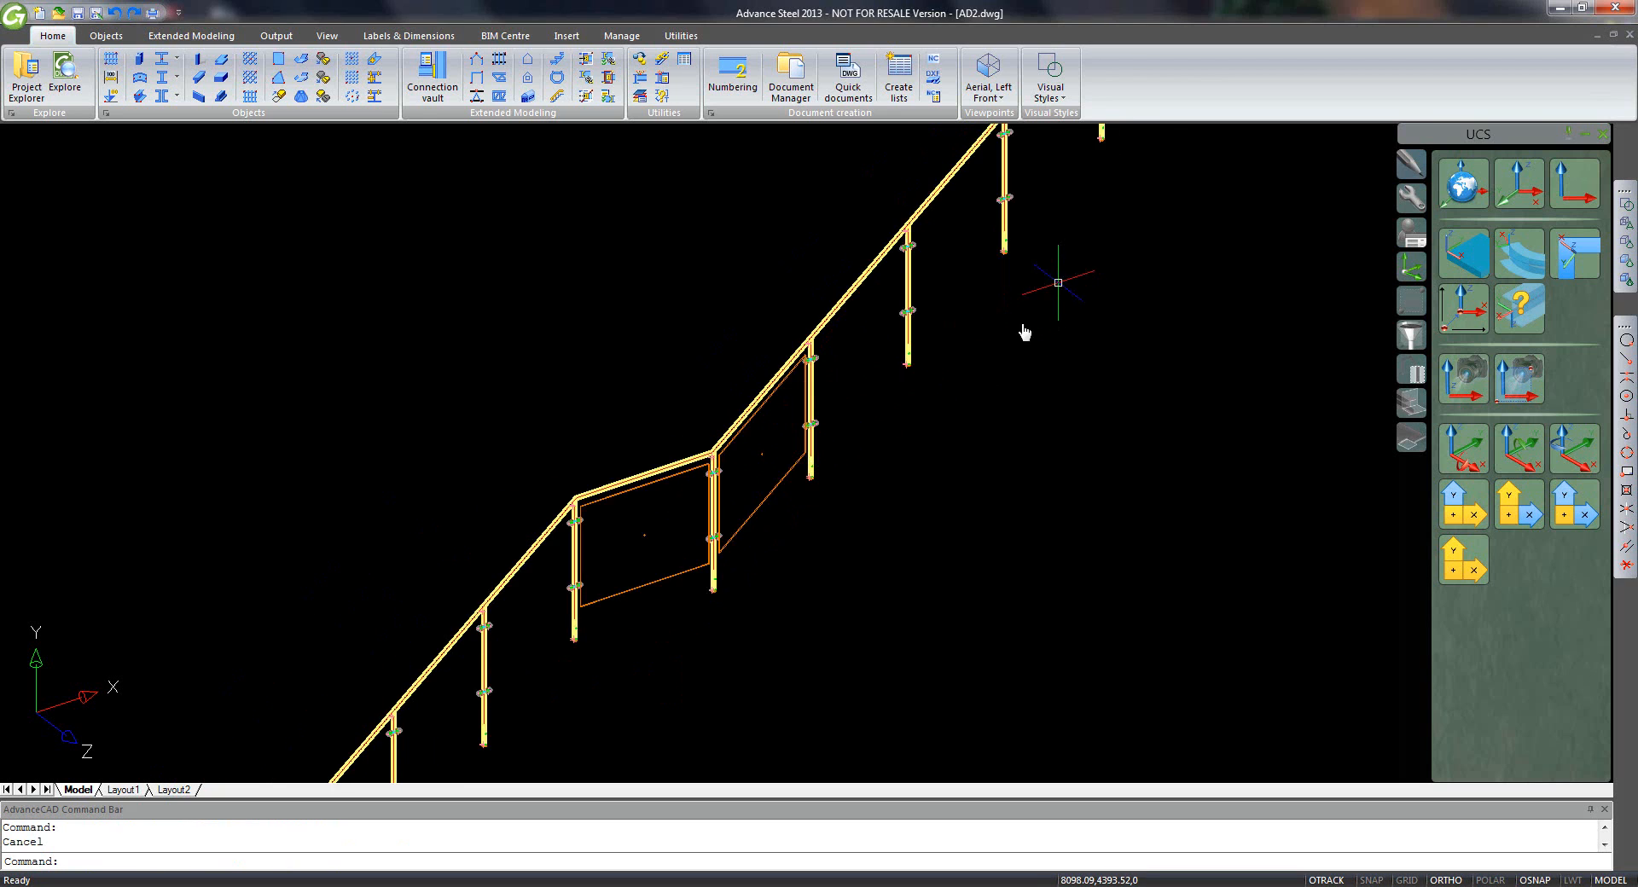
# - Draw a rectangular glass plate diagonally between the two top posts
pyautogui.moveTo(1024, 333); pyautogui.dragTo(765, 563, button='middle')
pyautogui.scroll(2, 909, 338)
pyautogui.moveTo(909, 326); pyautogui.dragTo(860, 484, button='middle')
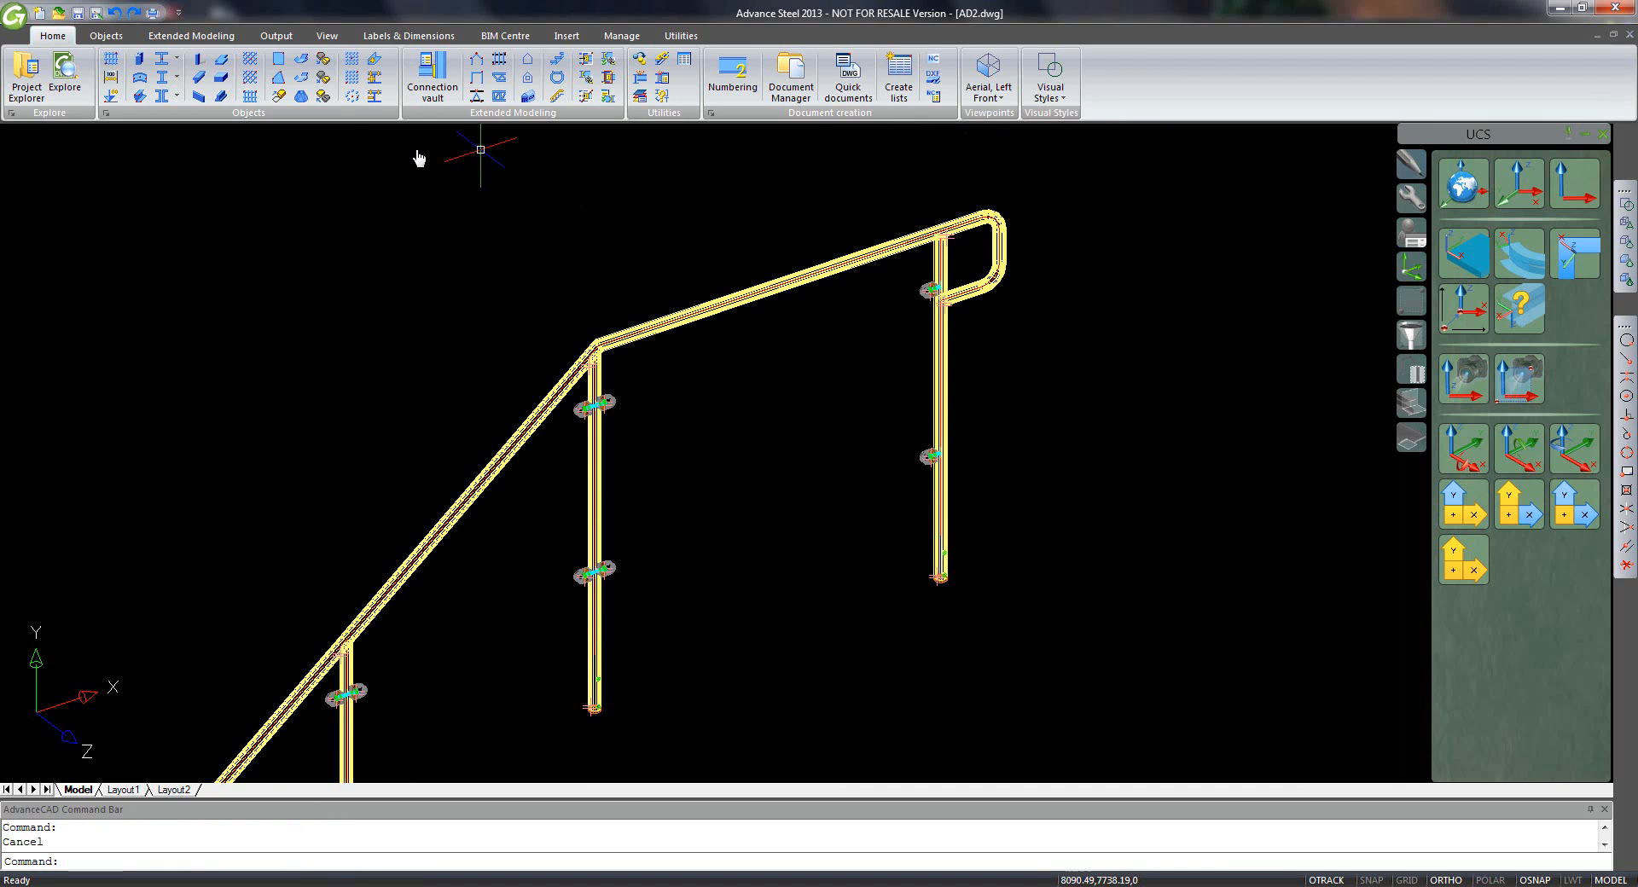
pyautogui.press('F8')
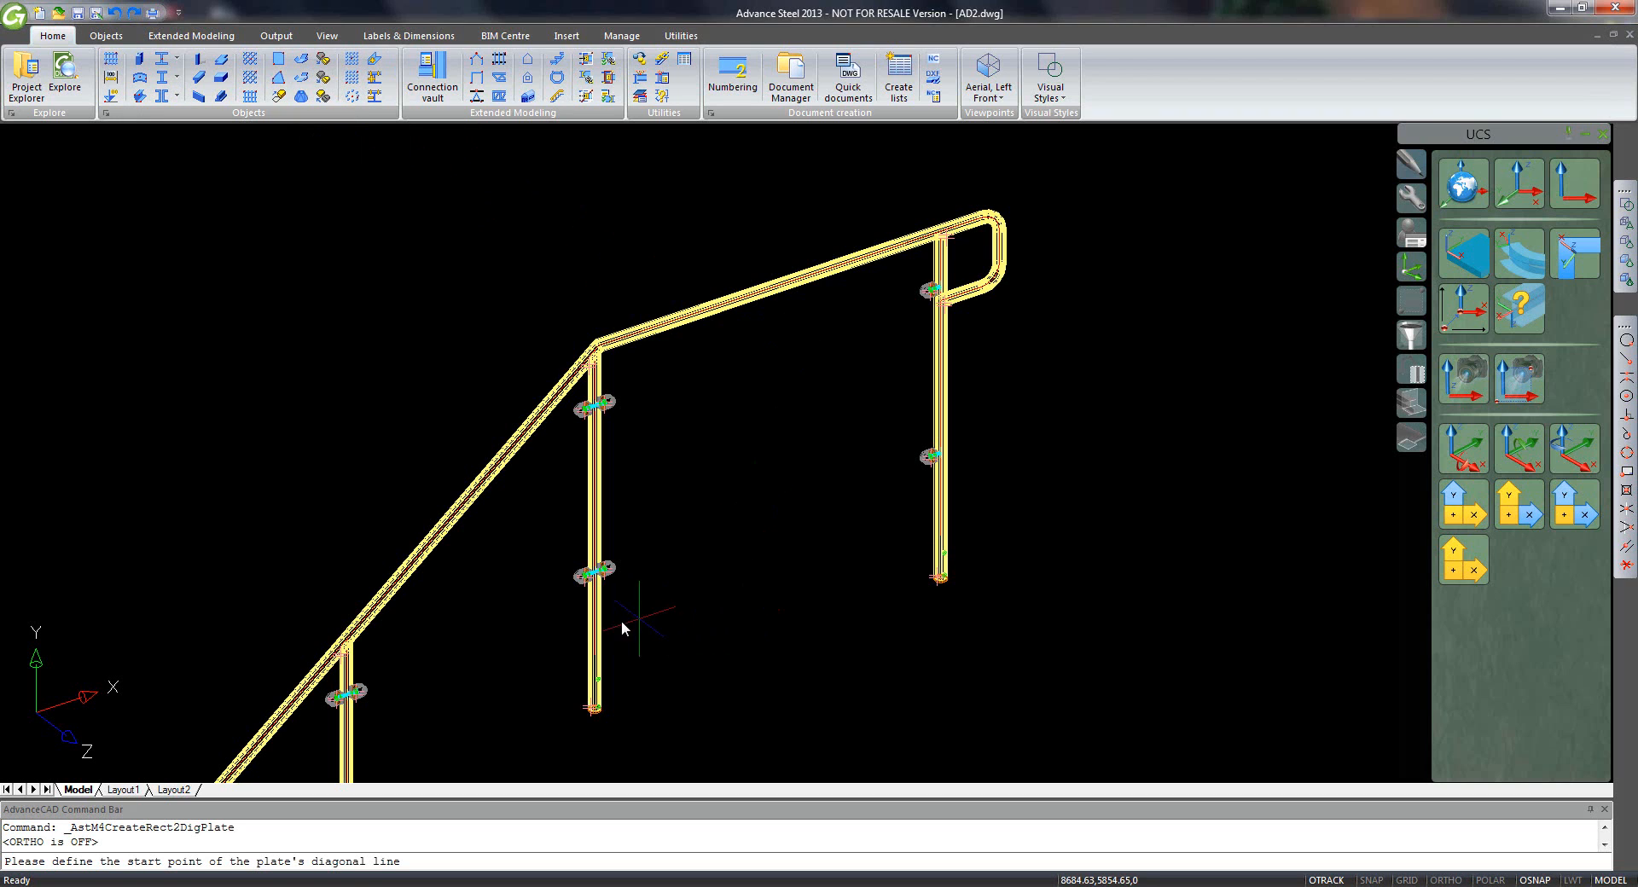
pyautogui.click(597, 631)
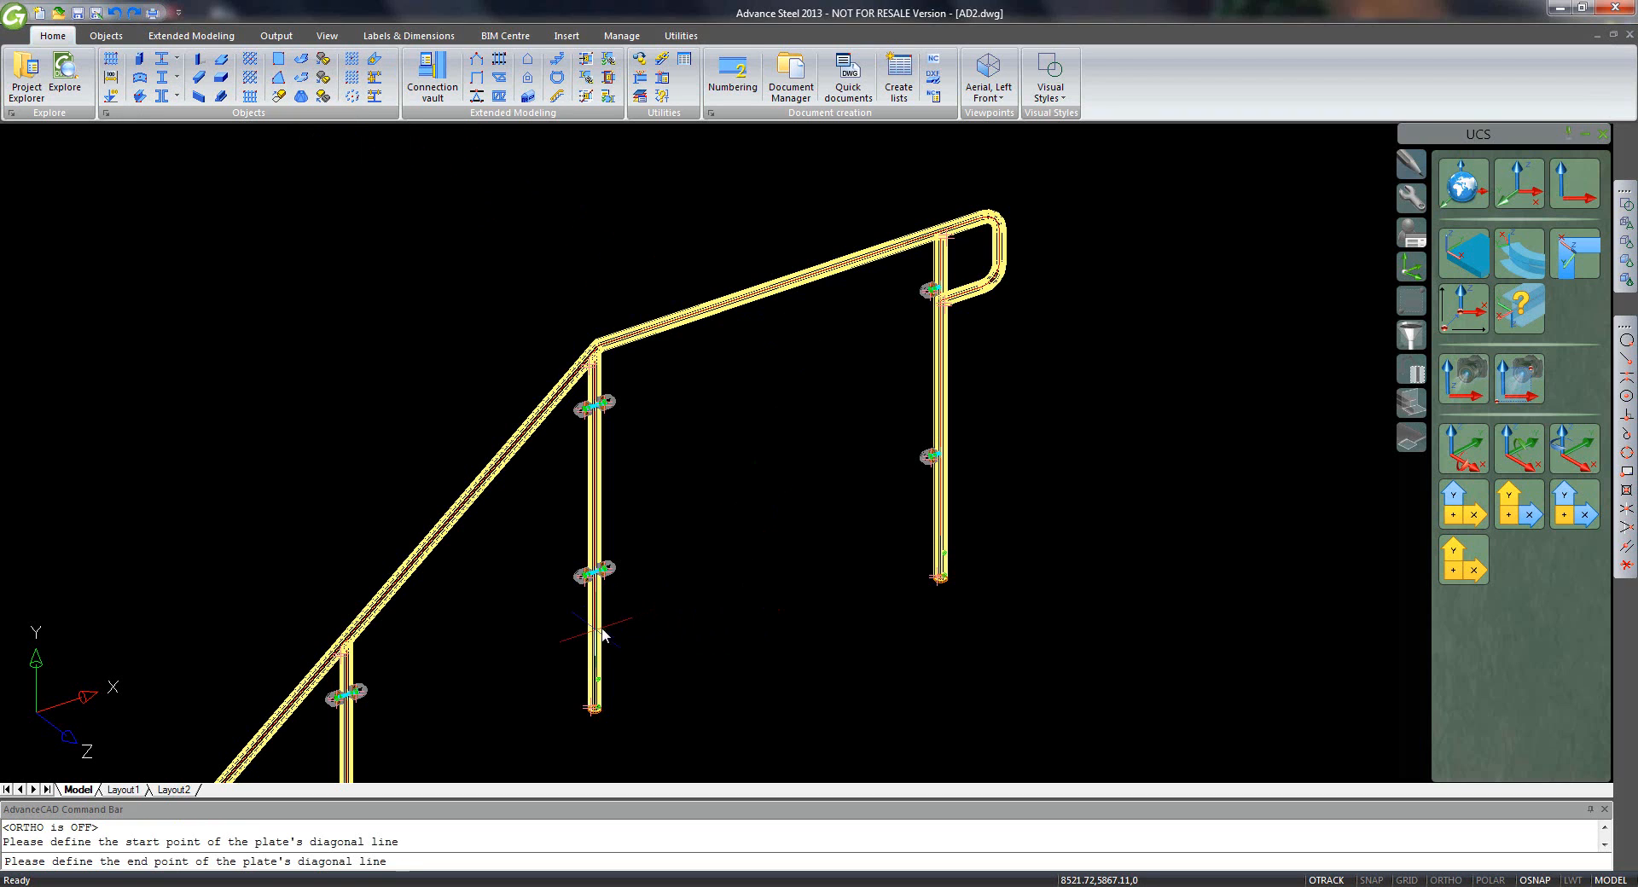
pyautogui.press('F8')
pyautogui.click(913, 347)
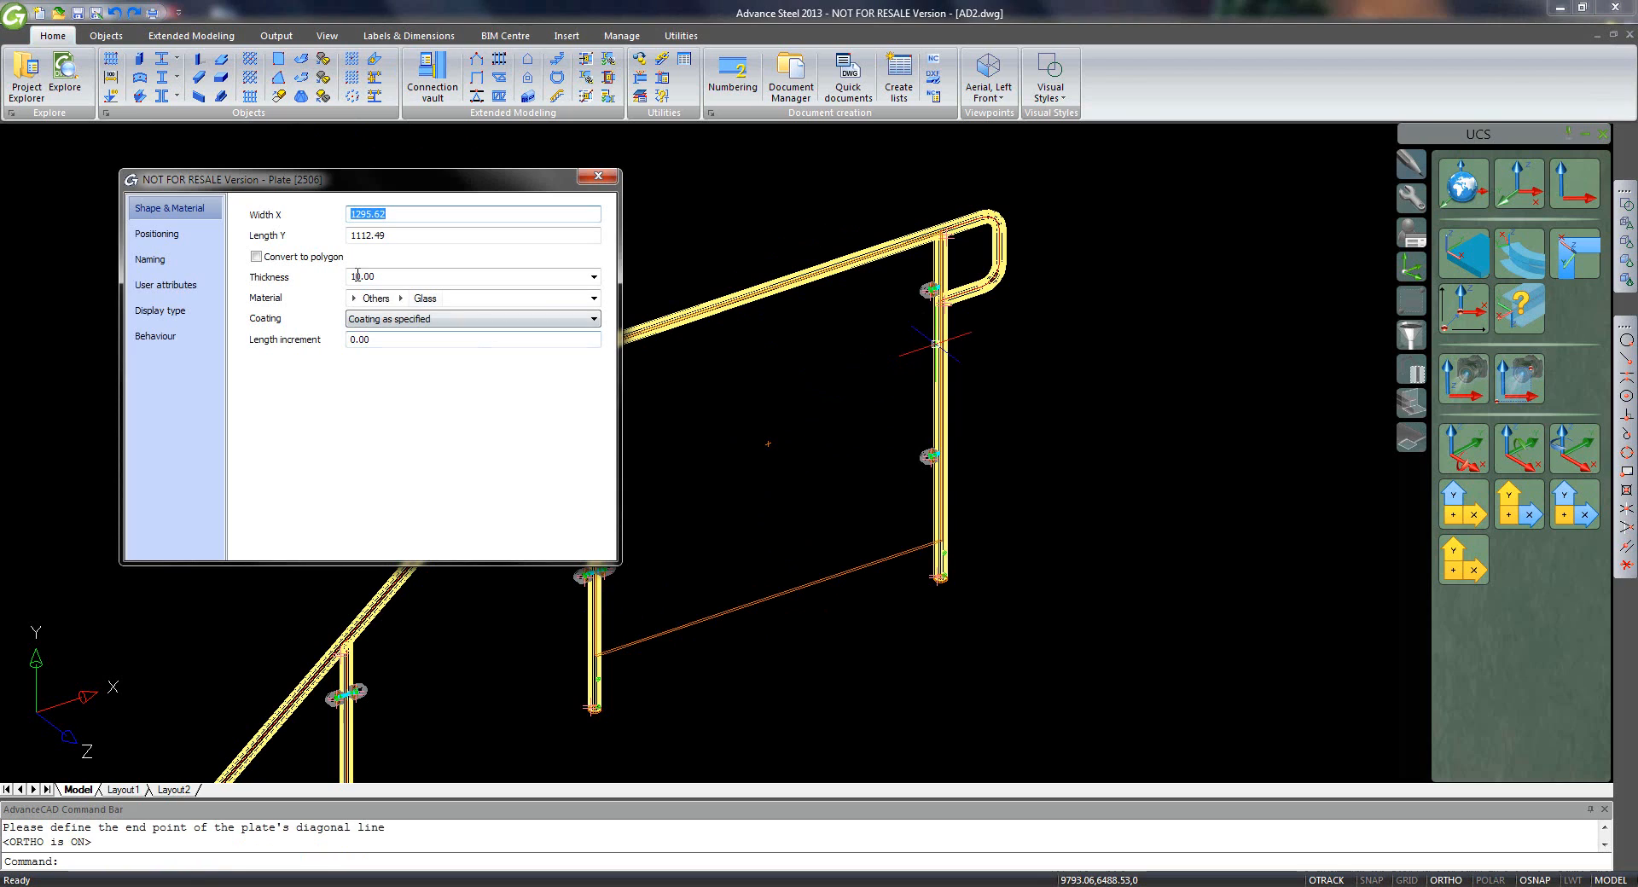
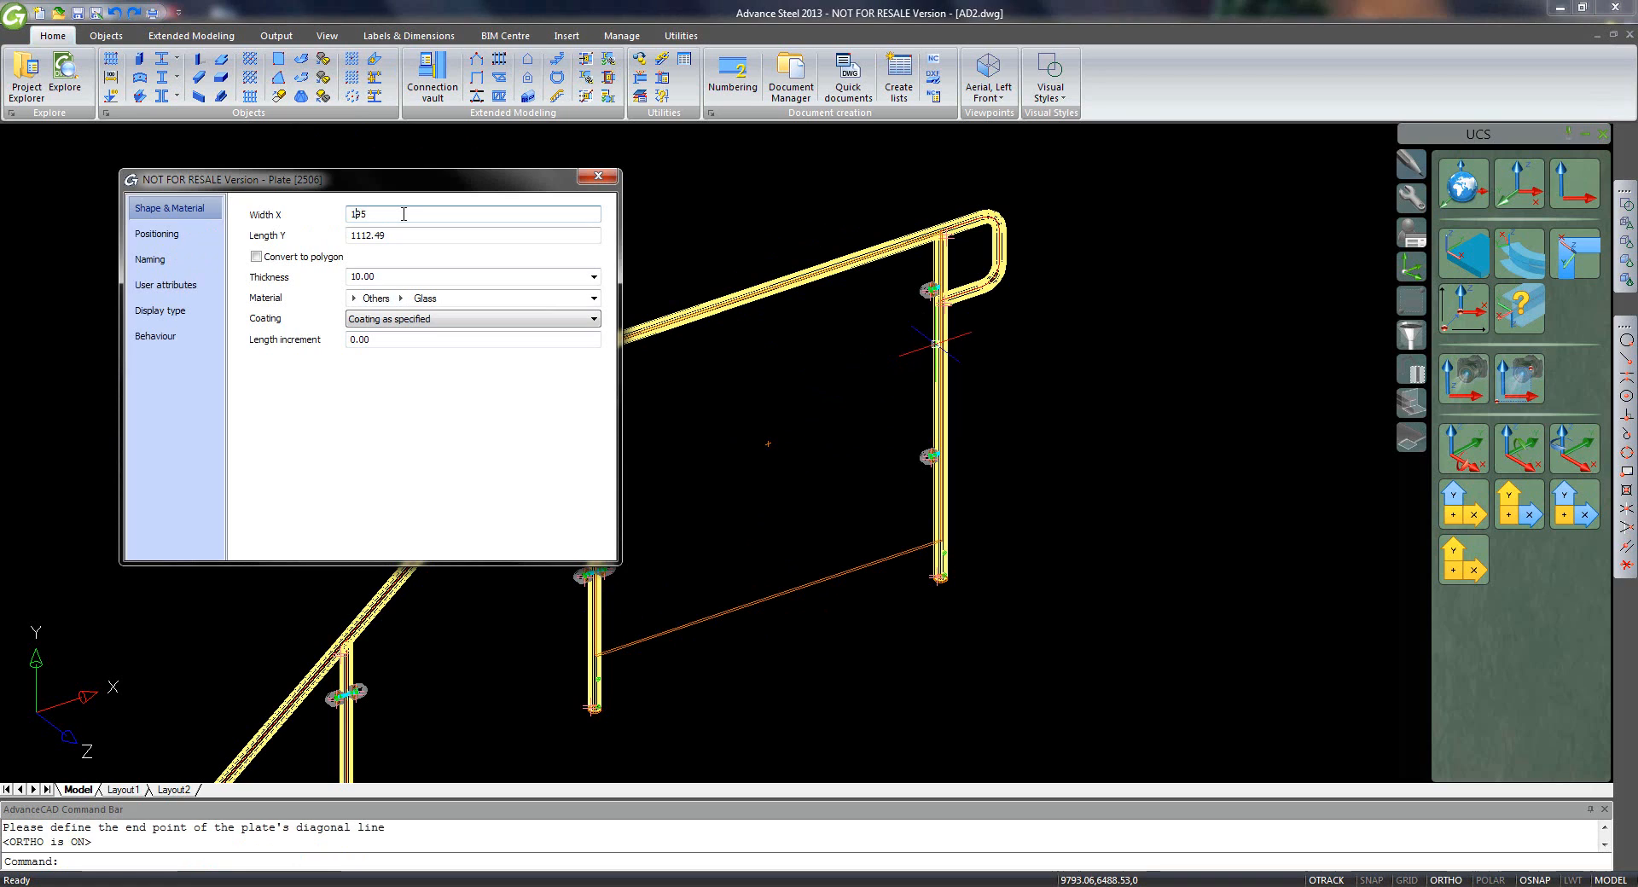
# - Size the glass plate to 1195 by 910, use the third justification option, then pan to the upper bays
pyautogui.write('1')
pyautogui.click(414, 238)
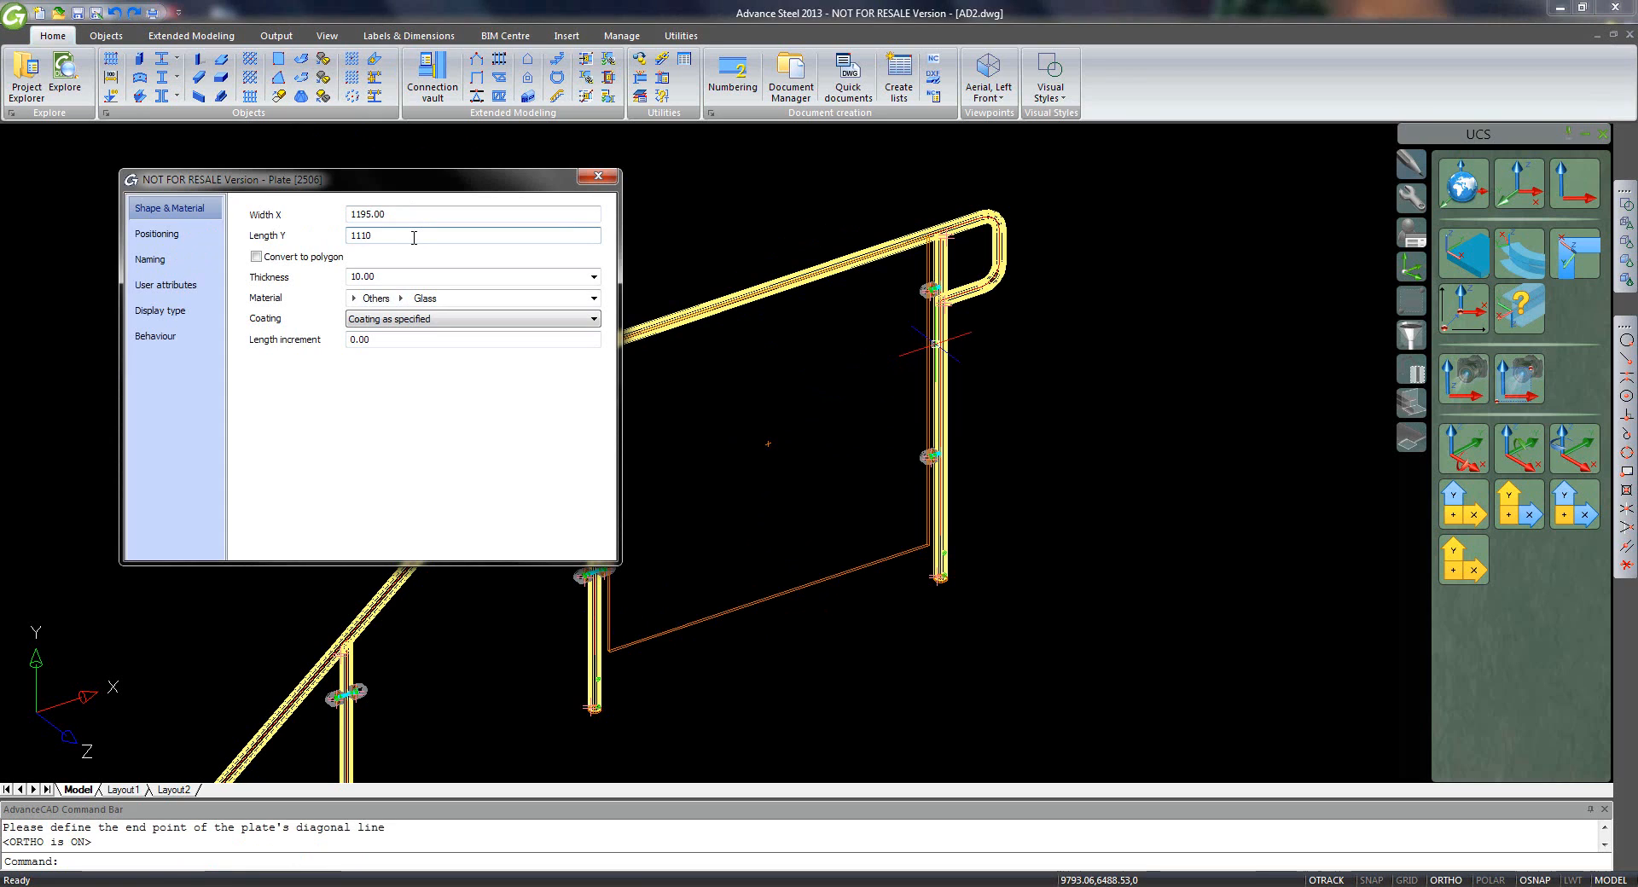
pyautogui.press('Return')
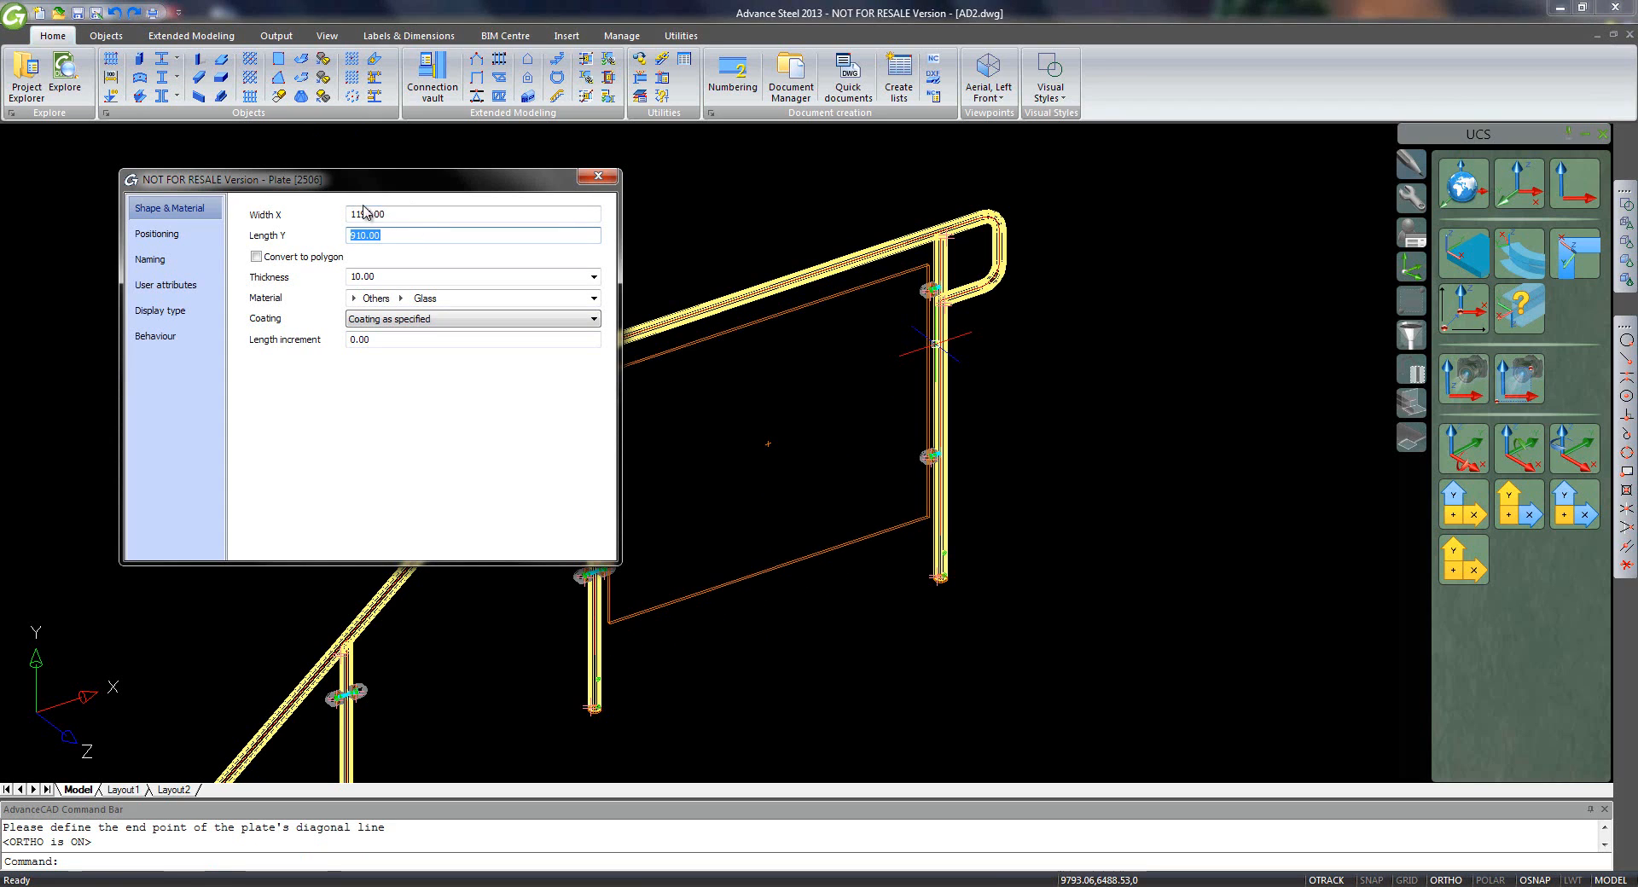
pyautogui.click(153, 259)
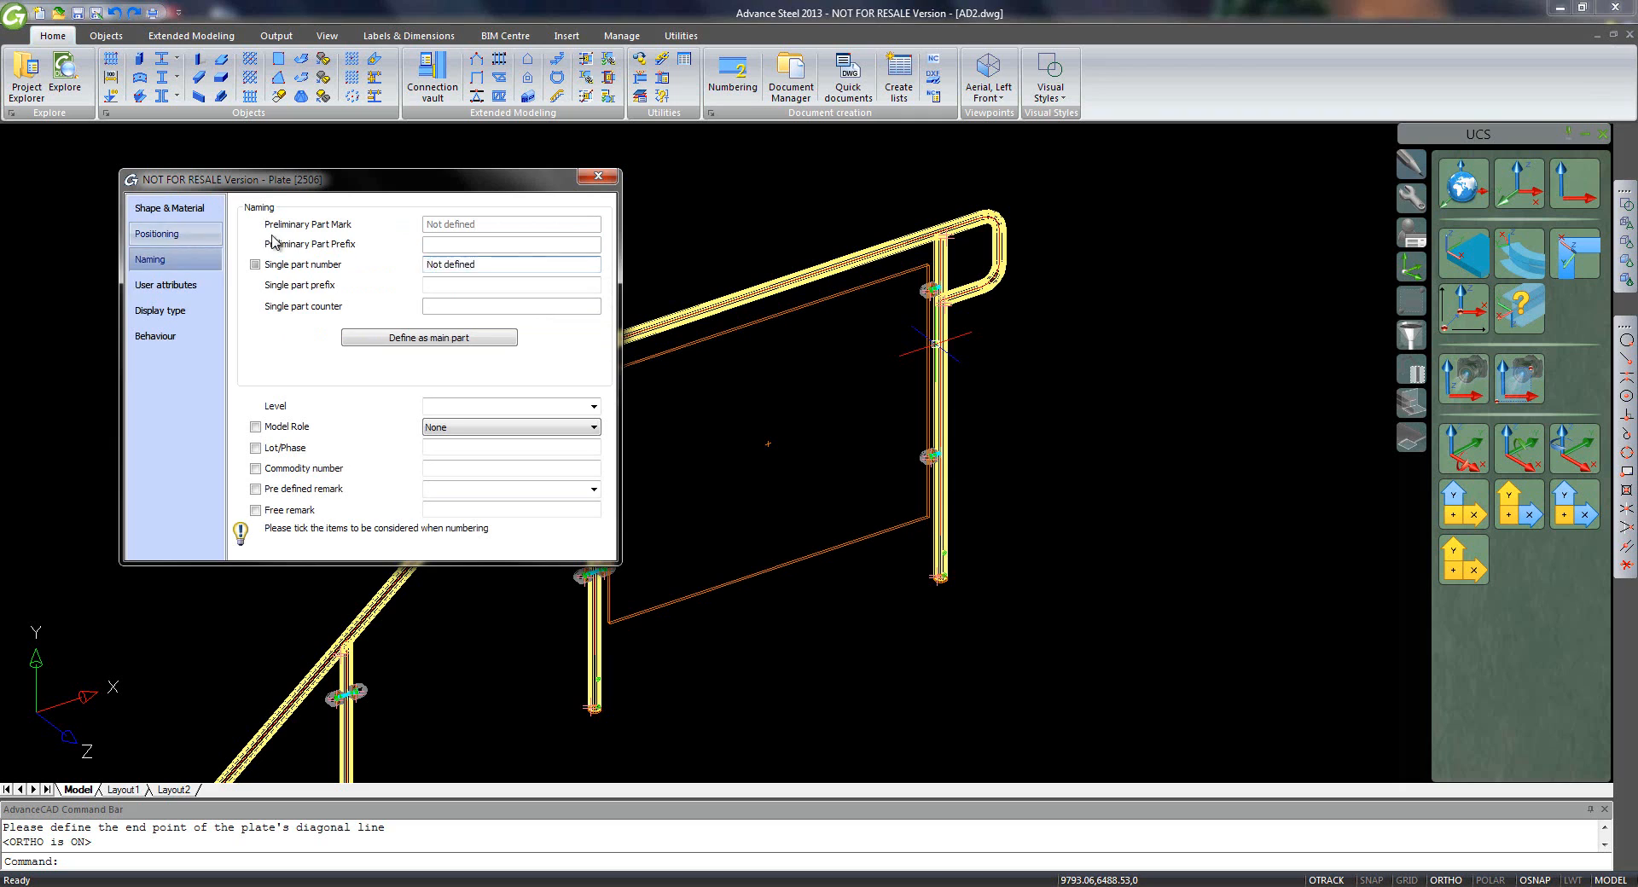
pyautogui.click(476, 331)
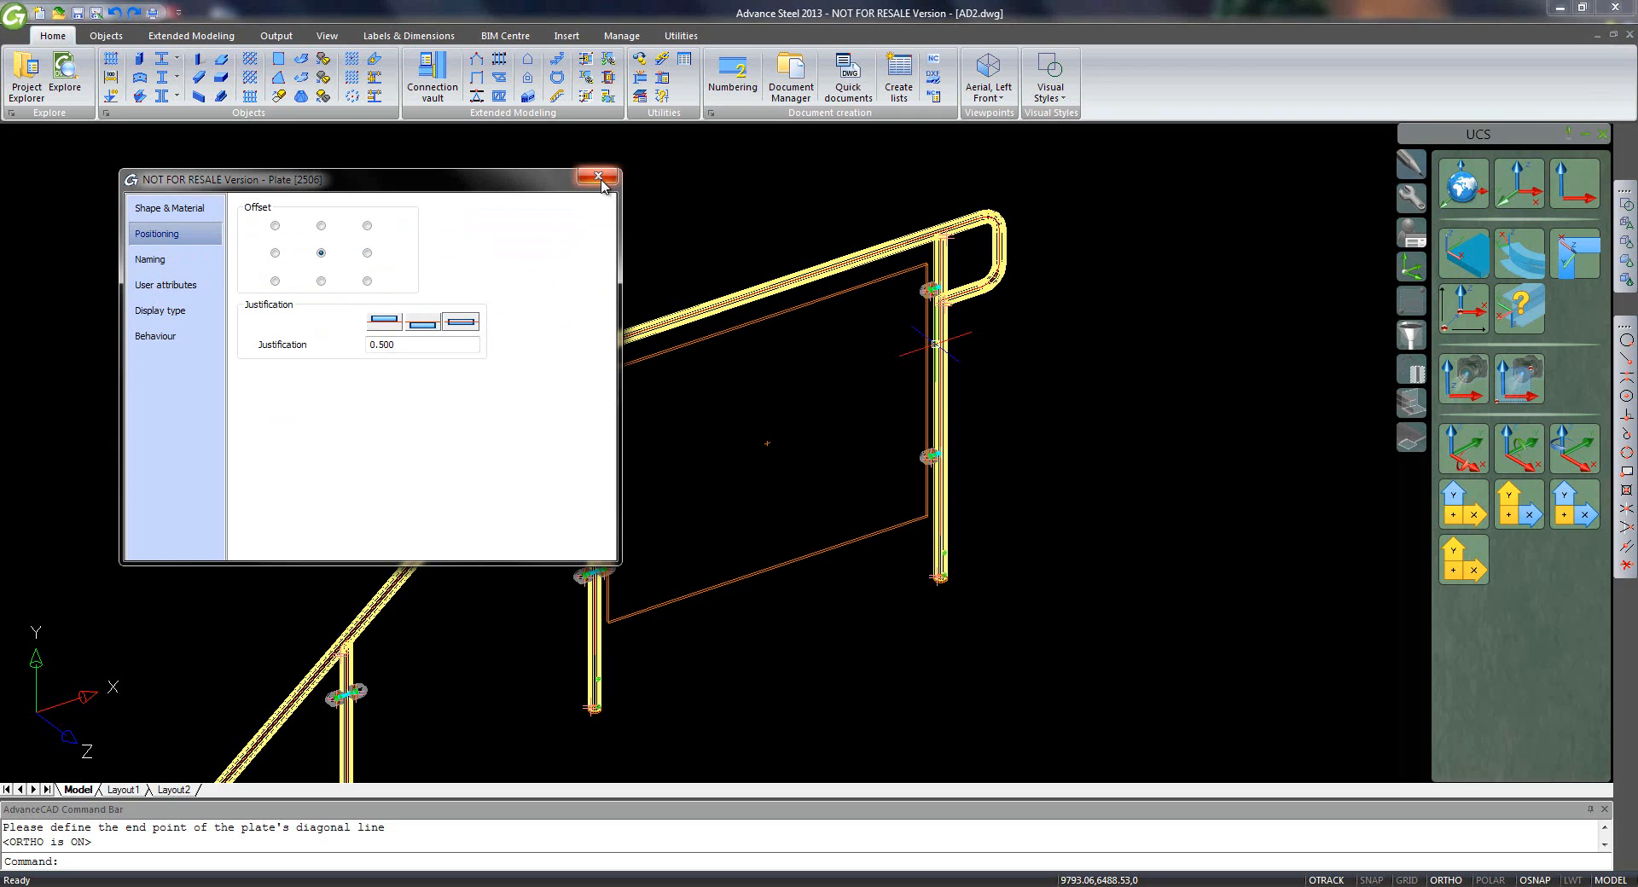
pyautogui.click(598, 176)
pyautogui.scroll(-3, 723, 439)
pyautogui.moveTo(696, 567); pyautogui.dragTo(836, 339, button='middle')
pyautogui.moveTo(702, 609)
pyautogui.mouseDown(button='middle')
pyautogui.moveTo(785, 471)
pyautogui.moveTo(876, 393)
pyautogui.mouseUp(button='middle')
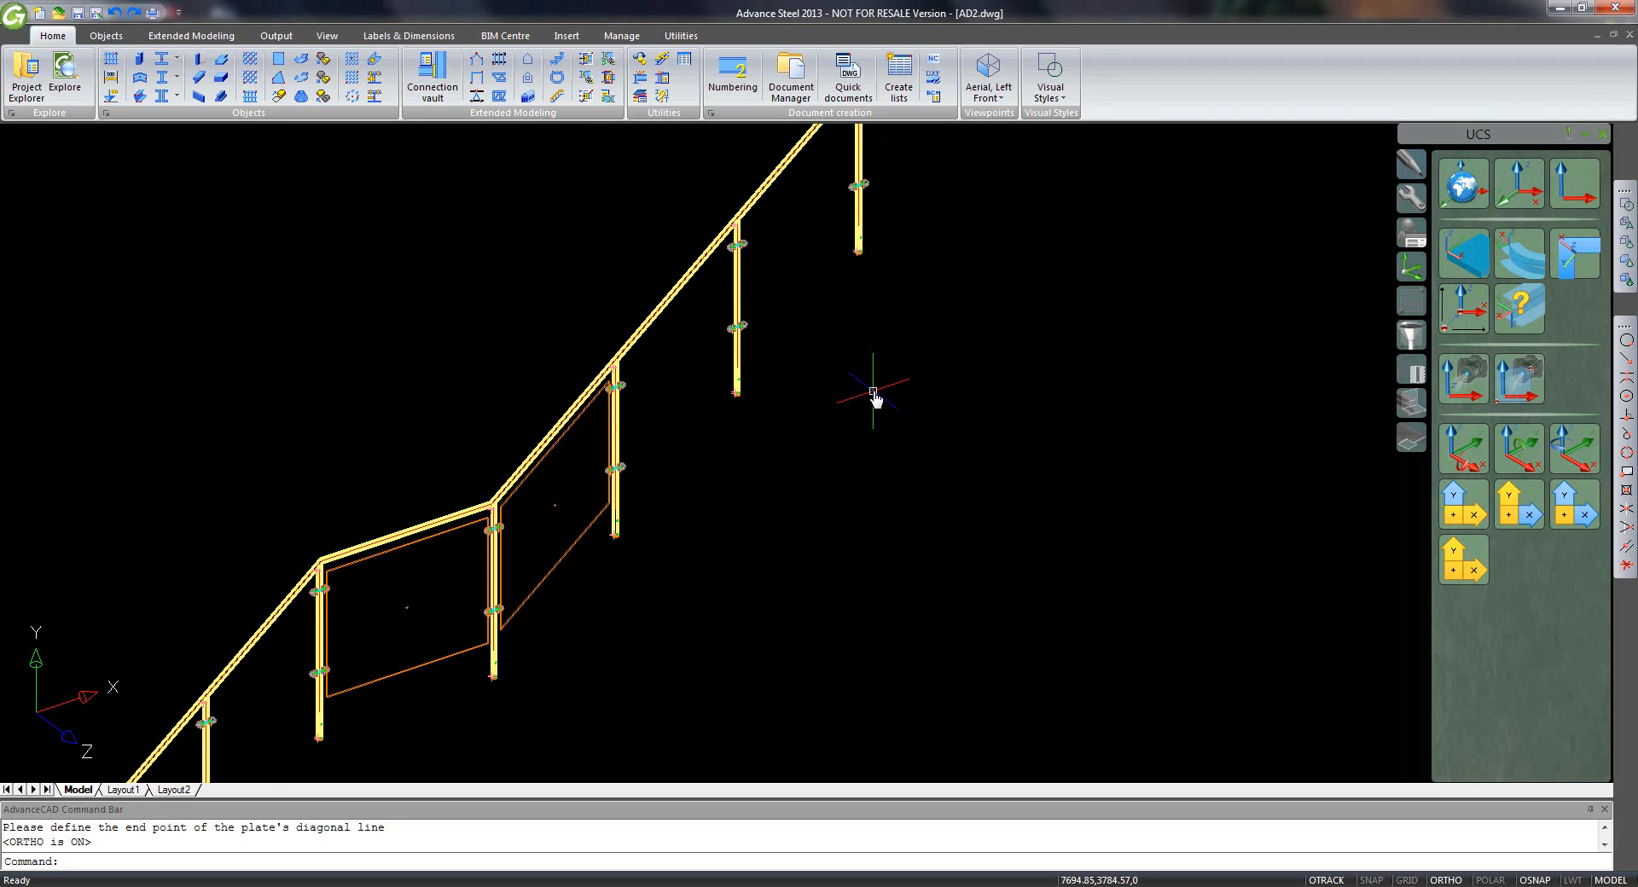
# - Copy the glass plate from the post bottom into three upper railing bays
pyautogui.click(1409, 164)
pyautogui.click(1463, 181)
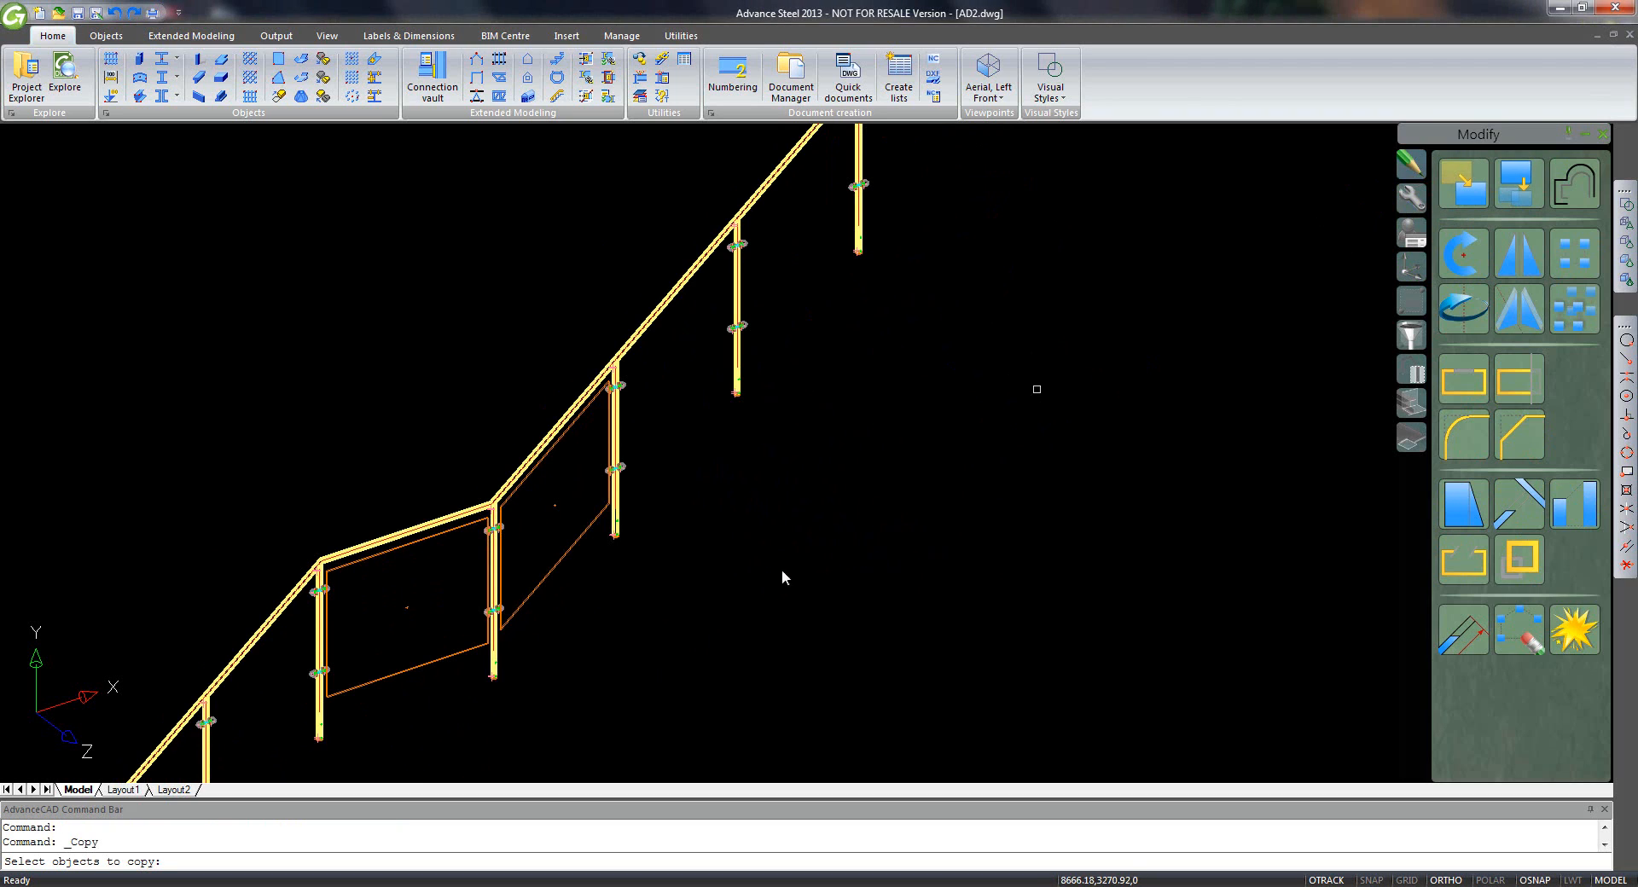
pyautogui.click(550, 582)
pyautogui.press('Return')
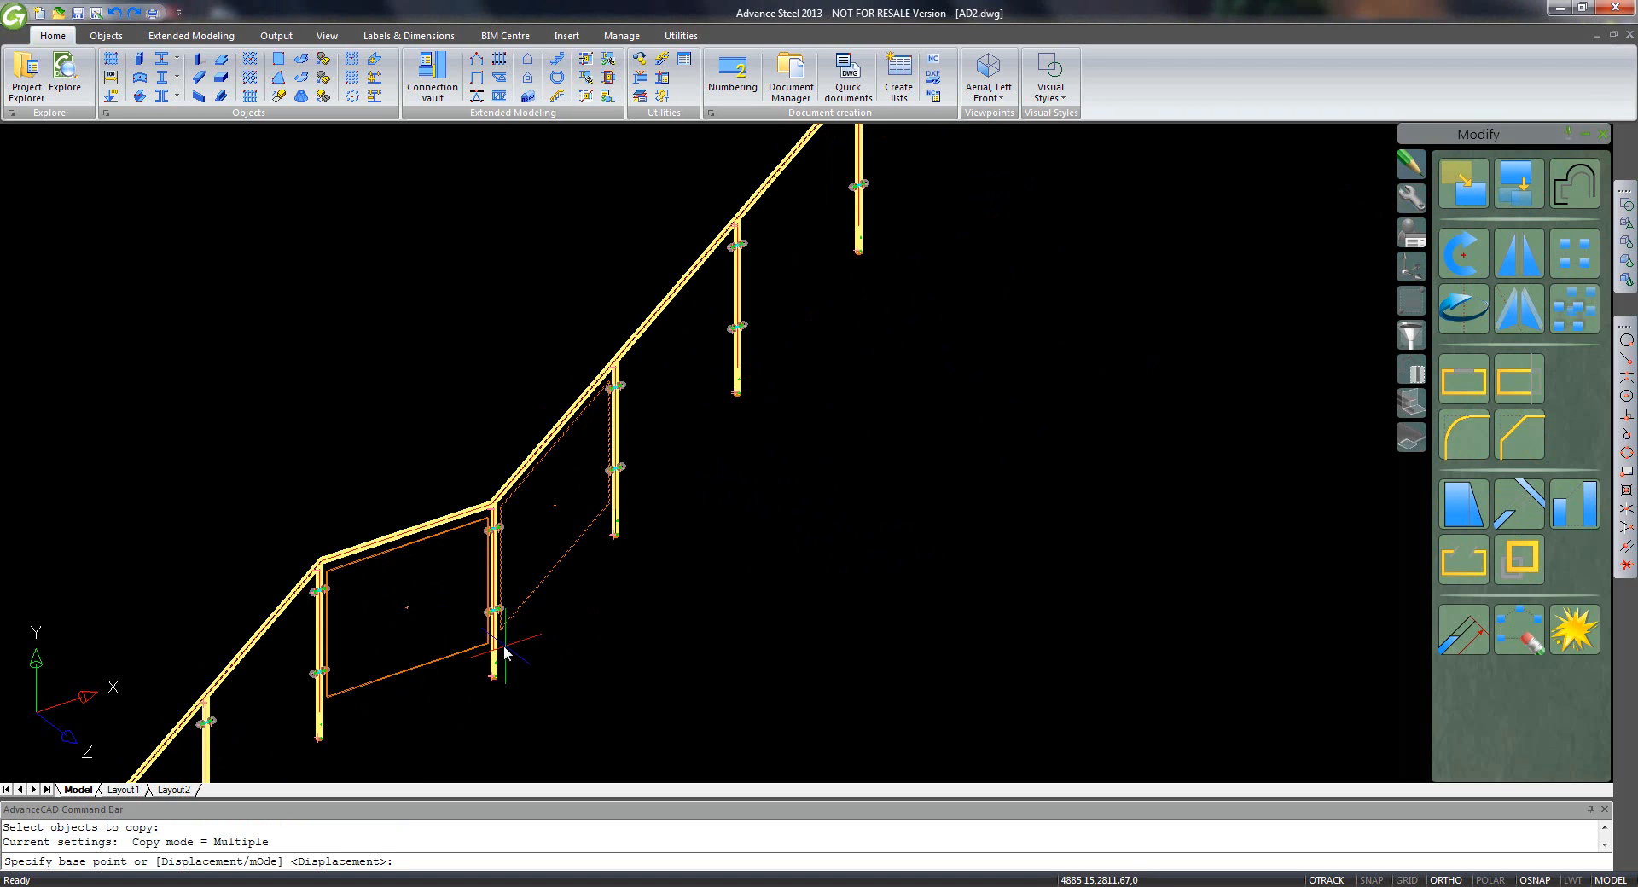
pyautogui.click(502, 653)
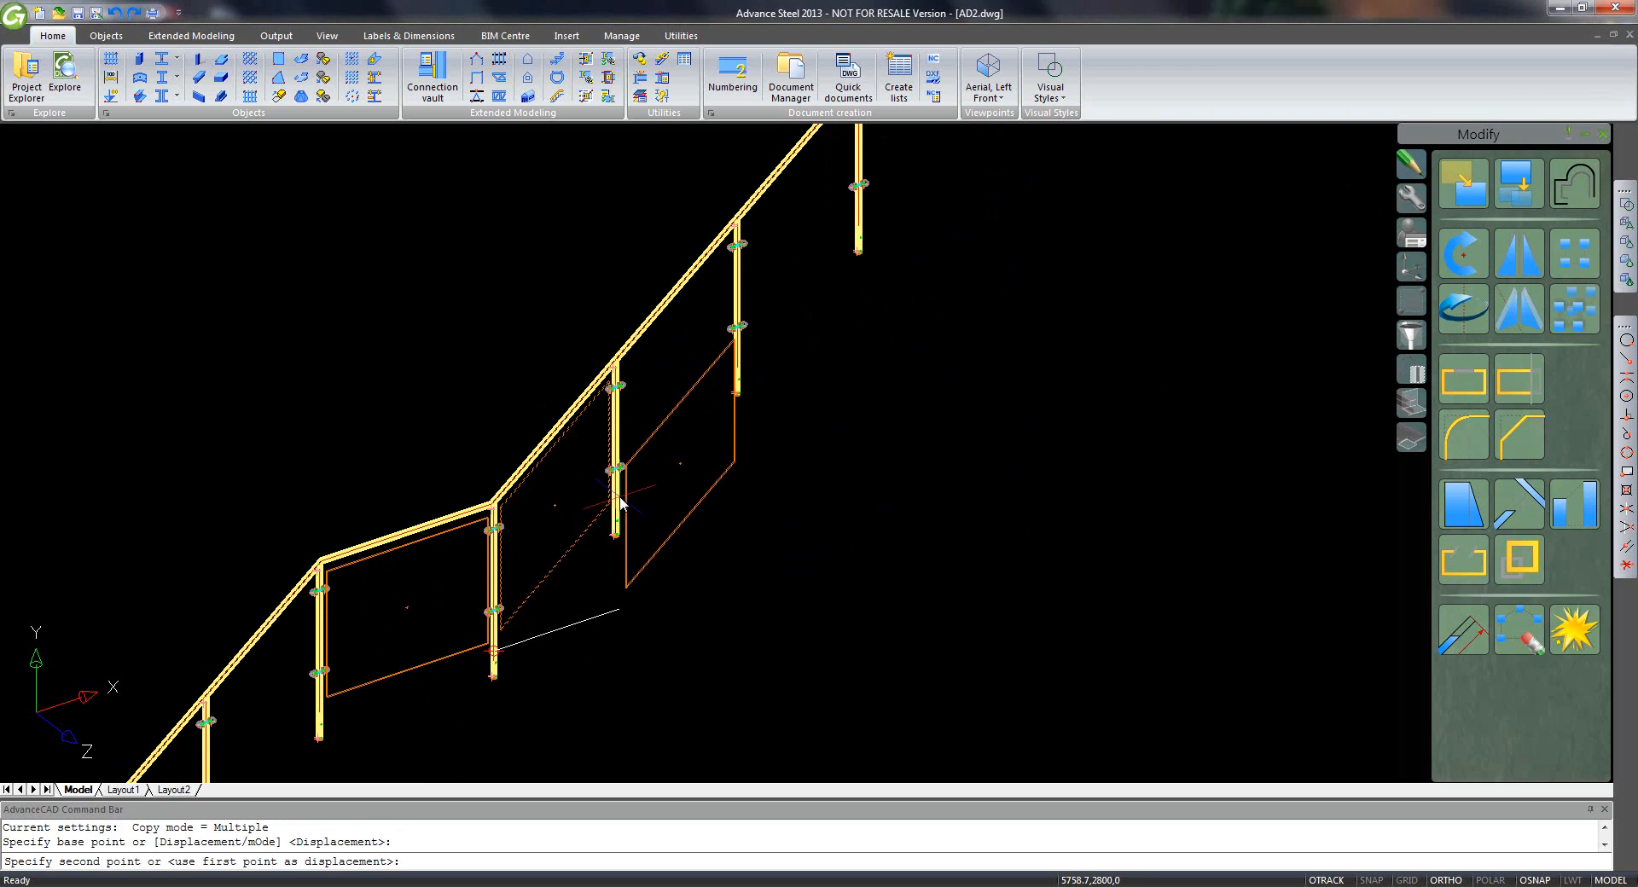
pyautogui.click(620, 497)
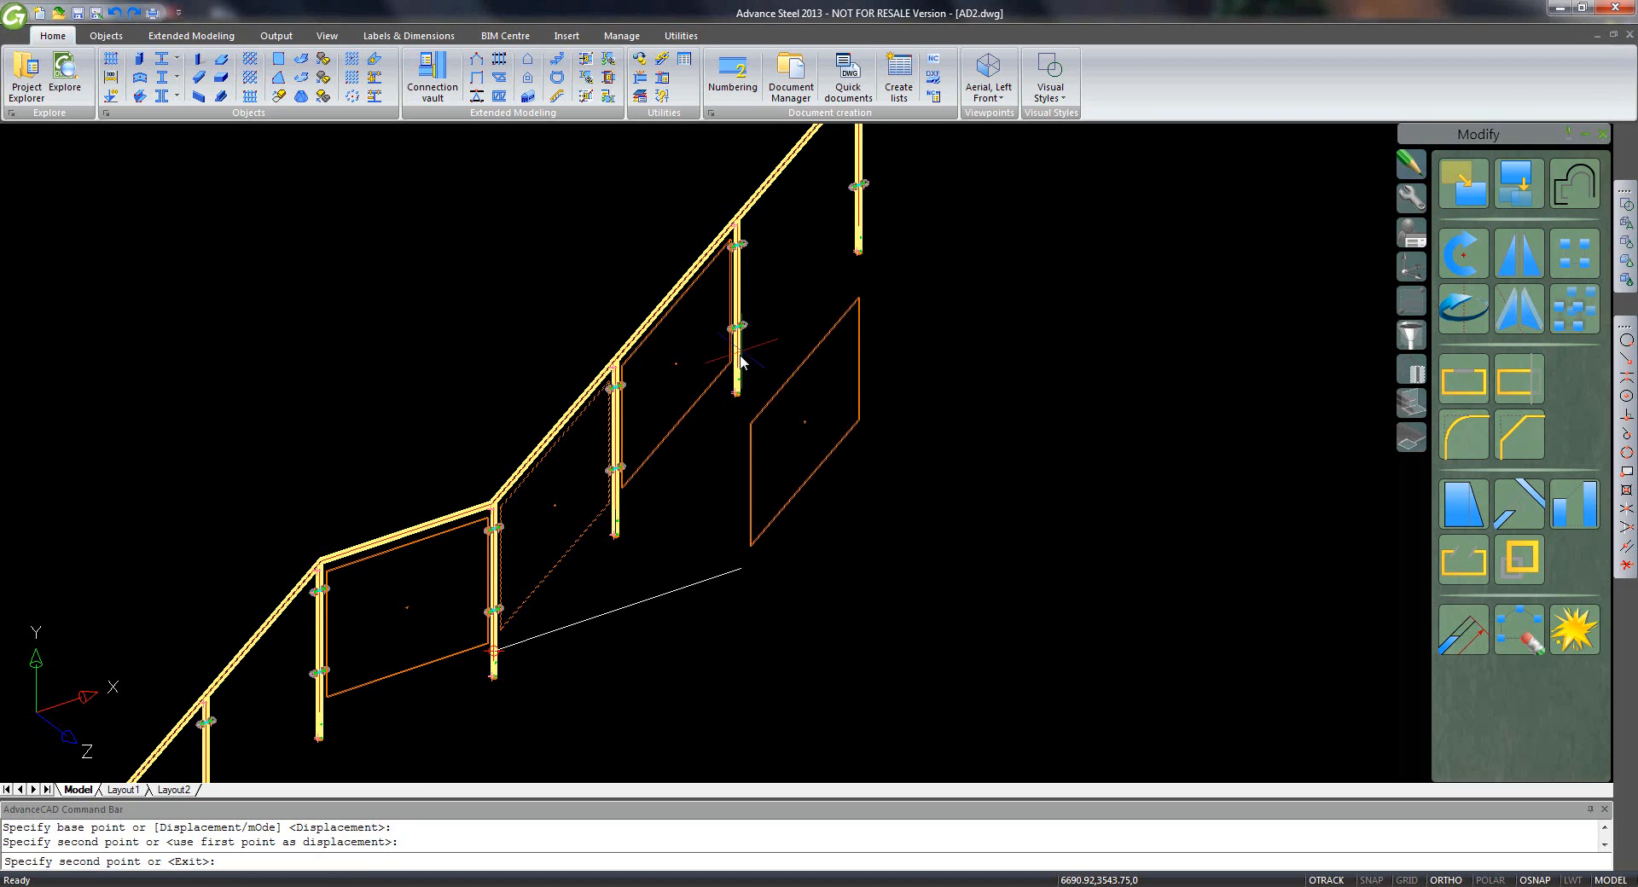
pyautogui.click(740, 363)
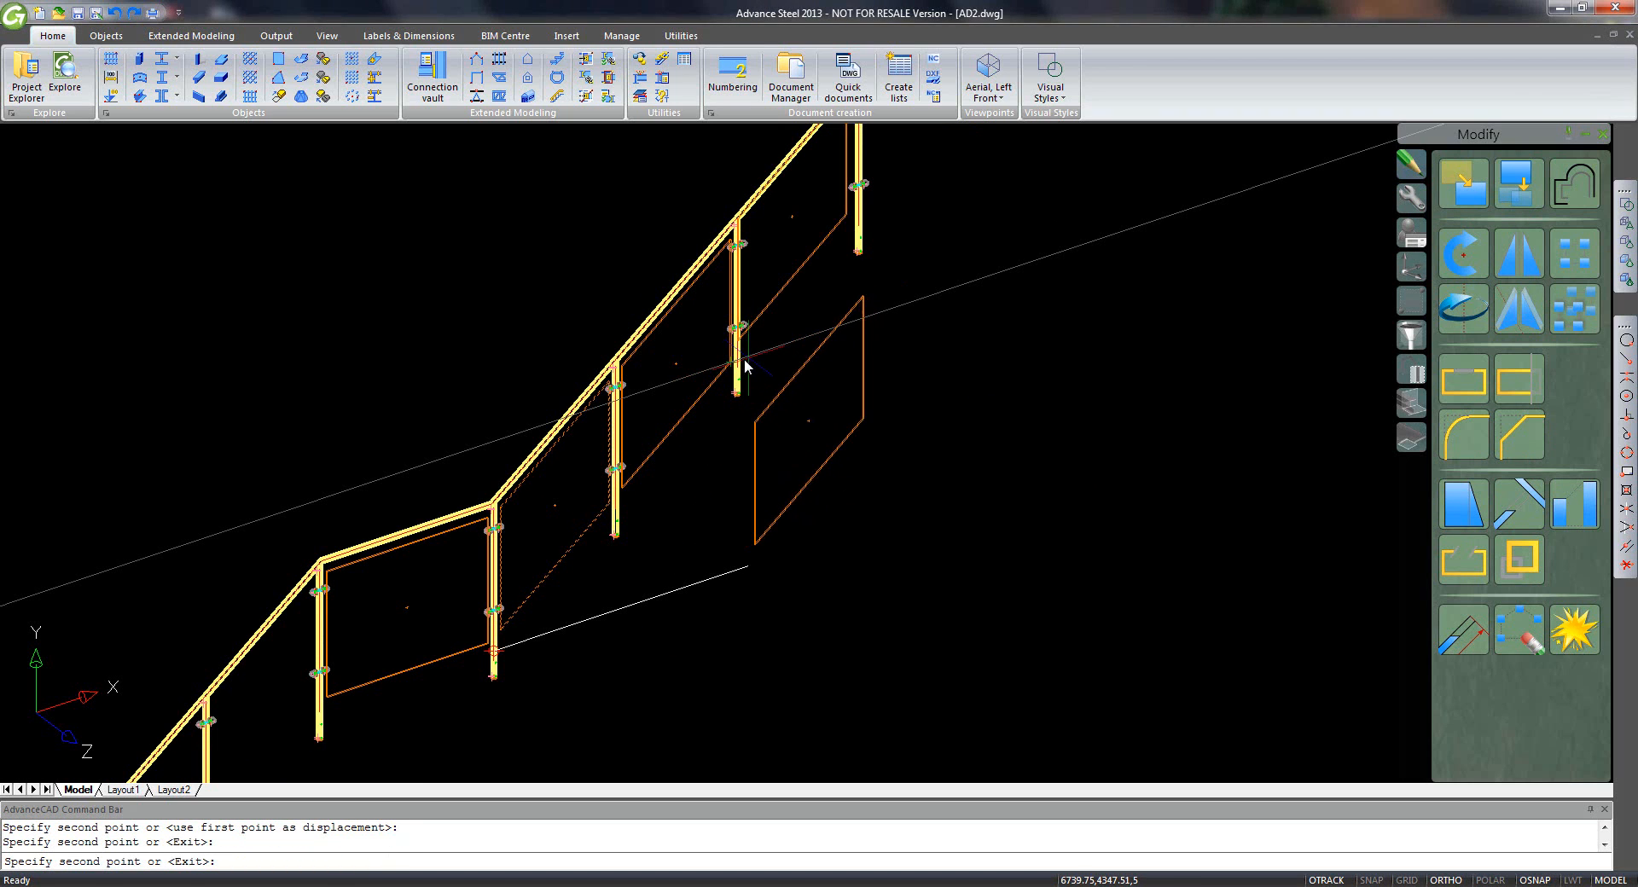
pyautogui.moveTo(772, 369); pyautogui.dragTo(750, 479, button='middle')
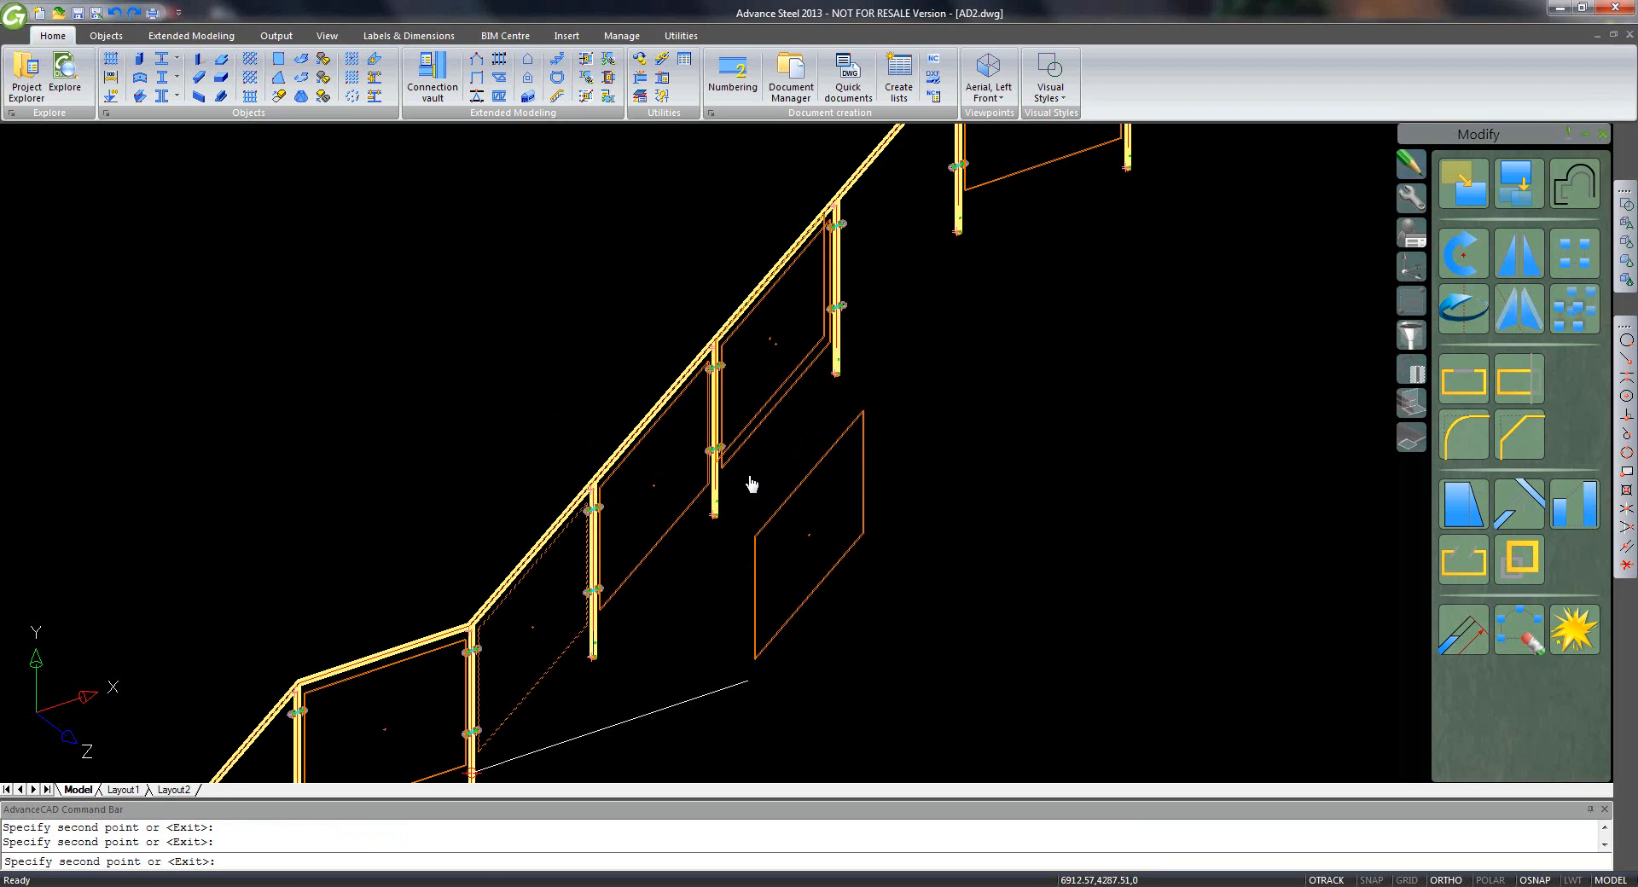
pyautogui.click(839, 350)
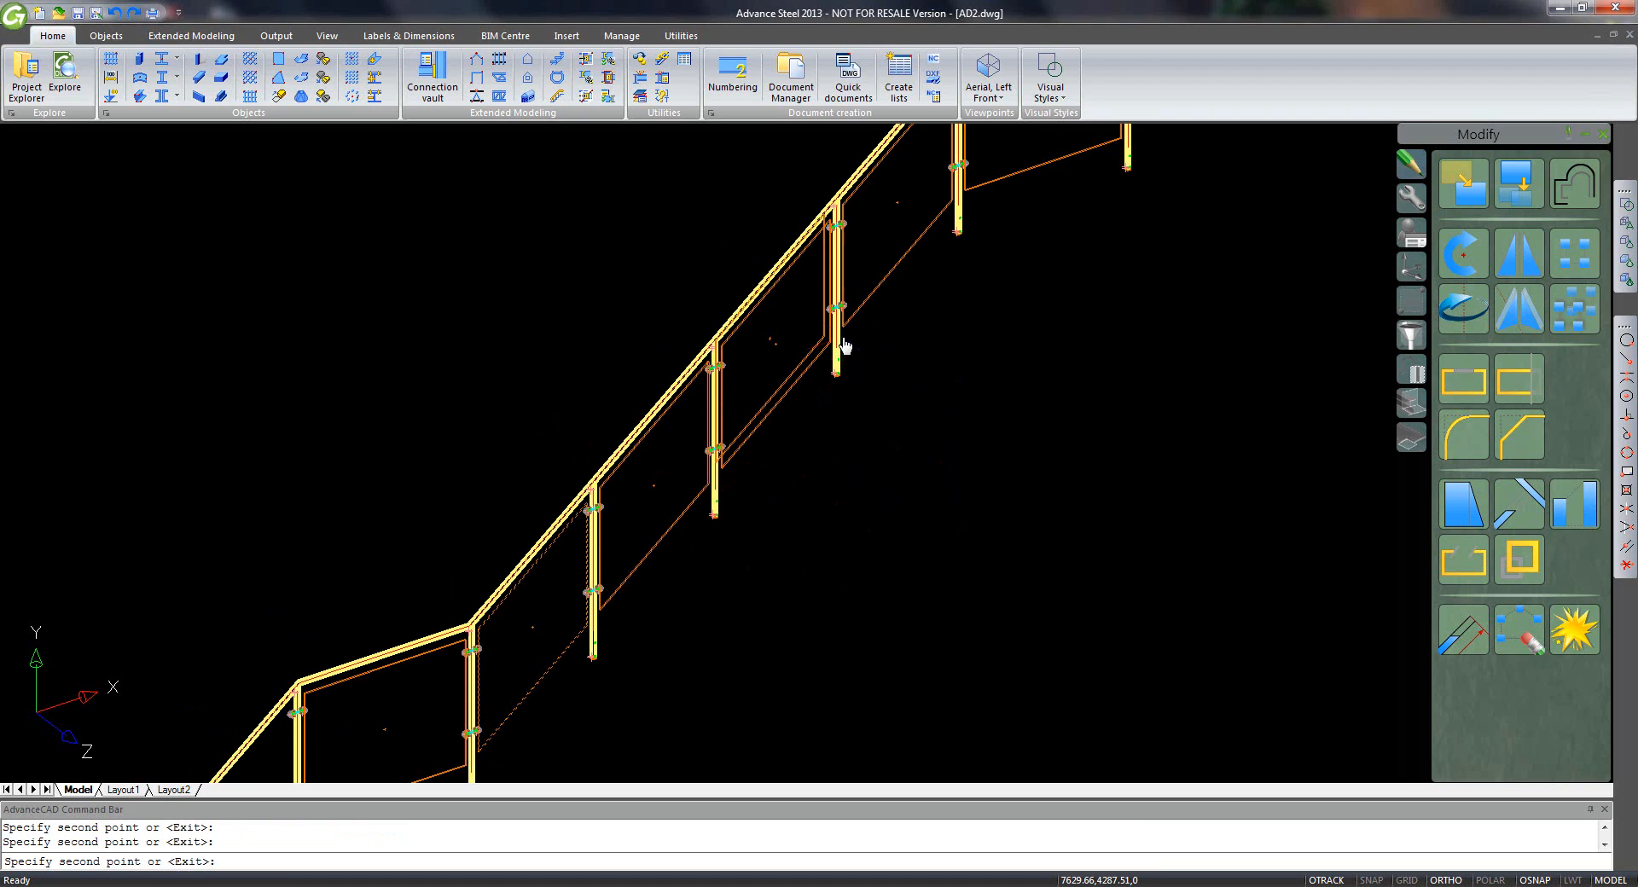
pyautogui.rightClick(874, 375)
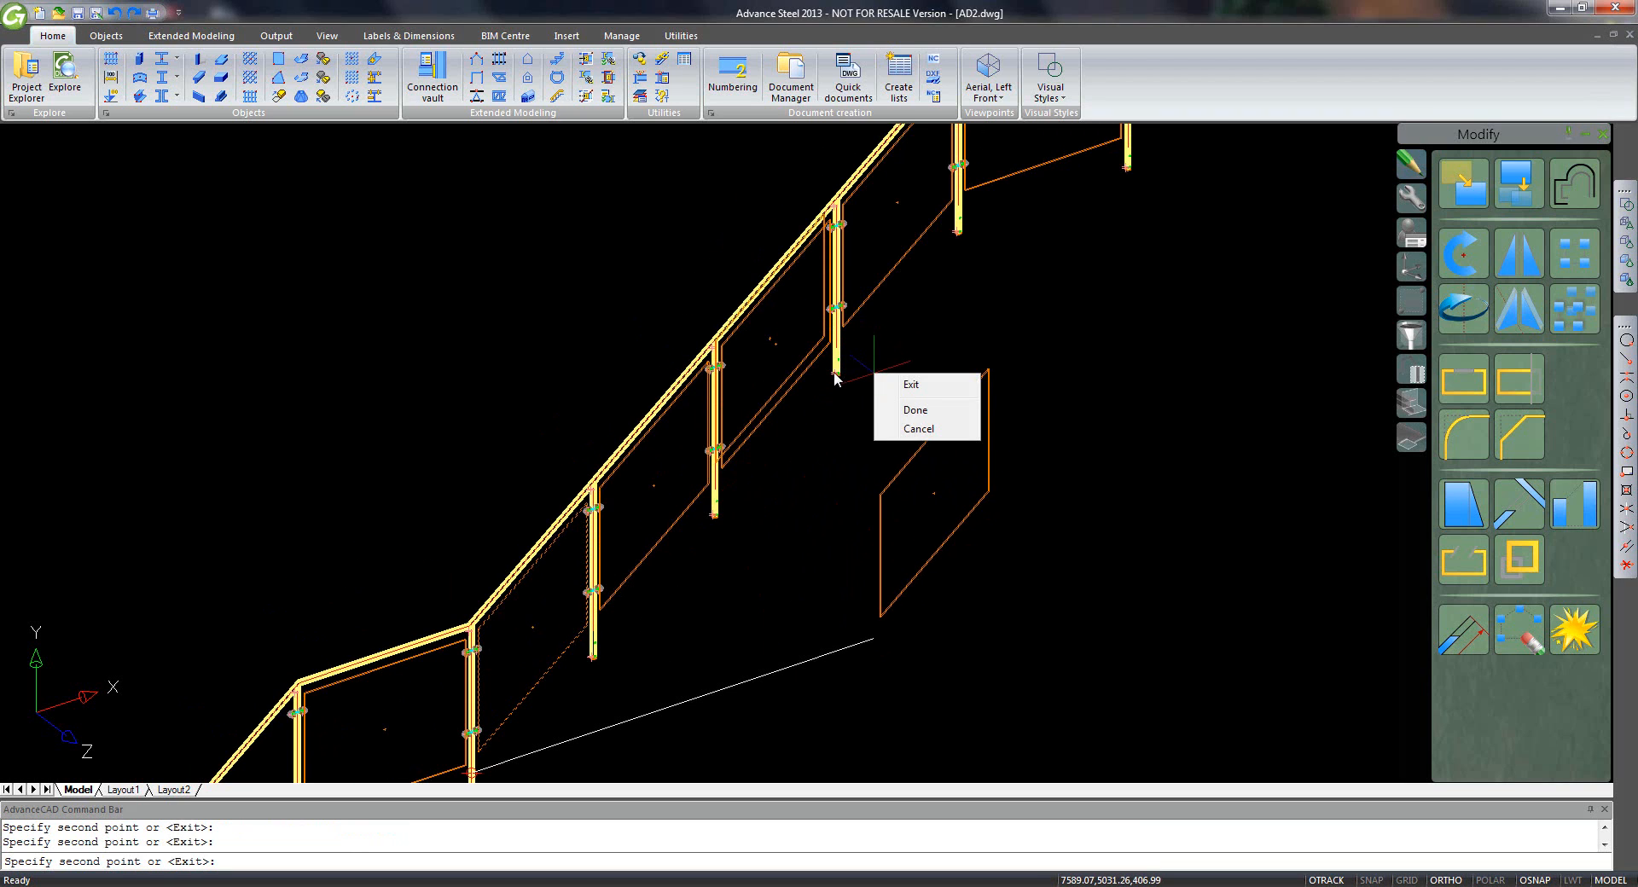
pyautogui.click(905, 411)
# - Erase the unwanted stray plate copy
pyautogui.click(790, 380)
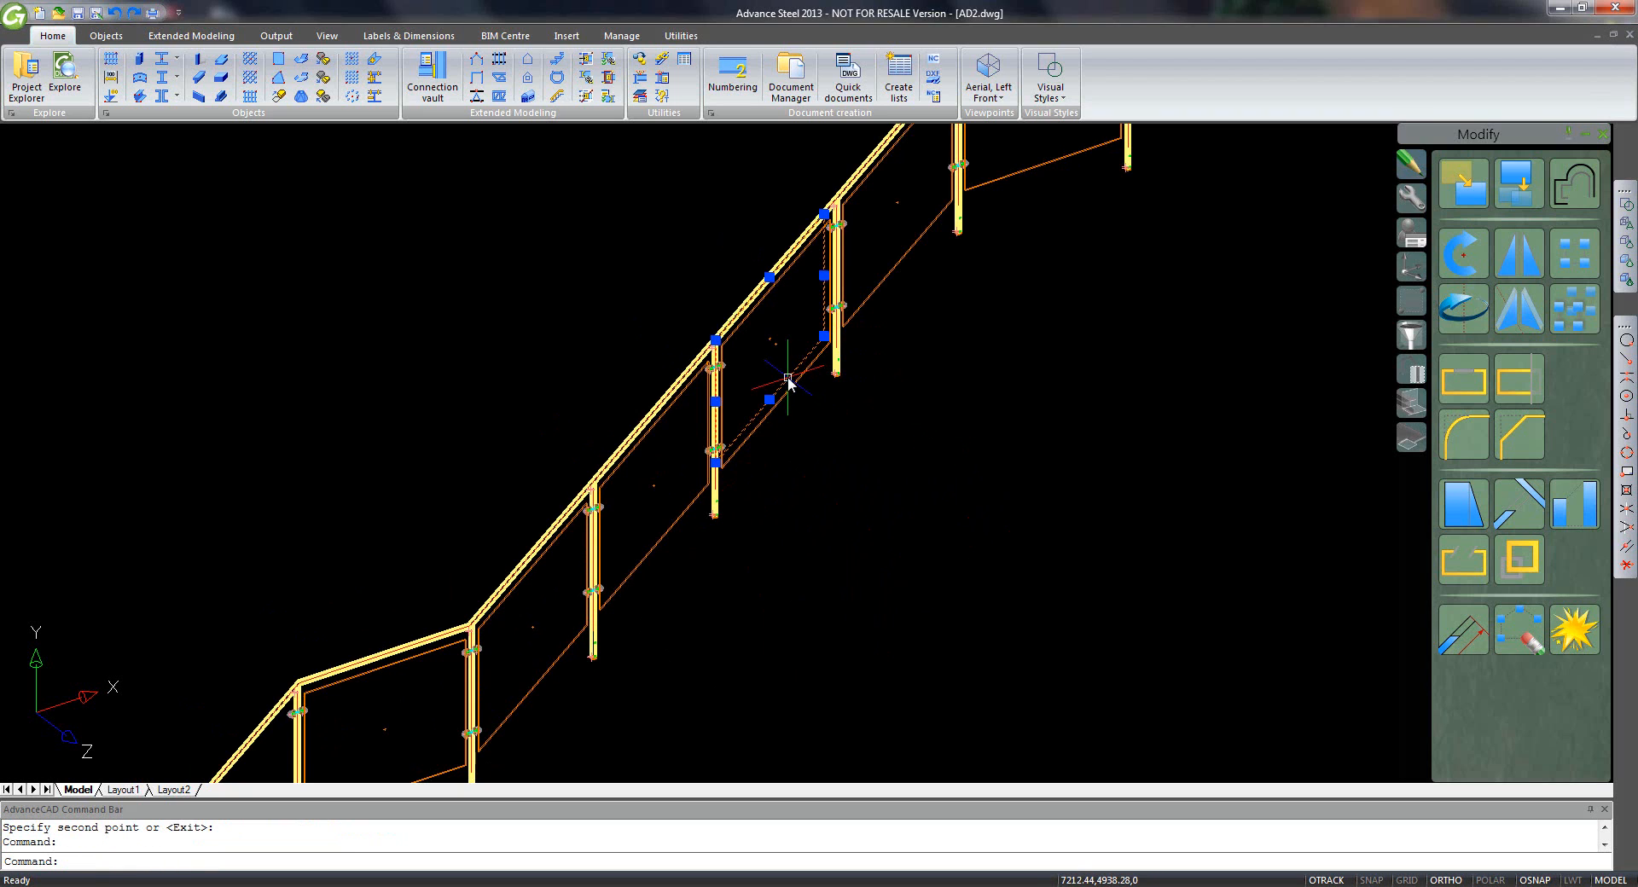
pyautogui.press('Delete')
pyautogui.scroll(-5, 720, 365)
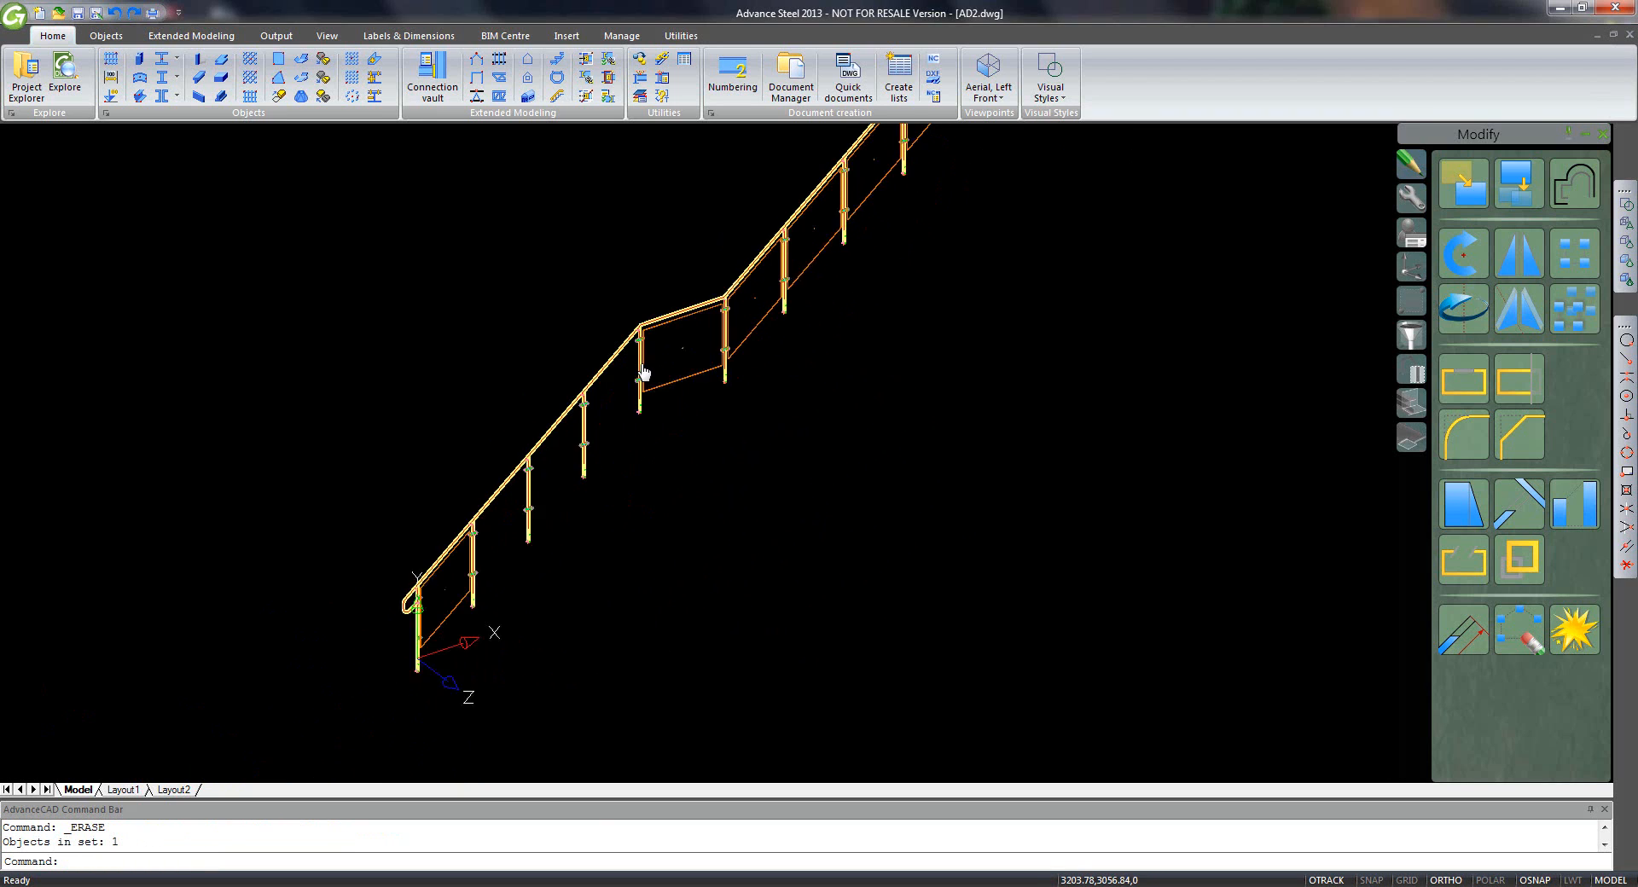
# - Copy the glass plate from the post bottom into three more bays along the lower railing
pyautogui.moveTo(644, 373); pyautogui.dragTo(643, 413, button='middle')
pyautogui.scroll(2, 517, 606)
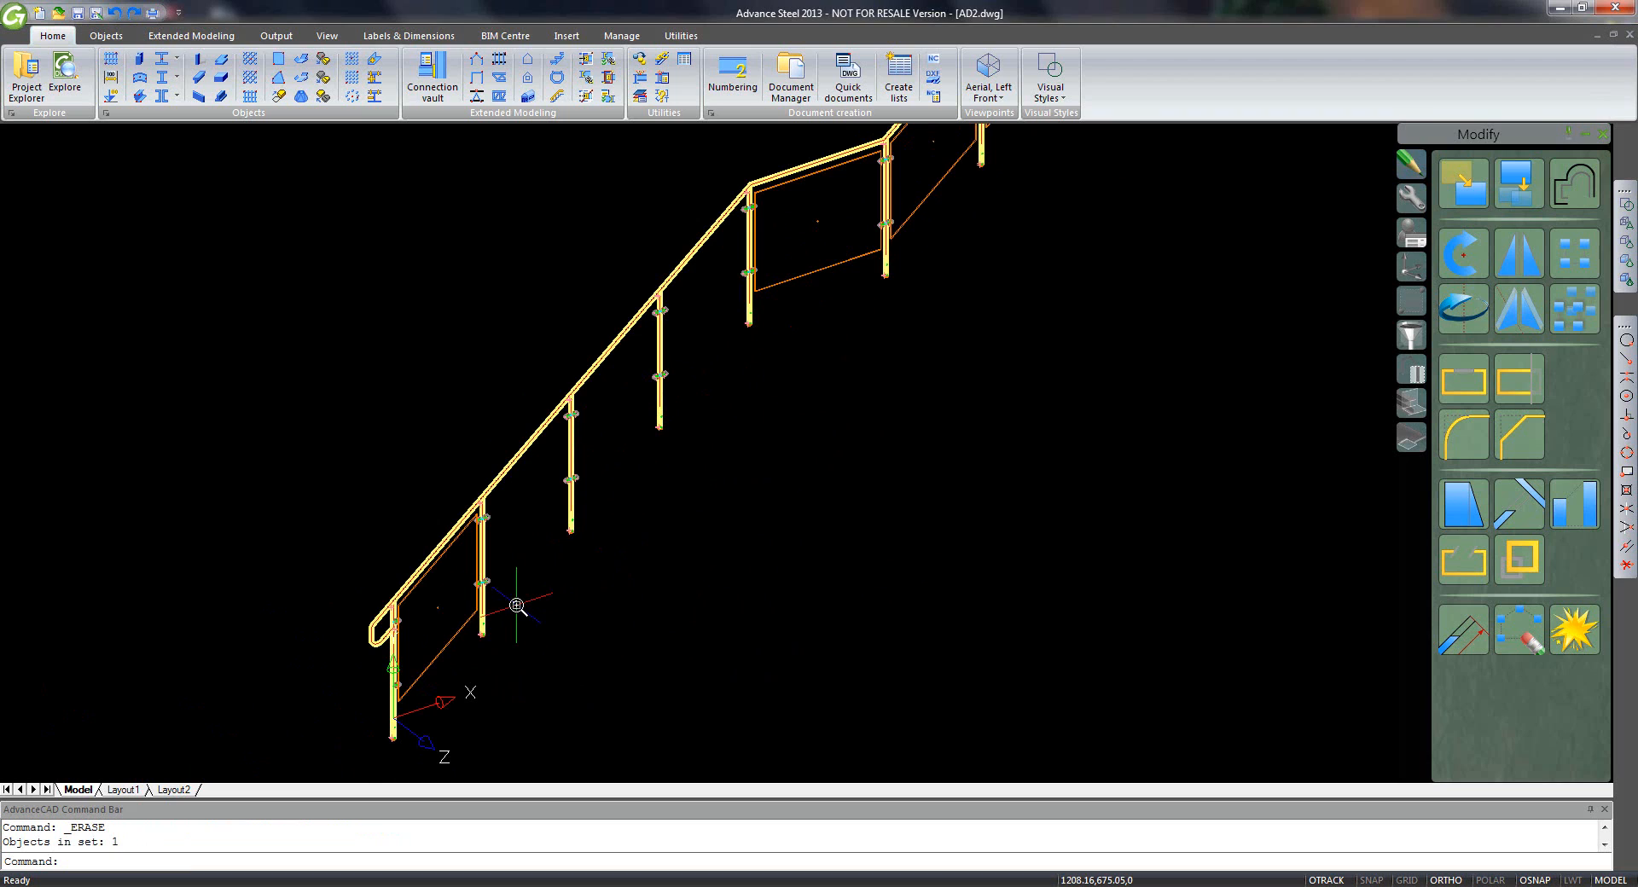
pyautogui.click(1516, 183)
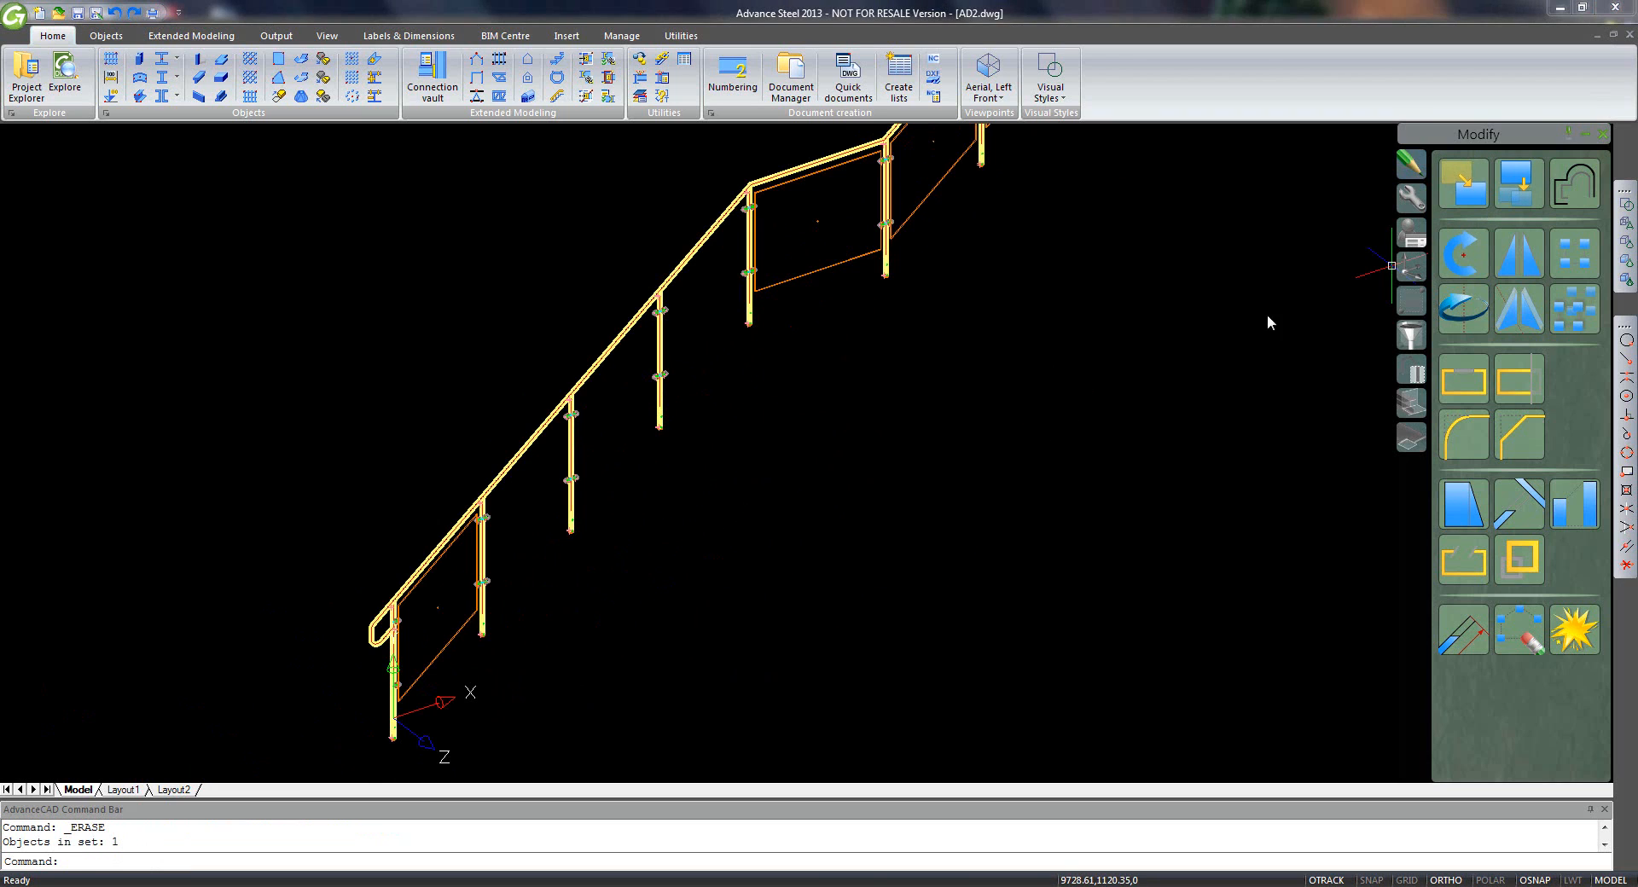
pyautogui.click(457, 642)
pyautogui.press('Return')
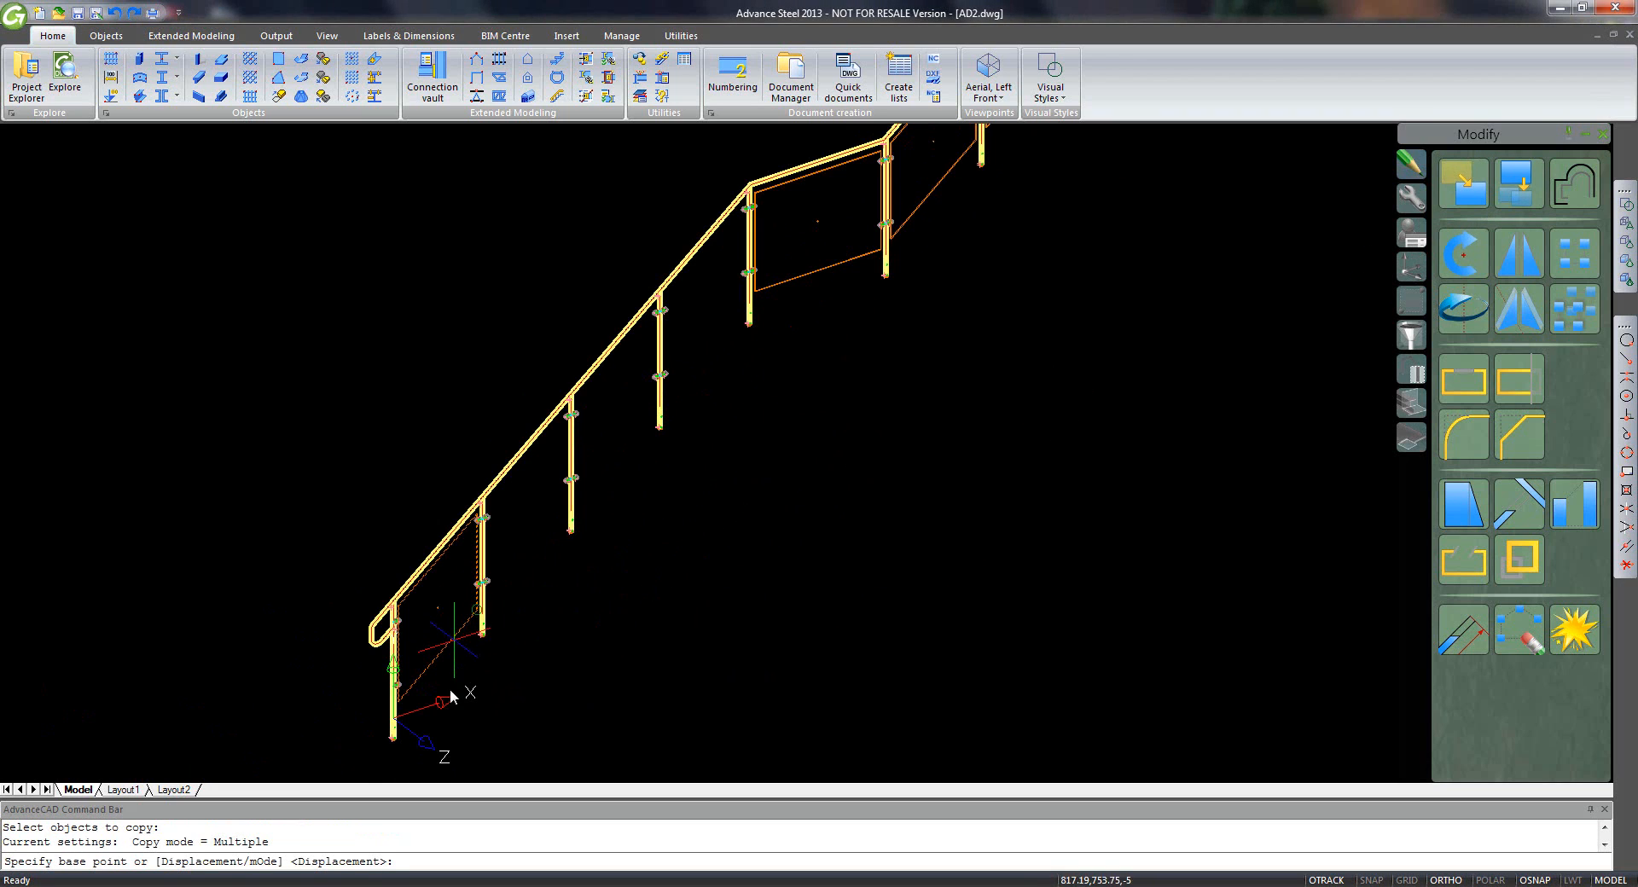
pyautogui.click(395, 718)
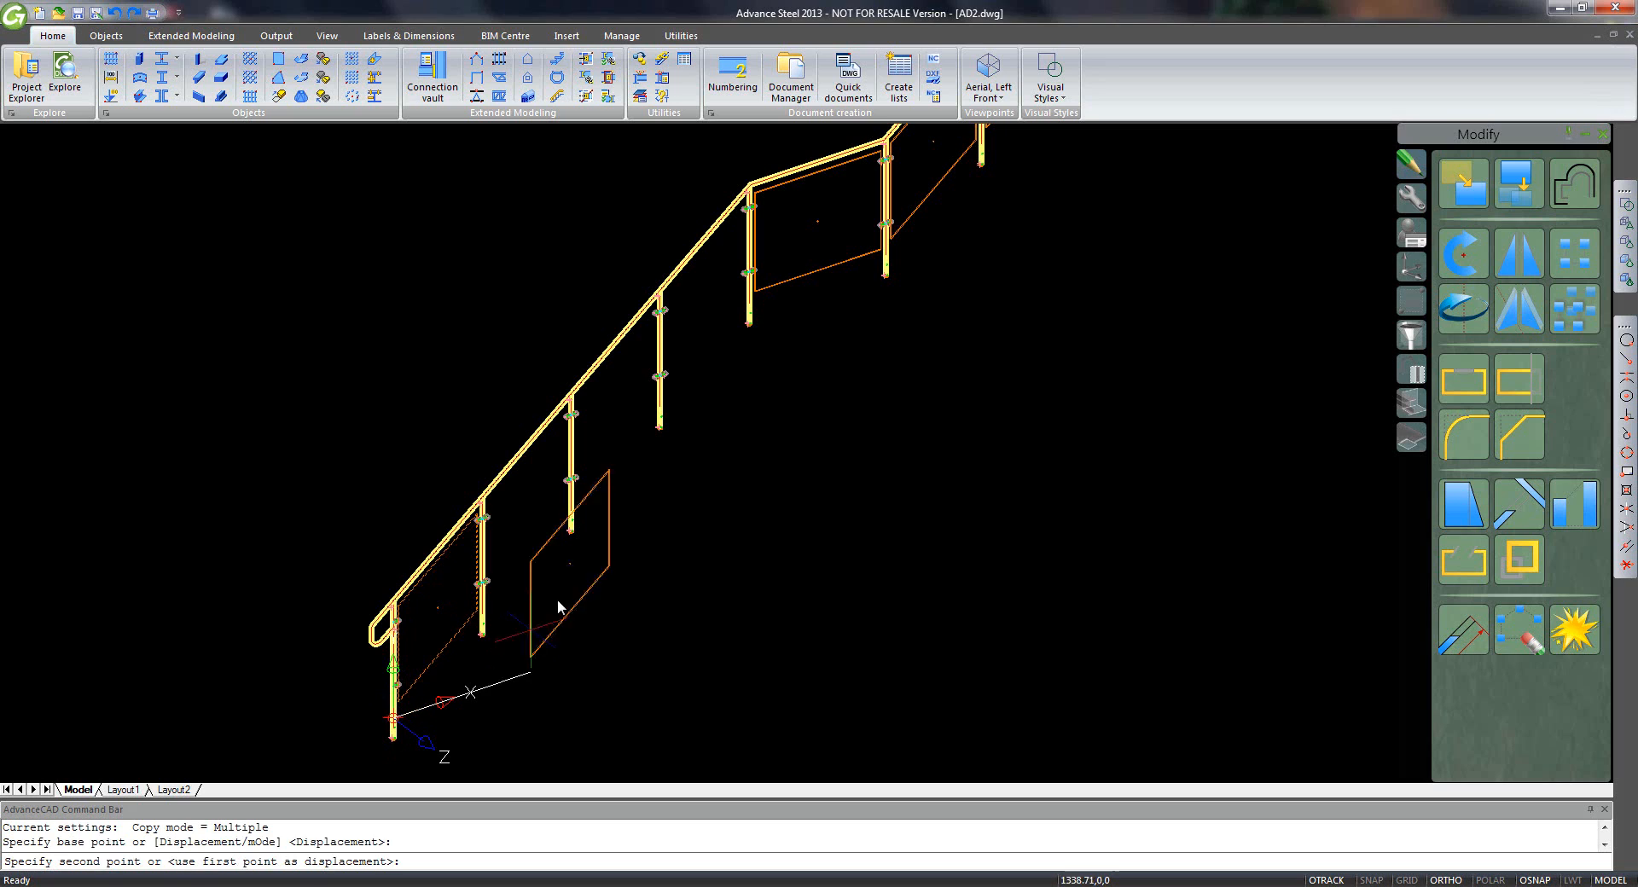
pyautogui.click(488, 602)
pyautogui.click(570, 515)
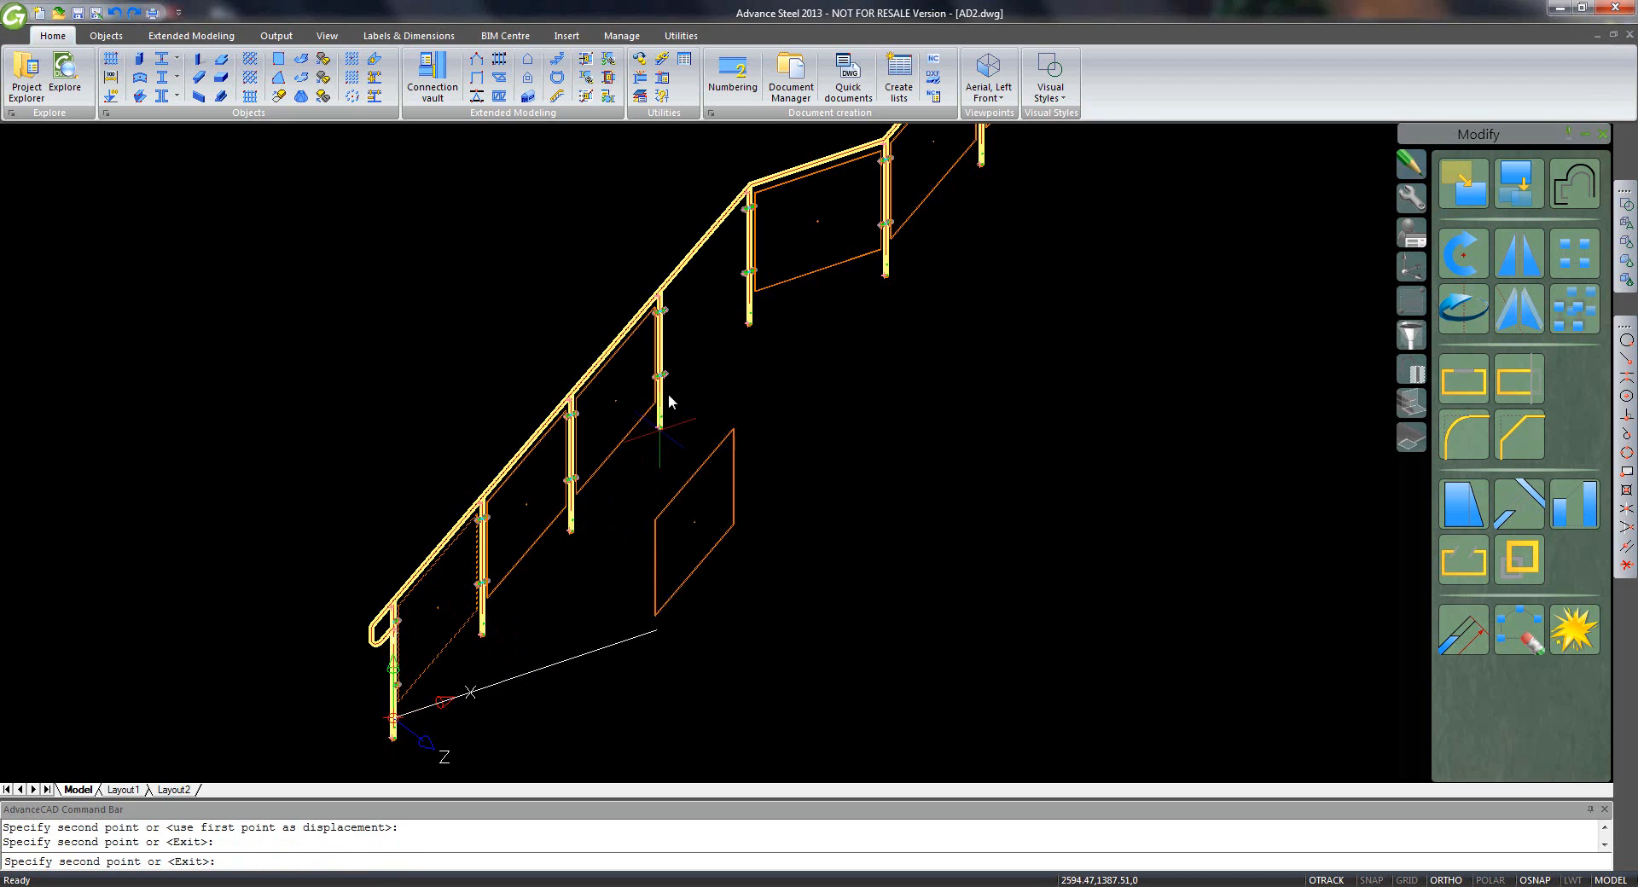
pyautogui.click(660, 418)
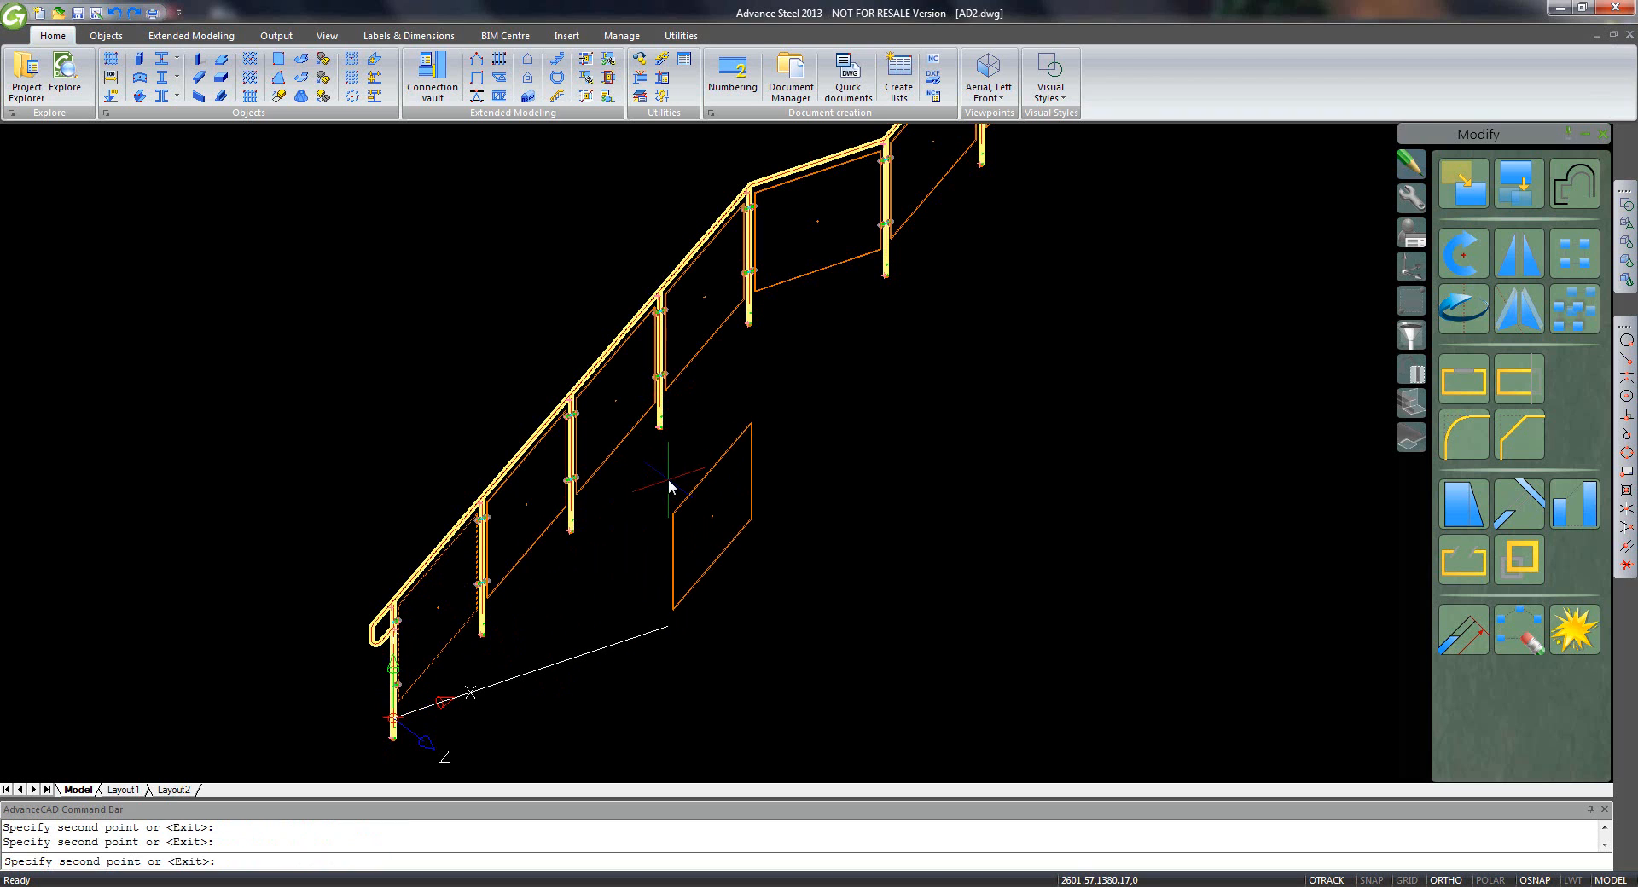
pyautogui.press('Return')
pyautogui.scroll(-3, 674, 482)
pyautogui.scroll(-2, 760, 573)
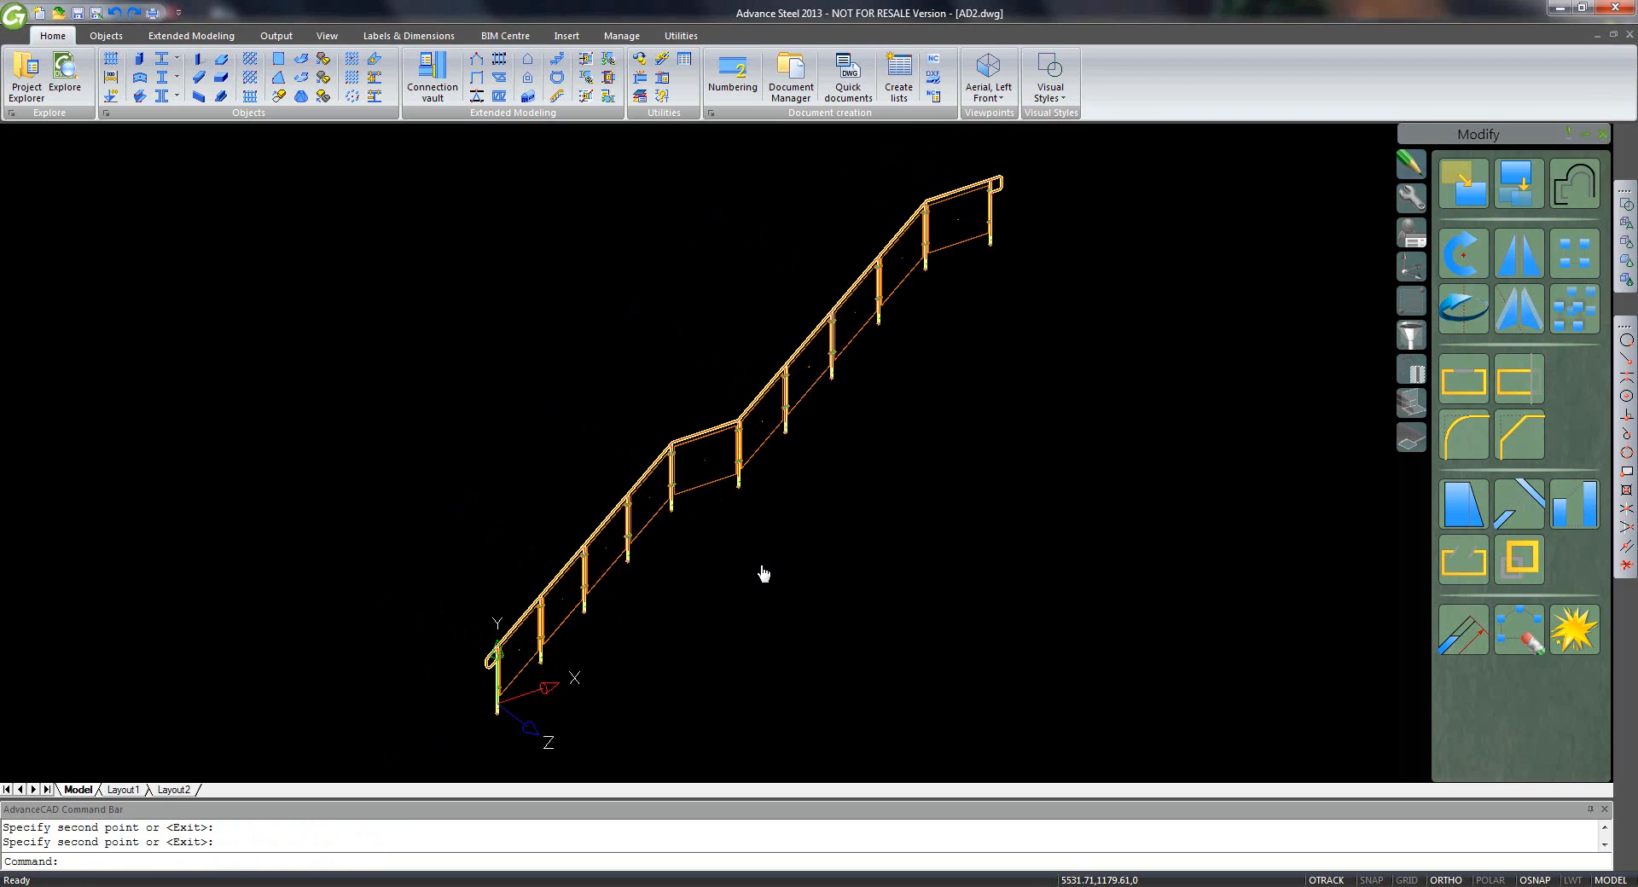
# - Join an upper railing part, a lower railing part and a handrail segment with a weld point
pyautogui.click(376, 63)
pyautogui.click(940, 262)
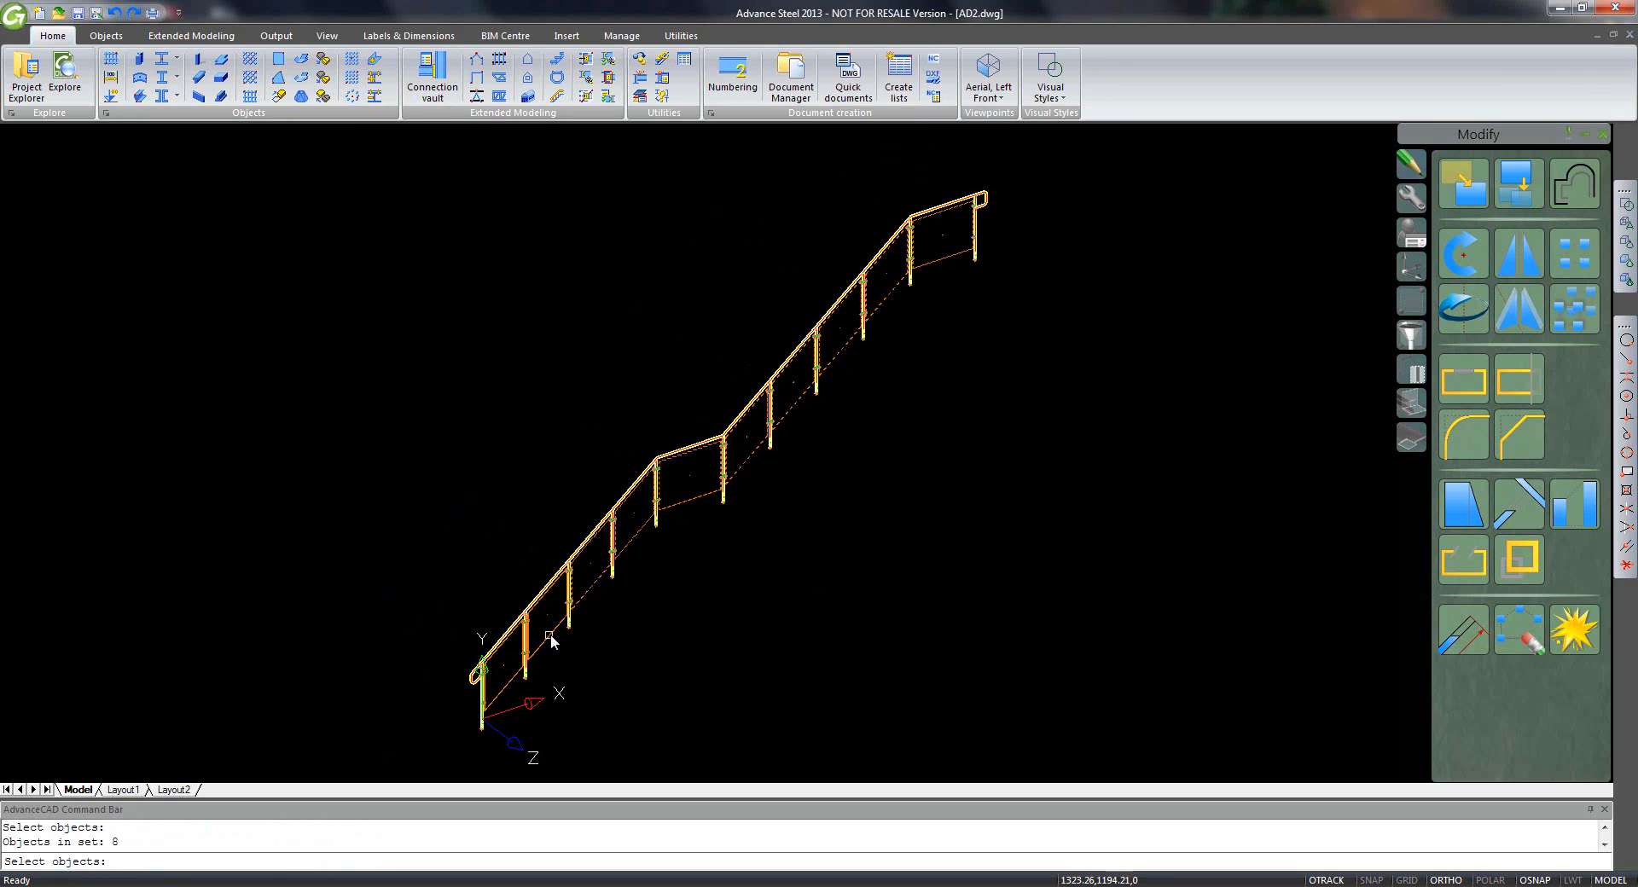
pyautogui.click(513, 677)
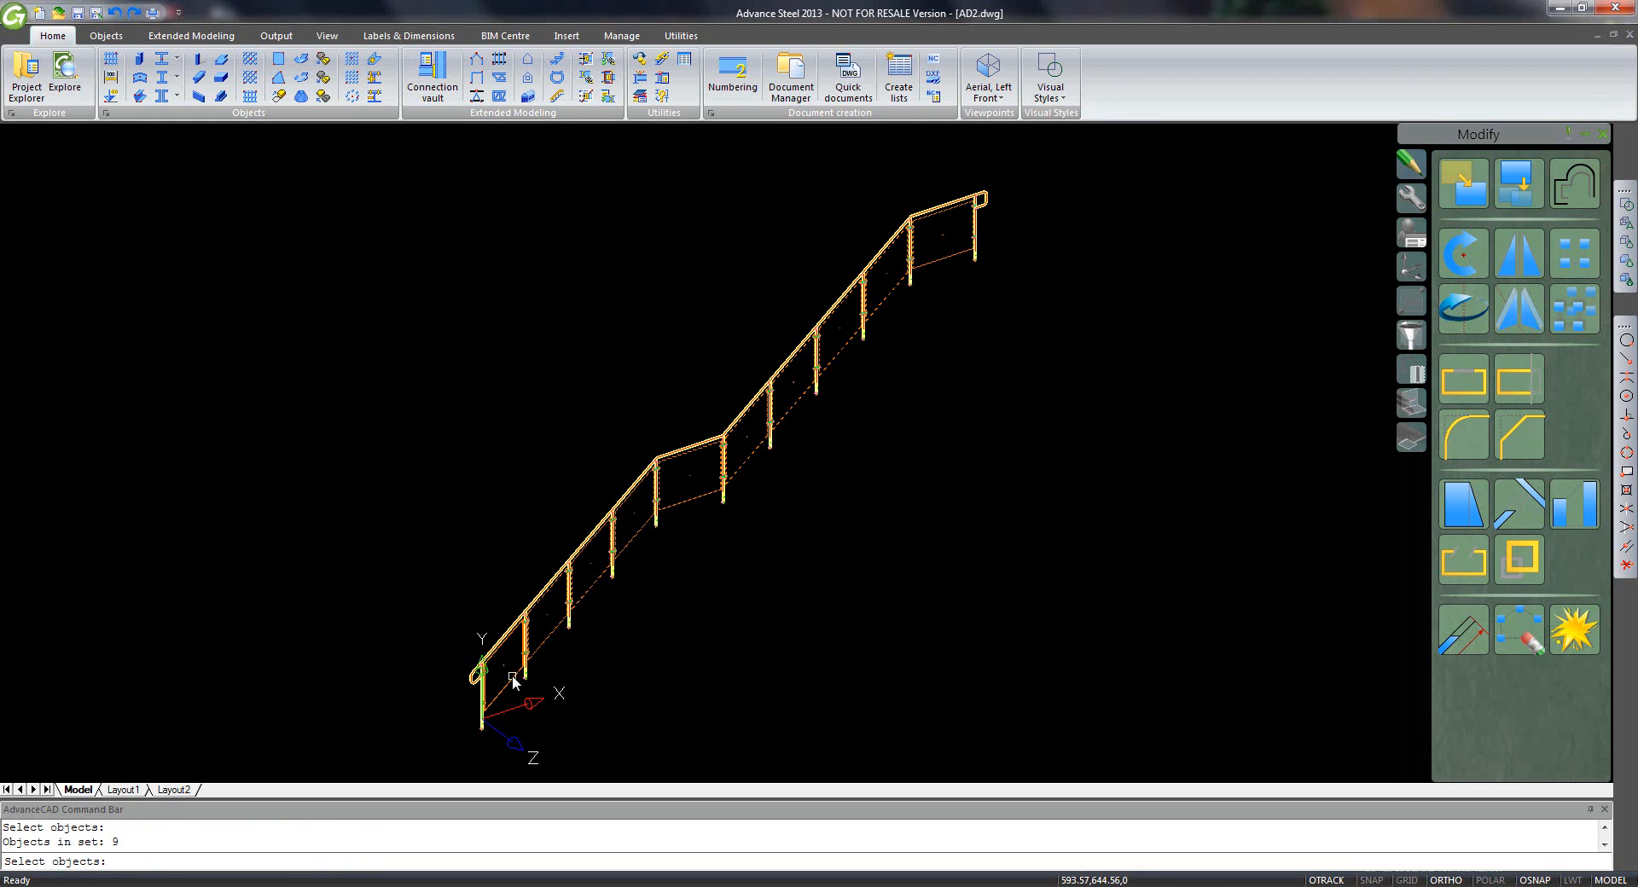
pyautogui.click(677, 447)
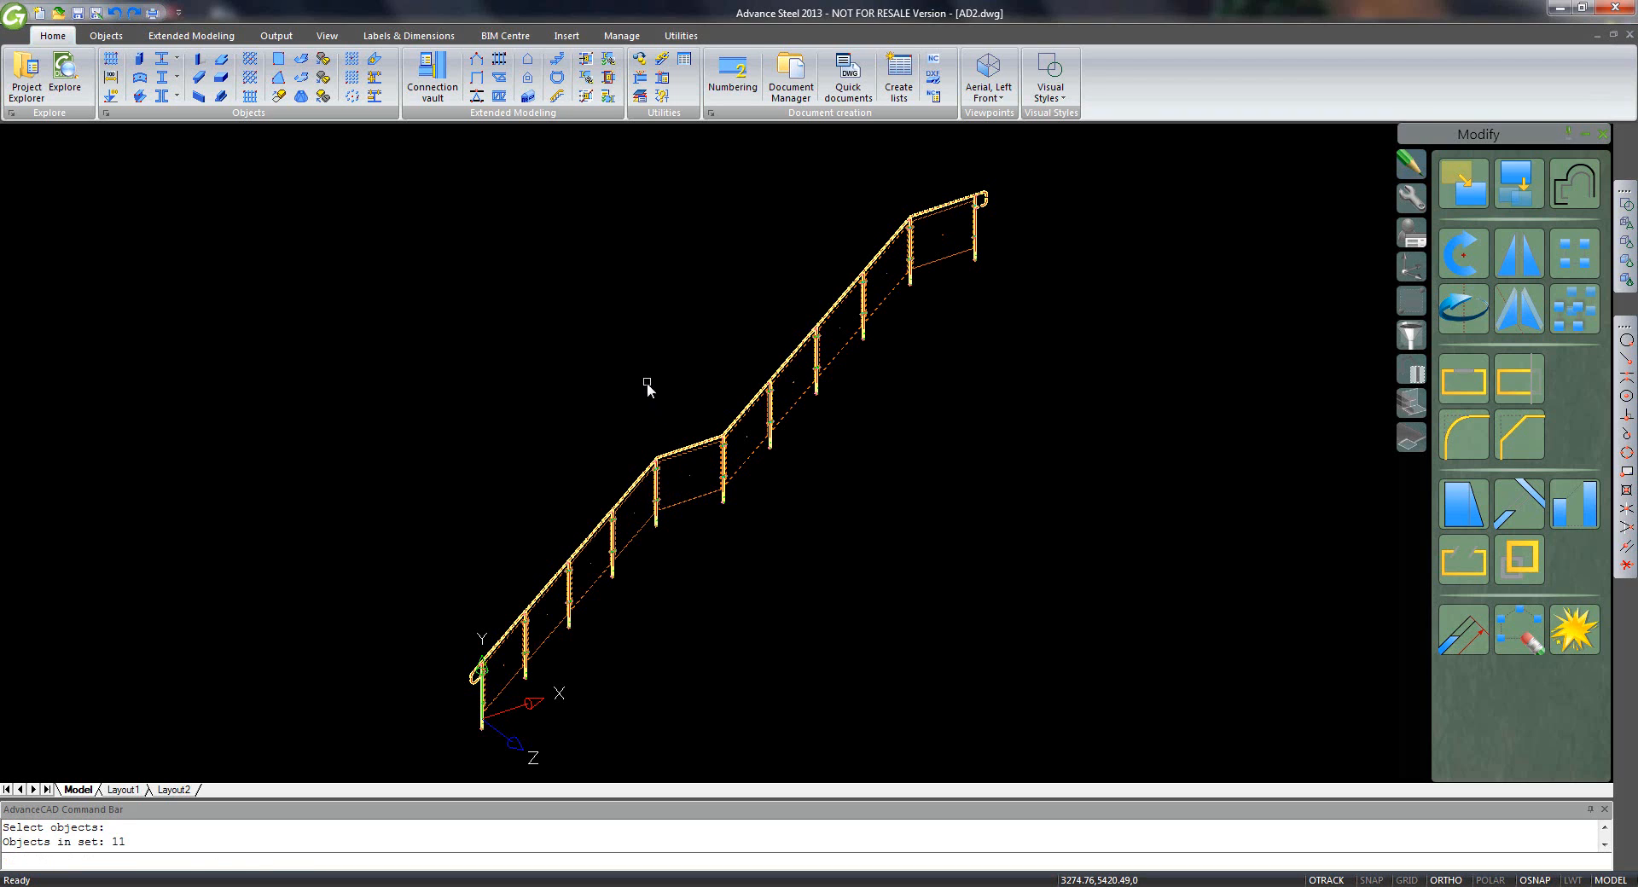
pyautogui.press('Return')
pyautogui.click(655, 462)
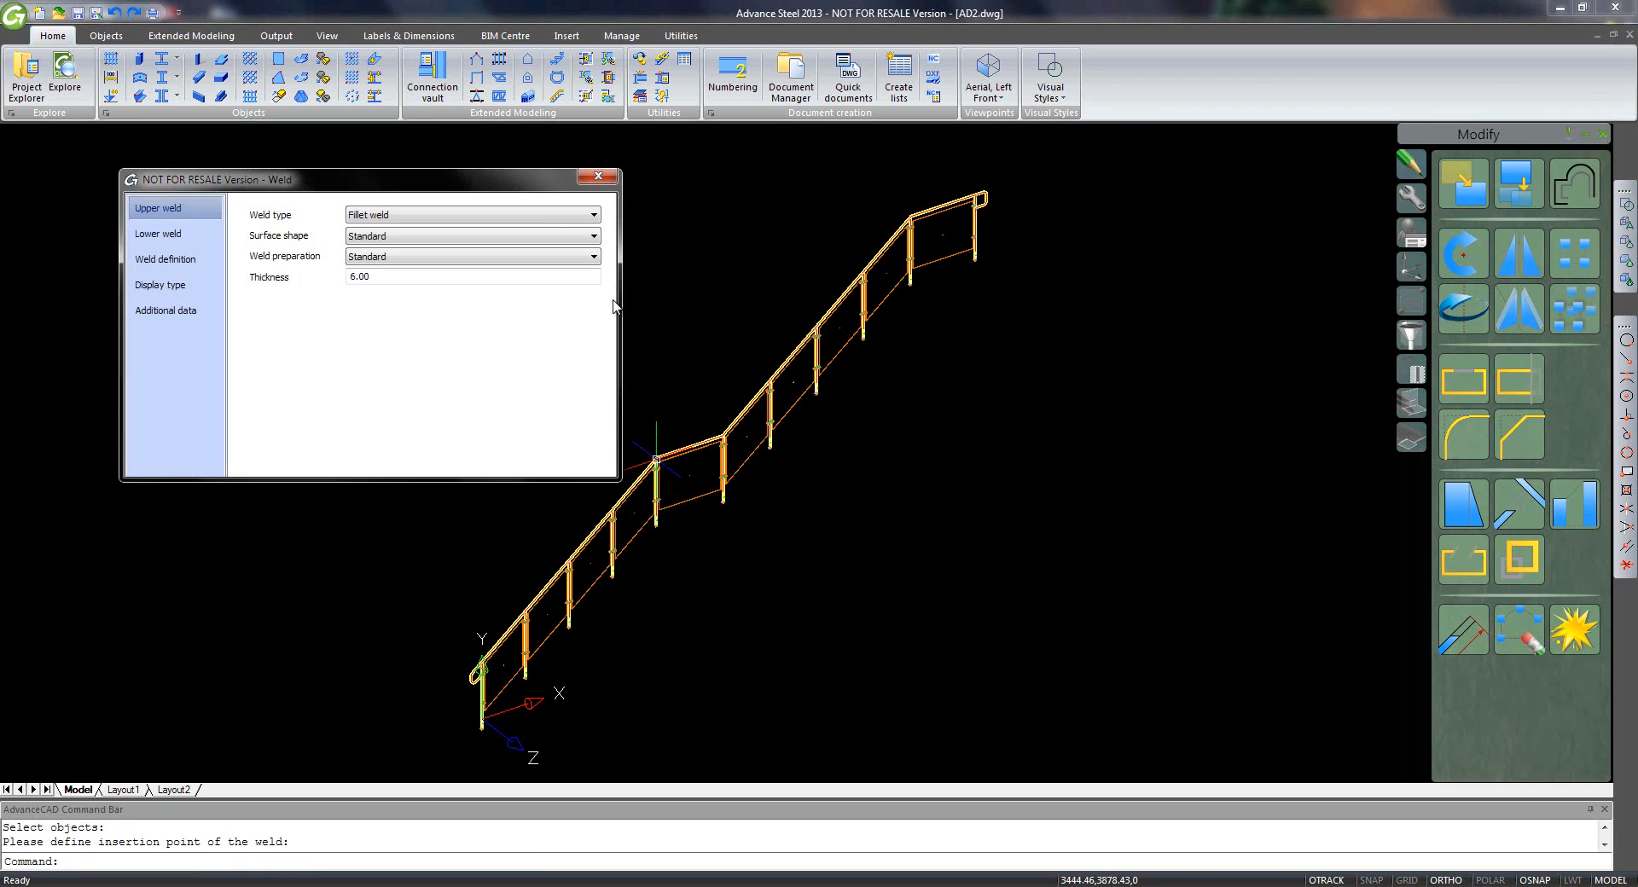
pyautogui.click(588, 179)
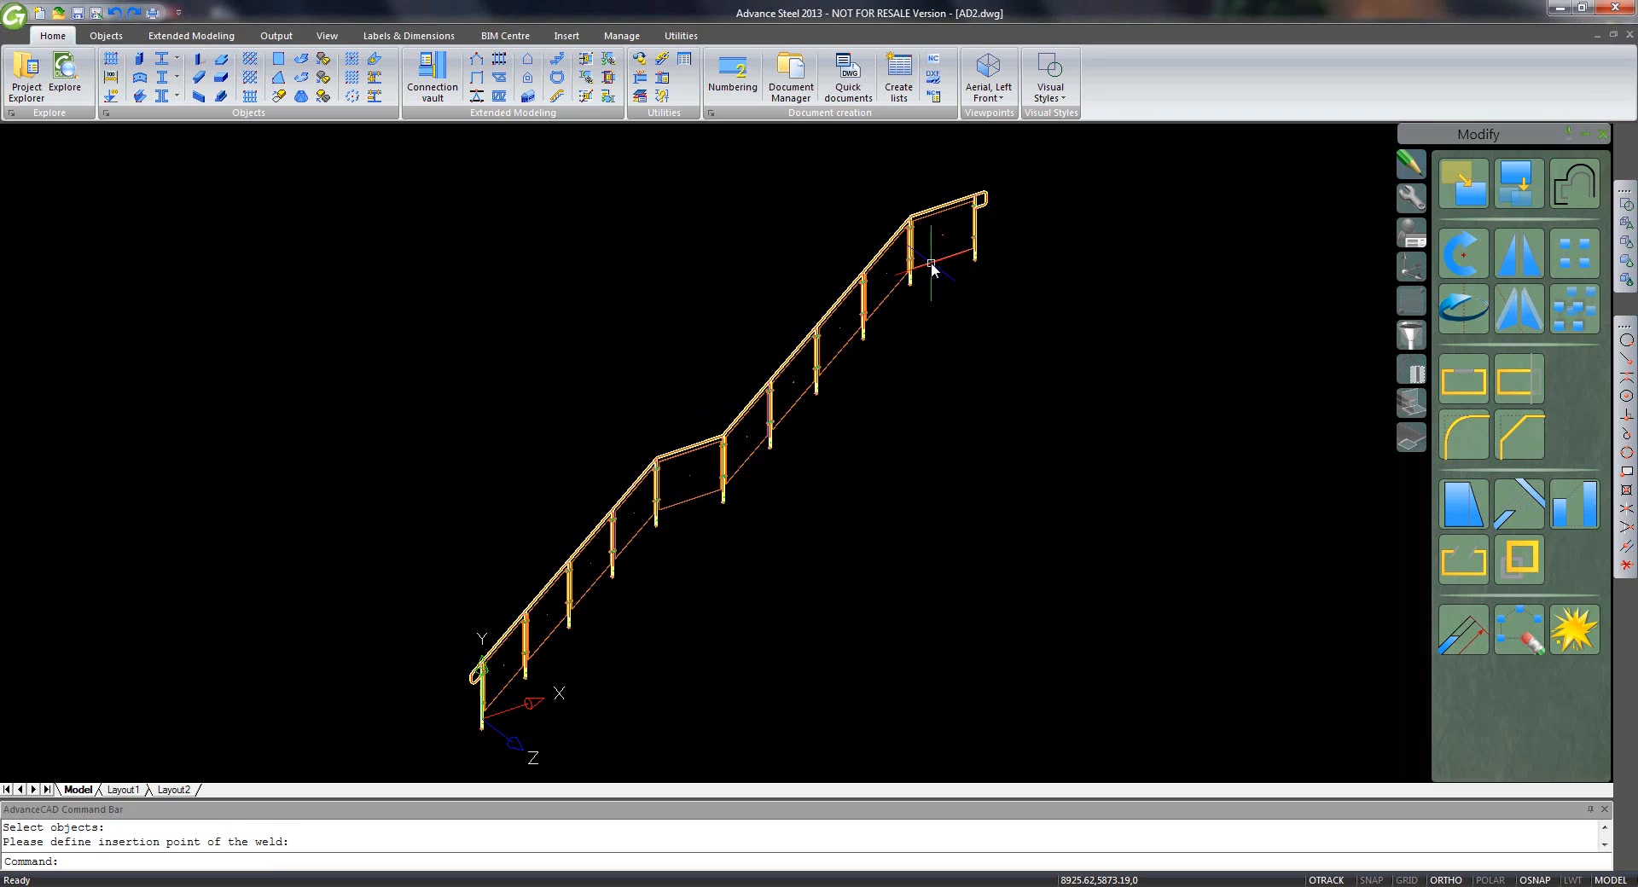
# - Select all the railing glass plates and give them Glass material in their shared properties
pyautogui.click(931, 266)
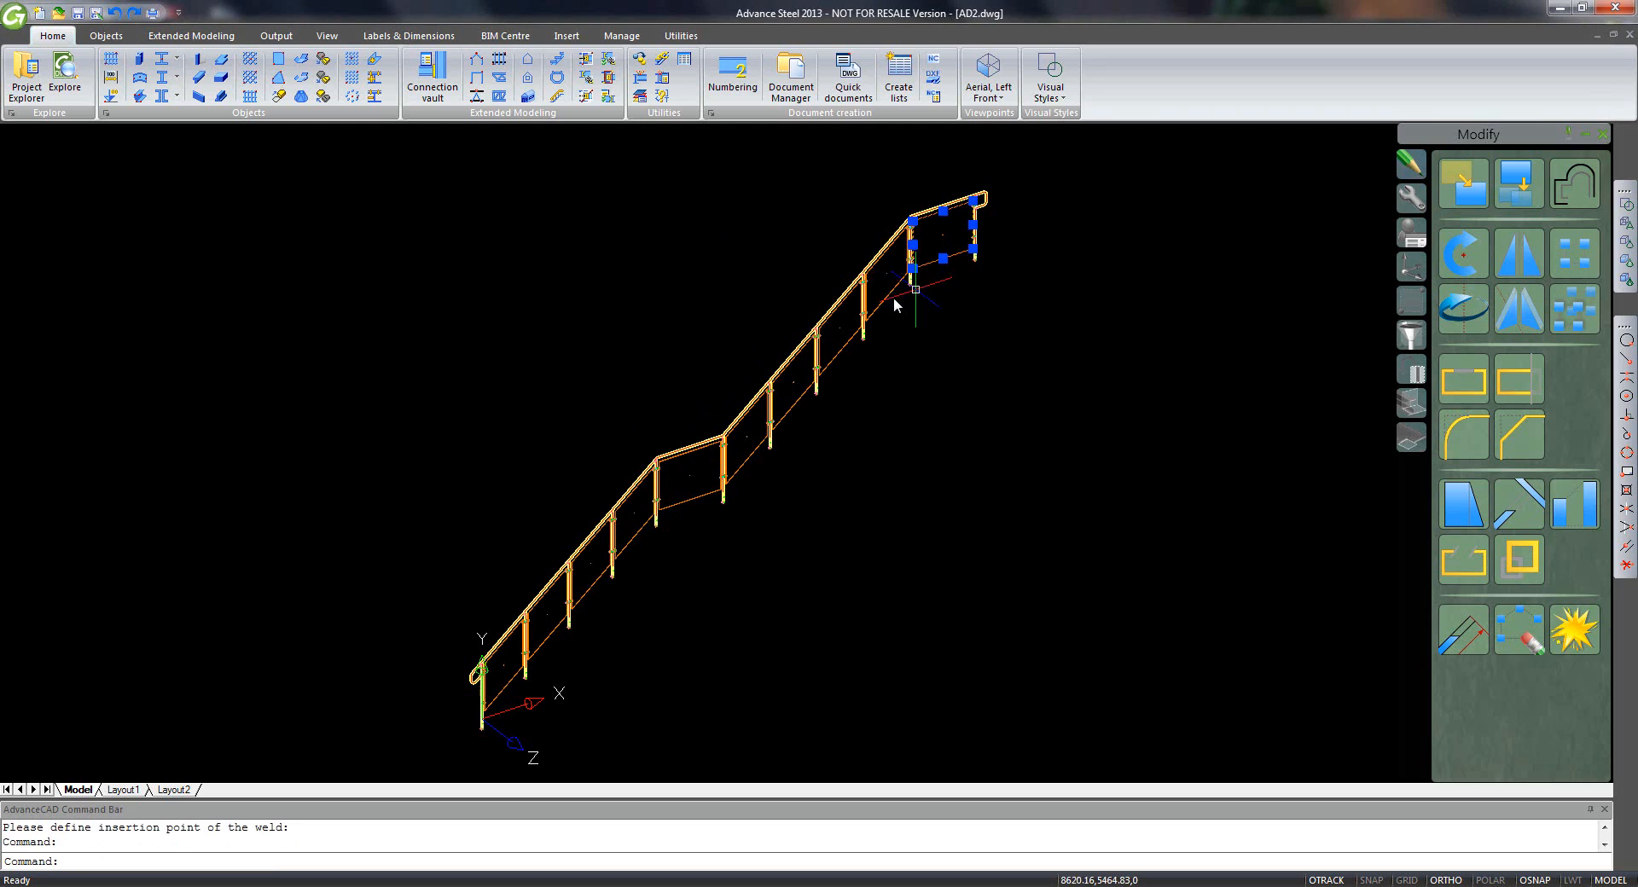
pyautogui.click(781, 418)
pyautogui.click(746, 462)
pyautogui.click(694, 499)
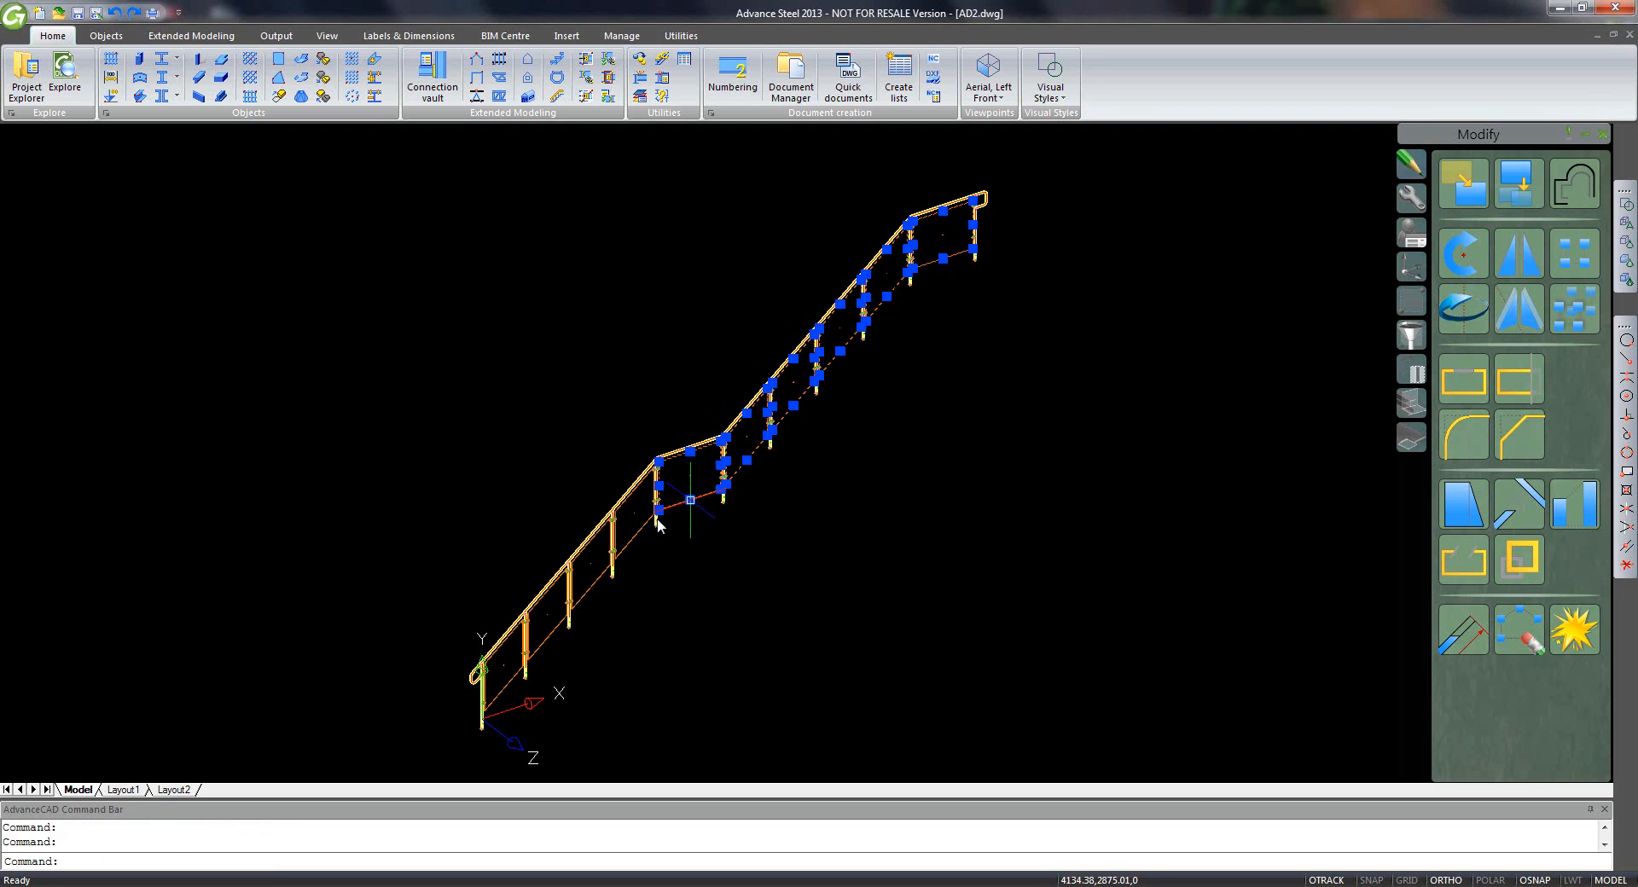
pyautogui.click(615, 559)
pyautogui.click(599, 587)
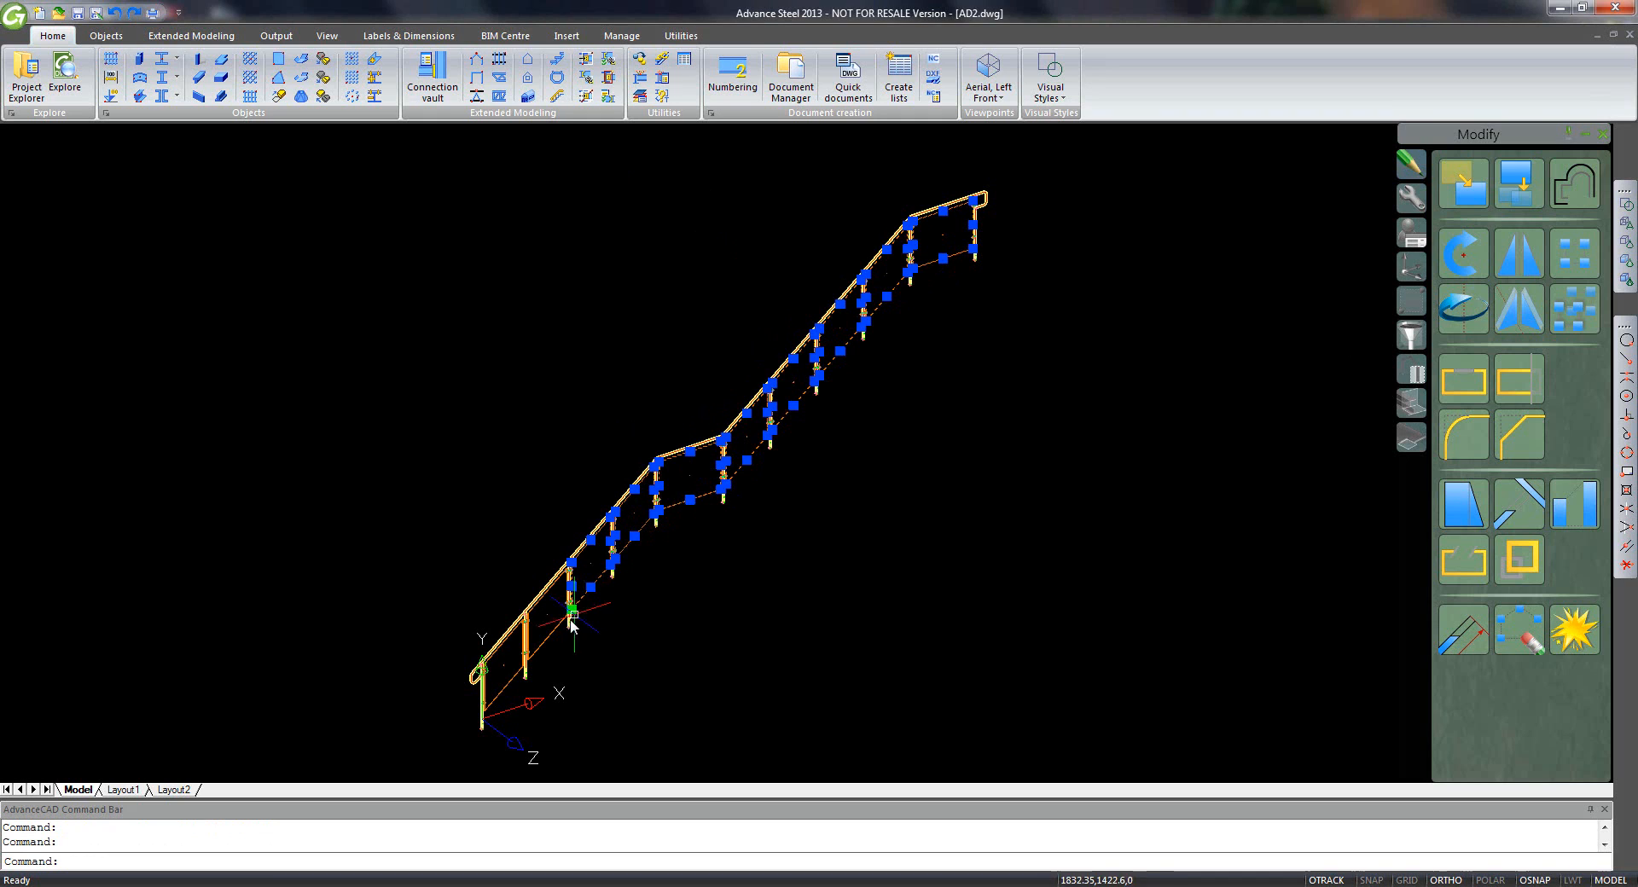
pyautogui.click(551, 633)
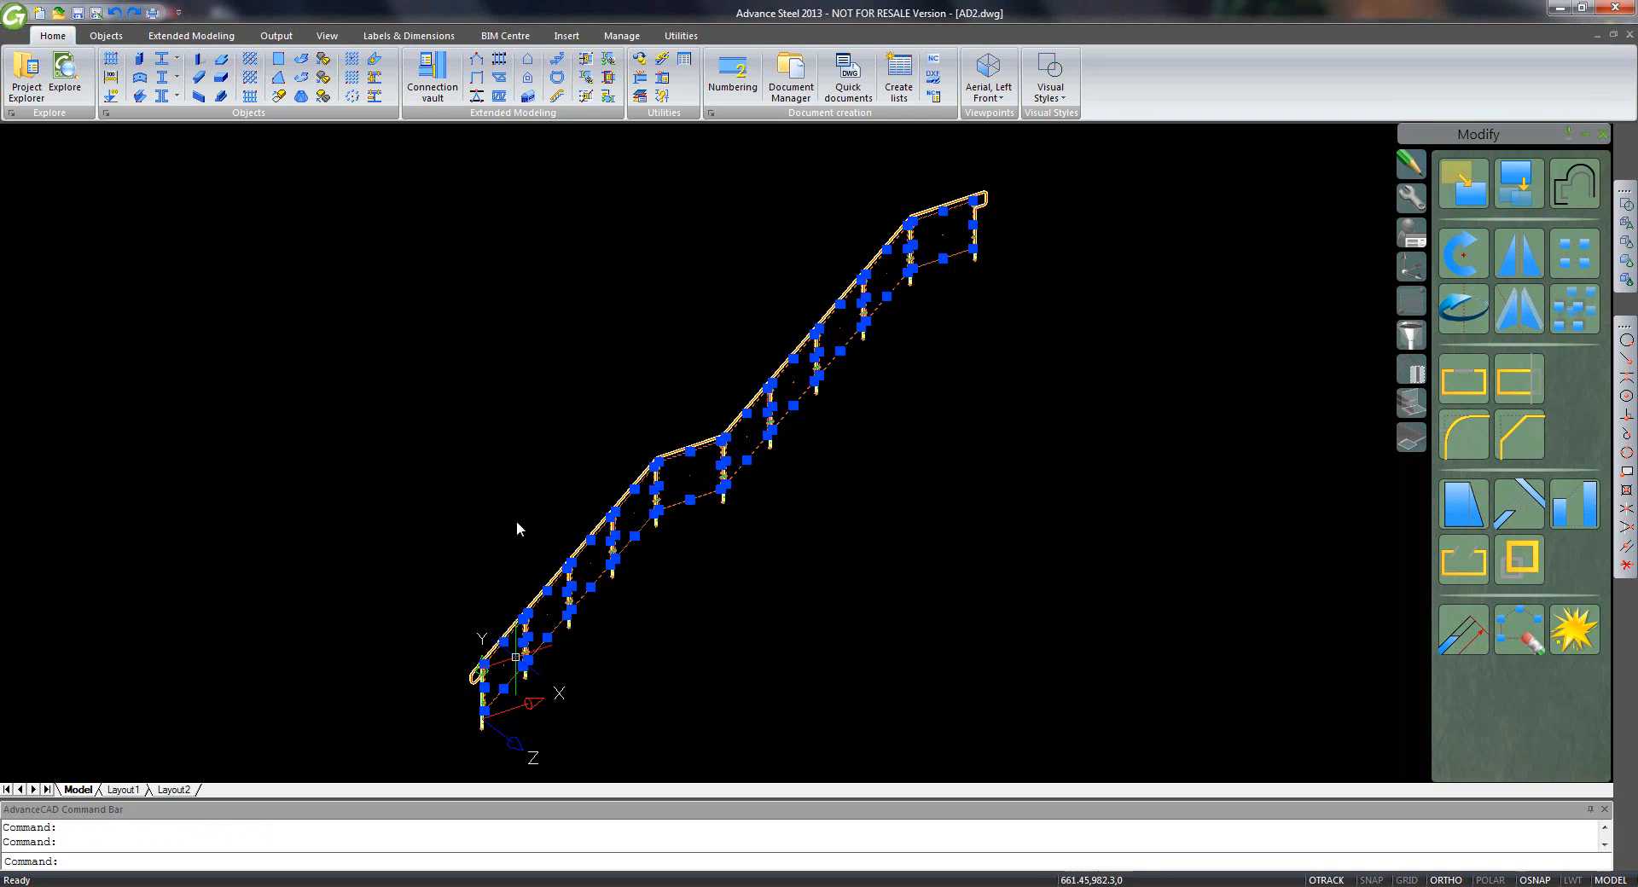
pyautogui.rightClick(527, 442)
pyautogui.click(671, 791)
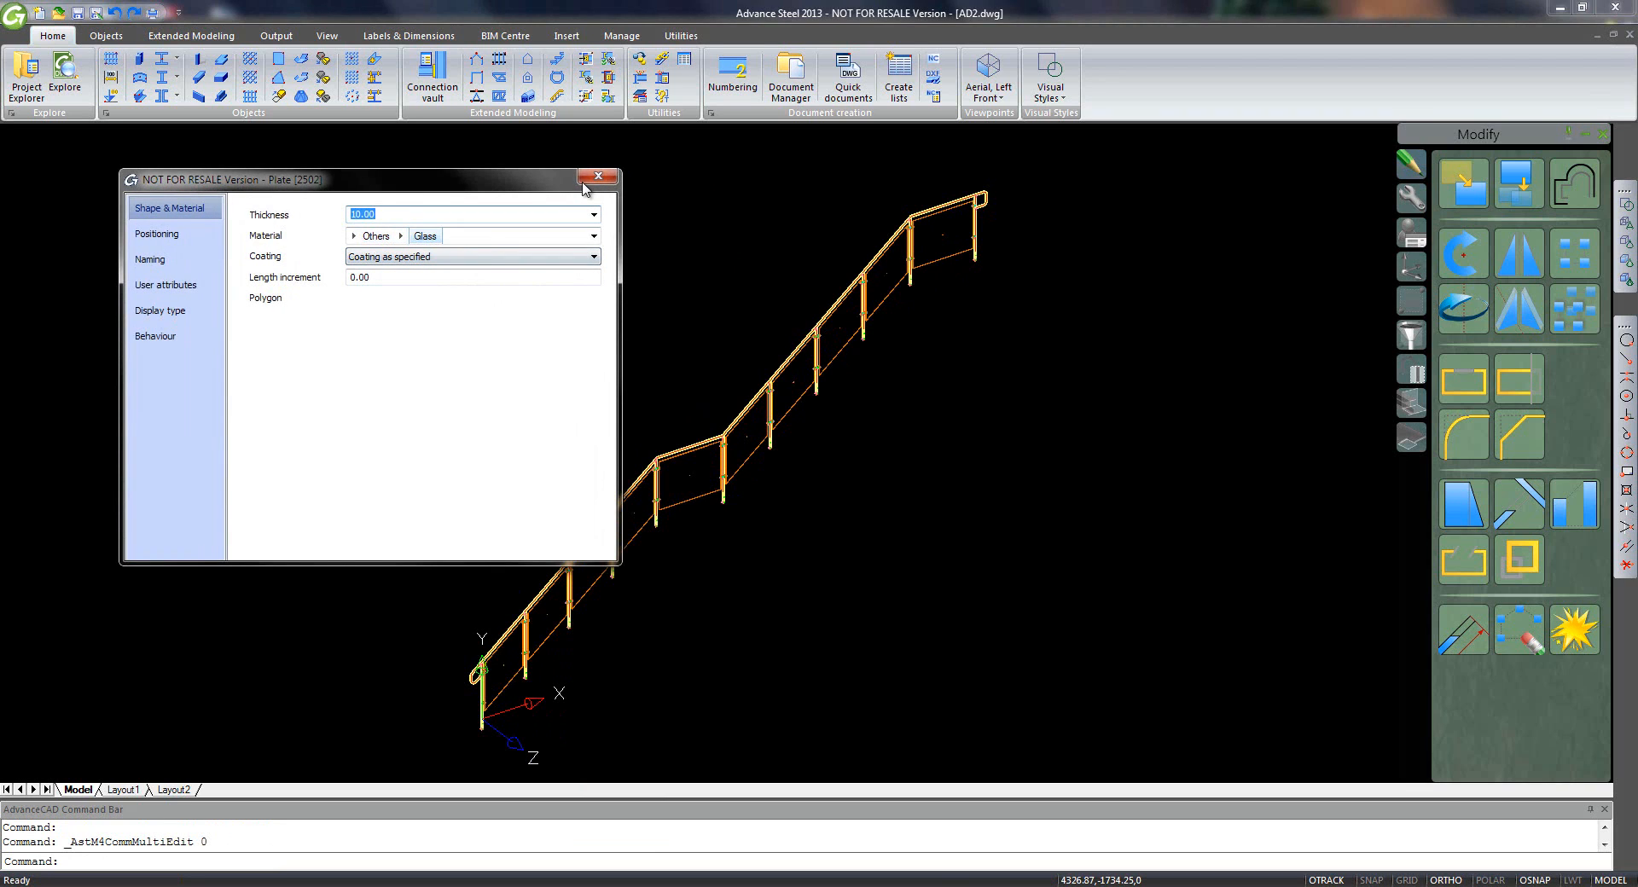
pyautogui.click(596, 177)
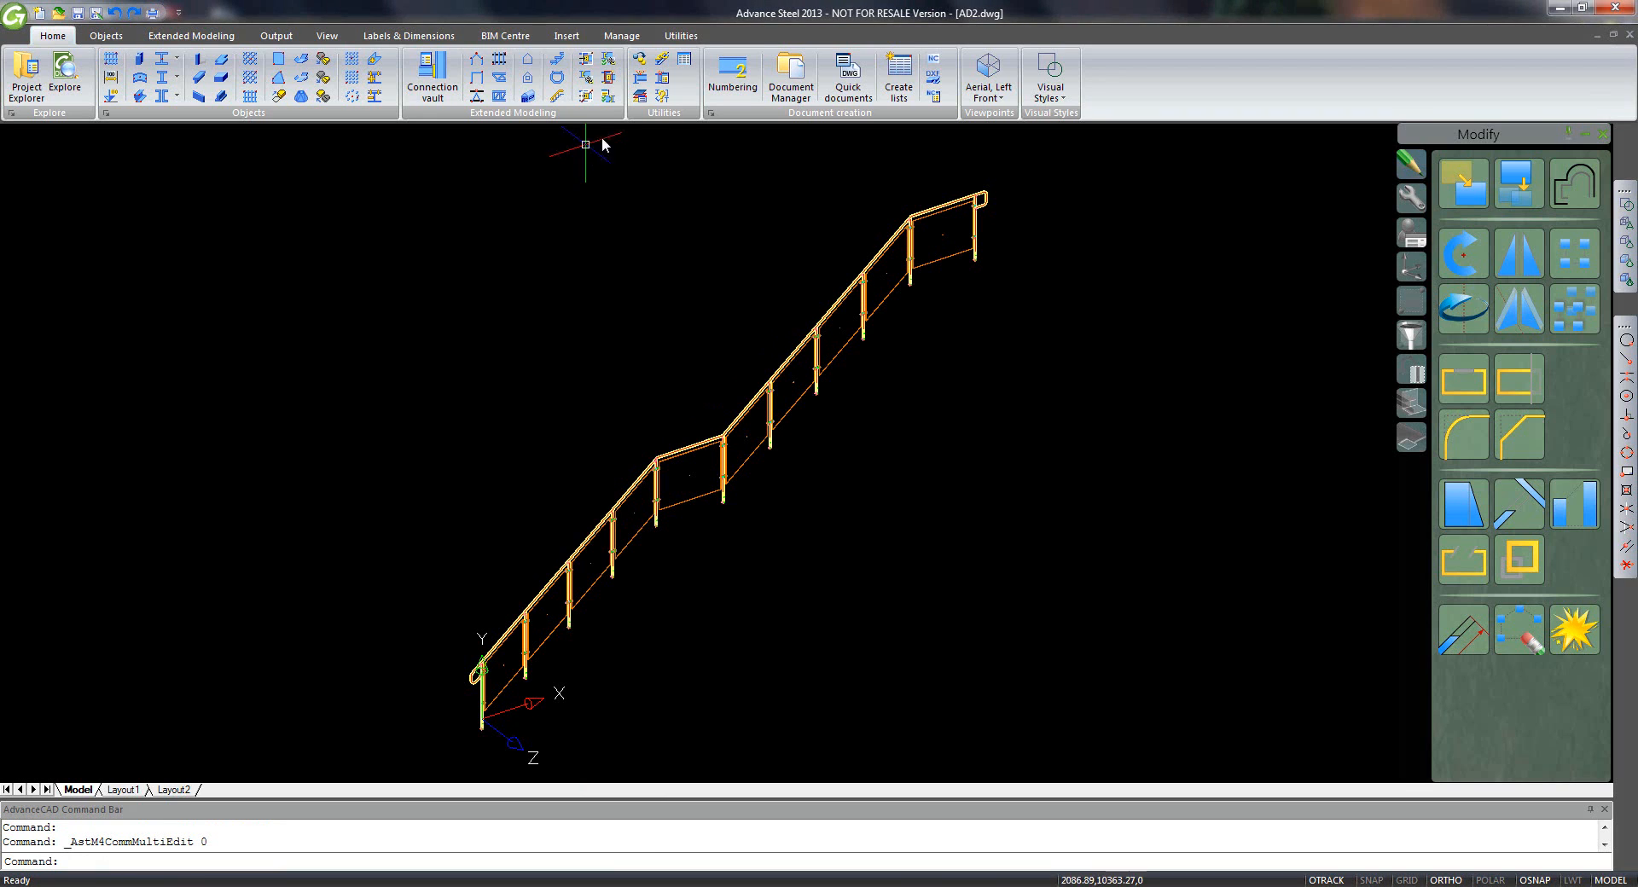
# - Colour all nine railing glass panels cyan
pyautogui.click(940, 257)
pyautogui.click(843, 353)
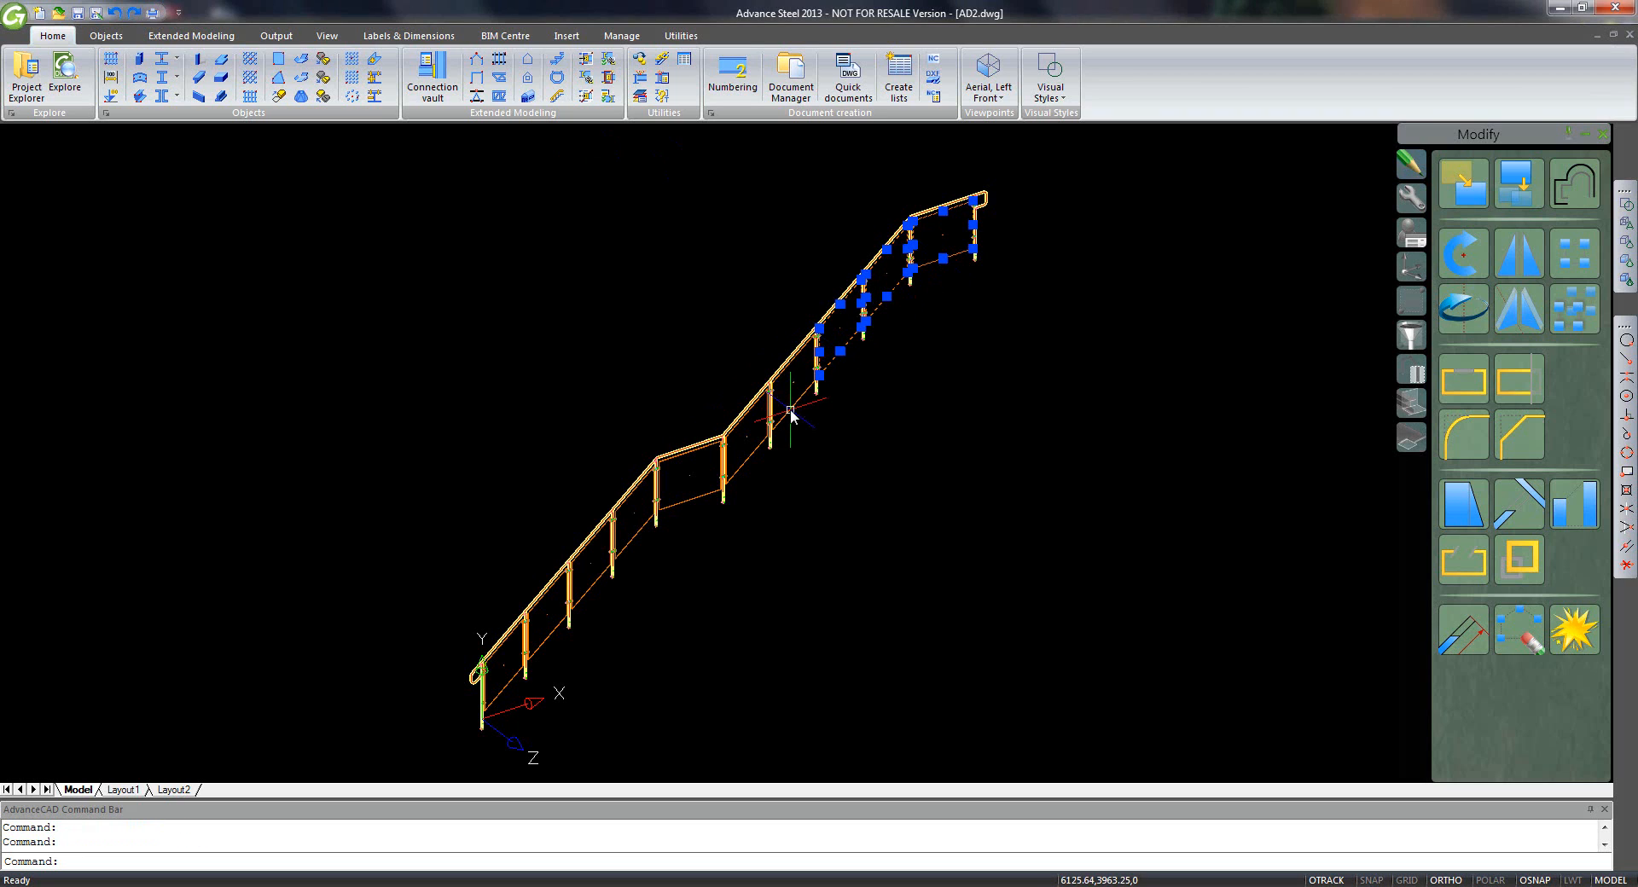
pyautogui.click(793, 407)
pyautogui.click(750, 457)
pyautogui.click(696, 505)
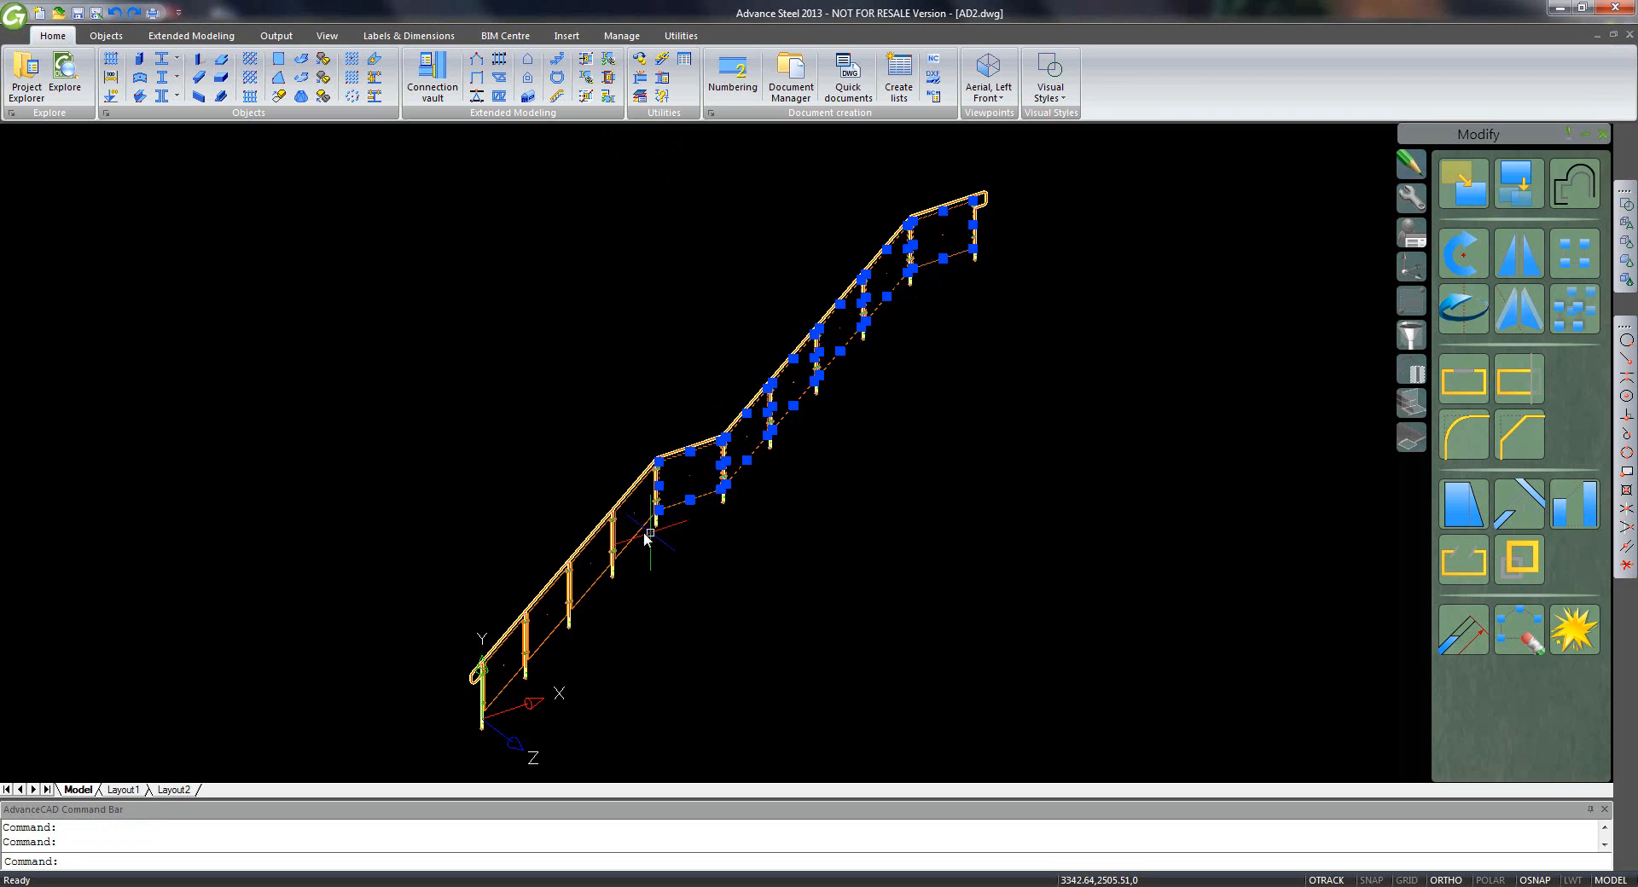
pyautogui.click(635, 525)
pyautogui.click(586, 599)
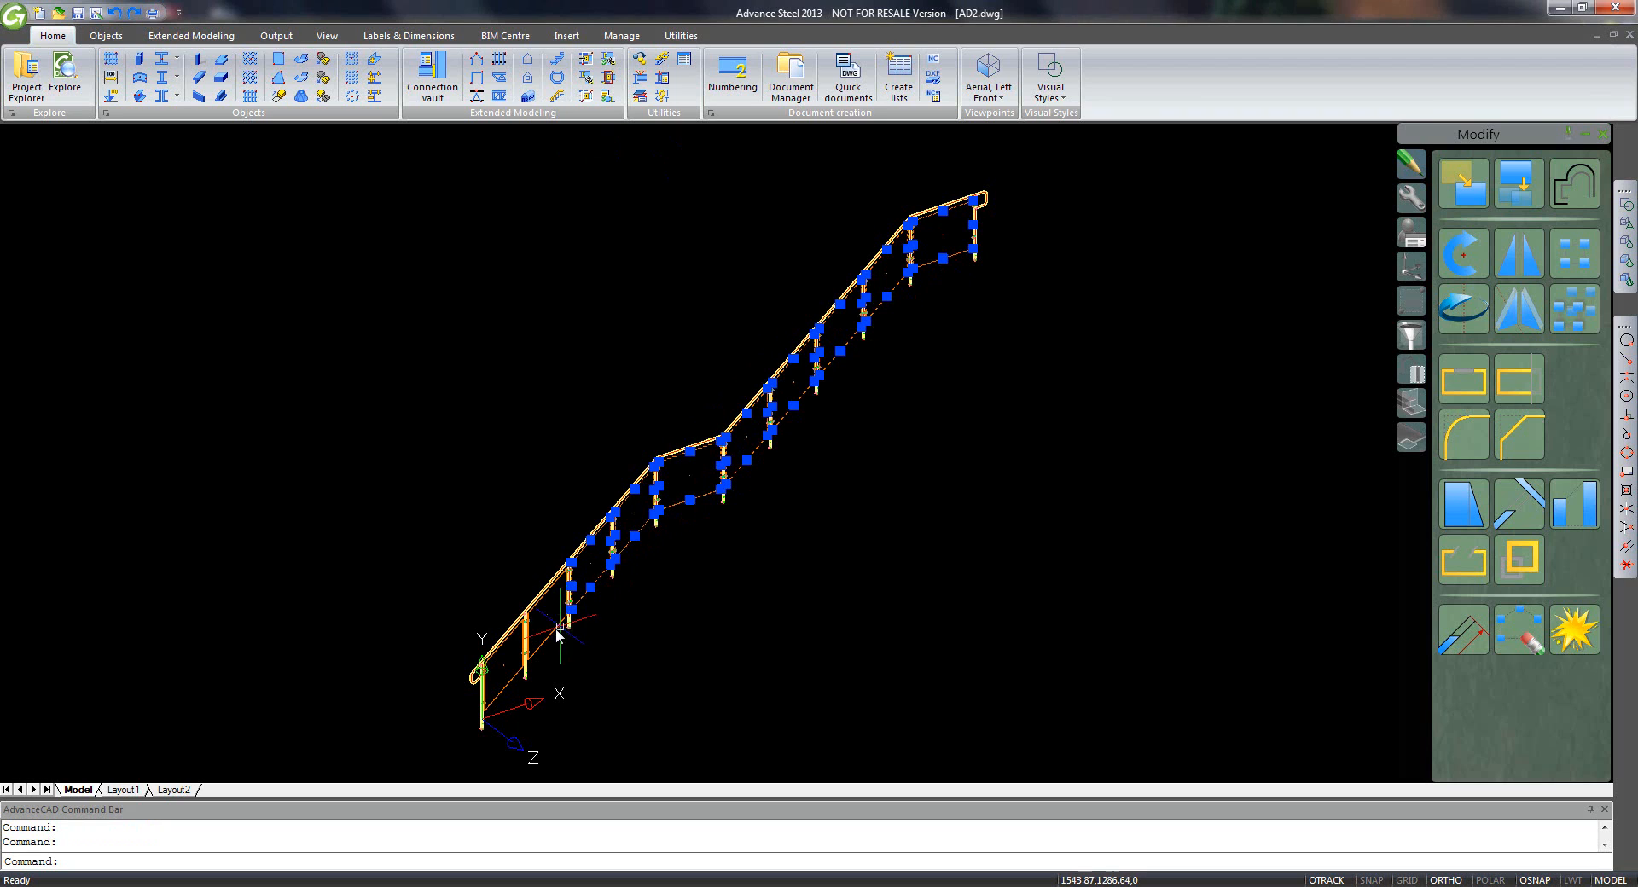
pyautogui.click(546, 636)
pyautogui.click(507, 678)
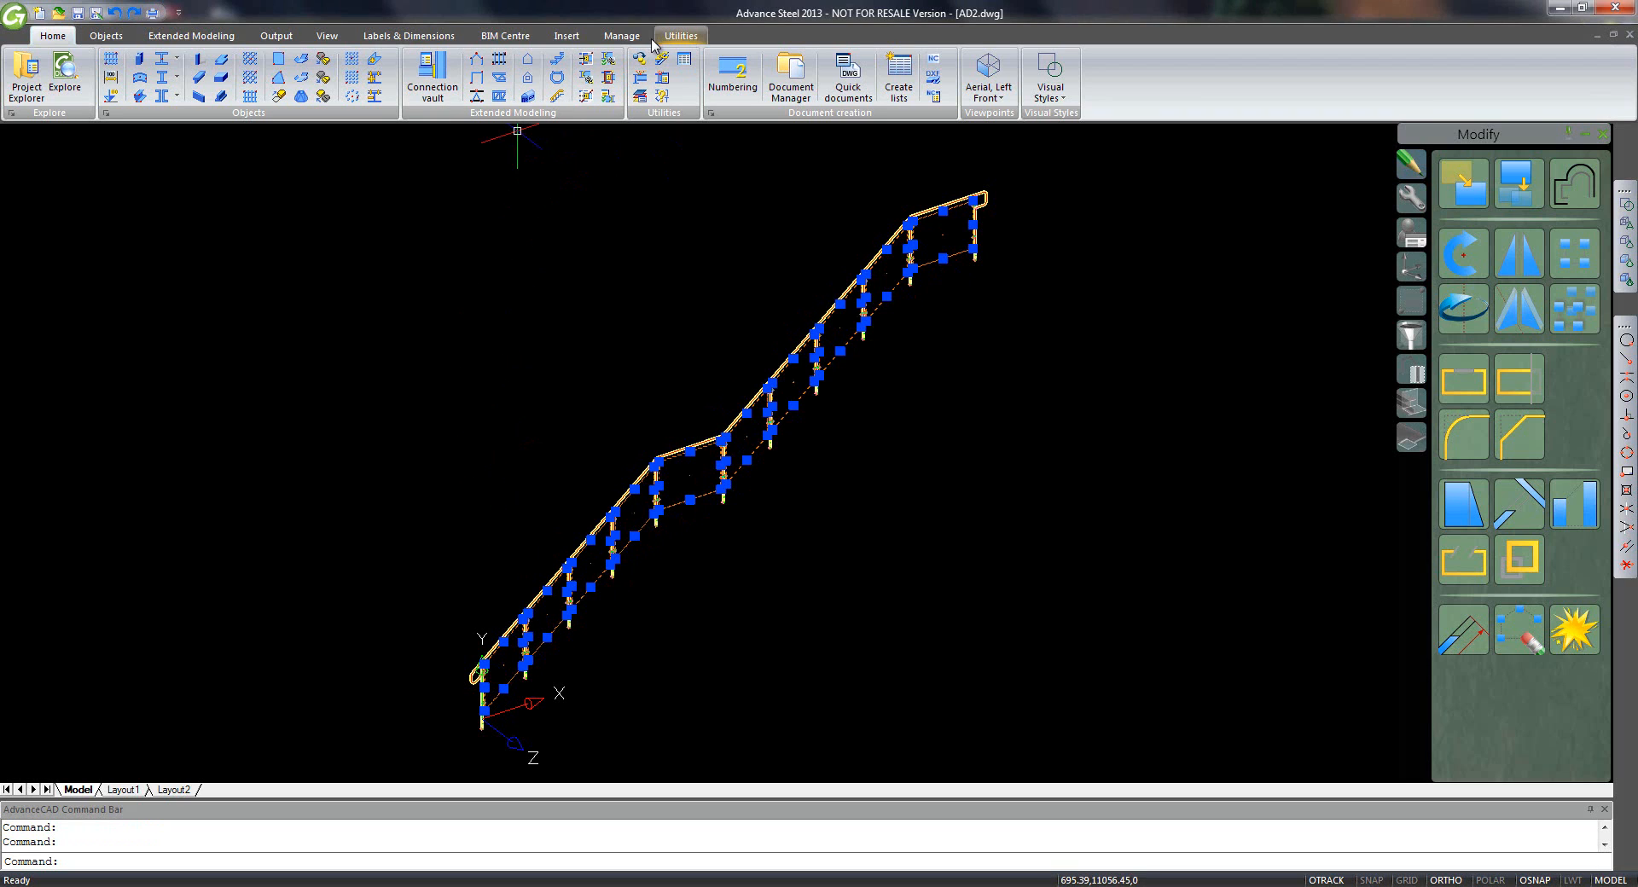
pyautogui.click(680, 36)
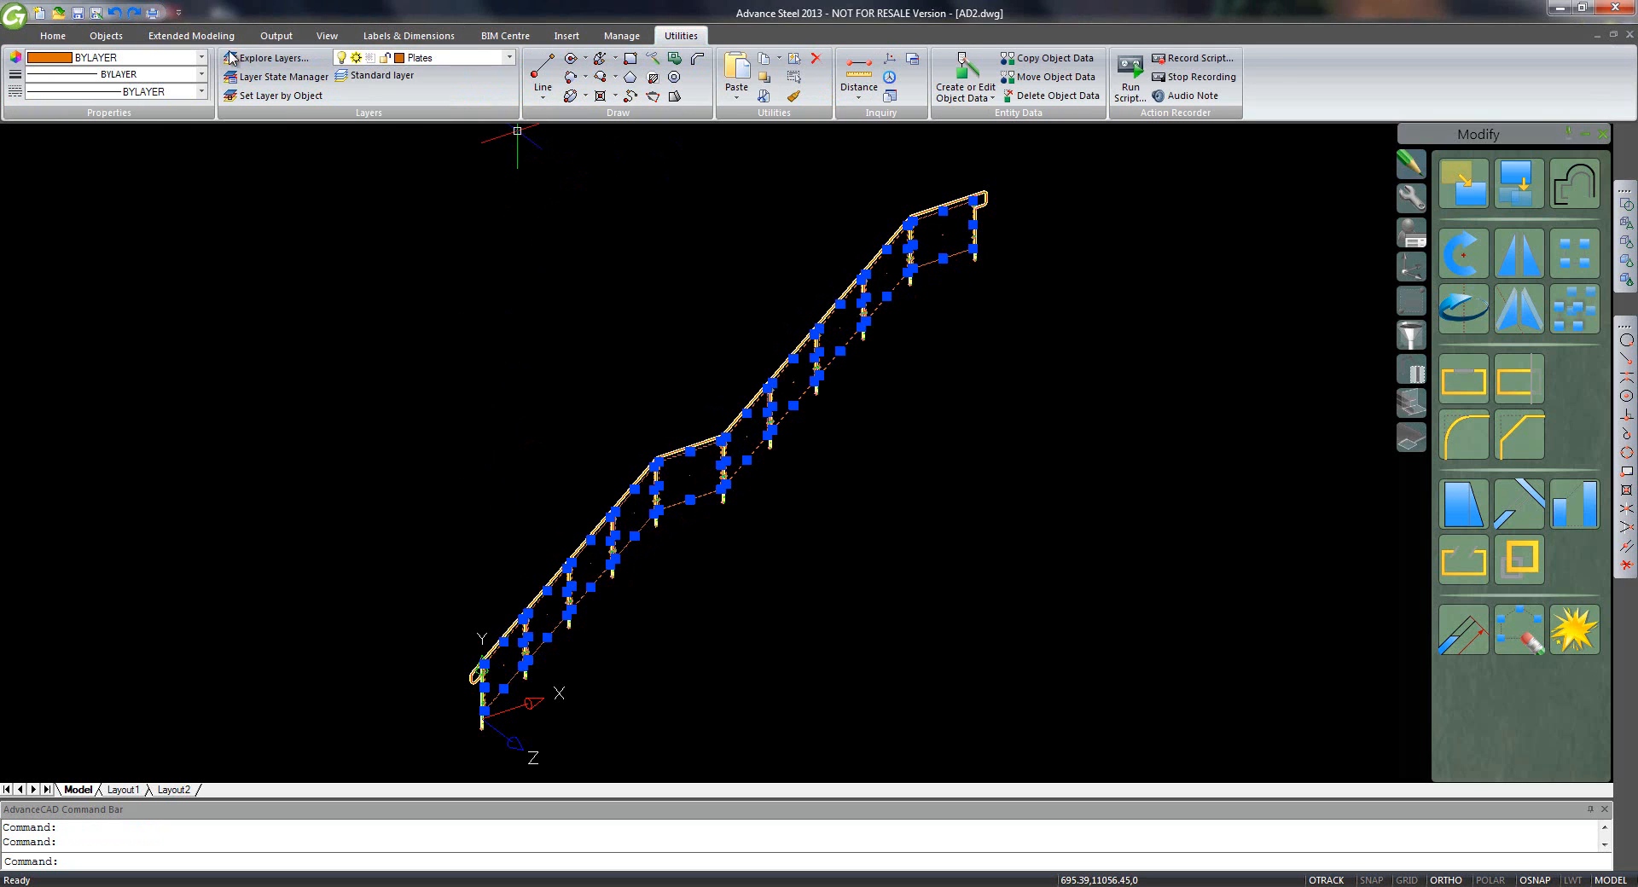
pyautogui.click(201, 57)
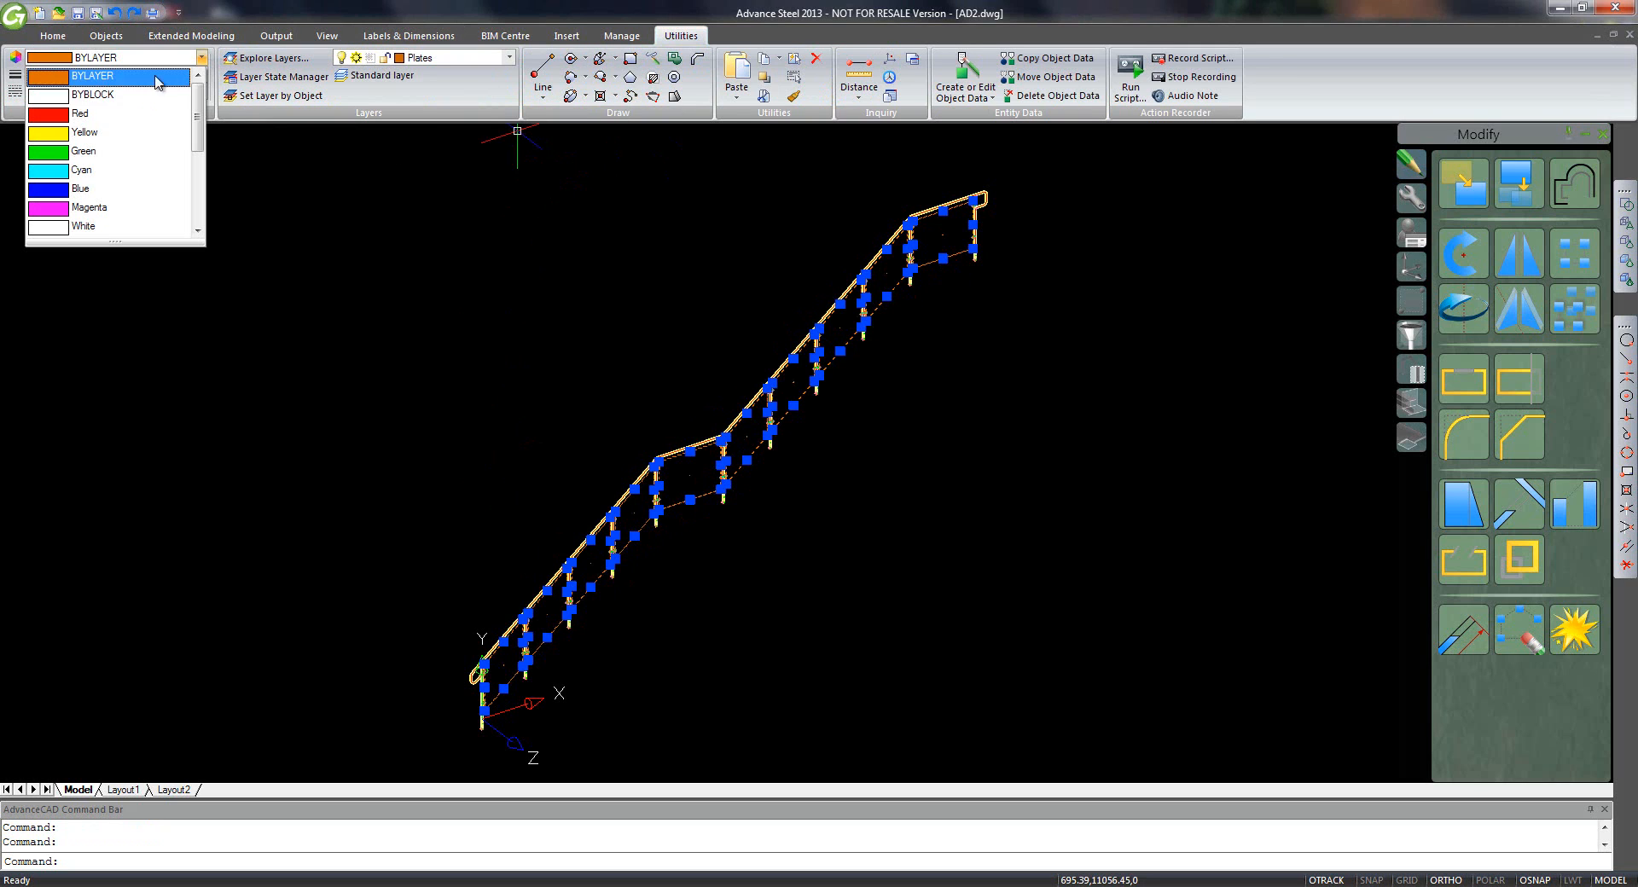
pyautogui.click(99, 173)
pyautogui.press('Escape')
pyautogui.press('Escape')
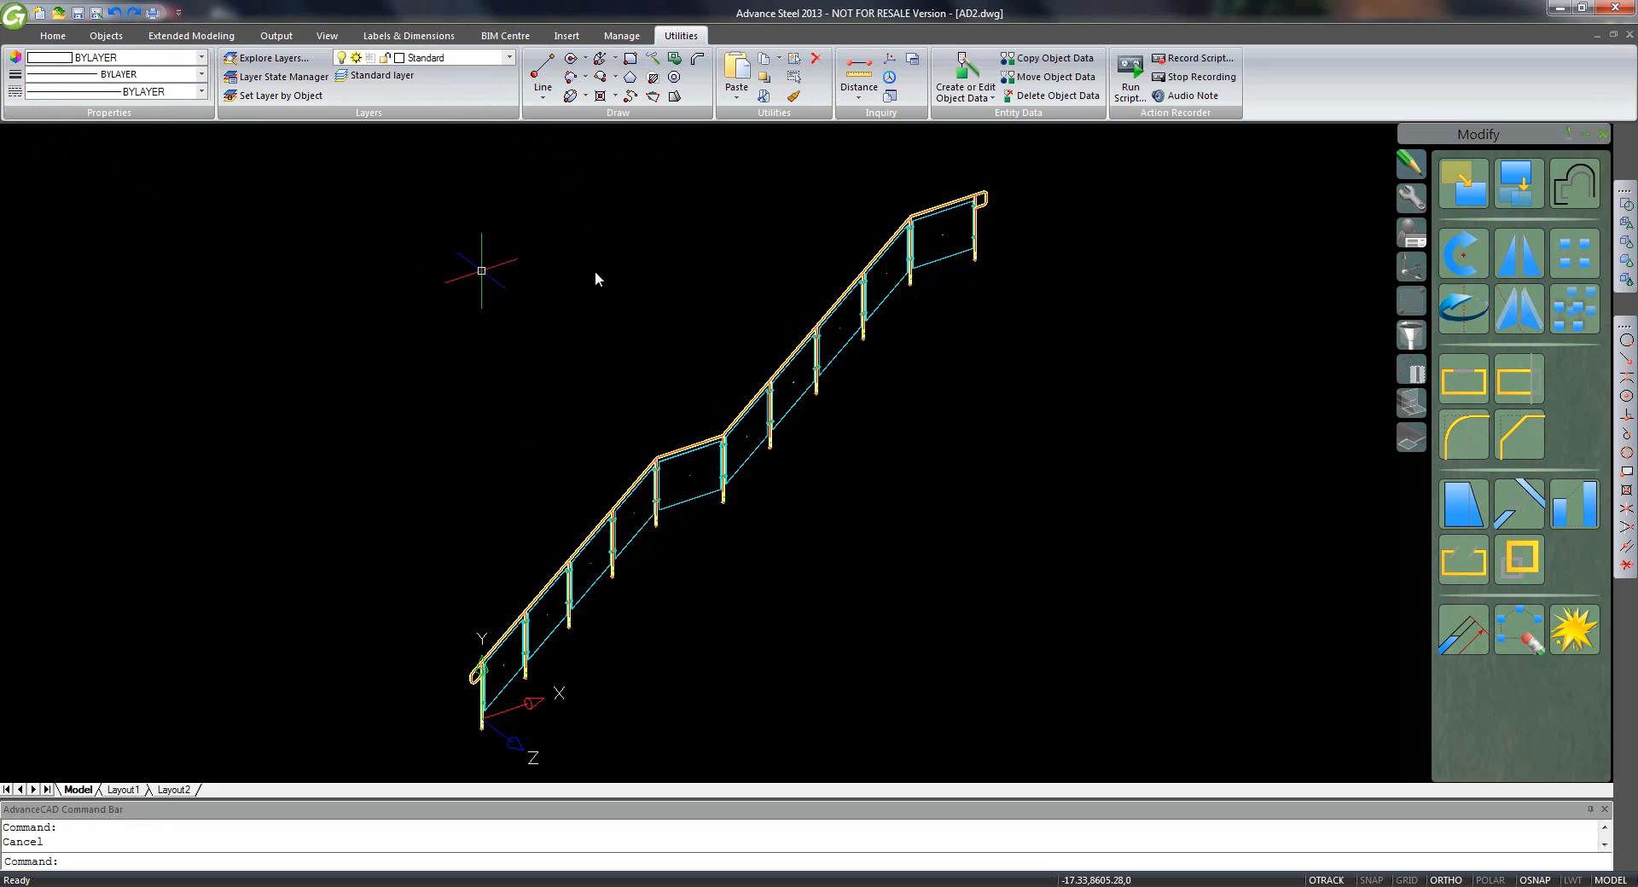
# - Switch to the Conceptual visual style and zoom to the whole railing
pyautogui.click(1627, 280)
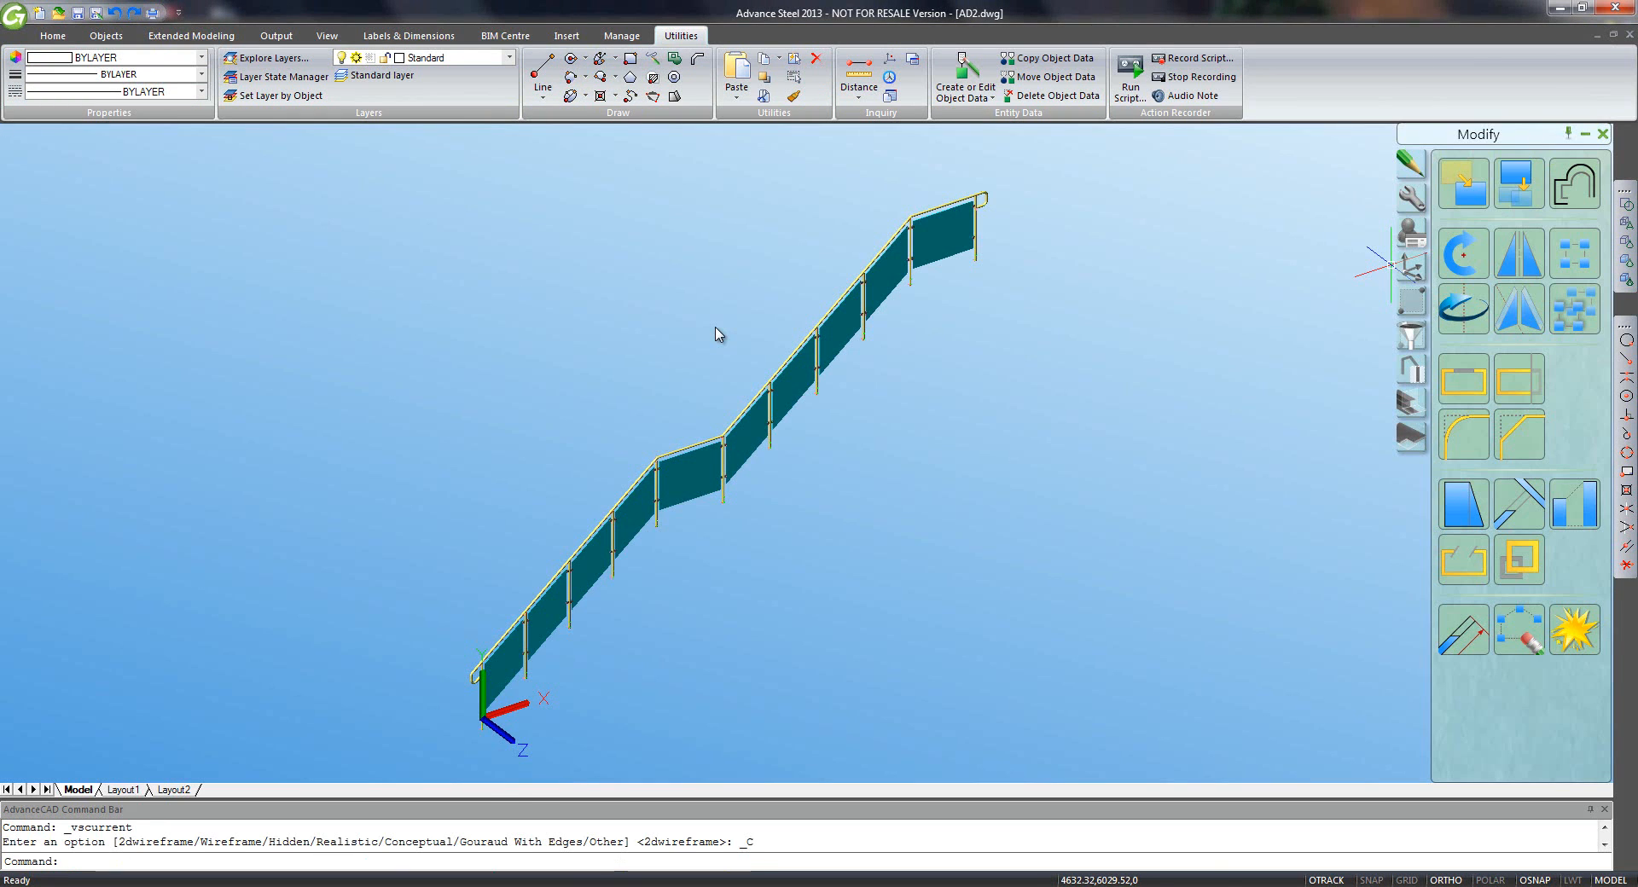
pyautogui.middleClick(766, 415)
pyautogui.middleClick(766, 415)
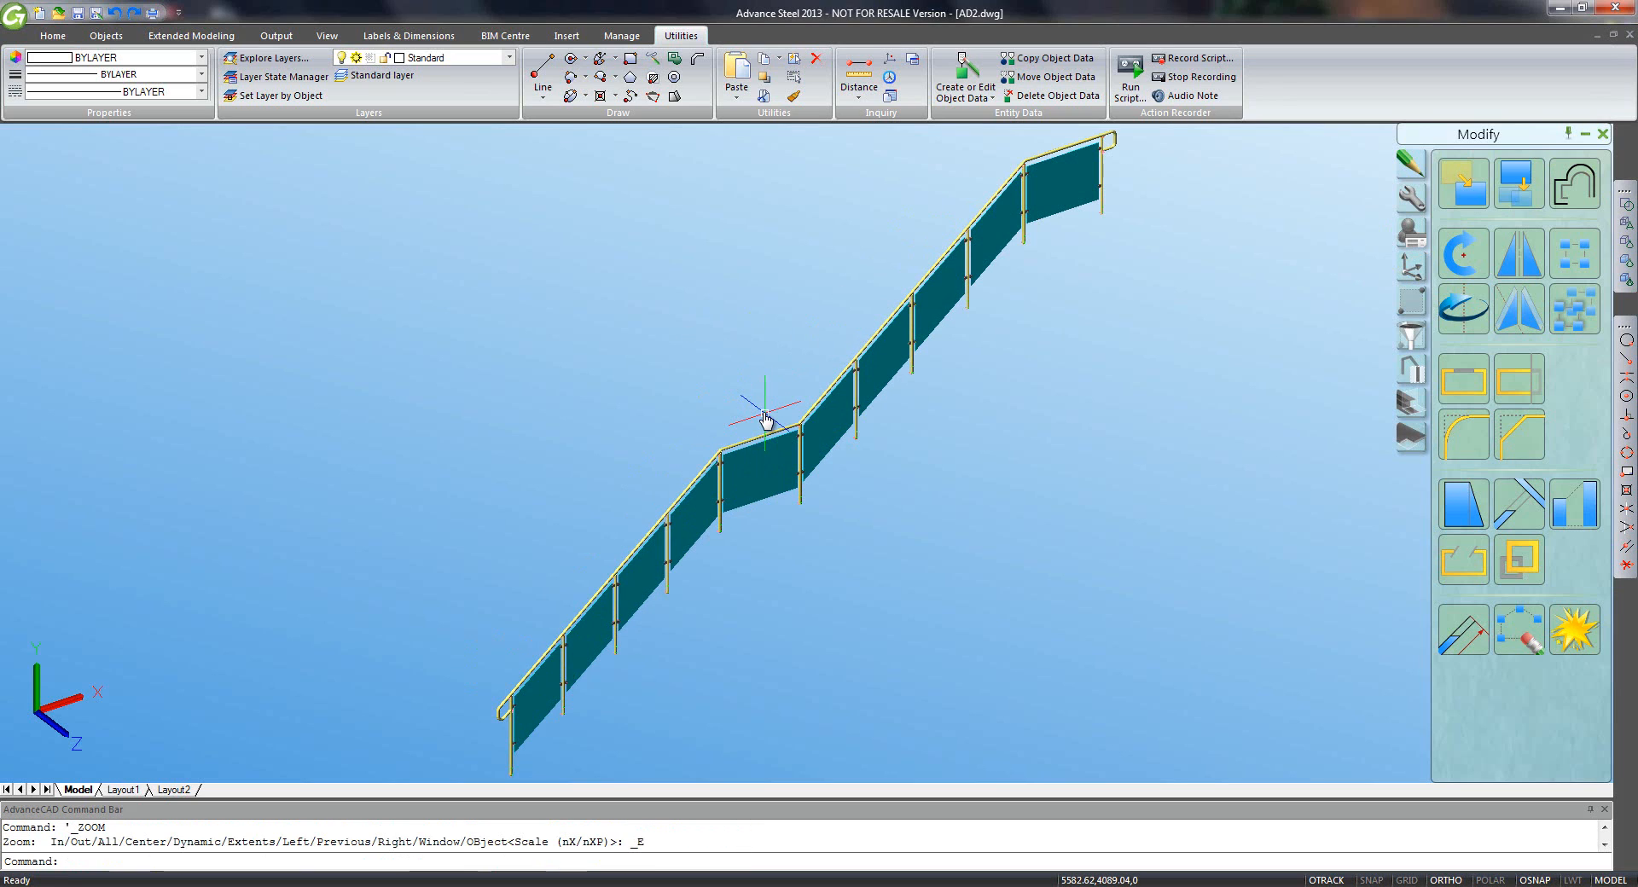
pyautogui.doubleClick(767, 409)
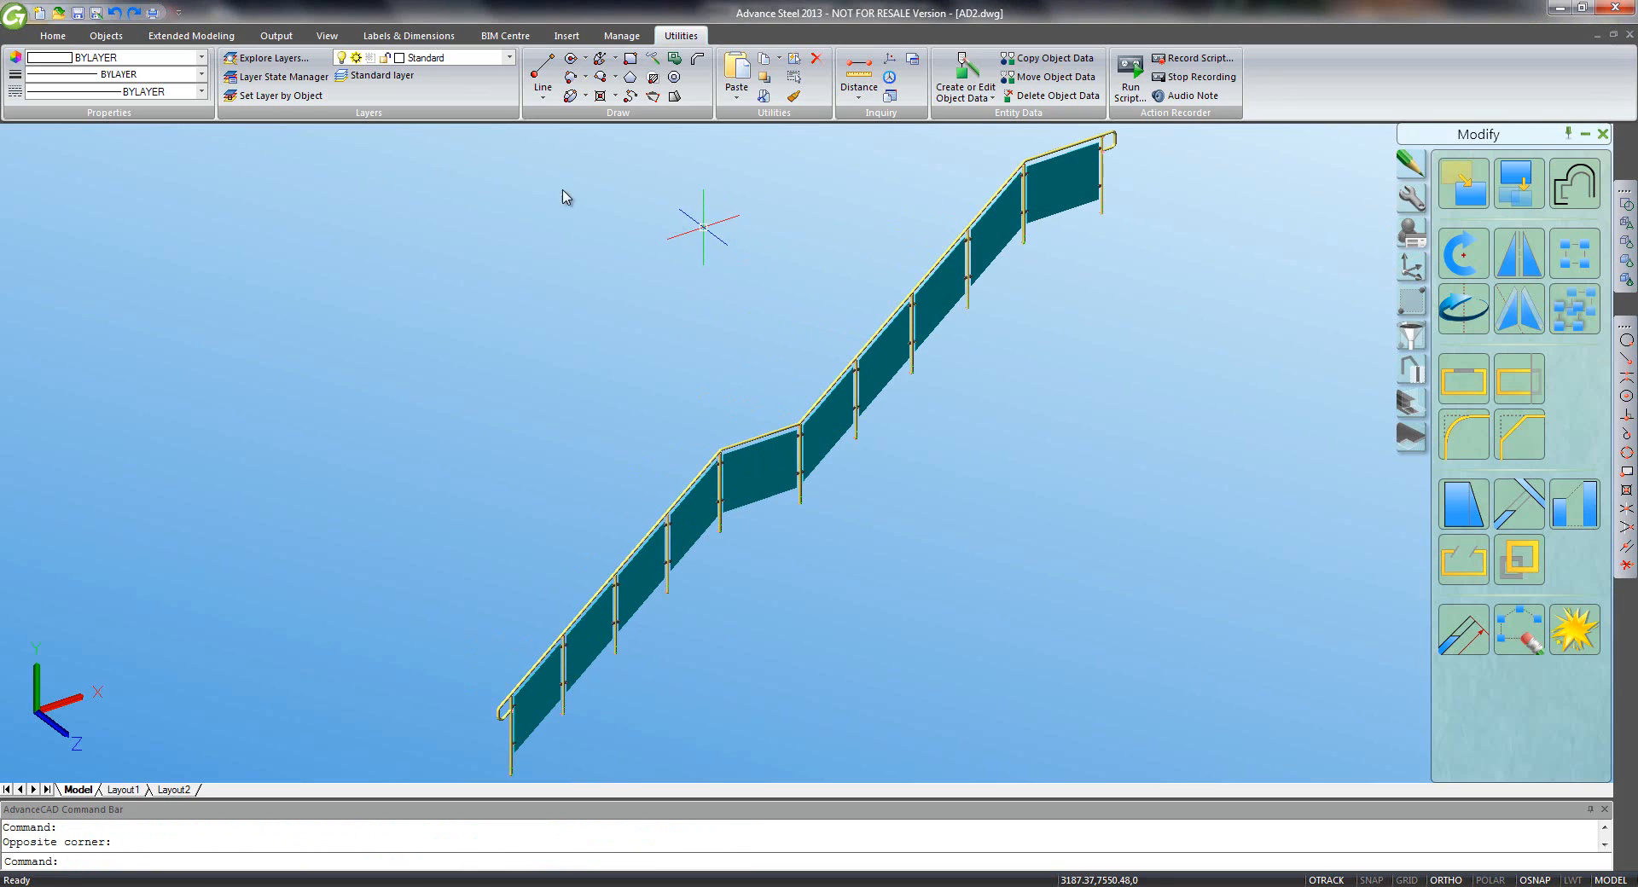
# - Show the entire stair model from the Project Explorer
pyautogui.click(49, 36)
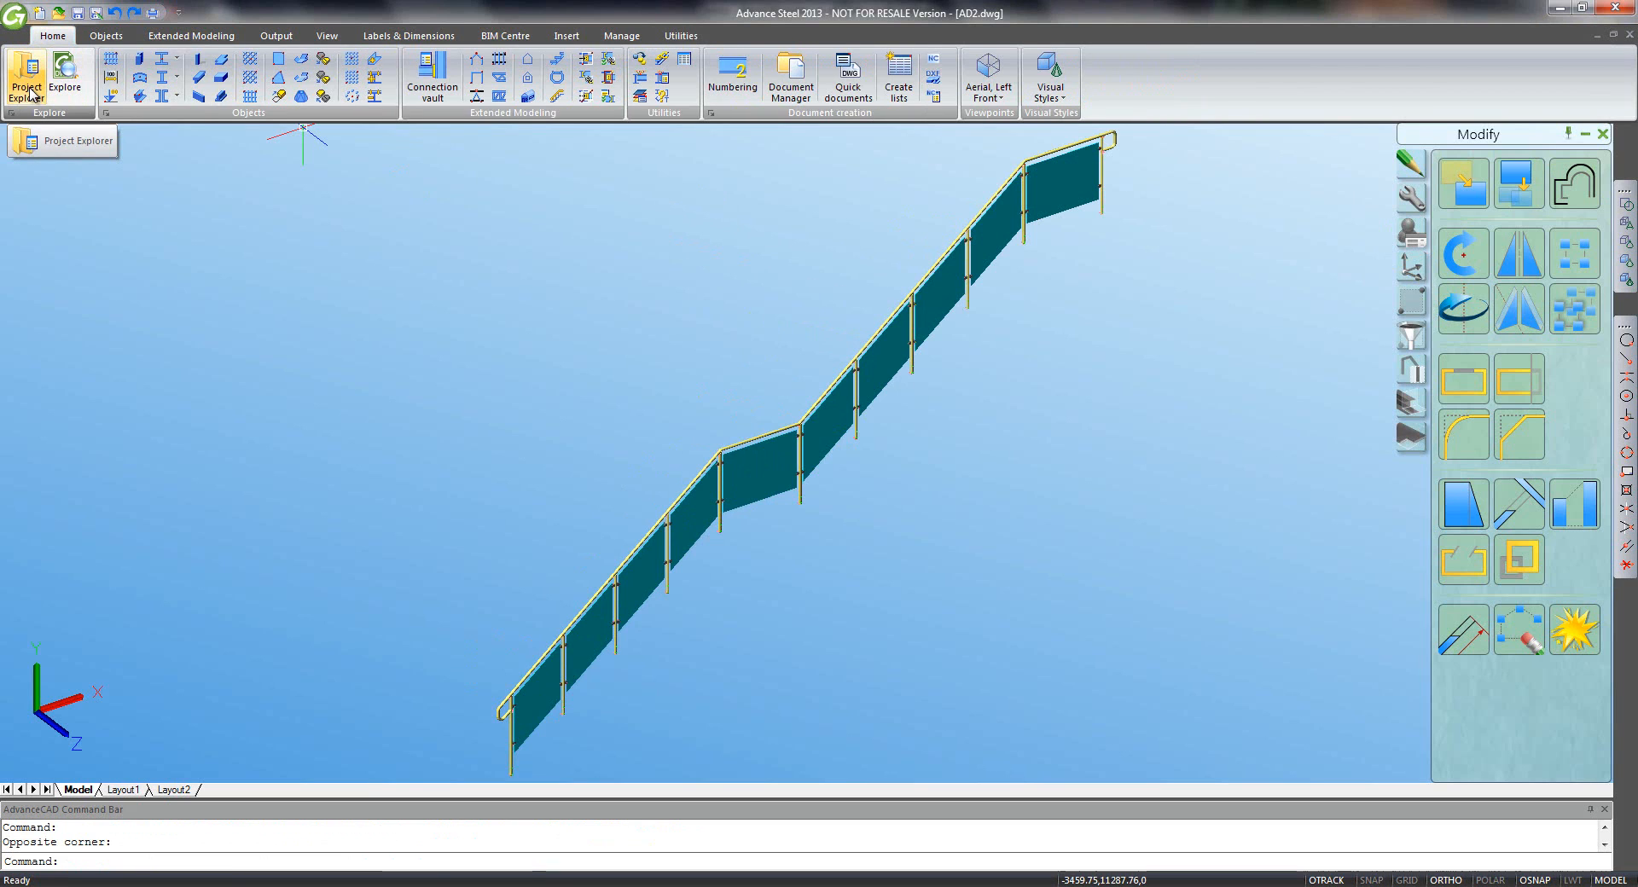
pyautogui.click(29, 85)
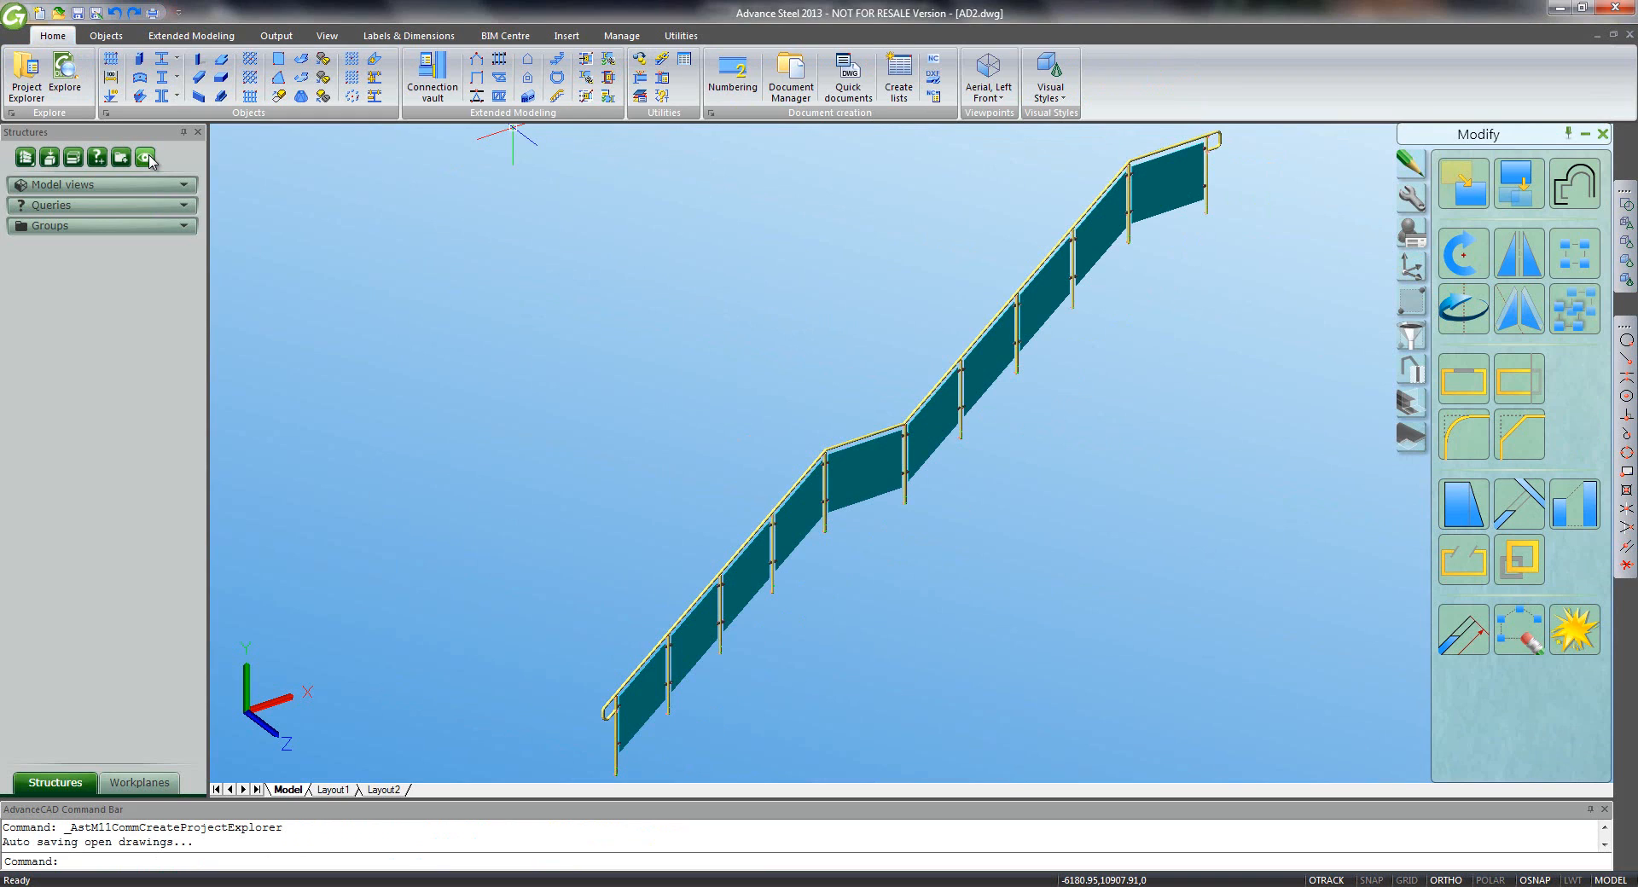
pyautogui.click(145, 156)
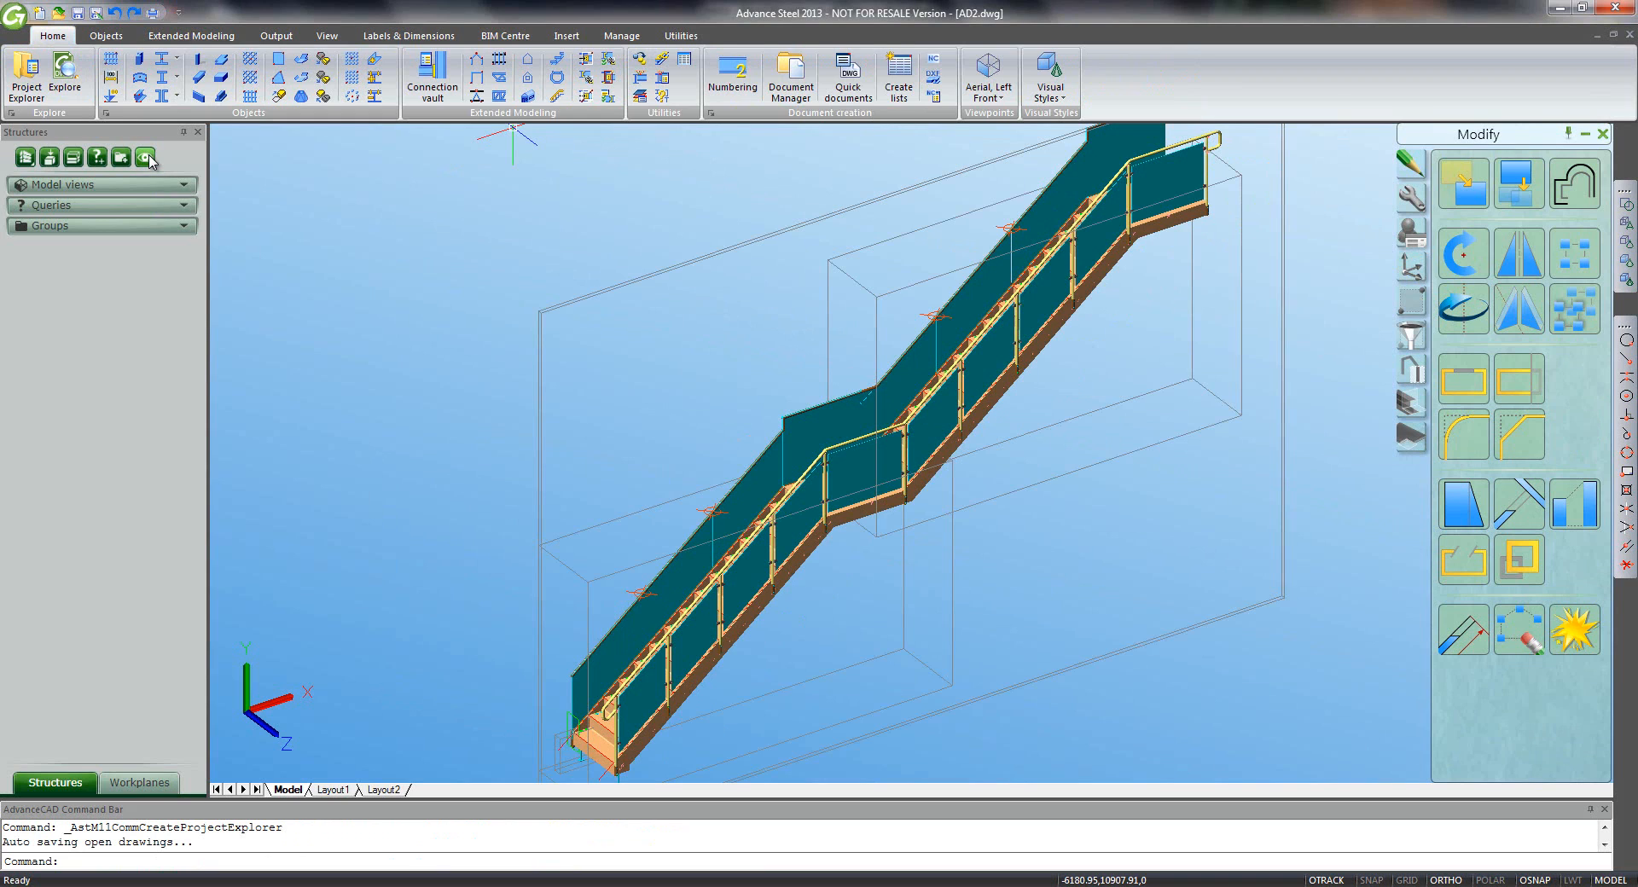
pyautogui.click(199, 133)
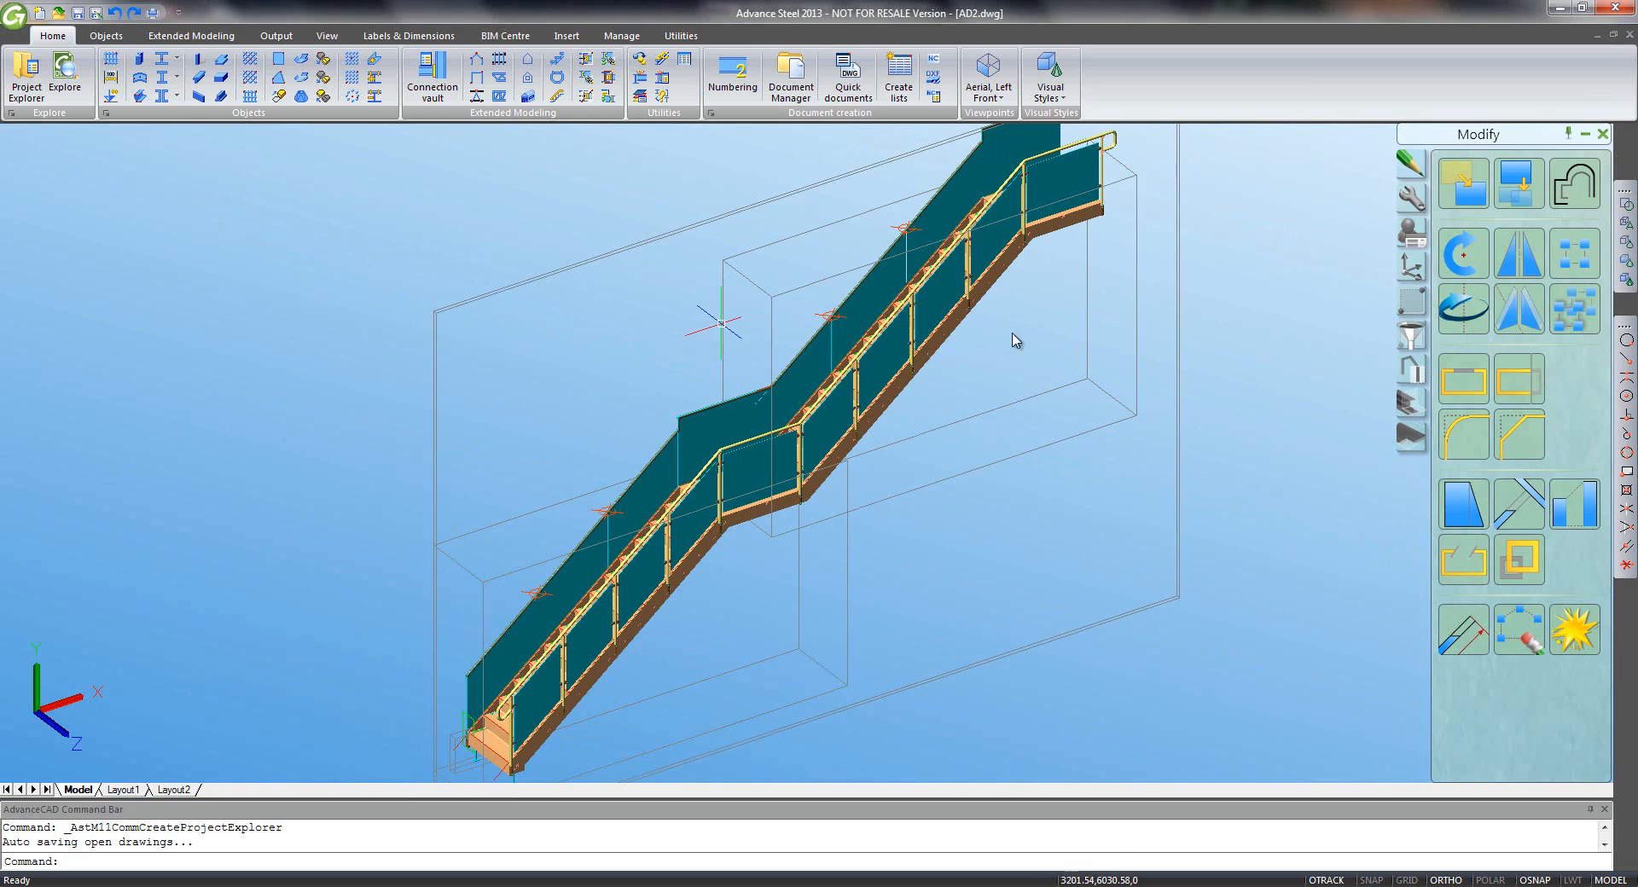
# - Hide the 57 connection objects and orbit toward a front view of the stair
pyautogui.click(1412, 335)
pyautogui.click(1506, 271)
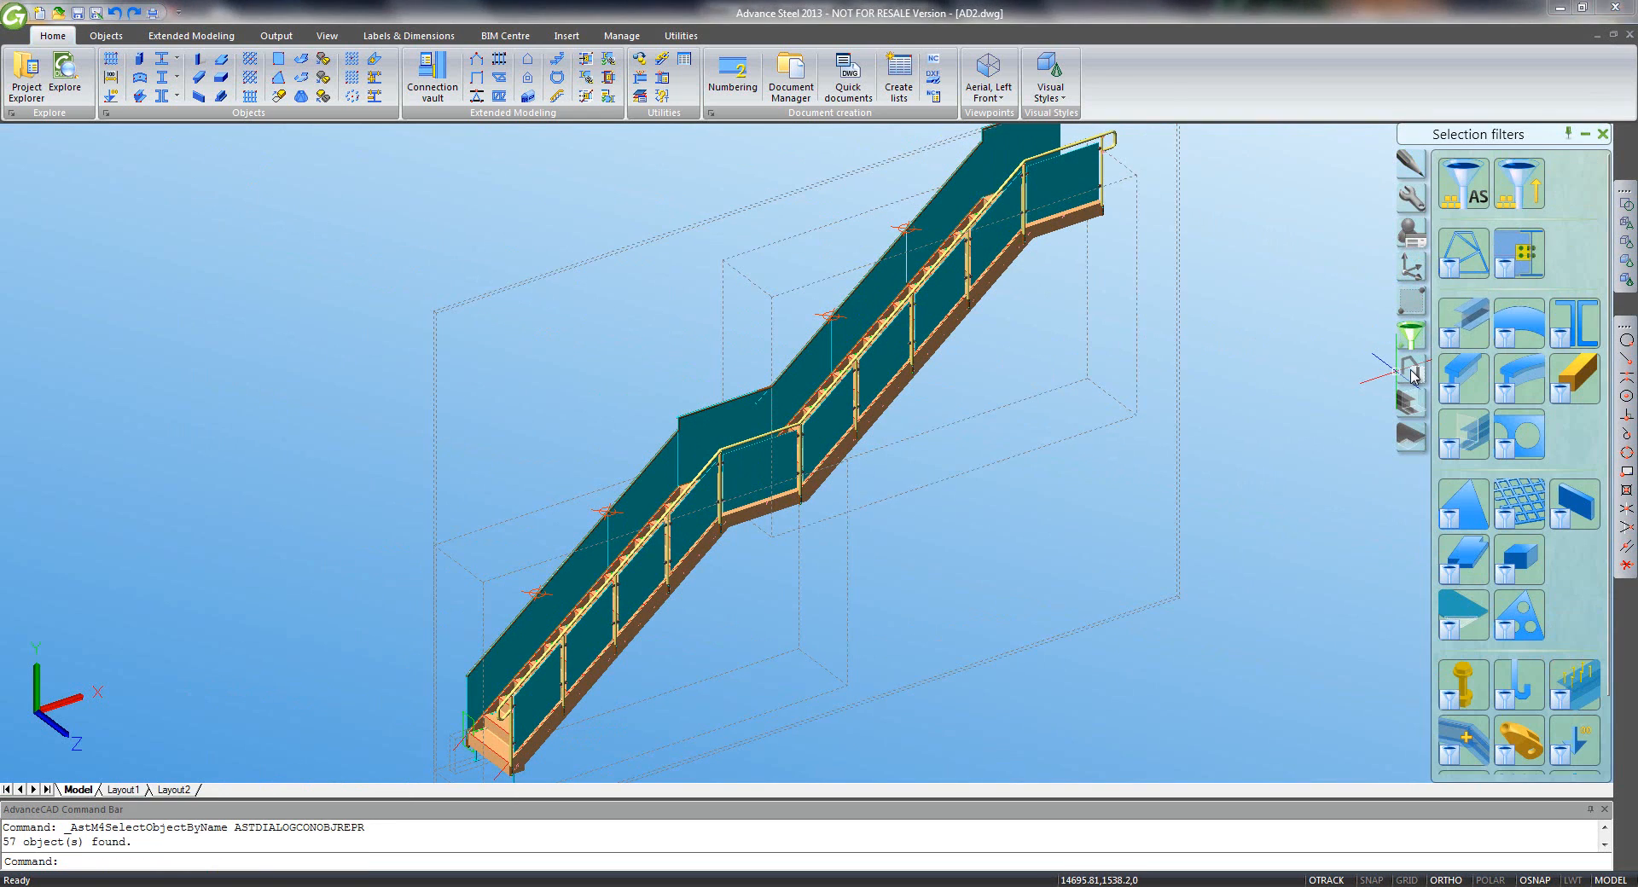
pyautogui.click(1412, 368)
pyautogui.click(1457, 433)
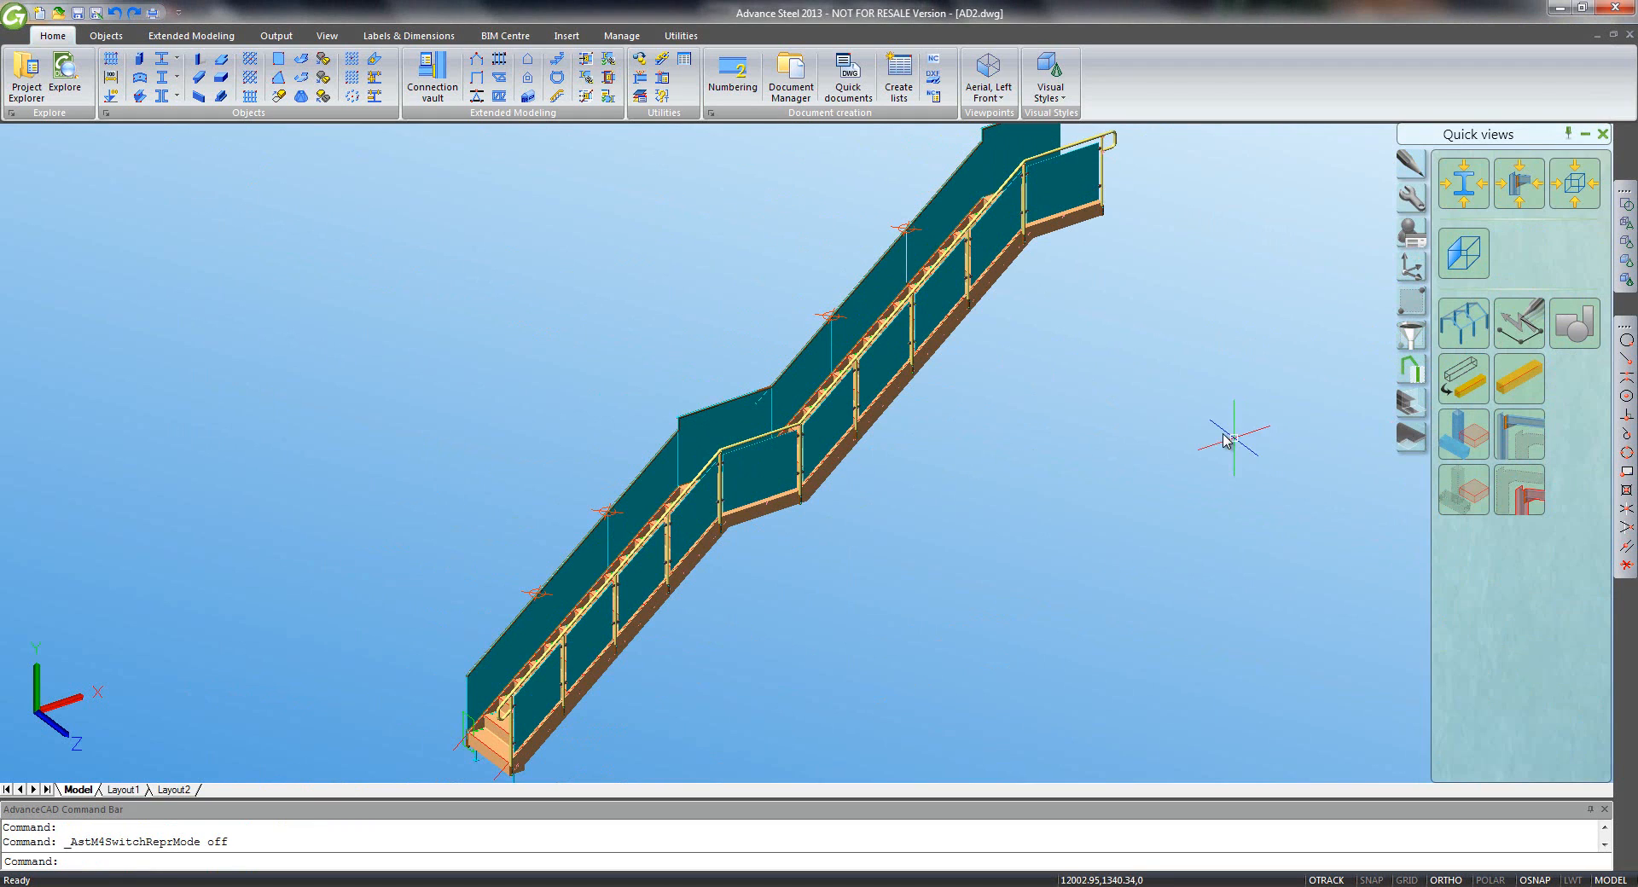
pyautogui.press('Escape')
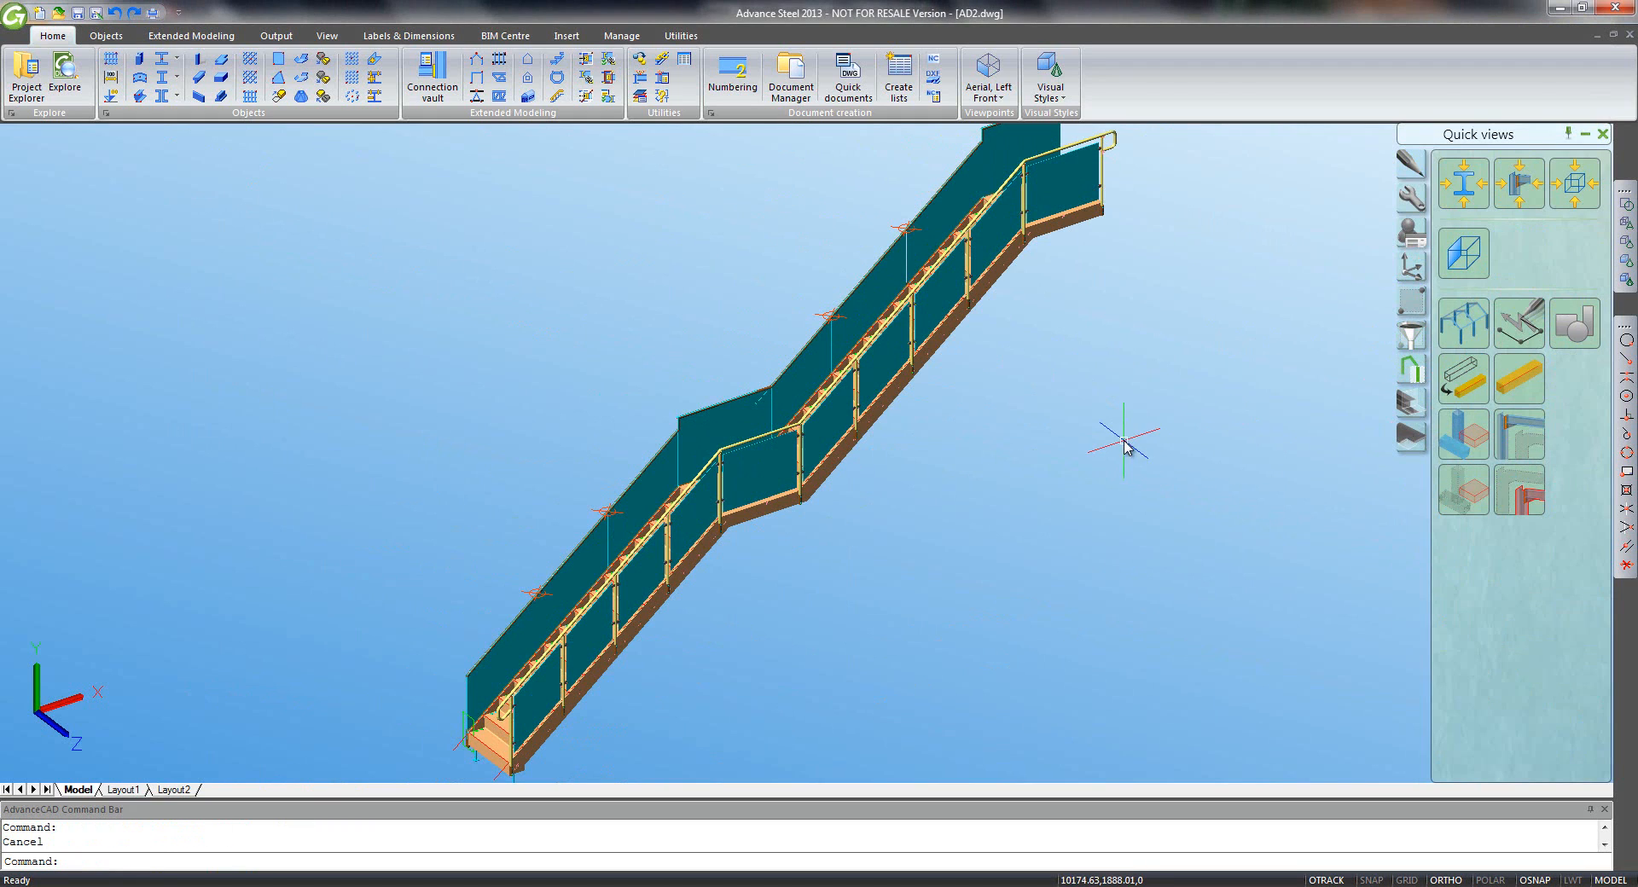
pyautogui.moveTo(1159, 417)
pyautogui.keyDown('shift'); pyautogui.mouseDown(button='middle')
pyautogui.moveTo(1129, 369)
pyautogui.moveTo(1103, 368)
pyautogui.moveTo(994, 274)
pyautogui.moveTo(987, 208)
pyautogui.moveTo(1027, 206)
pyautogui.mouseUp(button='middle'); pyautogui.keyUp('shift')
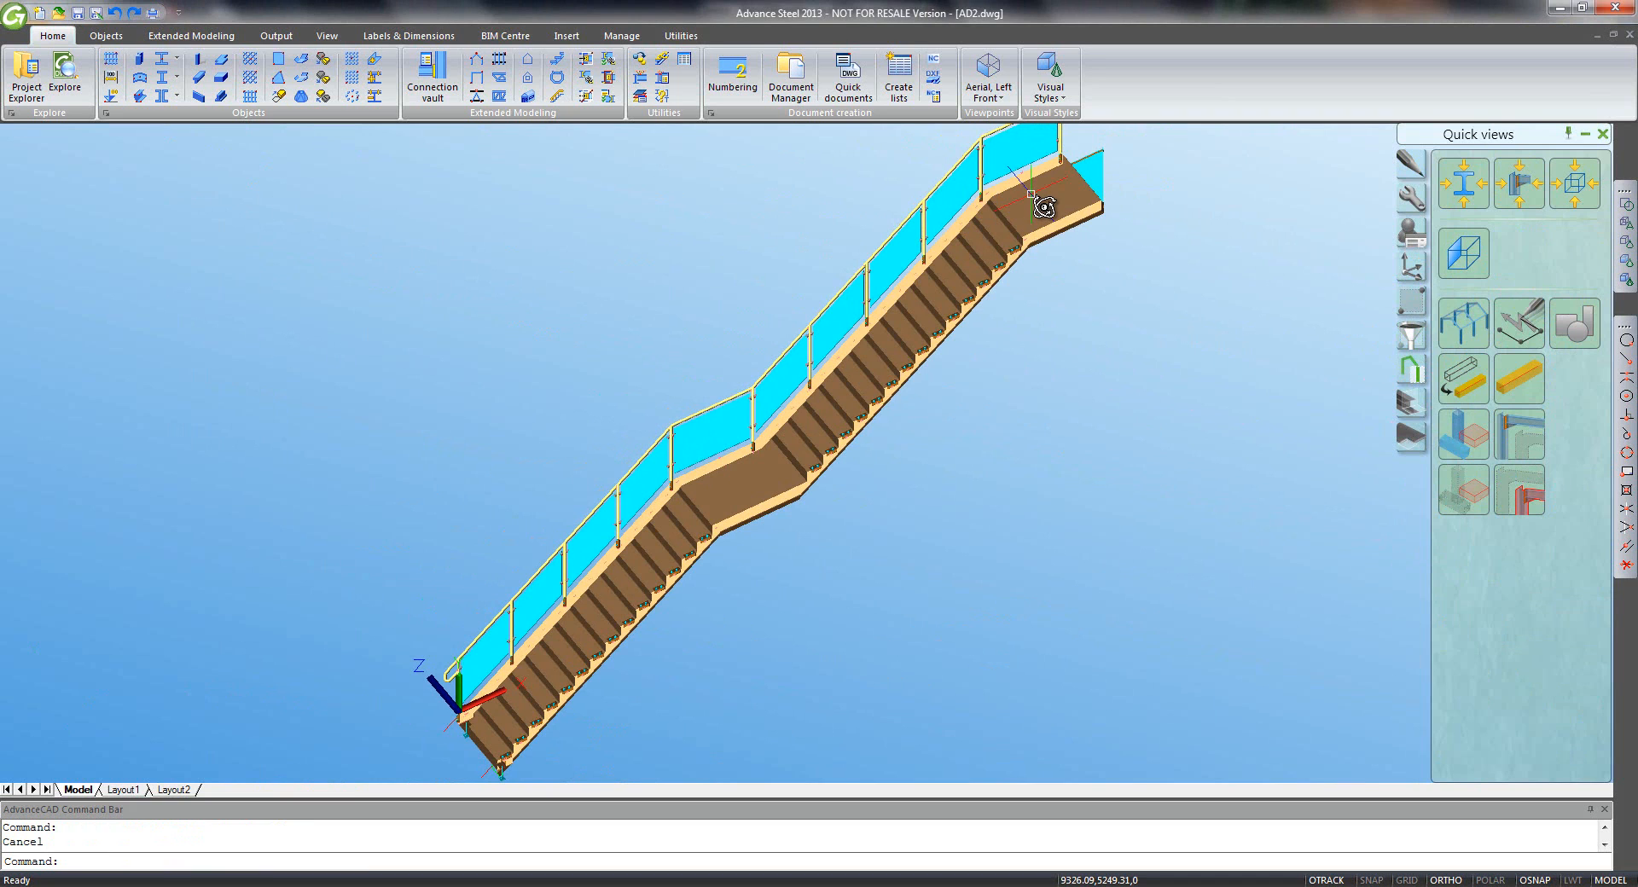
# - Reset the coordinate system to World while viewing the top landing
pyautogui.scroll(5, 834, 384)
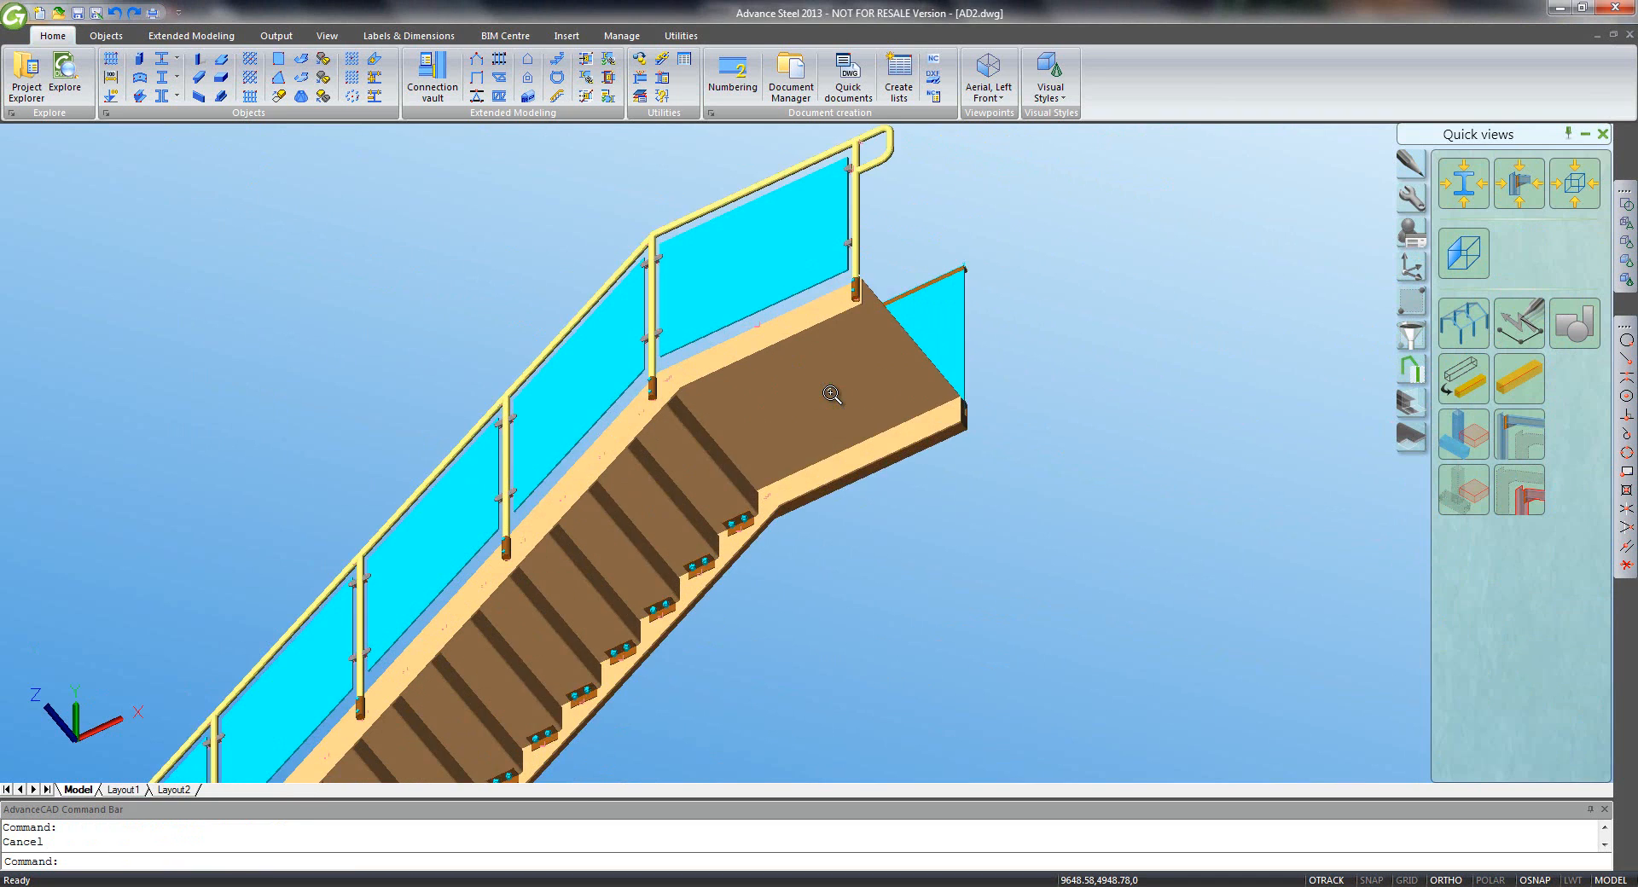
pyautogui.scroll(3, 832, 394)
pyautogui.moveTo(832, 405); pyautogui.dragTo(834, 419, button='middle')
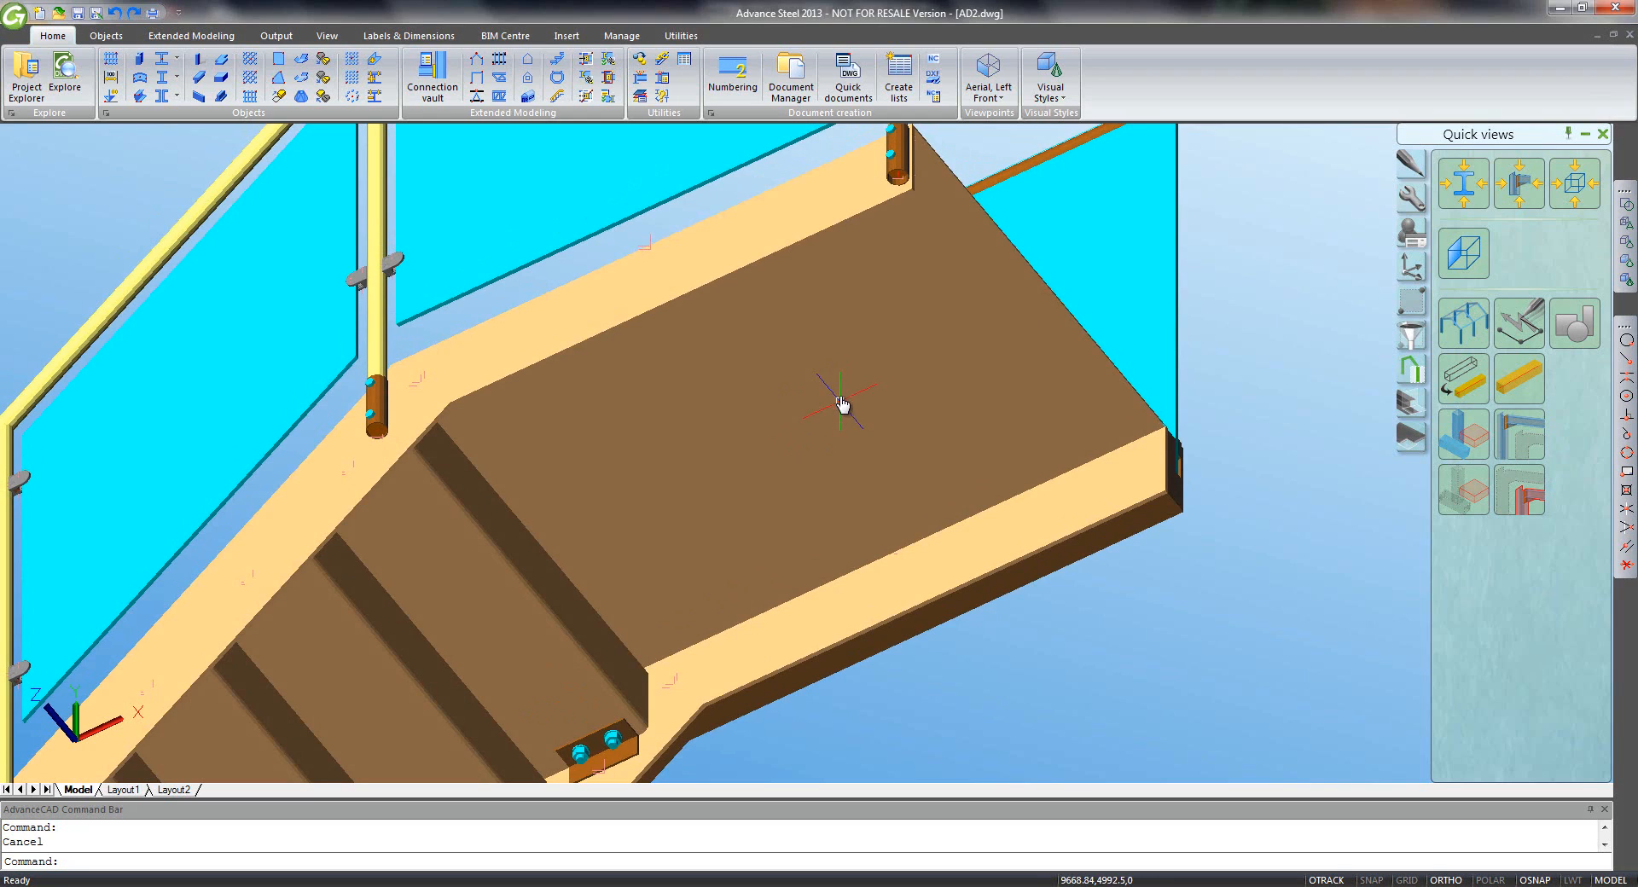
pyautogui.click(1411, 267)
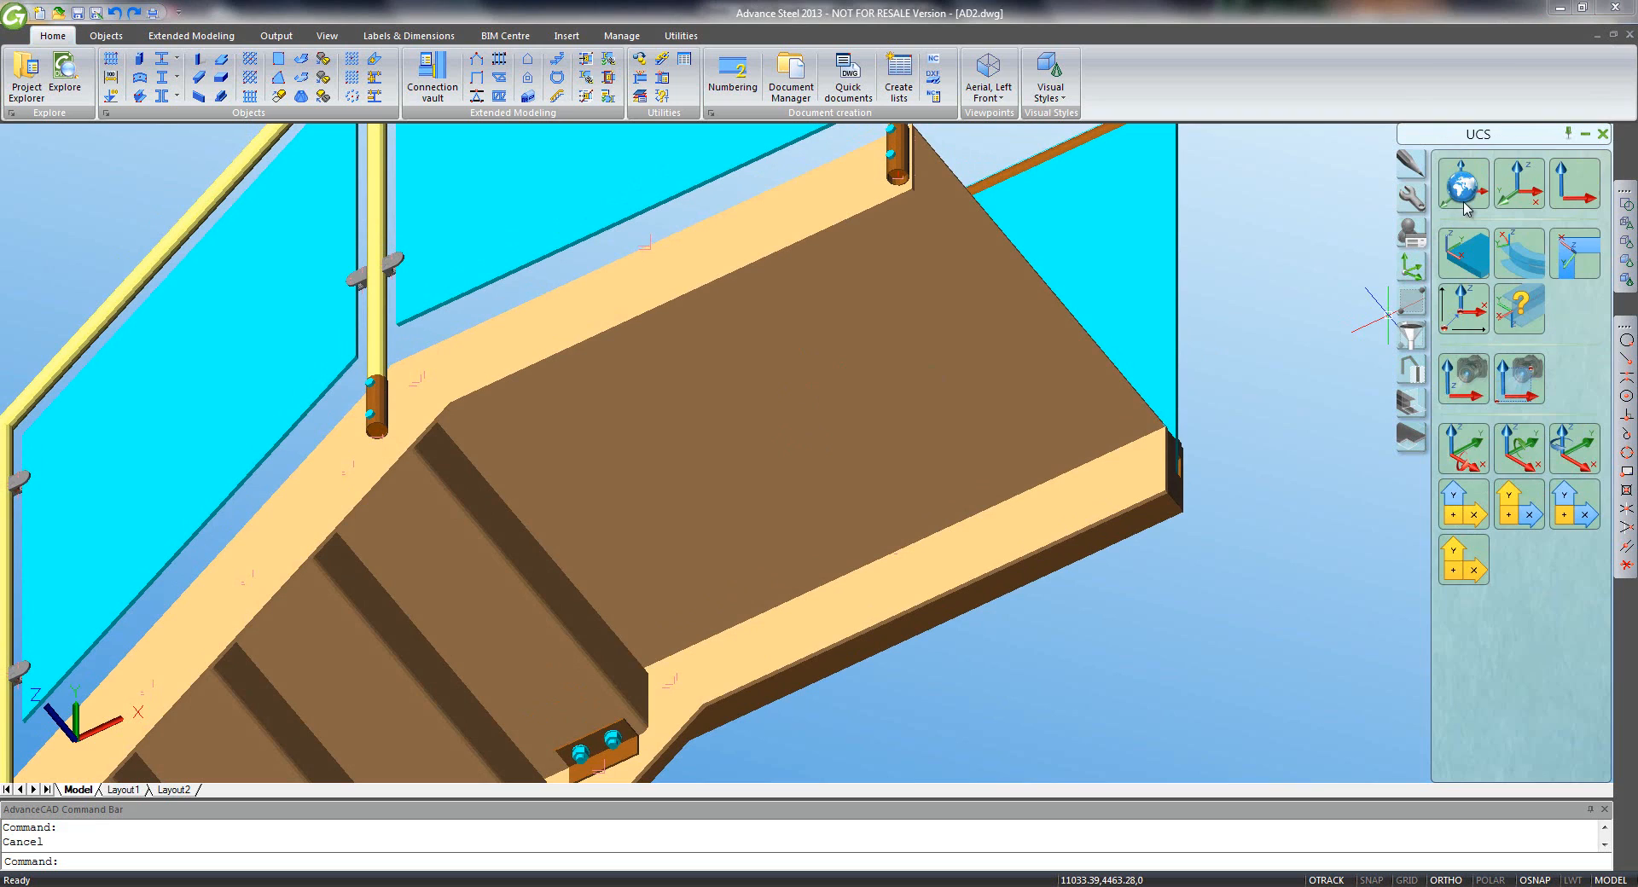
pyautogui.click(1462, 188)
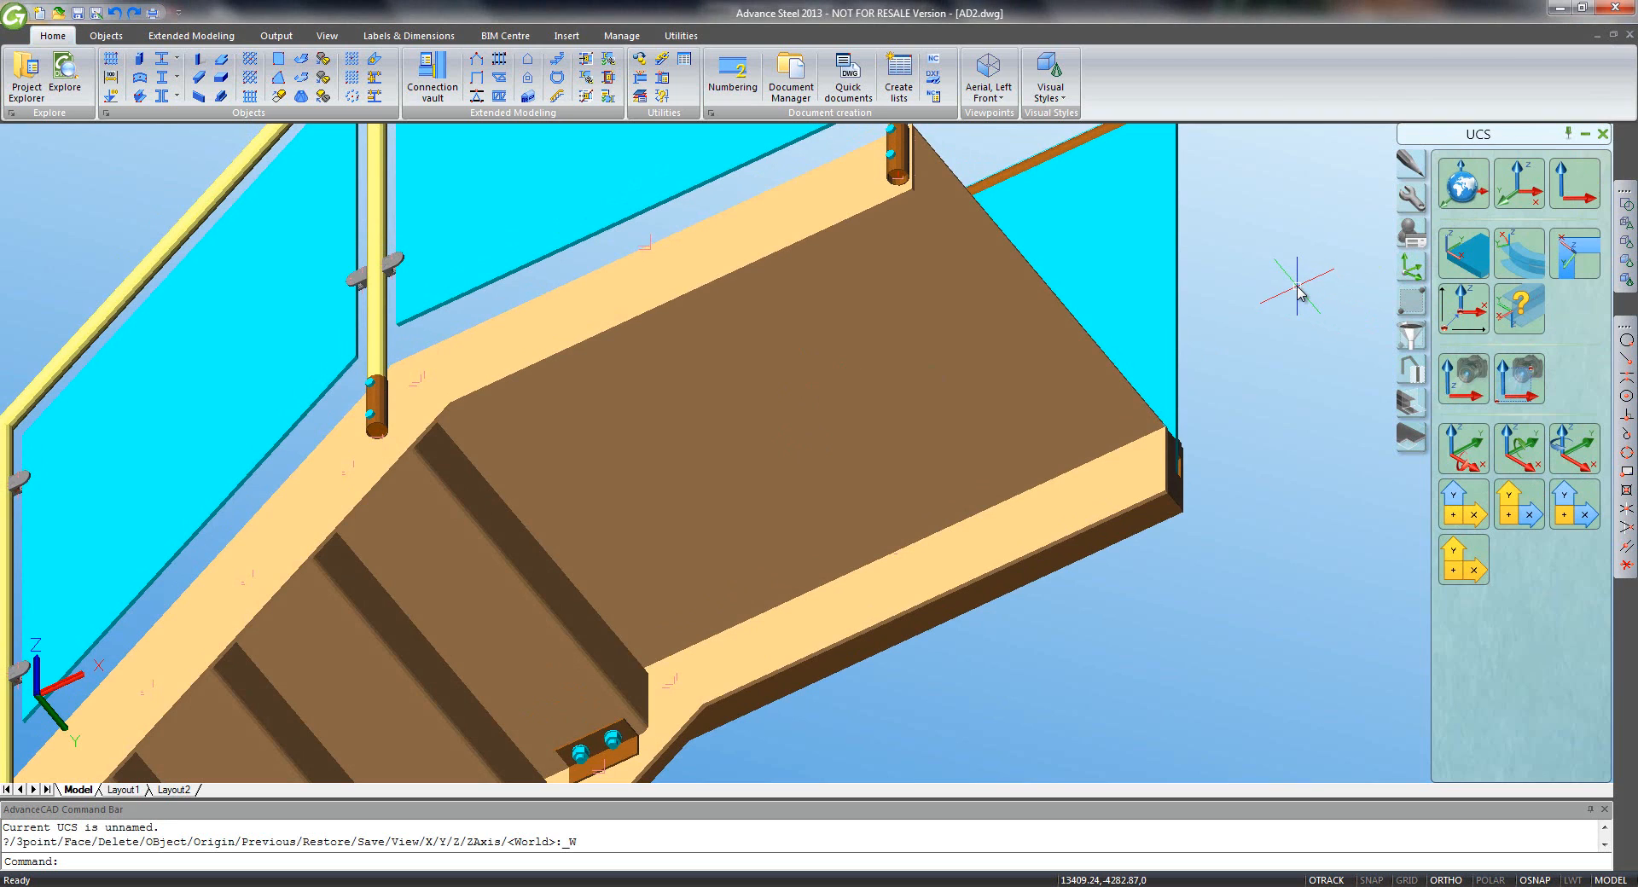
# - Draw a channel beam from the post endpoint to the landing's far corner
pyautogui.click(176, 61)
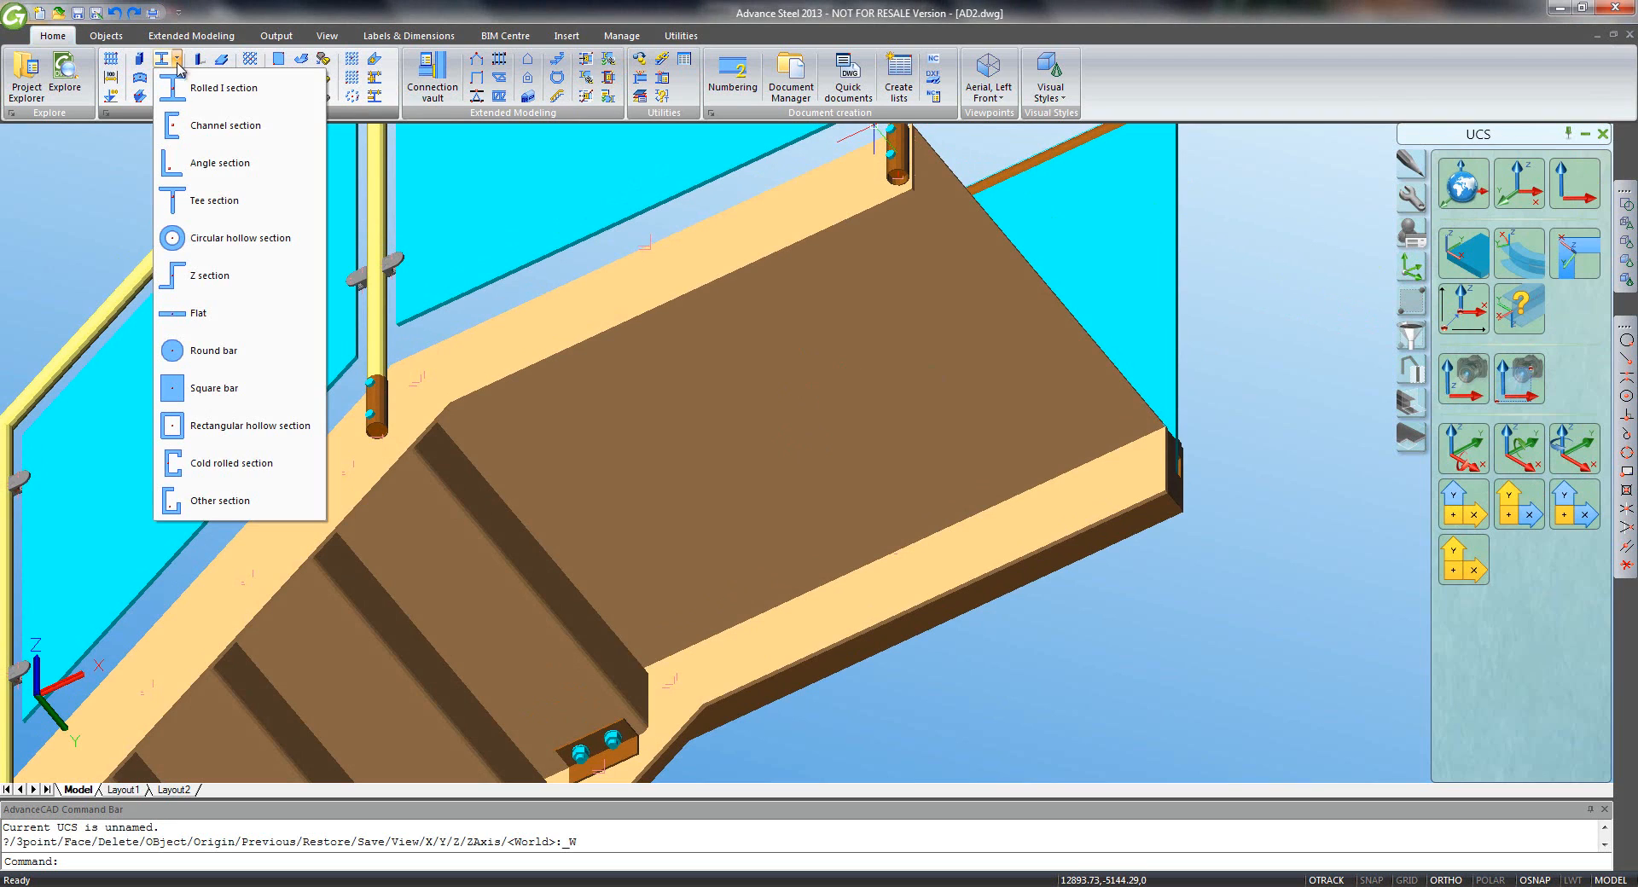
pyautogui.click(217, 125)
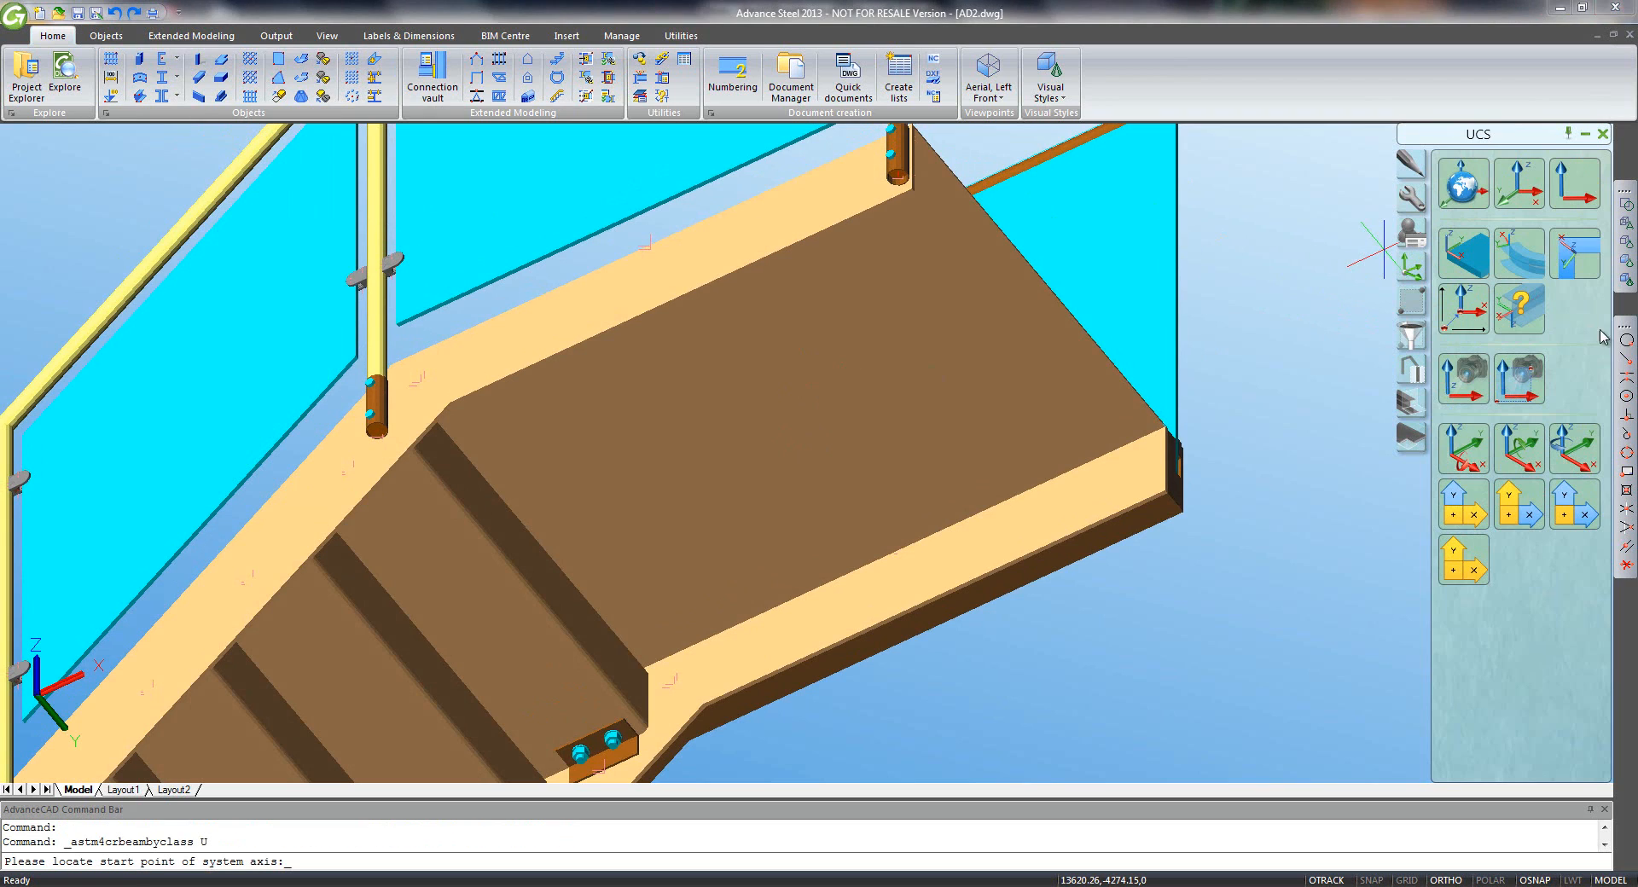
pyautogui.click(1626, 358)
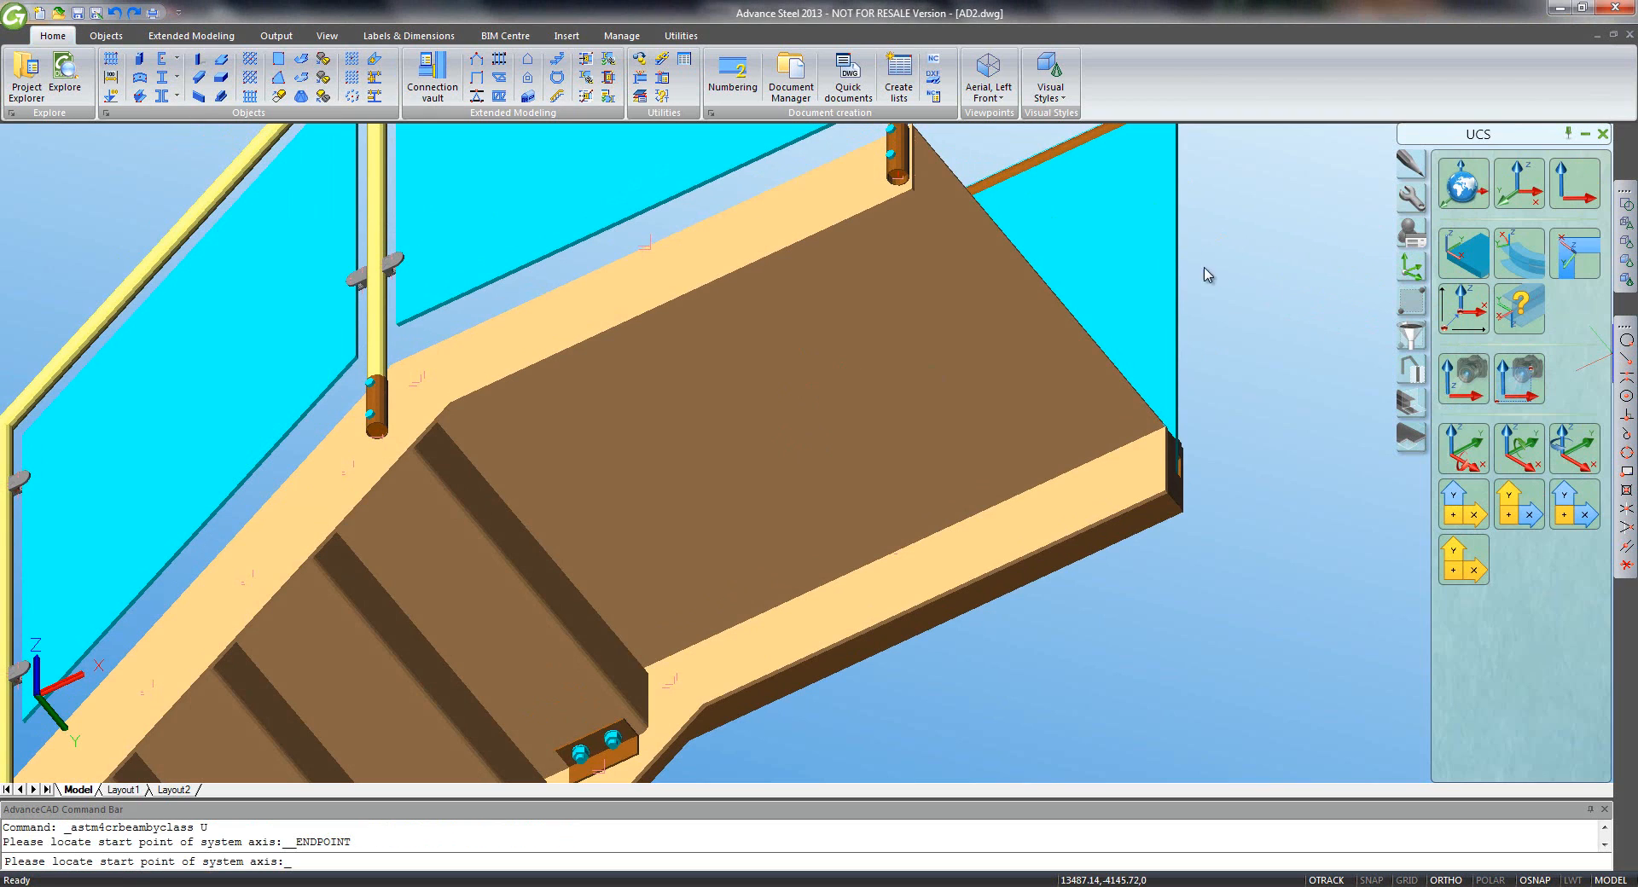
pyautogui.click(915, 194)
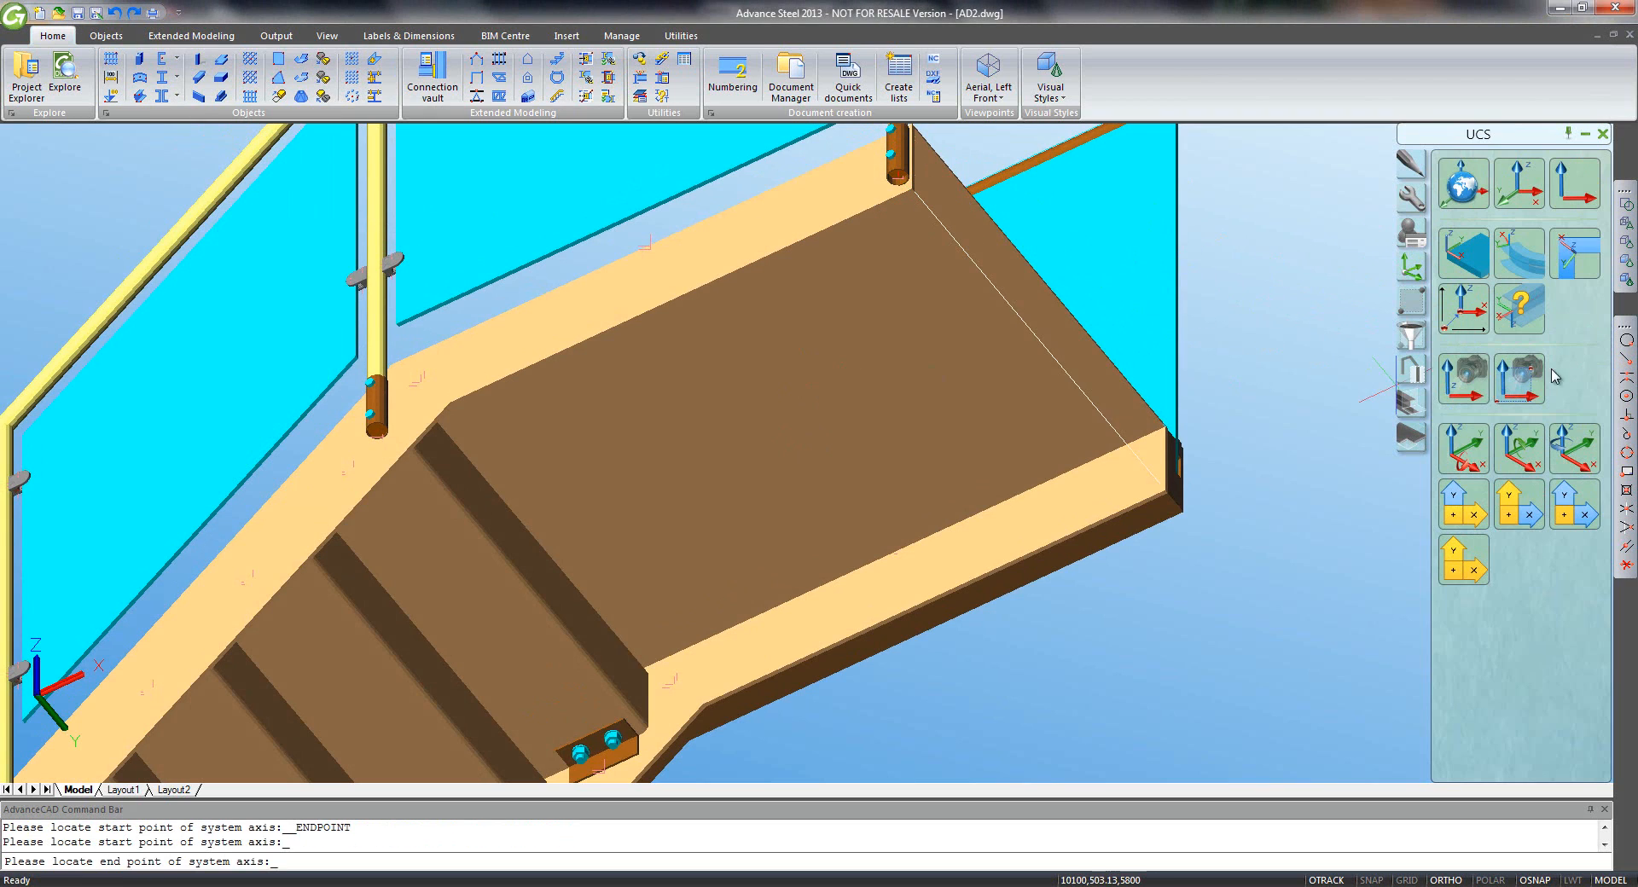
pyautogui.click(1624, 365)
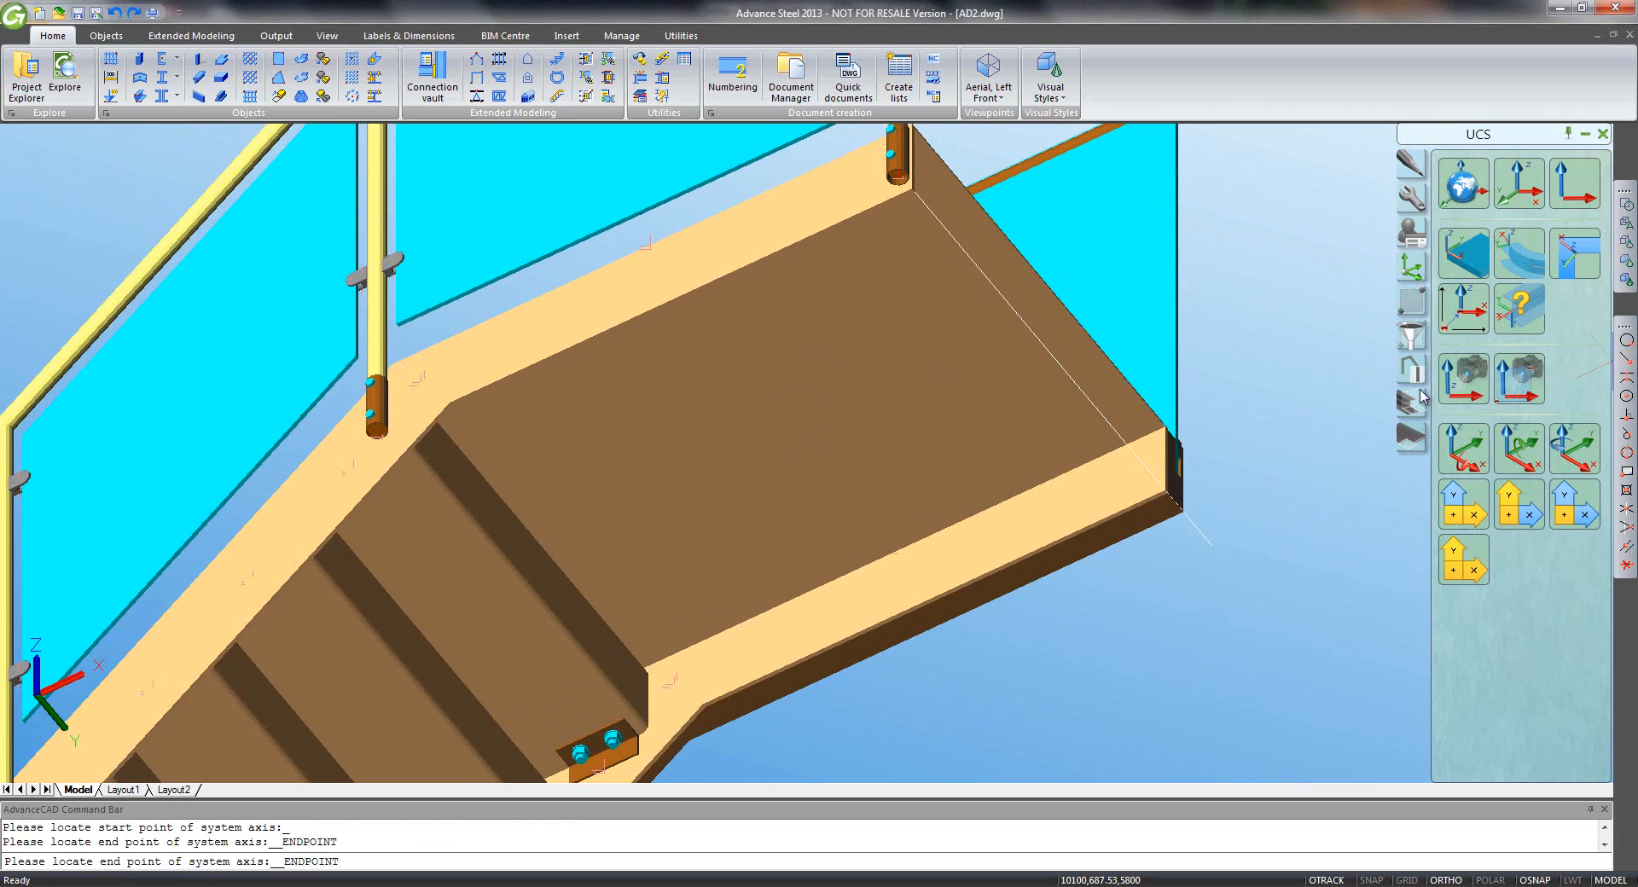
pyautogui.click(1164, 493)
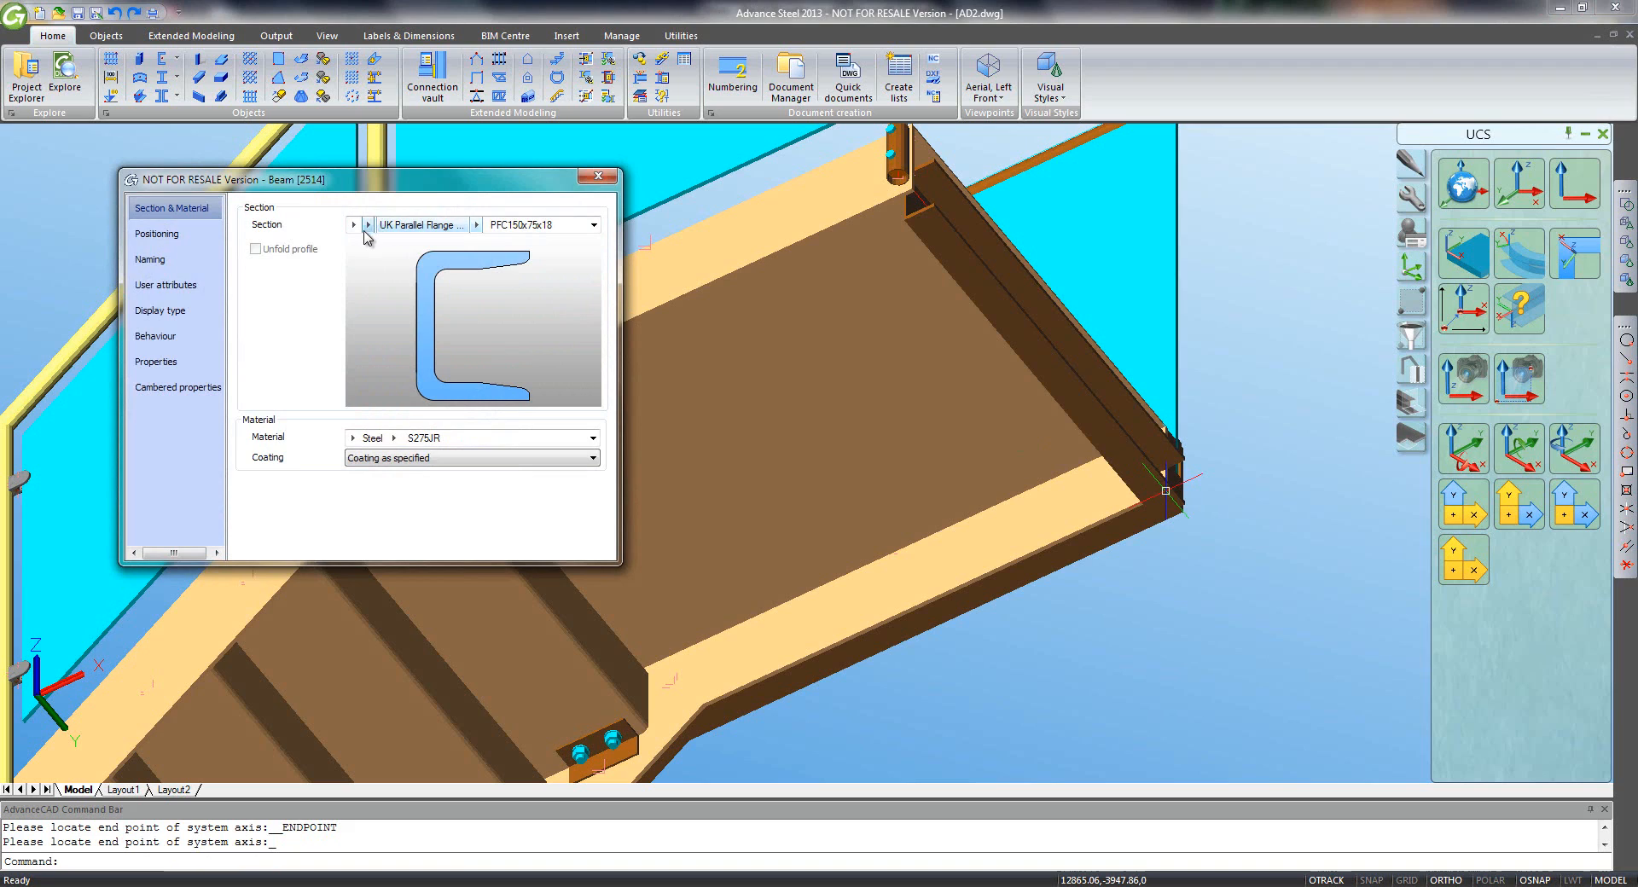
# - Keep PFC150x75x18, align the beam on its bottom-left corner and rotate it -90 degrees
pyautogui.click(477, 225)
pyautogui.click(298, 284)
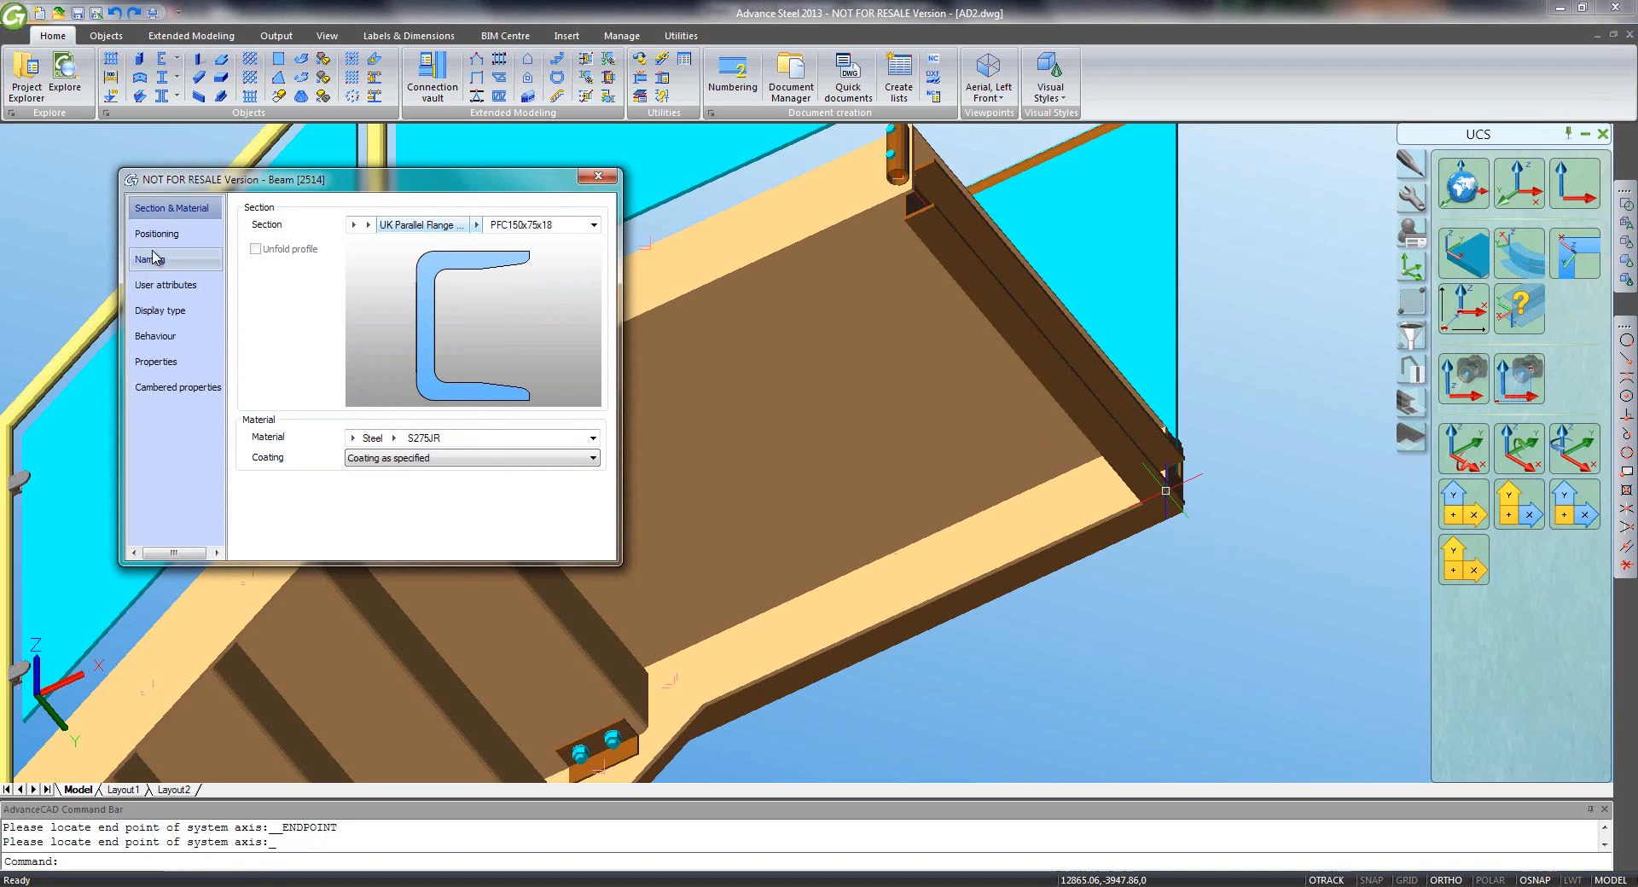
pyautogui.click(158, 234)
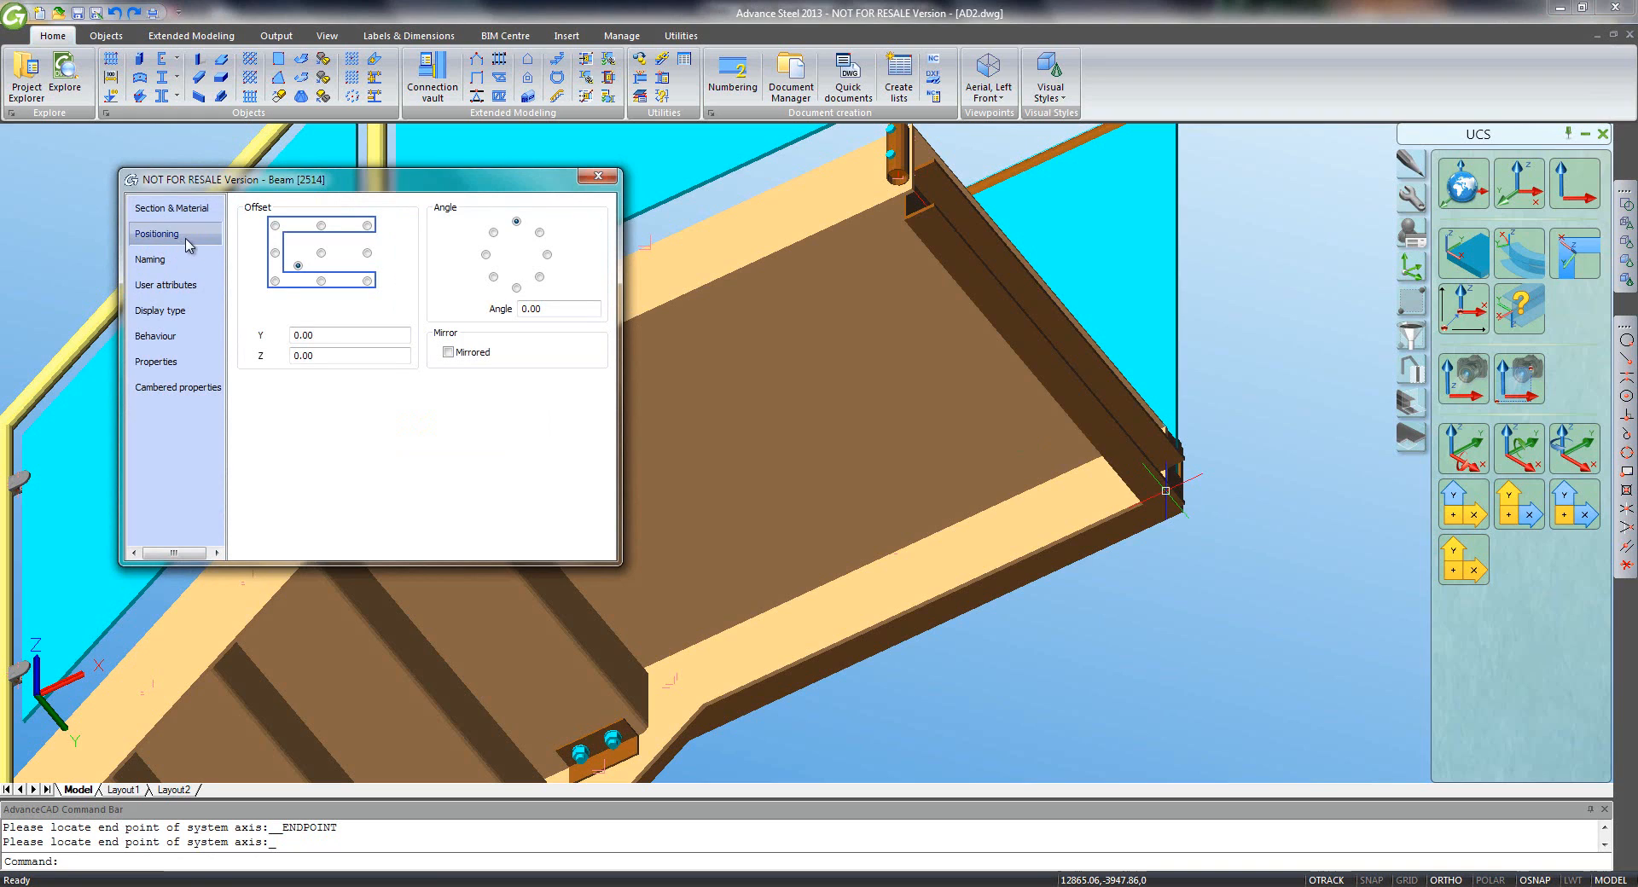
pyautogui.click(275, 282)
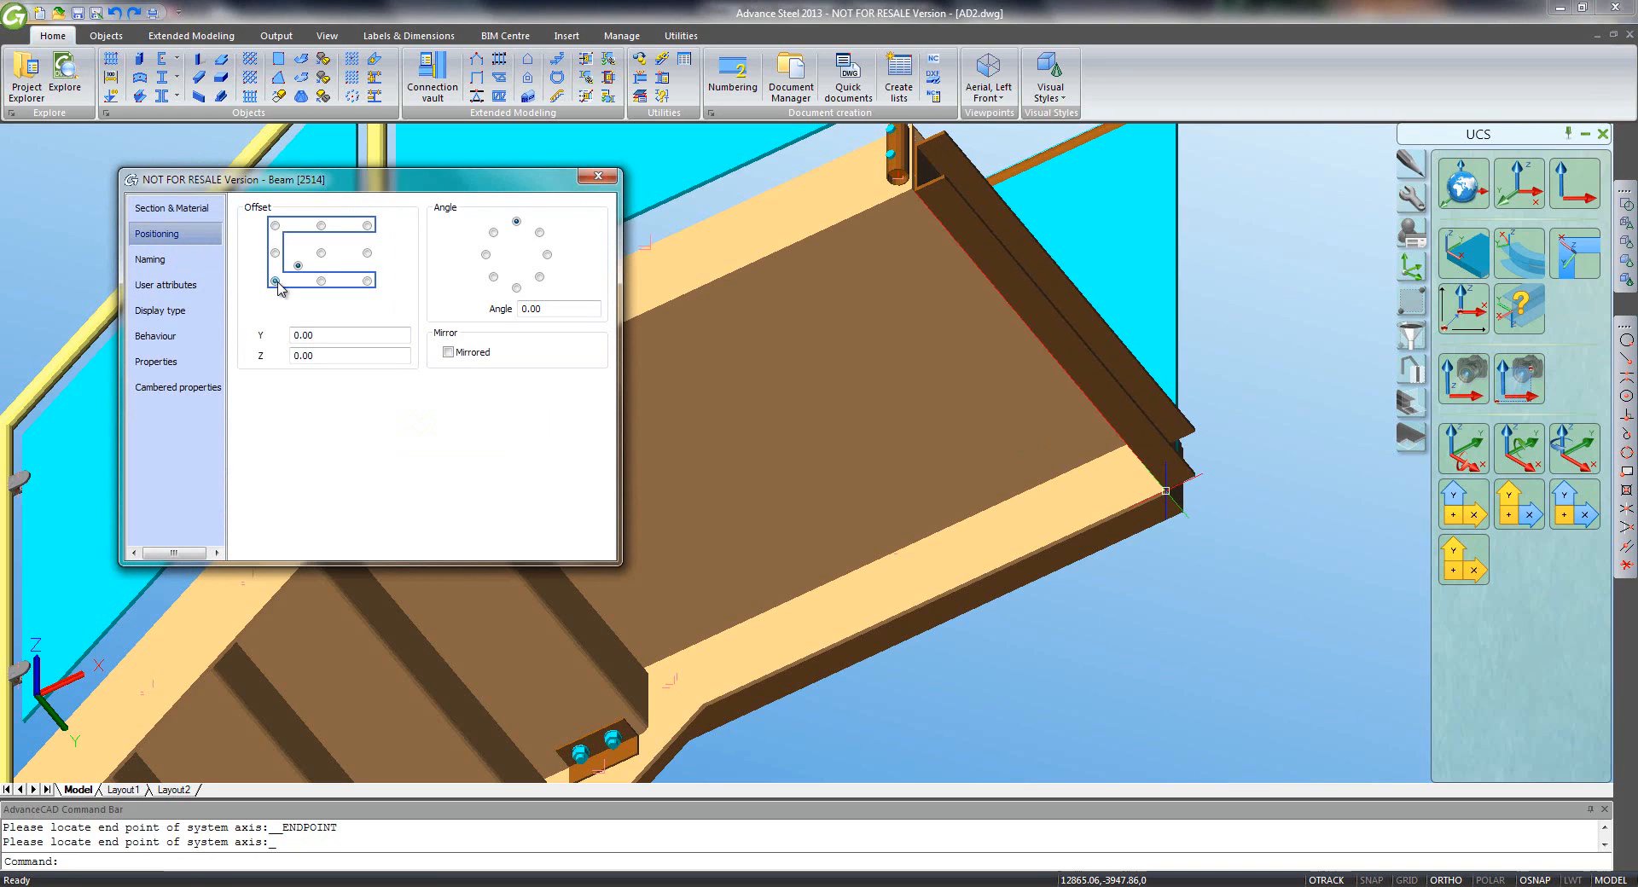
pyautogui.click(485, 255)
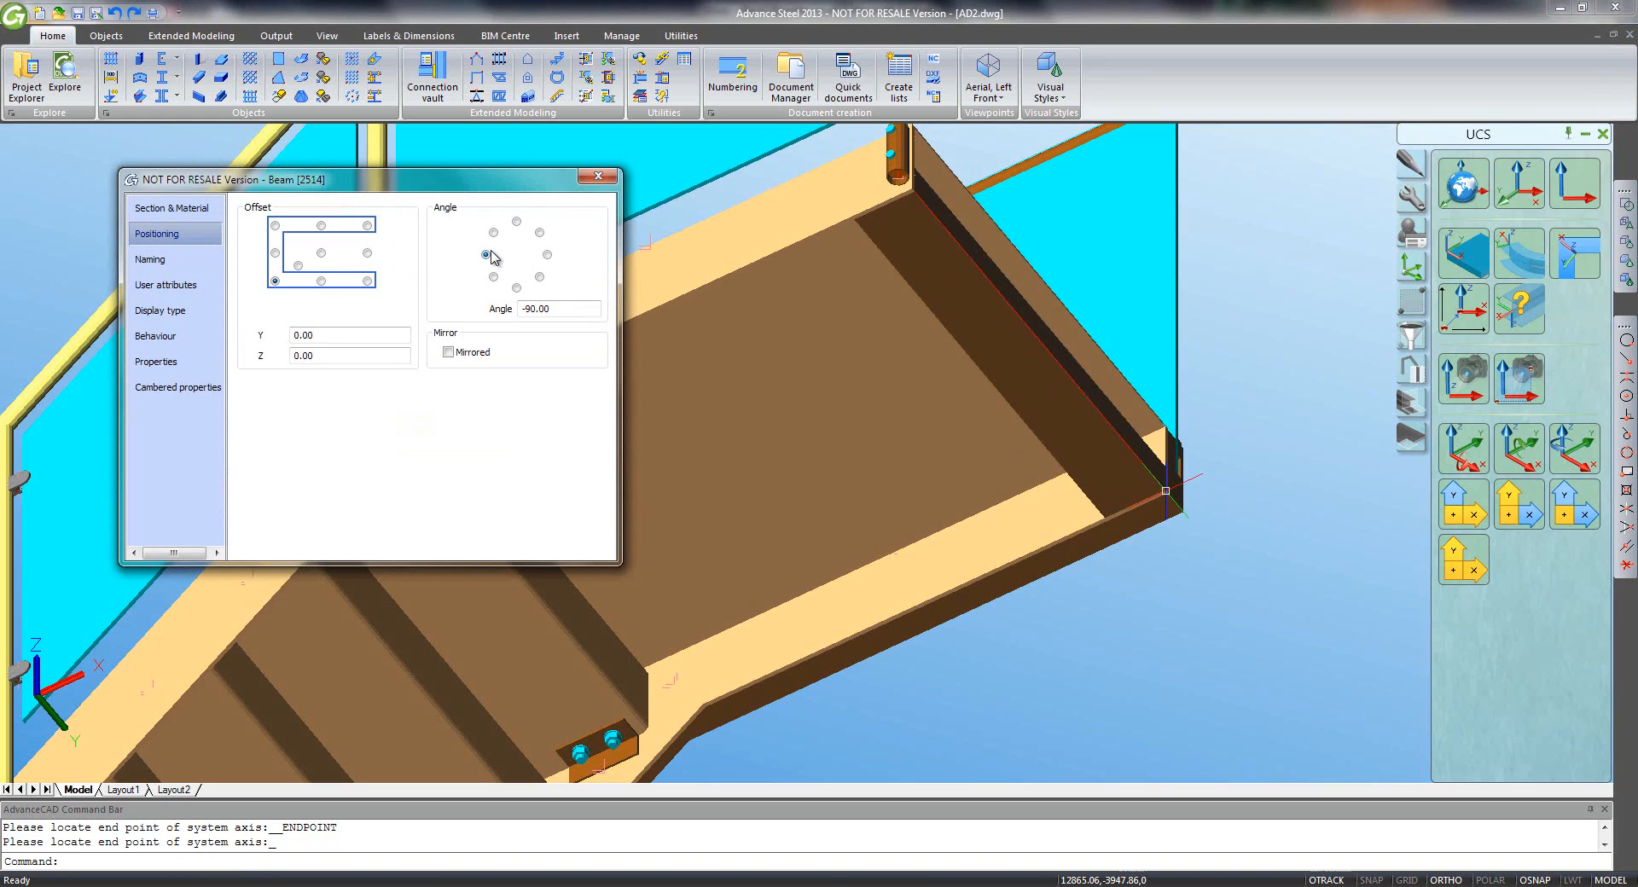
pyautogui.click(598, 178)
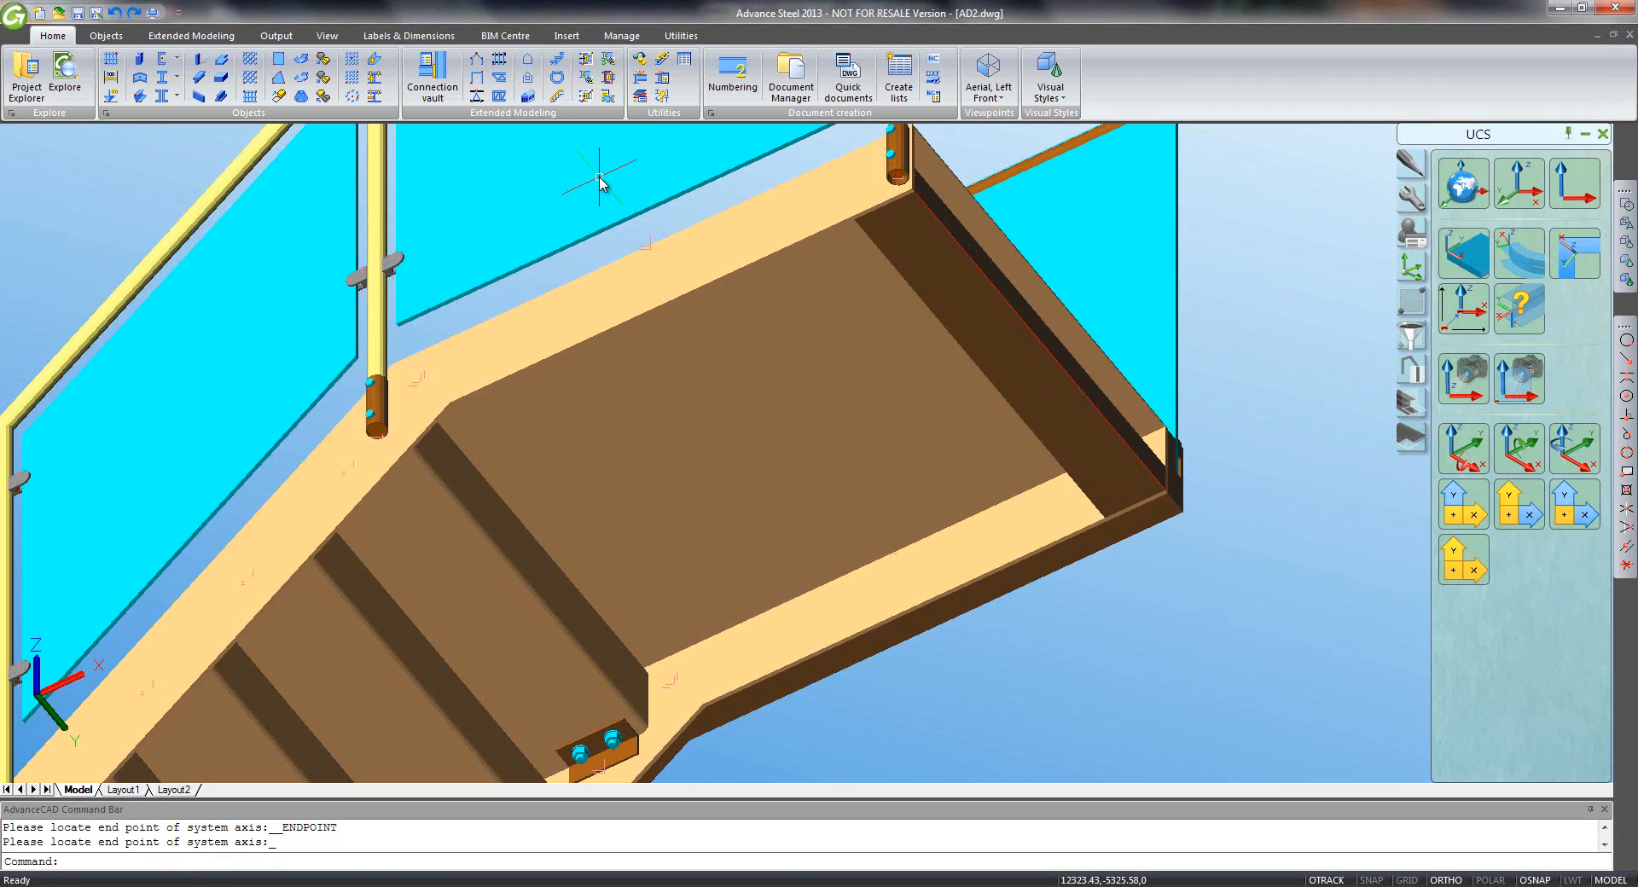
# - Draw a second channel beam between the opposite stair corner endpoints
pyautogui.click(199, 58)
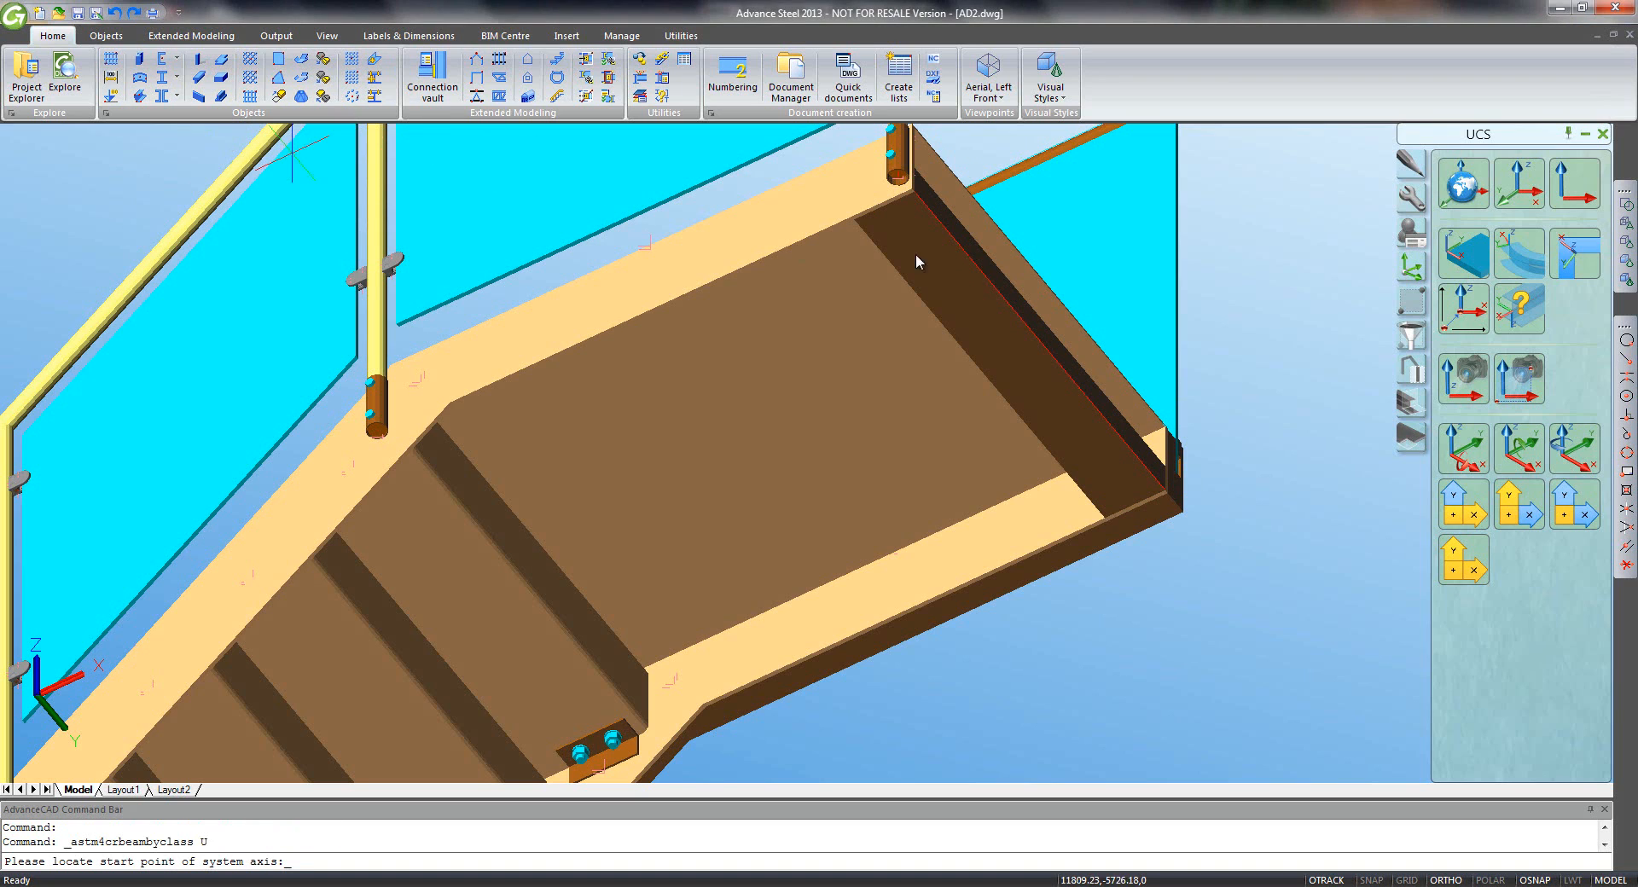
pyautogui.click(1627, 359)
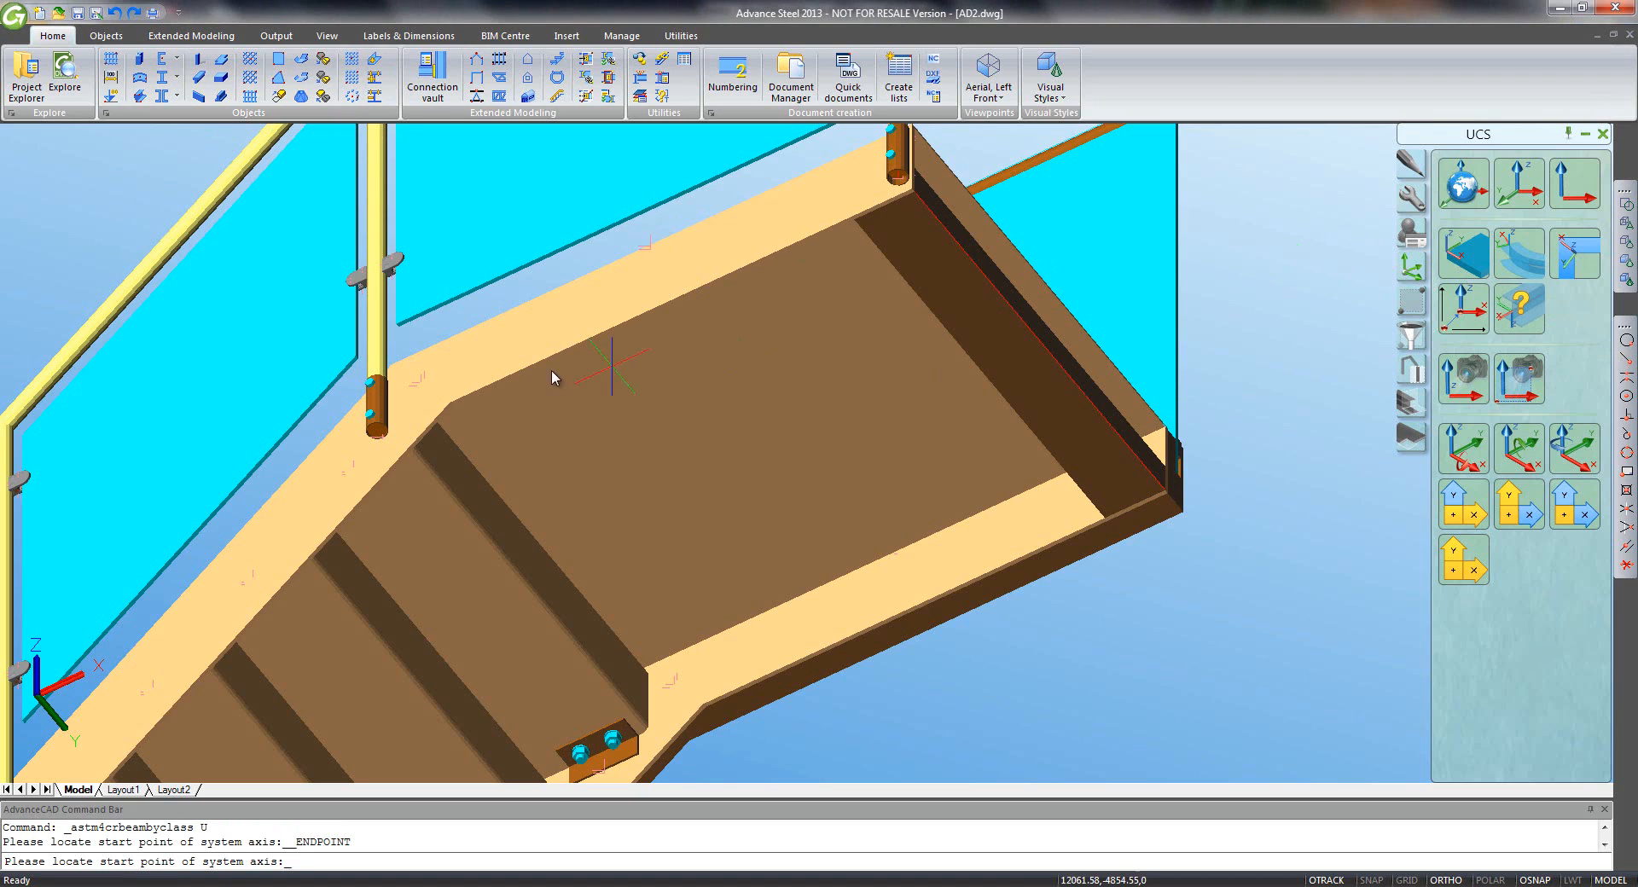
pyautogui.click(448, 411)
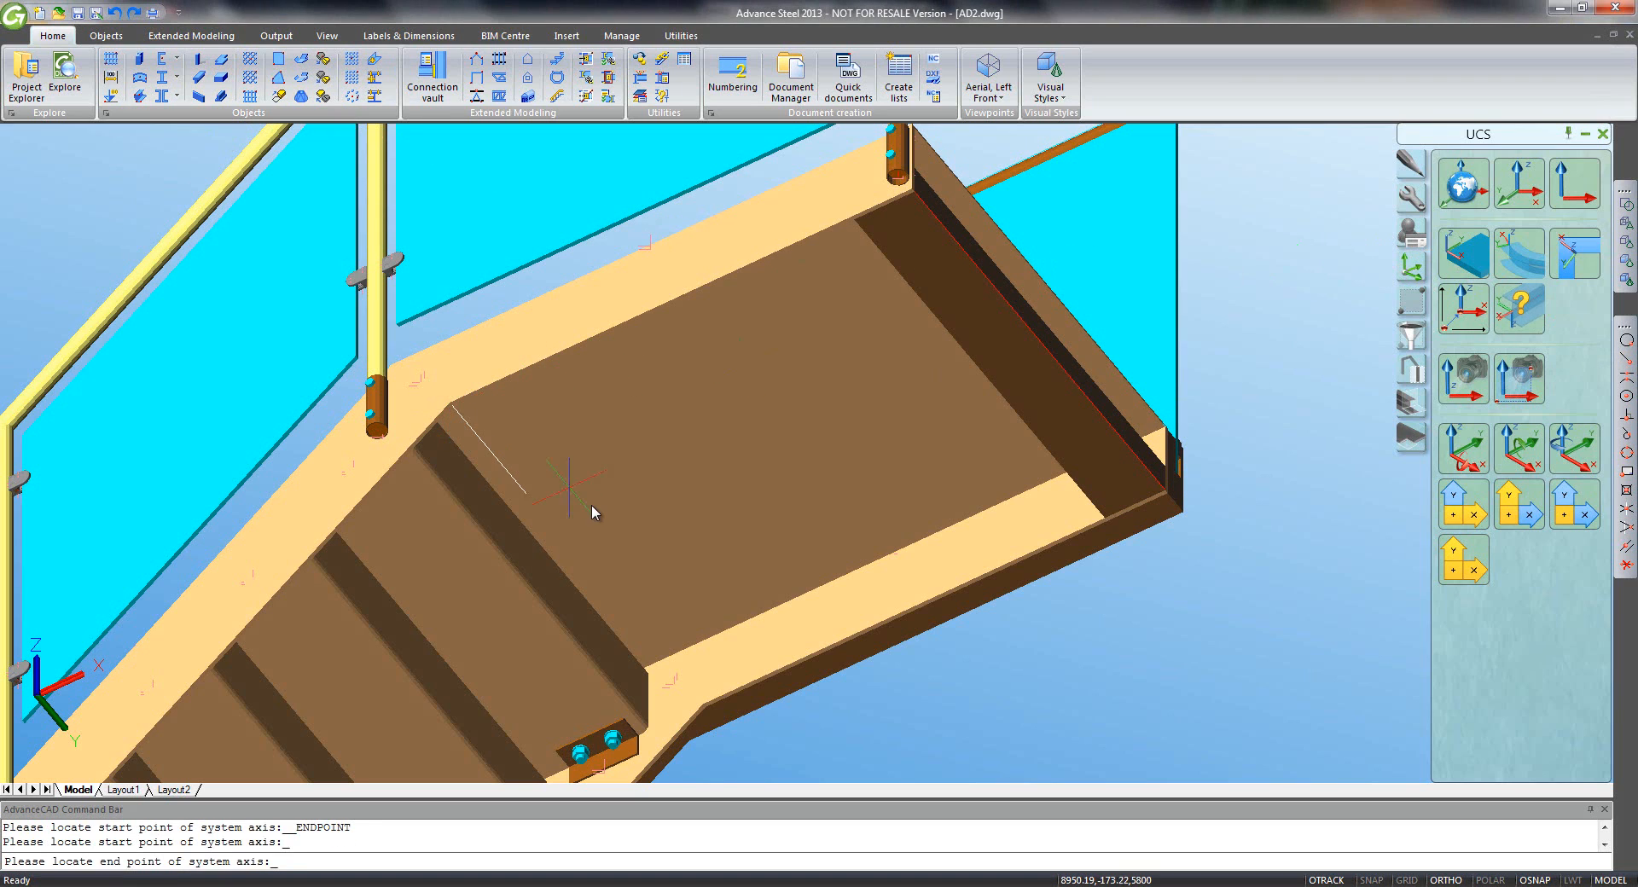
pyautogui.click(1626, 359)
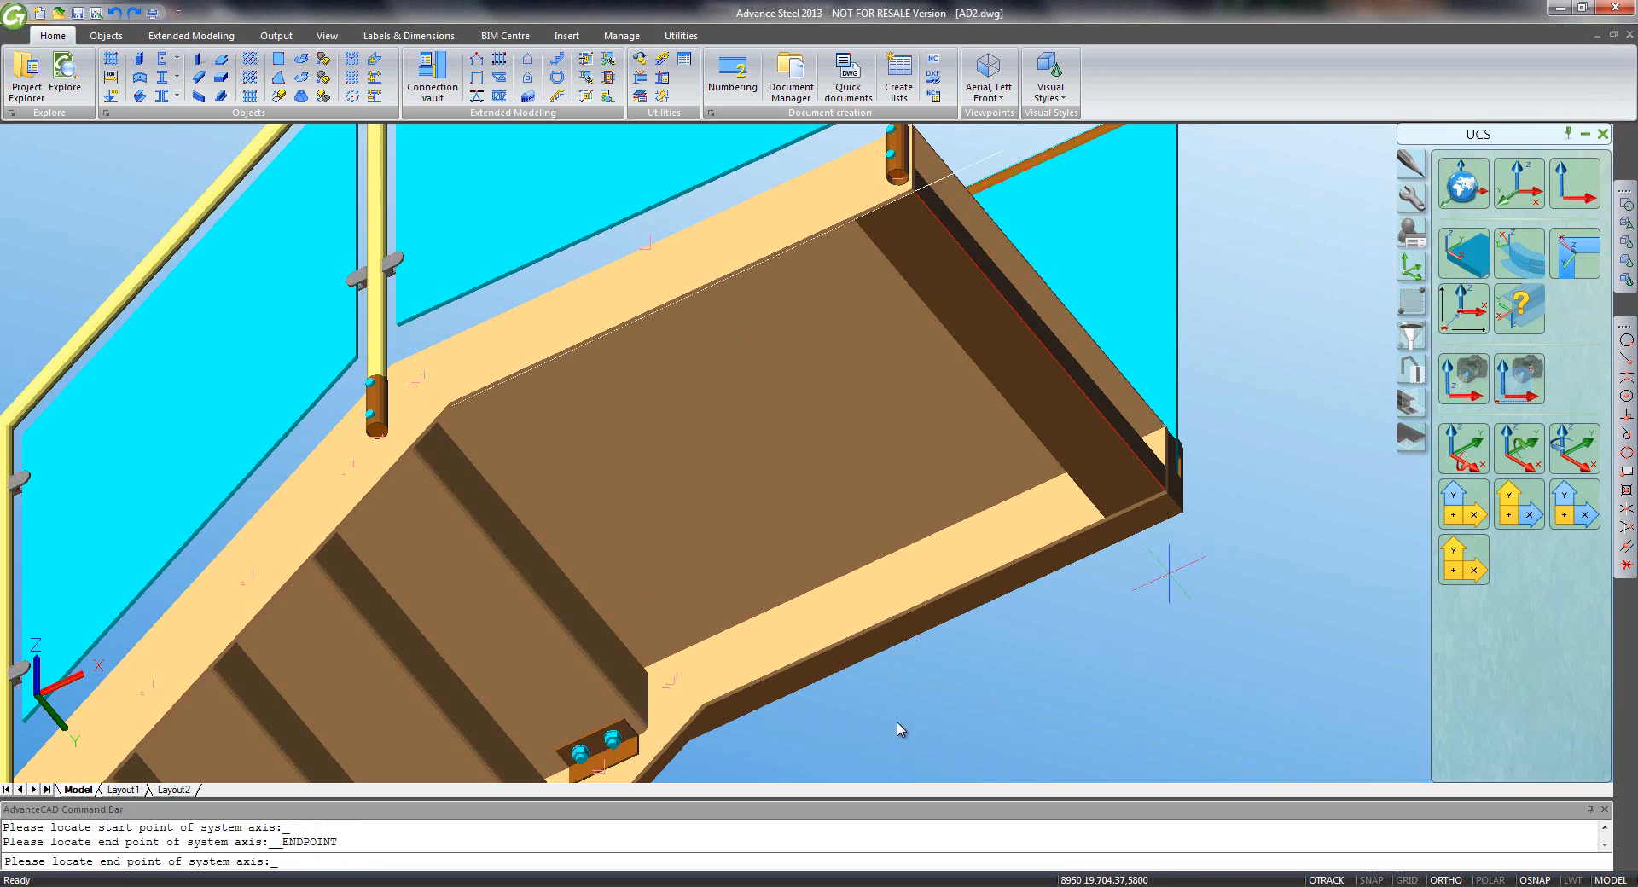
pyautogui.click(708, 707)
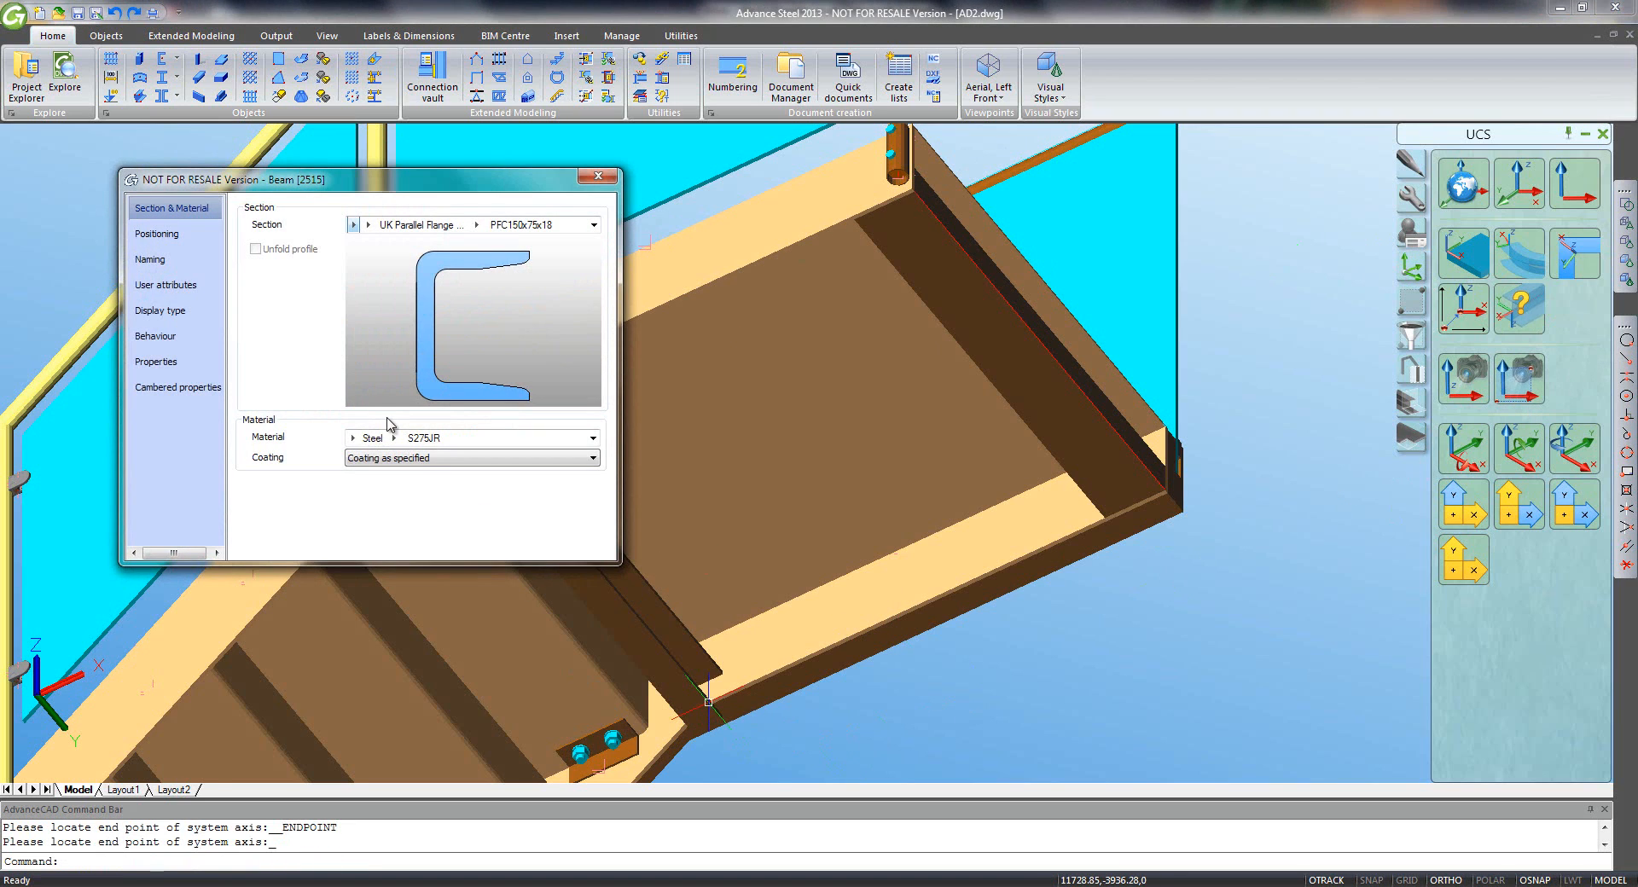
# - Set the new channel to its top-left corner at -90 degrees and save AD2.dwg
pyautogui.click(205, 235)
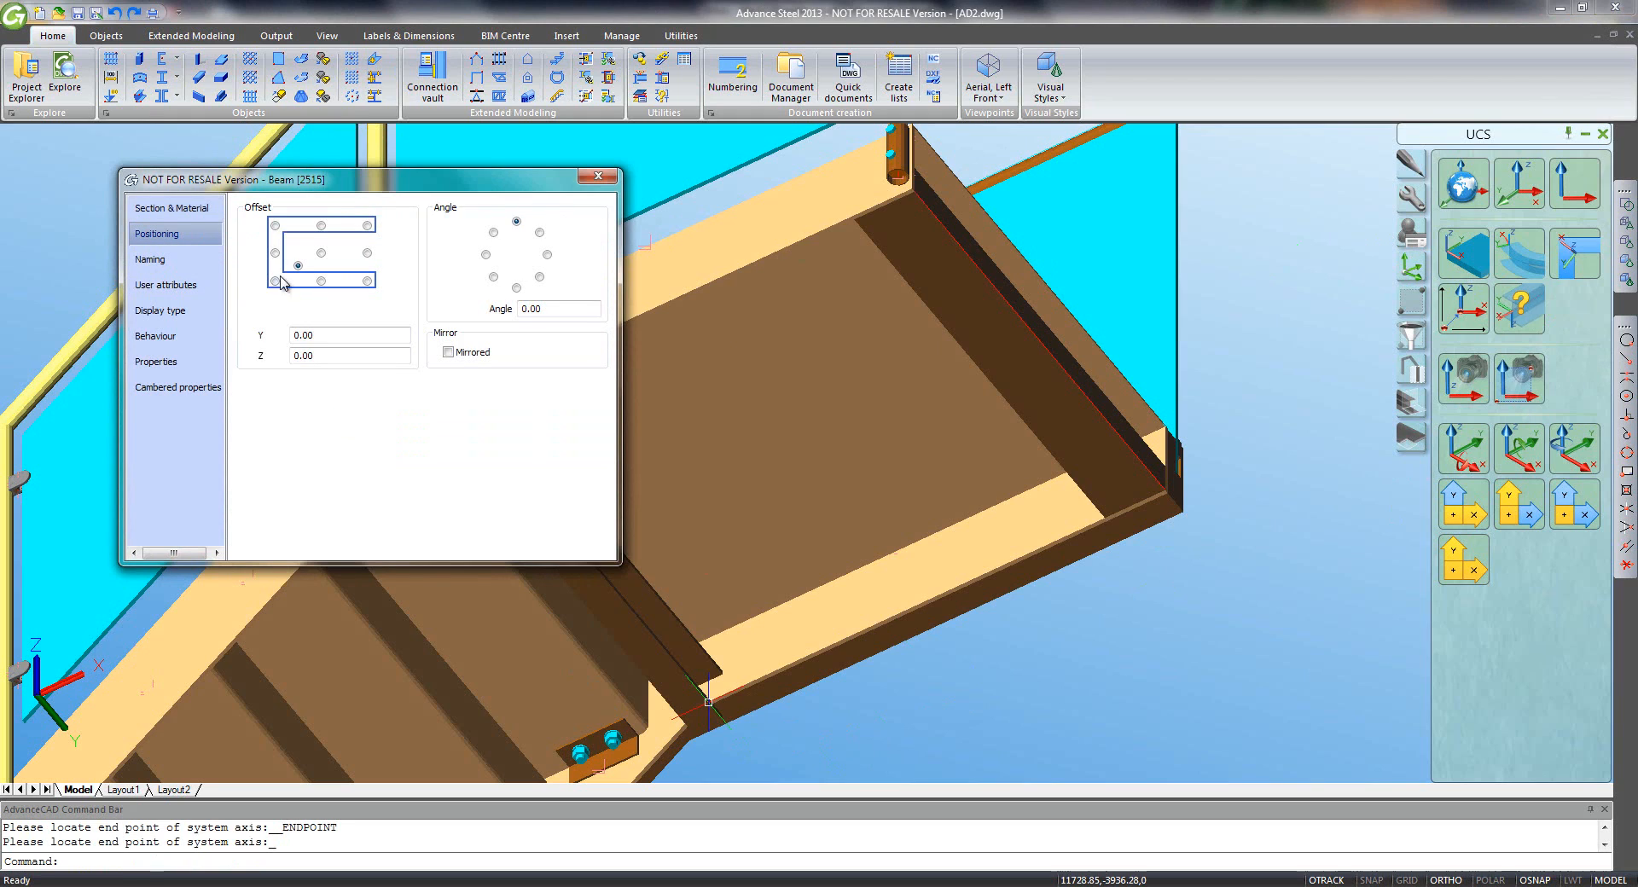
pyautogui.click(275, 226)
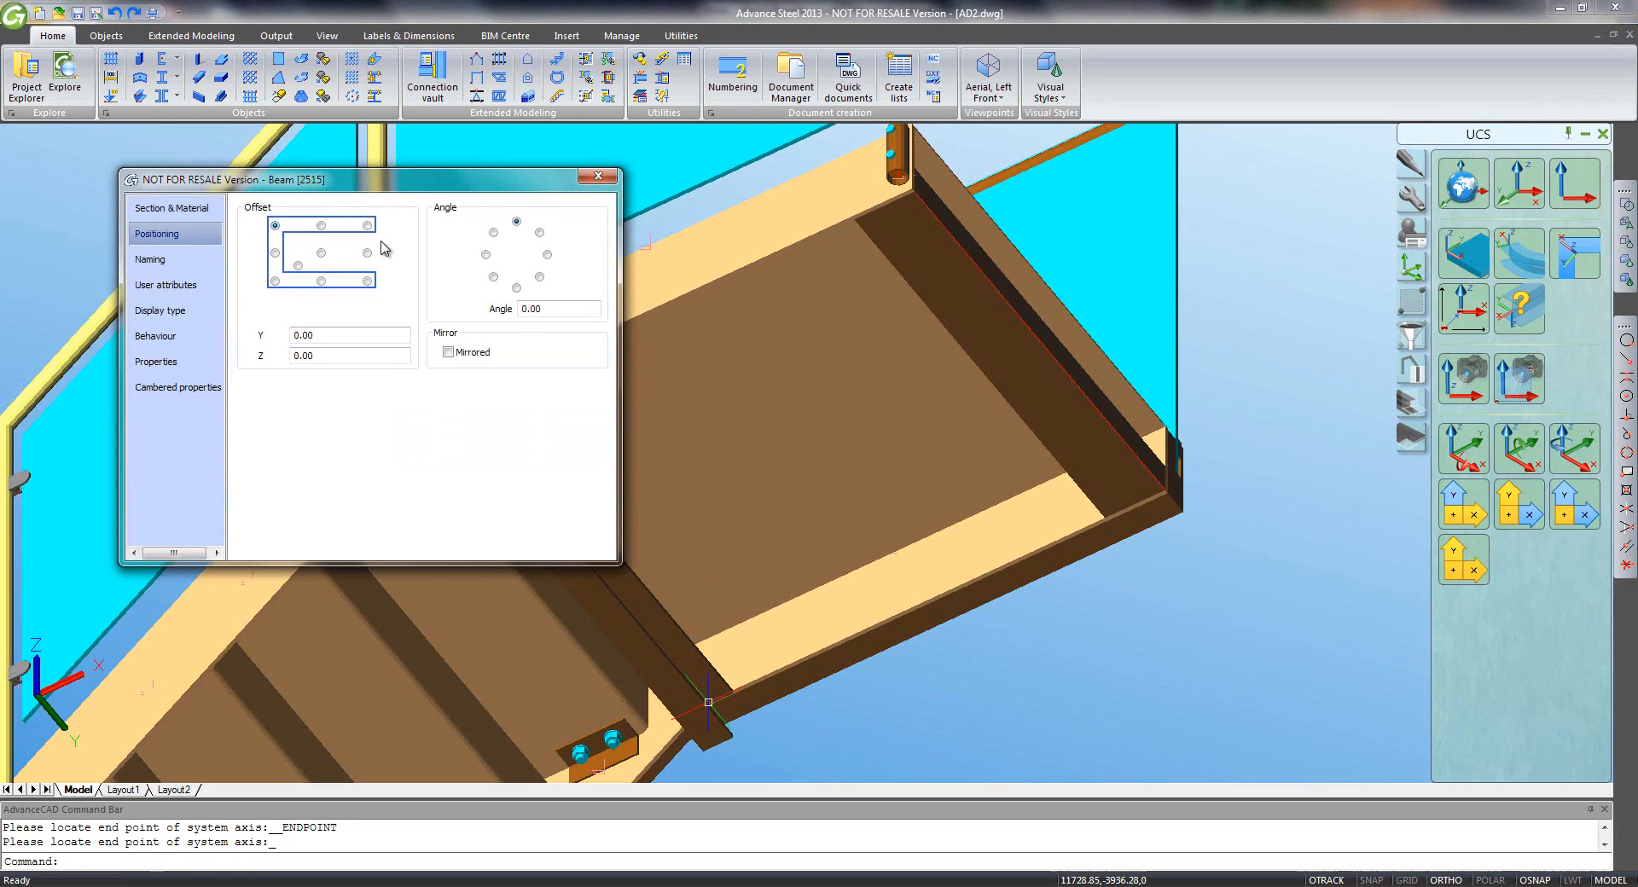
pyautogui.click(486, 254)
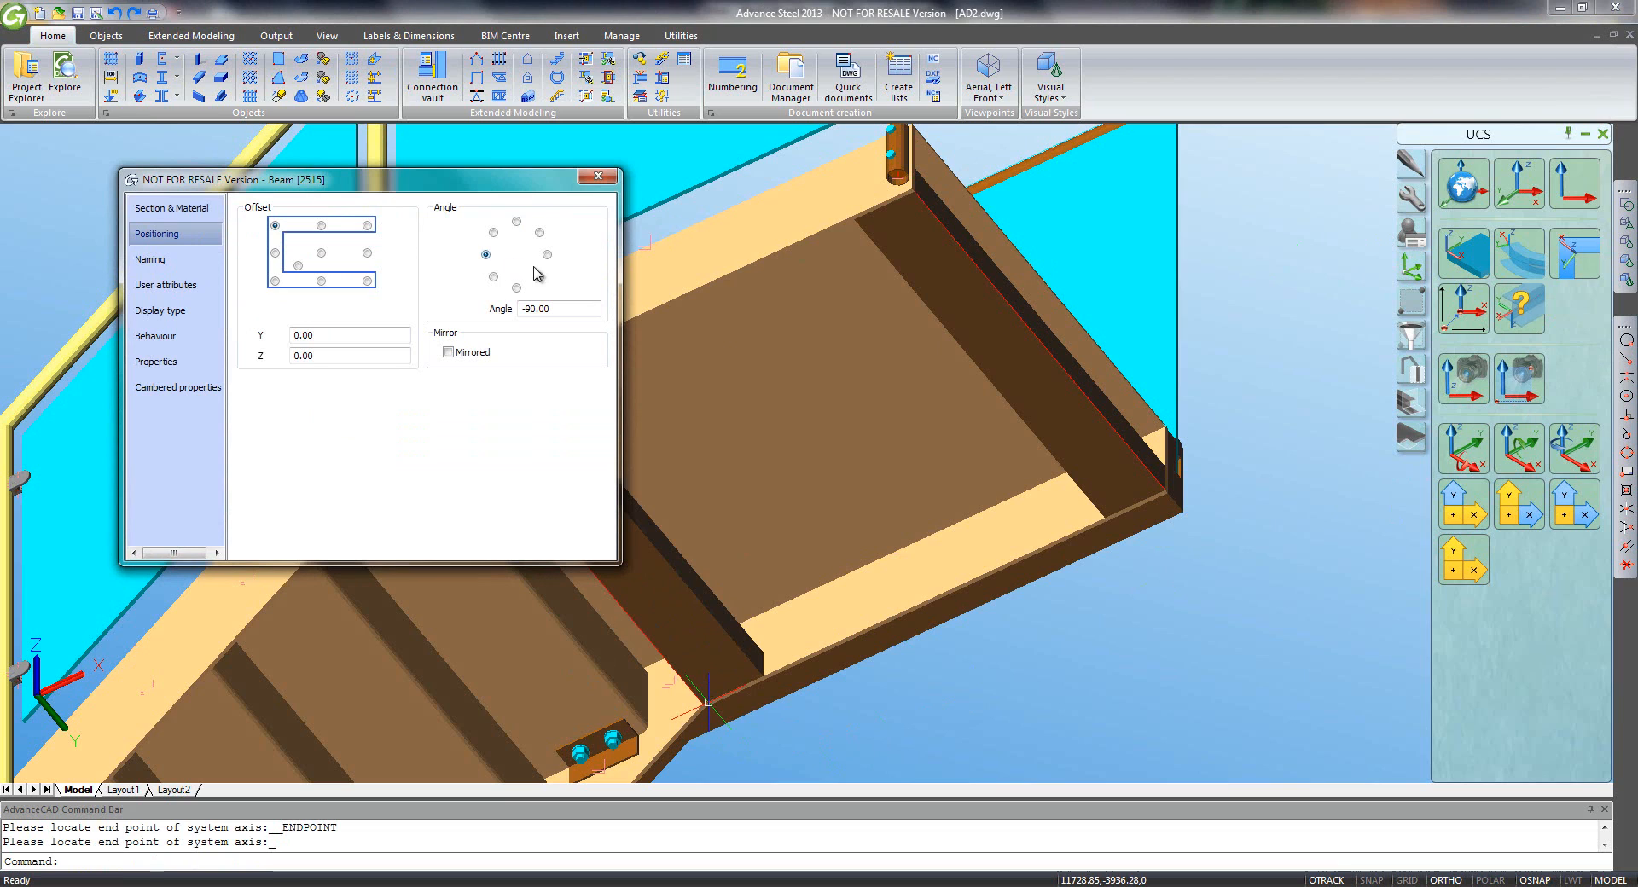
pyautogui.click(598, 177)
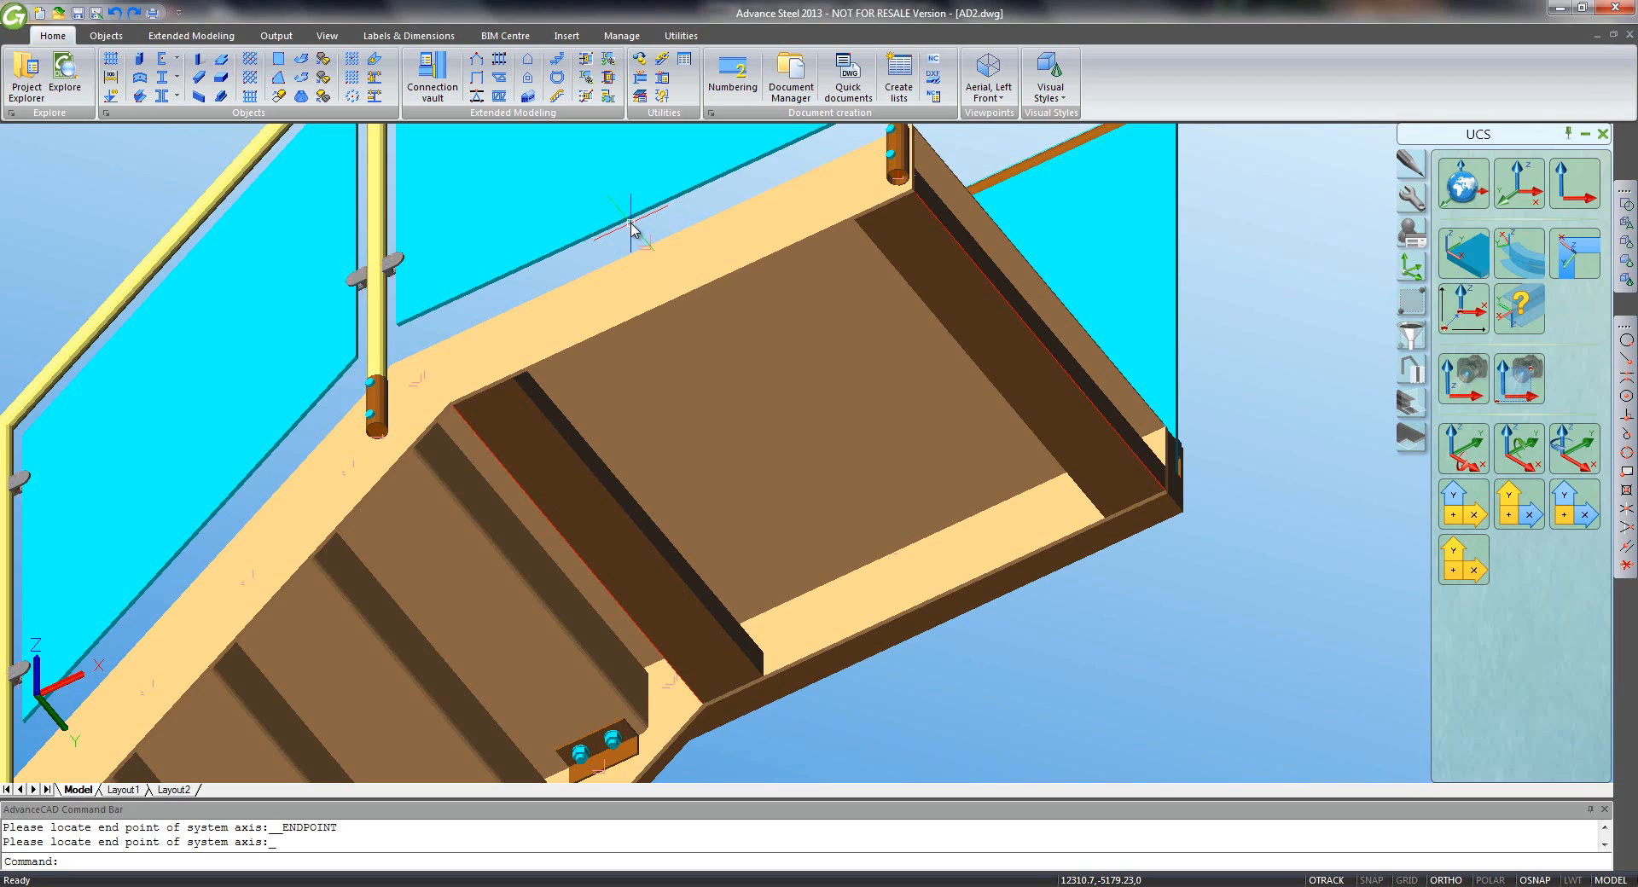
pyautogui.hotkey('ctrl', 's')
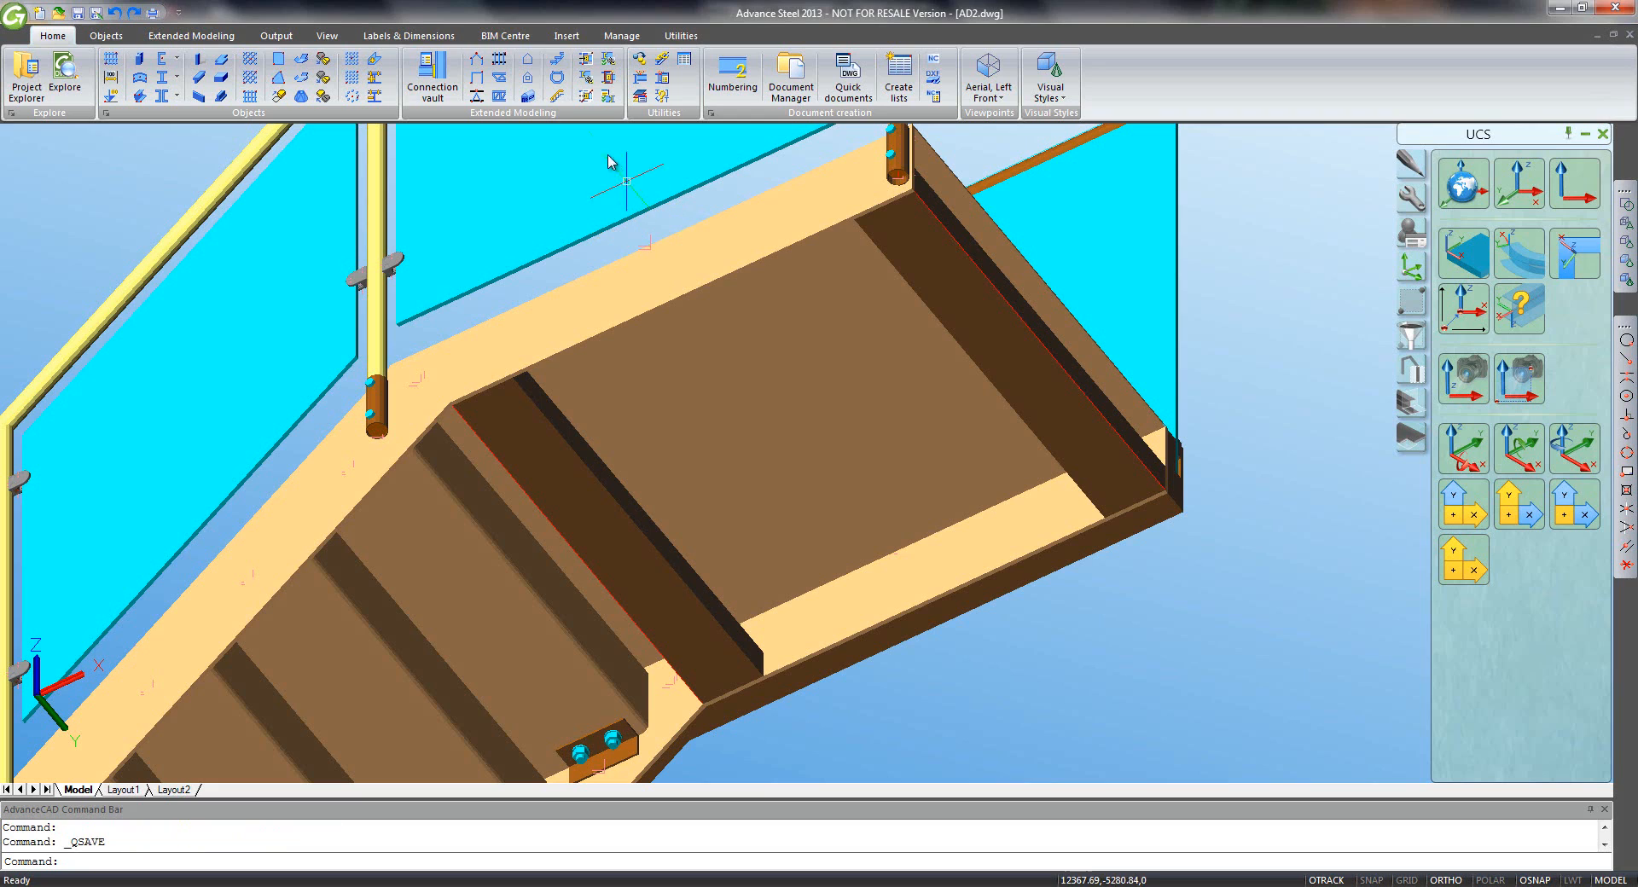
# - Draw an orthogonal rectangle across the landing and check its layer
pyautogui.click(680, 38)
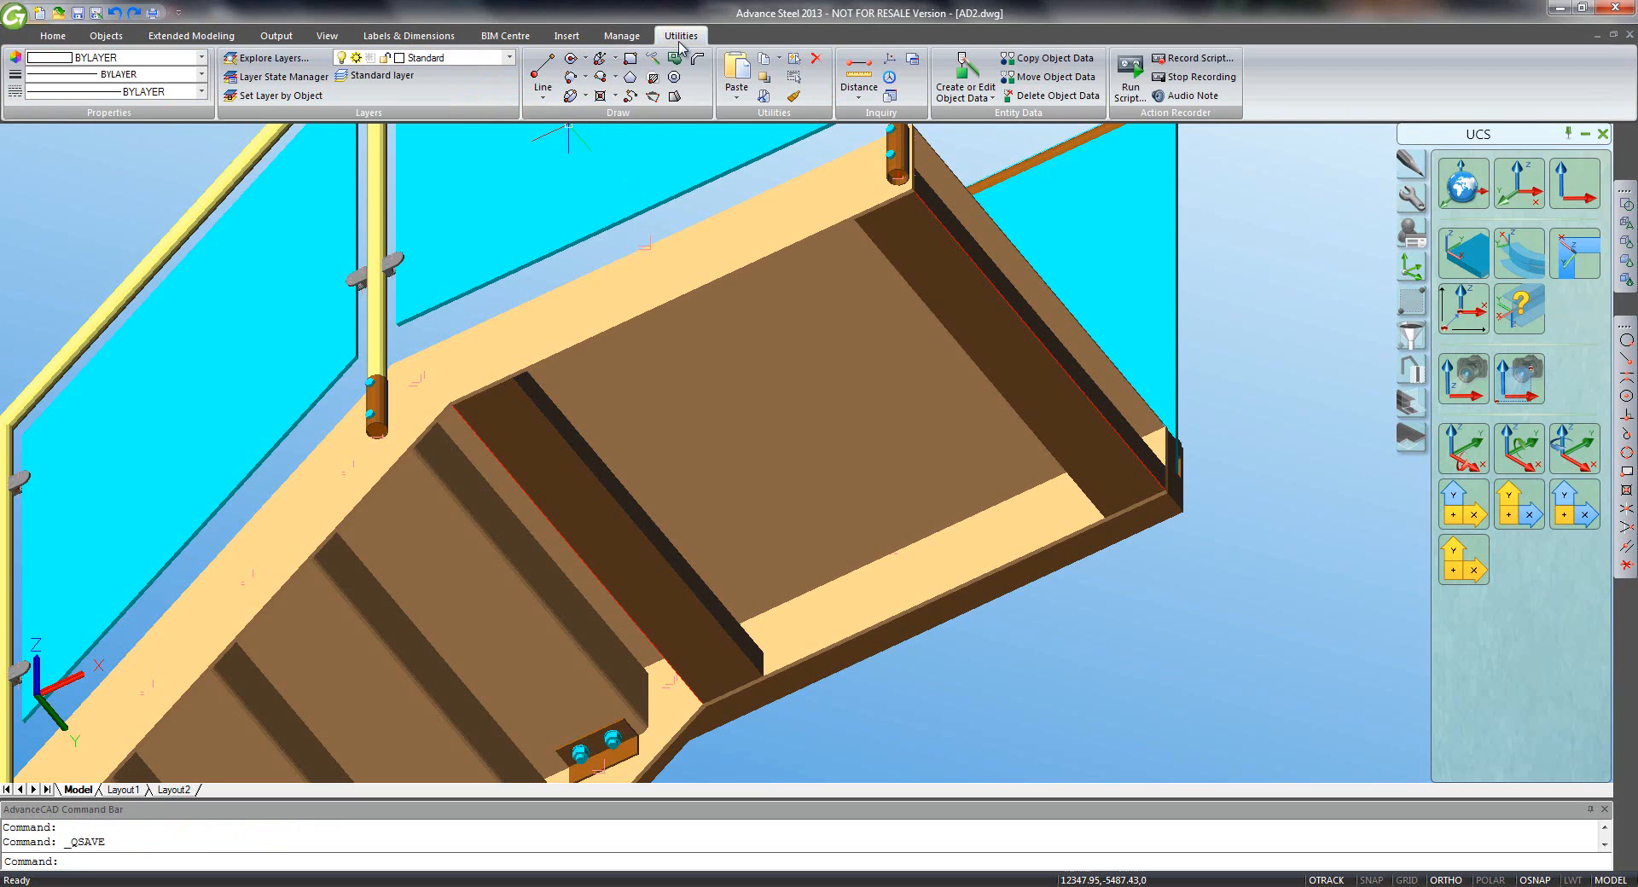
pyautogui.click(630, 58)
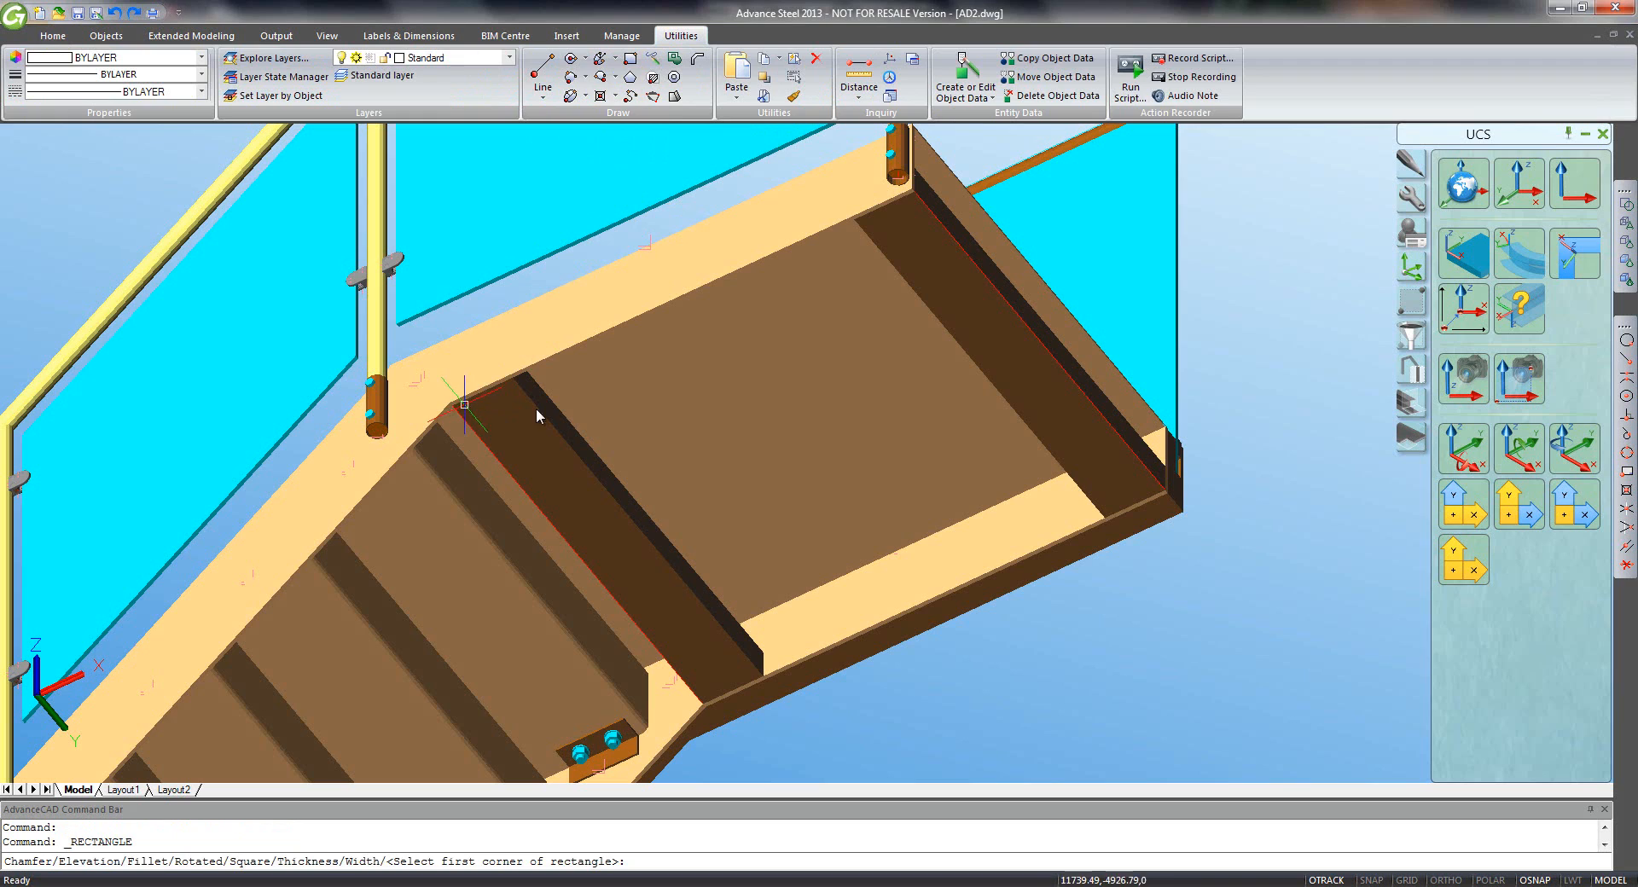
pyautogui.click(462, 404)
pyautogui.press('F8')
pyautogui.click(1138, 474)
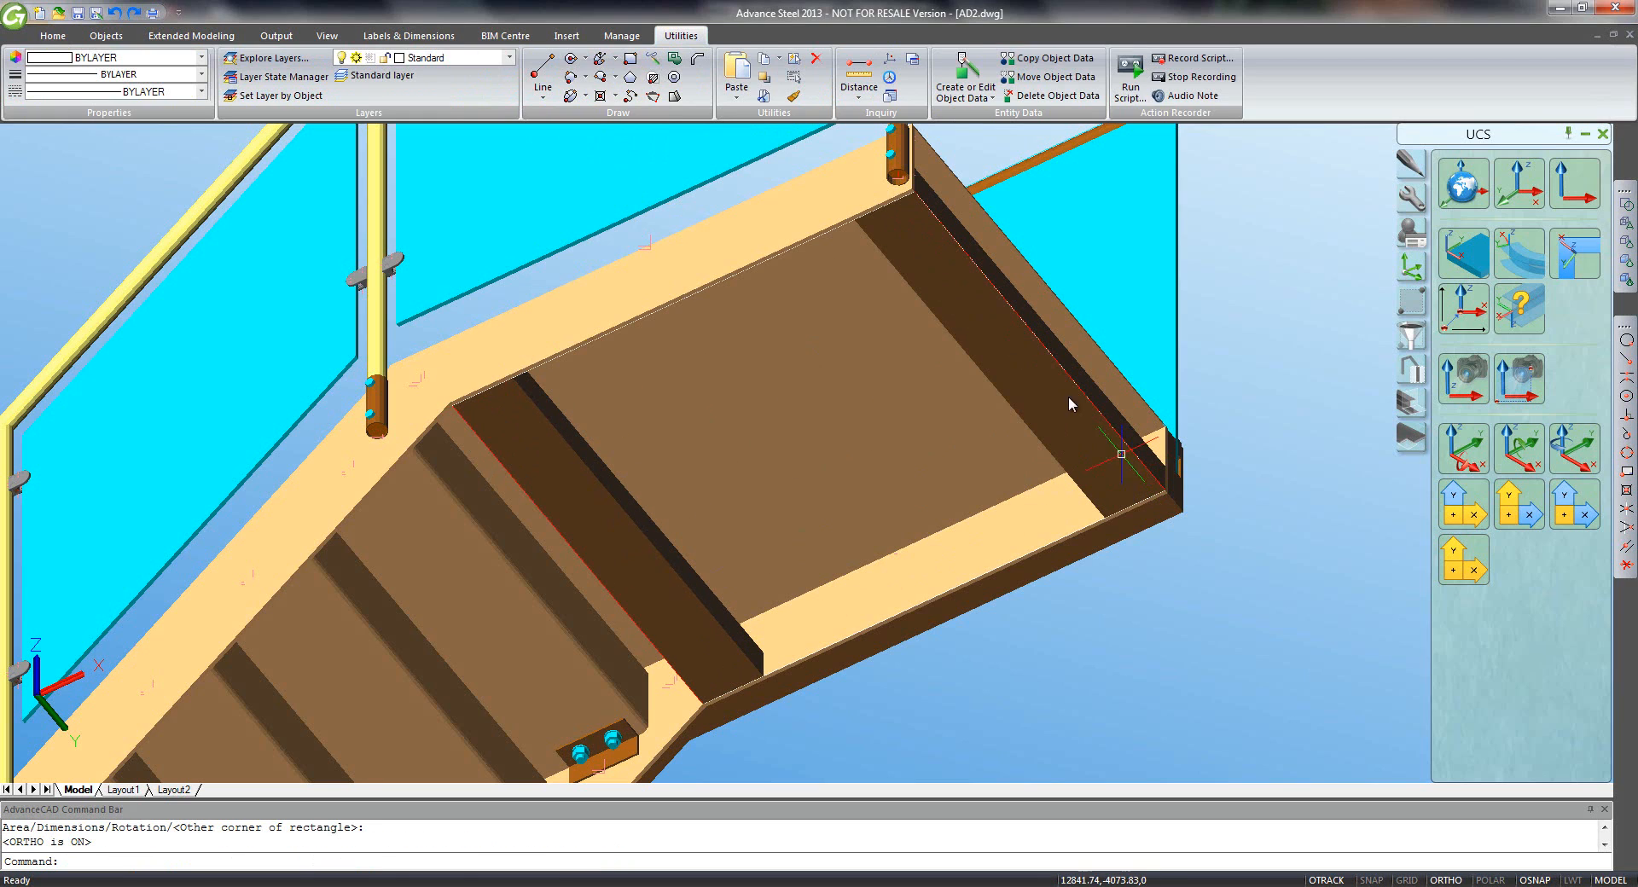
pyautogui.click(785, 255)
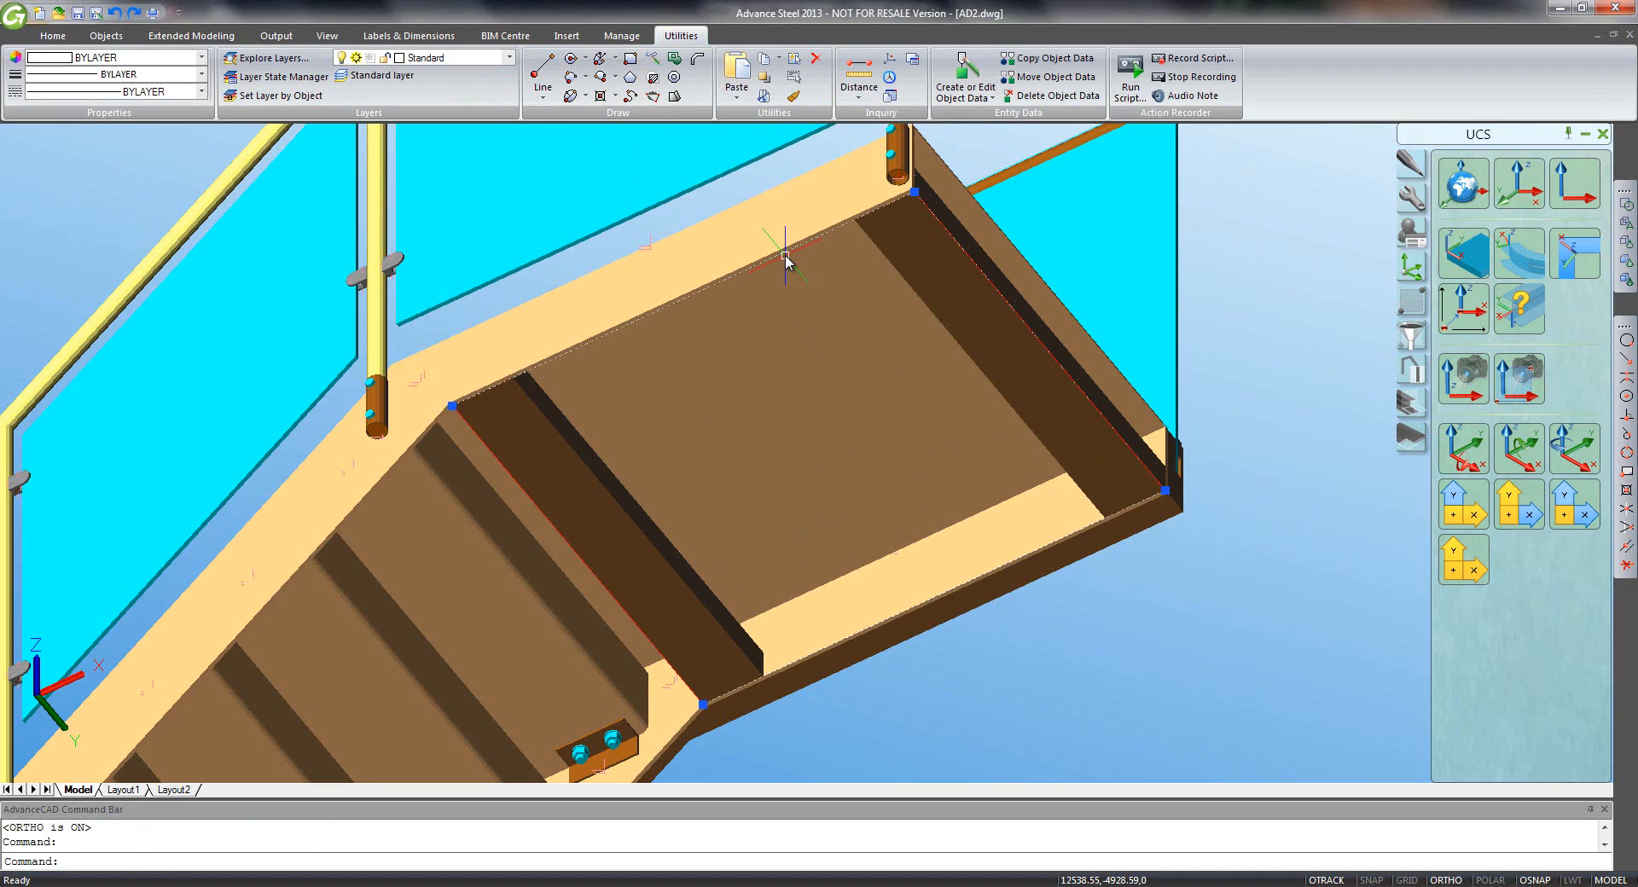
pyautogui.click(509, 58)
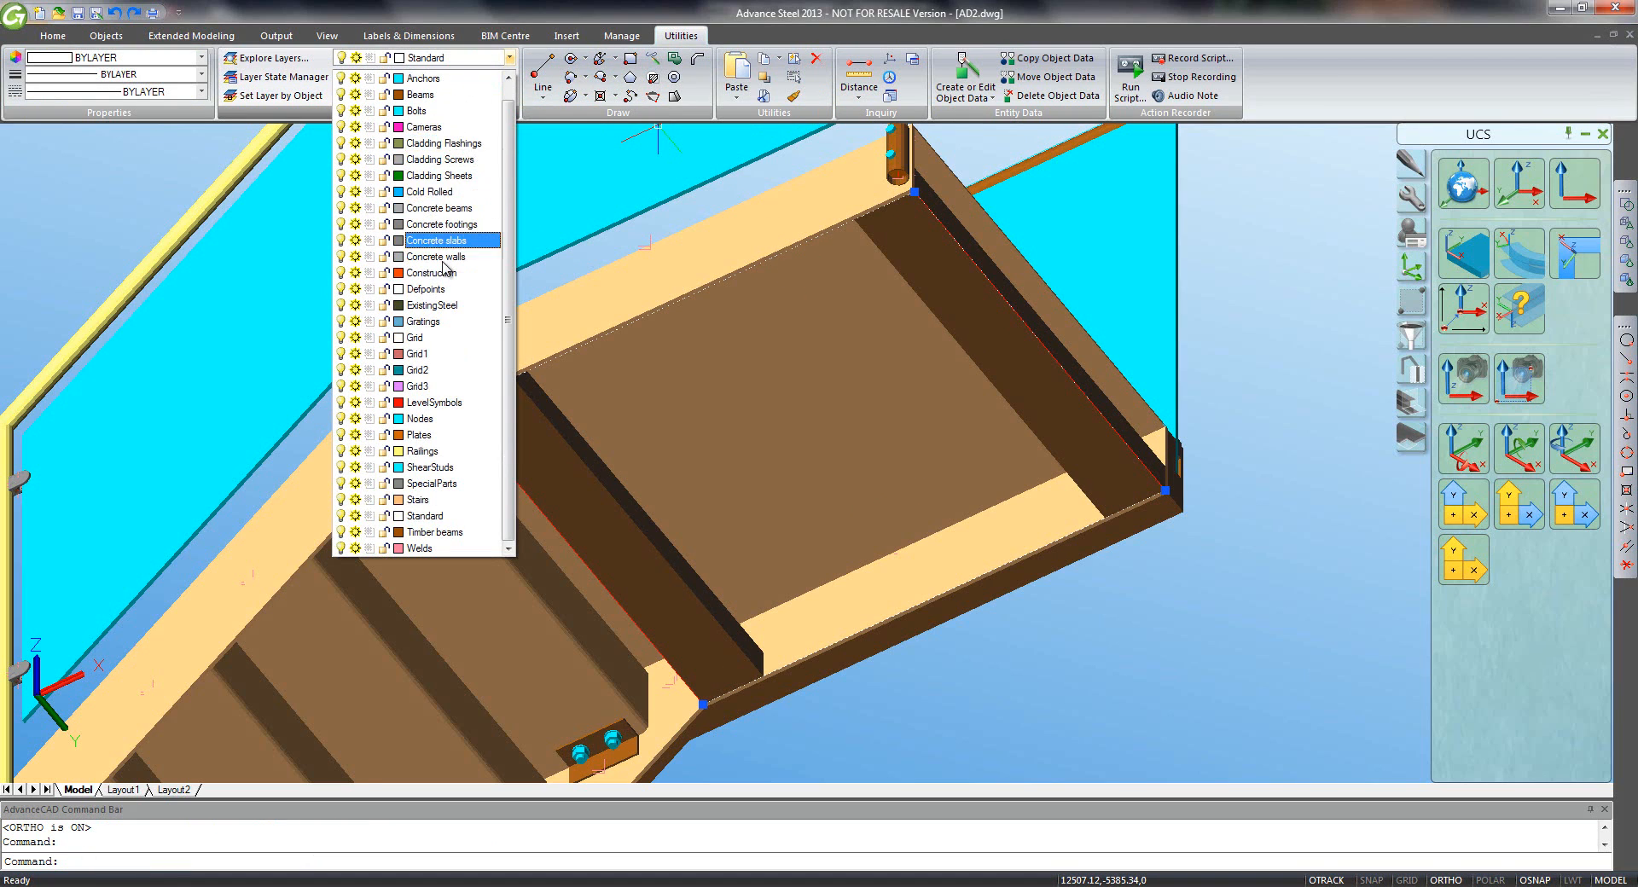
pyautogui.press('Escape')
pyautogui.press('Escape')
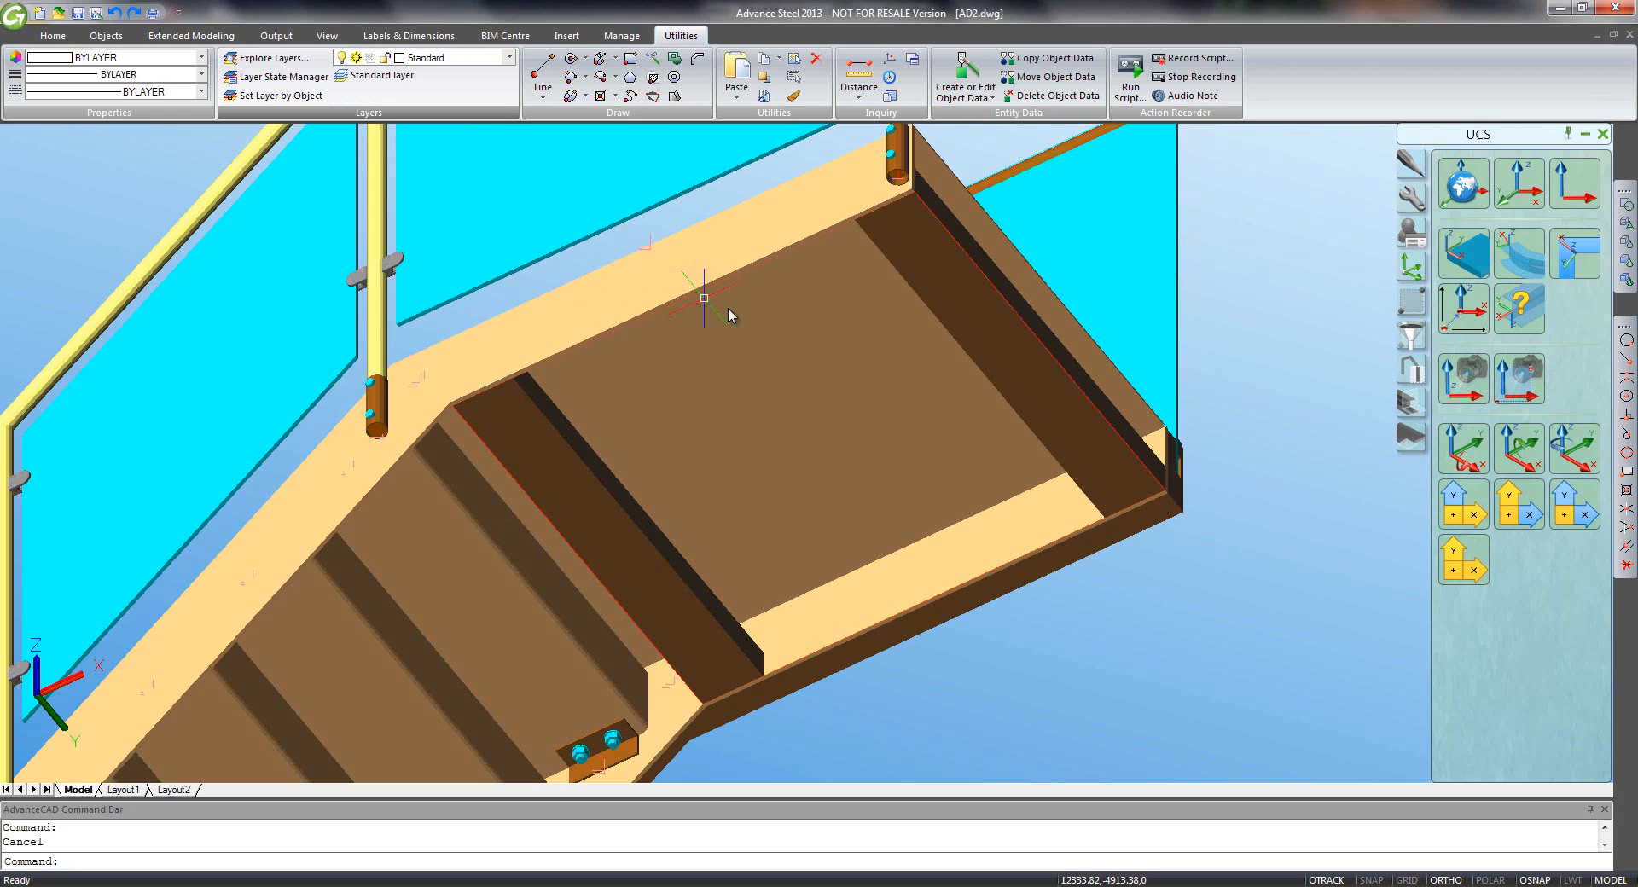
# - Offset the rectangle's edges 75 toward the inside
pyautogui.click(1422, 173)
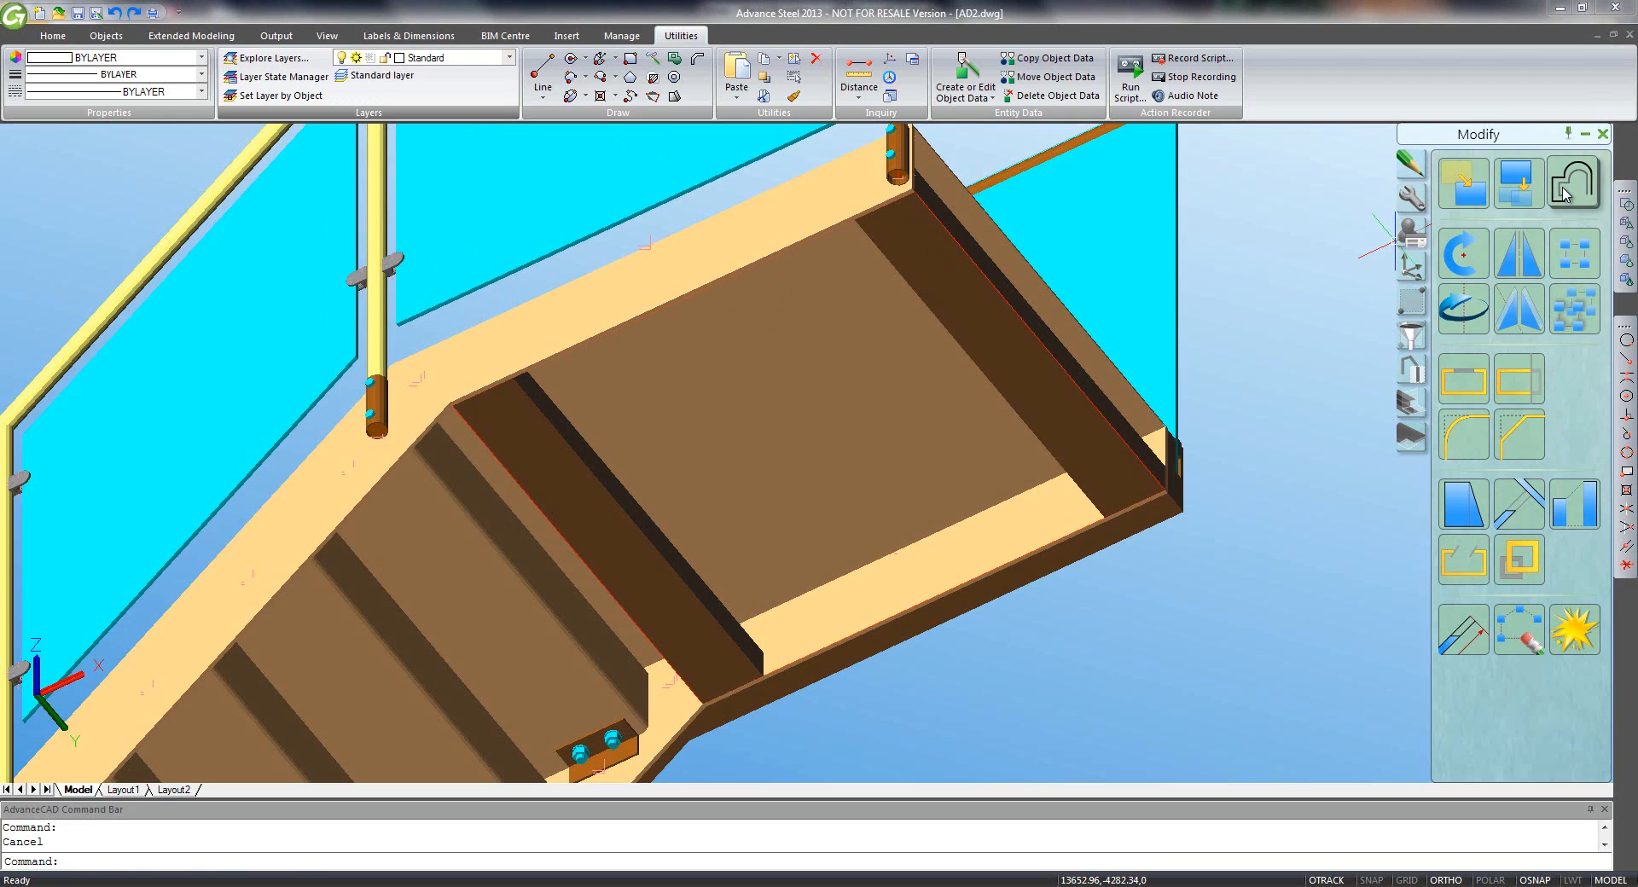
pyautogui.click(1575, 184)
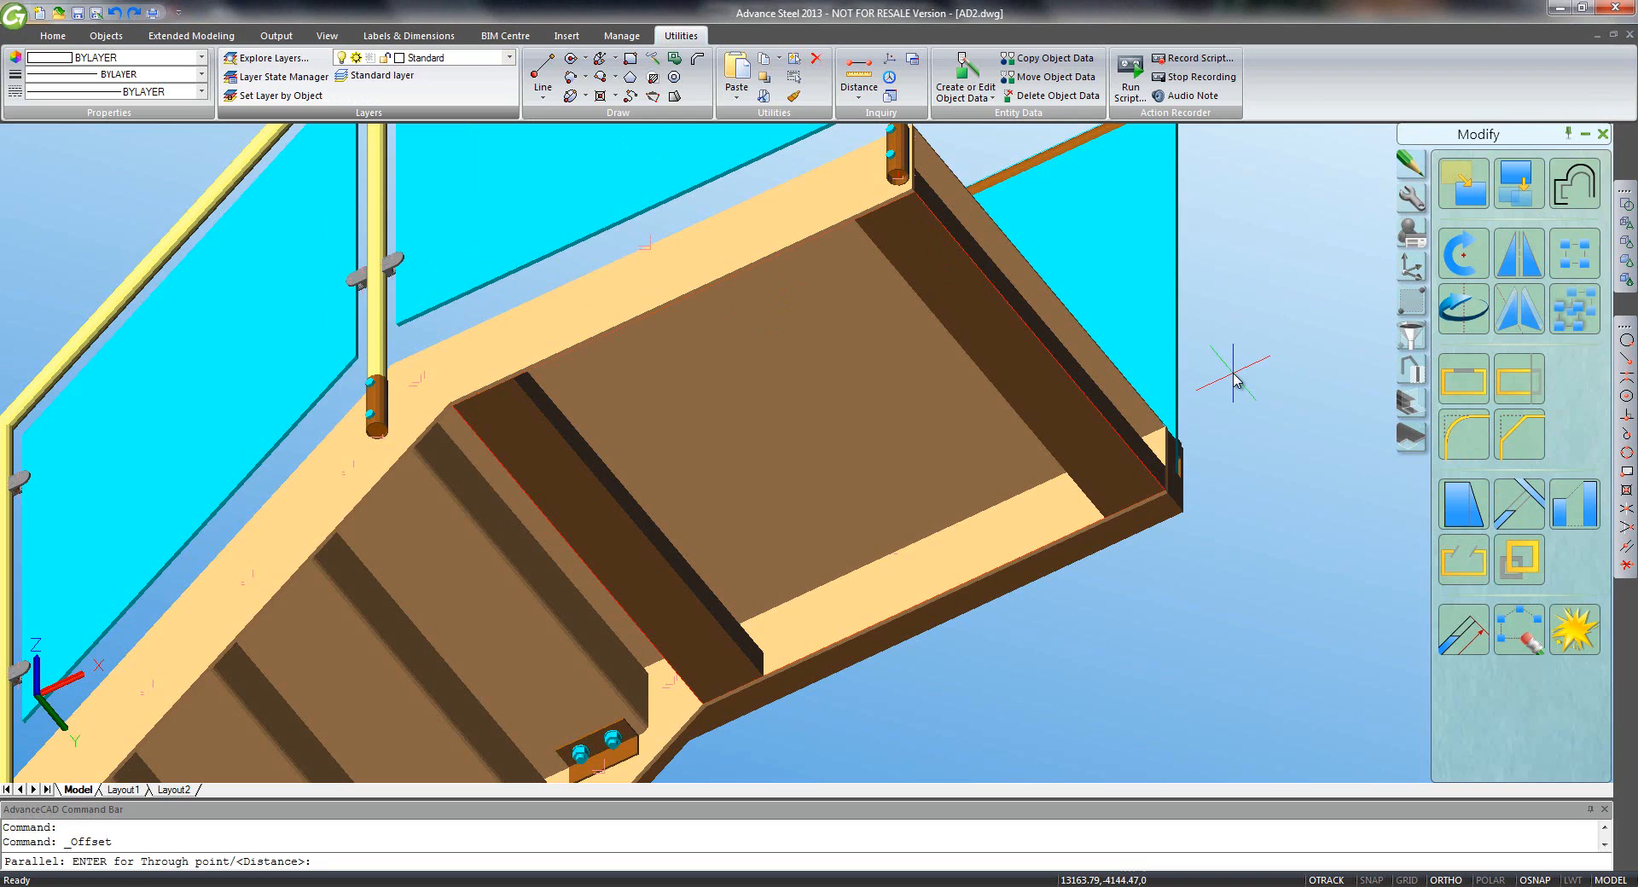
pyautogui.press('Return')
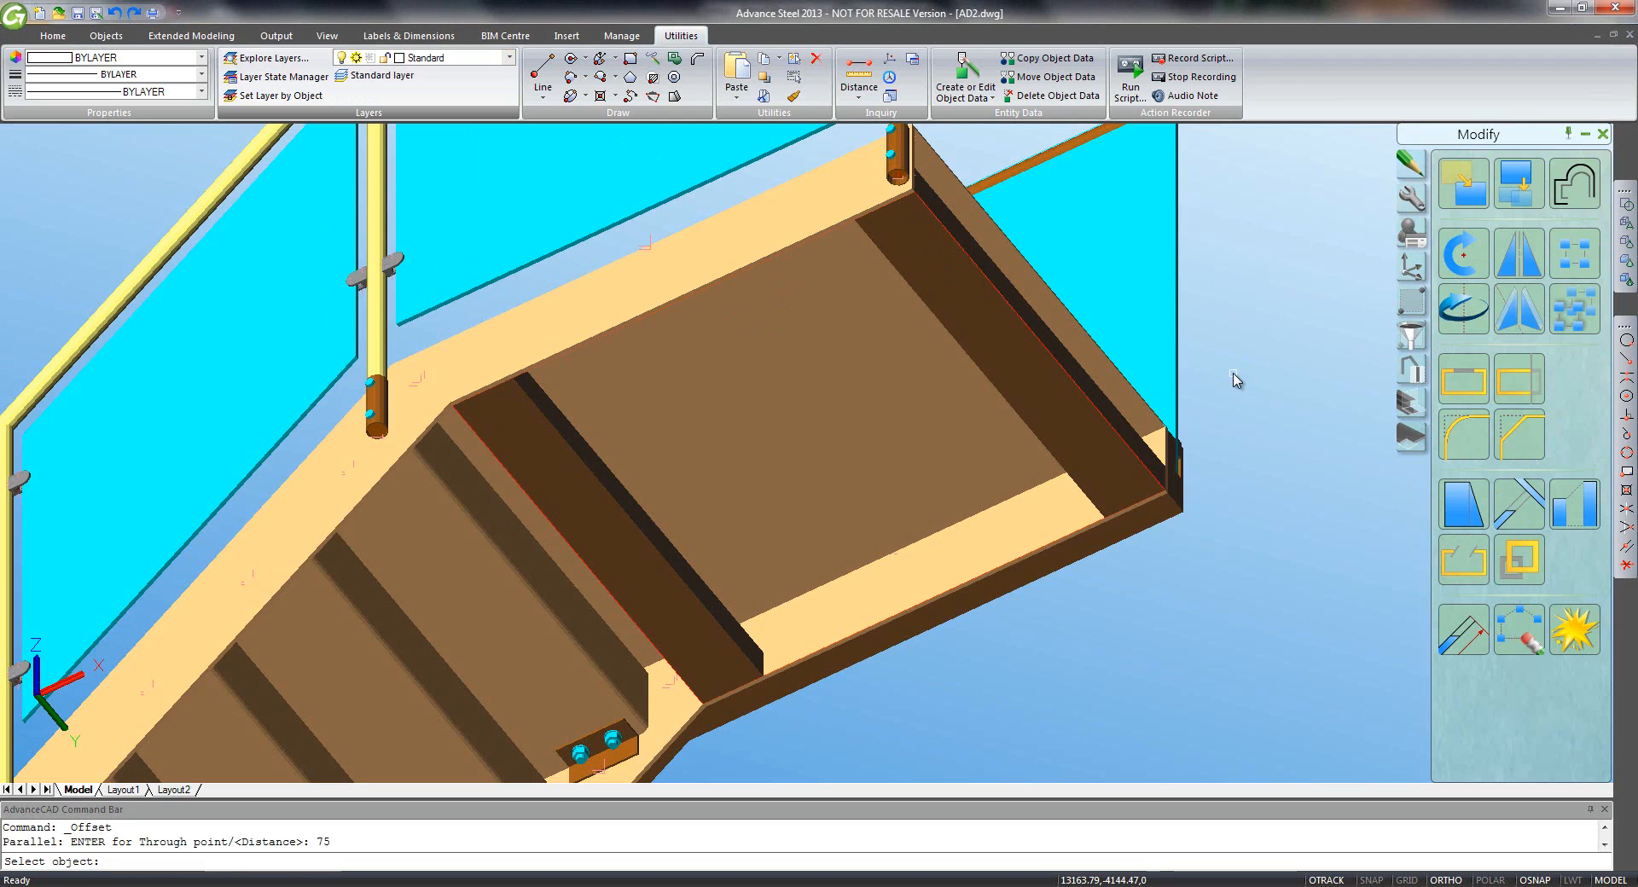
pyautogui.click(793, 252)
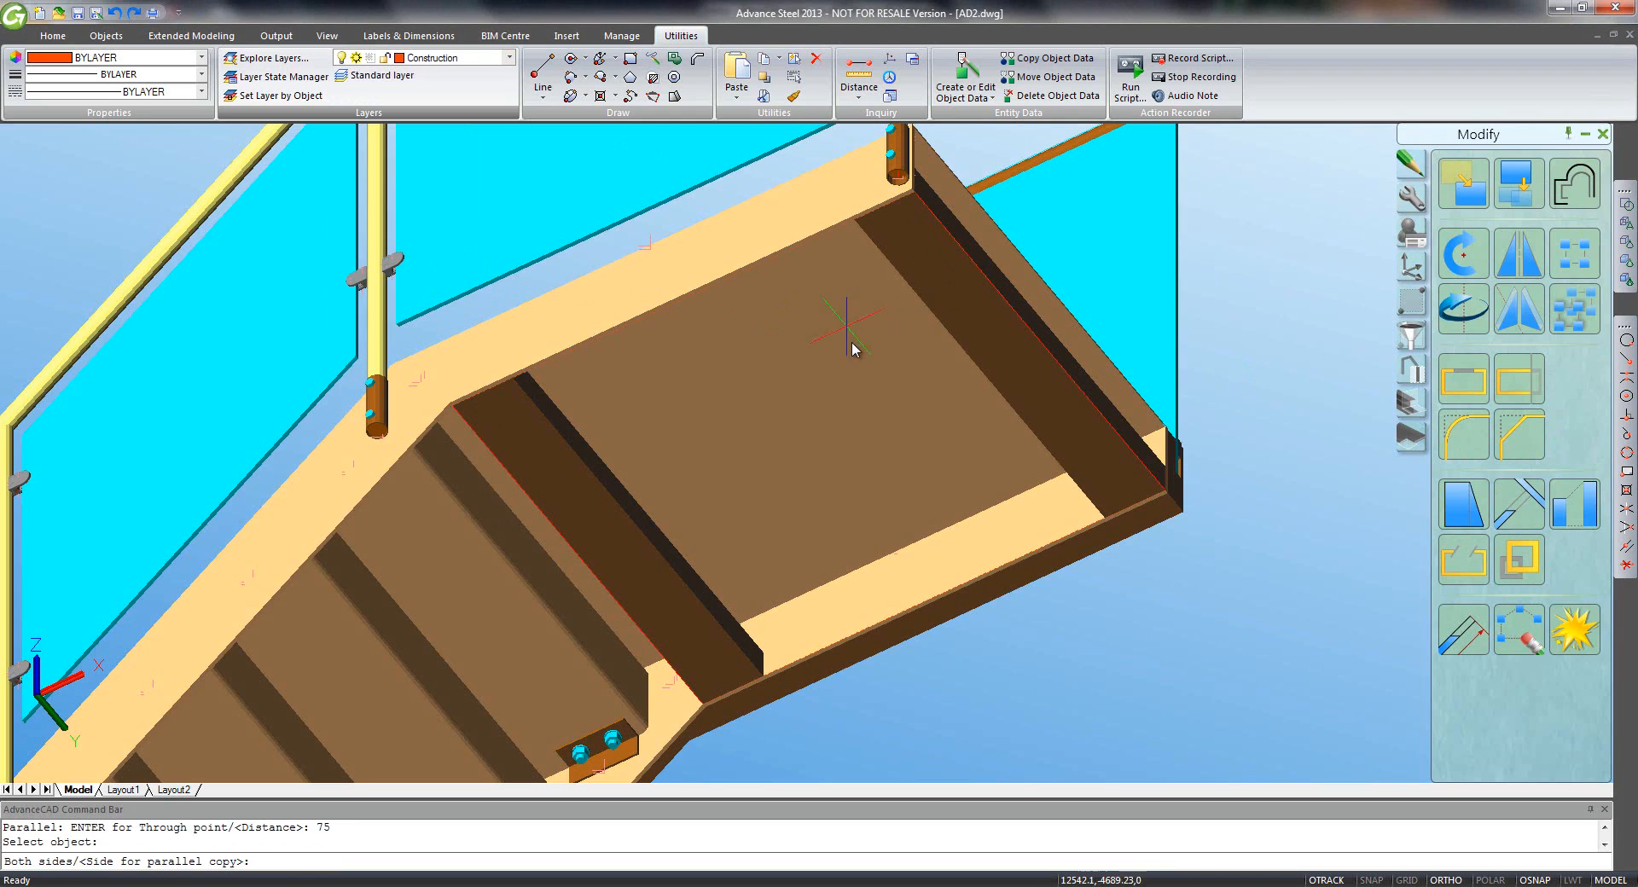
pyautogui.click(863, 392)
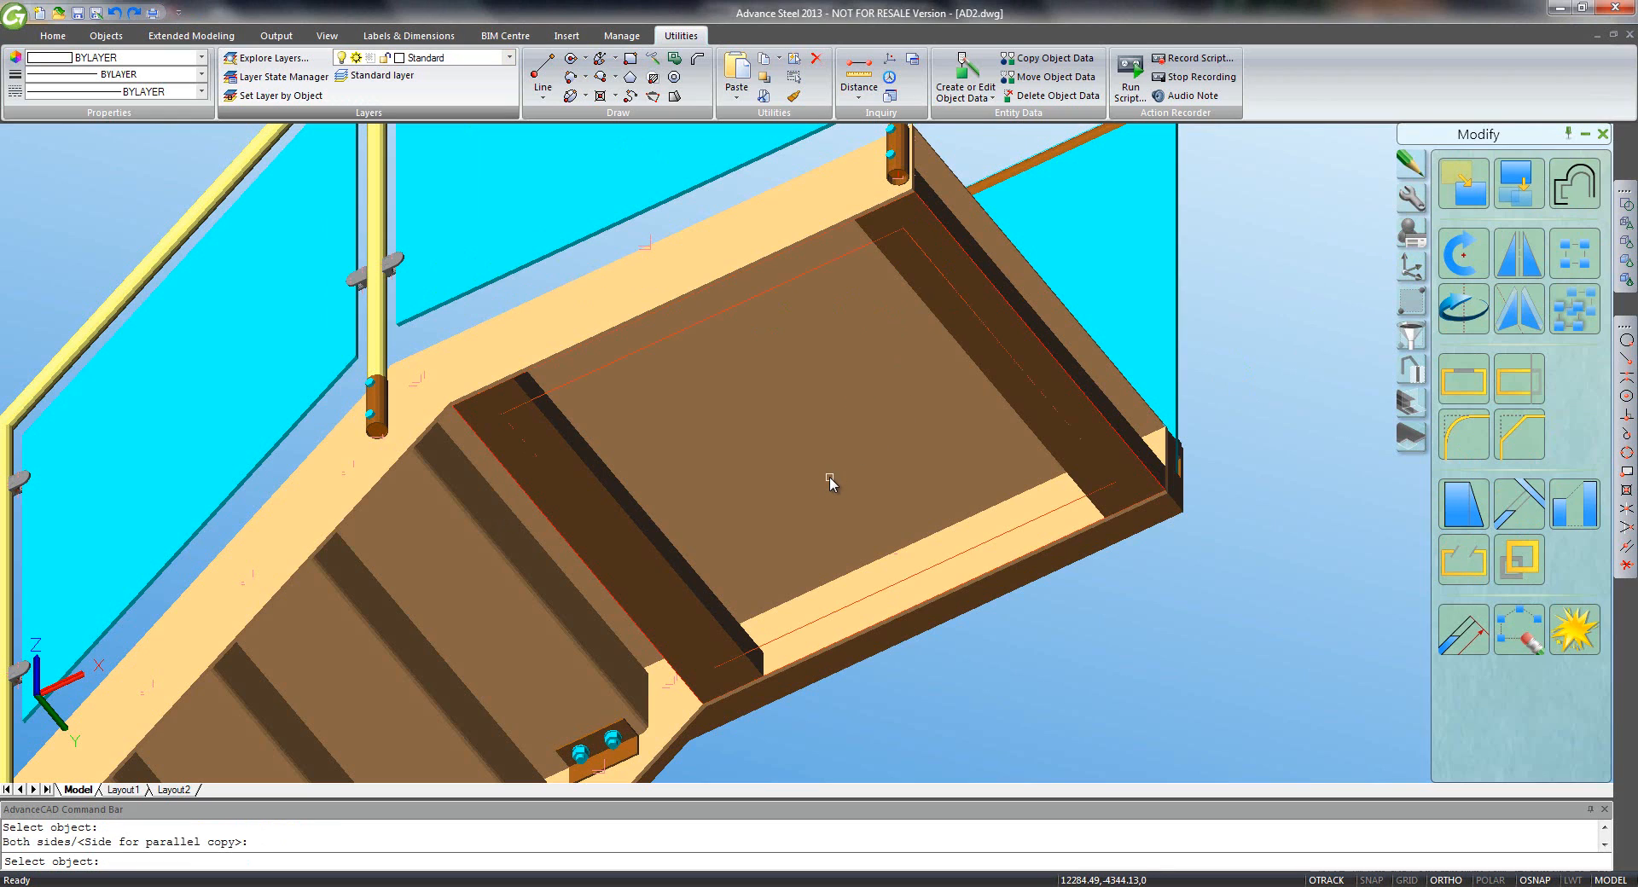
pyautogui.write('co')
pyautogui.press('Return')
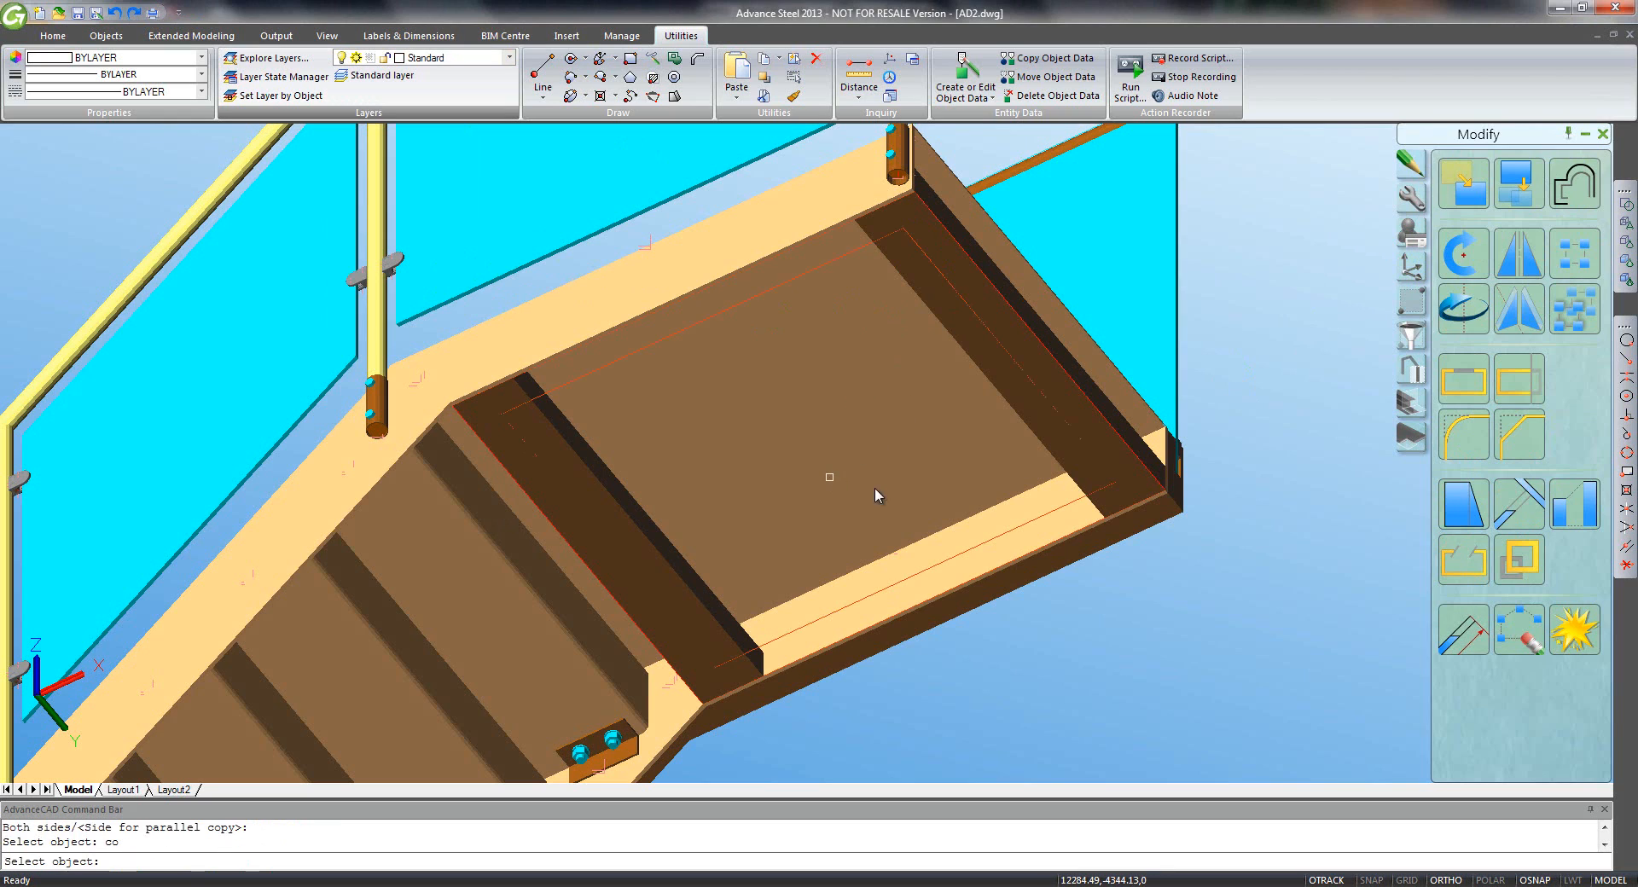
pyautogui.click(921, 569)
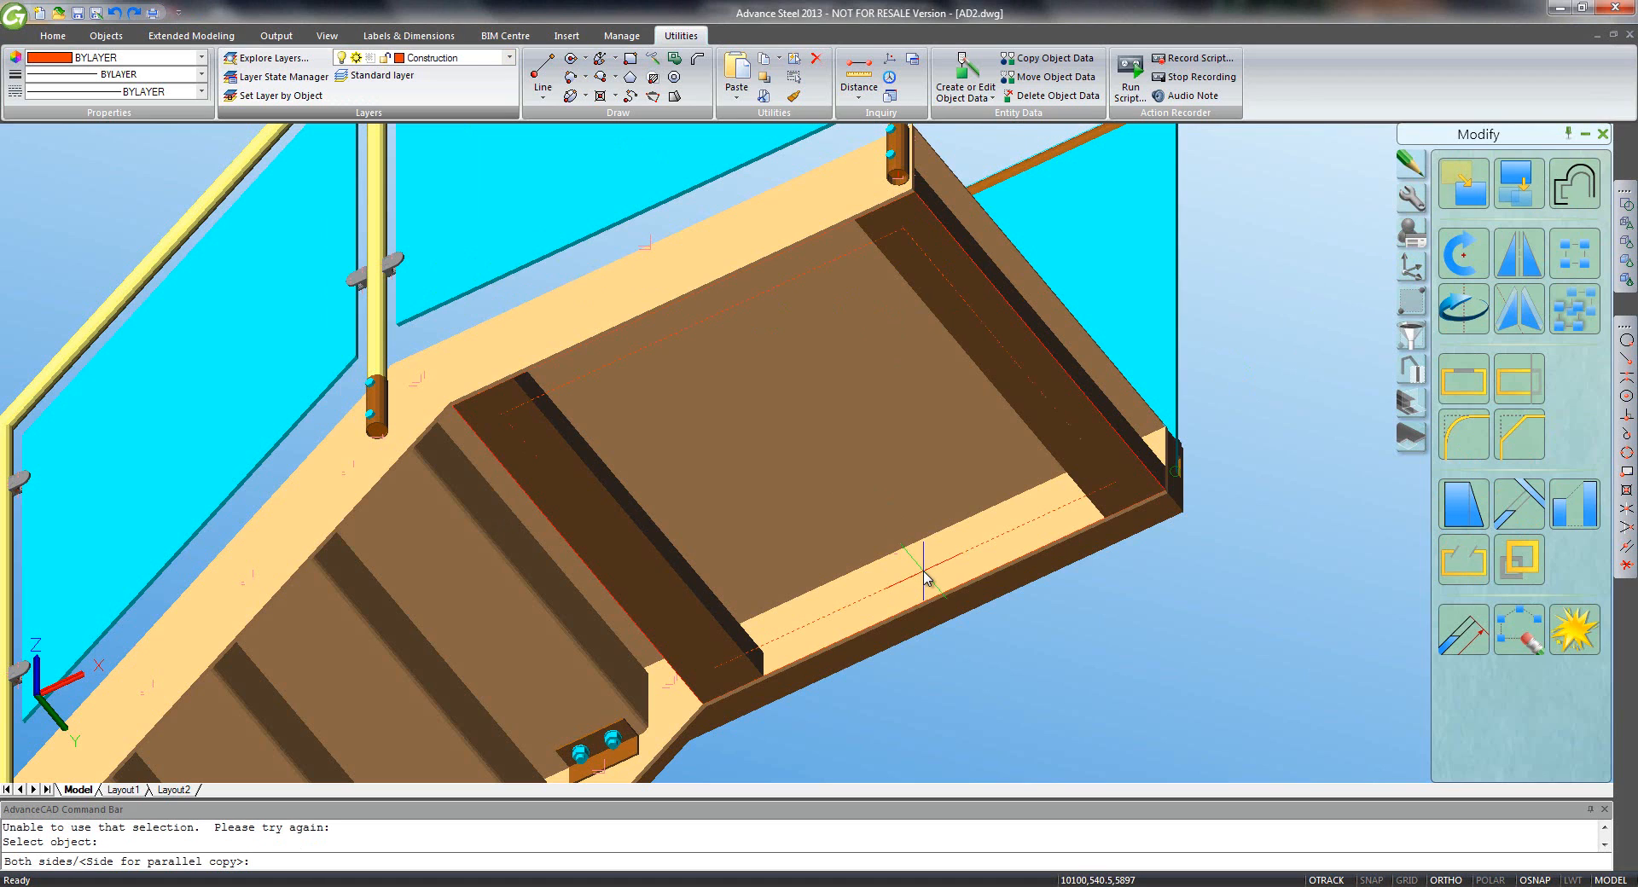
pyautogui.press('Escape')
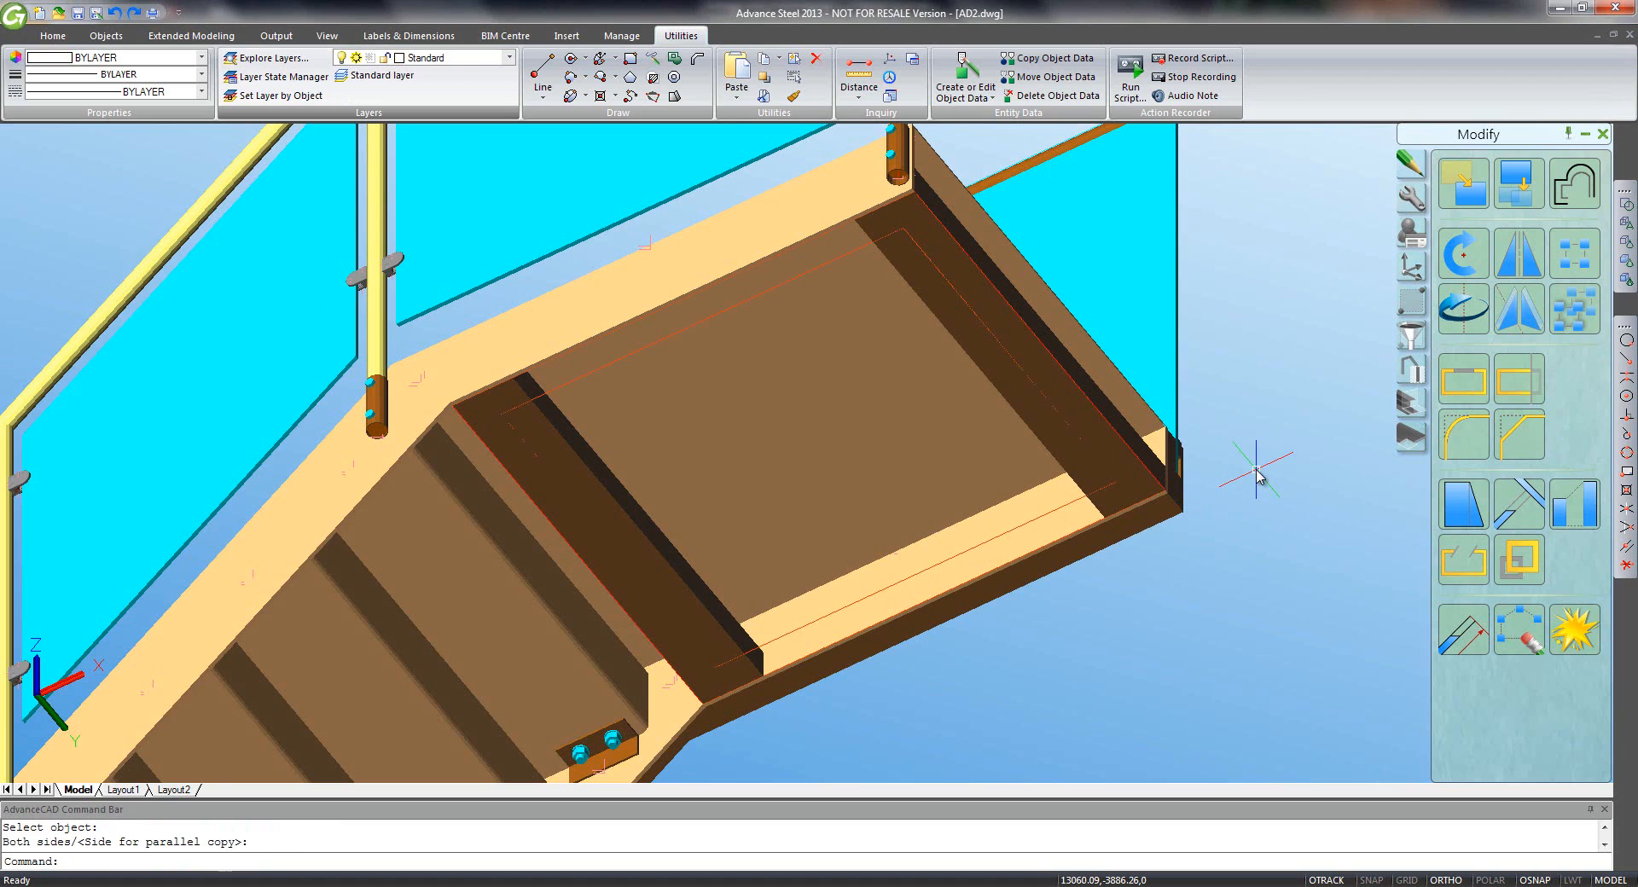
# - Copy the rectangle's lower edge 2500 below the landing
pyautogui.write('co')
pyautogui.press('Return')
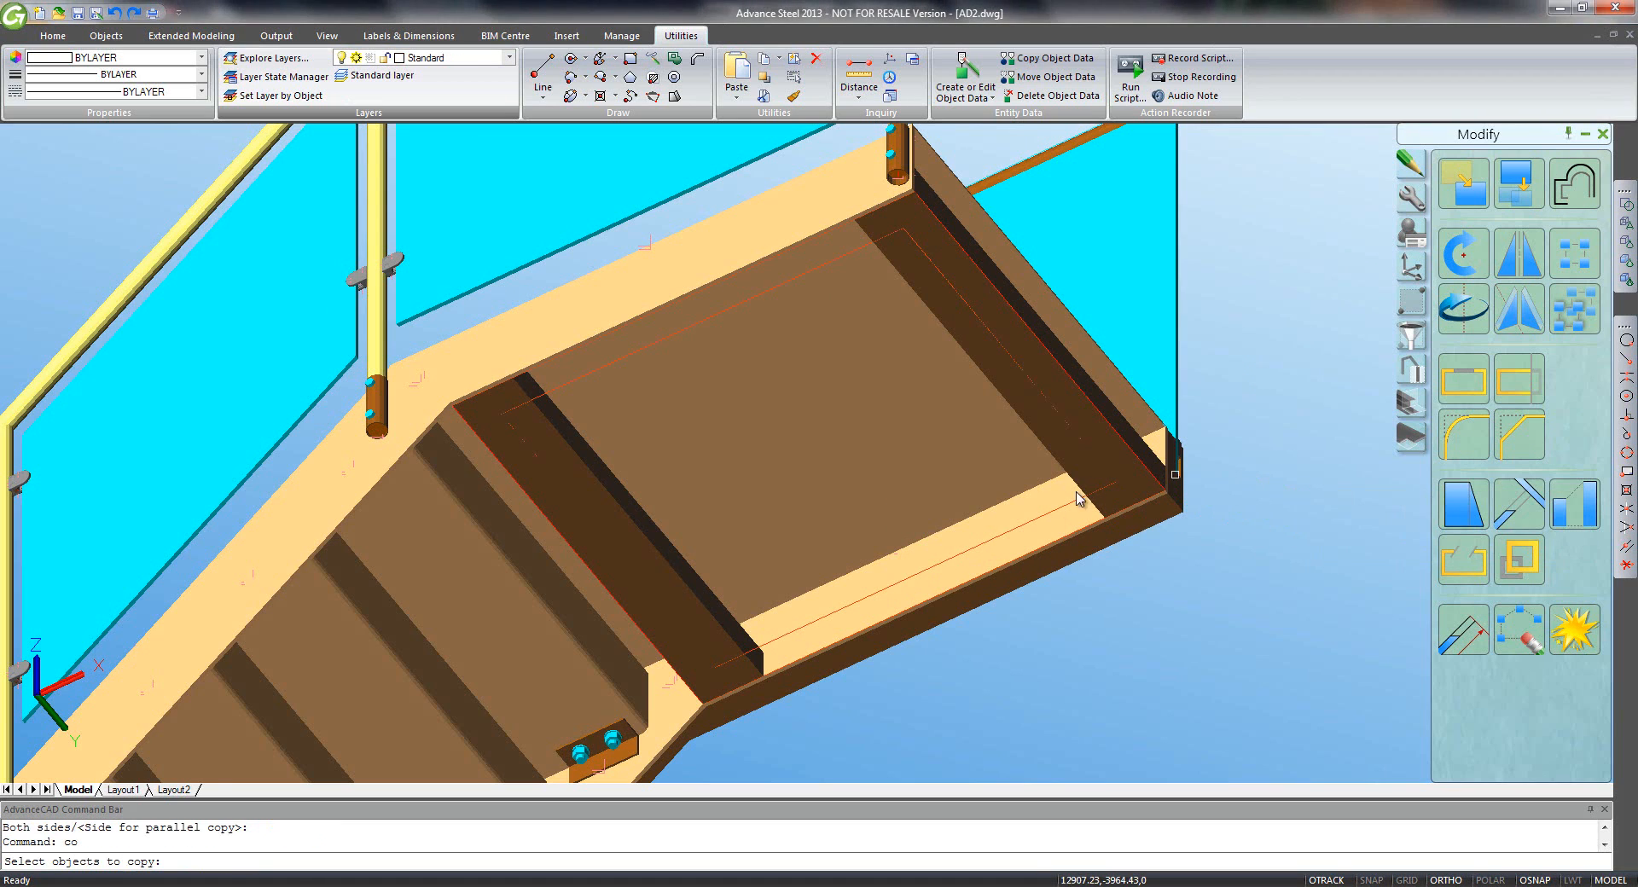
pyautogui.click(1001, 535)
pyautogui.press('Return')
pyautogui.click(1264, 395)
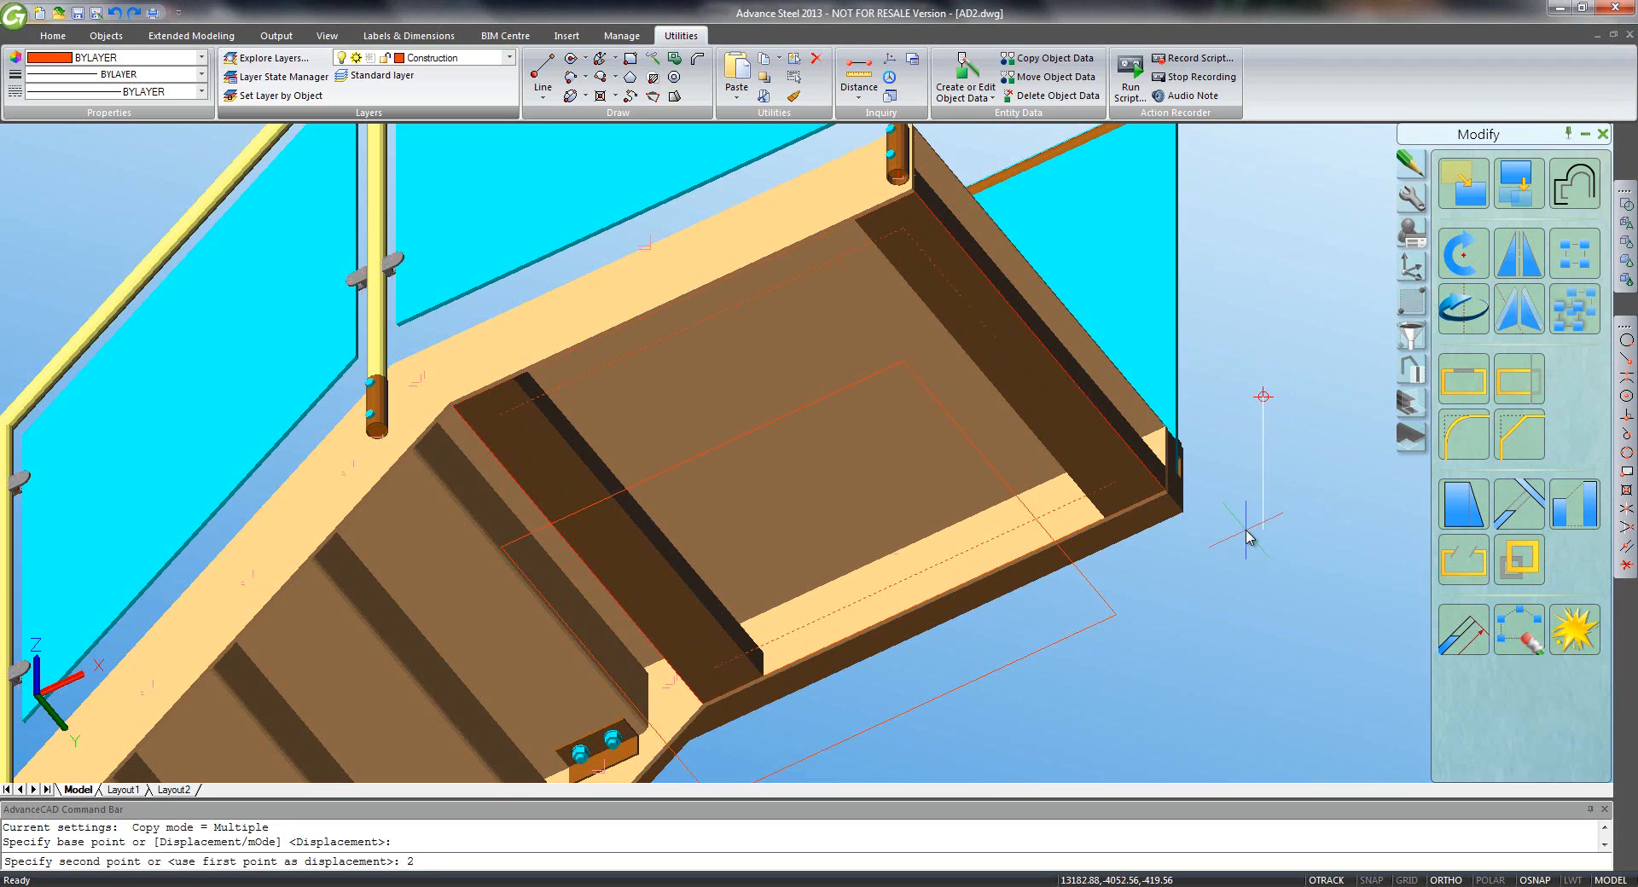
pyautogui.press('Return')
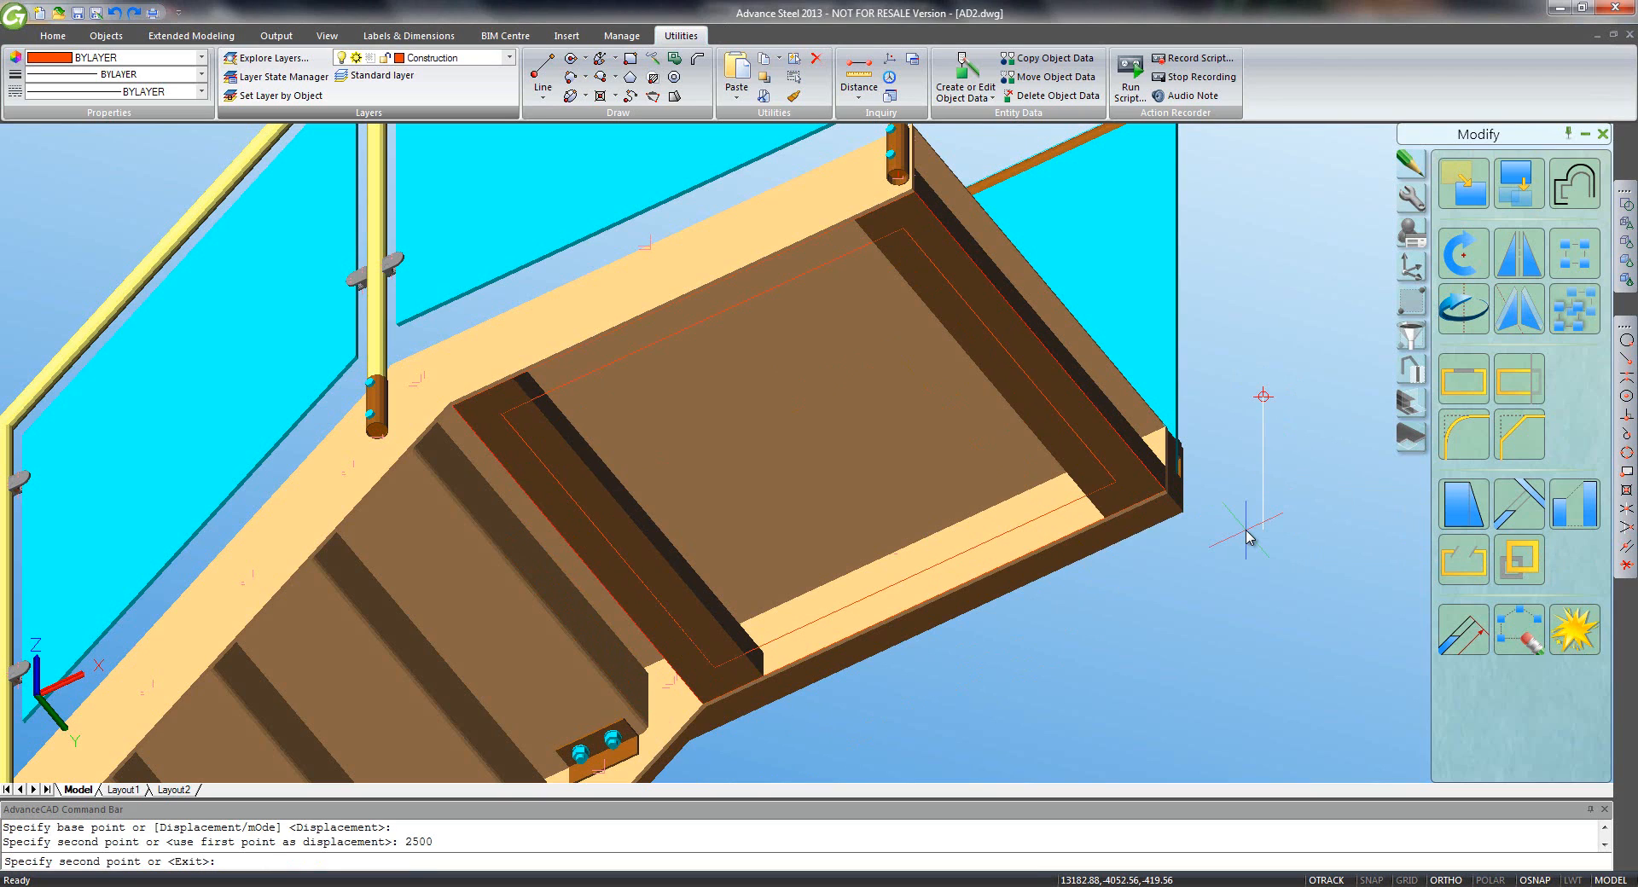
pyautogui.press('Return')
# - Draw a diagonal line between opposite corners of the lower red rectangle
pyautogui.scroll(-5, 1241, 542)
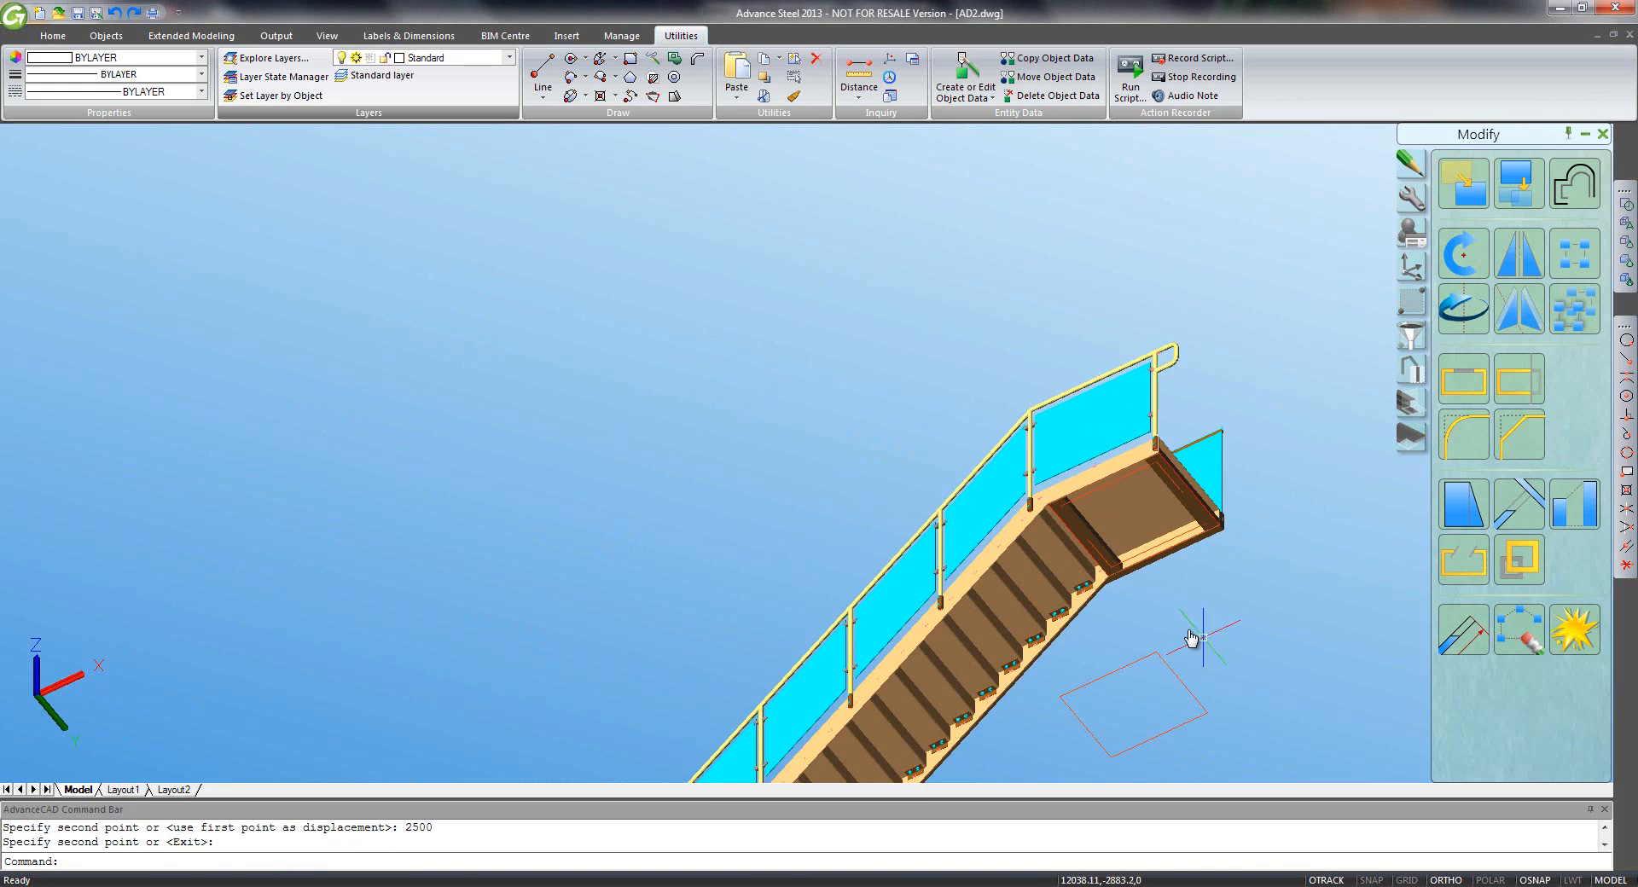
pyautogui.moveTo(1191, 638); pyautogui.dragTo(979, 473, button='middle')
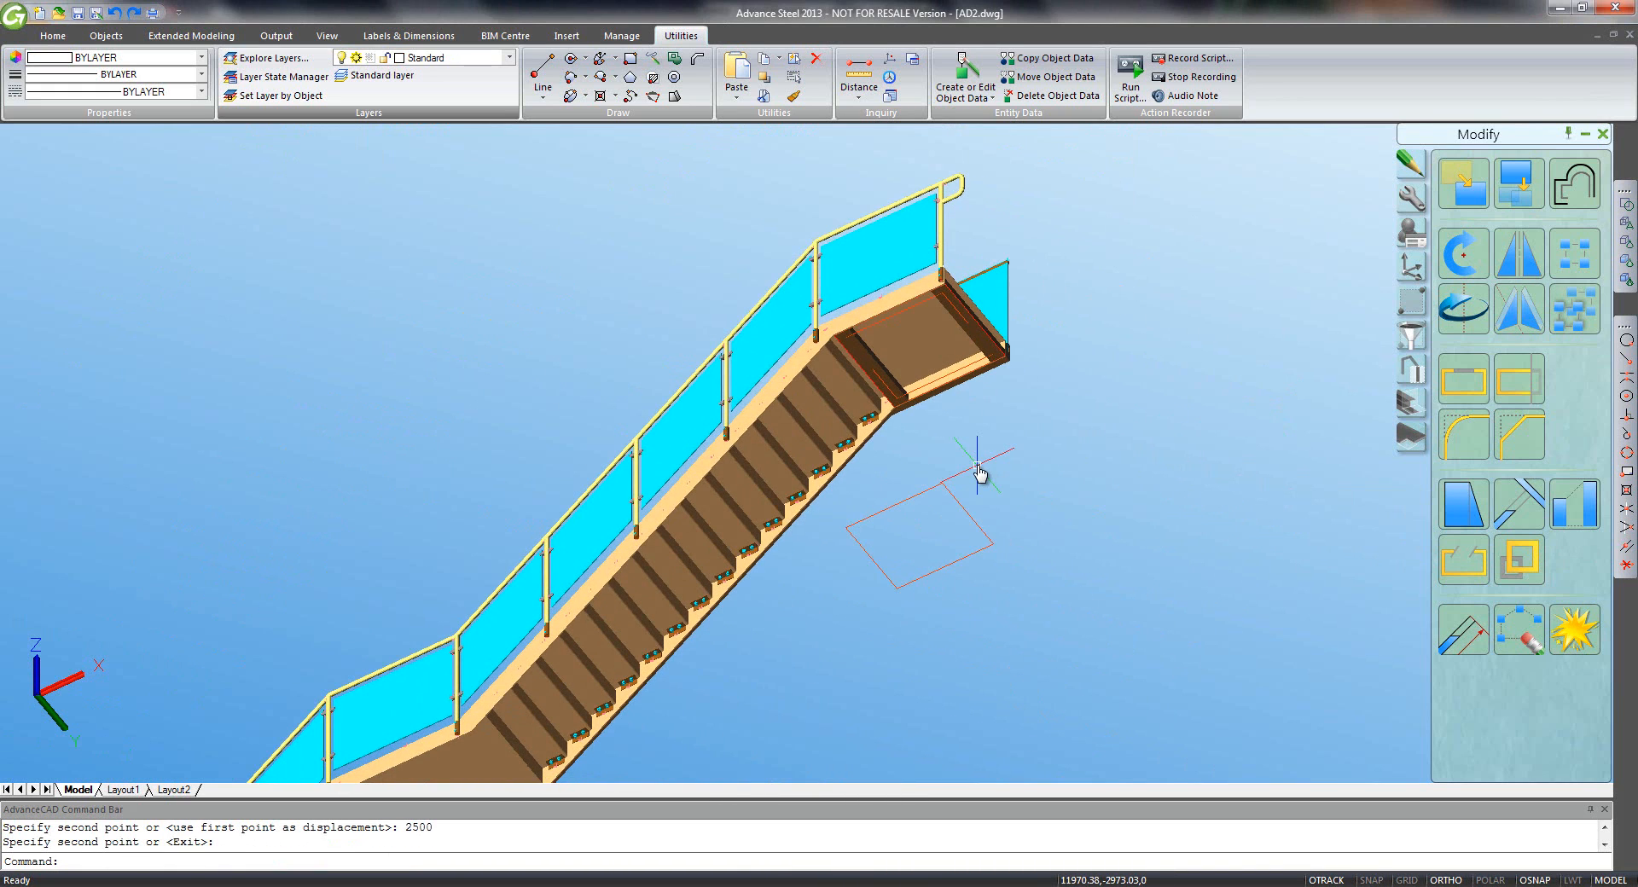
pyautogui.write('l')
pyautogui.press('Return')
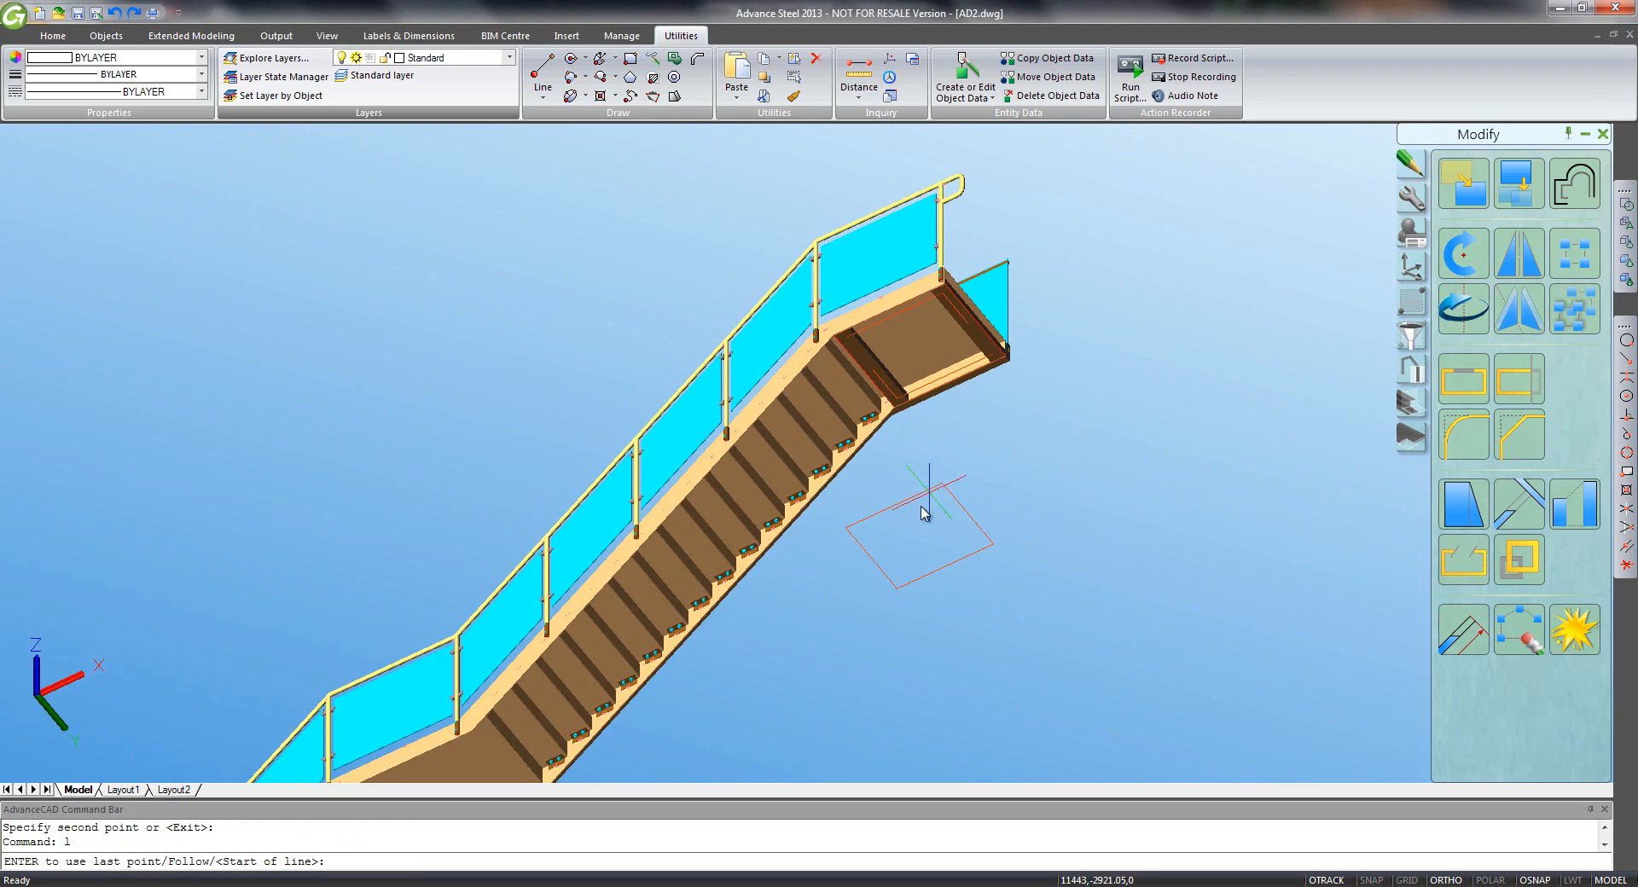
pyautogui.click(1626, 360)
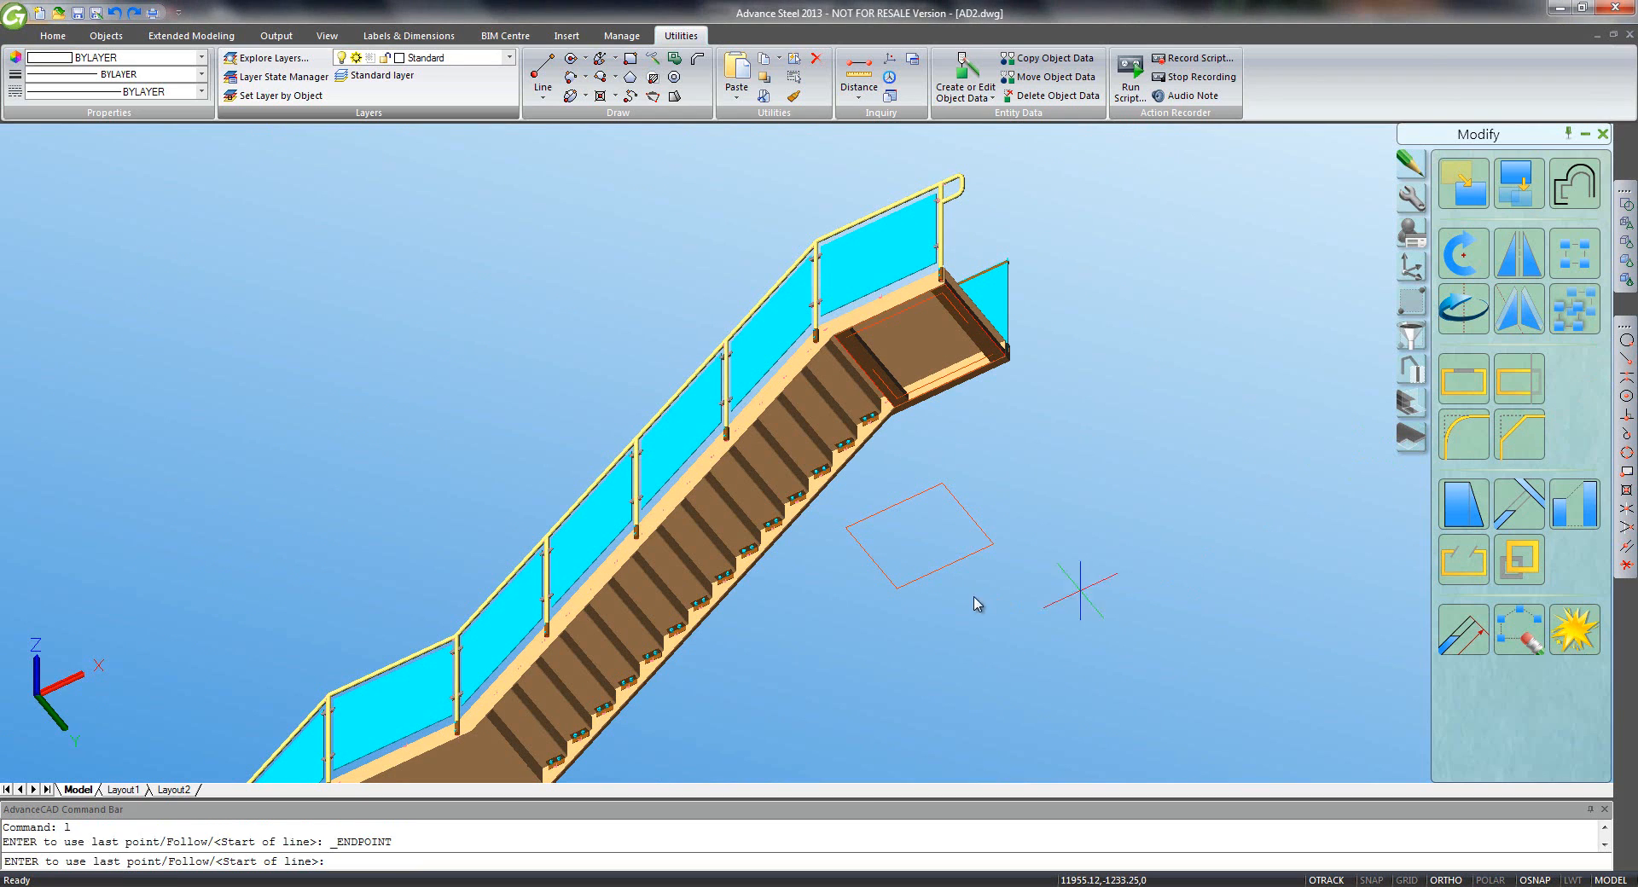
pyautogui.click(897, 588)
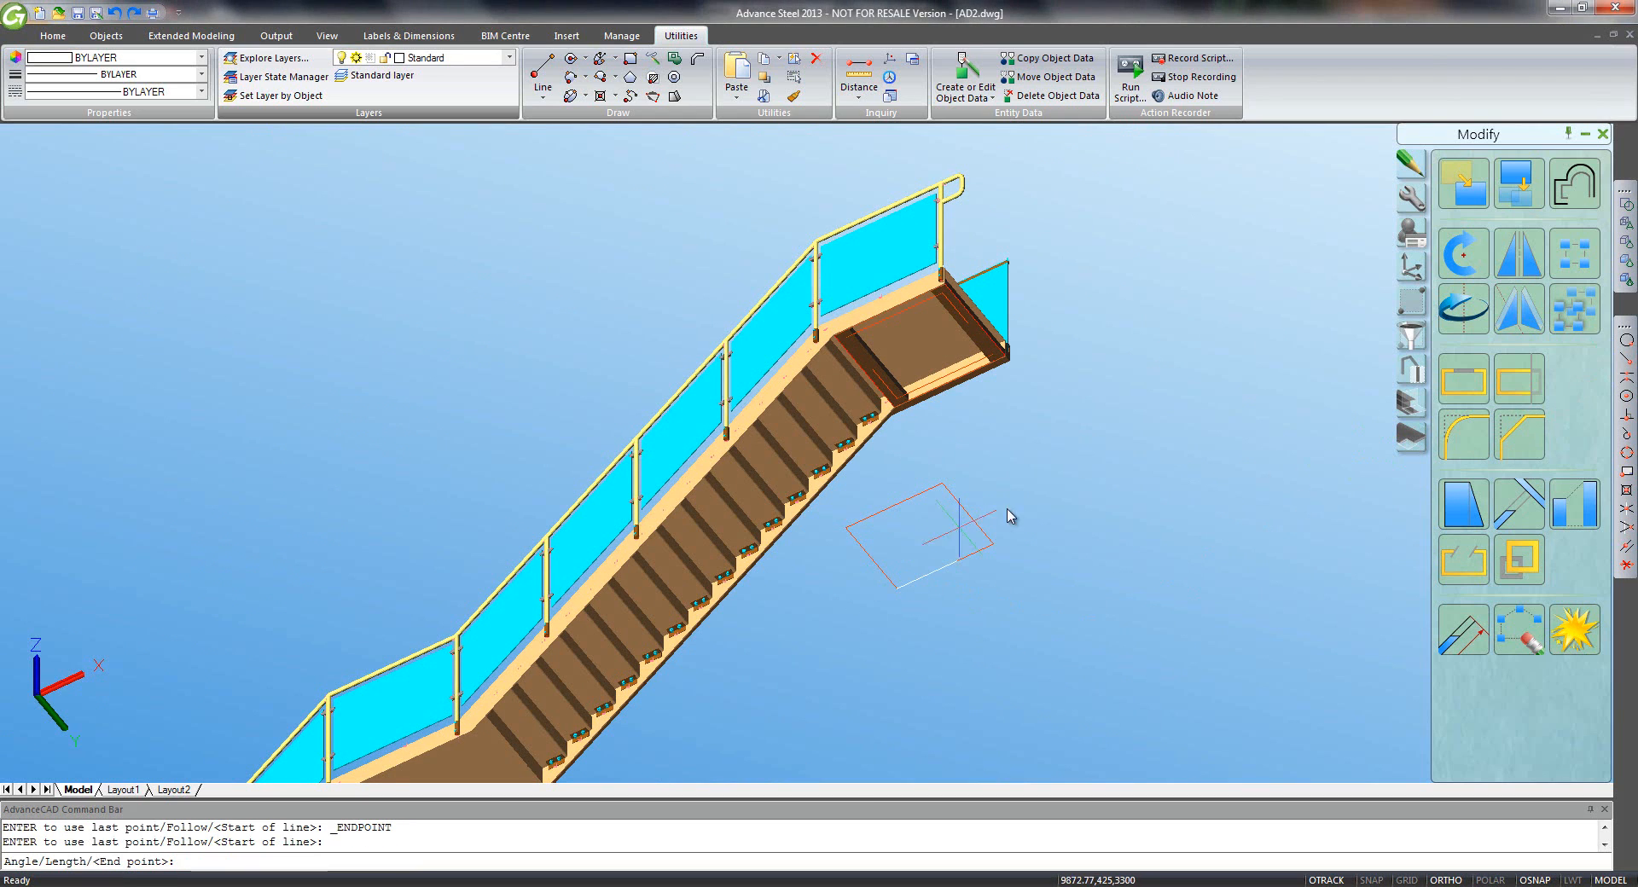
pyautogui.click(1626, 360)
pyautogui.click(942, 484)
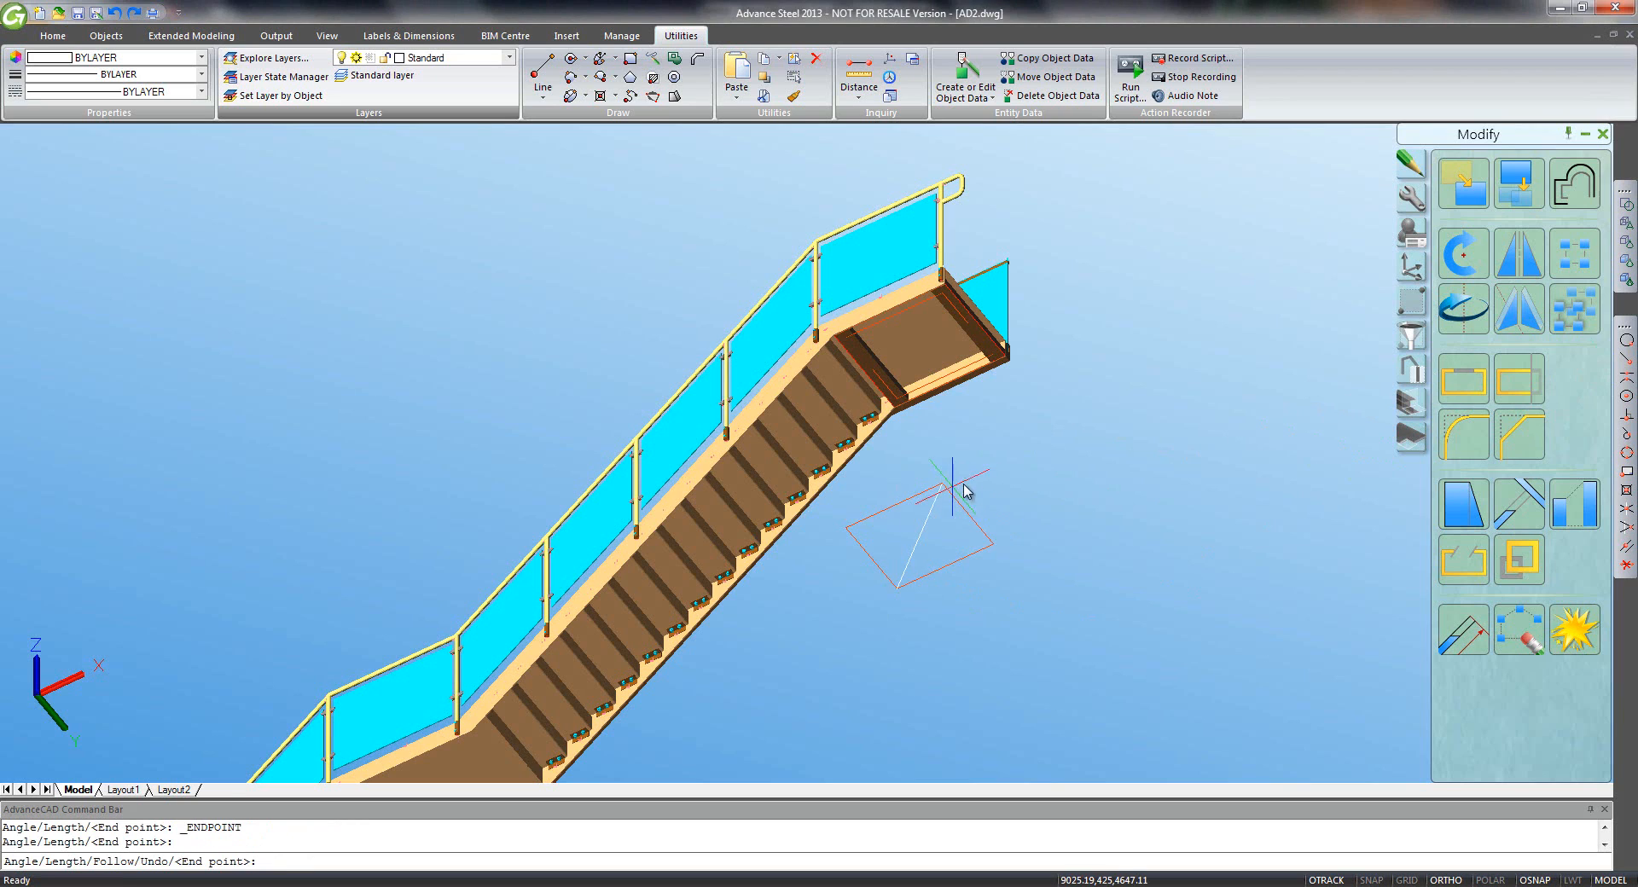
pyautogui.press('Return')
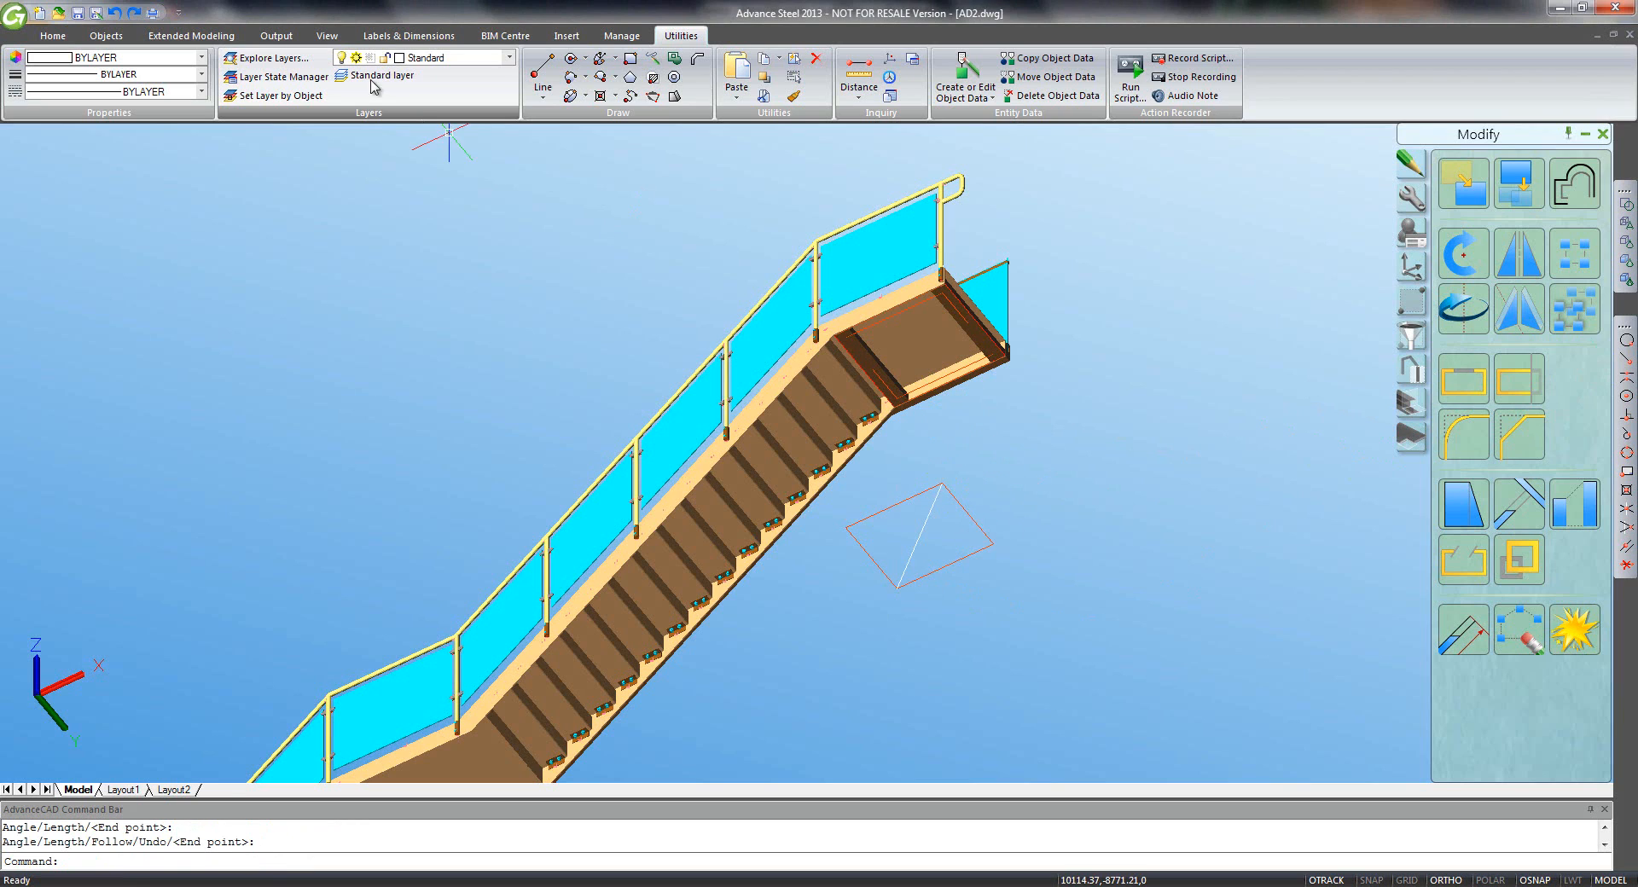
# - Draw a 200×200 square starting at the diagonal's midpoint
pyautogui.click(630, 58)
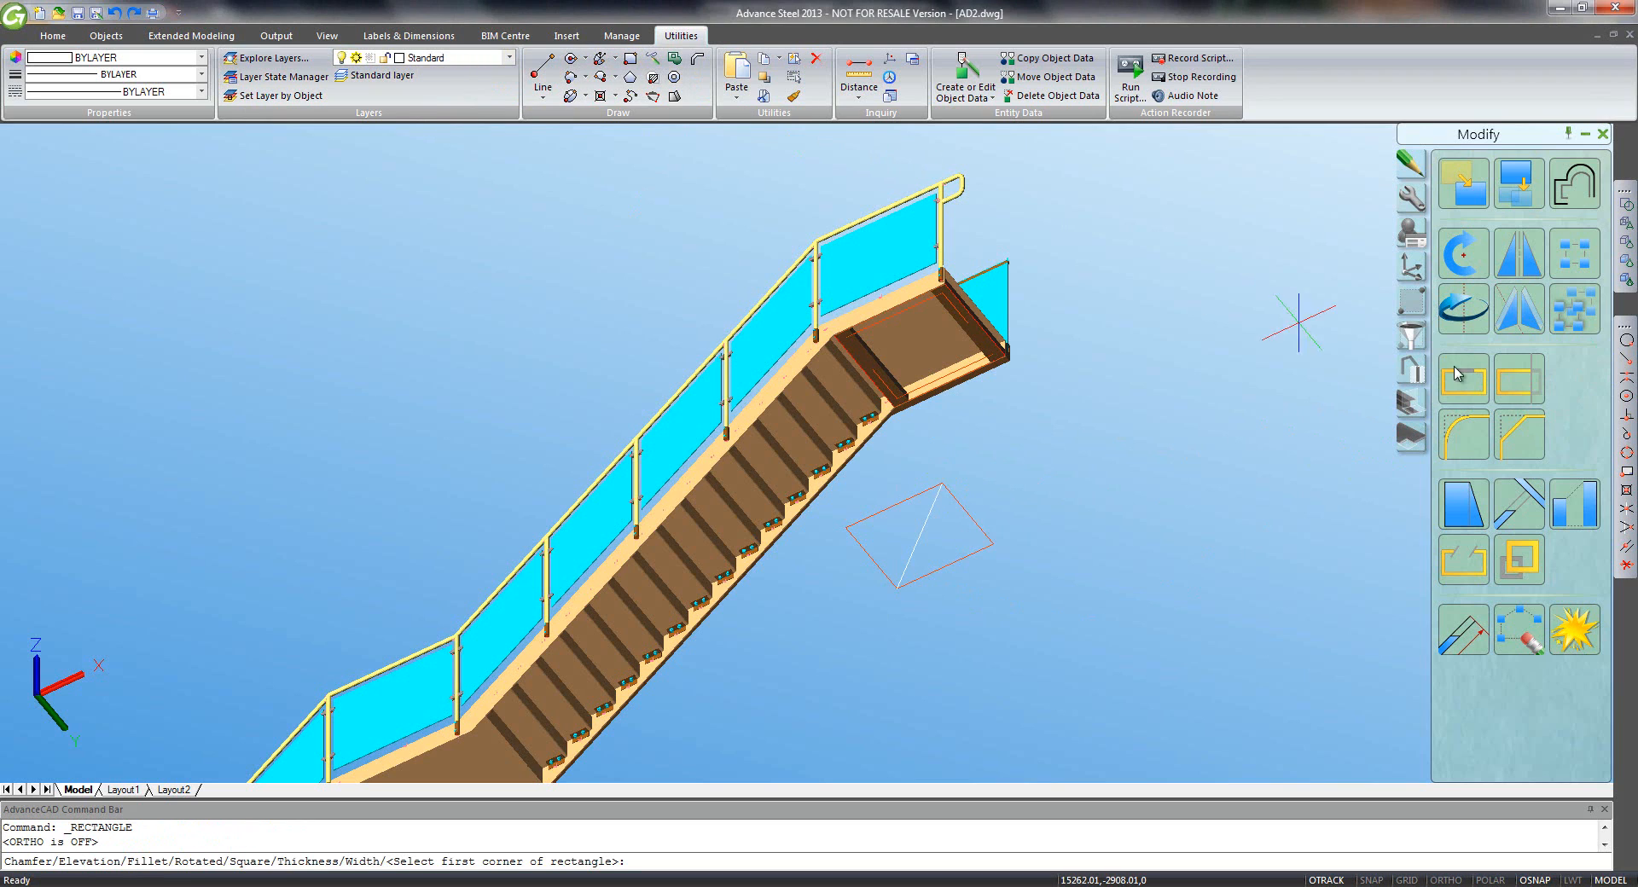
pyautogui.click(1626, 378)
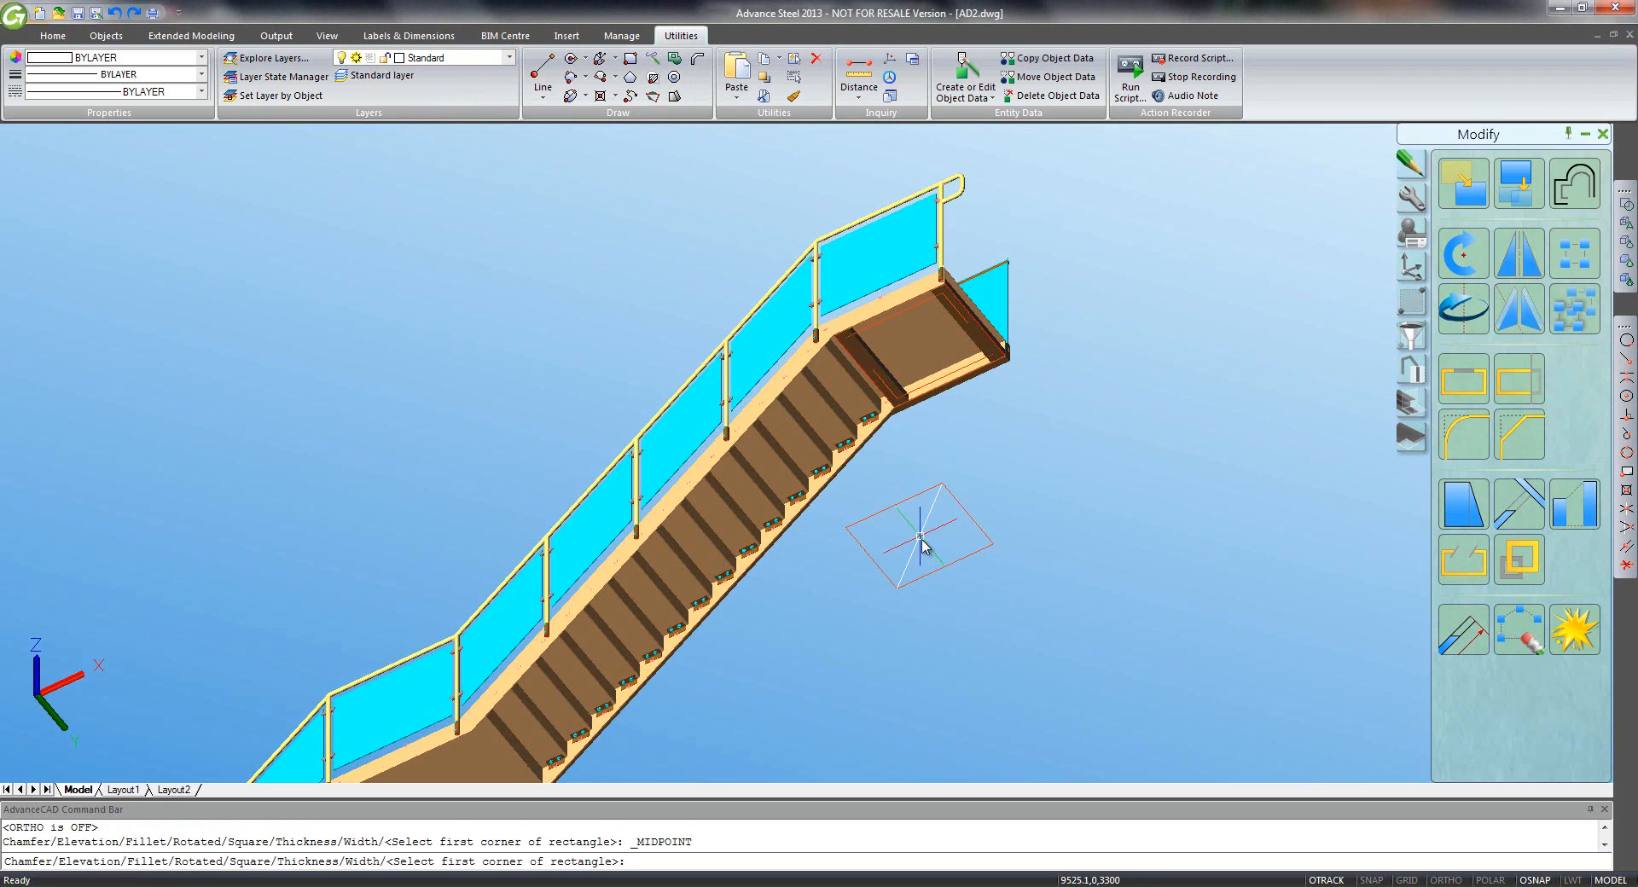
pyautogui.click(919, 539)
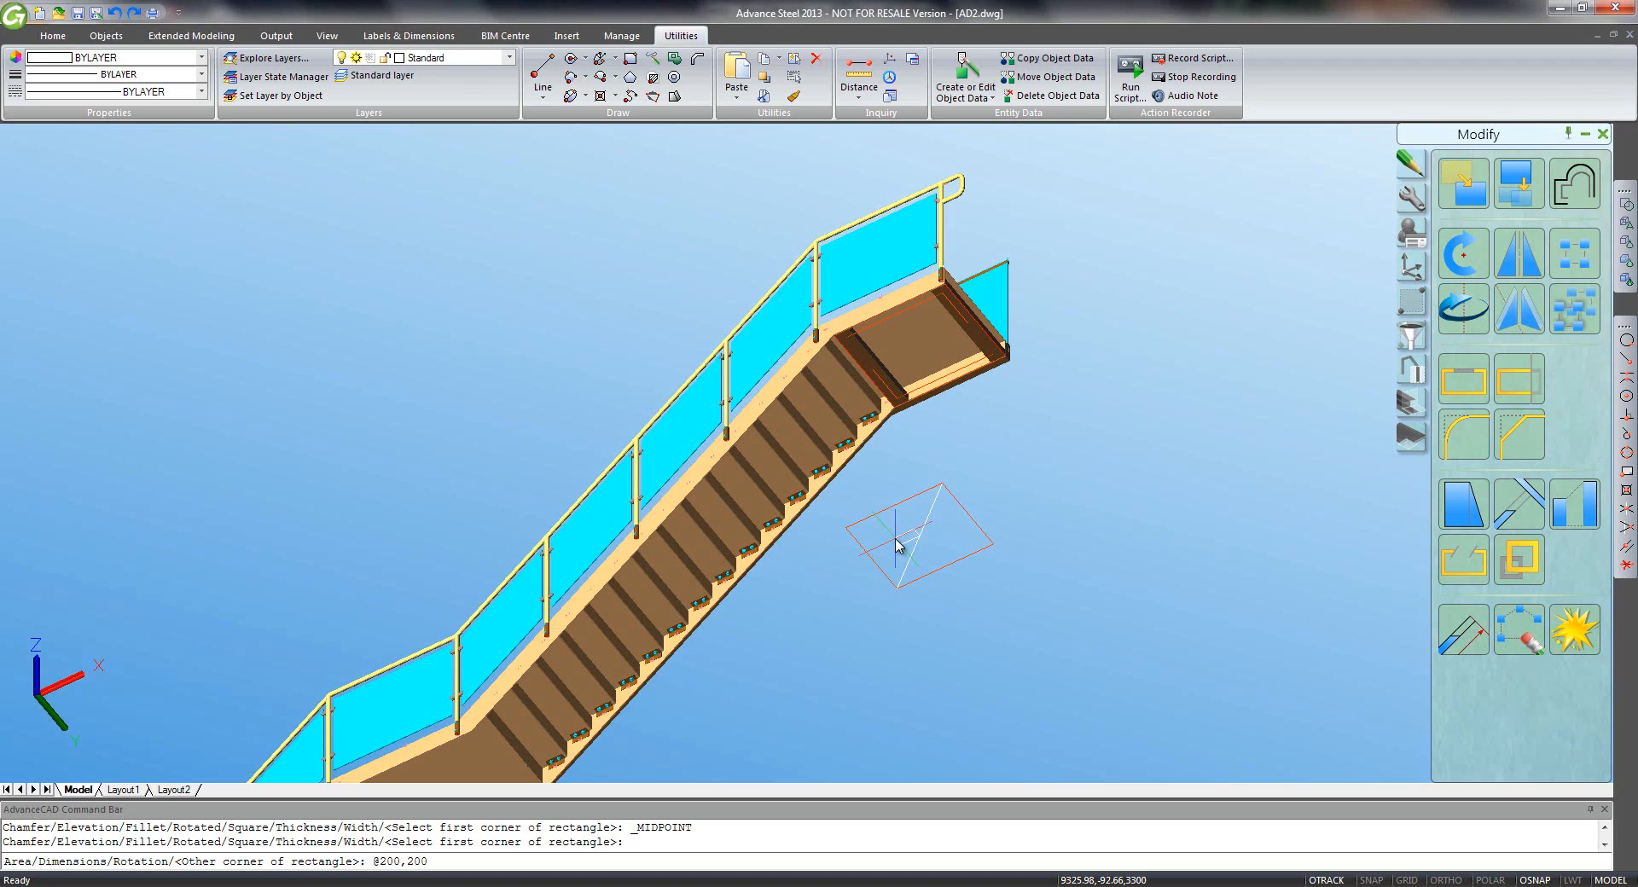
pyautogui.press('Return')
# - Move the square by @-100,-100 so it is centred on the diagonal, with ortho on
pyautogui.press('F8')
pyautogui.write('m')
pyautogui.press('Return')
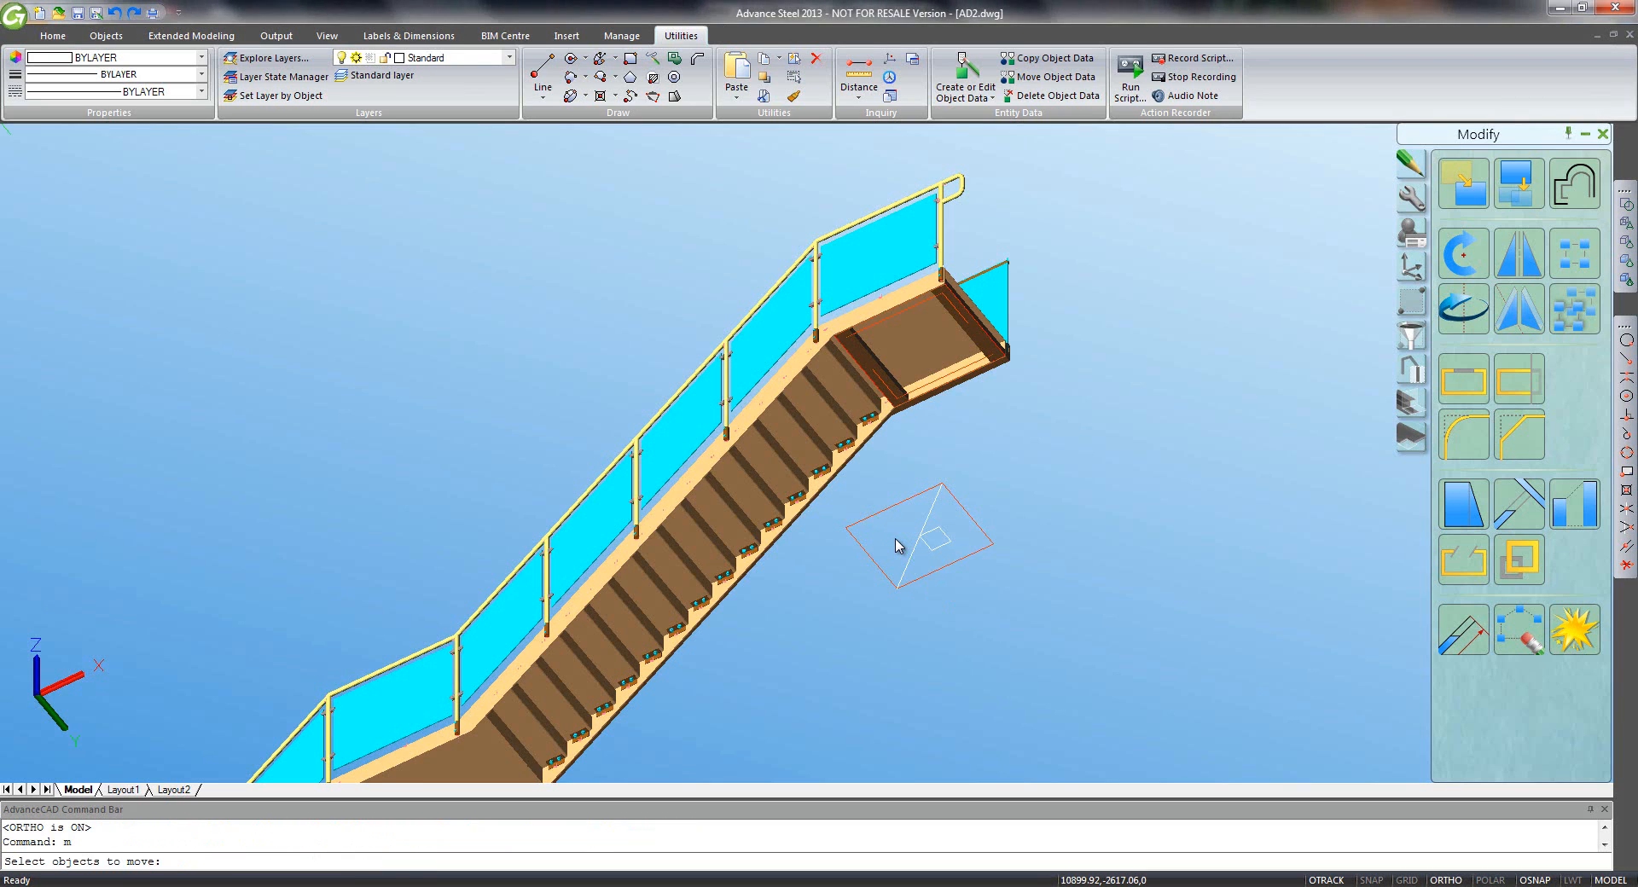
pyautogui.click(942, 535)
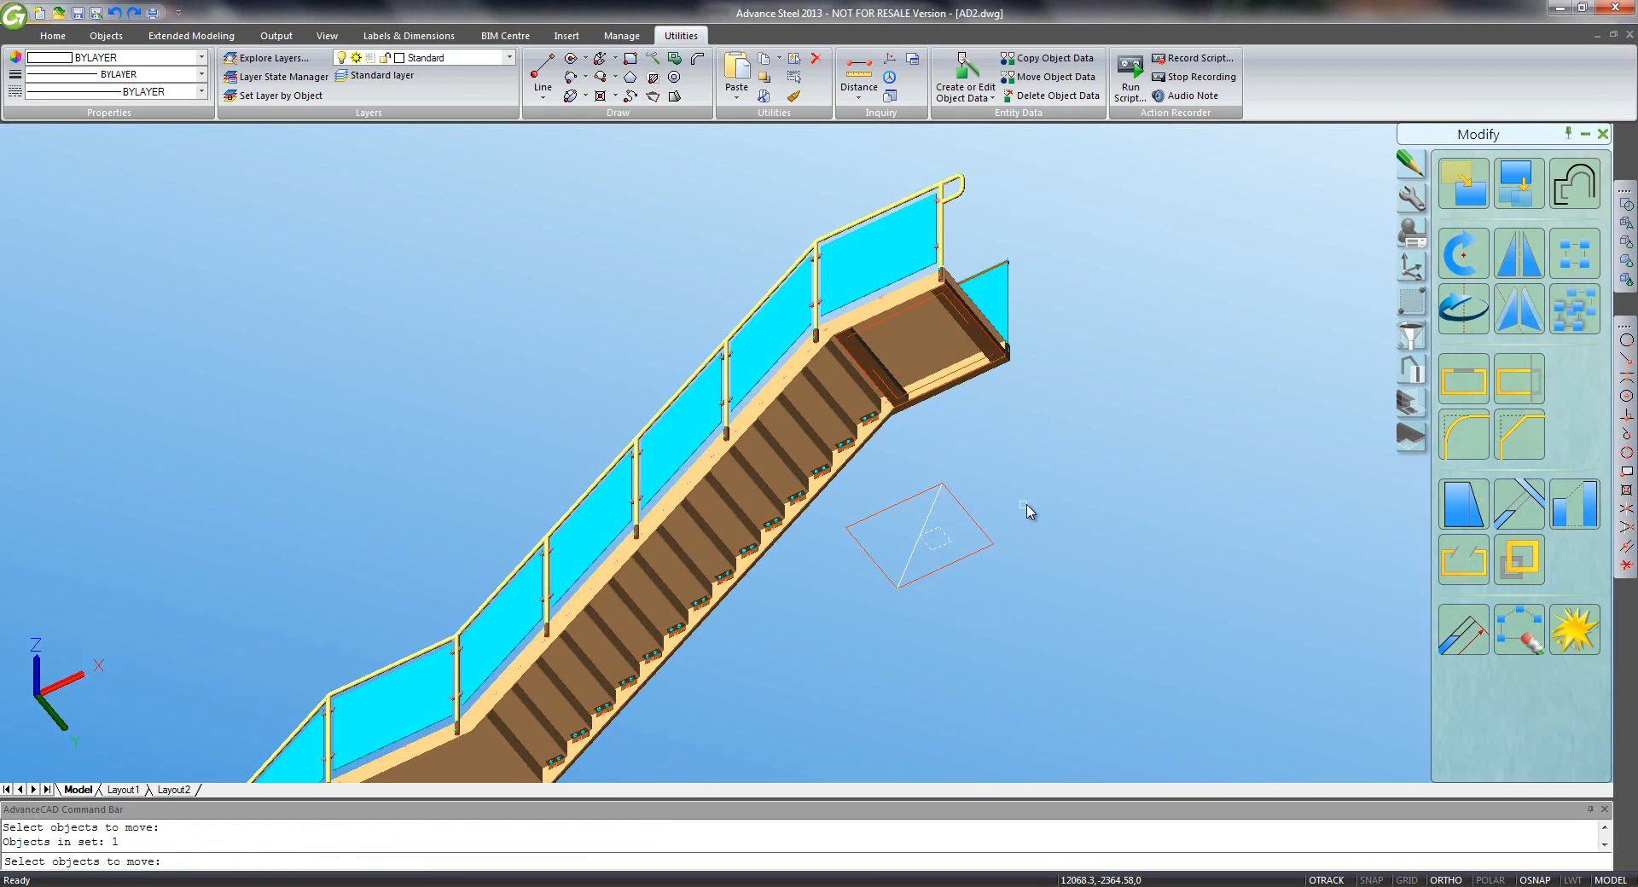
pyautogui.press('Return')
pyautogui.click(1040, 515)
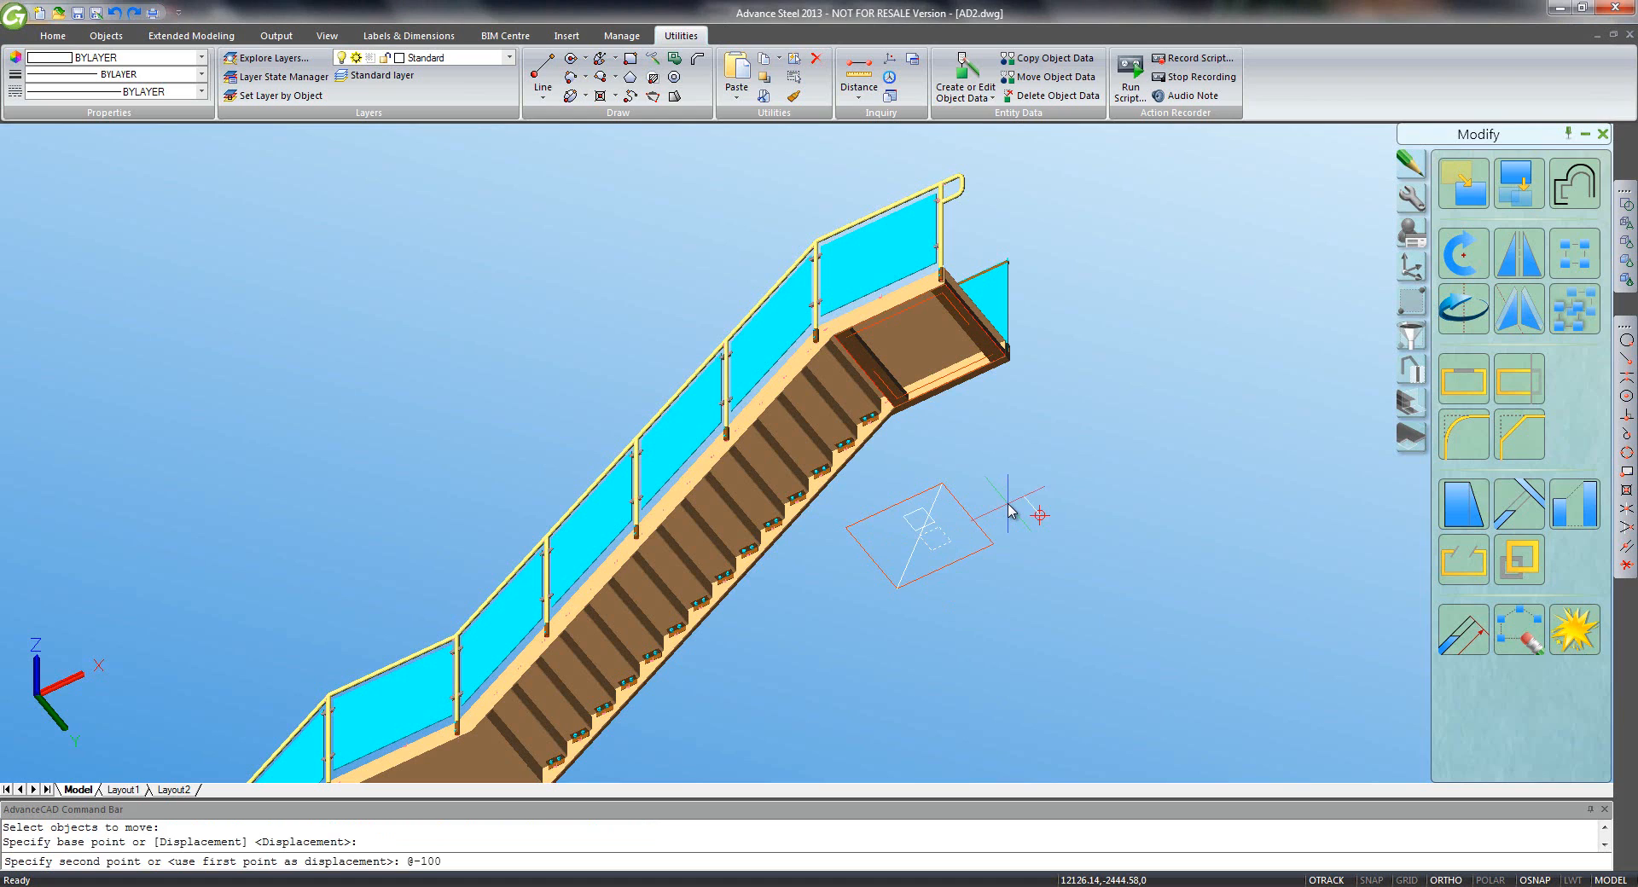
pyautogui.write('@-100,-100')
pyautogui.press('Return')
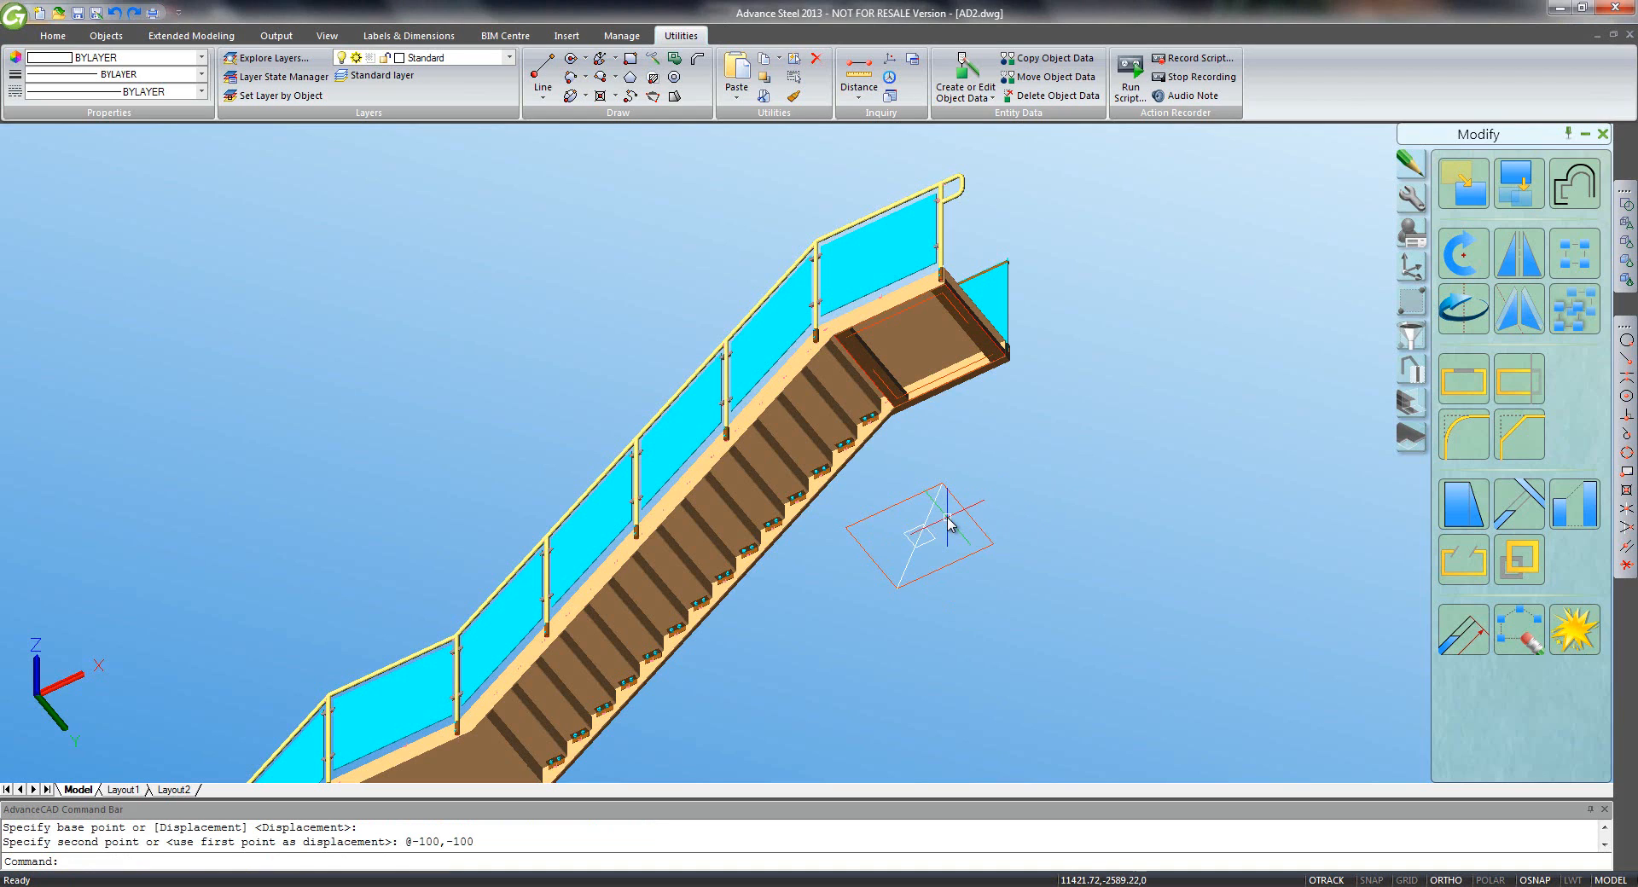
# - Put the small square on the Construction layer
pyautogui.click(921, 539)
pyautogui.click(938, 522)
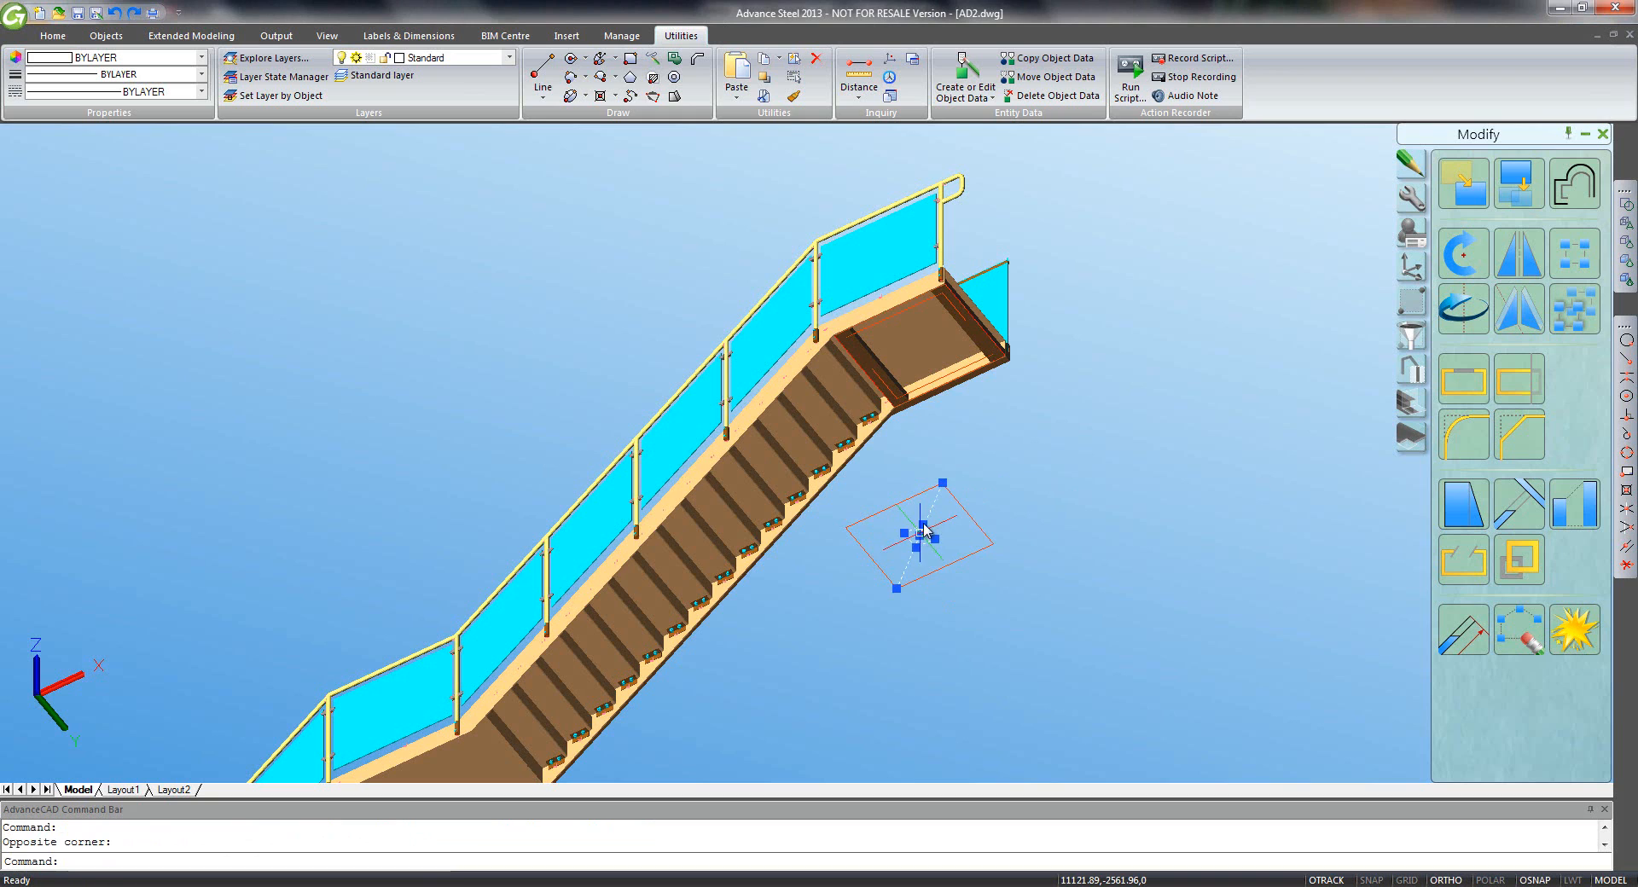
pyautogui.click(509, 57)
pyautogui.click(437, 273)
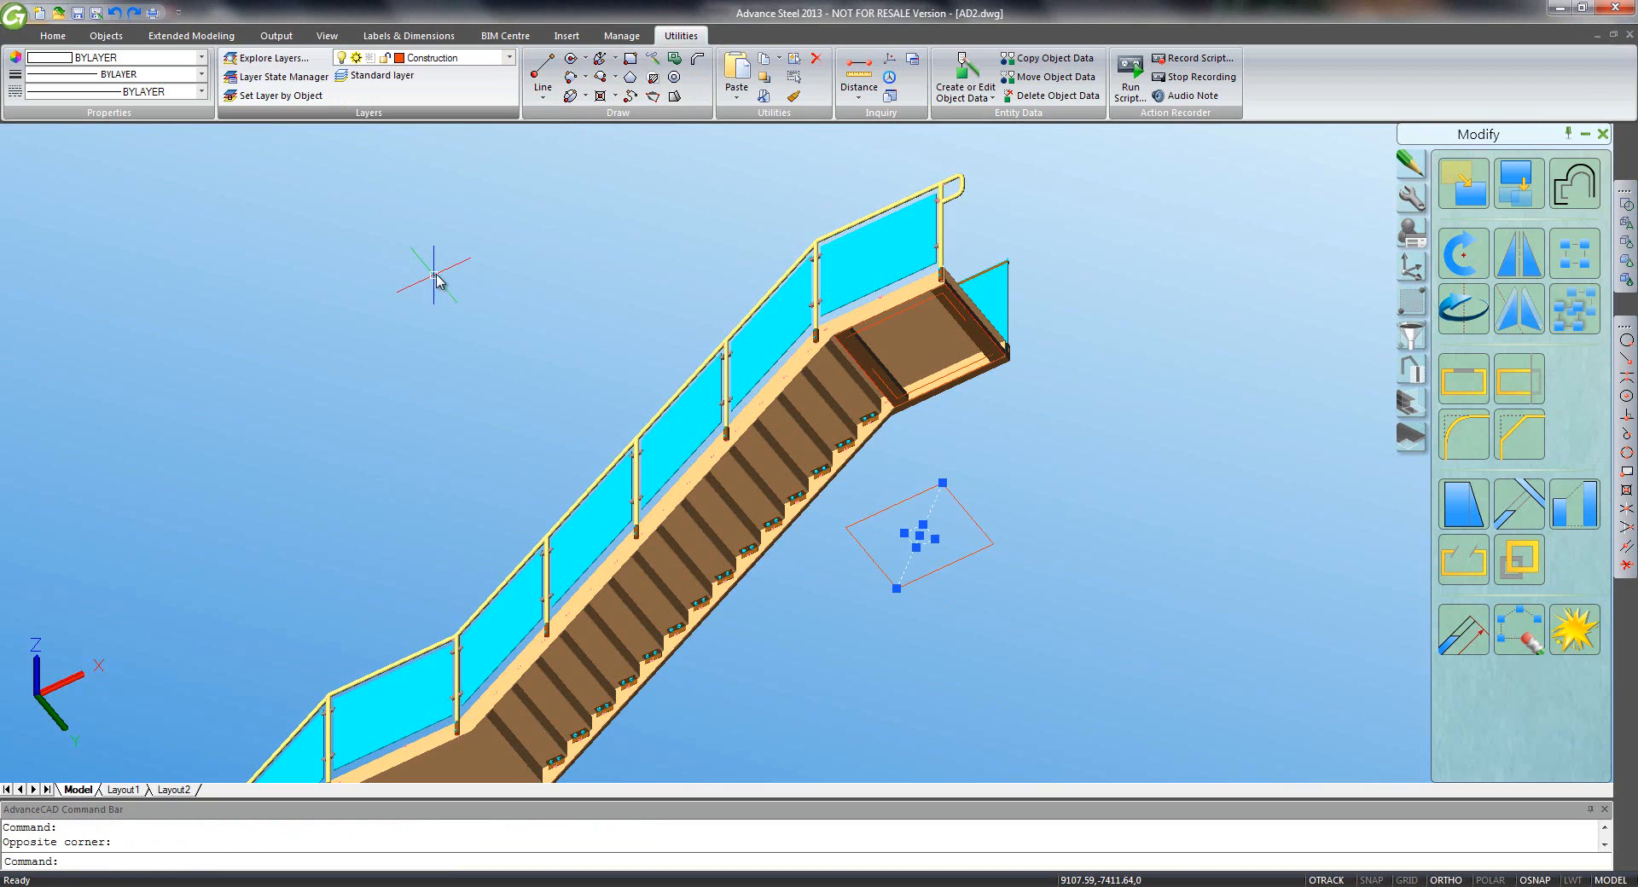
pyautogui.press('Escape')
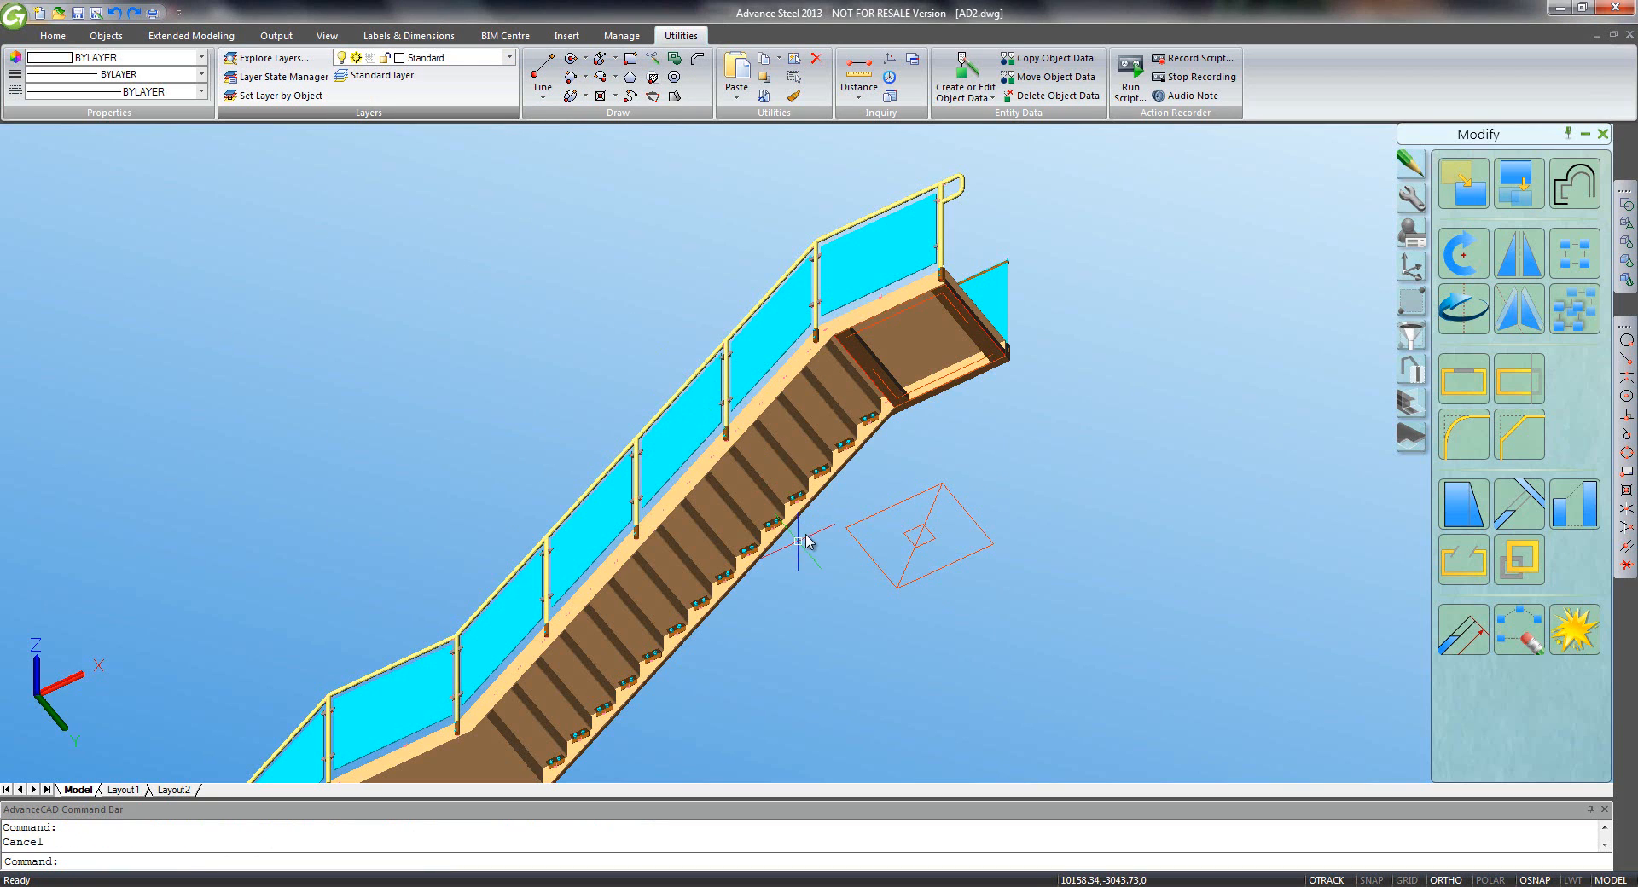
pyautogui.click(53, 35)
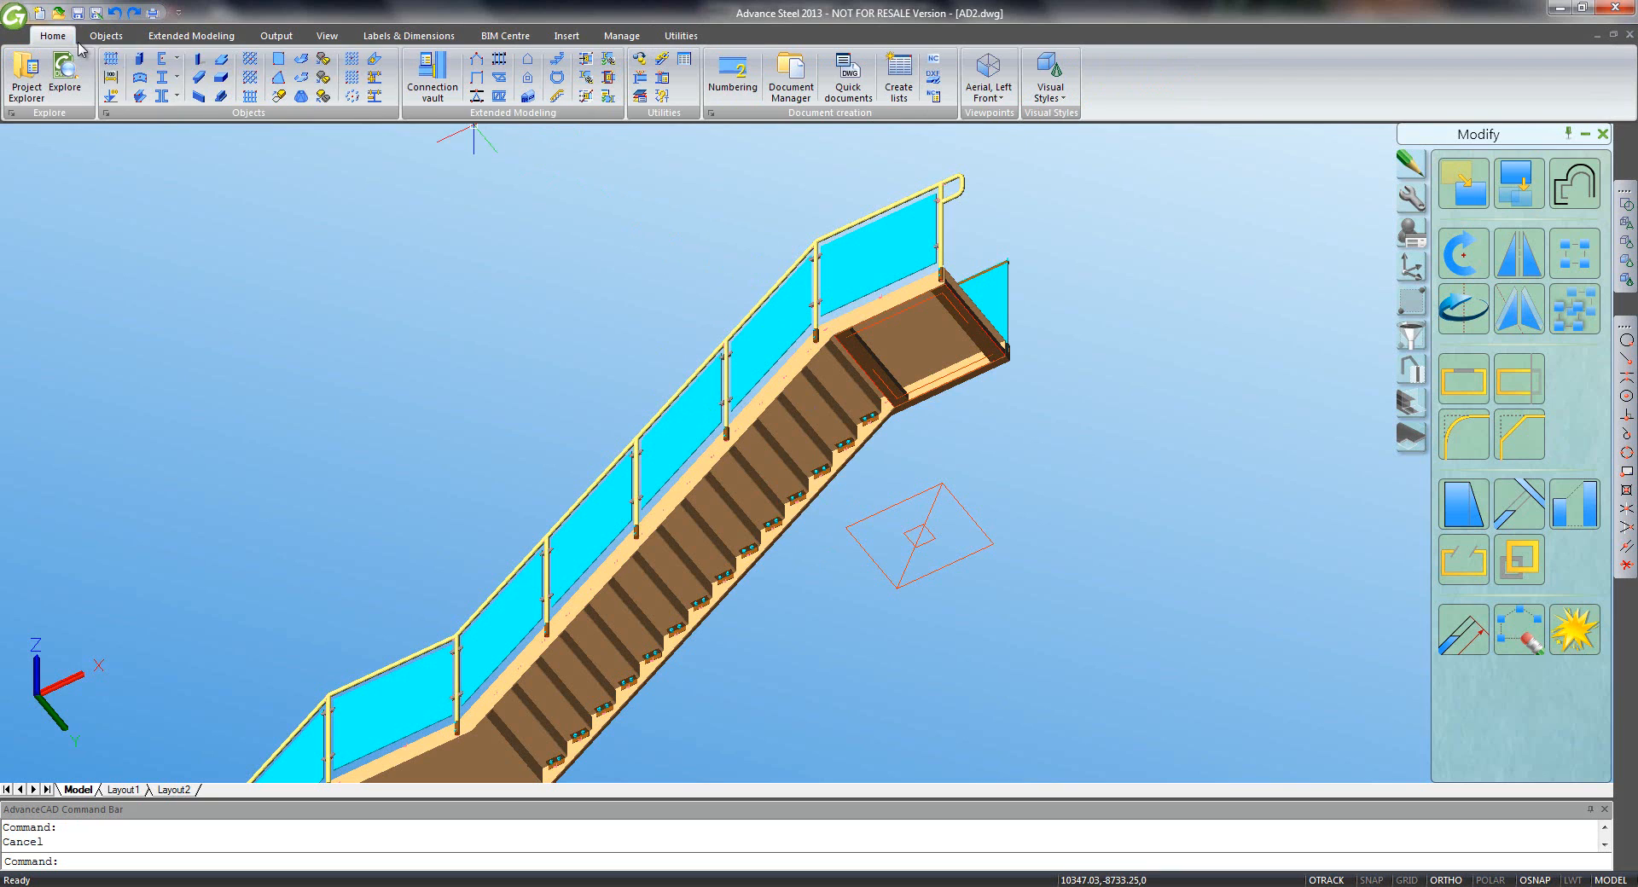
# - Place a round hollow beam from the landing corner down to the marked centre point
pyautogui.click(175, 62)
pyautogui.click(217, 235)
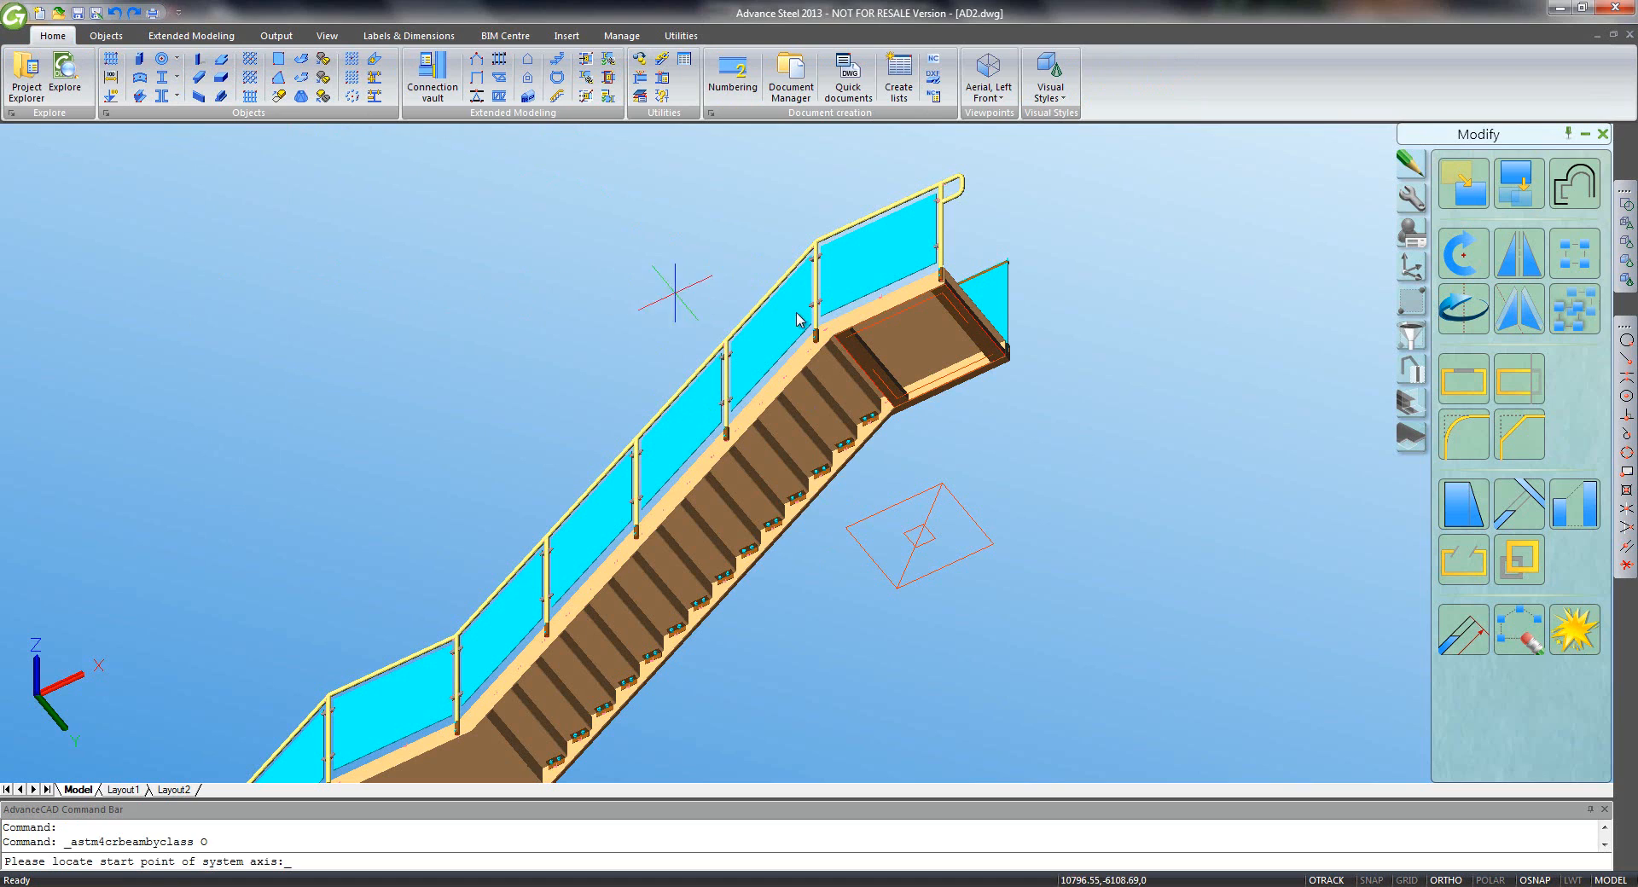
pyautogui.click(1626, 359)
pyautogui.click(863, 346)
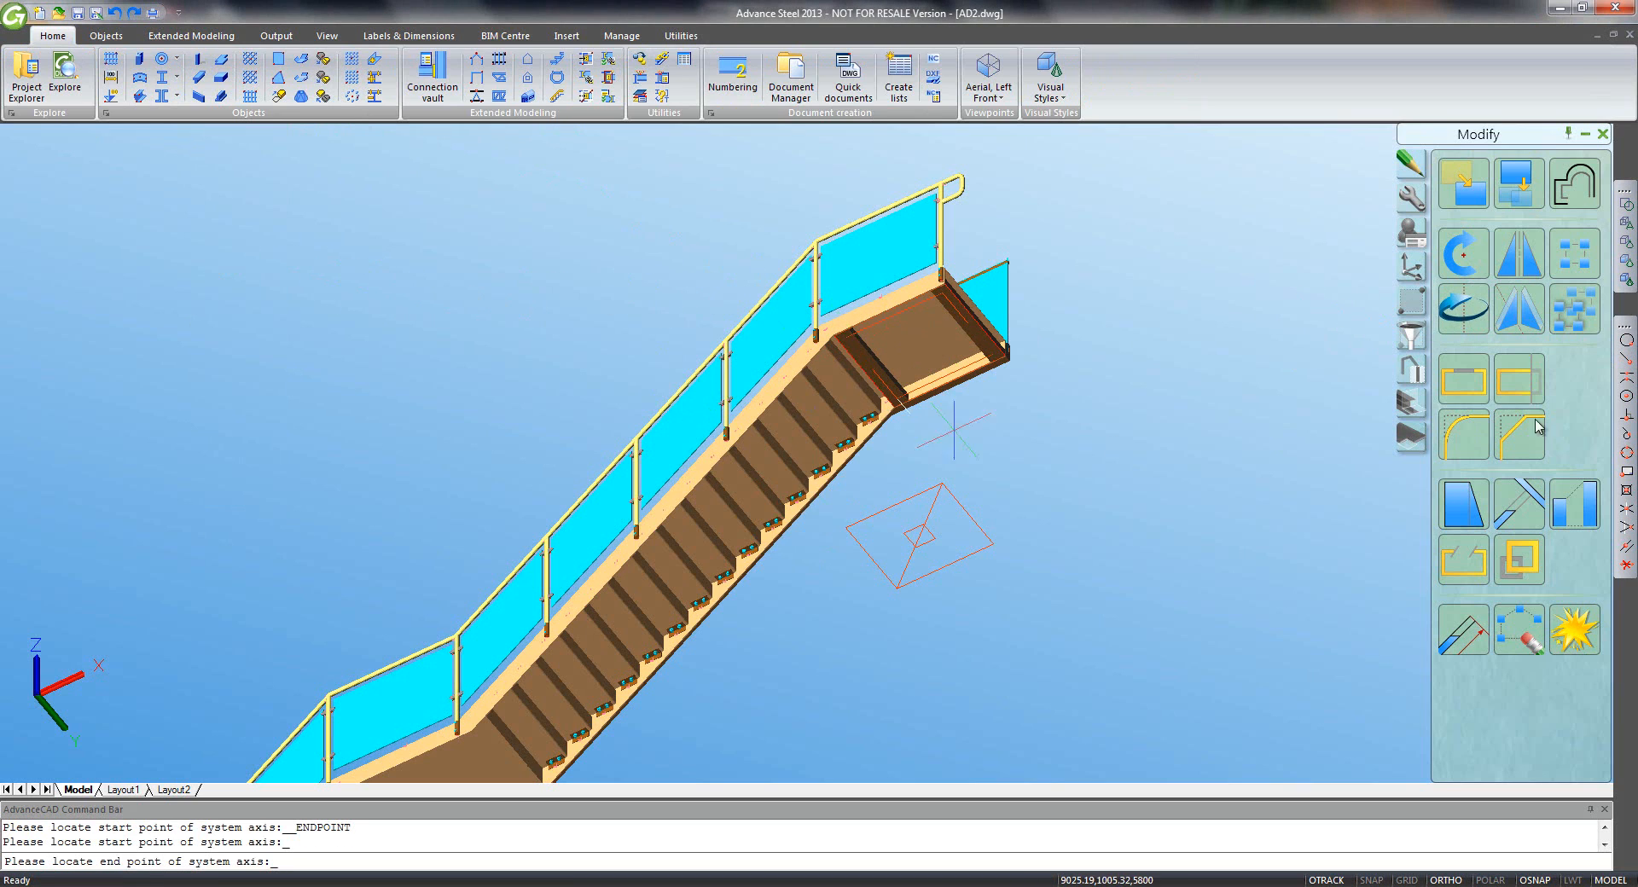
pyautogui.click(1627, 358)
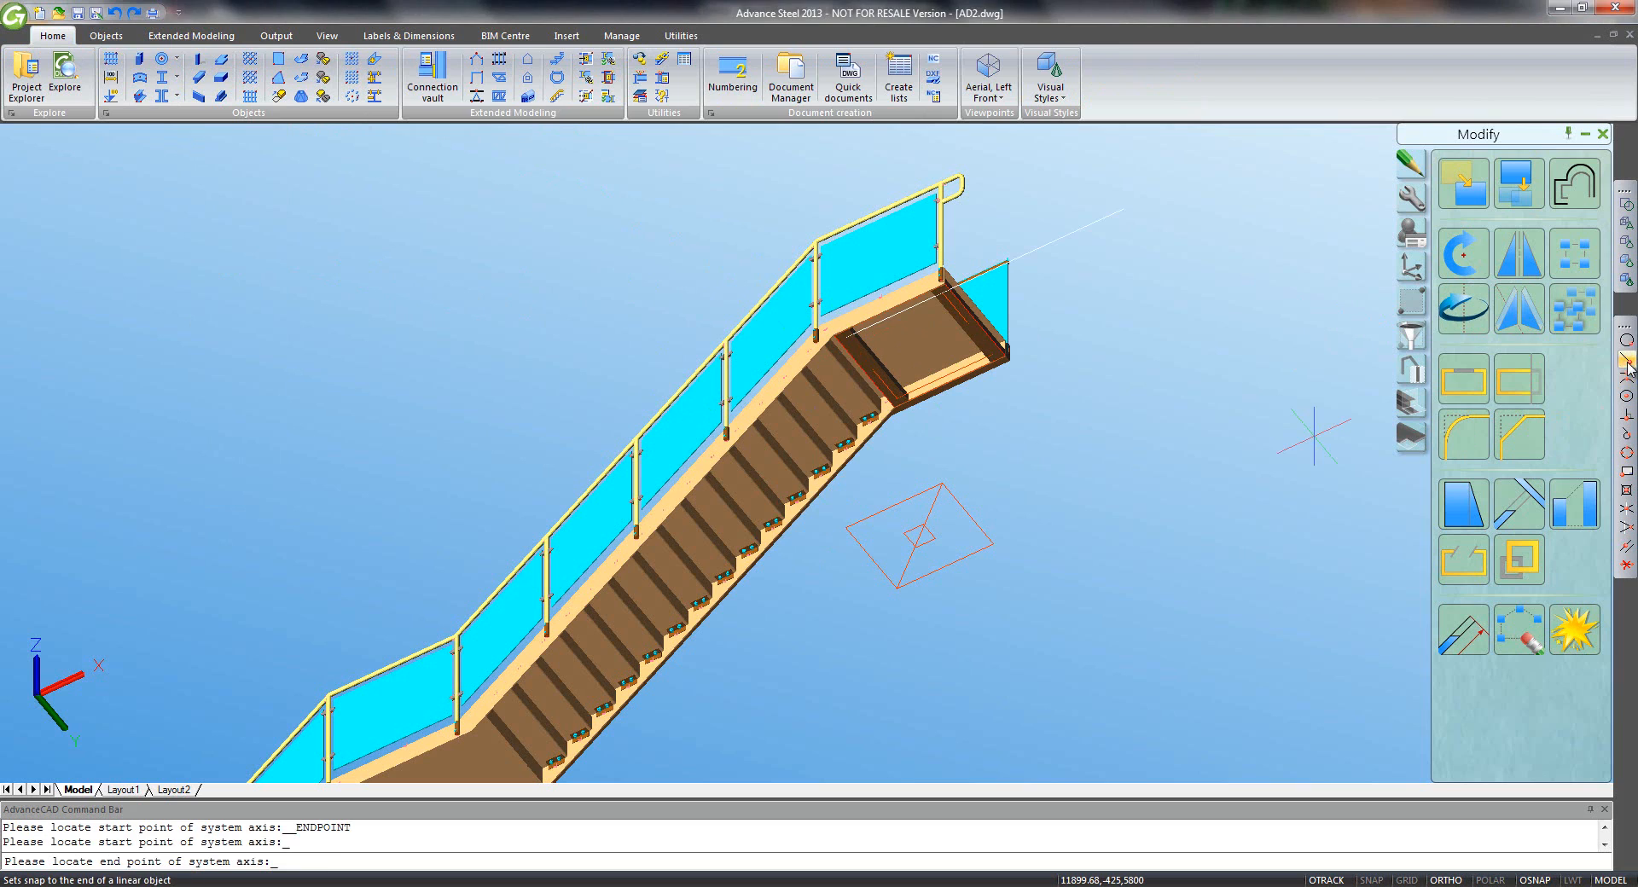
pyautogui.click(903, 535)
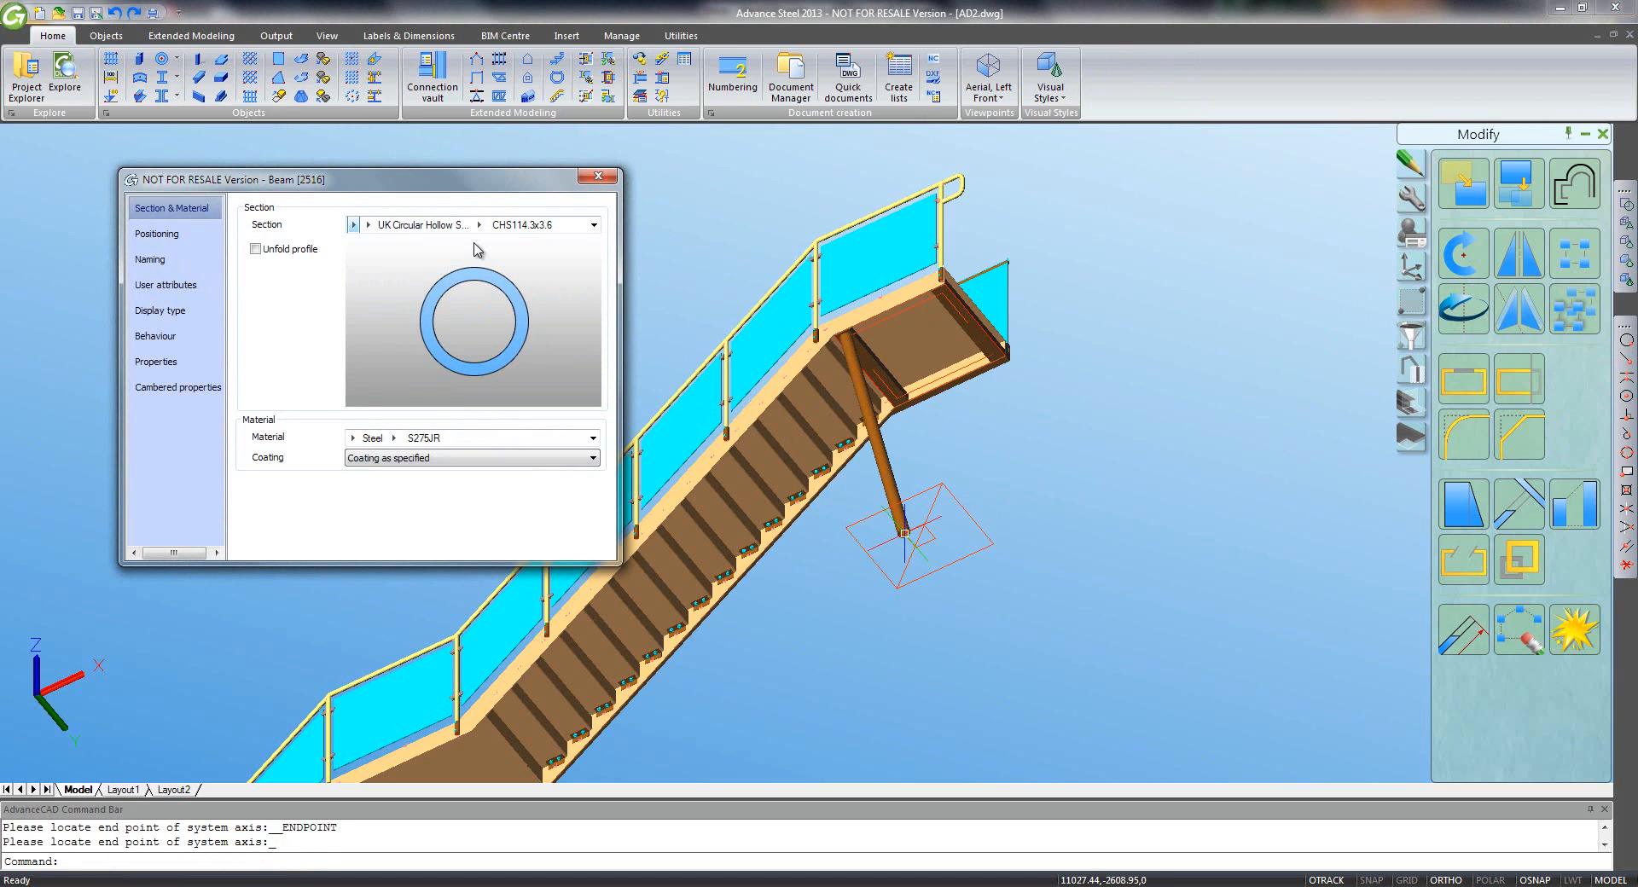
# - Give the post section CHS88.9x3 and model role Beam
pyautogui.click(479, 224)
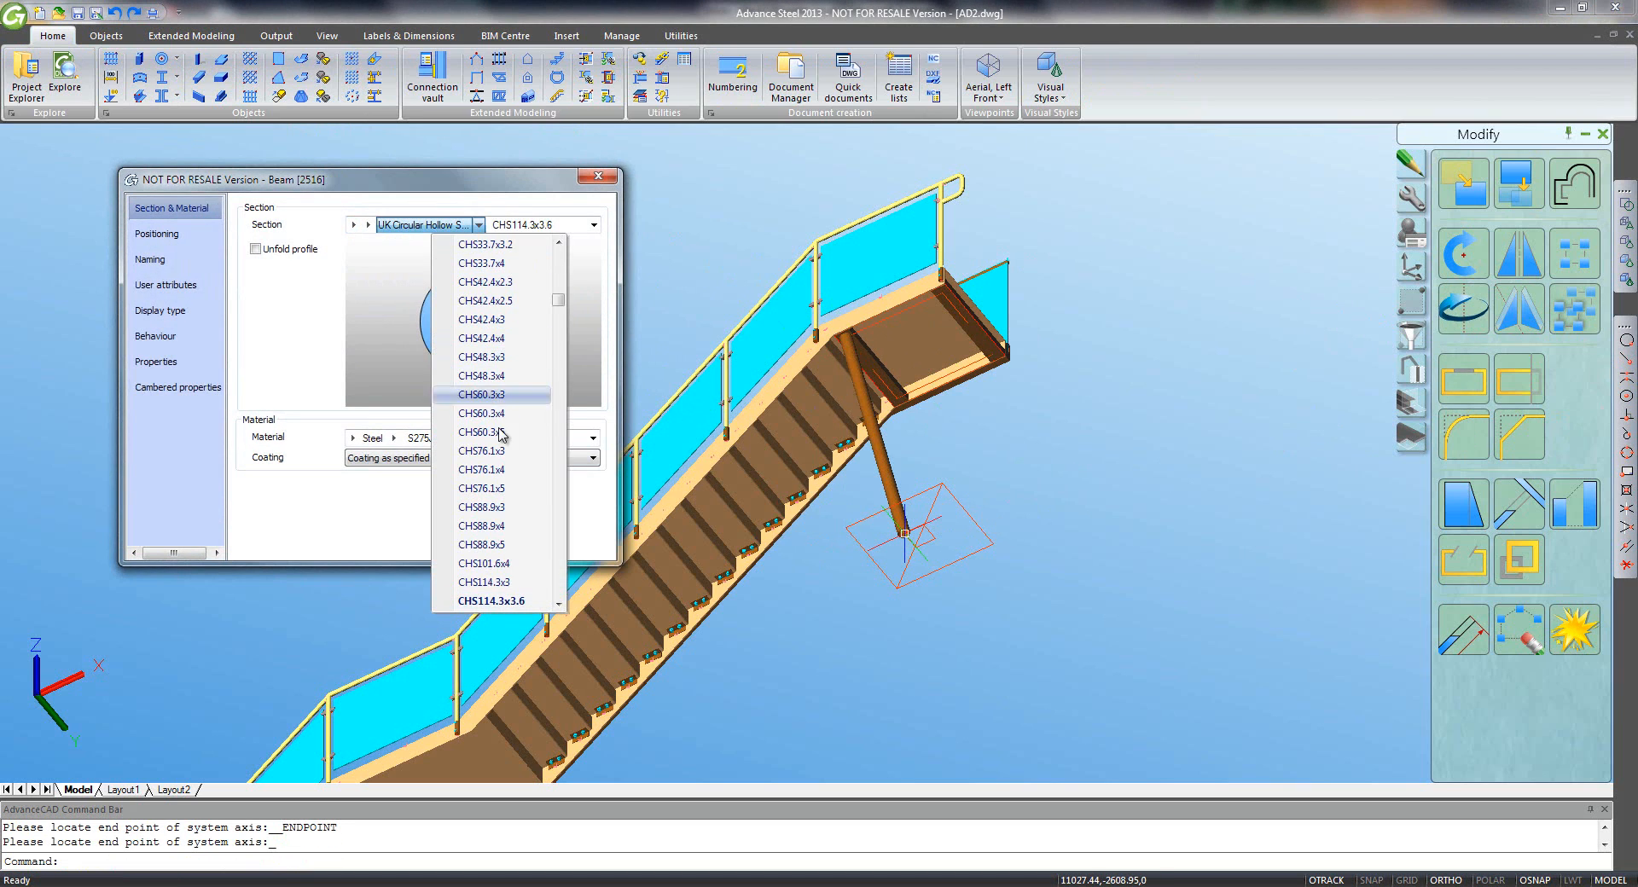
pyautogui.click(527, 507)
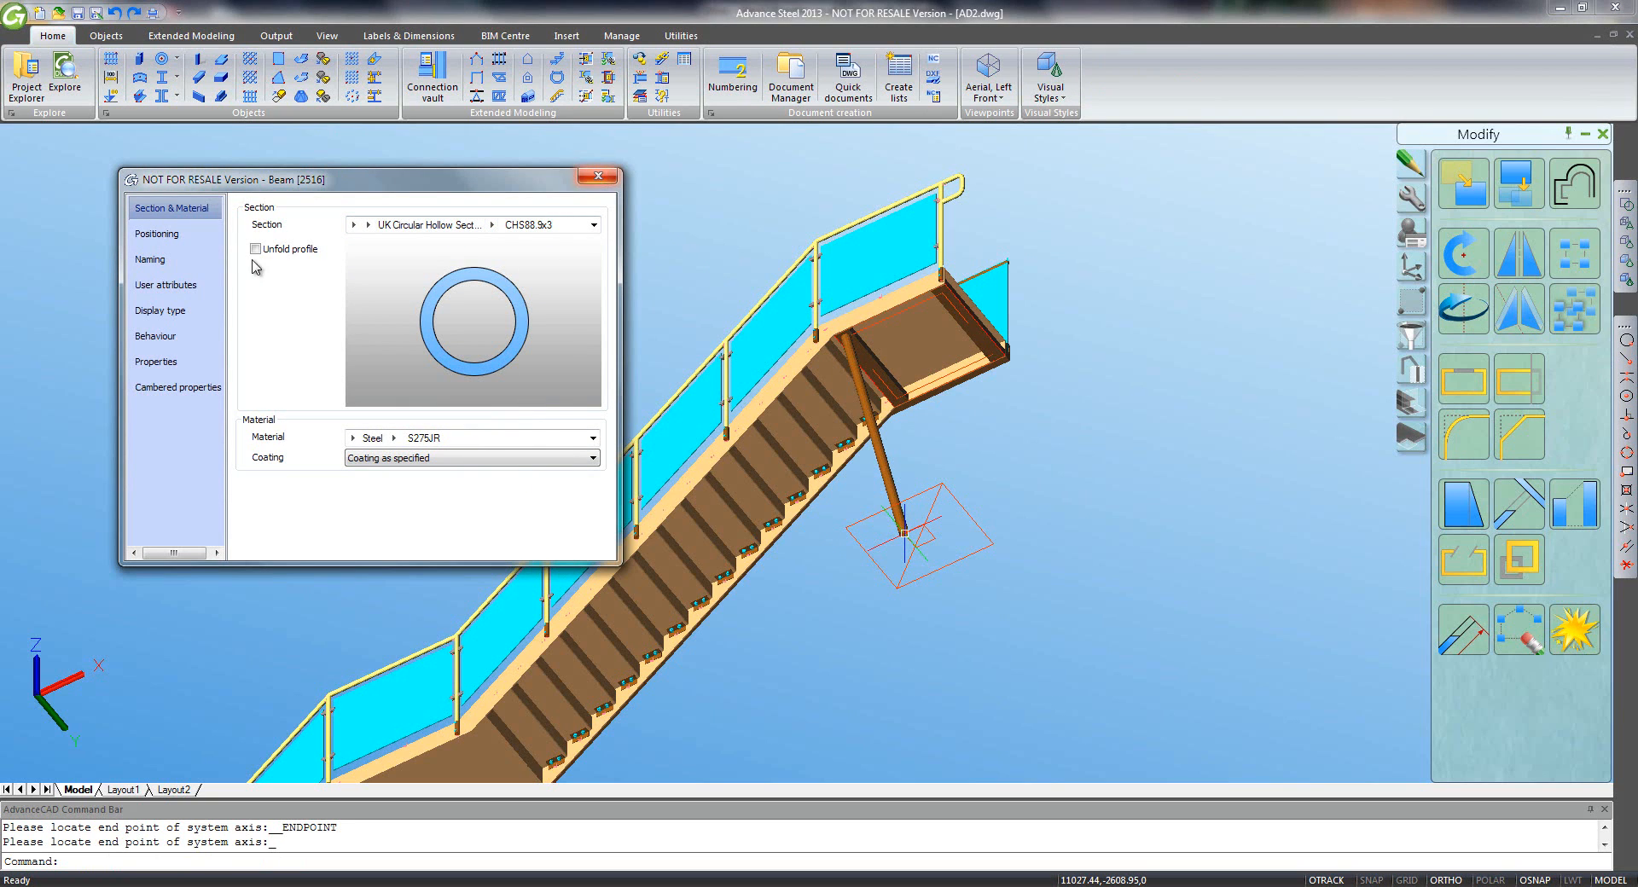
pyautogui.click(170, 234)
pyautogui.click(188, 260)
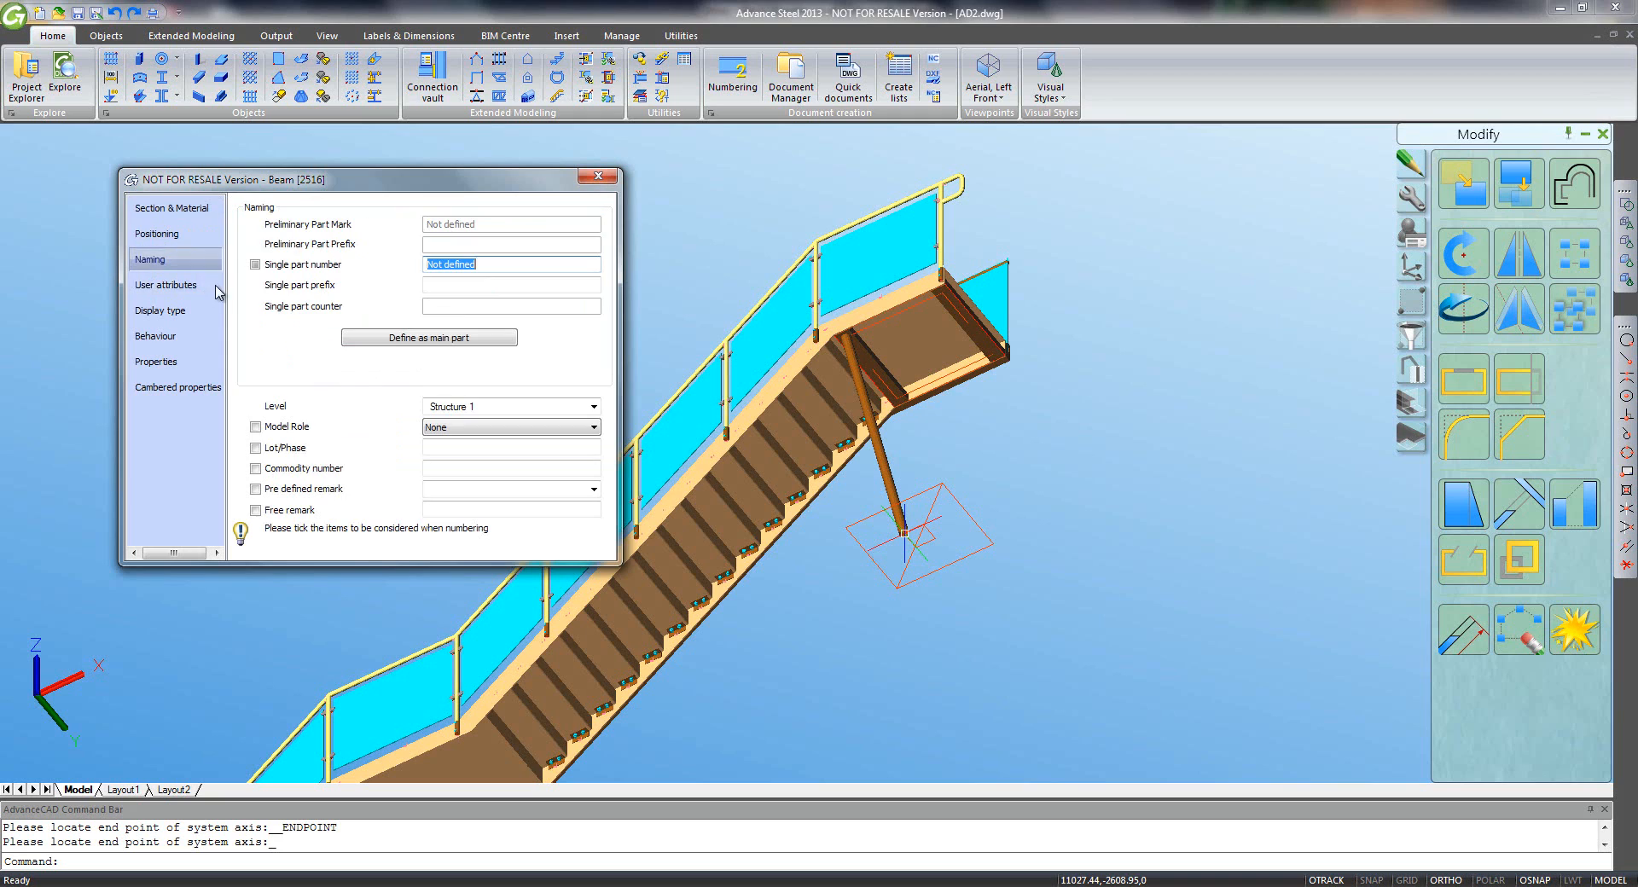
pyautogui.click(464, 427)
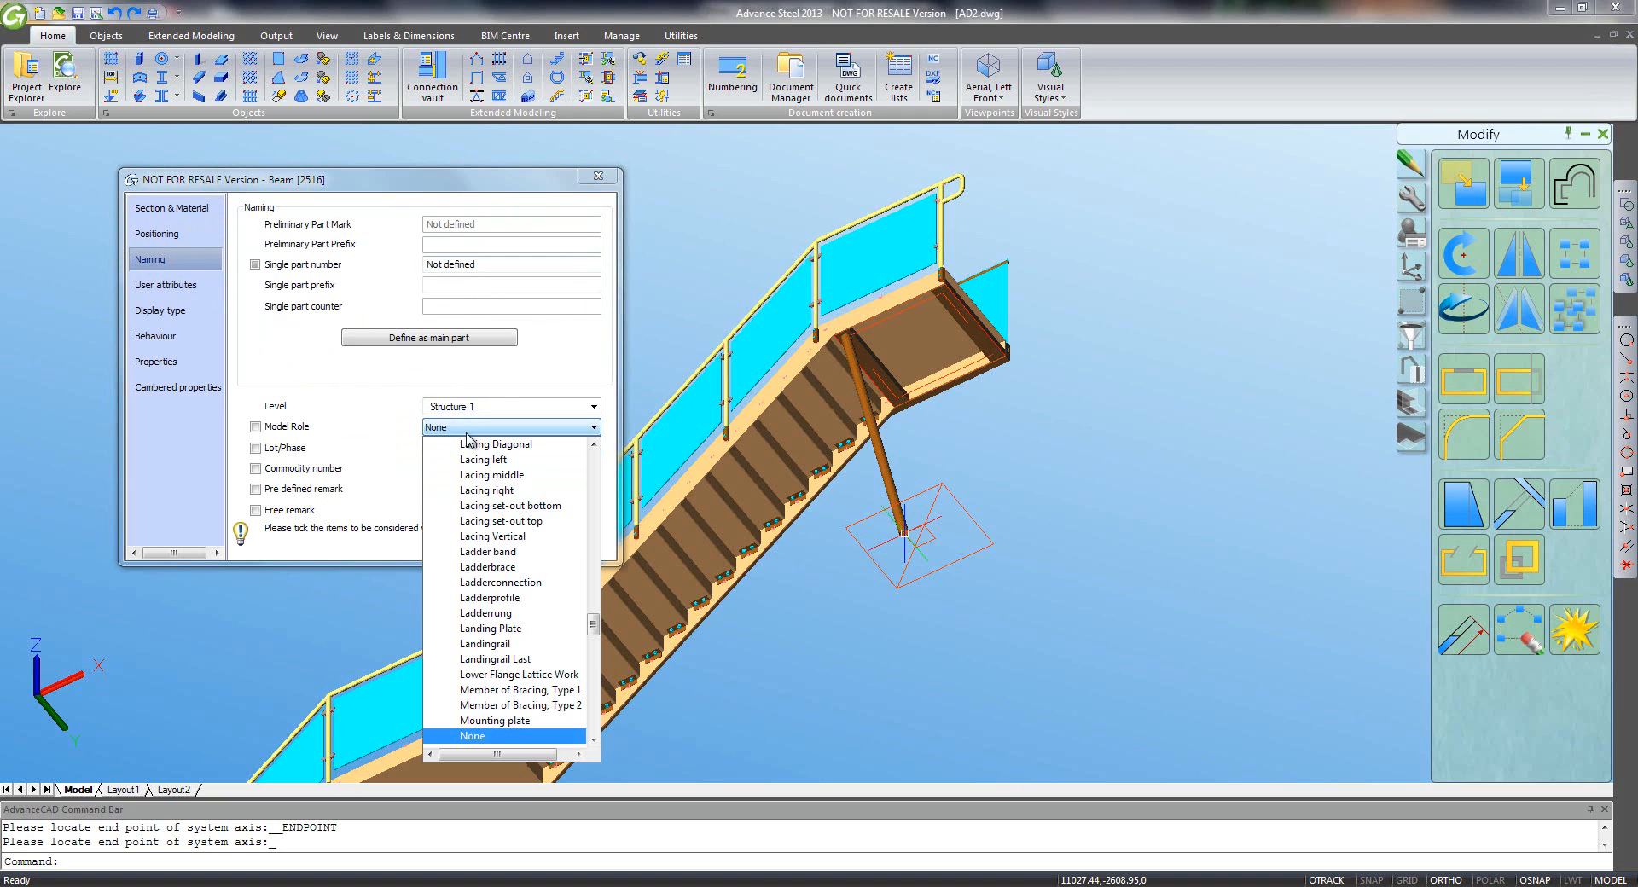
pyautogui.click(466, 433)
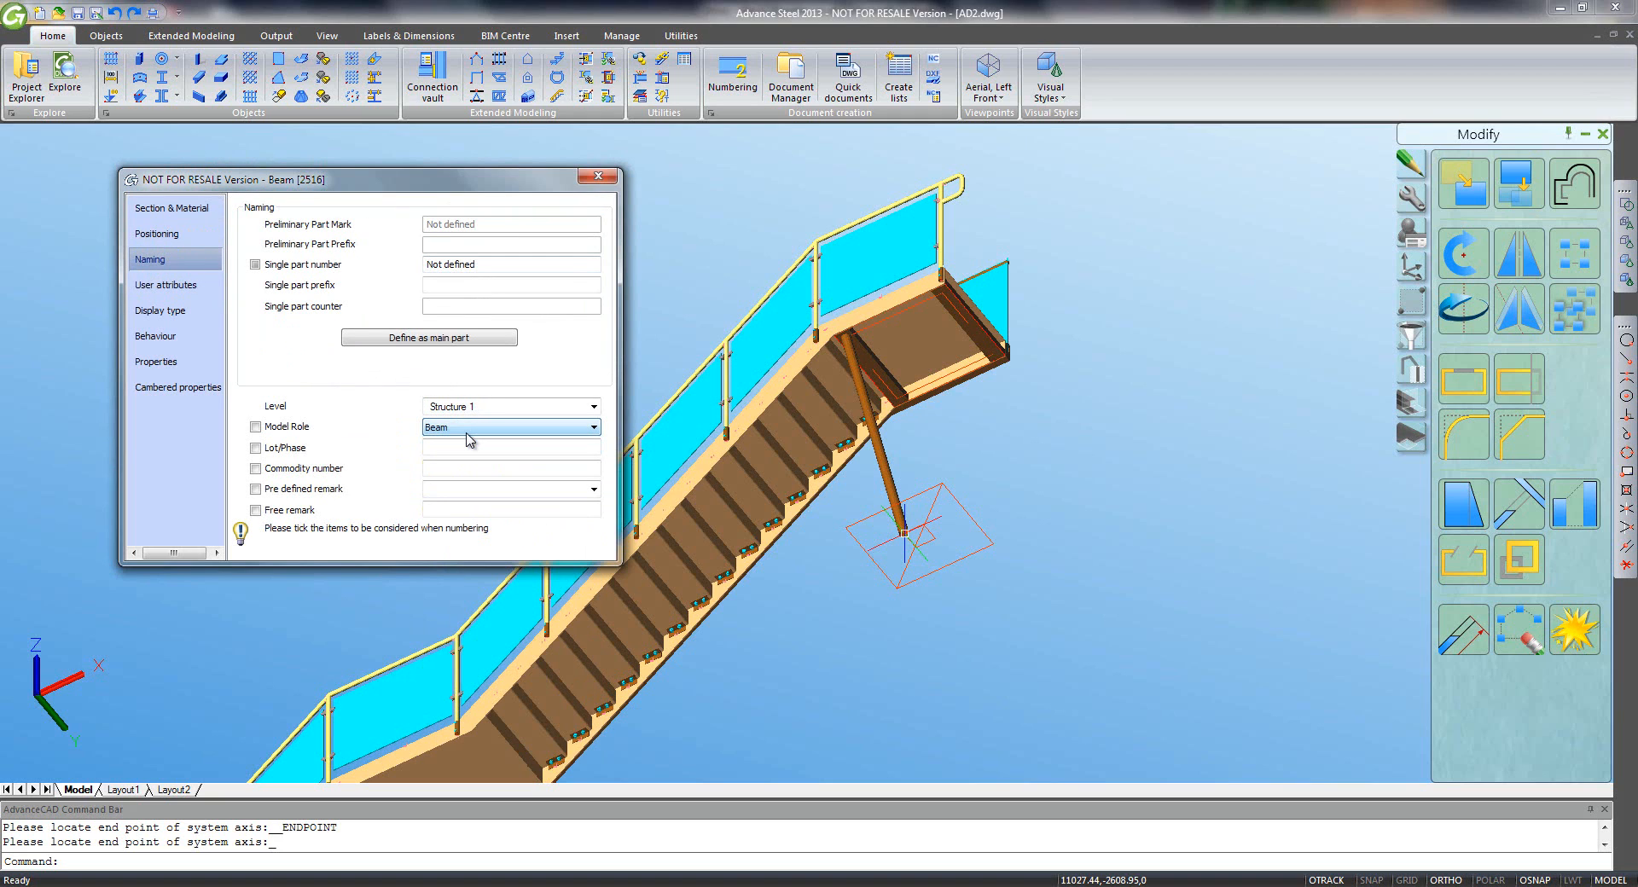
pyautogui.click(589, 179)
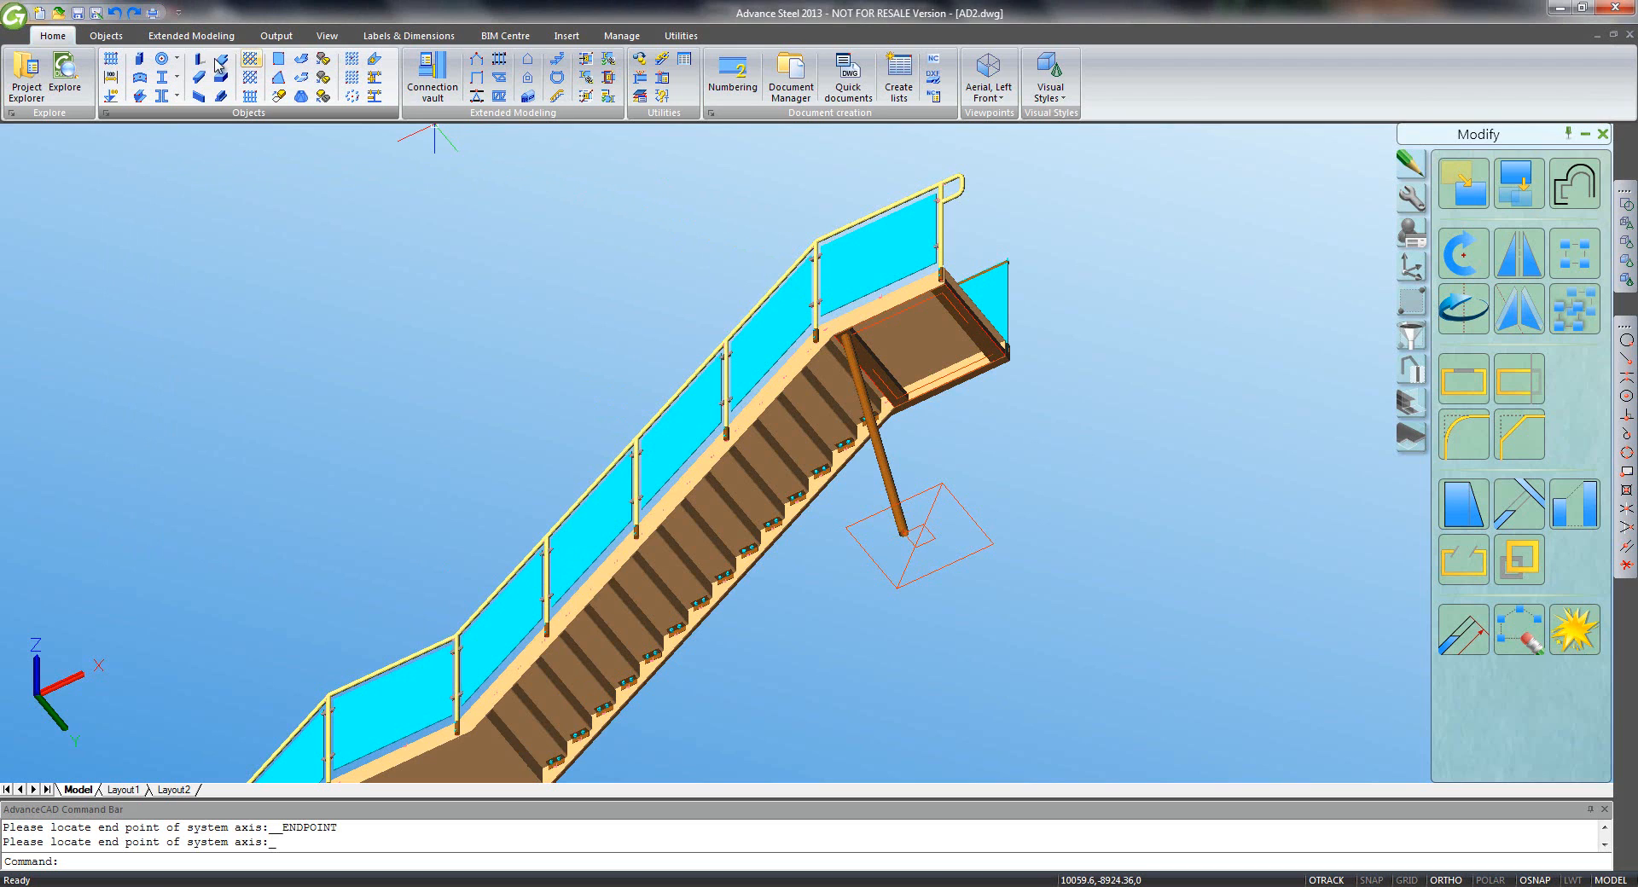
pyautogui.click(163, 61)
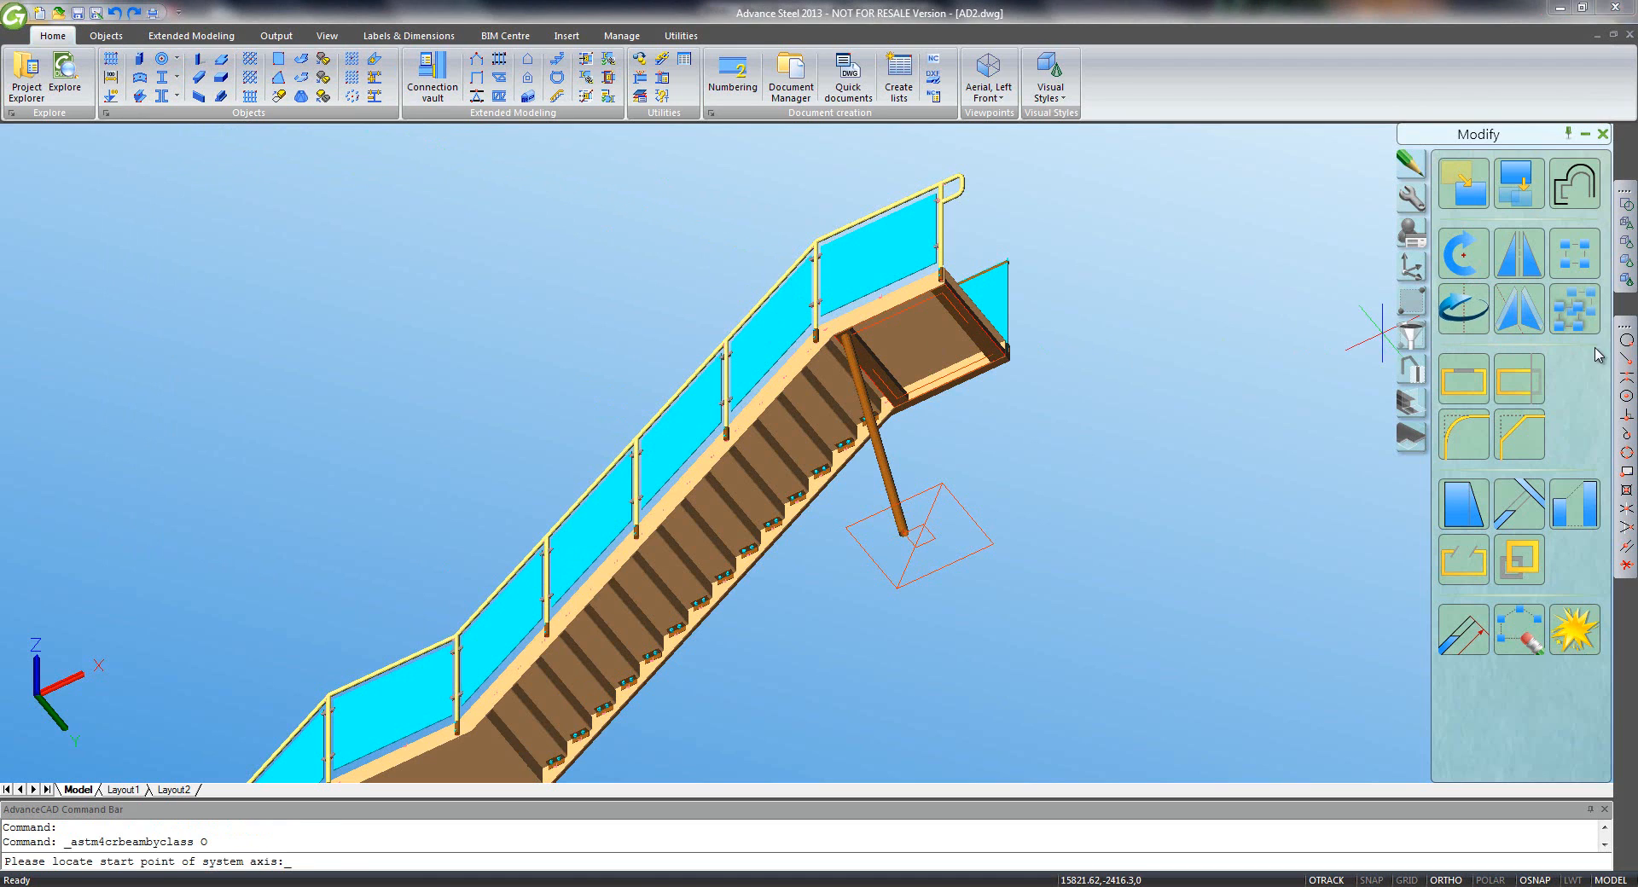
# - Draw the second CHS leg from a landing corner down to the base plate
pyautogui.click(1626, 365)
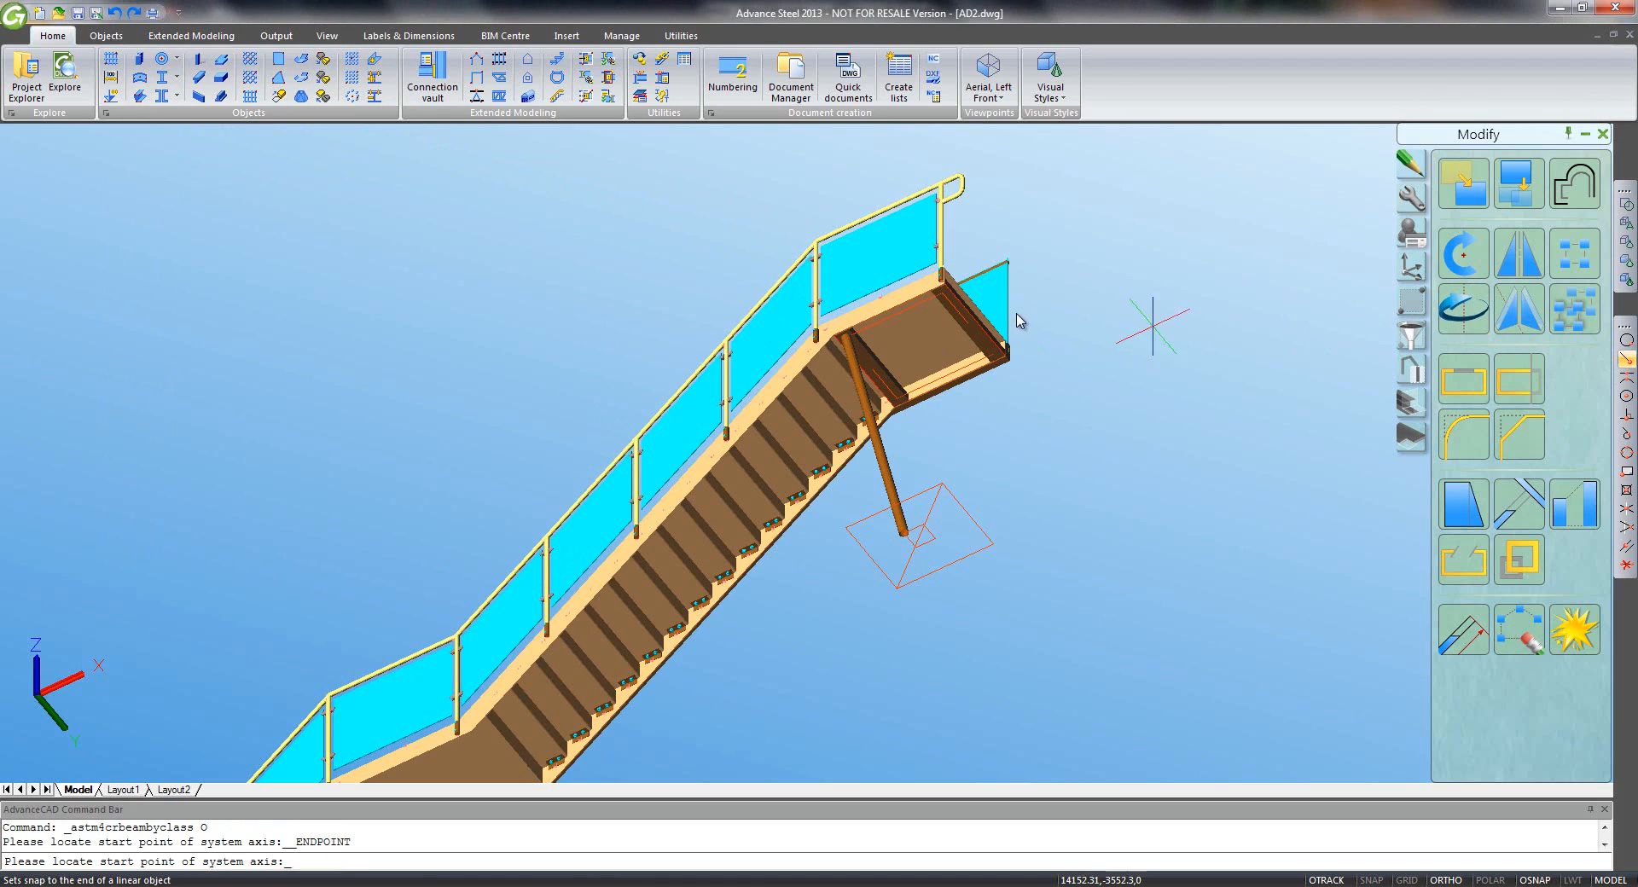
pyautogui.click(940, 297)
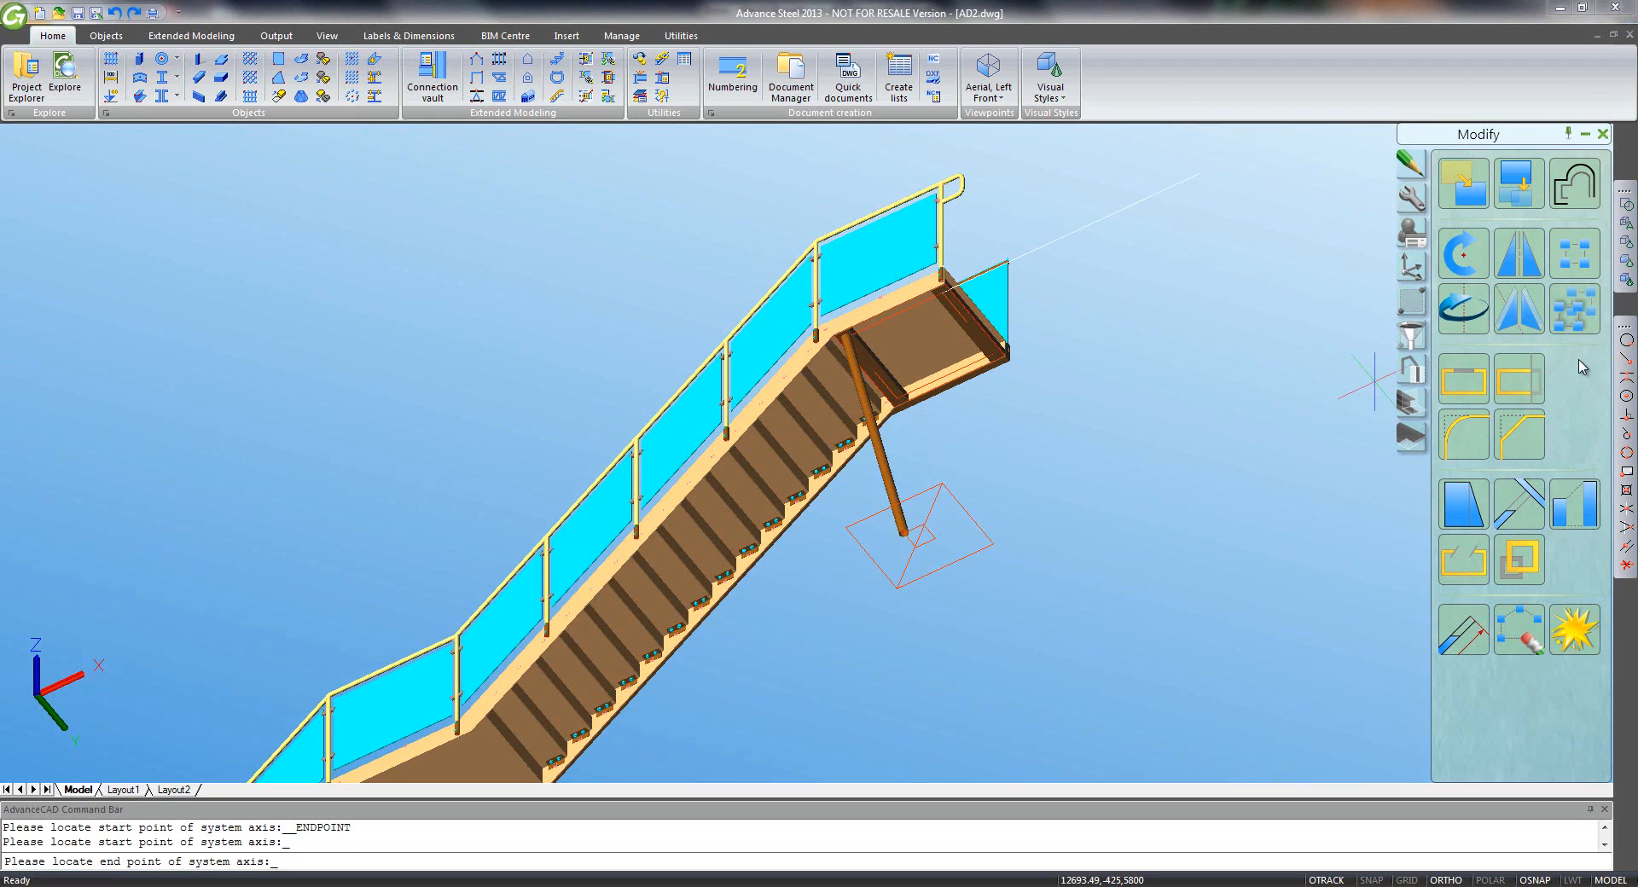
pyautogui.click(1623, 362)
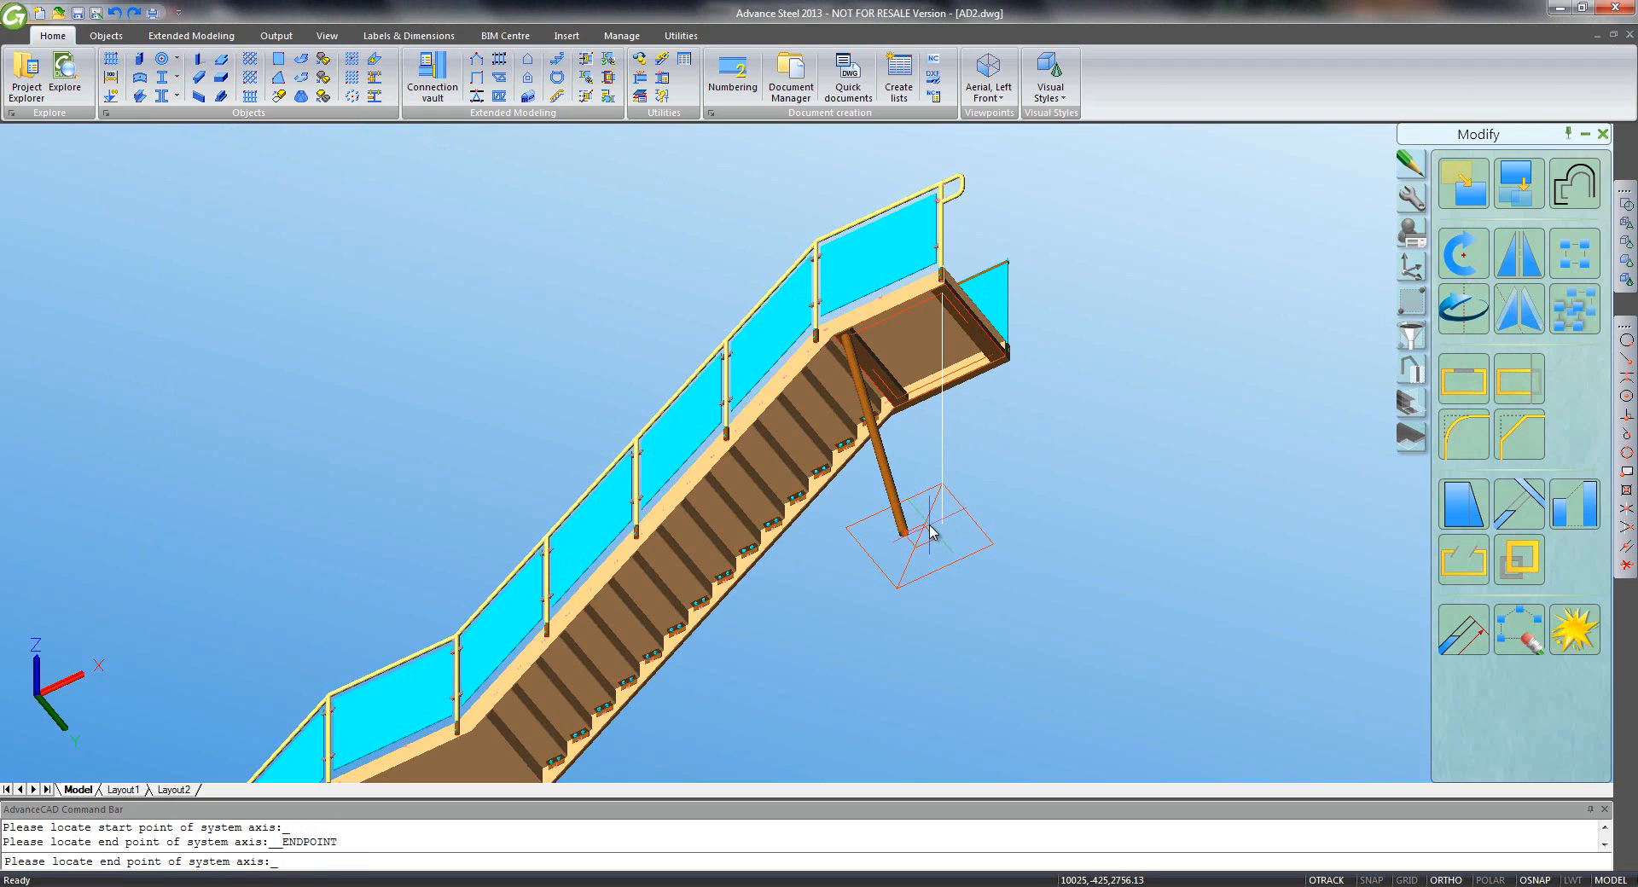
pyautogui.click(929, 529)
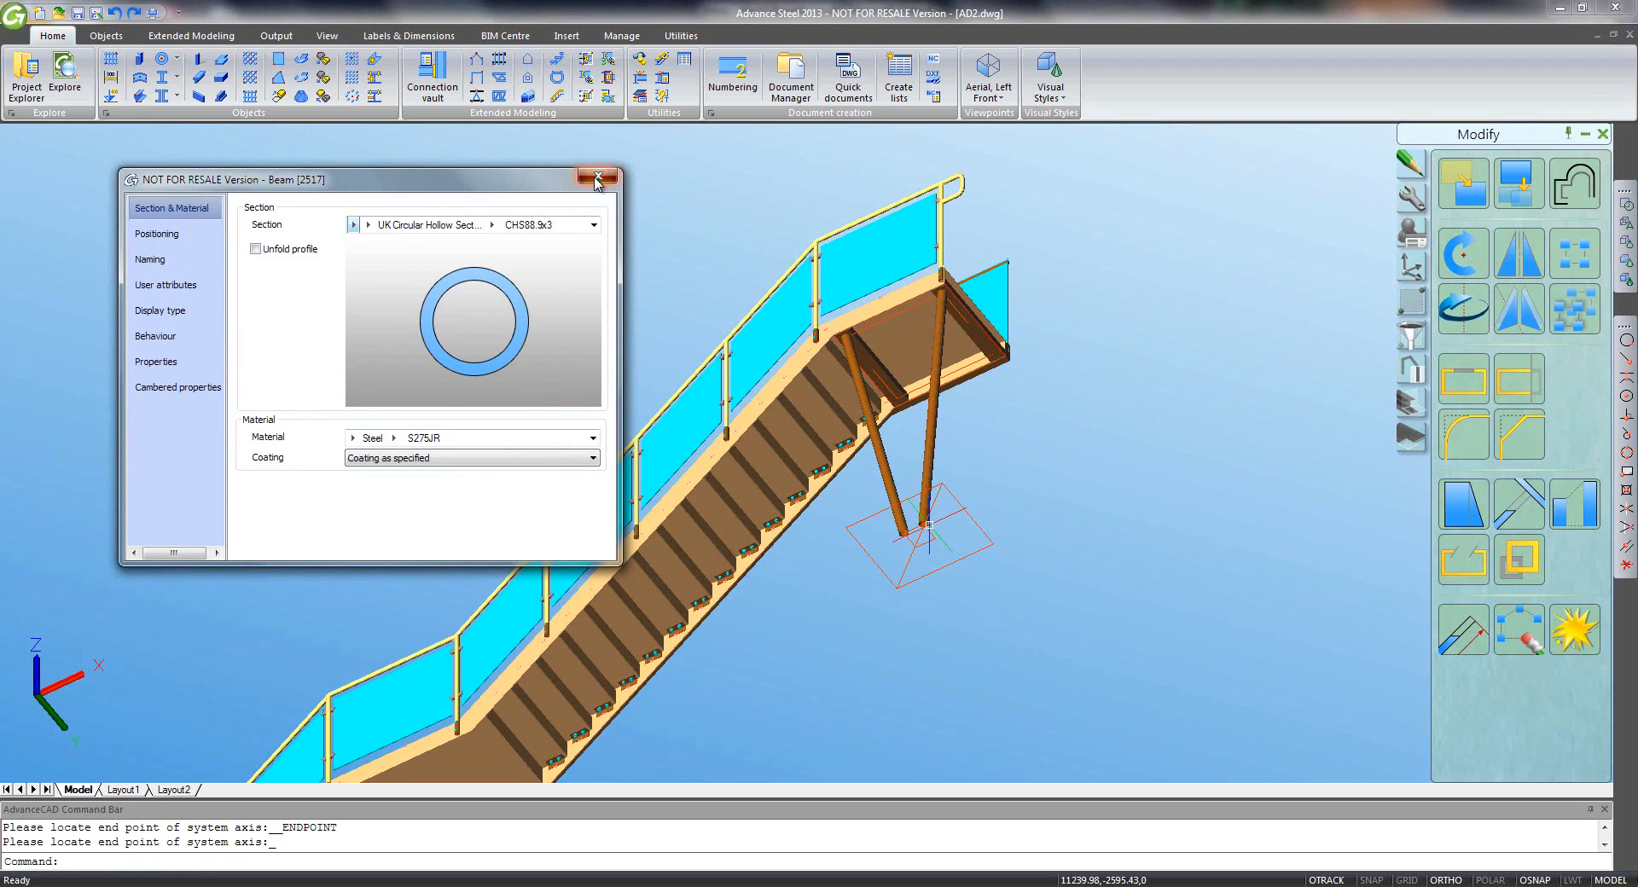
pyautogui.click(598, 177)
# - Draw the third CHS leg from another landing corner to the base plate
pyautogui.click(162, 60)
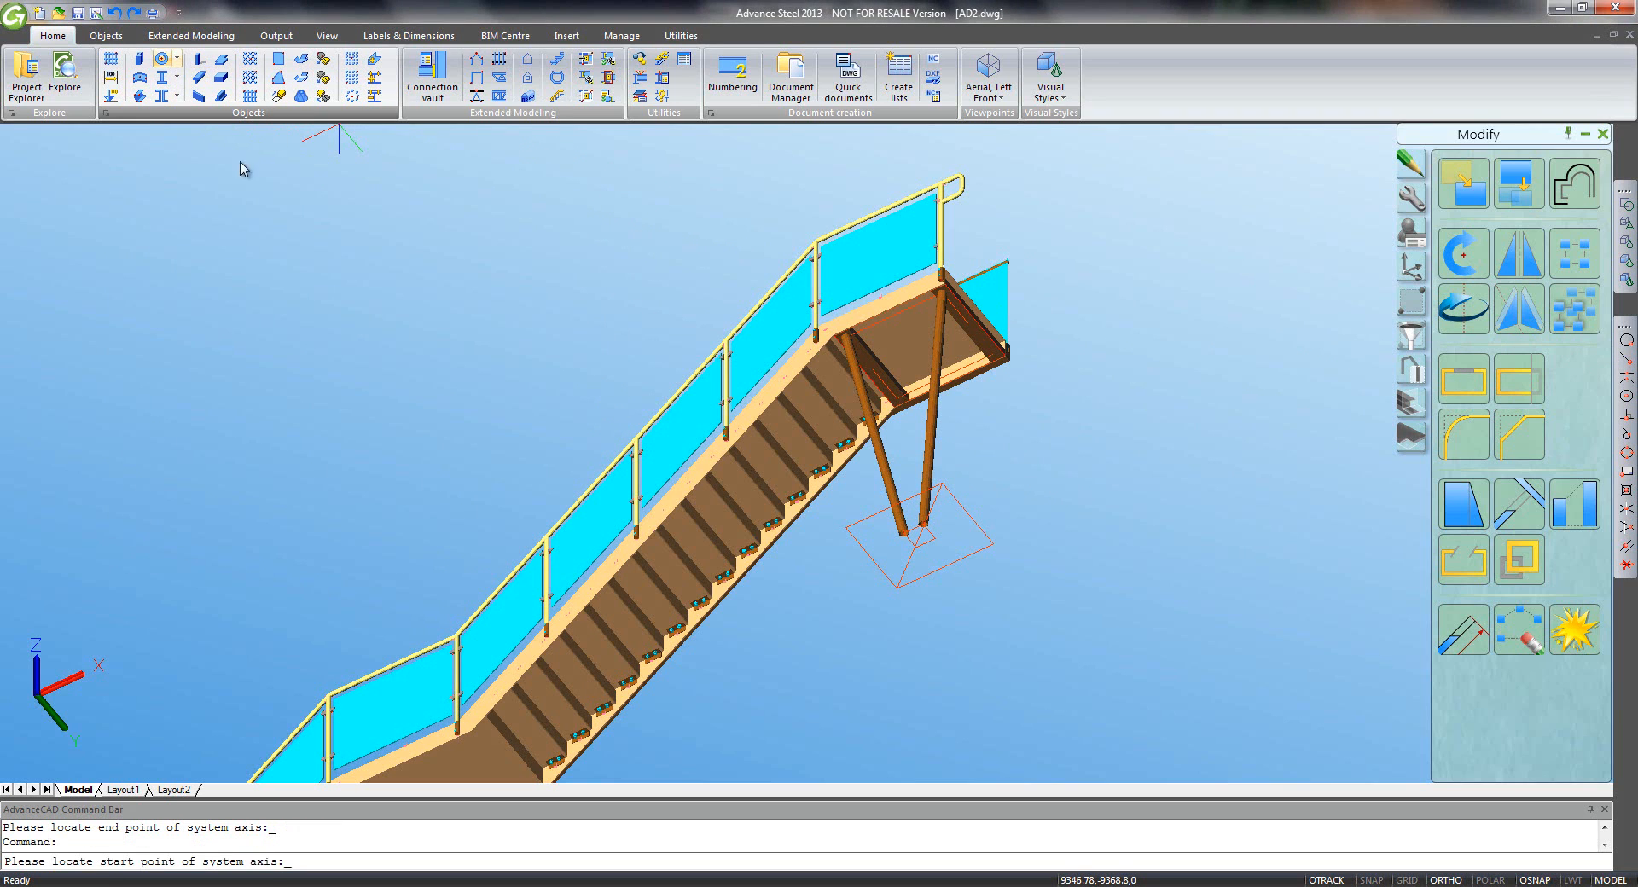
pyautogui.click(1625, 359)
pyautogui.click(898, 405)
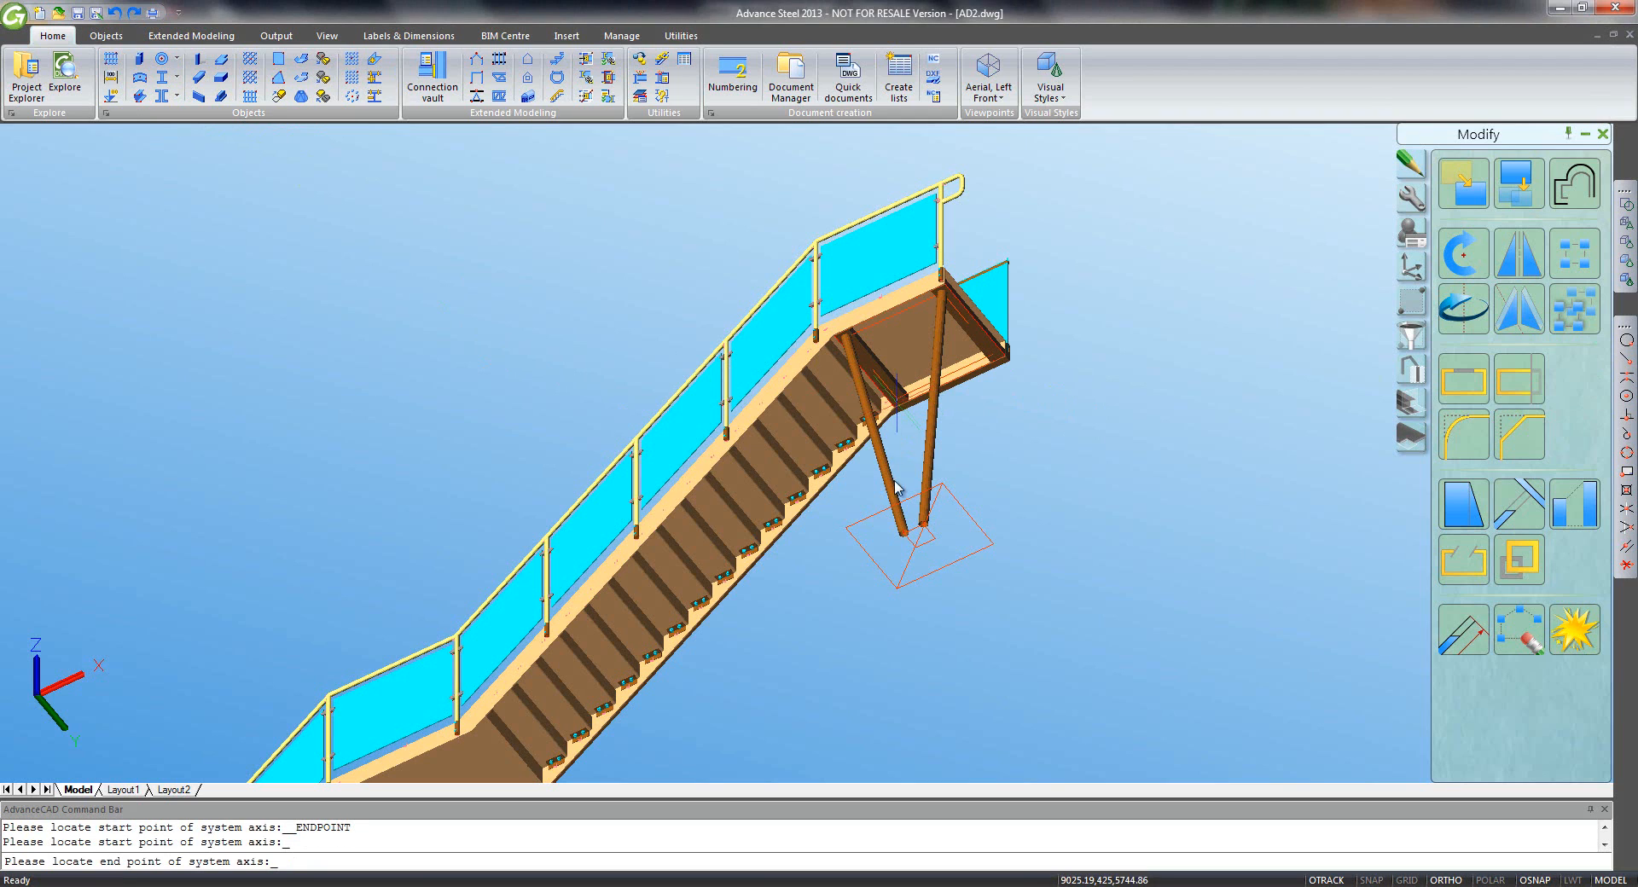
pyautogui.click(1626, 359)
pyautogui.click(915, 546)
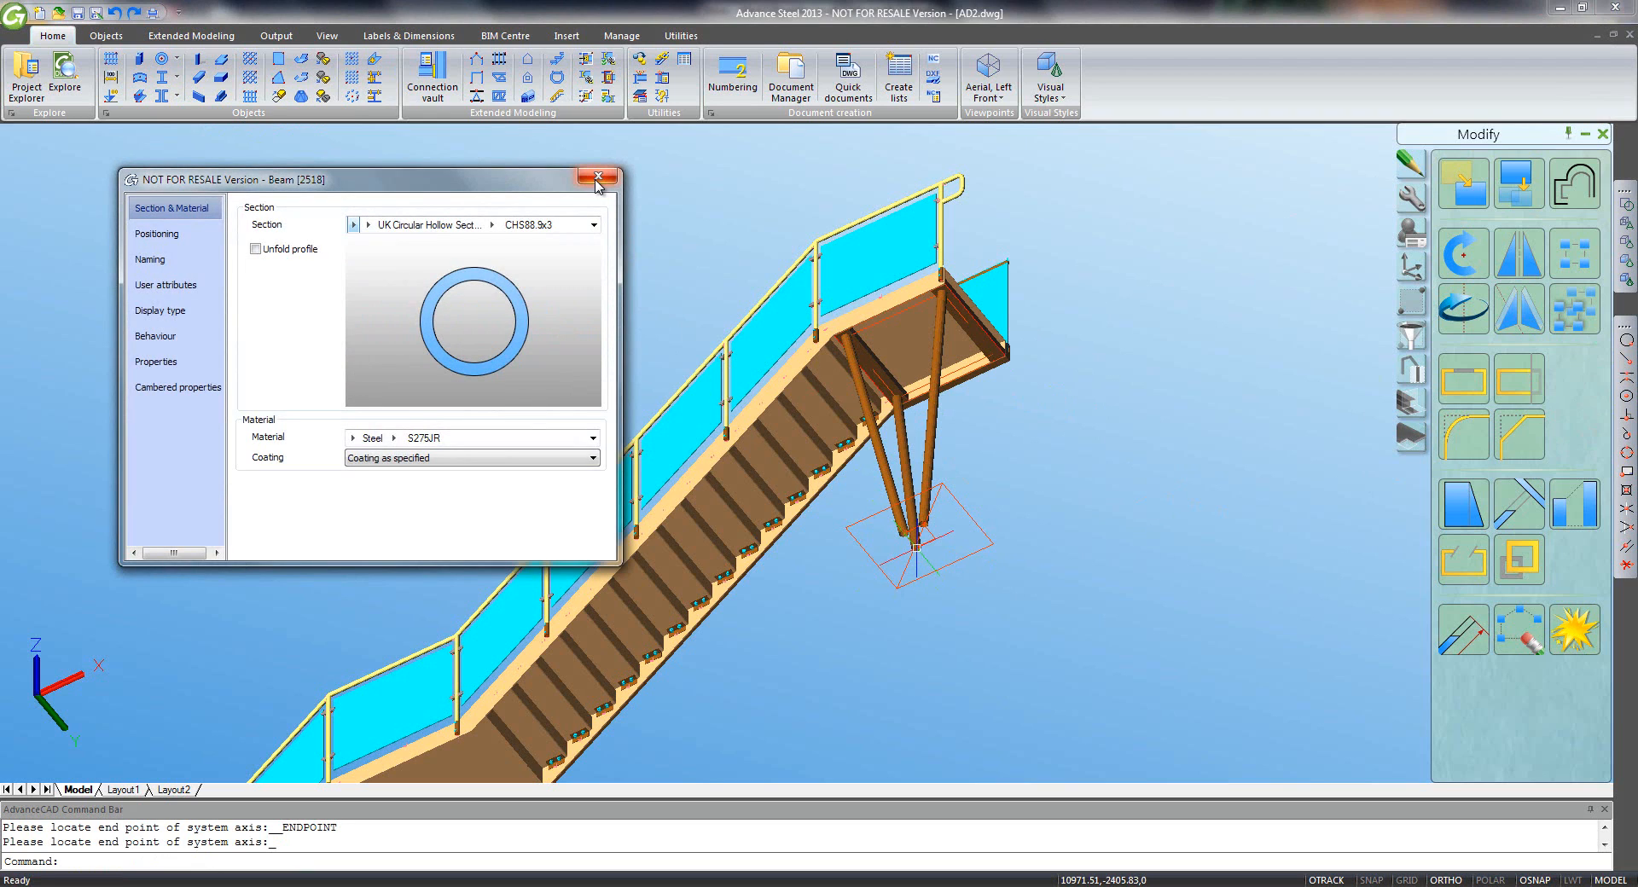
pyautogui.click(598, 178)
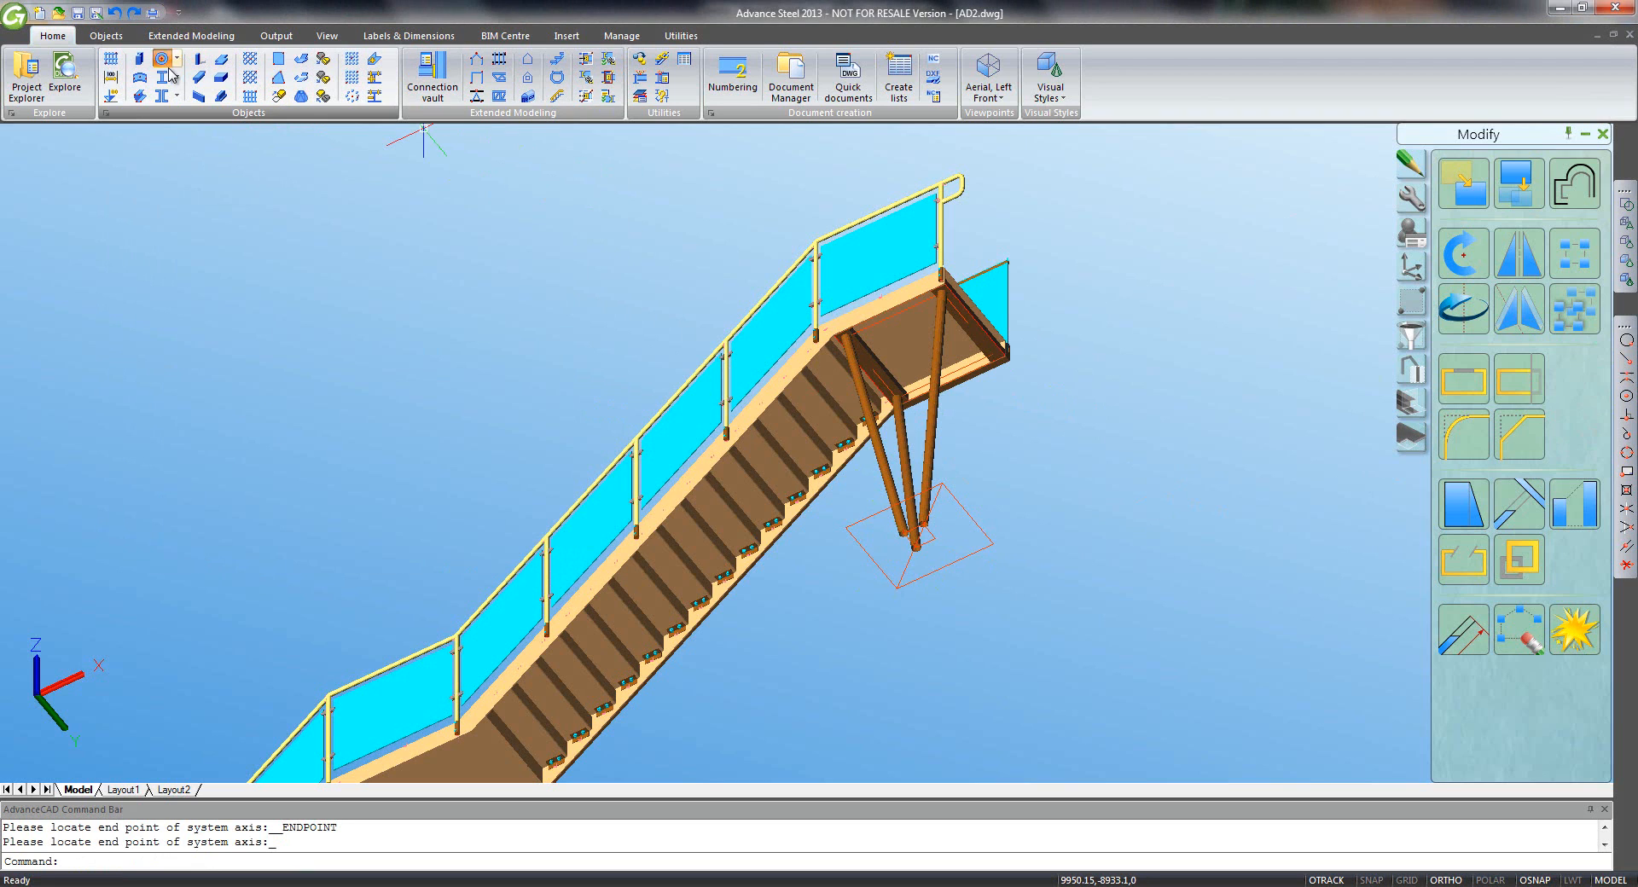
# - Draw the fourth CHS leg from the platform end down to the base plate
pyautogui.click(167, 68)
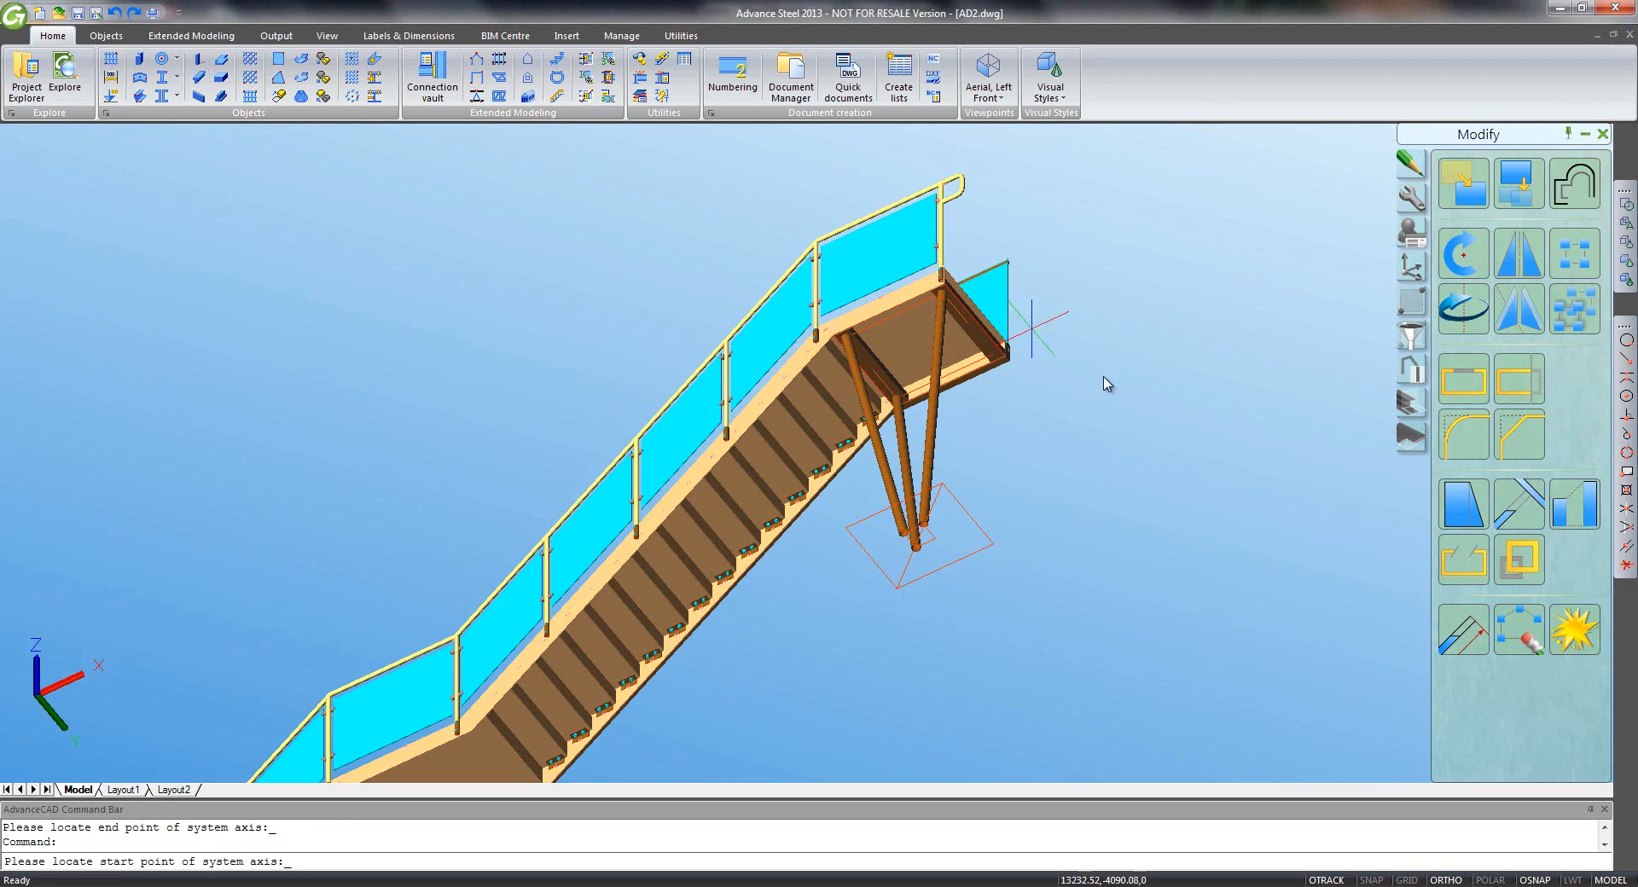
pyautogui.click(1627, 362)
pyautogui.click(1010, 354)
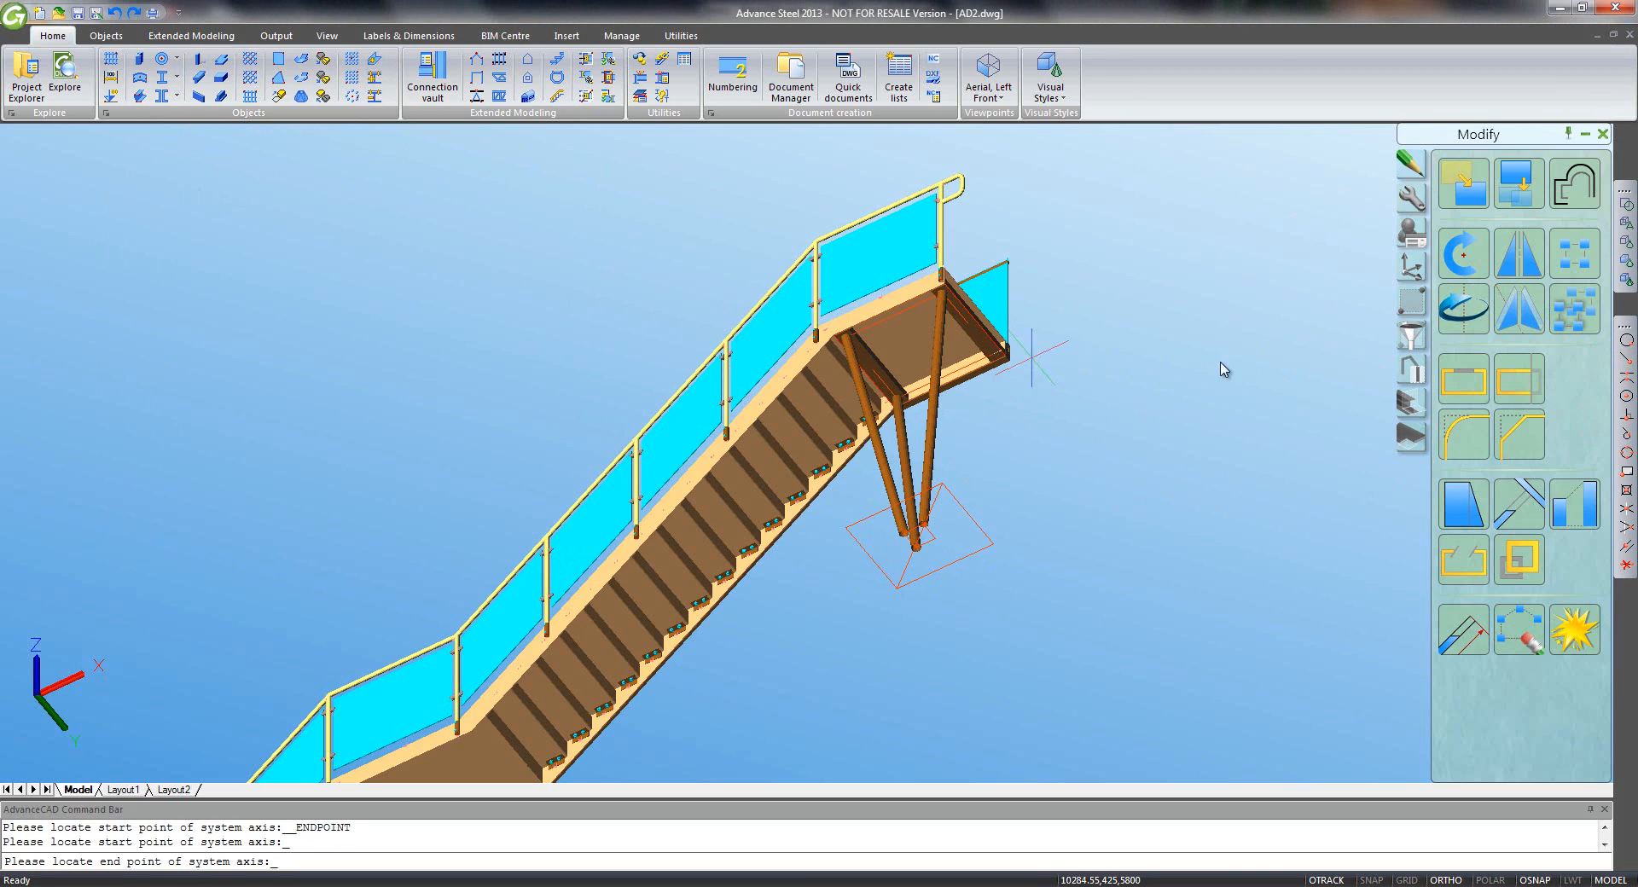
pyautogui.click(1626, 362)
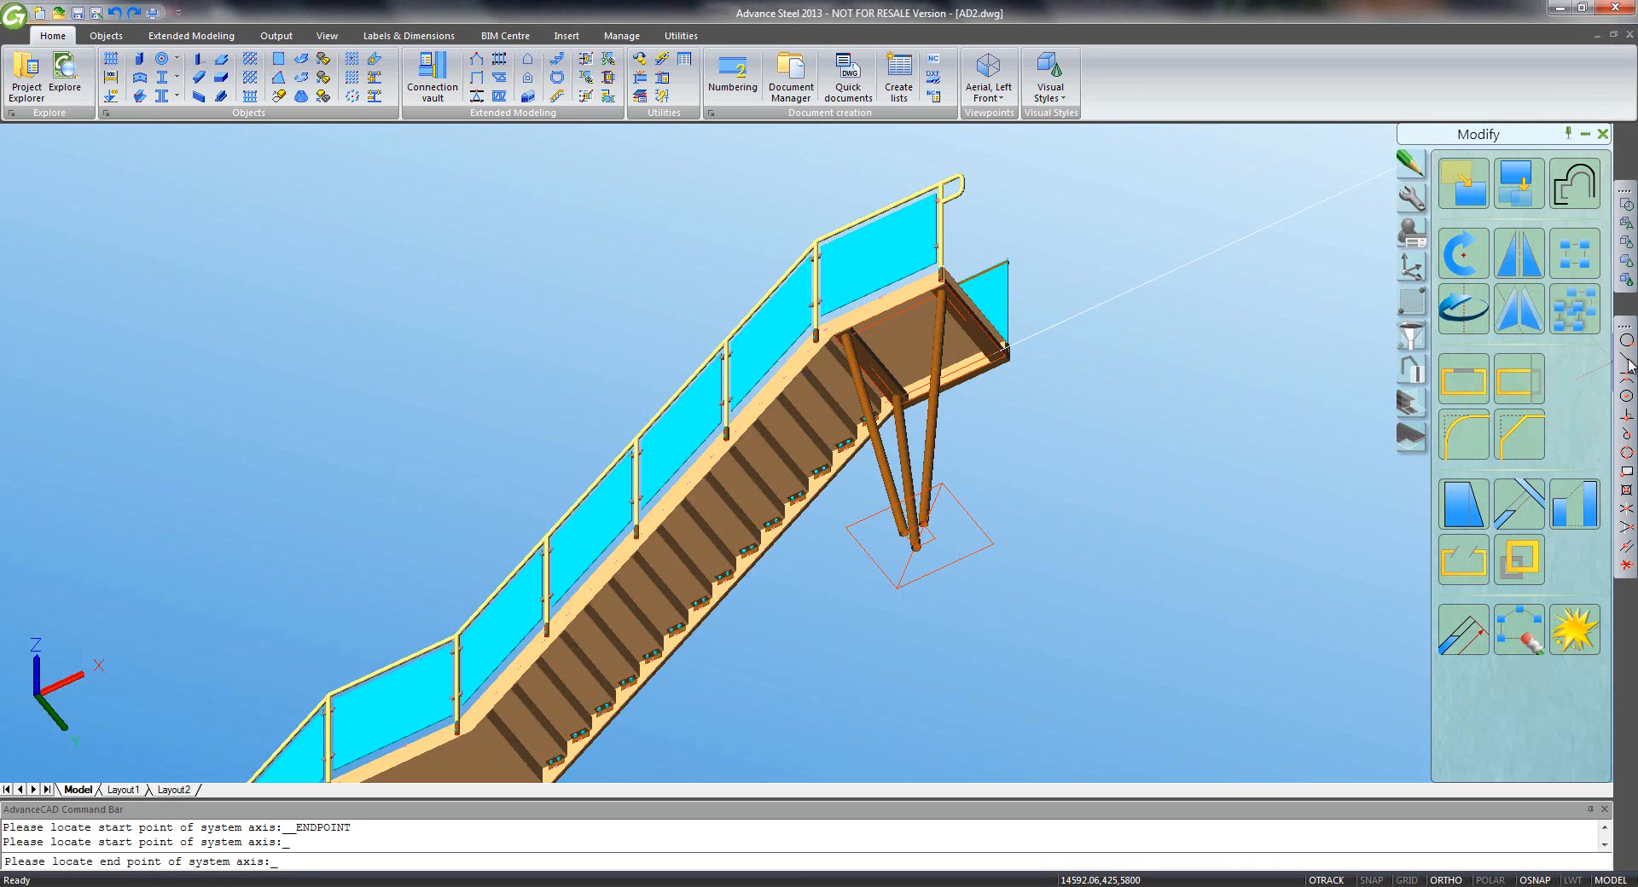
pyautogui.click(935, 541)
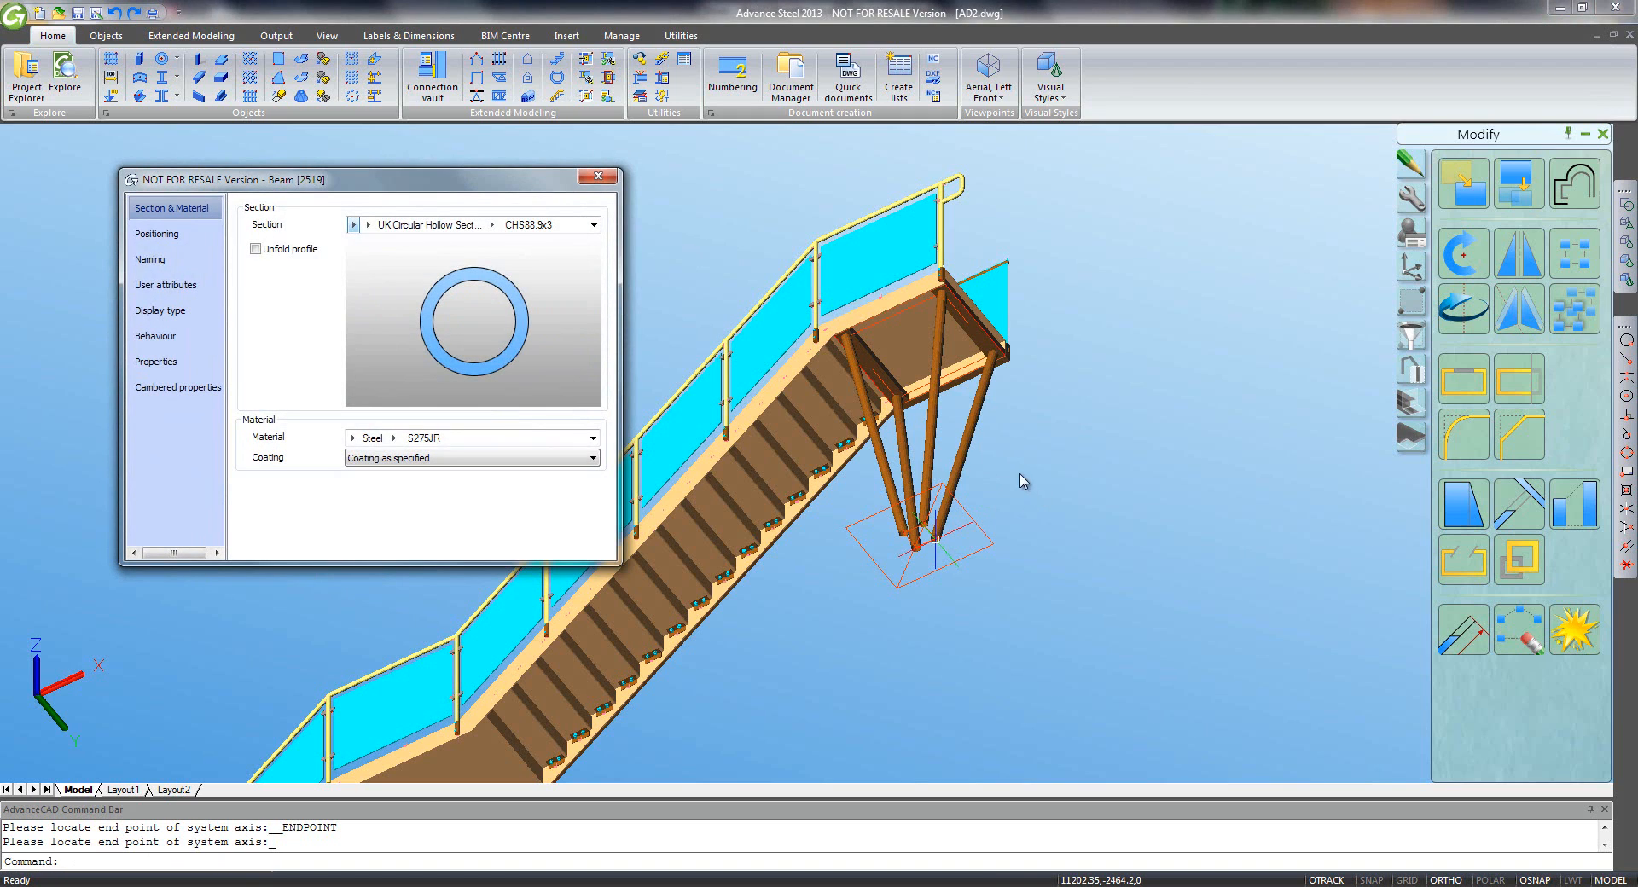
pyautogui.click(595, 178)
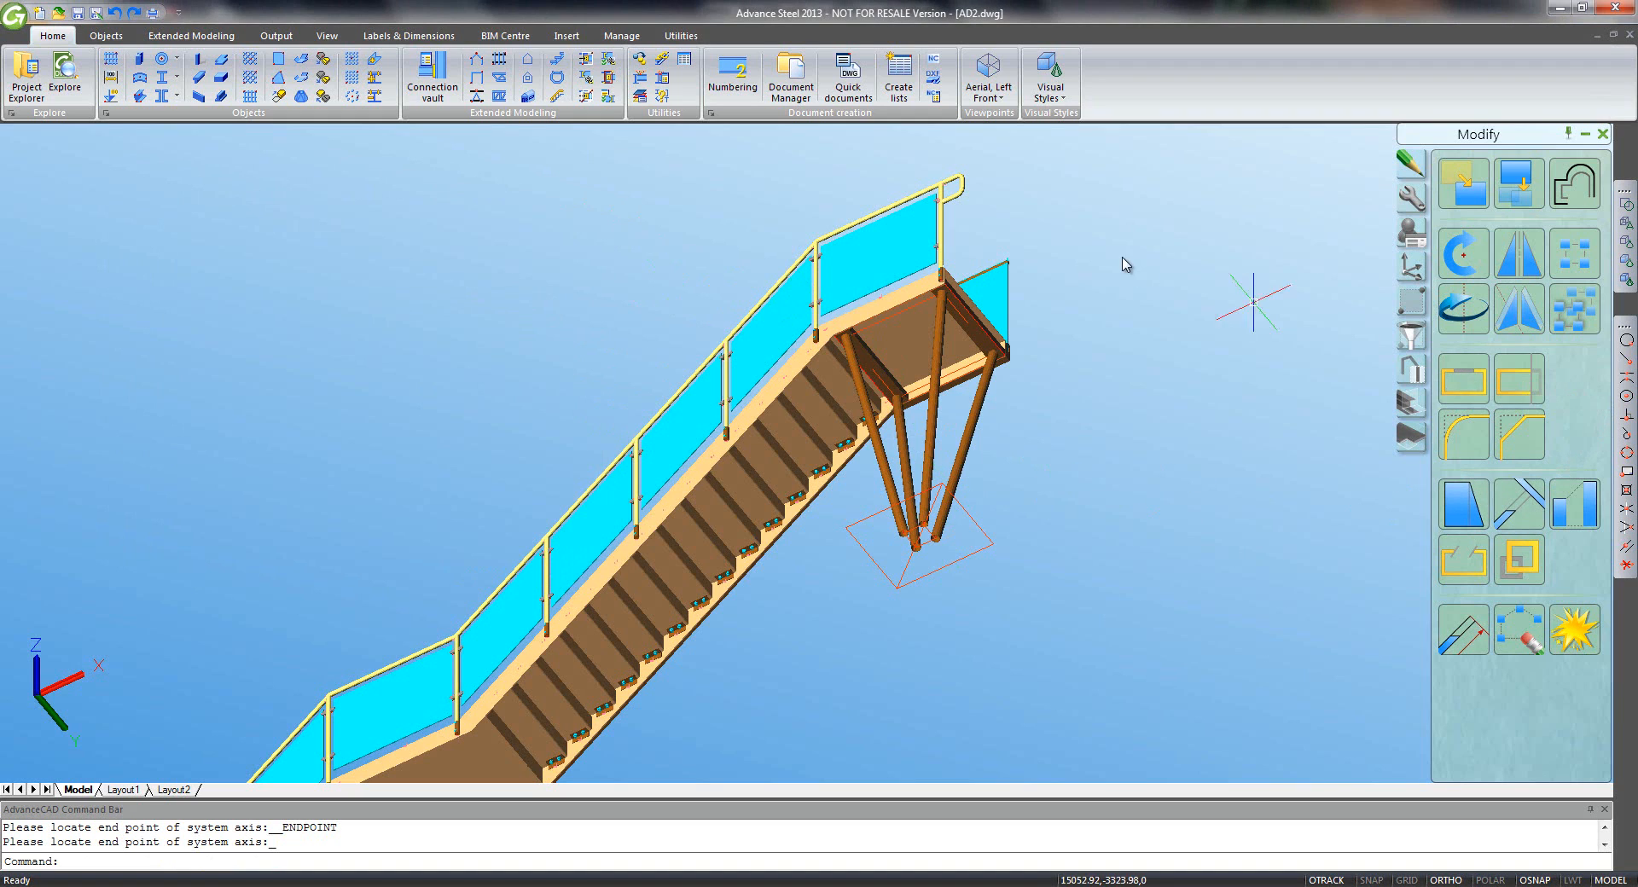
pyautogui.moveTo(1410, 273)
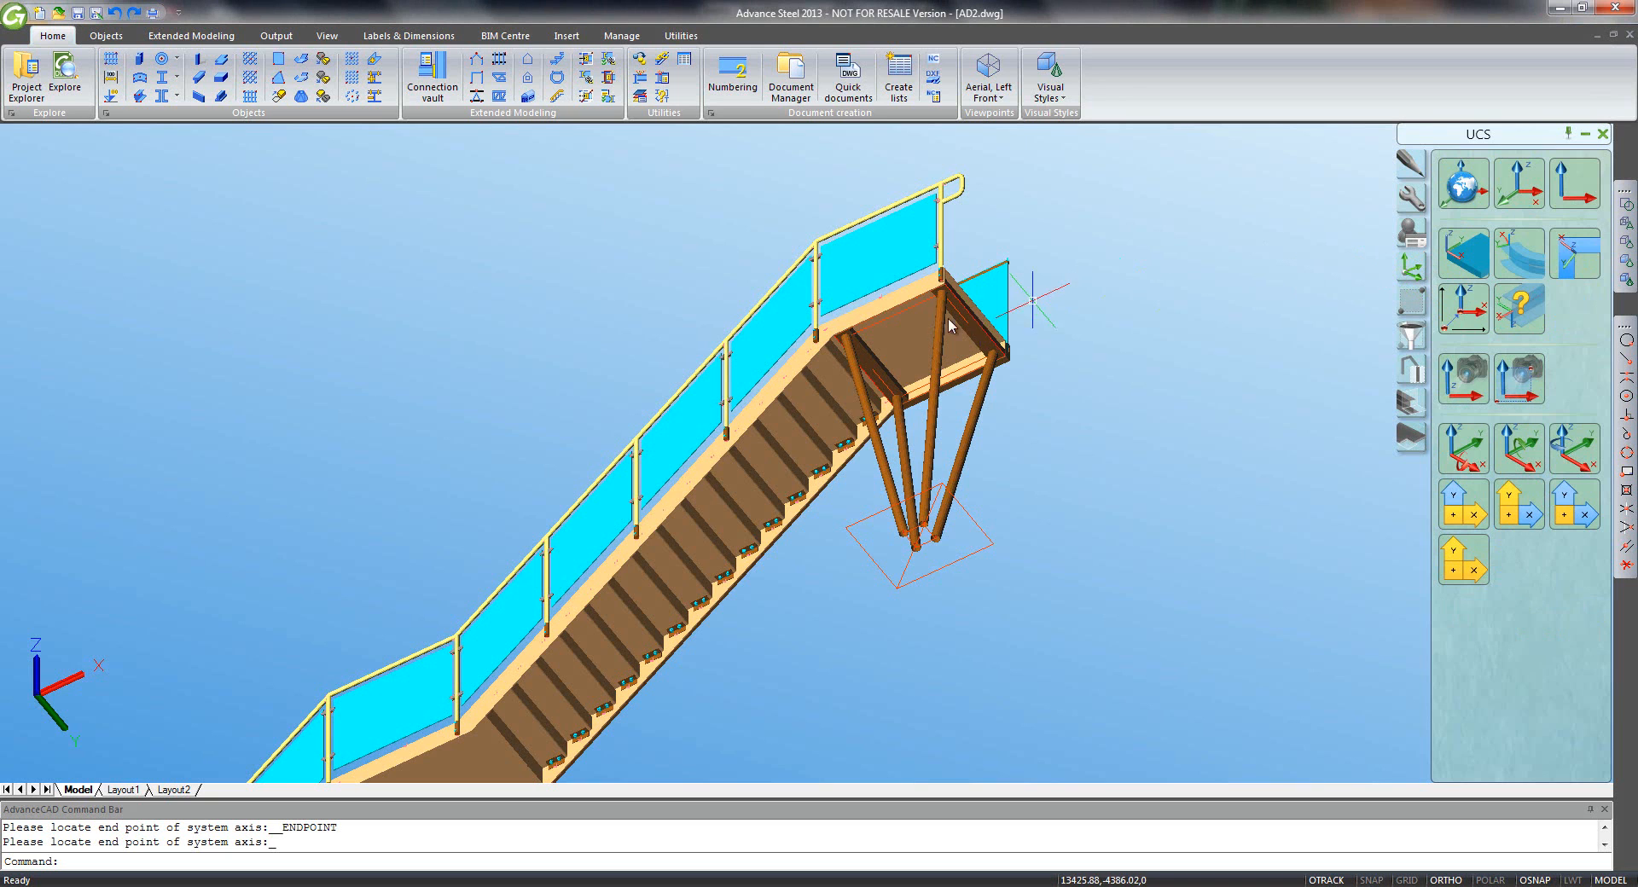
# - Apply a Single sided end plate joint between the landing beam and the tubular leg
pyautogui.moveTo(862, 361); pyautogui.dragTo(919, 480, button='middle')
pyautogui.scroll(6, 892, 452)
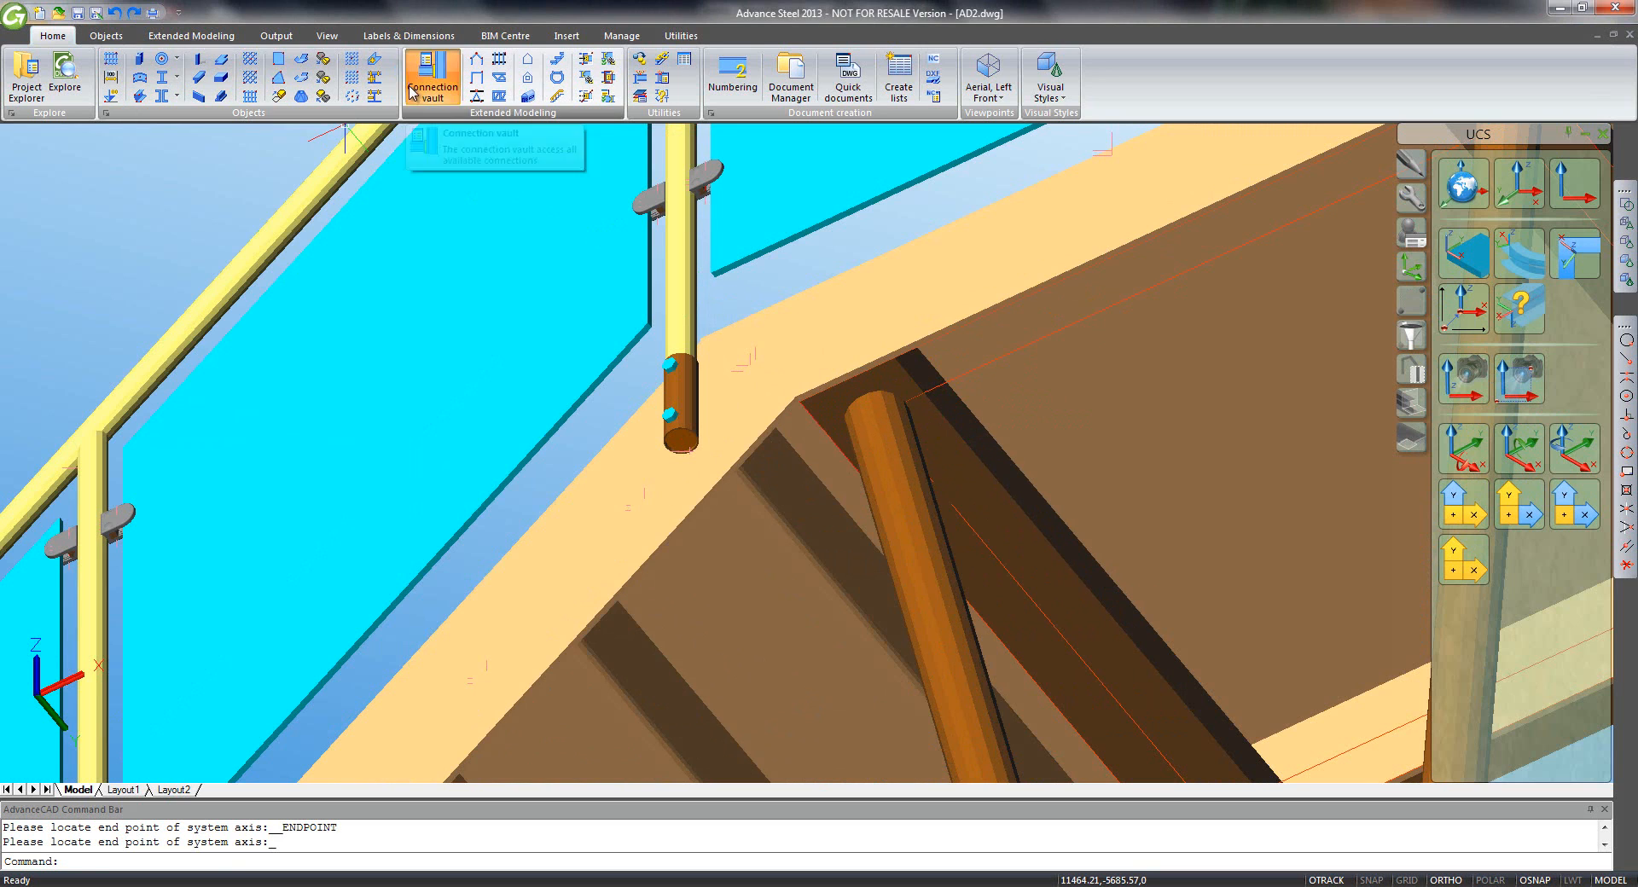
pyautogui.click(432, 75)
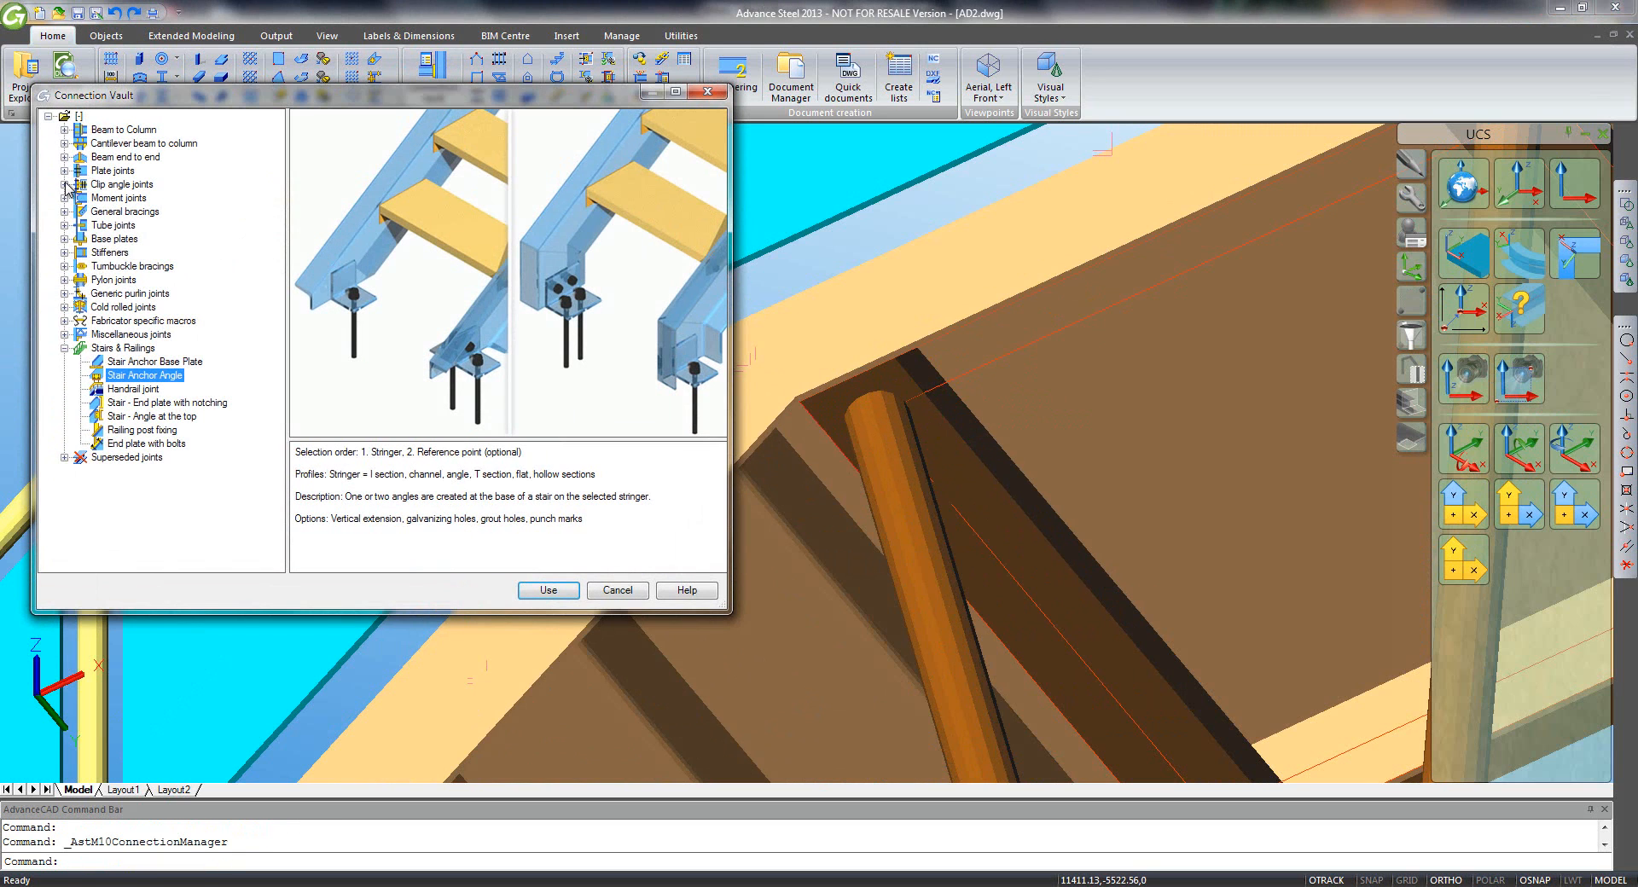
pyautogui.click(64, 171)
pyautogui.click(151, 185)
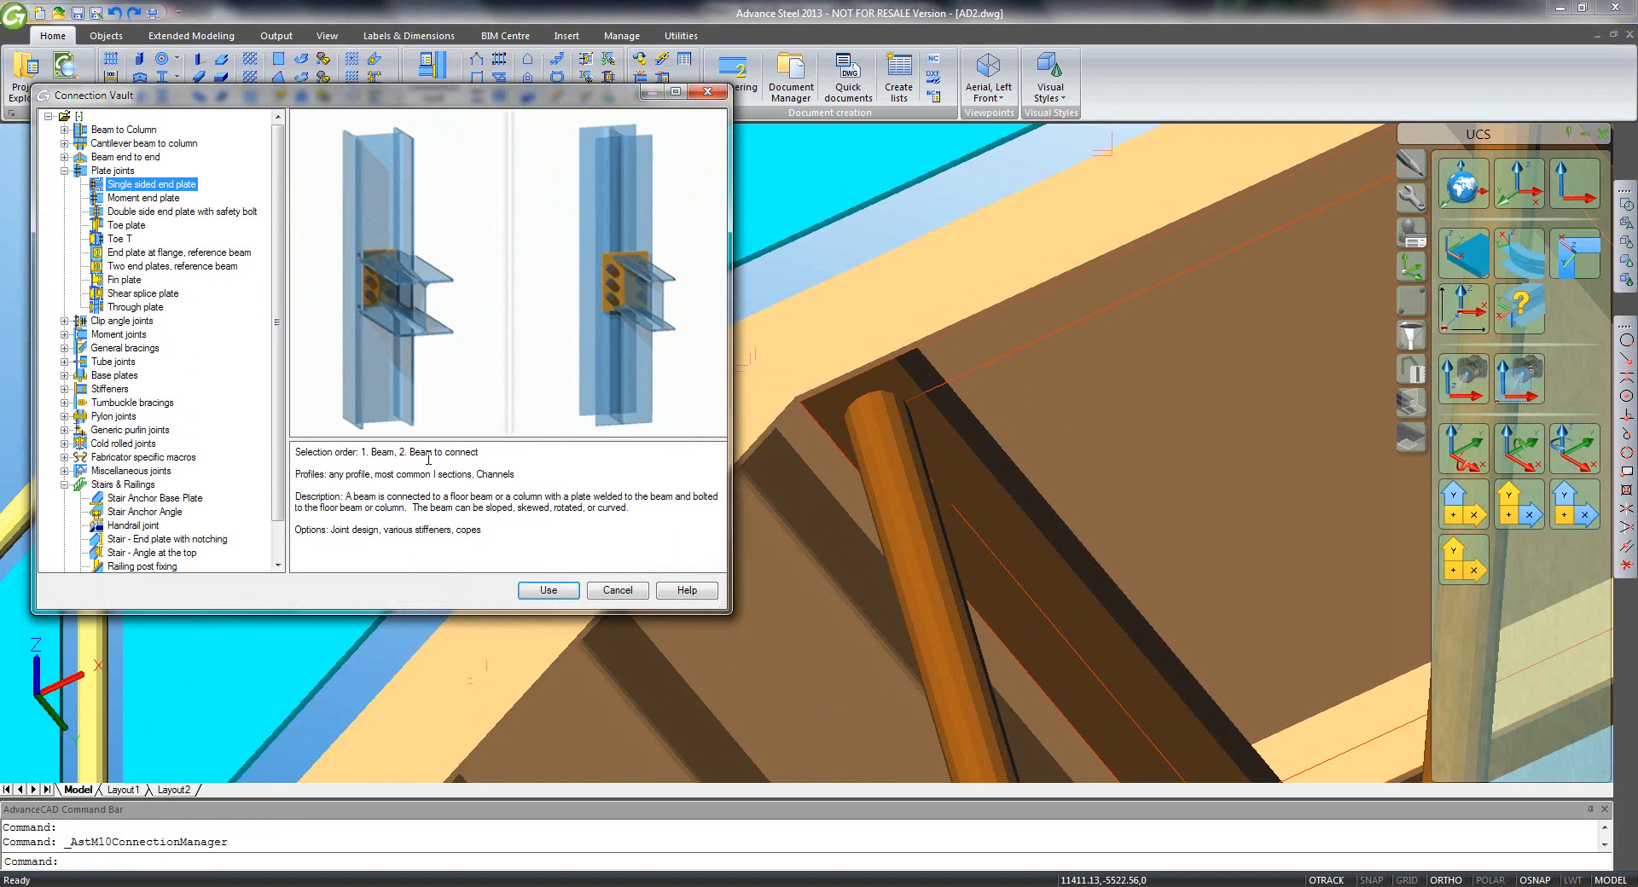
pyautogui.click(539, 587)
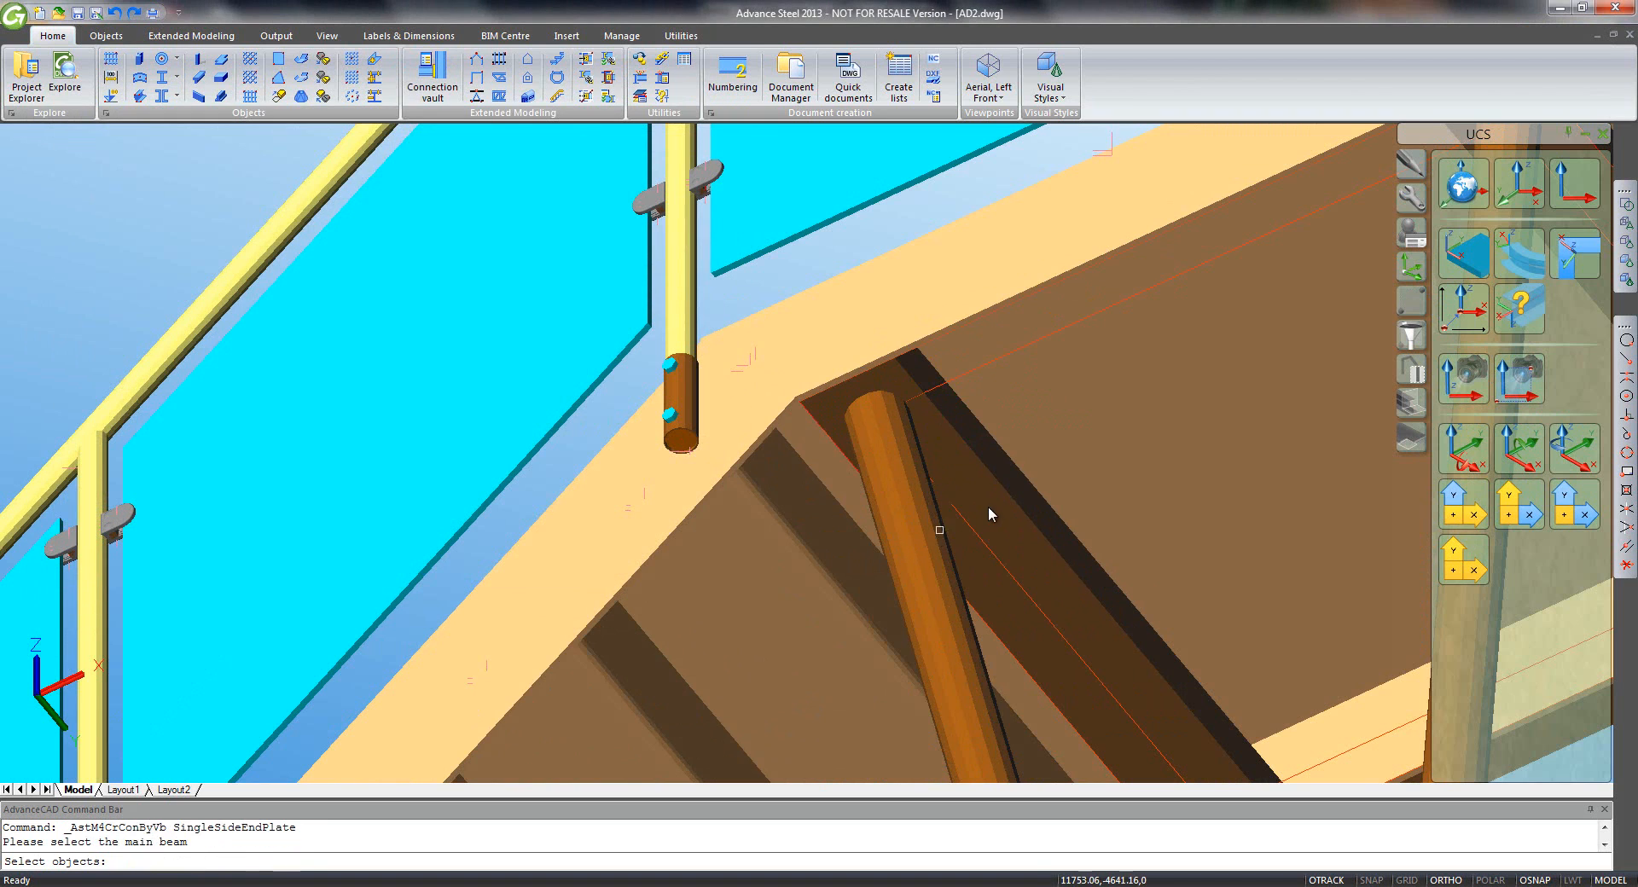
pyautogui.click(1000, 499)
pyautogui.press('Return')
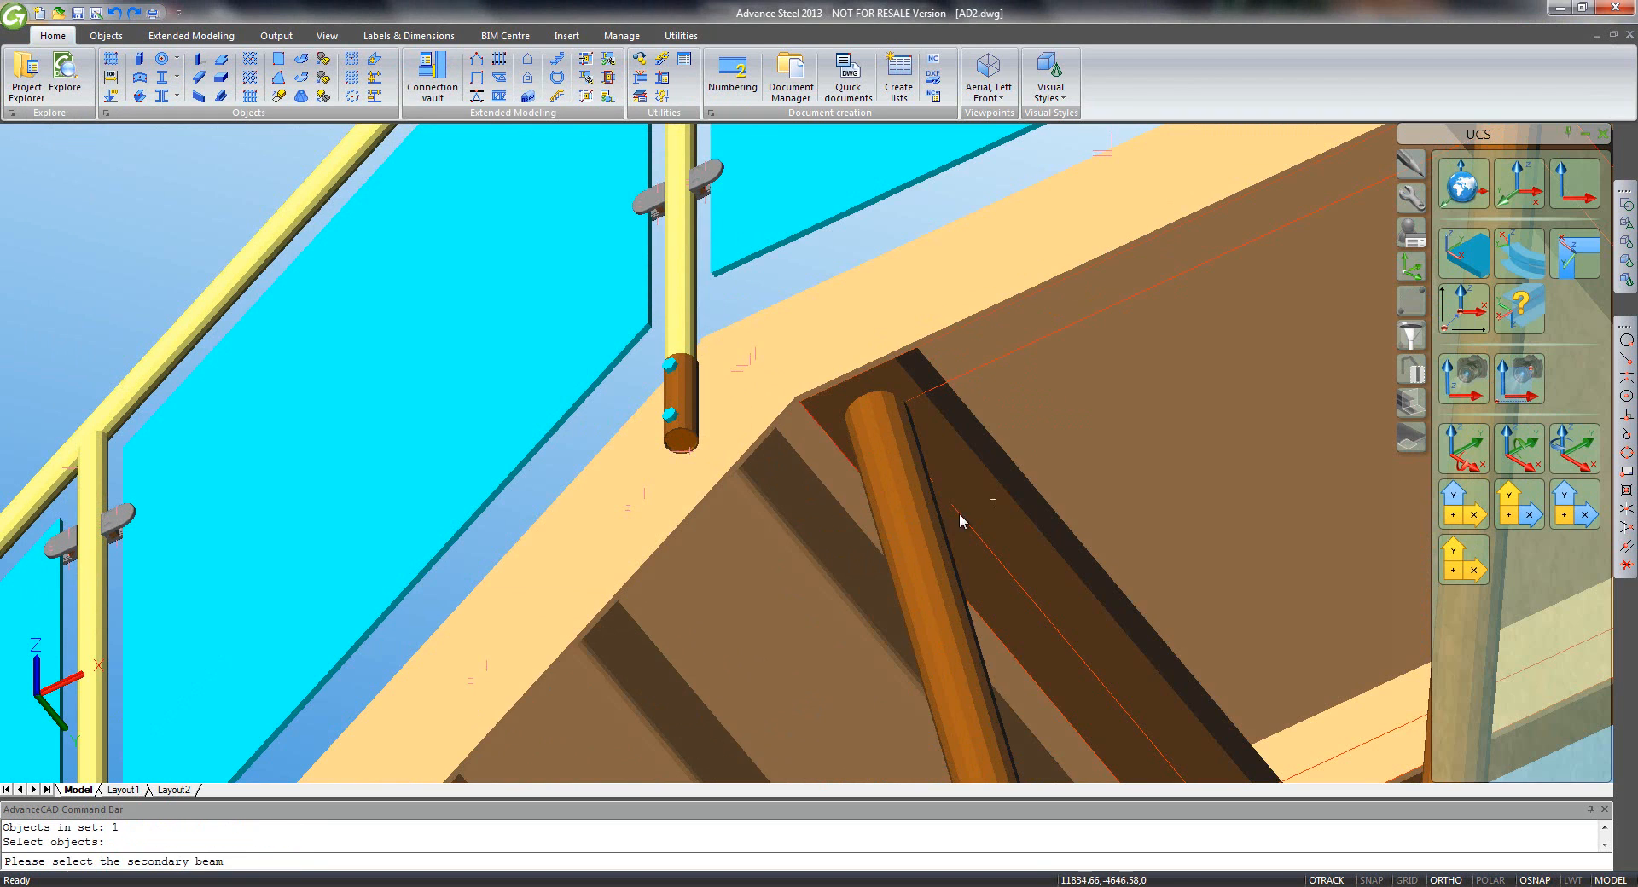
pyautogui.click(914, 544)
pyautogui.press('Return')
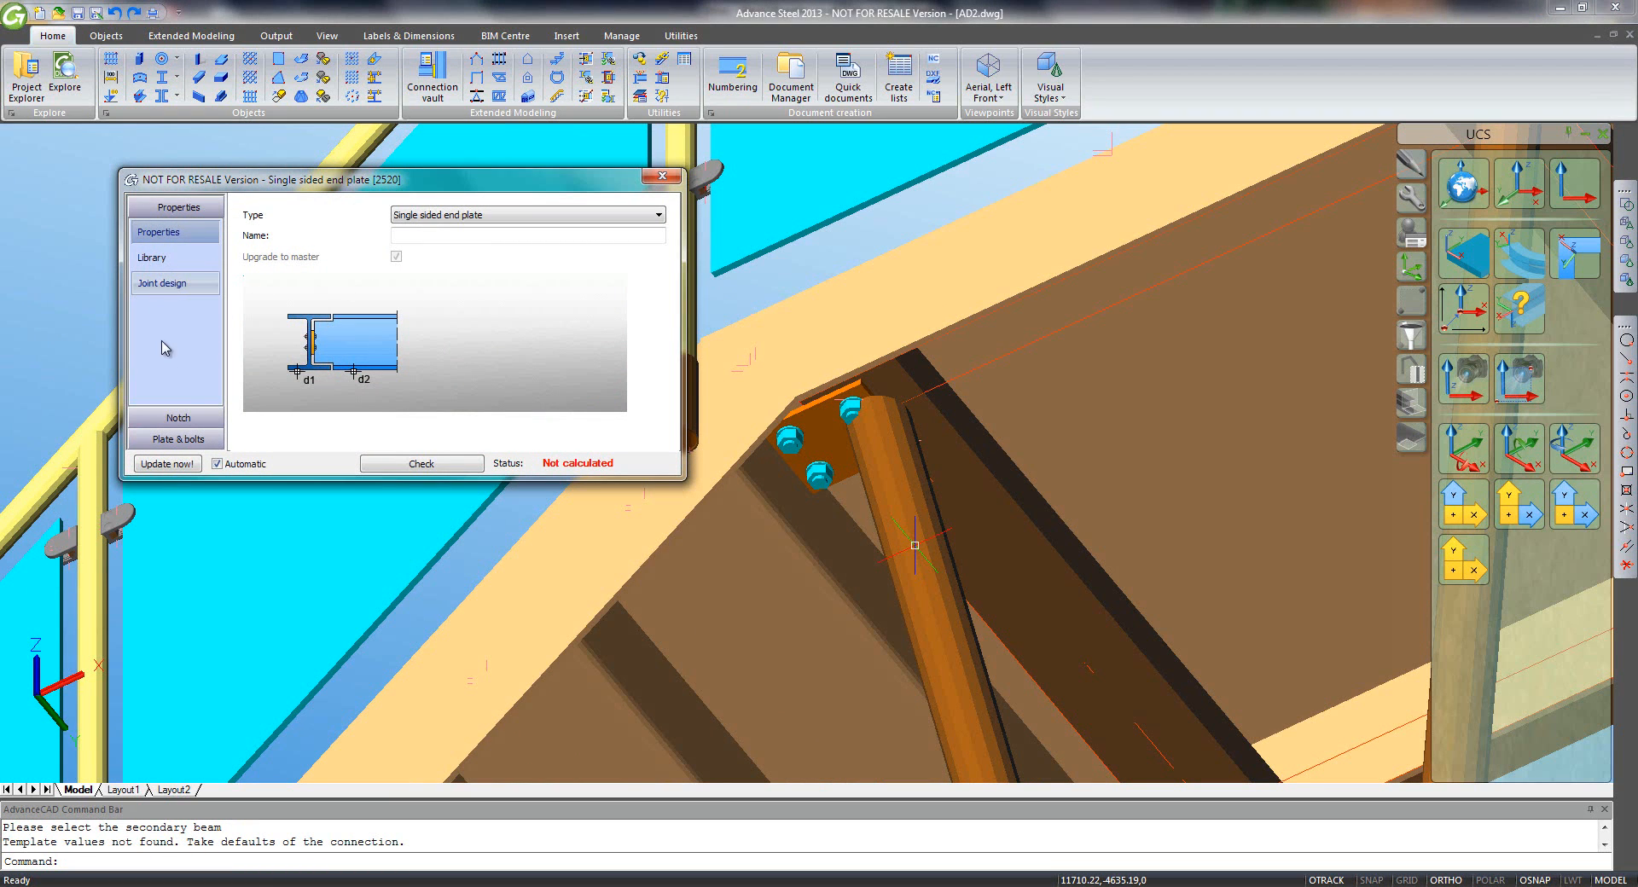
# - Set the joint's bolt diameter to 12 mm and plate length to Total from middle
pyautogui.click(176, 440)
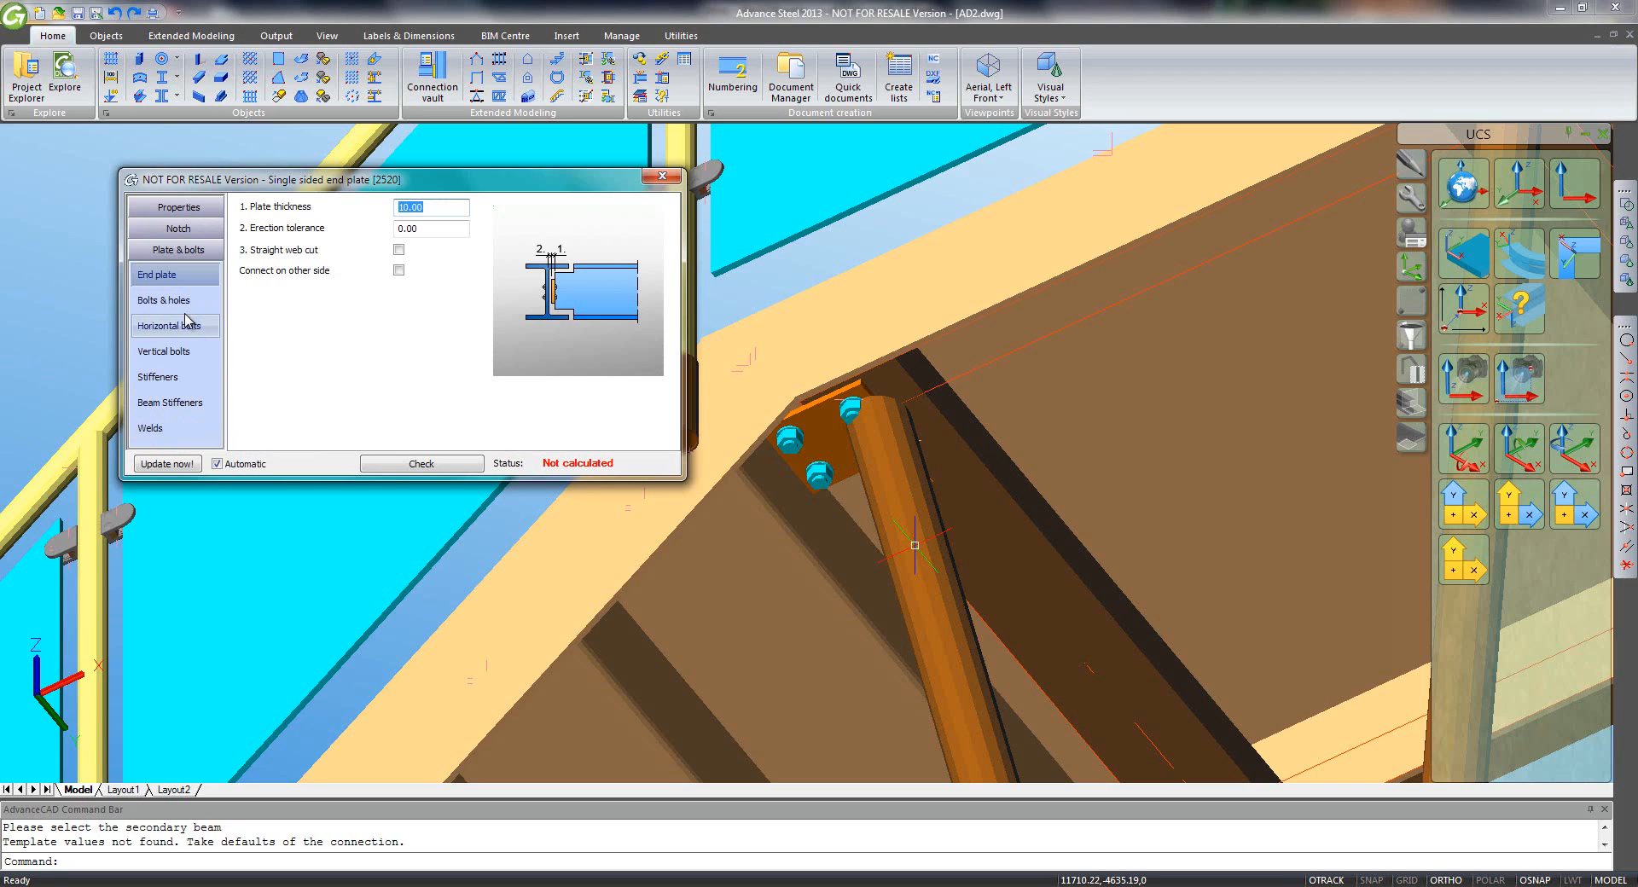
pyautogui.click(190, 307)
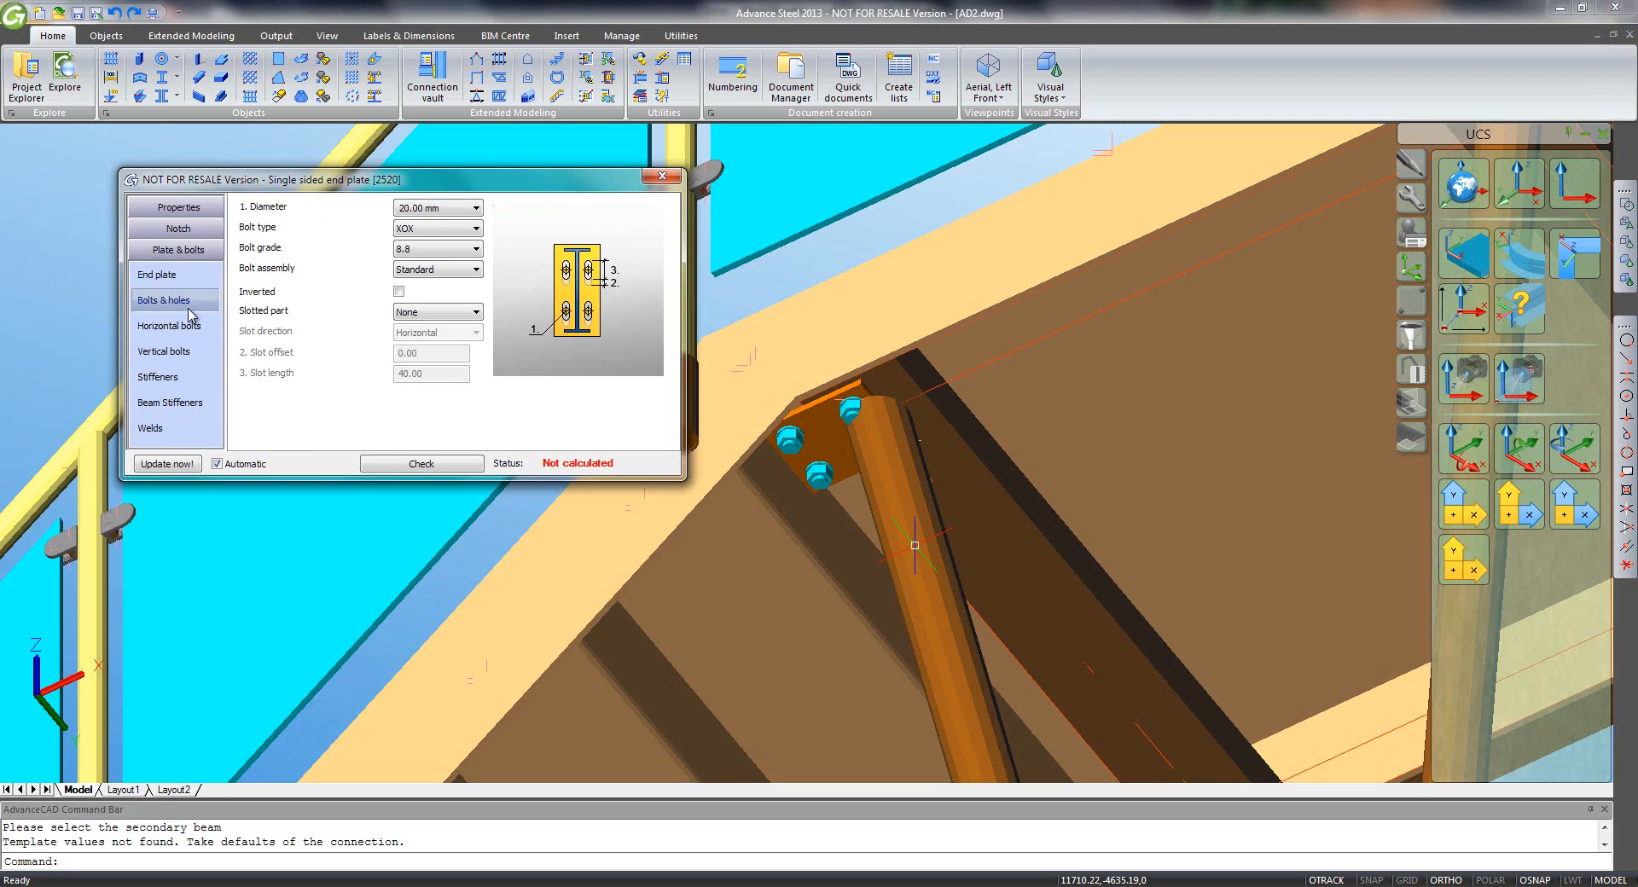
pyautogui.click(437, 207)
pyautogui.click(435, 243)
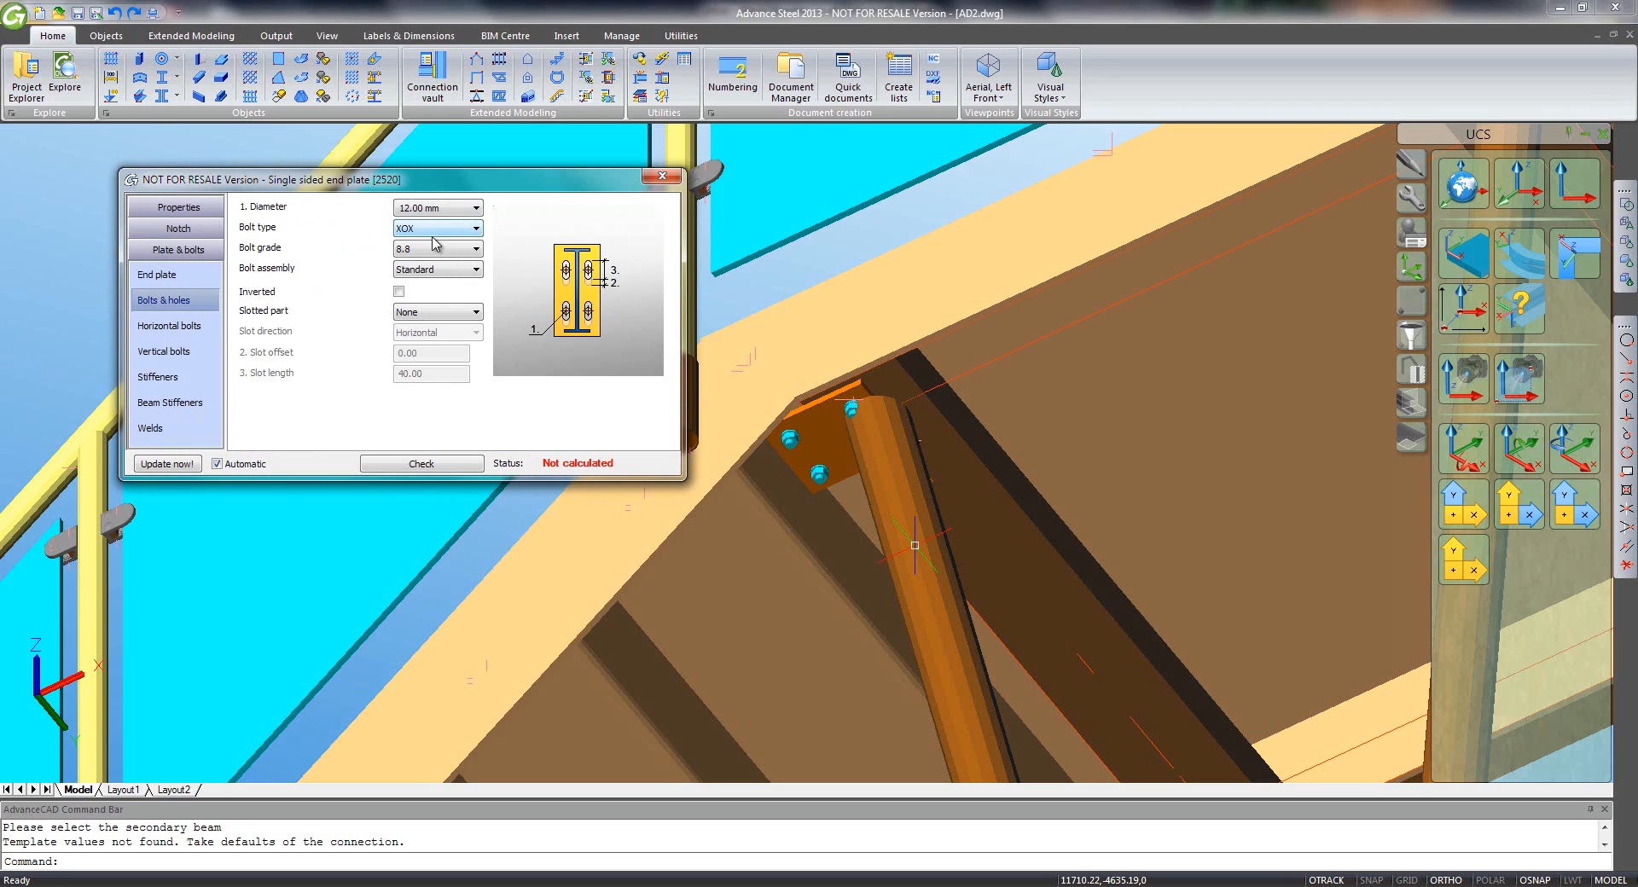
pyautogui.click(188, 352)
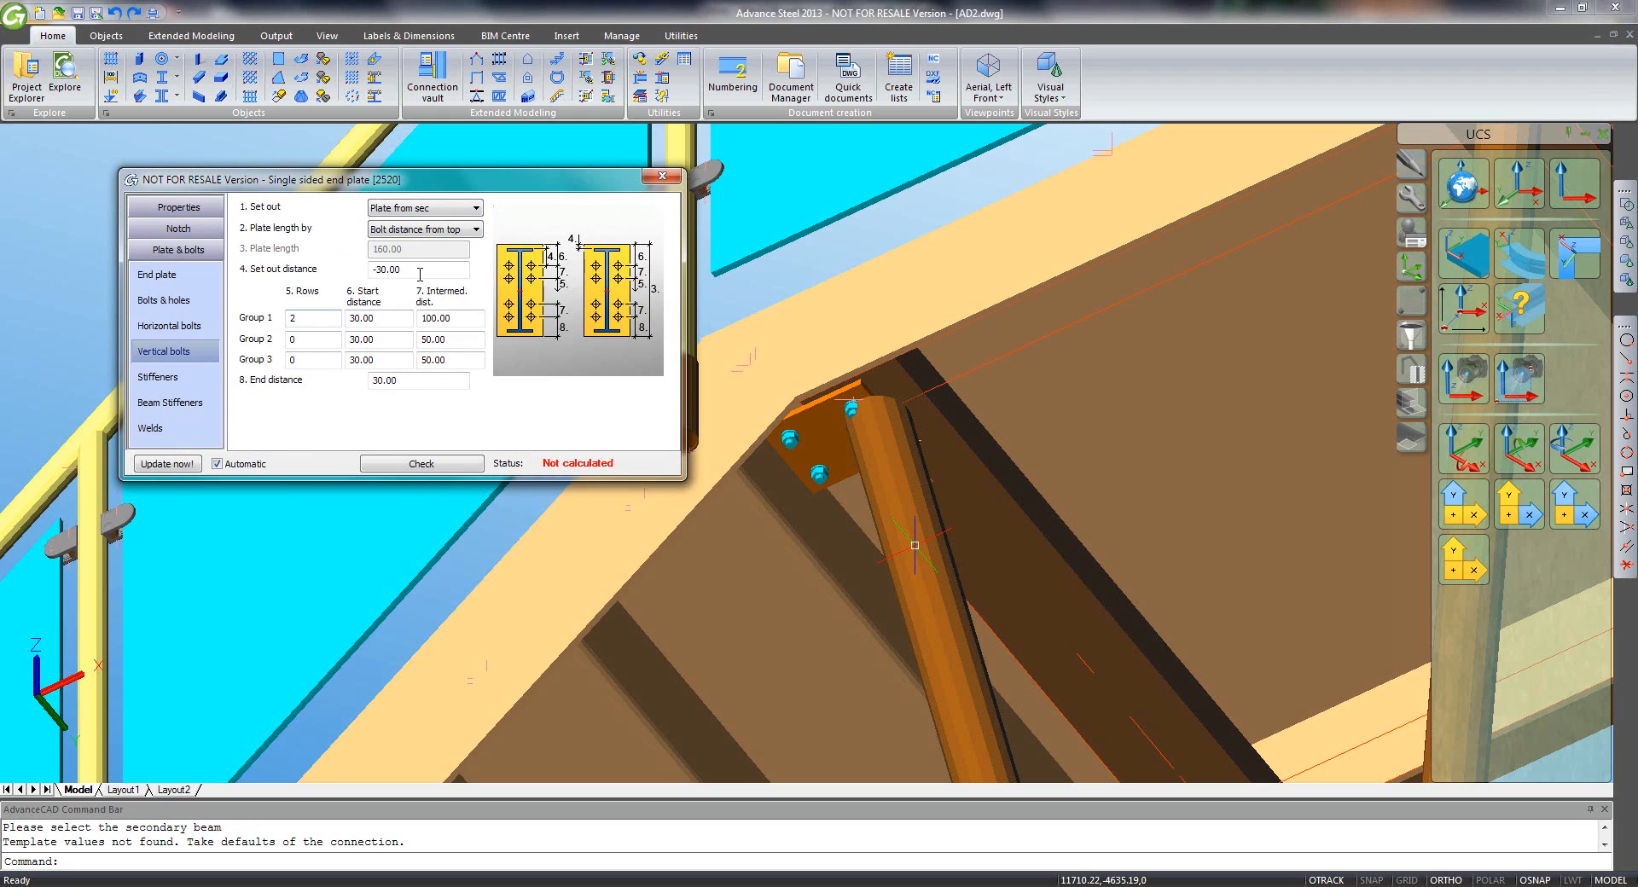
pyautogui.click(435, 237)
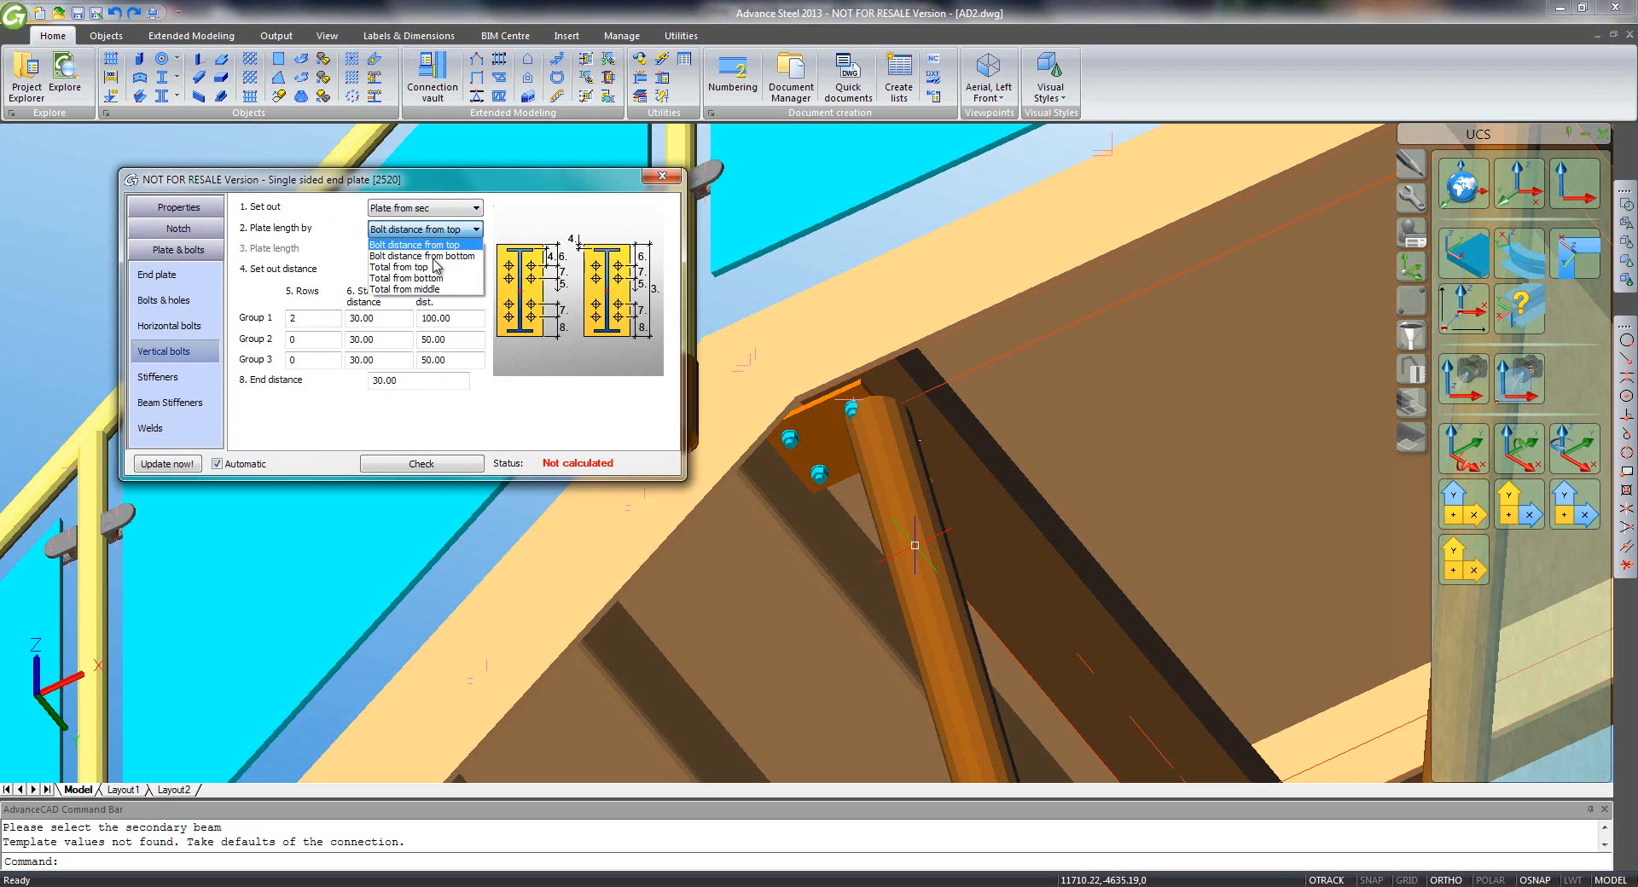
pyautogui.click(442, 292)
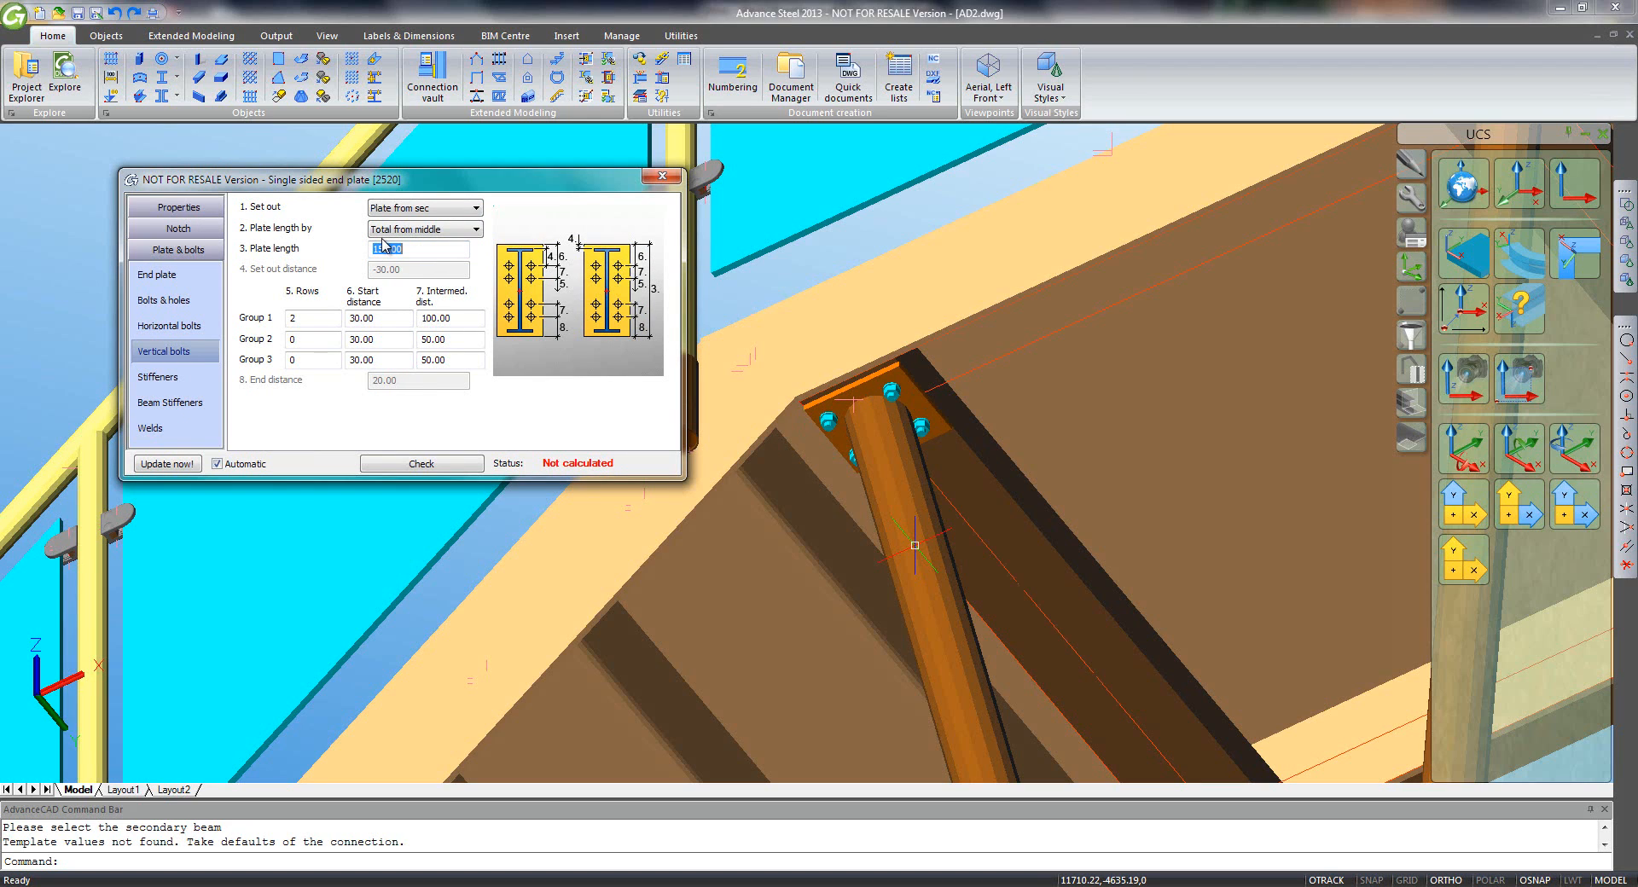
pyautogui.click(663, 179)
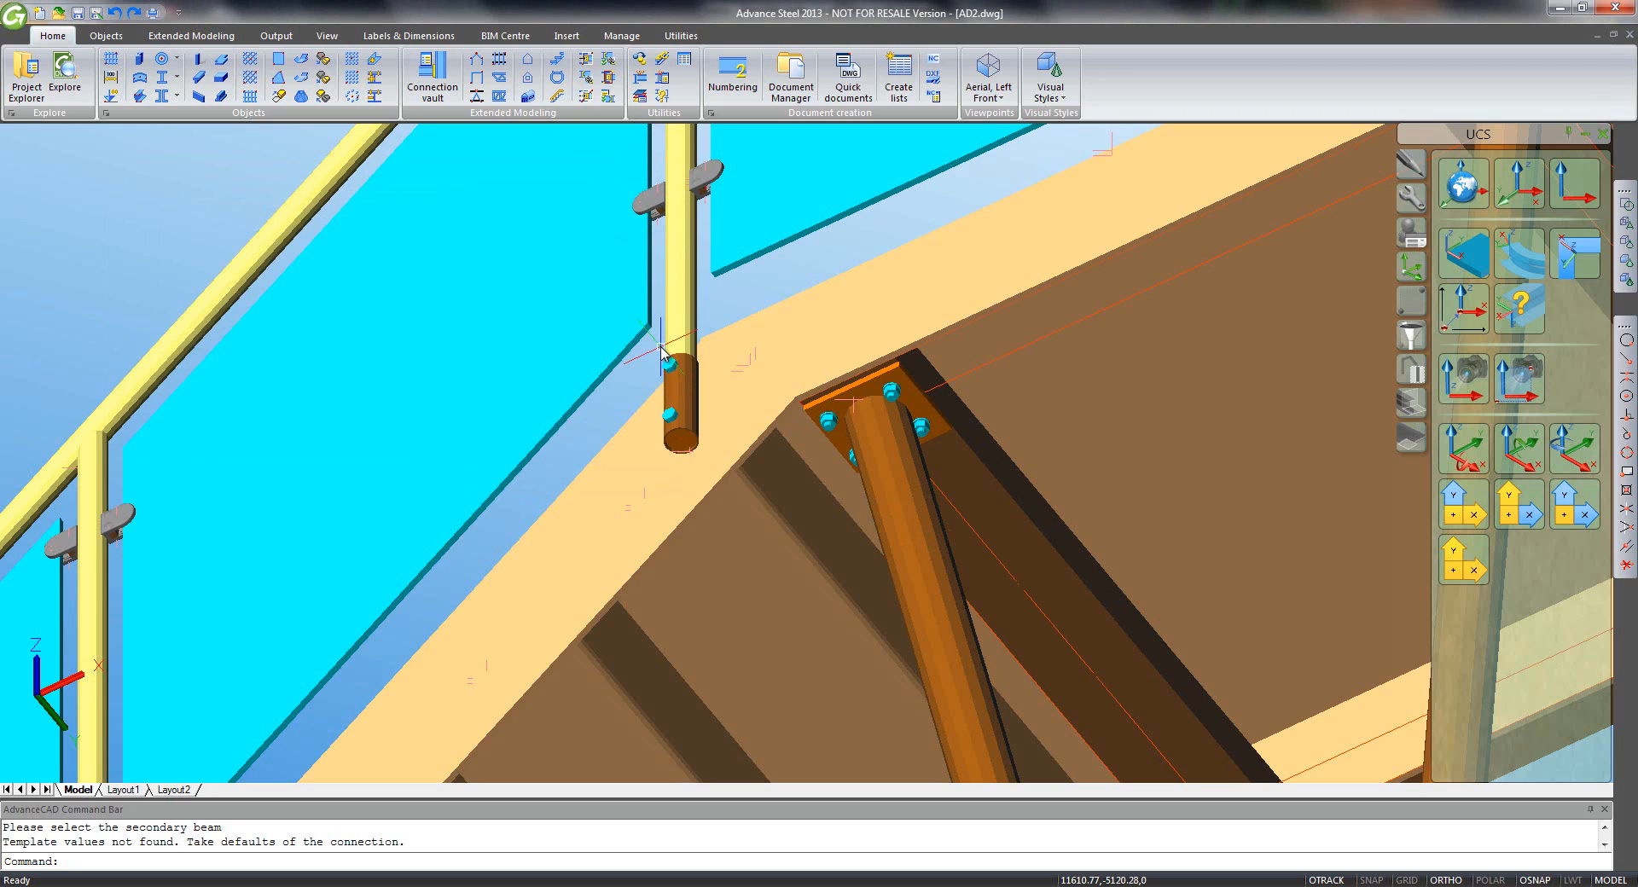
pyautogui.scroll(-3, 701, 360)
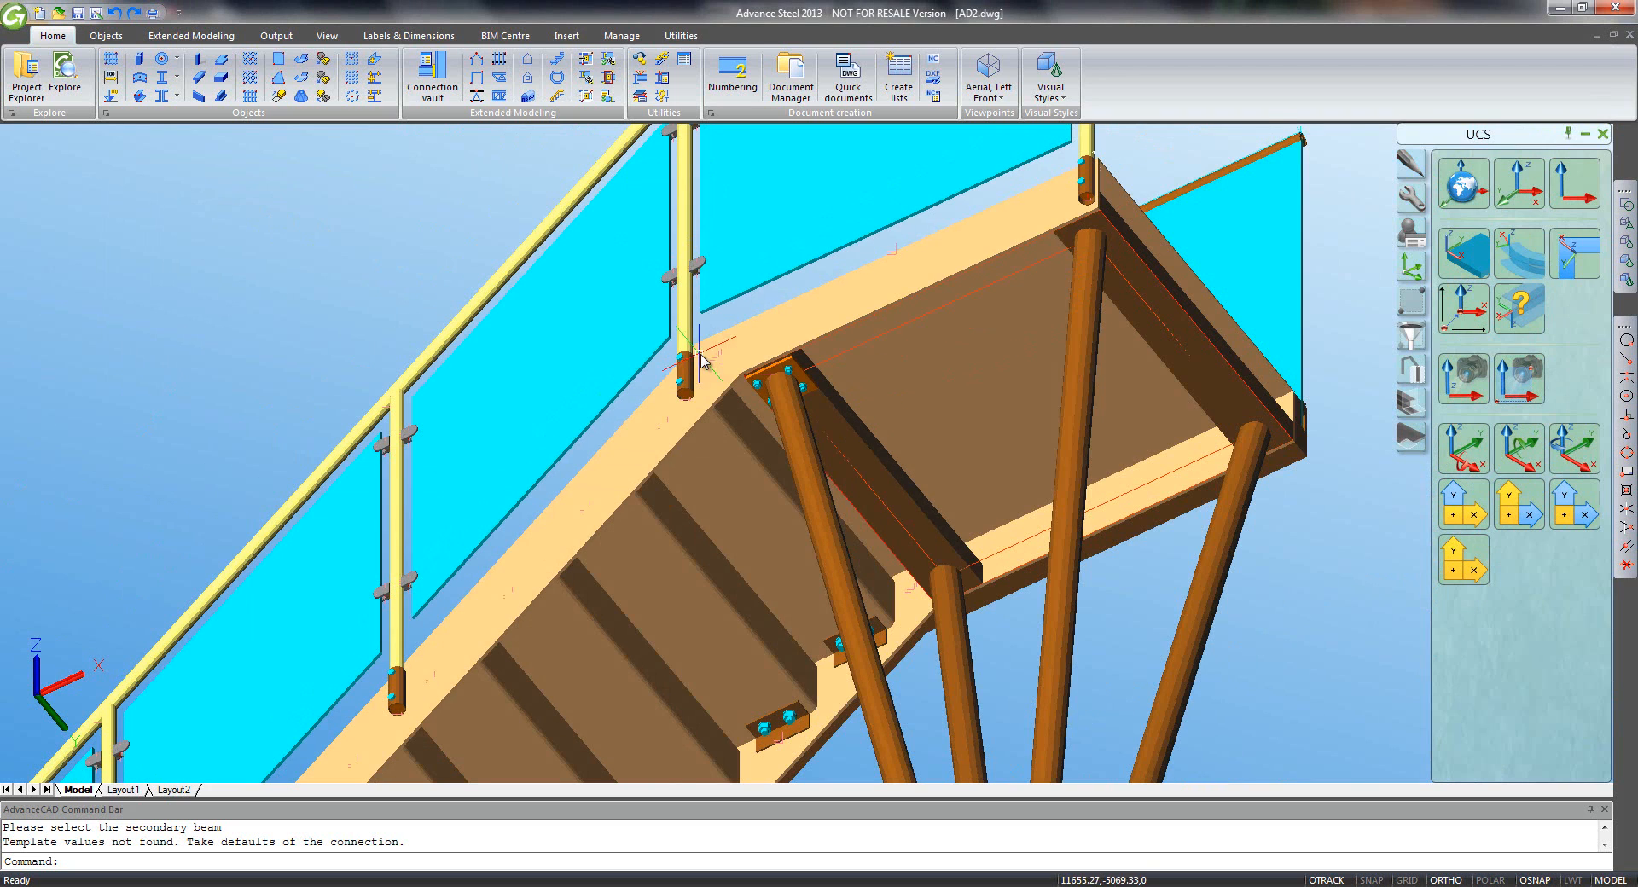
# - Transfer the column-top end plate joint to the other three columns
pyautogui.click(1416, 202)
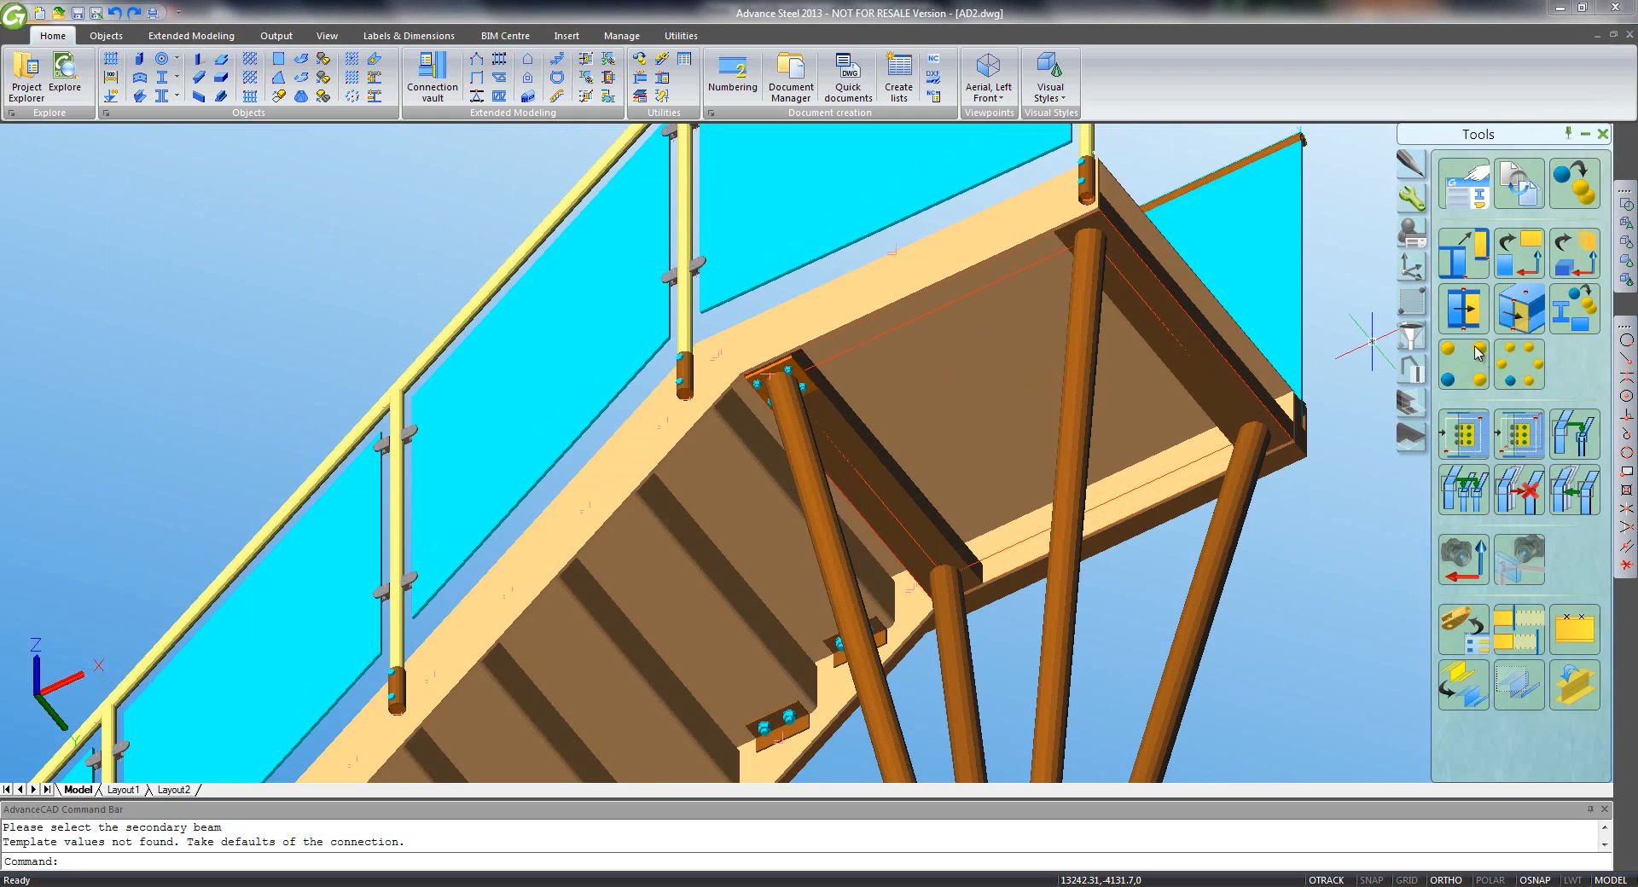
pyautogui.click(1523, 435)
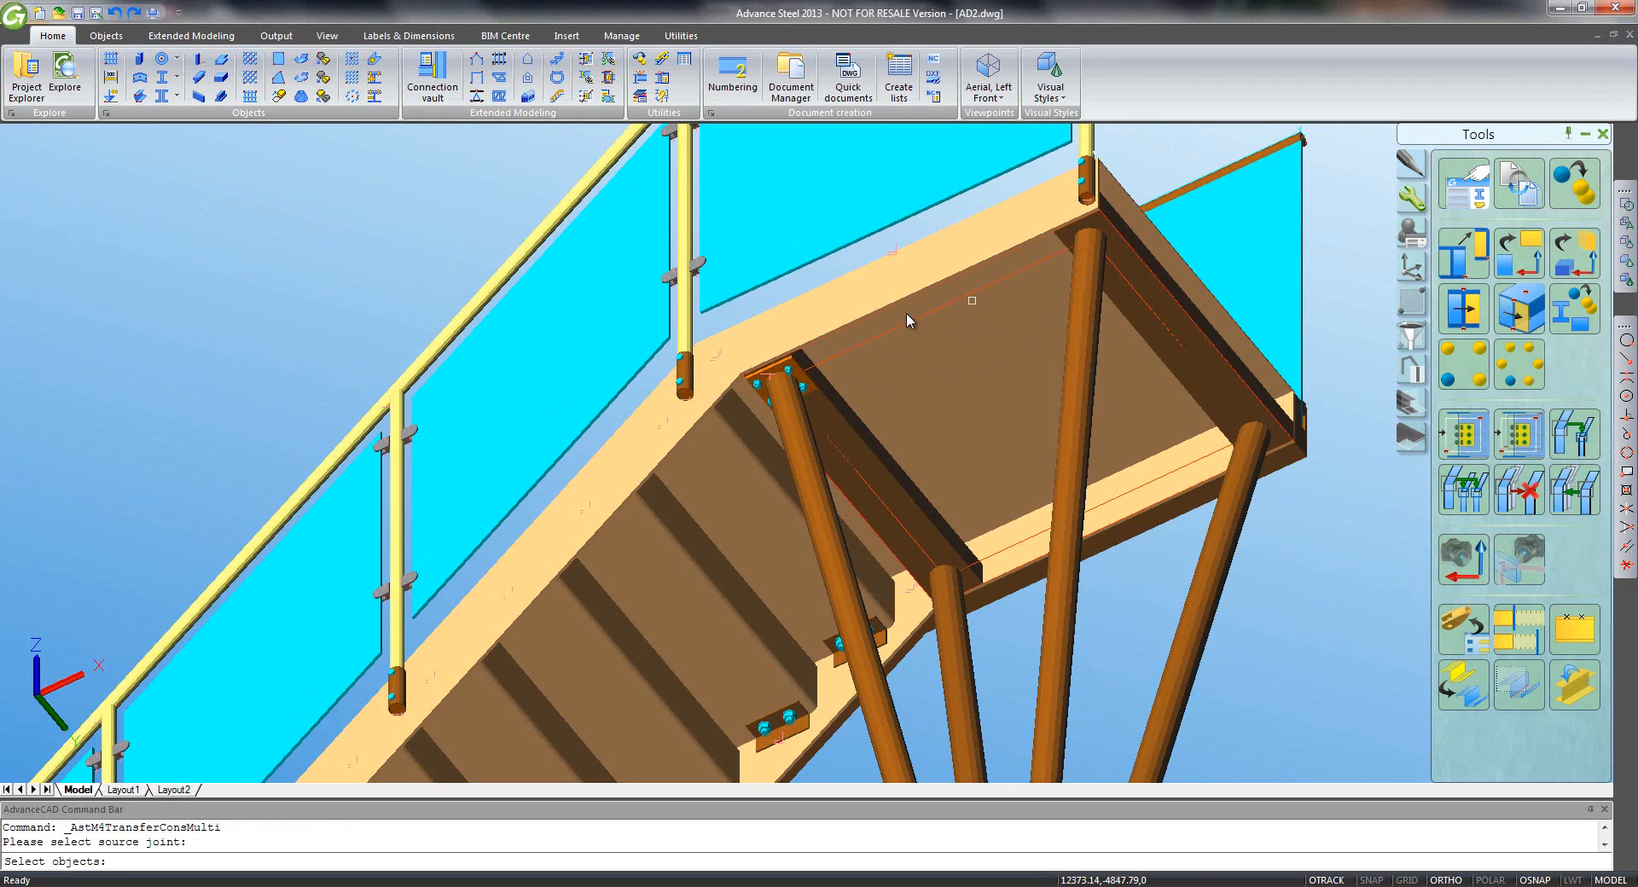
pyautogui.click(755, 393)
pyautogui.press('Return')
pyautogui.click(890, 484)
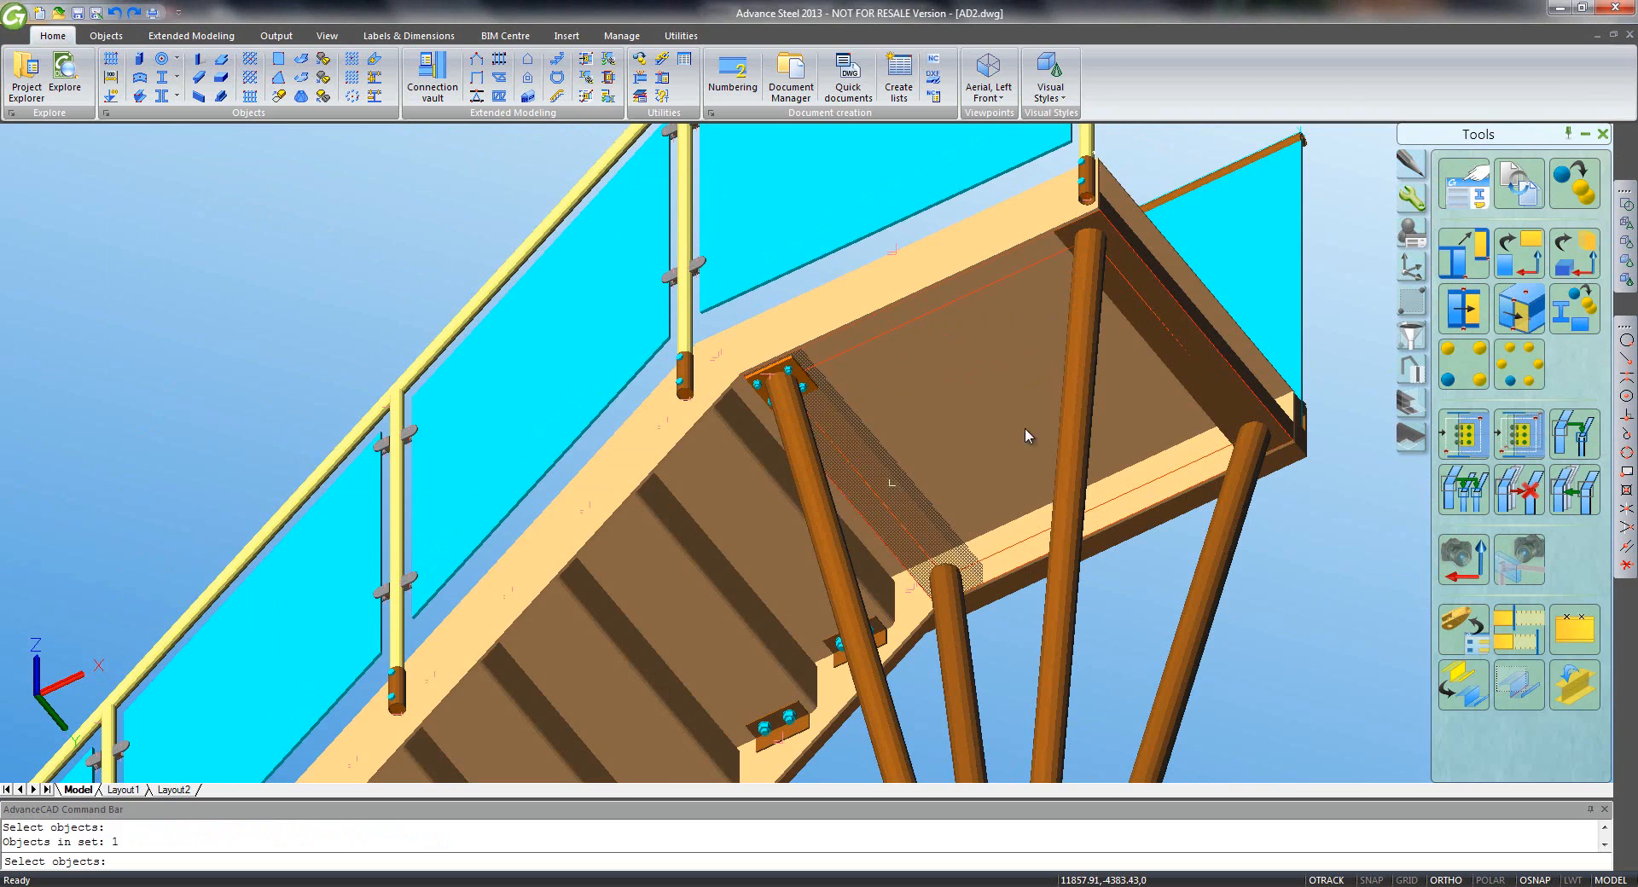
pyautogui.press('Return')
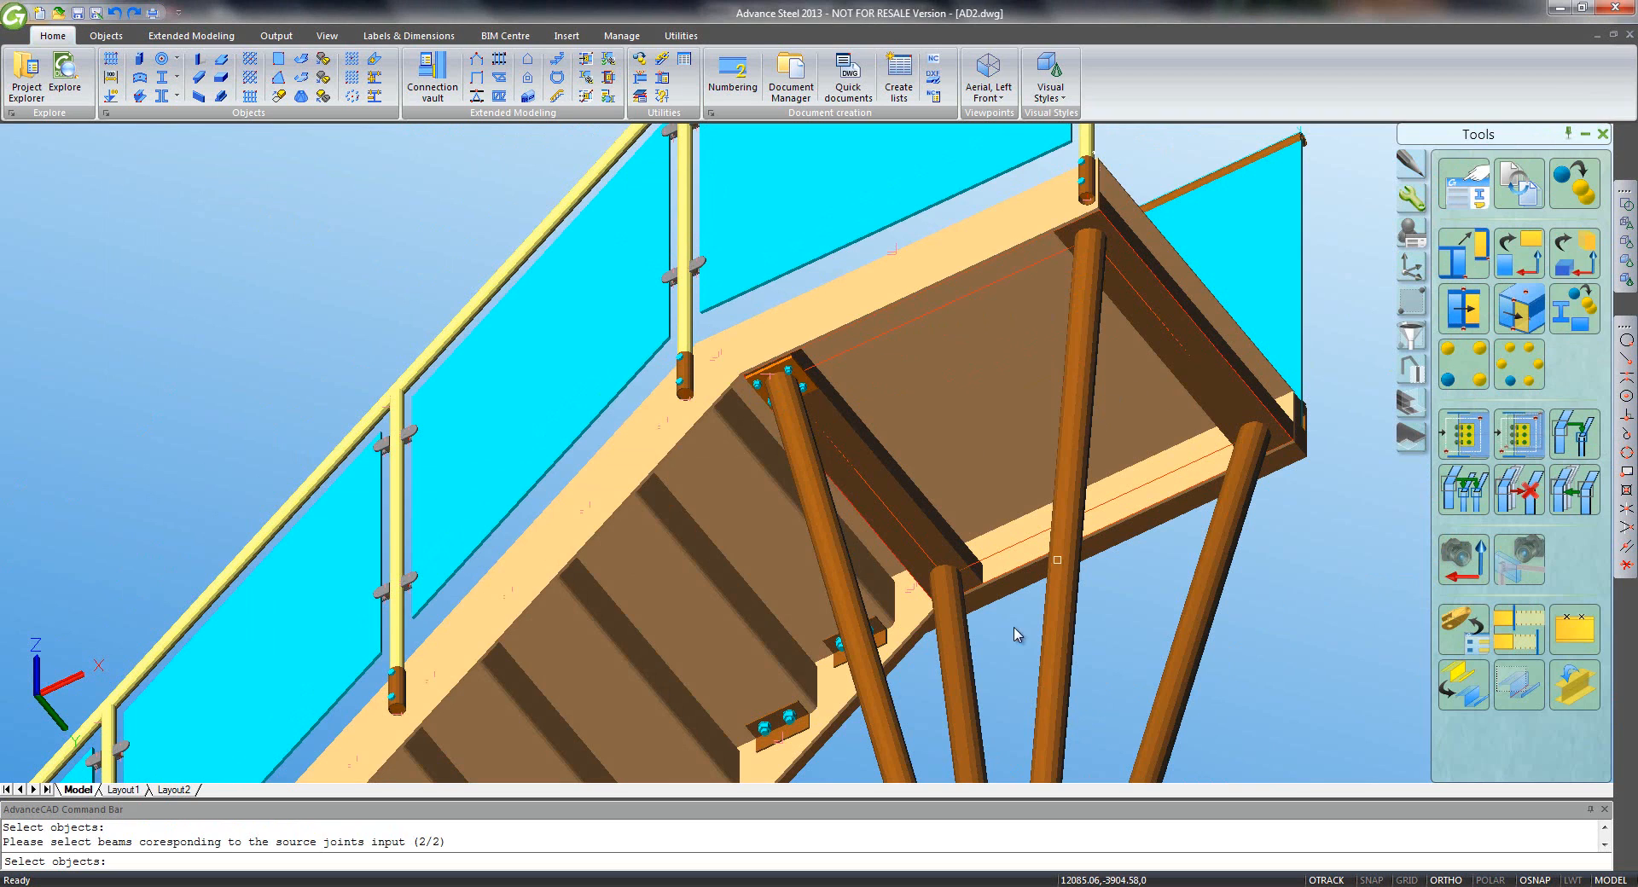
pyautogui.click(955, 688)
pyautogui.click(1045, 689)
pyautogui.click(1170, 693)
pyautogui.press('Return')
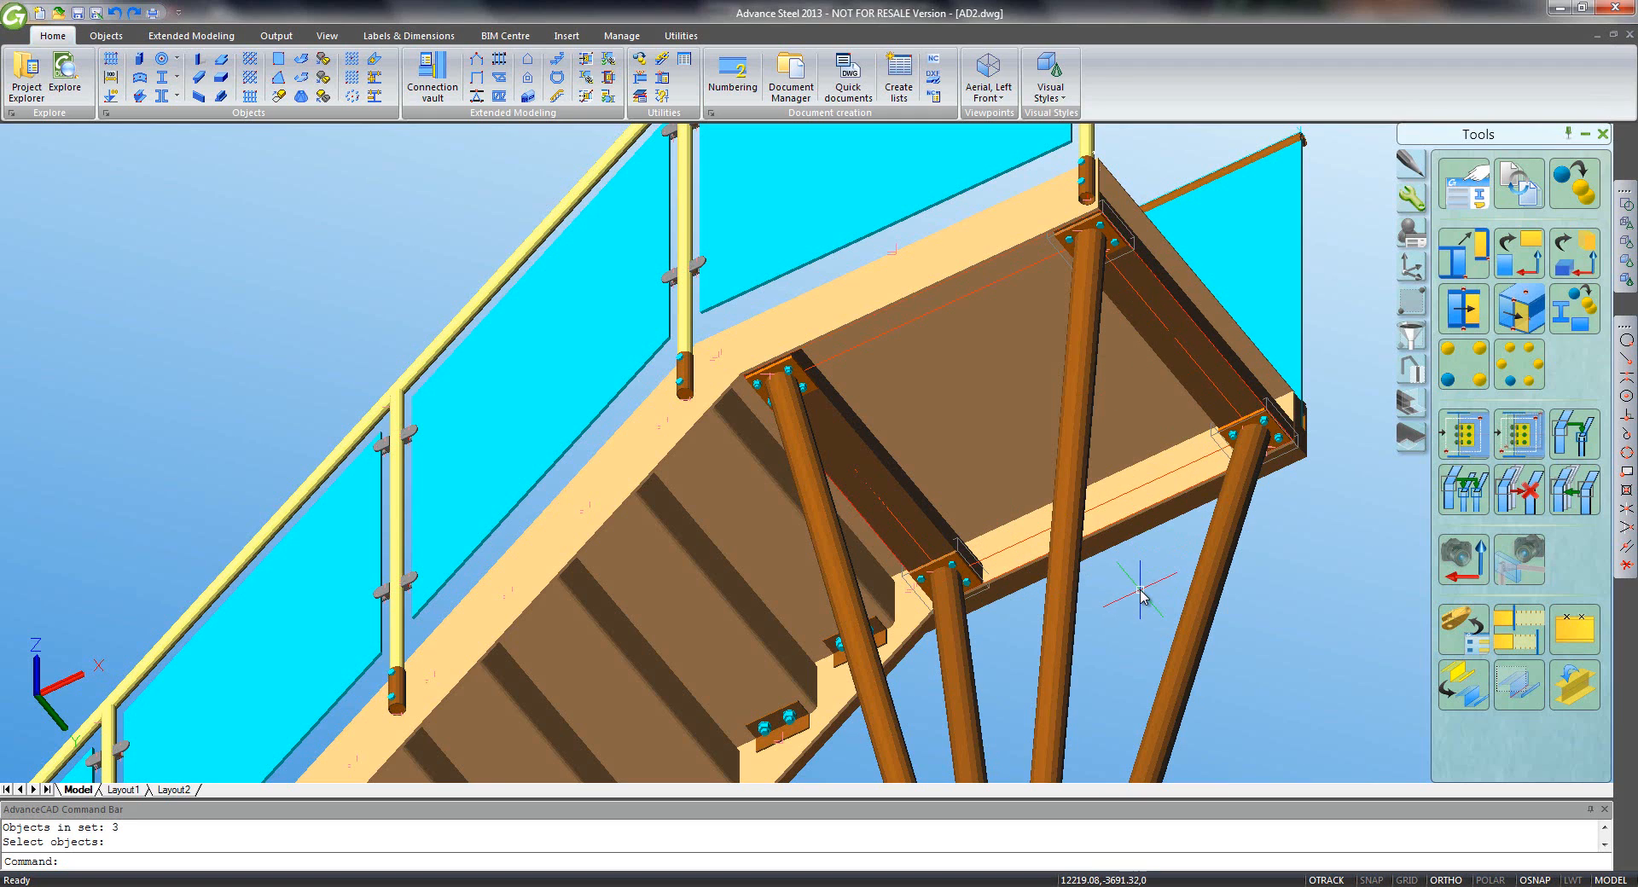
# - Weld the four landing beams together with a weld point at the end plate node
pyautogui.click(378, 67)
pyautogui.click(889, 478)
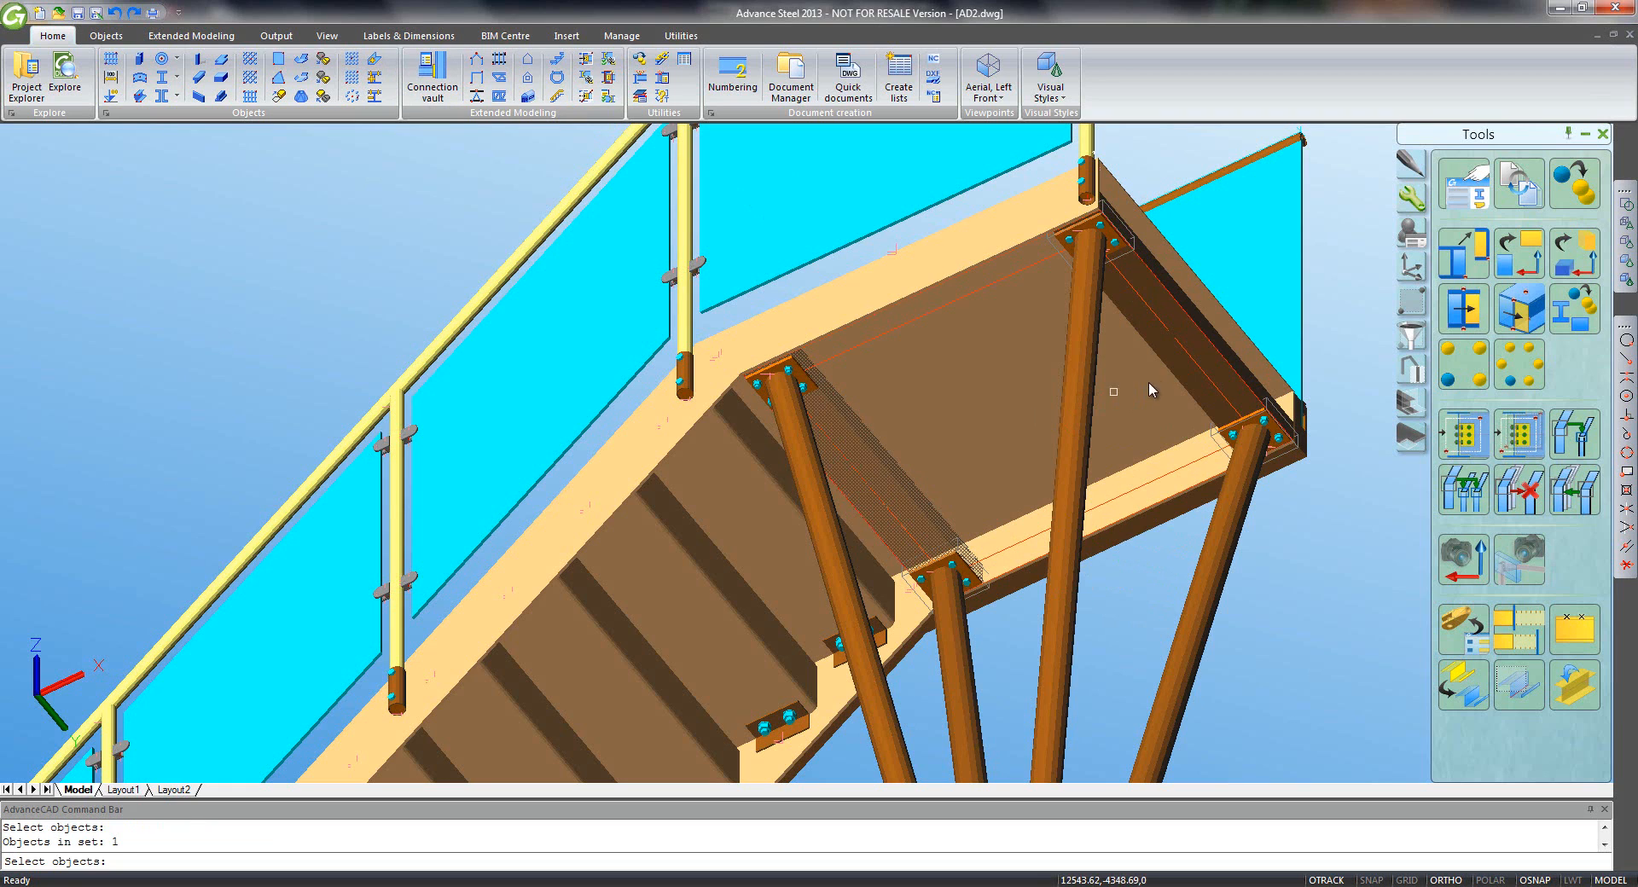
pyautogui.click(1202, 357)
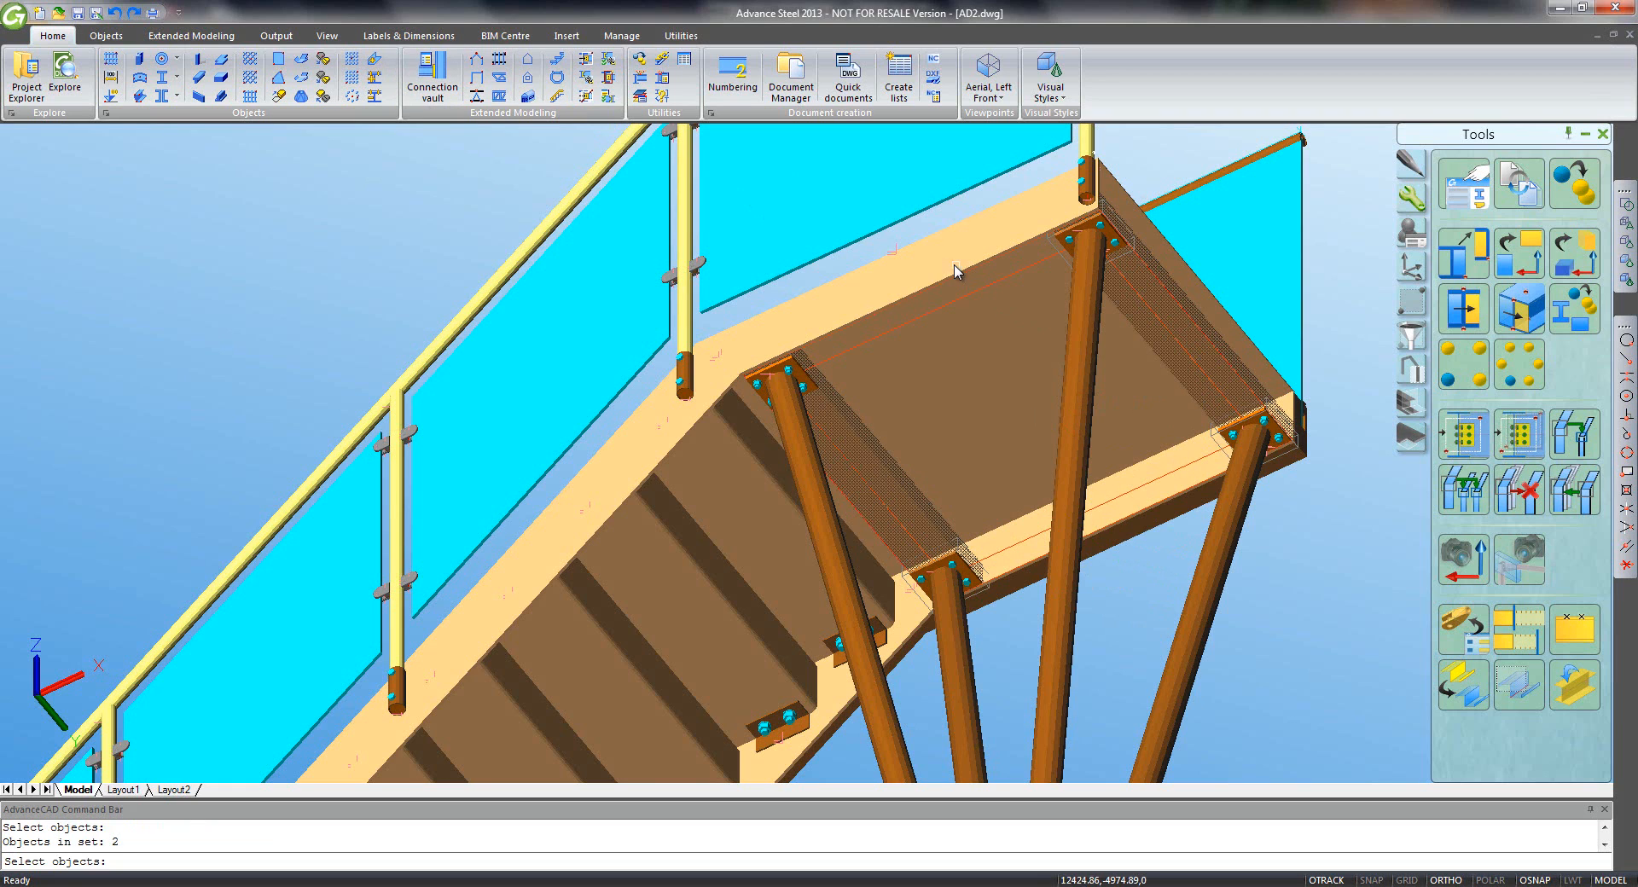
pyautogui.scroll(5, 930, 282)
pyautogui.click(895, 347)
pyautogui.scroll(-4, 896, 347)
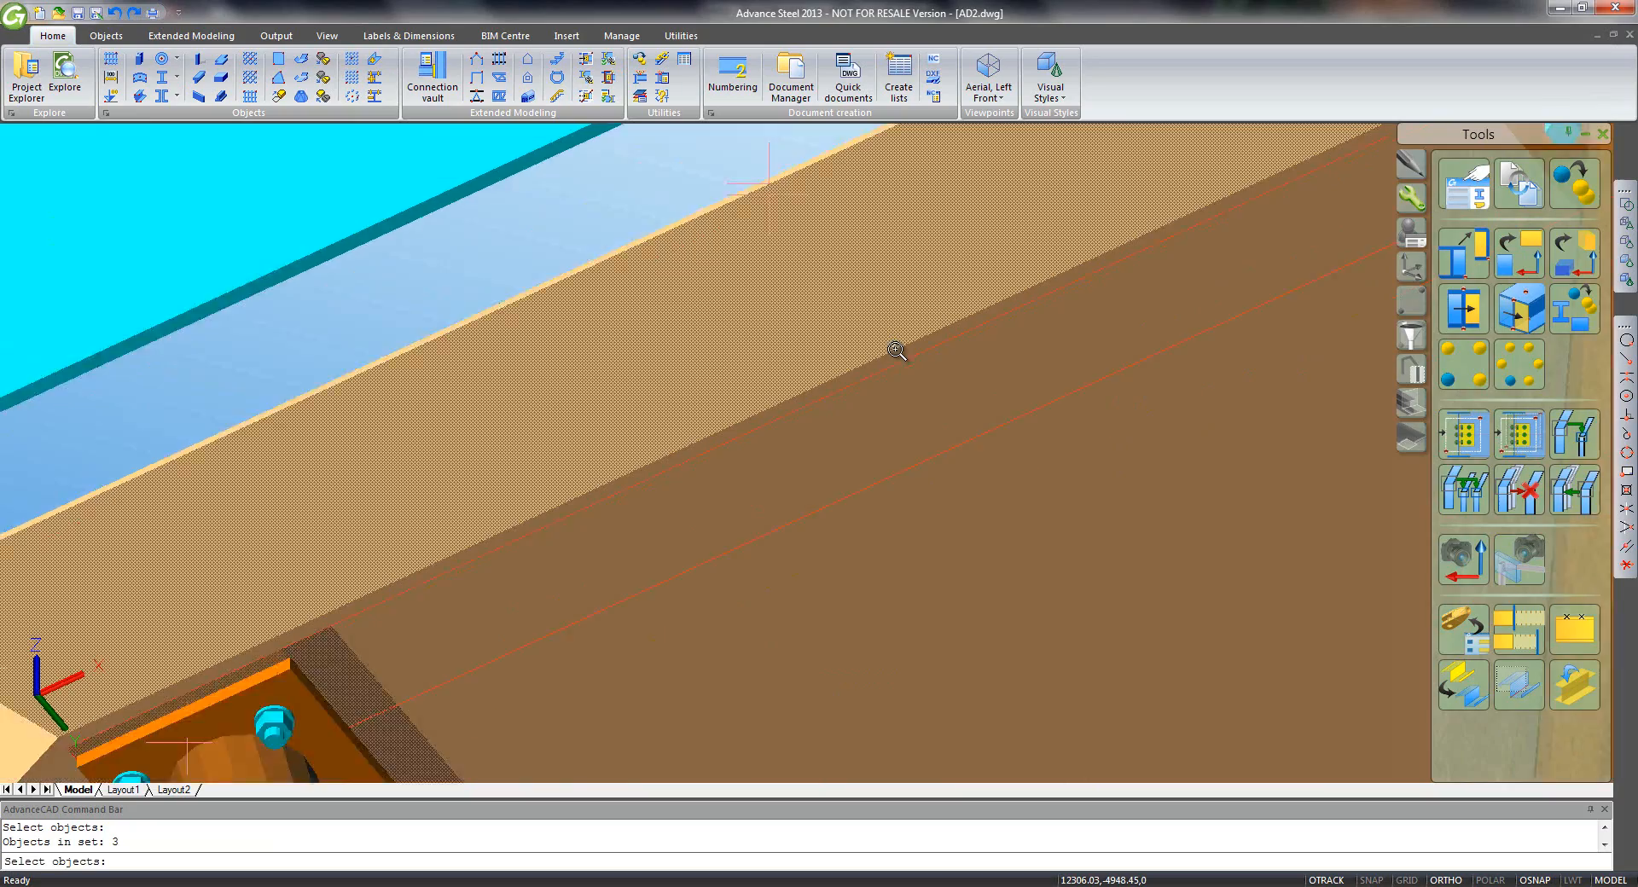
pyautogui.scroll(5, 1144, 612)
pyautogui.click(1124, 557)
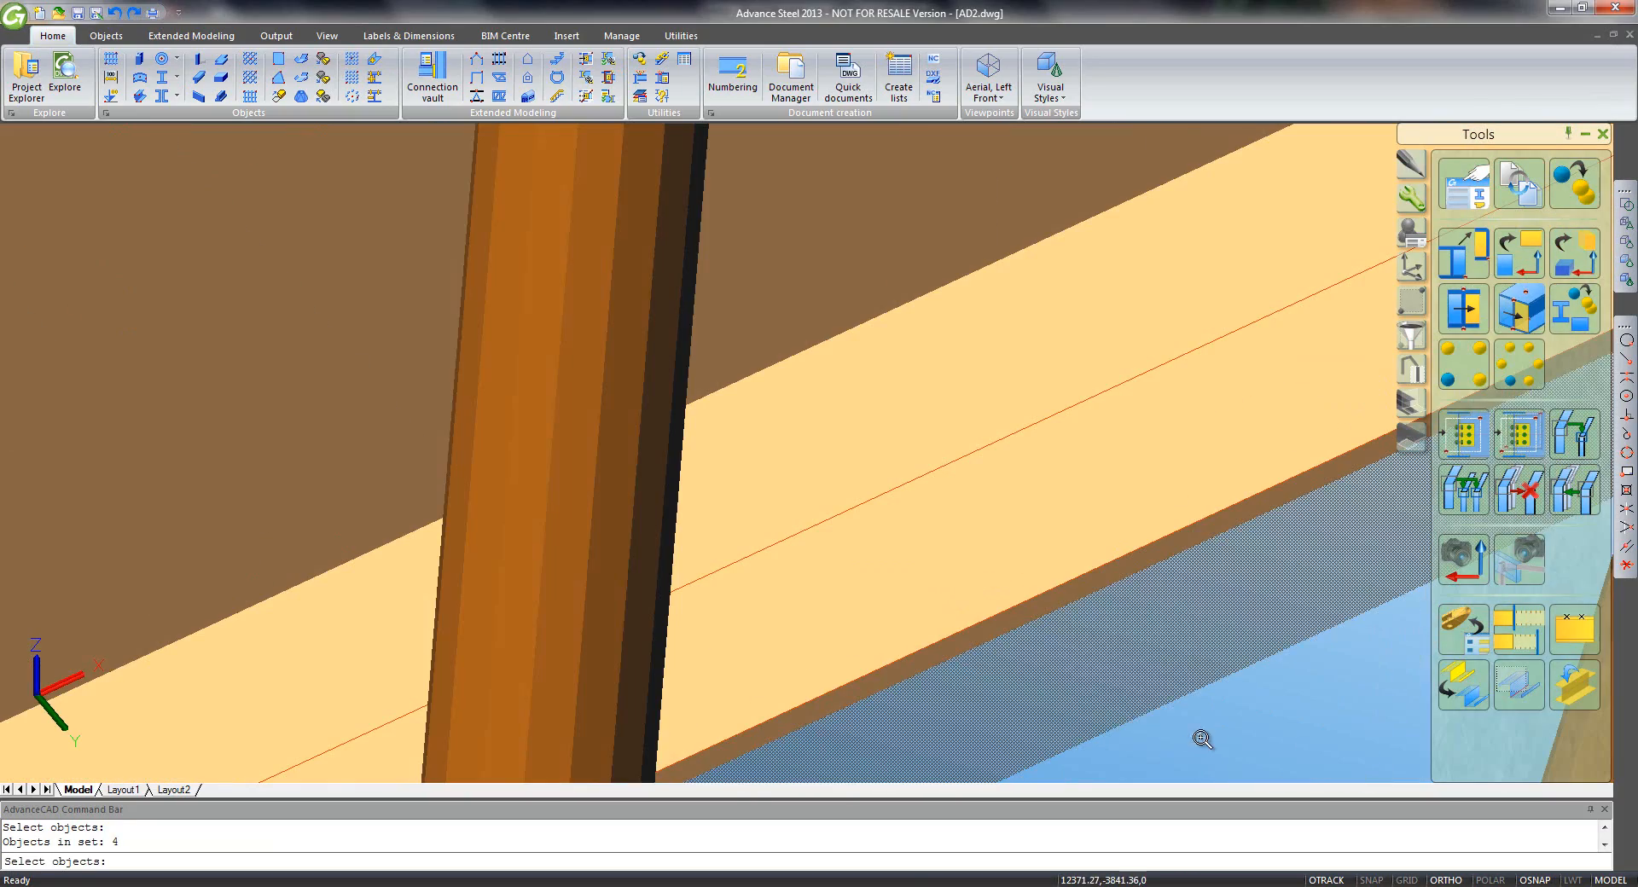
pyautogui.click(1200, 741)
pyautogui.click(1067, 572)
pyautogui.keyDown('shift'); pyautogui.click(1111, 625); pyautogui.keyUp('shift')
pyautogui.scroll(-5, 1112, 625)
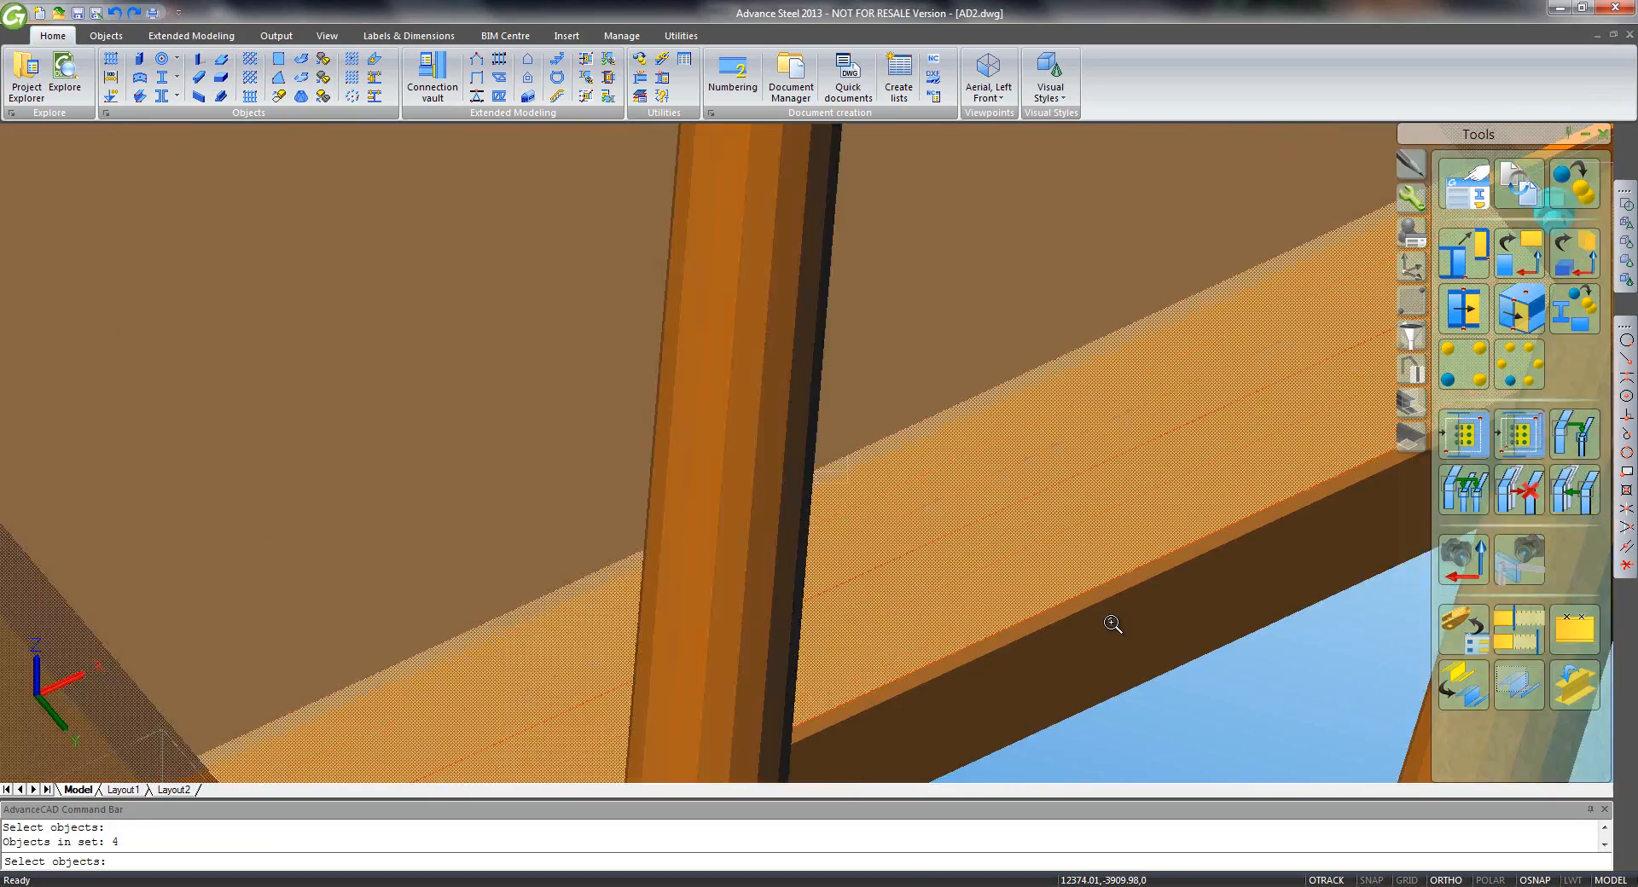
pyautogui.press('Return')
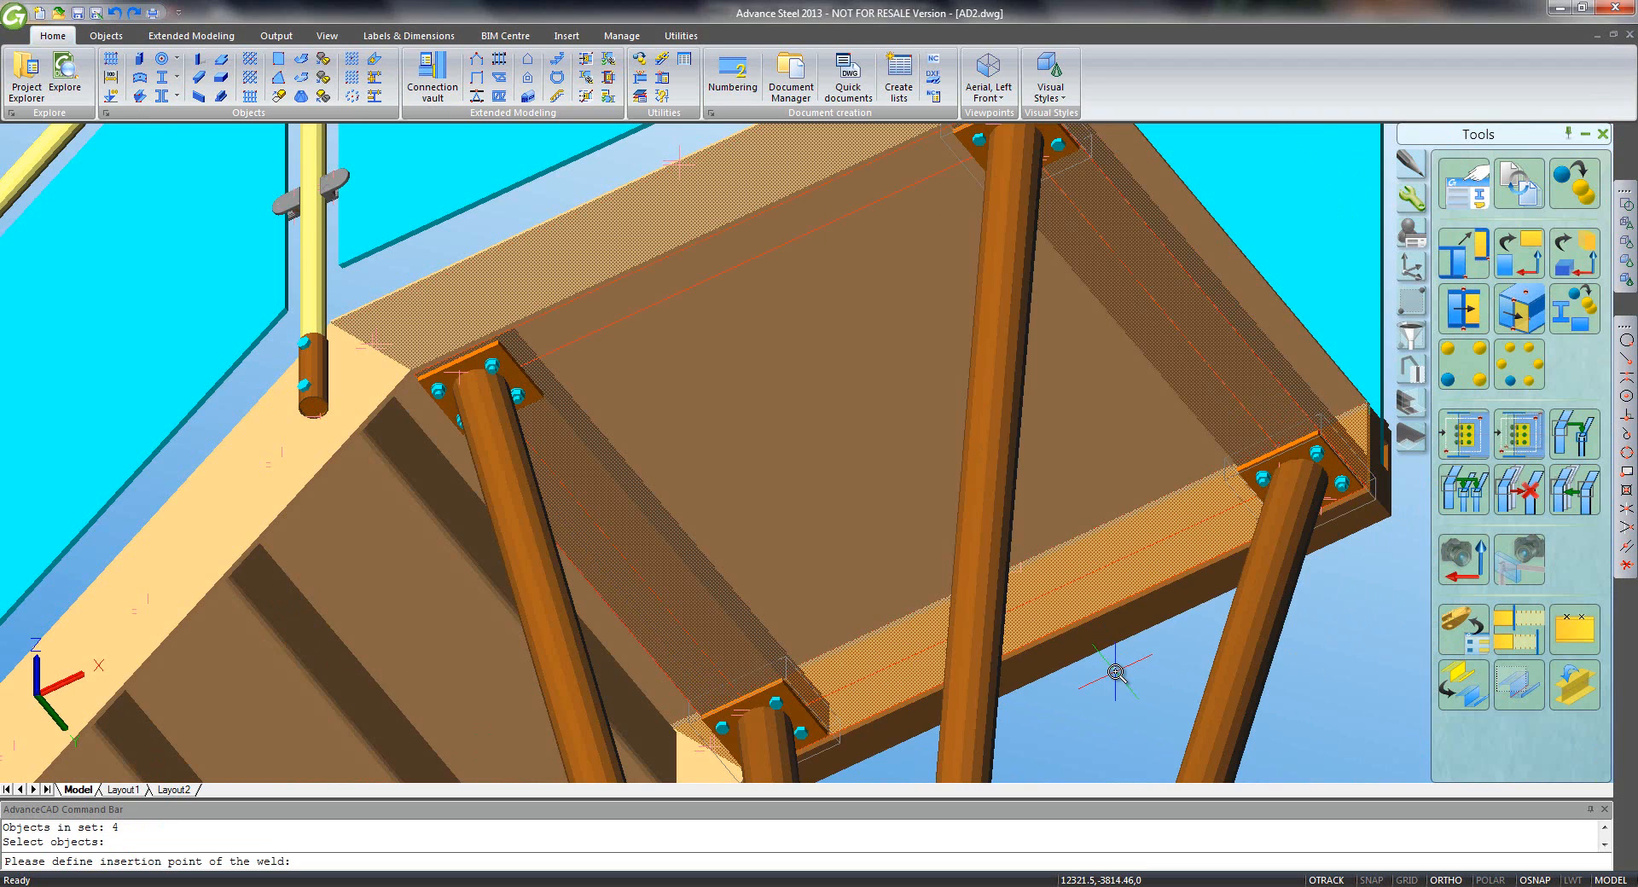
pyautogui.click(1297, 404)
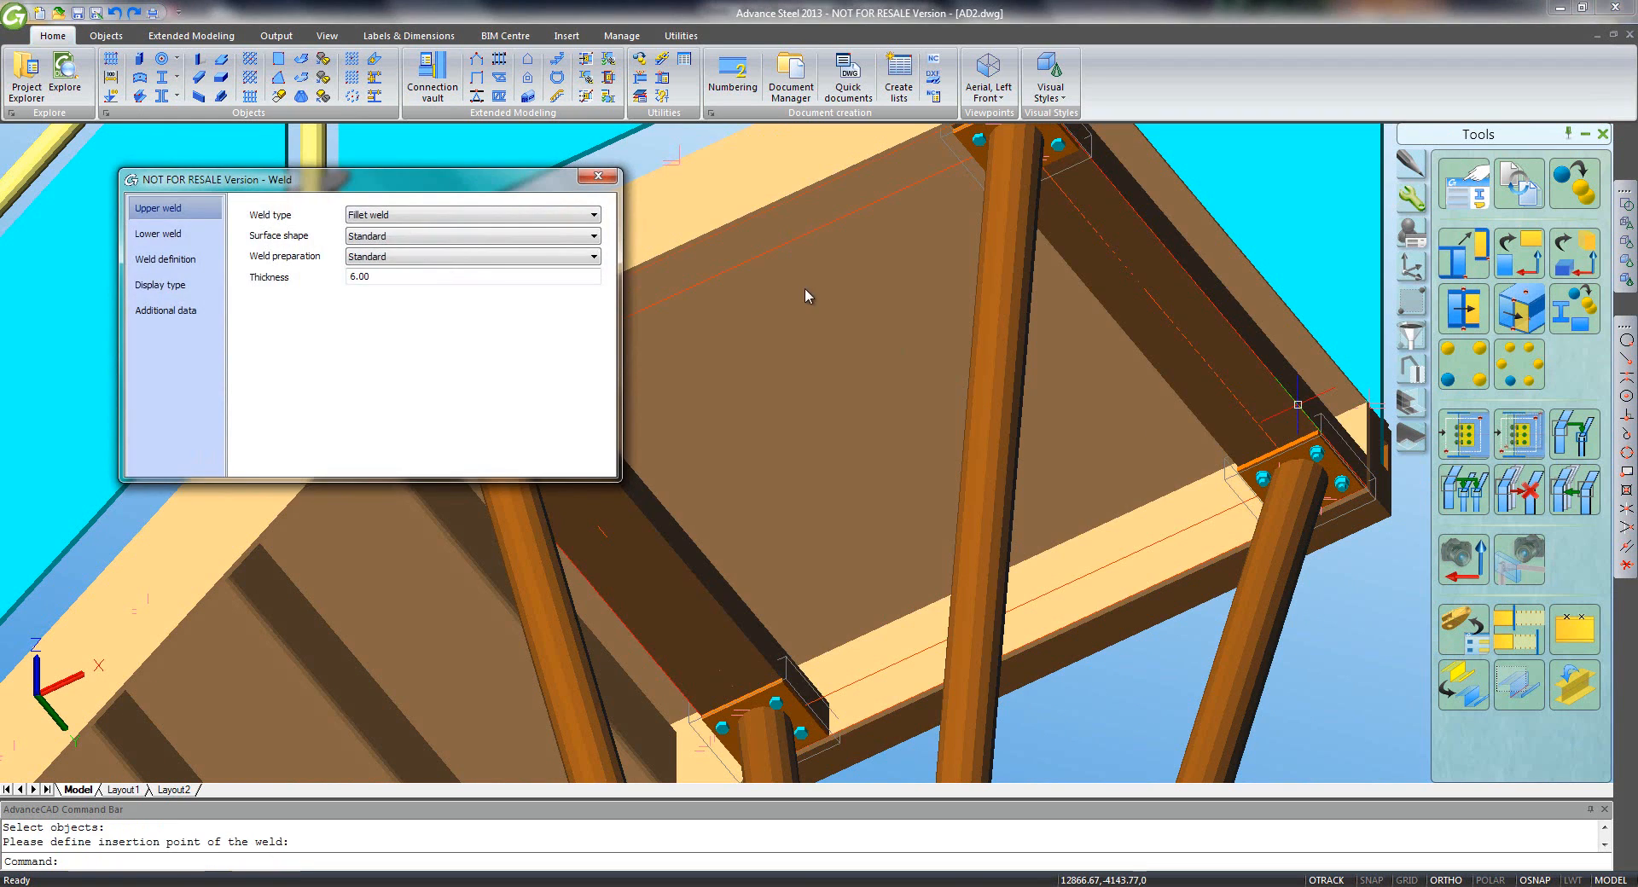
pyautogui.click(599, 176)
pyautogui.scroll(-10, 859, 530)
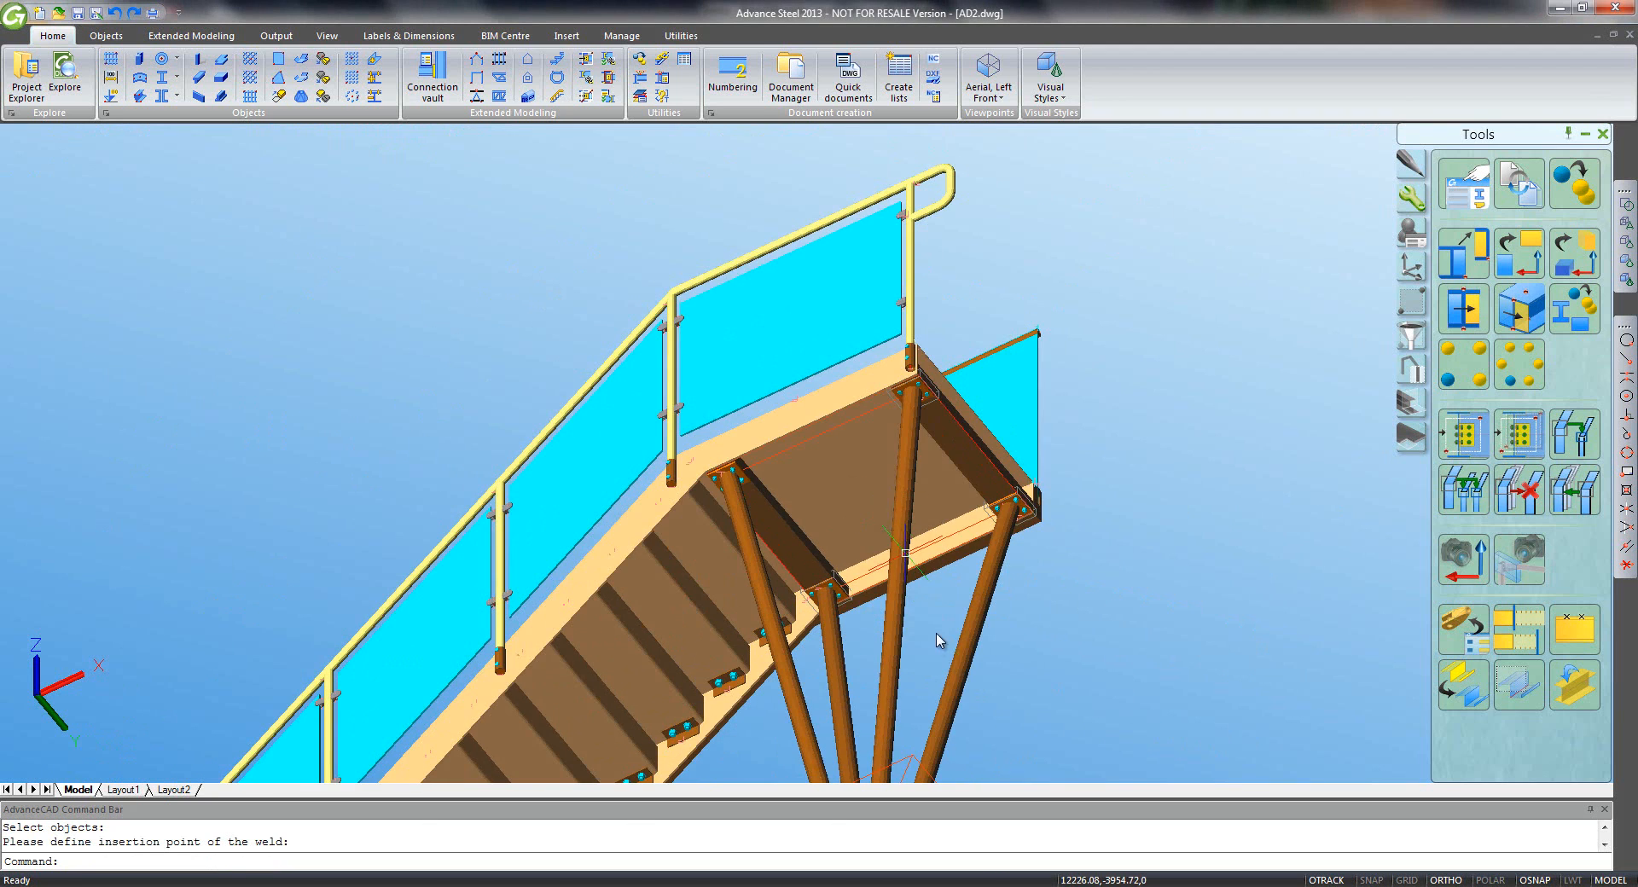
pyautogui.scroll(2, 907, 517)
pyautogui.scroll(5, 863, 644)
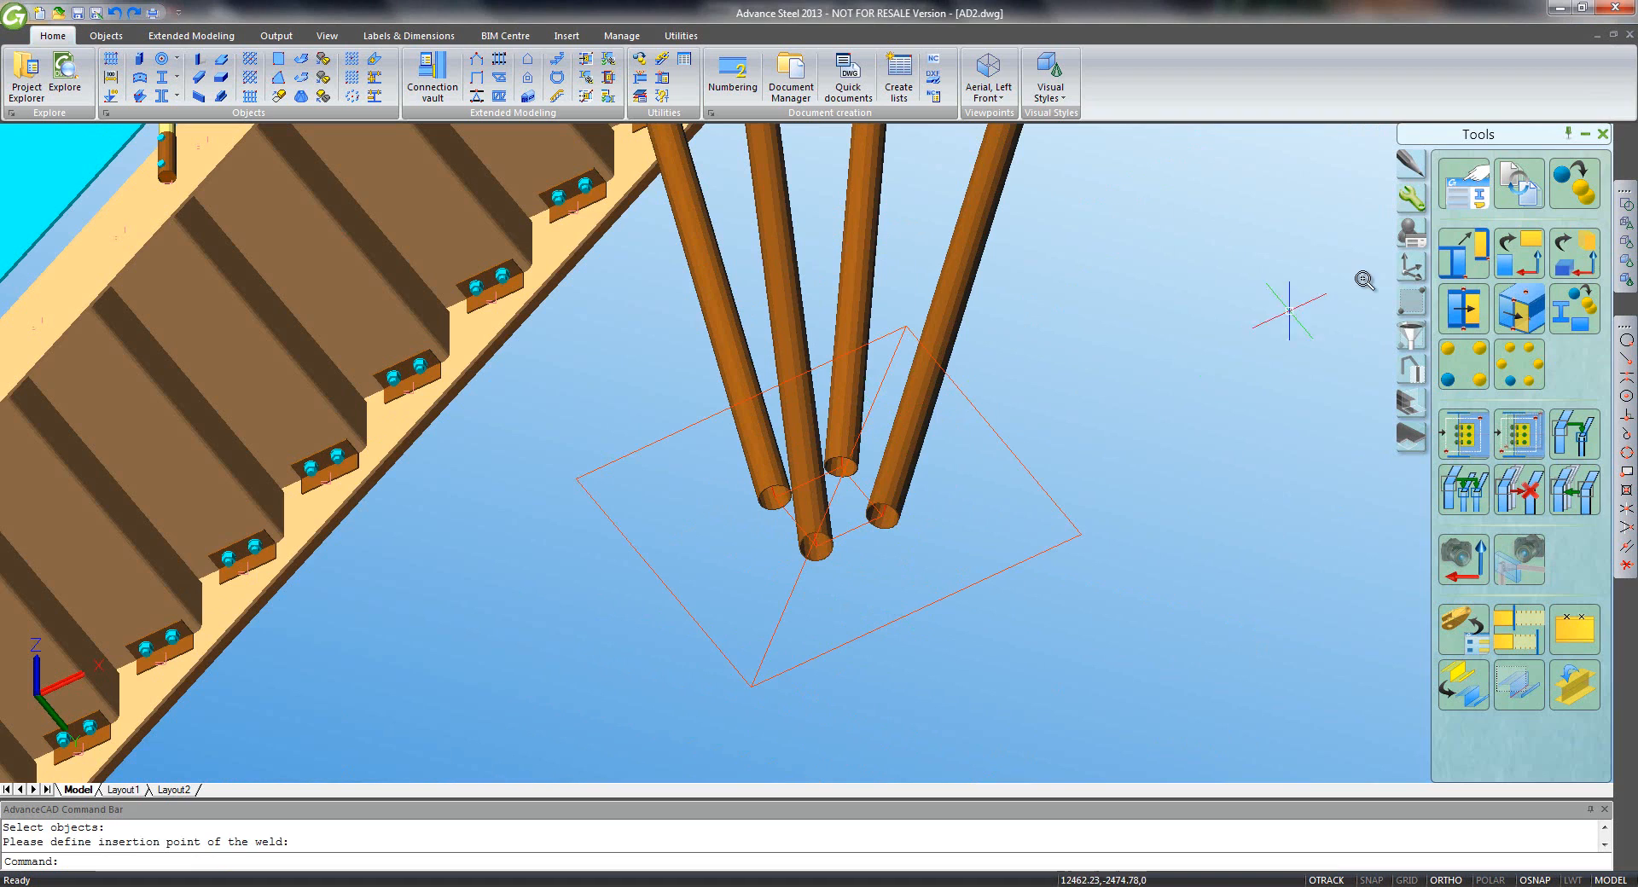
# - Move the UCS origin to the midpoint between the column bottoms and start a circular plate
pyautogui.click(1403, 271)
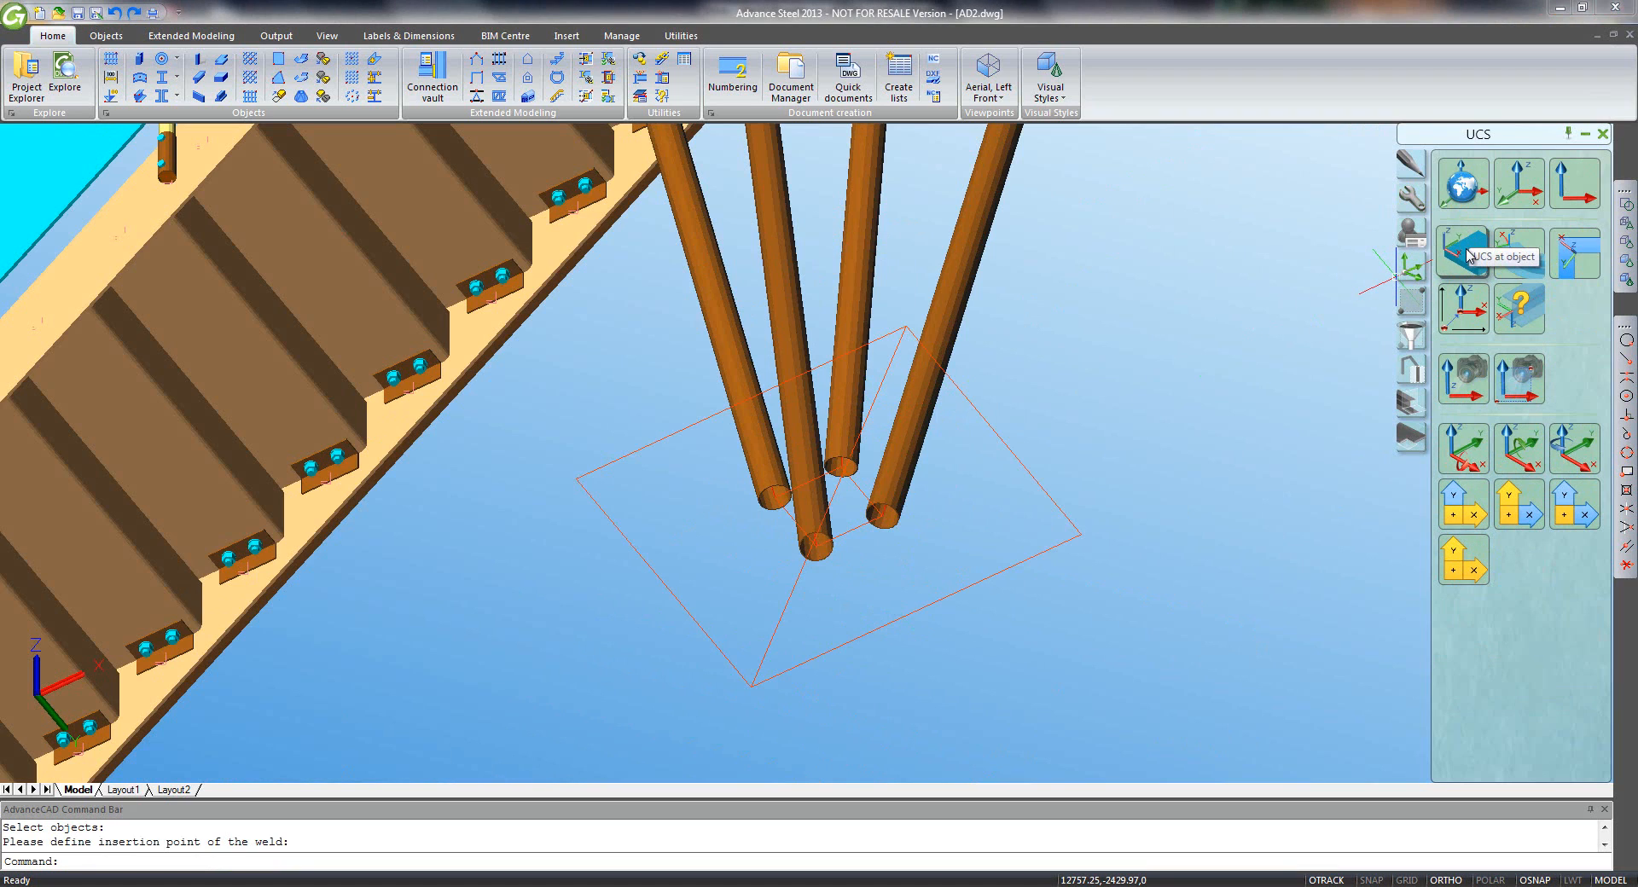
pyautogui.click(1463, 311)
pyautogui.click(1627, 382)
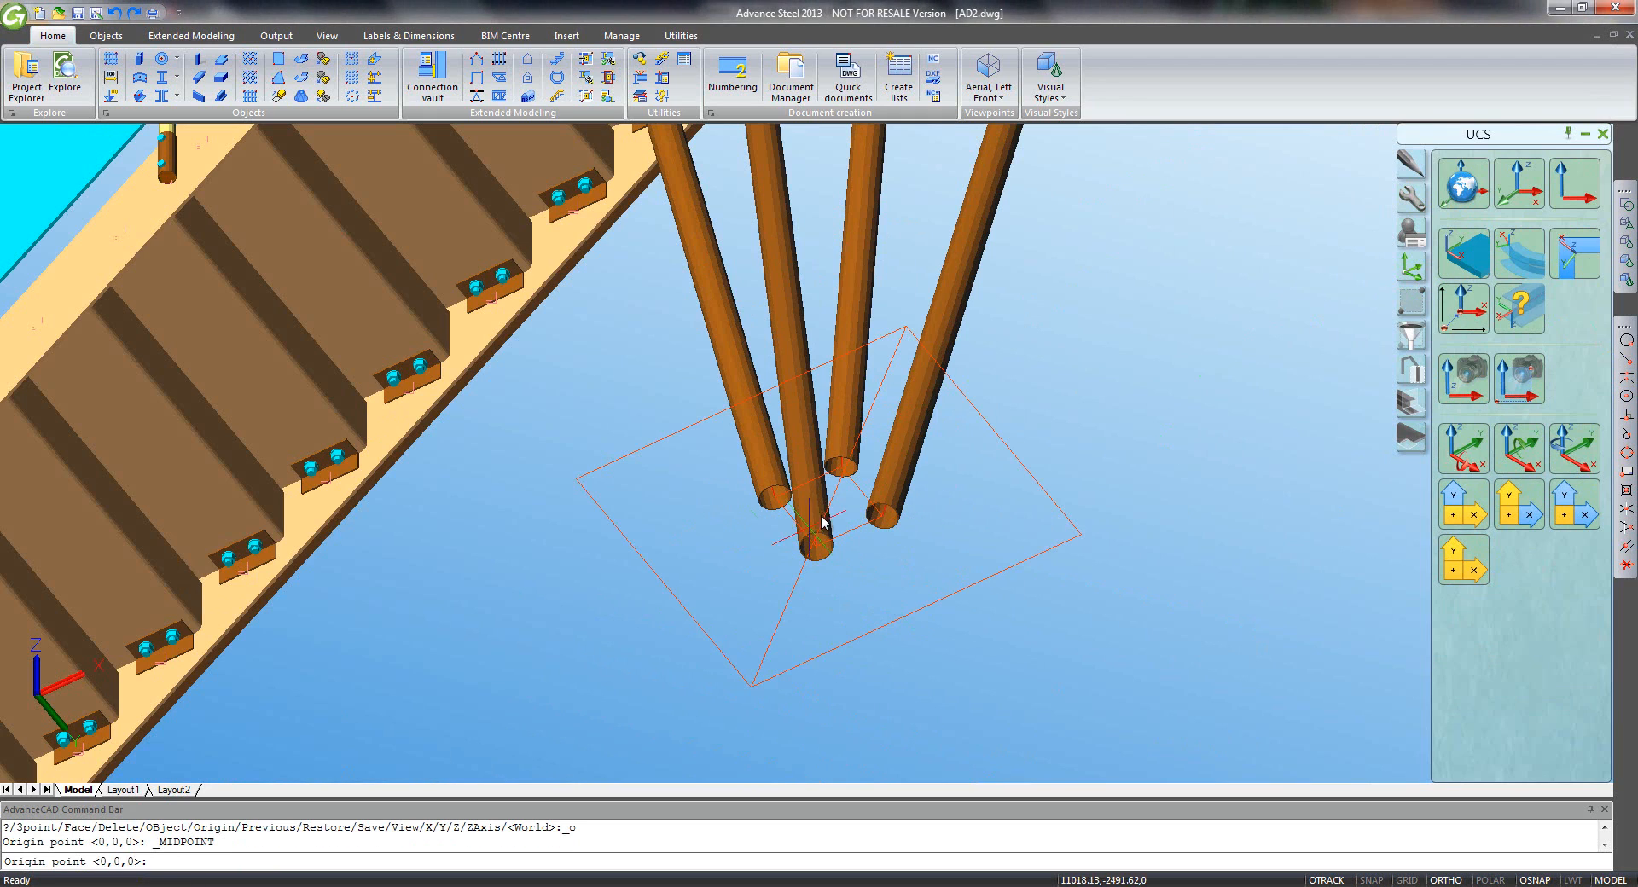
pyautogui.click(843, 505)
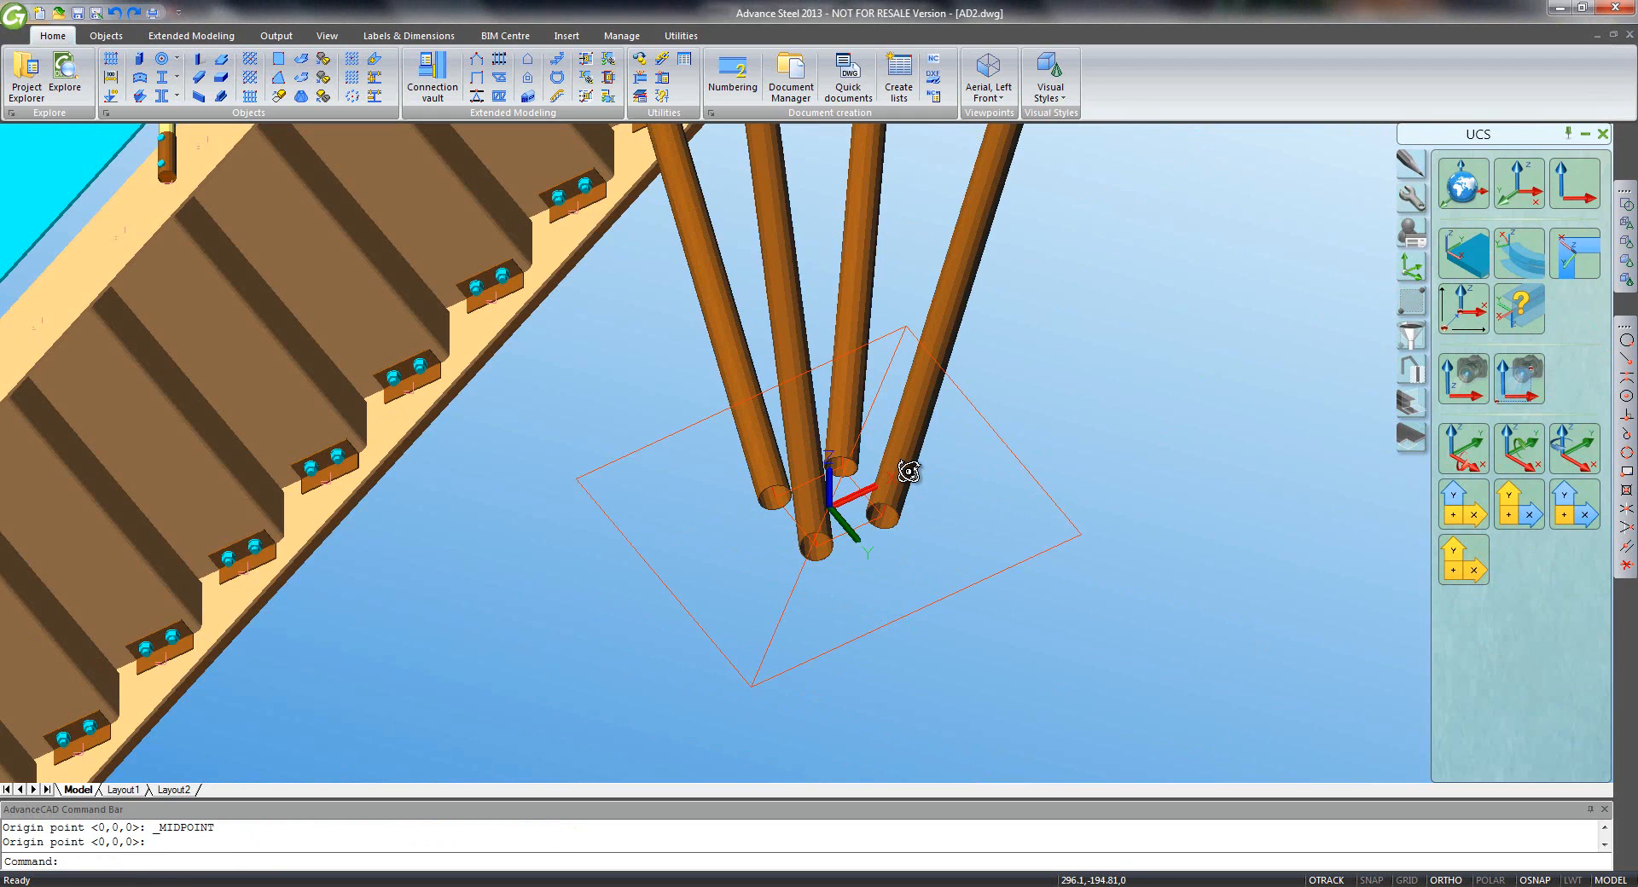
pyautogui.keyDown('shift'); pyautogui.moveTo(907, 469); pyautogui.dragTo(804, 501, button='middle'); pyautogui.keyUp('shift')
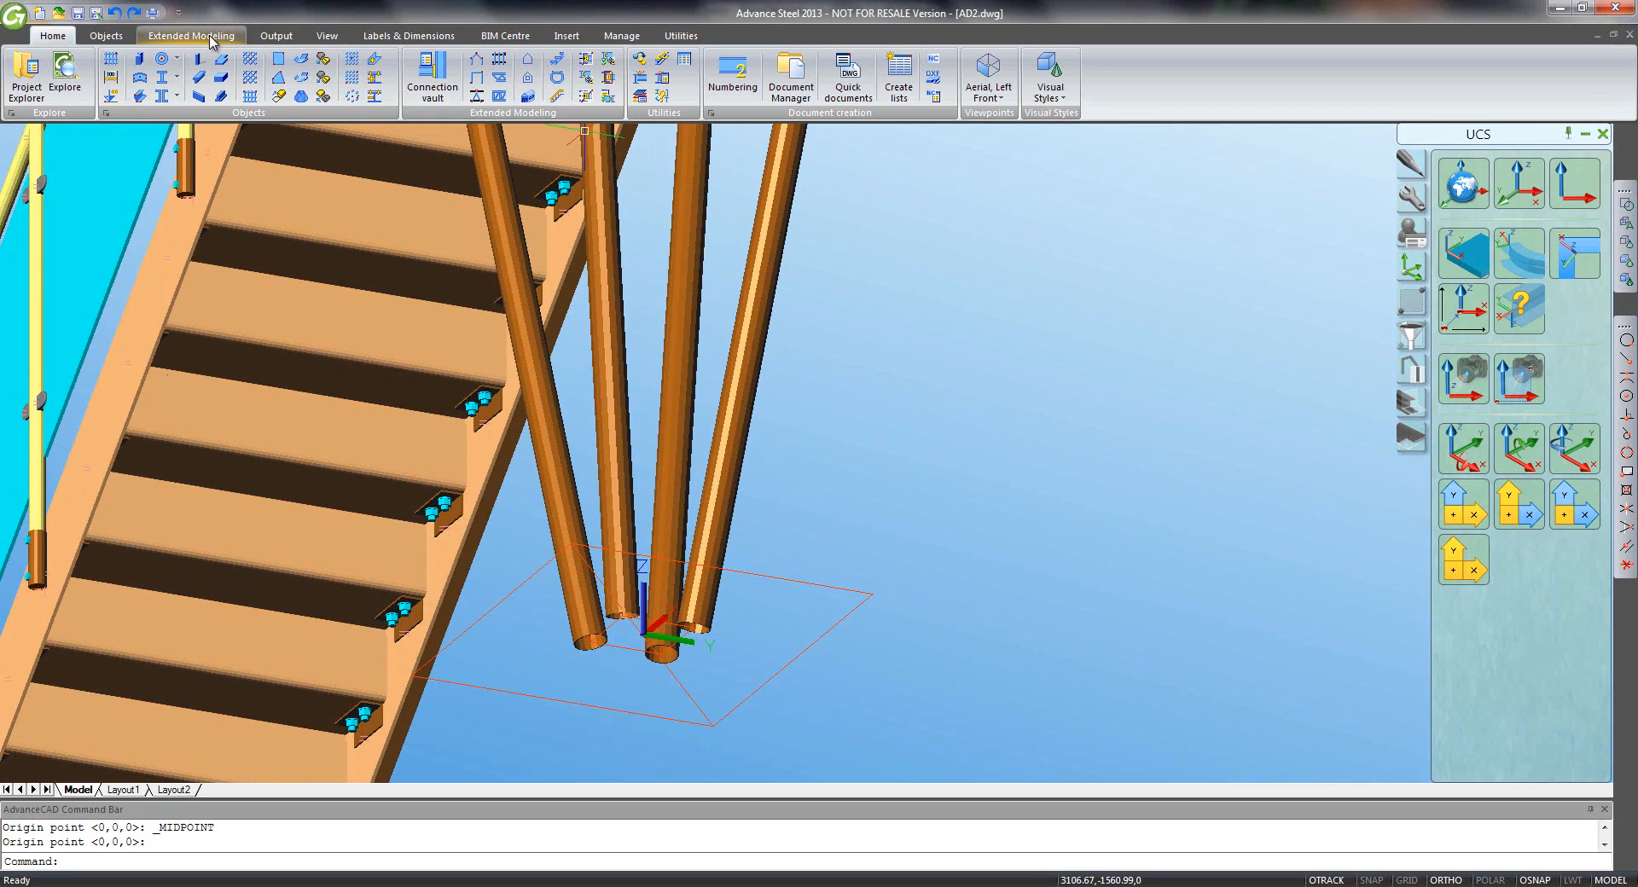
pyautogui.click(106, 35)
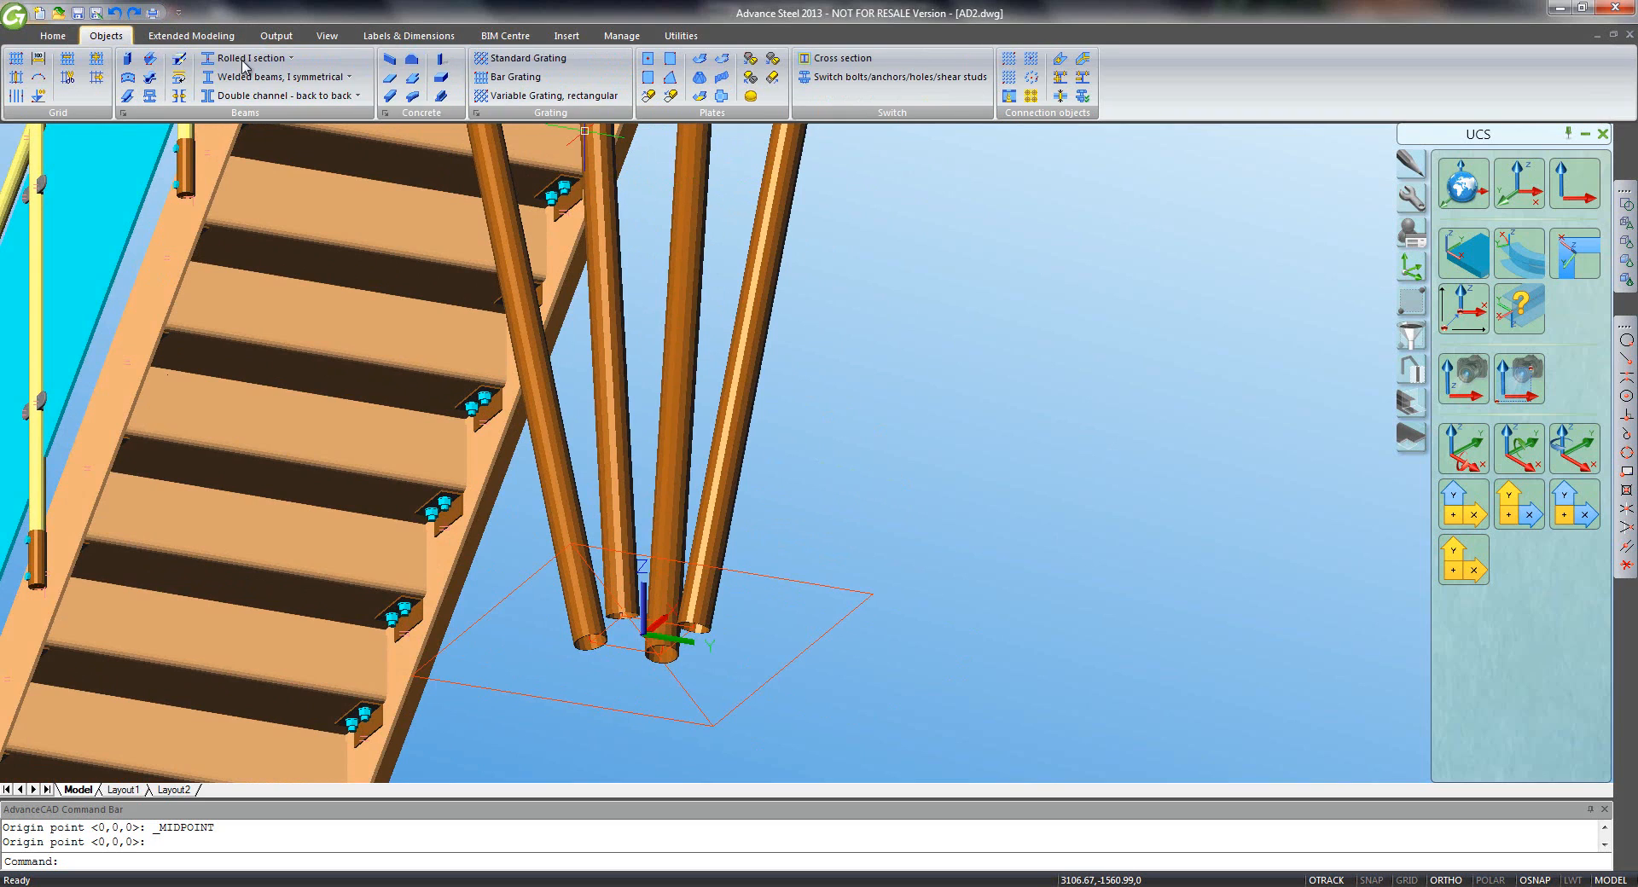
pyautogui.click(750, 97)
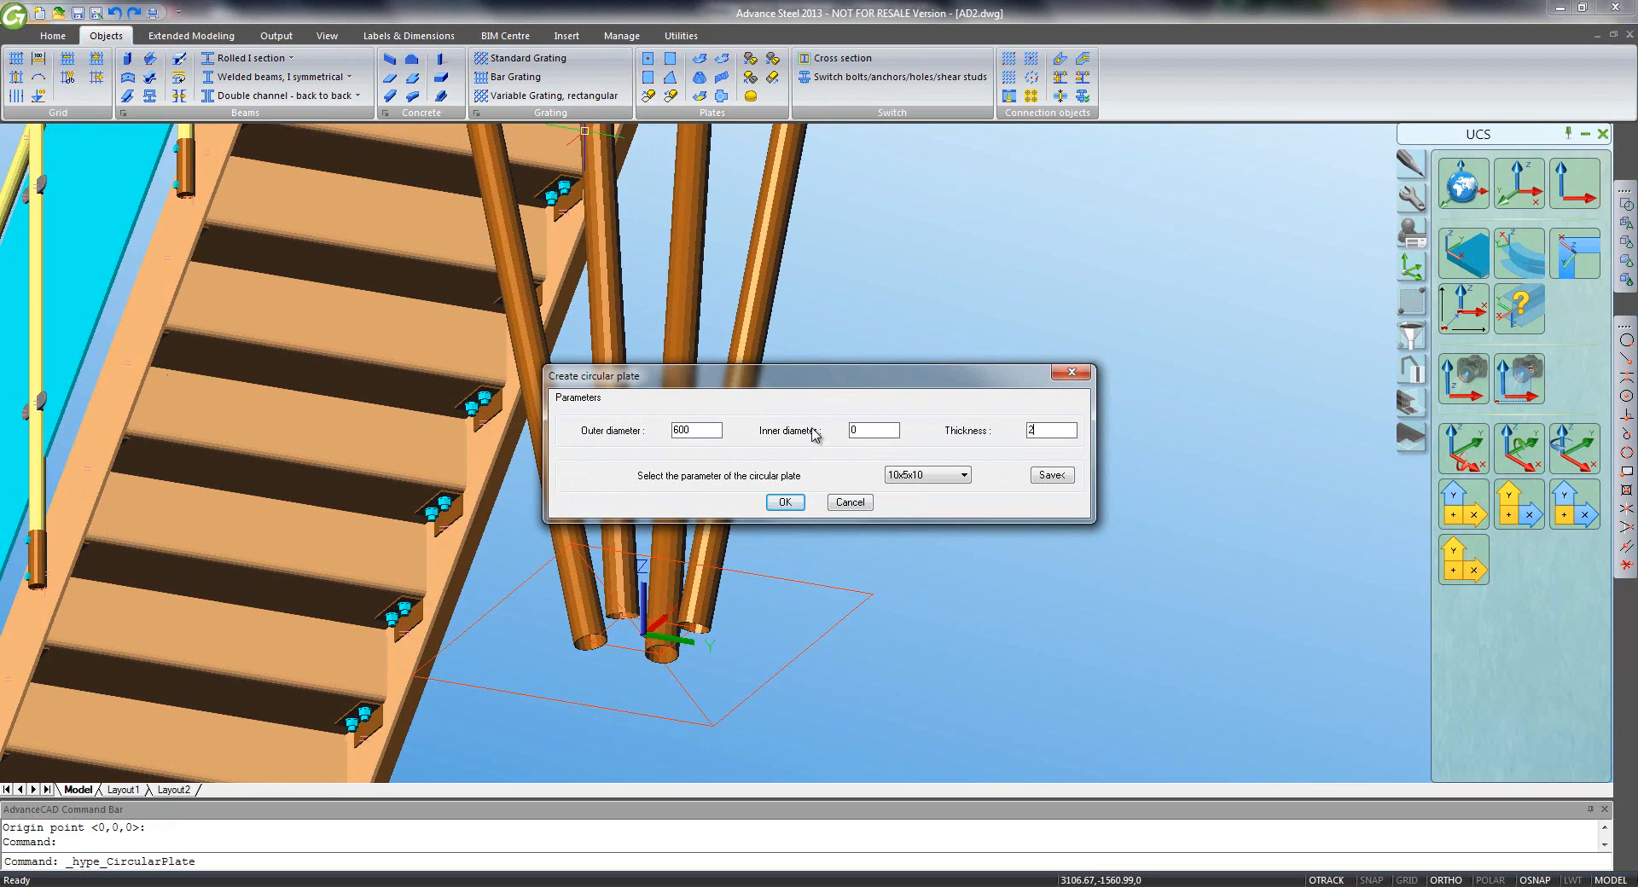
# - Create the 600-diameter, 20-thick circular plate and set its justification to 1.000 below the posts
pyautogui.click(785, 502)
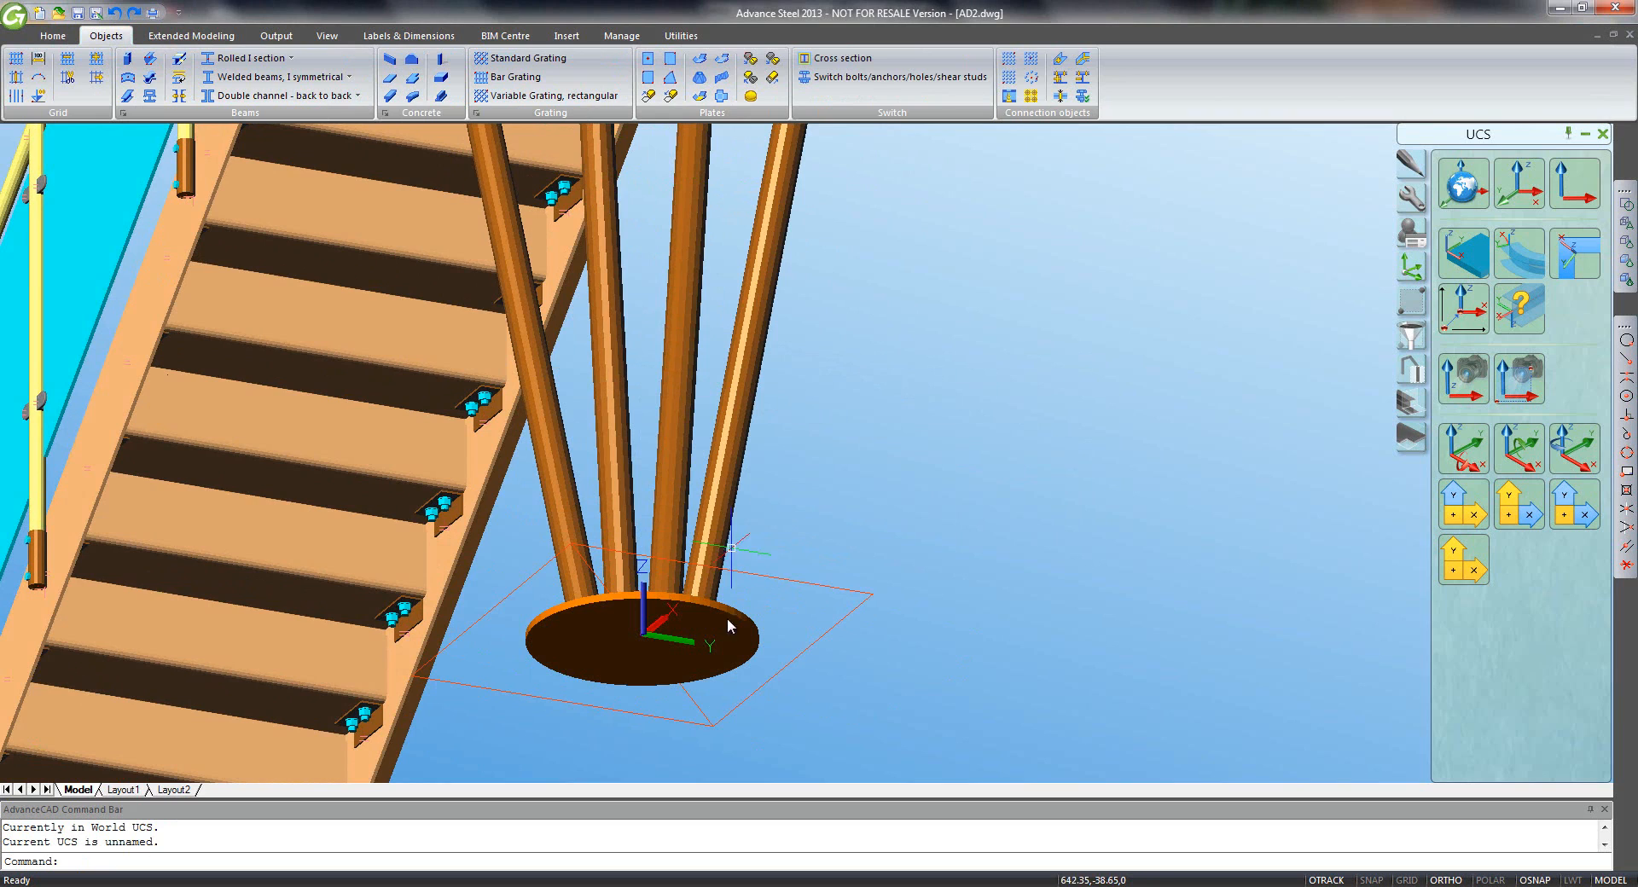
pyautogui.doubleClick(728, 640)
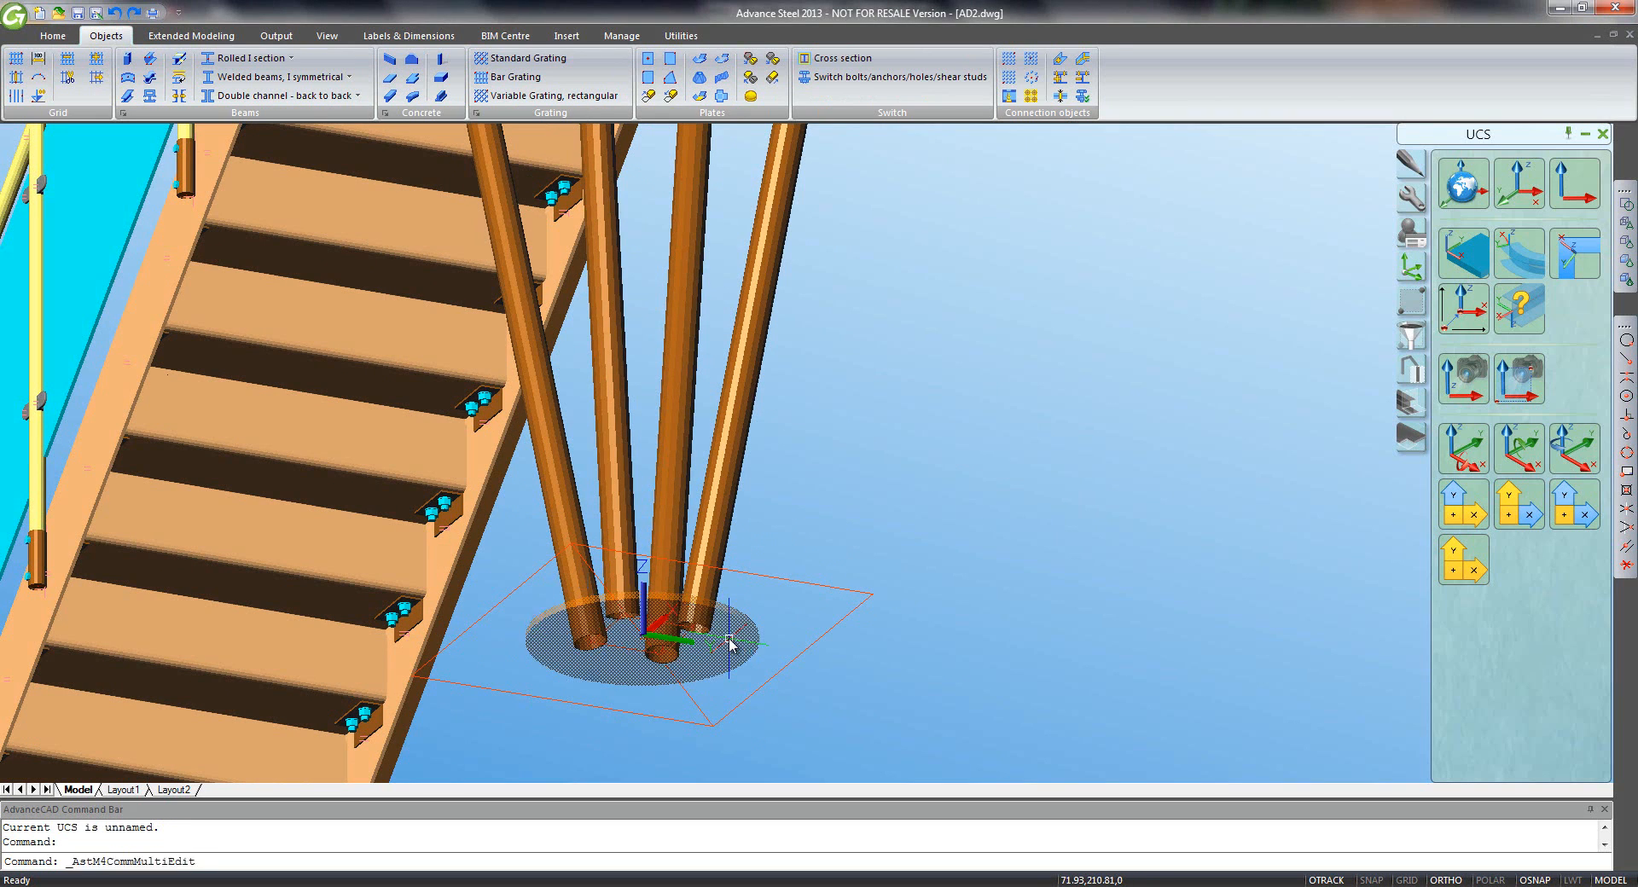
pyautogui.click(203, 237)
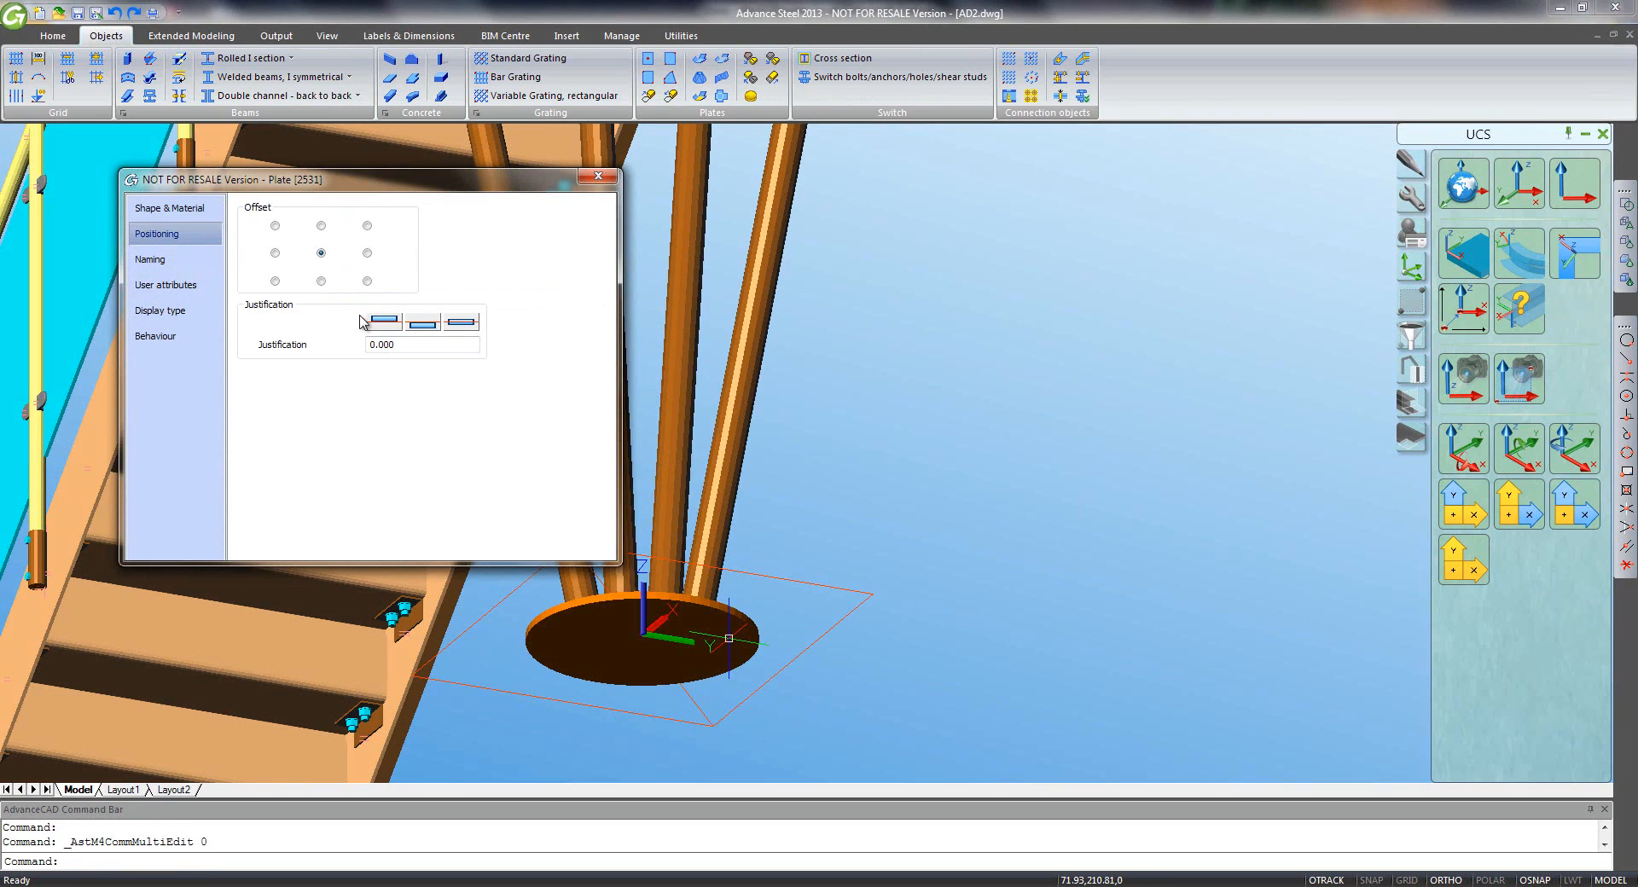
pyautogui.click(386, 327)
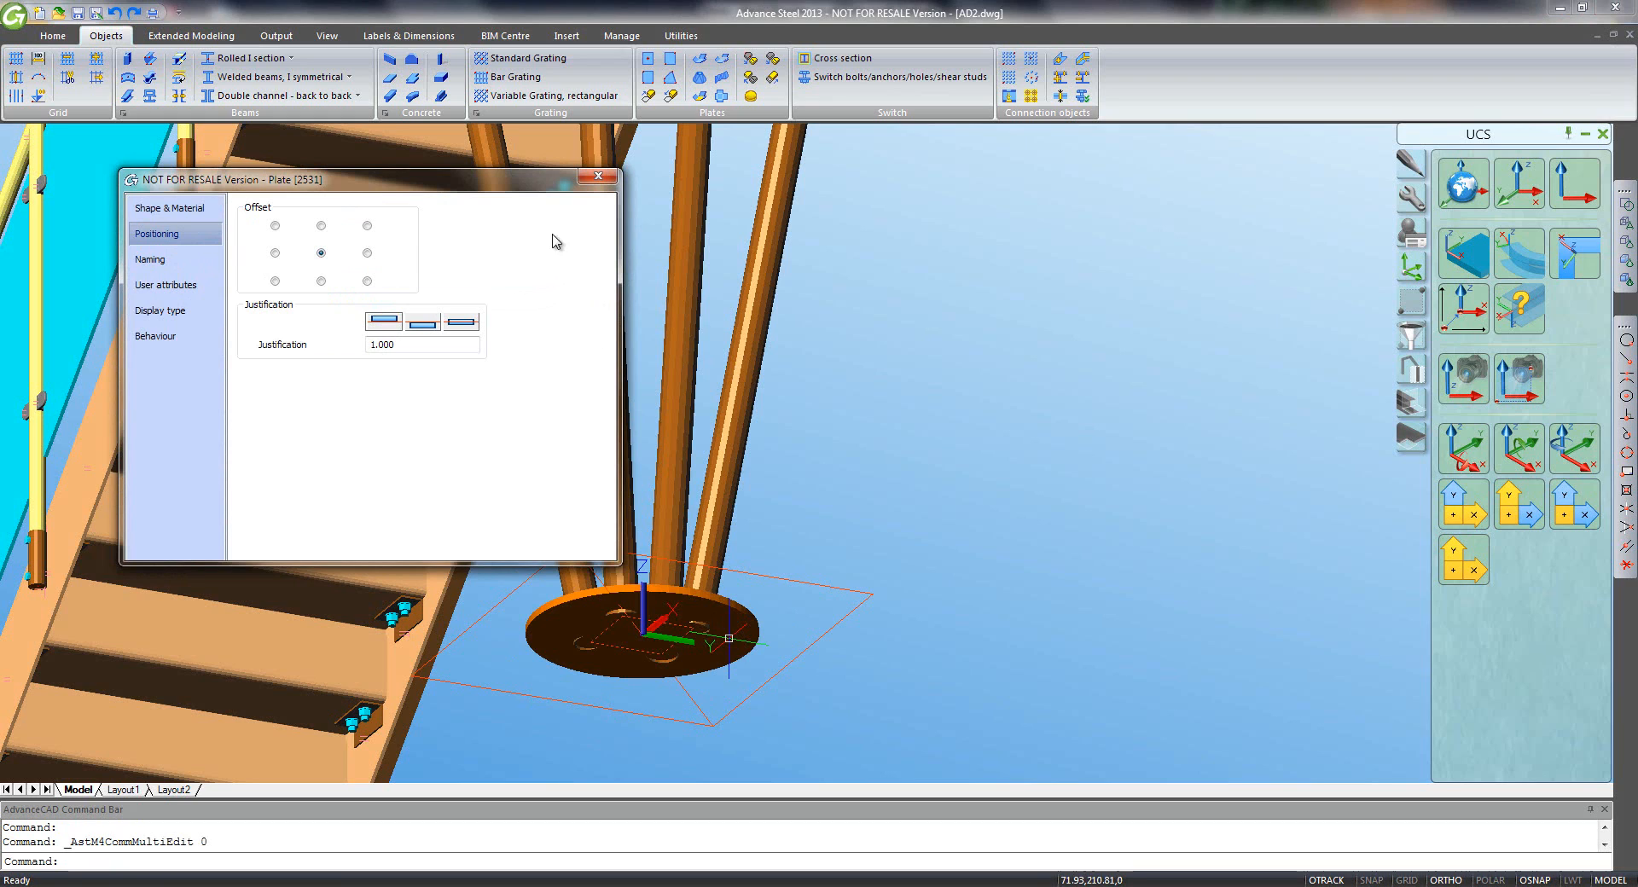
pyautogui.click(598, 179)
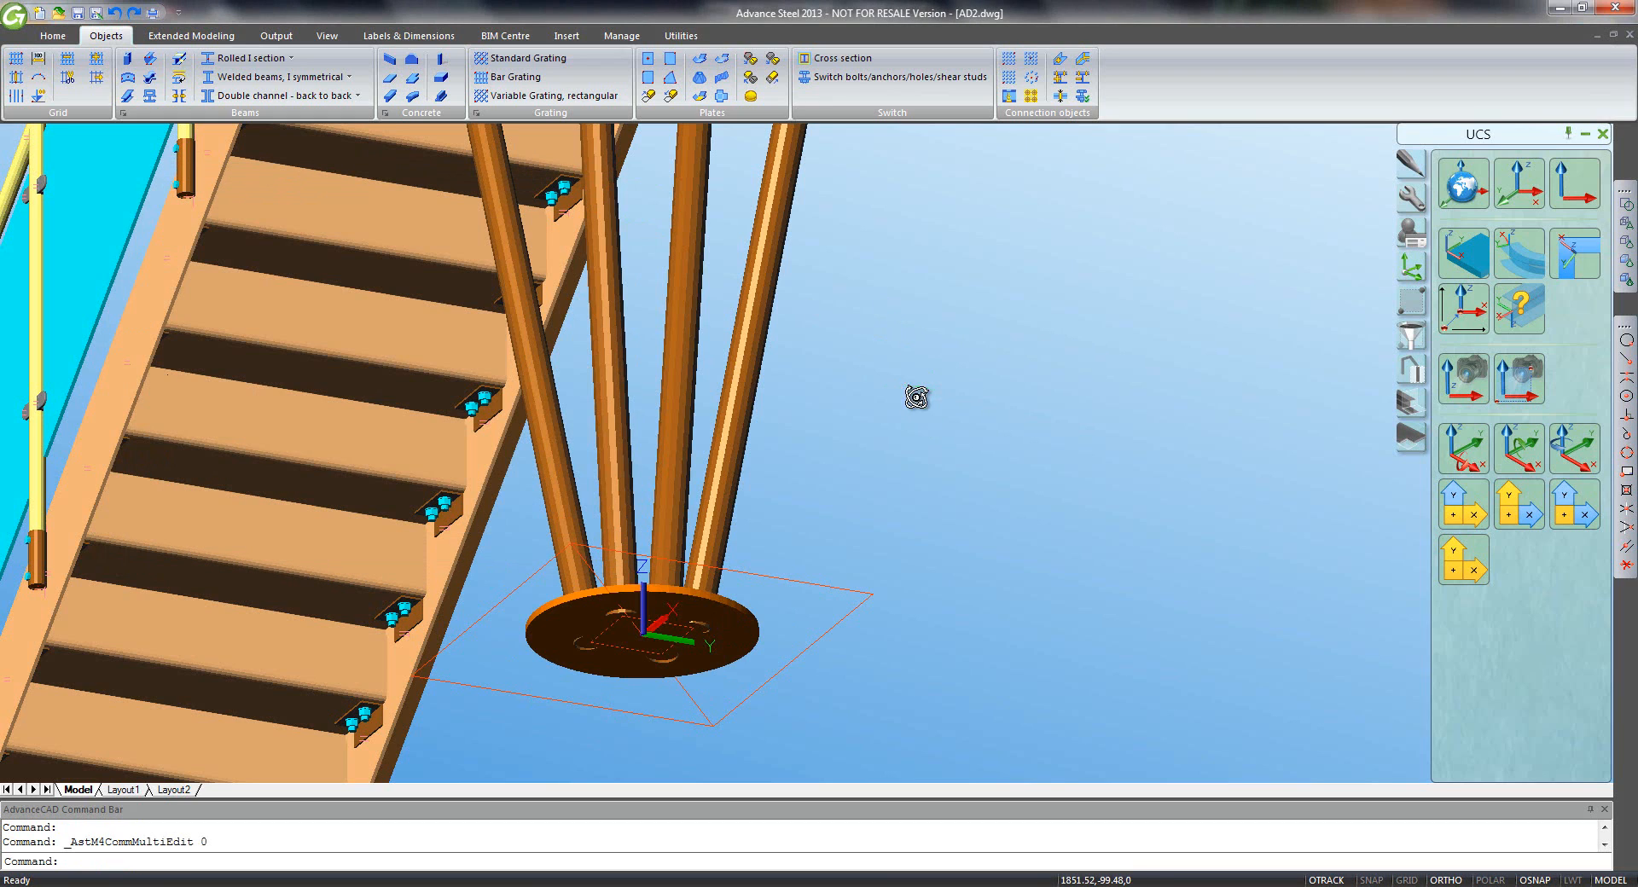
pyautogui.keyDown('shift'); pyautogui.moveTo(916, 400); pyautogui.dragTo(1195, 583, button='middle'); pyautogui.keyUp('shift')
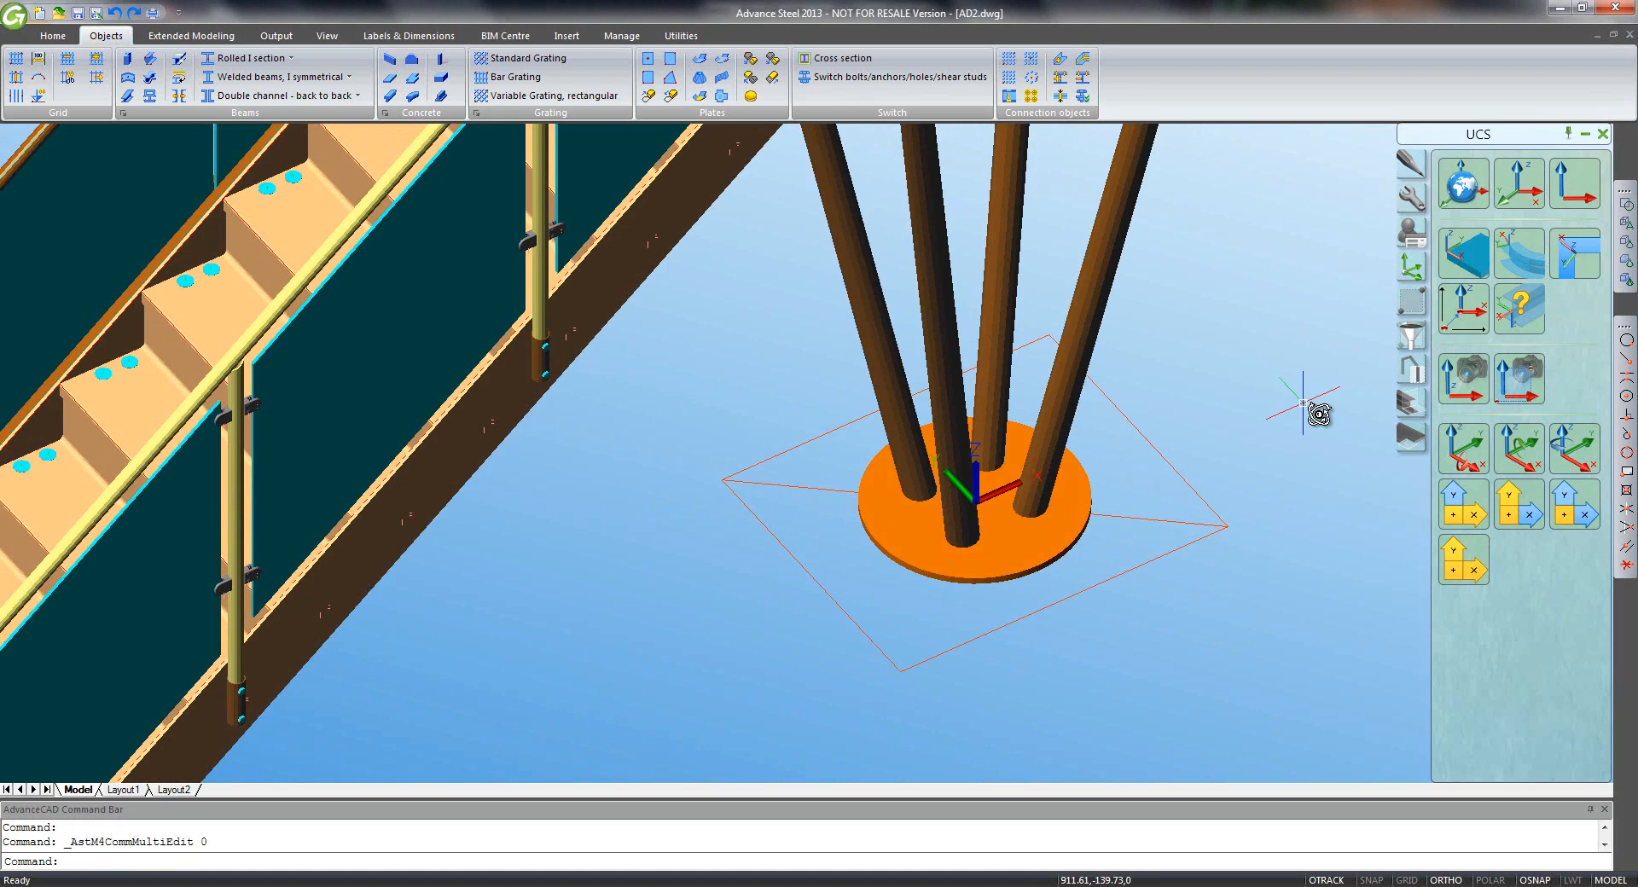
# - Align the UCS to the base plate and shorten the first two posts at it
pyautogui.click(1478, 266)
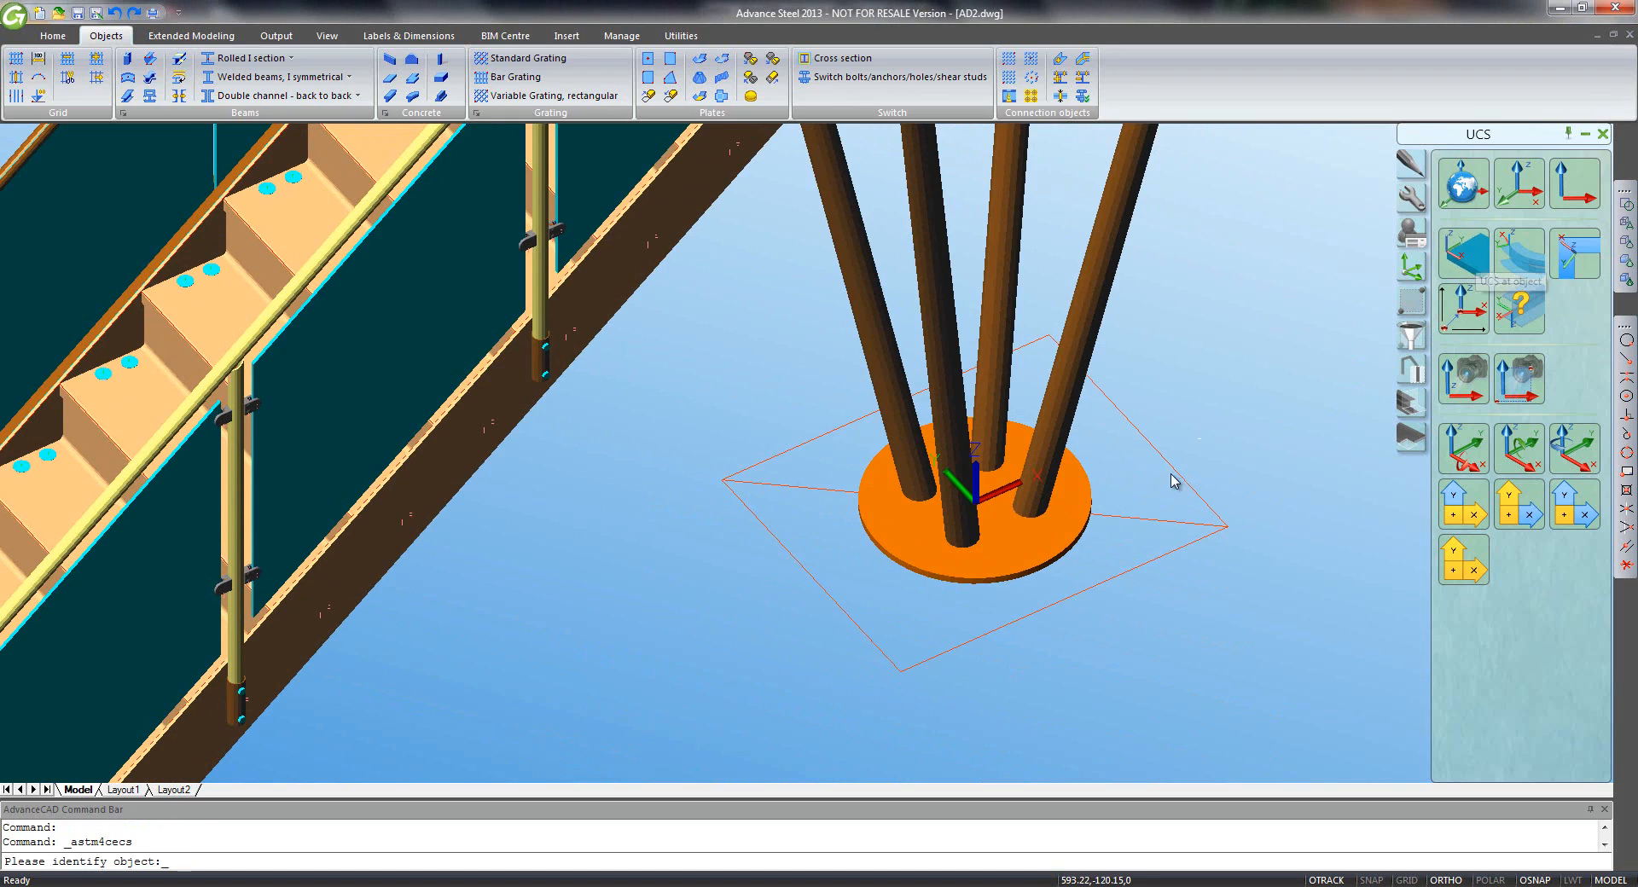
pyautogui.click(1143, 492)
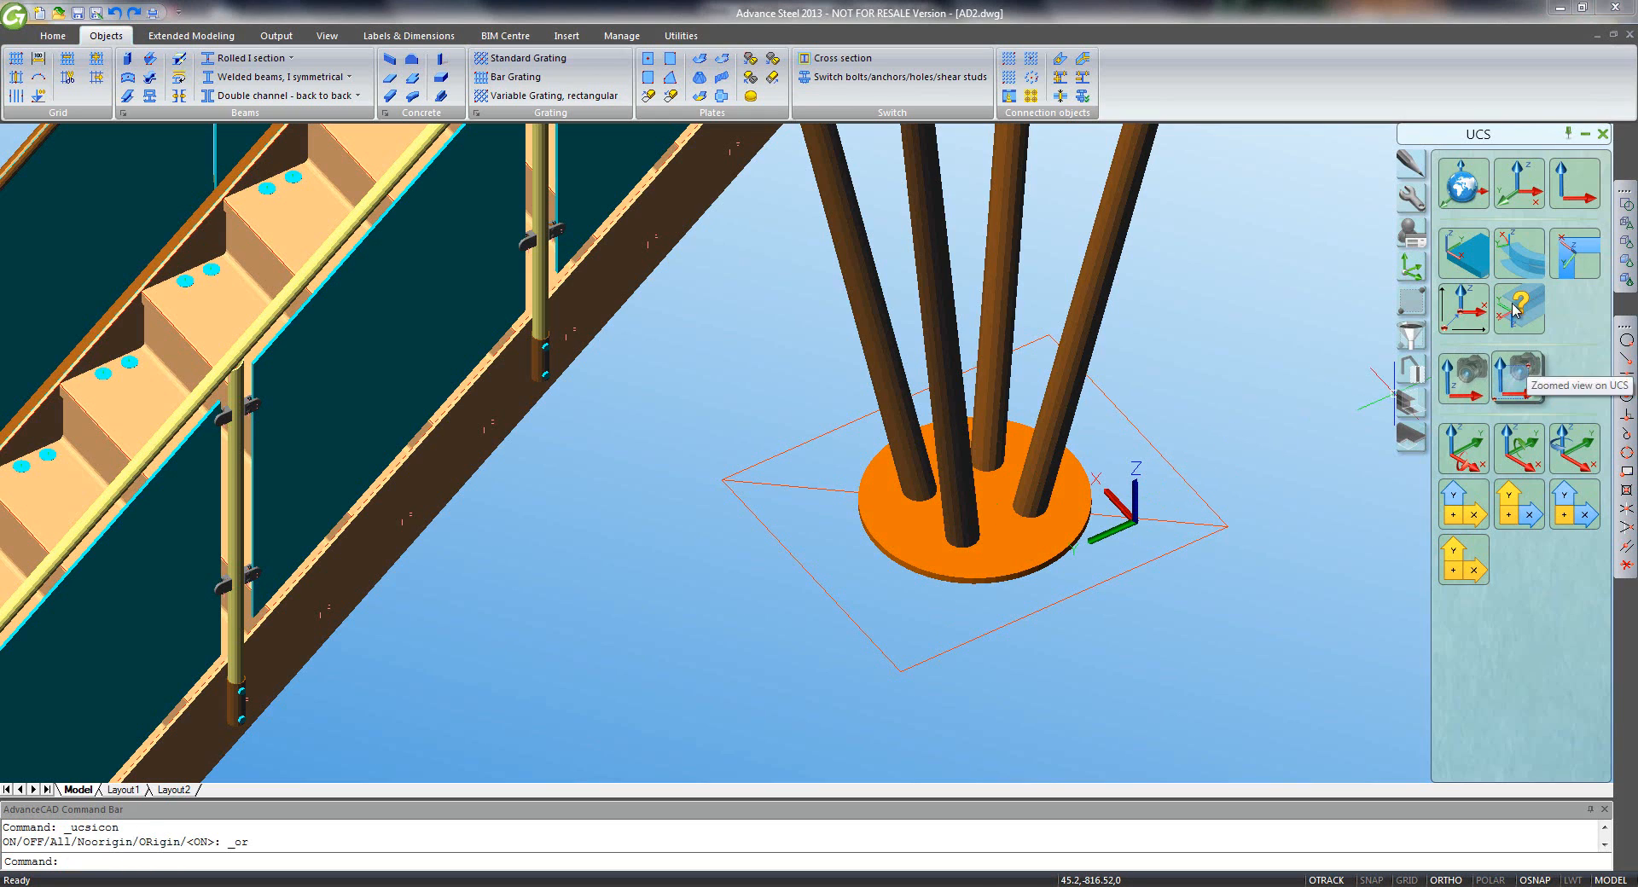
pyautogui.click(1412, 401)
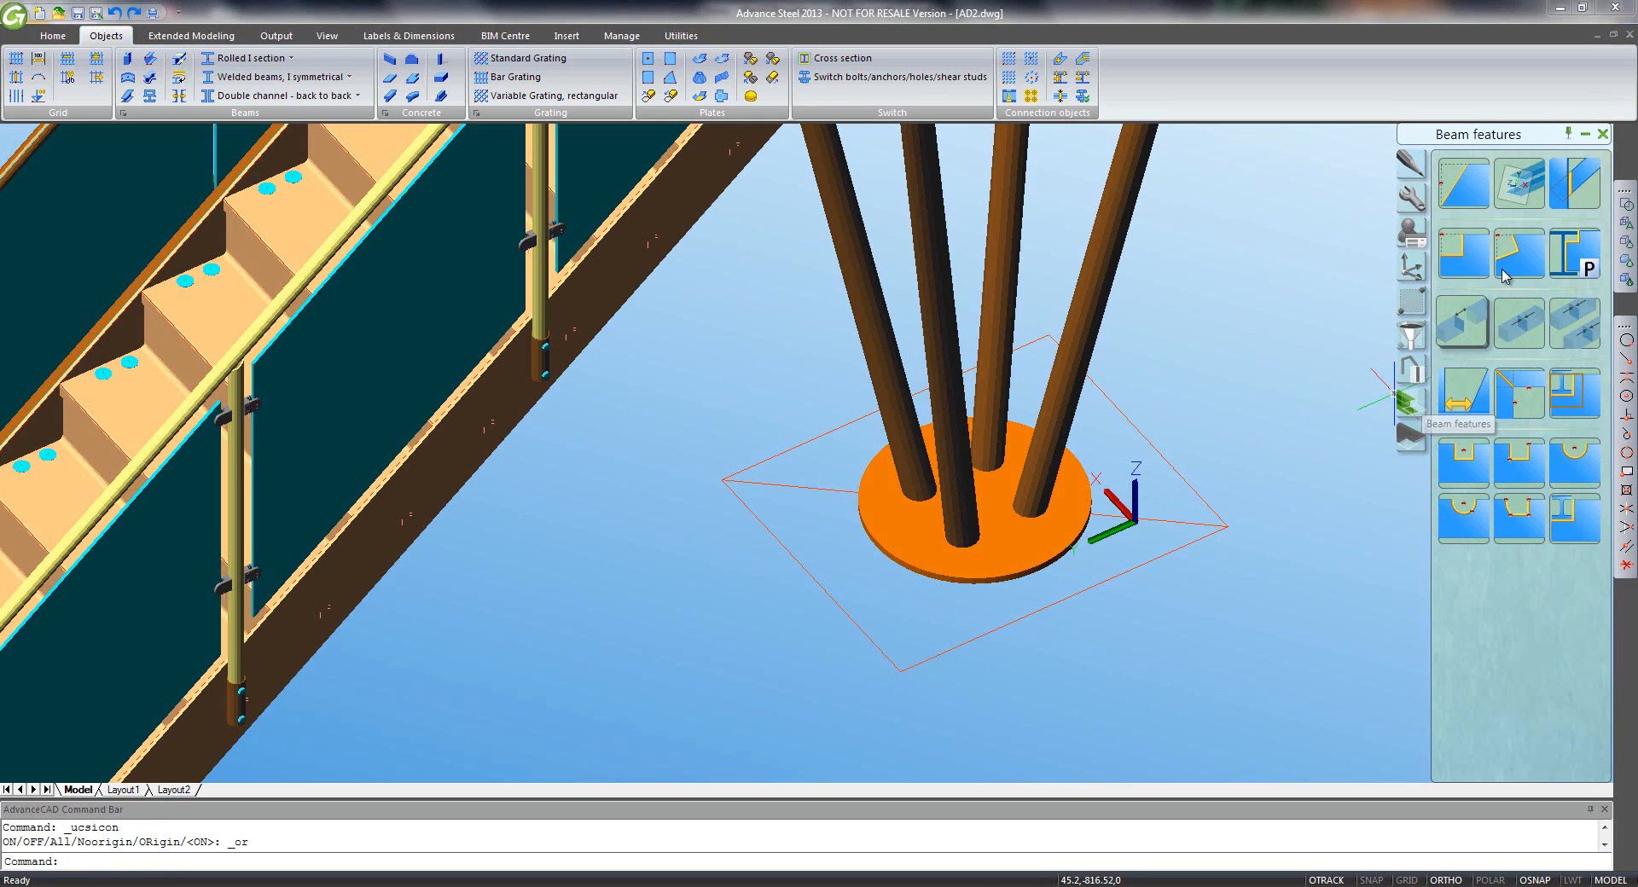
pyautogui.click(1519, 183)
pyautogui.click(1069, 403)
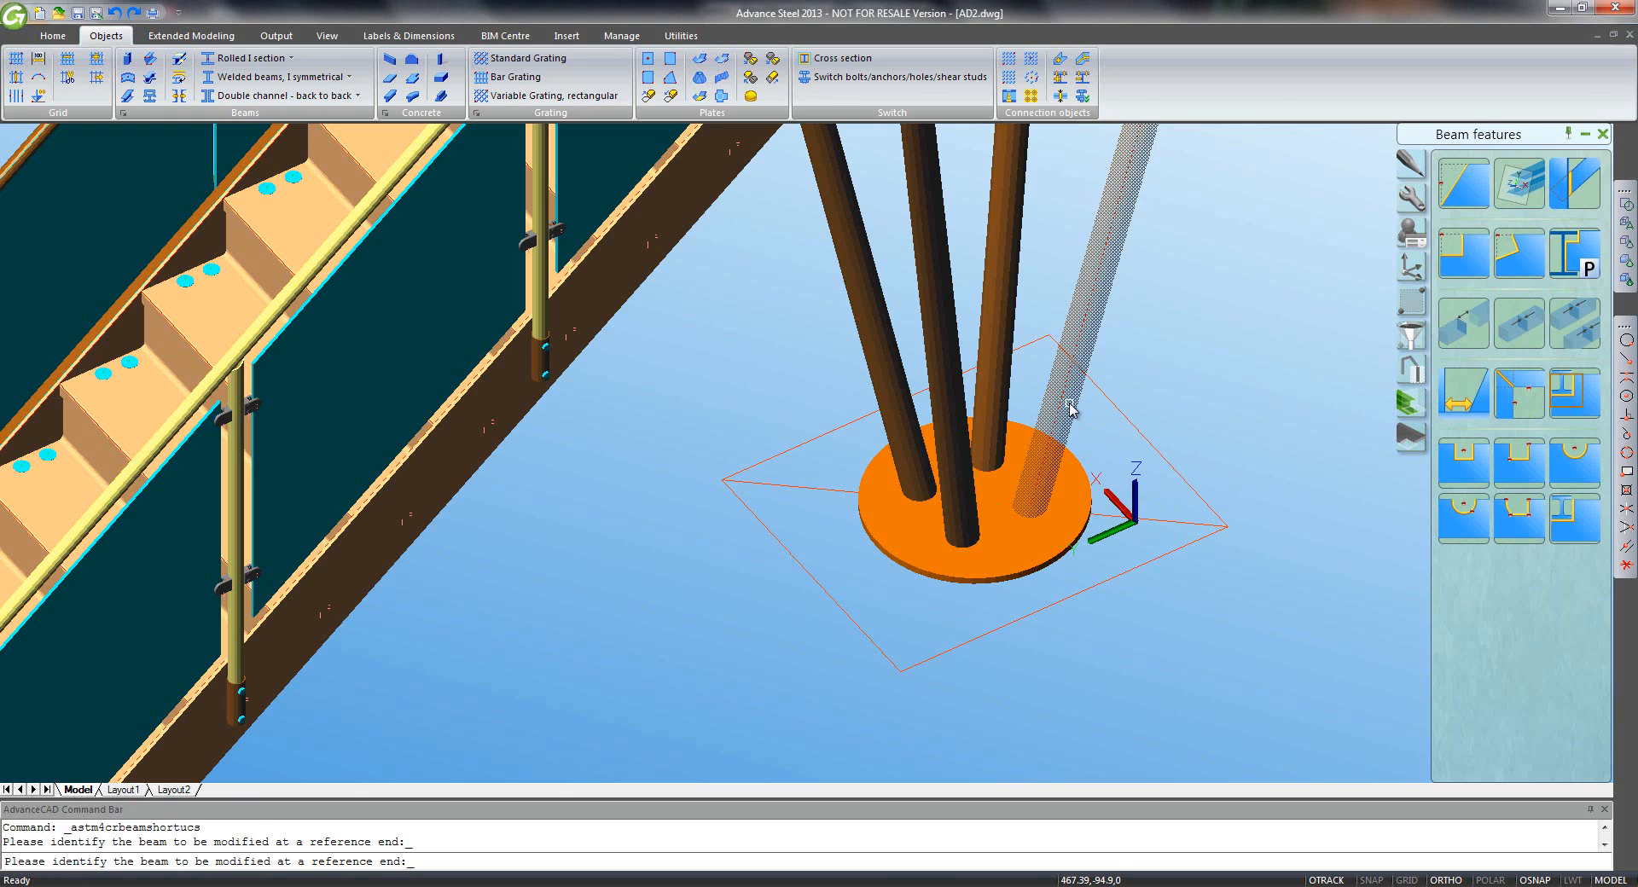
pyautogui.rightClick(1070, 404)
pyautogui.click(1517, 190)
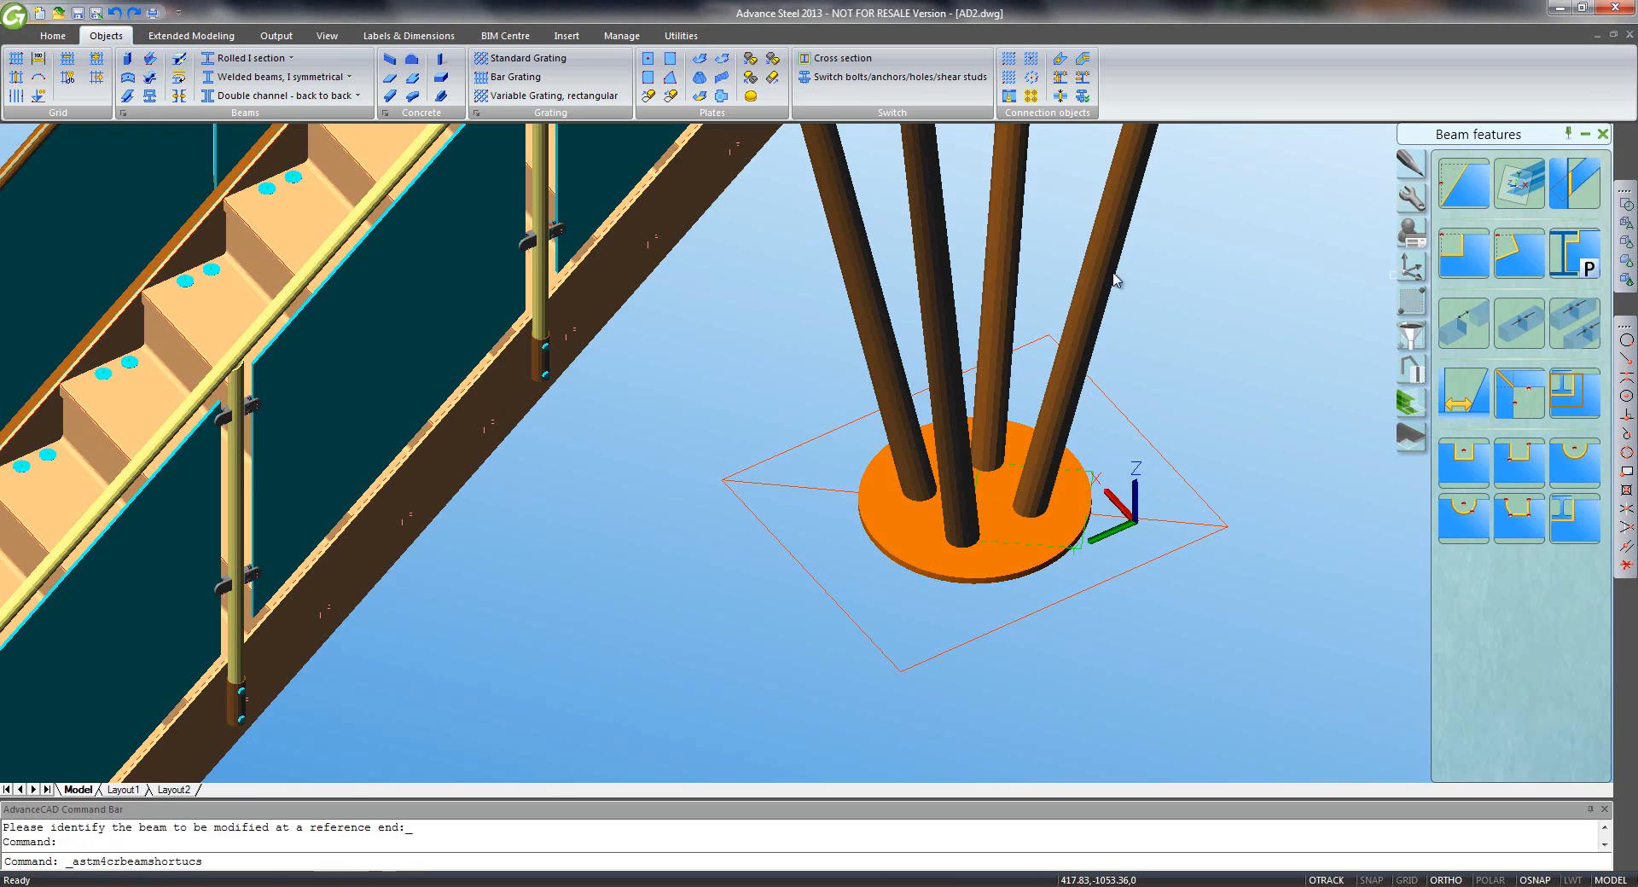
pyautogui.click(1014, 297)
pyautogui.rightClick(1015, 297)
# - Shorten the remaining two posts at the base plate's reference plane
pyautogui.click(1523, 188)
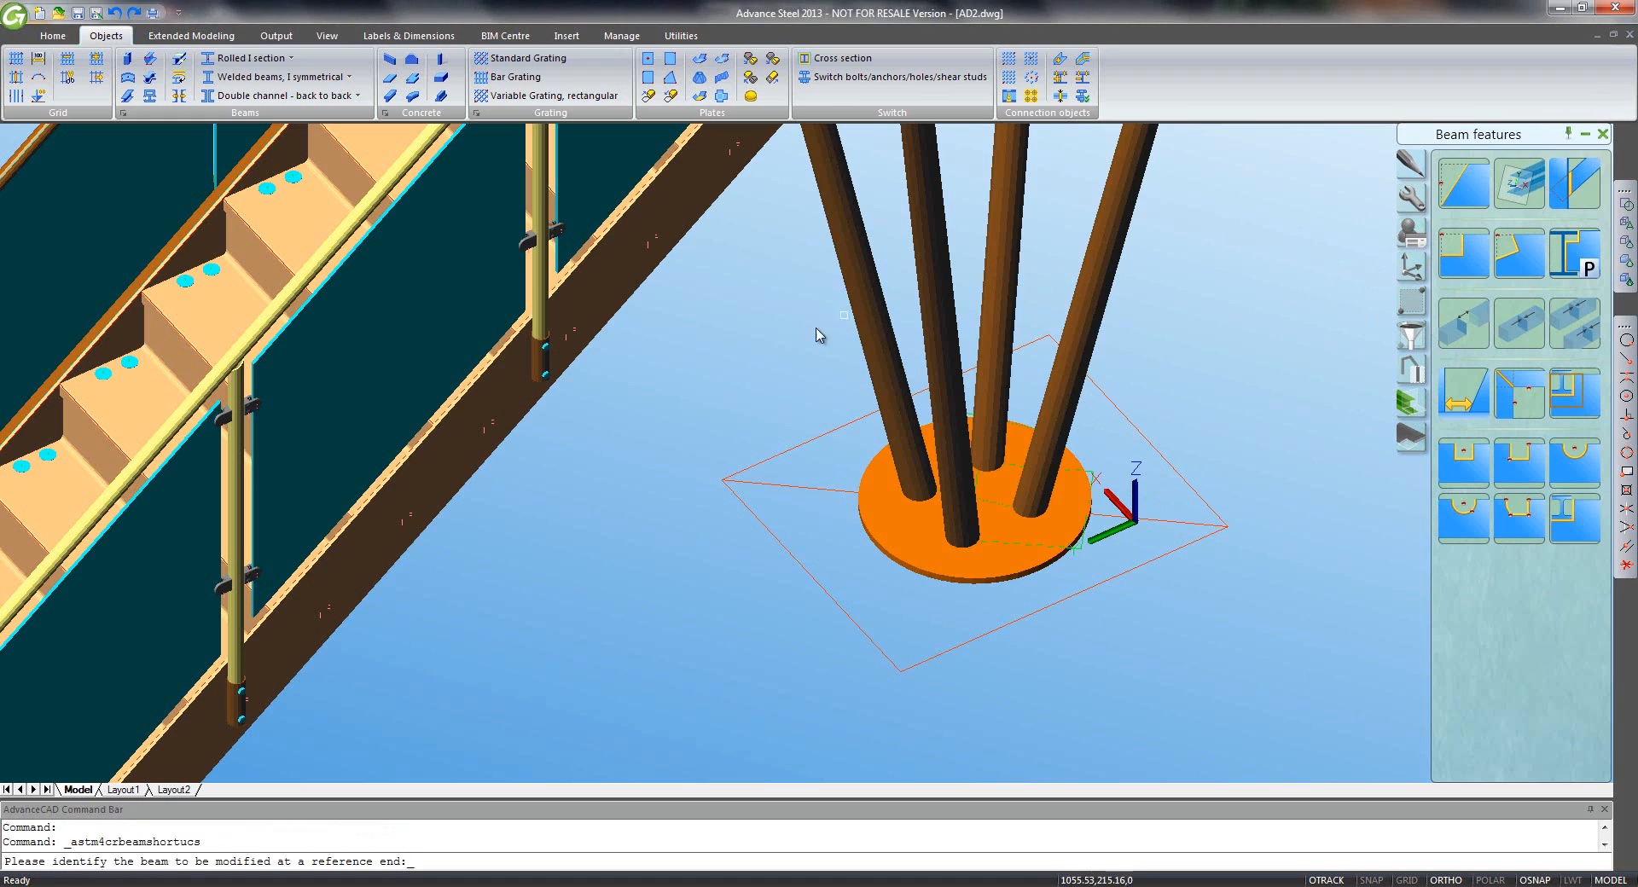
pyautogui.click(859, 348)
pyautogui.rightClick(867, 348)
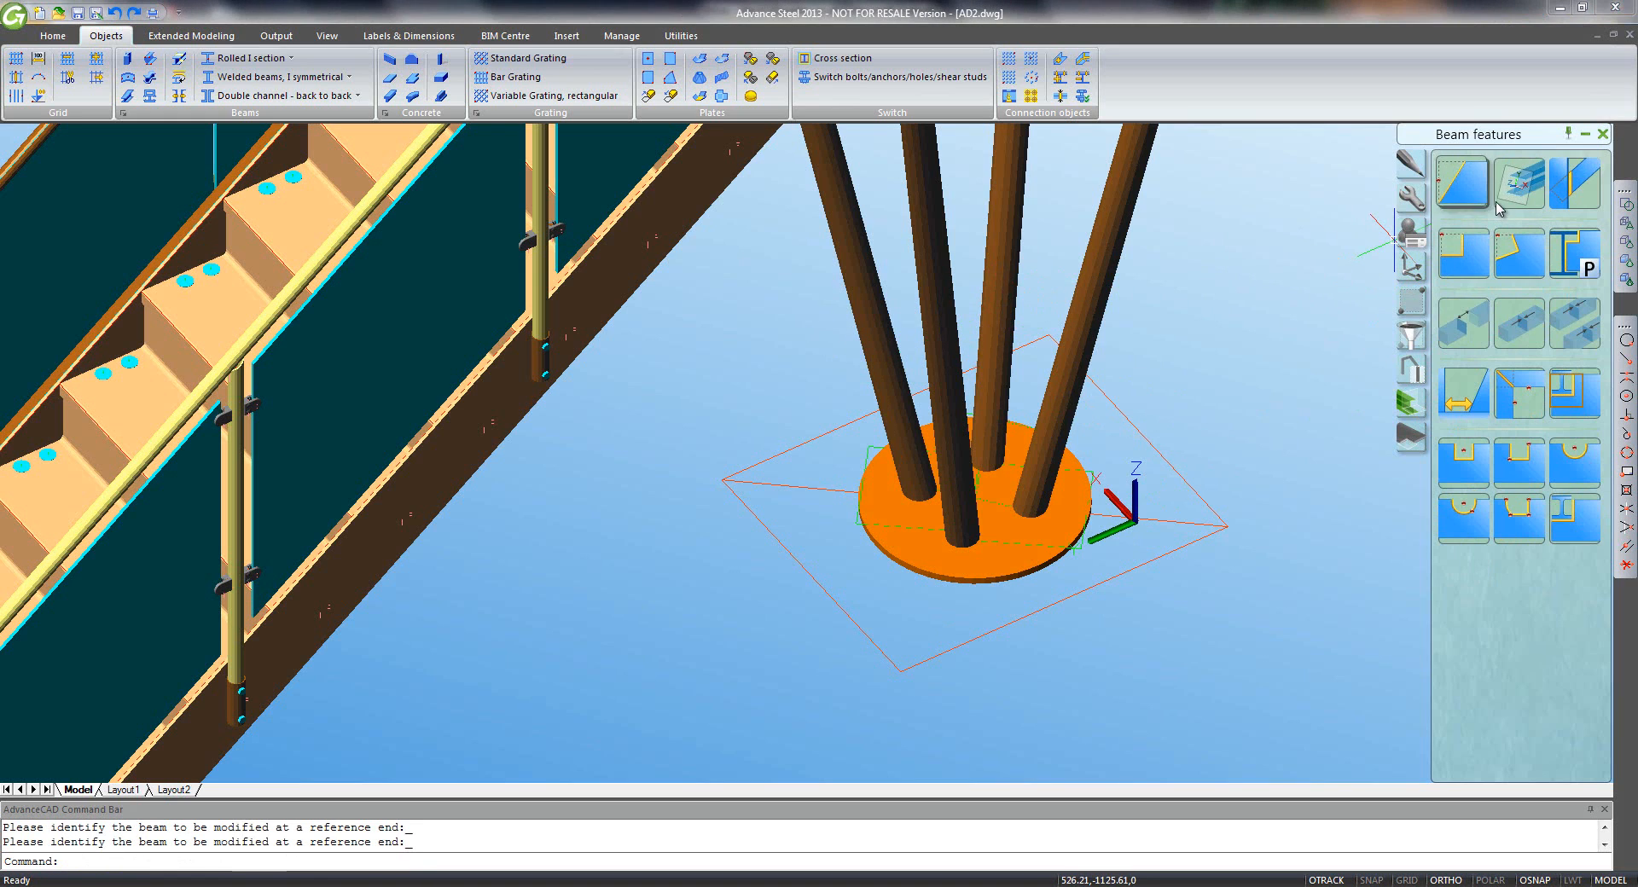
pyautogui.click(1522, 189)
pyautogui.click(951, 314)
pyautogui.rightClick(950, 314)
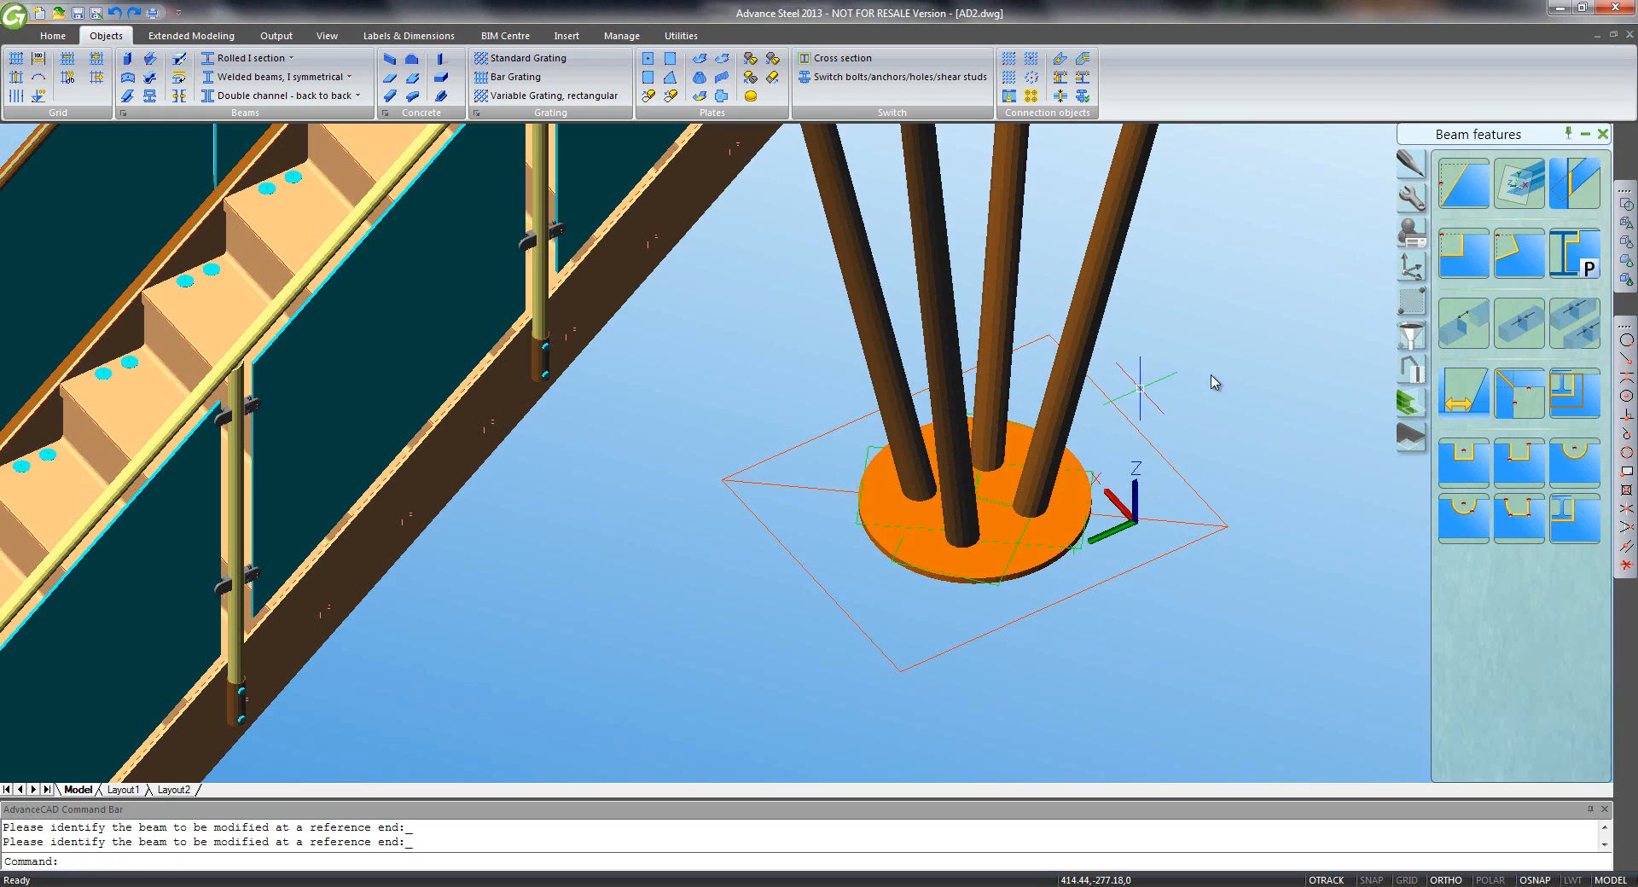
# - Select all beam features with the selection filter and hide them via Quick views
pyautogui.click(1411, 335)
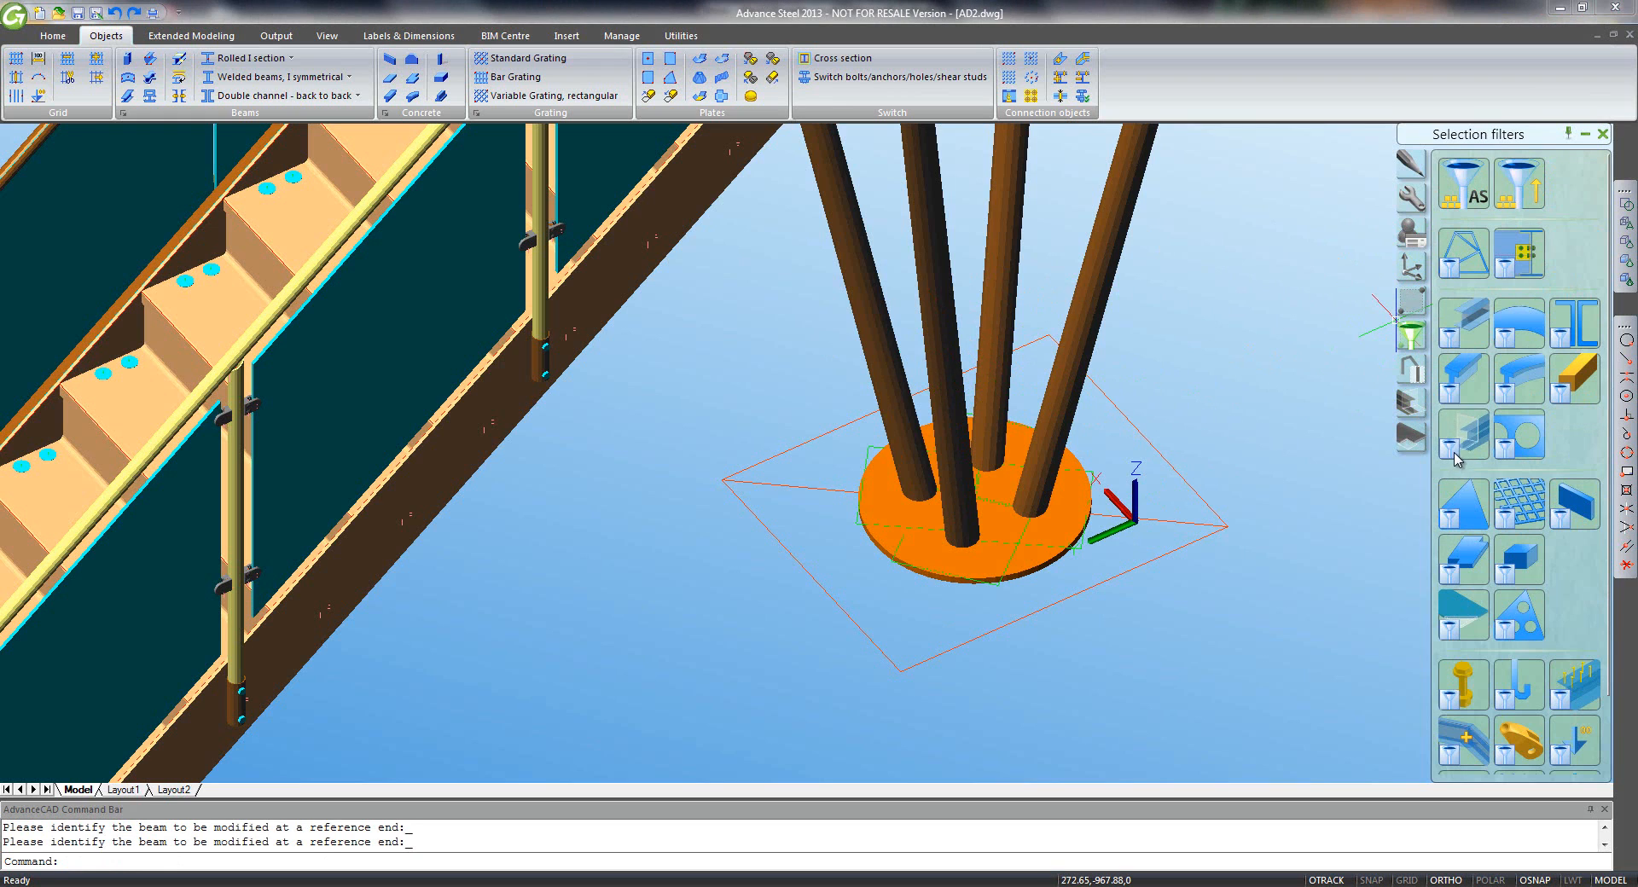
pyautogui.click(1464, 446)
pyautogui.click(1411, 369)
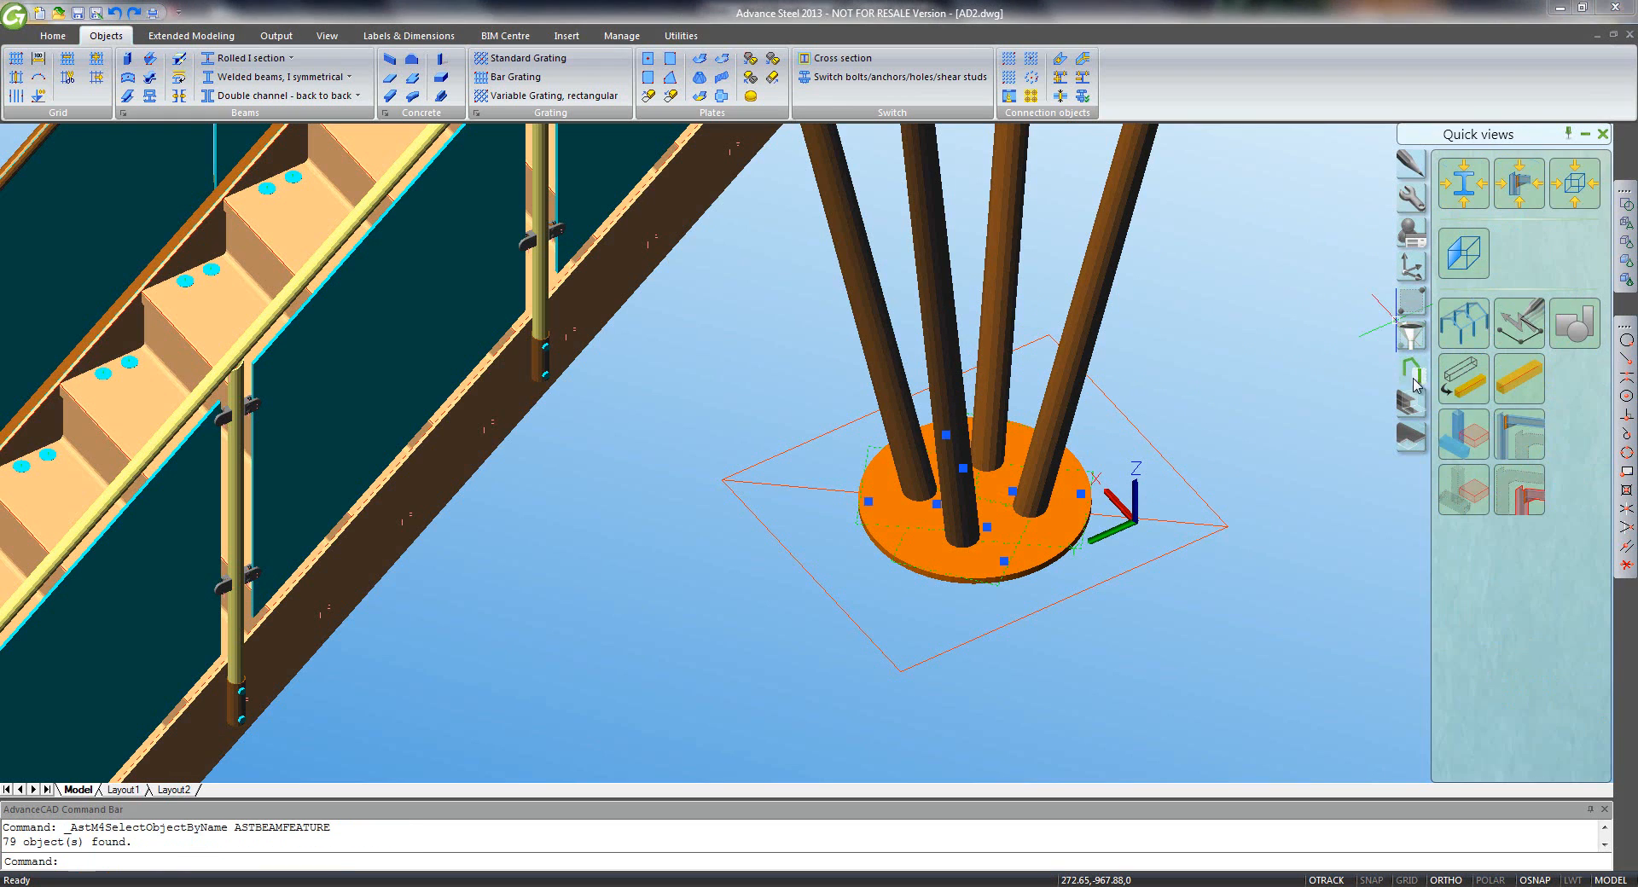
pyautogui.click(1452, 413)
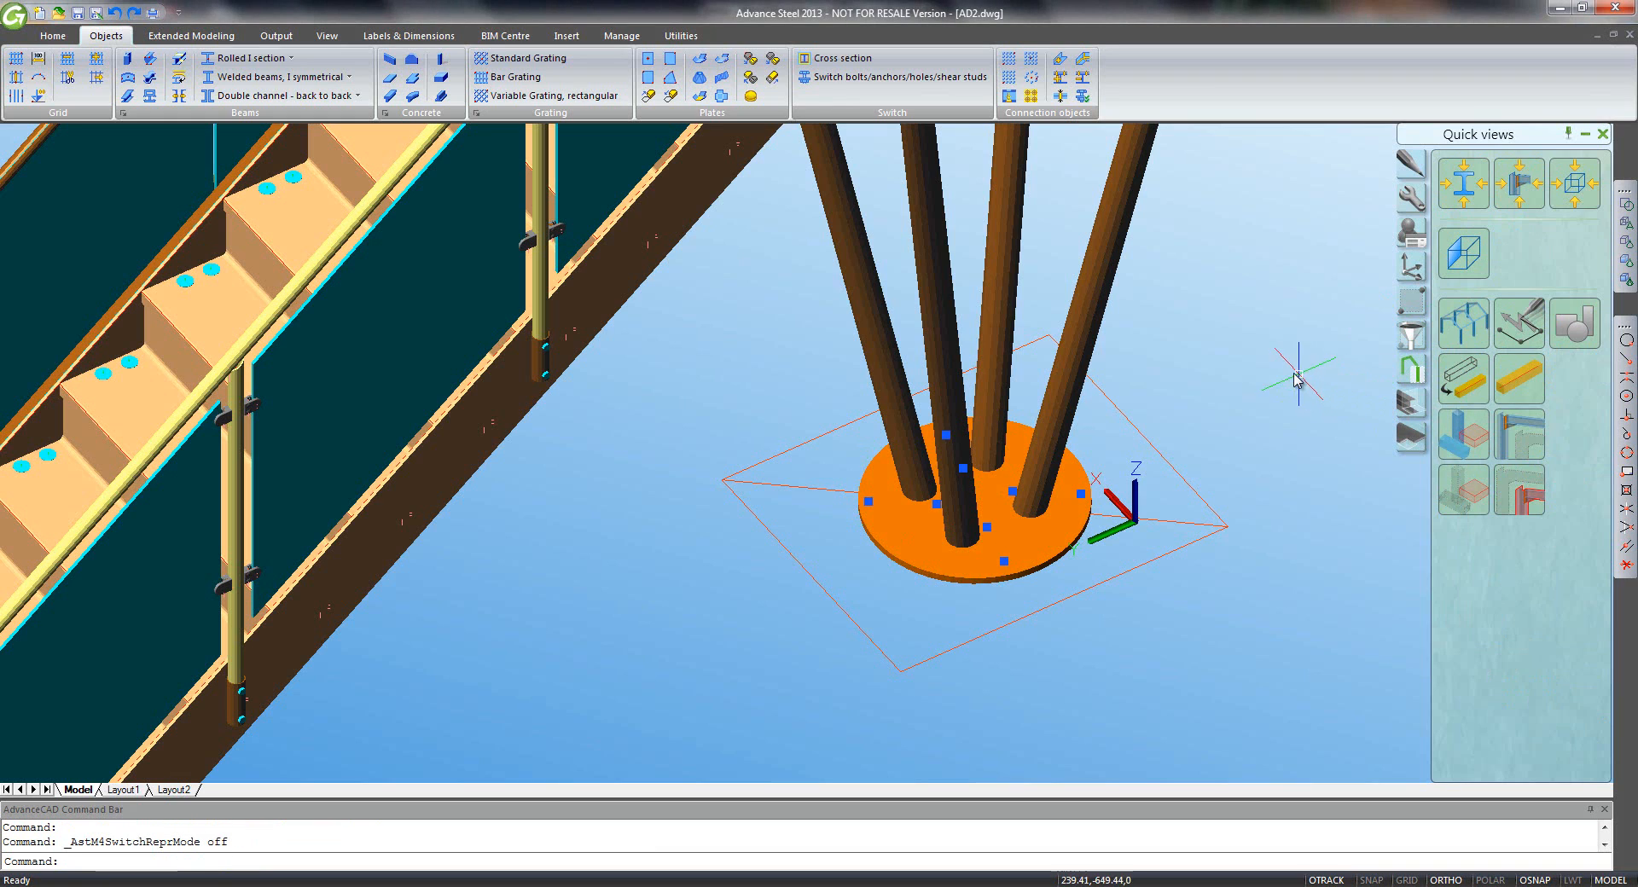
pyautogui.press('Escape')
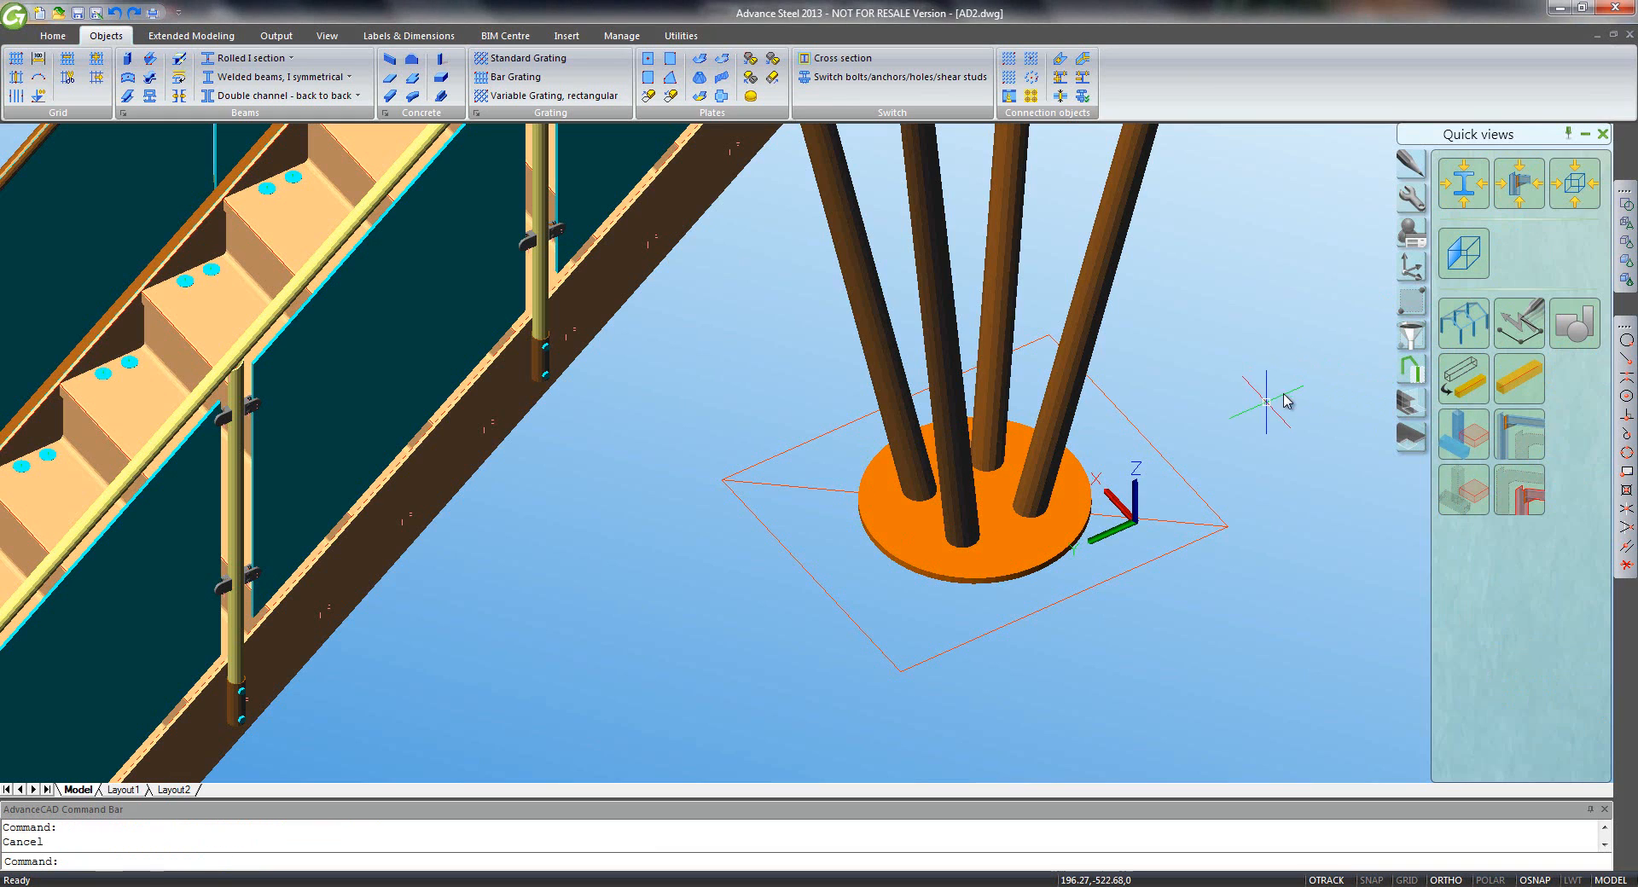
pyautogui.moveTo(1216, 422); pyautogui.dragTo(1185, 396, button='middle')
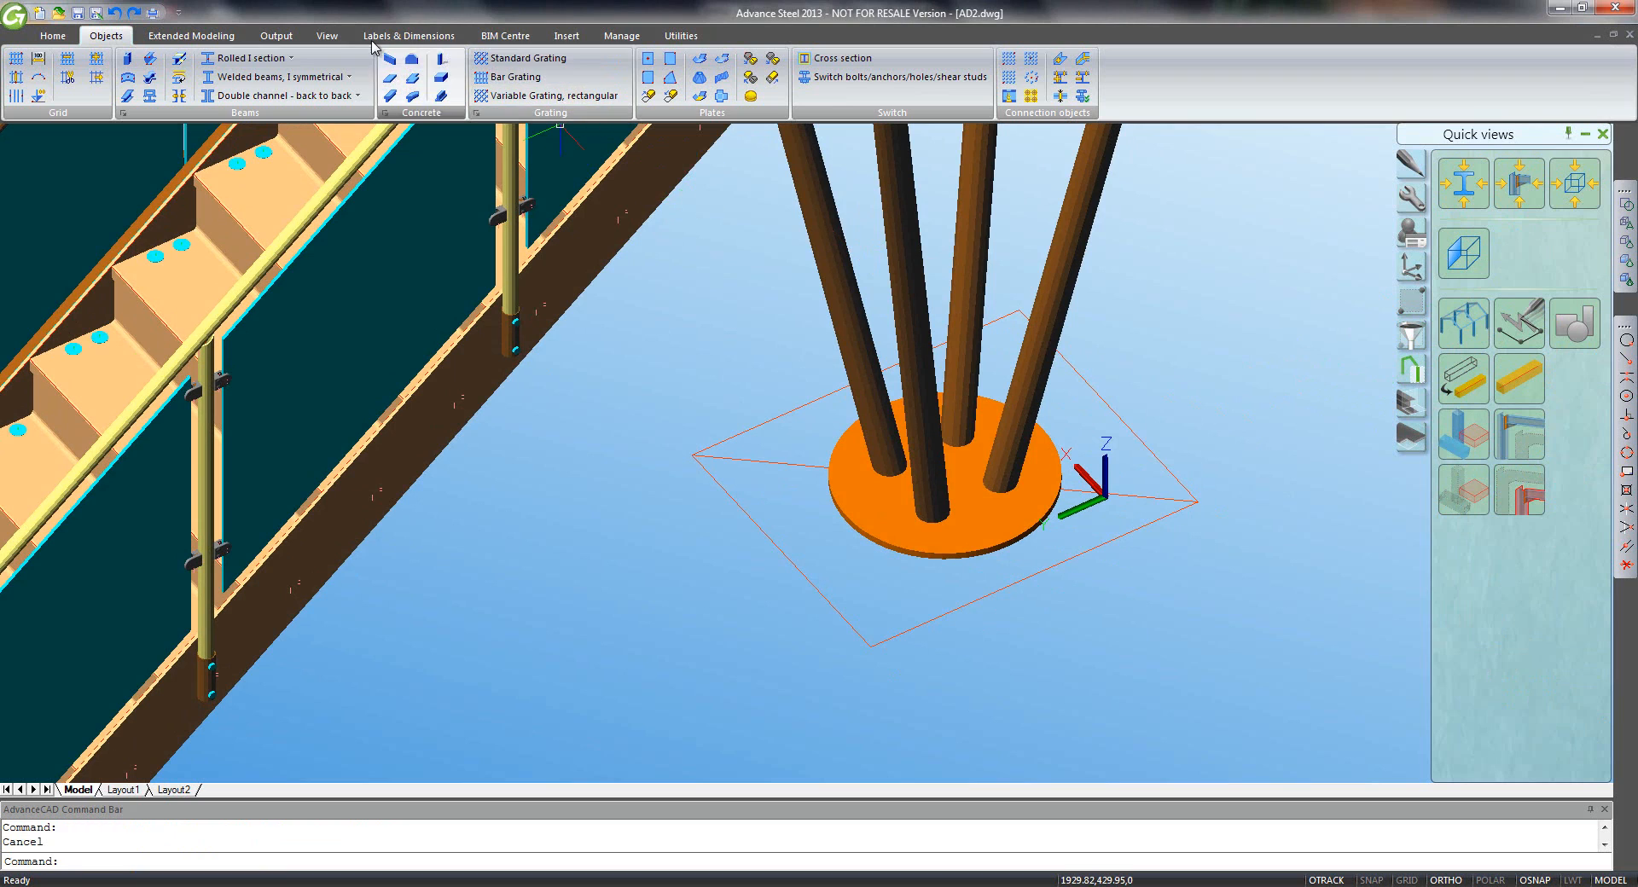
# - Check the layer list, then orbit to a low side view of the base plate
pyautogui.click(679, 35)
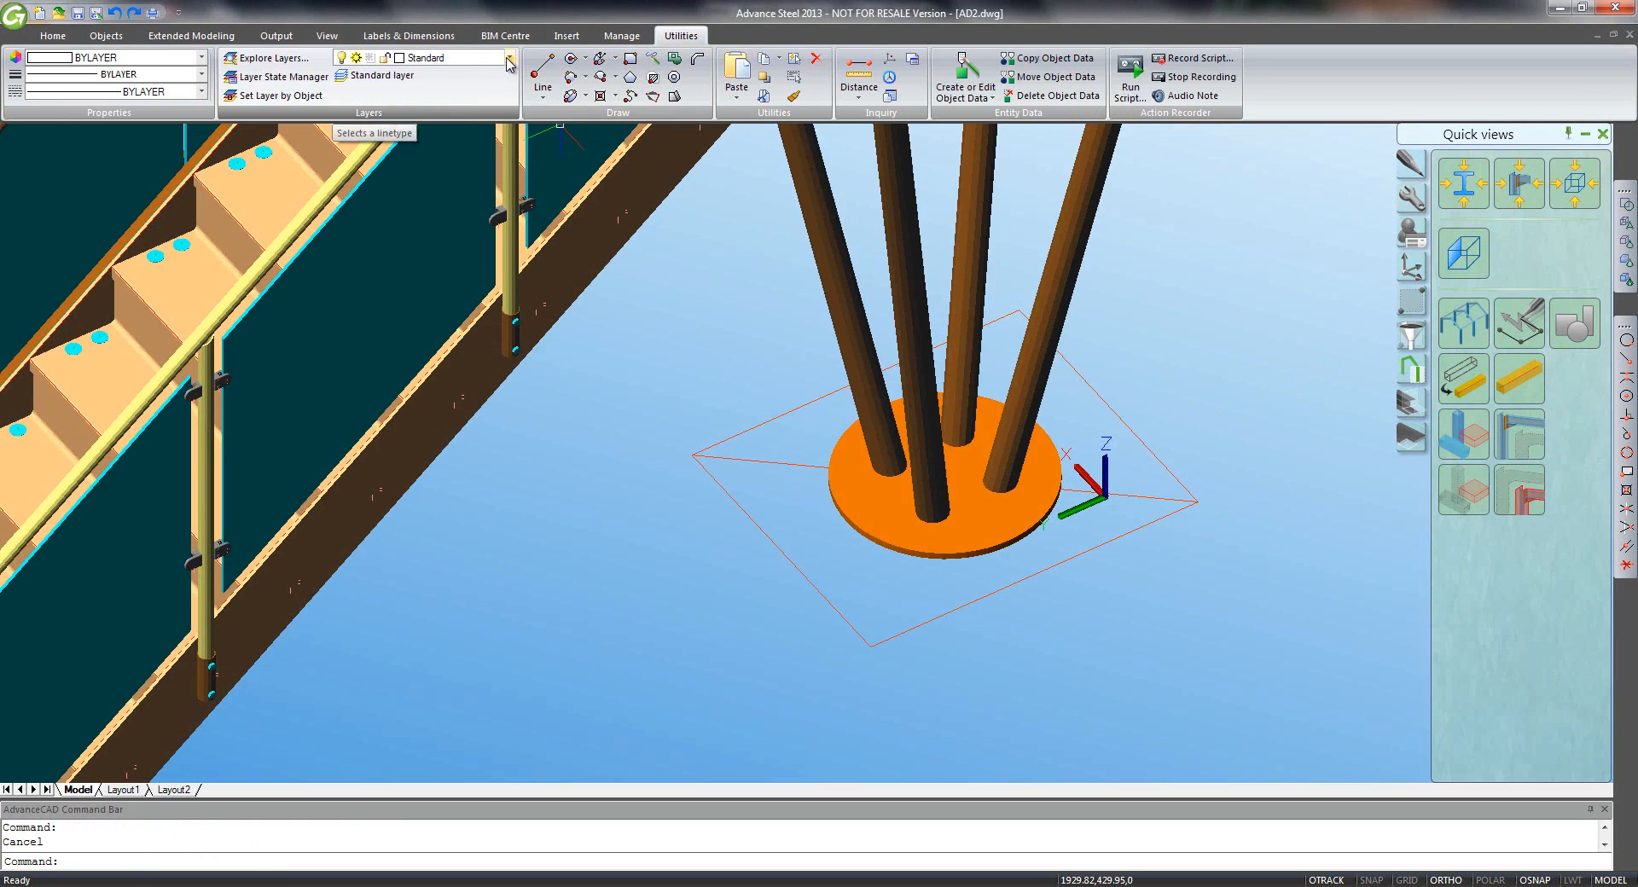
pyautogui.click(510, 57)
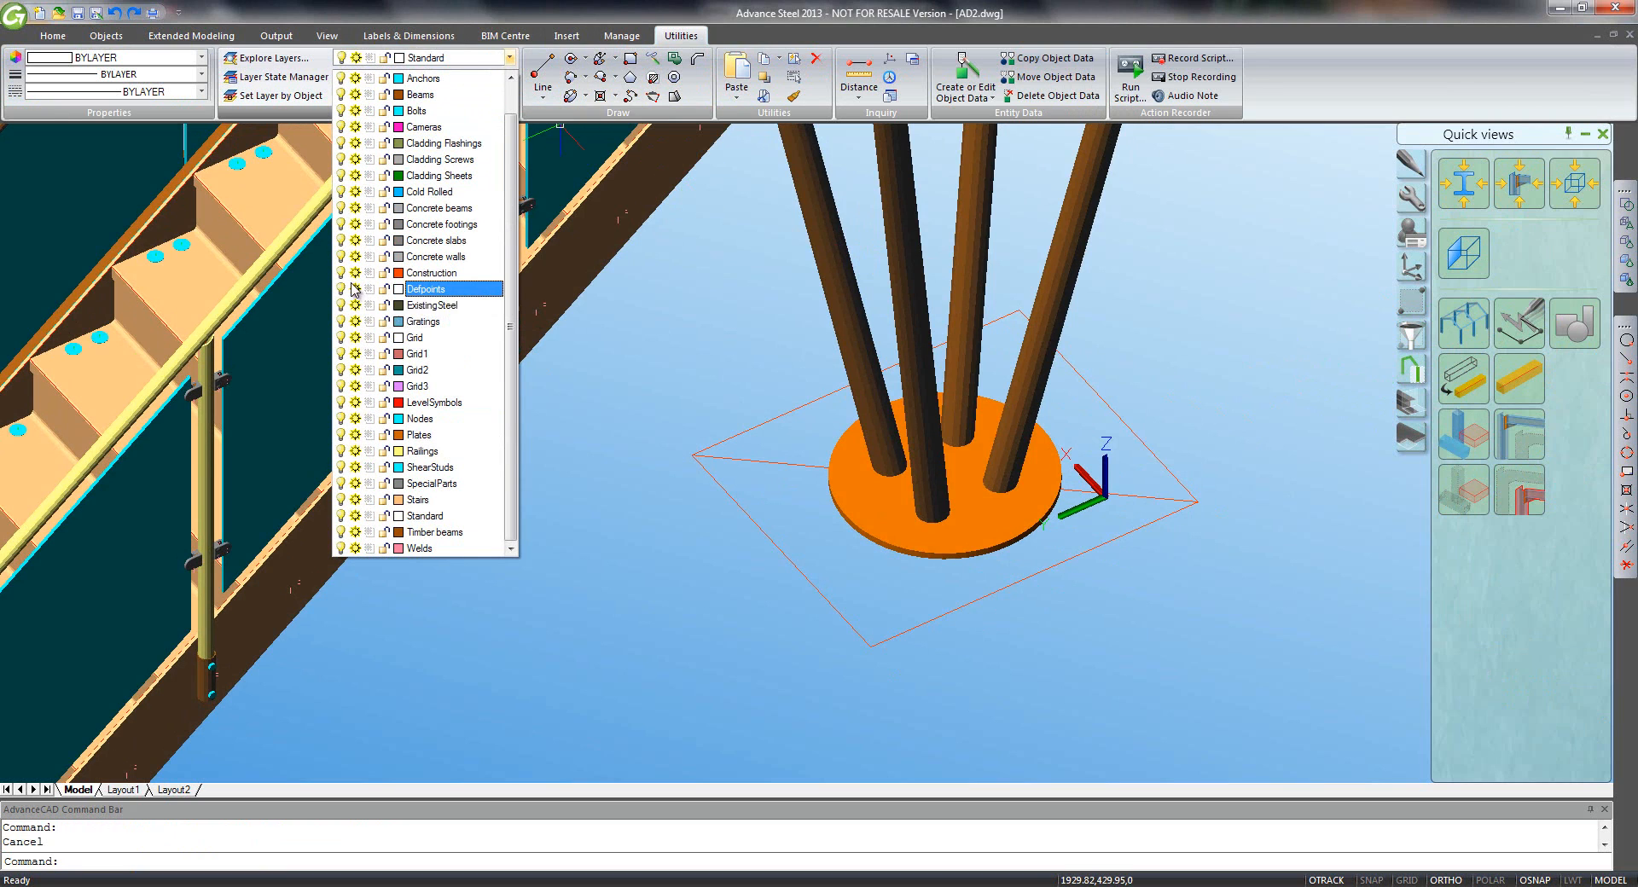
pyautogui.click(592, 391)
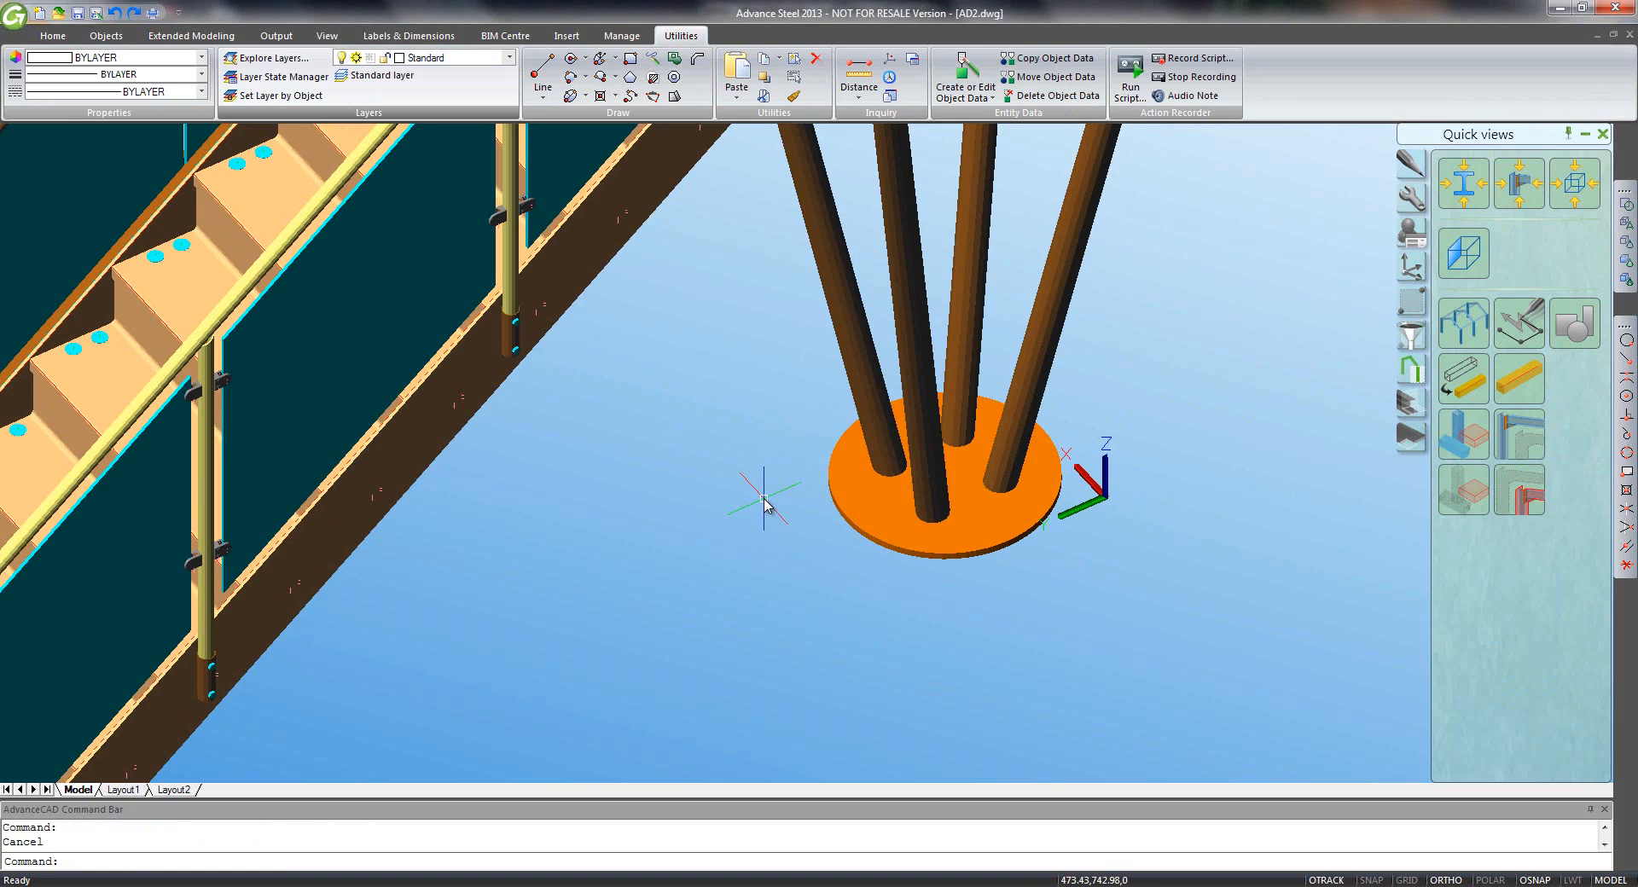
pyautogui.keyDown('shift'); pyautogui.moveTo(764, 499); pyautogui.dragTo(648, 254, button='middle'); pyautogui.keyUp('shift')
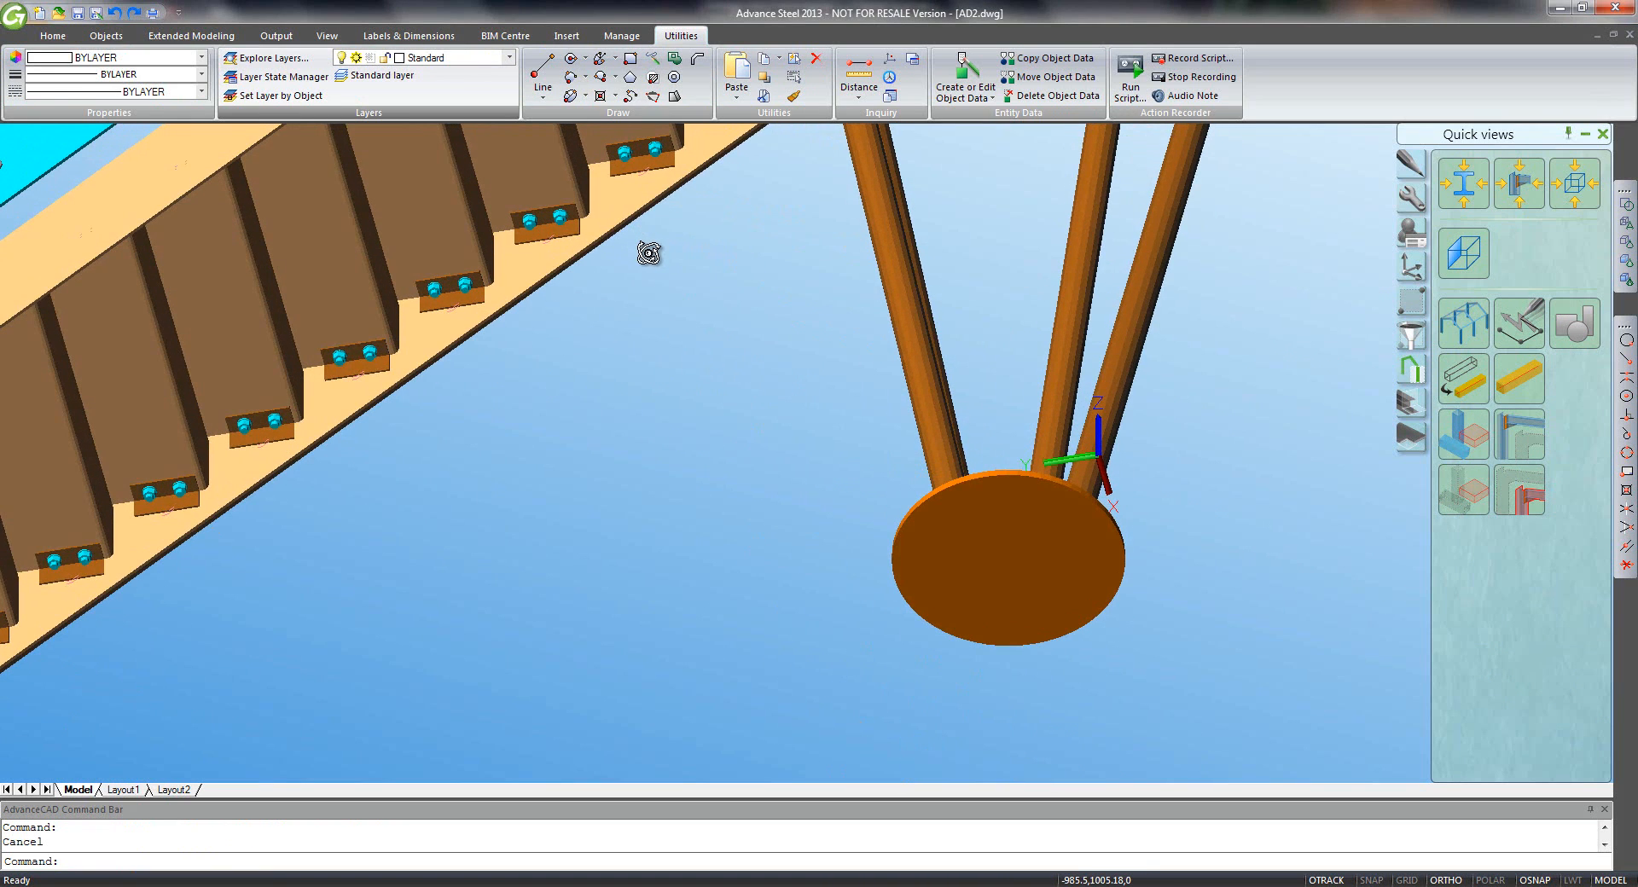
# - Draw a 3300-long concrete column axis down from the base plate centre
pyautogui.click(53, 35)
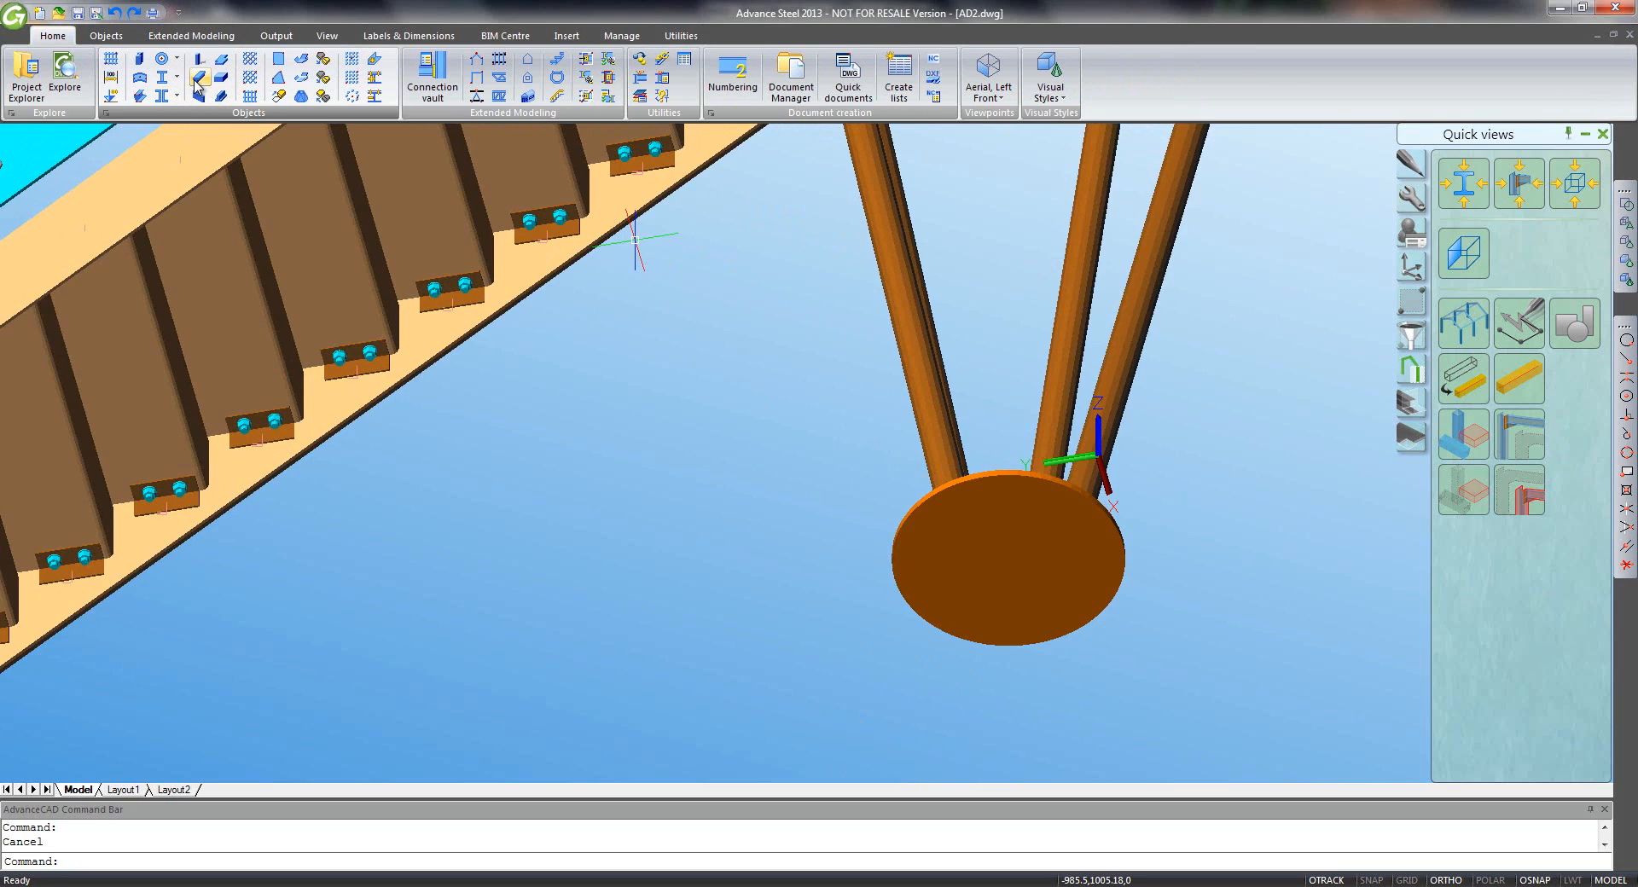
pyautogui.click(198, 79)
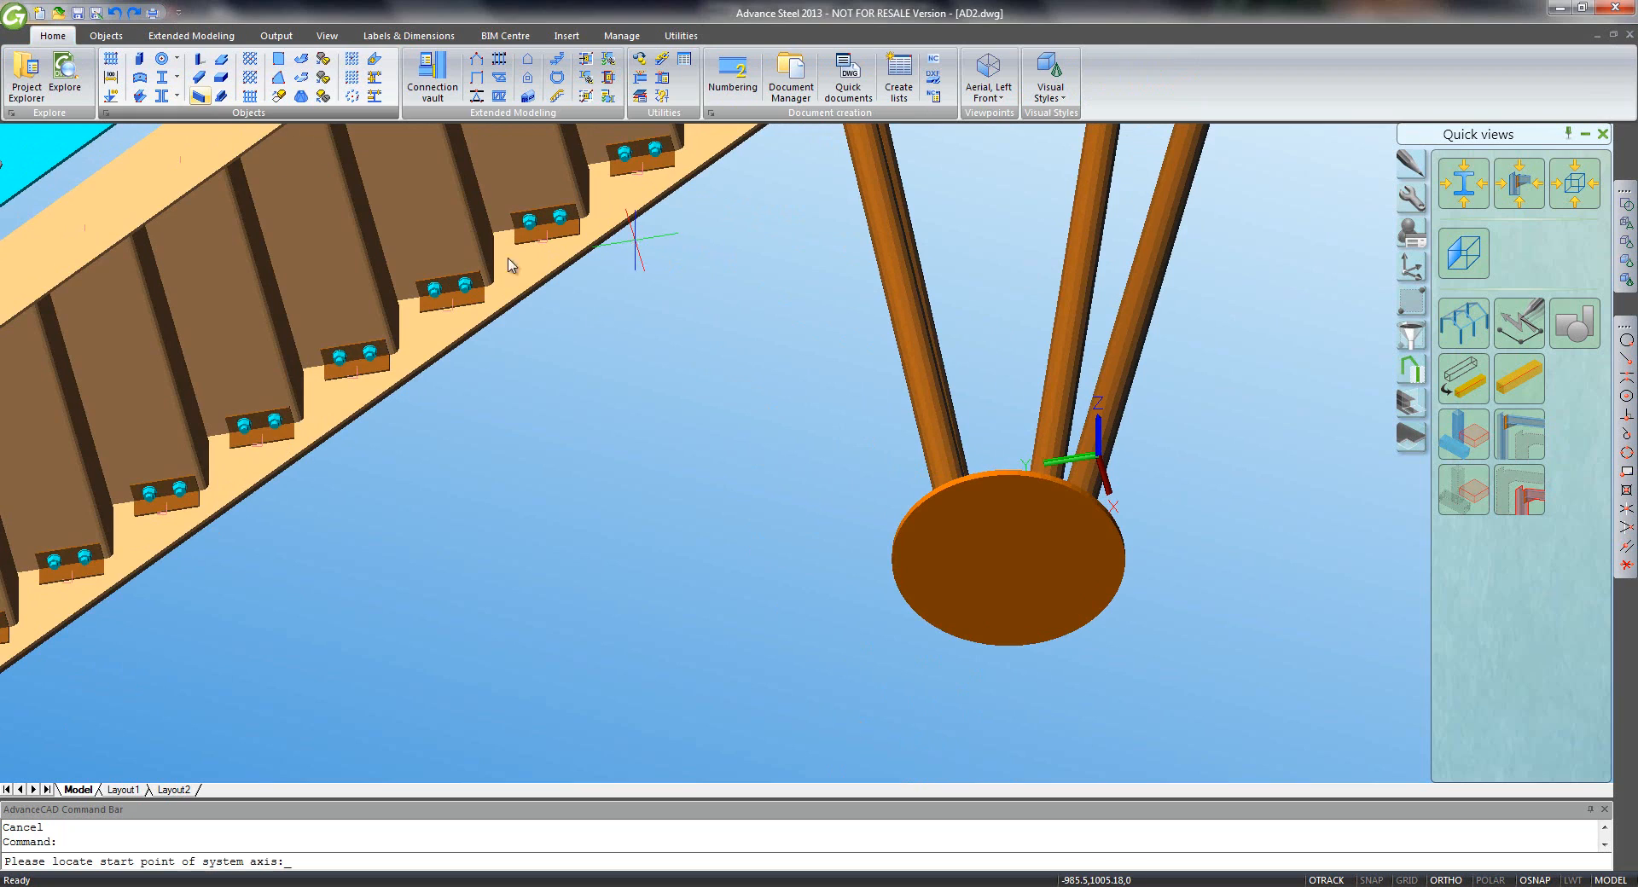
pyautogui.click(1626, 398)
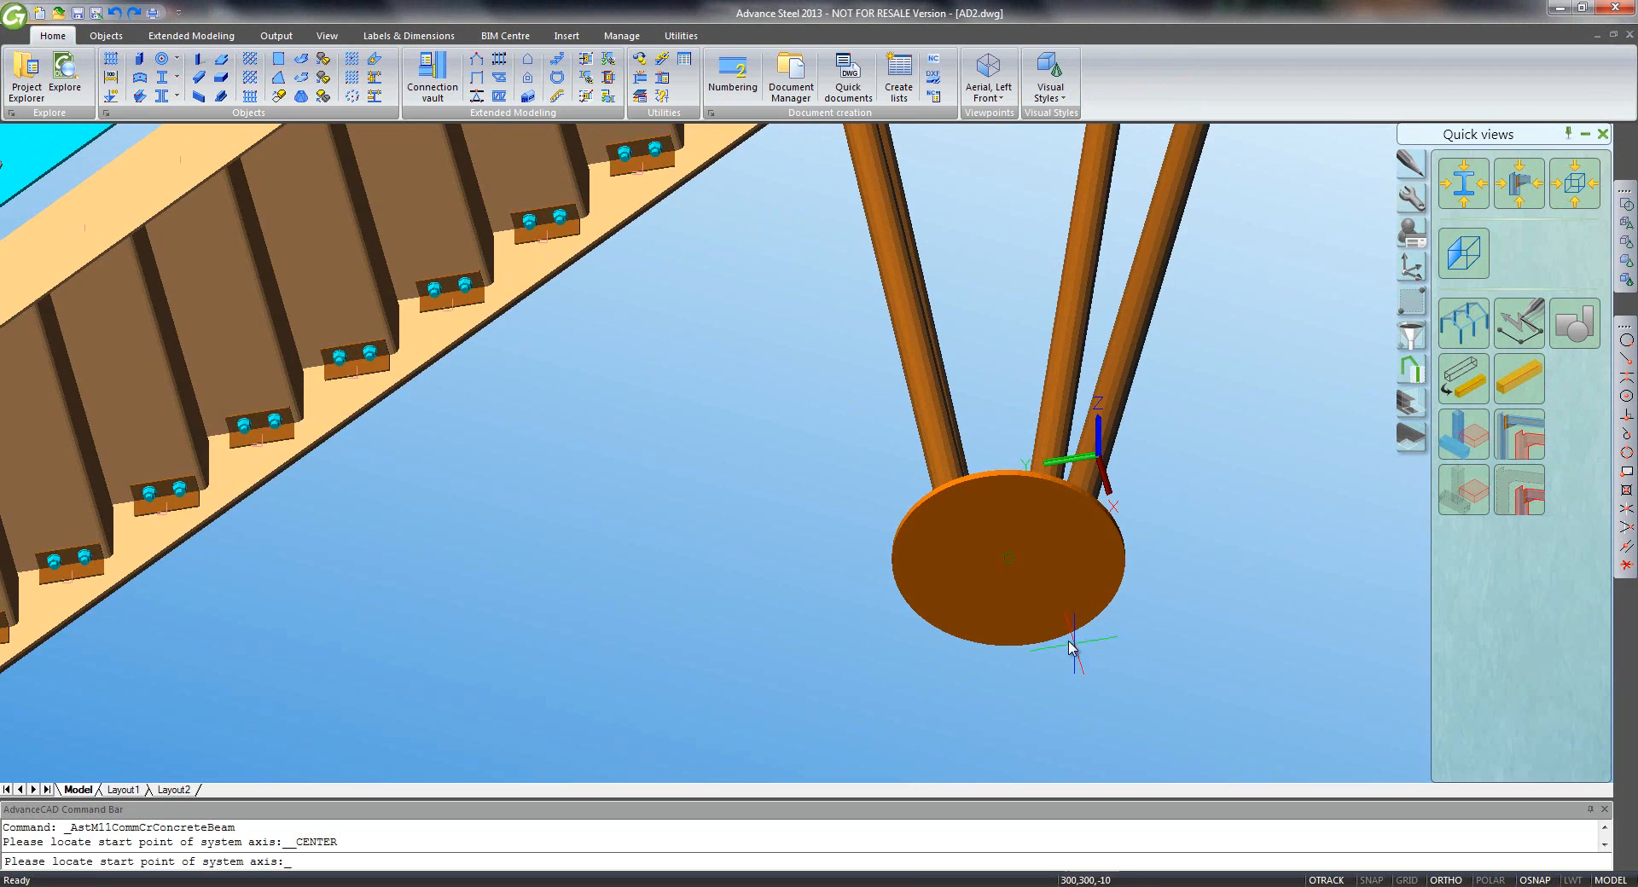
pyautogui.click(1069, 646)
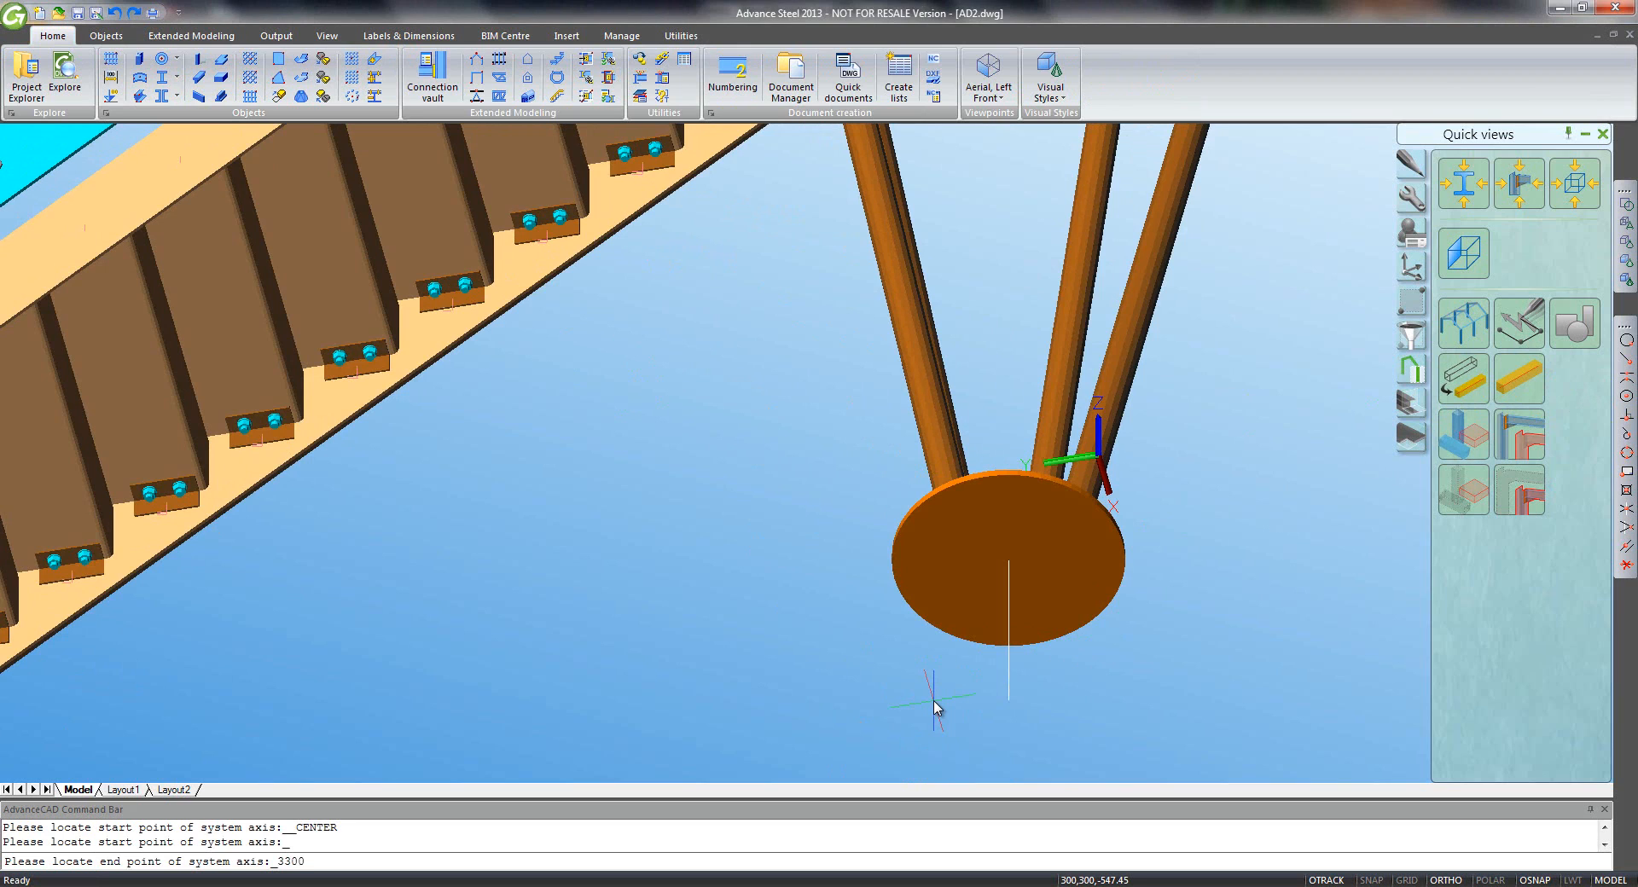
pyautogui.press('Return')
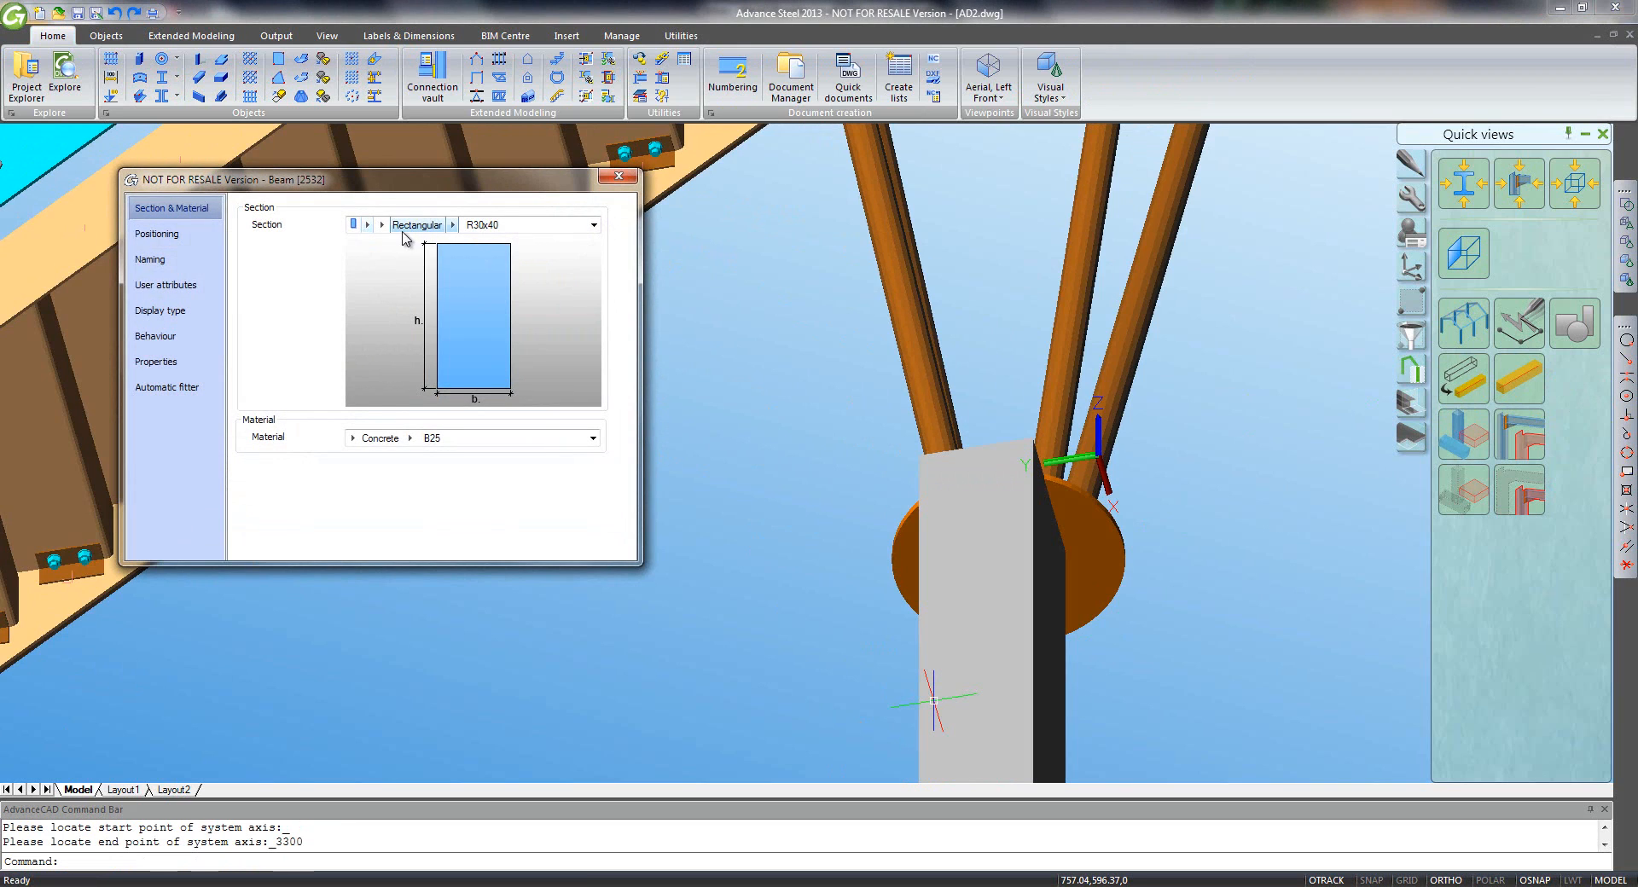
# - Give the column a circular D60 section, centred on its axis
pyautogui.click(381, 227)
pyautogui.click(417, 293)
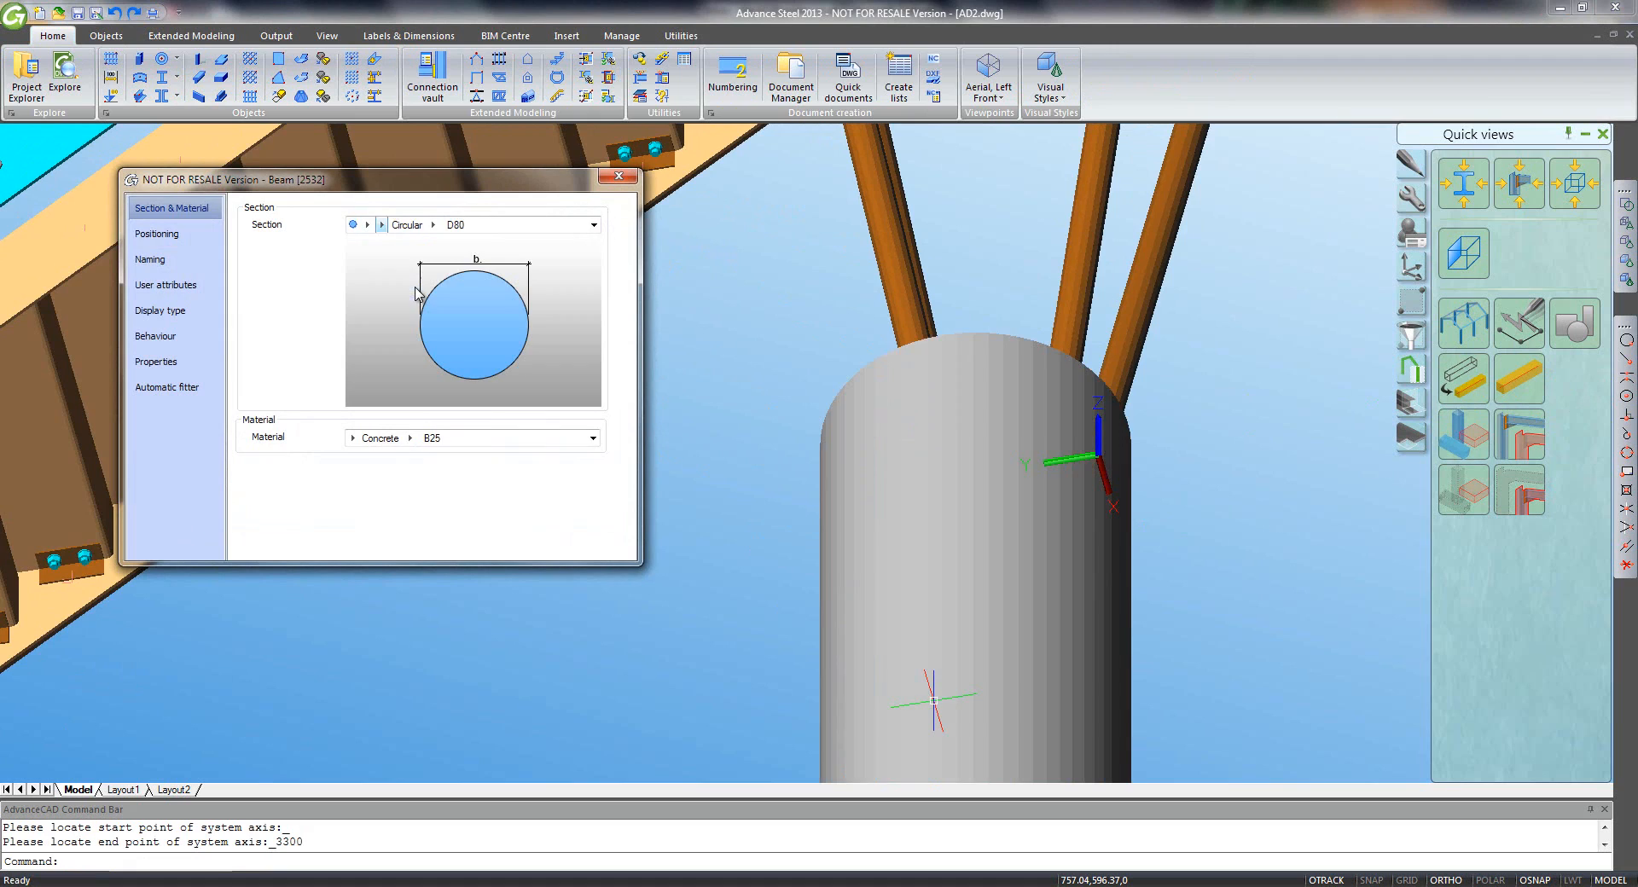
pyautogui.click(401, 225)
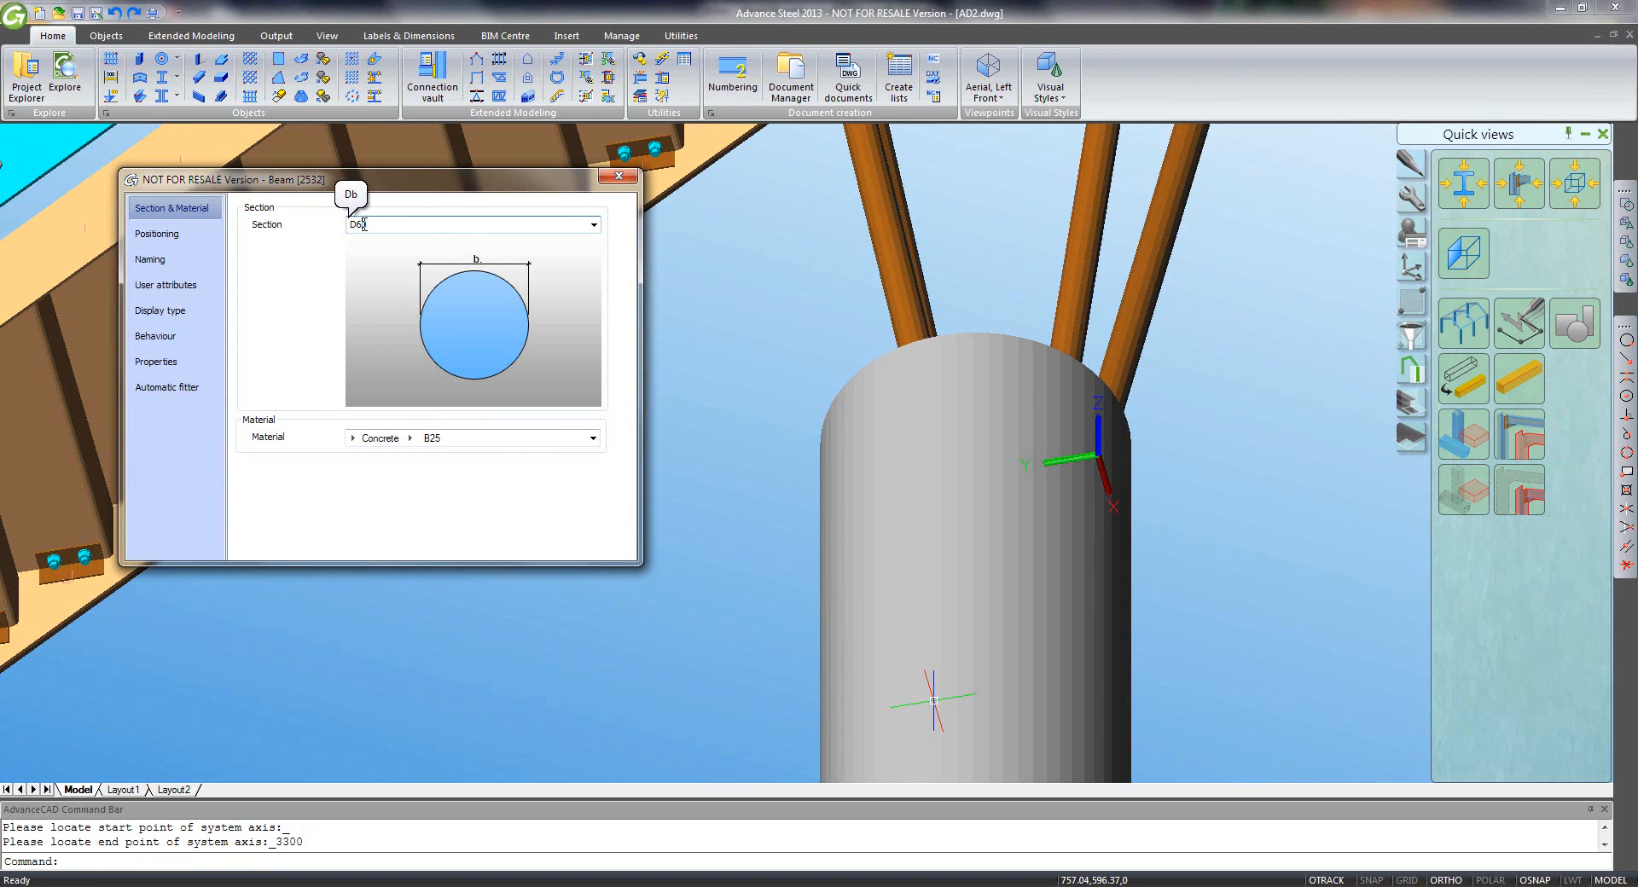
pyautogui.write('60')
pyautogui.press('Return')
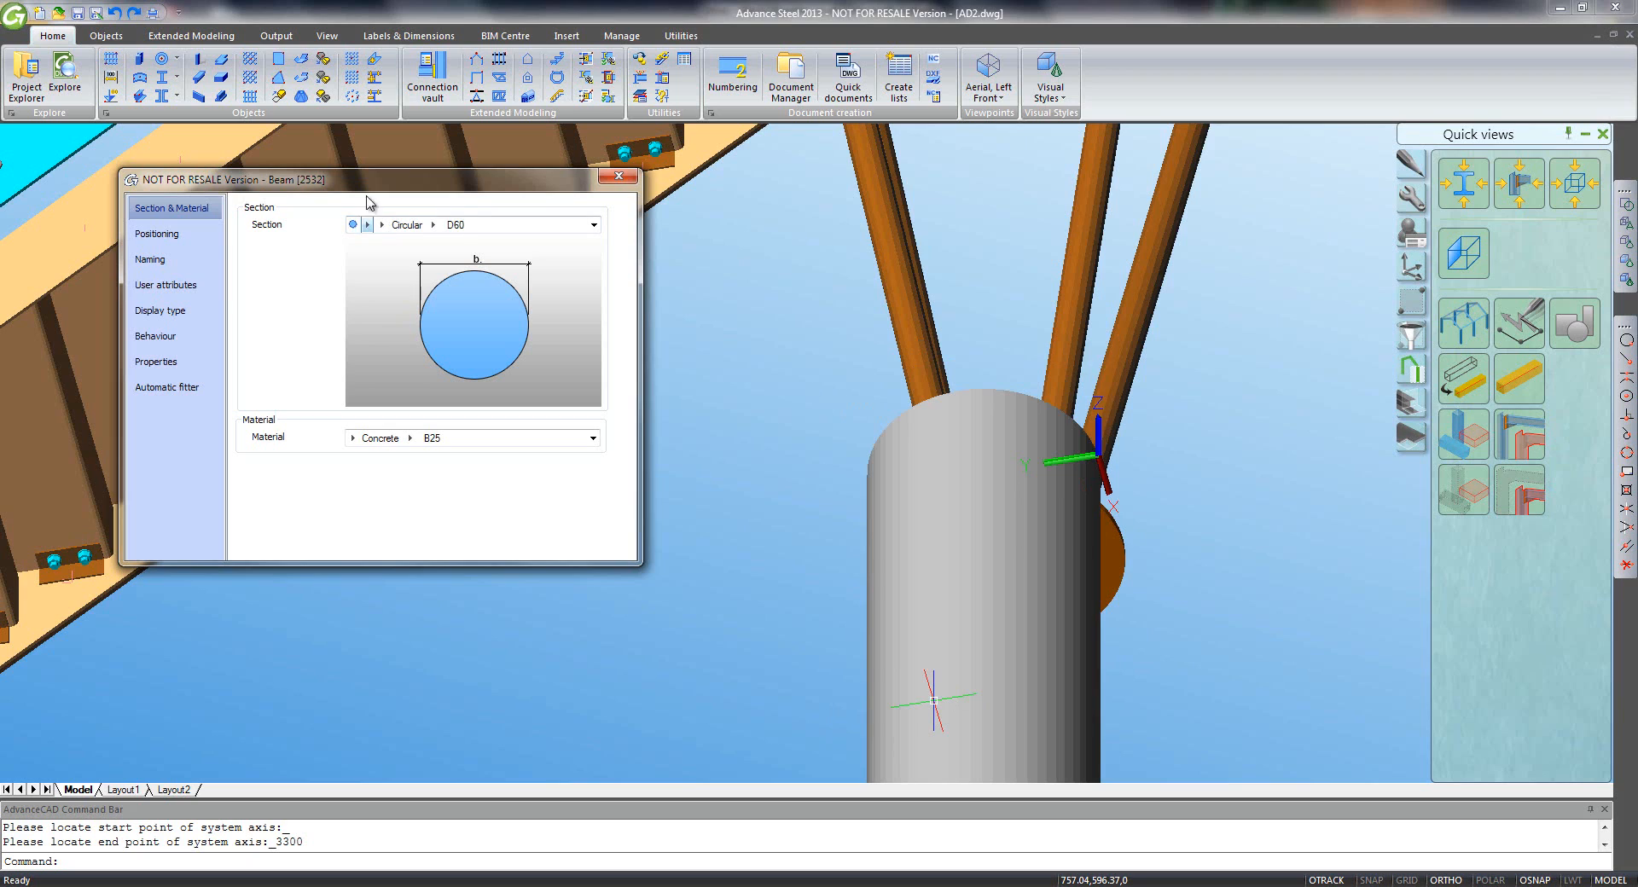
pyautogui.click(162, 234)
pyautogui.click(322, 253)
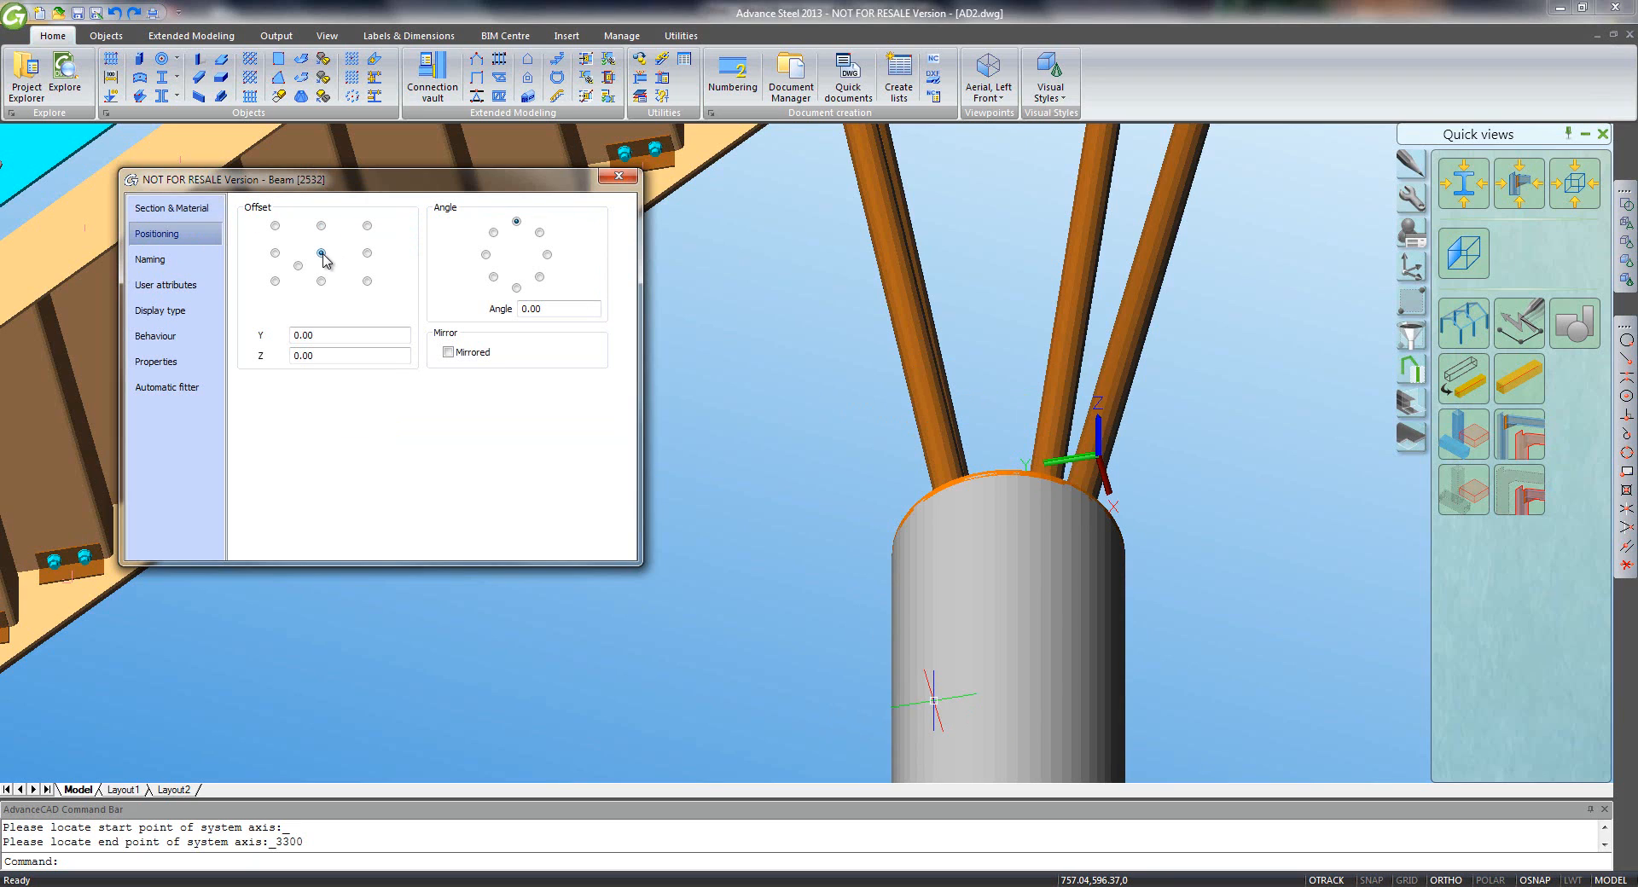
pyautogui.click(618, 178)
pyautogui.scroll(-2, 1141, 563)
pyautogui.scroll(-3, 1141, 563)
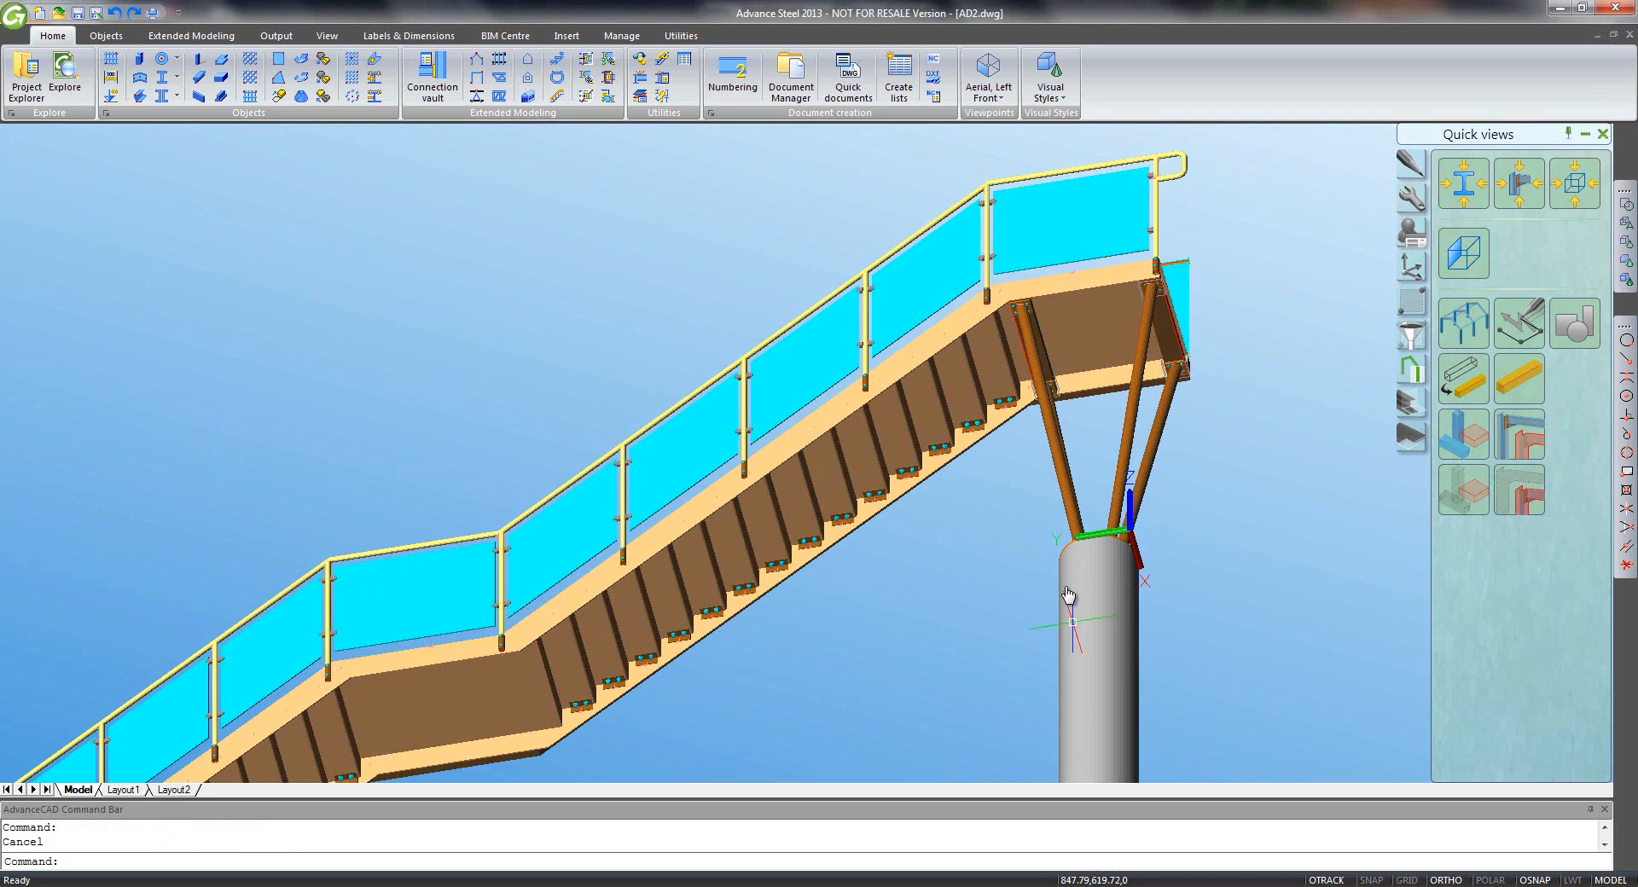
# - Save the drawing
pyautogui.moveTo(1074, 630); pyautogui.dragTo(1033, 486, button='middle')
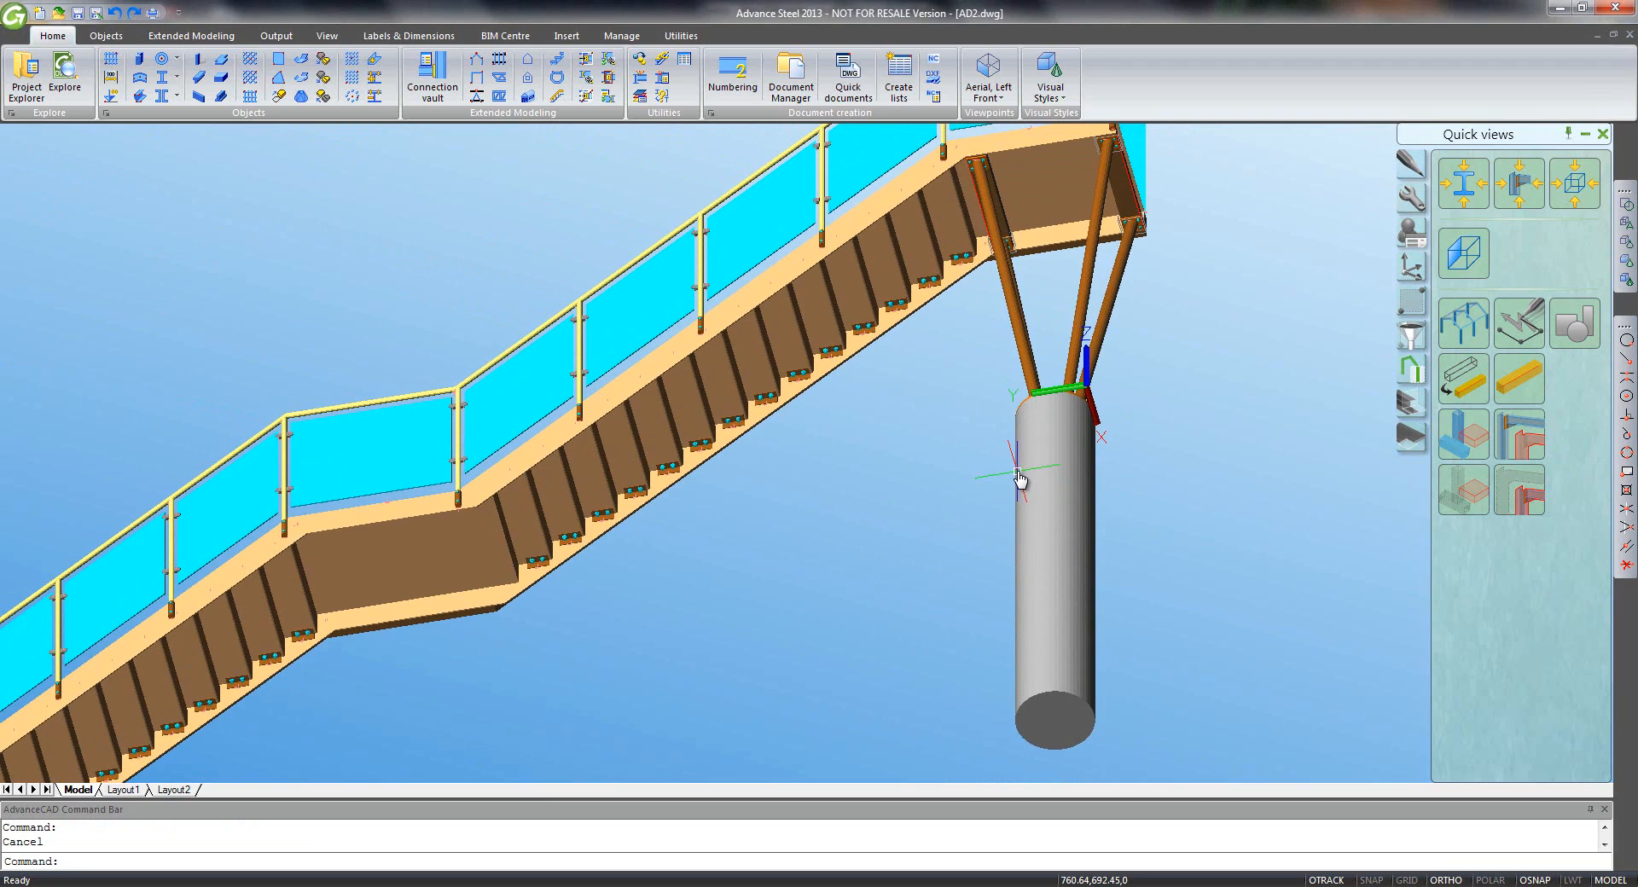
pyautogui.hotkey('ctrl', 's')
pyautogui.moveTo(1076, 311); pyautogui.dragTo(1090, 405, button='middle')
# - Select the column, struts and landing beams to copy
pyautogui.click(1413, 205)
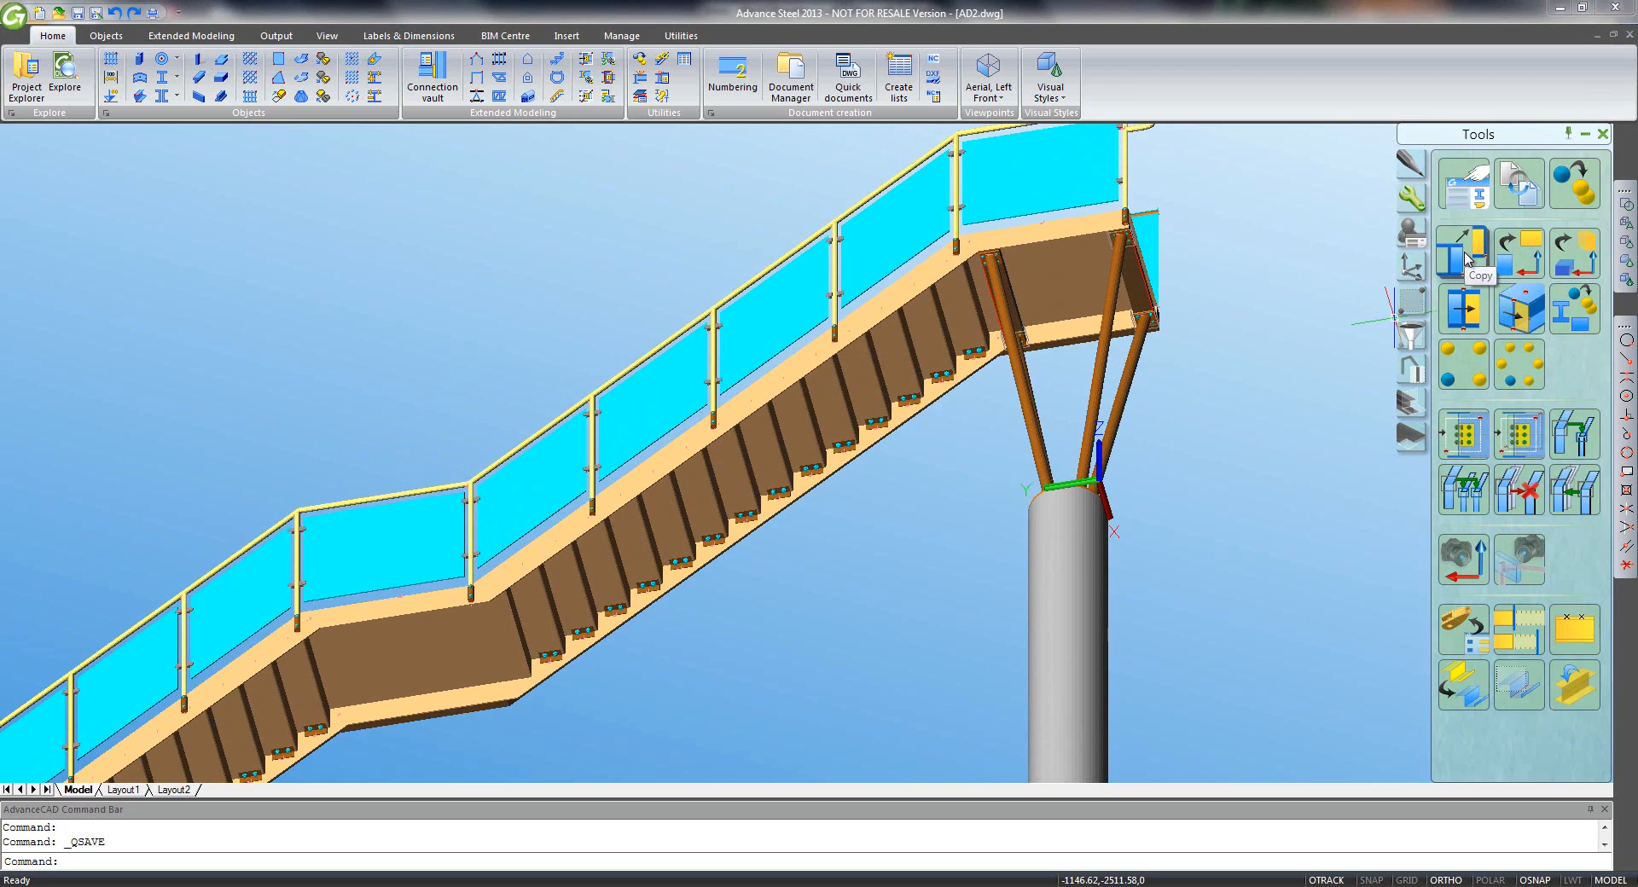
pyautogui.click(1464, 256)
pyautogui.click(1152, 463)
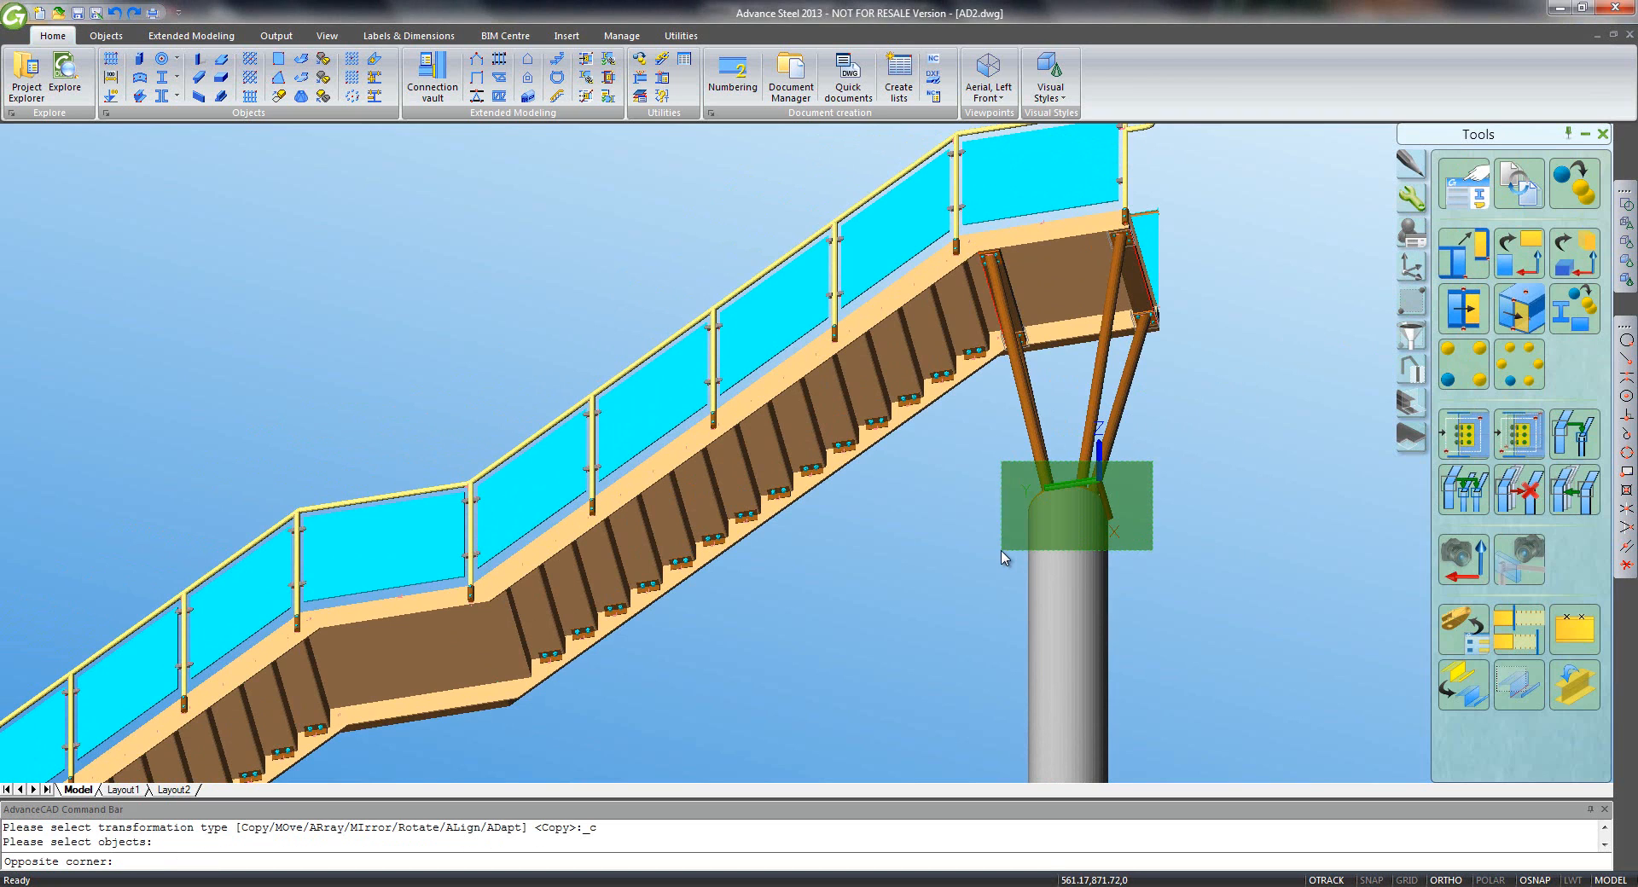
pyautogui.click(1002, 553)
pyautogui.moveTo(1108, 326); pyautogui.dragTo(1160, 516, button='middle')
pyautogui.scroll(2, 1189, 469)
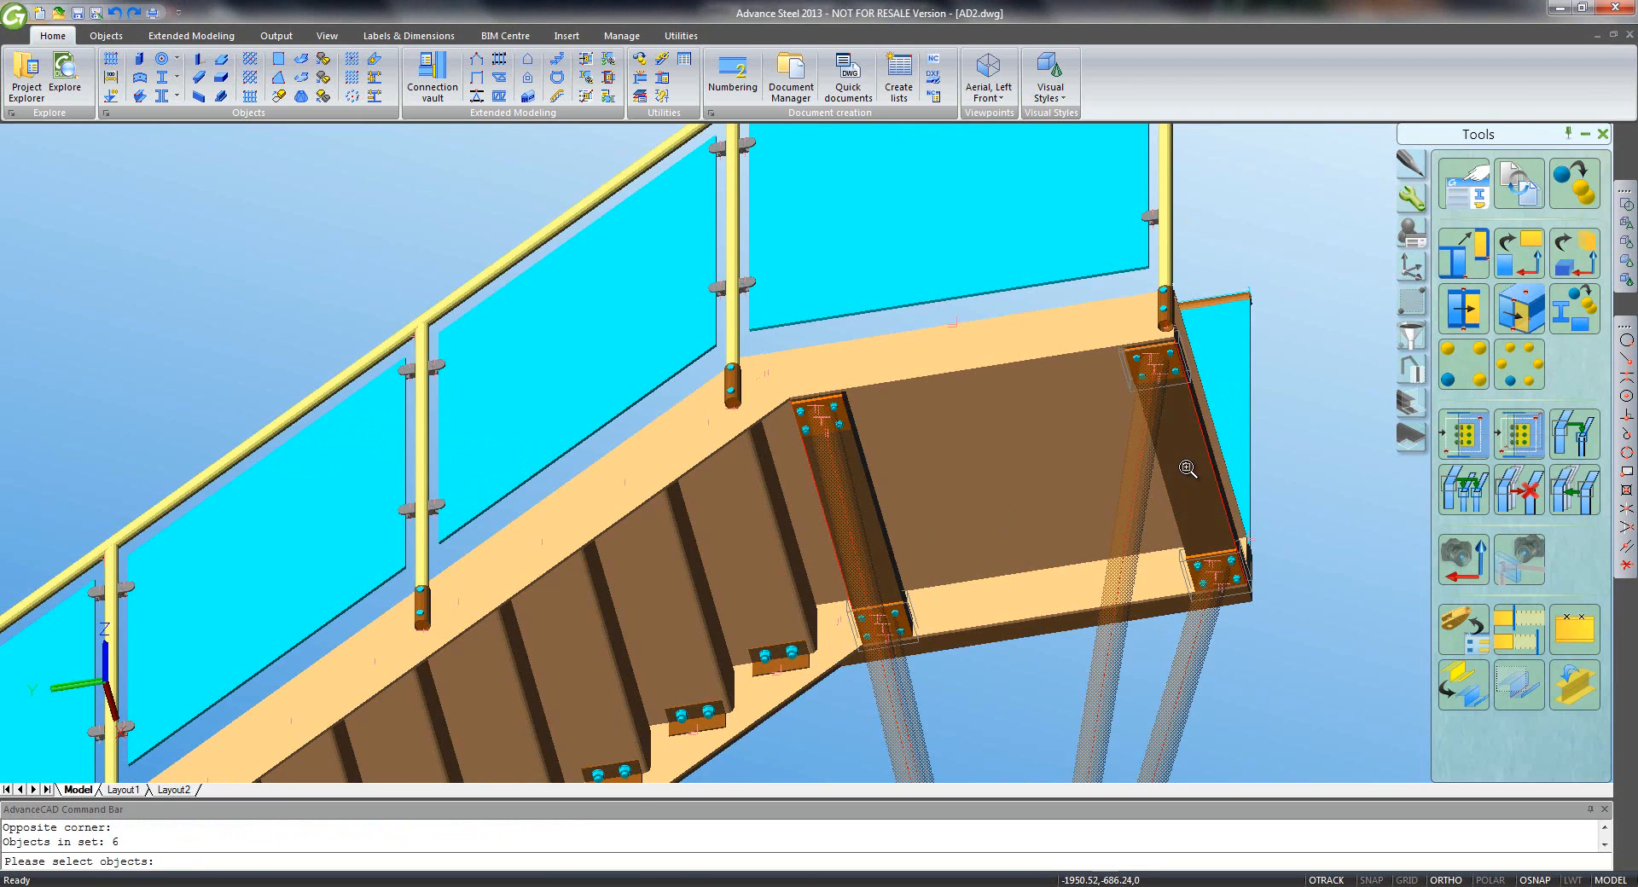
pyautogui.click(1189, 469)
pyautogui.click(882, 524)
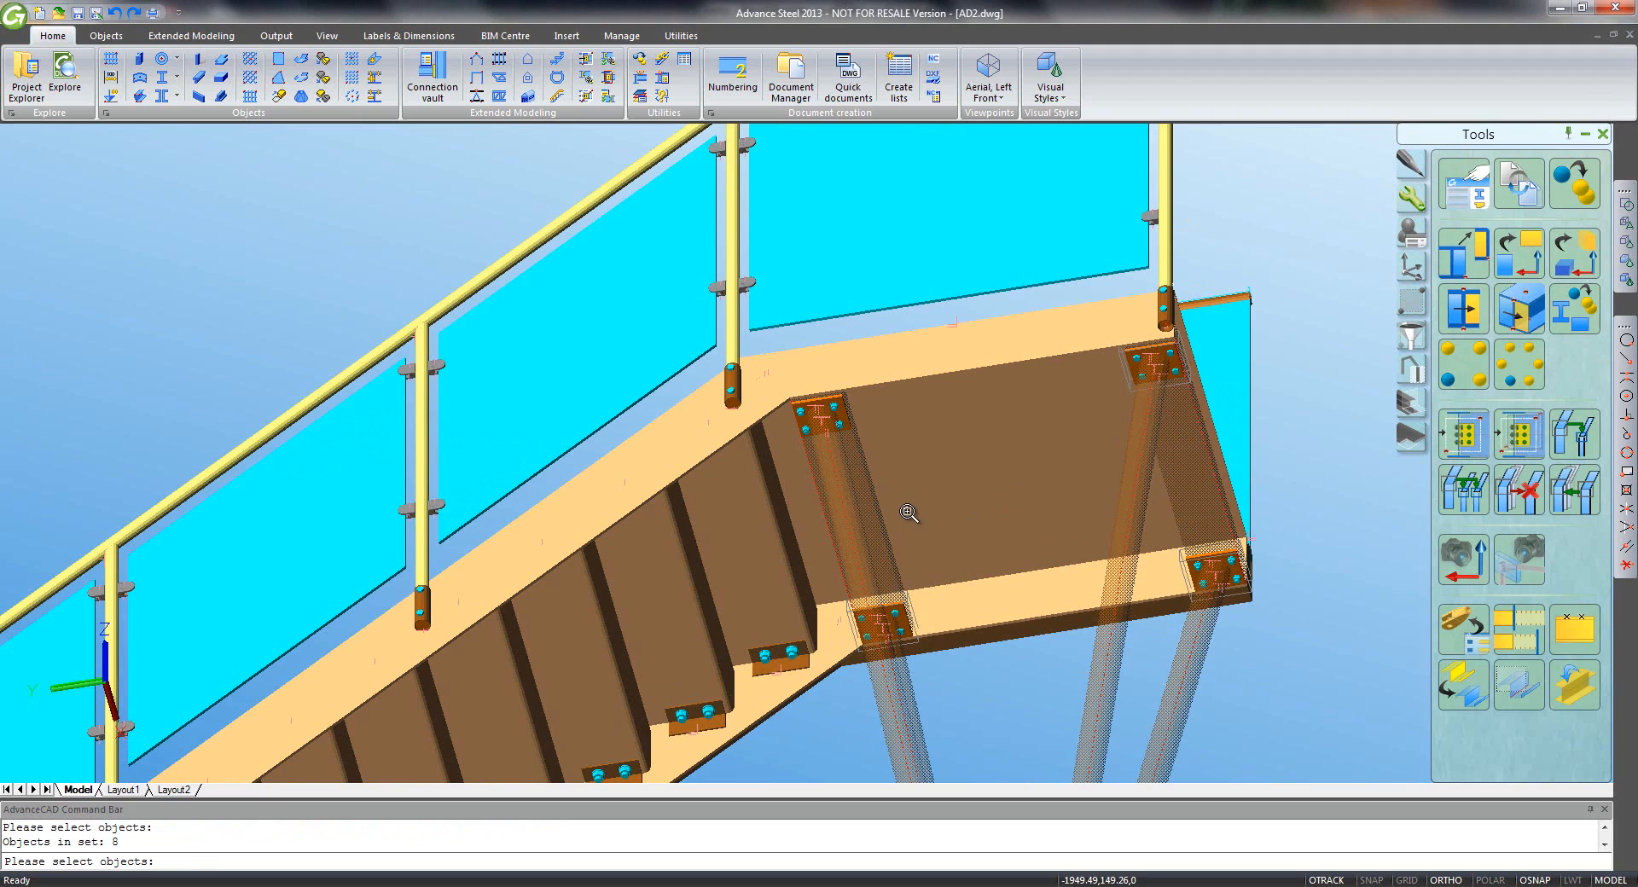
pyautogui.press('Return')
# - Copy the support from the plate corner to the intermediate landing corner
pyautogui.click(1624, 359)
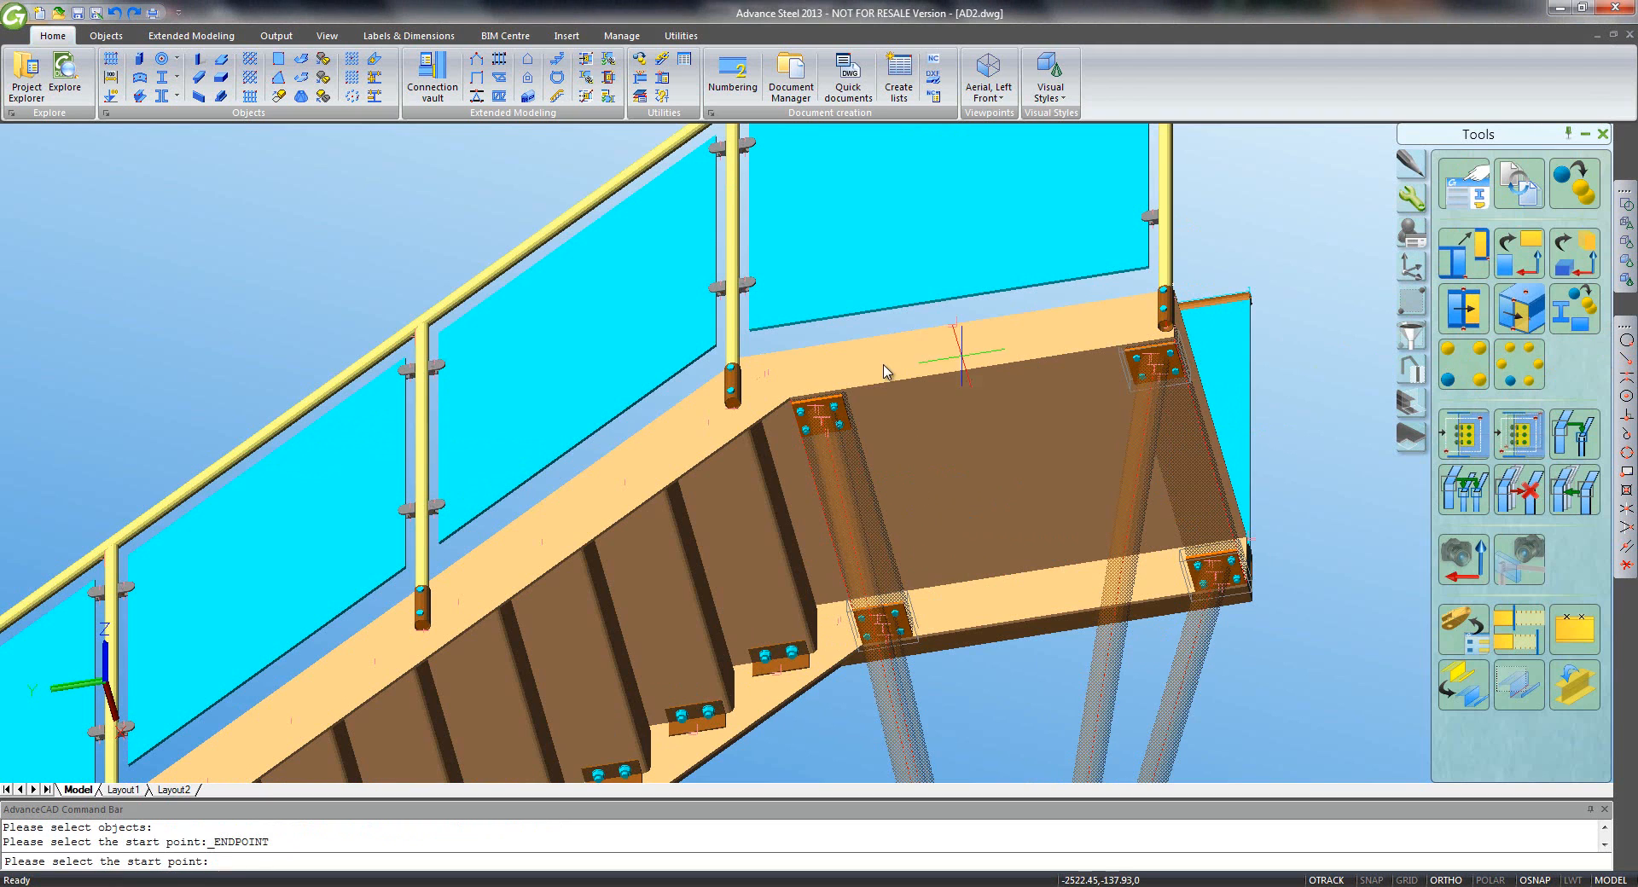
pyautogui.scroll(5, 785, 392)
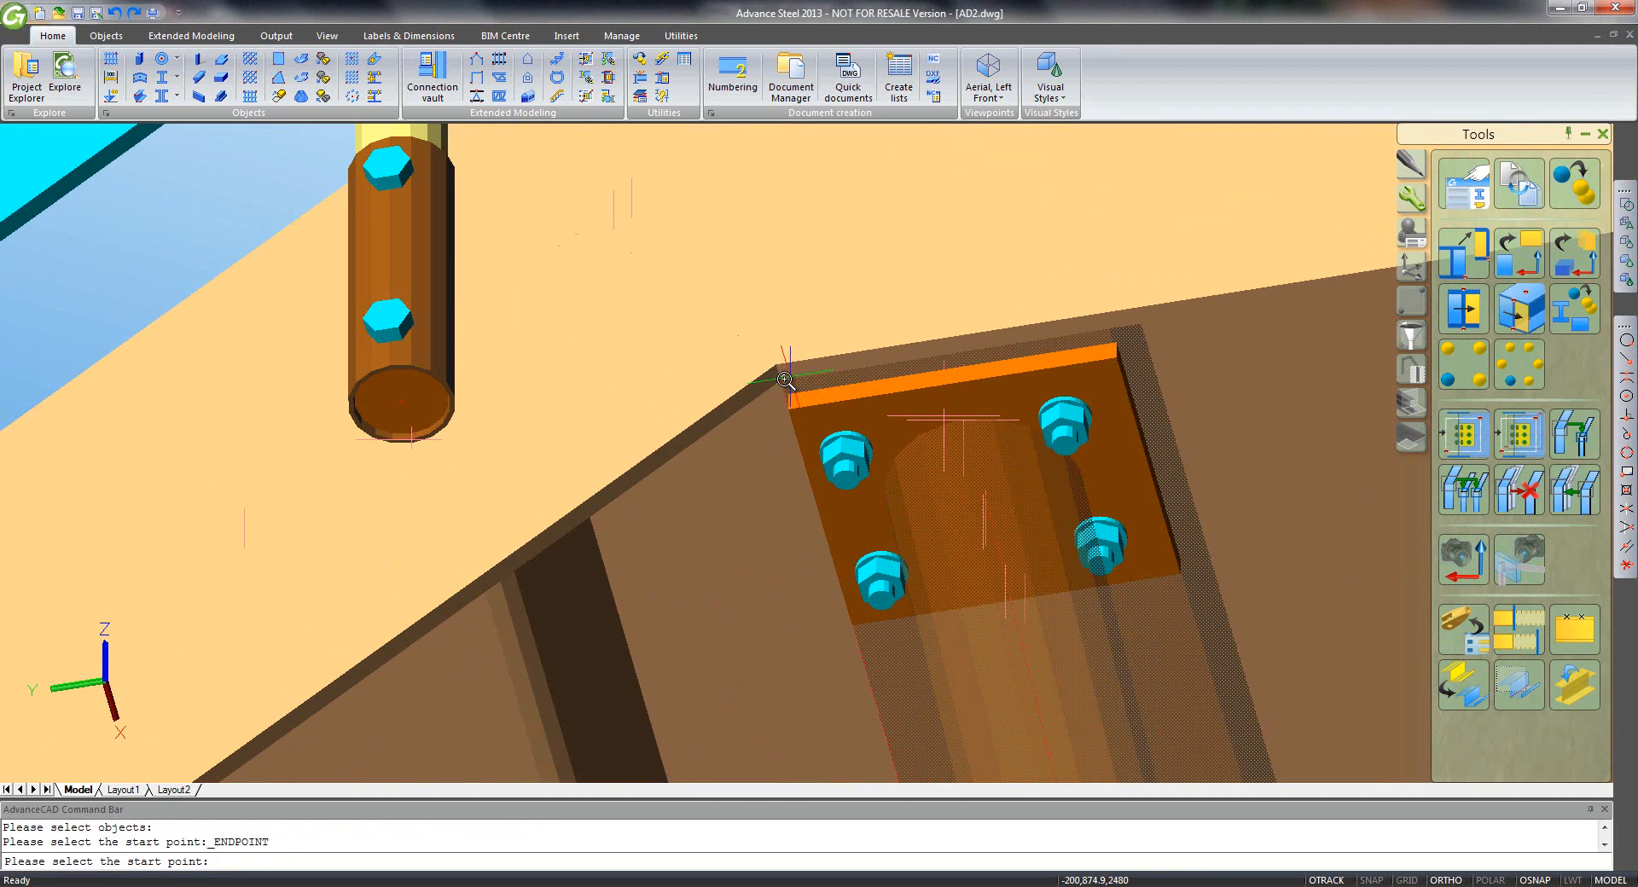
pyautogui.click(784, 379)
pyautogui.scroll(-4, 786, 401)
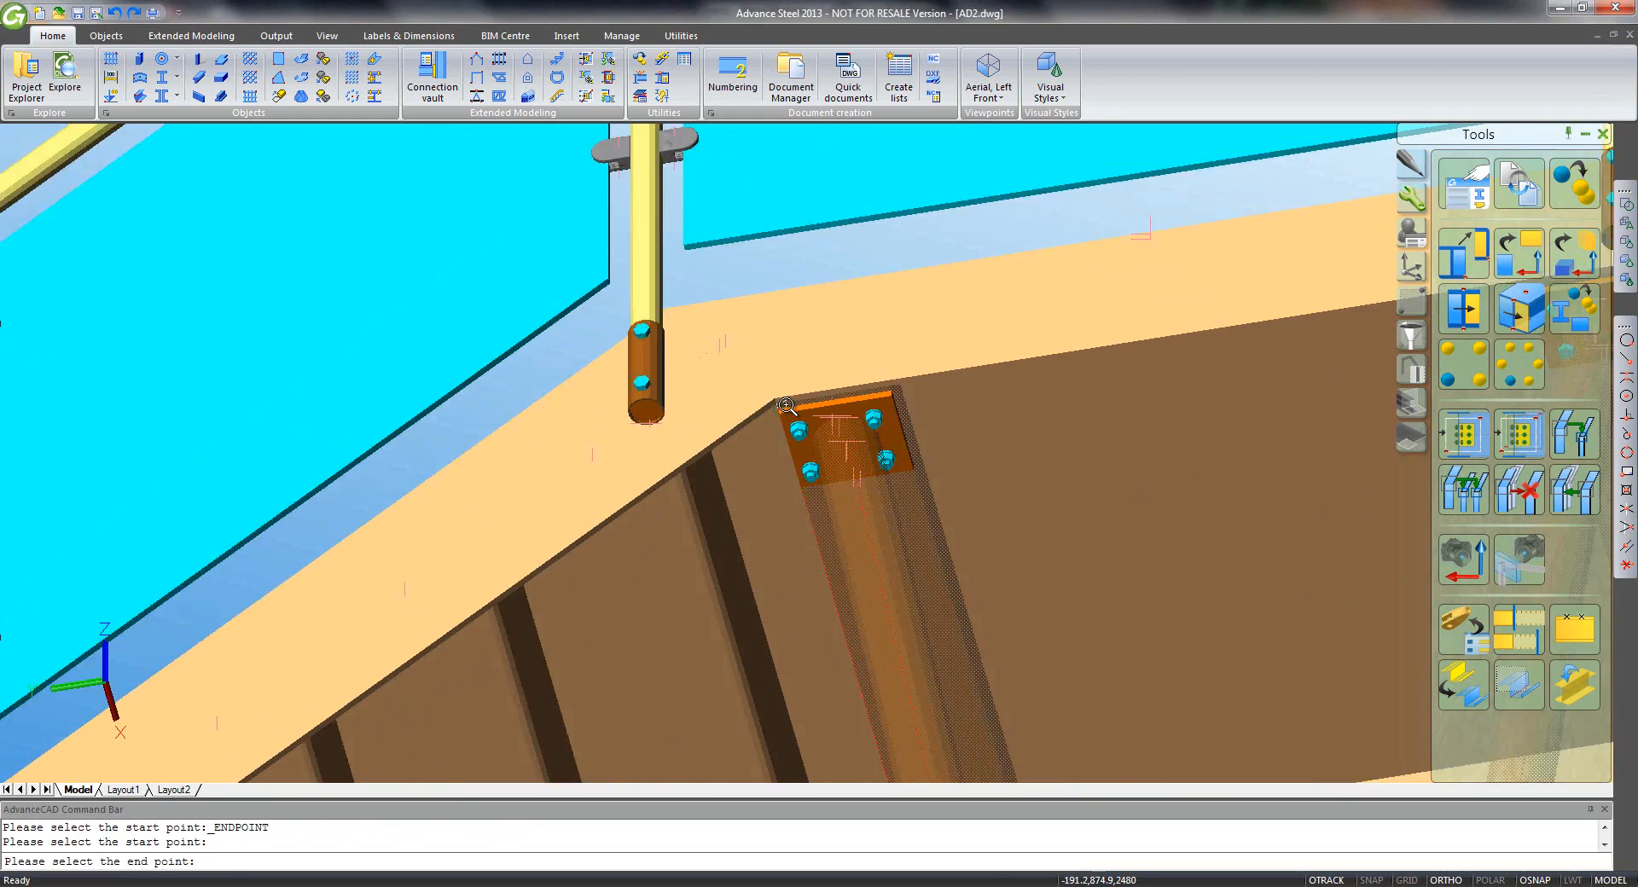
pyautogui.scroll(-6, 786, 406)
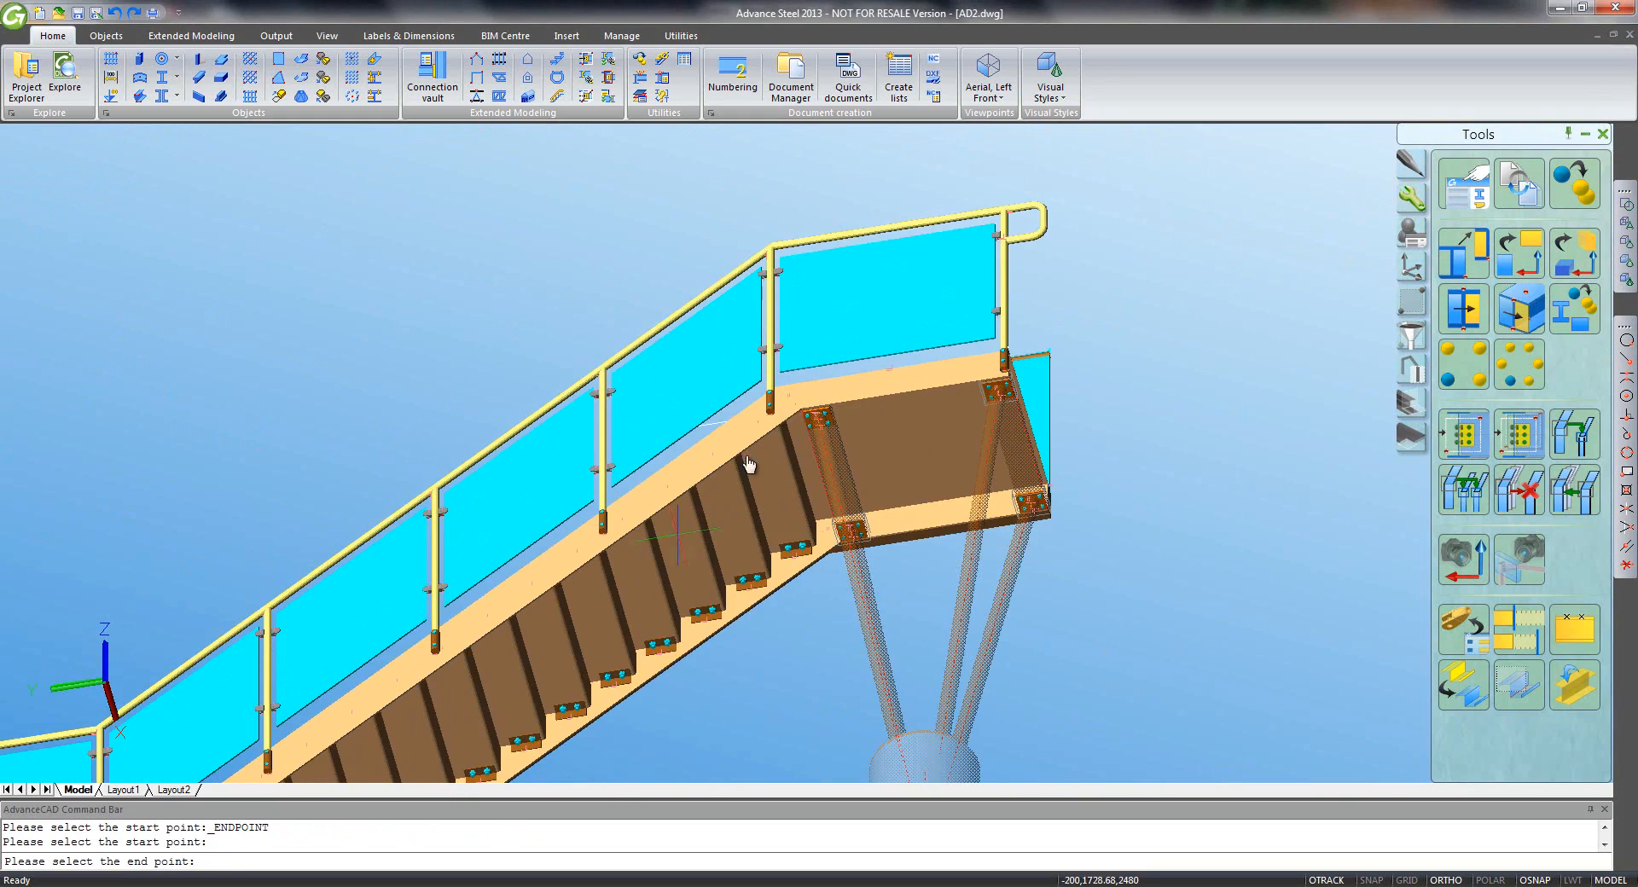
pyautogui.moveTo(748, 464); pyautogui.dragTo(1101, 206, button='middle')
pyautogui.moveTo(342, 581); pyautogui.dragTo(629, 429, button='middle')
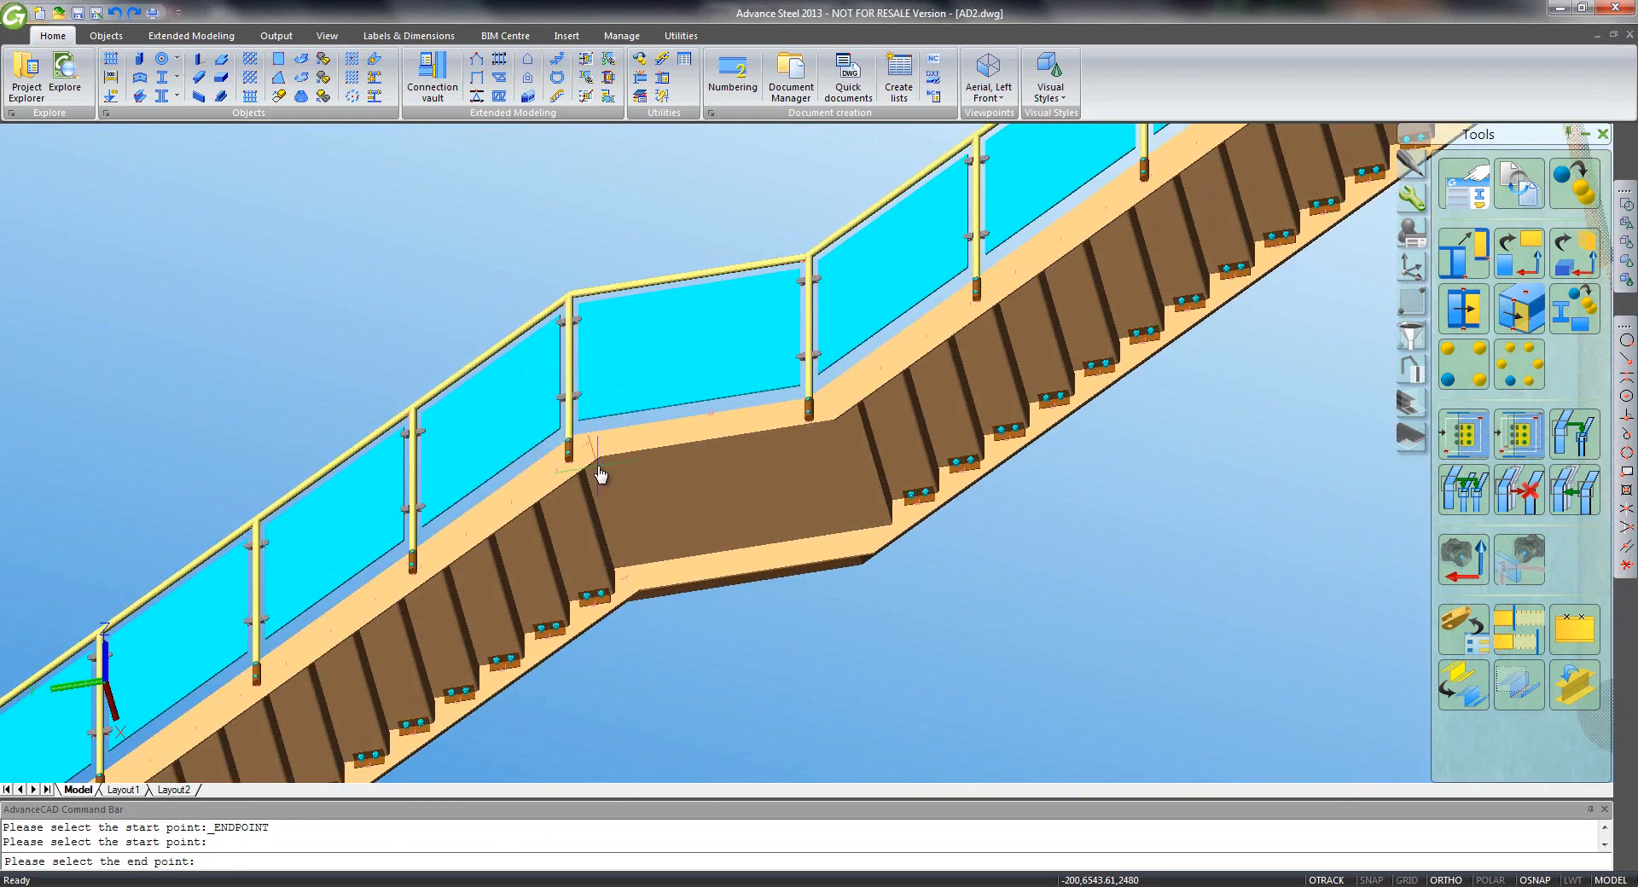
pyautogui.scroll(5, 600, 474)
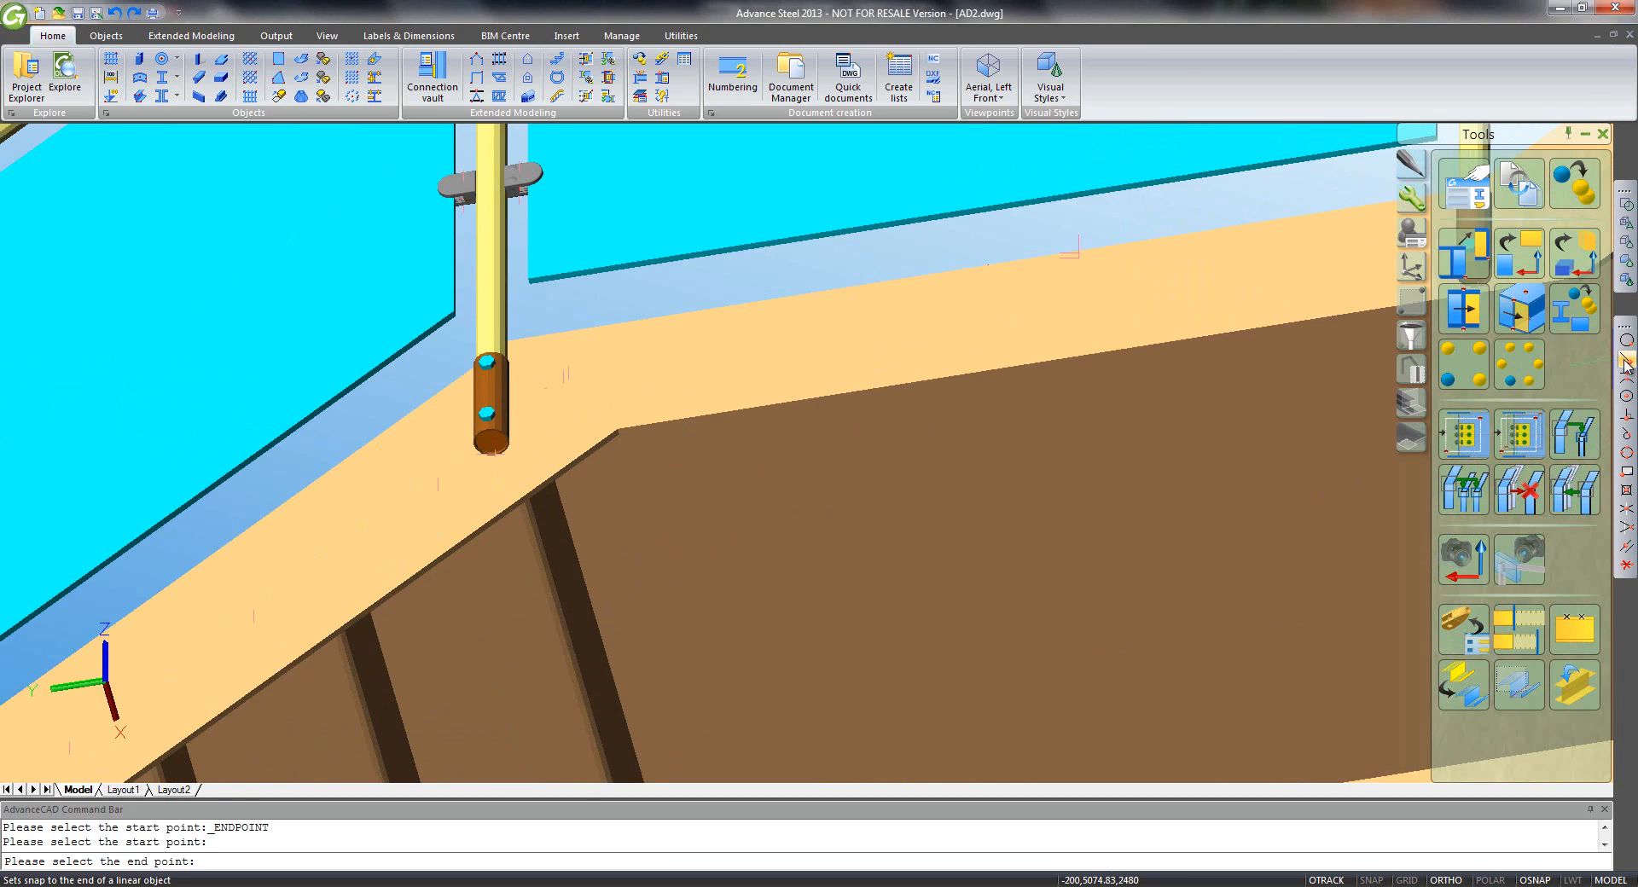
pyautogui.click(1626, 363)
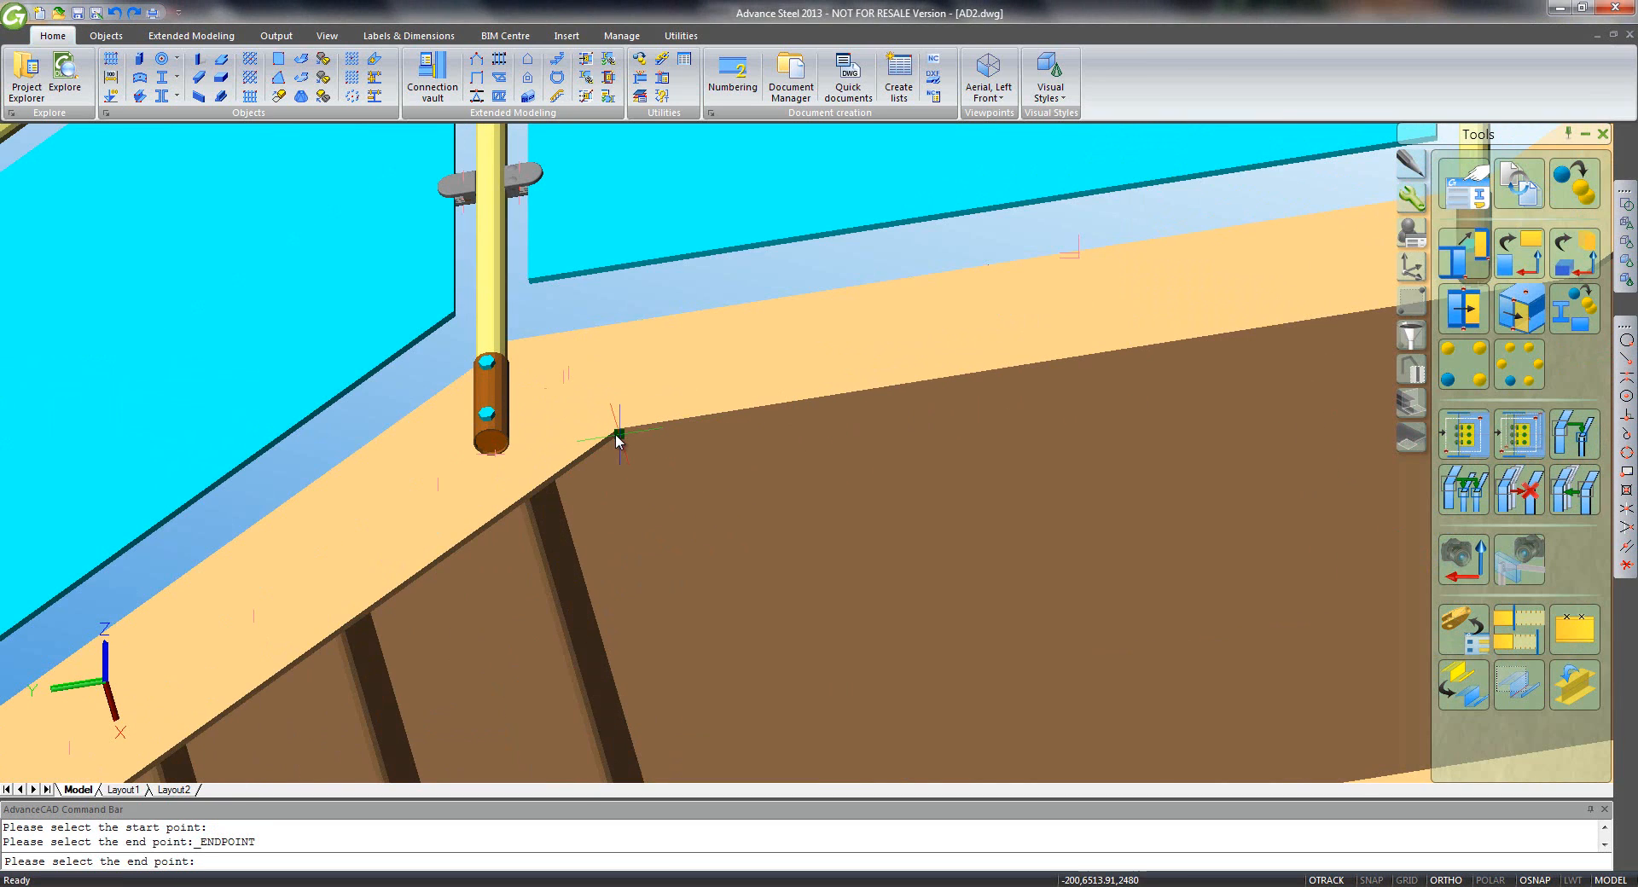
pyautogui.scroll(4, 618, 437)
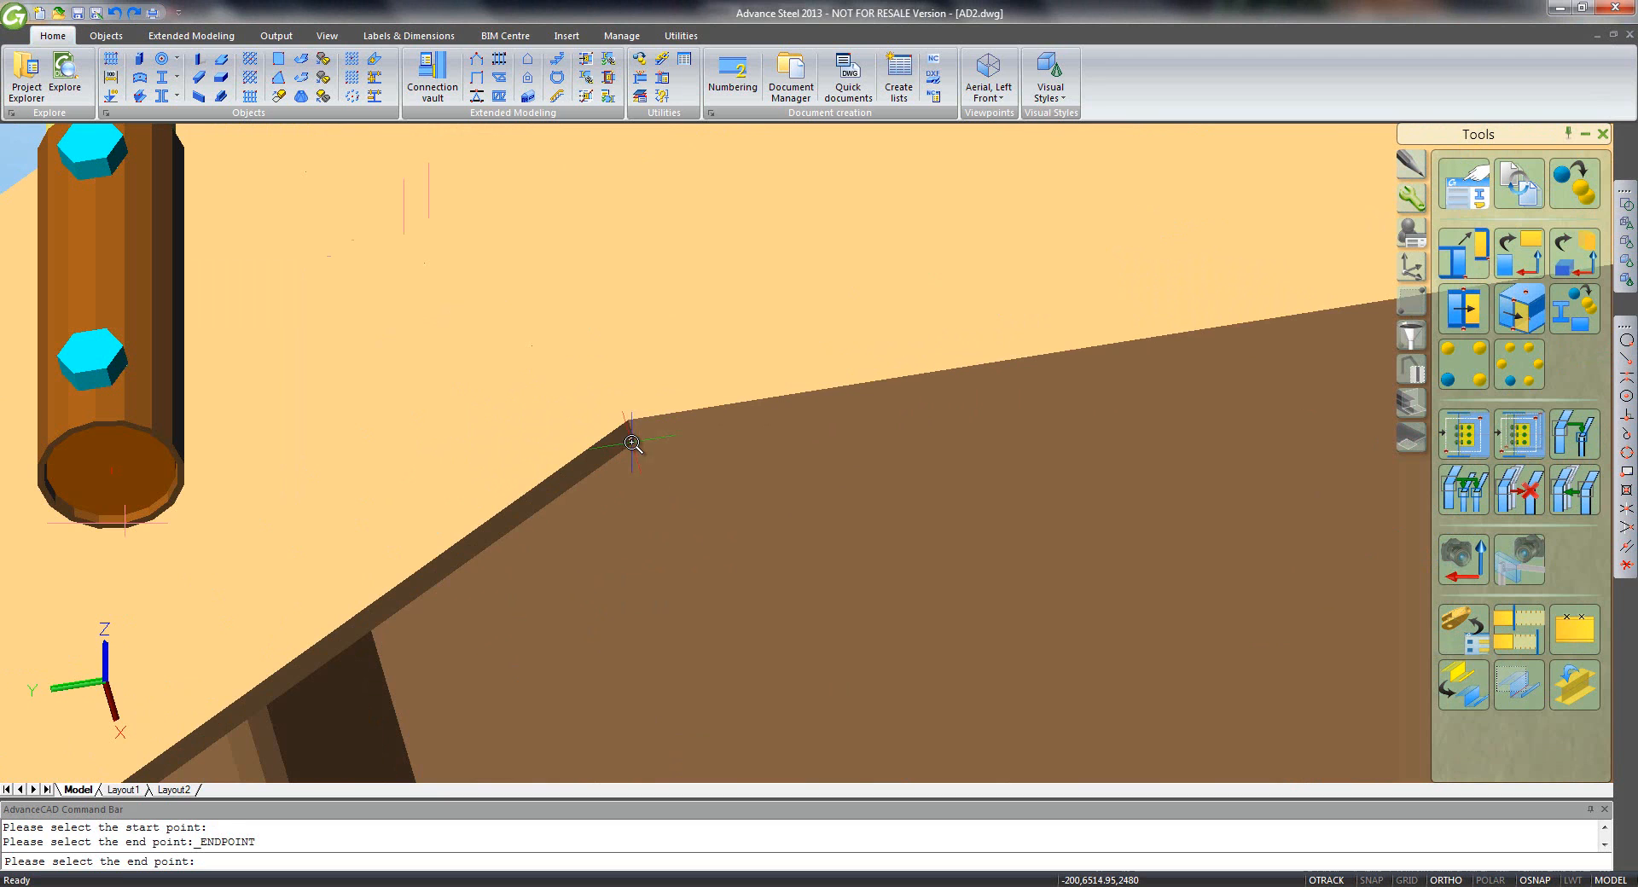
pyautogui.click(631, 433)
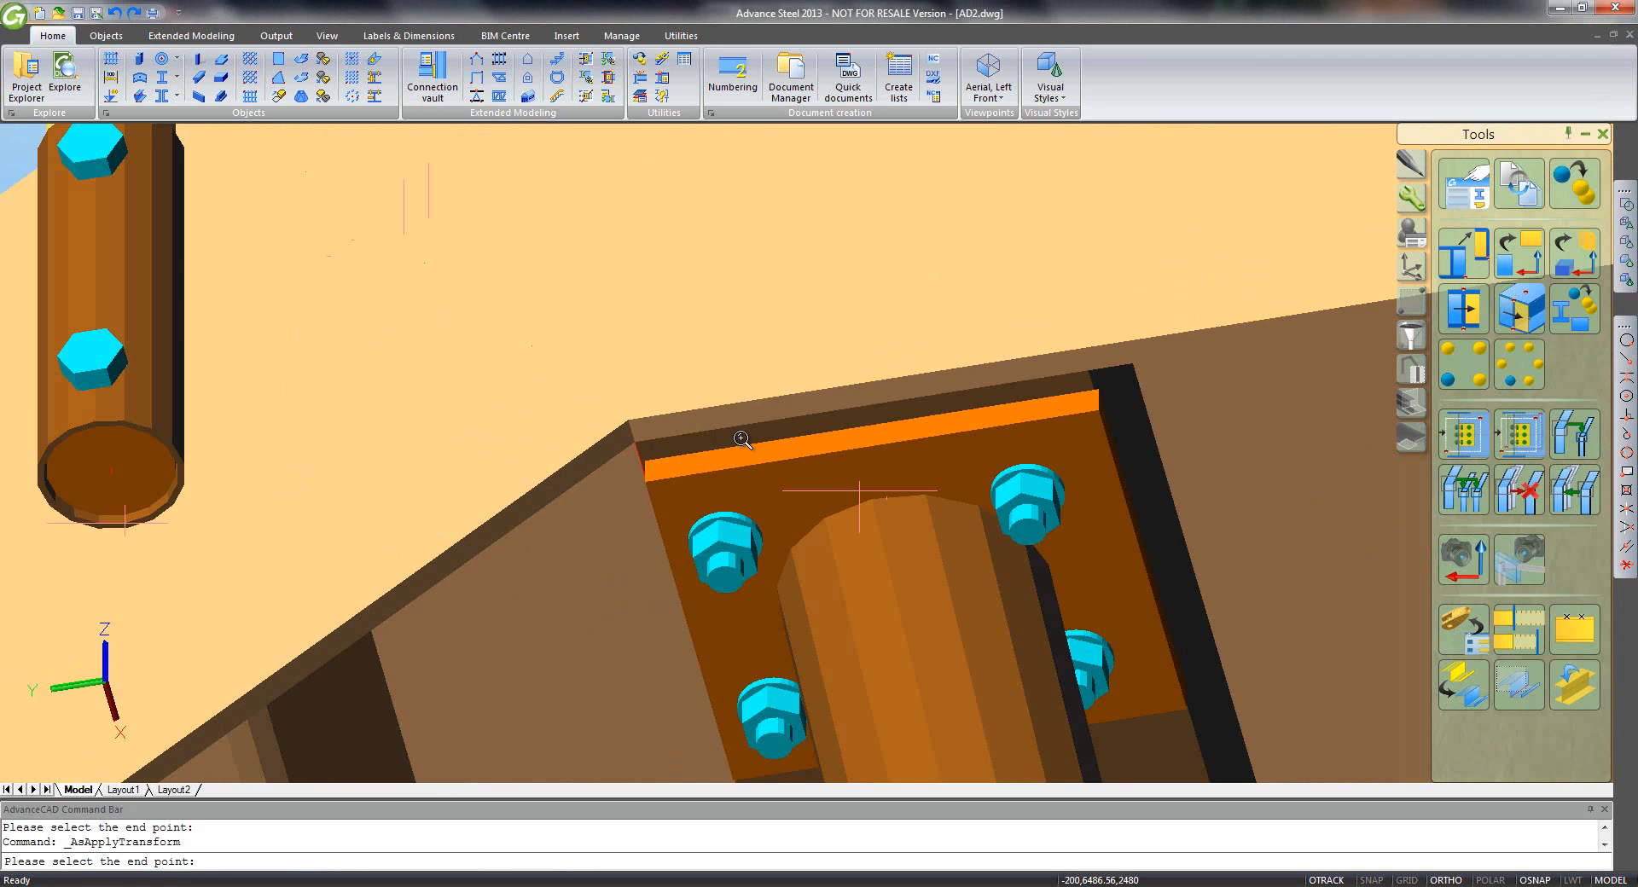
pyautogui.scroll(-10, 742, 440)
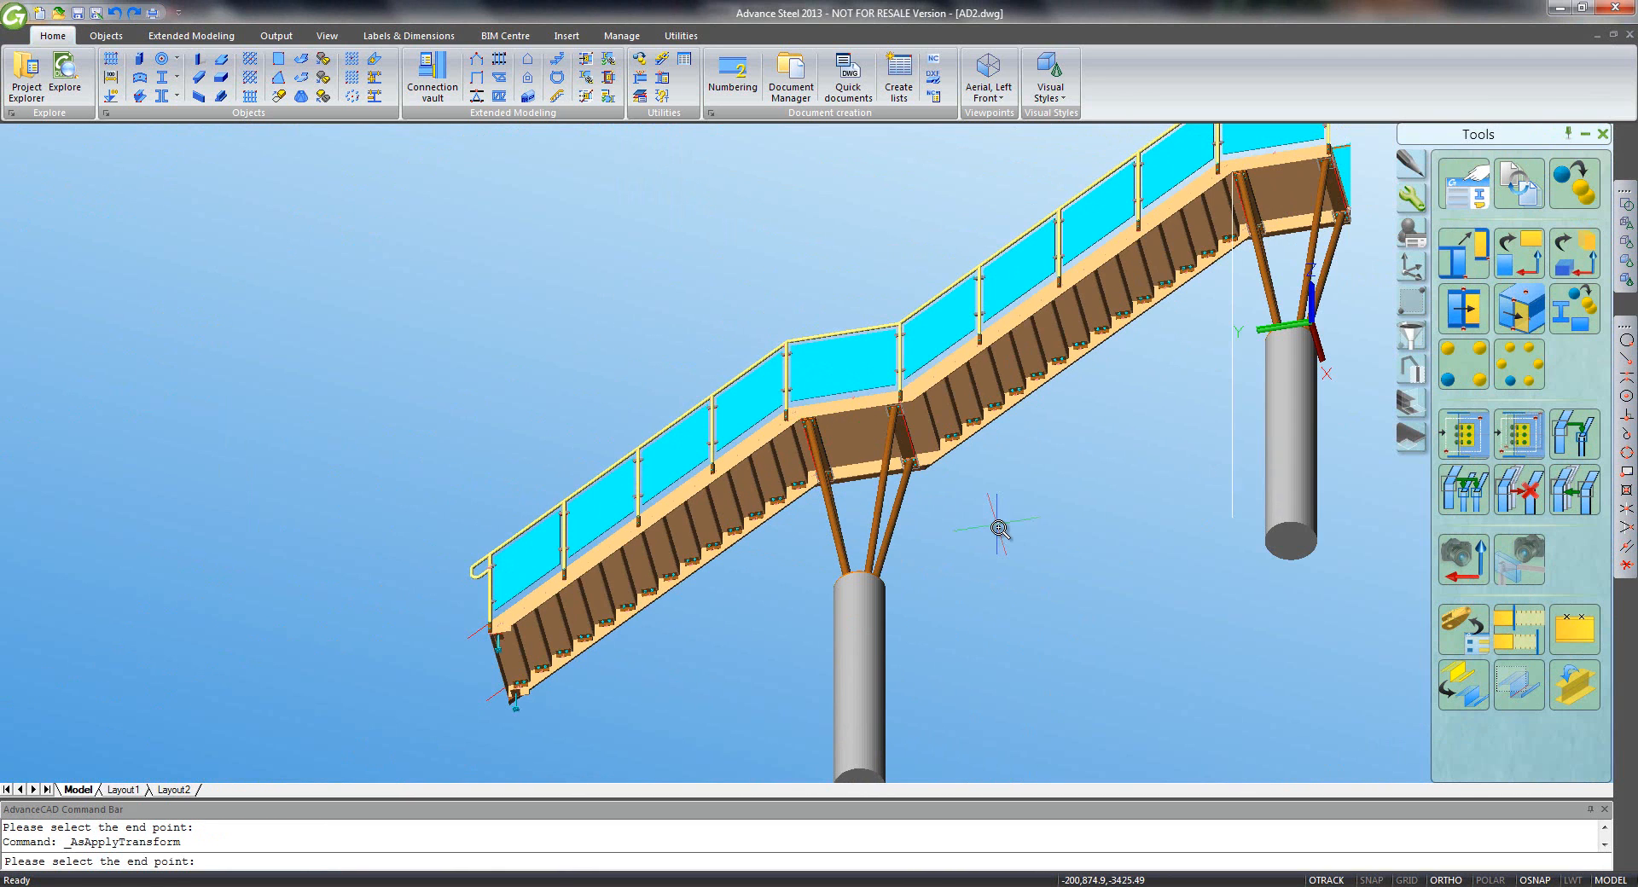
pyautogui.scroll(-1, 981, 522)
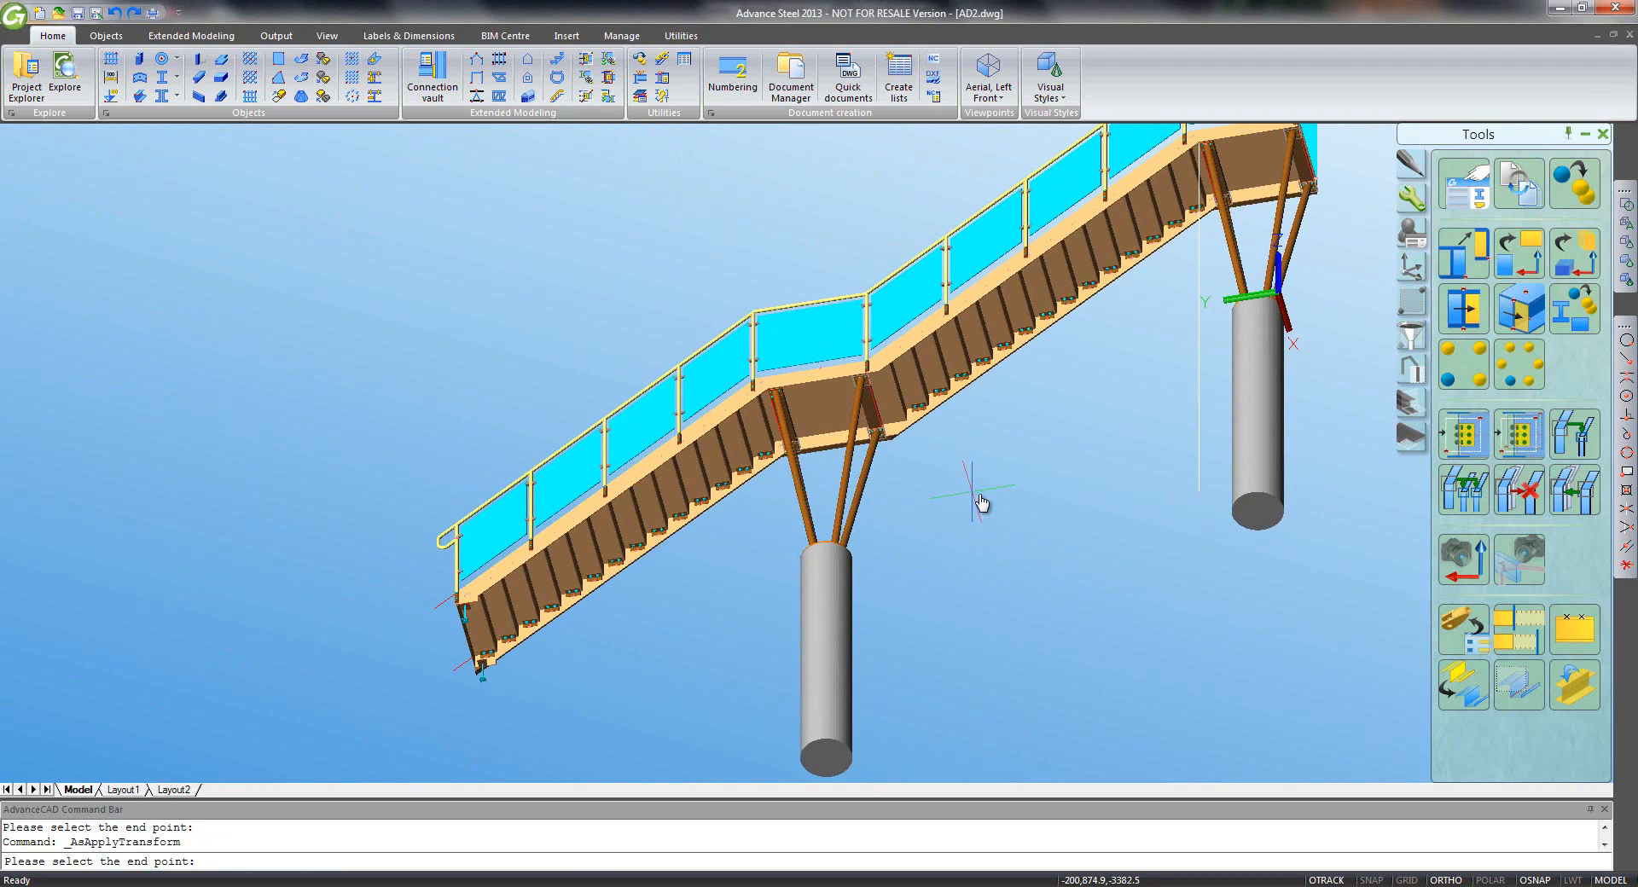
pyautogui.rightClick(974, 498)
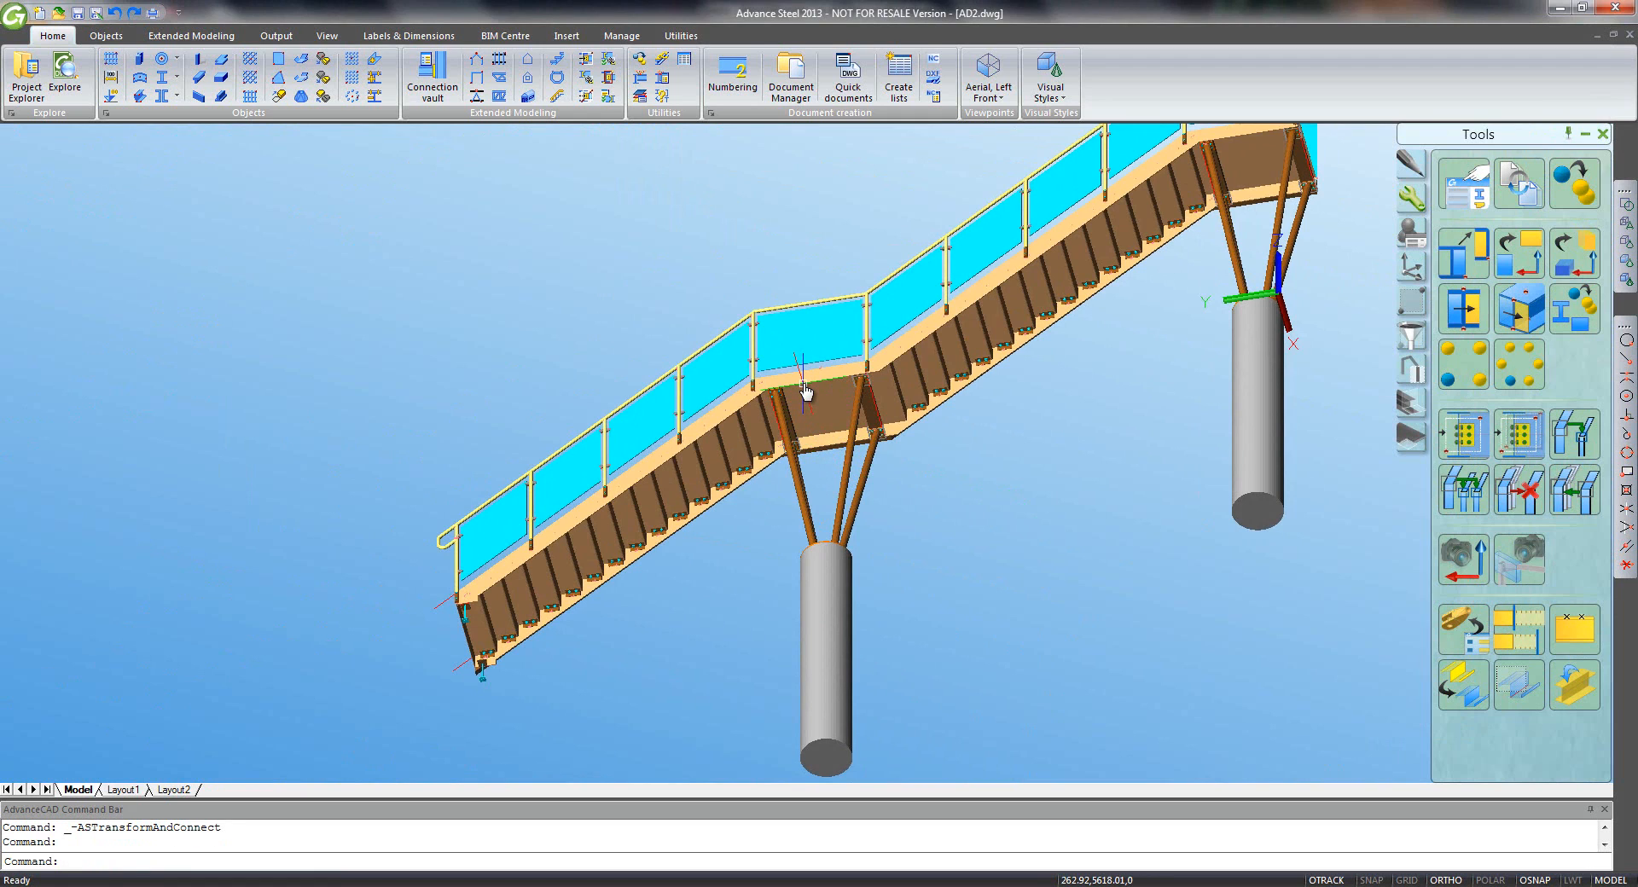
# - Orbit the model to inspect the landing supports and middle column
pyautogui.keyDown('shift'); pyautogui.moveTo(804, 386); pyautogui.dragTo(907, 569, button='middle'); pyautogui.keyUp('shift')
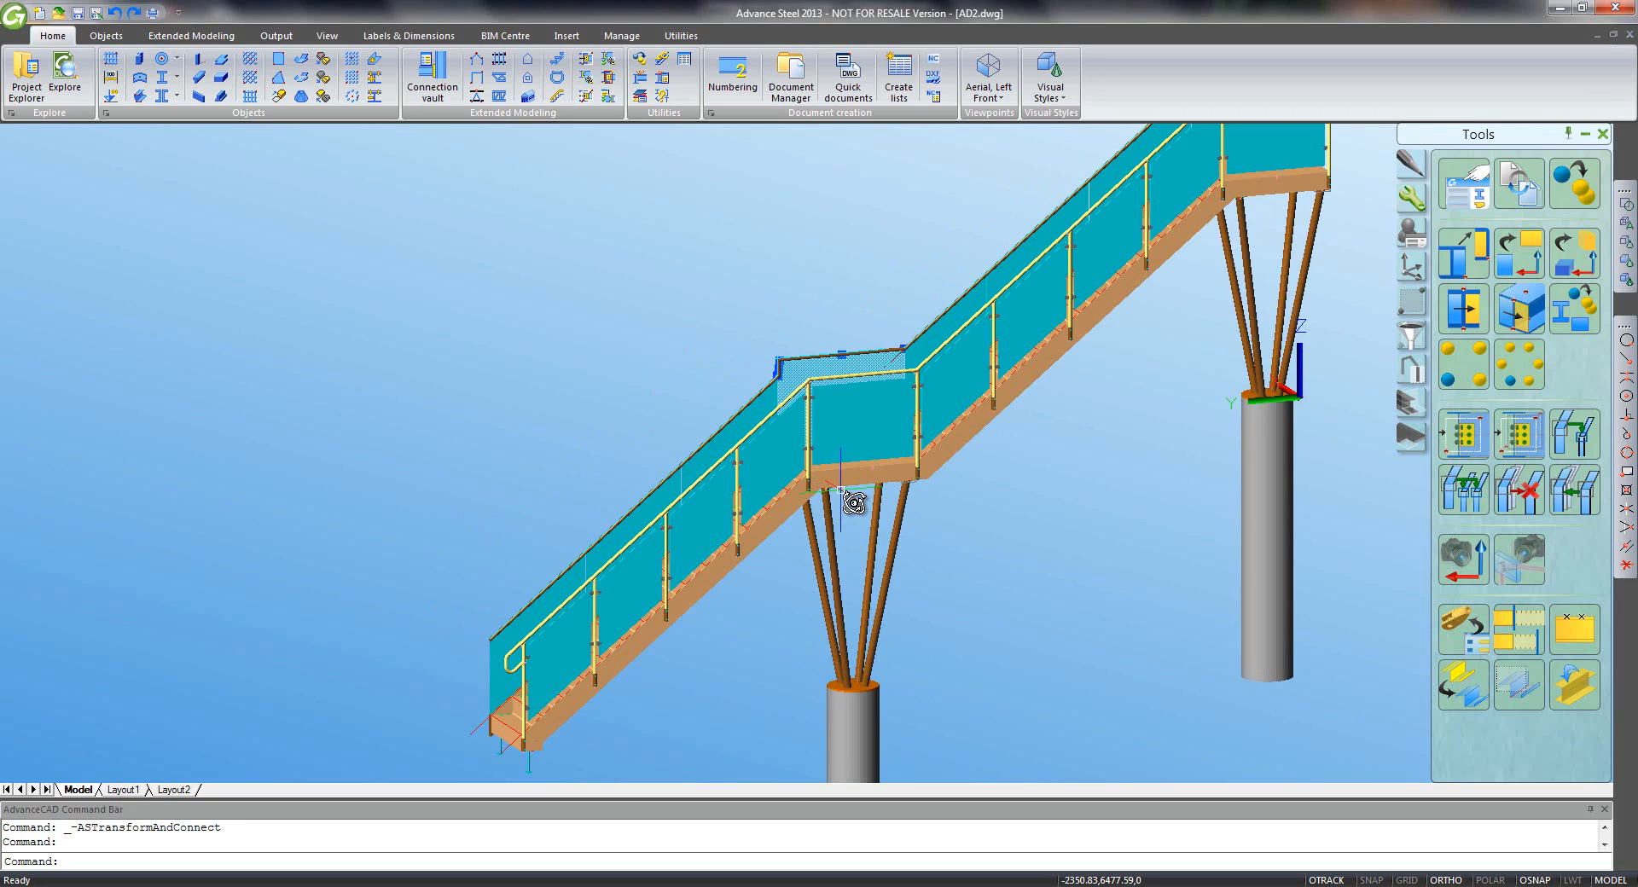
pyautogui.press('Escape')
pyautogui.keyDown('shift'); pyautogui.moveTo(856, 505); pyautogui.dragTo(832, 471, button='middle'); pyautogui.keyUp('shift')
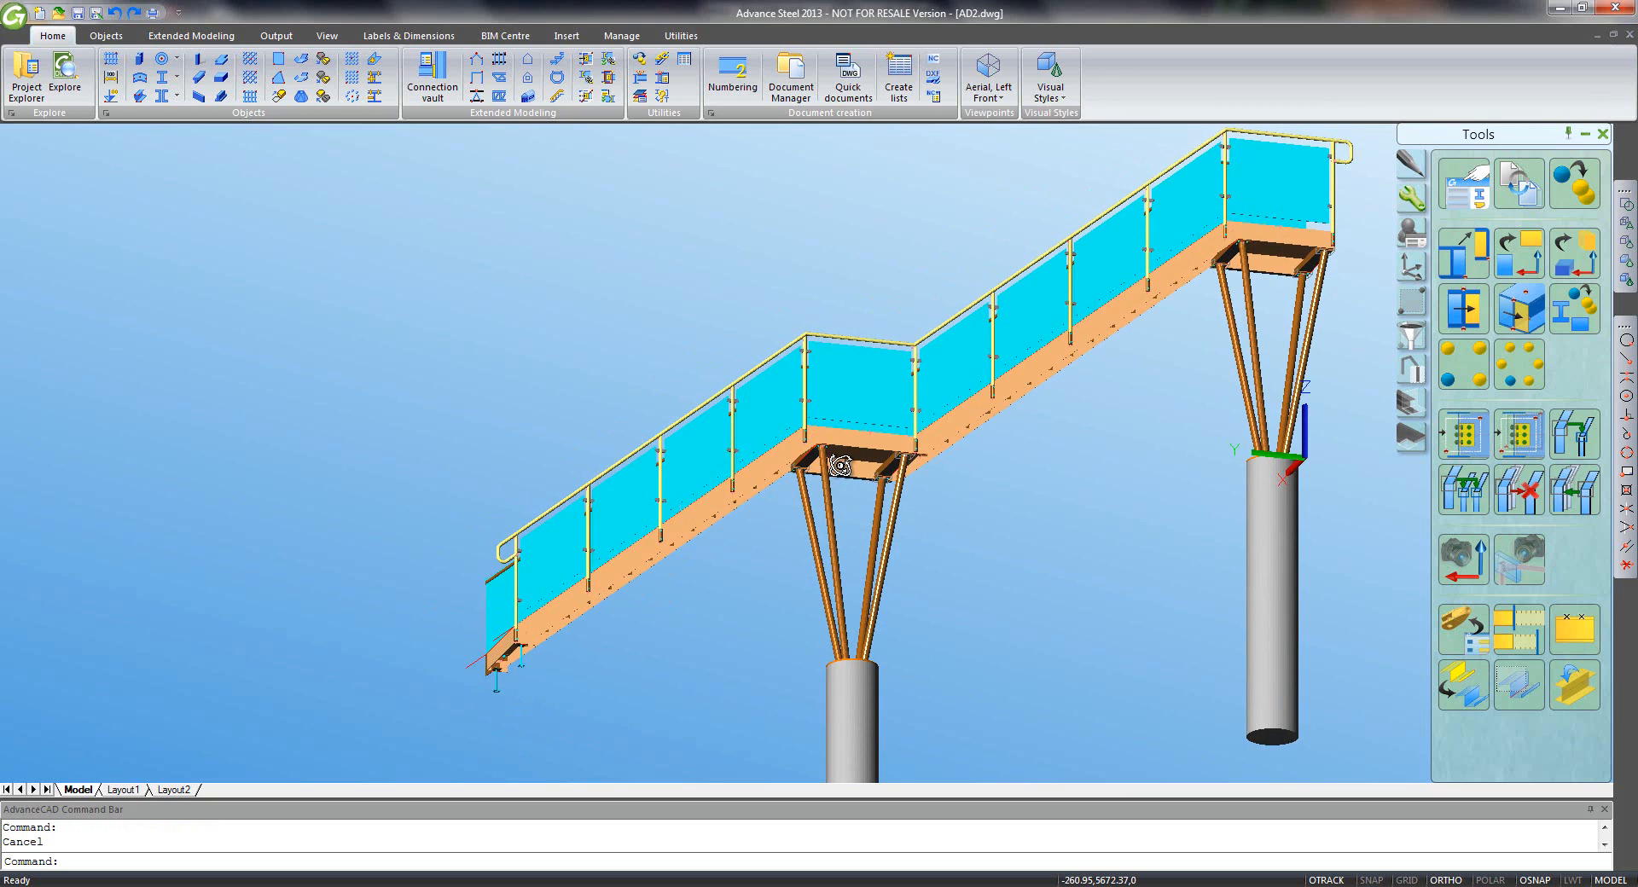
pyautogui.moveTo(976, 508); pyautogui.dragTo(922, 334, button='middle')
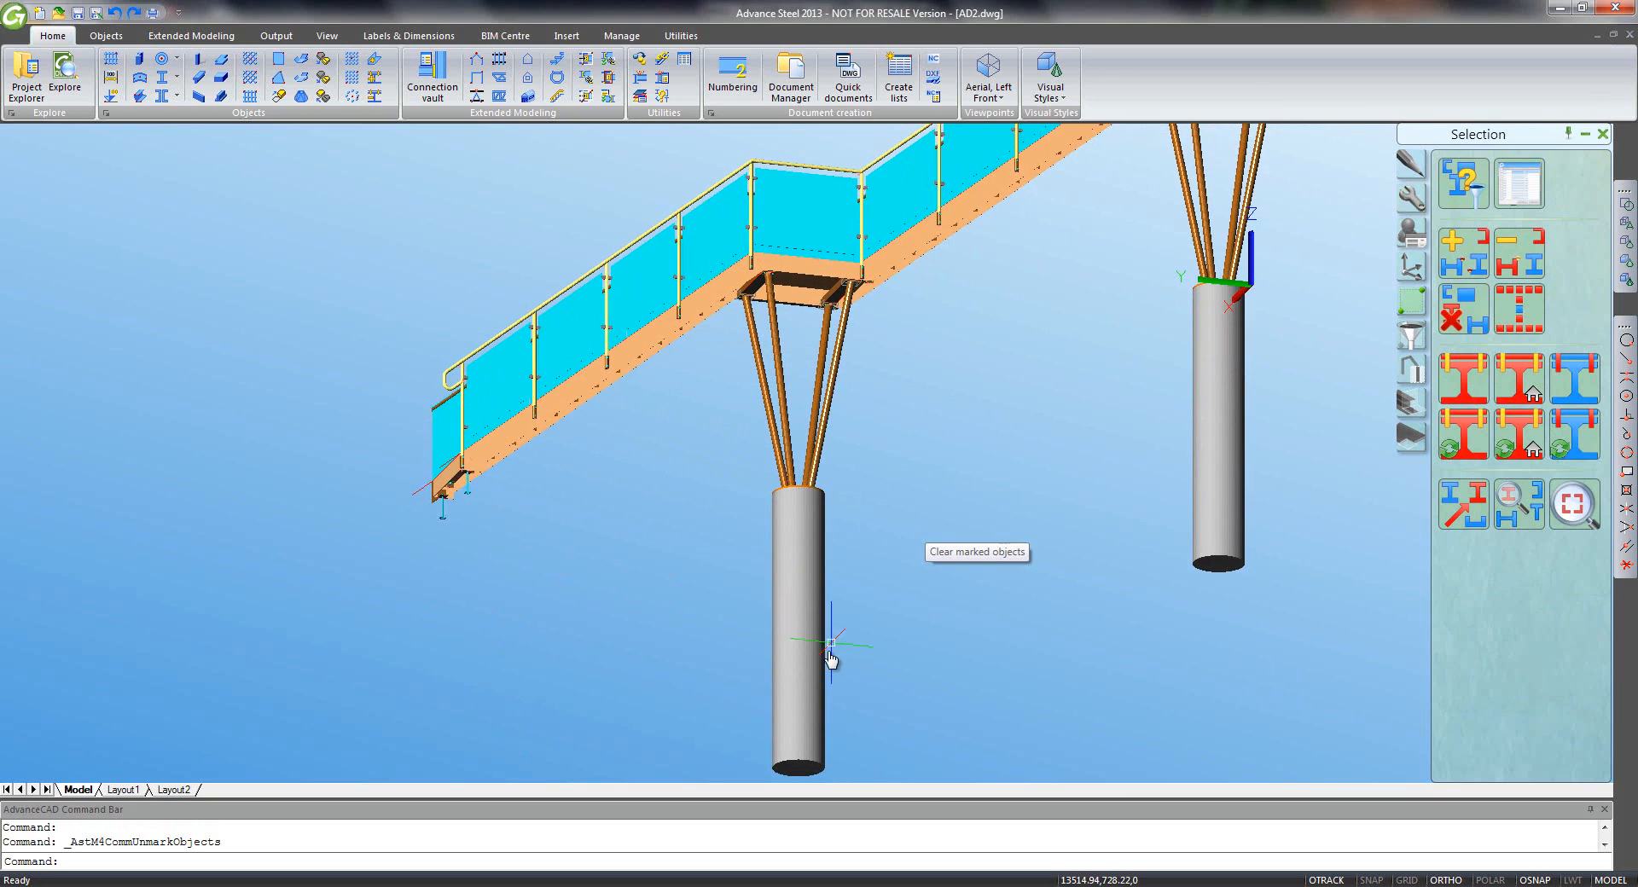
# - Shorten the middle support column by 3000 from its bottom end
pyautogui.click(809, 674)
pyautogui.click(798, 767)
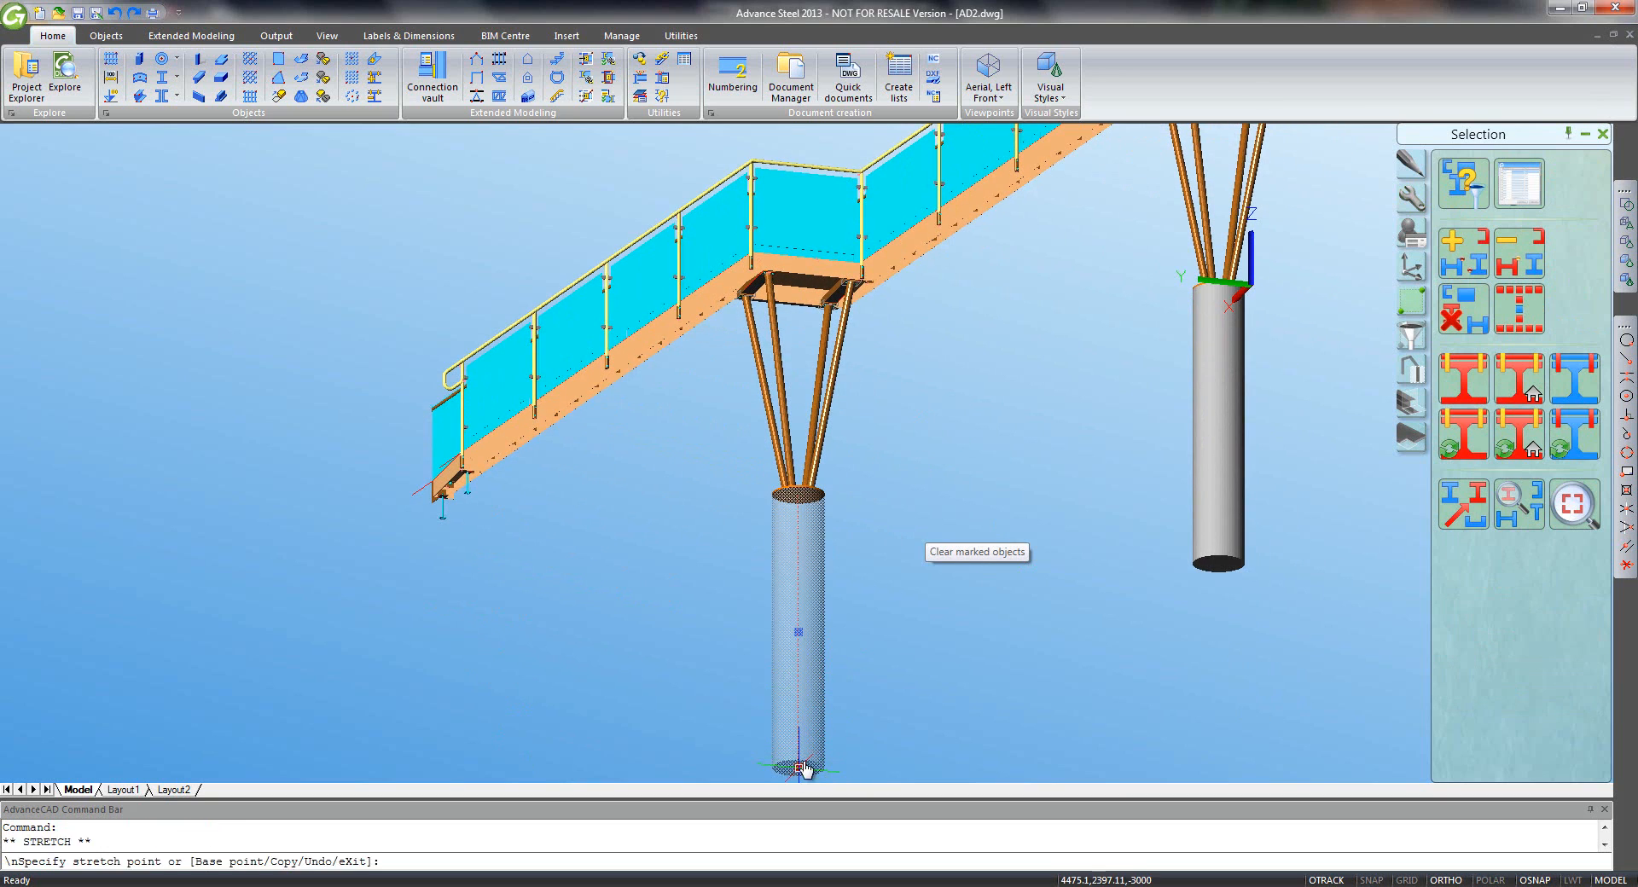
pyautogui.write('30')
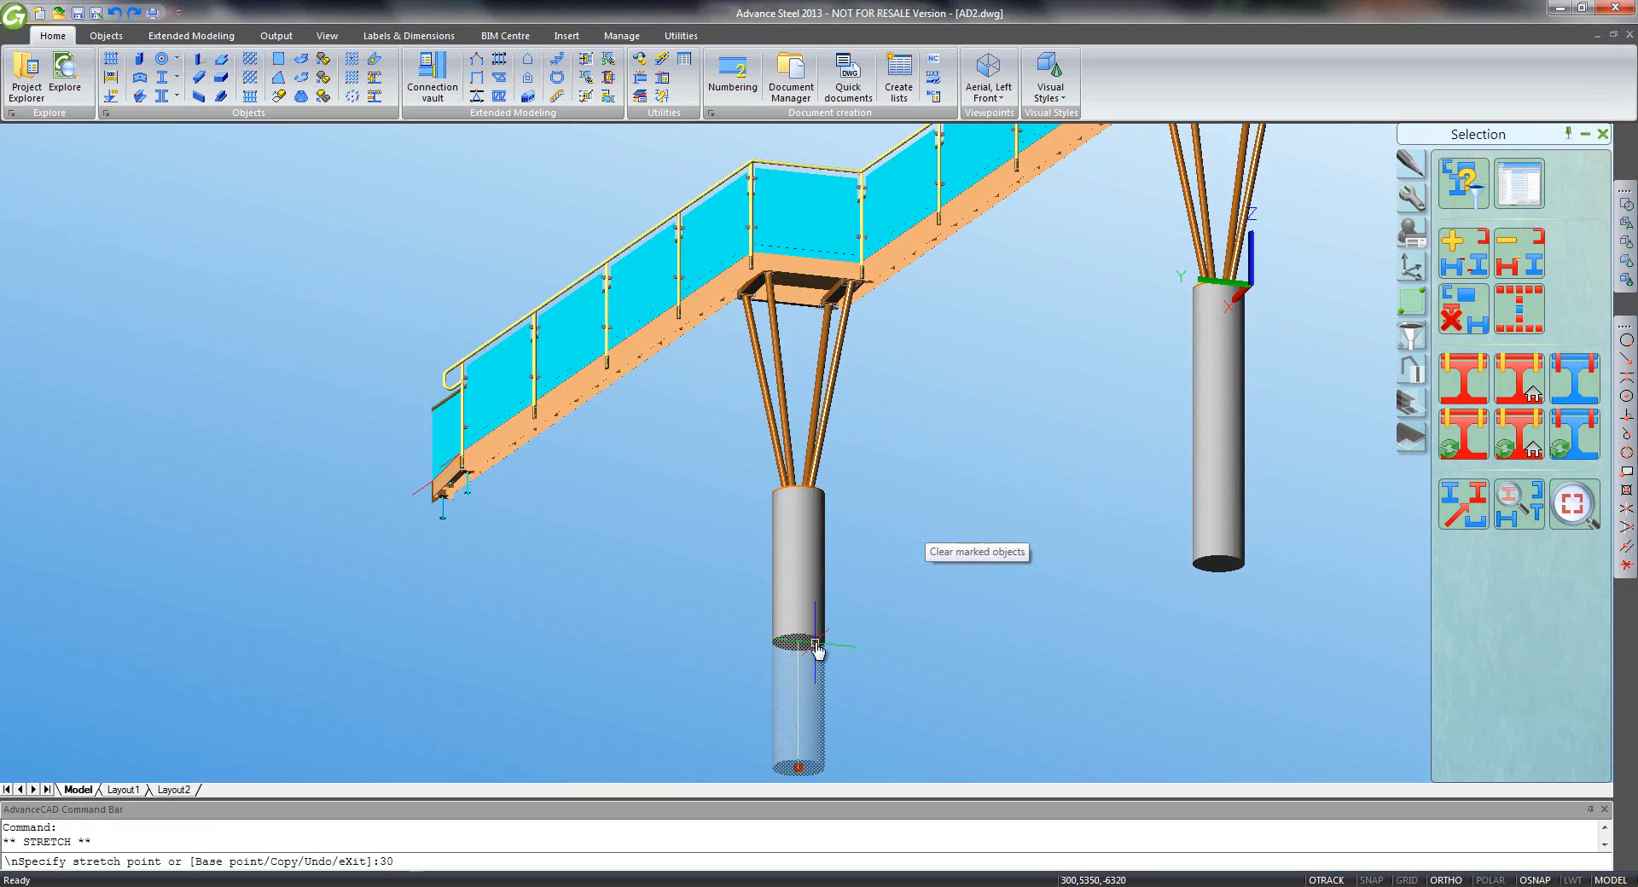
pyautogui.write('00')
pyautogui.press('Return')
pyautogui.press('Escape')
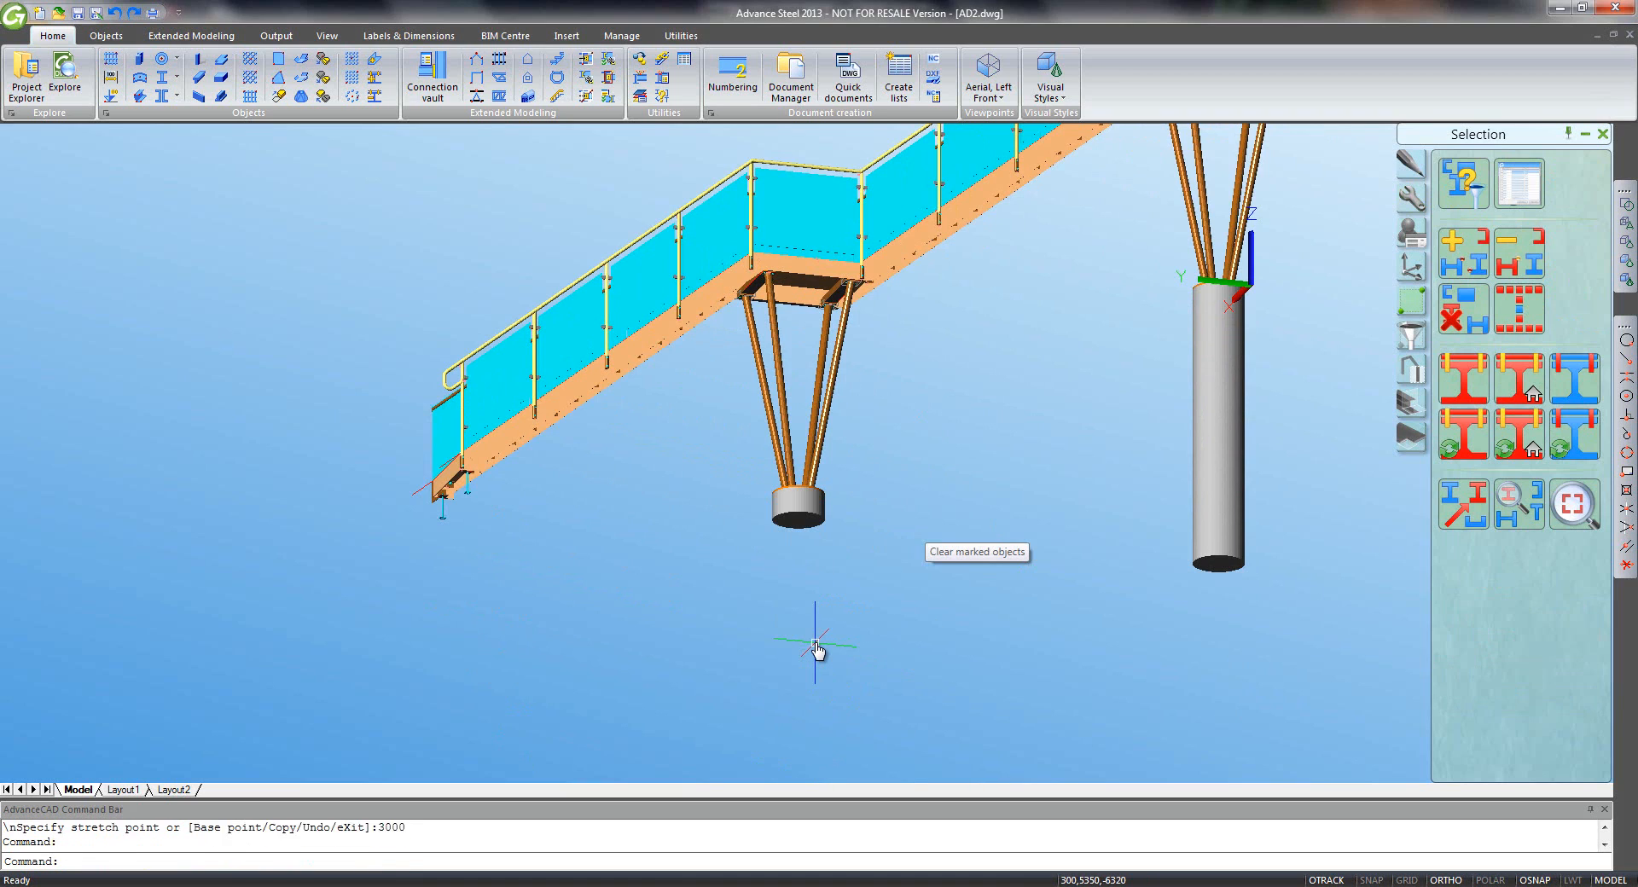
# - Switch to the Aerial Left Front view and reset the UCS to World
pyautogui.click(977, 89)
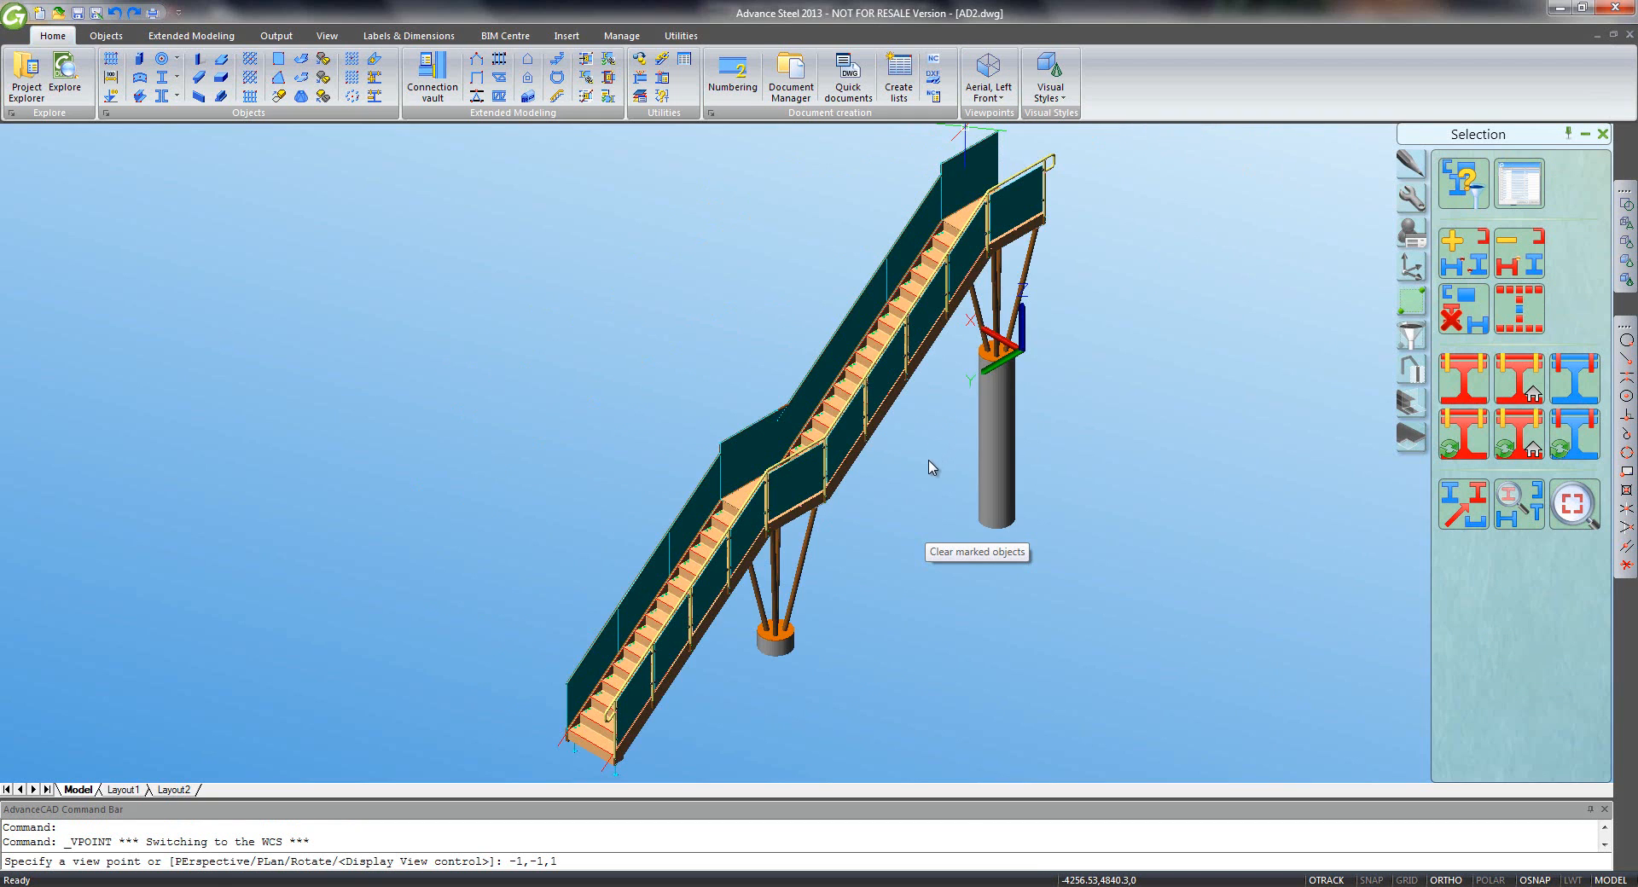
pyautogui.click(1410, 267)
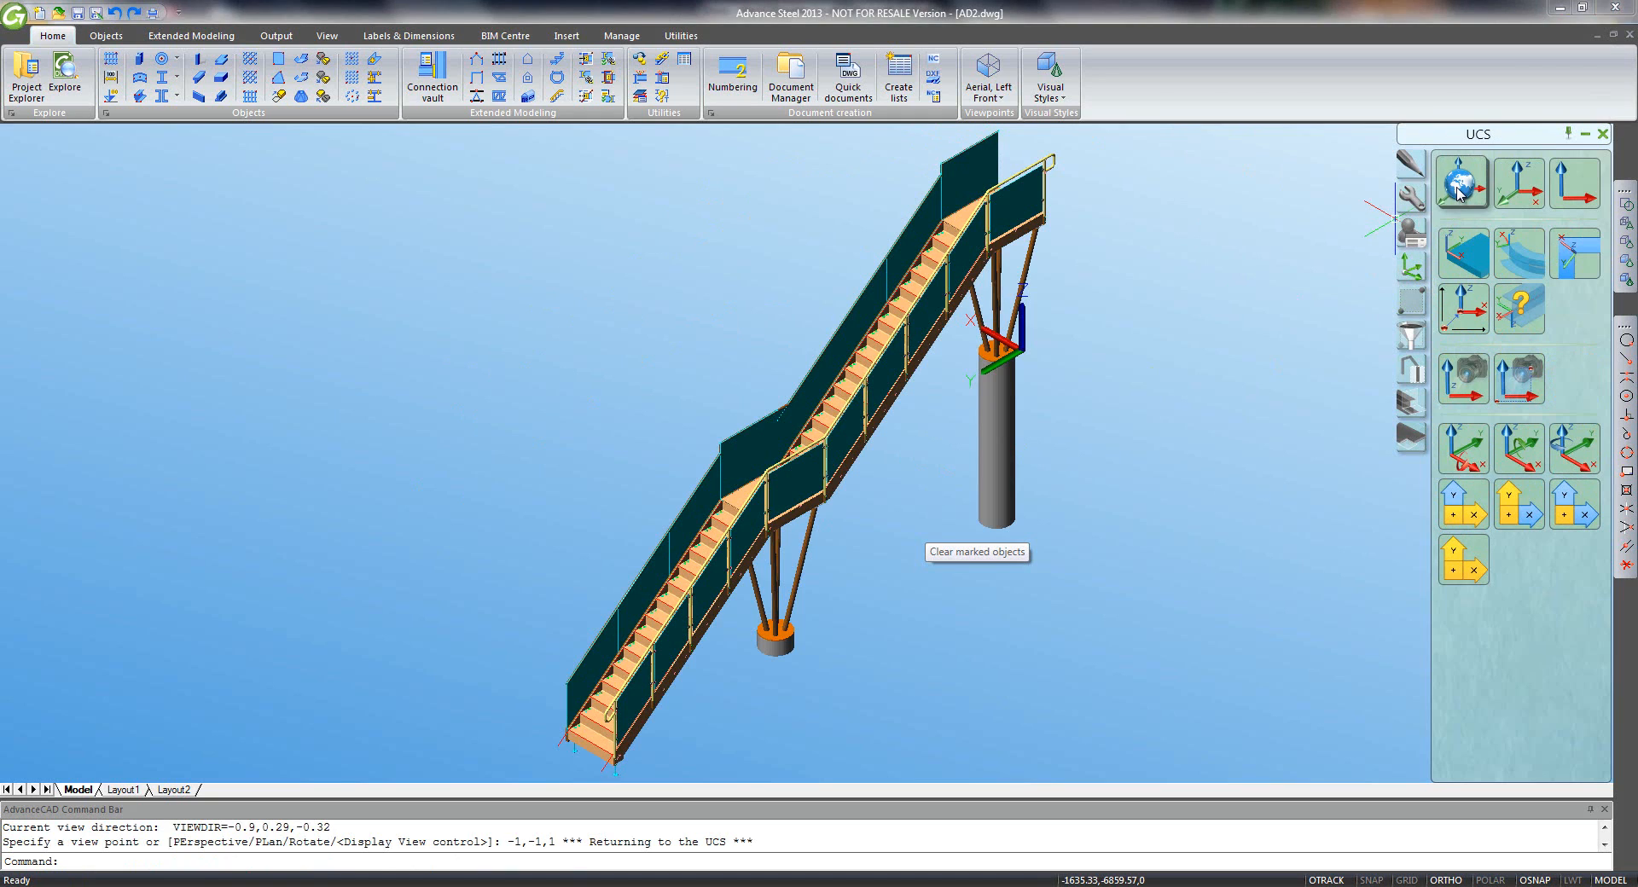
pyautogui.click(1463, 184)
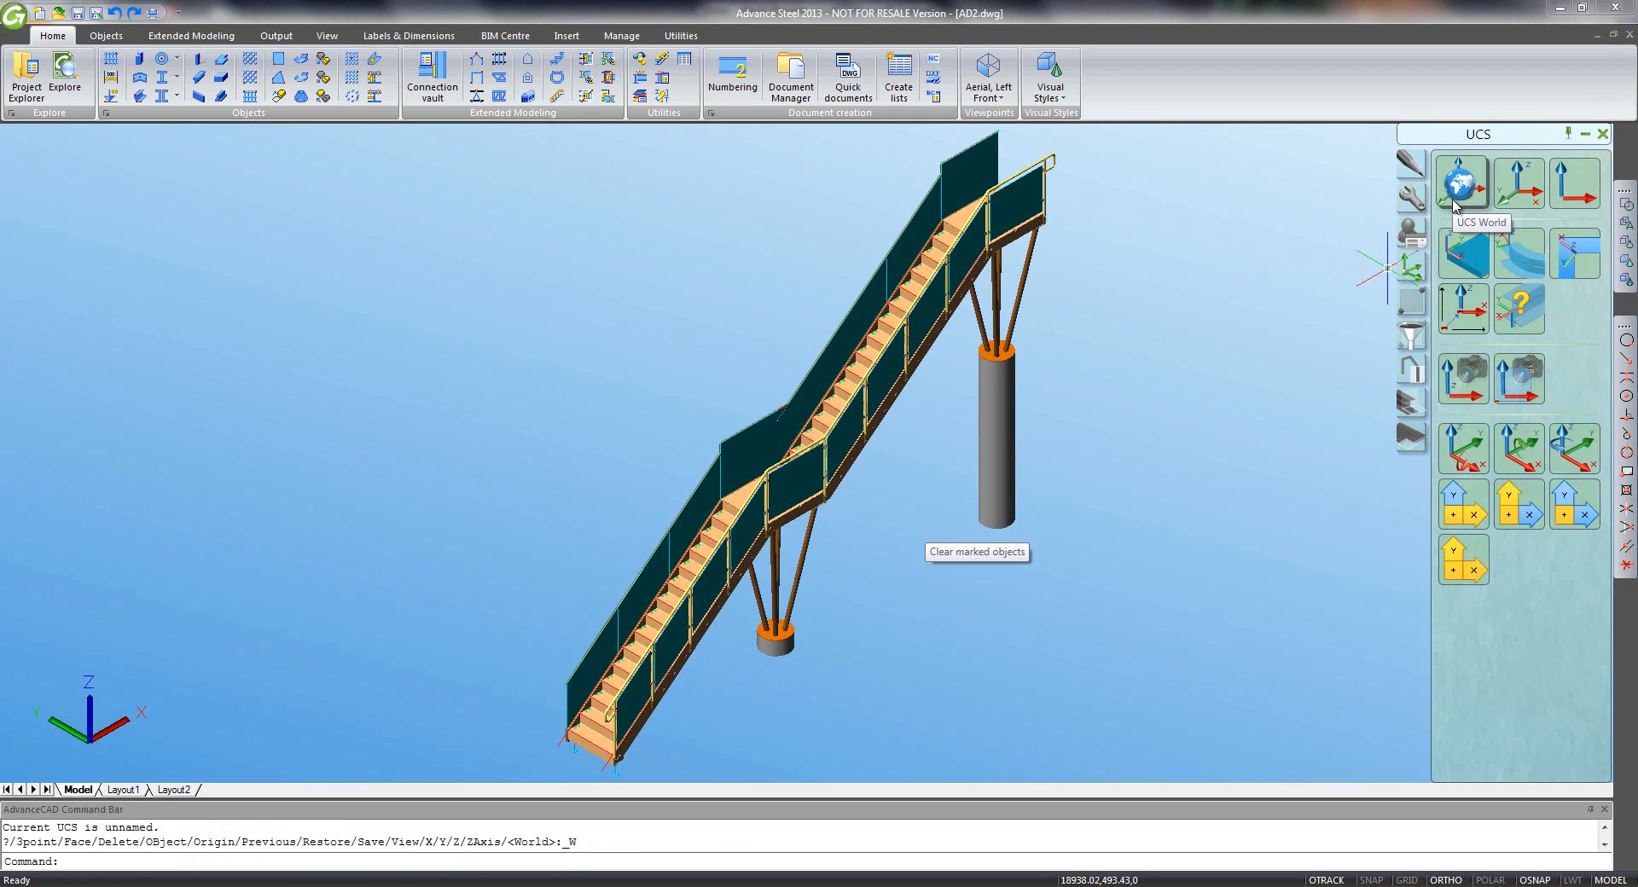
pyautogui.click(1227, 159)
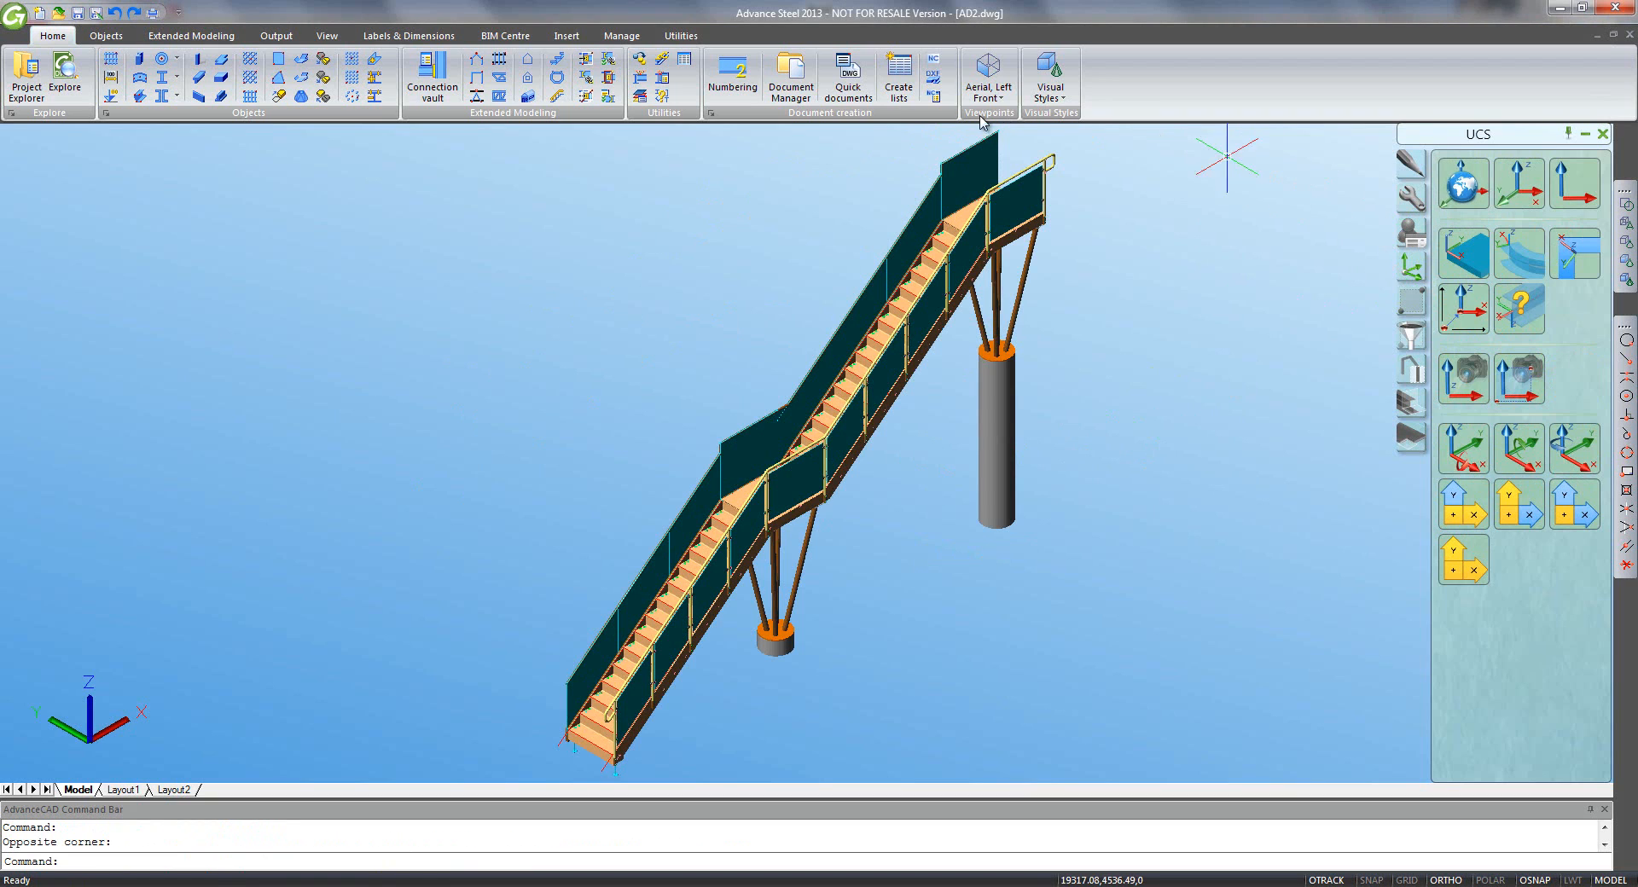
# - Place a 250-radius circle of anchors centred on the column's top plate
pyautogui.click(105, 35)
pyautogui.click(898, 78)
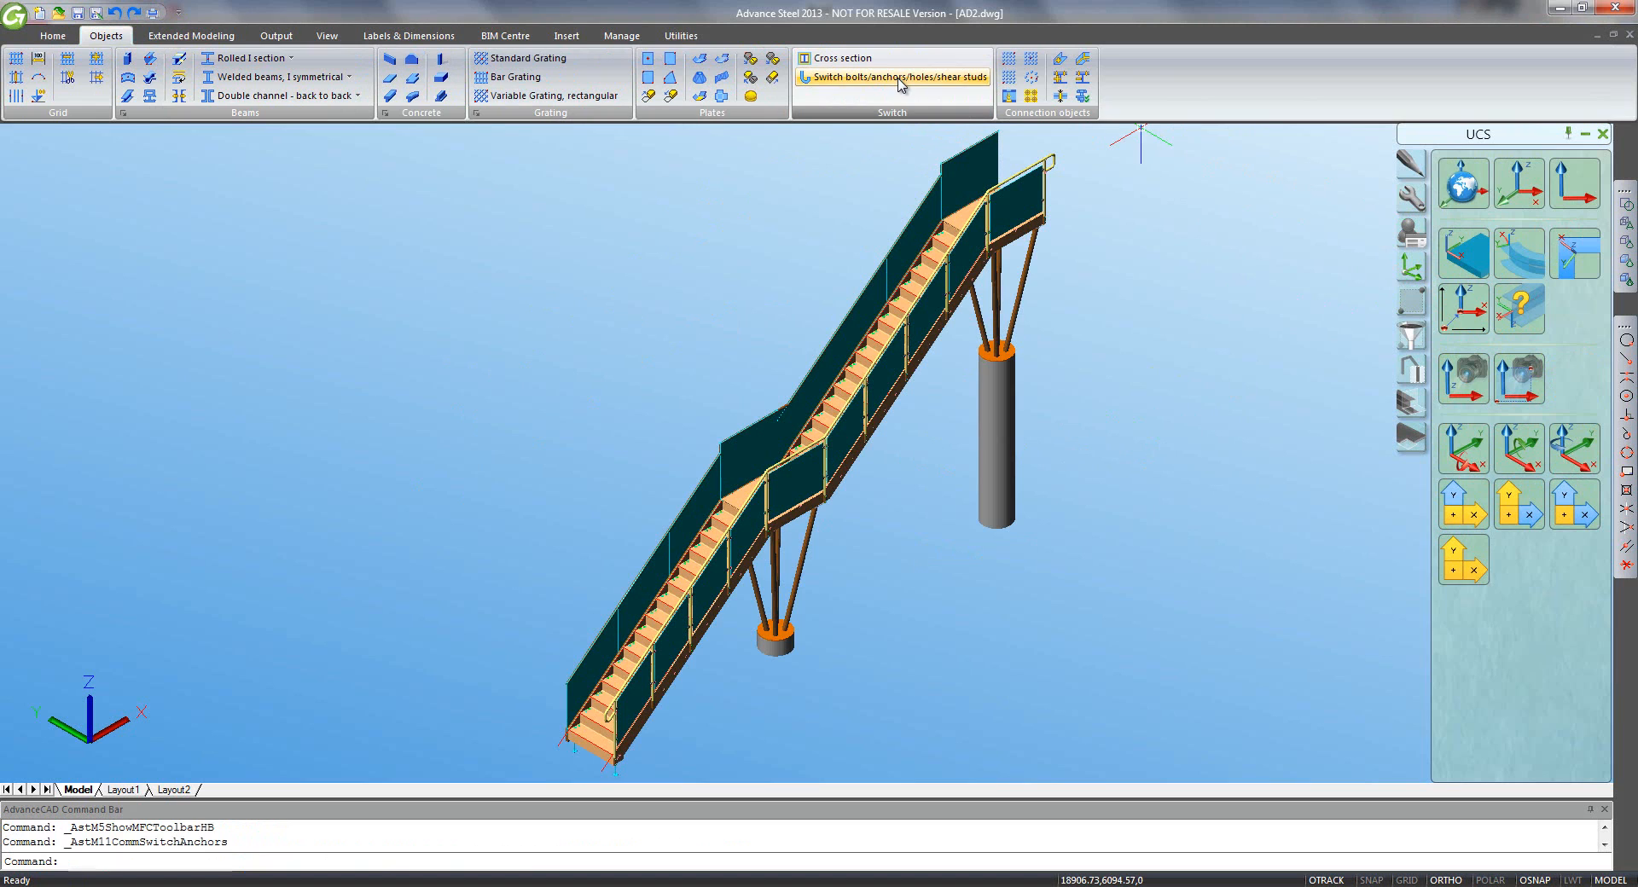
pyautogui.click(1032, 78)
pyautogui.scroll(5, 1019, 354)
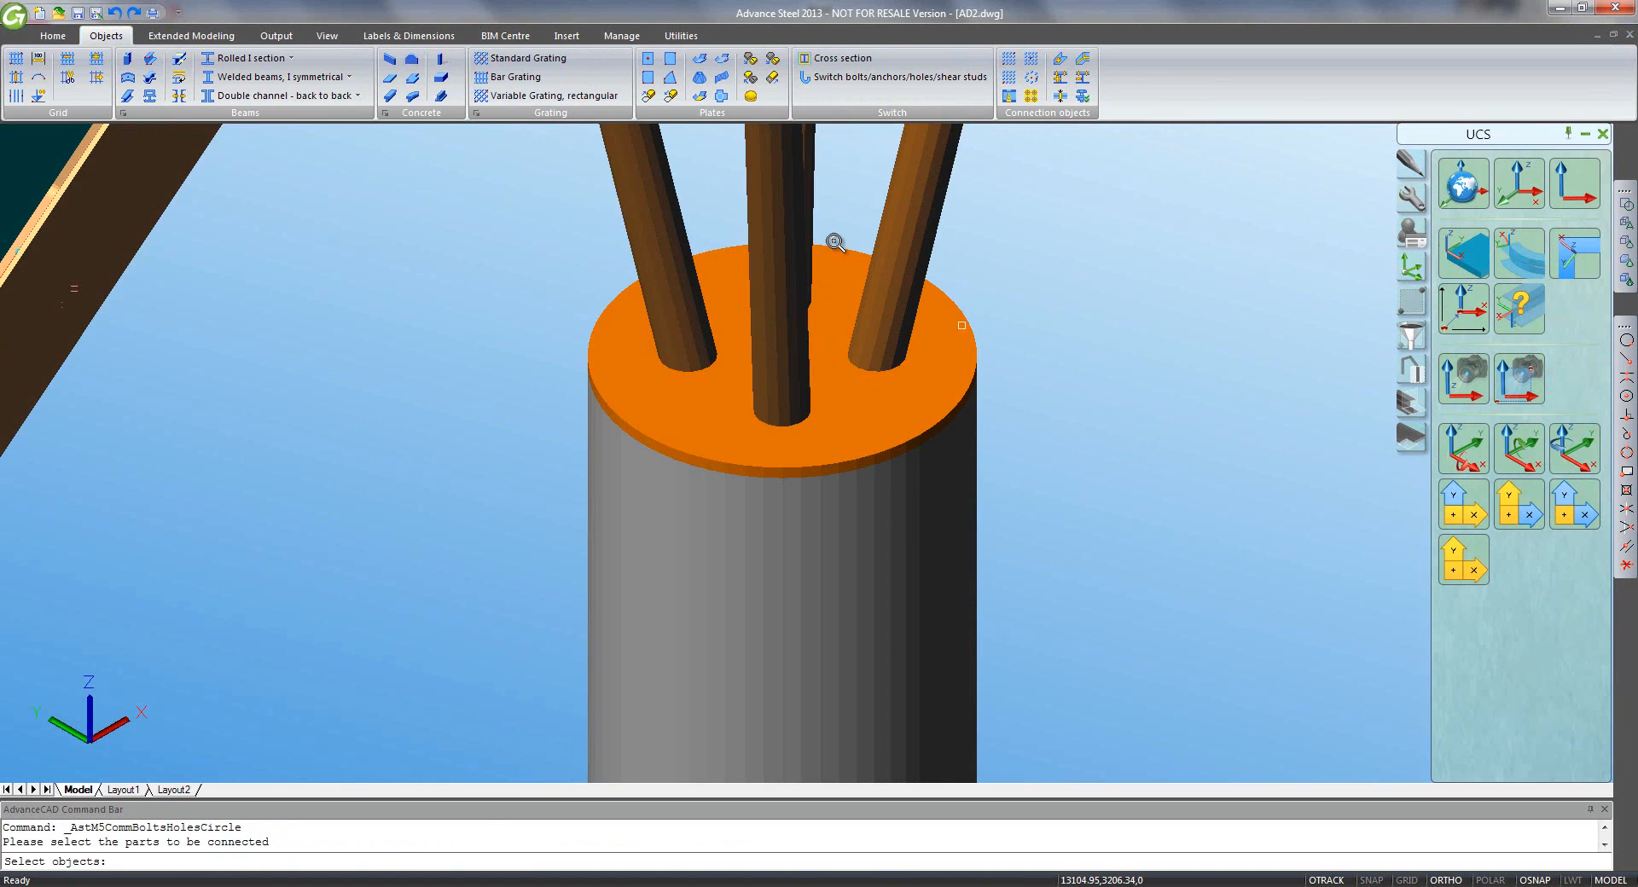
pyautogui.click(845, 249)
pyautogui.press('Return')
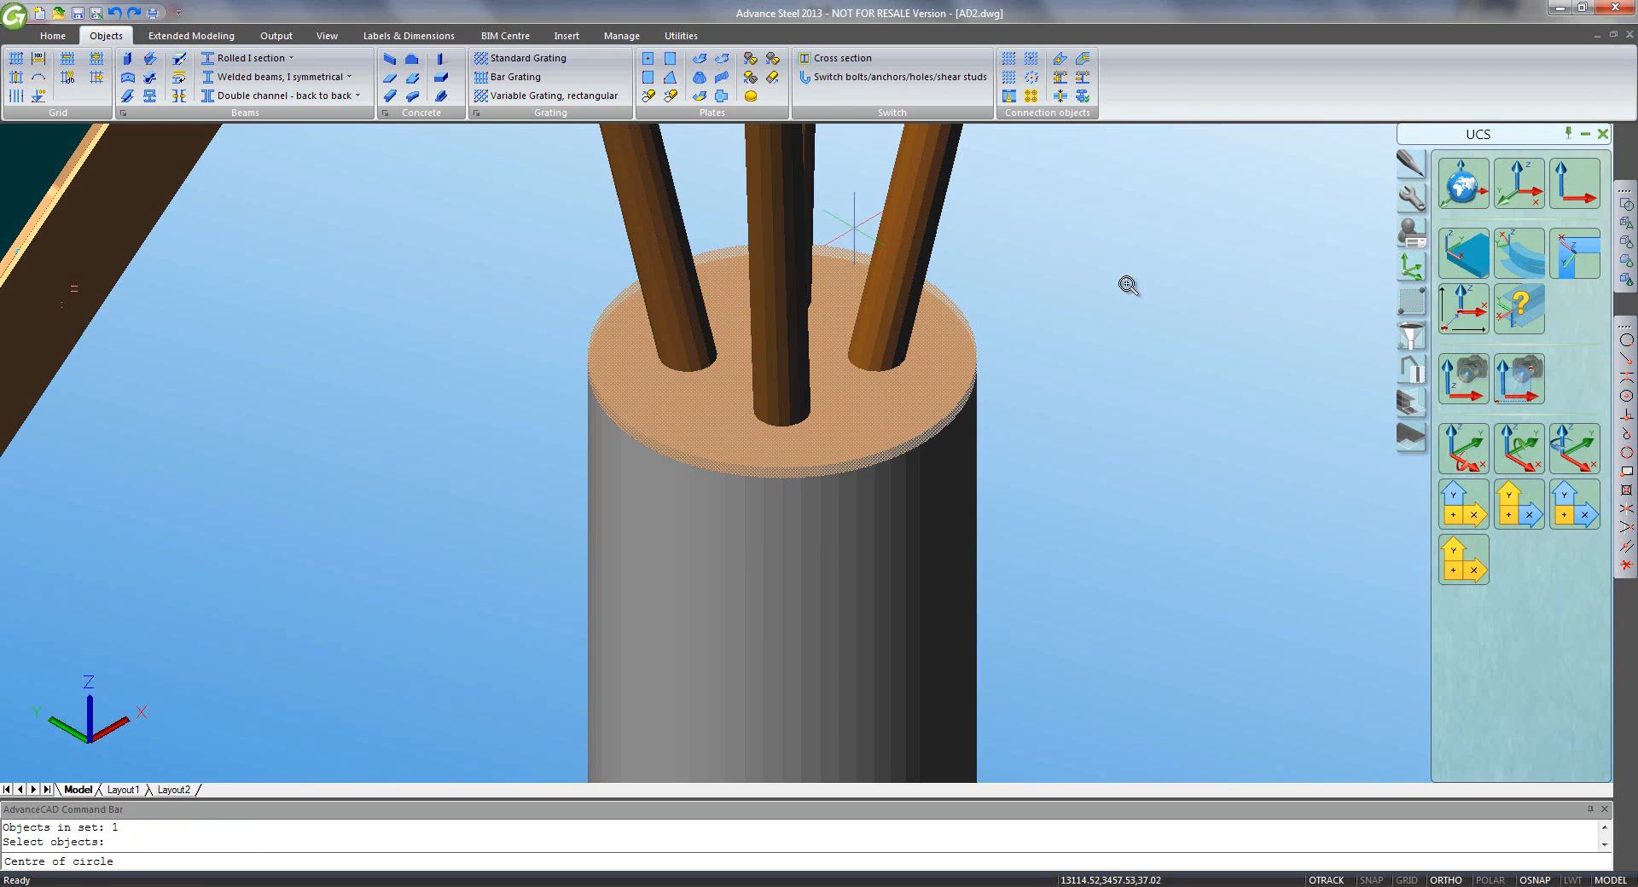
pyautogui.click(1625, 397)
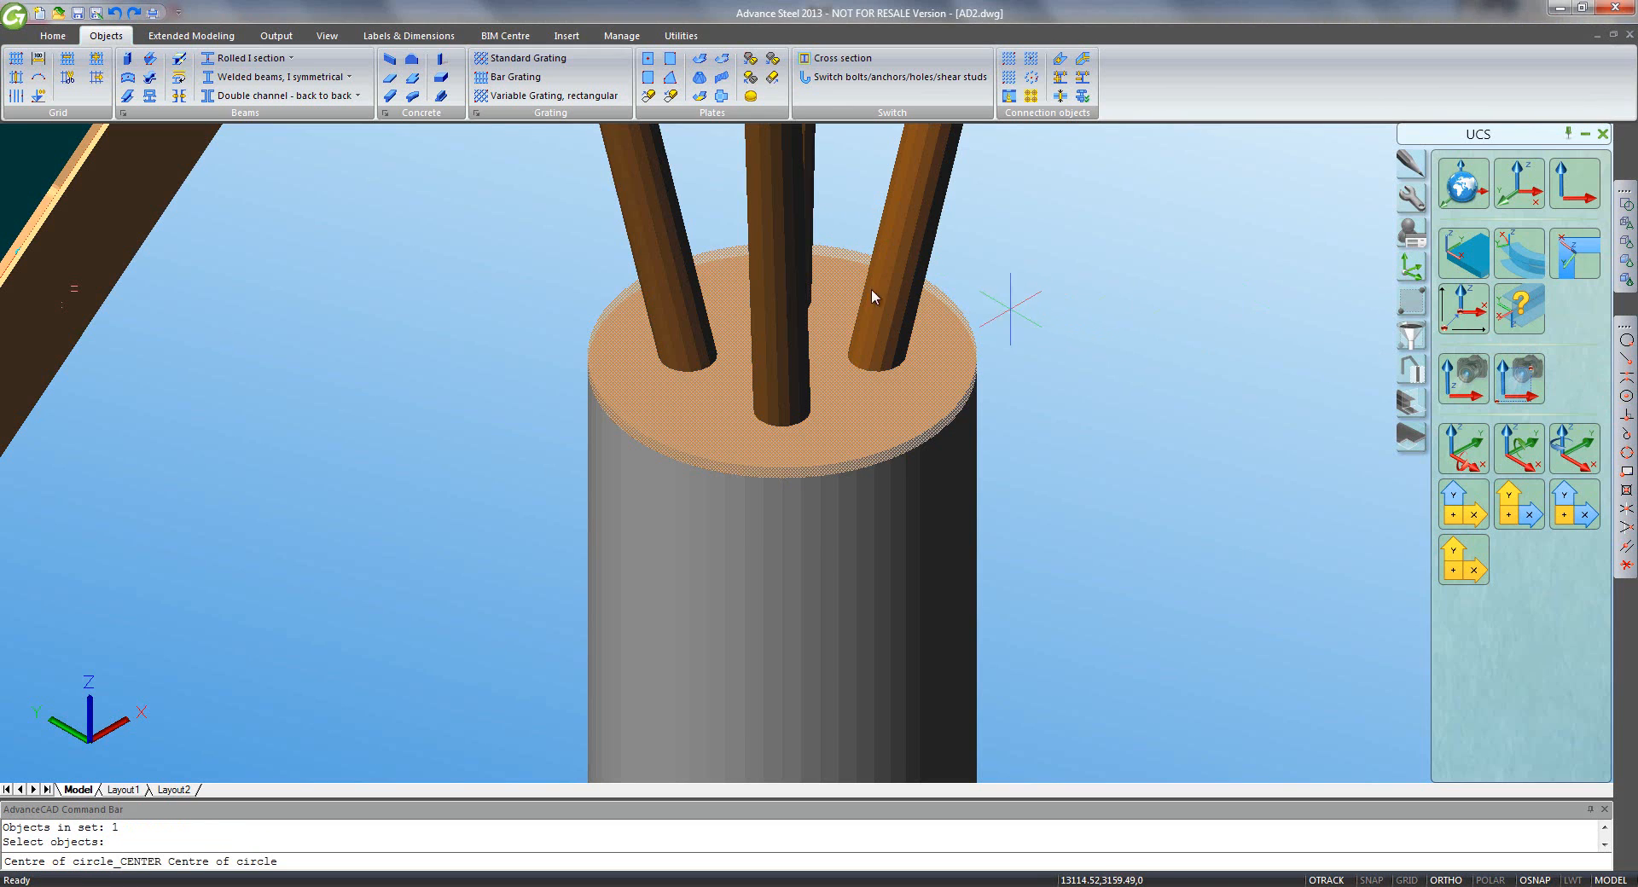
pyautogui.click(853, 248)
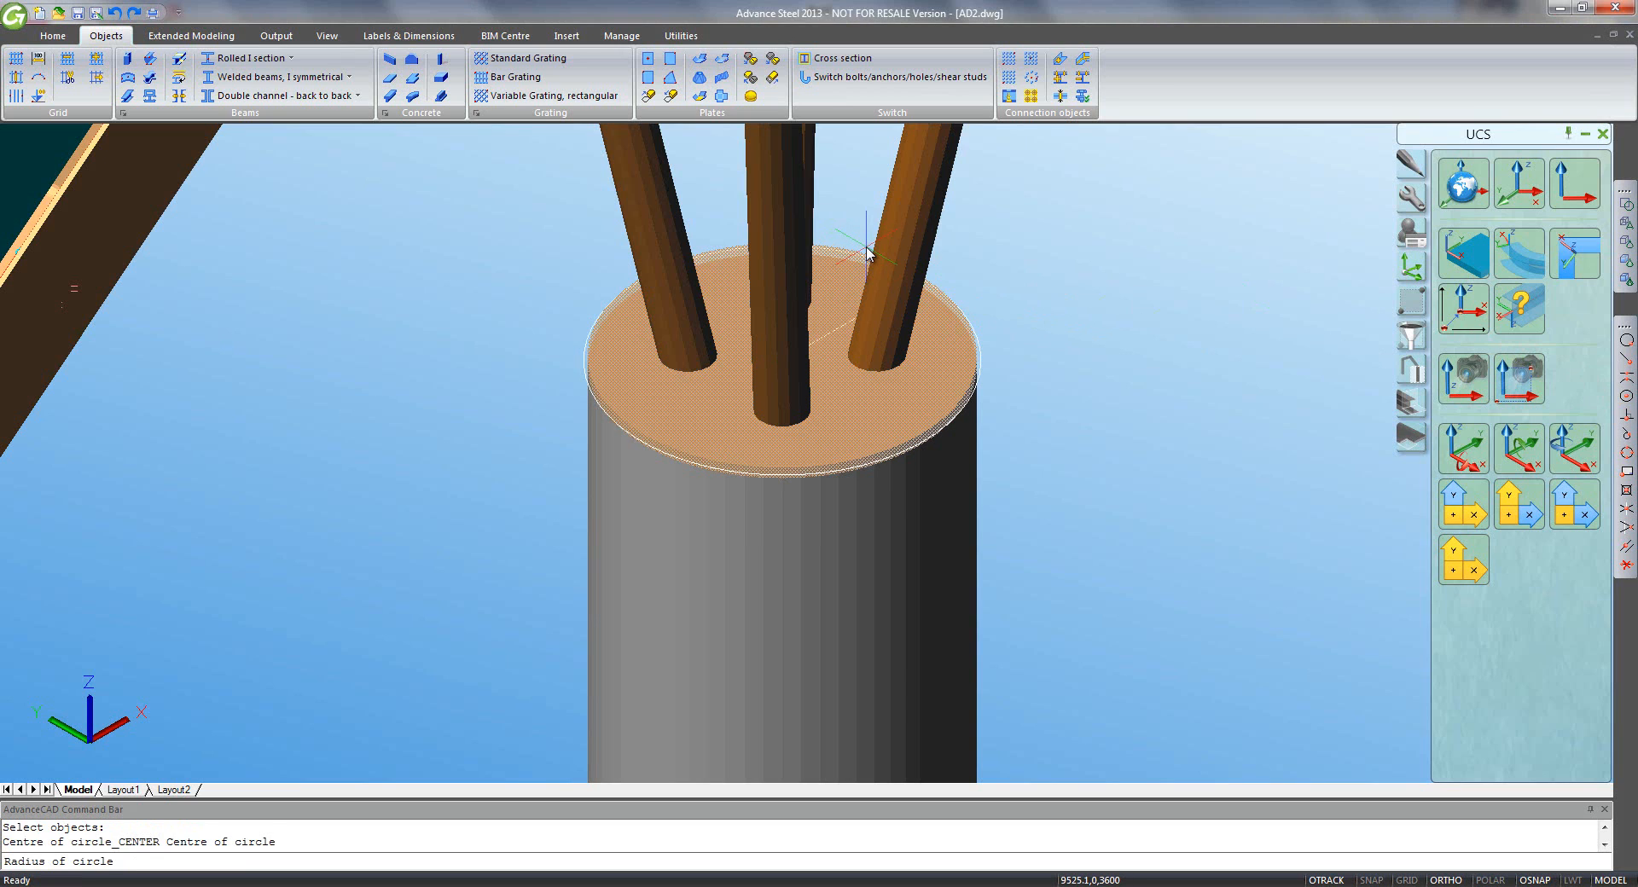
pyautogui.write('250')
pyautogui.press('Return')
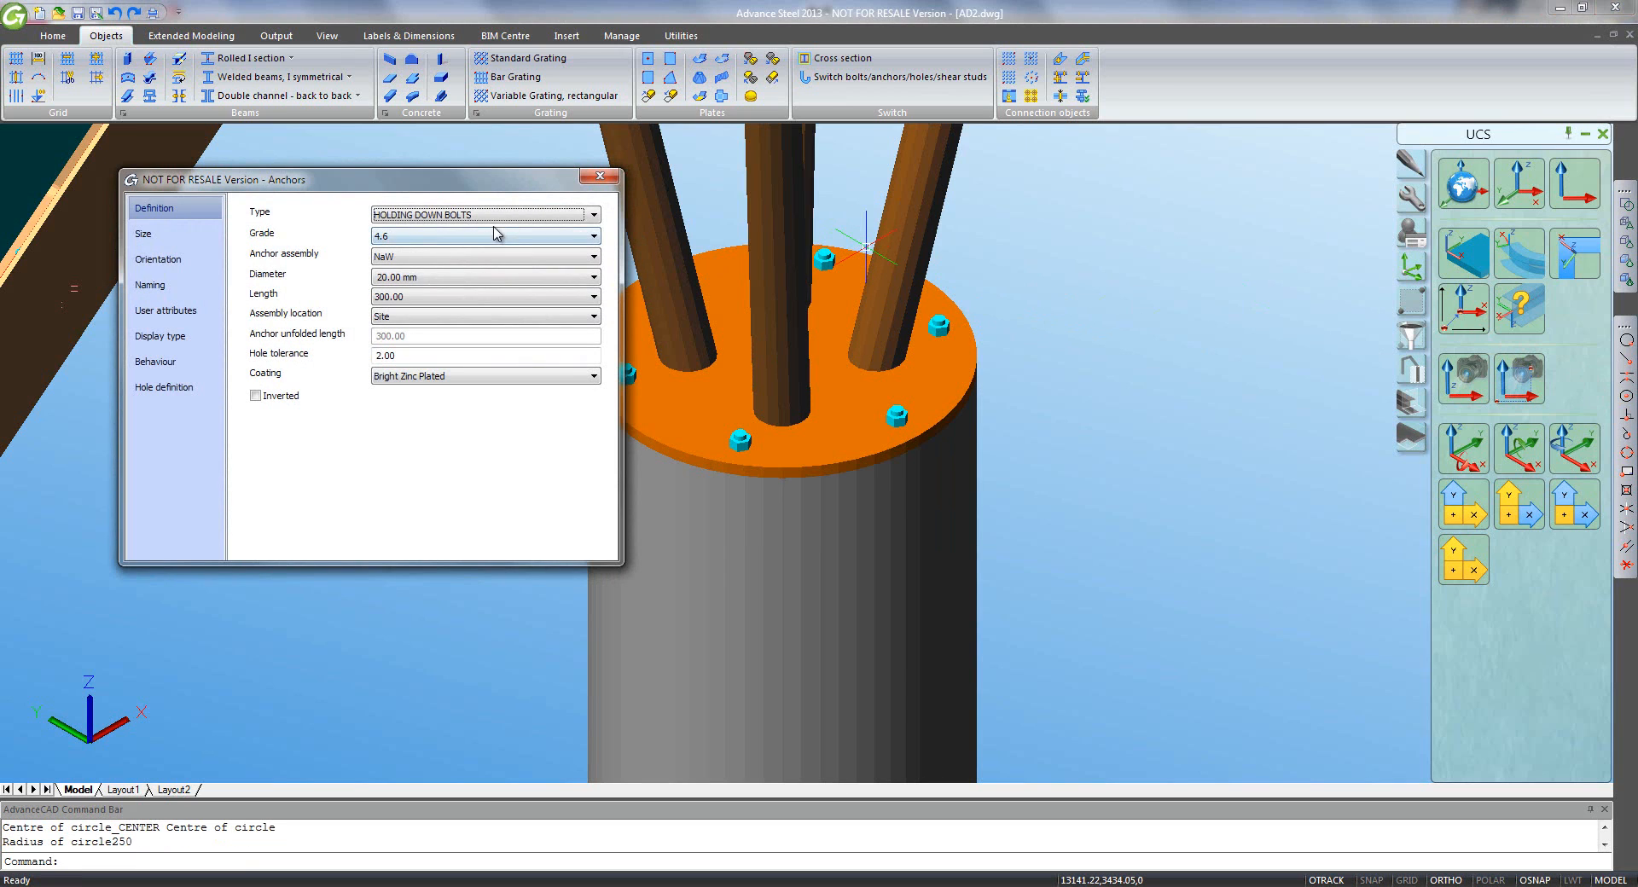
# - Set the anchors to HILTI HAS type with 16.00 mm diameter
pyautogui.click(493, 219)
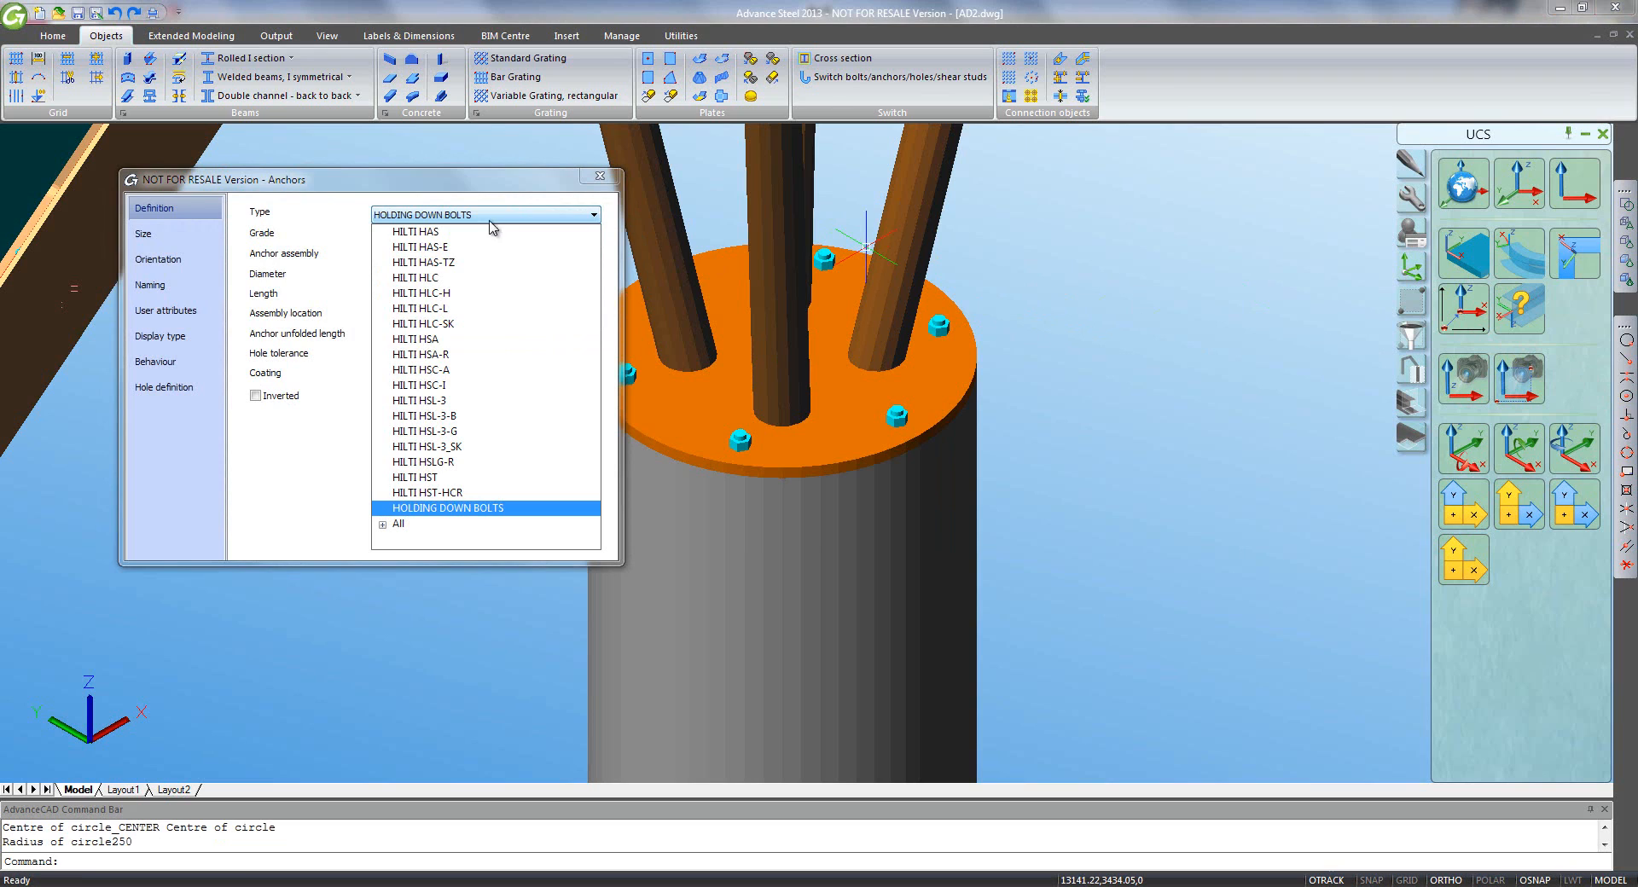
pyautogui.click(482, 237)
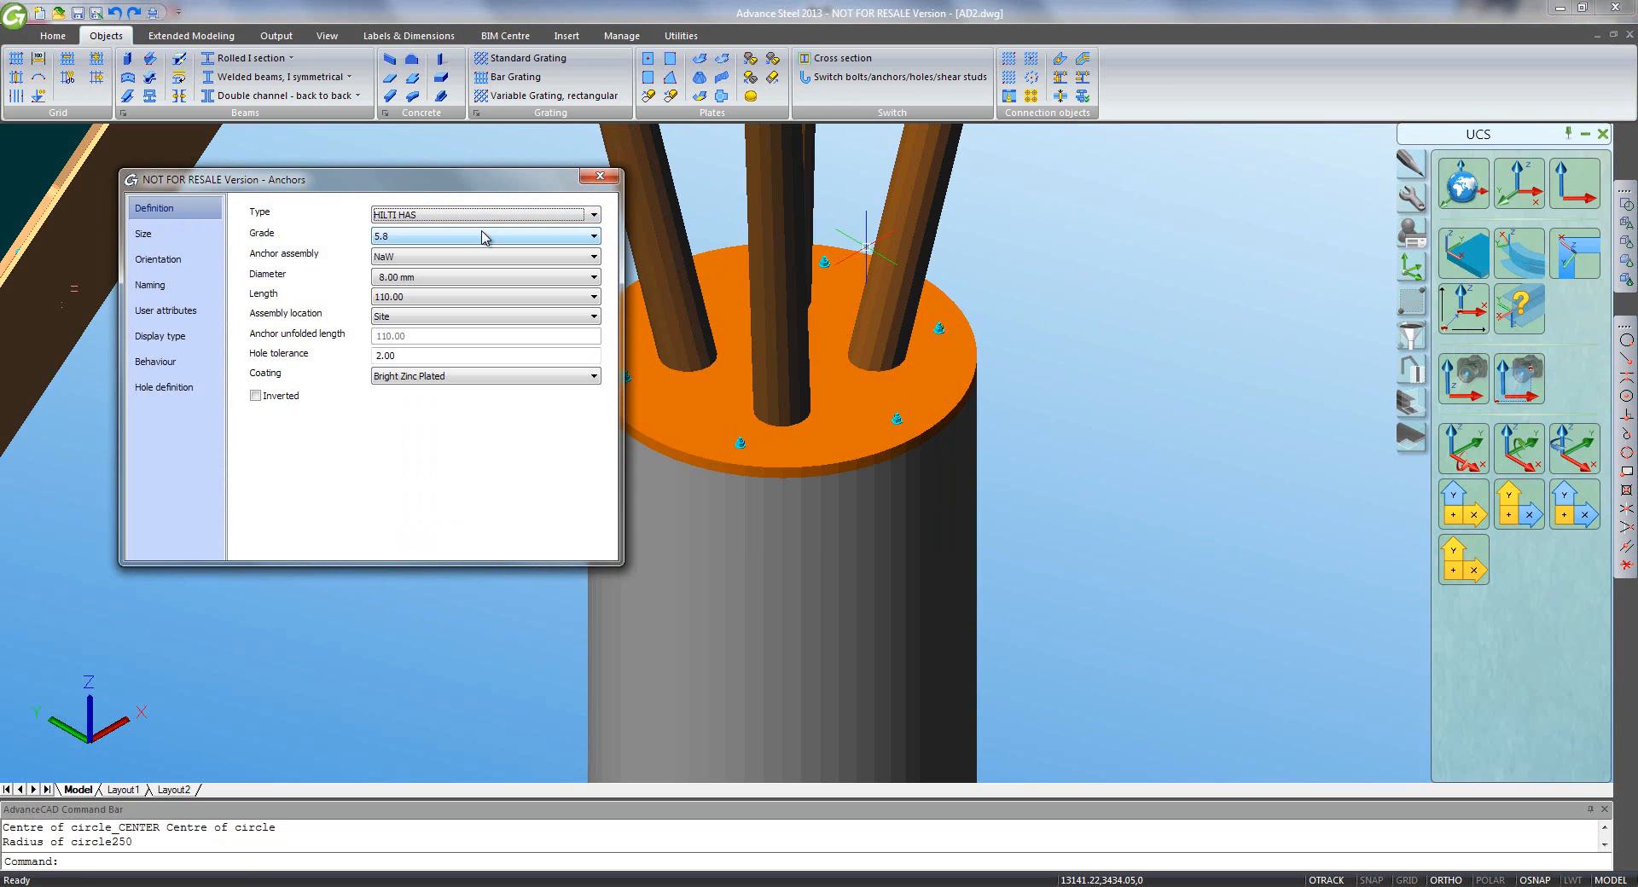
pyautogui.click(468, 282)
pyautogui.click(466, 340)
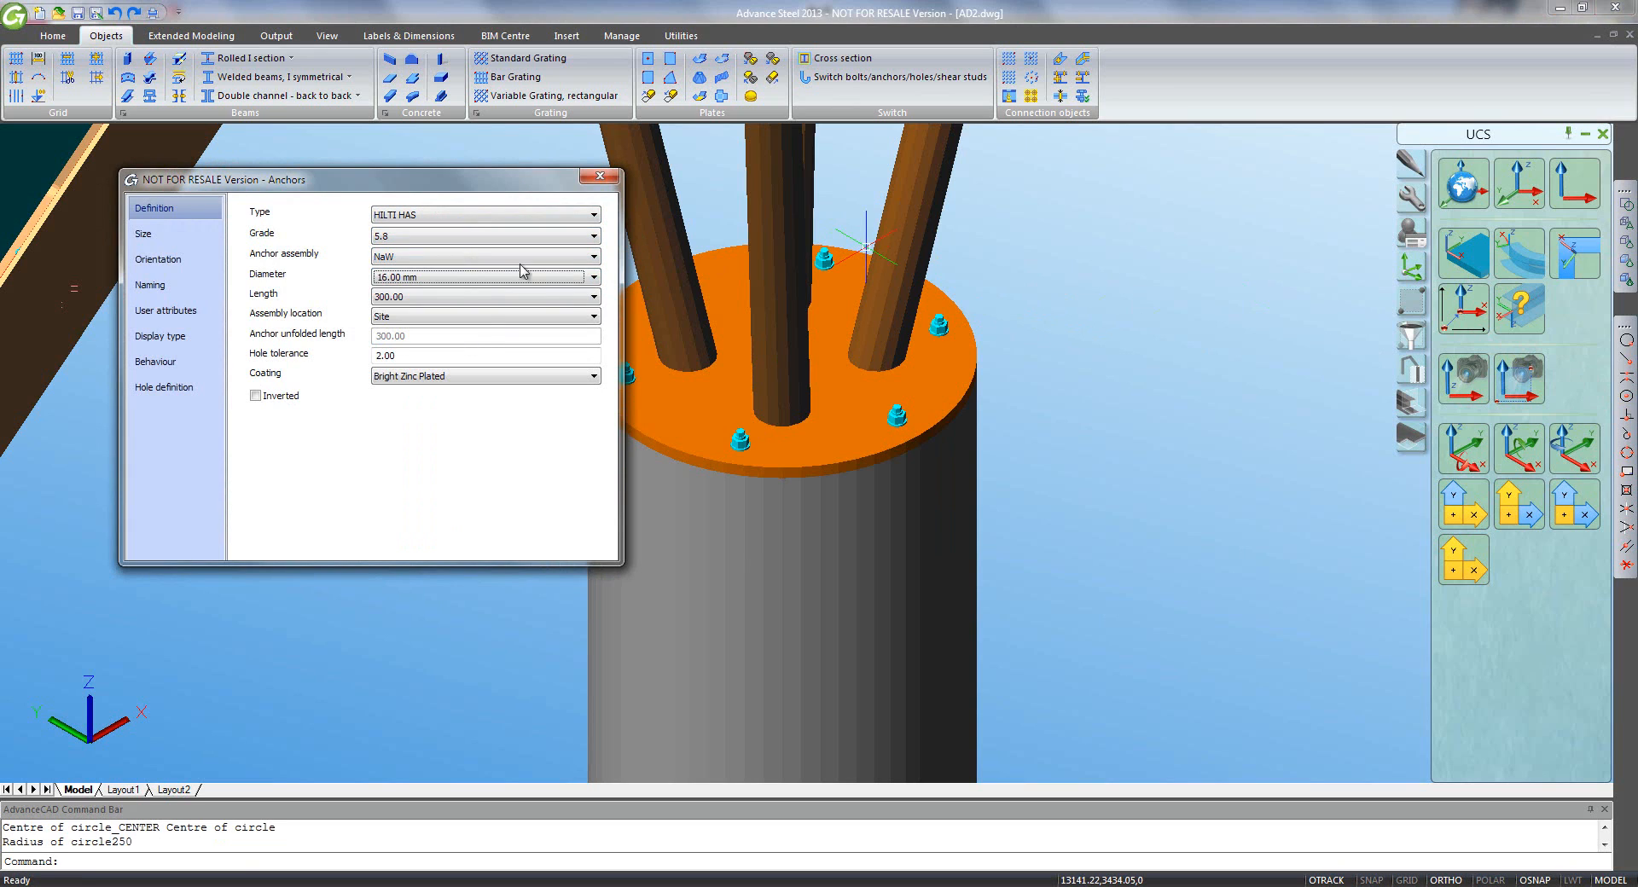
pyautogui.click(591, 183)
pyautogui.scroll(-4, 486, 367)
pyautogui.moveTo(427, 483); pyautogui.dragTo(823, 259, button='middle')
pyautogui.moveTo(669, 442); pyautogui.dragTo(731, 390, button='middle')
pyautogui.scroll(6, 651, 516)
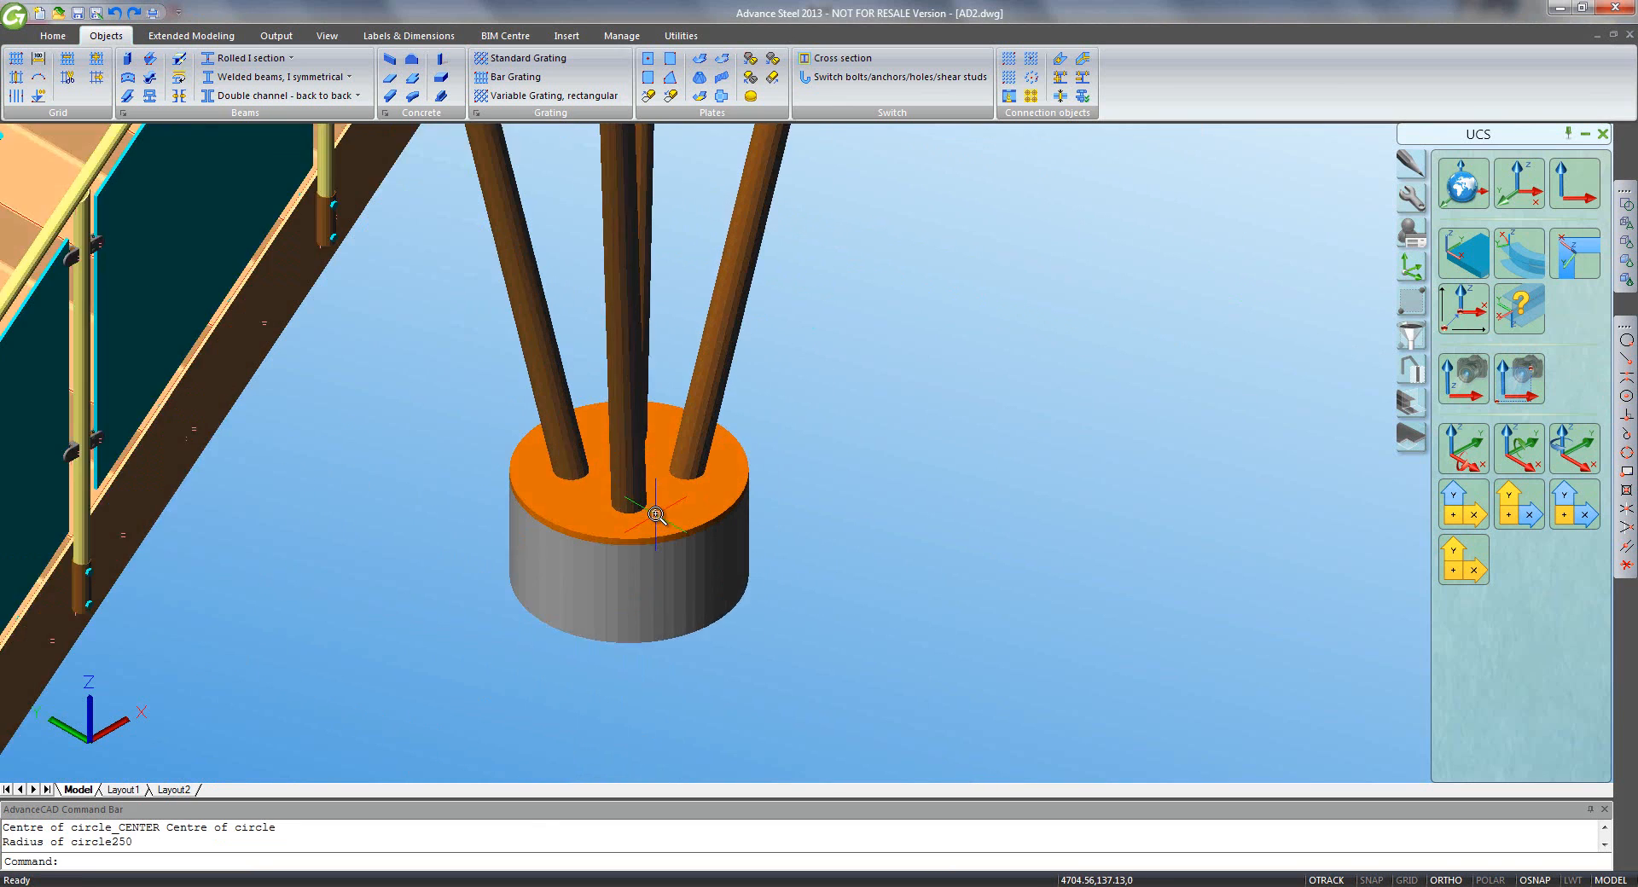
# - Add a second 250-radius anchor ring centred on the orange round base plate
pyautogui.click(1007, 98)
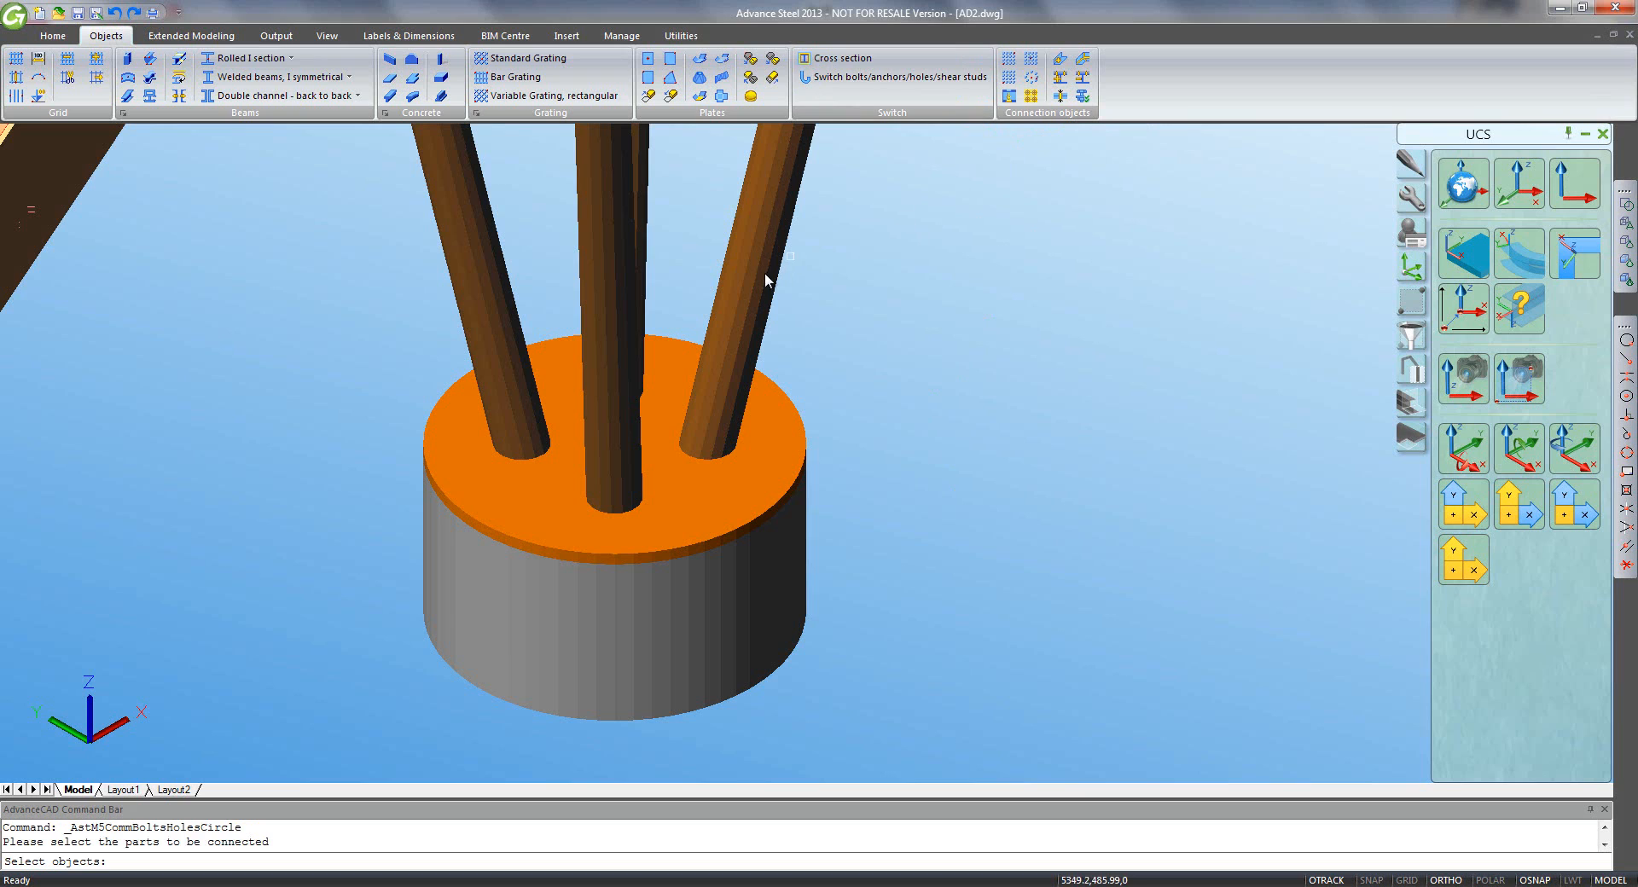
pyautogui.click(689, 339)
pyautogui.press('Return')
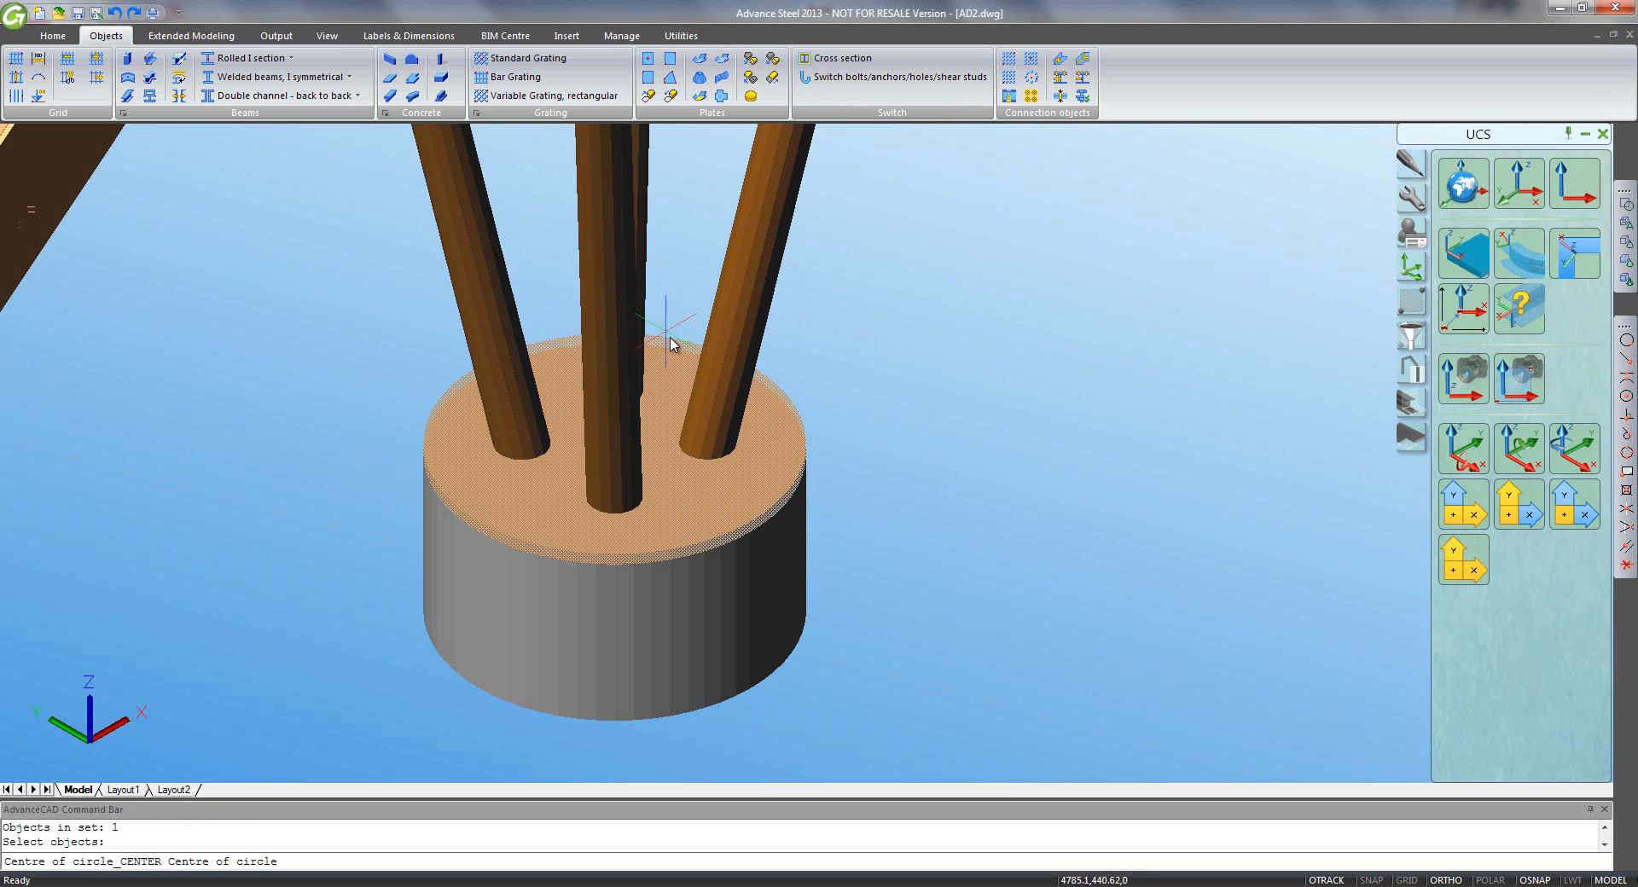
pyautogui.click(700, 299)
pyautogui.write('25')
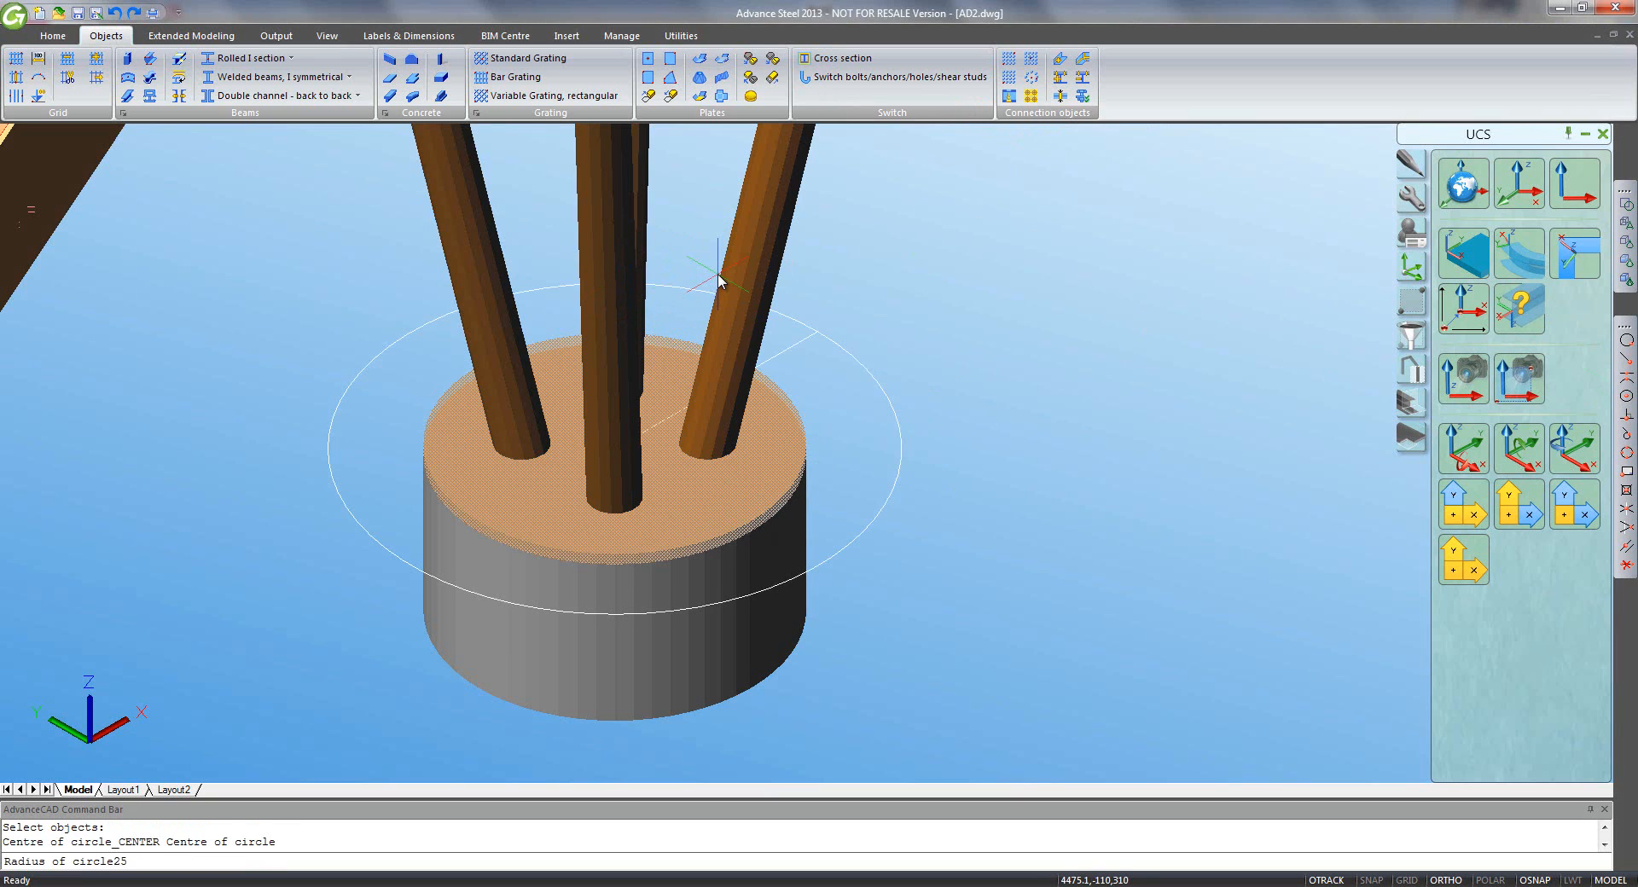
pyautogui.write('0')
pyautogui.press('Return')
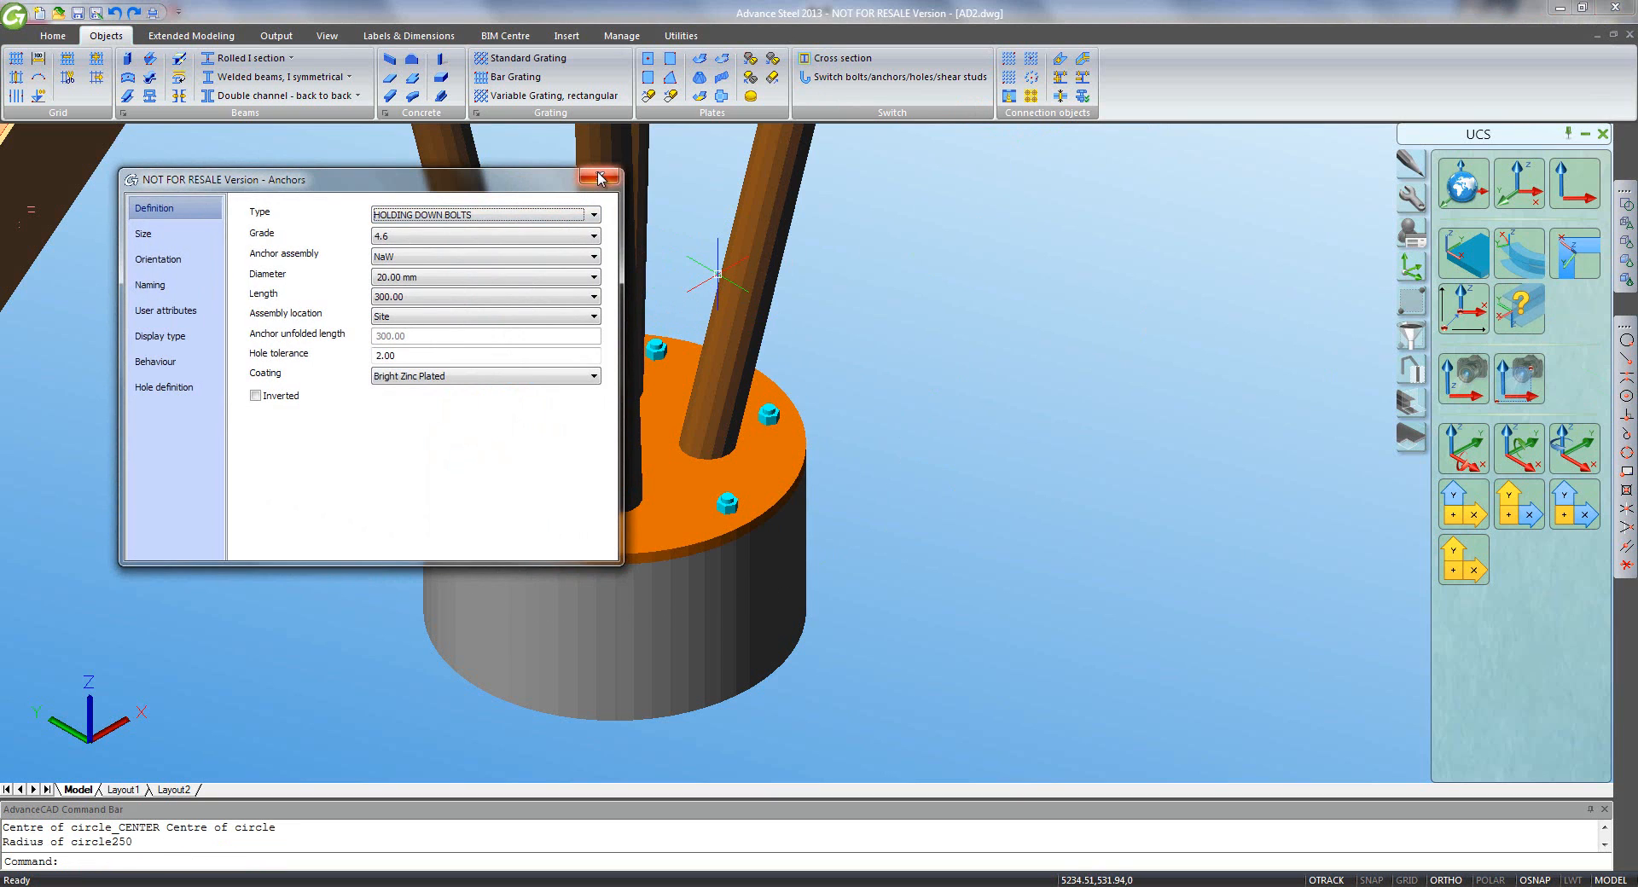
pyautogui.click(601, 178)
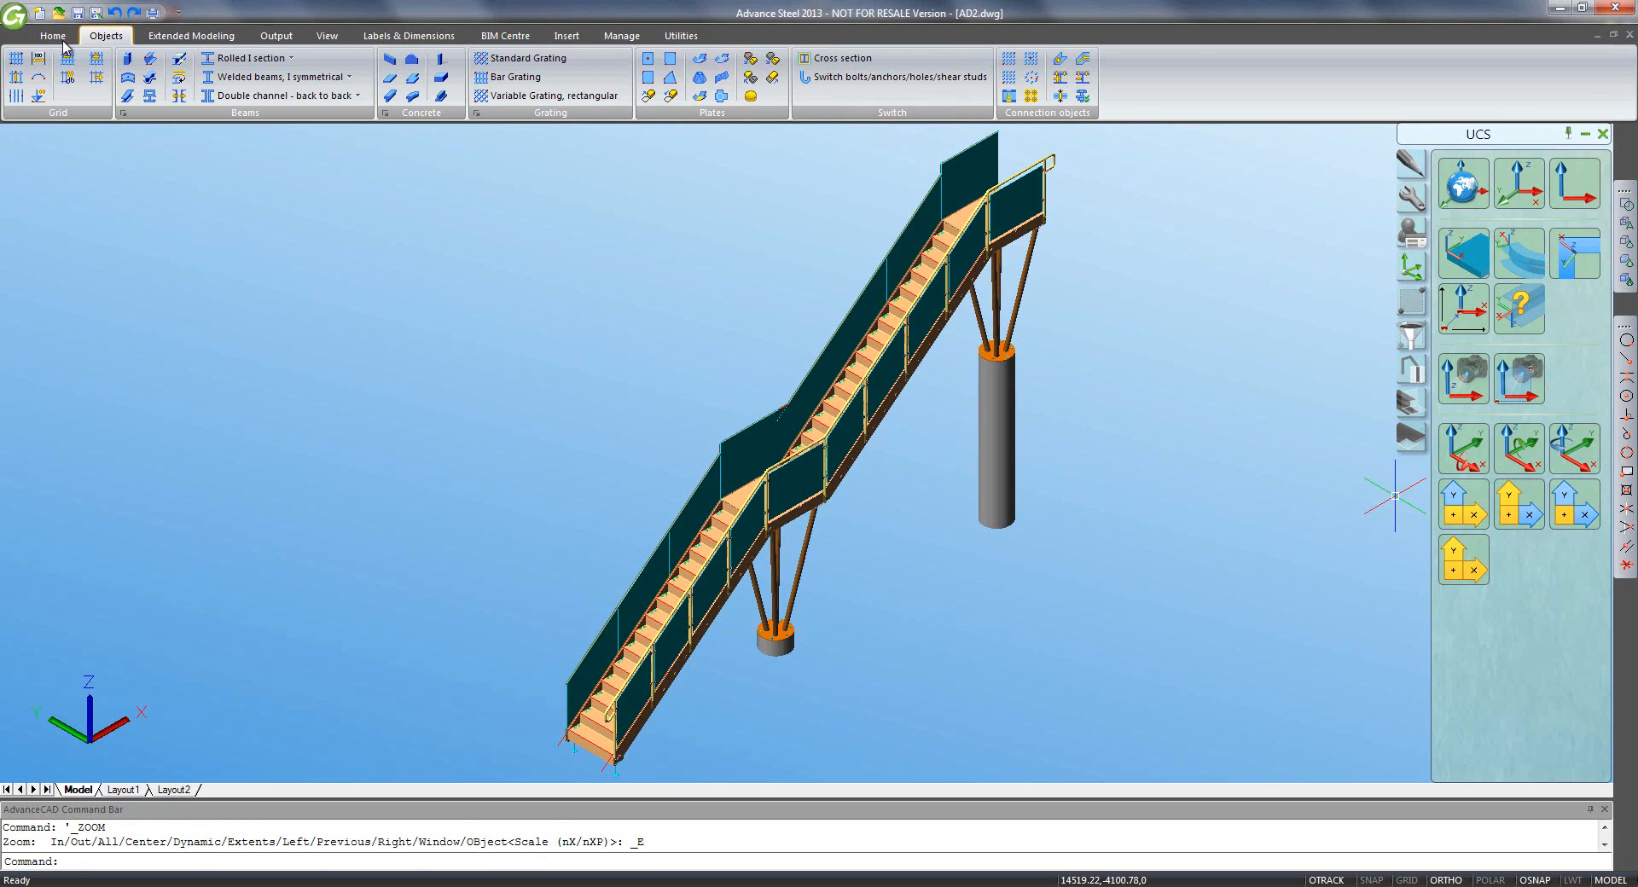
# - Run Numbering with single parts from 1000 and assemblies from 1
pyautogui.click(173, 37)
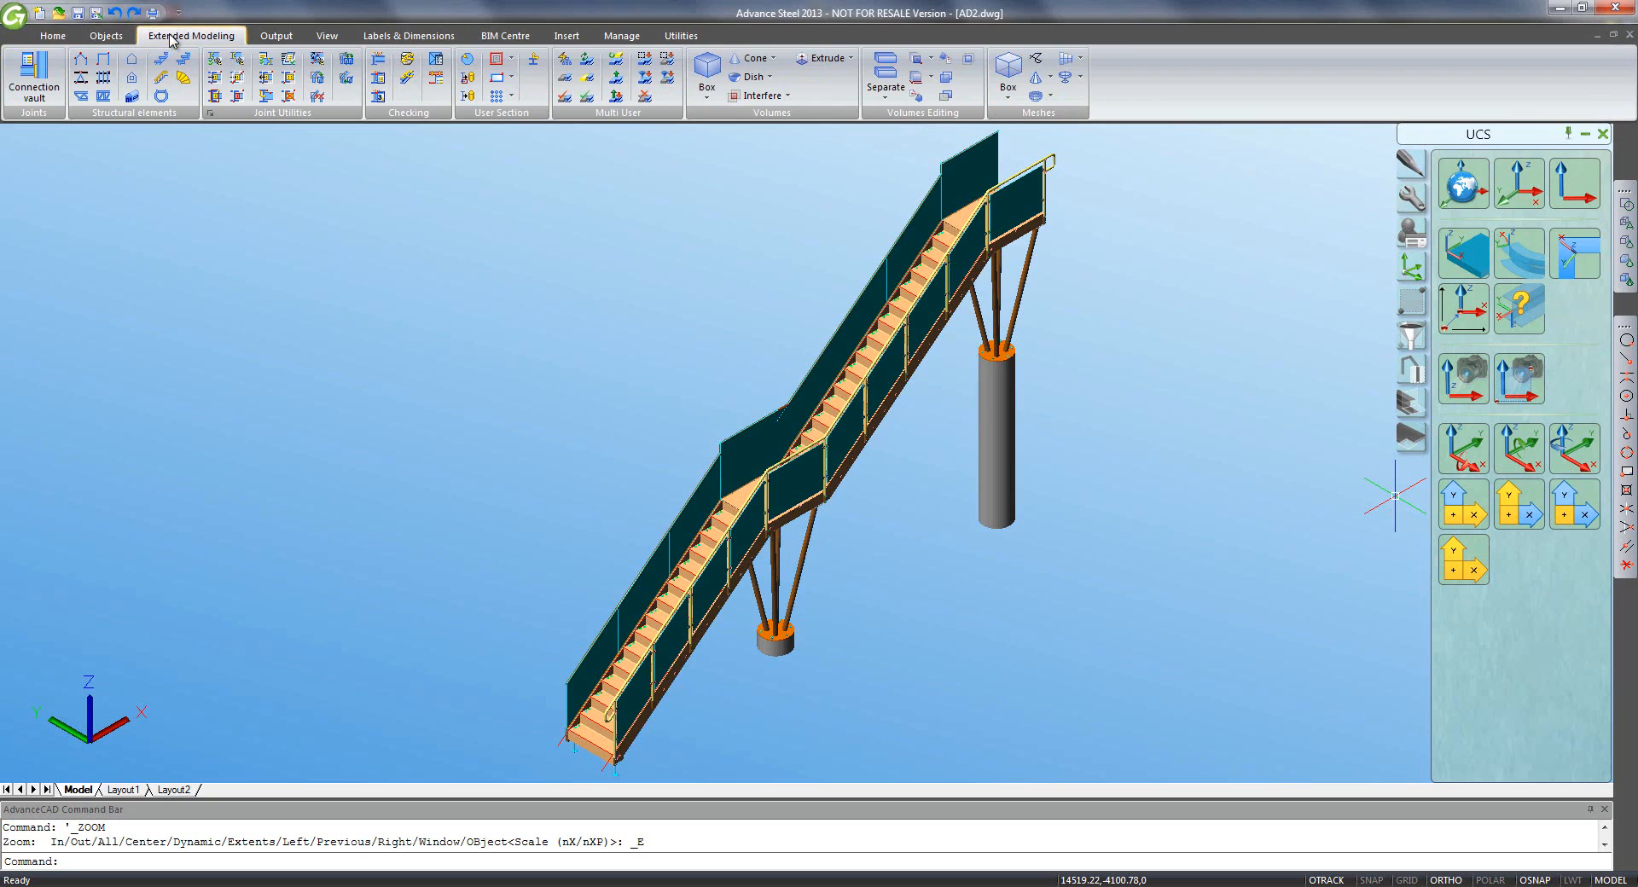
pyautogui.click(273, 38)
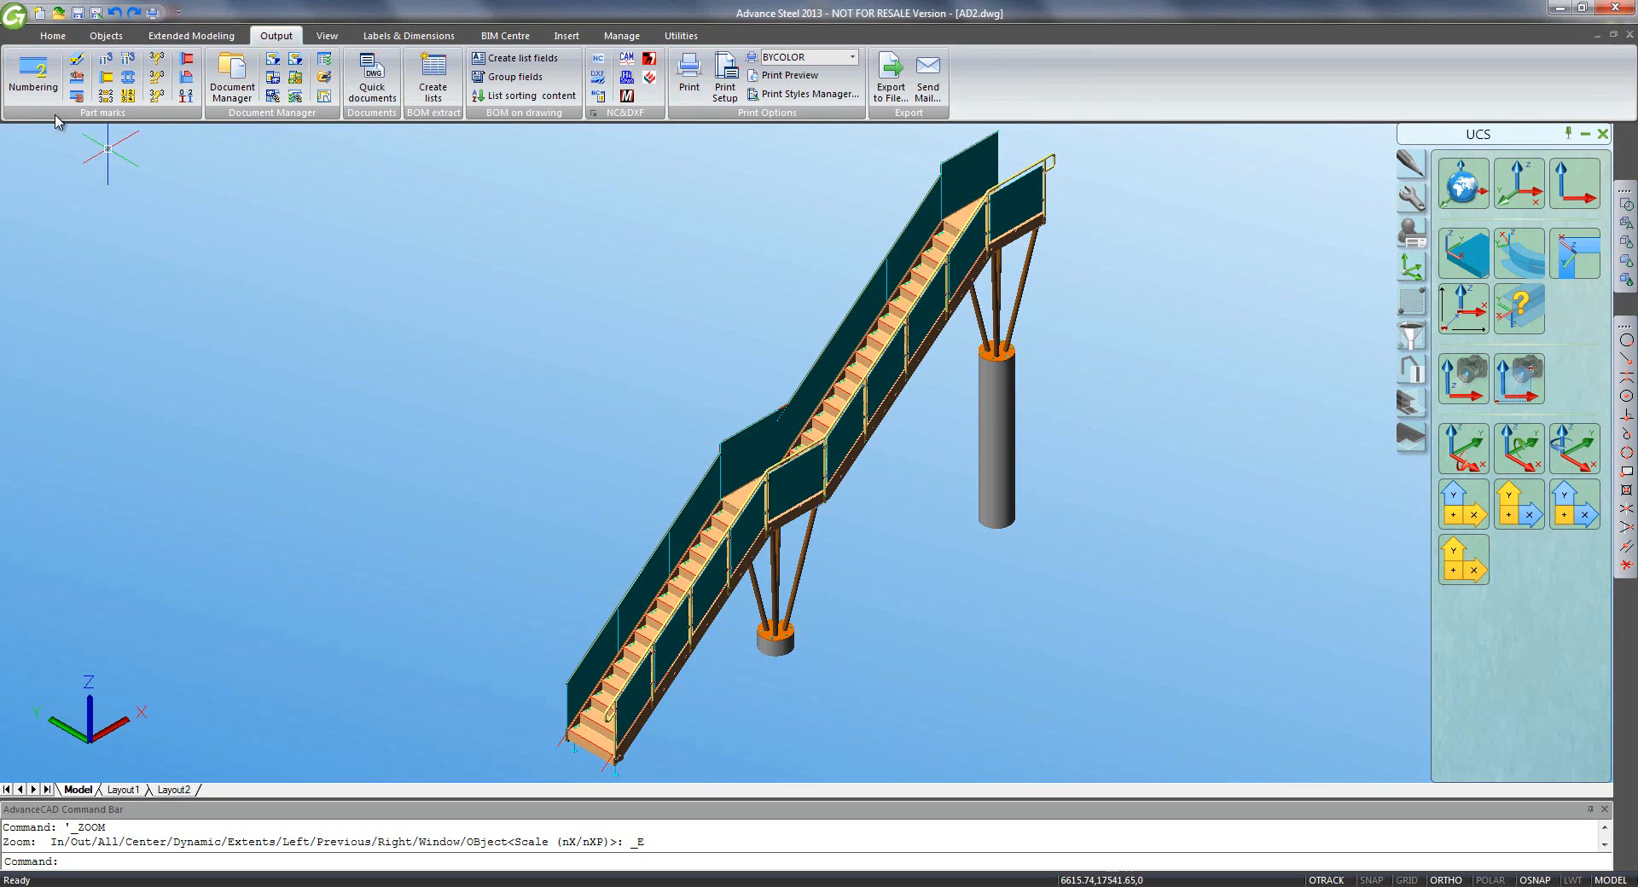
pyautogui.click(37, 86)
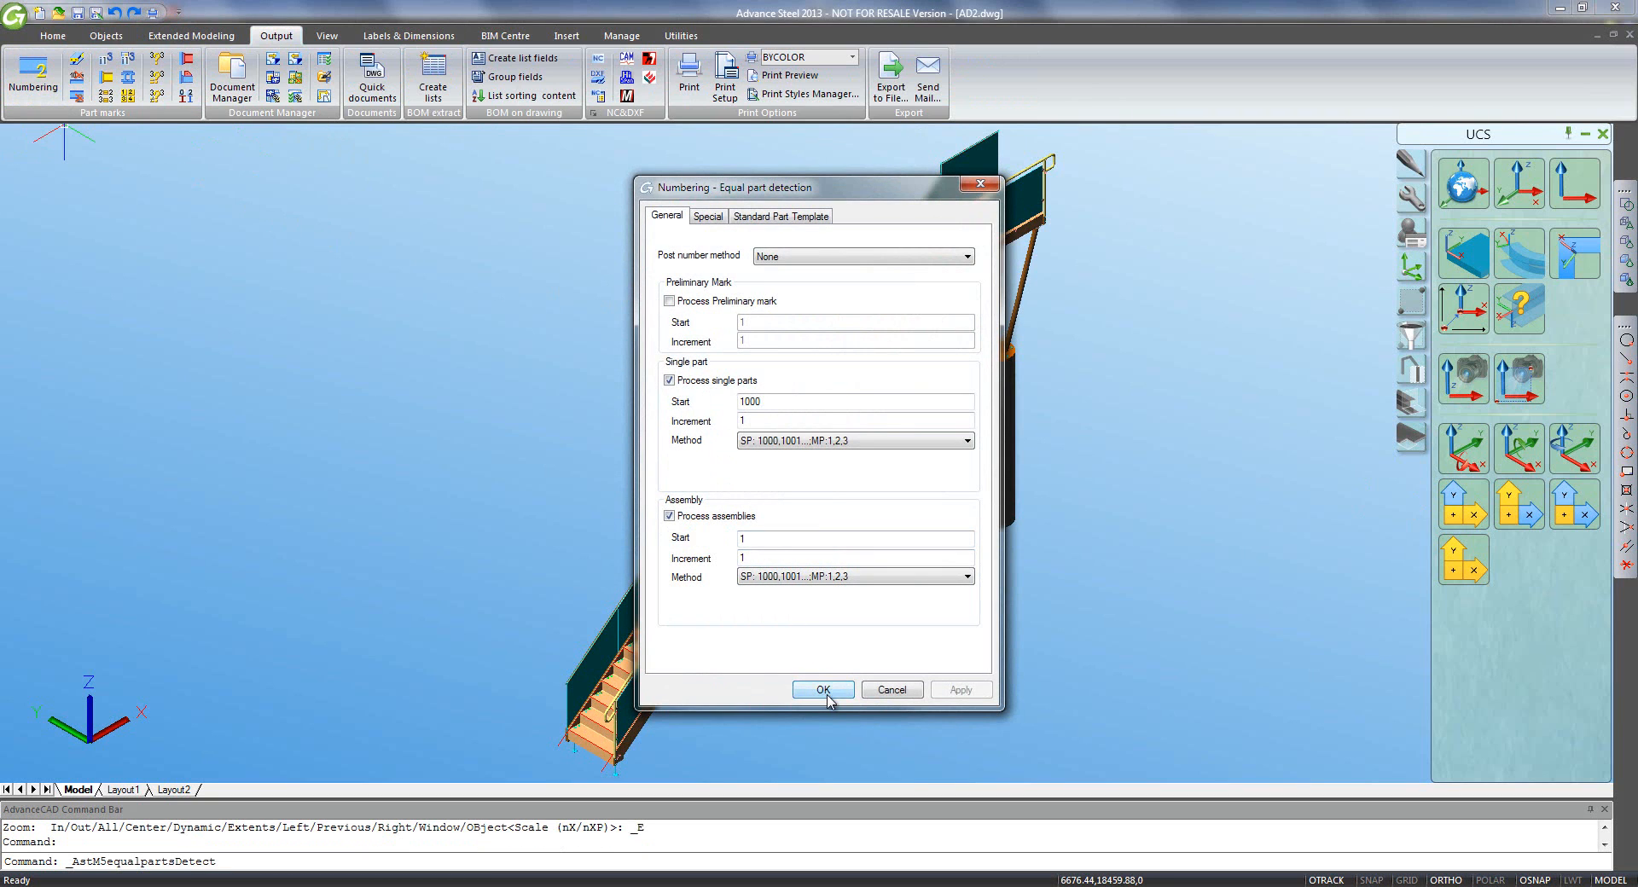
pyautogui.click(823, 690)
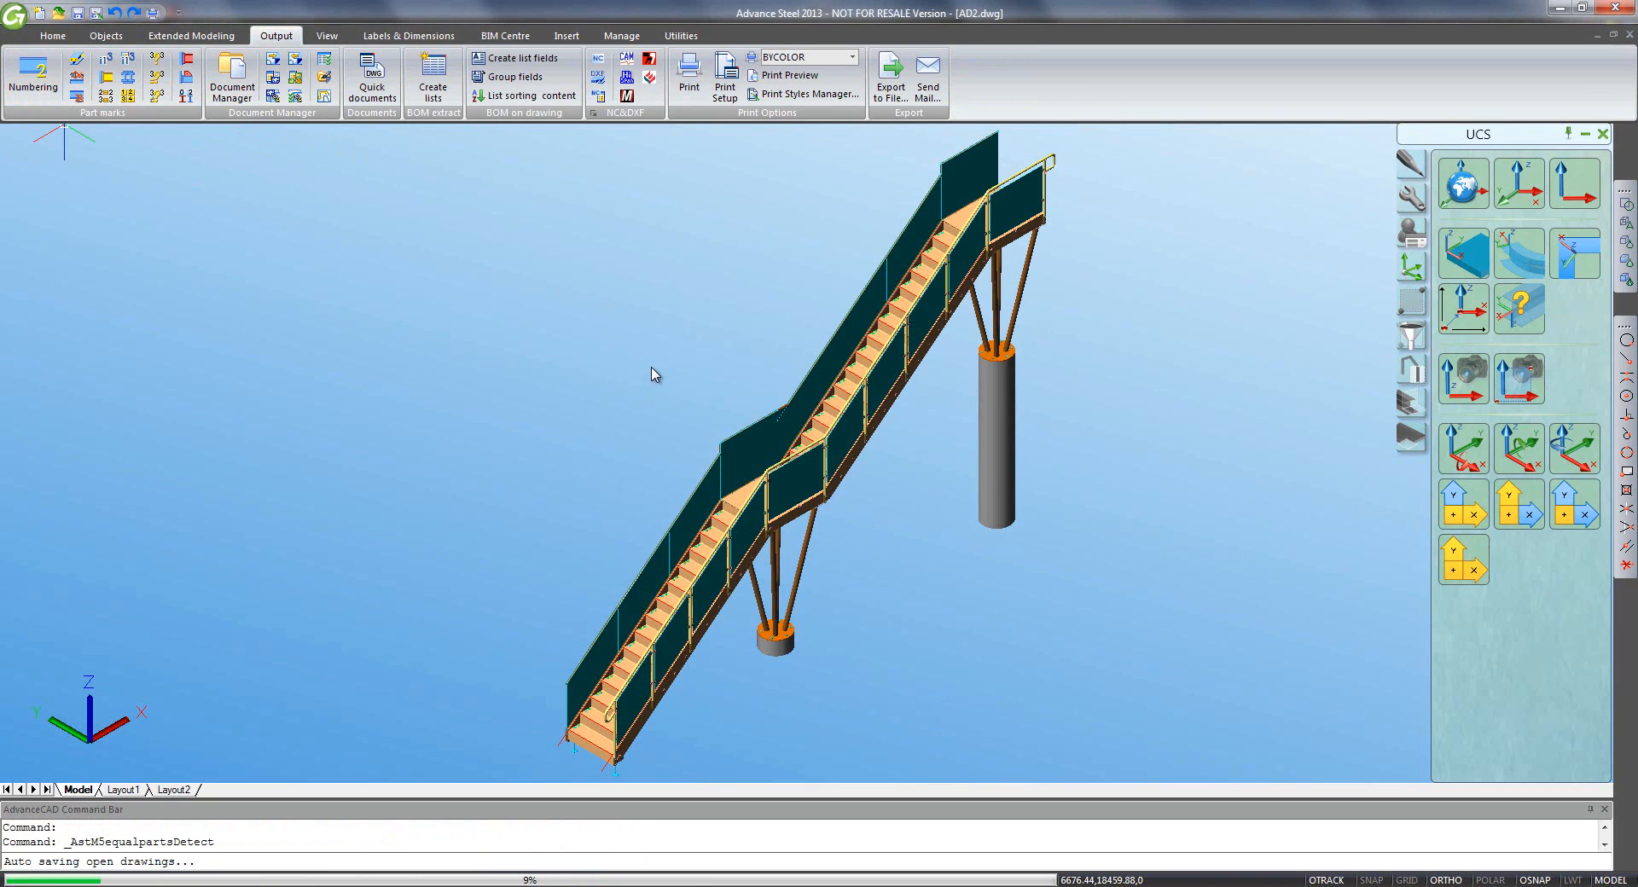
# - Rotate the UCS about X and place a Right Side camera at 0,0
pyautogui.scroll(-4, 657, 402)
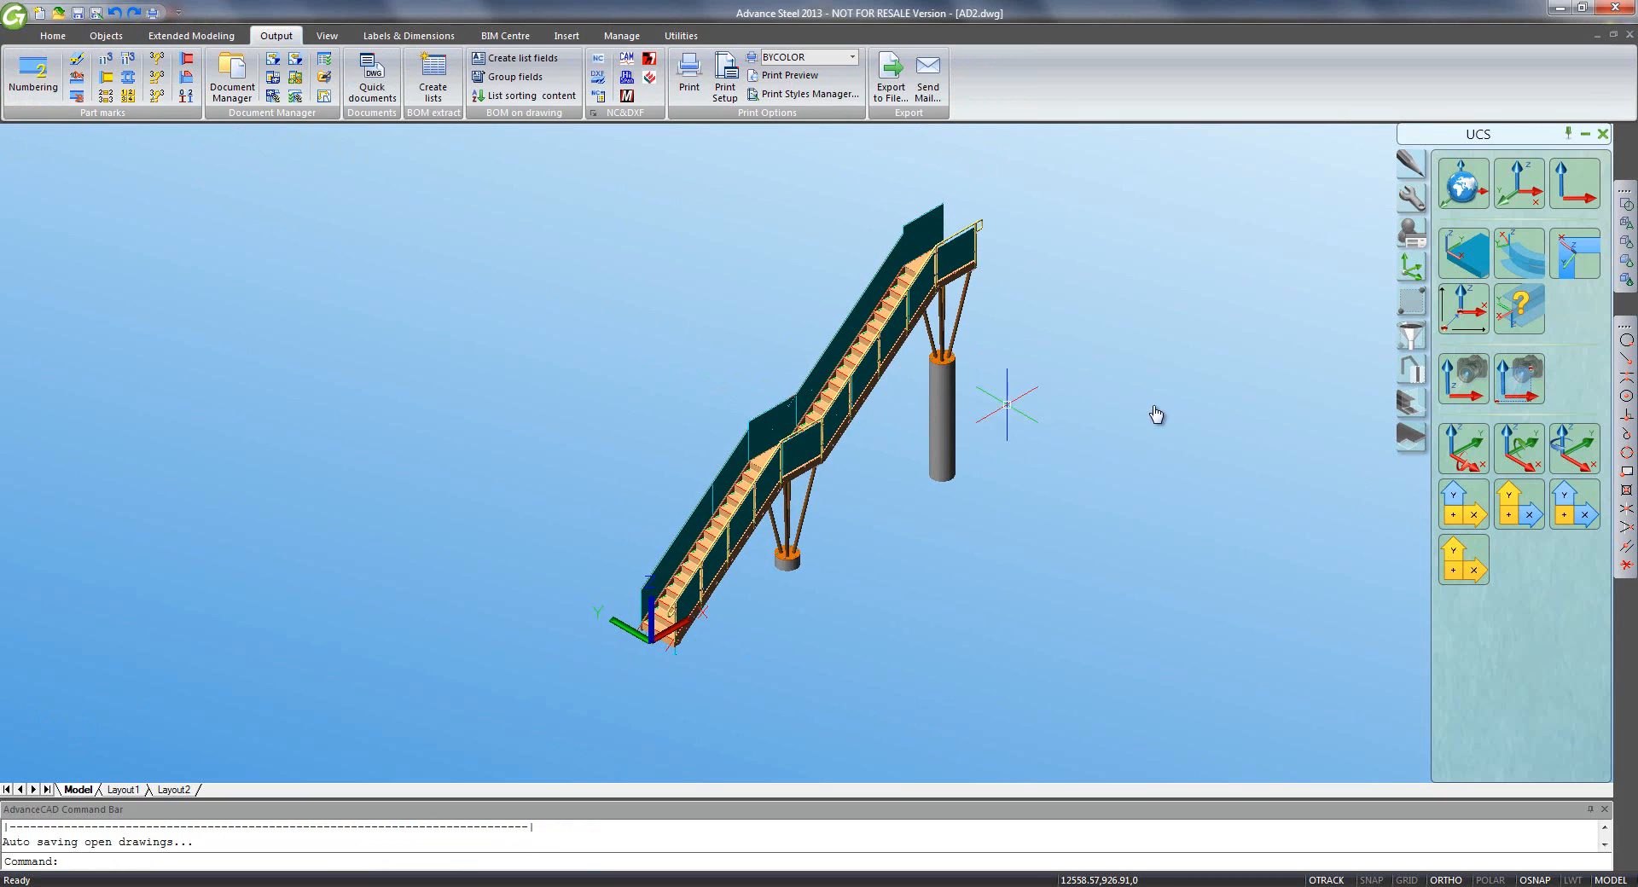
pyautogui.click(1465, 441)
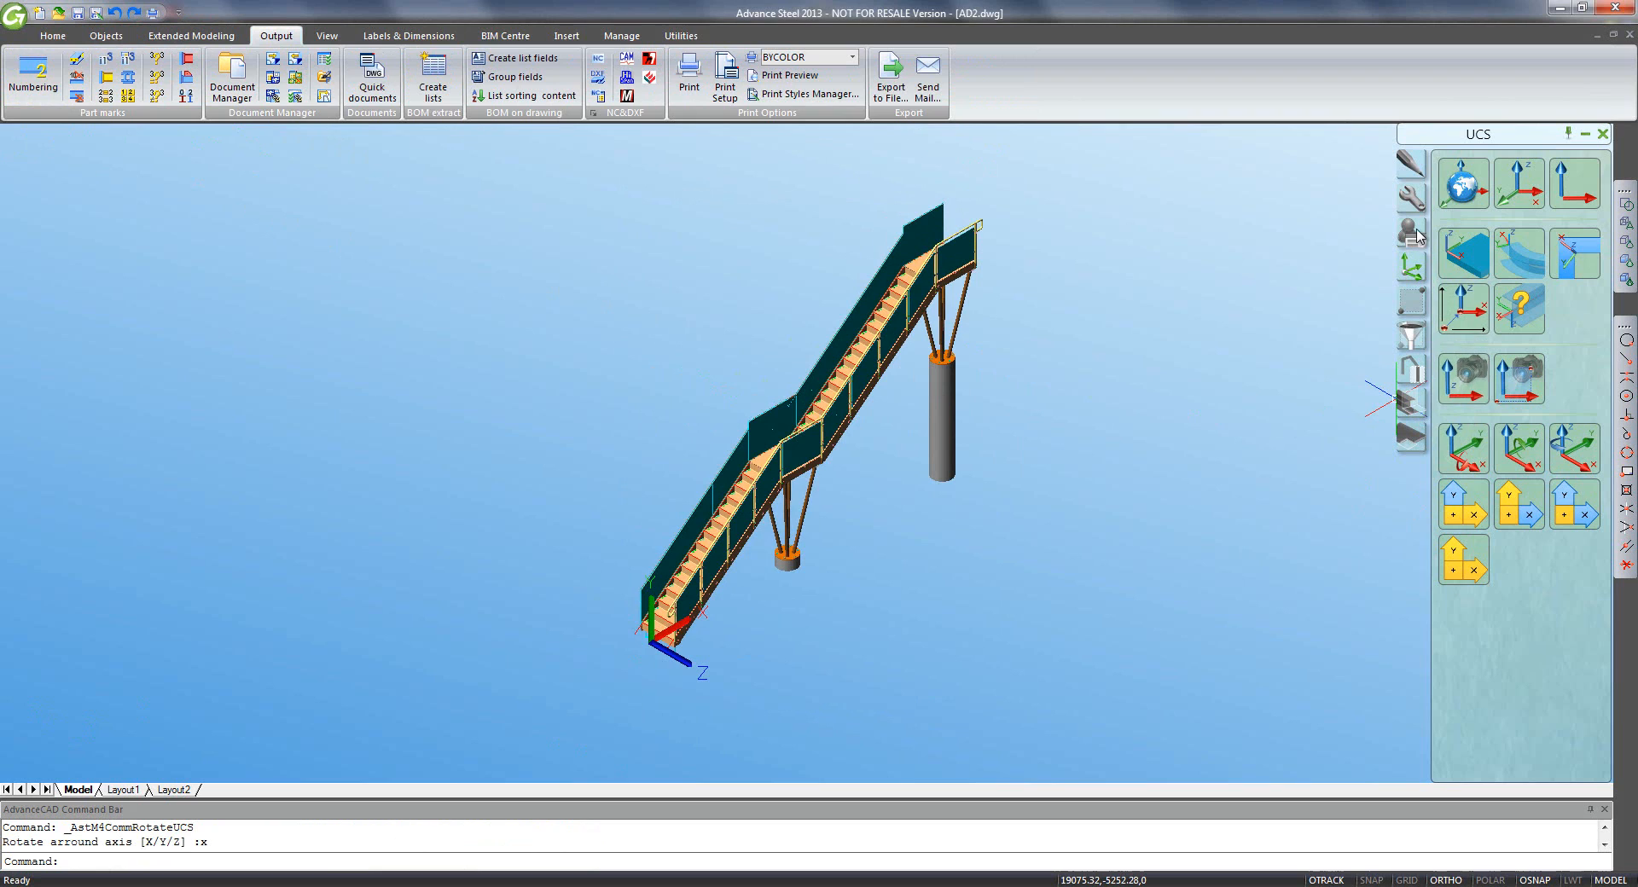
pyautogui.click(1409, 198)
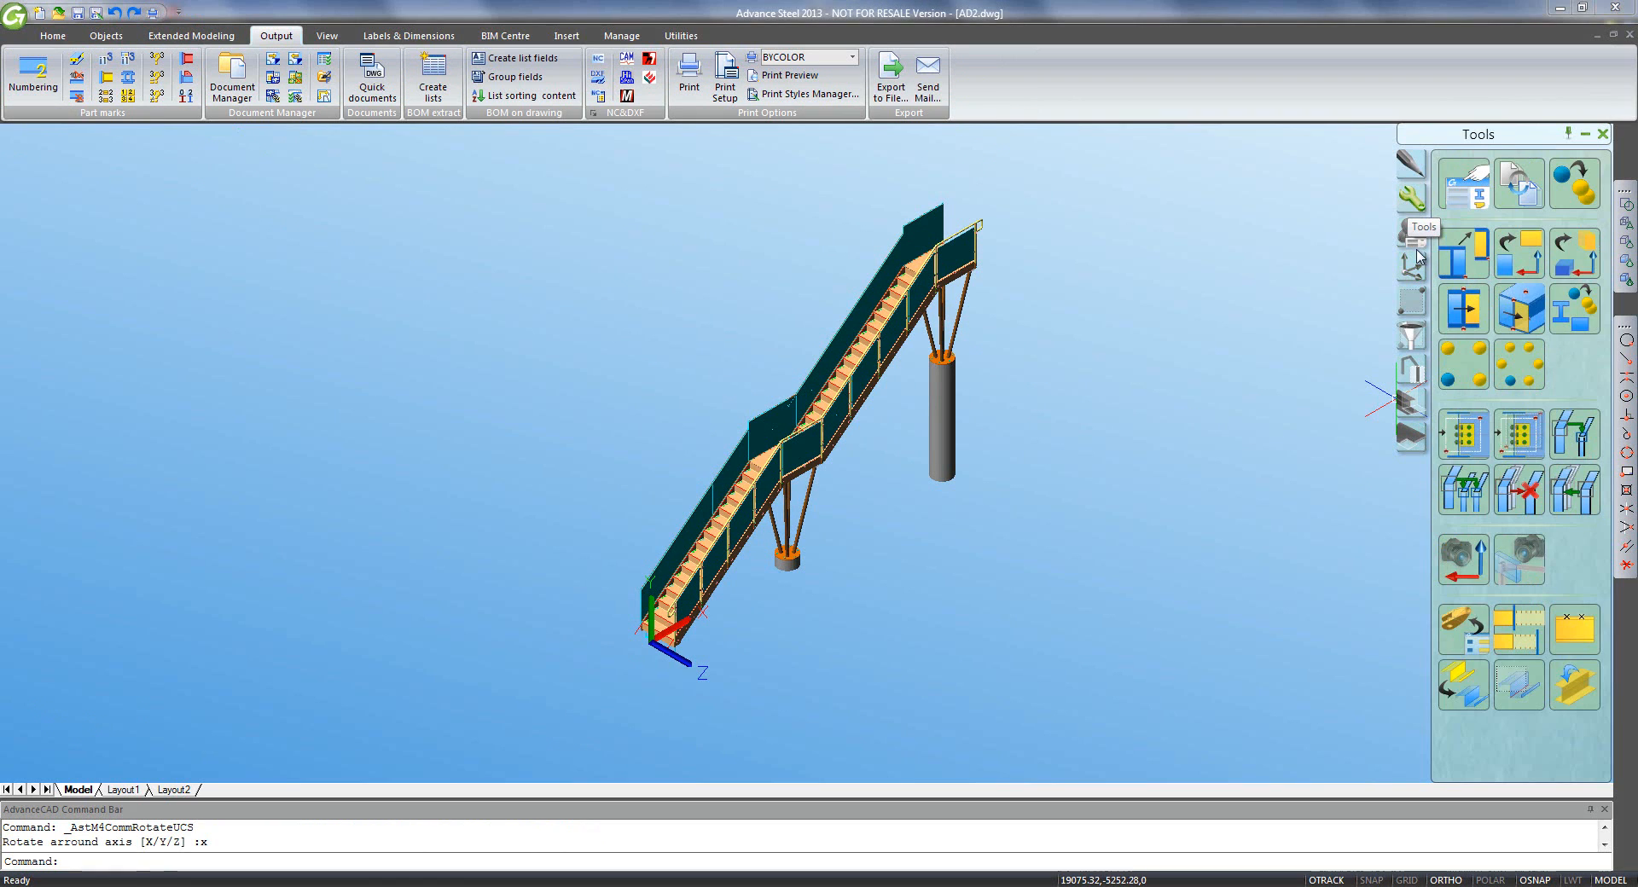
pyautogui.click(1463, 554)
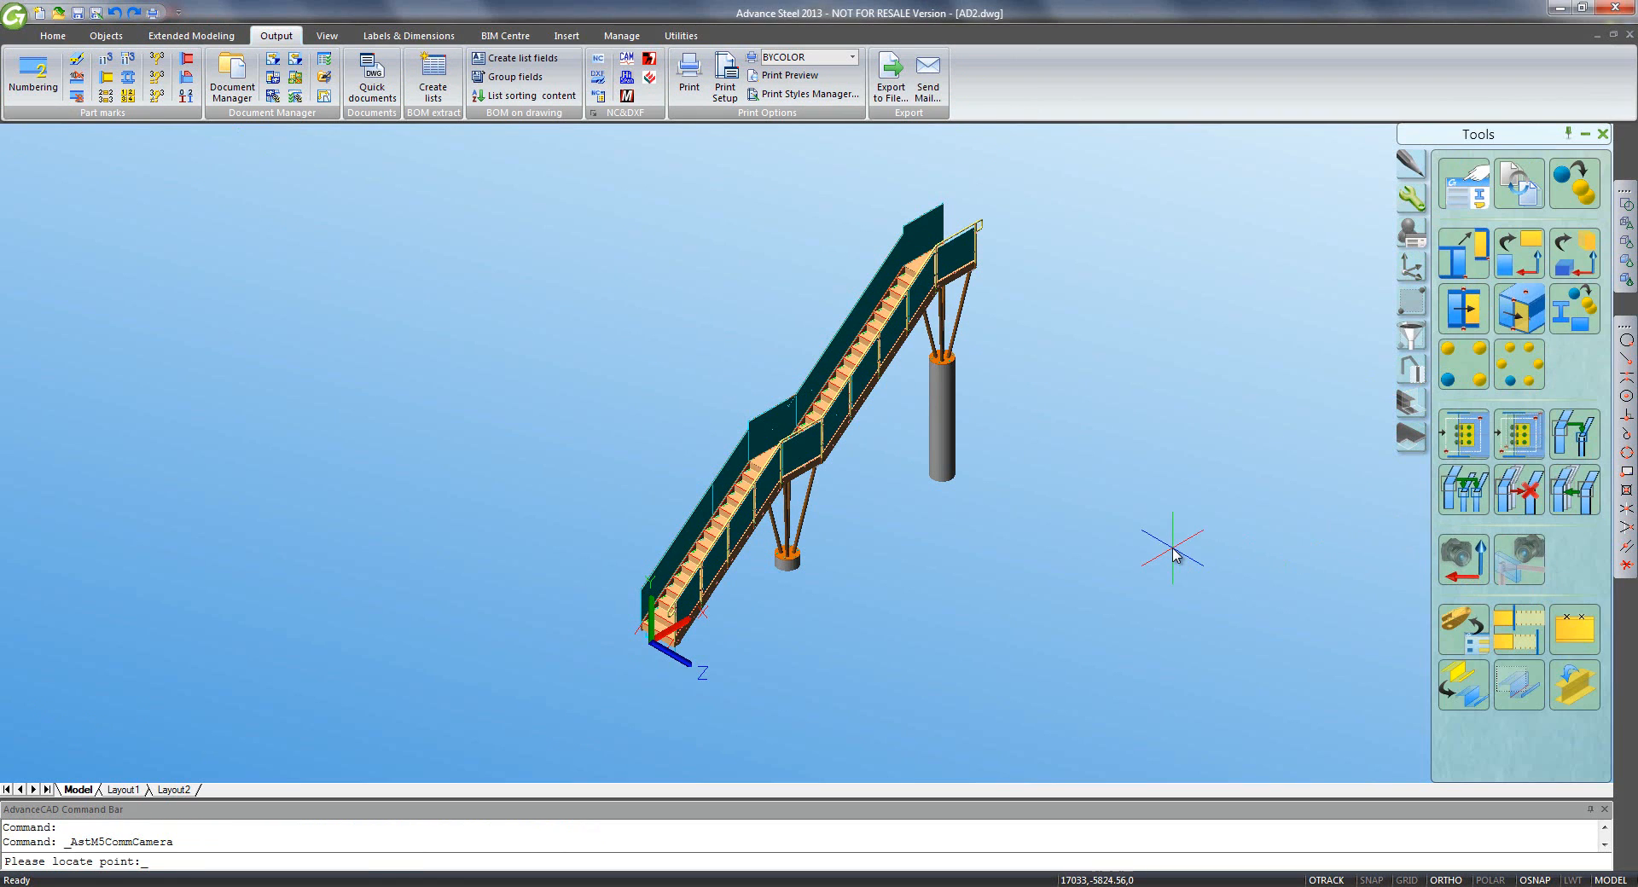
pyautogui.write('_0,0')
pyautogui.press('Return')
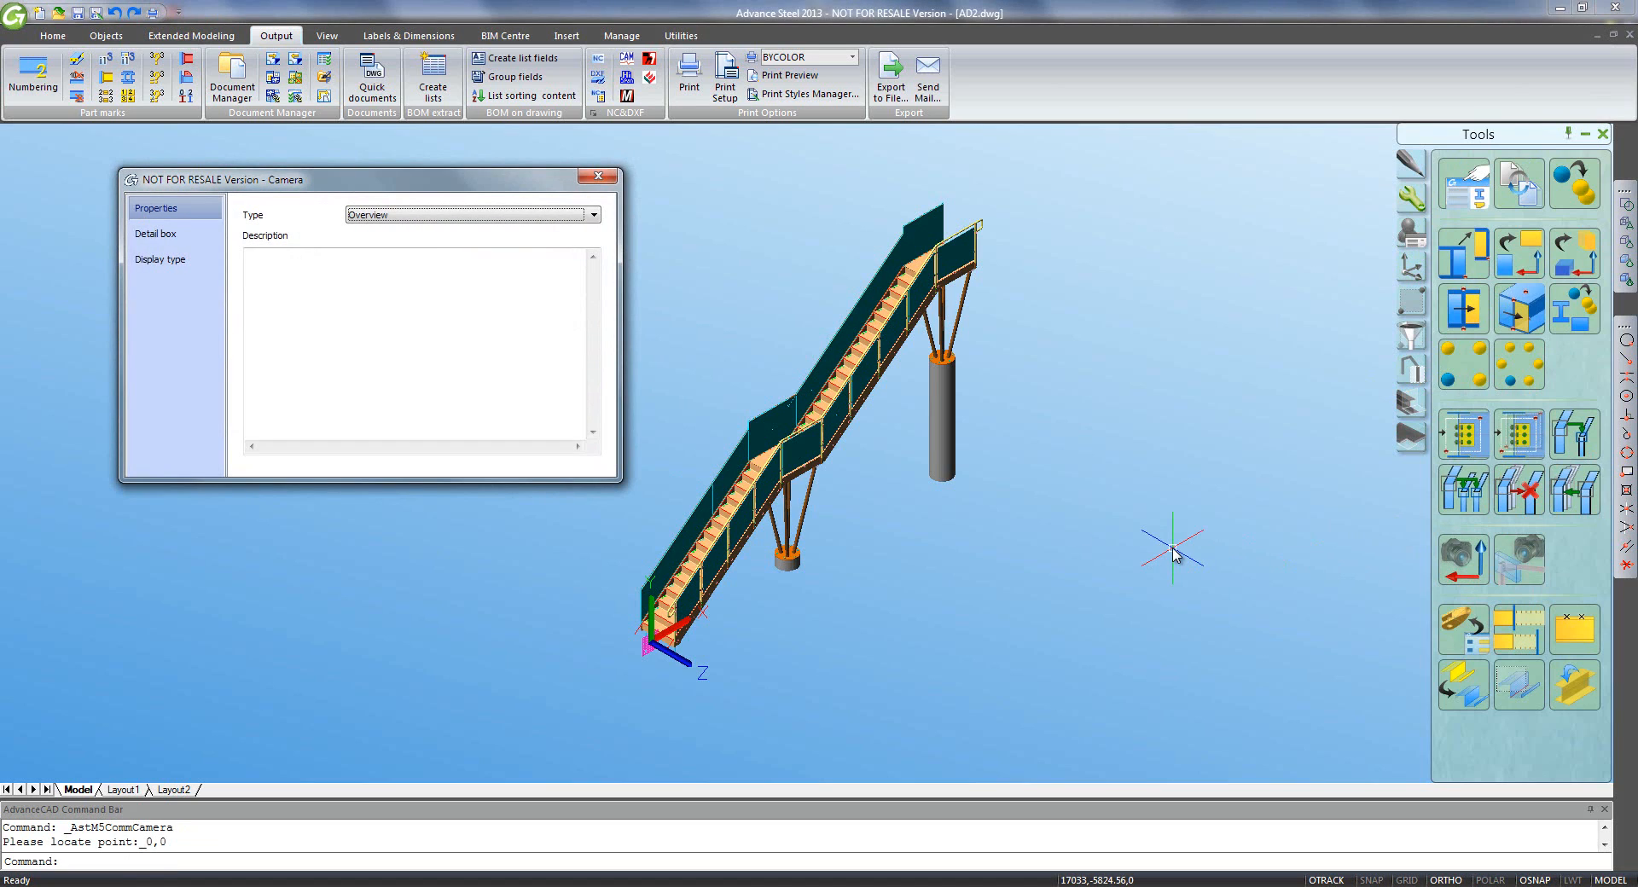
pyautogui.click(406, 273)
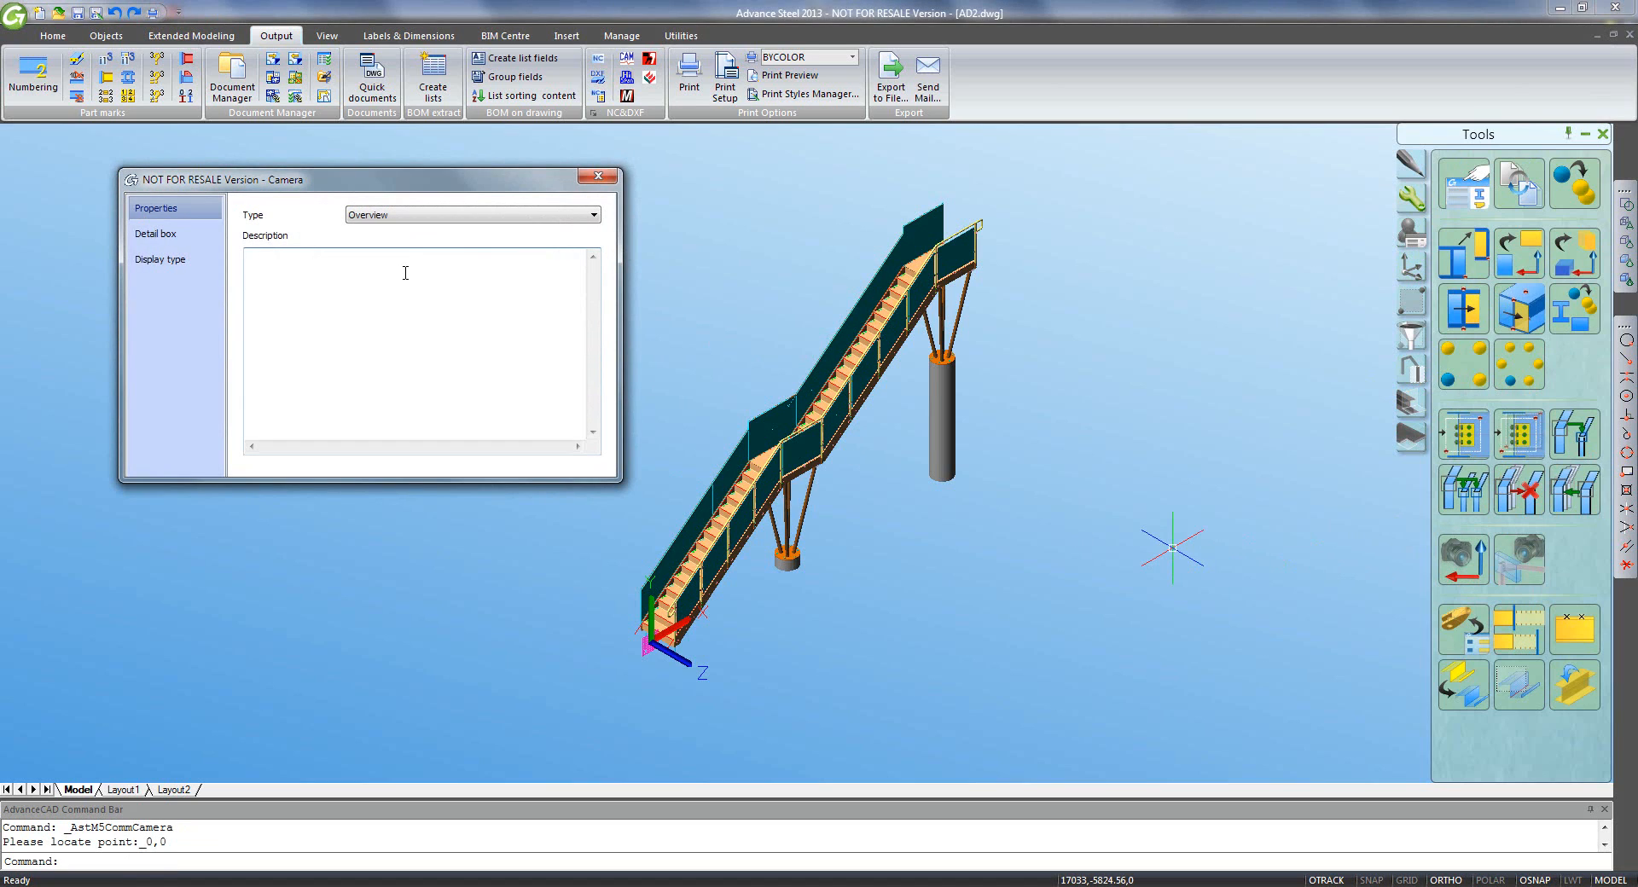
# - Set the camera's rear depth to 0 and style to 3D view - All, no labels
pyautogui.click(174, 234)
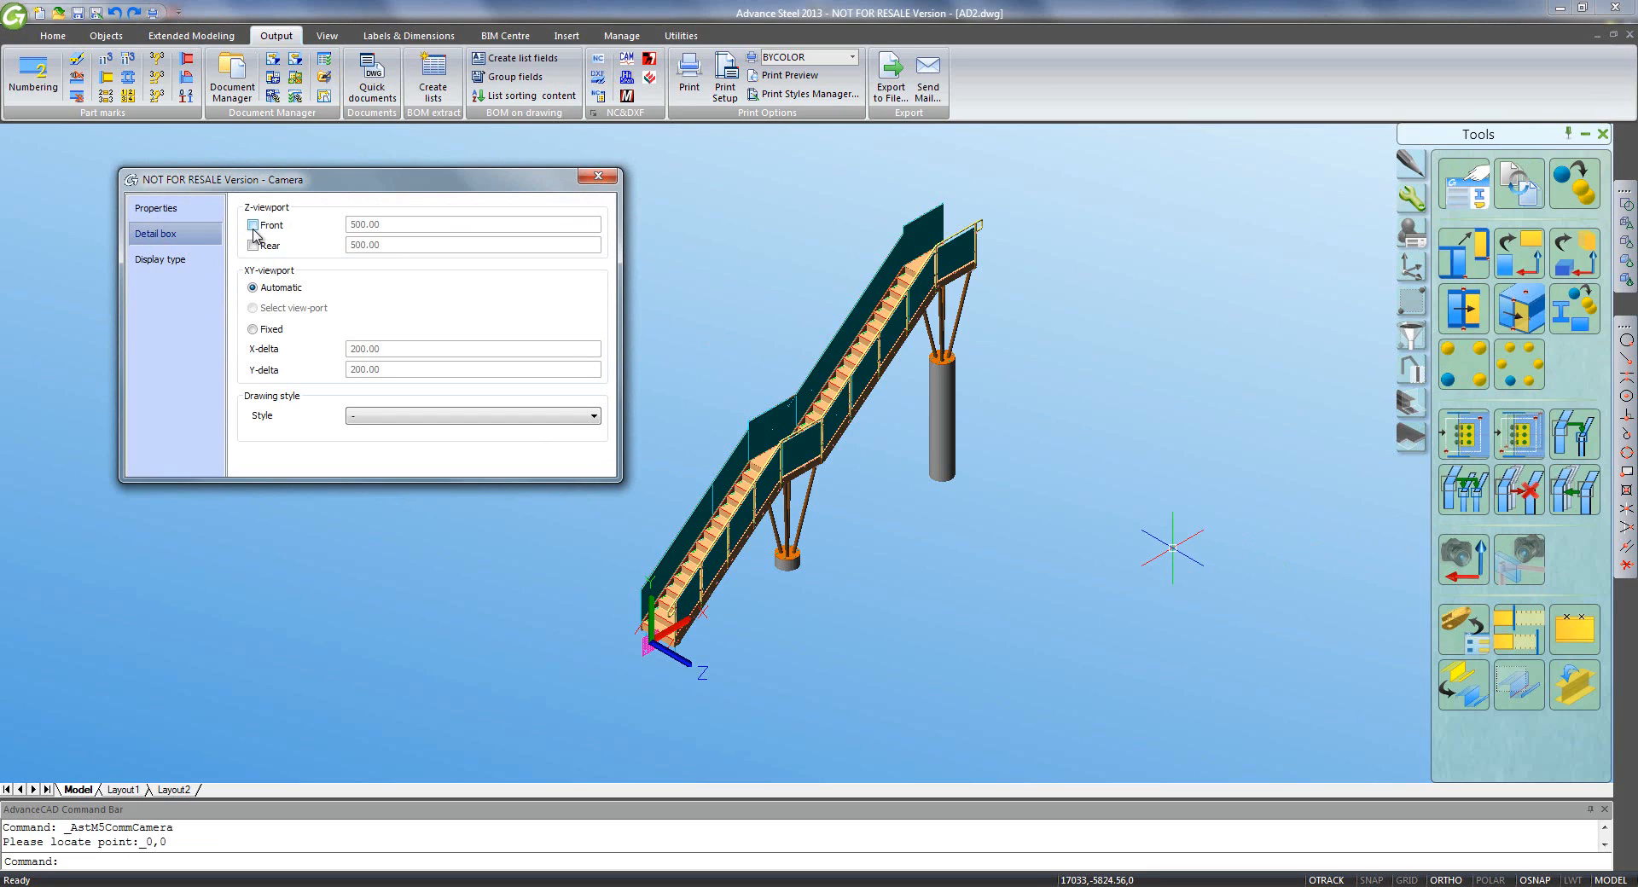
pyautogui.click(252, 225)
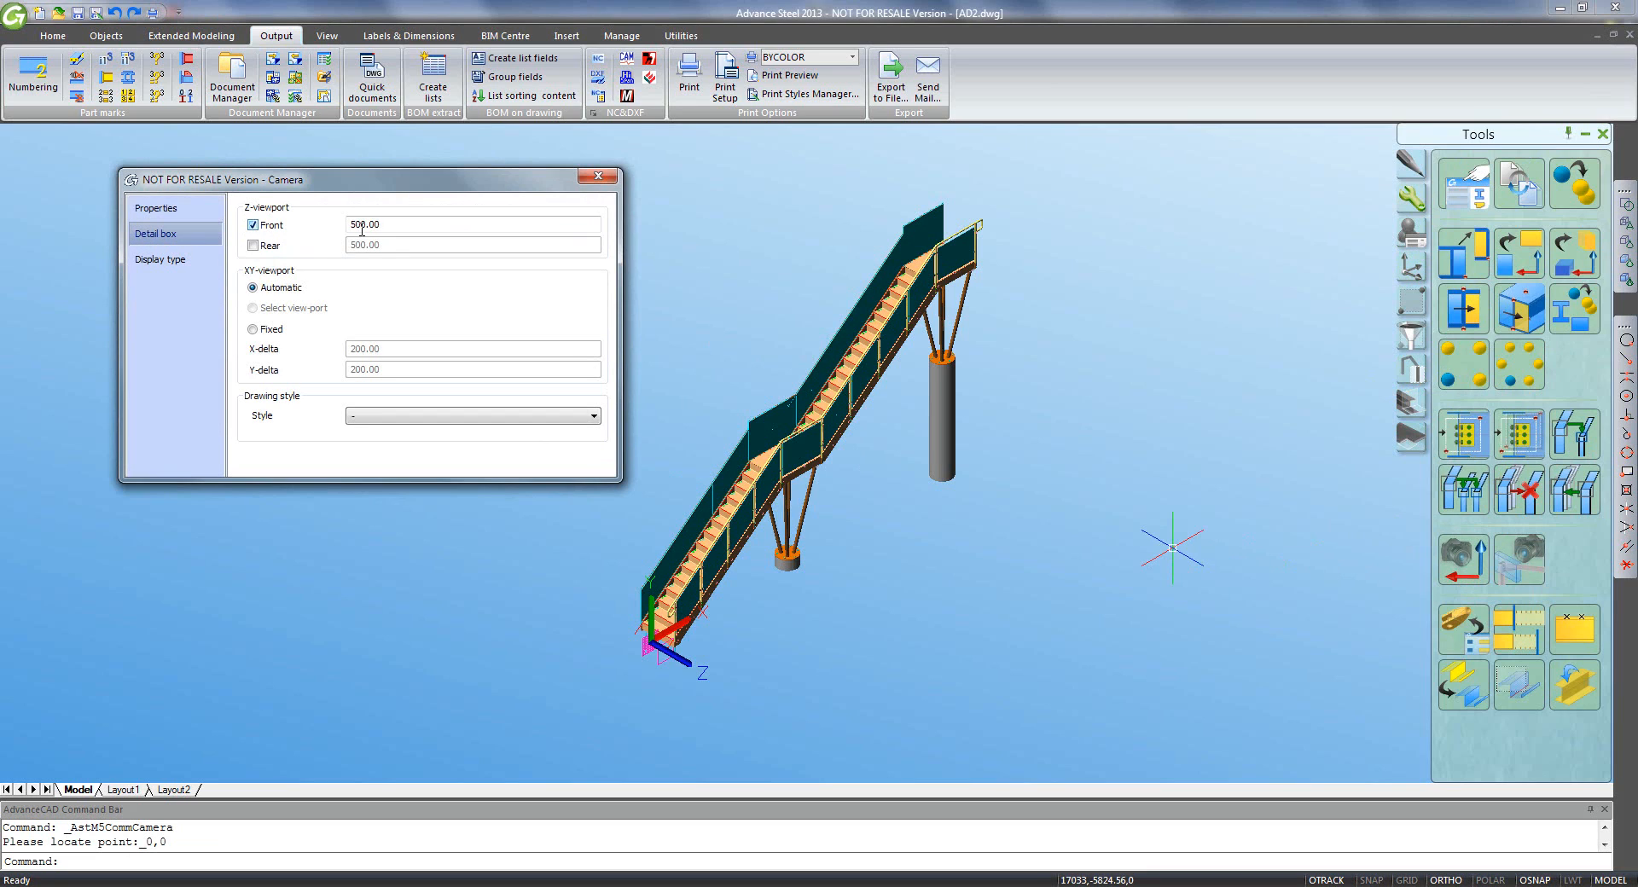
pyautogui.click(260, 227)
pyautogui.click(254, 246)
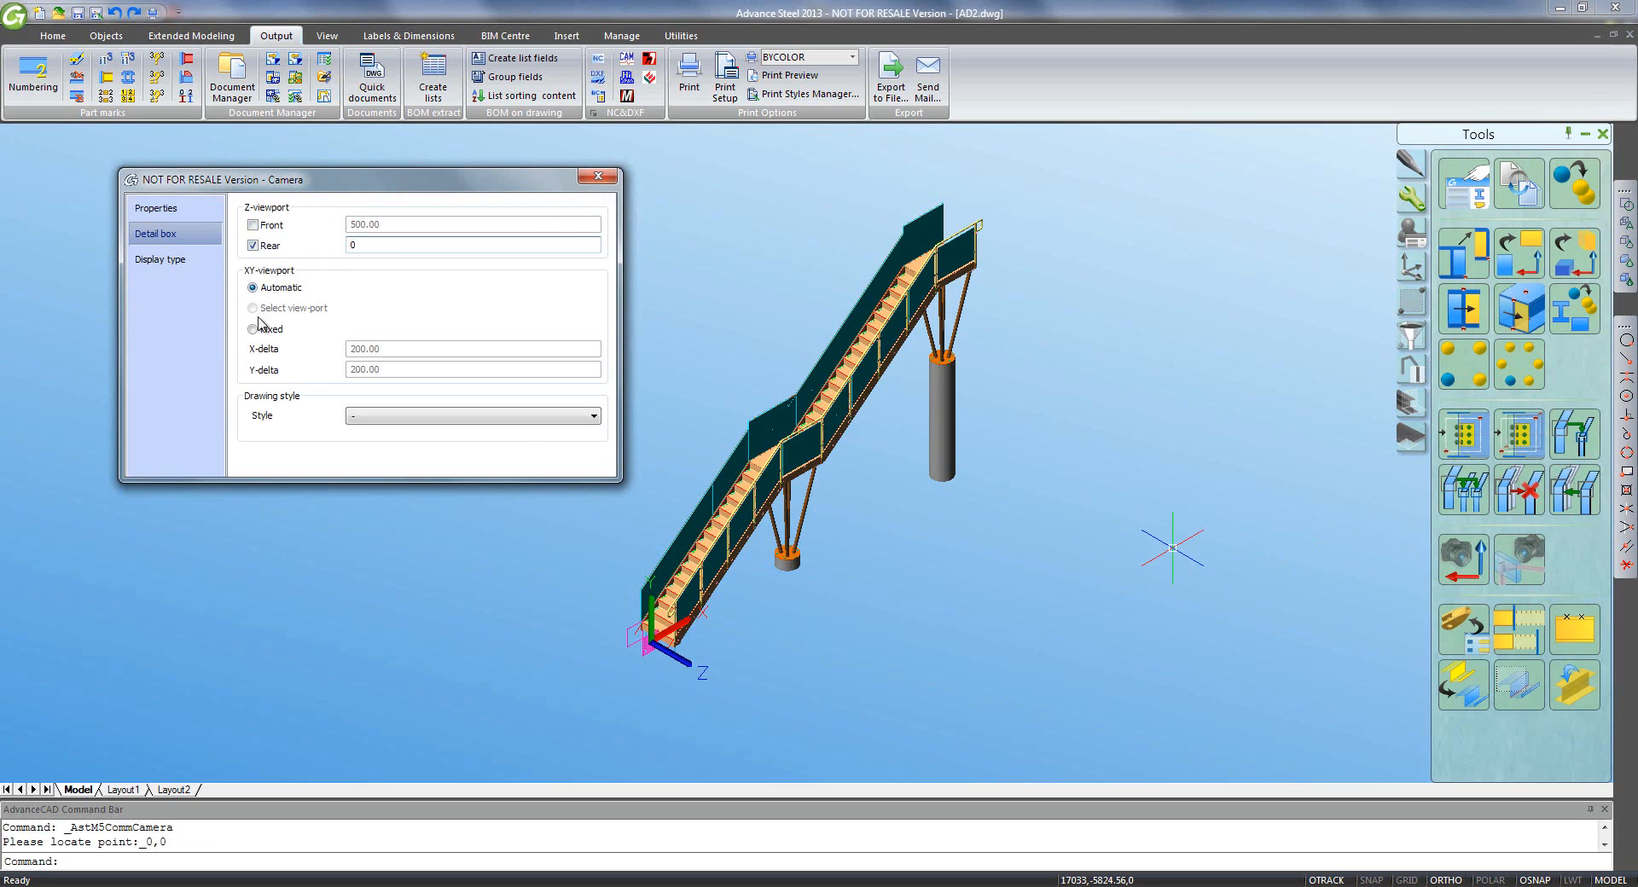
pyautogui.click(394, 425)
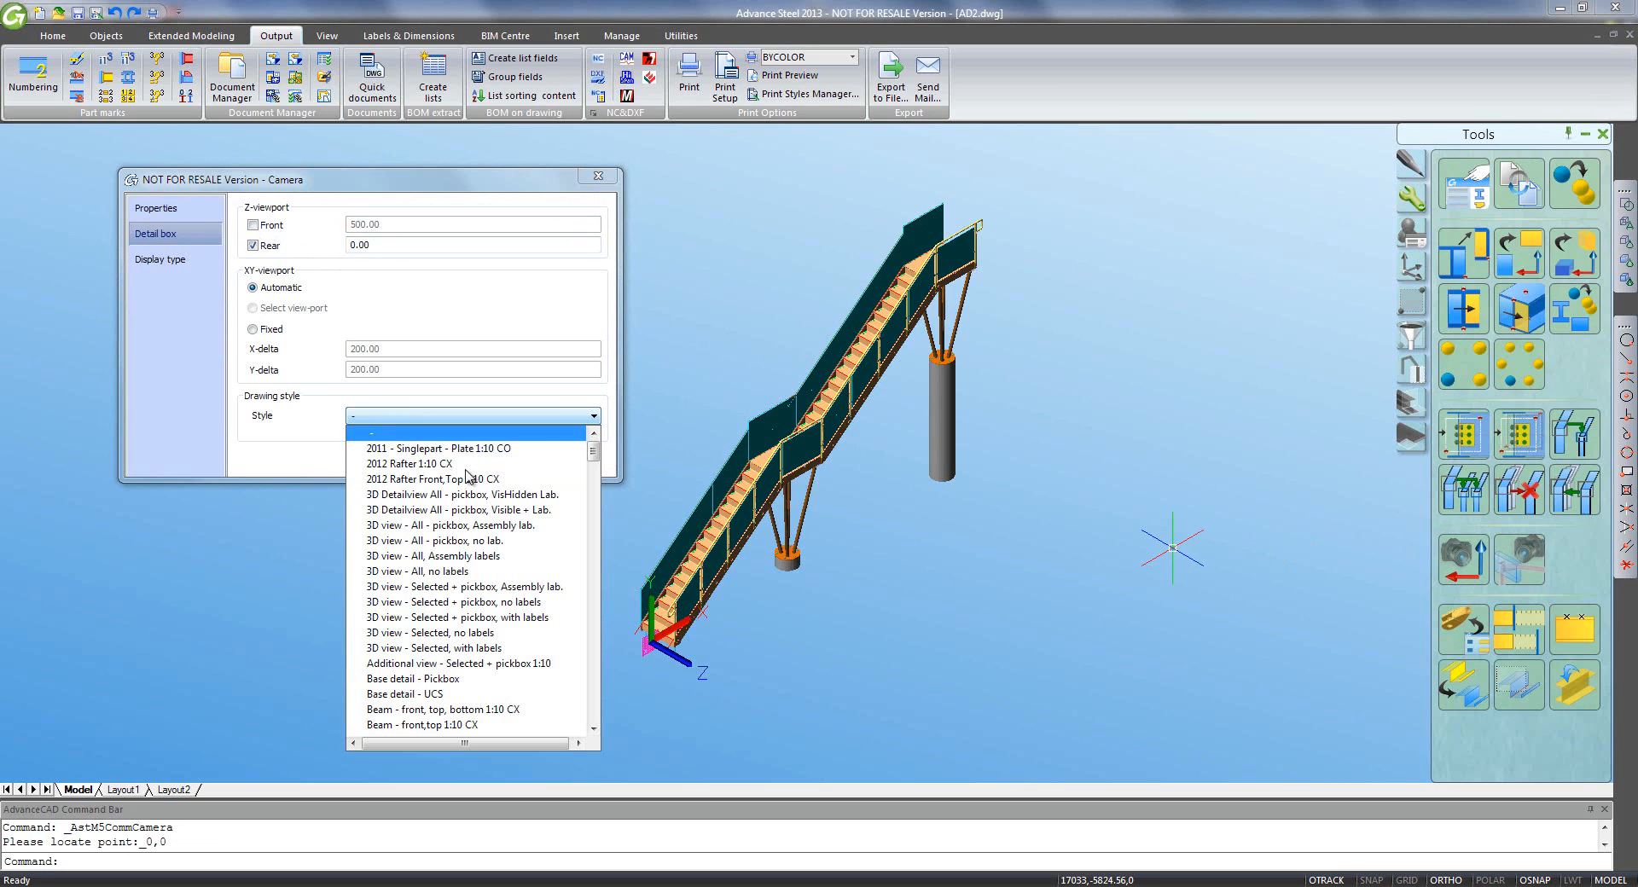
pyautogui.click(474, 572)
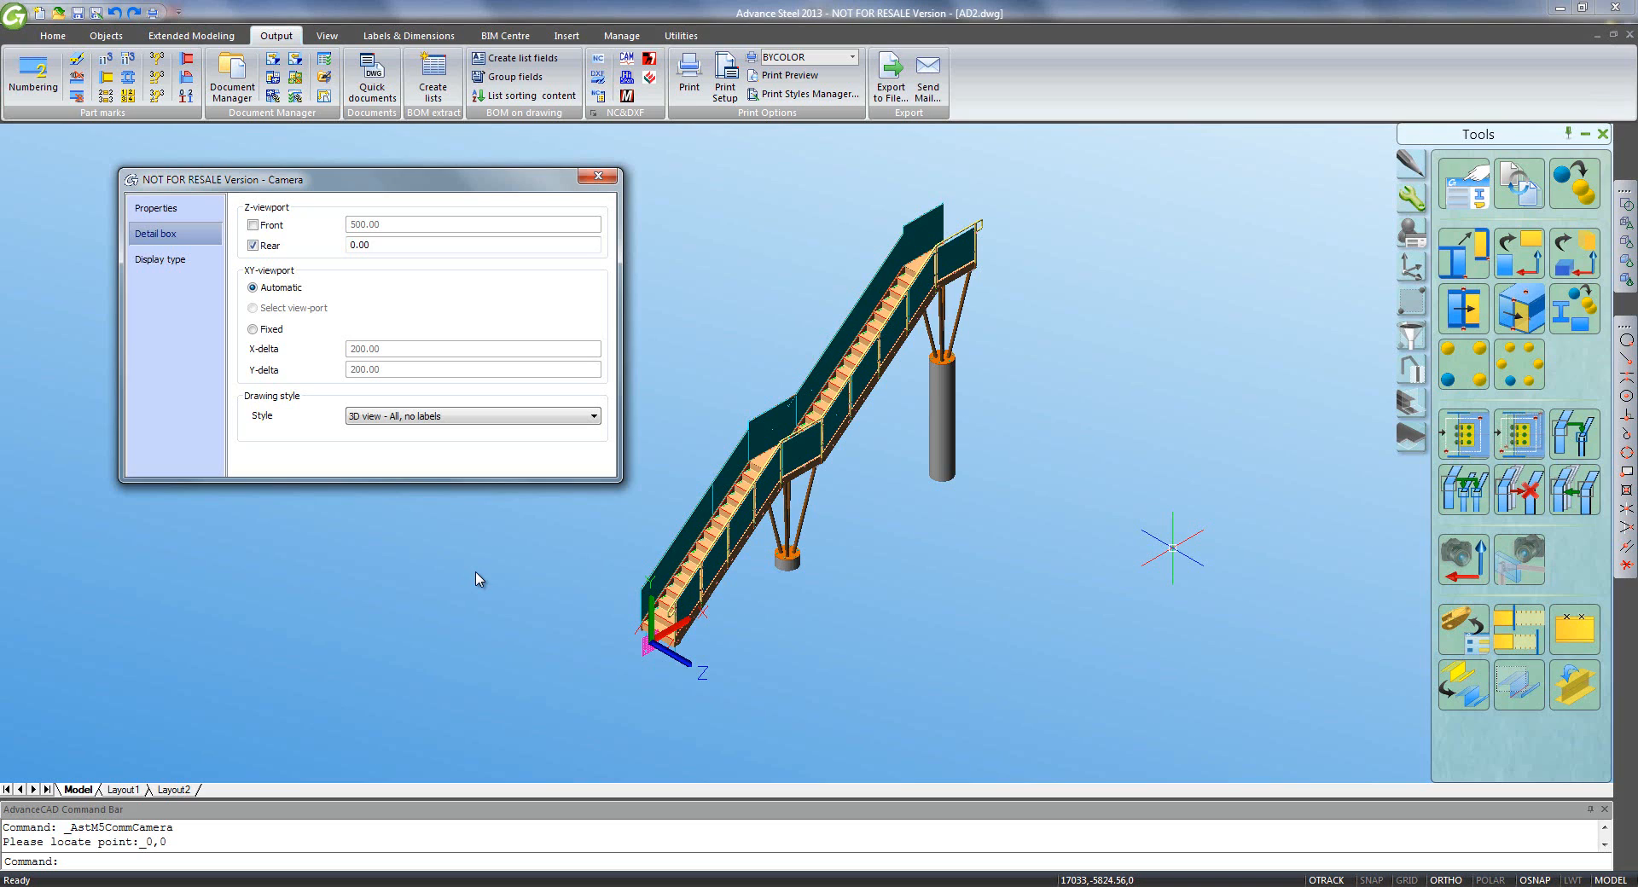
pyautogui.click(598, 176)
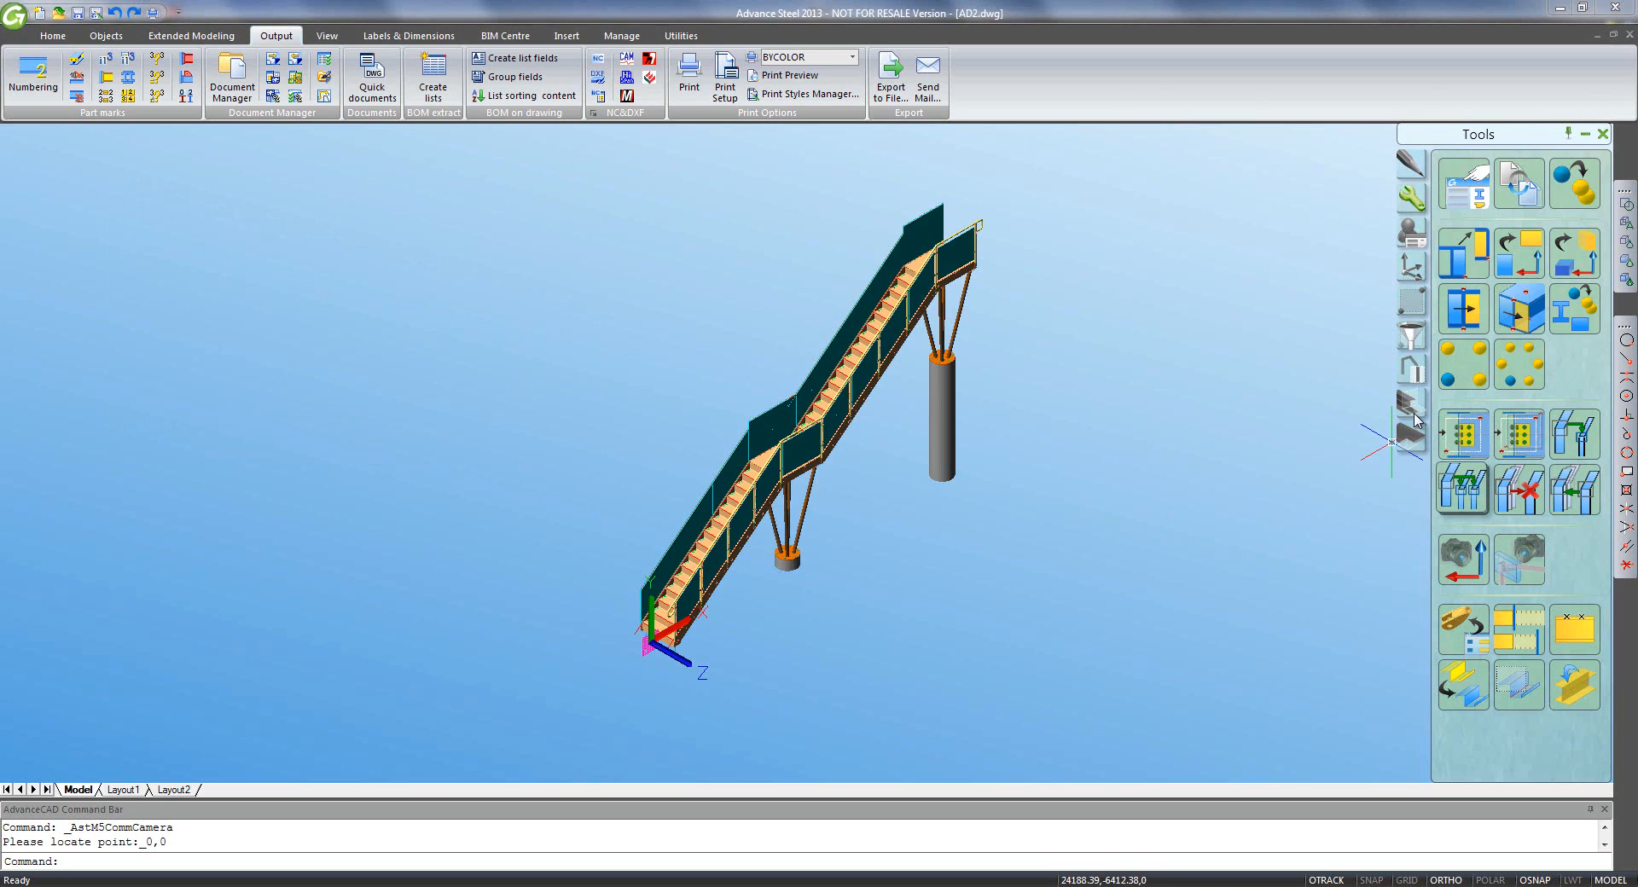
# - Rotate the UCS about Y and place a second camera at the origin
pyautogui.click(1412, 268)
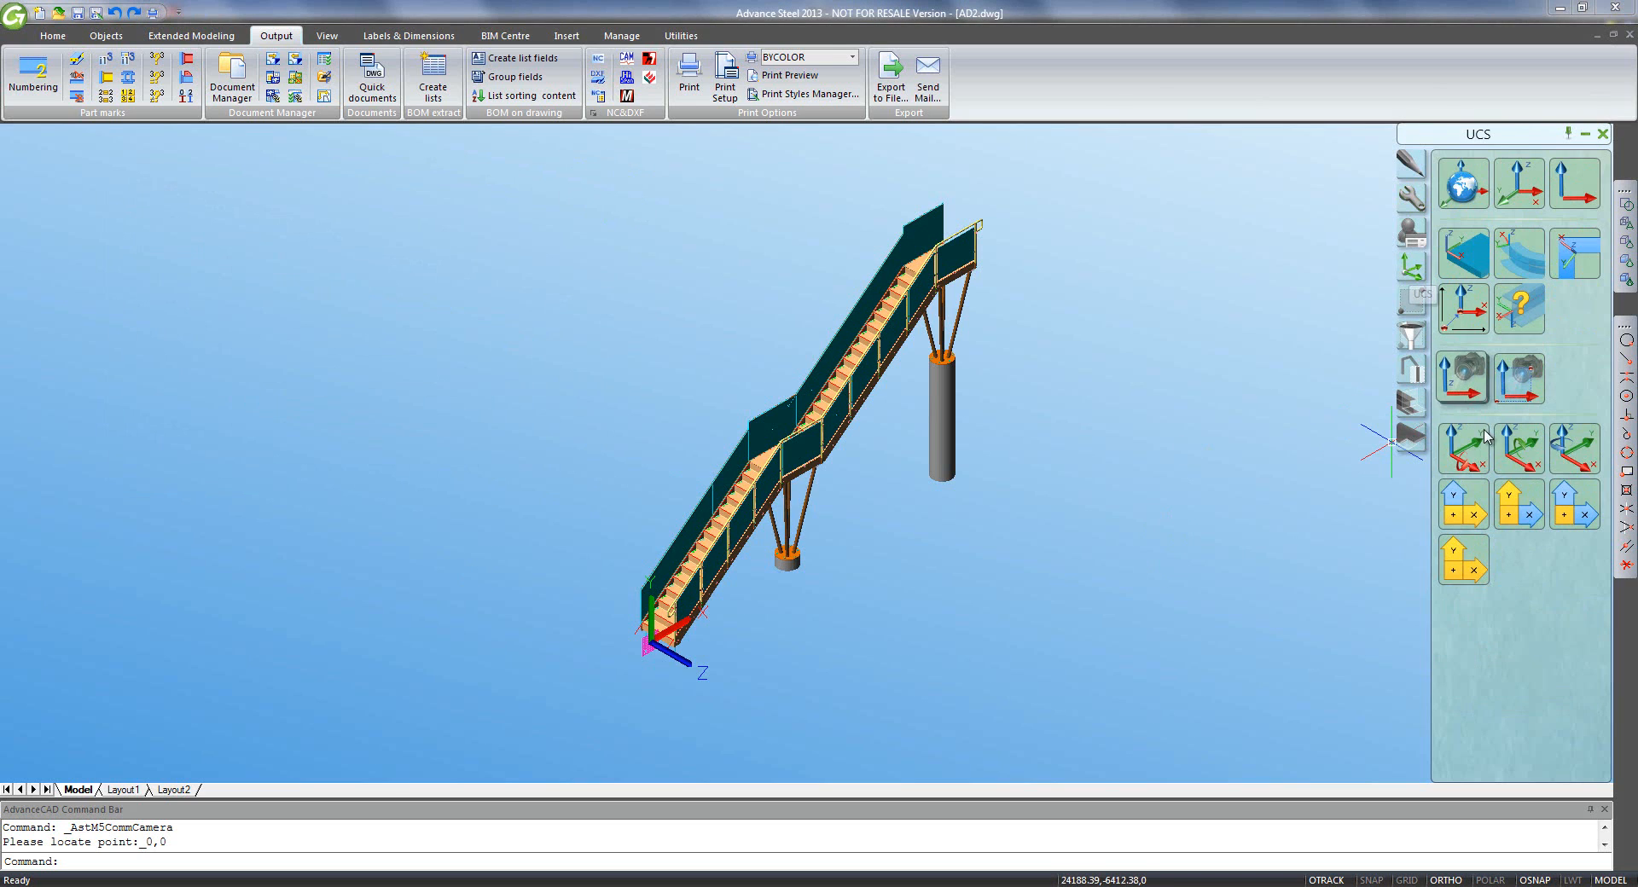
pyautogui.click(1519, 455)
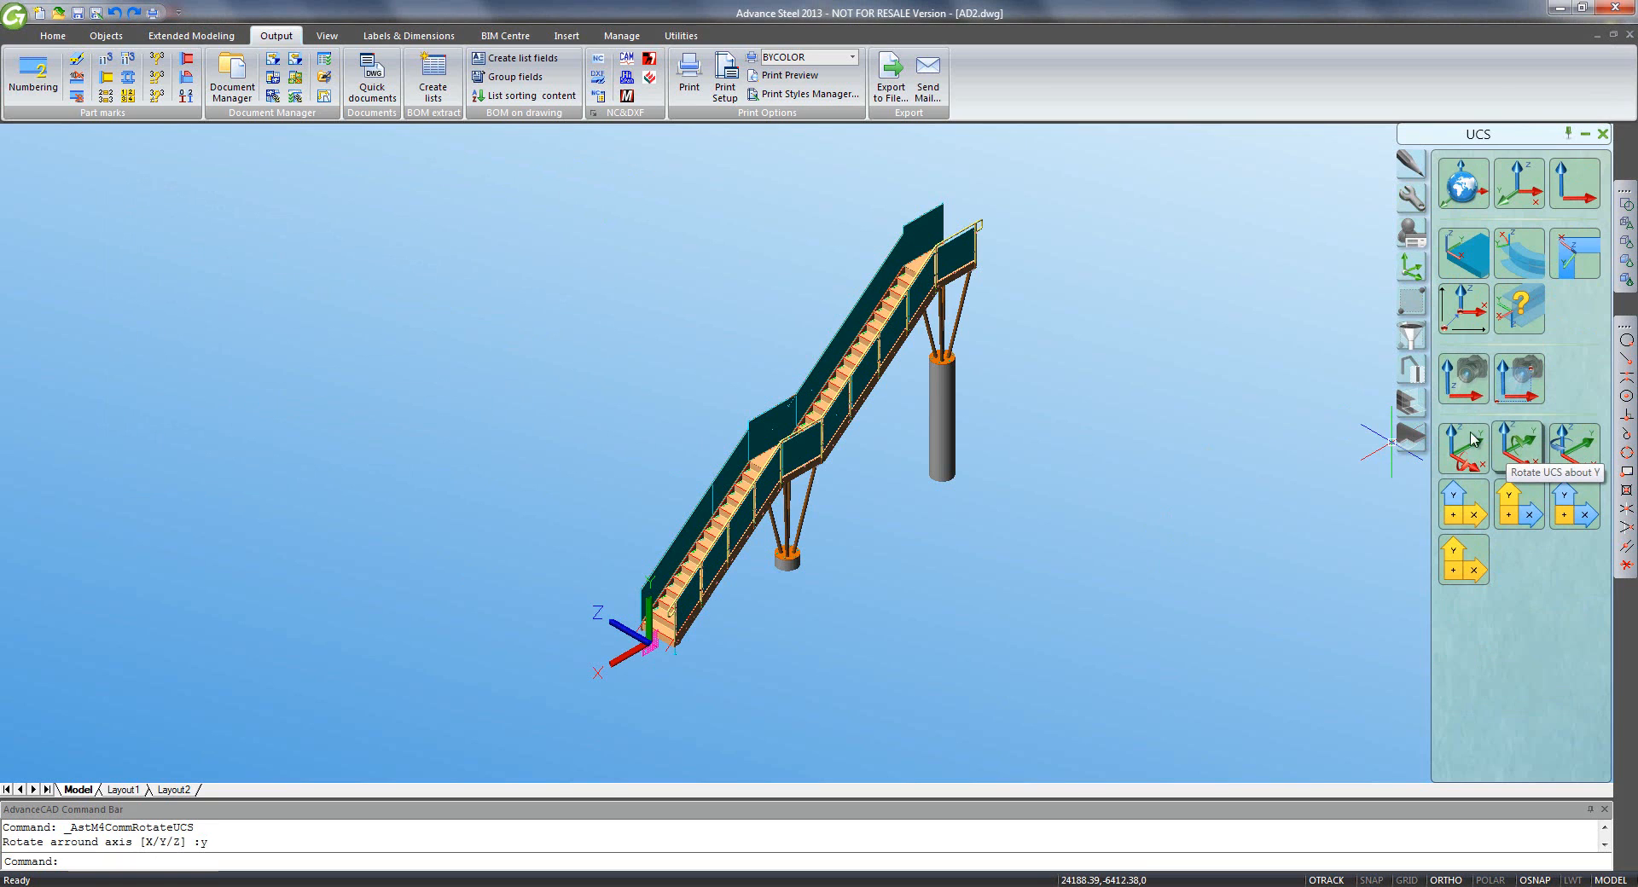
pyautogui.click(1411, 198)
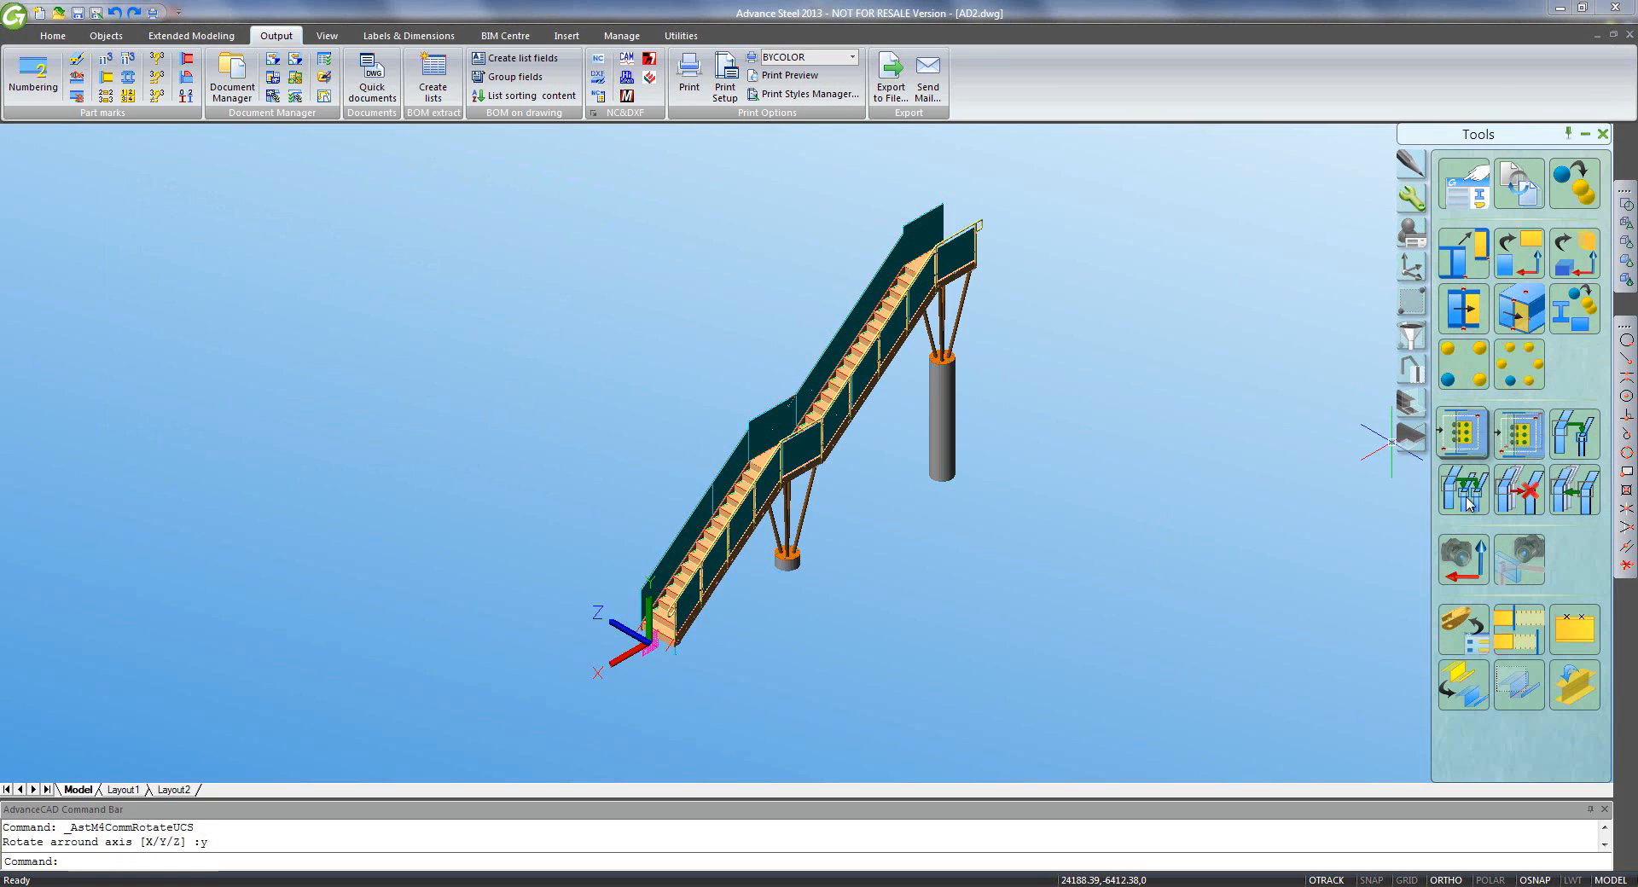
pyautogui.click(1463, 559)
pyautogui.write('0')
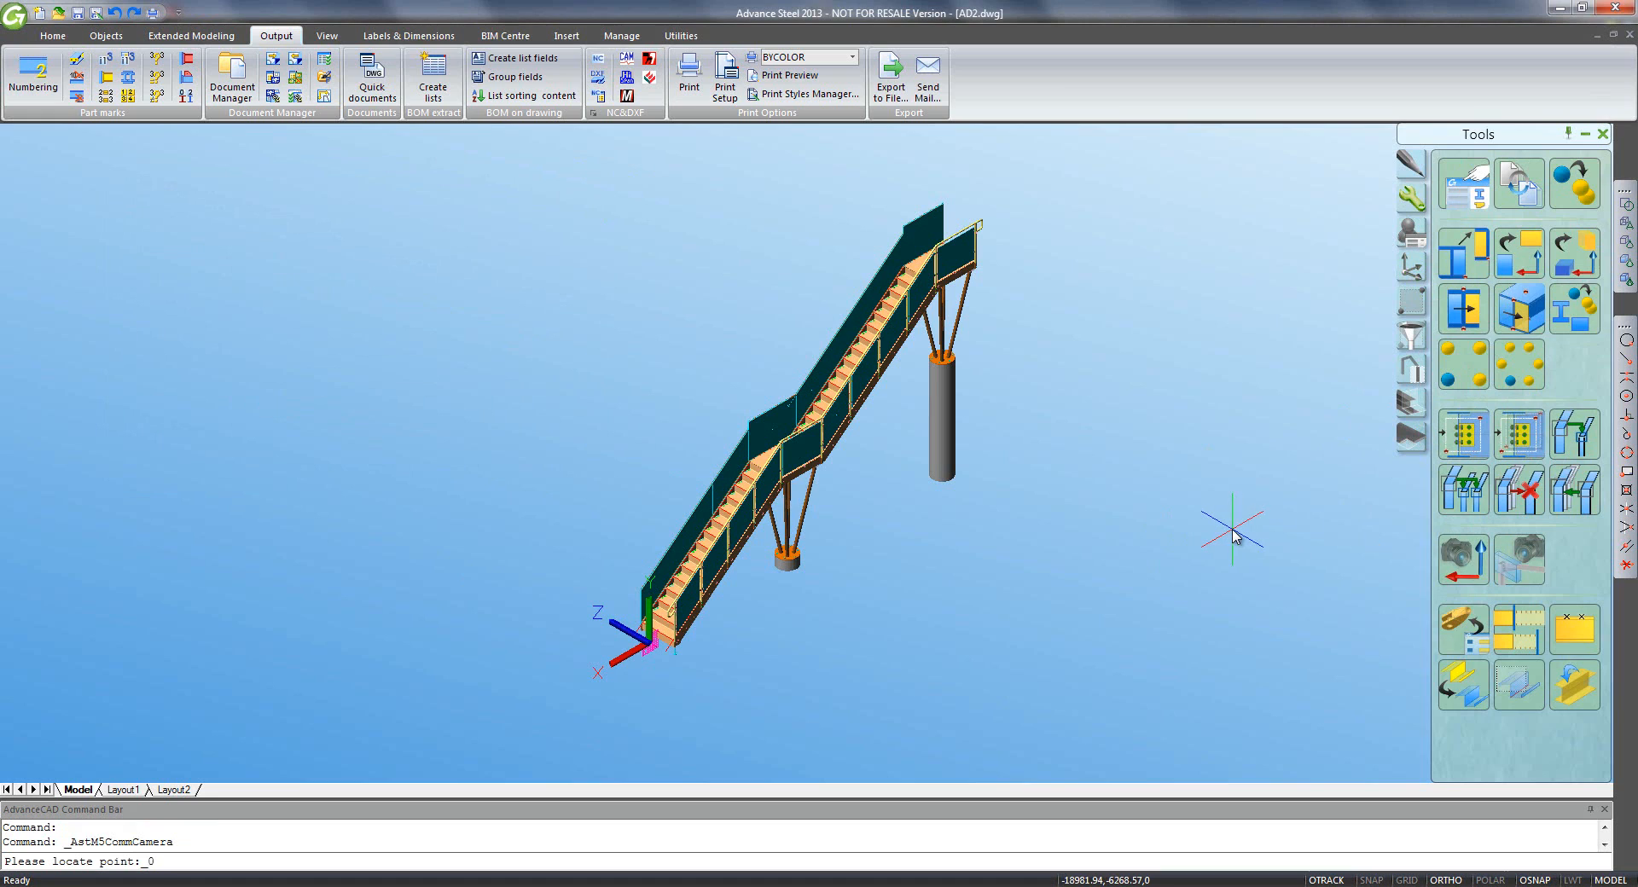
pyautogui.press('Return')
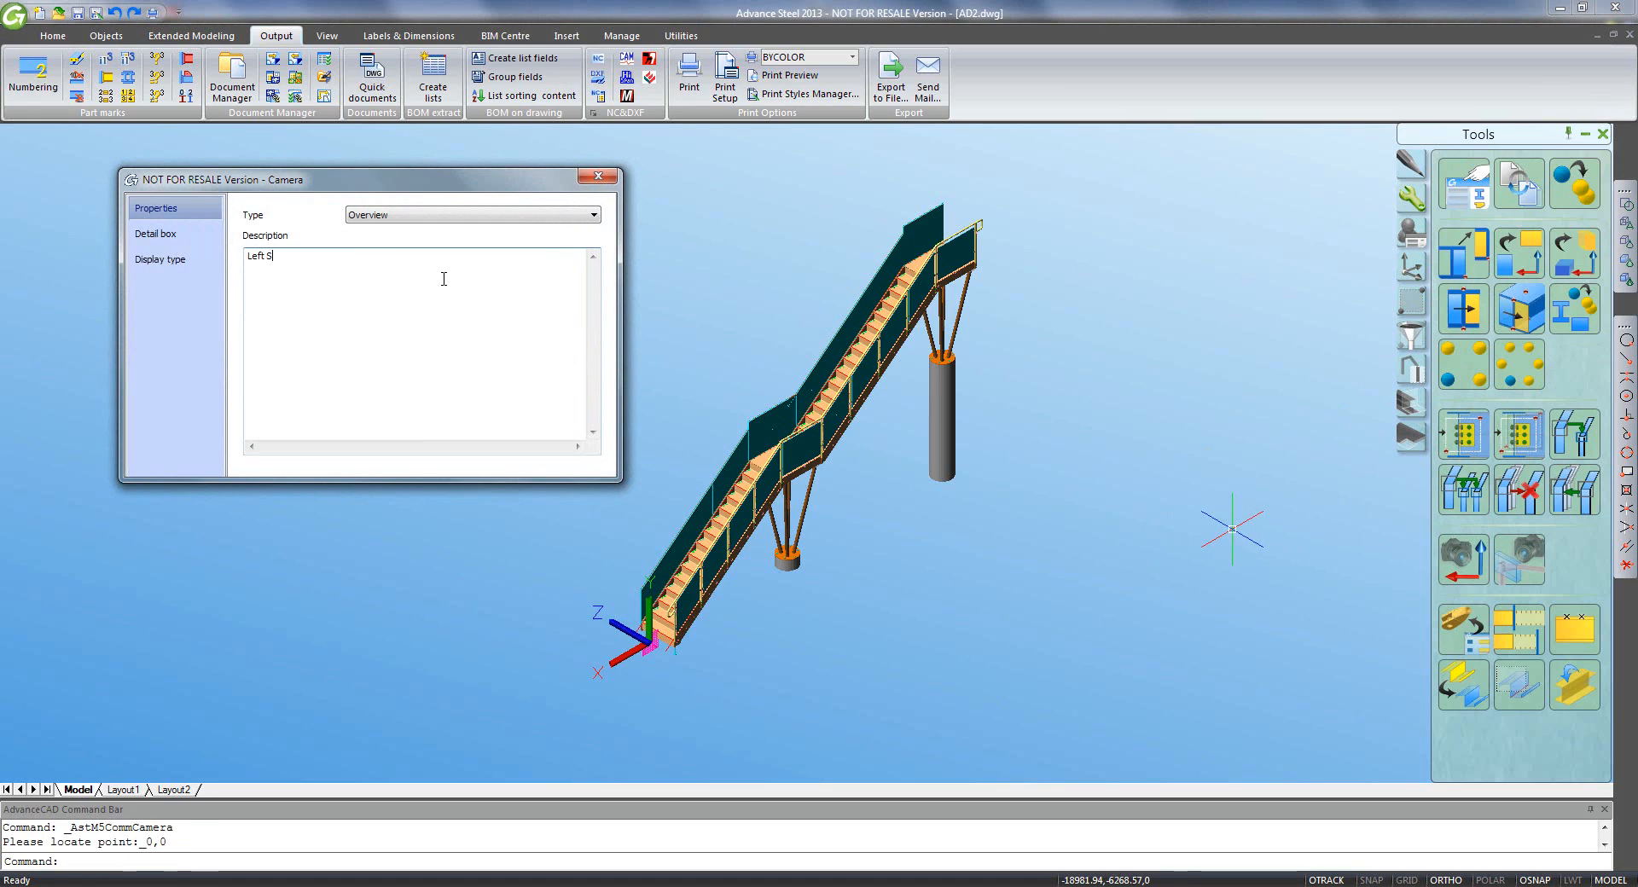
# - Give this camera rear depth 0 and the 3D view - All, no labels style
pyautogui.click(166, 234)
pyautogui.click(253, 246)
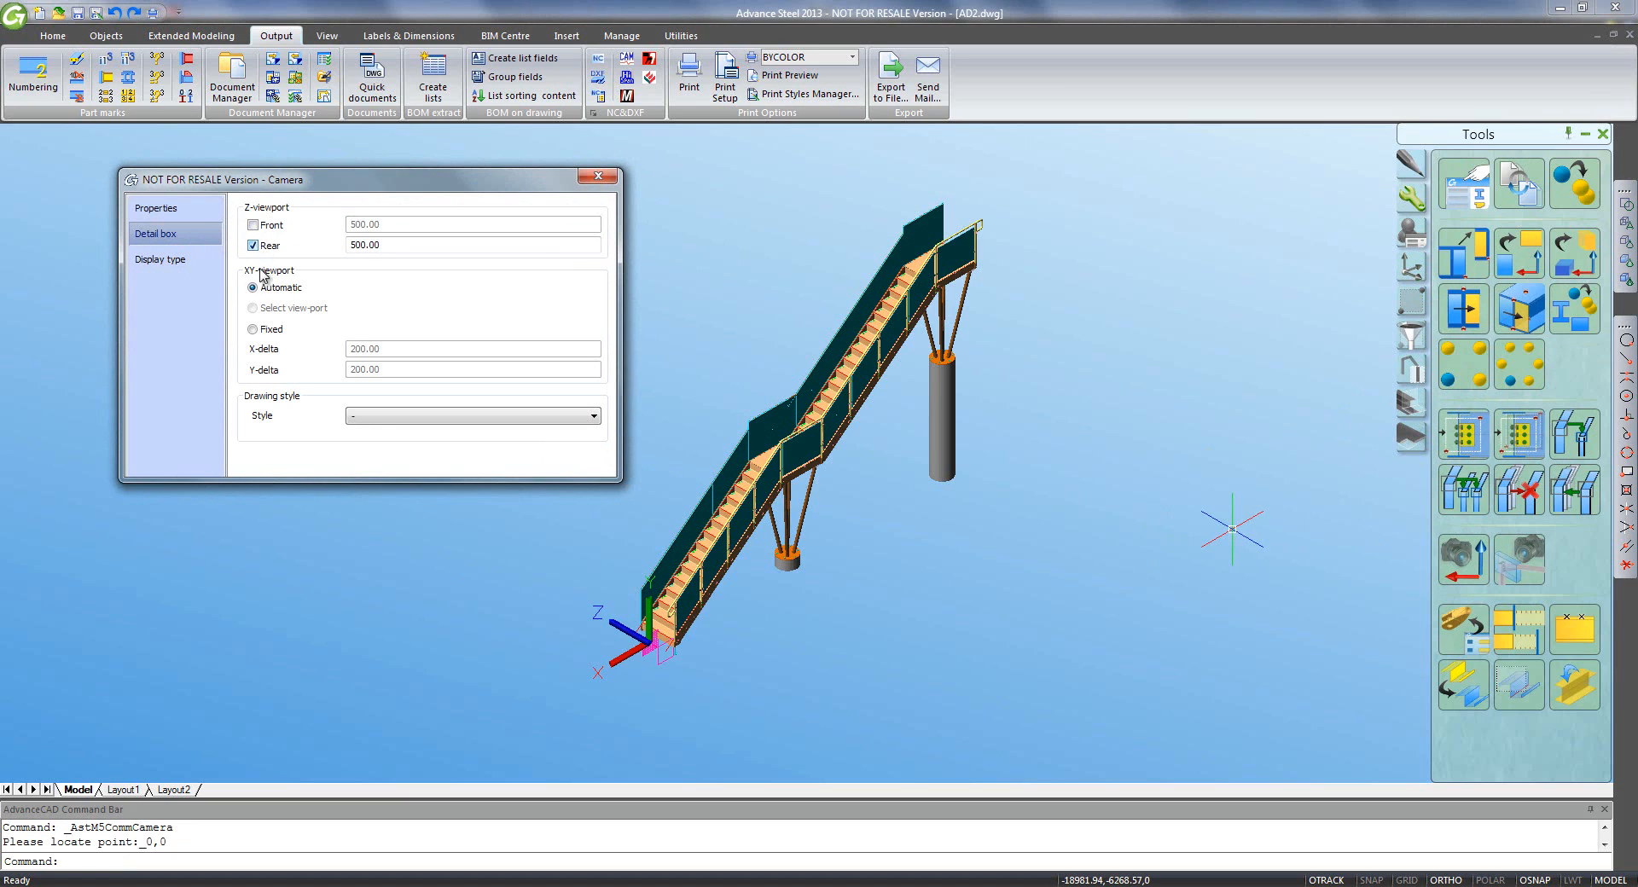
pyautogui.click(375, 418)
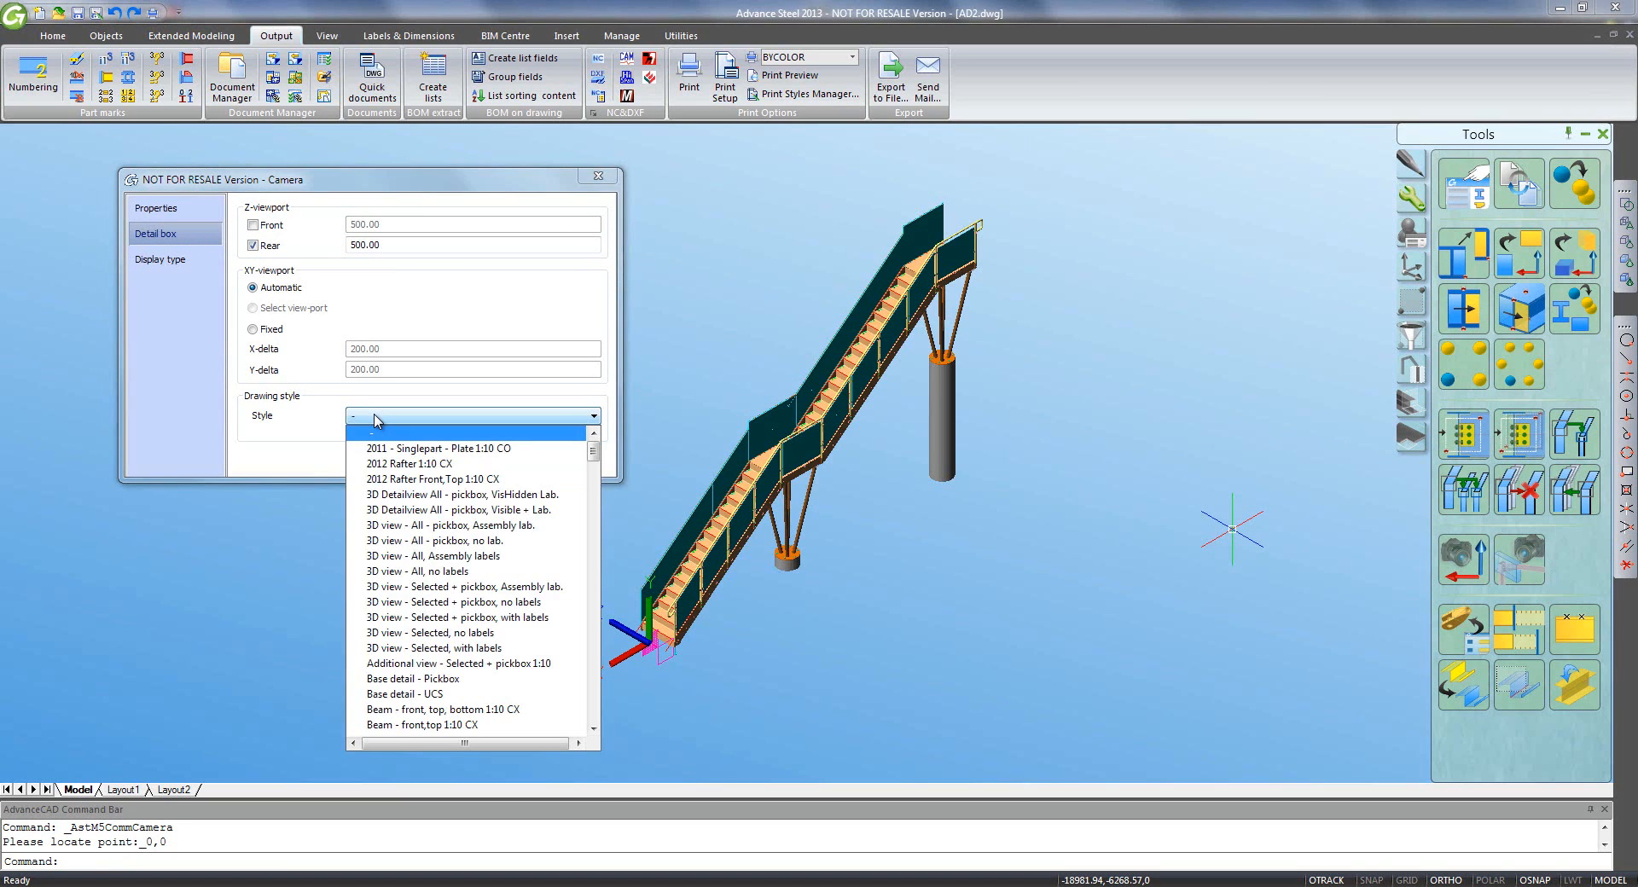
pyautogui.click(418, 572)
pyautogui.moveTo(384, 249); pyautogui.dragTo(305, 258)
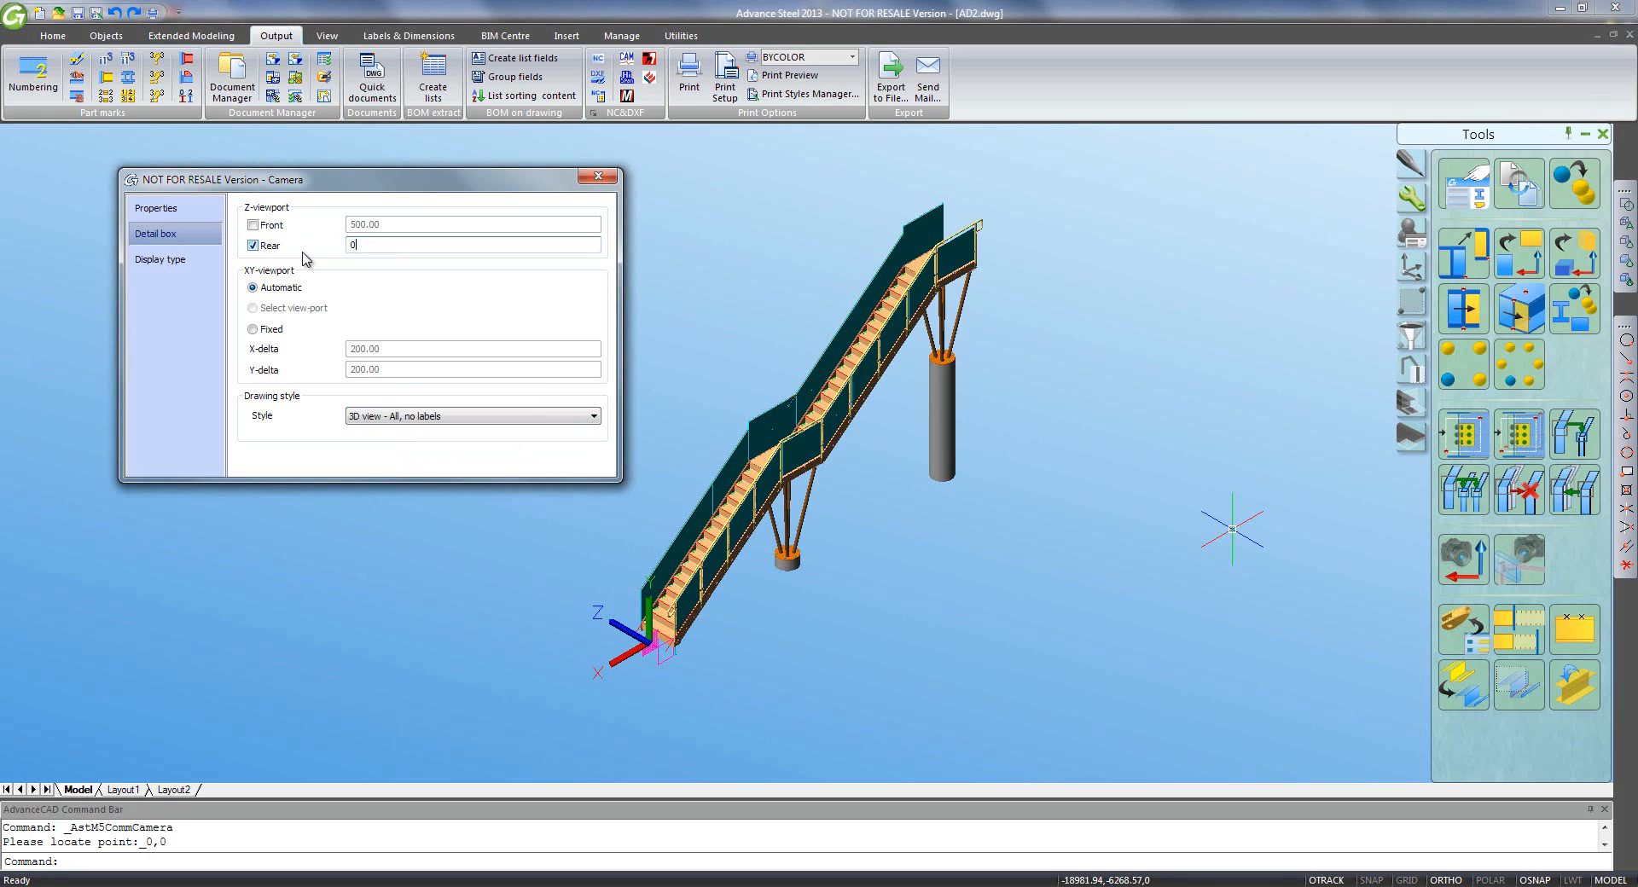
pyautogui.write('0')
pyautogui.press('Tab')
pyautogui.click(600, 181)
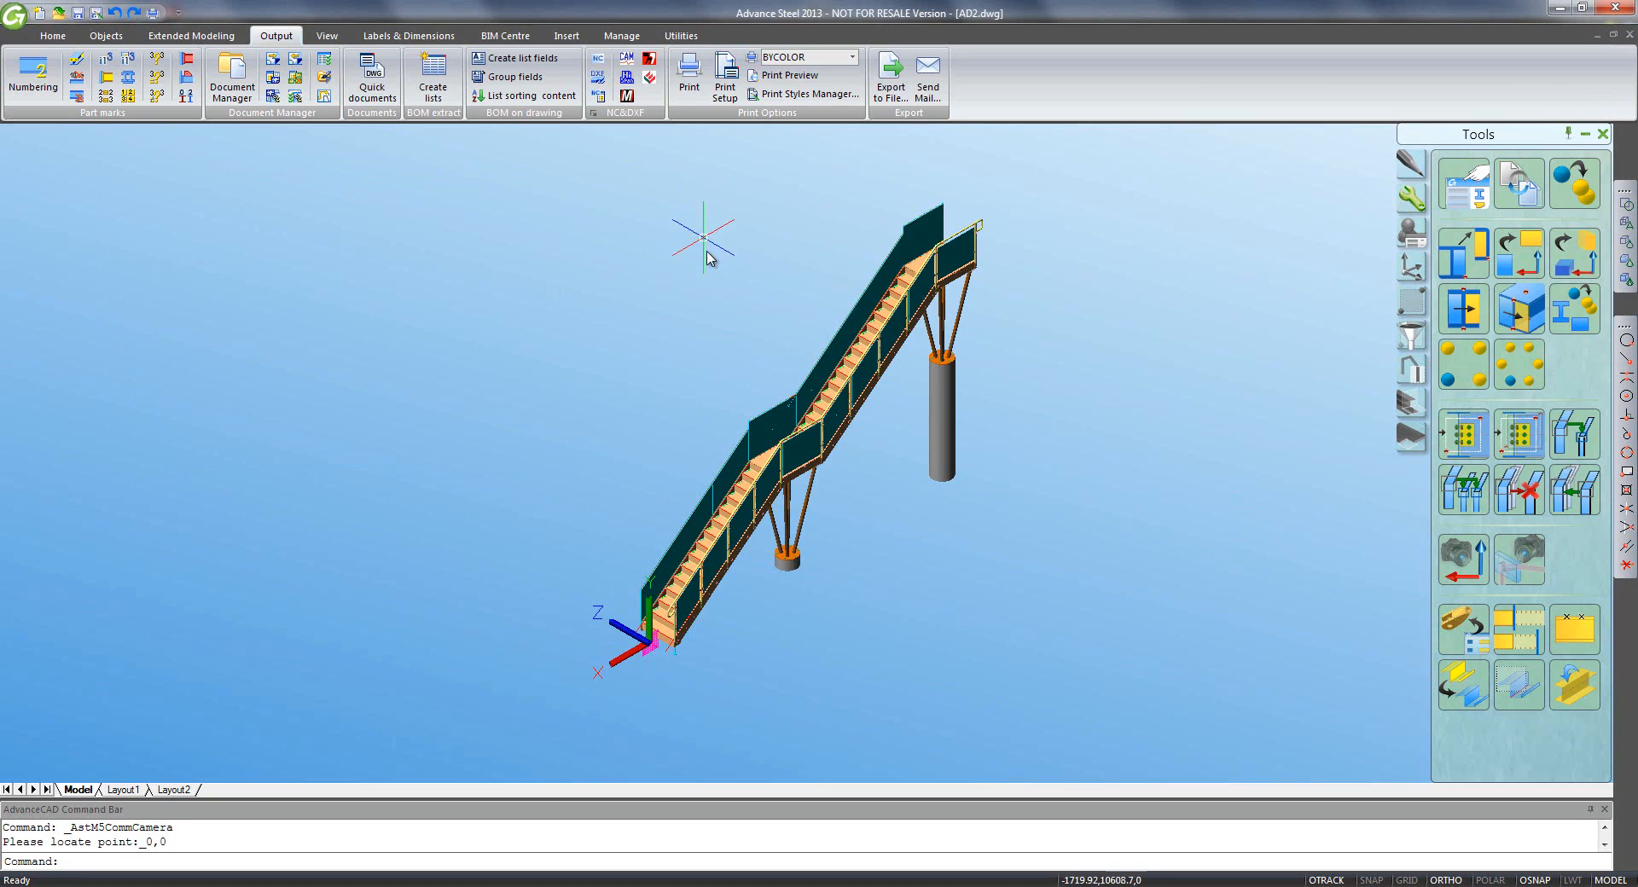
# - Align the UCS to the view and place a Front Iso camera at the stair foot
pyautogui.click(1411, 266)
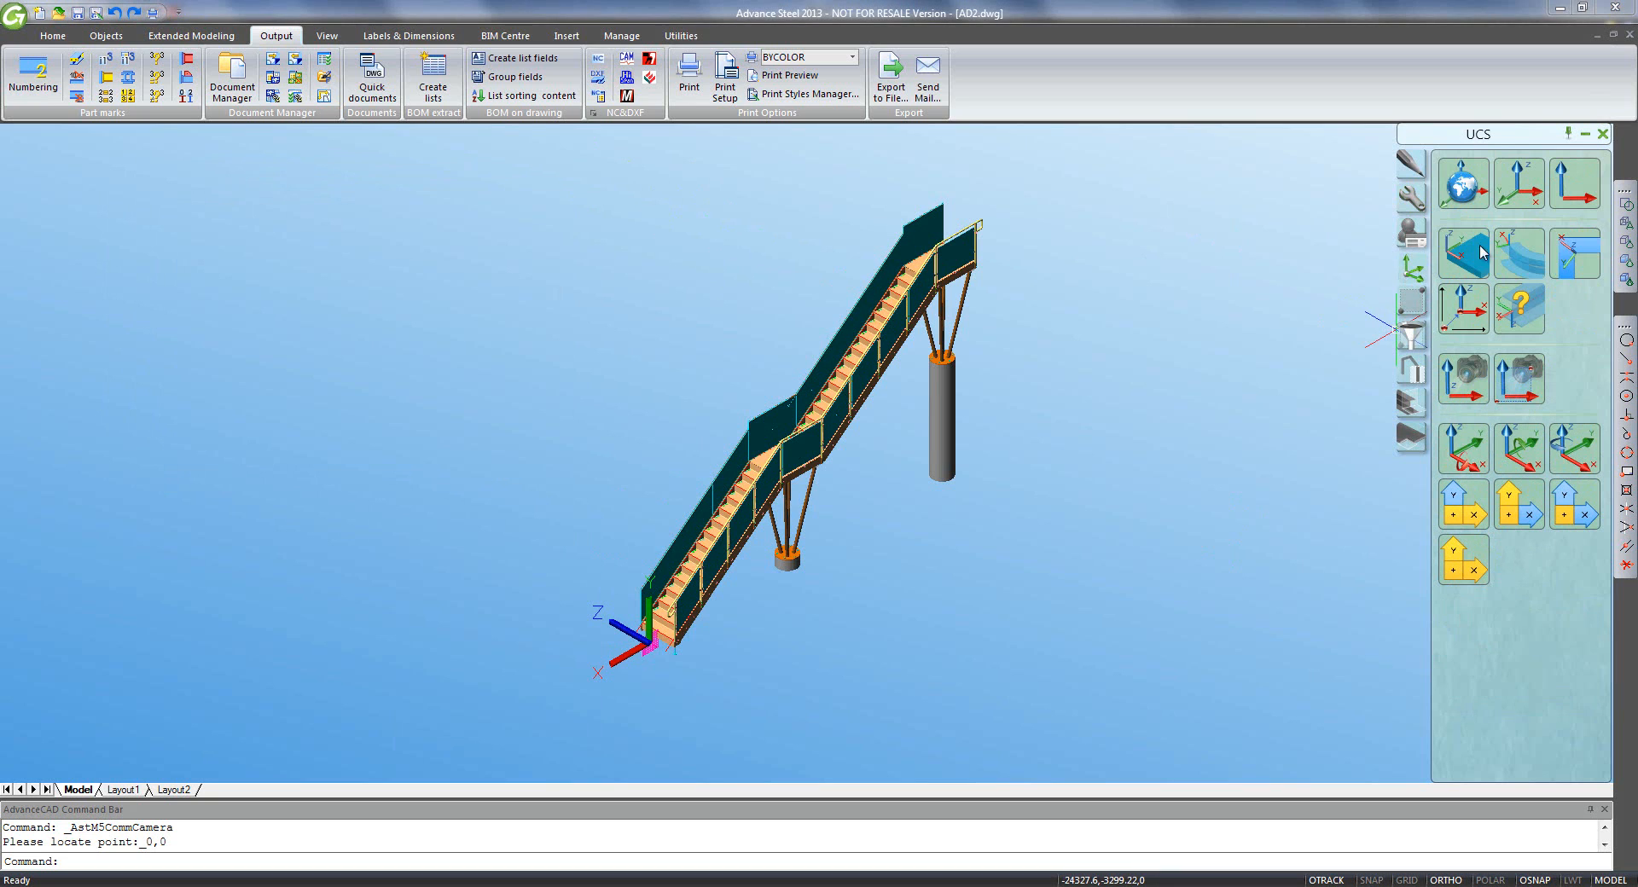
pyautogui.click(1574, 184)
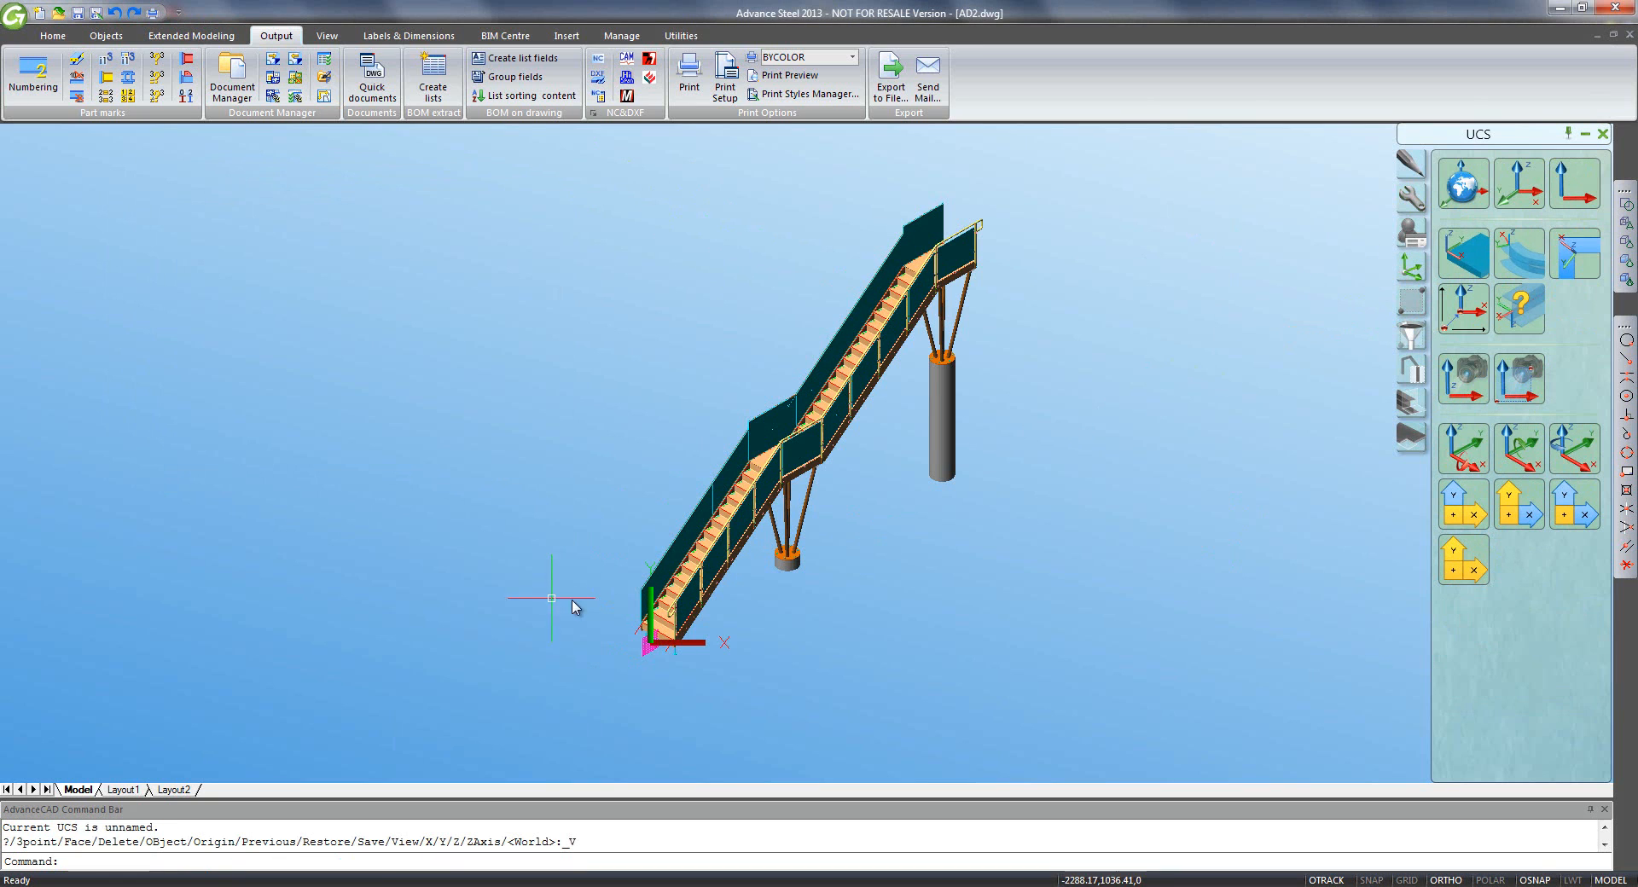
pyautogui.scroll(5, 640, 599)
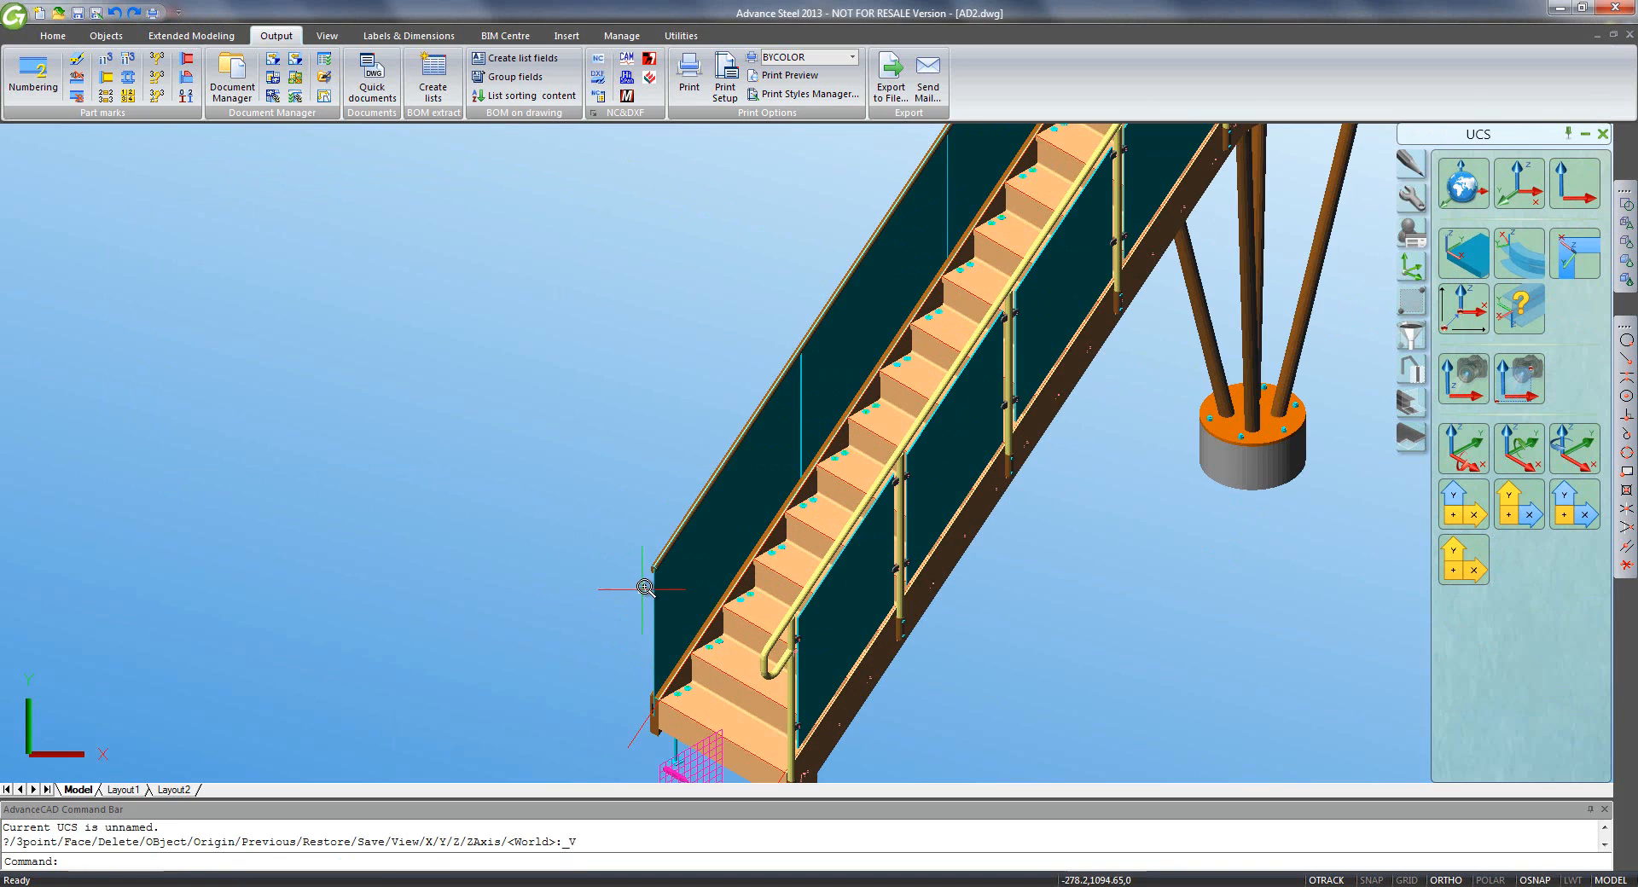
pyautogui.click(1417, 205)
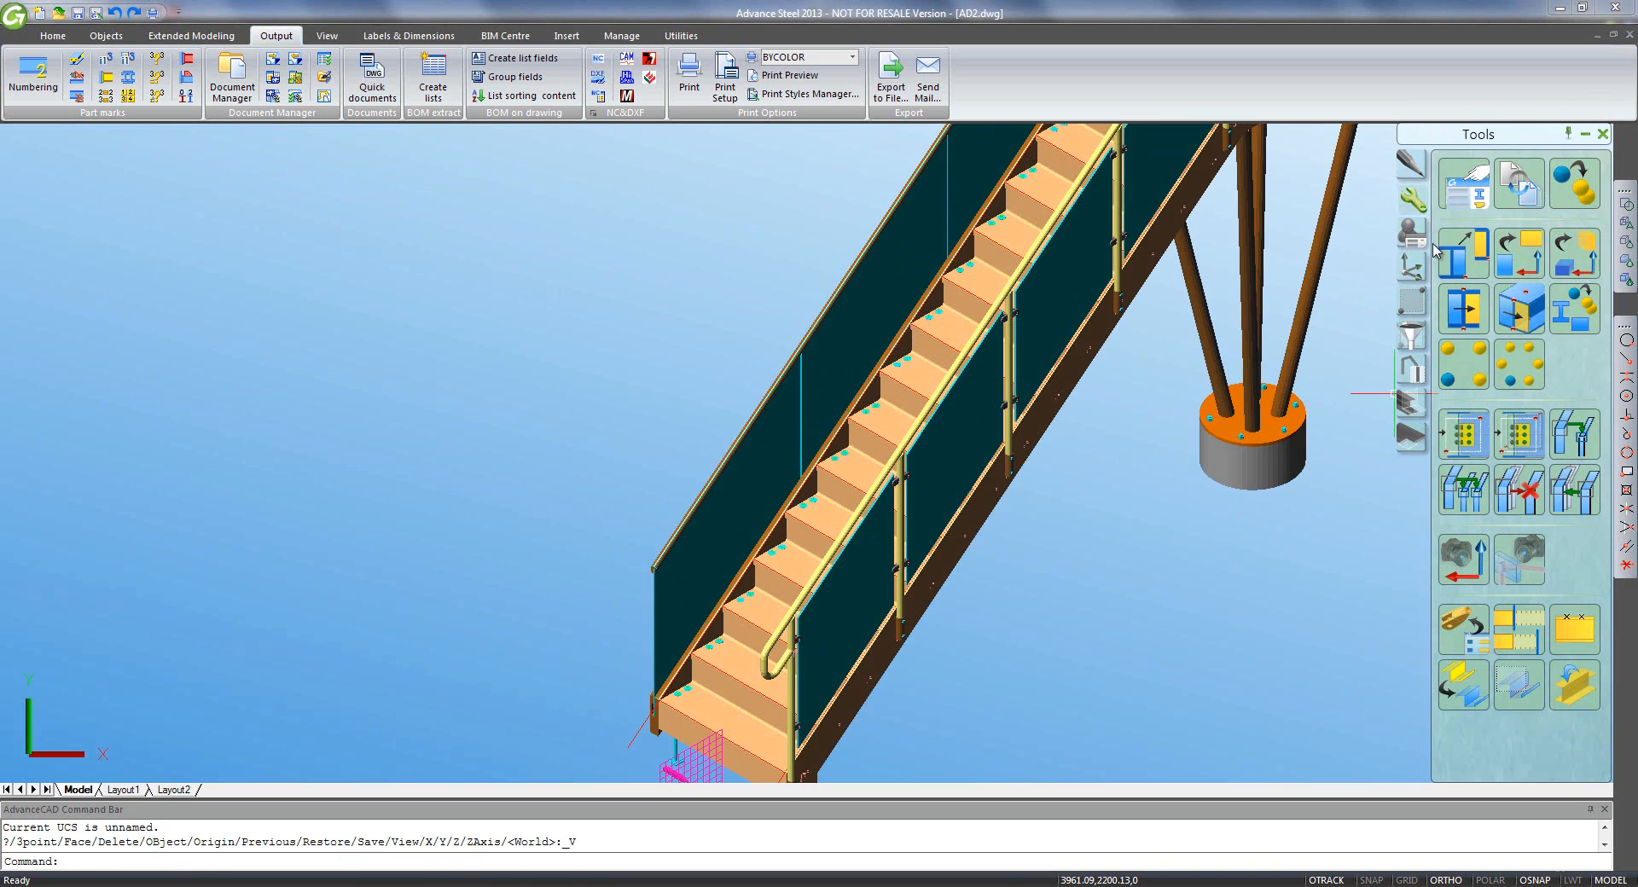
pyautogui.click(1463, 559)
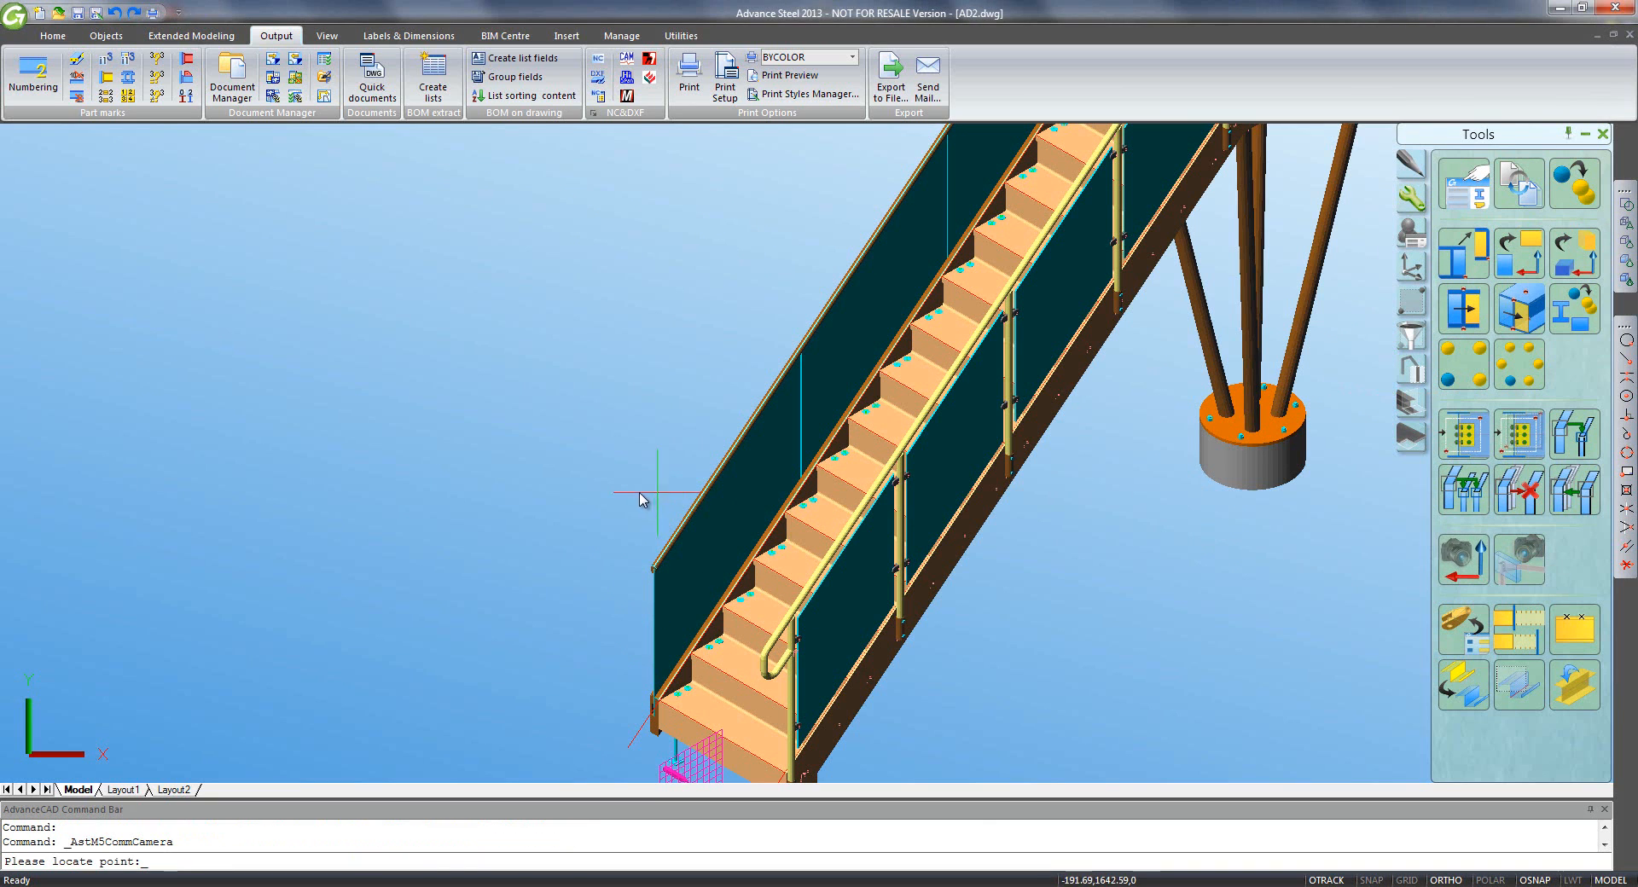
pyautogui.click(668, 533)
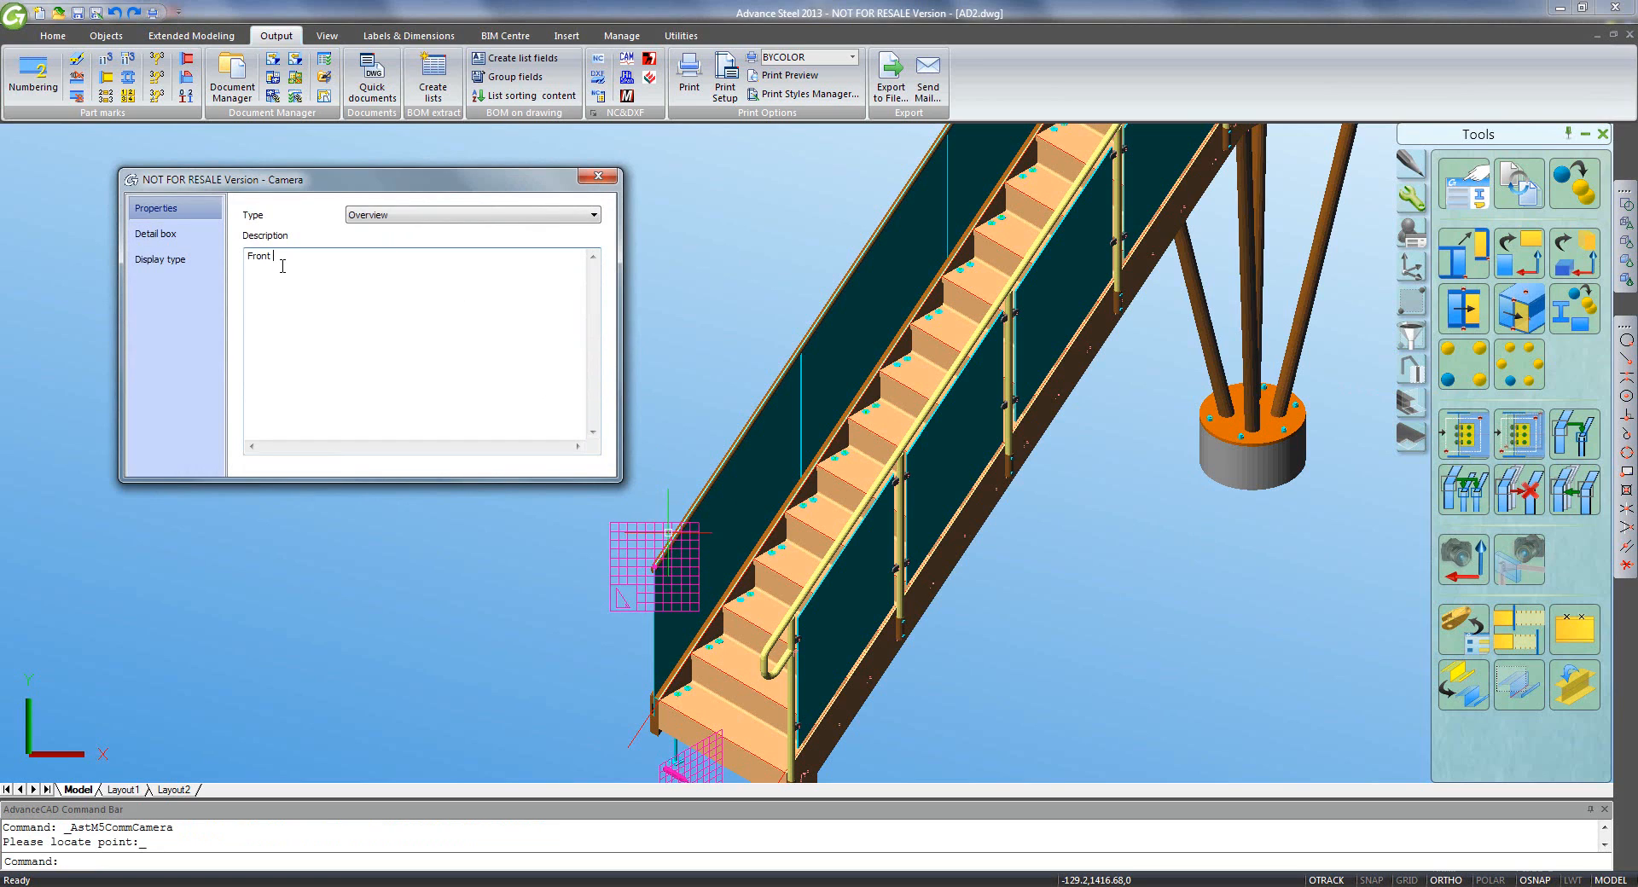
# - Set the camera's drawing style to 3D view - All, no labels
pyautogui.click(157, 235)
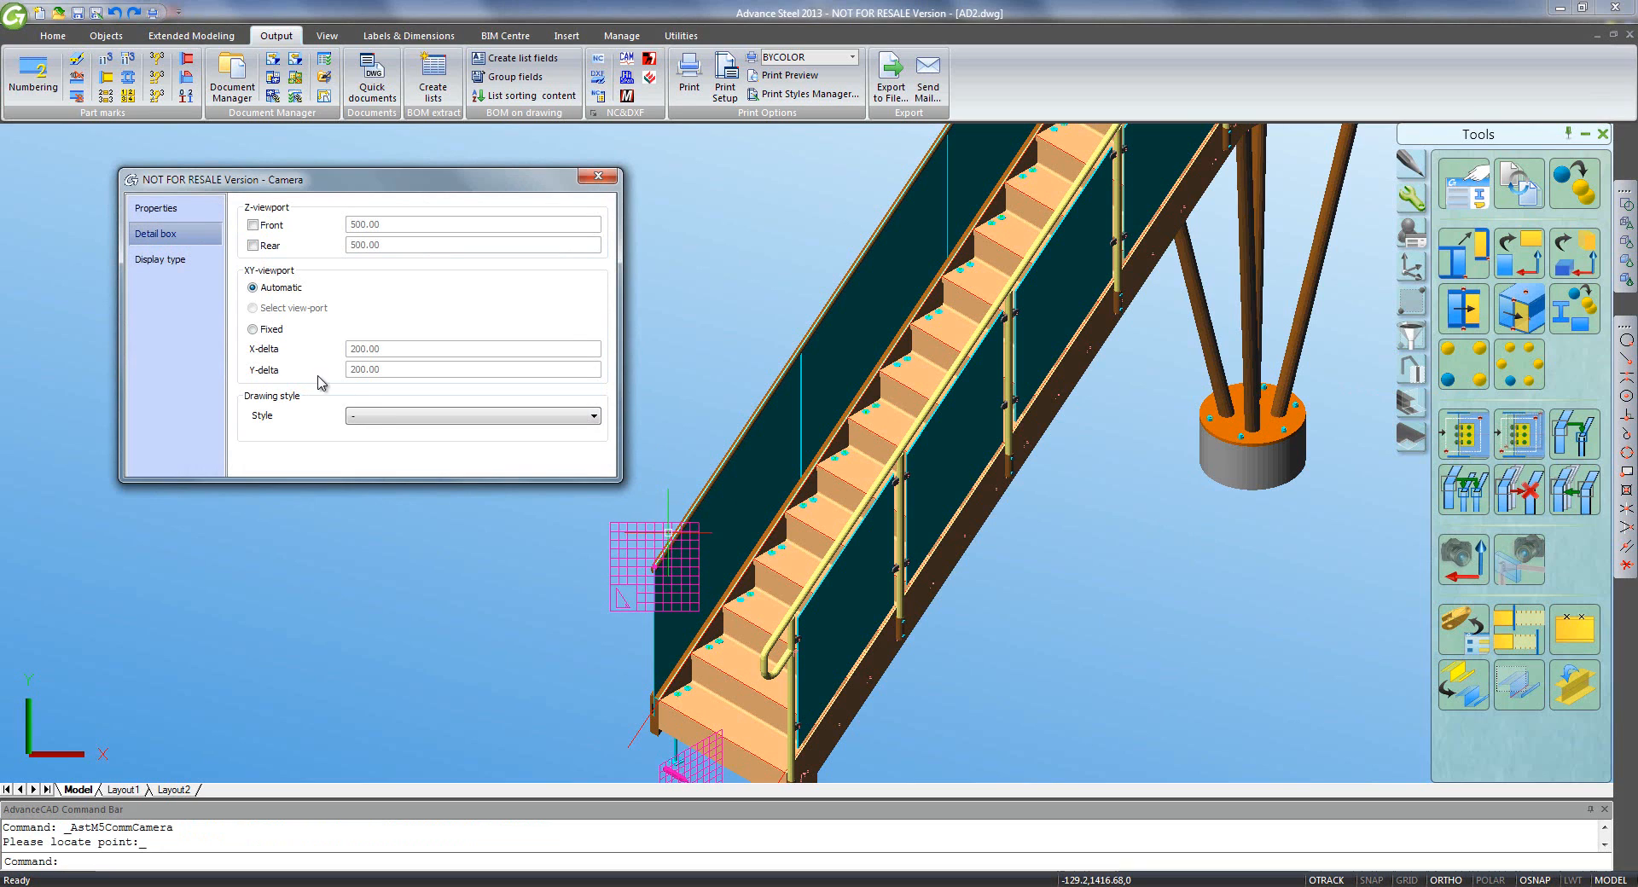
pyautogui.click(373, 418)
pyautogui.click(422, 570)
pyautogui.click(597, 176)
pyautogui.scroll(-5, 648, 310)
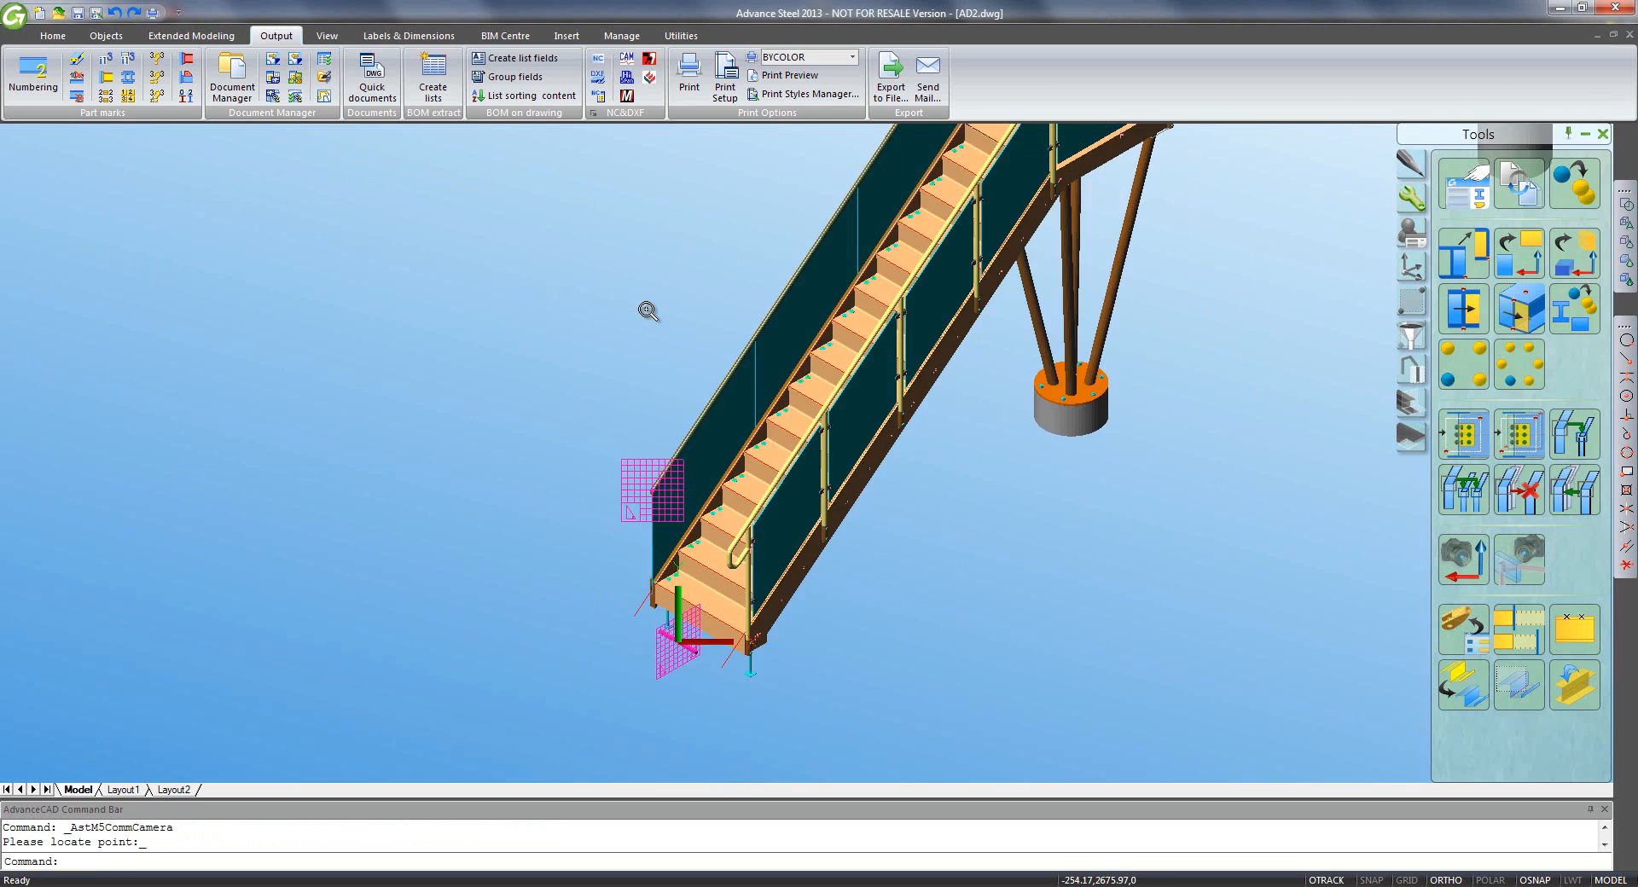
pyautogui.moveTo(655, 346); pyautogui.dragTo(519, 621, button='middle')
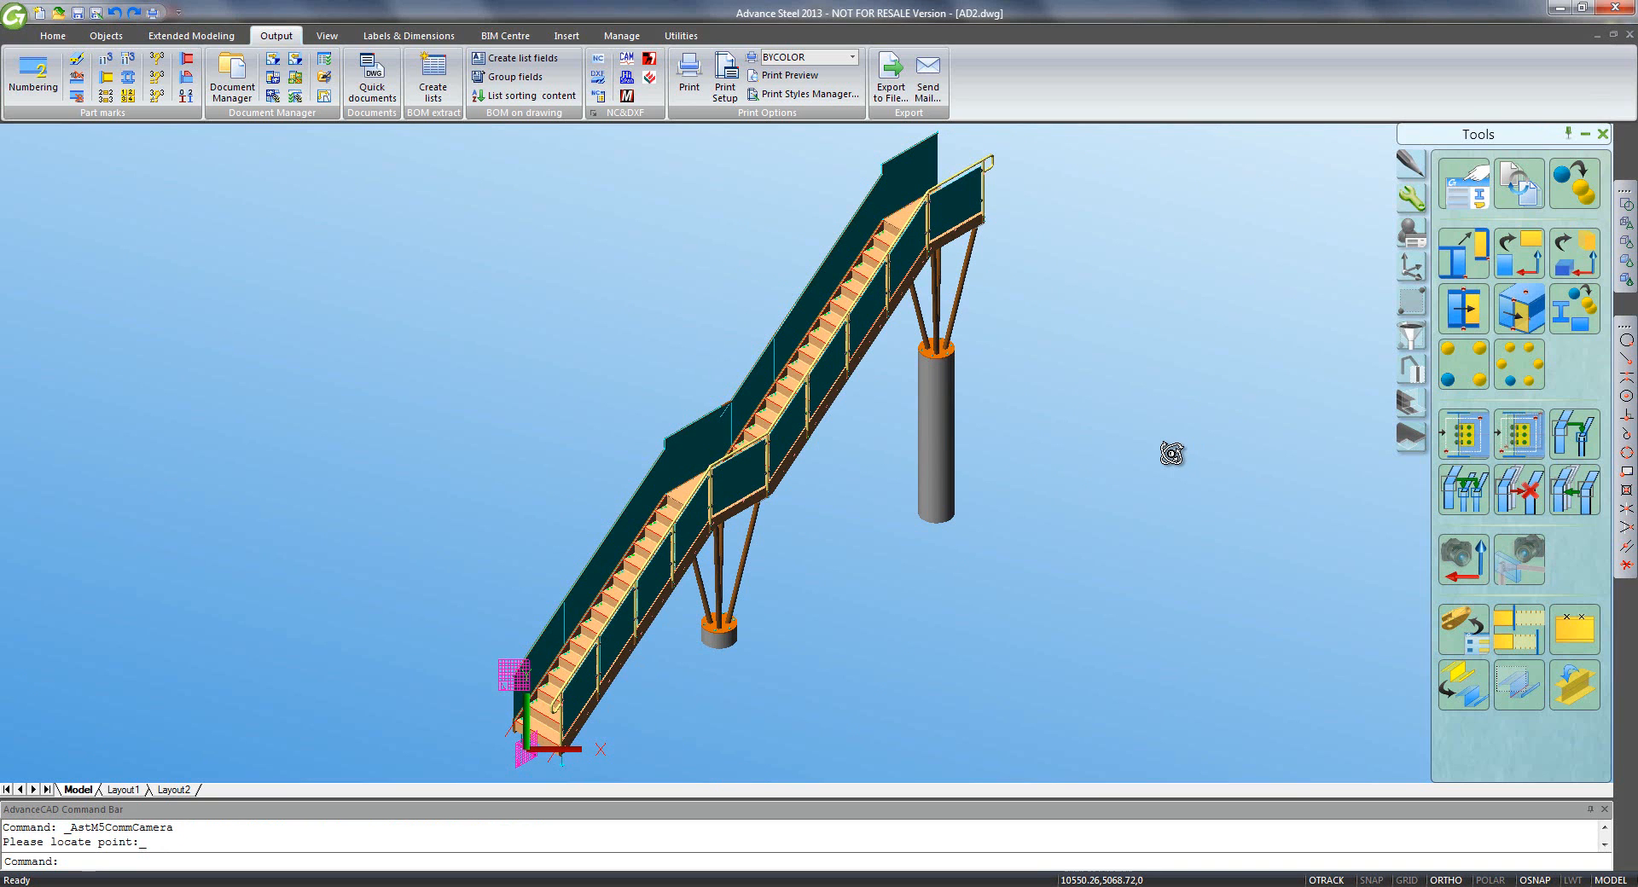
pyautogui.keyDown('shift'); pyautogui.moveTo(1171, 453); pyautogui.dragTo(638, 273, button='middle'); pyautogui.keyUp('shift')
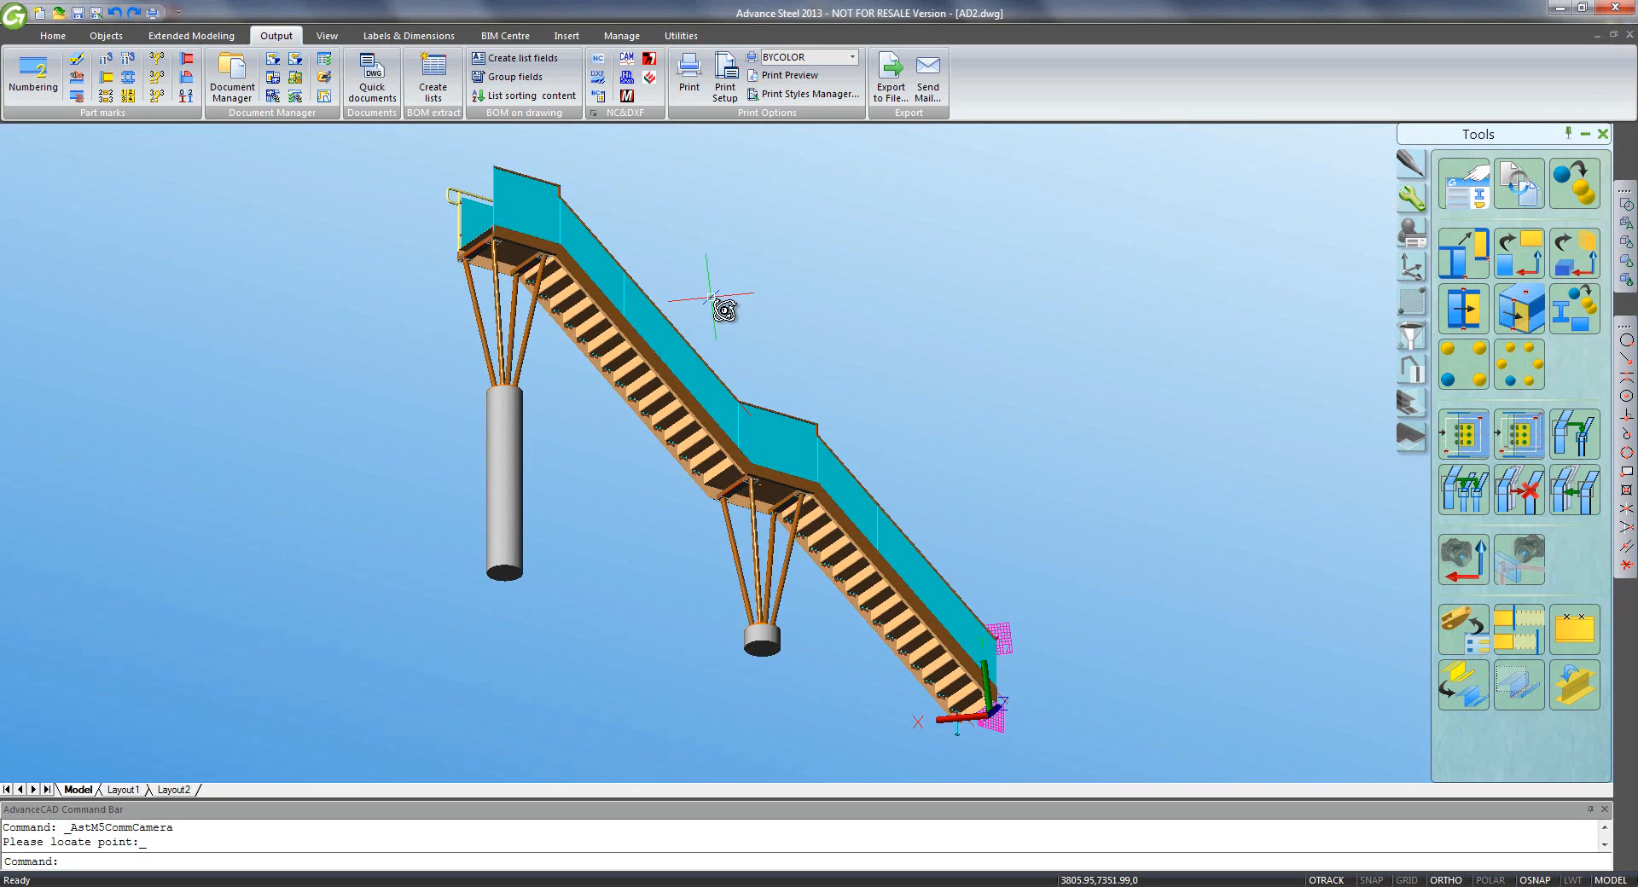
# - Align the UCS to the view and place a Rear Lower Iso camera at the stair top
pyautogui.click(1410, 268)
pyautogui.click(1574, 184)
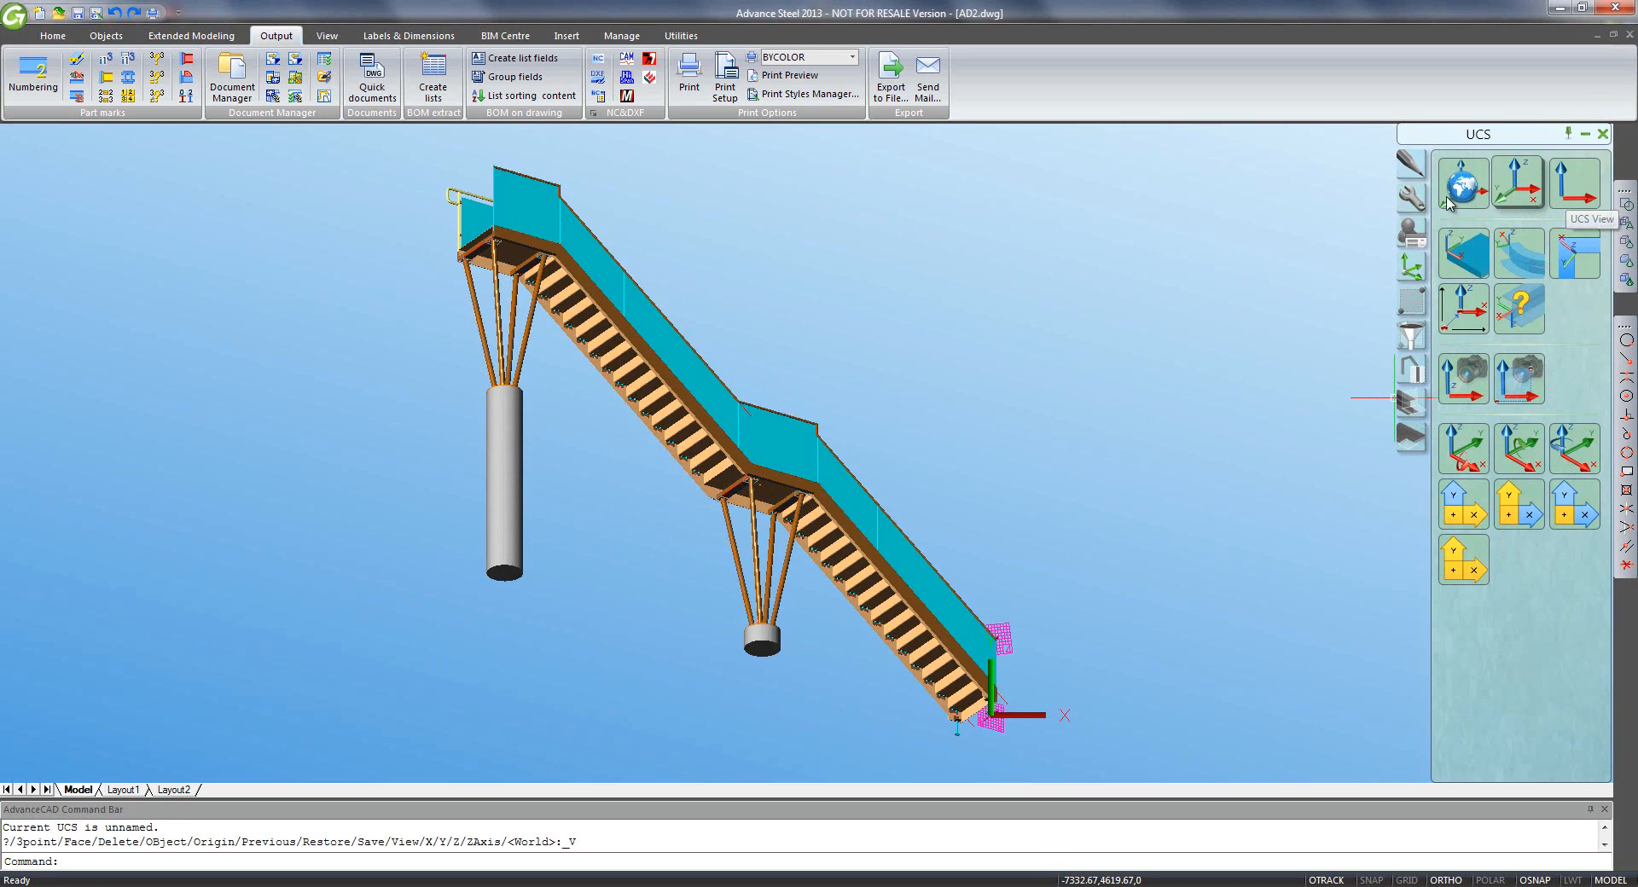
pyautogui.click(1416, 209)
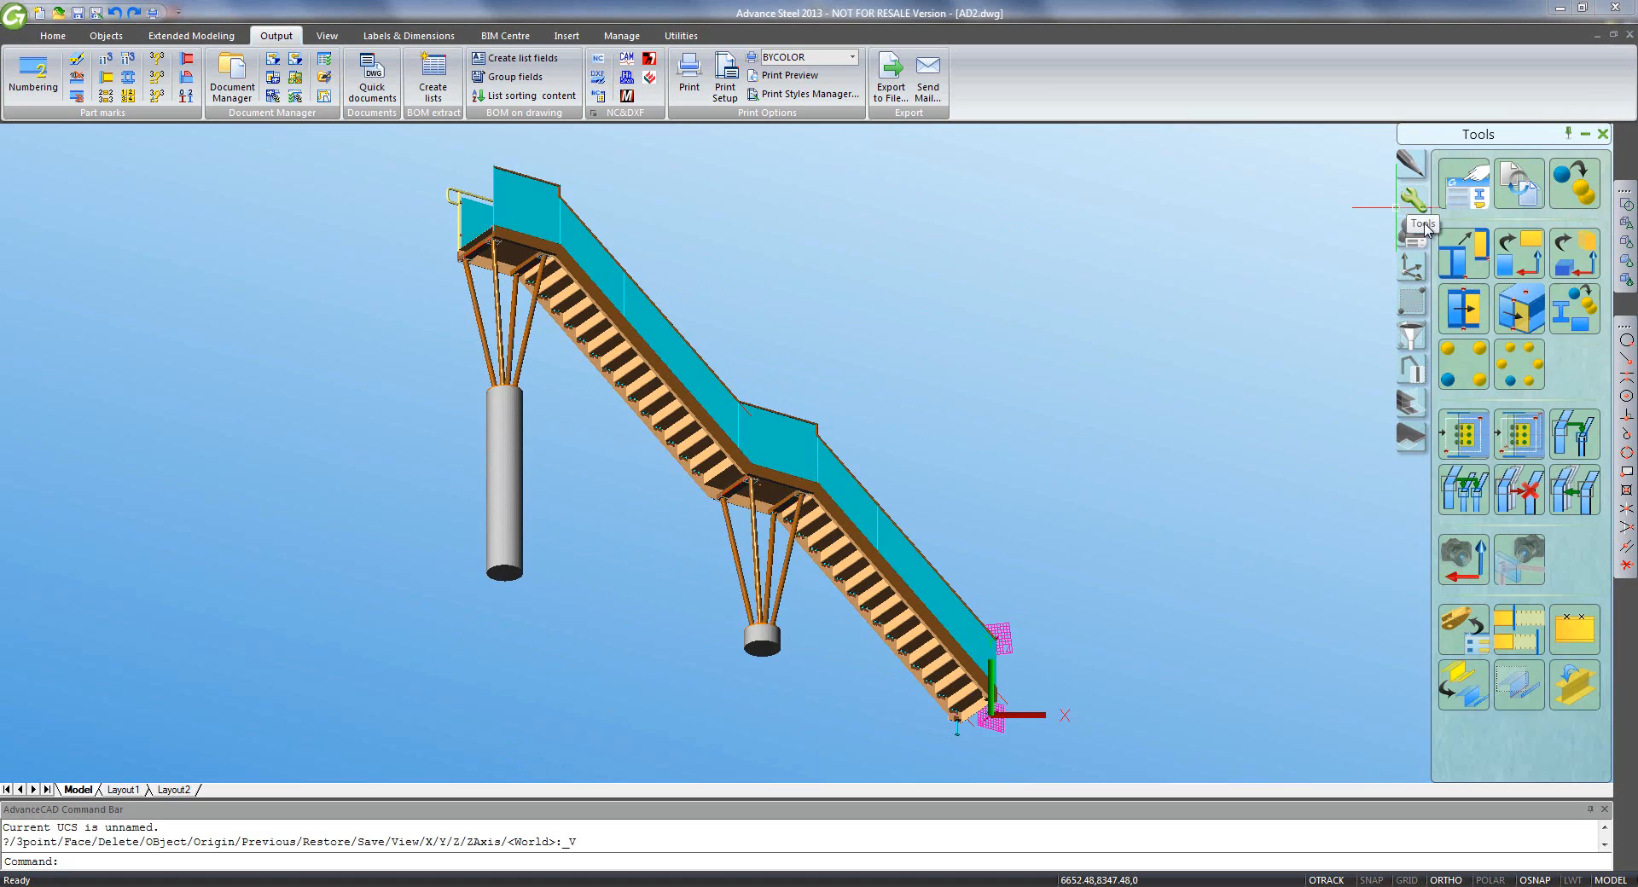
pyautogui.click(1463, 560)
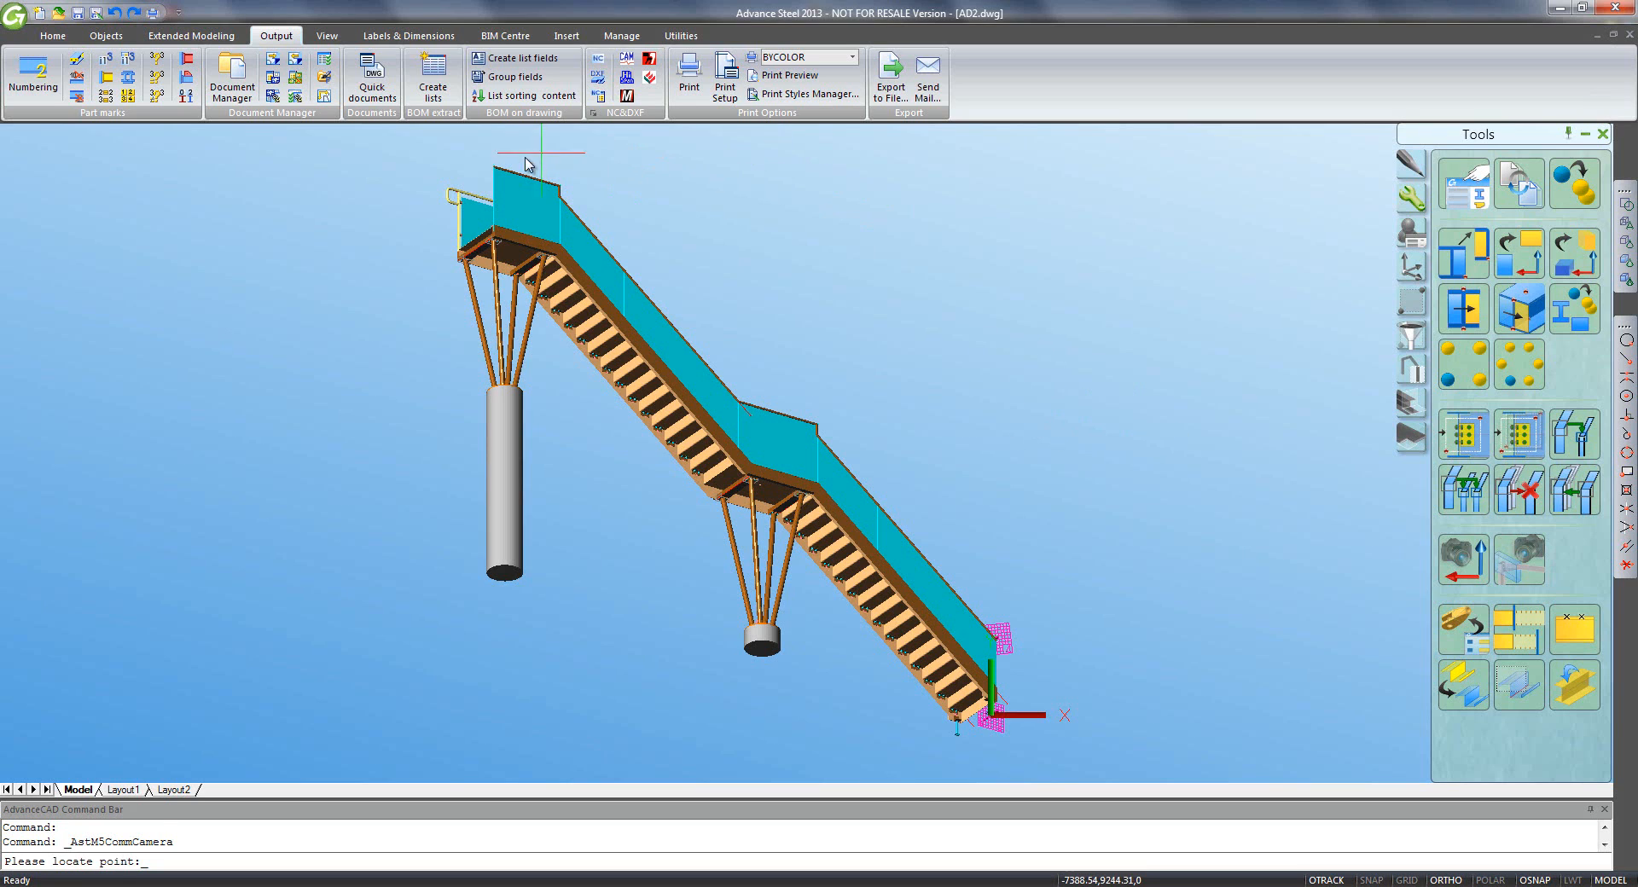
pyautogui.click(494, 162)
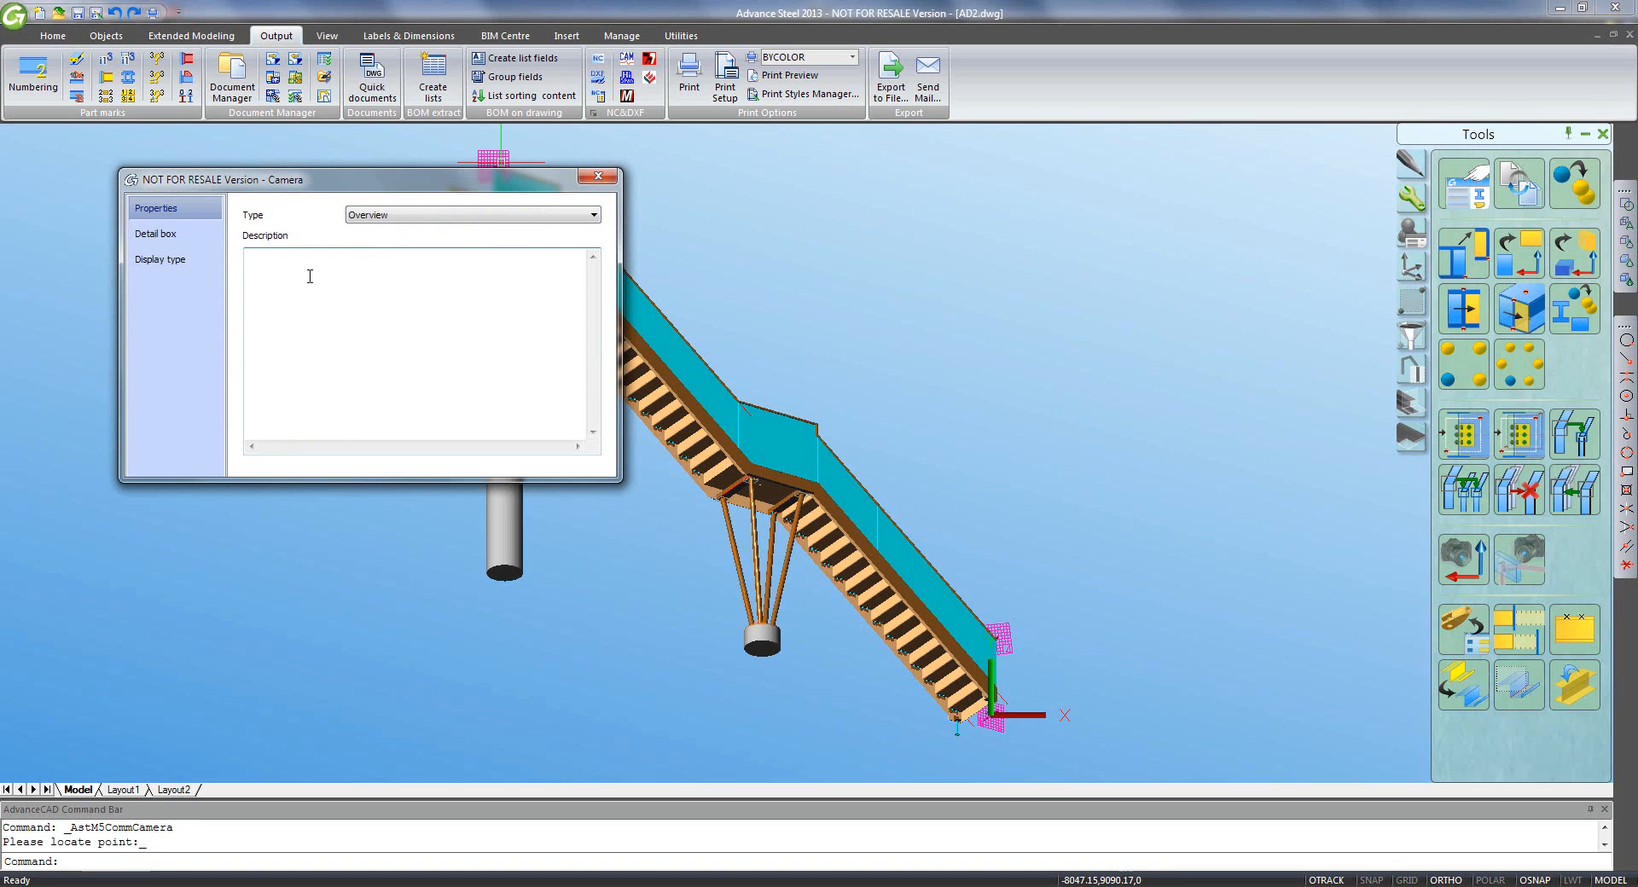
pyautogui.click(310, 275)
# - Set this camera's drawing style to 3D view - All, no labels
pyautogui.click(183, 234)
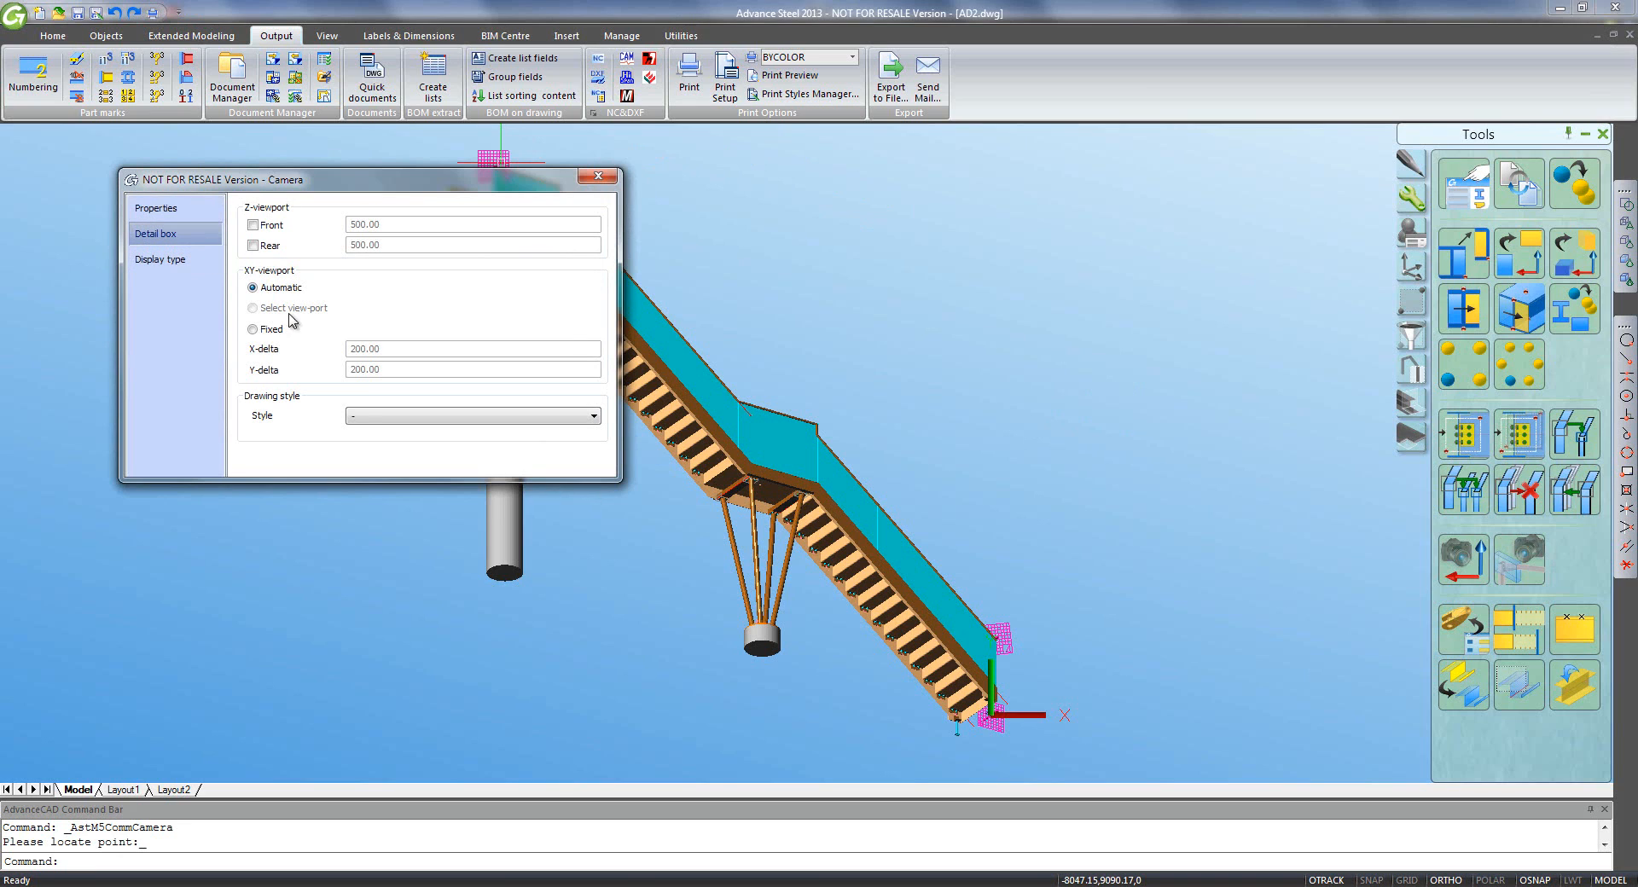
pyautogui.click(361, 416)
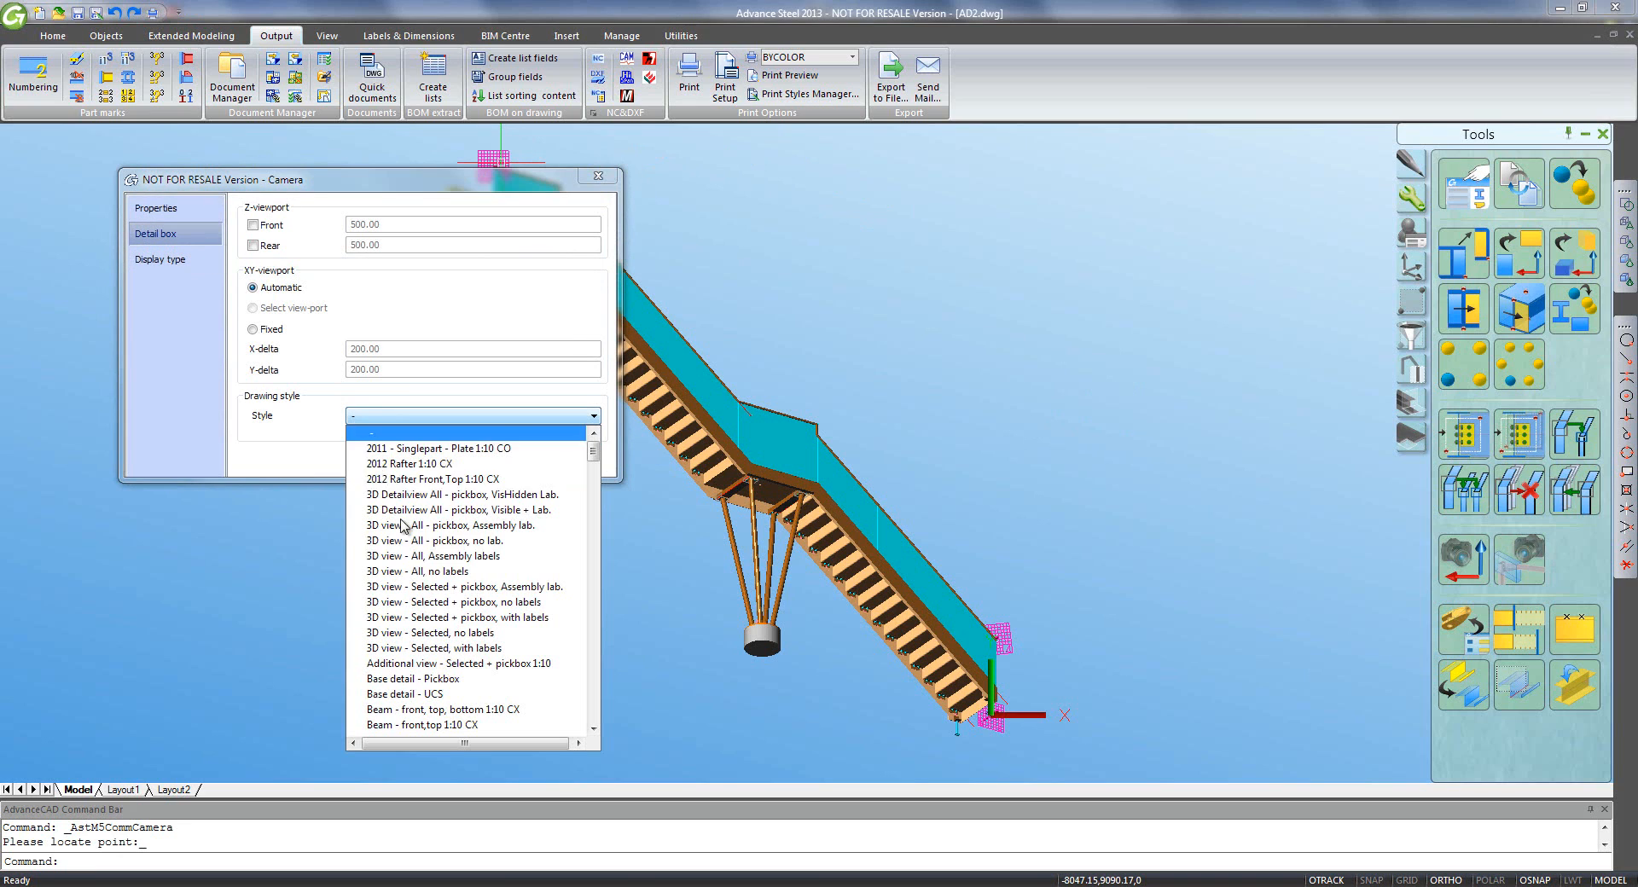
pyautogui.click(423, 570)
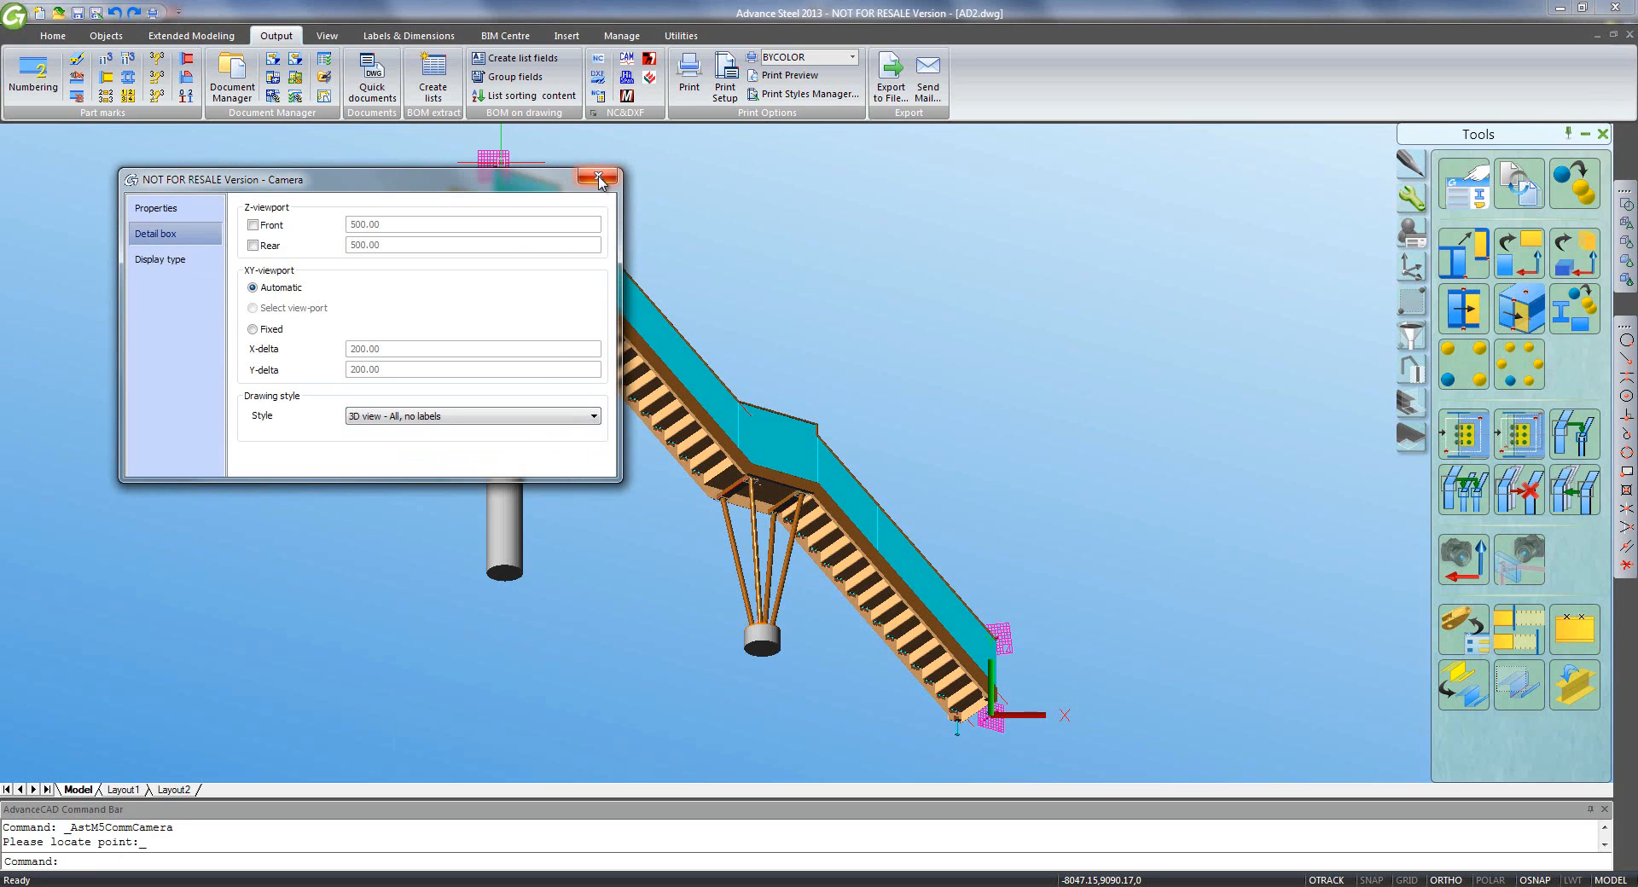
pyautogui.click(598, 177)
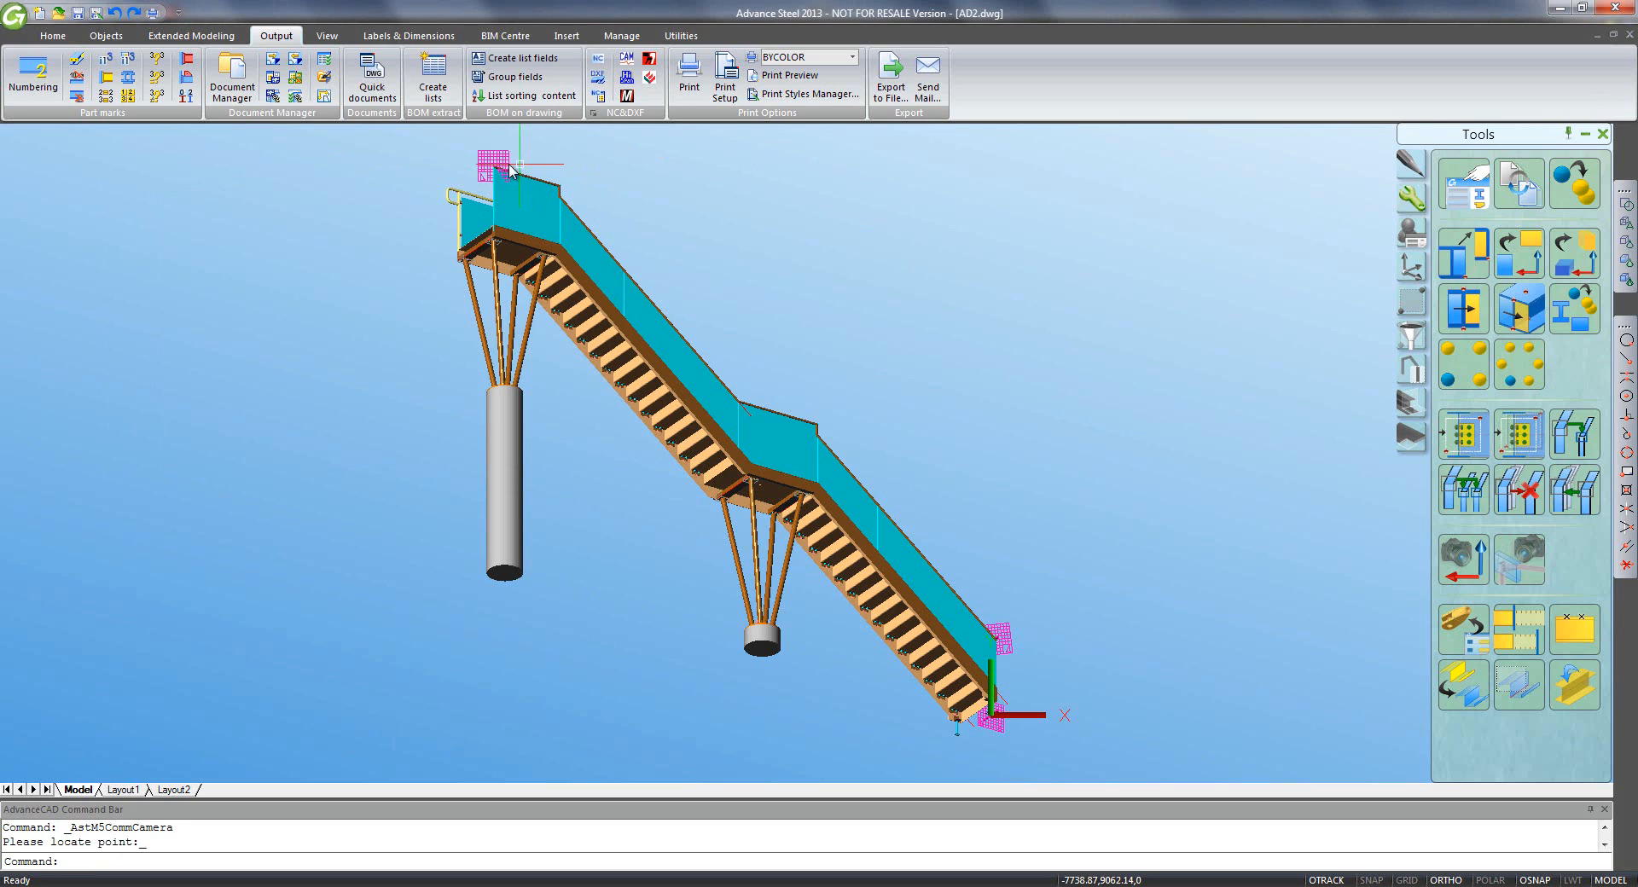
pyautogui.click(53, 34)
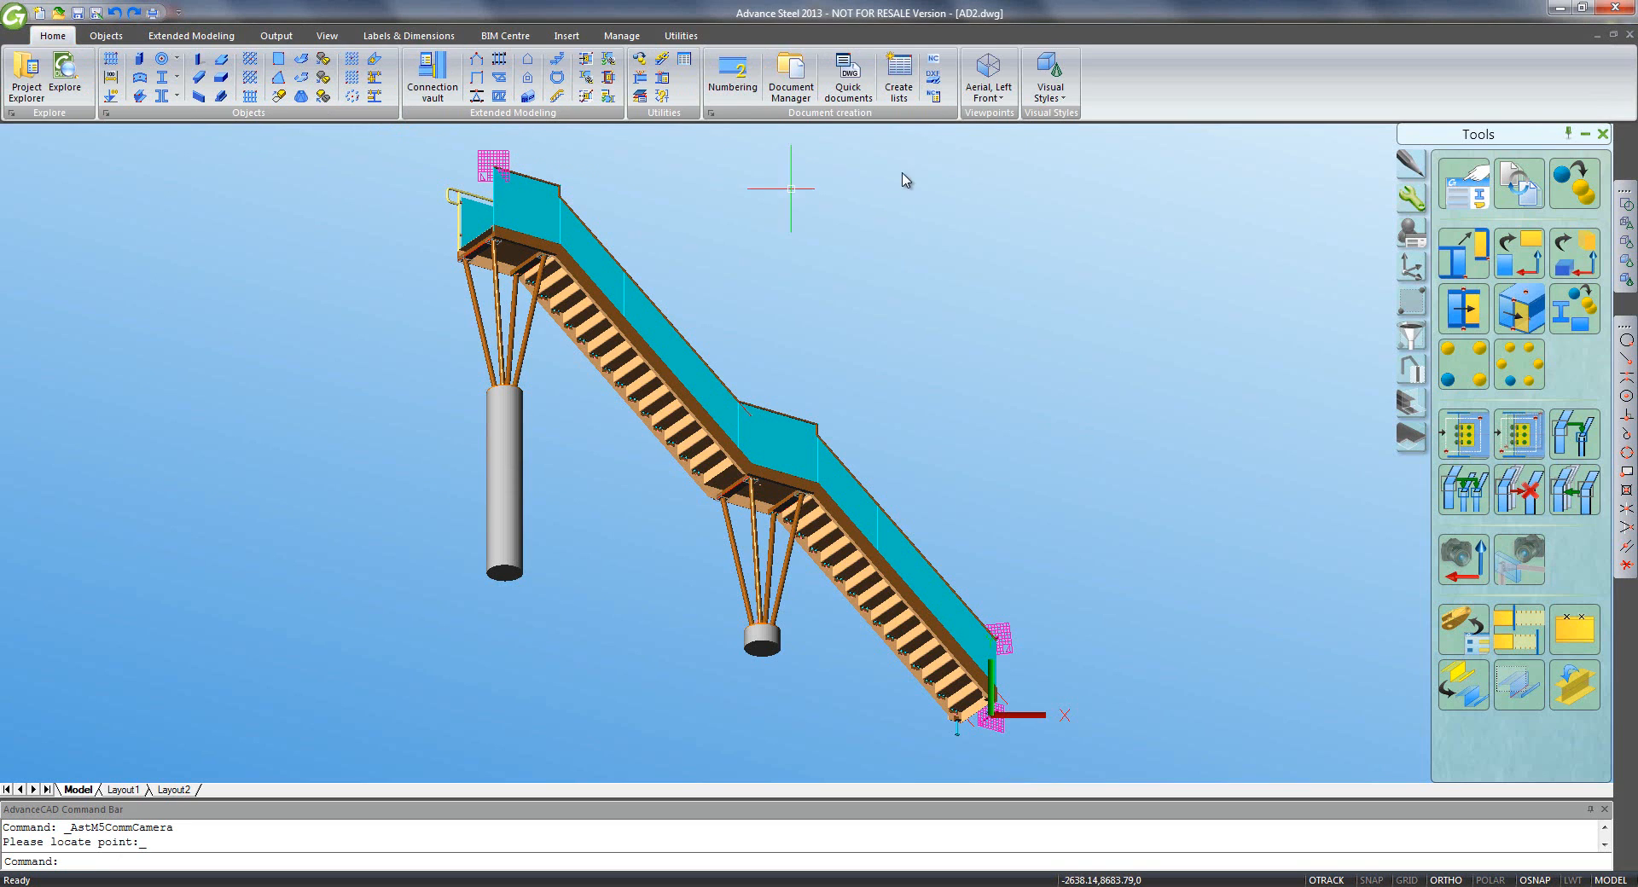
# - Show the aerial left front view, save the model, and reset the UCS to World rotated about X
pyautogui.click(988, 68)
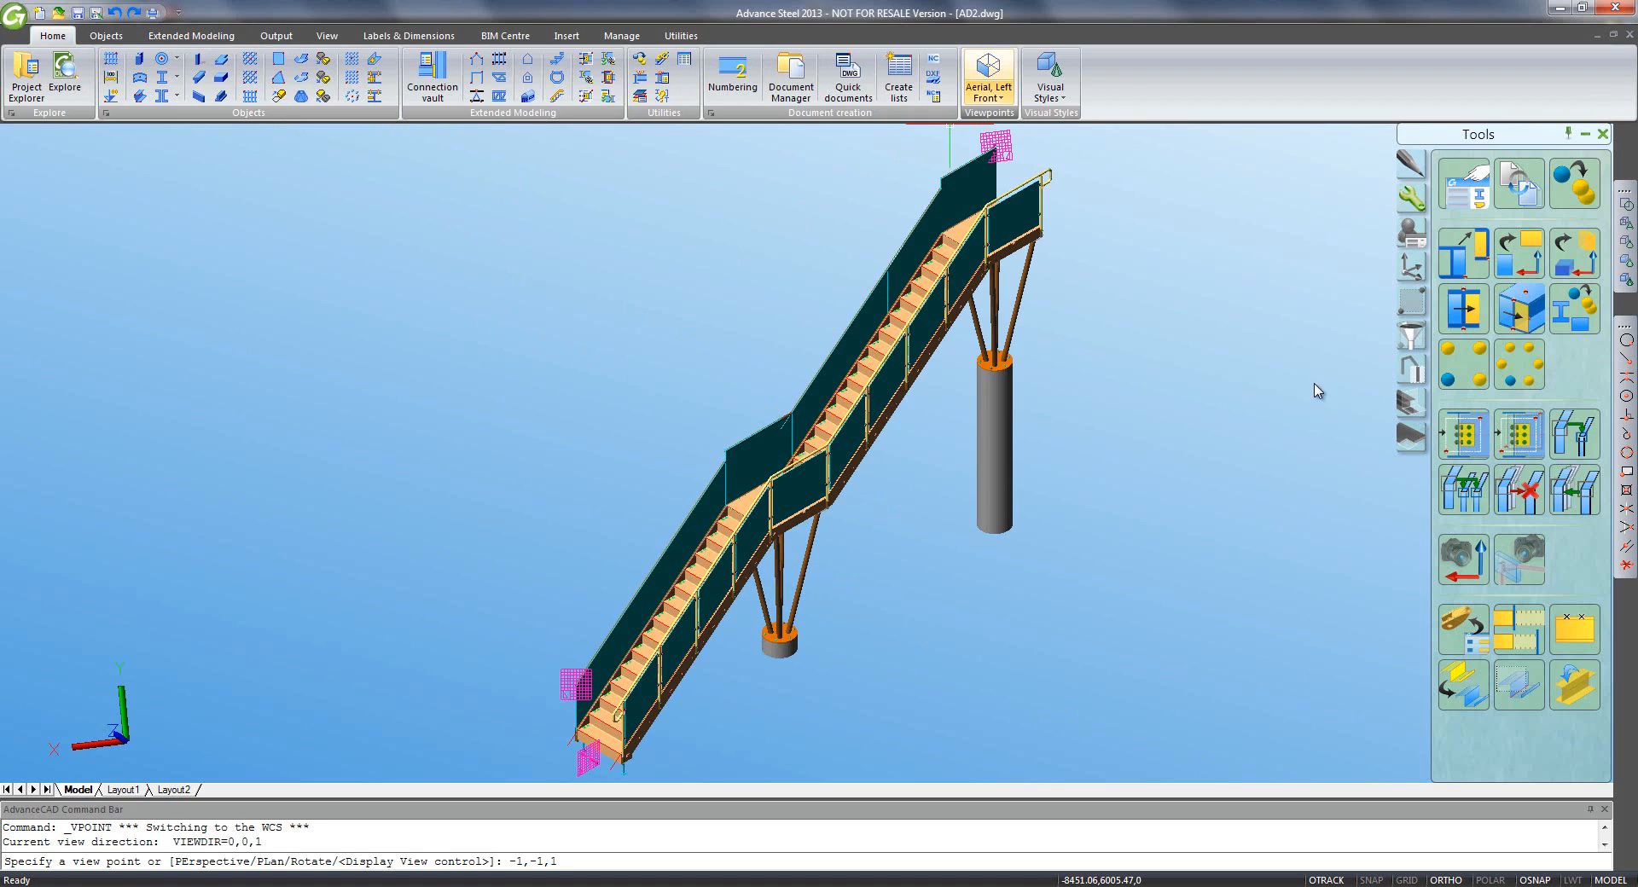
pyautogui.click(1413, 268)
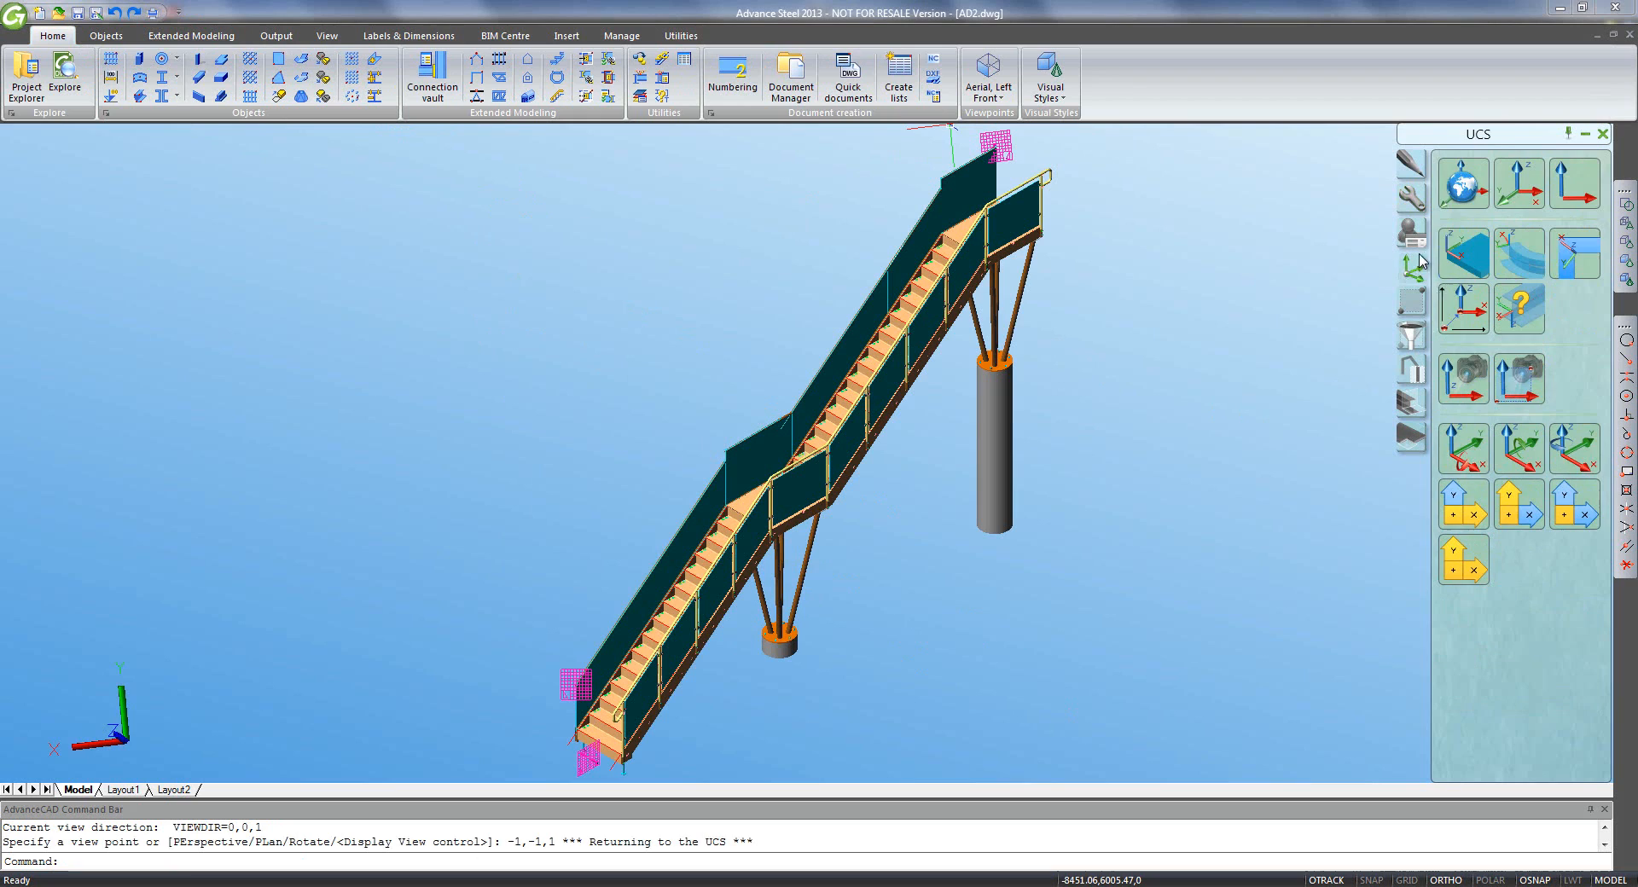
pyautogui.hotkey('ctrl', 's')
pyautogui.click(1444, 201)
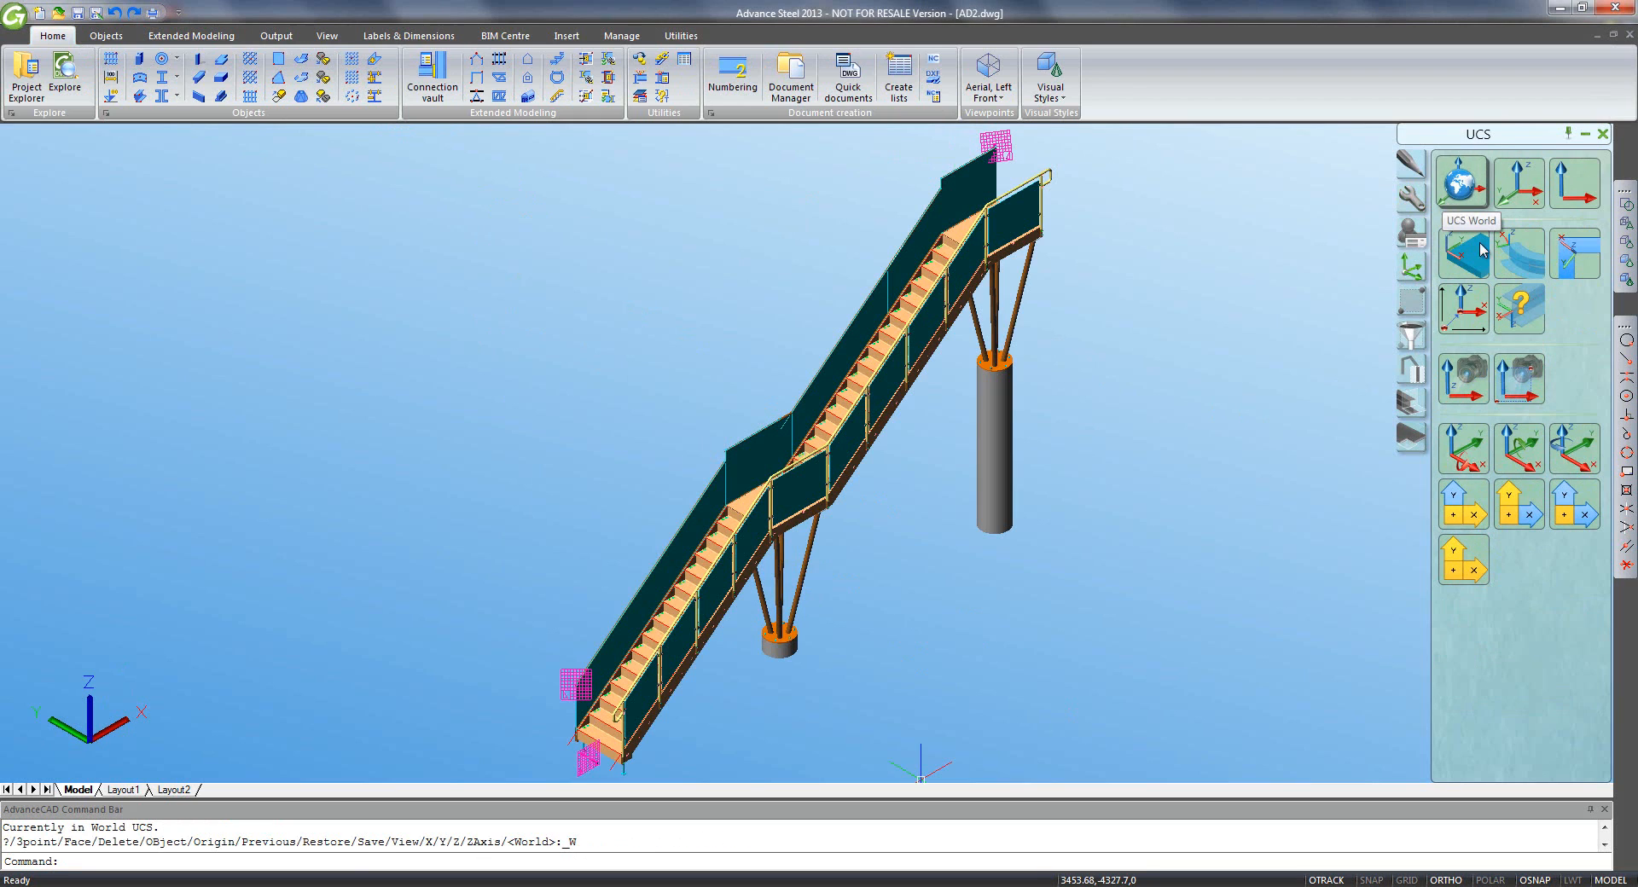
pyautogui.click(1467, 459)
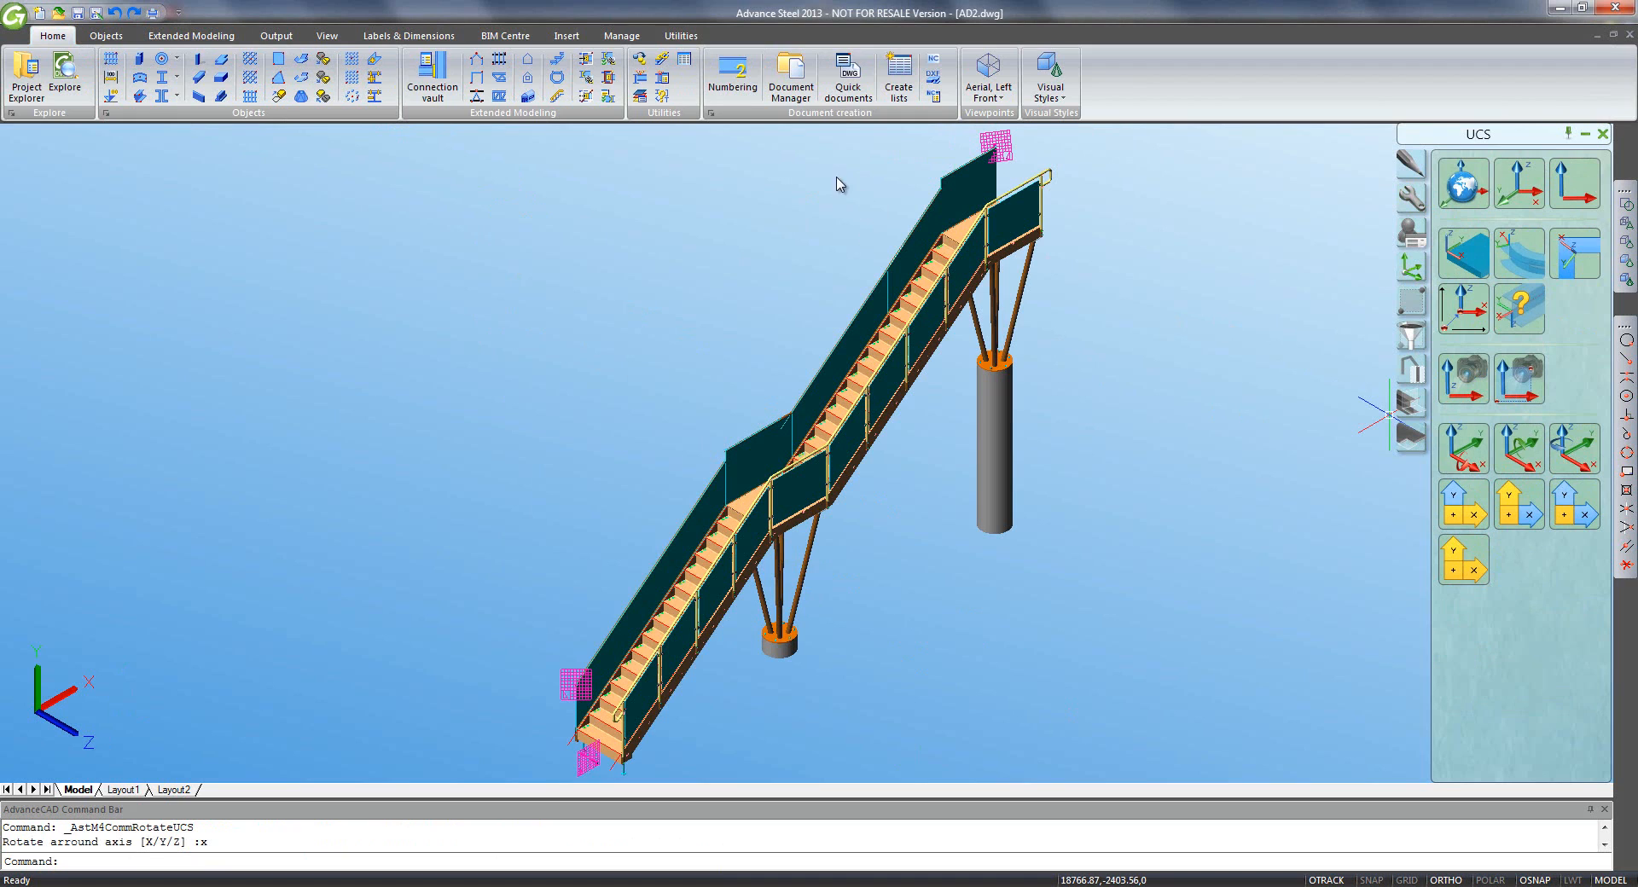
# - Select the Everything suite in the Drawing Process Manager and use it to generate drawings
pyautogui.click(275, 35)
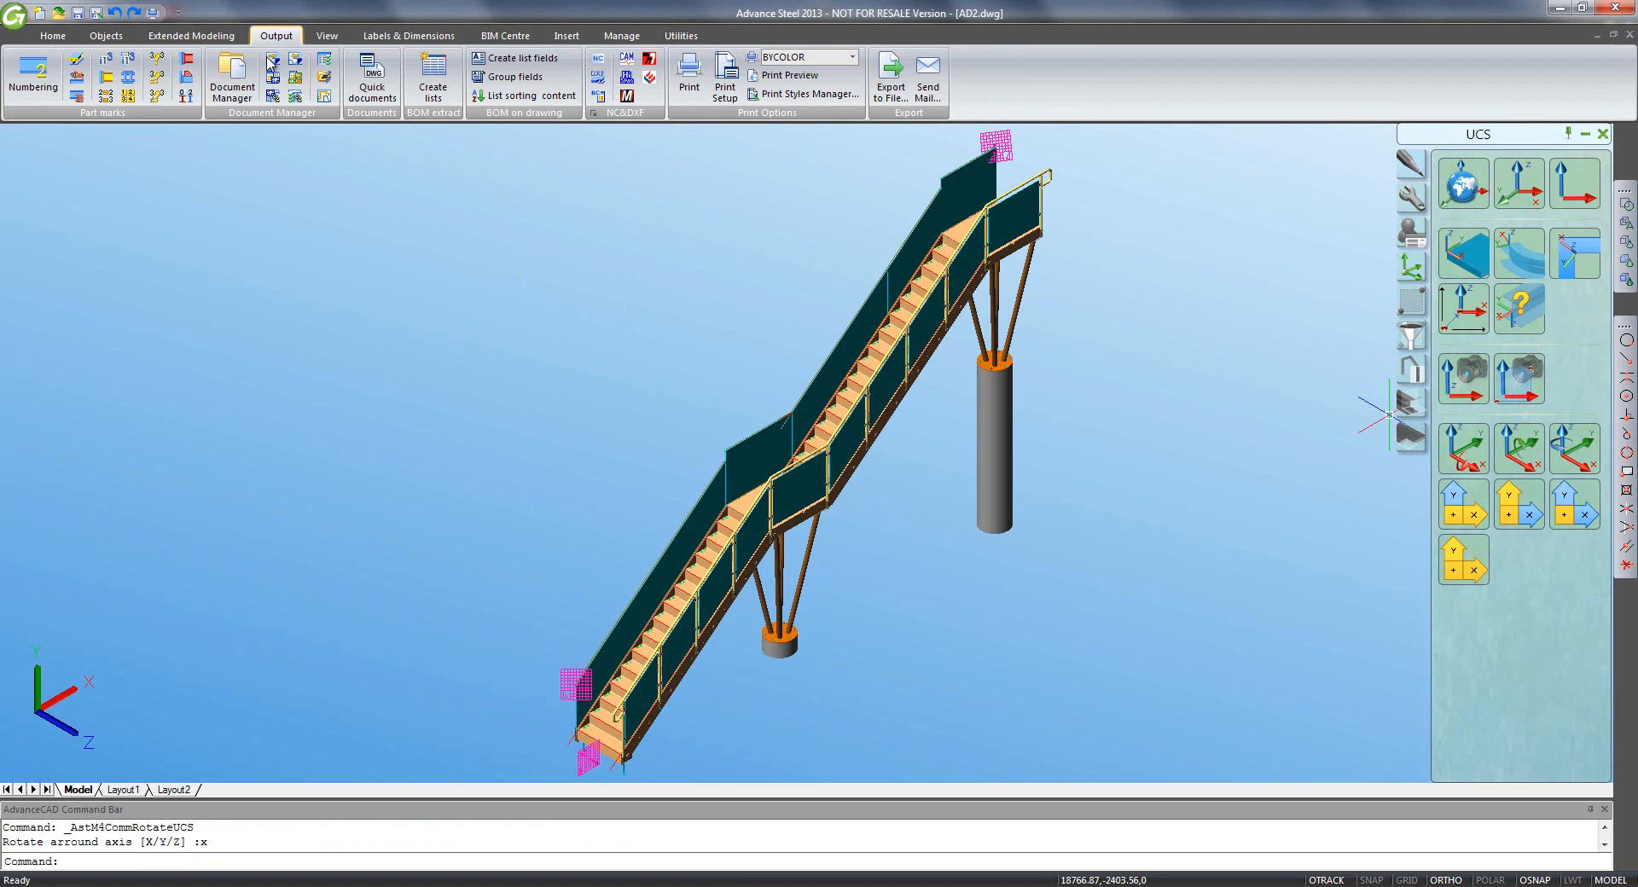
pyautogui.click(290, 98)
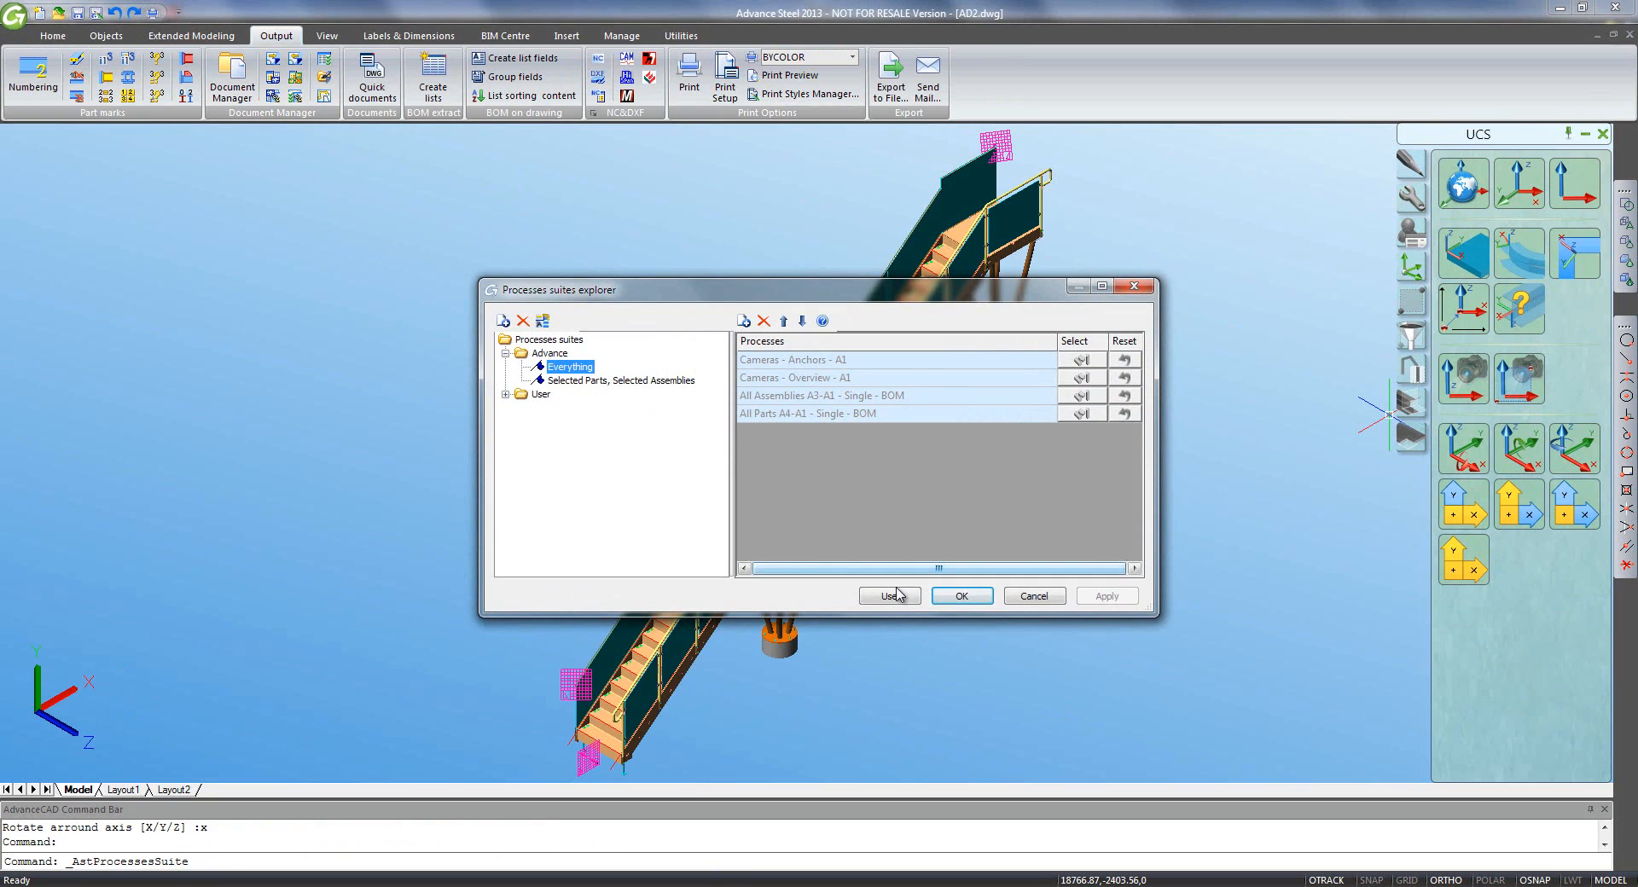
pyautogui.click(889, 595)
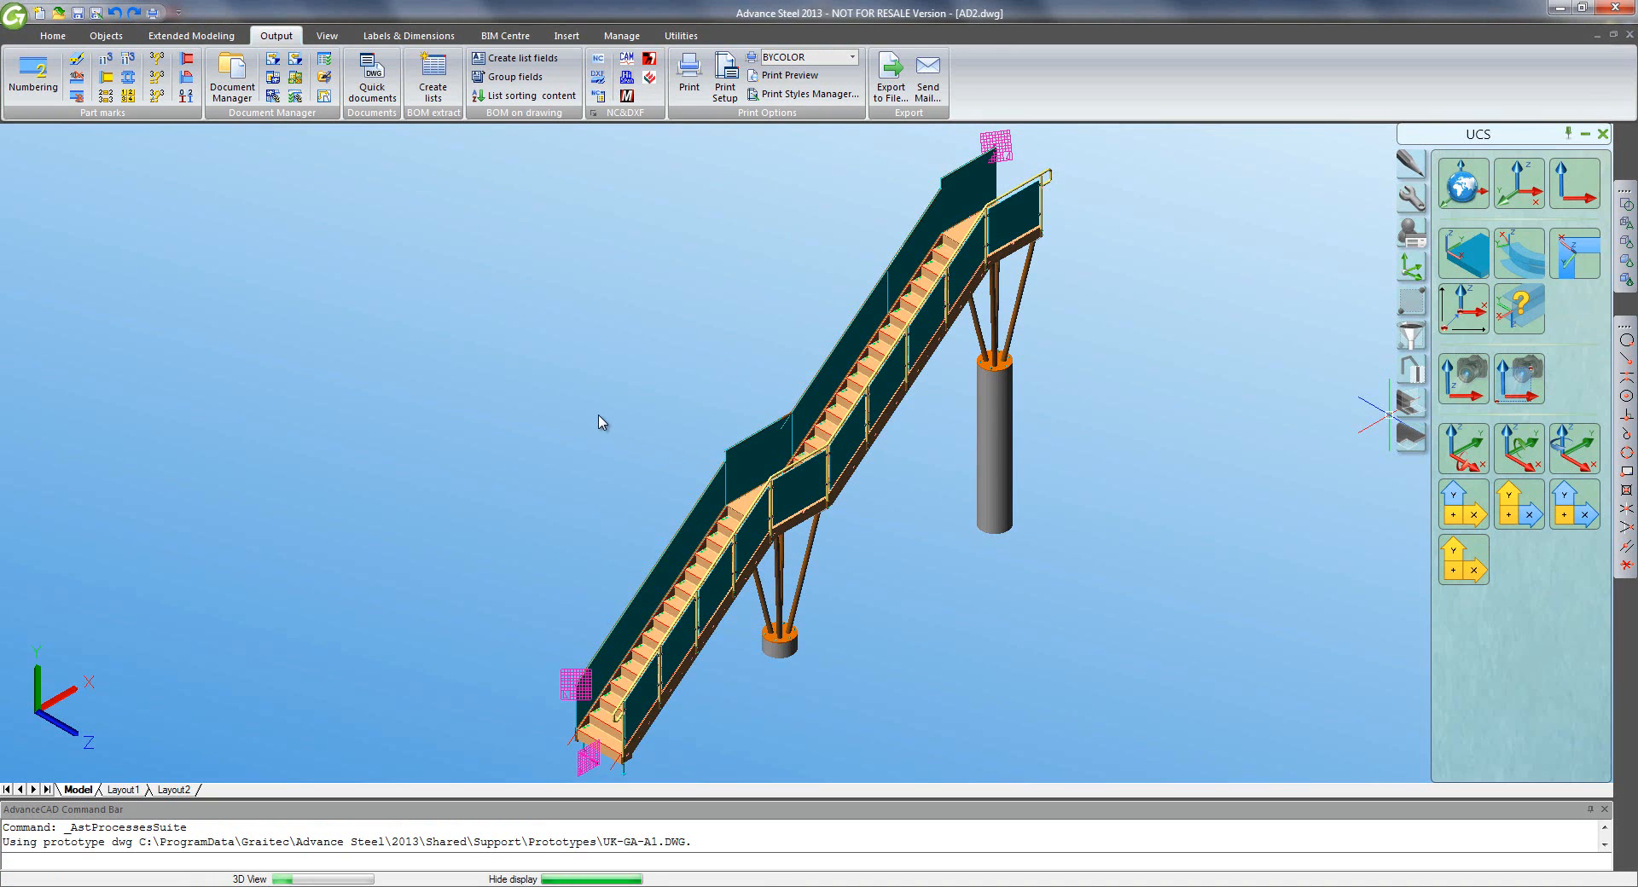
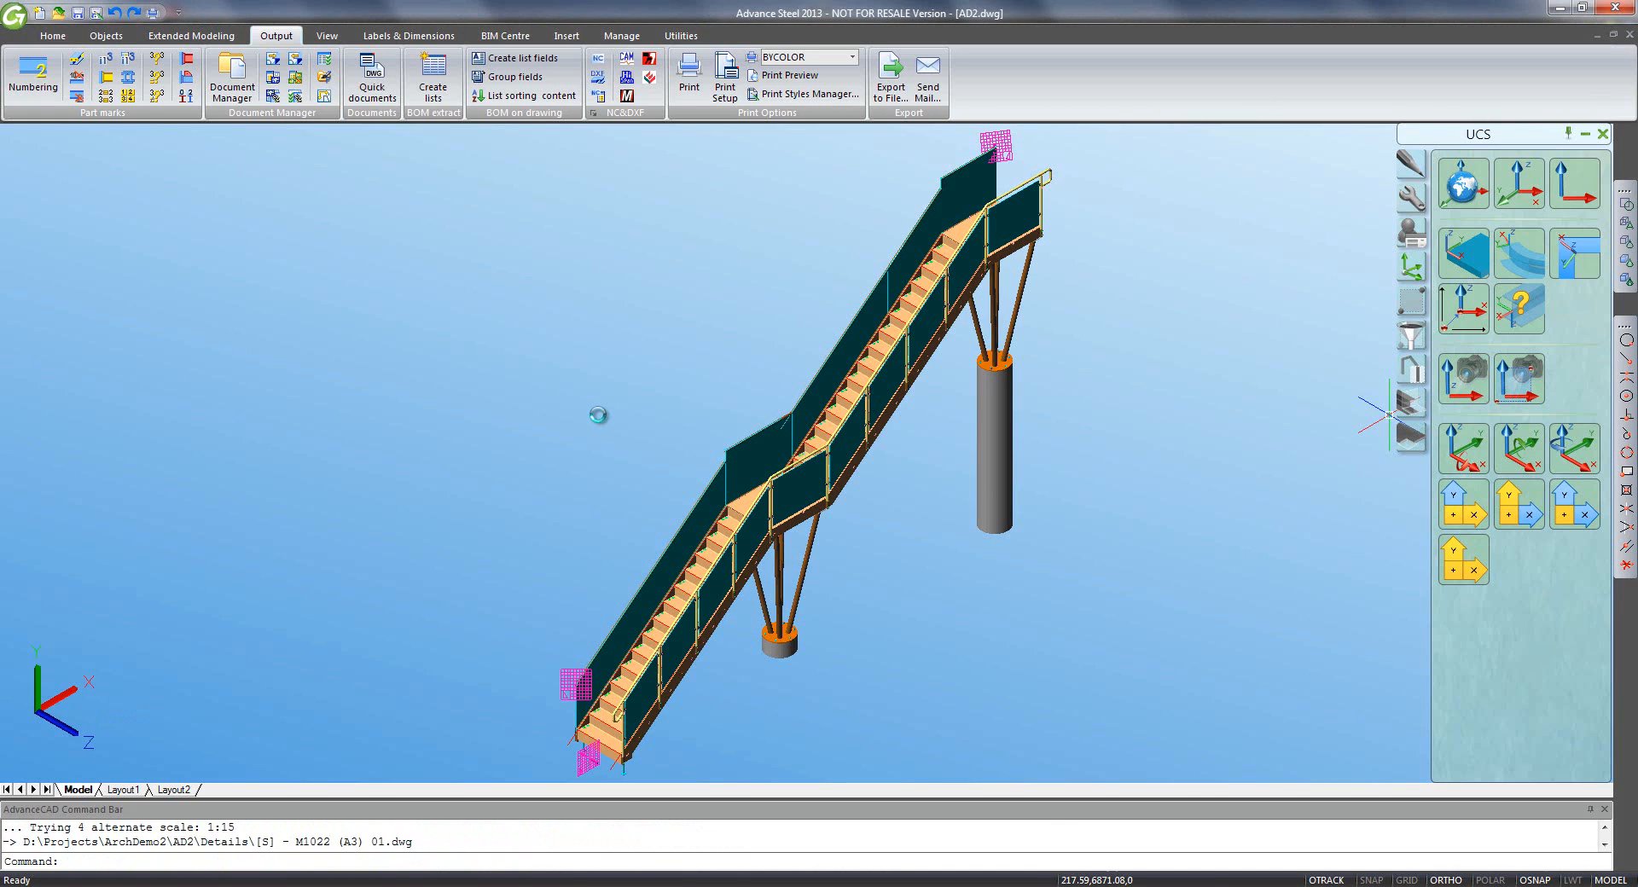
# - List the up-to-date detail drawings in the Document Manager and preview the PL18 drawing
pyautogui.click(232, 86)
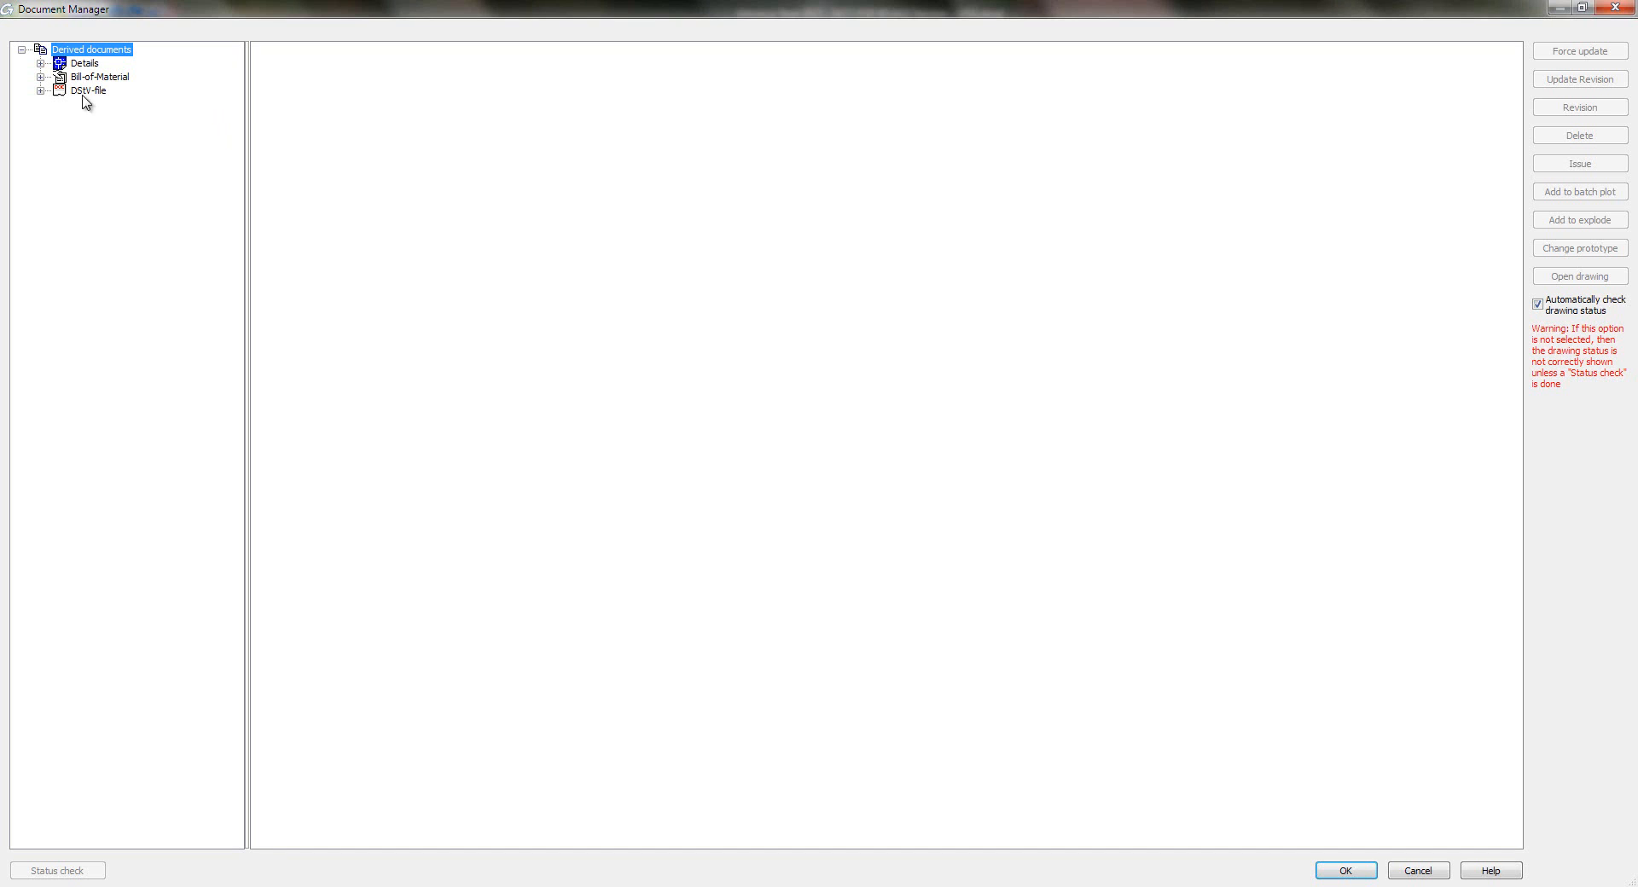
pyautogui.click(40, 63)
pyautogui.click(59, 76)
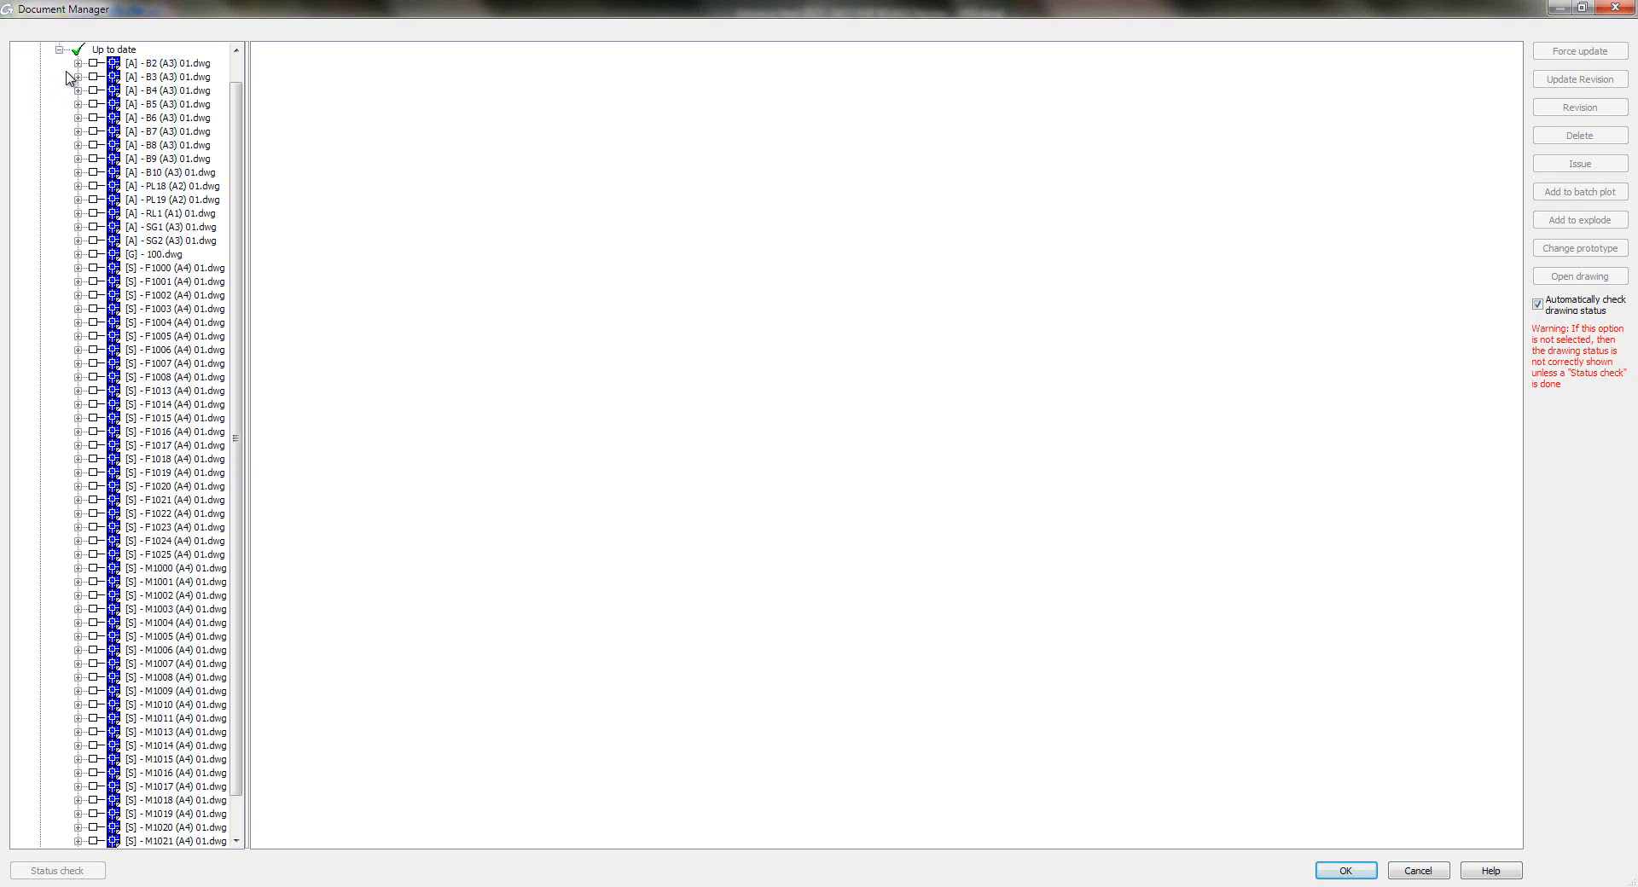
pyautogui.click(149, 187)
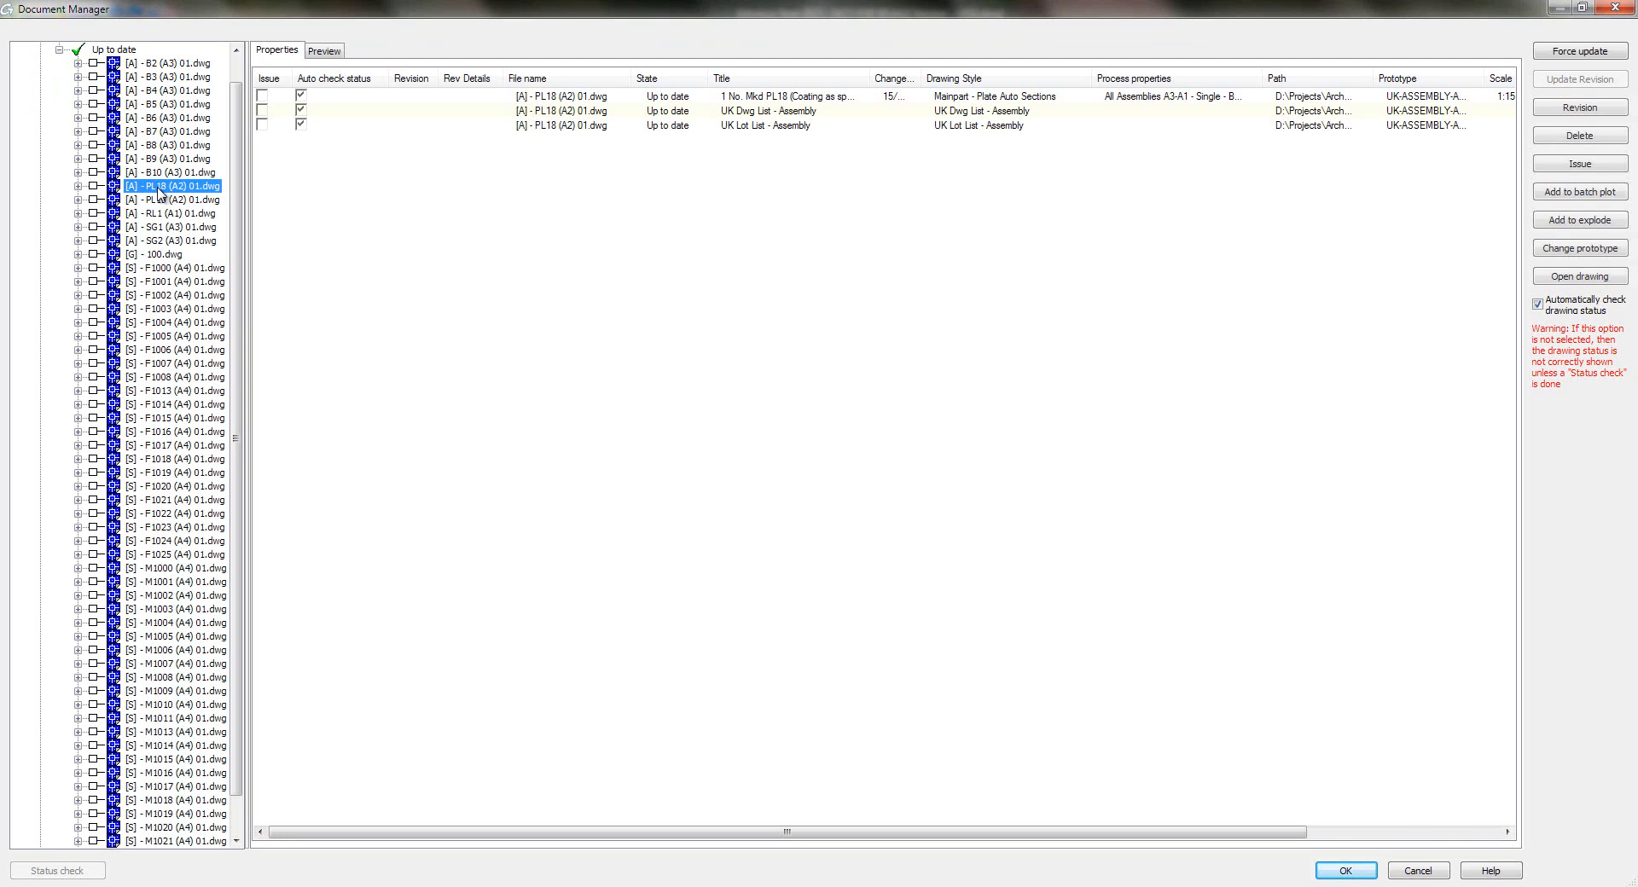
pyautogui.click(324, 49)
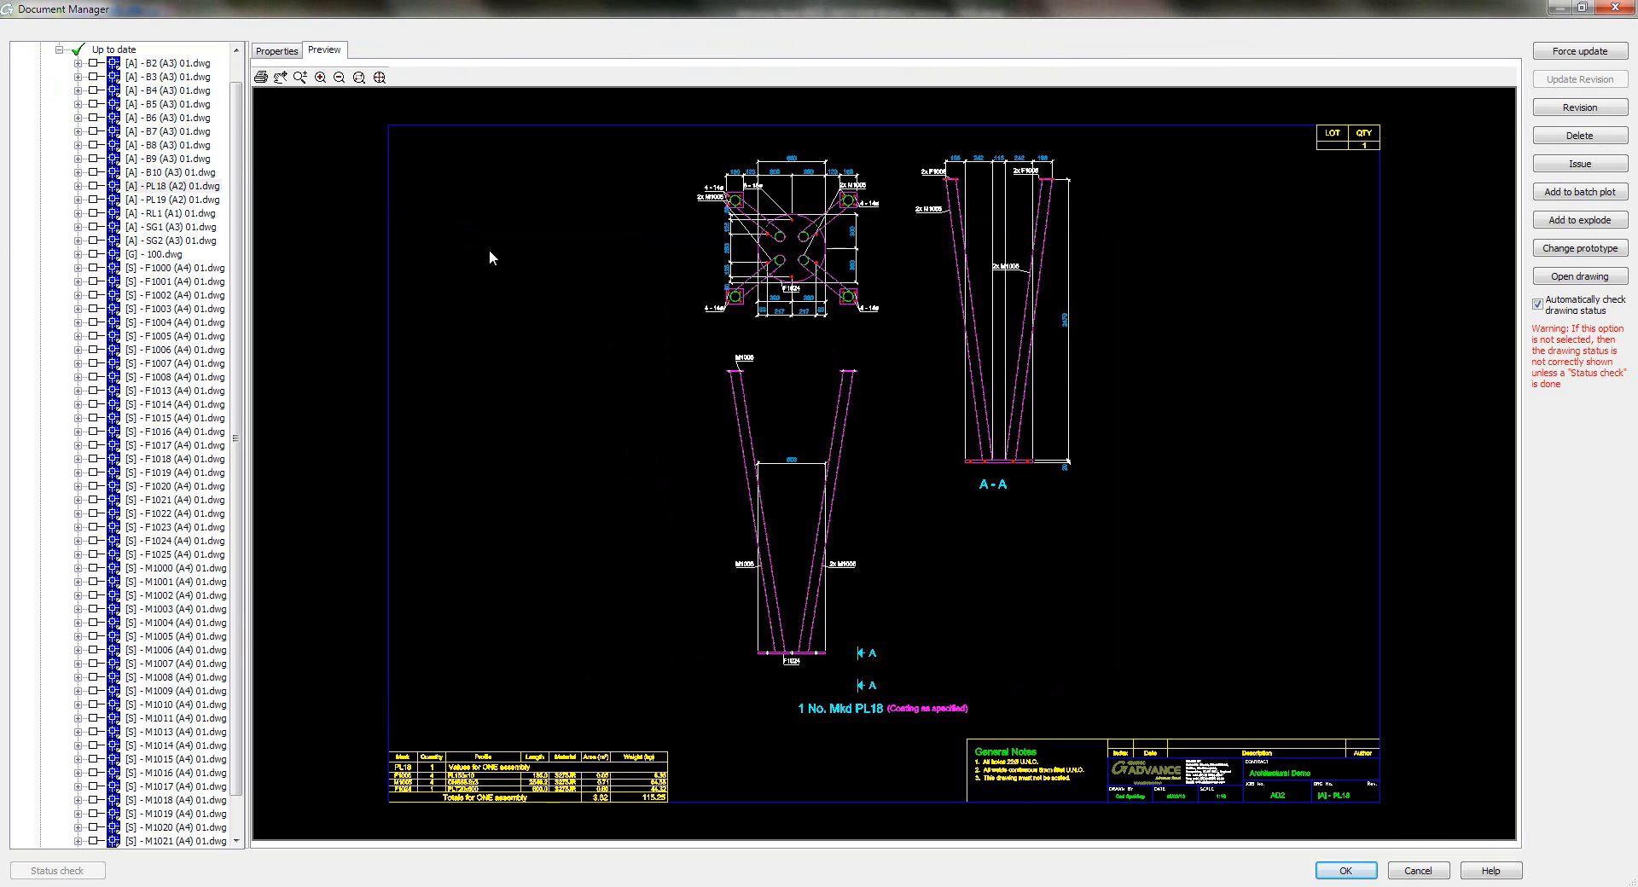
# - Preview the SG1, SG2, F1003, F1006, F1018, M1003 and M1013 drawings in turn
pyautogui.click(192, 228)
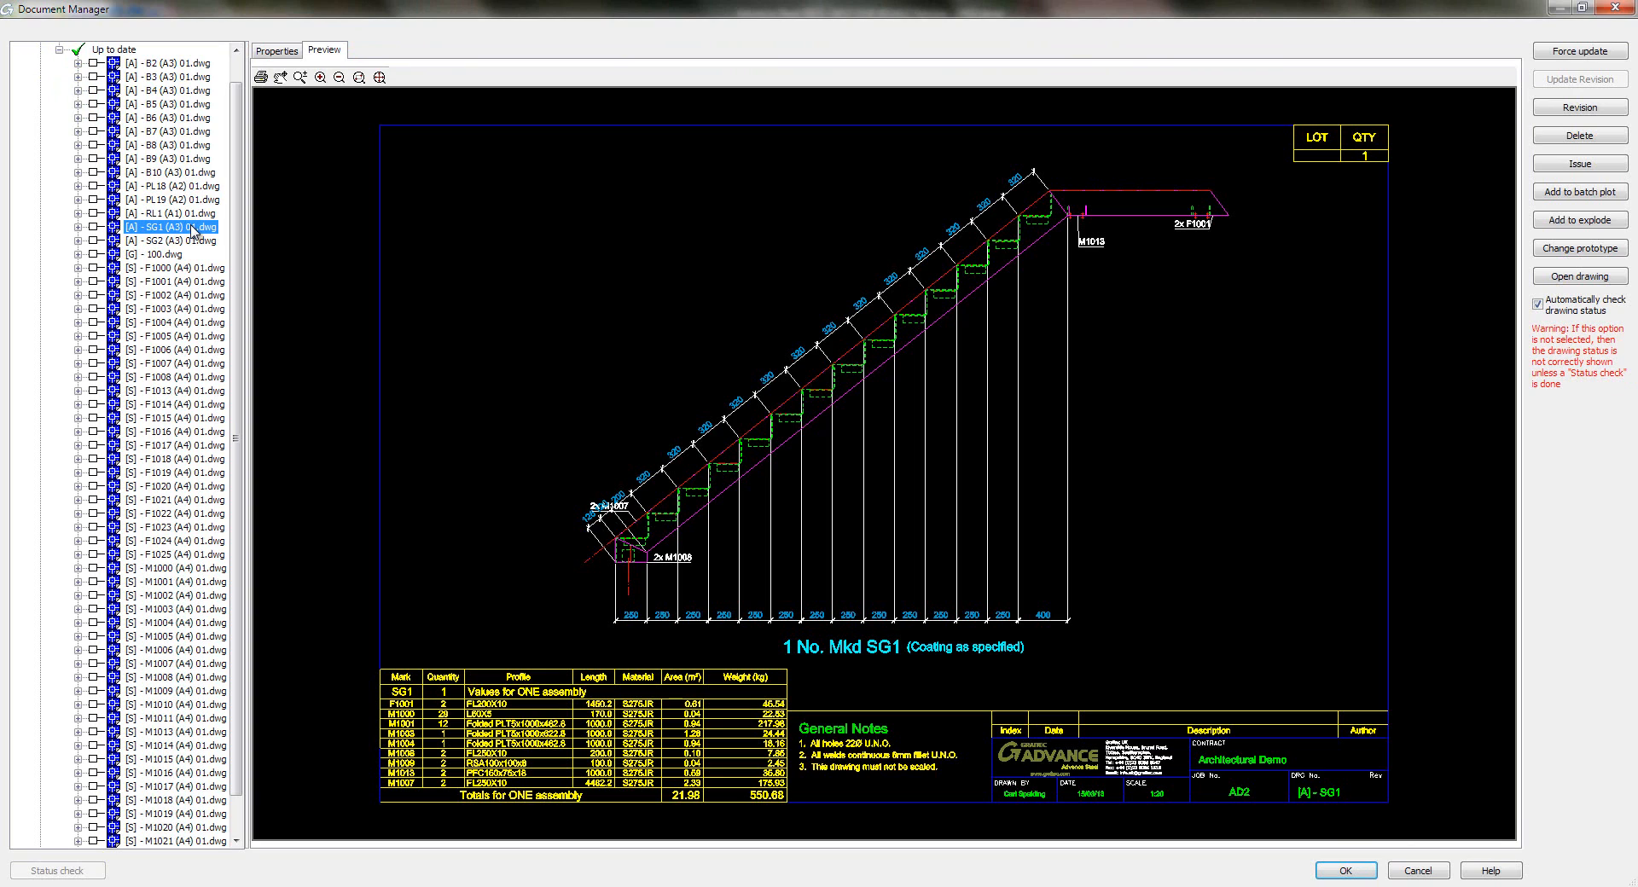
pyautogui.click(201, 243)
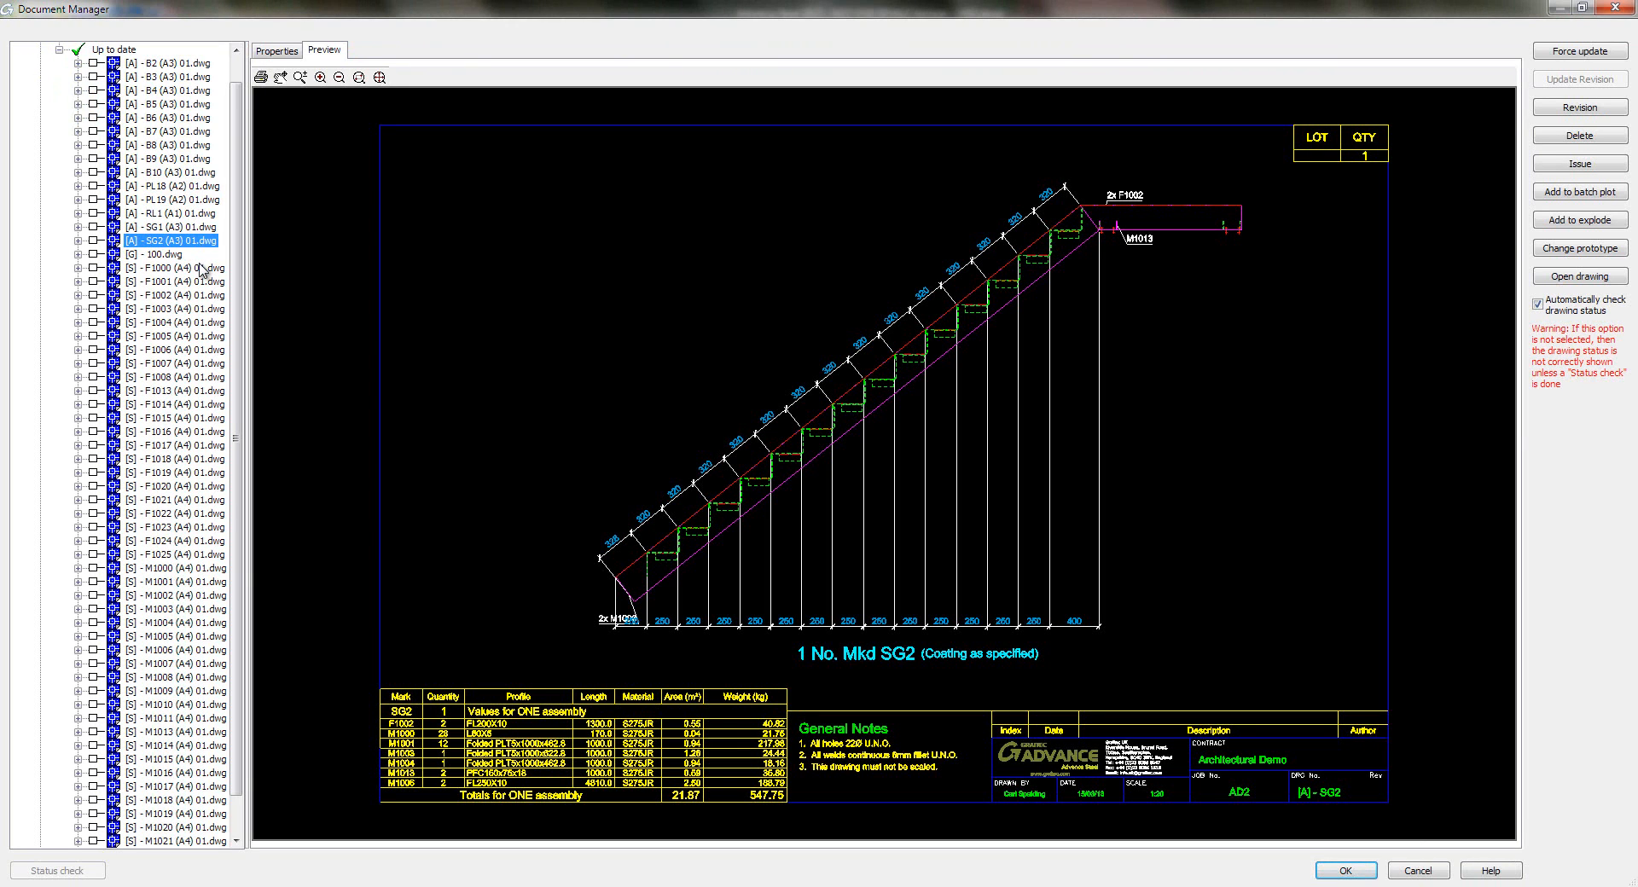
pyautogui.click(188, 308)
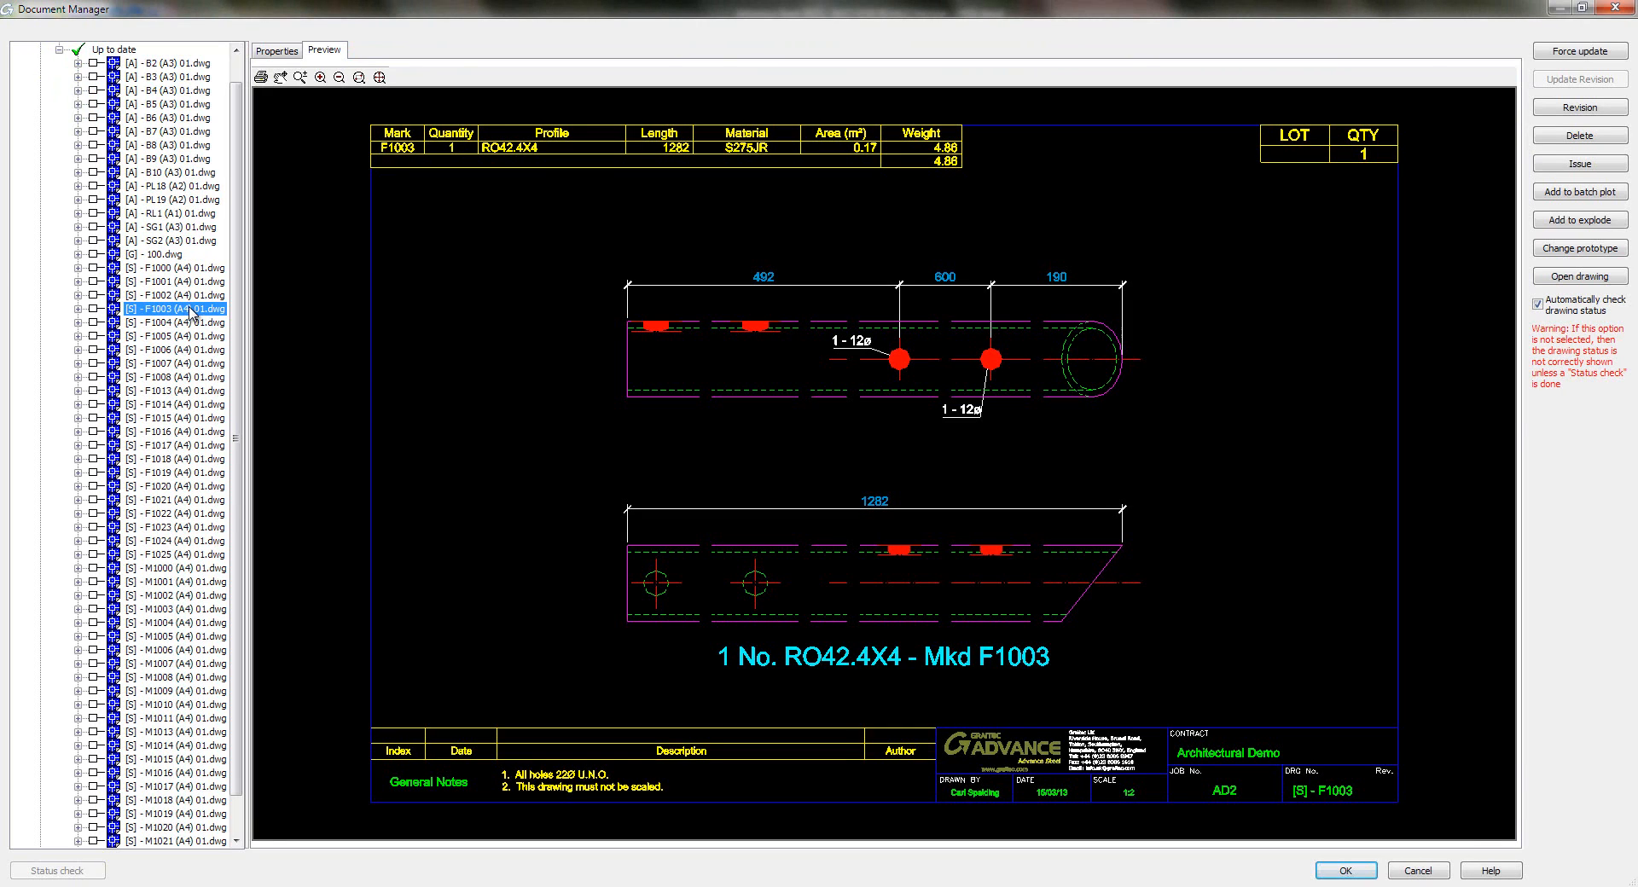
pyautogui.click(193, 350)
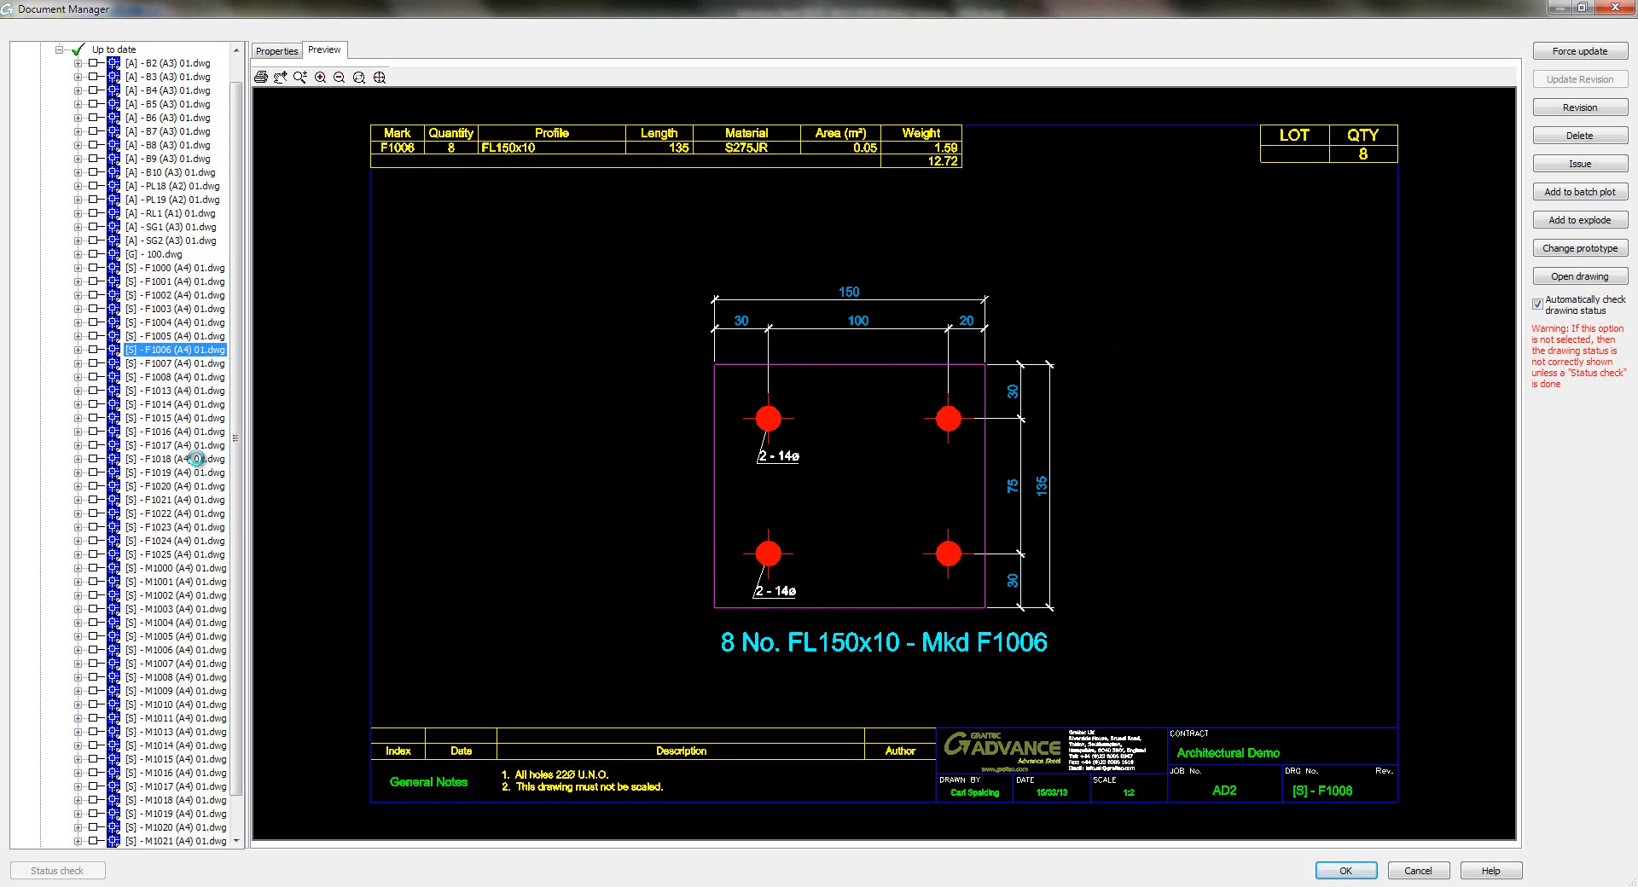
pyautogui.click(195, 459)
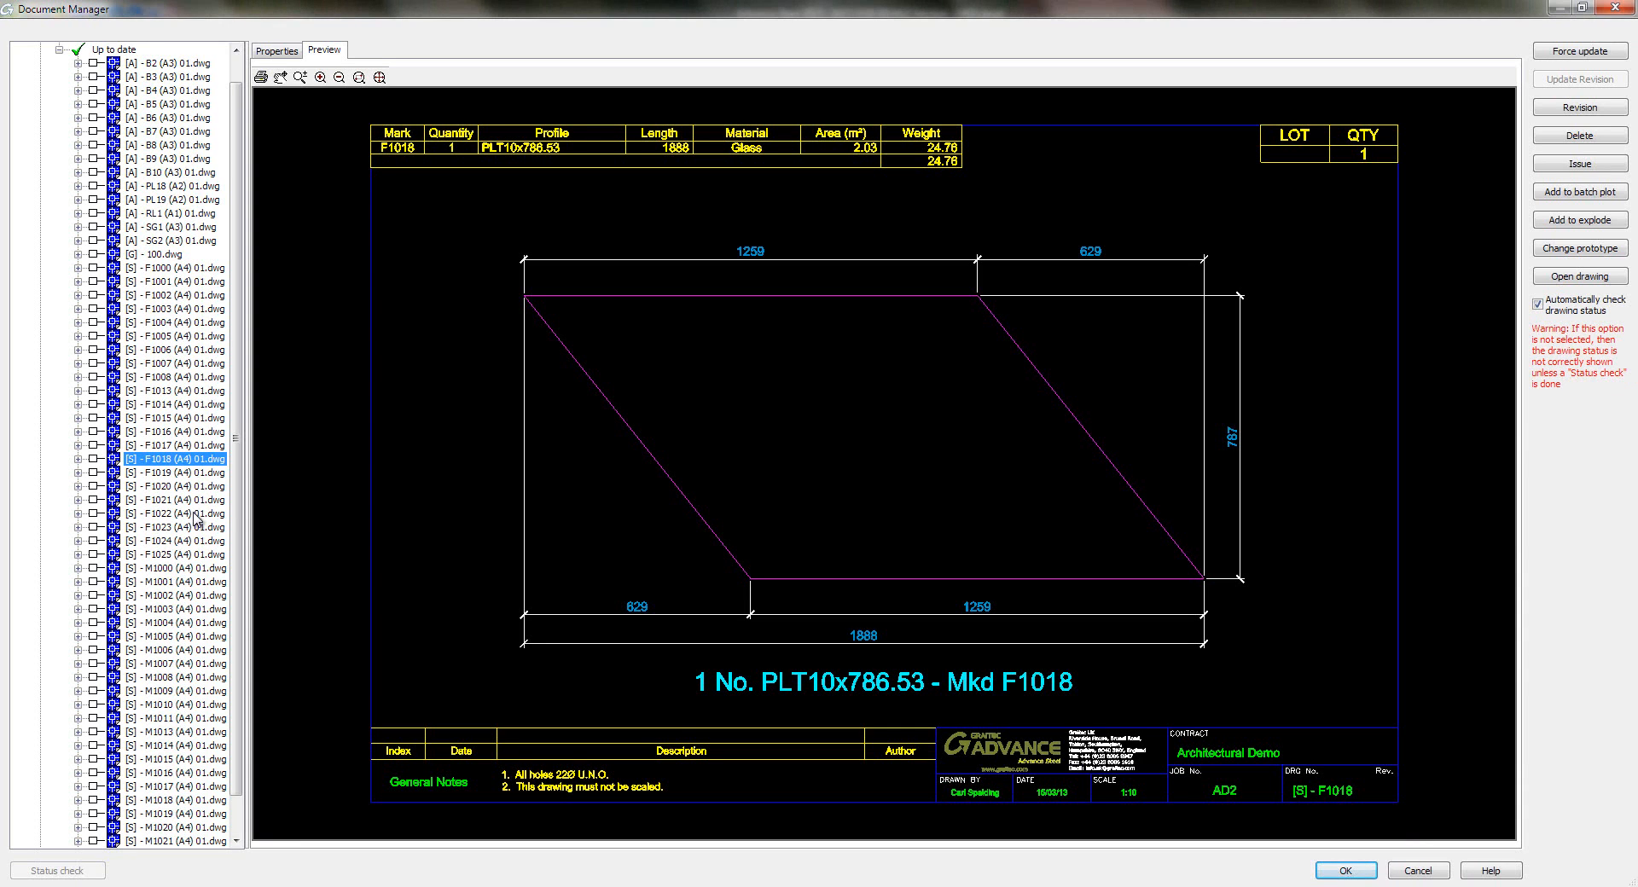
pyautogui.click(166, 609)
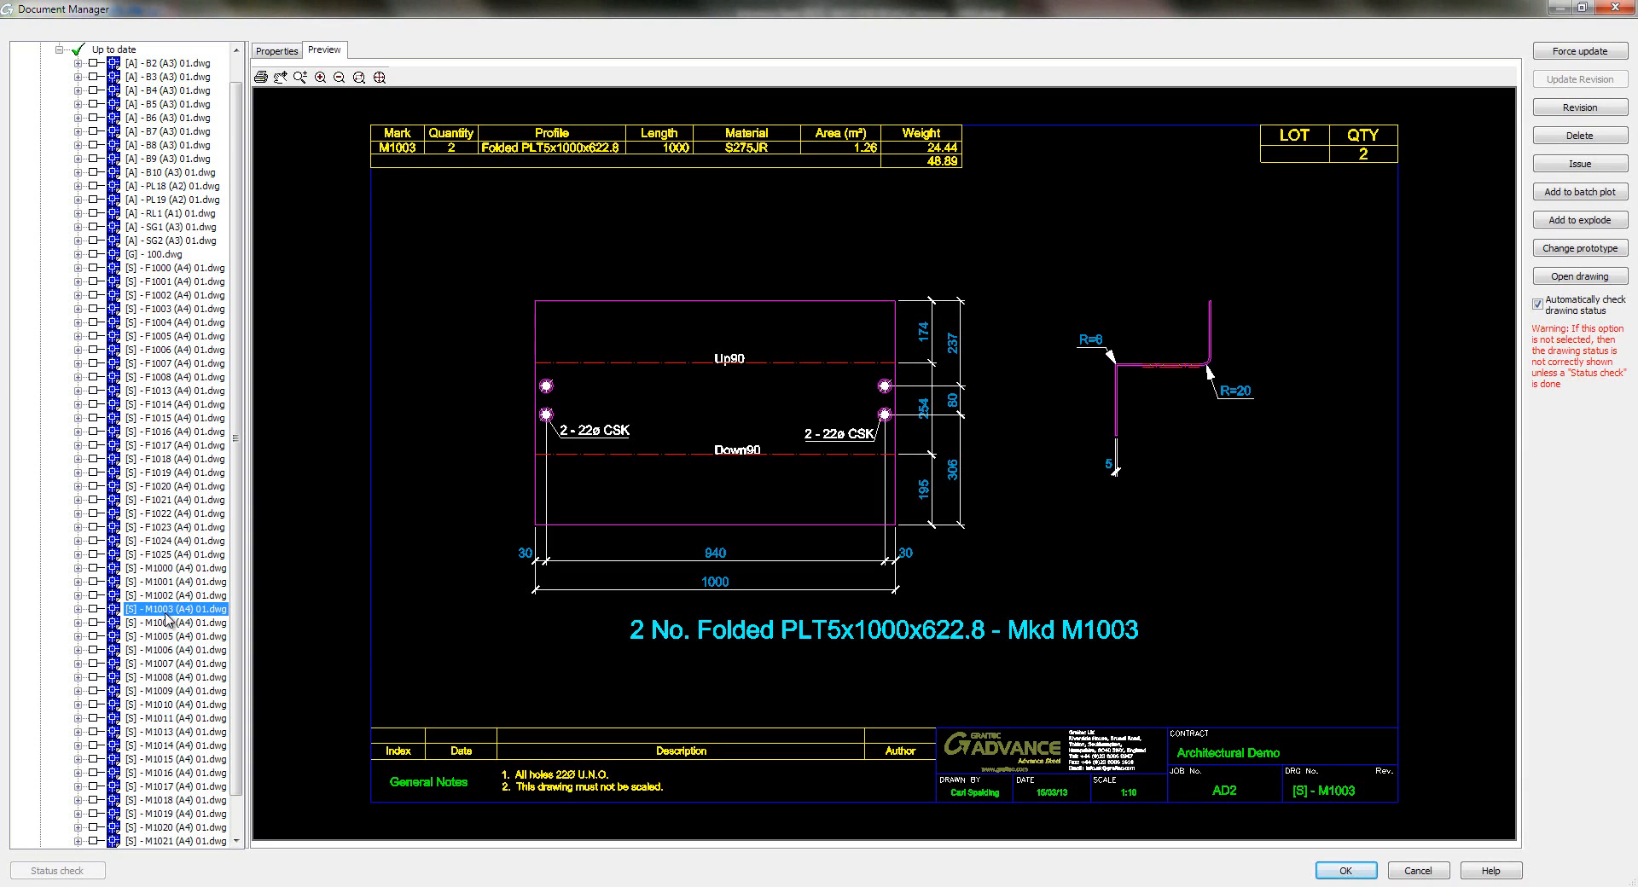
pyautogui.click(182, 732)
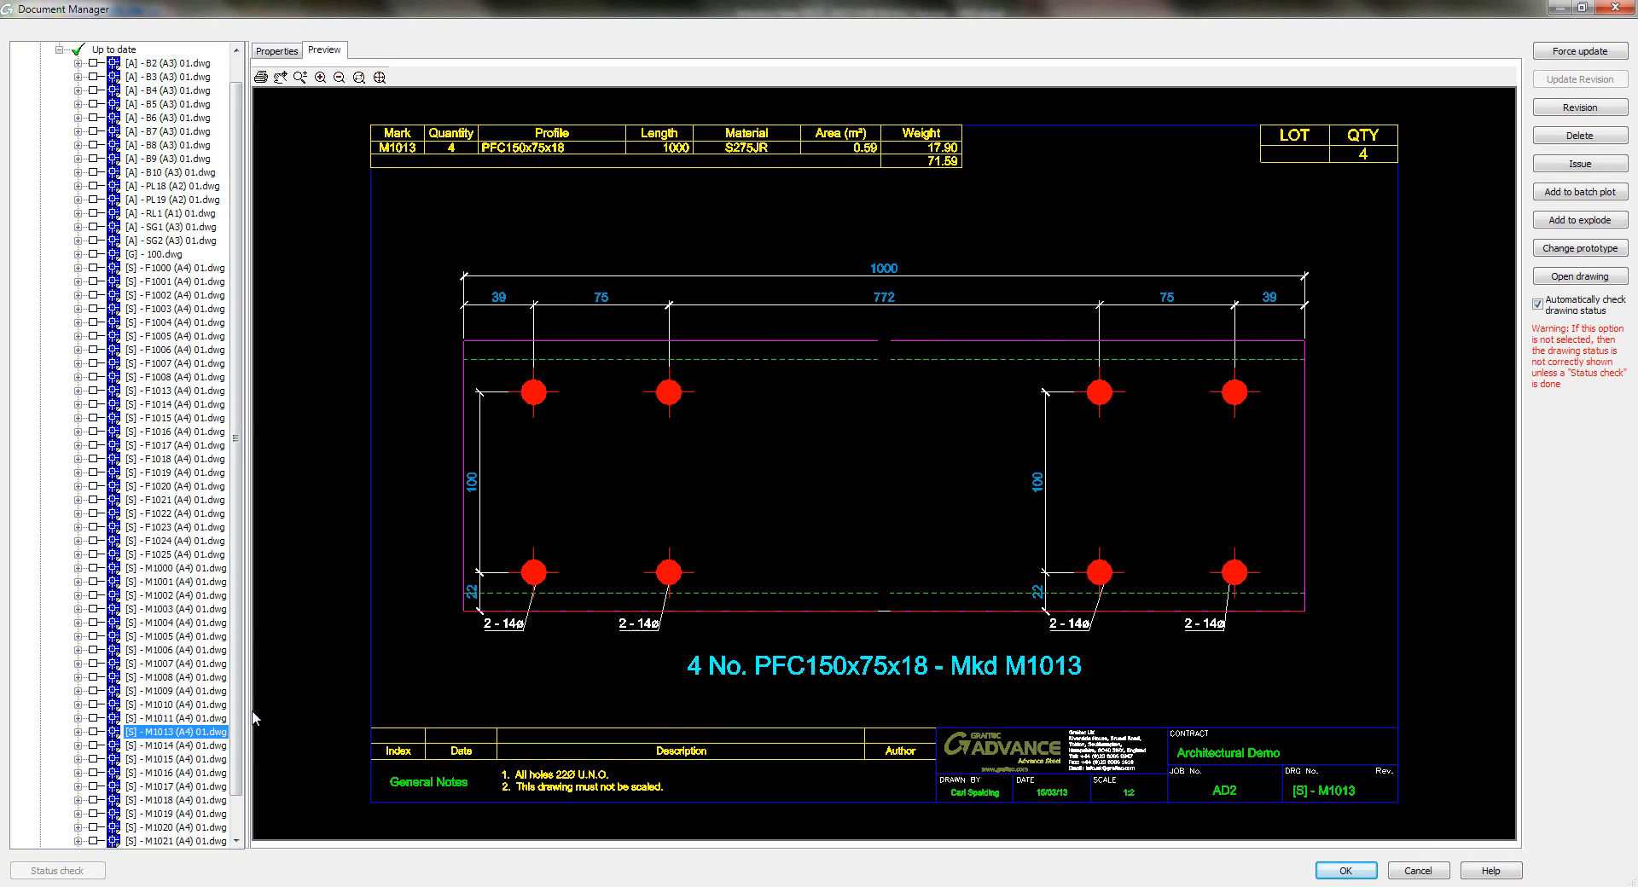
# - Open the RL1 A1 handrail drawing and zoom in on the stair connector labels
pyautogui.doubleClick(196, 213)
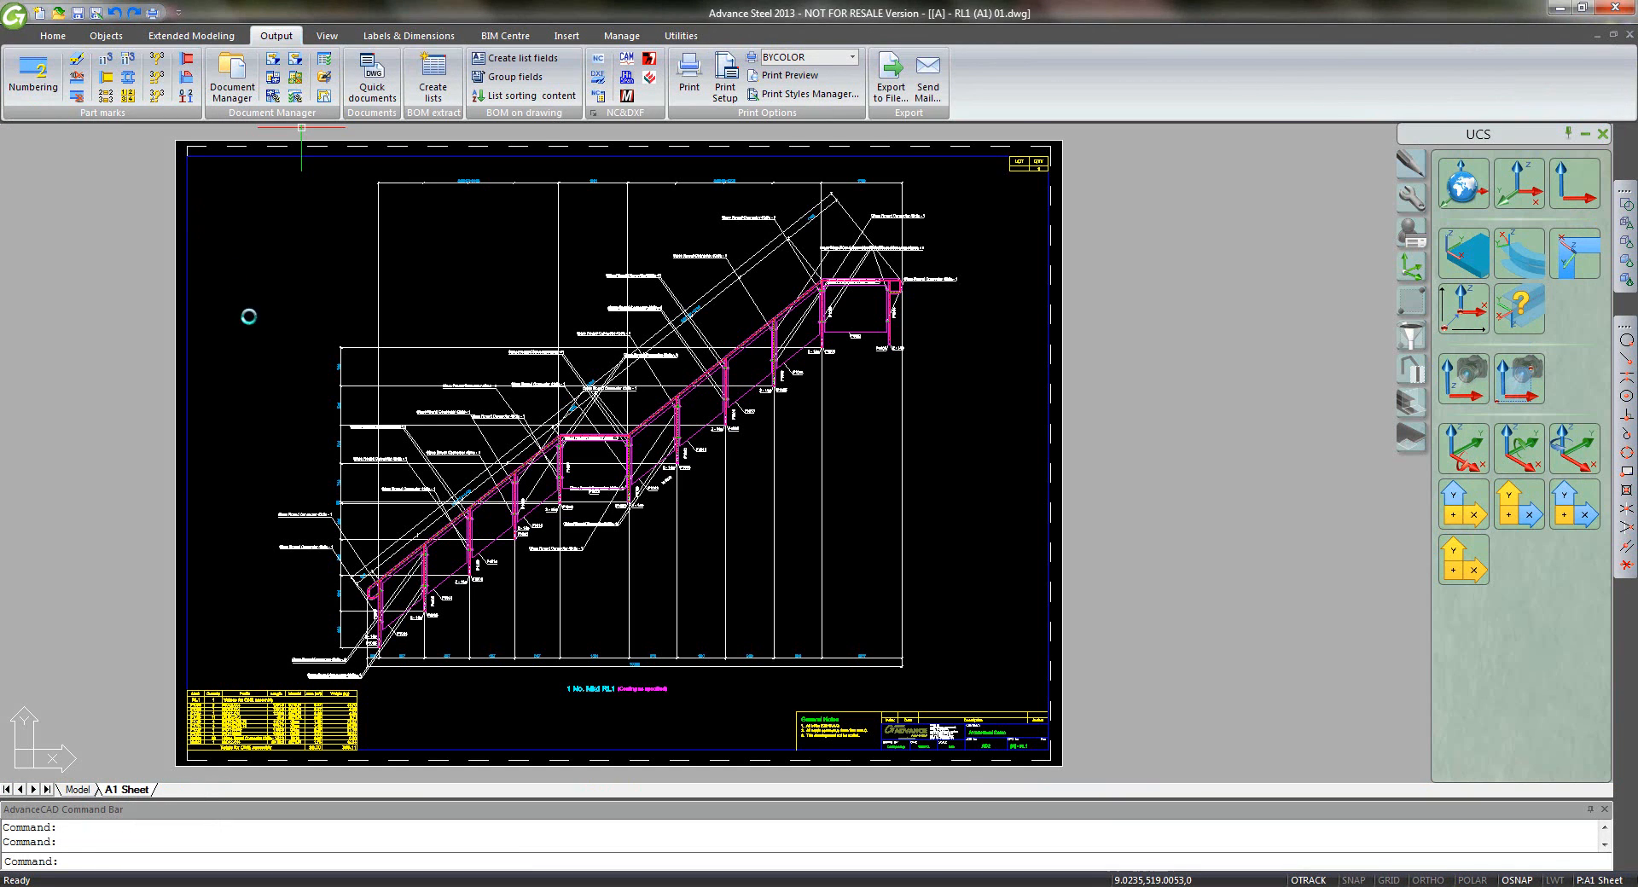
pyautogui.moveTo(547, 424); pyautogui.dragTo(598, 417, button='middle')
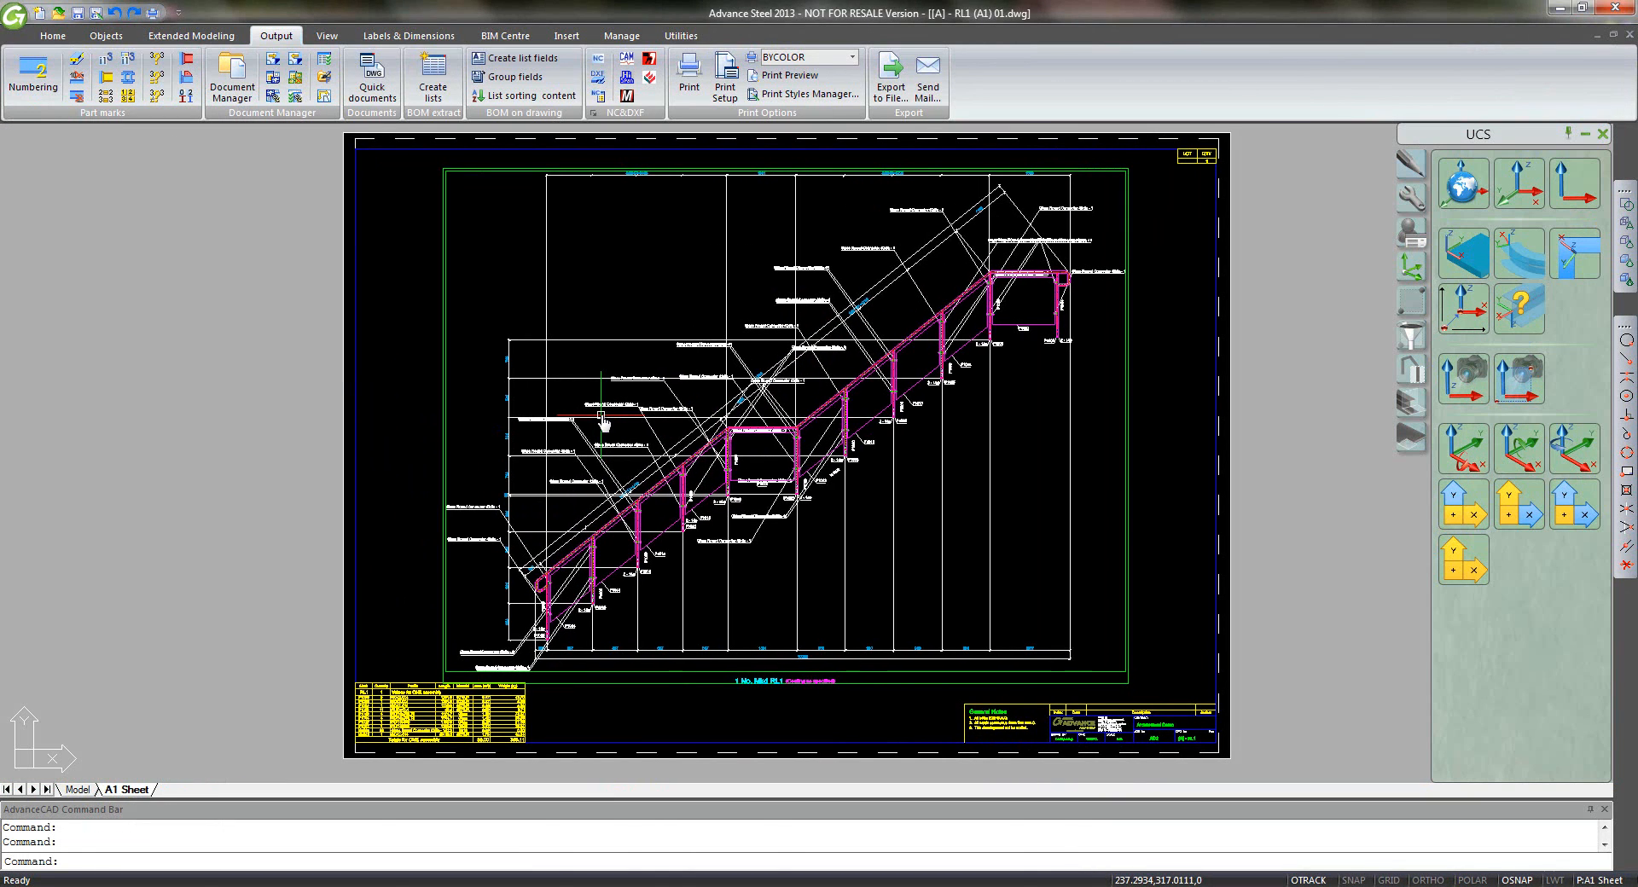
pyautogui.scroll(6, 648, 512)
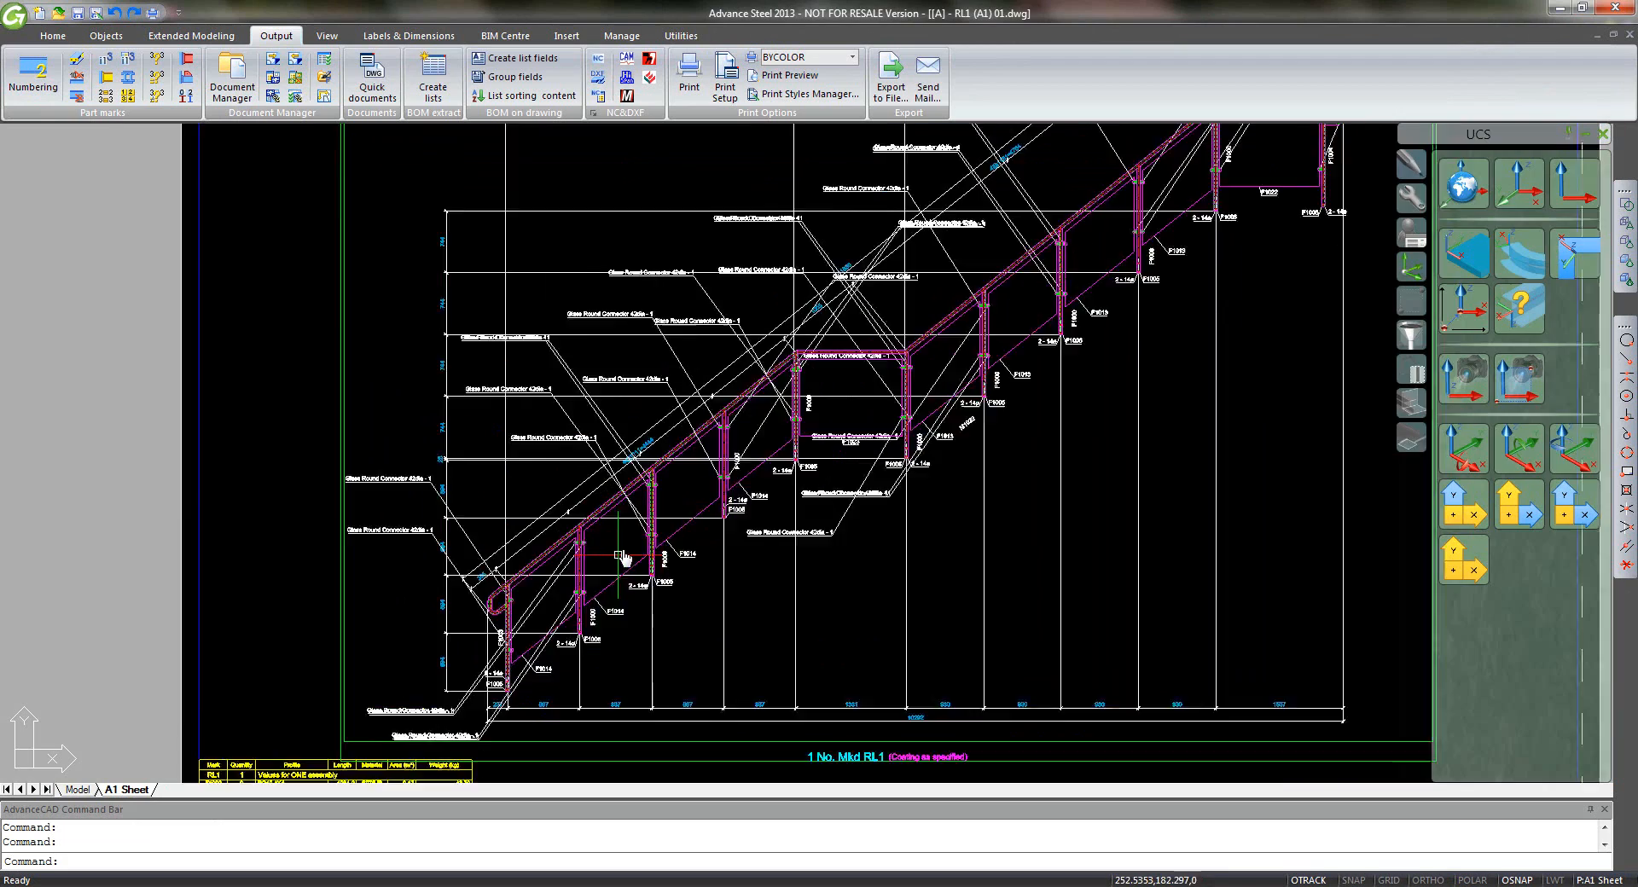
pyautogui.scroll(2, 672, 482)
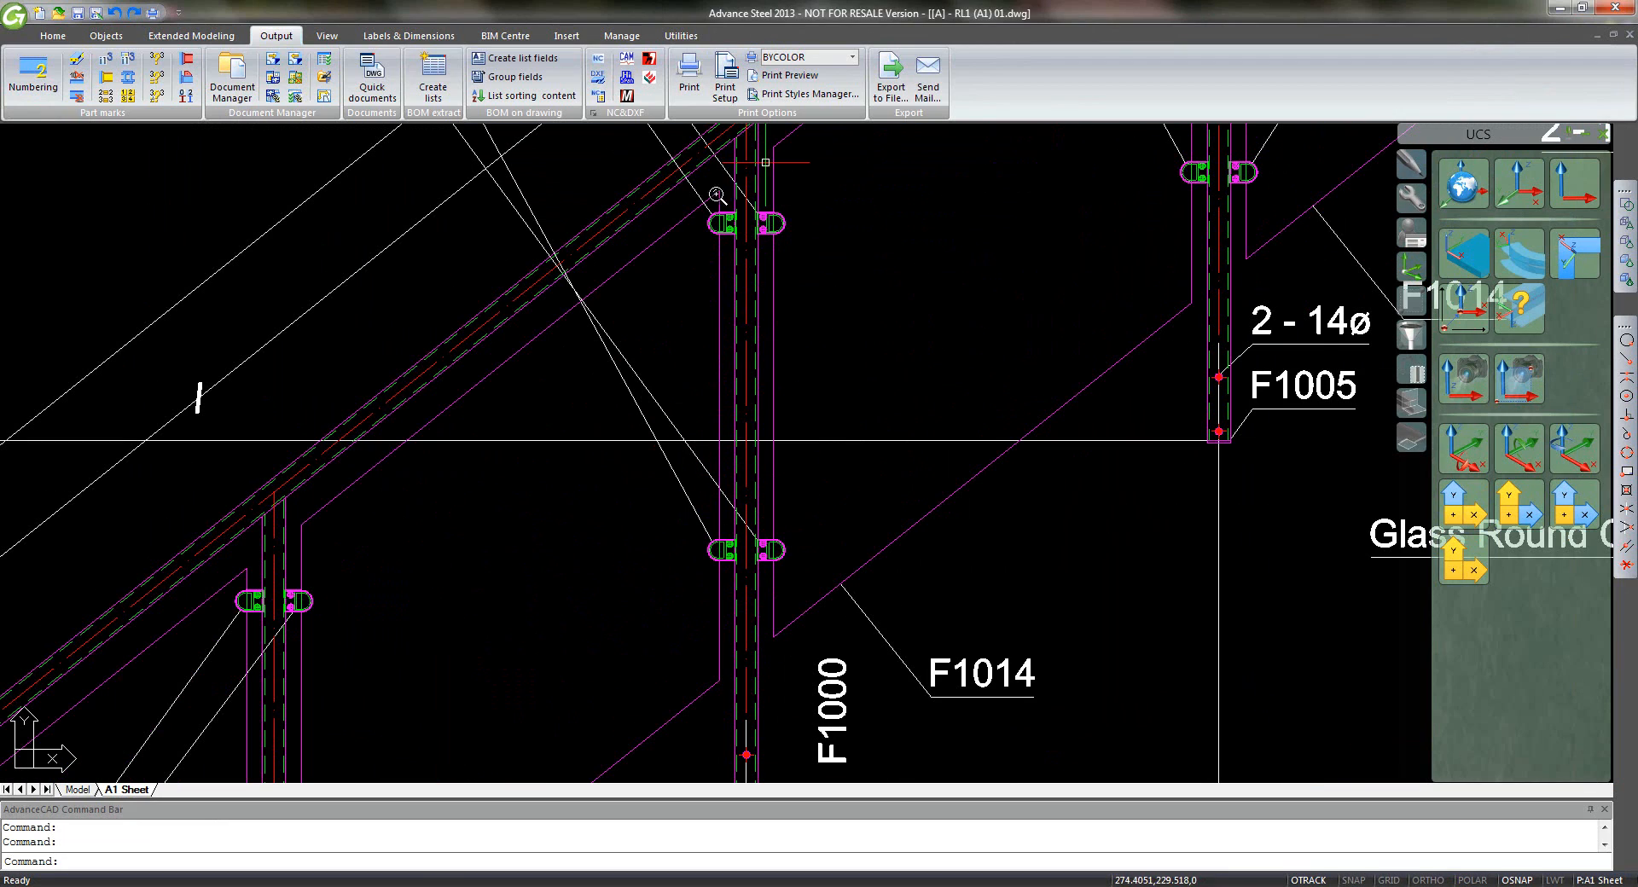
pyautogui.moveTo(534, 494); pyautogui.dragTo(739, 250, button='middle')
pyautogui.scroll(-4, 693, 368)
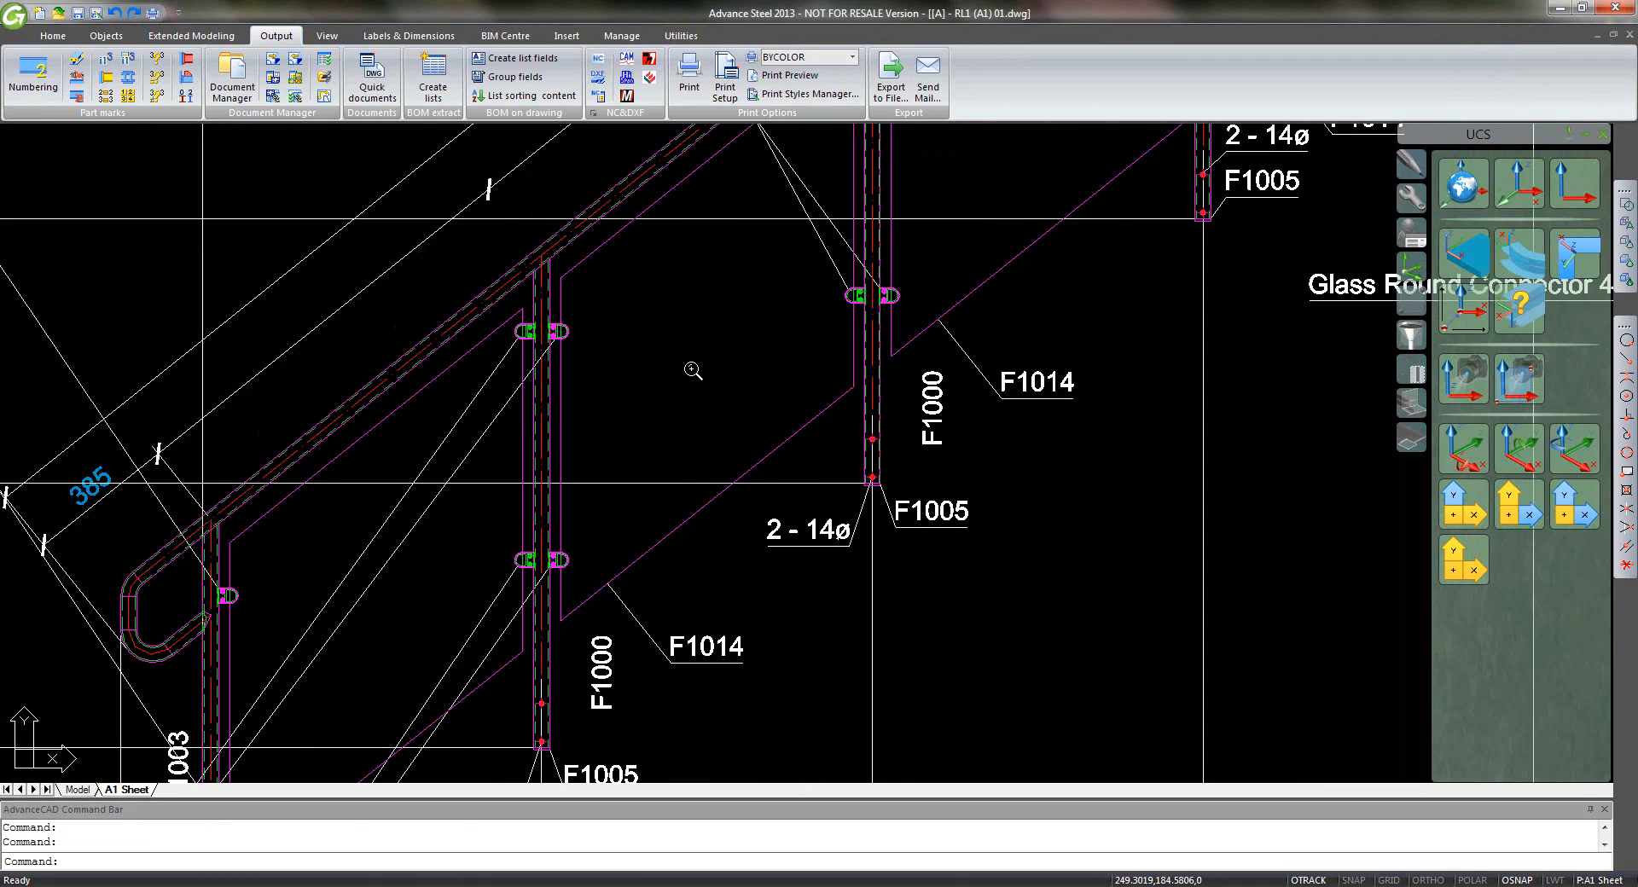
pyautogui.moveTo(738, 365)
pyautogui.mouseDown(button='middle')
pyautogui.moveTo(798, 296)
pyautogui.moveTo(749, 355)
pyautogui.mouseUp(button='middle')
pyautogui.scroll(-3, 750, 355)
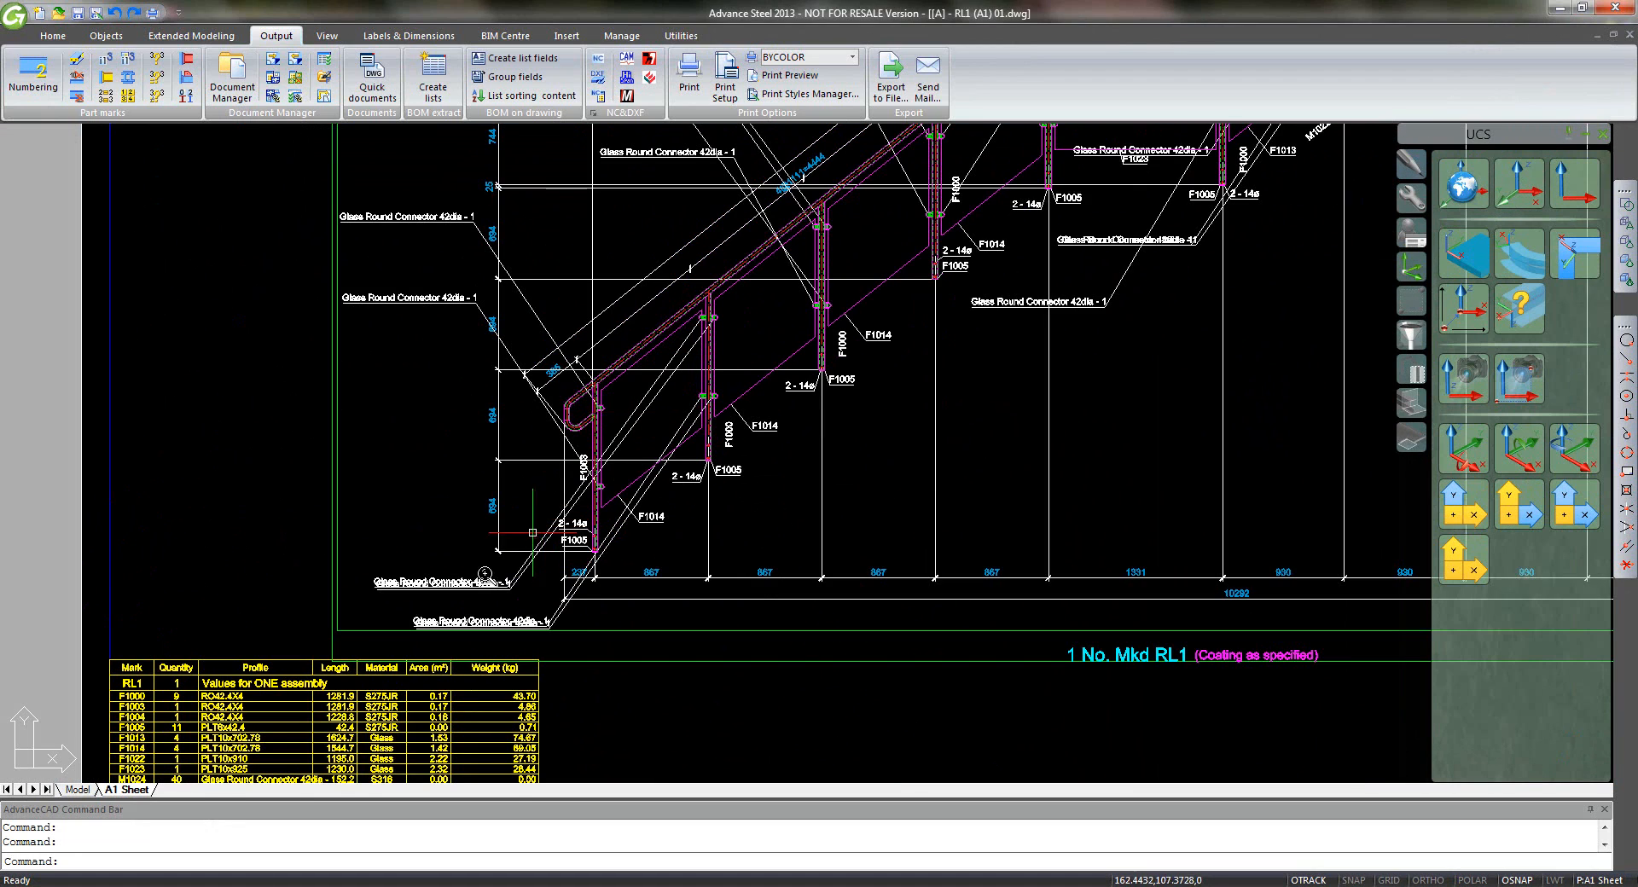
# - Window-select the duplicate Glass Round Connector leaders on the lower and upper stair flights
pyautogui.click(578, 627)
pyautogui.click(512, 607)
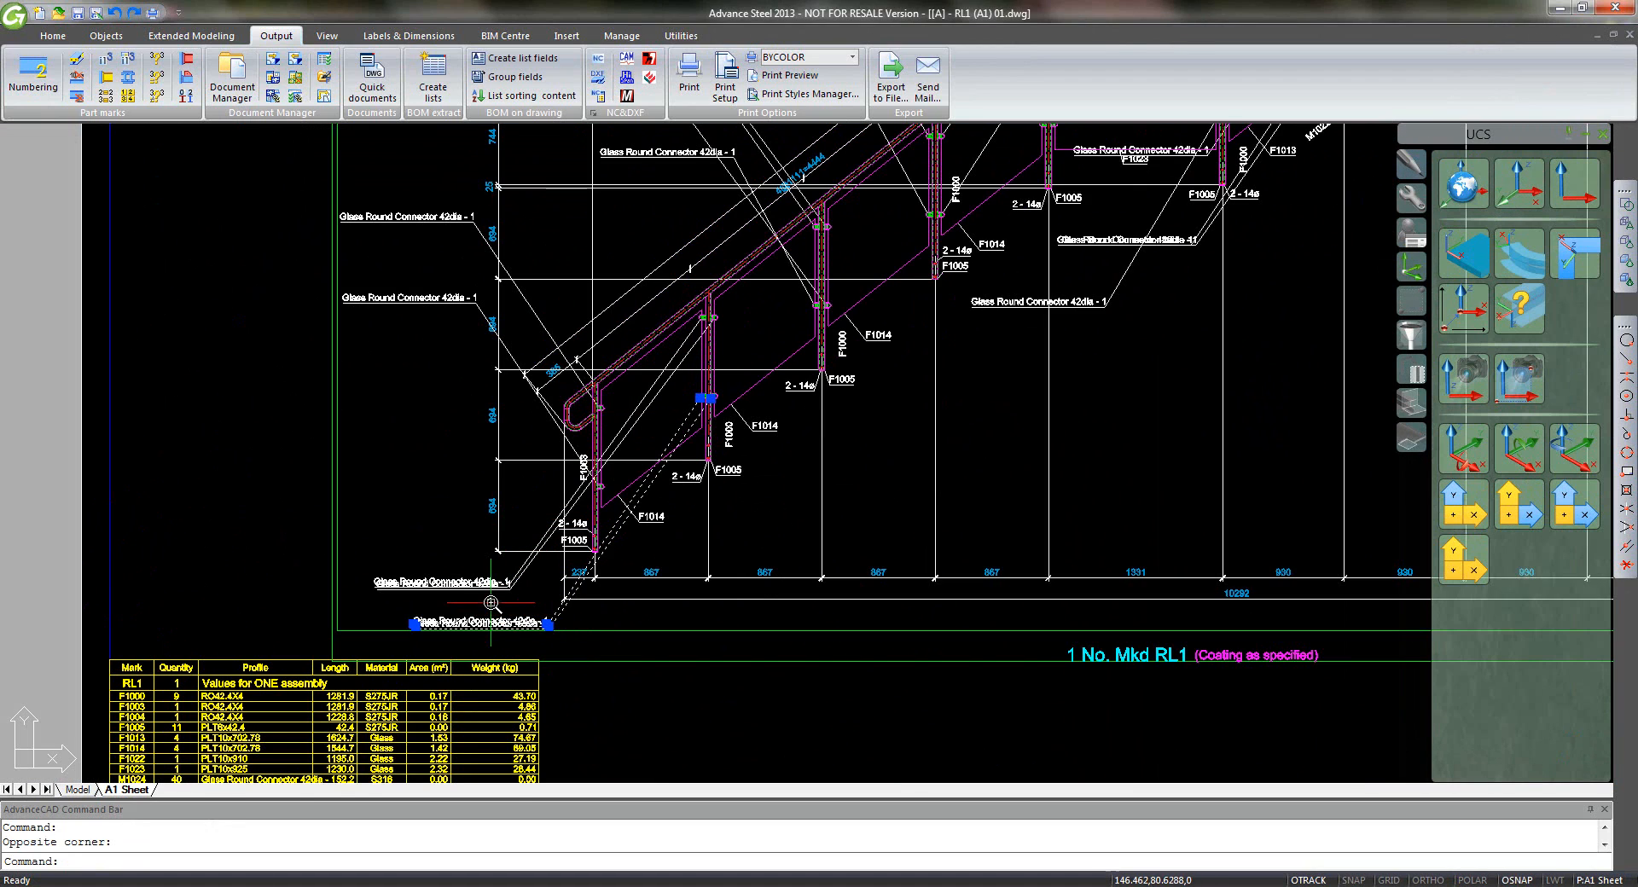
pyautogui.click(490, 603)
pyautogui.click(437, 561)
pyautogui.click(414, 343)
pyautogui.click(379, 192)
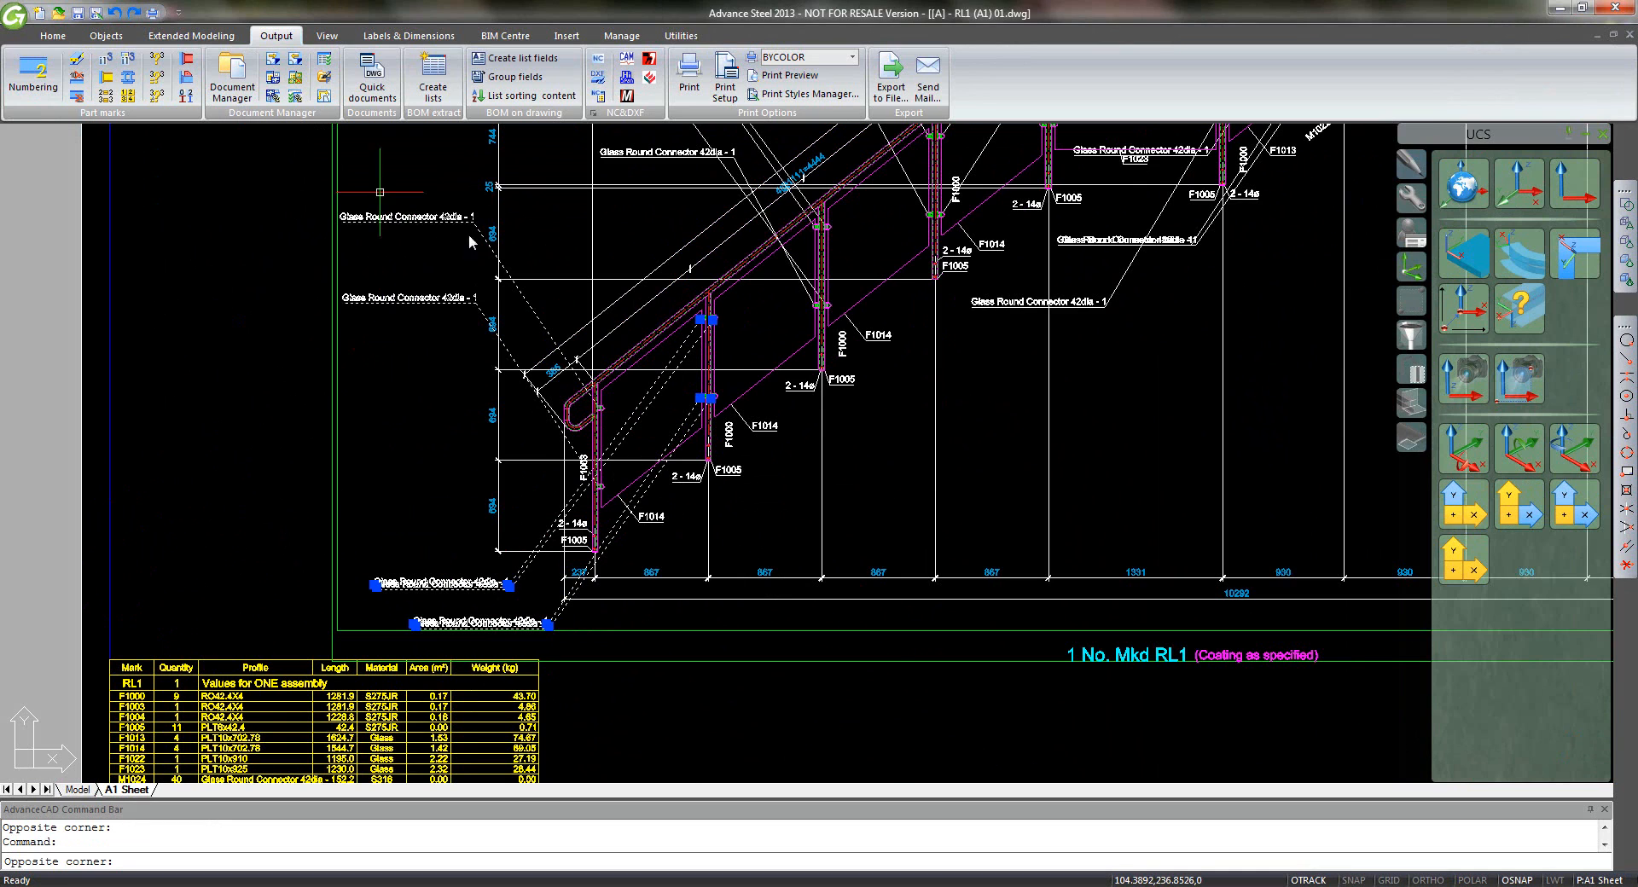
pyautogui.moveTo(468, 234); pyautogui.dragTo(299, 515, button='middle')
pyautogui.click(602, 385)
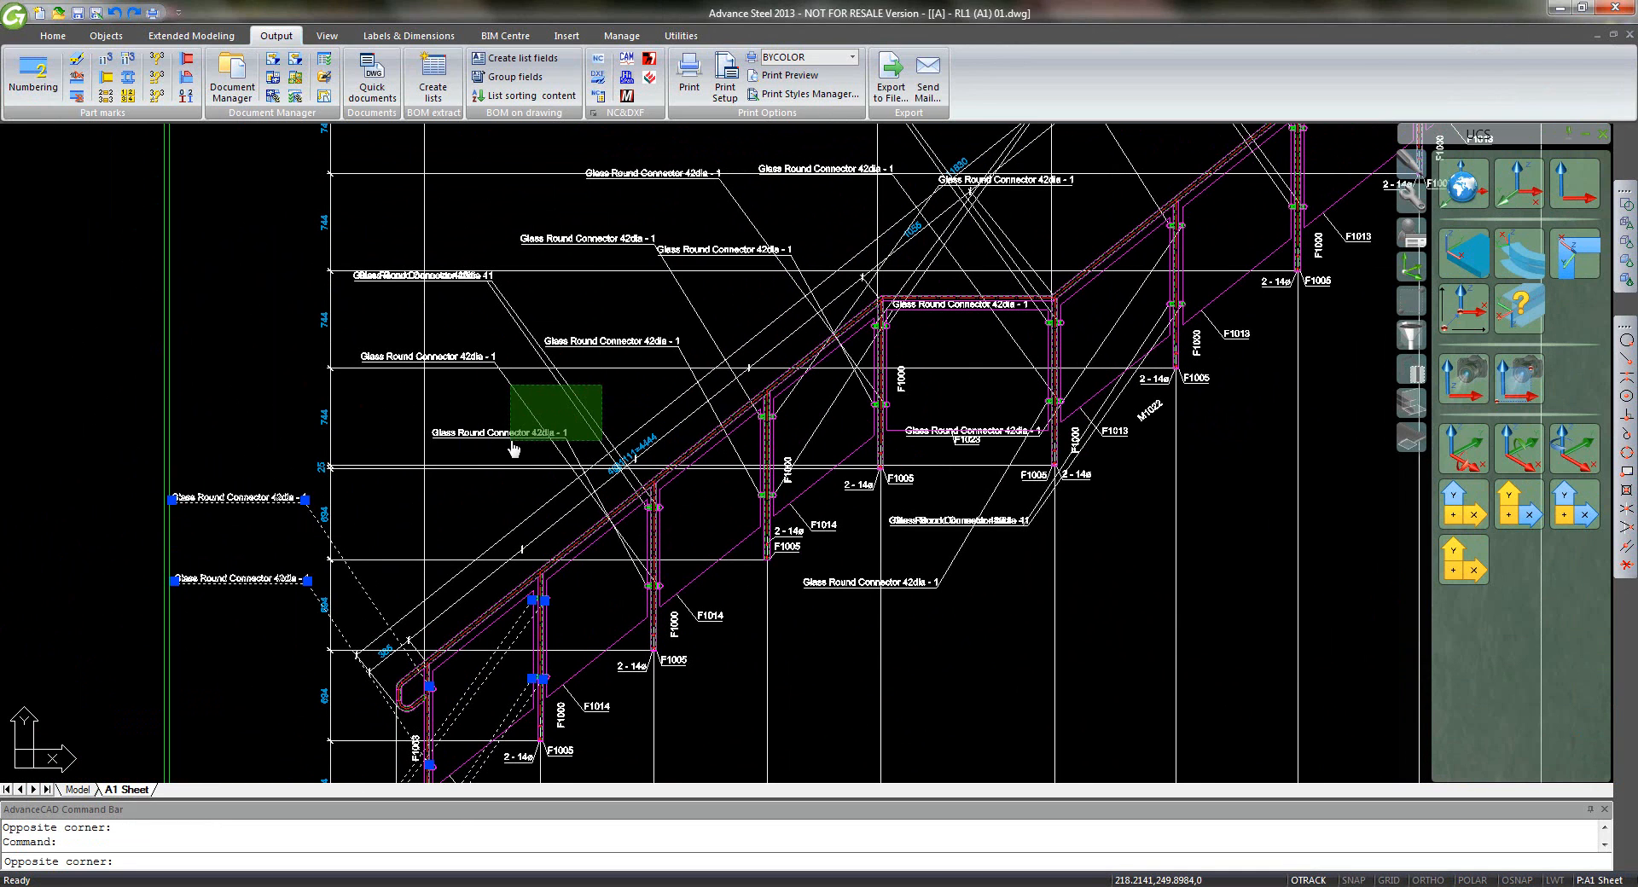
pyautogui.click(510, 440)
pyautogui.click(708, 298)
pyautogui.click(627, 348)
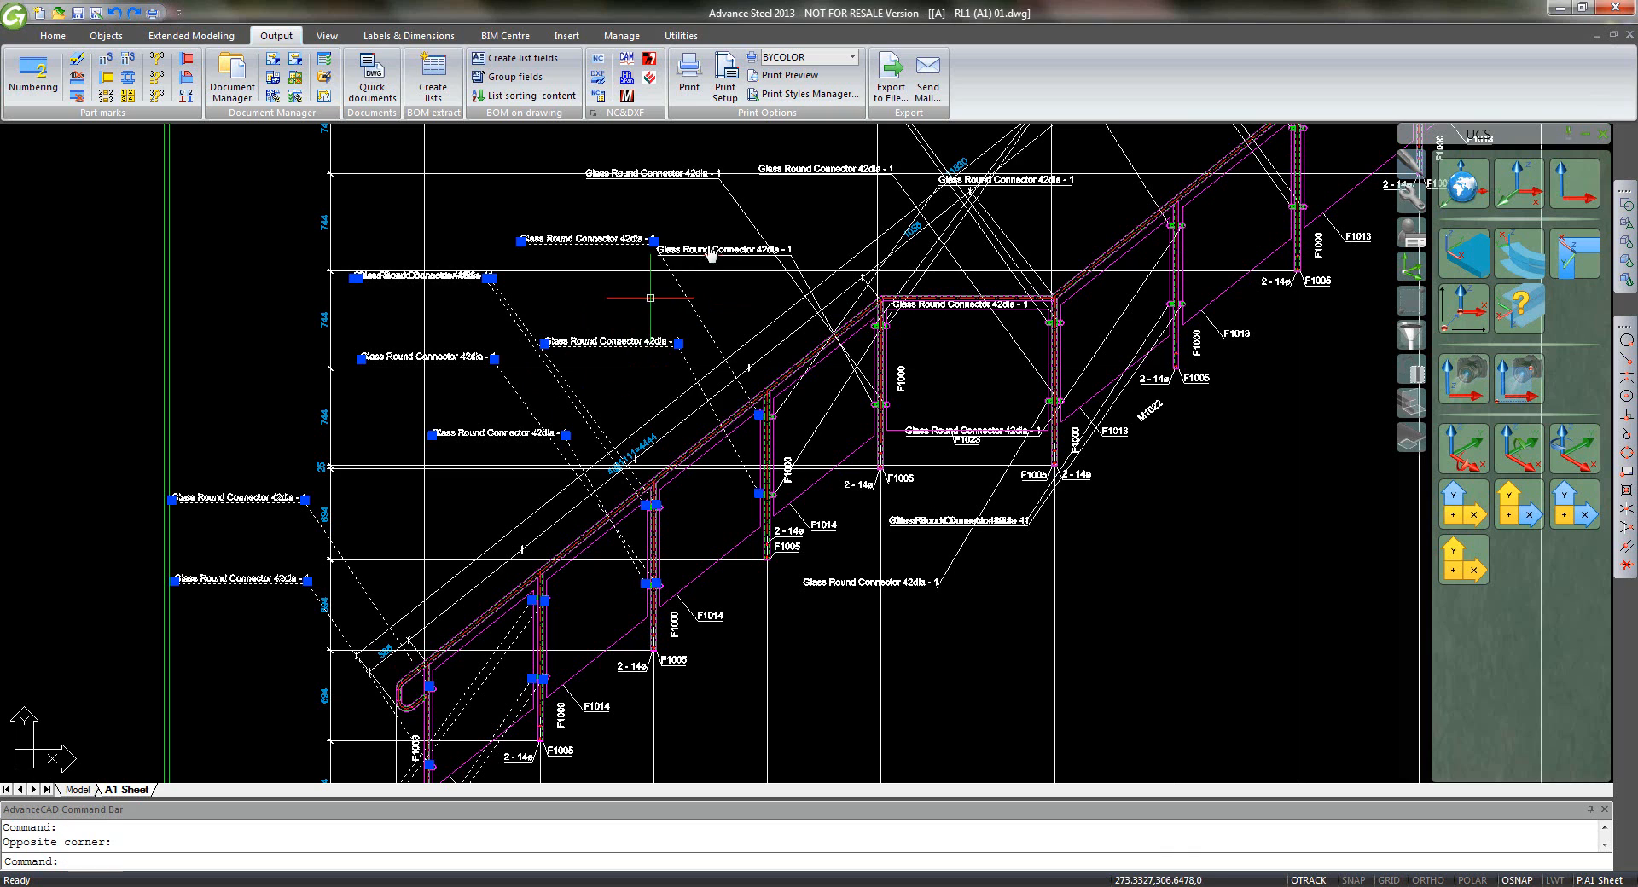
pyautogui.click(783, 203)
pyautogui.click(622, 256)
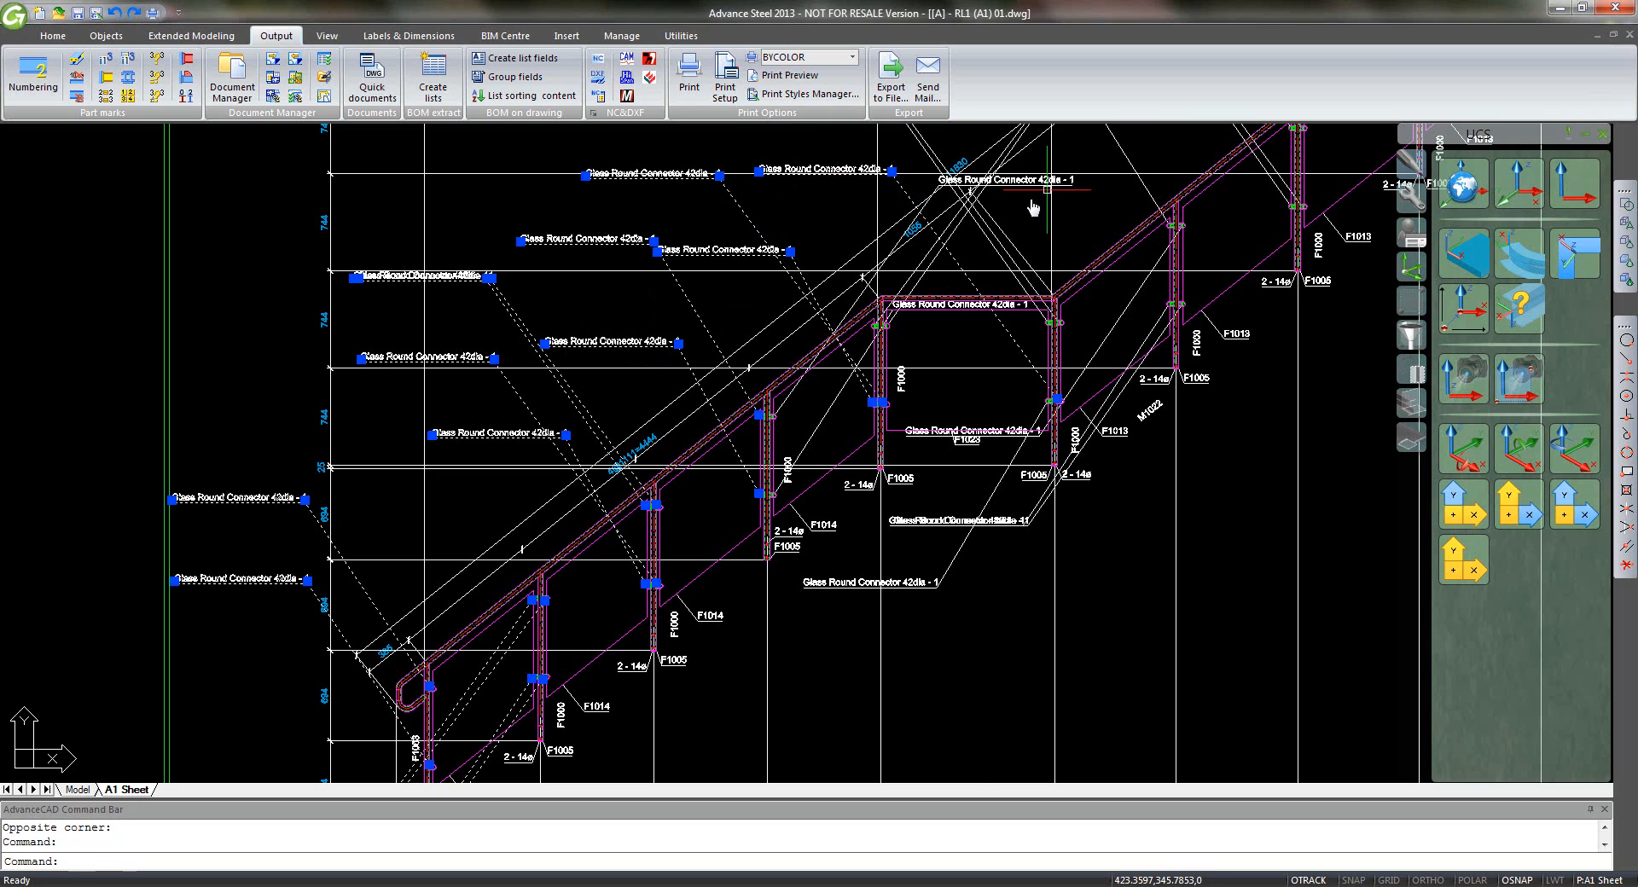
# - Add the remaining top connector labels to the selection and erase all 25 selected labels
pyautogui.moveTo(1017, 213); pyautogui.dragTo(940, 344, button='middle')
pyautogui.click(940, 344)
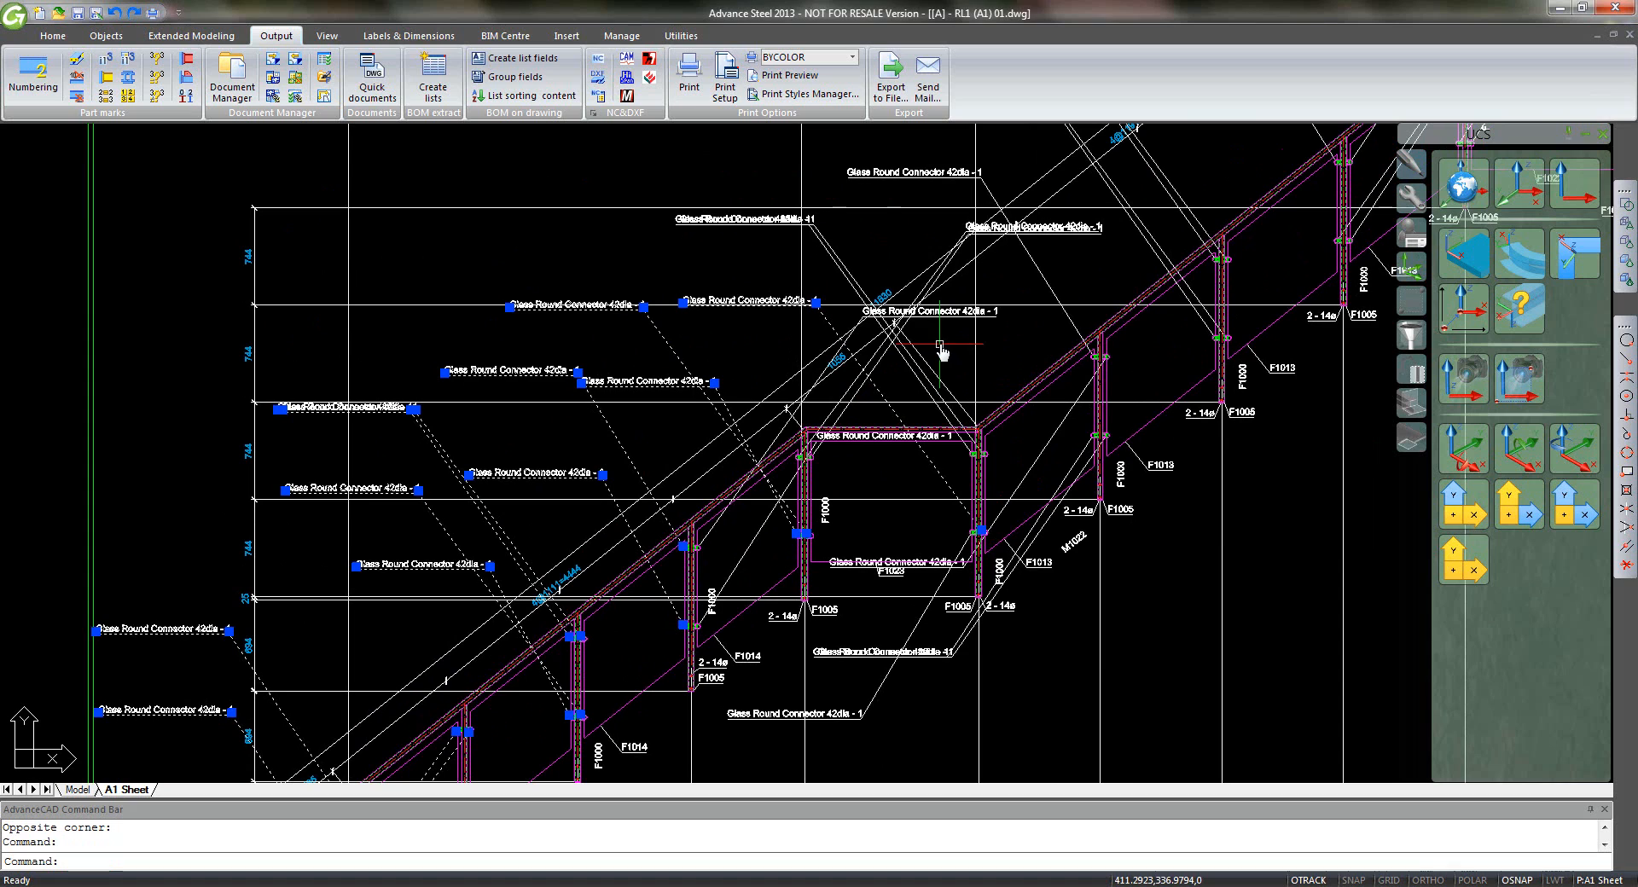
pyautogui.click(870, 373)
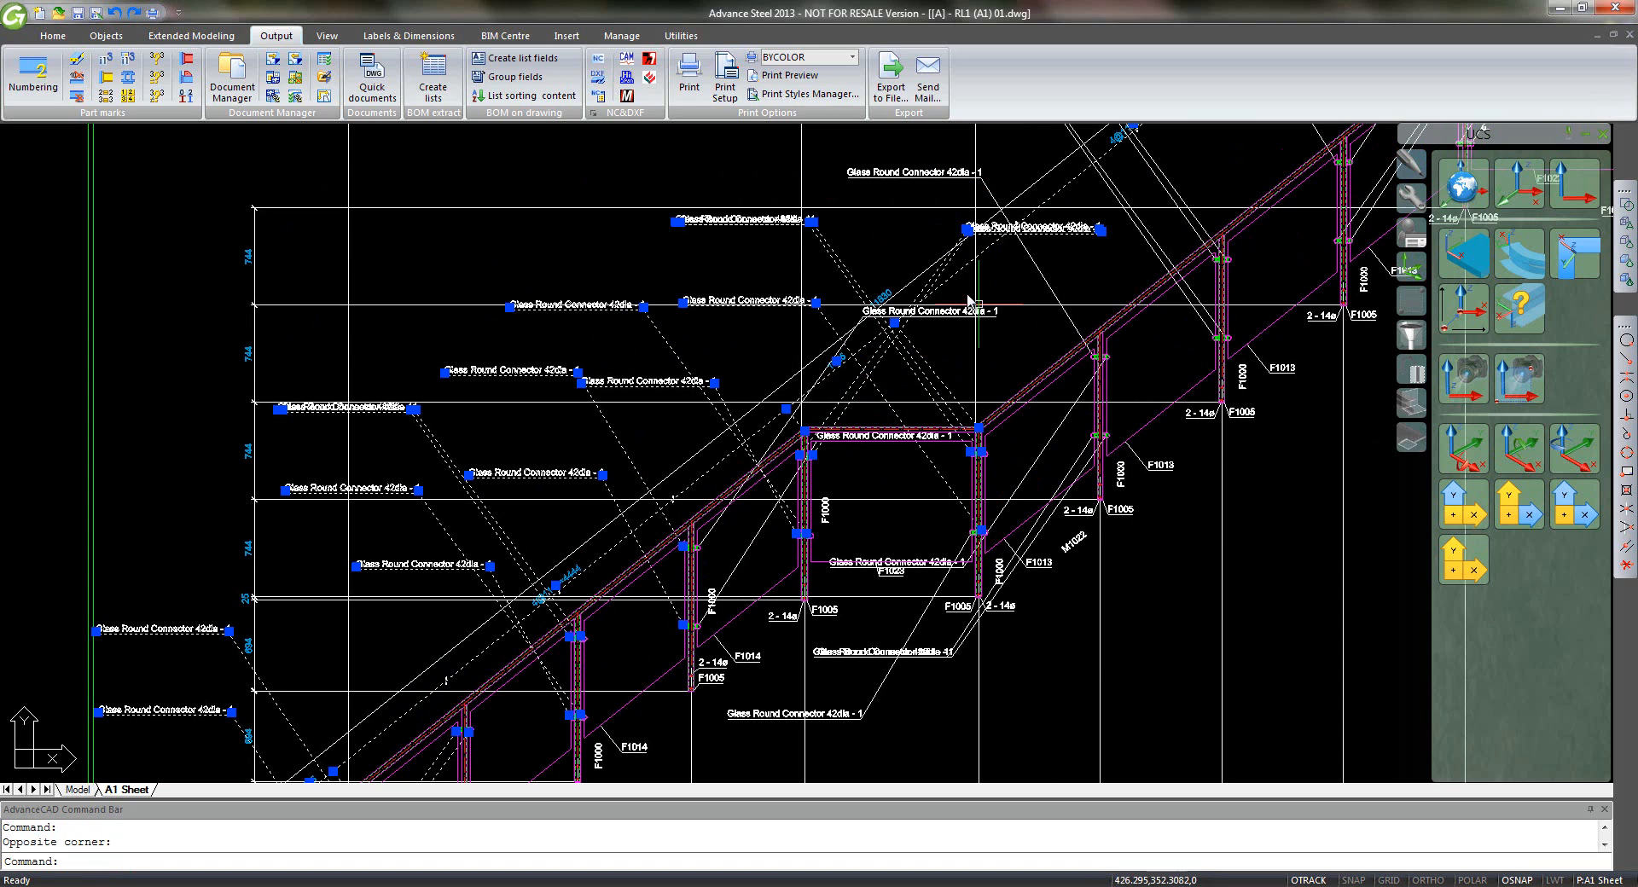
pyautogui.scroll(-1, 1022, 308)
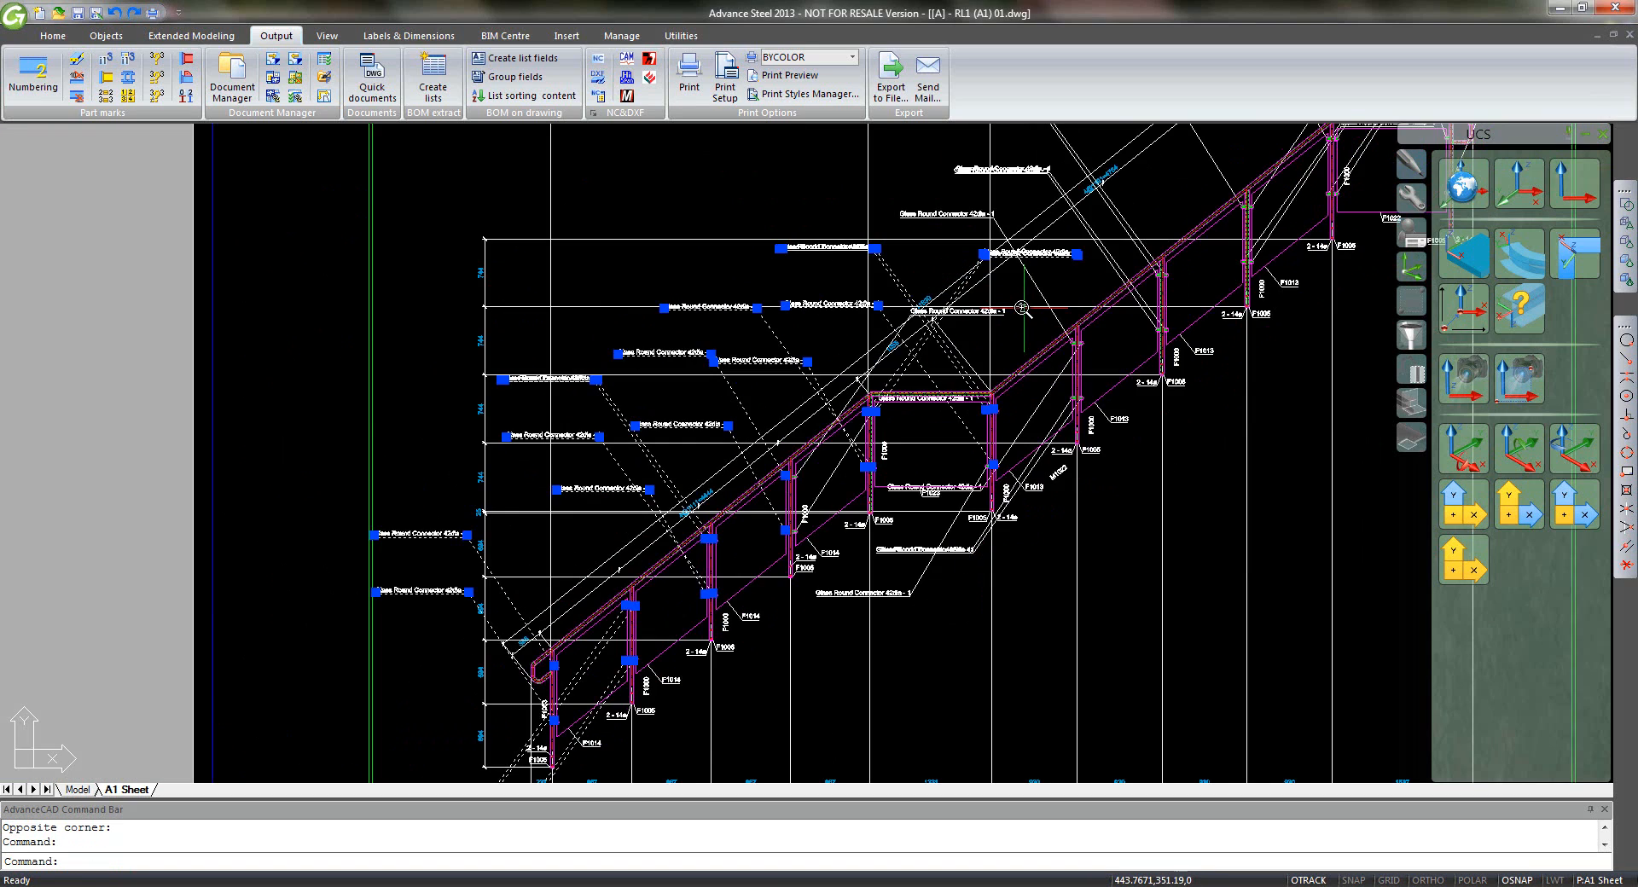
pyautogui.moveTo(1021, 308); pyautogui.dragTo(834, 413, button='middle')
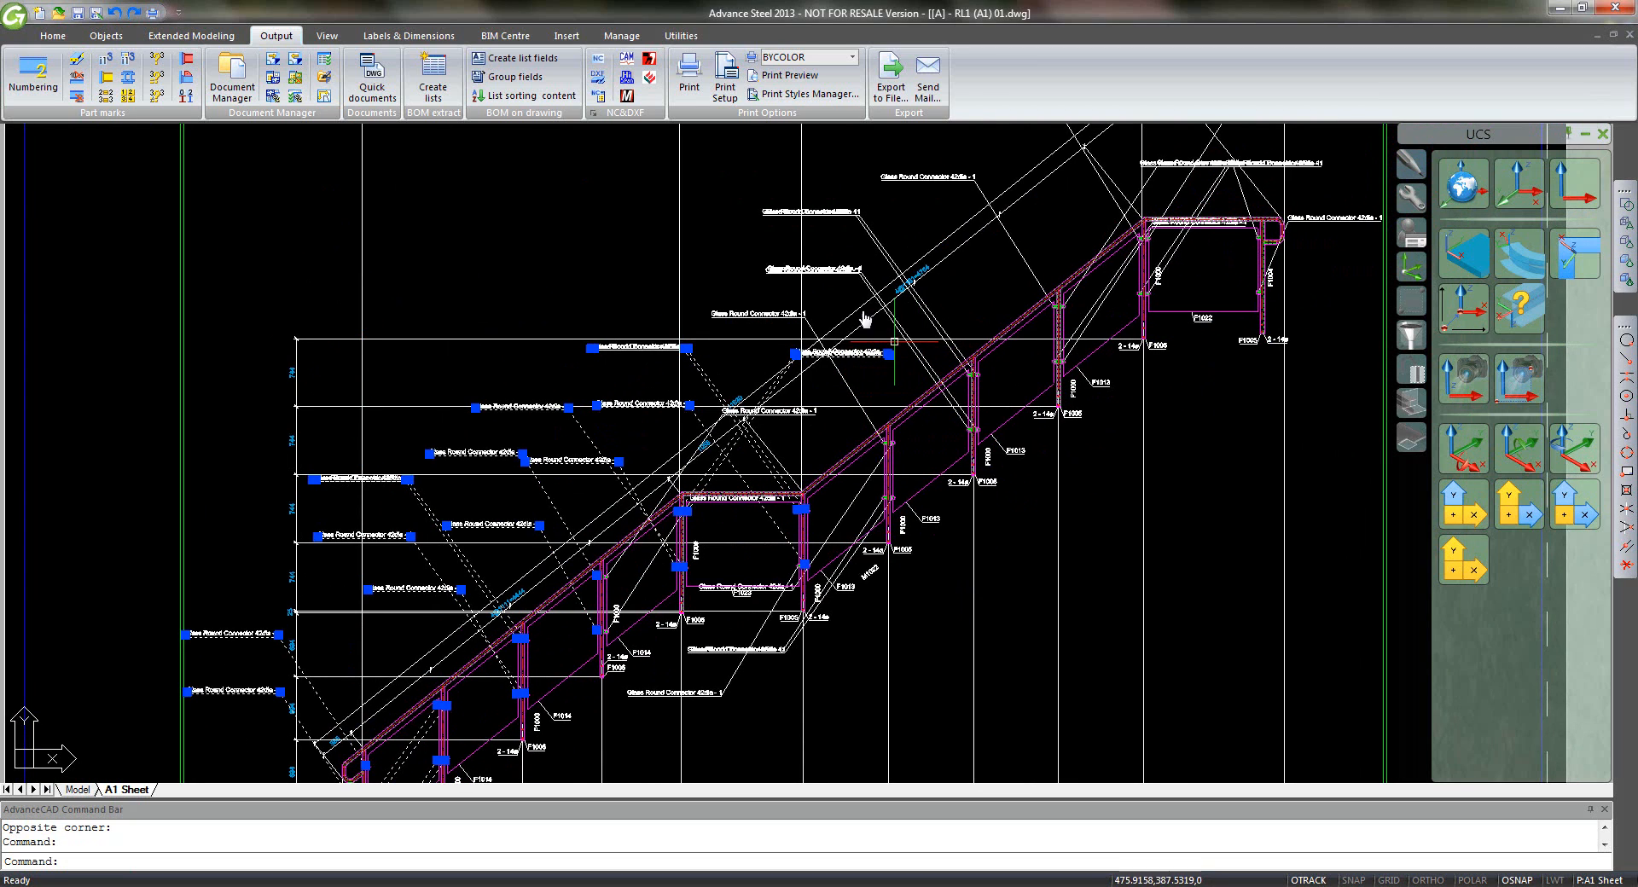
pyautogui.click(901, 160)
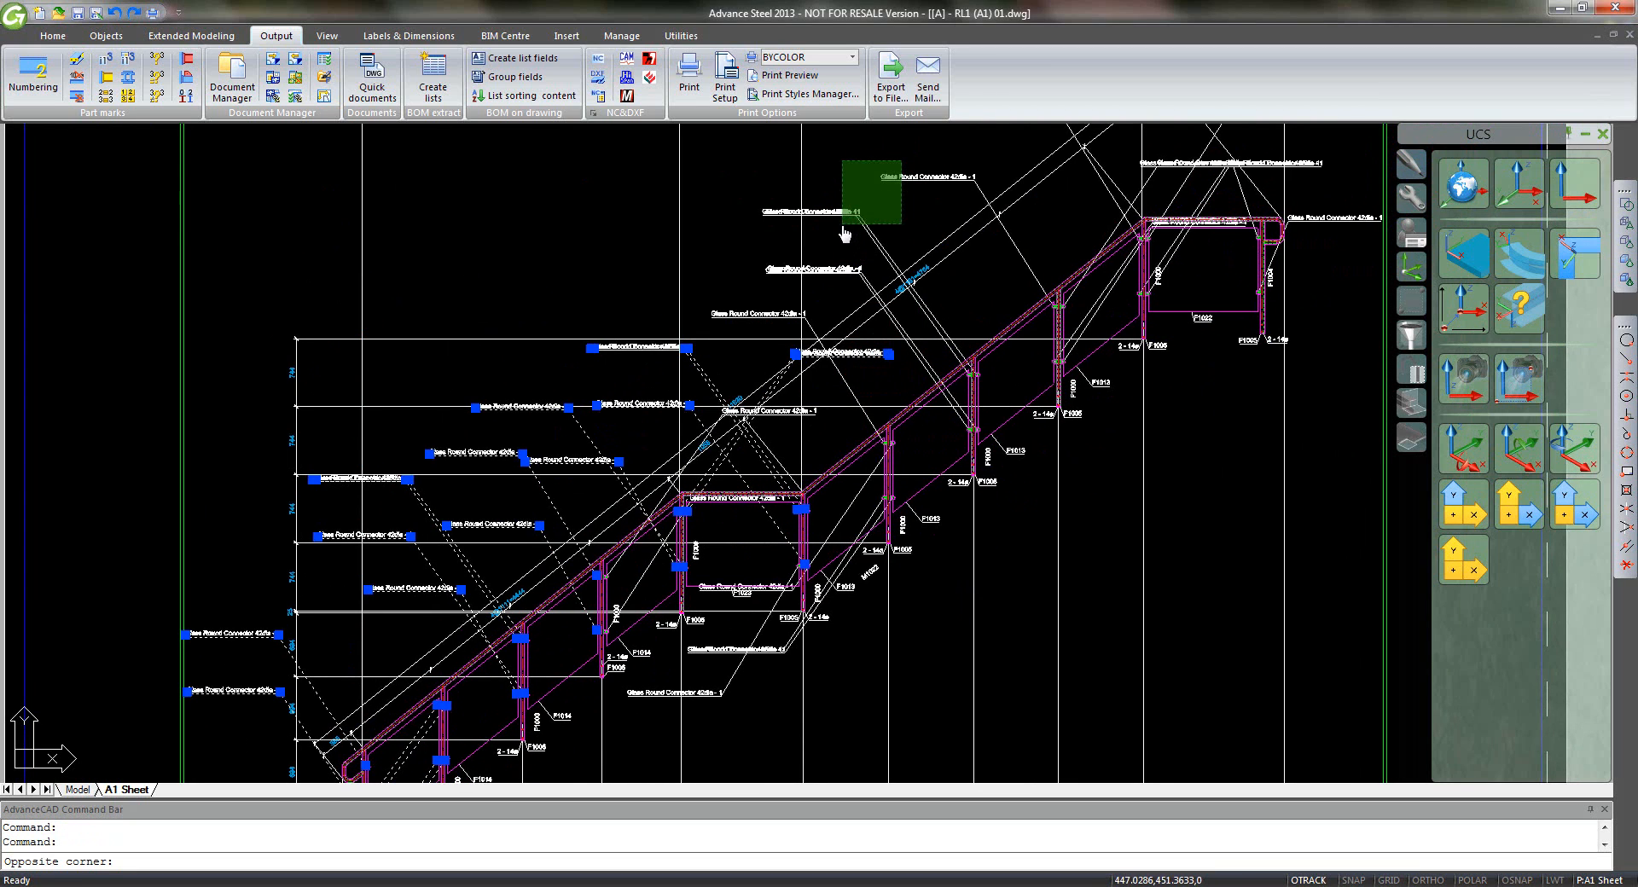
pyautogui.click(842, 224)
pyautogui.click(847, 260)
pyautogui.click(824, 294)
pyautogui.click(779, 316)
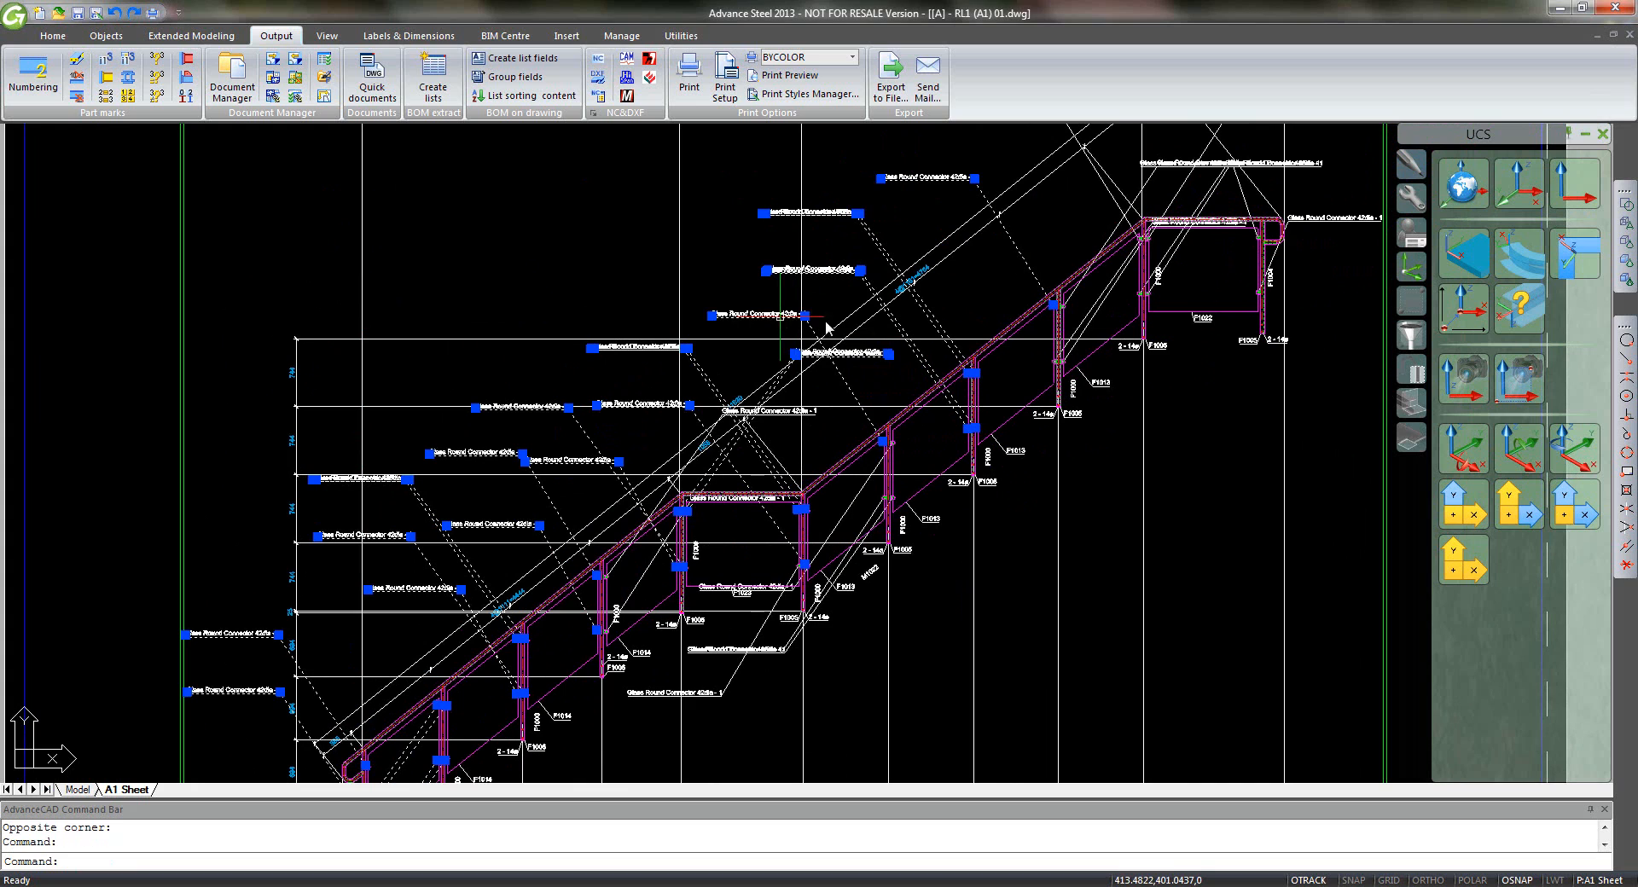
pyautogui.press('Delete')
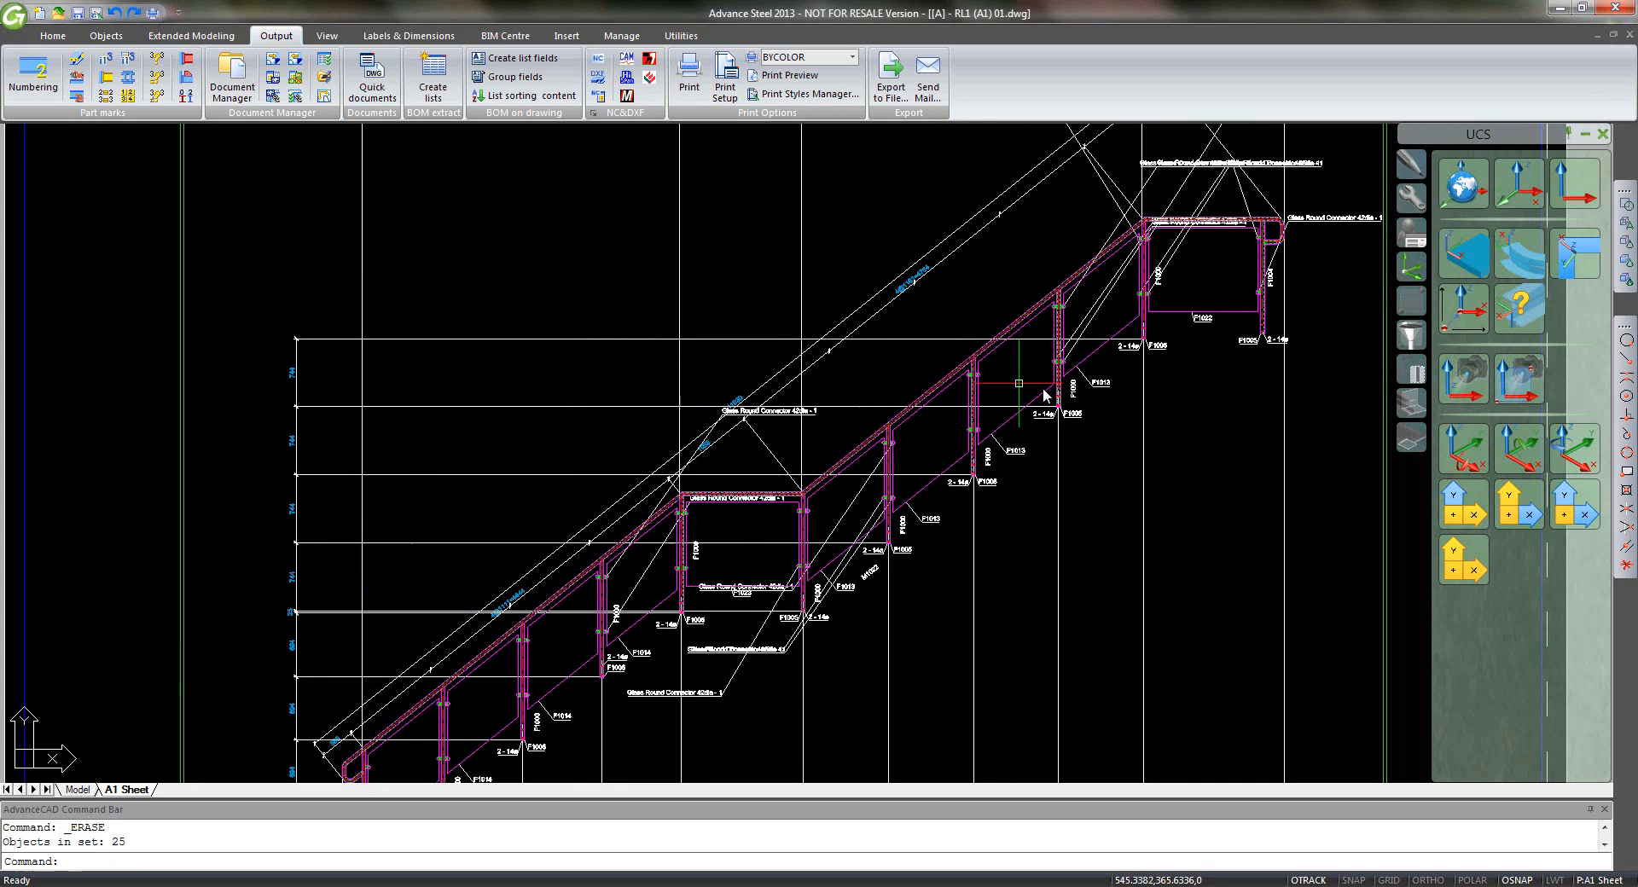
# - Erase the leftover connector labels and leaders near the upper end of the stair
pyautogui.moveTo(774, 422); pyautogui.dragTo(642, 499, button='middle')
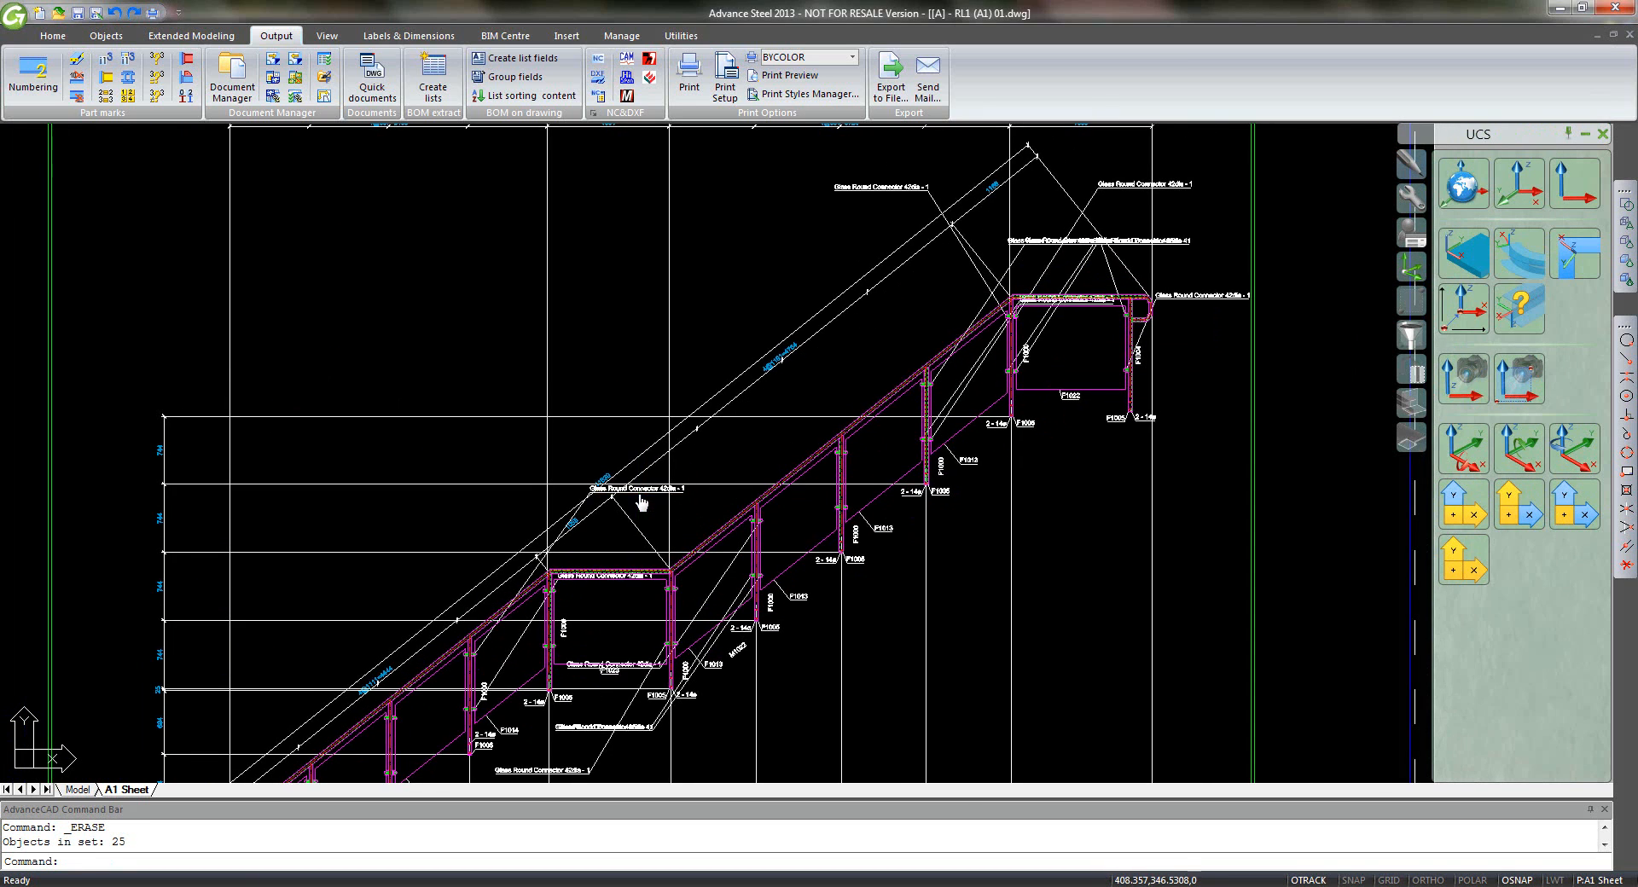
pyautogui.click(638, 490)
pyautogui.click(879, 187)
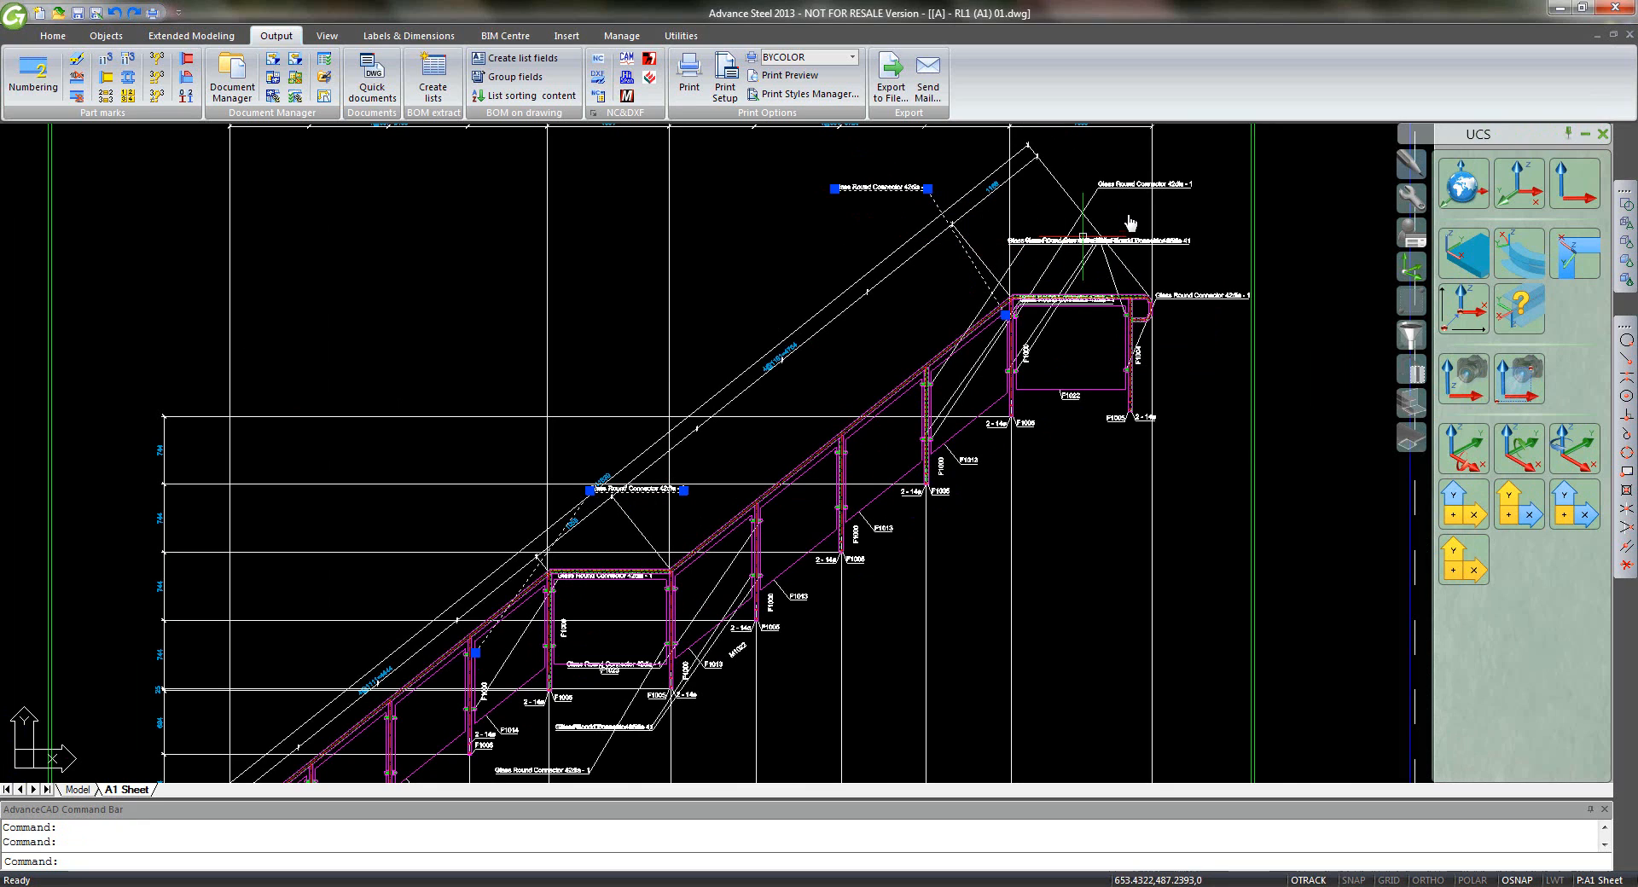
pyautogui.click(1079, 271)
pyautogui.click(1051, 270)
pyautogui.press('Delete')
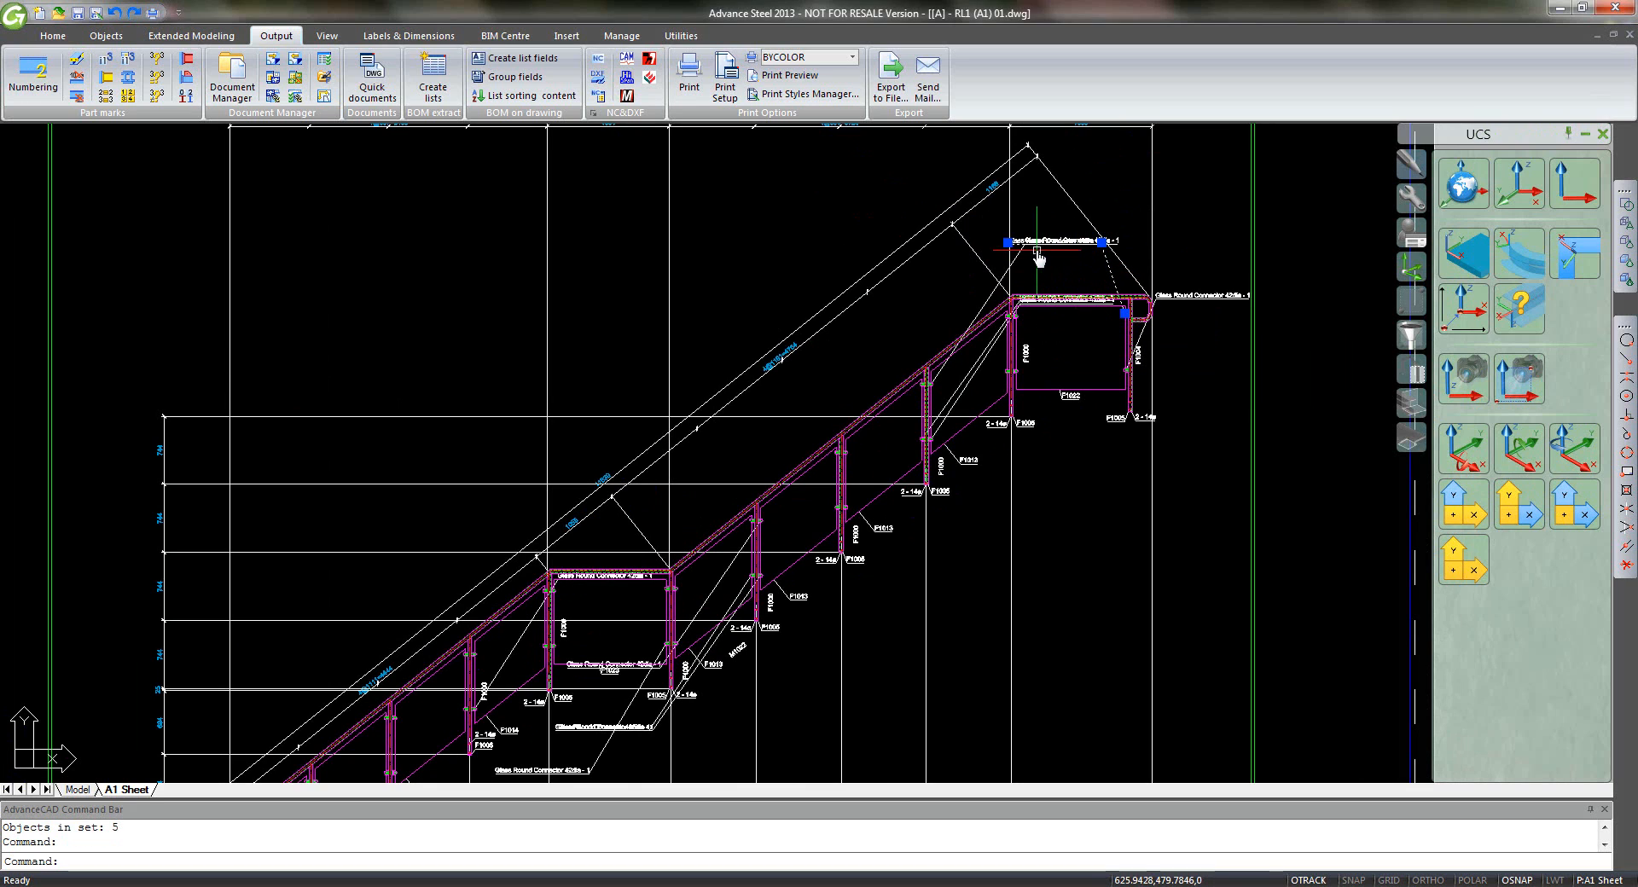
# - Window-select and erase further extra connector labels near the top landing and bottom
pyautogui.click(1019, 247)
pyautogui.click(1003, 318)
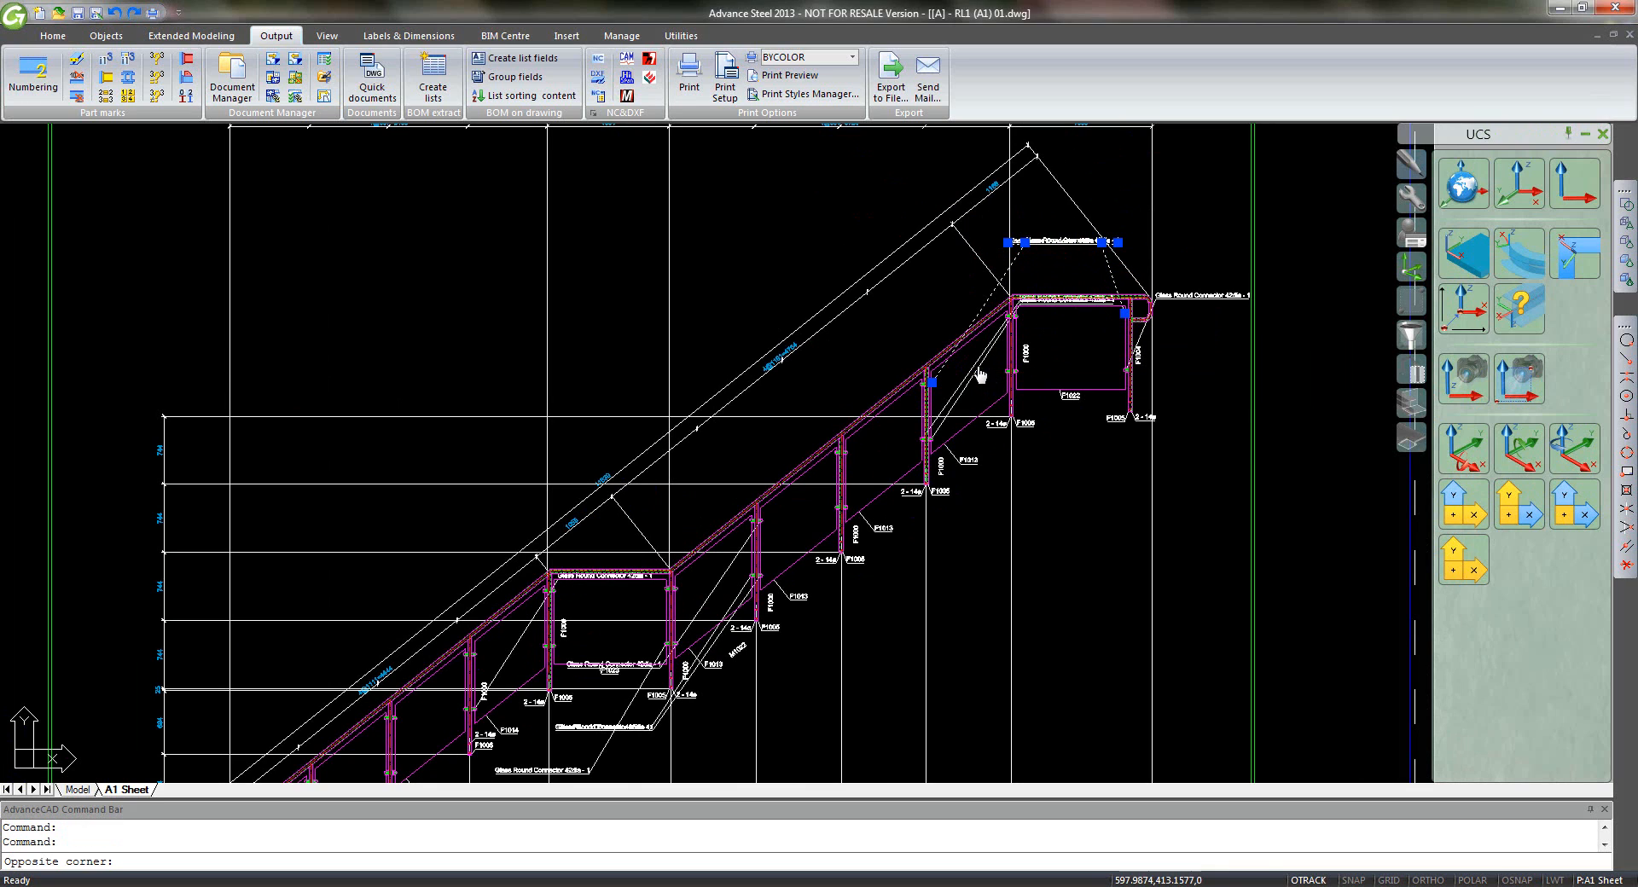
pyautogui.click(930, 427)
pyautogui.press('Delete')
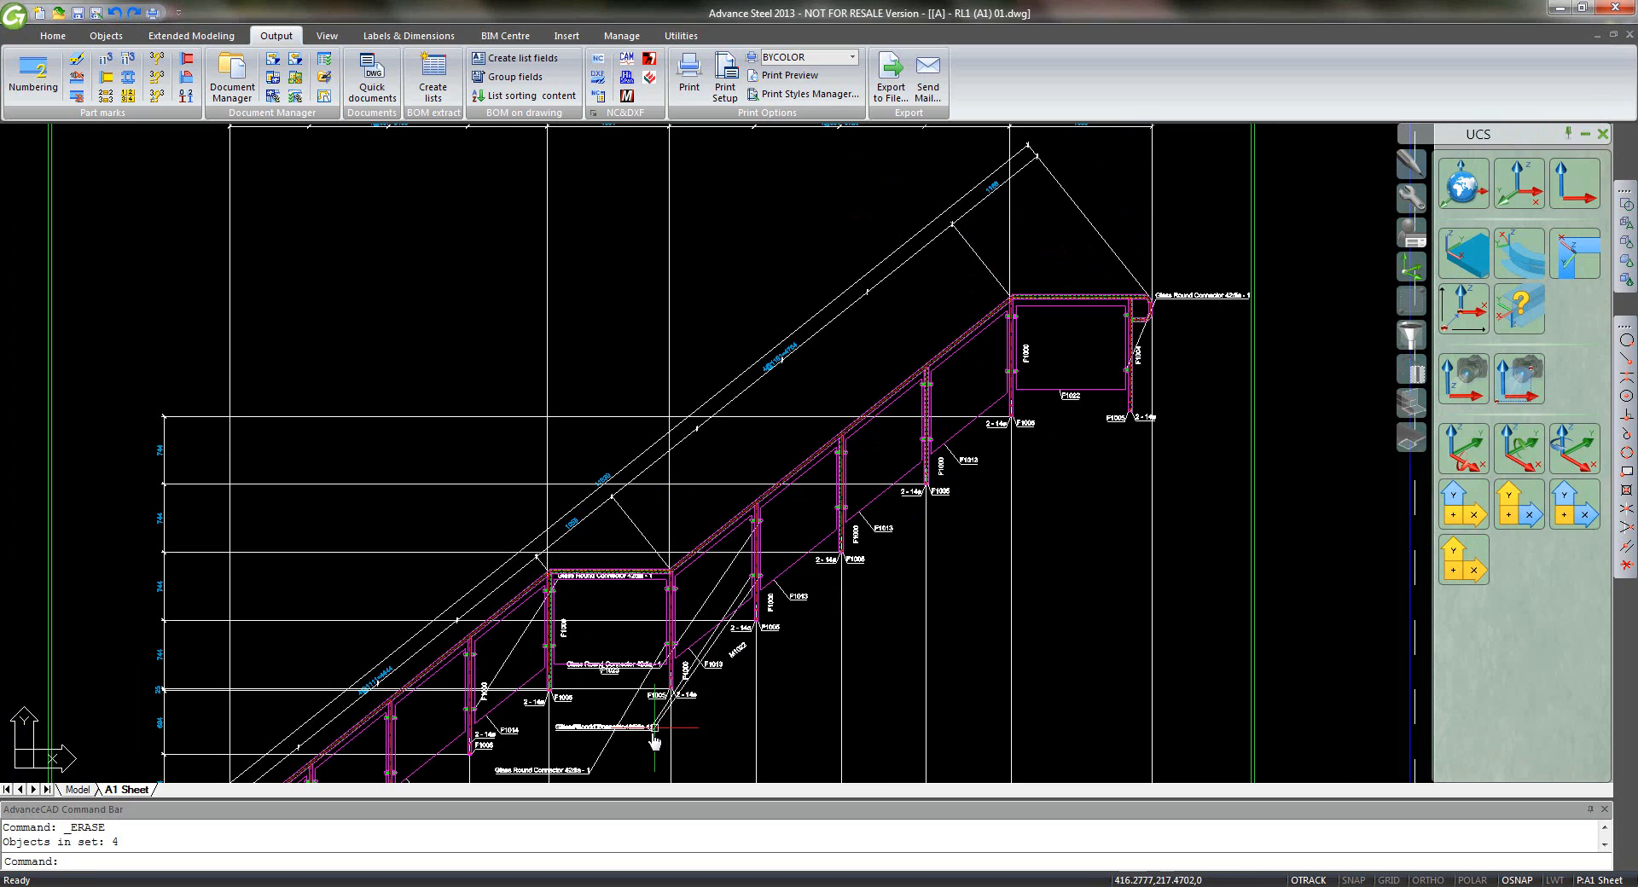
pyautogui.click(653, 756)
pyautogui.click(594, 725)
pyautogui.press('Delete')
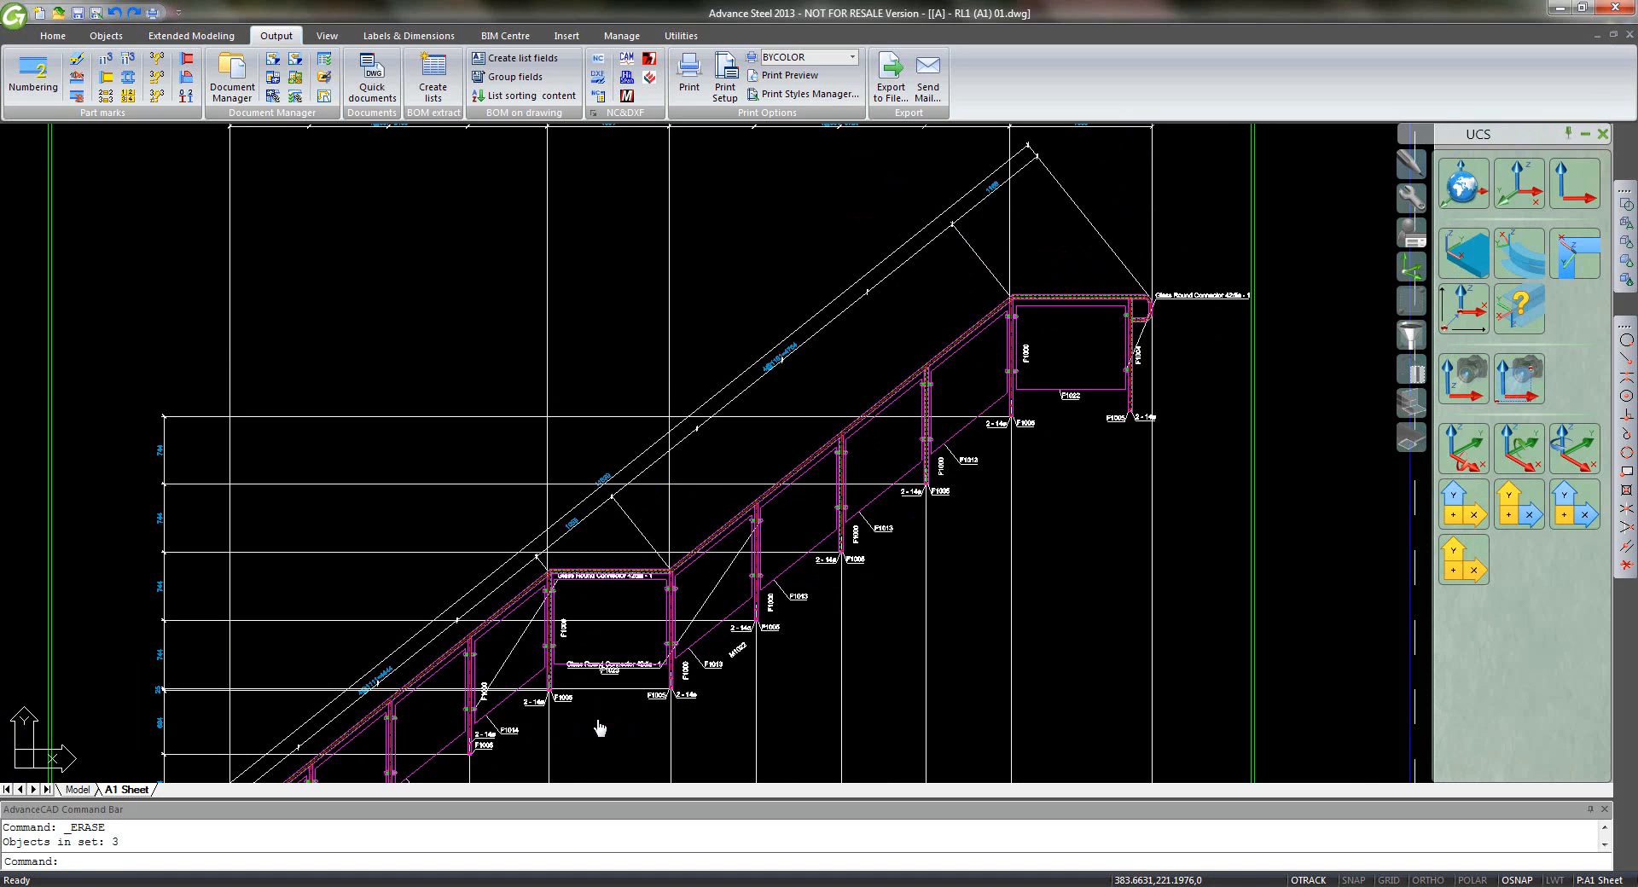
# - Erase the two leftover connector labels at the middle landing
pyautogui.scroll(-2, 599, 727)
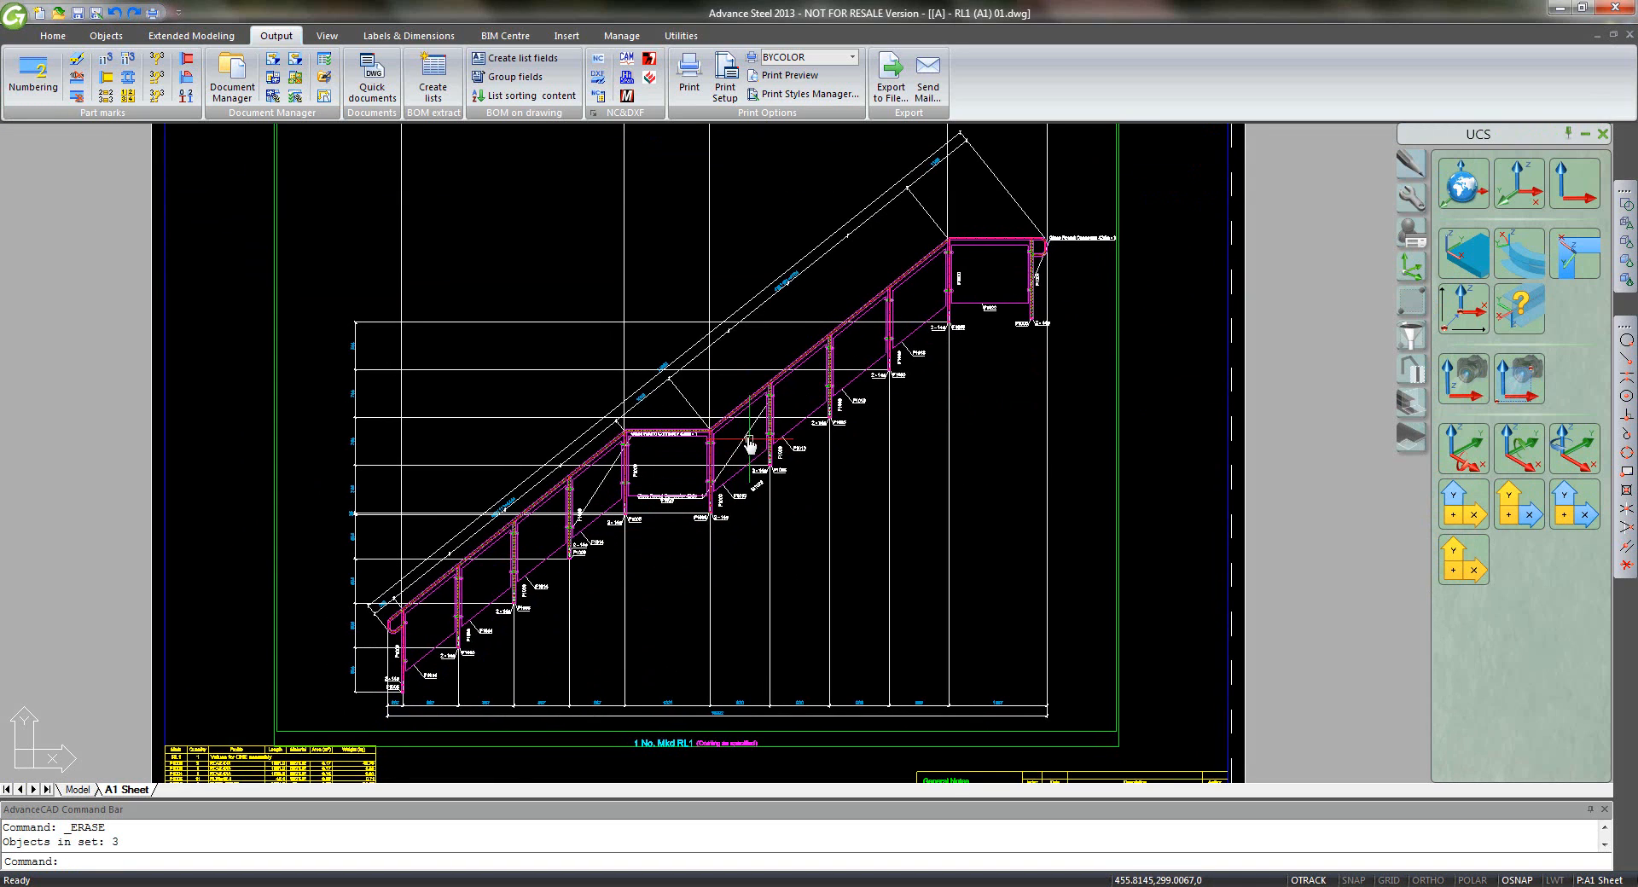
pyautogui.click(748, 439)
pyautogui.click(605, 483)
pyautogui.press('Delete')
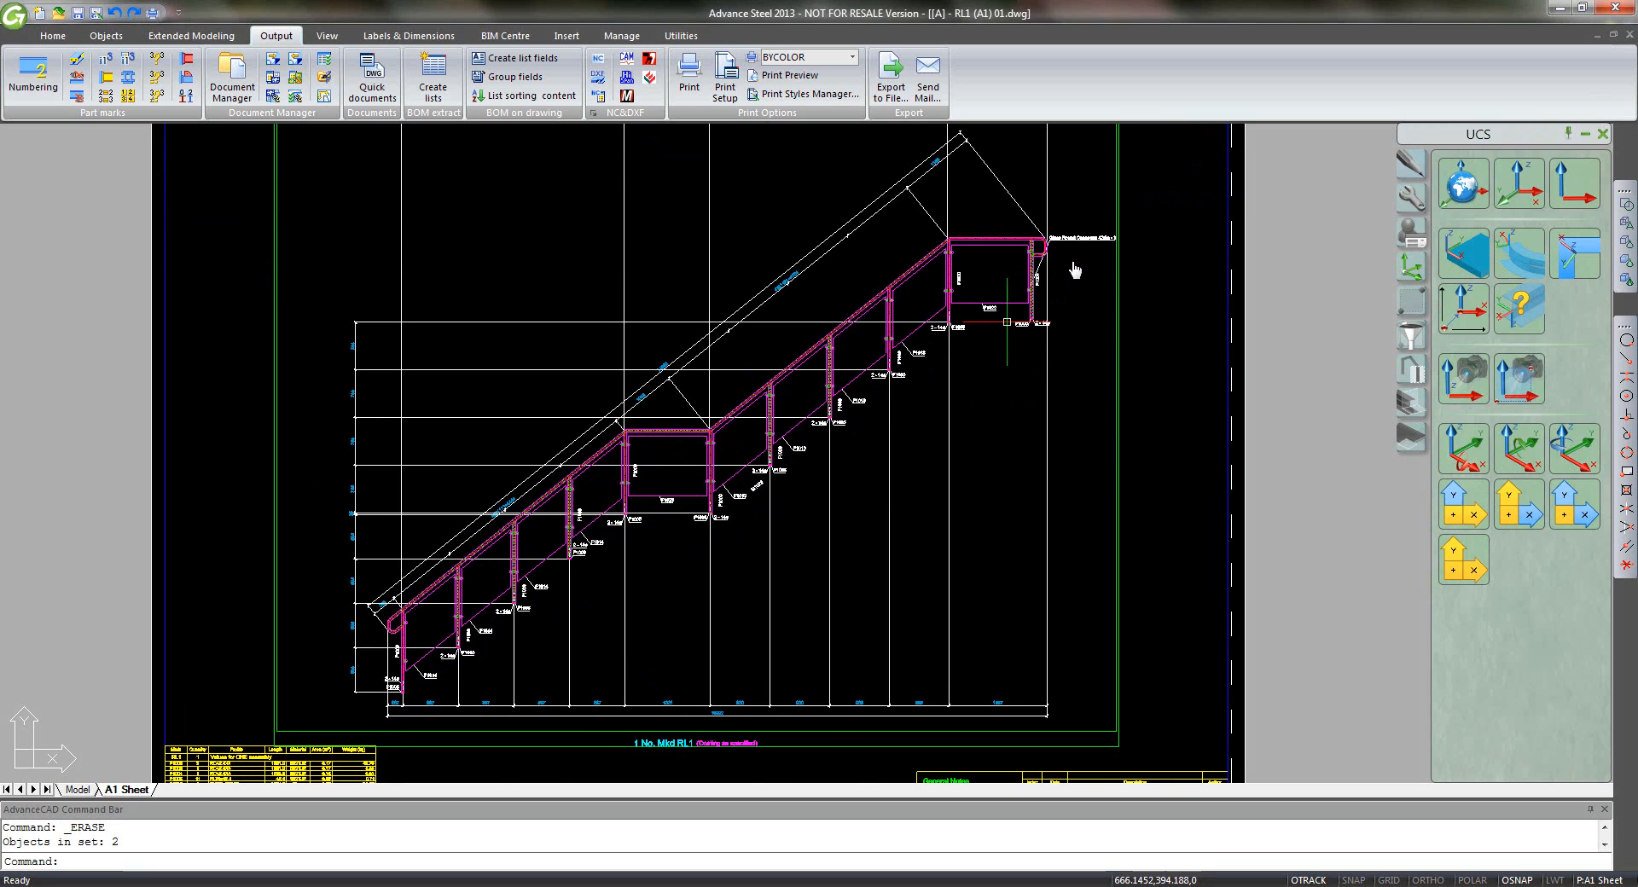
# - Move the Glass Round Connector 42dia label beside post F1004 and add 'Typical' on a second line
pyautogui.scroll(4, 1077, 256)
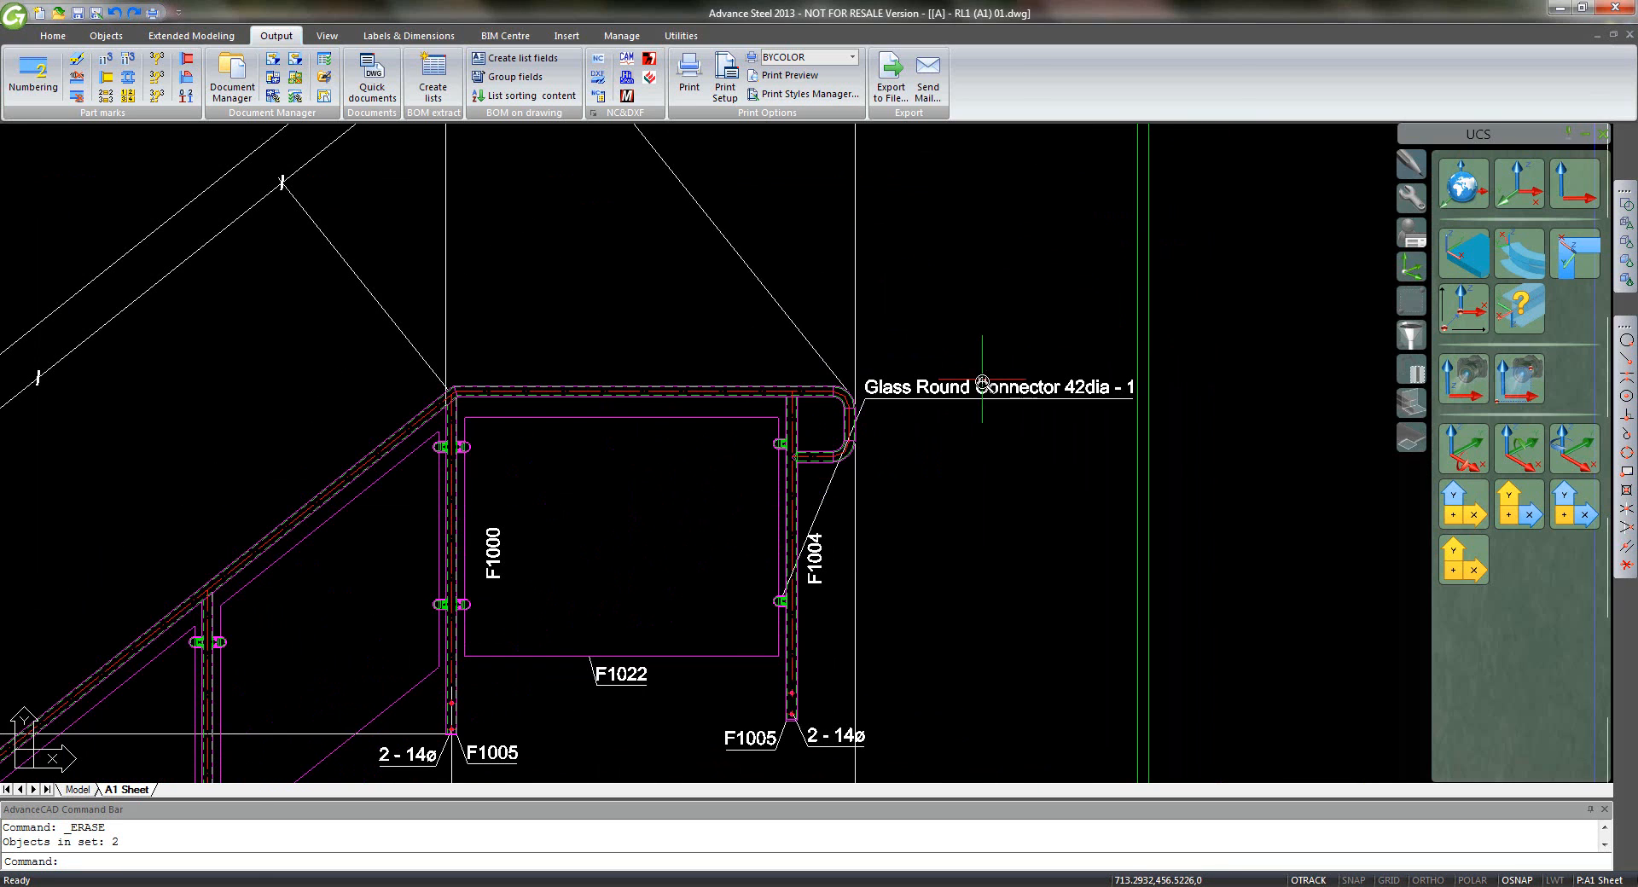
pyautogui.click(981, 397)
pyautogui.click(865, 392)
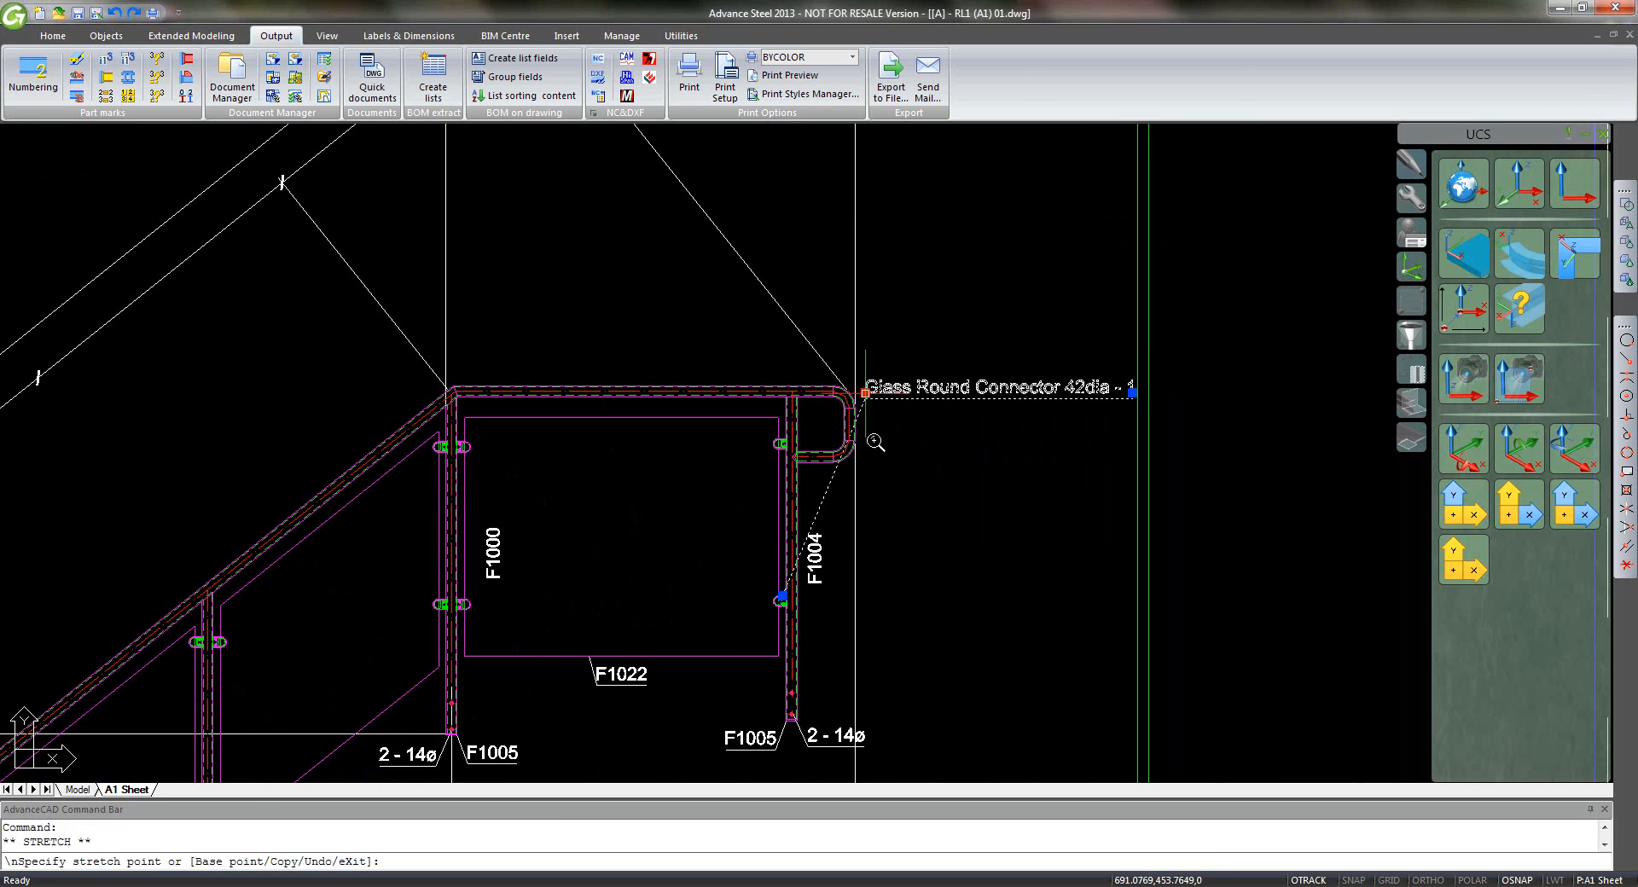
pyautogui.click(889, 642)
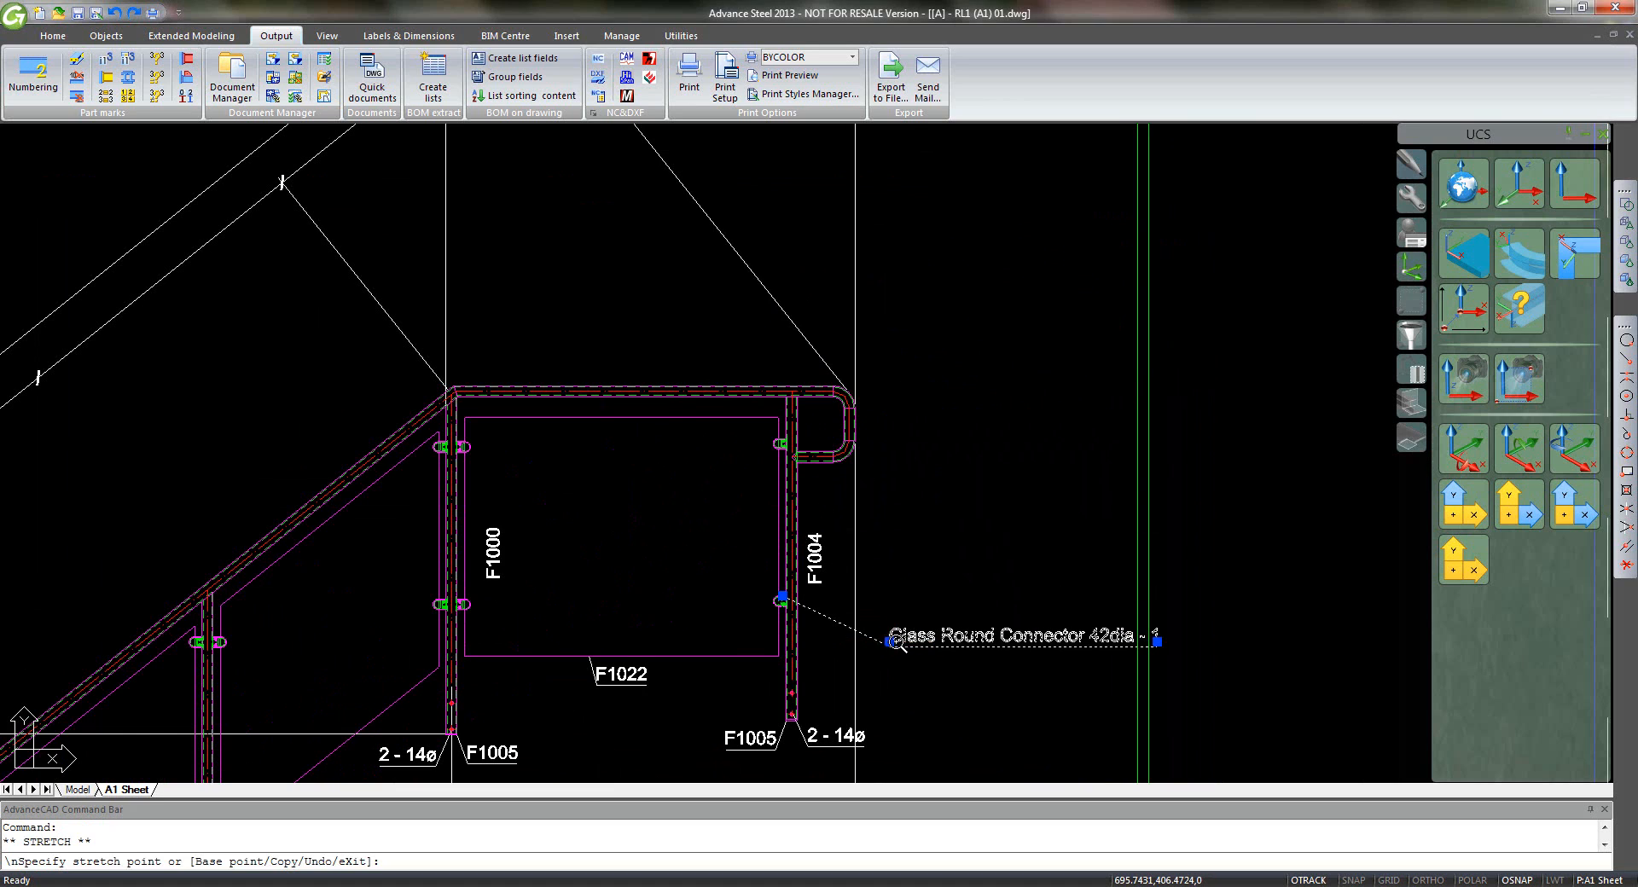
pyautogui.doubleClick(919, 649)
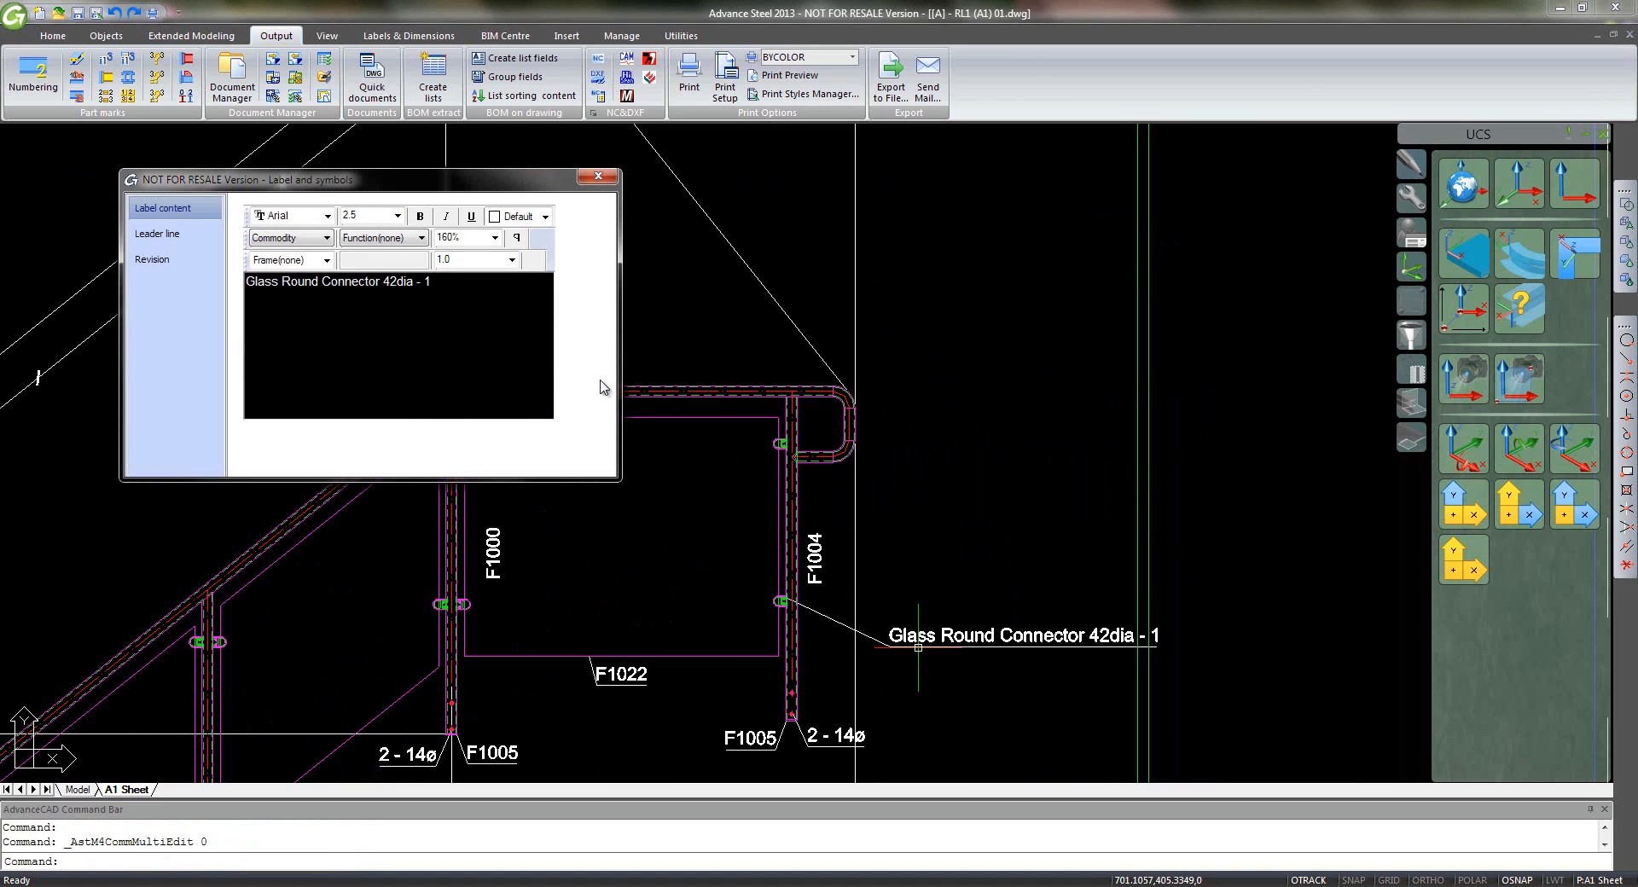
pyautogui.click(481, 278)
pyautogui.write('Typical')
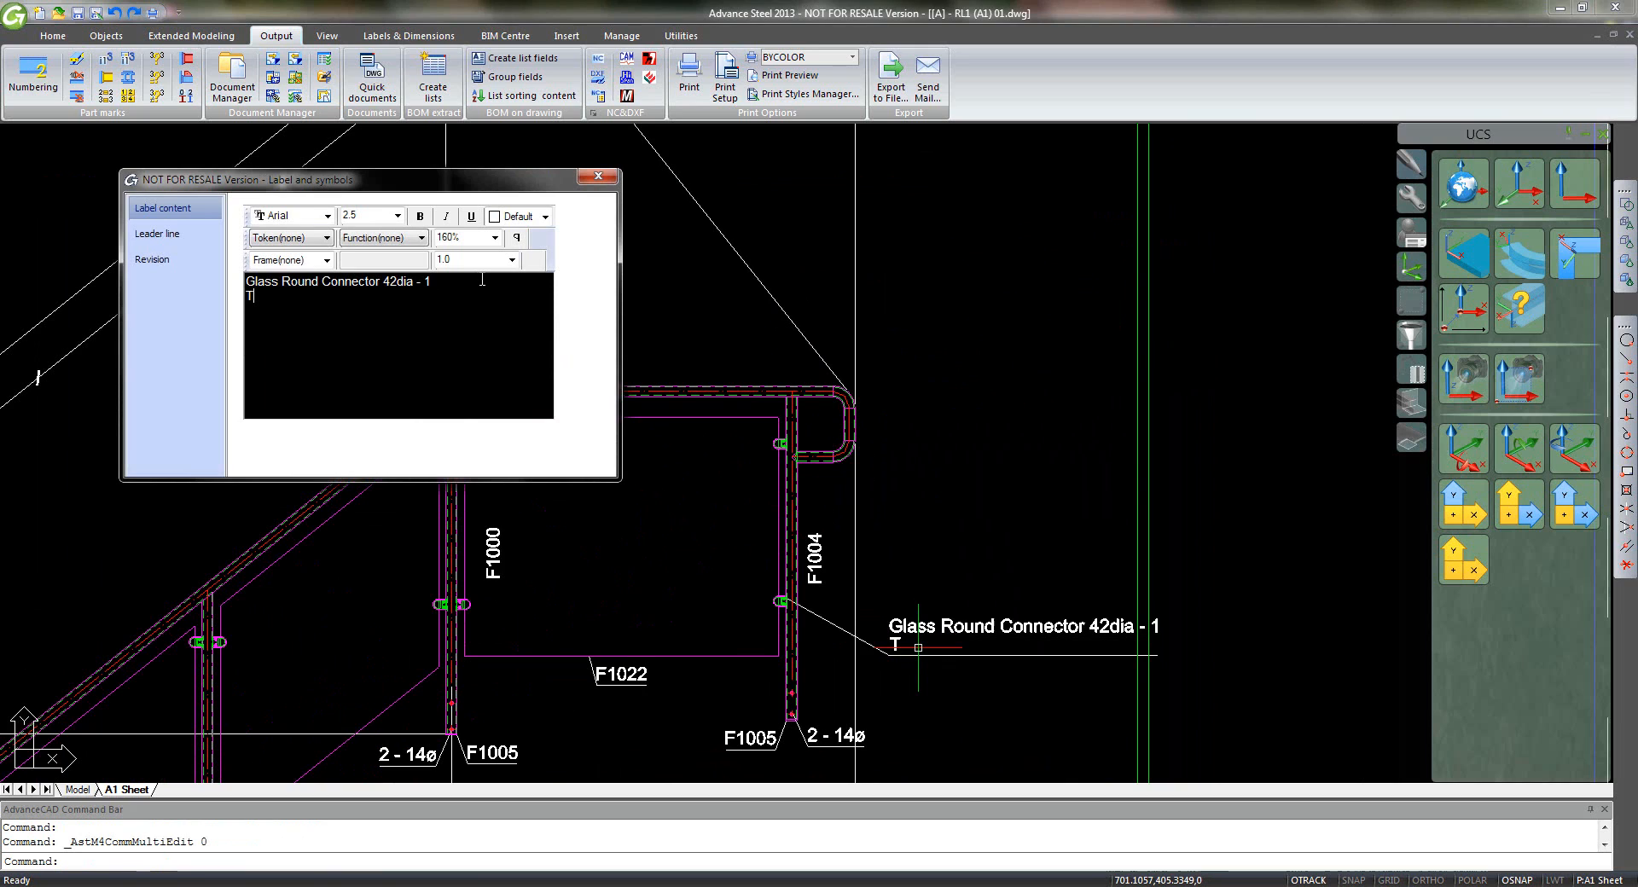
pyautogui.click(587, 177)
# - Zoom to extents to check the RL1 sheet and BOM table, save, and close the drawing
pyautogui.scroll(-2, 704, 600)
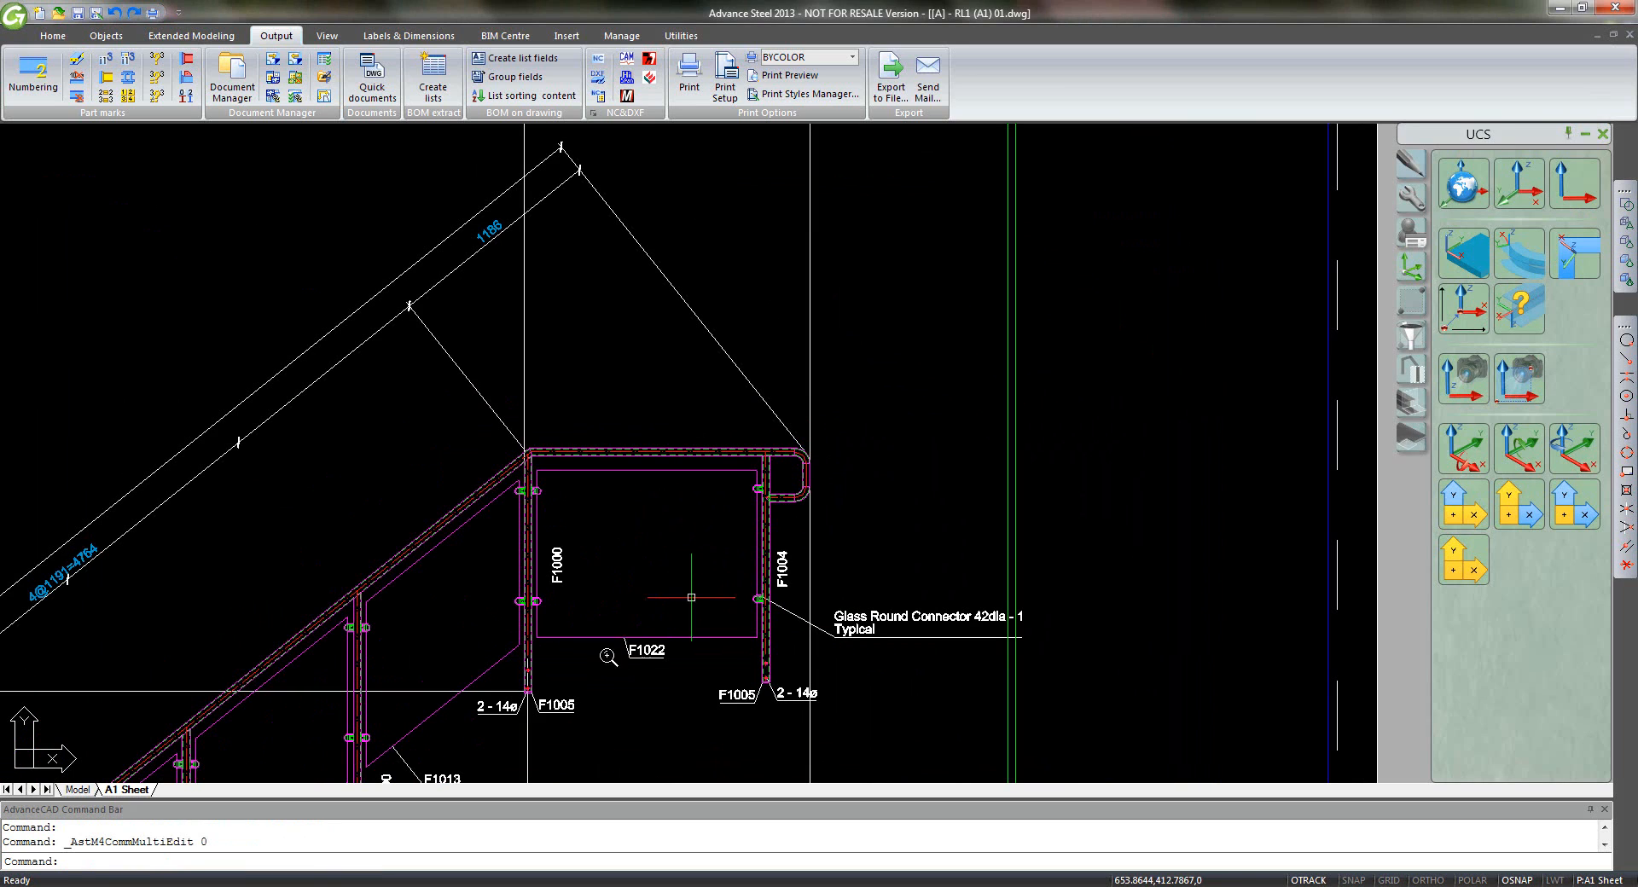
pyautogui.moveTo(640, 658); pyautogui.dragTo(724, 542, button='middle')
pyautogui.middleClick(723, 541)
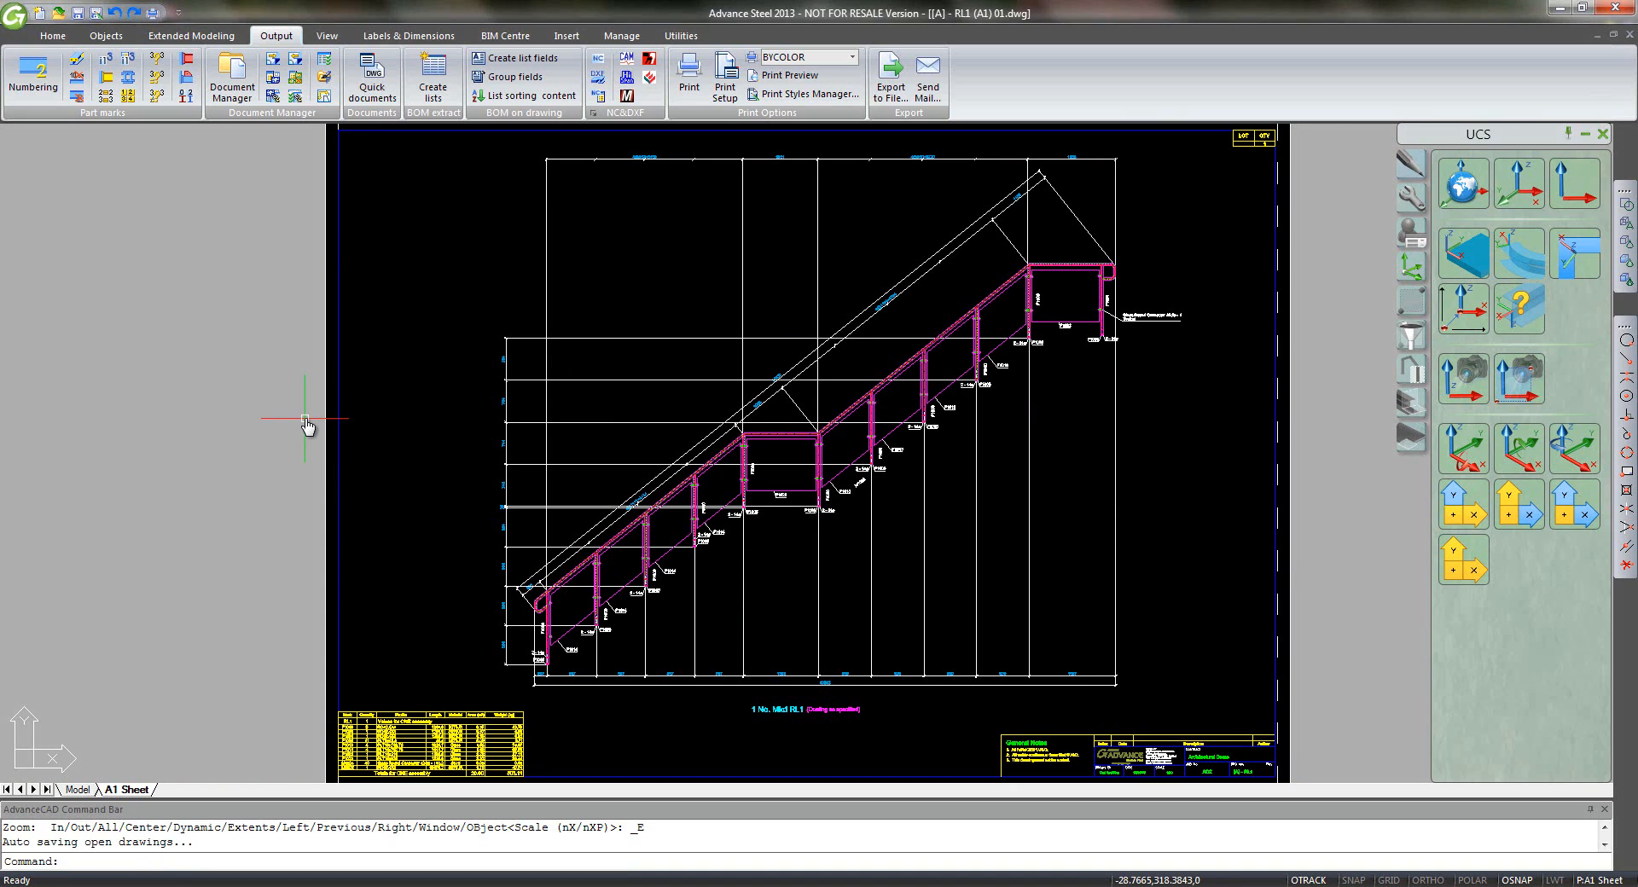
pyautogui.scroll(5, 422, 749)
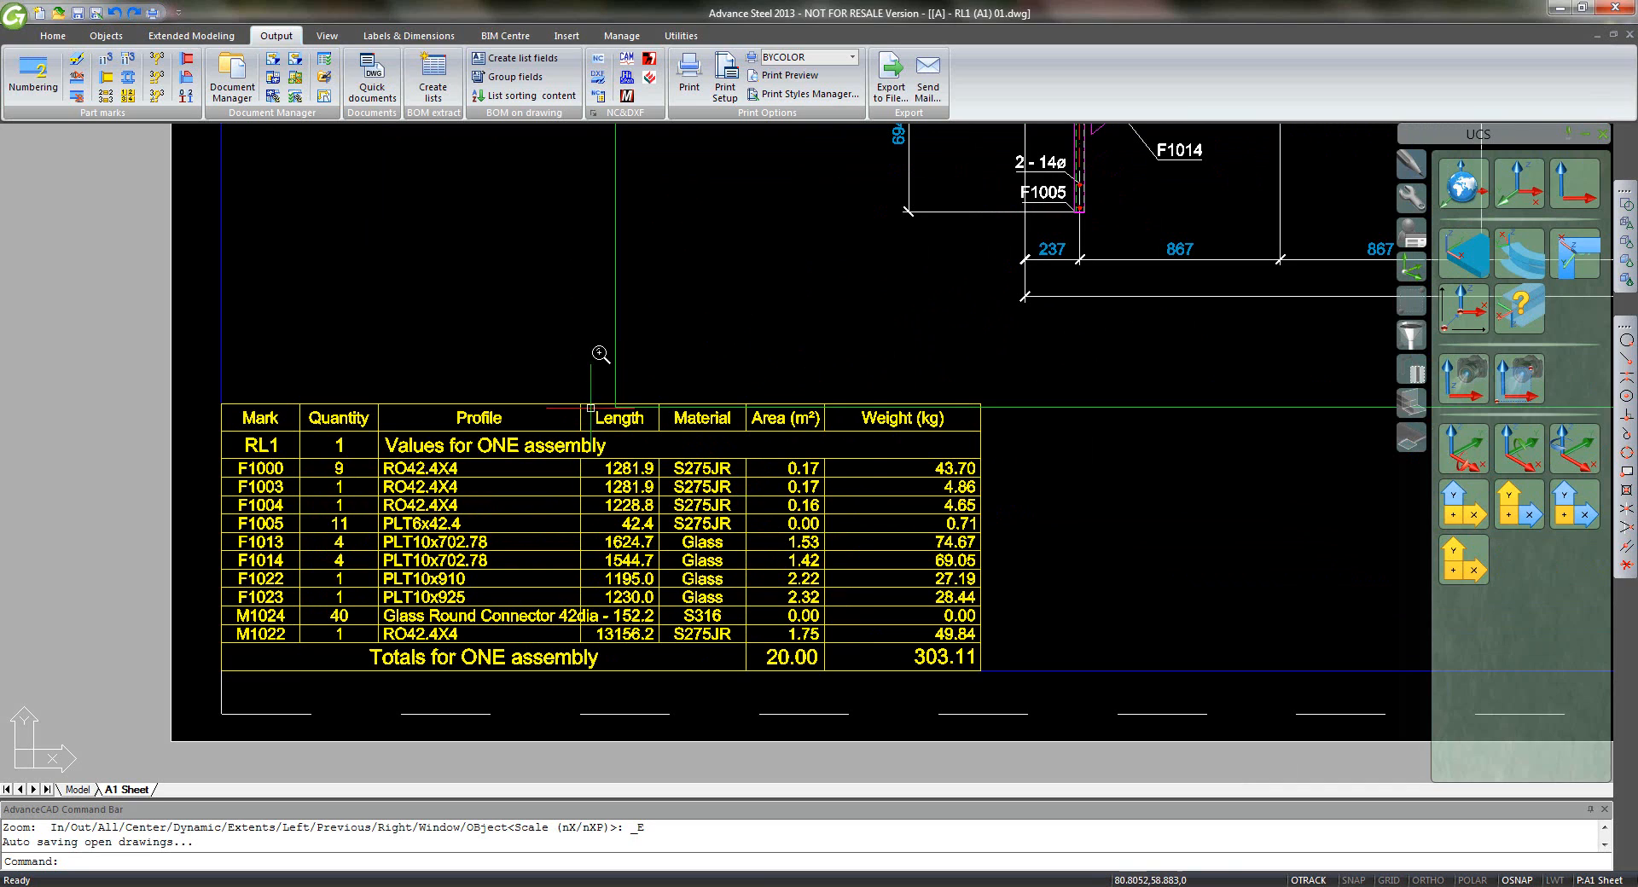
pyautogui.middleClick(477, 336)
pyautogui.middleClick(477, 337)
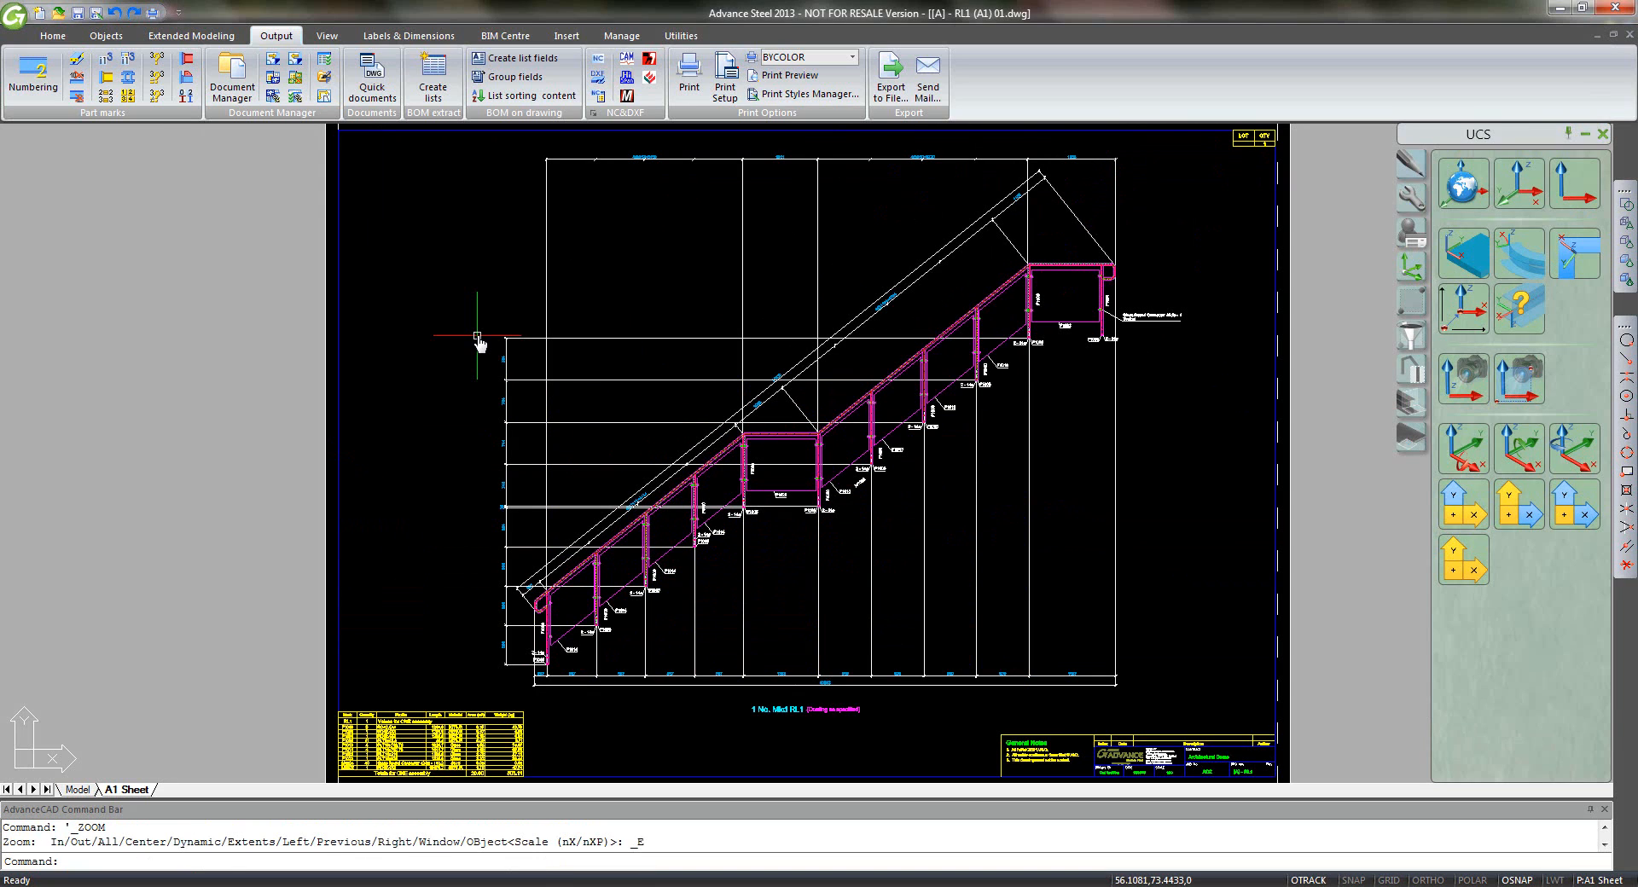
pyautogui.hotkey('ctrl', 's')
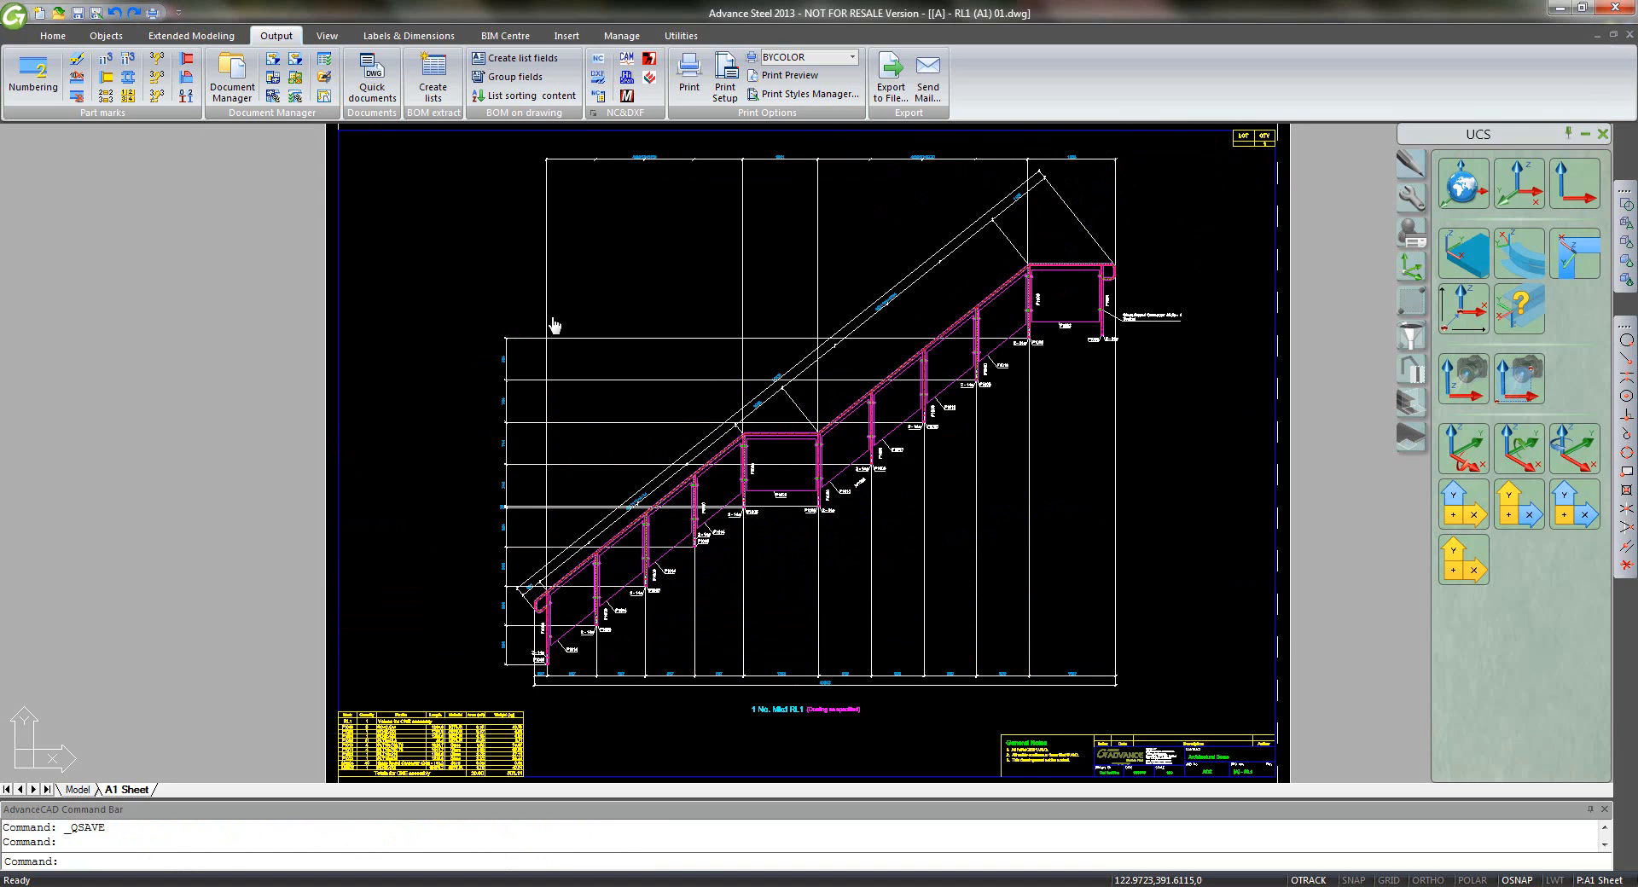
pyautogui.click(1629, 35)
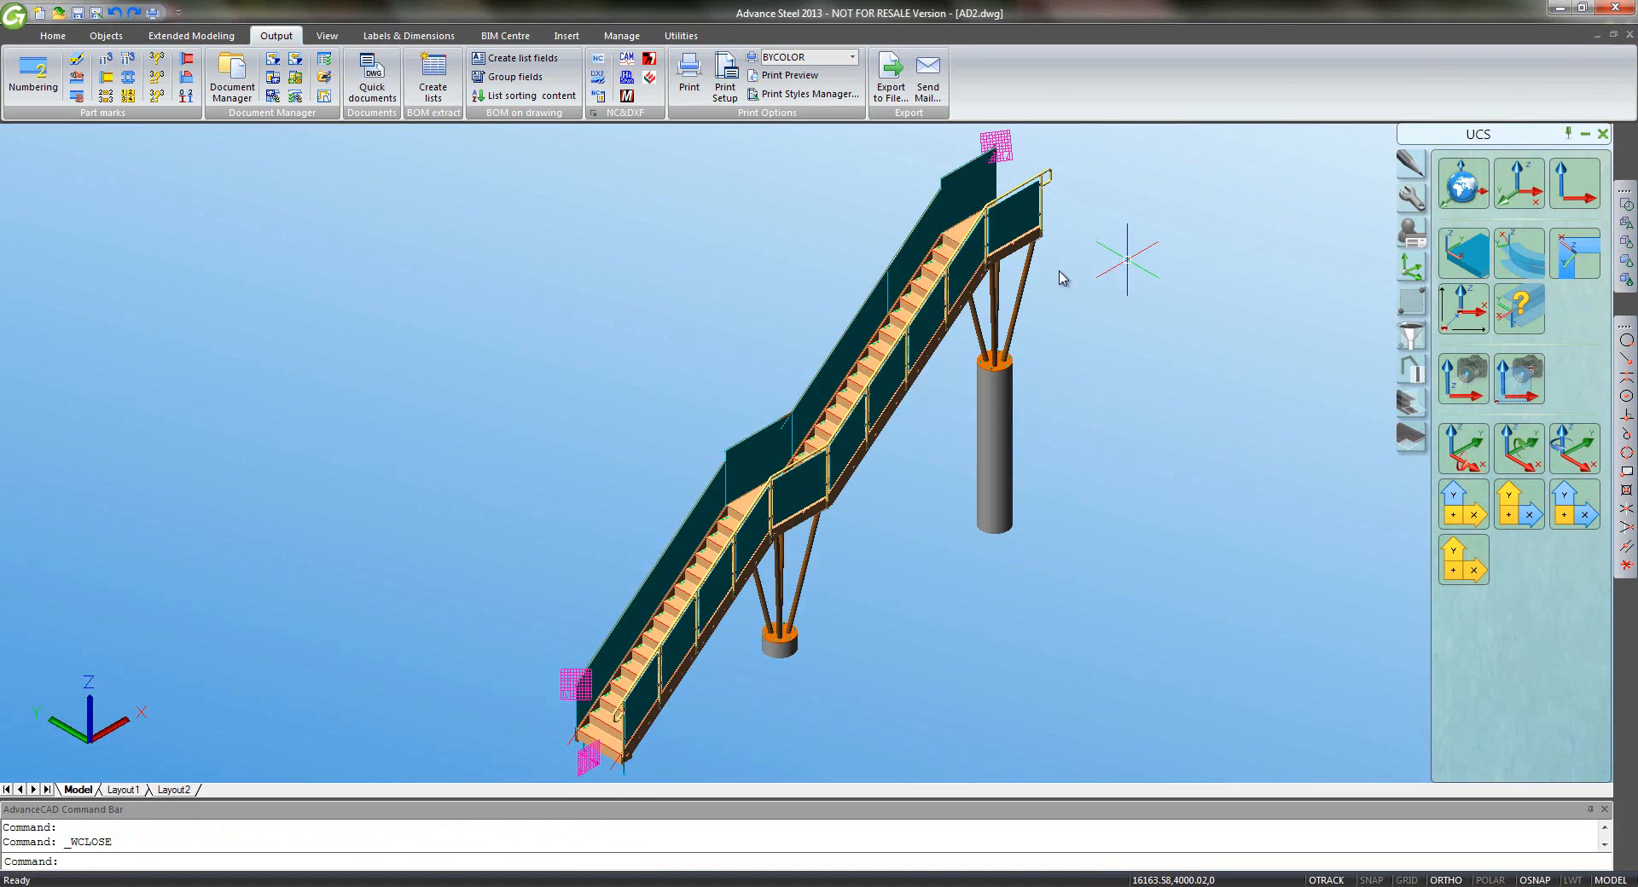
# - Open the up-to-date detail drawing [G] - 100.dwg from the Document Manager
pyautogui.click(232, 75)
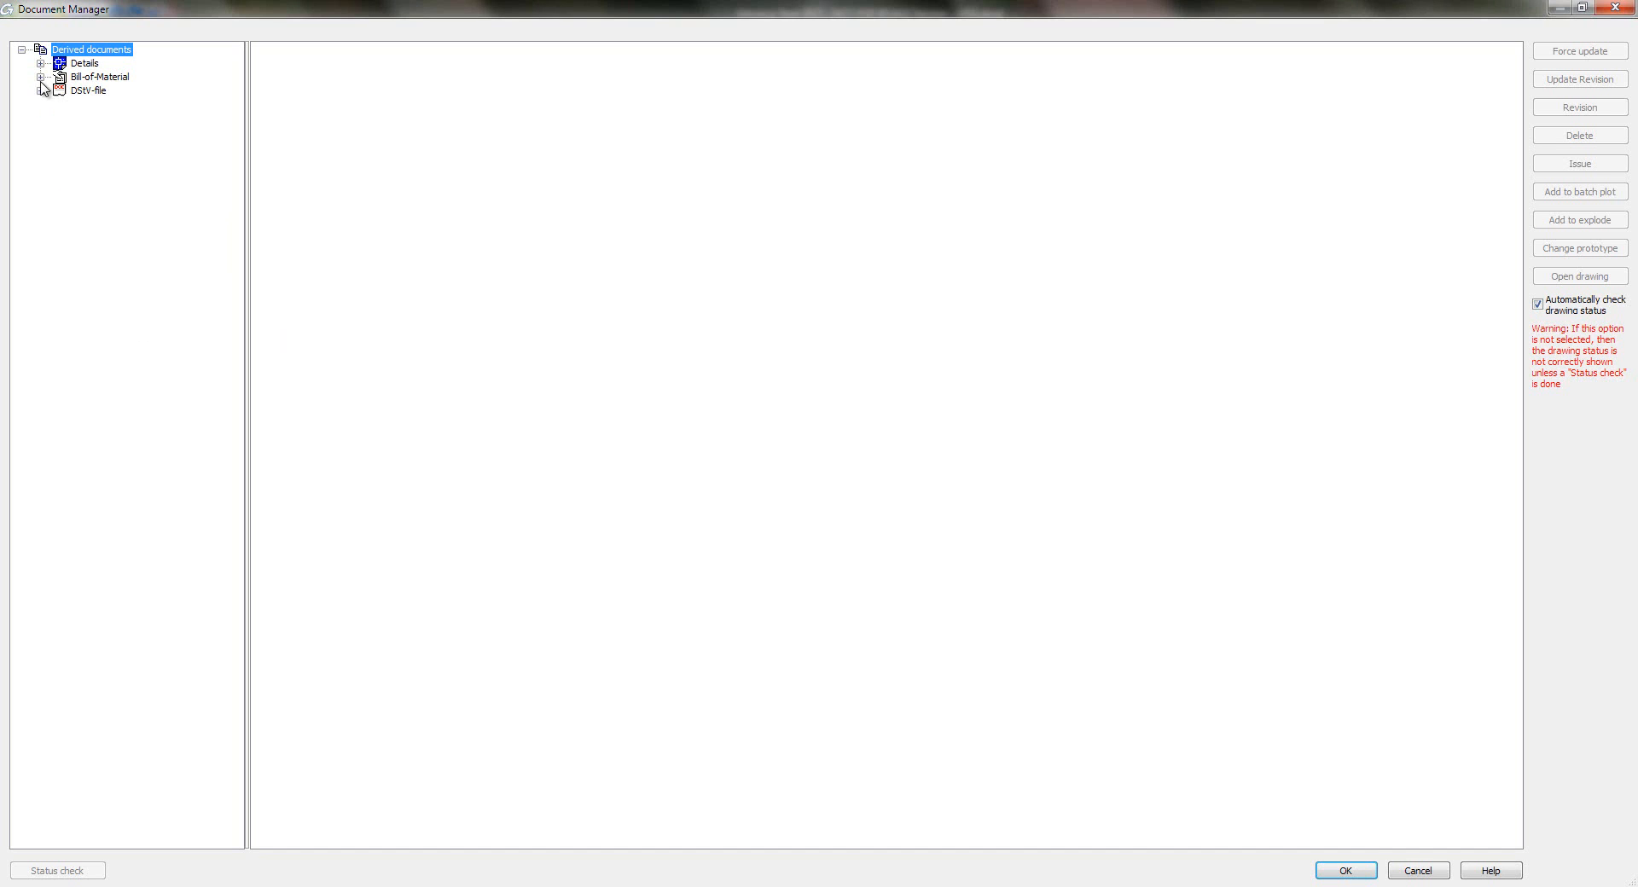
pyautogui.click(40, 63)
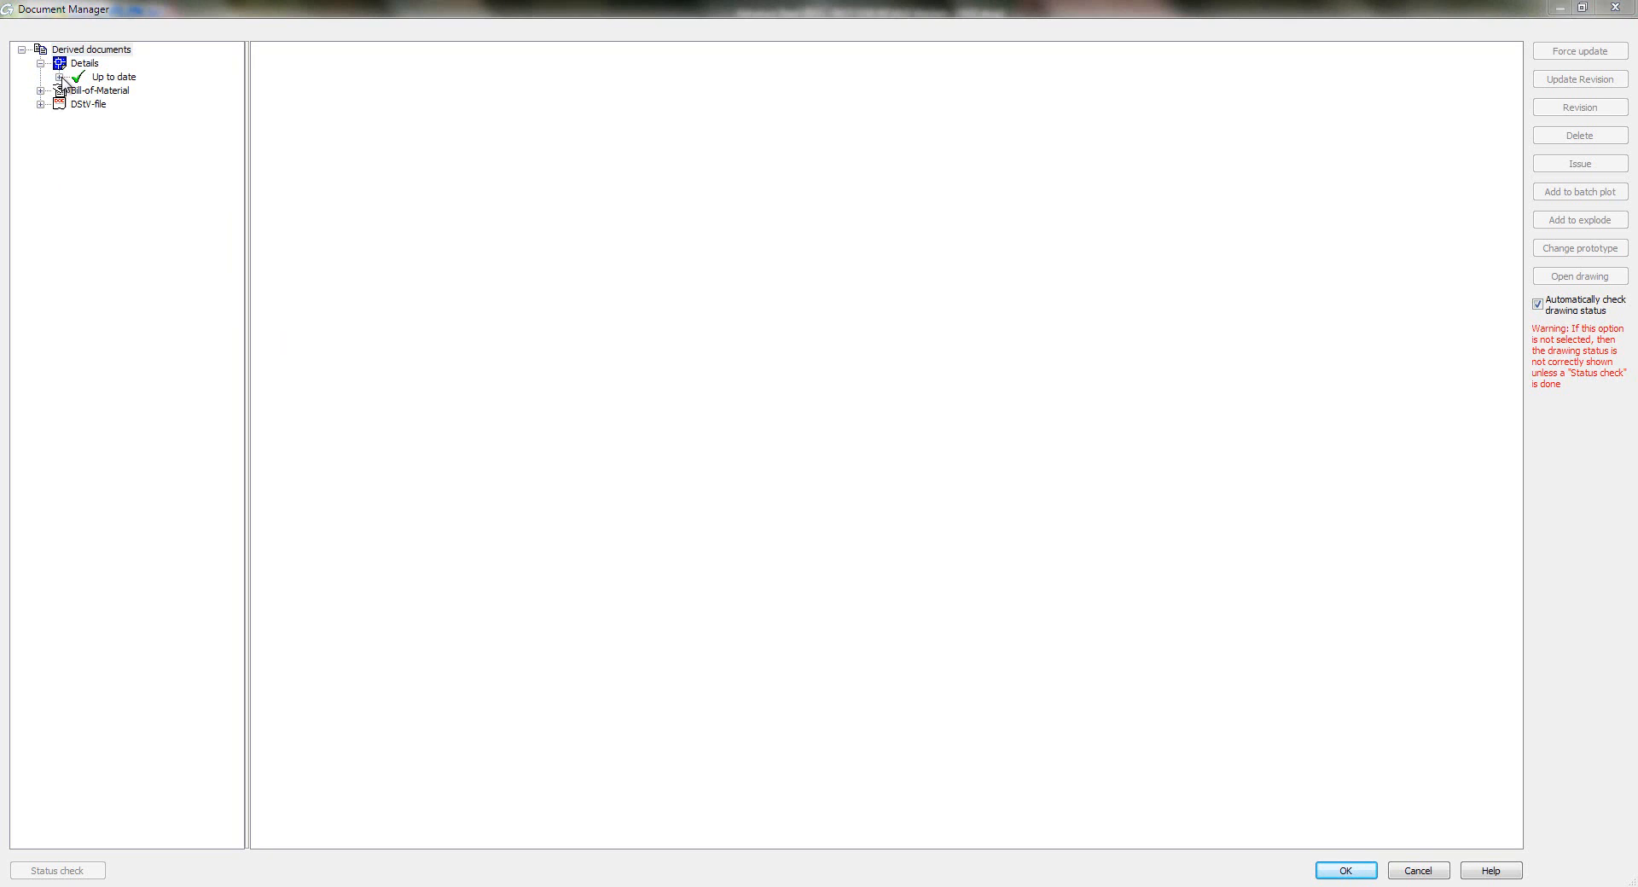
pyautogui.click(58, 78)
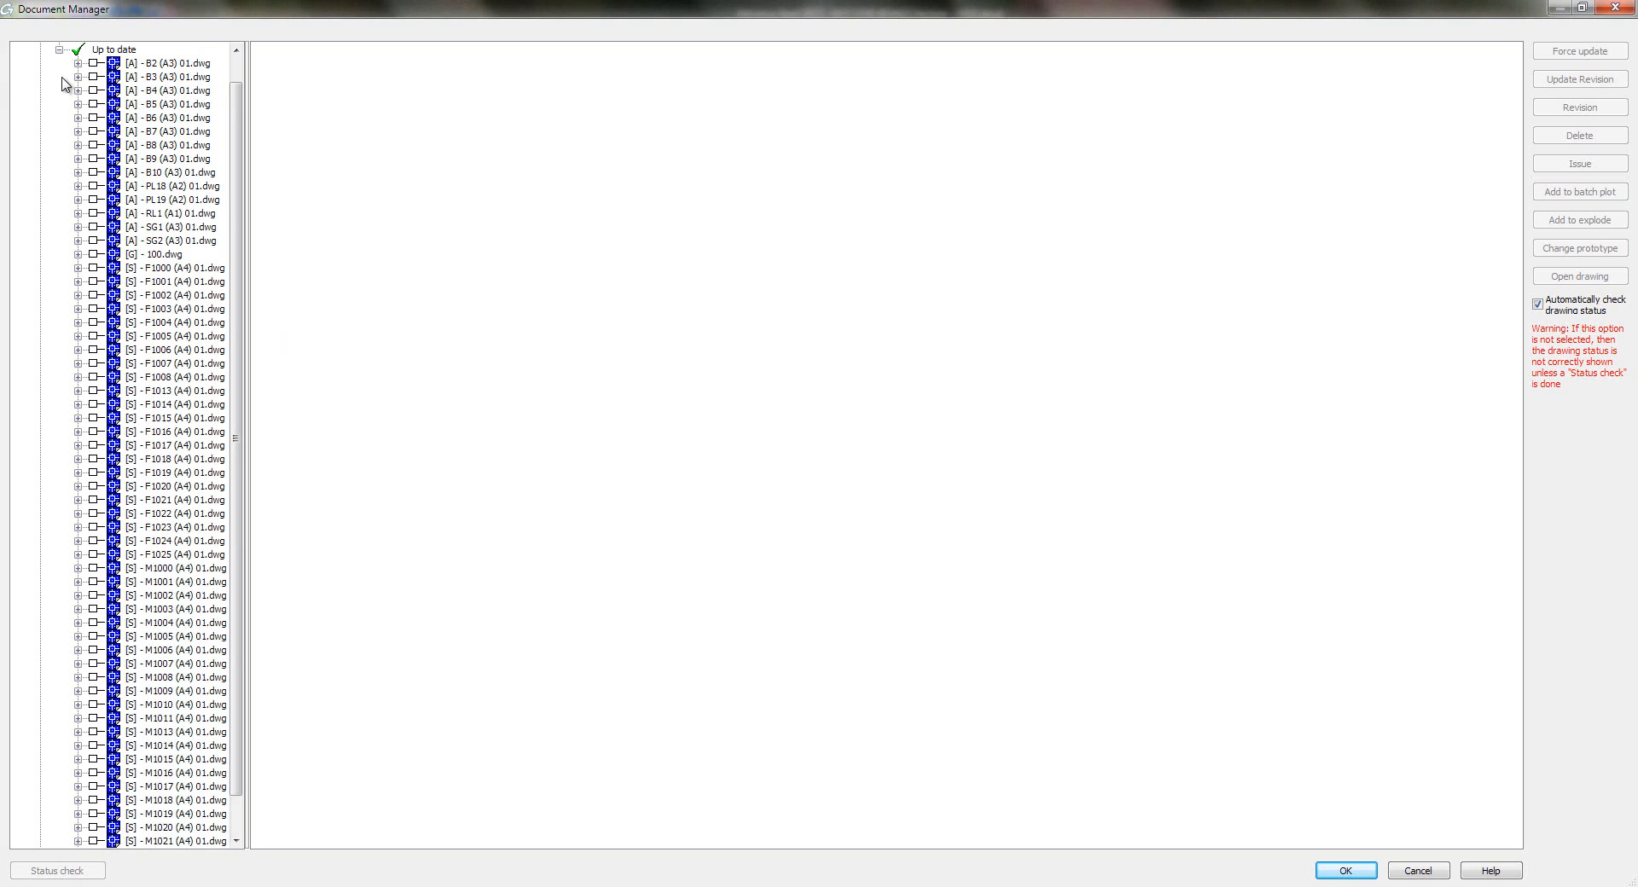
pyautogui.doubleClick(158, 255)
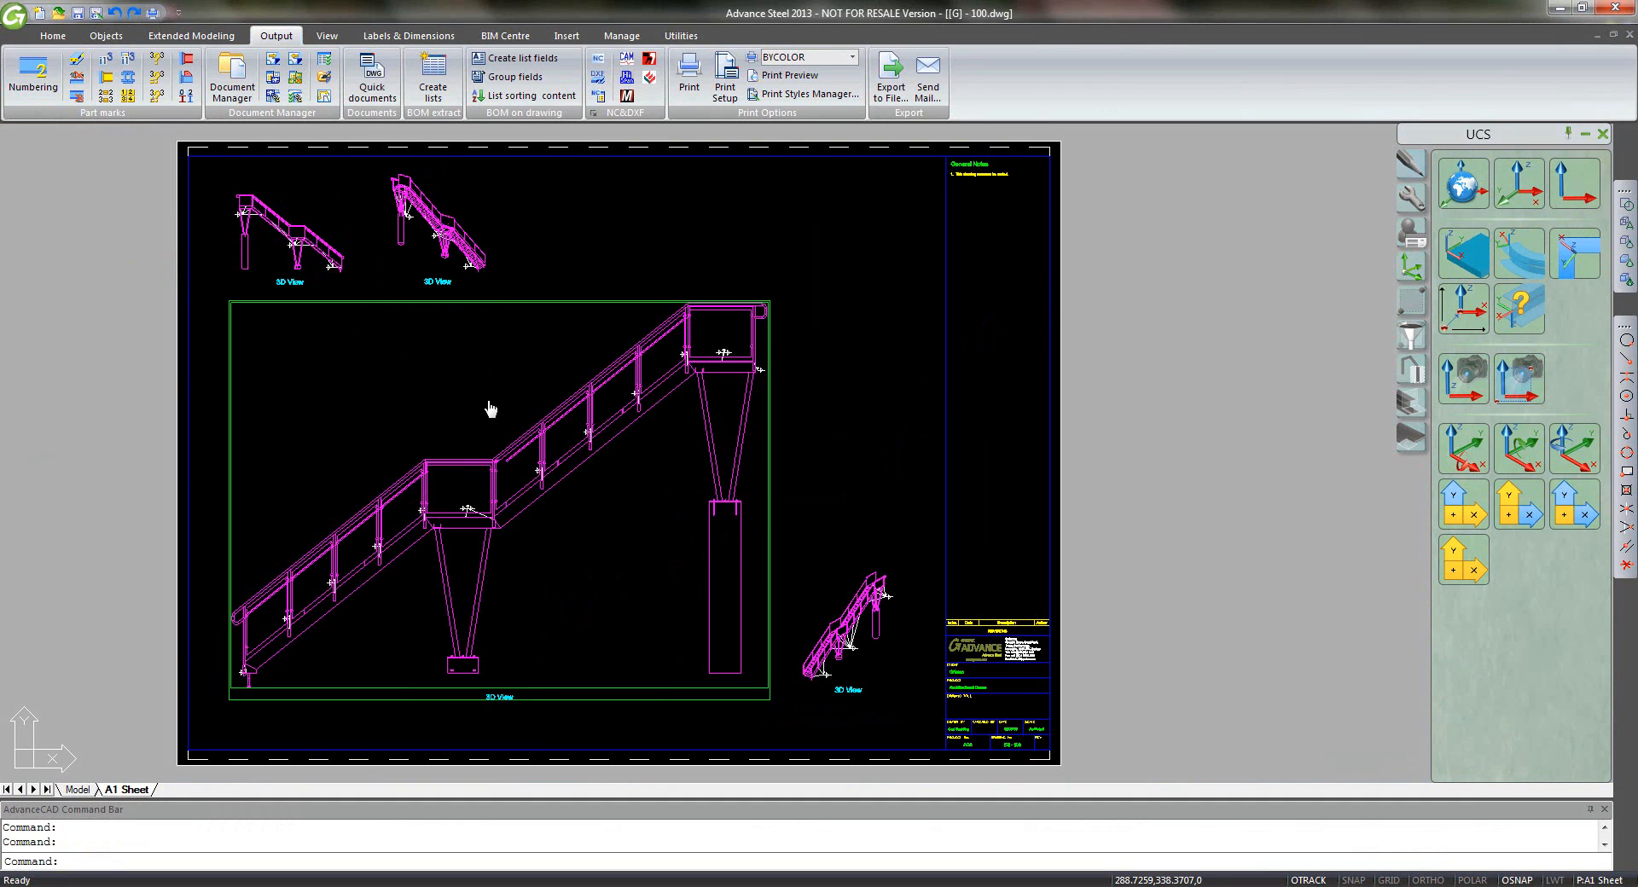
# - Change the large and bottom-right 3D View details to scale 1:50
pyautogui.moveTo(490, 409); pyautogui.dragTo(721, 395, button='middle')
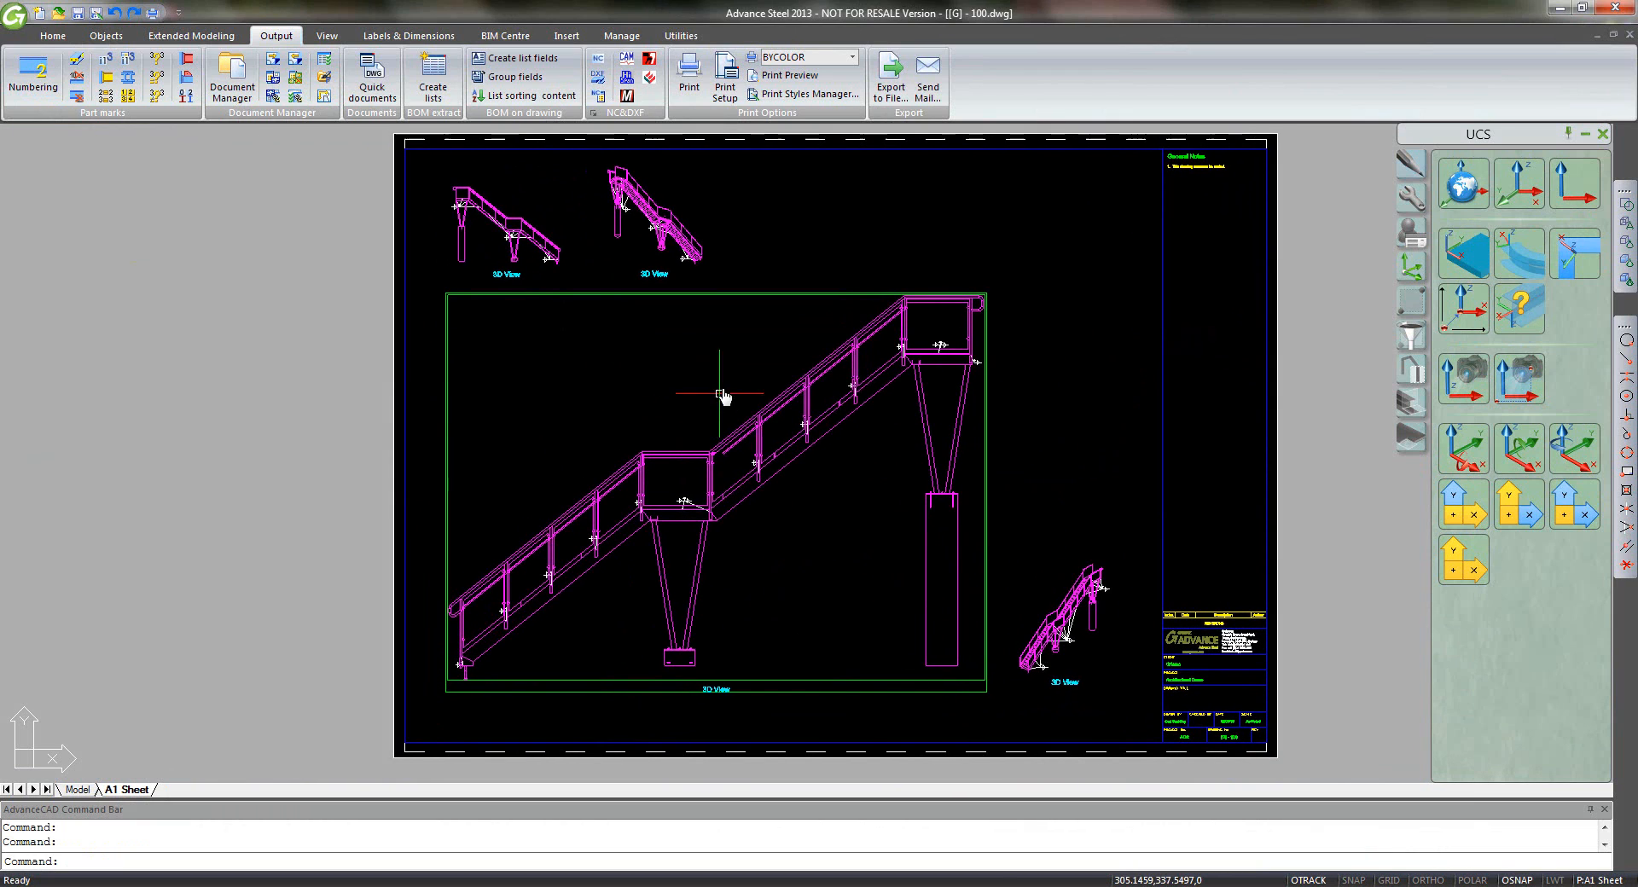
pyautogui.doubleClick(840, 698)
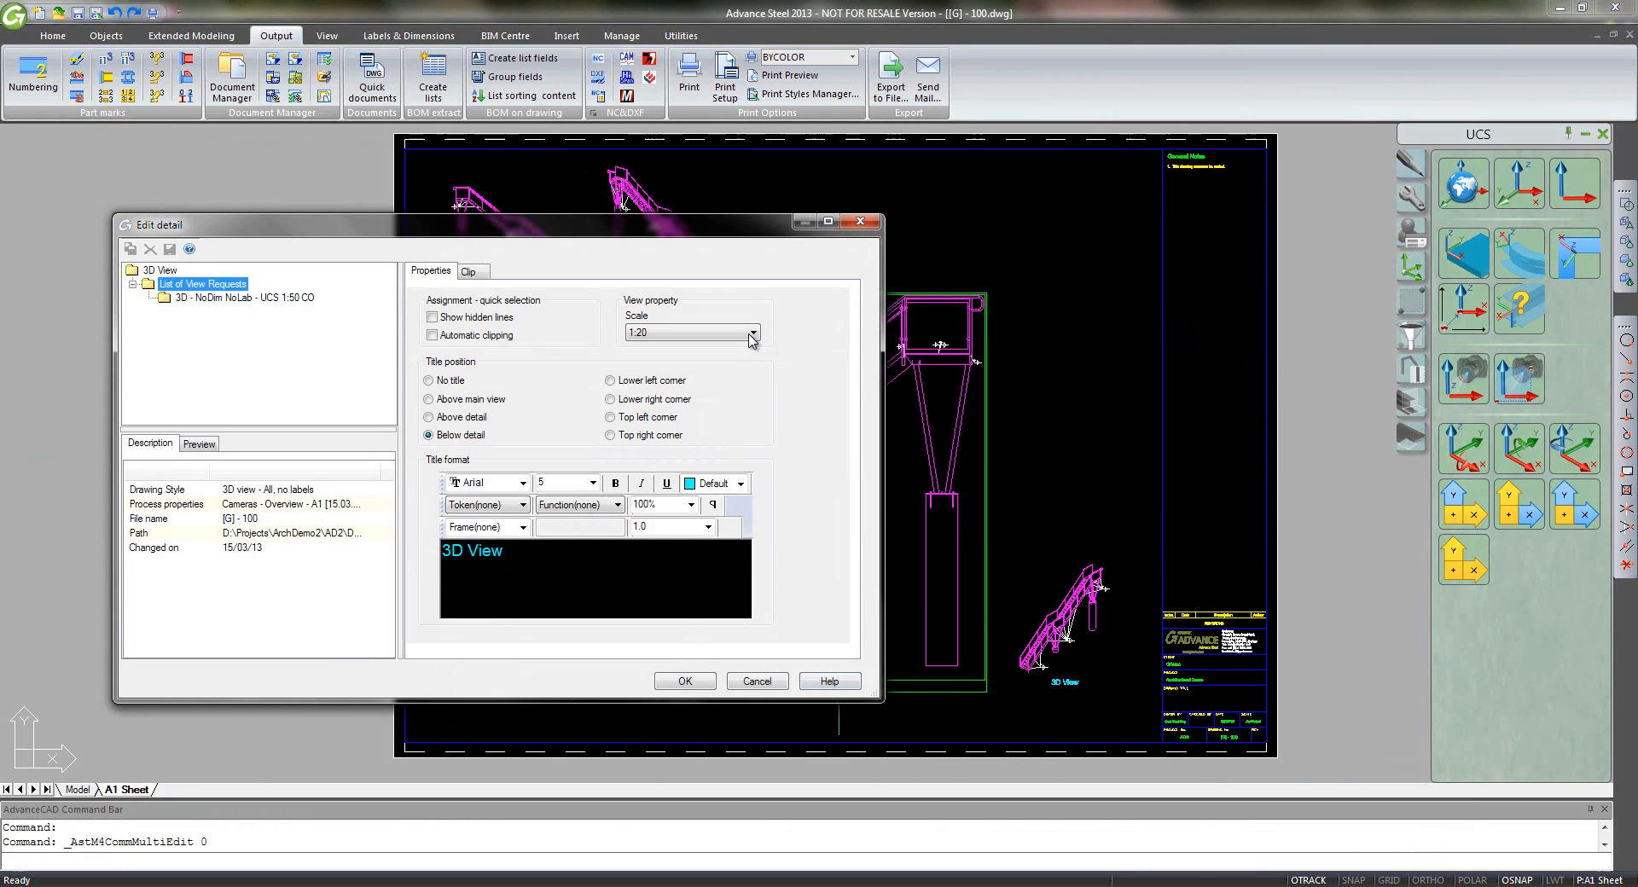
pyautogui.click(753, 341)
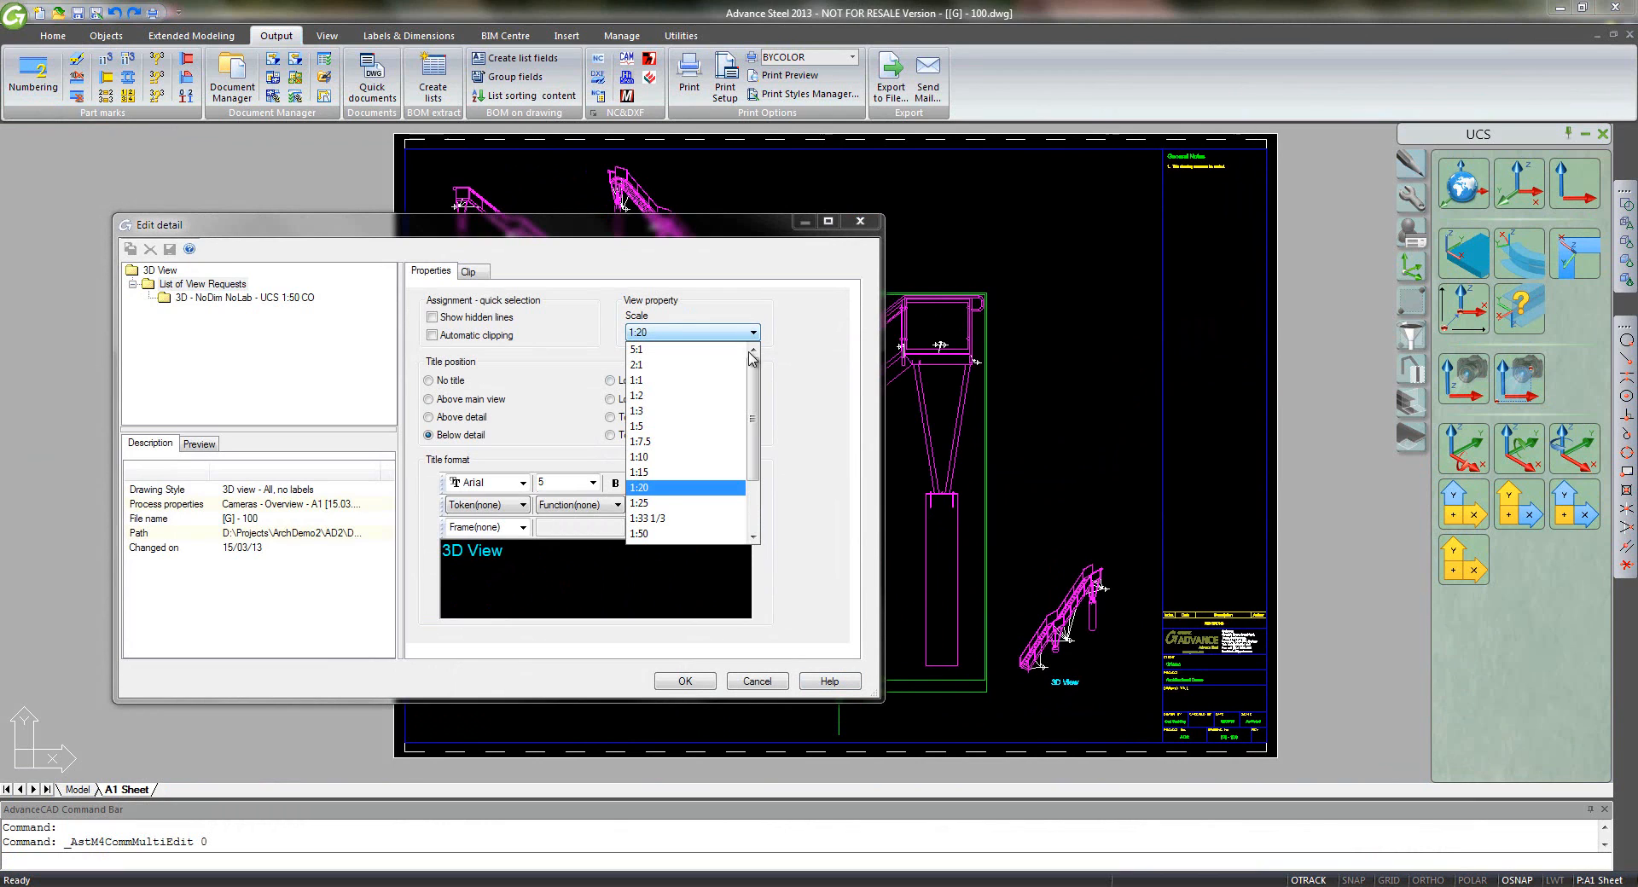
pyautogui.click(701, 532)
pyautogui.click(699, 681)
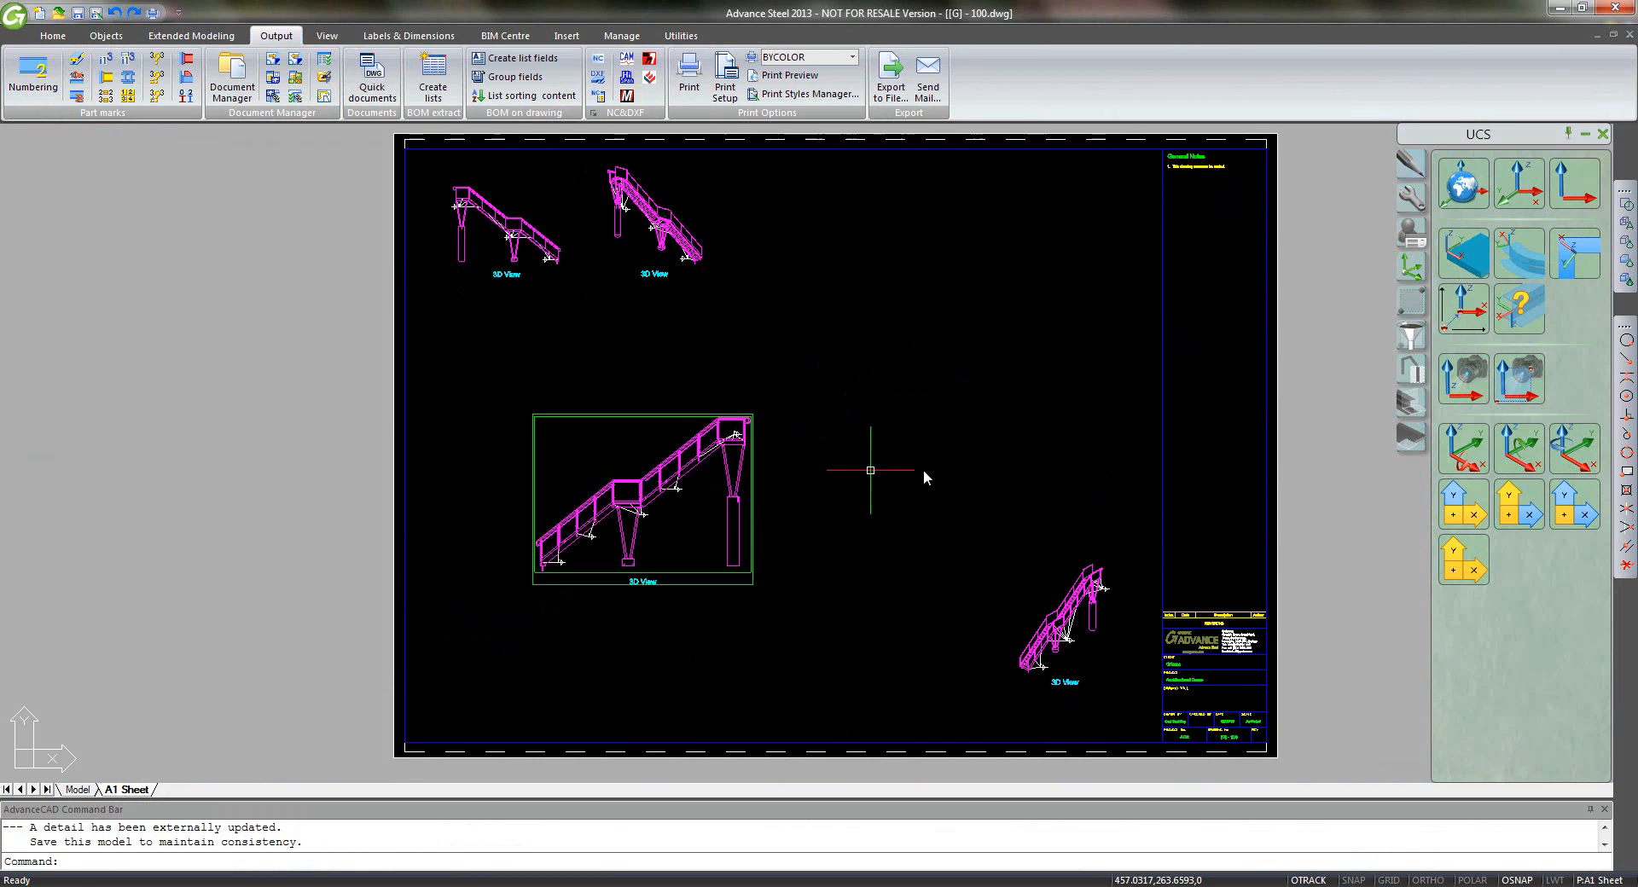
pyautogui.doubleClick(1034, 687)
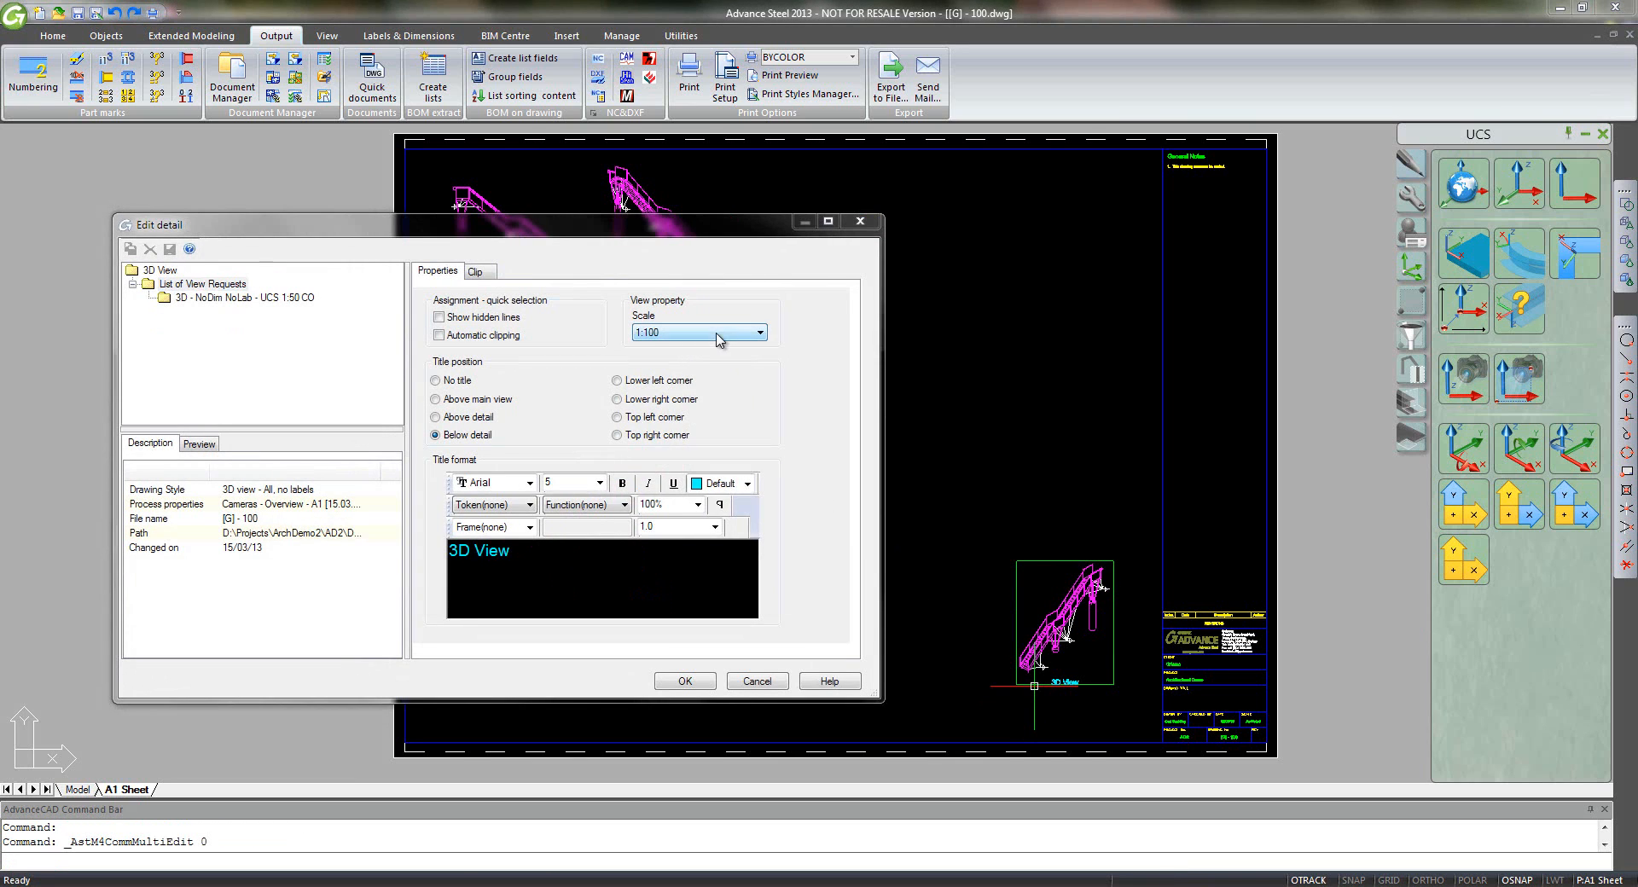
pyautogui.click(716, 334)
pyautogui.click(697, 503)
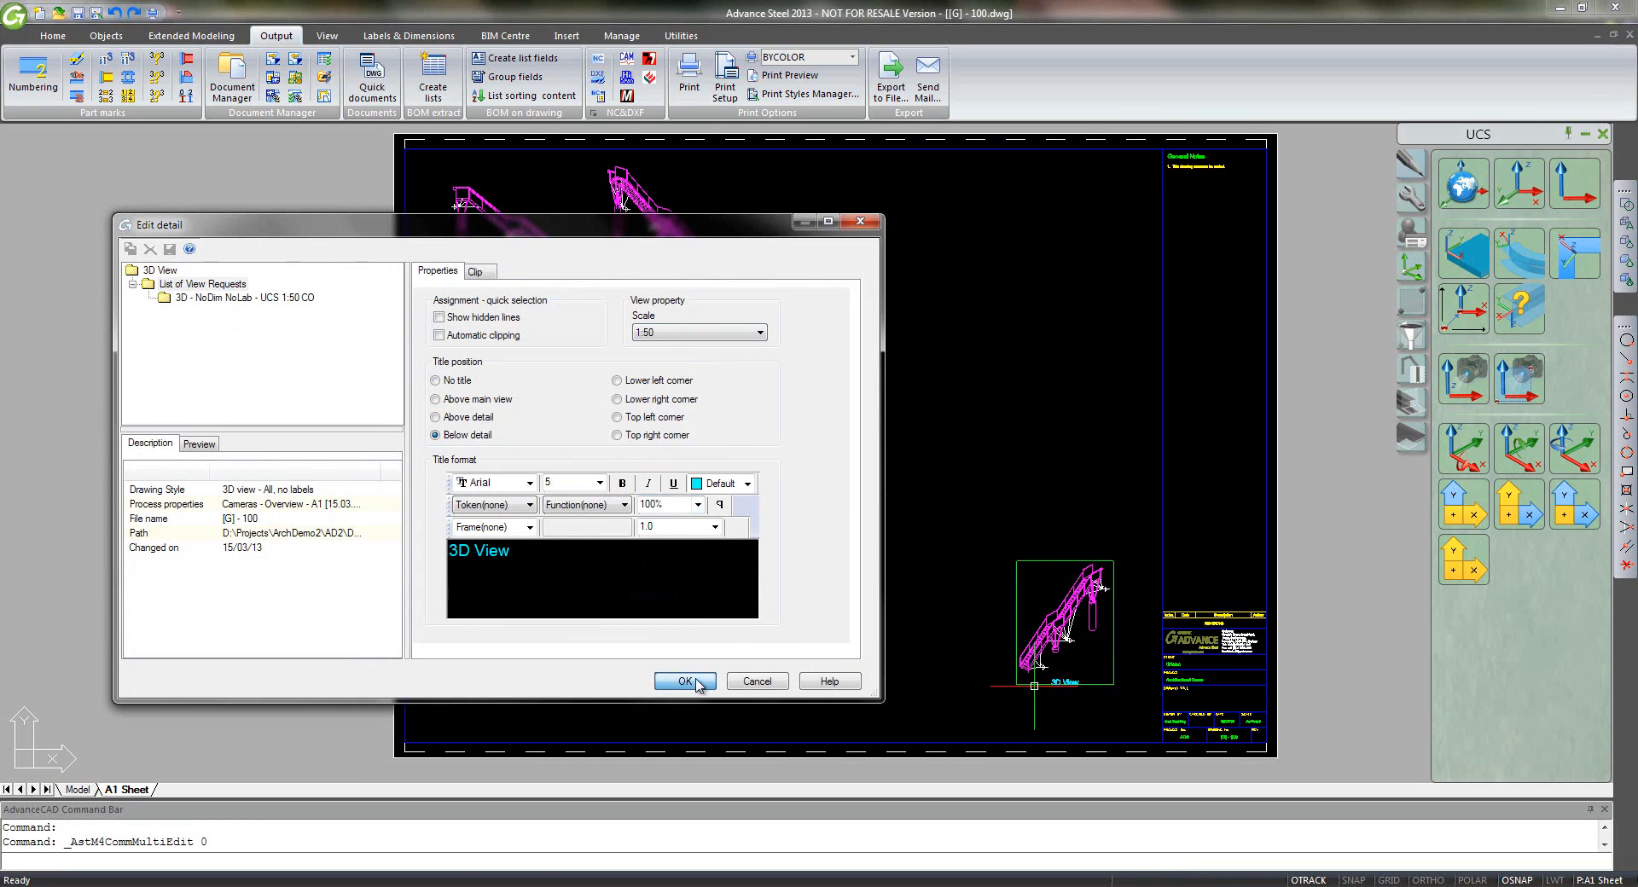
pyautogui.click(698, 683)
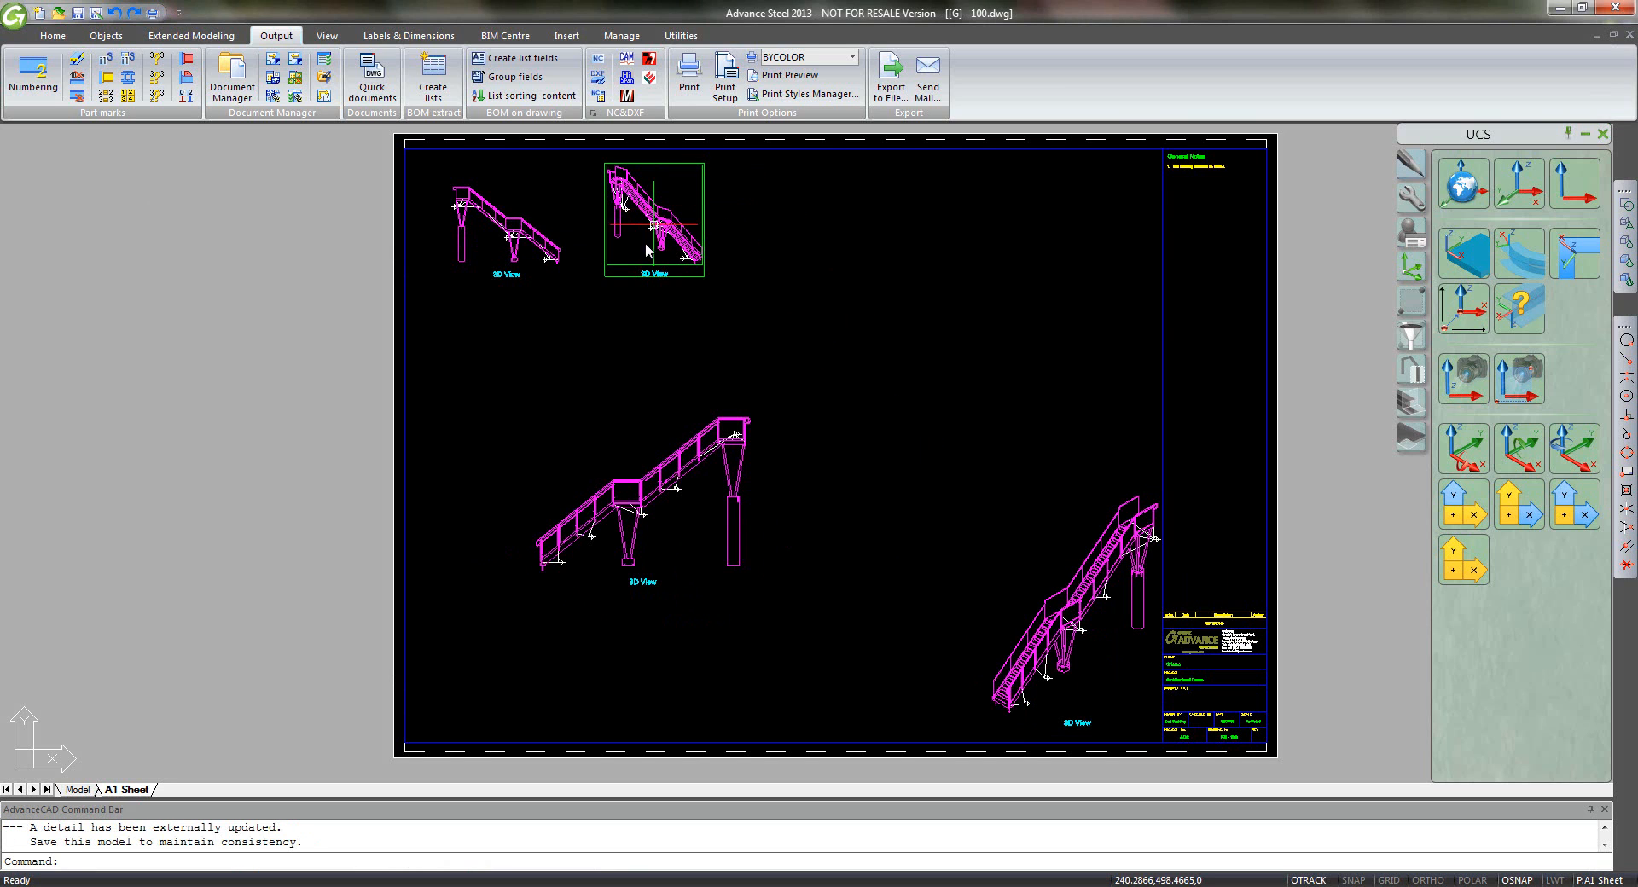
# - Change the top and top-left 3D View details to scale 1:50
pyautogui.doubleClick(617, 282)
pyautogui.click(665, 339)
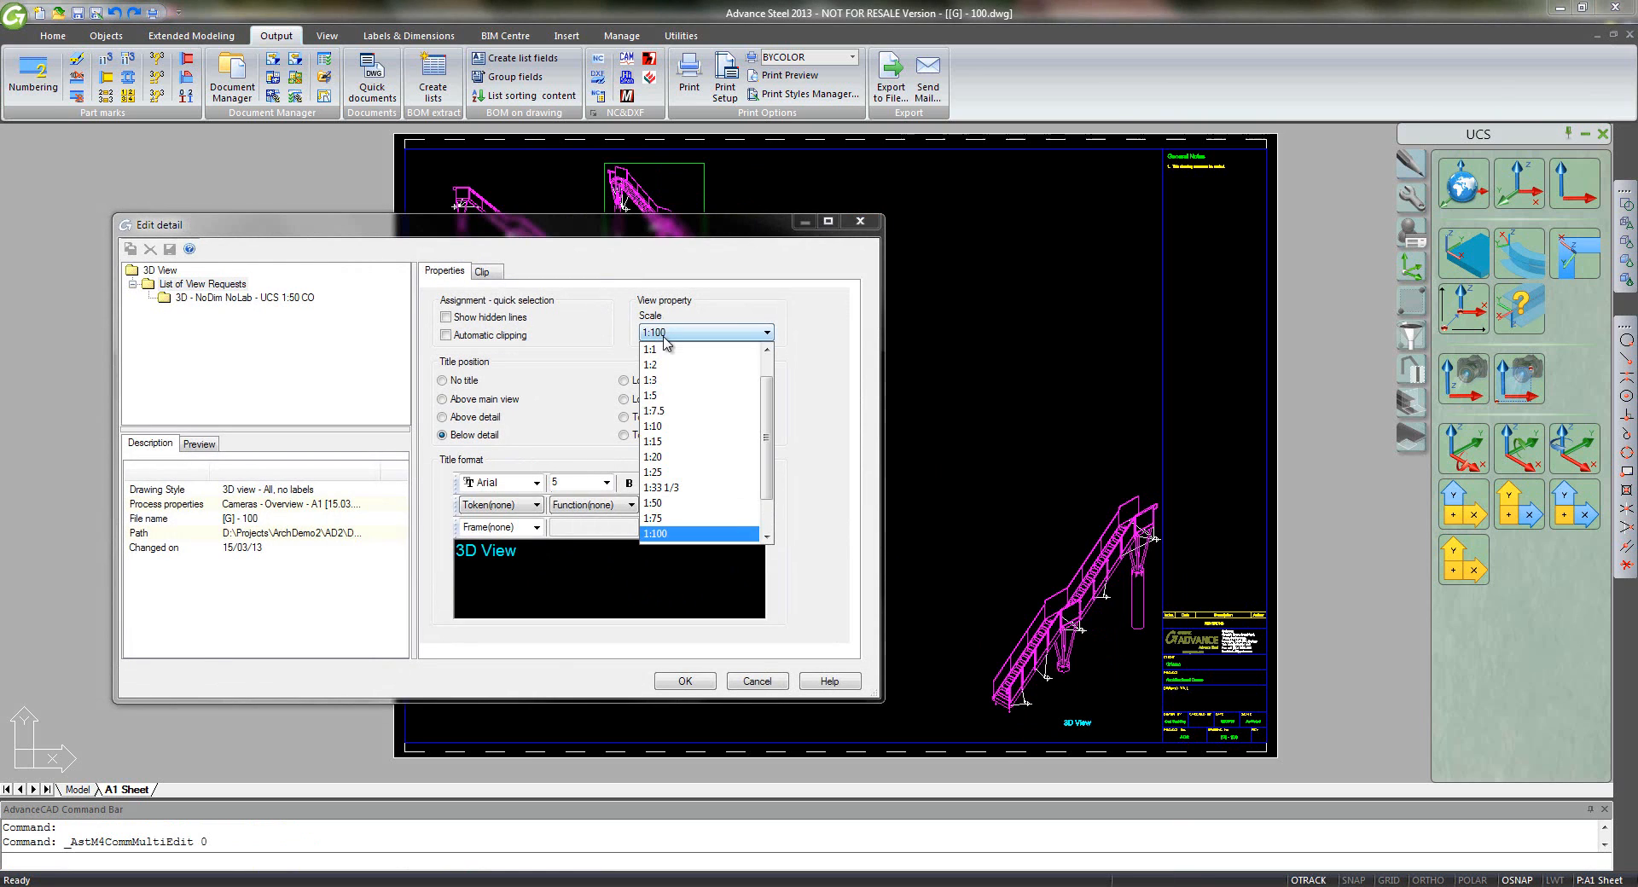
pyautogui.click(695, 503)
pyautogui.click(697, 679)
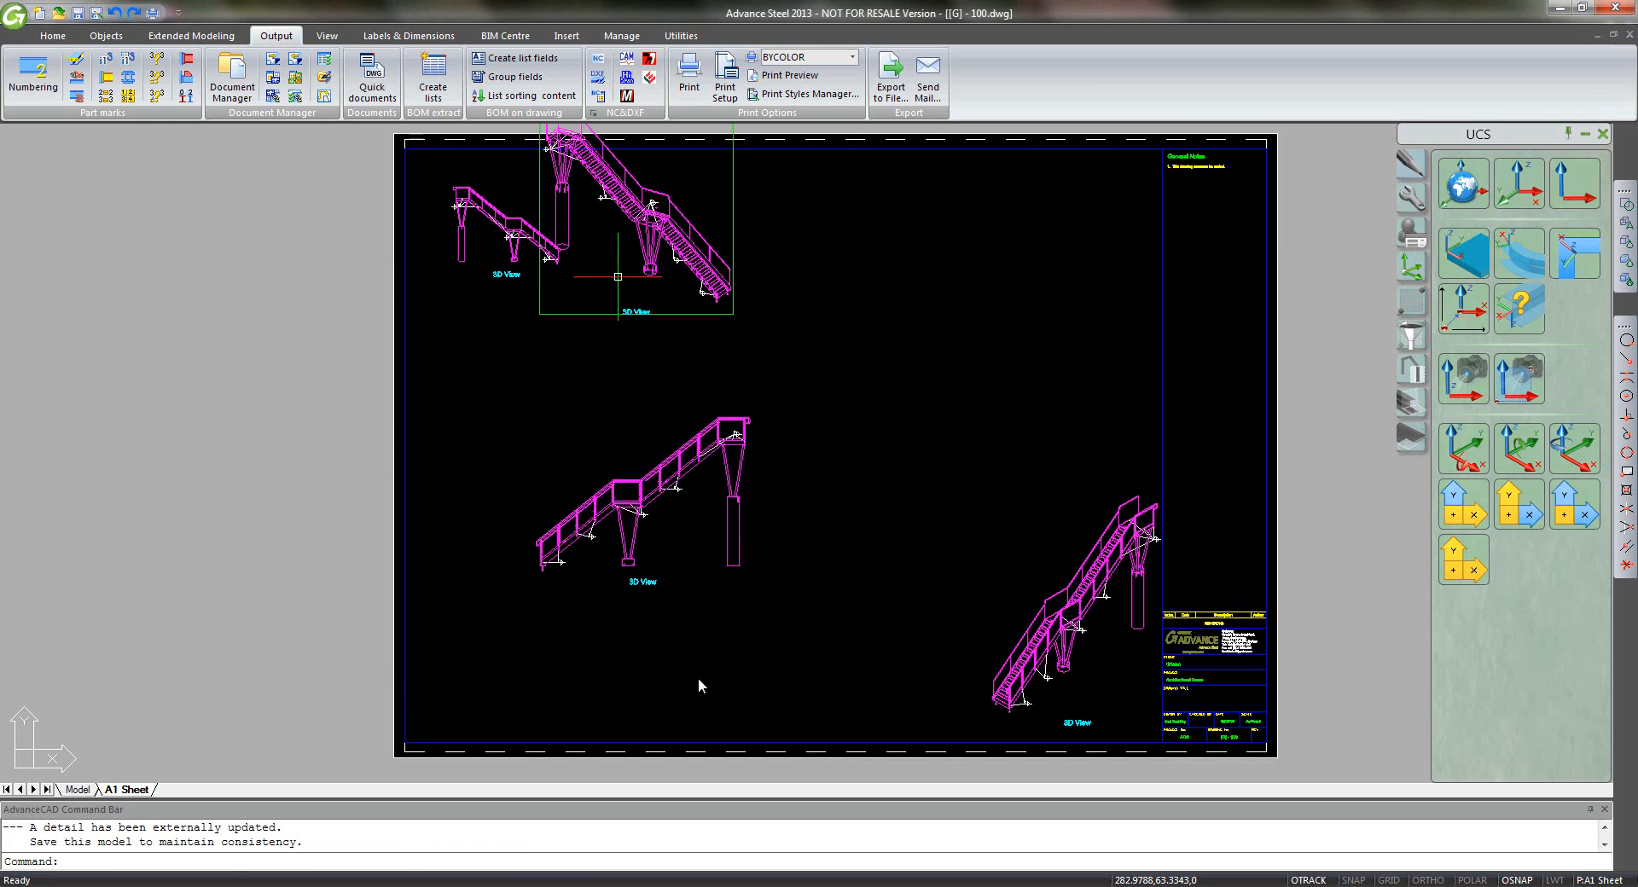
pyautogui.doubleClick(492, 285)
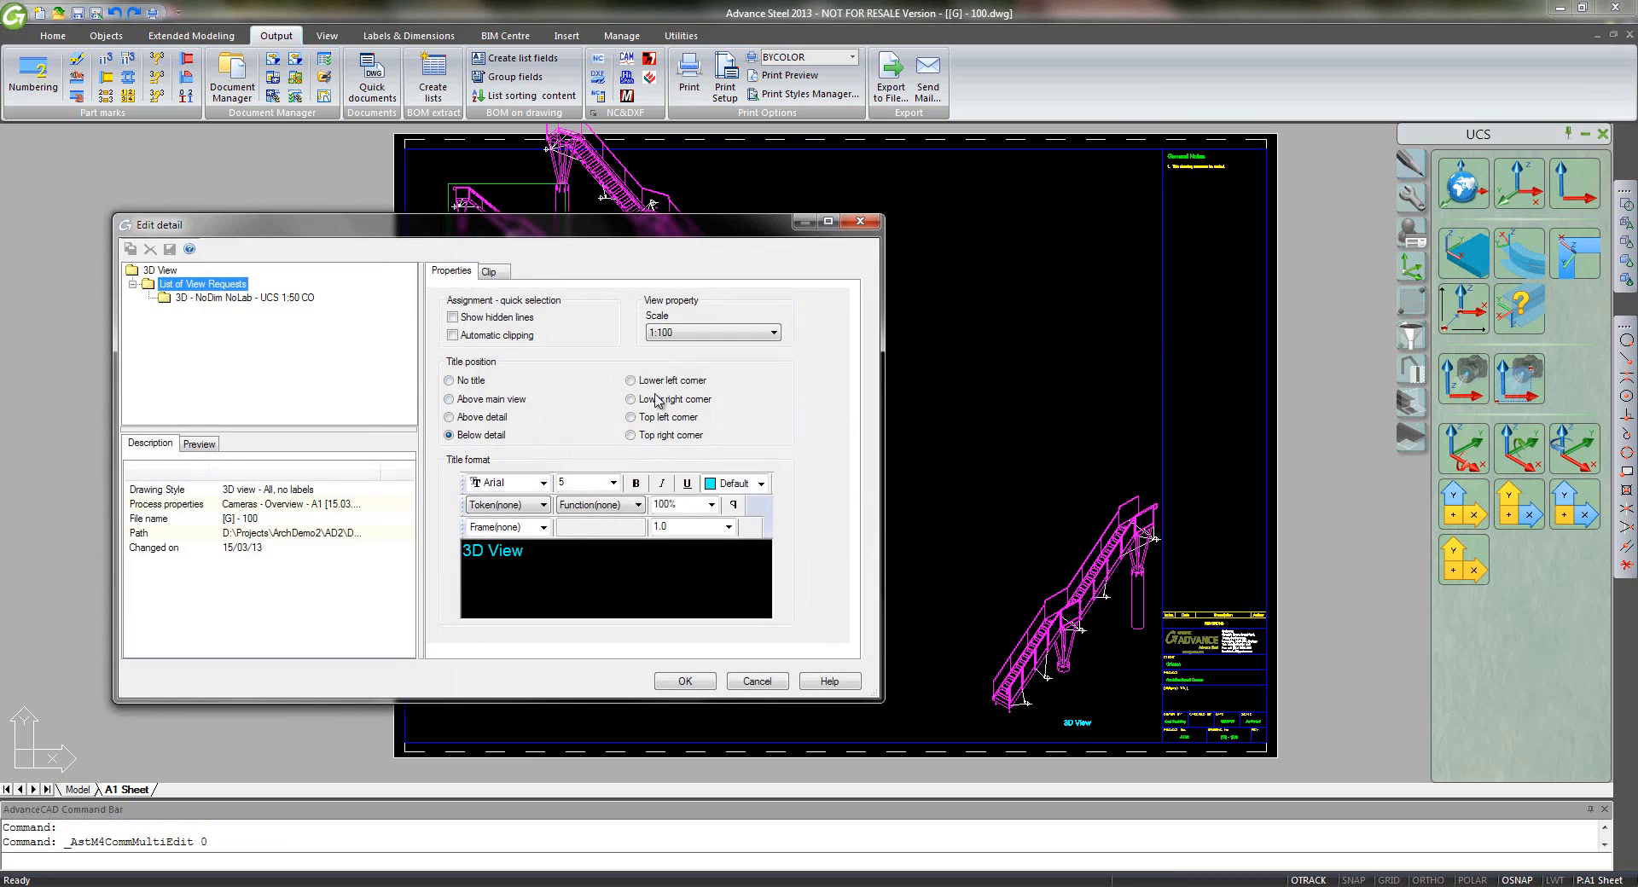
pyautogui.click(709, 333)
pyautogui.click(695, 500)
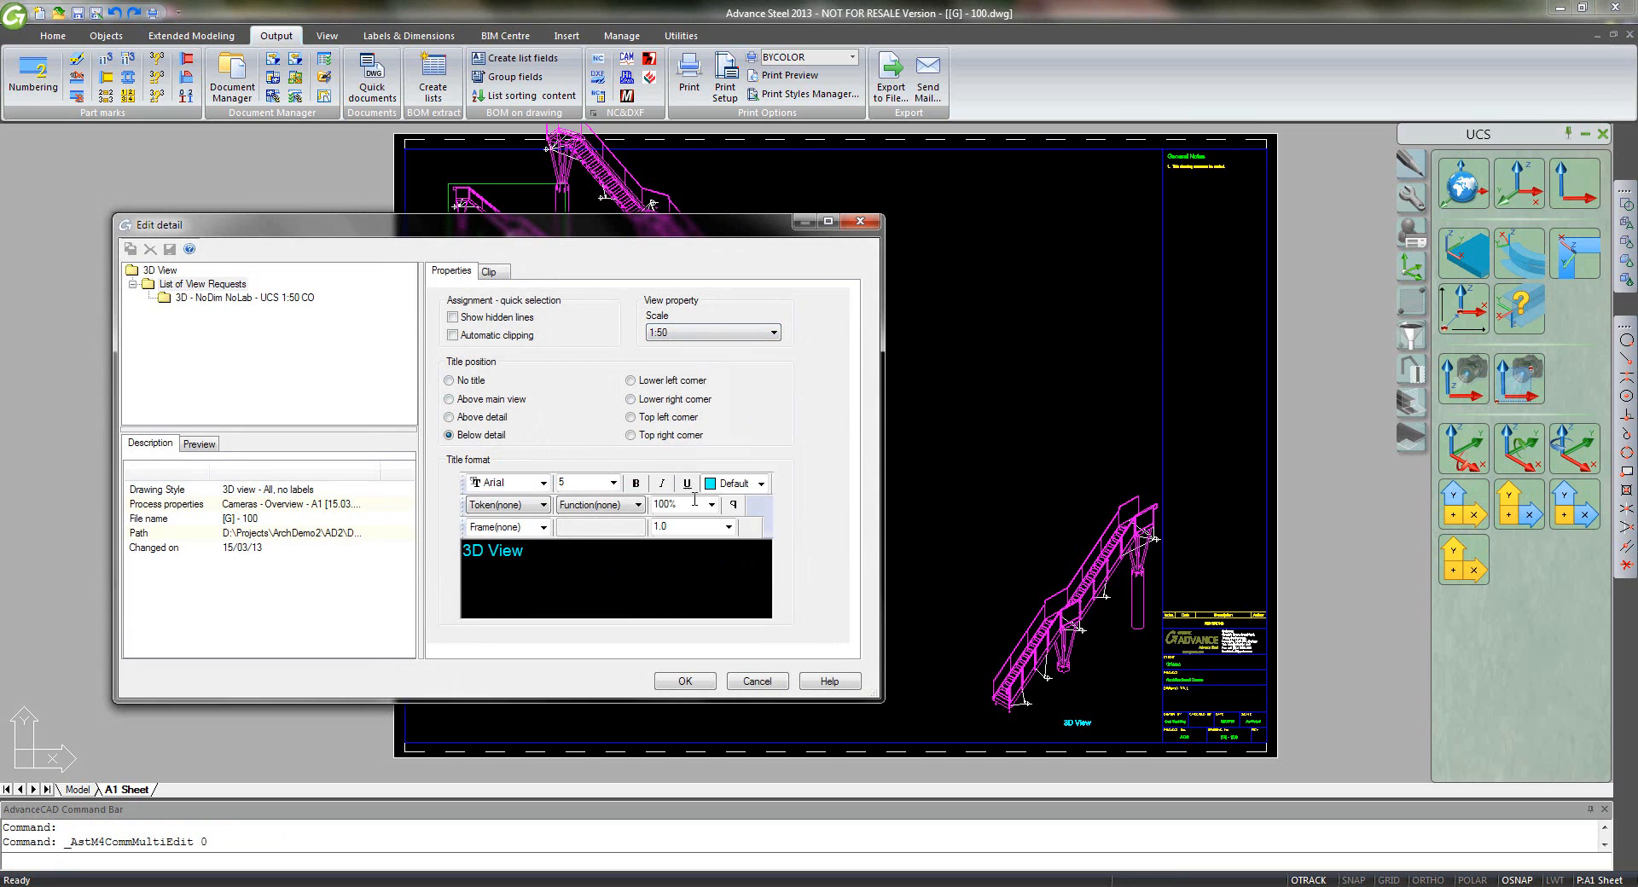
pyautogui.click(708, 683)
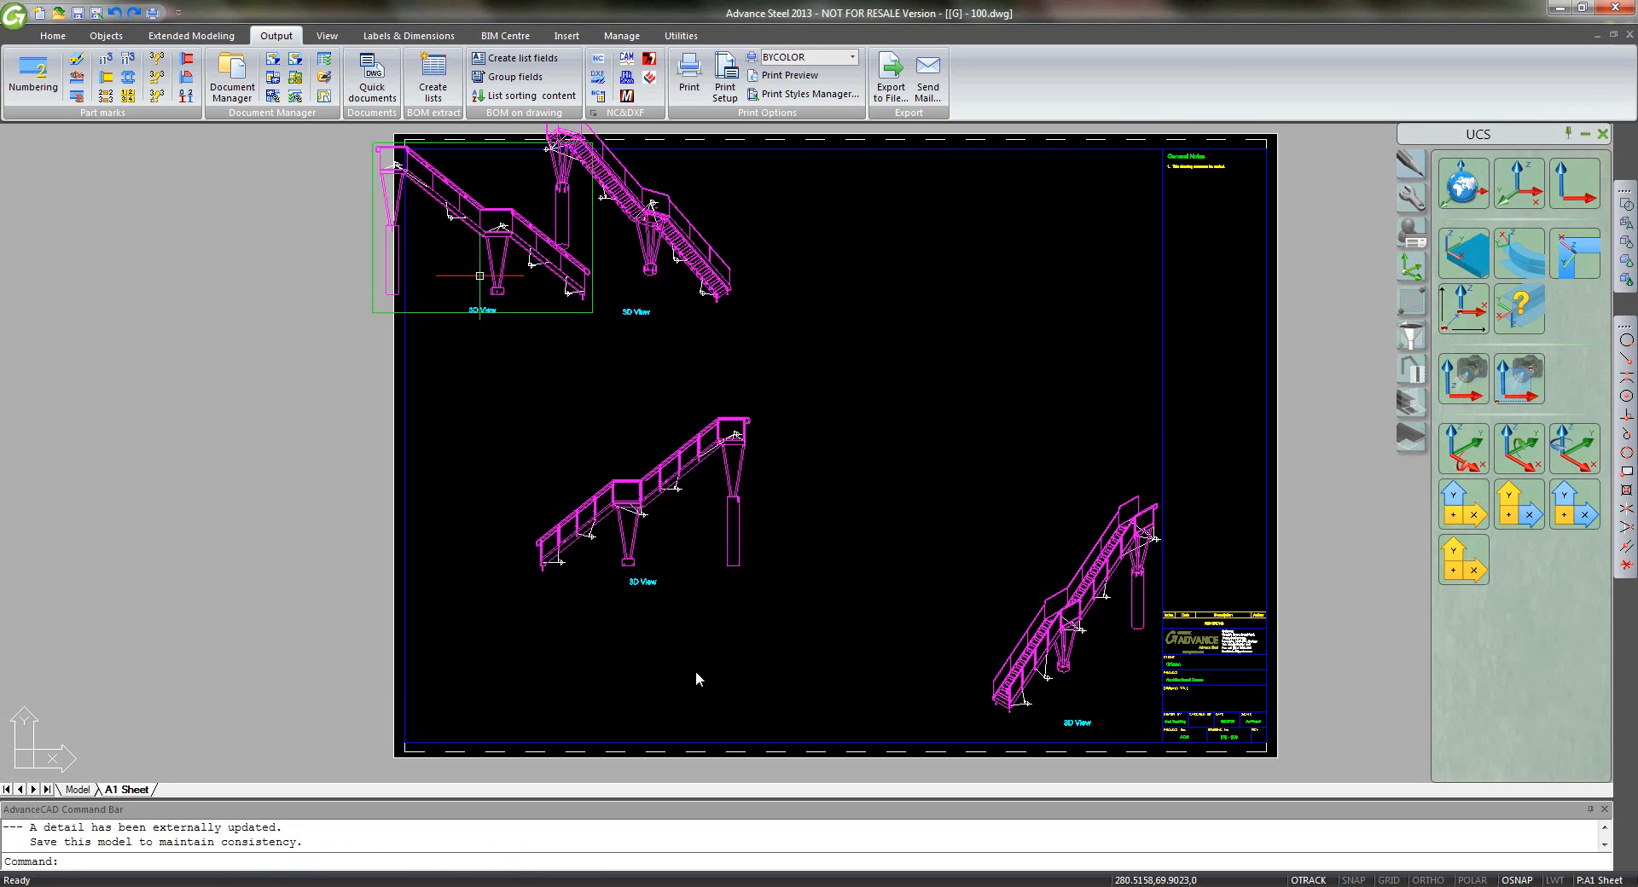
pyautogui.click(443, 314)
# - Arrange the four 3D stair views two per row beside the title block, using grips and MOVE, and save
pyautogui.moveTo(441, 316); pyautogui.dragTo(939, 369)
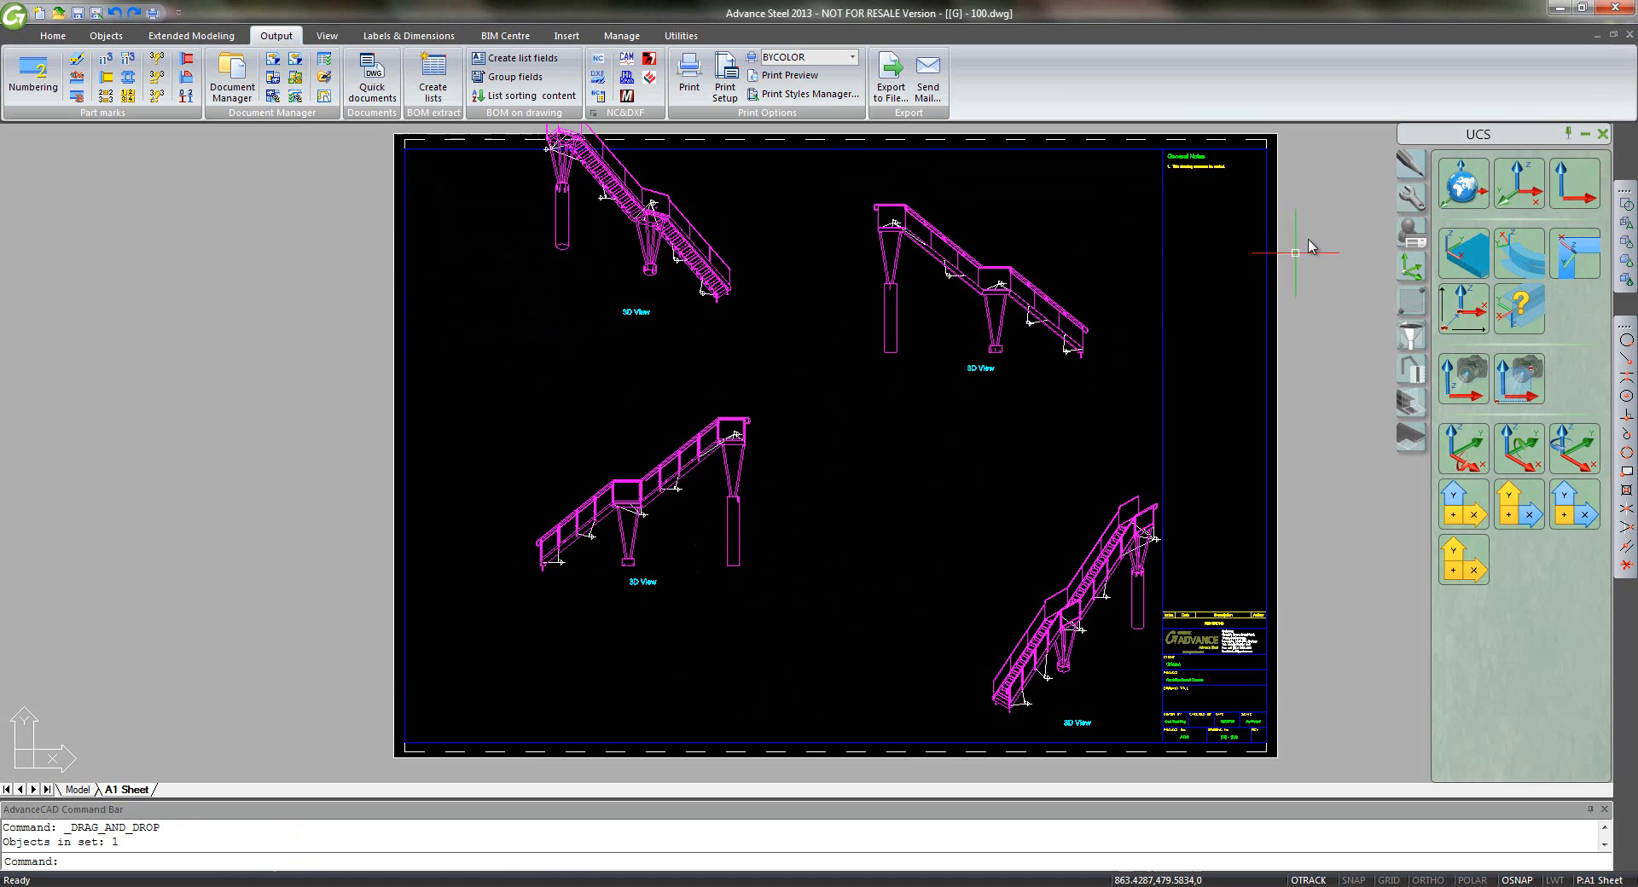
pyautogui.write('m')
pyautogui.press('Return')
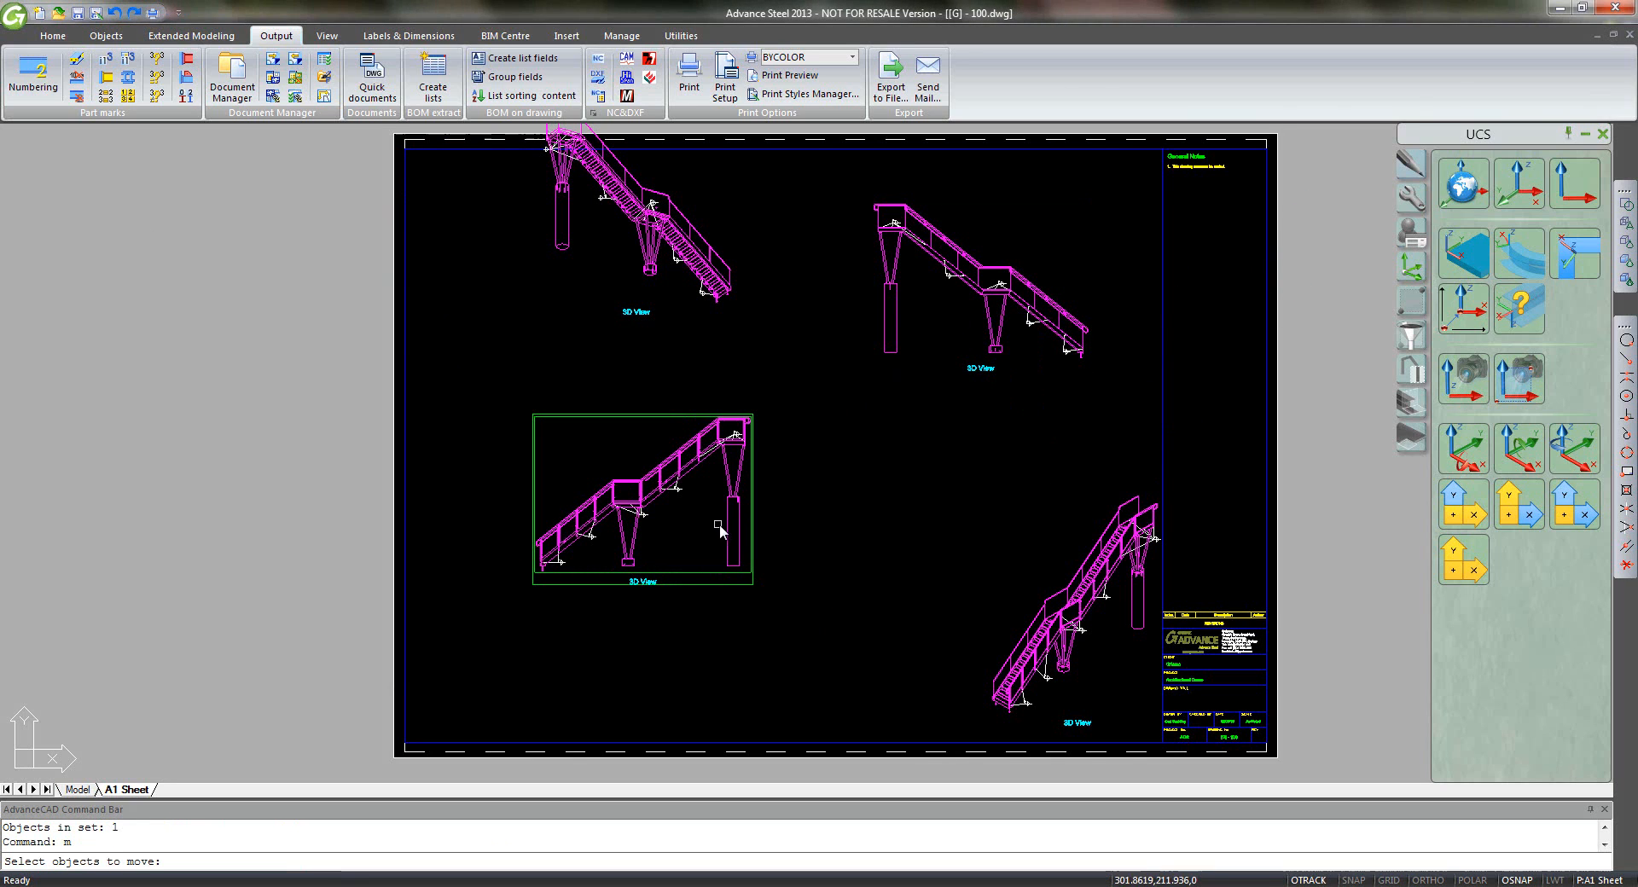
pyautogui.click(726, 528)
pyautogui.press('Return')
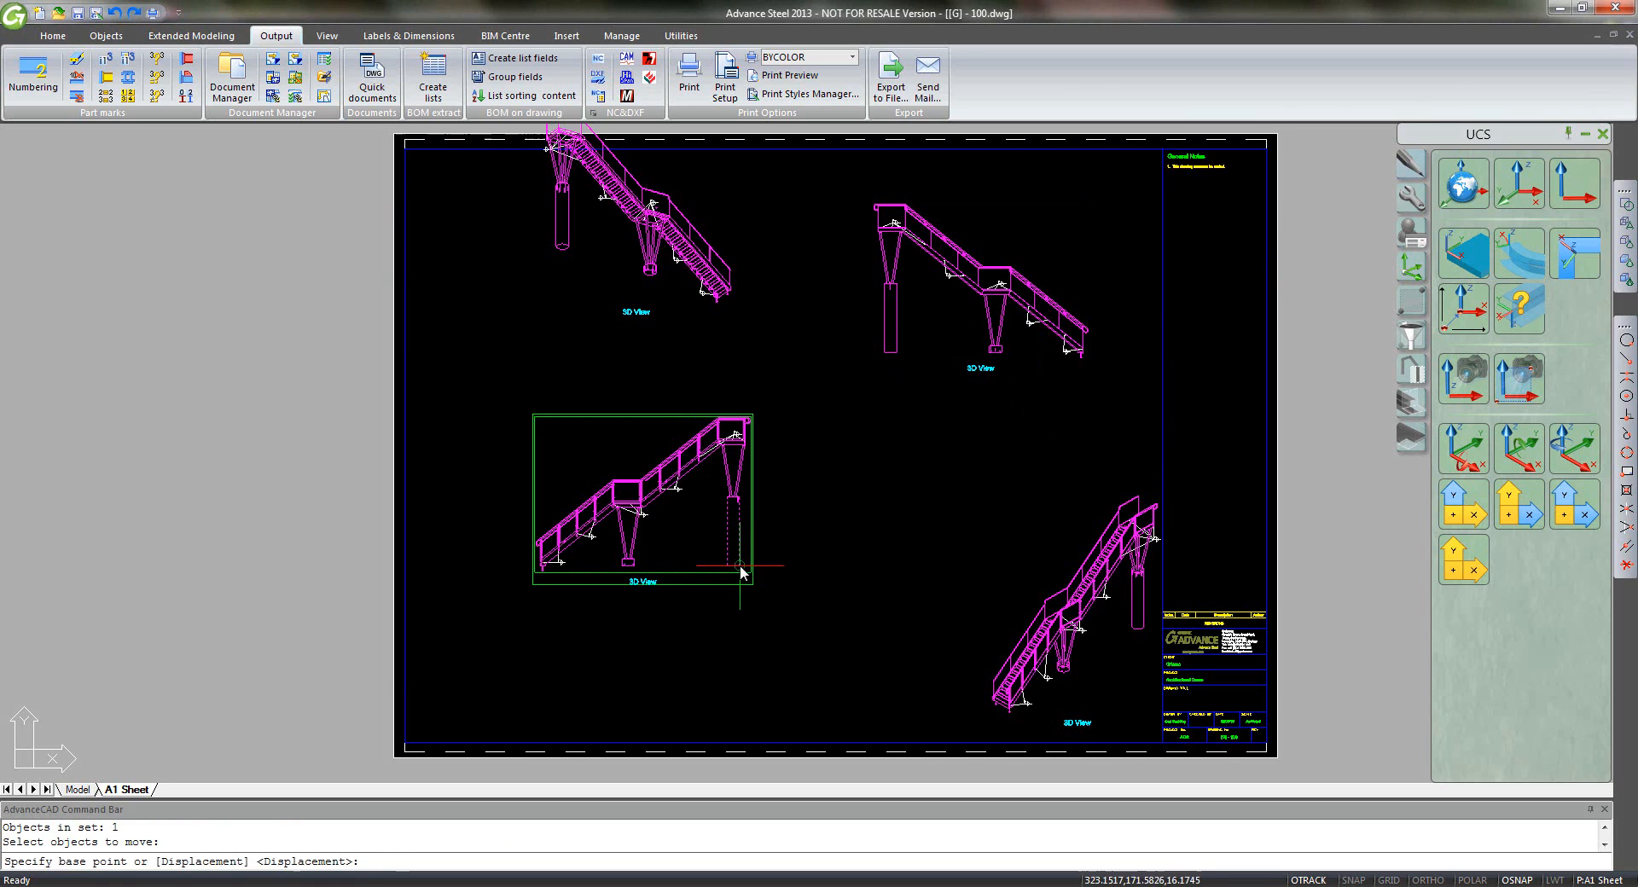
pyautogui.click(738, 565)
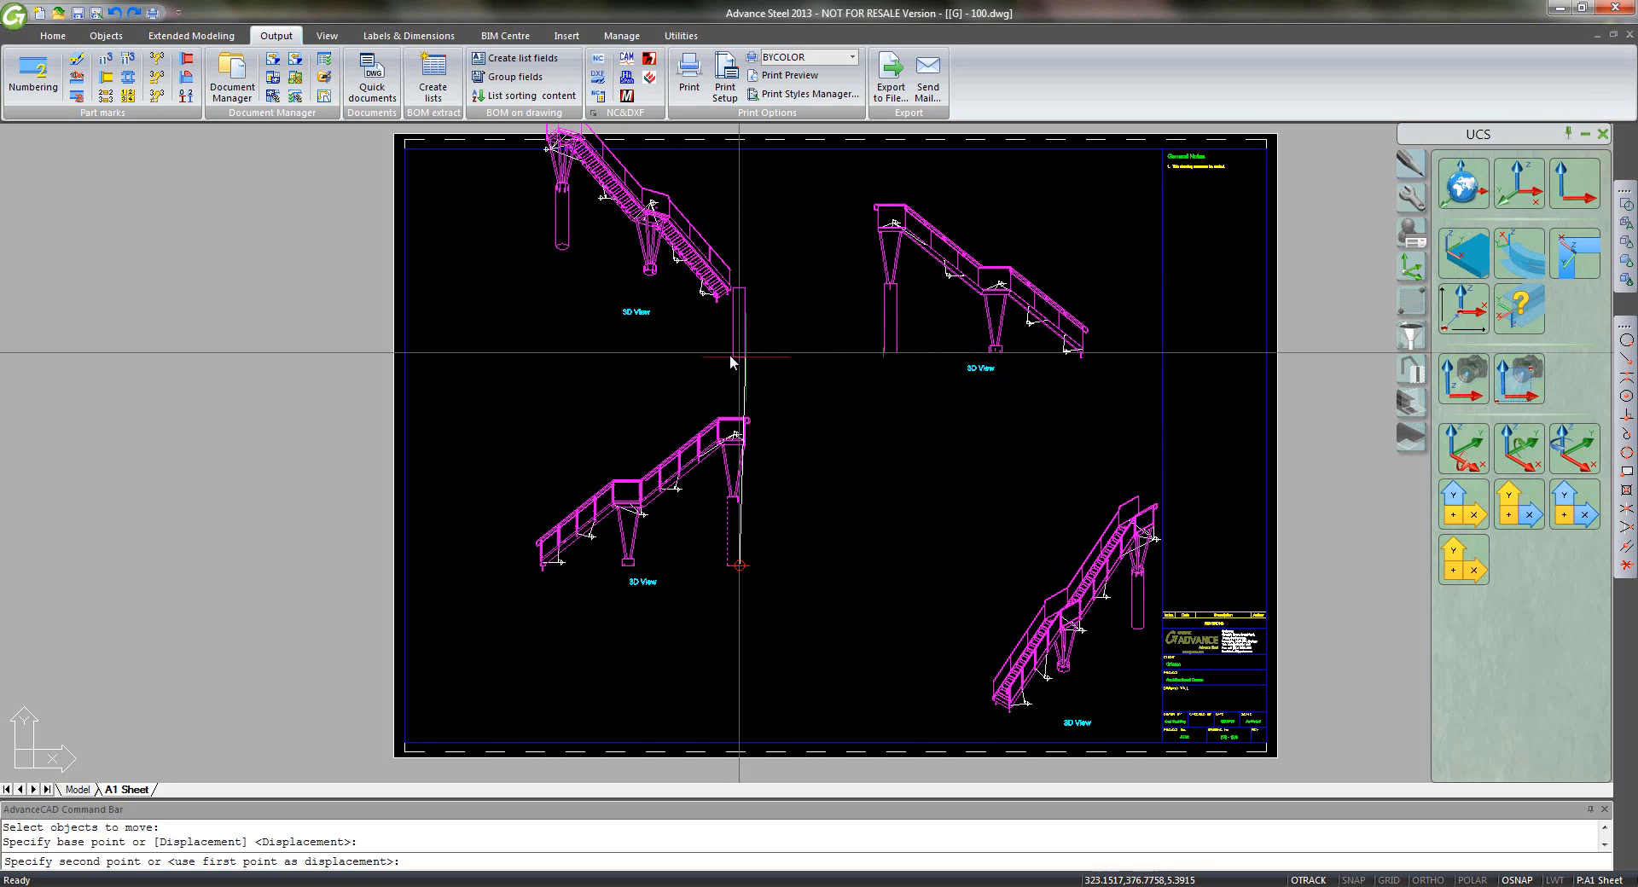
pyautogui.click(730, 355)
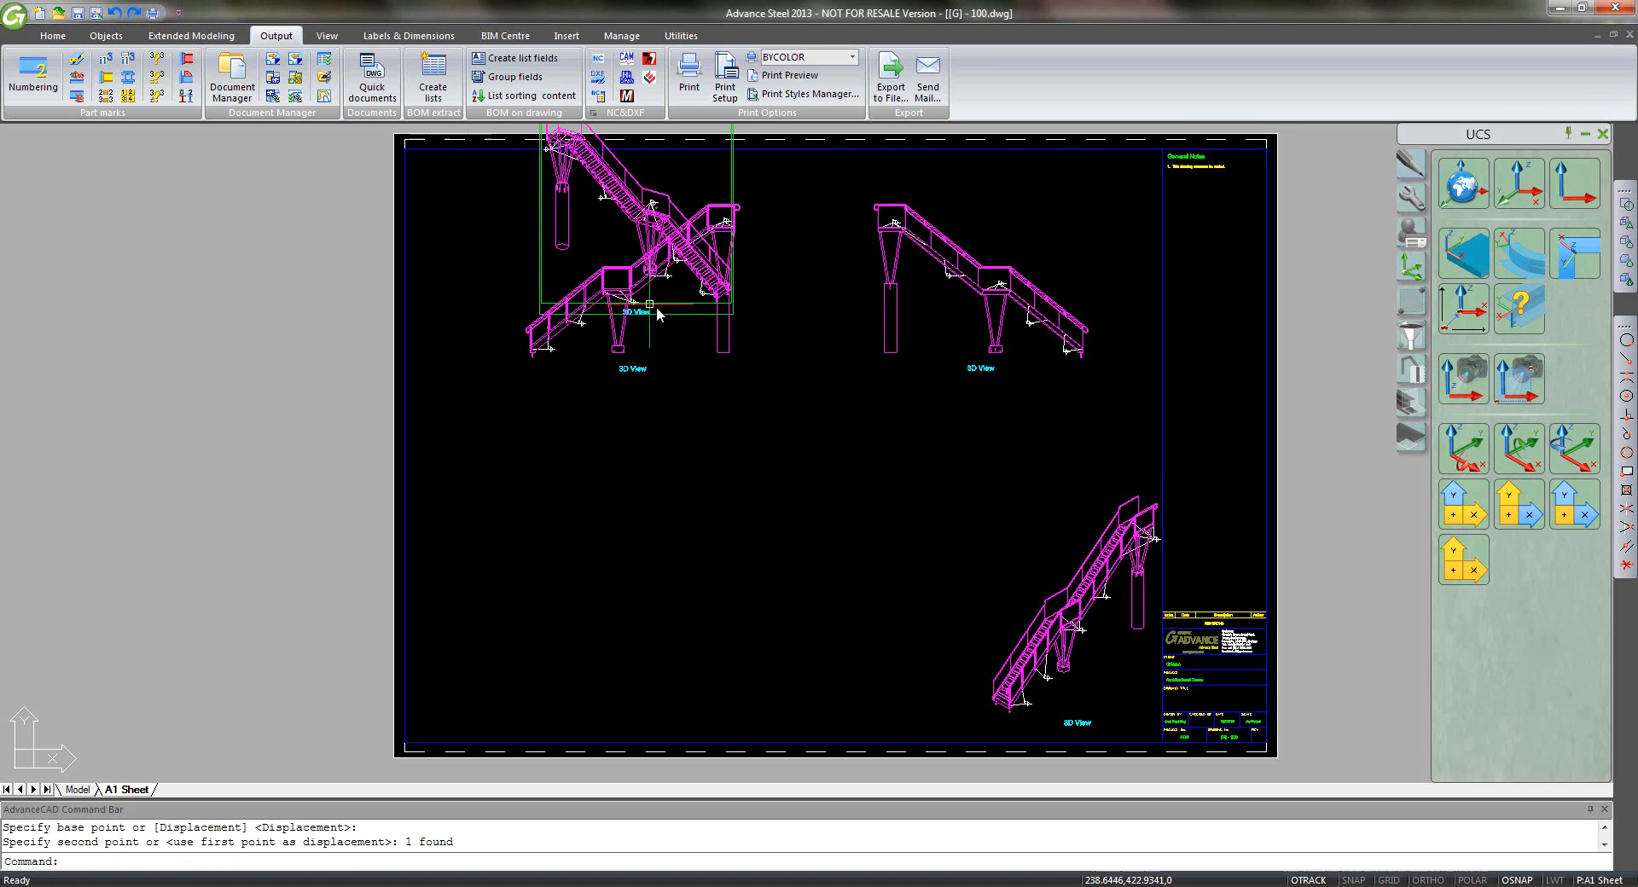
pyautogui.moveTo(670, 322); pyautogui.dragTo(938, 668)
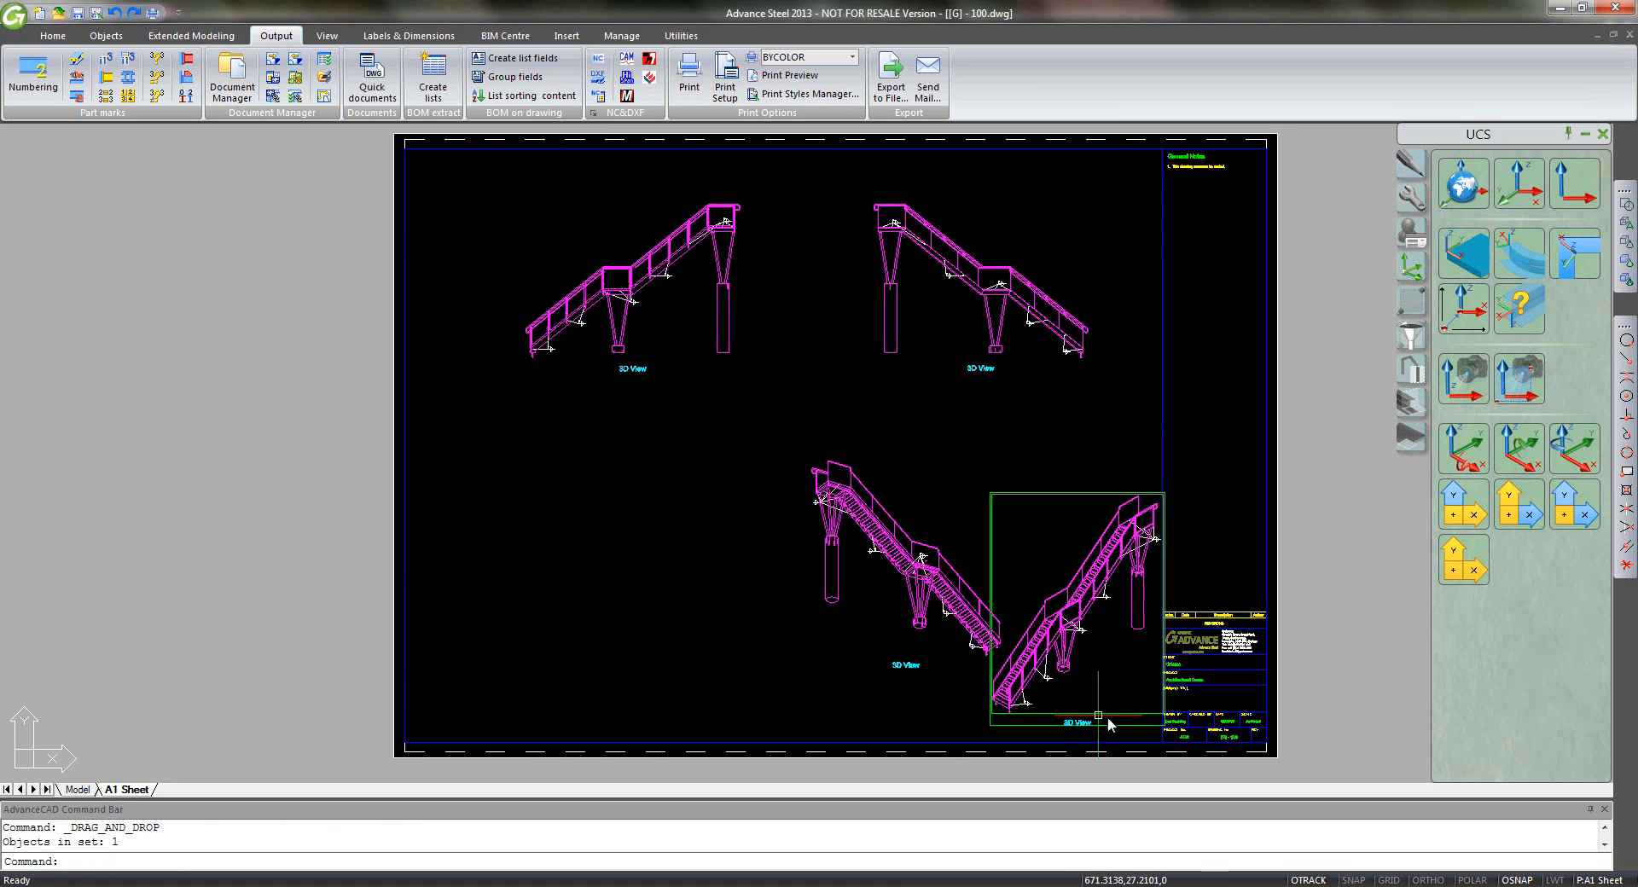
pyautogui.moveTo(1118, 729); pyautogui.dragTo(597, 695)
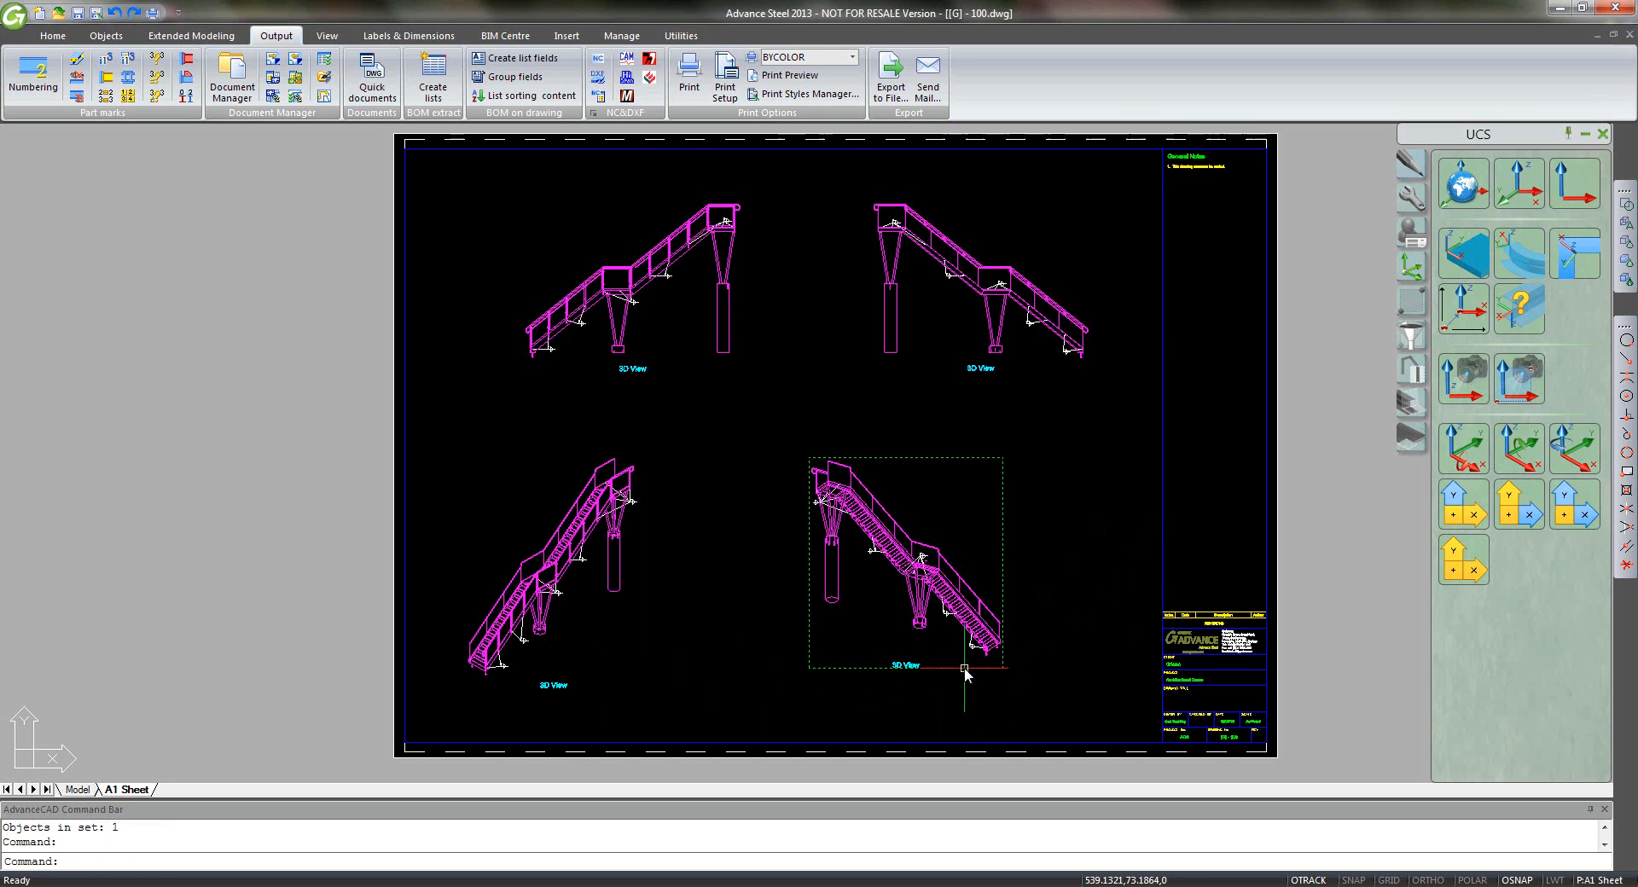
pyautogui.moveTo(964, 669); pyautogui.dragTo(1046, 689)
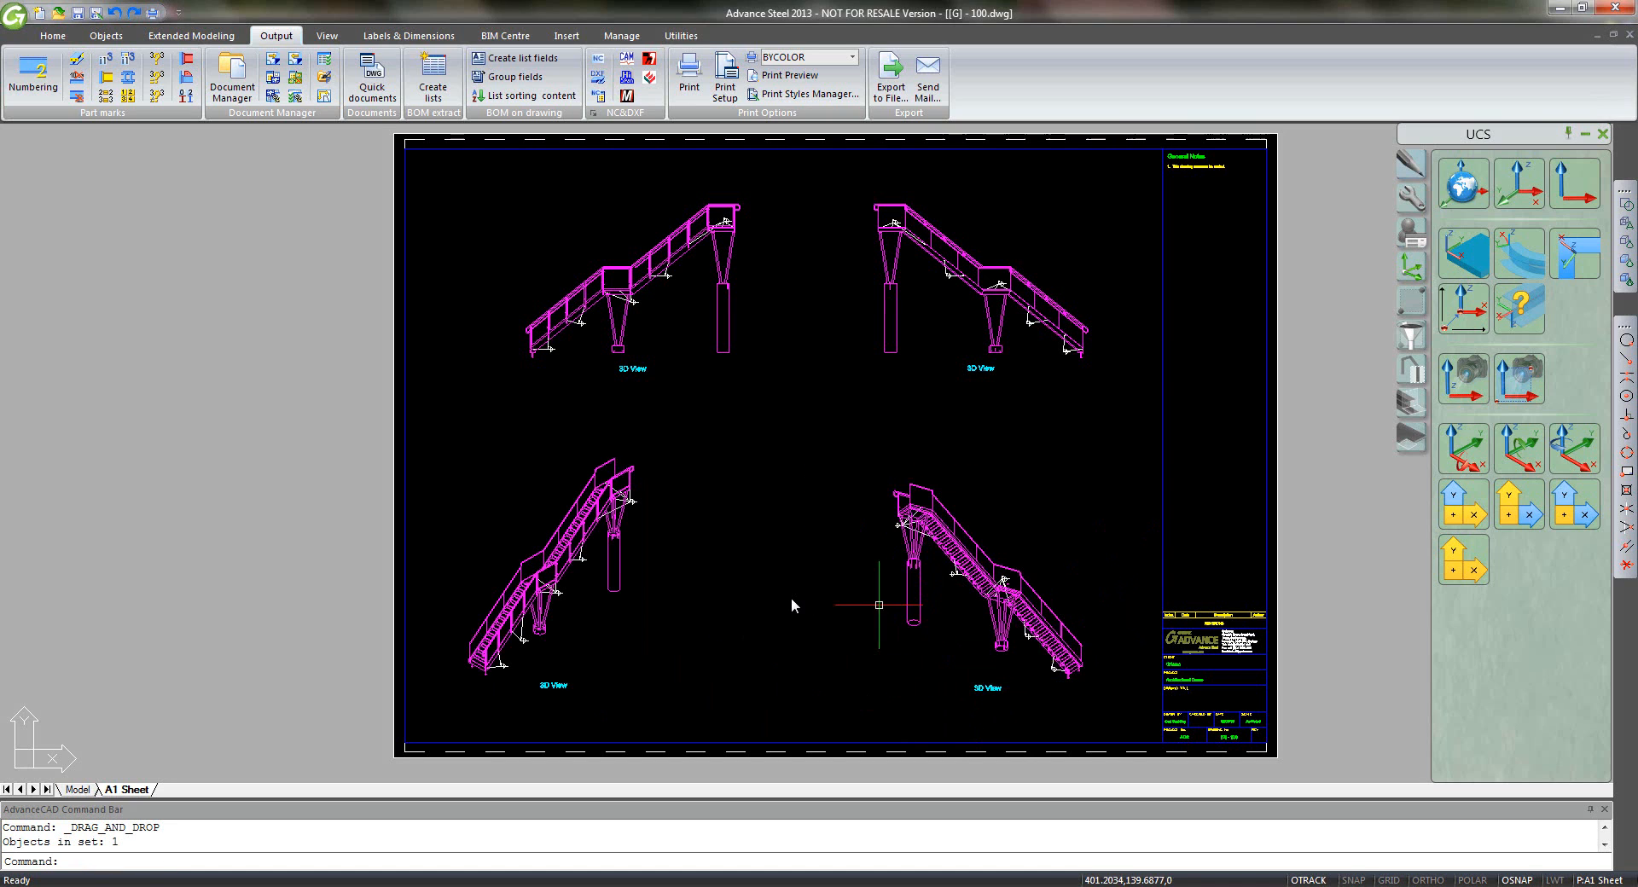
pyautogui.hotkey('ctrl', 's')
# - Quick Select and delete all 20 ASTDETAILWELDSYMBOL weld symbols, save, and return to the model
pyautogui.rightClick(762, 412)
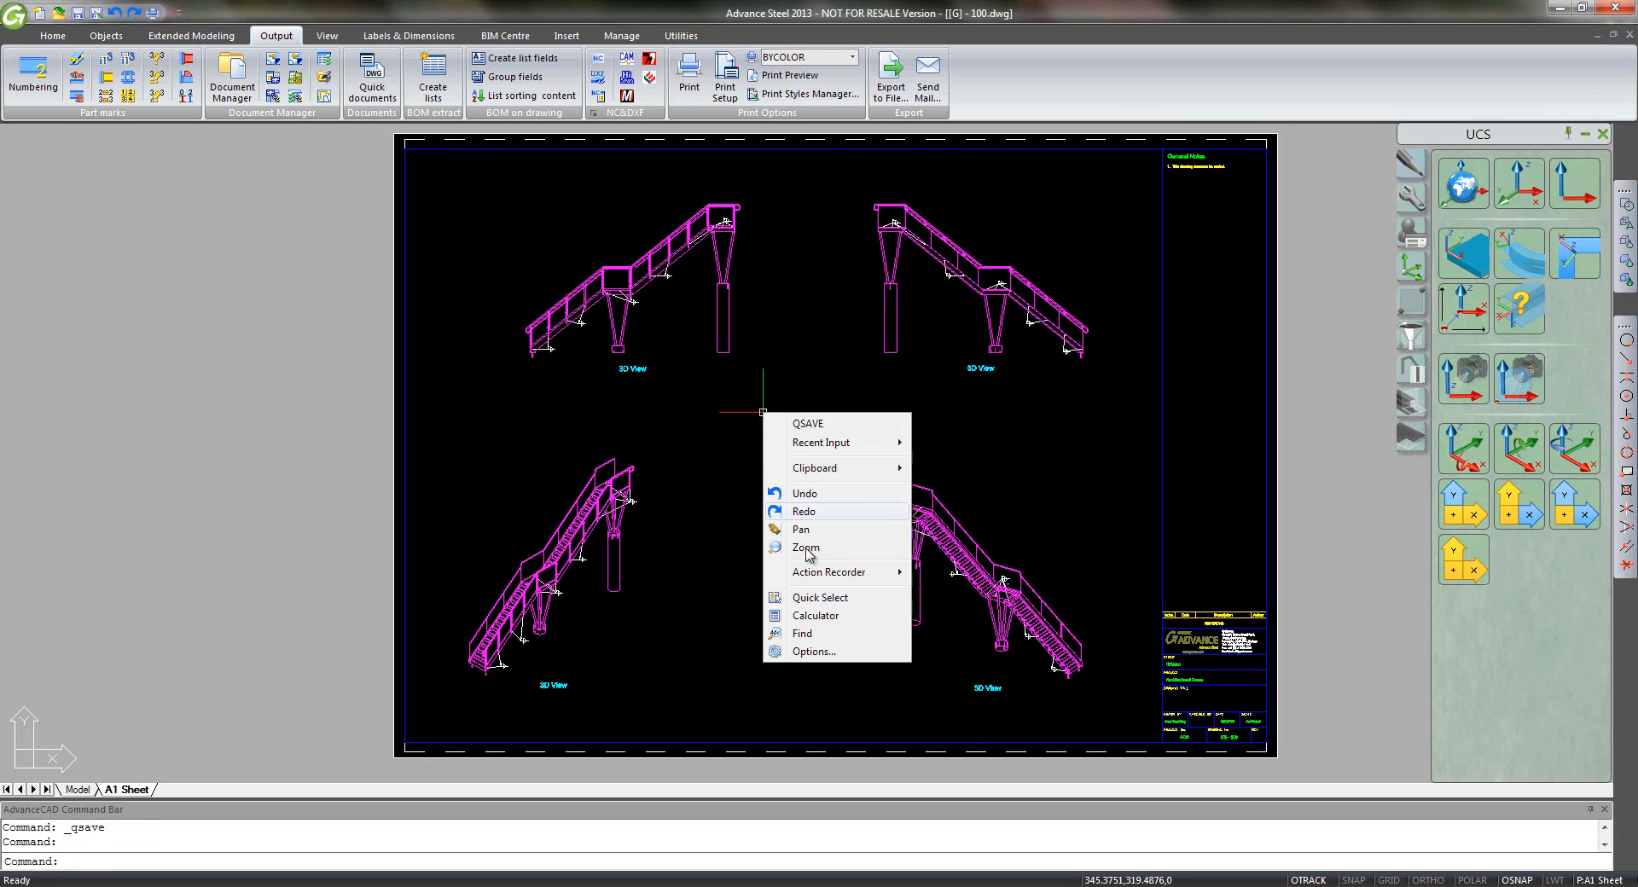
pyautogui.click(802, 598)
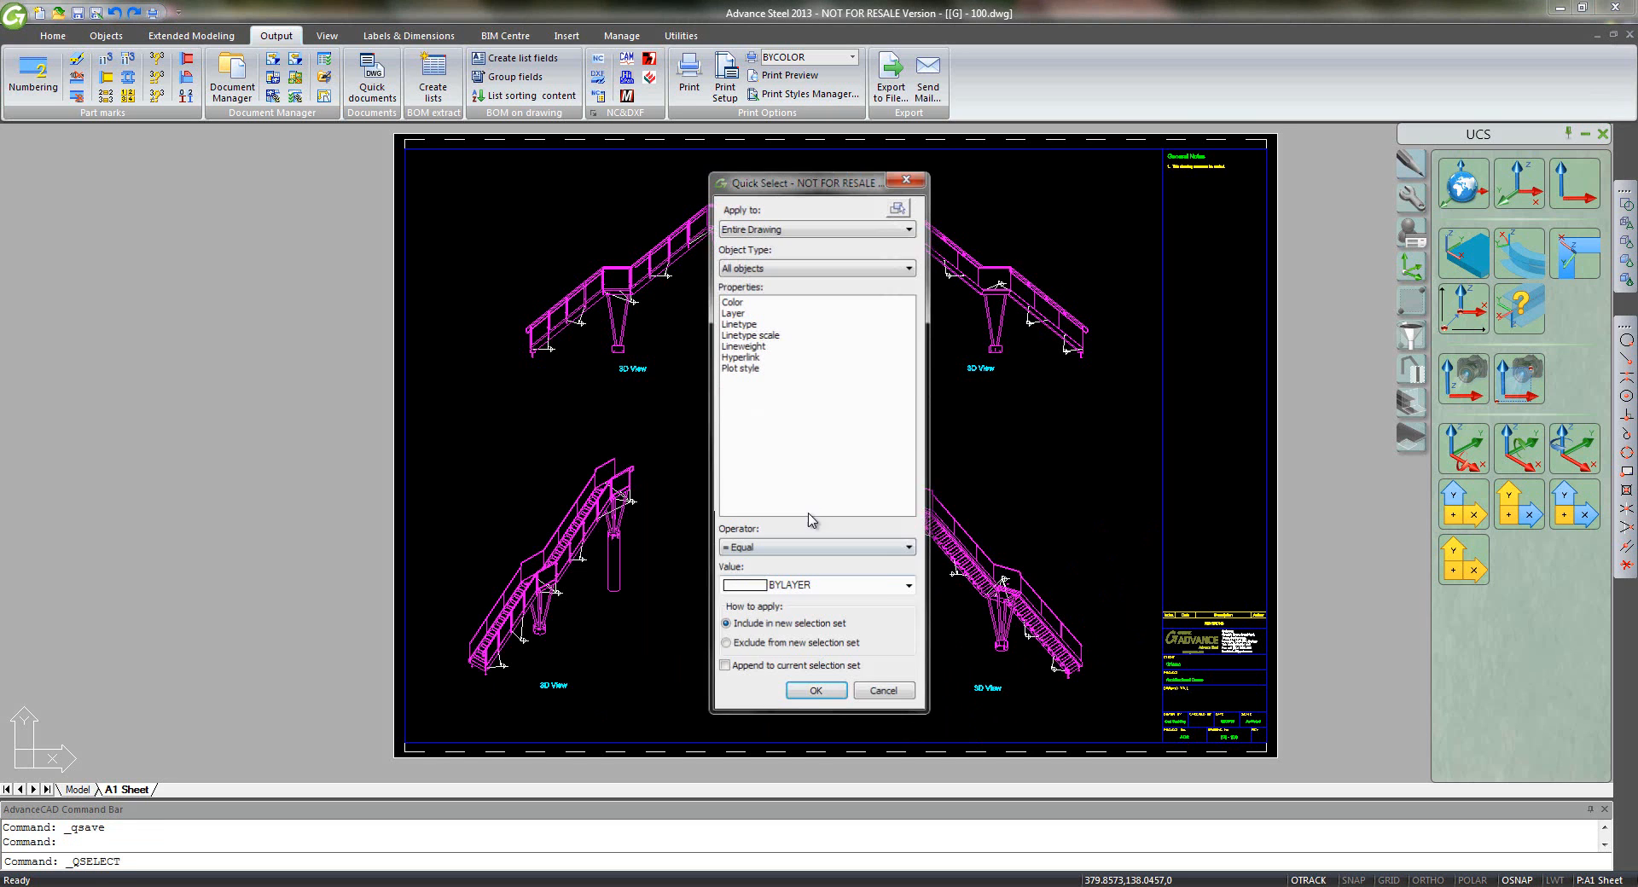
pyautogui.click(791, 268)
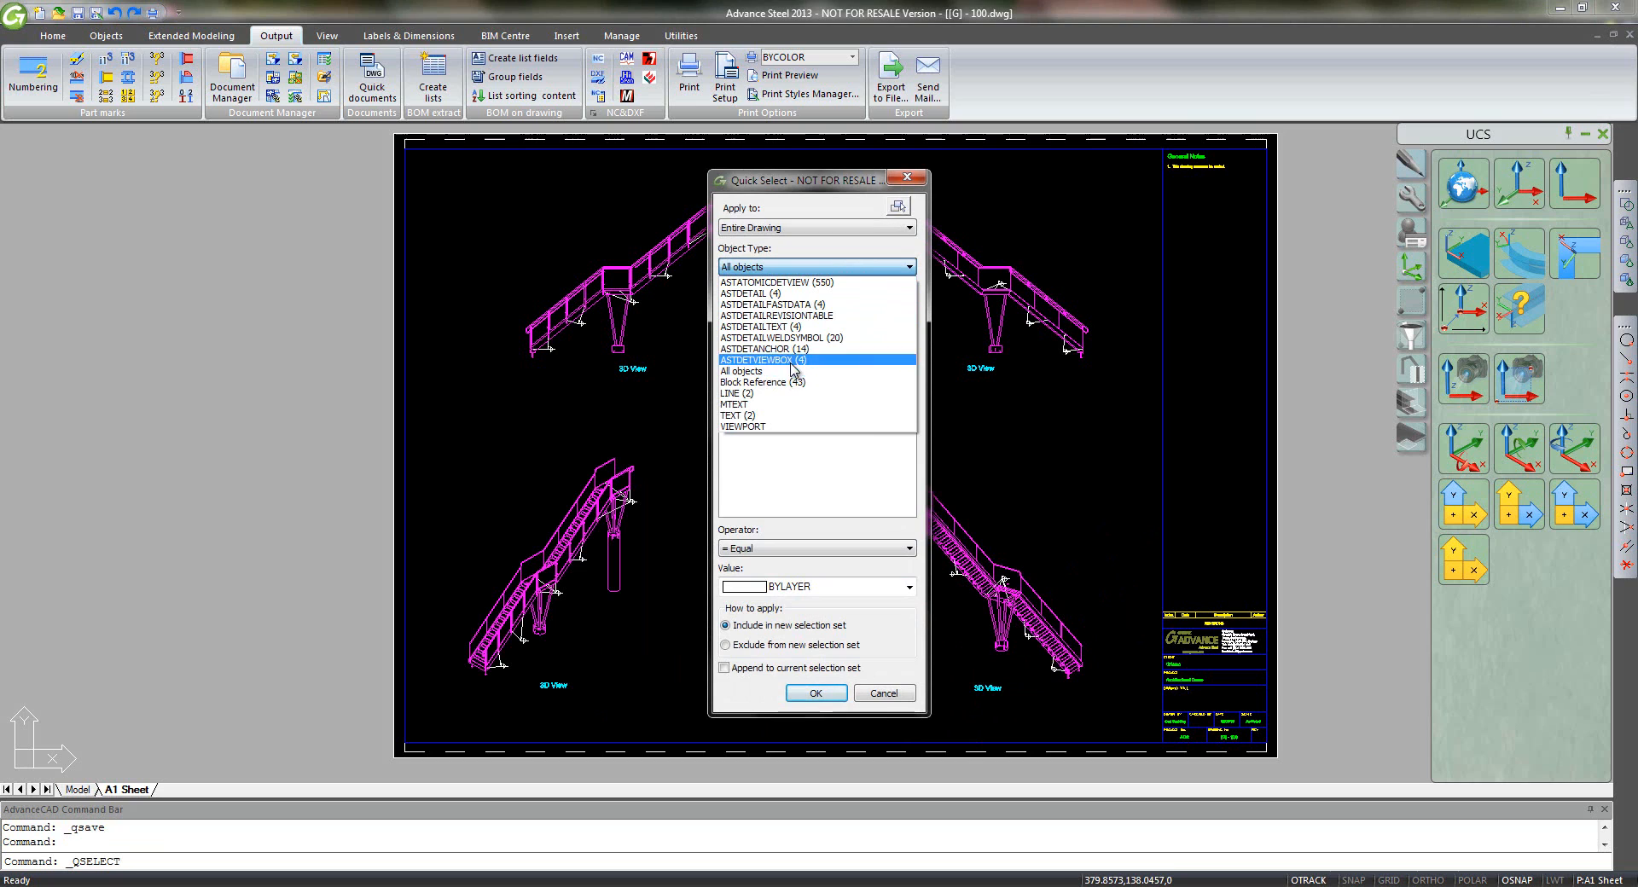
pyautogui.click(793, 338)
pyautogui.click(791, 549)
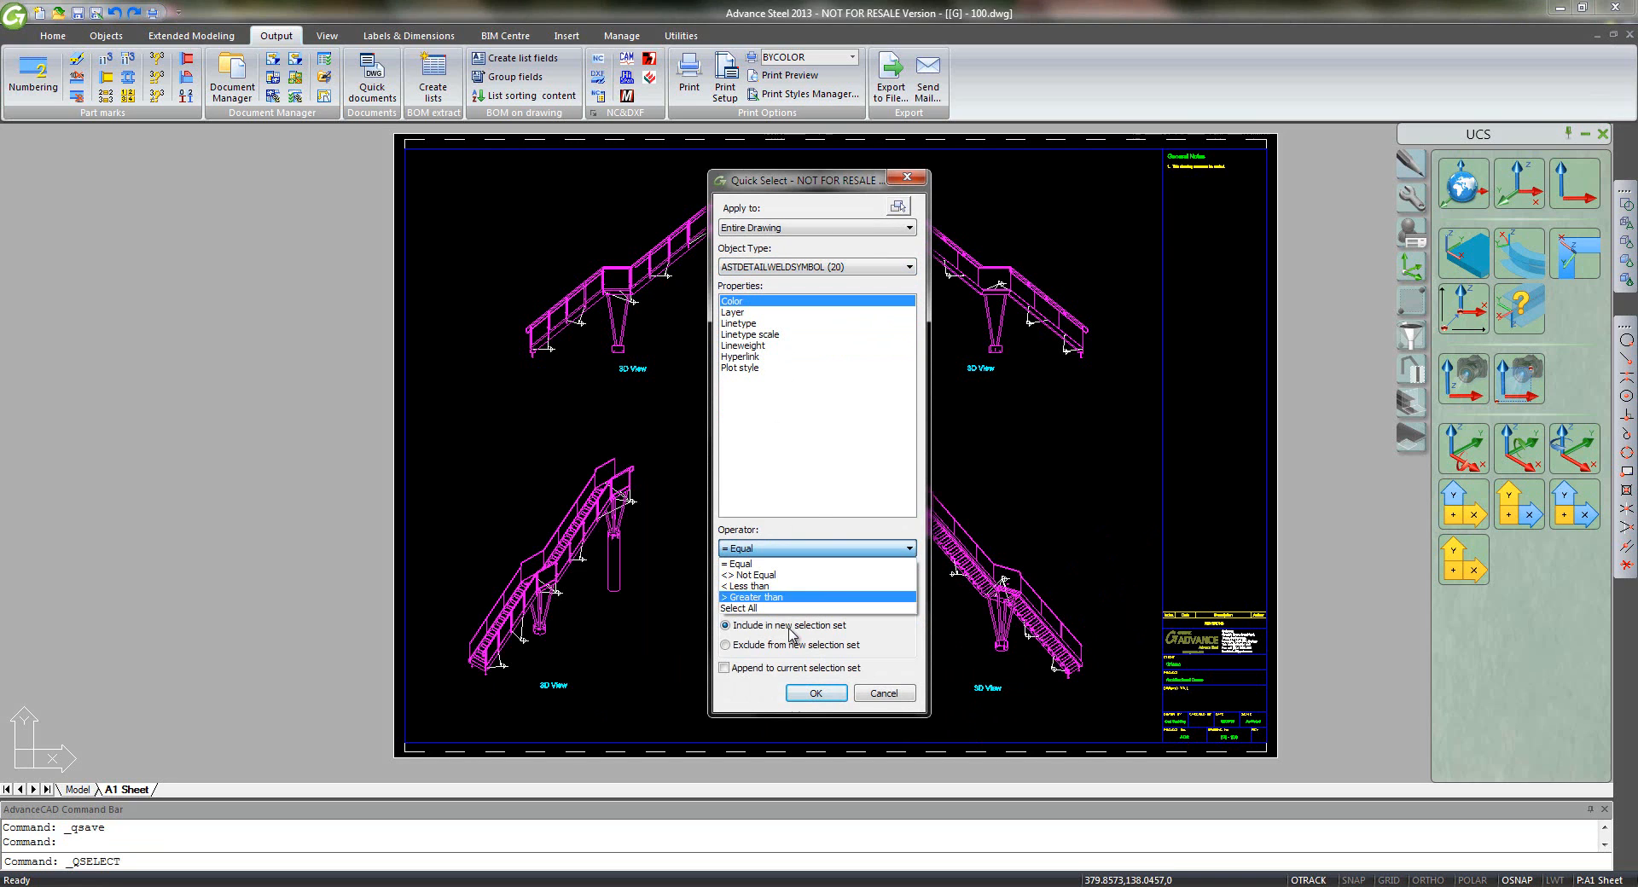
pyautogui.click(780, 617)
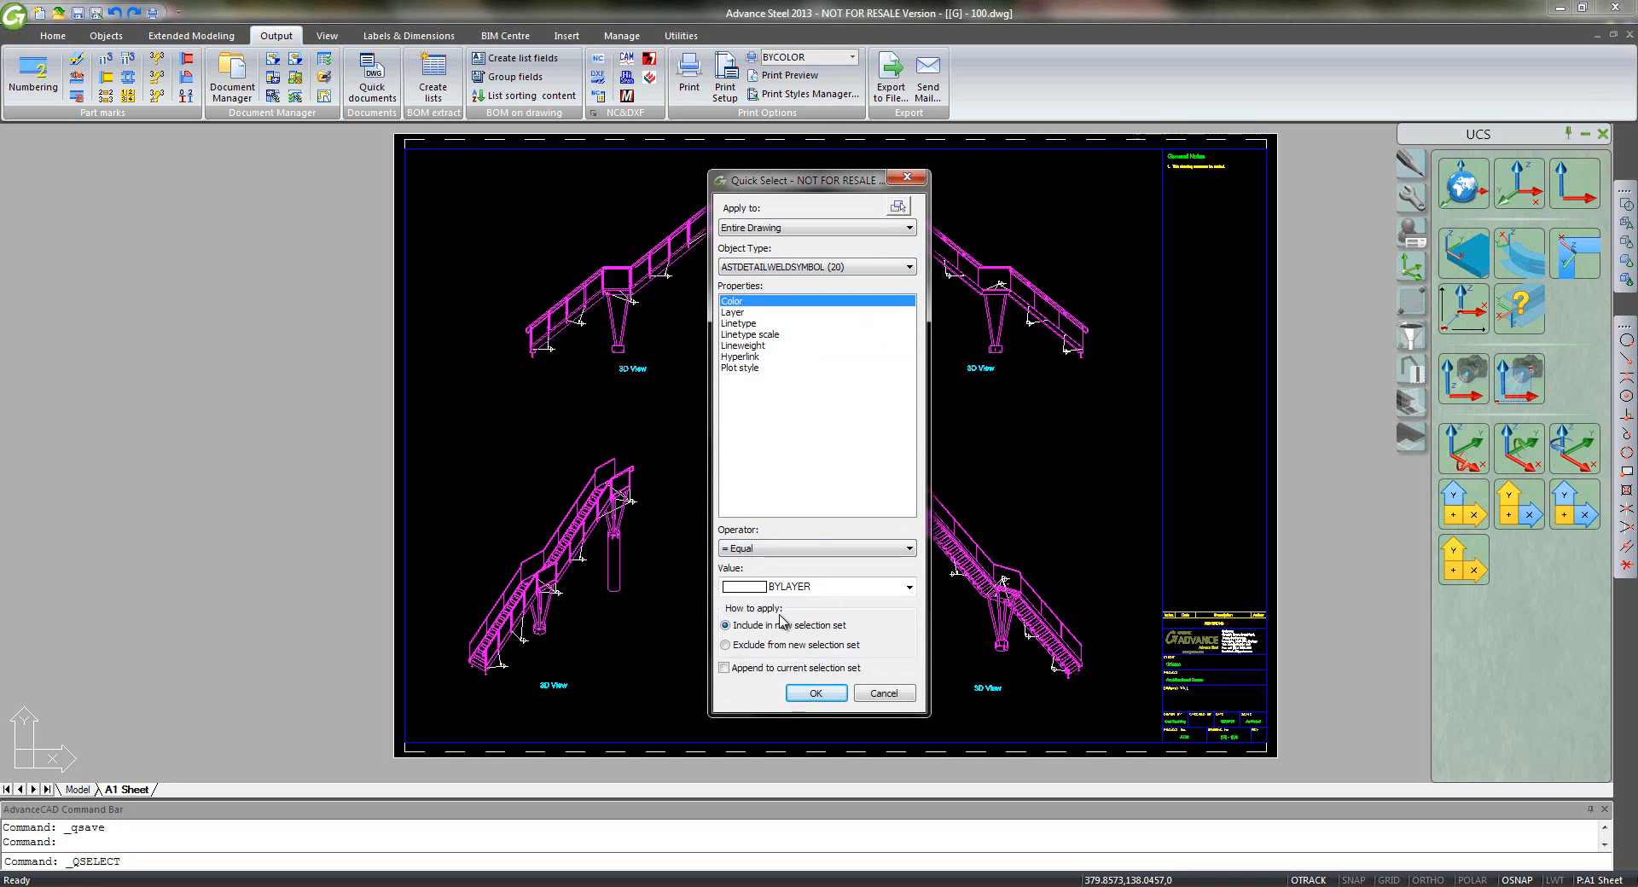
pyautogui.click(776, 549)
pyautogui.click(773, 612)
pyautogui.click(816, 693)
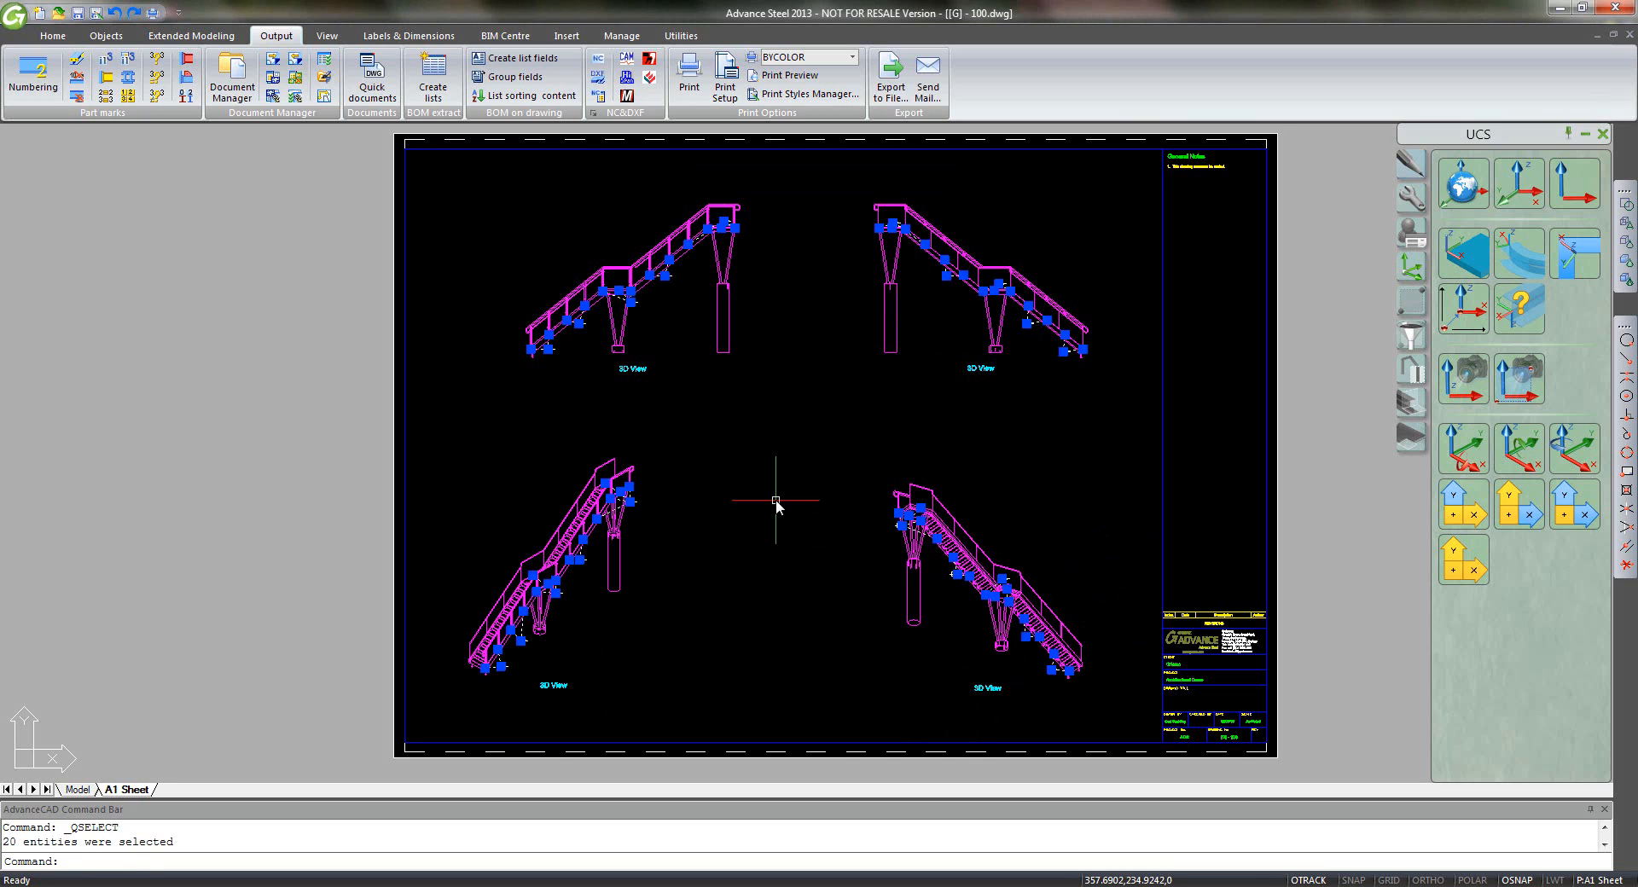
pyautogui.press('Delete')
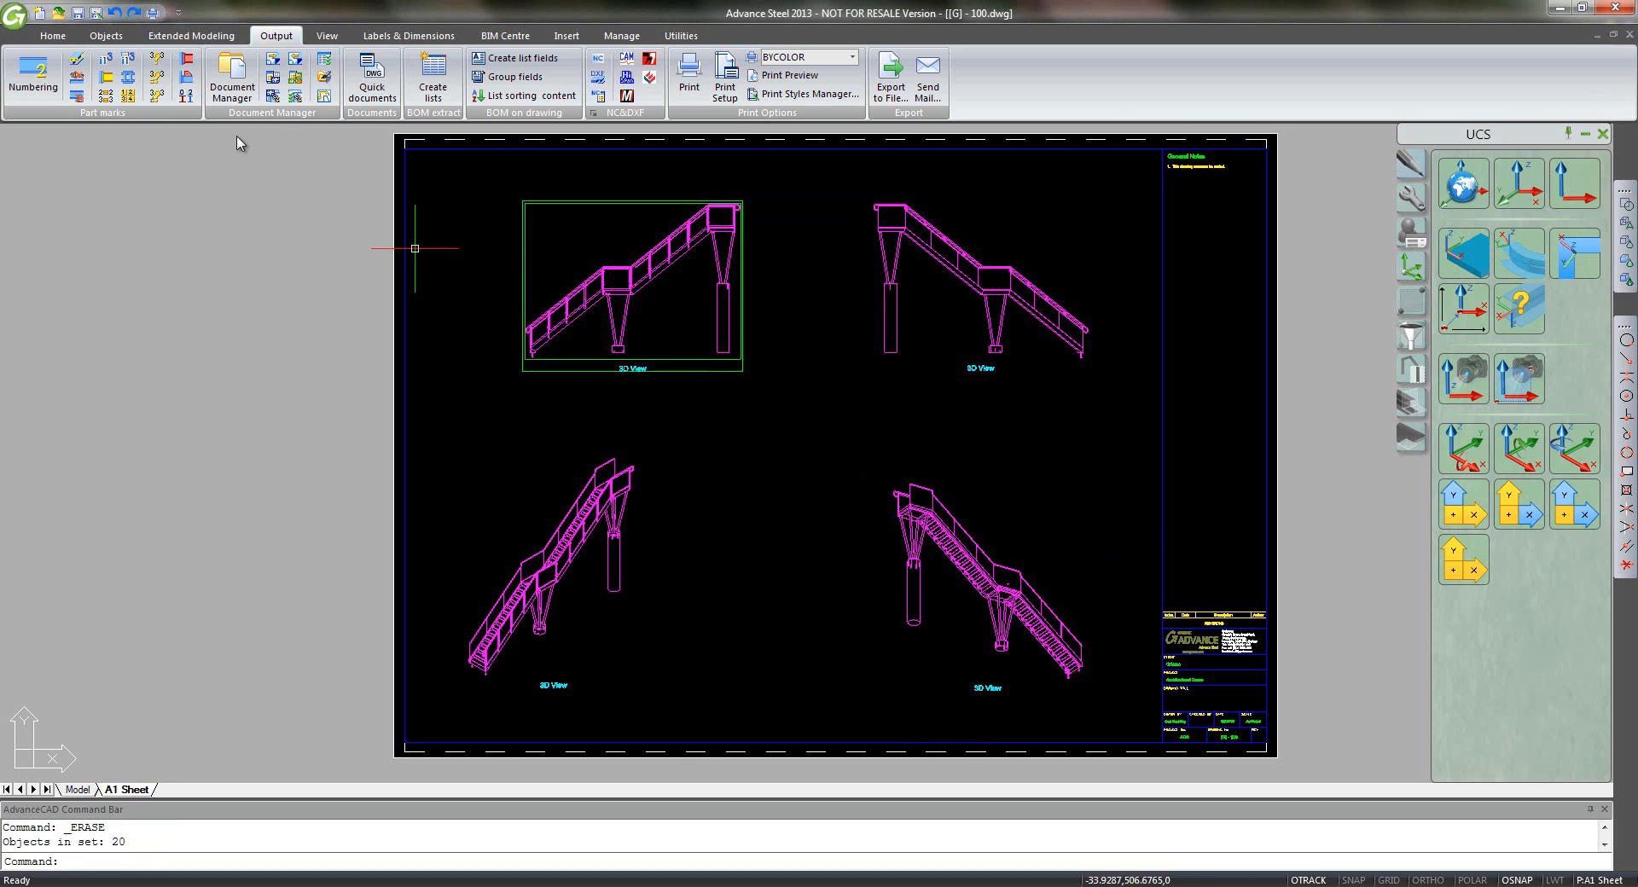
pyautogui.click(78, 12)
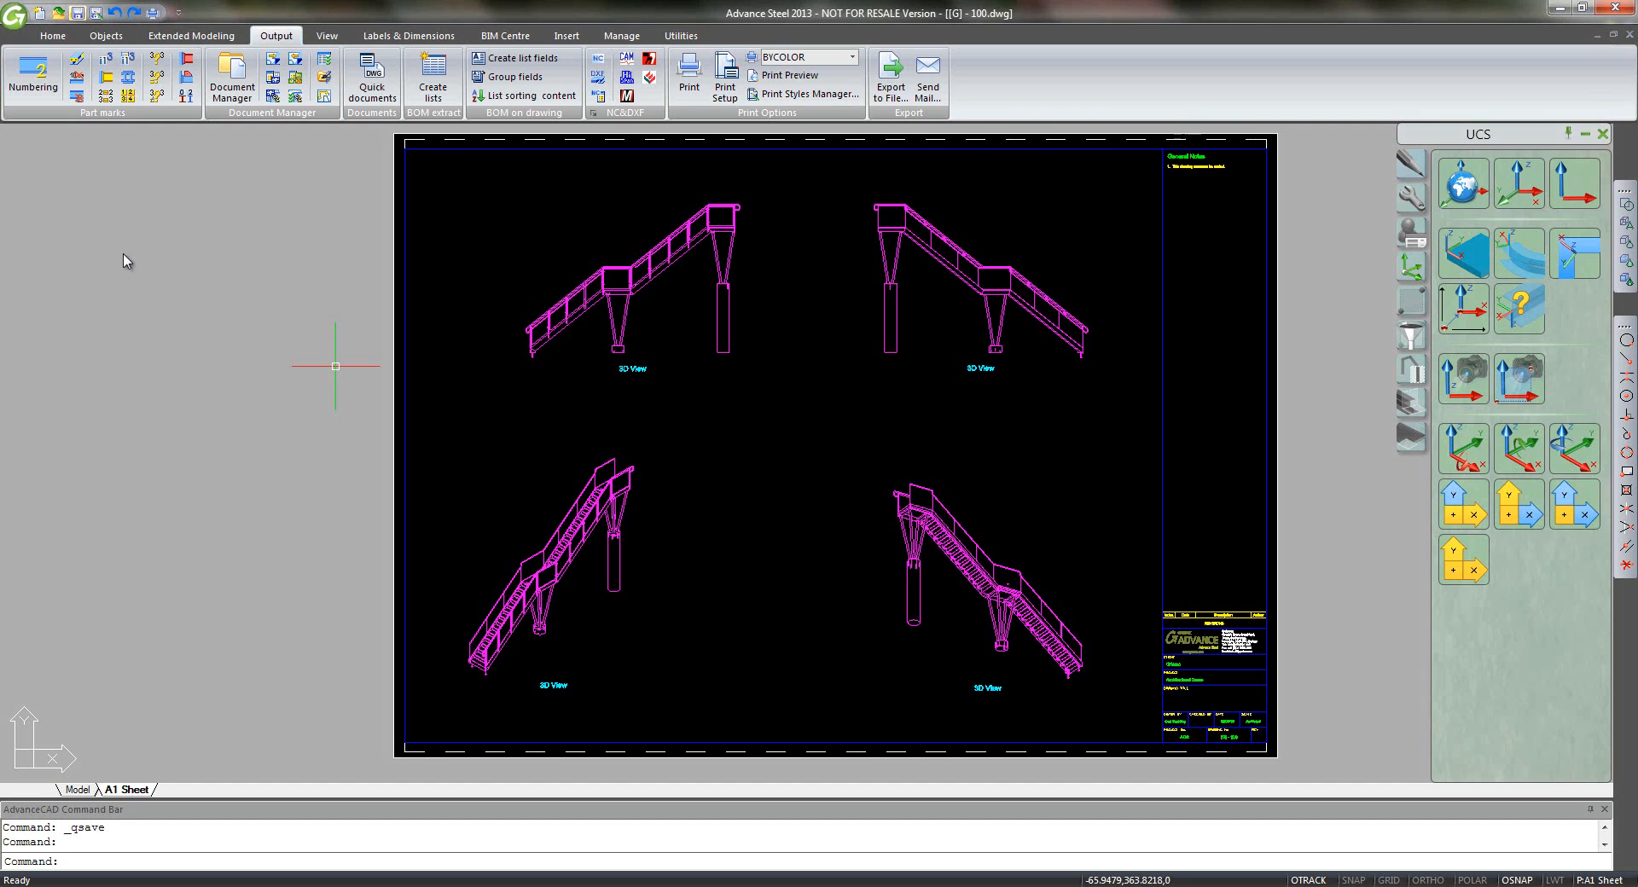
pyautogui.click(78, 789)
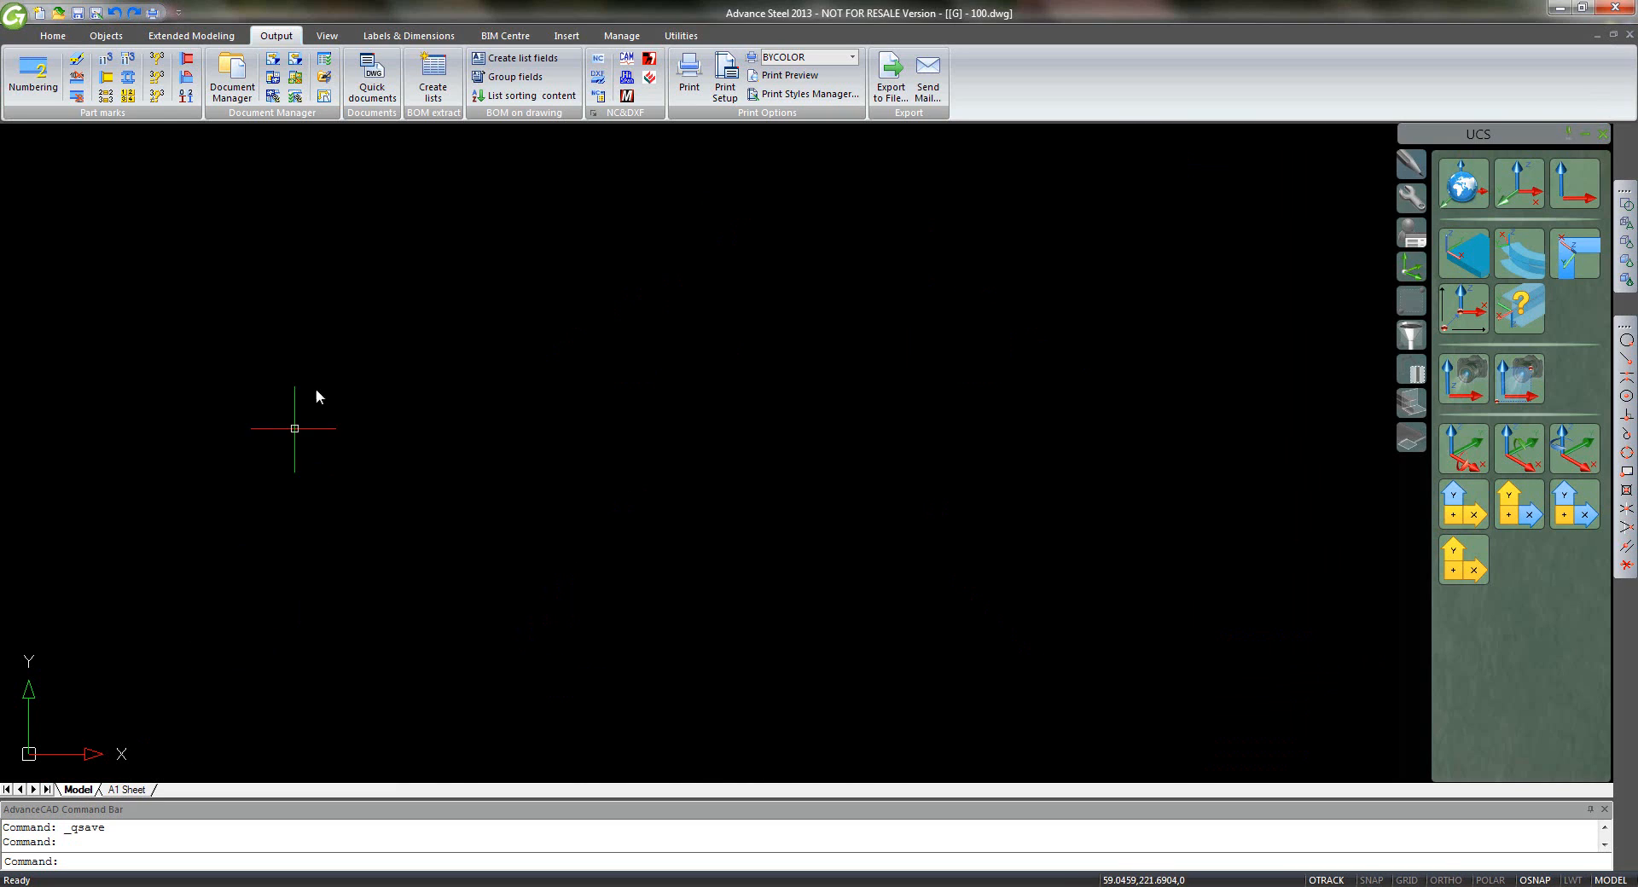
# - Attach Projects\ArchDemo2\AD2.dwg as an external reference at the origin, scale 1
pyautogui.click(567, 36)
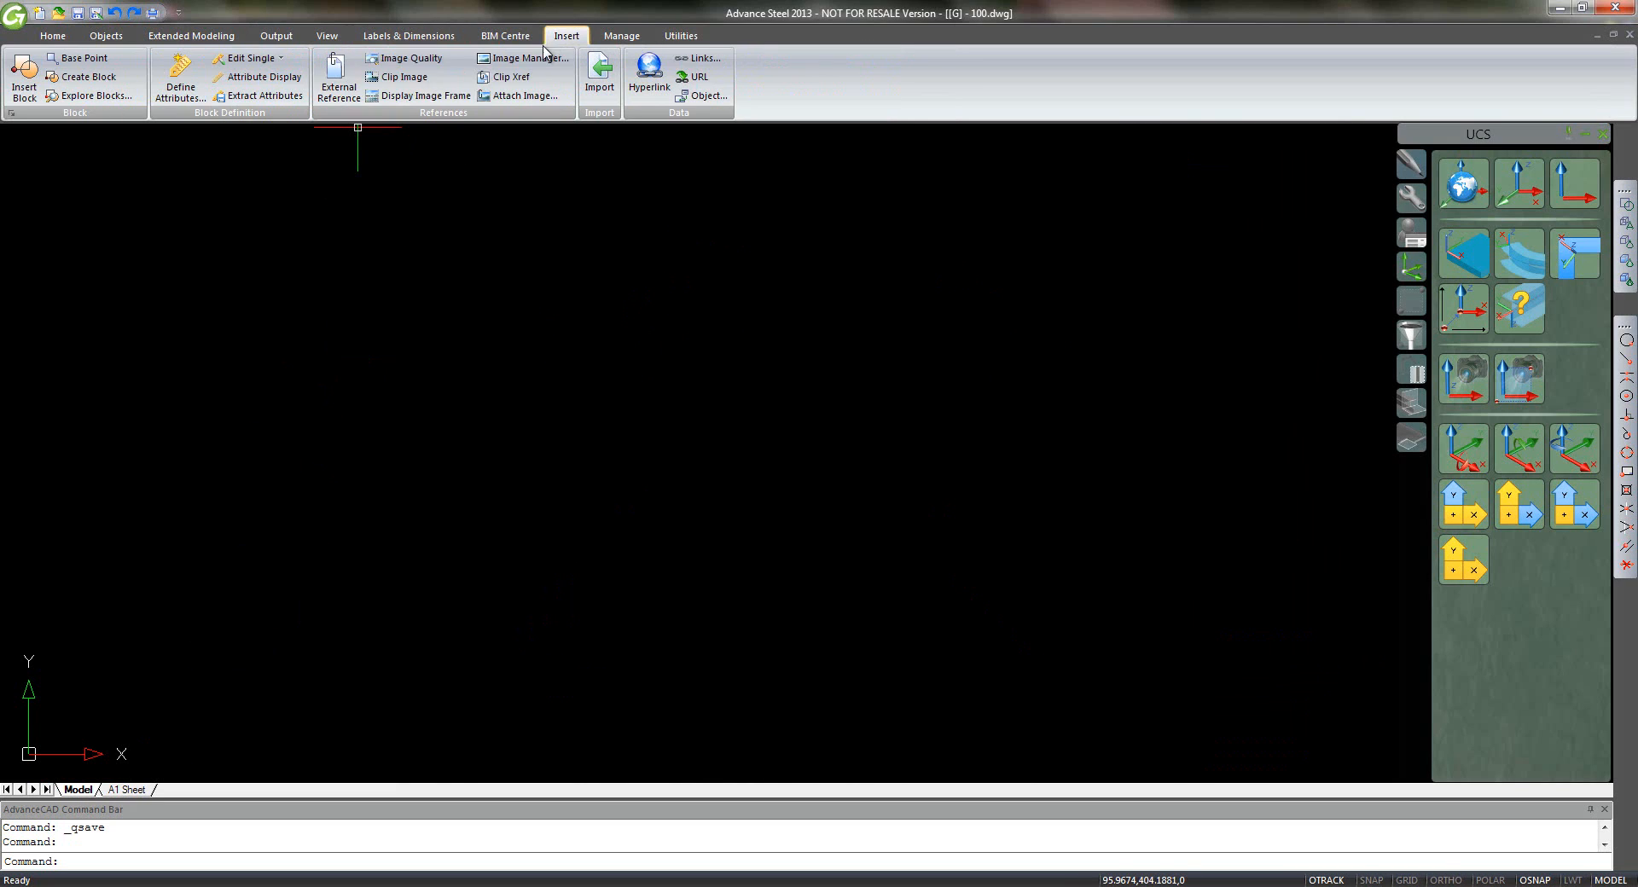
pyautogui.click(338, 78)
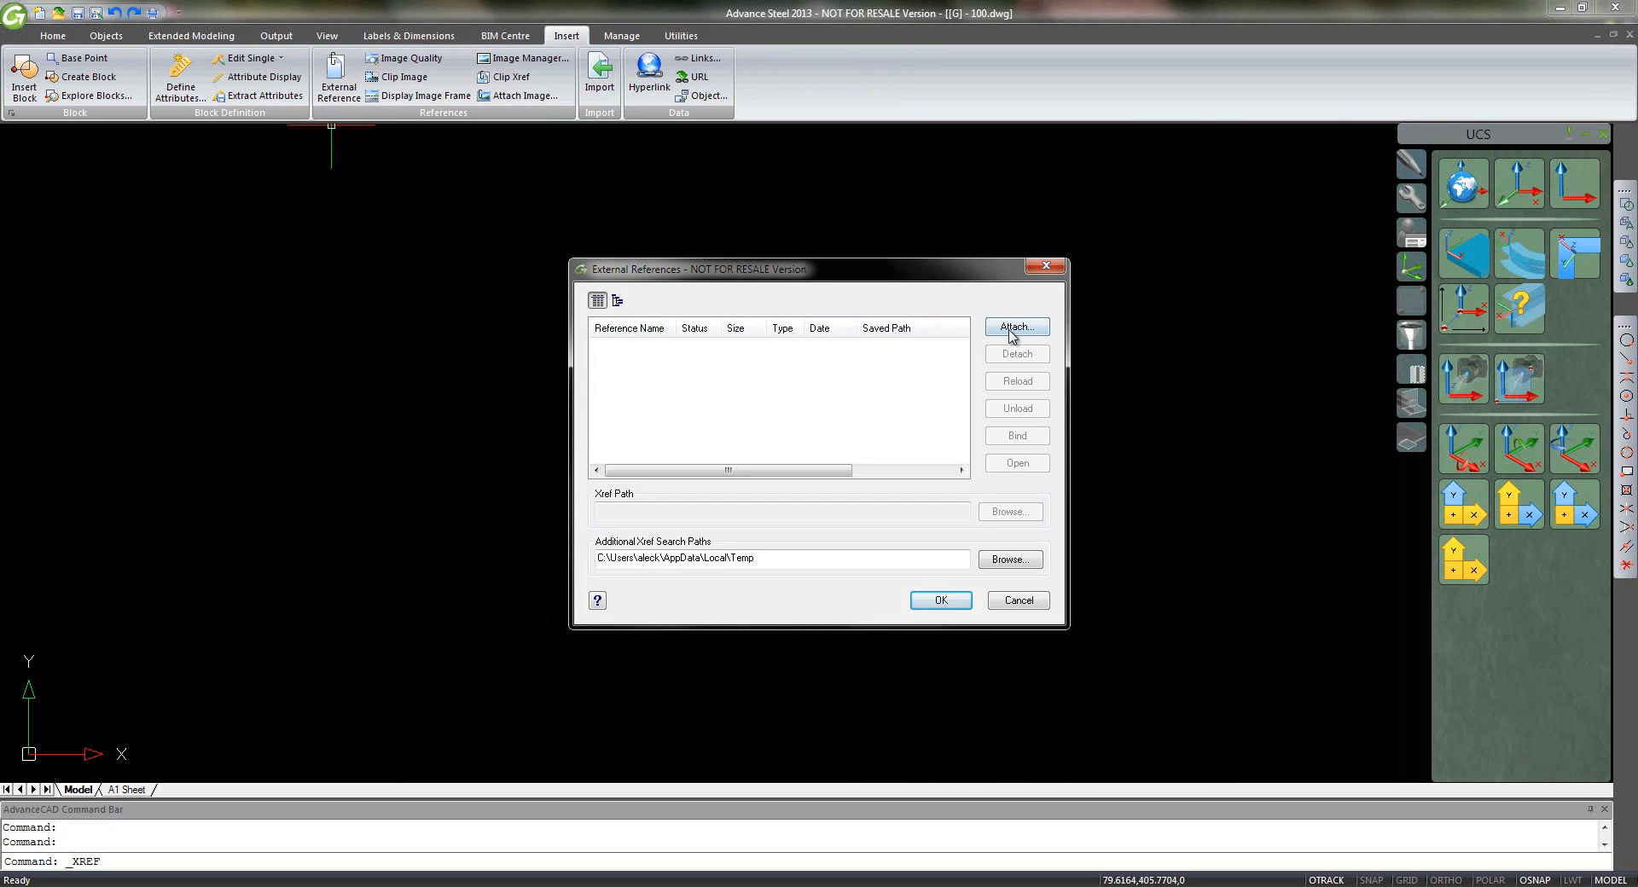
pyautogui.click(1010, 332)
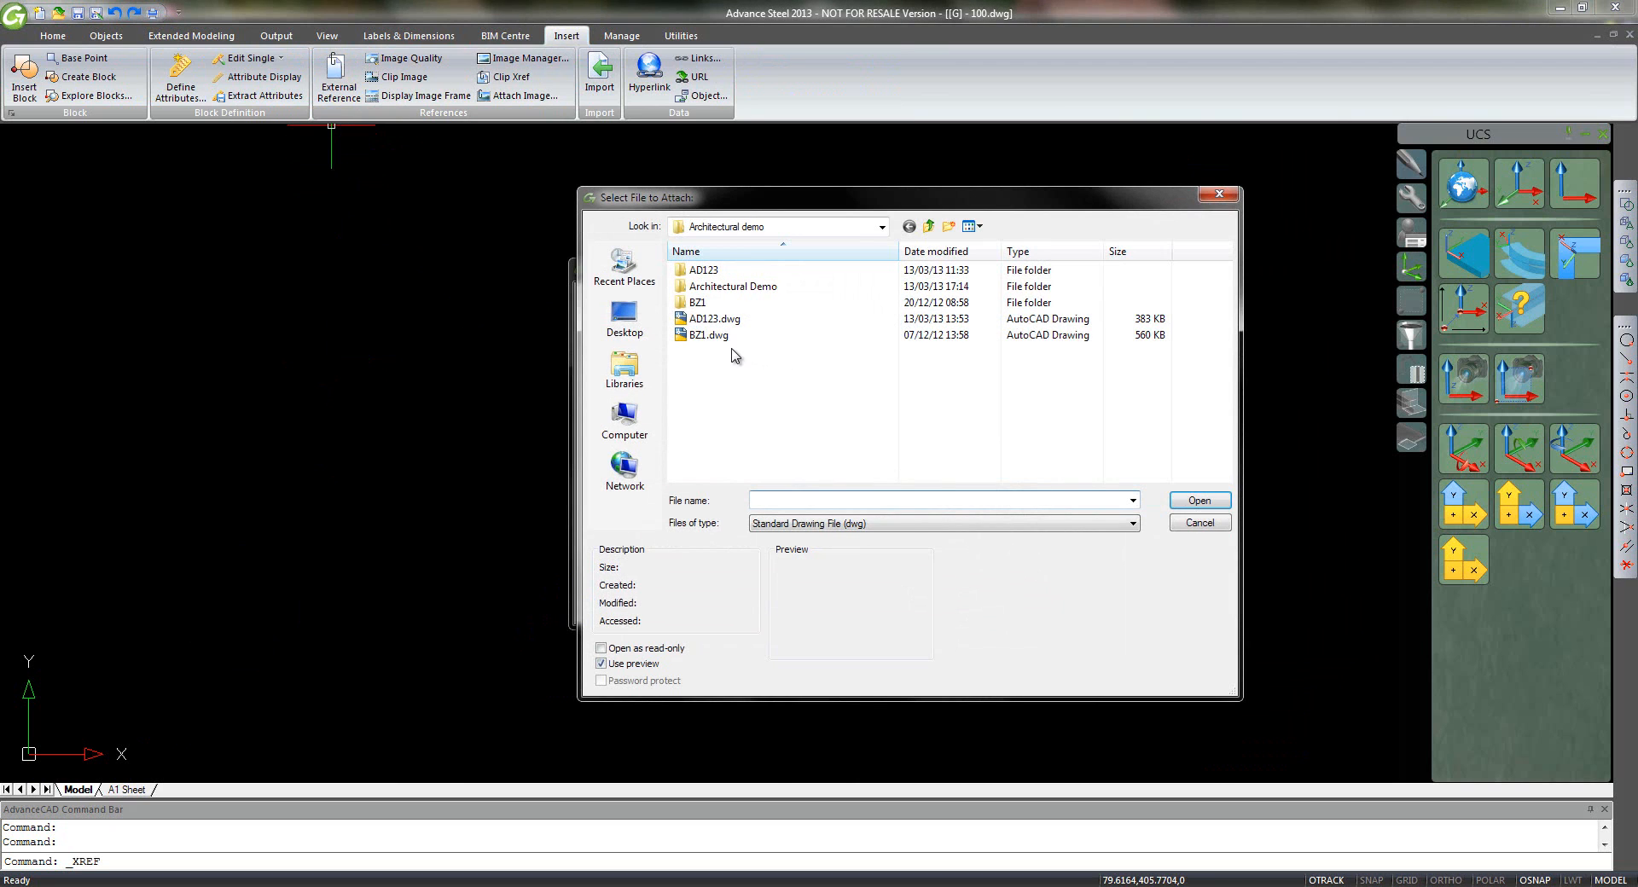
pyautogui.click(928, 226)
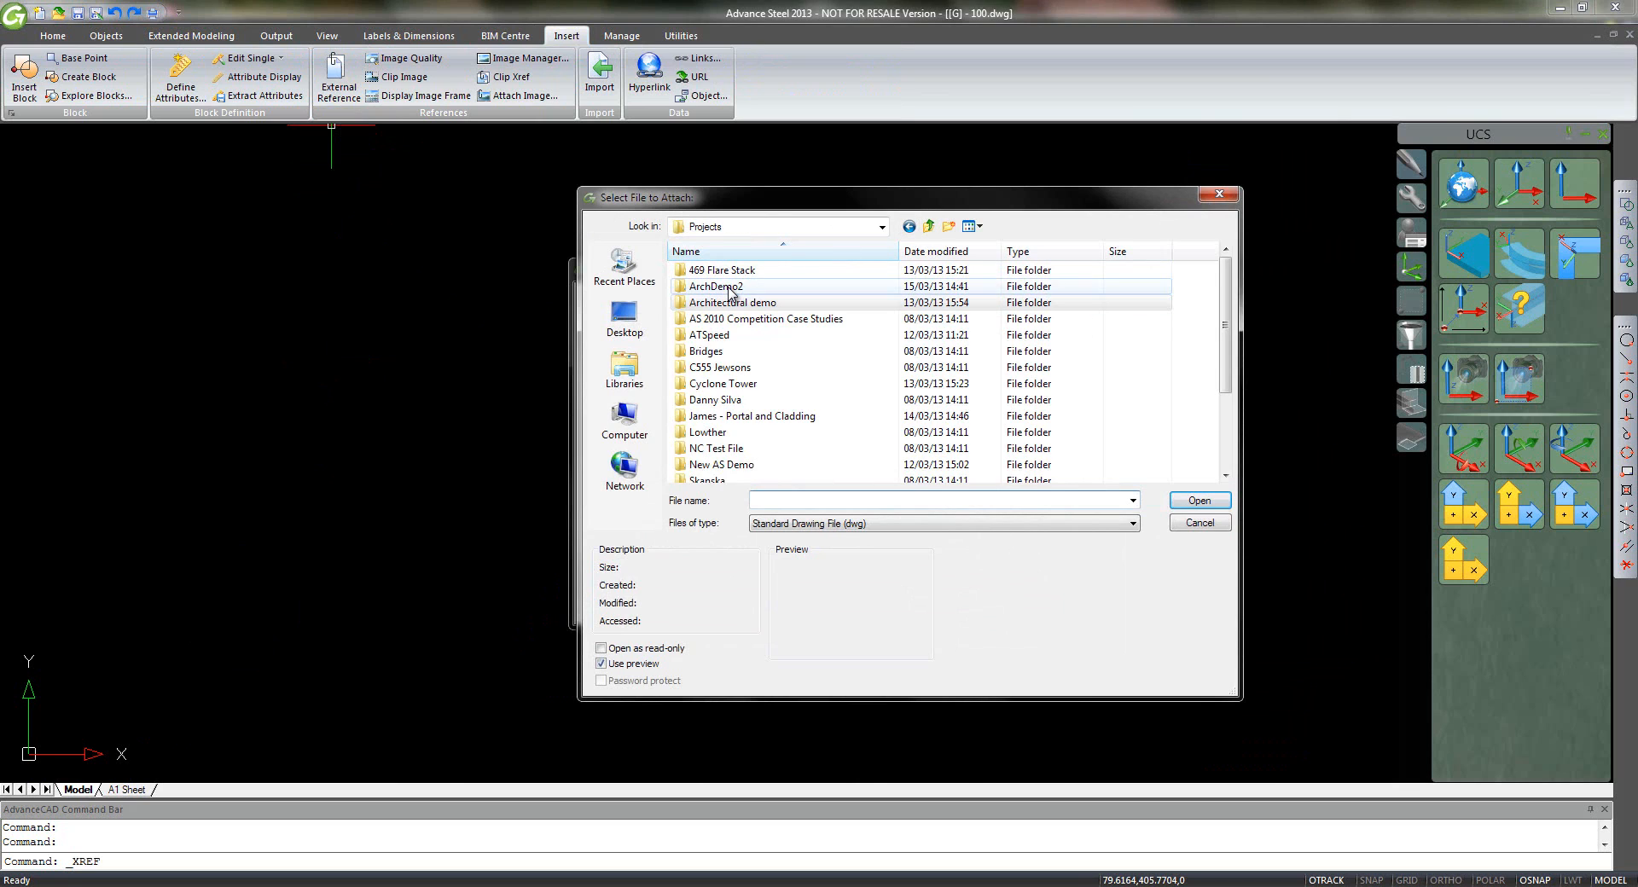
pyautogui.doubleClick(727, 289)
pyautogui.click(728, 290)
pyautogui.doubleClick(728, 290)
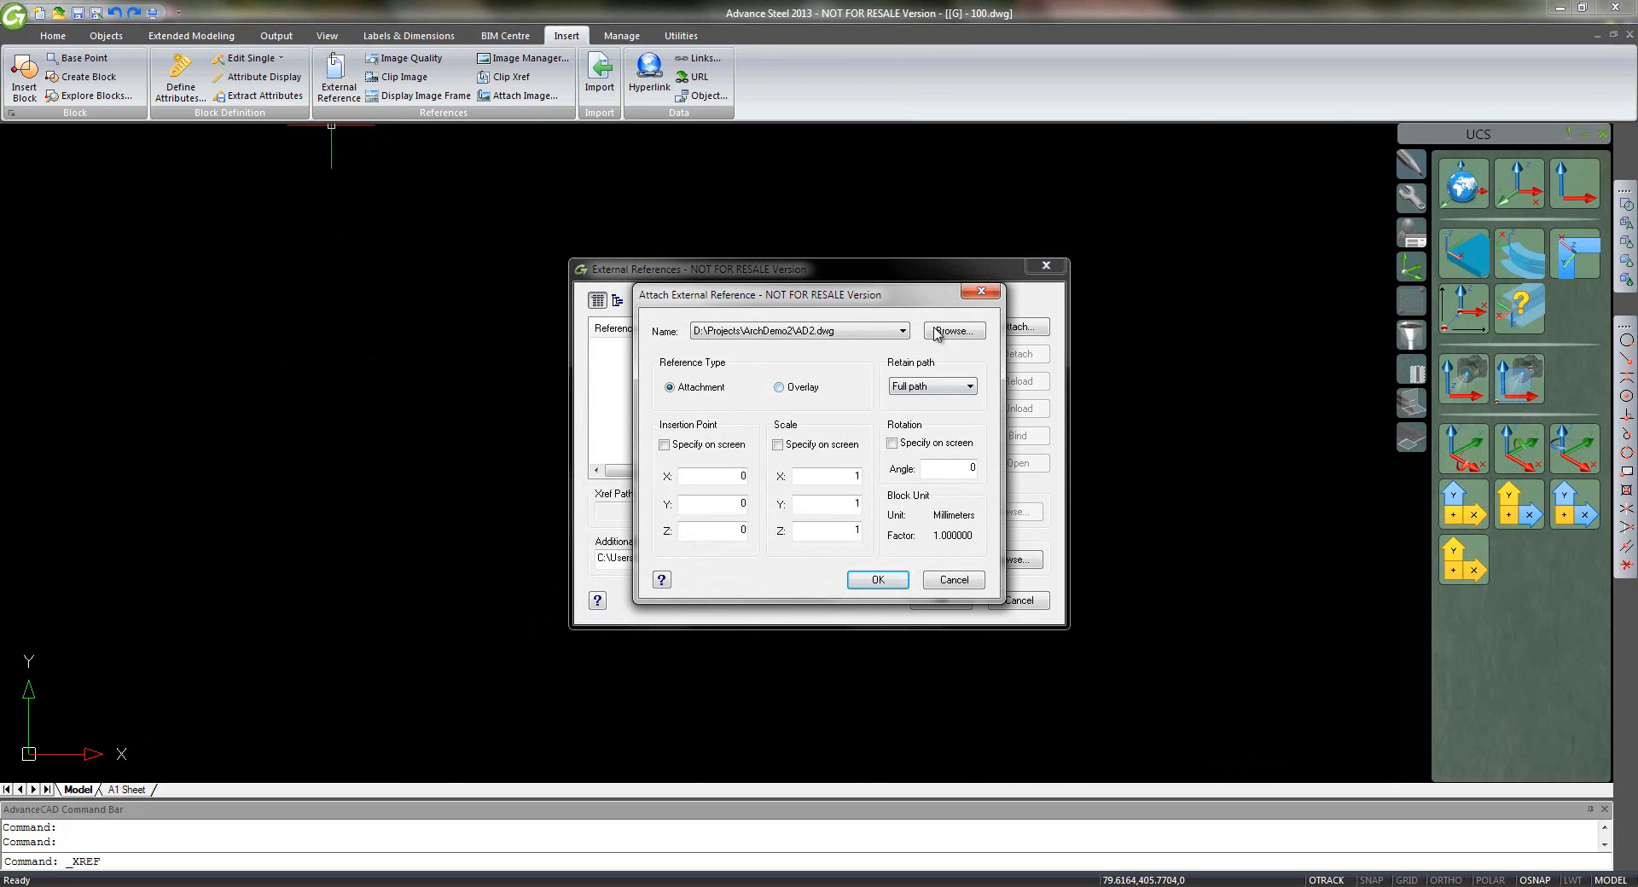
pyautogui.click(876, 581)
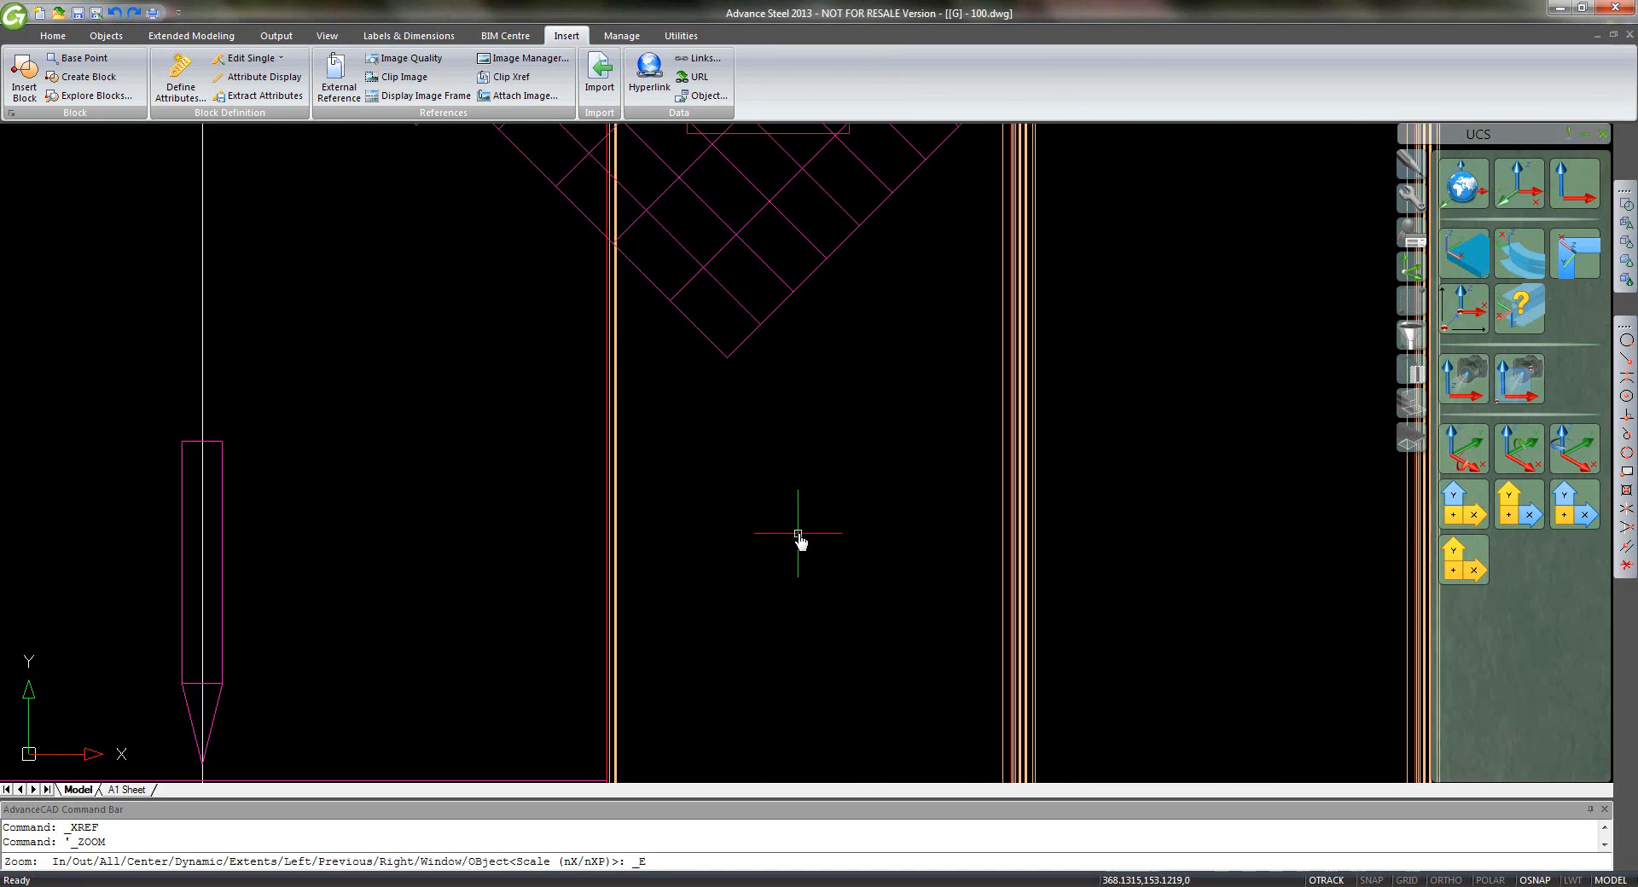
# - Orbit to a 3D view and define a three-point UCS snapped to the stair and grid corner
pyautogui.middleClick(798, 539)
pyautogui.scroll(-1, 797, 535)
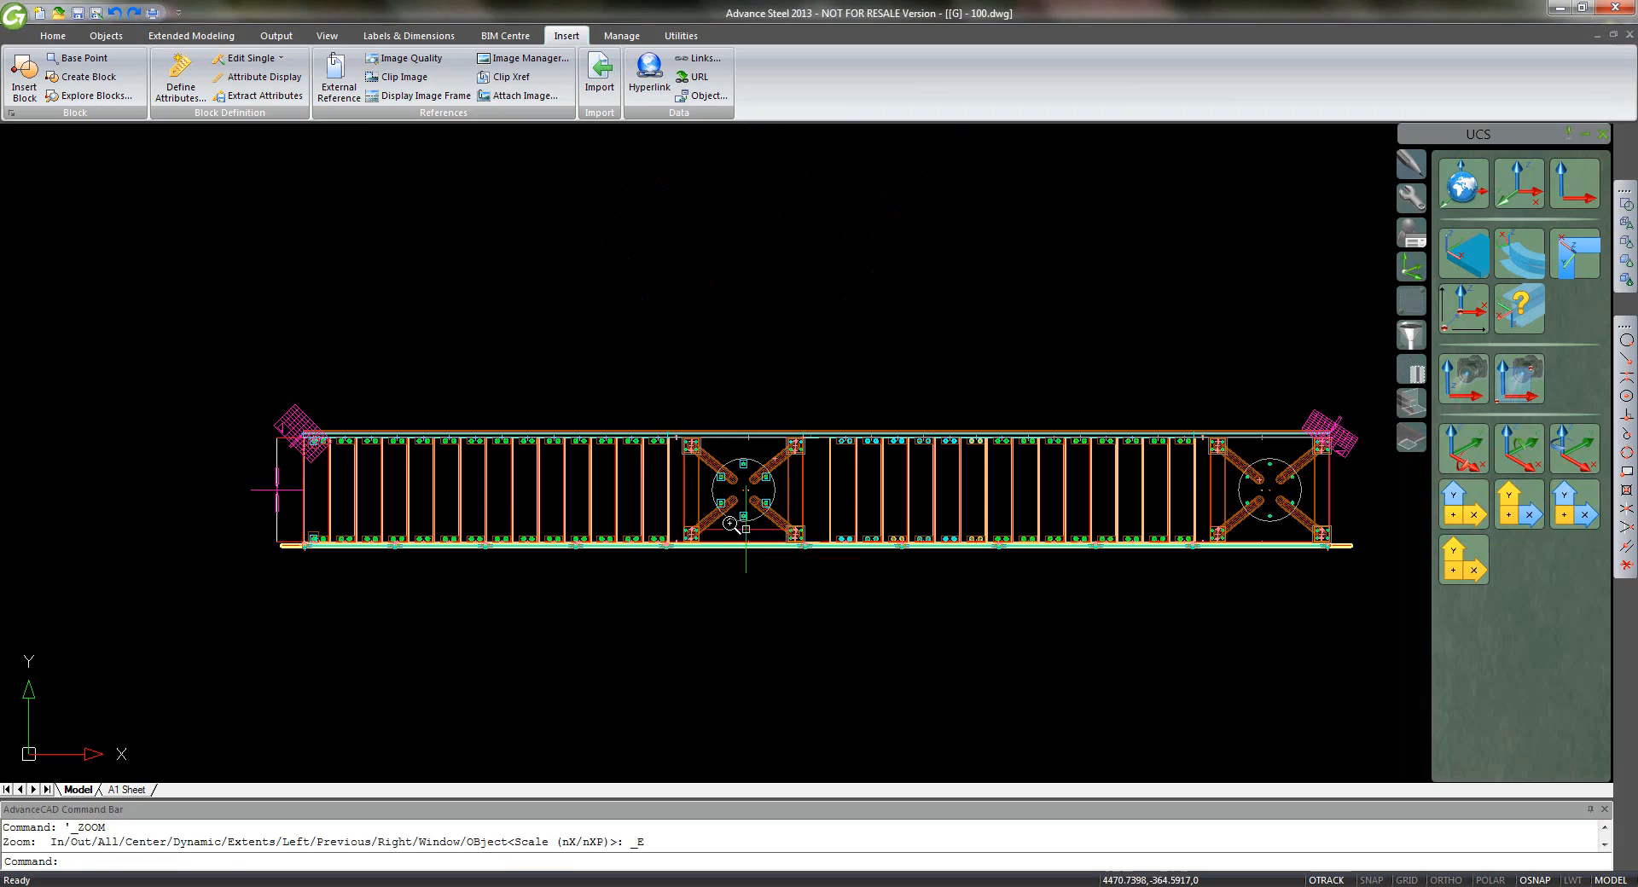
pyautogui.keyDown('shift'); pyautogui.moveTo(705, 585); pyautogui.dragTo(748, 369, button='middle'); pyautogui.keyUp('shift')
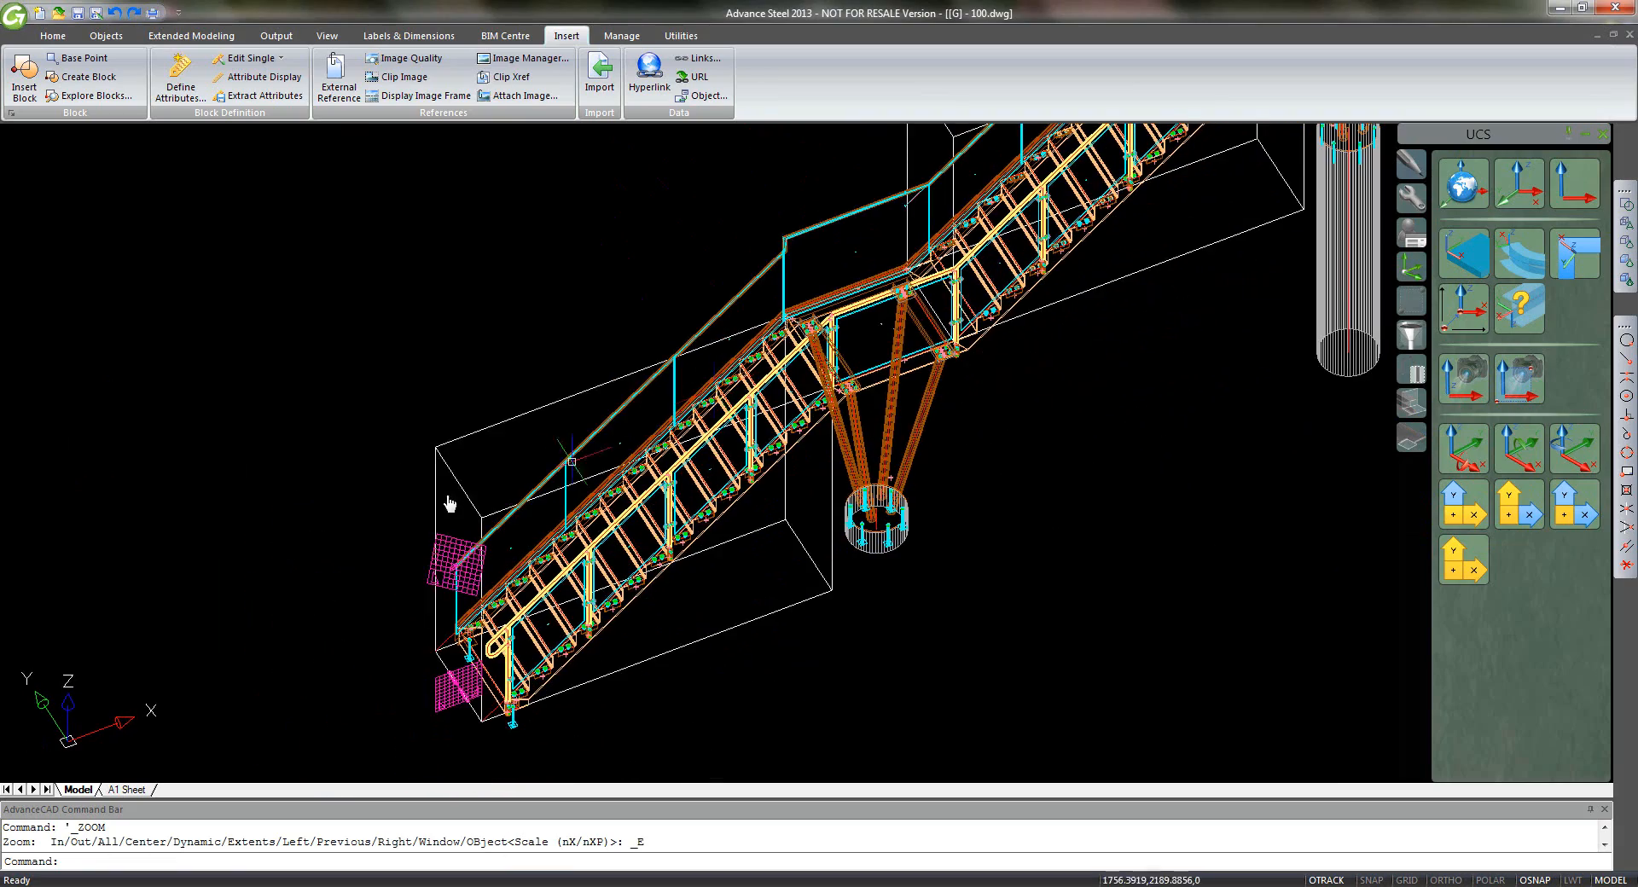
pyautogui.scroll(1, 380, 612)
pyautogui.scroll(1, 381, 612)
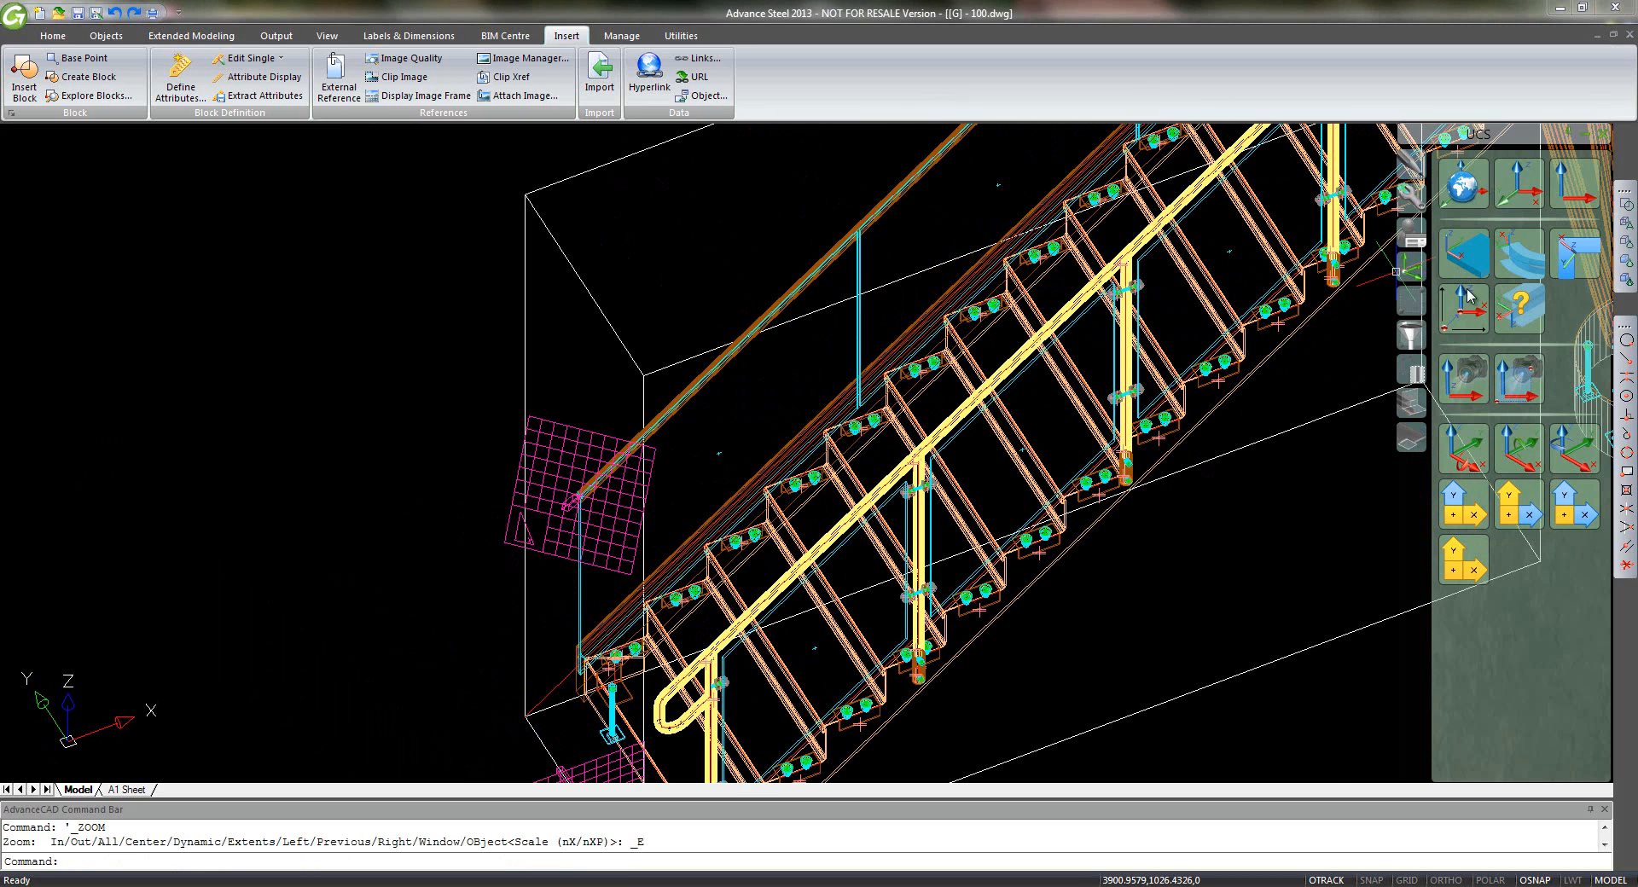
pyautogui.click(1504, 199)
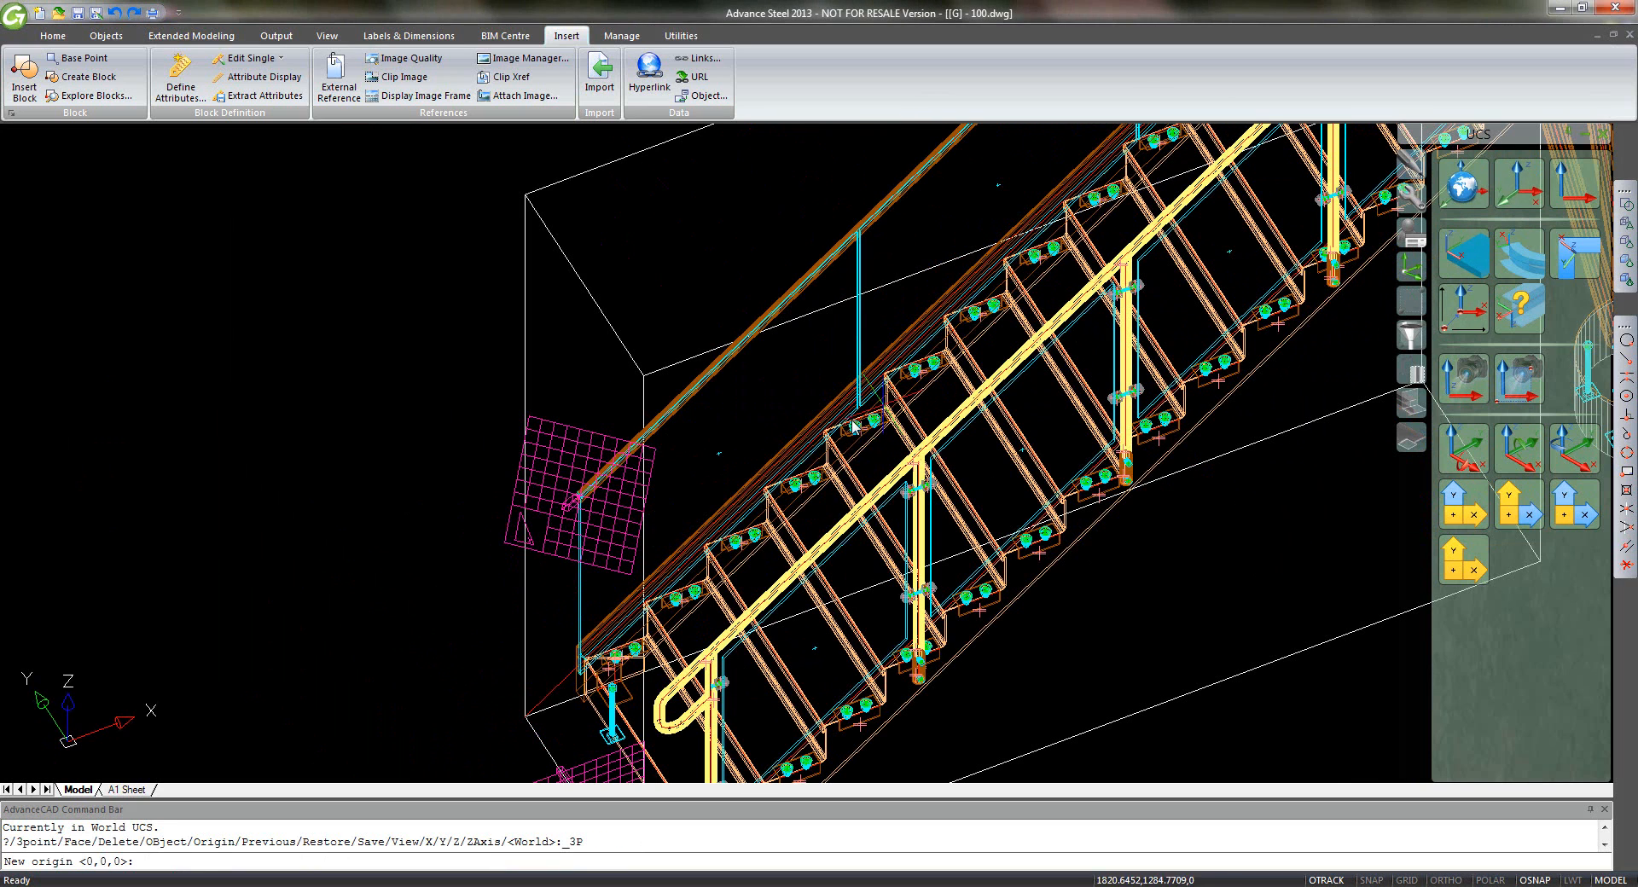
pyautogui.click(1626, 360)
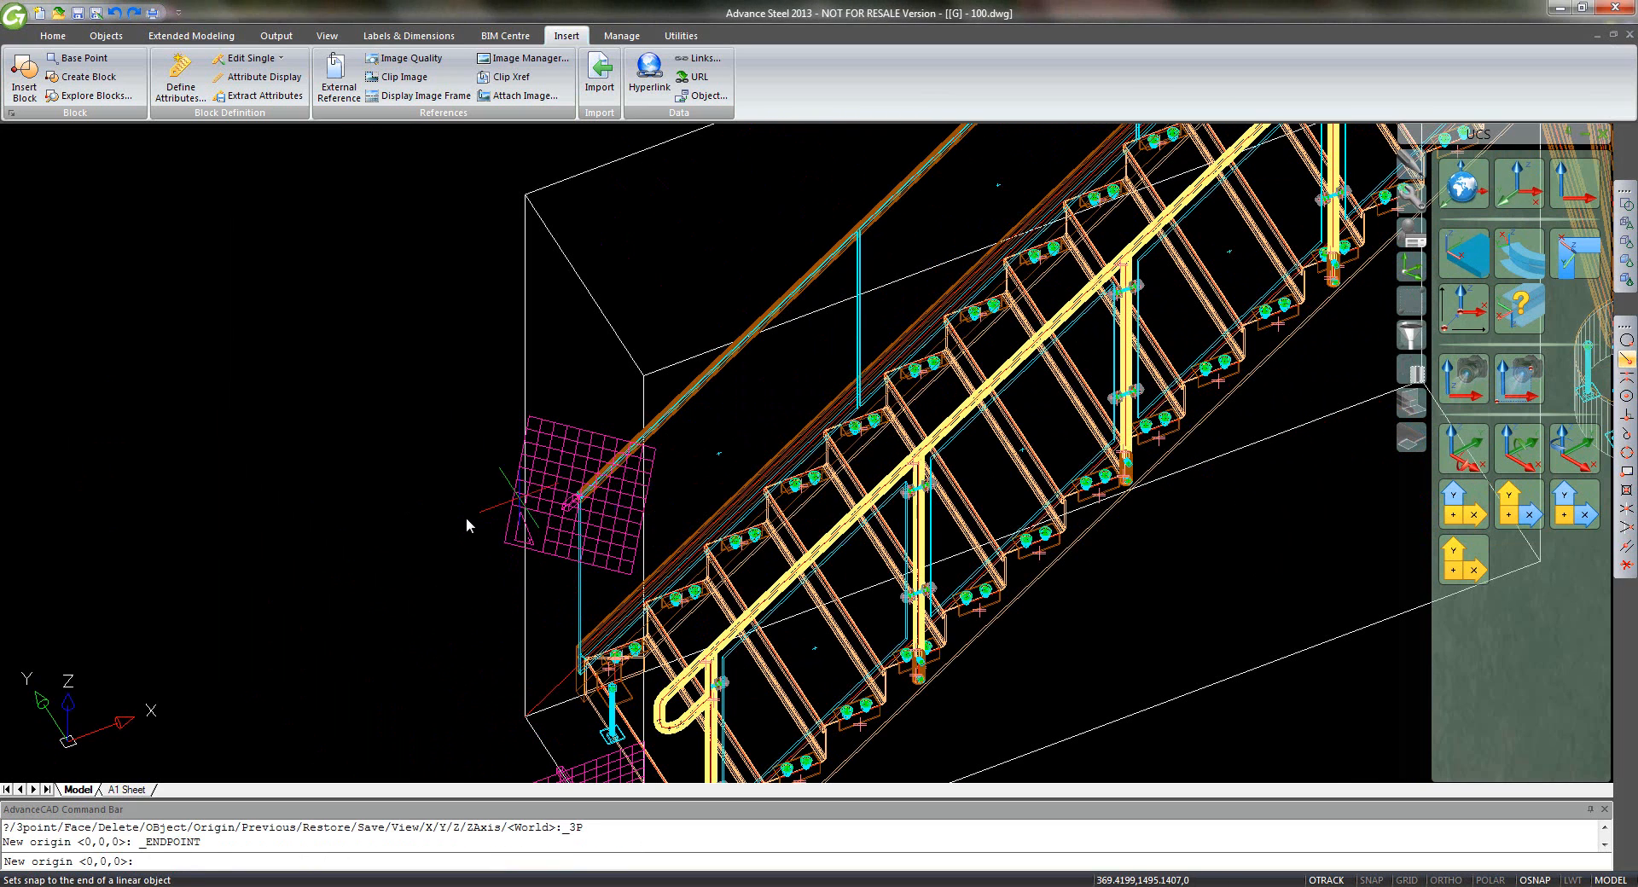
pyautogui.click(504, 546)
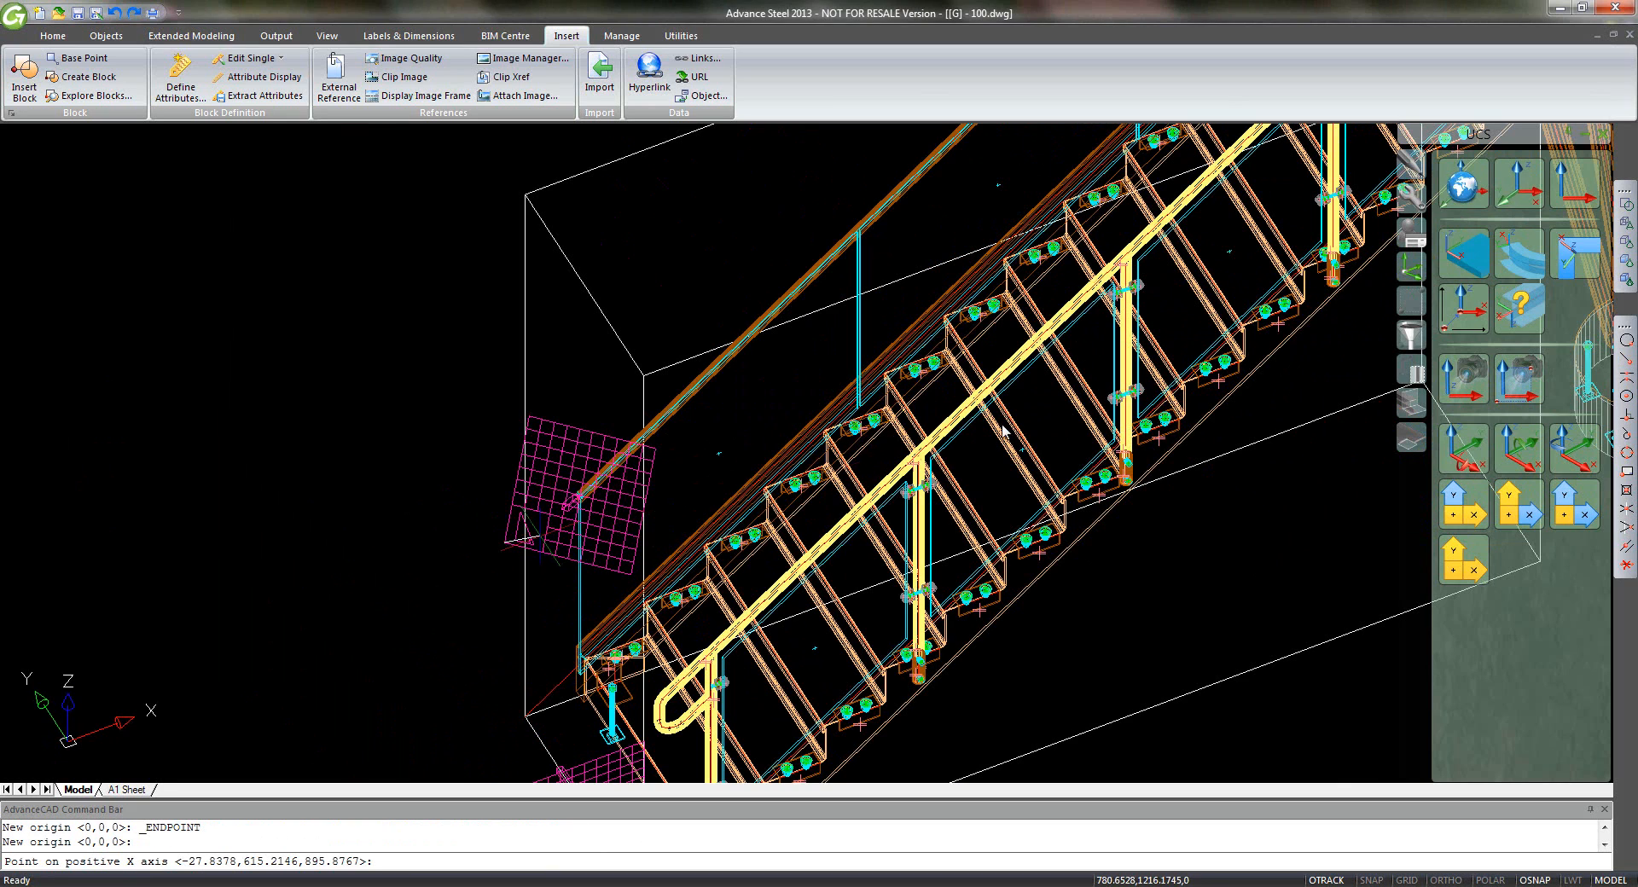
pyautogui.click(1627, 362)
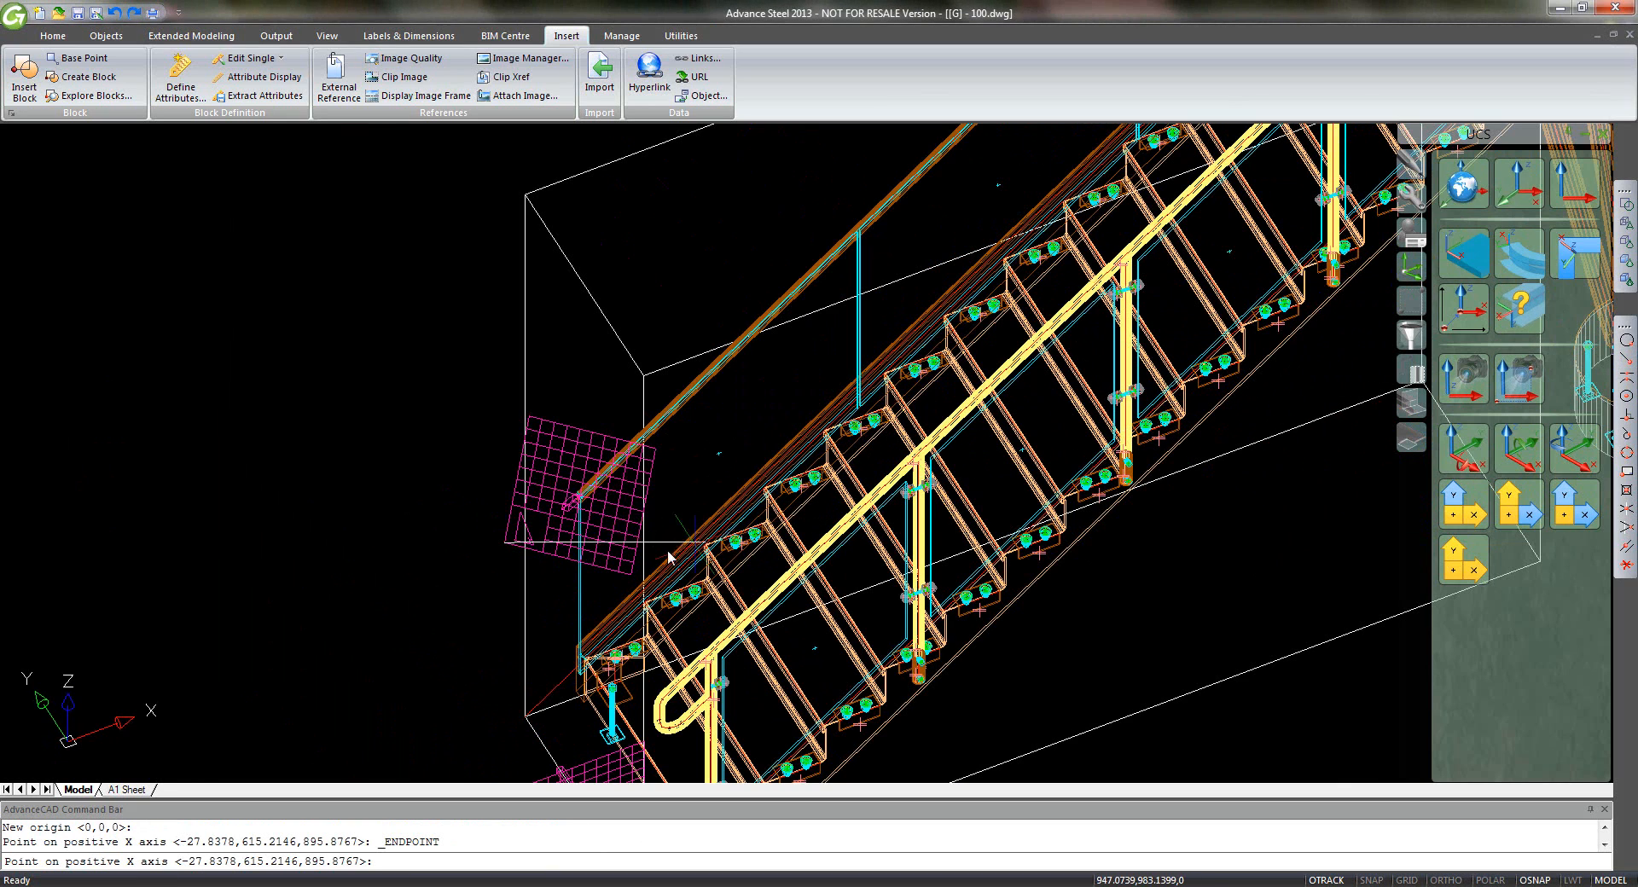
pyautogui.click(641, 579)
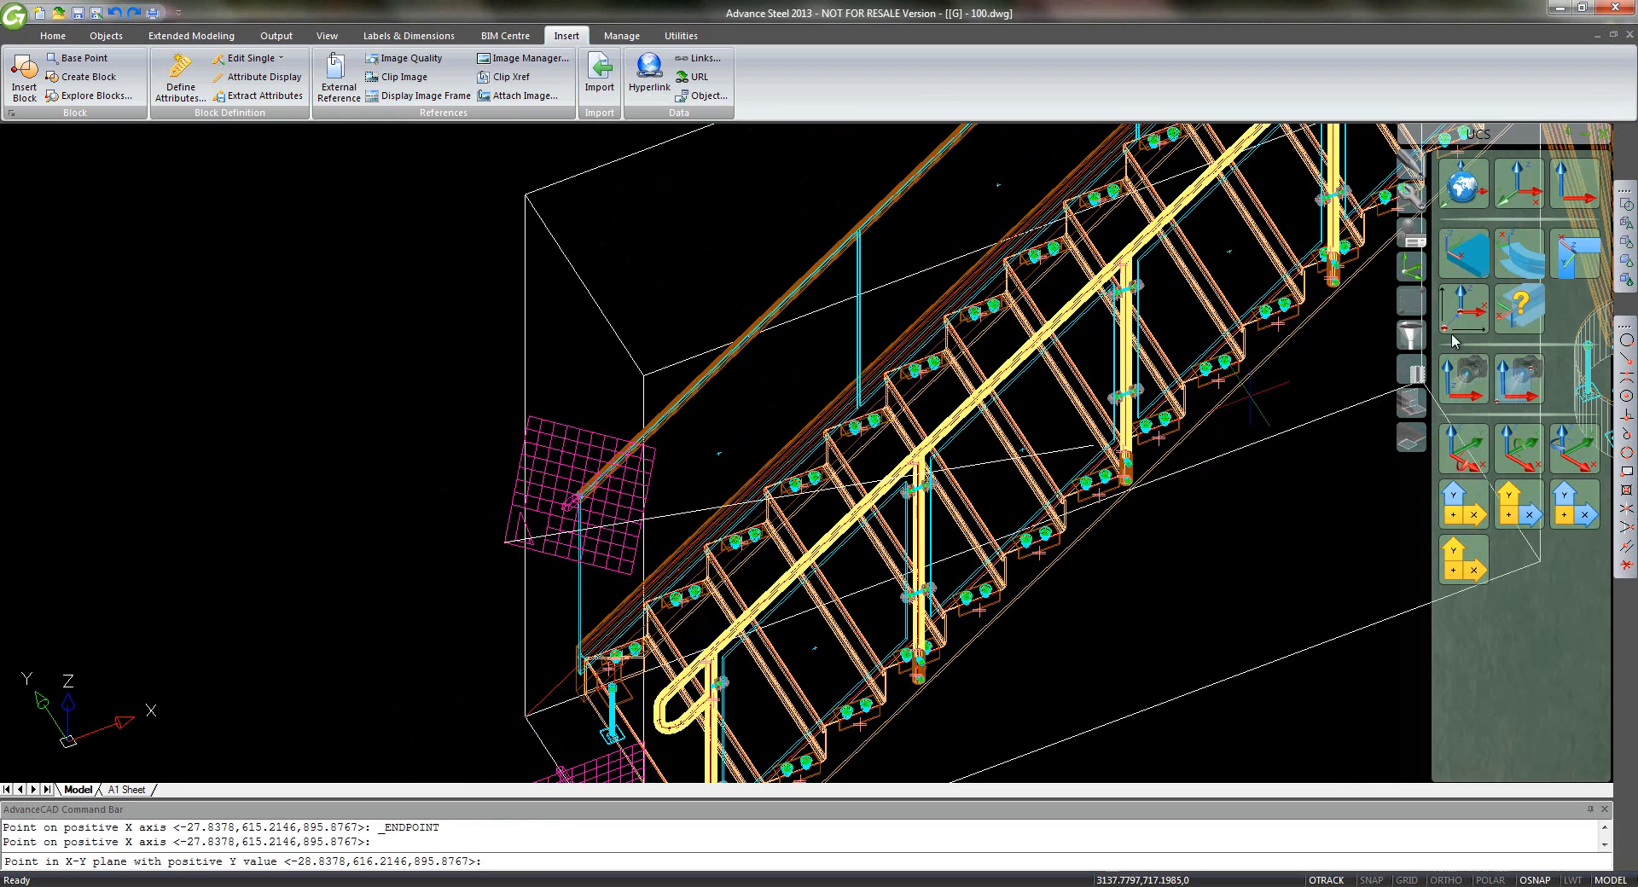
pyautogui.click(1626, 363)
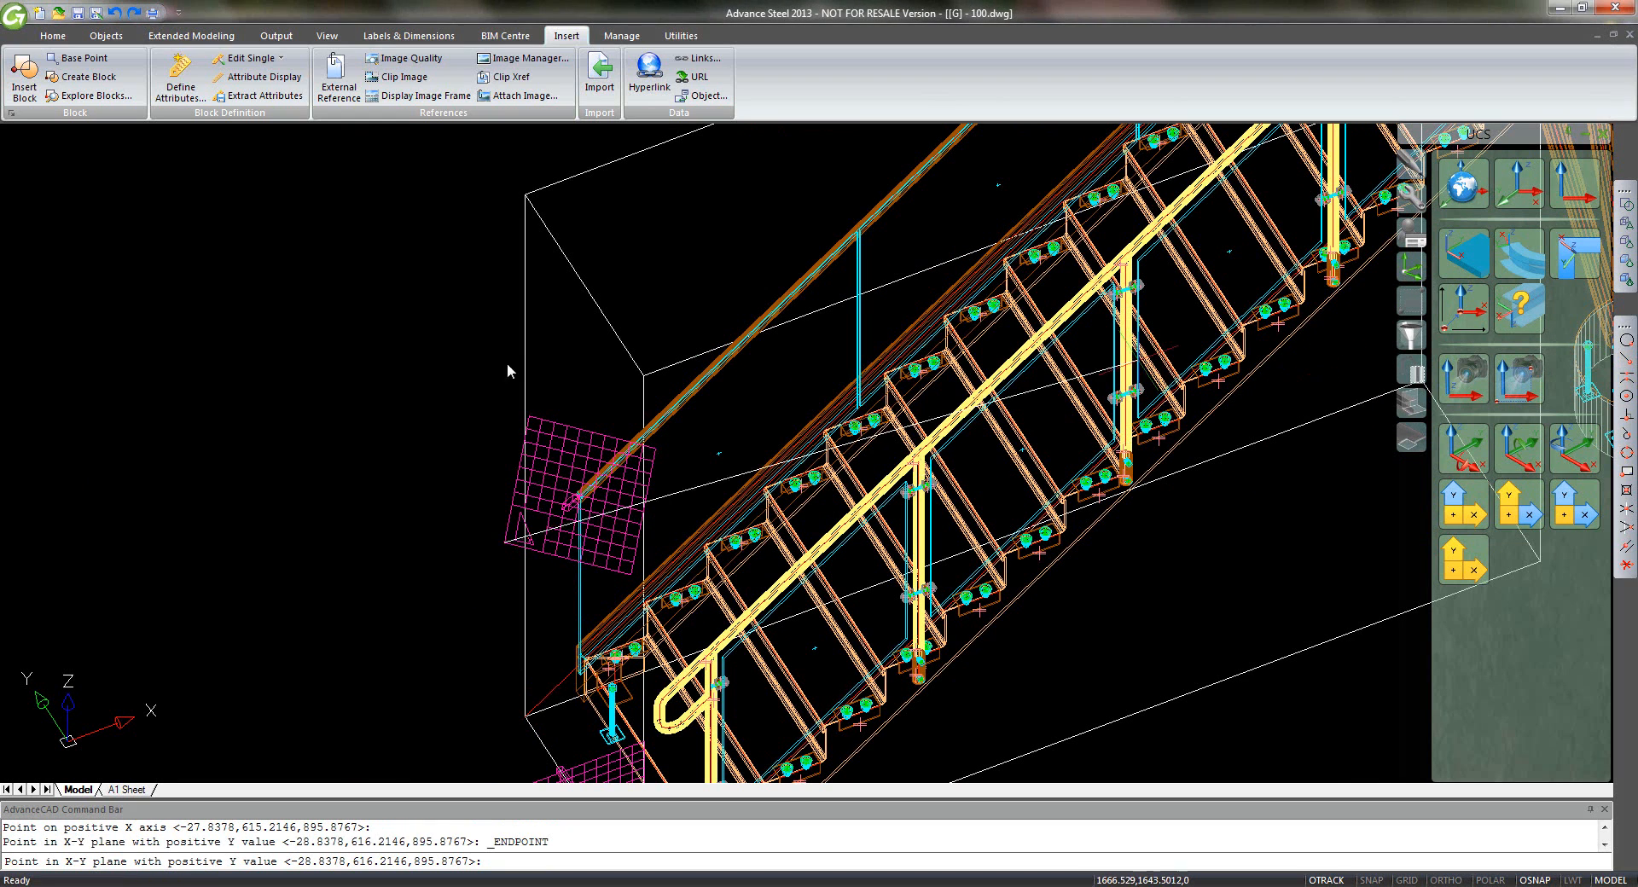
pyautogui.click(538, 416)
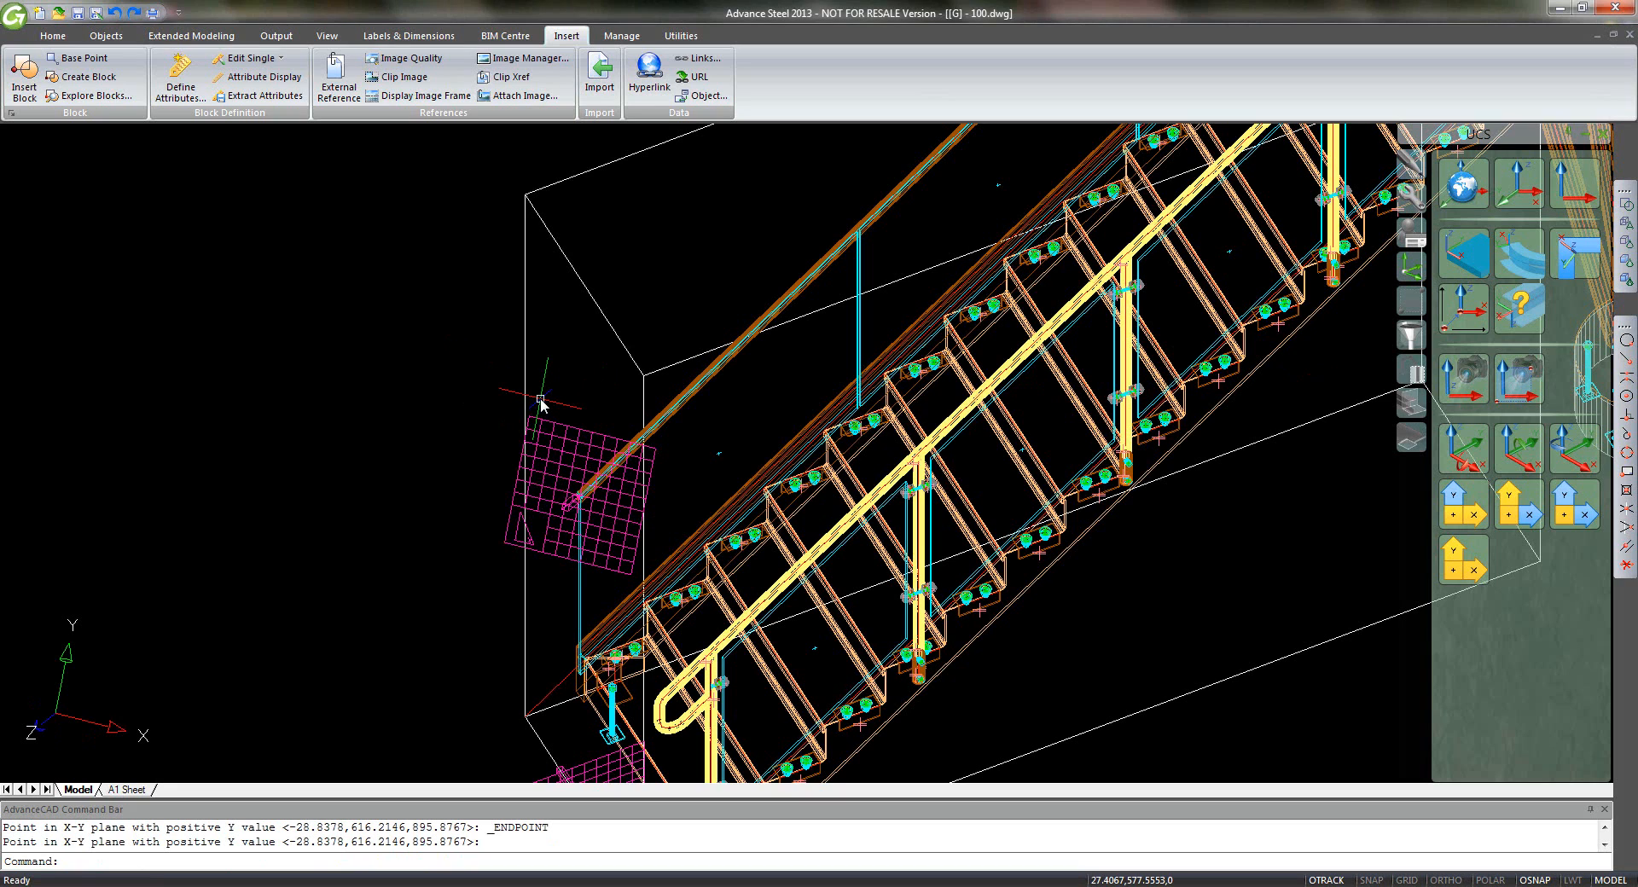
# - Save the current coordinate system under the name 1
pyautogui.write('ucs')
pyautogui.press('Return')
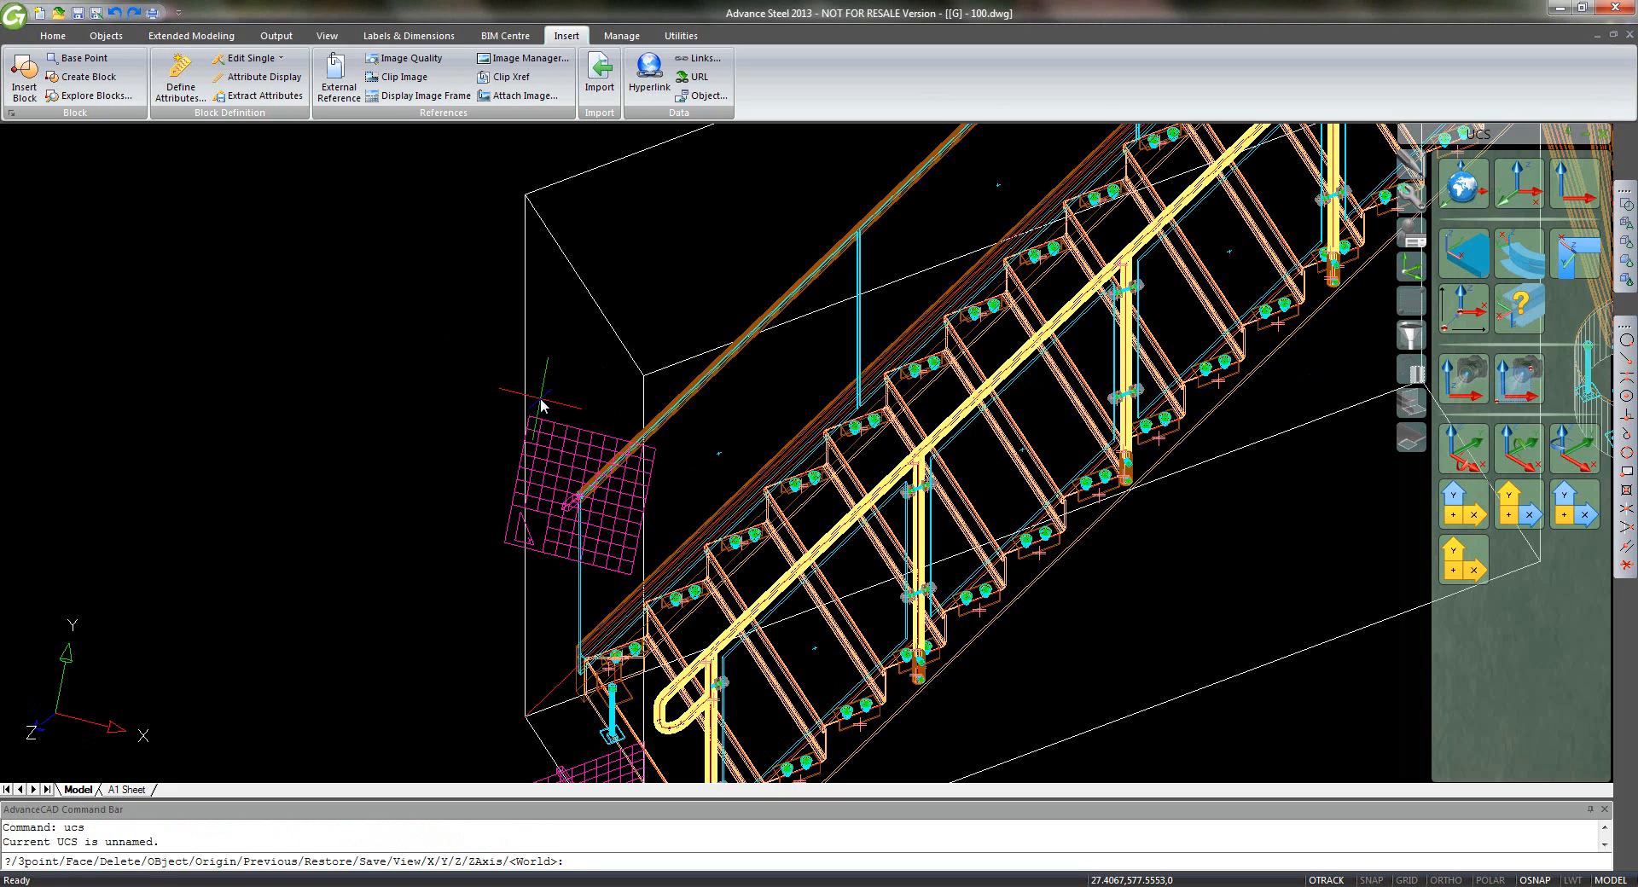
pyautogui.write('s')
pyautogui.press('Return')
pyautogui.write('1')
pyautogui.press('Return')
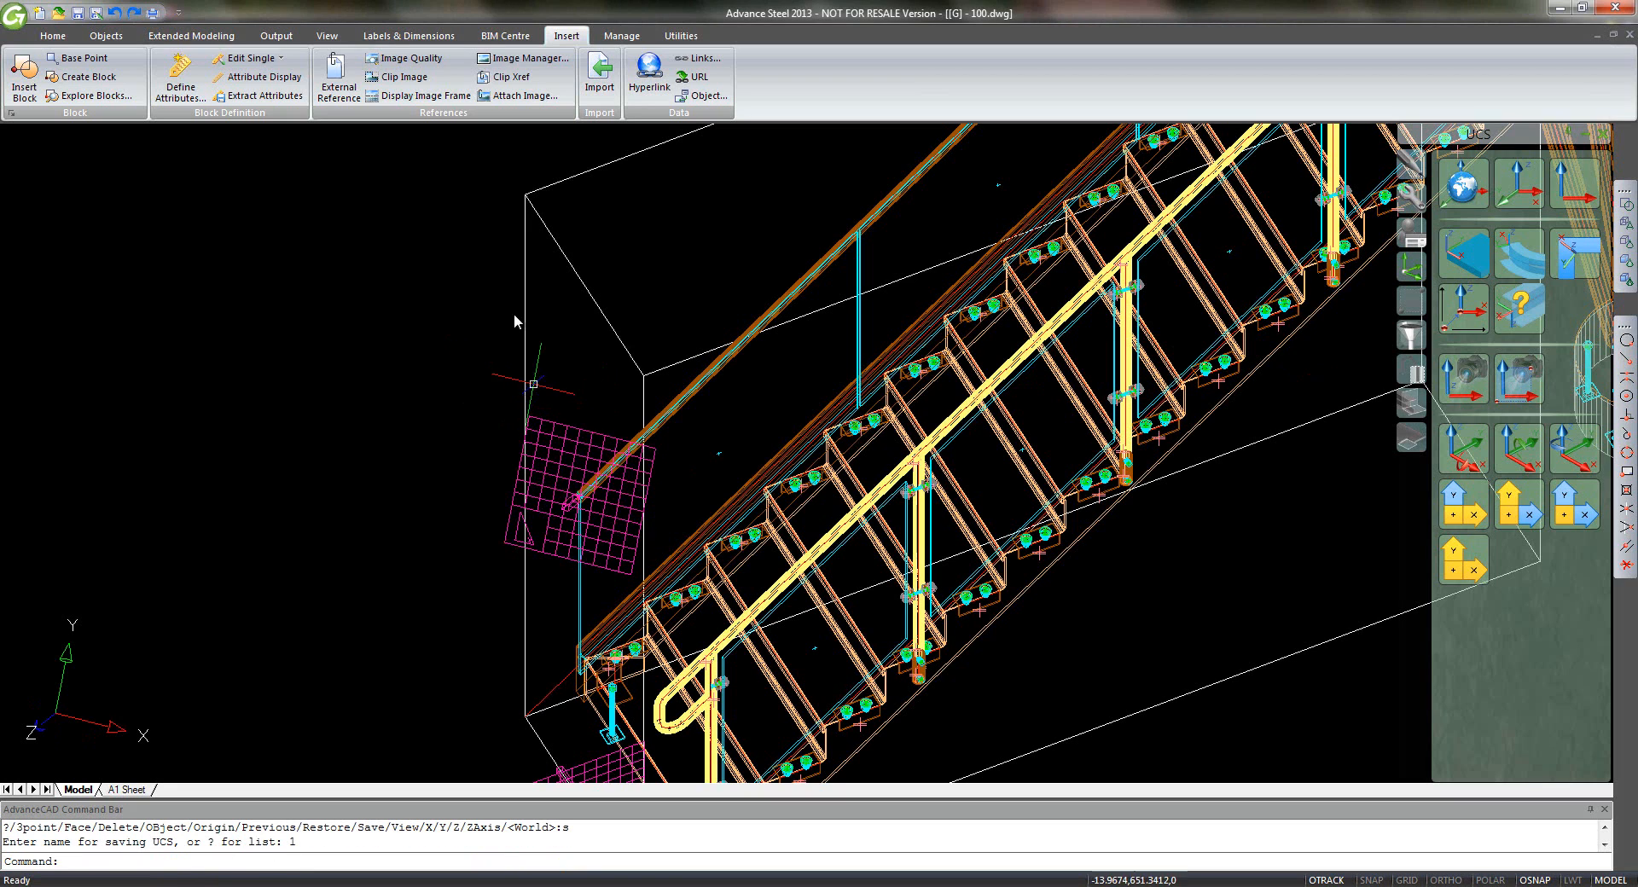
# - Switch to the Aerial Left Front viewpoint and orbit in on the top landing
pyautogui.click(51, 37)
pyautogui.click(980, 106)
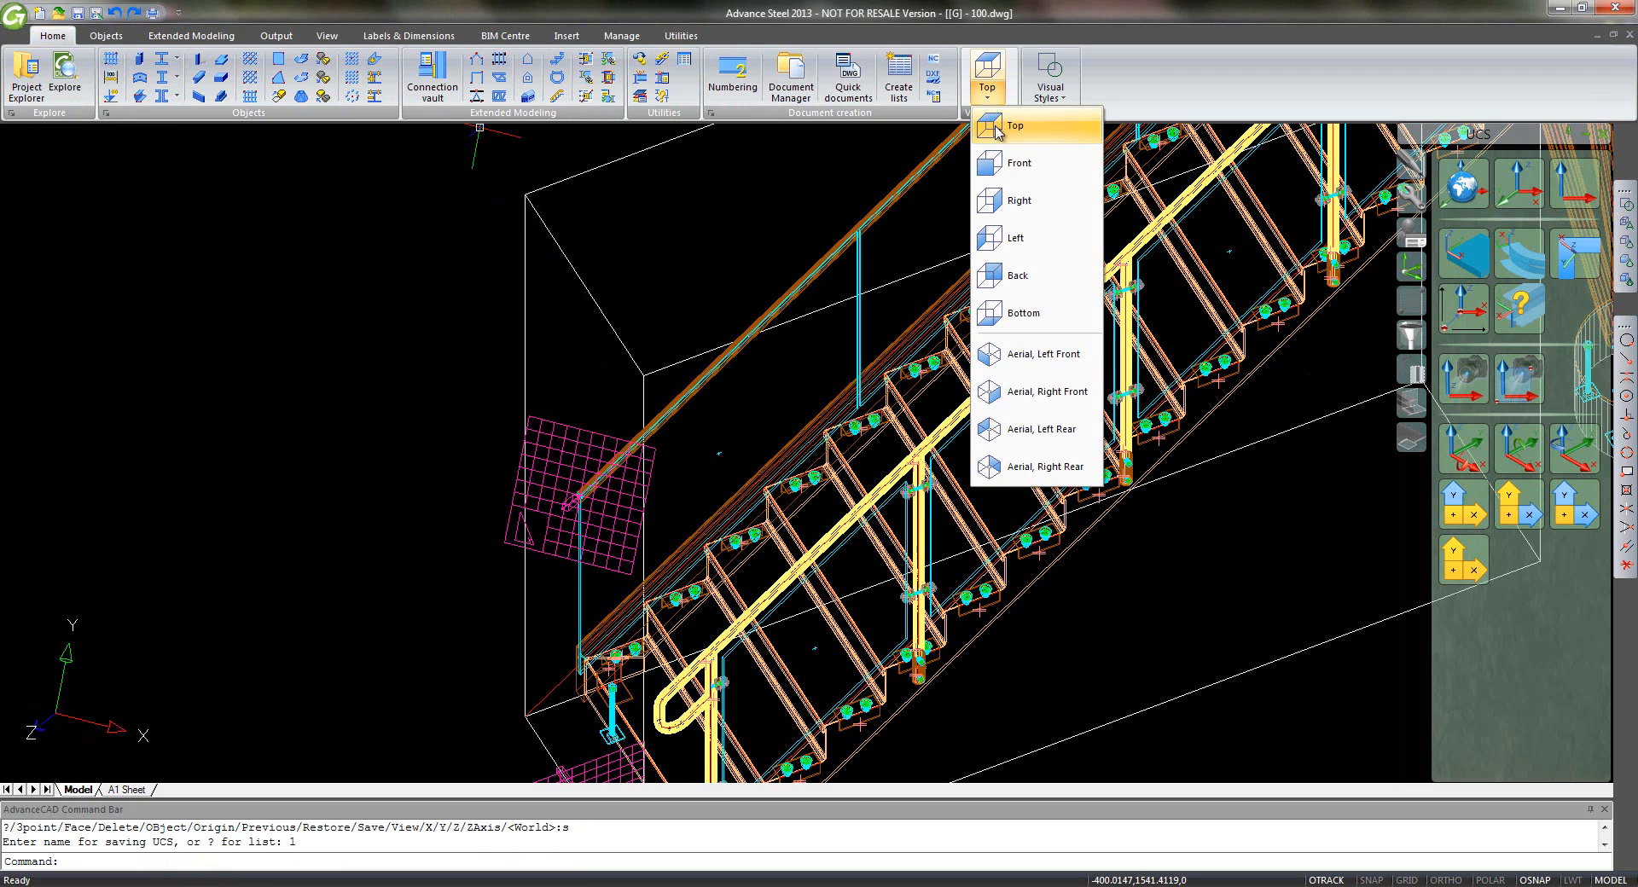
pyautogui.click(1015, 314)
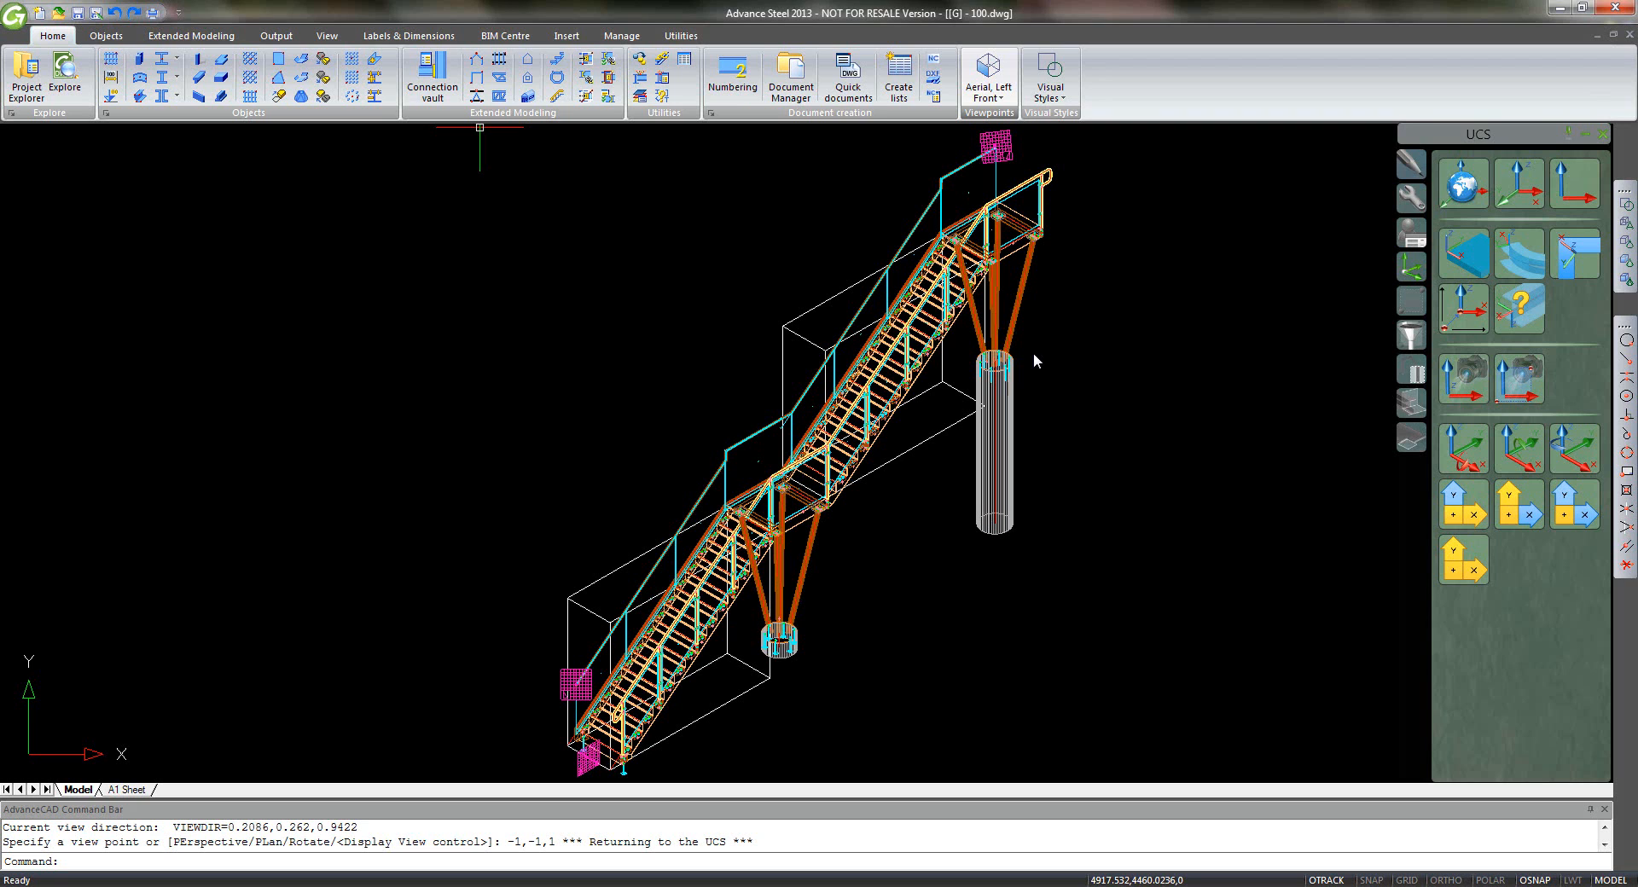
pyautogui.hotkey('ctrl', 'a')
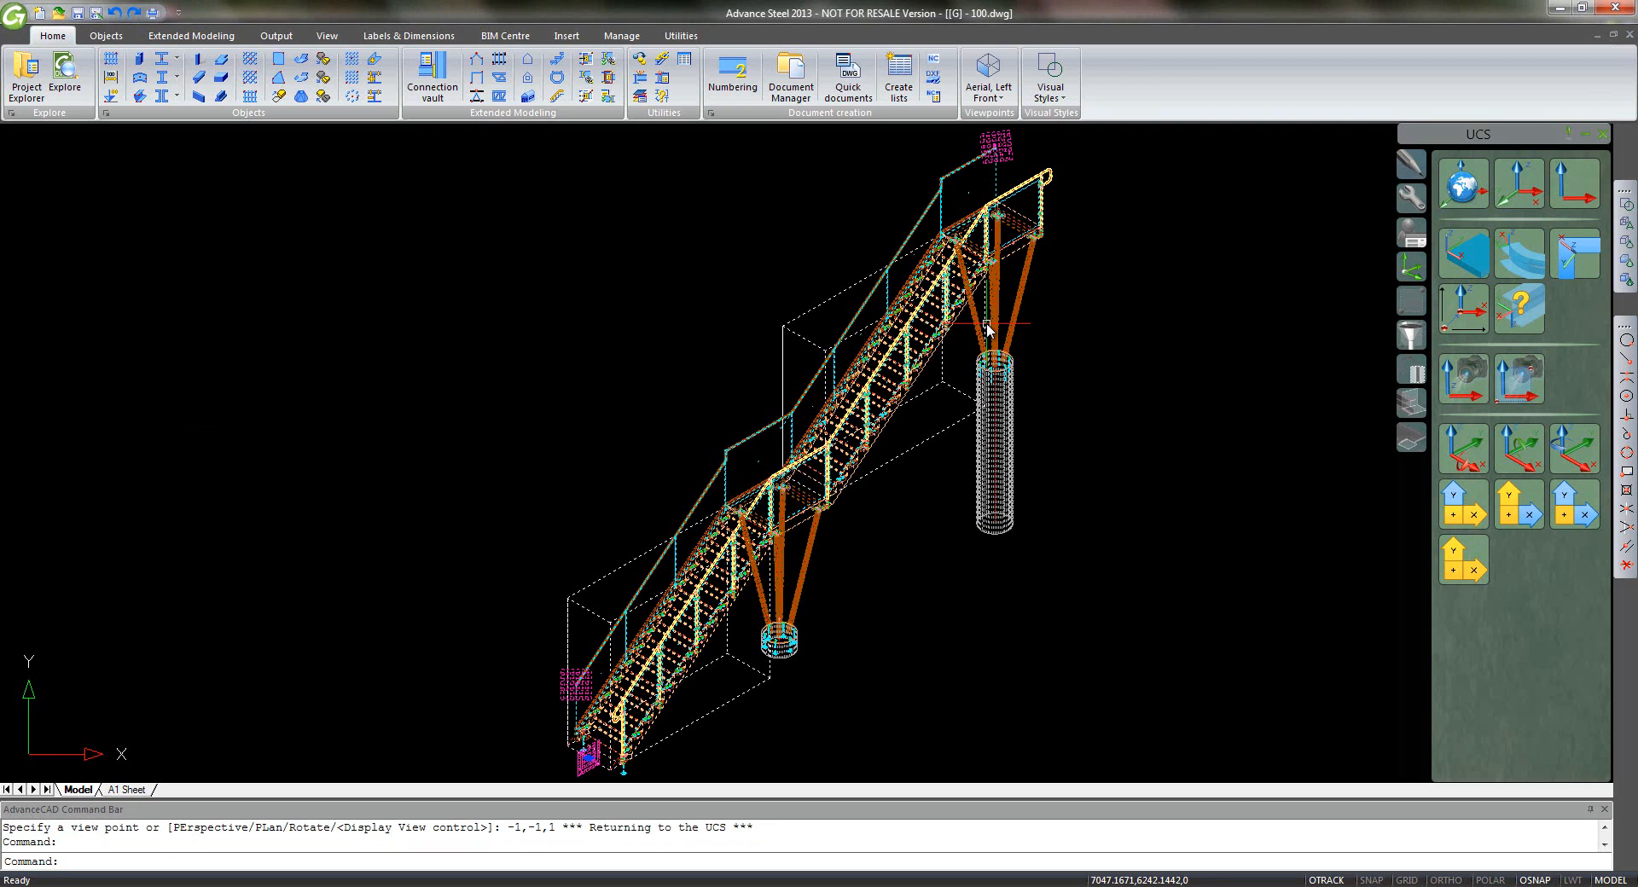
pyautogui.press('Escape')
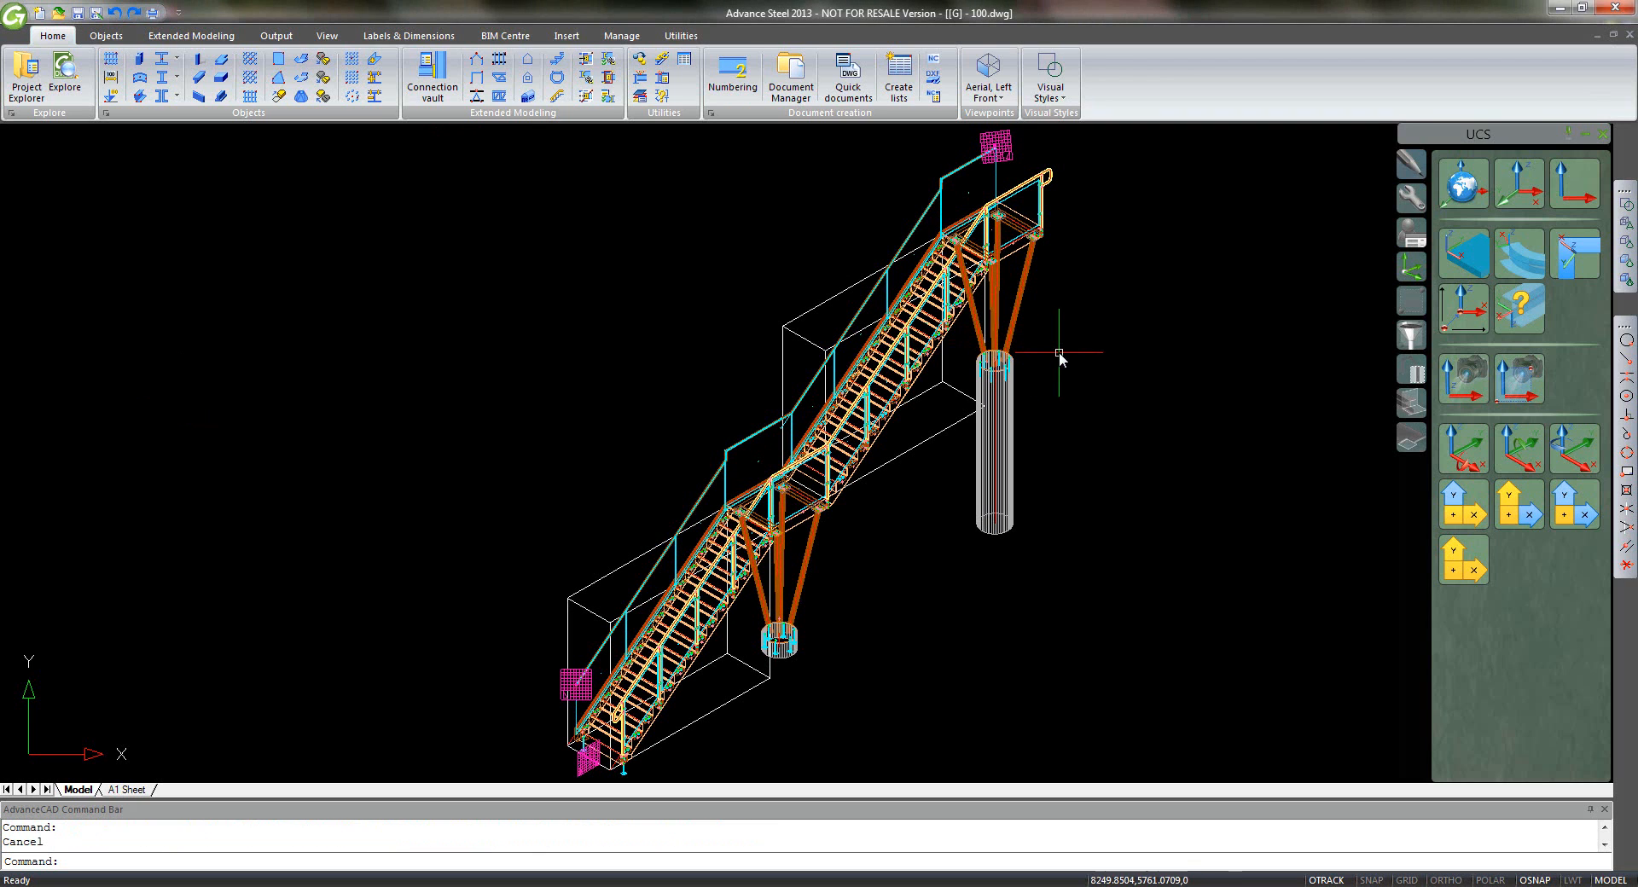
pyautogui.keyDown('shift'); pyautogui.moveTo(860, 392); pyautogui.dragTo(549, 241, button='middle'); pyautogui.keyUp('shift')
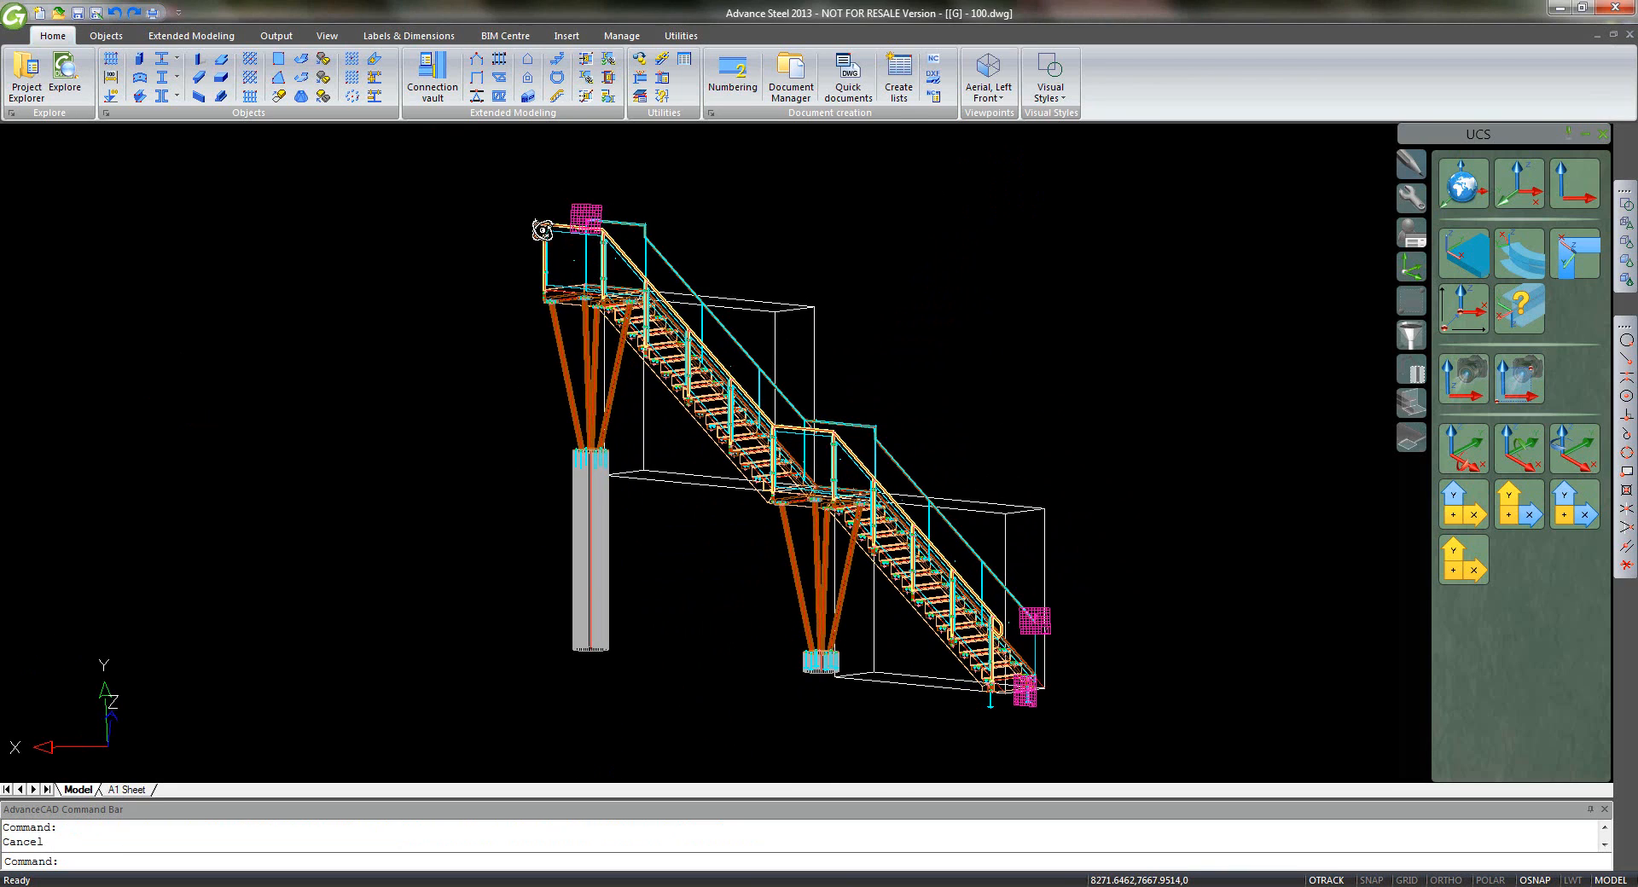
pyautogui.scroll(6, 549, 205)
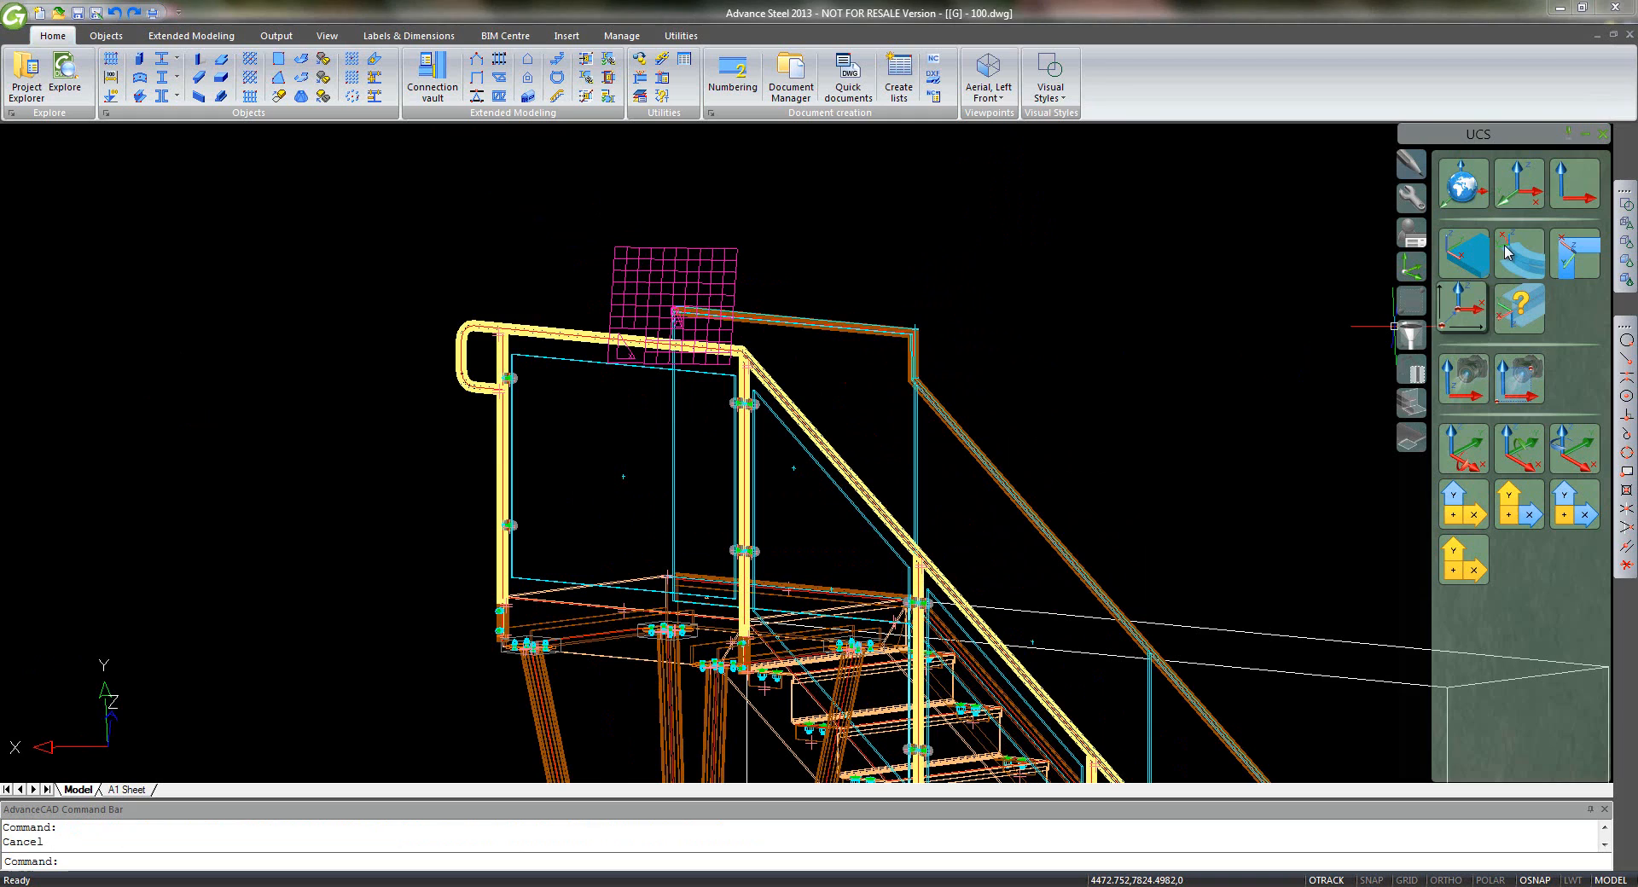
# - Define a three-point UCS on the pink grid with origin, X and Y at snapped endpoints
pyautogui.click(1519, 183)
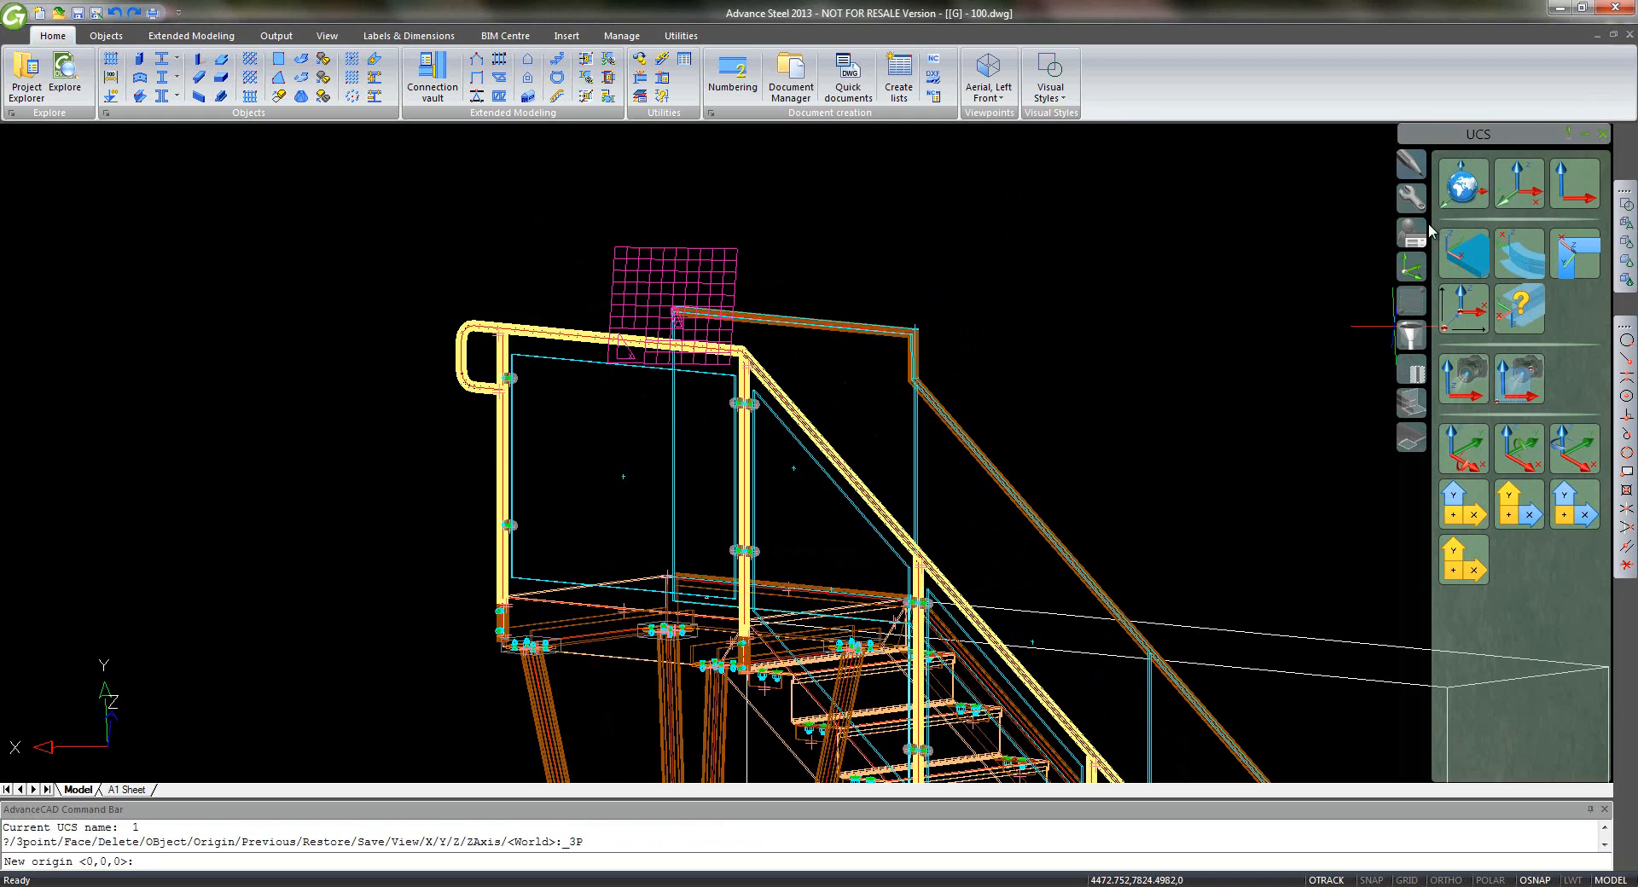
pyautogui.click(1626, 376)
pyautogui.click(605, 364)
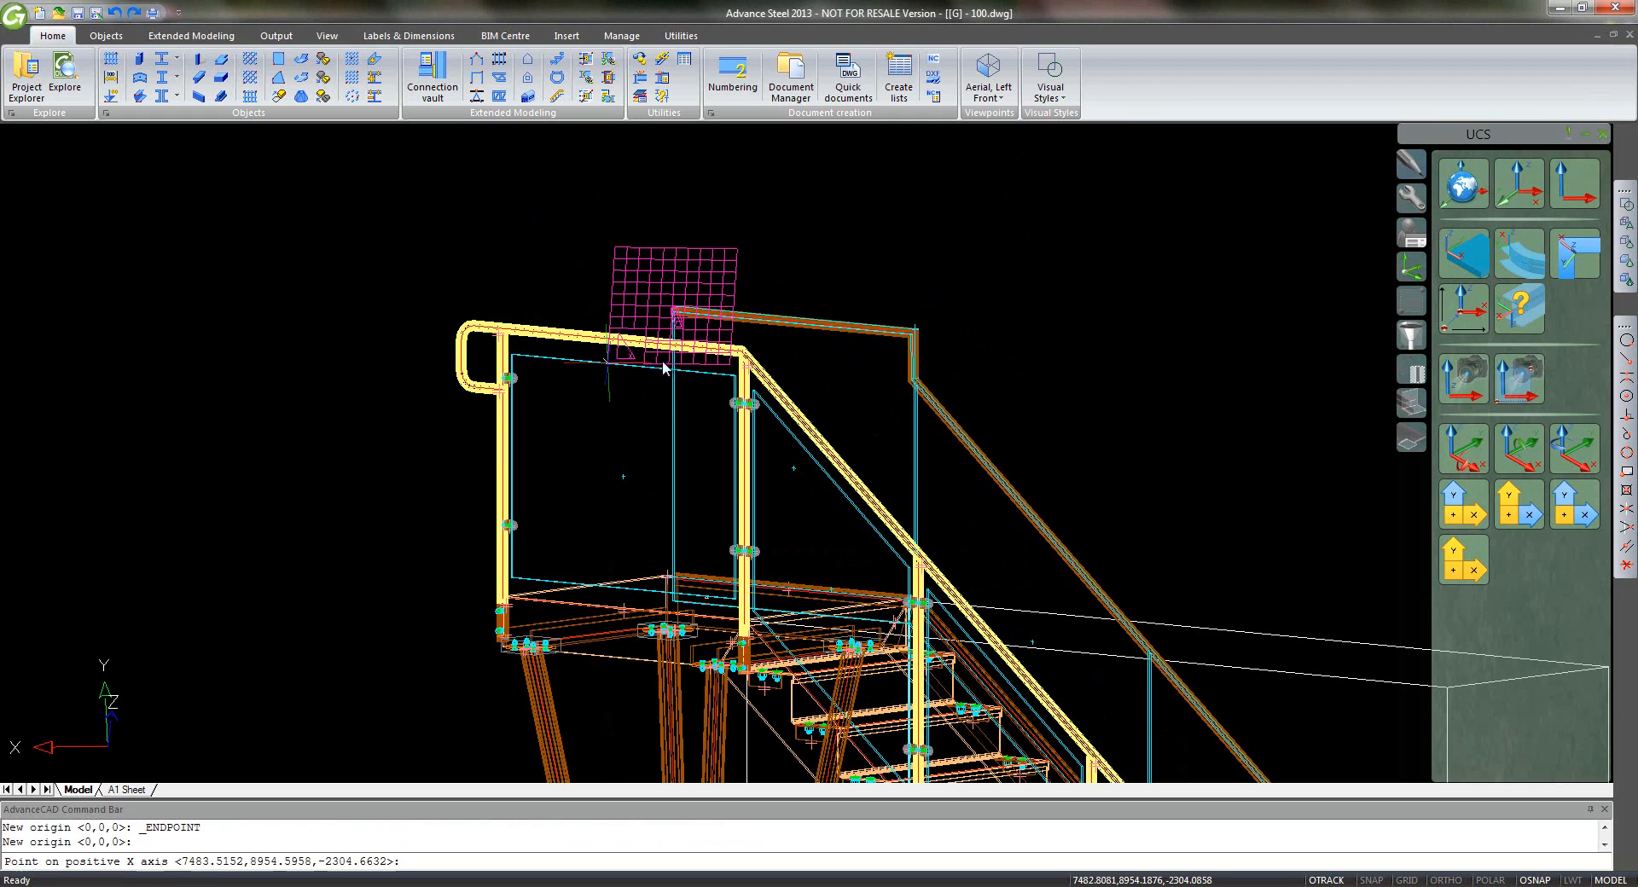
pyautogui.click(1627, 377)
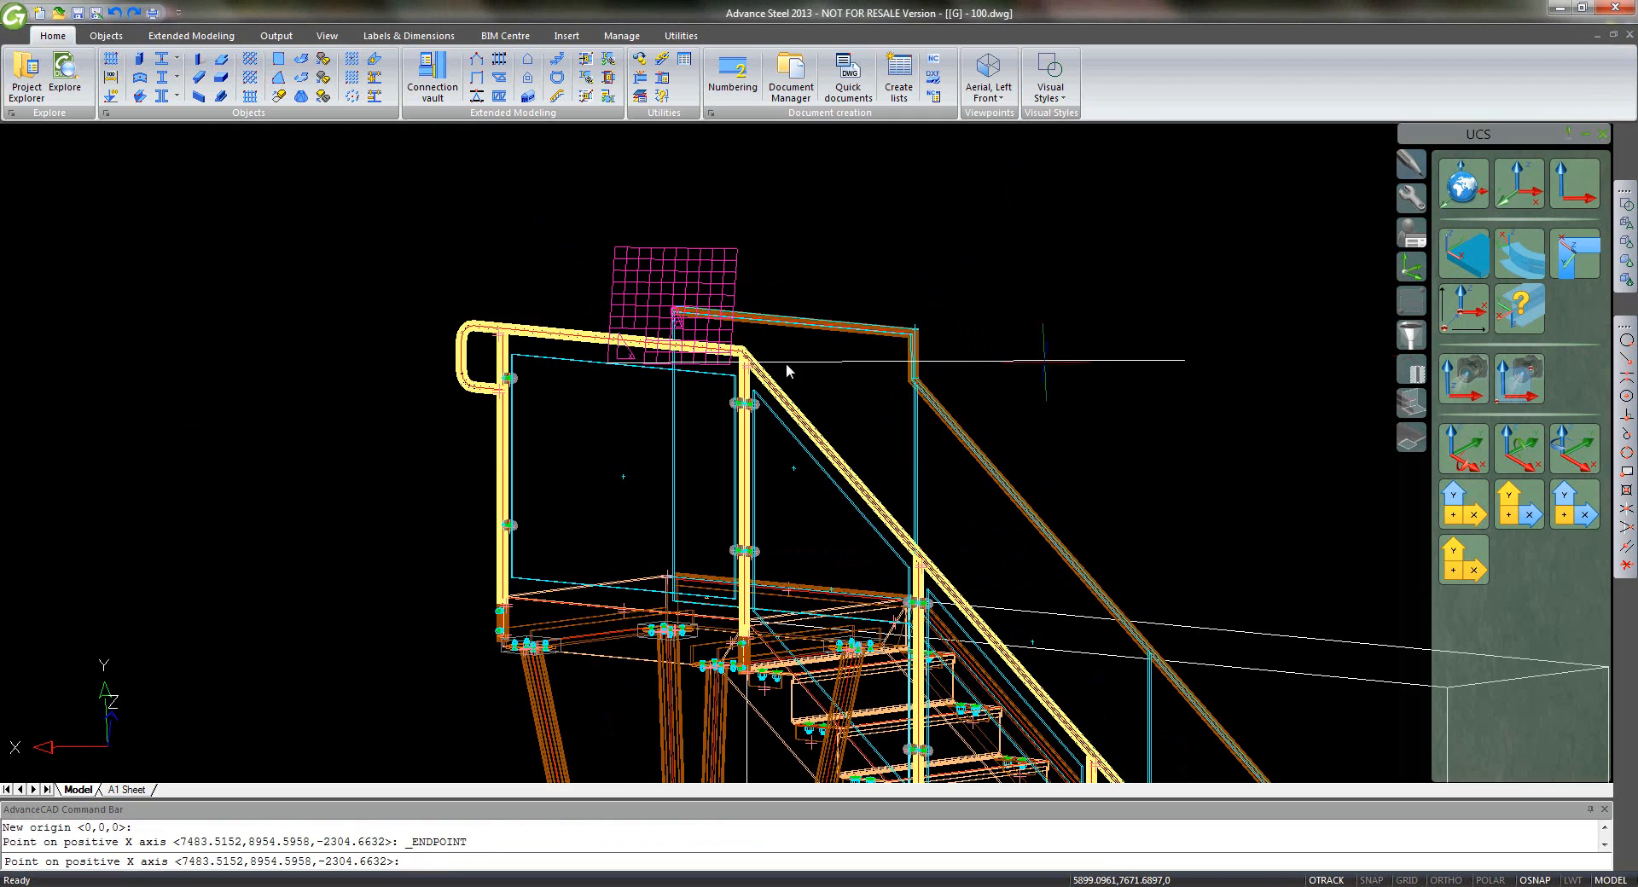
pyautogui.click(713, 365)
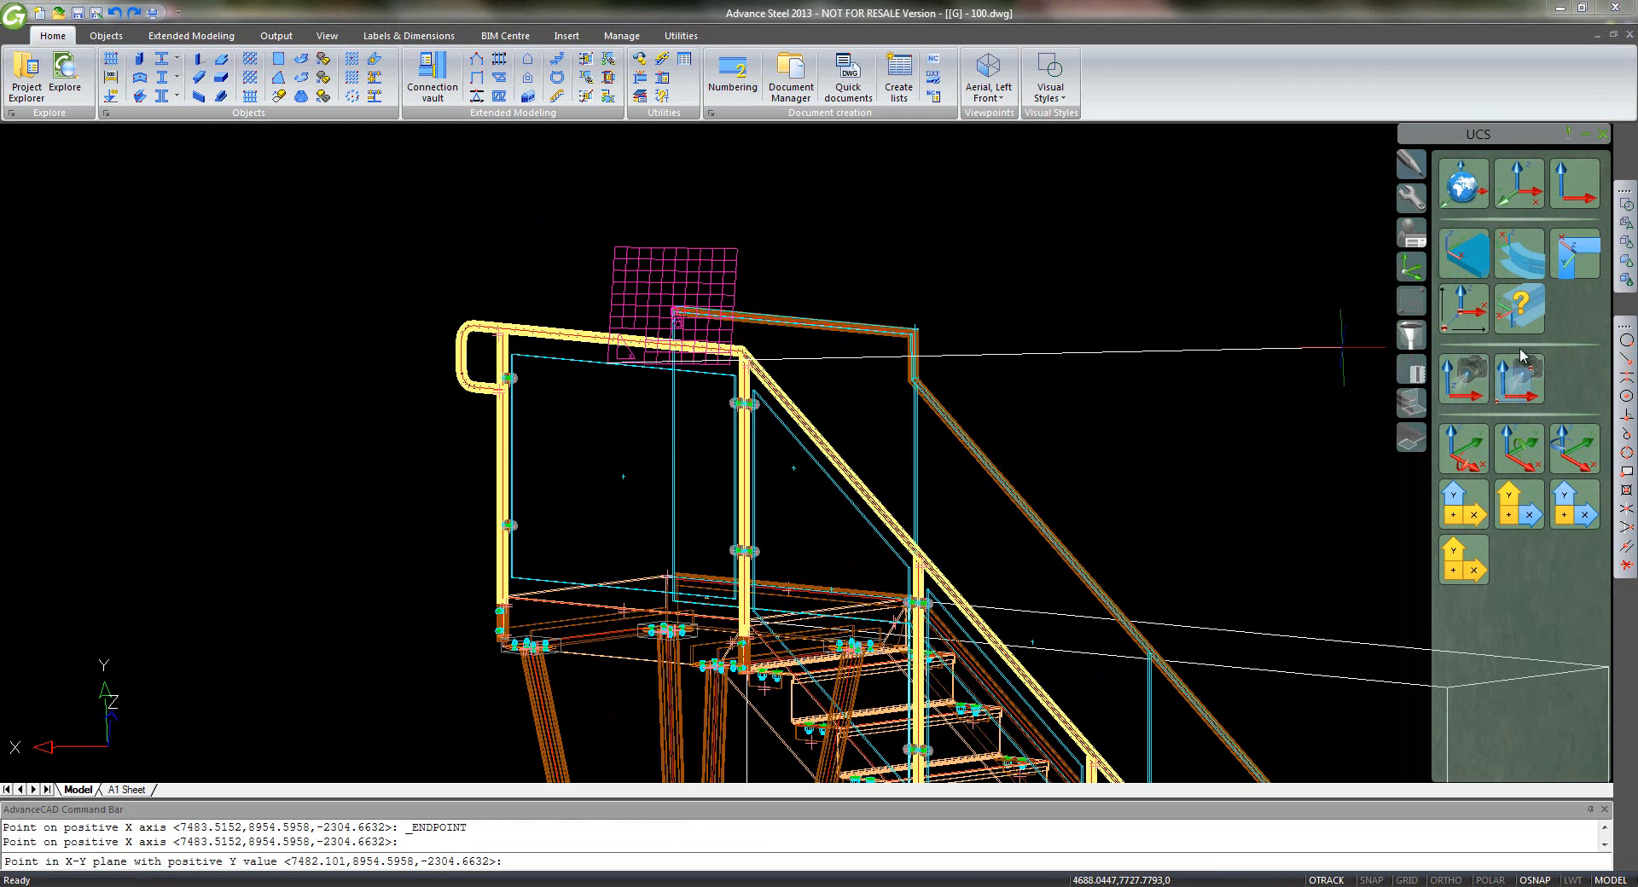
pyautogui.click(1625, 359)
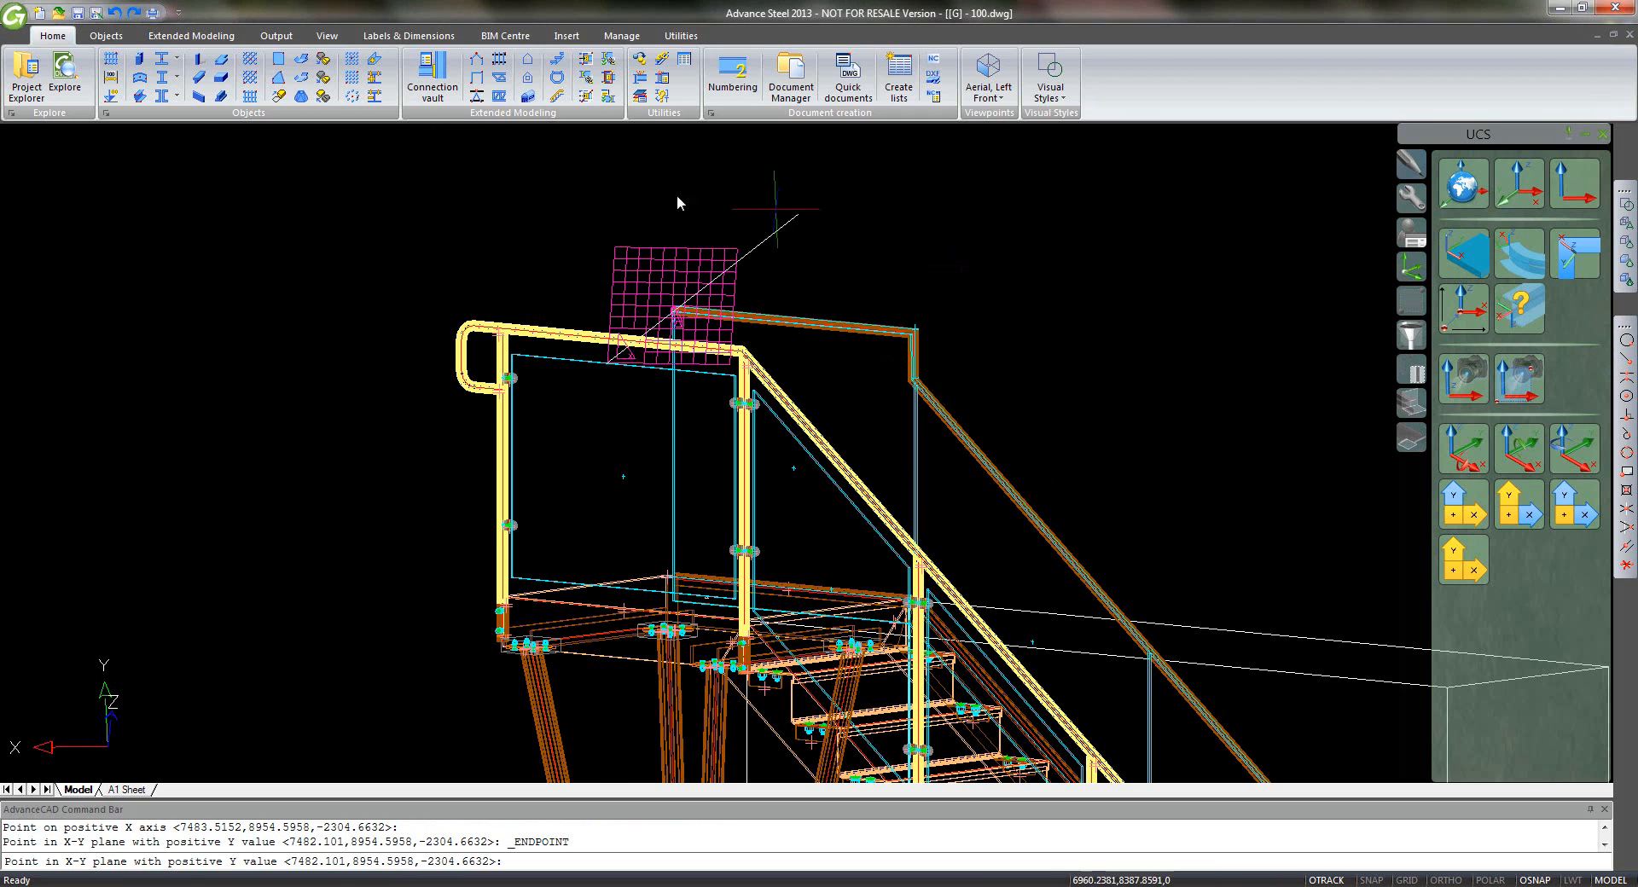
pyautogui.click(614, 249)
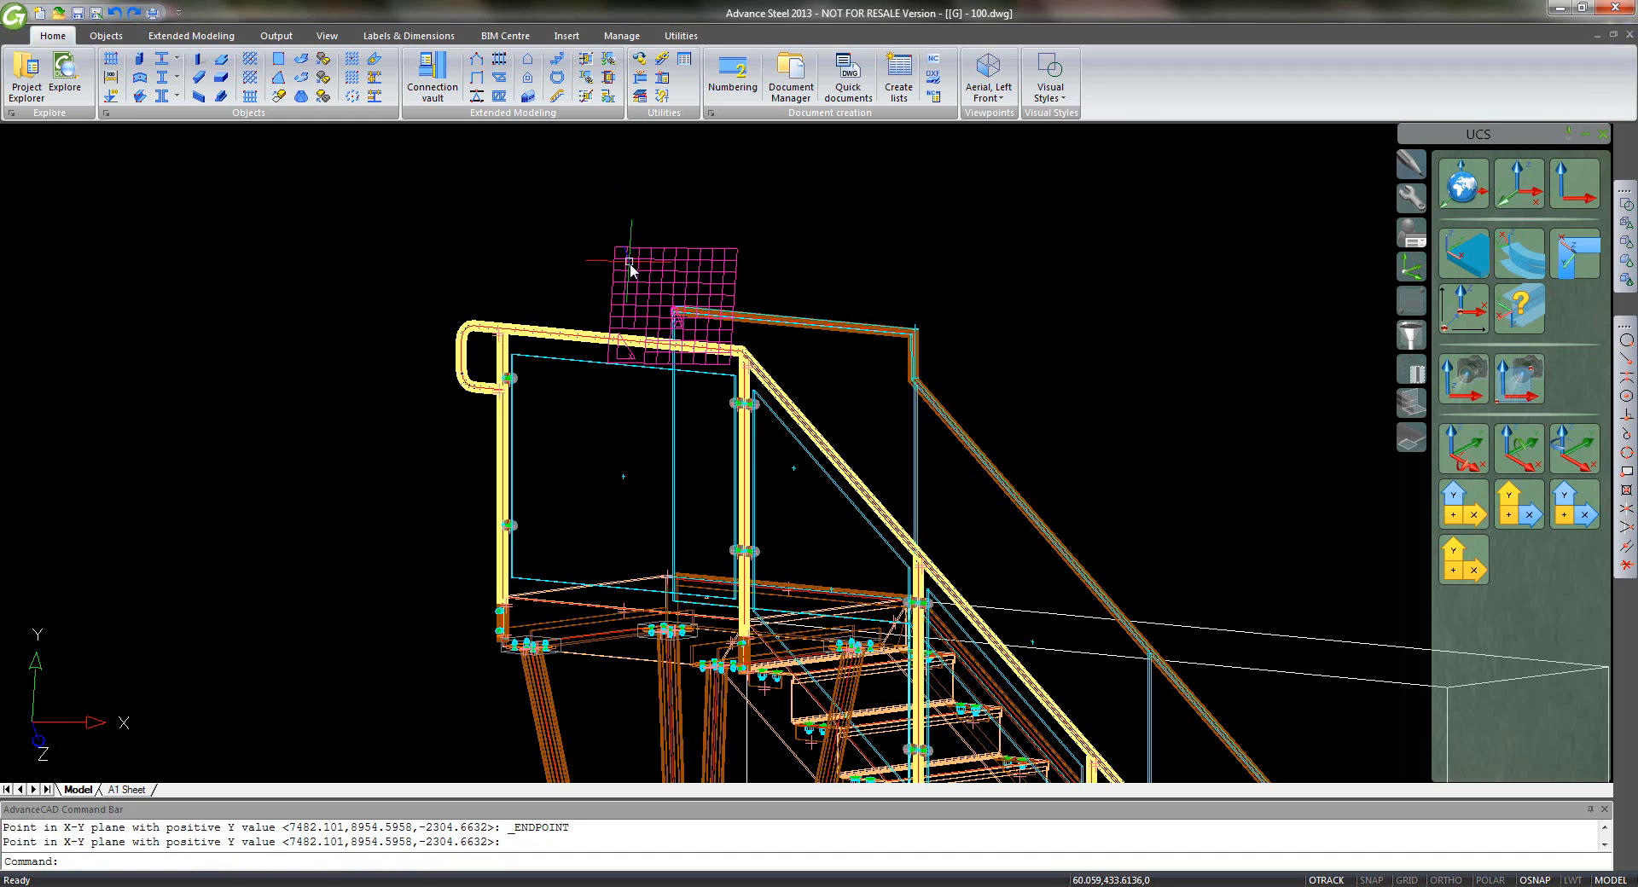
# - Save the current coordinate system under the name 2
pyautogui.write('ucs')
pyautogui.press('Return')
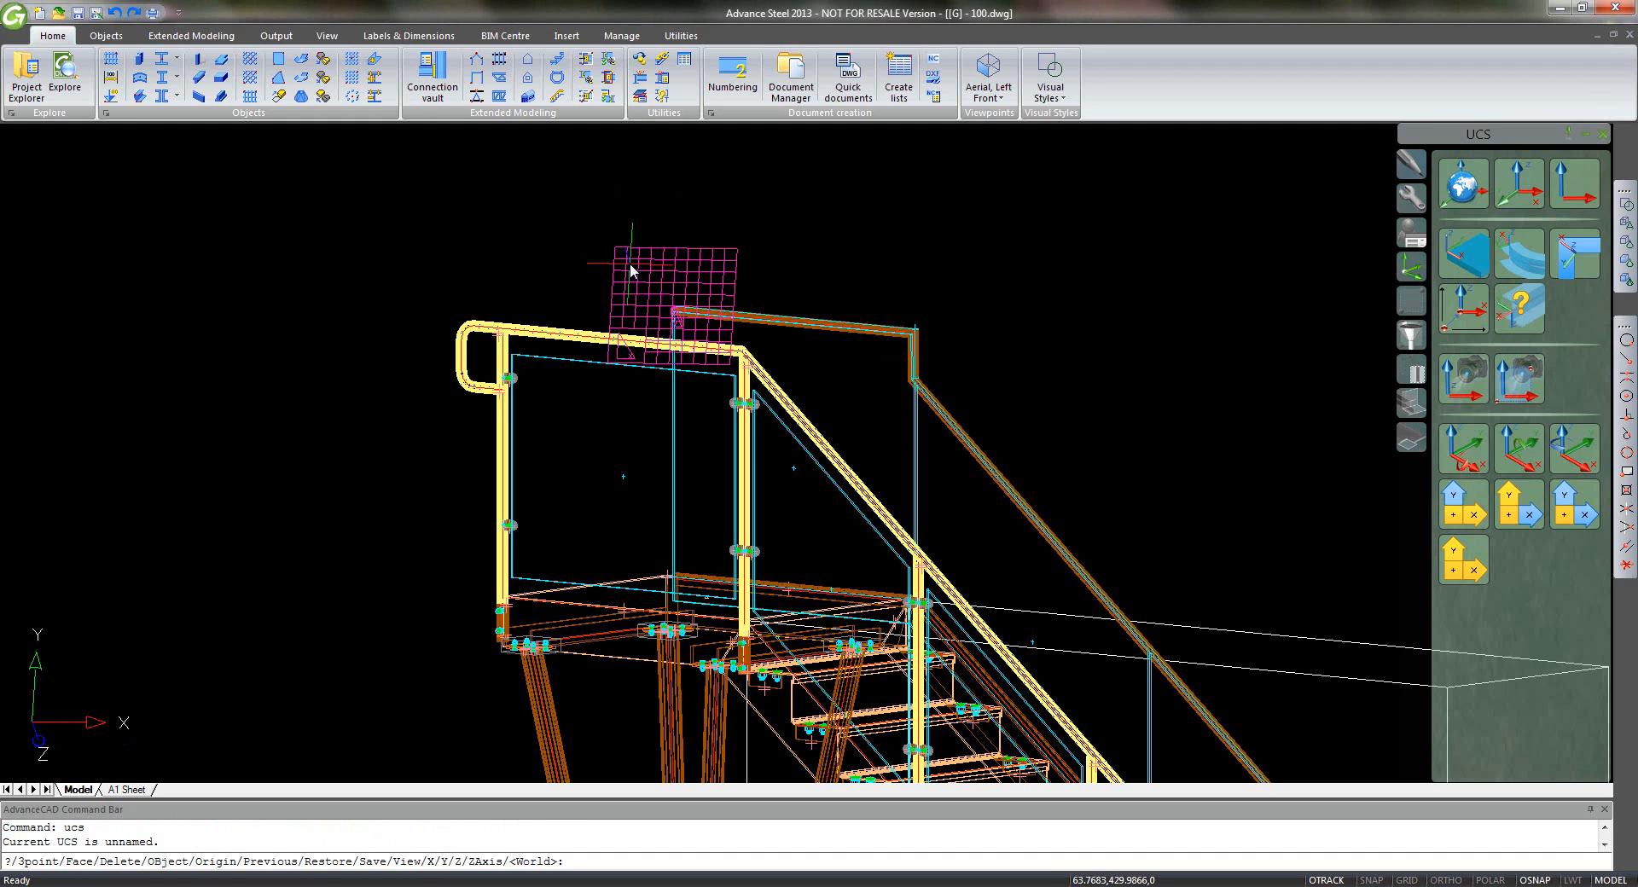
pyautogui.write('s')
pyautogui.press('Return')
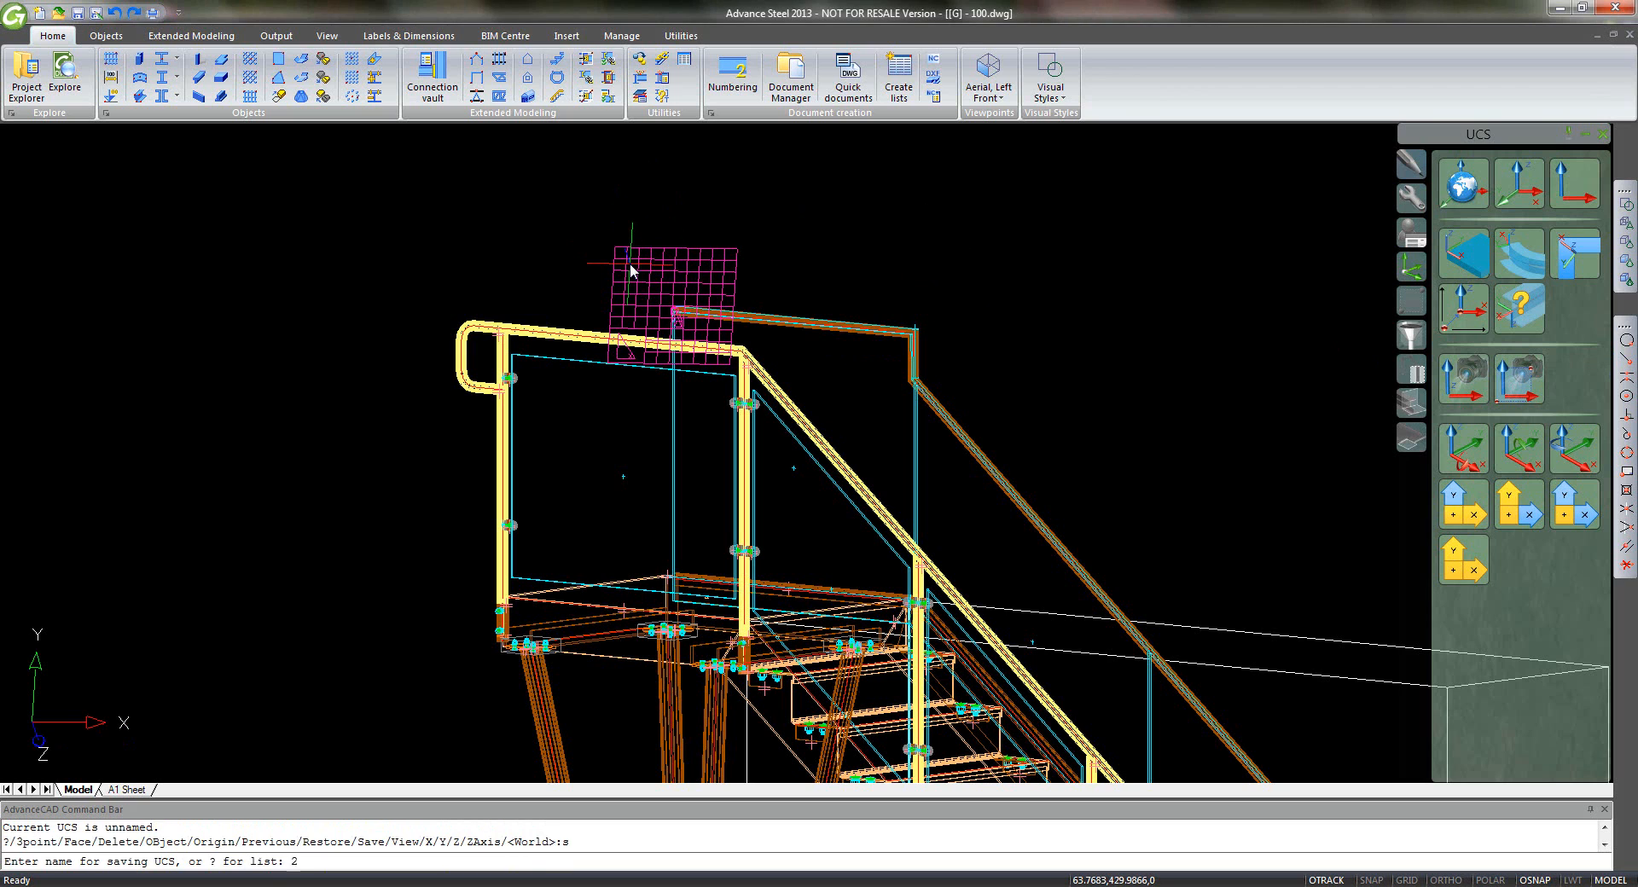
pyautogui.write('2')
pyautogui.press('Return')
pyautogui.scroll(-7, 729, 301)
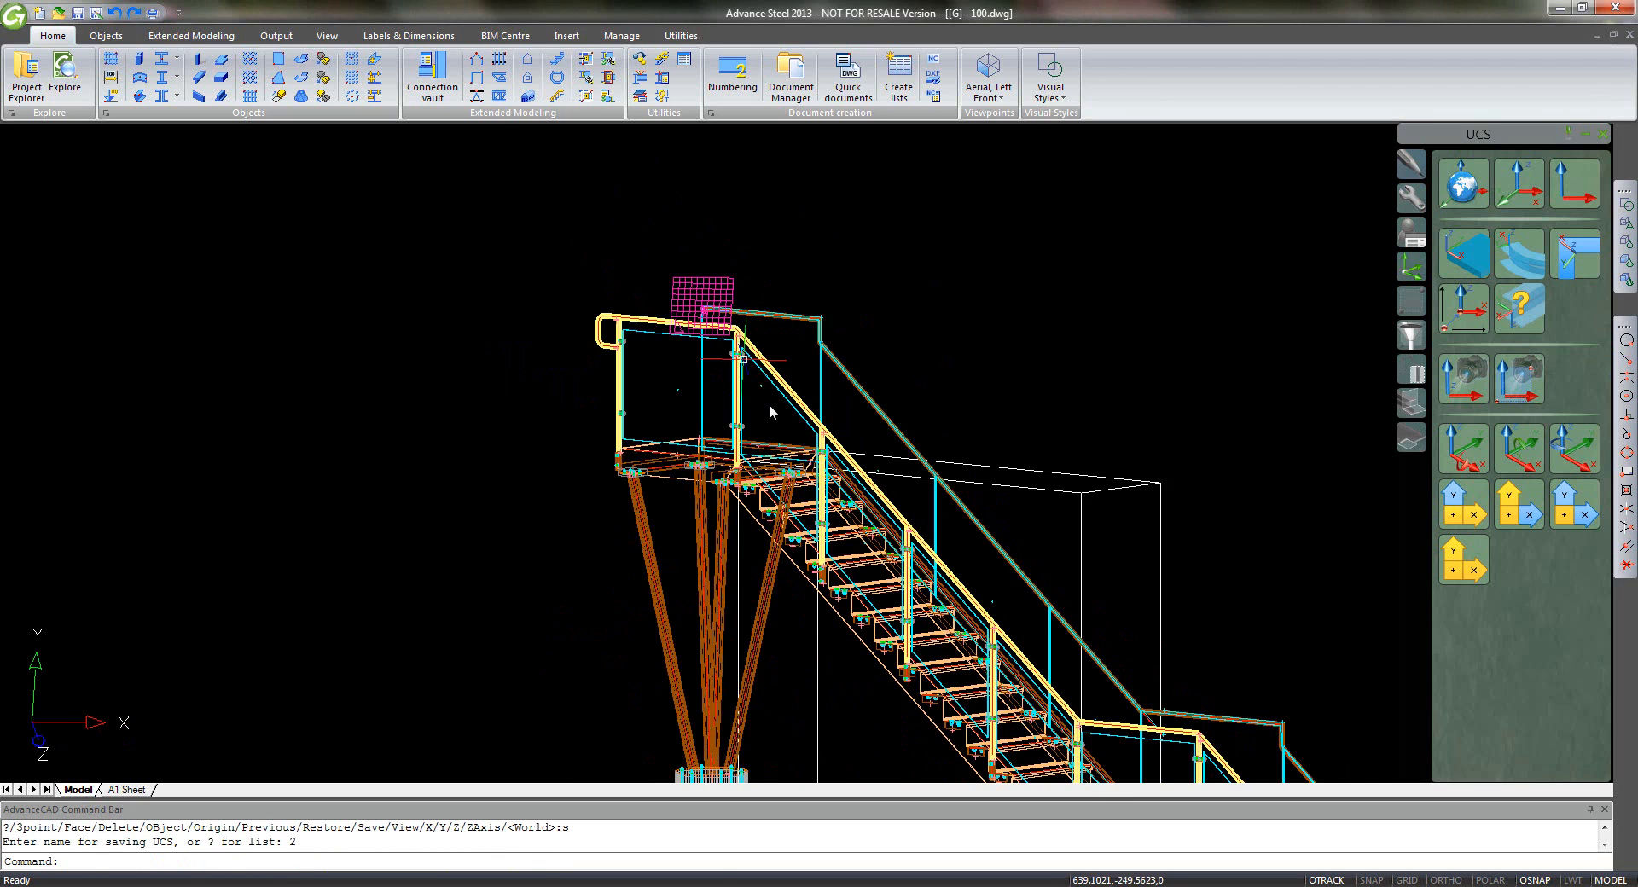
# - Orbit the stair to a near-front view and shade it in Conceptual style
pyautogui.moveTo(899, 464); pyautogui.dragTo(735, 338, button='middle')
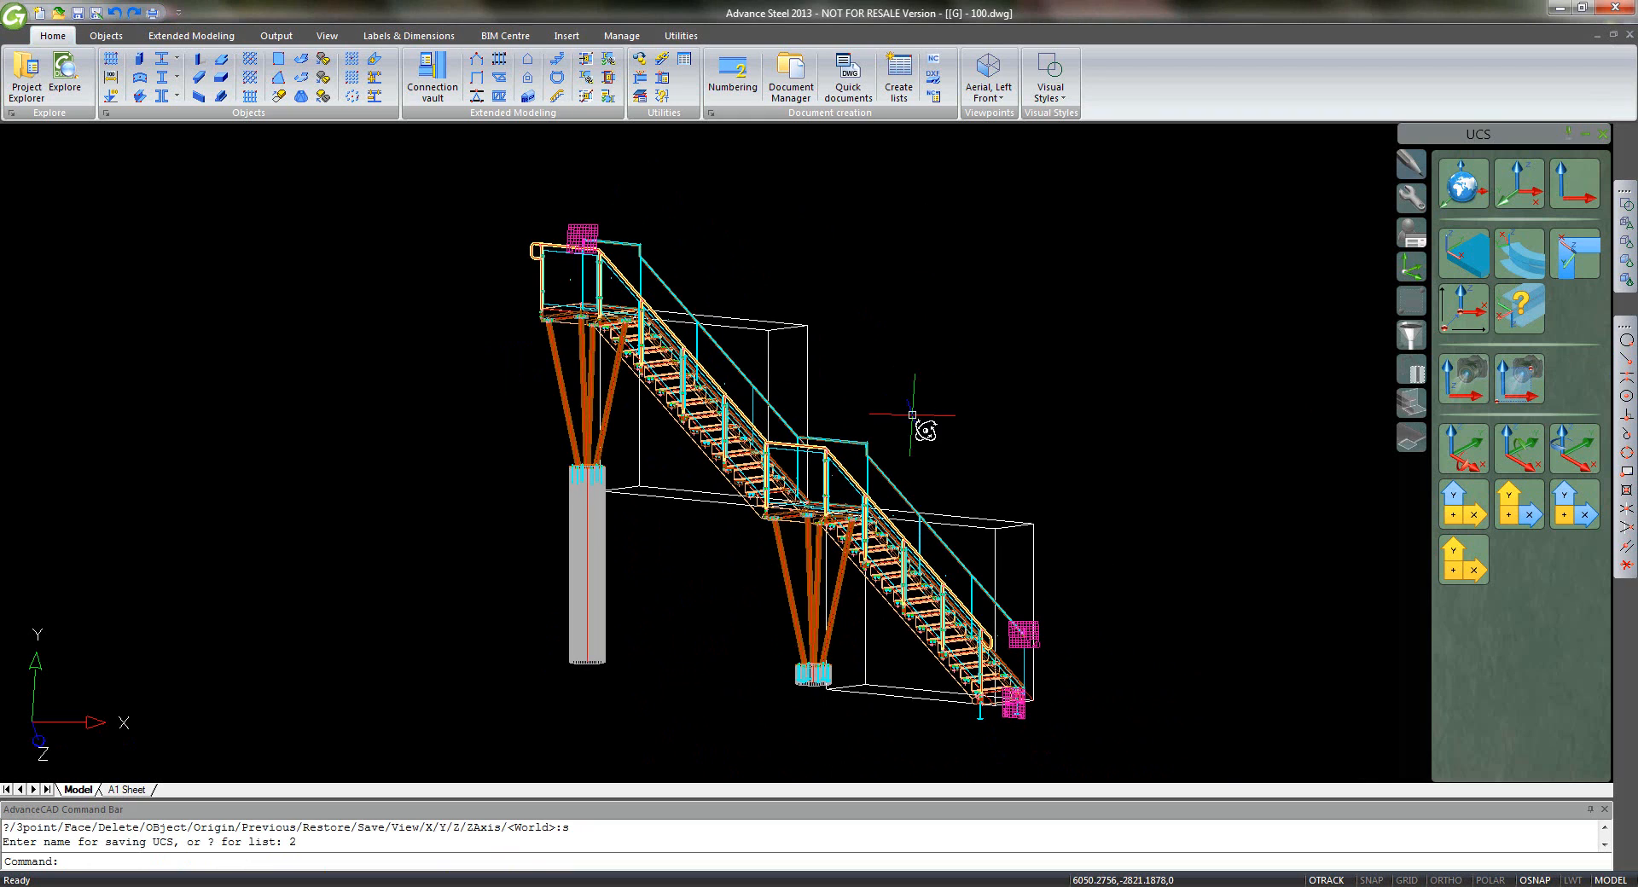
pyautogui.keyDown('shift'); pyautogui.moveTo(912, 415); pyautogui.dragTo(920, 450, button='middle'); pyautogui.keyUp('shift')
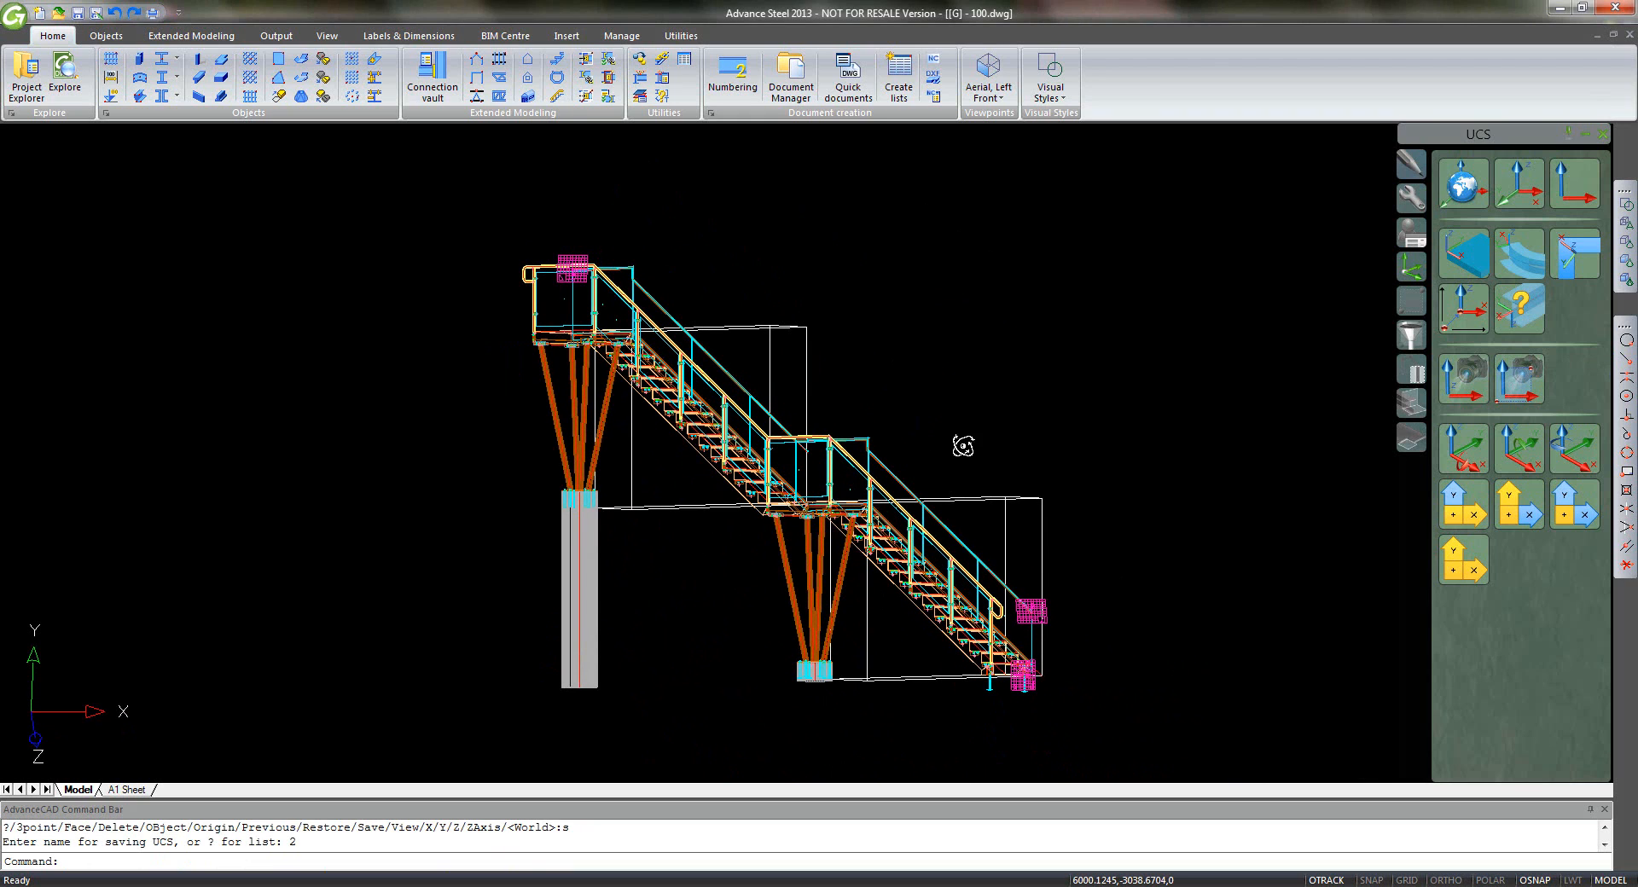
pyautogui.click(1626, 282)
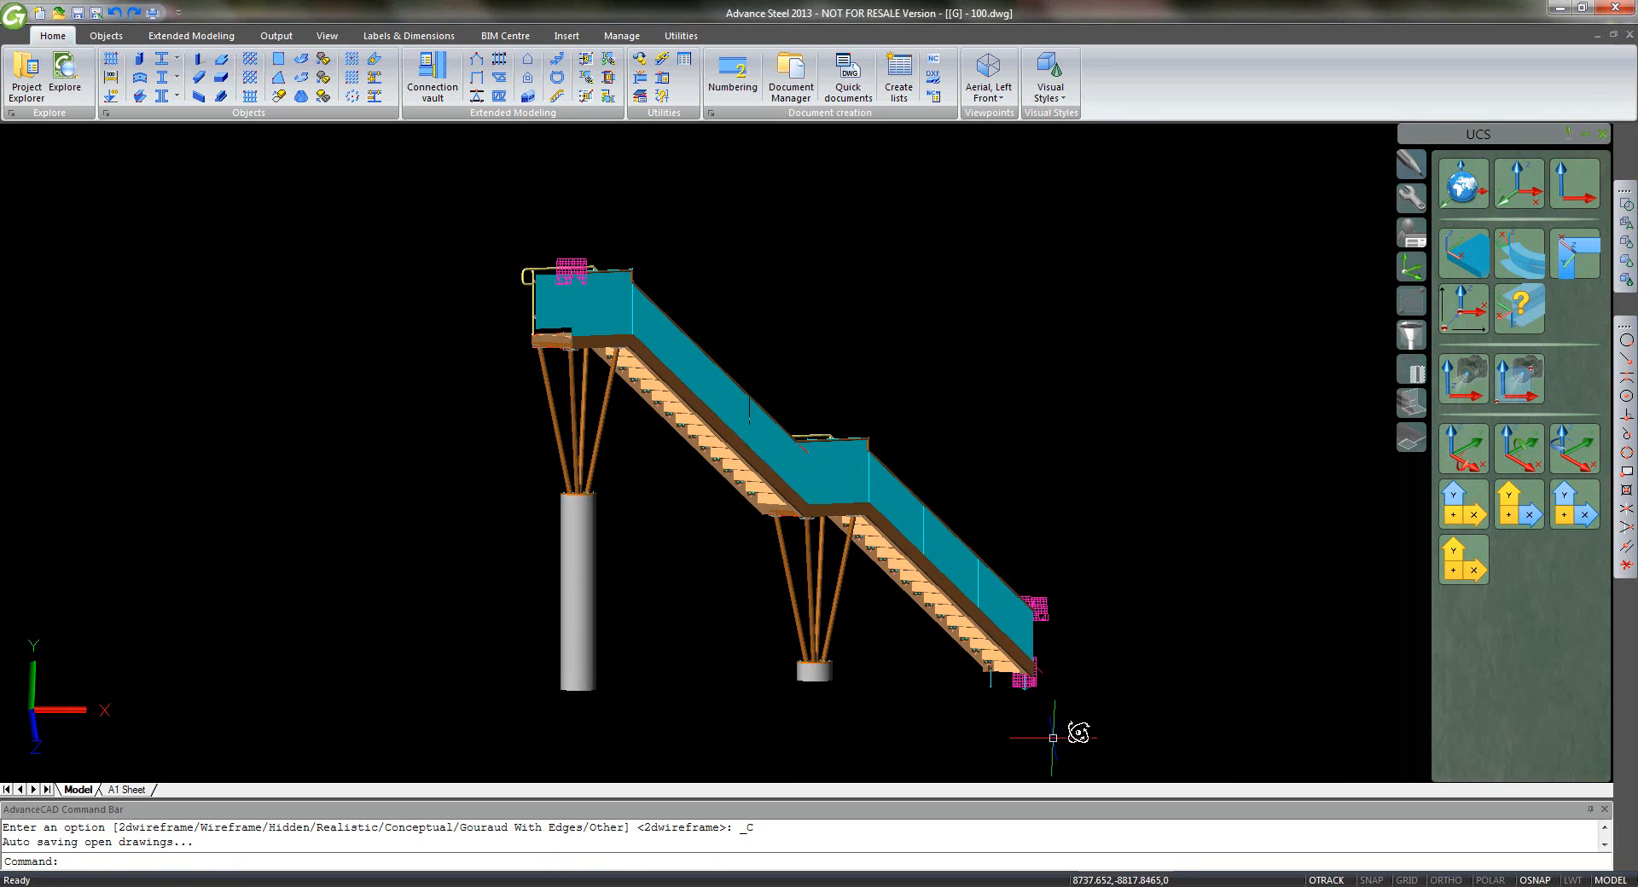
pyautogui.scroll(4, 1048, 680)
pyautogui.scroll(8, 960, 594)
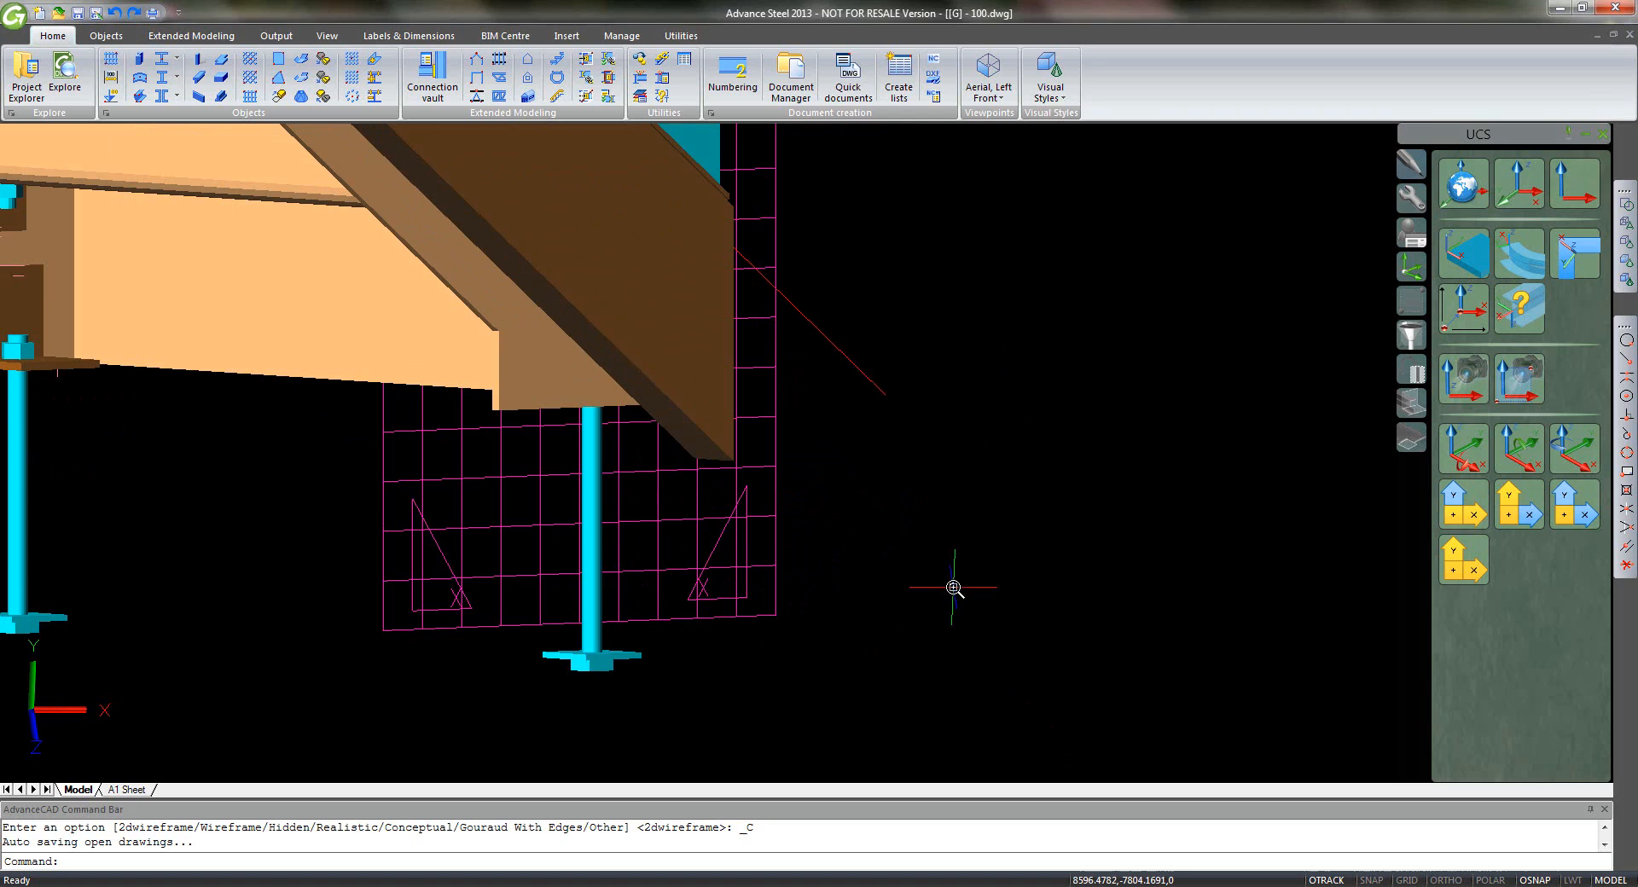
# - Draw a line from the beam's lower corner endpoint out to the right
pyautogui.write('l')
pyautogui.press('Return')
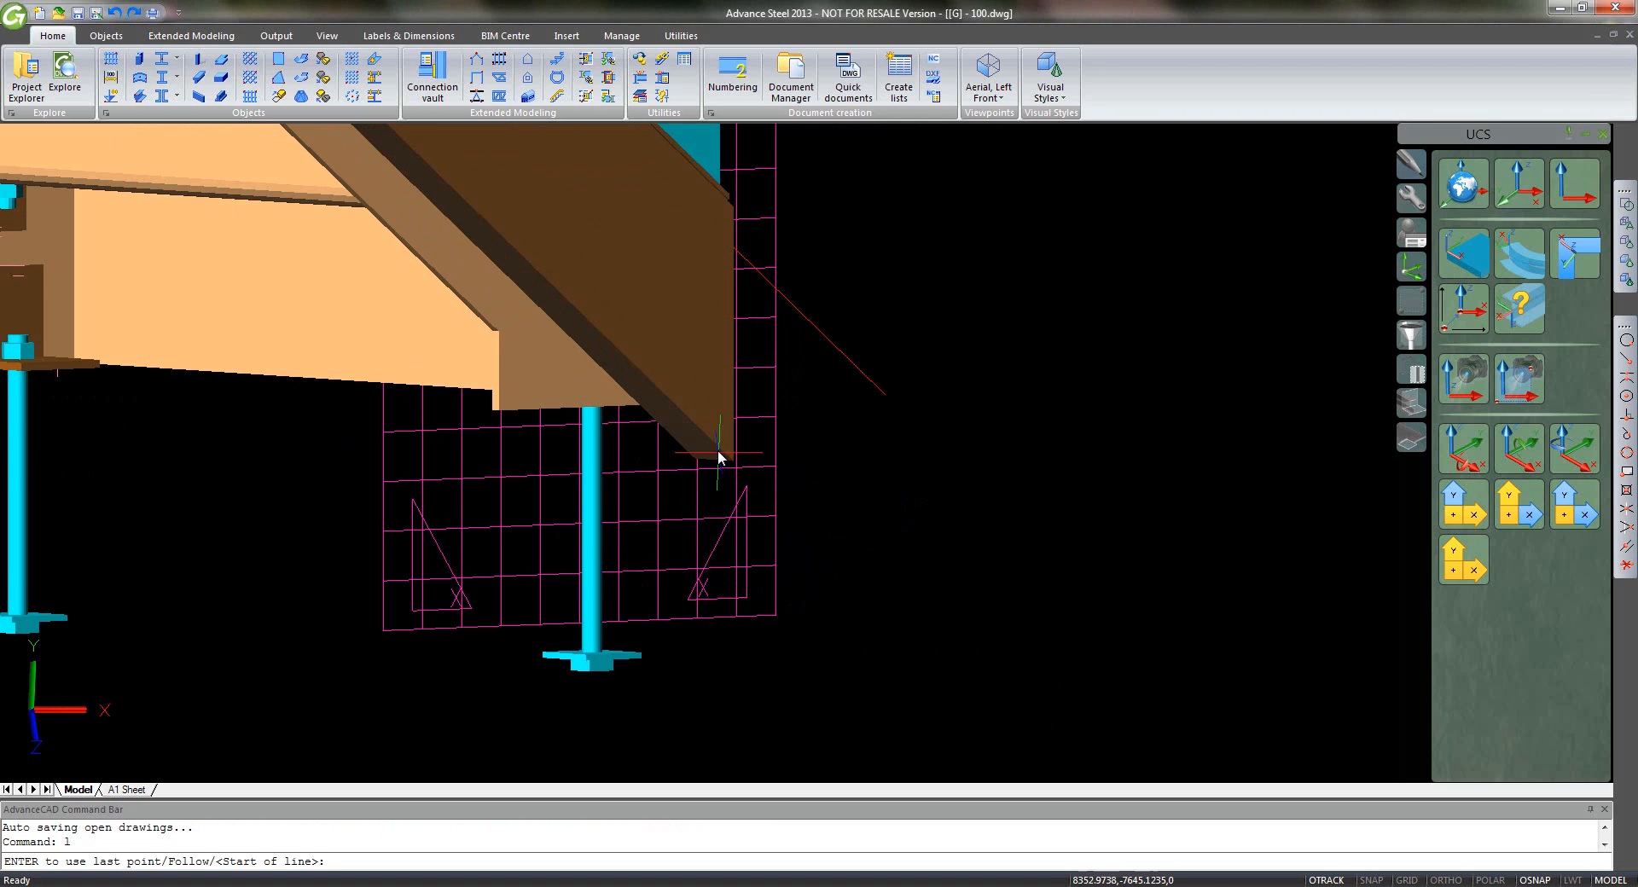
pyautogui.click(1626, 360)
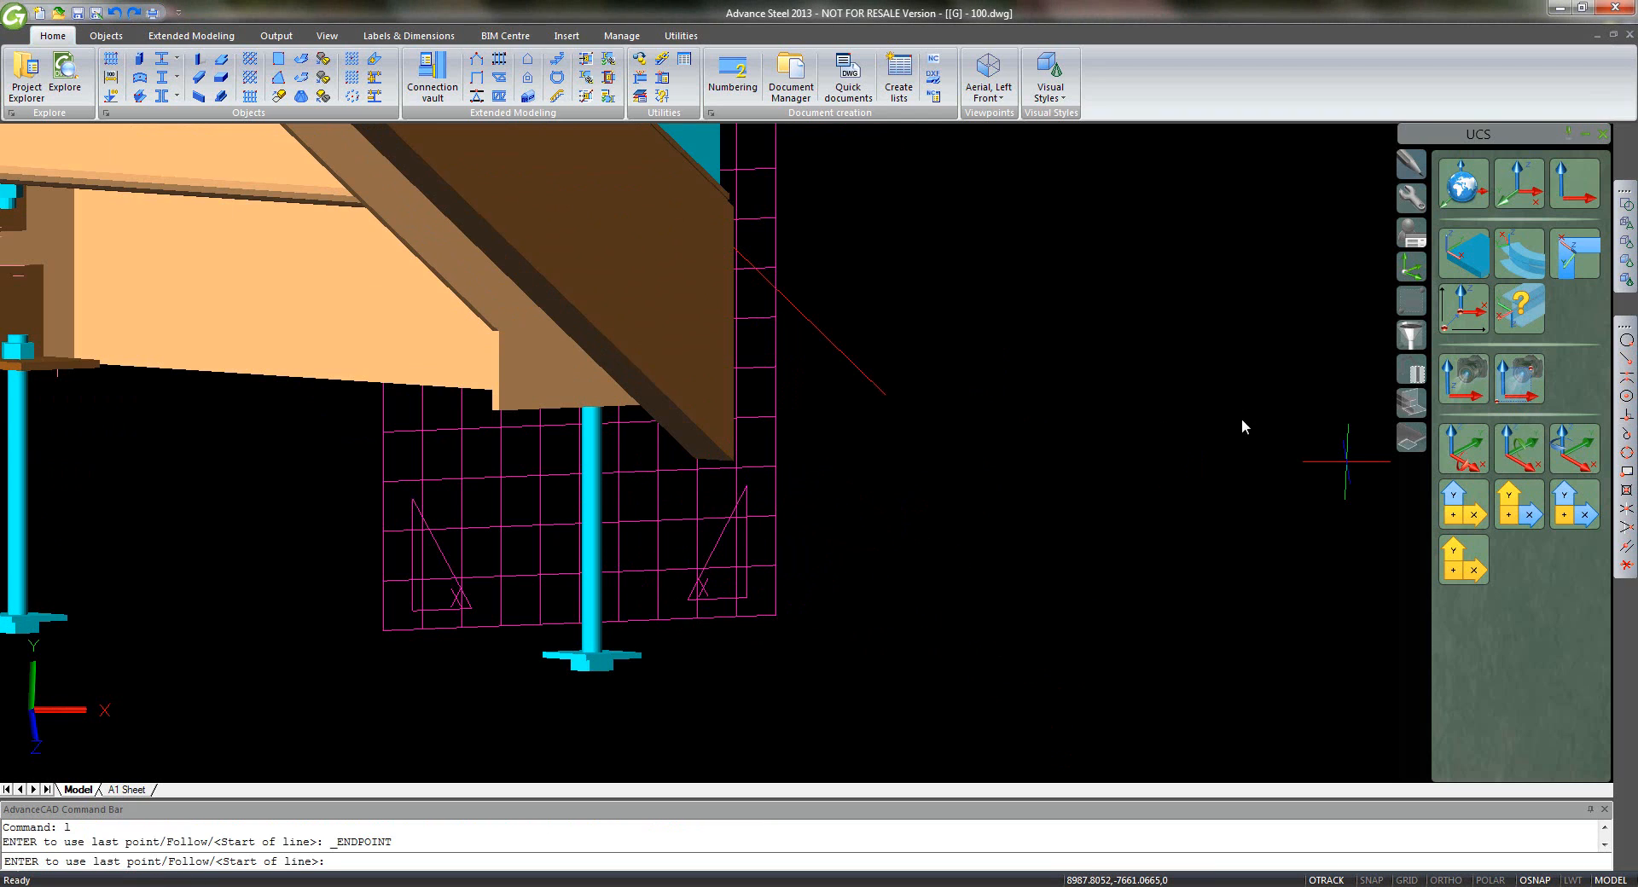
pyautogui.click(731, 465)
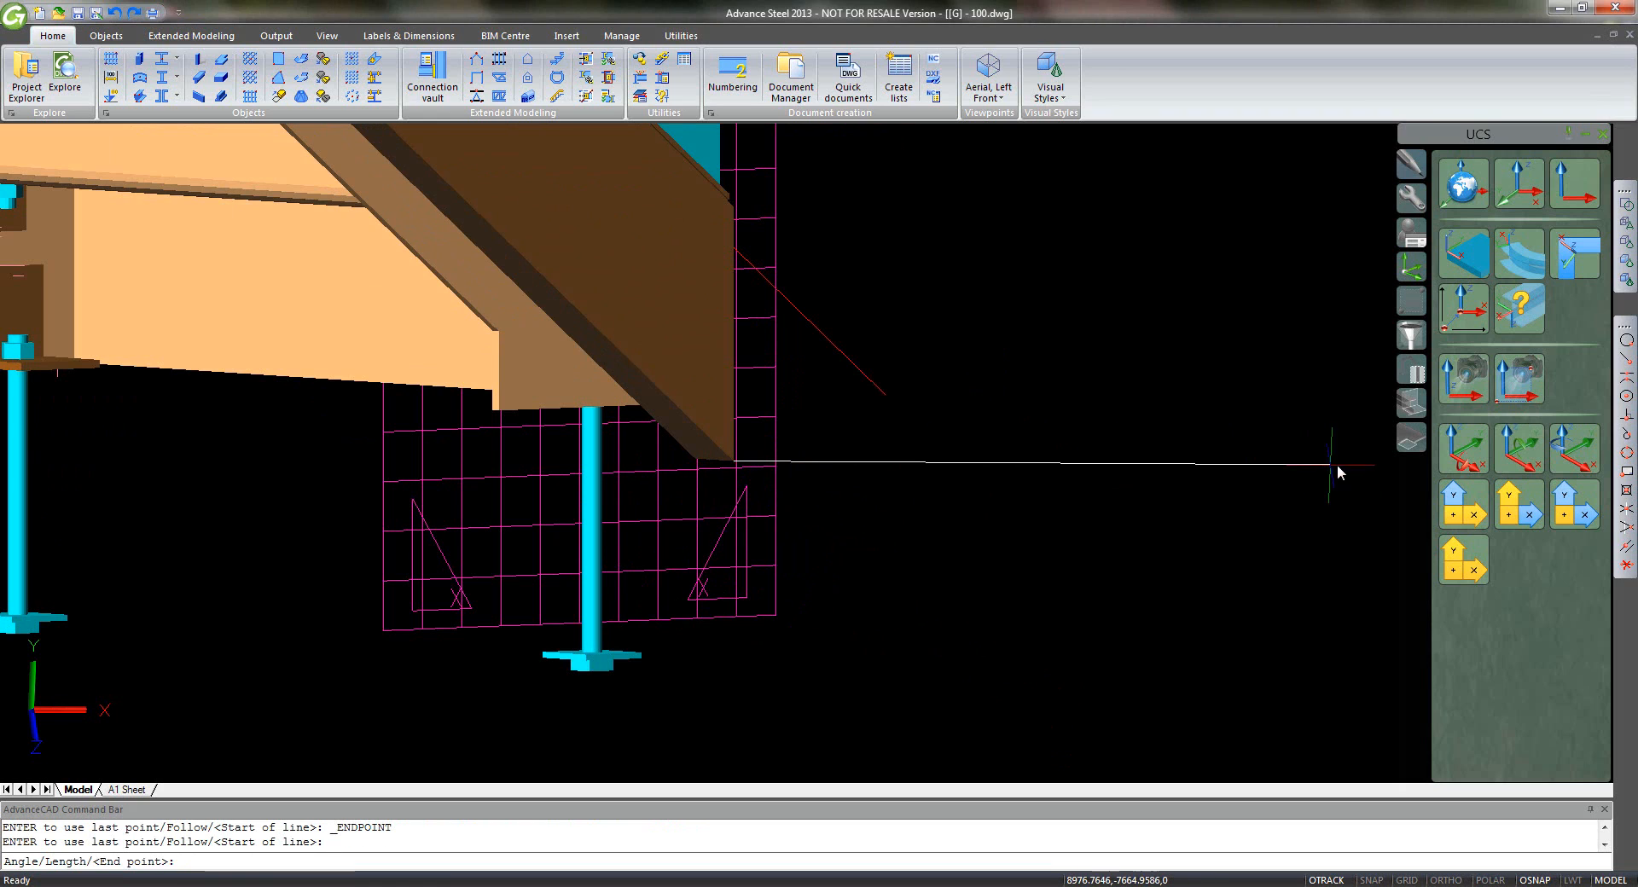
pyautogui.click(1375, 485)
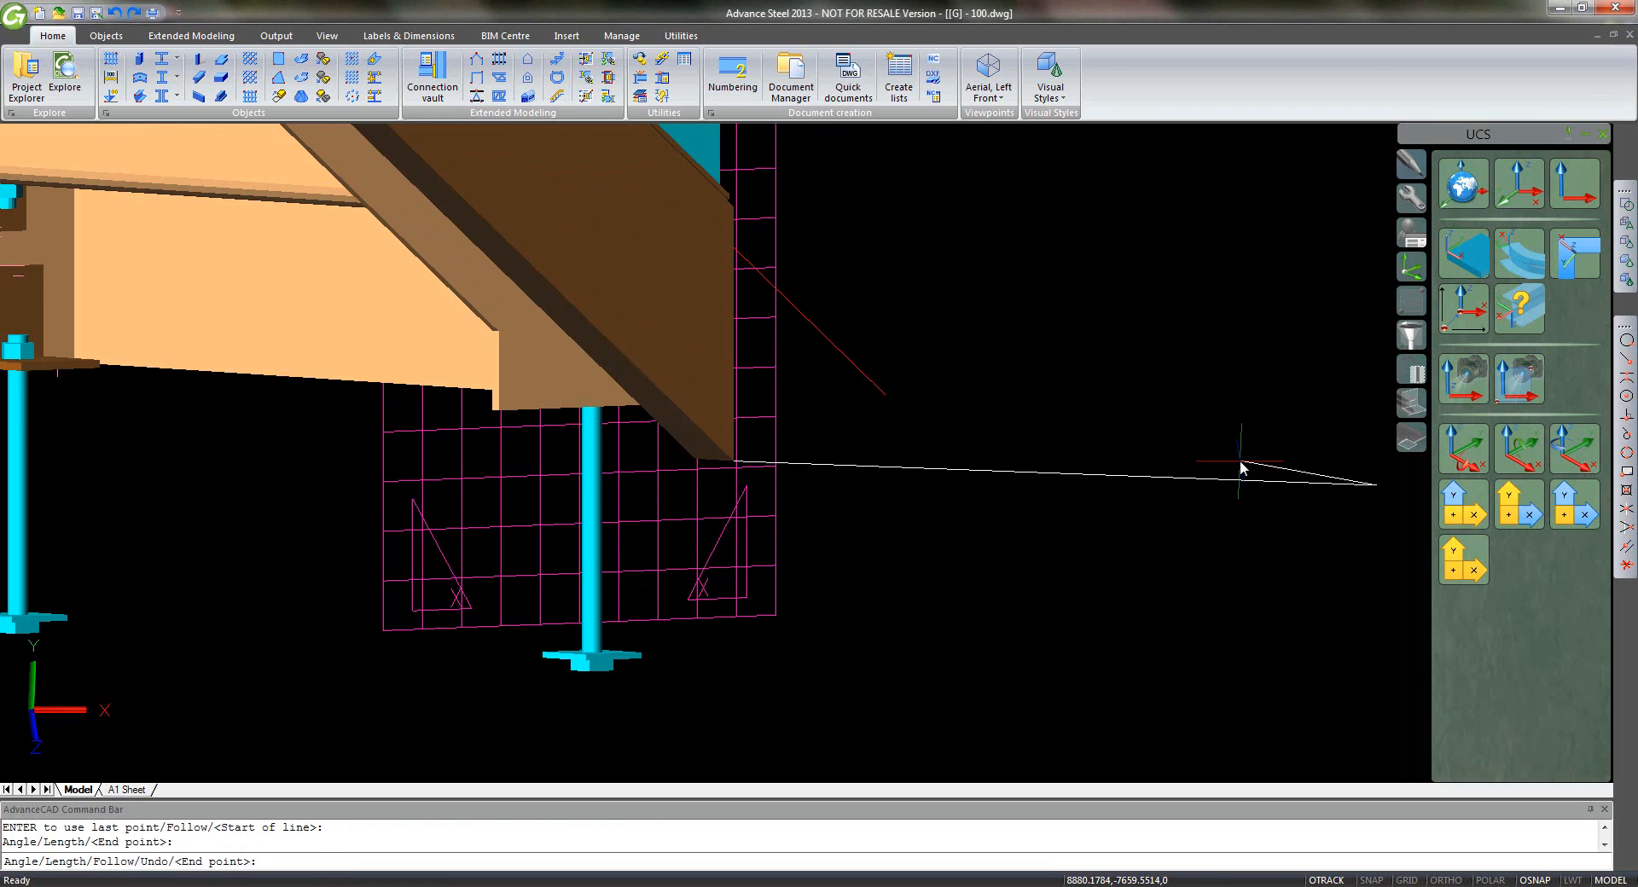
pyautogui.rightClick(1241, 467)
pyautogui.click(1256, 542)
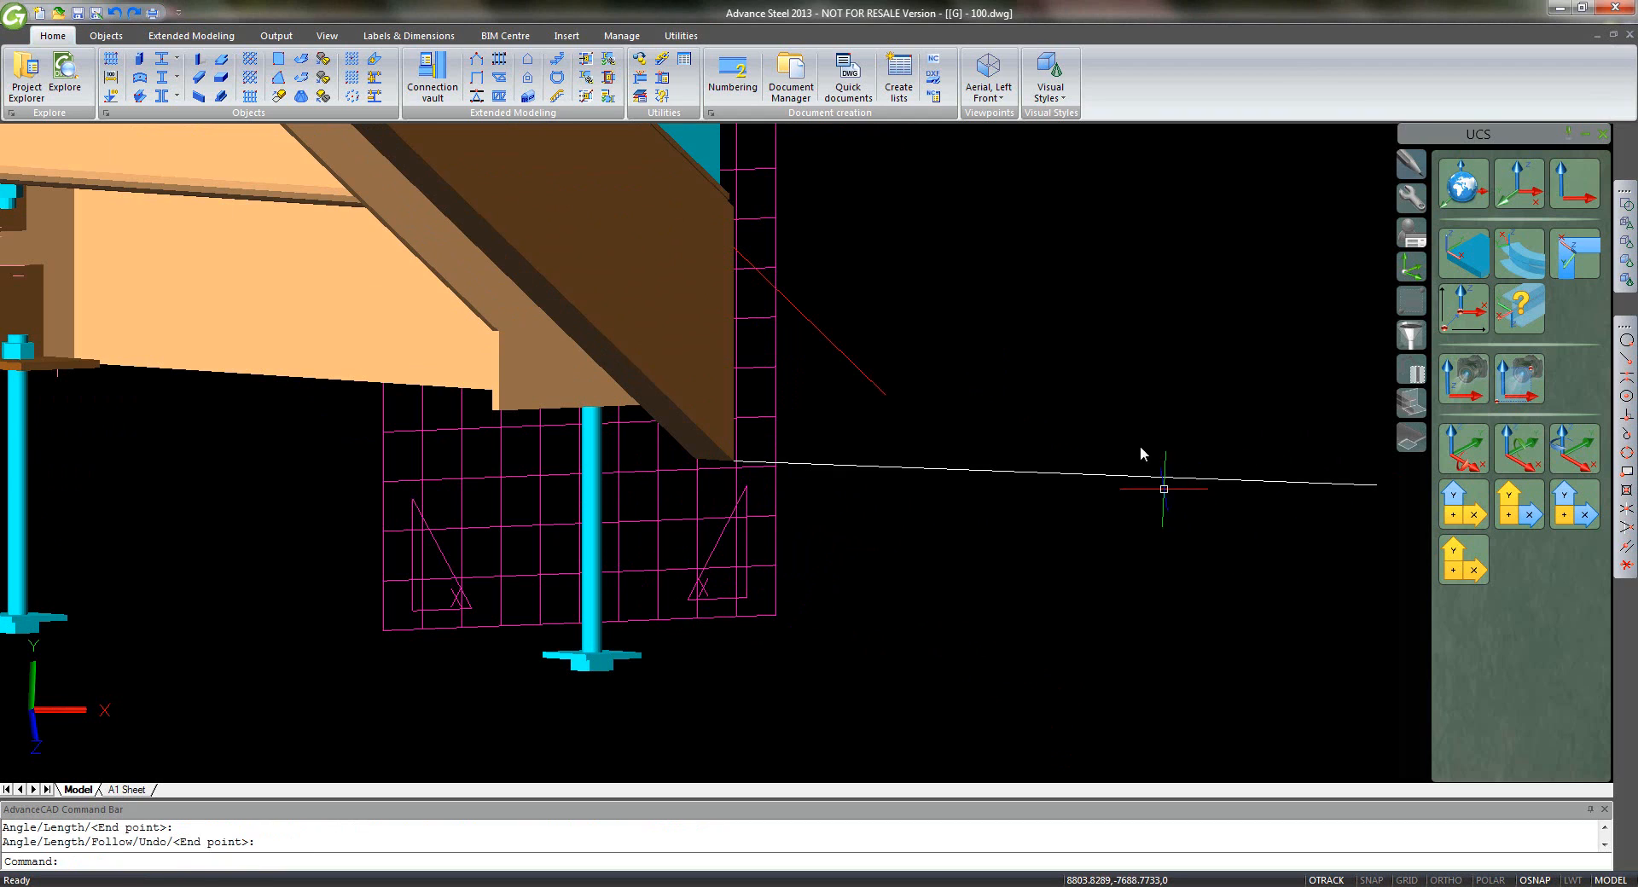
pyautogui.click(990, 73)
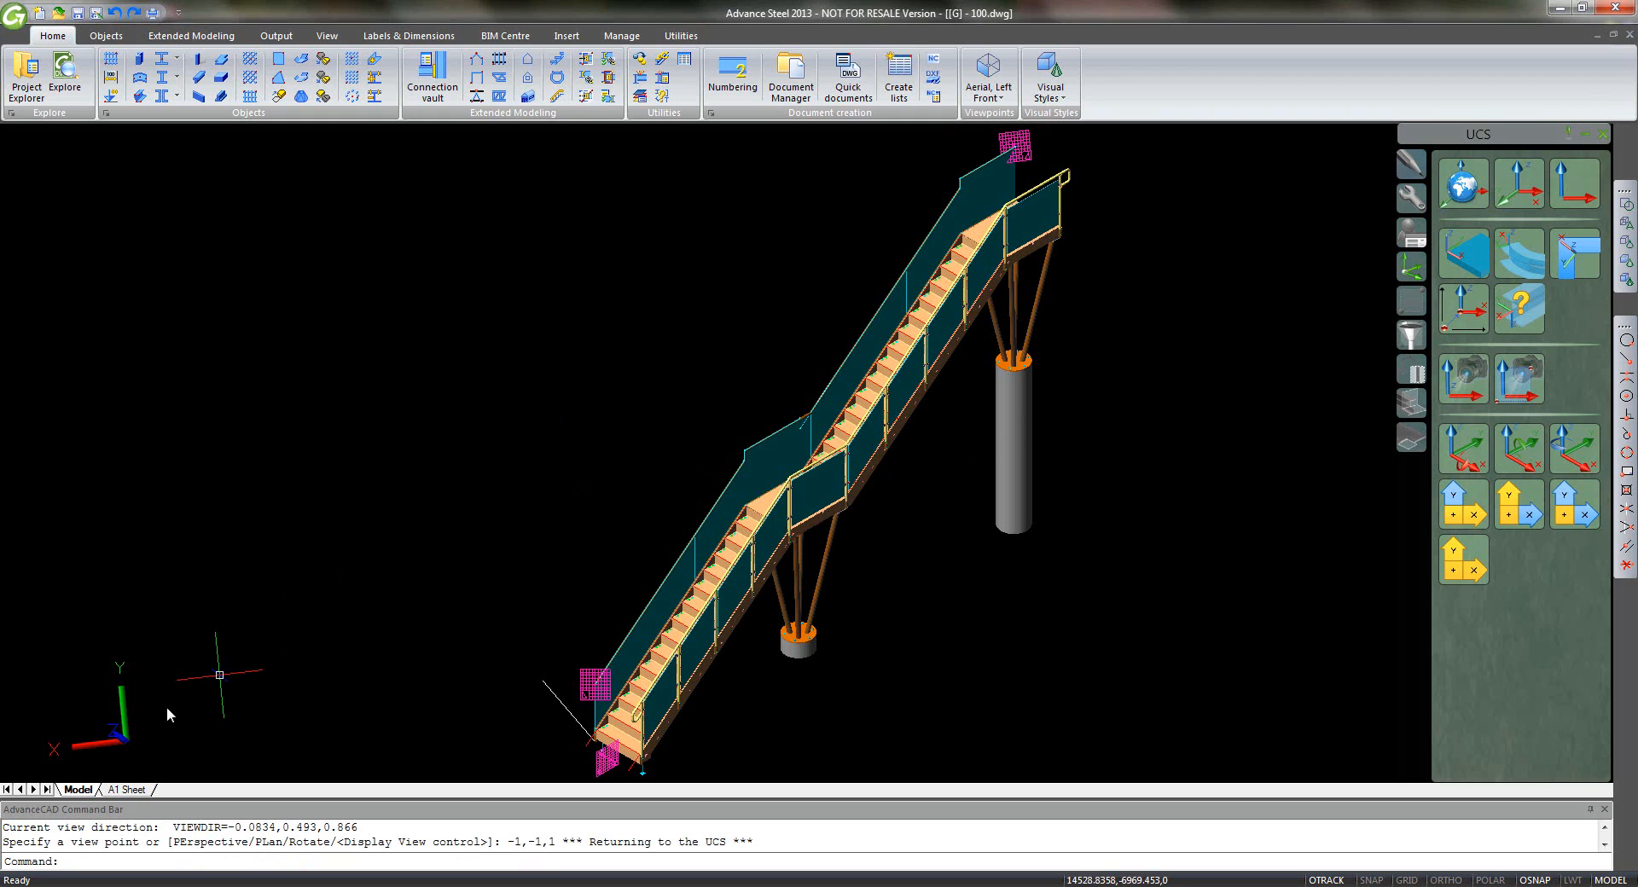
# - On the A1 Sheet layout, run VIEWPORT and place its first corner left of the sheet
pyautogui.click(129, 790)
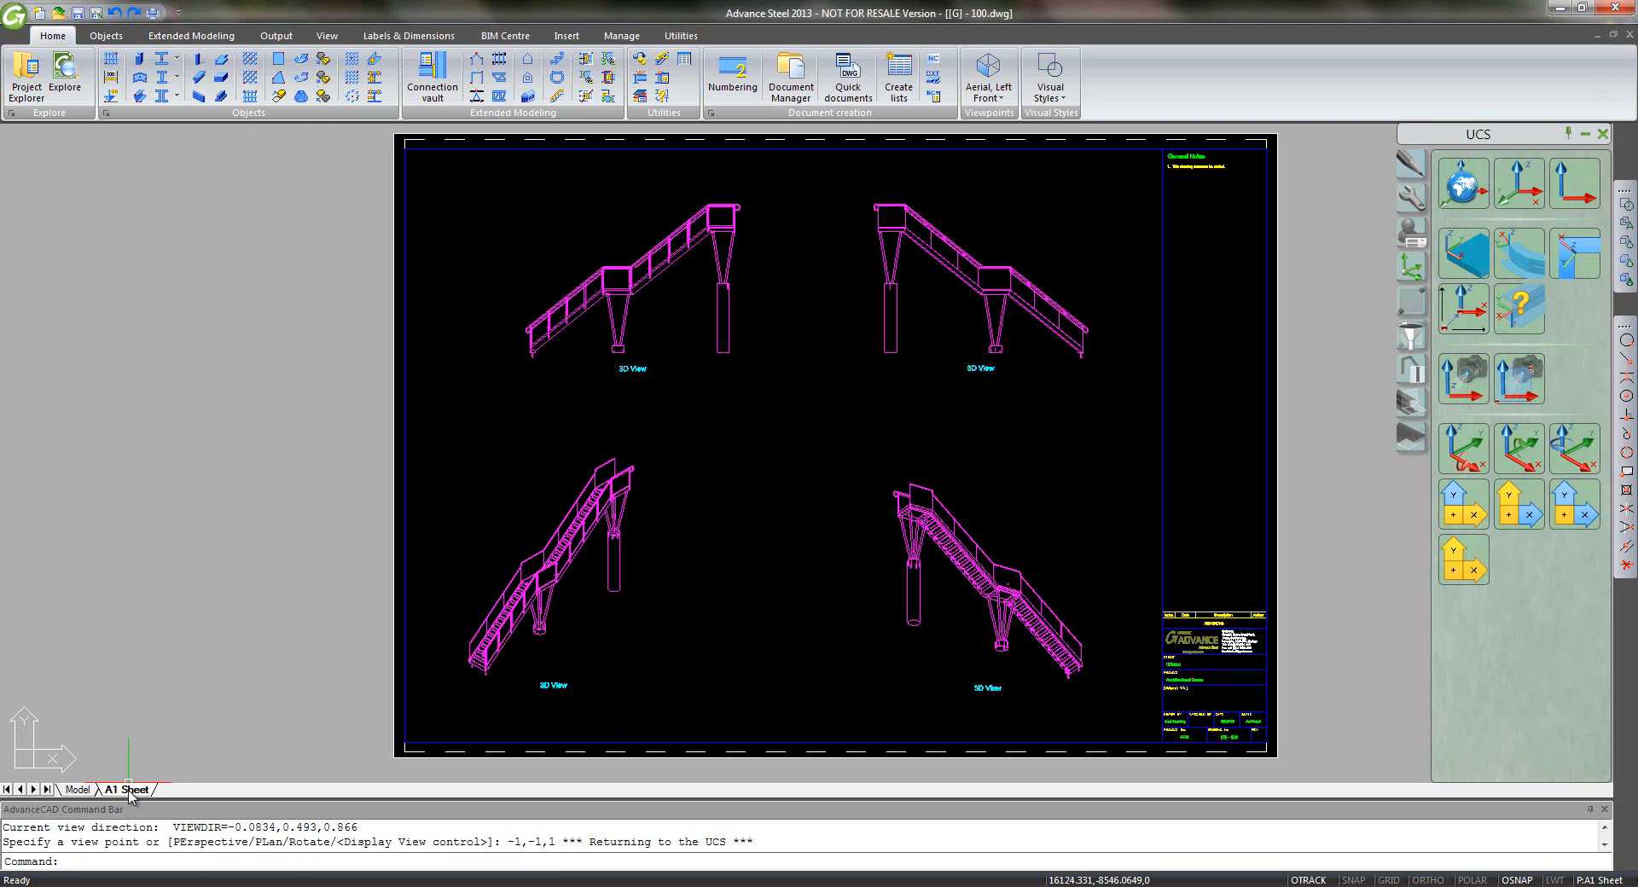
pyautogui.write('viewport')
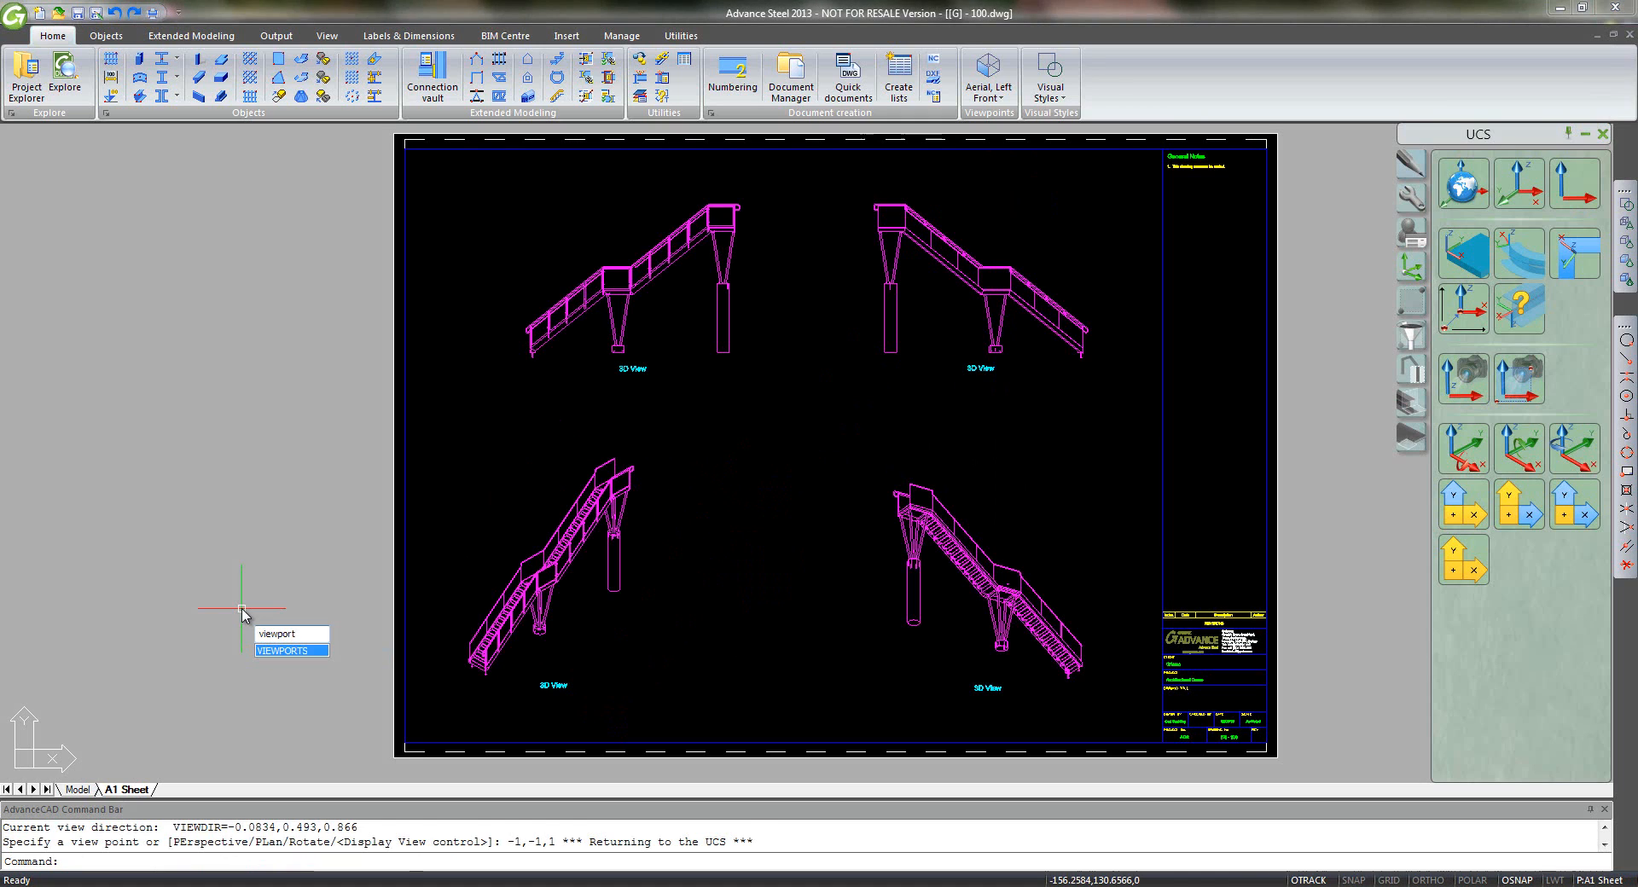
pyautogui.press('Return')
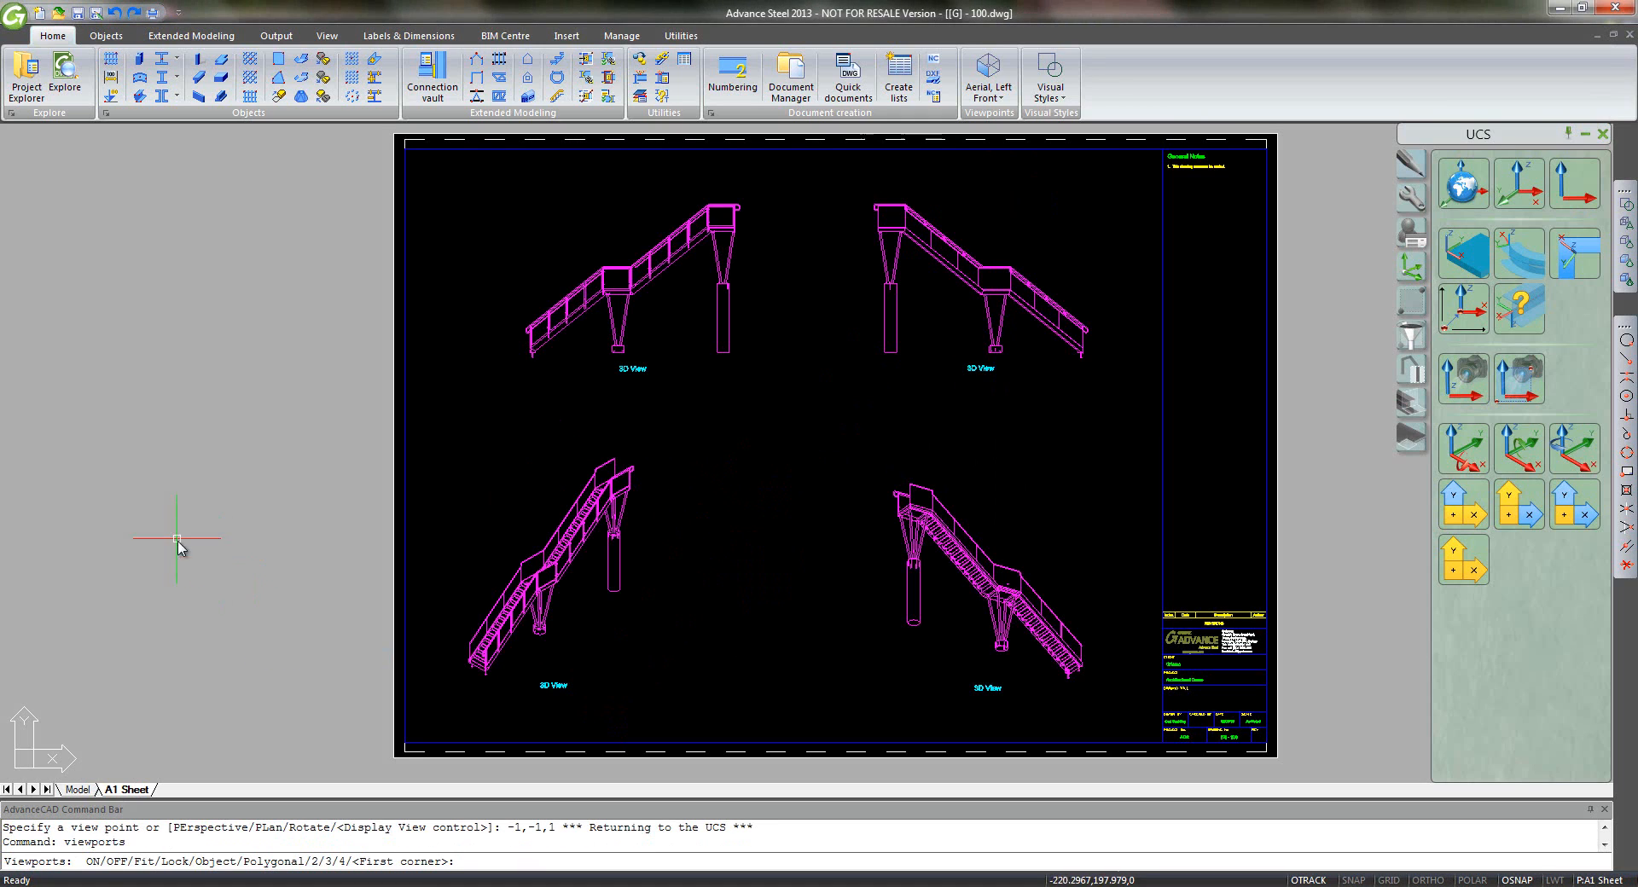
pyautogui.click(14, 340)
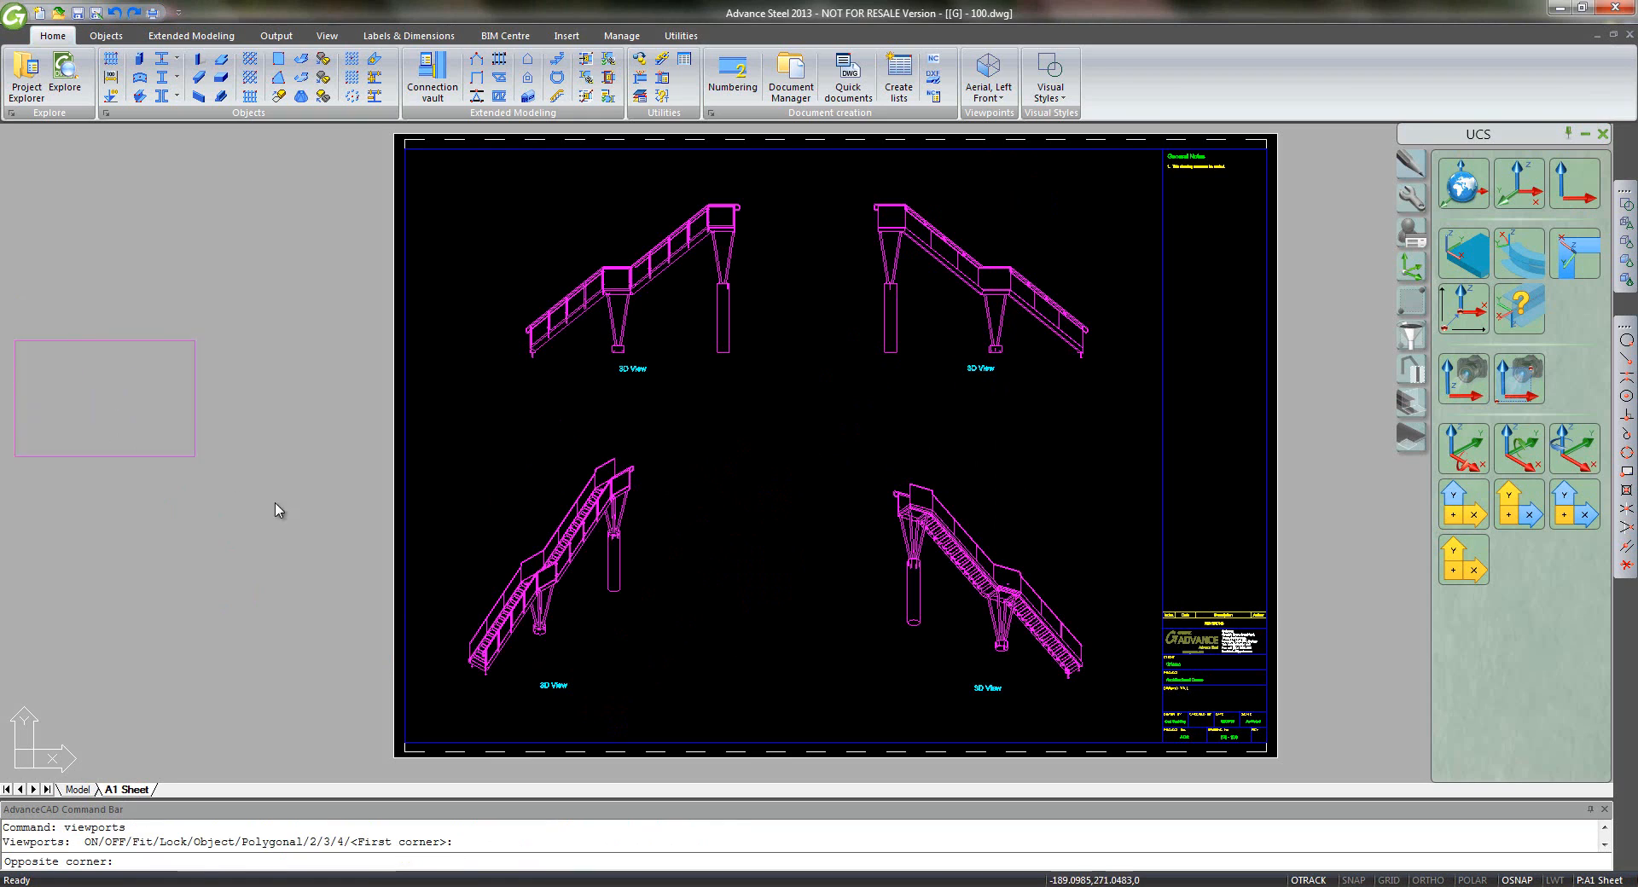
# - Complete the viewport, restore UCS 1 and show the stair in plan of that UCS
pyautogui.click(433, 627)
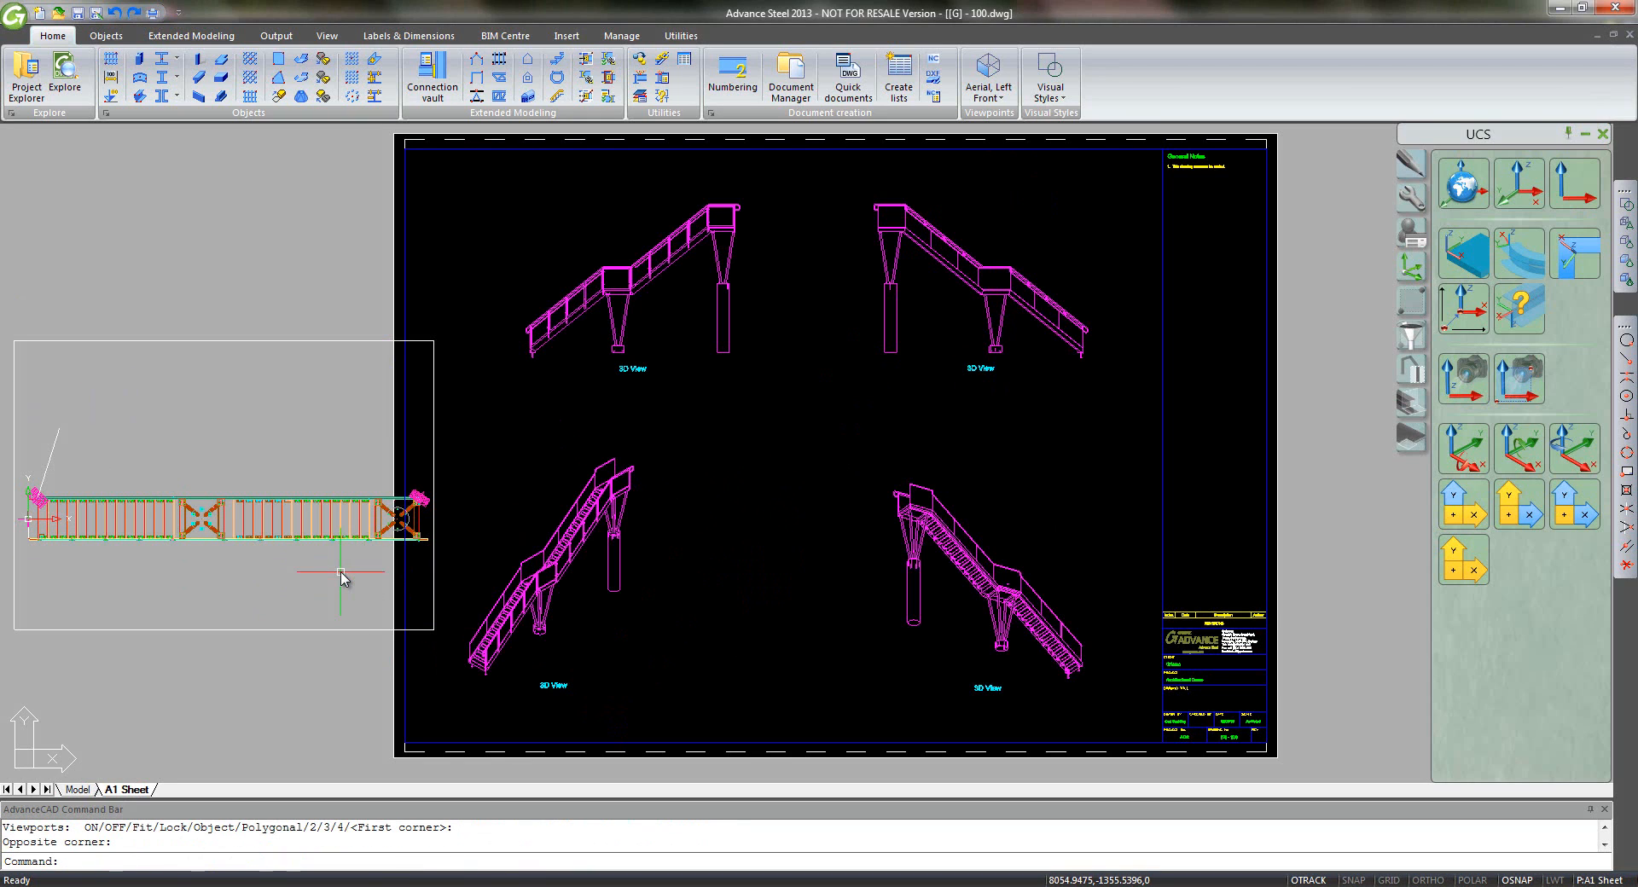
pyautogui.write('ucs')
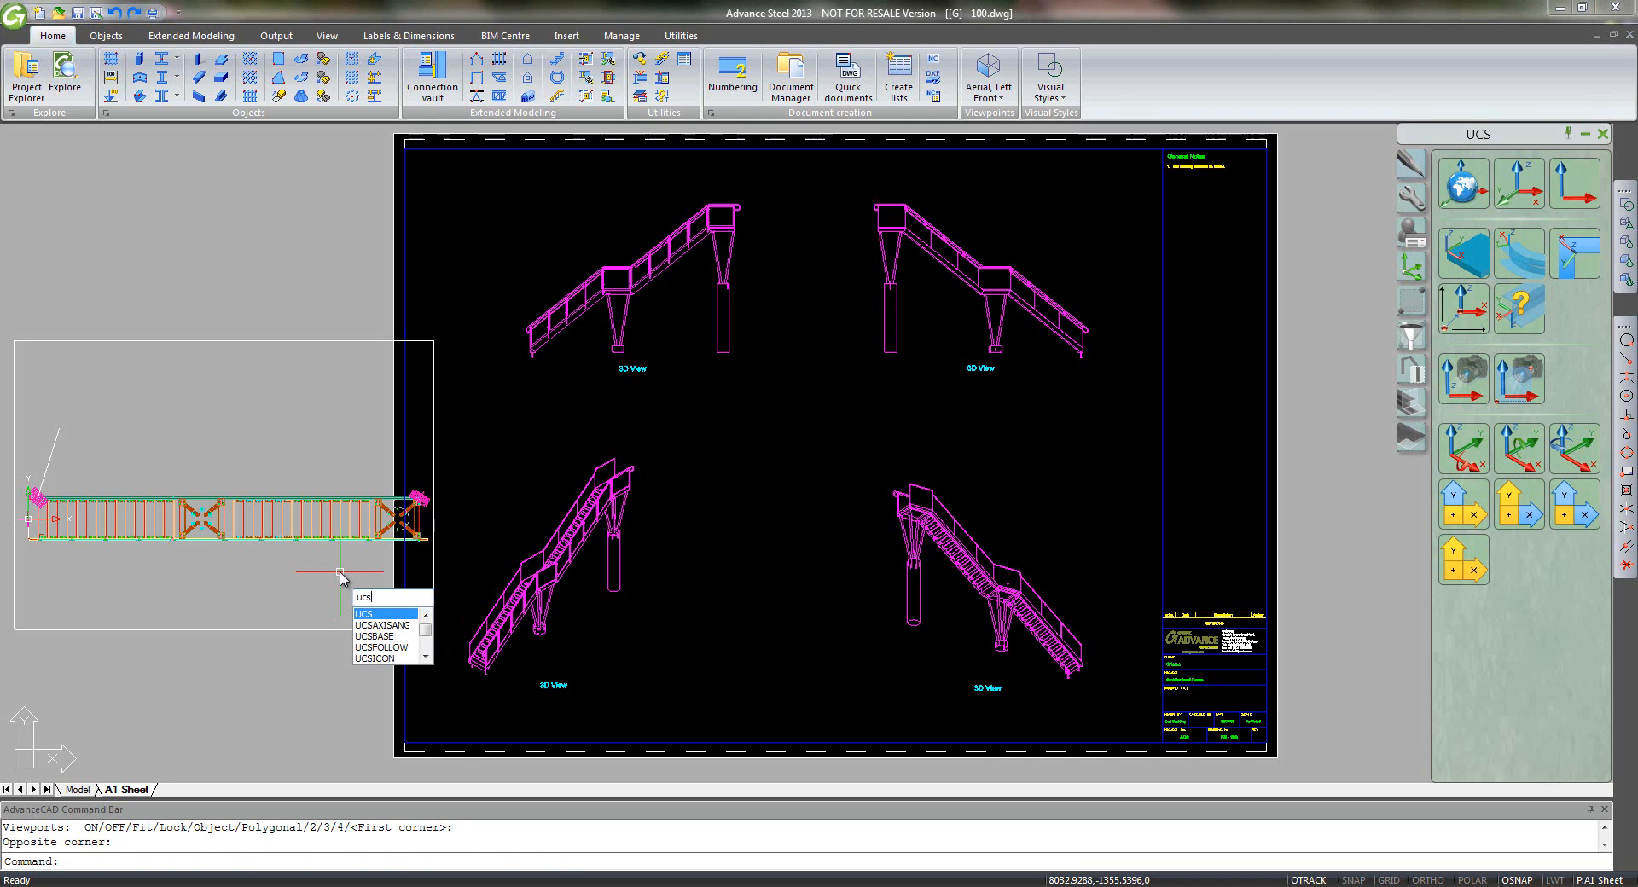
pyautogui.press('Return')
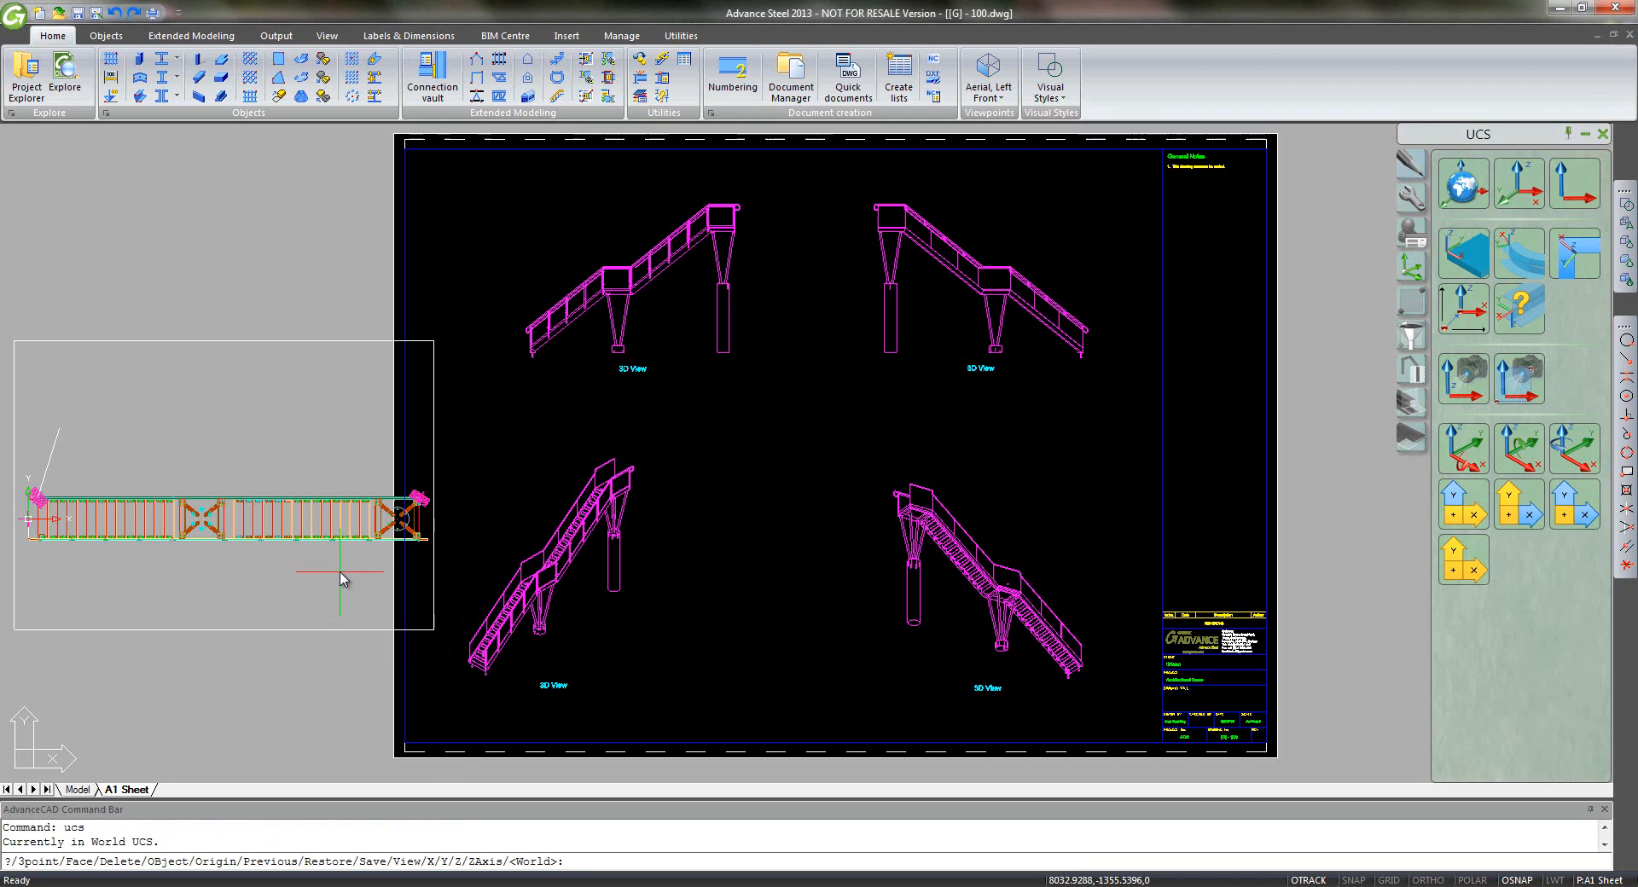
pyautogui.press('Return')
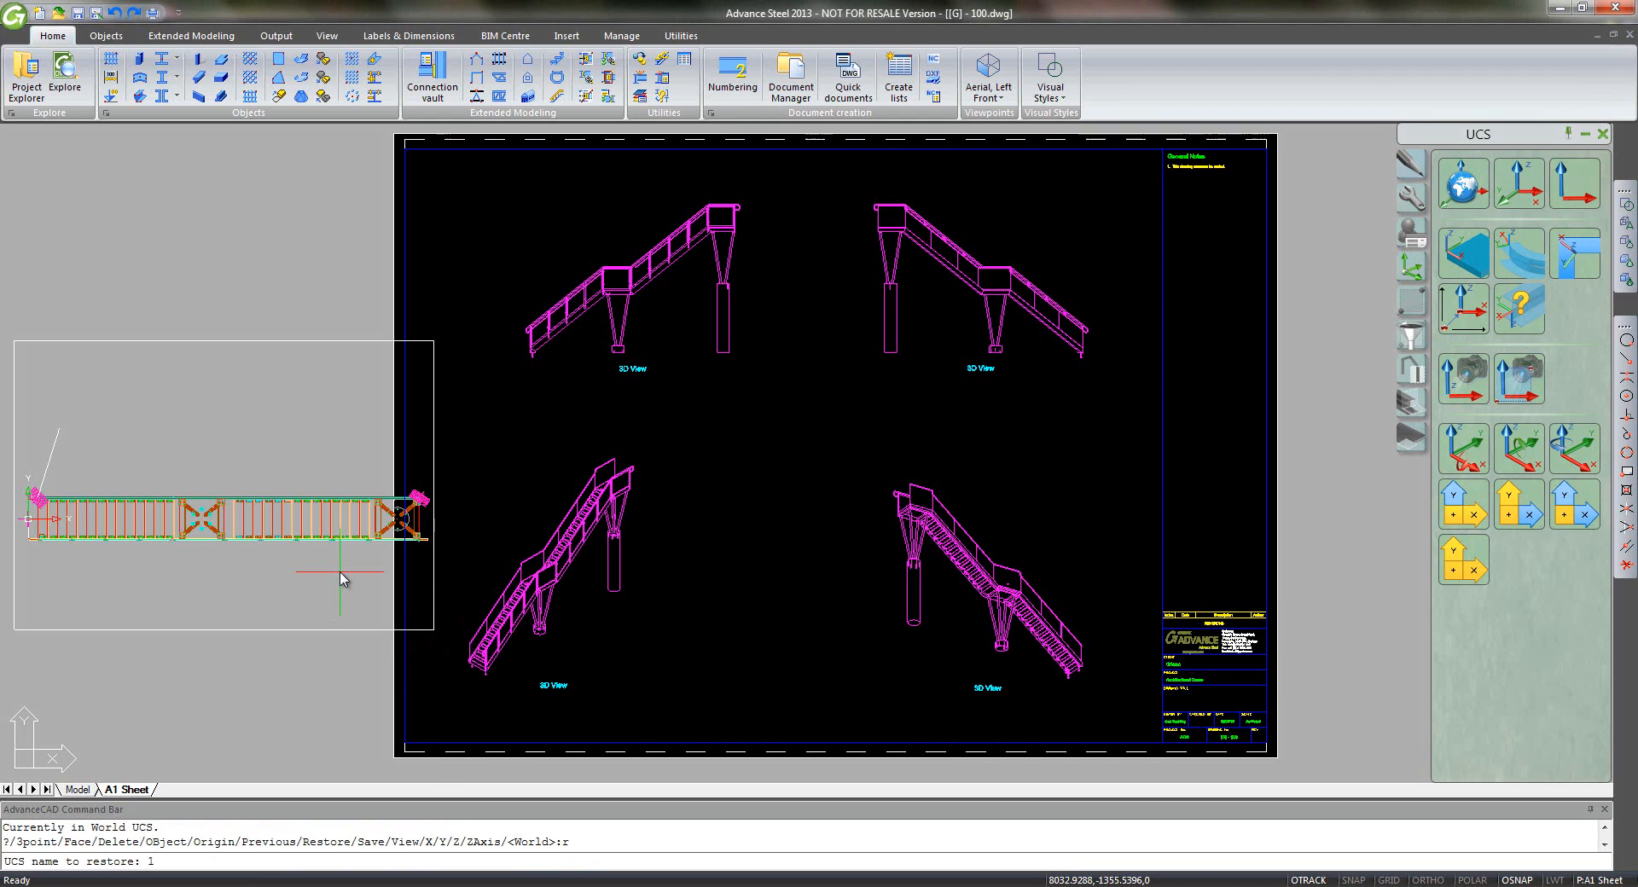
pyautogui.press('Return')
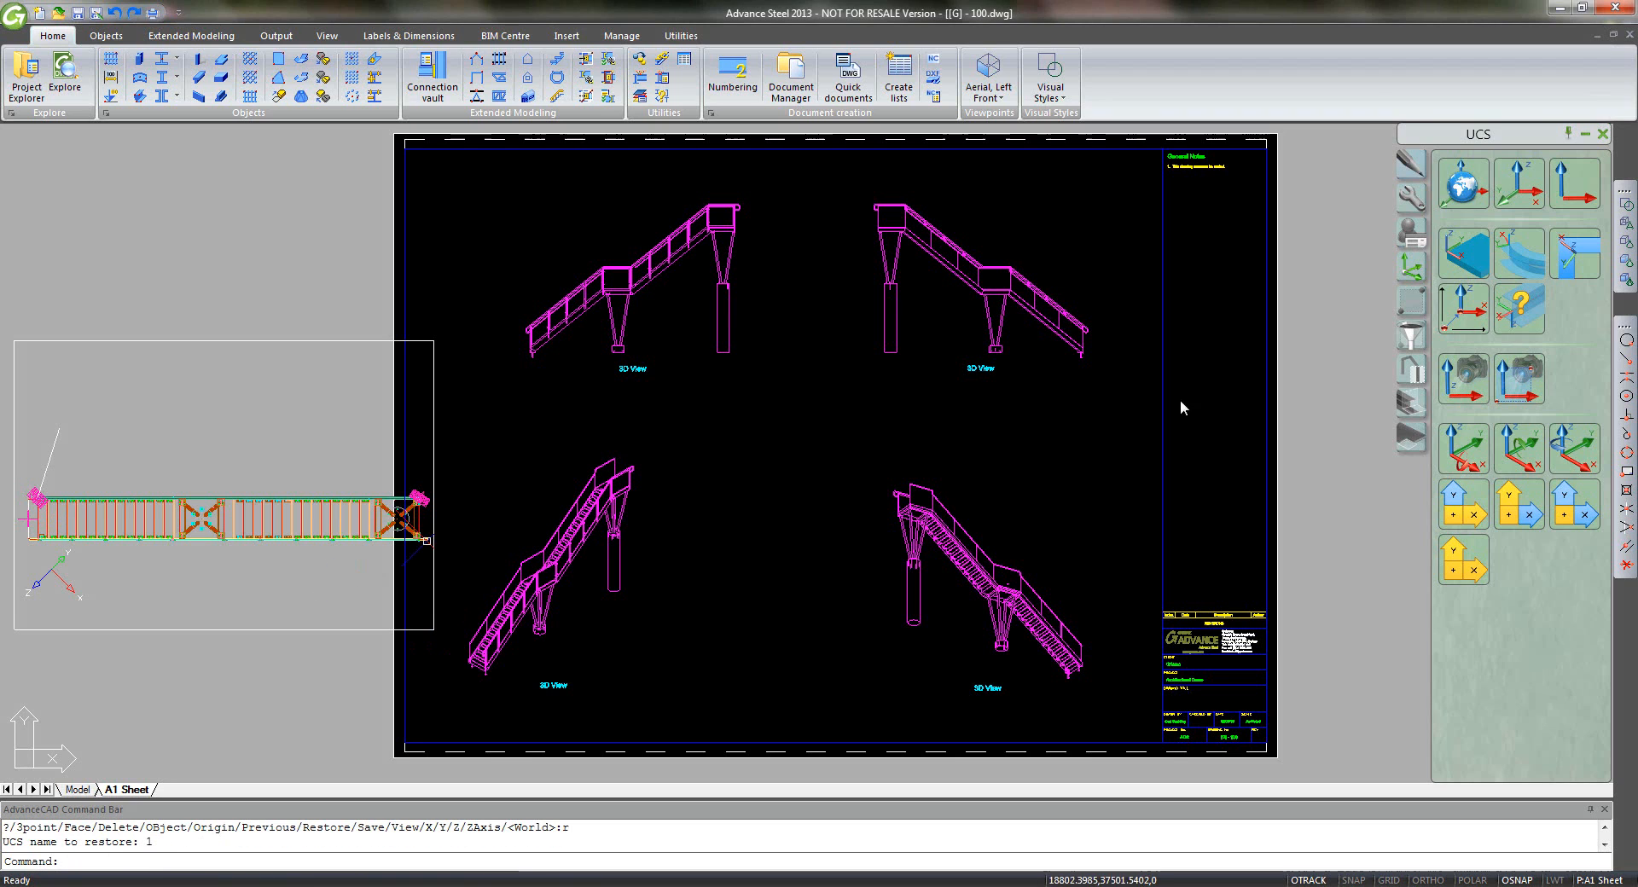
pyautogui.click(1464, 383)
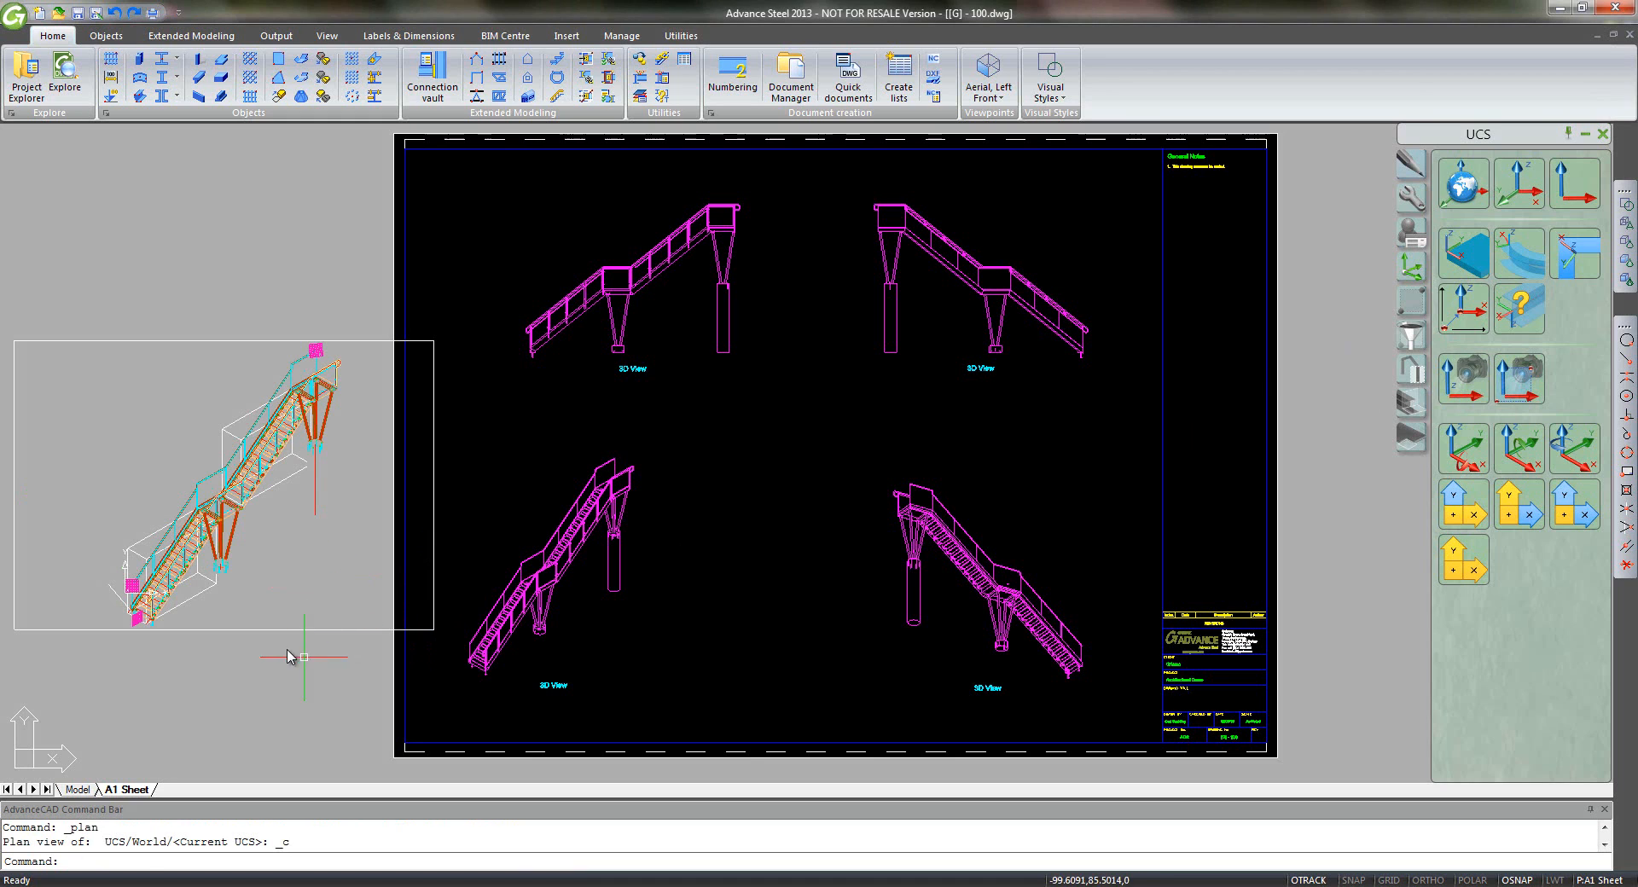
# - Set the left viewport's standard scale to 1:50 in its Properties
pyautogui.click(241, 630)
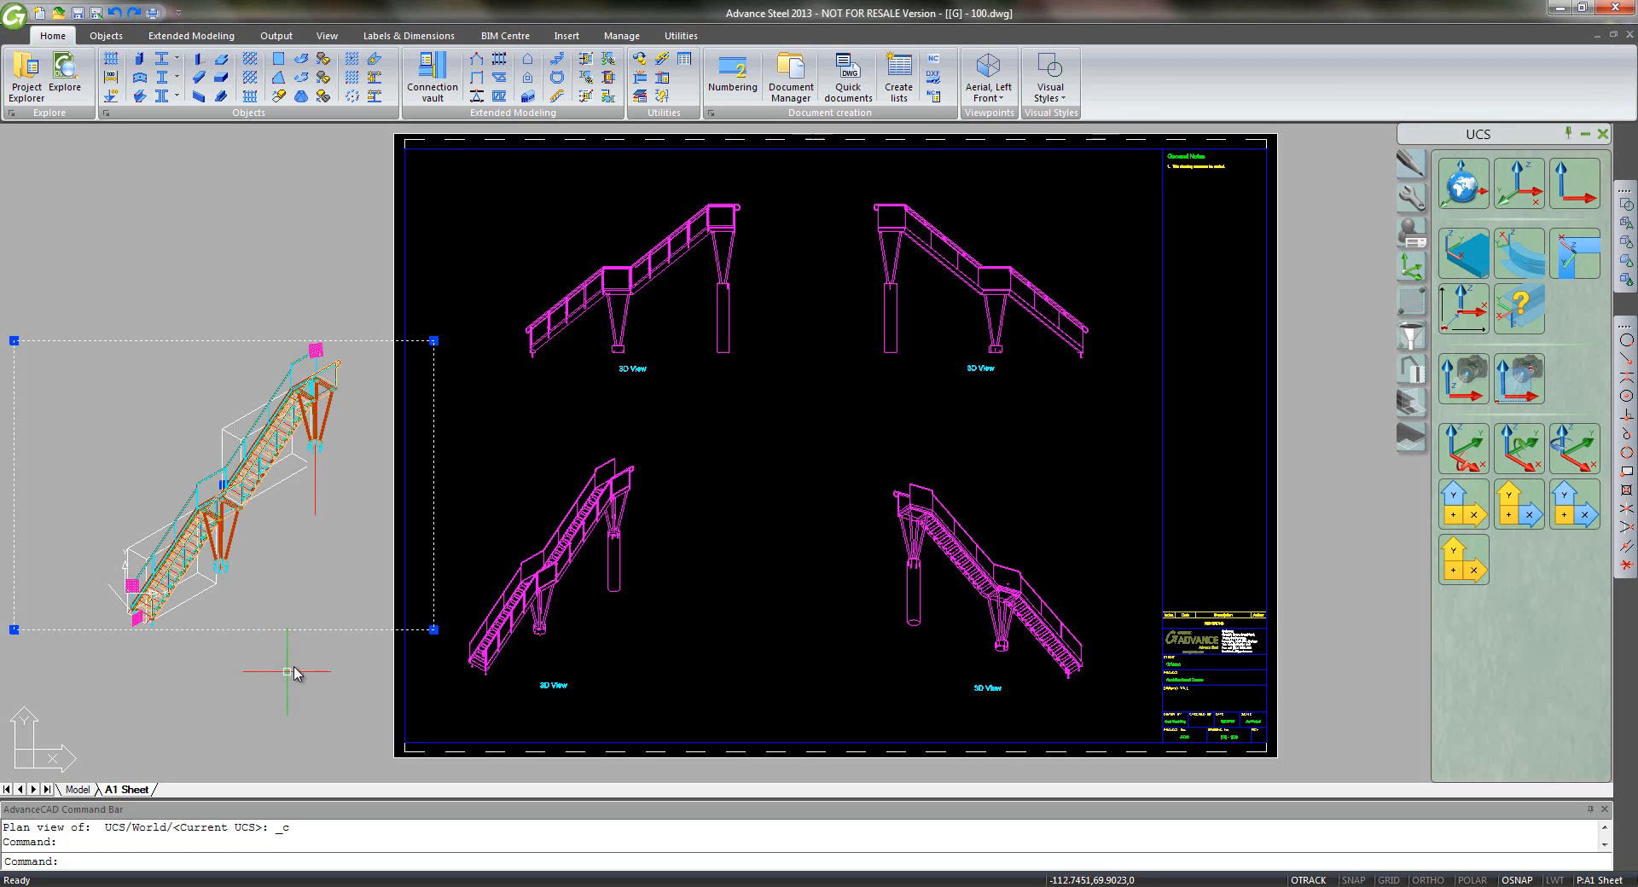
pyautogui.rightClick(298, 651)
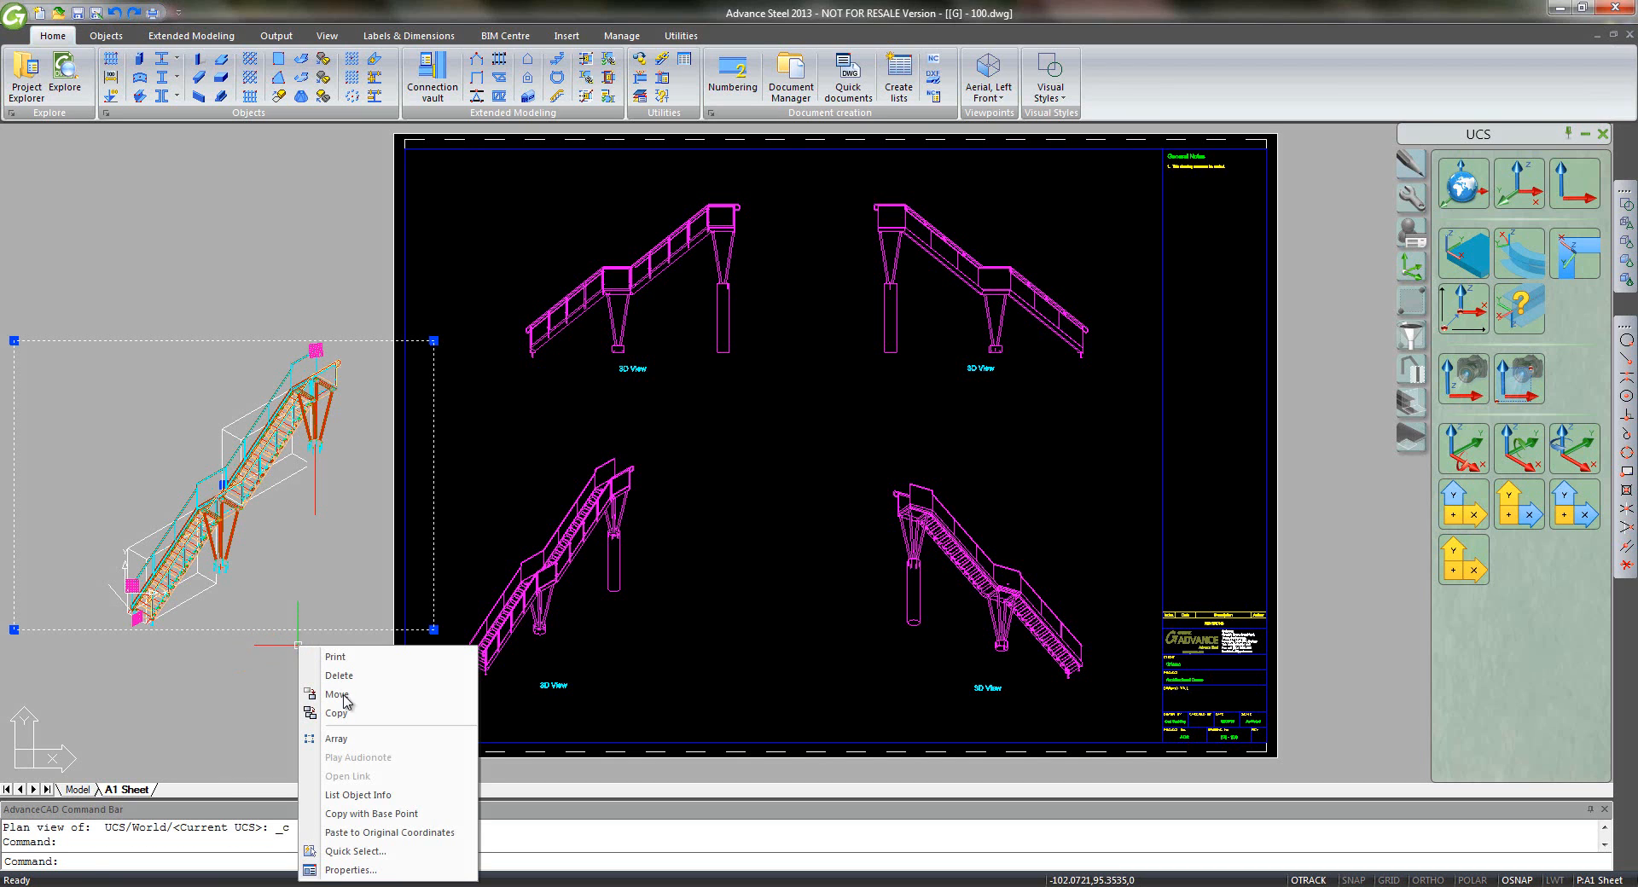
pyautogui.click(375, 867)
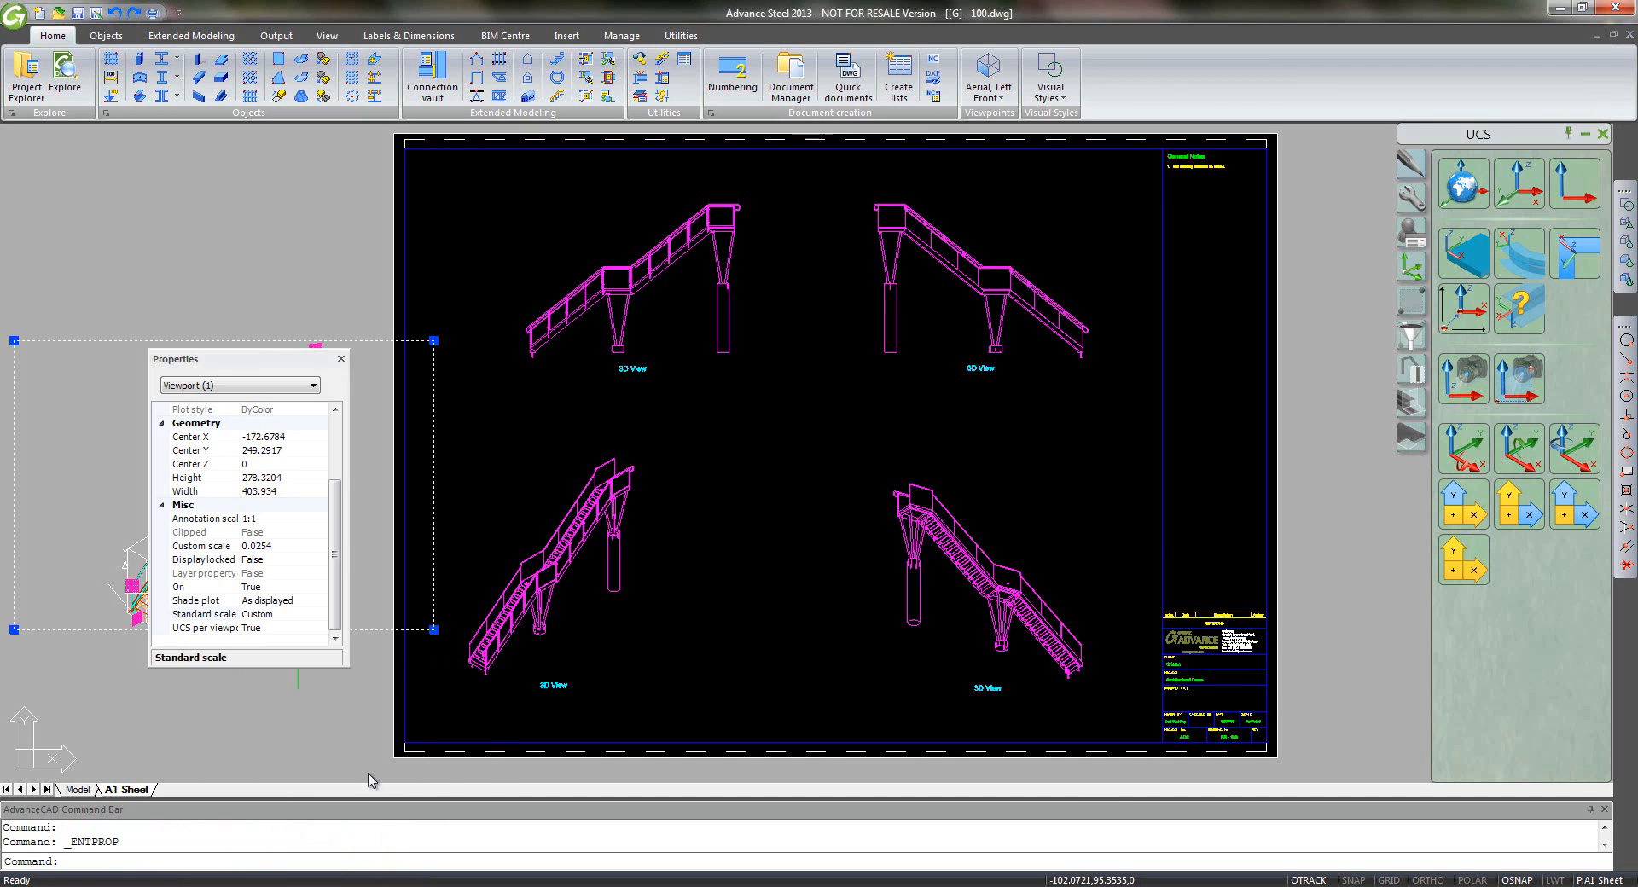
pyautogui.click(310, 615)
pyautogui.click(319, 615)
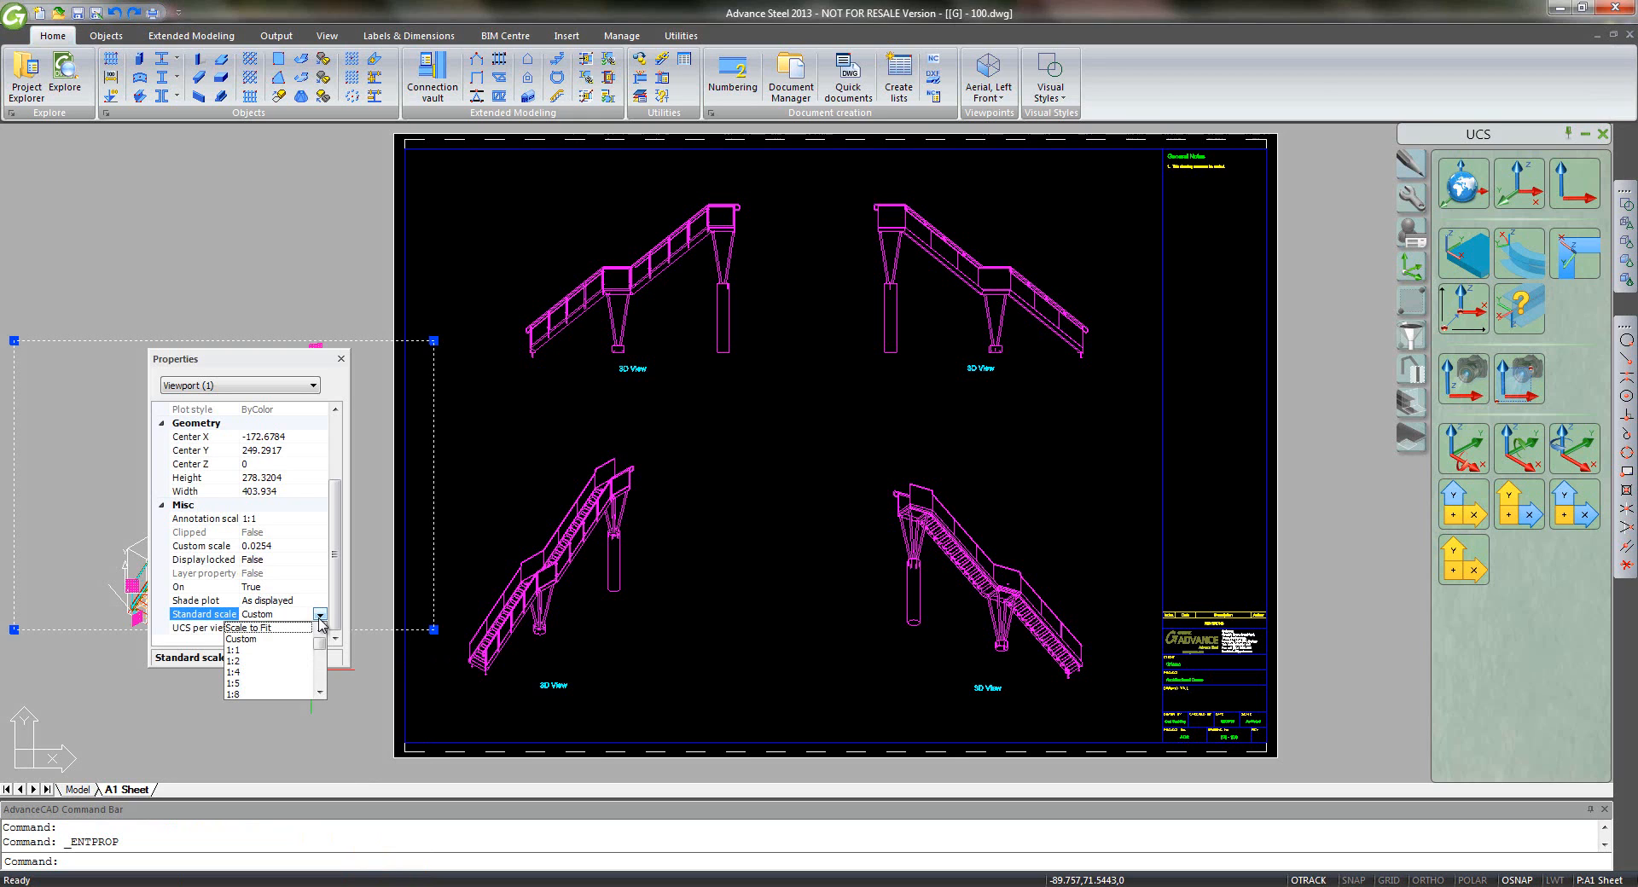
pyautogui.click(322, 663)
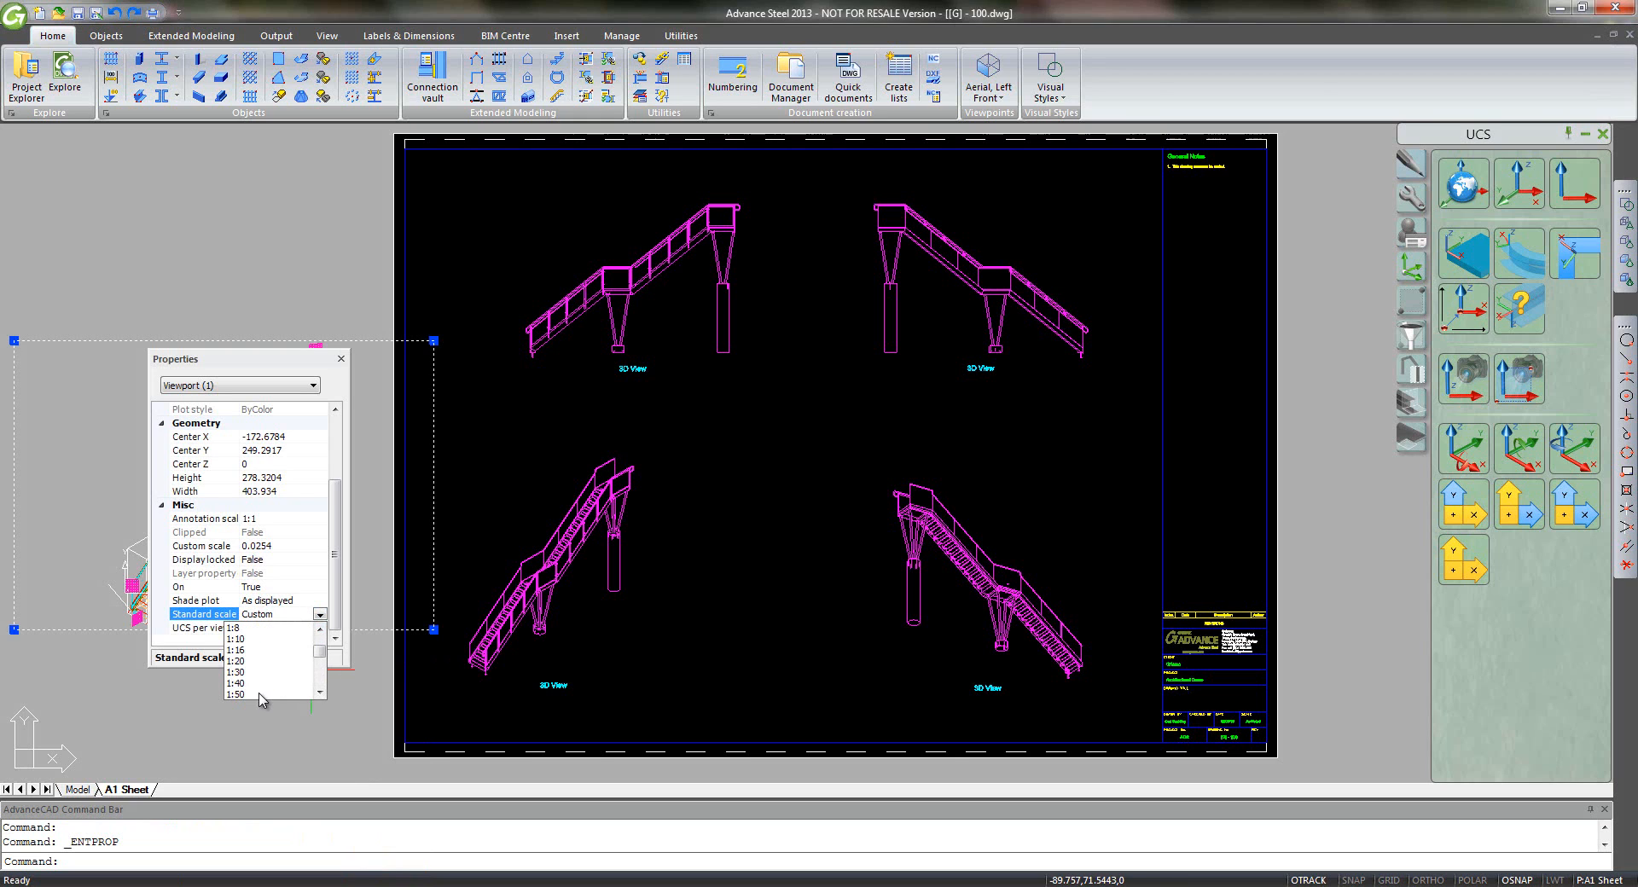
pyautogui.click(260, 694)
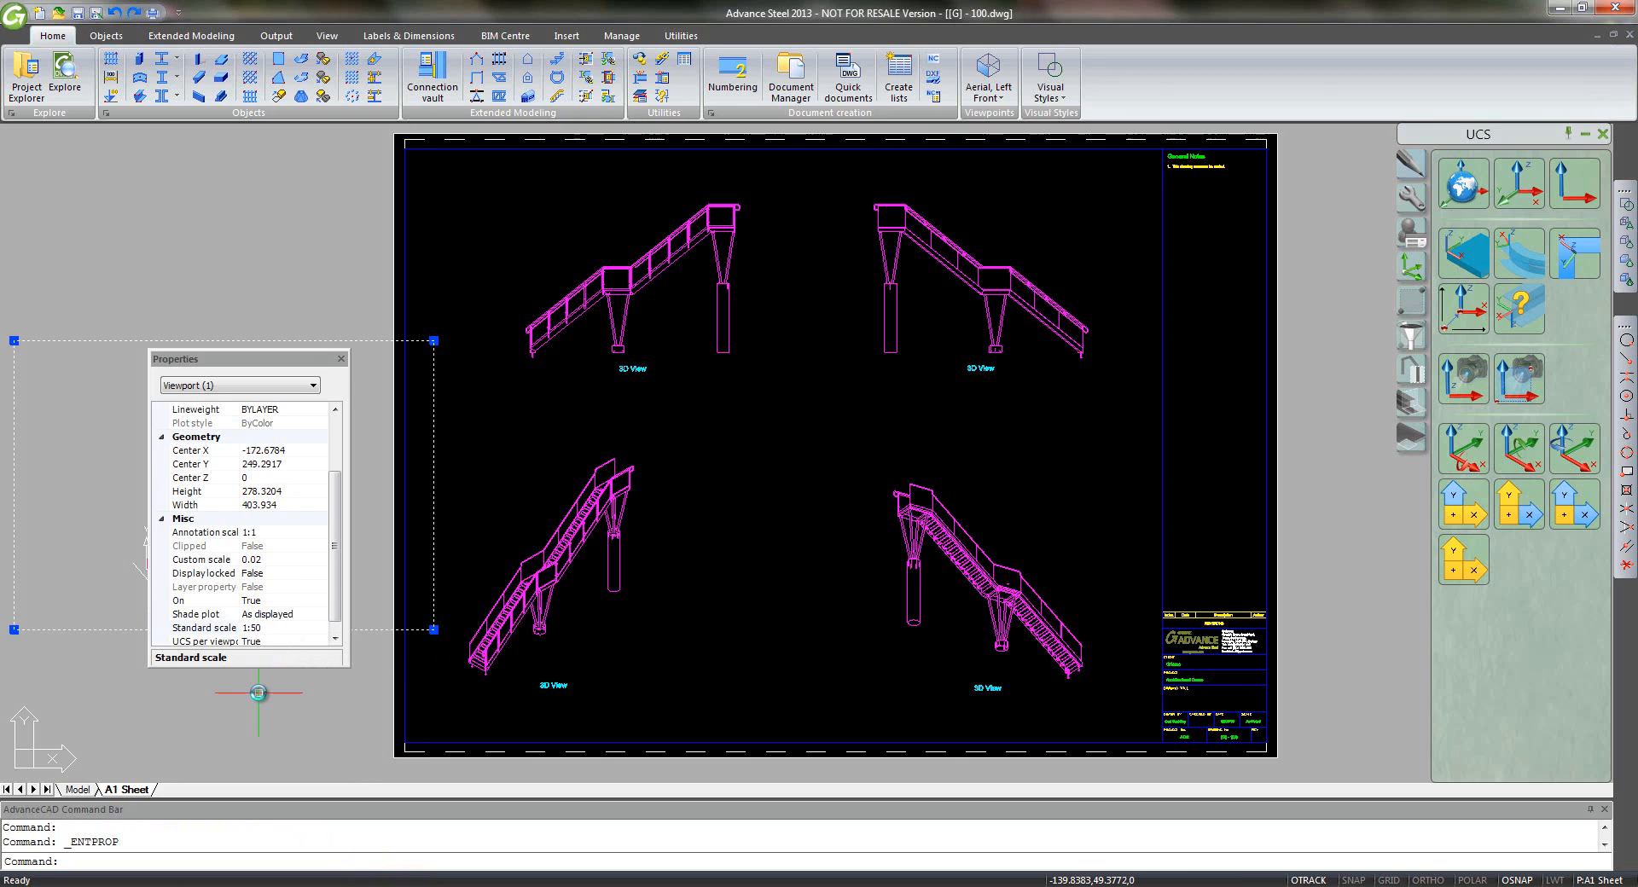
pyautogui.click(341, 360)
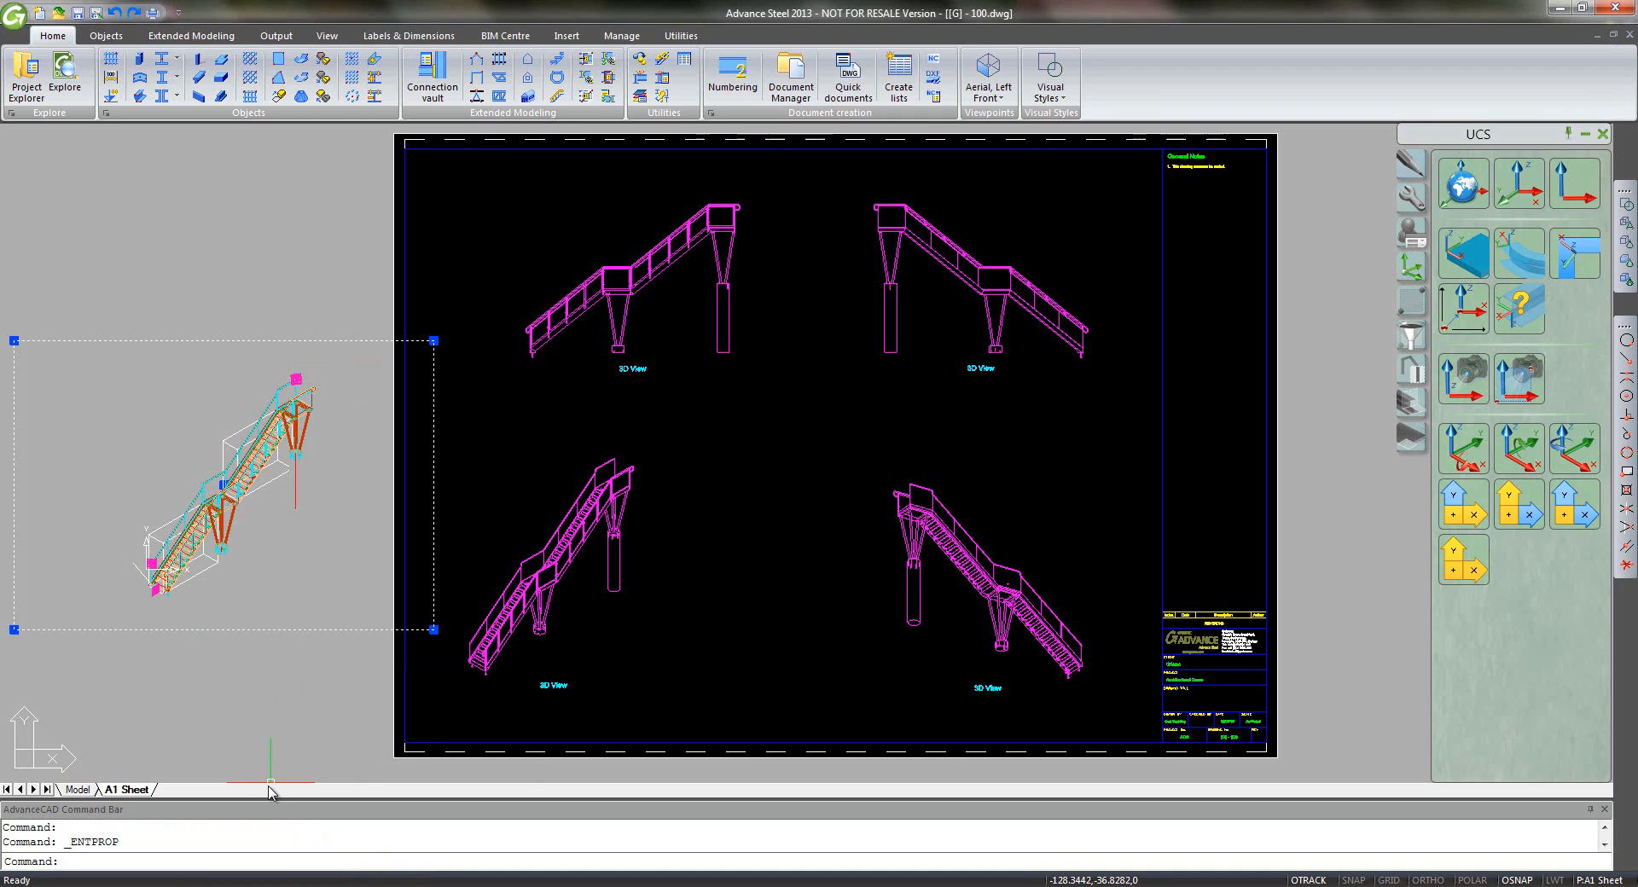
# - Activate the new viewport and shade its stair in Conceptual style
pyautogui.press('Escape')
pyautogui.doubleClick(335, 595)
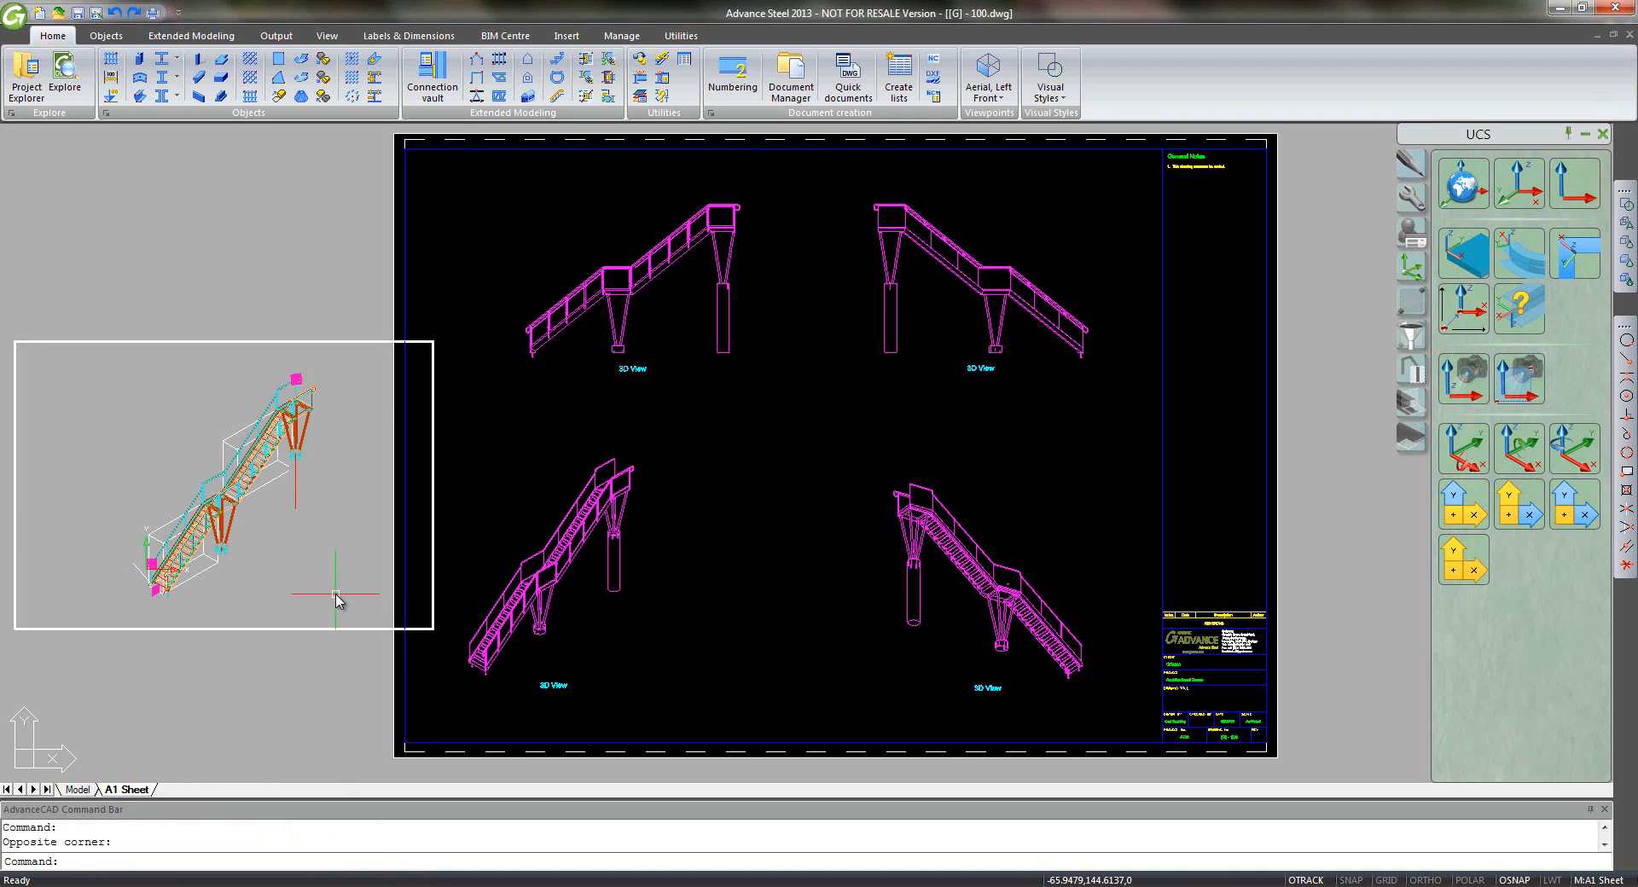
pyautogui.click(1627, 280)
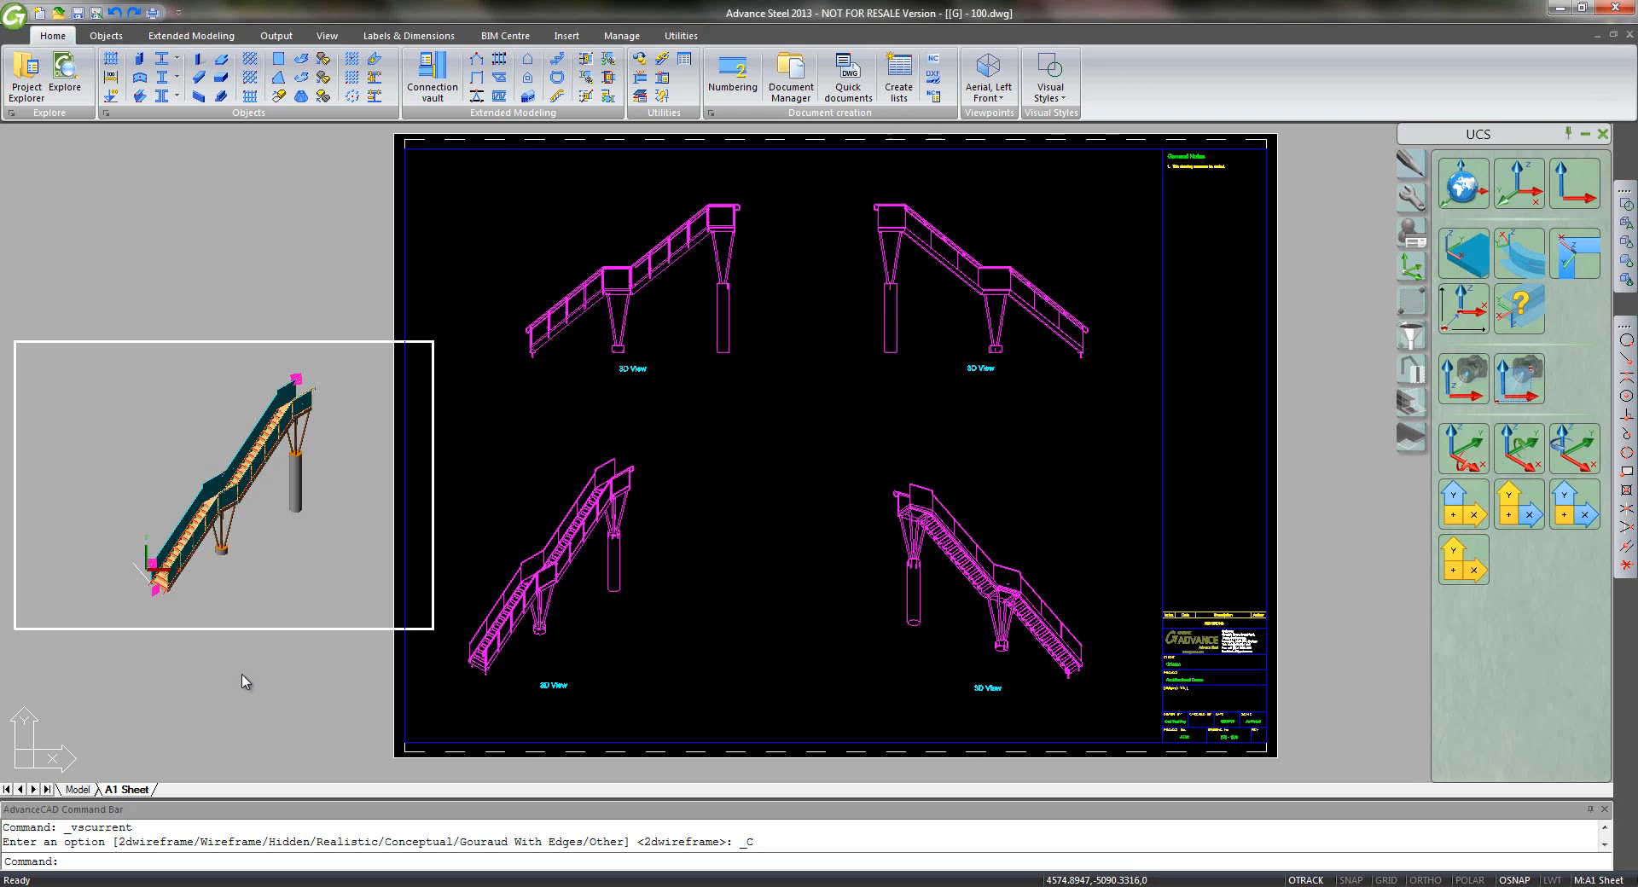
# - Check the layer list on the Utilities tab without changing it, then start Move
pyautogui.click(680, 36)
pyautogui.click(509, 58)
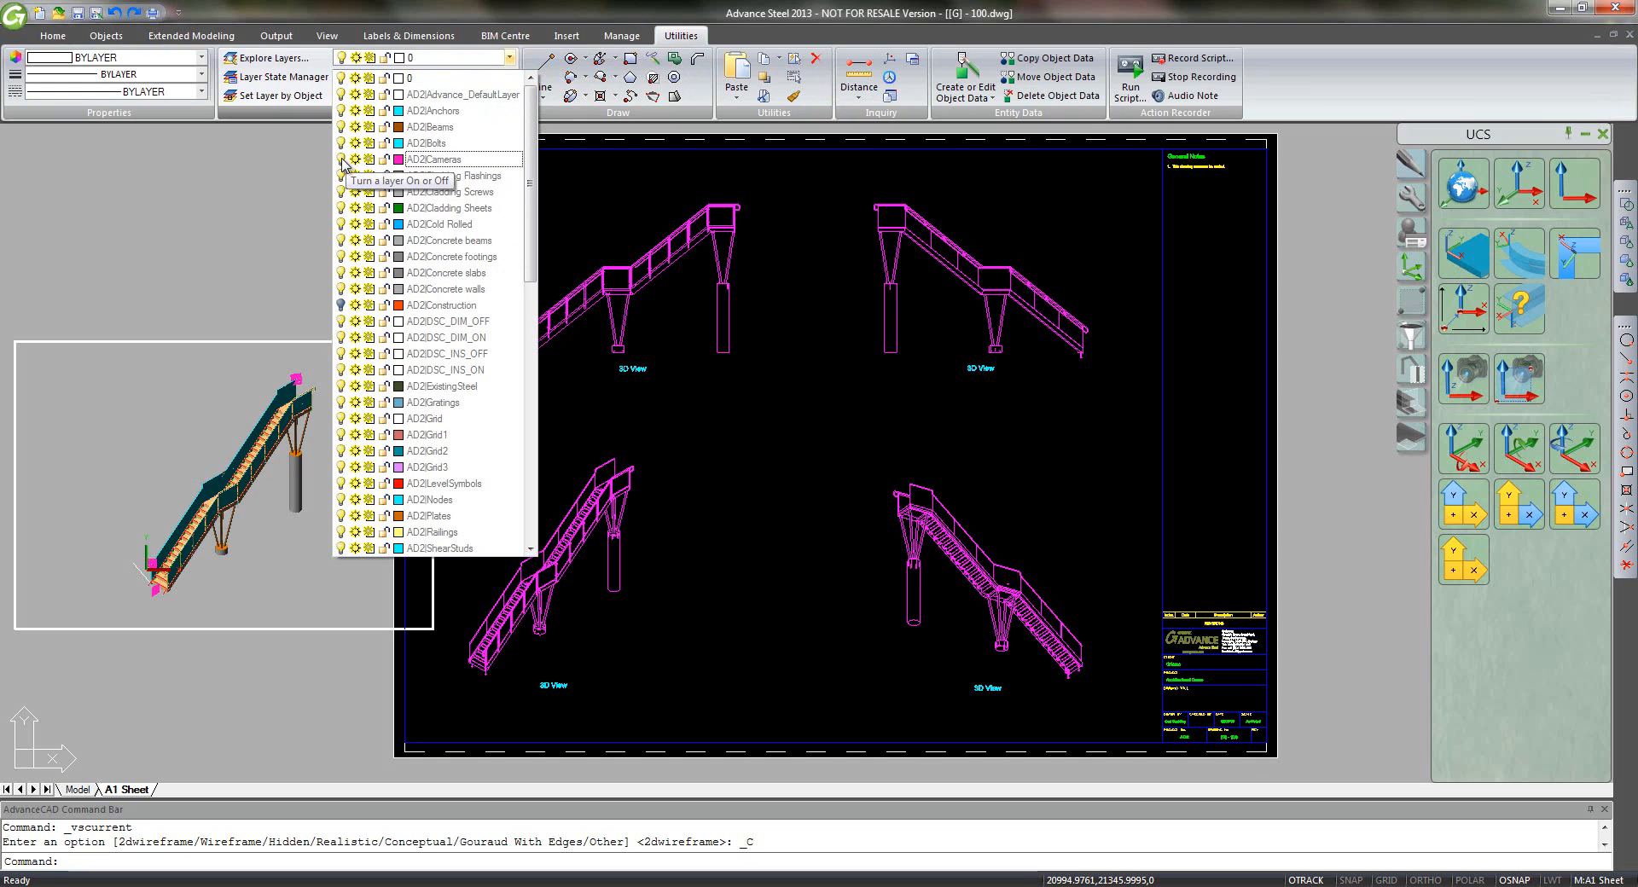
pyautogui.click(275, 202)
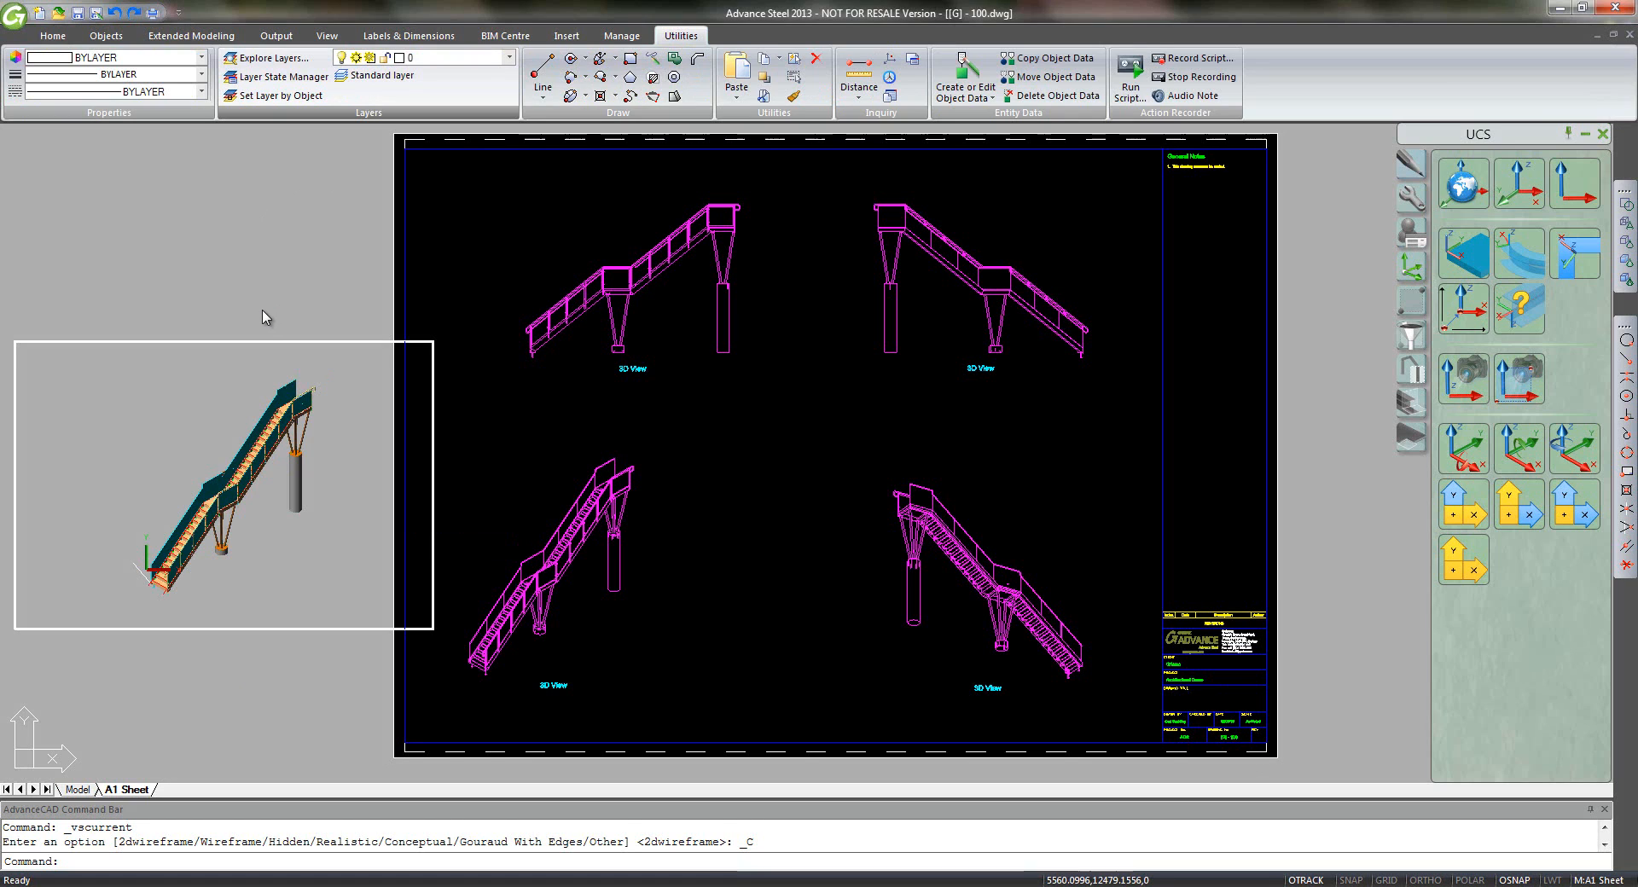
pyautogui.write('m')
pyautogui.press('Return')
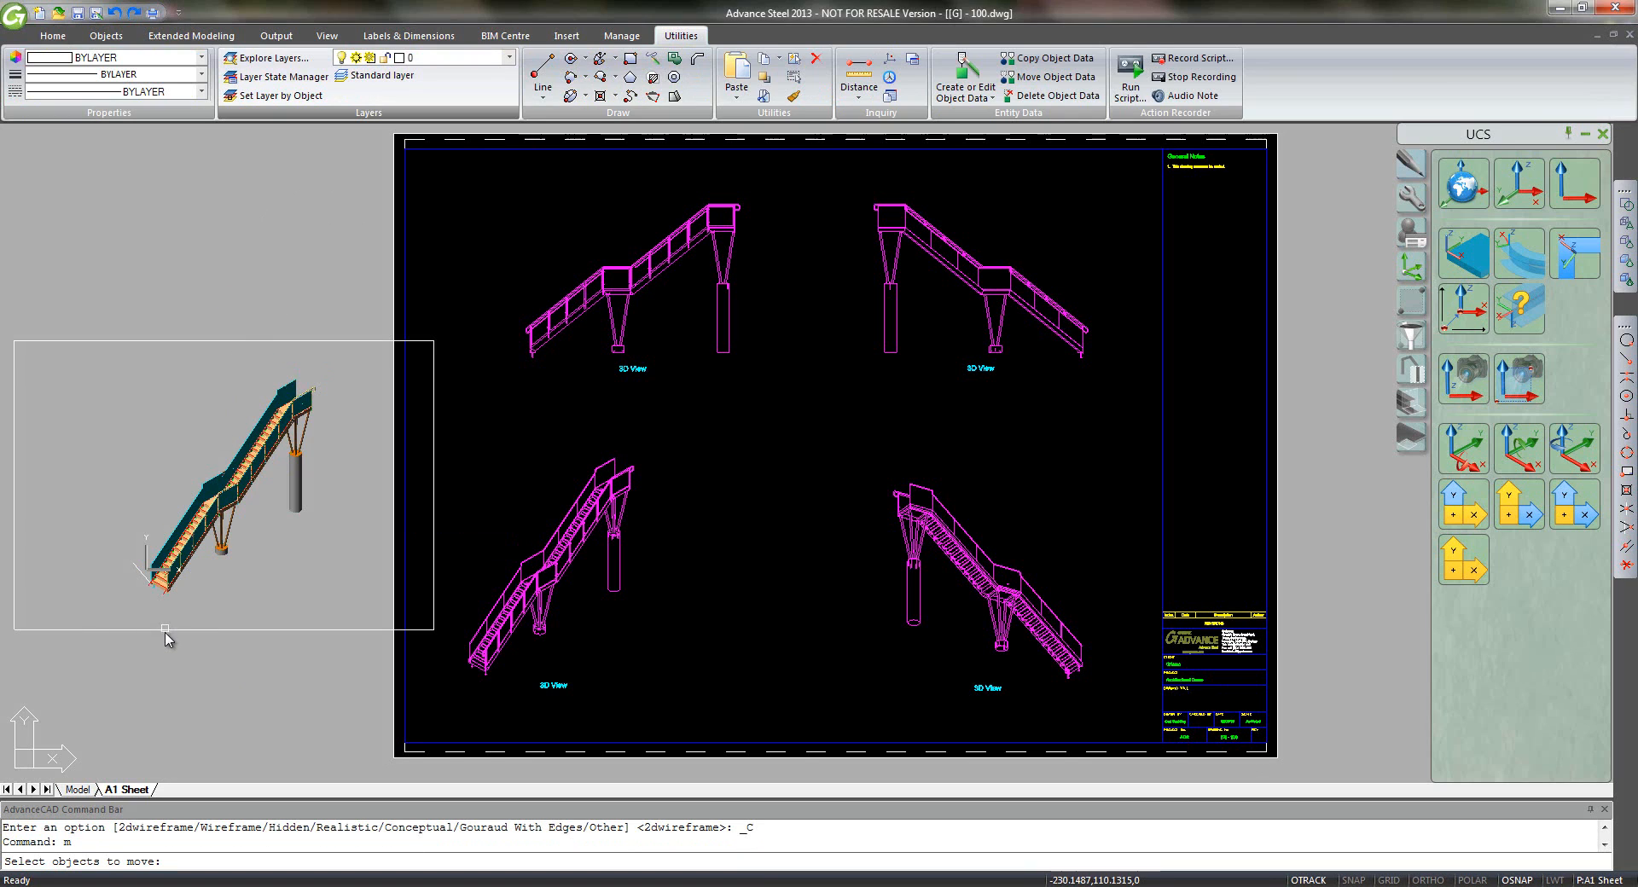
# - Move the viewport, taking the stair's bottom corner endpoint as base point
pyautogui.press('Escape')
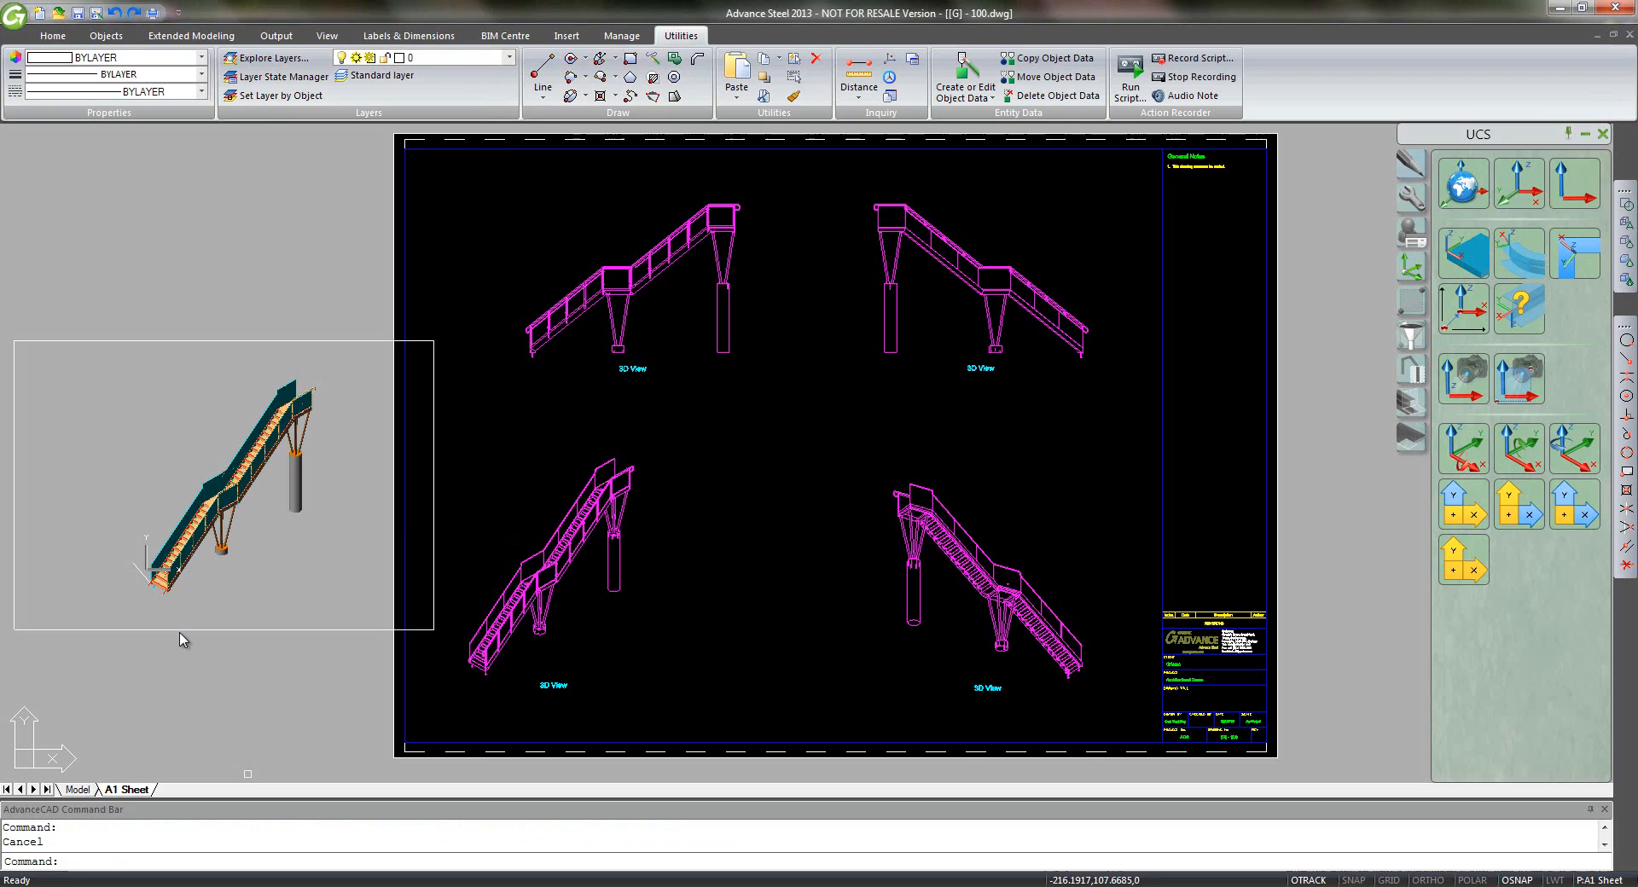
pyautogui.click(179, 630)
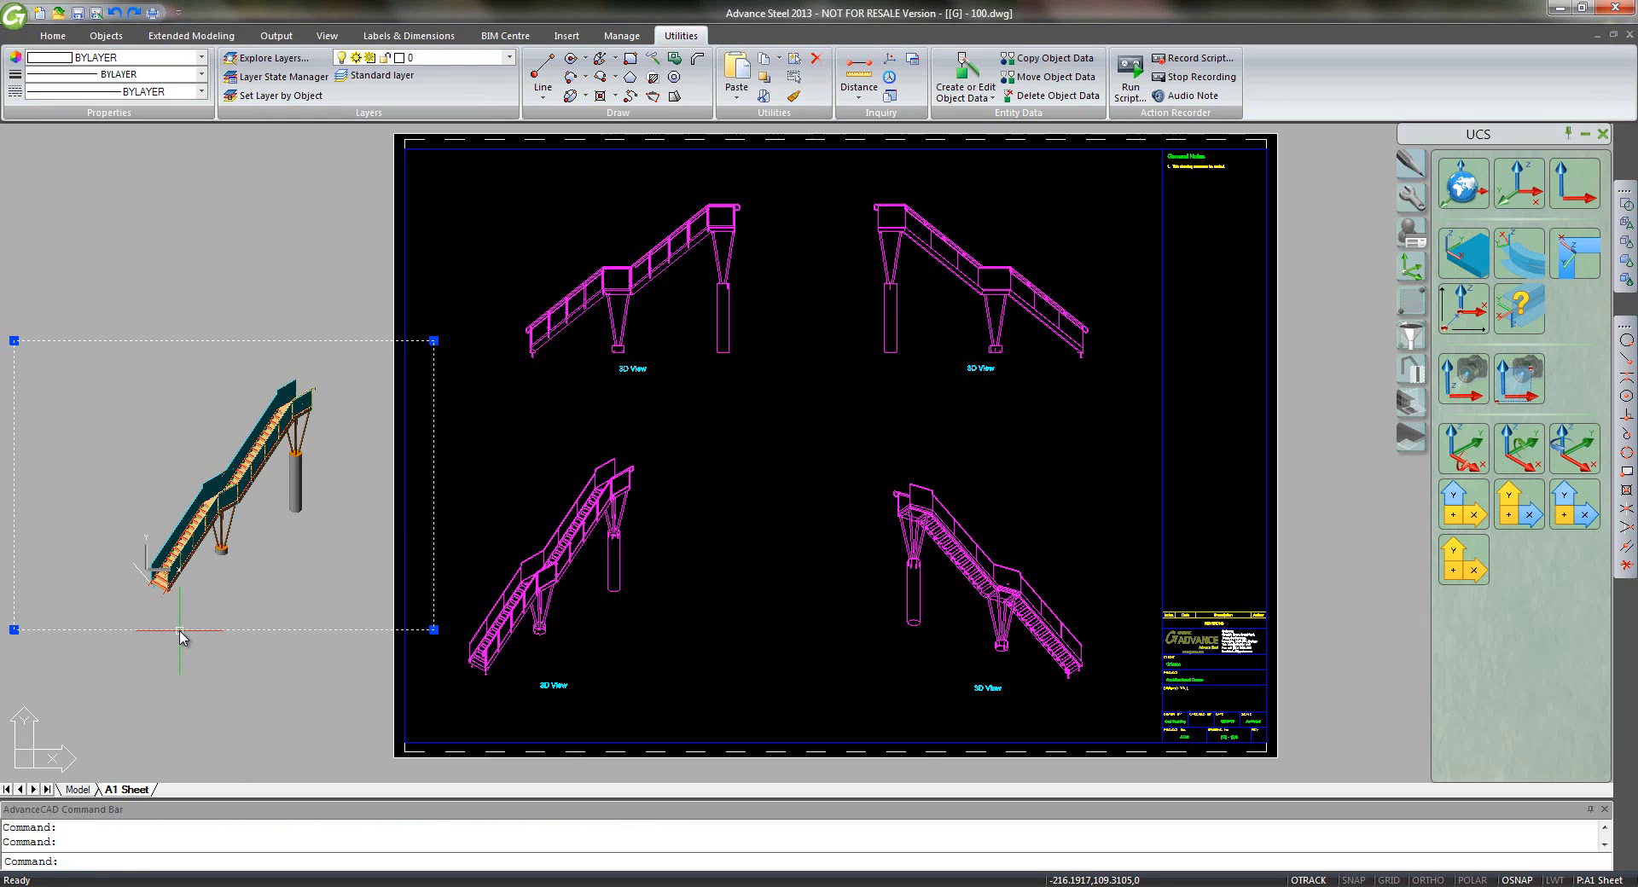
pyautogui.write('m')
pyautogui.press('Return')
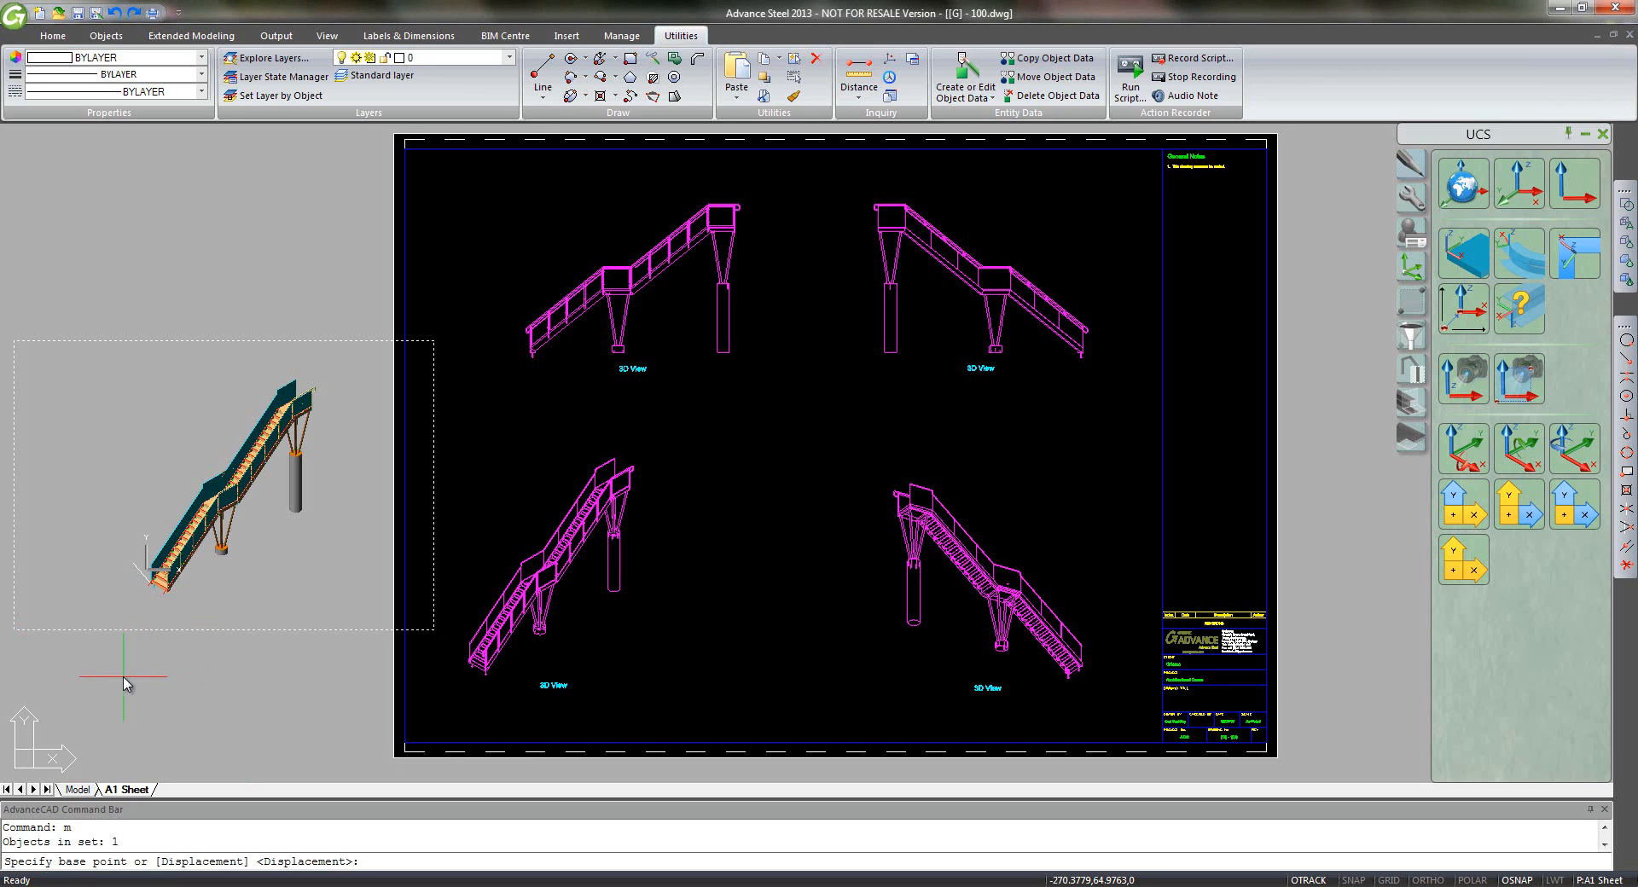
pyautogui.moveTo(135, 694); pyautogui.dragTo(326, 673, button='middle')
pyautogui.scroll(5, 327, 673)
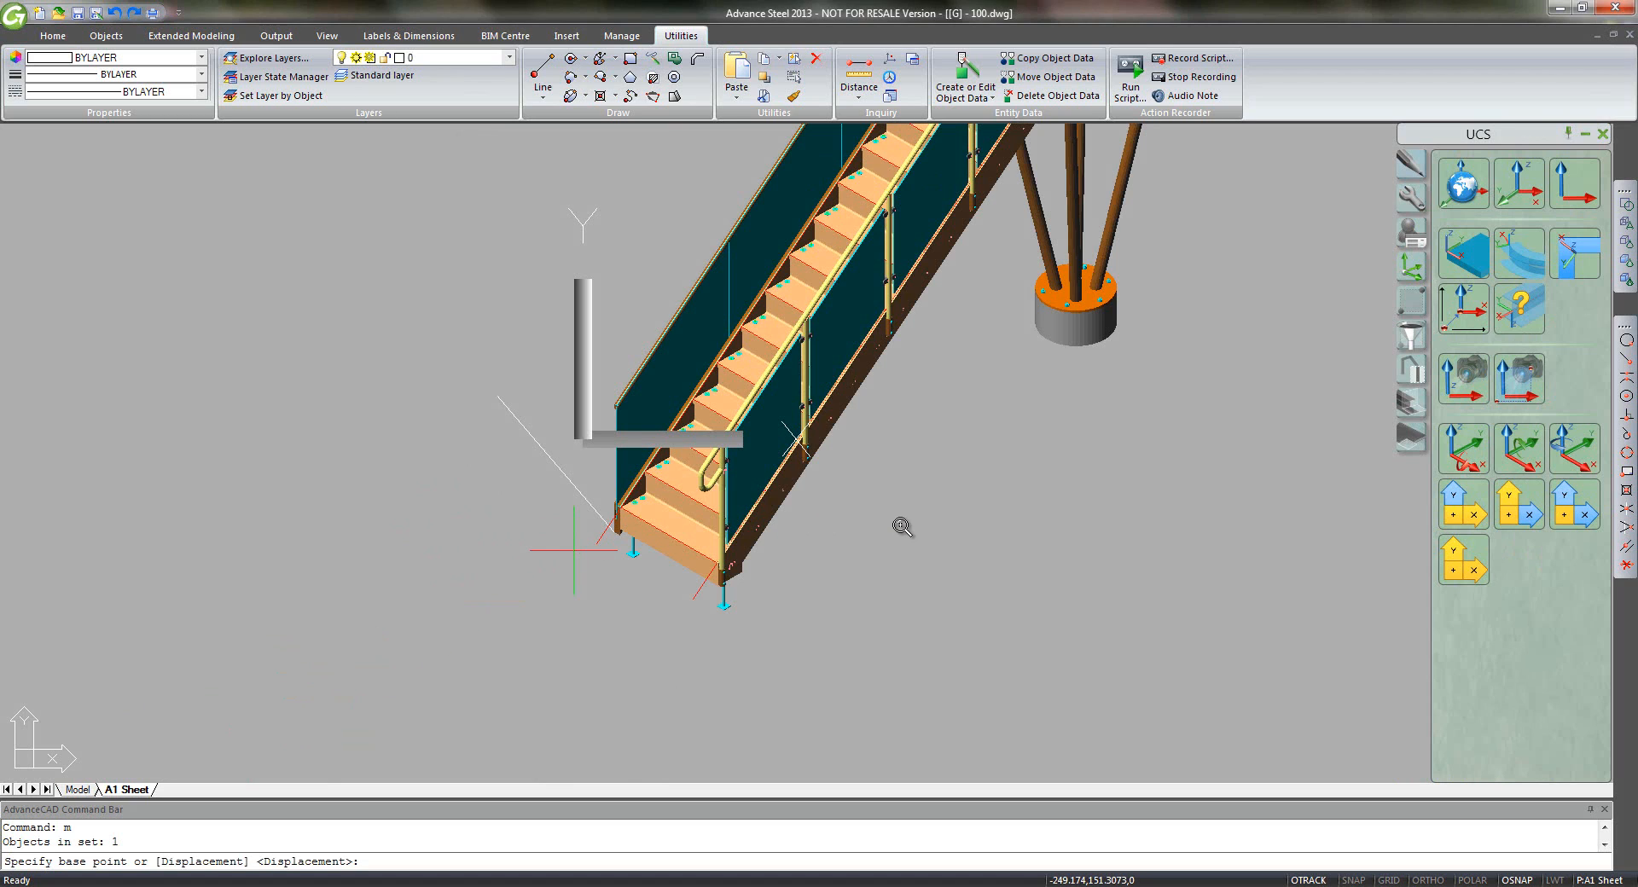
pyautogui.scroll(2, 902, 526)
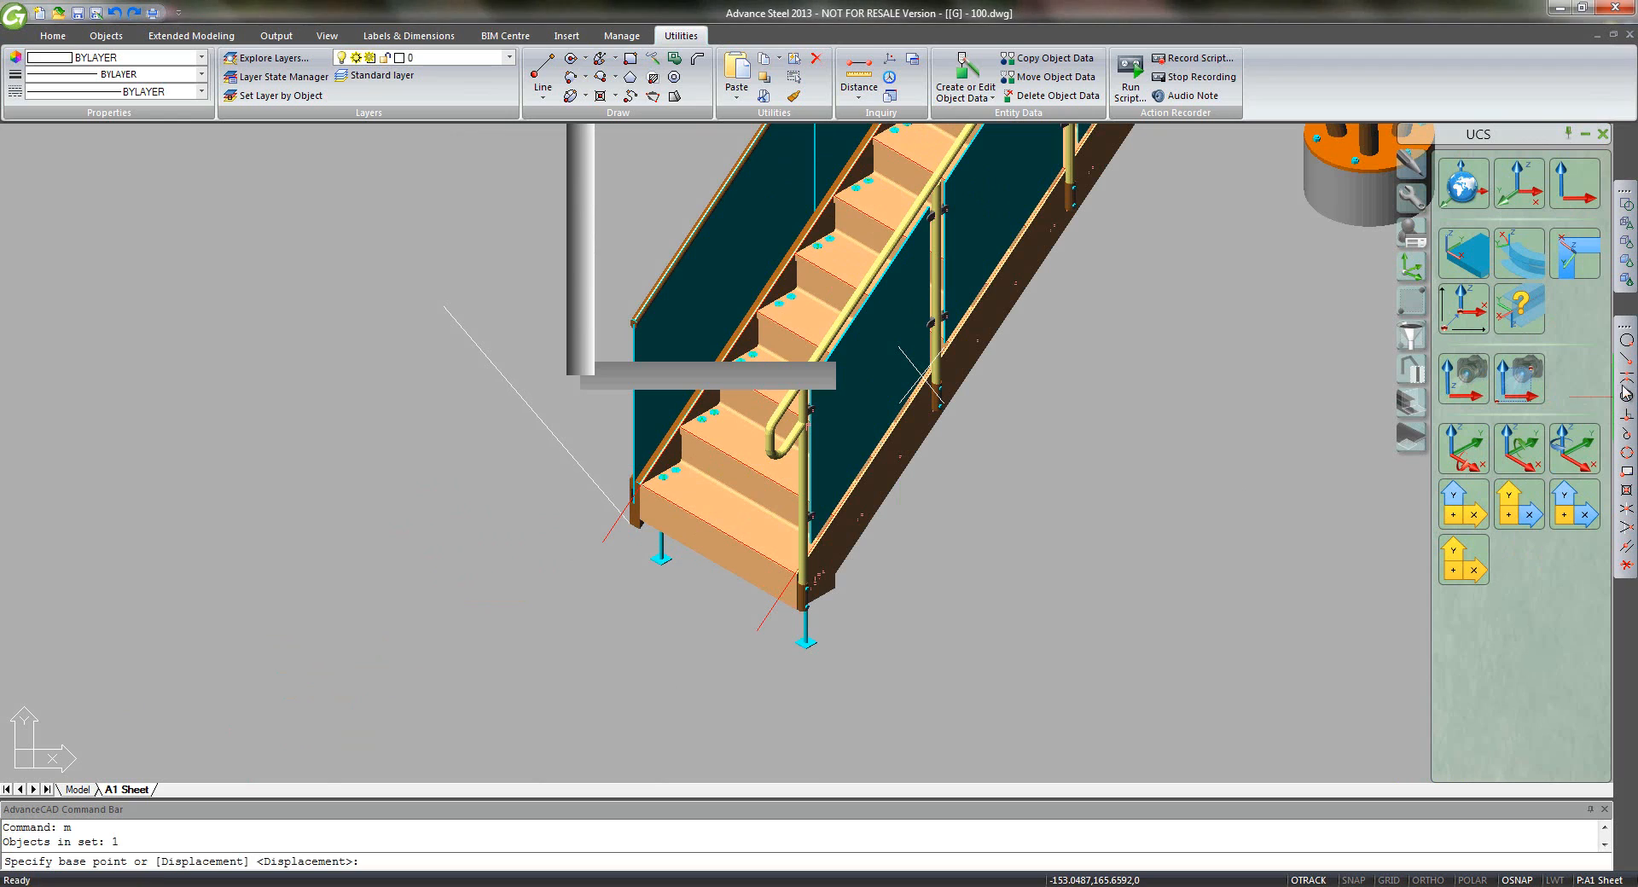
pyautogui.click(1626, 358)
pyautogui.click(606, 503)
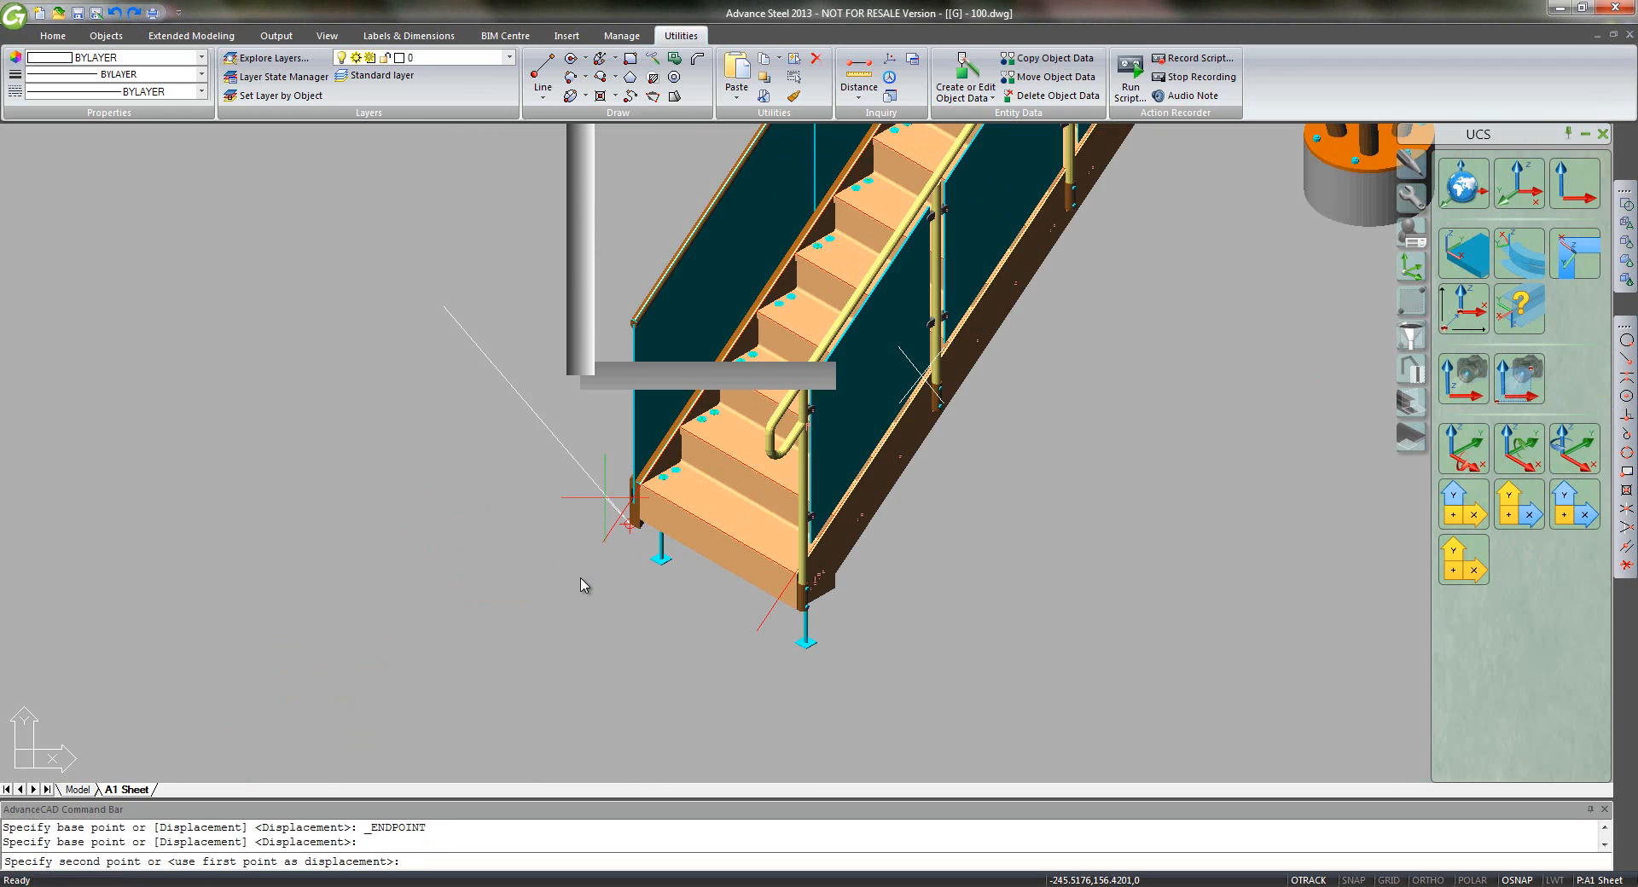
# - Drop it on the matching stair corner in the lower-left 3D View
pyautogui.scroll(-2, 582, 586)
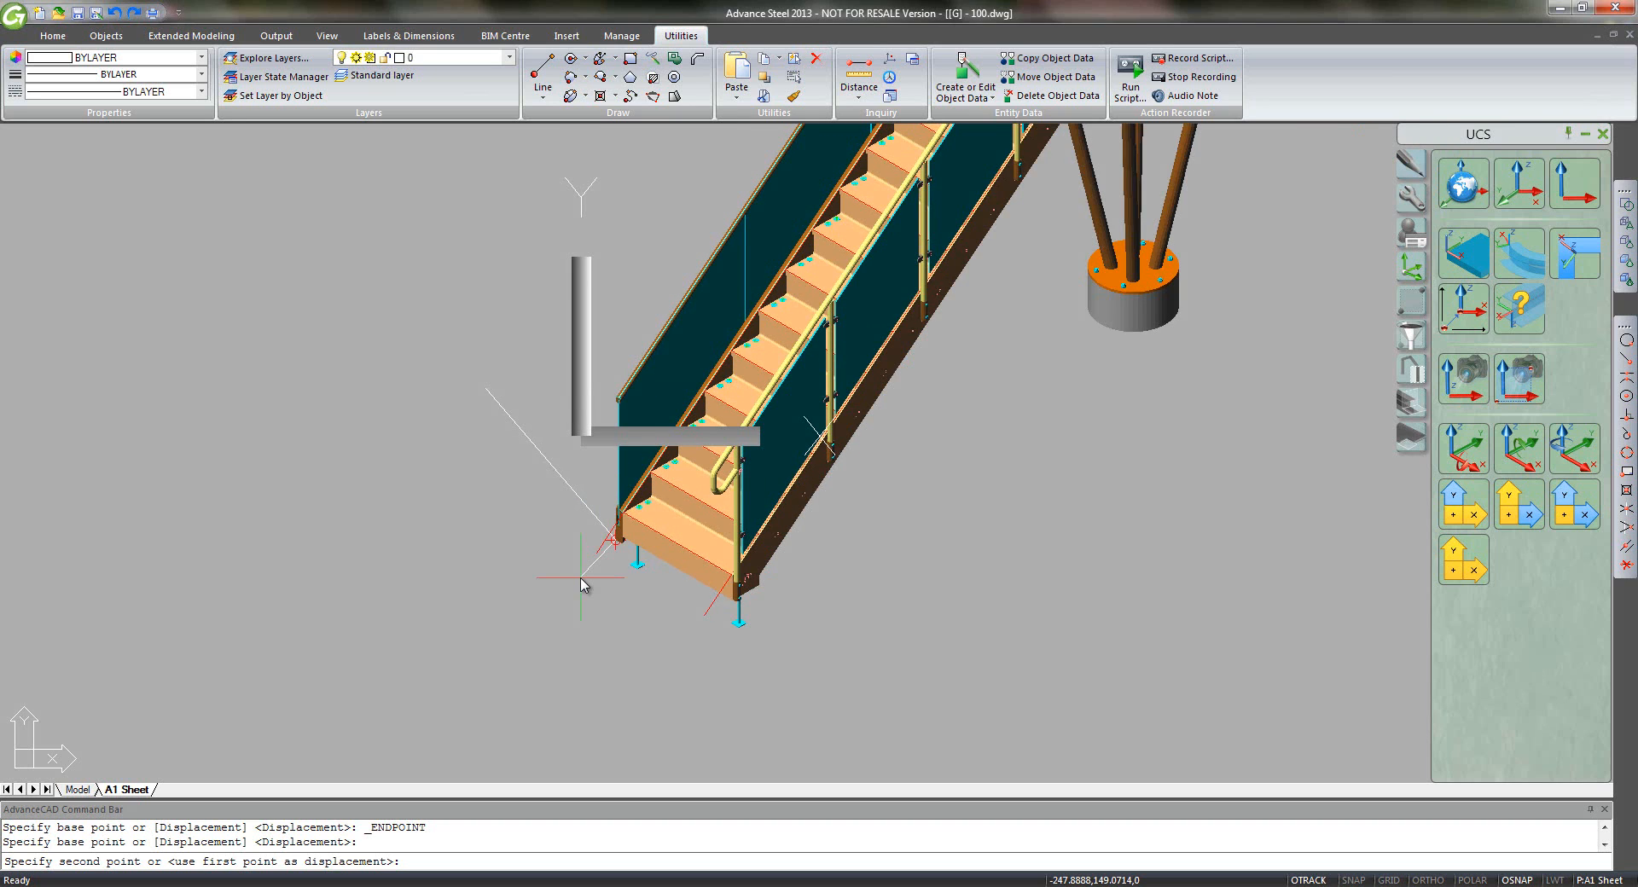
pyautogui.scroll(-2, 581, 582)
pyautogui.scroll(-3, 581, 579)
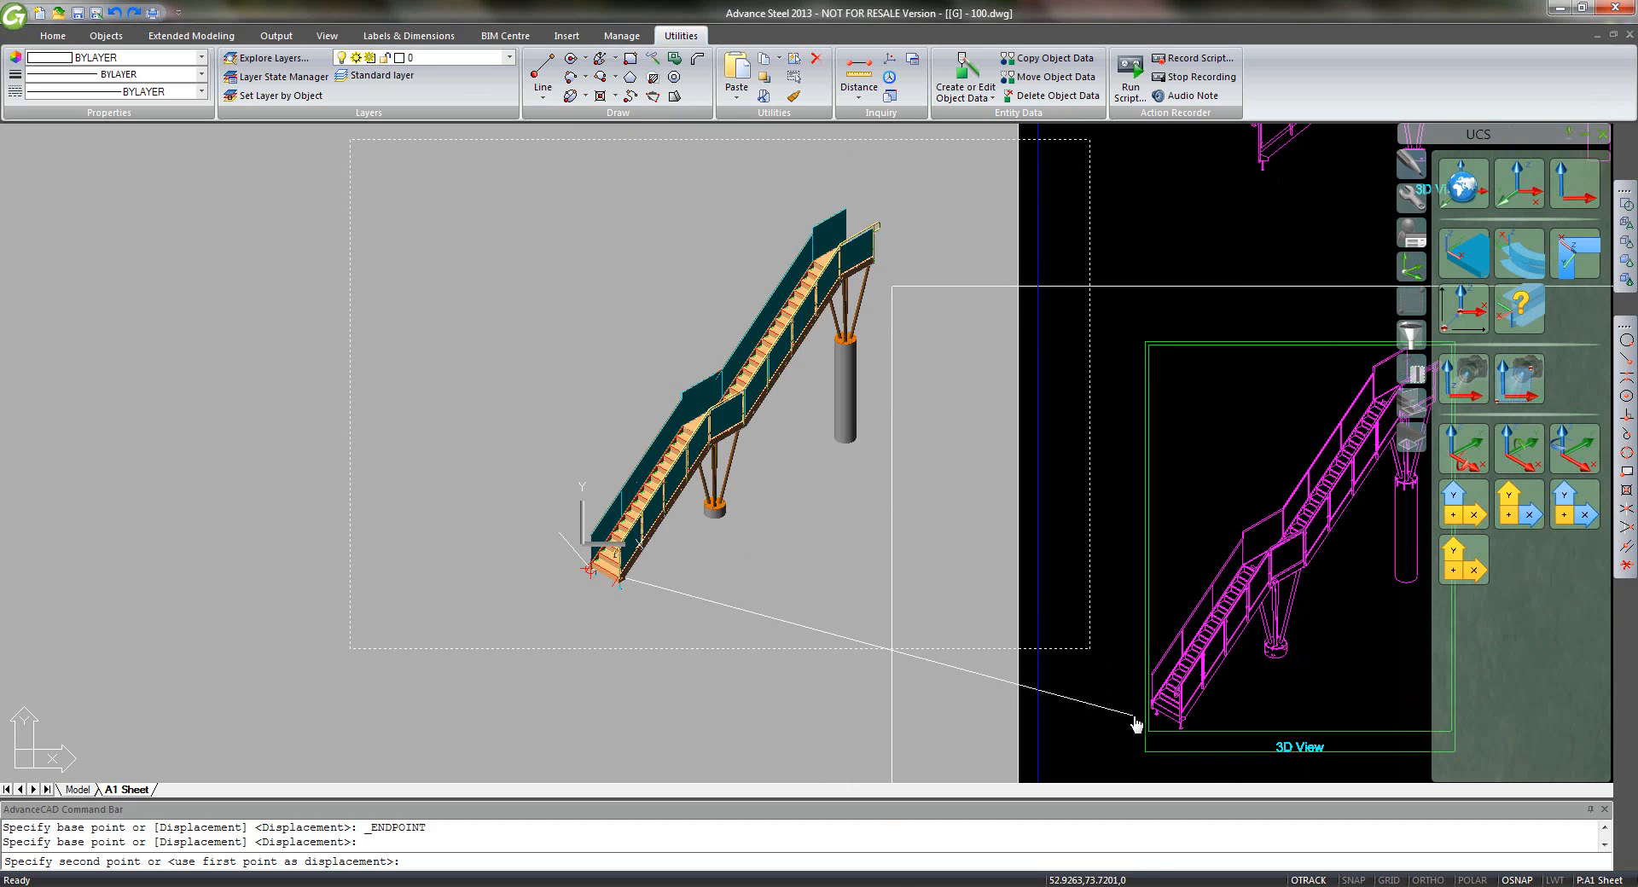
pyautogui.moveTo(1133, 720)
pyautogui.mouseDown(button='middle')
pyautogui.moveTo(980, 676)
pyautogui.moveTo(719, 563)
pyautogui.mouseUp(button='middle')
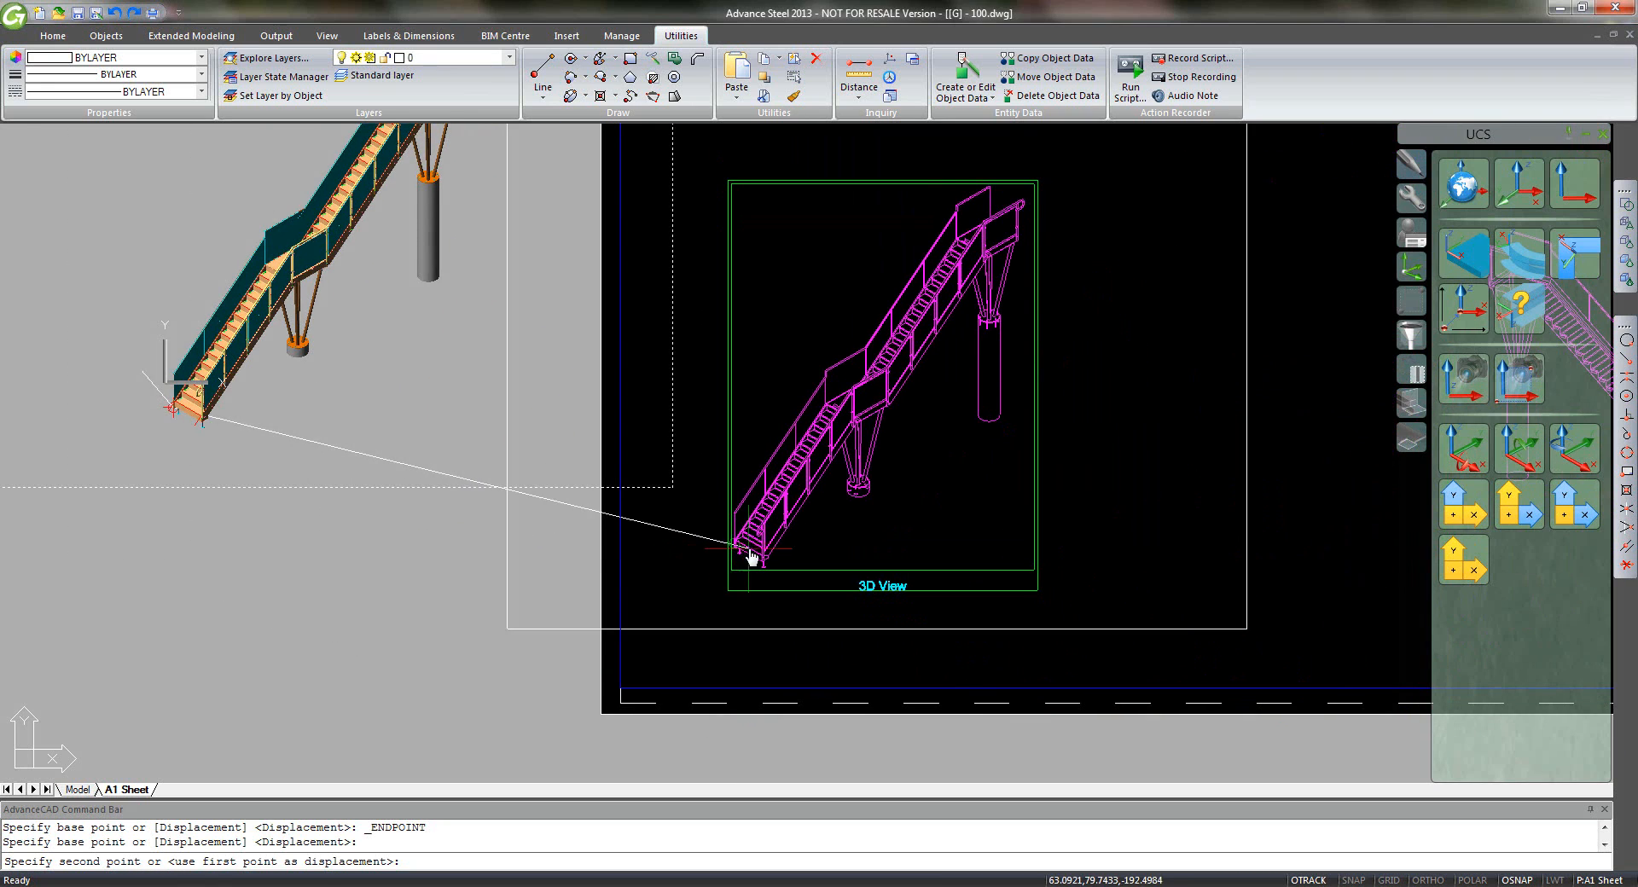
pyautogui.scroll(2, 710, 557)
pyautogui.scroll(4, 708, 555)
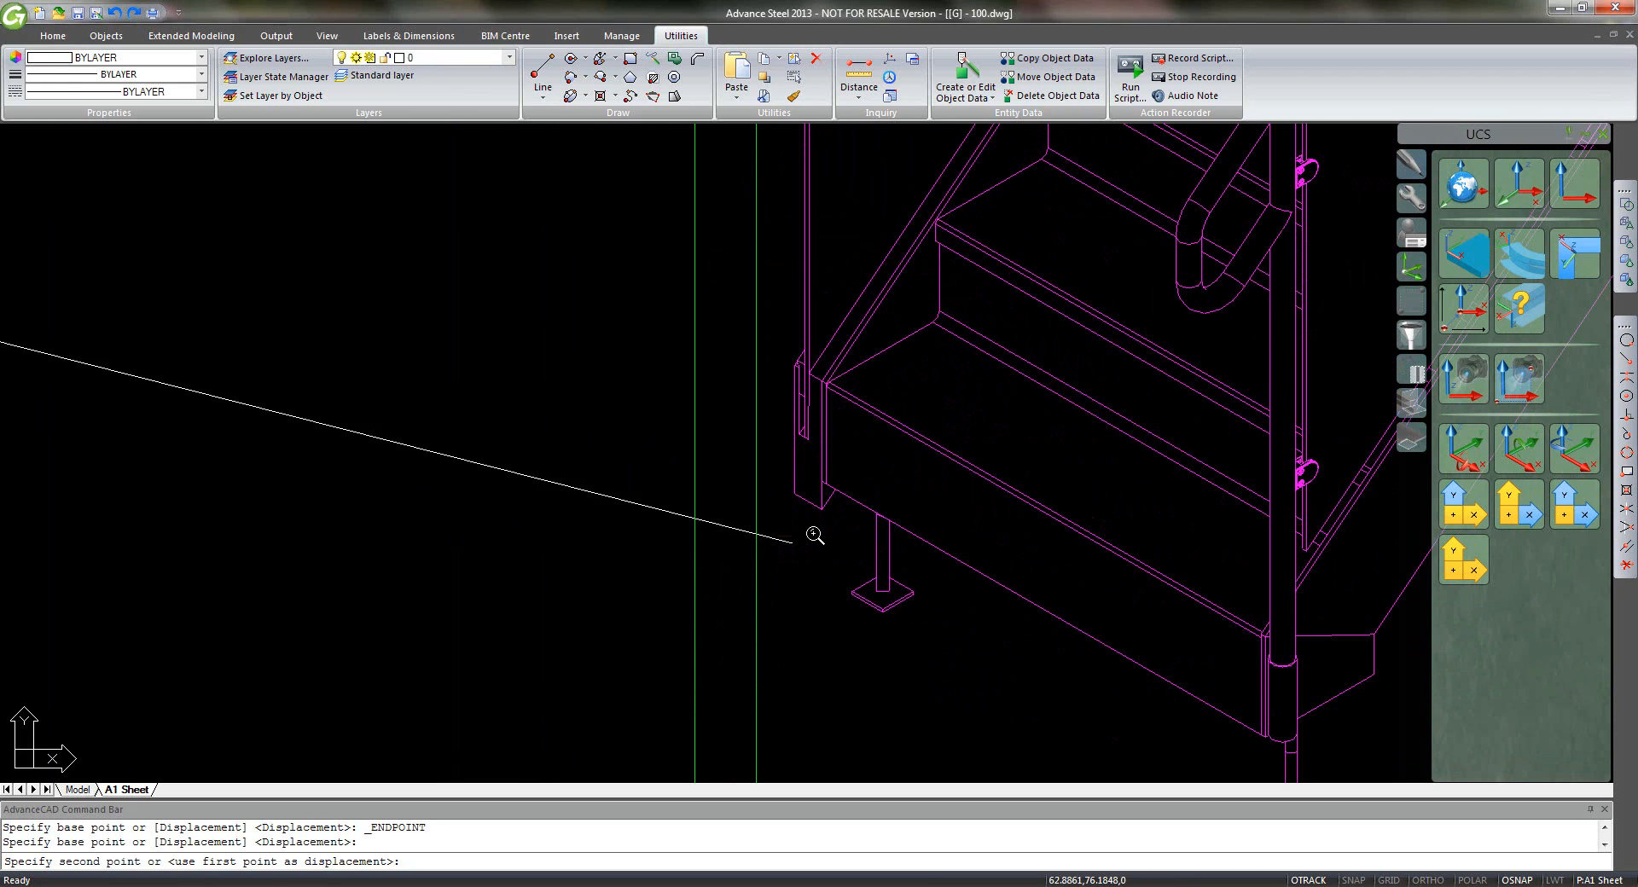
pyautogui.click(1626, 375)
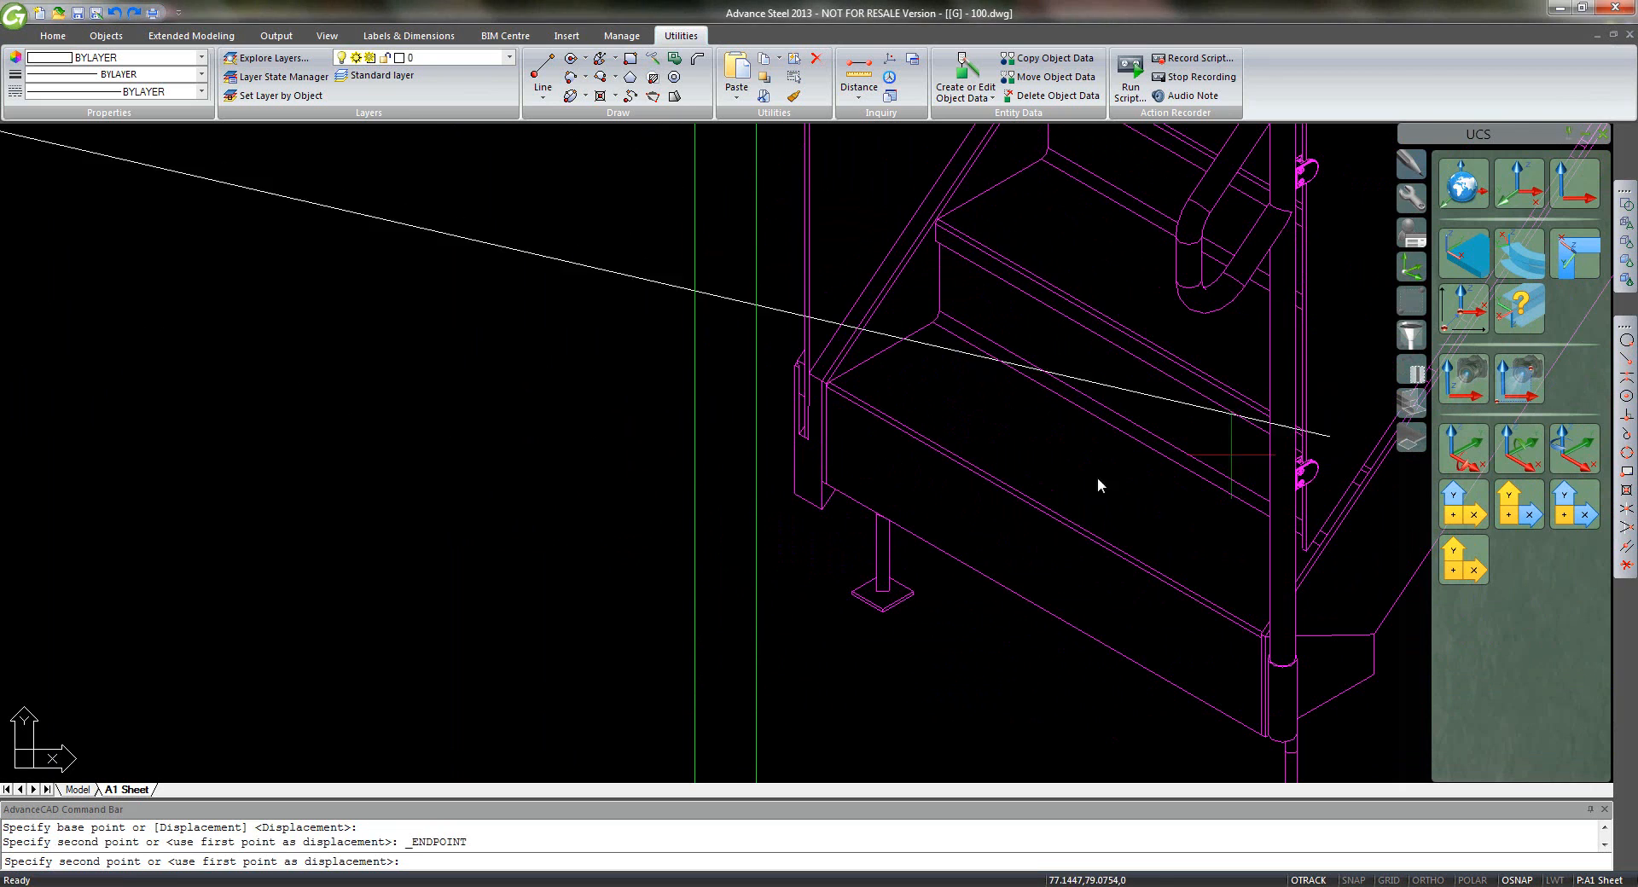
pyautogui.click(793, 490)
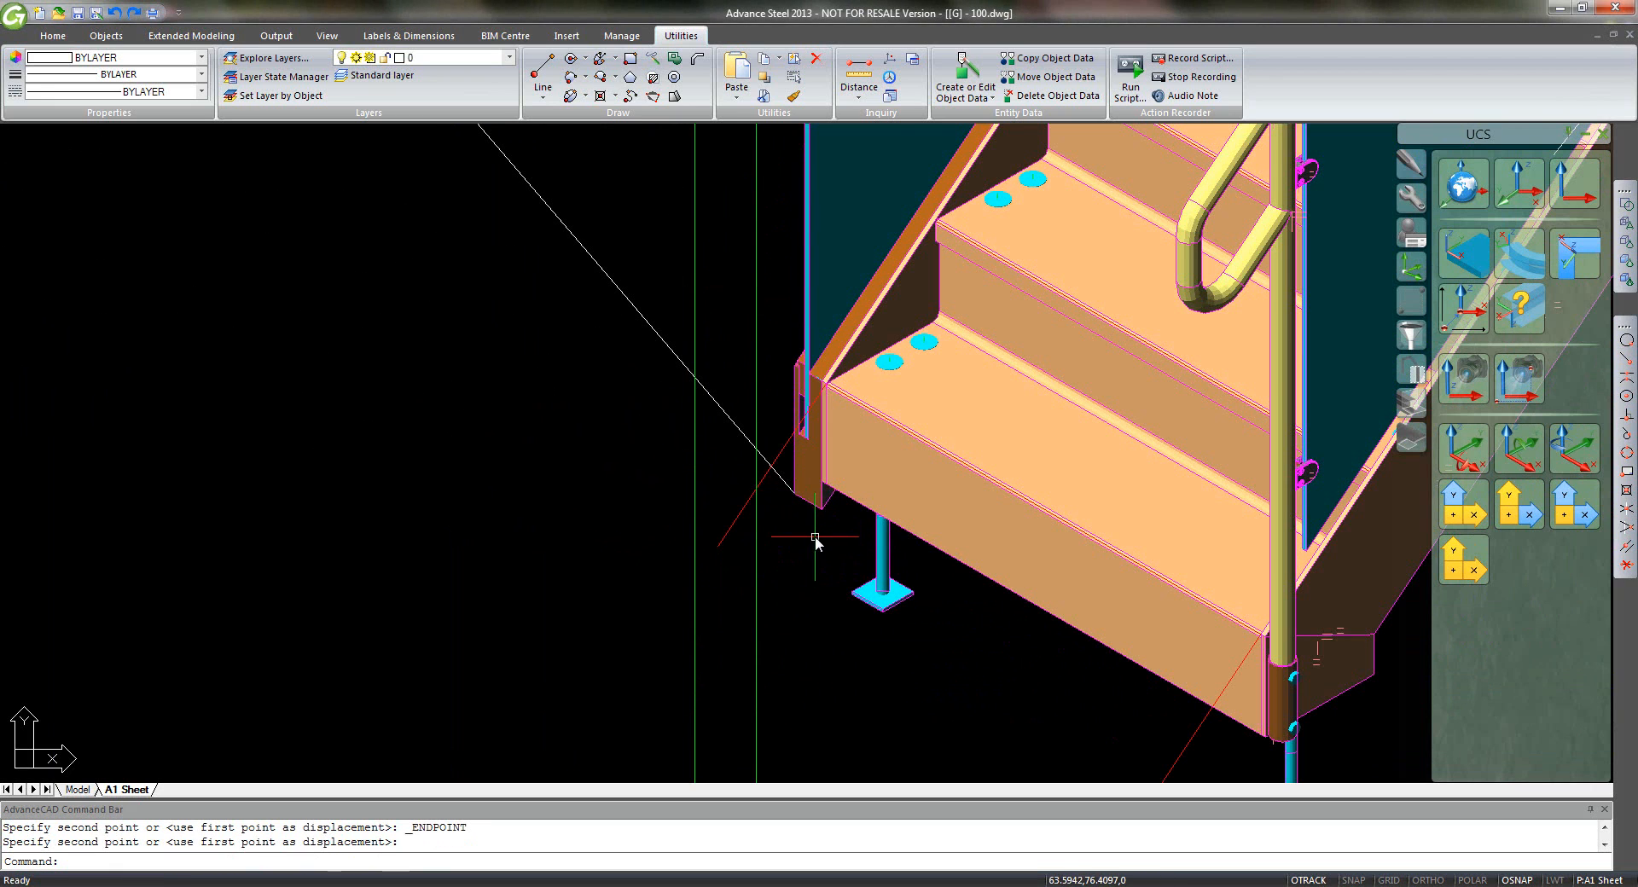
pyautogui.scroll(-6, 895, 503)
pyautogui.scroll(-6, 961, 493)
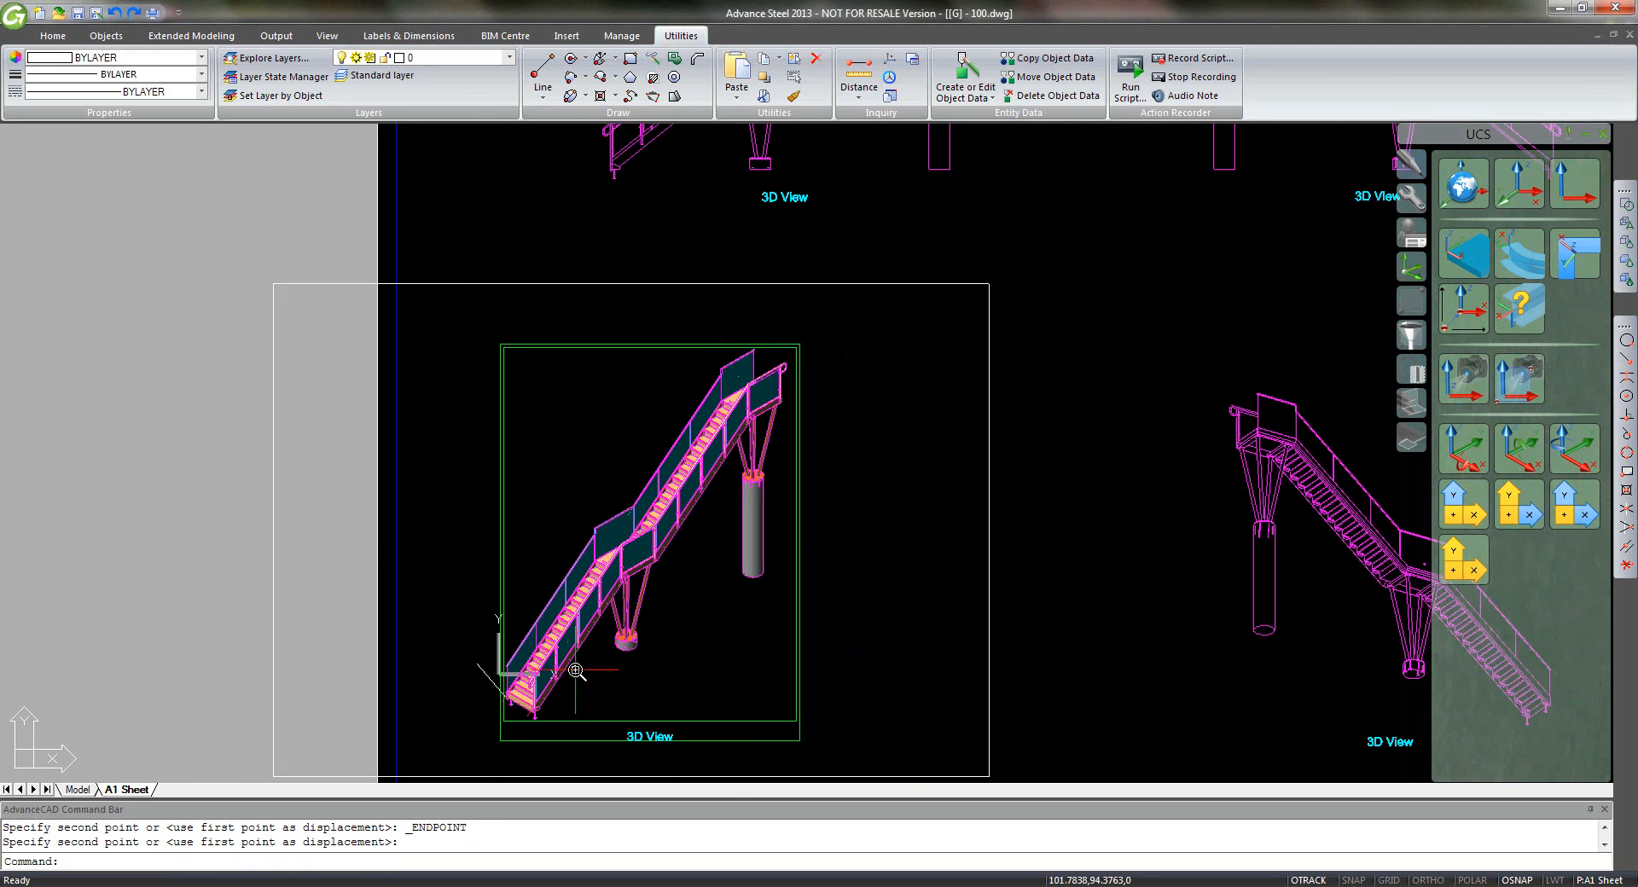
pyautogui.middleClick(1078, 579)
pyautogui.middleClick(1078, 578)
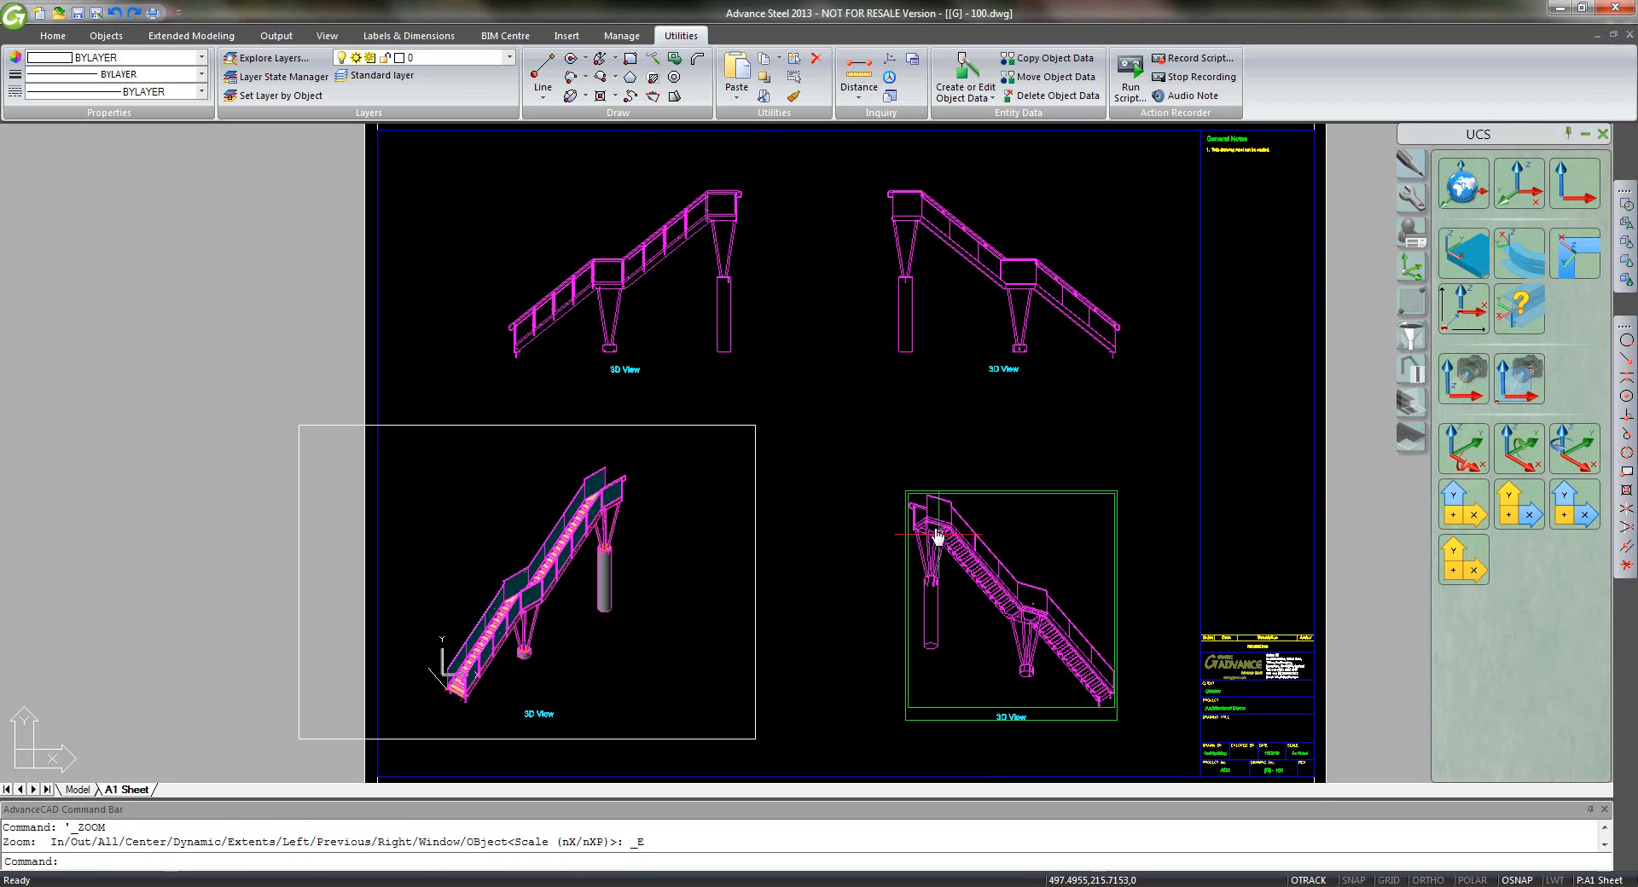
# - Save the drawing and create a new viewport by two corners left of the sheet
pyautogui.hotkey('ctrl', 's')
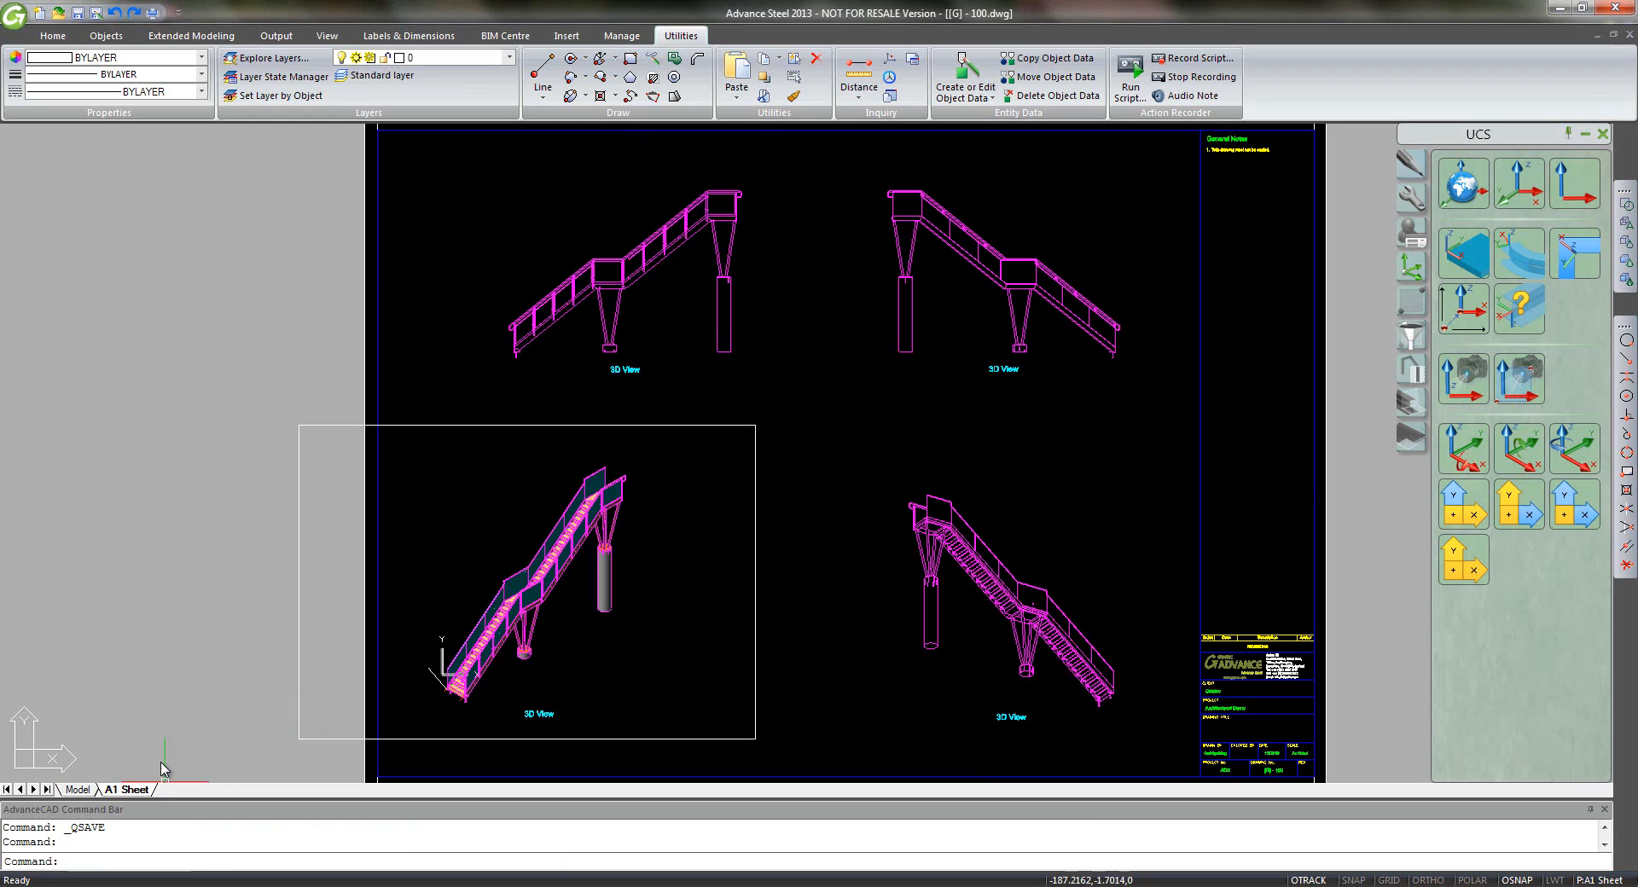
pyautogui.write('vi')
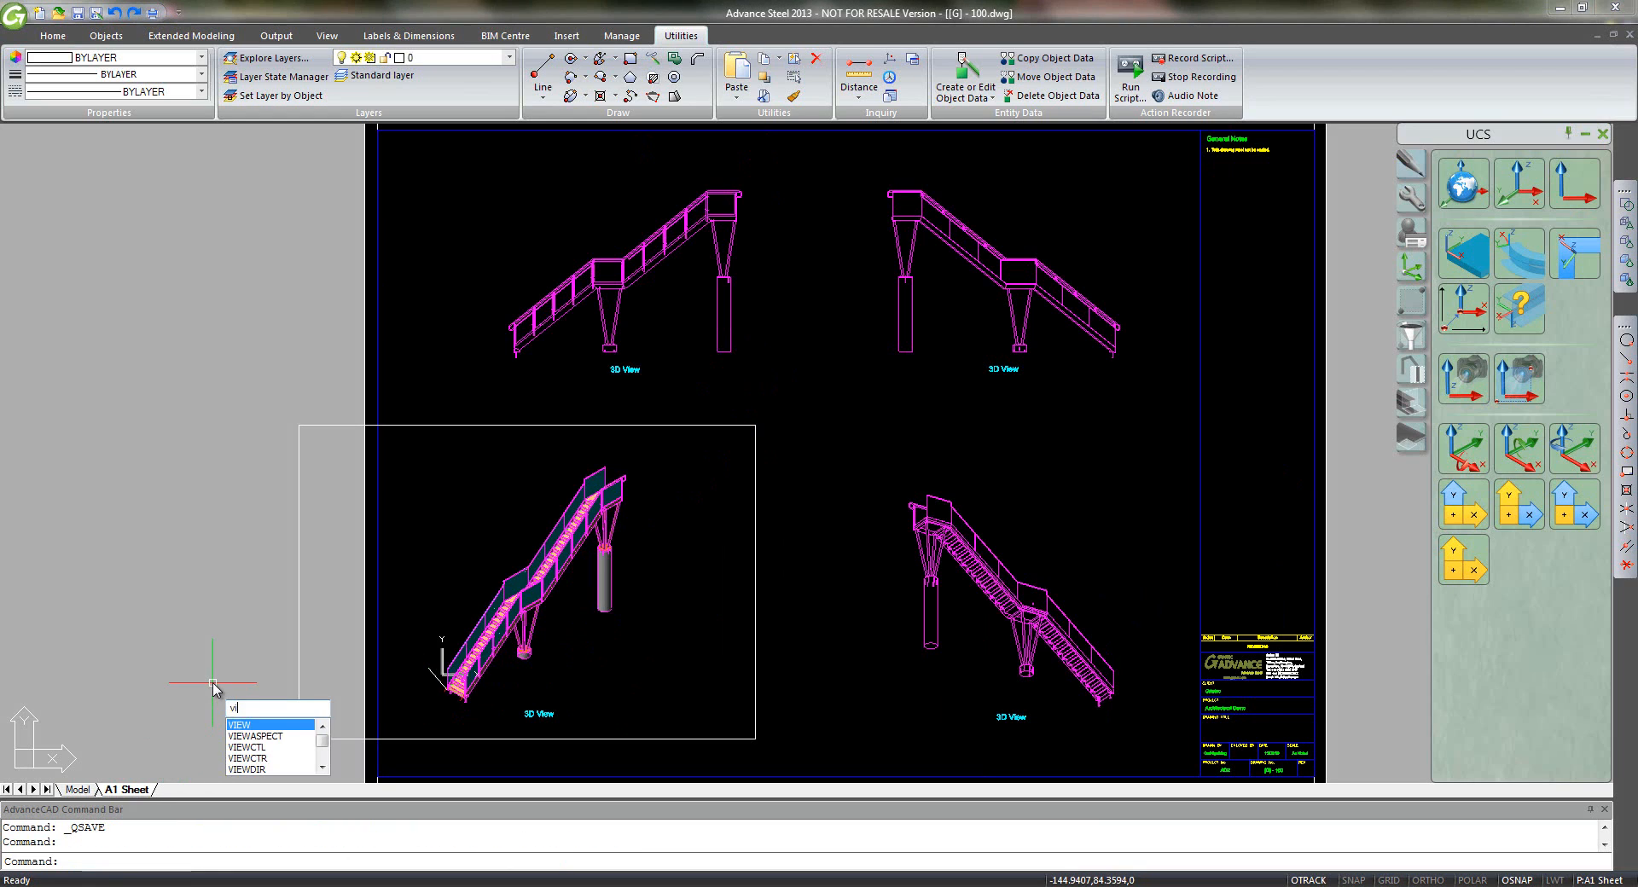
pyautogui.write('ewports')
pyautogui.press('Return')
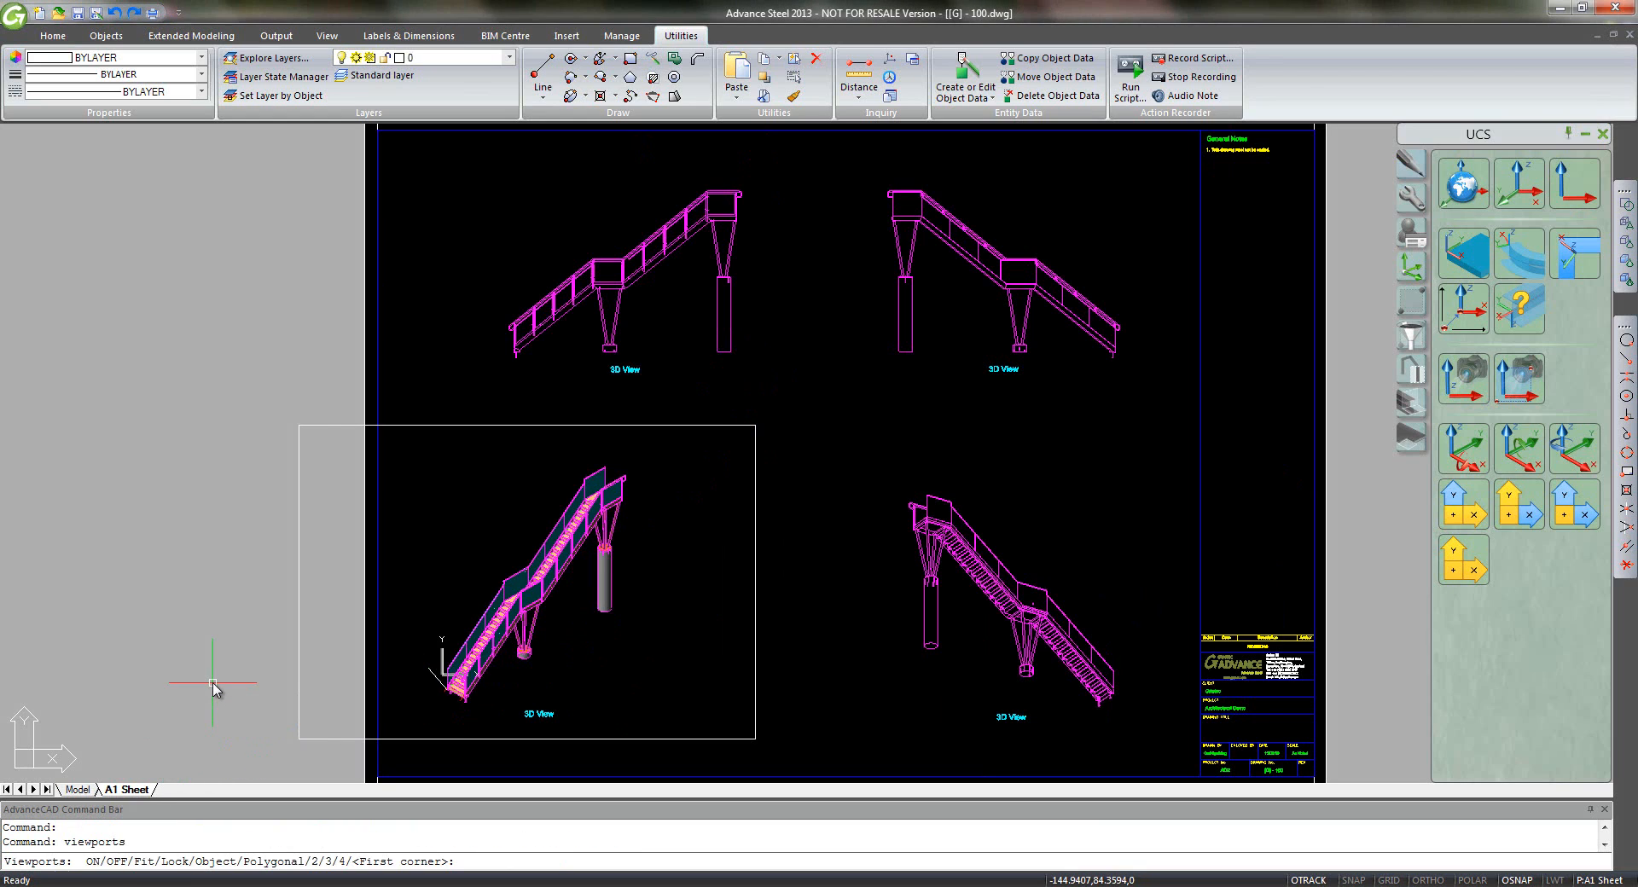
pyautogui.moveTo(231, 681); pyautogui.dragTo(501, 684, button='middle')
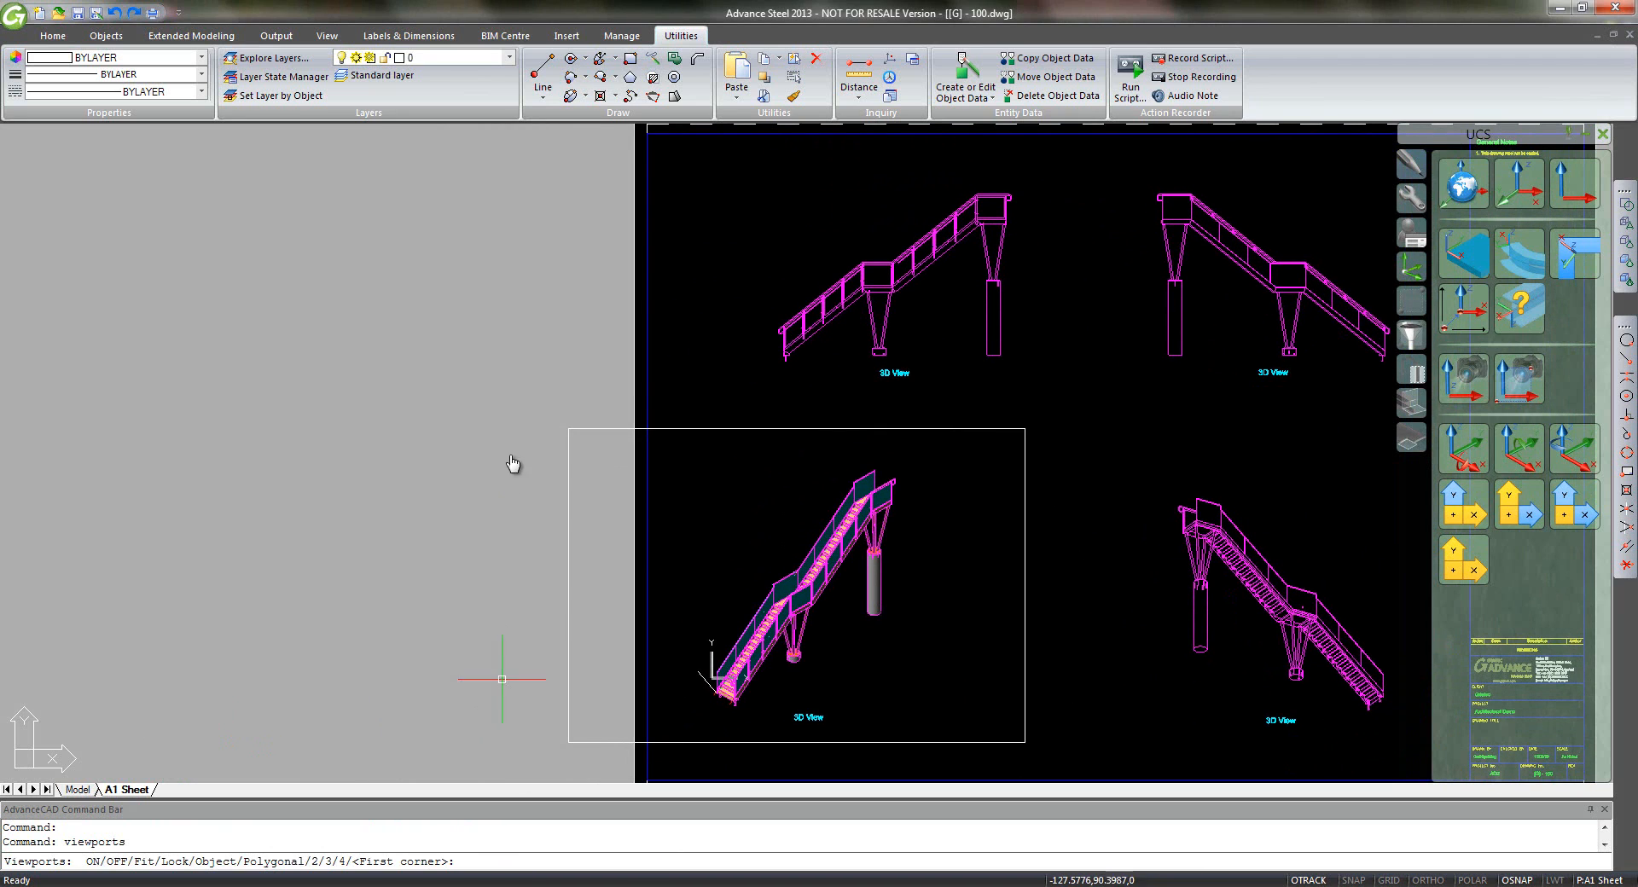
pyautogui.click(589, 307)
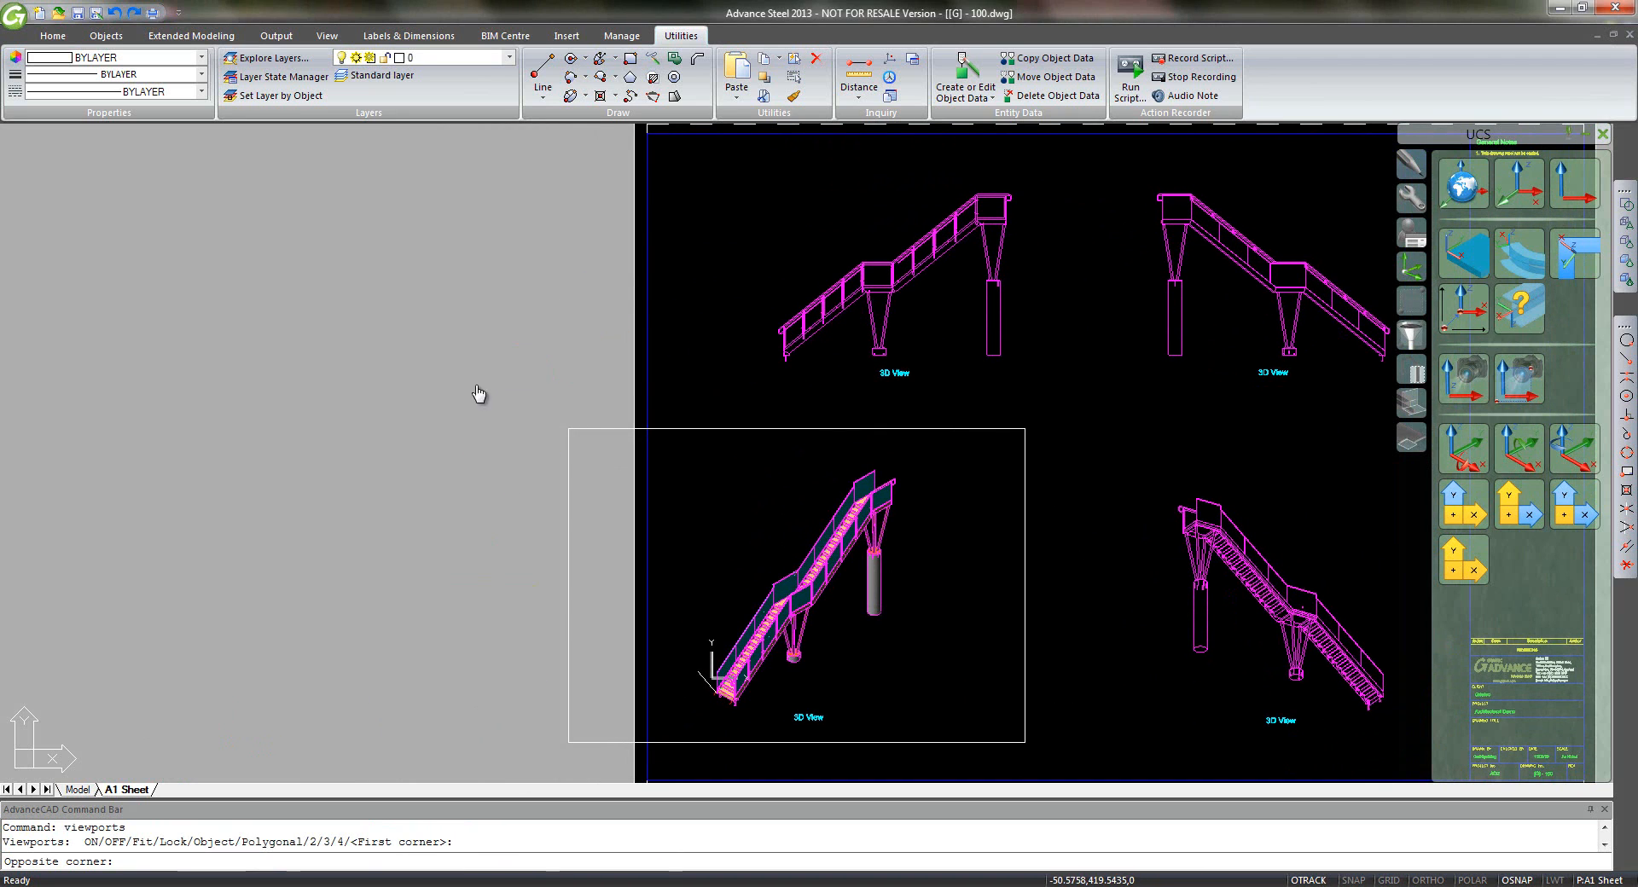
pyautogui.click(139, 636)
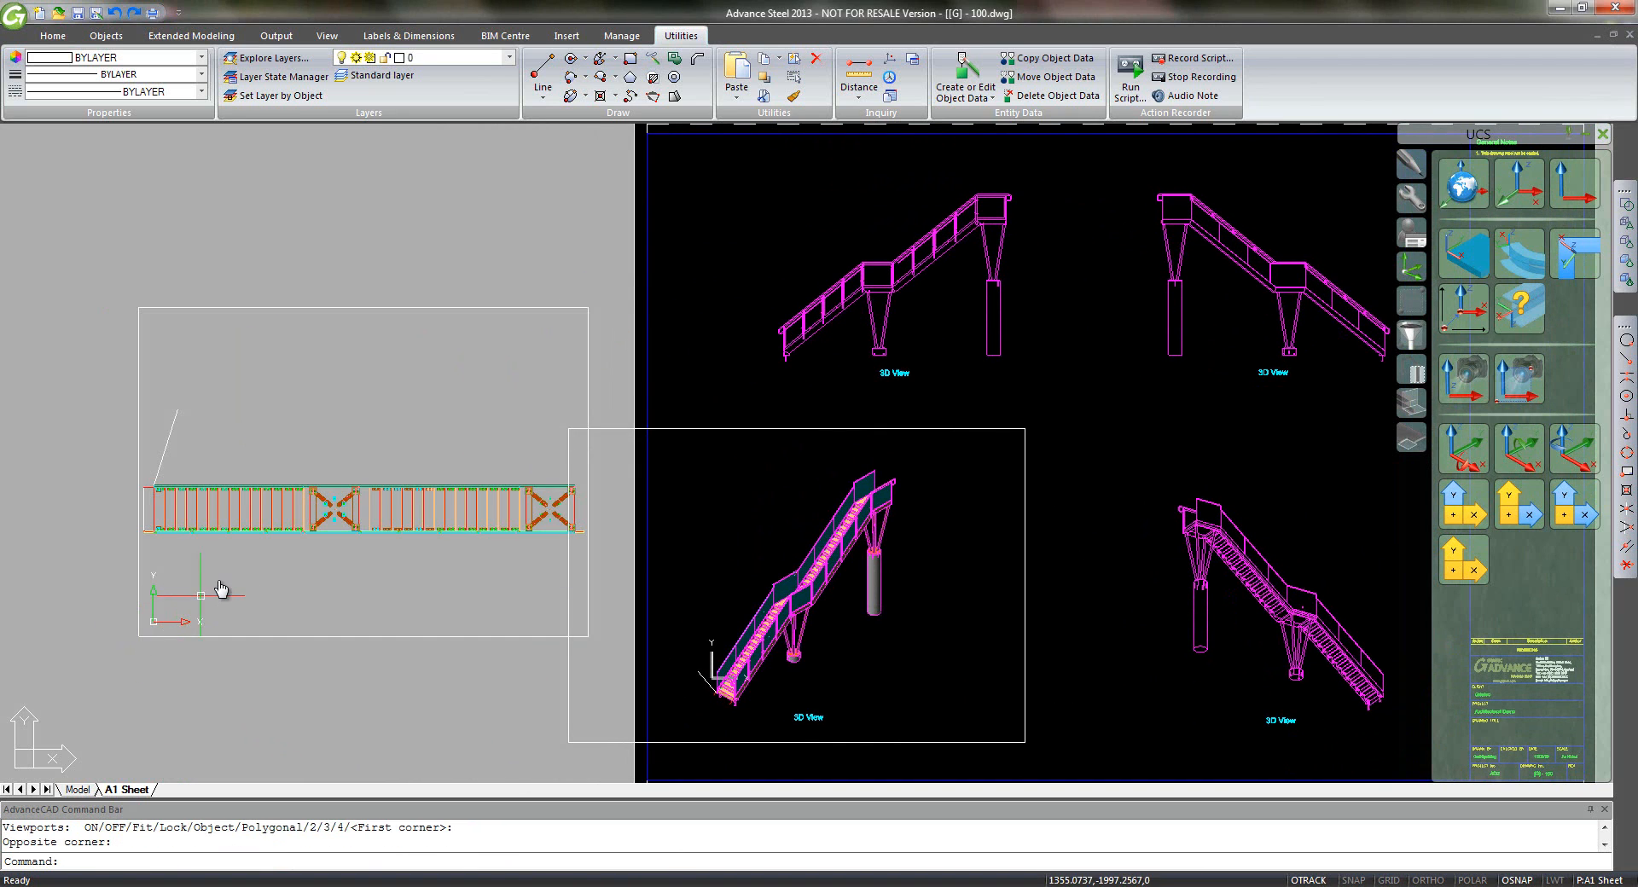
# - Restore UCS 2, show the viewport in plan of it, and shade it Conceptual
pyautogui.write('ucs')
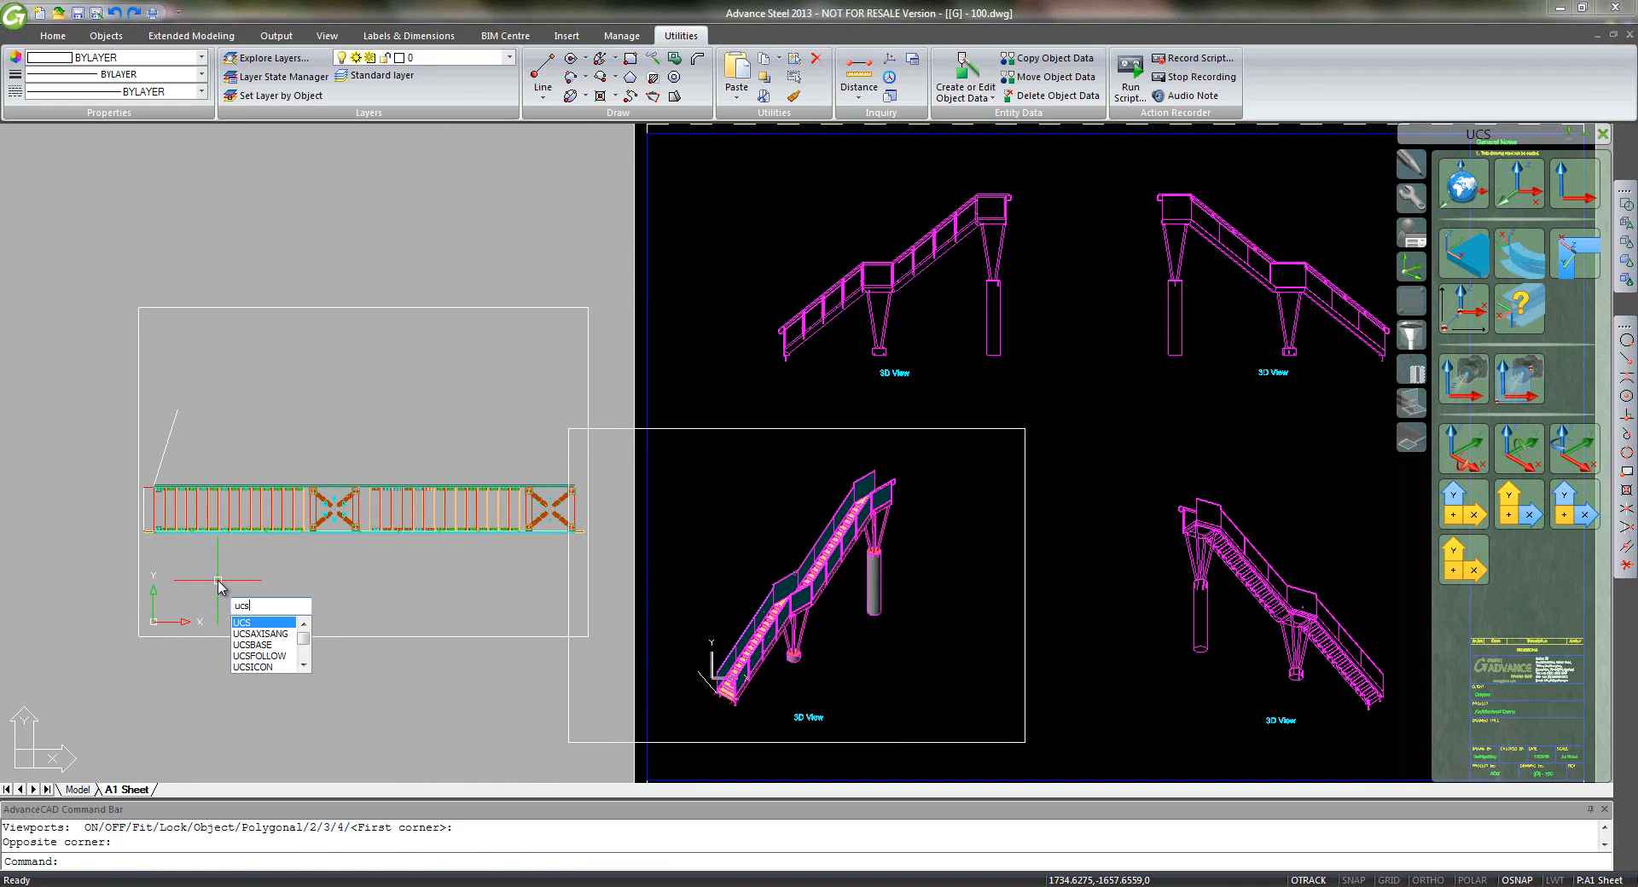
pyautogui.press('Return')
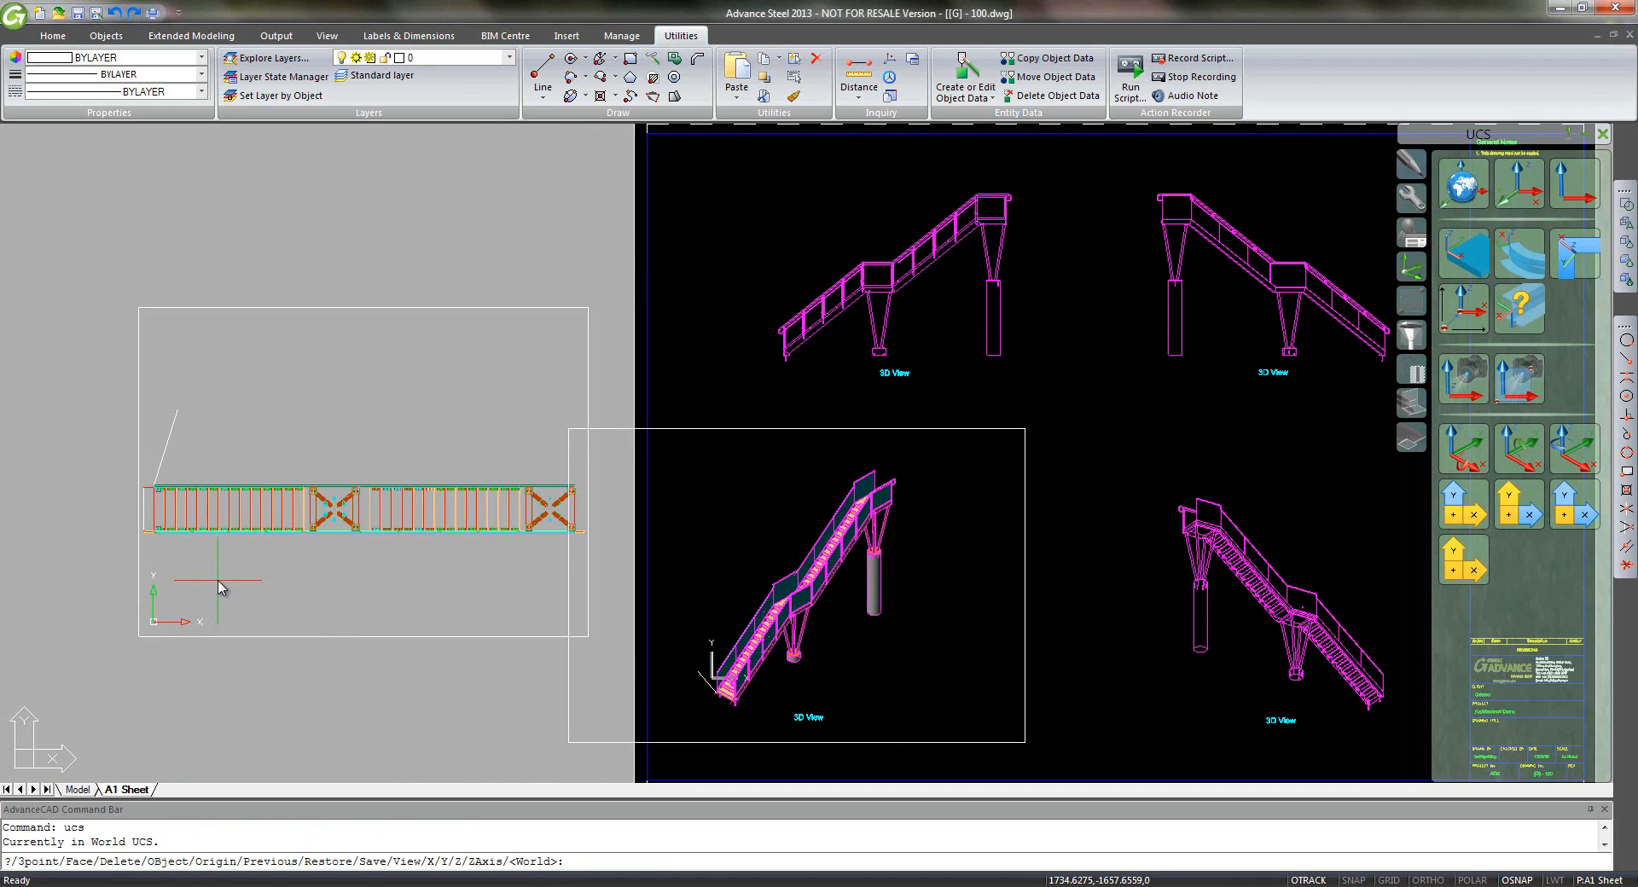
pyautogui.write('r')
pyautogui.press('Return')
pyautogui.write('2')
pyautogui.press('Return')
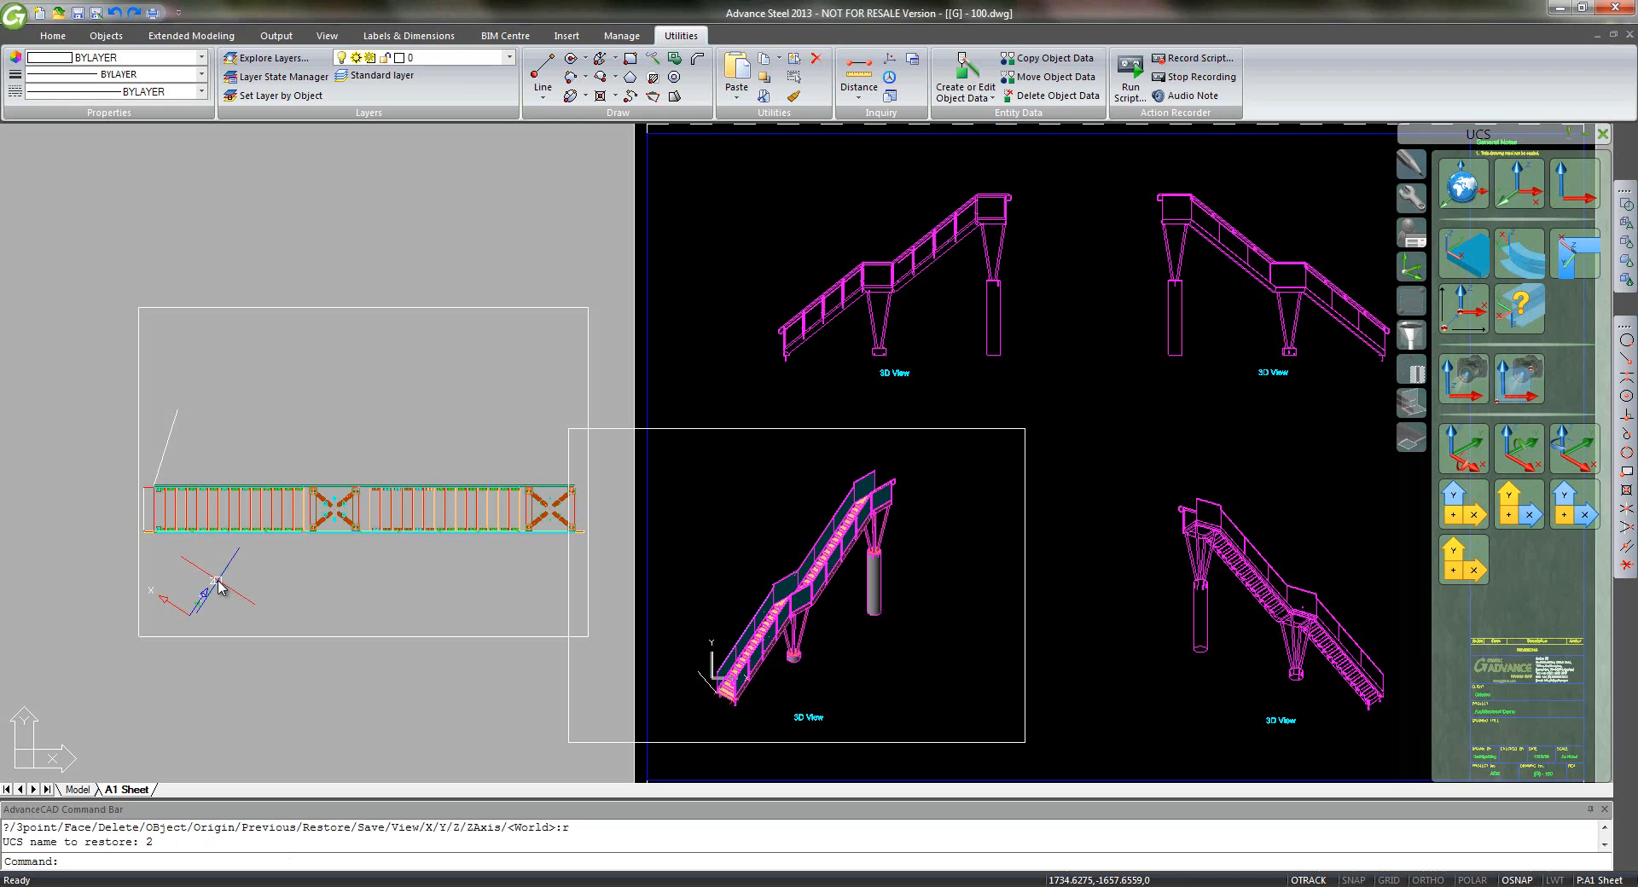
pyautogui.click(1463, 377)
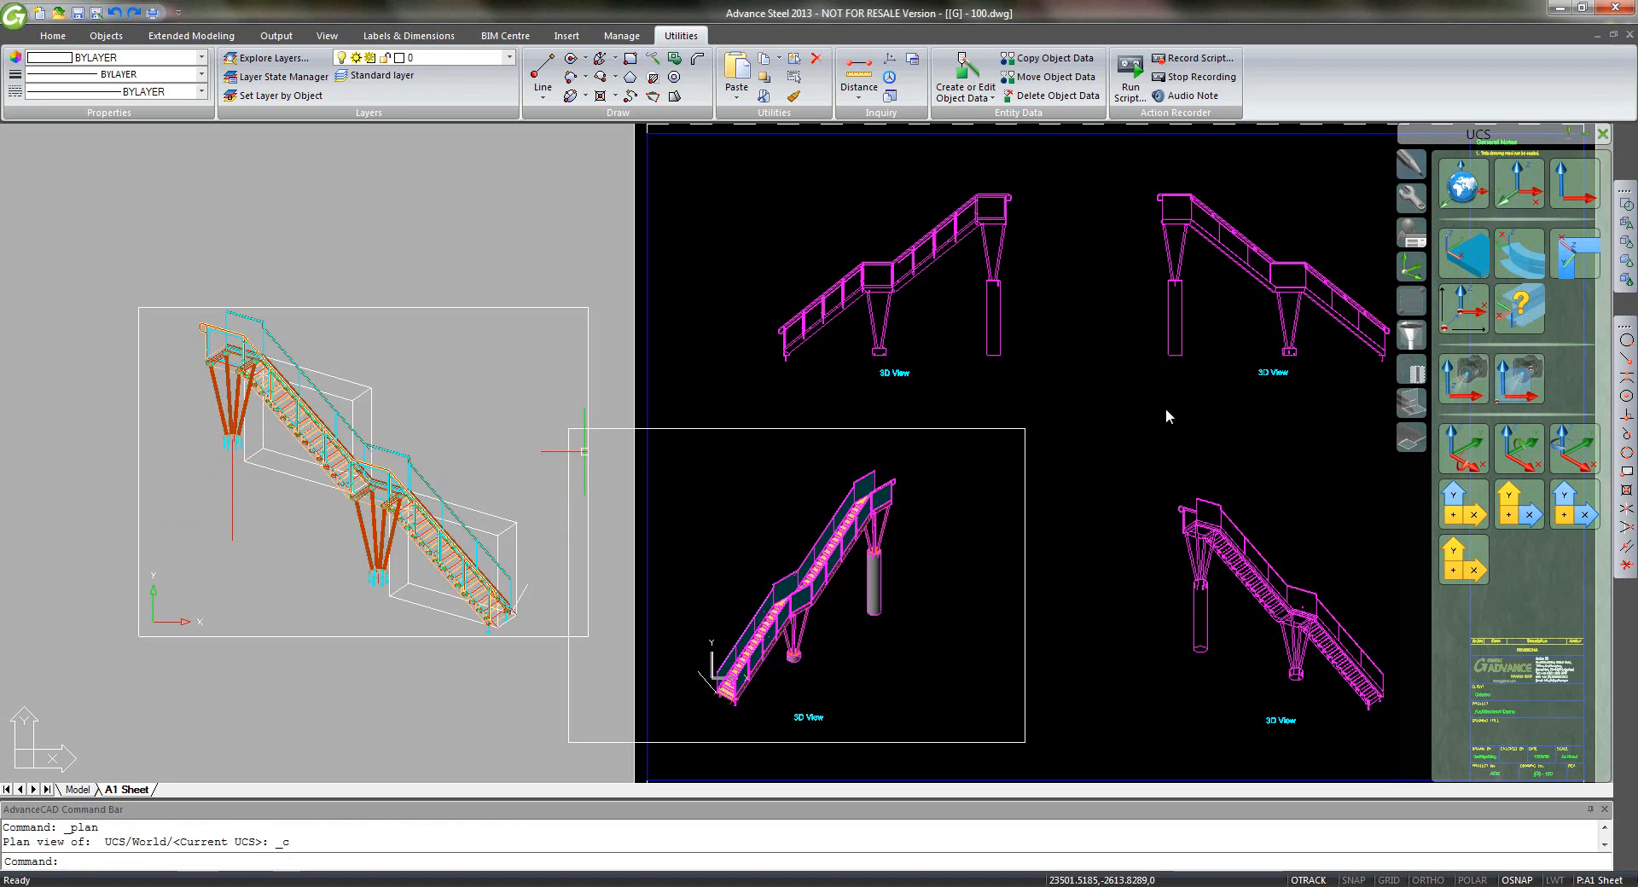
pyautogui.click(1626, 283)
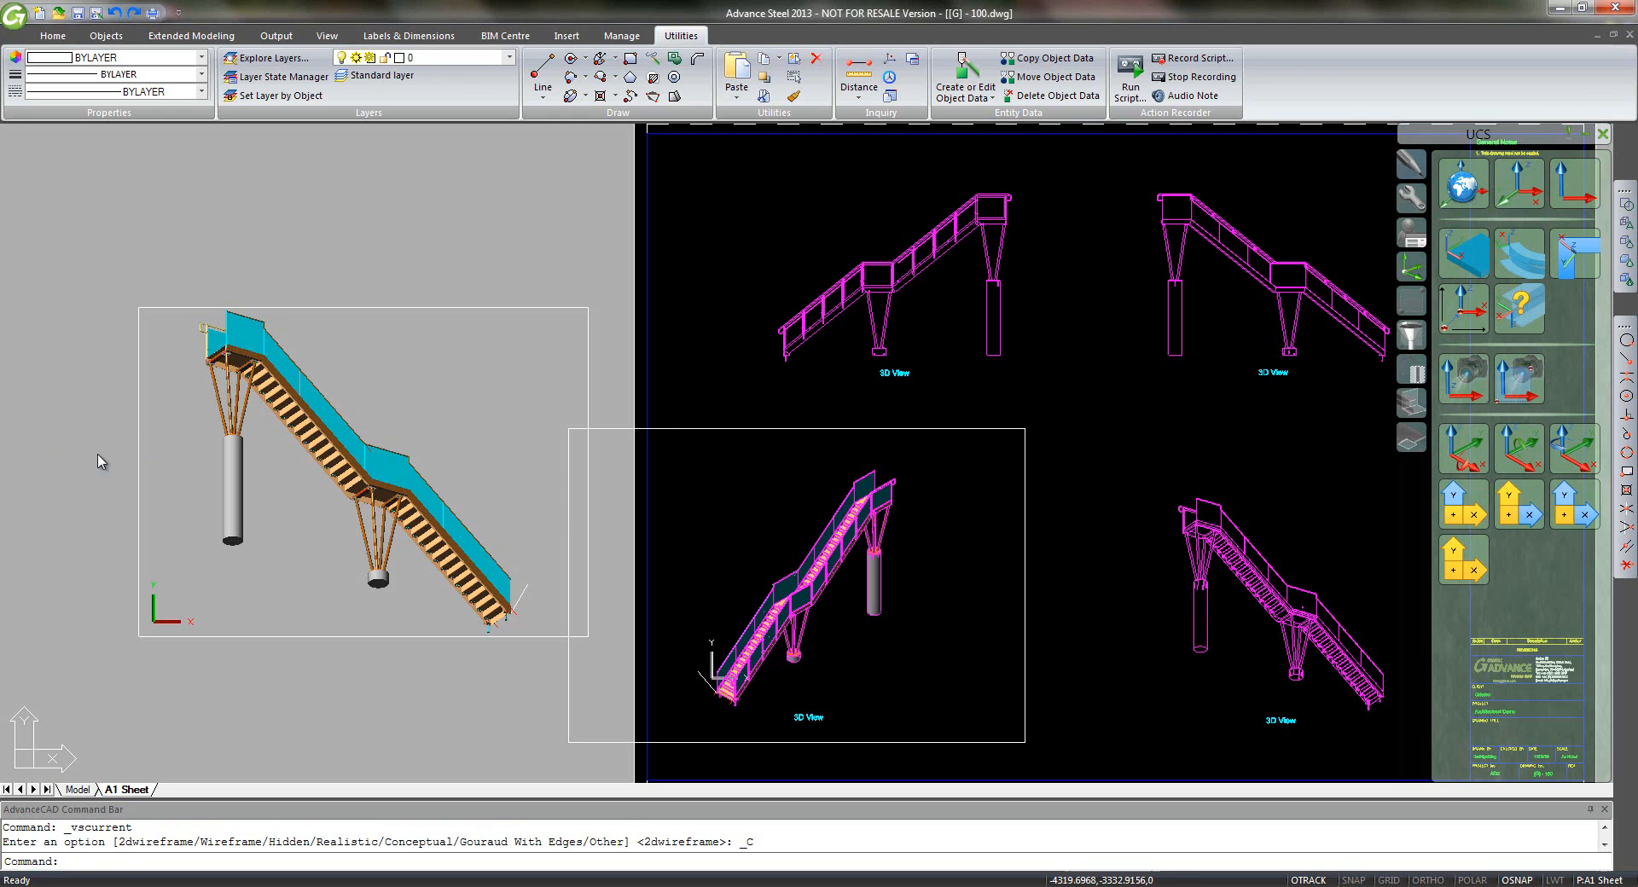
# - Set the side-elevation viewport's standard scale to 1:50 in its Properties
pyautogui.click(338, 637)
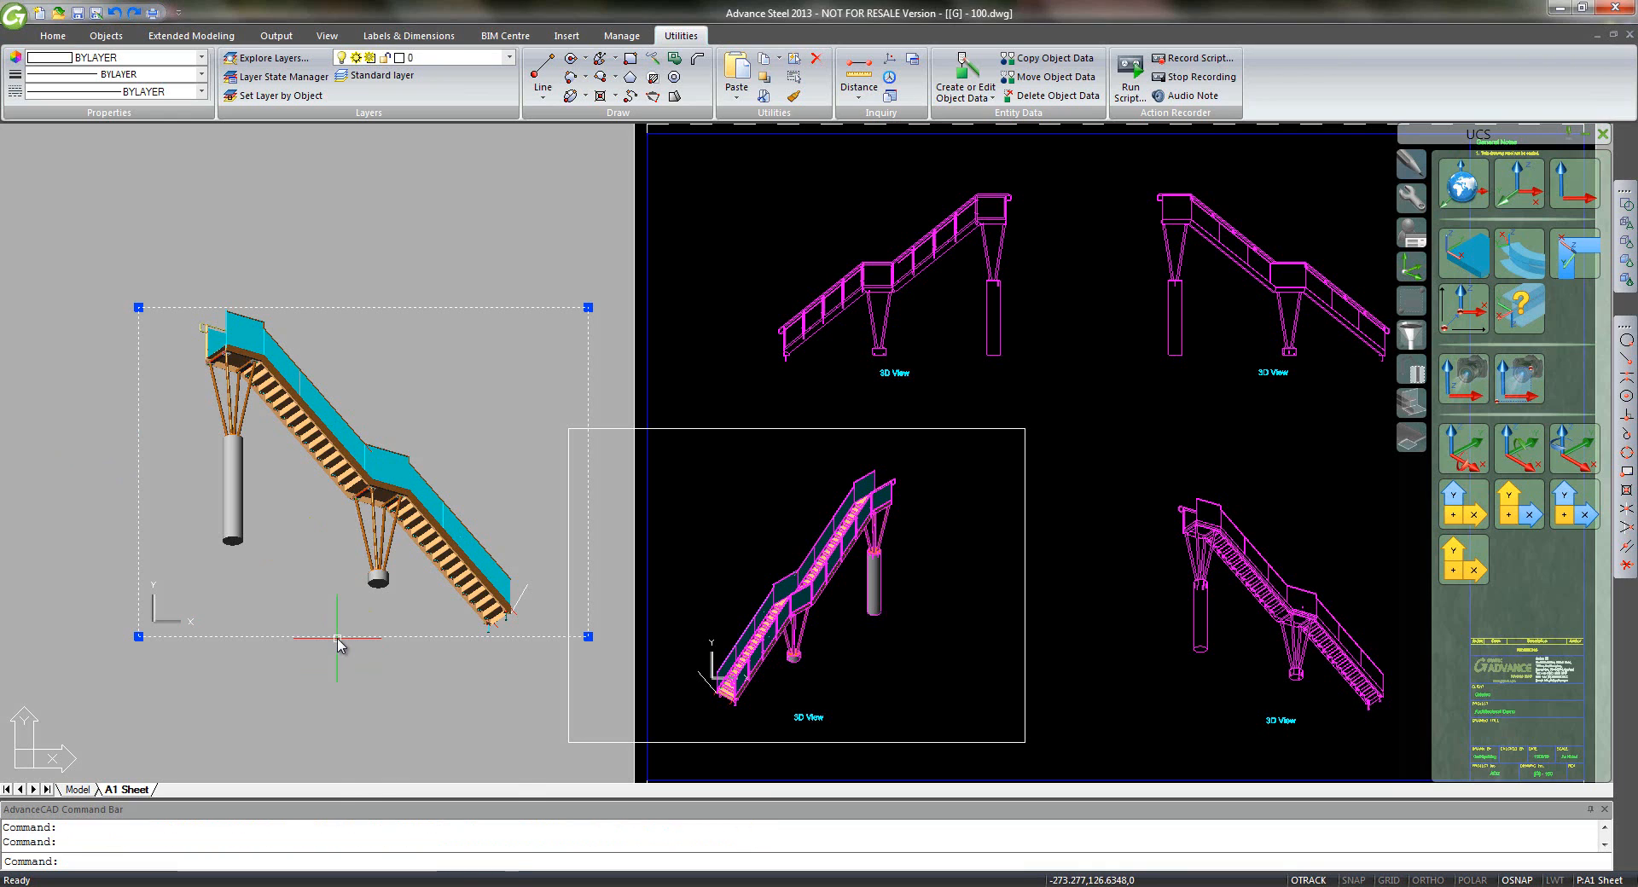
pyautogui.rightClick(338, 640)
pyautogui.click(427, 860)
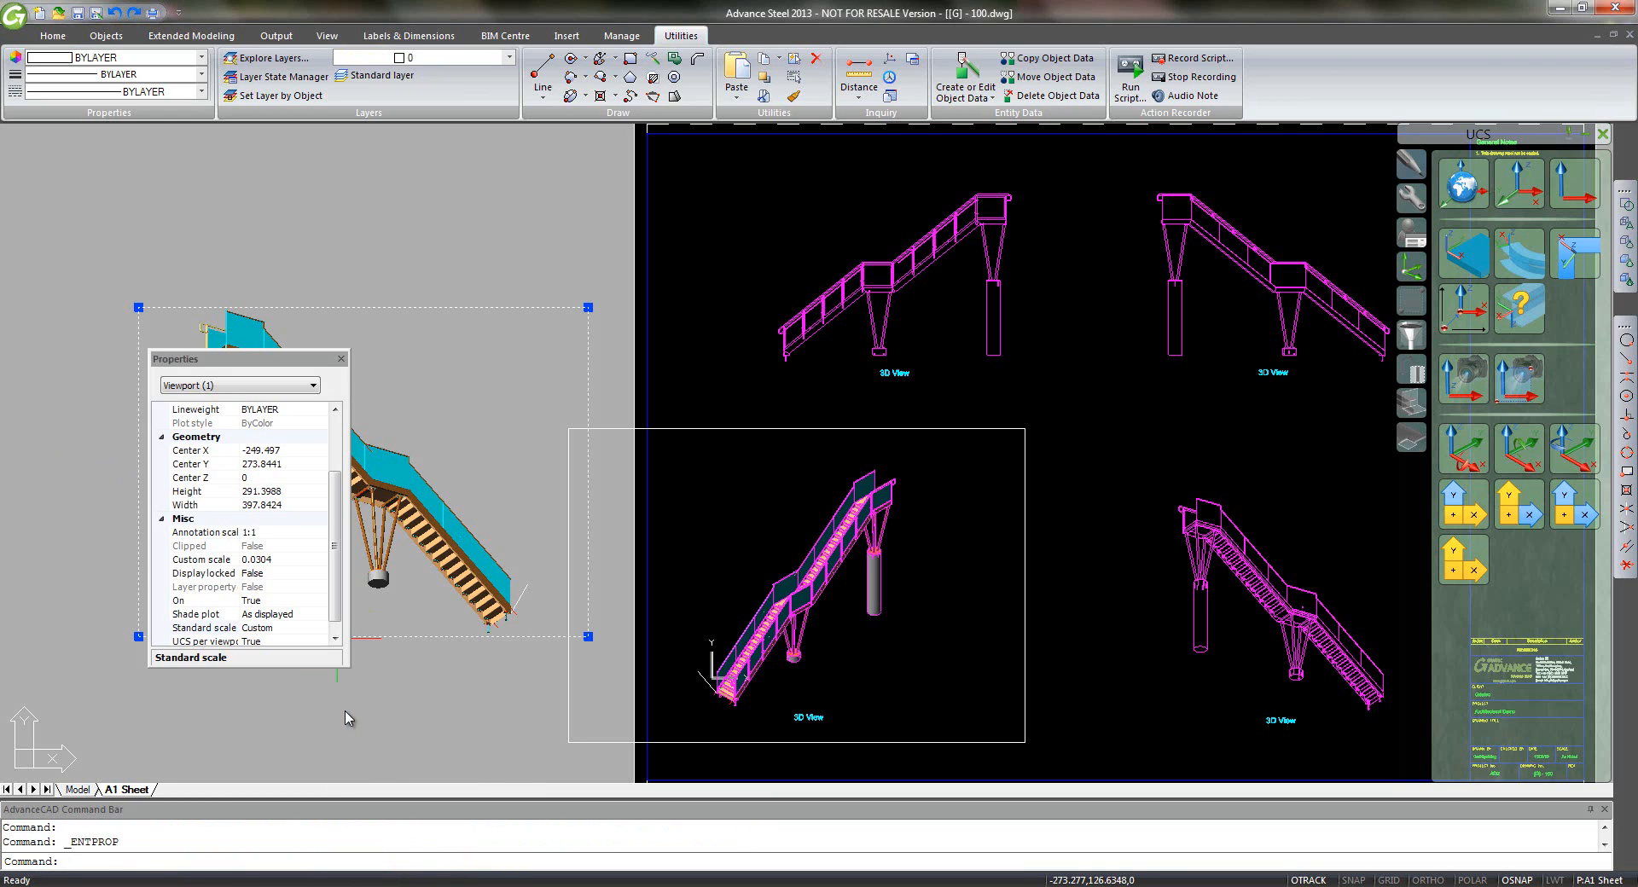
pyautogui.click(309, 629)
pyautogui.click(320, 628)
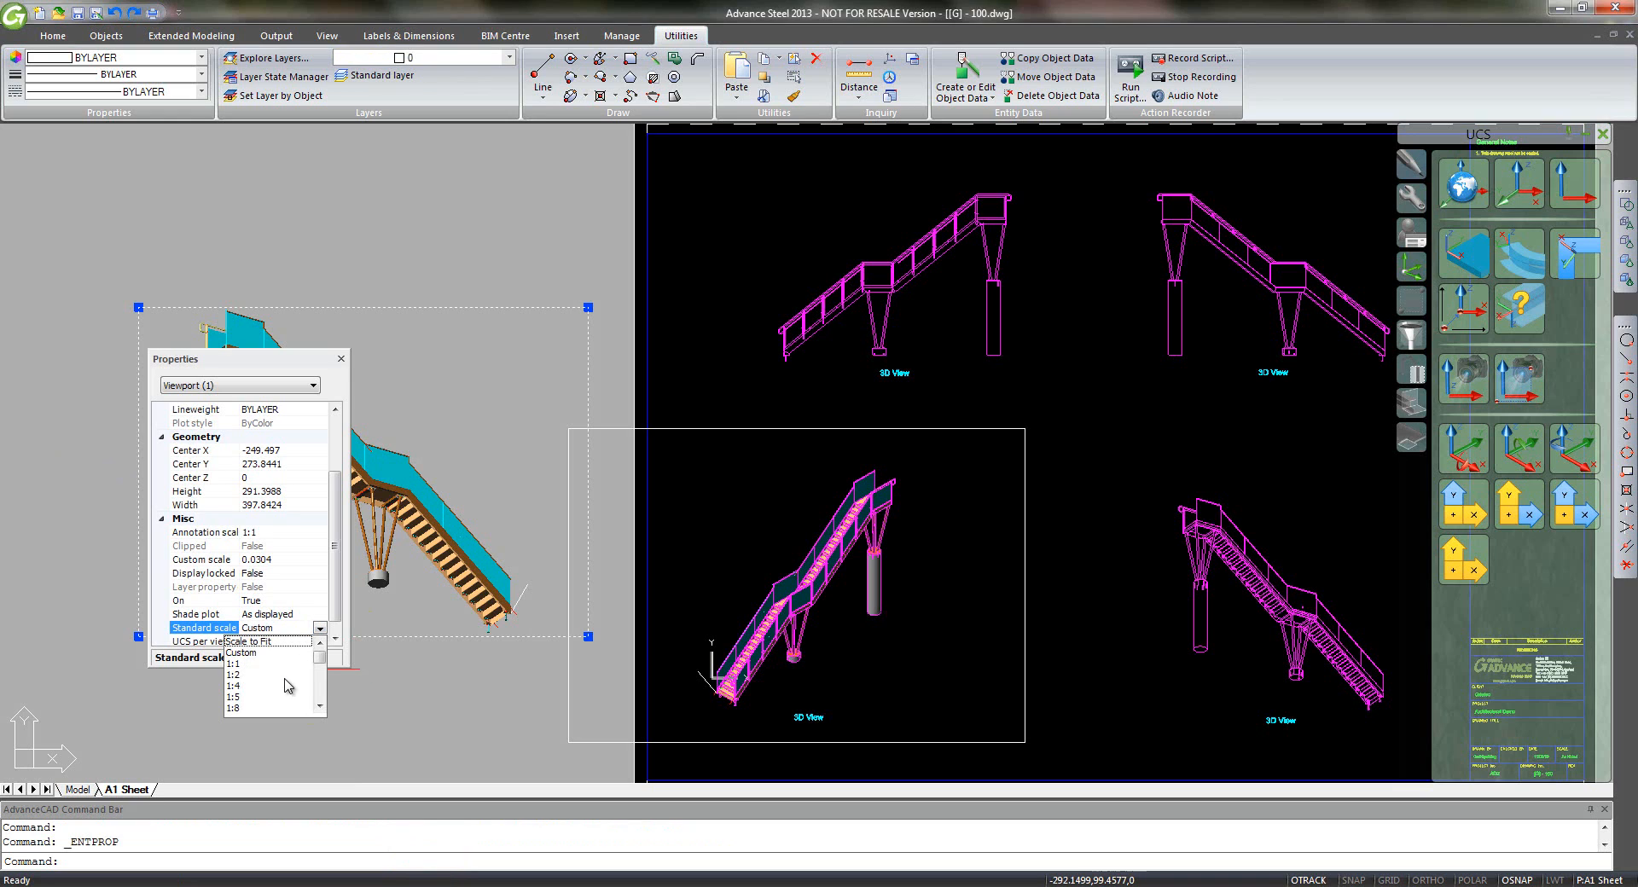
pyautogui.scroll(-4, 287, 686)
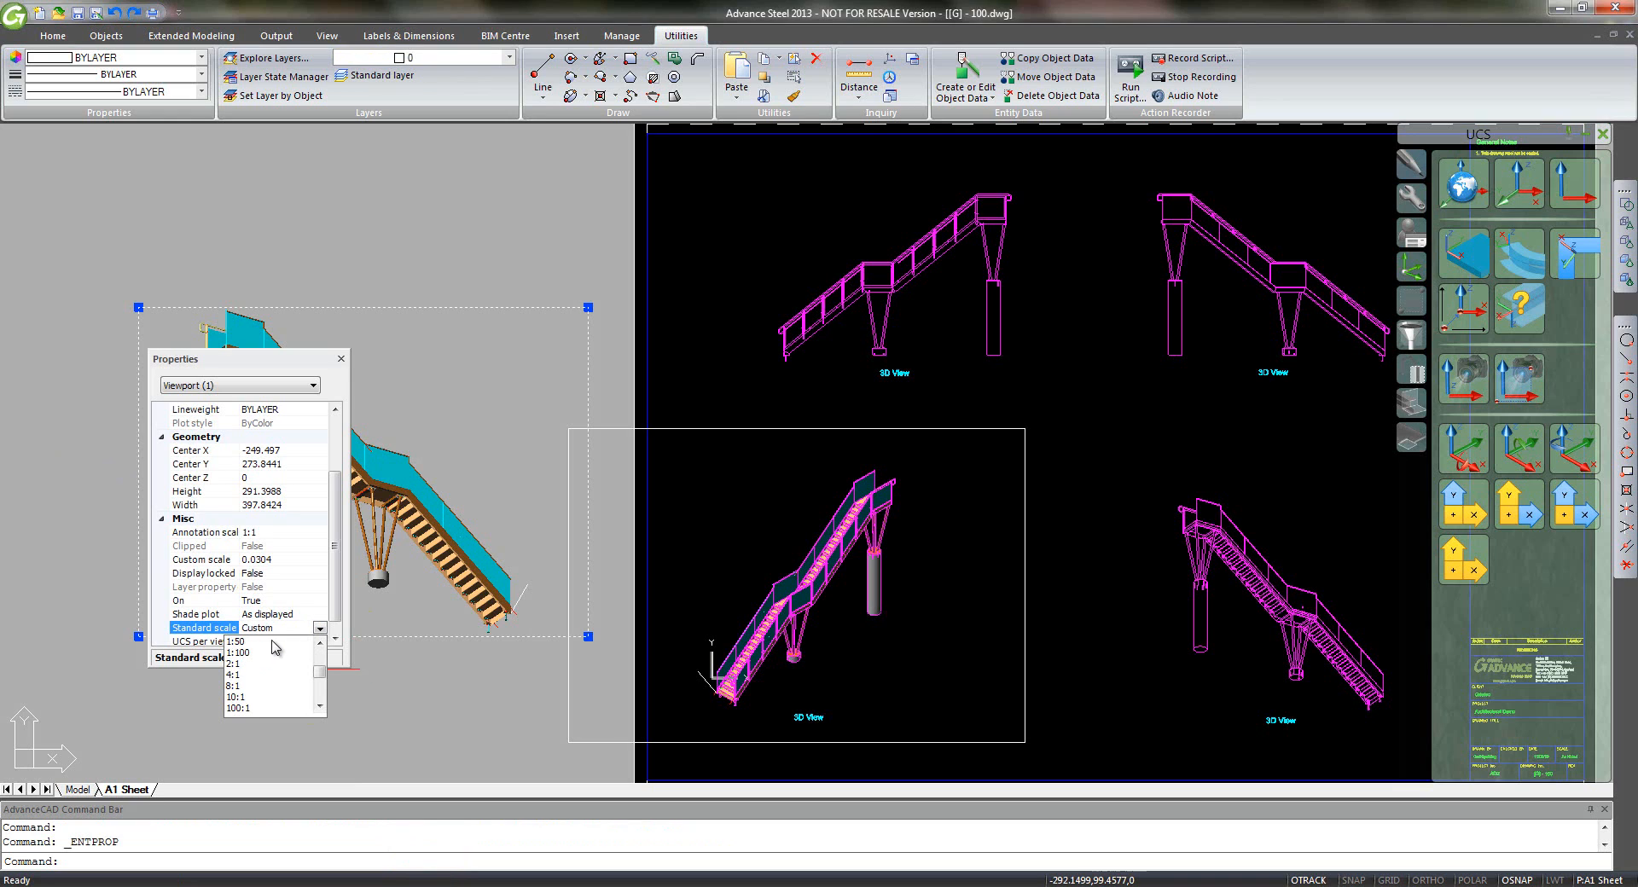
pyautogui.click(271, 641)
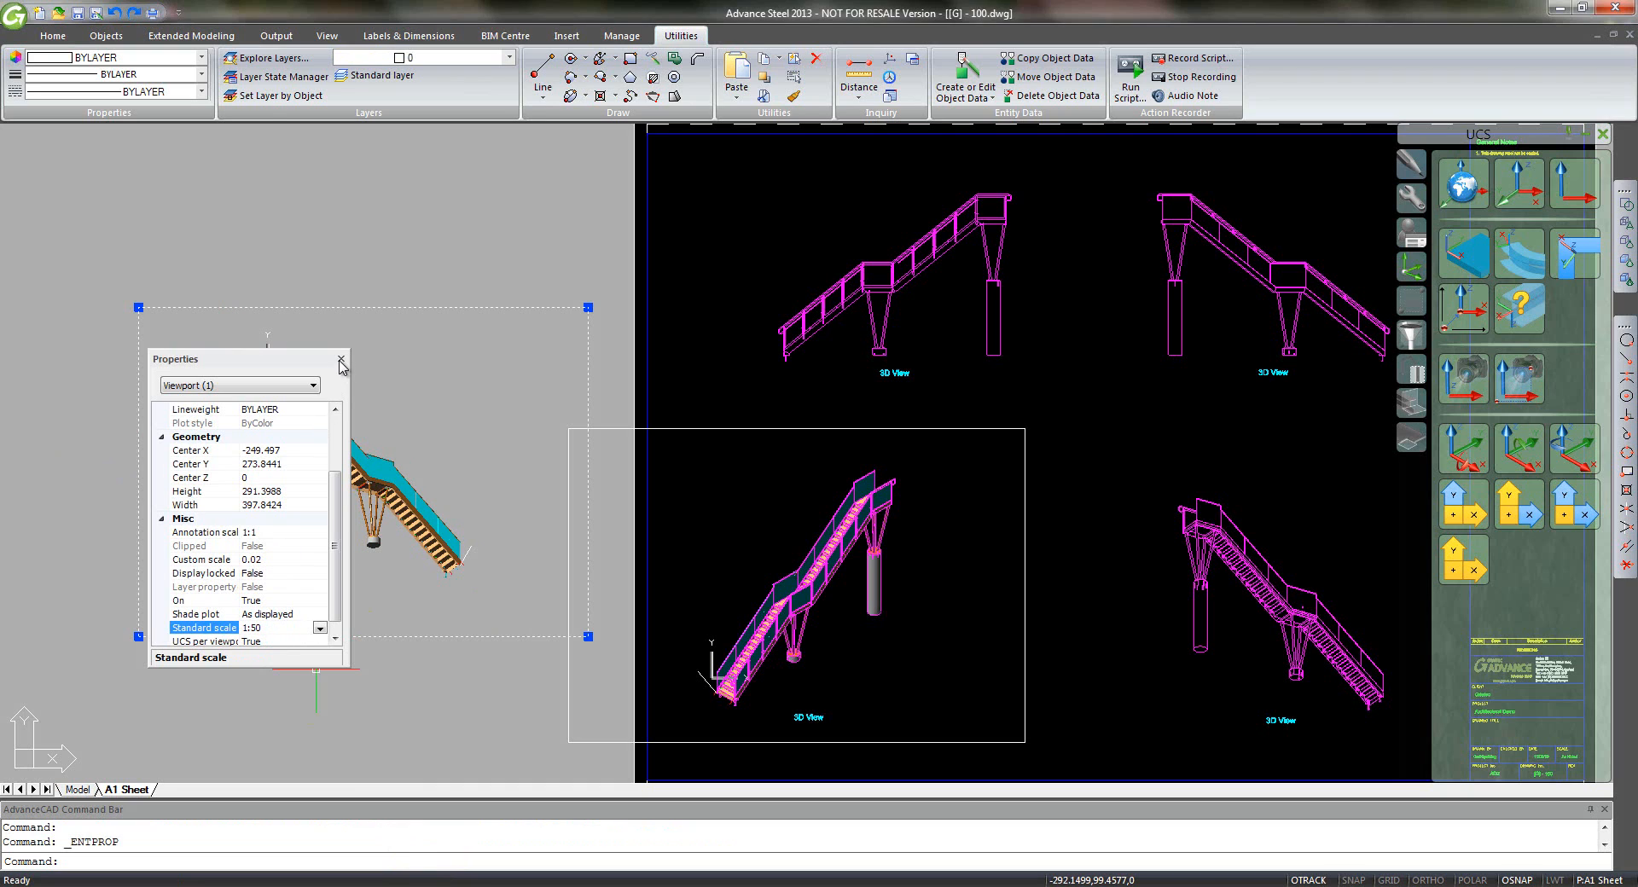
pyautogui.click(340, 361)
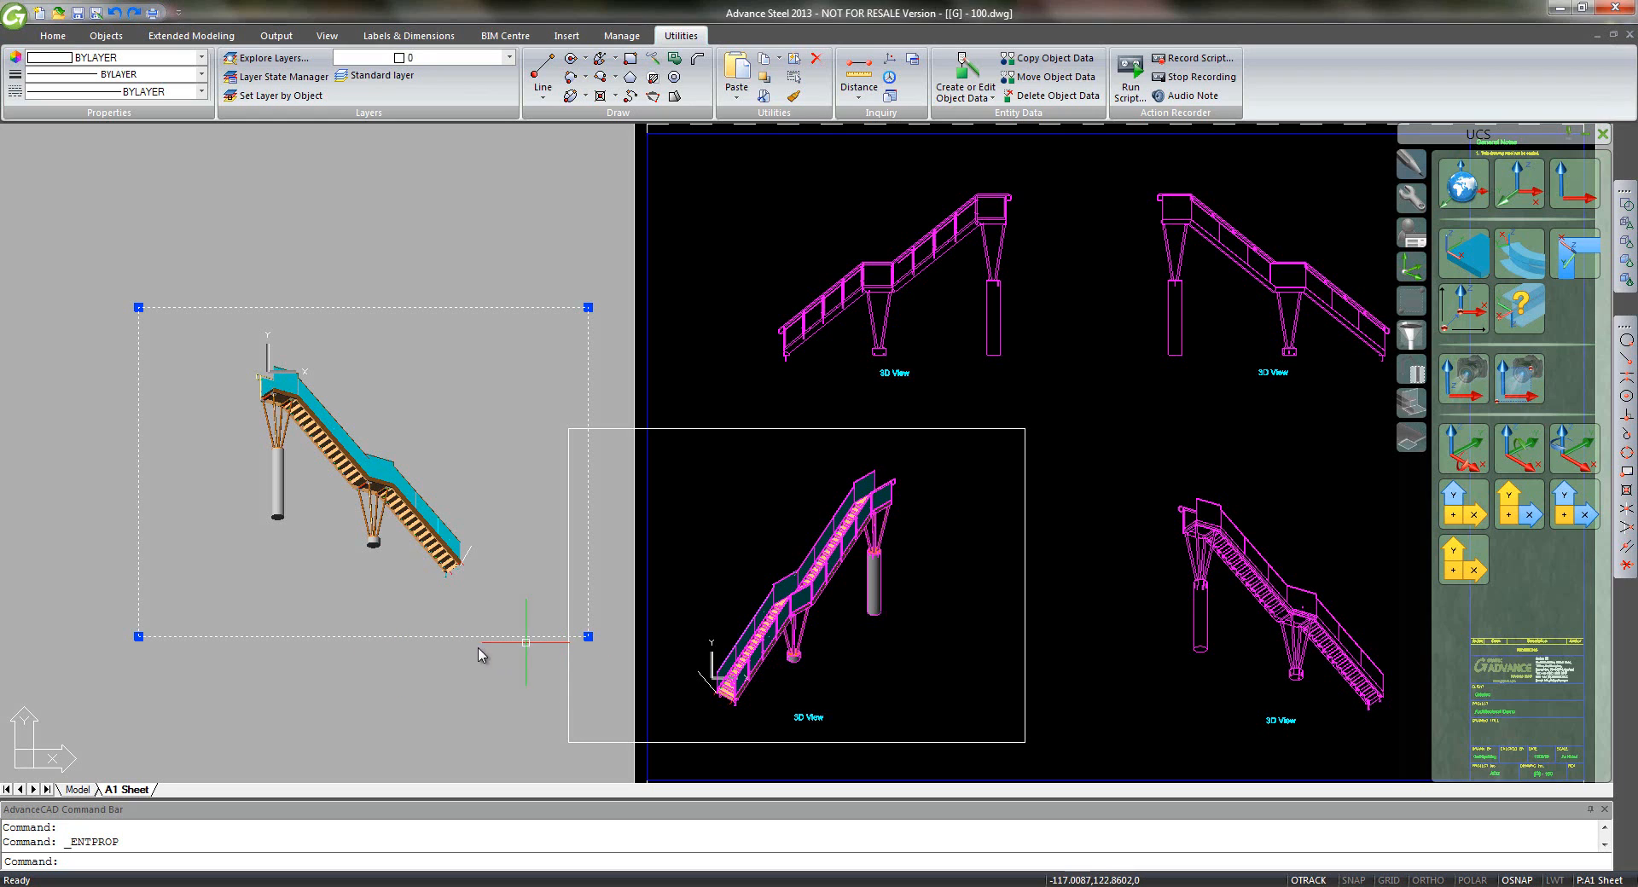
# - Move the shaded 1:50 viewport so its stair's bottom end lands on the lower-right view's stair end
pyautogui.write('m')
pyautogui.press('Return')
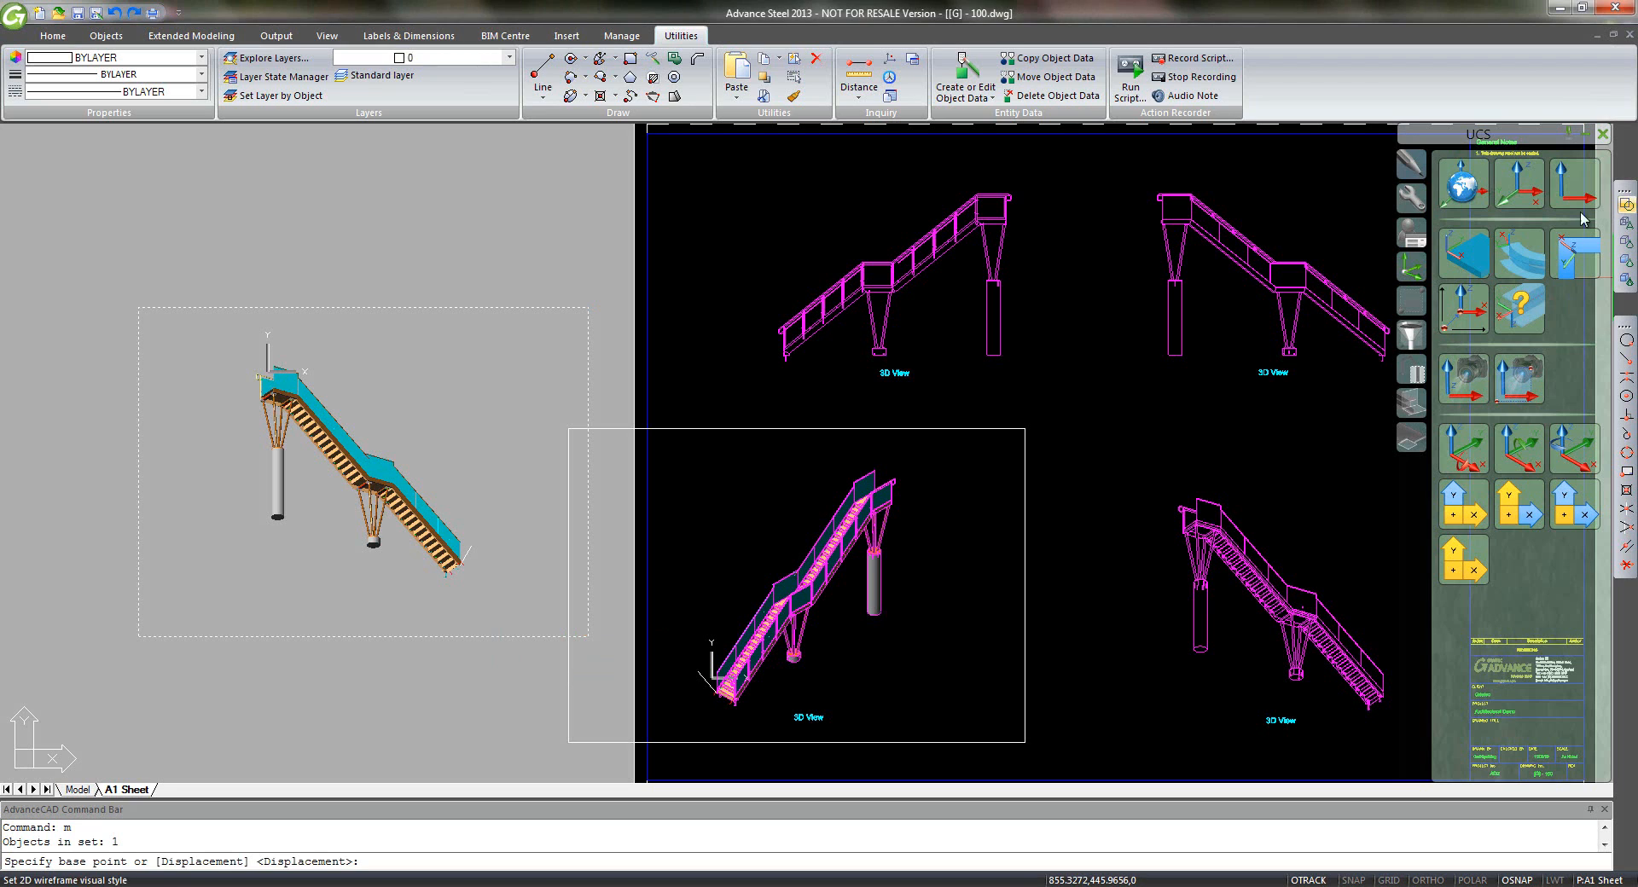
pyautogui.click(1626, 362)
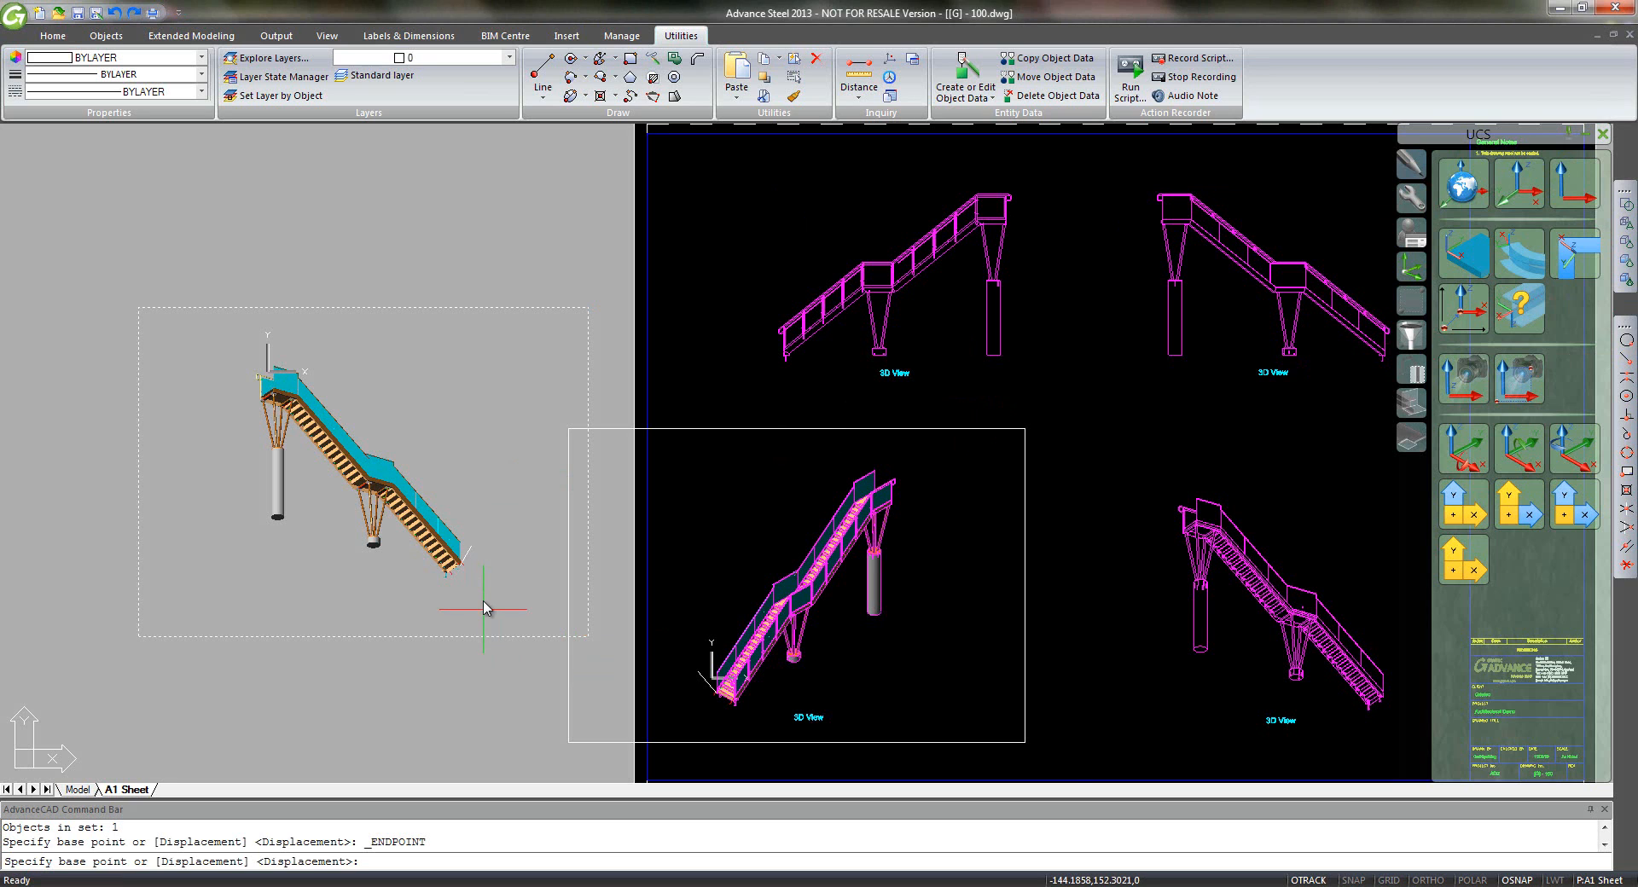
pyautogui.scroll(6, 477, 578)
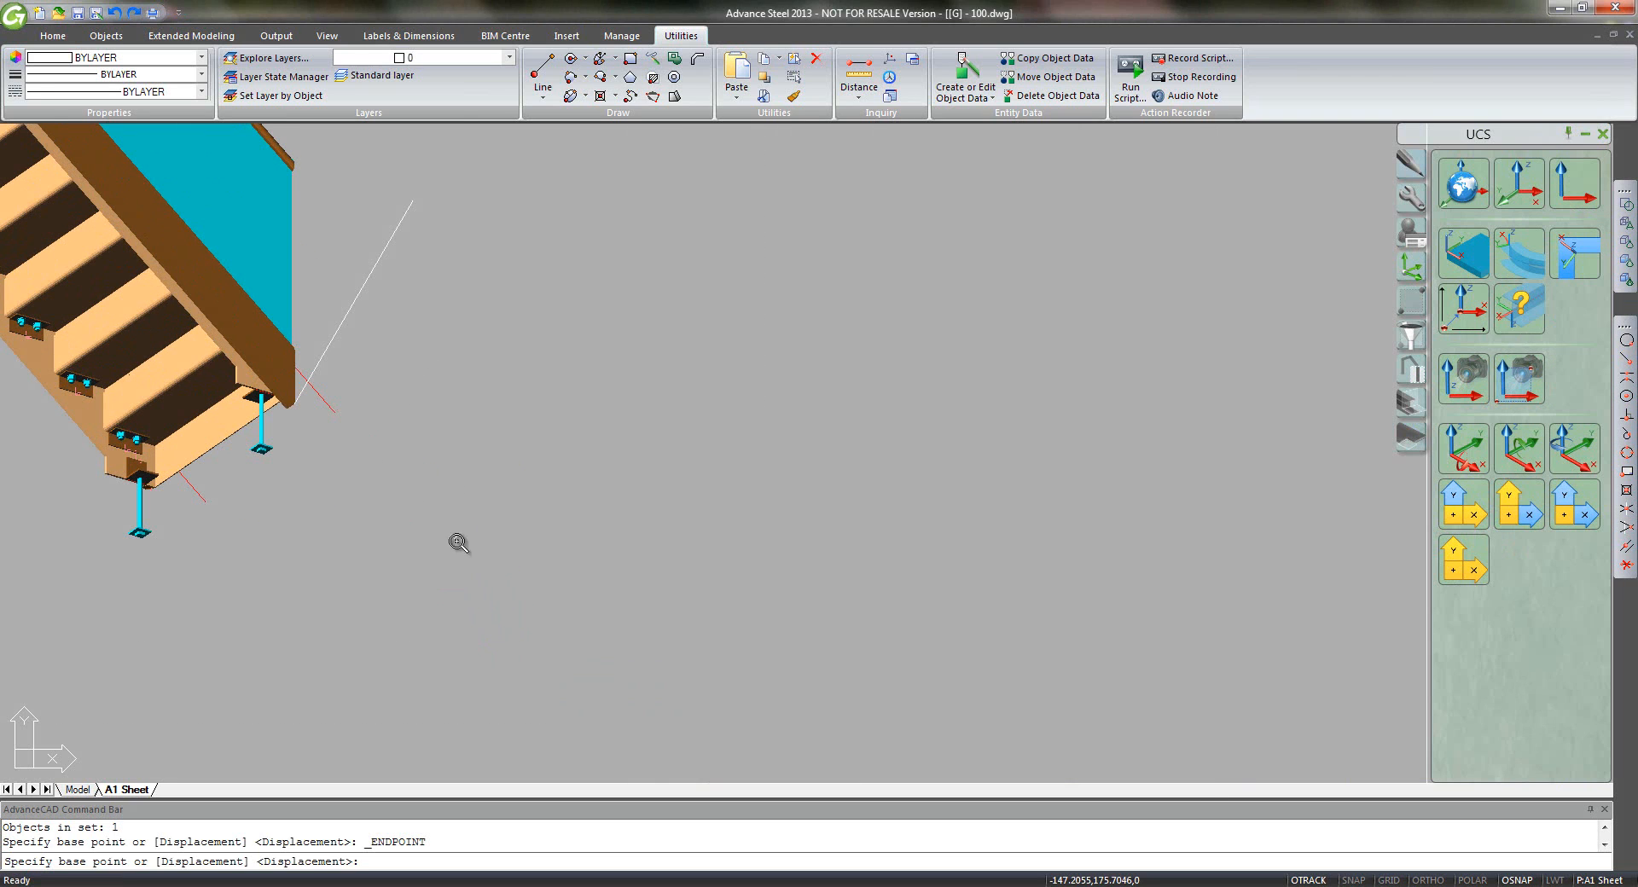
pyautogui.click(323, 358)
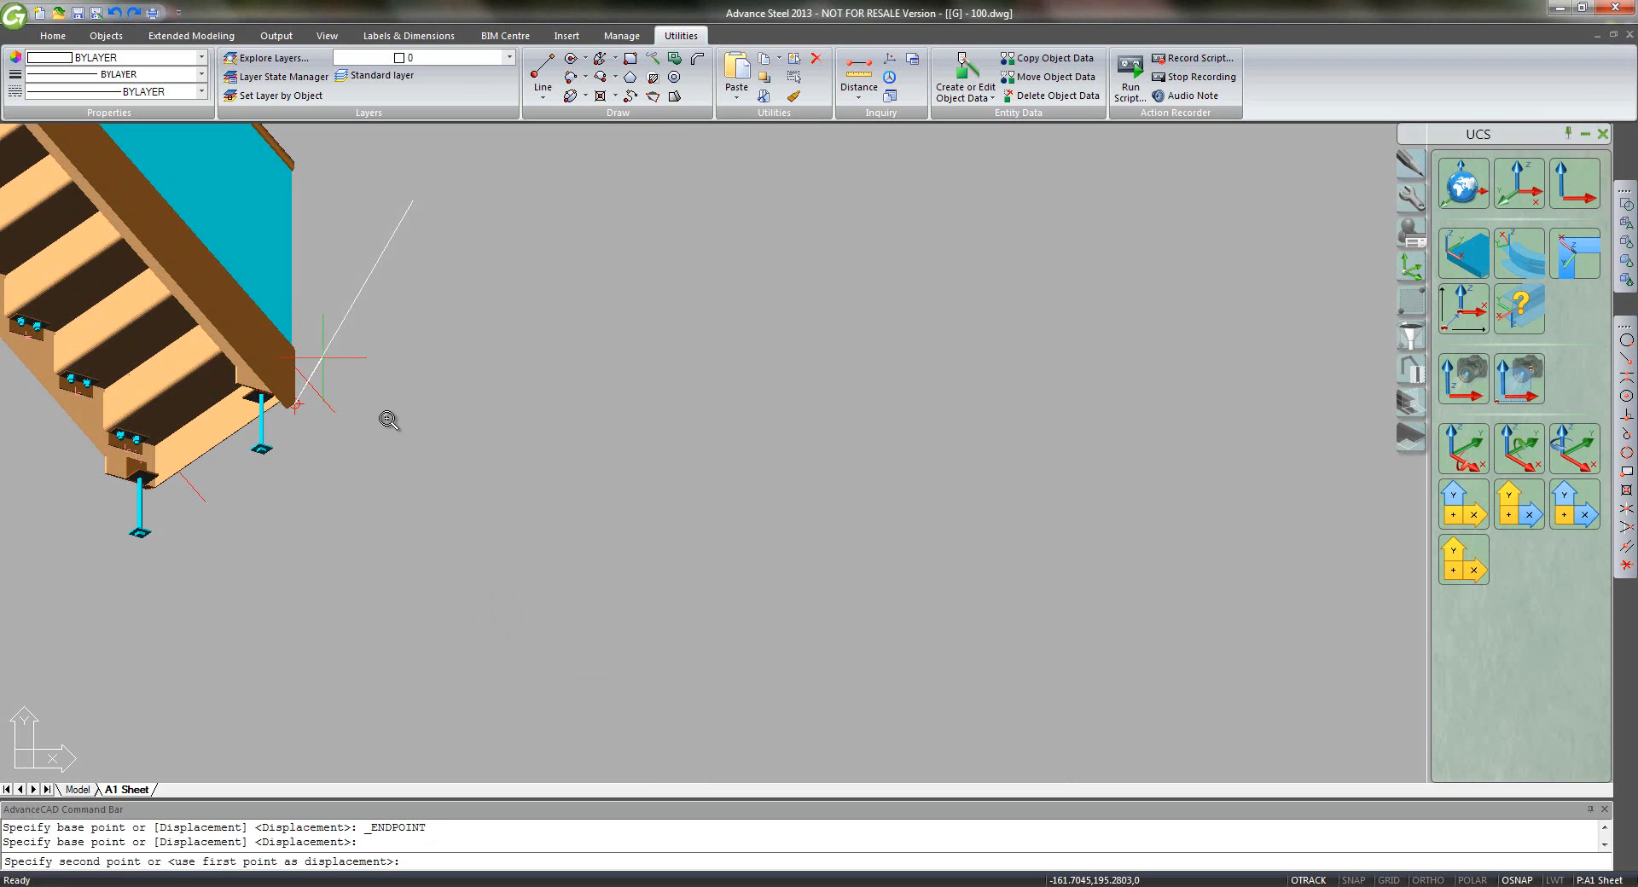
pyautogui.scroll(-2, 388, 419)
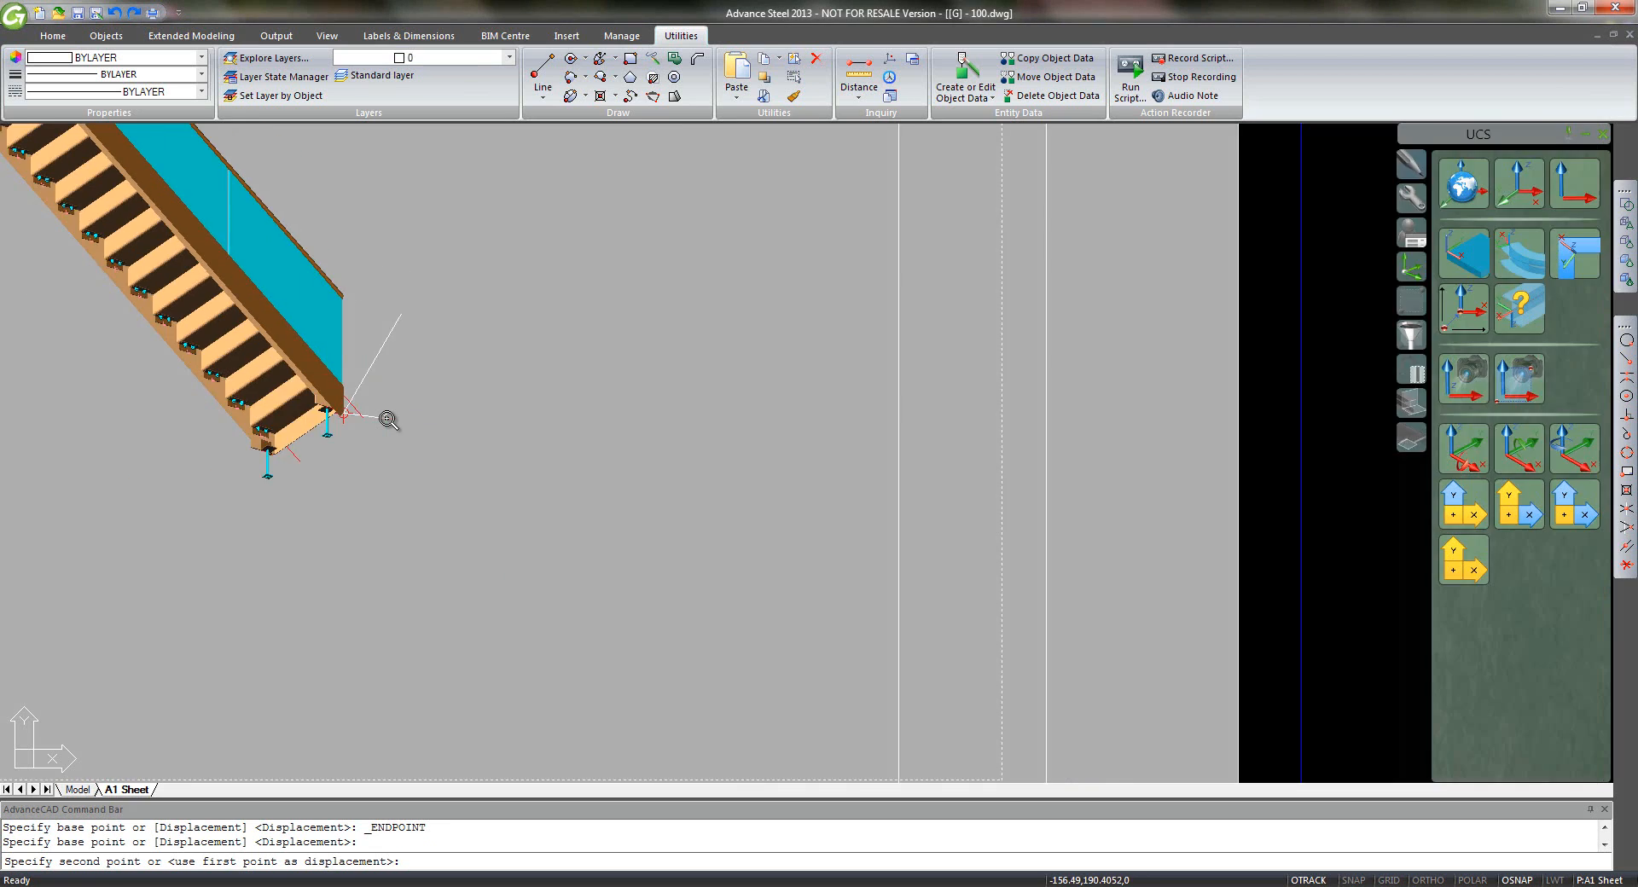
pyautogui.scroll(-4, 388, 419)
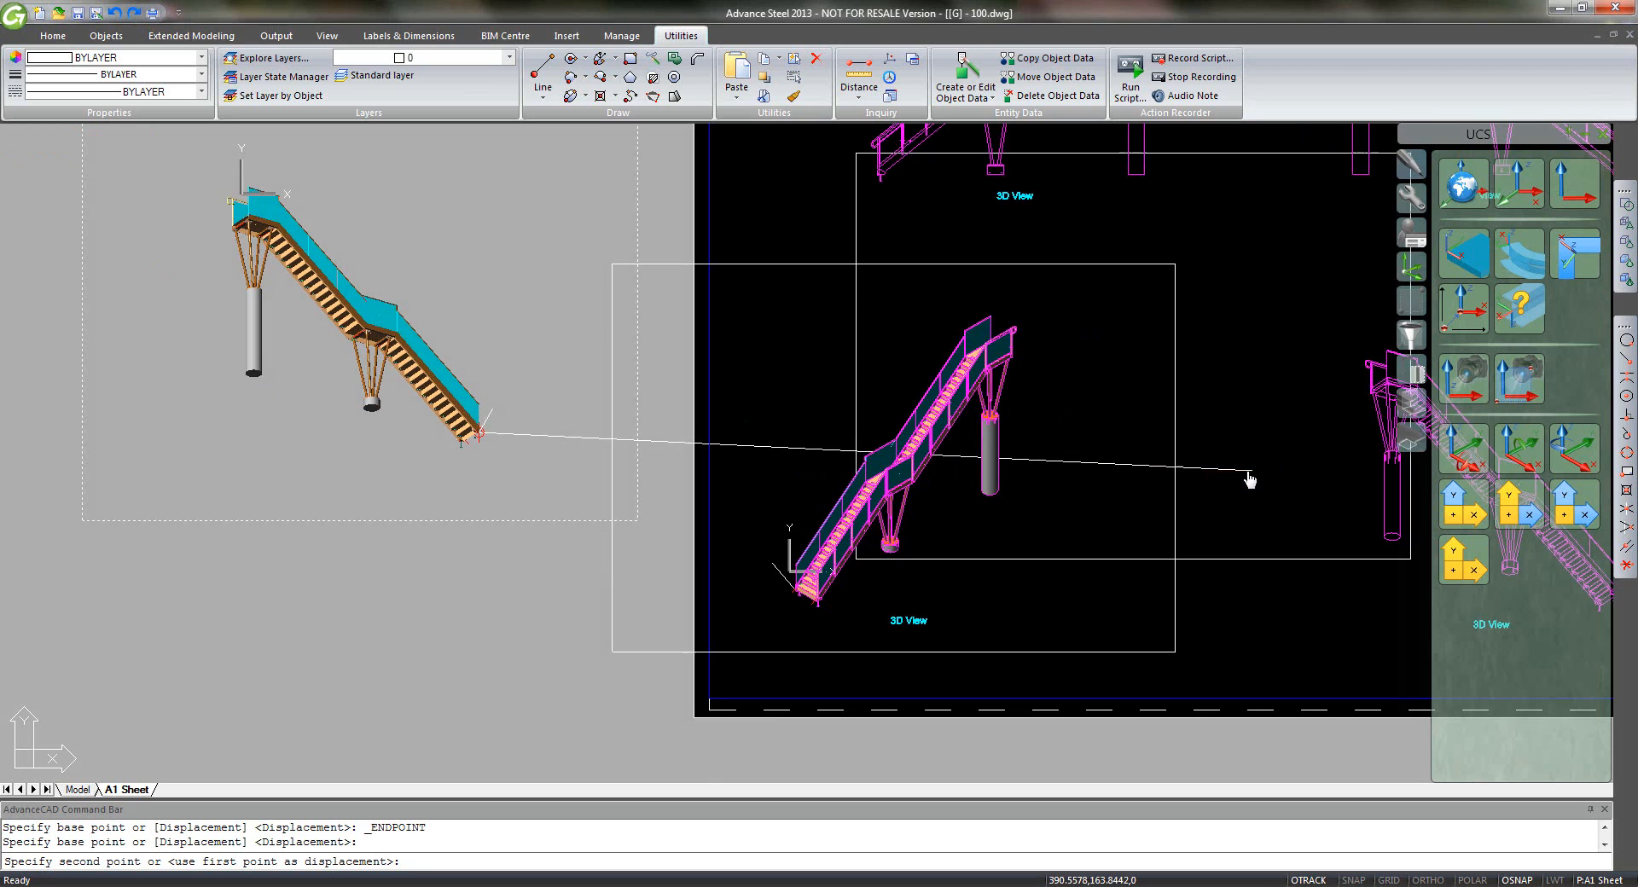
pyautogui.moveTo(1249, 479); pyautogui.dragTo(968, 506, button='middle')
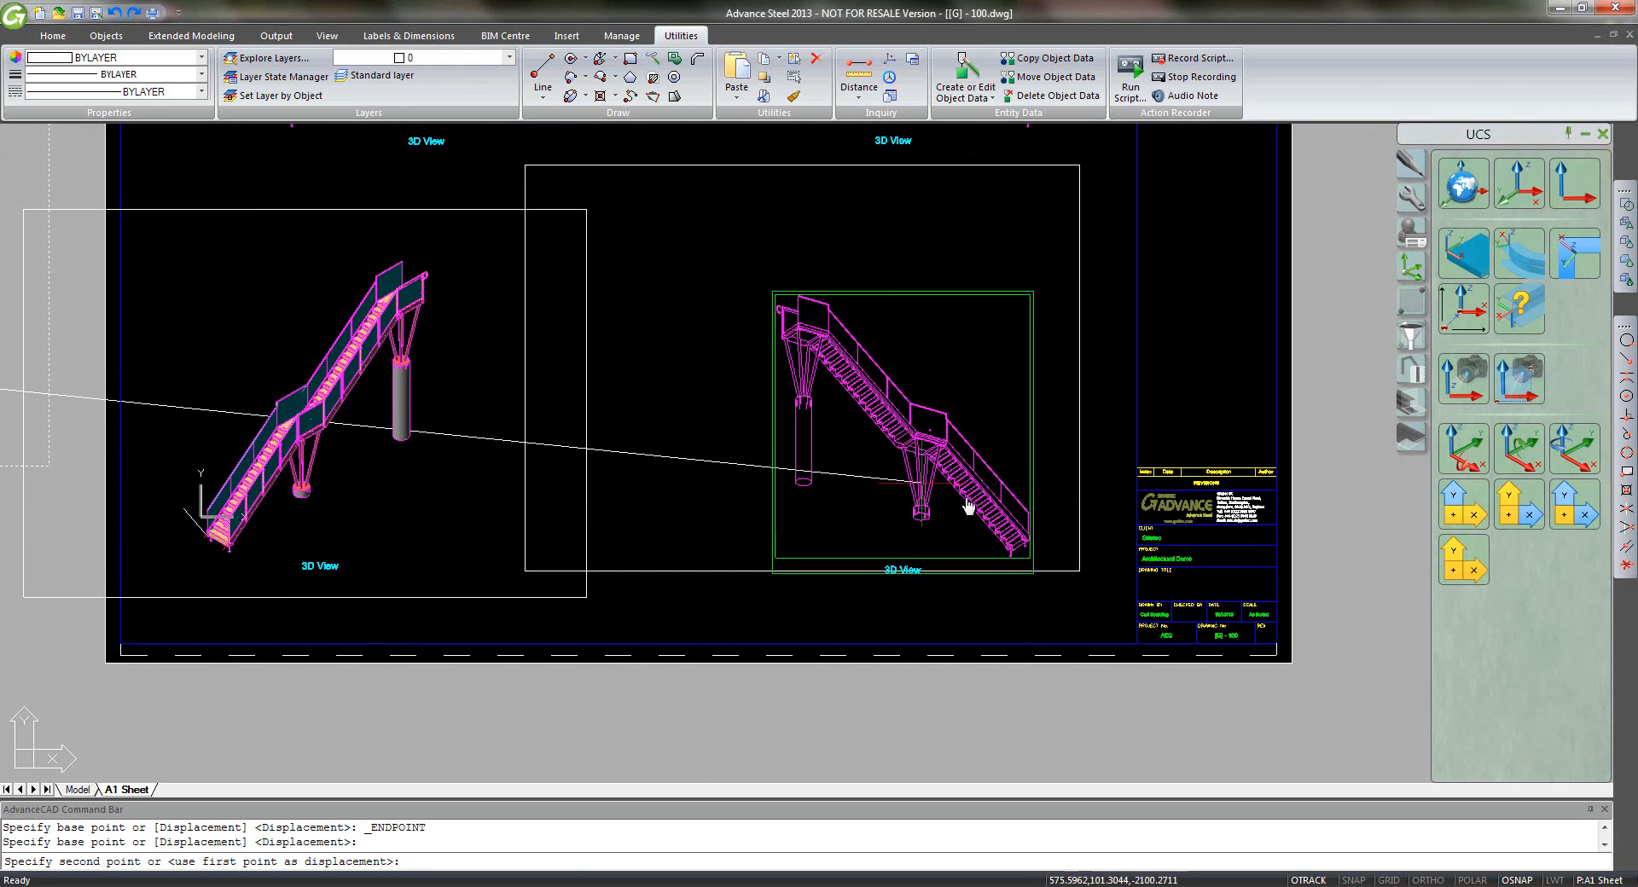
pyautogui.scroll(5, 1027, 550)
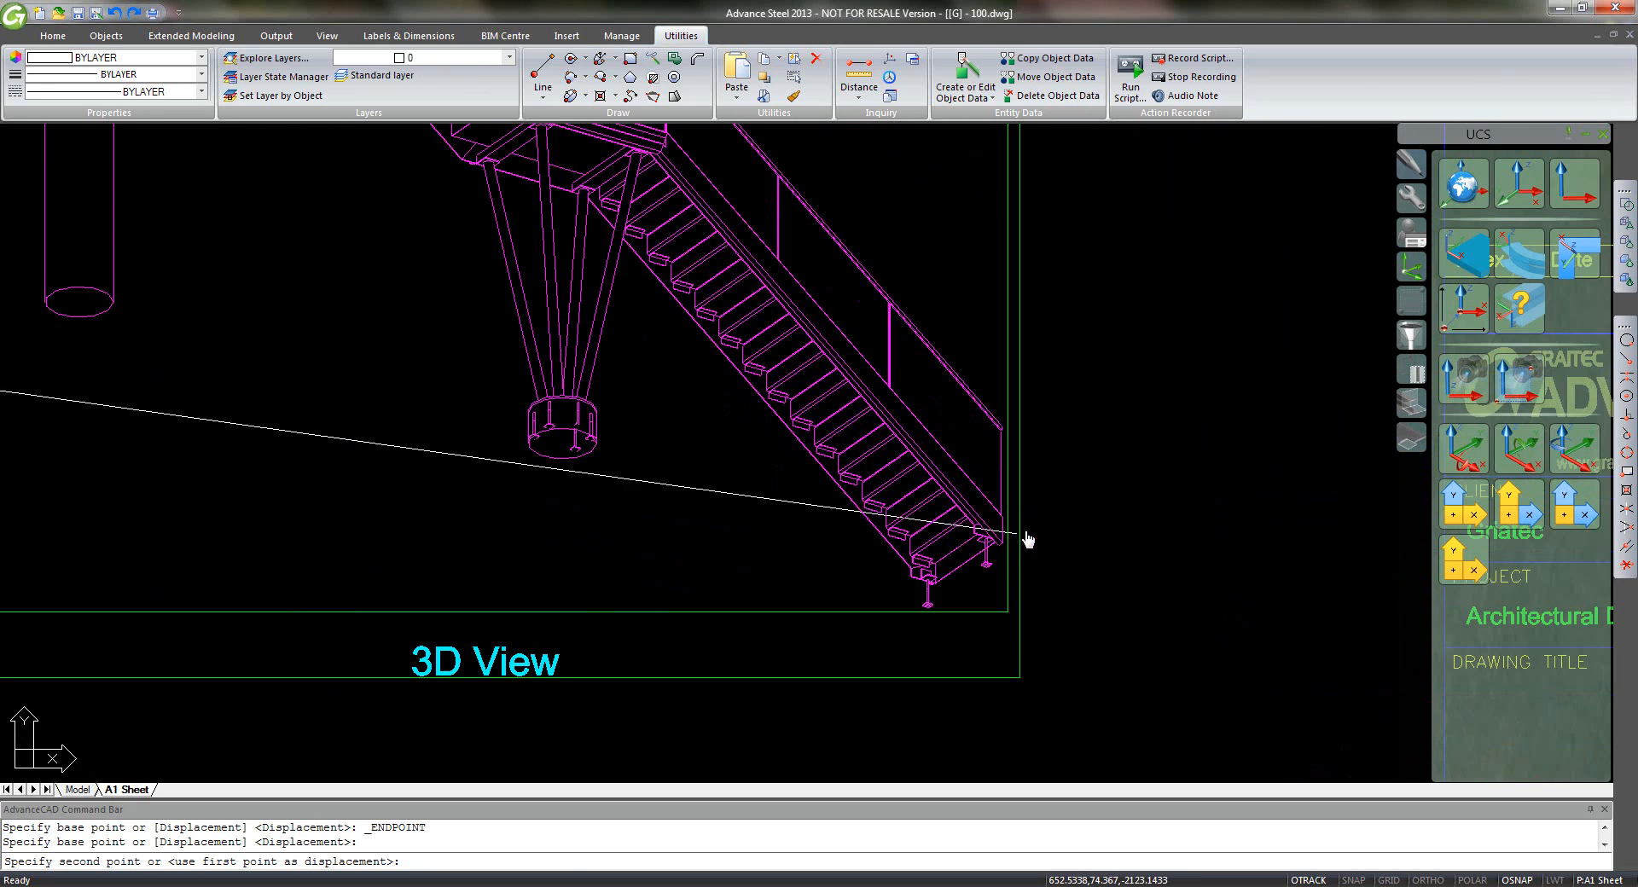
pyautogui.scroll(5, 1009, 533)
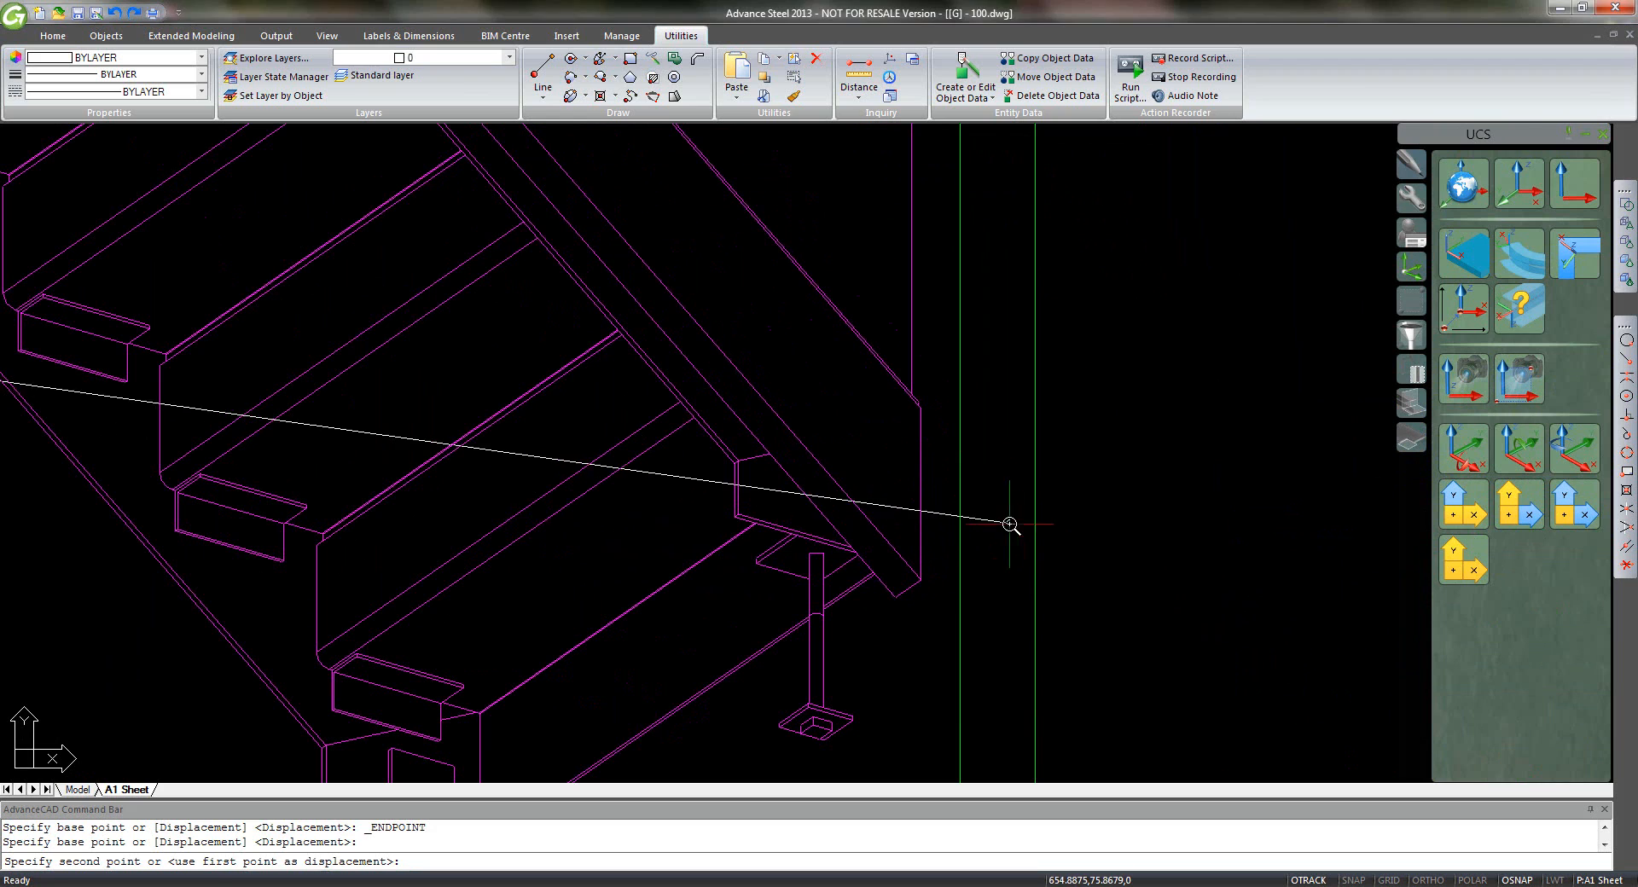
pyautogui.click(1623, 361)
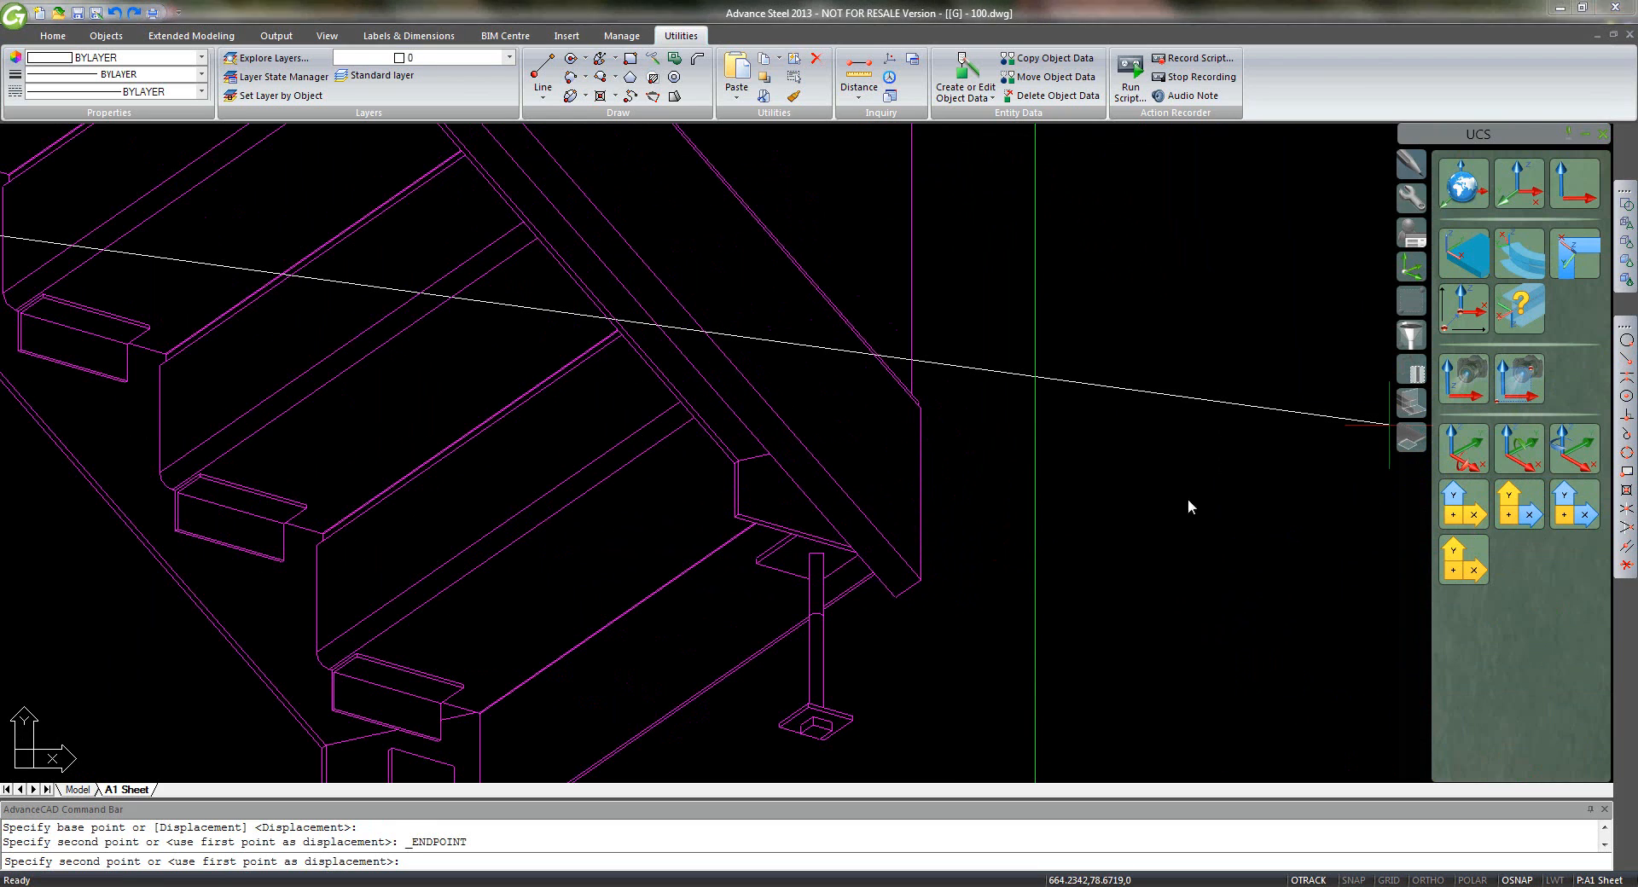
pyautogui.click(925, 572)
pyautogui.middleClick(1098, 561)
pyautogui.middleClick(1098, 561)
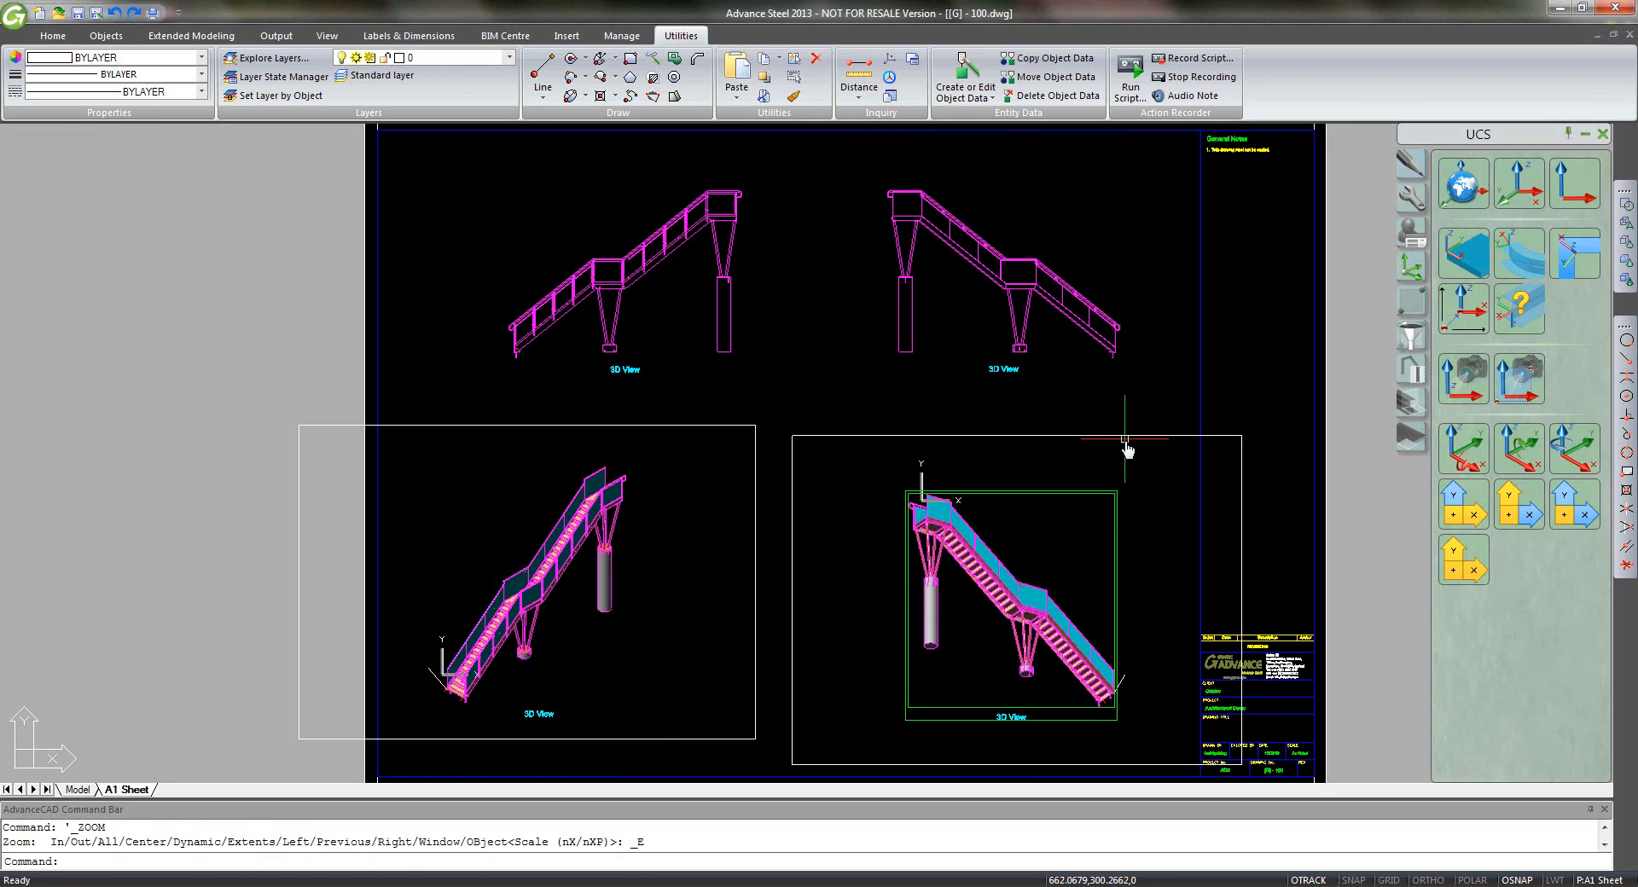
# - Erase the stray object inside the lower-right viewport and save the sheet
pyautogui.doubleClick(1155, 493)
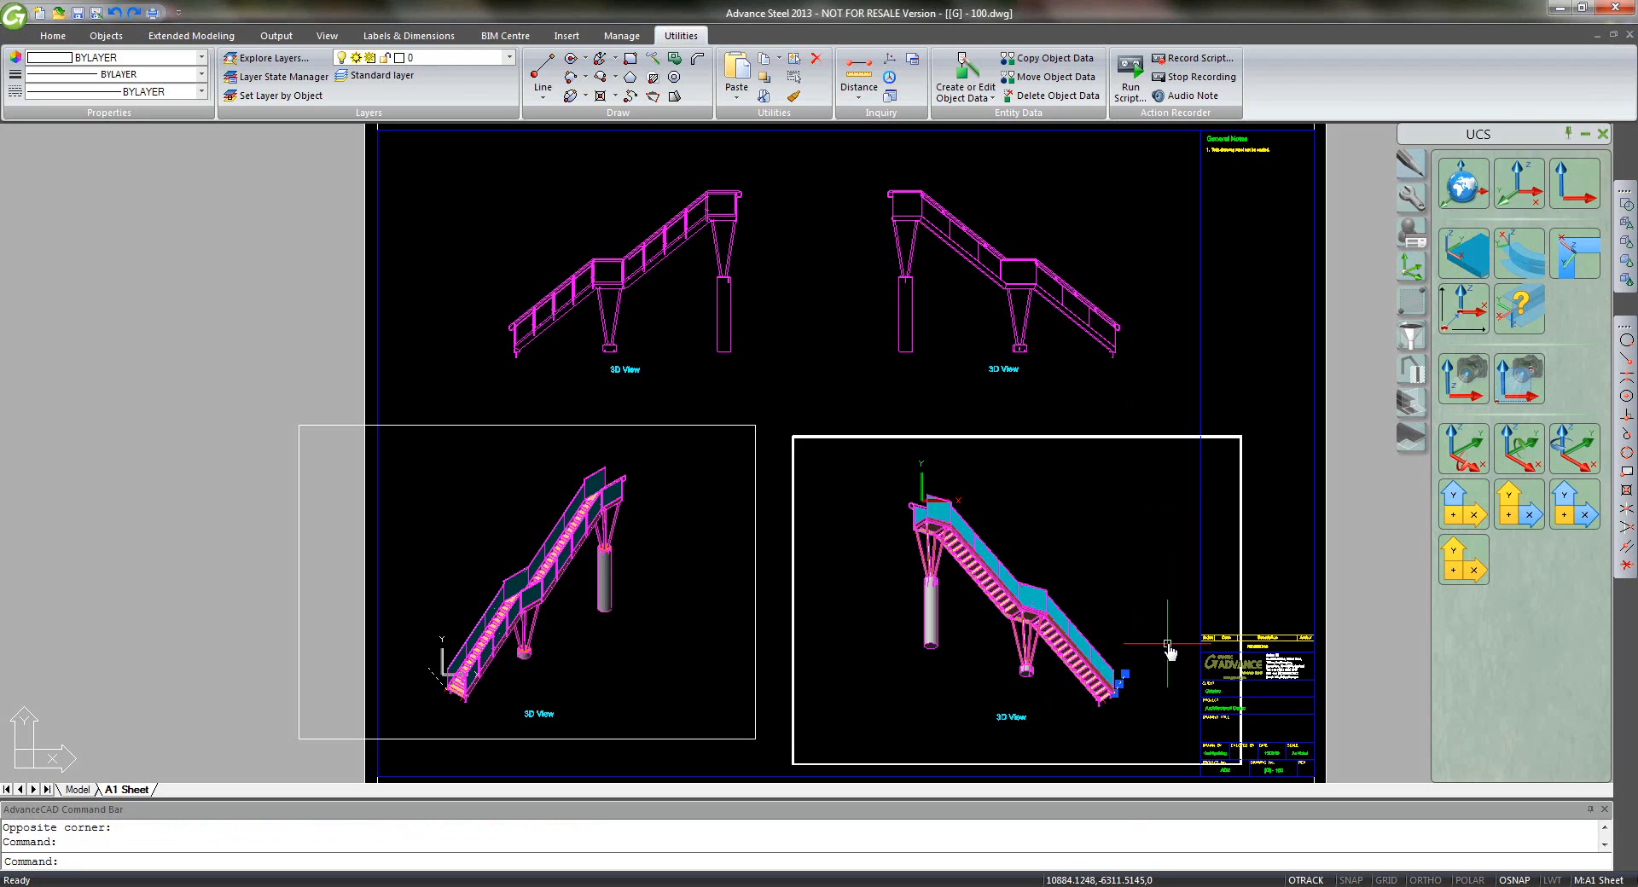
pyautogui.press('Delete')
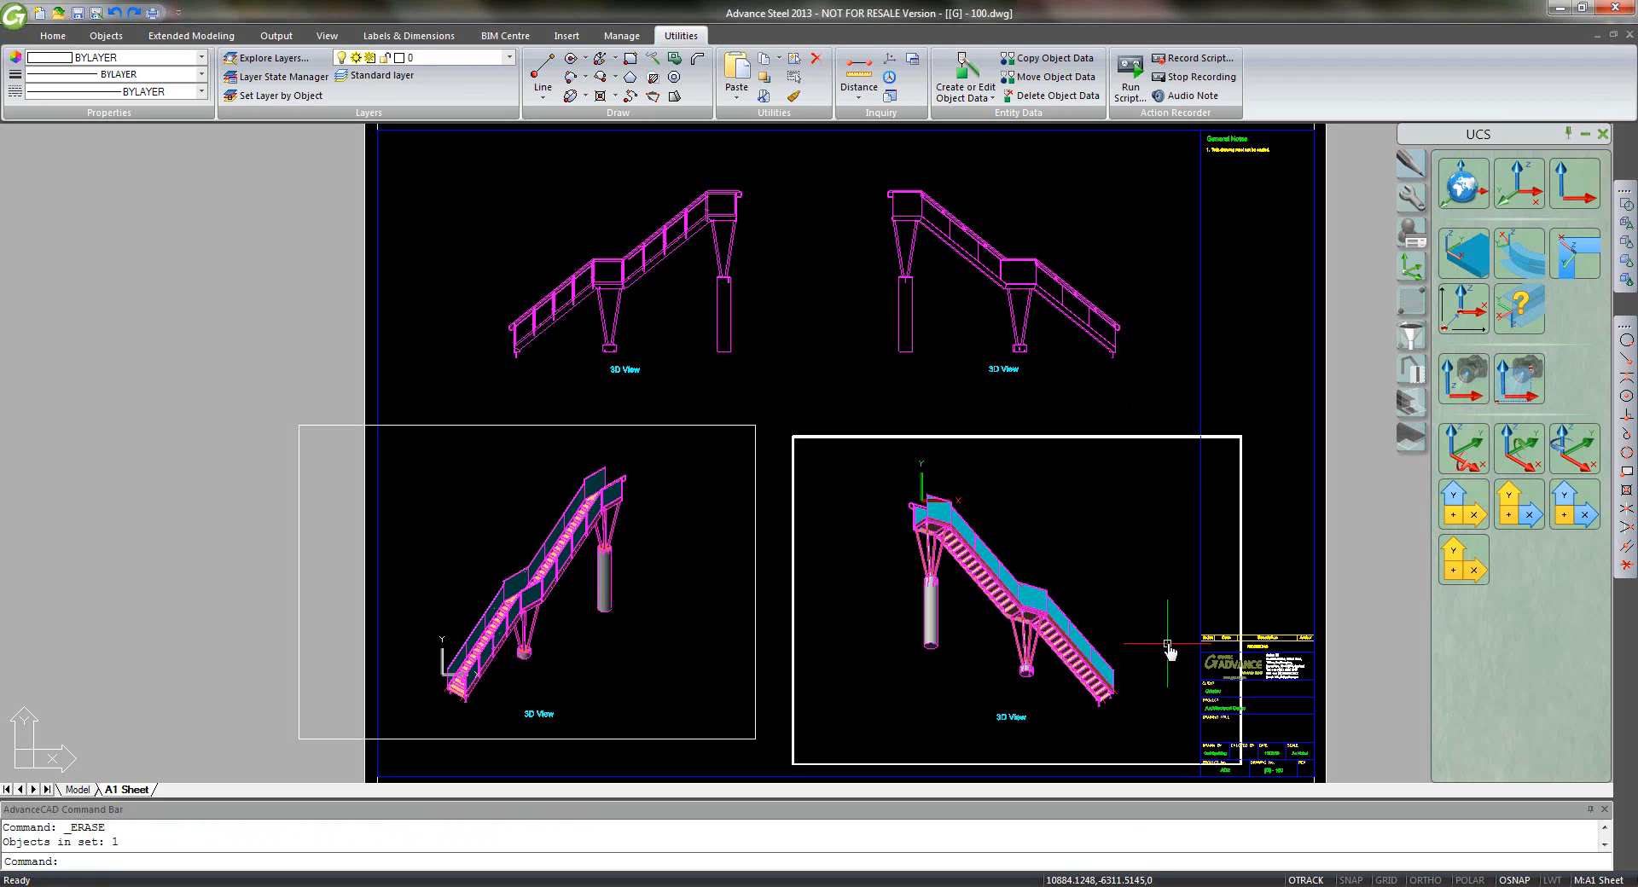
pyautogui.doubleClick(1162, 376)
pyautogui.hotkey('ctrl', 's')
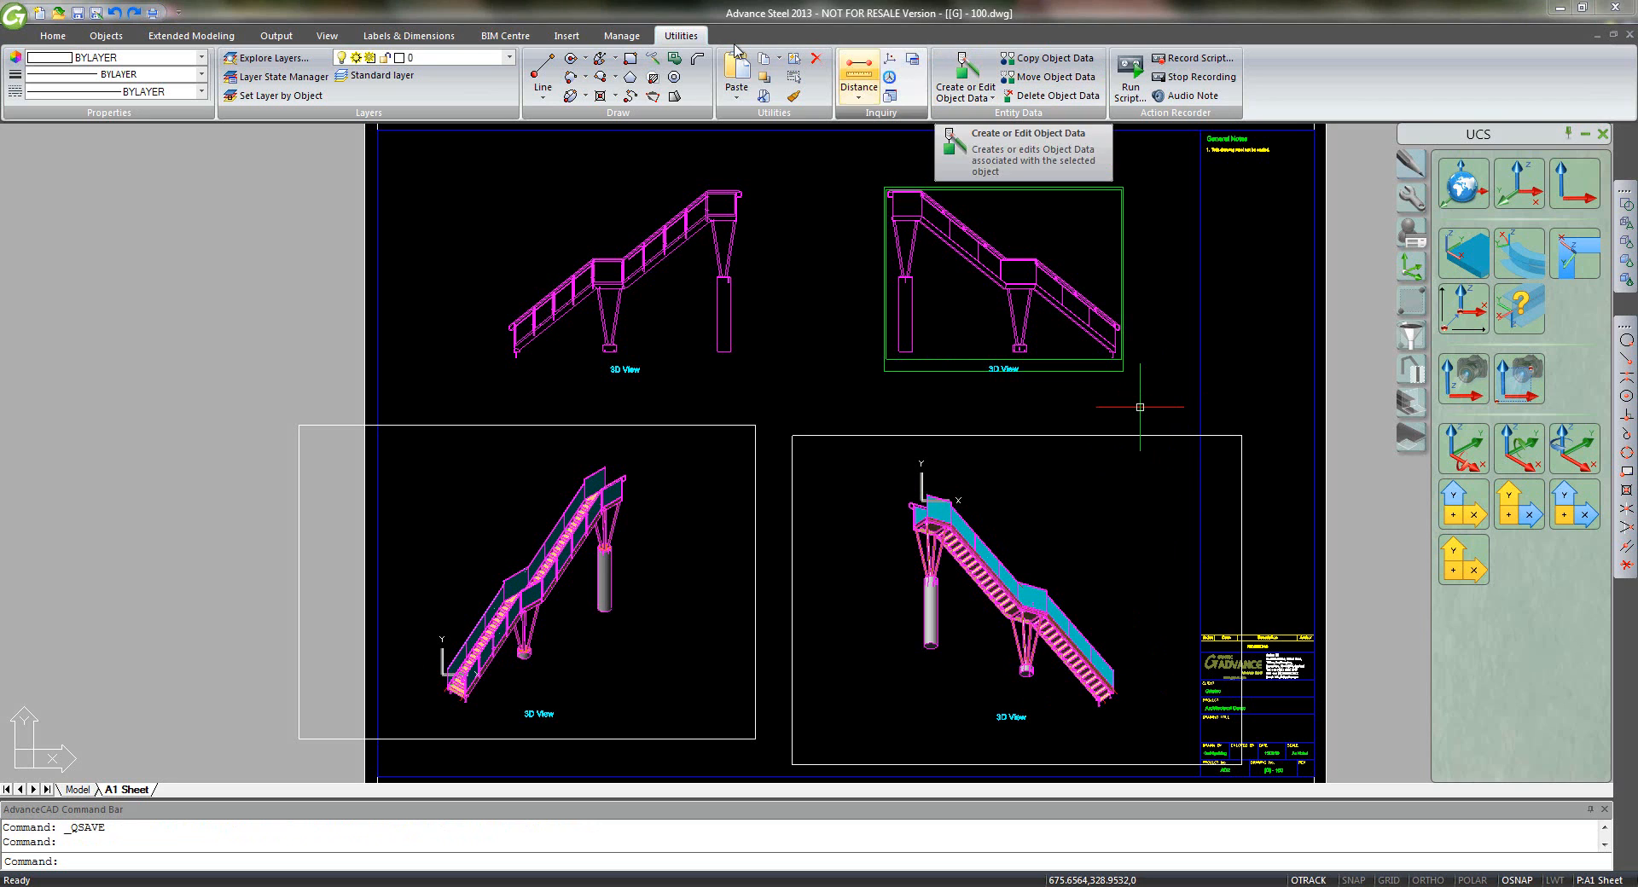
# - Place a Linear horizontal dimension for the stair's overall length below the top-right 3D view
pyautogui.click(412, 38)
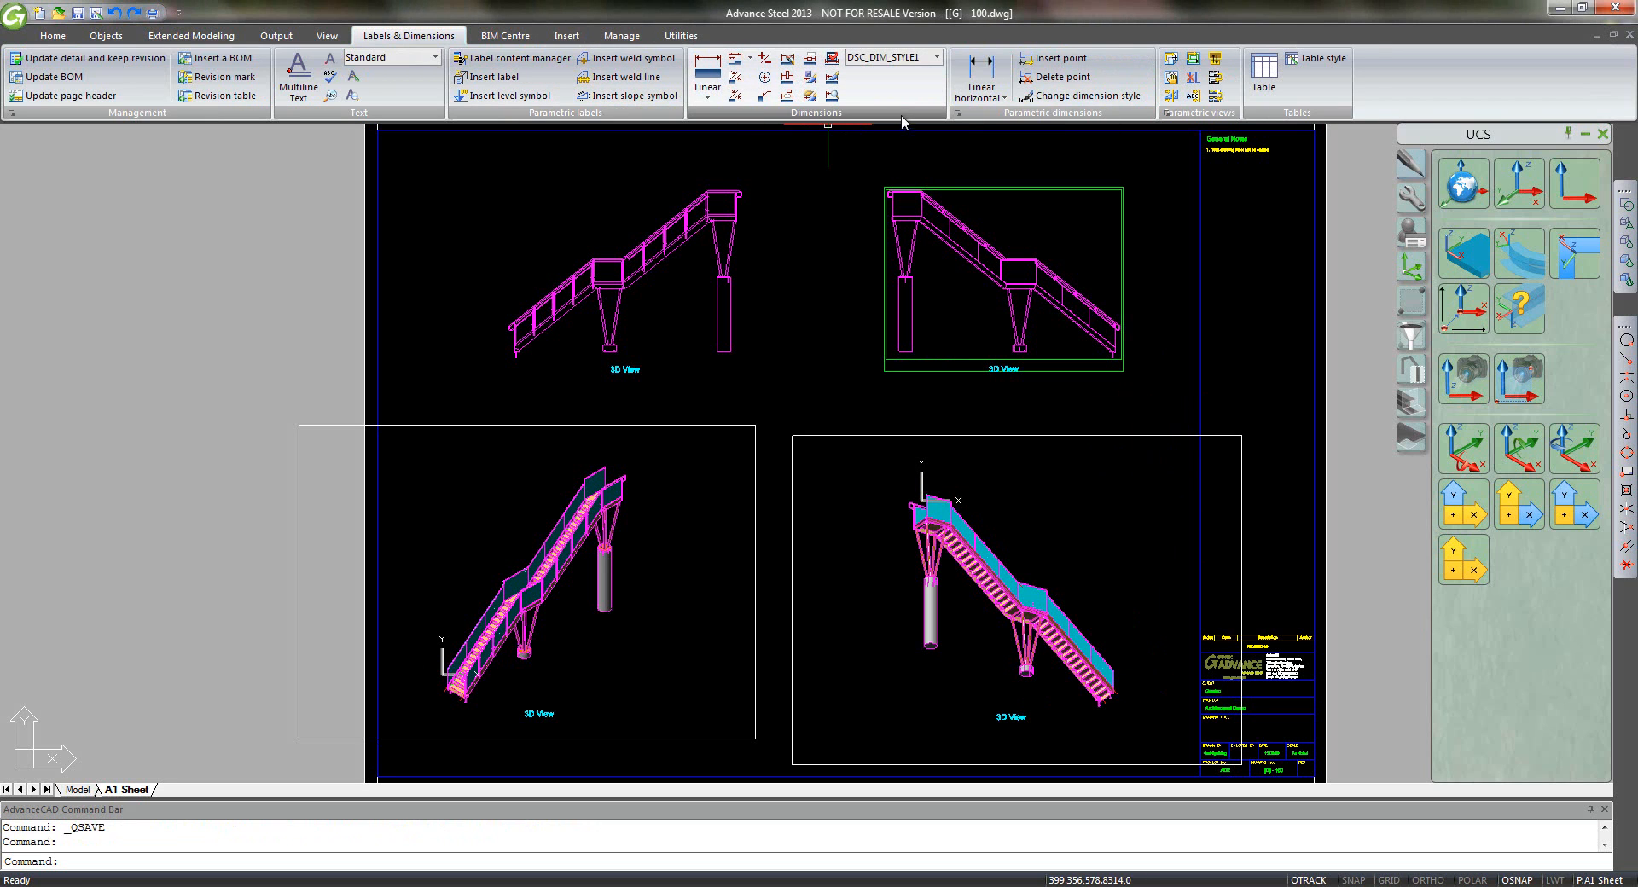
pyautogui.scroll(6, 952, 281)
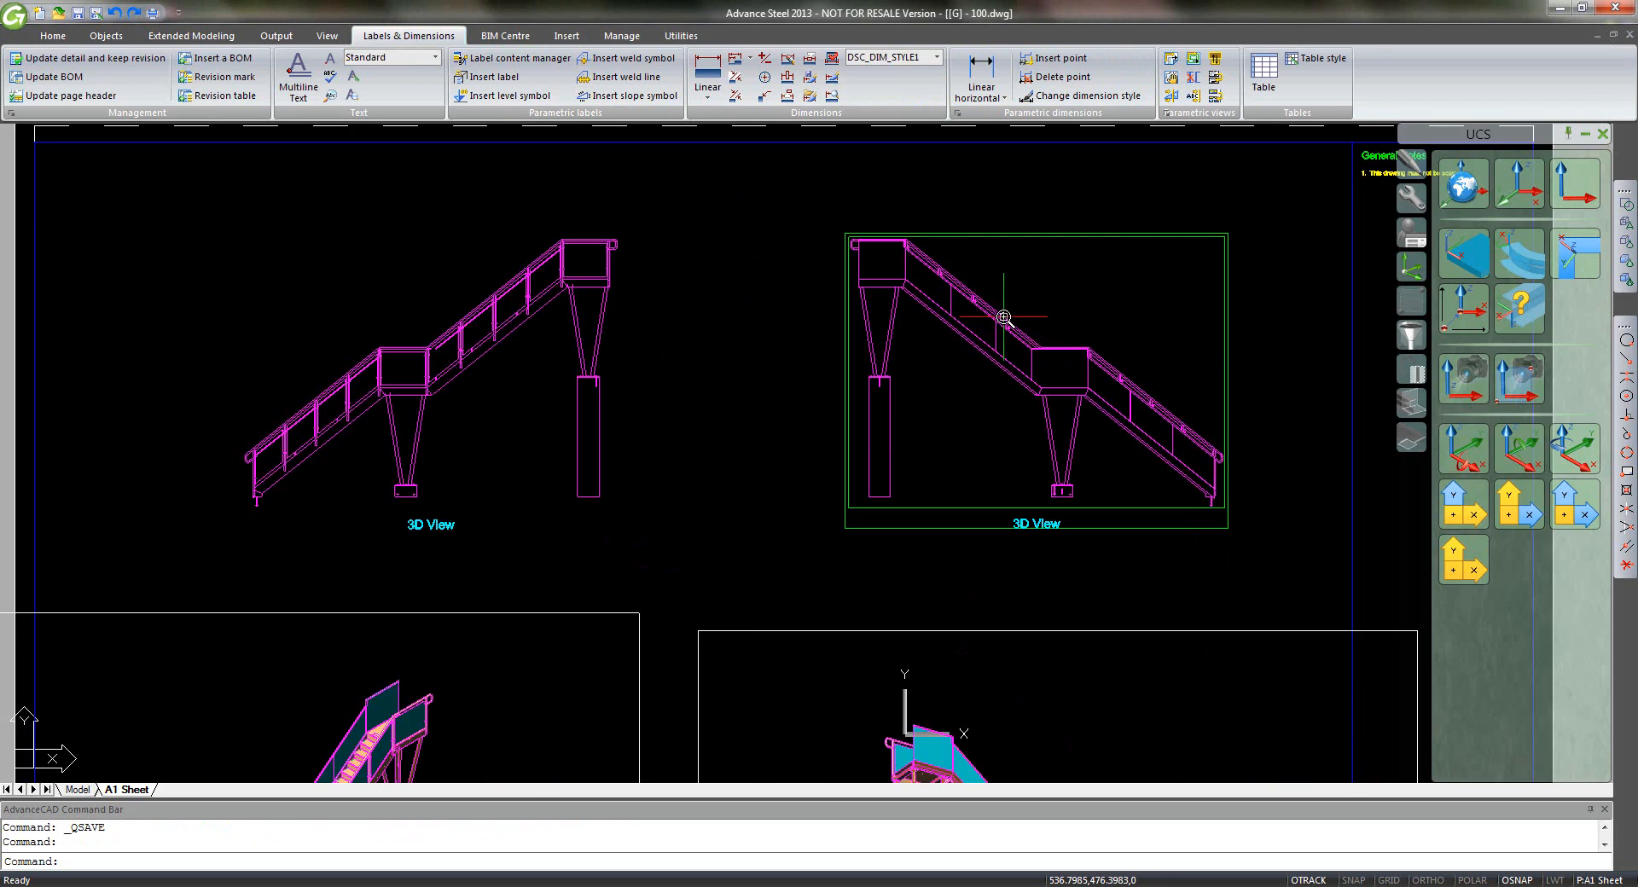
pyautogui.scroll(-5, 1004, 315)
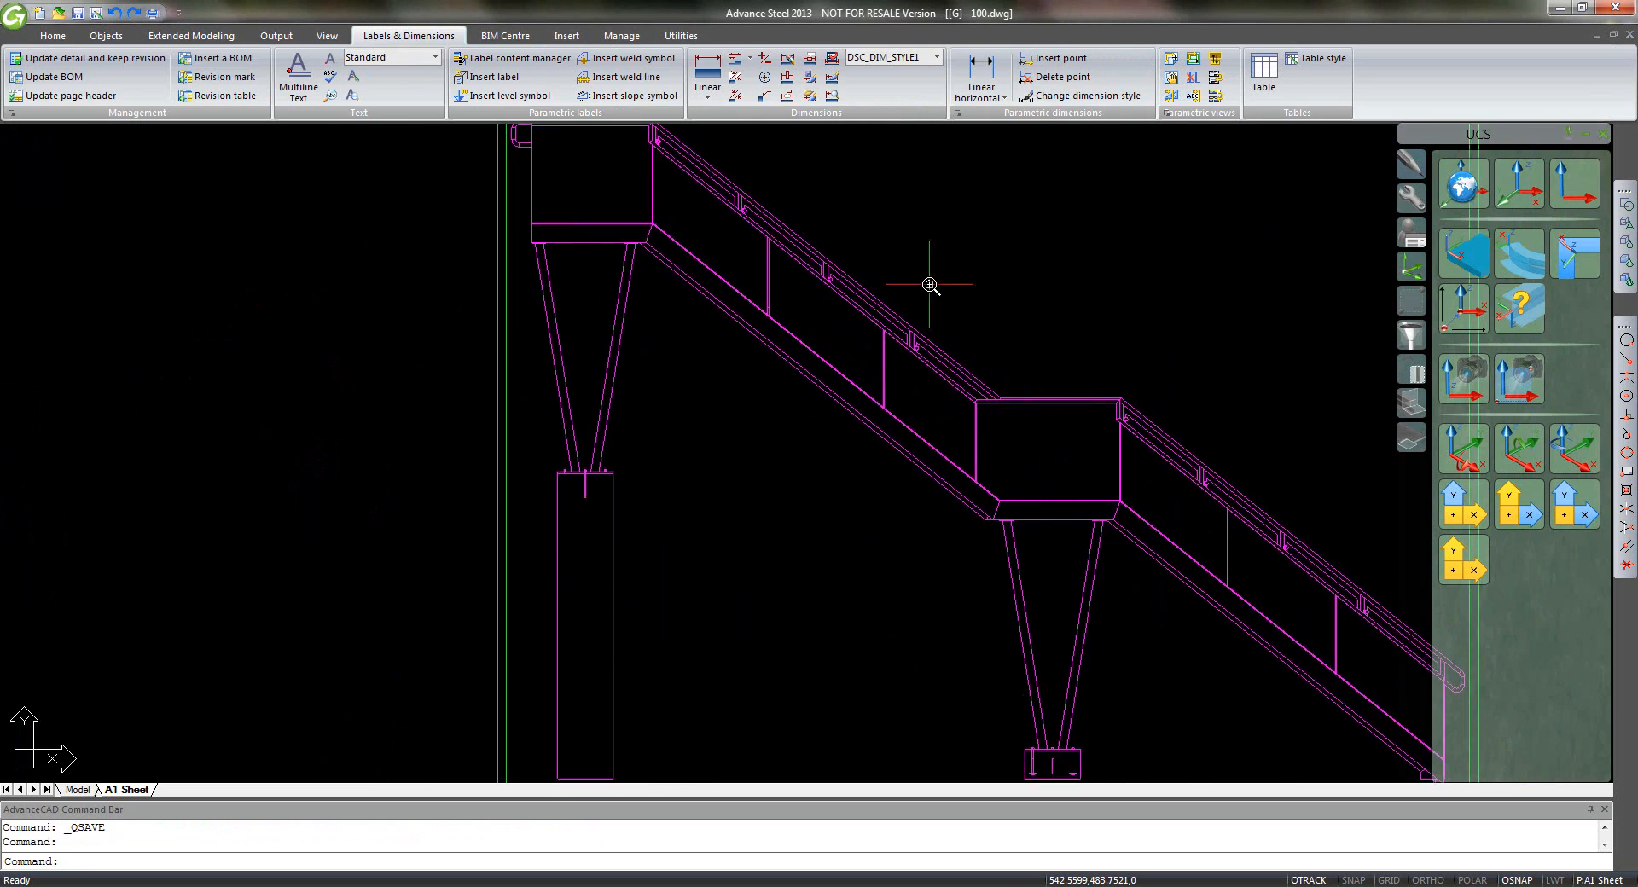
pyautogui.click(987, 99)
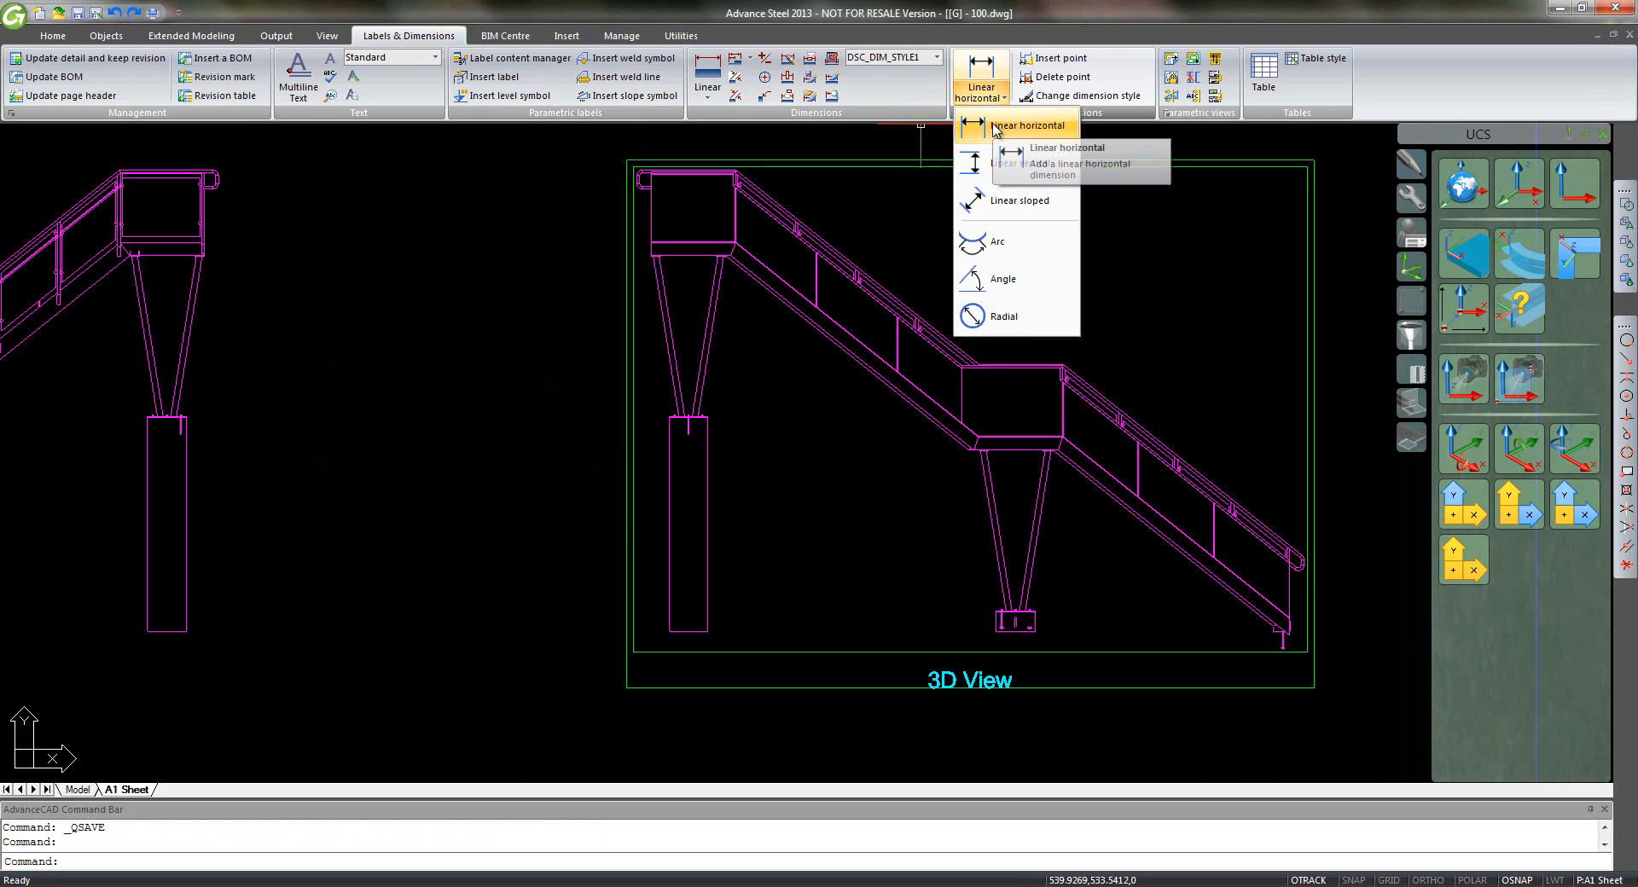
pyautogui.click(994, 128)
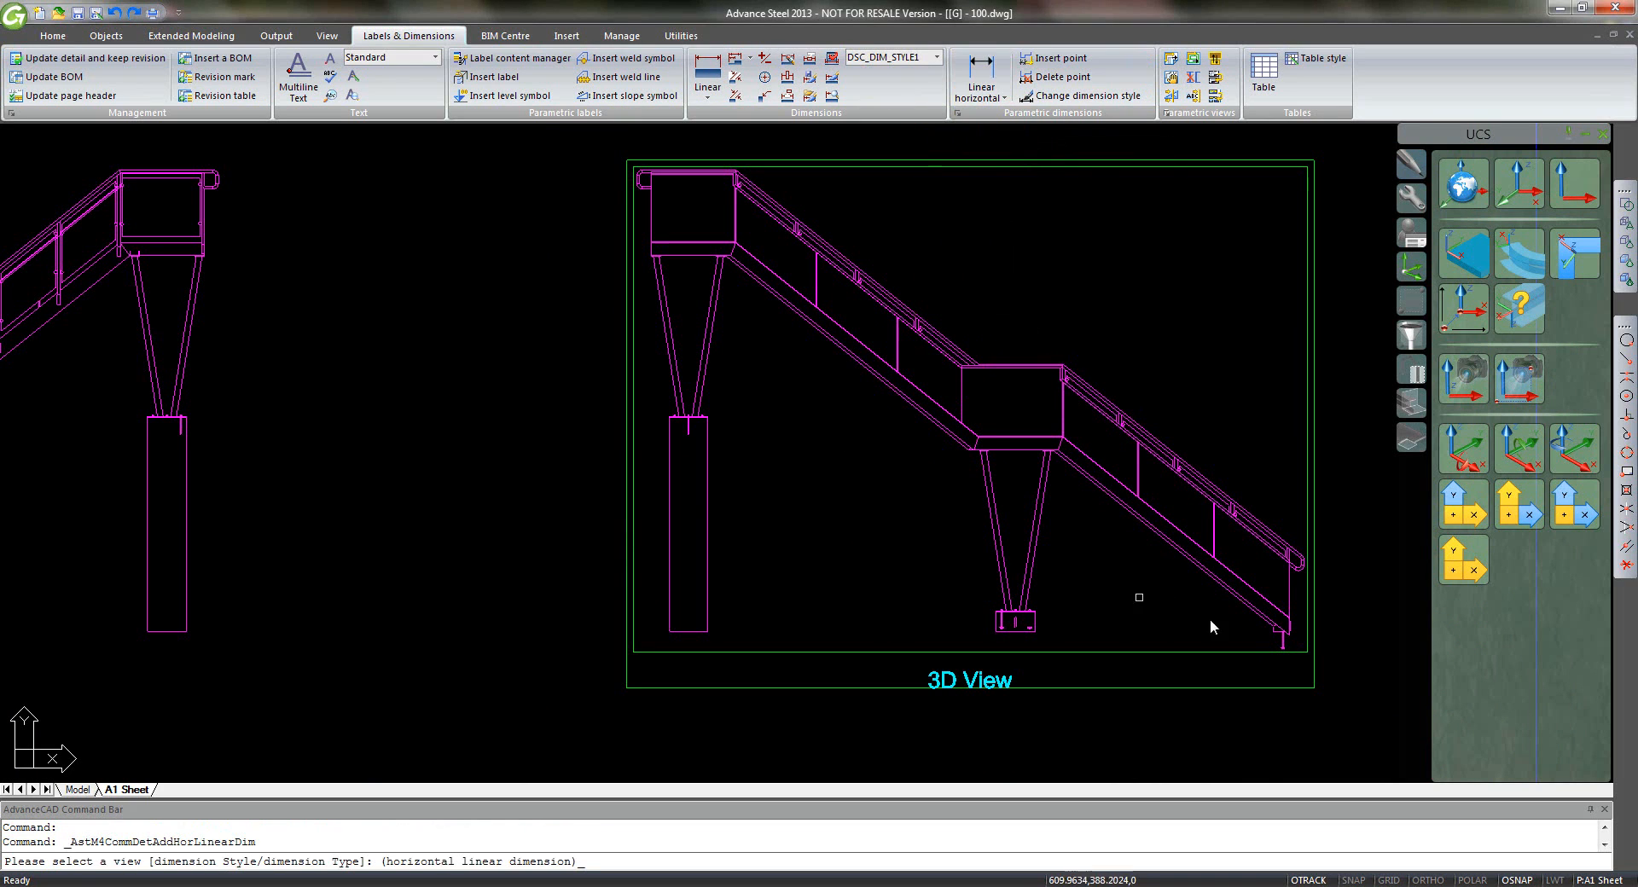
pyautogui.click(1256, 611)
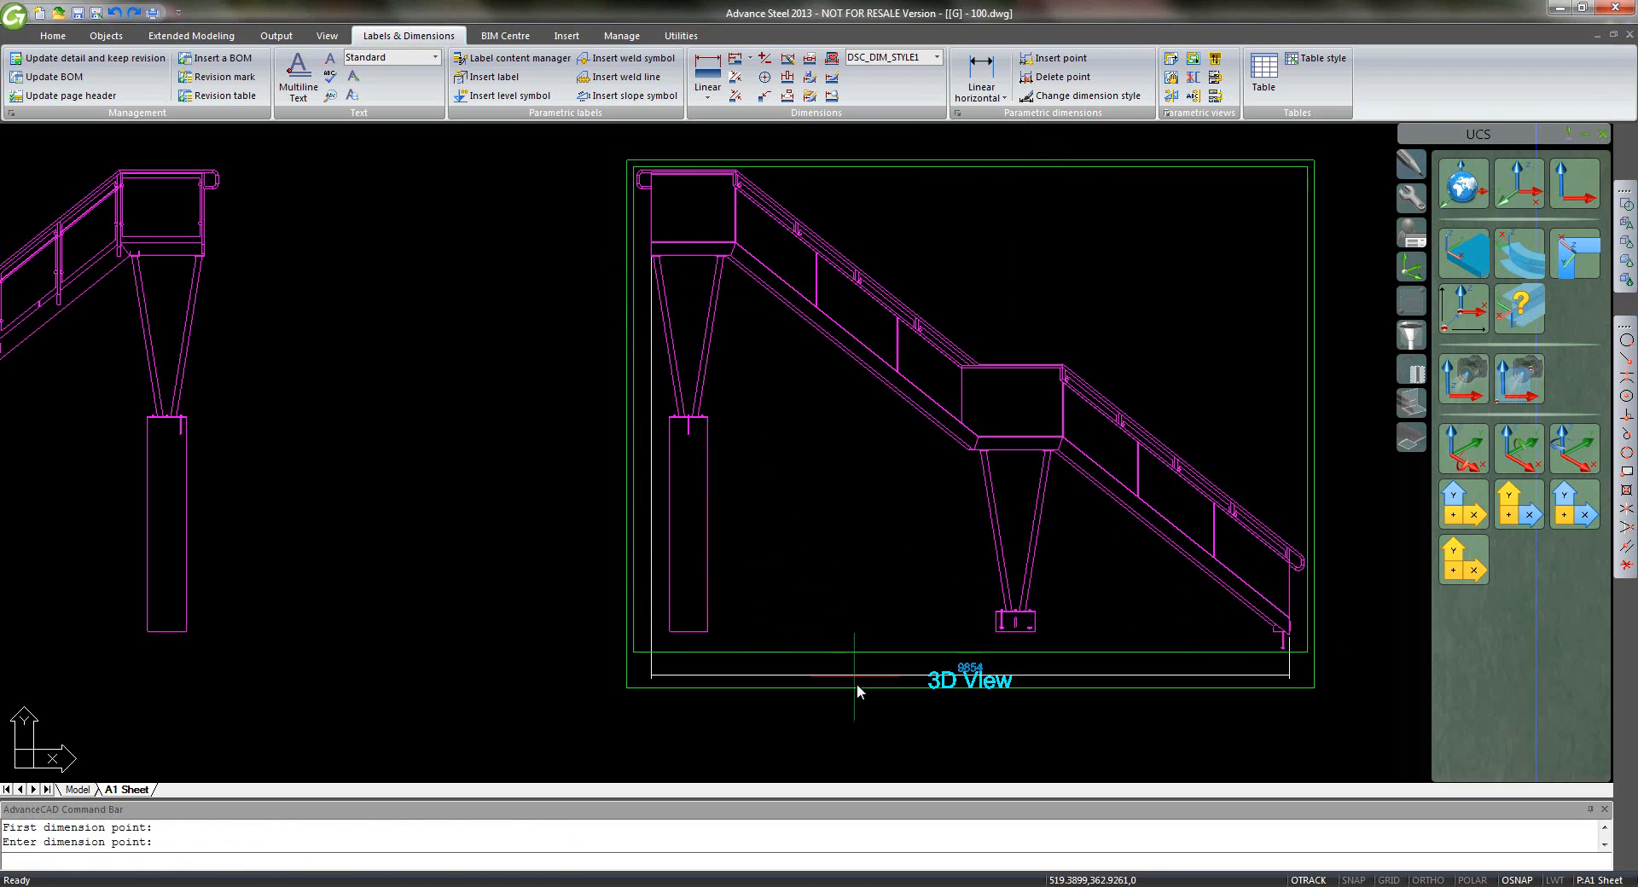
pyautogui.click(872, 713)
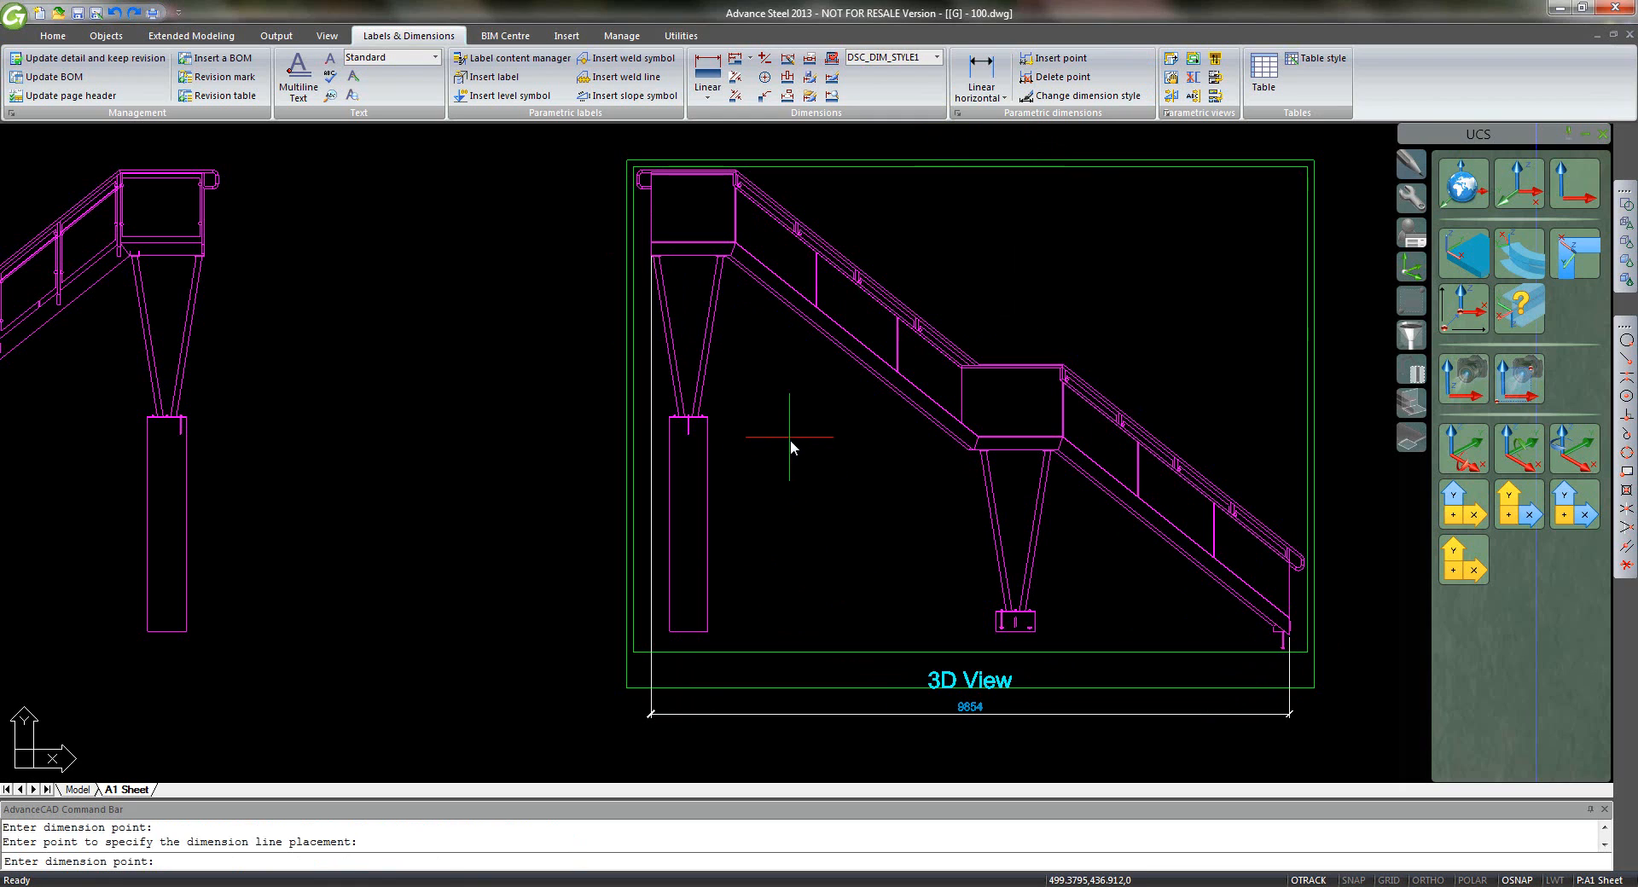
pyautogui.press('Return')
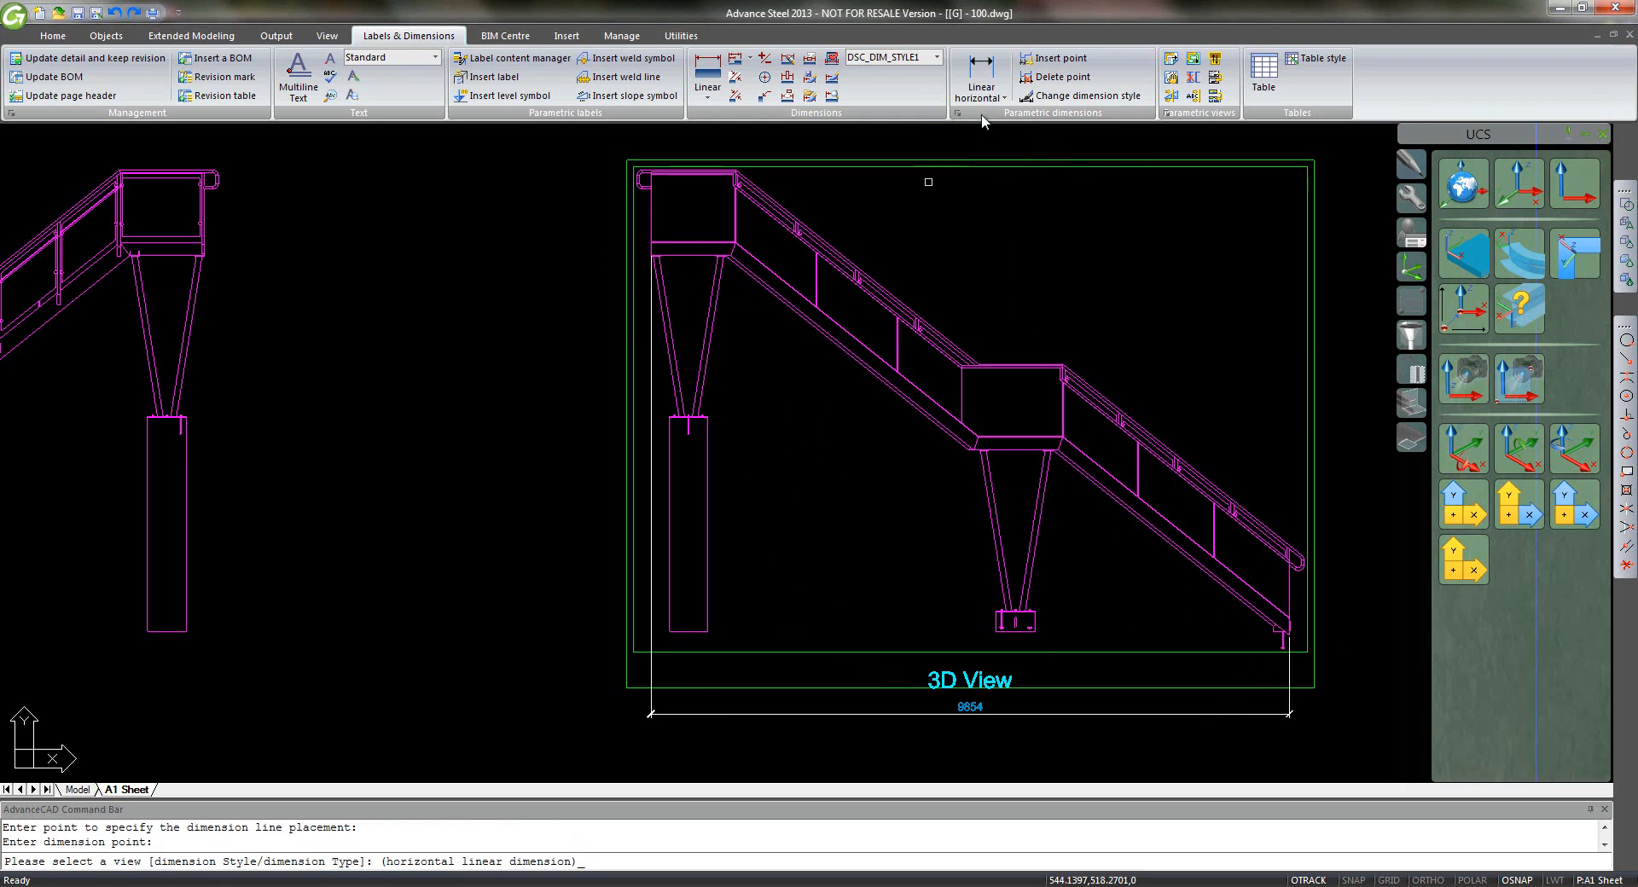
pyautogui.rightClick(836, 344)
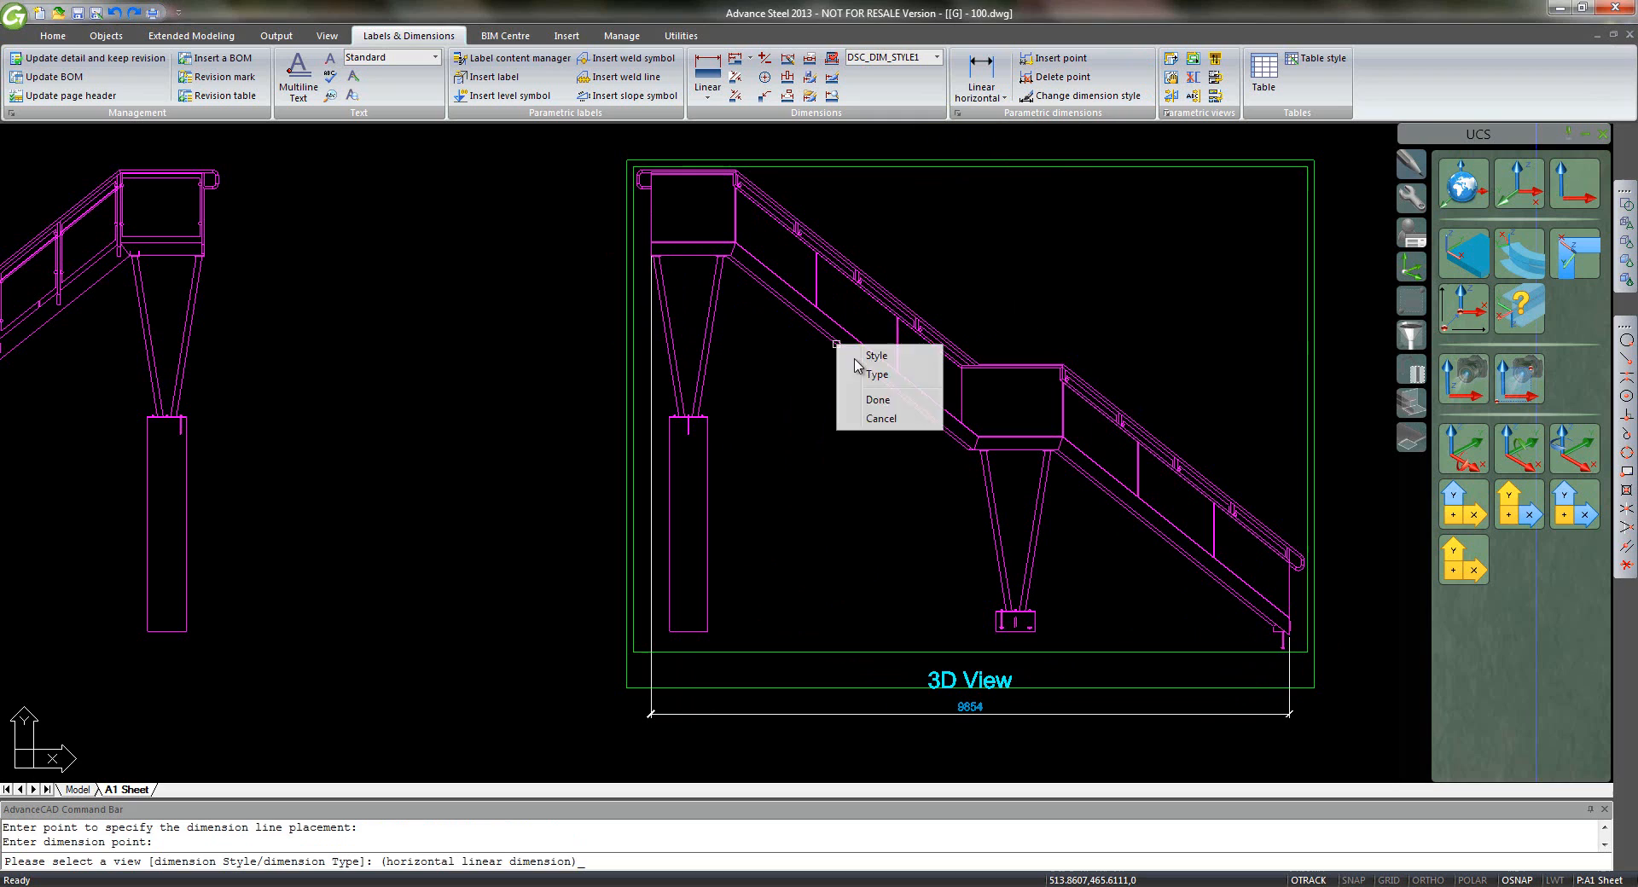
pyautogui.click(882, 400)
pyautogui.click(611, 176)
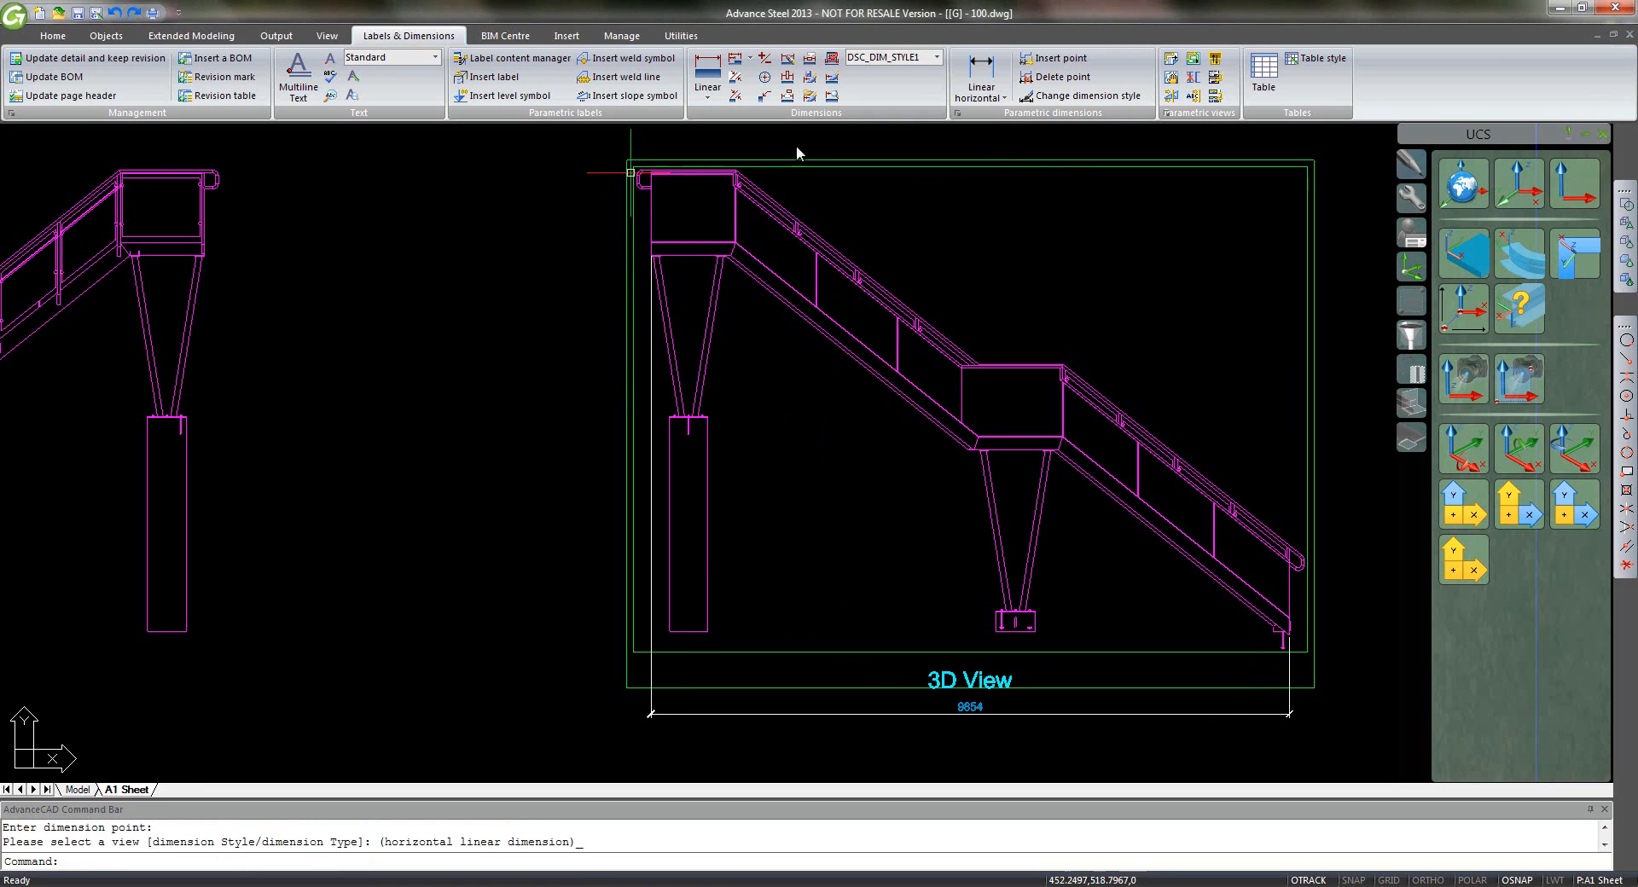
# - Start a Linear vertical dimension on the top-right view through the column base, landing, frame top and handrail top
pyautogui.click(979, 96)
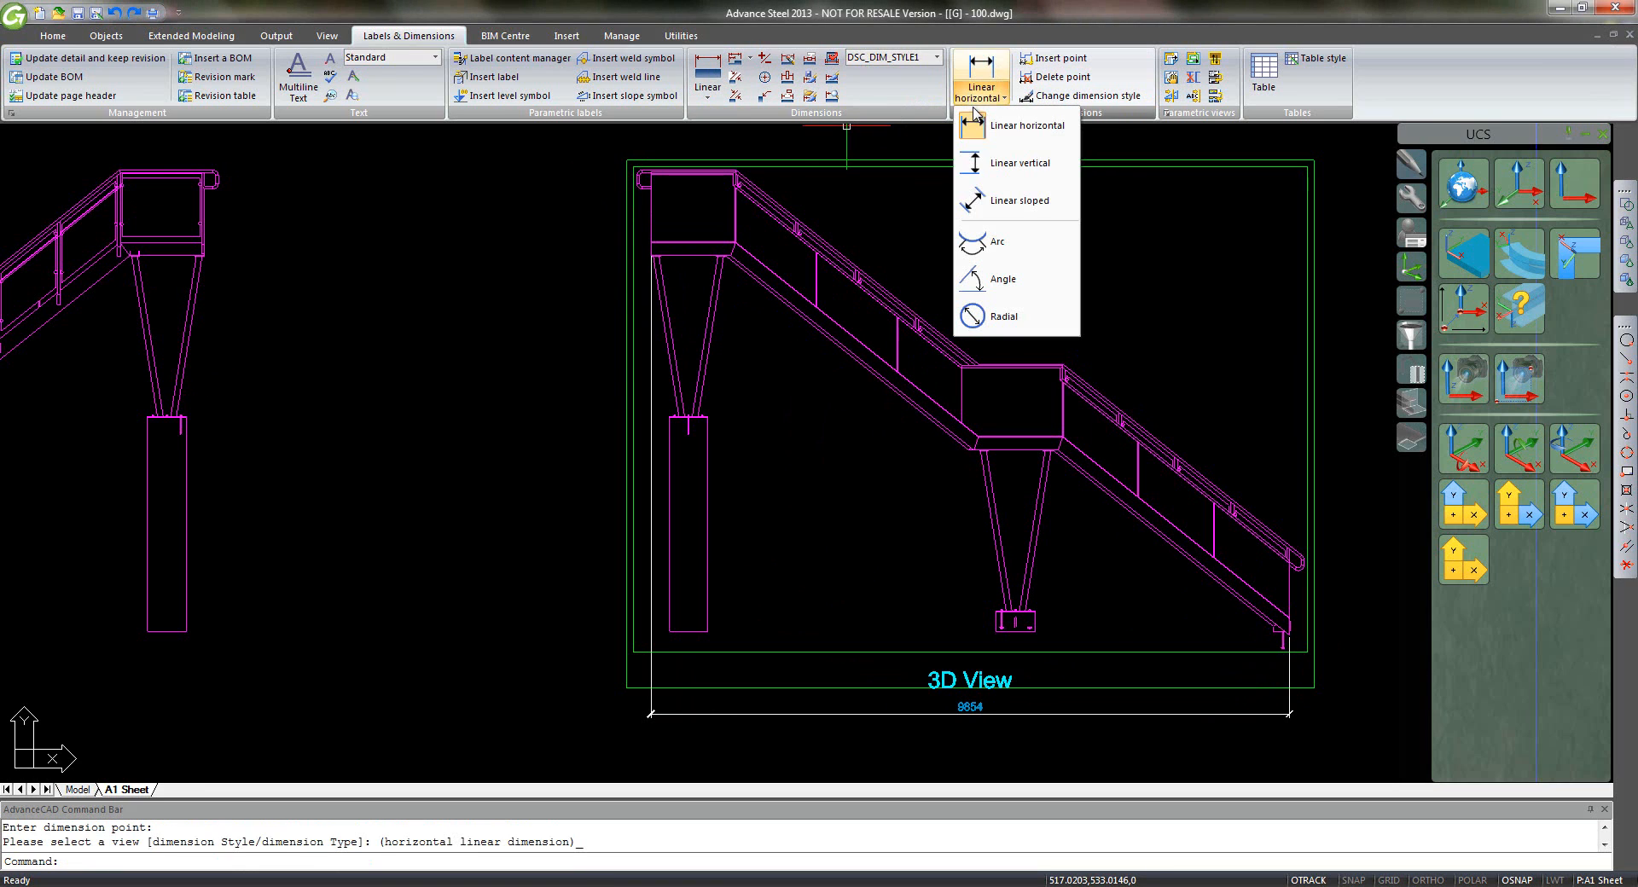
pyautogui.click(992, 167)
pyautogui.click(710, 508)
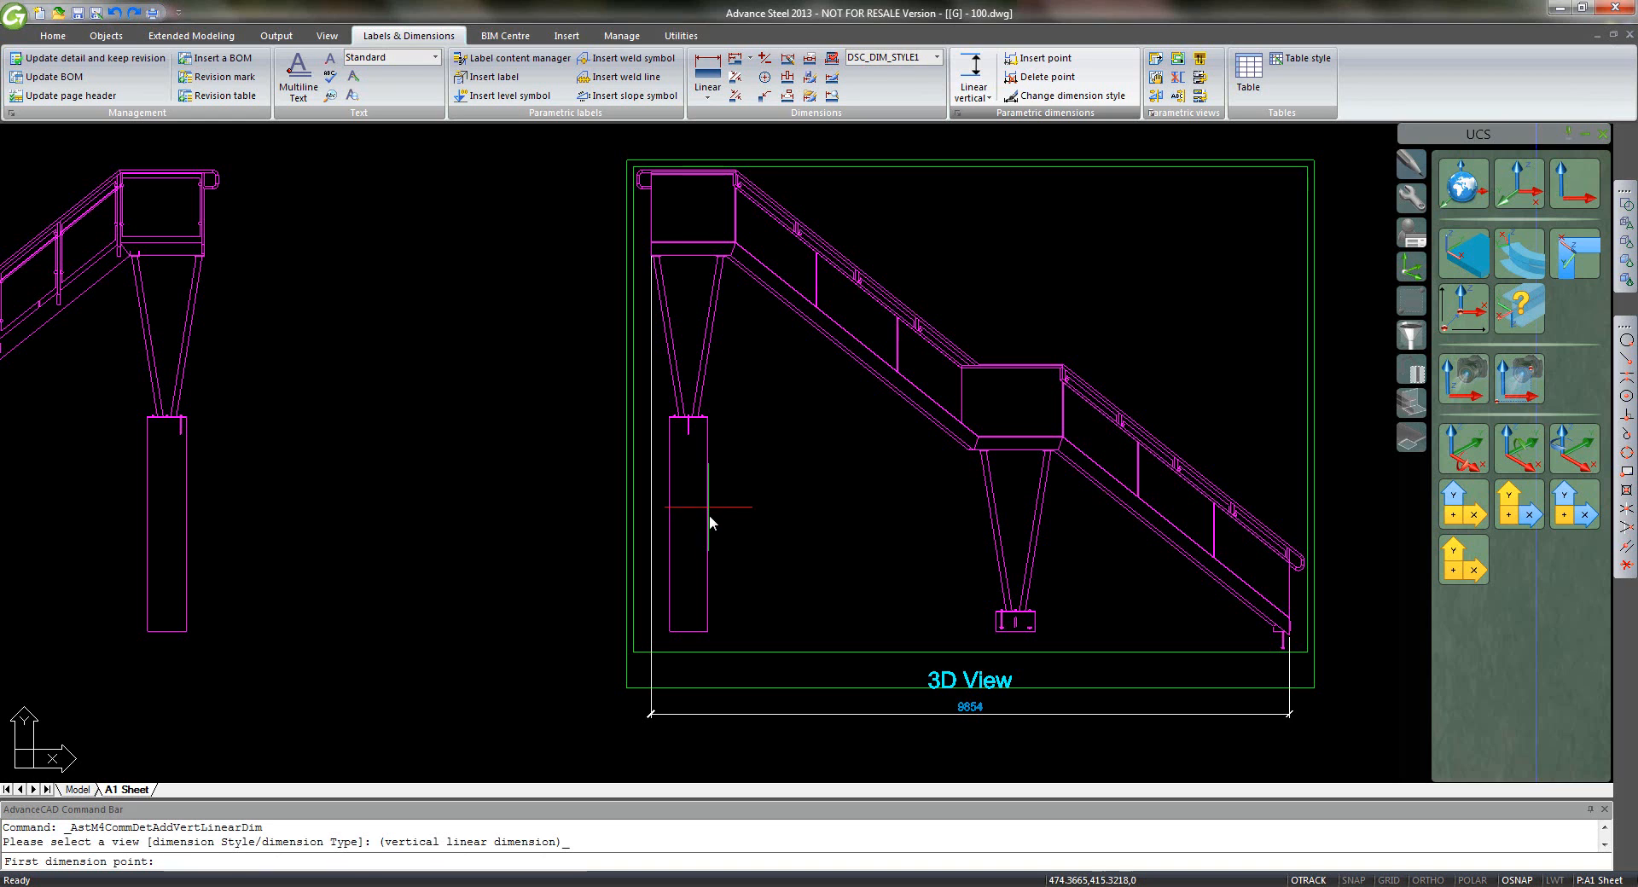
pyautogui.click(667, 630)
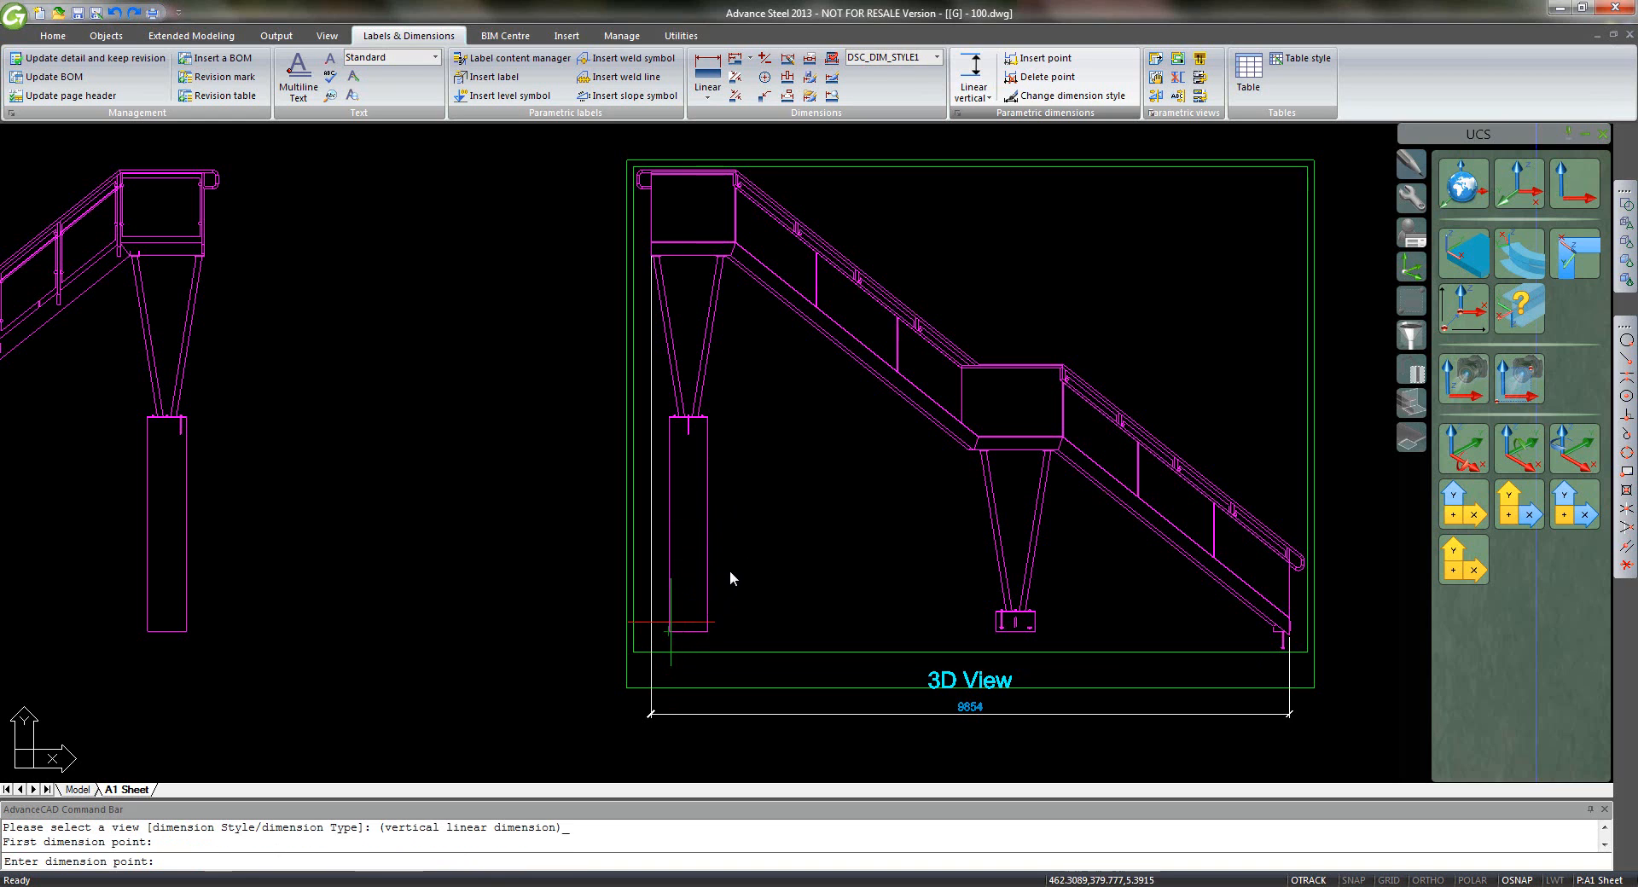
pyautogui.scroll(5, 981, 445)
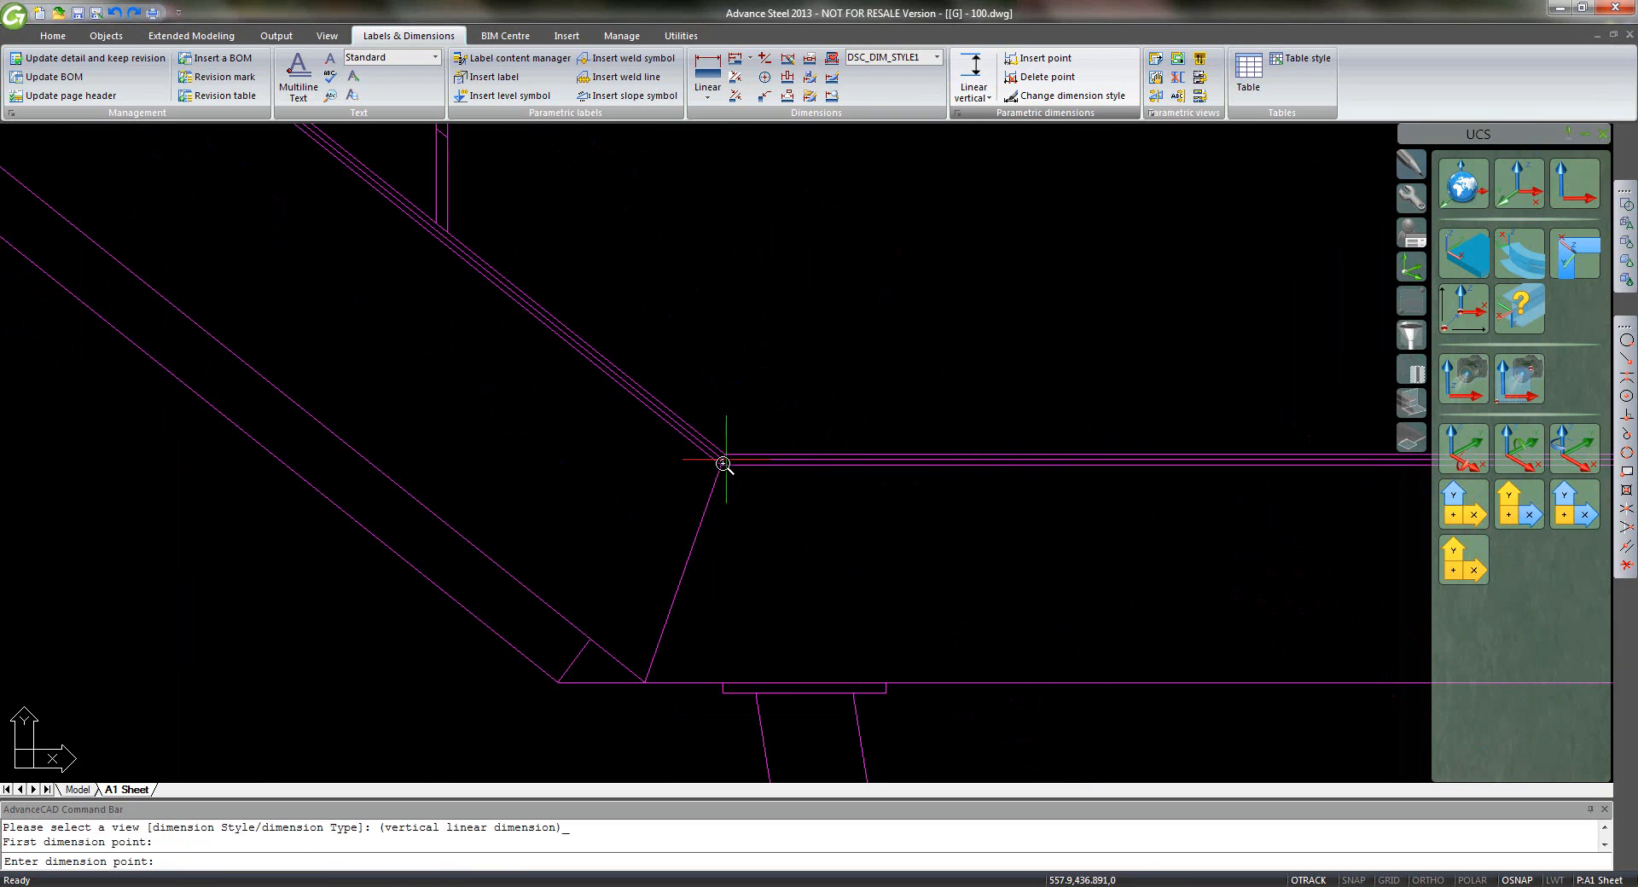
pyautogui.click(723, 459)
pyautogui.scroll(-6, 669, 500)
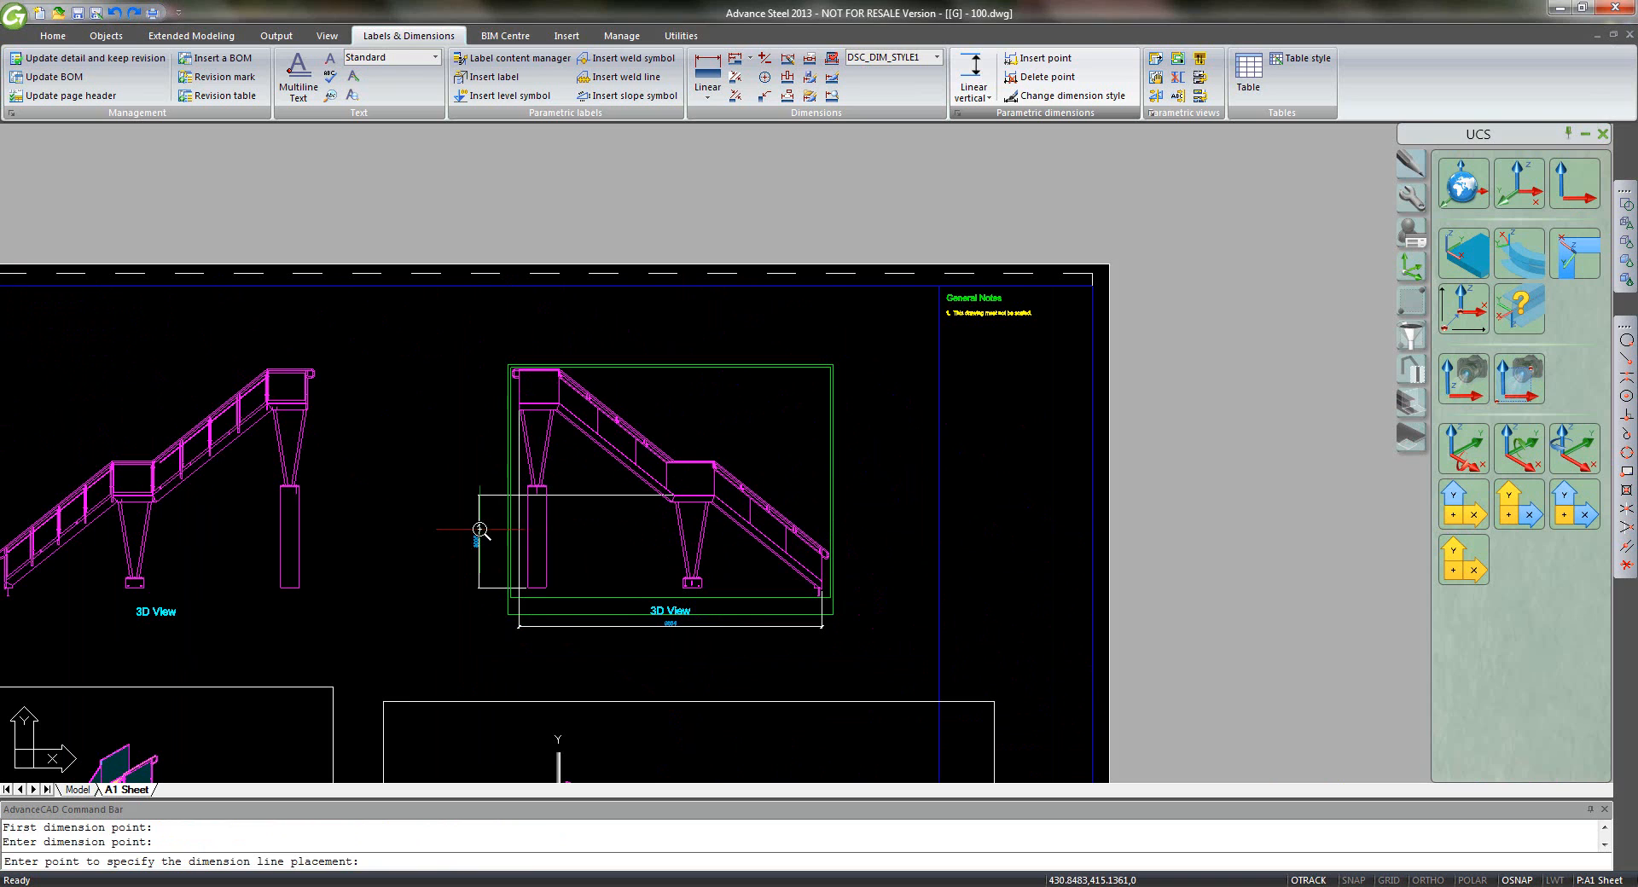
pyautogui.click(479, 525)
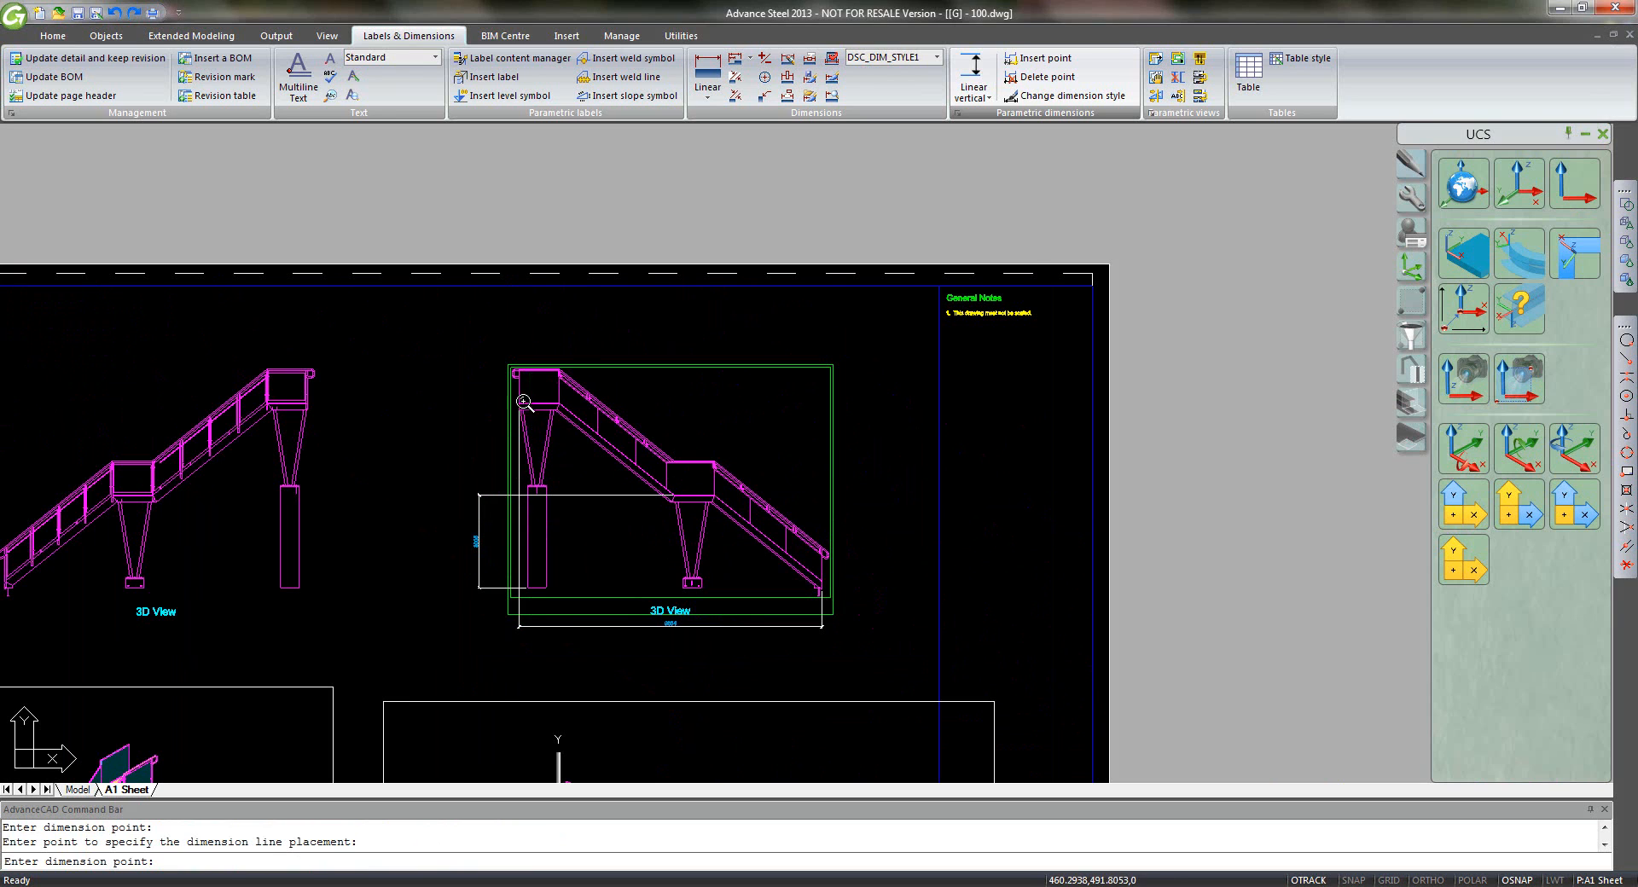
pyautogui.scroll(10, 522, 396)
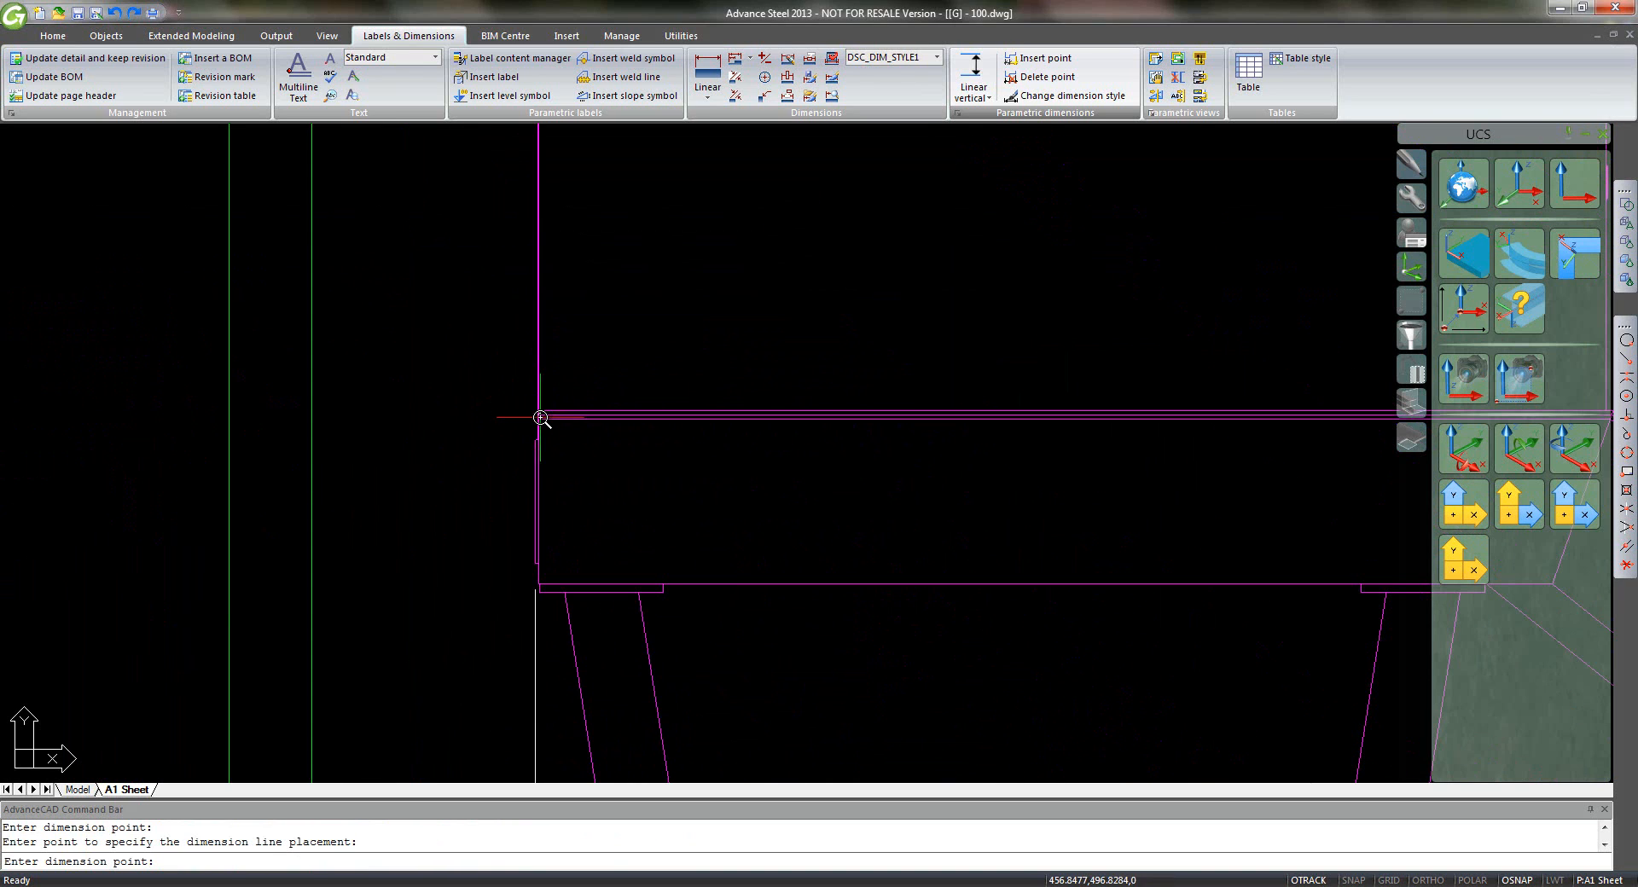
pyautogui.click(540, 418)
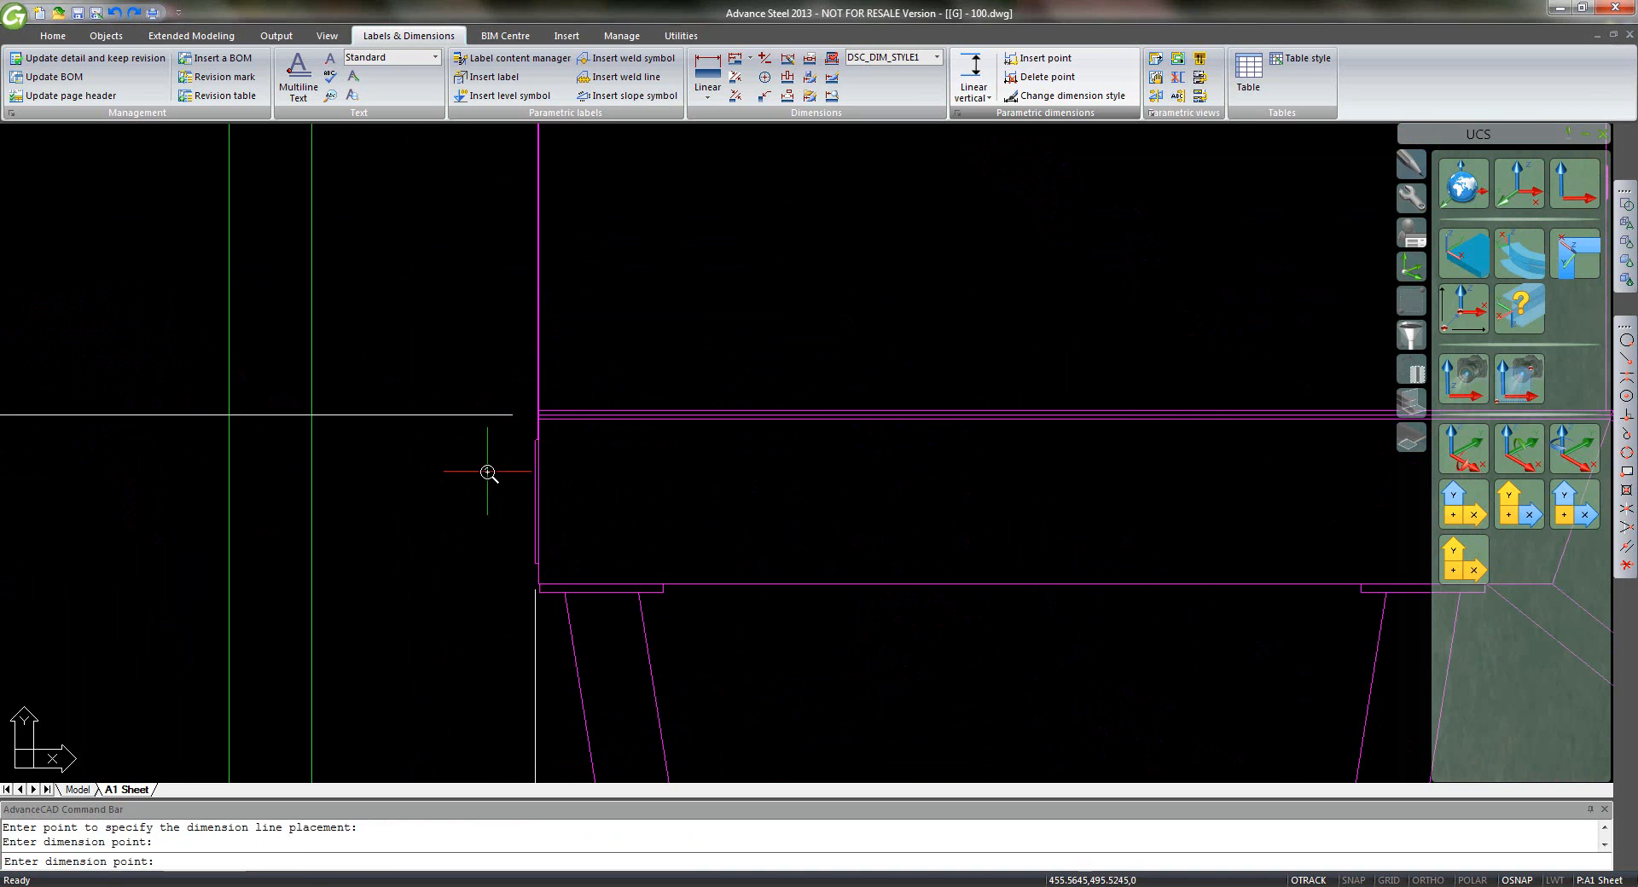
pyautogui.scroll(-3, 486, 457)
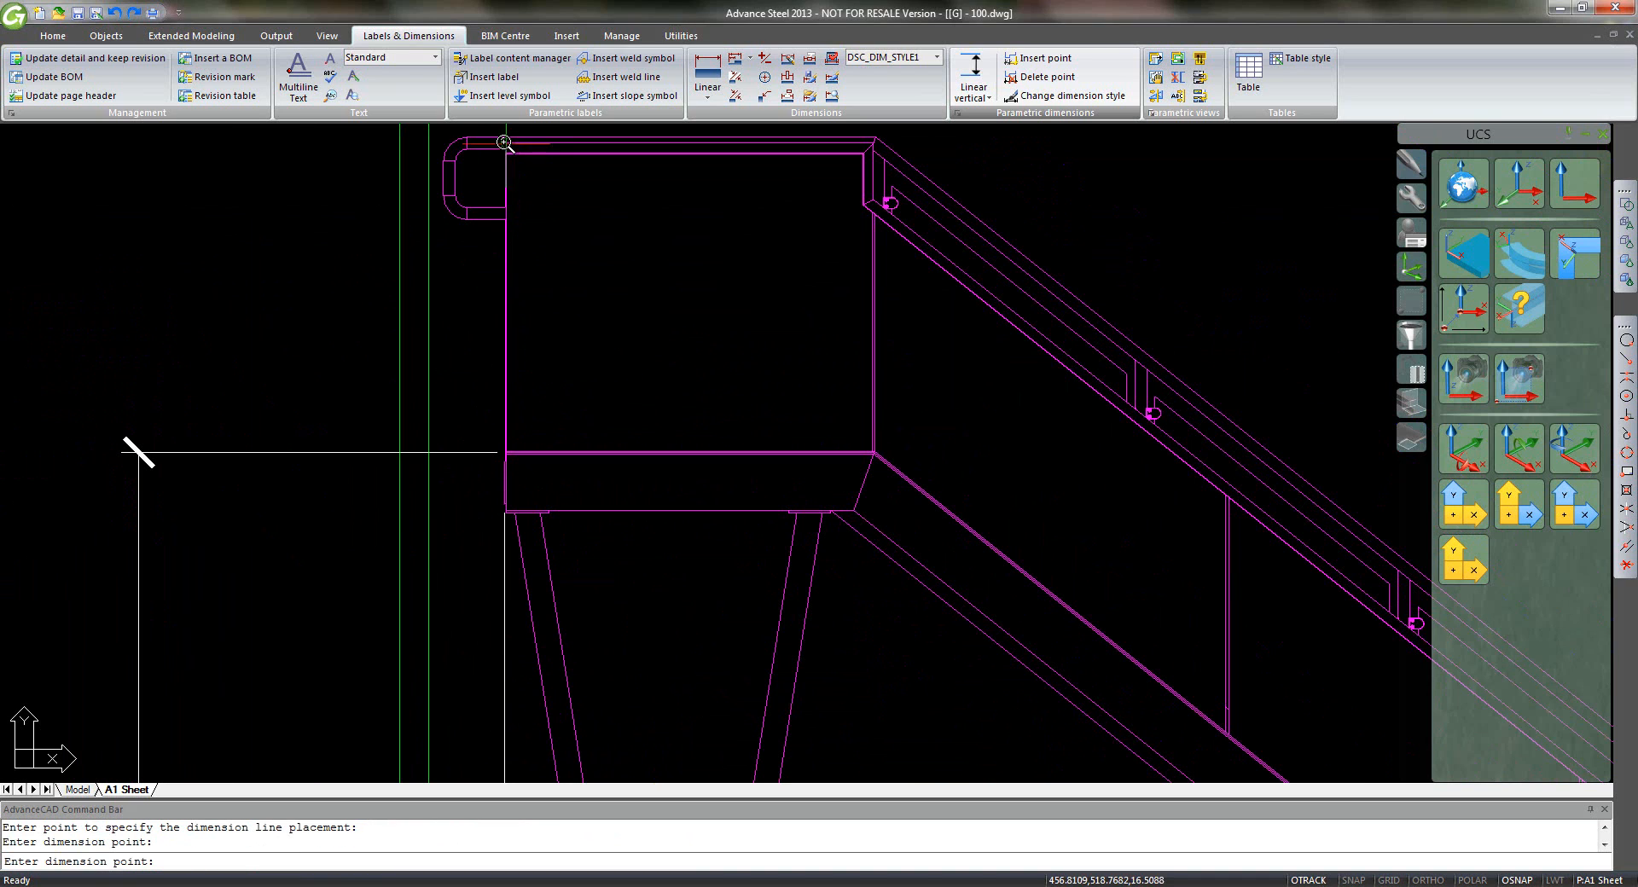
pyautogui.moveTo(509, 165); pyautogui.dragTo(521, 212, button='middle')
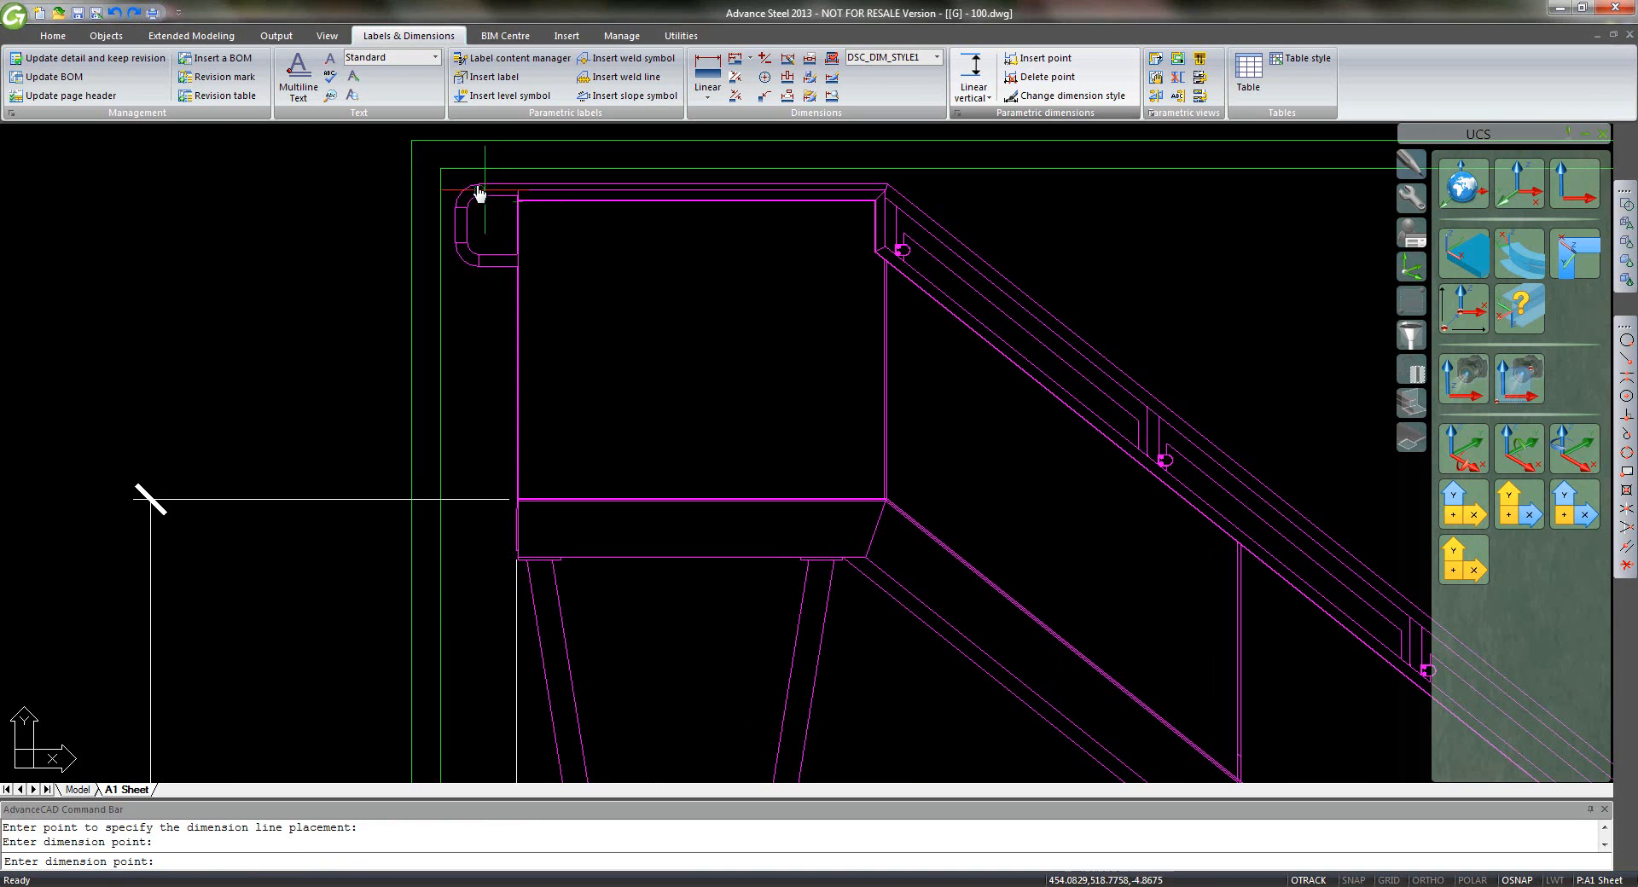
pyautogui.click(479, 186)
pyautogui.scroll(-5, 440, 365)
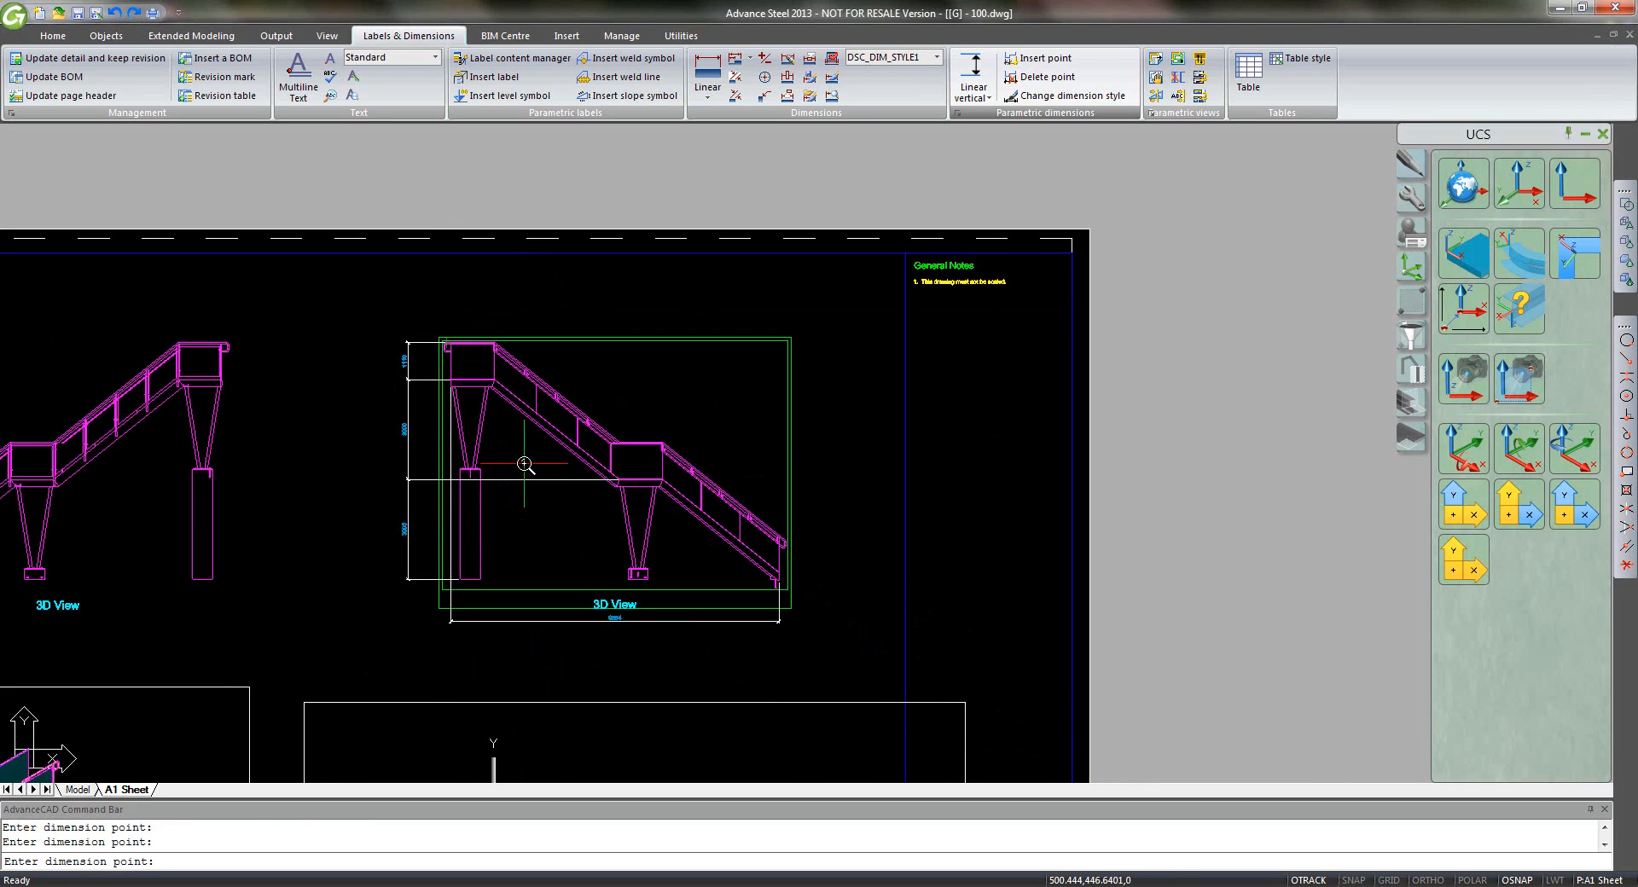
pyautogui.moveTo(526, 476); pyautogui.dragTo(623, 484, button='middle')
# - Finish the vertical dimension chain, including 3000 and 3005, and fit the whole A1 sheet in view
pyautogui.press('Return')
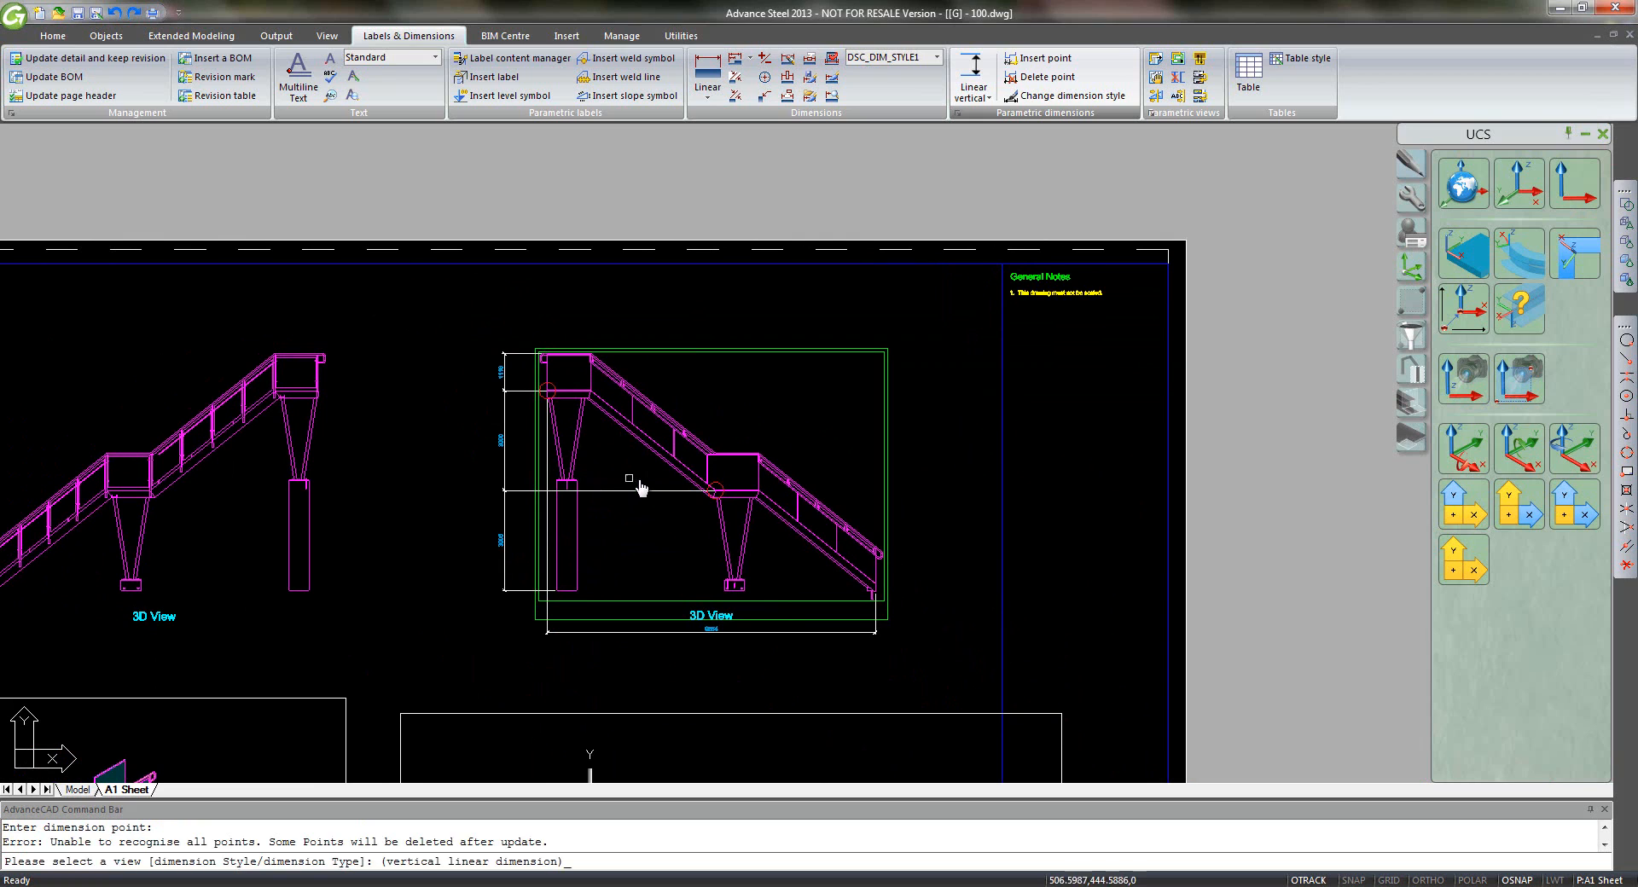
pyautogui.rightClick(638, 502)
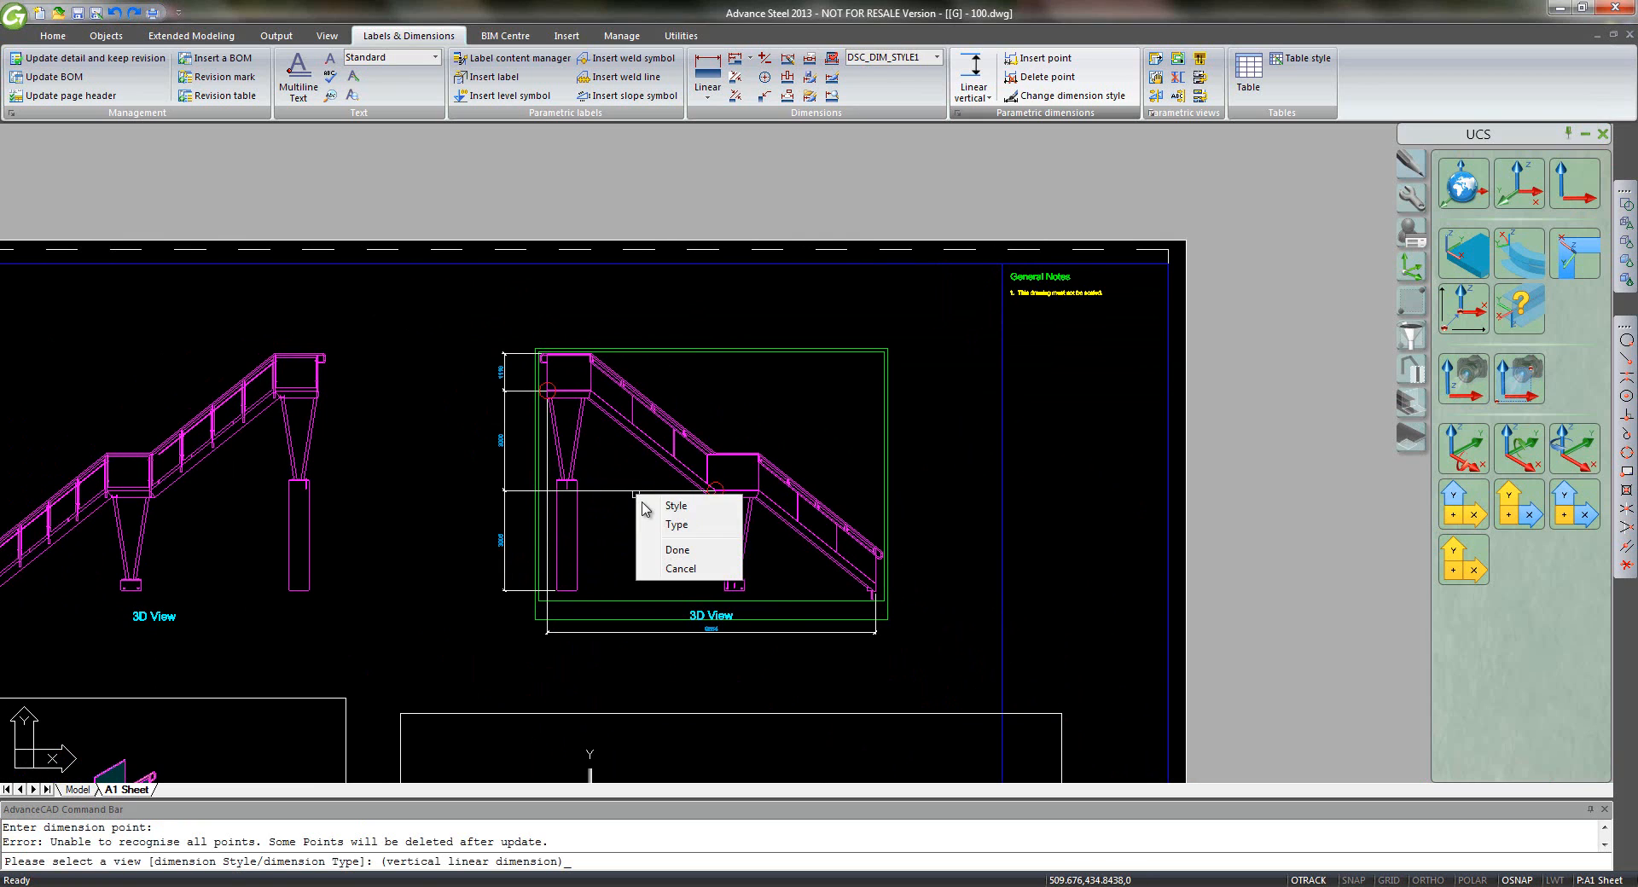
pyautogui.click(673, 550)
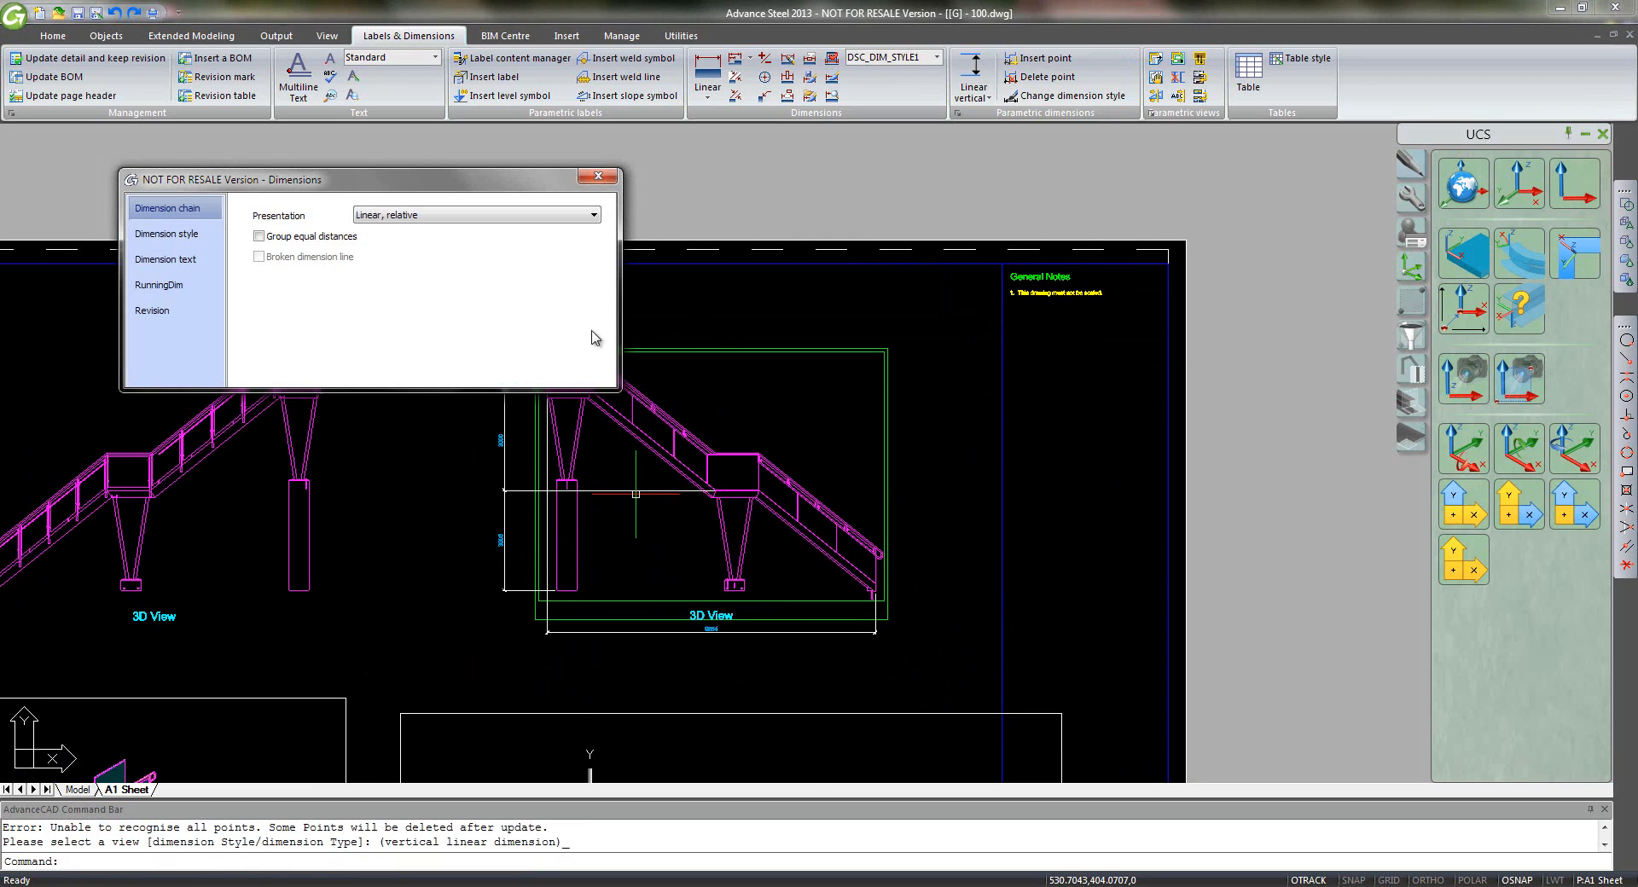
pyautogui.click(598, 175)
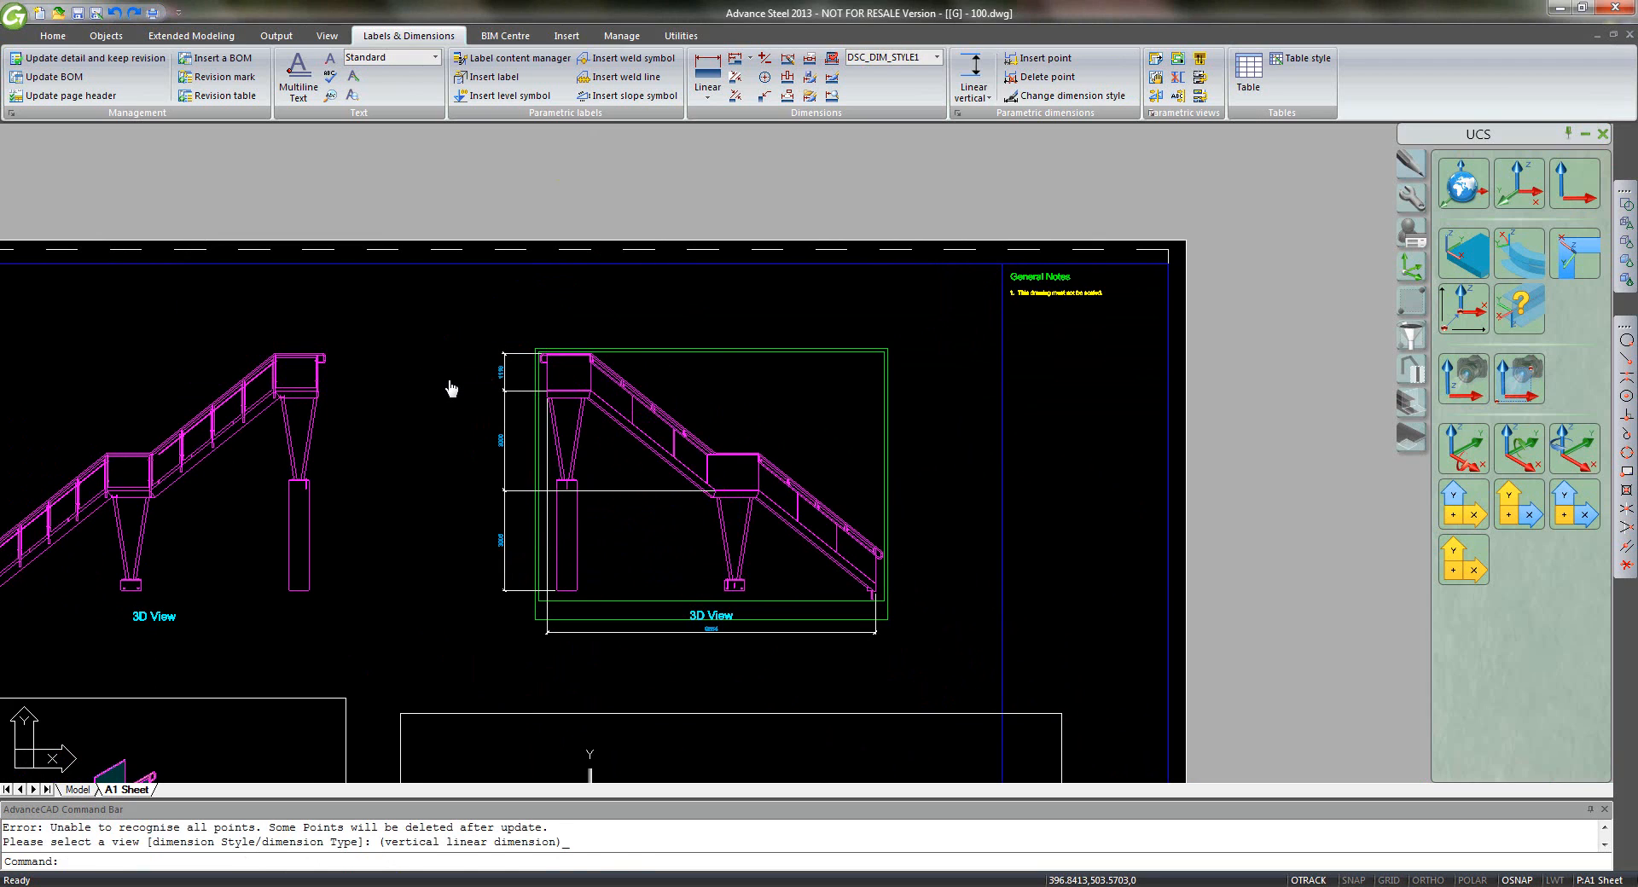
pyautogui.middleClick(450, 373)
pyautogui.middleClick(450, 373)
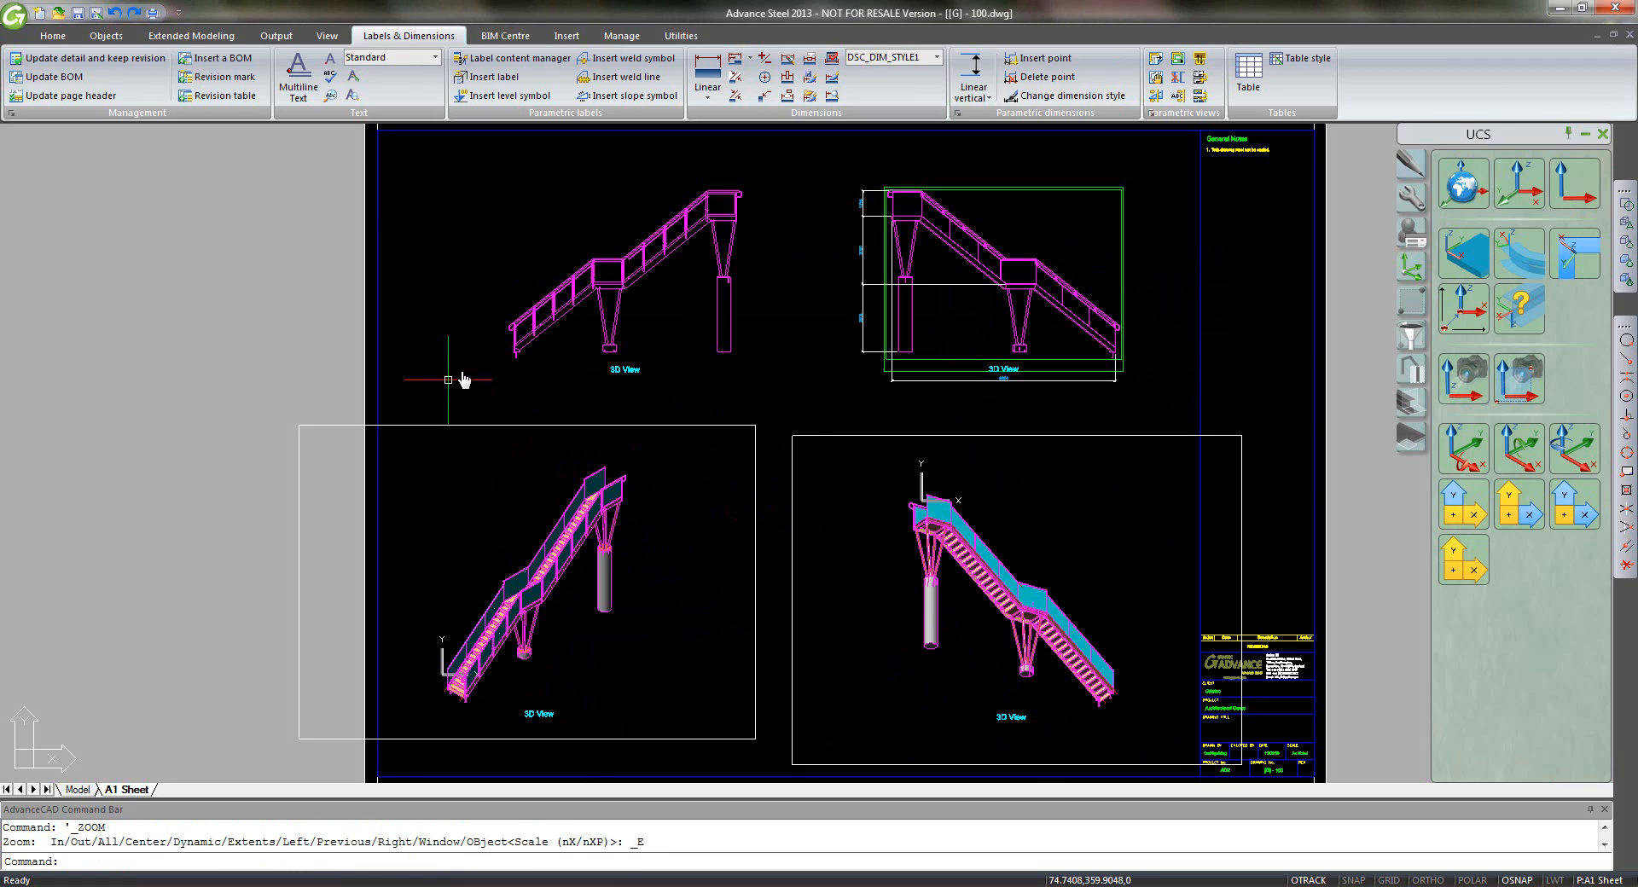
# - Save, then stretch the bottom-left viewport's left edge inward to narrow its frame
pyautogui.click(79, 16)
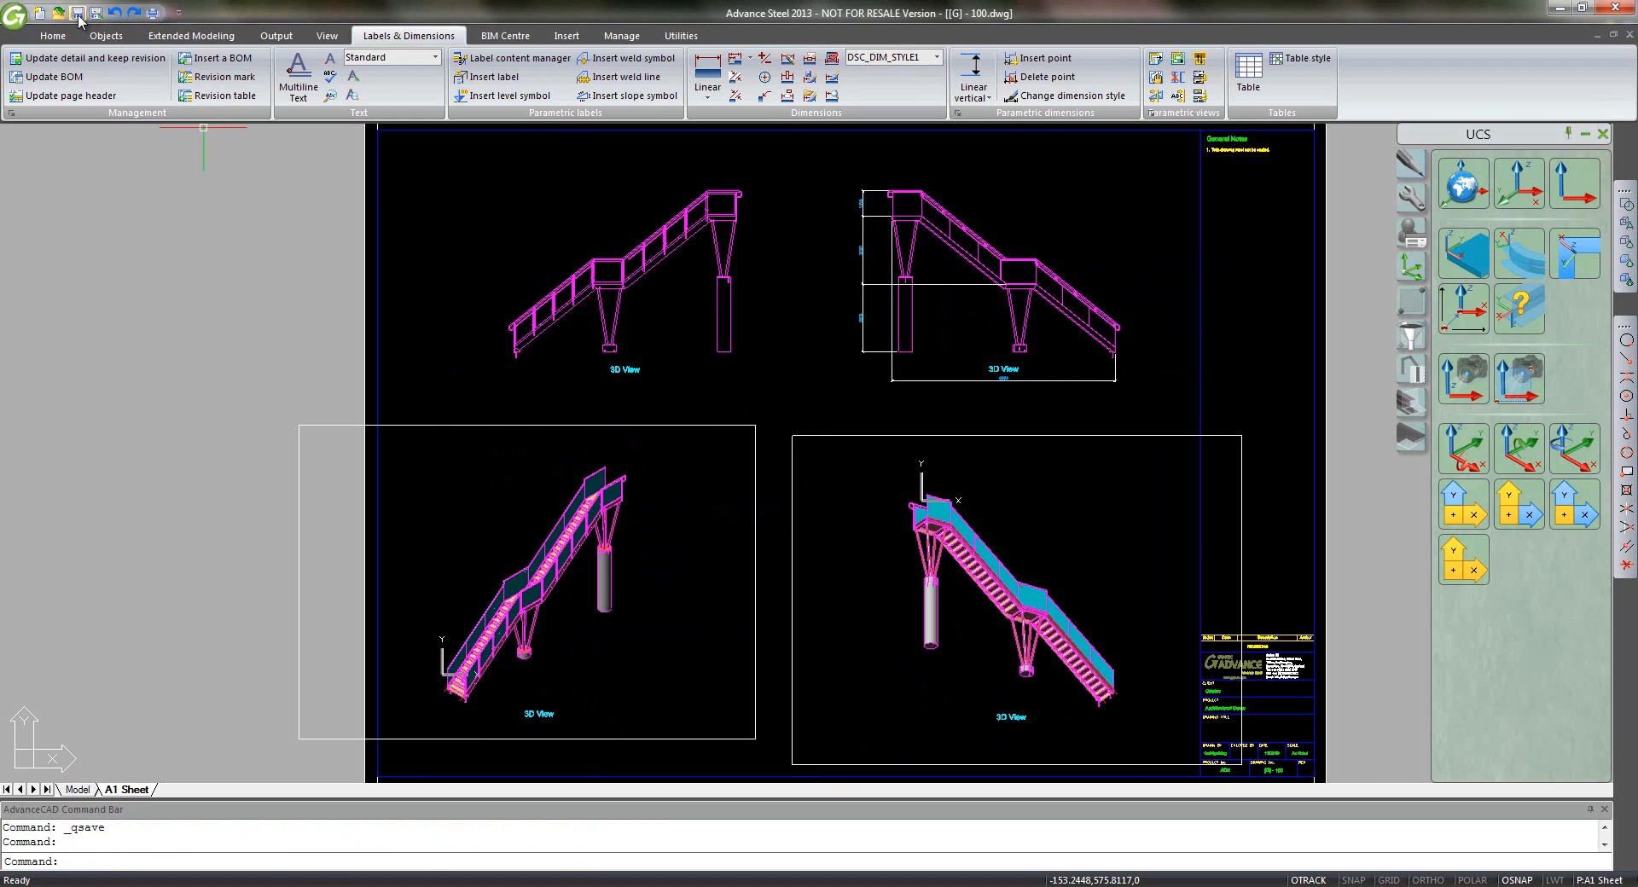
pyautogui.click(299, 433)
pyautogui.click(299, 425)
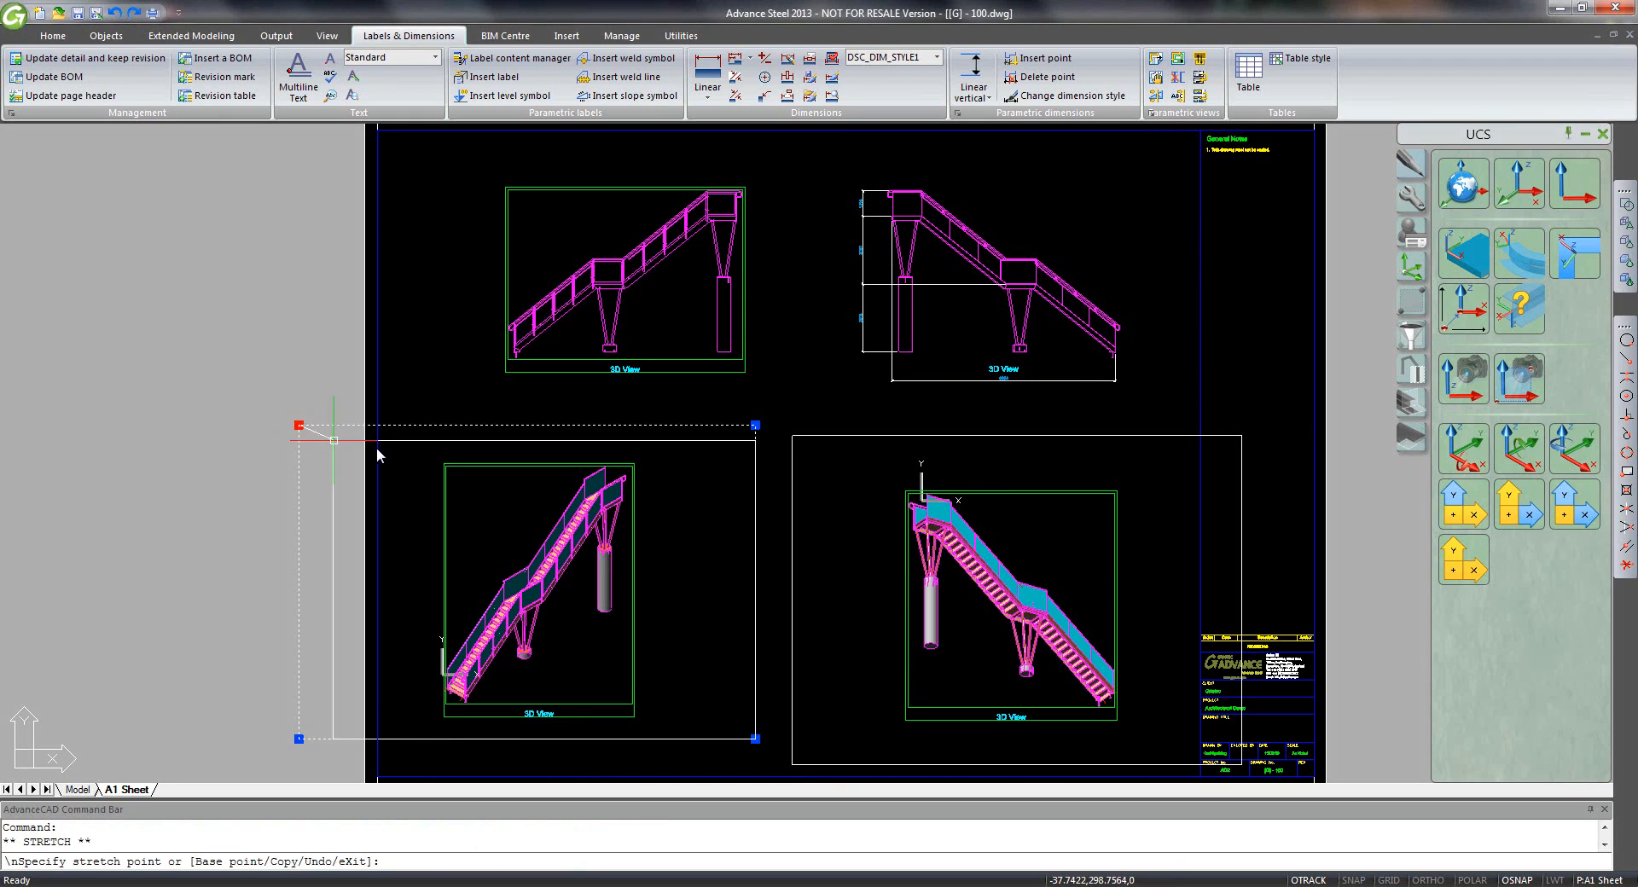
pyautogui.click(410, 444)
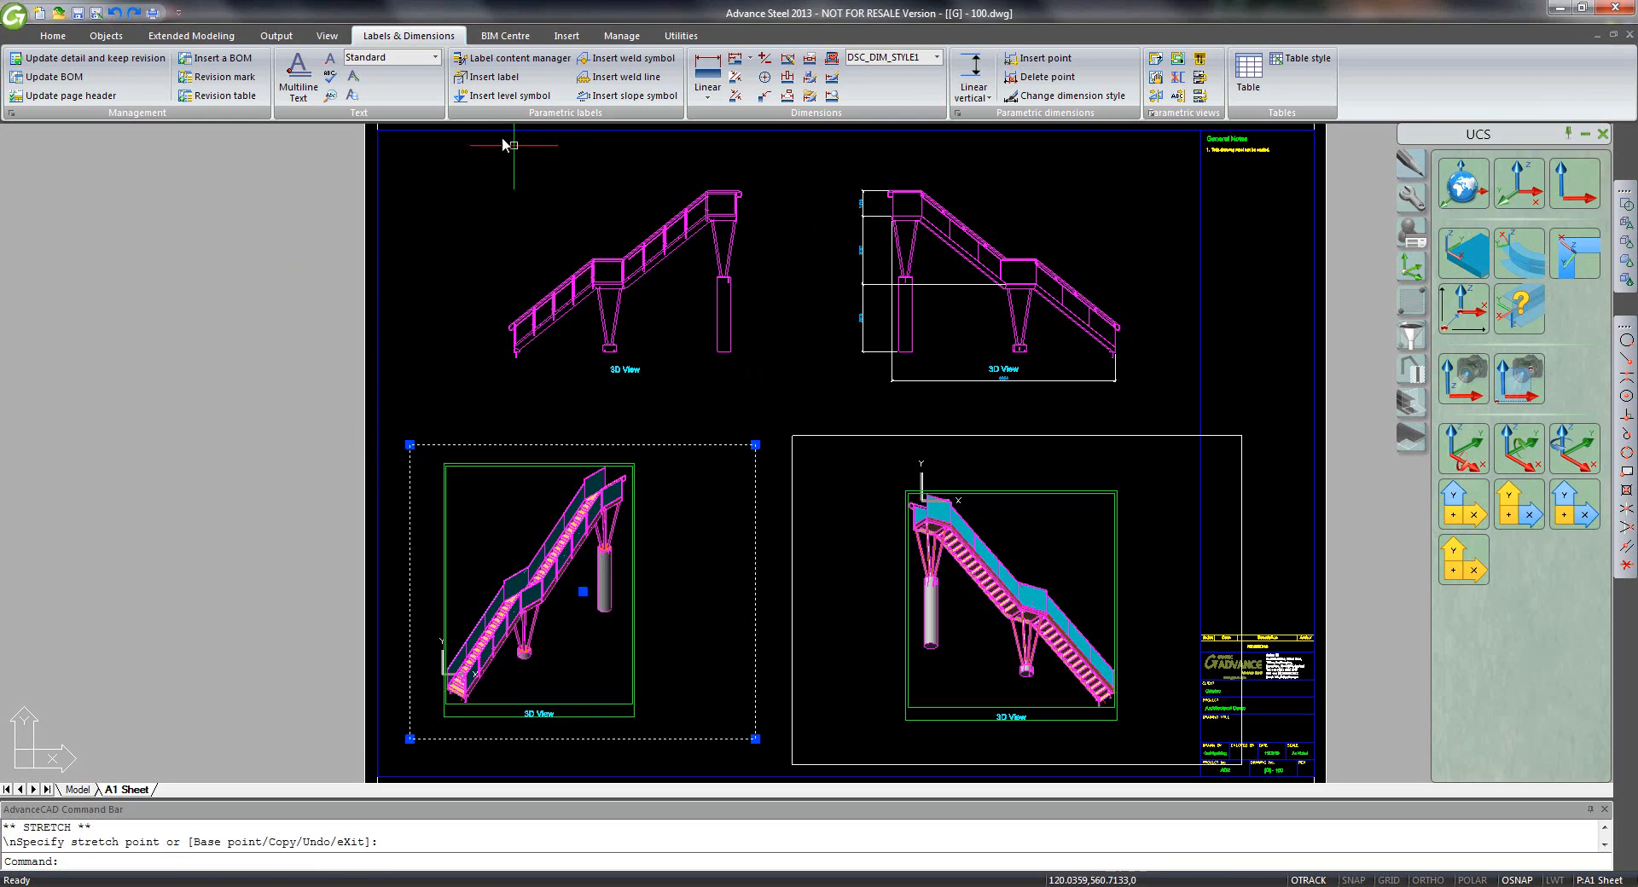
# - Print the A1 sheet through DWG To PDF.pc3, landscape and fit to paper, then save
pyautogui.click(153, 13)
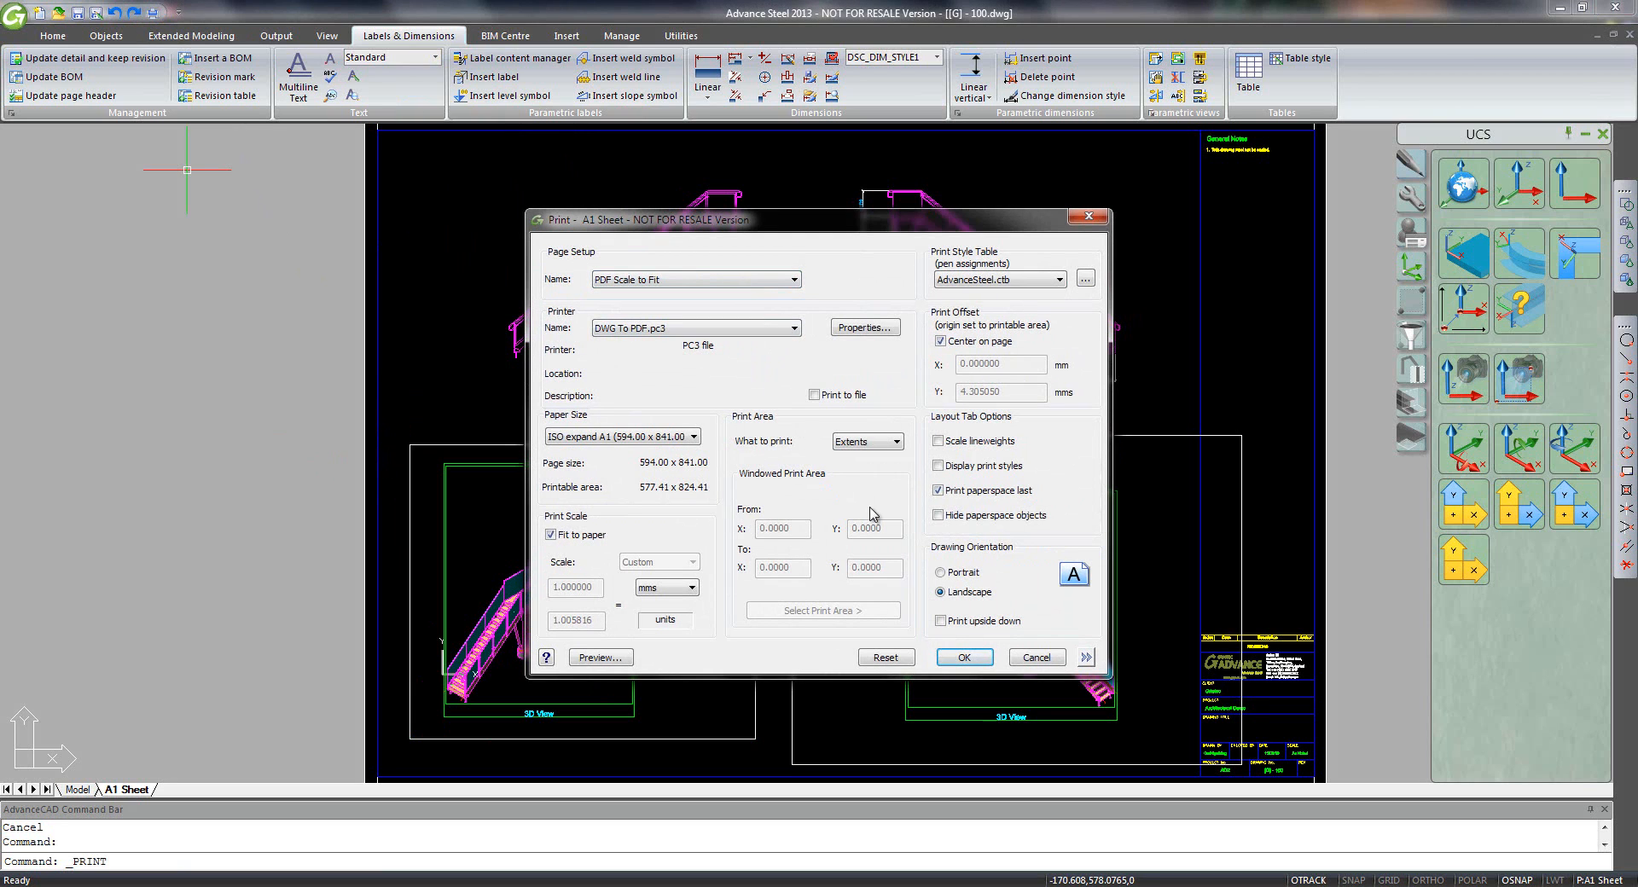
pyautogui.click(975, 656)
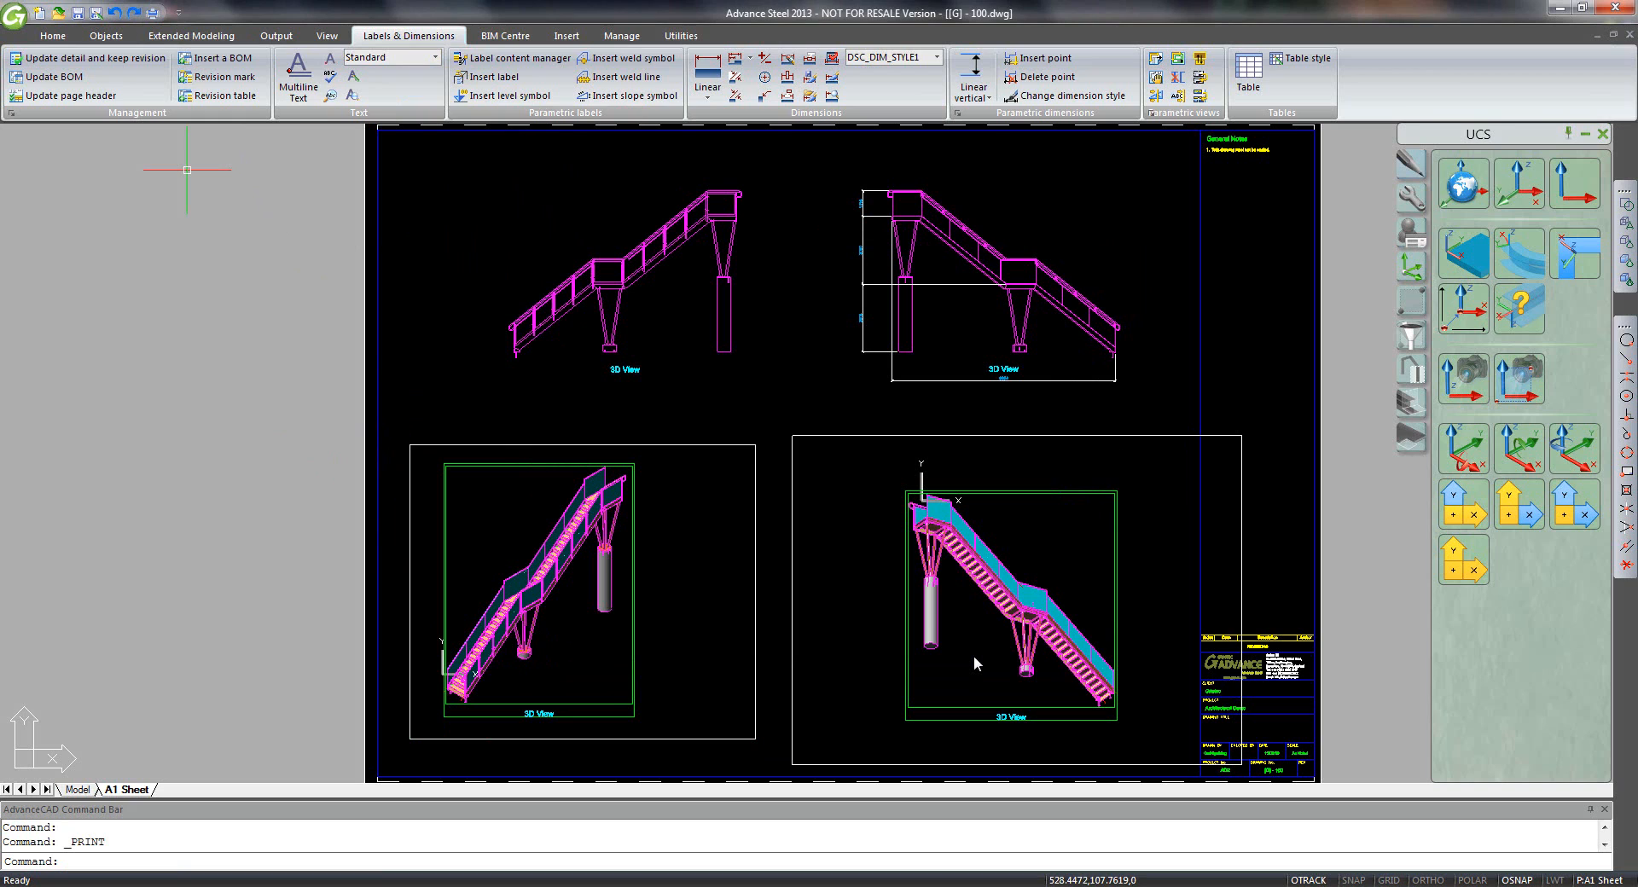
pyautogui.hotkey('ctrl', 's')
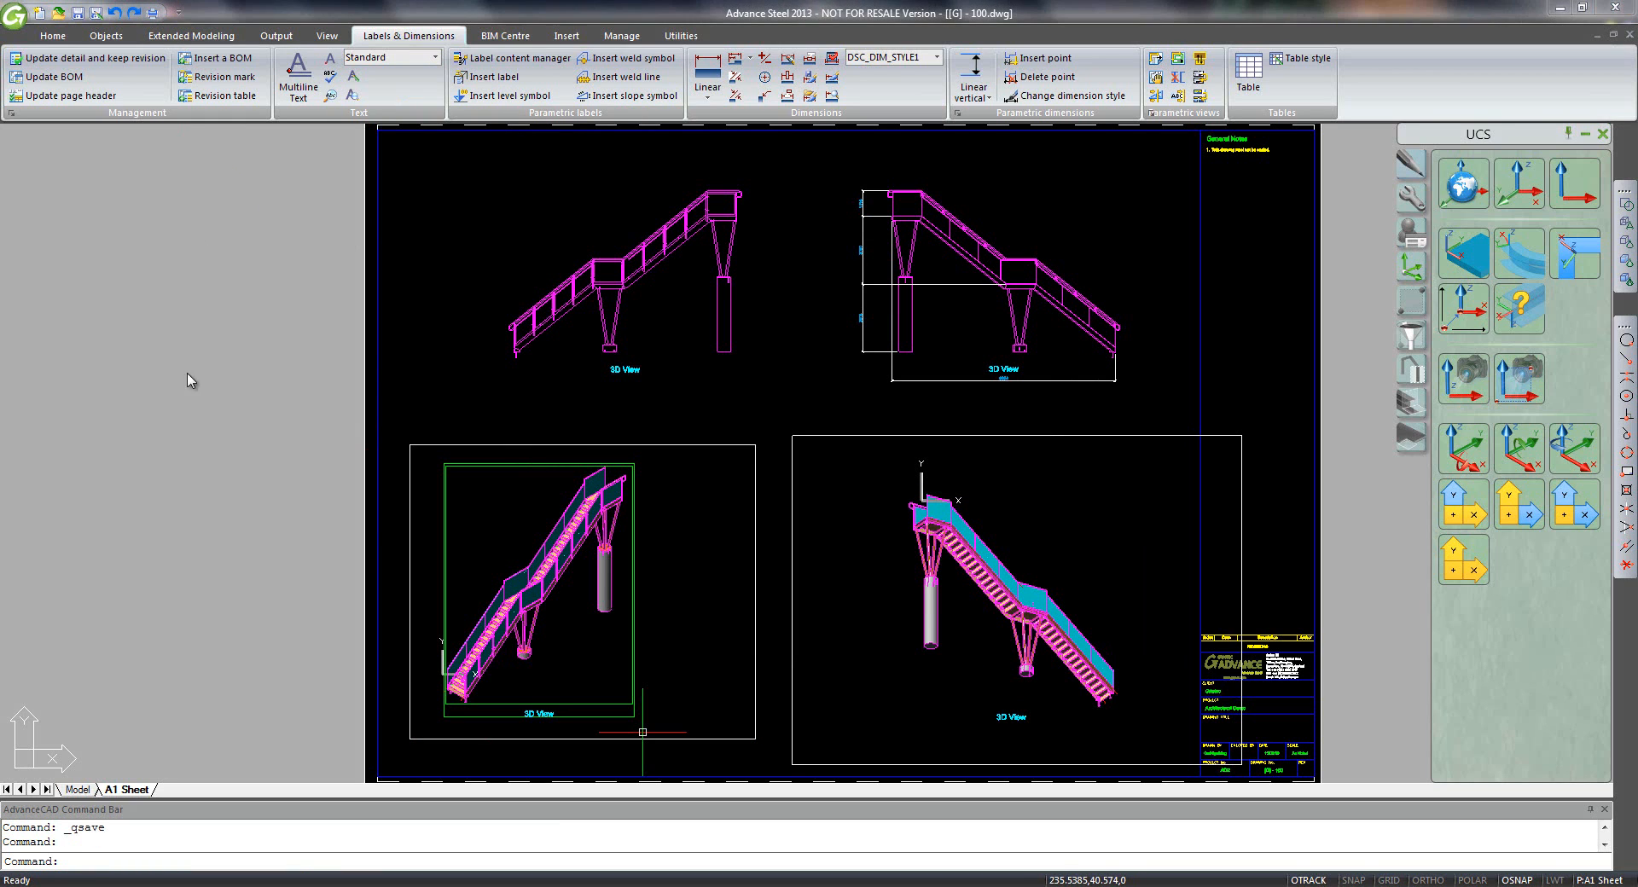
# - Open [G] - 100-A1 Sheet.pdf from Storage (D:) > Projects > ArchDemo2 in a new Explorer window
pyautogui.rightClick(83, 885)
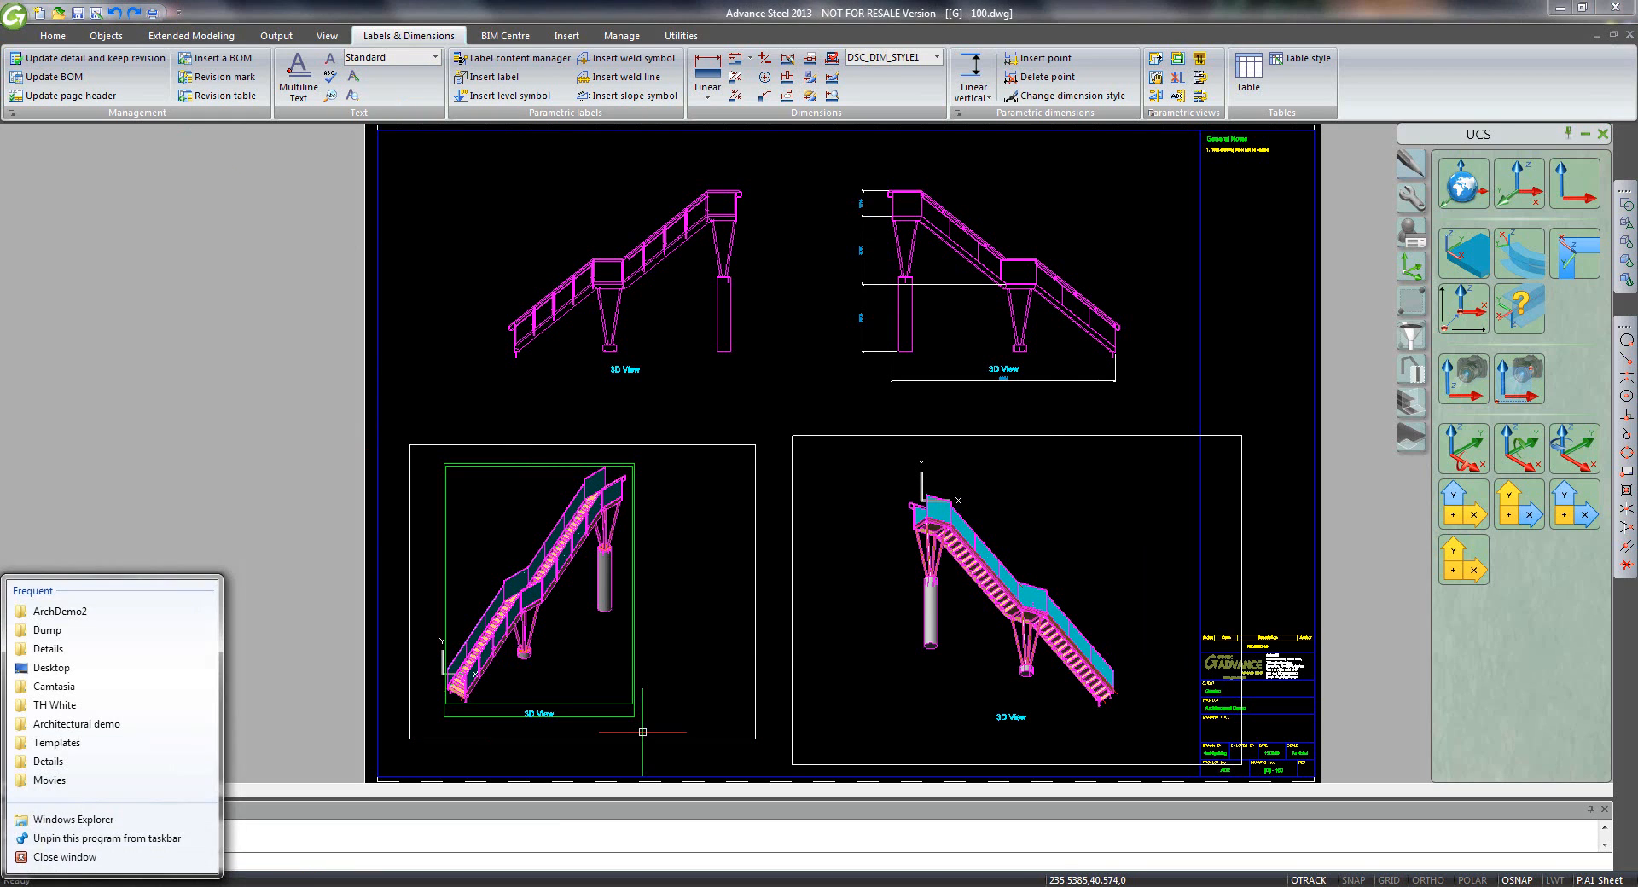
pyautogui.click(89, 820)
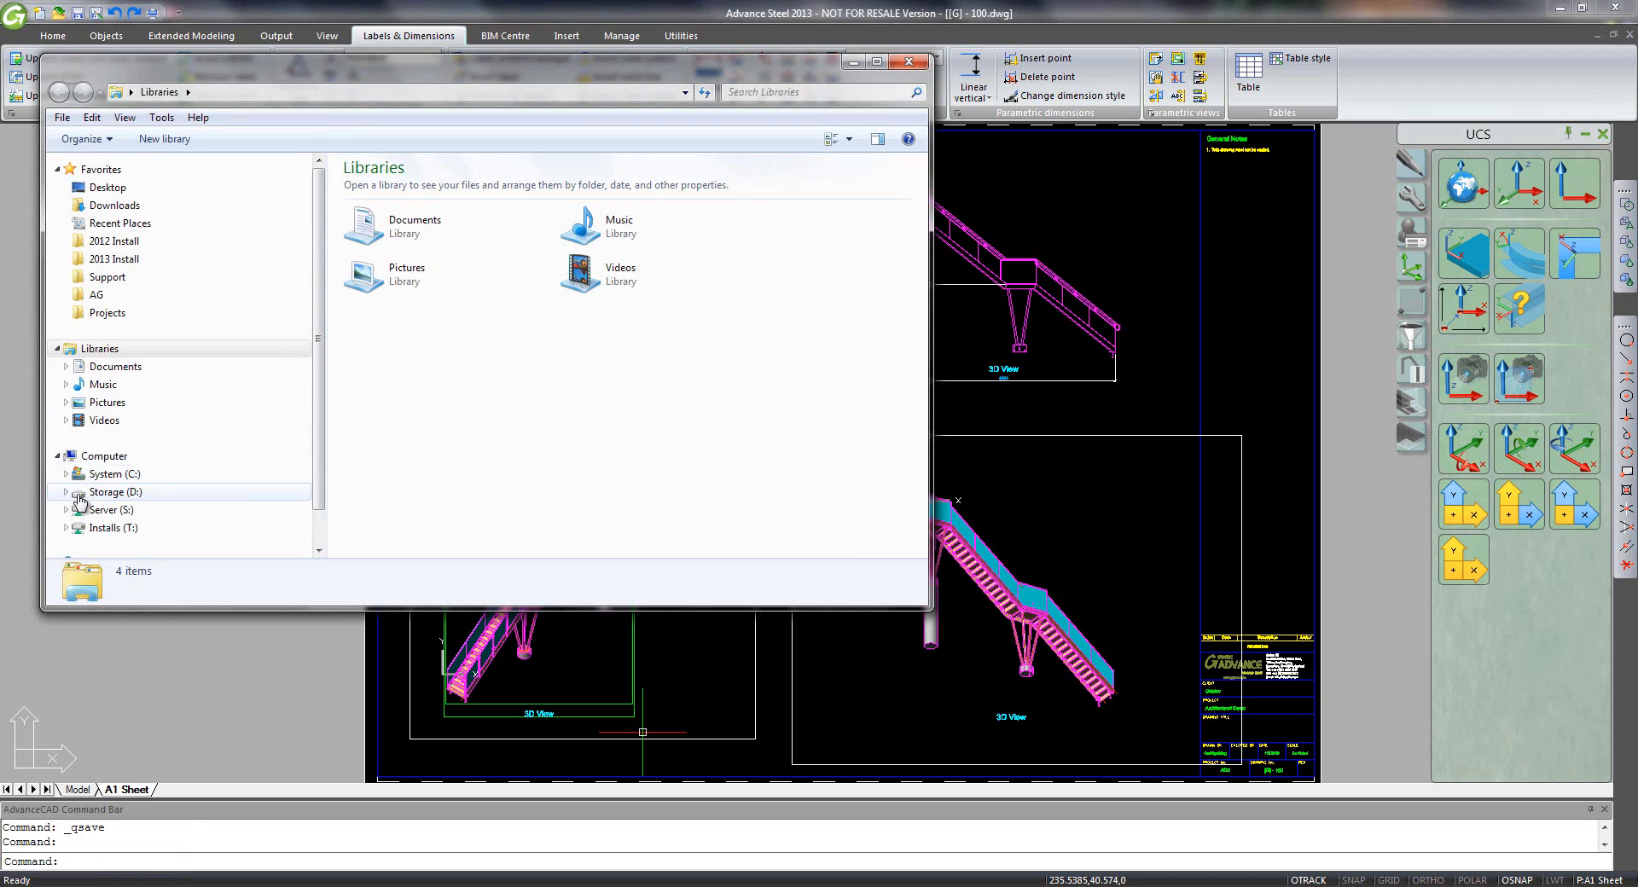
pyautogui.click(67, 495)
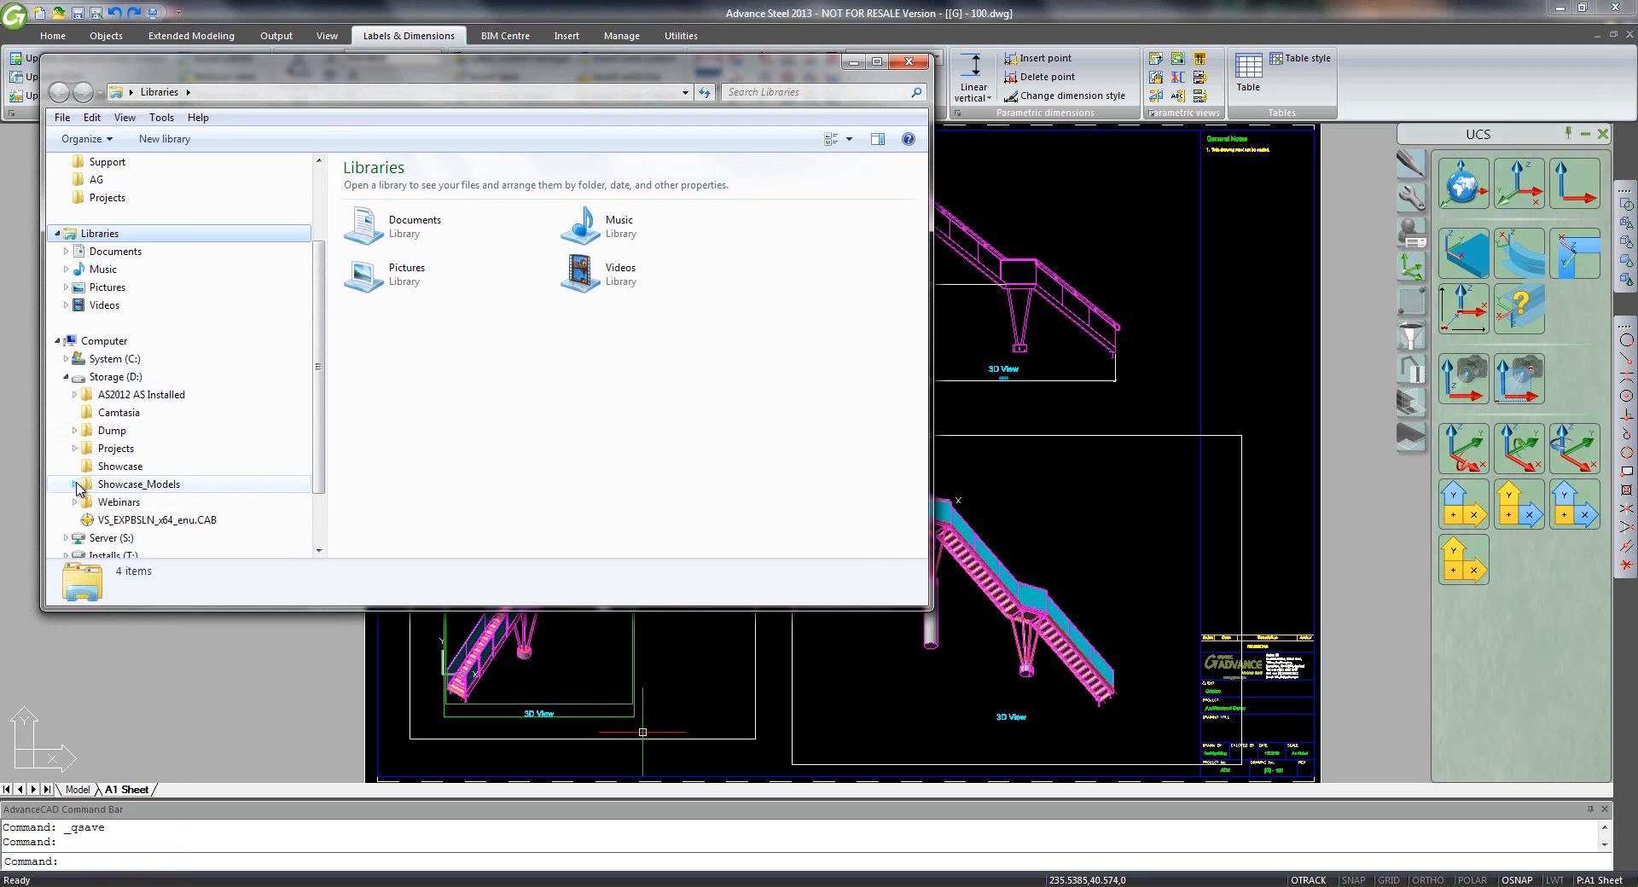
pyautogui.click(75, 449)
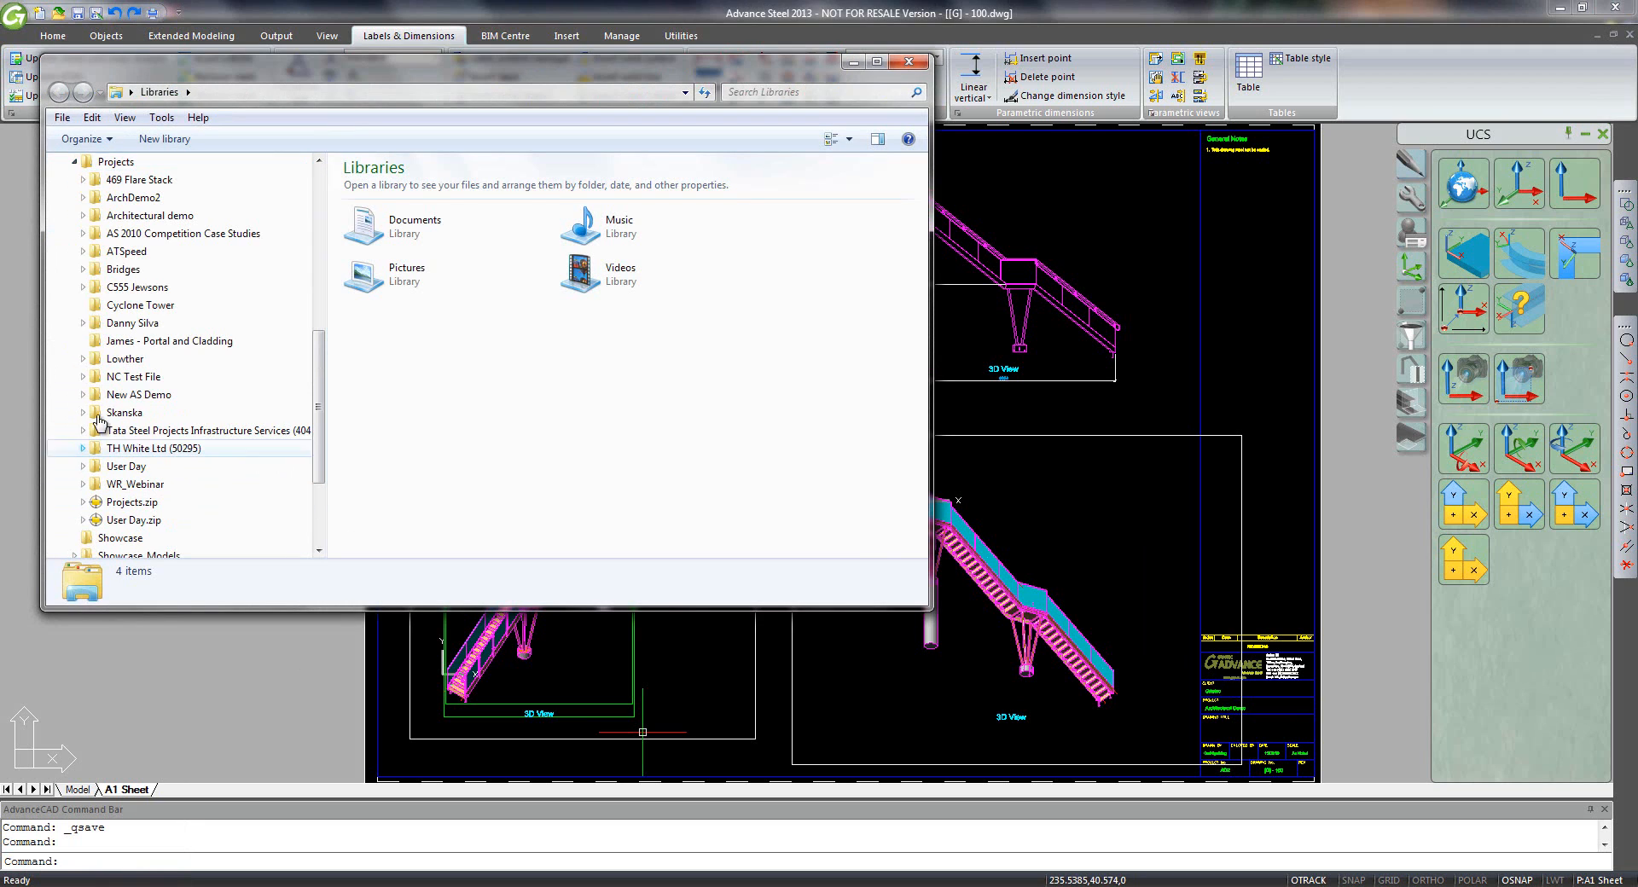
pyautogui.click(124, 198)
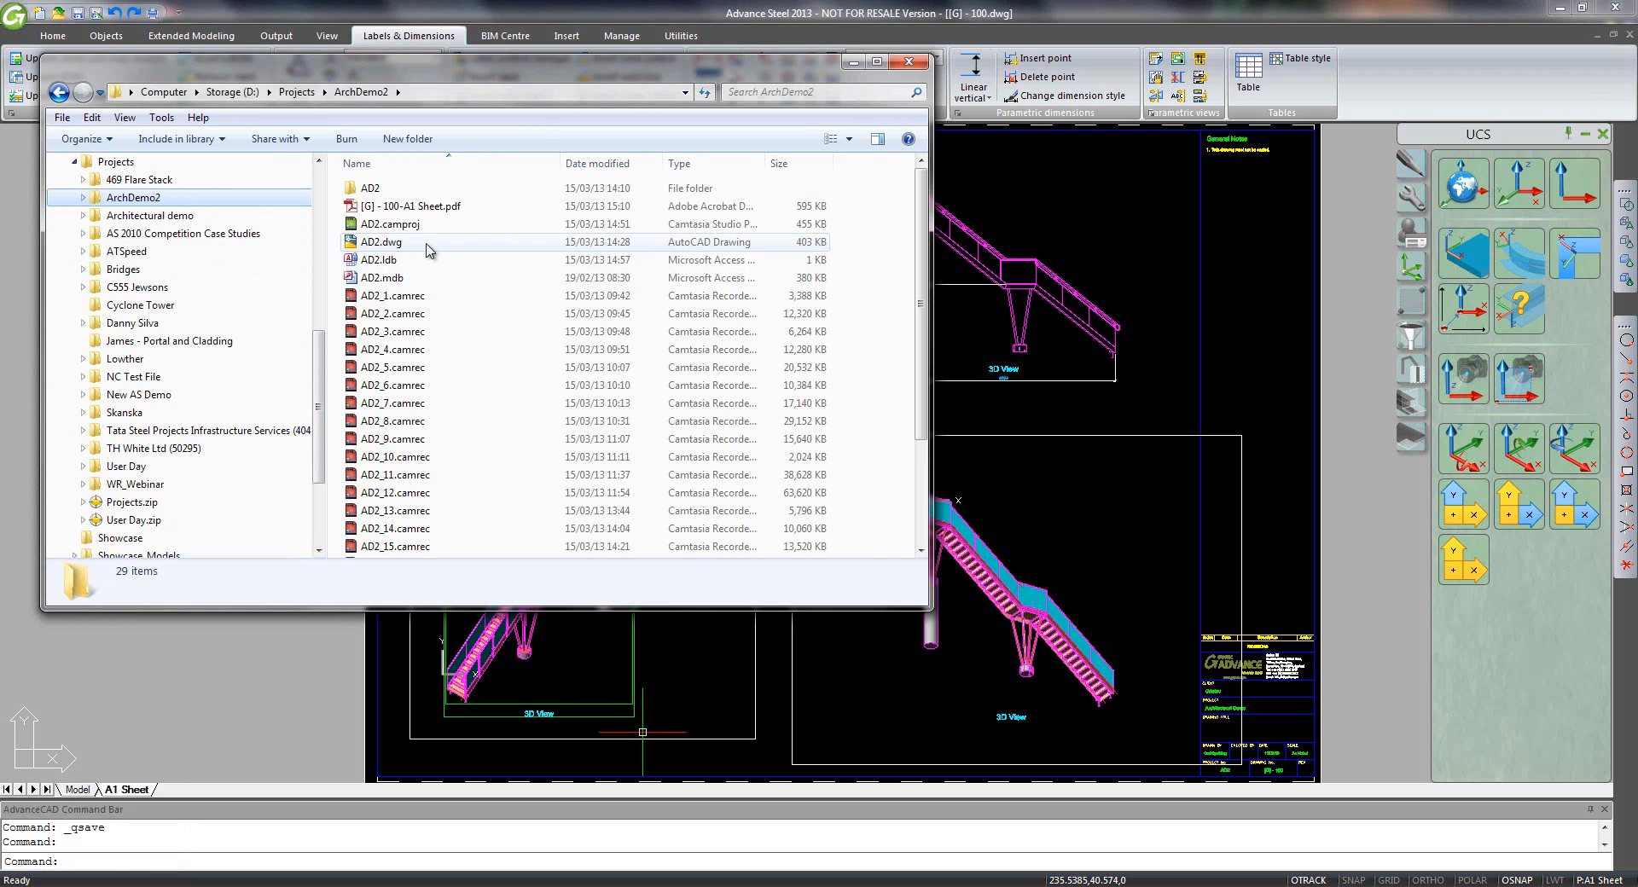
pyautogui.doubleClick(435, 207)
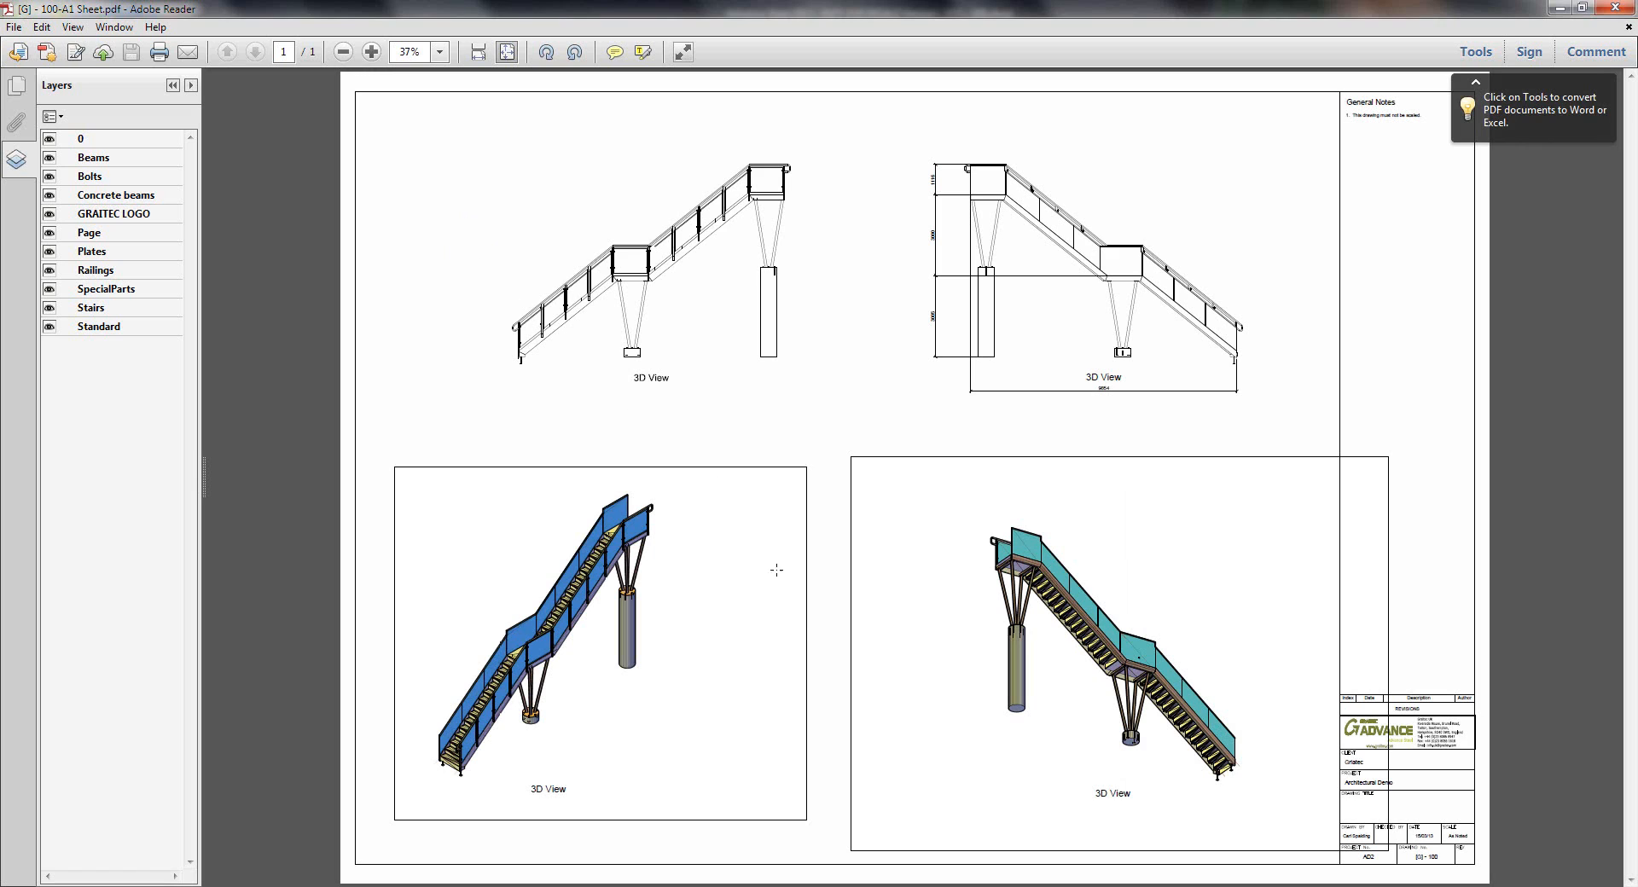
# - Zoom into the PDF to inspect the four stair views, return to Fit Page, and close Adobe Reader
pyautogui.click(371, 52)
pyautogui.click(371, 52)
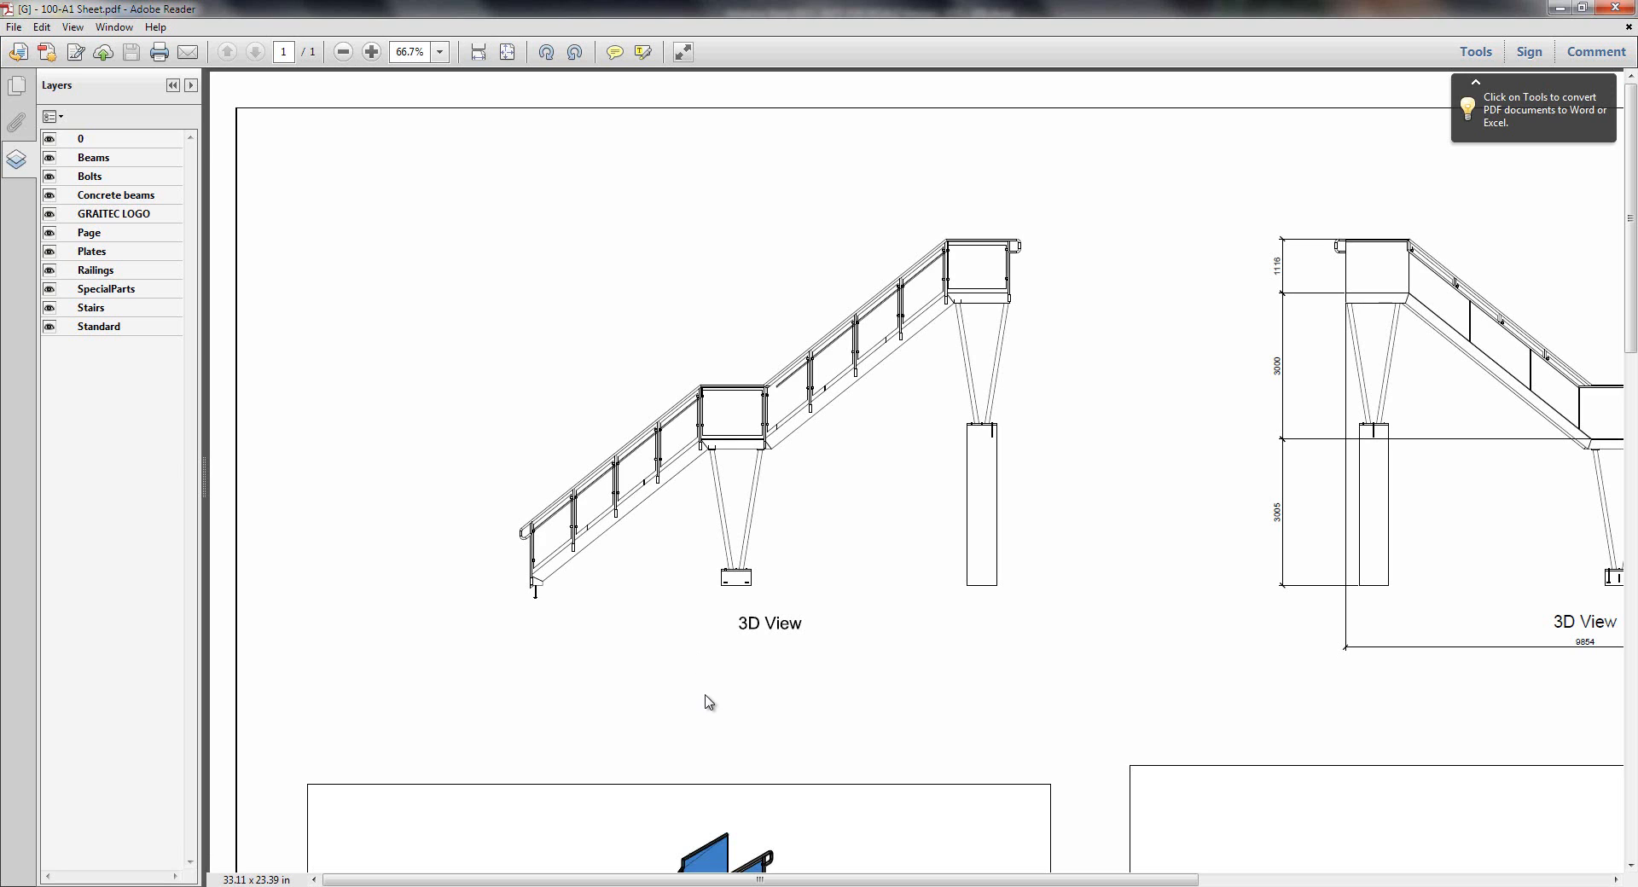
pyautogui.scroll(-10, 708, 701)
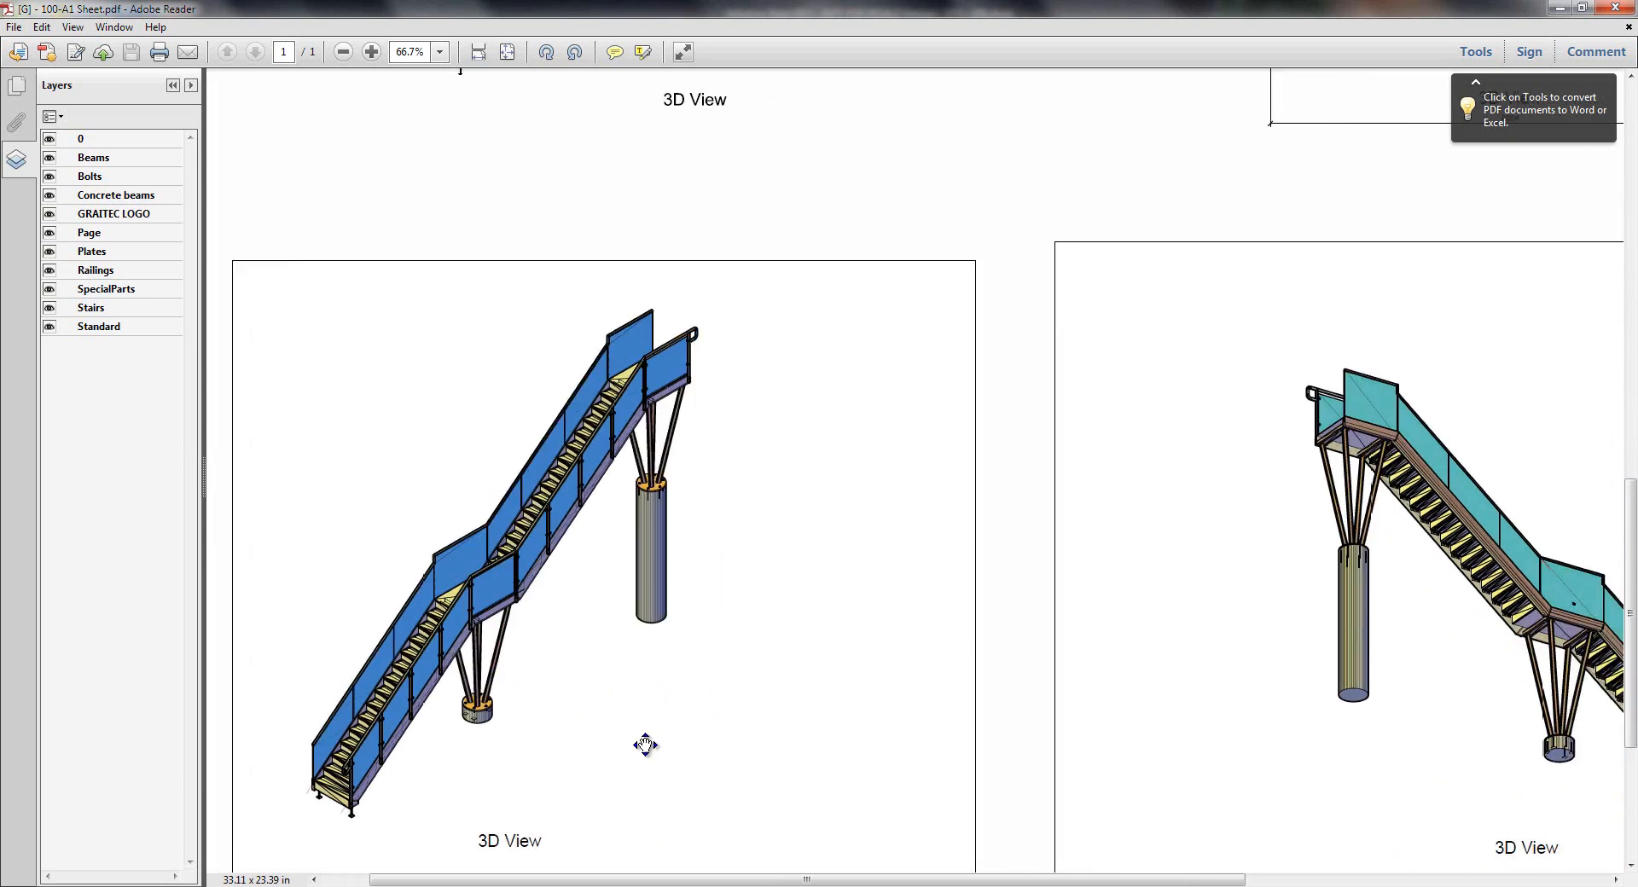
pyautogui.hscroll(5, 644, 742)
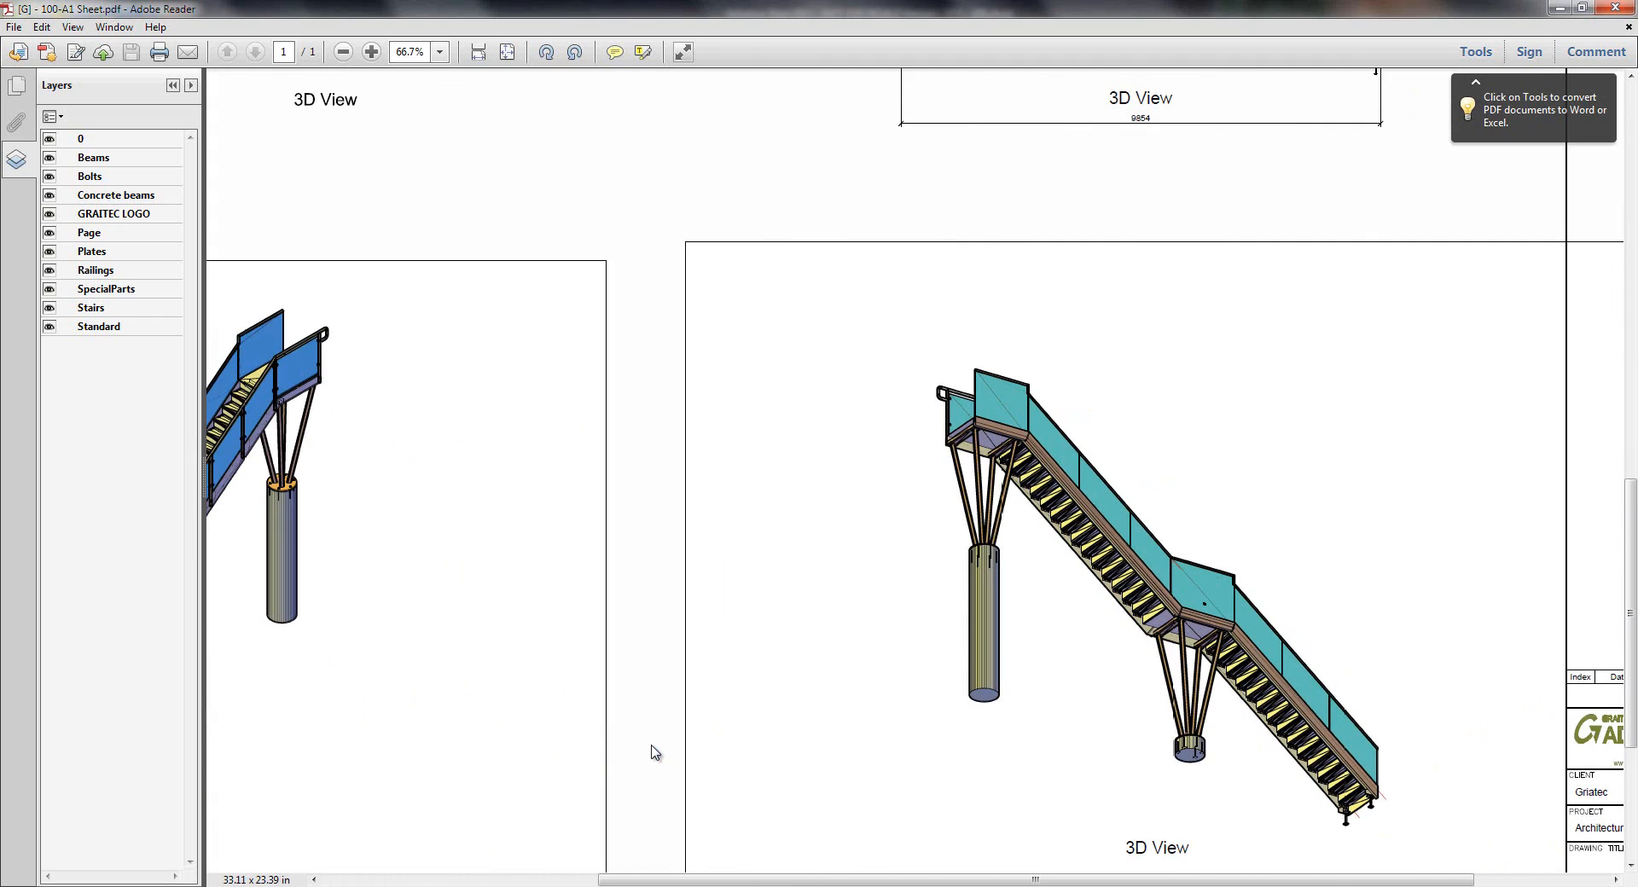
pyautogui.scroll(10, 653, 748)
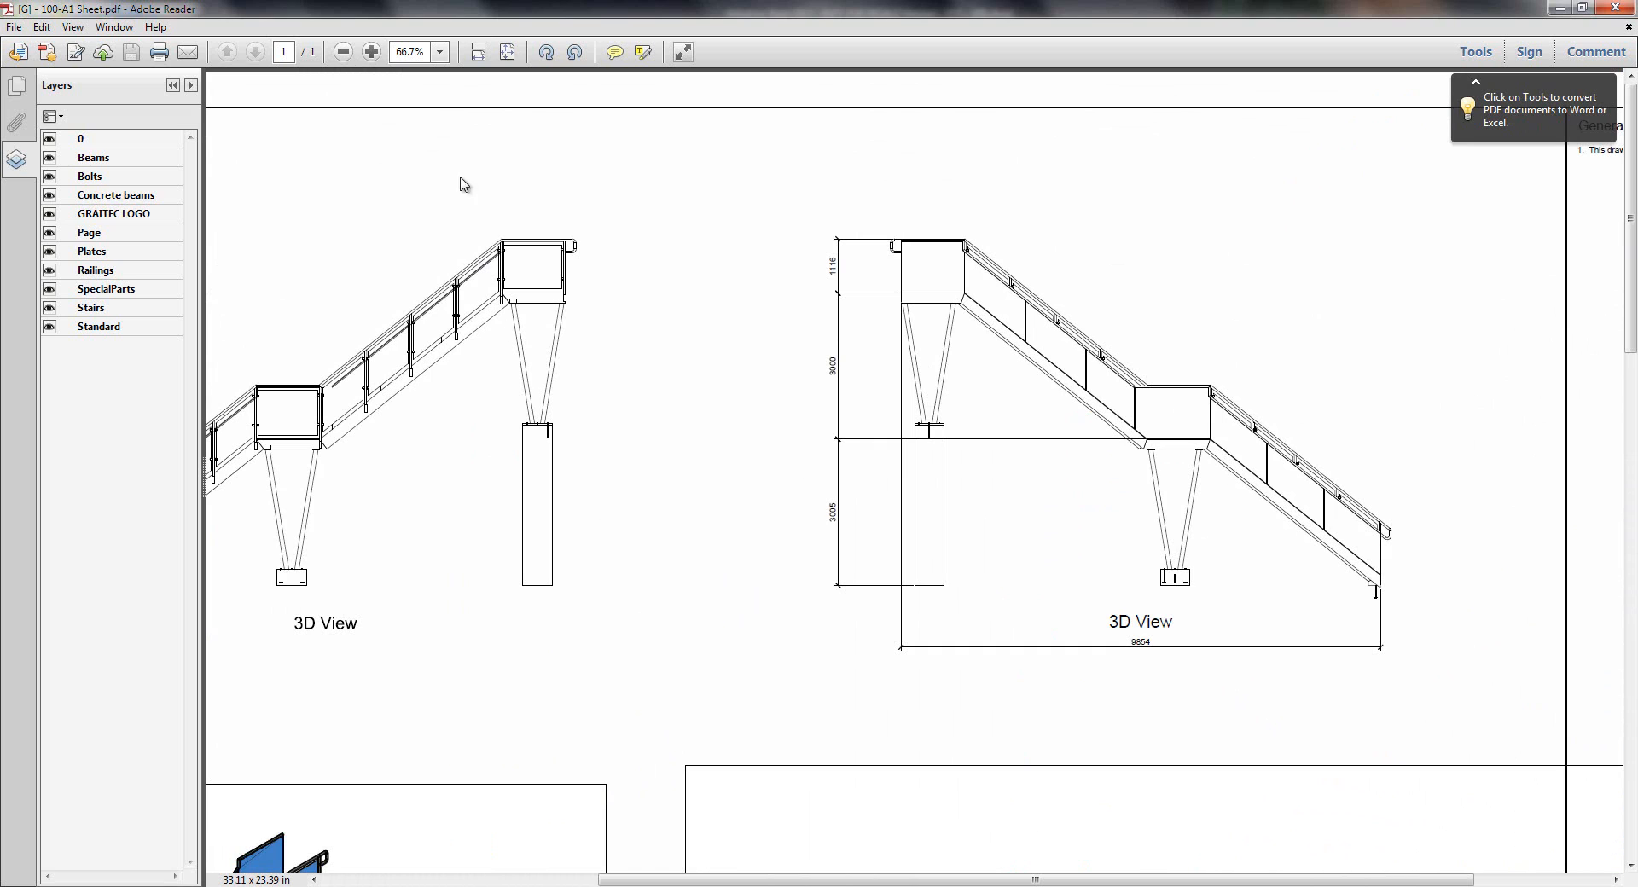
pyautogui.click(507, 53)
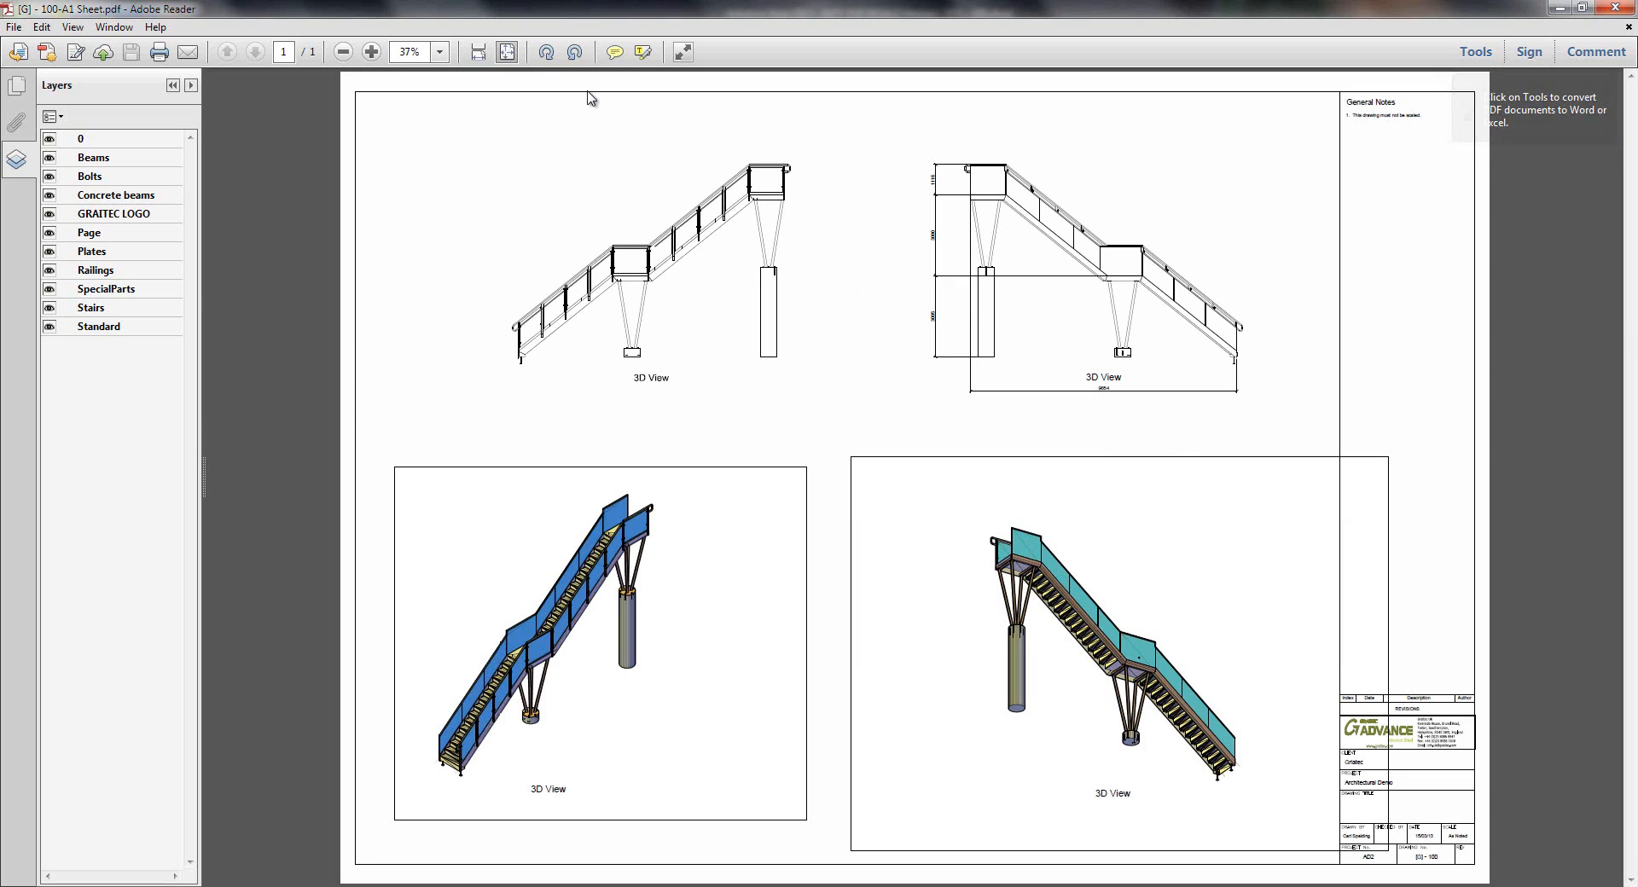
pyautogui.click(1607, 10)
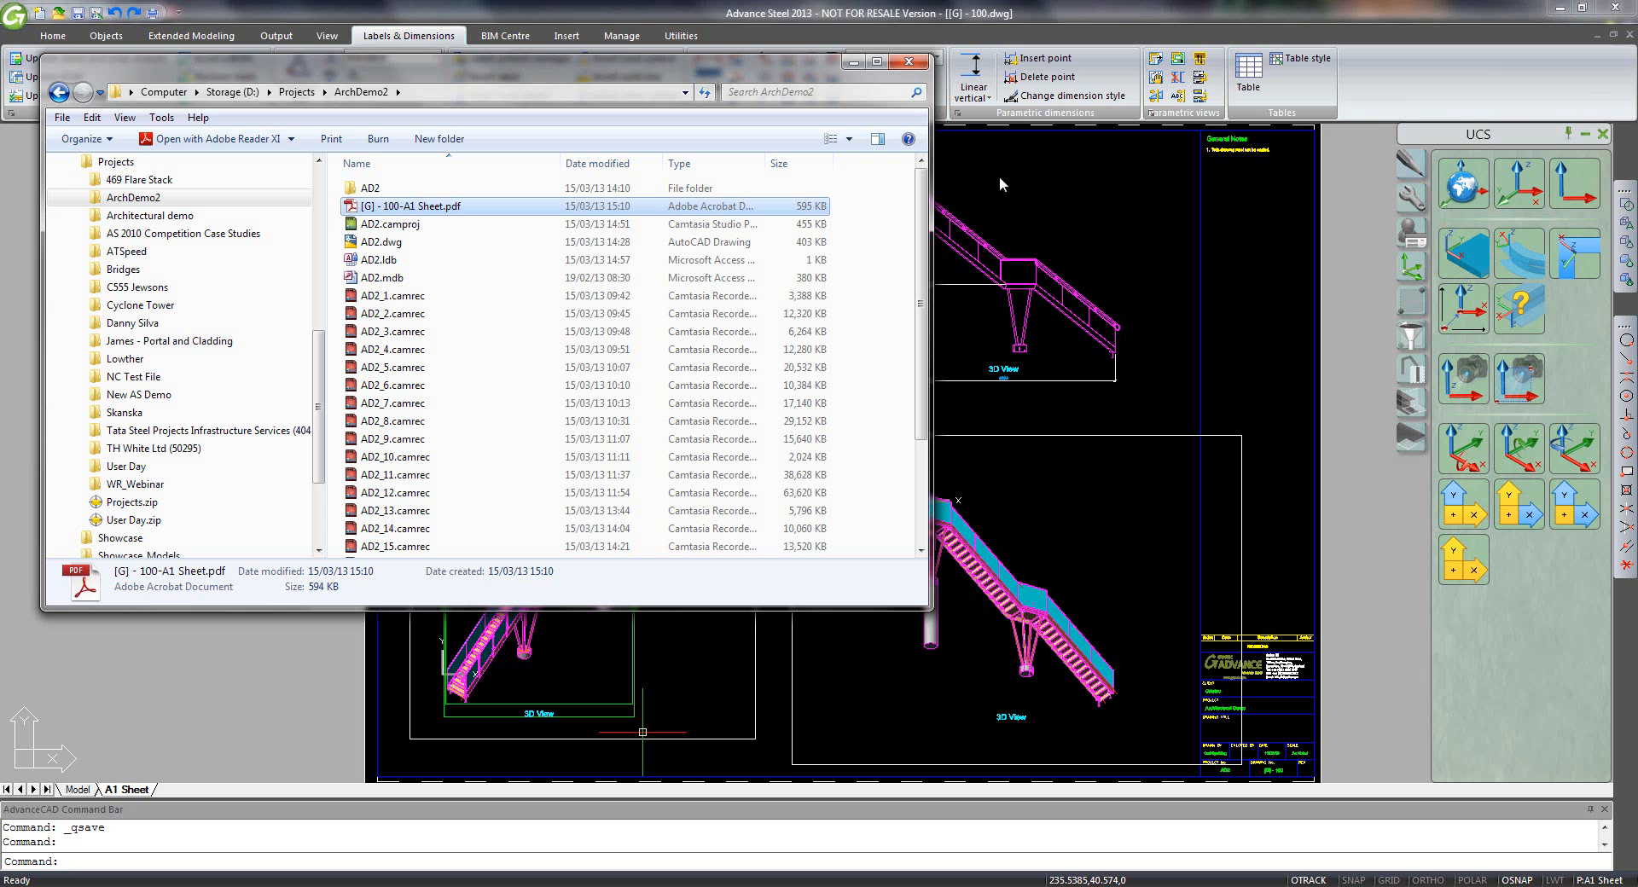
# - Close the Explorer window and the 100.dwg sheet drawing, returning to AD2 on the Home tab
pyautogui.click(909, 62)
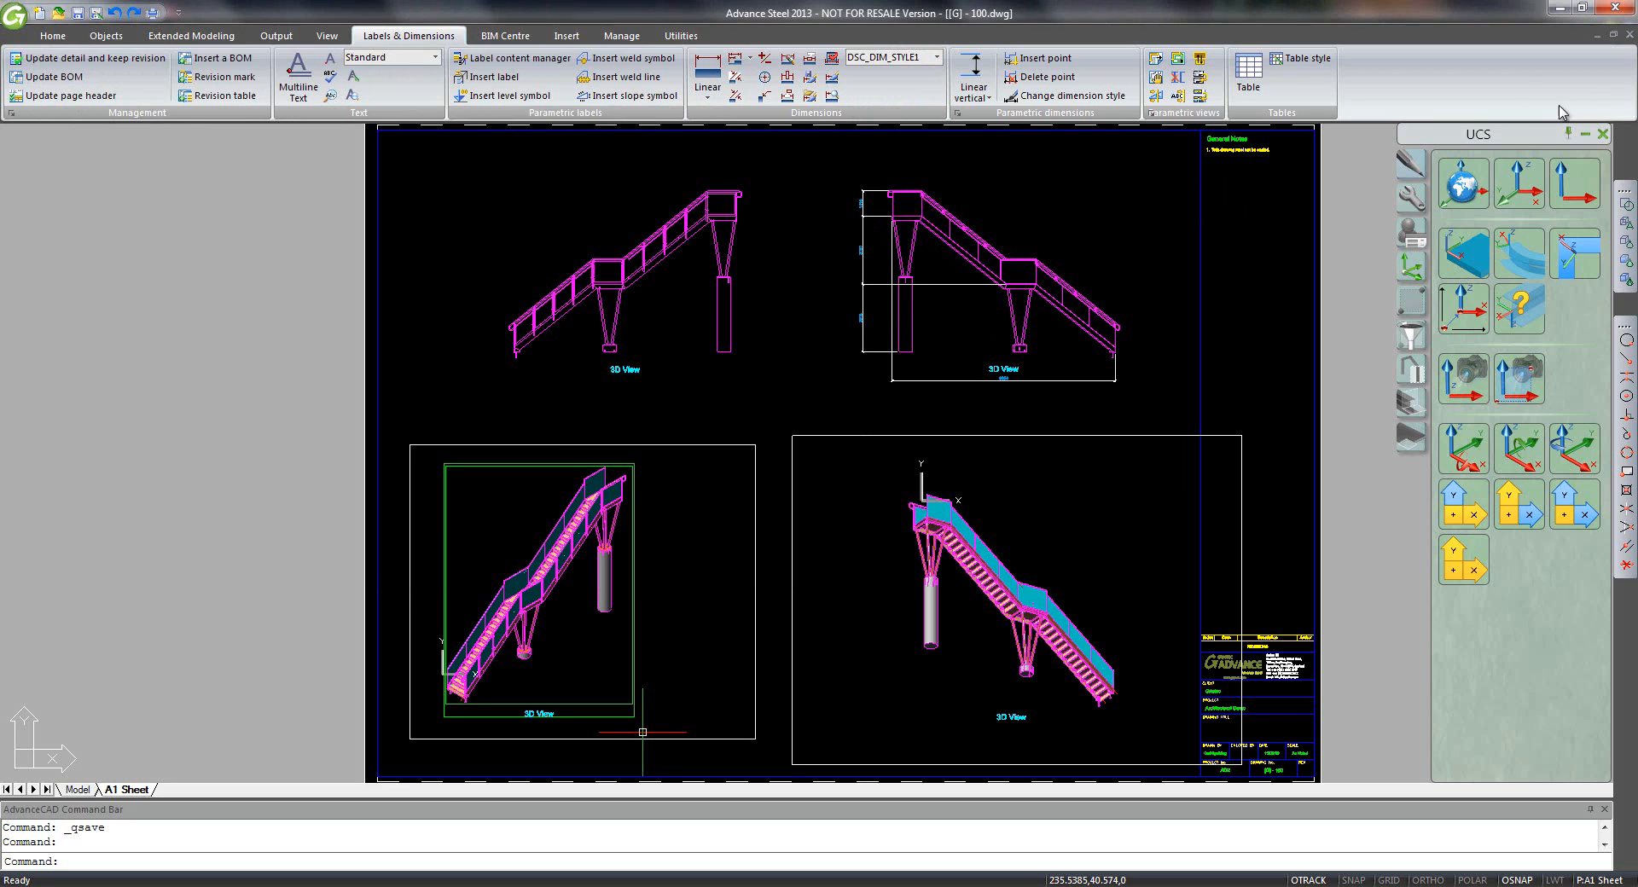
pyautogui.click(1628, 36)
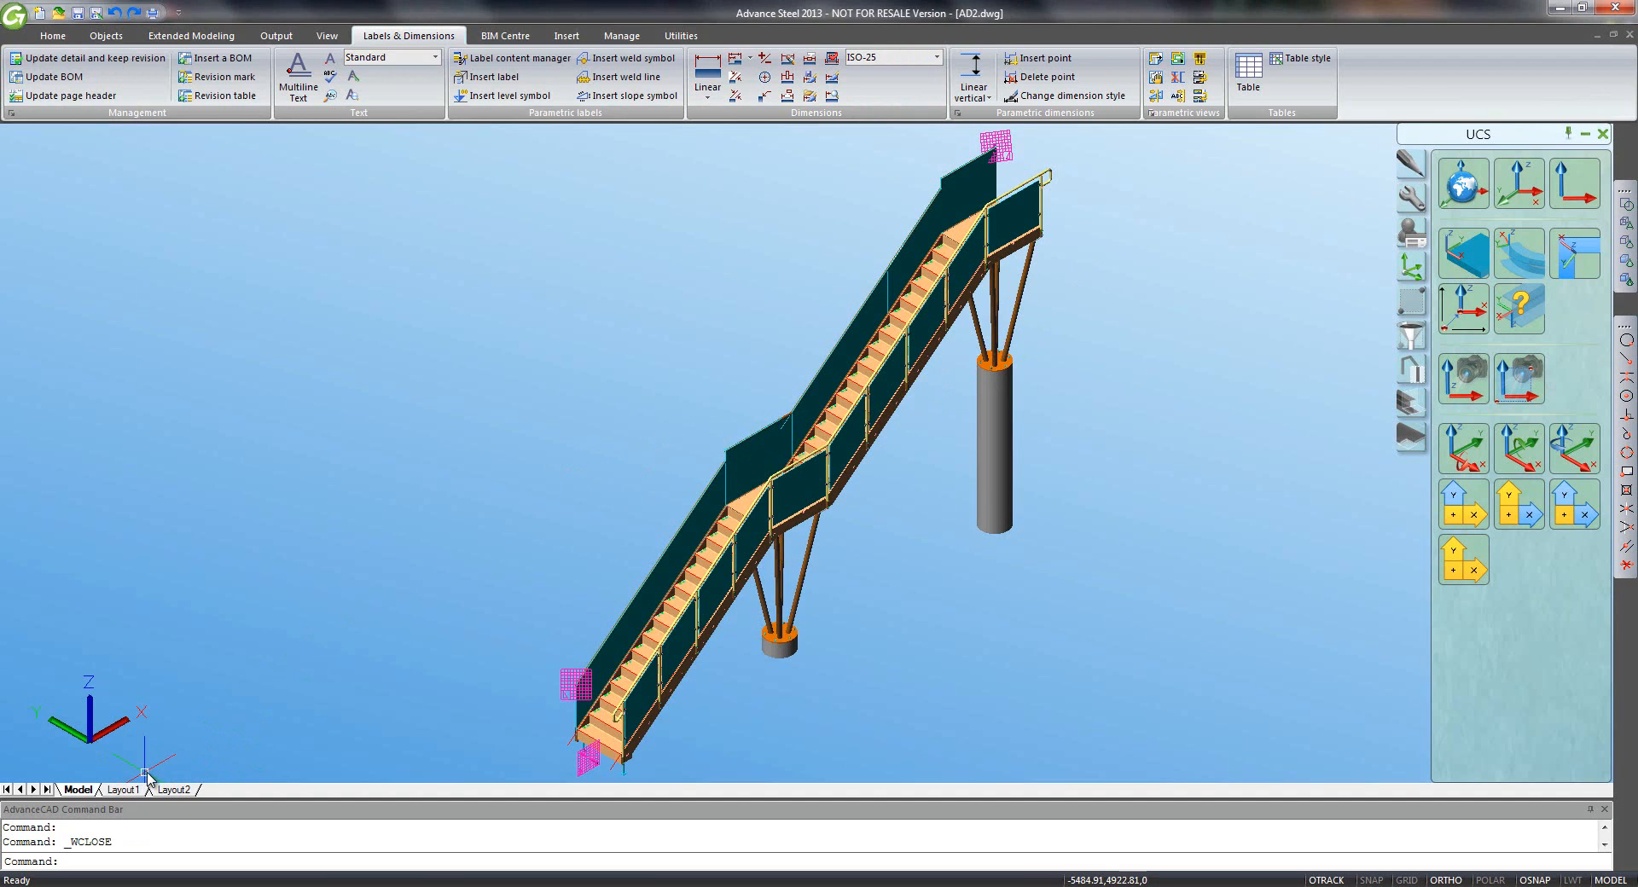
pyautogui.click(96, 13)
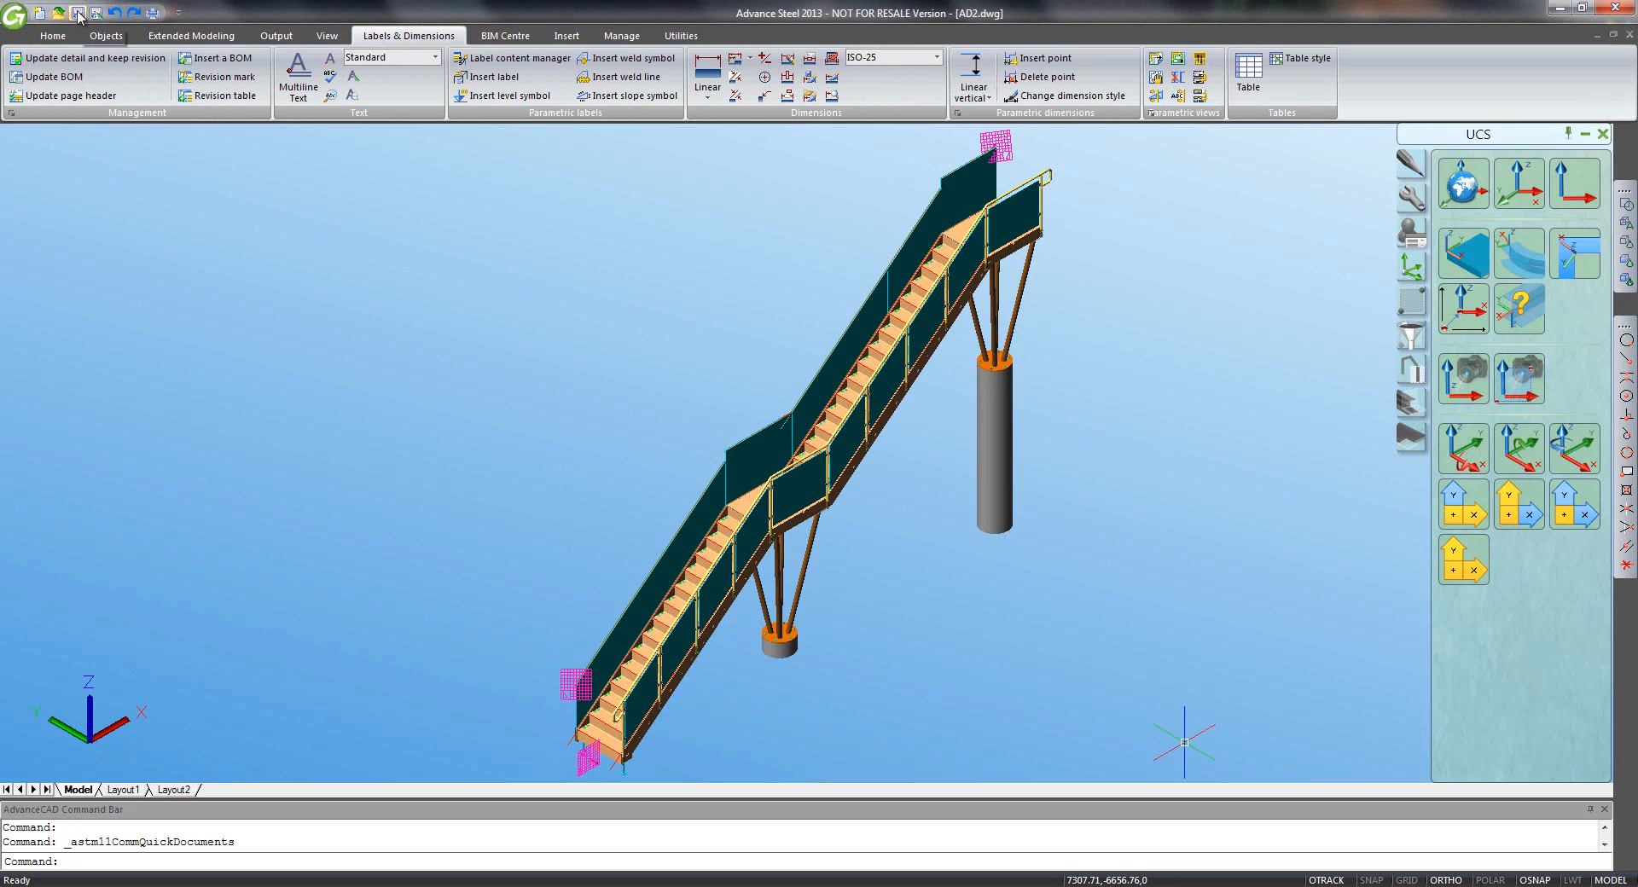
pyautogui.click(55, 37)
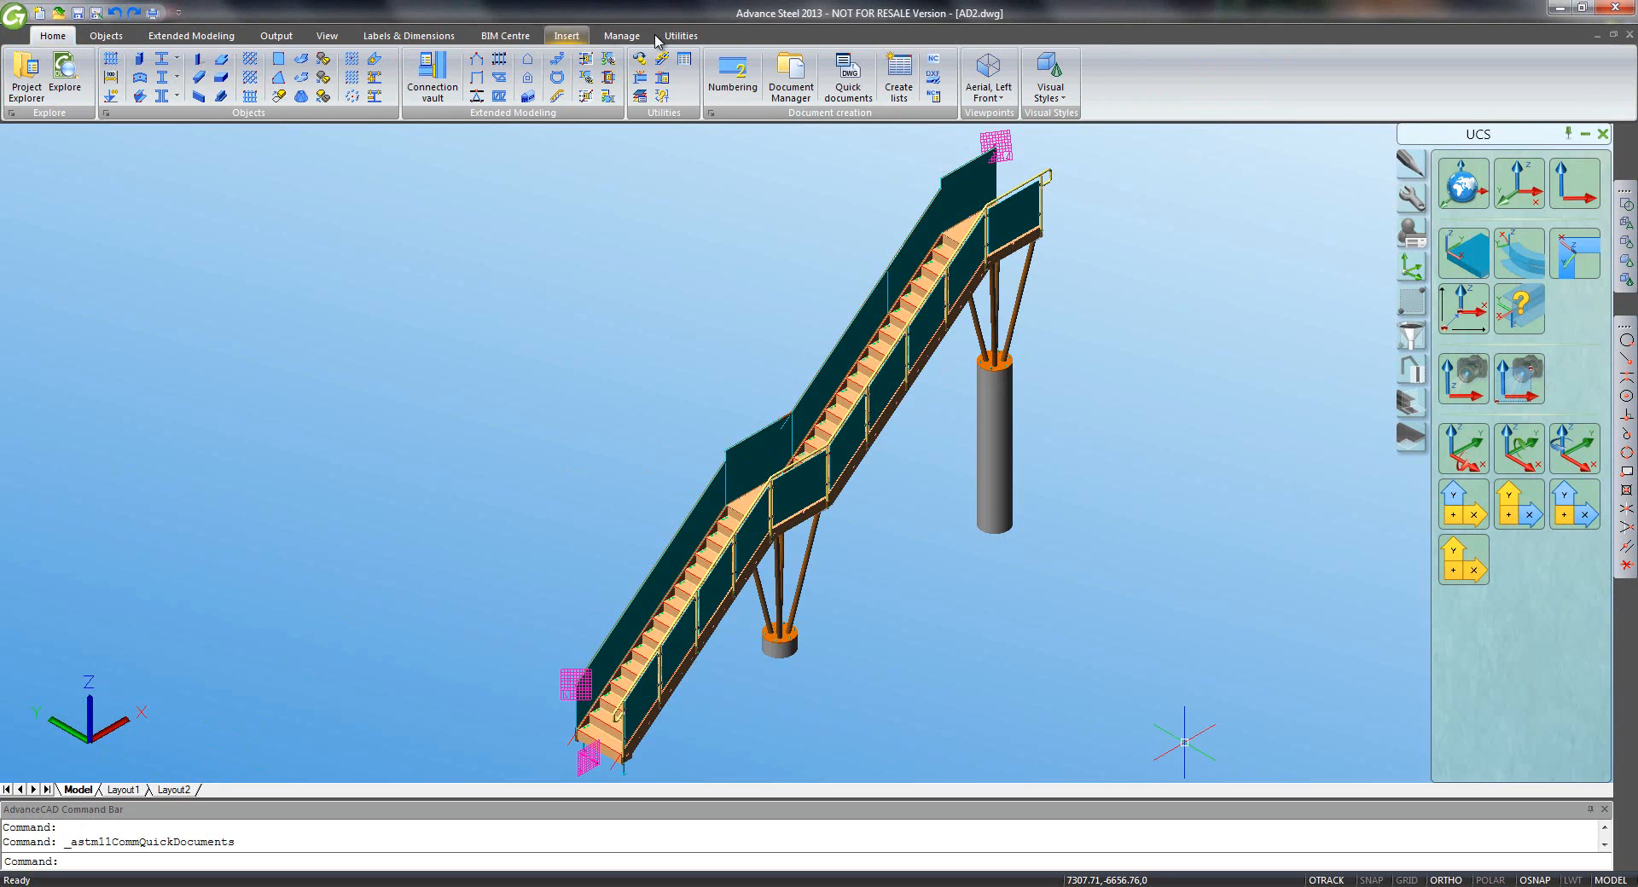
# - Create the BOM from Quick documents using Advance > Templates > BOM > Structured lists > UK Material List
pyautogui.click(848, 79)
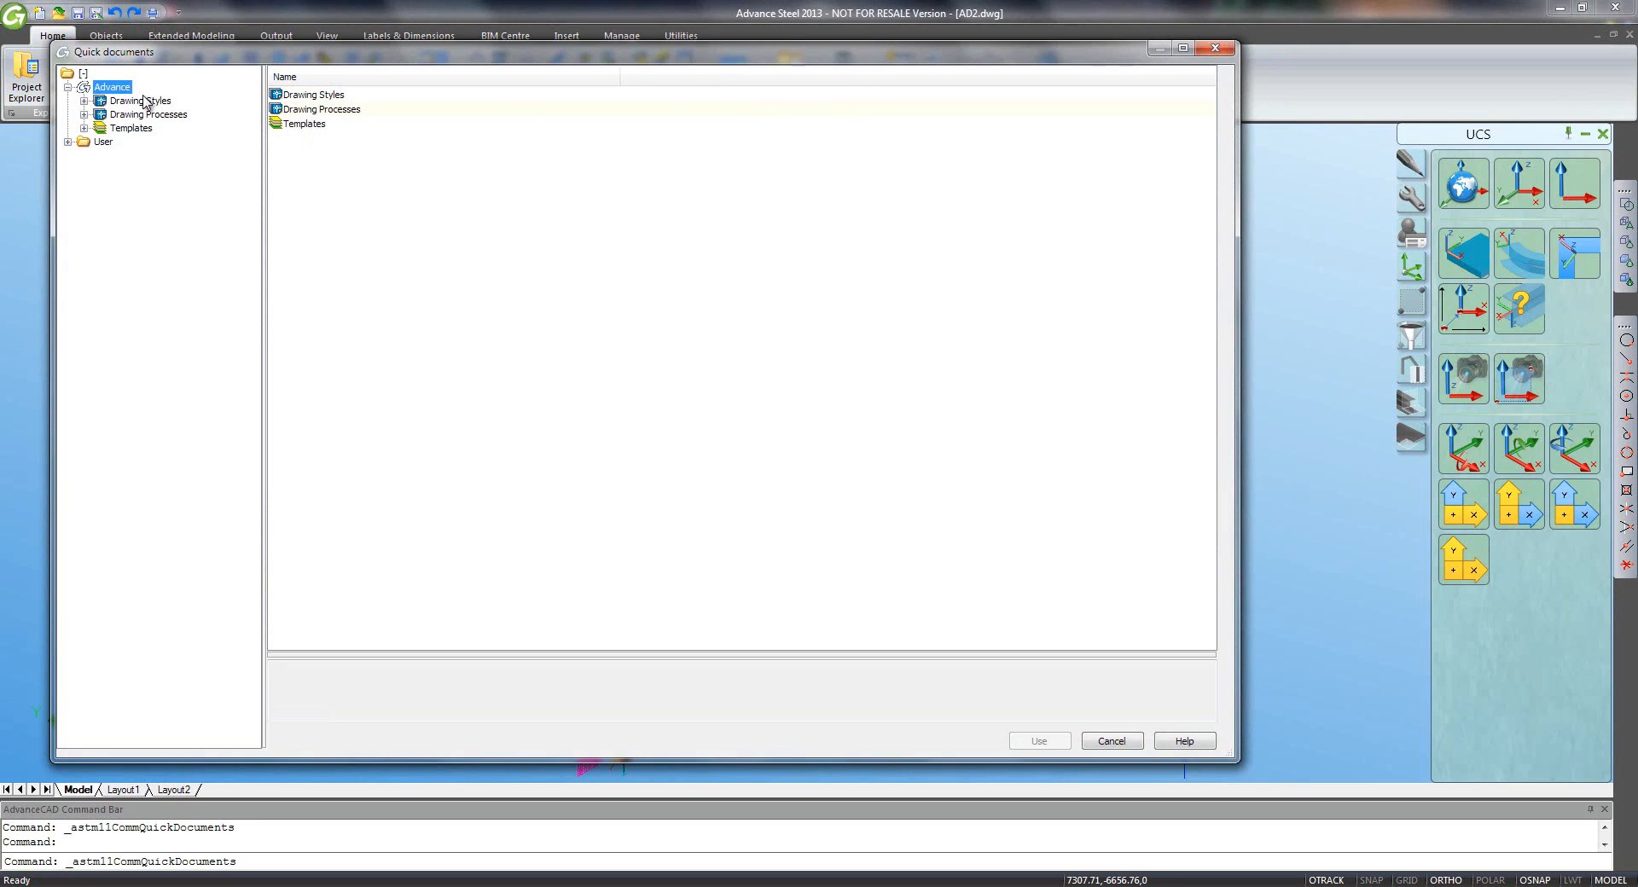
pyautogui.click(83, 128)
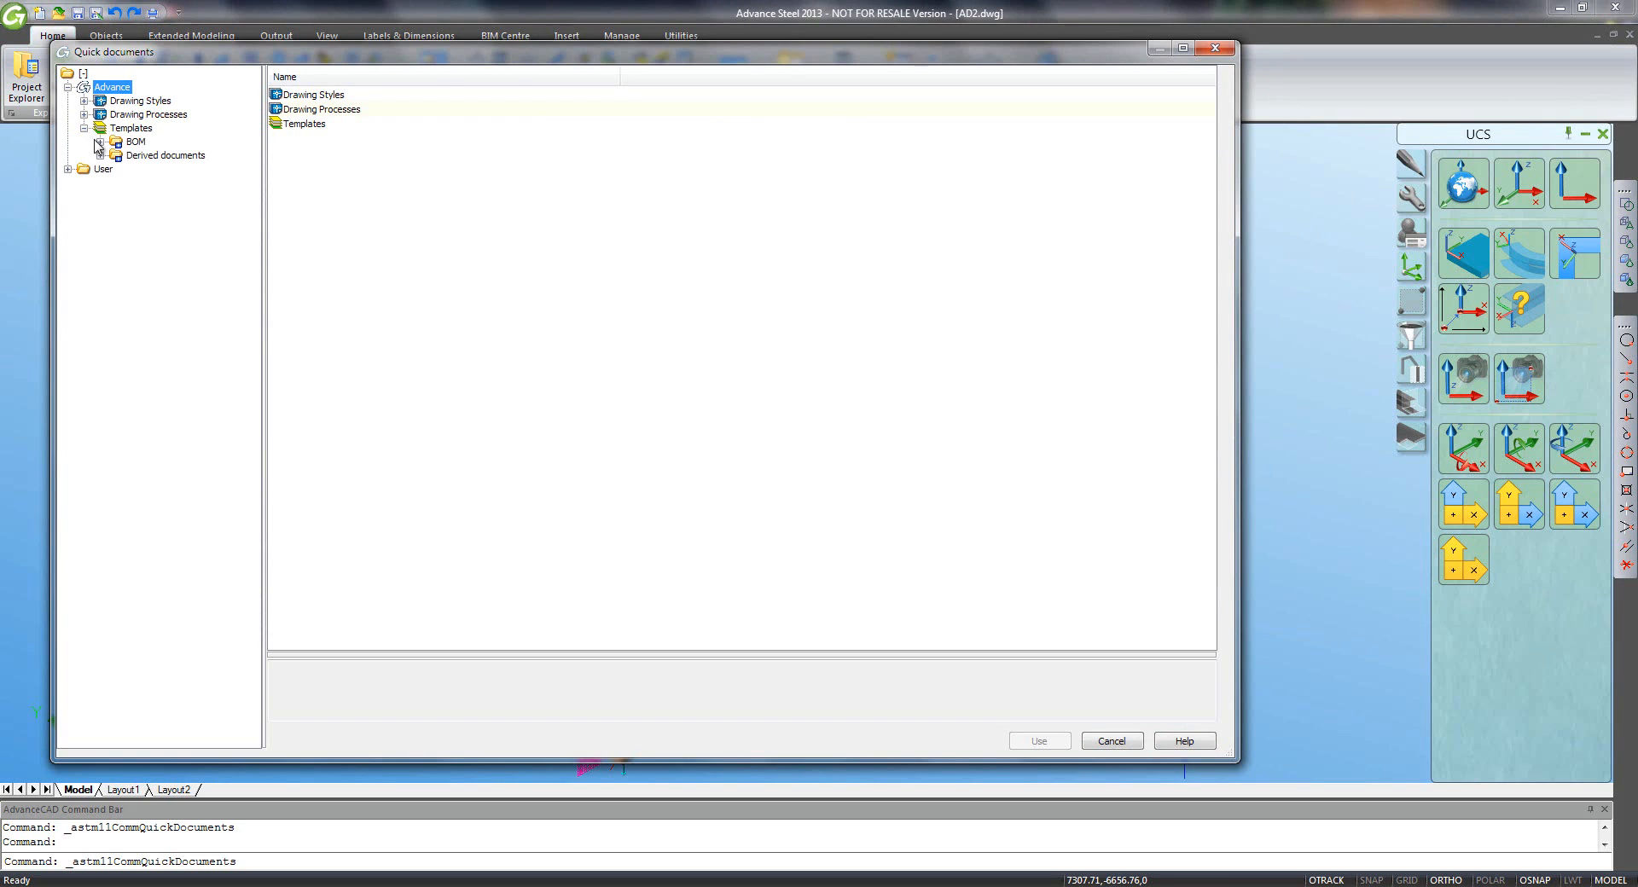
pyautogui.click(100, 142)
pyautogui.click(116, 169)
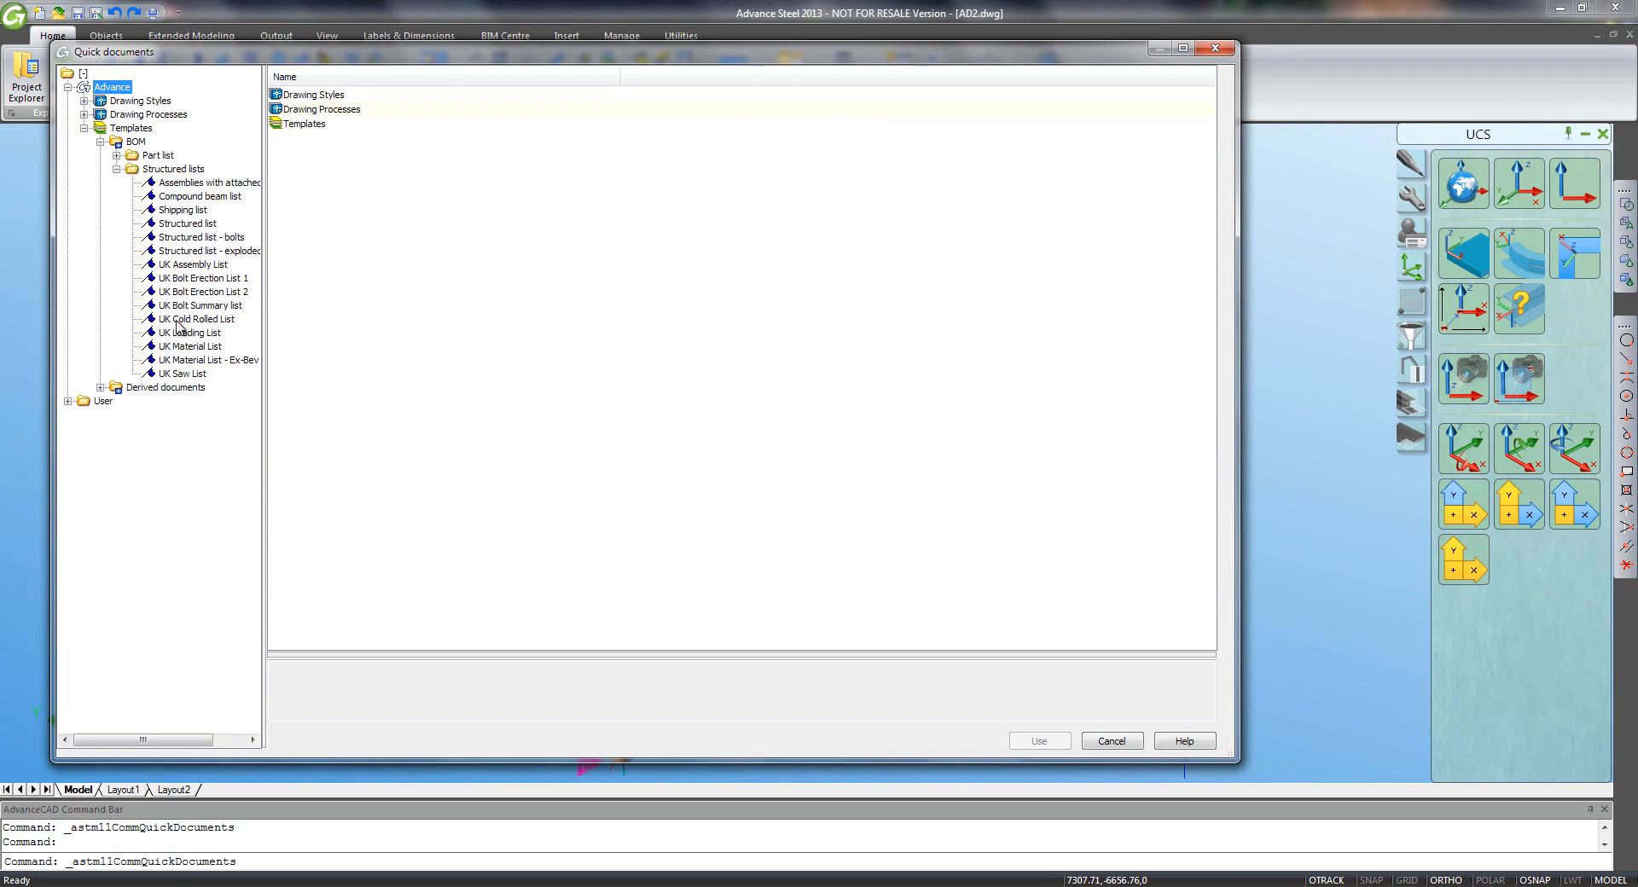
pyautogui.click(182, 348)
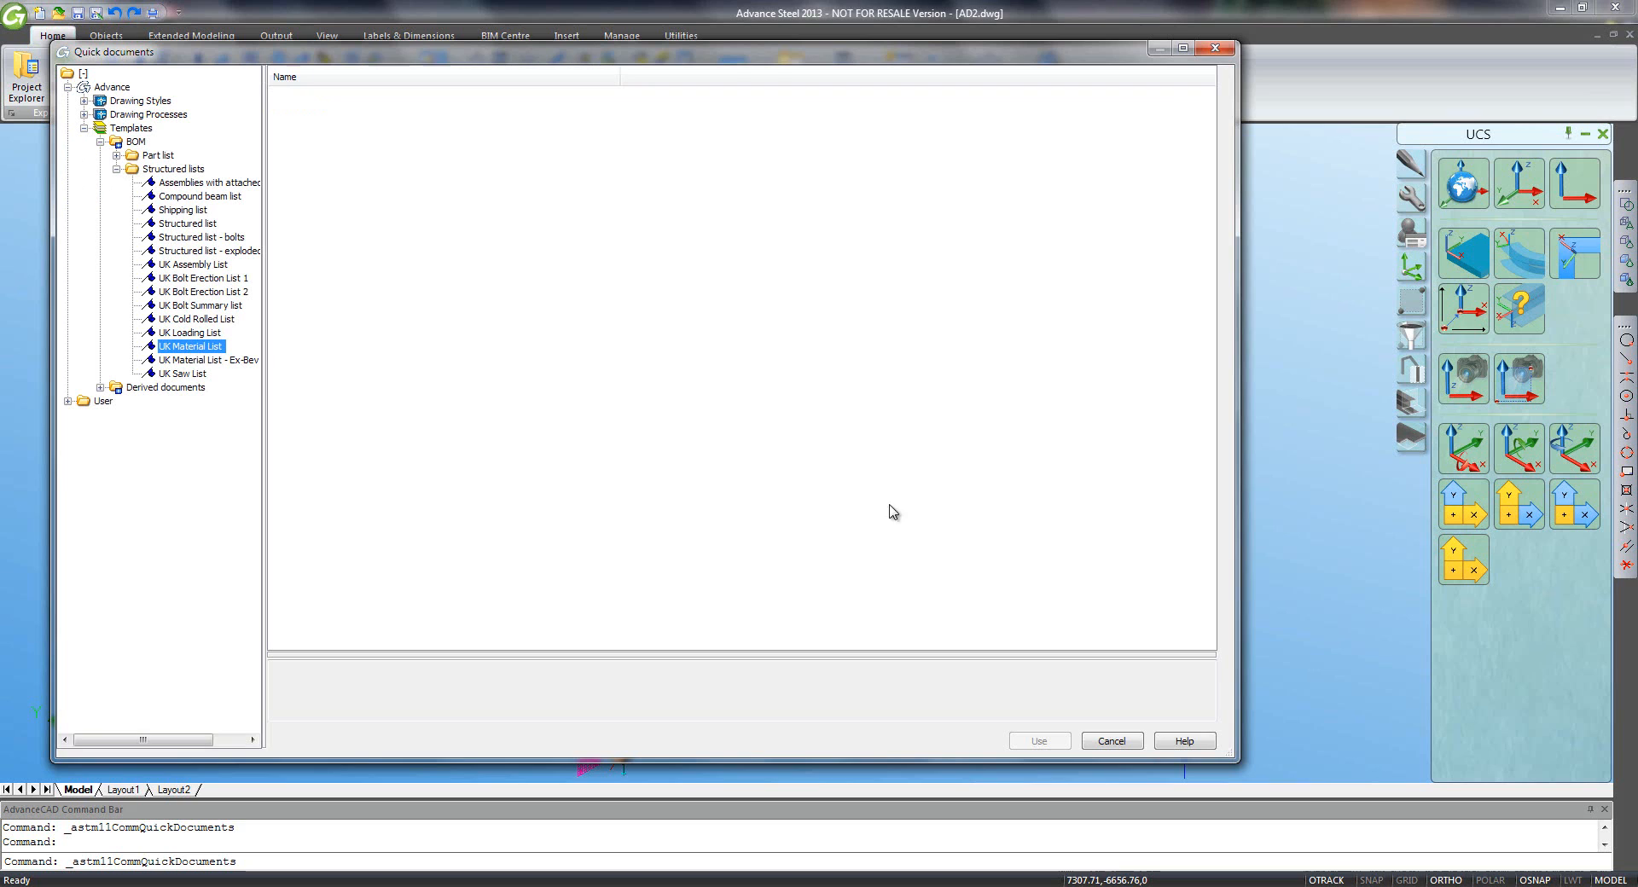
pyautogui.click(1048, 838)
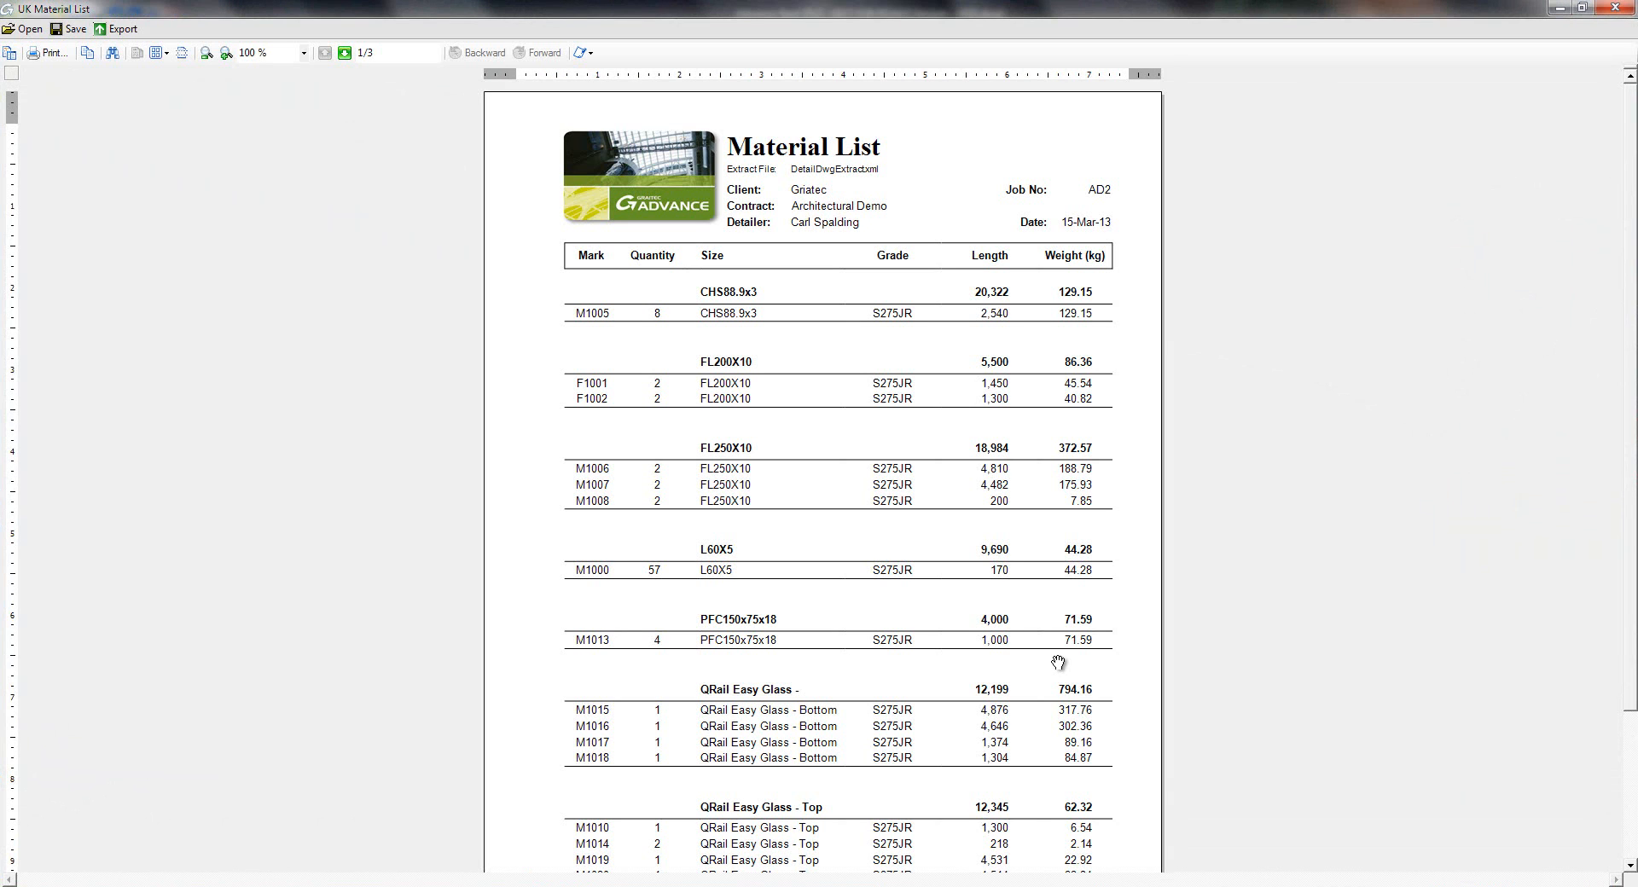
# - Page through the three-page Material List, checking the Total Weight on the last page
pyautogui.scroll(-1, 908, 734)
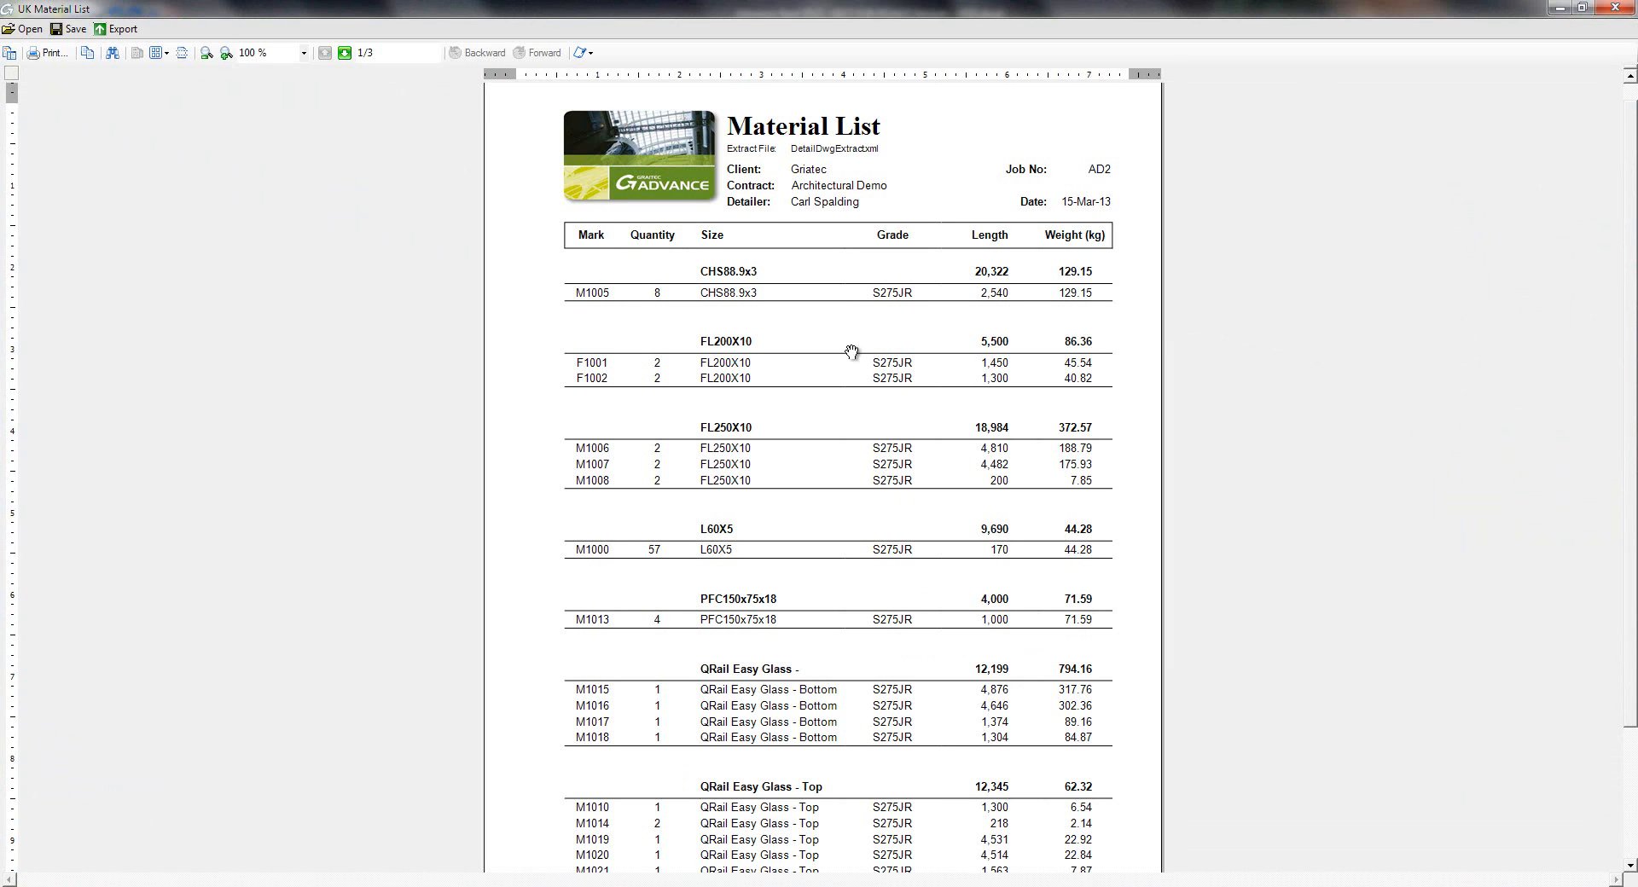
pyautogui.scroll(-1, 880, 437)
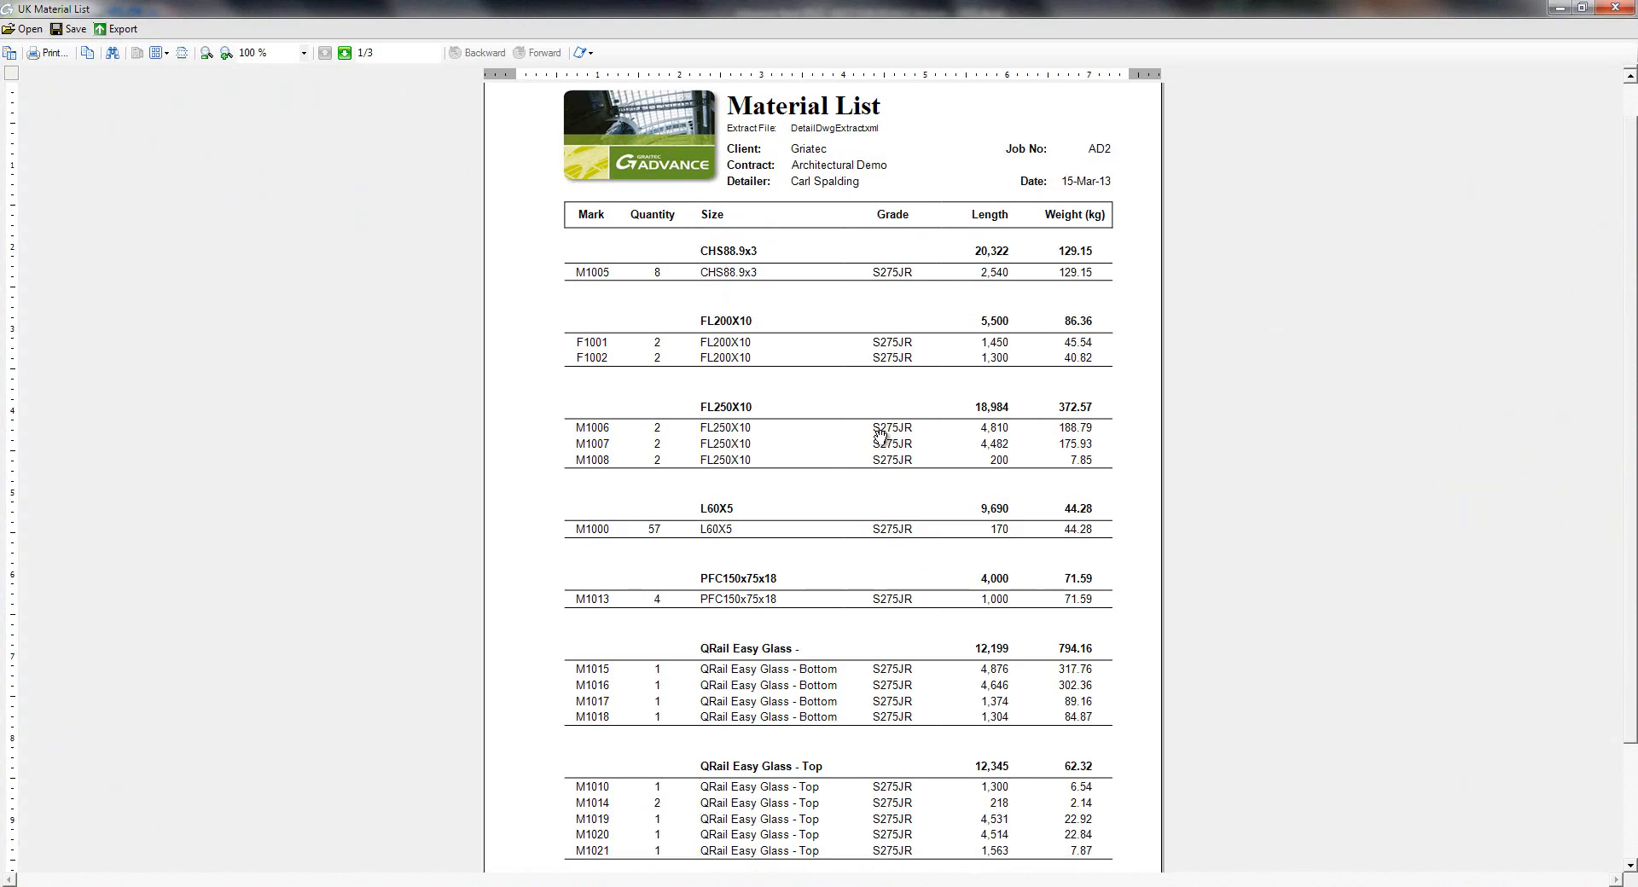
pyautogui.scroll(-2, 880, 437)
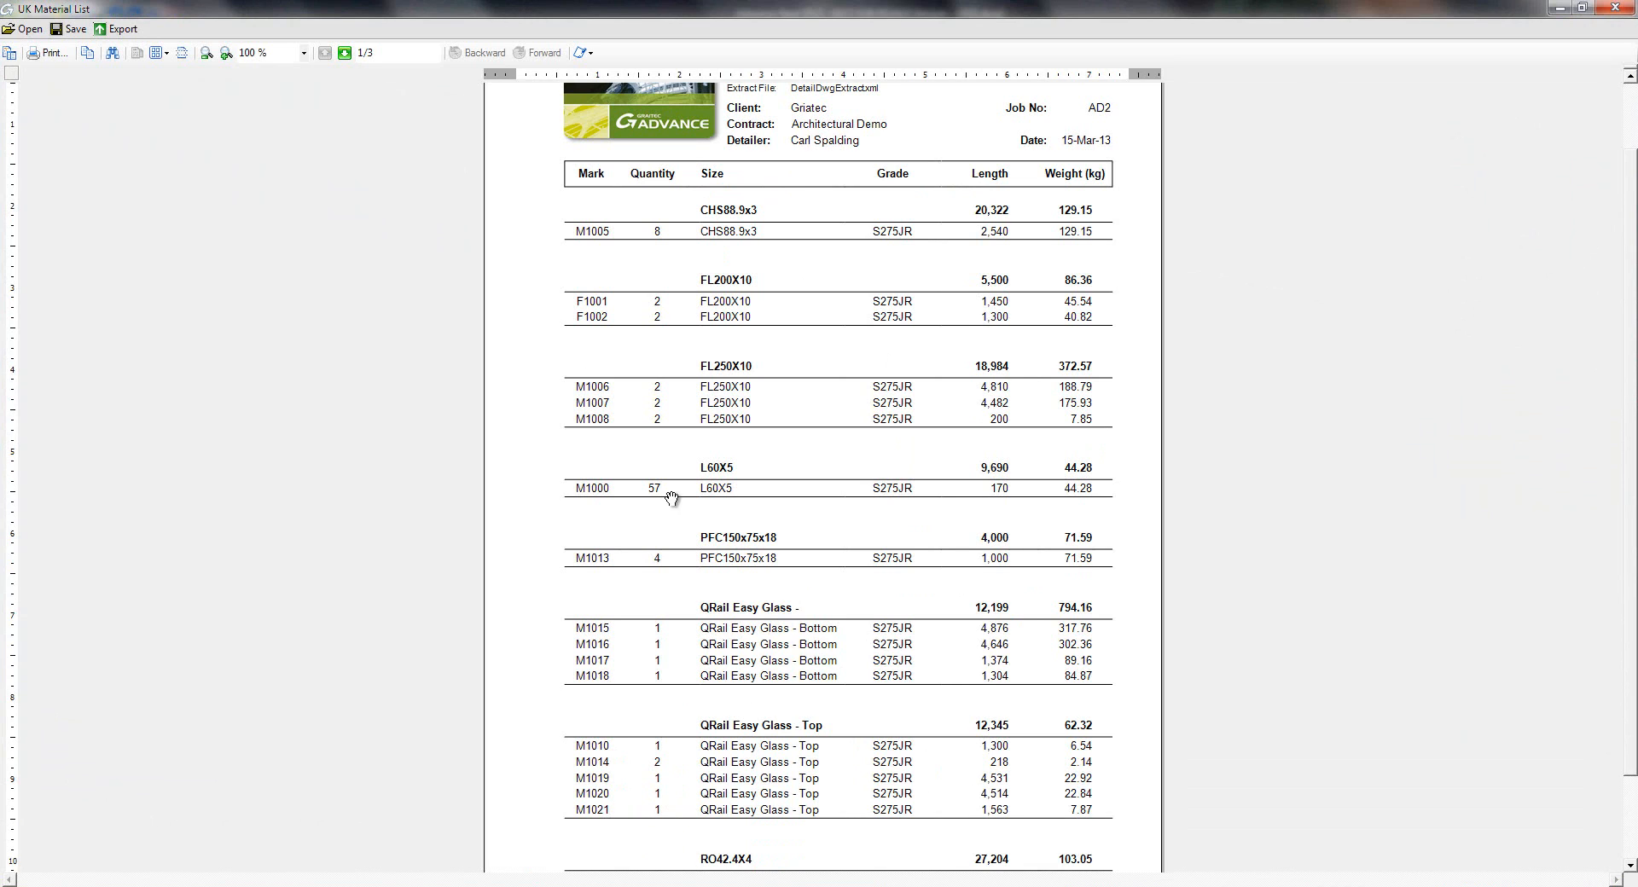
pyautogui.click(344, 53)
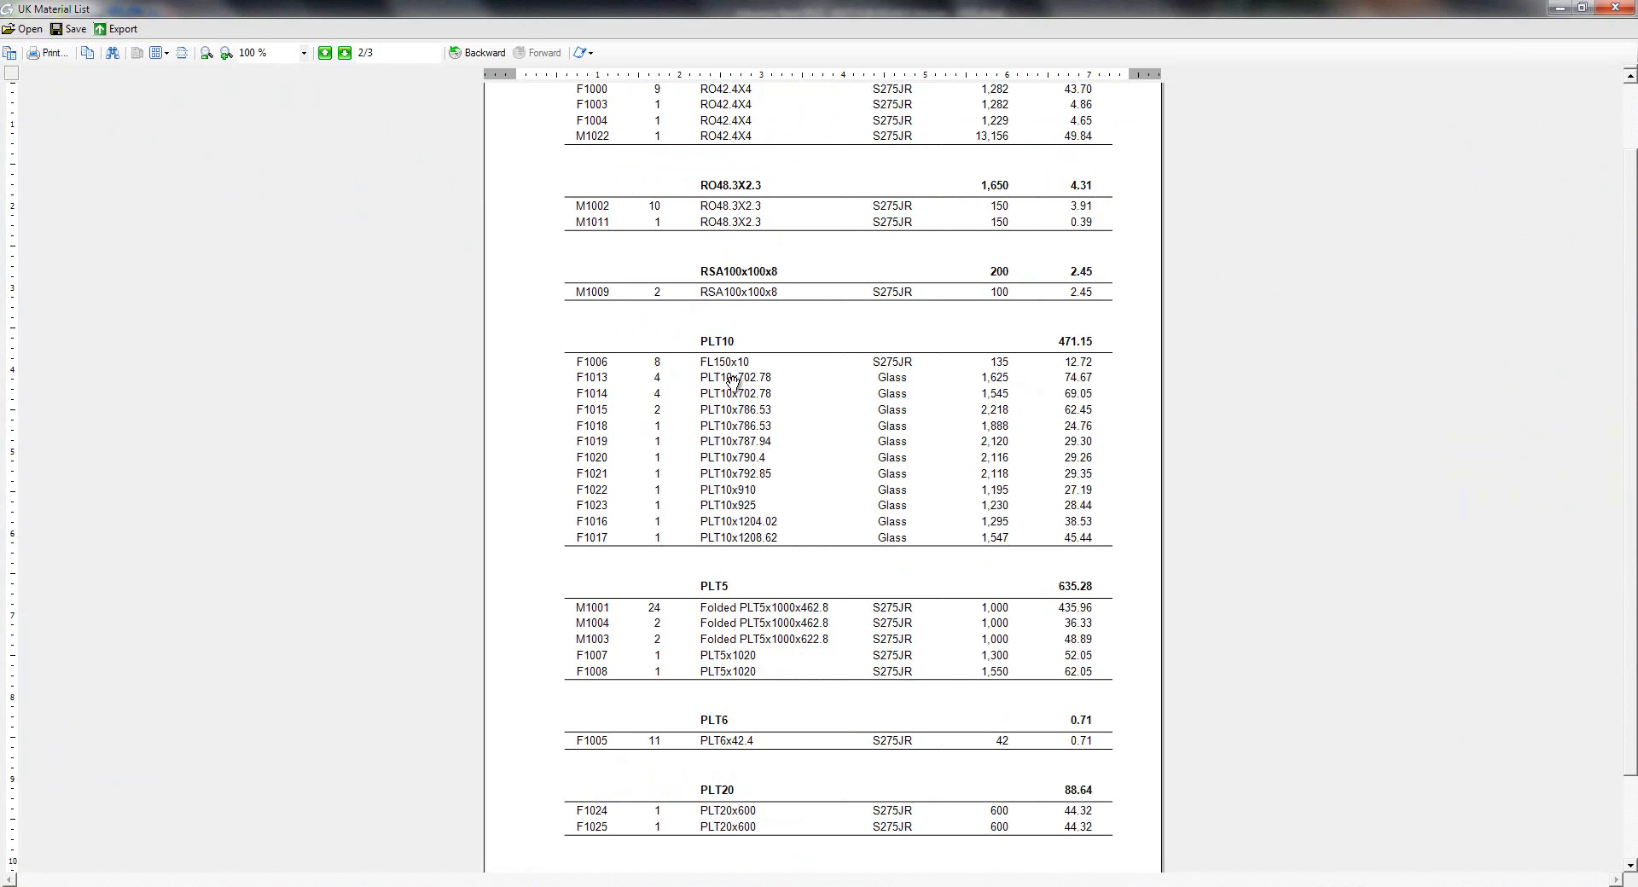
pyautogui.click(346, 55)
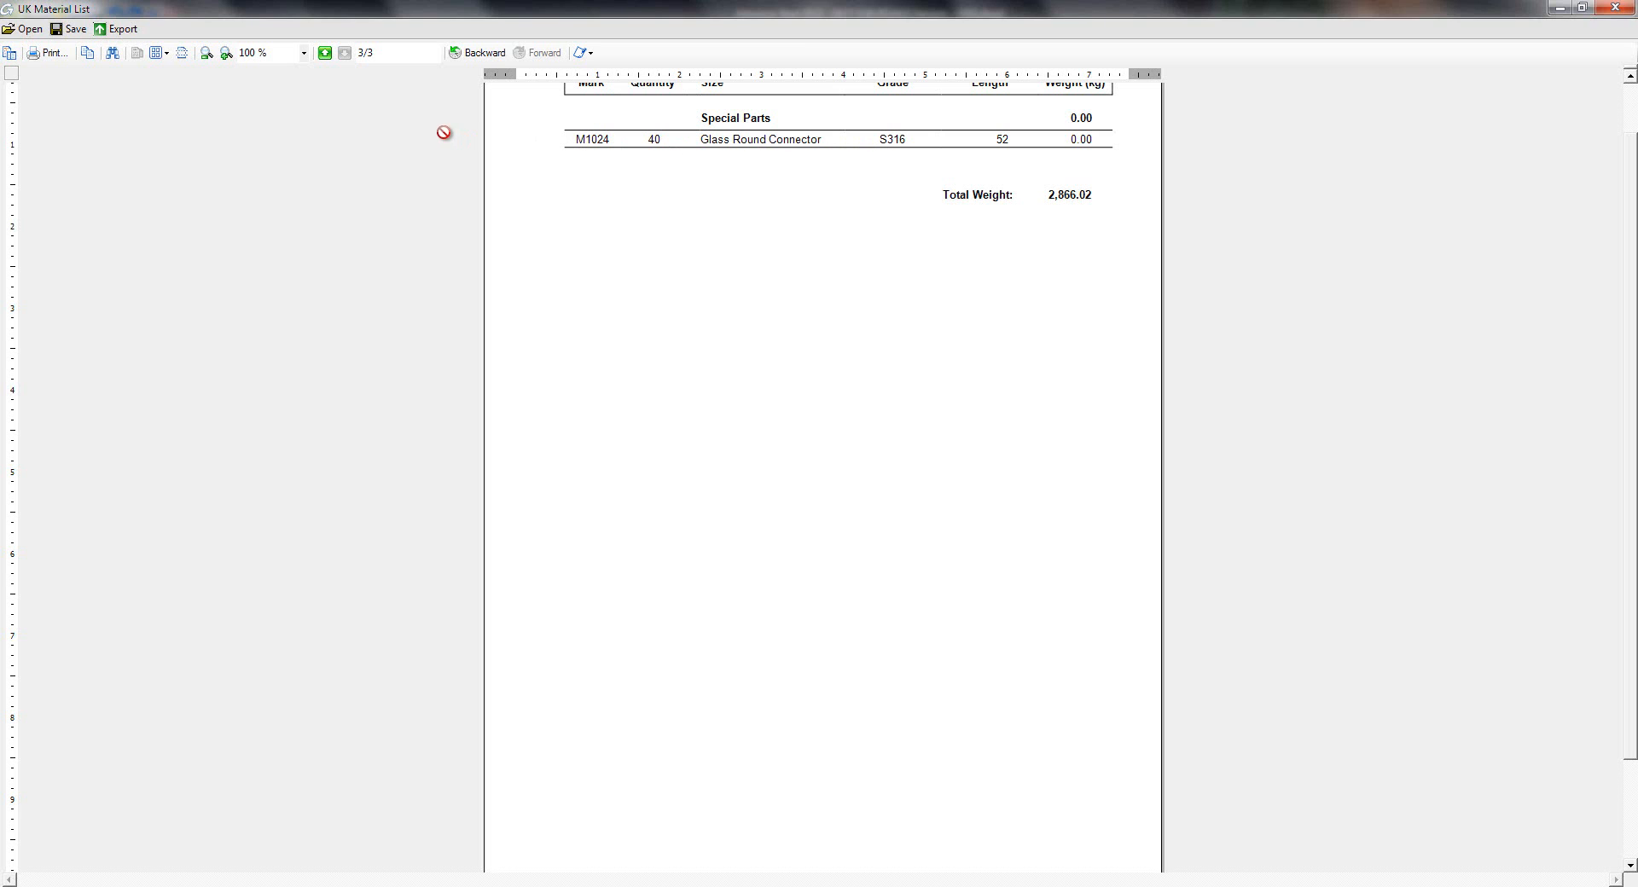
pyautogui.click(325, 54)
pyautogui.click(325, 54)
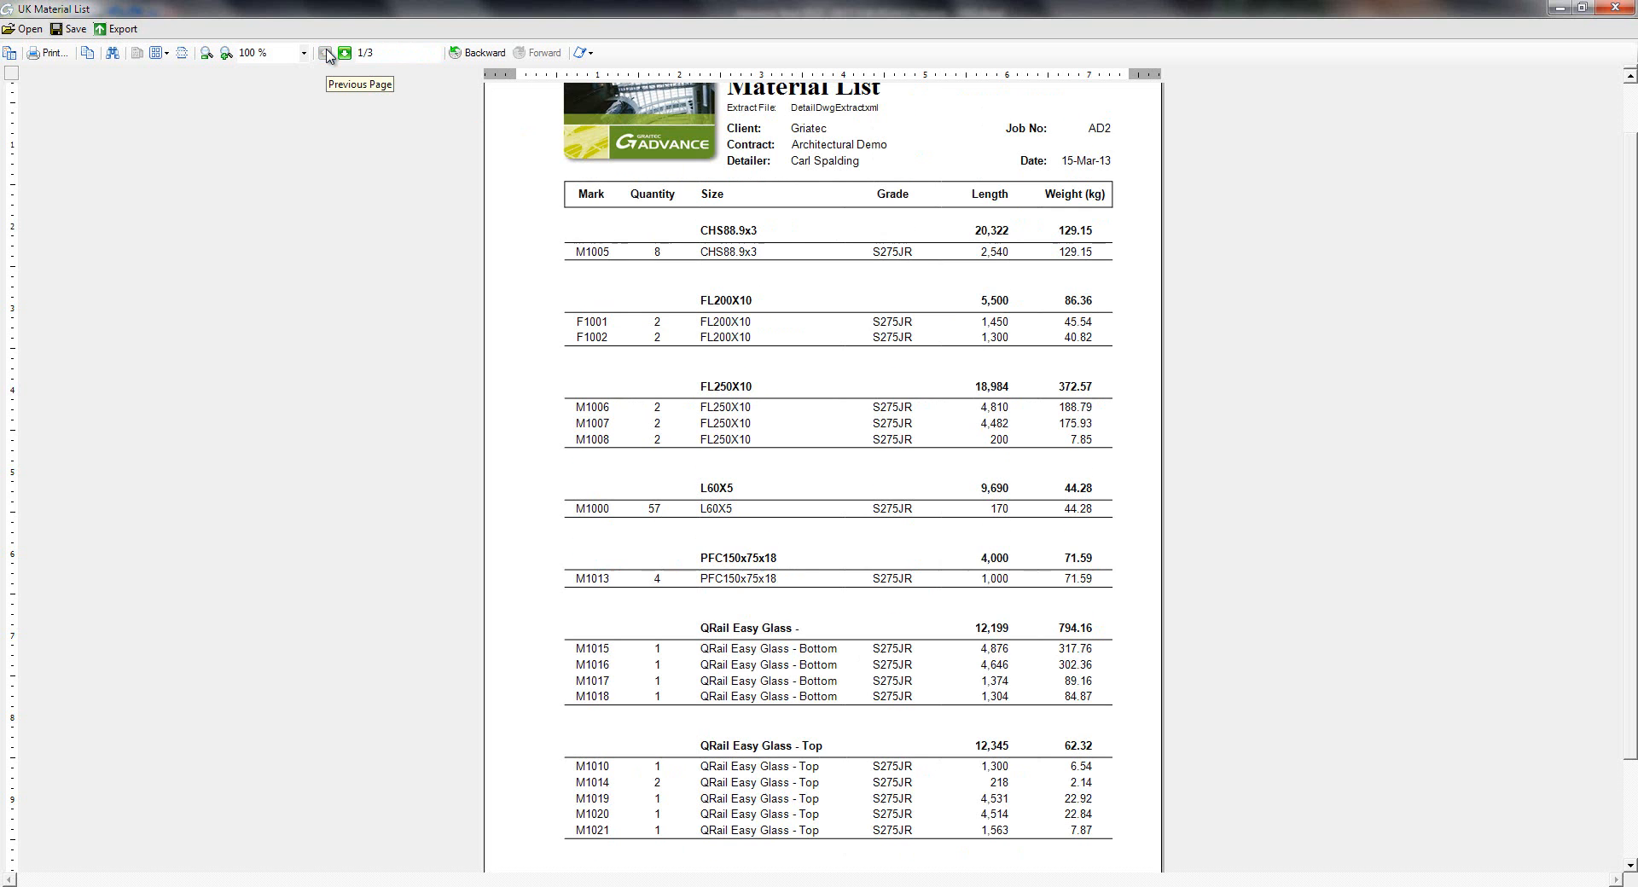
# - Export the report as 'UK Material List .pdf' into the AD2 BOM folder, then close the viewer without saving
pyautogui.click(122, 30)
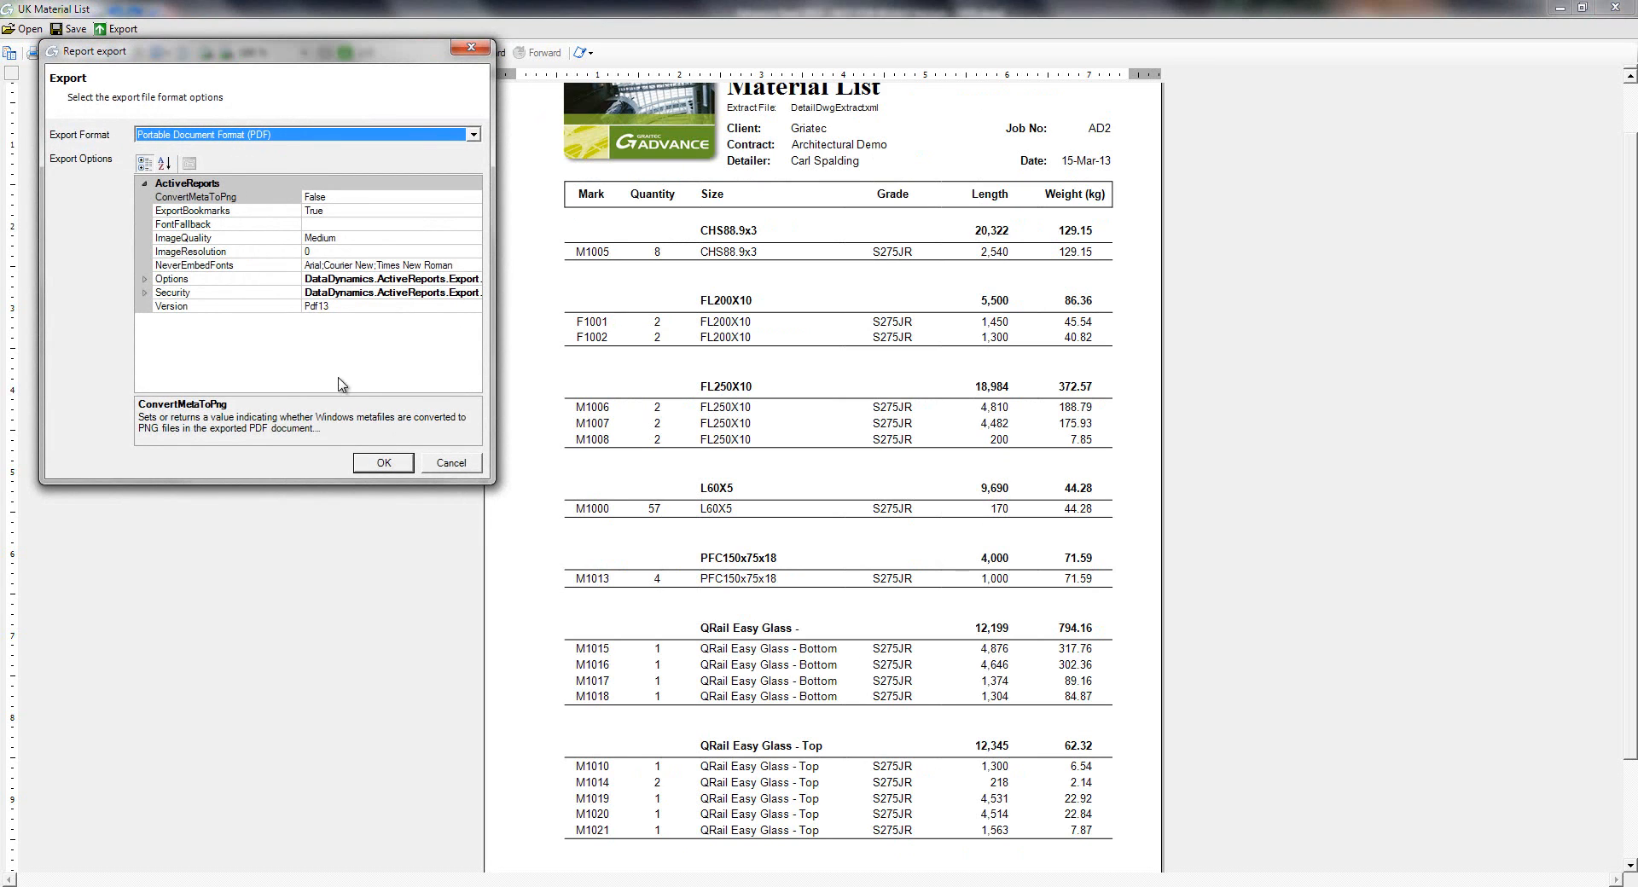
pyautogui.click(383, 462)
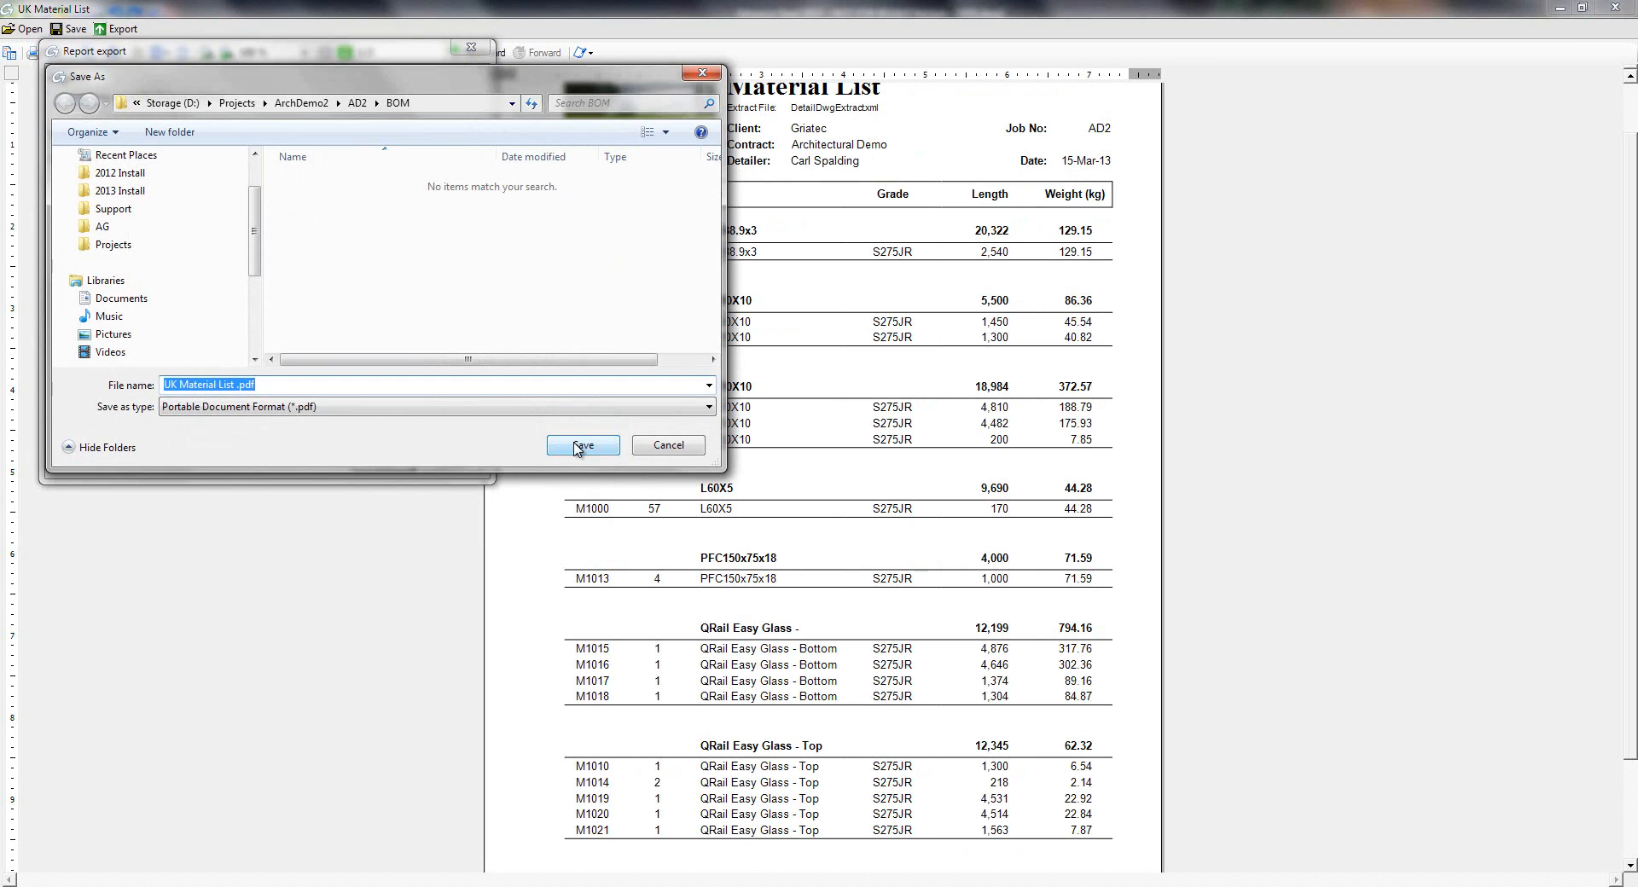
pyautogui.click(569, 444)
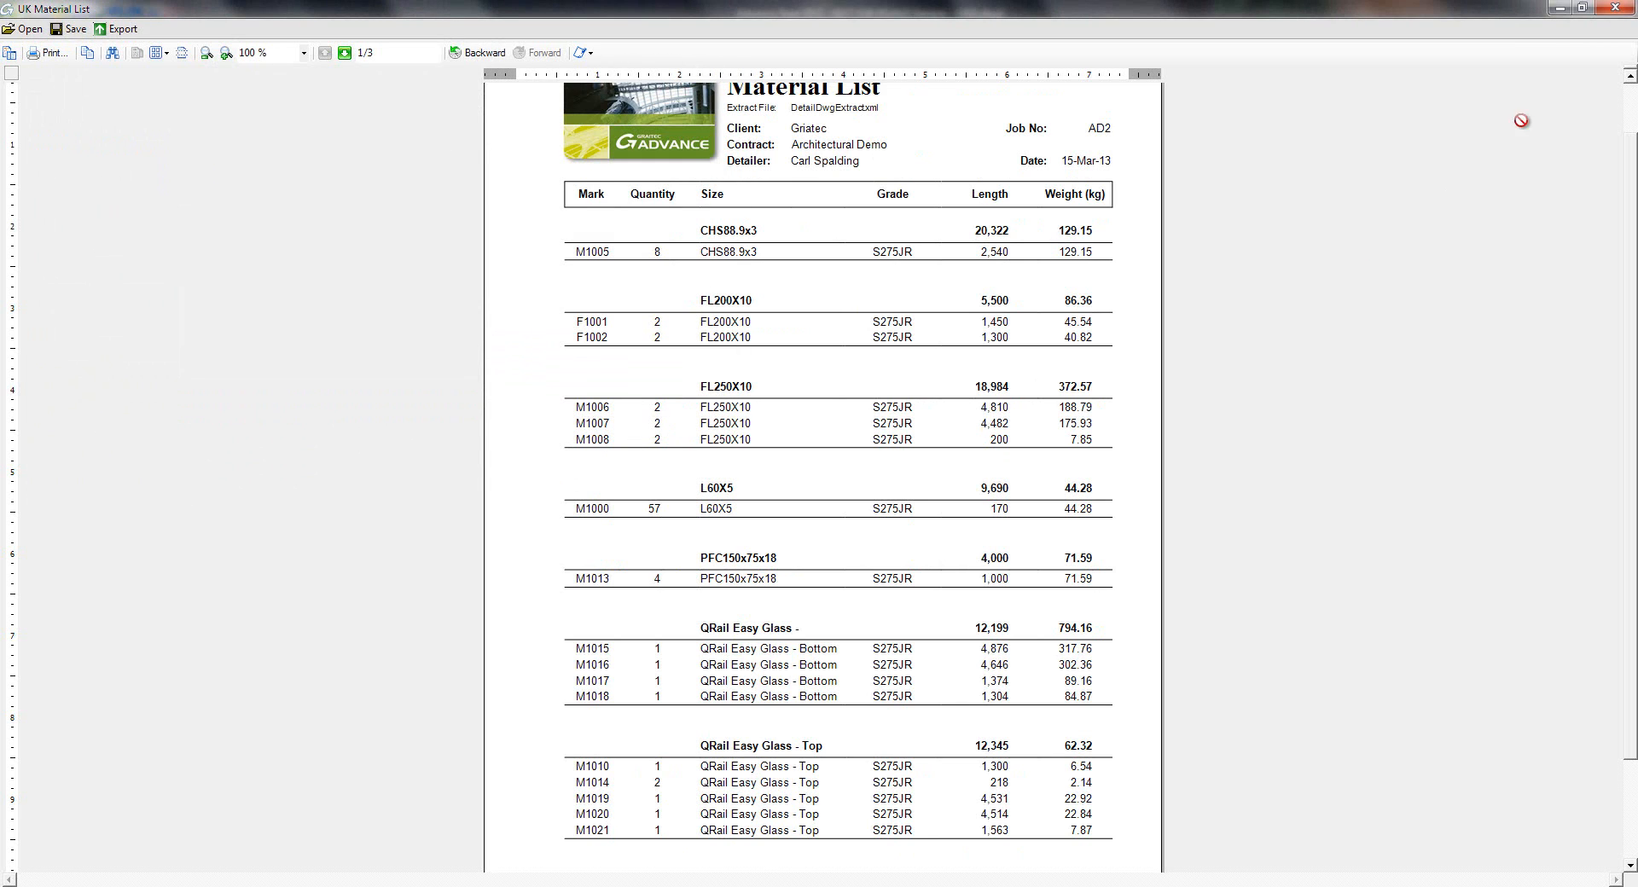
pyautogui.click(1614, 7)
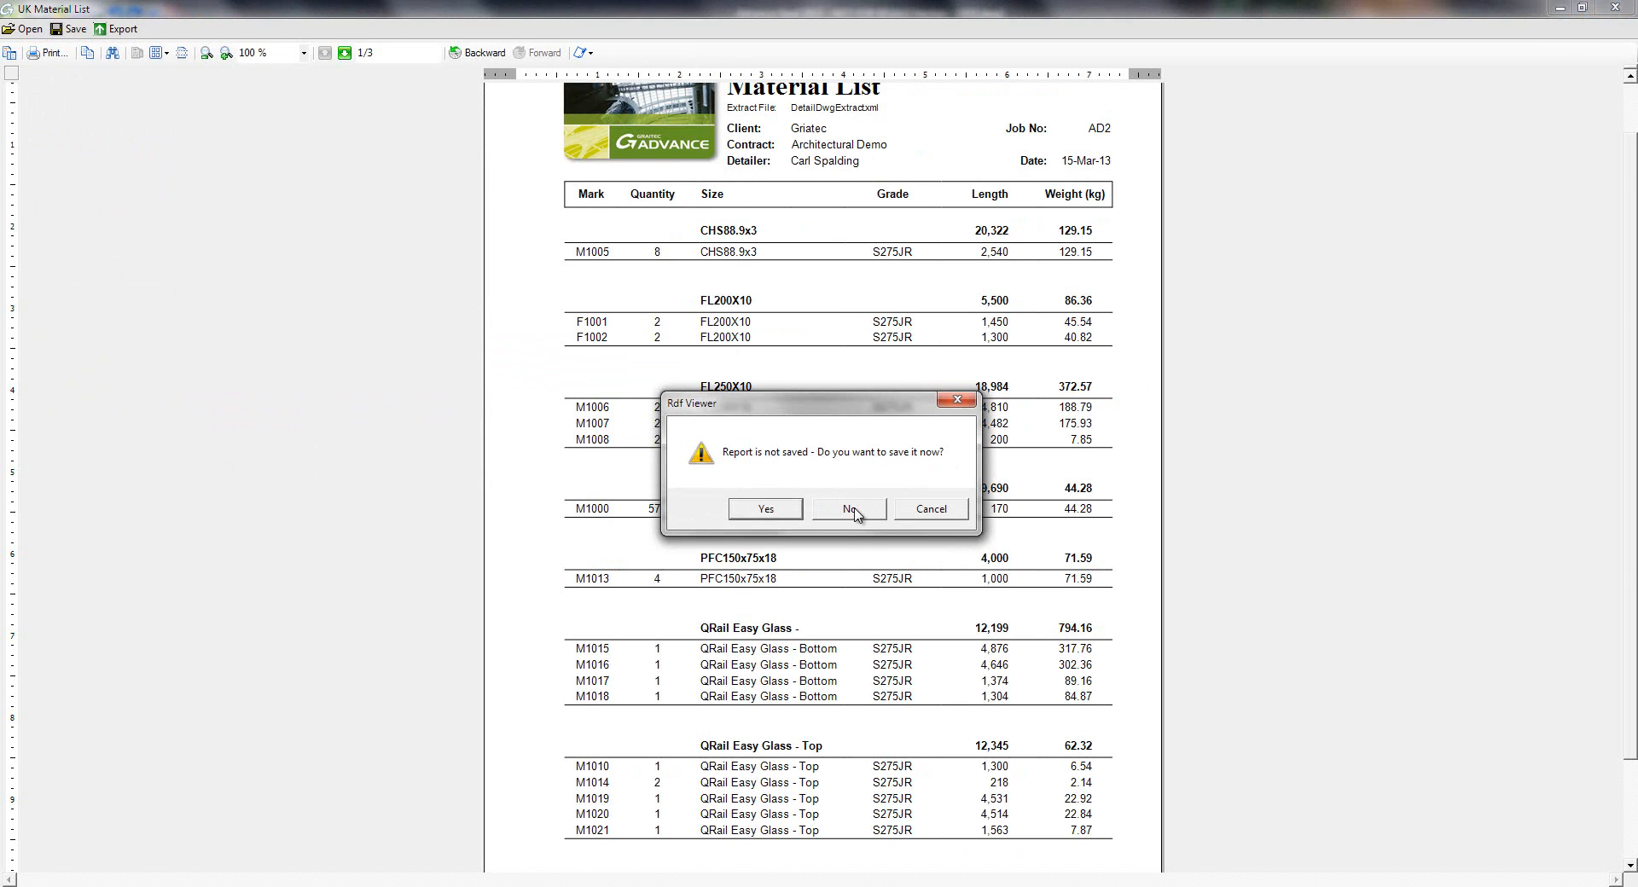
pyautogui.click(850, 510)
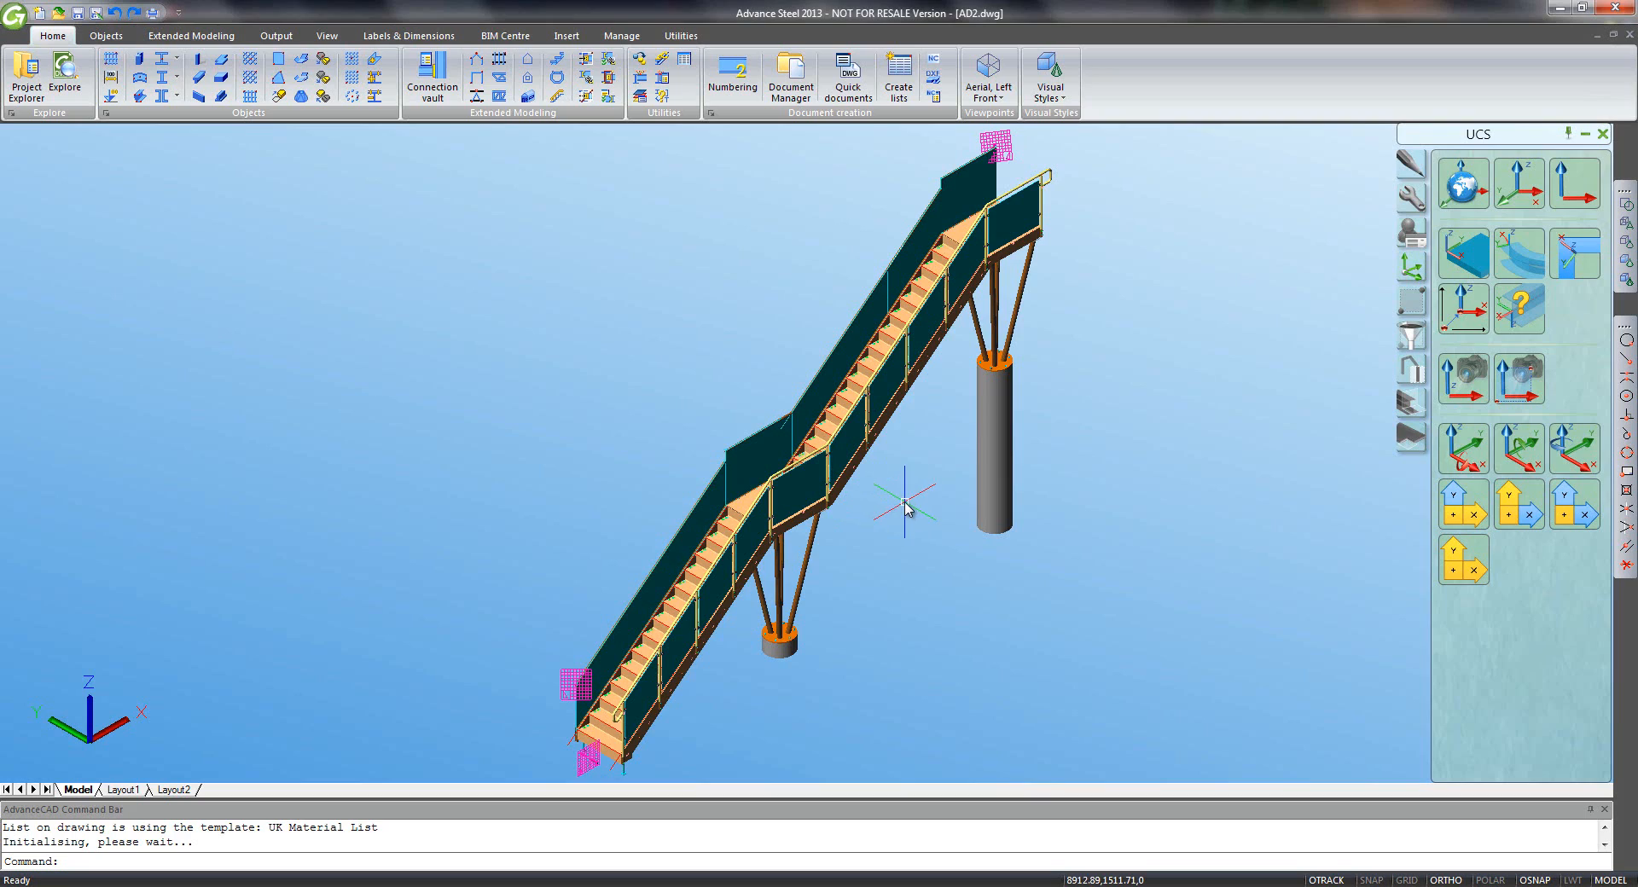